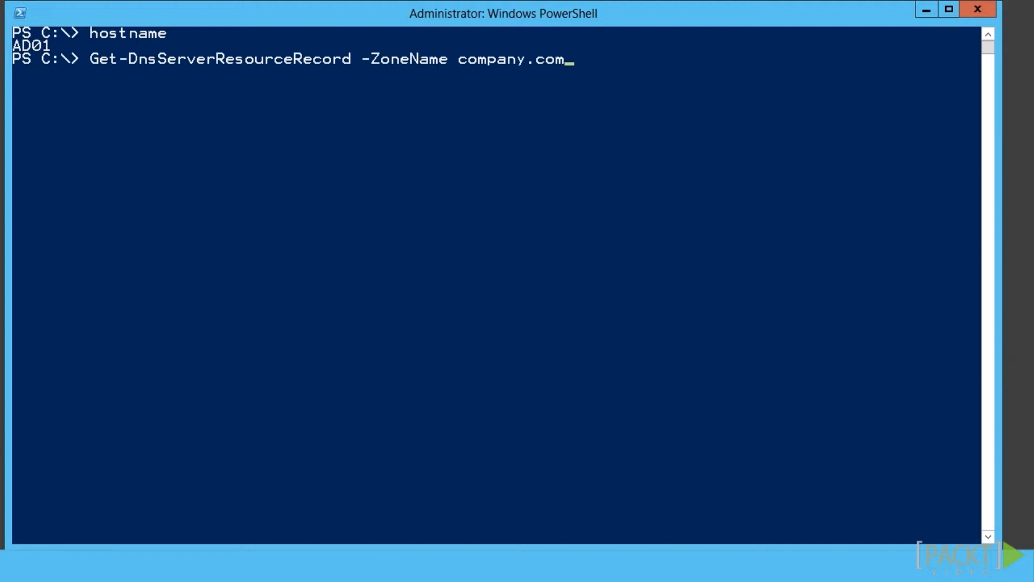
# List the company.com zone, then add A records im and pwreg pointing to 192.168.17.15
pyautogui.press('Return')
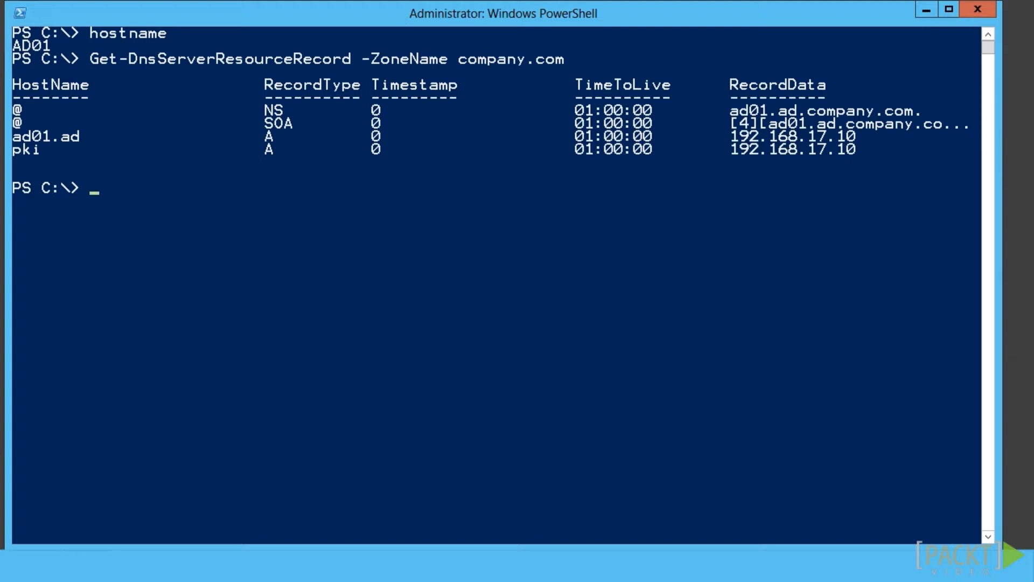
pyautogui.rightClick(97, 192)
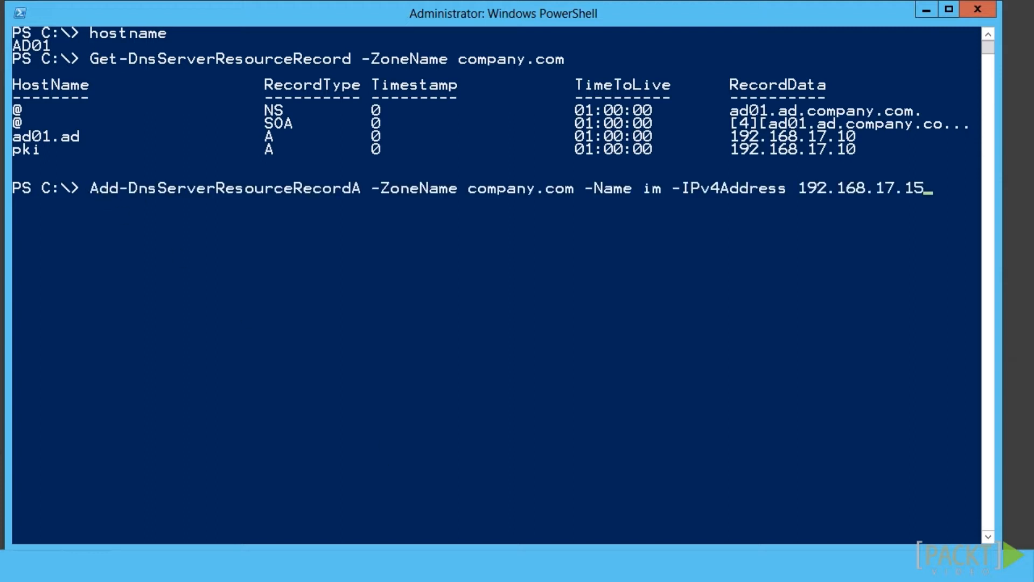
pyautogui.press('Return')
pyautogui.rightClick(93, 203)
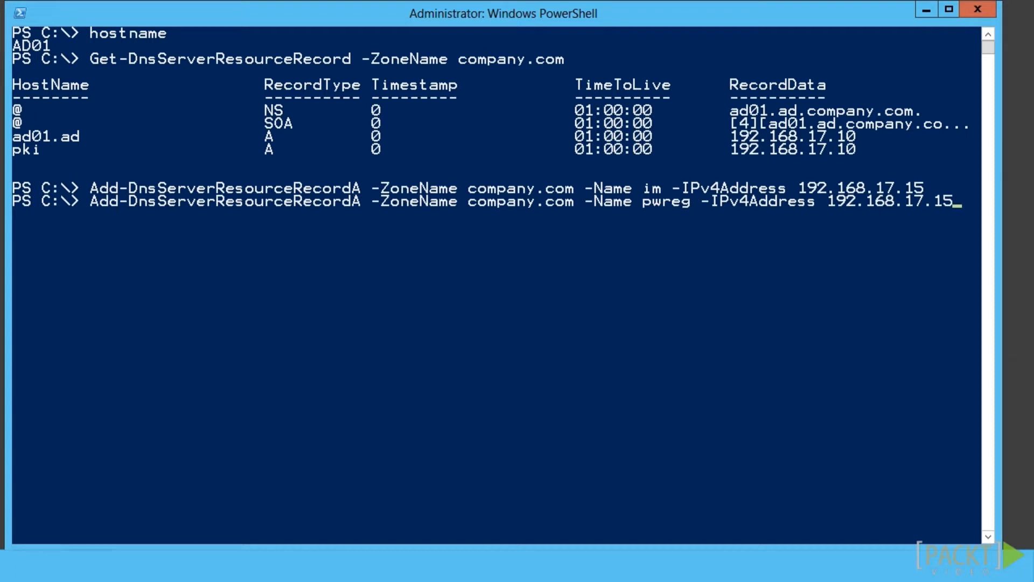
pyautogui.press('Return')
# Add A records pwreset and fimservice at 192.168.17.15, then re-list the company.com zone to confirm
pyautogui.rightClick(94, 214)
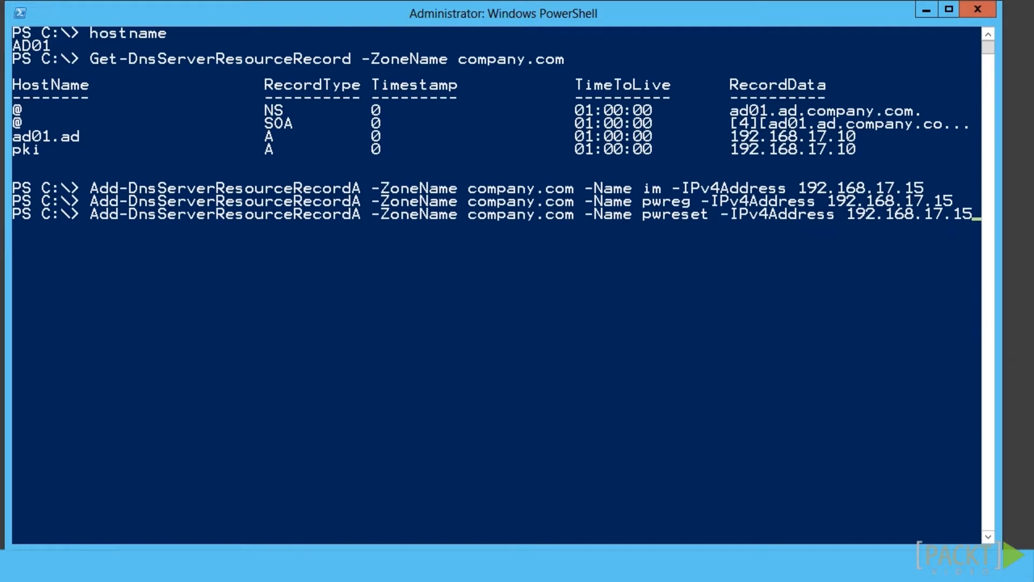
pyautogui.press('Return')
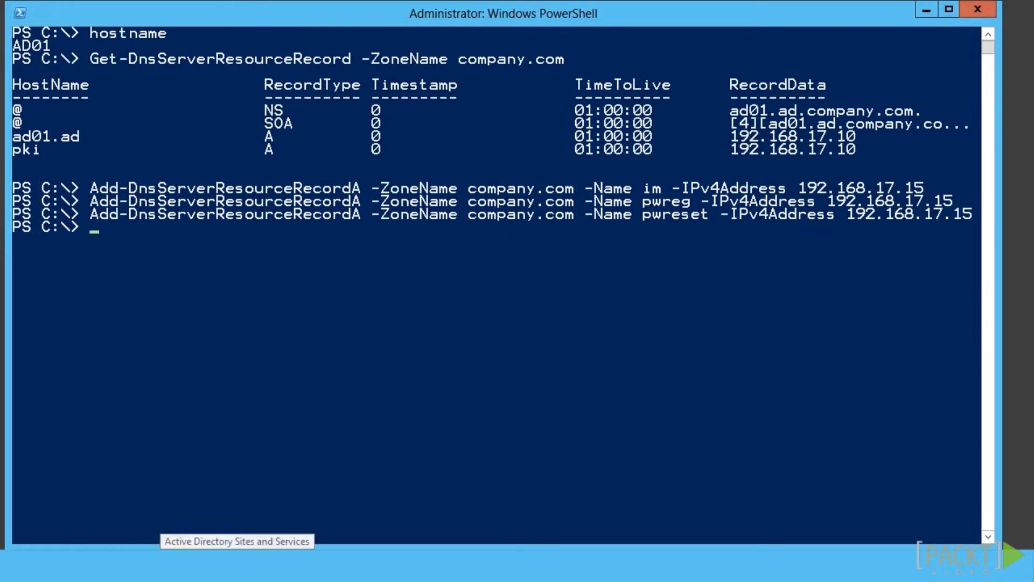
pyautogui.rightClick(94, 229)
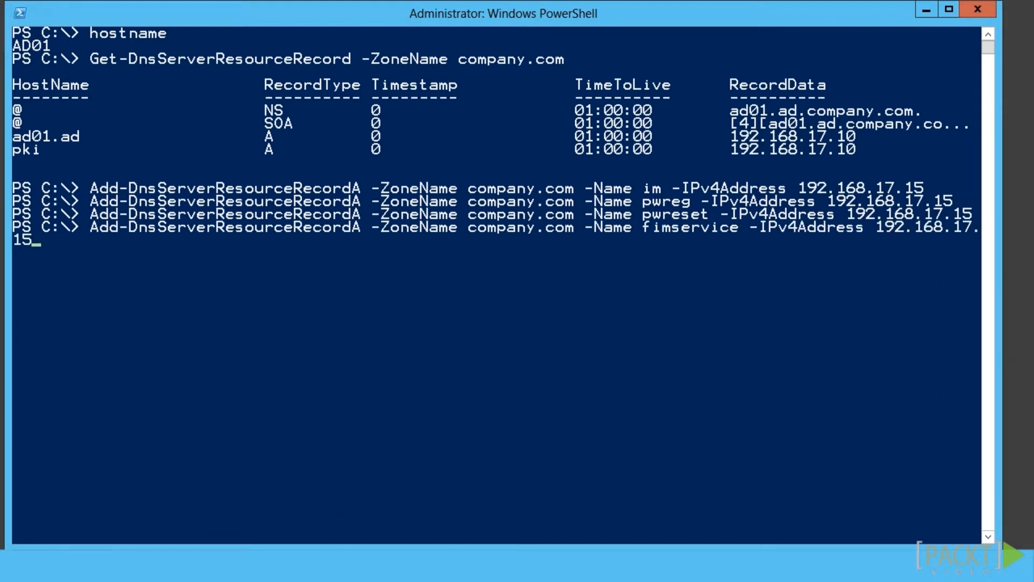
pyautogui.press('Return')
pyautogui.press('Up')
pyautogui.press('Up')
pyautogui.press('Up')
pyautogui.press('Up')
pyautogui.press('Up')
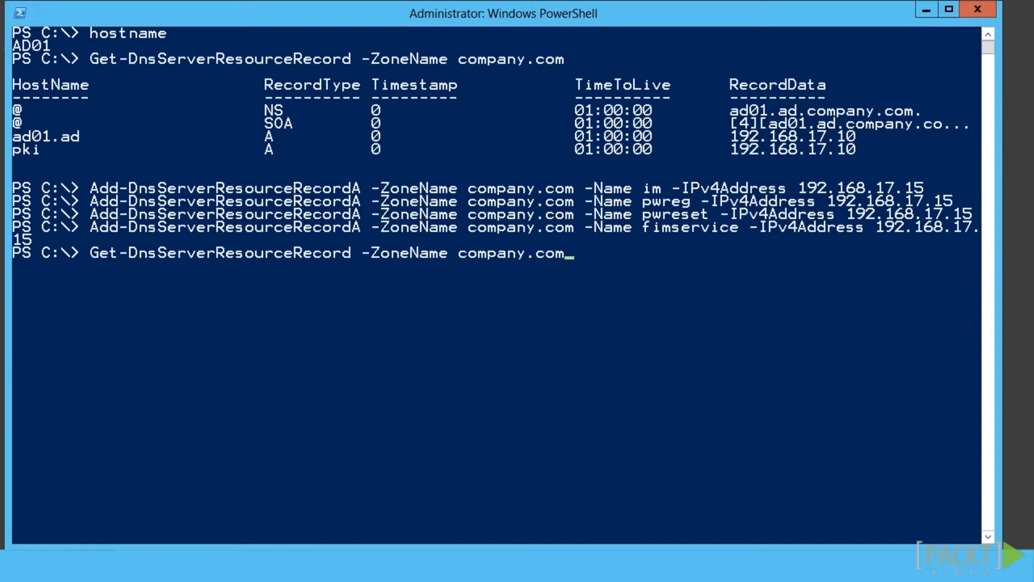
pyautogui.press('Return')
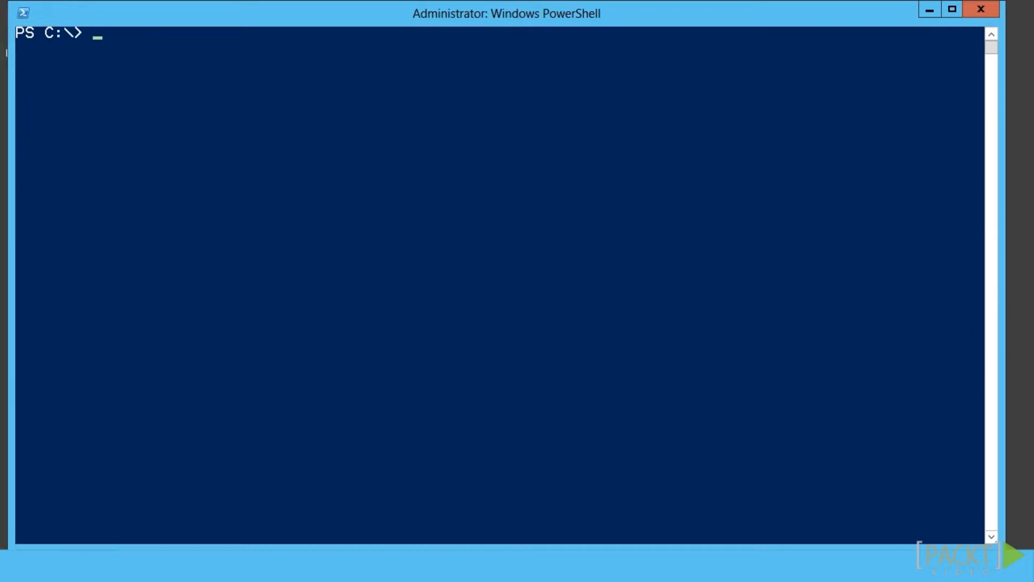
# On server IM, request a CompanyWebServer certificate for im.company.com and the portal names into cert:\LocalMachine\My
pyautogui.write('hostname')
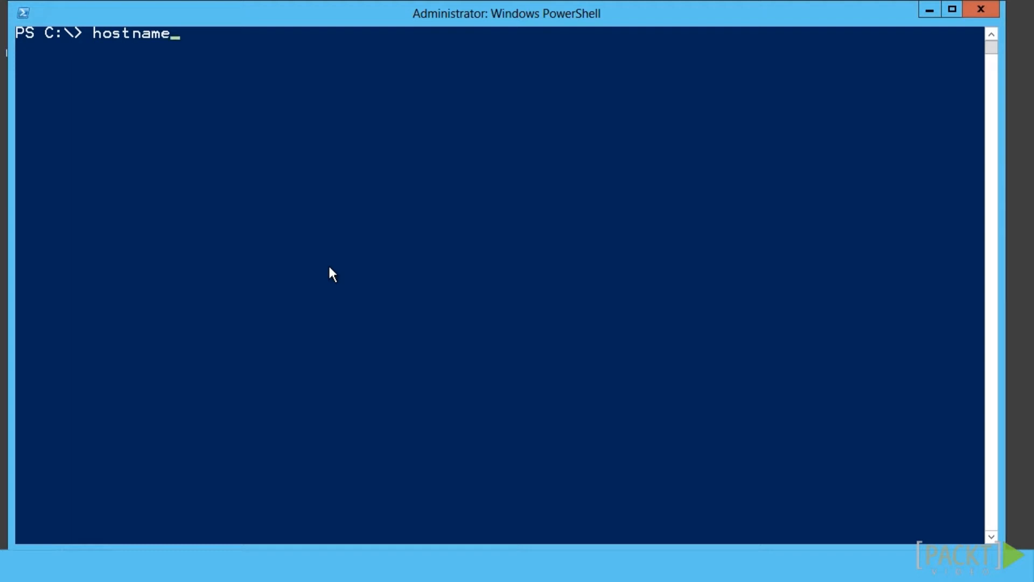
pyautogui.press('Return')
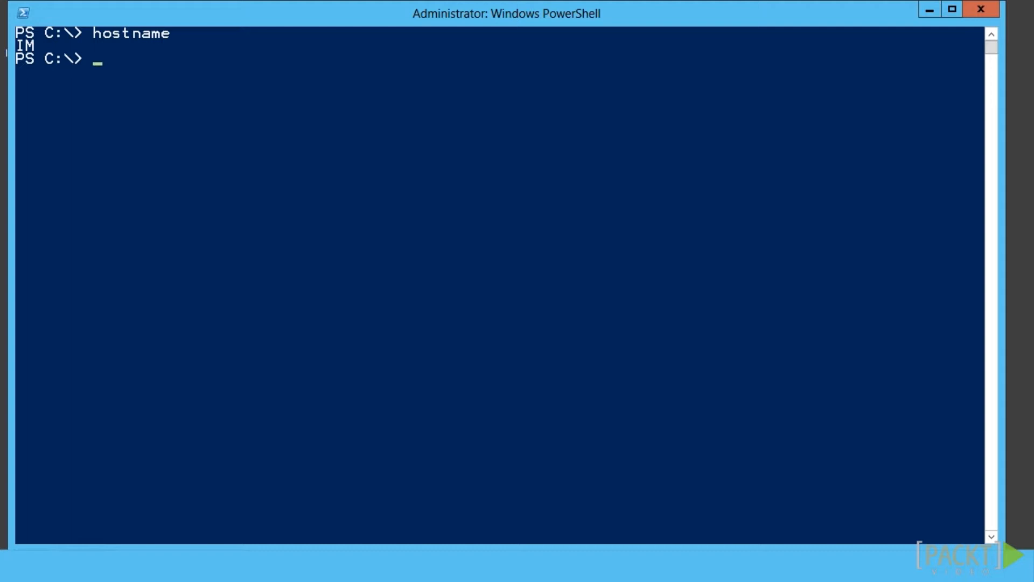
pyautogui.rightClick(101, 65)
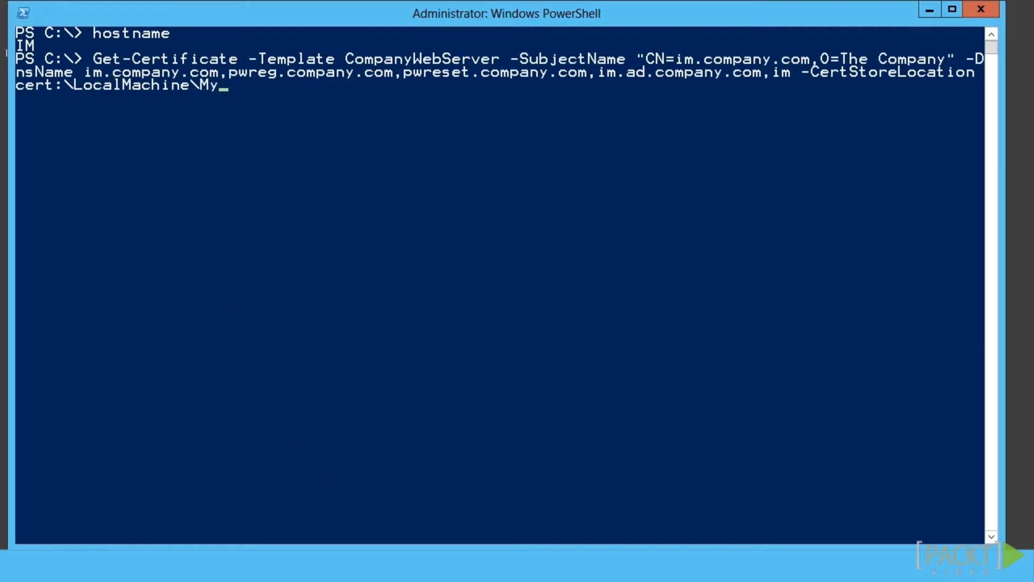
pyautogui.press('Return')
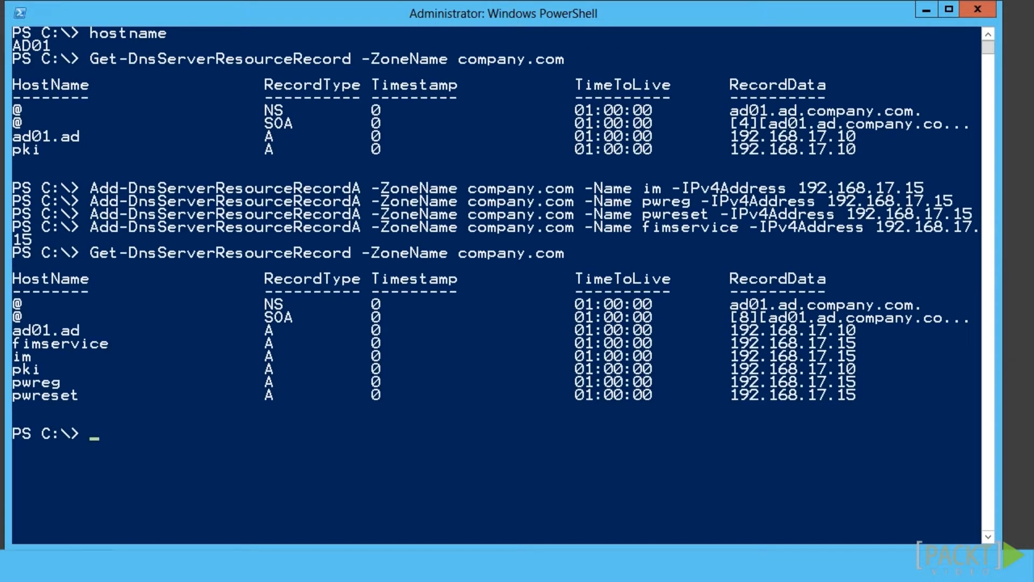
# Look up svcIMAdmin, then create the svcFIMSPFPool account in OU=Fabric with its password
pyautogui.write('Get-AdUser svcIMAdmin')
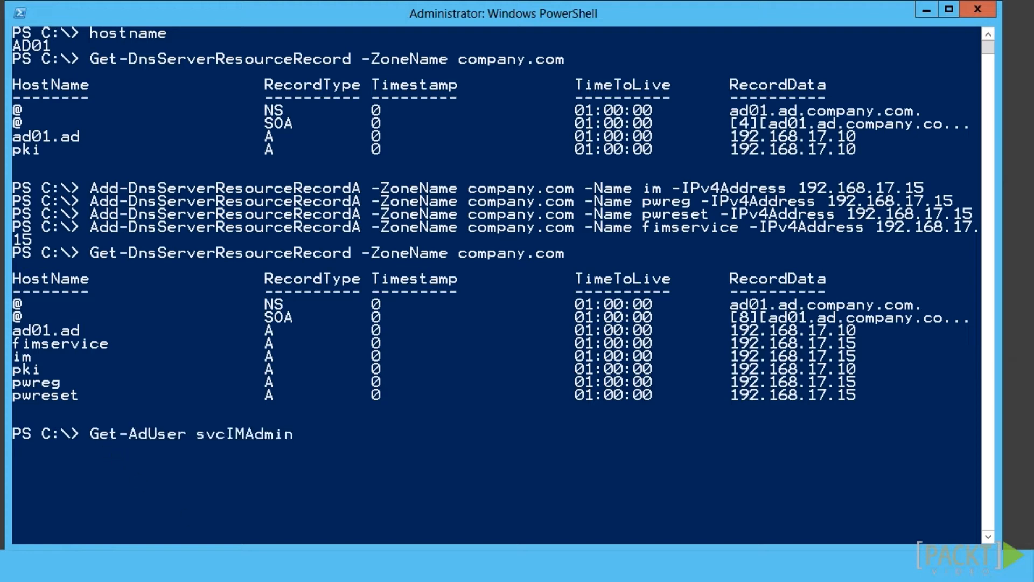
pyautogui.press('Return')
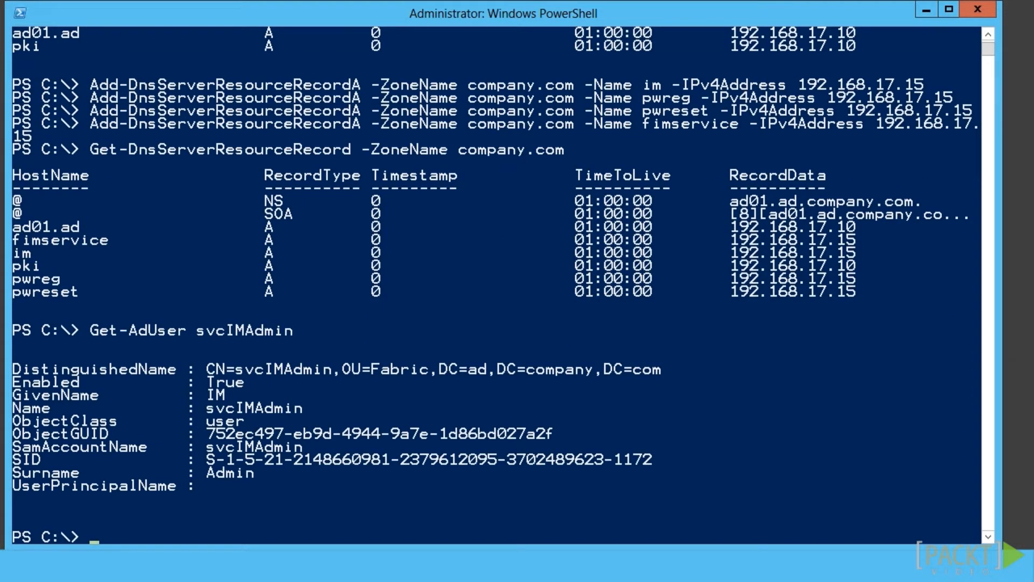
pyautogui.rightClick(97, 542)
pyautogui.press('Return')
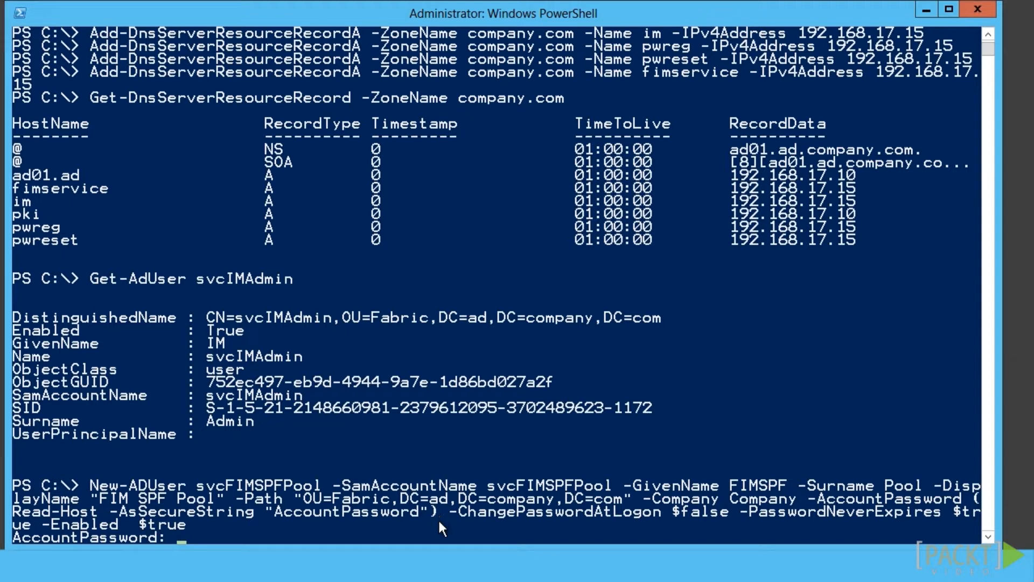
pyautogui.write('********')
pyautogui.press('Return')
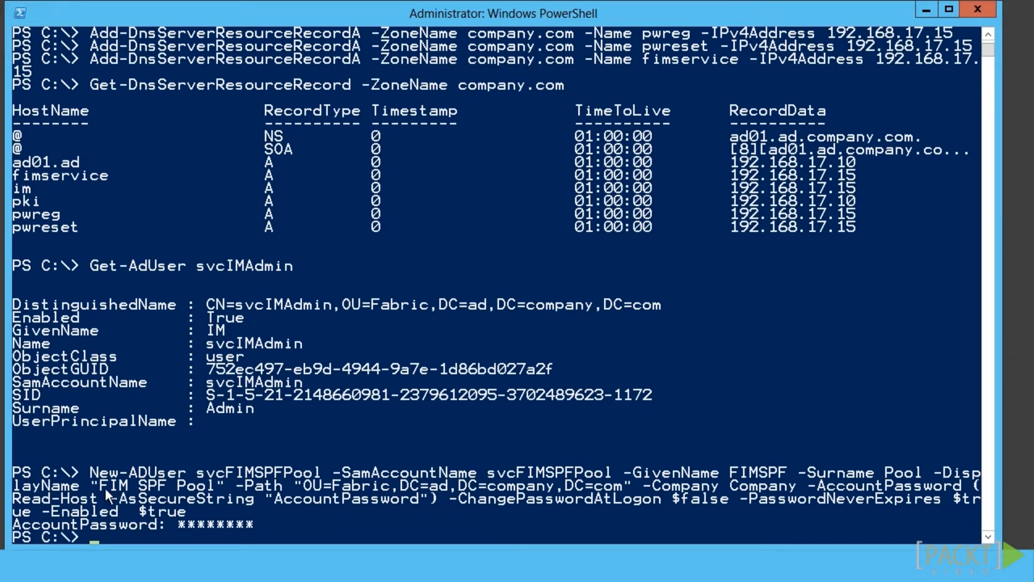
# Create the svcFIMSPFFarm account with its password and register SPN http/im.company.com on the pool account
pyautogui.rightClick(97, 537)
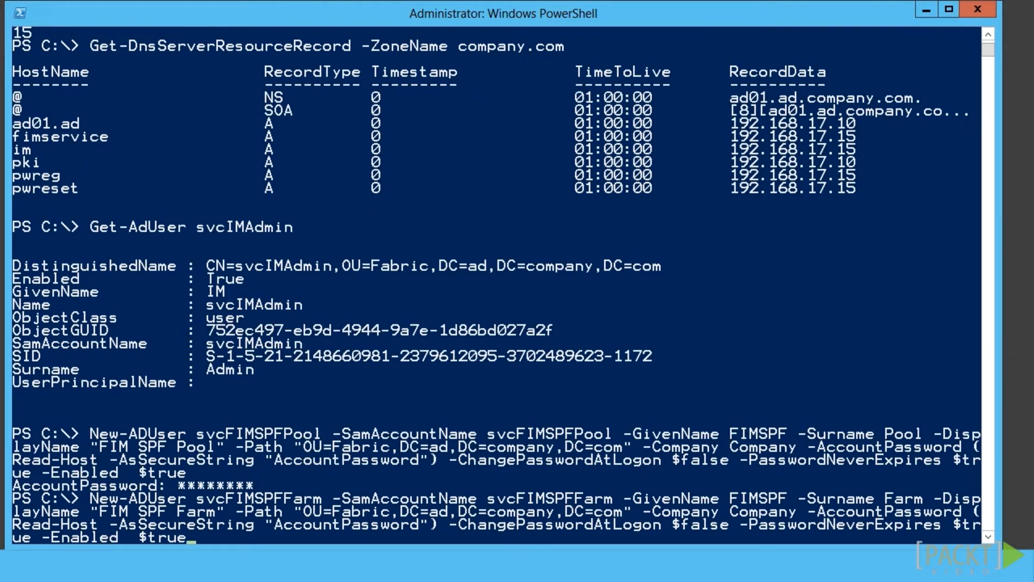
pyautogui.press('Return')
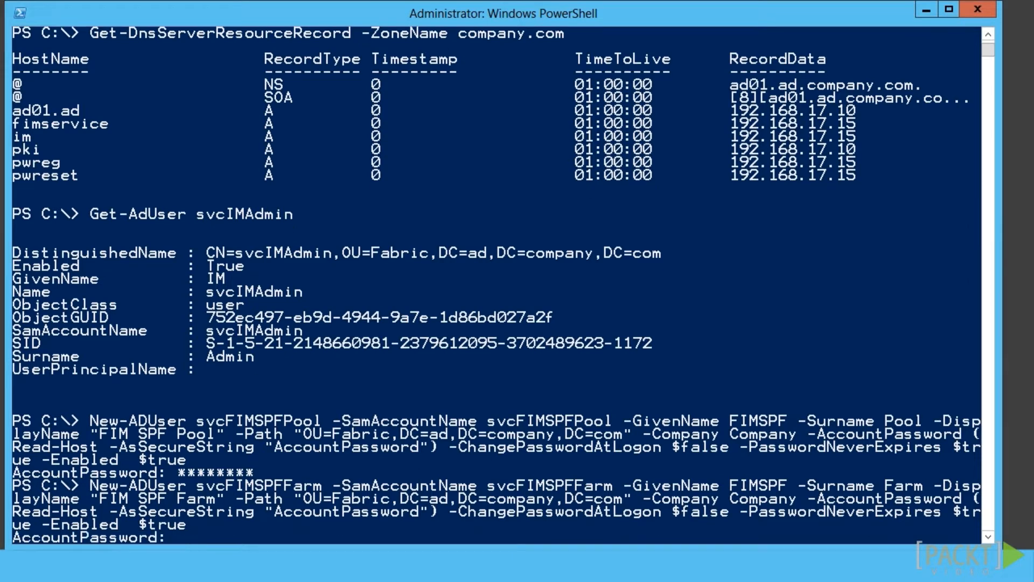
pyautogui.write('********')
pyautogui.press('Return')
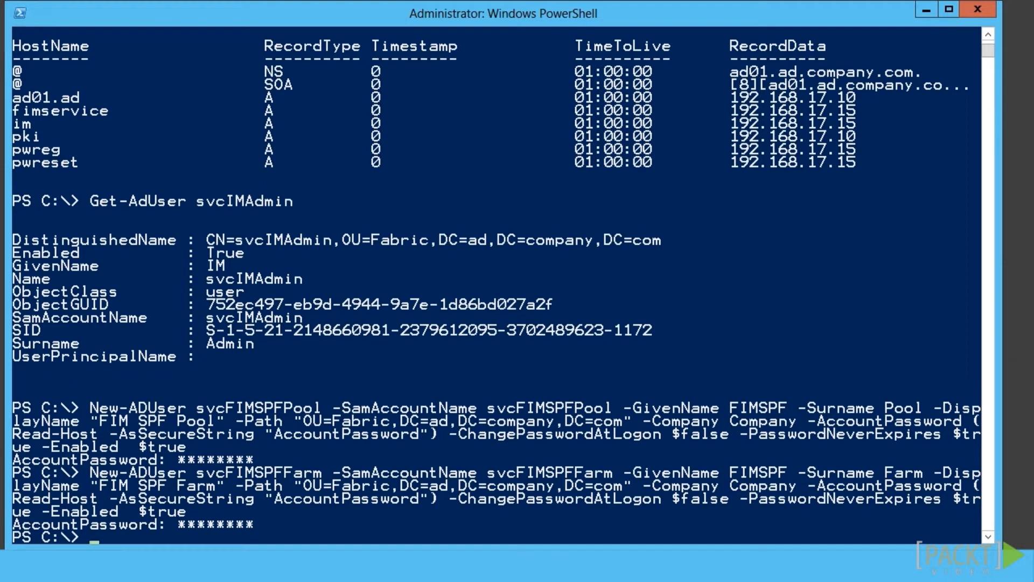
pyautogui.rightClick(97, 543)
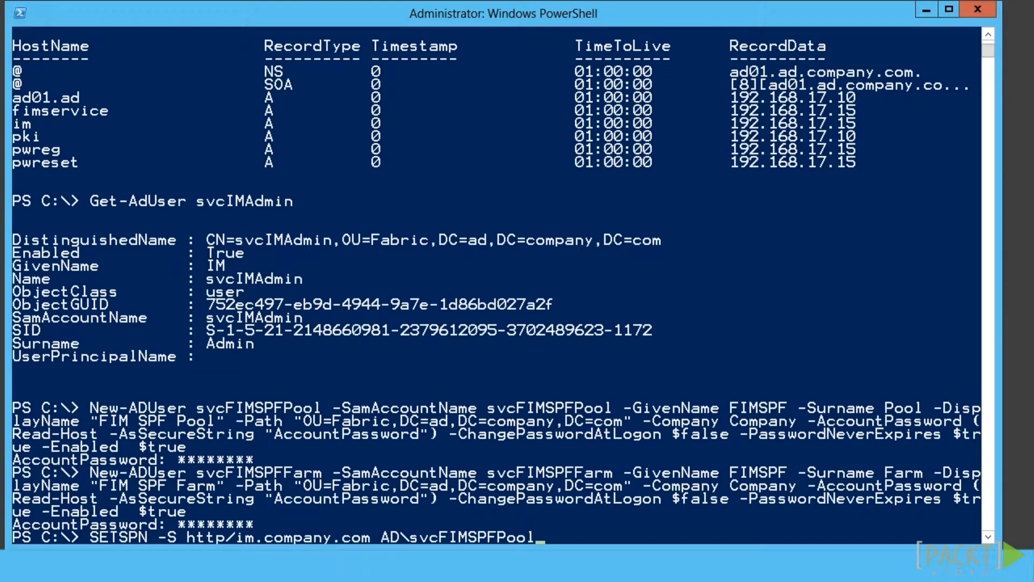
pyautogui.press('Return')
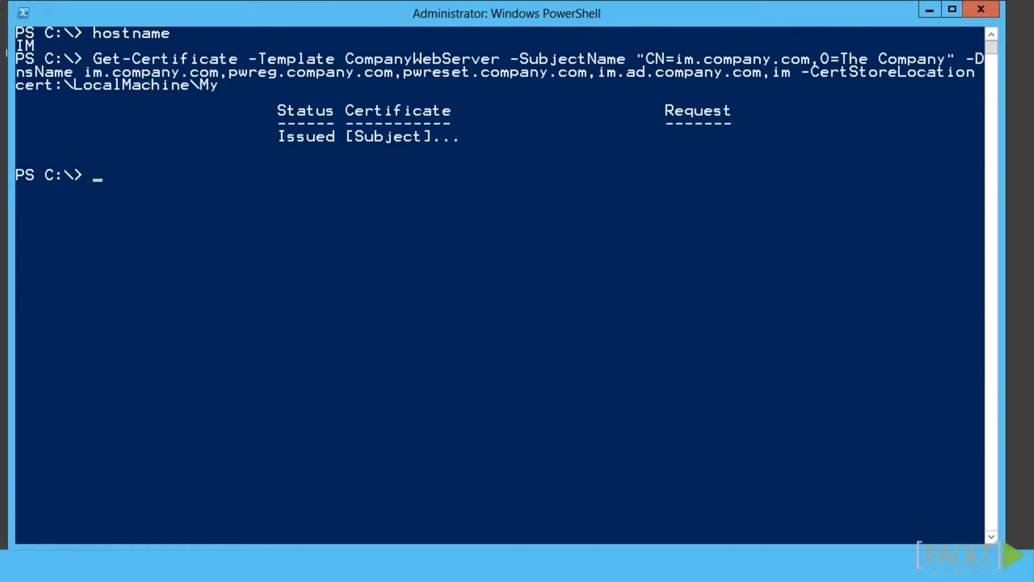
# Try running the temp\Install-SPF2013-Roles-Features.ps1 script
pyautogui.click(98, 178)
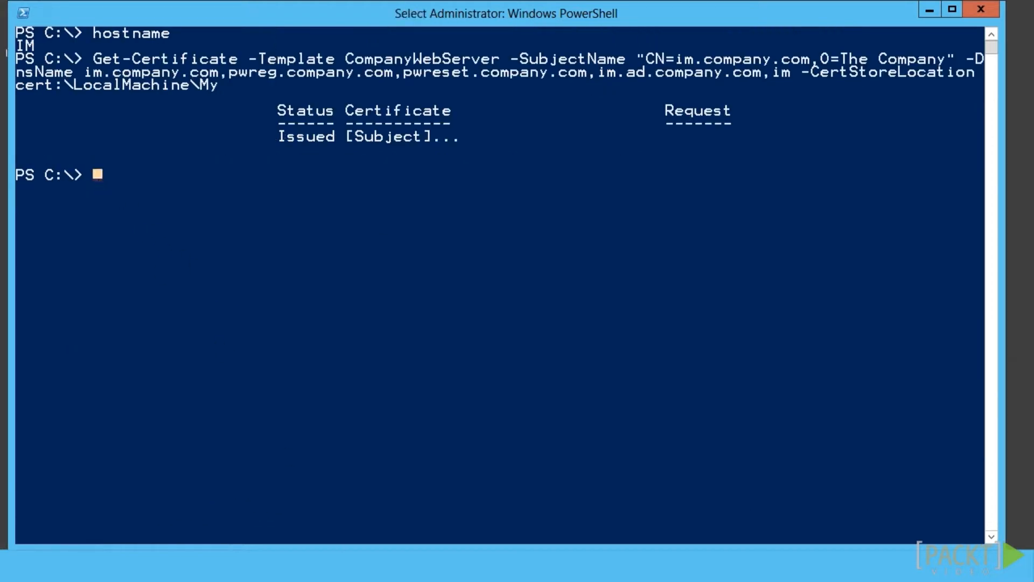
pyautogui.write('tem')
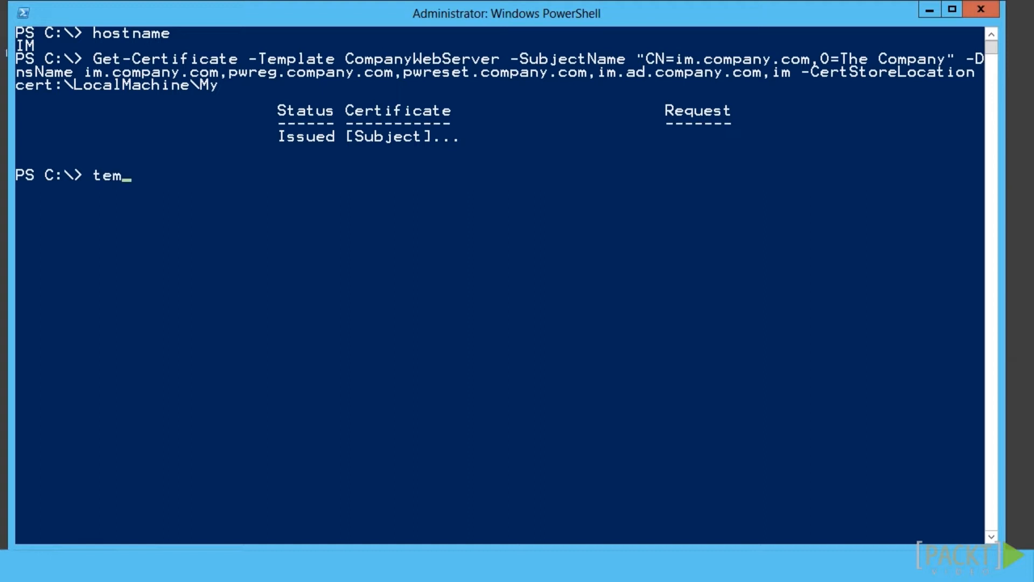
pyautogui.write('p\\inst')
pyautogui.press('Tab')
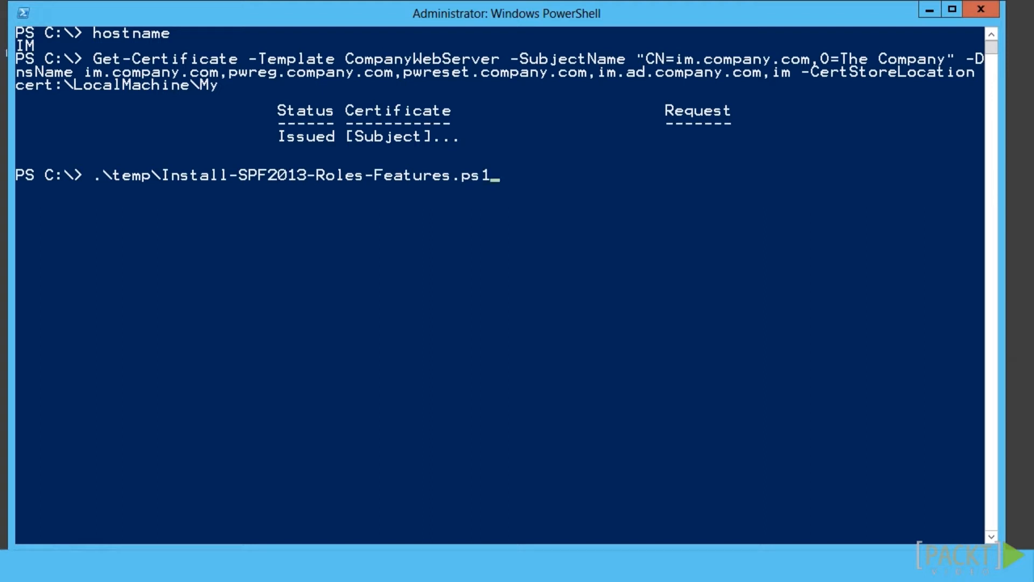
pyautogui.press('Return')
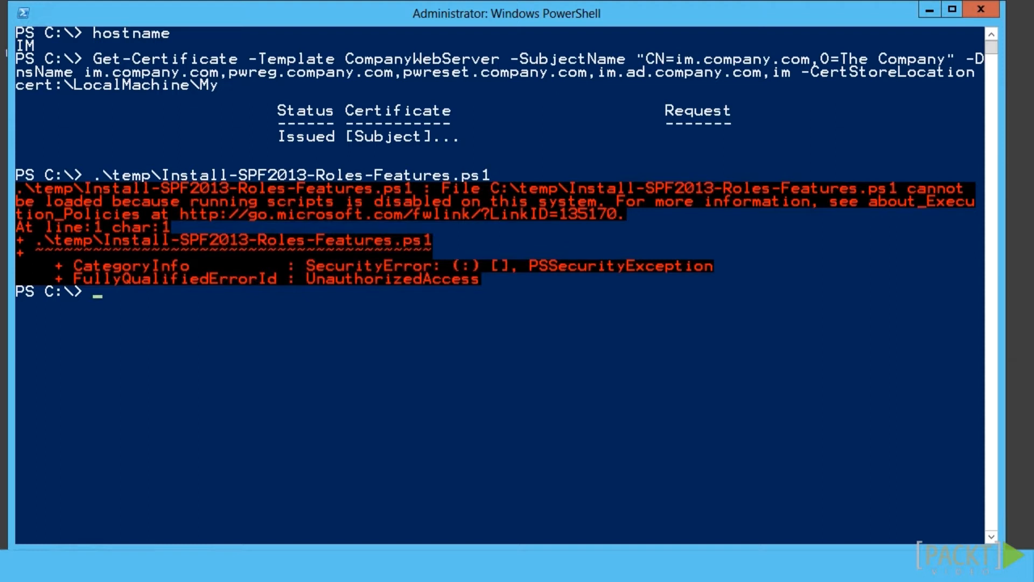
# Set the execution policy to RemoteSigned, rerun the roles and features script, and restart the computer
pyautogui.click(96, 300)
pyautogui.write('Set-Execu')
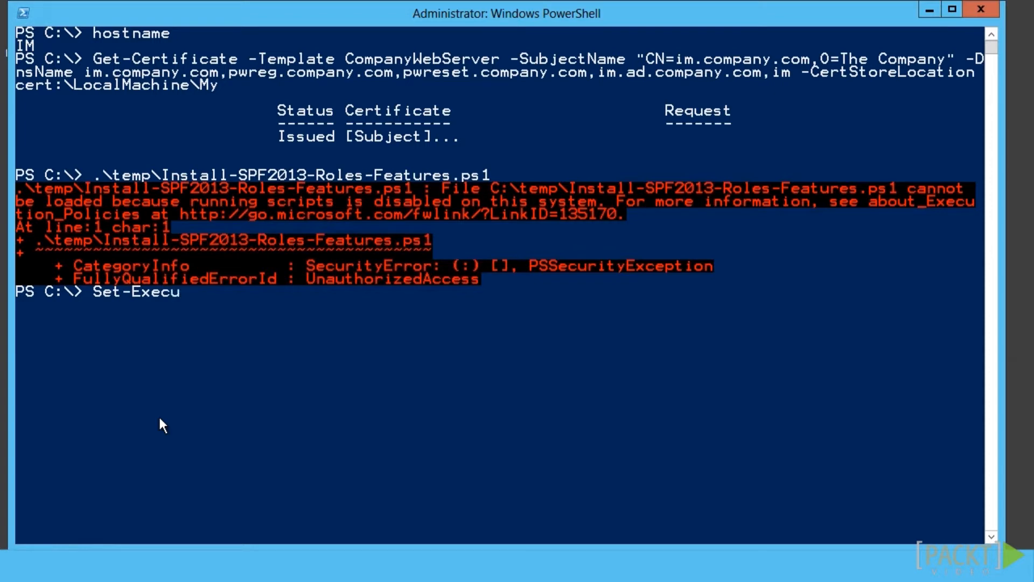
pyautogui.write('tionPolicy ')
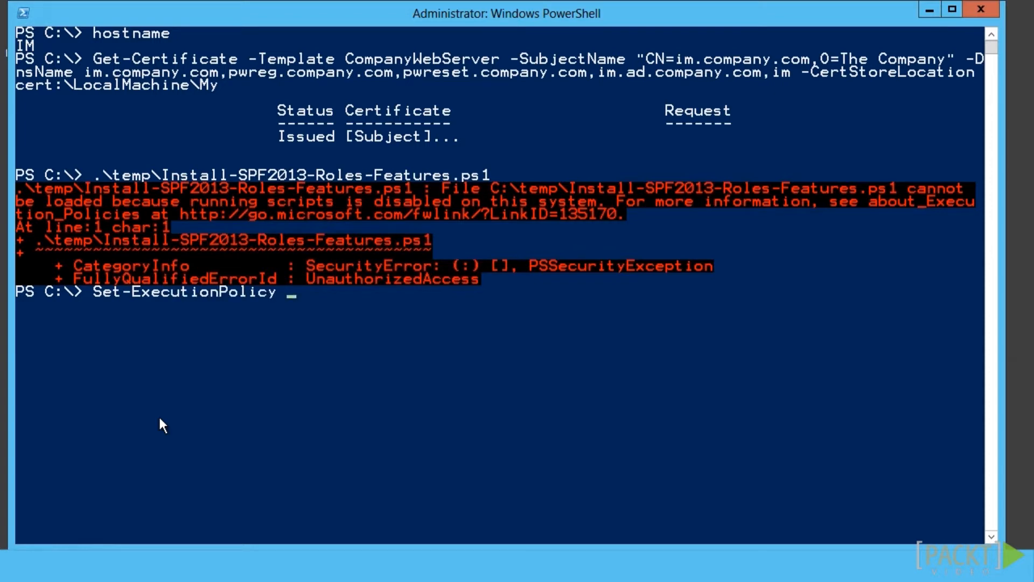
pyautogui.write('RemoteSigned')
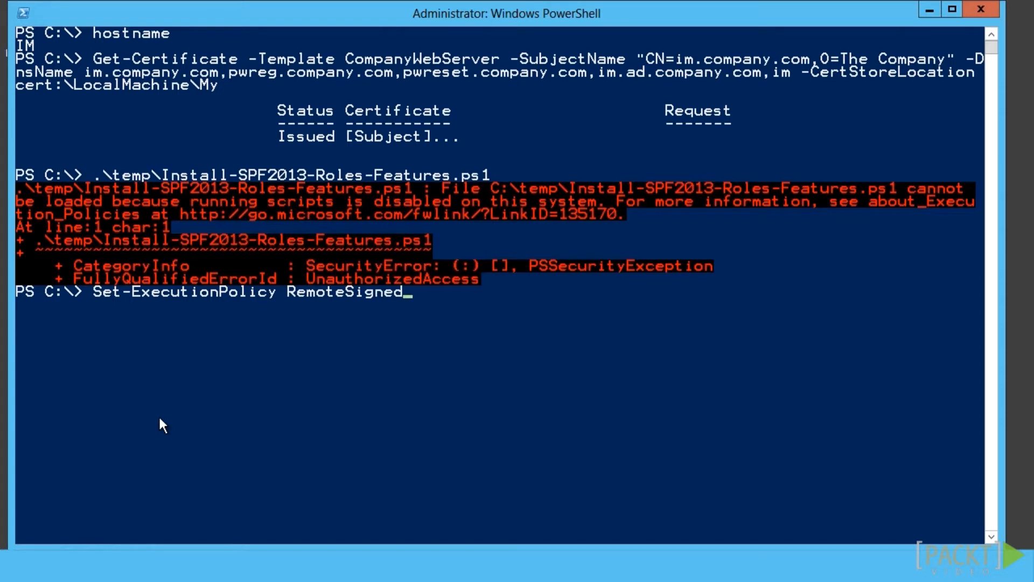
pyautogui.press('Return')
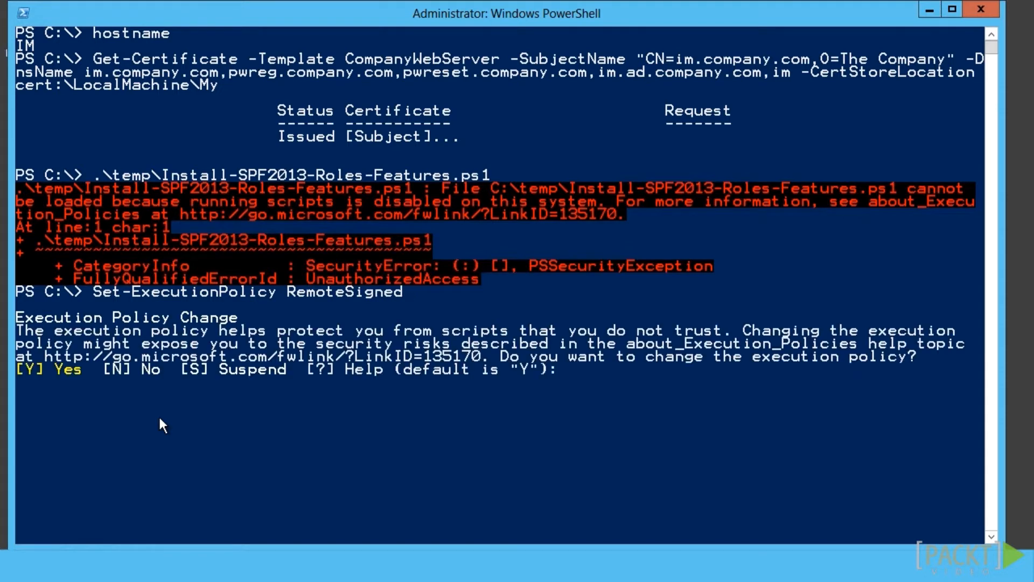
pyautogui.press('Return')
pyautogui.press('Up')
pyautogui.press('Up')
pyautogui.press('Return')
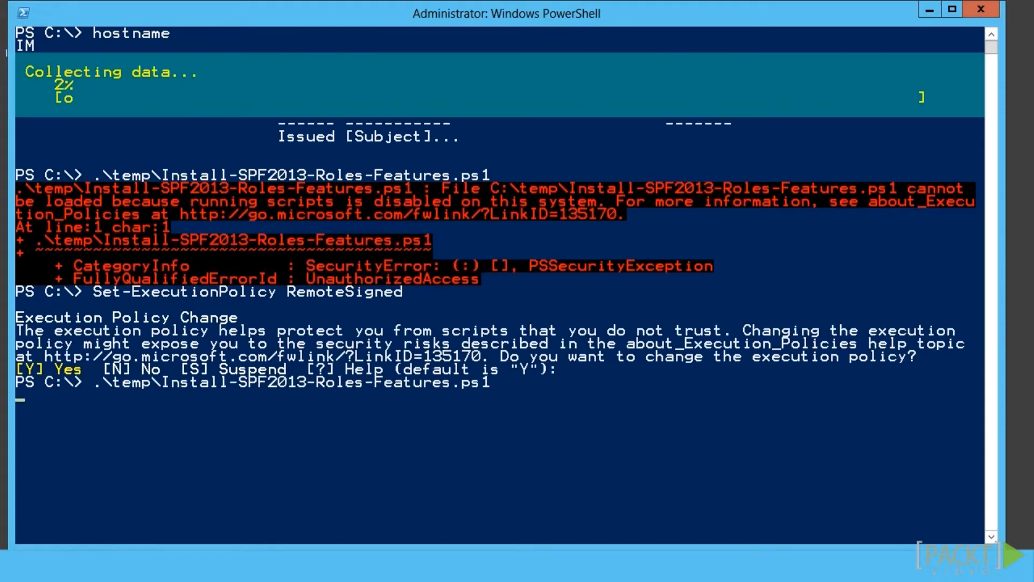
pyautogui.write('Restart-Computer')
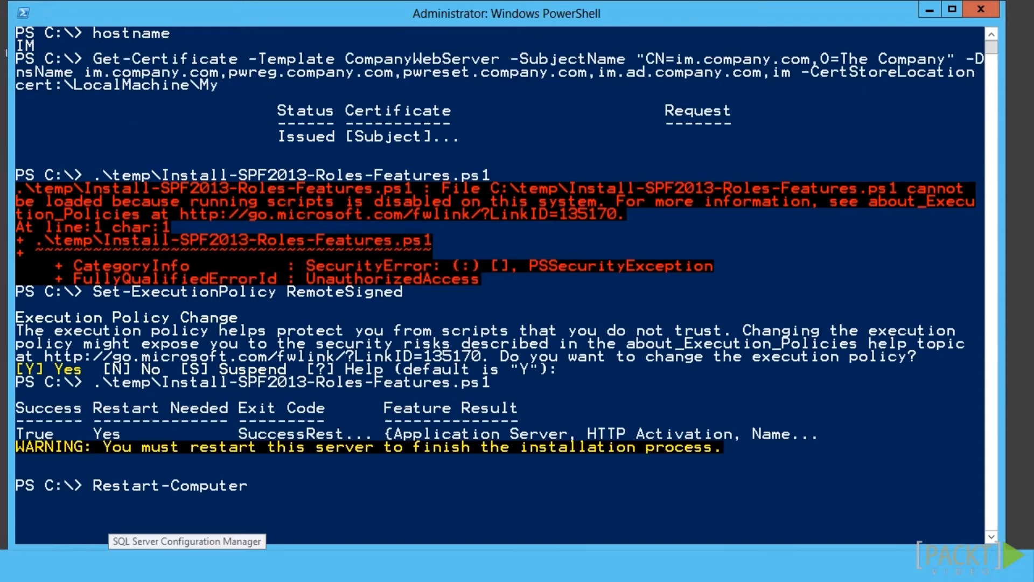
pyautogui.press('Return')
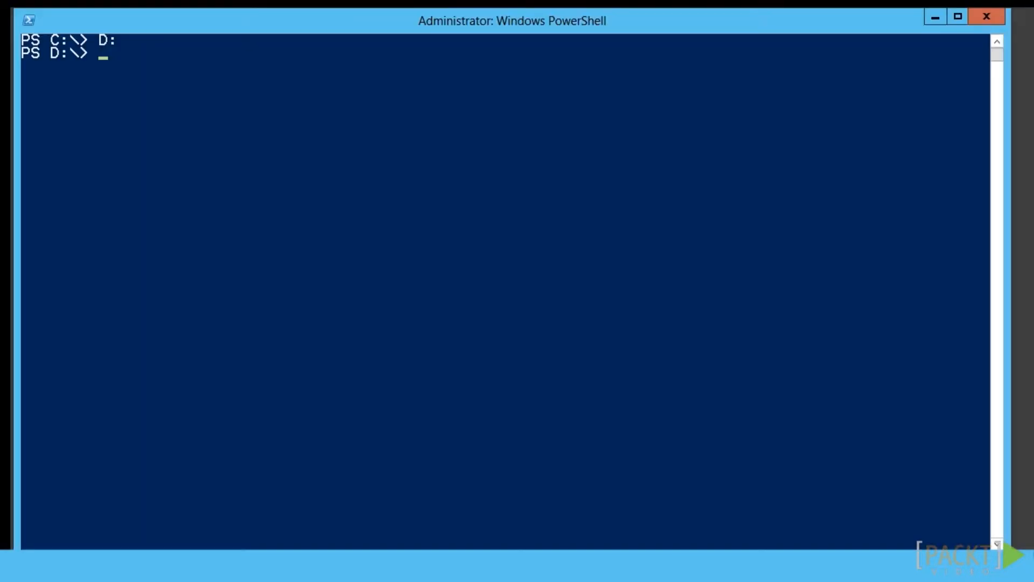
# Run .\RunSPFPrerequisites.cmd, accept the license terms, and install all SharePoint 2013 prerequisites
pyautogui.write('.\\RunSPFPrerequisites.cmd')
pyautogui.press('Return')
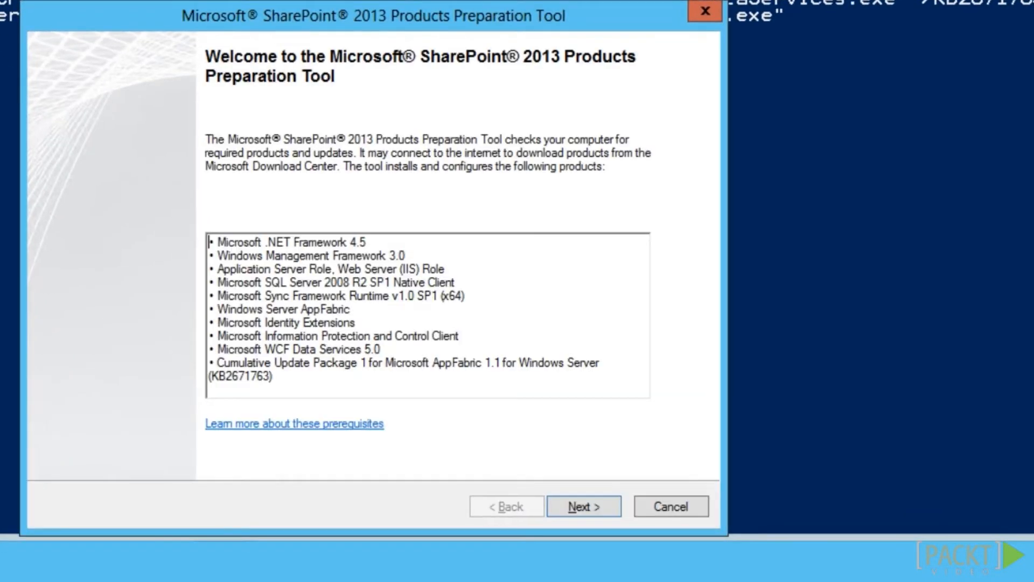
pyautogui.click(600, 511)
pyautogui.click(76, 457)
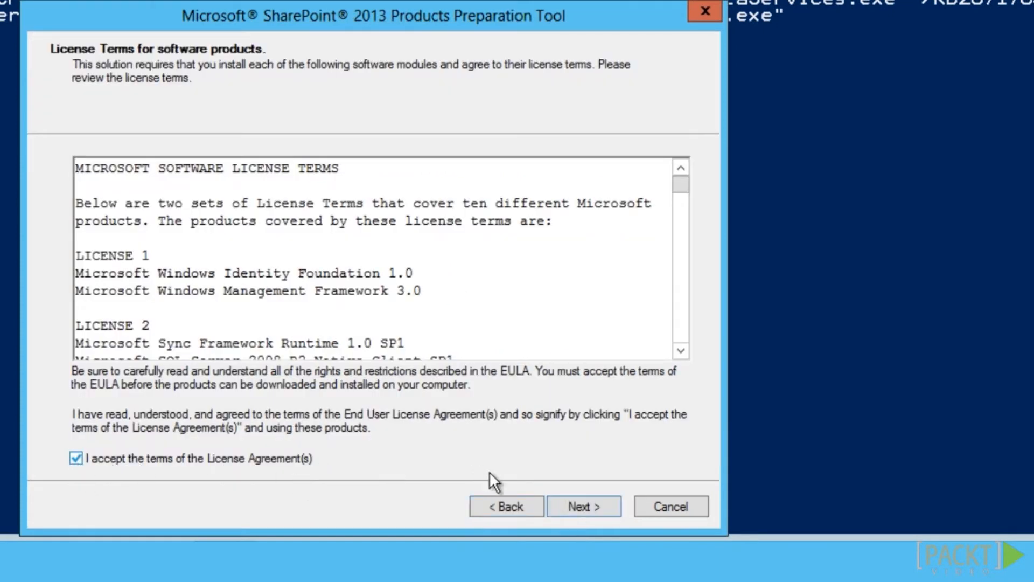
pyautogui.click(581, 509)
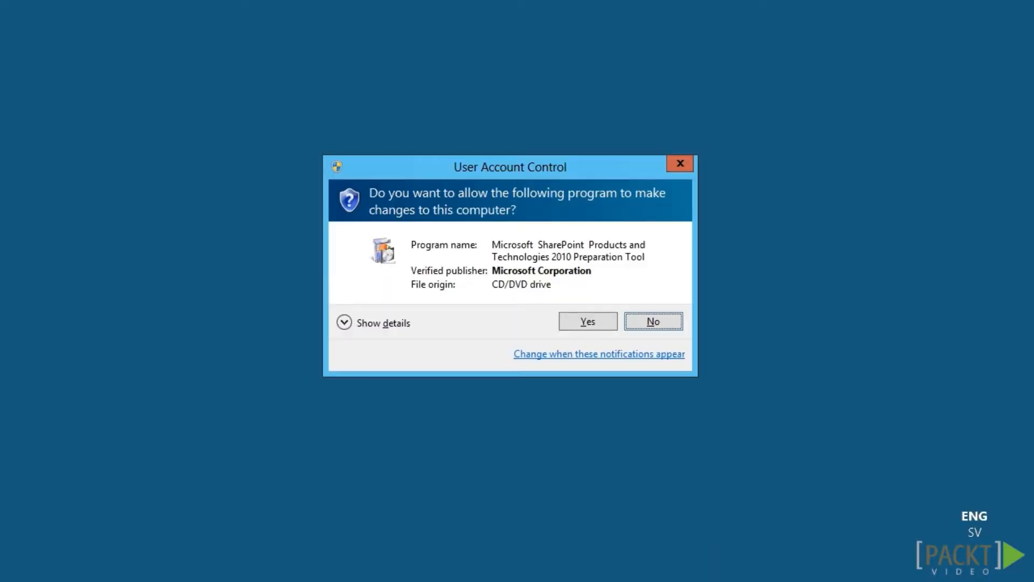
pyautogui.click(581, 322)
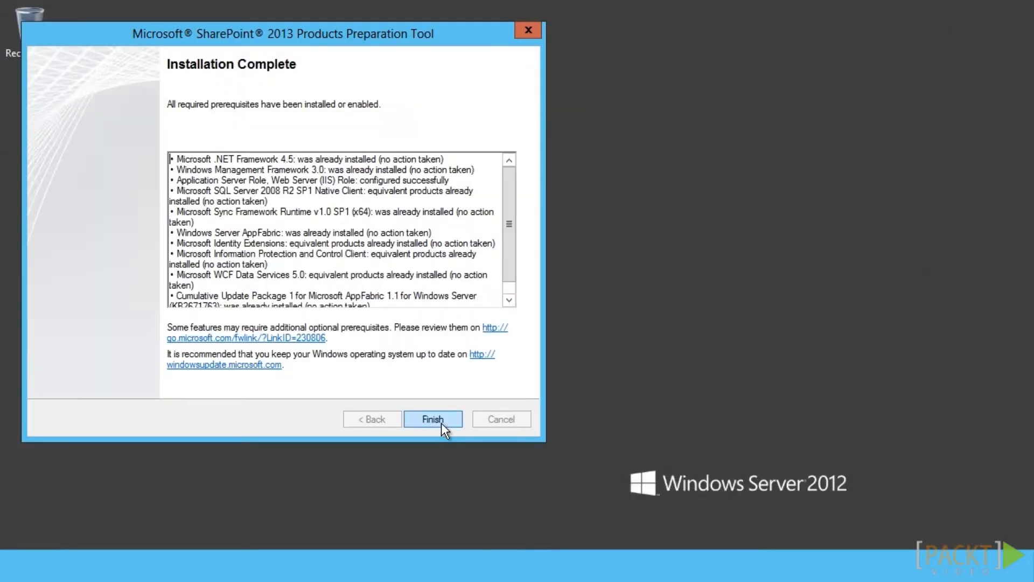
pyautogui.click(434, 419)
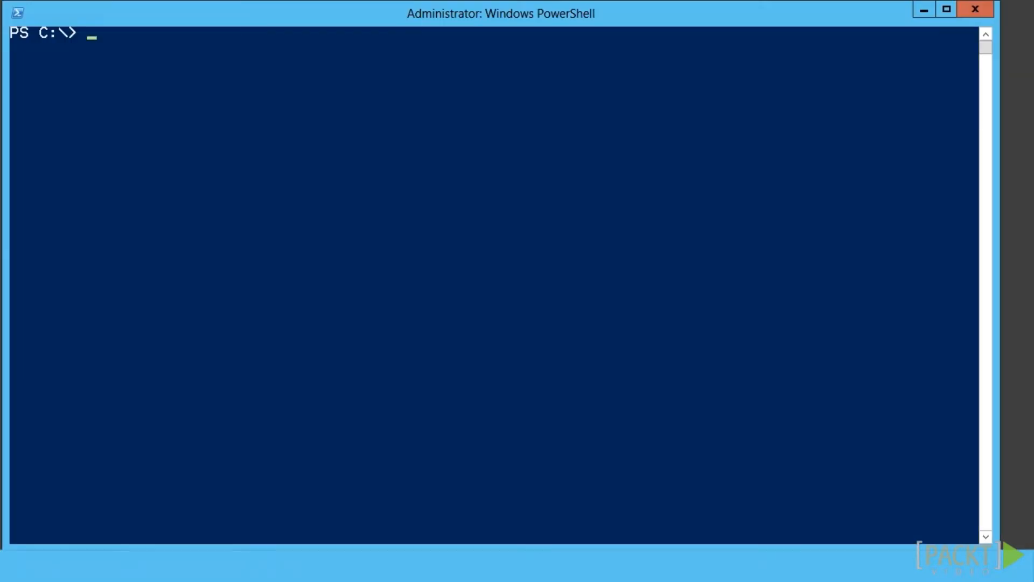
# Install SharePoint Foundation 2013 from D:\SPF2013\setup.exe as a Complete server, skipping the configuration wizard
pyautogui.write('D:\\SPF2013\\setup.exe')
pyautogui.press('Return')
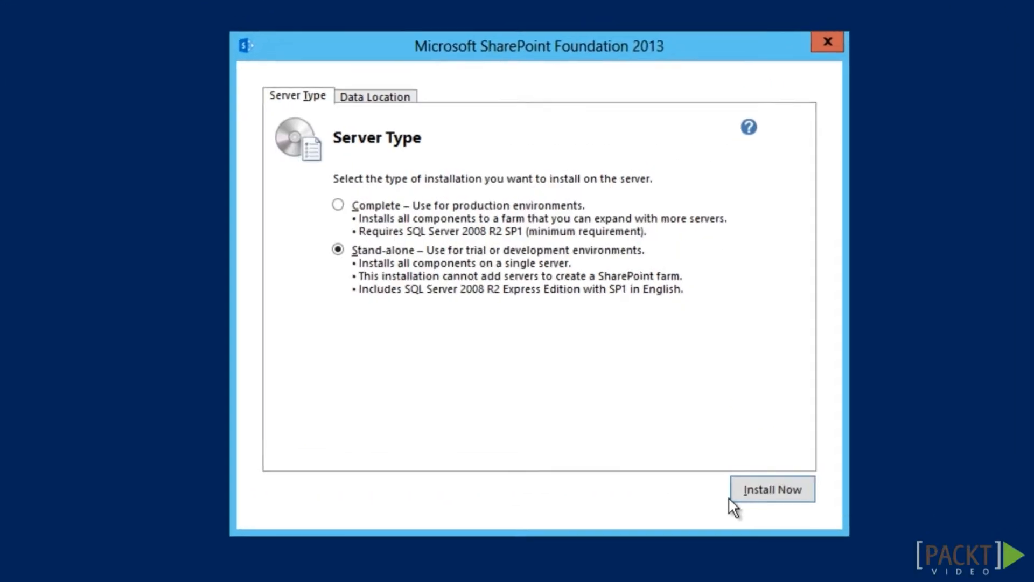
pyautogui.click(338, 205)
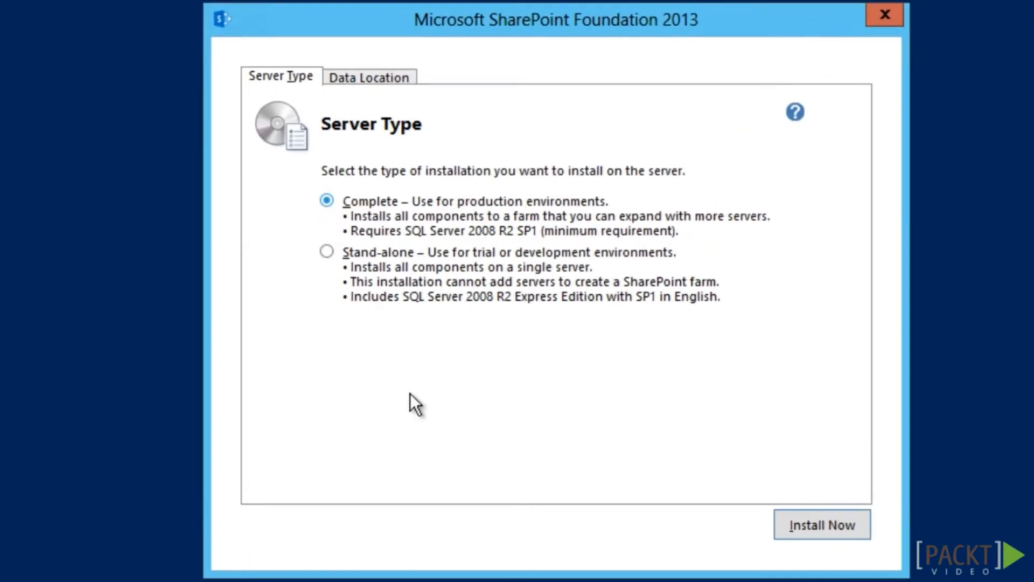
pyautogui.click(822, 525)
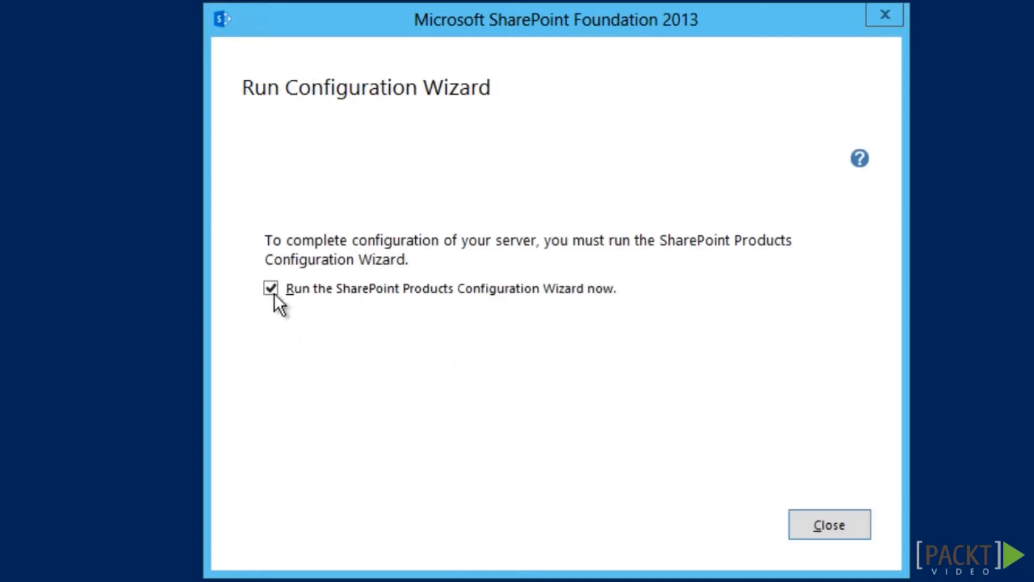
pyautogui.click(271, 290)
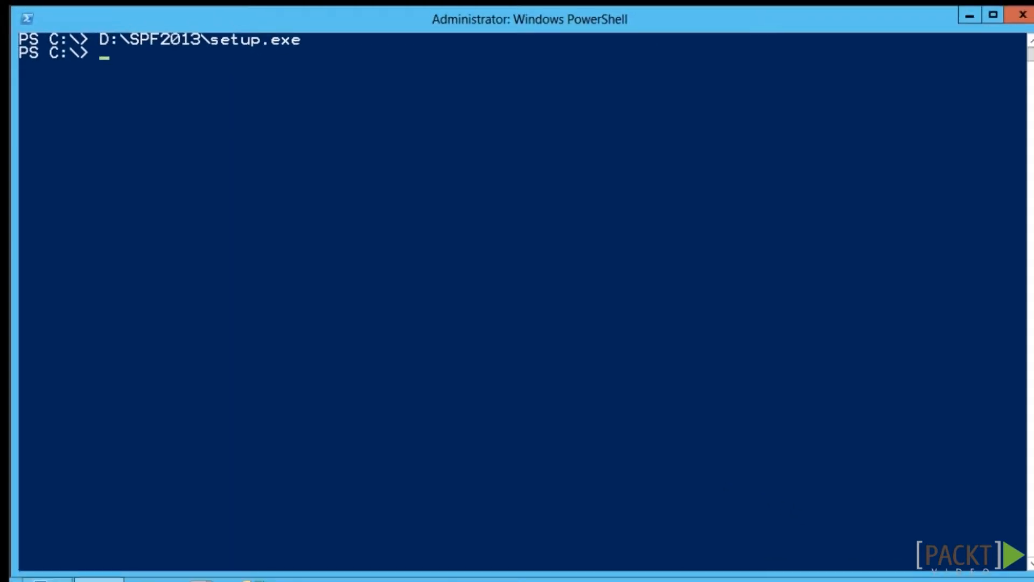
# Run D:\ConfigureSPF2013.ps1, supplying the two service account passwords
pyautogui.write('D:\\ConfigureSPF2013.ps1')
pyautogui.press('Return')
pyautogui.write('•••••')
pyautogui.press('Return')
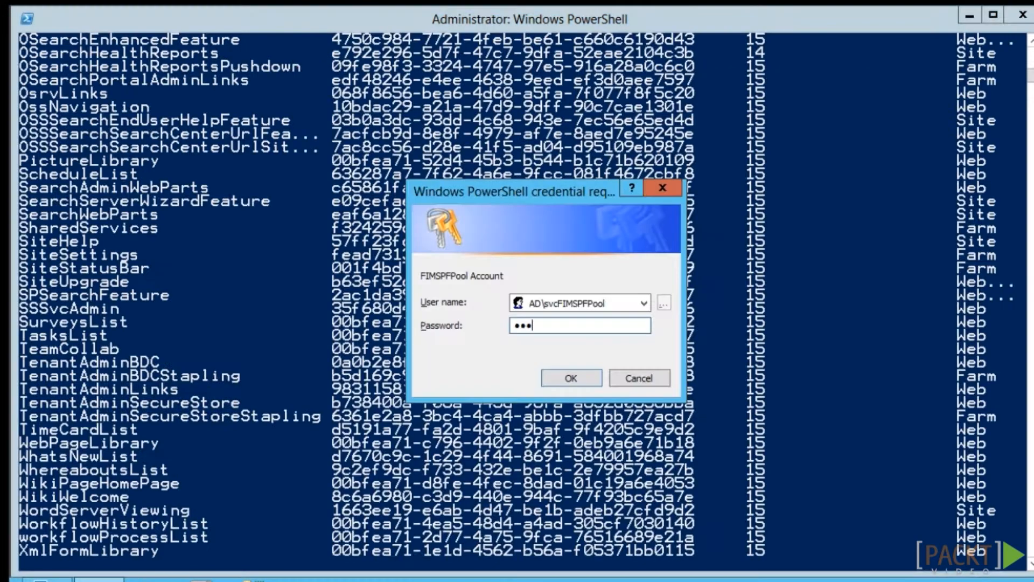
pyautogui.write('••••••')
pyautogui.press('Return')
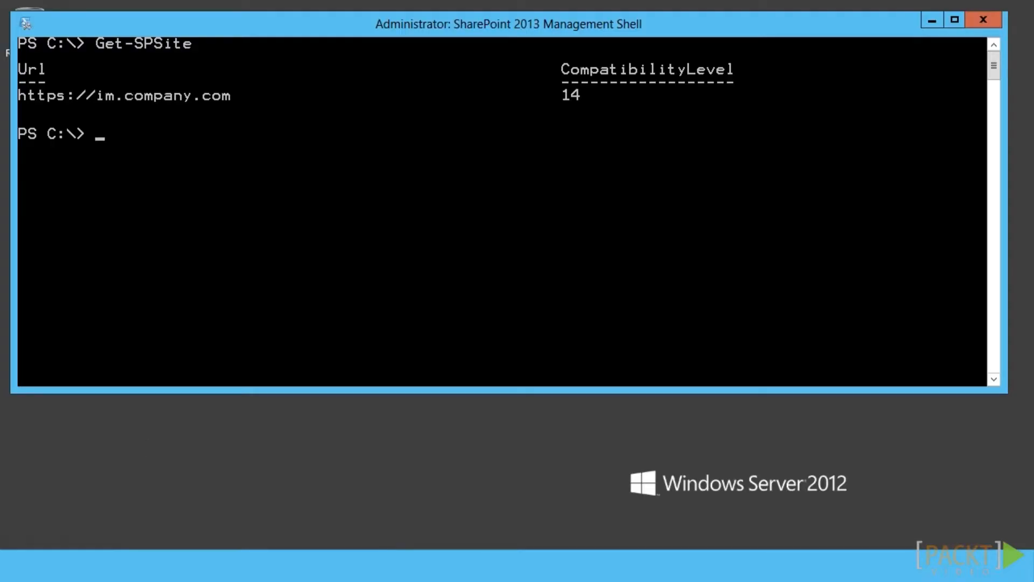
pyautogui.rightClick(100, 138)
pyautogui.click(132, 182)
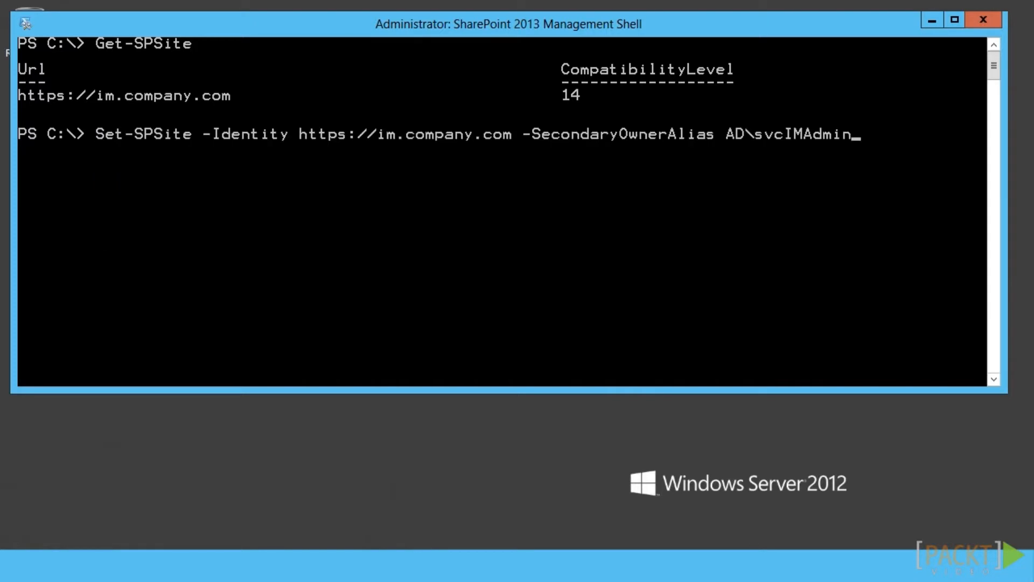
pyautogui.press('Return')
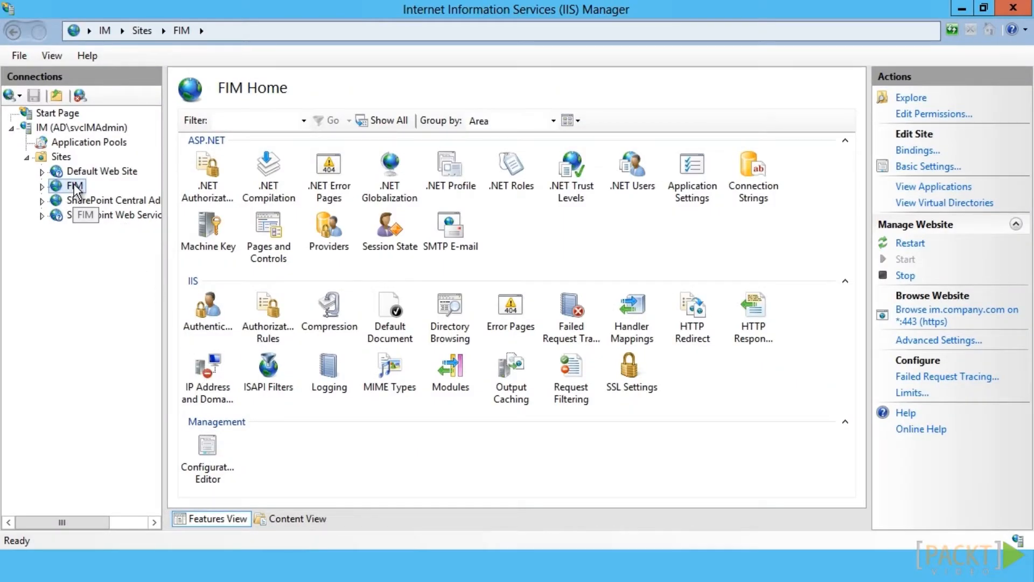
pyautogui.rightClick(76, 188)
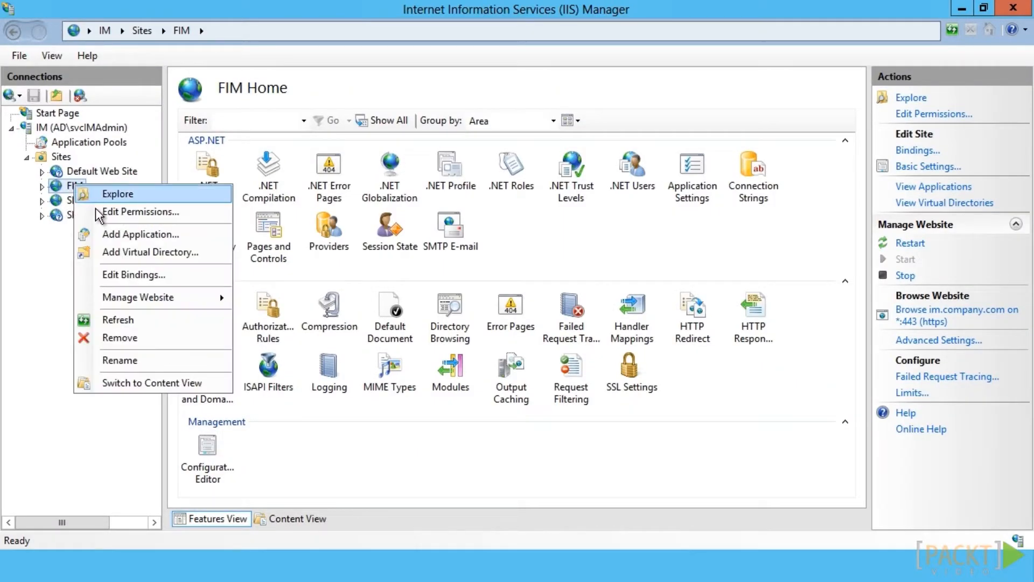
pyautogui.click(113, 276)
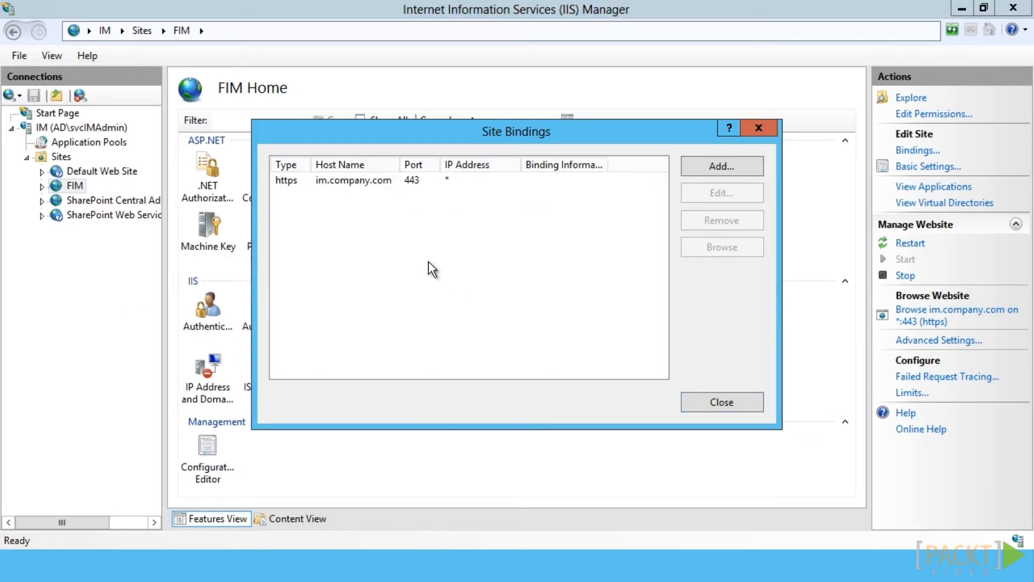
pyautogui.click(387, 187)
pyautogui.click(722, 193)
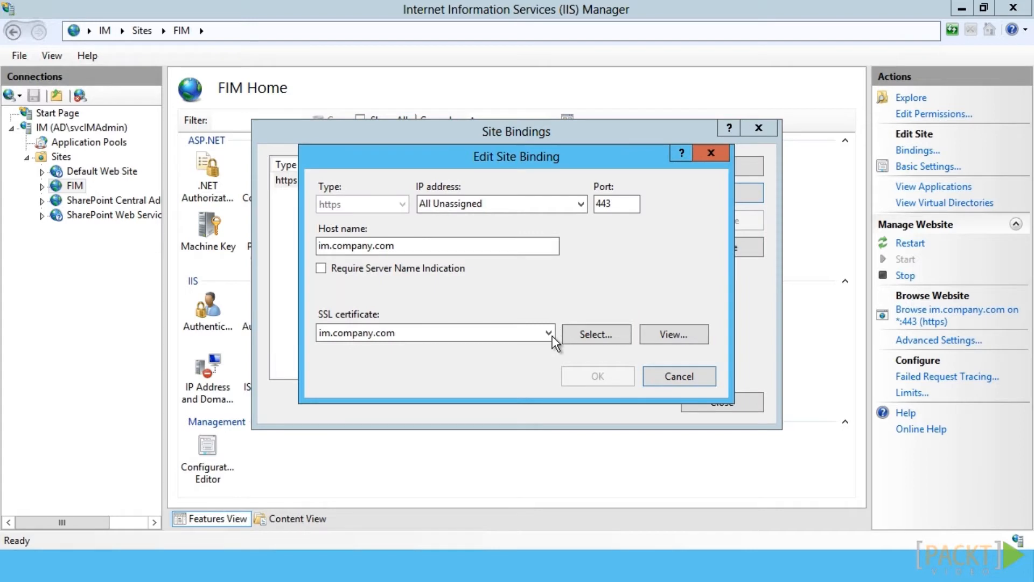
pyautogui.click(546, 333)
pyautogui.click(545, 337)
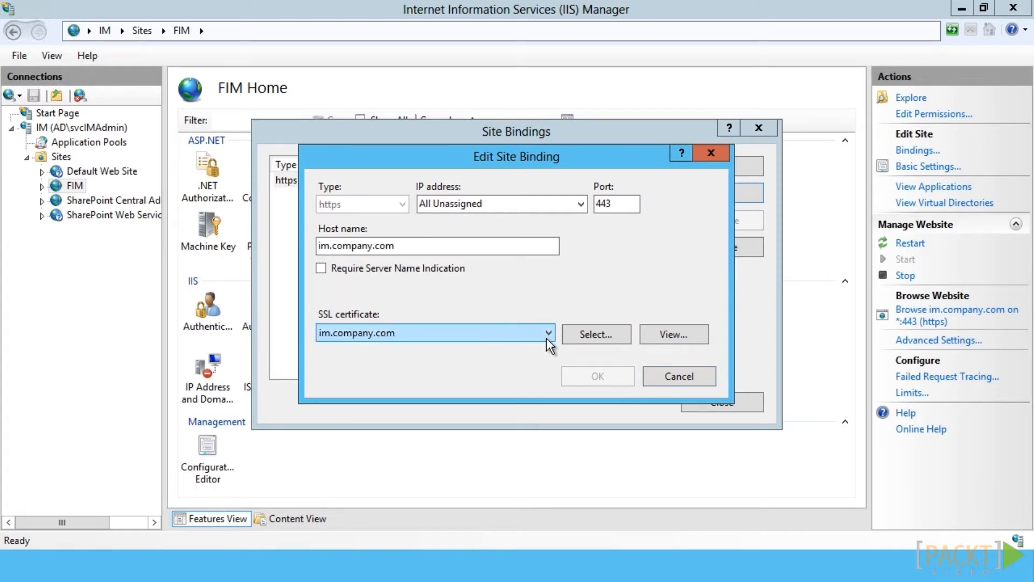
pyautogui.click(711, 379)
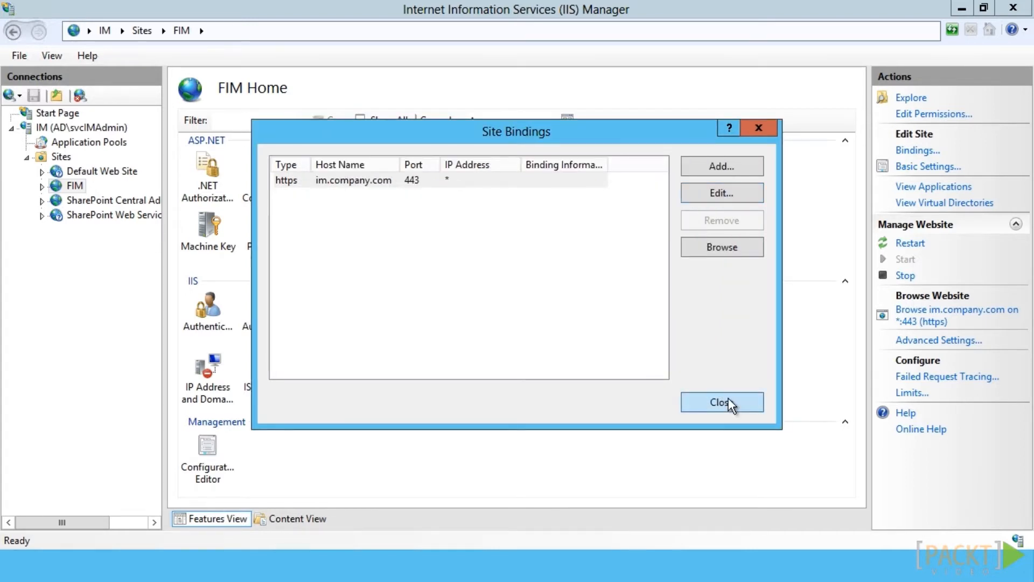
pyautogui.click(728, 403)
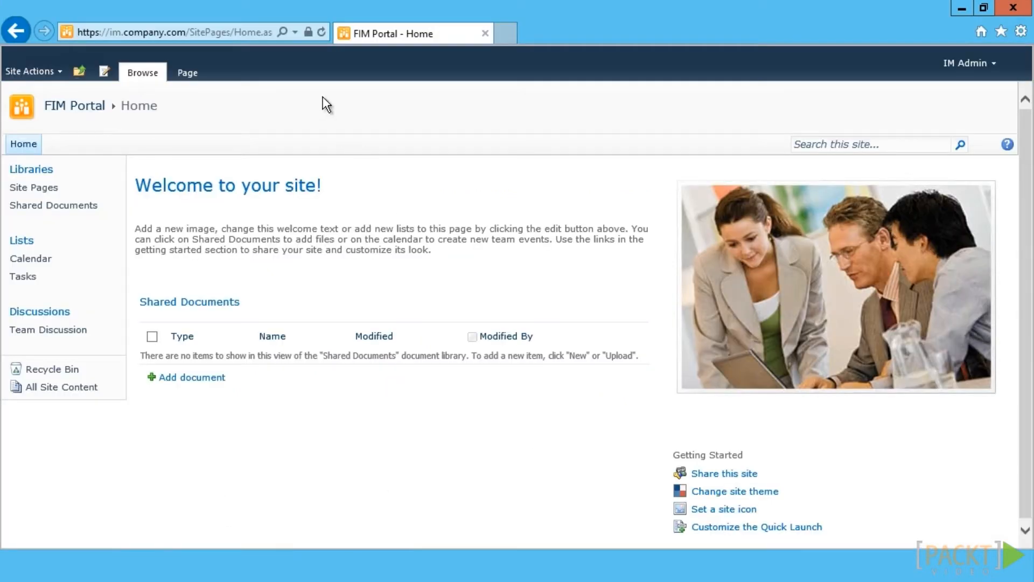
pyautogui.click(321, 34)
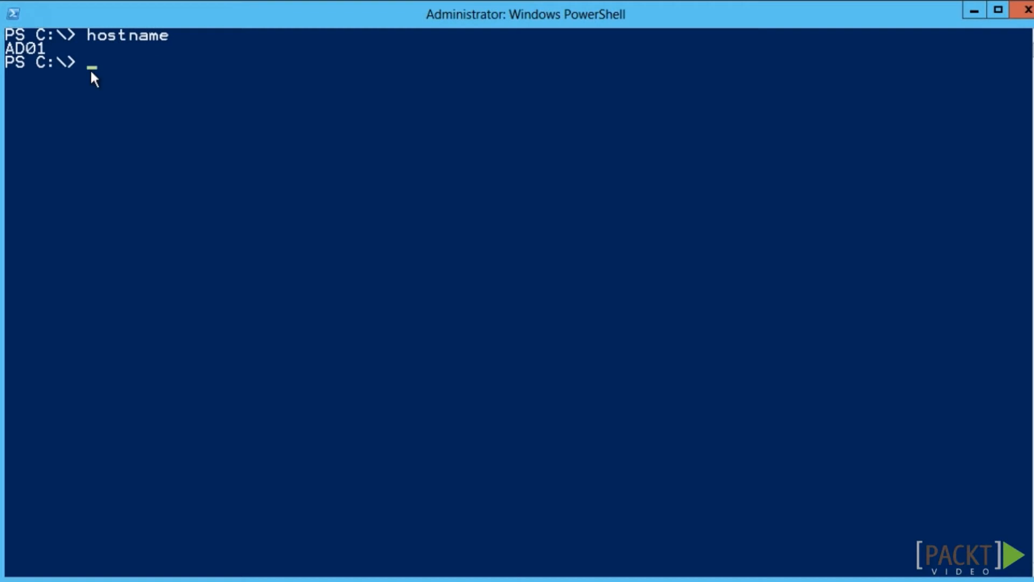
# Create the svcFIMSync and svcFIMService accounts, entering each one's password
pyautogui.rightClick(91, 74)
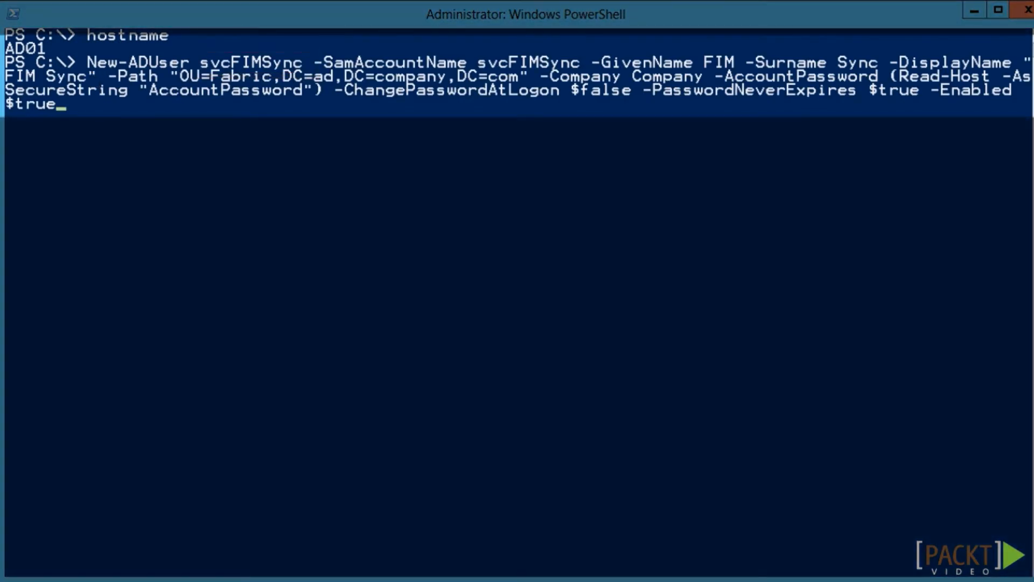
pyautogui.press('Return')
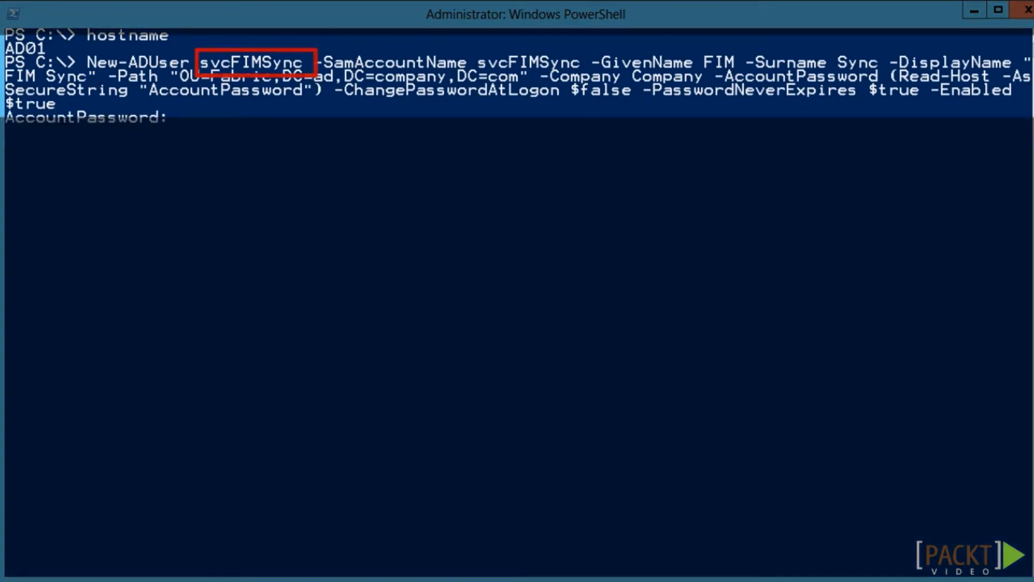
pyautogui.write('***')
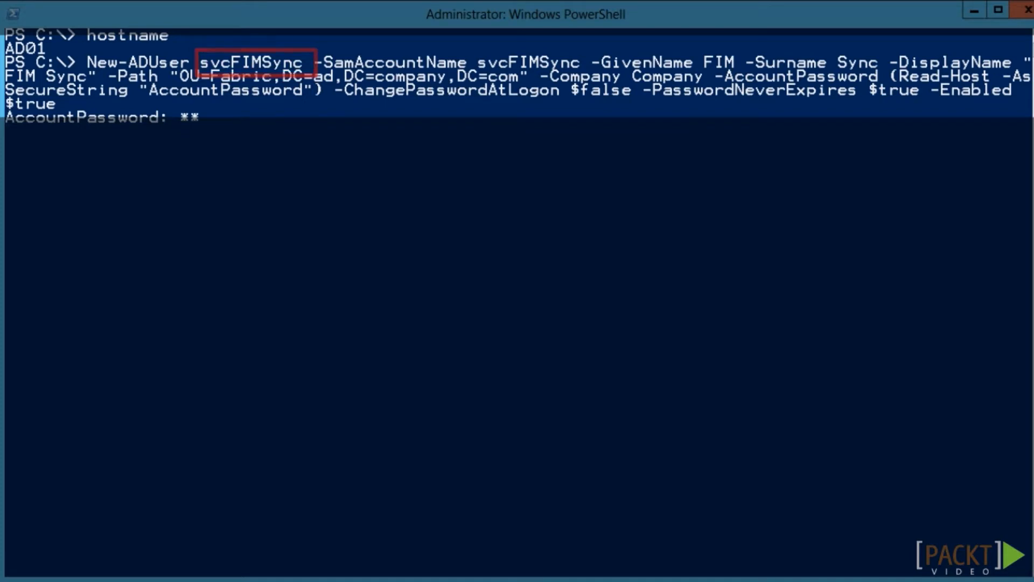
pyautogui.write('*****')
pyautogui.press('Return')
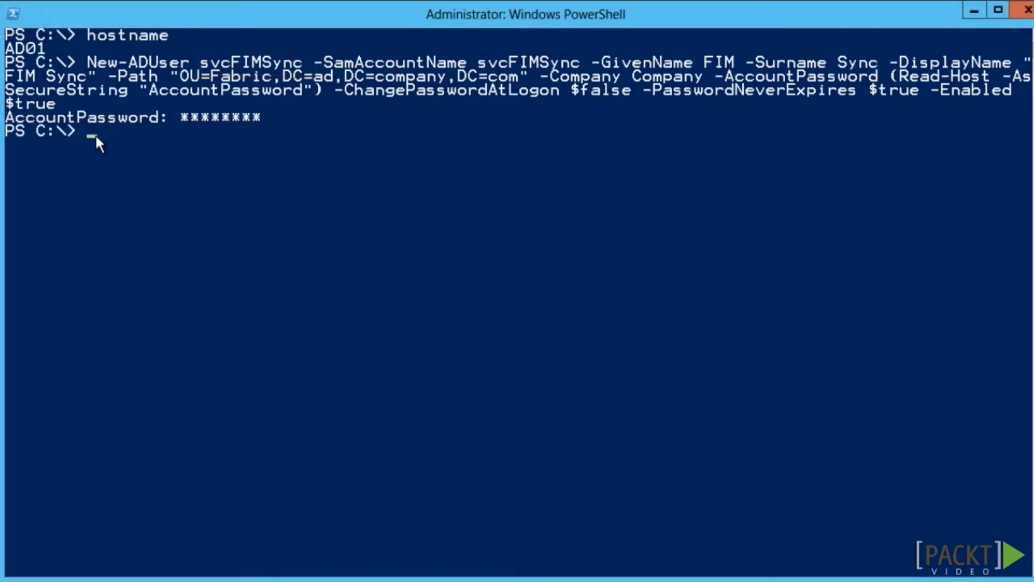
pyautogui.rightClick(95, 134)
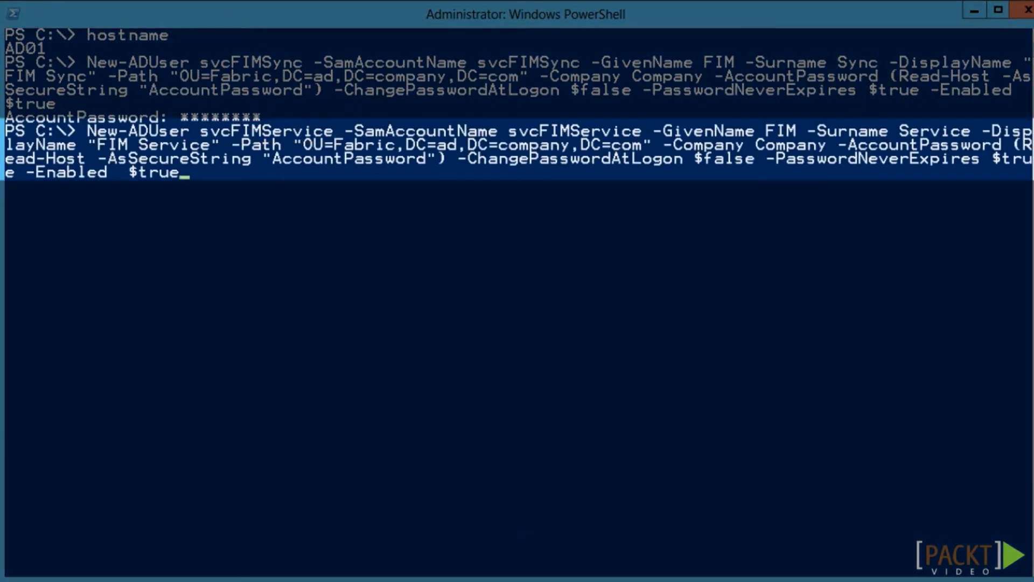
pyautogui.press('Return')
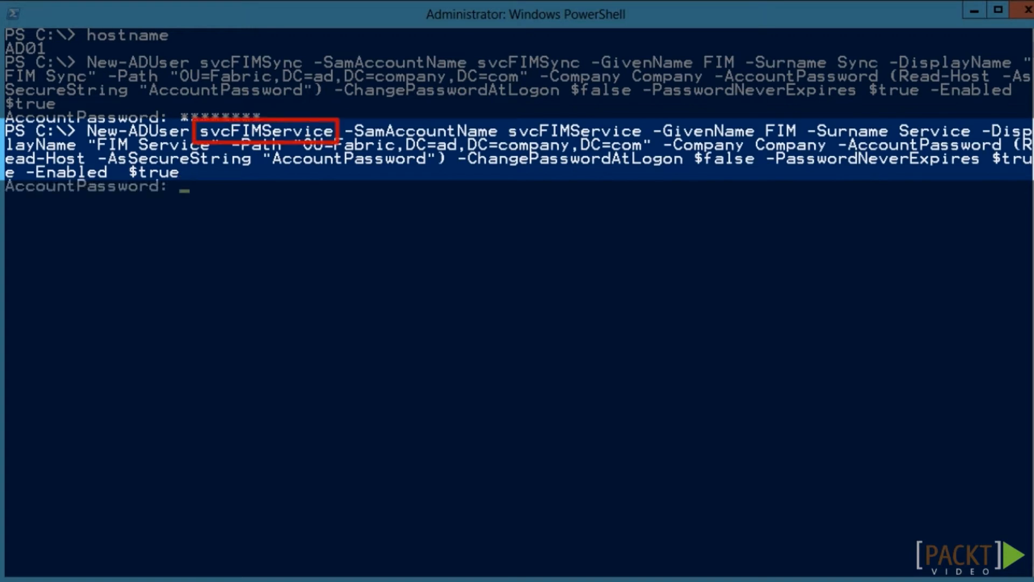
pyautogui.write('********')
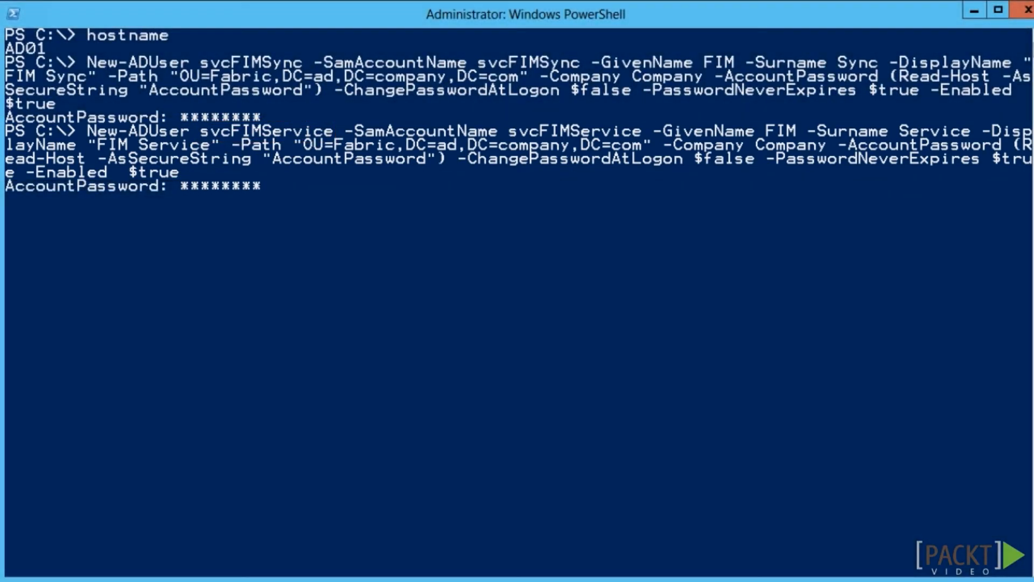
pyautogui.press('Return')
# Create the svcFIMPWPool and svcFIMMA accounts in Fabric, entering each one's password
pyautogui.rightClick(92, 207)
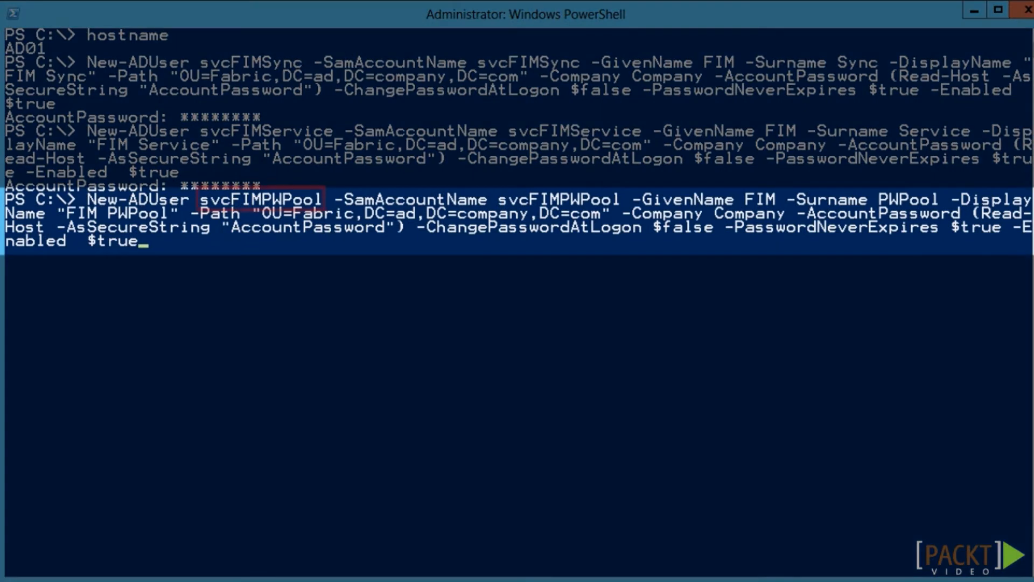
pyautogui.press('Return')
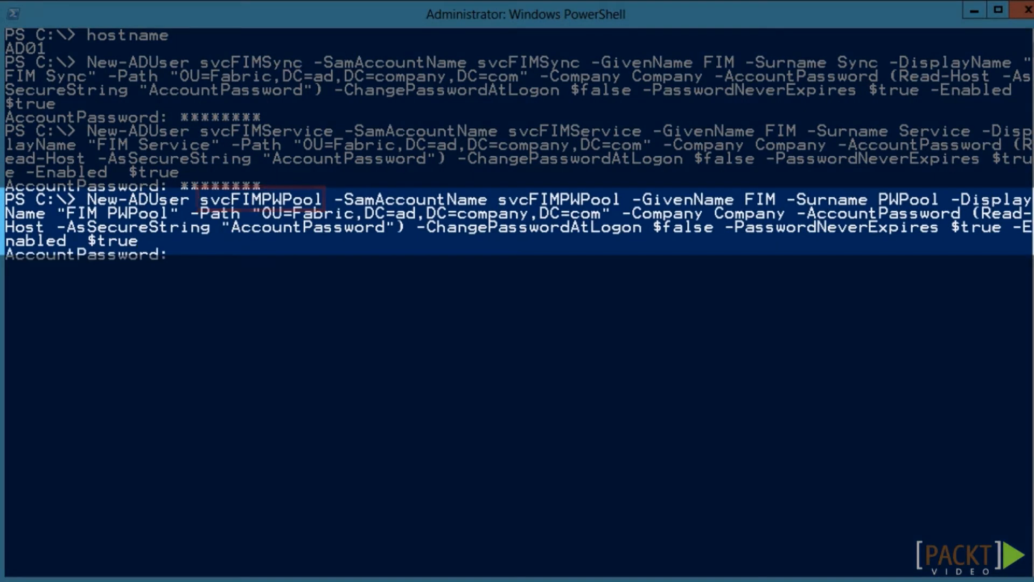
pyautogui.write('*****')
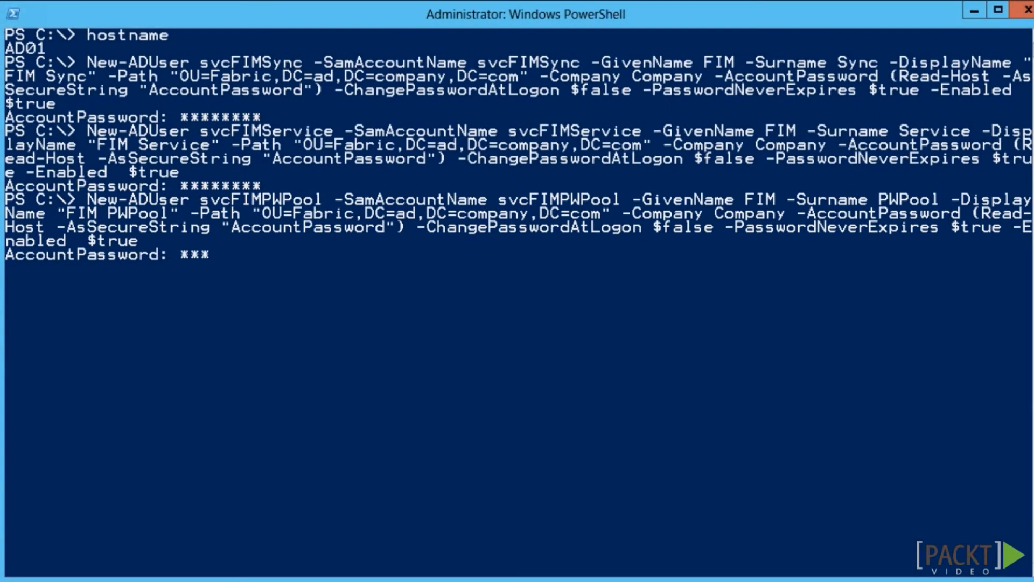
pyautogui.write('***')
pyautogui.press('Return')
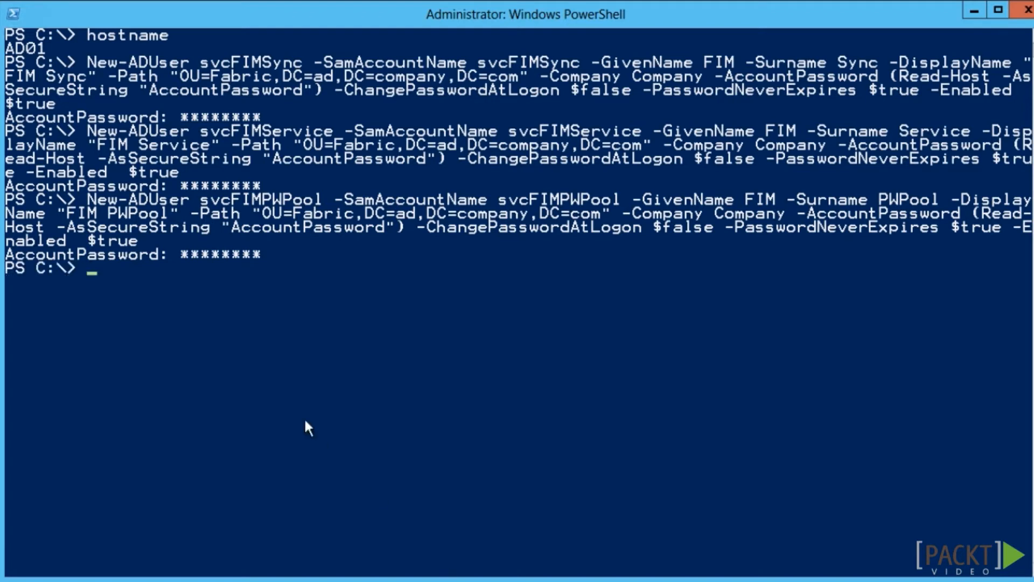
pyautogui.rightClick(93, 270)
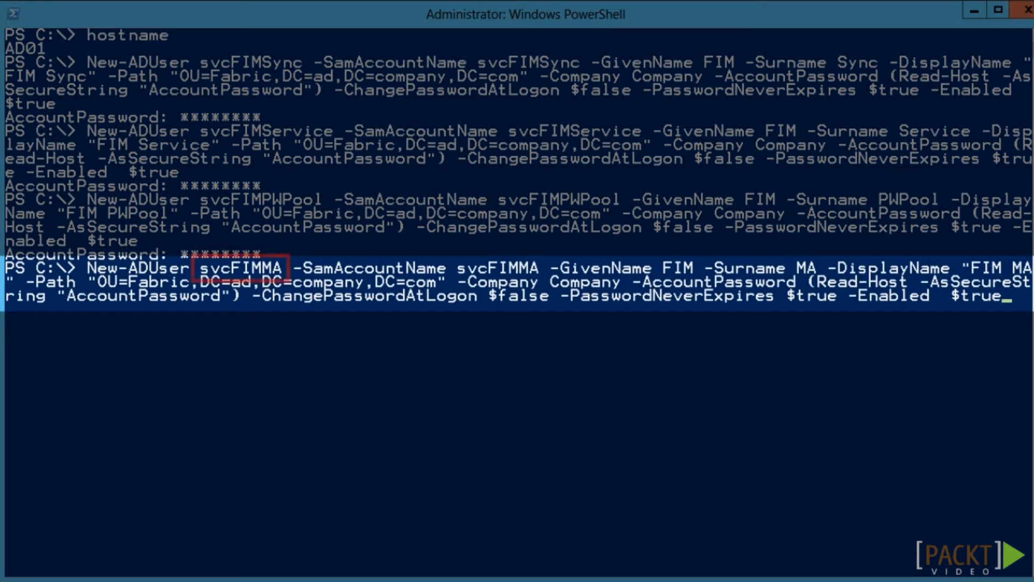
pyautogui.press('Return')
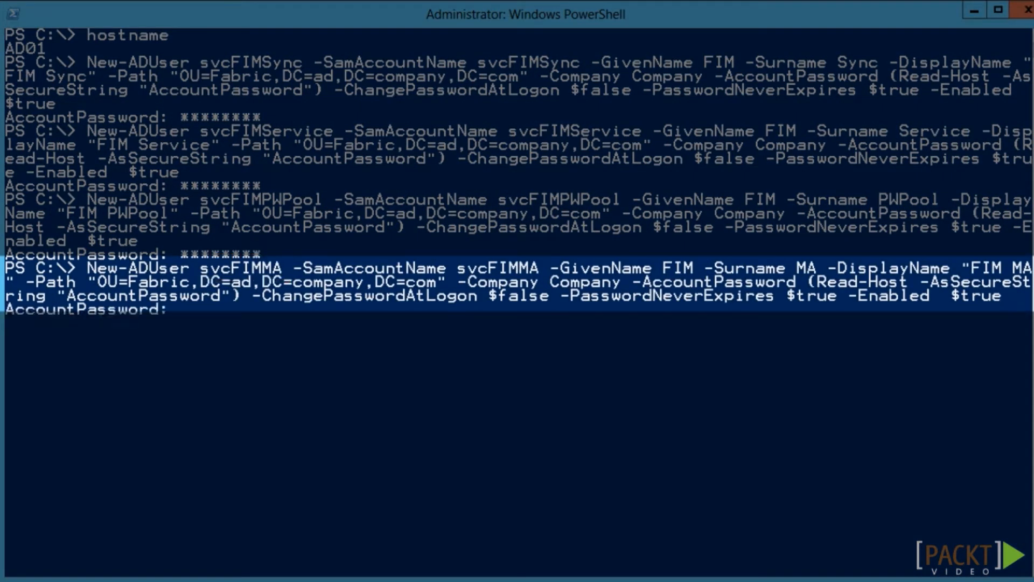
pyautogui.write('*******')
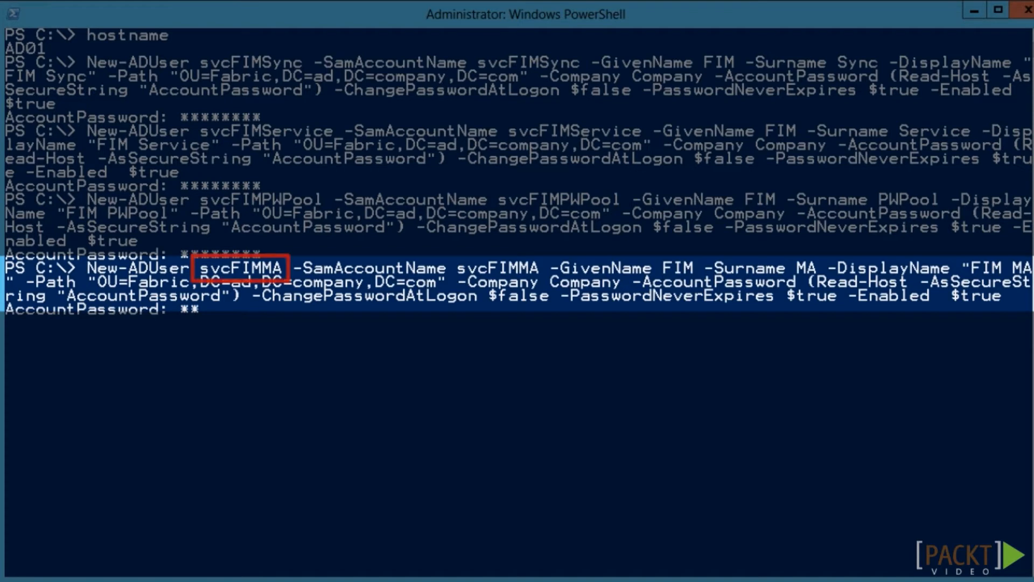
pyautogui.write('*')
pyautogui.press('Return')
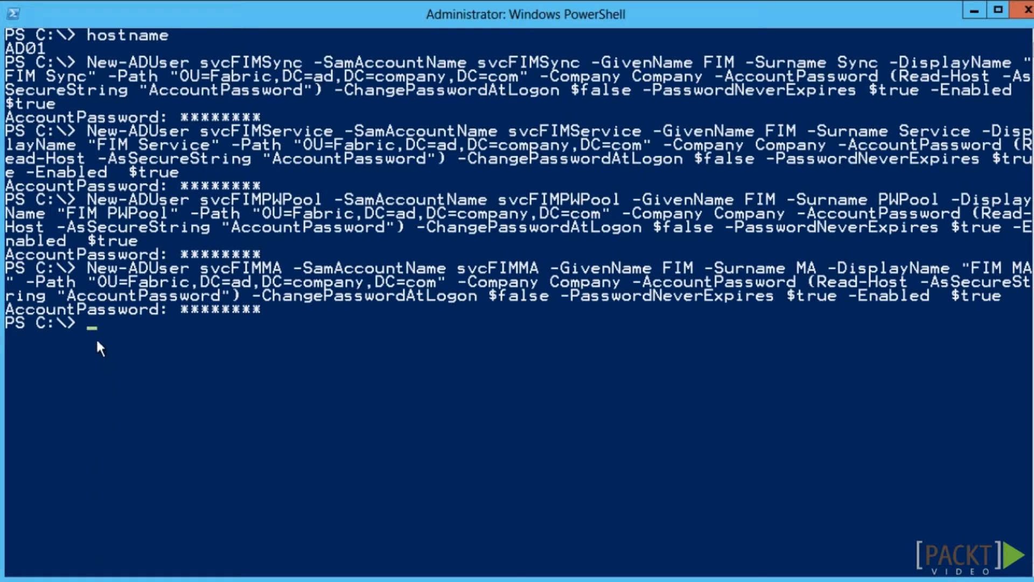
# Register SPN fimservice/fimservice.company.com on svcFIMService and http/pwreg.company.com on svcFIMPWPool
pyautogui.rightClick(88, 319)
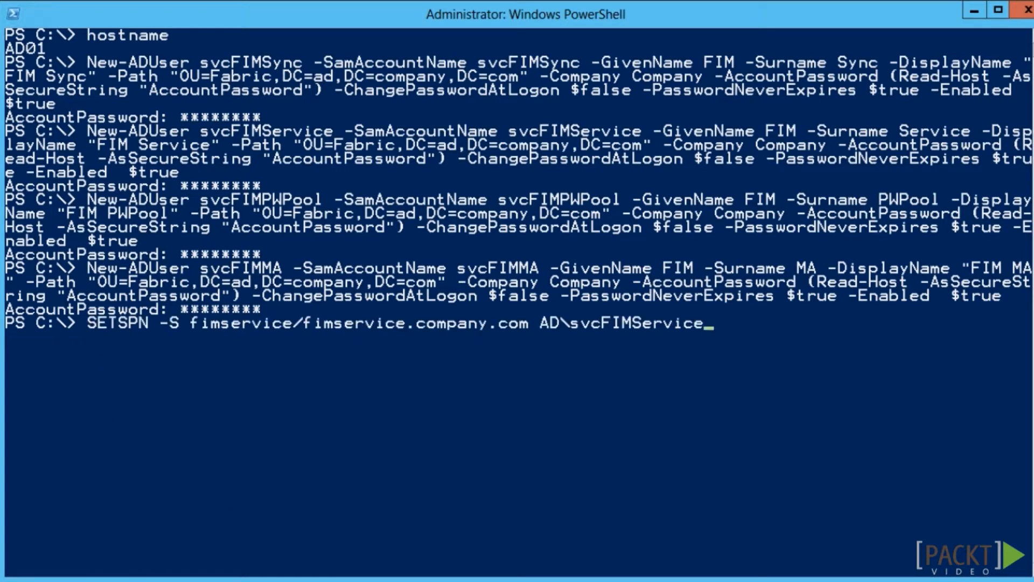
pyautogui.press('Return')
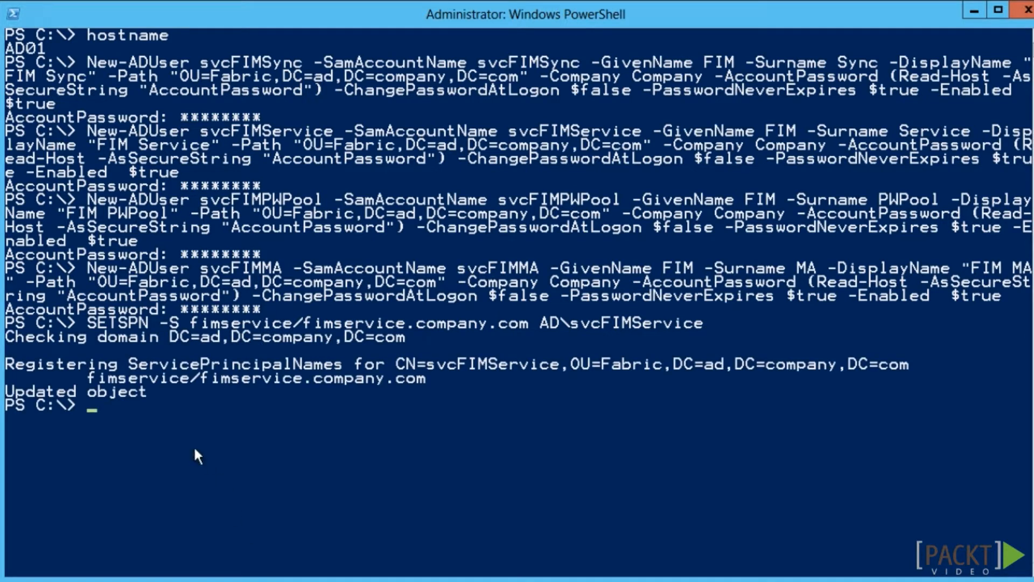
pyautogui.rightClick(91, 406)
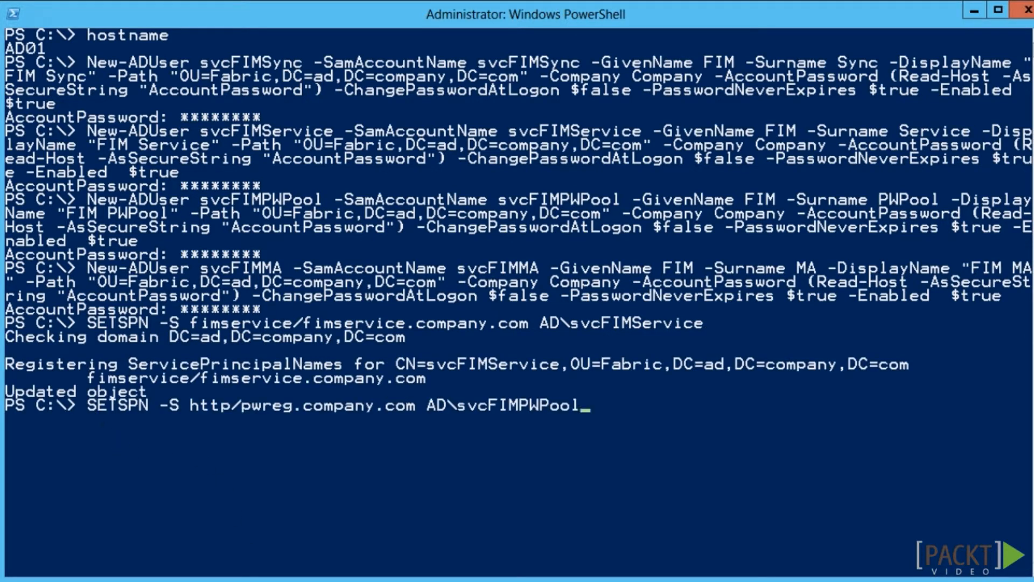
pyautogui.press('Return')
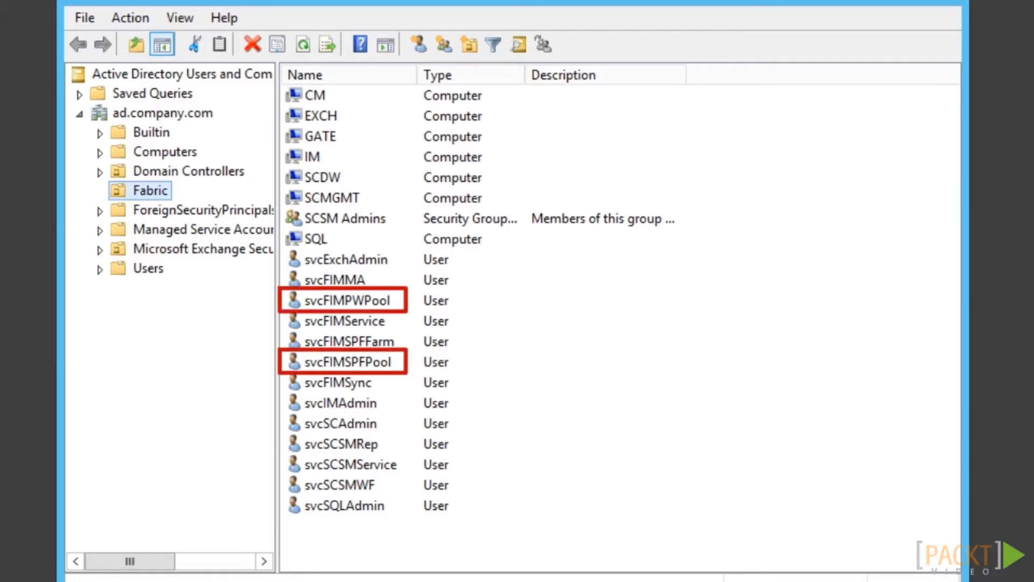
# In svcFIMSPFPool's properties, allow Kerberos-only delegation to specified services
pyautogui.doubleClick(345, 361)
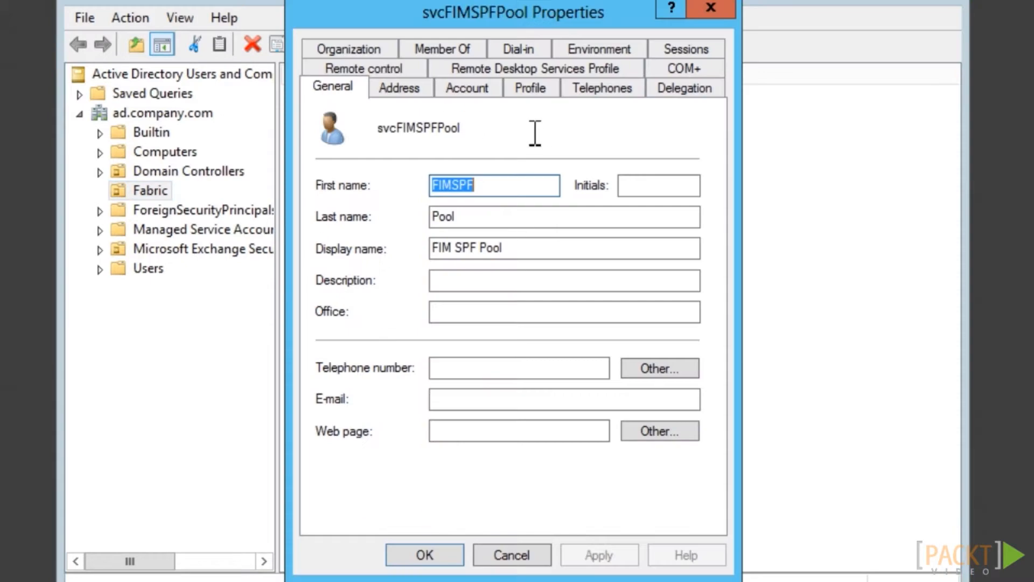
pyautogui.click(694, 89)
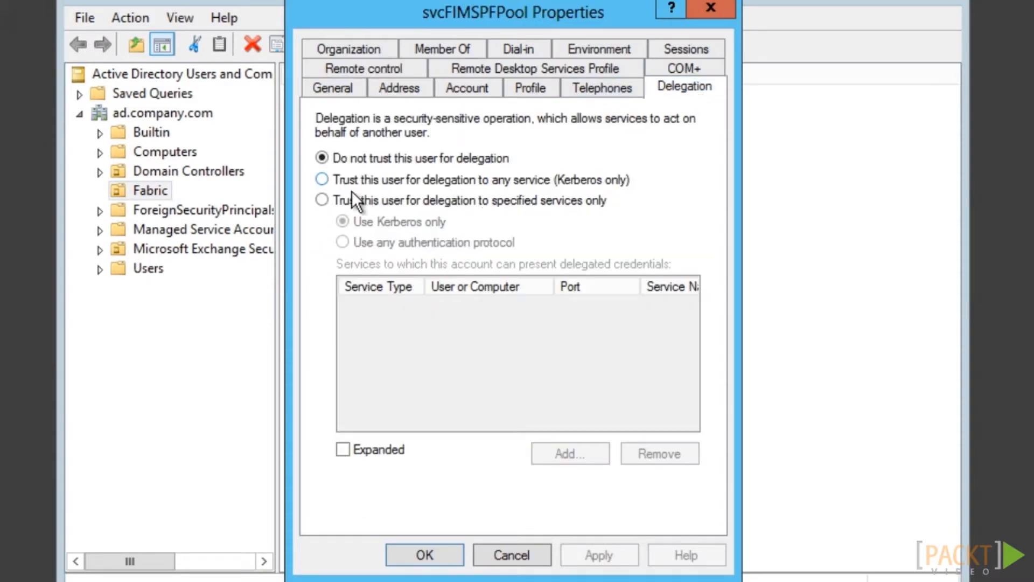
pyautogui.click(322, 200)
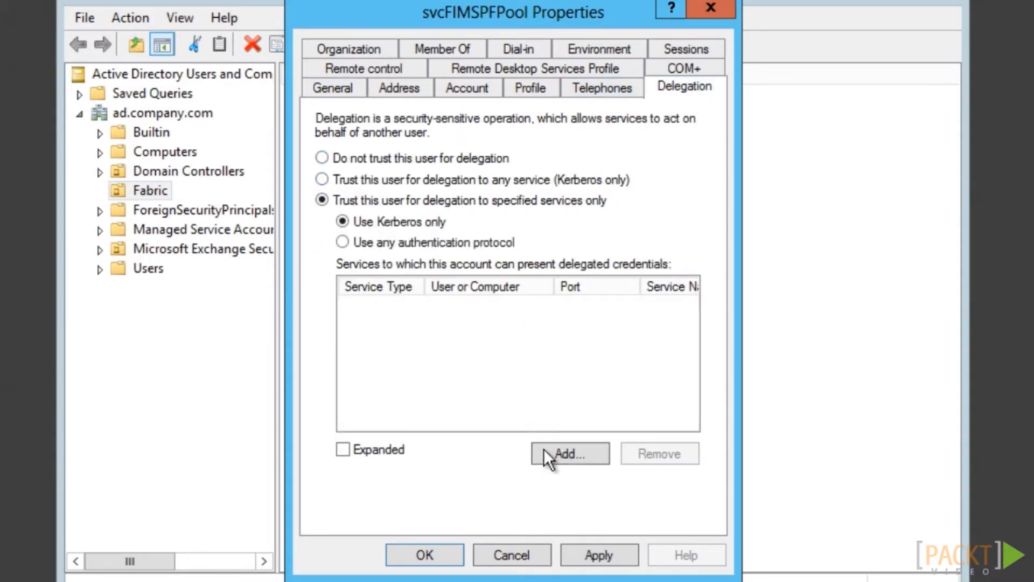
# Add svcFIMService's fimservice service to the delegated services and save the account
pyautogui.click(557, 454)
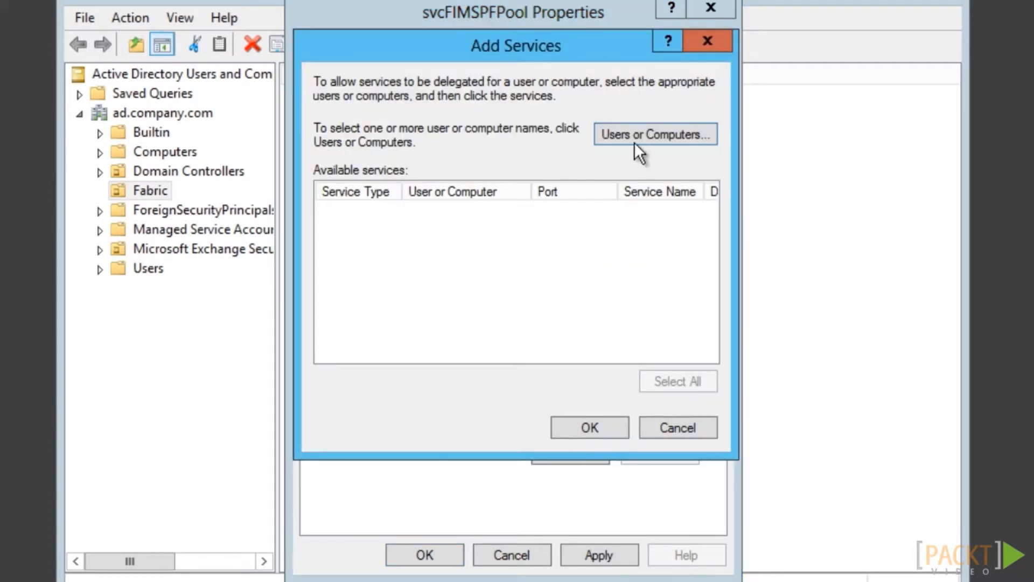
pyautogui.click(636, 133)
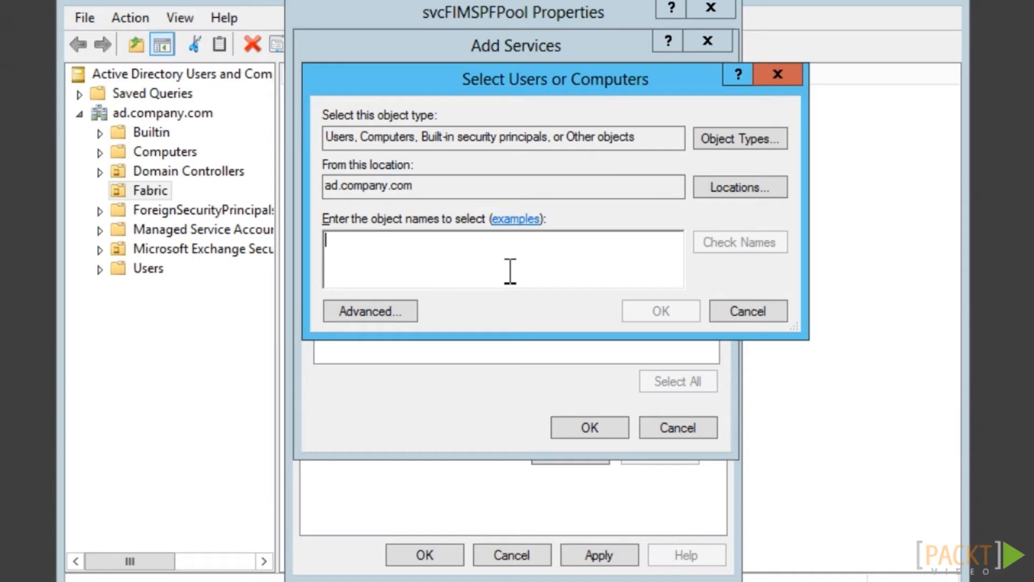
pyautogui.write('svcFIMService')
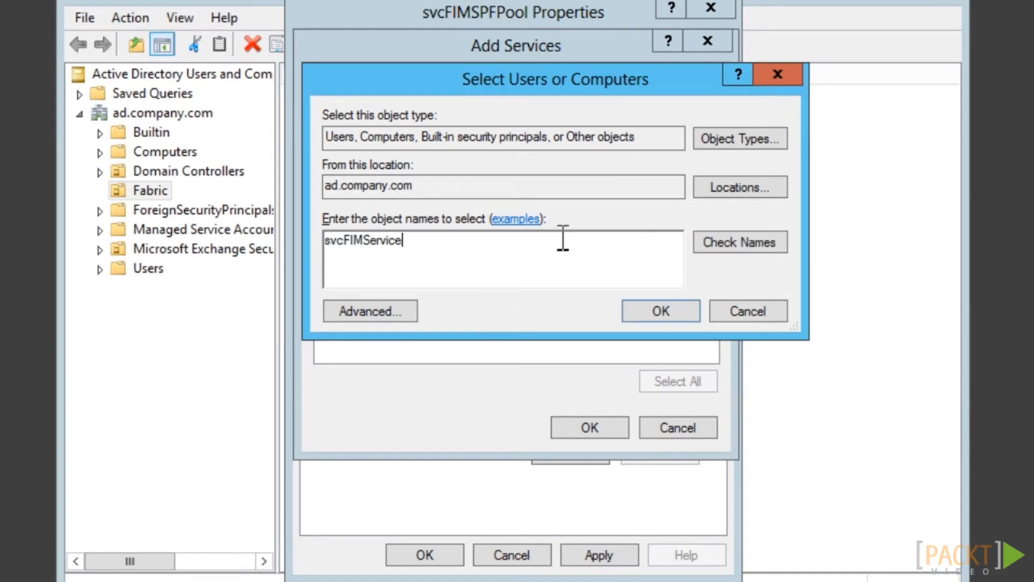
pyautogui.click(739, 243)
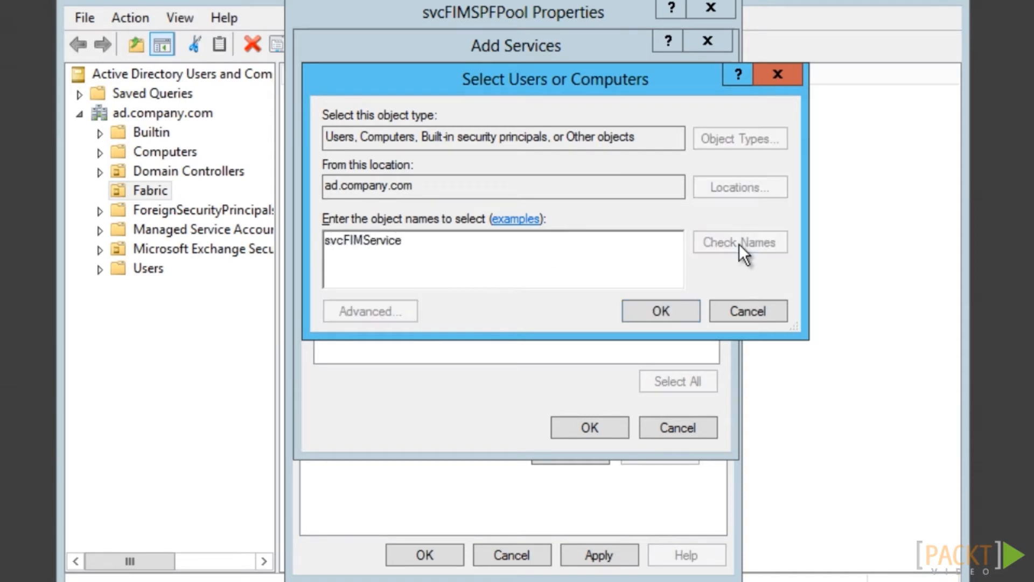
pyautogui.click(649, 317)
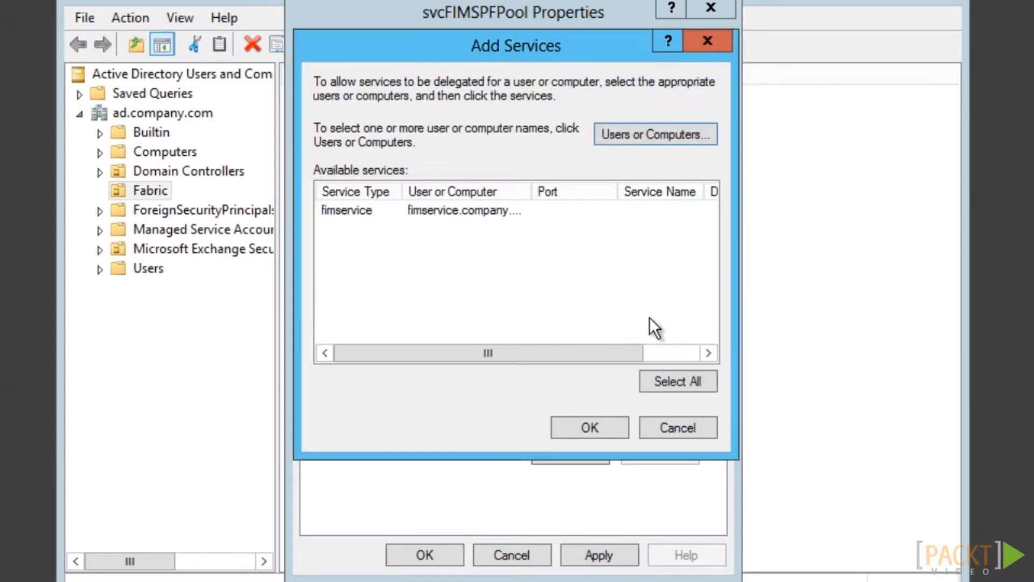
pyautogui.click(356, 208)
pyautogui.click(581, 429)
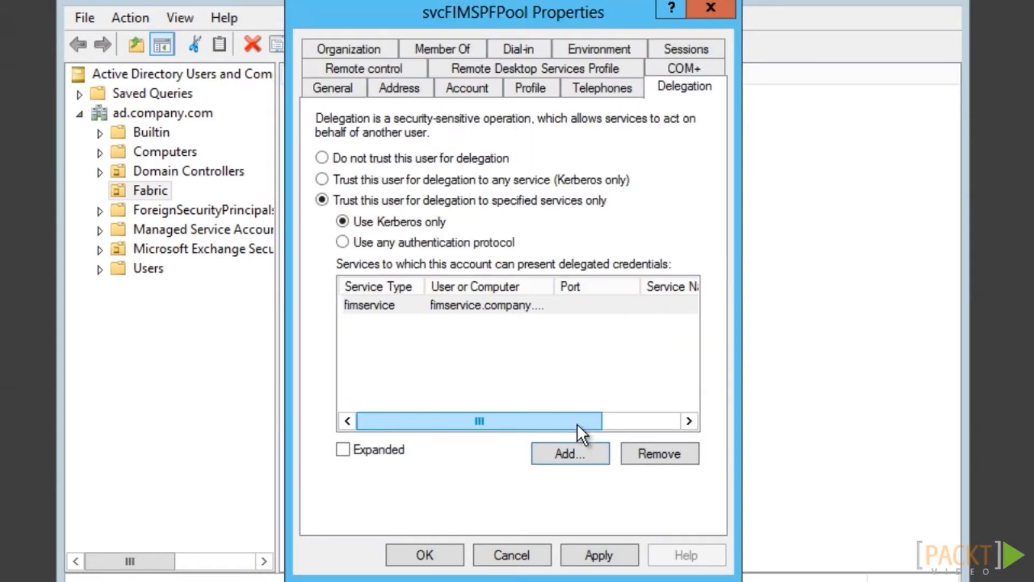
pyautogui.click(421, 553)
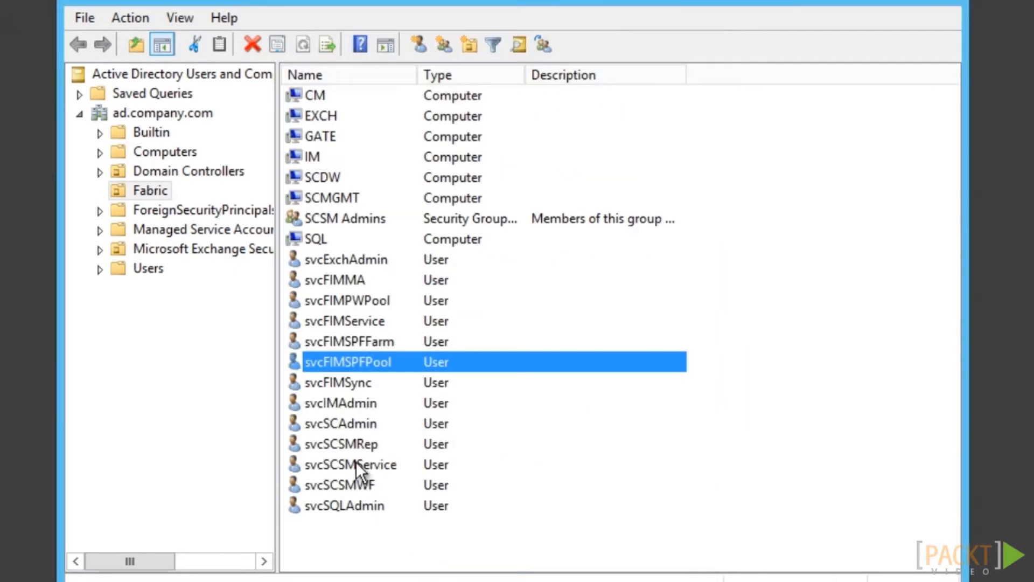
# Trust svcFIMPWPool for Kerberos-only delegation to svcFIMService's fimservice service and save its properties
pyautogui.doubleClick(352, 301)
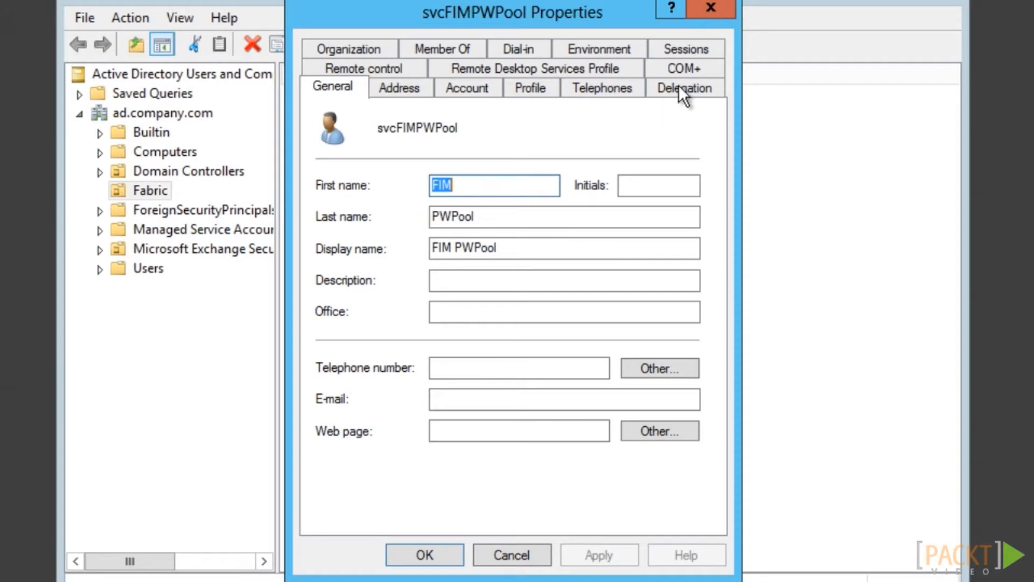
pyautogui.click(681, 86)
pyautogui.click(356, 199)
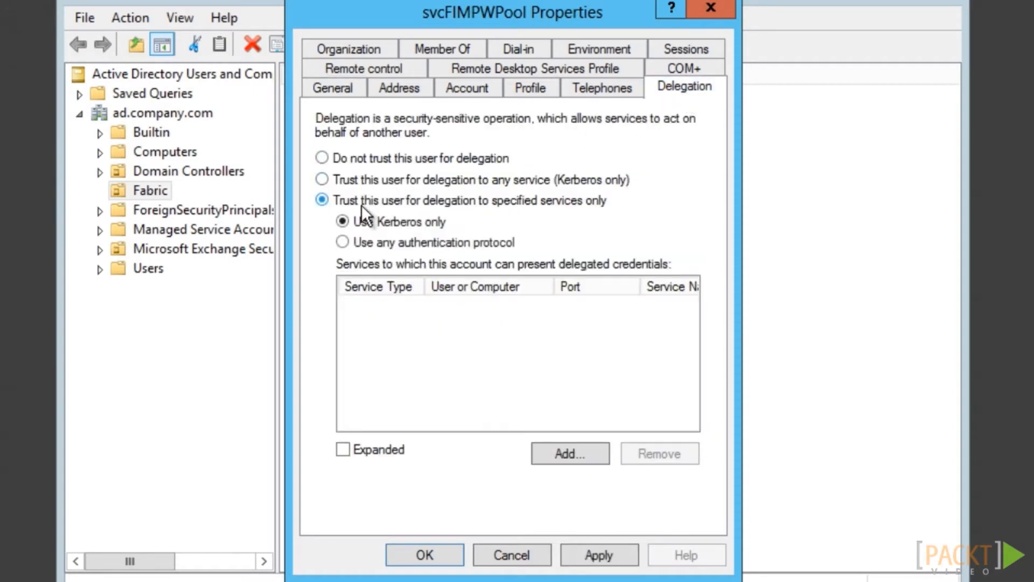
pyautogui.click(554, 449)
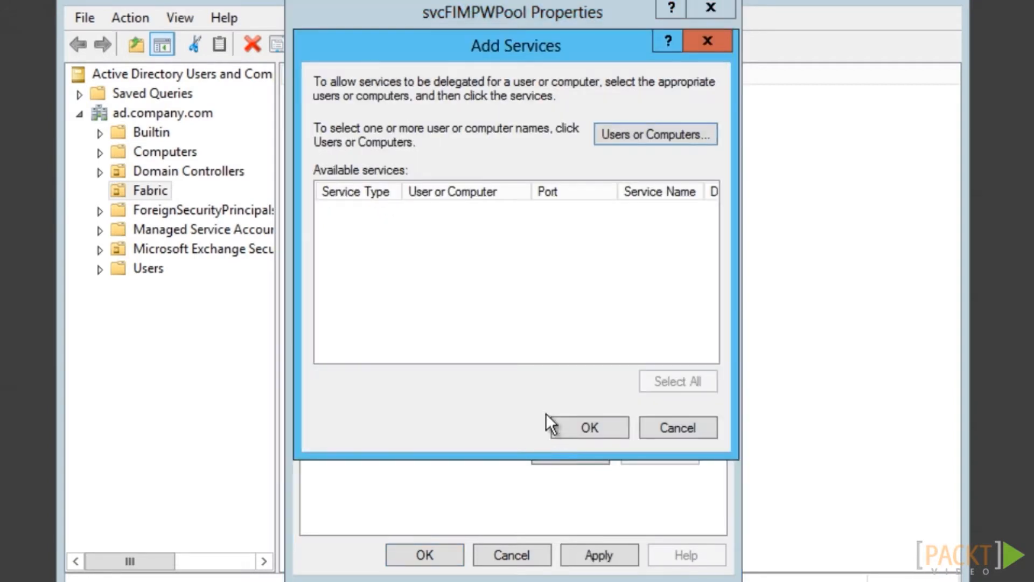
pyautogui.click(647, 135)
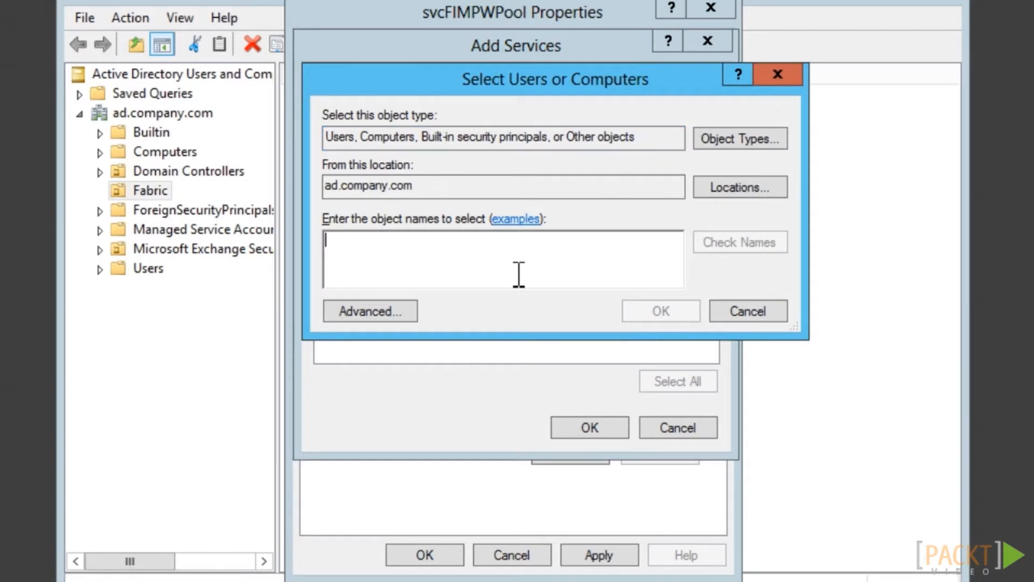
pyautogui.write('svcFIM')
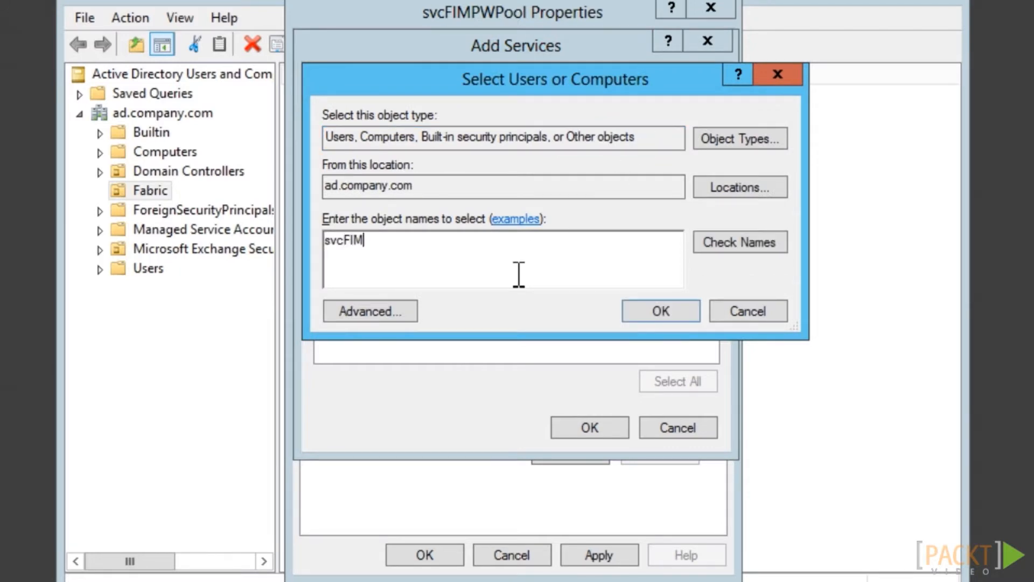
pyautogui.write('service')
pyautogui.click(760, 240)
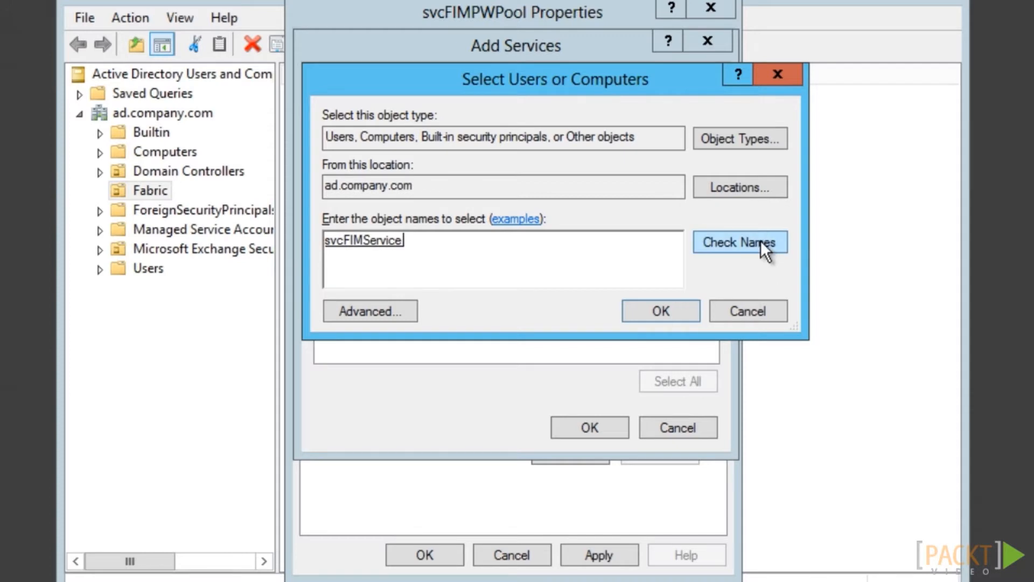
pyautogui.click(685, 314)
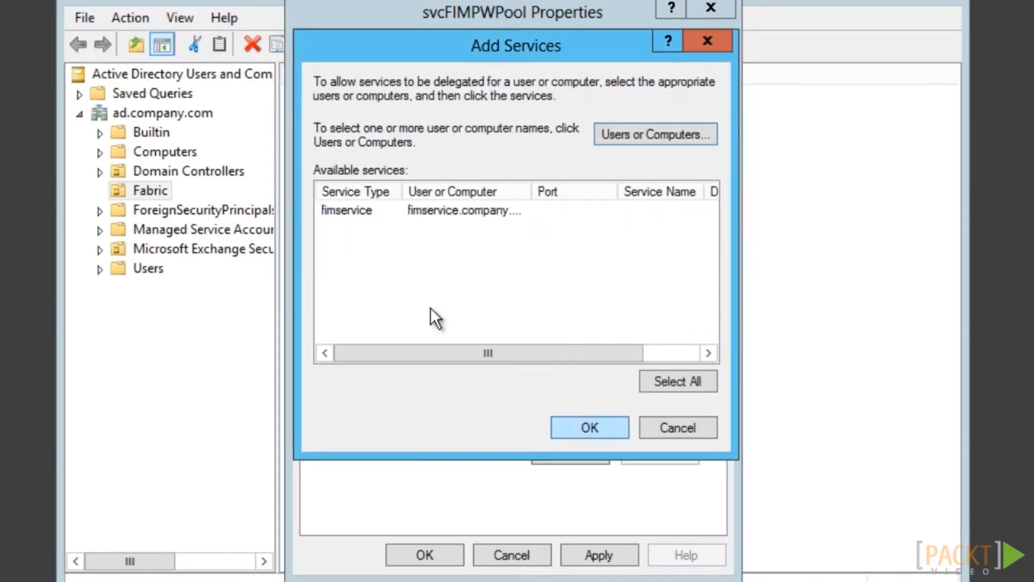
pyautogui.click(331, 204)
pyautogui.click(567, 425)
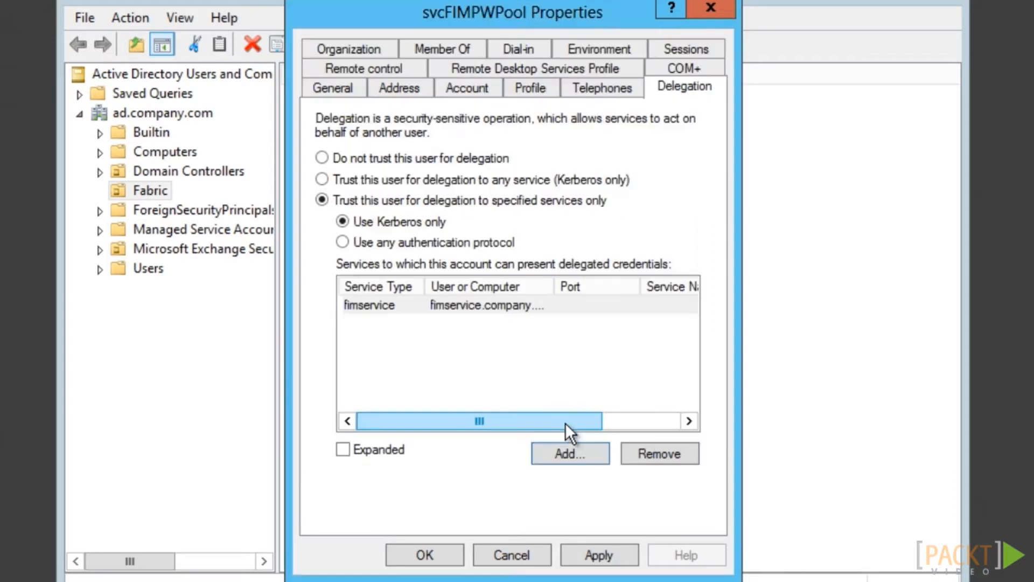
pyautogui.click(443, 558)
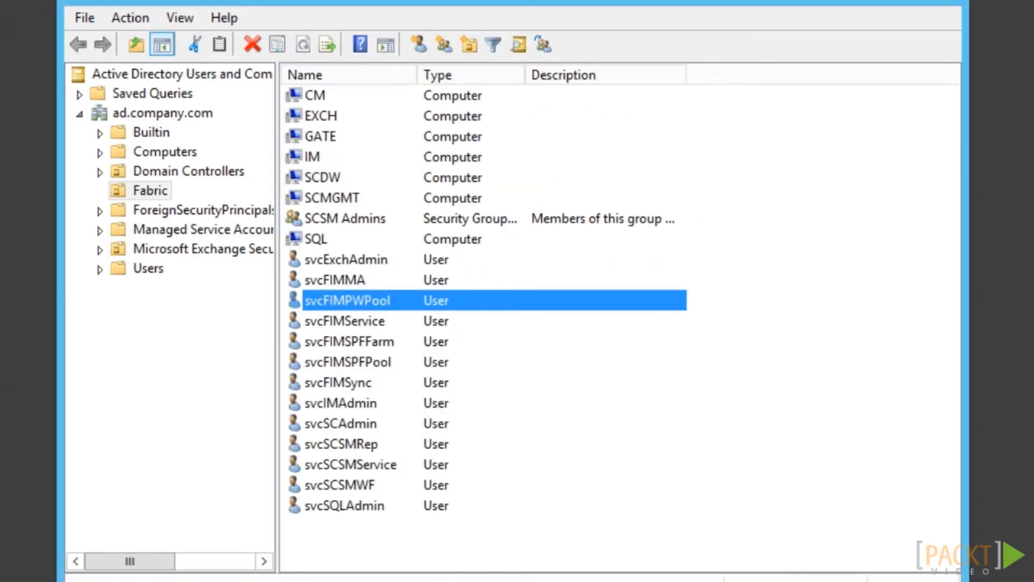
# Give svcFIMService Kerberos-only delegation to its own fimservice service and save the account's properties
pyautogui.doubleClick(348, 322)
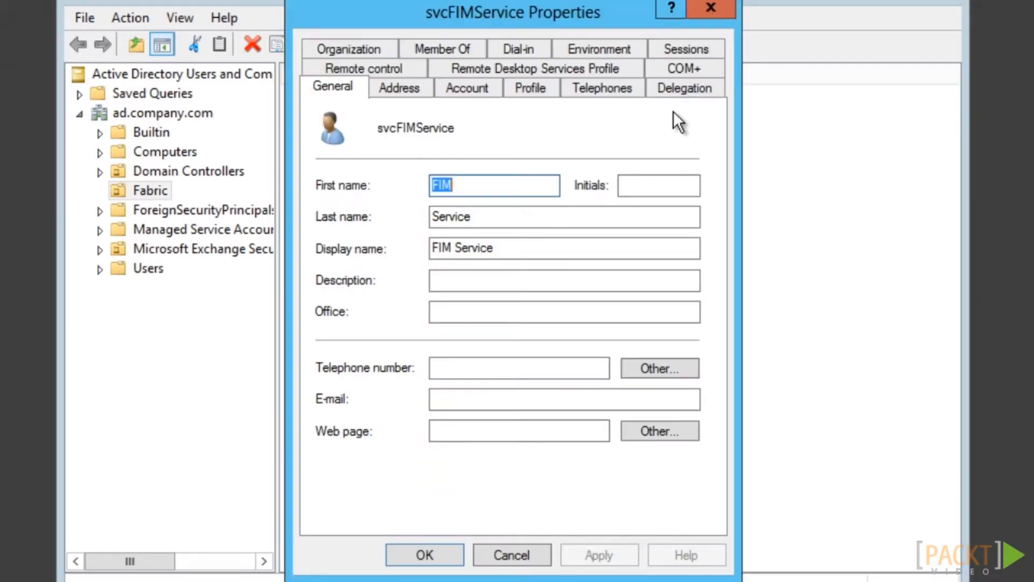
pyautogui.click(685, 88)
pyautogui.click(364, 198)
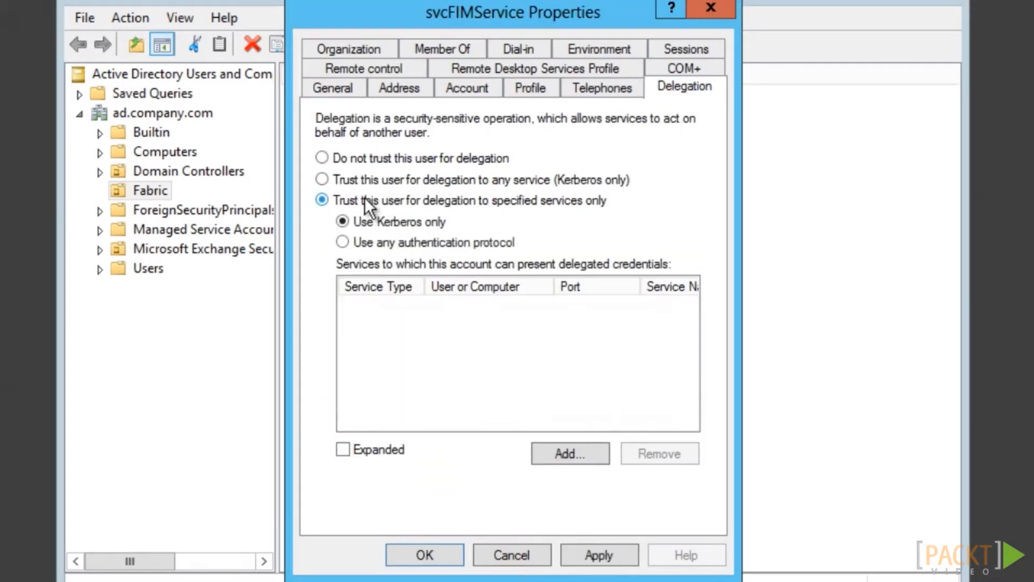
pyautogui.click(552, 449)
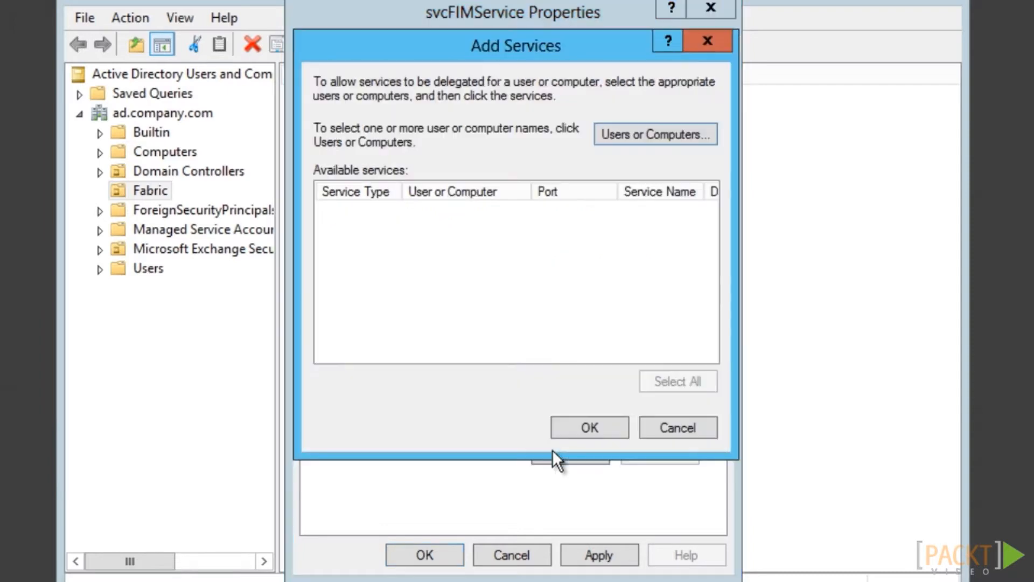
pyautogui.click(628, 145)
pyautogui.write('svc')
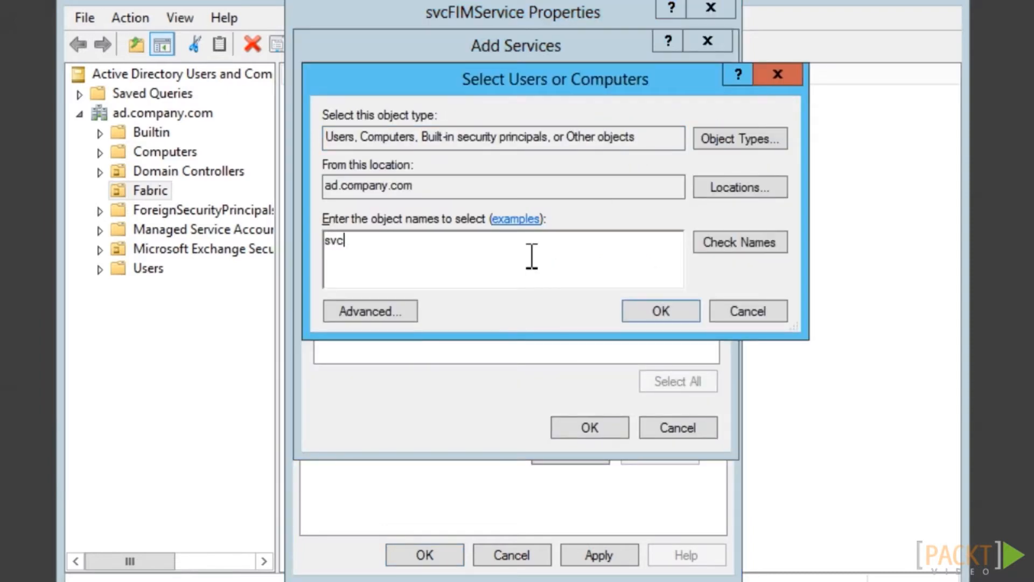
pyautogui.write('FIMService')
pyautogui.click(715, 246)
pyautogui.click(651, 314)
pyautogui.click(388, 216)
pyautogui.click(573, 427)
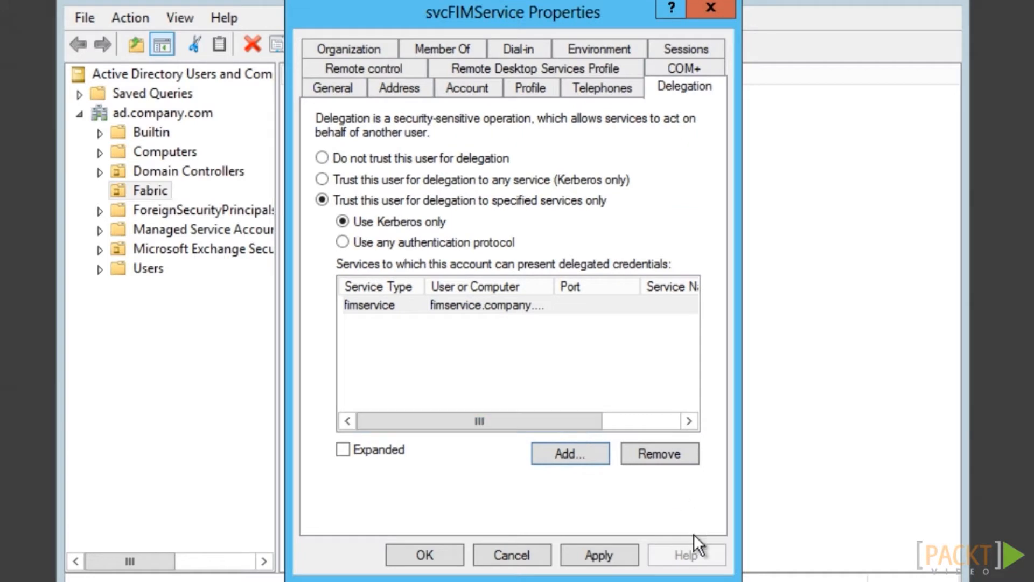
pyautogui.click(441, 555)
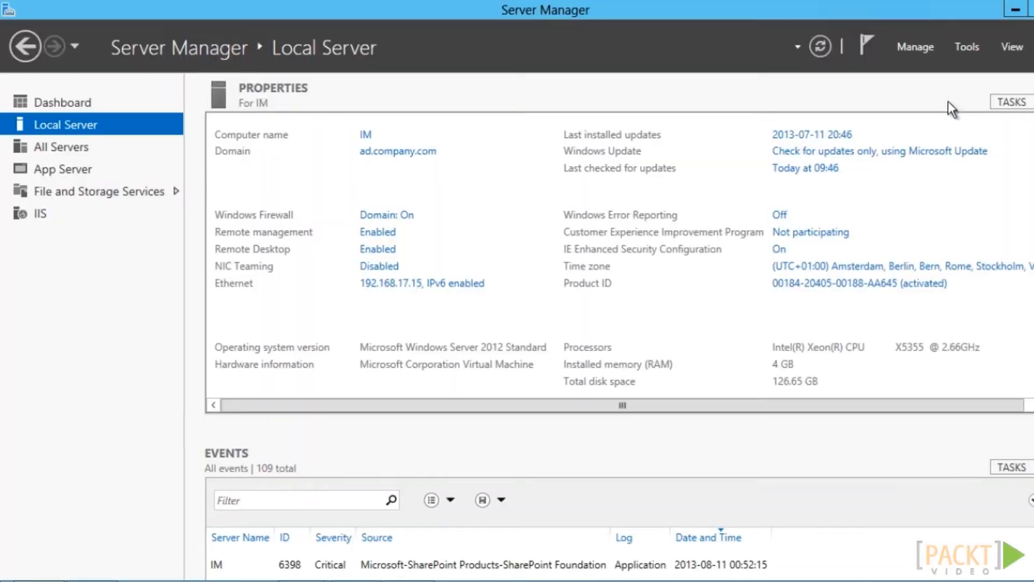
# In Local Security Policy's User Rights Assignment, deny svcFIMSync and svcFIMService network access
pyautogui.click(967, 48)
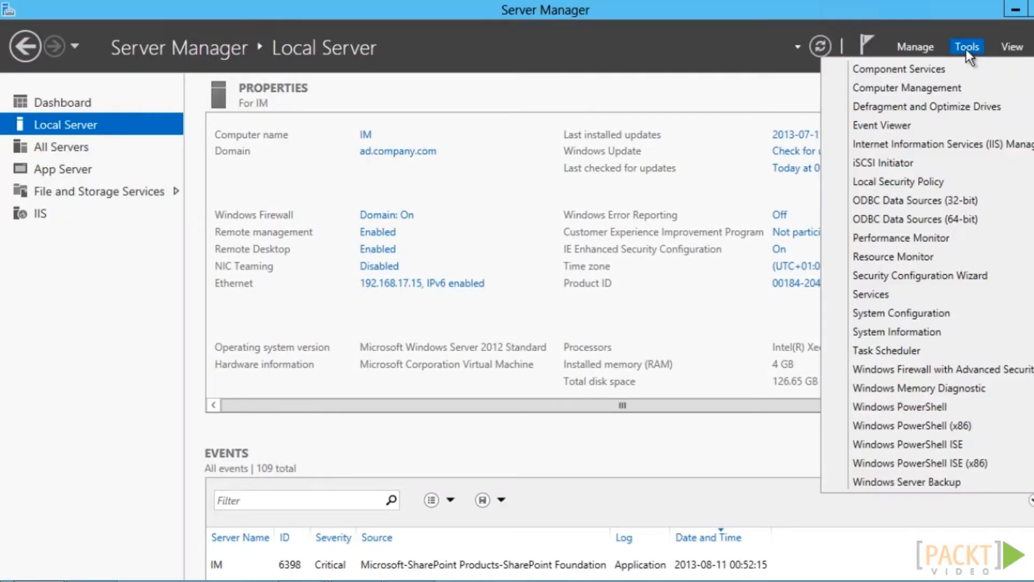
pyautogui.click(893, 183)
pyautogui.click(166, 142)
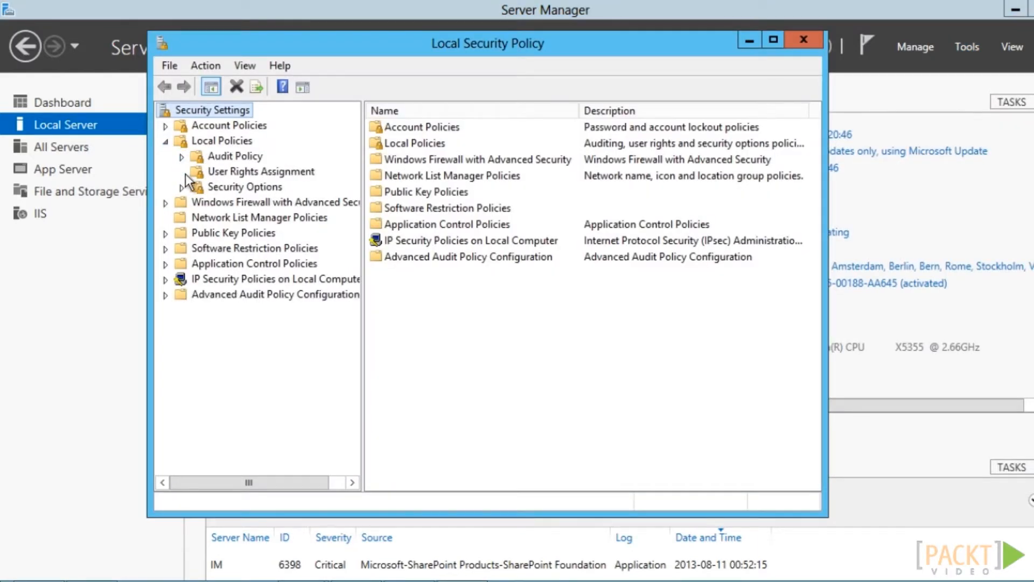
pyautogui.click(204, 172)
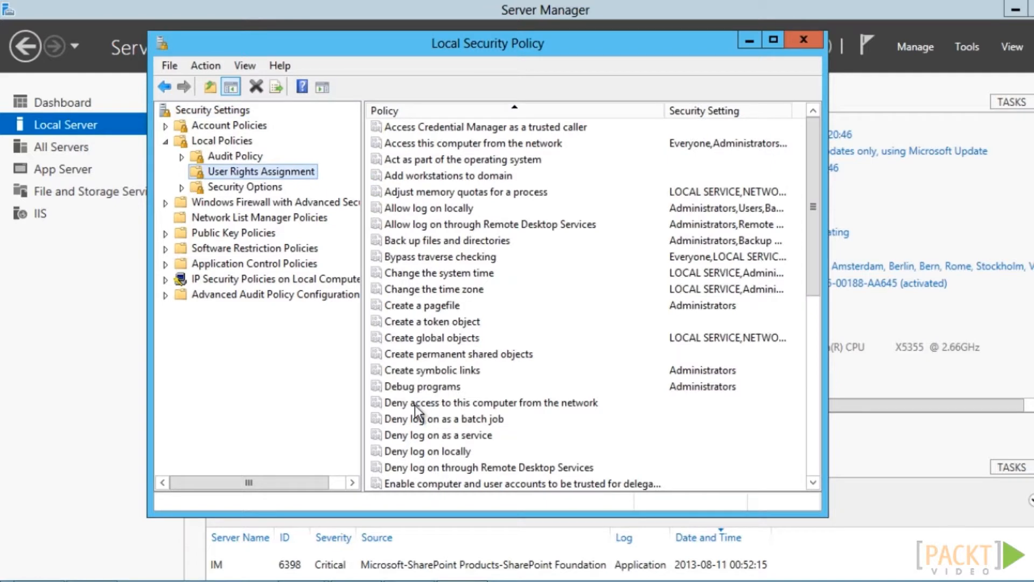
pyautogui.doubleClick(415, 405)
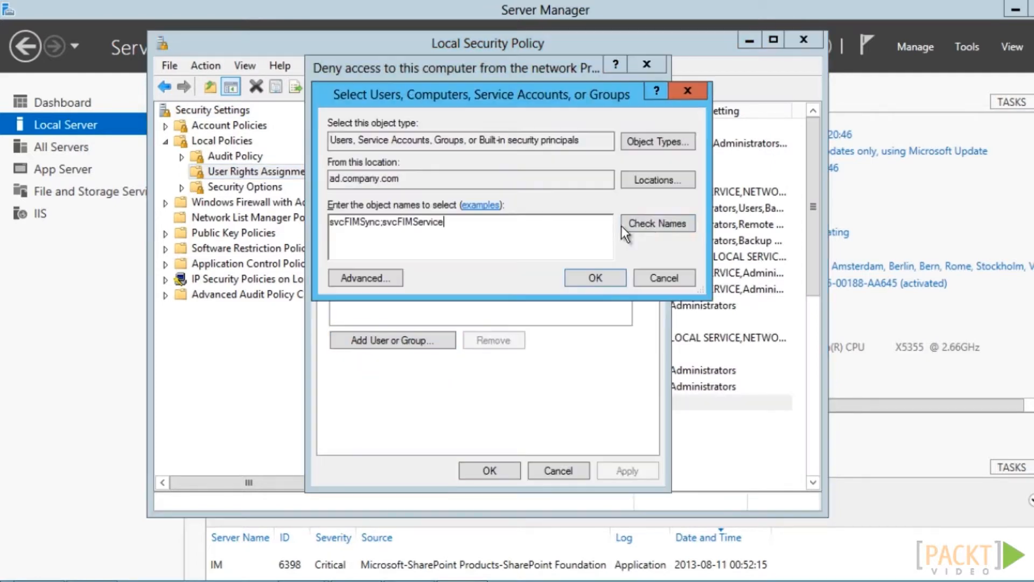
pyautogui.click(653, 224)
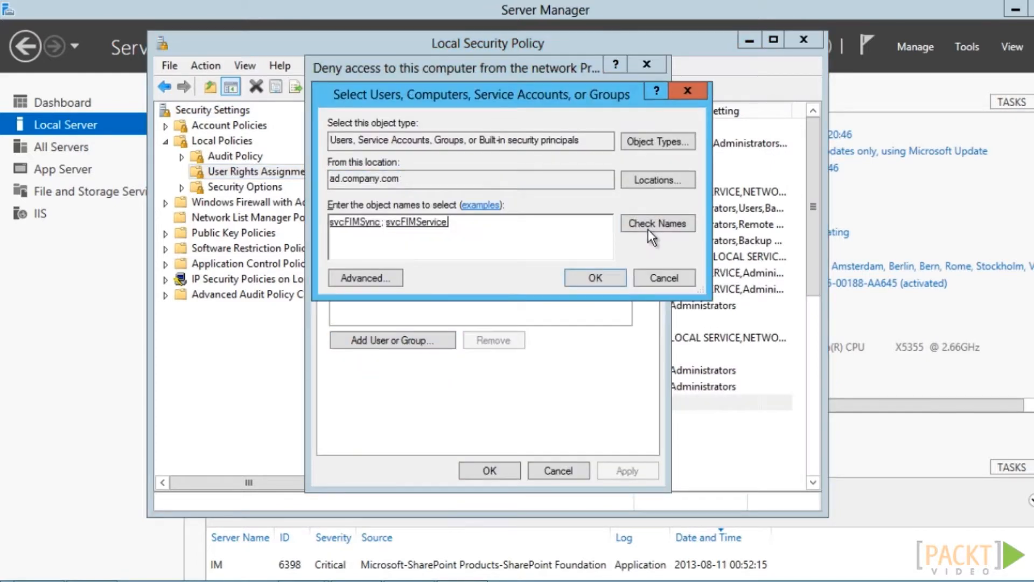
pyautogui.click(596, 278)
pyautogui.click(491, 468)
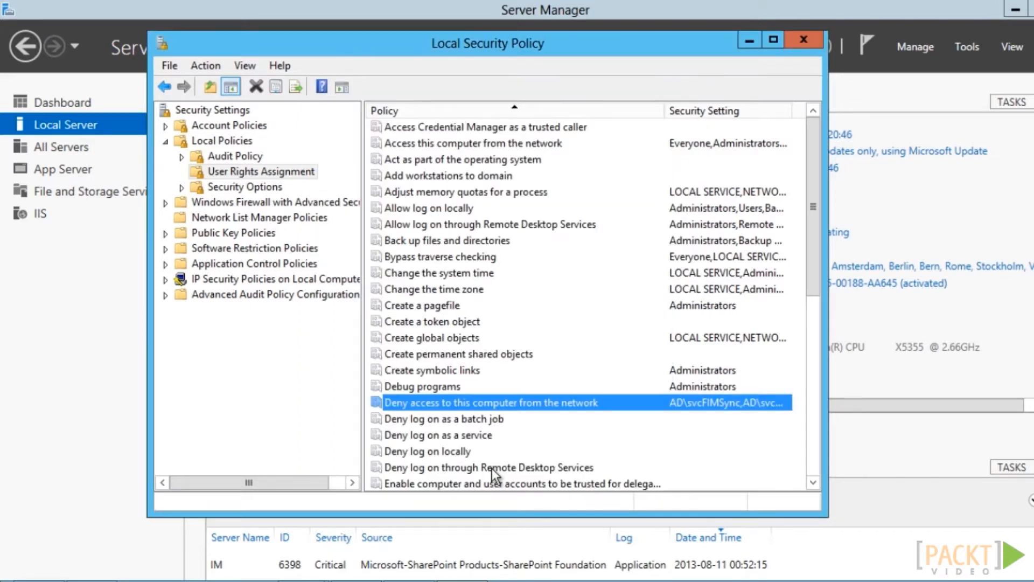
# Add svcFIMSync and svcFIMService to the Deny log on as a batch job policy
pyautogui.doubleClick(431, 417)
pyautogui.click(385, 340)
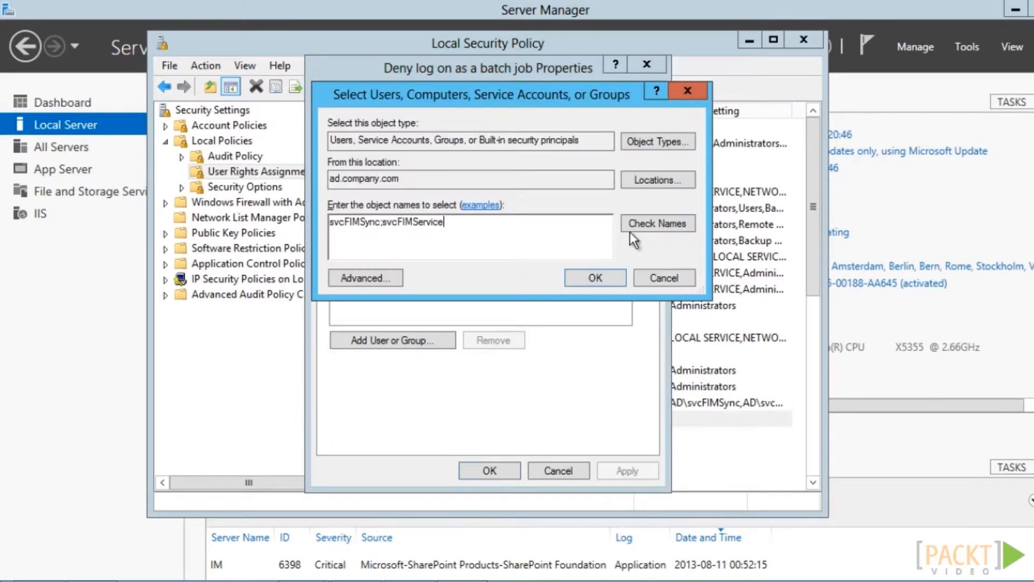
pyautogui.click(633, 229)
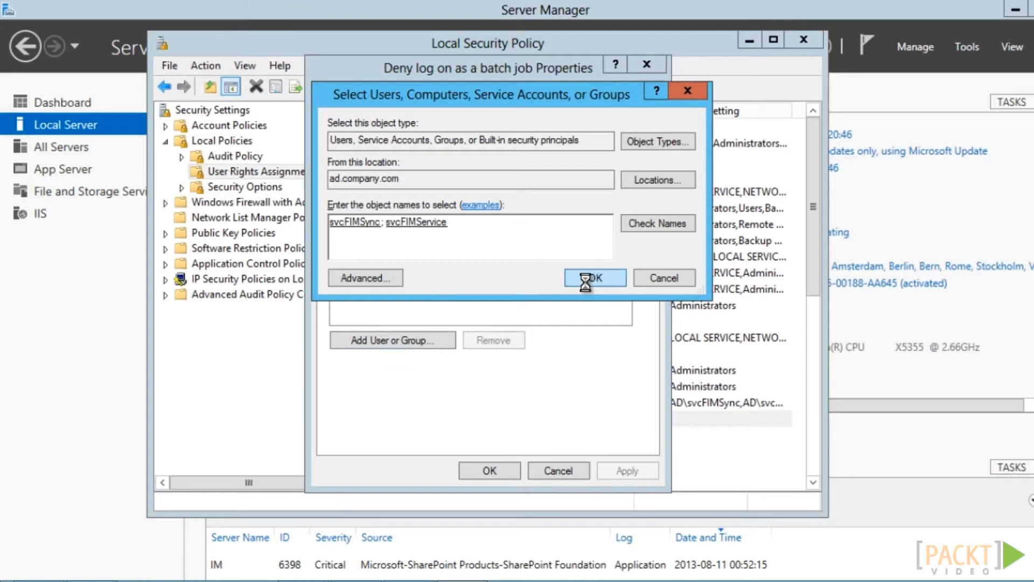
pyautogui.click(586, 283)
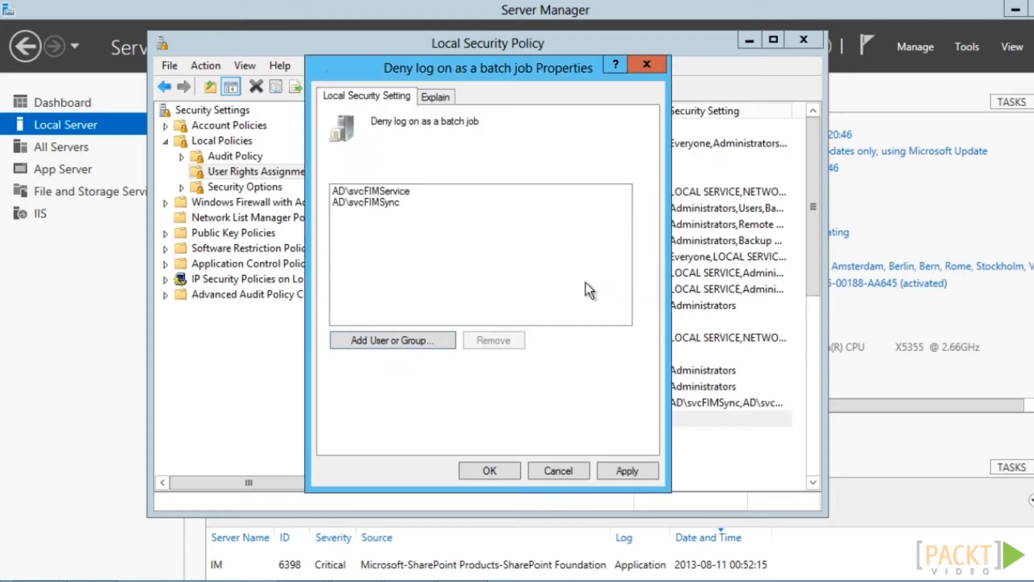
pyautogui.click(491, 472)
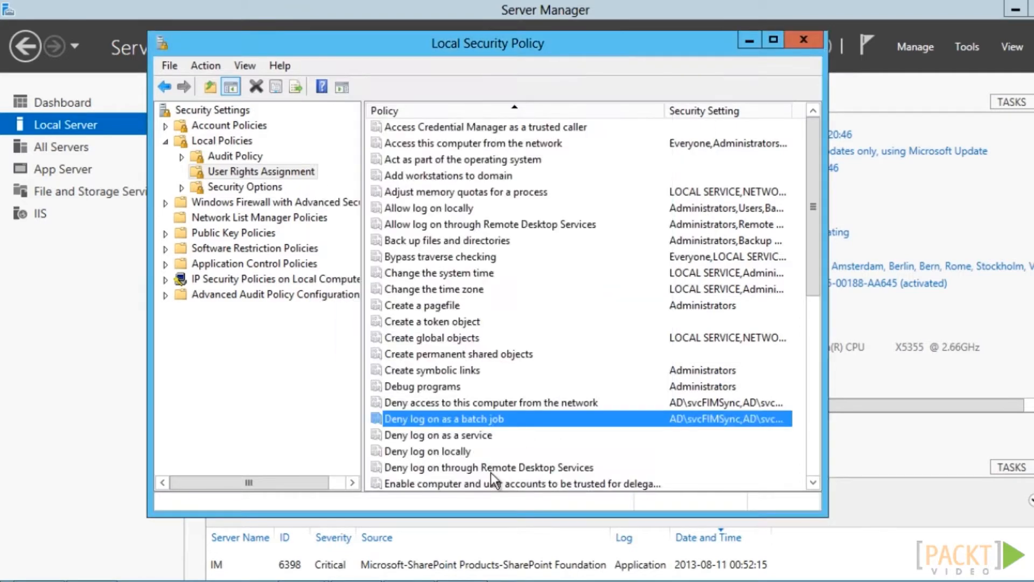
# Add svcFIMSync;svcFIMService to the Deny log on locally policy
pyautogui.doubleClick(427, 451)
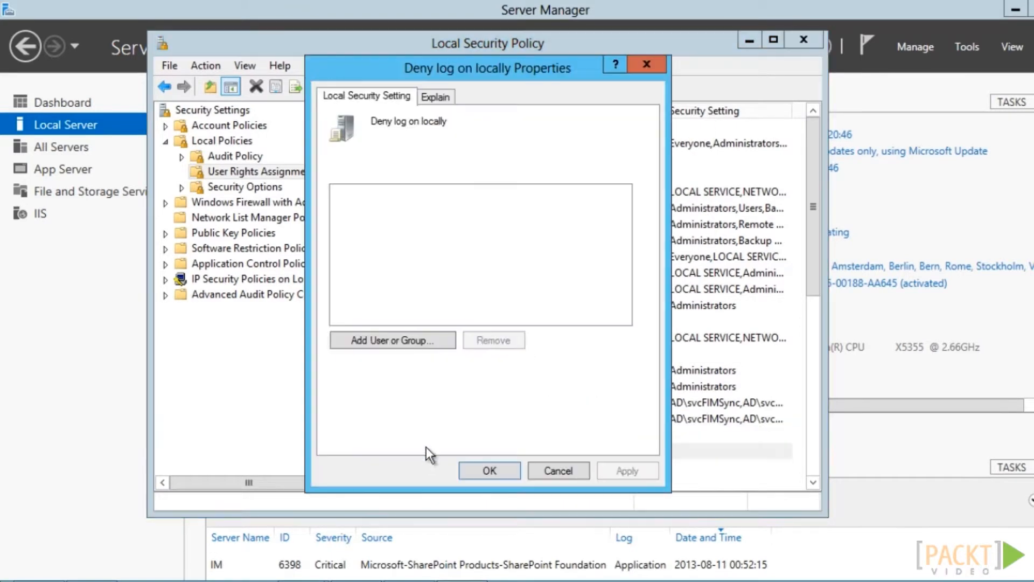
pyautogui.click(403, 338)
pyautogui.write('svc')
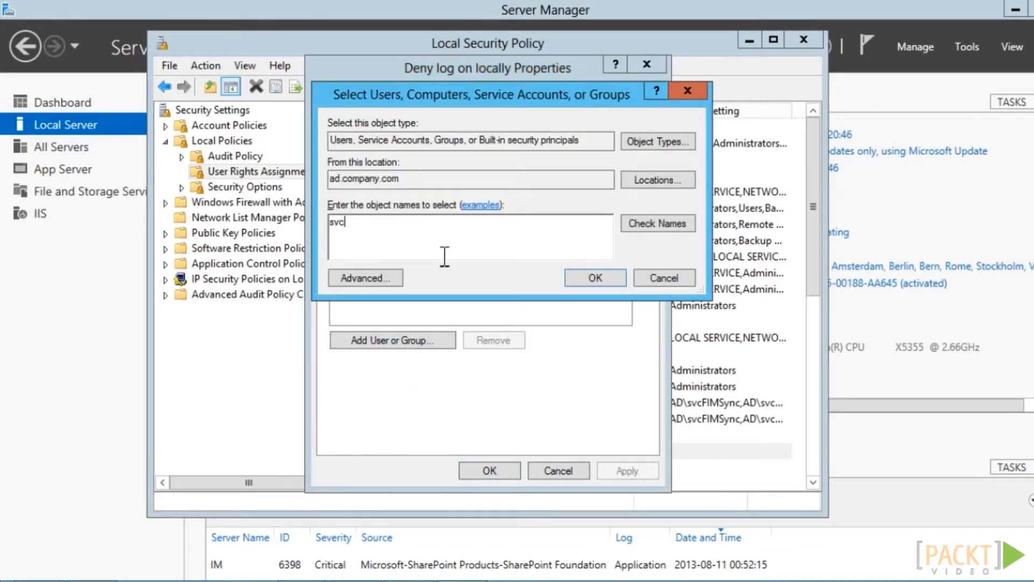
pyautogui.write('FIMSync;svcFIMService')
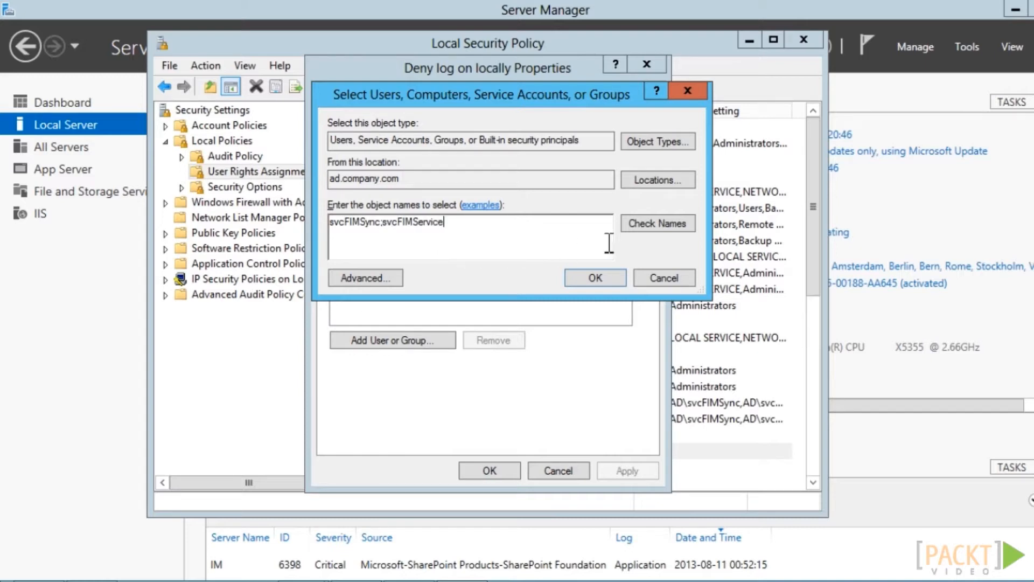
pyautogui.click(647, 236)
pyautogui.click(602, 278)
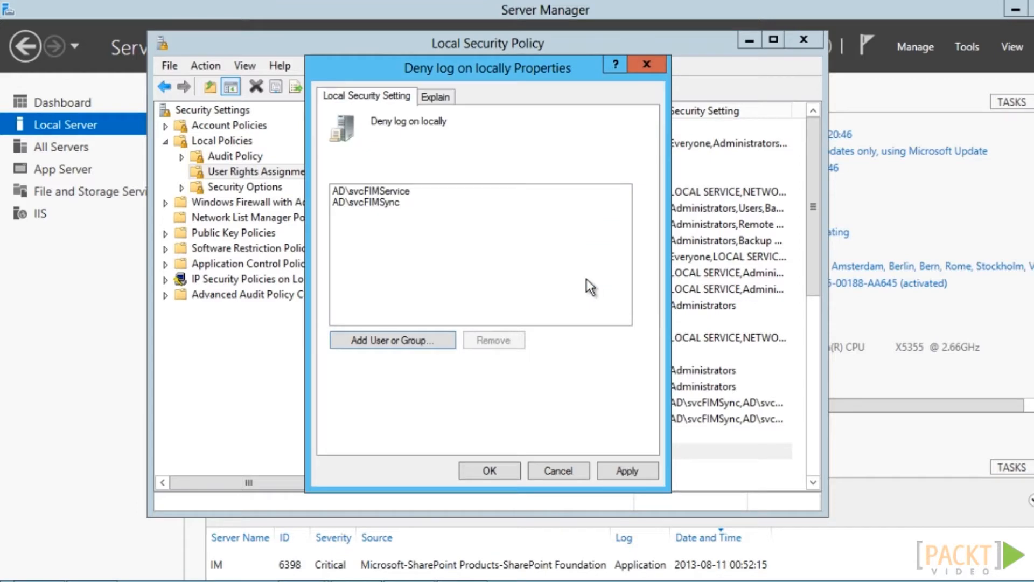
# Apply Deny log on locally, then add svcFIMMA to the Allow log on locally policy
pyautogui.click(480, 471)
pyautogui.click(402, 210)
pyautogui.doubleClick(402, 209)
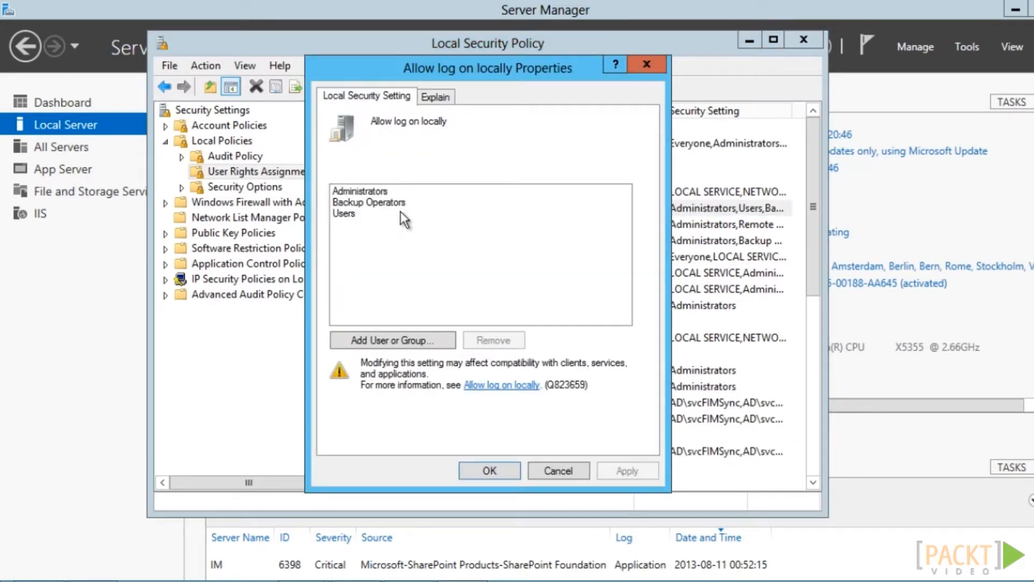
pyautogui.click(390, 340)
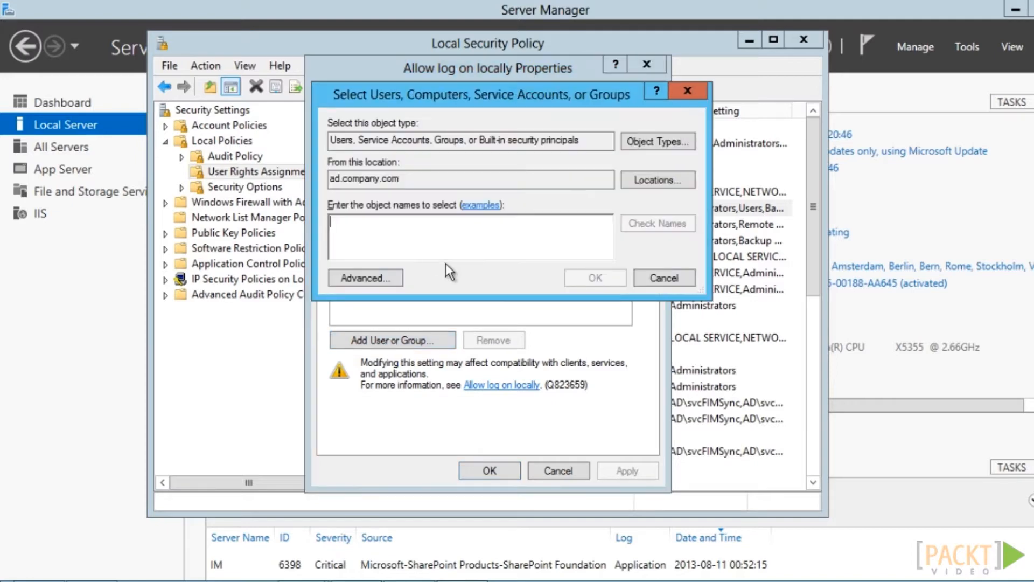
pyautogui.write('svcFIMMA')
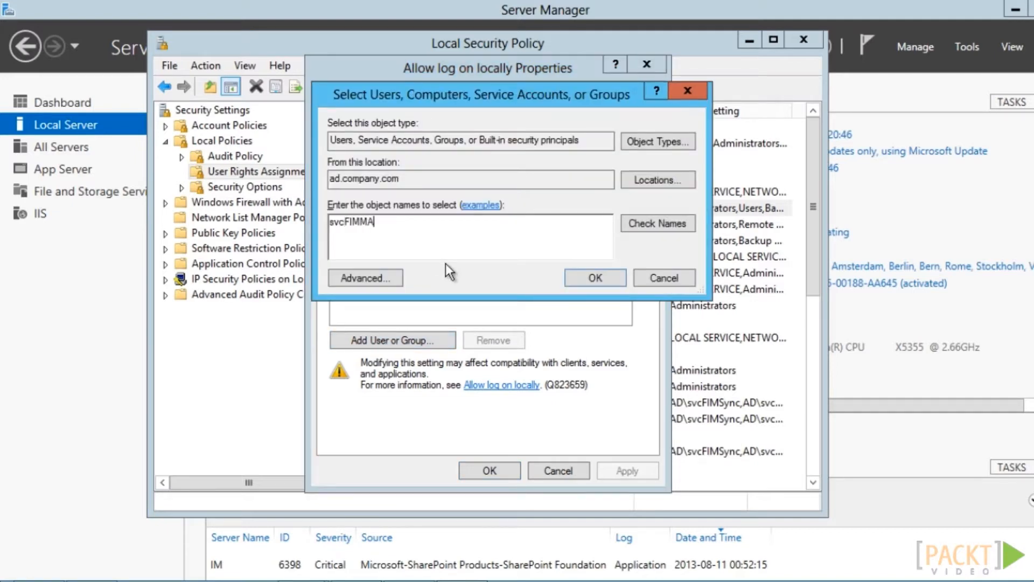
pyautogui.click(662, 224)
pyautogui.click(605, 274)
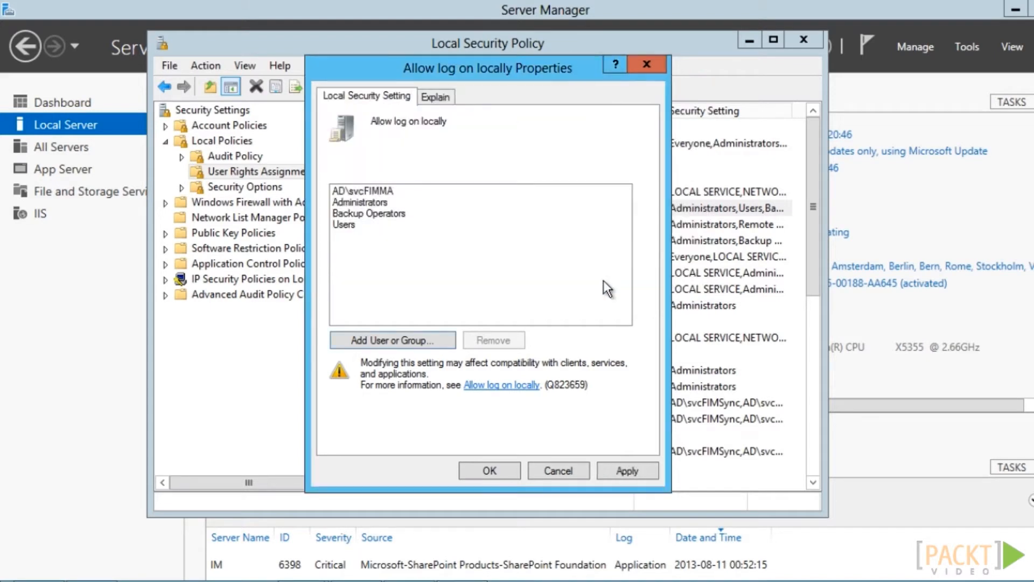
pyautogui.click(489, 472)
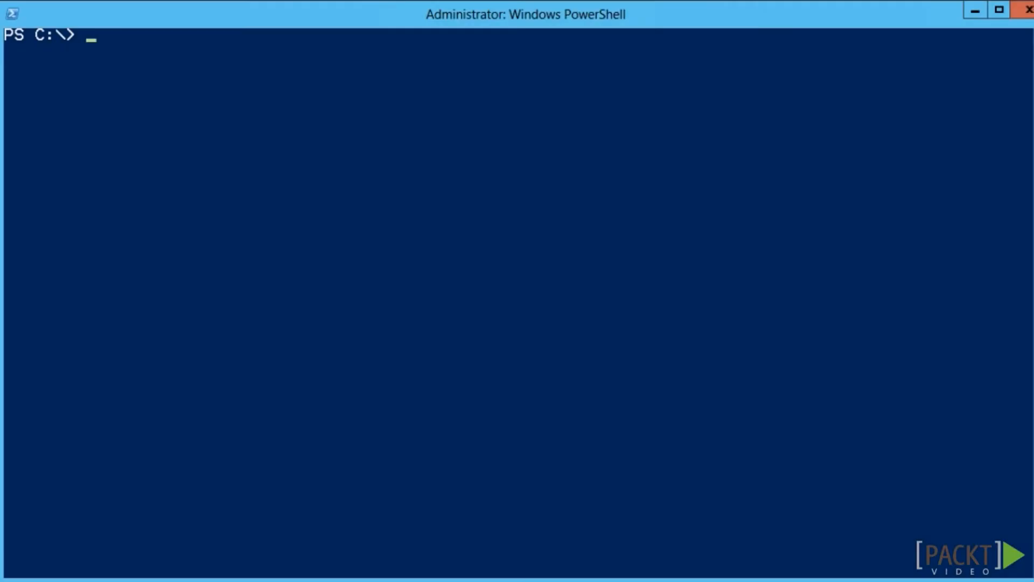
# Run hostname to confirm the server is IM, then launch cliconfg
pyautogui.write('hostname')
pyautogui.press('Return')
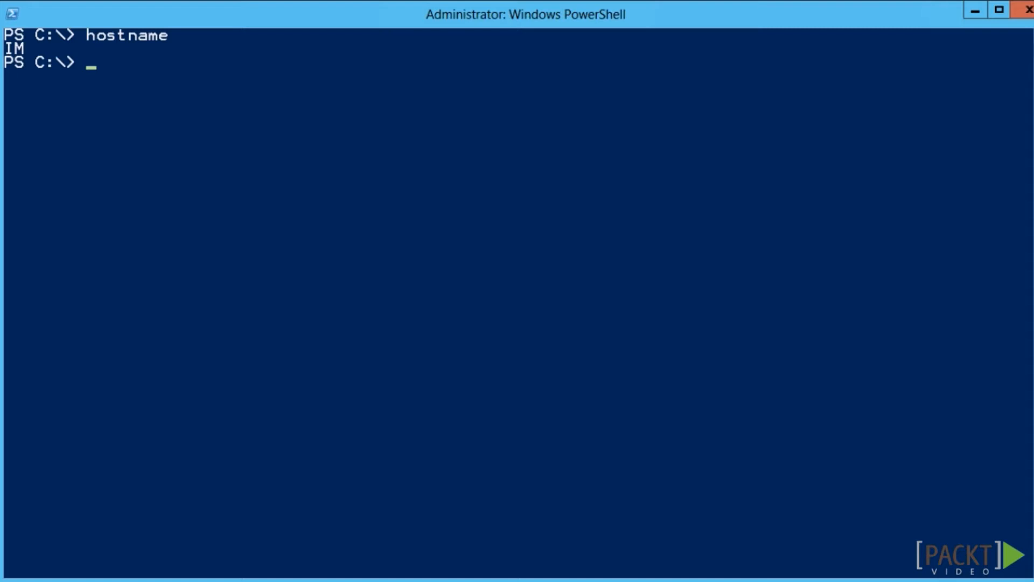
pyautogui.write('cliconfg')
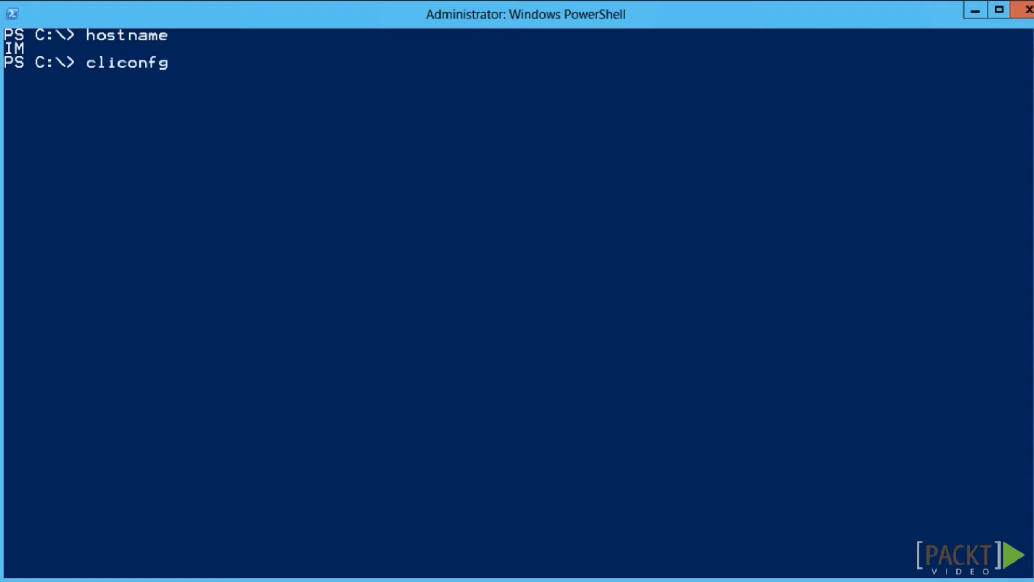
pyautogui.press('Return')
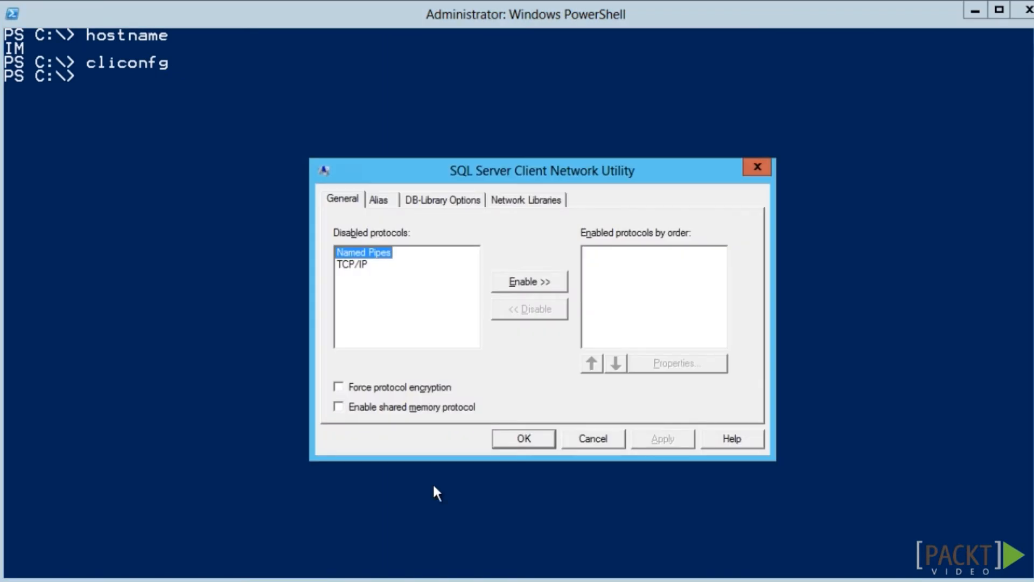
# Show the configured SQL aliases, confirming dbFIMSPF for sql.ad.company.com on tcp 1433
pyautogui.click(388, 202)
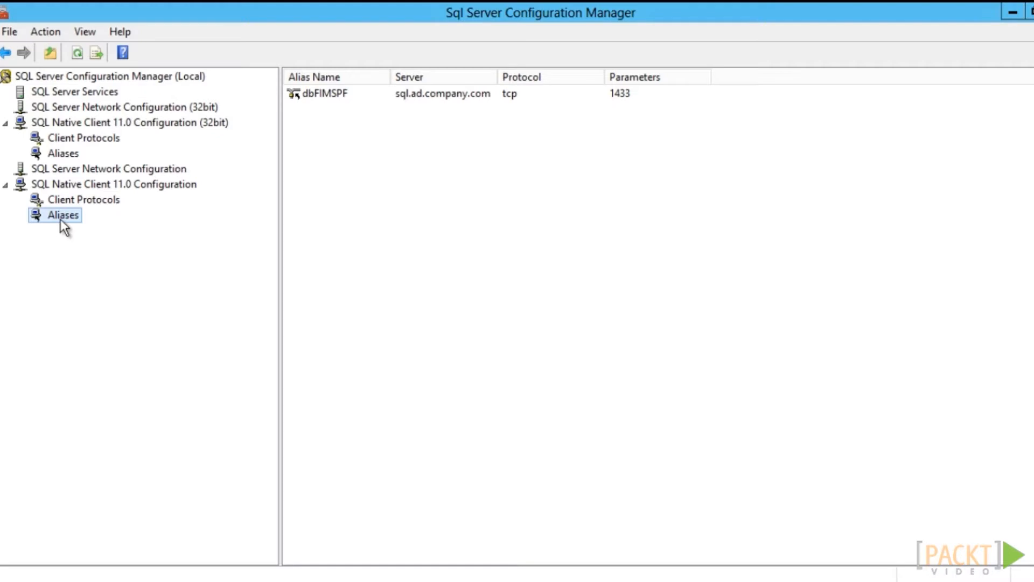
# Compare 32-bit and 64-bit Native Client 11.0 aliases; dbFIMSPF appears only in 64-bit
pyautogui.click(61, 155)
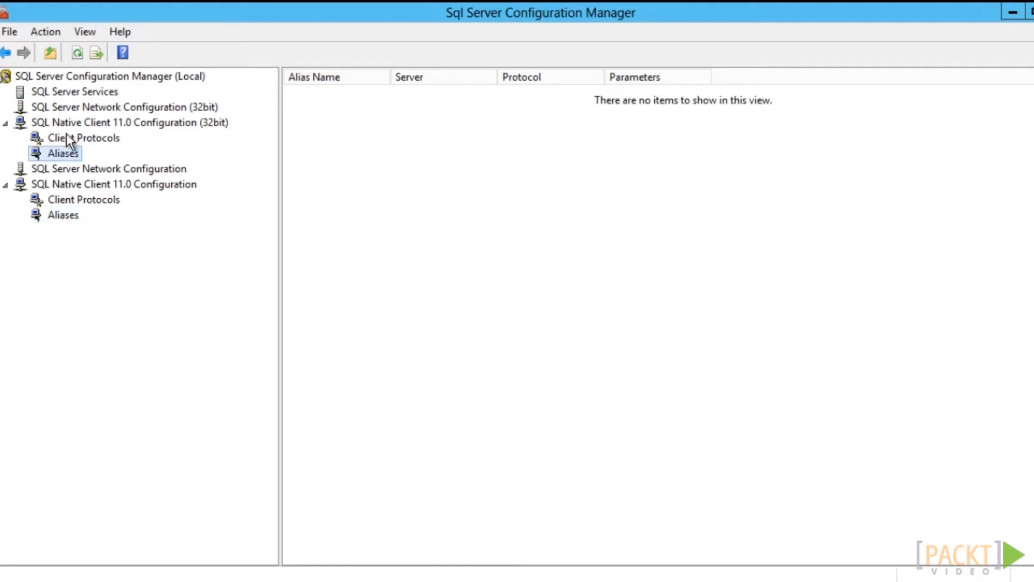
pyautogui.click(64, 216)
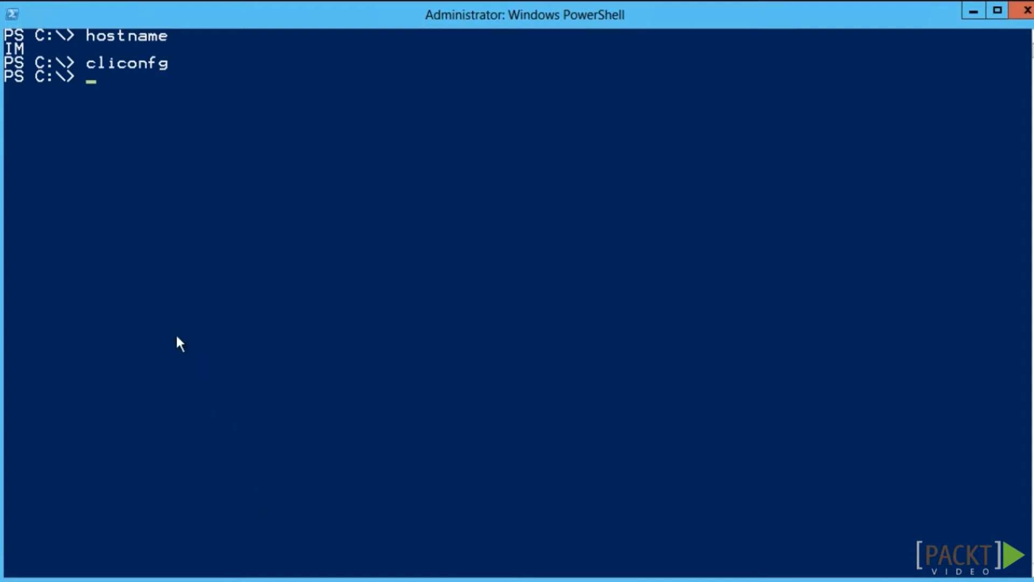
# Query the ConnectTo registry key and its Wow6432Node counterpart, which does not exist
pyautogui.rightClick(91, 75)
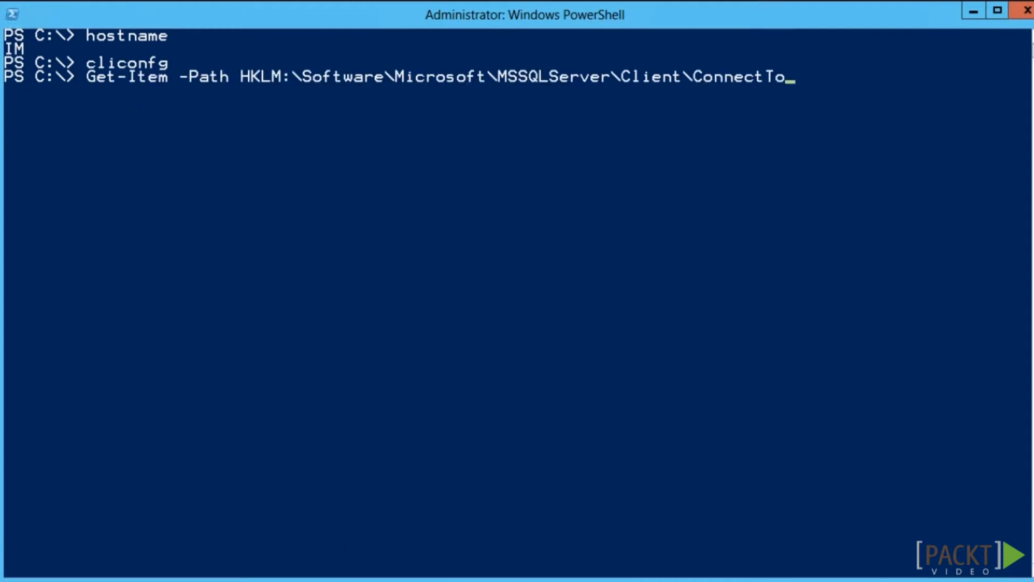
pyautogui.press('Return')
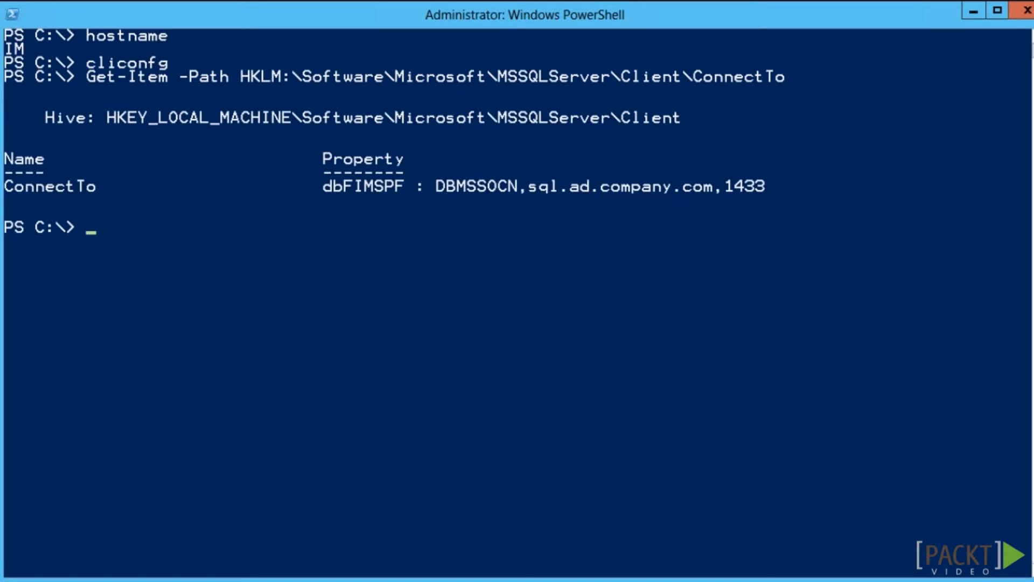
pyautogui.rightClick(93, 227)
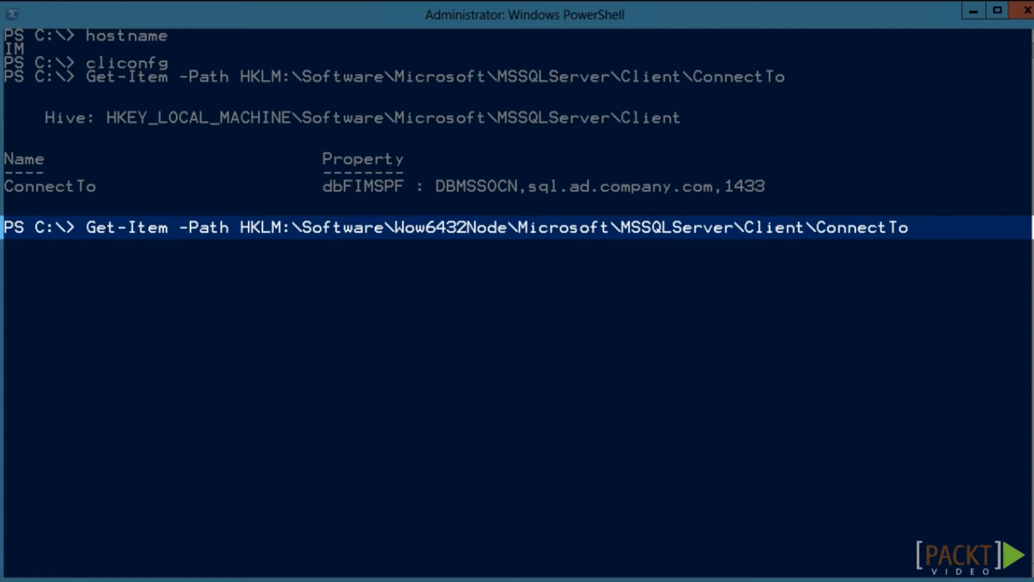
pyautogui.press('Return')
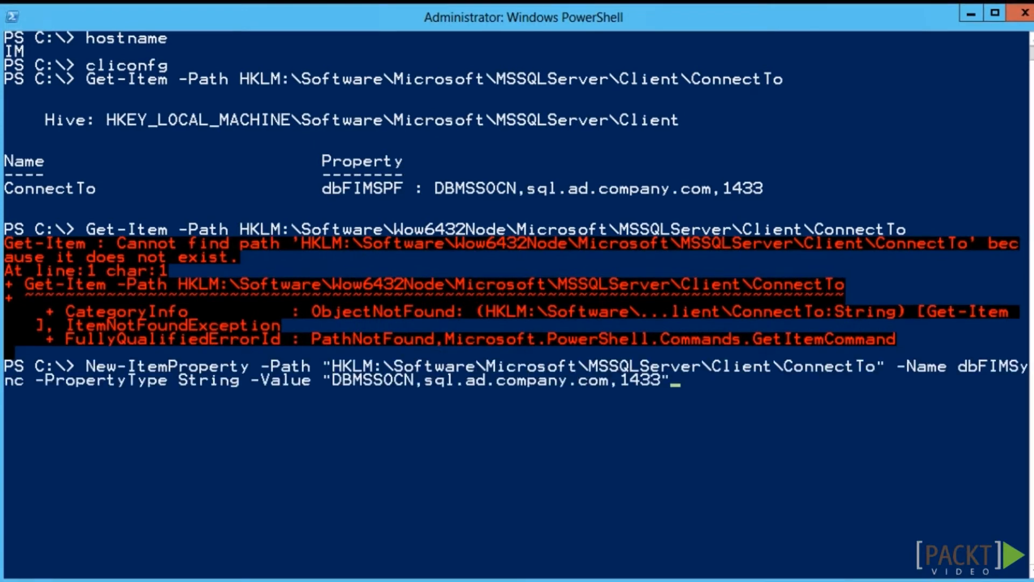
# Add dbFIMSync, dbFIMService and dbHR aliases to sql.ad.company.com,1433, then list ConnectTo's values
pyautogui.press('Return')
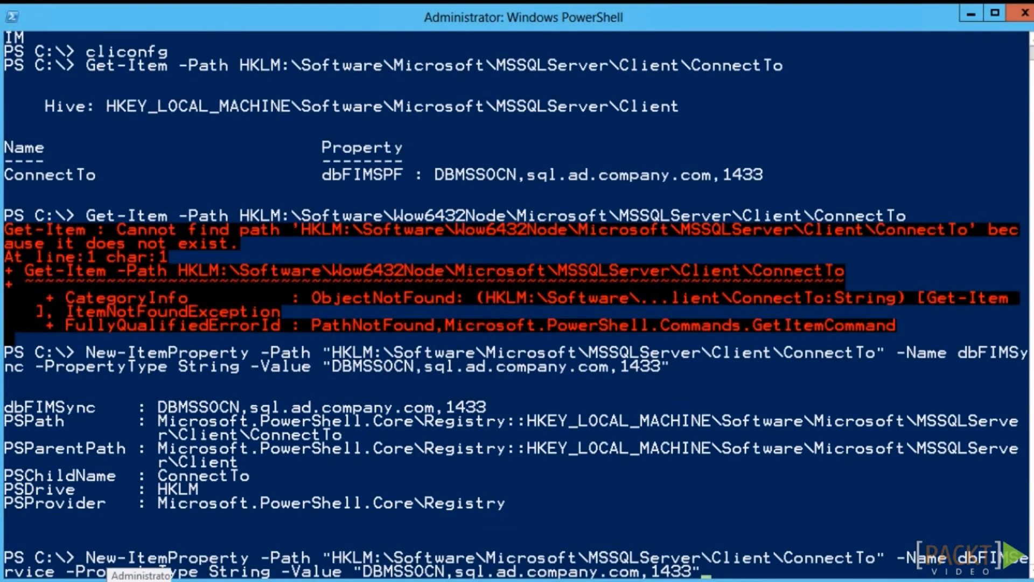
pyautogui.press('Return')
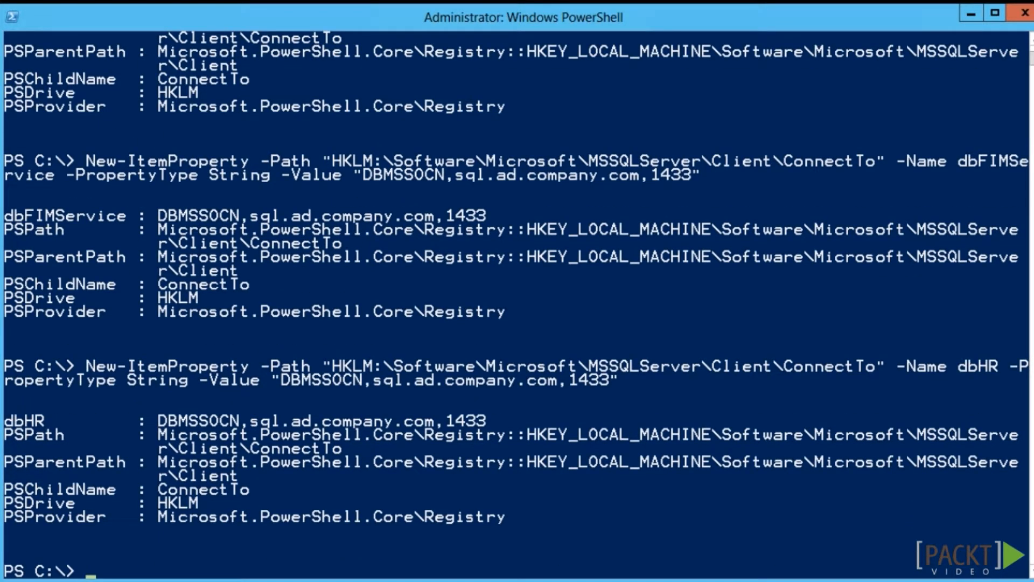
pyautogui.write('Get-Item -Path HKLM:\\Software\\Microsoft\\MSSQLServer\\Client\\ConnectTo')
pyautogui.press('Return')
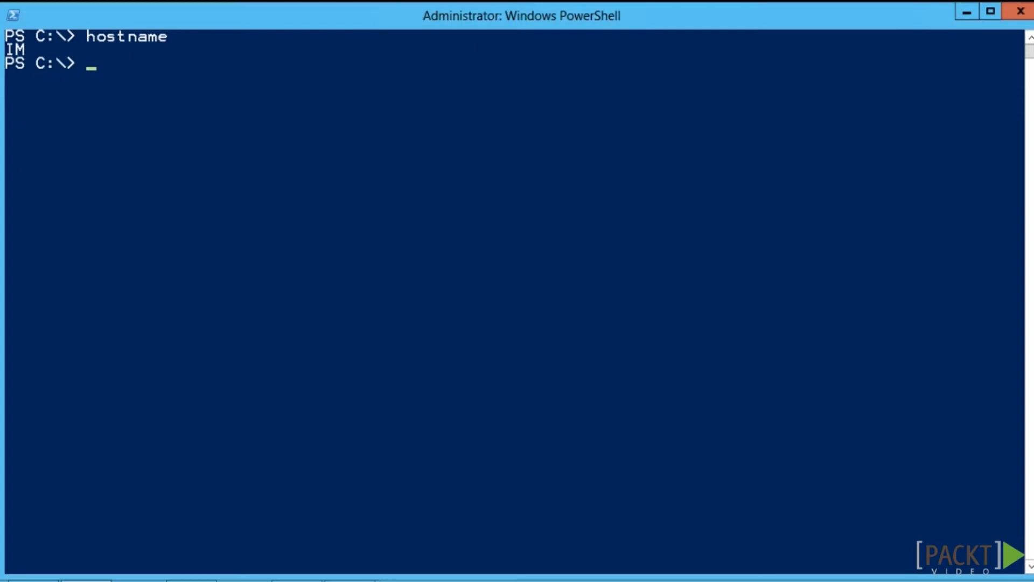
# Run whoami to confirm which account is signed in
pyautogui.write('whoami')
pyautogui.press('Return')
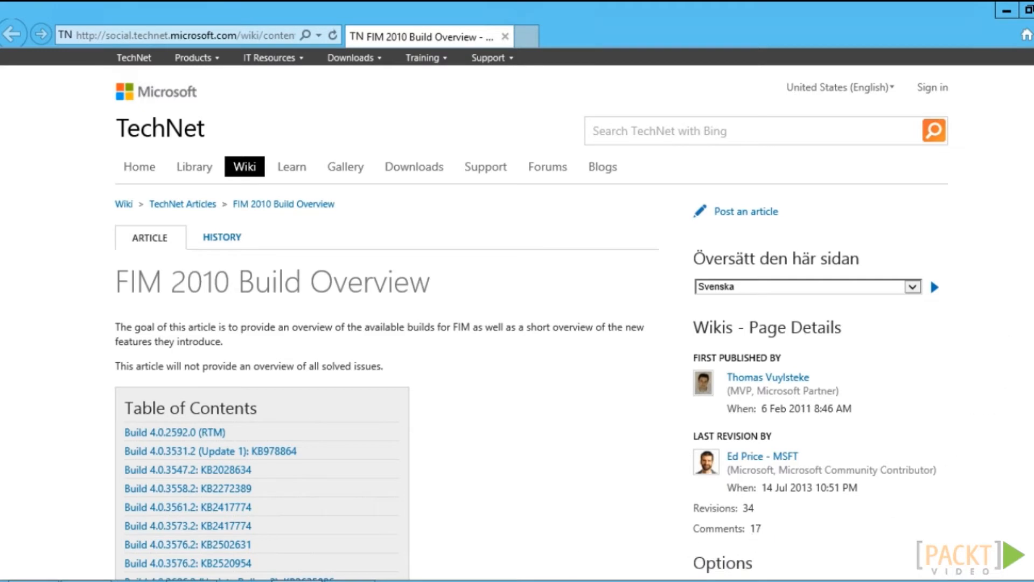
# Review the FIM 2010 build list (4.0.2592.0 RTM through 4.1.3441.0), then minimize Internet Explorer
pyautogui.scroll(-7, 518, 313)
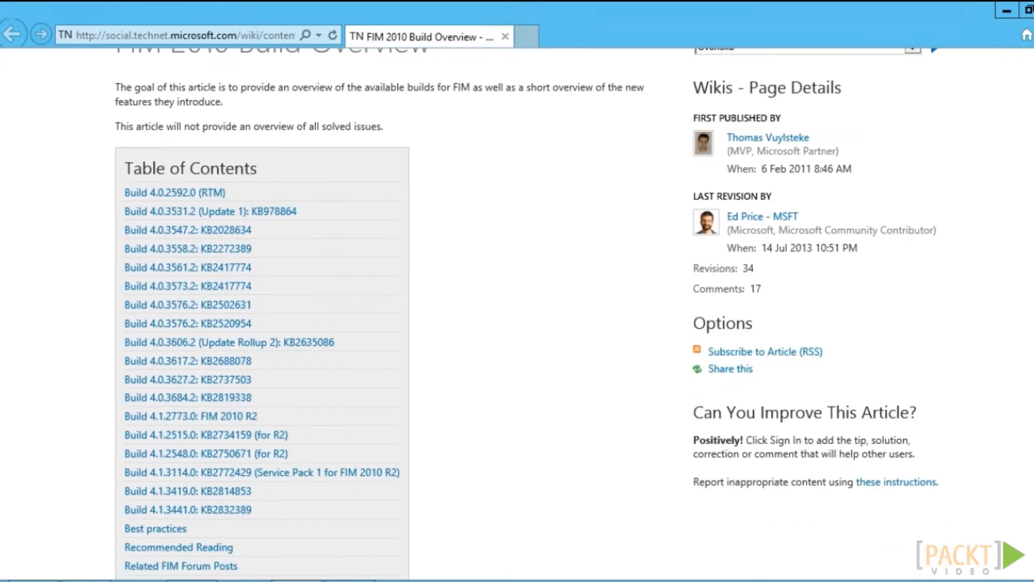
pyautogui.scroll(-1, 518, 313)
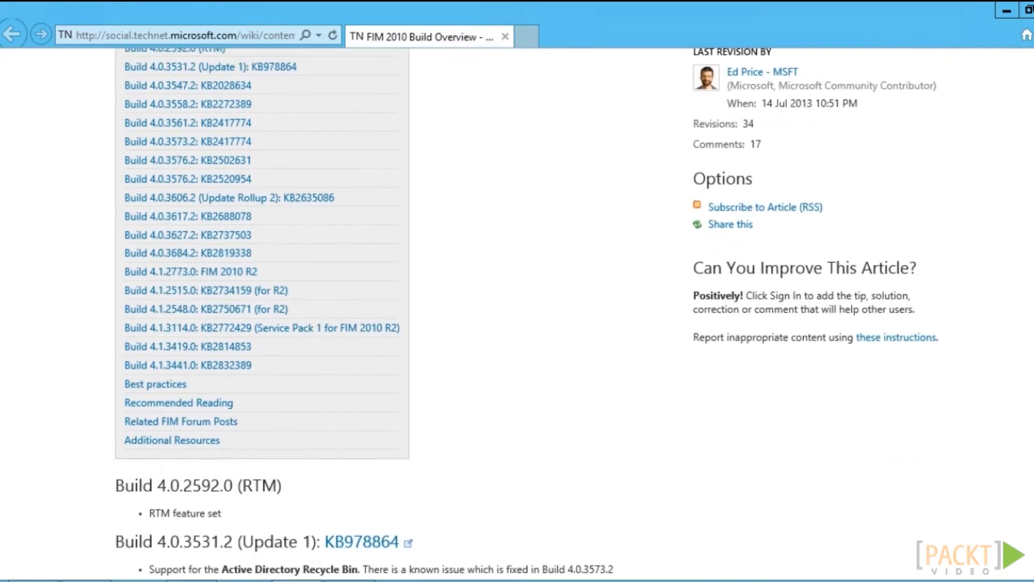
pyautogui.scroll(3, 518, 313)
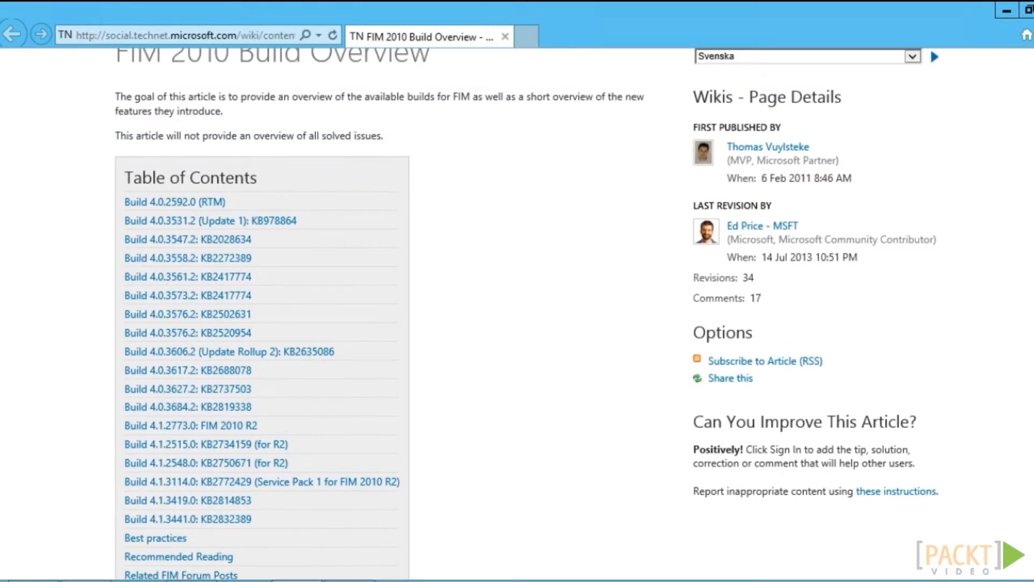
pyautogui.scroll(1, 517, 313)
pyautogui.scroll(-2, 518, 313)
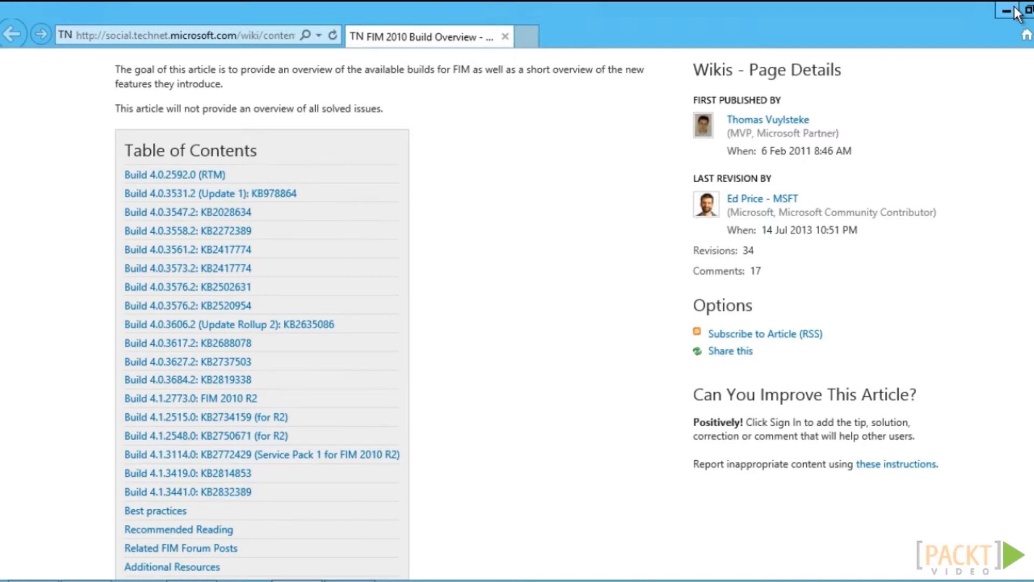
pyautogui.click(1015, 9)
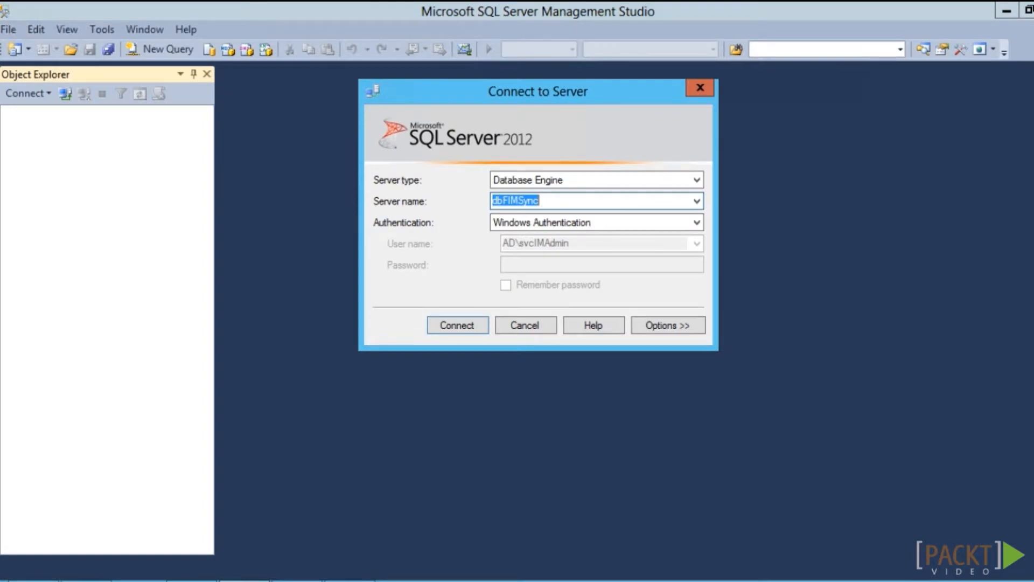
# Connect to dbFIMSync and run select FULLTEXTSERVICEPROPERTY('IsFulltextInstalled') in a new query
pyautogui.click(461, 326)
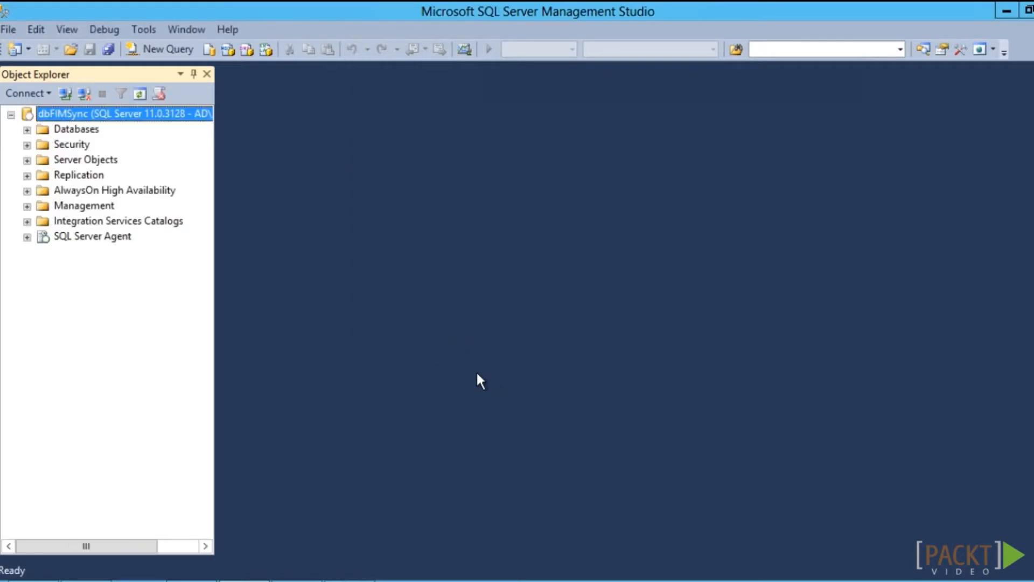
pyautogui.click(156, 48)
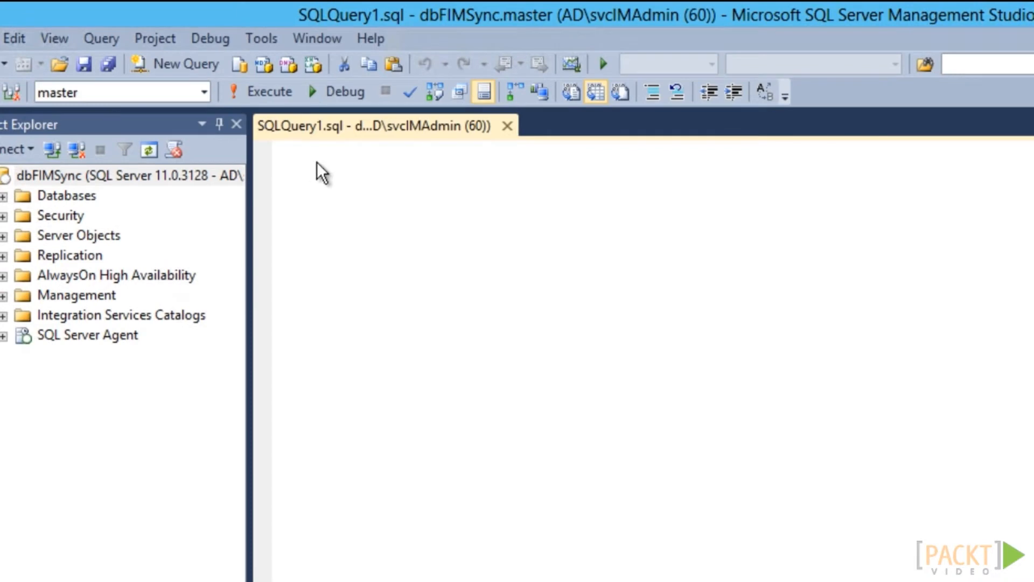
pyautogui.write("select FULLTEXTSERVICEPROPERTY ('IsFulltextInstalled')")
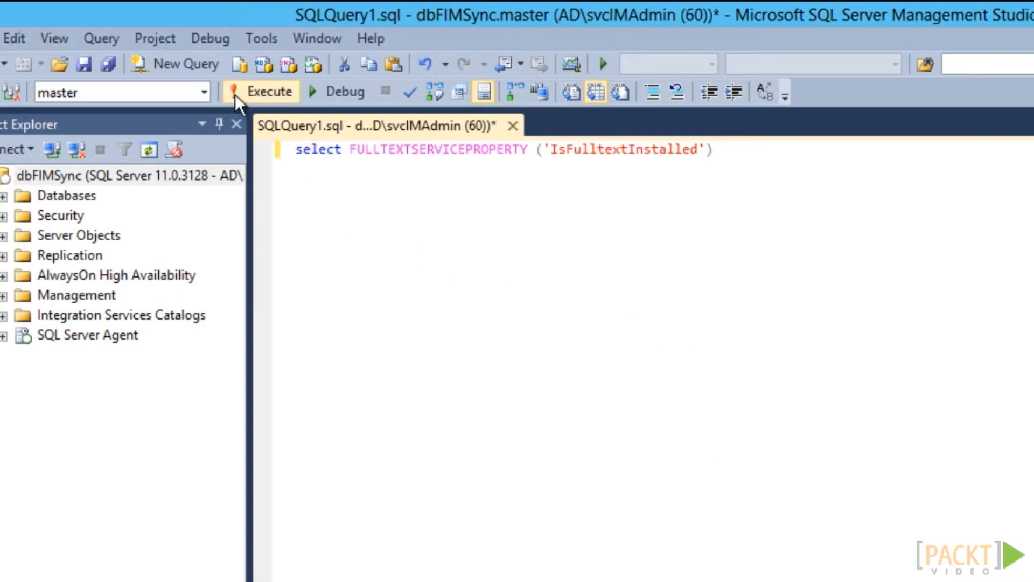
pyautogui.click(258, 91)
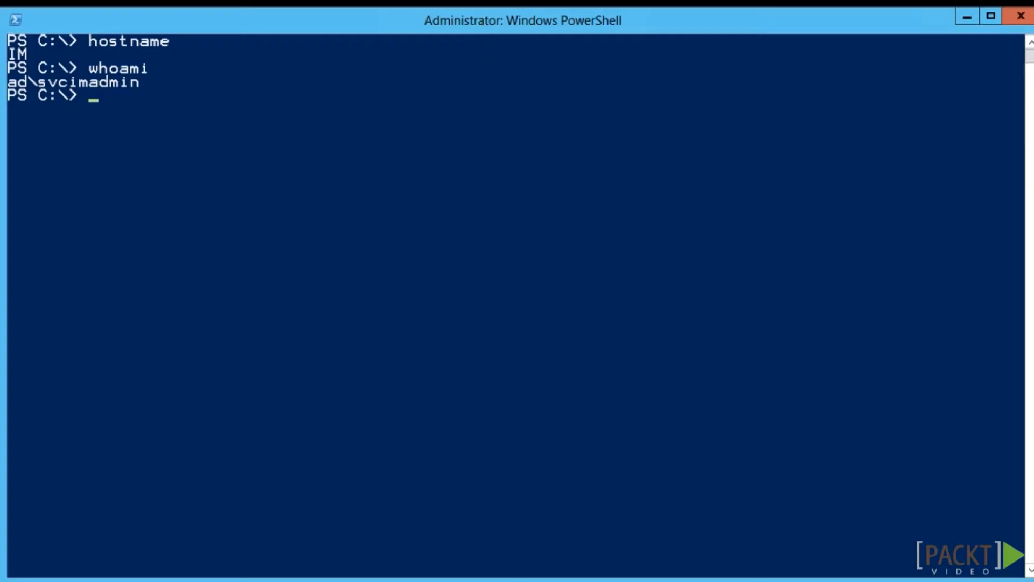
# Launch D:\Synchronization Service\setup.exe and advance past the welcome page to the licence agreement
pyautogui.write("& 'D:\\Synchronization Service'\\set")
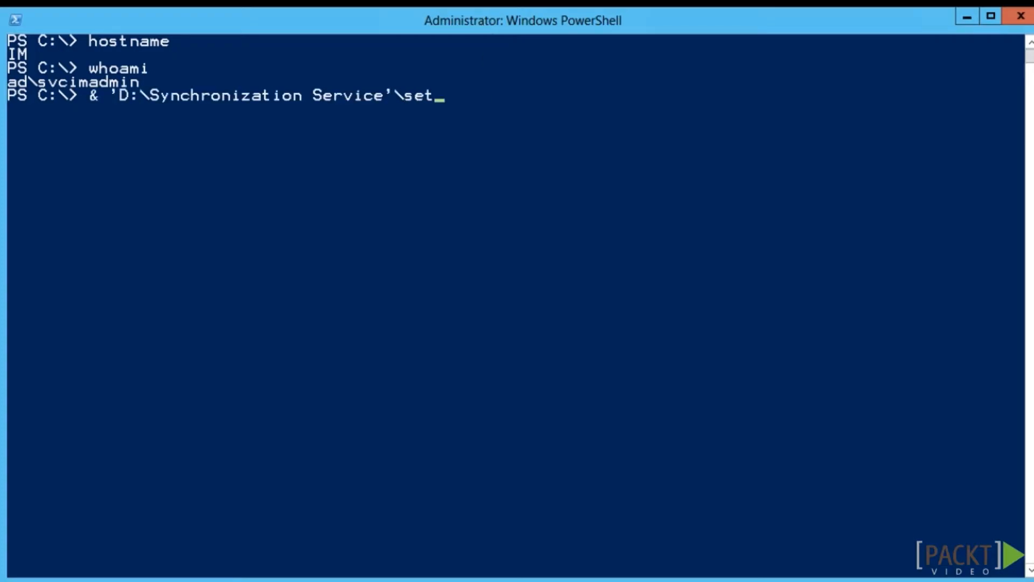
pyautogui.press('Tab')
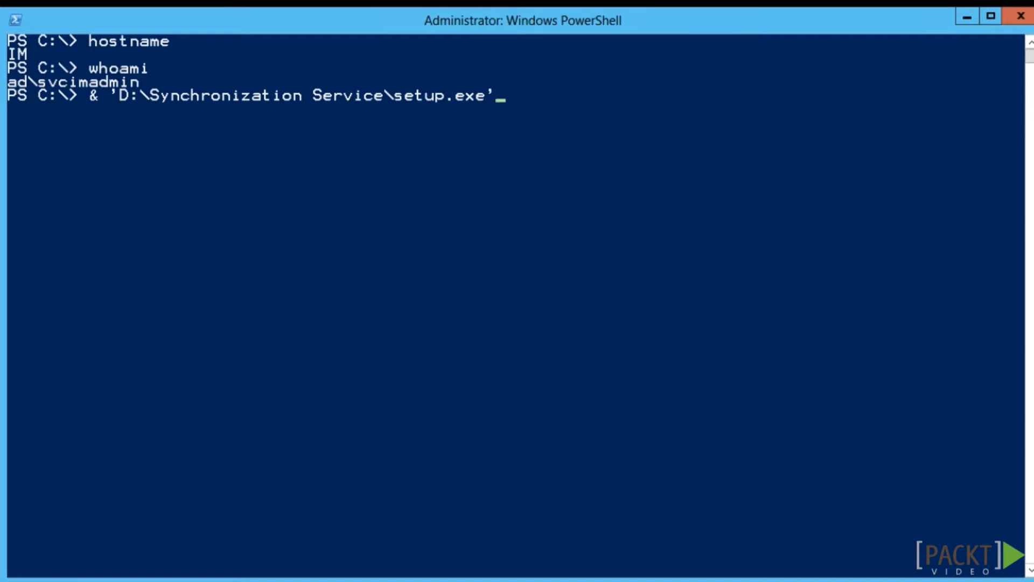
pyautogui.press('Return')
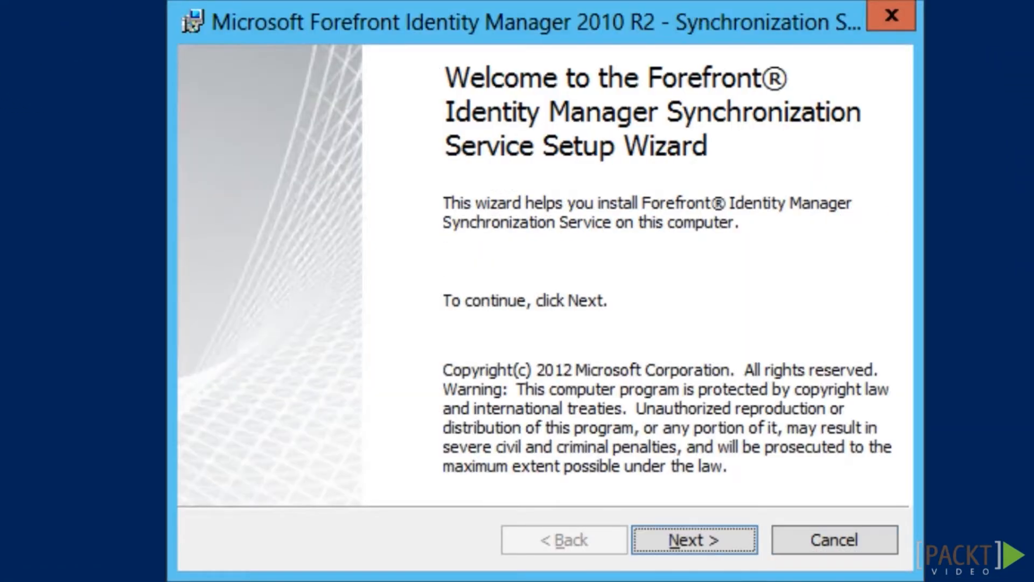
pyautogui.click(722, 544)
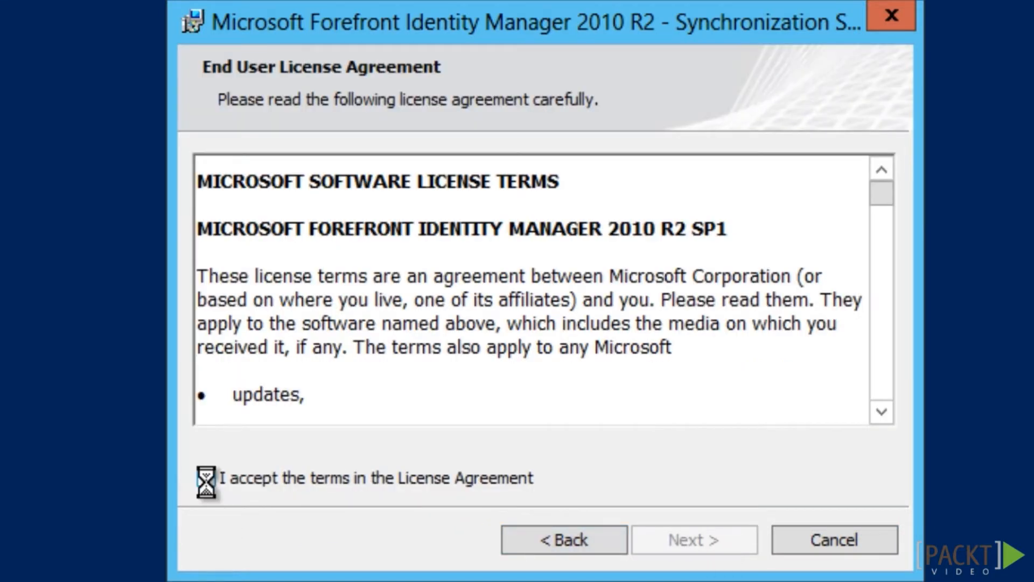
# Accept the licence and point setup to the remote SQL Server dbFIMSync
pyautogui.click(206, 477)
pyautogui.click(704, 540)
pyautogui.click(704, 541)
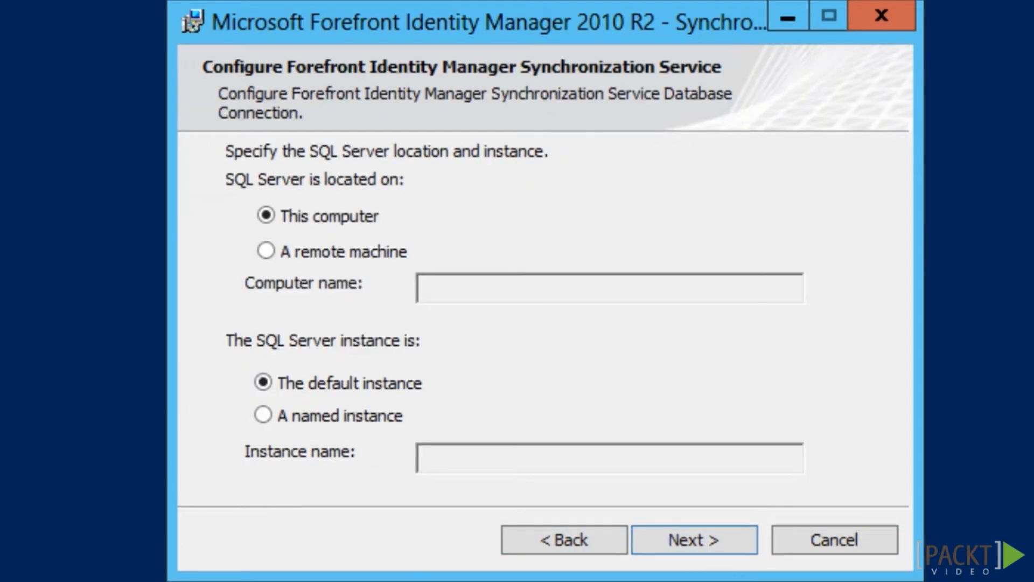
pyautogui.click(265, 251)
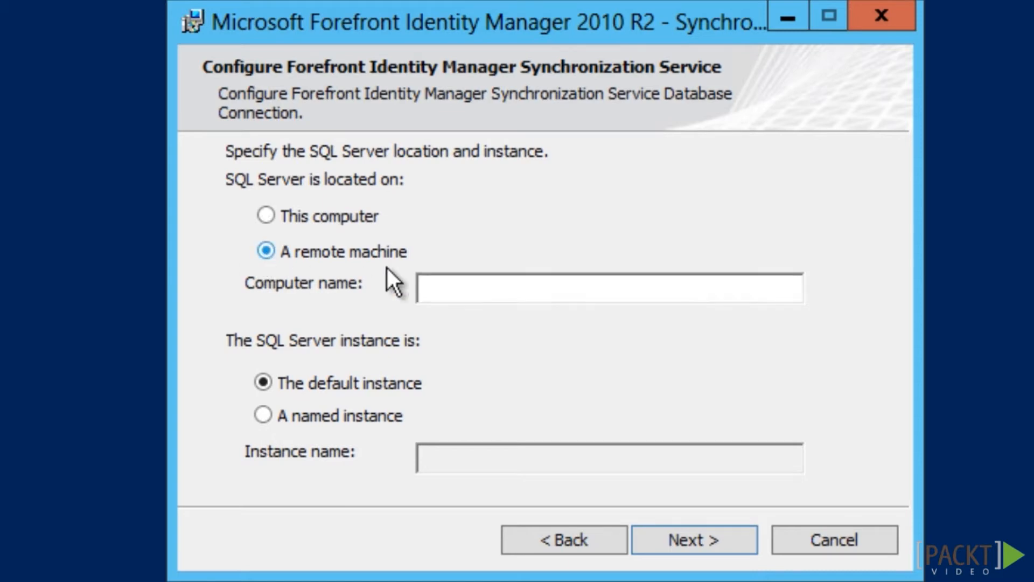
pyautogui.click(480, 292)
pyautogui.write('dbFI')
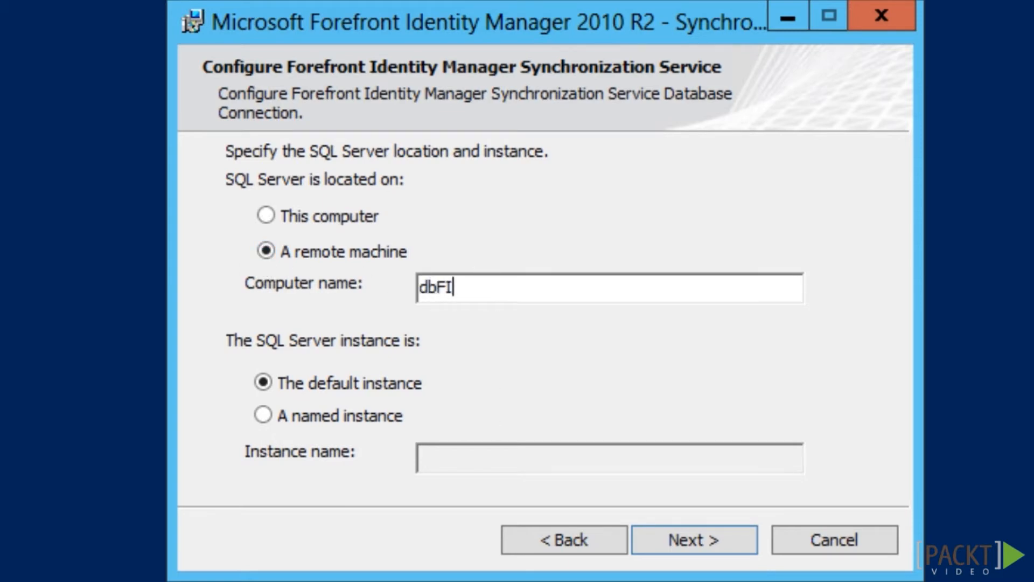
pyautogui.write('MSync')
pyautogui.click(719, 544)
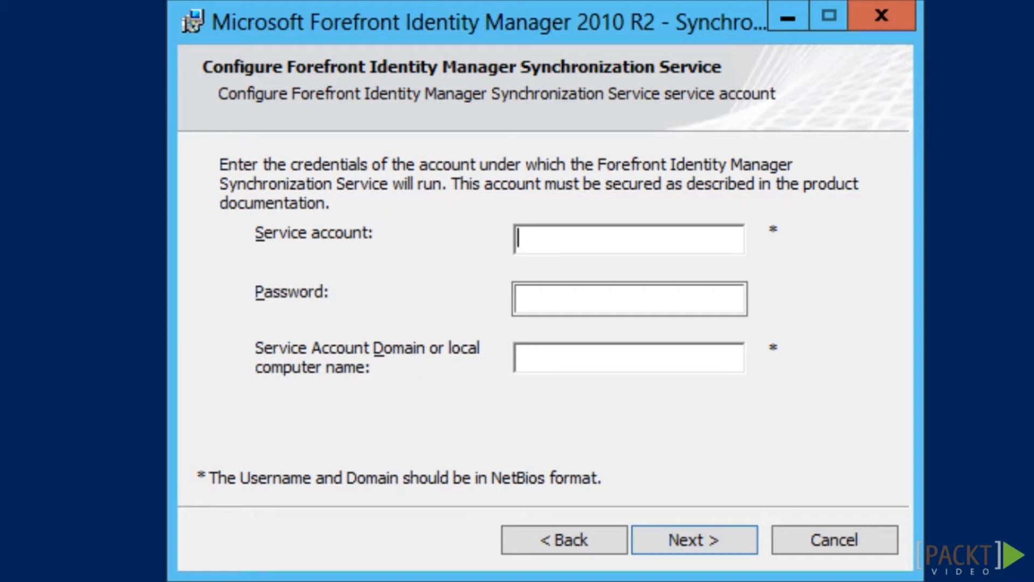
# Enter service account svcFIMSync with its password and domain AD
pyautogui.write('svcFIMSy')
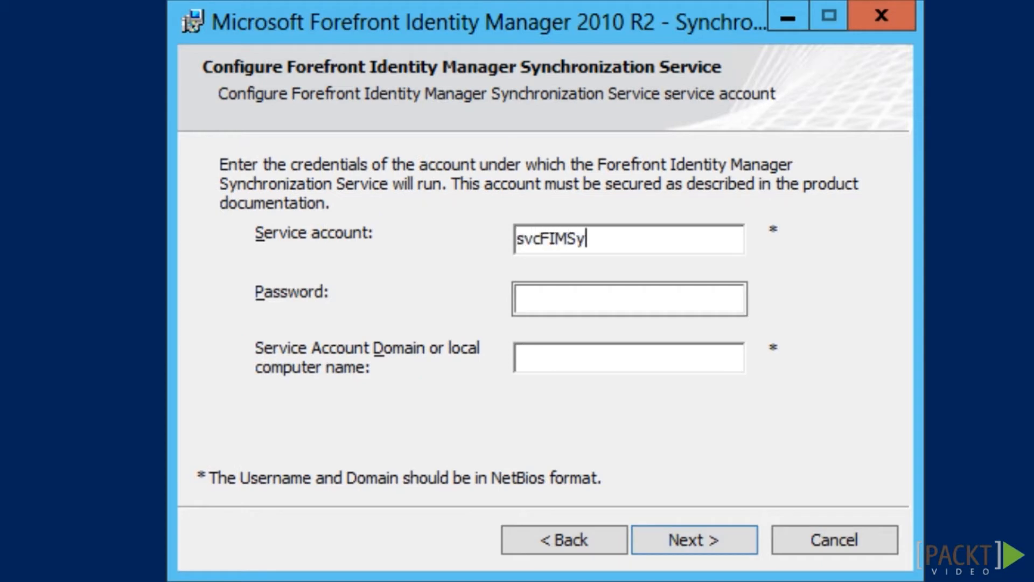
pyautogui.write('nc')
pyautogui.press('Tab')
pyautogui.write('Pa$$w0rd')
pyautogui.press('Tab')
pyautogui.write('AD')
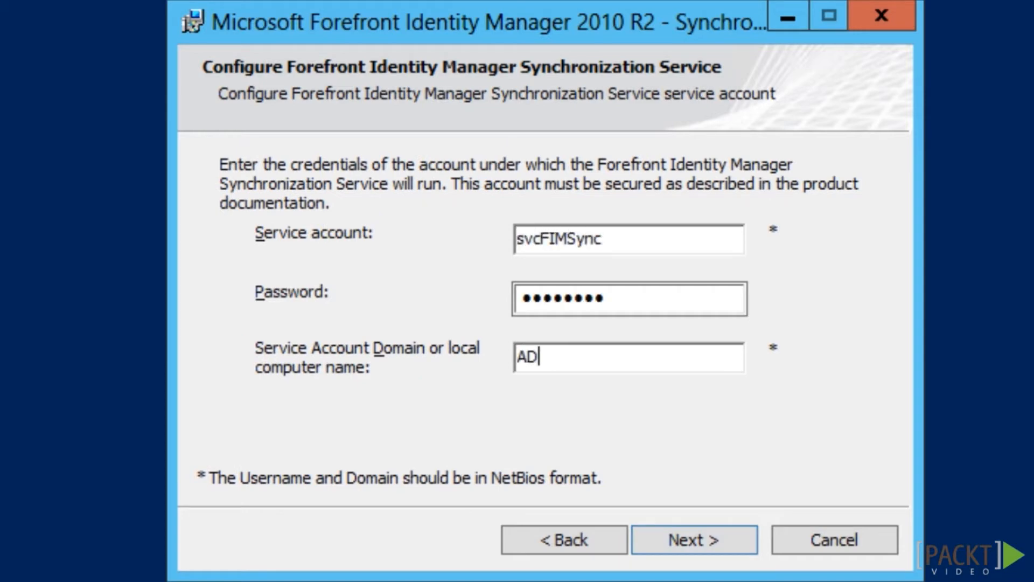
pyautogui.click(717, 545)
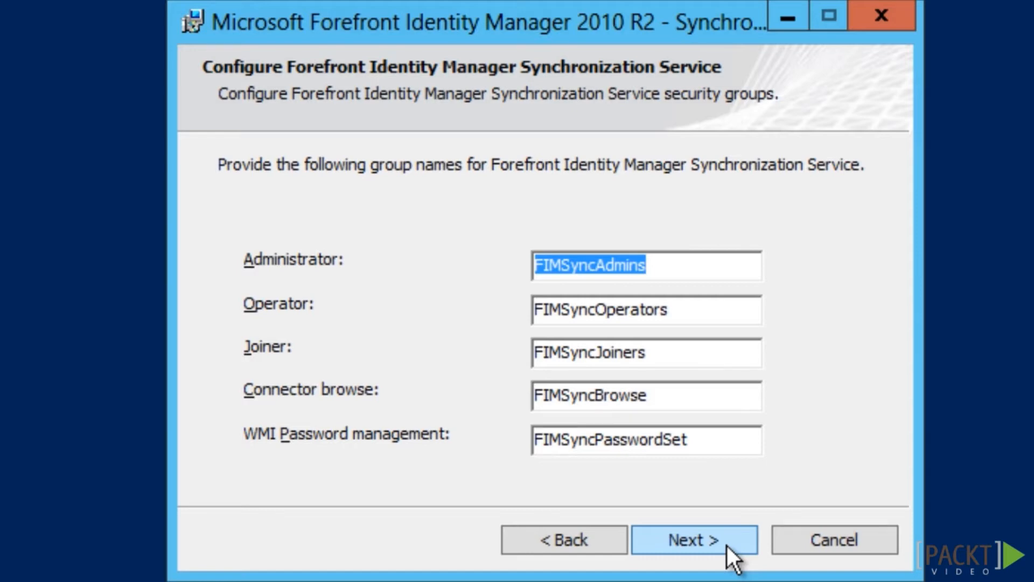
# Keep the default FIMSync security groups, pass the firewall option, and start installing
pyautogui.click(727, 545)
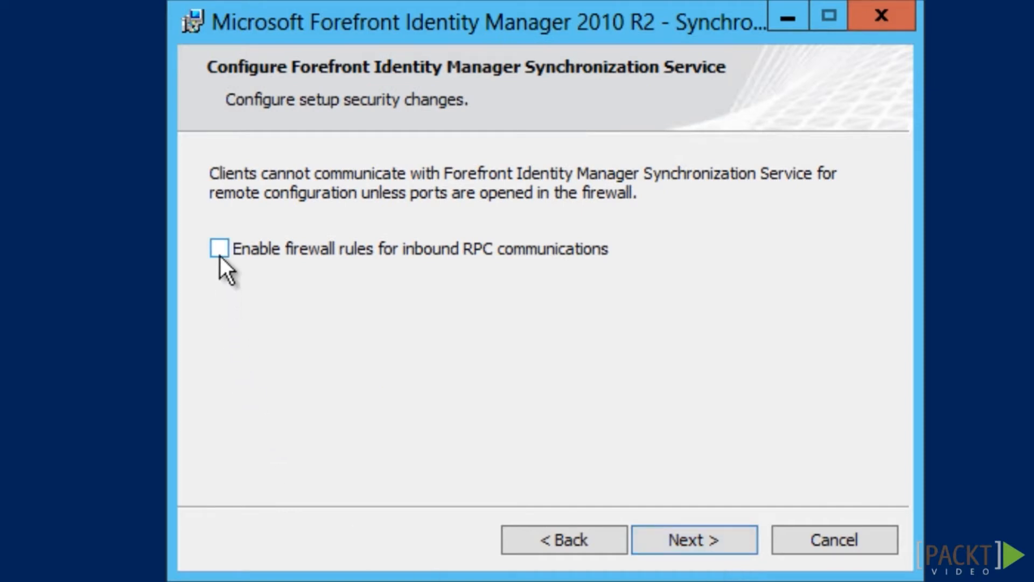
pyautogui.click(713, 549)
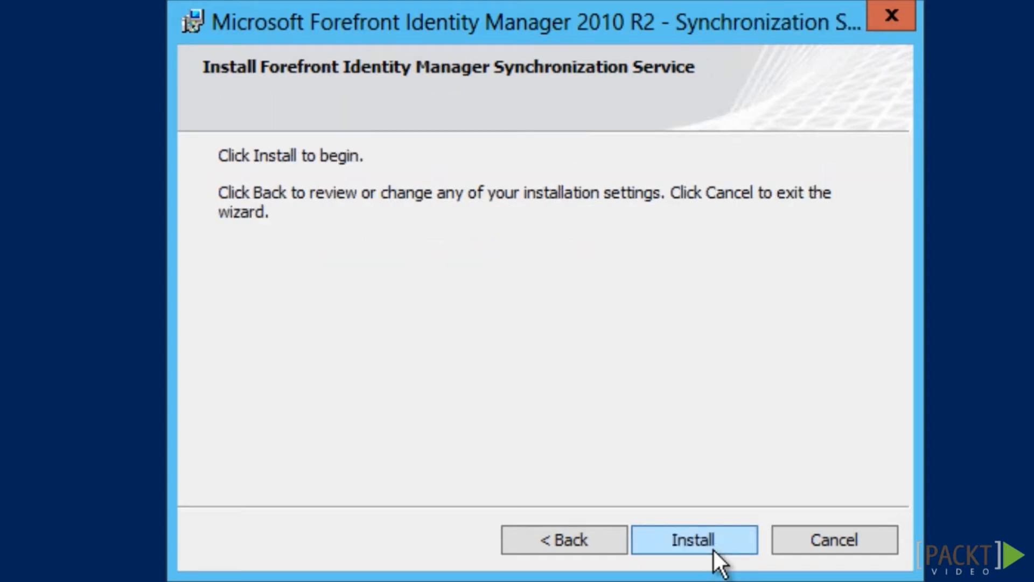
pyautogui.click(714, 549)
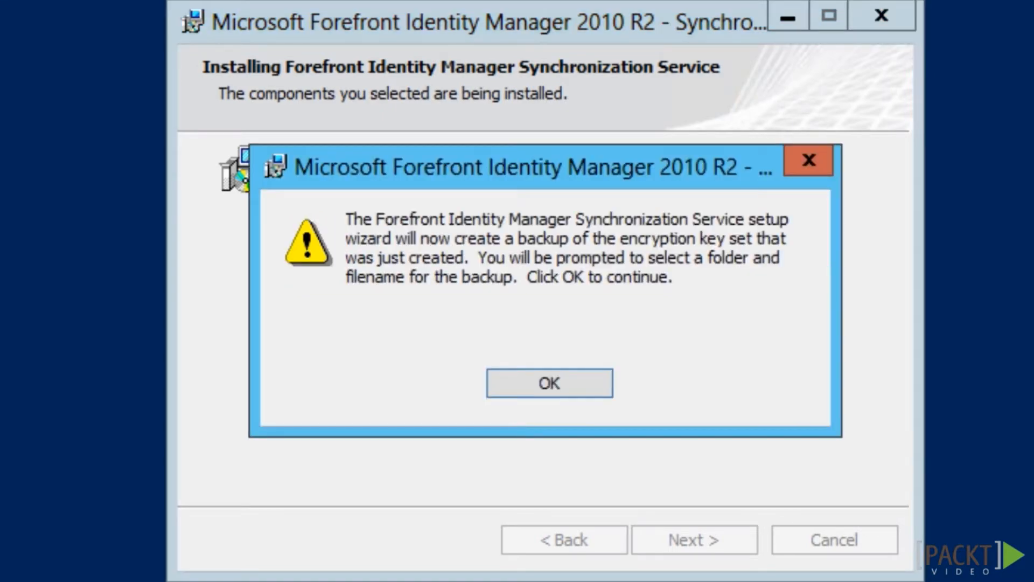
# Back up the encryption key set to \\ad01\Install\FIMSyncEncryptionKey and finish the installation
pyautogui.click(559, 386)
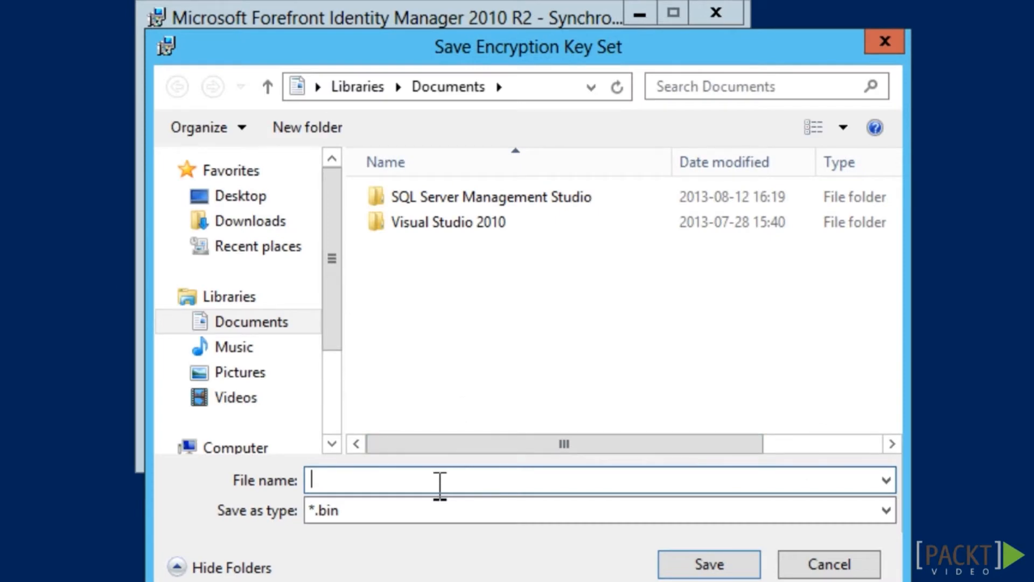
pyautogui.write('\\\\ad01\\Install\\FIMSyncEncryptionKey')
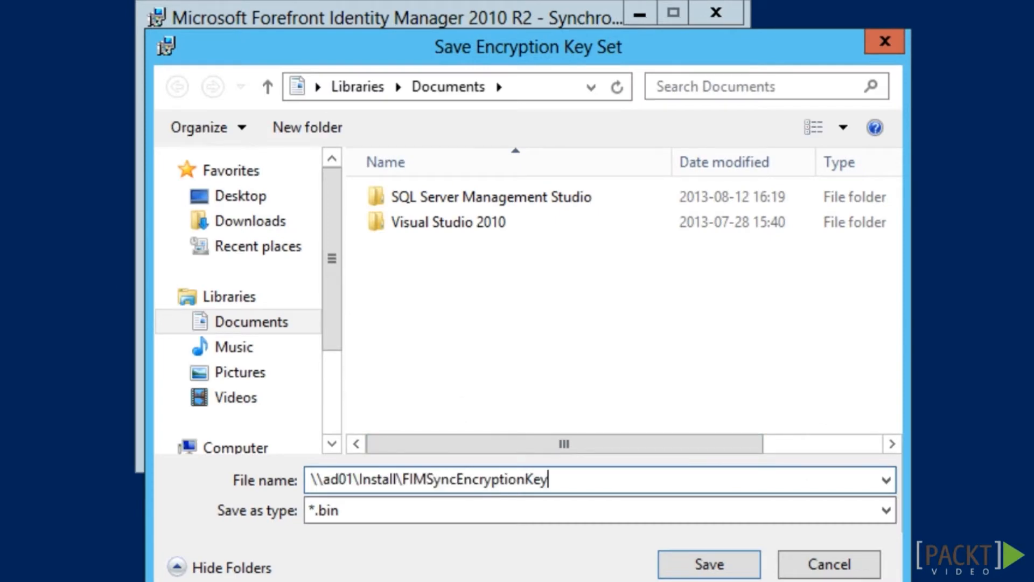
pyautogui.click(744, 574)
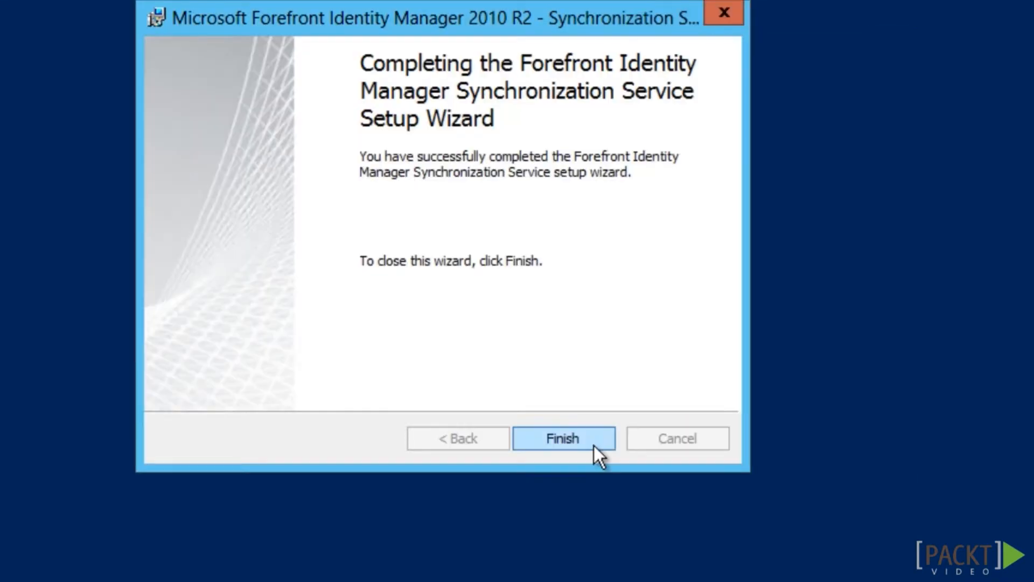
pyautogui.click(593, 445)
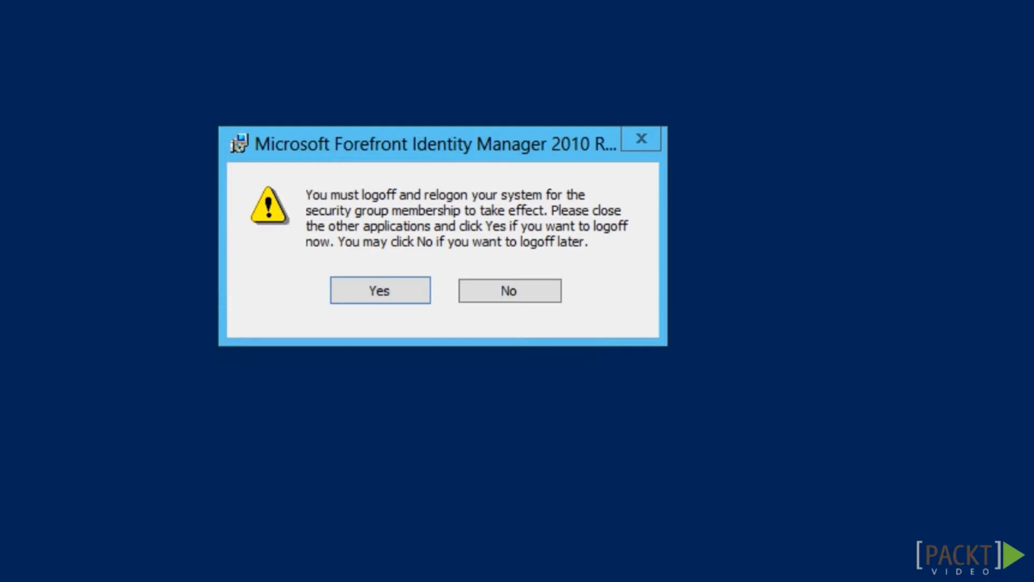
# Agree to log off now so the new security group membership takes effect
pyautogui.click(403, 297)
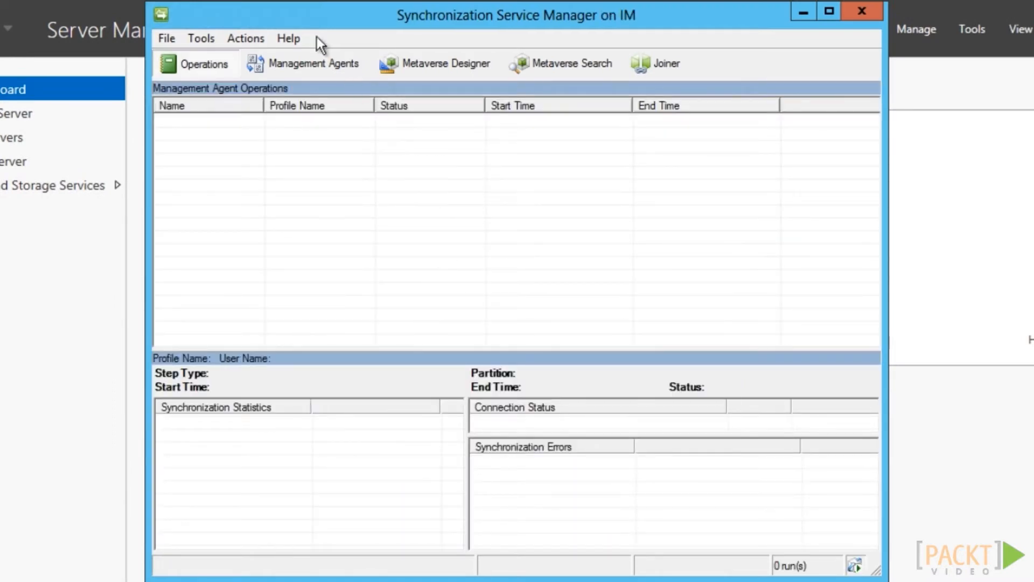
# Confirm version 4.1.3114.0 in Synchronization Service Manager's Help > About dialog
pyautogui.click(292, 38)
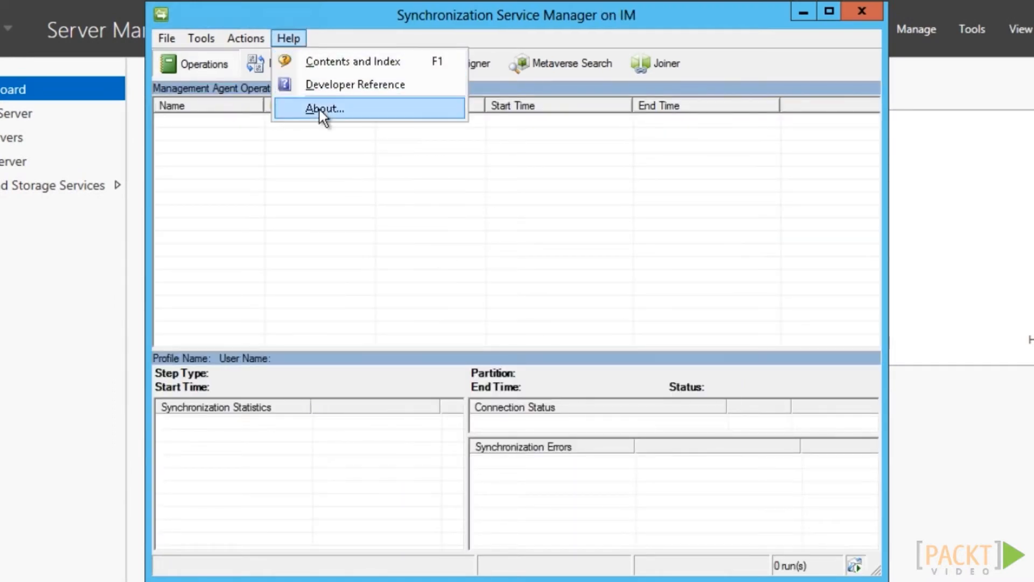
pyautogui.click(319, 109)
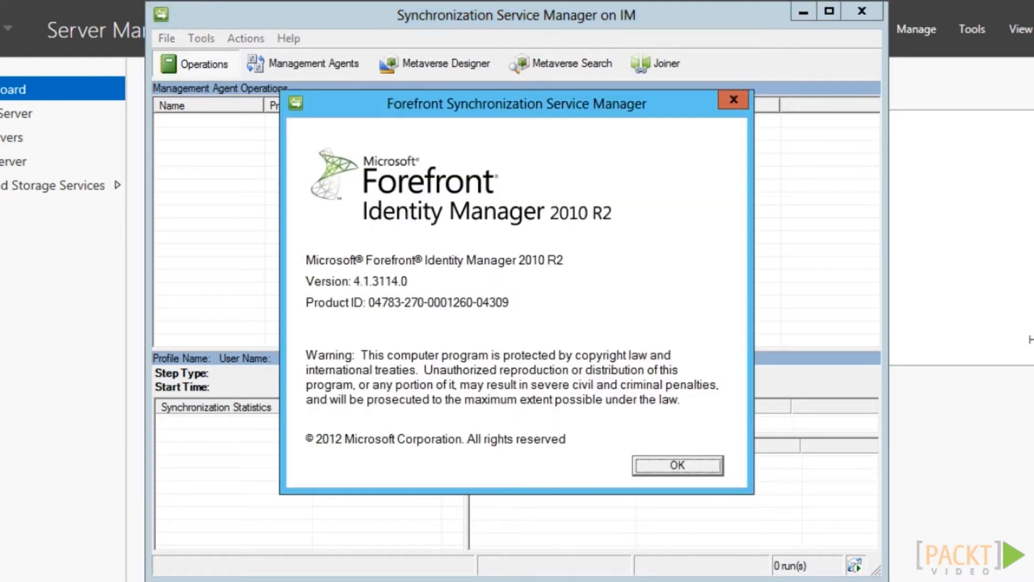
pyautogui.click(671, 467)
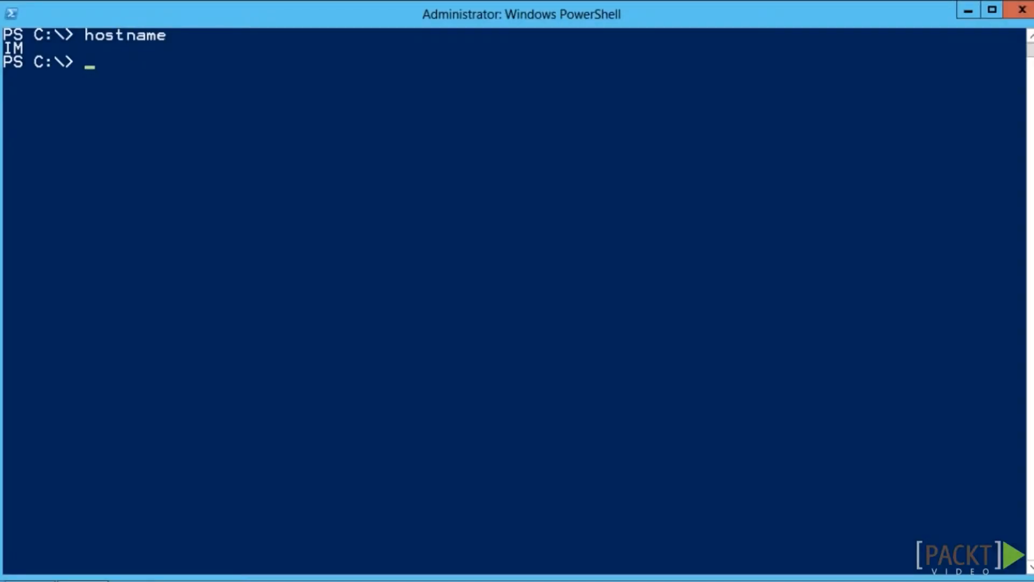
# Run & 'D:\Service and Portal\setup.exe' from PowerShell, using Tab completion for the path
pyautogui.write('d:\\ser')
pyautogui.press('Tab')
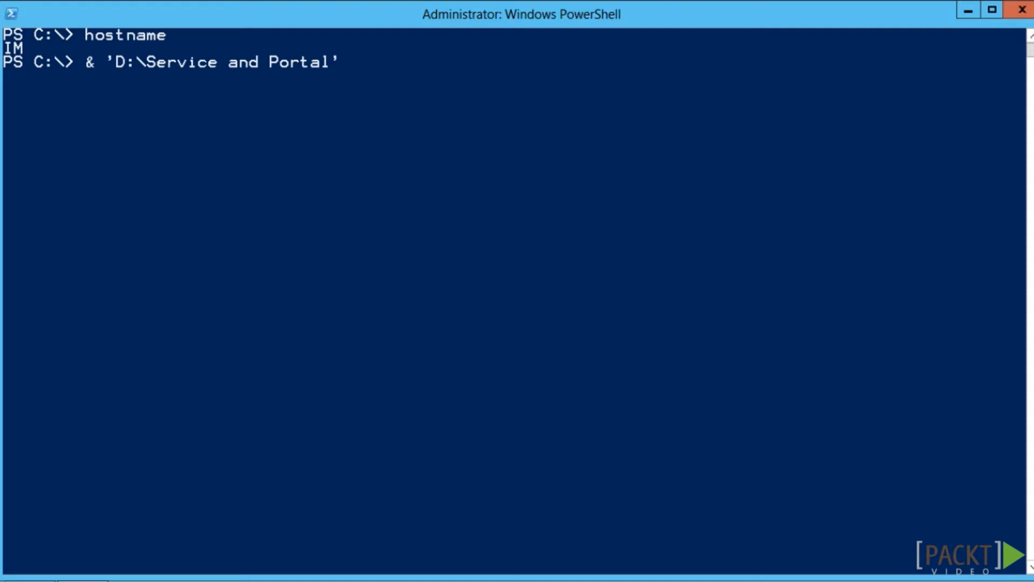
pyautogui.write('\\set')
pyautogui.press('Tab')
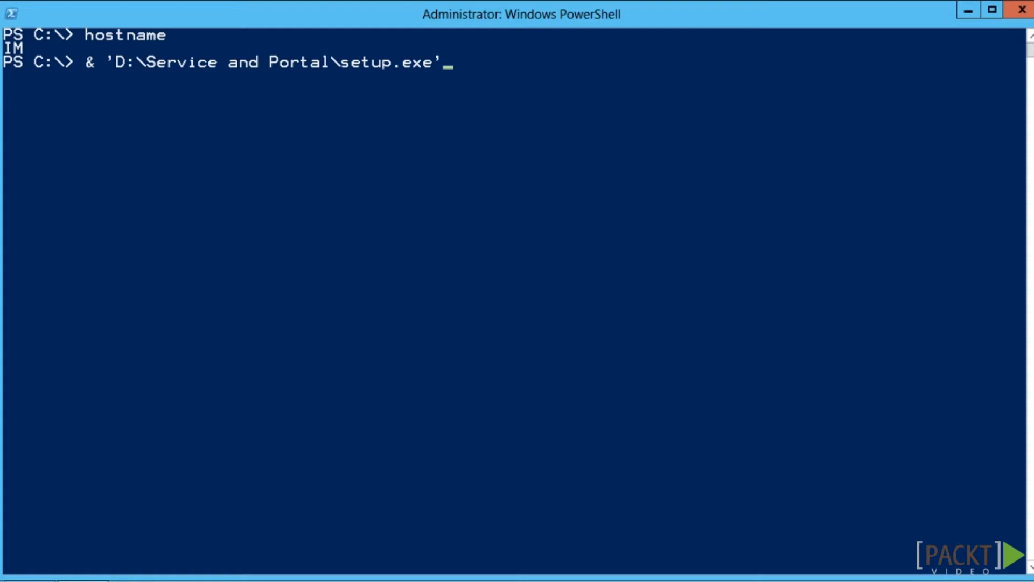
pyautogui.press('Return')
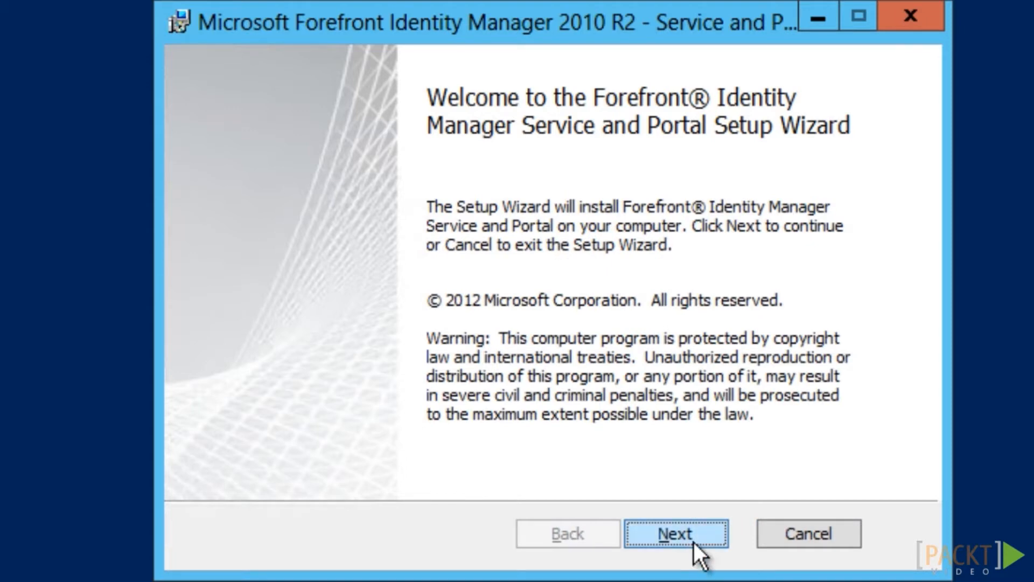
# Accept the licence, decline CEIP, keep default features, and set the database server to dbFIMService
pyautogui.click(694, 542)
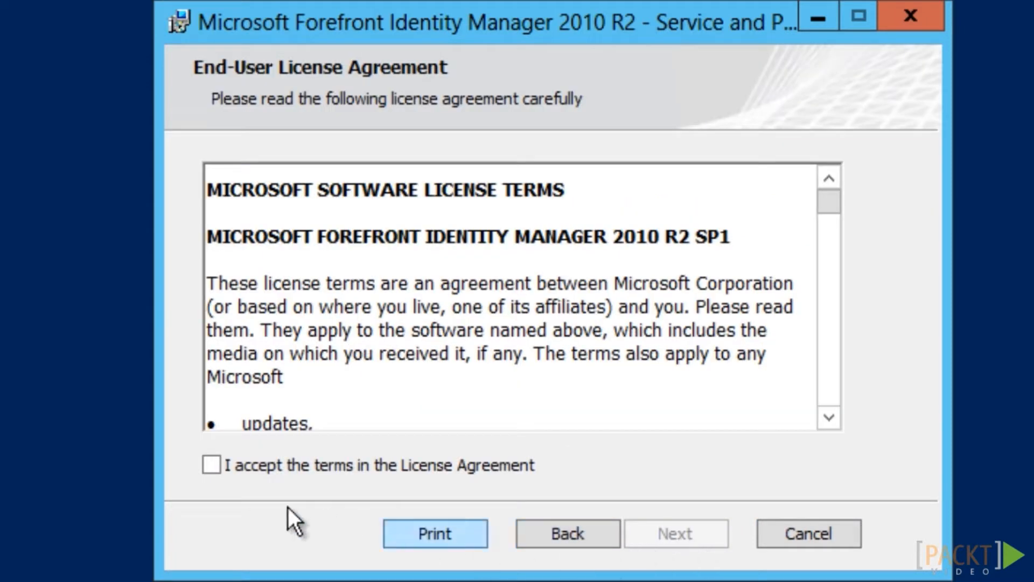
pyautogui.click(213, 472)
pyautogui.click(673, 541)
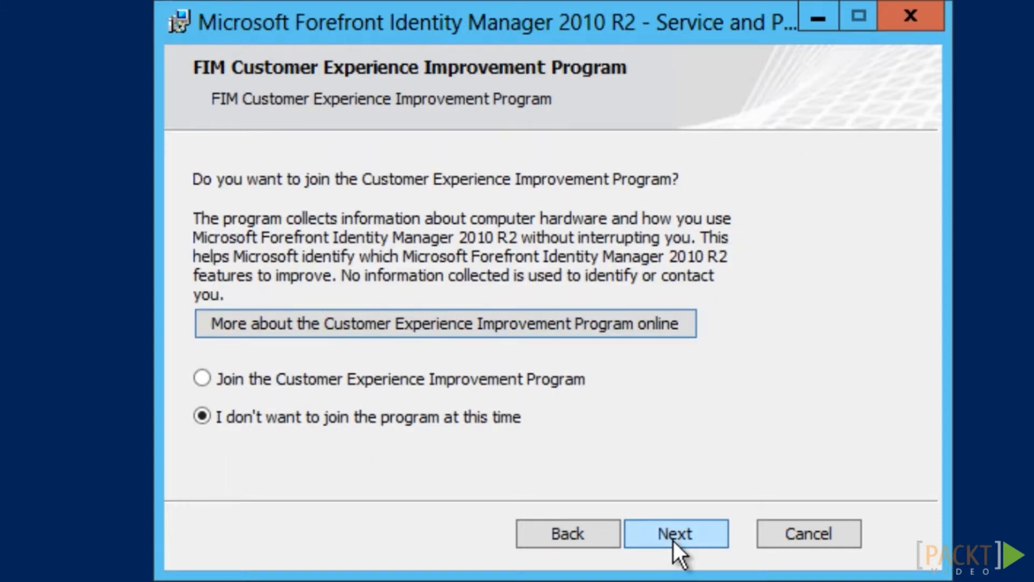
pyautogui.click(687, 547)
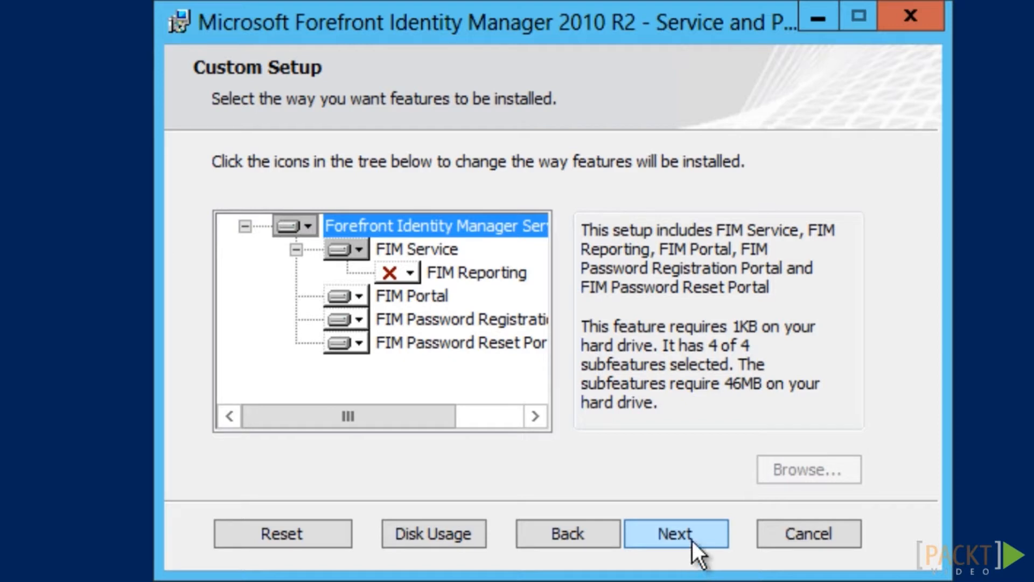
pyautogui.click(676, 533)
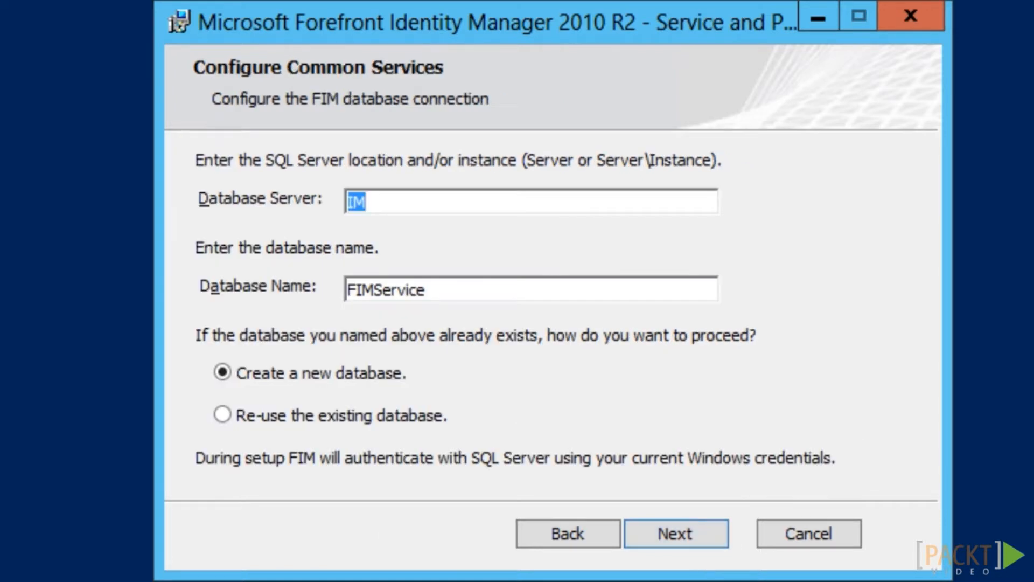
pyautogui.doubleClick(401, 211)
pyautogui.write('dbFIMService')
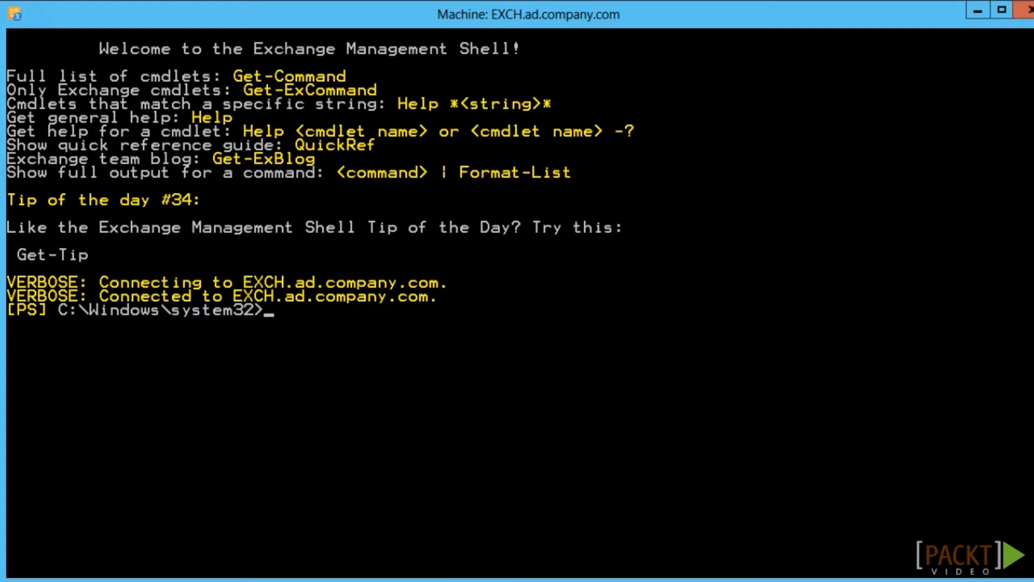
# Enable a mailbox for svcFIMService on server exch with unlimited send quota
pyautogui.hotkey('ctrl', 'v')
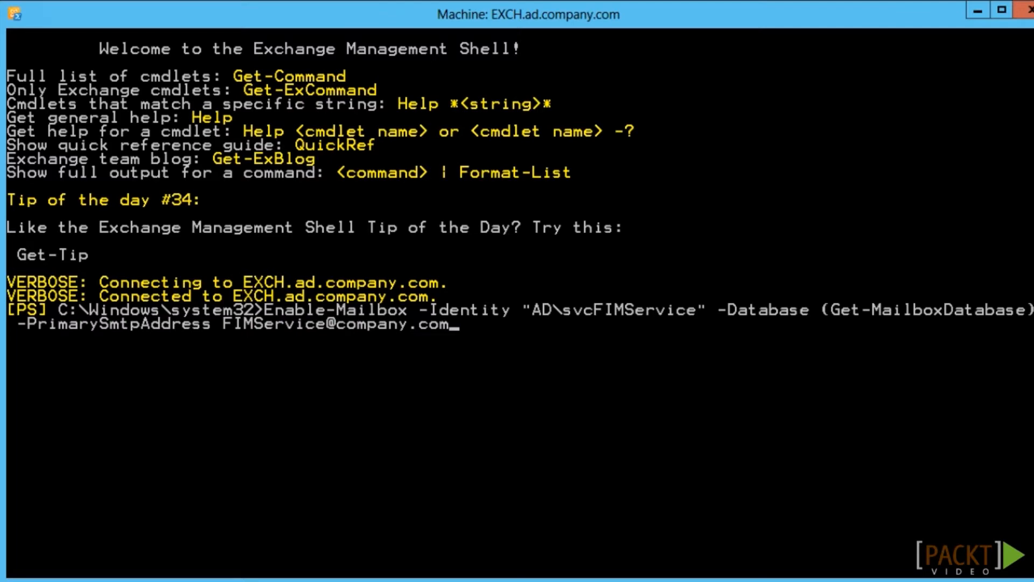
pyautogui.press('Return')
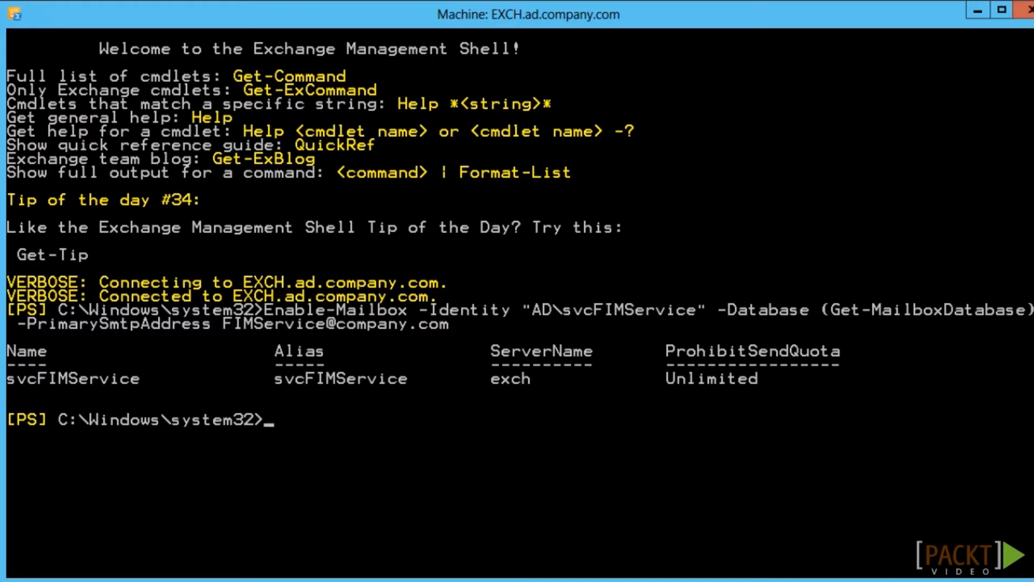
# Set mail server exch.ad.company.com, keep the self-issued certificate, and enter service account AD\svcFIMService with its password and e-mail
pyautogui.write('ex')
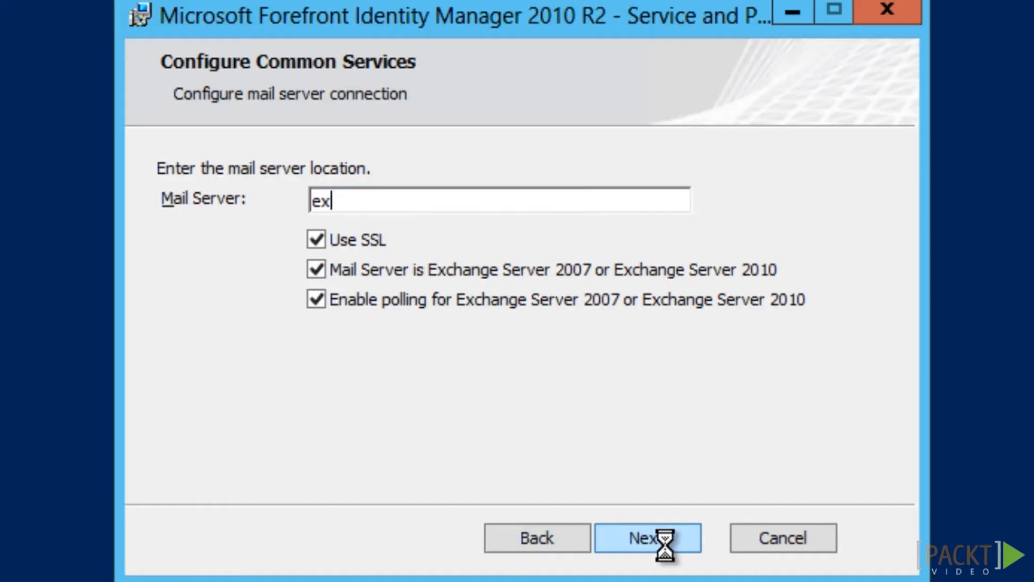
pyautogui.write('ch.ad.company.com')
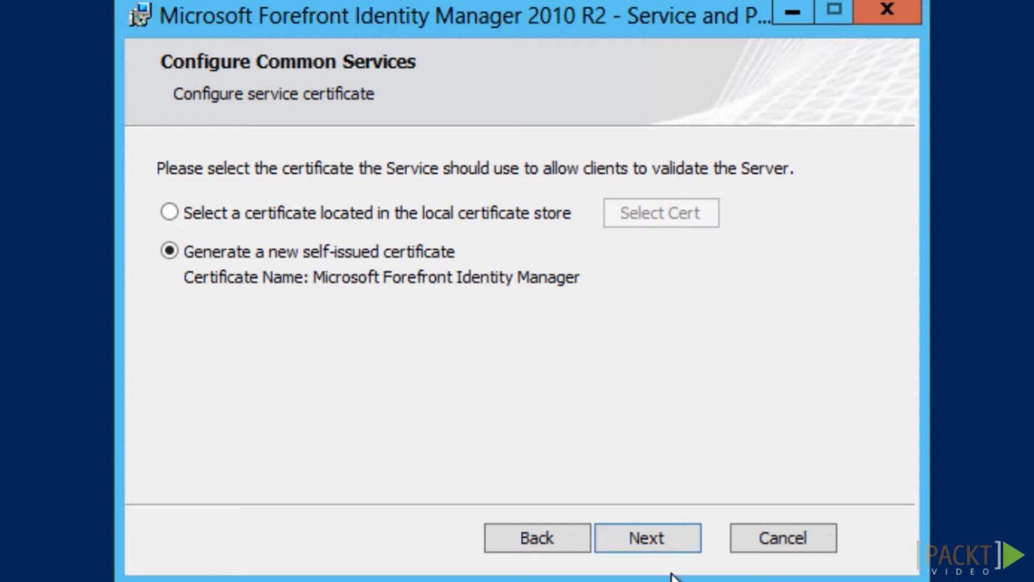
pyautogui.click(669, 545)
pyautogui.write('svcFIMService')
pyautogui.press('Tab')
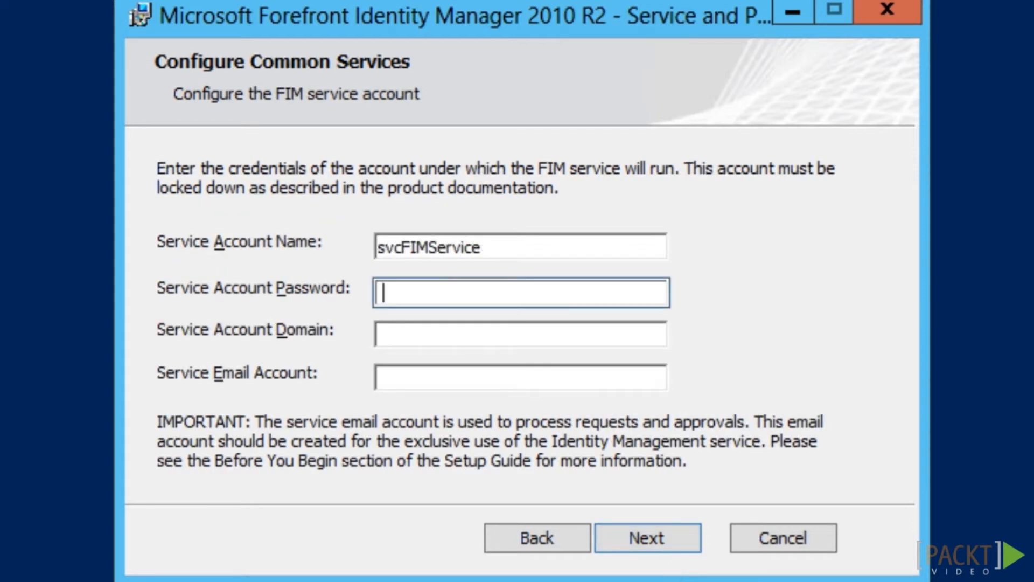
pyautogui.write('P@ssw0rd')
pyautogui.press('Tab')
pyautogui.write('AD')
pyautogui.press('Tab')
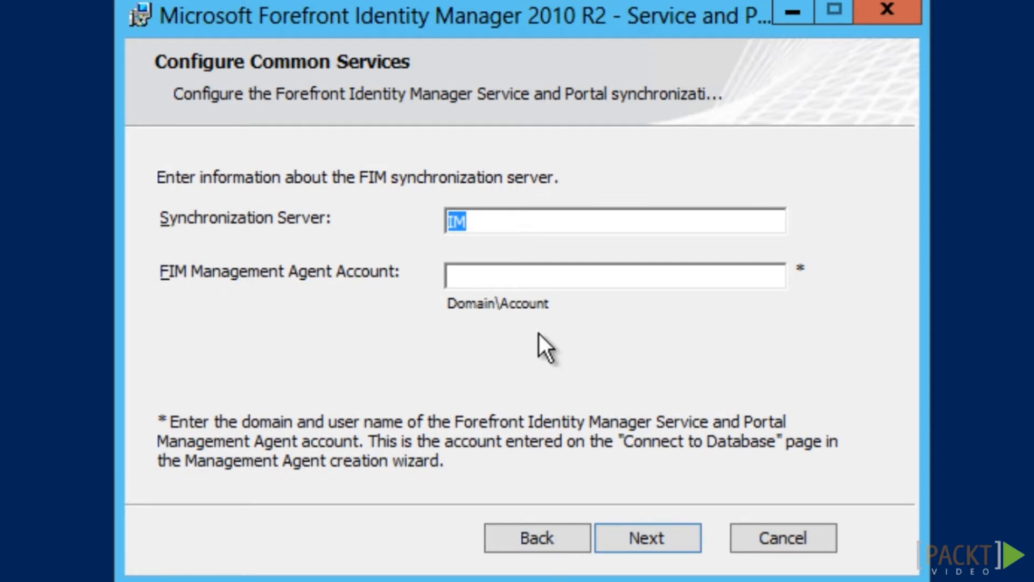
# Enter AD\svcFIMMA as the FIM Management Agent account
pyautogui.click(545, 281)
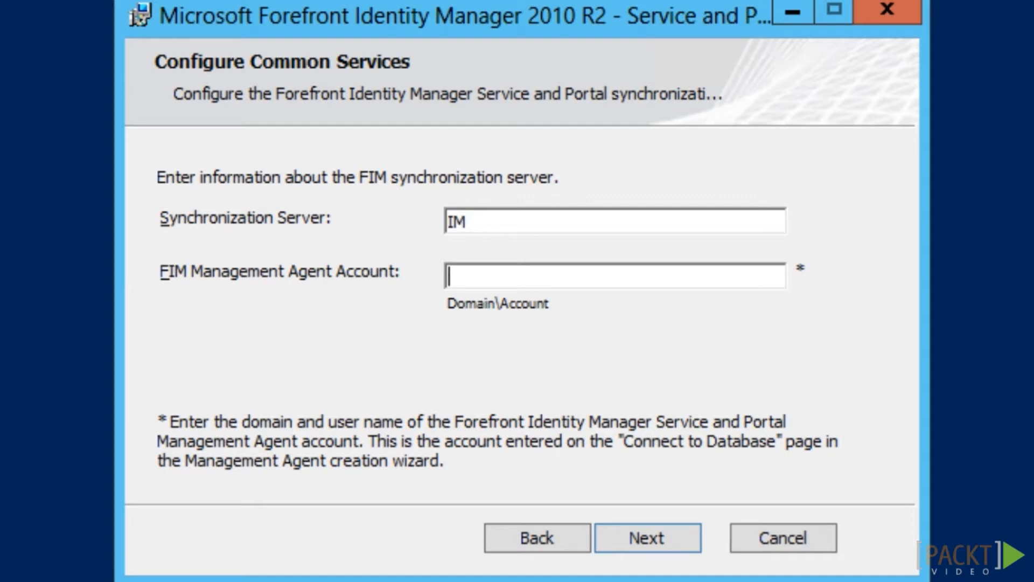
pyautogui.write('AD\\')
pyautogui.write('svcFIMMA')
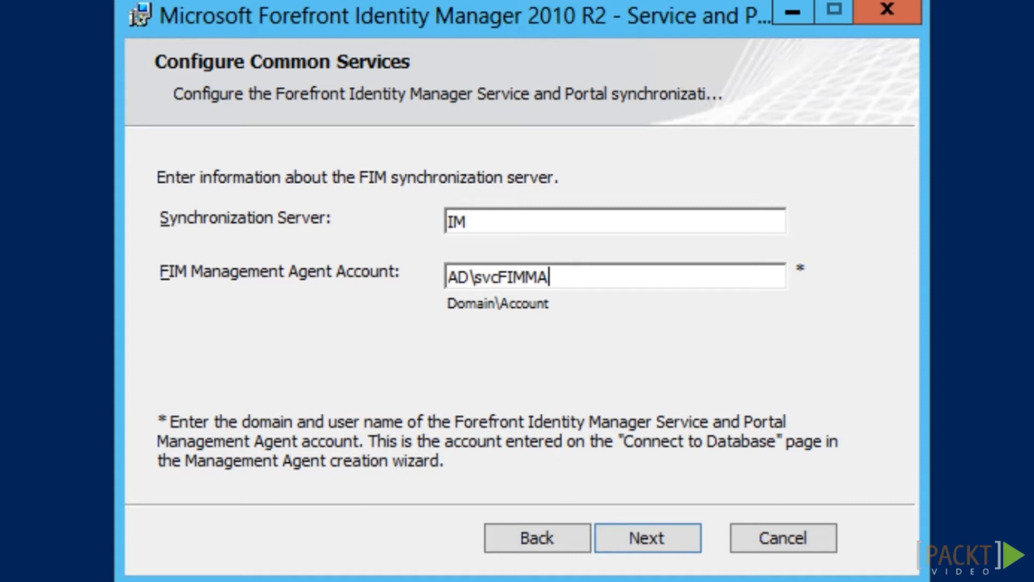
pyautogui.click(671, 544)
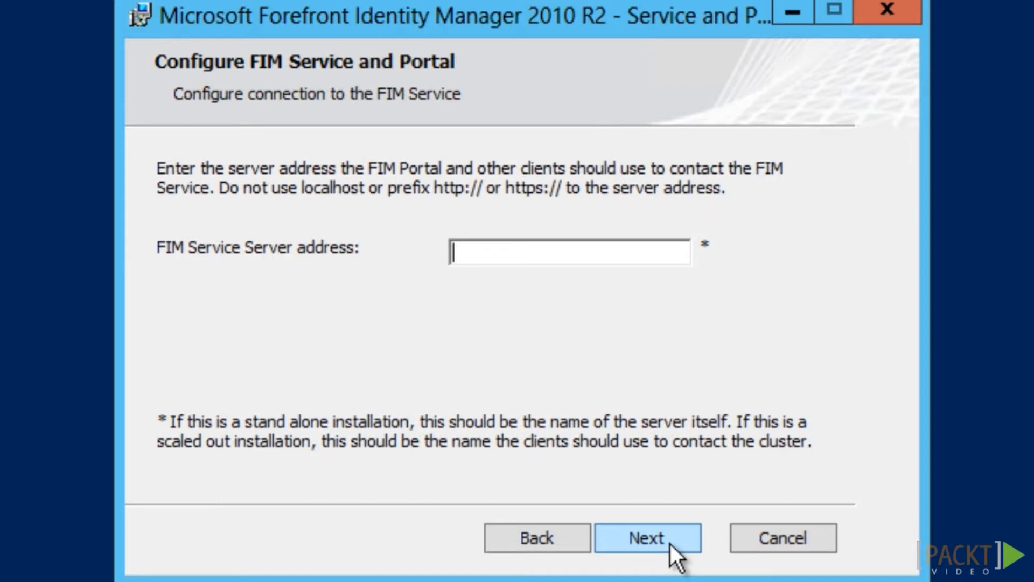
pyautogui.write('fimservice.company.com')
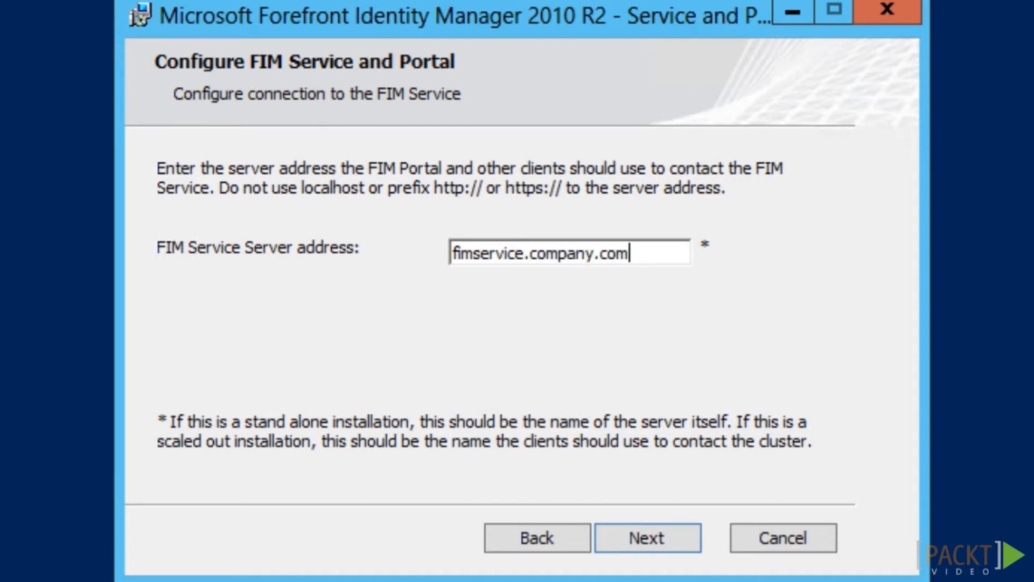
pyautogui.click(676, 544)
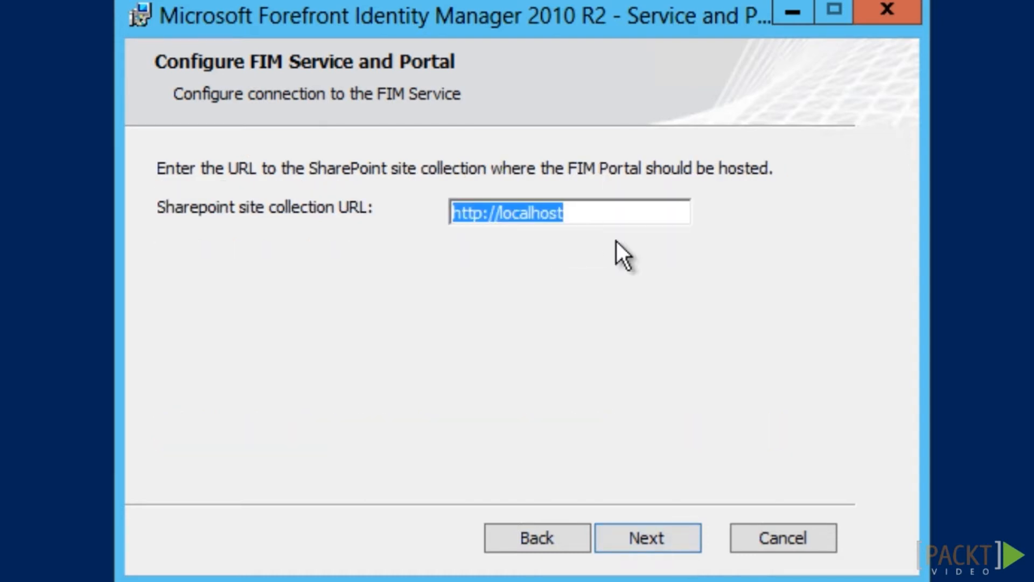
pyautogui.write('https://im.company.com/')
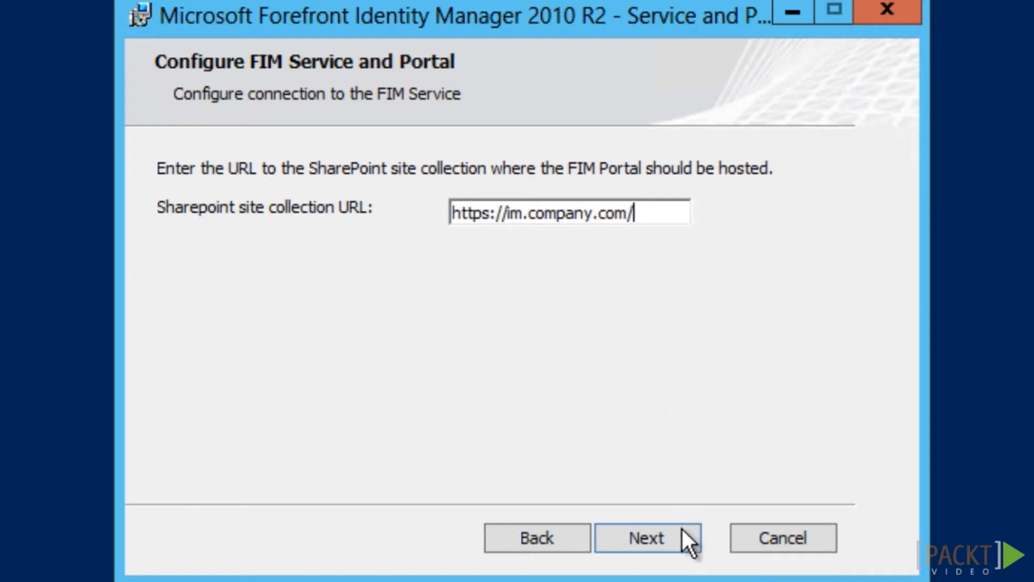
pyautogui.click(677, 549)
pyautogui.write('ht')
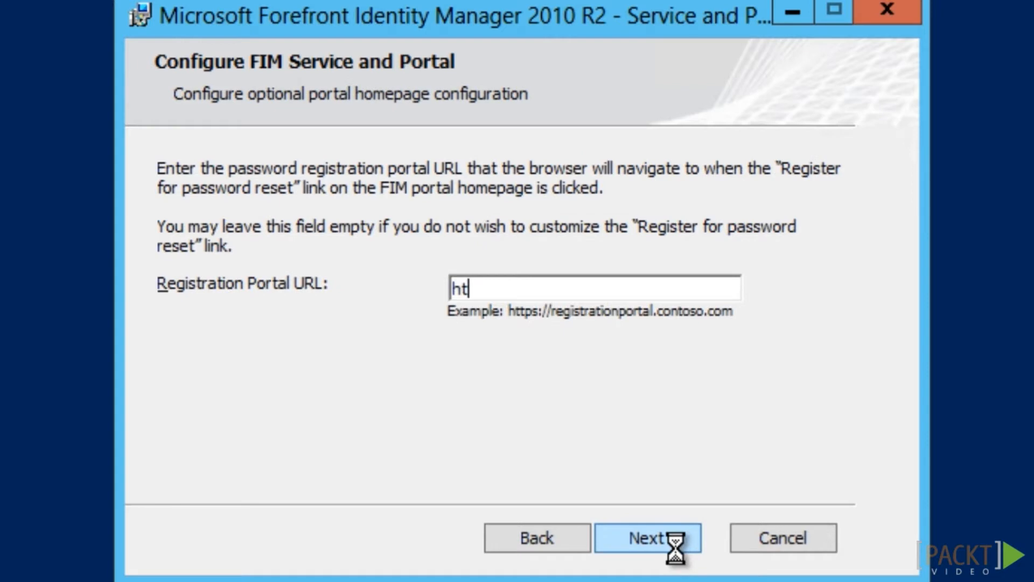
pyautogui.write('tps://pwreg.company.com')
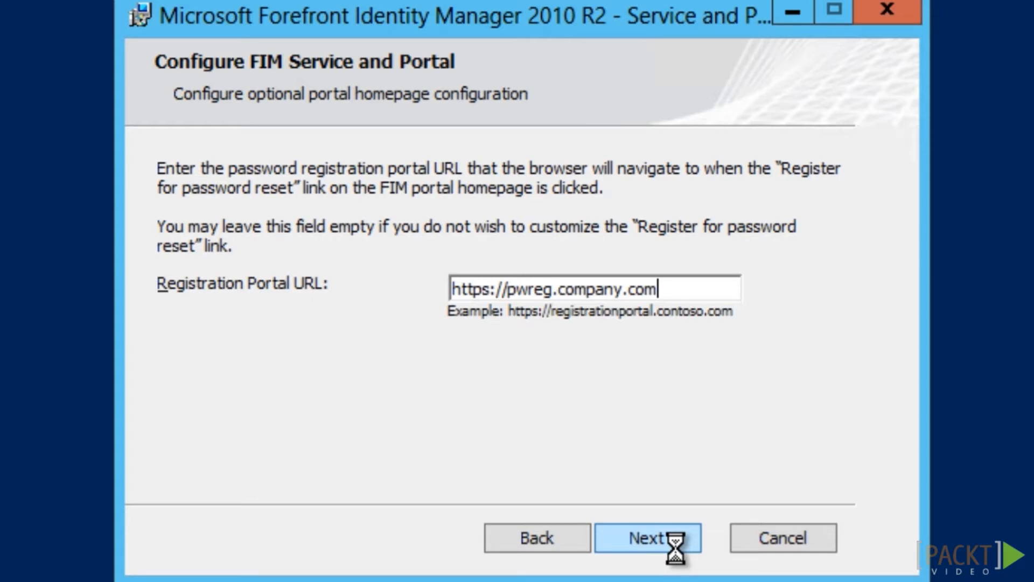
pyautogui.click(676, 541)
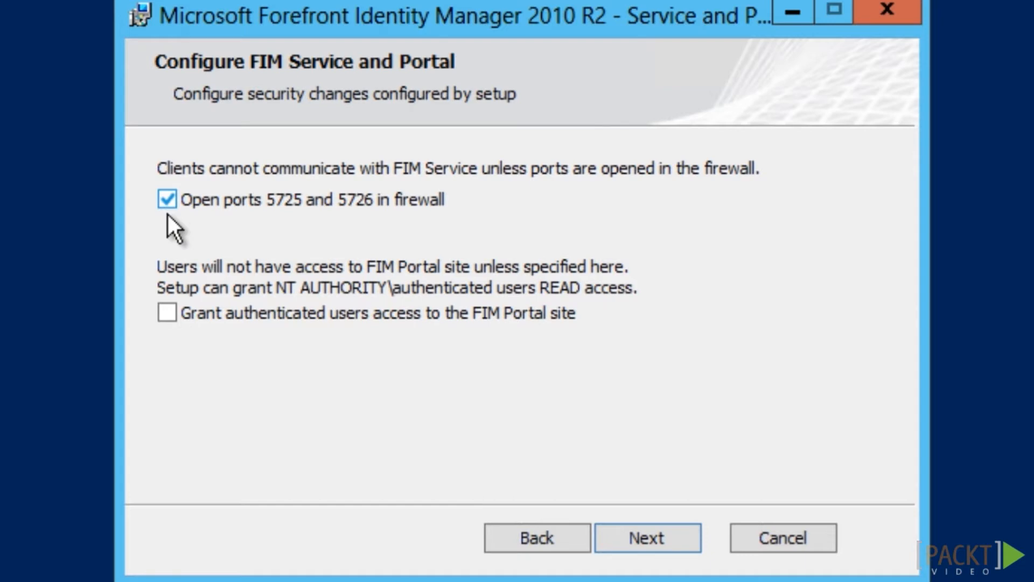
pyautogui.click(167, 318)
# Configure the registration portal: pool account AD\svcFIMPWPool, host pwreg.company.com, port 80, service fimservice.company.com
pyautogui.click(671, 546)
pyautogui.write('AD\\svcFIMPWPool')
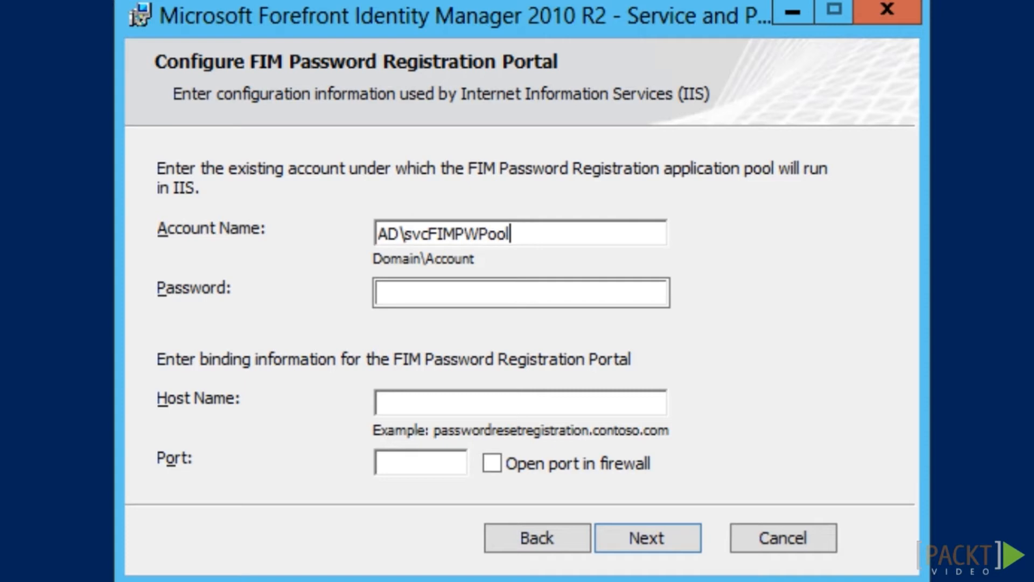
pyautogui.press('Tab')
pyautogui.write('Pa$$w0rd')
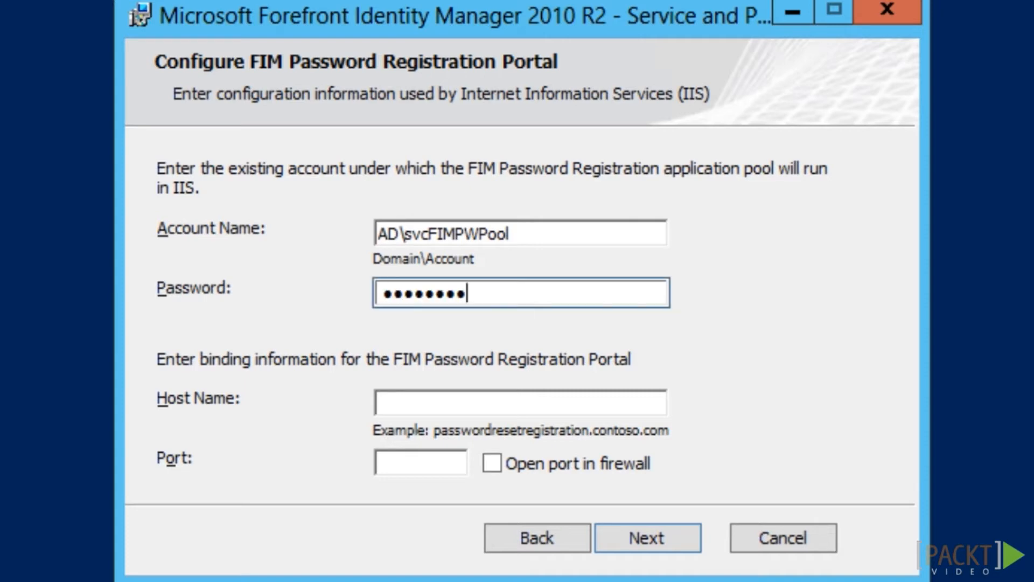
pyautogui.click(429, 404)
pyautogui.write('pwreg.company.com')
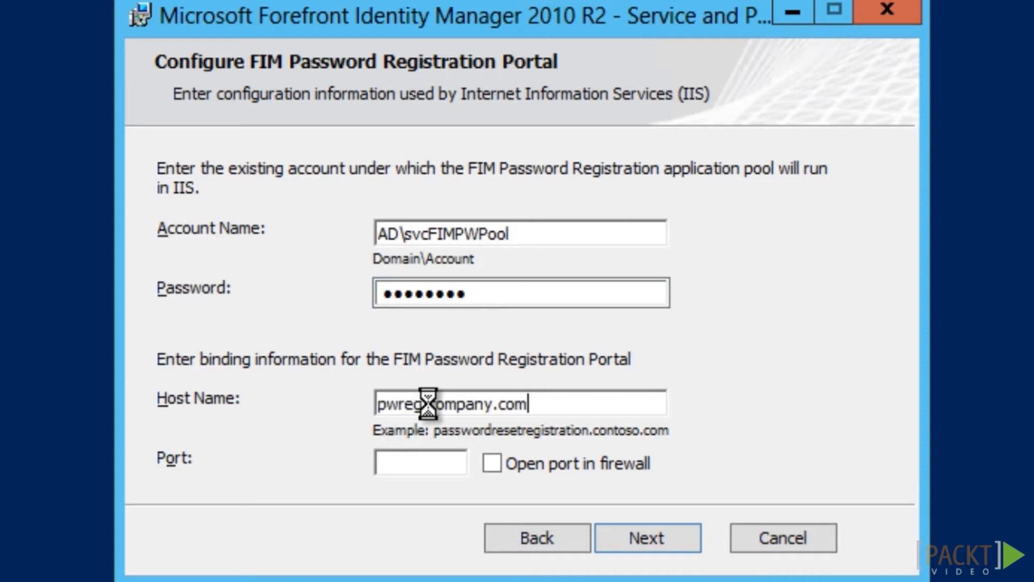
pyautogui.press('Tab')
pyautogui.write('80')
pyautogui.click(678, 550)
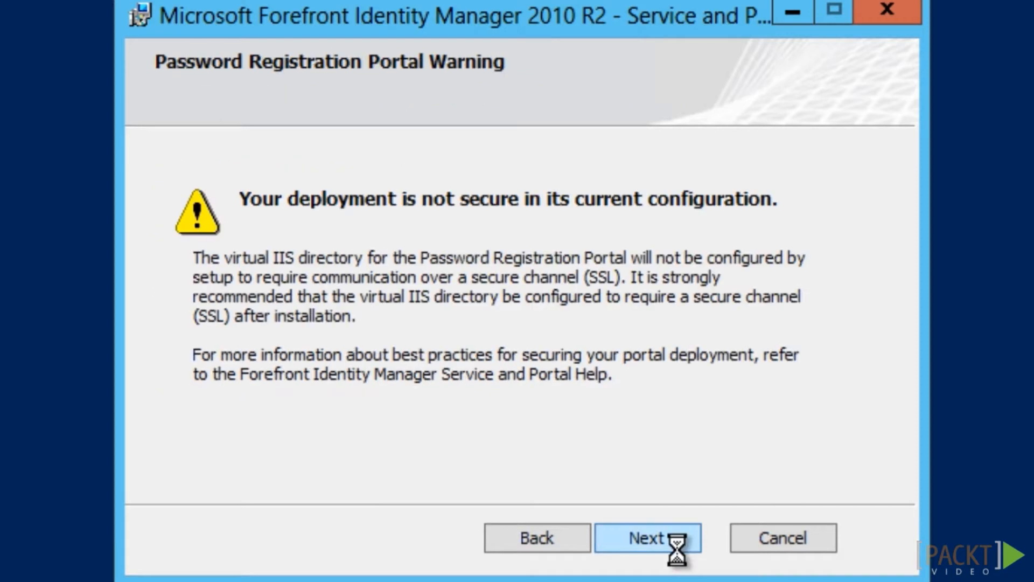
pyautogui.click(647, 537)
pyautogui.write('fimservice.company.com')
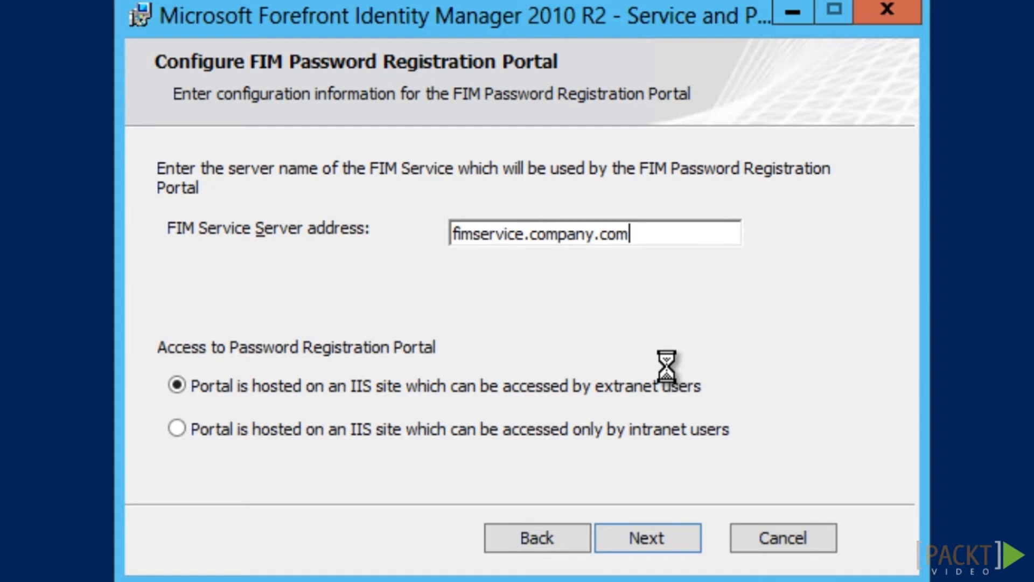
# Configure the reset portal (AD\svcFIMPWPool, host pwreset.company.com, port 80, fimservice.company.com) and start installation
pyautogui.click(665, 545)
pyautogui.write('AD\\svcFIMPWPool')
pyautogui.press('Tab')
pyautogui.write('*********')
pyautogui.press('Tab')
pyautogui.write('pwreset.company.com')
pyautogui.press('Tab')
pyautogui.write('80')
pyautogui.click(671, 542)
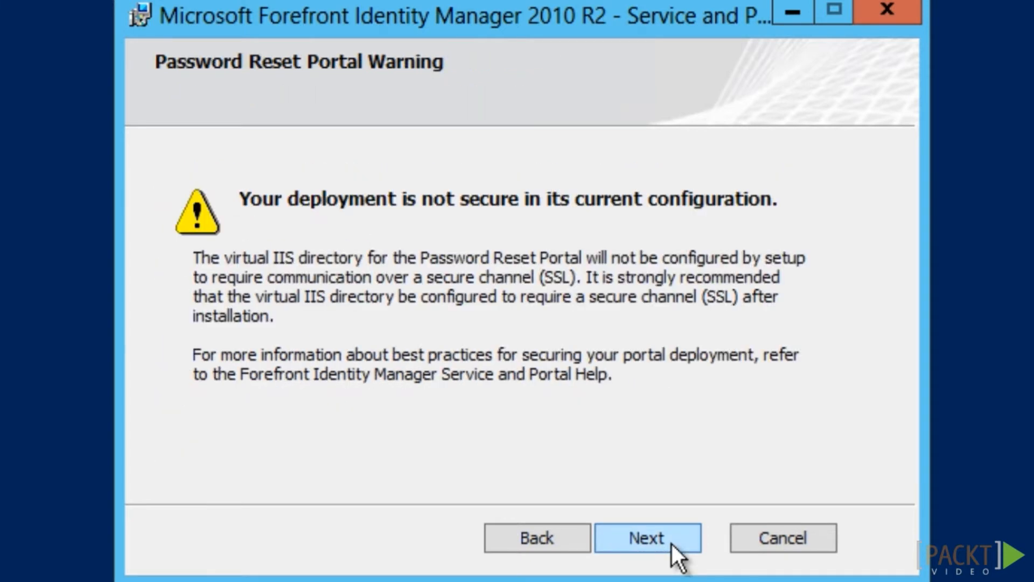
pyautogui.click(672, 542)
pyautogui.write('fimservice.company.com')
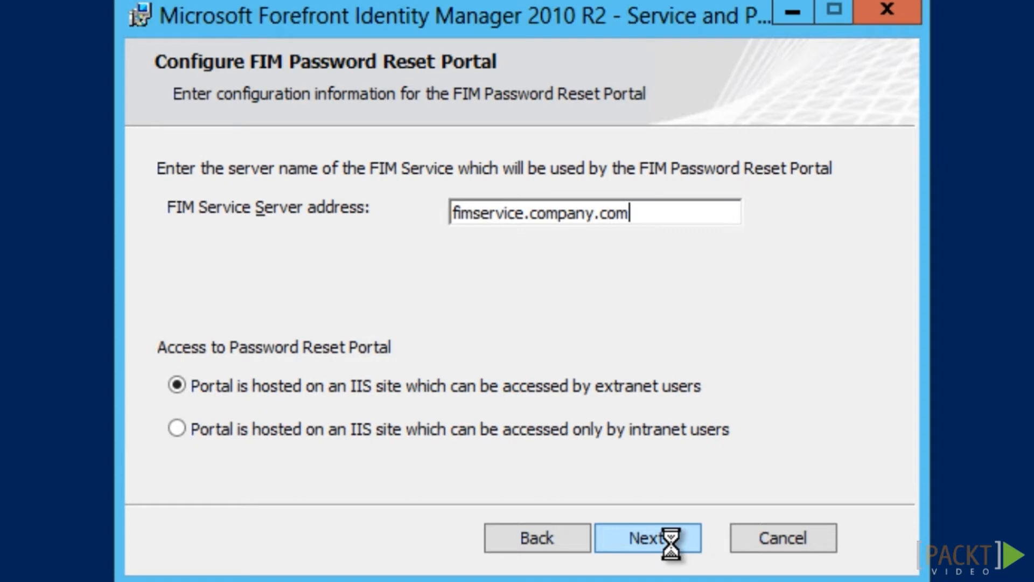
pyautogui.click(671, 542)
pyautogui.click(670, 543)
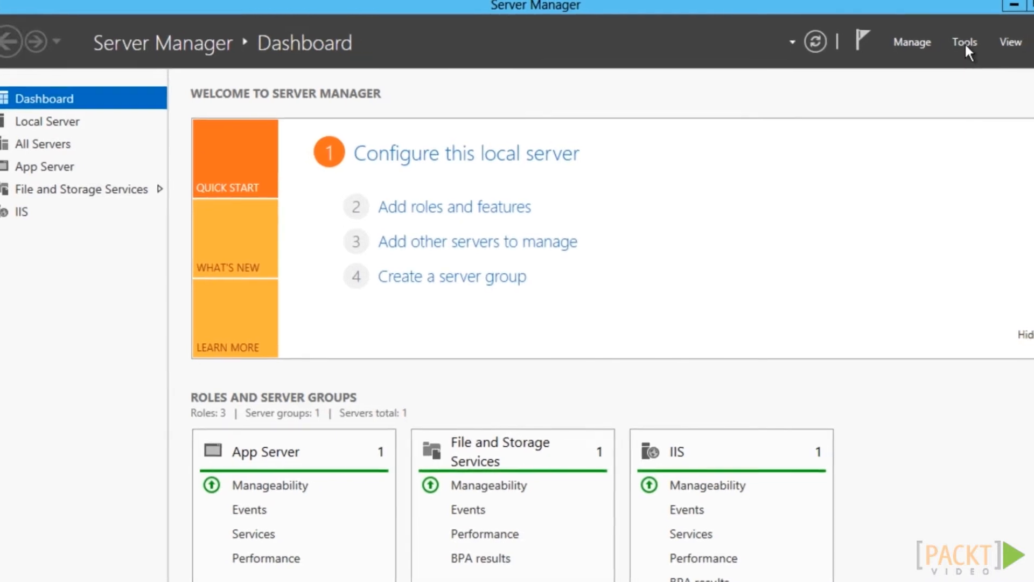
# In IIS Manager, add an https binding for pwreg.company.com with the im.company.com certificate to the Password Registration Site
pyautogui.click(965, 44)
pyautogui.click(954, 143)
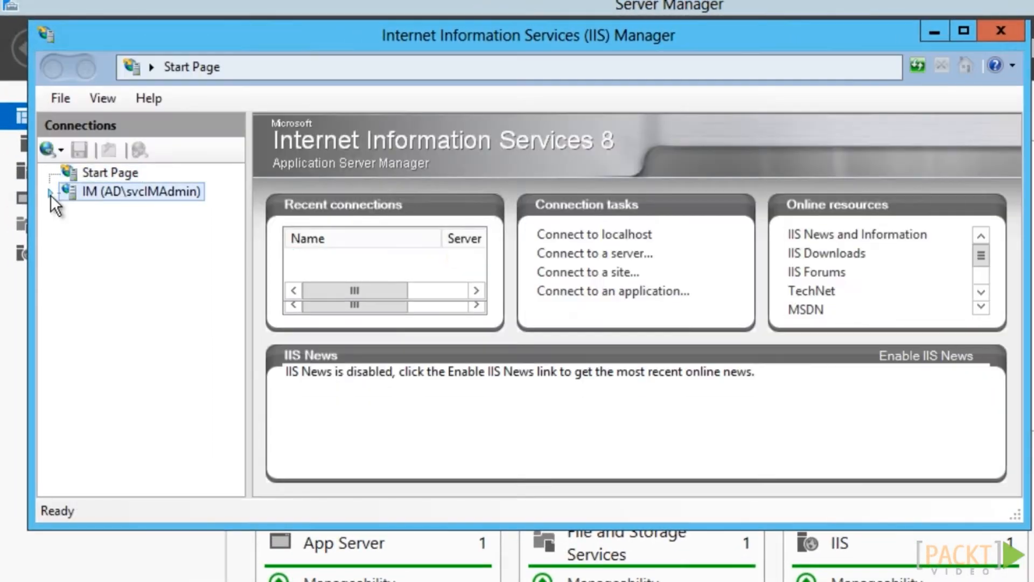
pyautogui.click(51, 192)
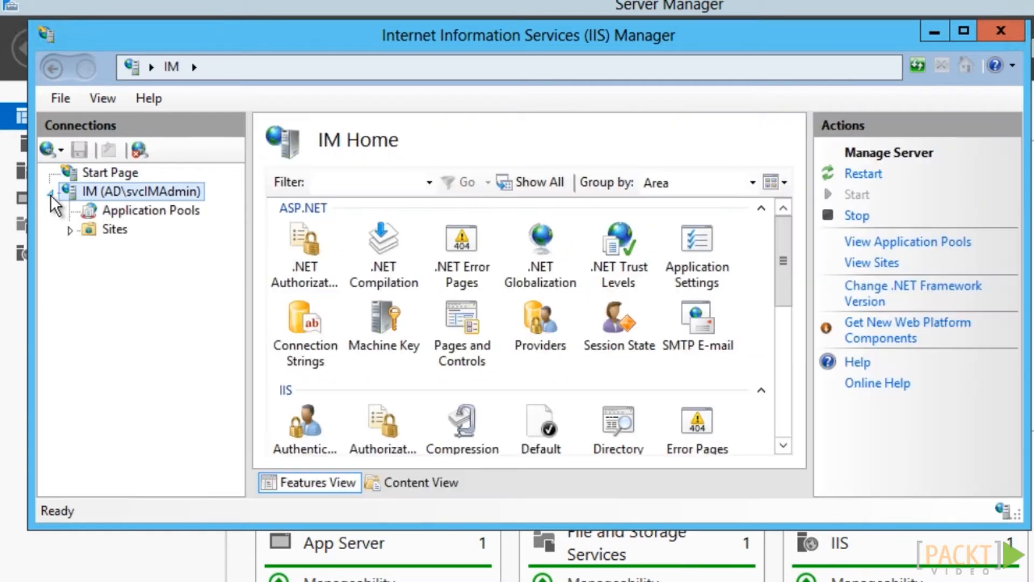
pyautogui.click(70, 231)
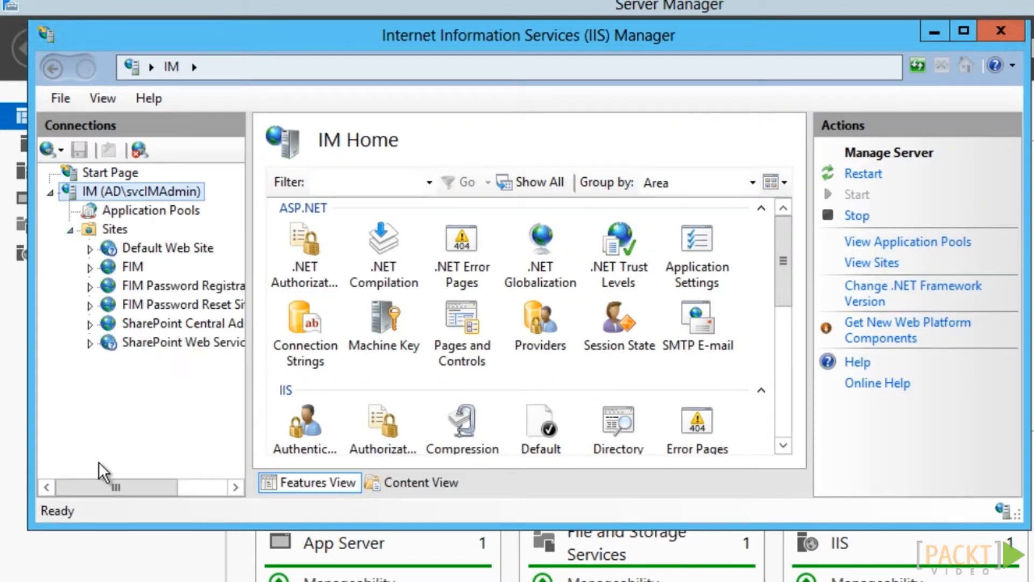
pyautogui.rightClick(108, 285)
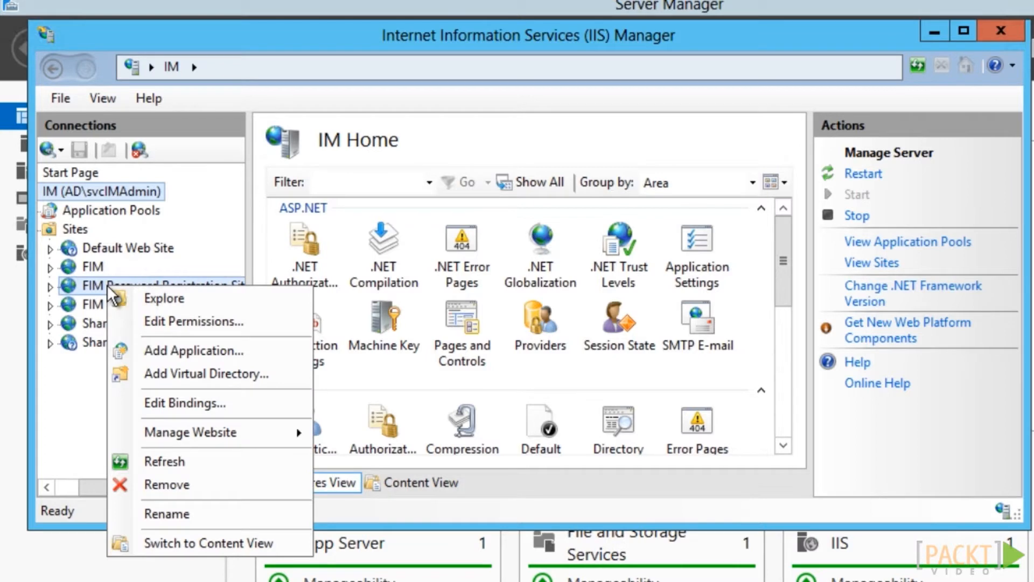
pyautogui.click(169, 401)
pyautogui.click(829, 135)
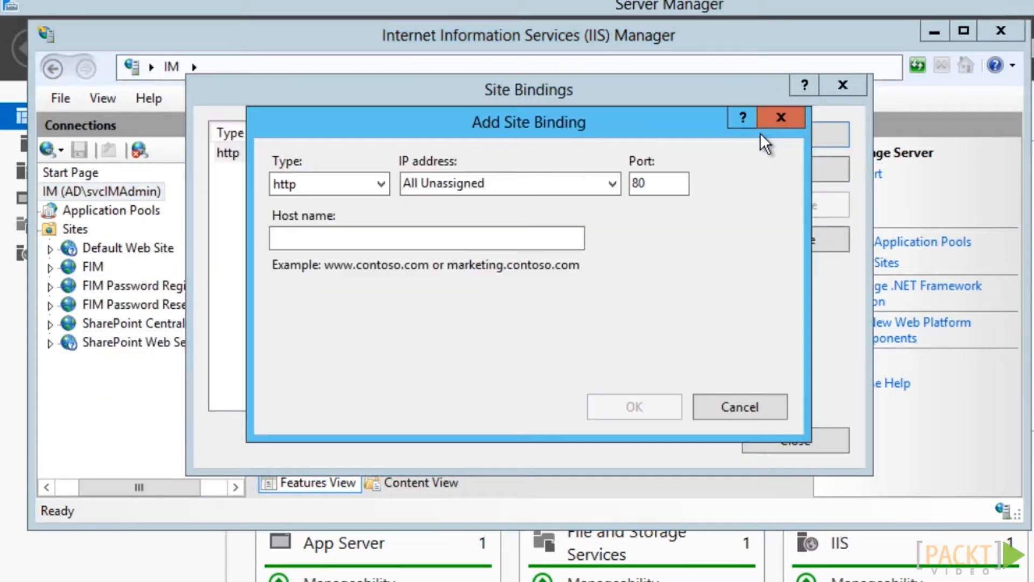
pyautogui.click(379, 187)
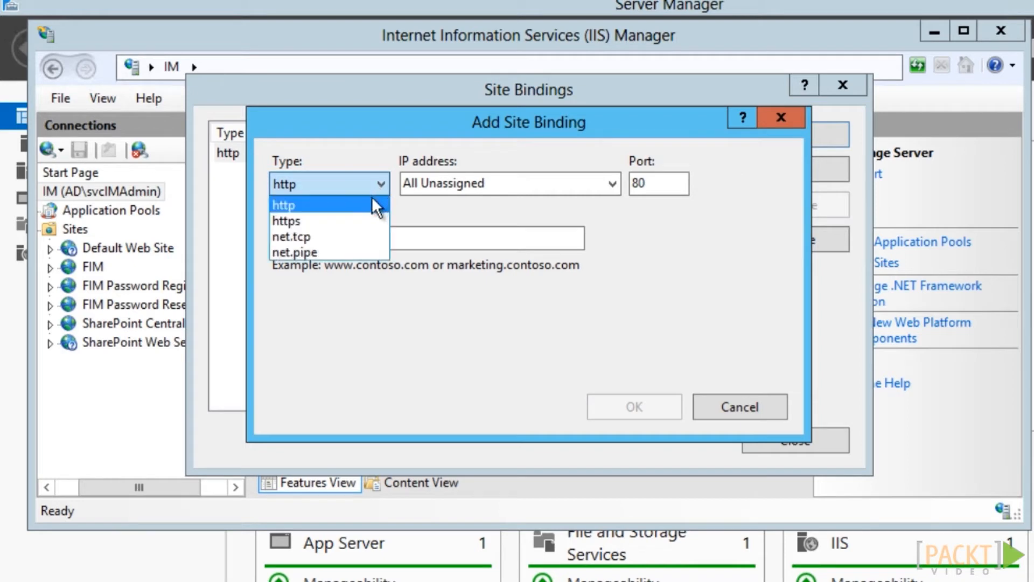
pyautogui.click(360, 219)
pyautogui.click(491, 232)
pyautogui.write('pwreg.company.com')
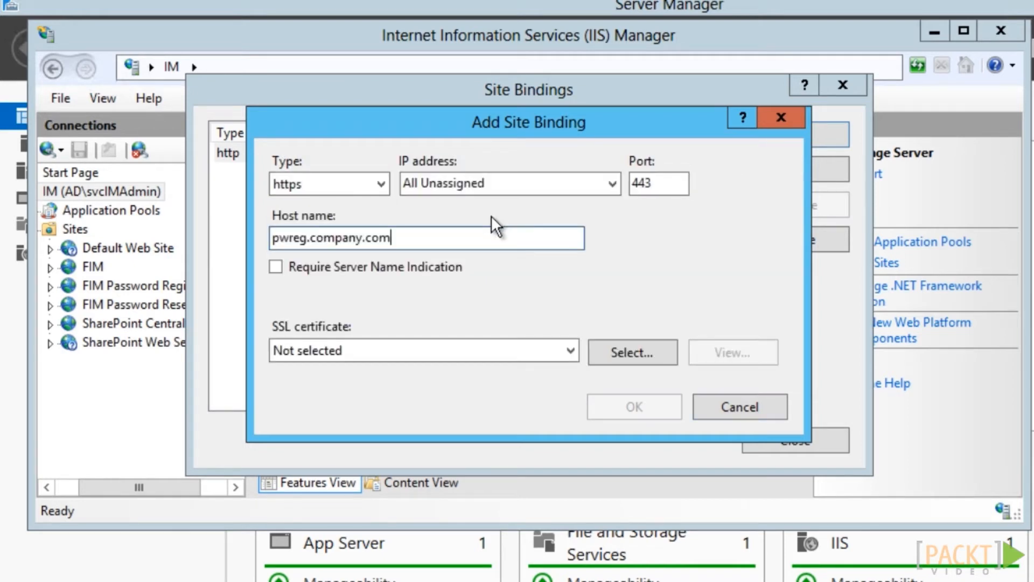
pyautogui.click(574, 351)
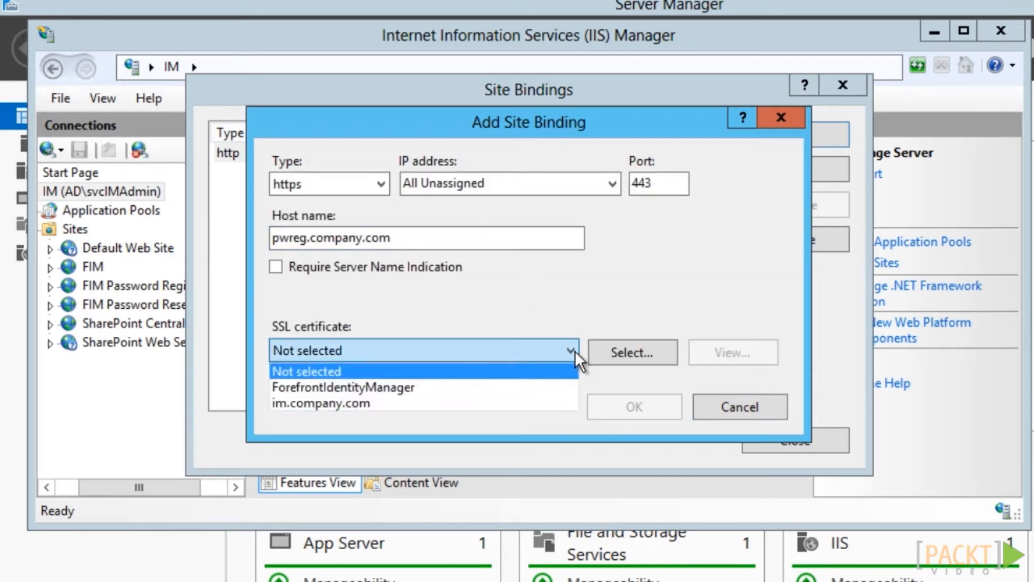
pyautogui.click(391, 401)
pyautogui.click(624, 407)
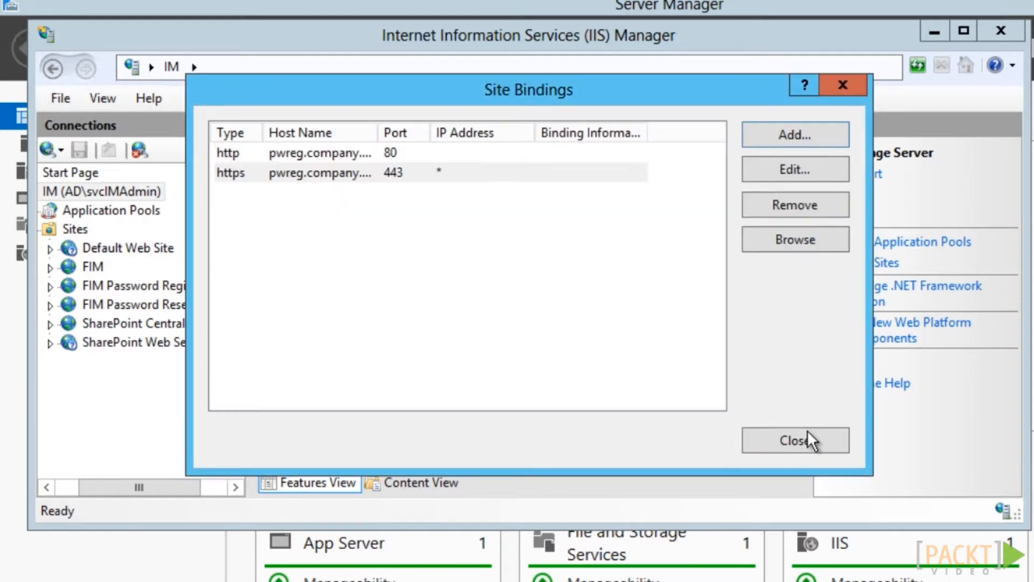
pyautogui.click(806, 440)
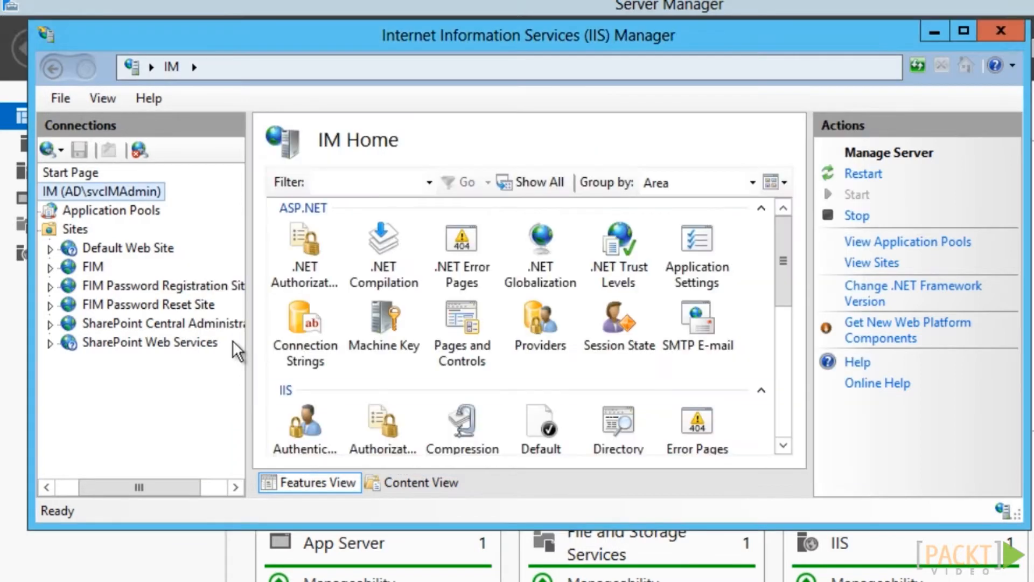
# Add an https port 443 binding for pwreset.company.com with the im.company.com certificate to the Password Reset Site
pyautogui.rightClick(196, 308)
pyautogui.click(258, 424)
pyautogui.click(830, 133)
pyautogui.click(383, 181)
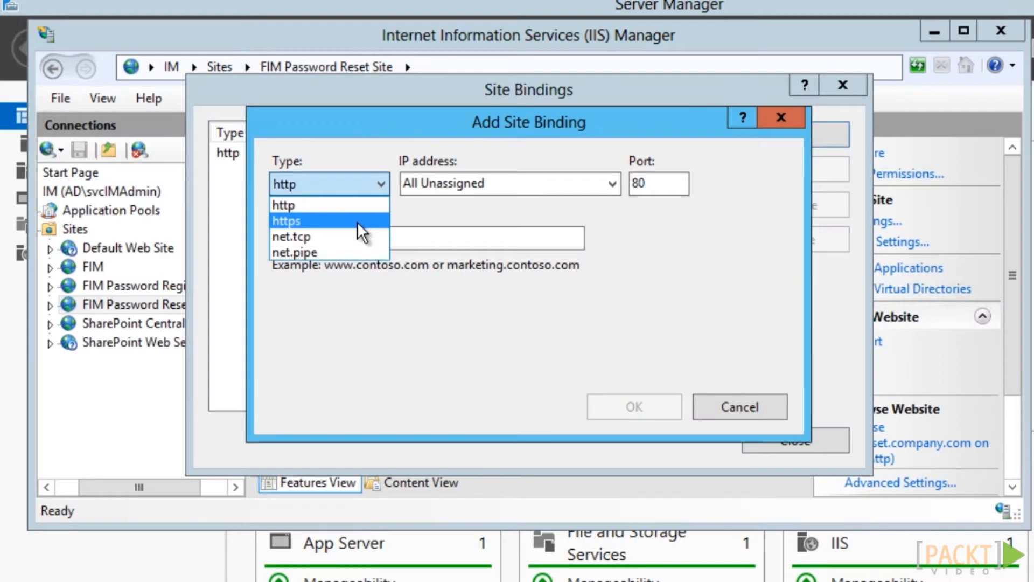
pyautogui.click(357, 221)
pyautogui.click(363, 240)
pyautogui.write('pwreset.company.com')
pyautogui.click(571, 351)
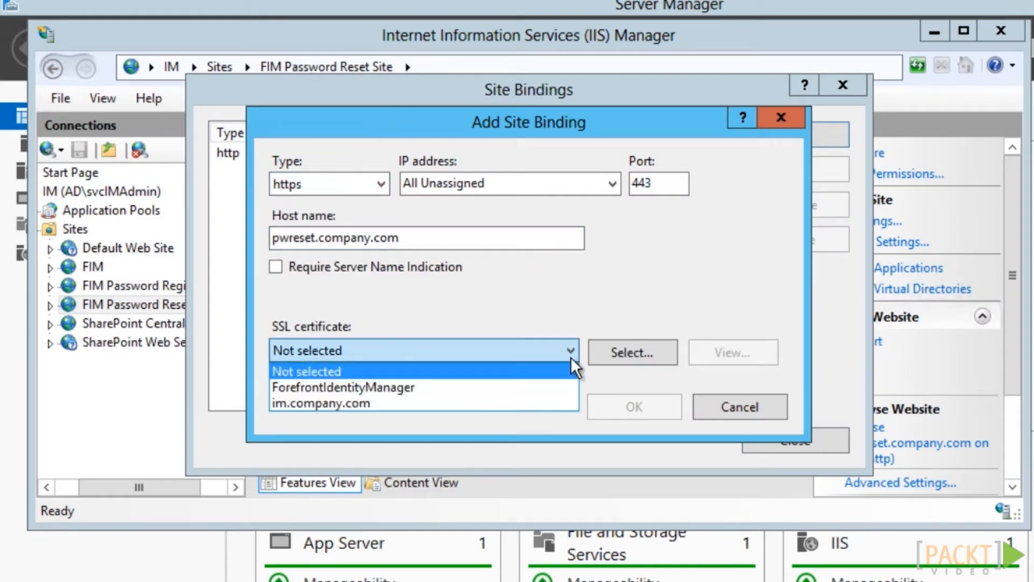
pyautogui.click(459, 402)
pyautogui.click(625, 407)
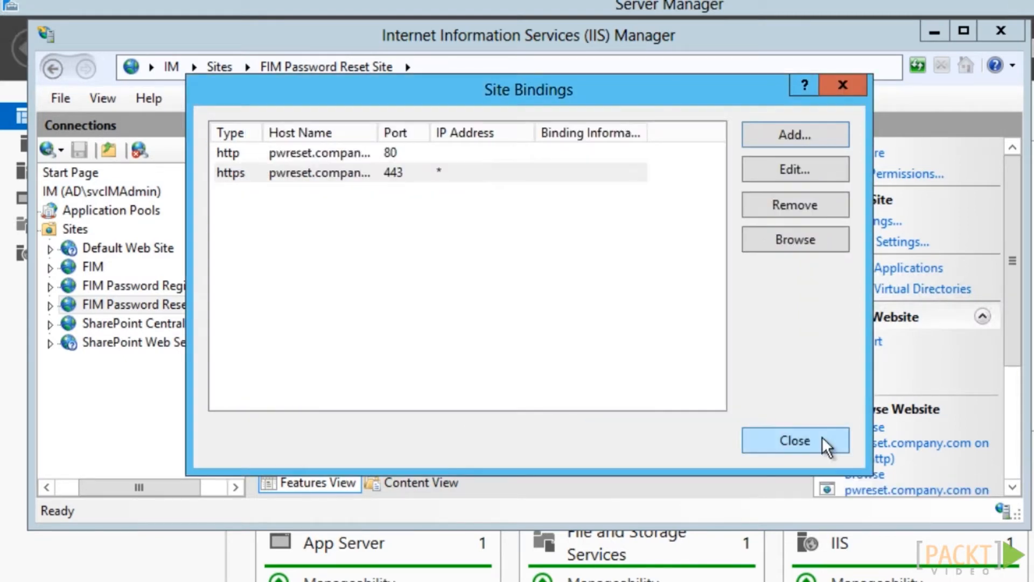
pyautogui.click(821, 441)
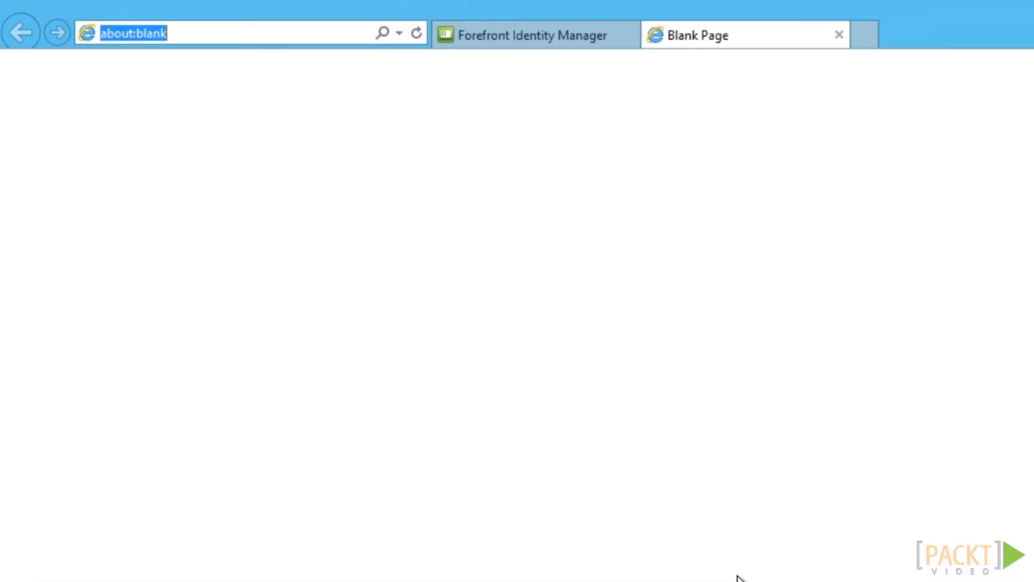
pyautogui.write('https://pwreg.company.com')
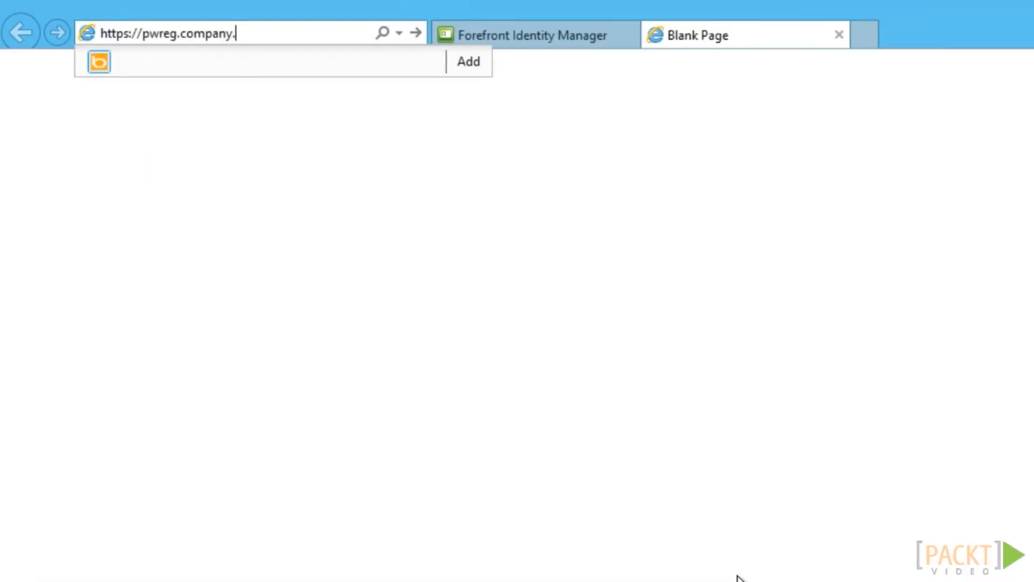
pyautogui.press('Return')
pyautogui.click(838, 562)
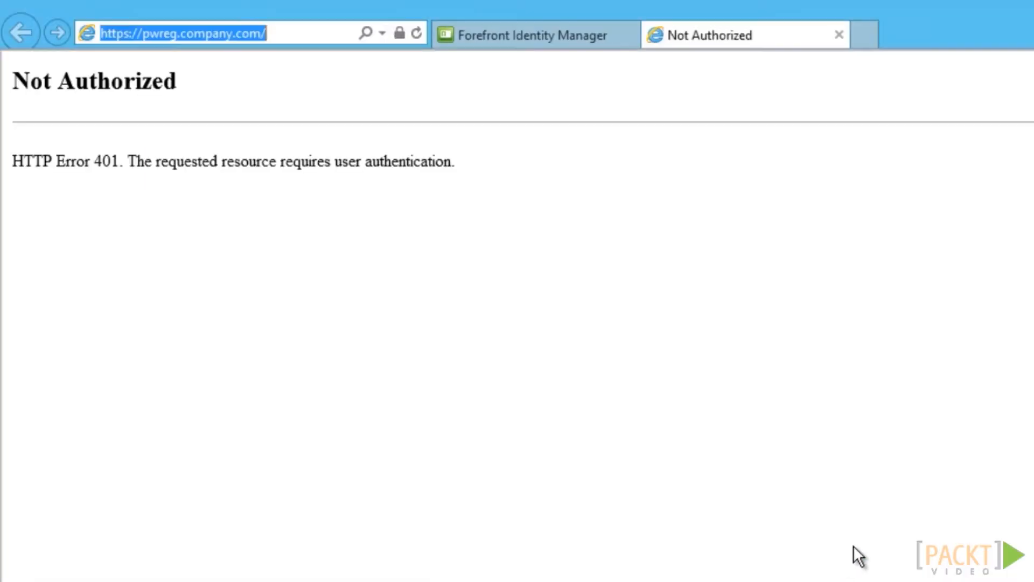
# Confirm *.company.com is listed in Internet Explorer's Local intranet sites, then return to IIS Manager
pyautogui.click(1032, 291)
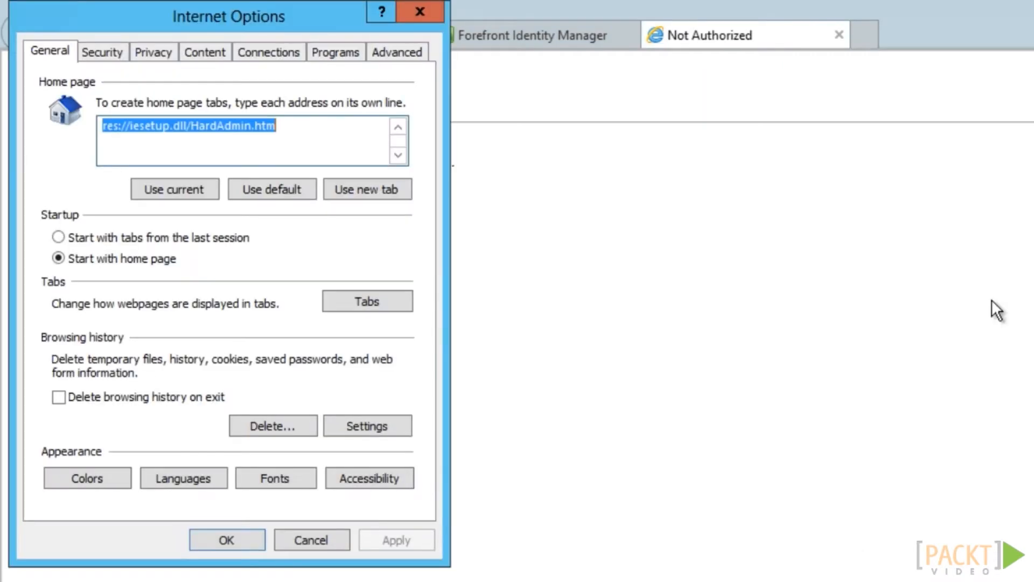
pyautogui.click(114, 56)
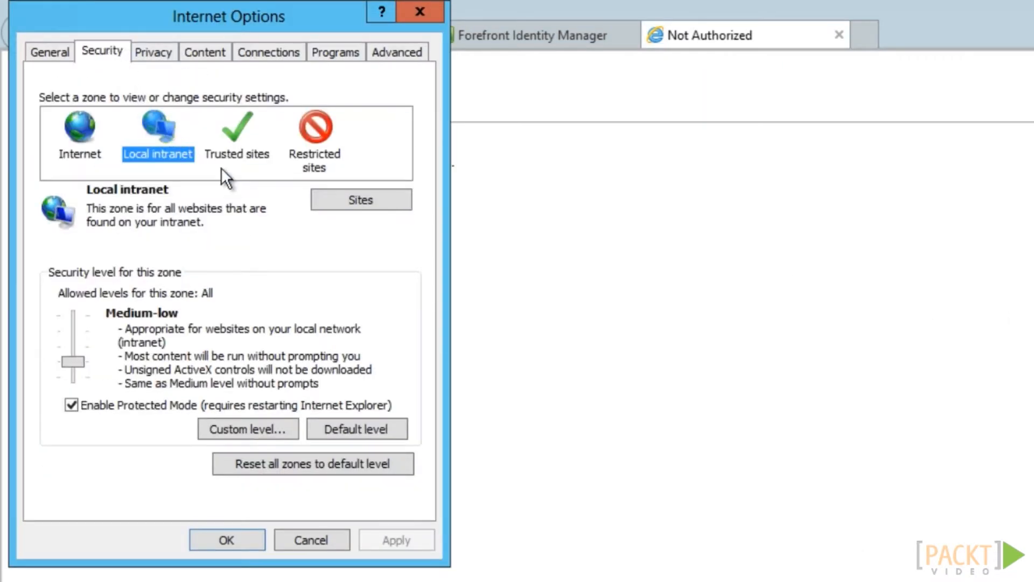
pyautogui.click(348, 200)
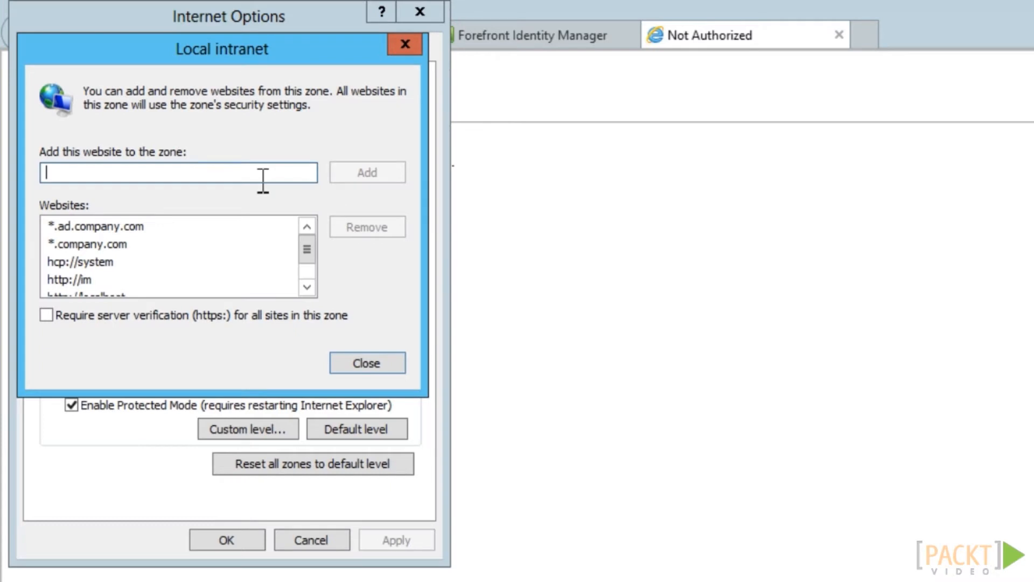
pyautogui.click(117, 245)
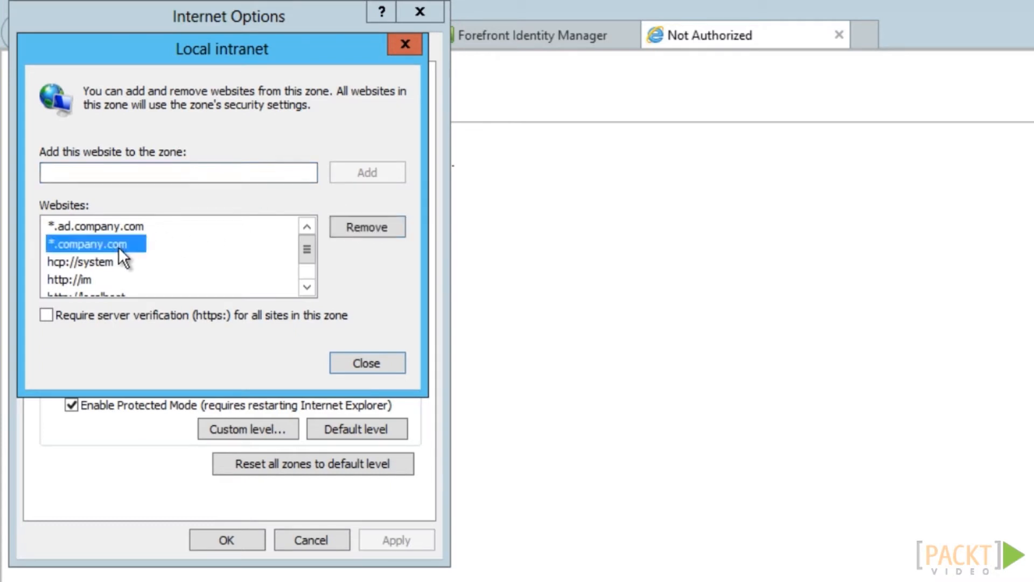
pyautogui.click(366, 362)
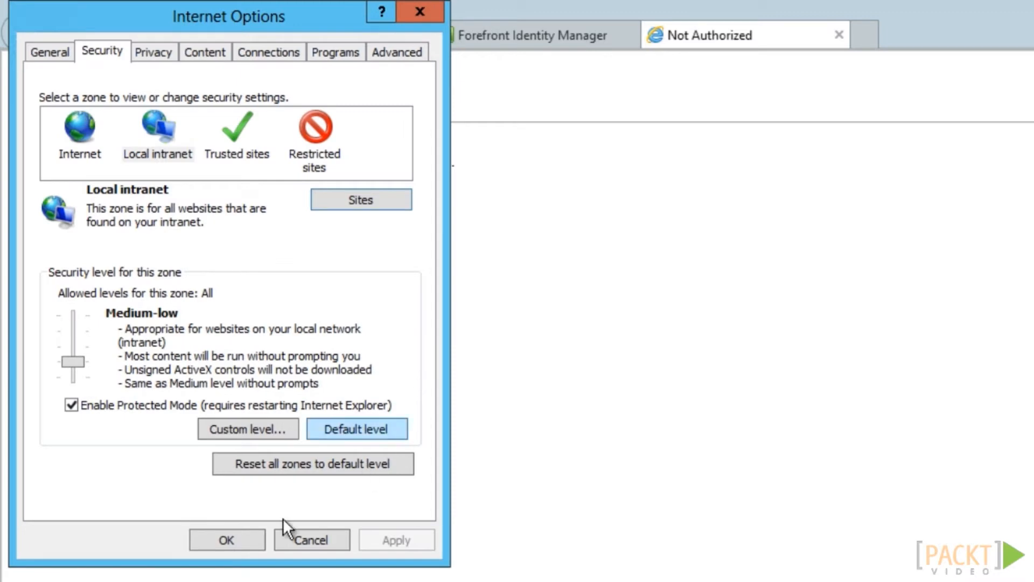
pyautogui.click(226, 540)
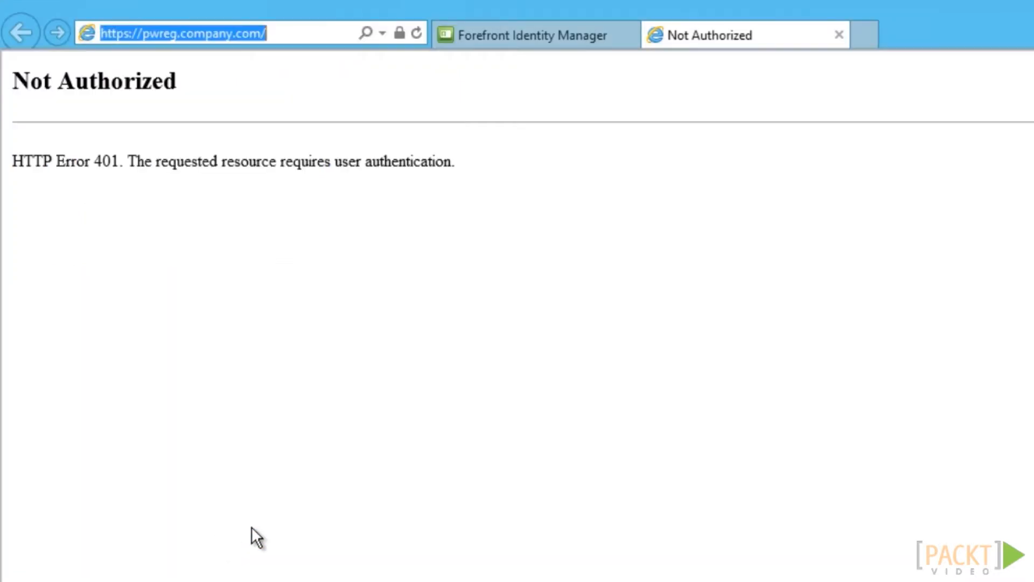
pyautogui.hotkey('alt', 'Tab')
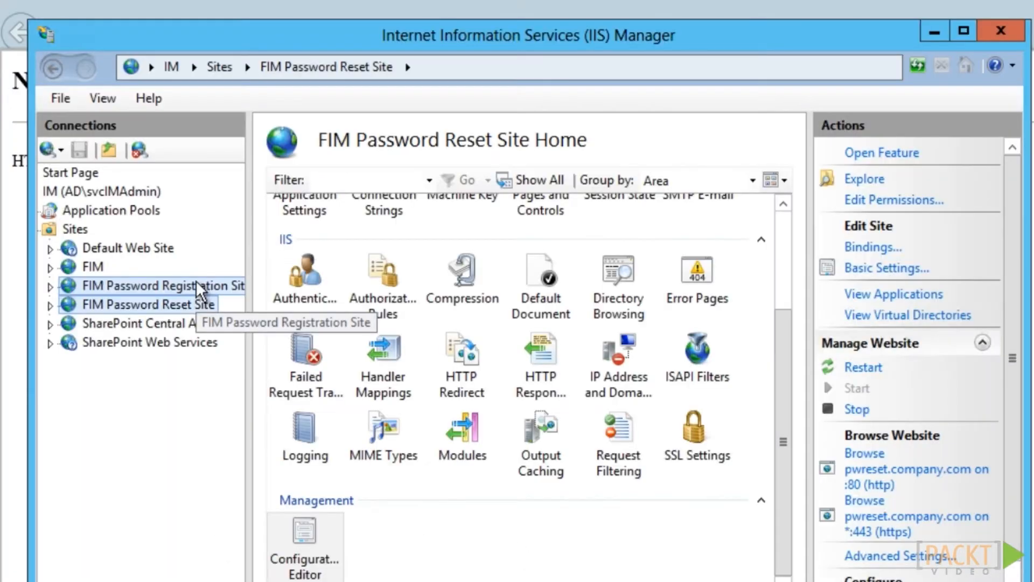
# Set windowsAuthentication useAppPoolCredentials to True on the registration site, apply, and reload the pwreg page
pyautogui.click(196, 283)
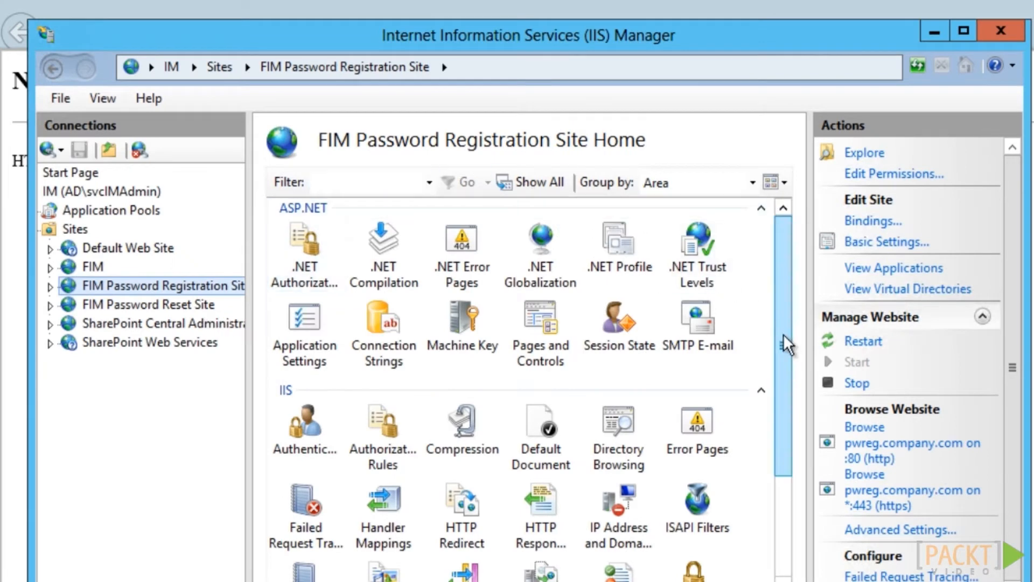
pyautogui.moveTo(784, 334); pyautogui.dragTo(790, 471)
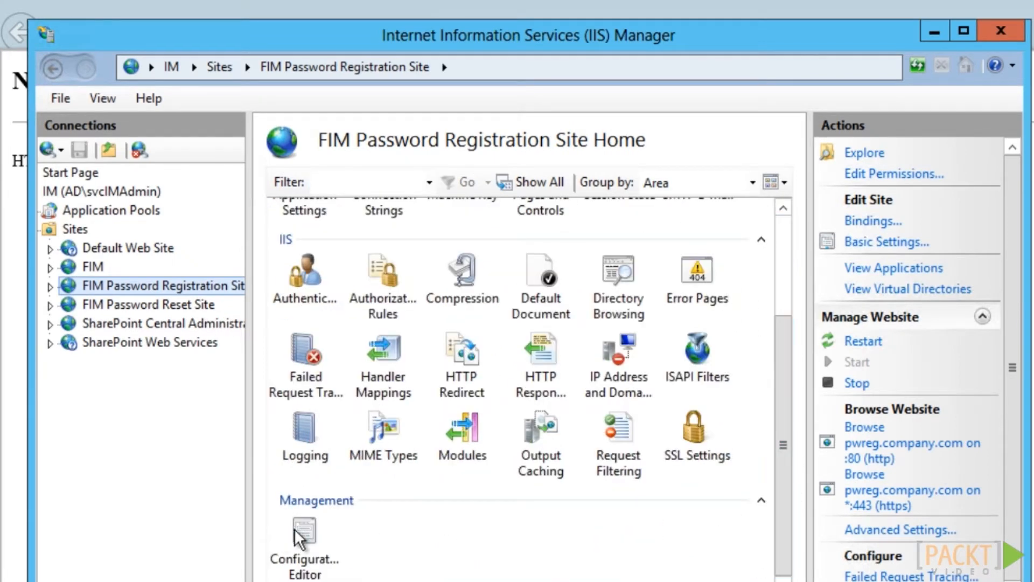
pyautogui.doubleClick(297, 533)
pyautogui.click(505, 172)
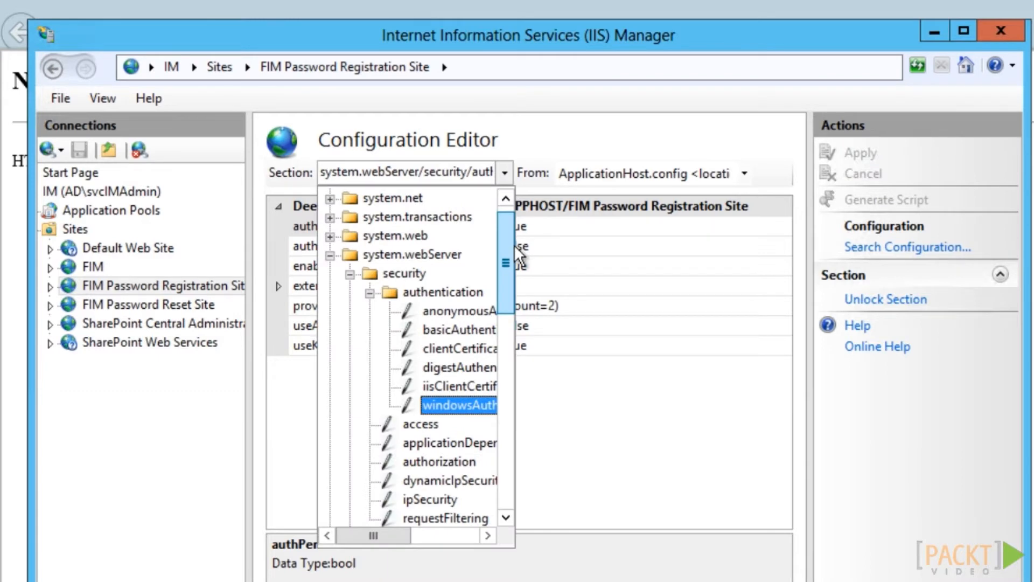
pyautogui.click(573, 330)
pyautogui.click(784, 326)
pyautogui.click(536, 347)
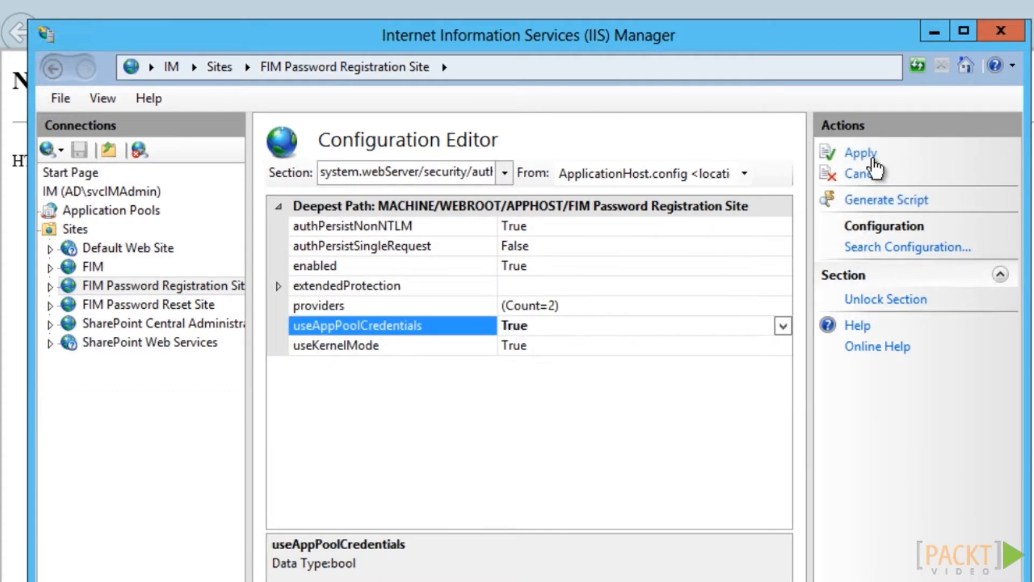
pyautogui.click(870, 155)
pyautogui.click(935, 32)
pyautogui.click(418, 34)
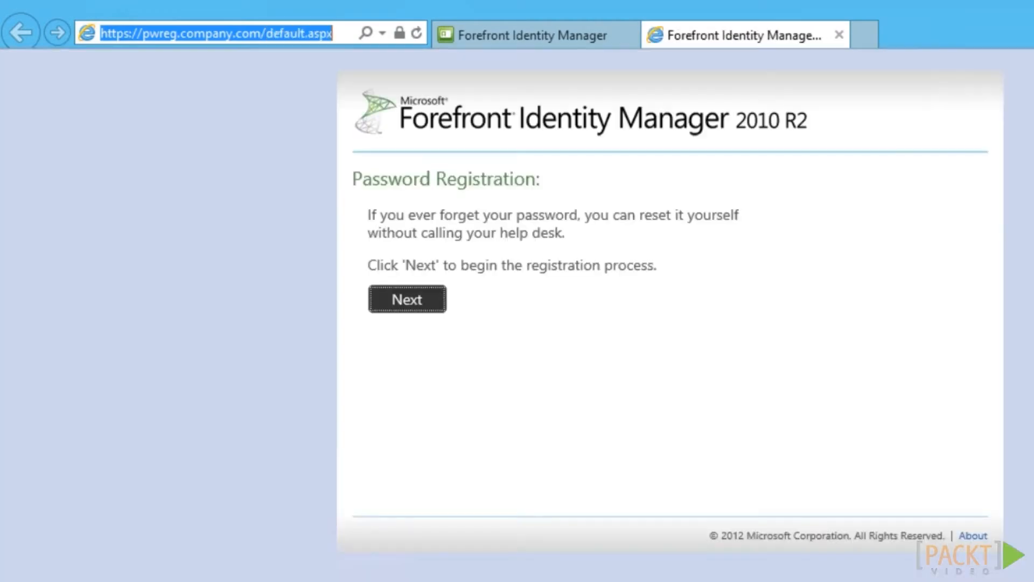
pyautogui.click(862, 41)
pyautogui.write('https://pwreset.company.com')
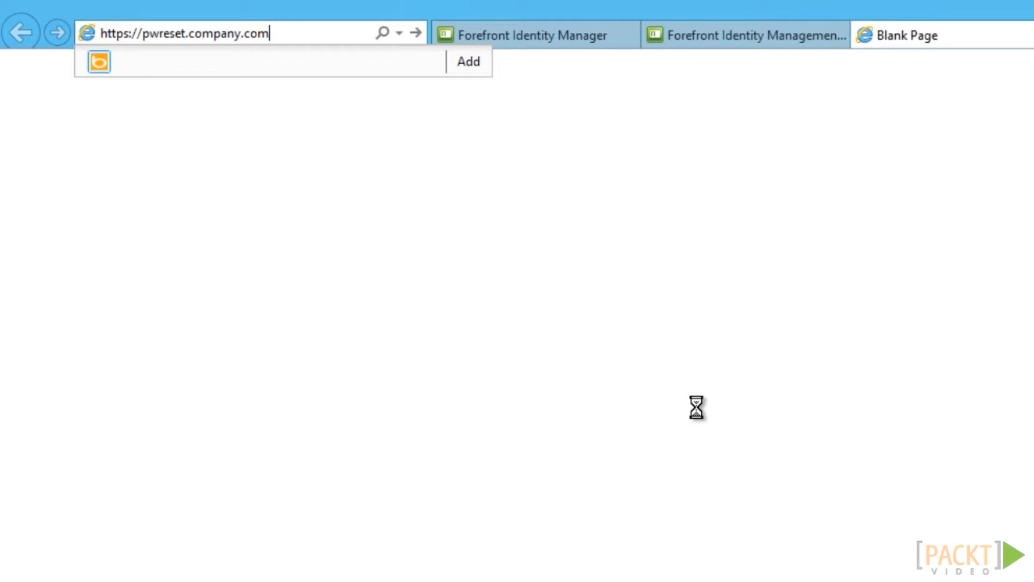
pyautogui.press('Return')
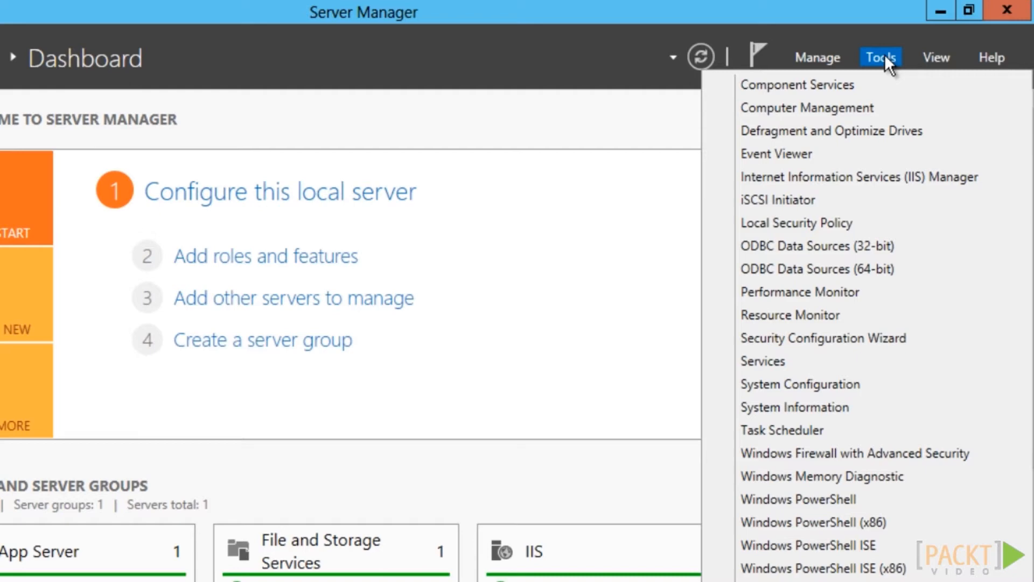
# Add the svcFIMService account to the FIMSyncAdmins local group
pyautogui.click(839, 108)
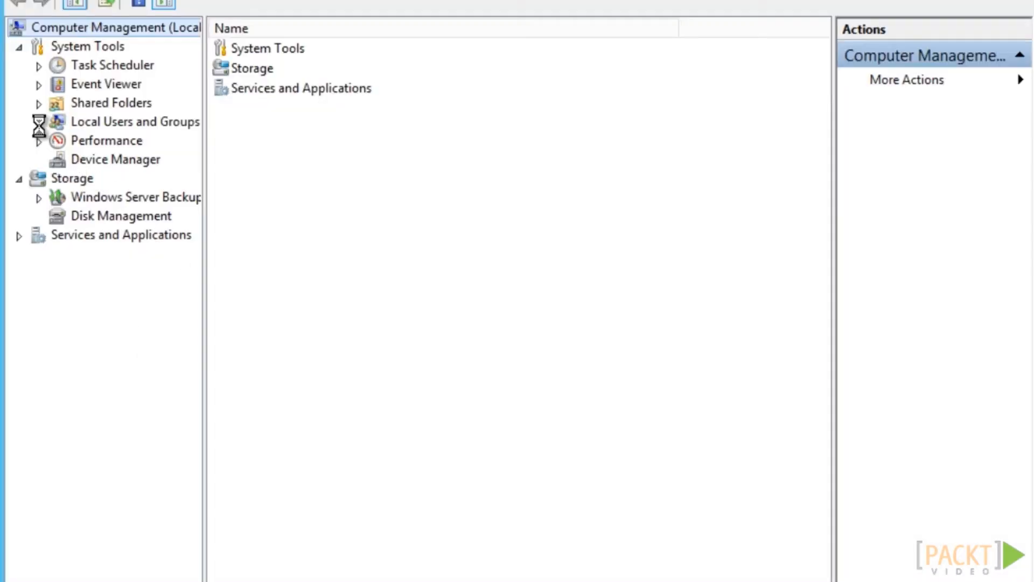
pyautogui.click(39, 123)
pyautogui.click(111, 159)
pyautogui.scroll(-2, 266, 405)
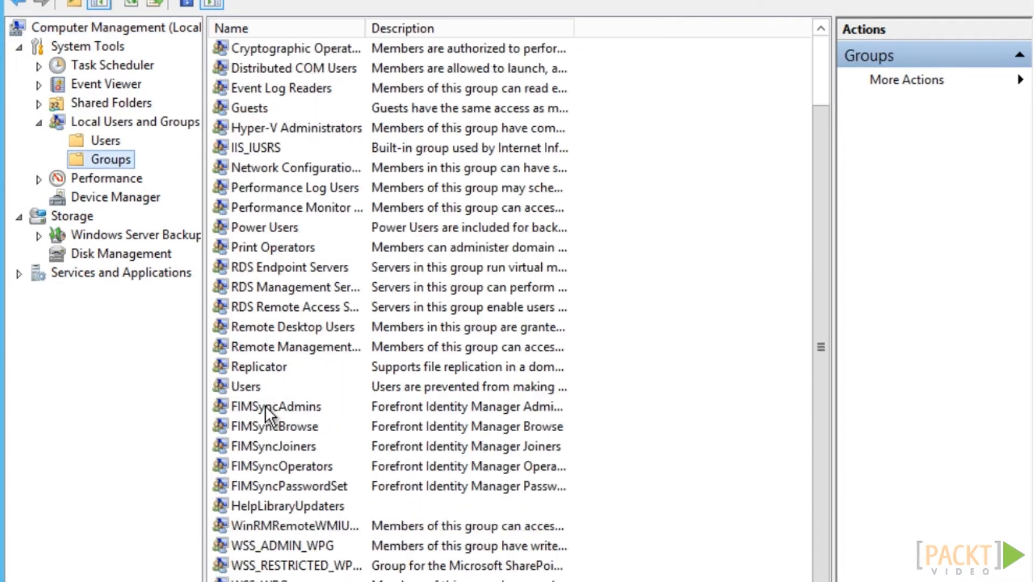
pyautogui.doubleClick(265, 405)
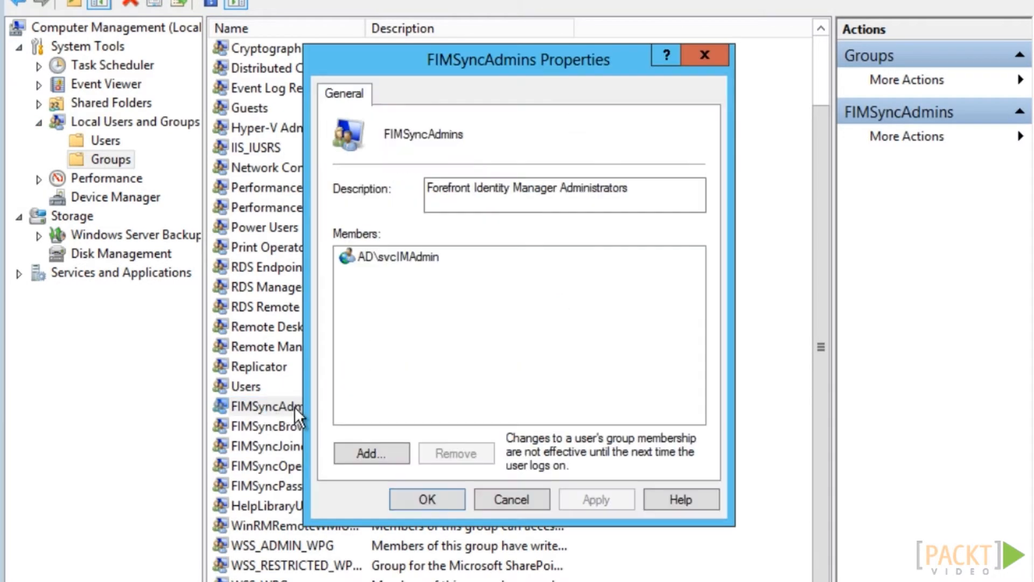
pyautogui.click(372, 453)
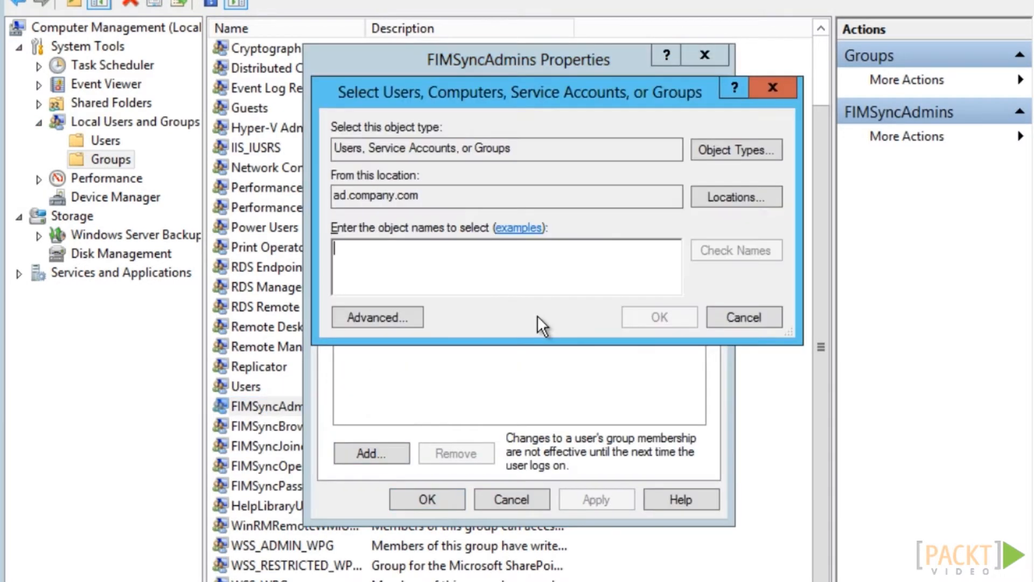
pyautogui.write('svcFIMService')
pyautogui.click(757, 250)
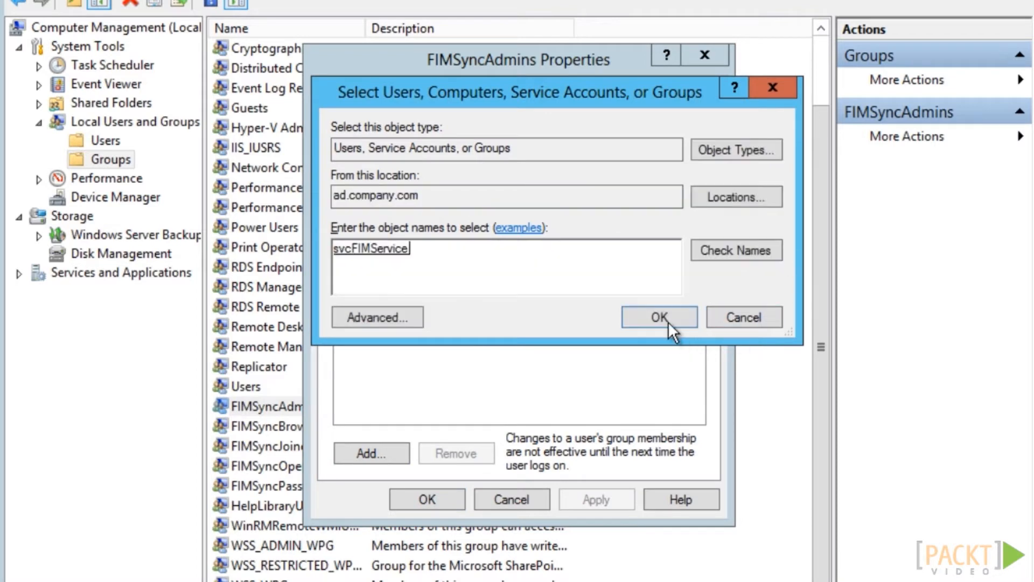
pyautogui.click(668, 322)
pyautogui.click(620, 501)
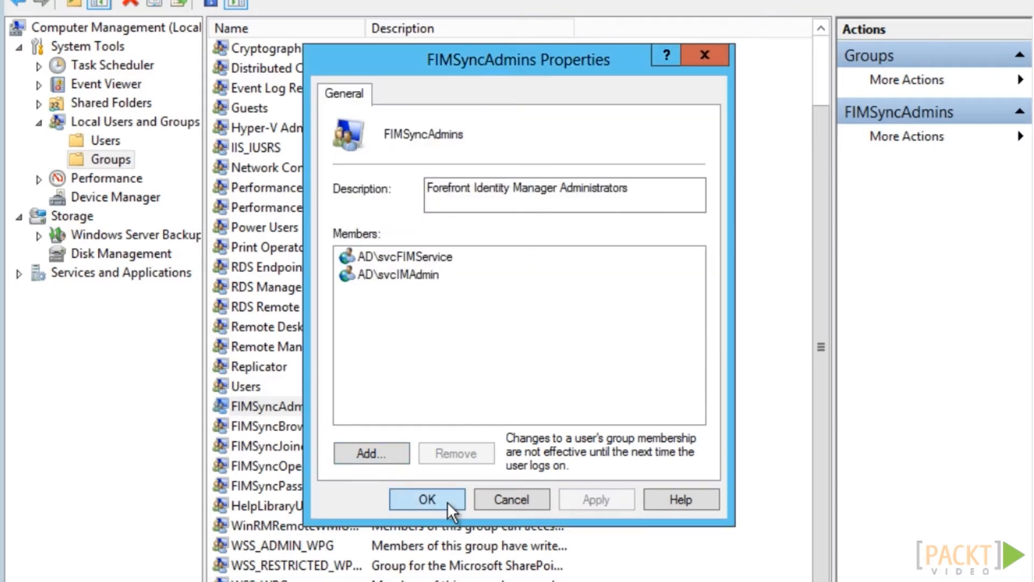
pyautogui.click(427, 499)
# Restart the Forefront Identity Manager Service from the Services list
pyautogui.click(19, 274)
pyautogui.click(93, 329)
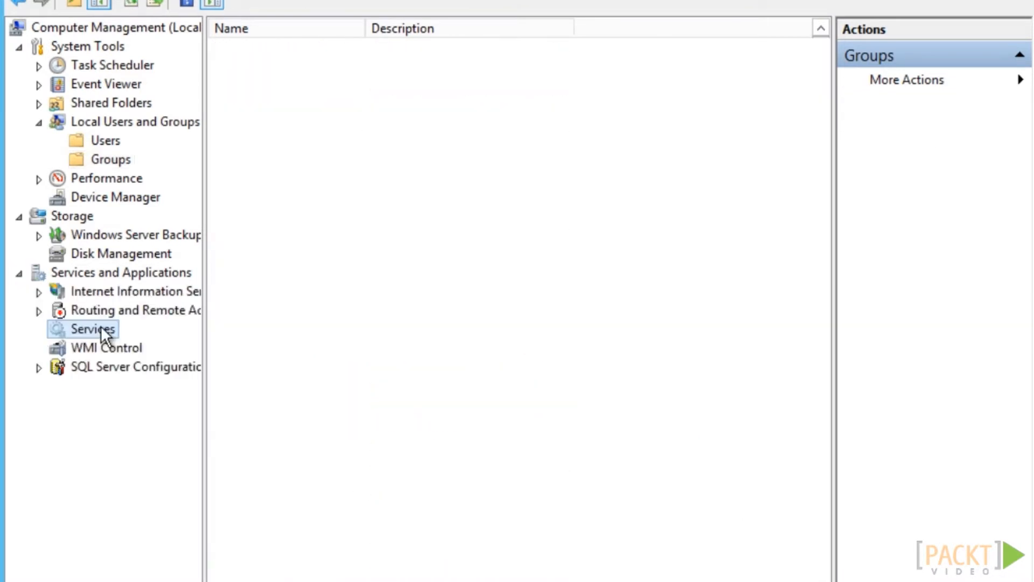
pyautogui.moveTo(821, 162); pyautogui.dragTo(824, 214)
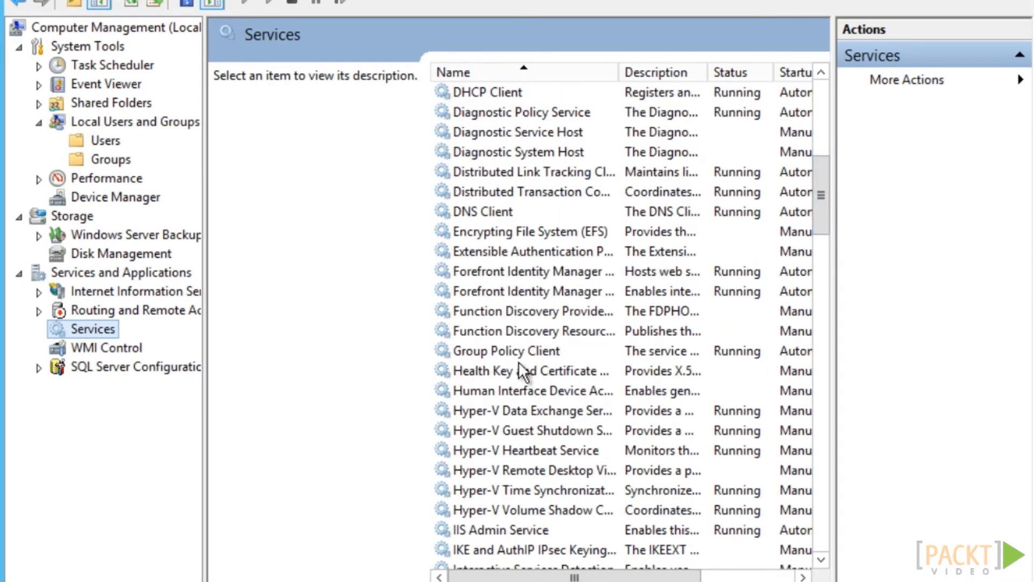
pyautogui.click(494, 274)
pyautogui.click(237, 128)
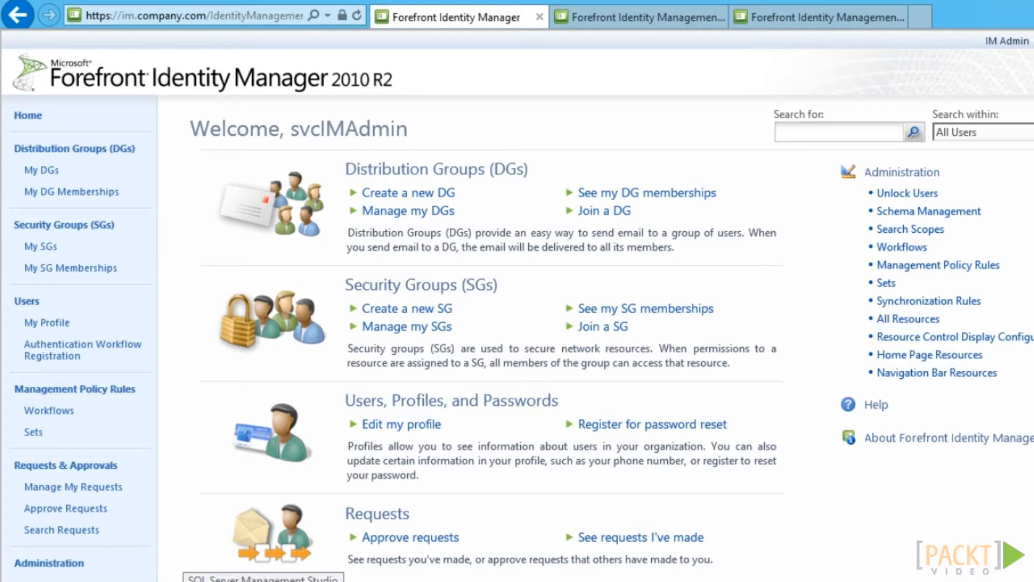
# Switch to the browser showing the FIM Portal home page at im.company.com
pyautogui.click(263, 580)
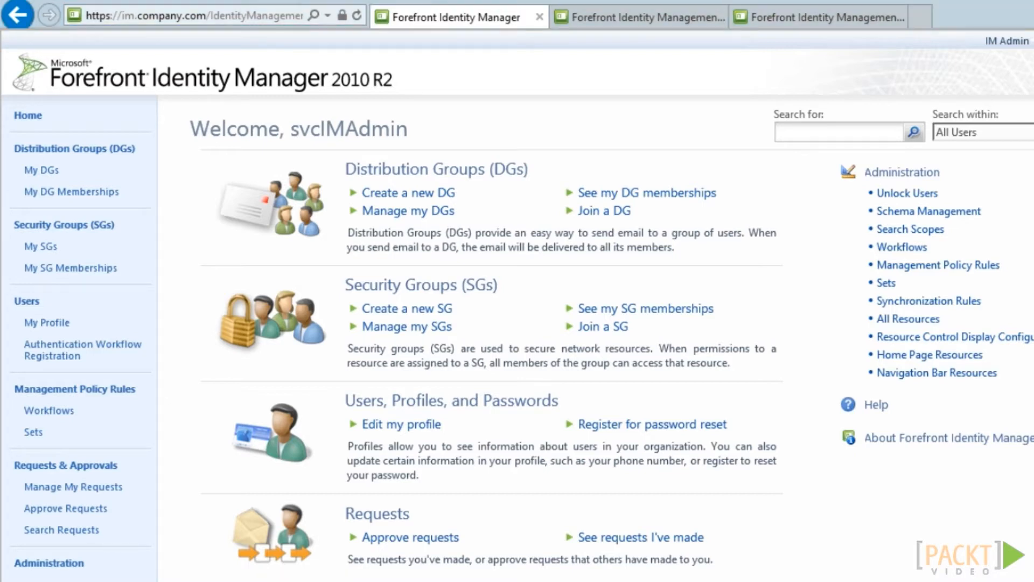
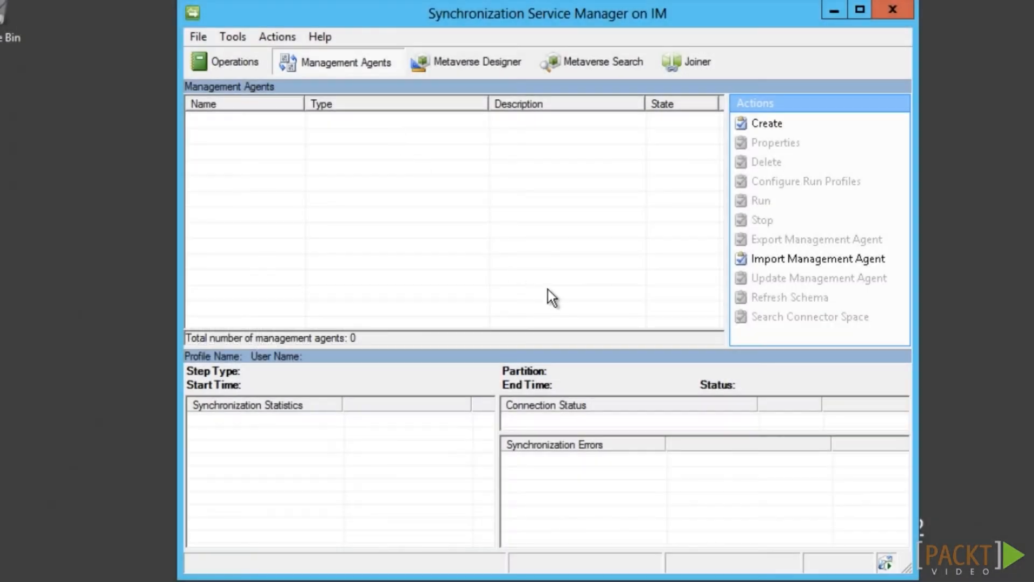
# Start a new FIM Service Management Agent named FIMService
pyautogui.click(767, 123)
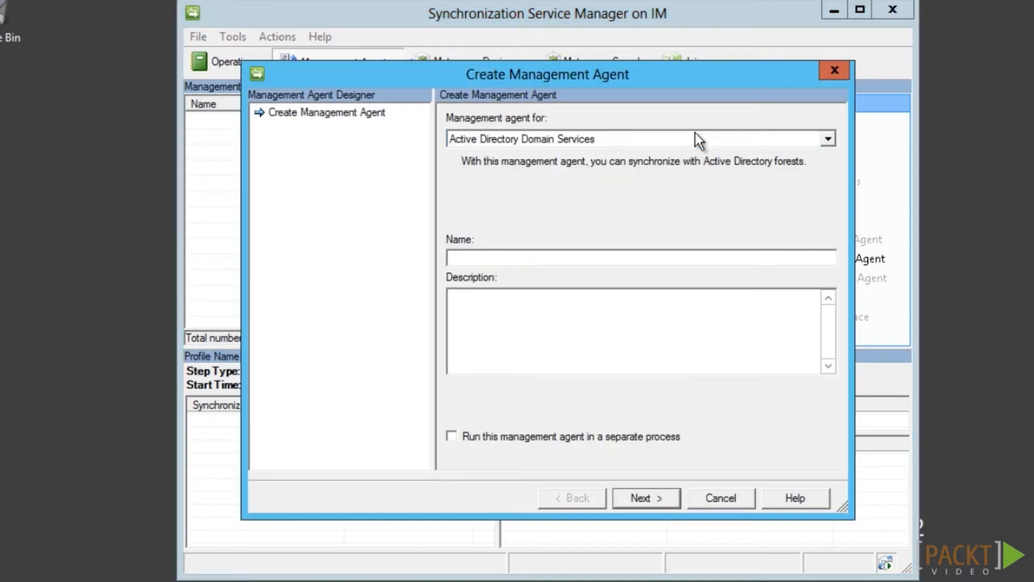
pyautogui.click(689, 138)
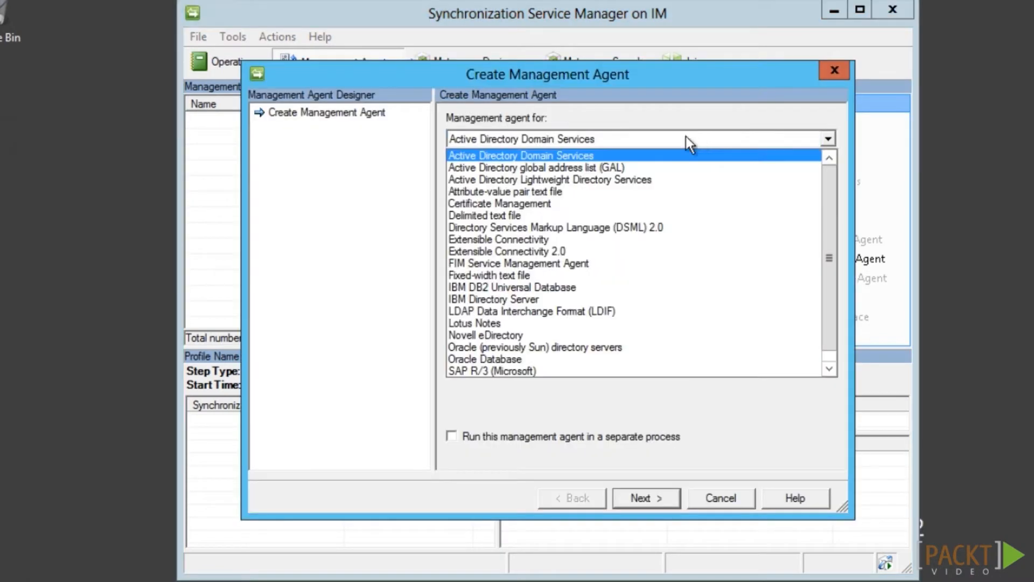
pyautogui.click(601, 267)
pyautogui.write('FIMService')
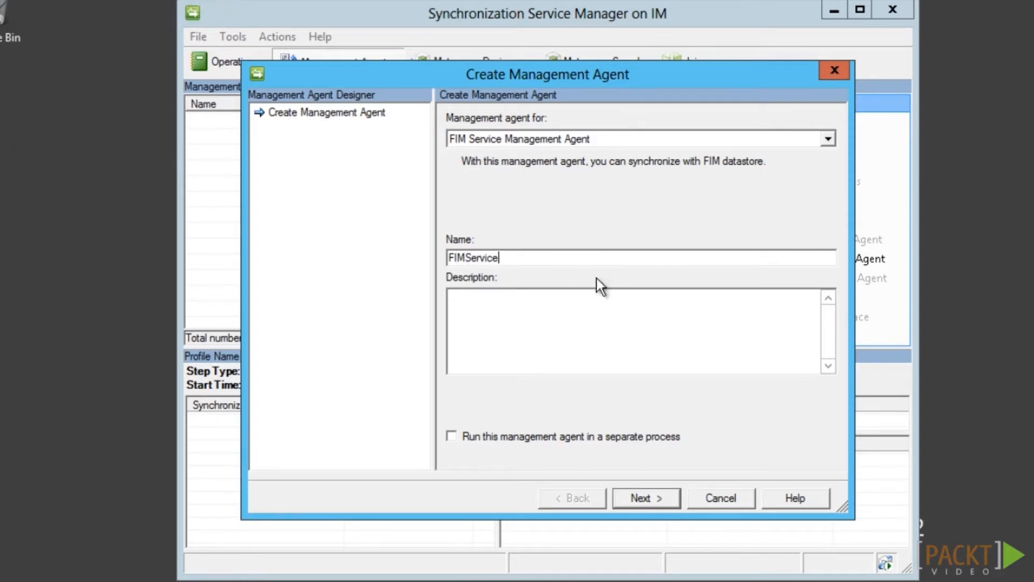
pyautogui.click(662, 503)
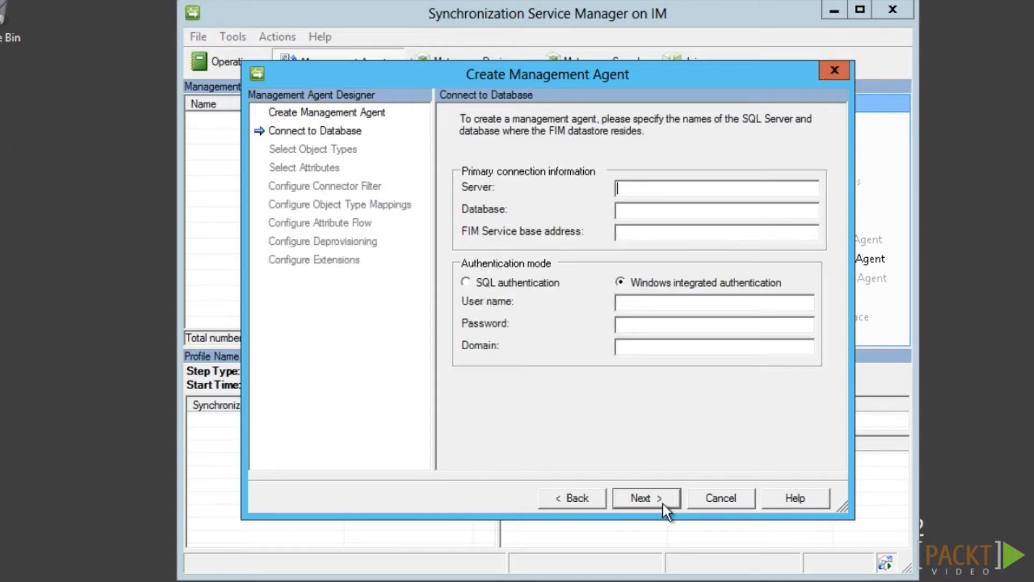
pyautogui.write('dbFIMservice')
pyautogui.press('Tab')
pyautogui.write('FIMService')
pyautogui.press('Tab')
pyautogui.write('http://f')
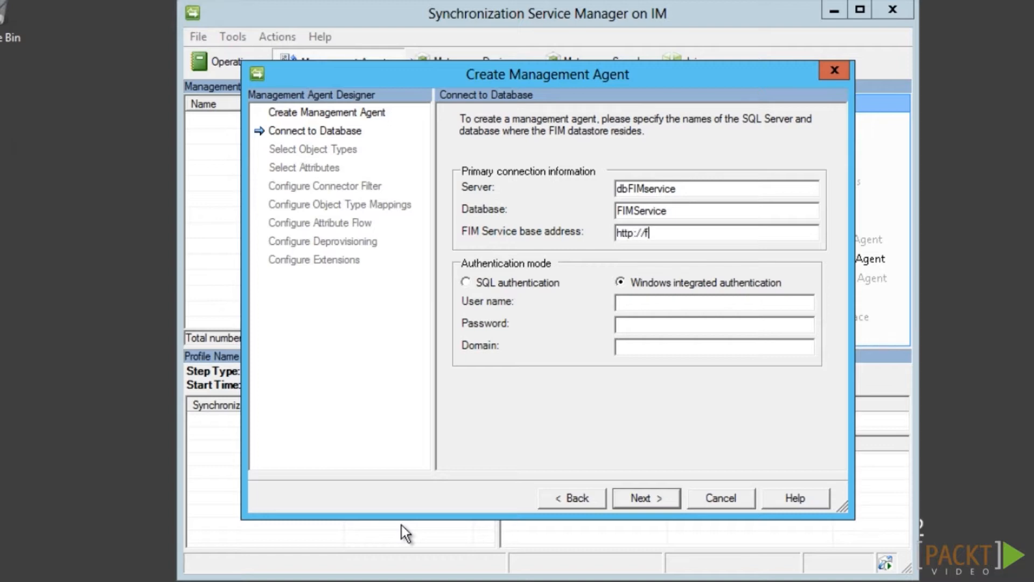
pyautogui.write('imservice.company.co')
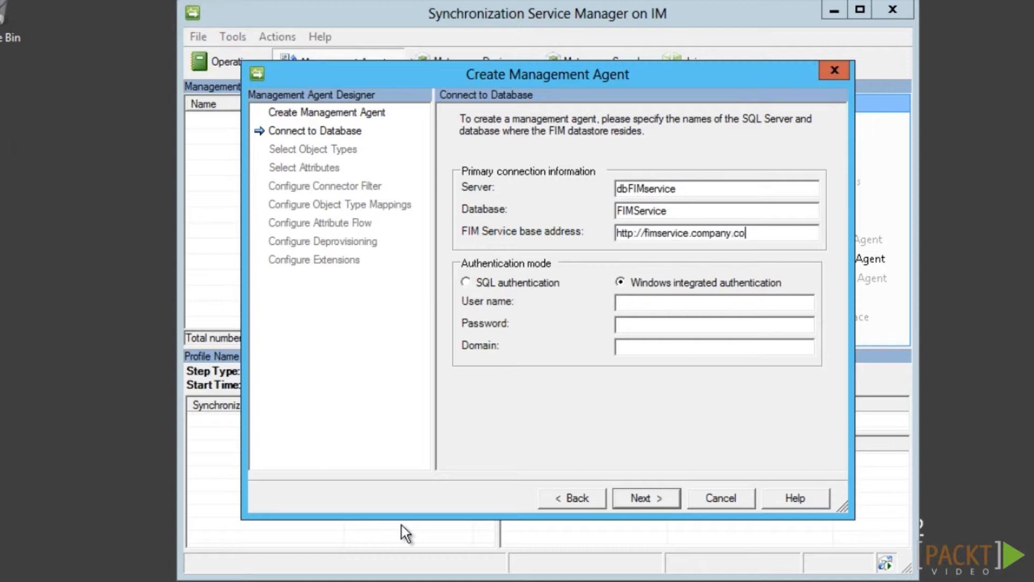
pyautogui.write('m:5725')
pyautogui.press('Tab')
pyautogui.press('Tab')
pyautogui.write('svcFIMMA')
pyautogui.press('Tab')
pyautogui.write('*********')
pyautogui.press('Tab')
pyautogui.write('AD')
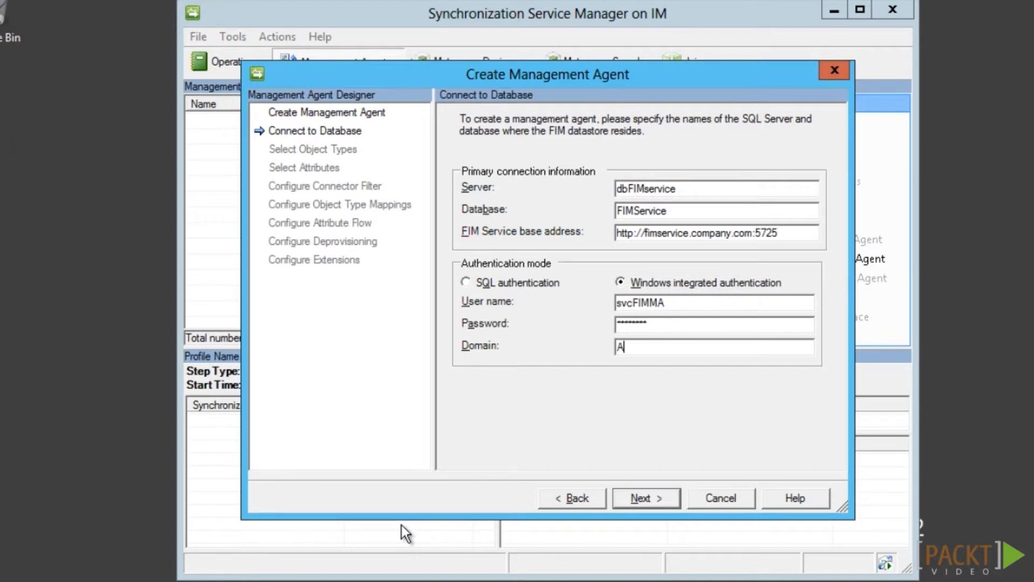
pyautogui.click(673, 508)
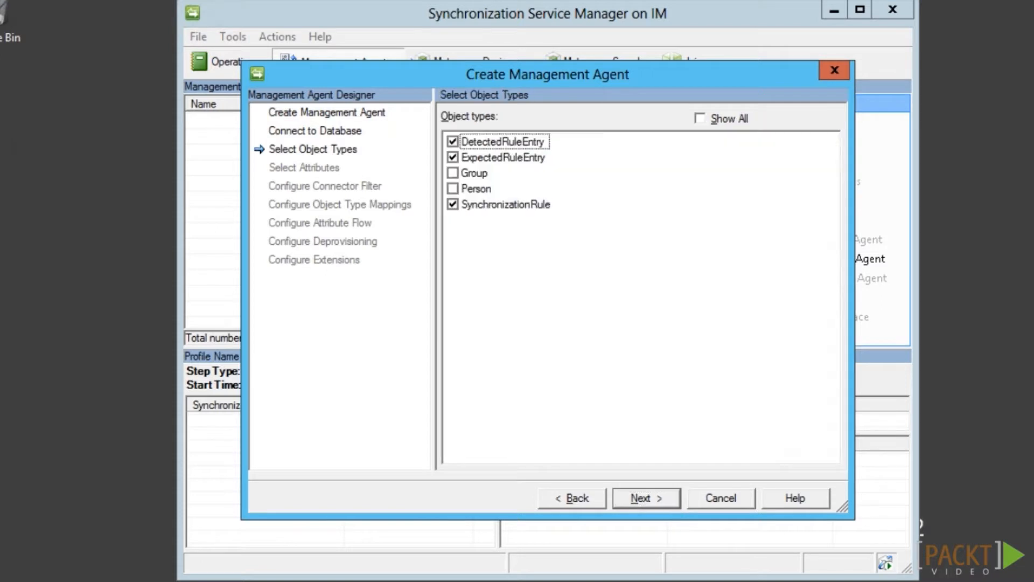
# Select the Group and Person object types for the FIMService agent
pyautogui.click(465, 174)
pyautogui.click(453, 188)
pyautogui.click(665, 500)
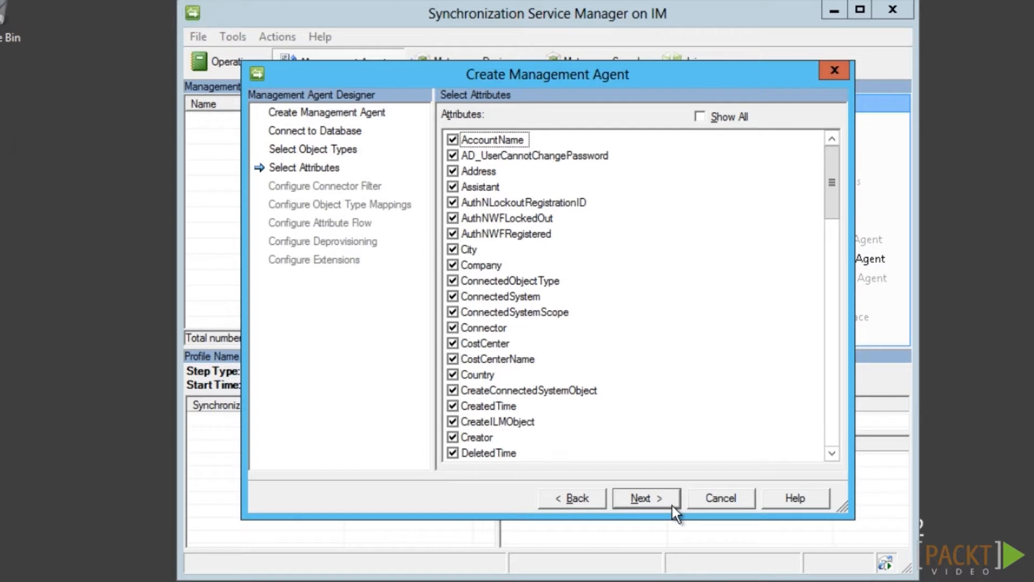
pyautogui.click(674, 506)
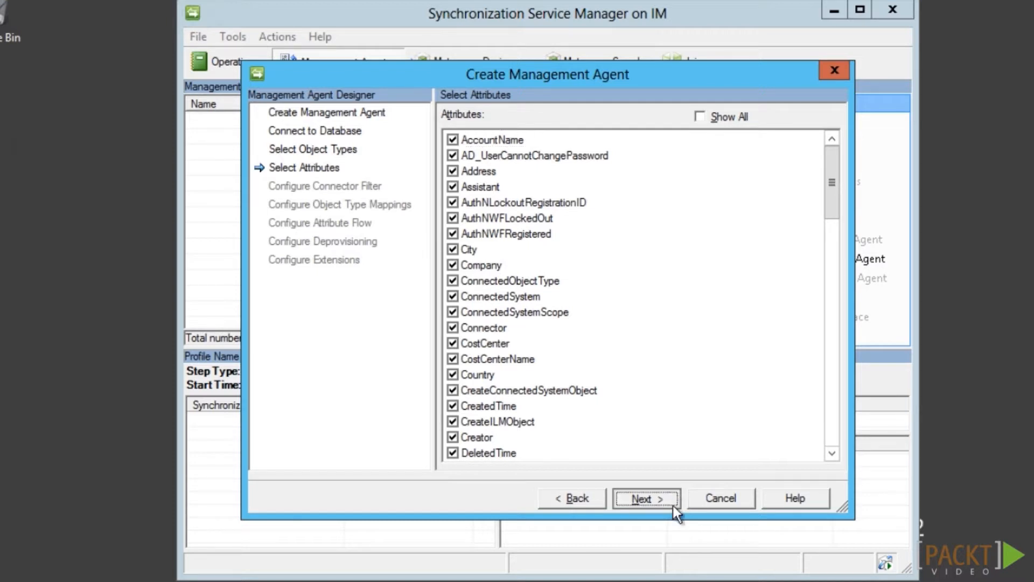
pyautogui.click(673, 504)
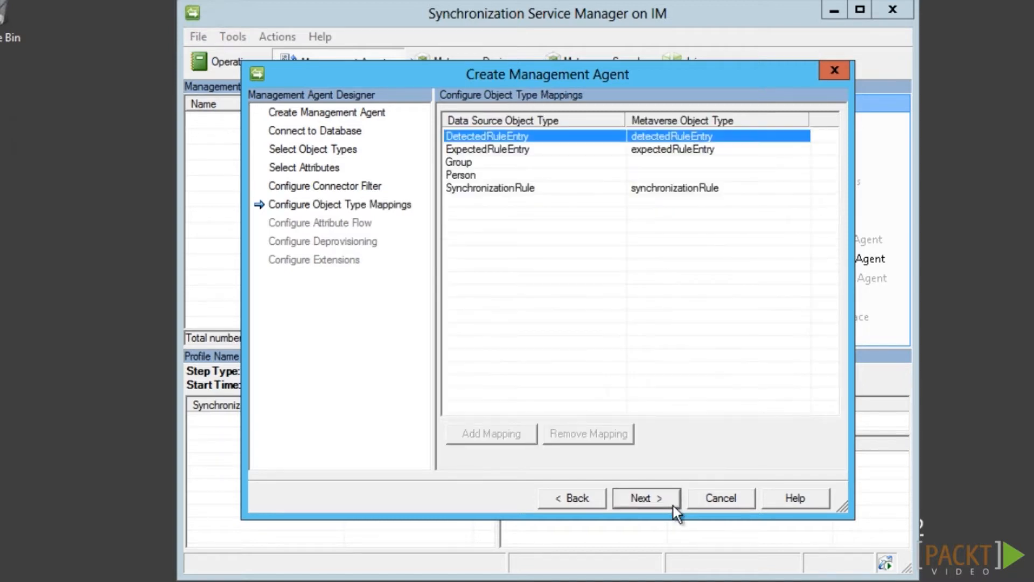
# Map Group to metaverse group and Person to metaverse person, then finish the wizard
pyautogui.click(517, 163)
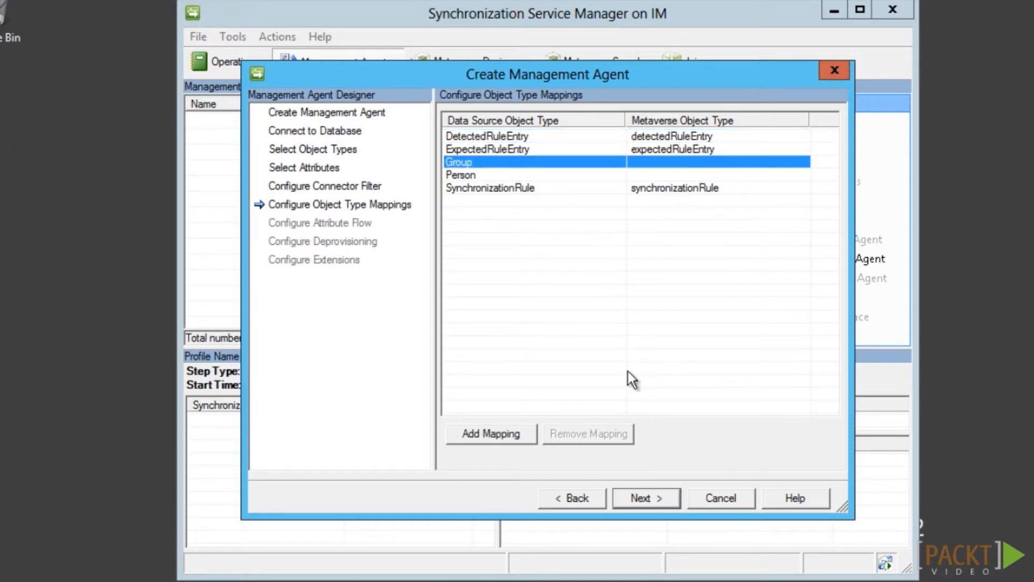
pyautogui.click(535, 440)
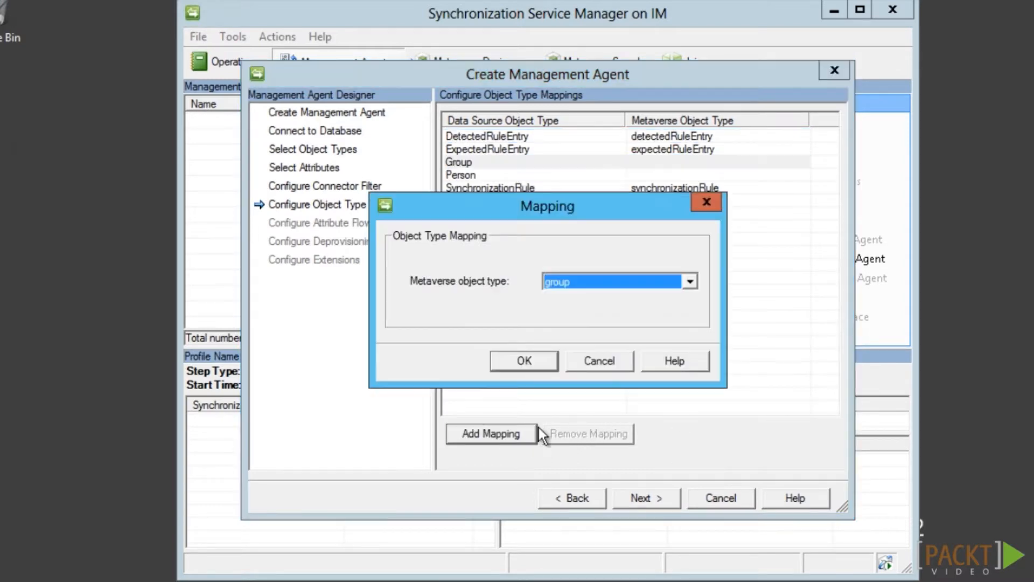
pyautogui.click(553, 366)
pyautogui.click(503, 175)
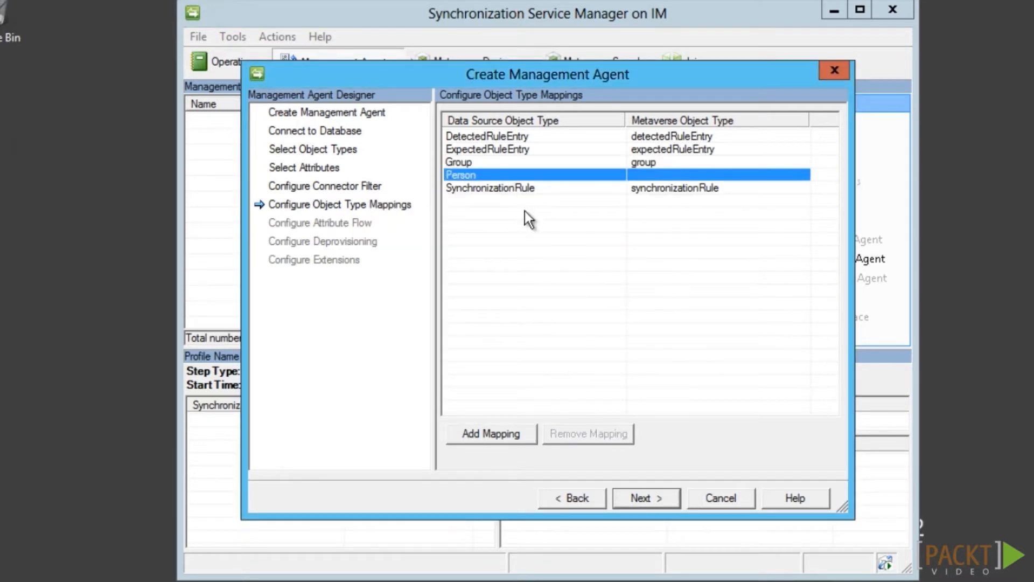
pyautogui.click(529, 443)
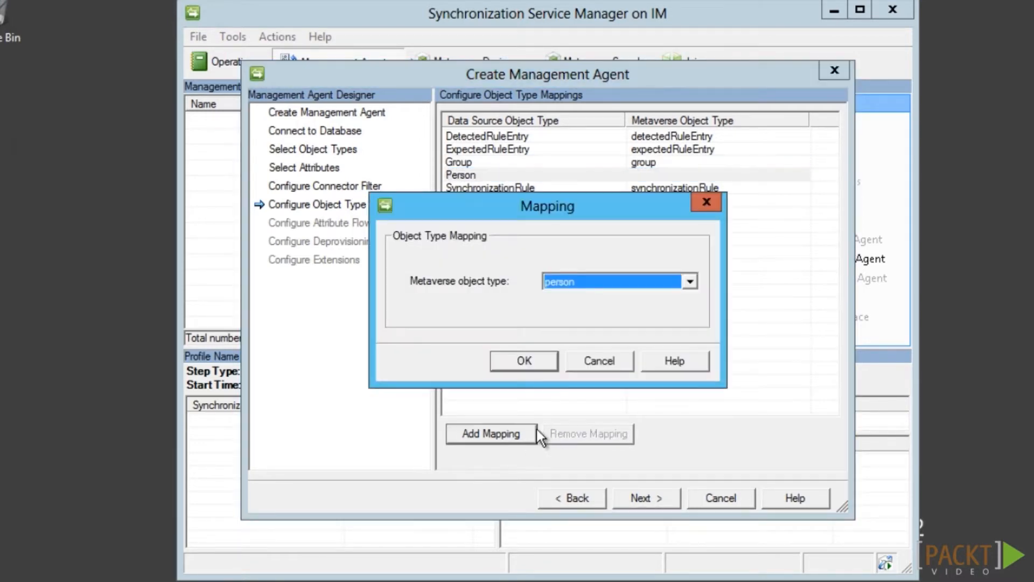
pyautogui.click(544, 364)
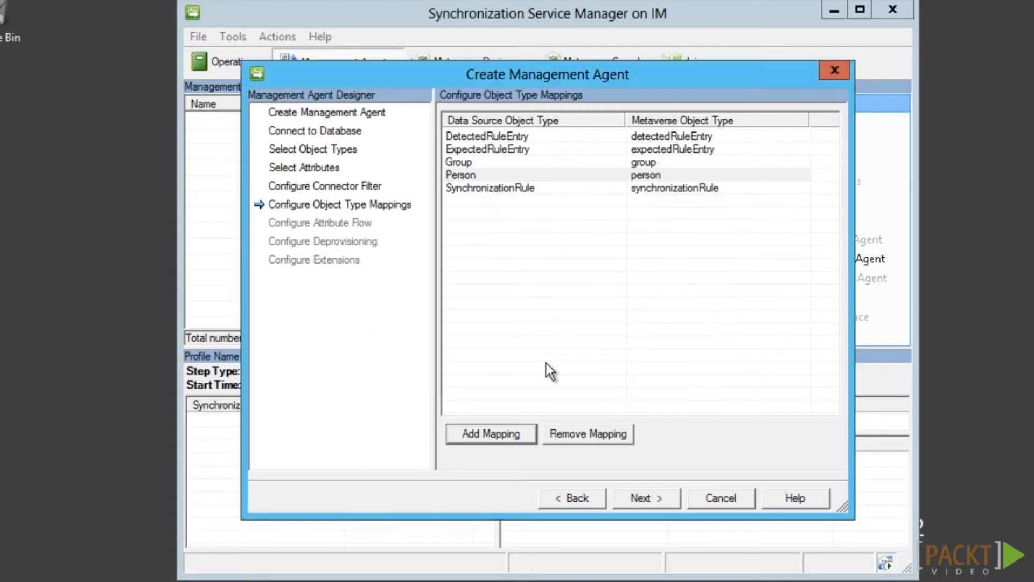
pyautogui.click(672, 504)
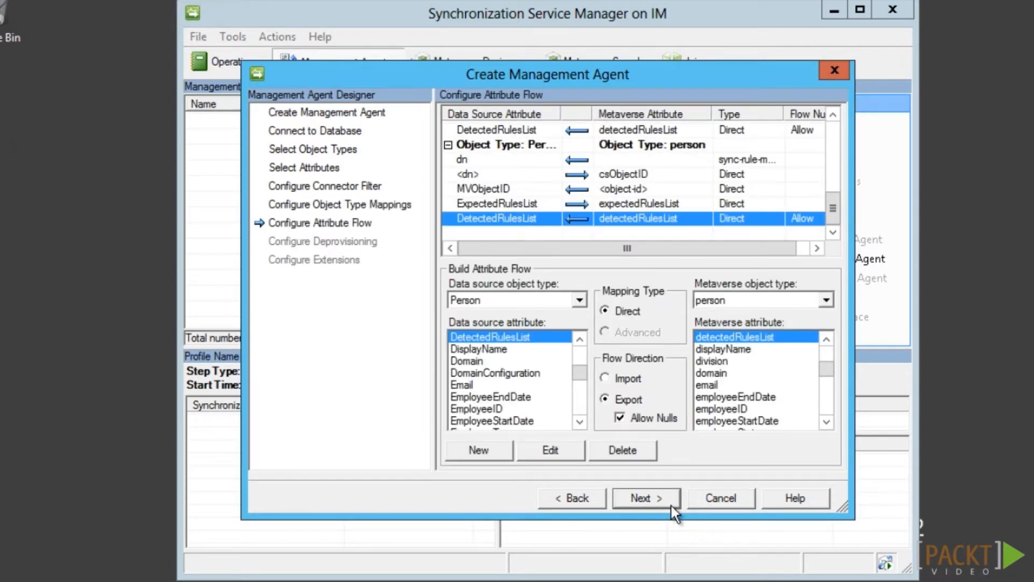
pyautogui.click(672, 507)
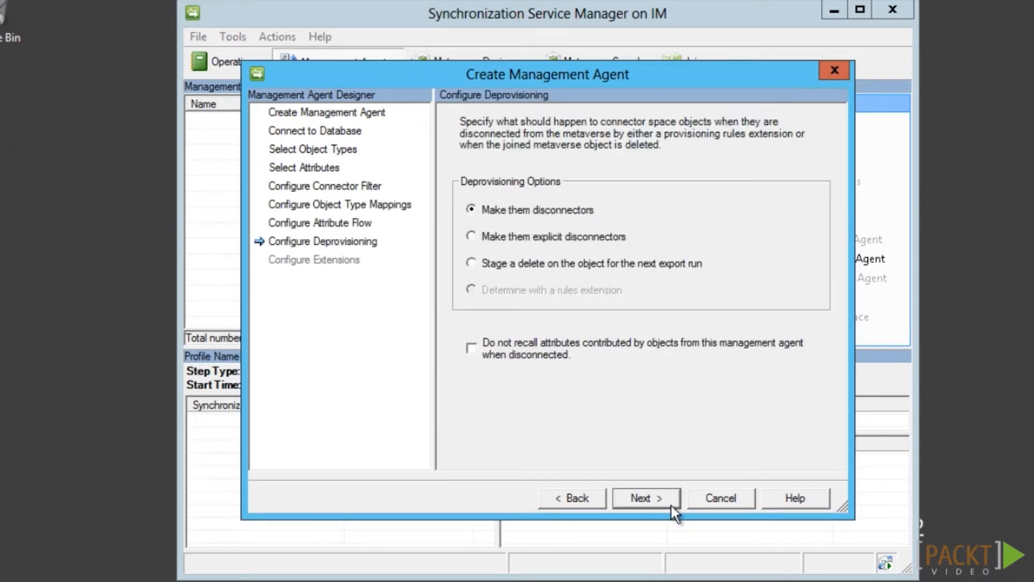
pyautogui.click(672, 506)
pyautogui.click(673, 506)
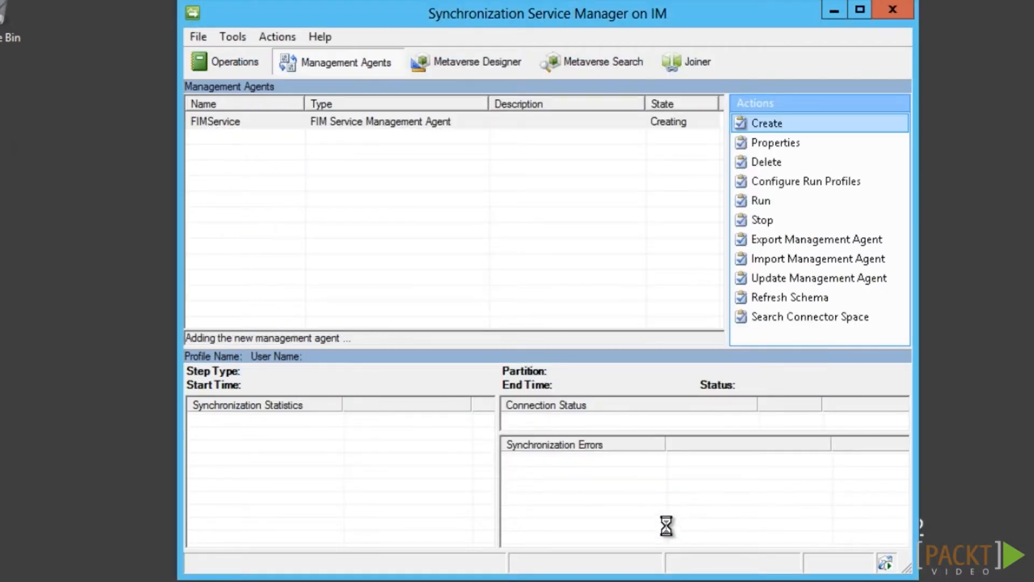
# Create a 'Full Import' run profile of type Full Import (Stage Only) for FIMService and run it
pyautogui.click(388, 122)
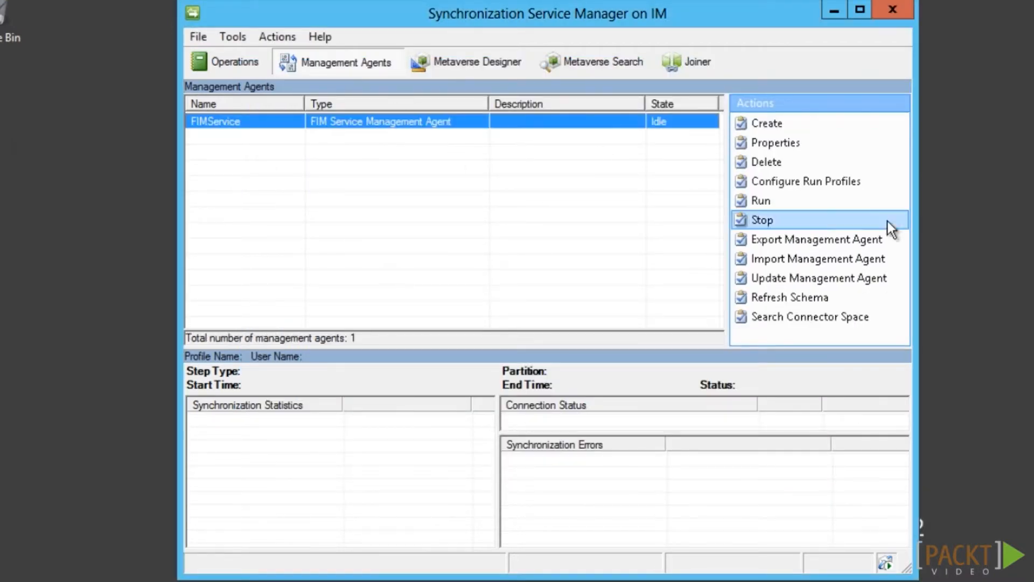
pyautogui.click(760, 182)
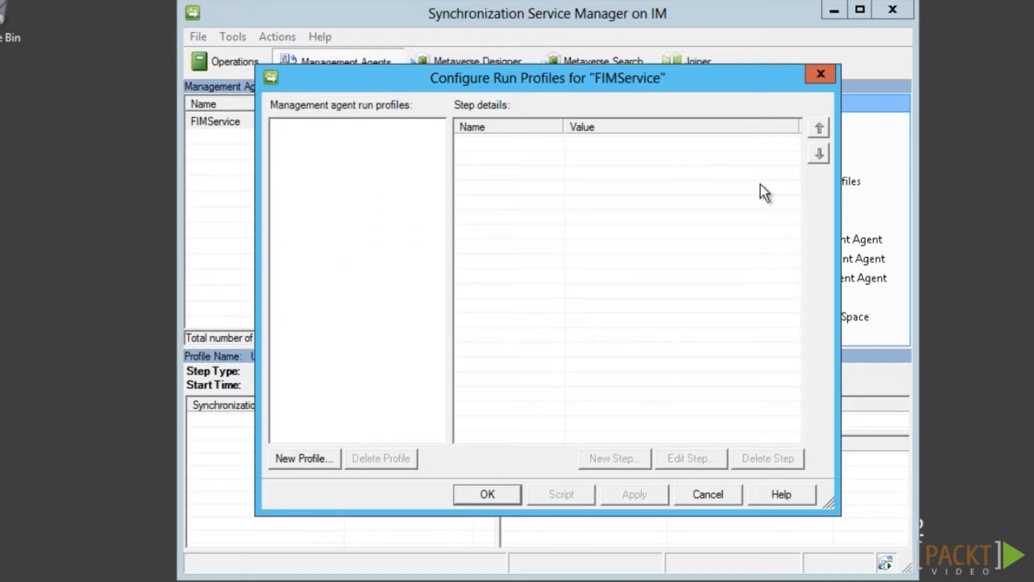
pyautogui.click(319, 461)
pyautogui.write('Full Import')
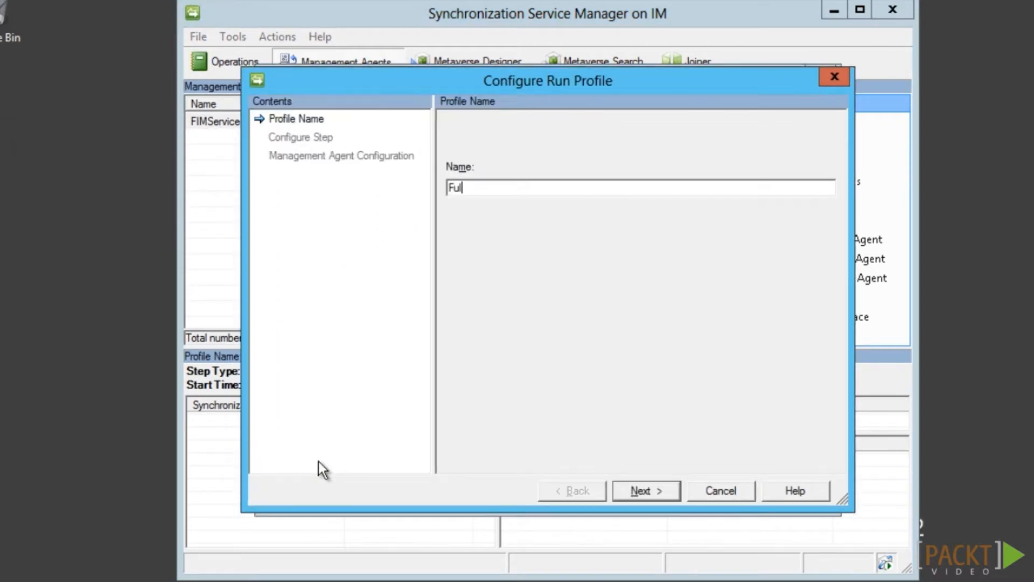
pyautogui.click(674, 497)
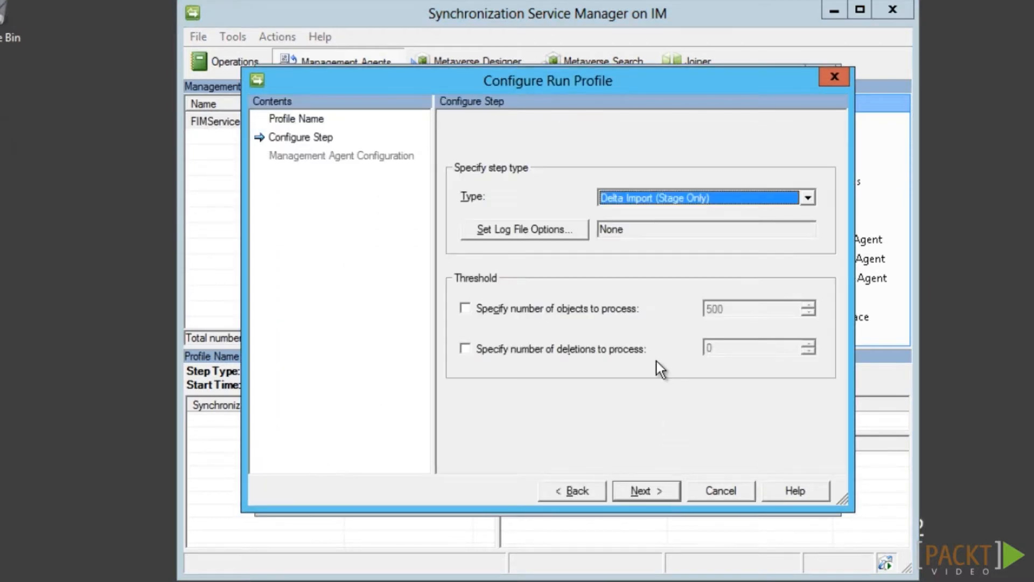
pyautogui.click(638, 198)
pyautogui.click(641, 222)
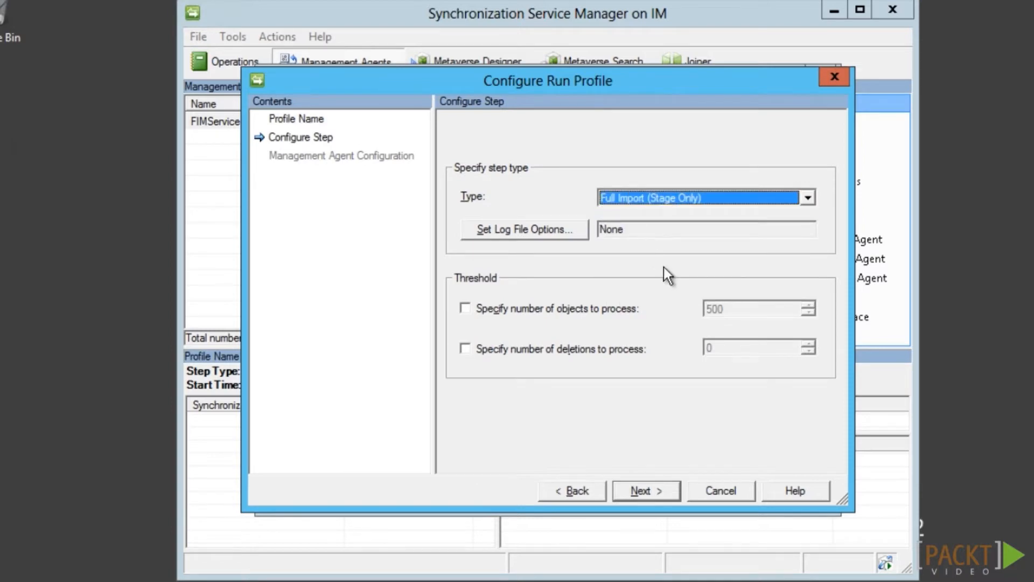
pyautogui.click(673, 494)
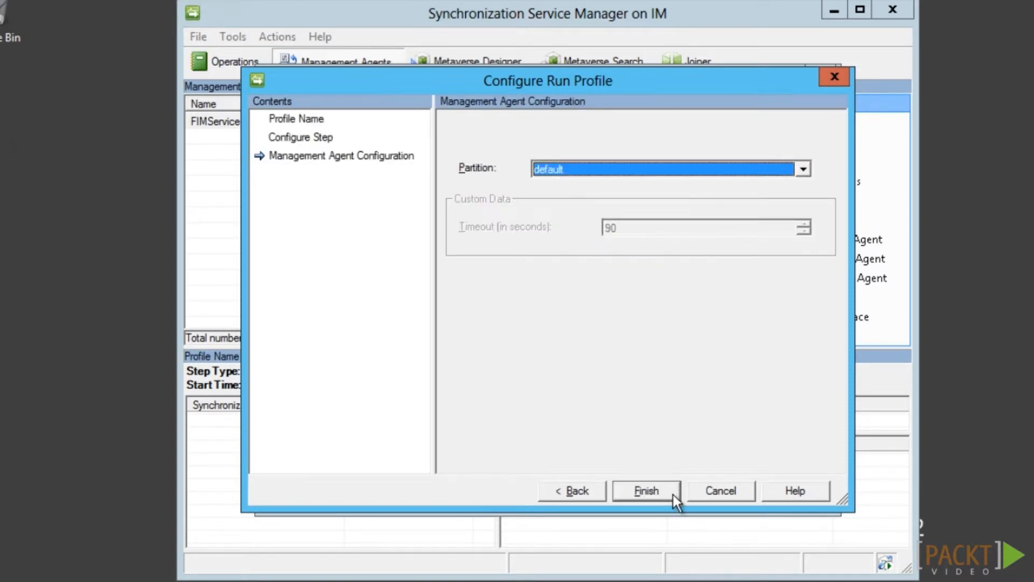
pyautogui.click(673, 494)
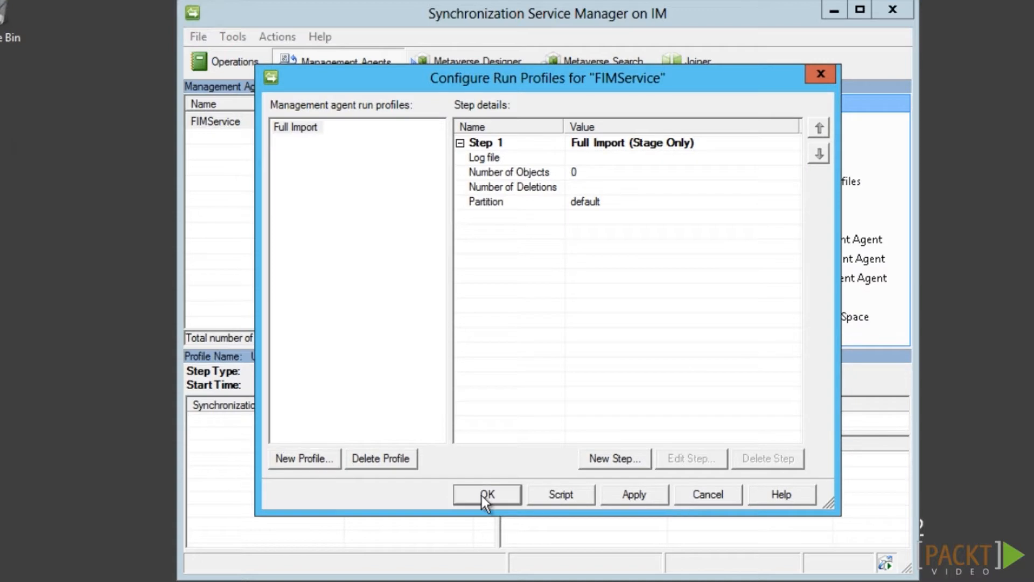
pyautogui.click(488, 494)
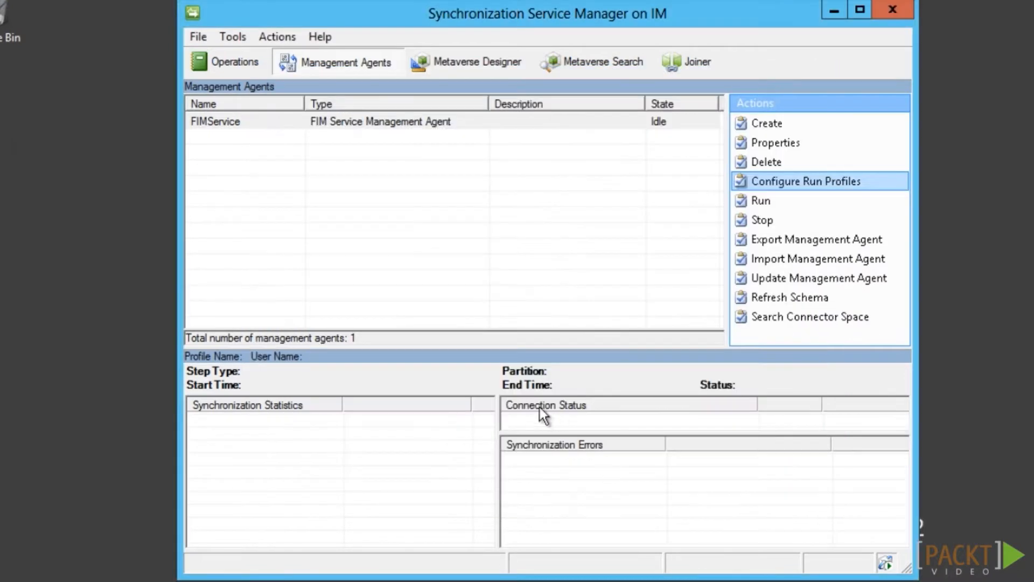
pyautogui.click(774, 201)
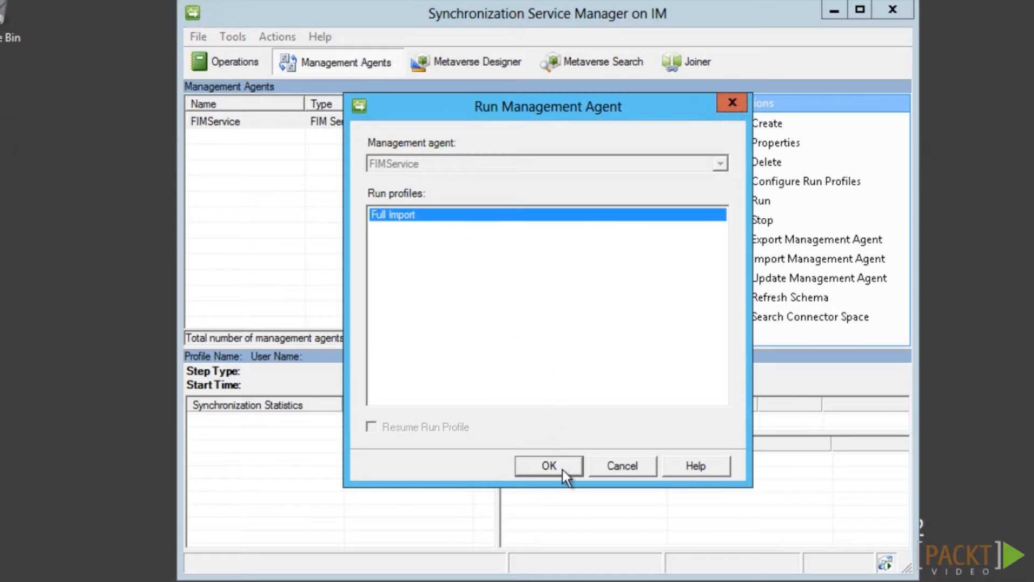
pyautogui.click(548, 466)
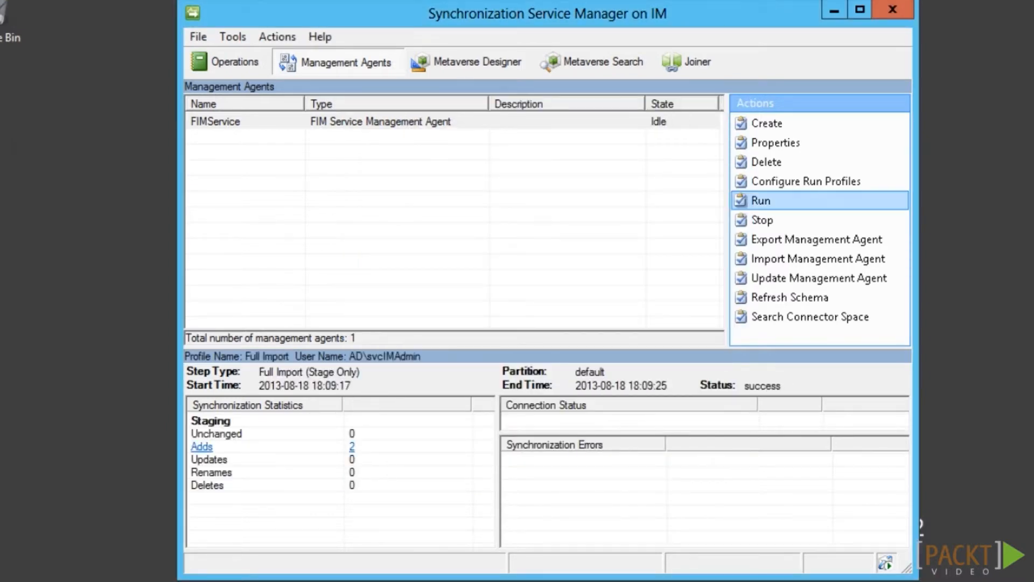
# List the two staged adds from the import and inspect the first object
pyautogui.click(201, 447)
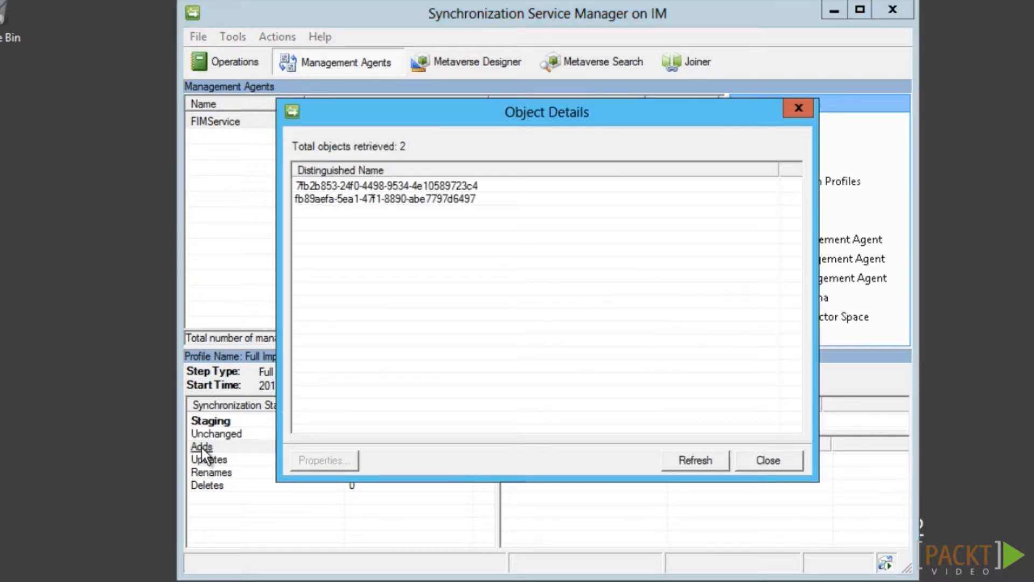
pyautogui.click(433, 186)
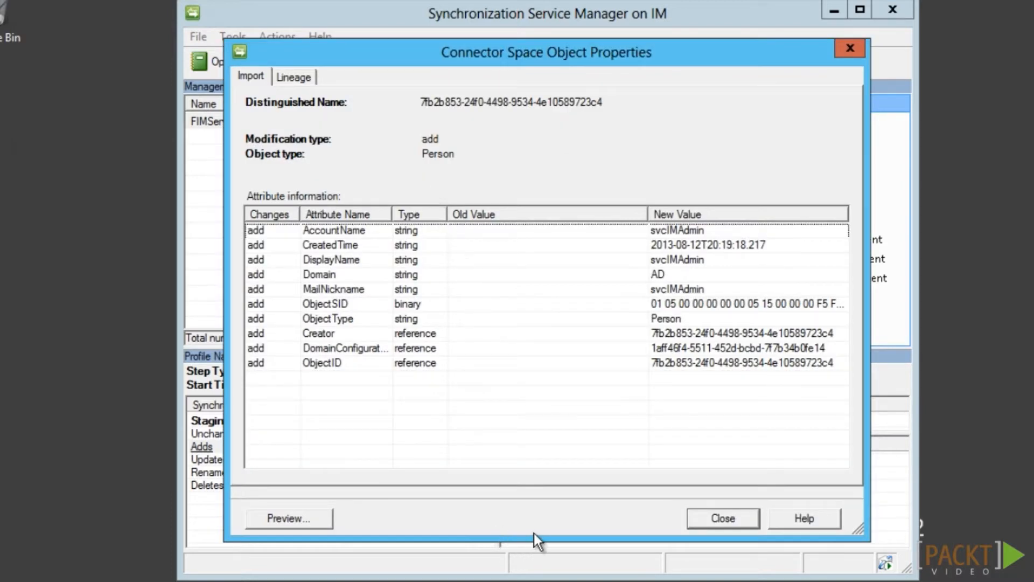
pyautogui.click(713, 522)
# Copy the Built-in Synchronization Account's distinguished name and close the property windows
pyautogui.click(413, 200)
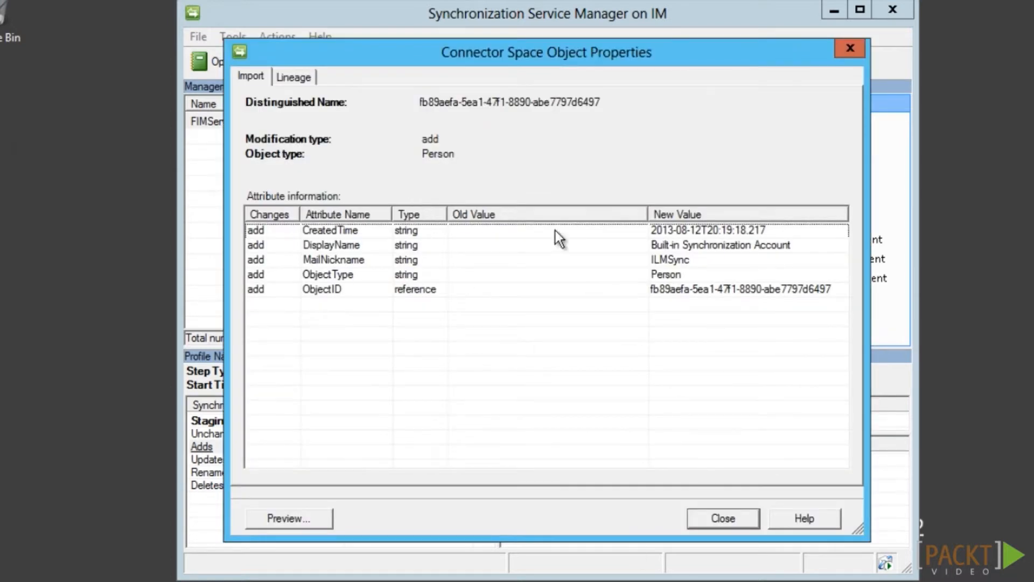
pyautogui.moveTo(421, 102); pyautogui.dragTo(612, 103)
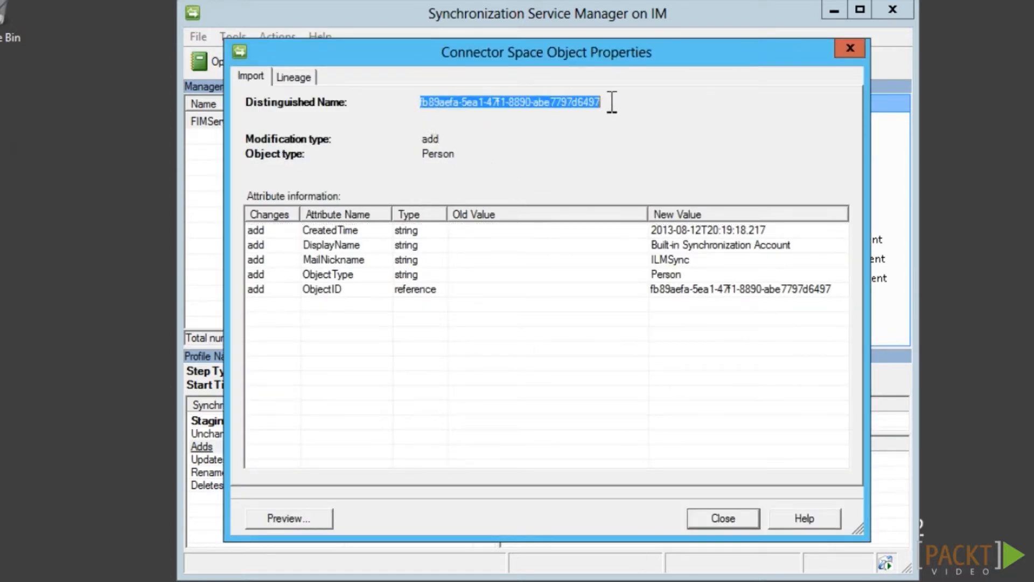
pyautogui.rightClick(589, 103)
pyautogui.click(609, 158)
pyautogui.click(755, 521)
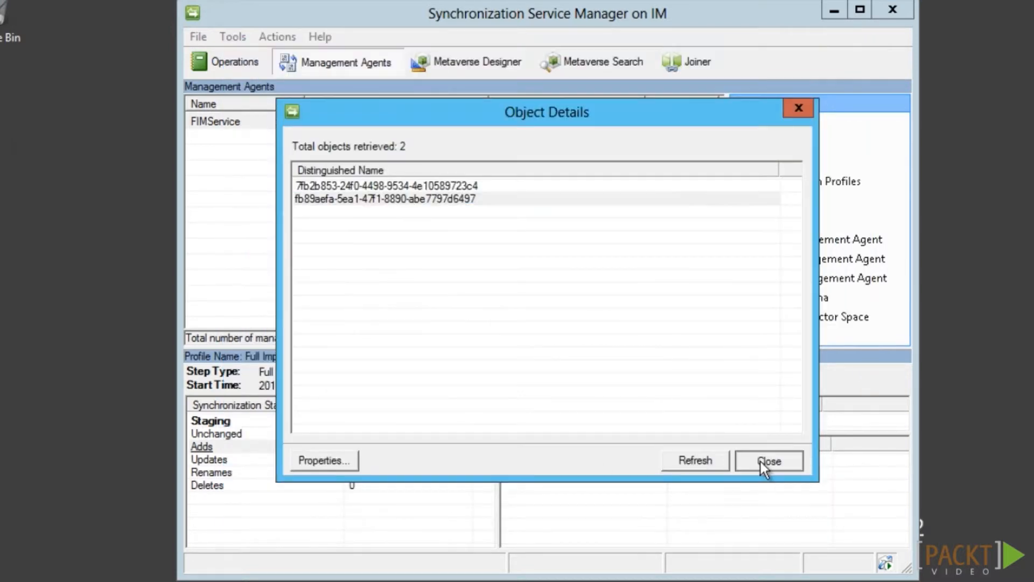
pyautogui.click(766, 459)
# Add a FIMService Person connector filter where <dn> equals the pasted sync account DN
pyautogui.click(268, 124)
pyautogui.doubleClick(267, 124)
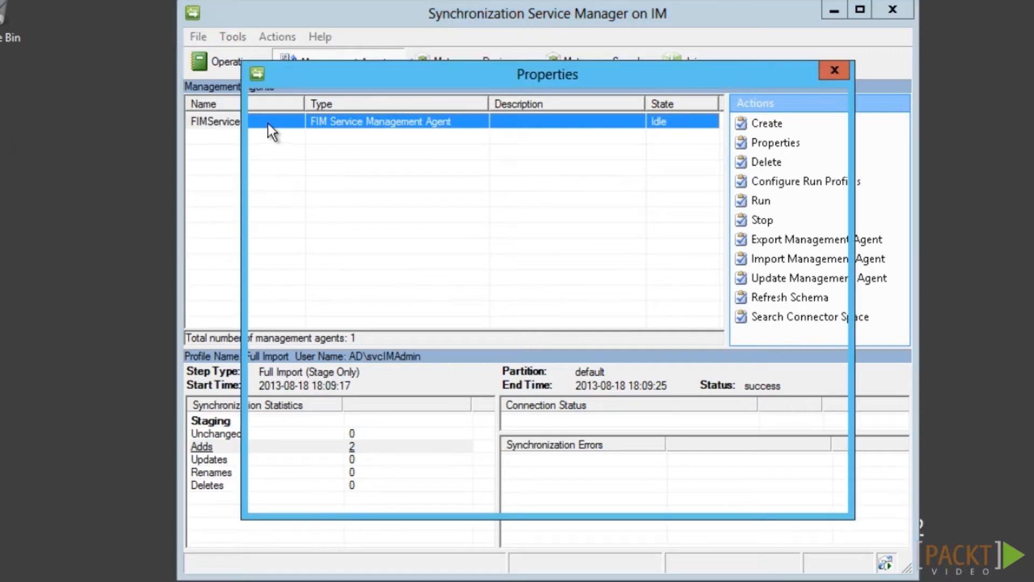
pyautogui.click(321, 187)
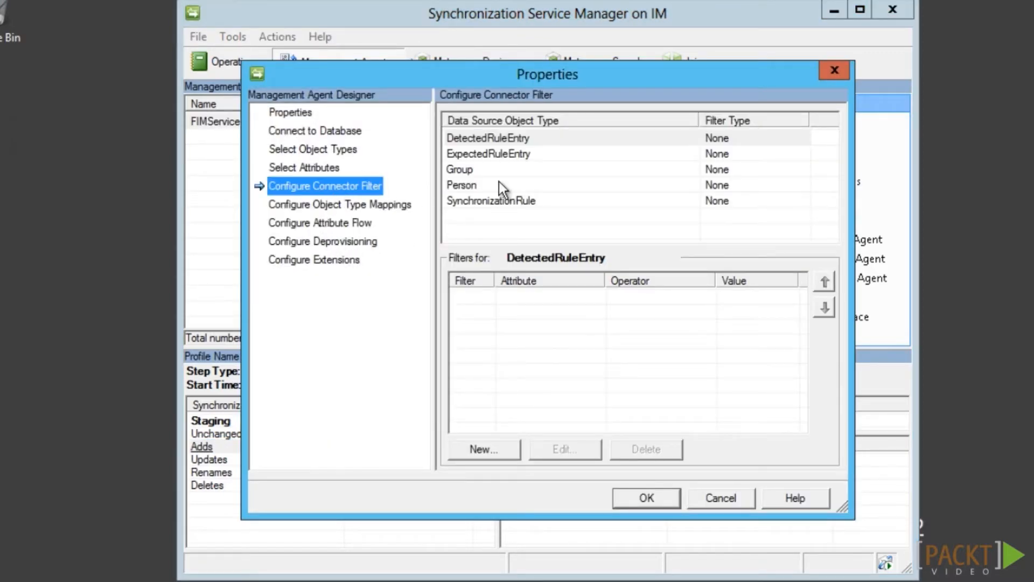
pyautogui.click(501, 186)
pyautogui.click(509, 455)
pyautogui.click(585, 193)
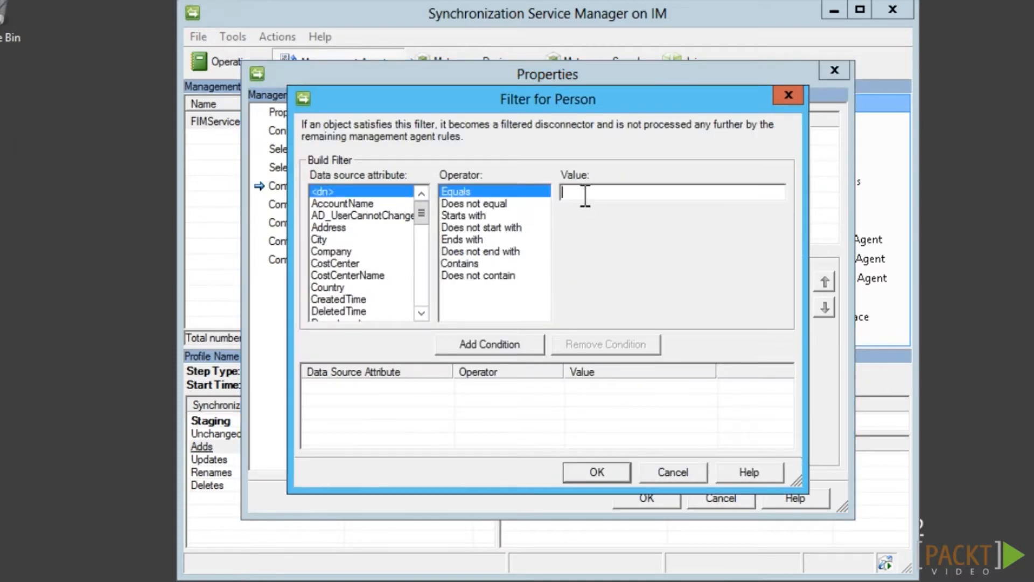
pyautogui.rightClick(586, 191)
pyautogui.click(624, 267)
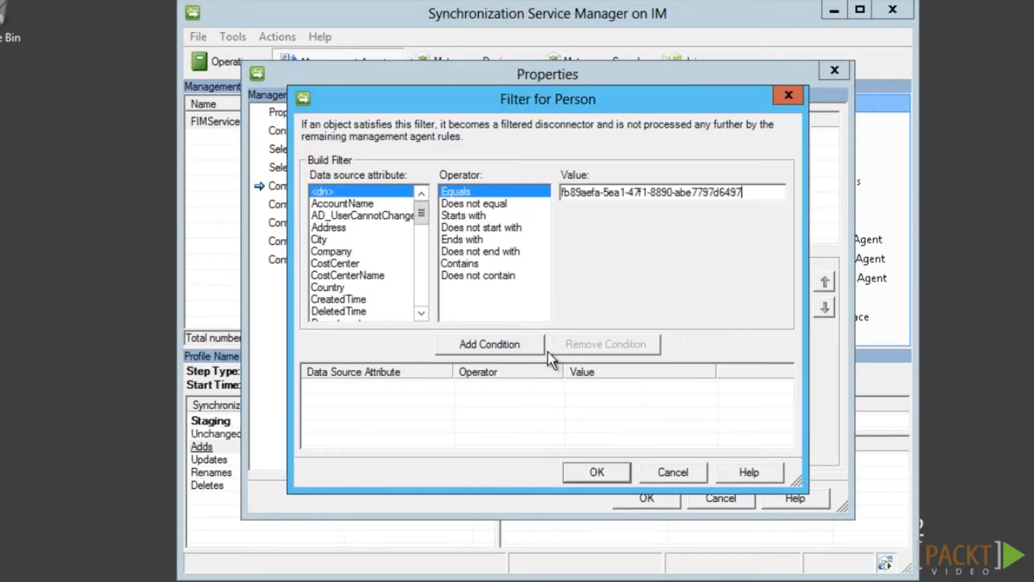
pyautogui.click(532, 351)
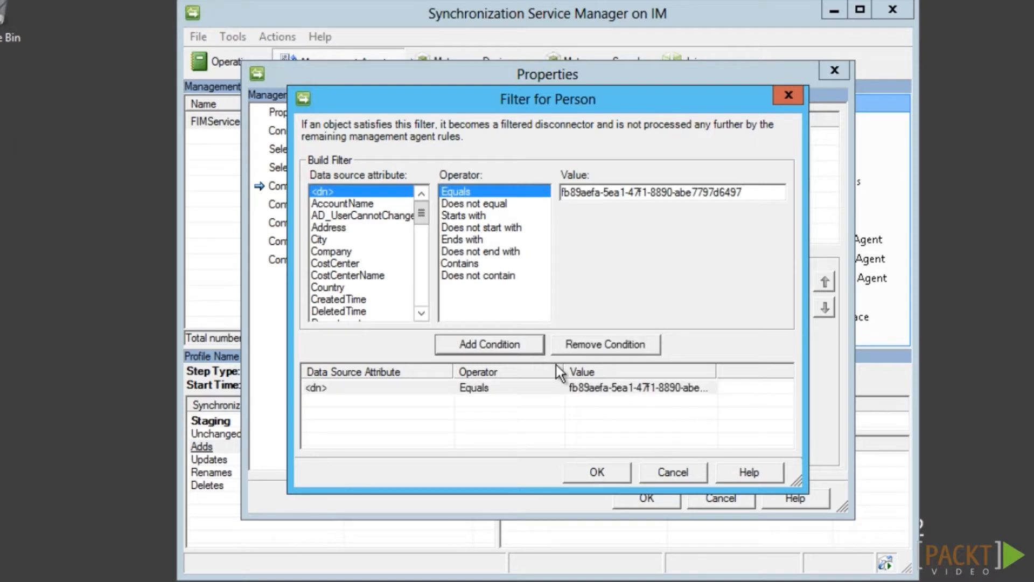
pyautogui.click(616, 479)
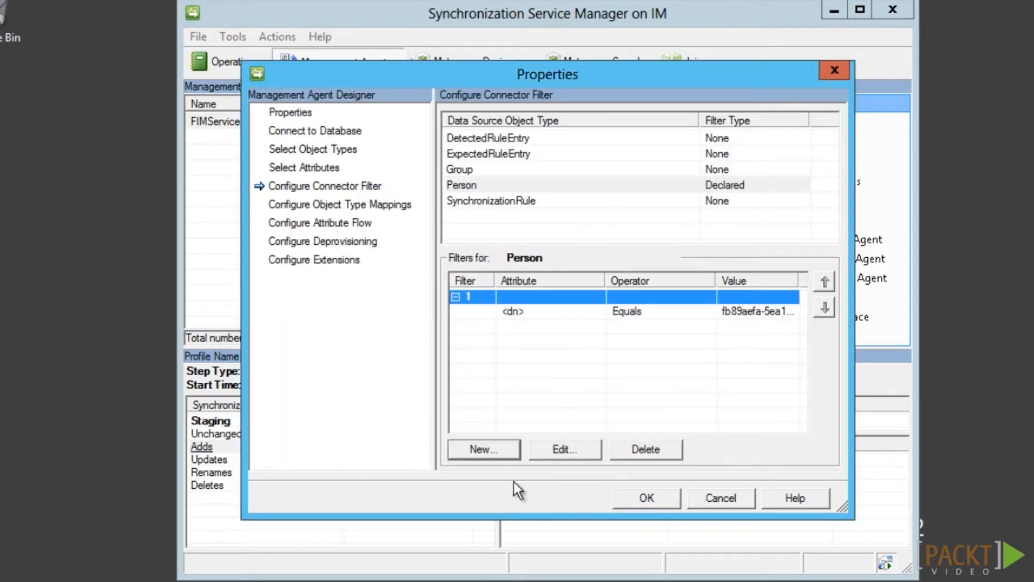
# Add a second Person filter where AccountName equals svcIMAdmin and save the agent
pyautogui.click(483, 450)
pyautogui.click(367, 204)
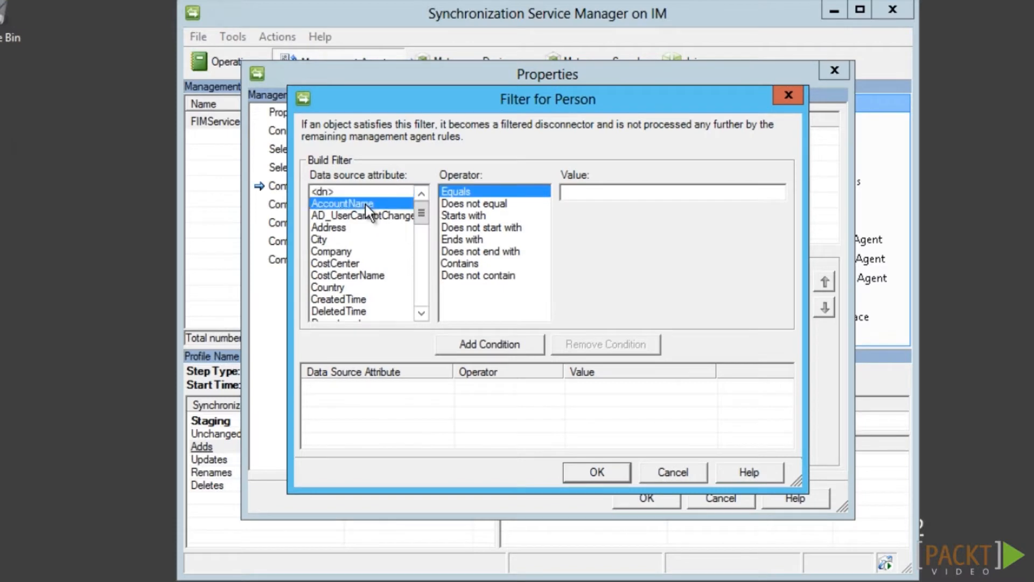
pyautogui.click(582, 193)
pyautogui.write('svcIMAdmin')
pyautogui.click(524, 345)
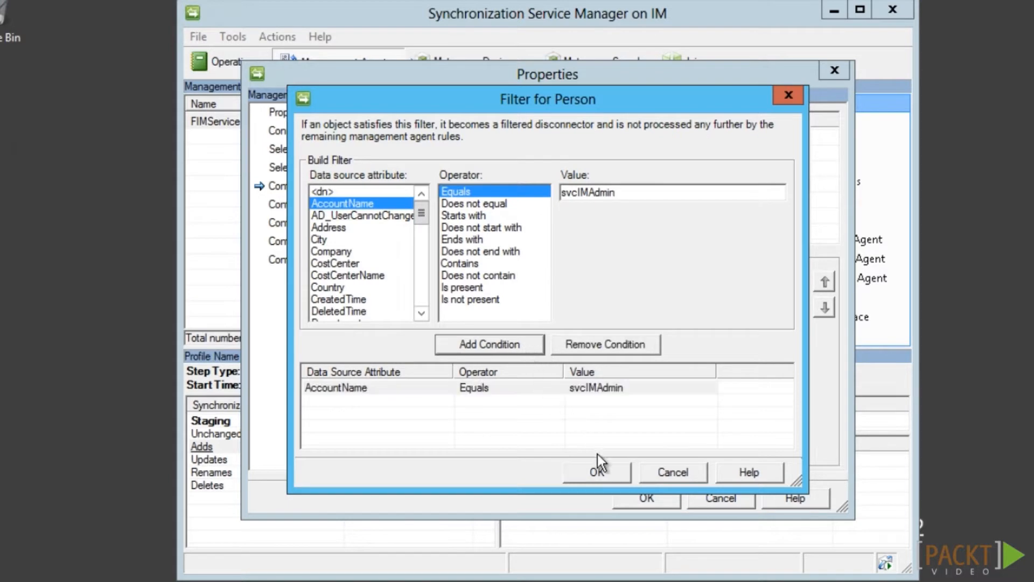
pyautogui.click(616, 477)
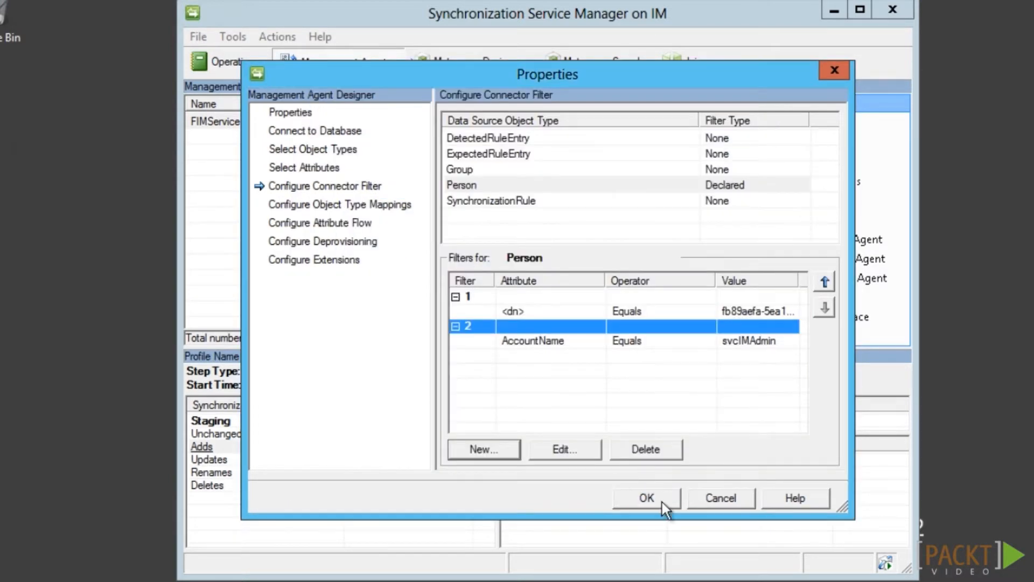
pyautogui.click(648, 499)
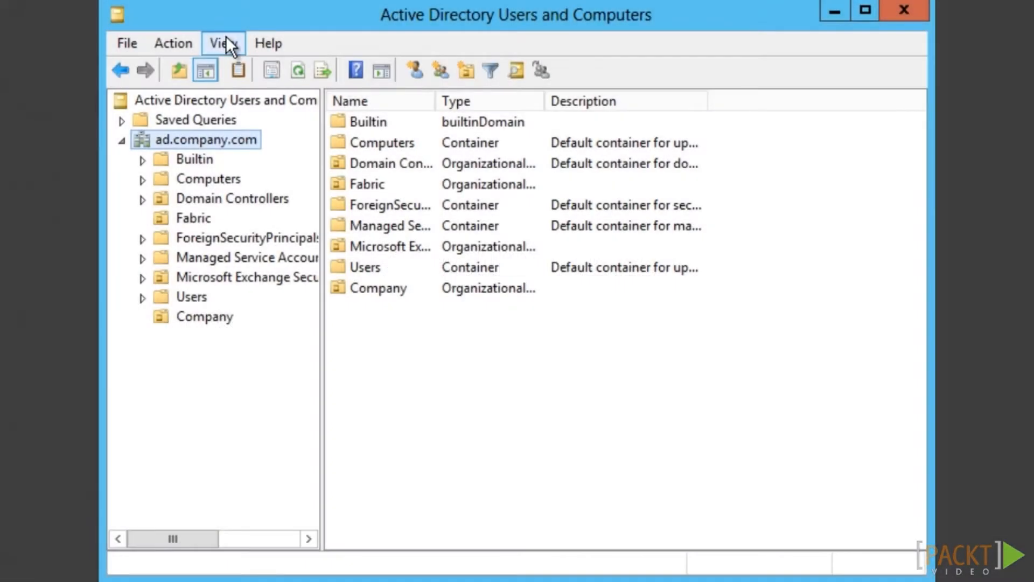
# Turn on Advanced Features and open the ad.company.com domain properties
pyautogui.click(225, 41)
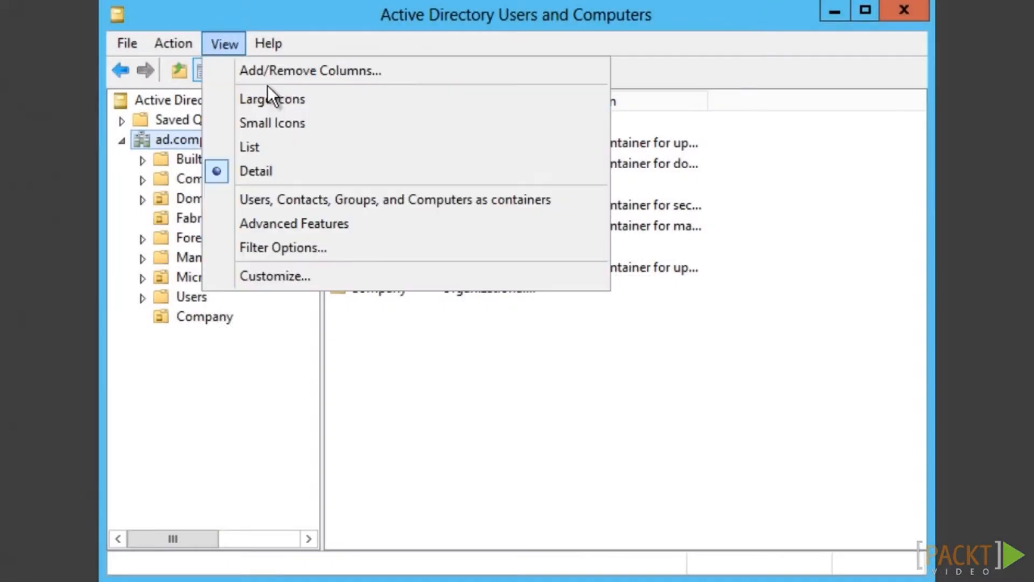
pyautogui.click(290, 223)
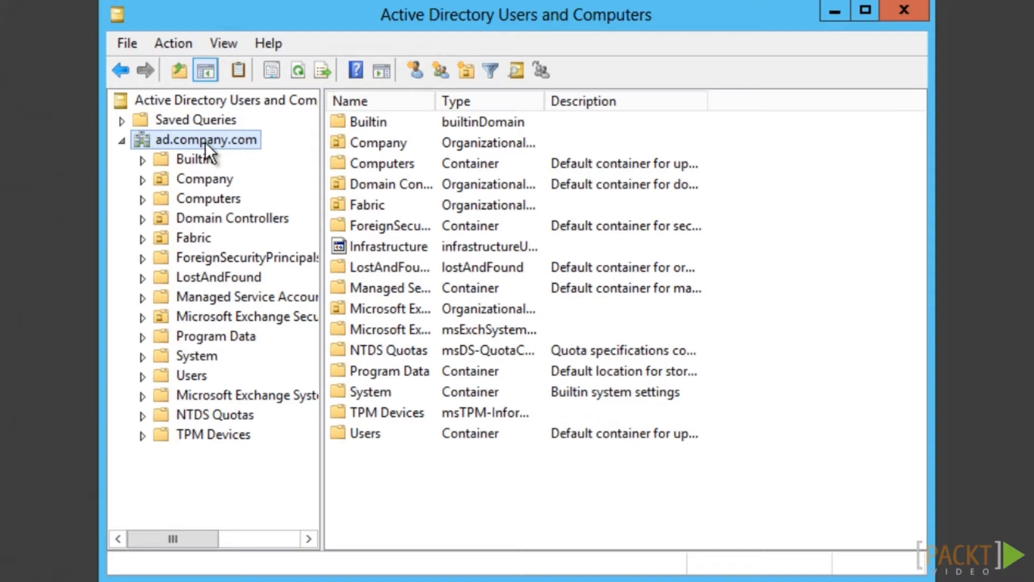
pyautogui.rightClick(205, 142)
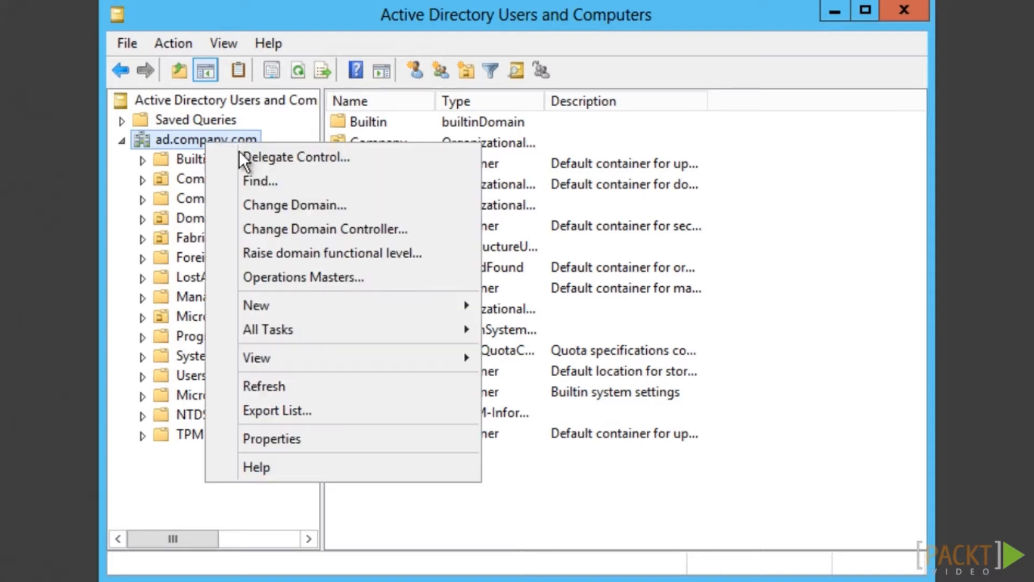
pyautogui.click(286, 438)
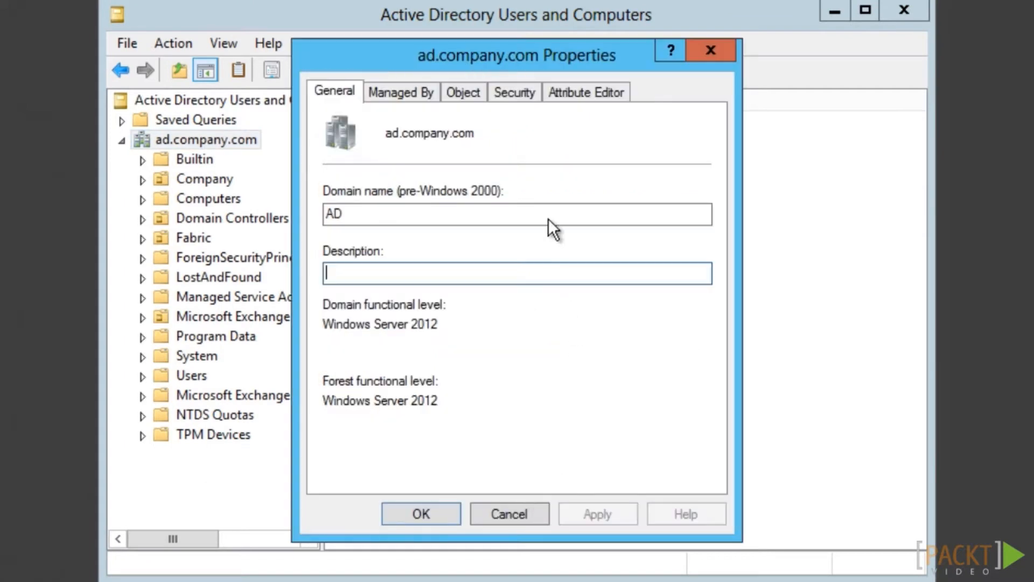
# Grant svcFIMMA Allow Replicating Directory Changes on the domain's security permissions and apply
pyautogui.click(513, 92)
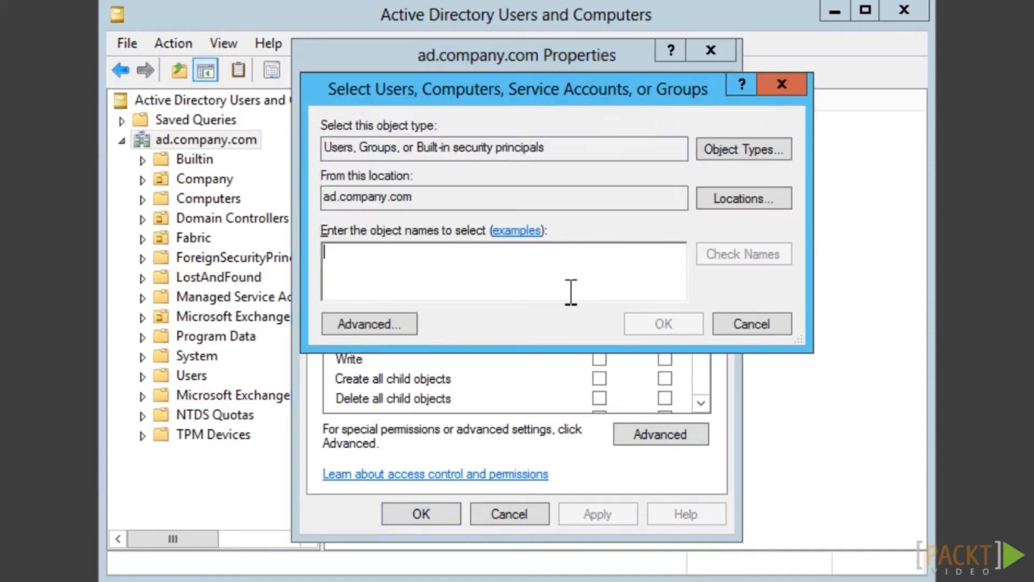
pyautogui.write('svc')
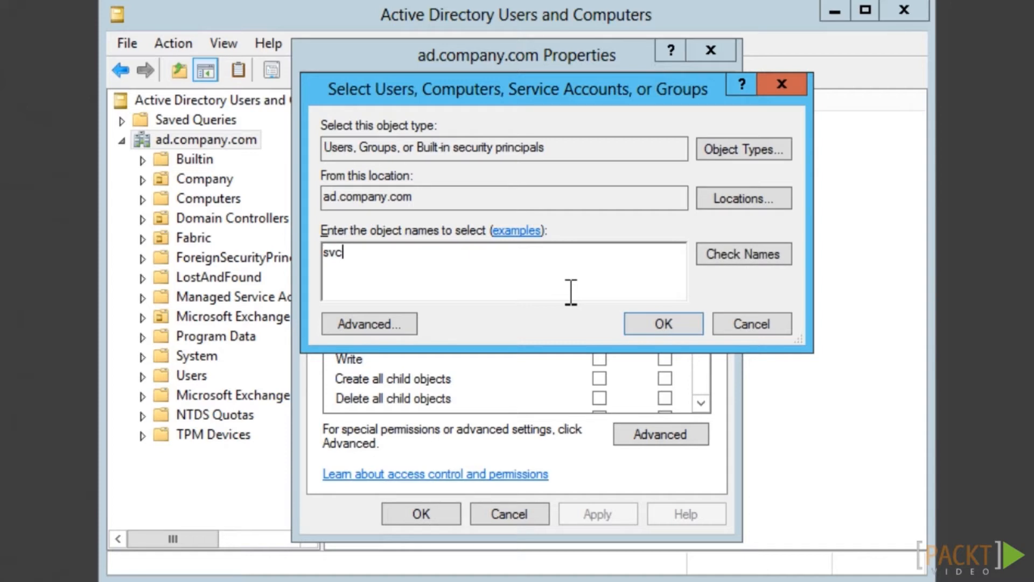
pyautogui.write('FIMMA')
pyautogui.click(740, 257)
pyautogui.click(683, 323)
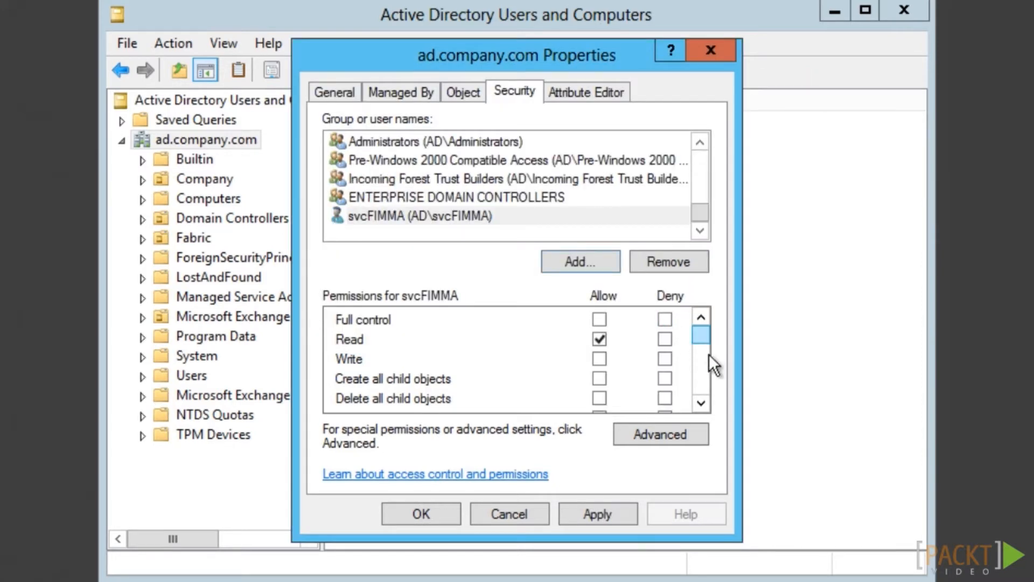
pyautogui.moveTo(700, 341); pyautogui.dragTo(647, 373)
pyautogui.click(600, 367)
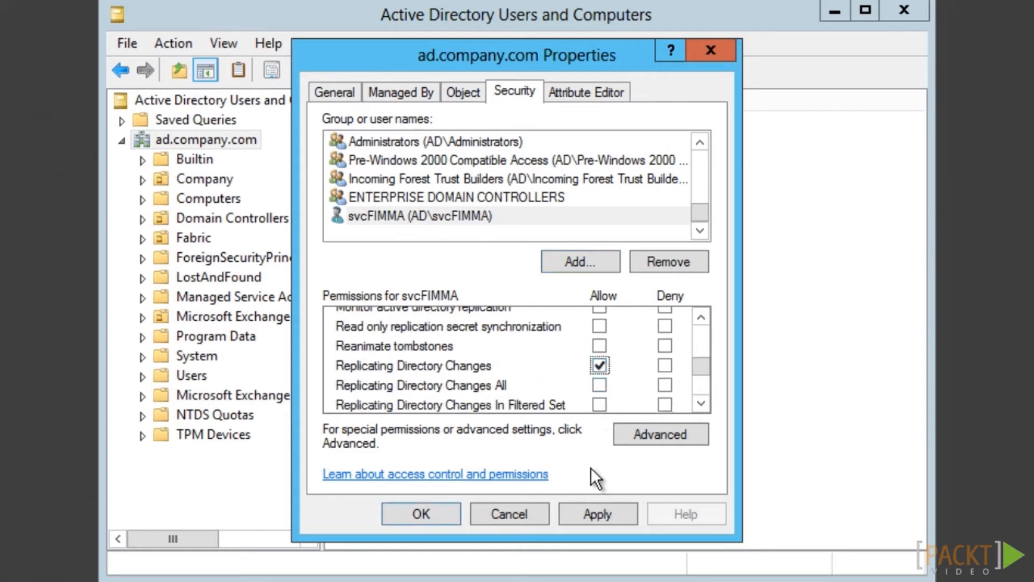
pyautogui.click(619, 513)
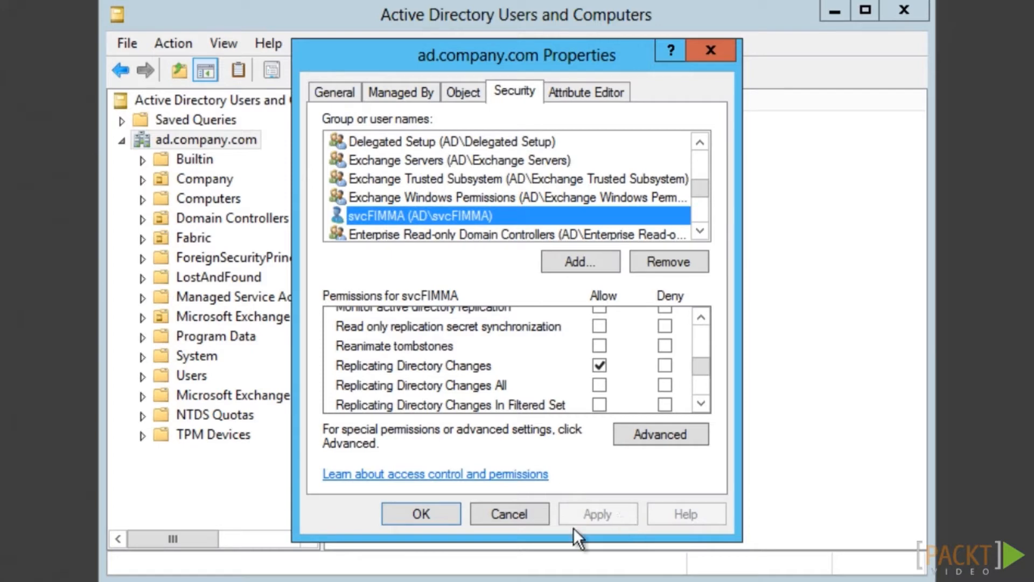
pyautogui.click(409, 519)
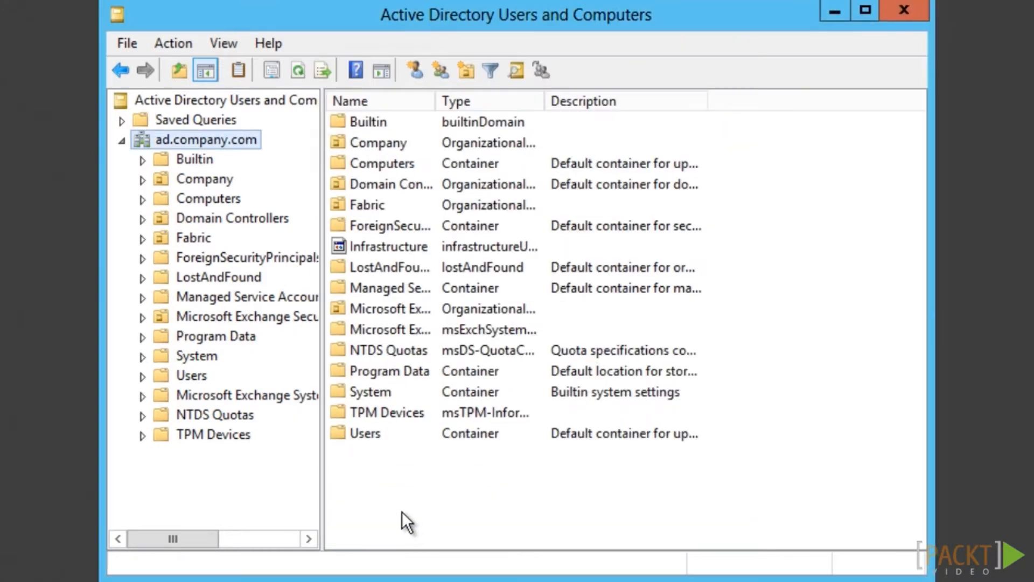
pyautogui.click(186, 177)
# Delegate svcFIMMA control of the Company OU to create, delete and manage user accounts and groups
pyautogui.rightClick(187, 176)
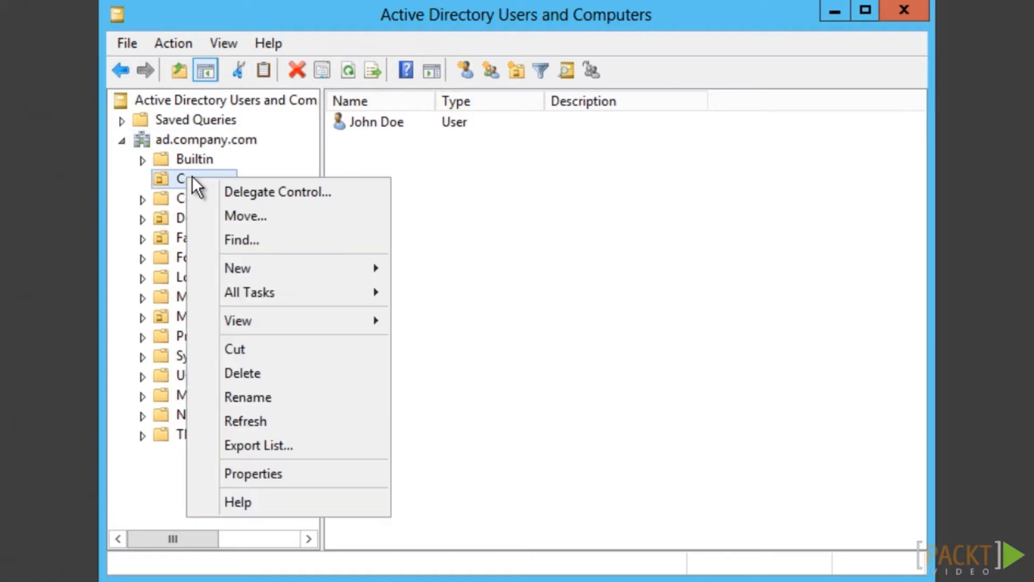
pyautogui.click(329, 205)
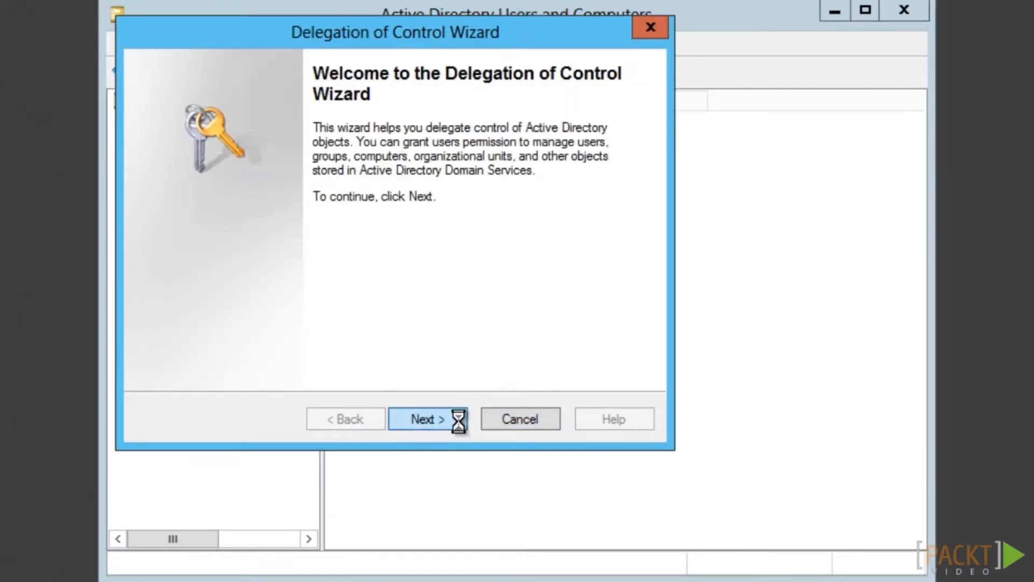
pyautogui.click(459, 426)
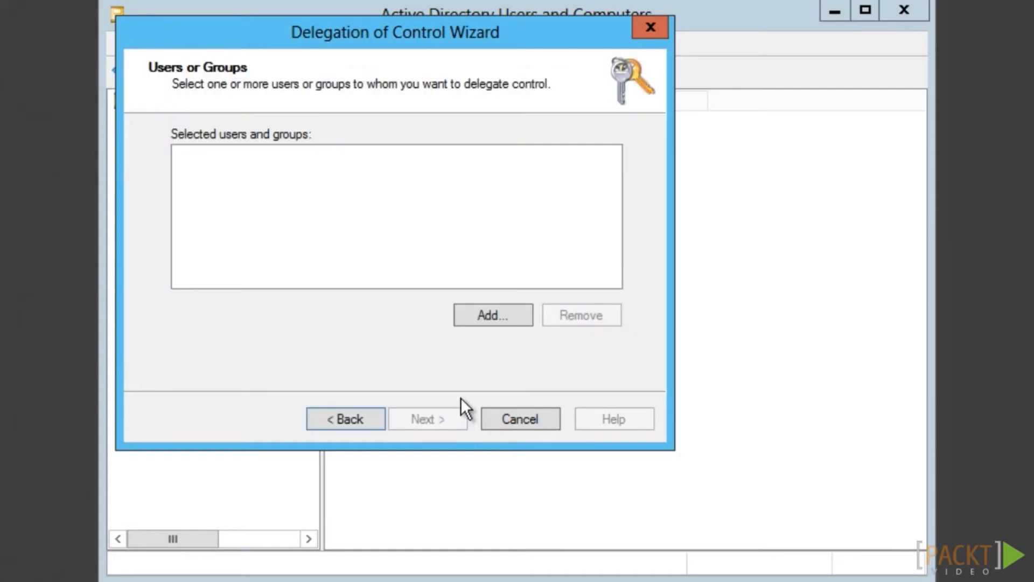
pyautogui.click(509, 323)
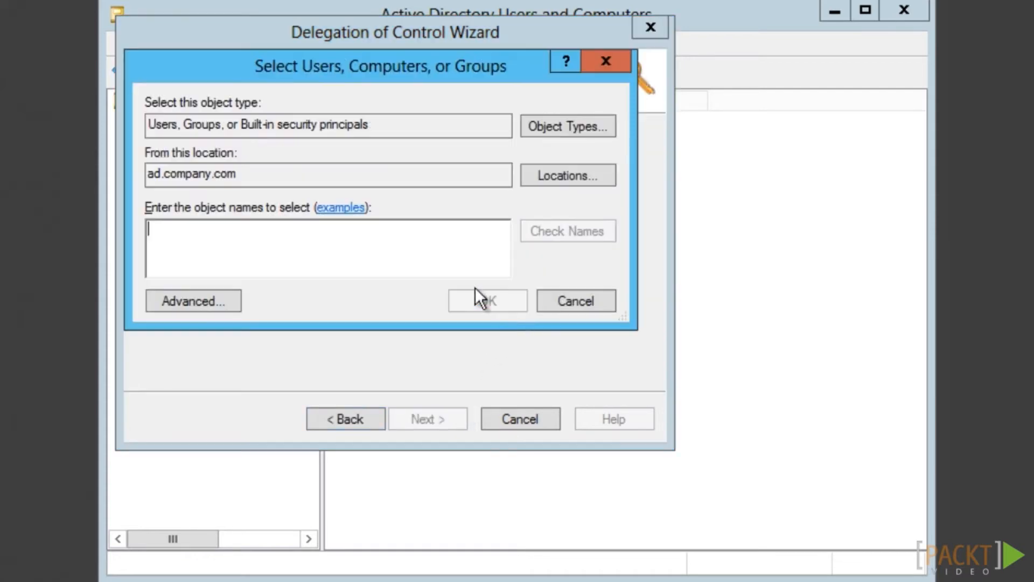
pyautogui.write('svcFIMMA')
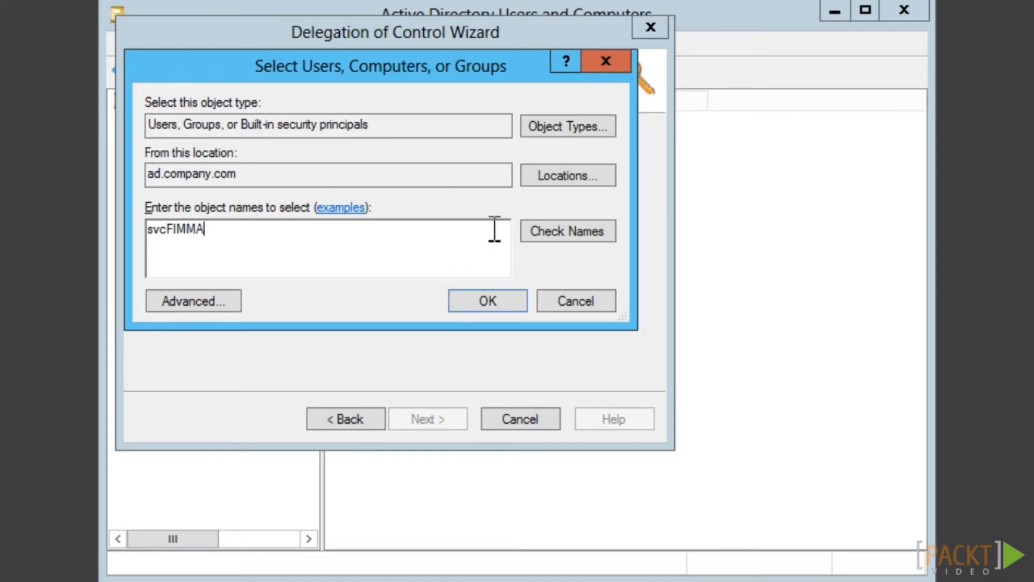
pyautogui.click(552, 232)
pyautogui.click(489, 302)
pyautogui.click(461, 421)
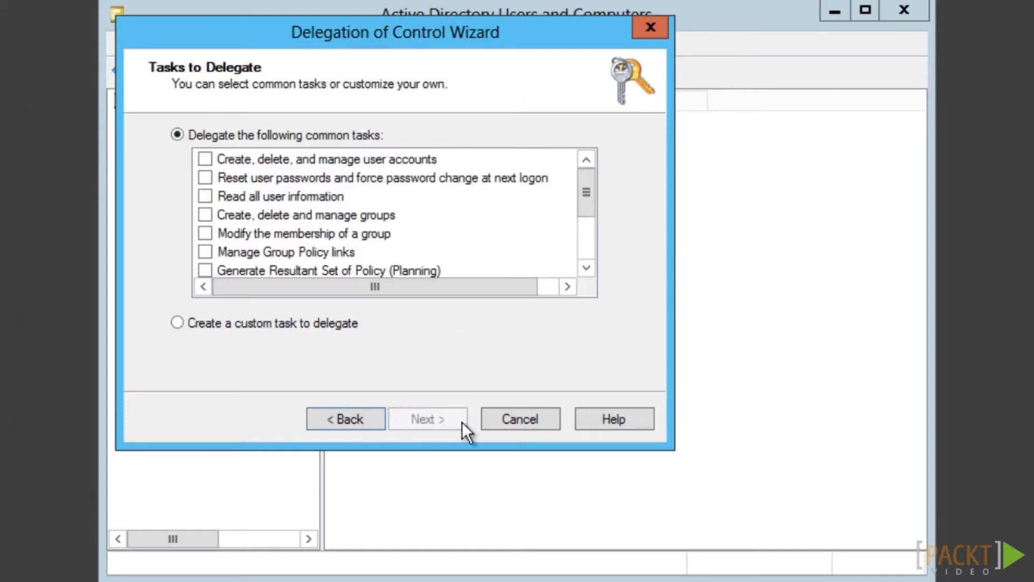
pyautogui.click(205, 159)
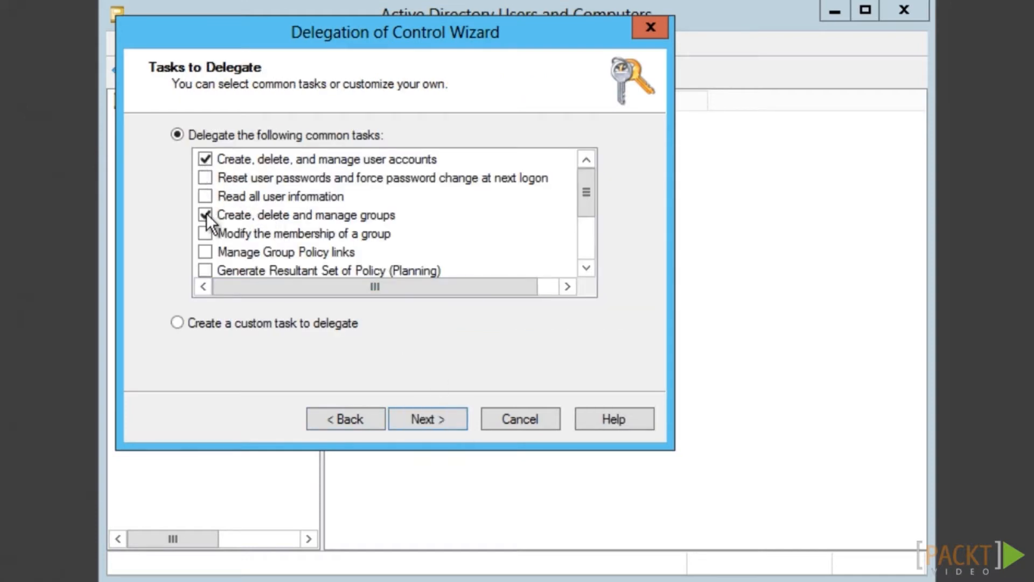
pyautogui.click(461, 424)
pyautogui.moveTo(620, 283); pyautogui.dragTo(622, 316)
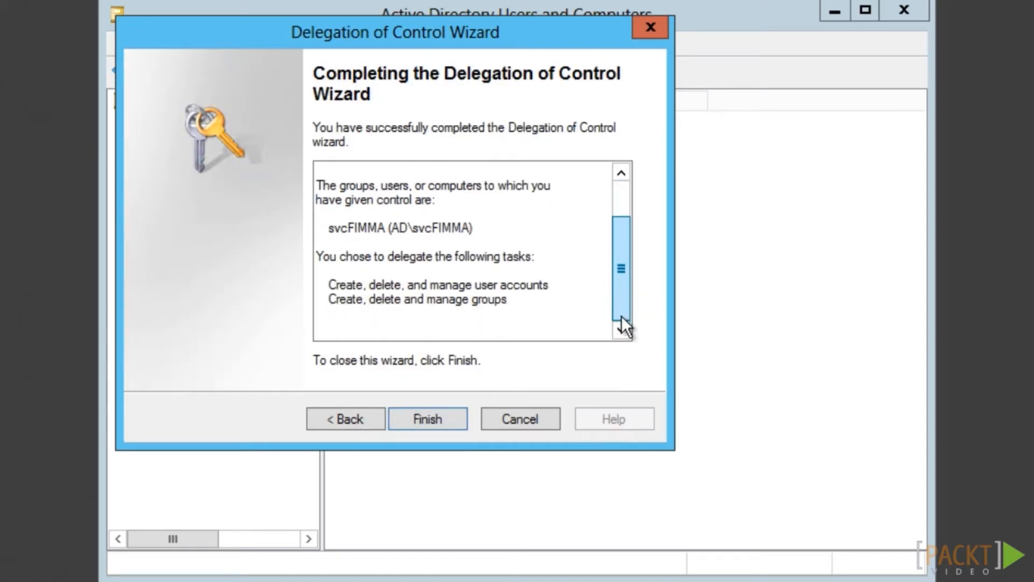
pyautogui.click(451, 428)
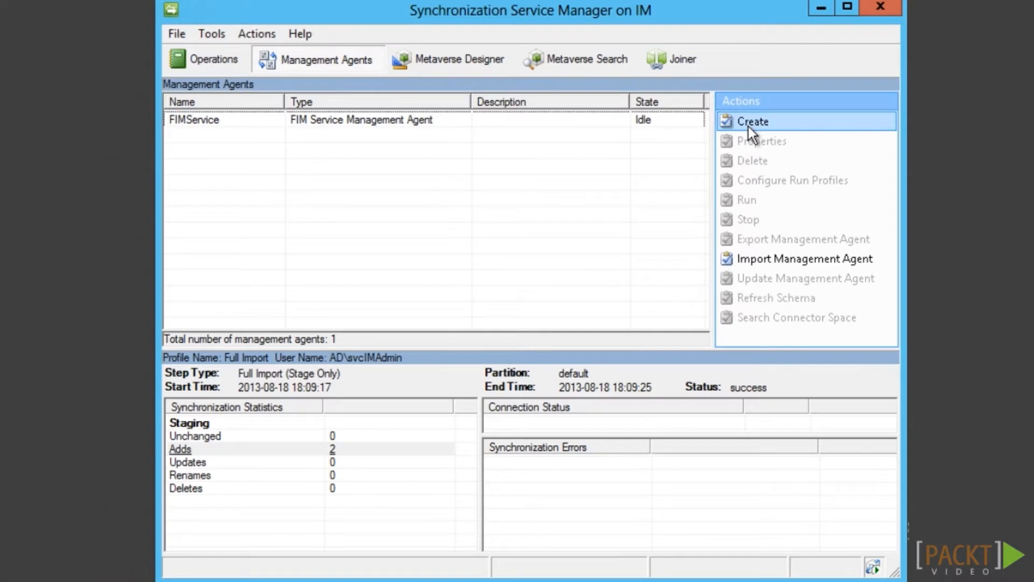
# Start a new Active Directory Domain Services agent named AD
pyautogui.click(748, 124)
pyautogui.click(574, 138)
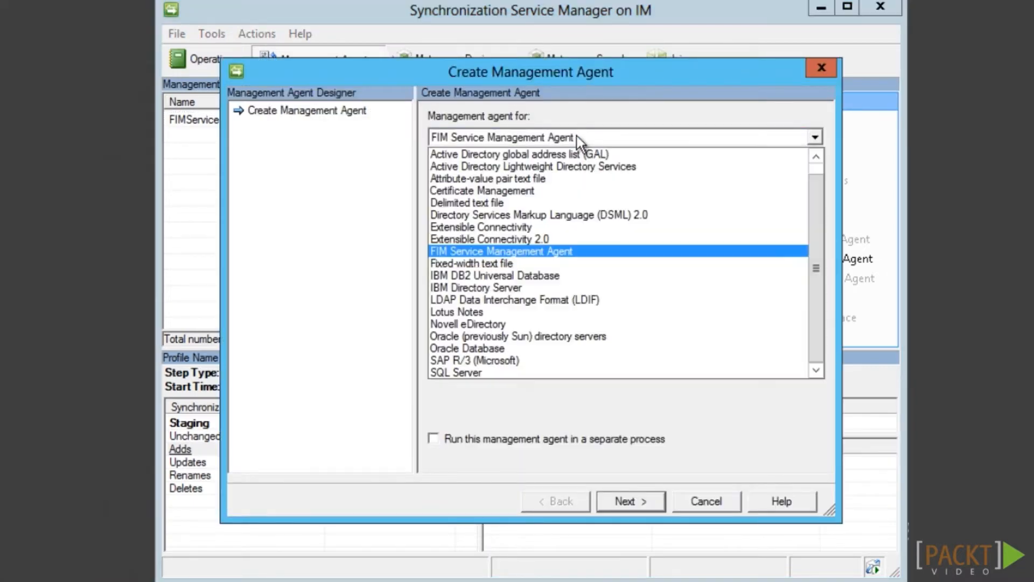
pyautogui.scroll(1, 820, 215)
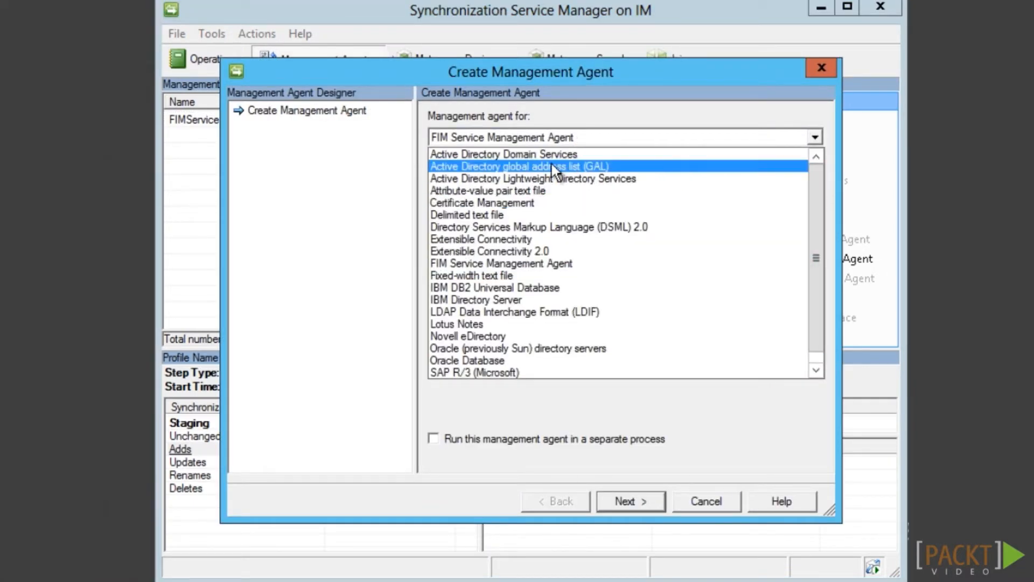
pyautogui.click(525, 159)
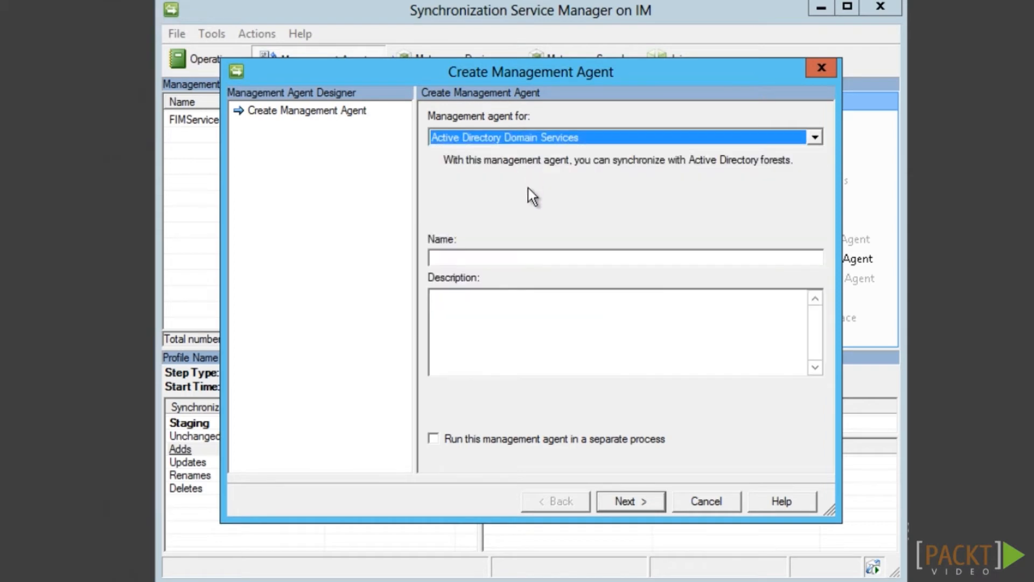
pyautogui.click(536, 259)
pyautogui.write('AD')
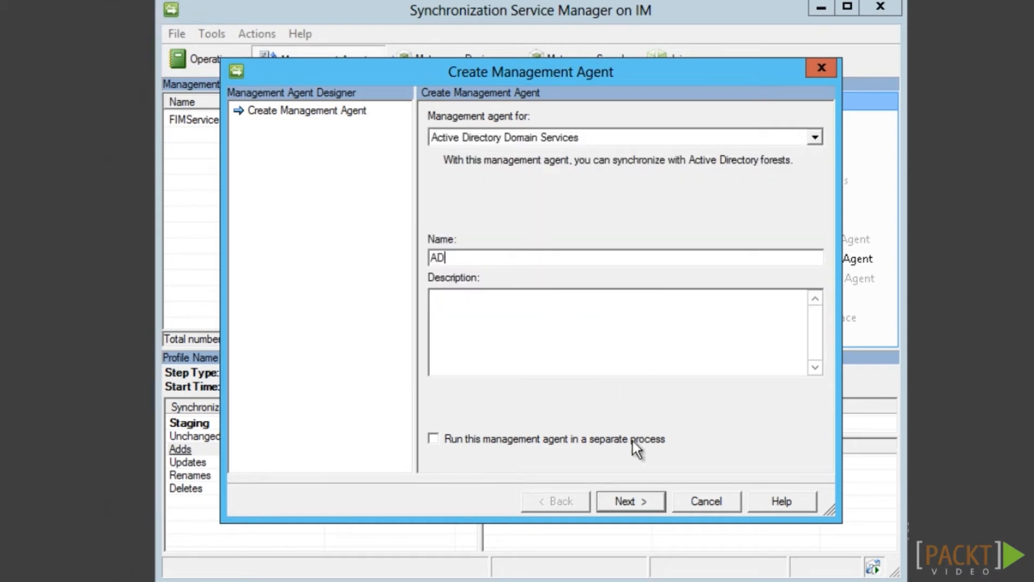
pyautogui.click(640, 506)
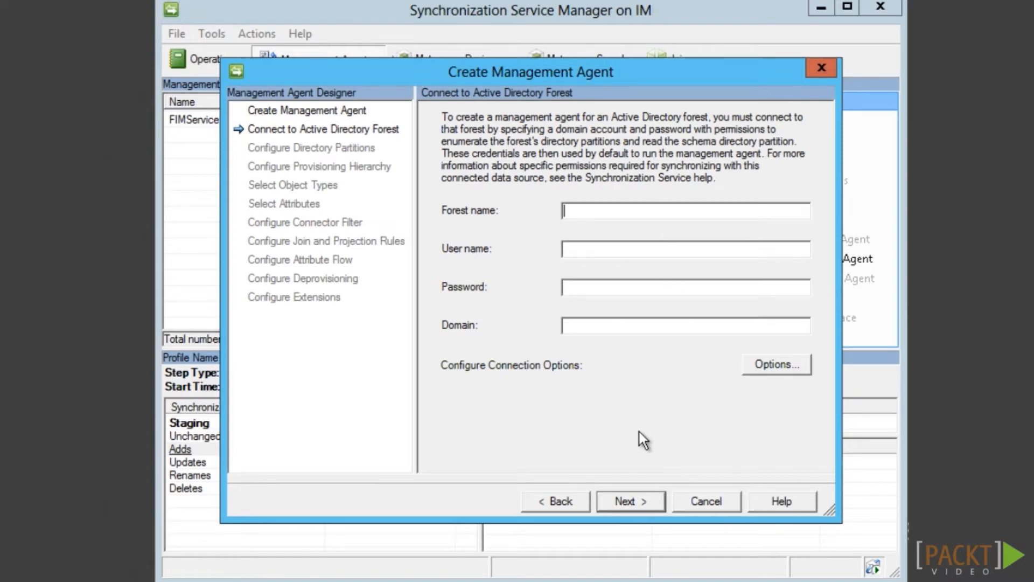
# Connect it to forest ad.company.com as svcFIMMA with its password, domain AD
pyautogui.write('ad.company.com')
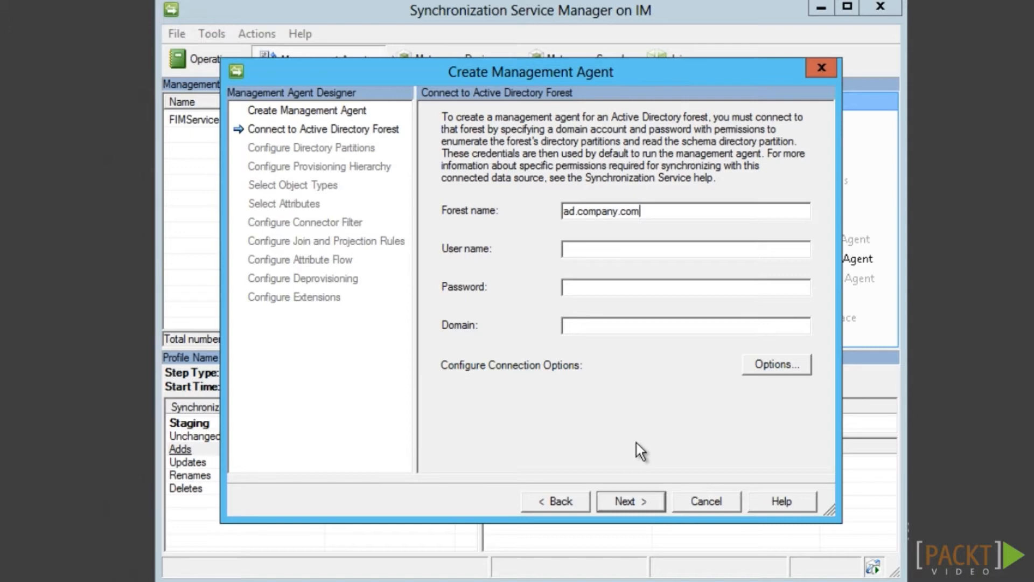
pyautogui.press('Tab')
pyautogui.write('svcFIMMA')
pyautogui.press('Tab')
pyautogui.write('*********')
pyautogui.press('Tab')
pyautogui.write('AD')
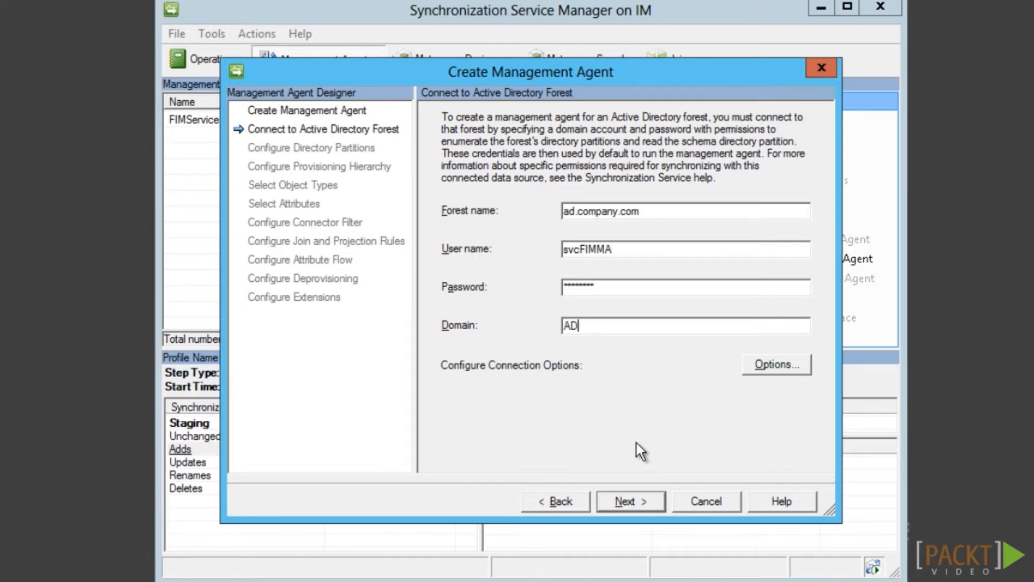
pyautogui.press('Tab')
pyautogui.click(650, 509)
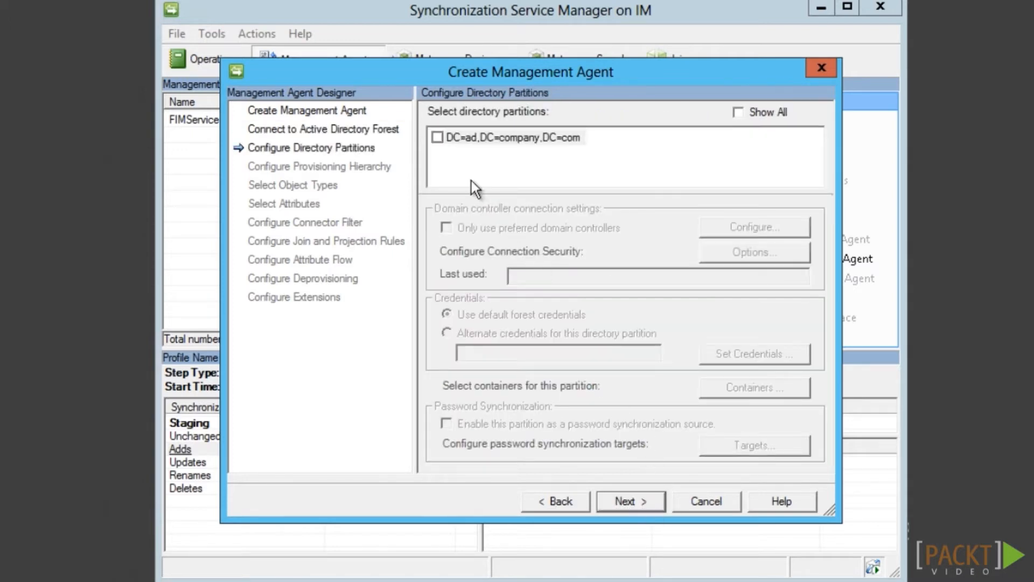
# Include partition DC=ad,DC=company,DC=com with only the Company container in scope
pyautogui.click(437, 139)
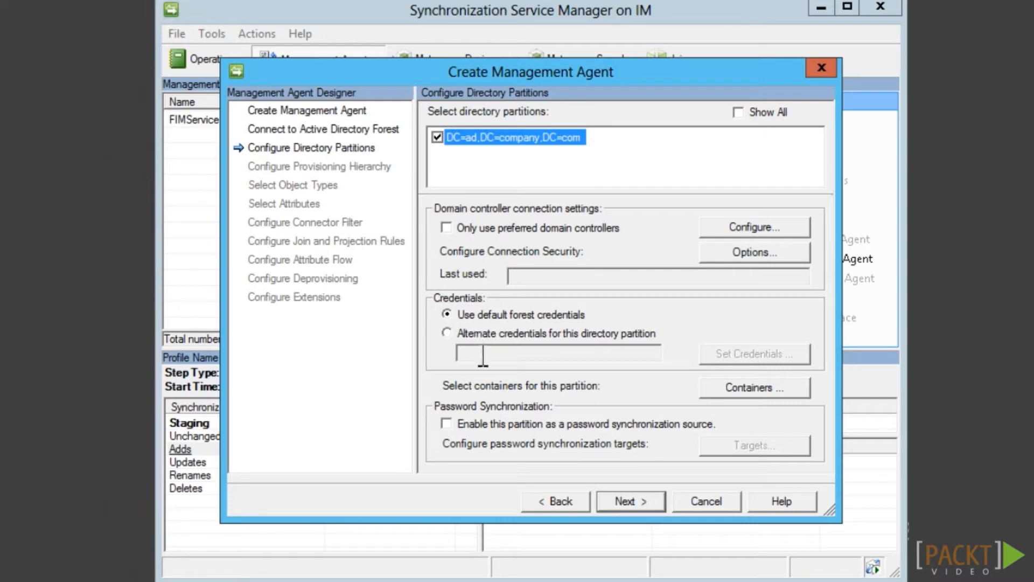
pyautogui.click(789, 393)
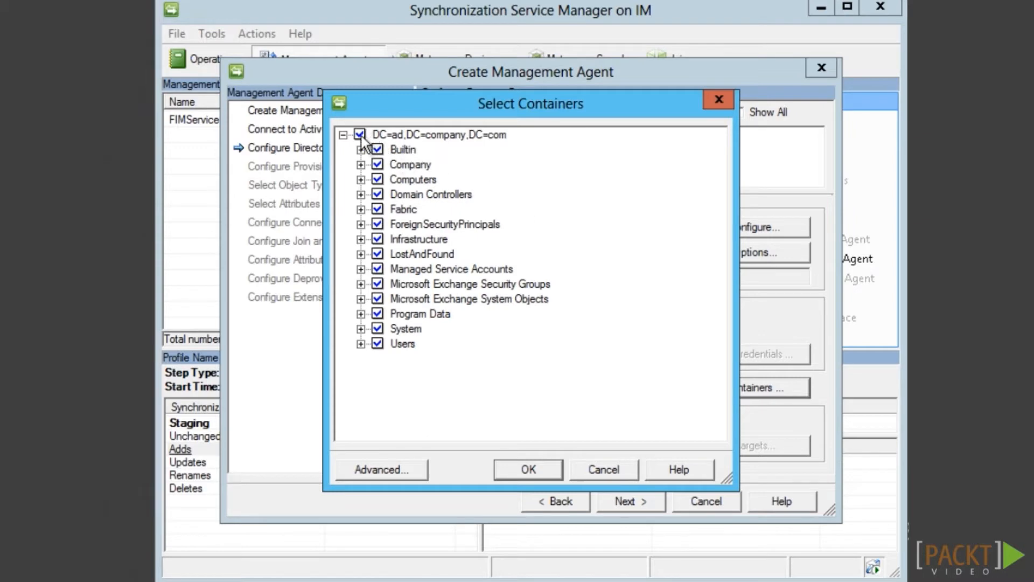
pyautogui.click(360, 136)
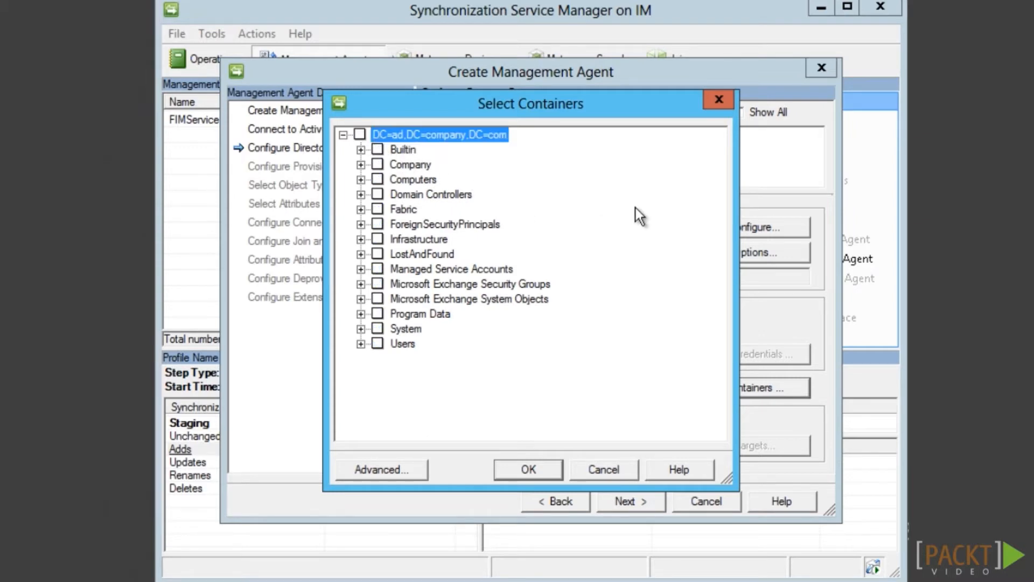
pyautogui.click(382, 167)
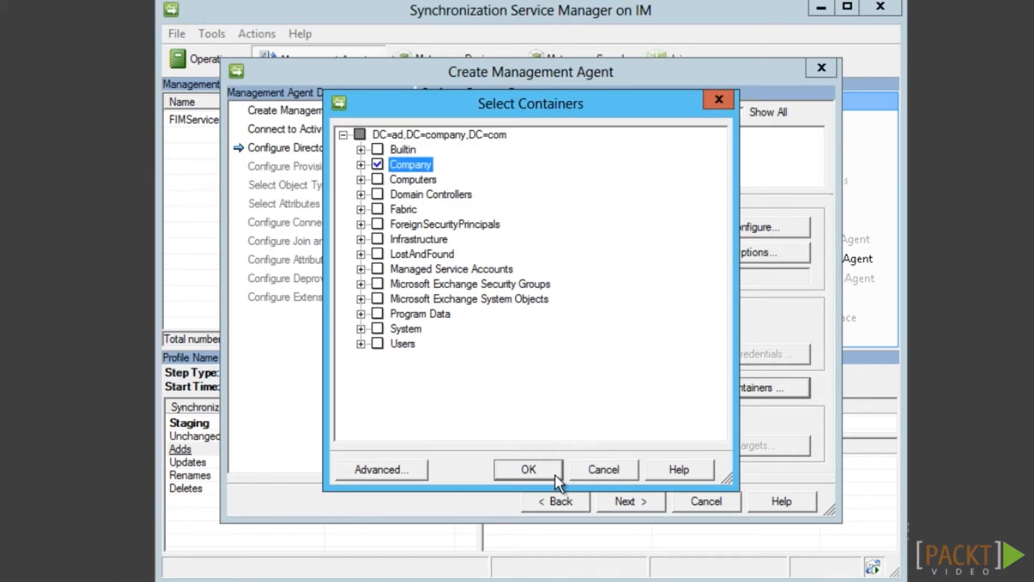
pyautogui.click(555, 476)
pyautogui.click(651, 508)
pyautogui.click(651, 508)
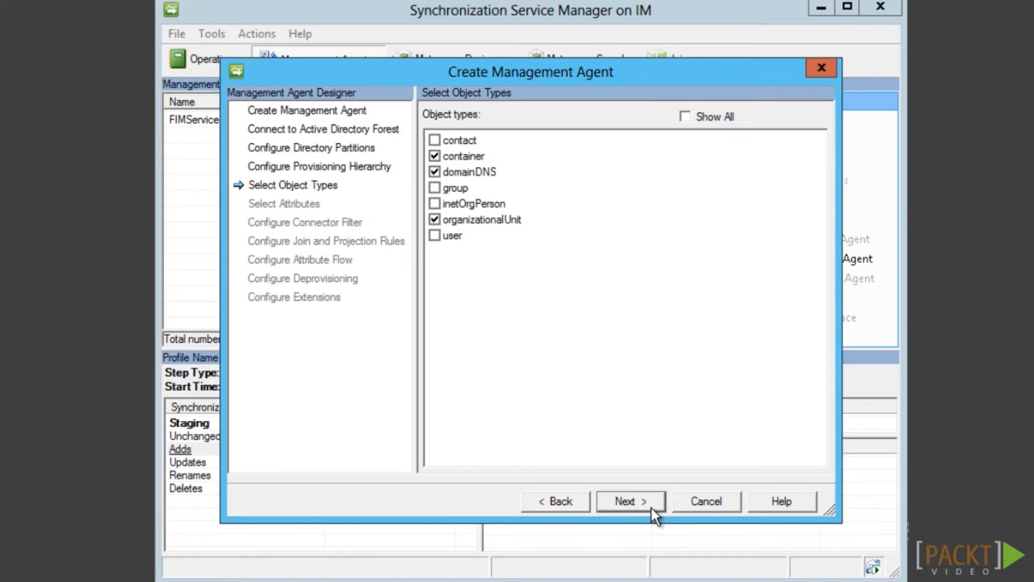
# Choose user and group as the AD agent's object types
pyautogui.click(435, 237)
pyautogui.click(435, 188)
pyautogui.click(656, 508)
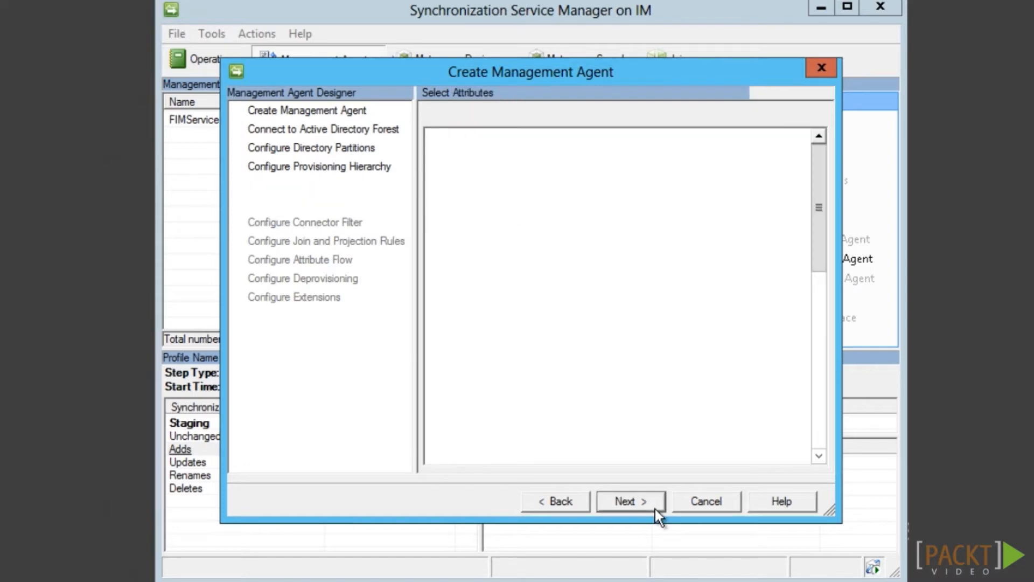
# Include the sAMAccountName attribute and finish creating the AD agent with default settings
pyautogui.moveTo(819, 247); pyautogui.dragTo(835, 457)
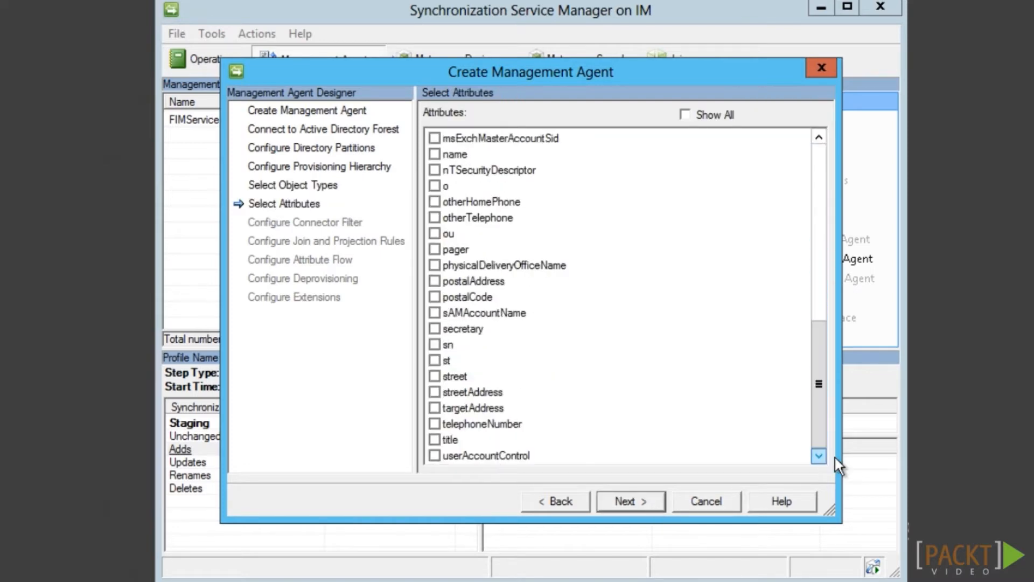
pyautogui.click(435, 315)
pyautogui.moveTo(816, 424); pyautogui.dragTo(828, 192)
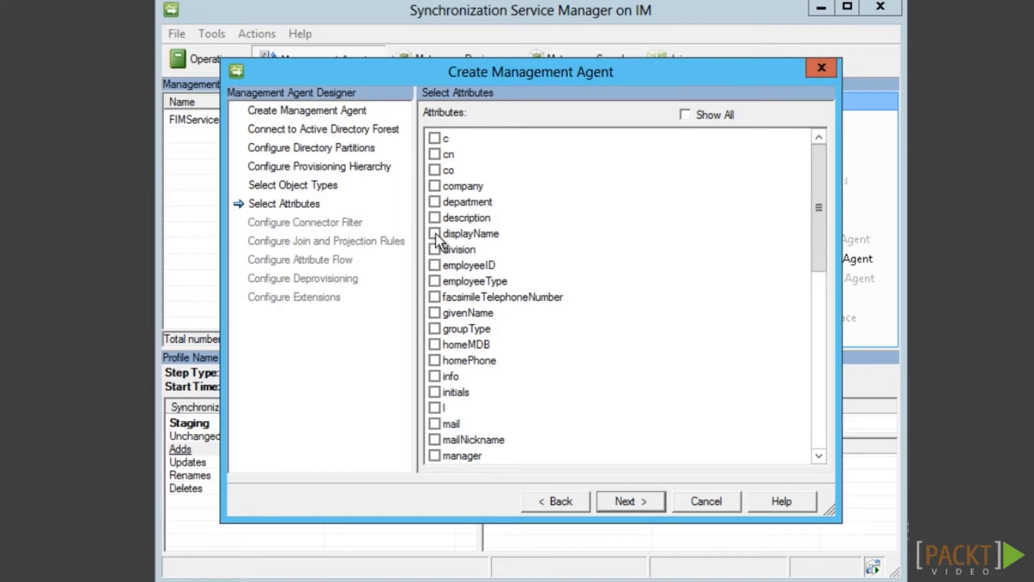
pyautogui.click(654, 507)
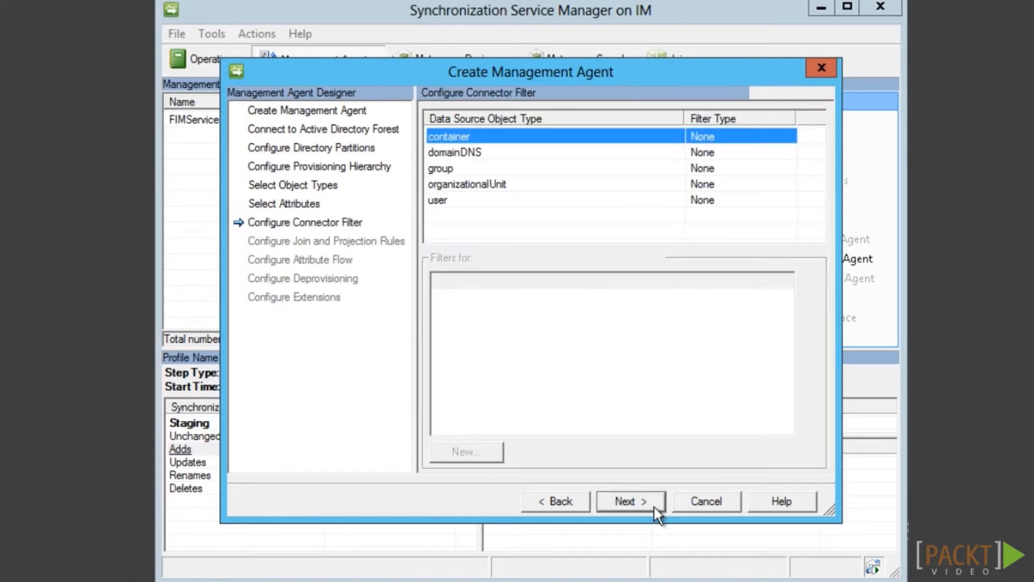
pyautogui.click(654, 507)
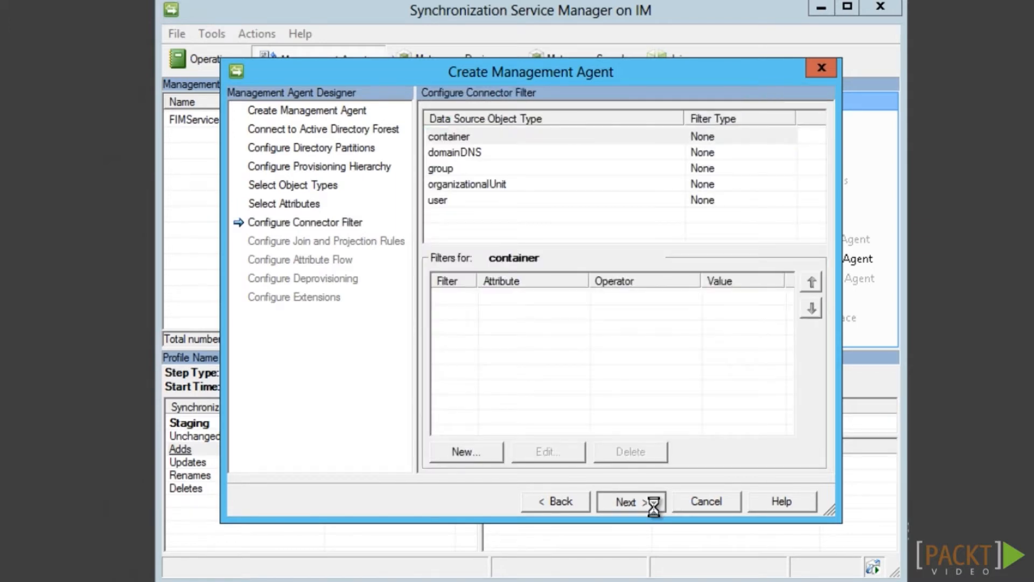
pyautogui.click(654, 506)
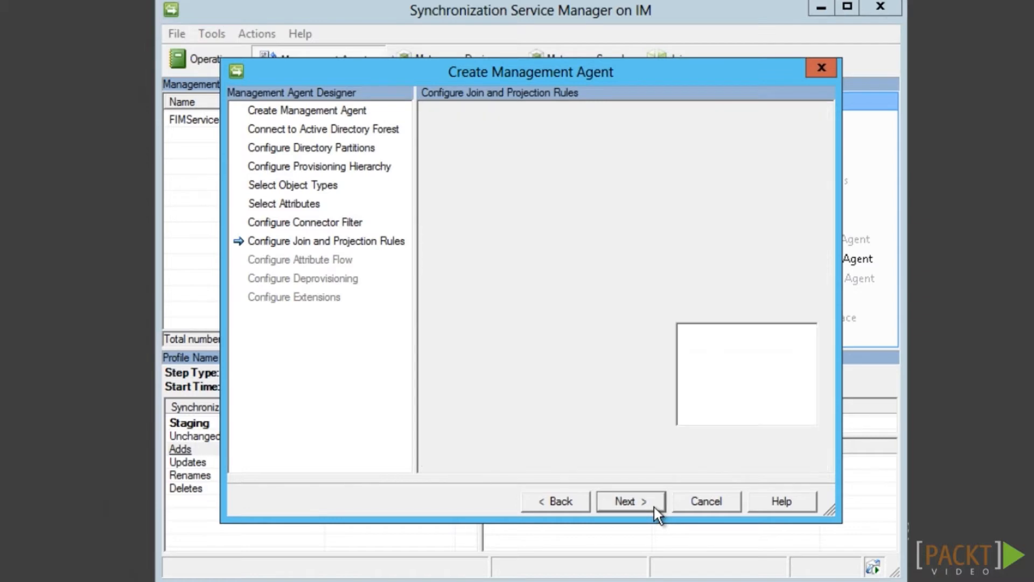
pyautogui.click(654, 507)
pyautogui.click(654, 506)
pyautogui.click(654, 507)
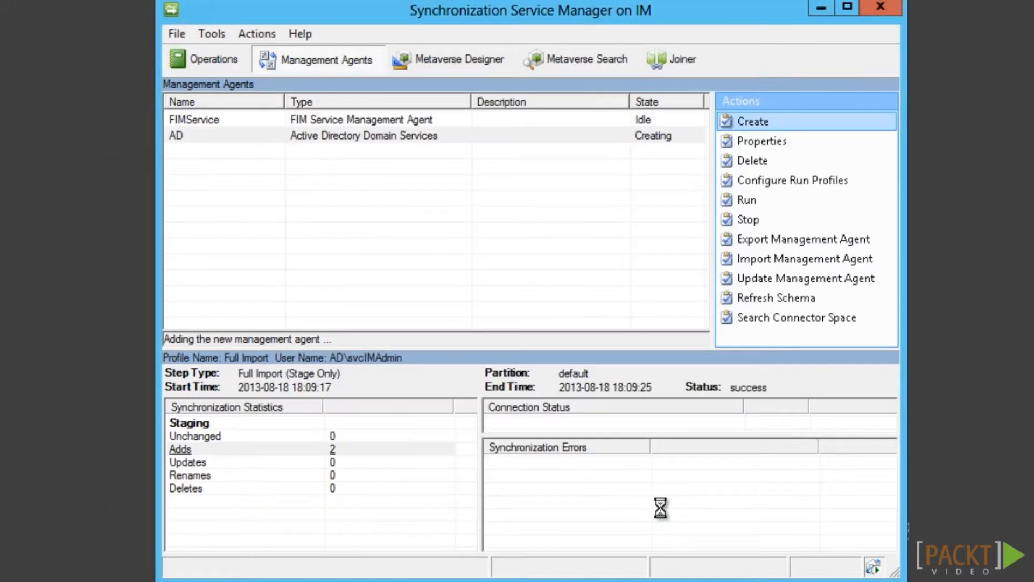
# Create an AD run profile named Full Import with a Full Import (Stage Only) step
pyautogui.click(747, 181)
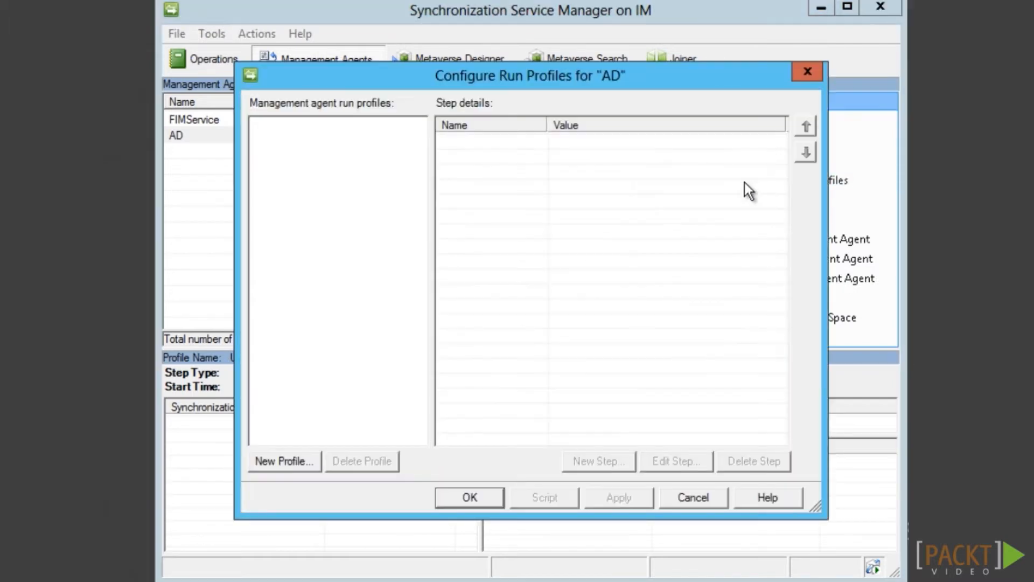
pyautogui.click(295, 469)
pyautogui.write('Fu')
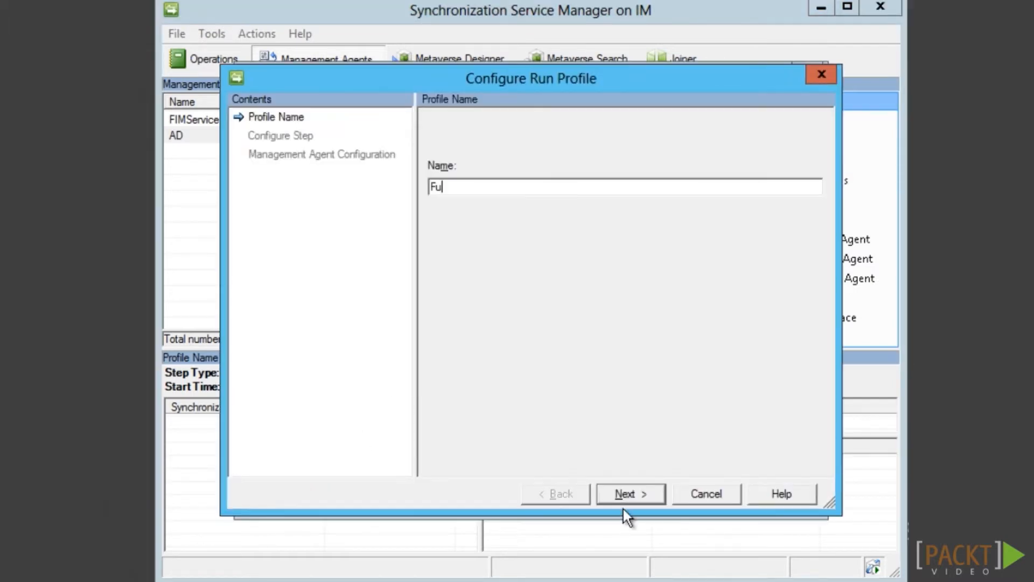
pyautogui.write('ll Import')
pyautogui.click(631, 494)
pyautogui.click(651, 199)
pyautogui.click(653, 225)
pyautogui.click(655, 495)
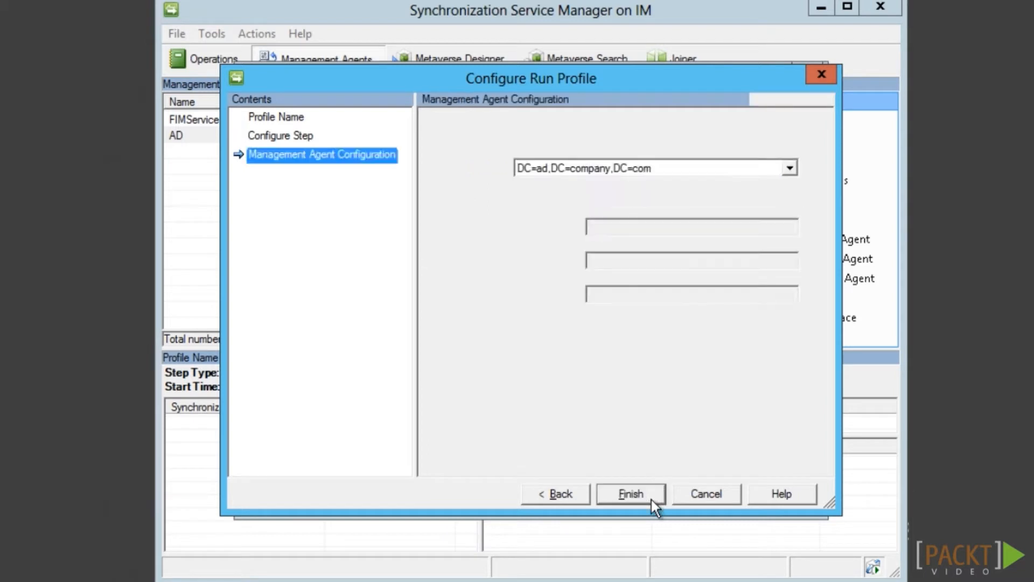
pyautogui.click(653, 502)
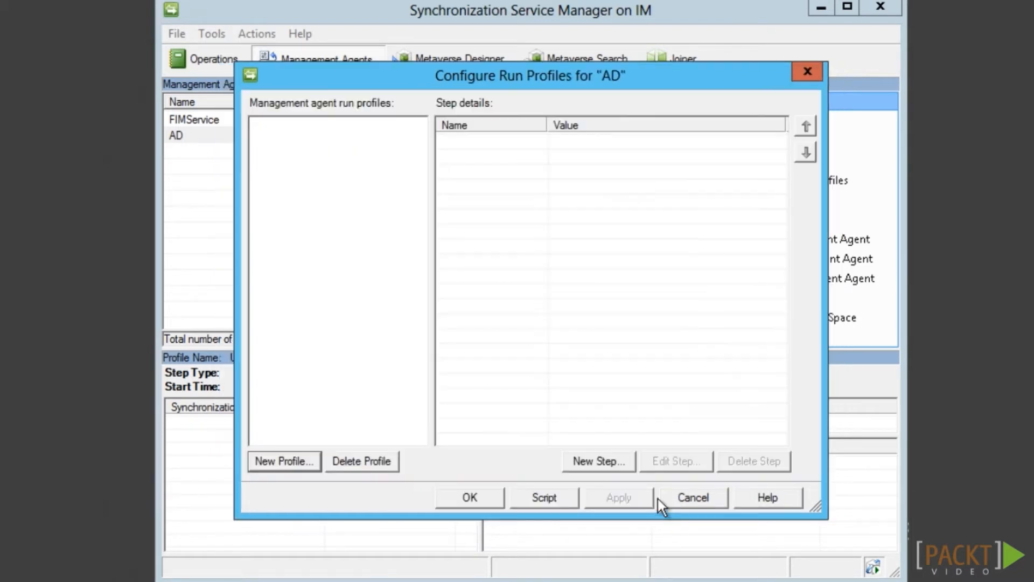
# Save the AD run profiles and launch the Full Import run
pyautogui.click(470, 498)
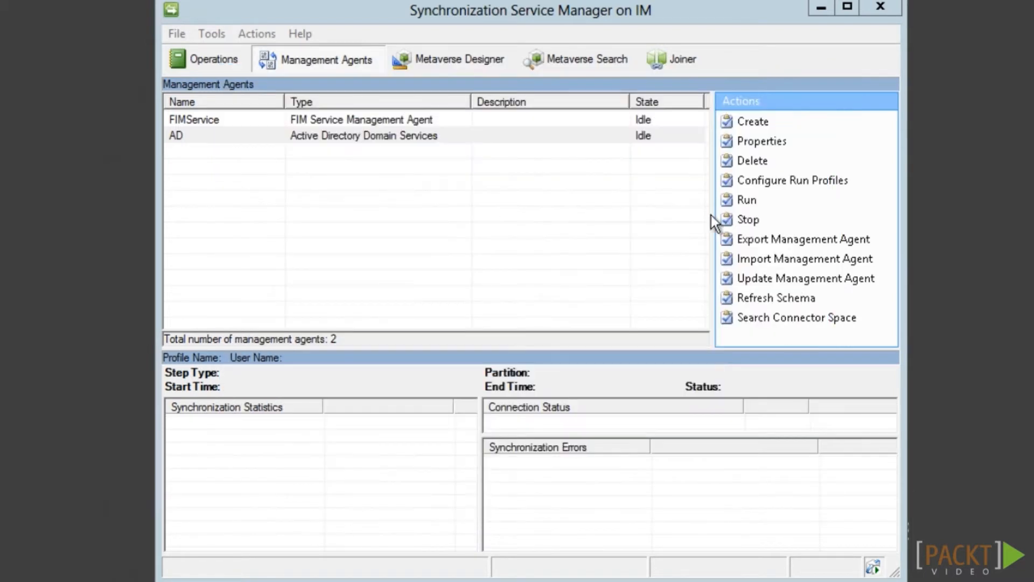
pyautogui.click(748, 200)
pyautogui.click(547, 474)
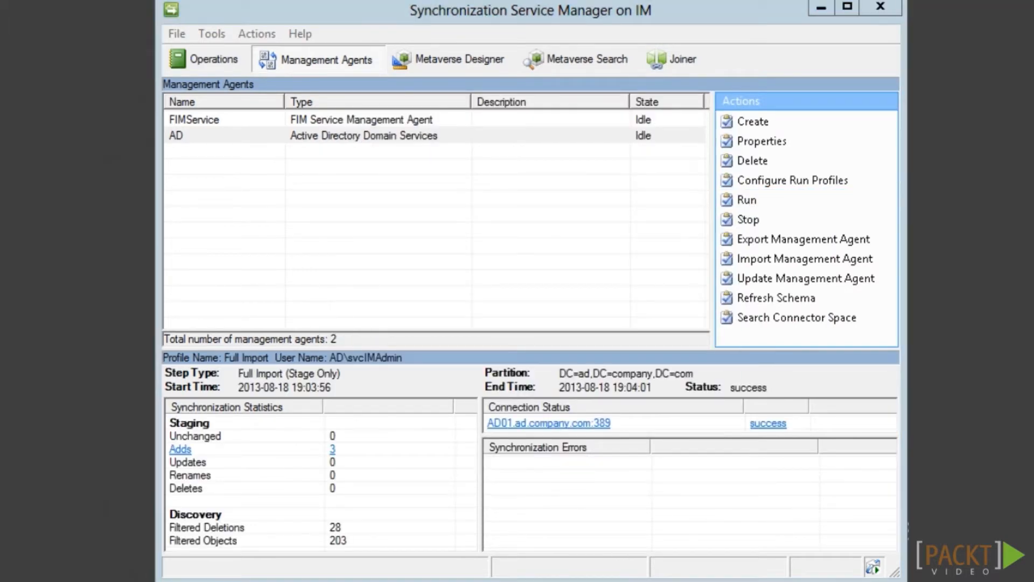
# Review the 3 staged adds from the AD import: the domain root, the Company OU and one user
pyautogui.click(181, 449)
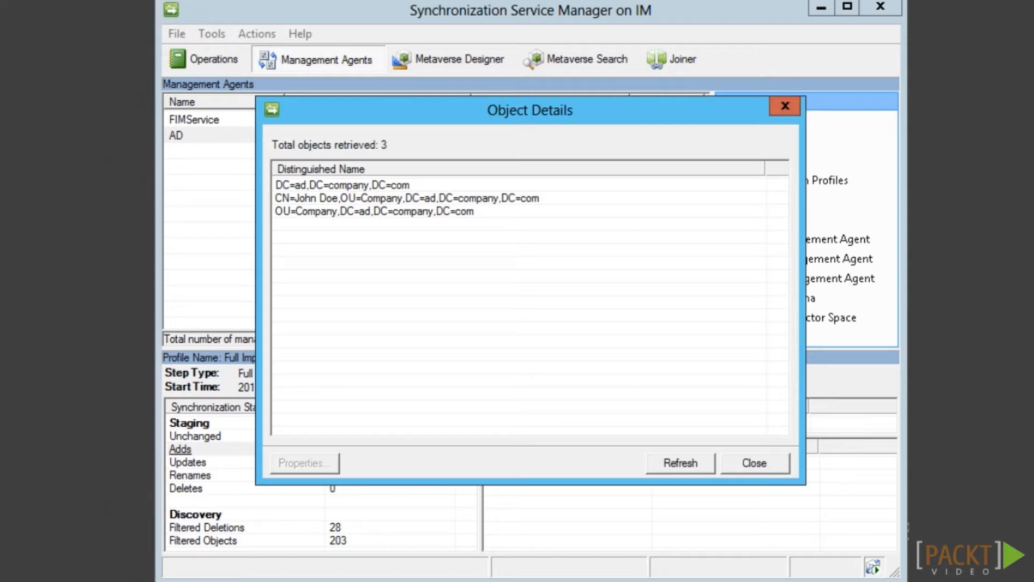
pyautogui.click(754, 463)
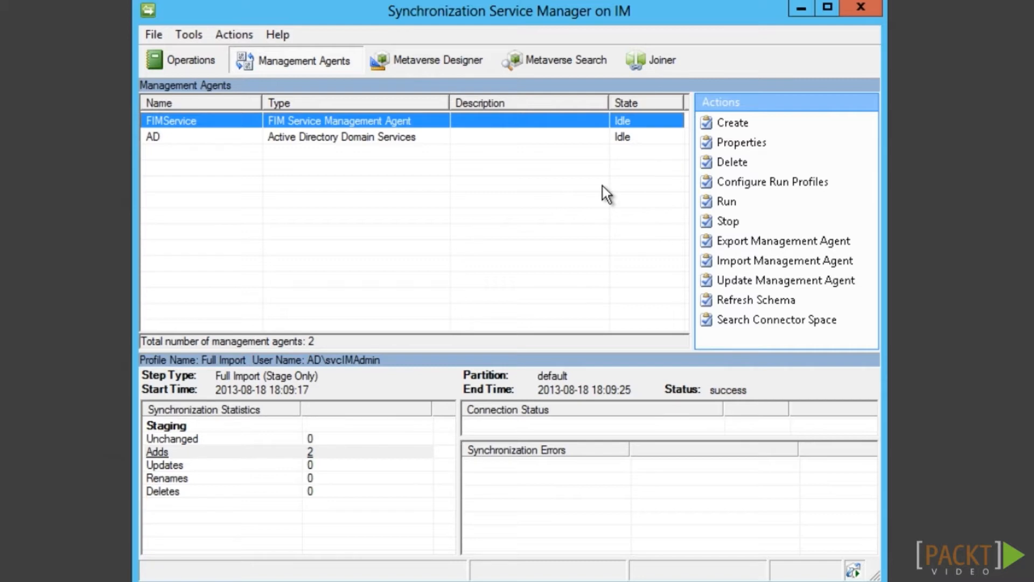
# Begin a new FIMService run profile named Delta Import
pyautogui.click(751, 182)
pyautogui.click(277, 472)
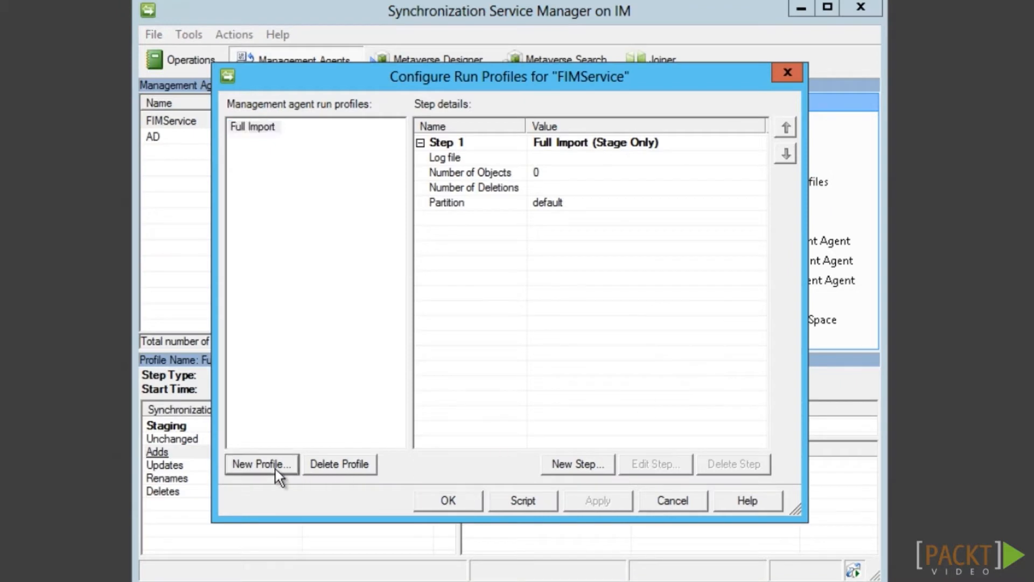
pyautogui.write('Delta Import')
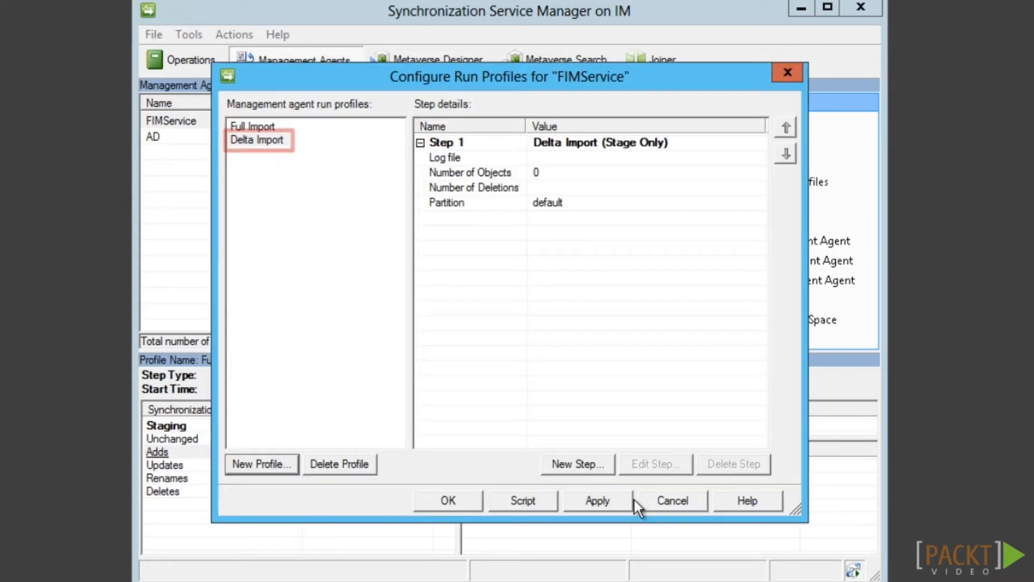
# Create a FIMService Delta Sync profile with a Delta Synchronization step
pyautogui.click(264, 467)
pyautogui.write('Delta Sync')
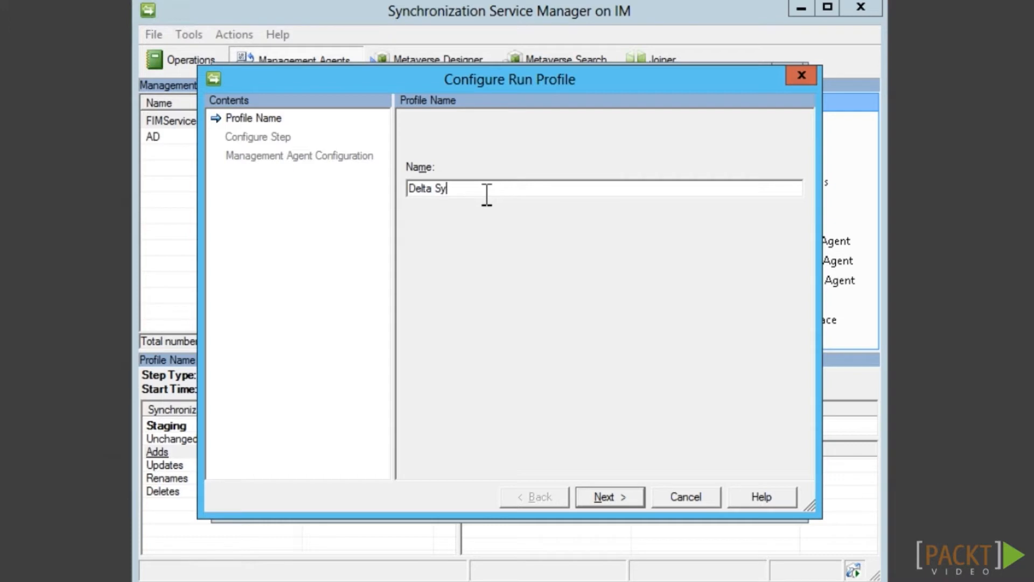
pyautogui.click(638, 506)
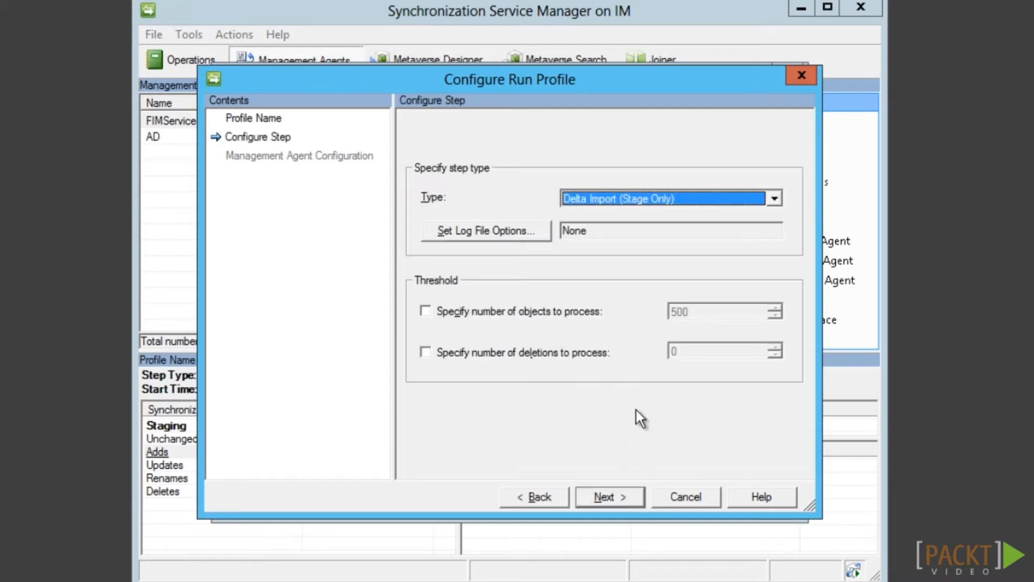
pyautogui.click(617, 201)
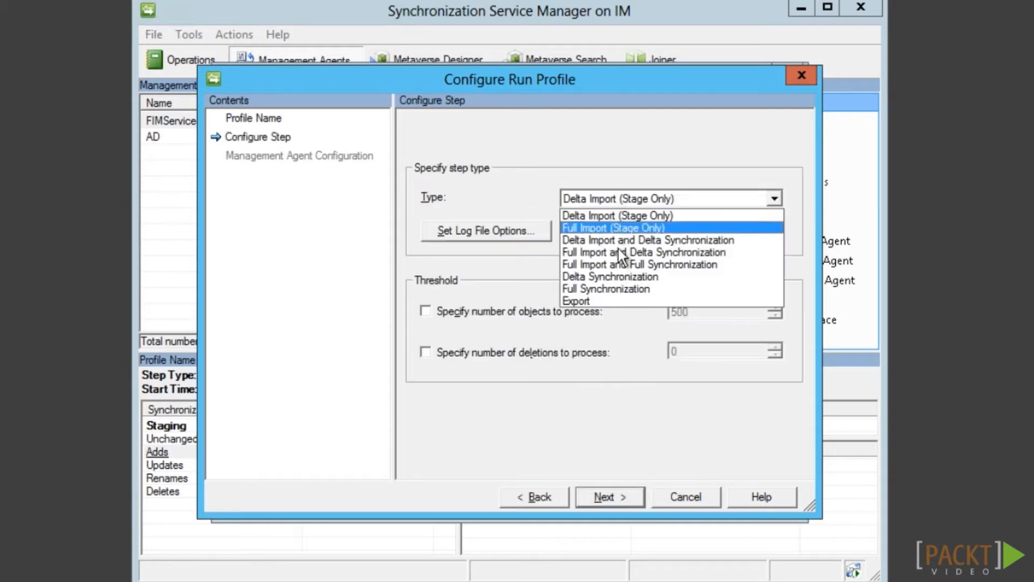
pyautogui.click(616, 277)
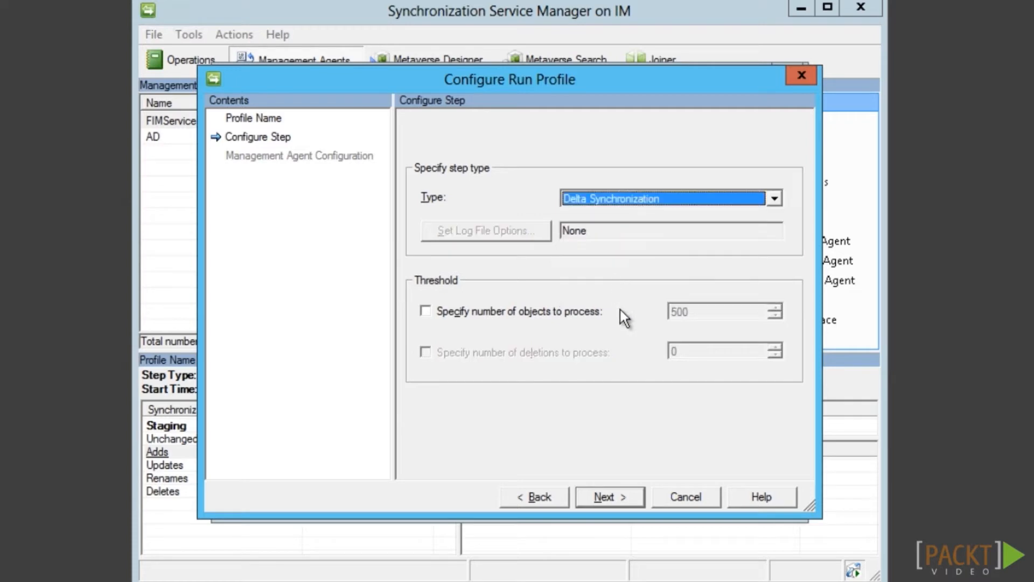
pyautogui.click(622, 501)
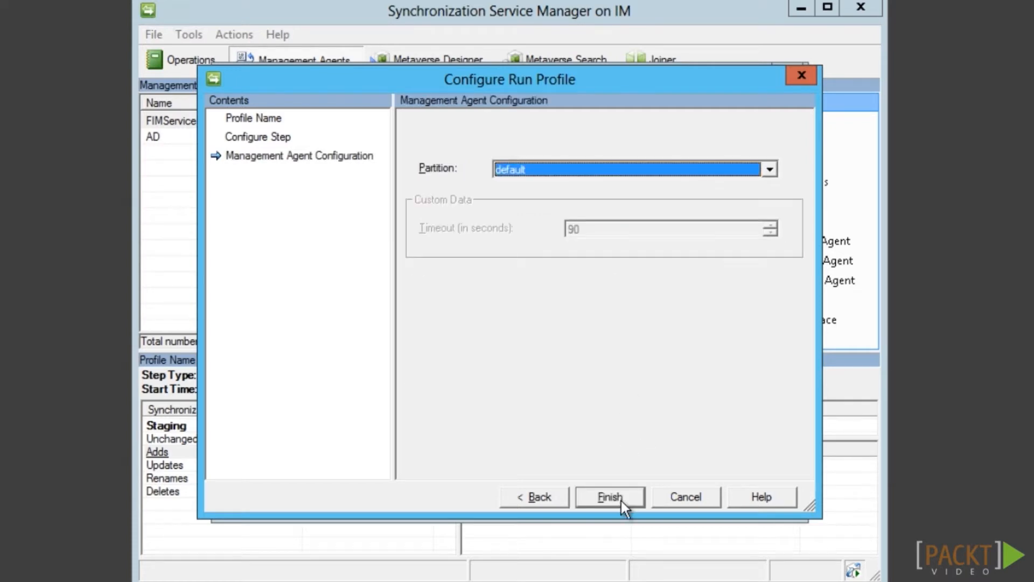
pyautogui.click(621, 501)
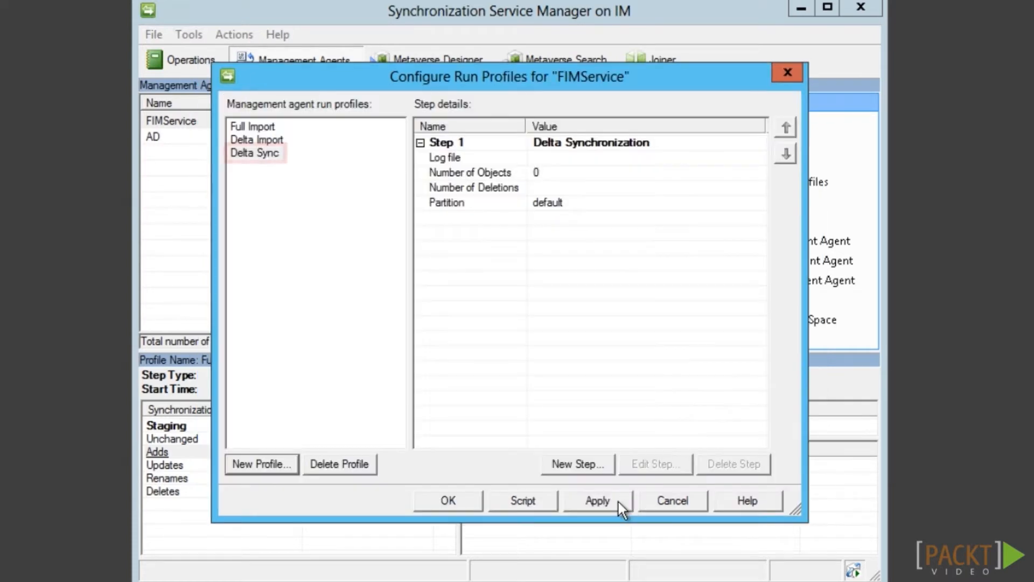
# Create a FIMService Full Sync profile with a Full Synchronization step
pyautogui.click(288, 467)
pyautogui.write('Full')
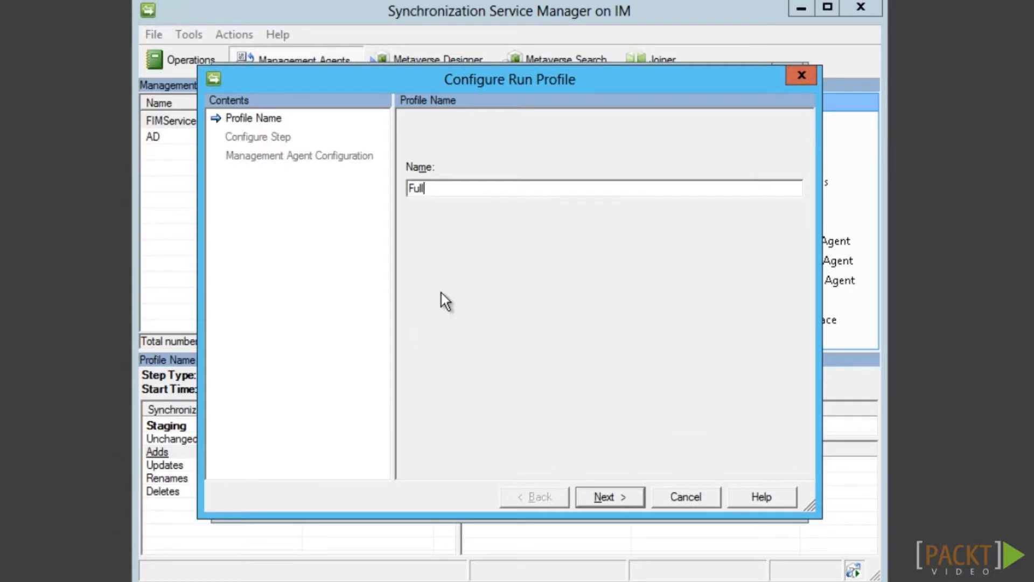
pyautogui.write(' Sync')
pyautogui.click(599, 492)
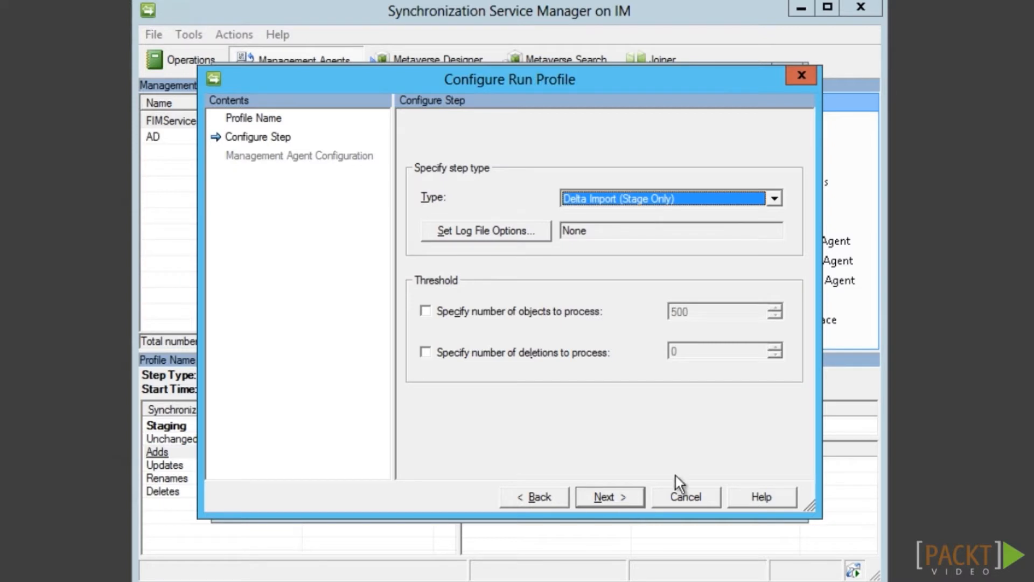
pyautogui.click(700, 206)
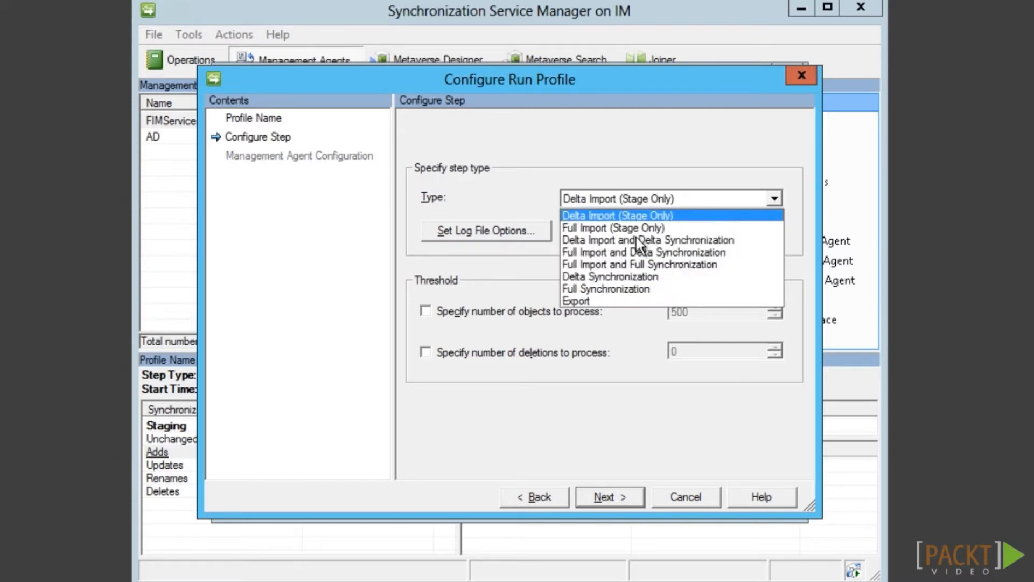
pyautogui.click(627, 288)
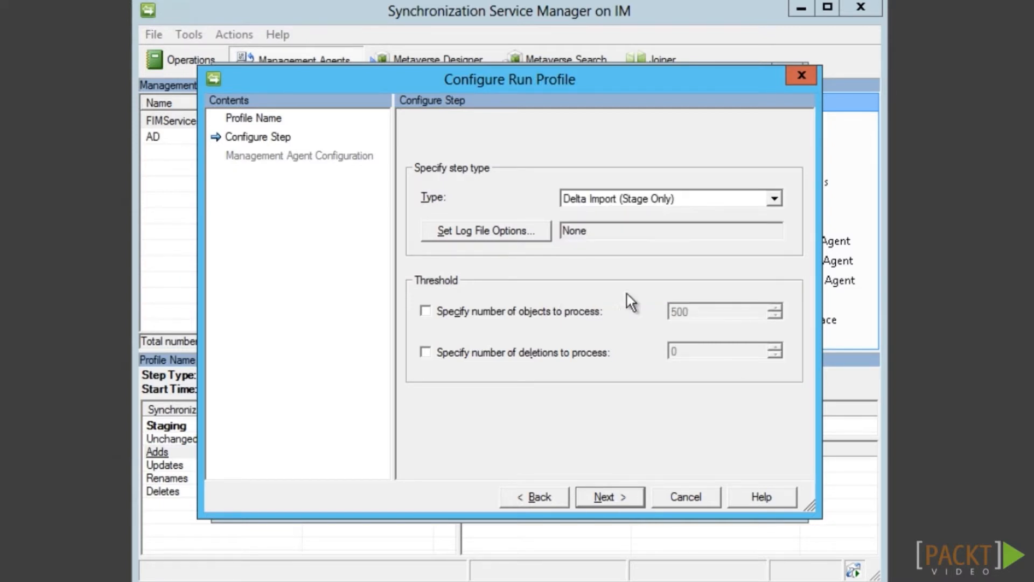
pyautogui.click(629, 502)
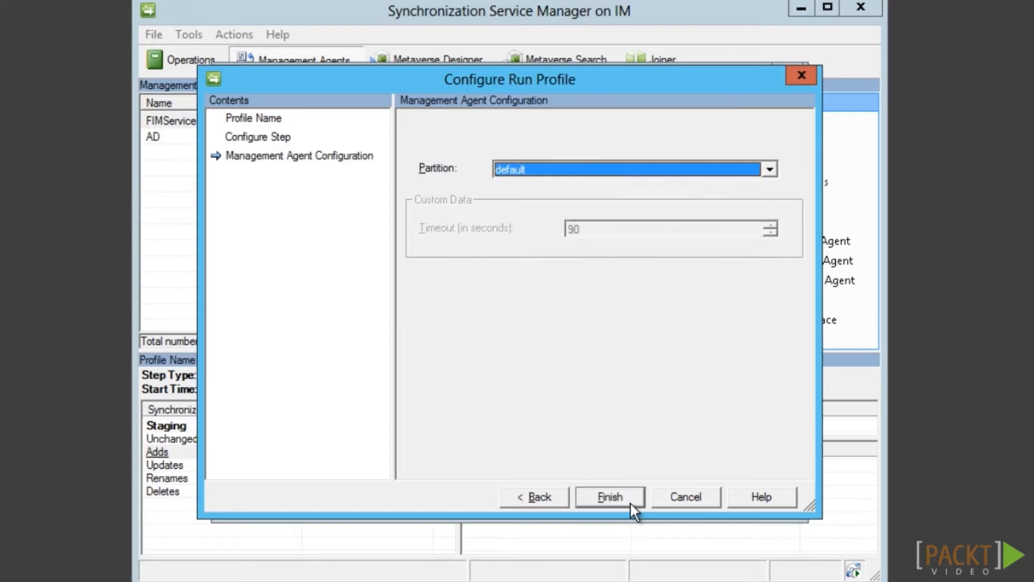
pyautogui.click(629, 503)
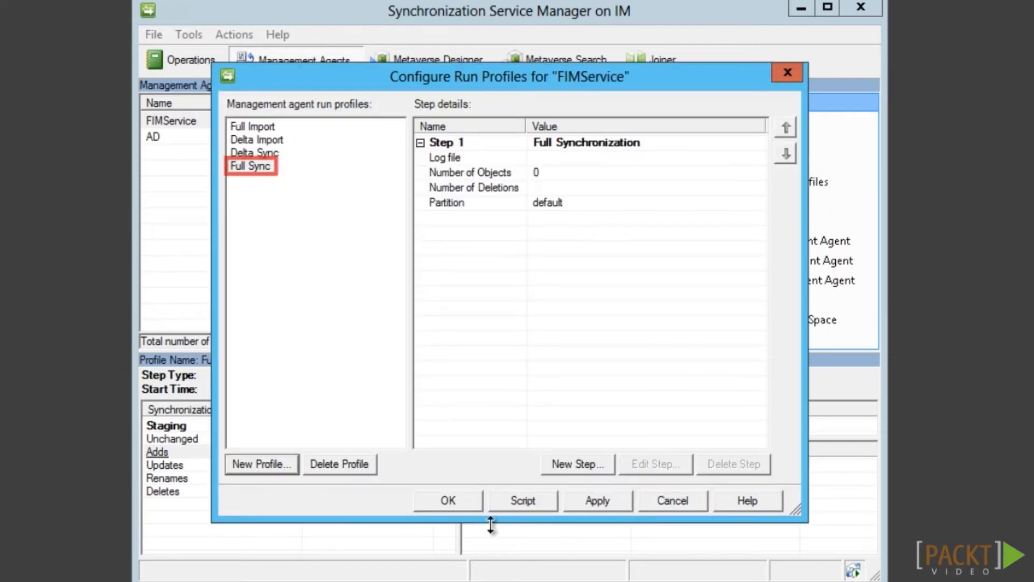
pyautogui.click(279, 467)
# Create a FIMService run profile named Export with an Export step
pyautogui.write('Export')
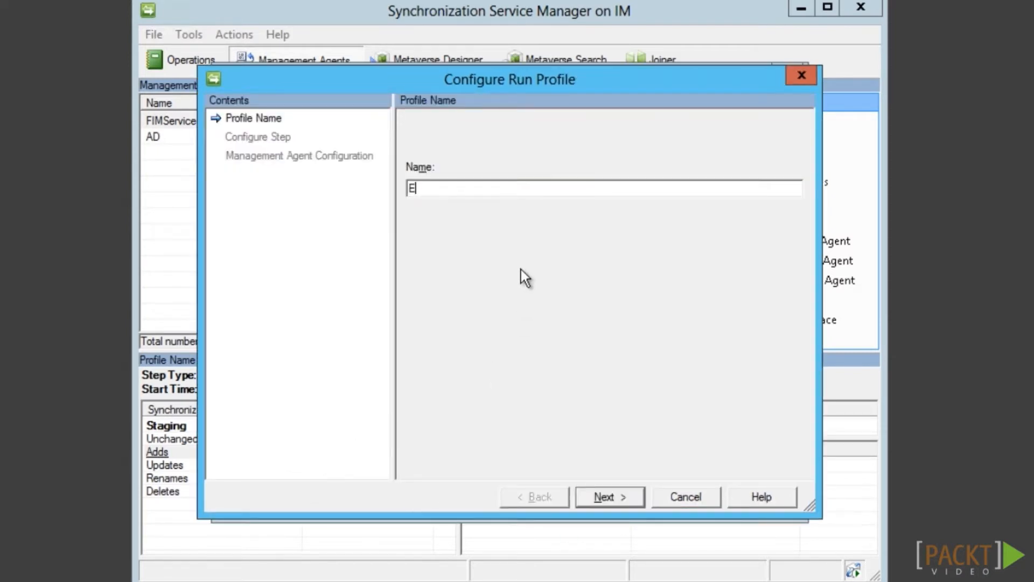
pyautogui.click(628, 502)
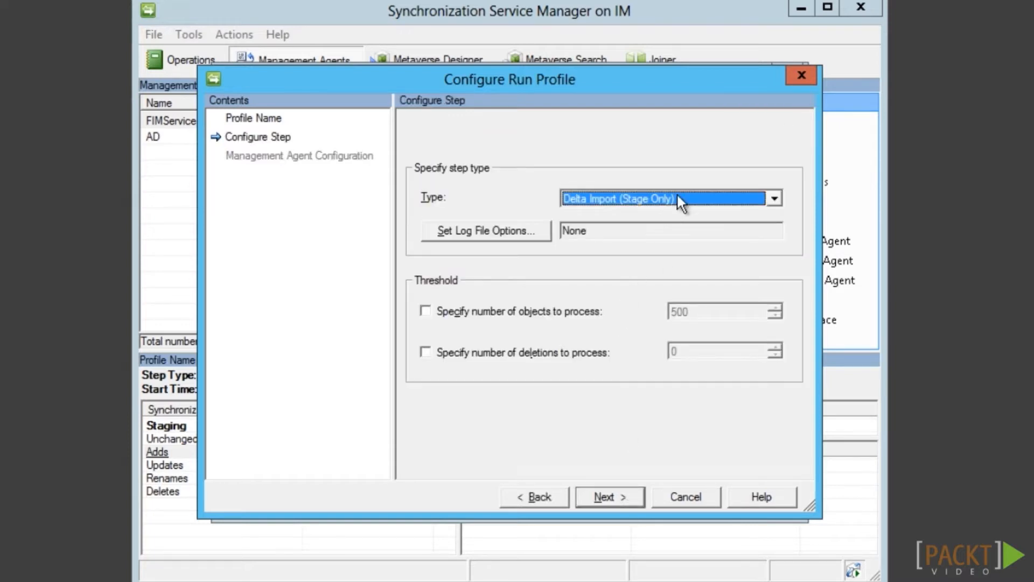
pyautogui.click(669, 203)
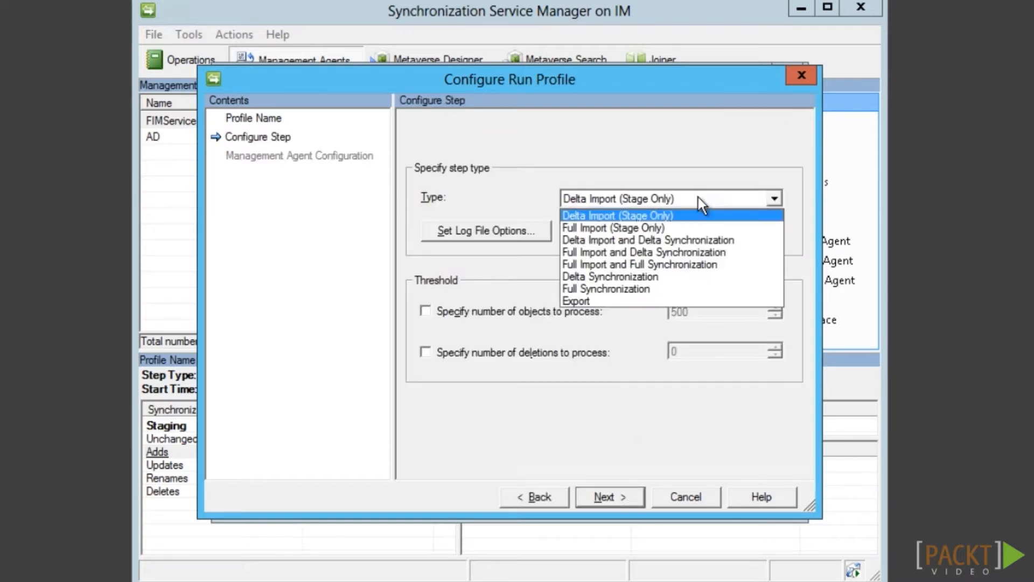
pyautogui.click(587, 299)
pyautogui.click(618, 498)
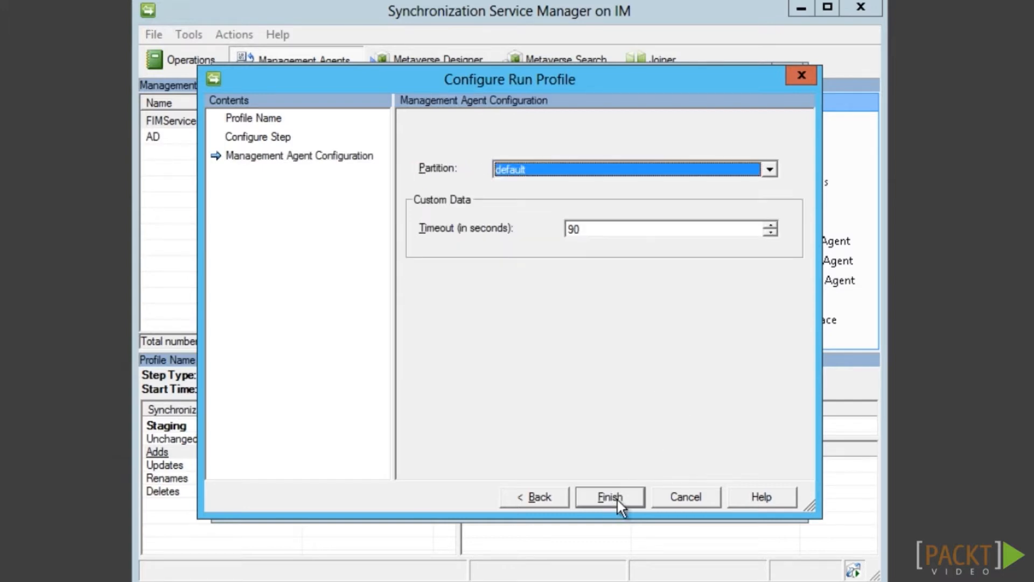
pyautogui.click(614, 497)
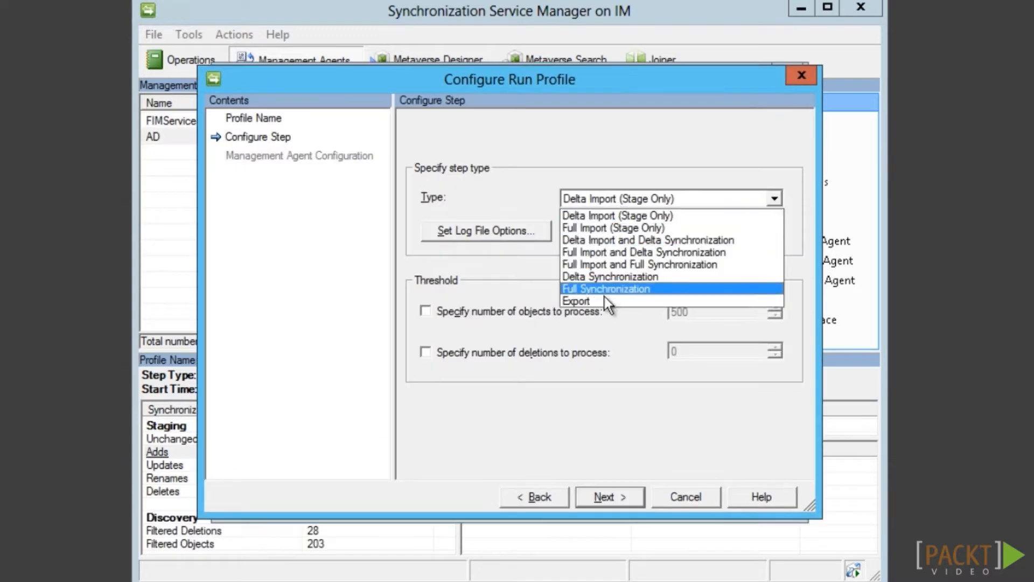
# Give AD an Export run profile and save its run profiles
pyautogui.click(604, 302)
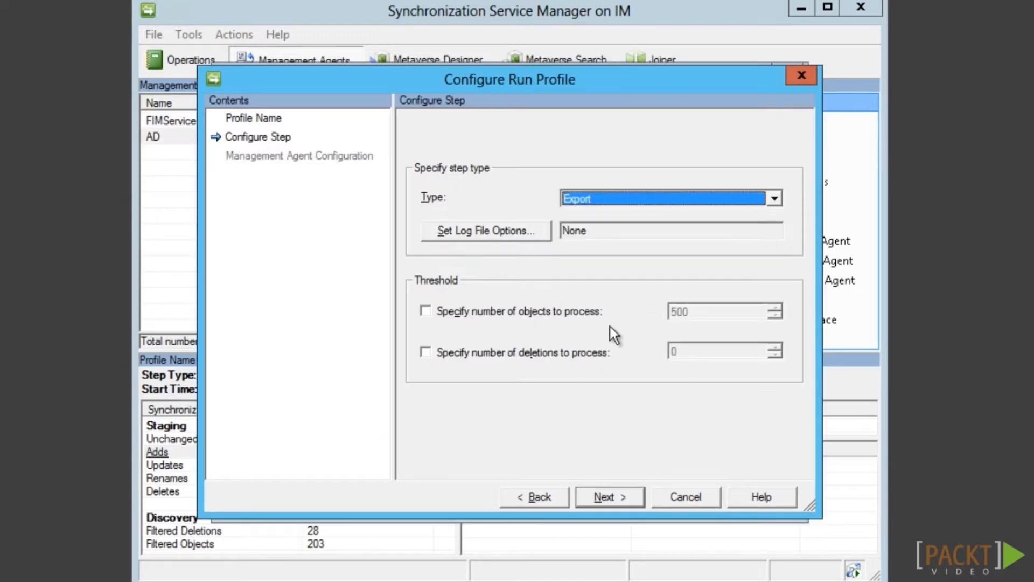
pyautogui.click(636, 501)
pyautogui.click(635, 501)
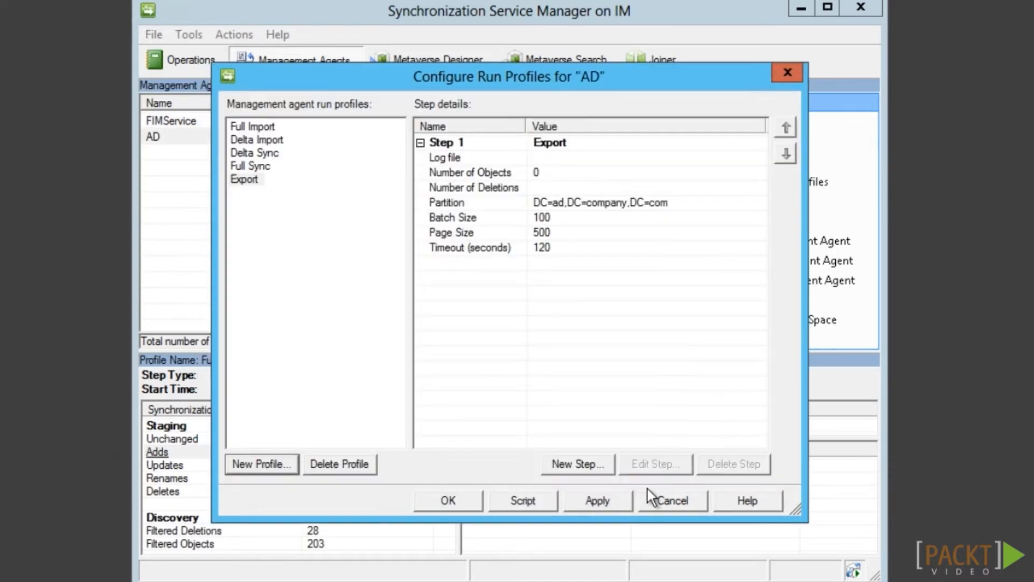
pyautogui.click(461, 502)
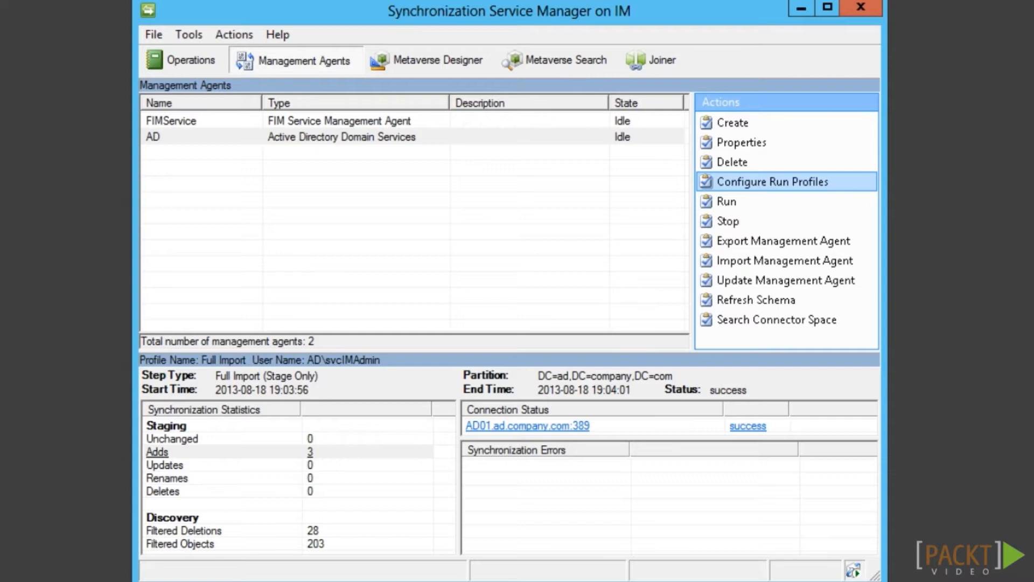
pyautogui.click(743, 183)
pyautogui.click(743, 187)
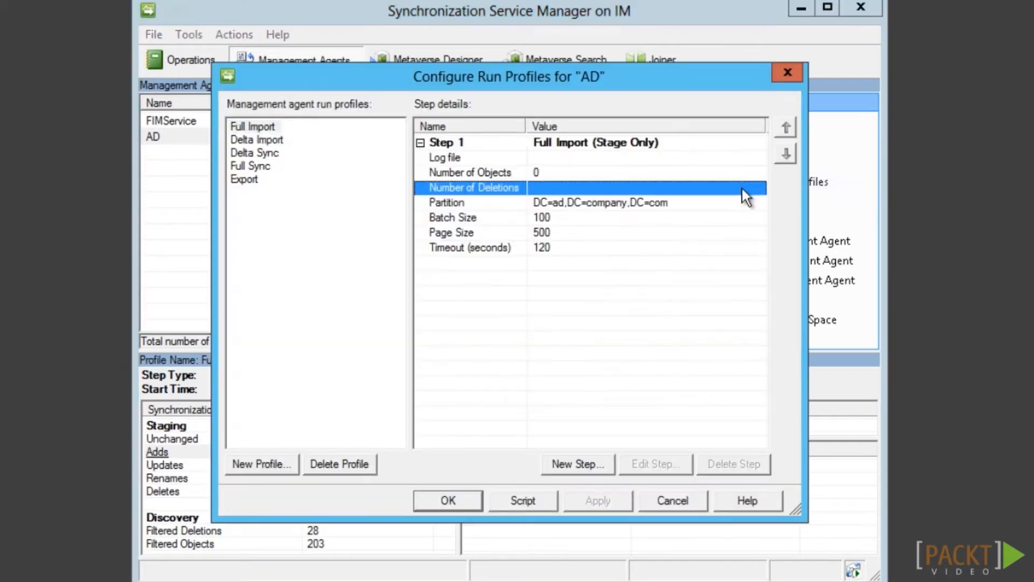
pyautogui.click(257, 141)
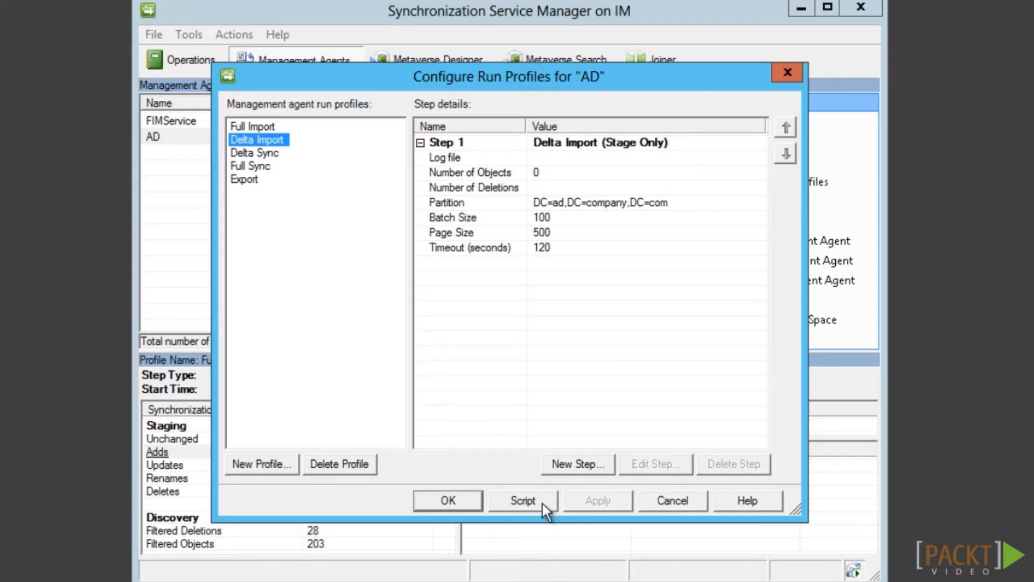
pyautogui.click(522, 501)
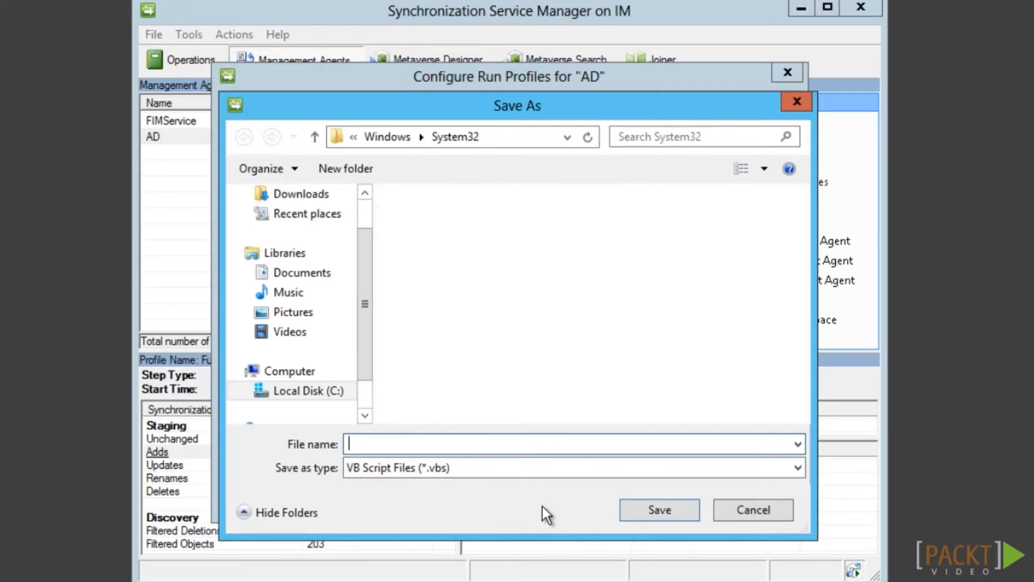
pyautogui.click(778, 510)
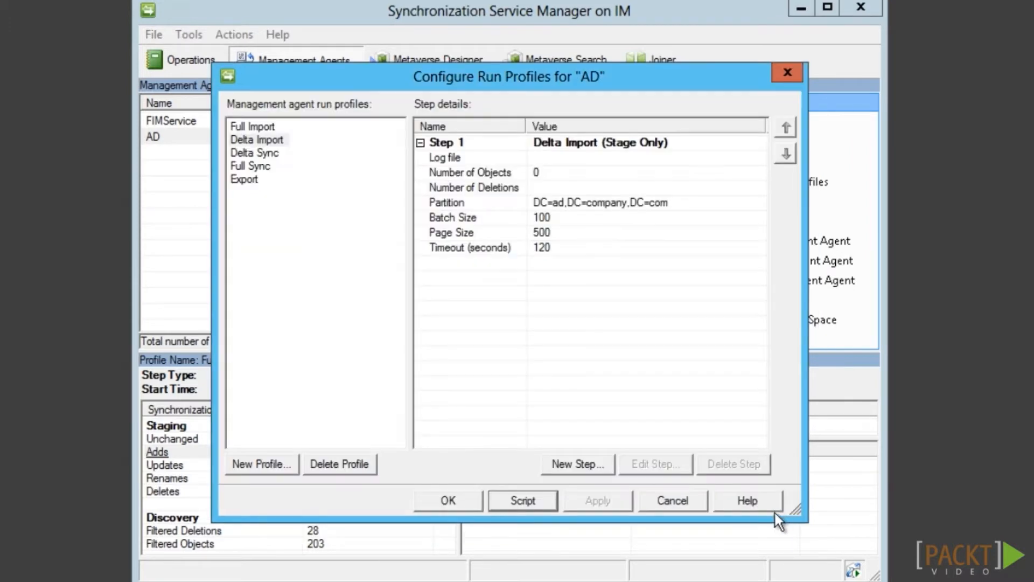
pyautogui.click(684, 500)
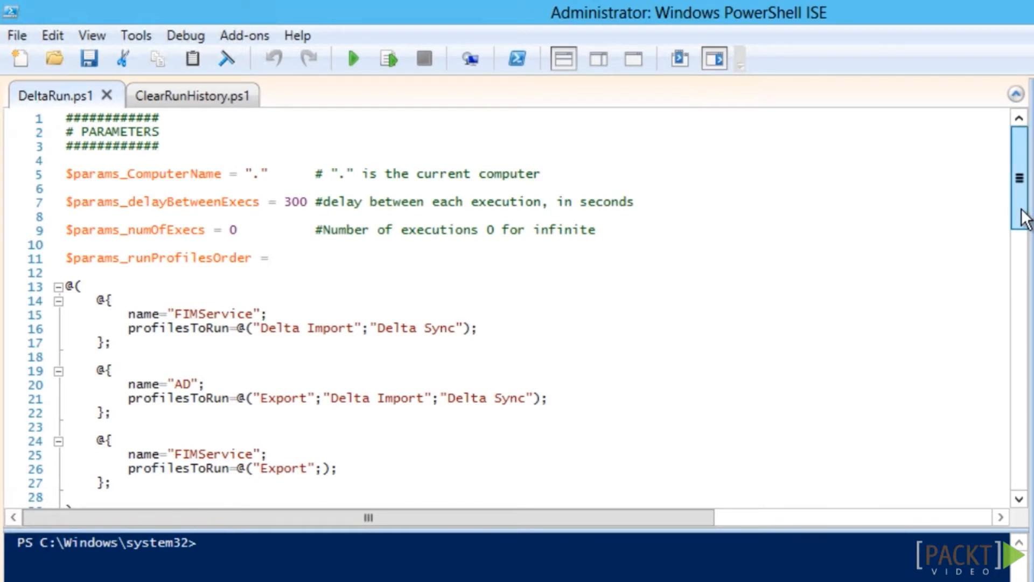
# Scroll through DeltaRun.ps1 to review its parameters and loop, then return to the top
pyautogui.moveTo(1023, 218); pyautogui.dragTo(1018, 317)
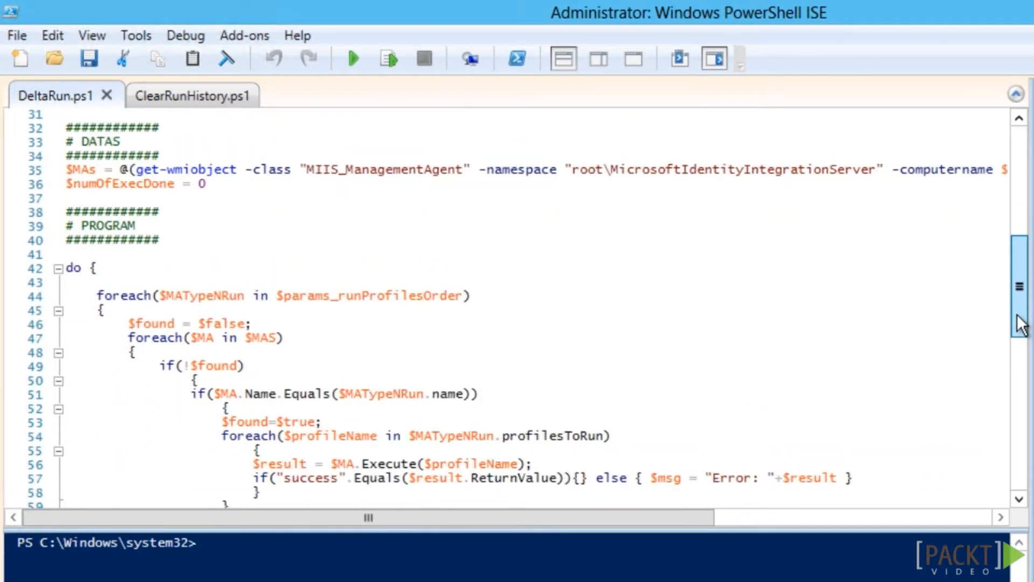
pyautogui.moveTo(1019, 317); pyautogui.dragTo(1025, 145)
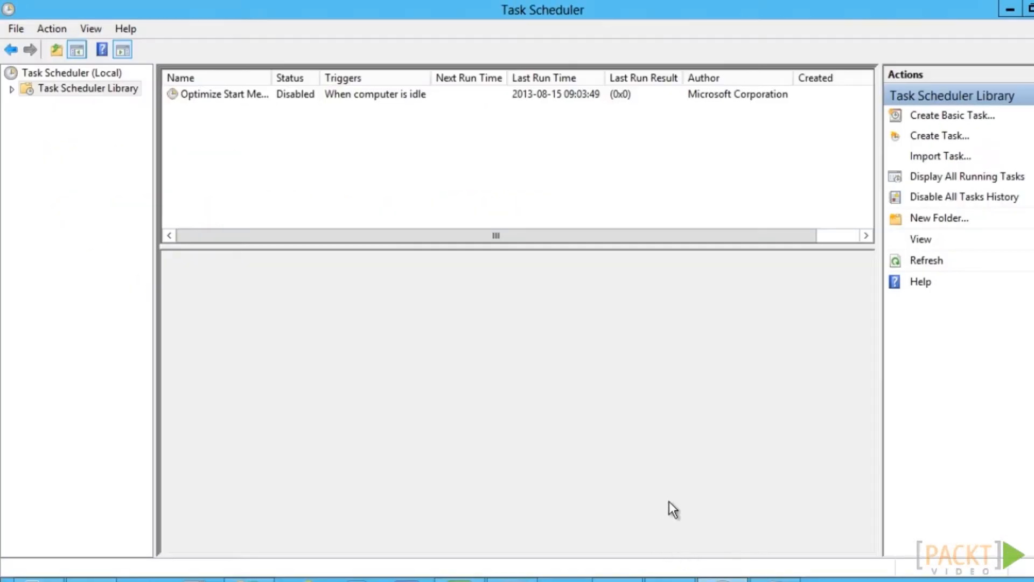
# Start a basic task named FIM DeltaSync, triggered daily at 19:44, that starts a program
pyautogui.click(960, 115)
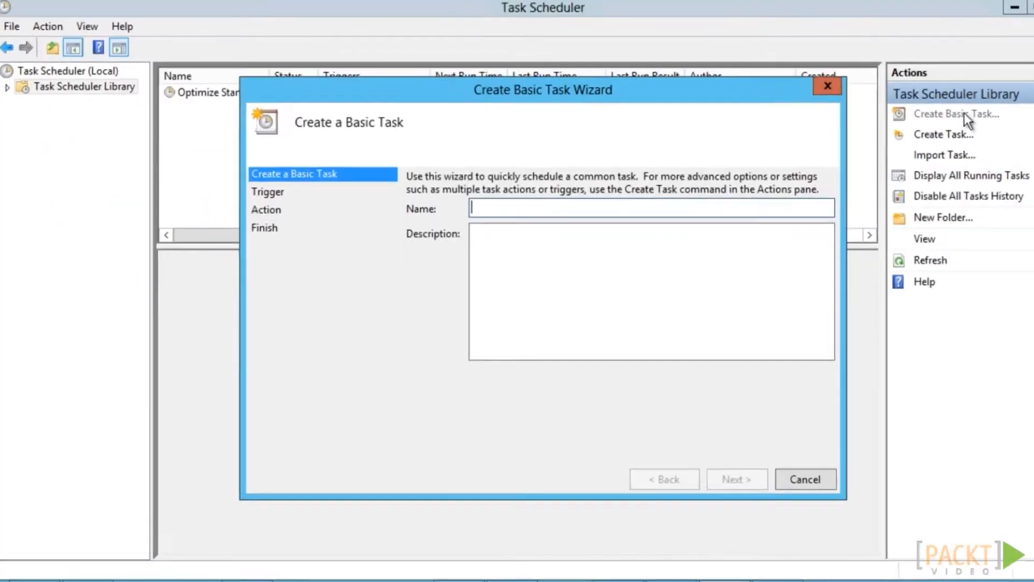
pyautogui.write('FIM ')
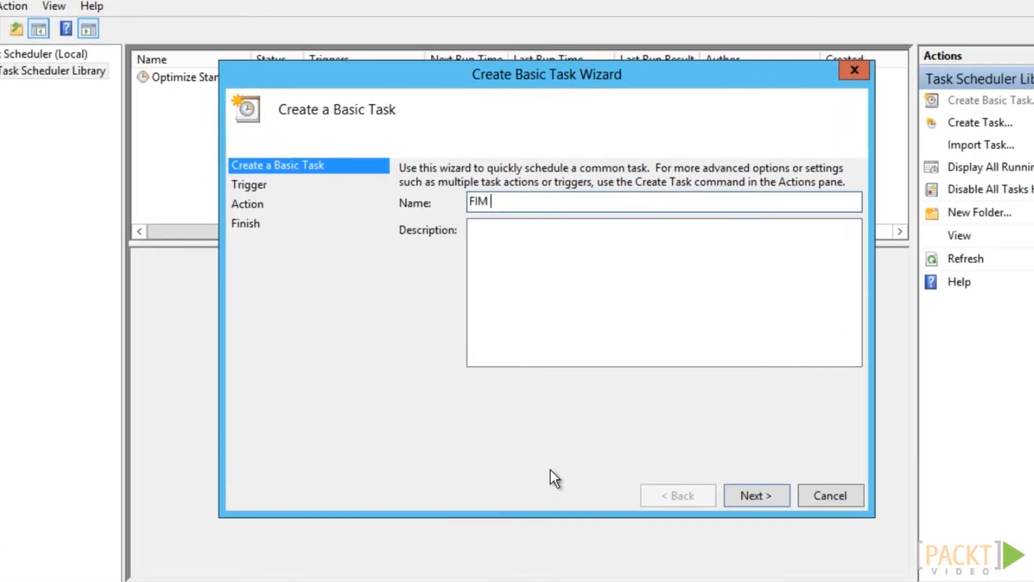
pyautogui.write('DeltaSync')
pyautogui.click(778, 503)
pyautogui.click(777, 504)
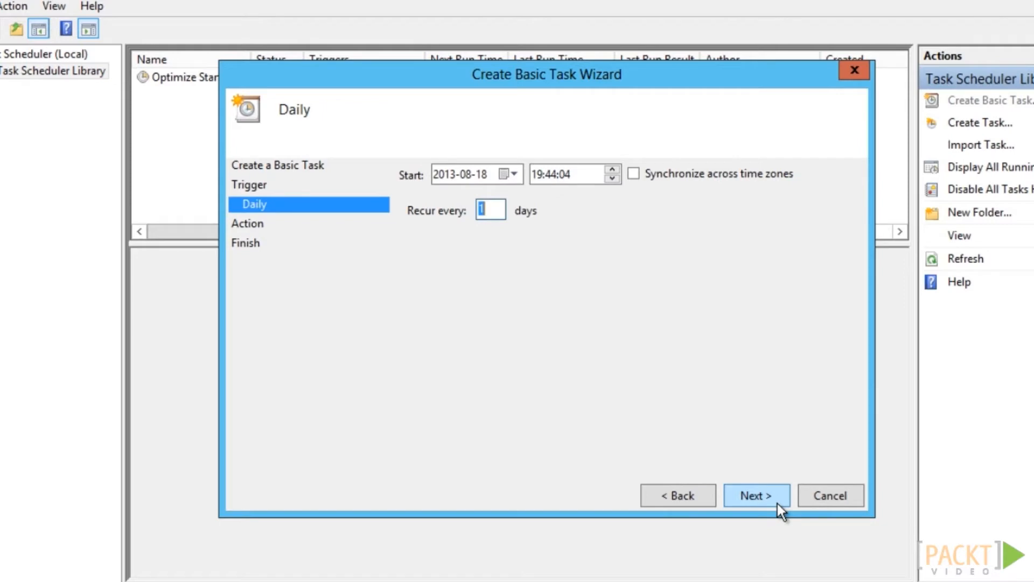
pyautogui.click(778, 504)
pyautogui.click(777, 503)
# Run powershell -File DeltaRun.ps1 from the Schedule folder, with properties opening after finishing
pyautogui.write('powershell')
pyautogui.press('Tab')
pyautogui.write('-File DeltaRun.ps1')
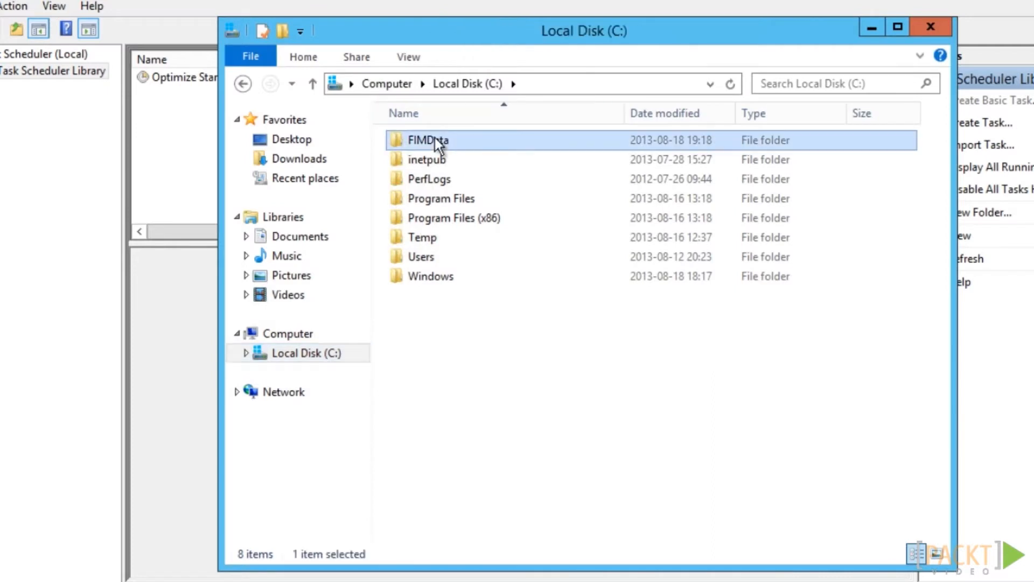
pyautogui.doubleClick(435, 138)
pyautogui.doubleClick(435, 138)
pyautogui.click(649, 86)
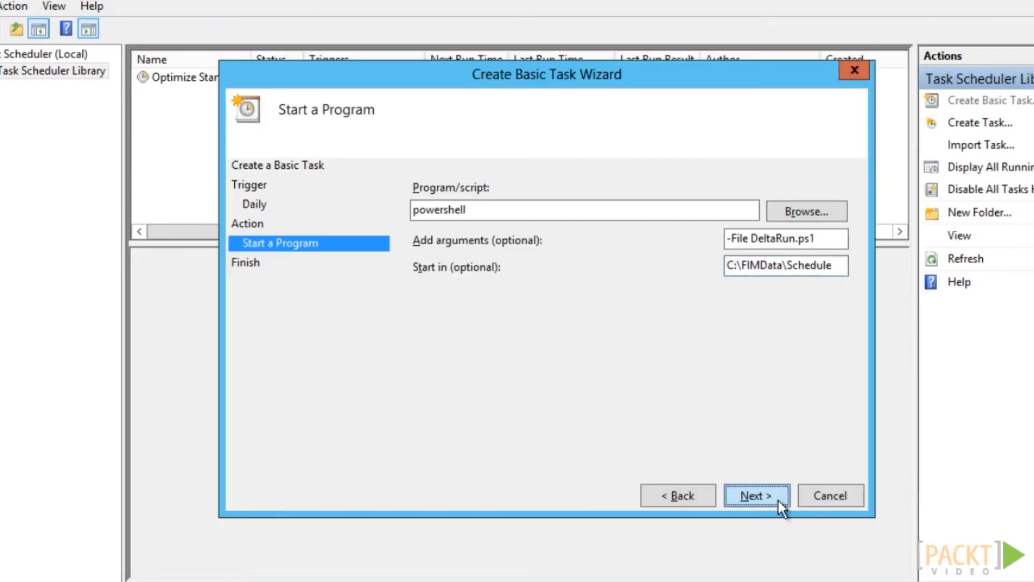
pyautogui.click(778, 498)
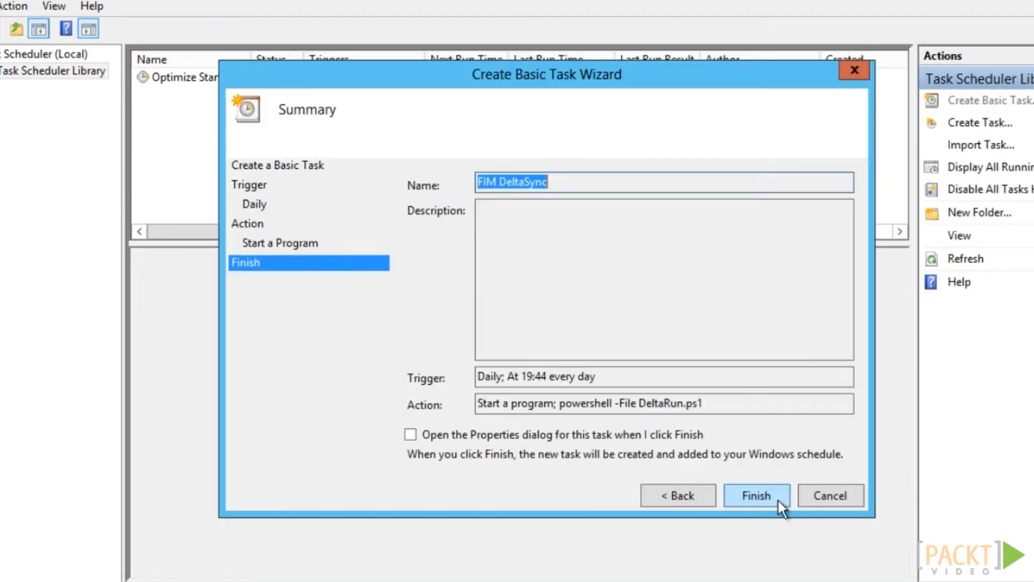
pyautogui.click(411, 436)
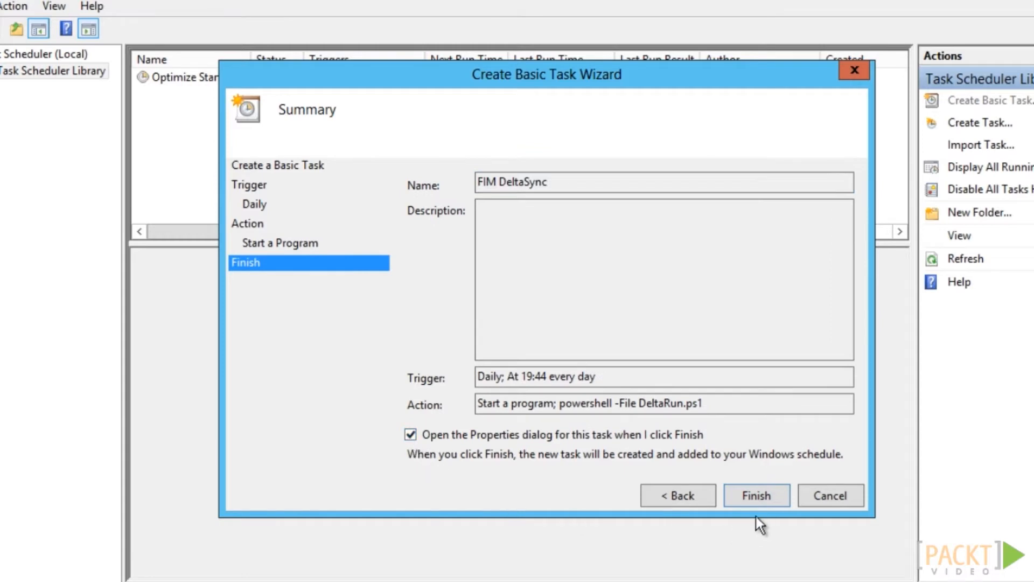
pyautogui.click(757, 495)
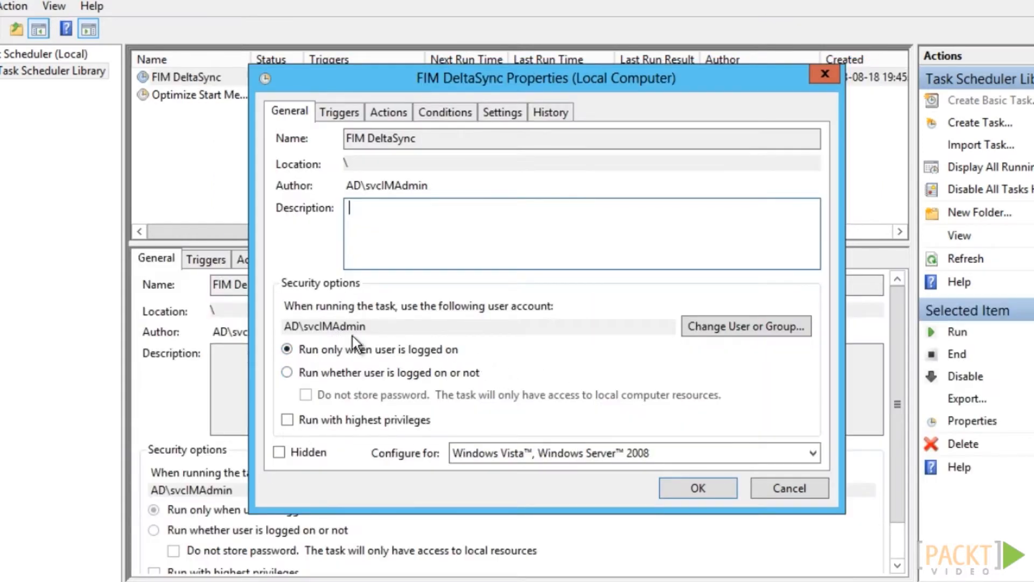
# Set the FIM DeltaSync task to run as NT AUTHORITY\NETWORK SERVICE
pyautogui.click(719, 329)
pyautogui.write('network service')
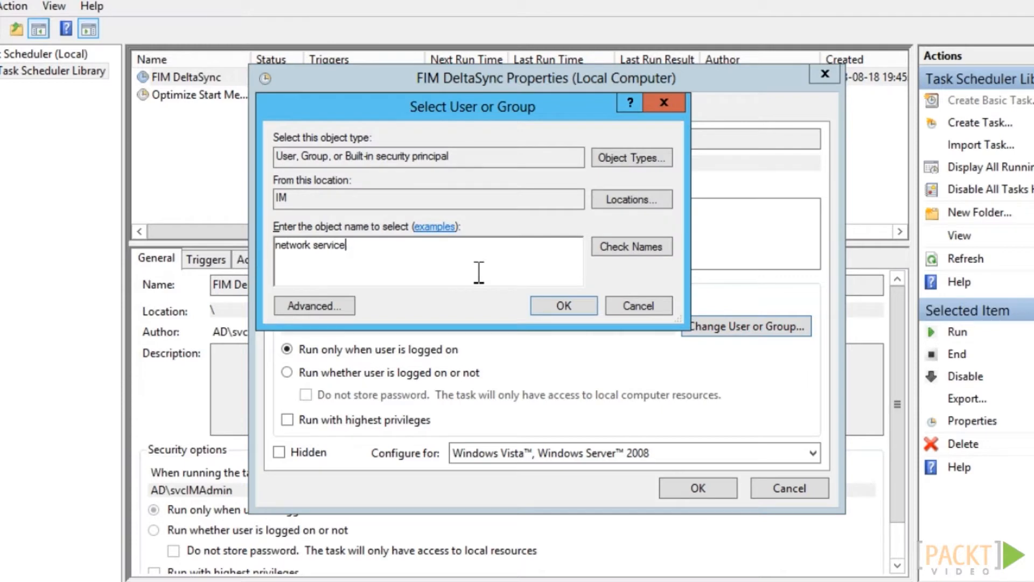
pyautogui.click(614, 247)
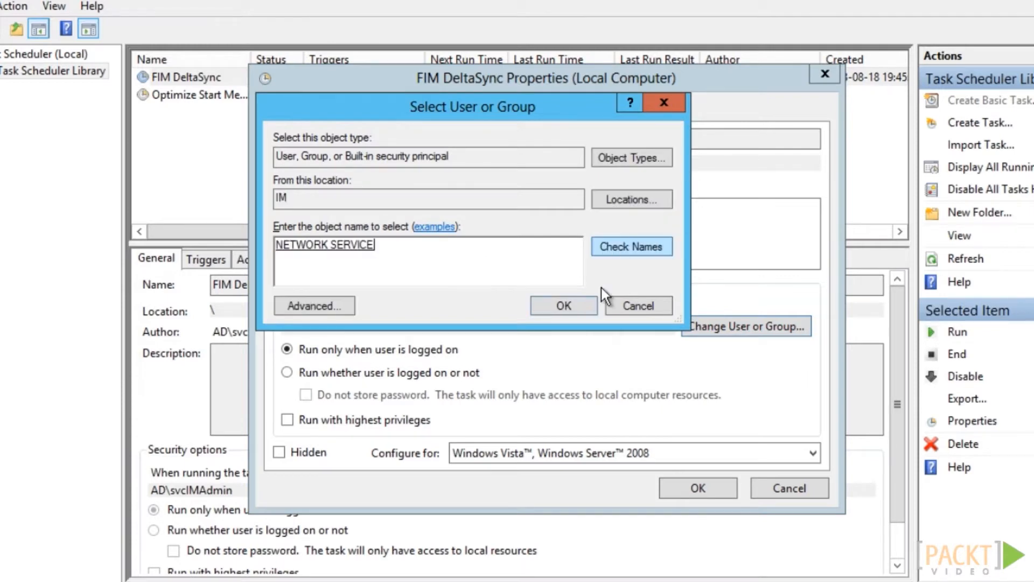
pyautogui.click(584, 310)
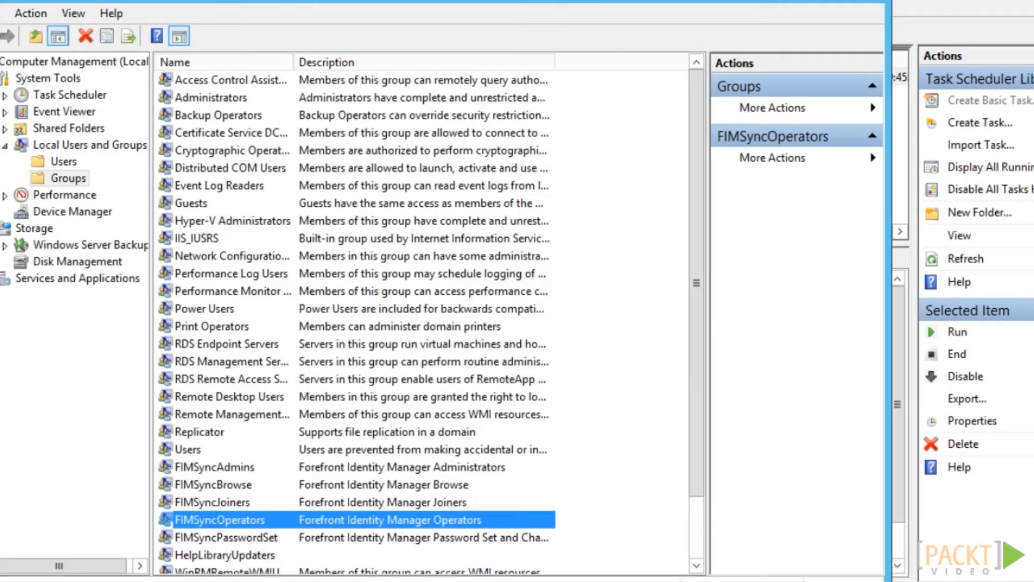
# Add NT AUTHORITY\NETWORK SERVICE as a member of the local FIMSyncOperators group
pyautogui.doubleClick(272, 514)
pyautogui.click(286, 438)
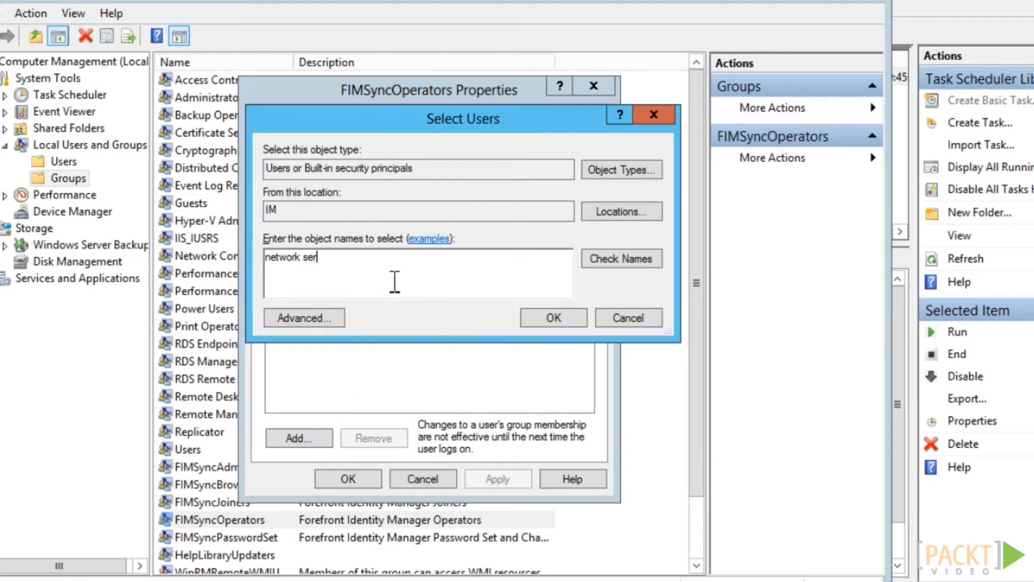
pyautogui.write('vice')
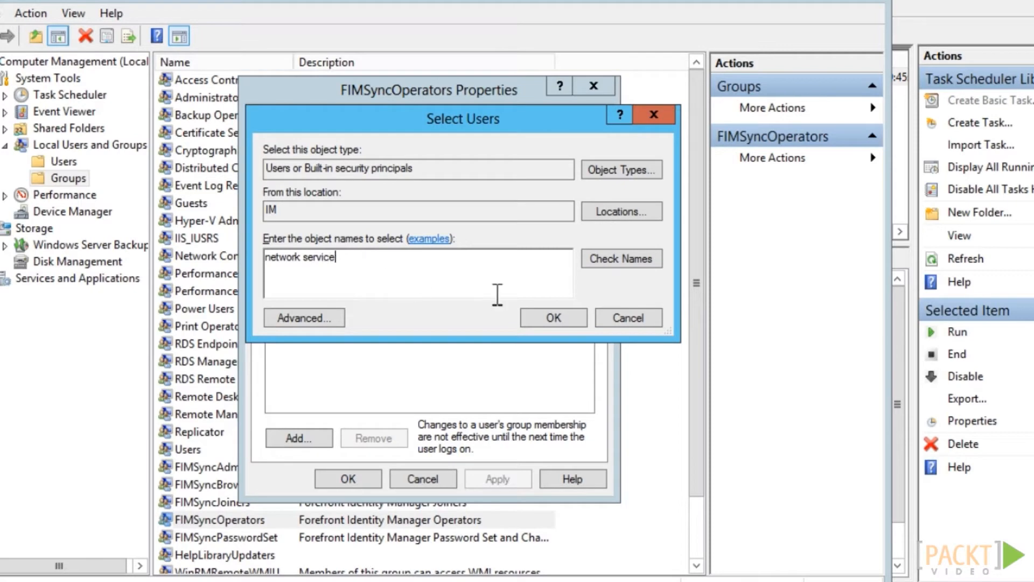
pyautogui.click(641, 260)
pyautogui.click(555, 318)
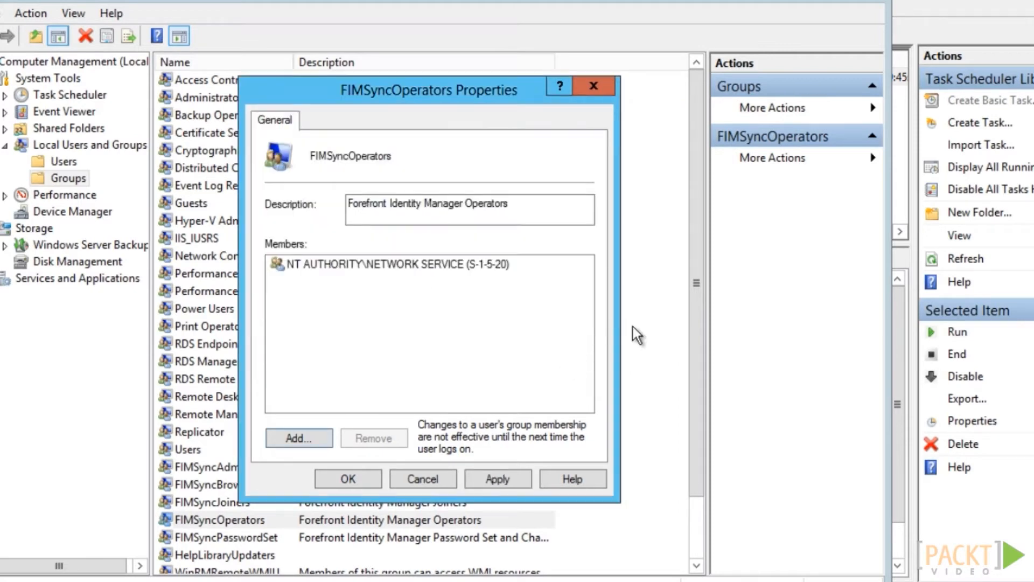
pyautogui.click(337, 478)
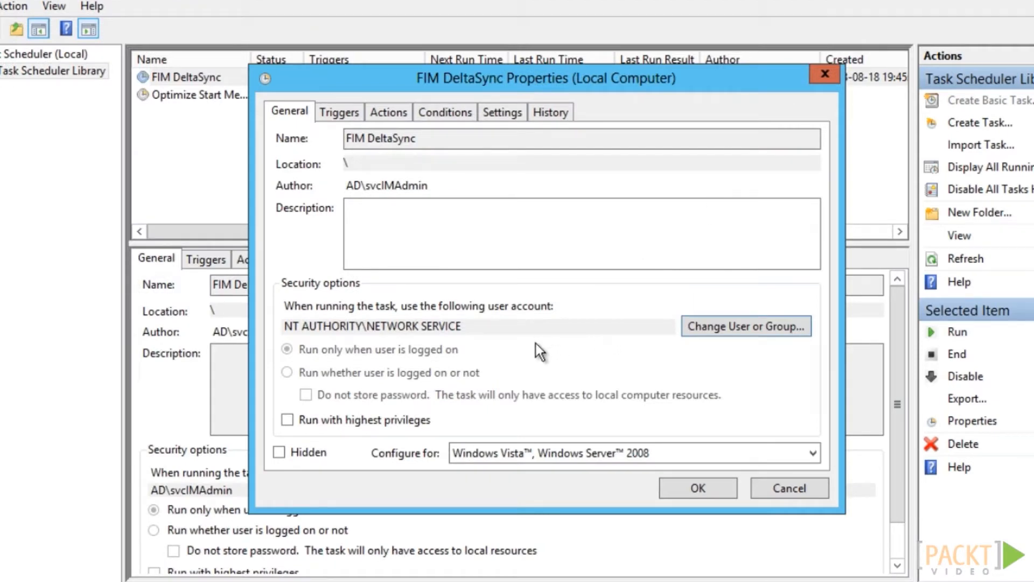
# Make the trigger weekly Monday–Friday at 07:00, repeating hourly for 12 hours, then review the task's tabs
pyautogui.click(351, 115)
pyautogui.click(336, 199)
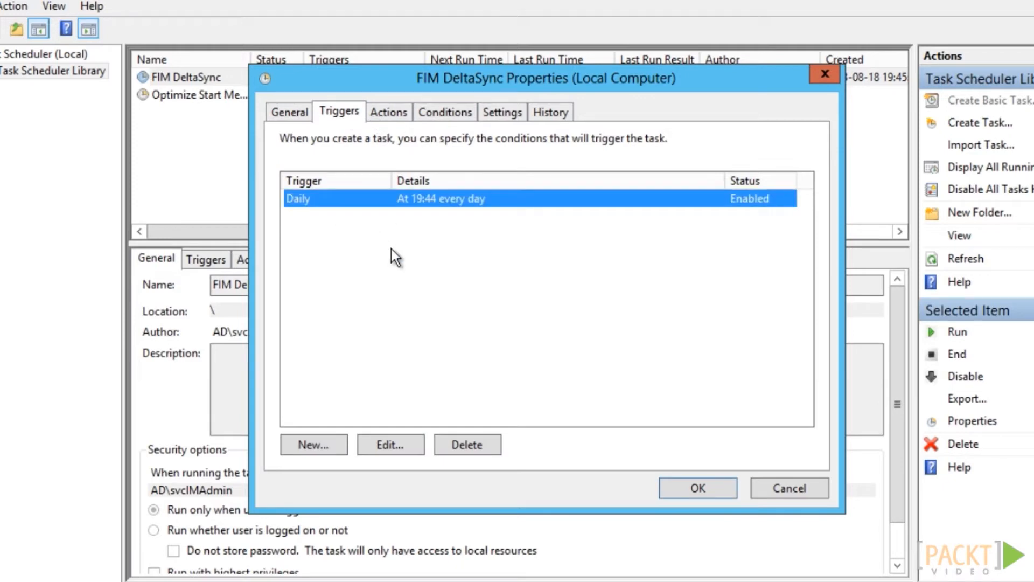
pyautogui.click(409, 445)
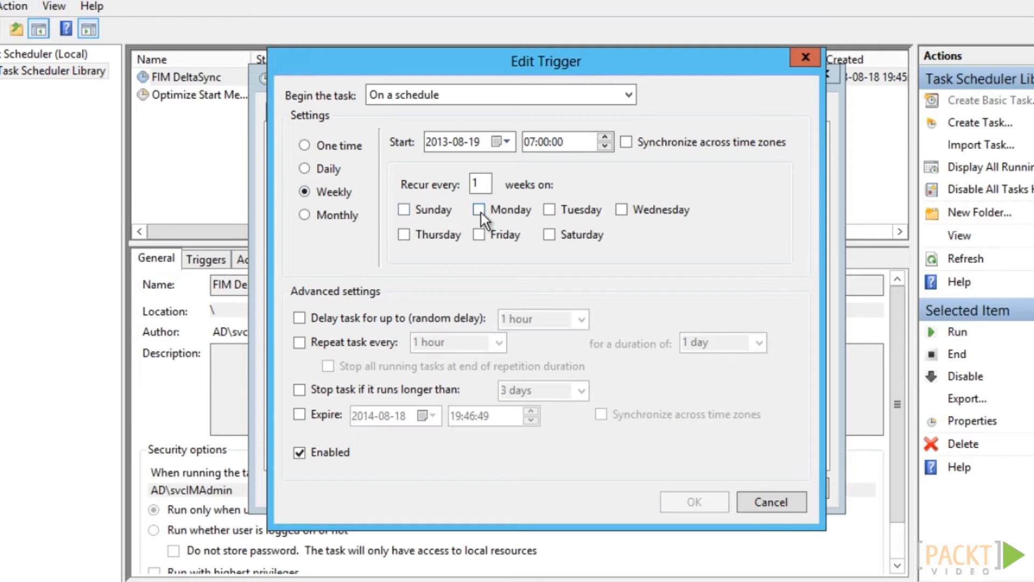
pyautogui.click(478, 210)
pyautogui.click(500, 342)
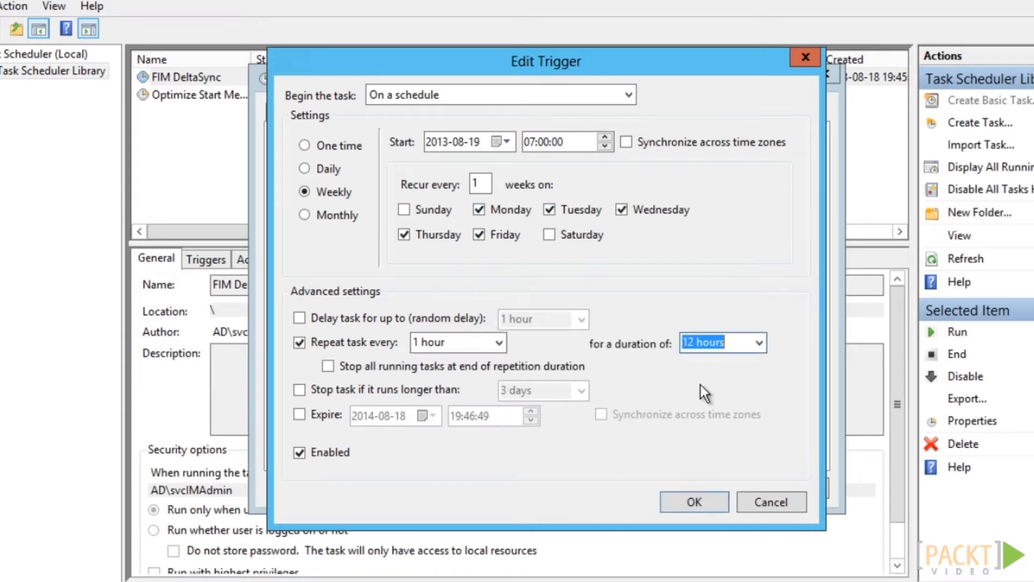
pyautogui.click(581, 390)
pyautogui.click(542, 437)
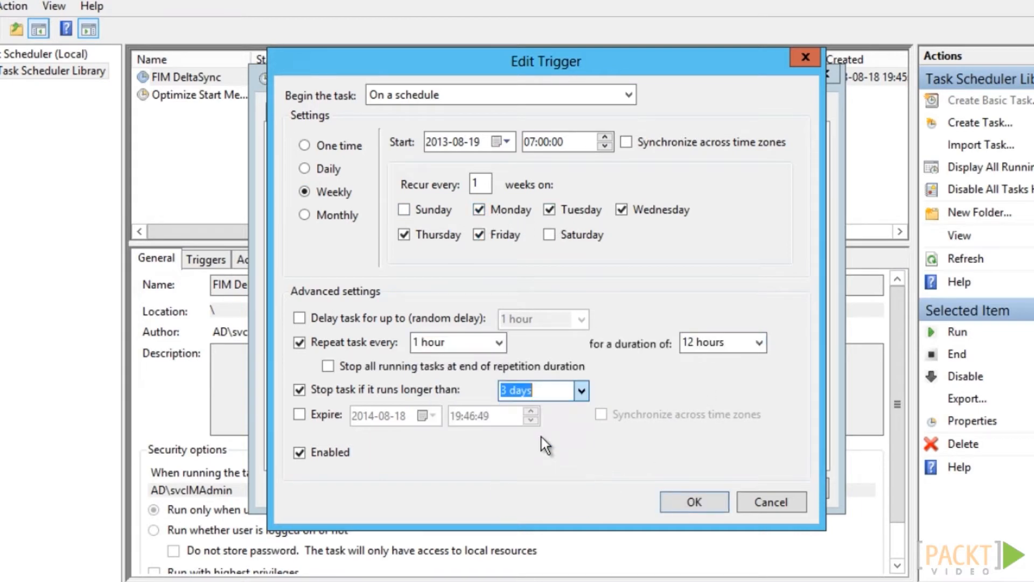
pyautogui.click(713, 509)
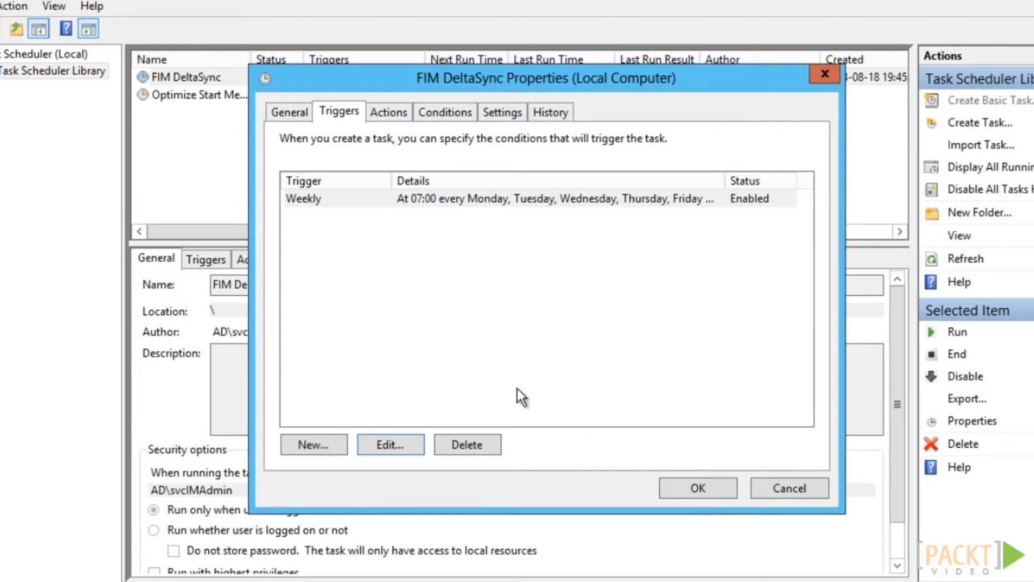
pyautogui.click(389, 114)
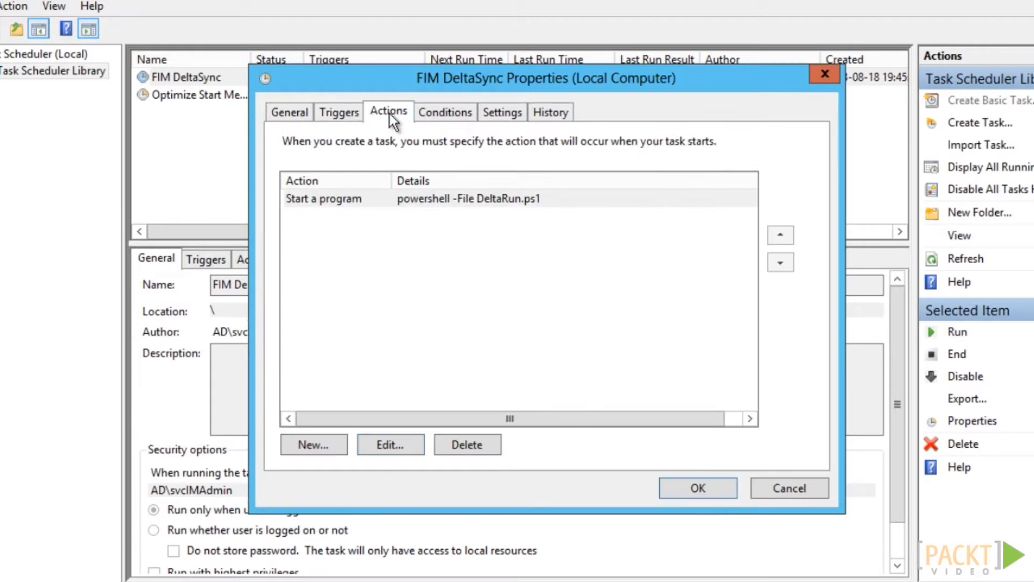
pyautogui.hotkey('ctrl', 'Tab')
pyautogui.hotkey('ctrl', 'Tab')
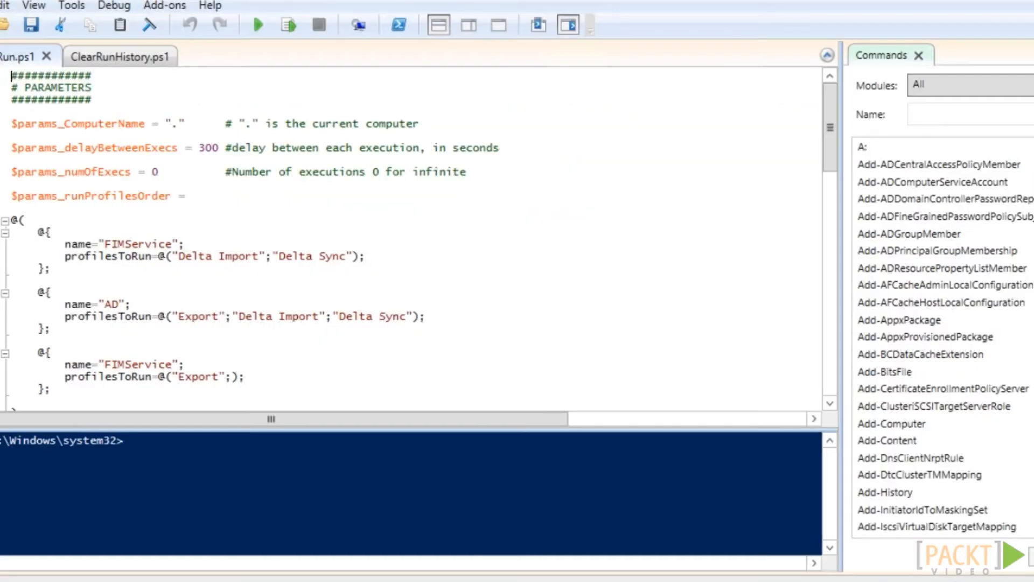
# Show ClearRunHistory.ps1 in PowerShell ISE and the management agent run history under Operations
pyautogui.click(119, 56)
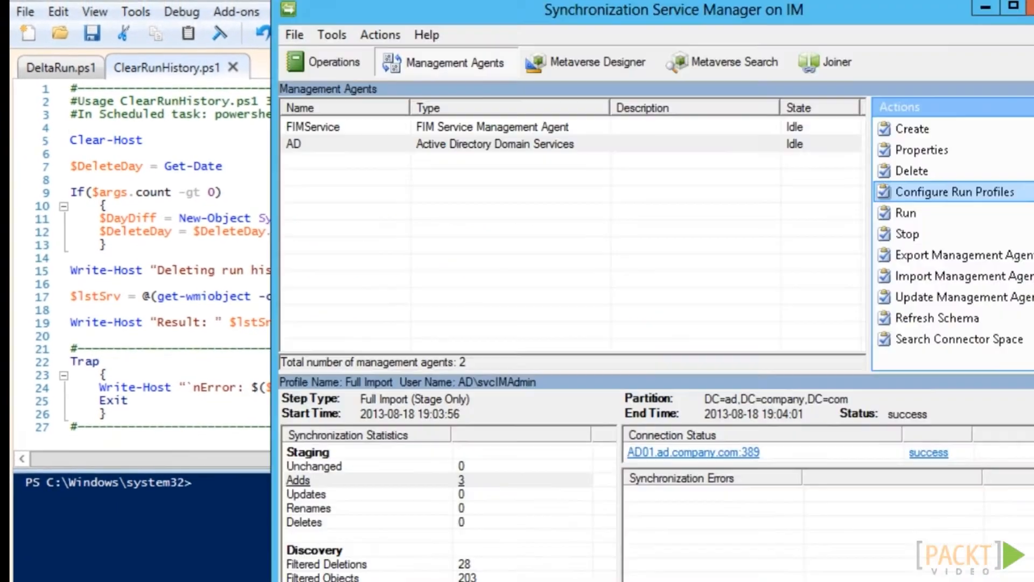
pyautogui.click(314, 72)
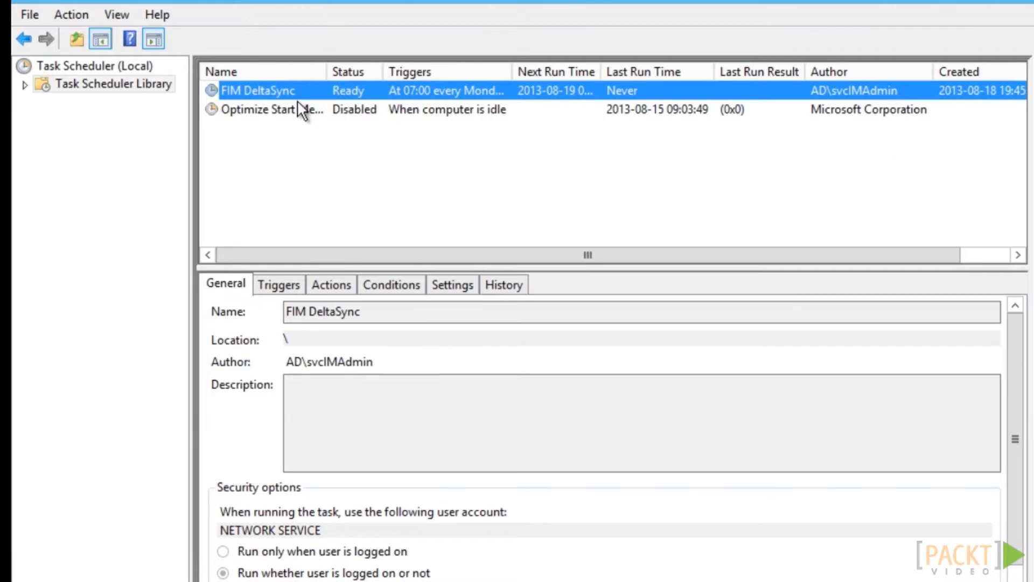
# Disable the FIM DeltaSync scheduled task in the Task Scheduler Library
pyautogui.rightClick(261, 90)
pyautogui.click(306, 148)
pyautogui.click(340, 167)
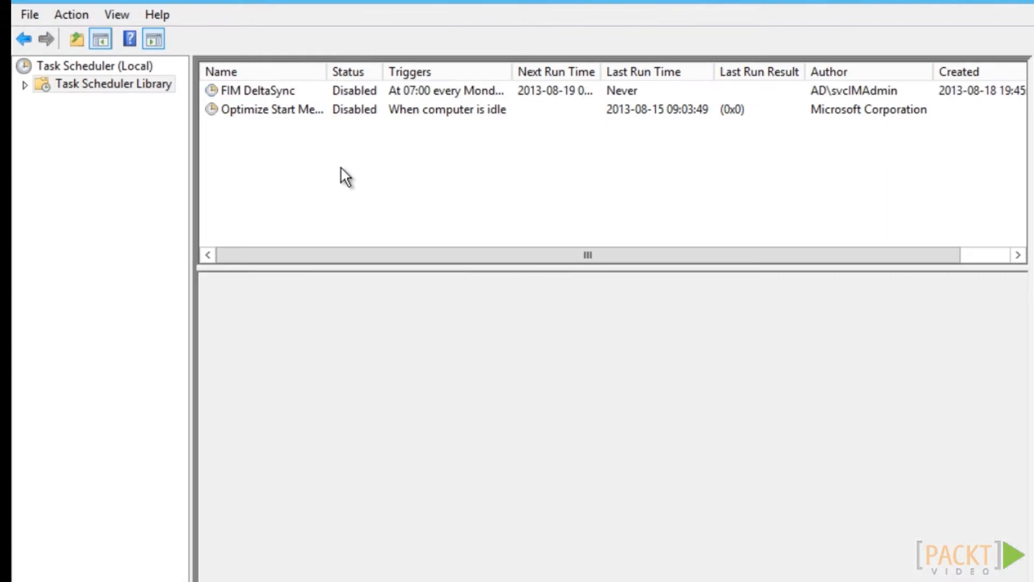
pyautogui.click(278, 93)
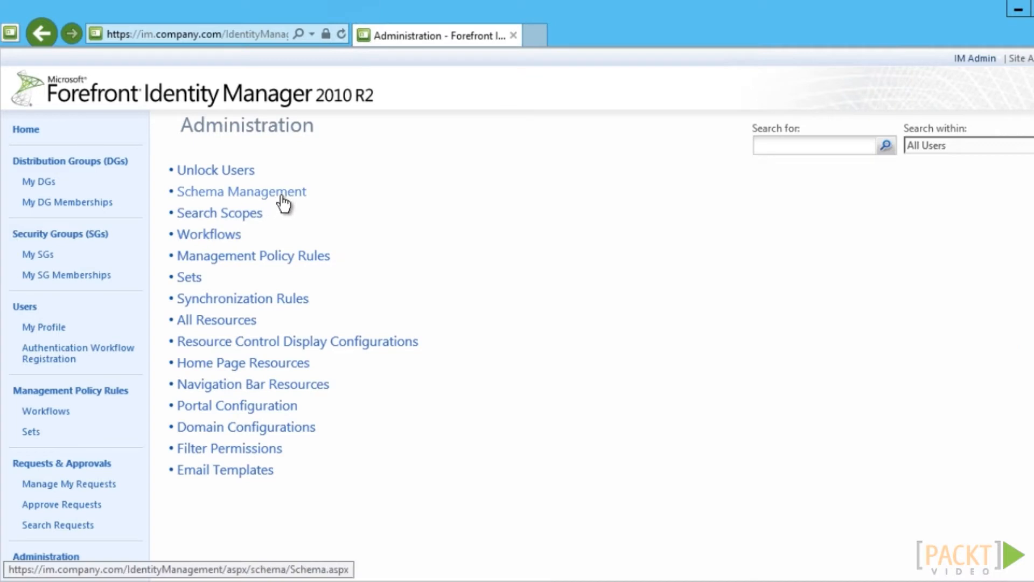
# Go to Schema Management and start a new resource type
pyautogui.click(282, 203)
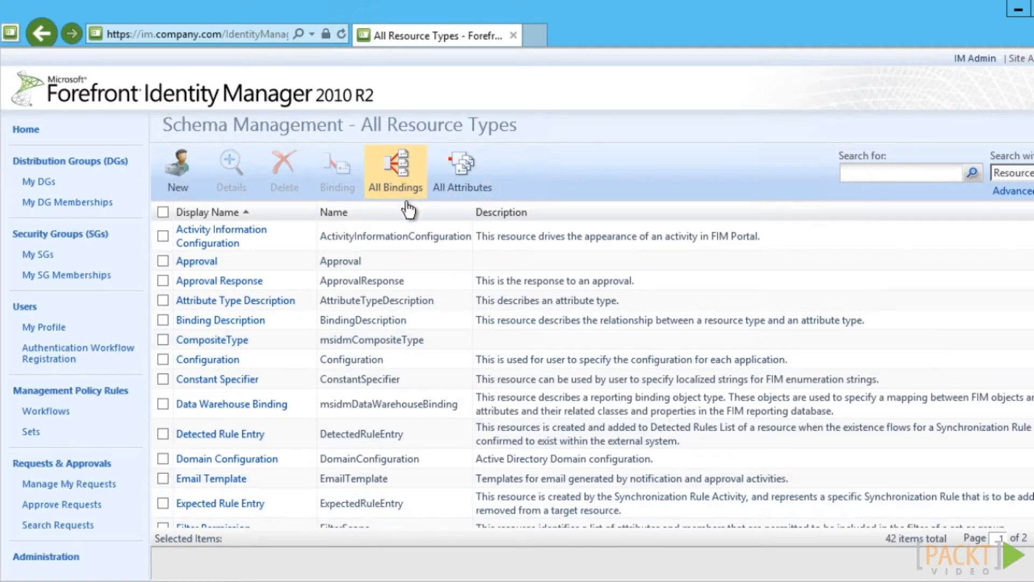
pyautogui.click(180, 183)
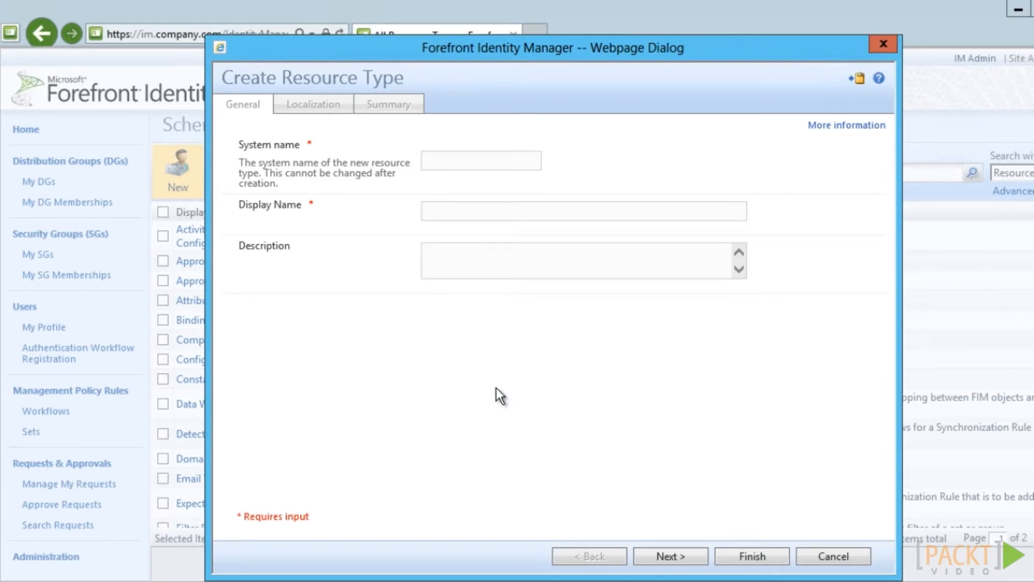
# Create and submit resource type companyOrgUnit with display name 'Organizational Unit'
pyautogui.click(452, 162)
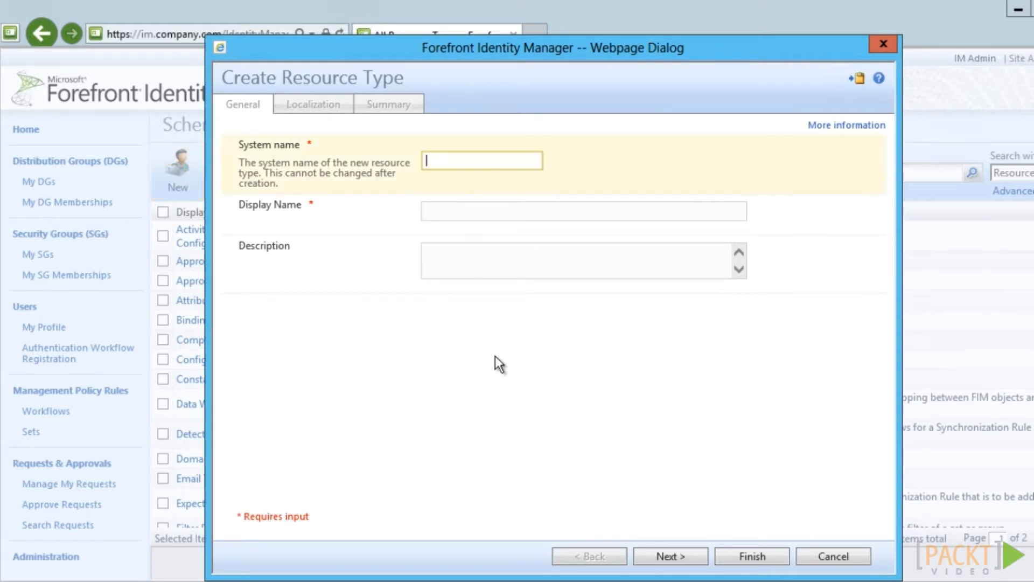
pyautogui.write('companyOrgUnit')
pyautogui.press('Tab')
pyautogui.write('Organizational Unit')
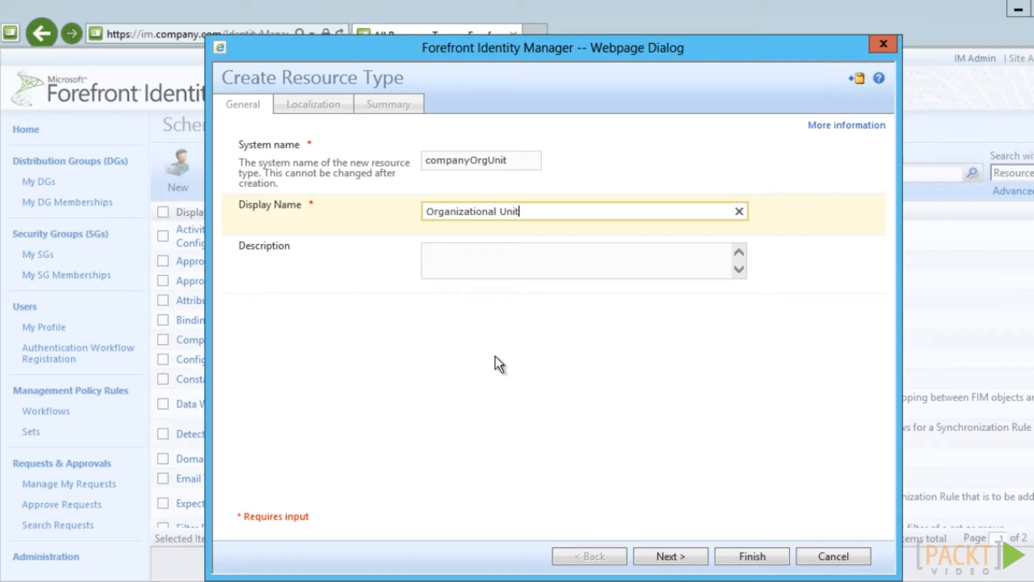
pyautogui.click(701, 561)
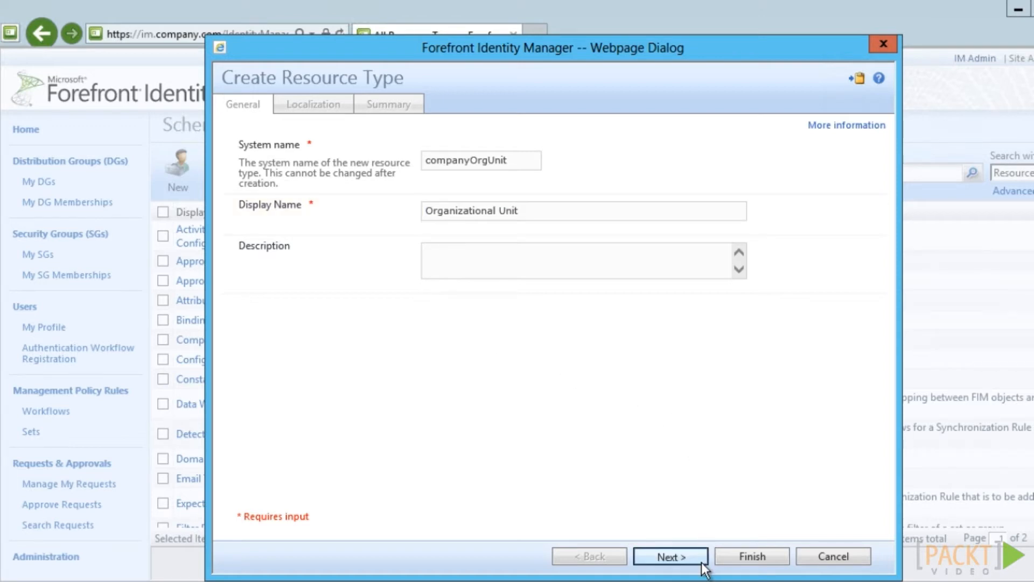
pyautogui.click(701, 561)
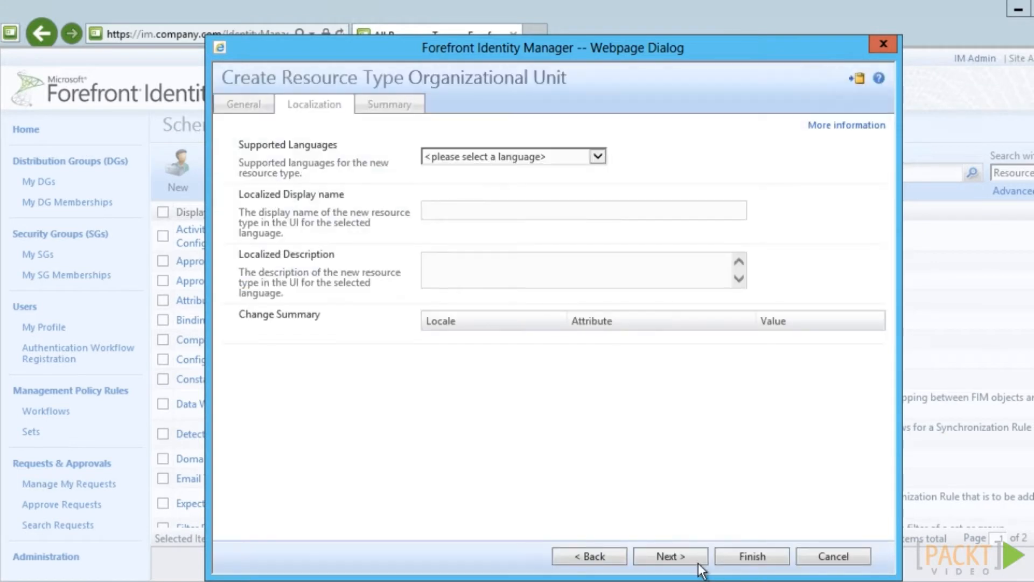
pyautogui.click(698, 562)
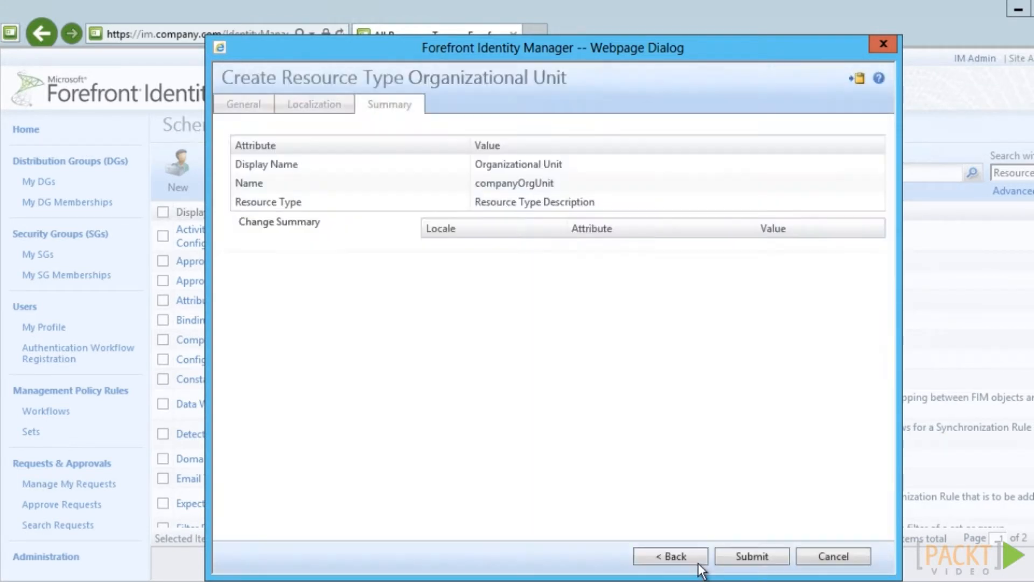
pyautogui.click(782, 558)
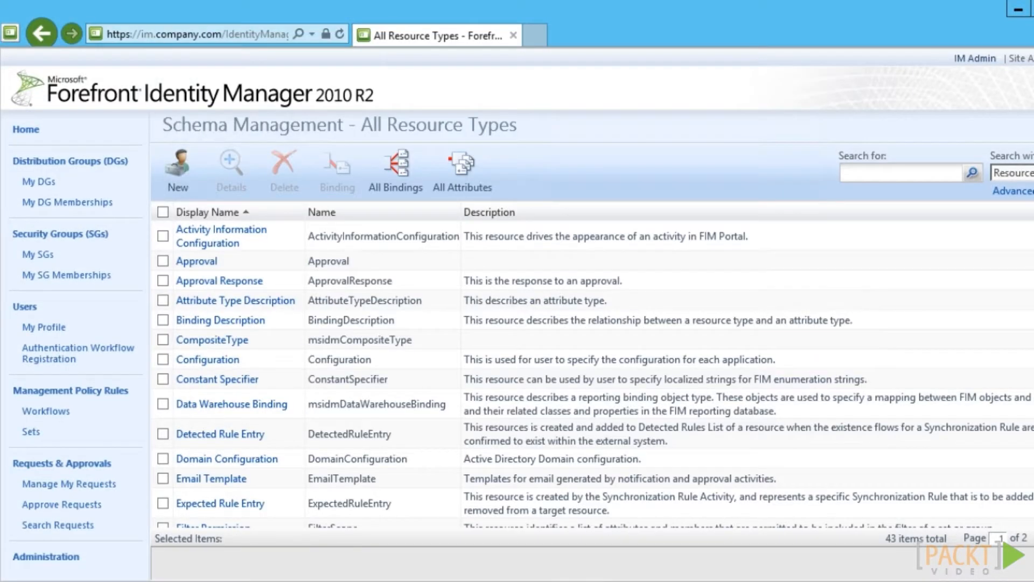
# Select the Organizational Unit resource type and list its 13 attribute bindings
pyautogui.scroll(-5, 593, 366)
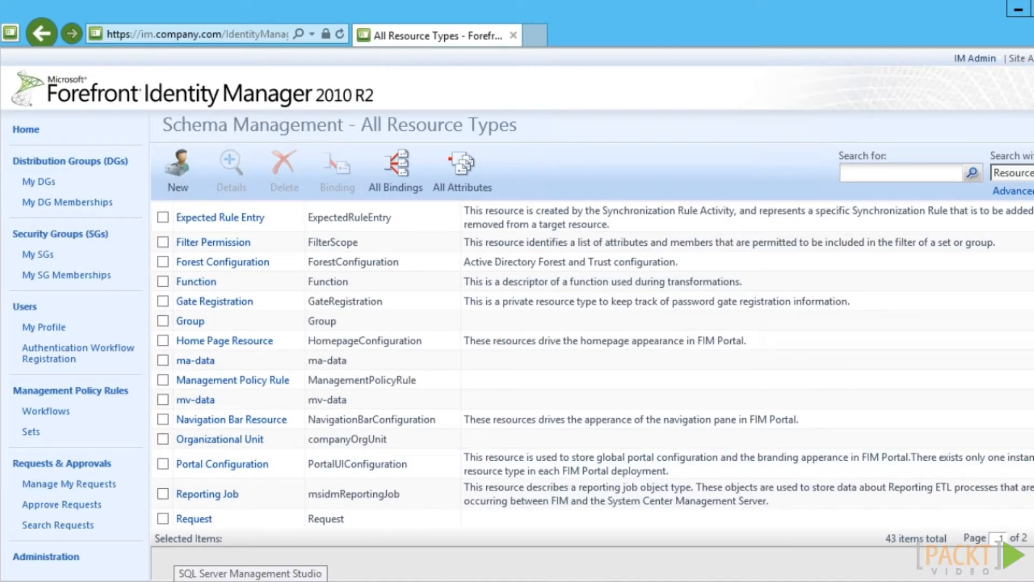
pyautogui.click(163, 439)
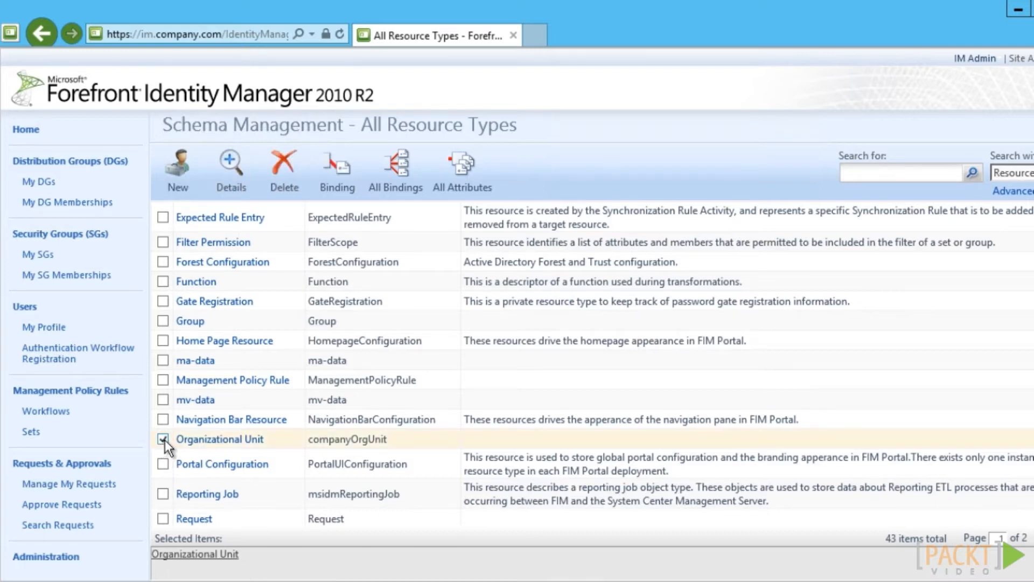
pyautogui.click(330, 186)
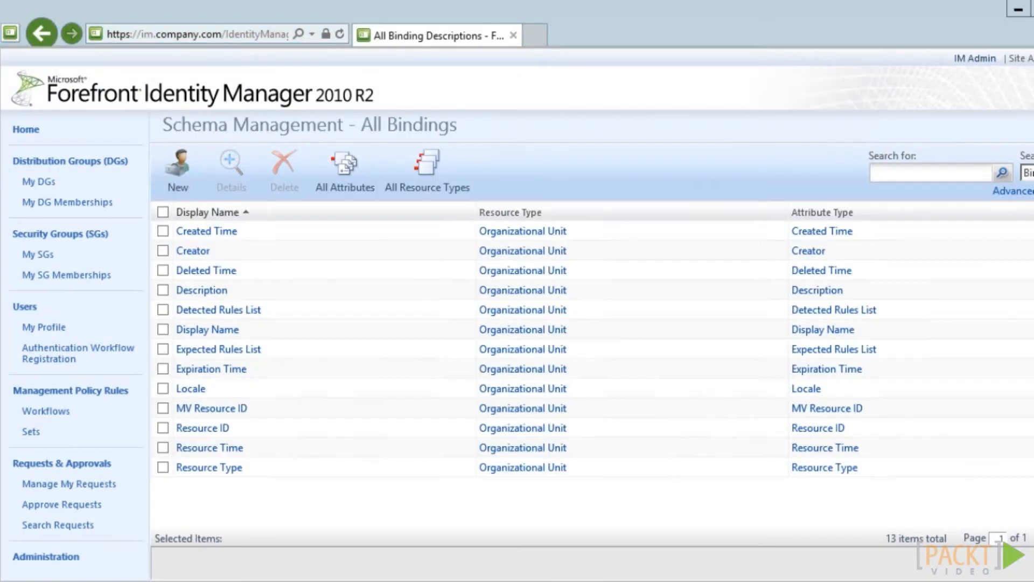
# Bind the Account Name attribute to the Organizational Unit resource type and submit it
pyautogui.click(175, 175)
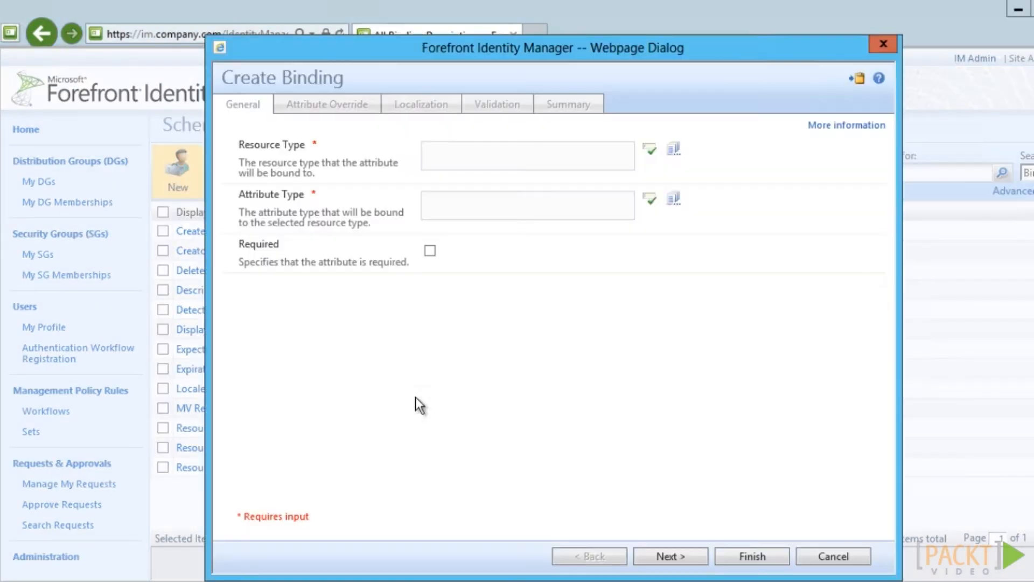
pyautogui.click(500, 157)
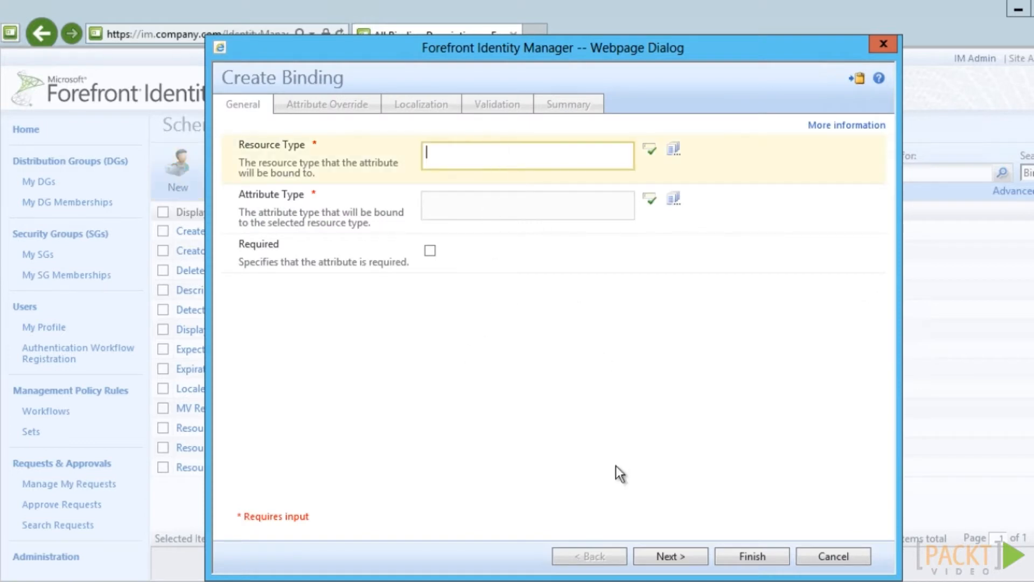
pyautogui.write('Organizational Unit')
pyautogui.press('Tab')
pyautogui.write('Account Name')
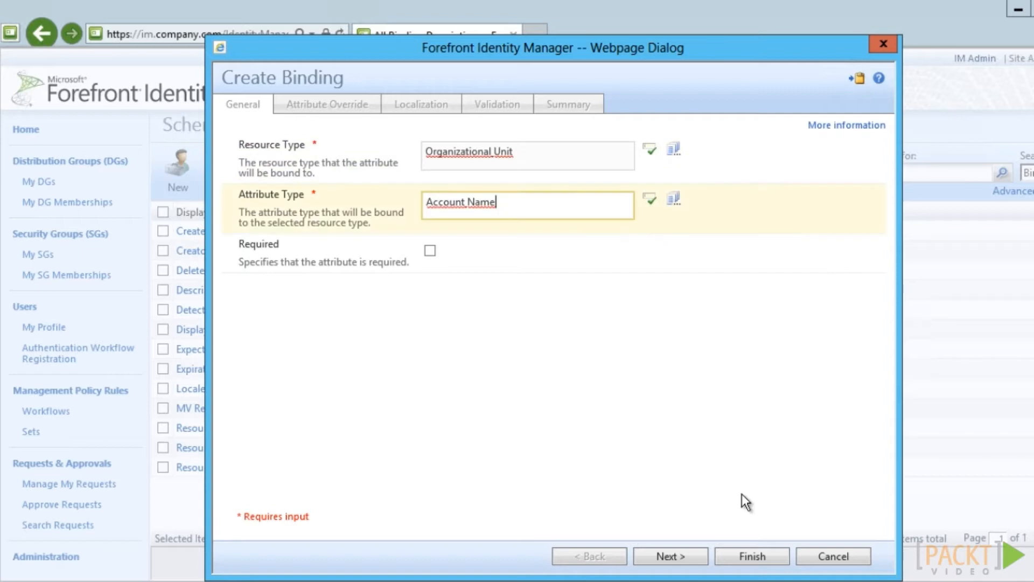
pyautogui.click(775, 559)
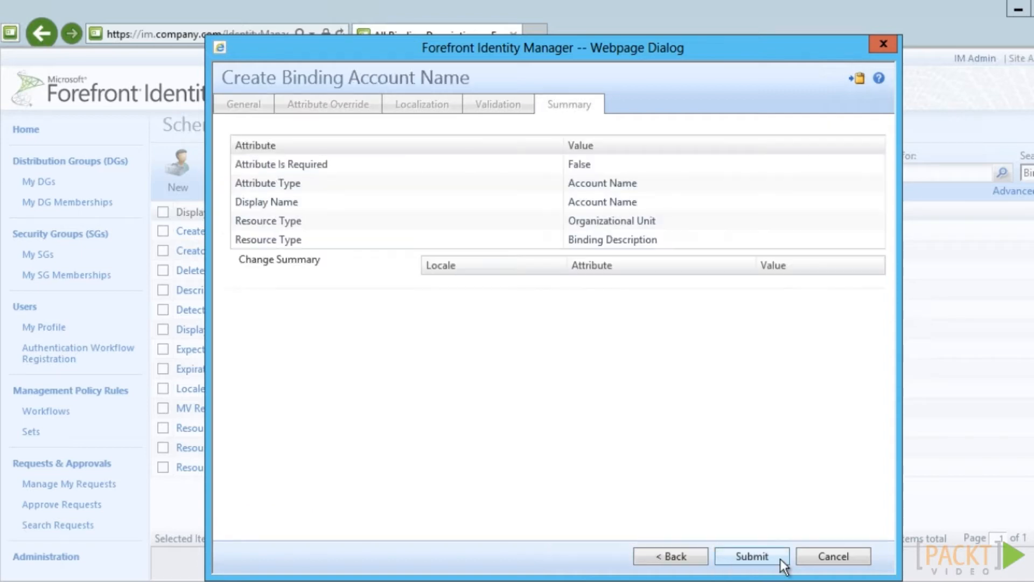
pyautogui.click(780, 558)
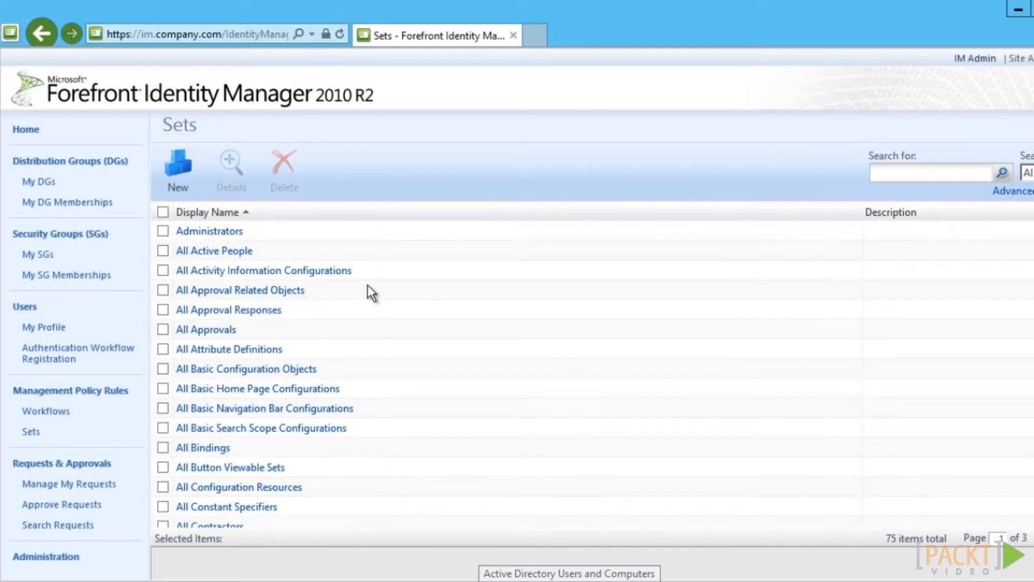
# Create and submit set 'Company: All Organizational Units' selecting all organizational unit resources
pyautogui.click(185, 162)
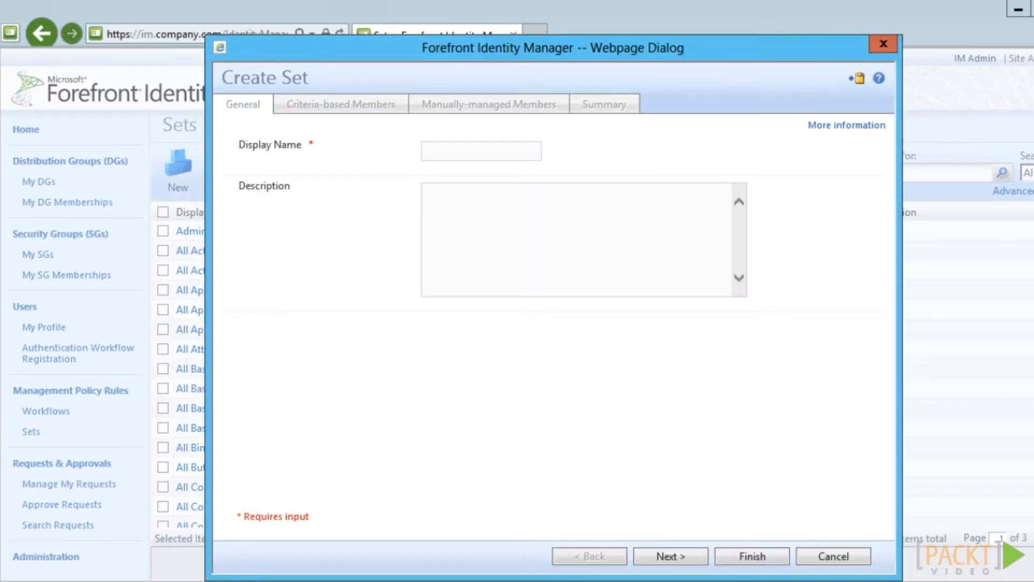
pyautogui.write('Company')
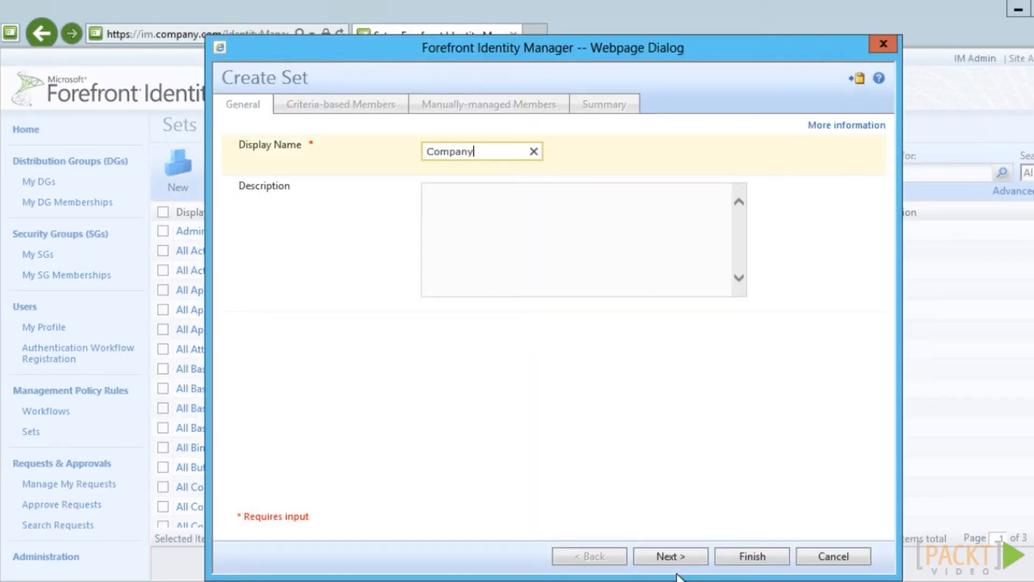
pyautogui.write(': All Organizational U')
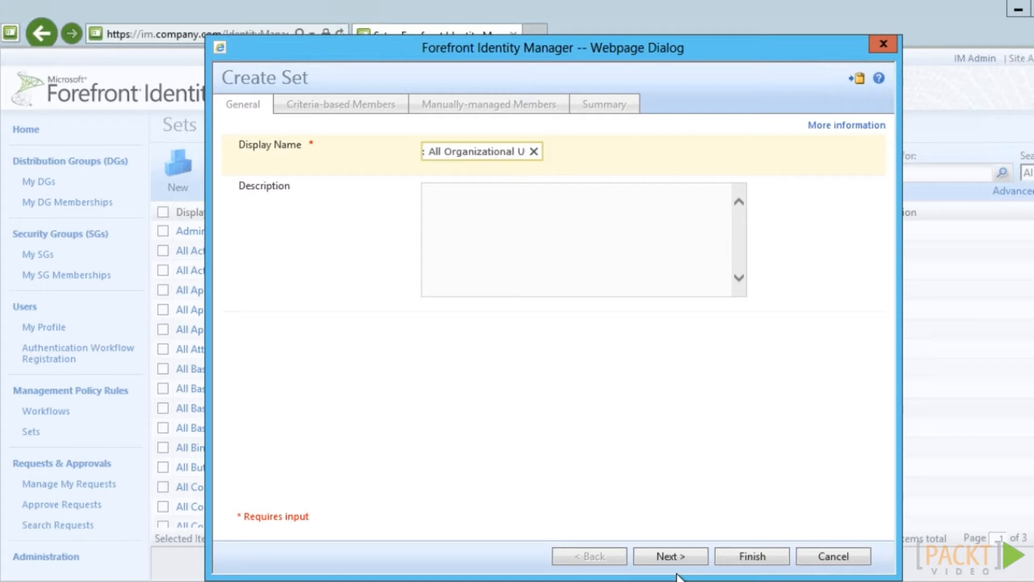
pyautogui.write('nits')
pyautogui.click(692, 561)
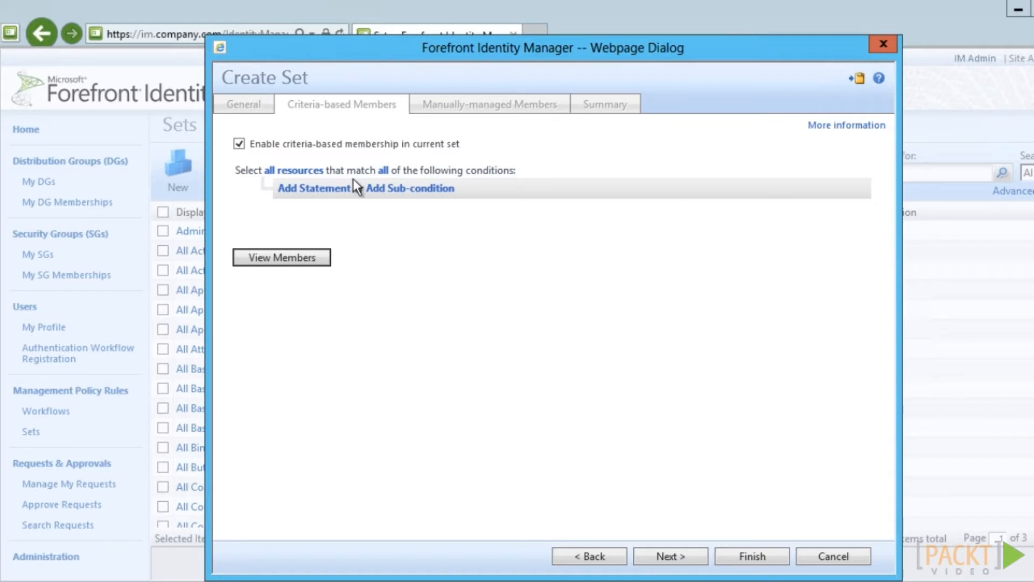
pyautogui.click(322, 169)
pyautogui.click(336, 169)
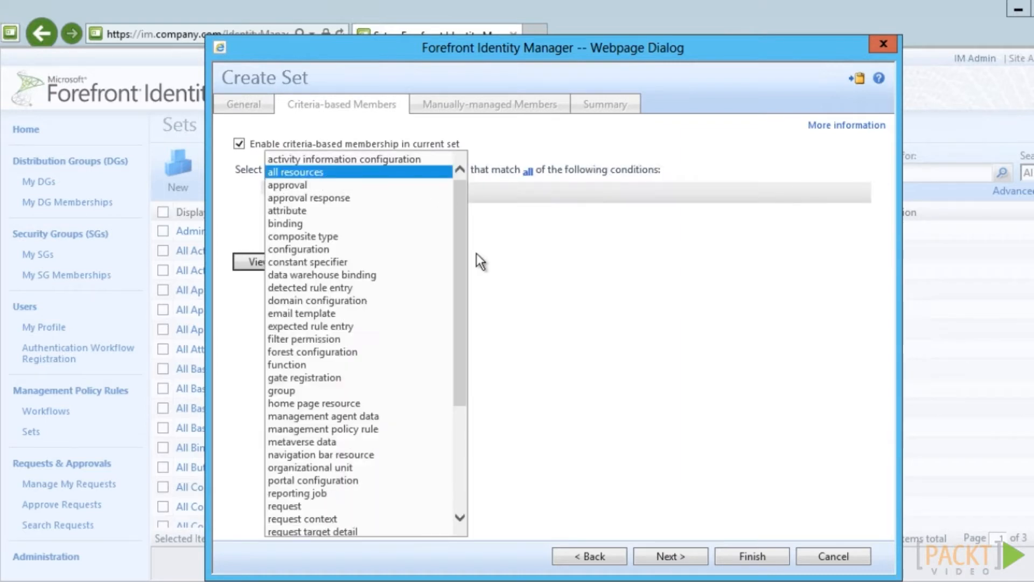
pyautogui.click(345, 473)
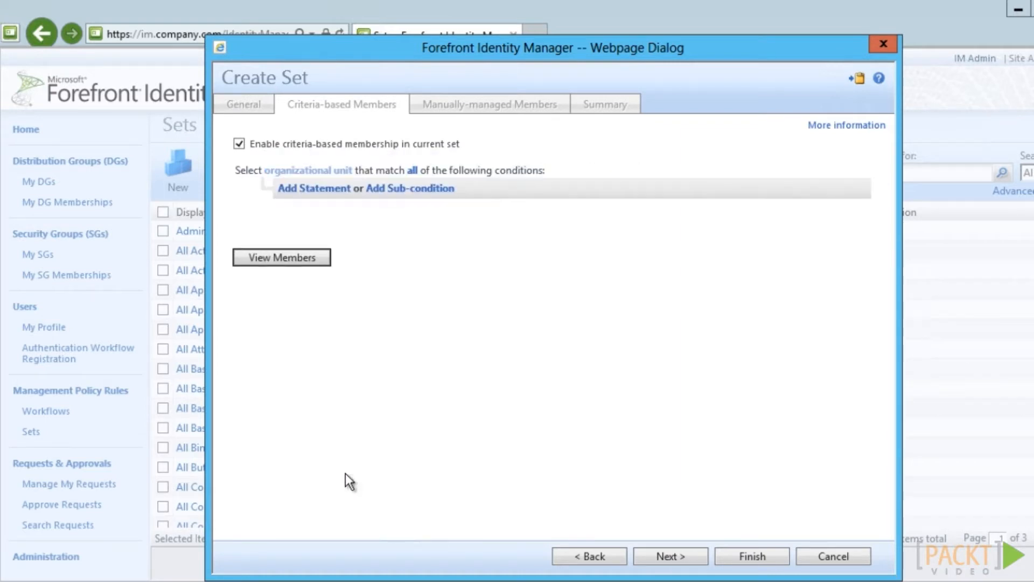
pyautogui.click(694, 558)
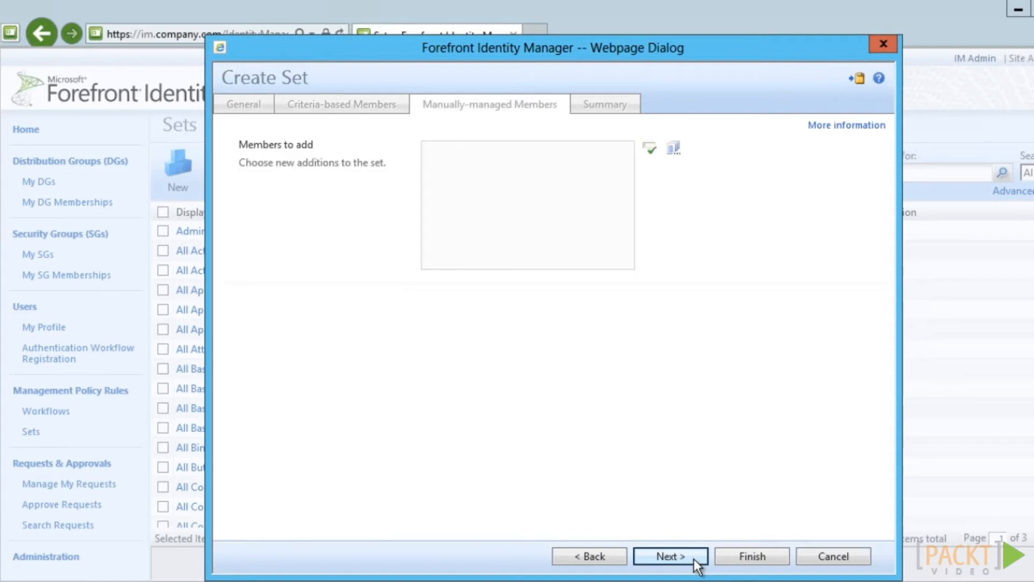
pyautogui.click(694, 558)
pyautogui.click(753, 556)
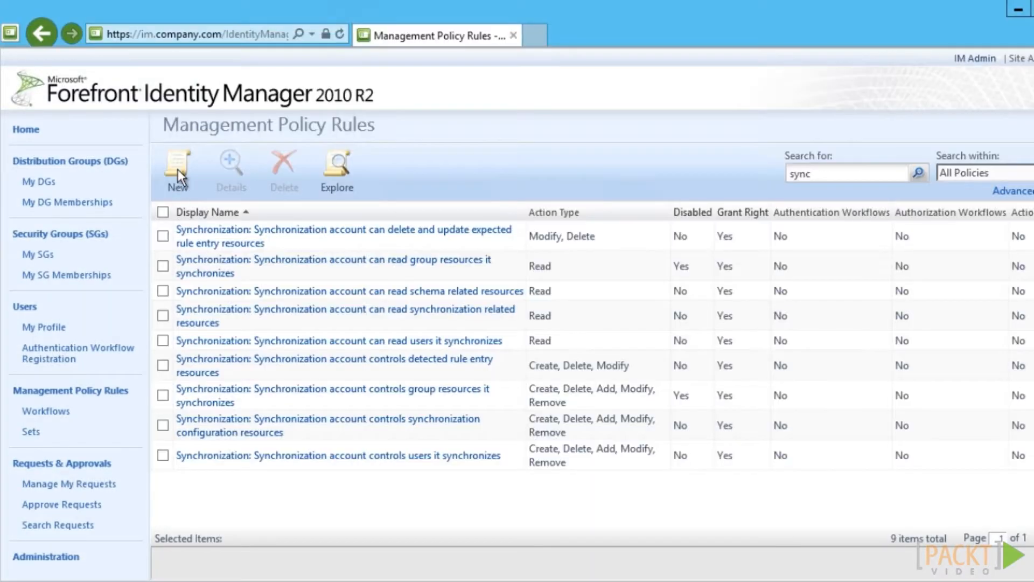
# Name the new MPR, set requestor Synchronization Engine, Create/Delete/Read/Modify operations, granting permission
pyautogui.click(179, 167)
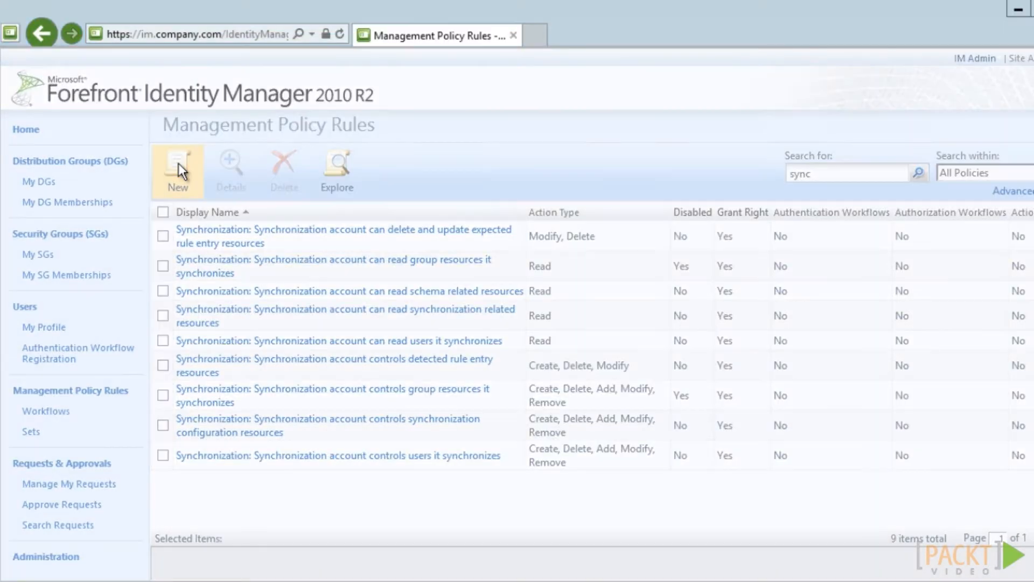
pyautogui.write('Company')
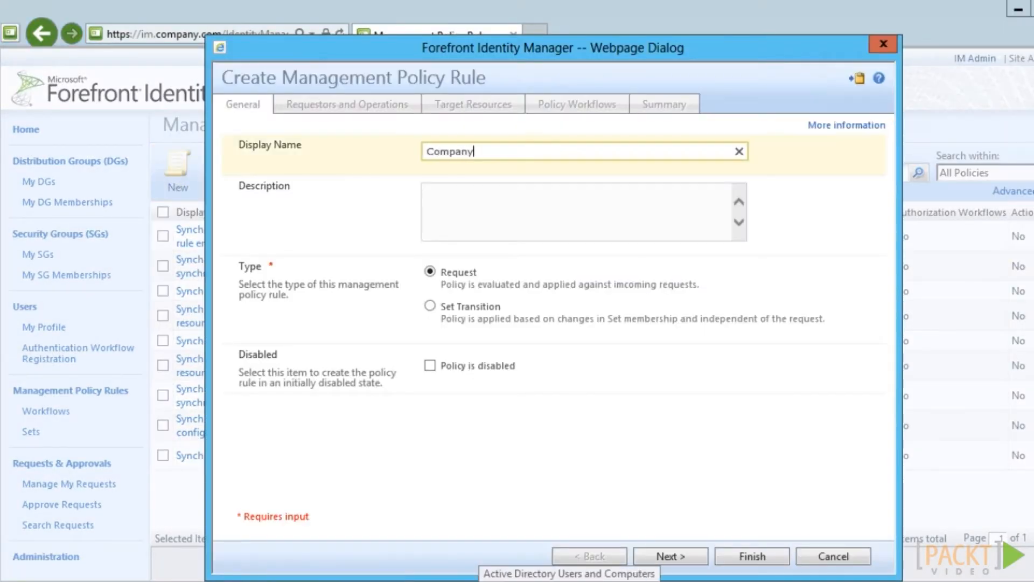
pyautogui.write(': Synchronization account controls Organiza')
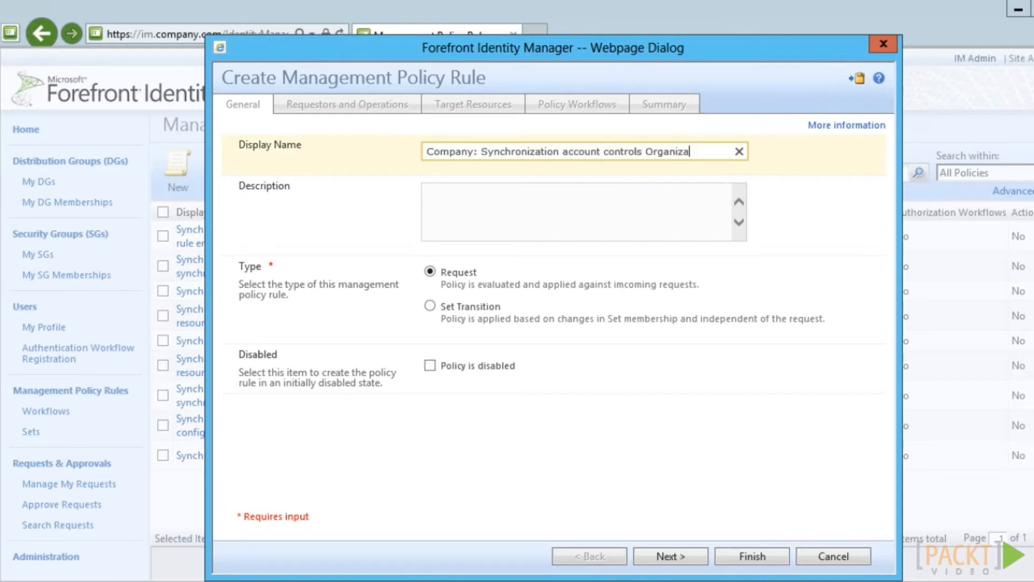
pyautogui.write('tional Un')
pyautogui.write('it')
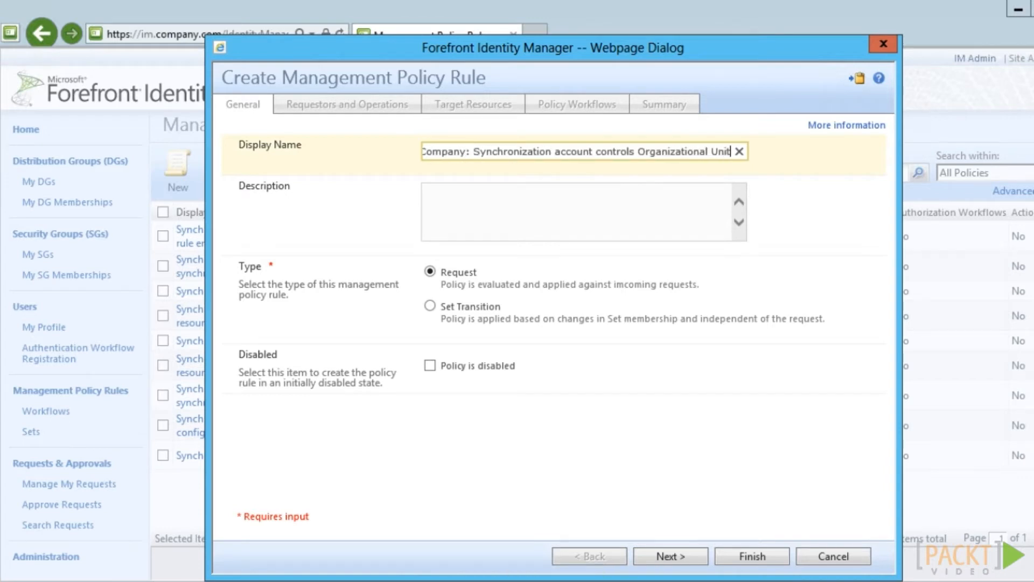
pyautogui.write(' resources')
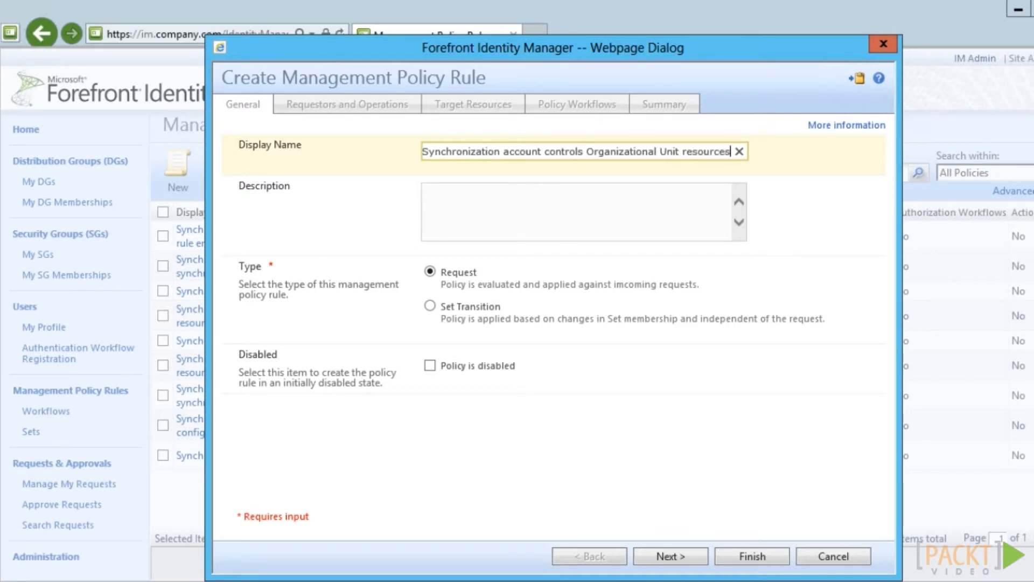
pyautogui.click(690, 559)
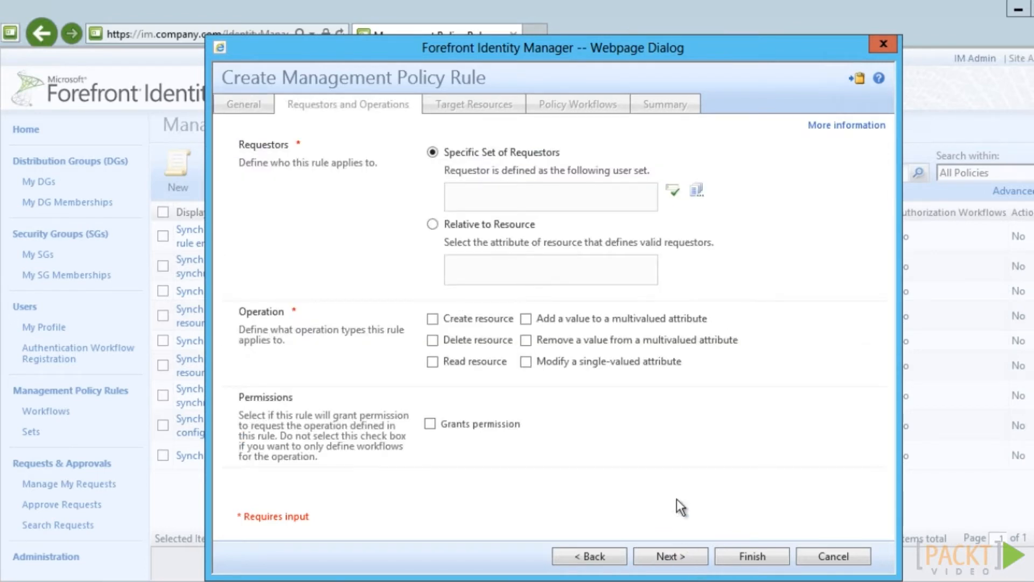
pyautogui.write('Sync')
pyautogui.click(673, 191)
pyautogui.click(432, 320)
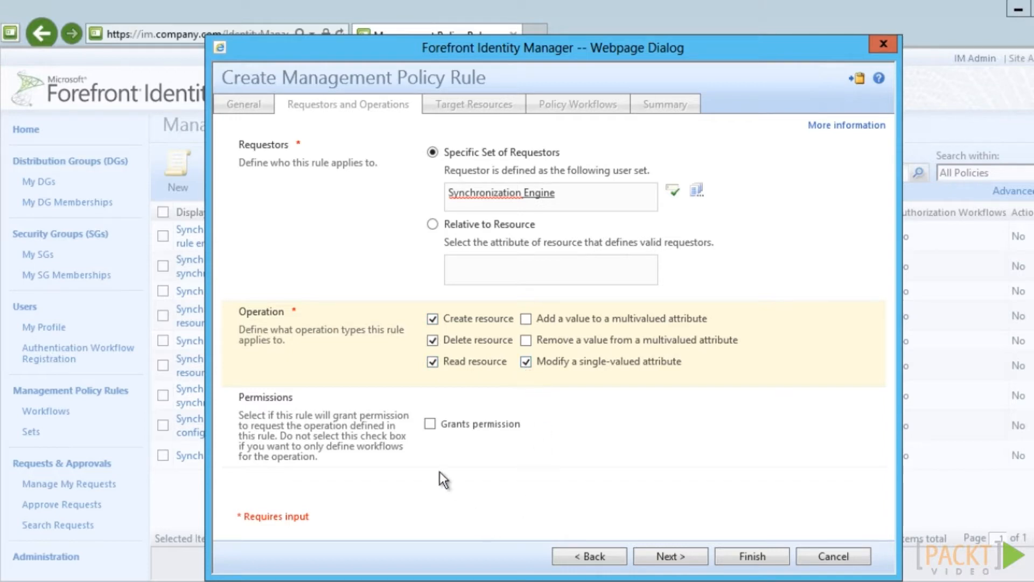
pyautogui.click(430, 424)
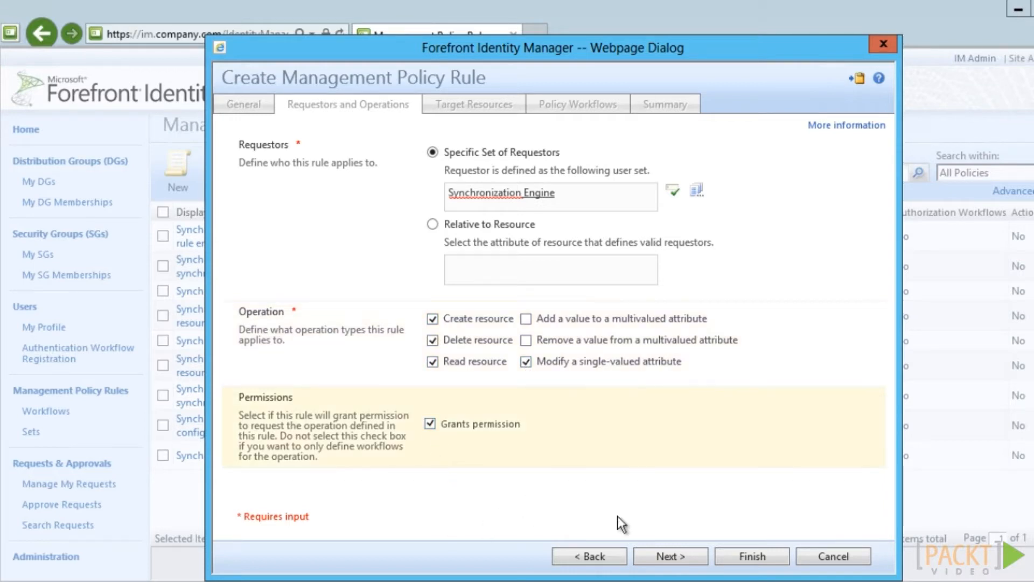
pyautogui.click(668, 556)
# Target Company: All Organizational Units before and after the request, then submit the rule
pyautogui.write('Compan')
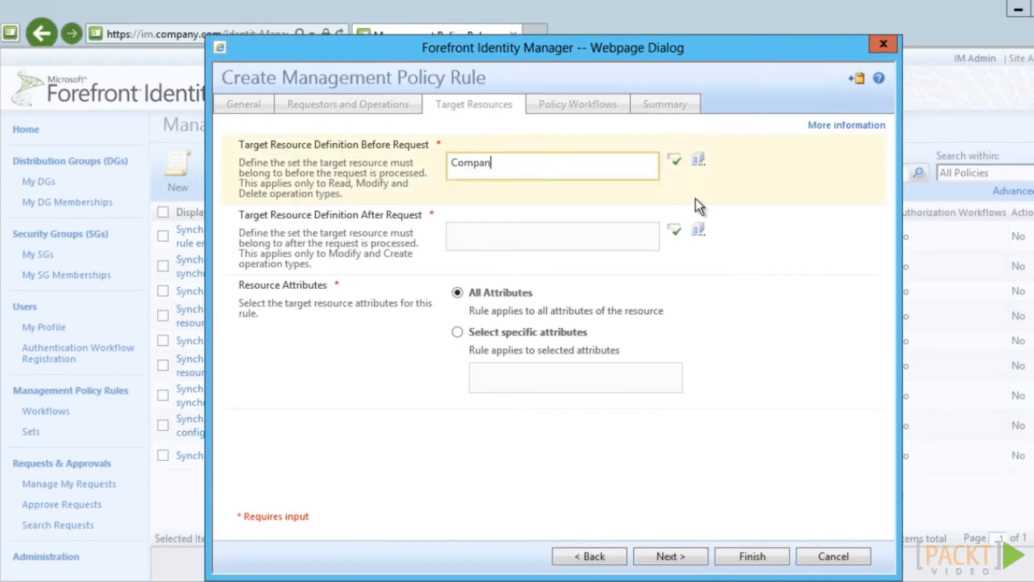
pyautogui.click(675, 160)
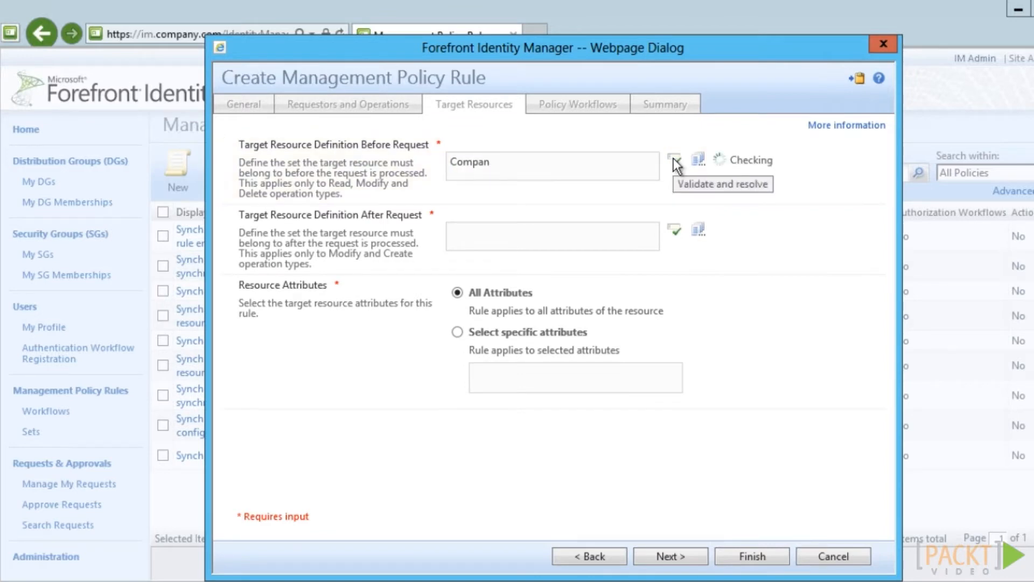
pyautogui.click(608, 231)
pyautogui.write('Company')
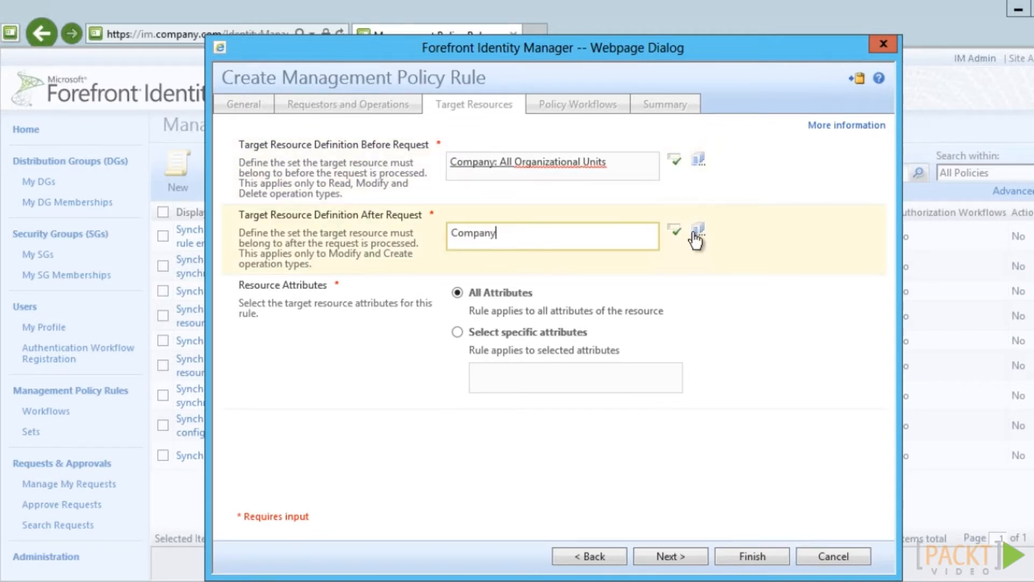
pyautogui.click(675, 231)
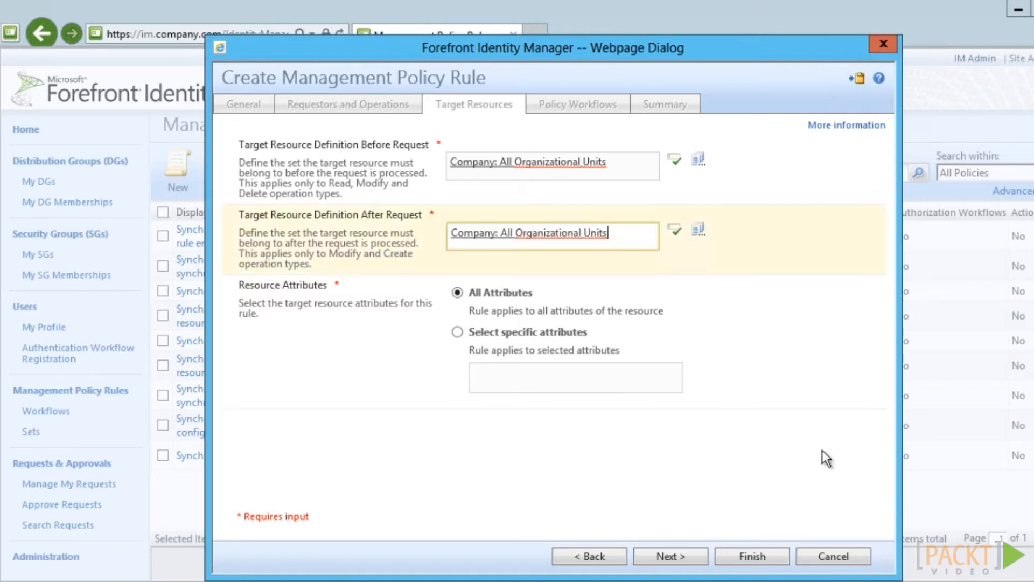
pyautogui.click(697, 562)
pyautogui.click(697, 561)
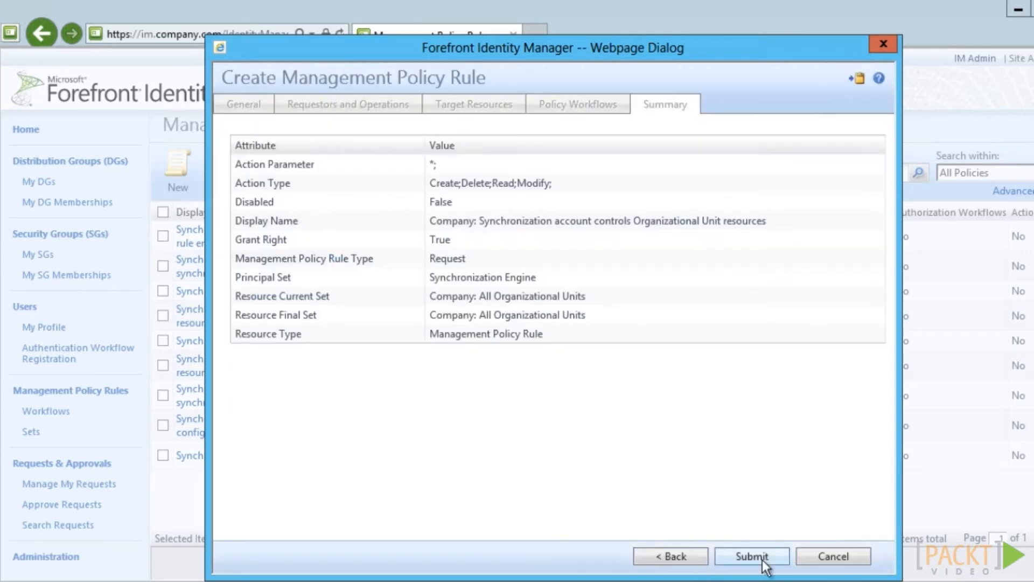
pyautogui.click(777, 558)
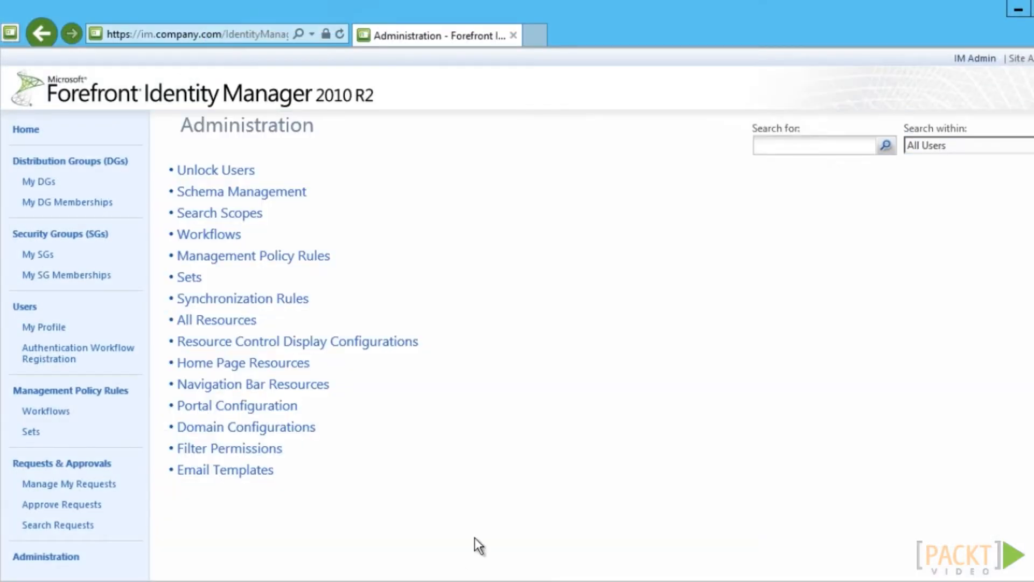
# Search all resources for 'synchr' and open the Synchronization Filter
pyautogui.click(205, 323)
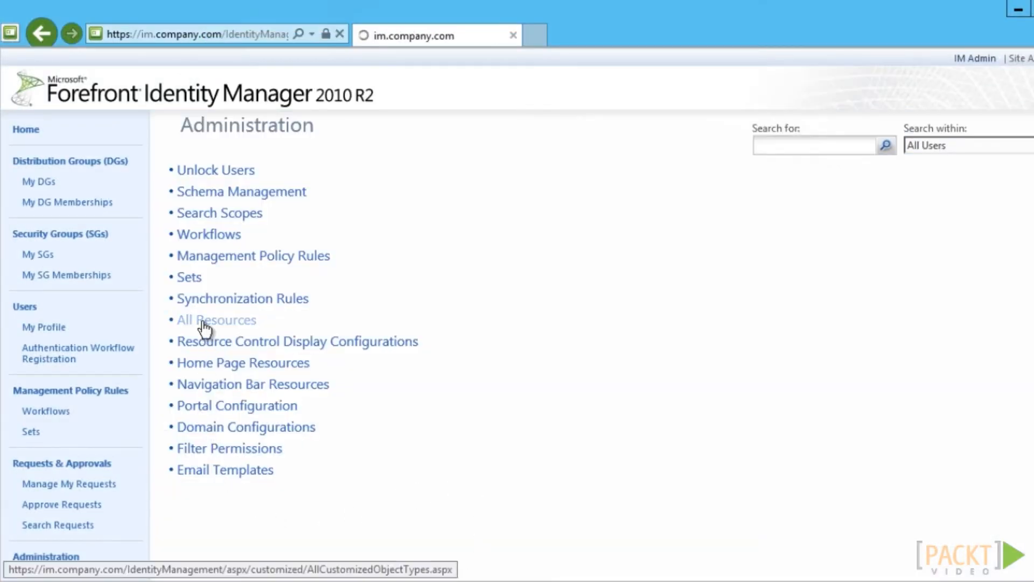
pyautogui.click(896, 173)
pyautogui.write('synchr')
pyautogui.click(973, 174)
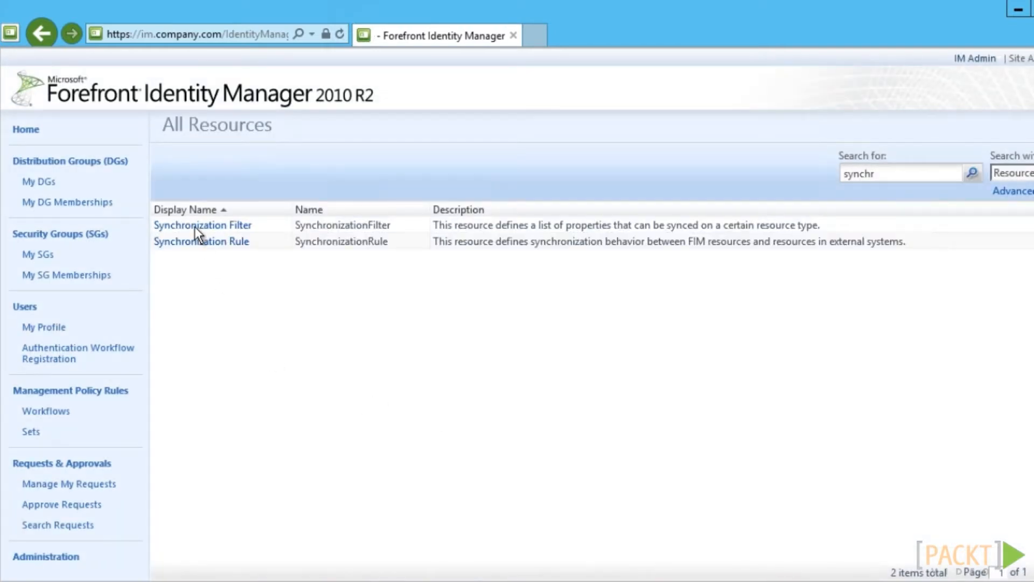
pyautogui.click(195, 226)
pyautogui.click(198, 232)
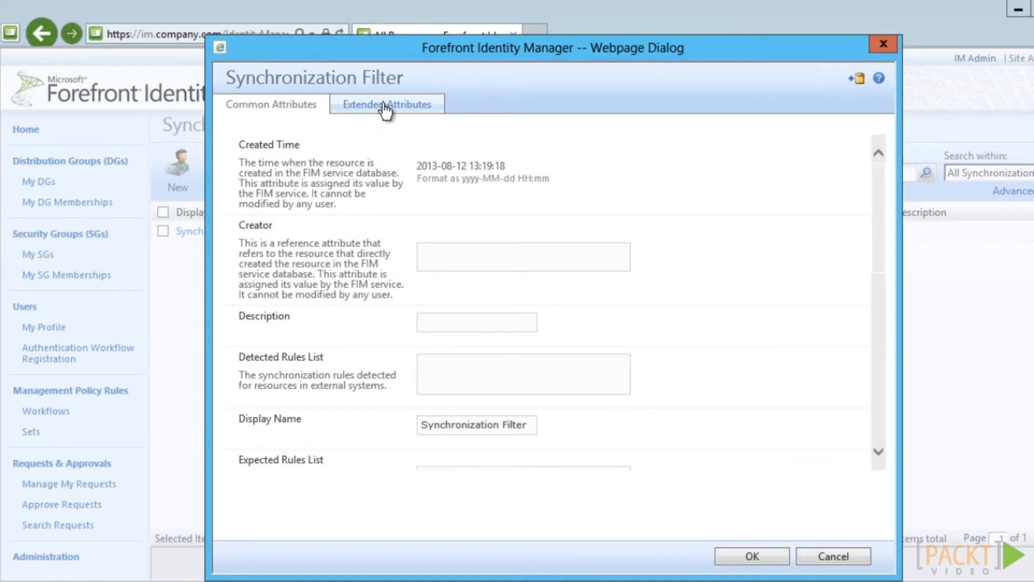
# Append Organizational Unit to the filter's synchronized resource types and submit
pyautogui.click(386, 108)
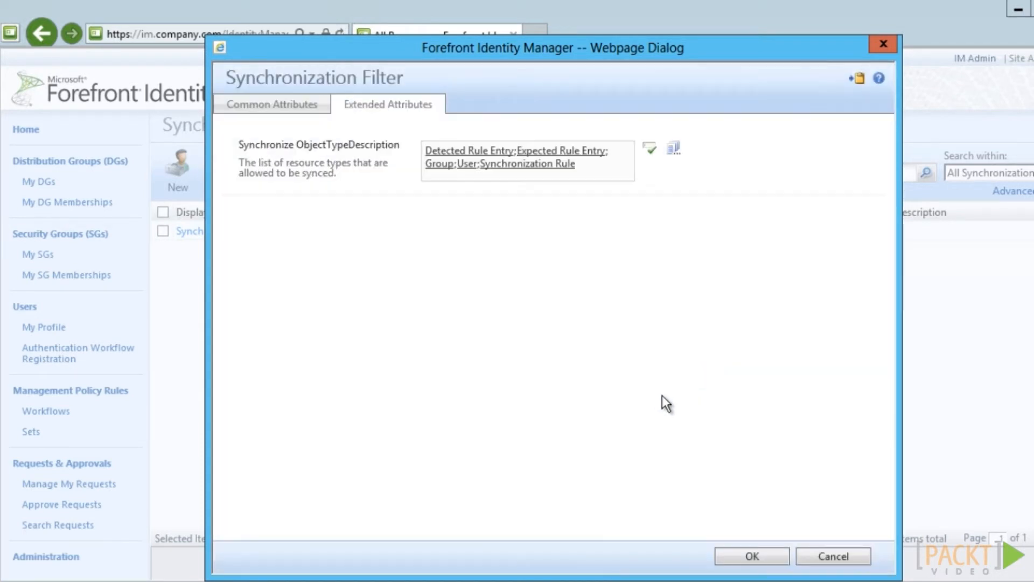
pyautogui.click(594, 180)
pyautogui.write(';Organi')
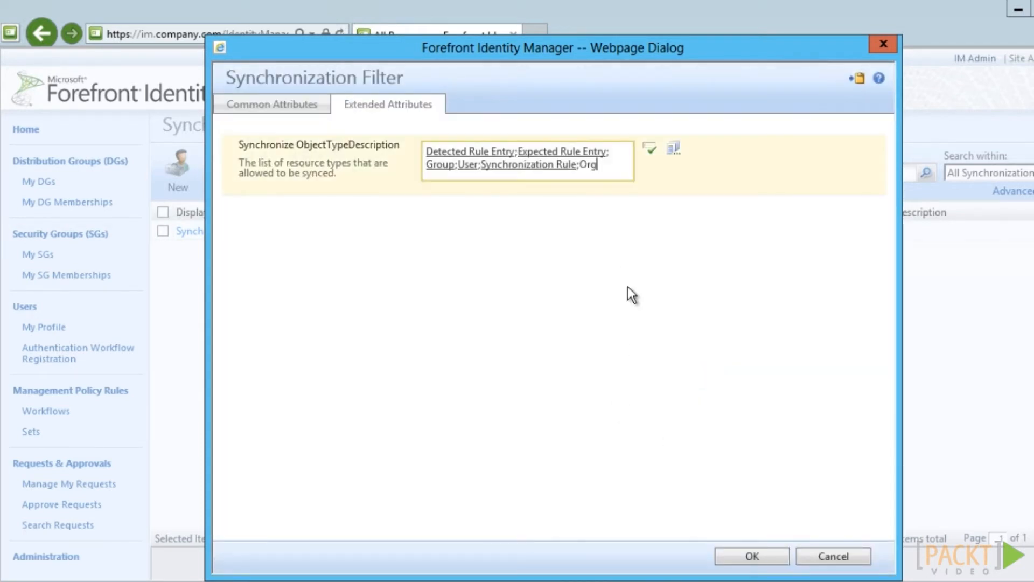
pyautogui.click(652, 151)
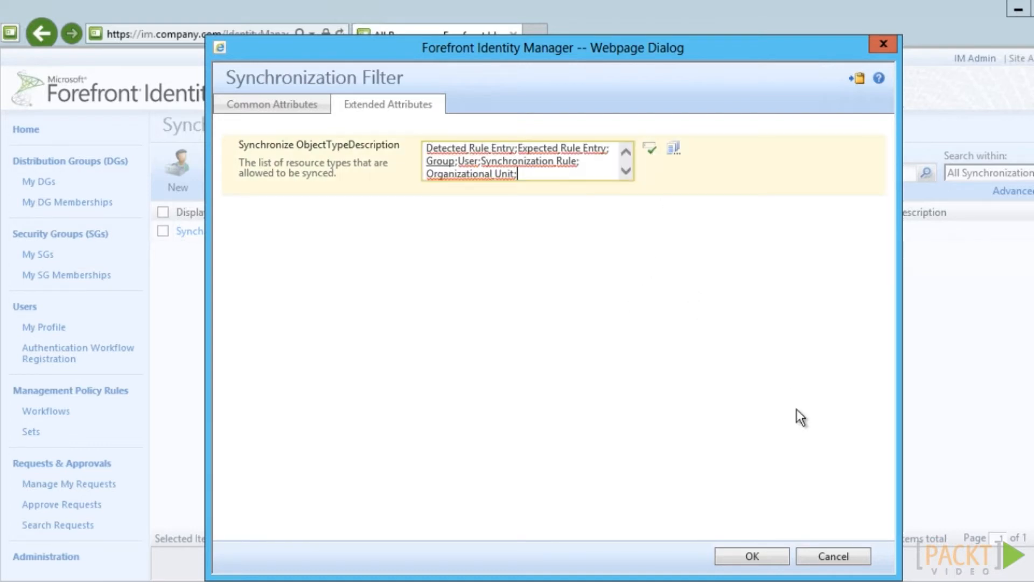
pyautogui.click(769, 557)
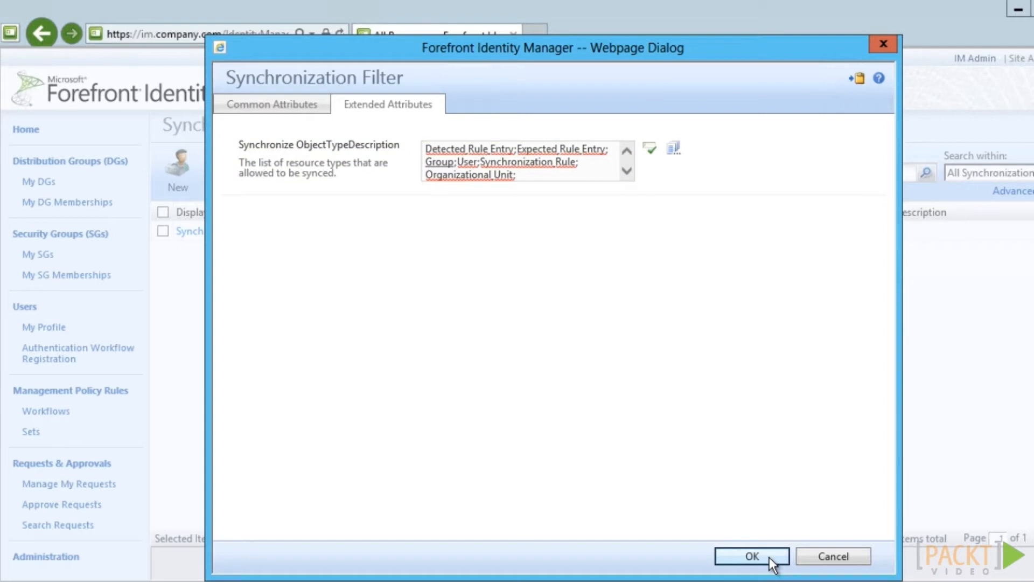
pyautogui.click(774, 558)
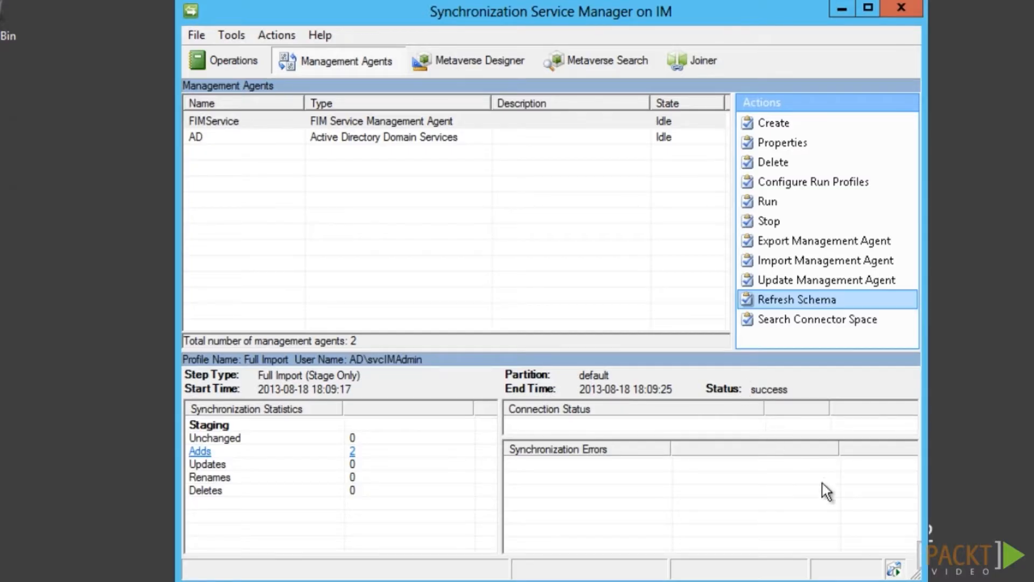
# Refresh and commit the FIMService management agent's schema
pyautogui.click(778, 303)
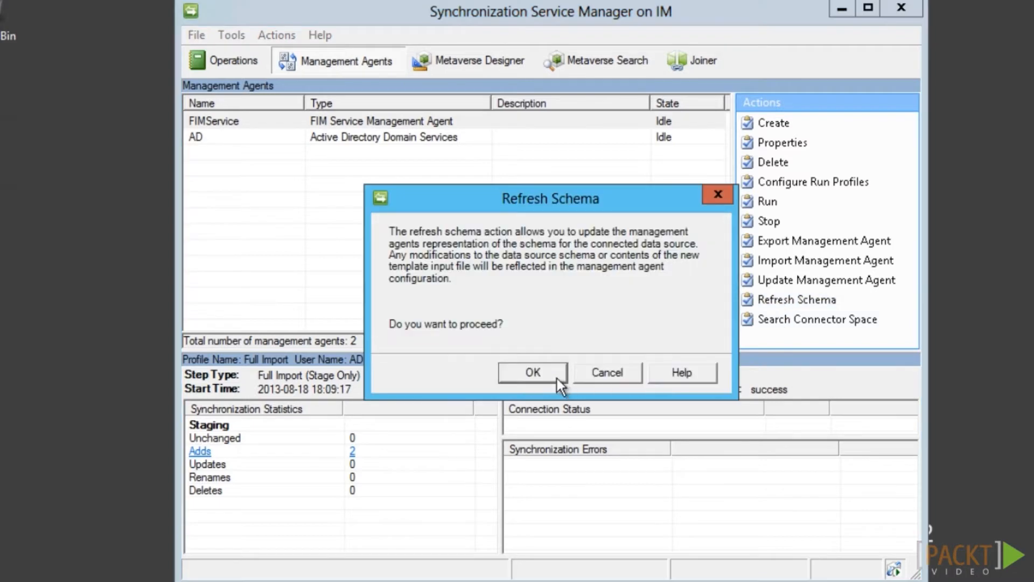
pyautogui.click(557, 378)
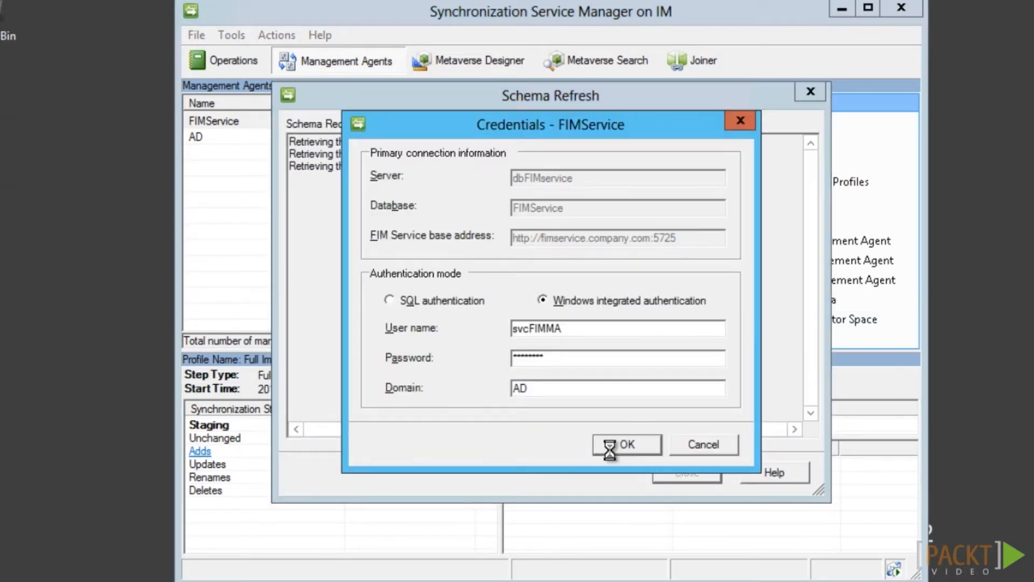
pyautogui.click(610, 446)
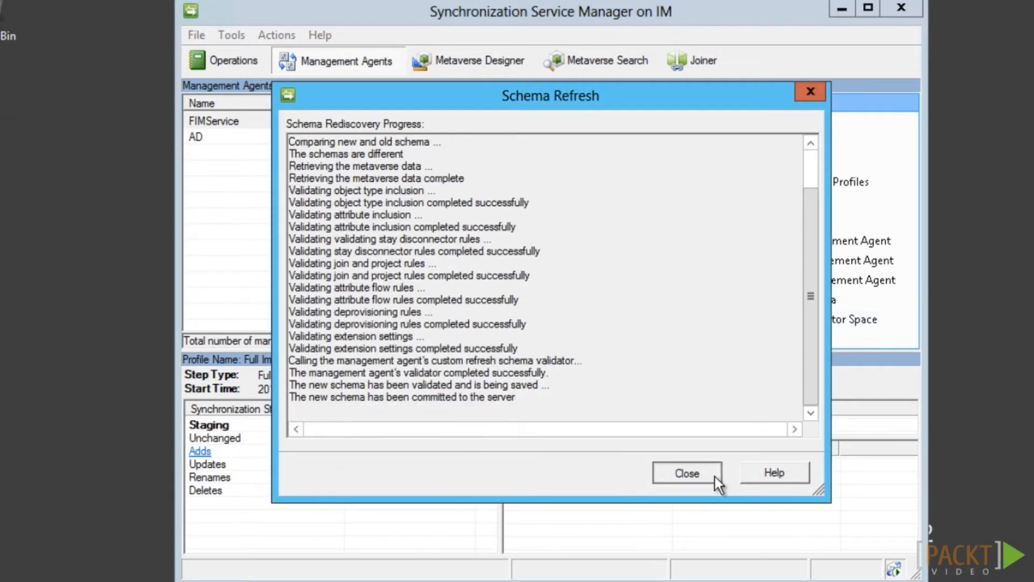
pyautogui.click(694, 474)
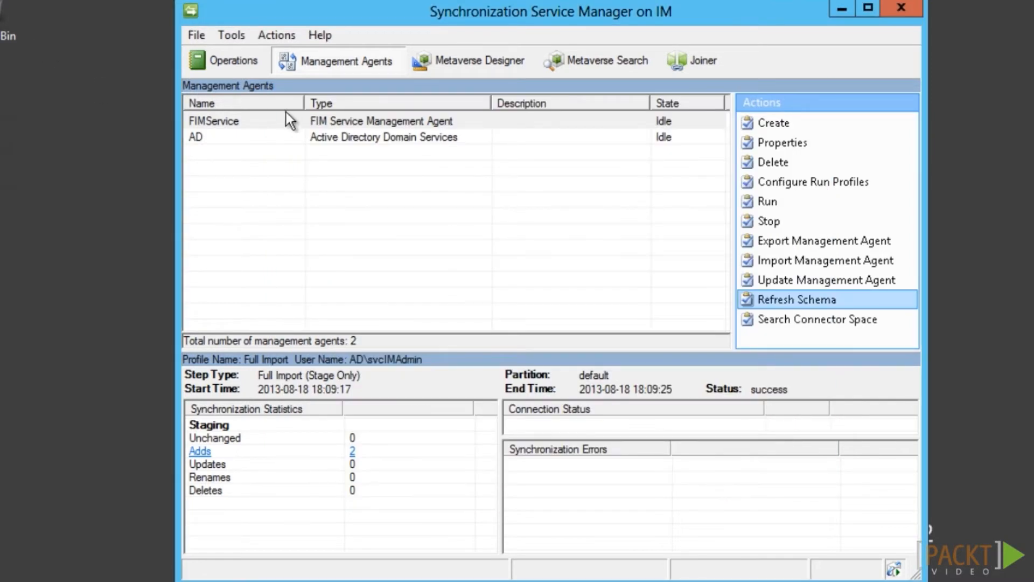
pyautogui.click(242, 121)
# Add accountName and csObjectID attributes to the metaverse organizationalUnit object type
pyautogui.click(511, 67)
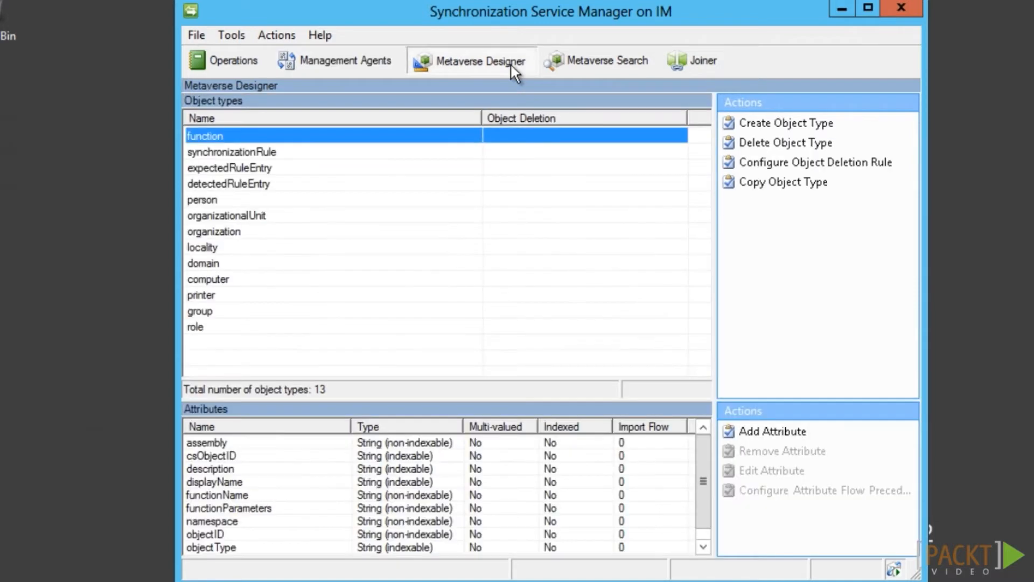
pyautogui.click(287, 217)
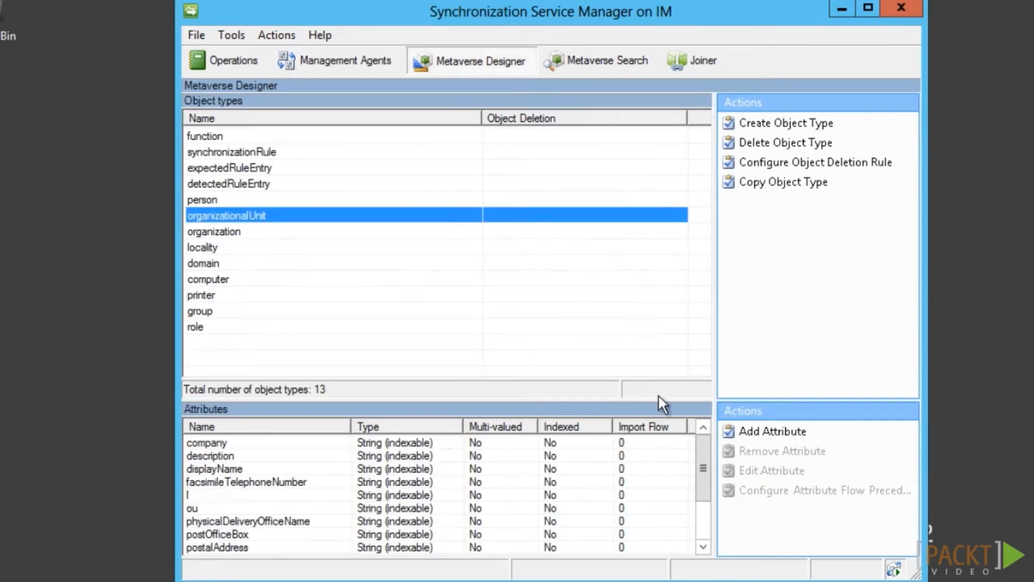
pyautogui.click(782, 431)
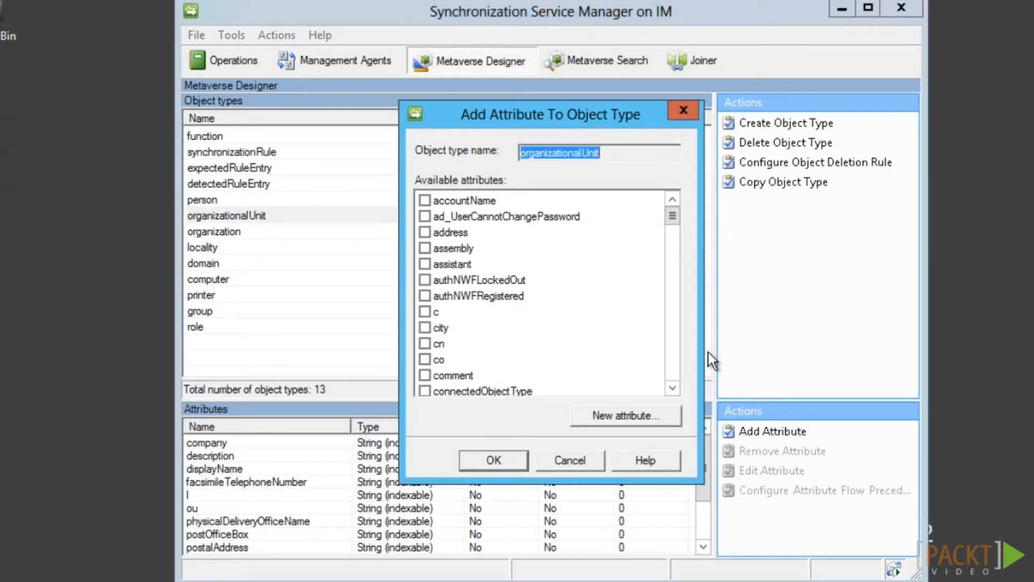
pyautogui.moveTo(671, 215); pyautogui.dragTo(670, 237)
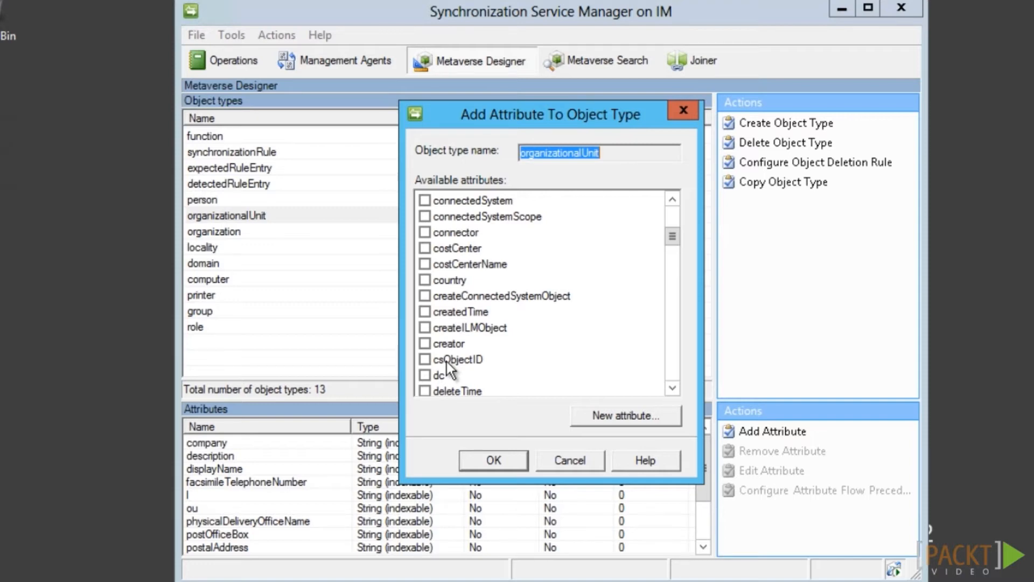
pyautogui.click(425, 360)
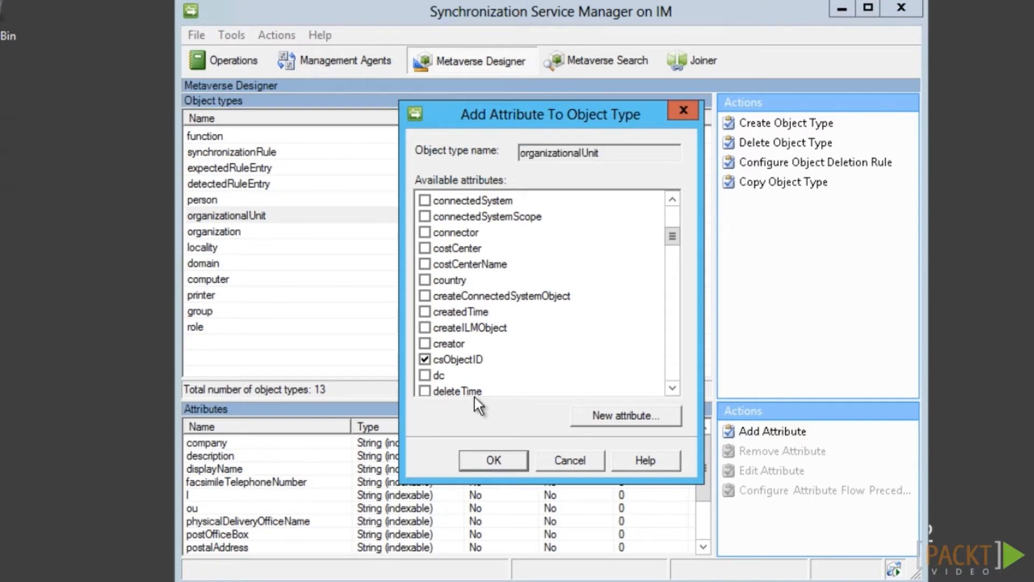
pyautogui.scroll(5, 458, 269)
pyautogui.click(426, 201)
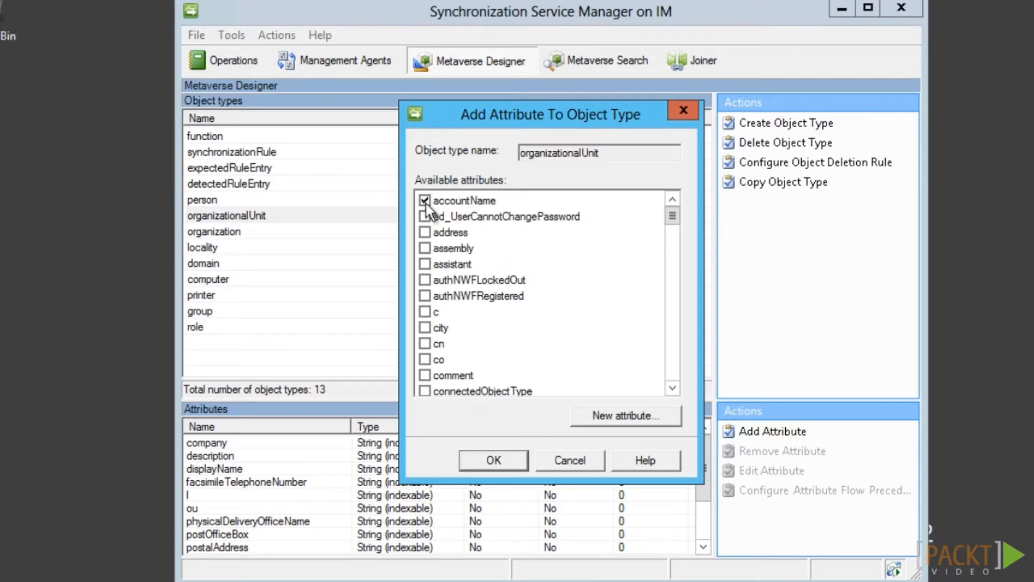
pyautogui.click(671, 387)
pyautogui.click(672, 388)
pyautogui.click(672, 388)
pyautogui.click(672, 387)
pyautogui.click(672, 388)
pyautogui.click(672, 387)
pyautogui.click(671, 389)
pyautogui.click(671, 389)
pyautogui.click(671, 389)
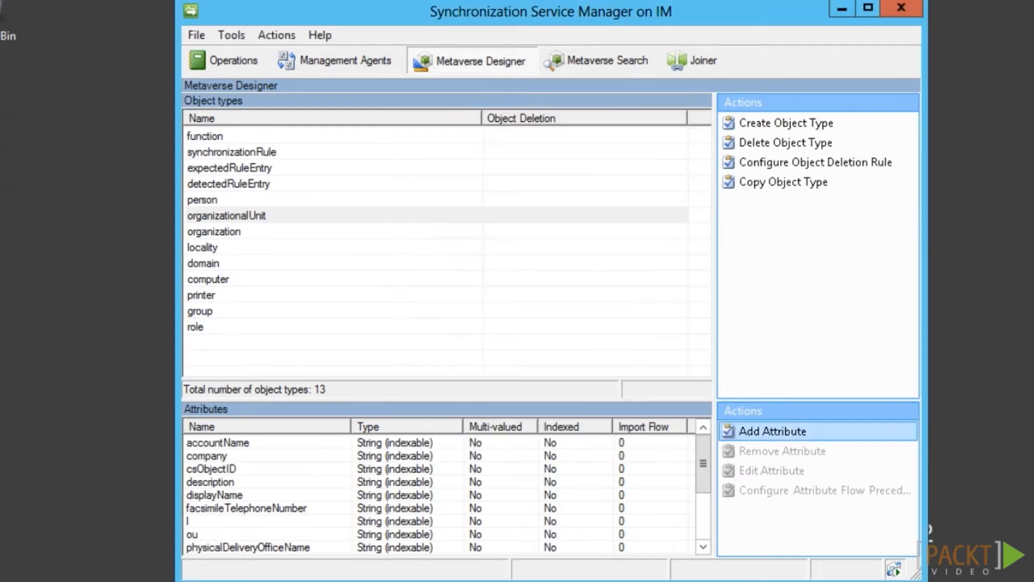
pyautogui.click(355, 62)
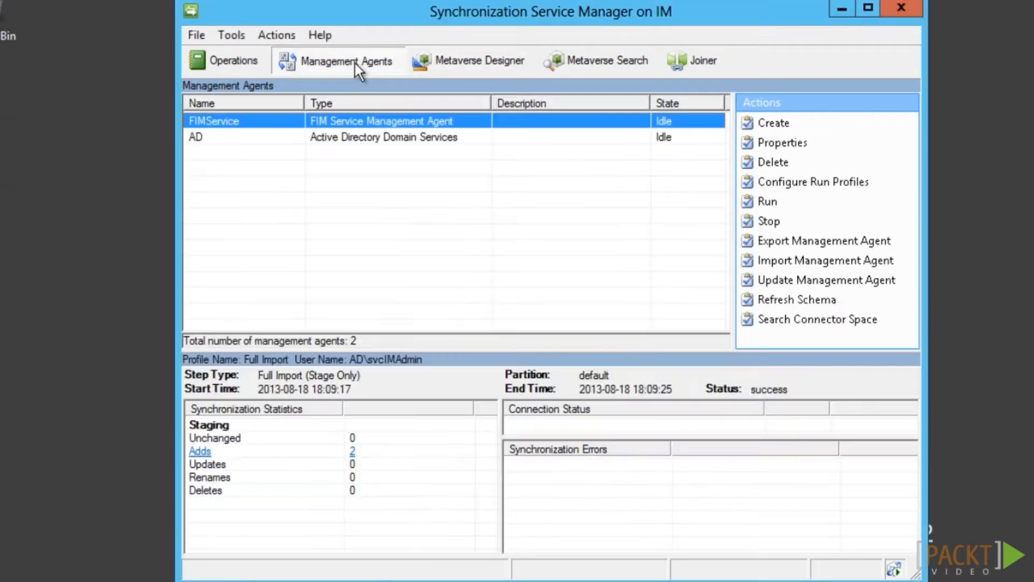
# In the FIMService agent's properties, show all object types, including companyOrgUnit
pyautogui.doubleClick(286, 119)
pyautogui.click(335, 150)
pyautogui.click(705, 118)
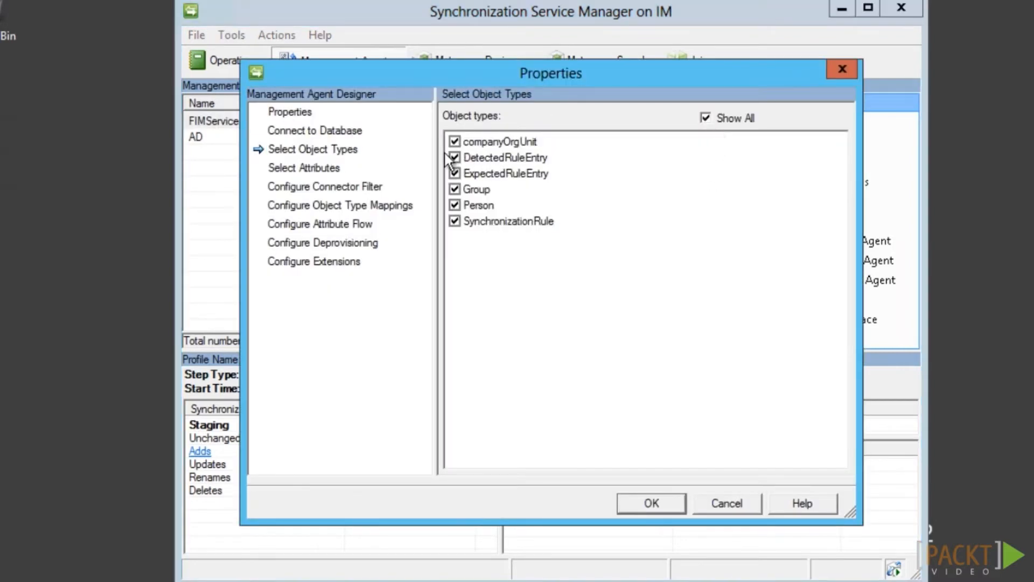
pyautogui.click(324, 173)
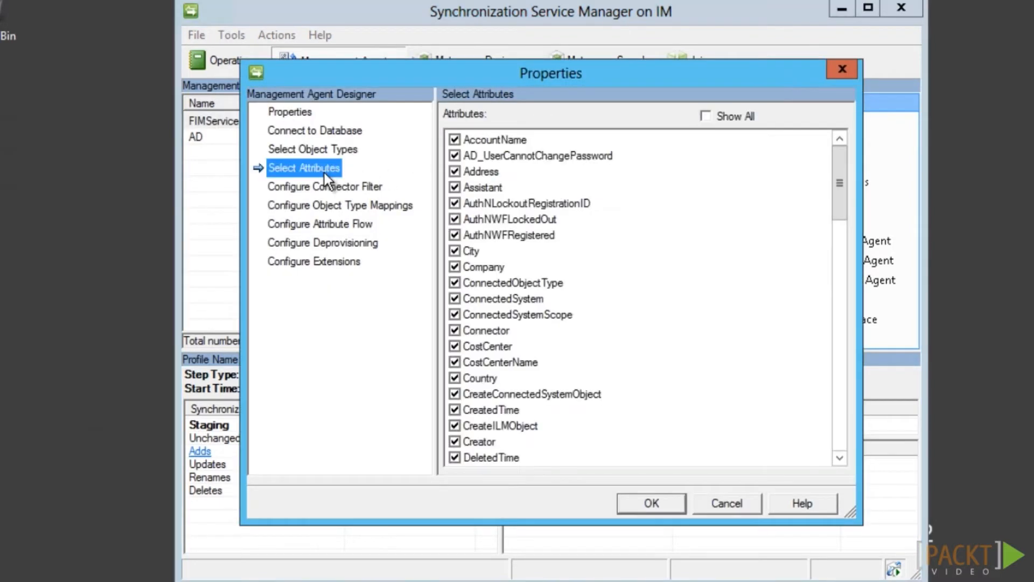
pyautogui.click(315, 186)
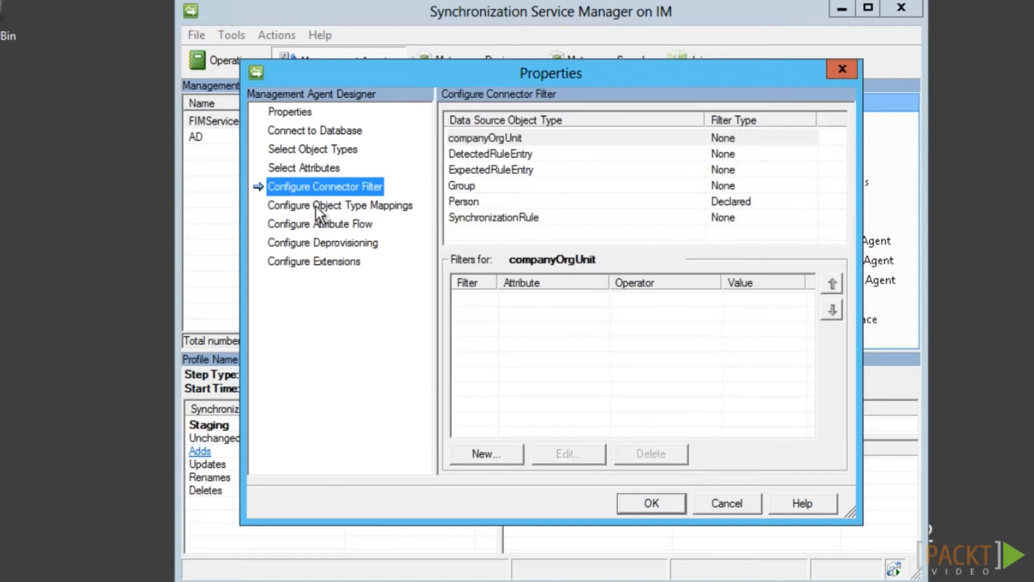
pyautogui.click(316, 205)
# Map the companyOrgUnit object type to the metaverse organizationalUnit type
pyautogui.click(519, 140)
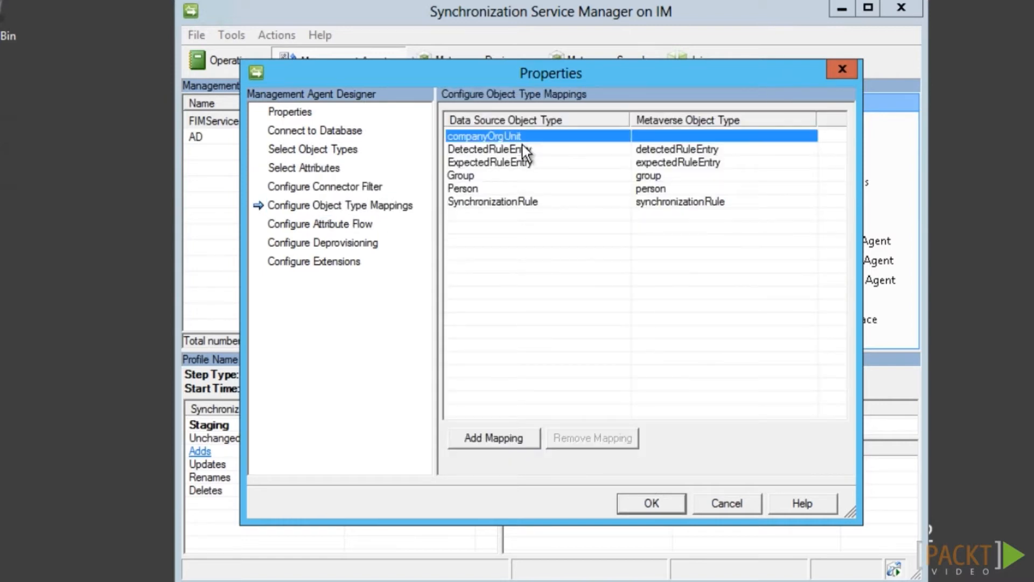
pyautogui.click(516, 439)
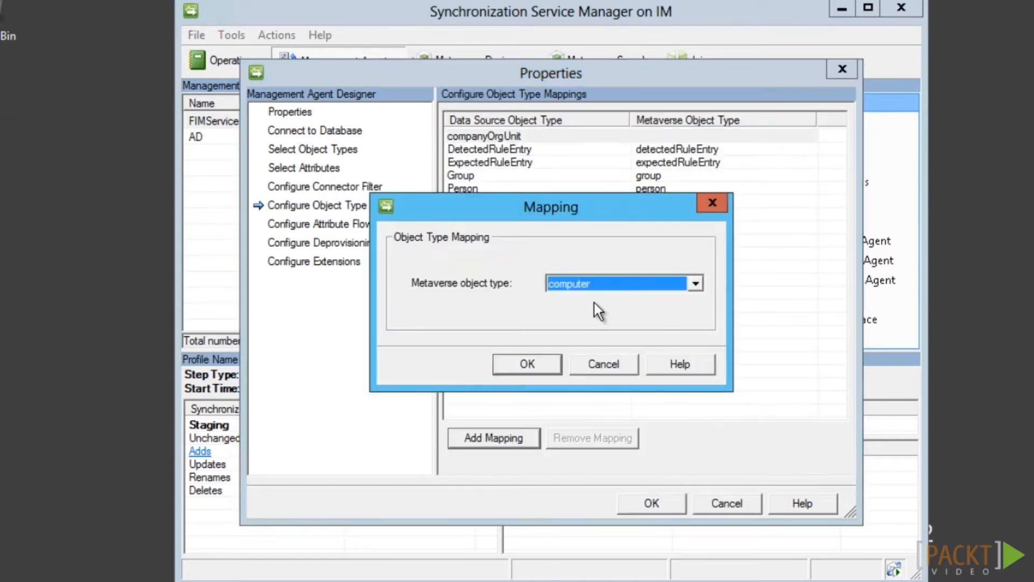
pyautogui.click(595, 286)
pyautogui.click(589, 360)
pyautogui.click(552, 370)
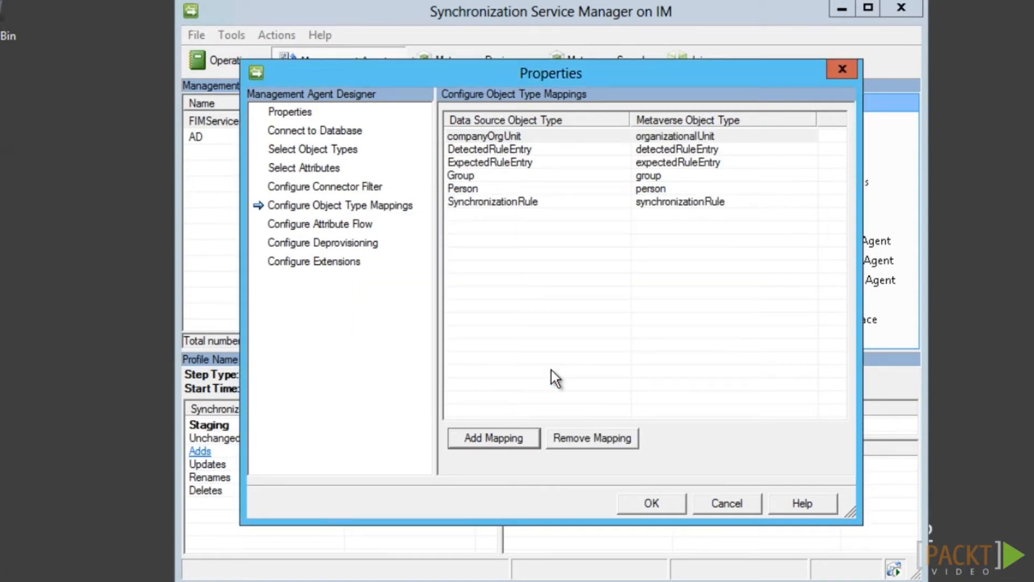
# Add displayName and accountName export flows between organizationalUnit and companyOrgUnit
pyautogui.click(348, 225)
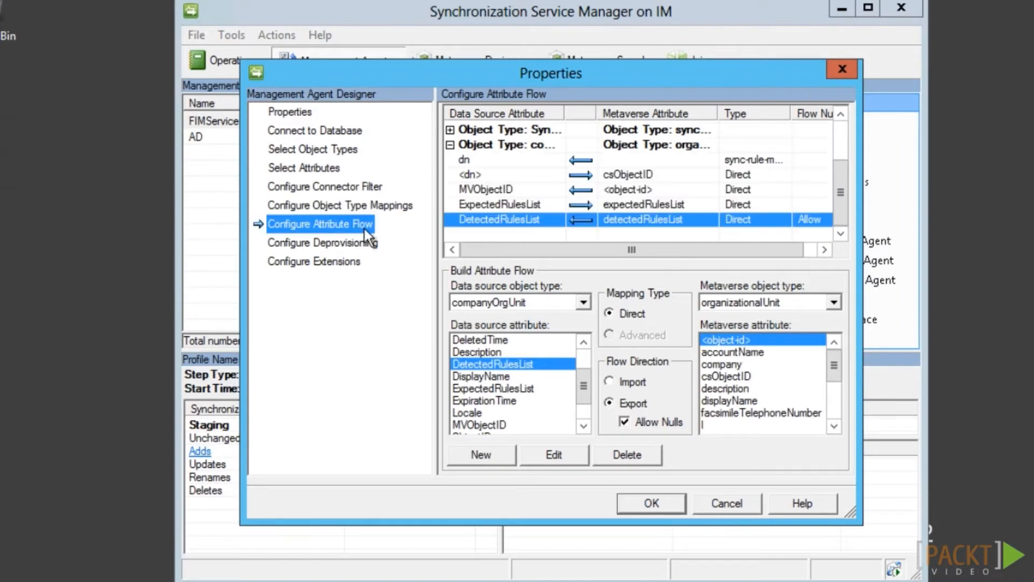
pyautogui.click(504, 378)
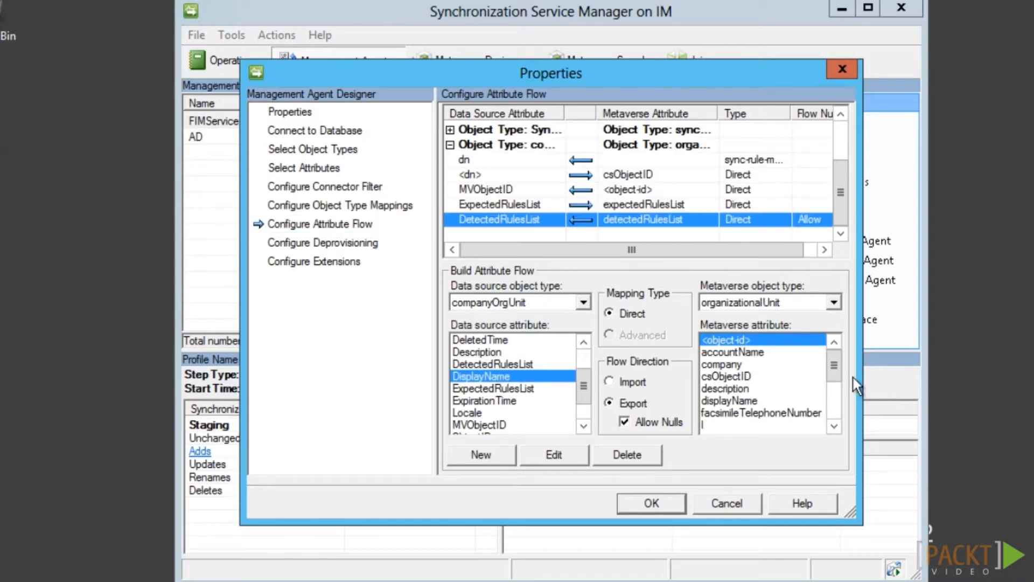
pyautogui.click(741, 402)
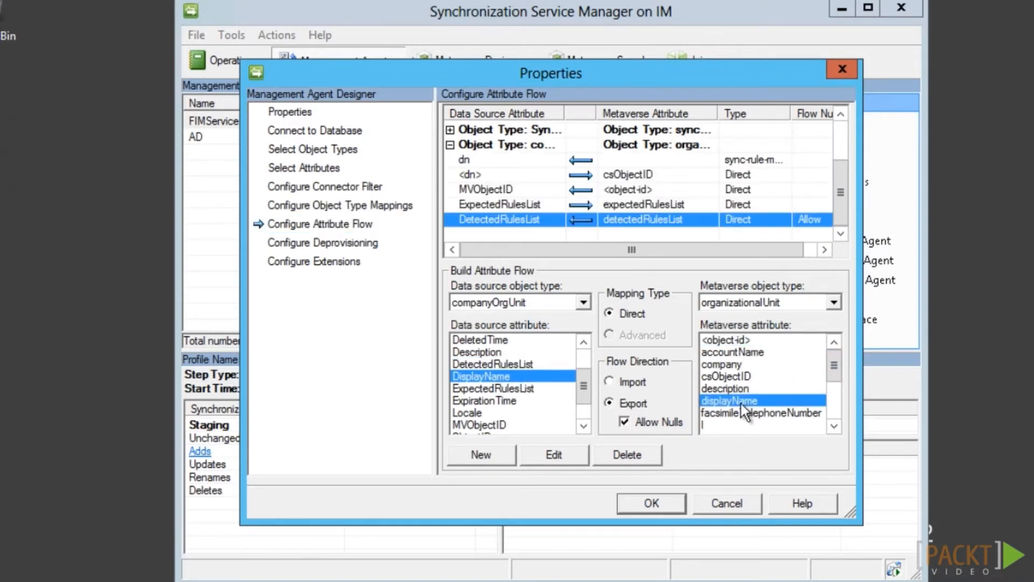
pyautogui.click(506, 460)
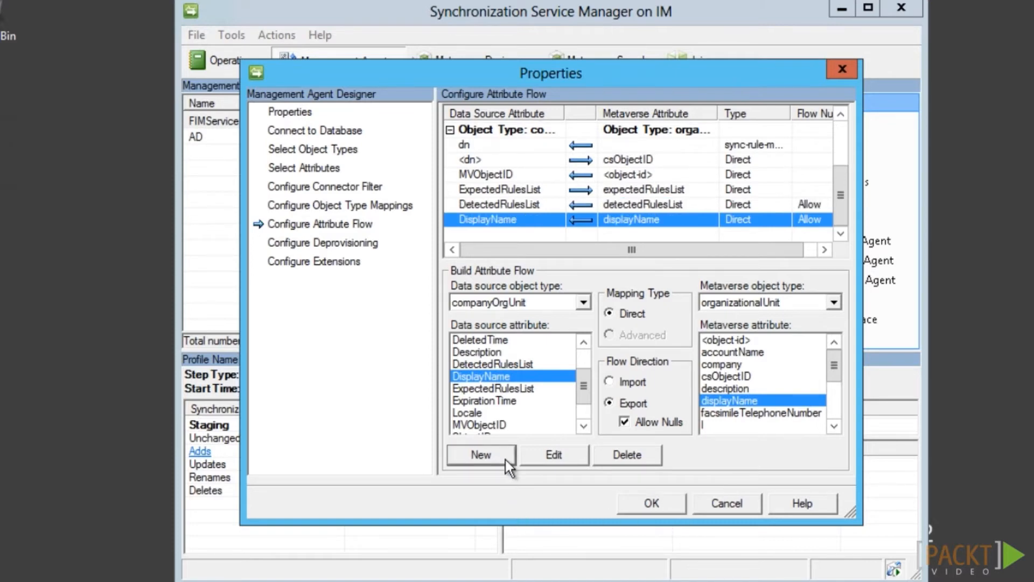
pyautogui.moveTo(586, 396); pyautogui.dragTo(585, 370)
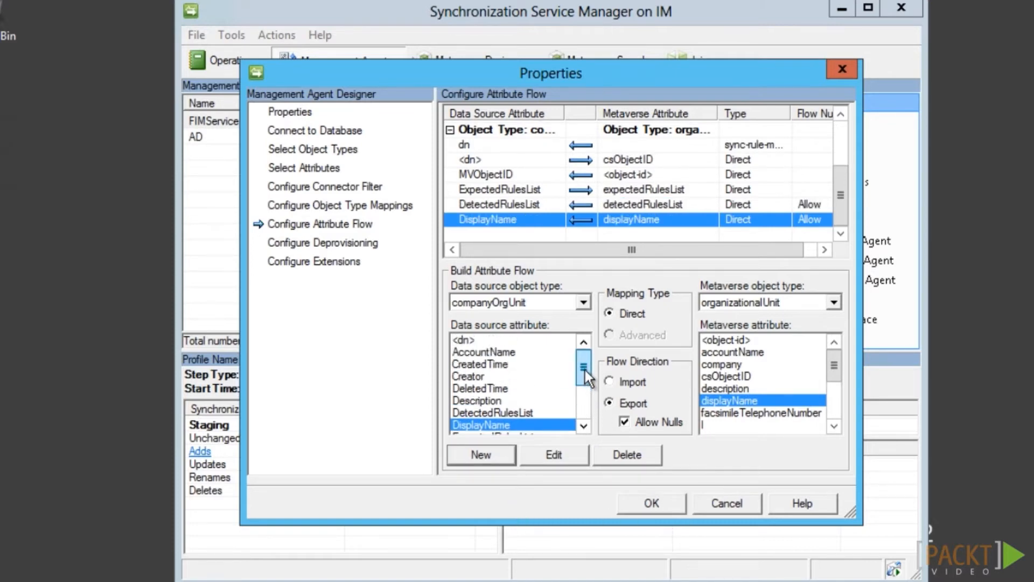
pyautogui.click(491, 352)
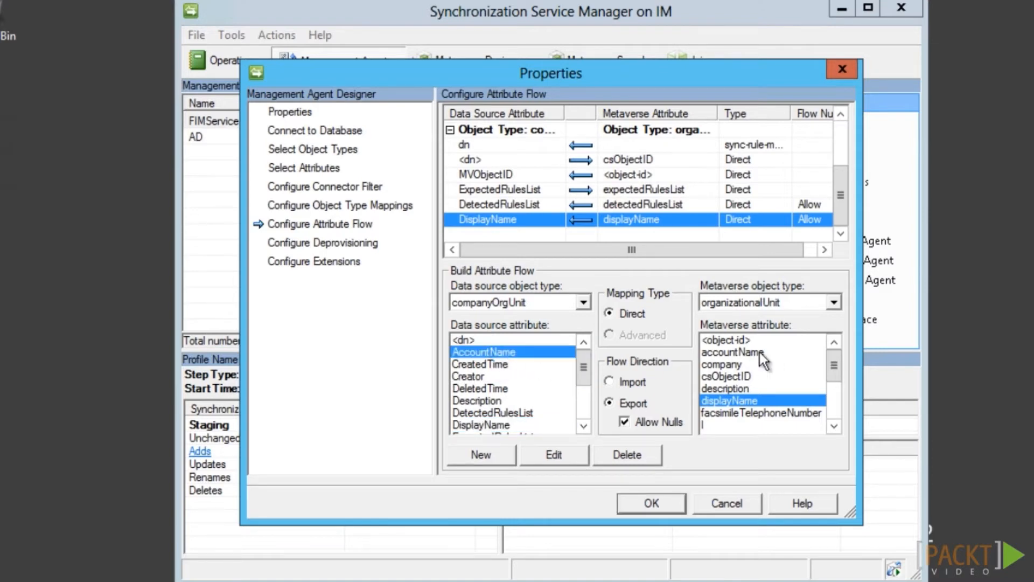
pyautogui.click(732, 353)
pyautogui.click(505, 460)
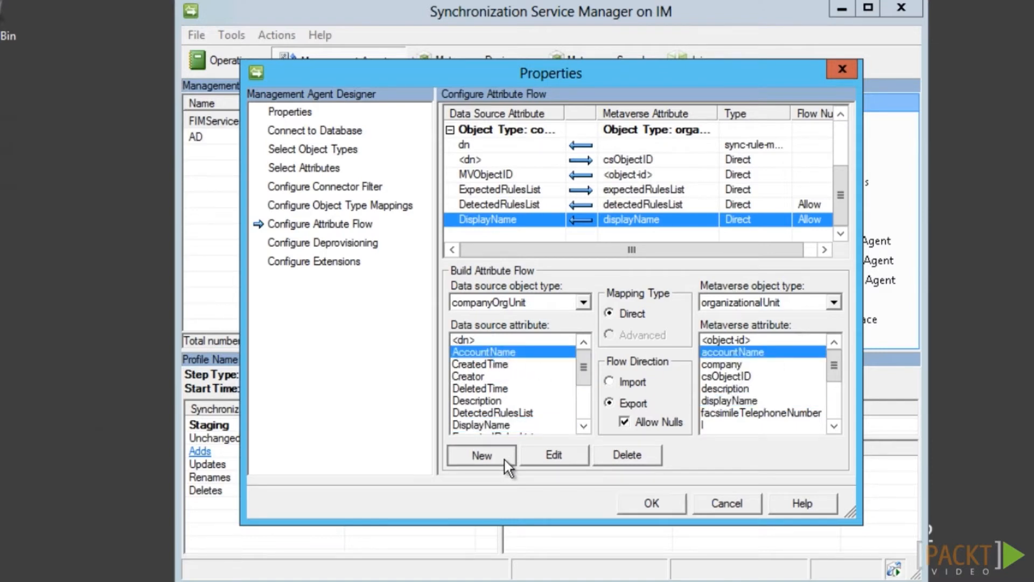
# Delete the DetectedRulesList and ExpectedRulesList flows and save the agent
pyautogui.click(579, 192)
pyautogui.click(652, 462)
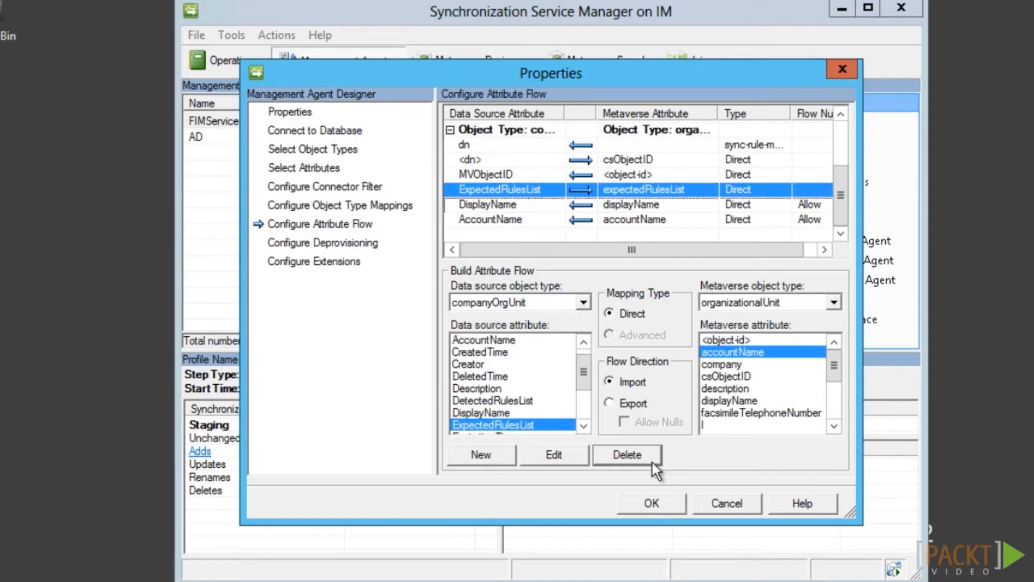
pyautogui.click(652, 463)
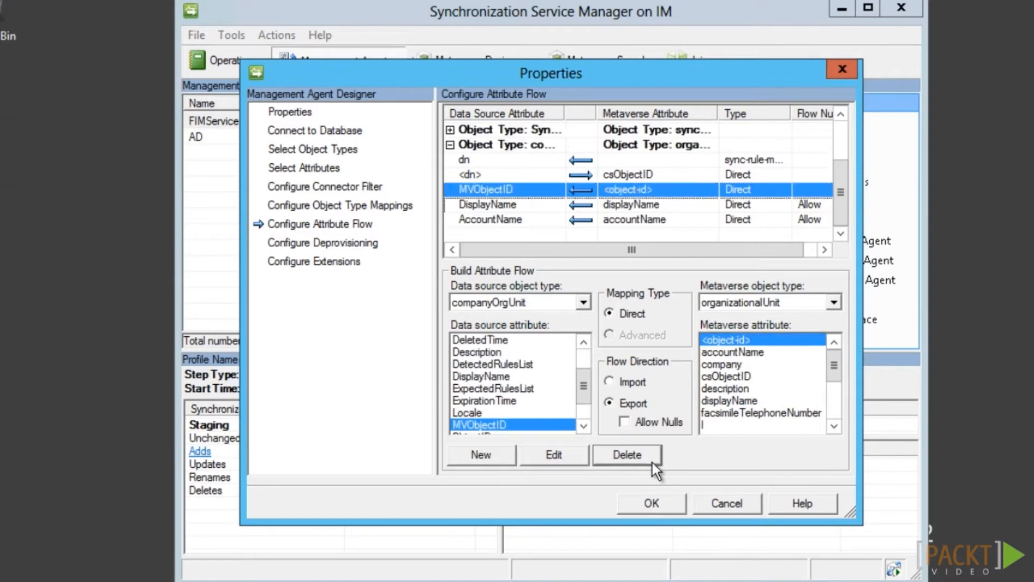
pyautogui.click(664, 506)
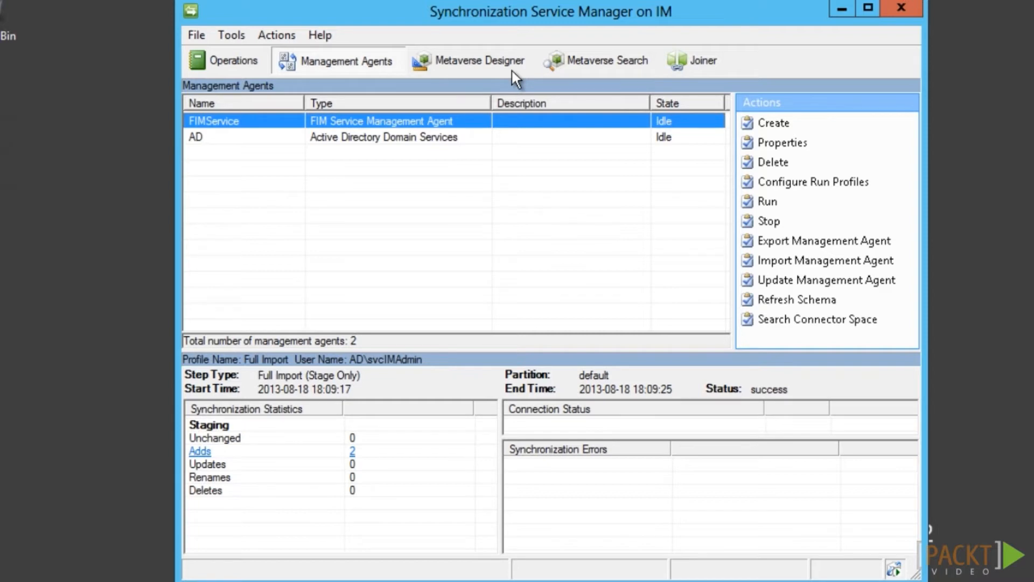
# In Metaverse Designer, give person a new Reference (DN) attribute named companyParentOrgUnit
pyautogui.click(495, 64)
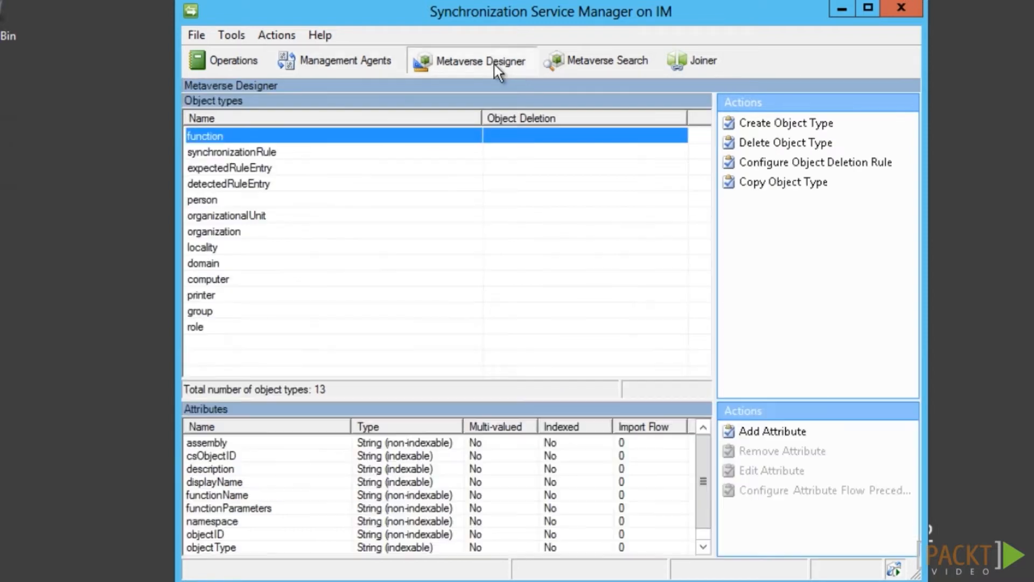
pyautogui.click(253, 201)
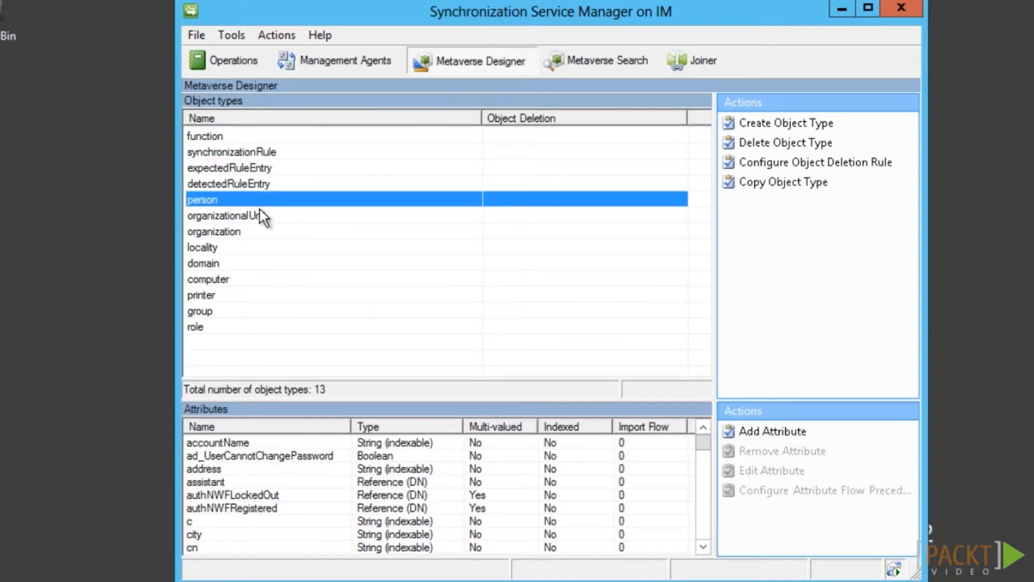
pyautogui.click(768, 434)
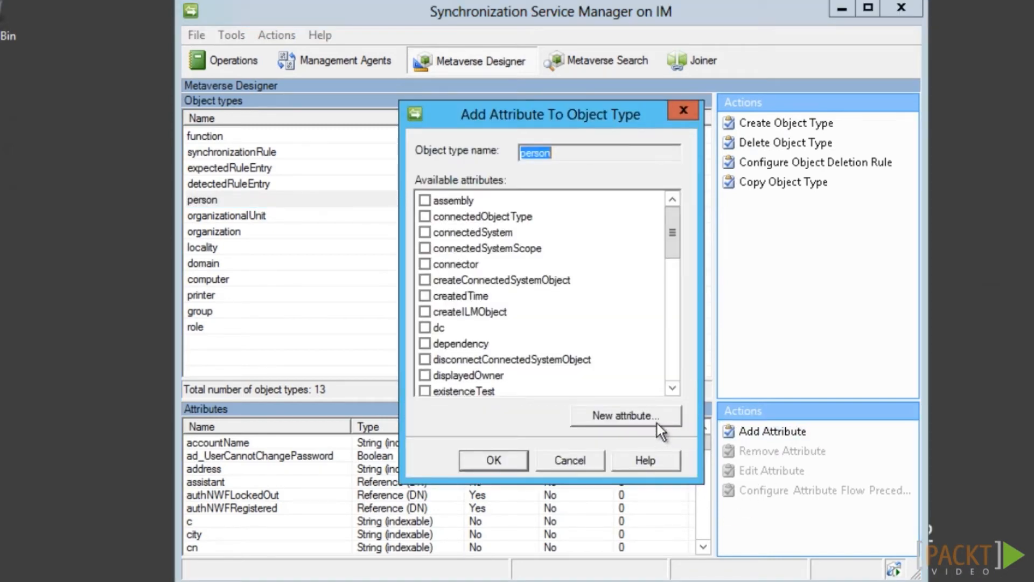
pyautogui.click(657, 418)
pyautogui.write('companyParentOrgUnit')
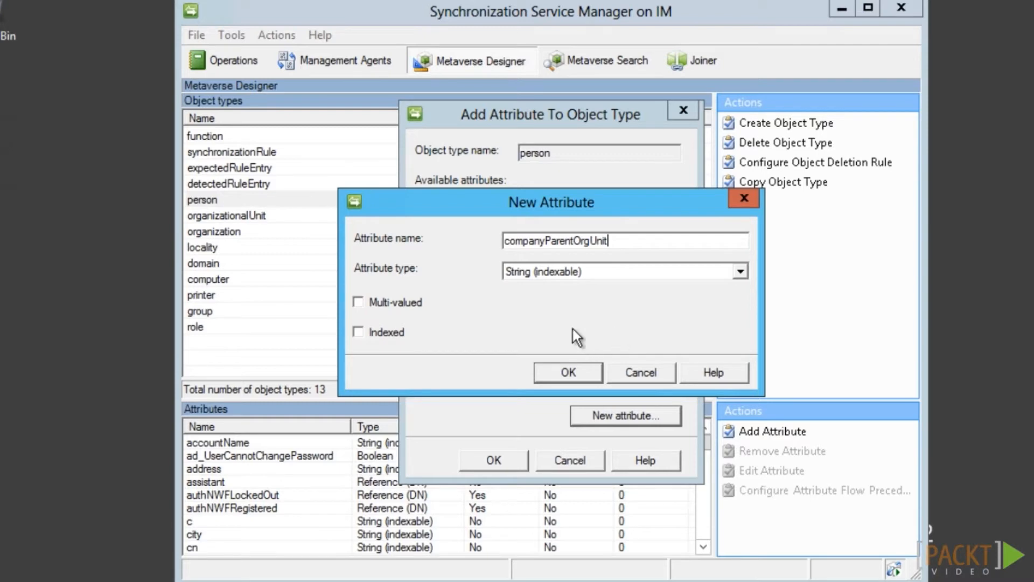
pyautogui.click(552, 271)
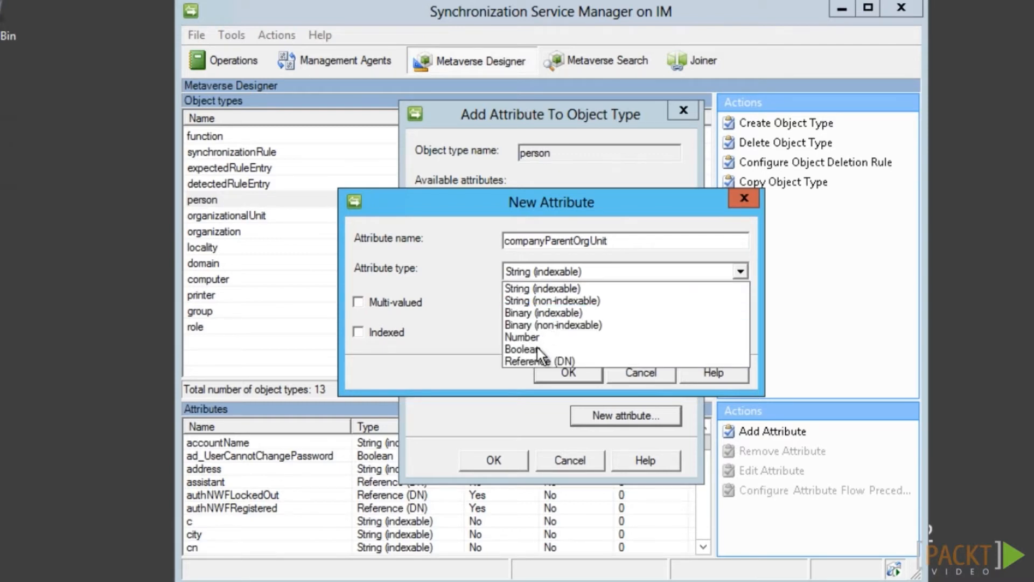
pyautogui.click(519, 361)
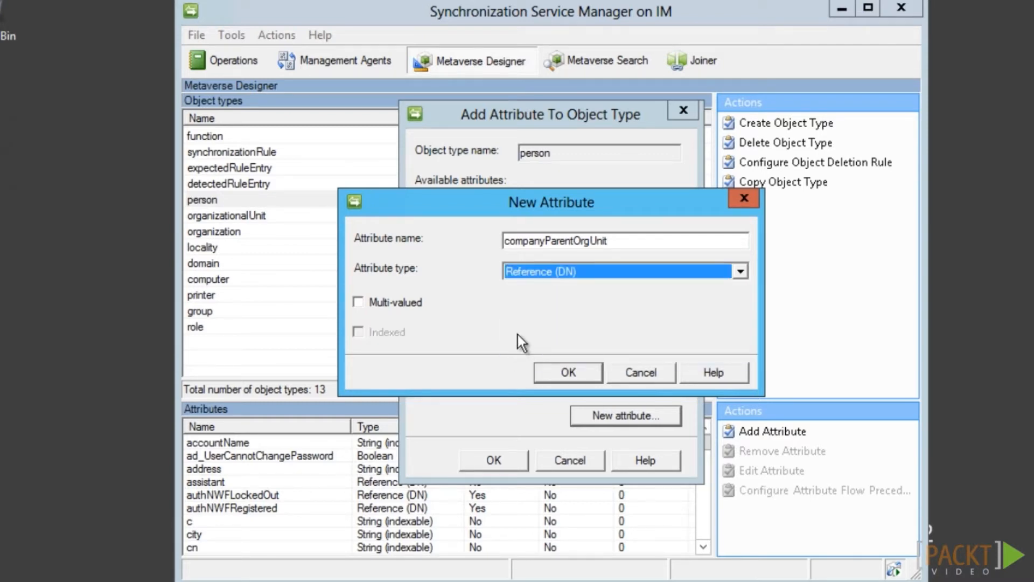
pyautogui.click(580, 376)
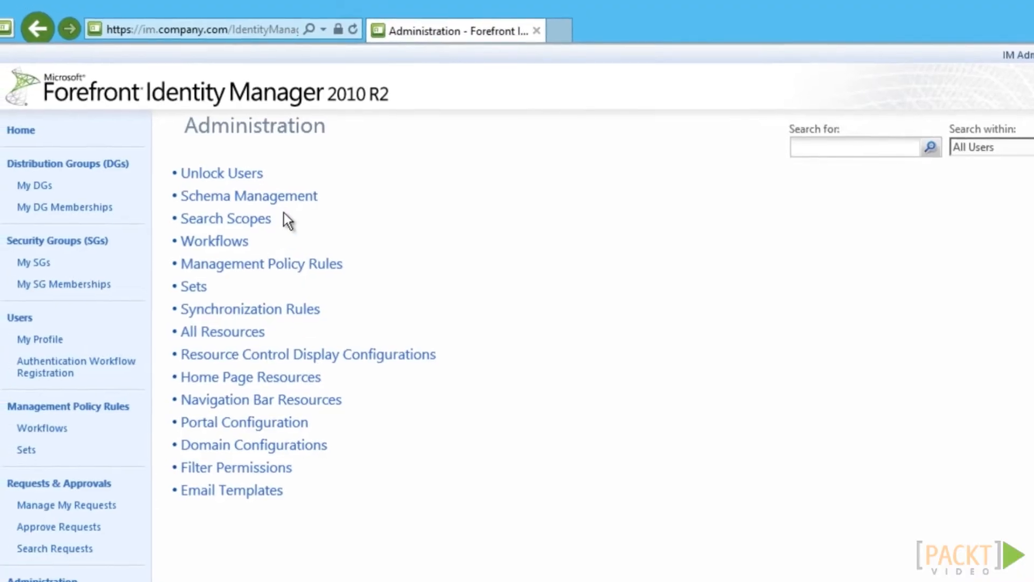
pyautogui.click(296, 200)
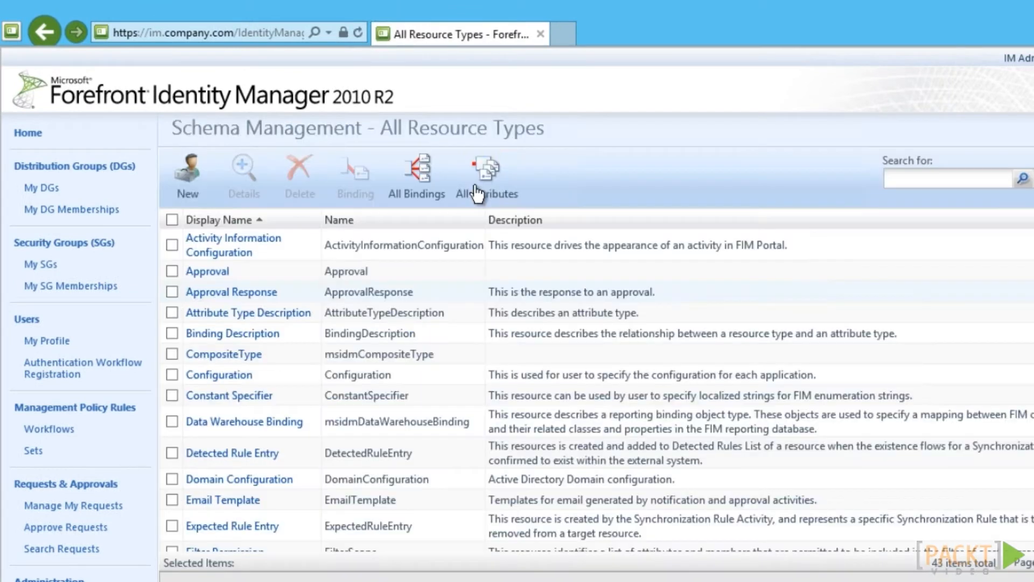
# Create the Reference attribute companyParentOrgUnit with display name 'Organizational Unit'
pyautogui.click(477, 193)
pyautogui.click(187, 175)
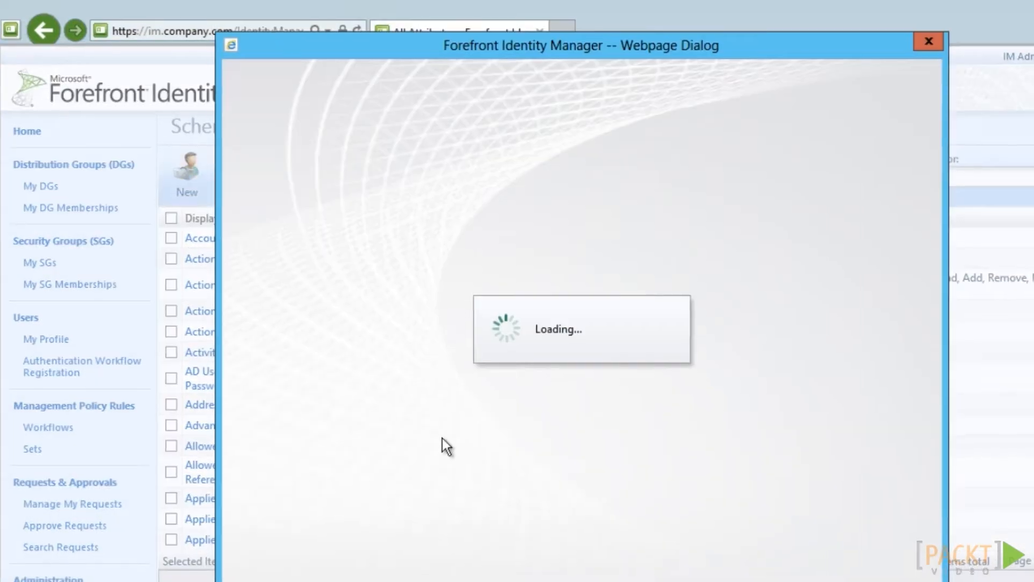
pyautogui.write('companyParentOrgUnit')
pyautogui.click(477, 198)
pyautogui.write('Organizational Unit')
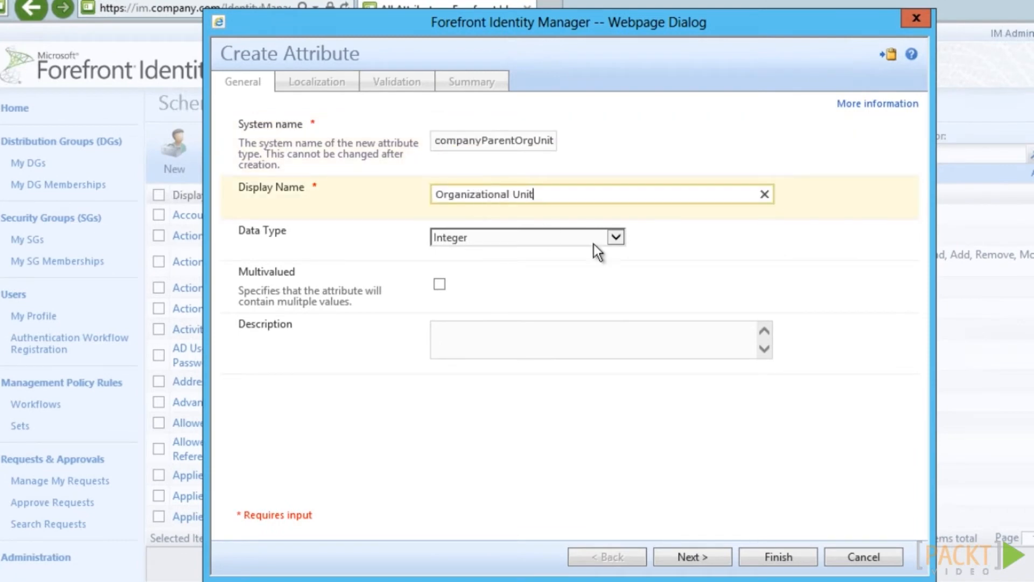
pyautogui.click(615, 238)
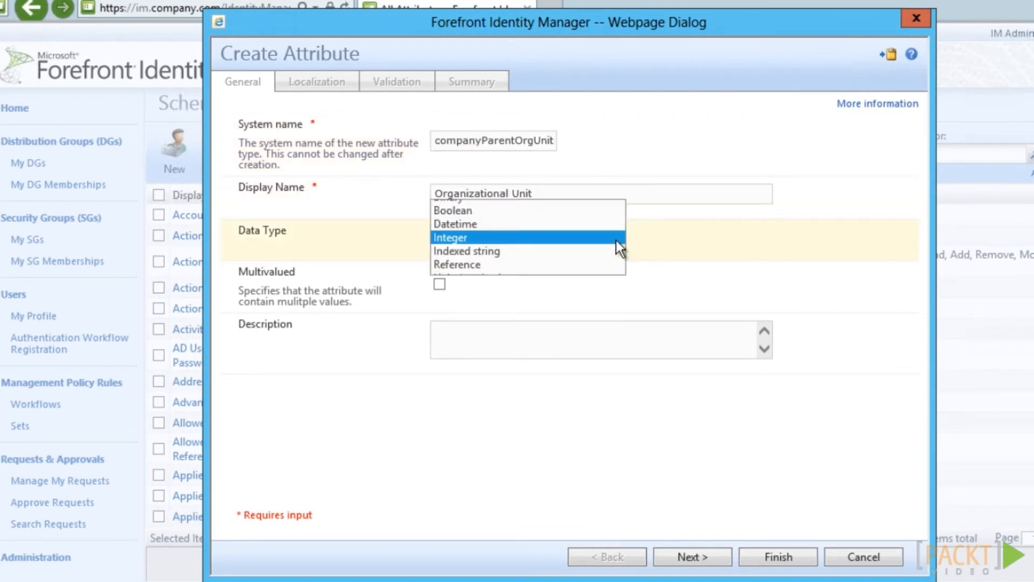
pyautogui.click(480, 269)
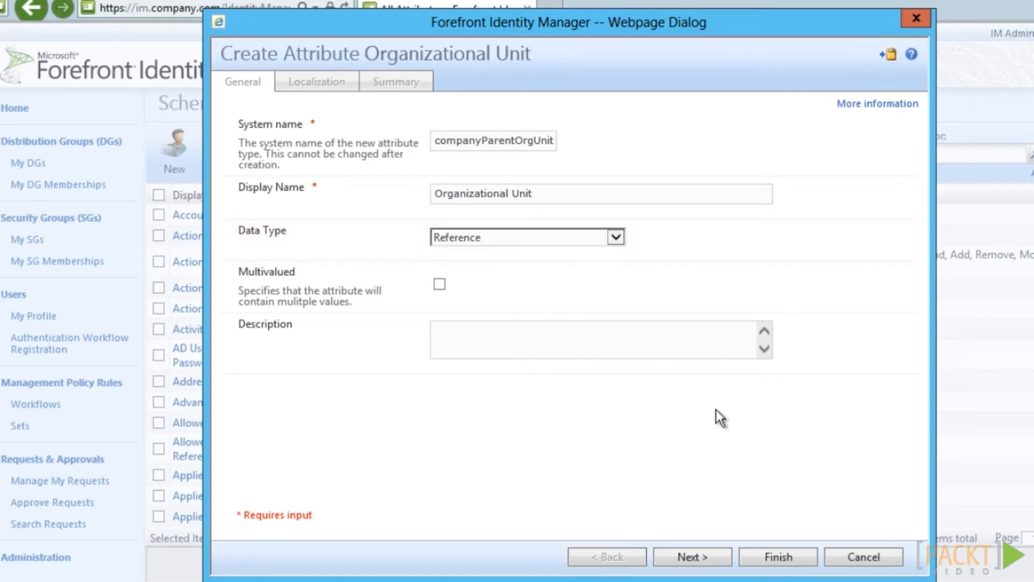
pyautogui.click(723, 562)
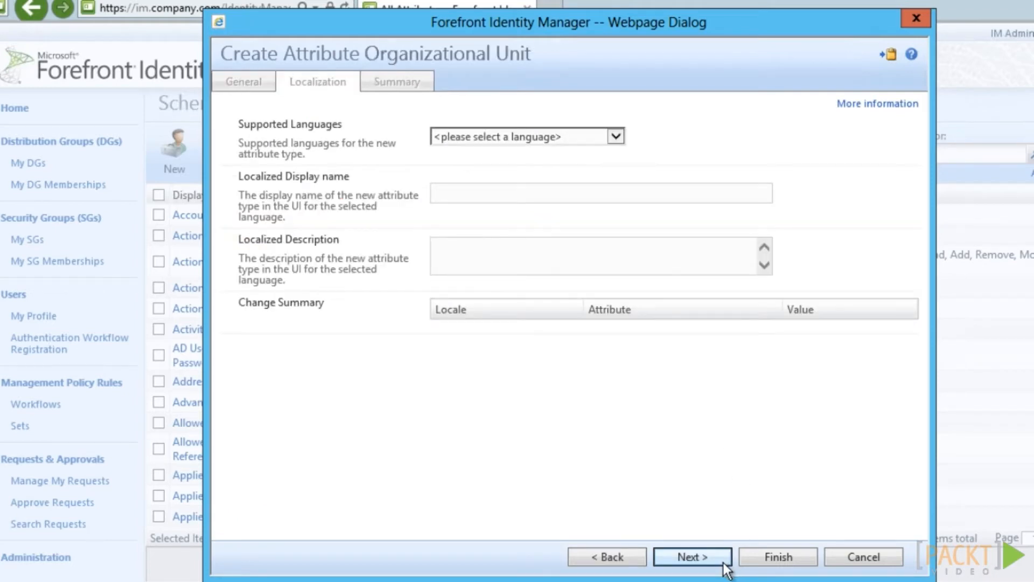
pyautogui.click(723, 563)
pyautogui.click(805, 563)
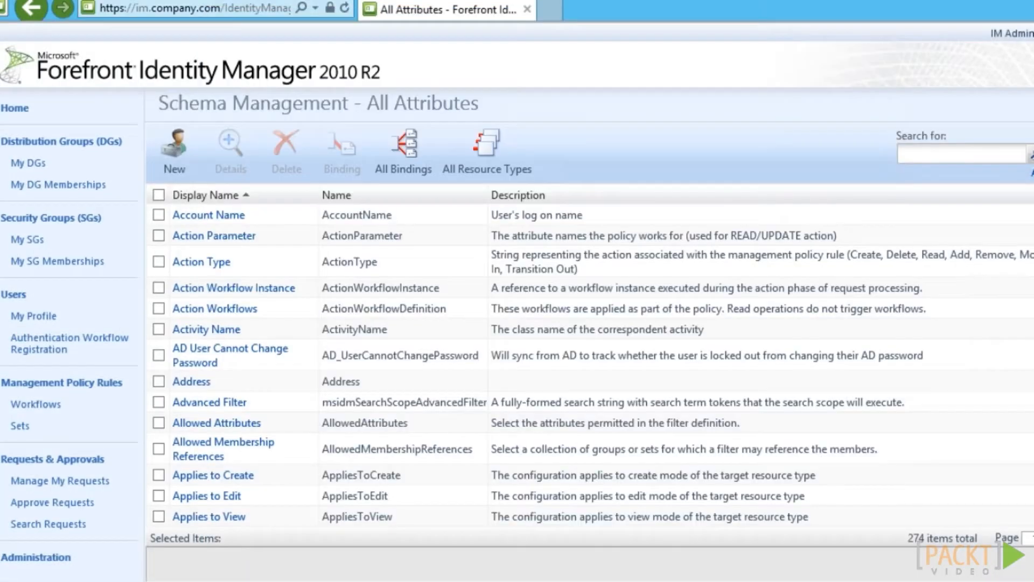
# Create and submit a binding of Organizational Unit to the User resource type
pyautogui.click(412, 153)
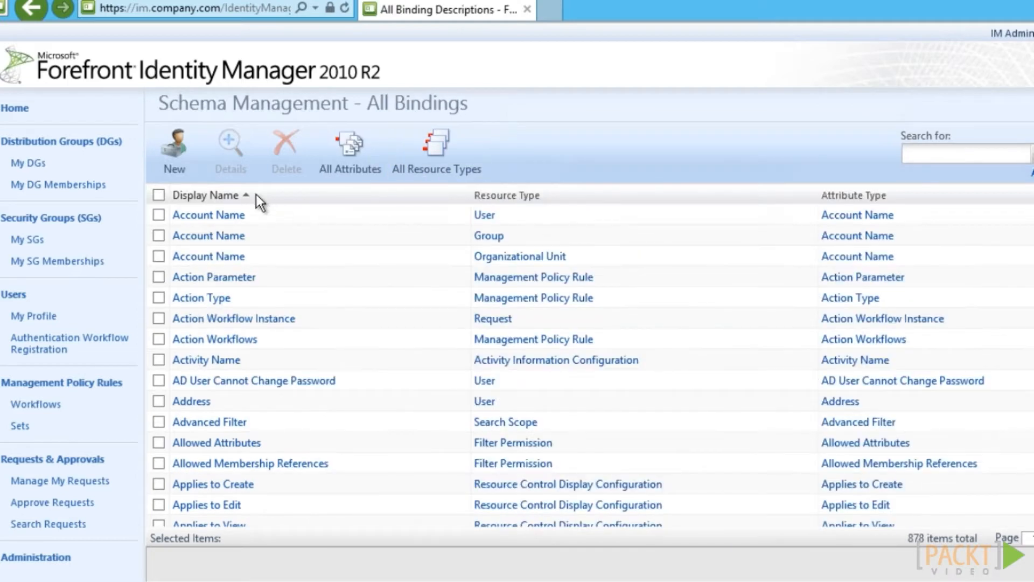
pyautogui.click(179, 162)
pyautogui.click(471, 145)
pyautogui.write('user')
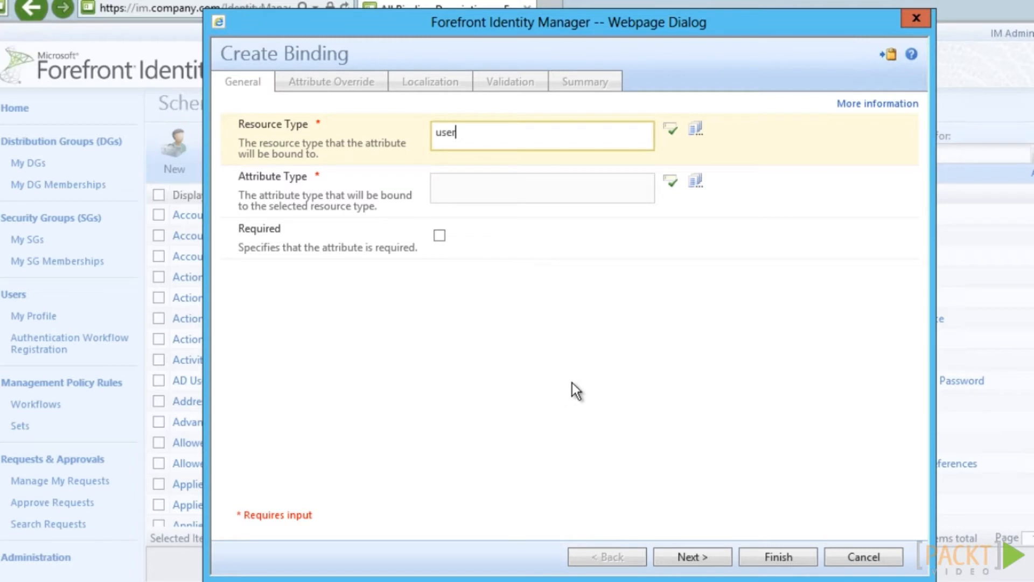
pyautogui.click(671, 128)
pyautogui.click(488, 191)
pyautogui.write('Organi')
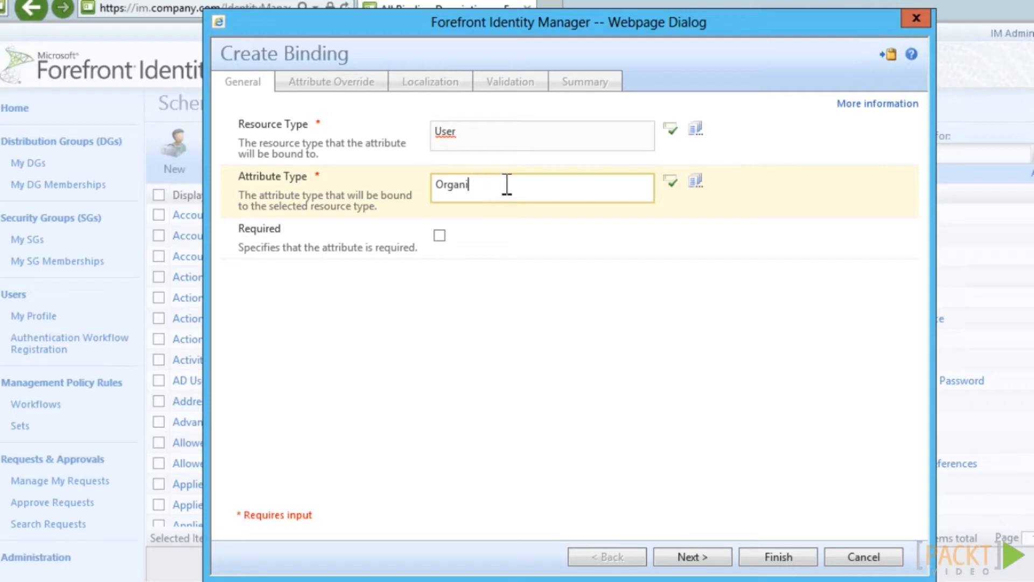
pyautogui.click(673, 182)
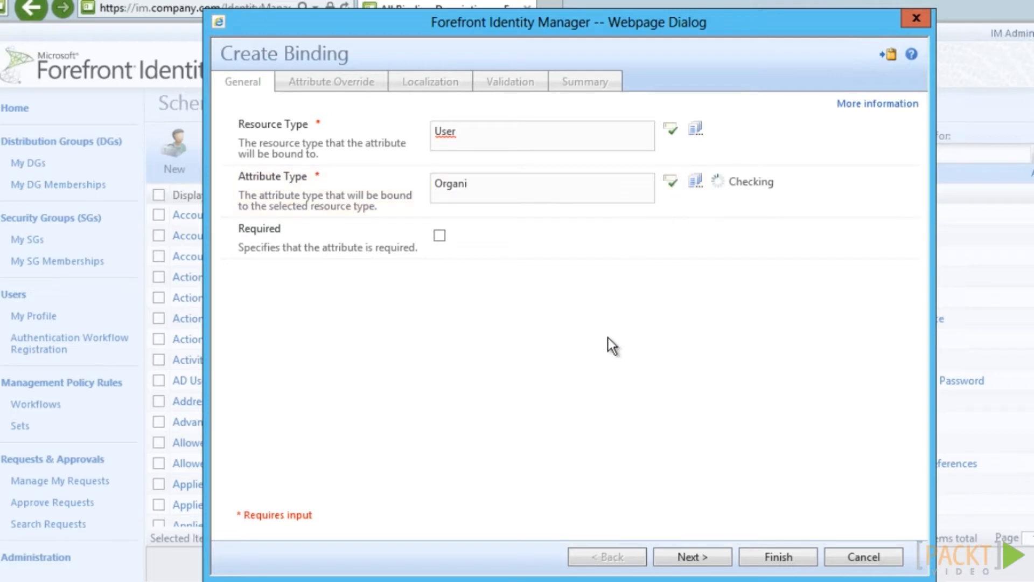
pyautogui.click(726, 563)
pyautogui.click(726, 562)
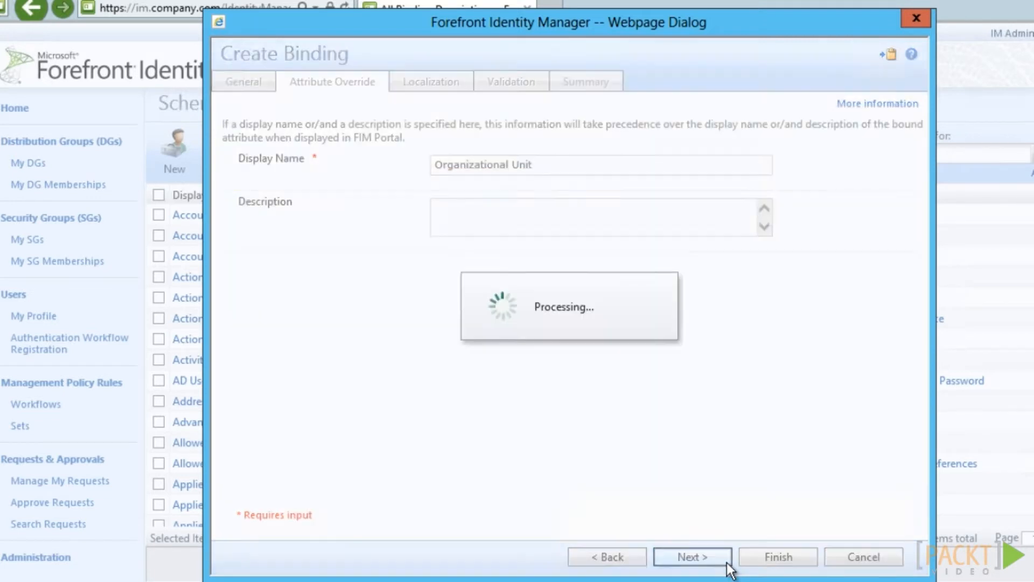
pyautogui.click(726, 562)
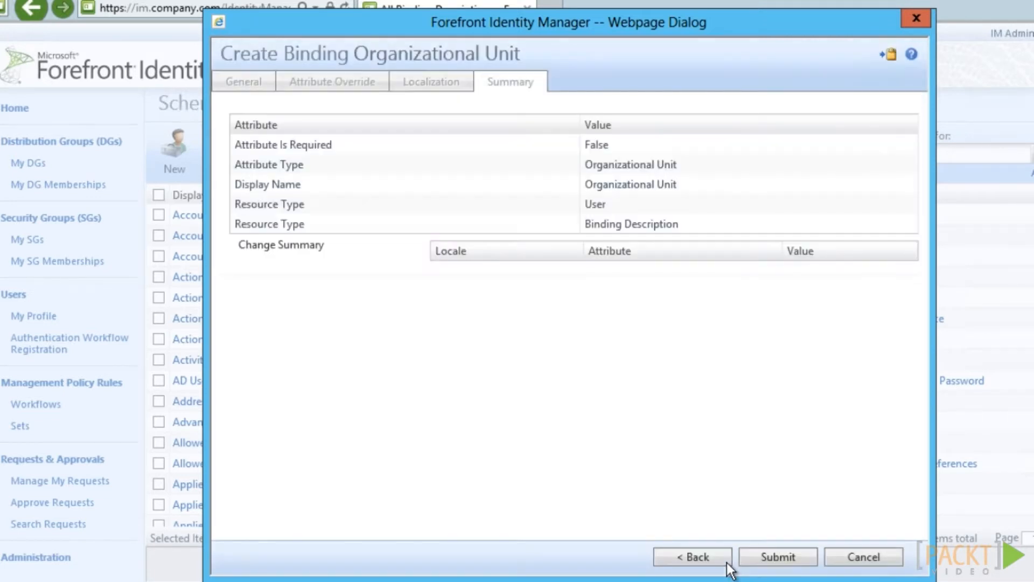
pyautogui.click(803, 561)
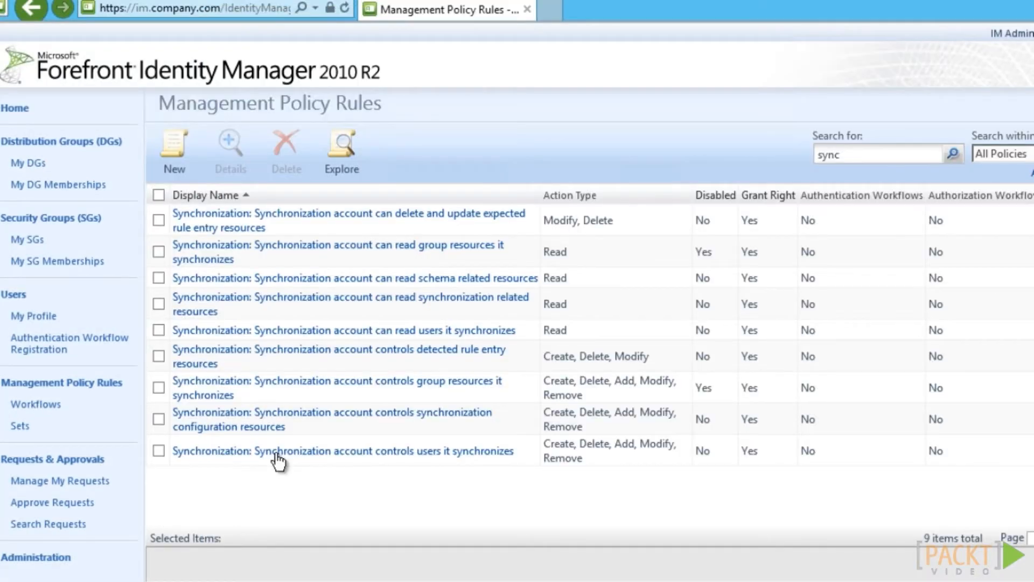
# Add companyParentOrgUnit to the target attributes of 'Synchronization account controls users it synchronizes' and submit
pyautogui.click(276, 453)
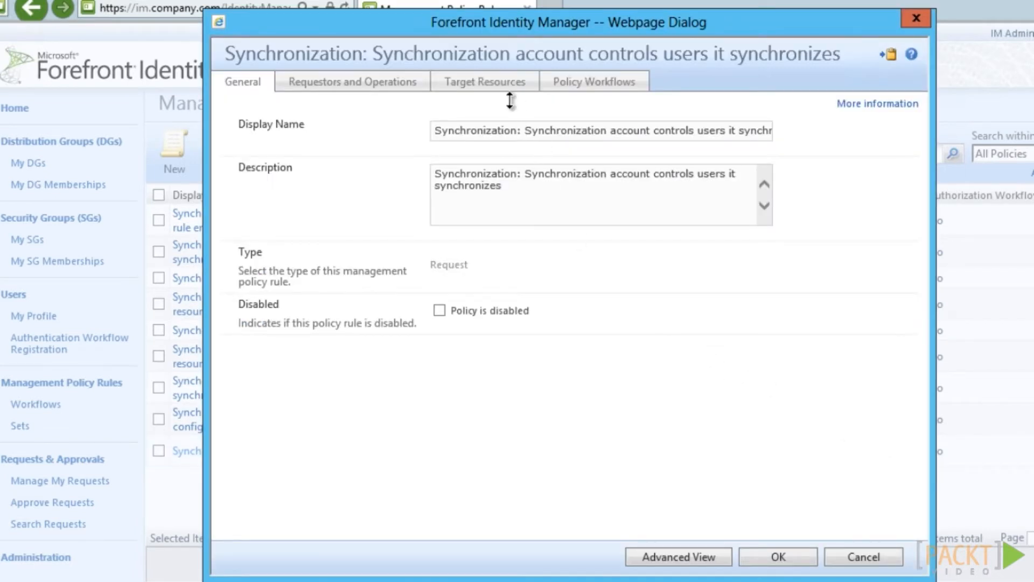
pyautogui.click(506, 82)
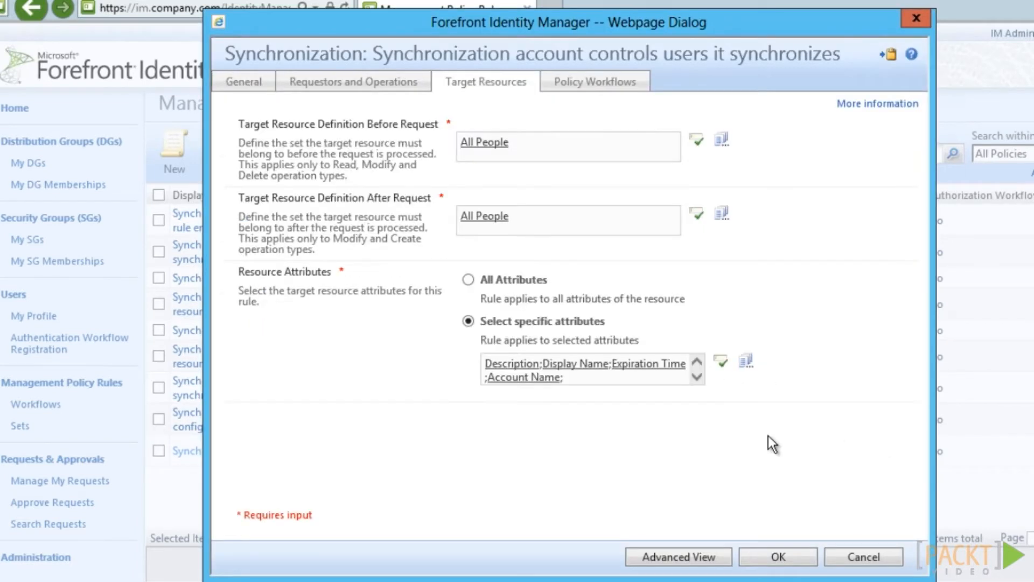
pyautogui.scroll(-3, 683, 384)
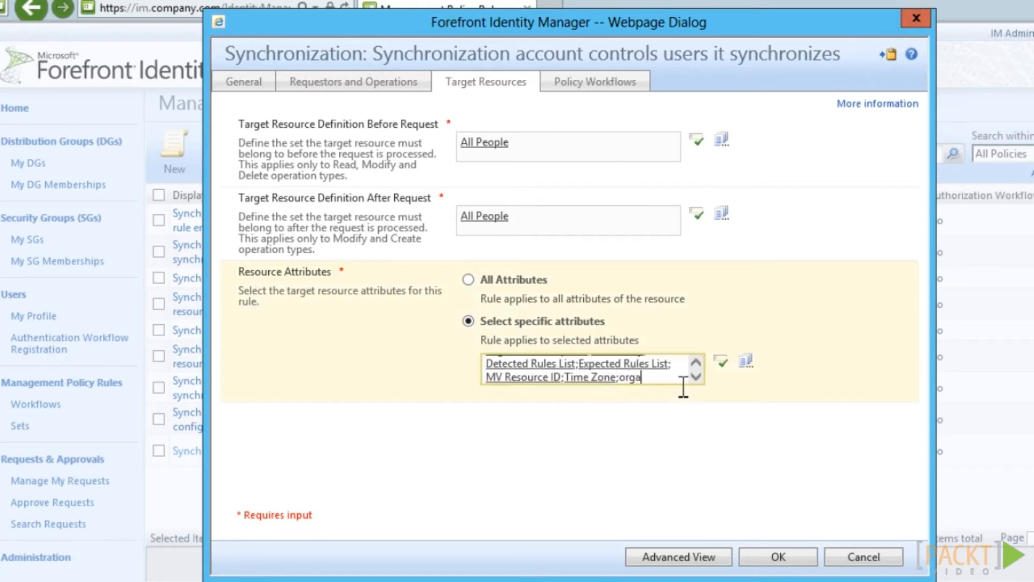
pyautogui.click(722, 362)
pyautogui.click(800, 555)
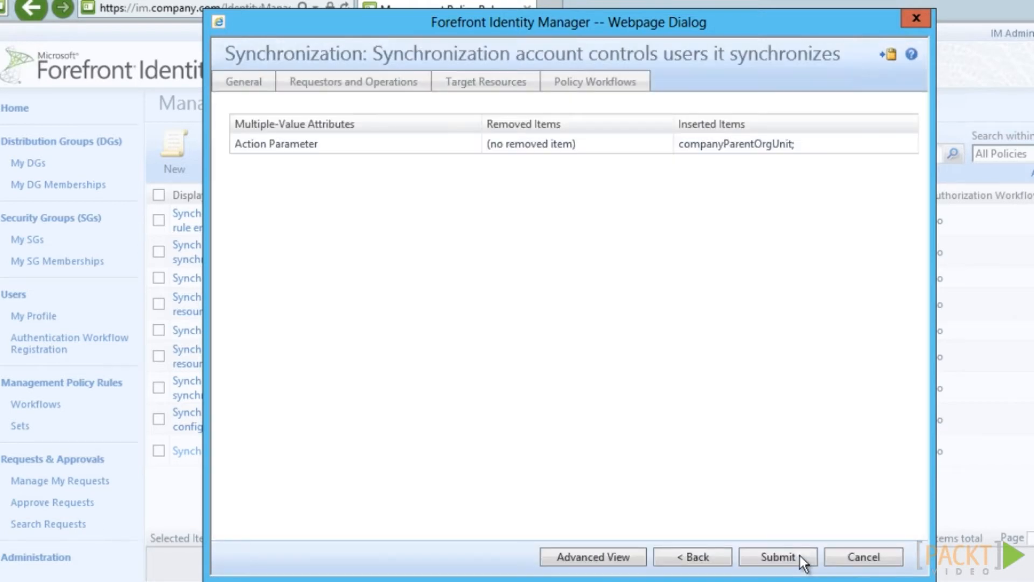
pyautogui.click(800, 555)
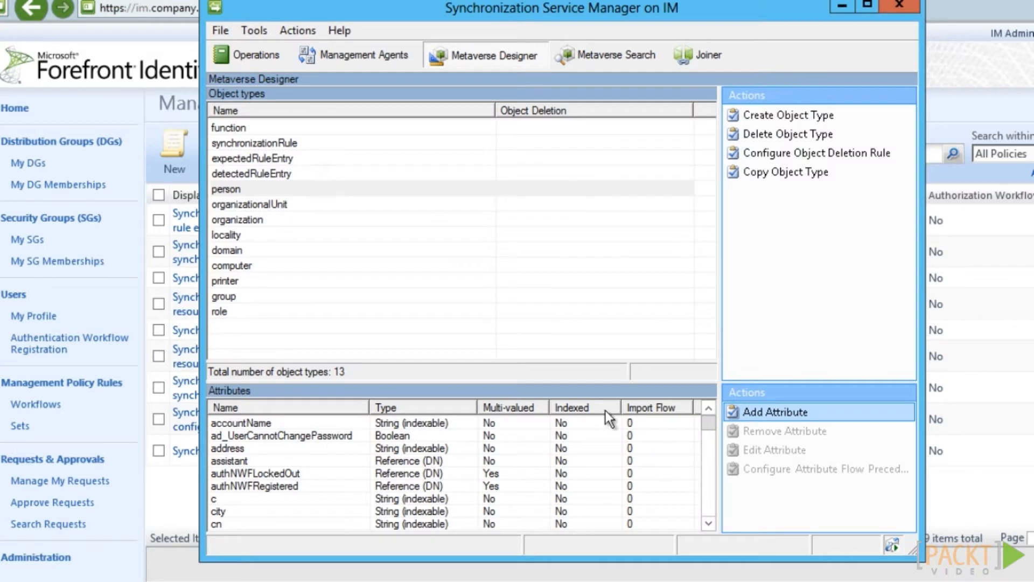
# Refresh the FIMService management agent's schema
pyautogui.click(339, 63)
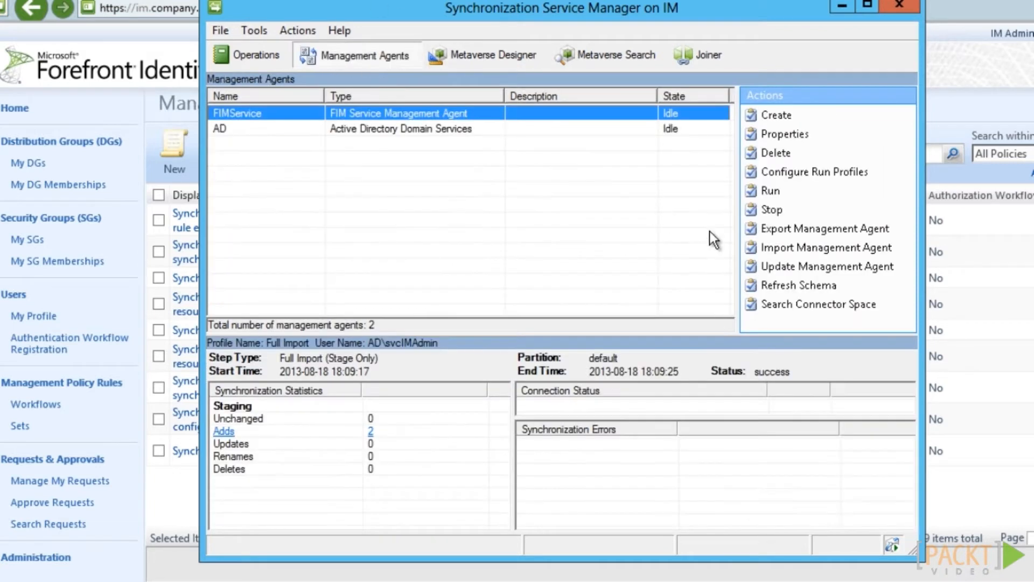
pyautogui.click(785, 290)
pyautogui.click(555, 350)
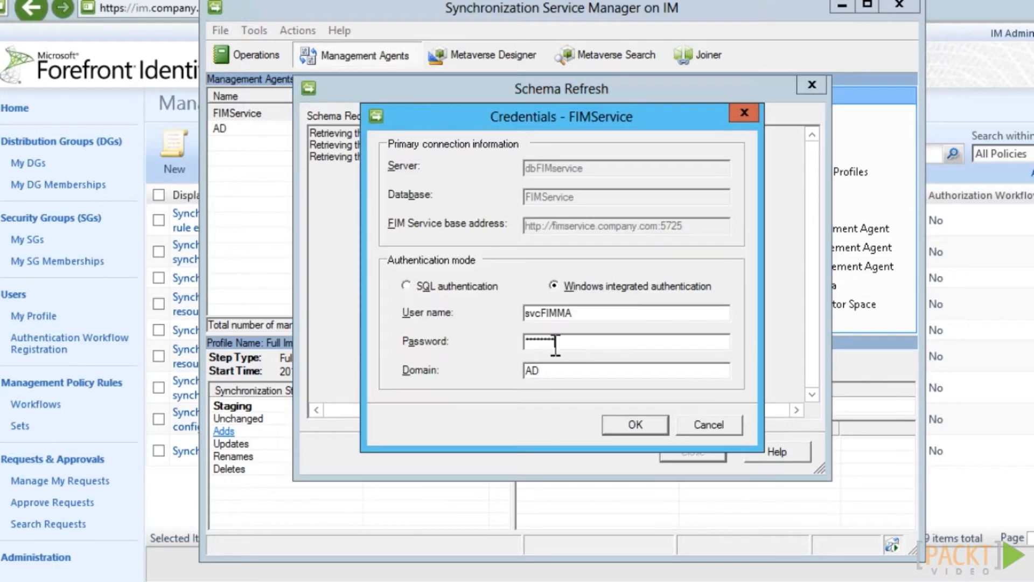
pyautogui.press('Return')
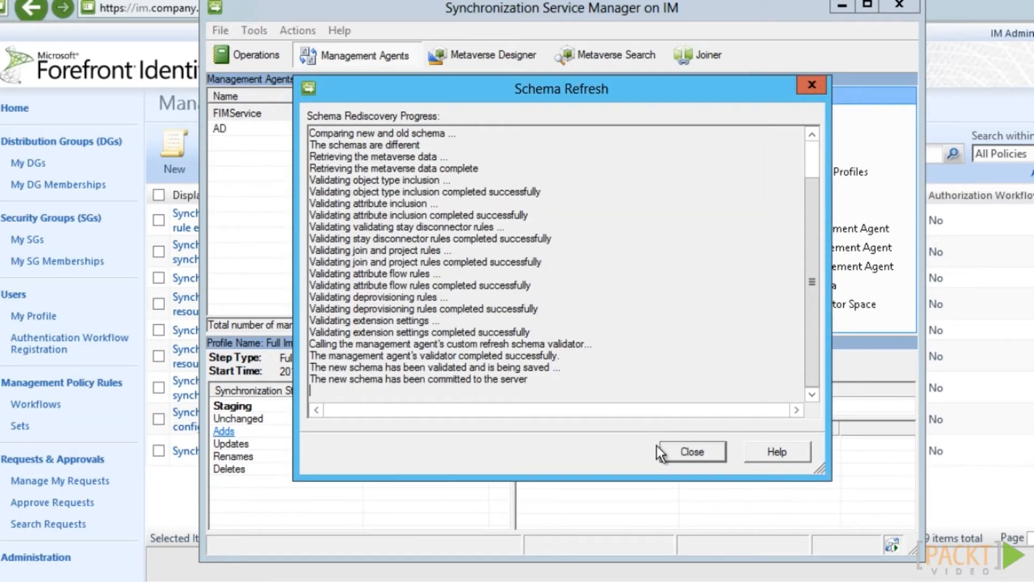
pyautogui.click(718, 454)
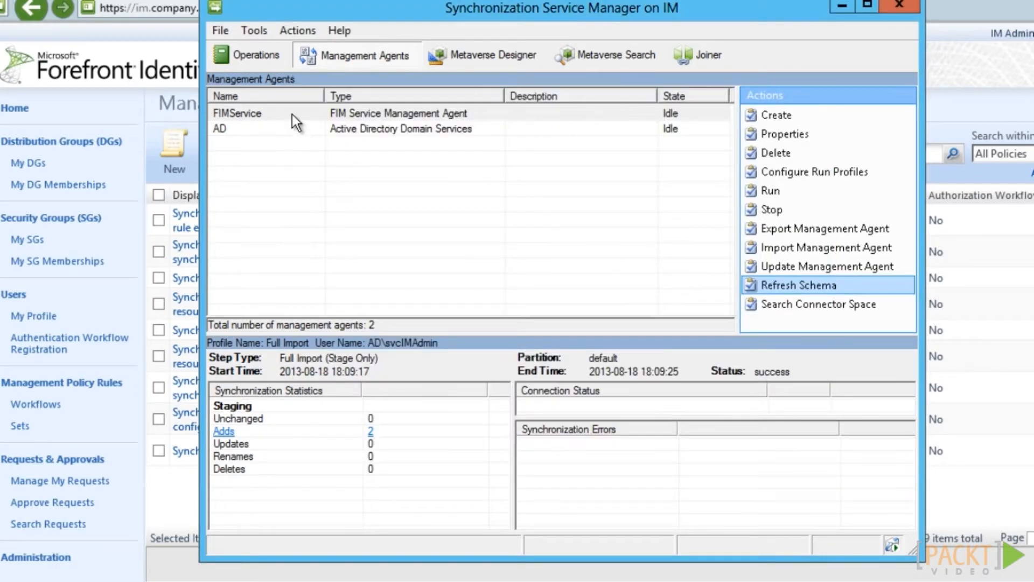
# Select companyParentOrgUnit in FIMService and add a direct export flow from person companyParentOrgUnit
pyautogui.doubleClick(292, 114)
pyautogui.click(323, 158)
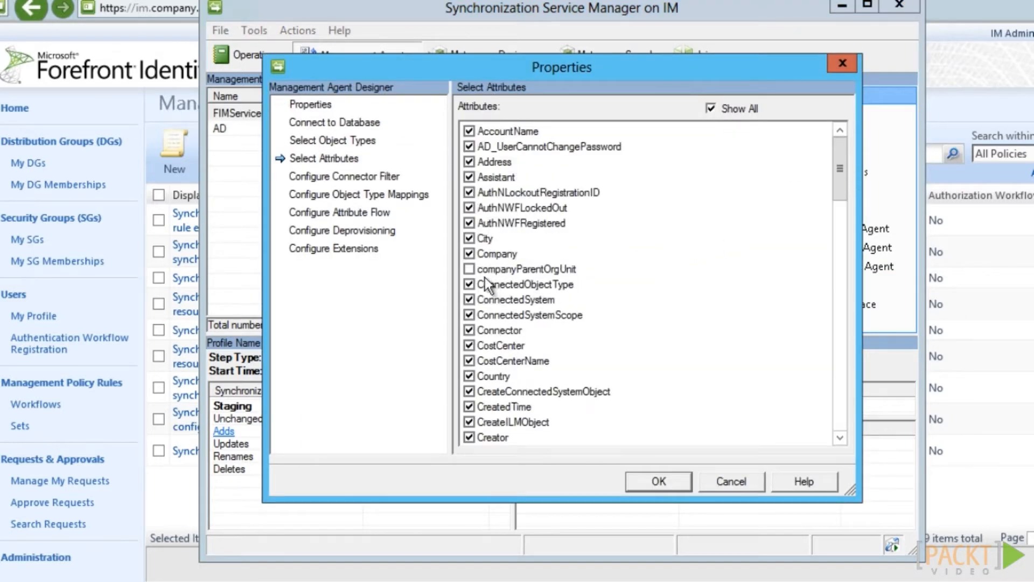
pyautogui.click(470, 268)
pyautogui.click(351, 213)
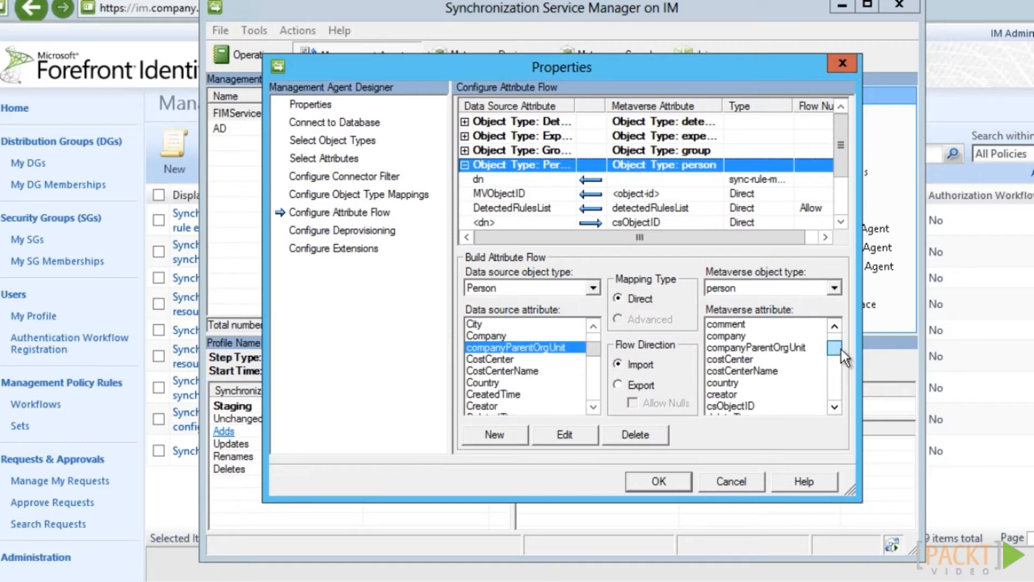
pyautogui.moveTo(842, 351); pyautogui.dragTo(817, 352)
pyautogui.click(817, 359)
pyautogui.click(620, 386)
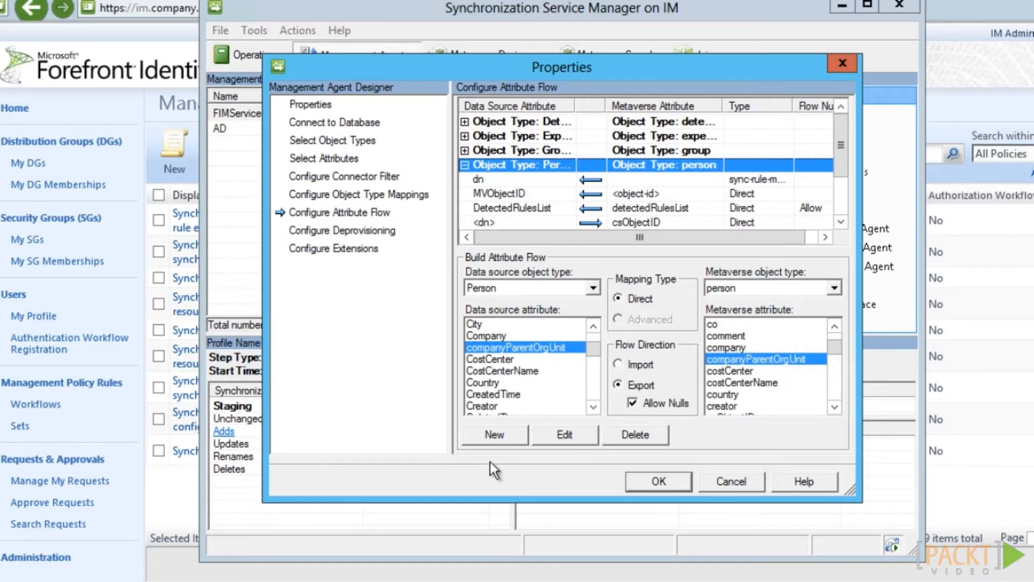
pyautogui.click(493, 442)
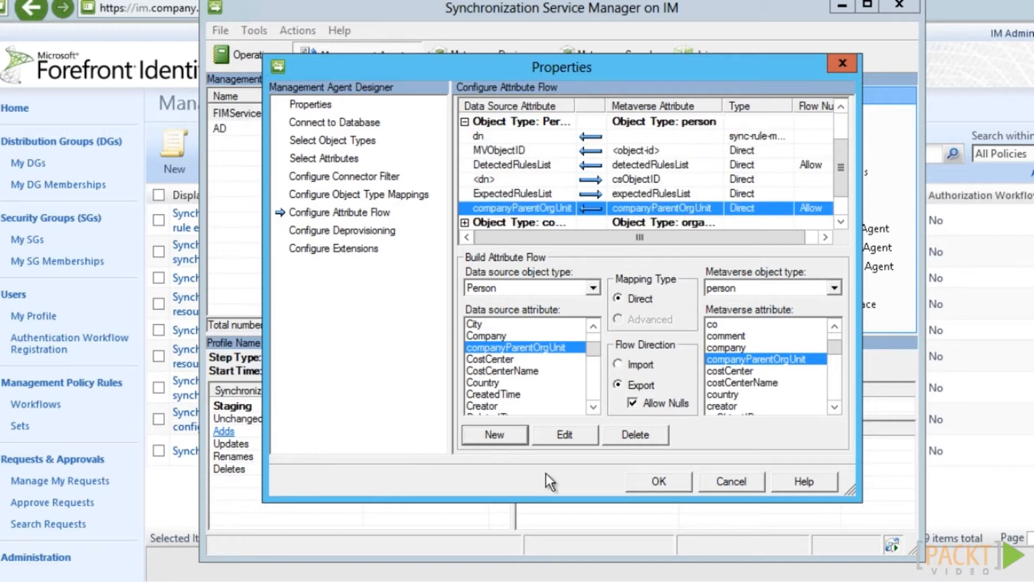
pyautogui.click(673, 482)
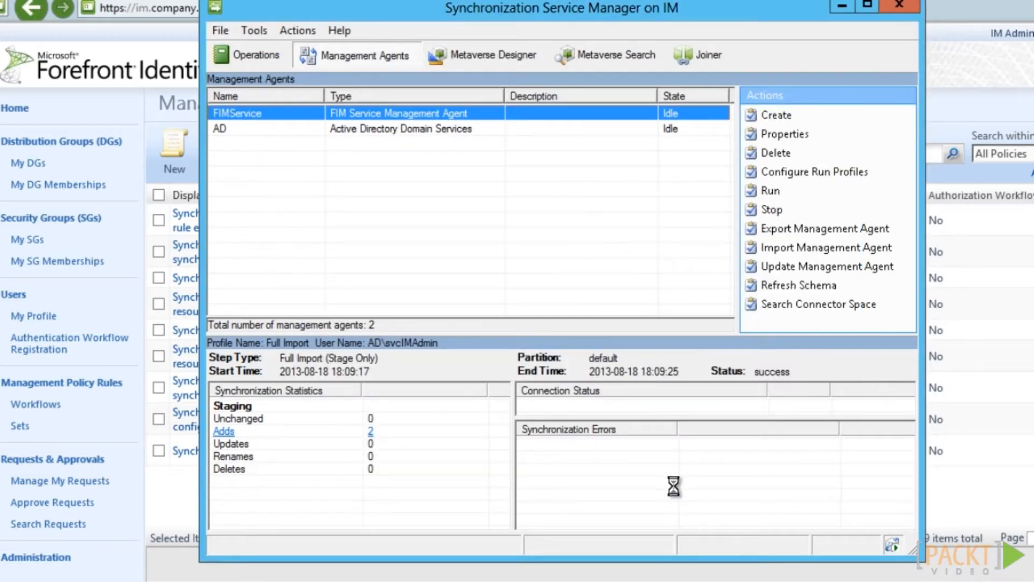
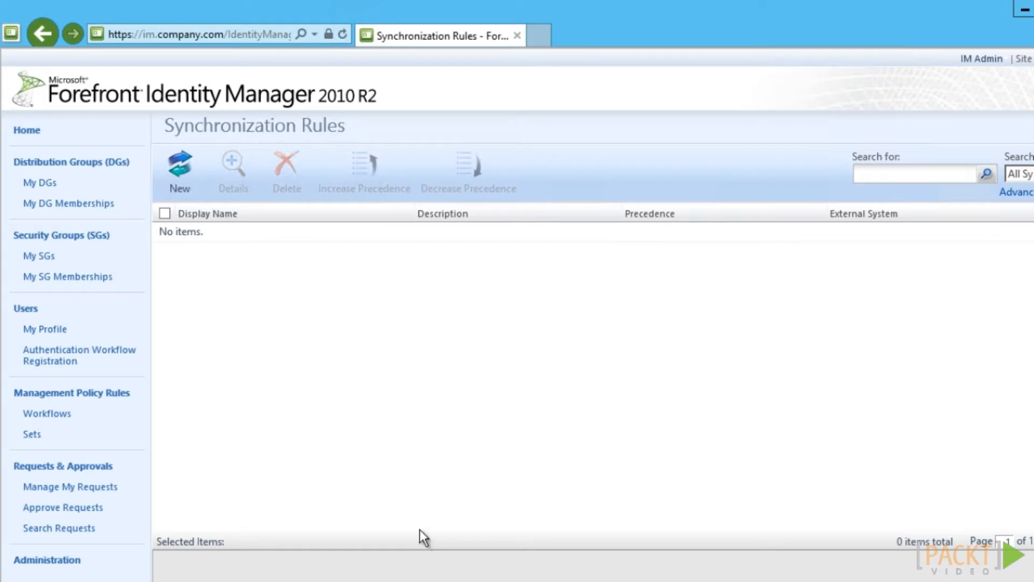
# Start a new synchronization rule named 'AD: Inbound Users'
pyautogui.click(189, 188)
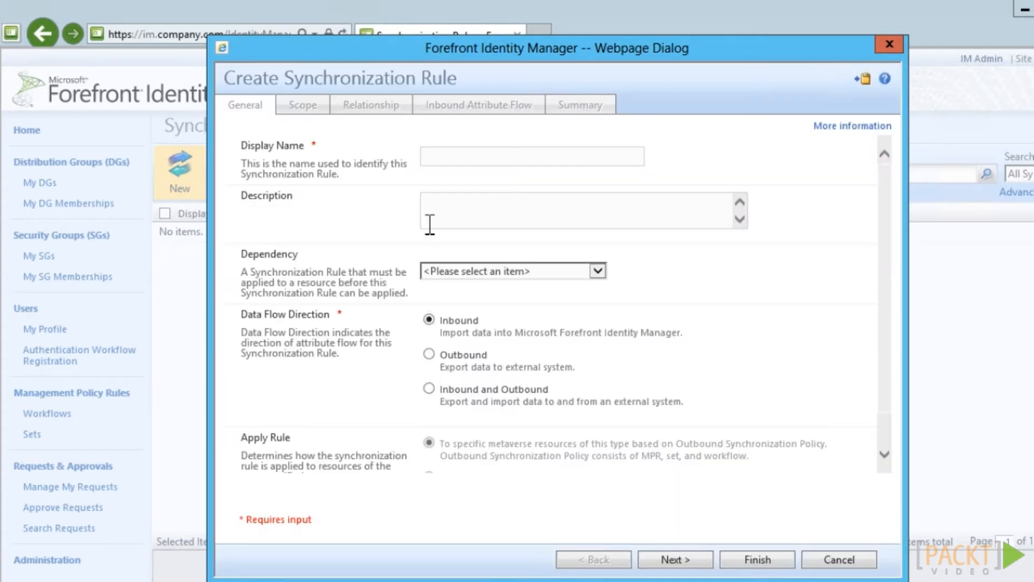
pyautogui.click(455, 158)
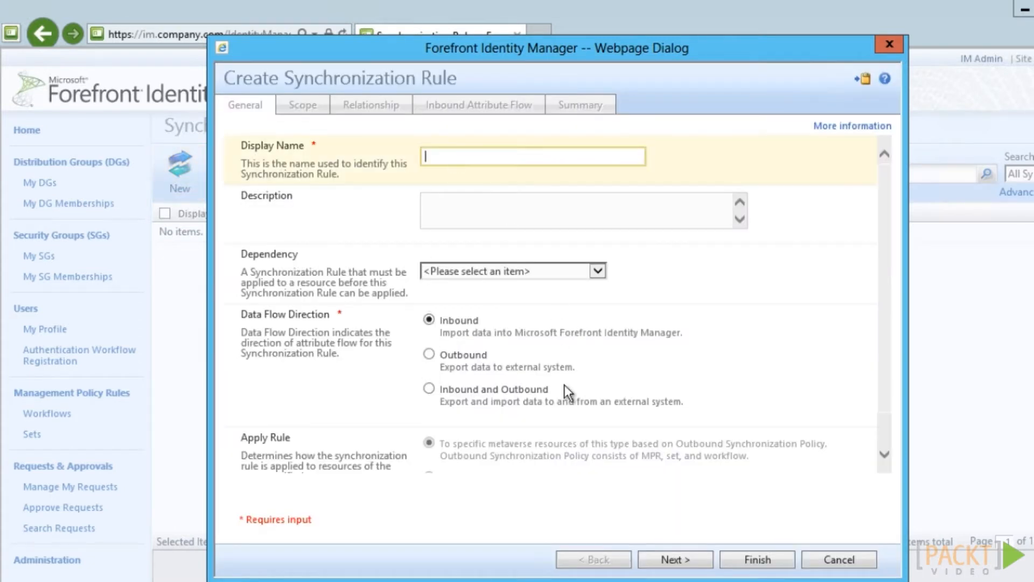
pyautogui.write('AD: Inbound Users')
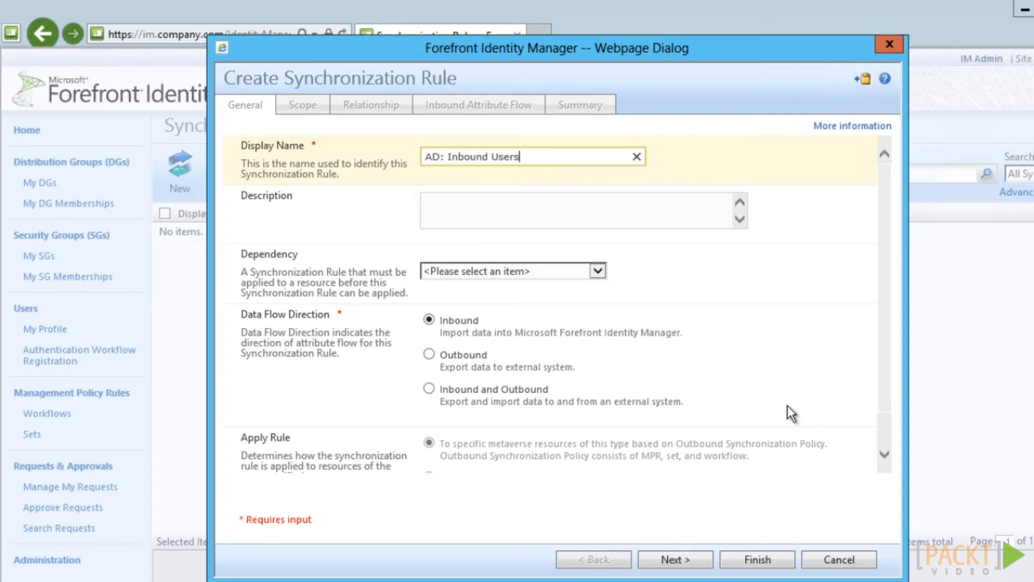
pyautogui.click(704, 563)
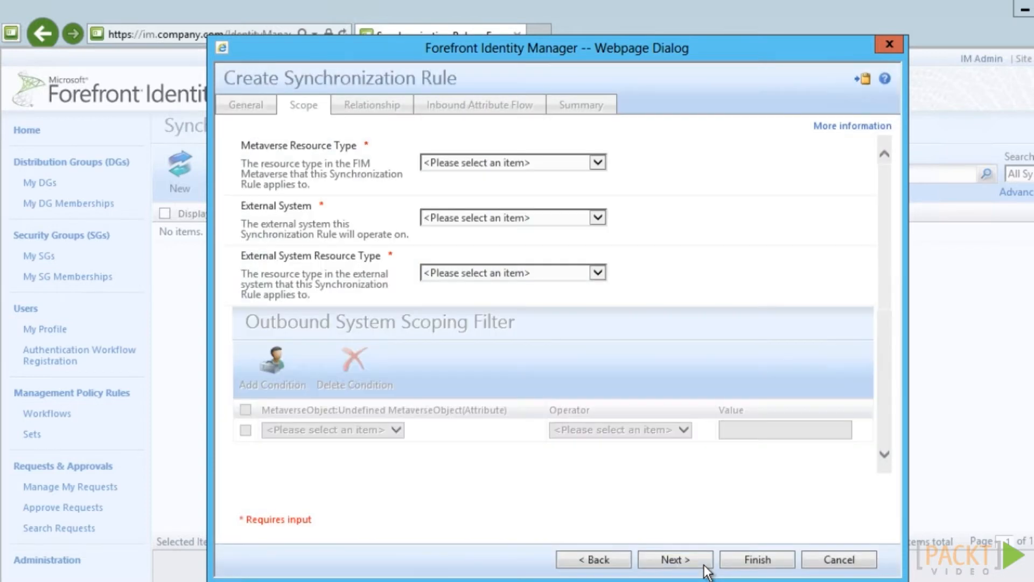
# Scope the rule to metaverse resource person, external system AD, and resource type user
pyautogui.click(597, 164)
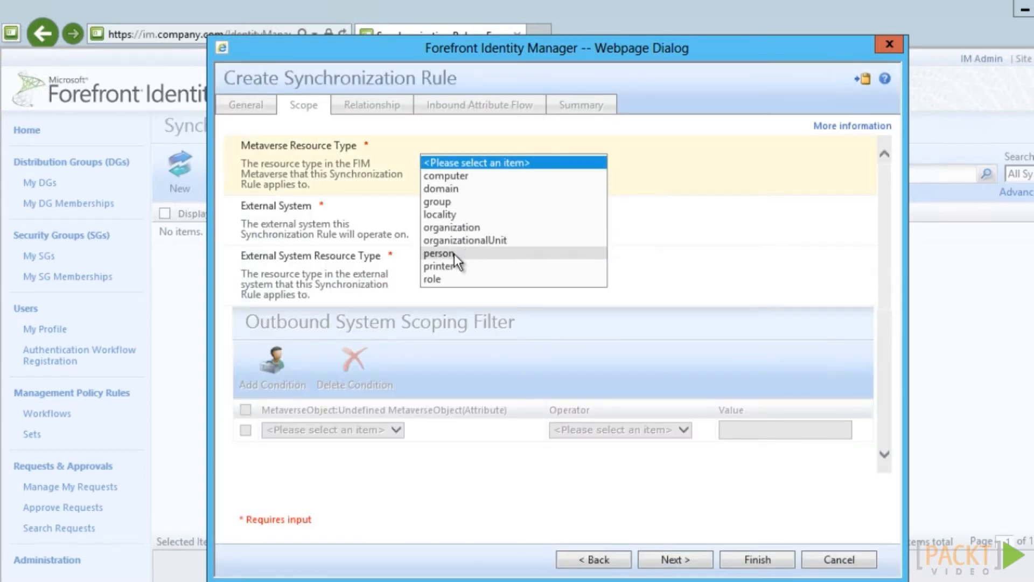
pyautogui.click(455, 254)
pyautogui.click(596, 218)
pyautogui.click(582, 232)
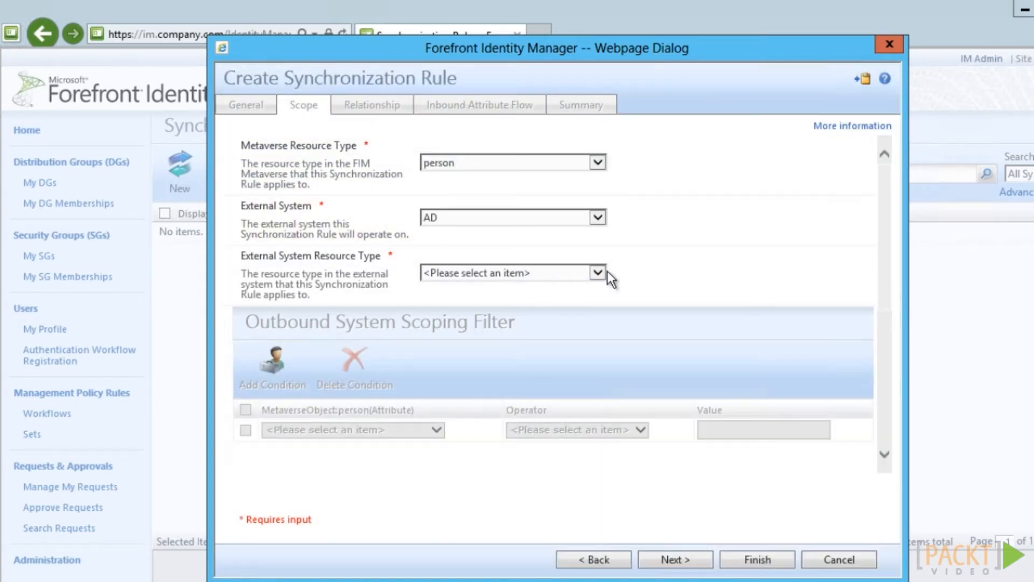
pyautogui.click(598, 273)
pyautogui.click(447, 337)
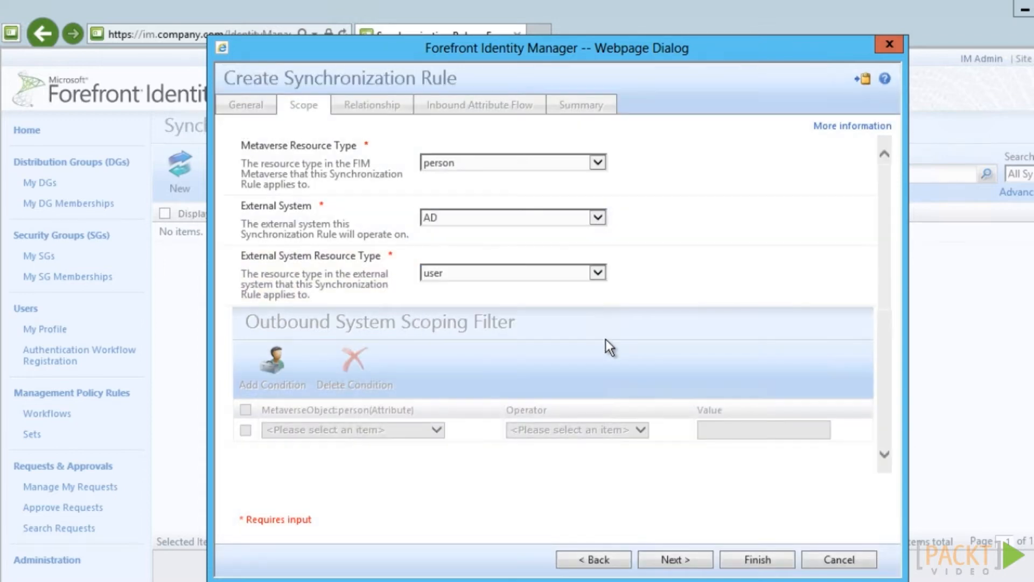
pyautogui.click(704, 560)
pyautogui.click(438, 262)
# Match accountName to sAMAccountName and enable creating the resource in FIM
pyautogui.click(341, 263)
pyautogui.click(715, 256)
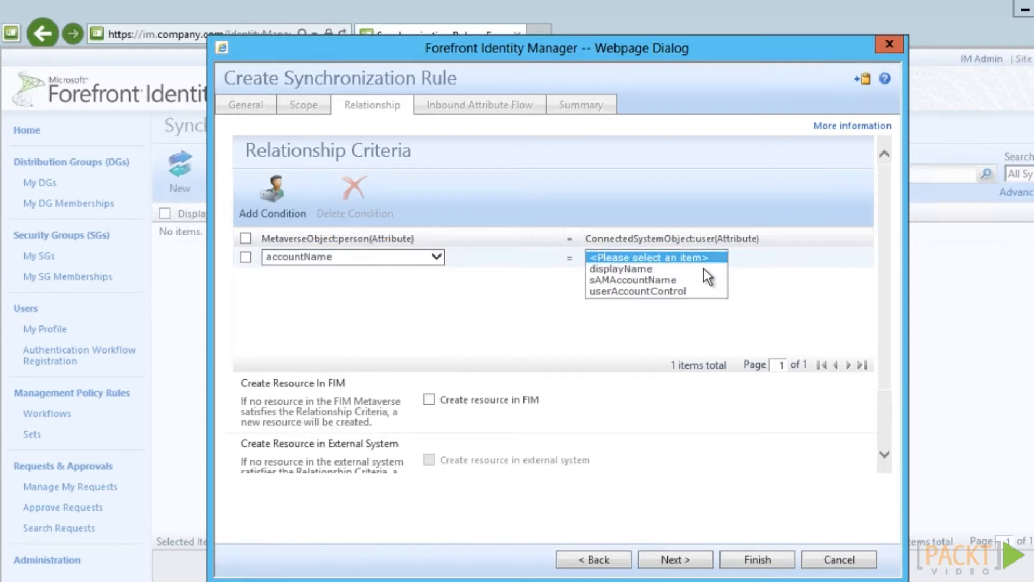
pyautogui.click(685, 280)
pyautogui.click(675, 292)
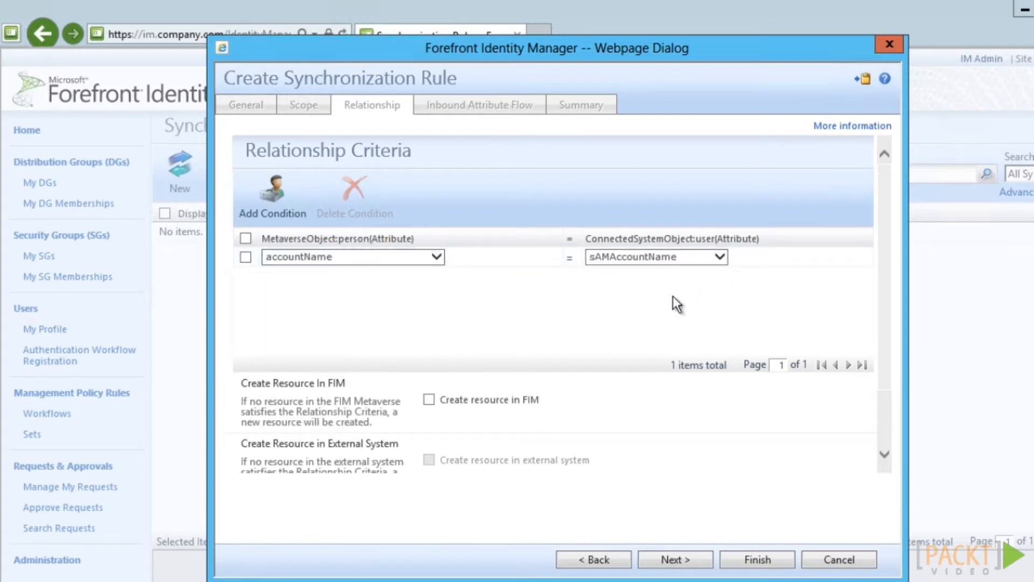
pyautogui.click(429, 404)
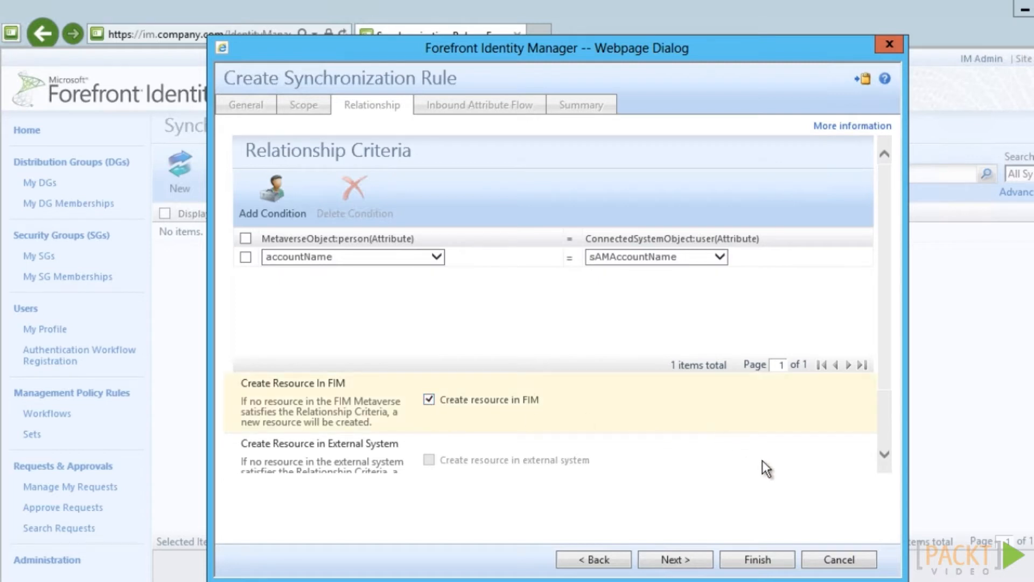
pyautogui.click(698, 567)
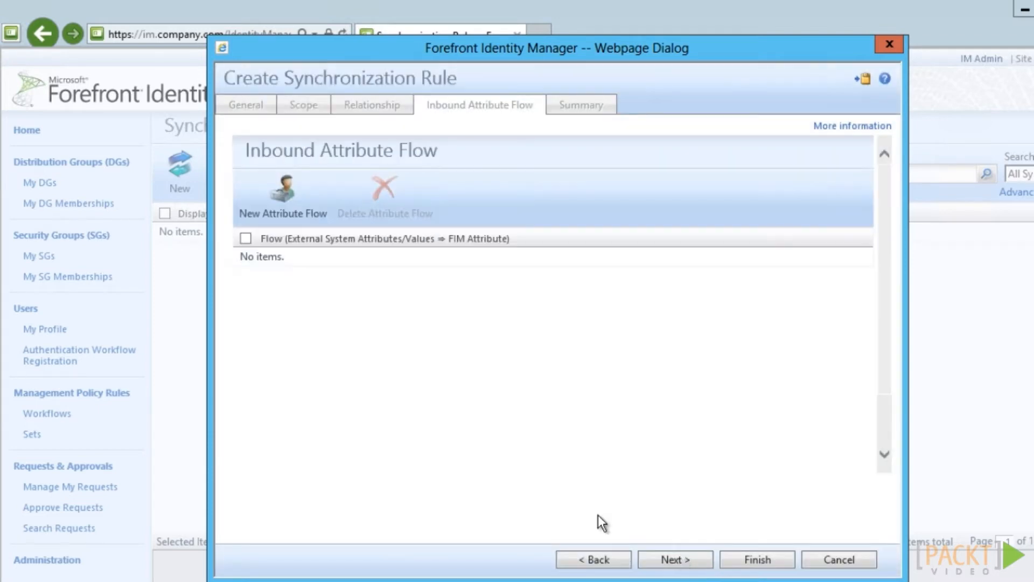
# Add an inbound attribute flow from sAMAccountName to accountName
pyautogui.click(283, 206)
pyautogui.click(338, 196)
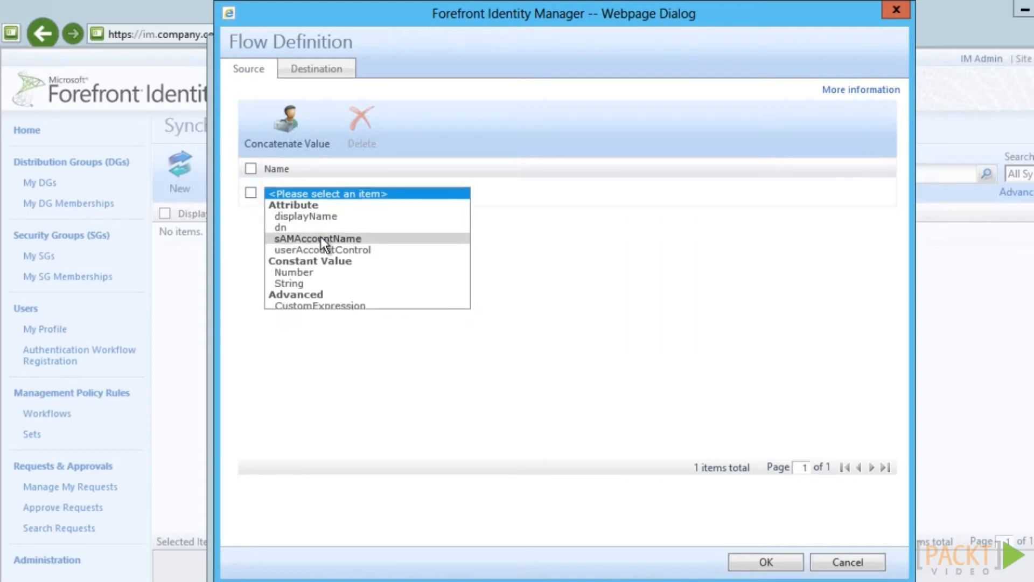
pyautogui.click(321, 237)
pyautogui.click(317, 70)
pyautogui.click(501, 116)
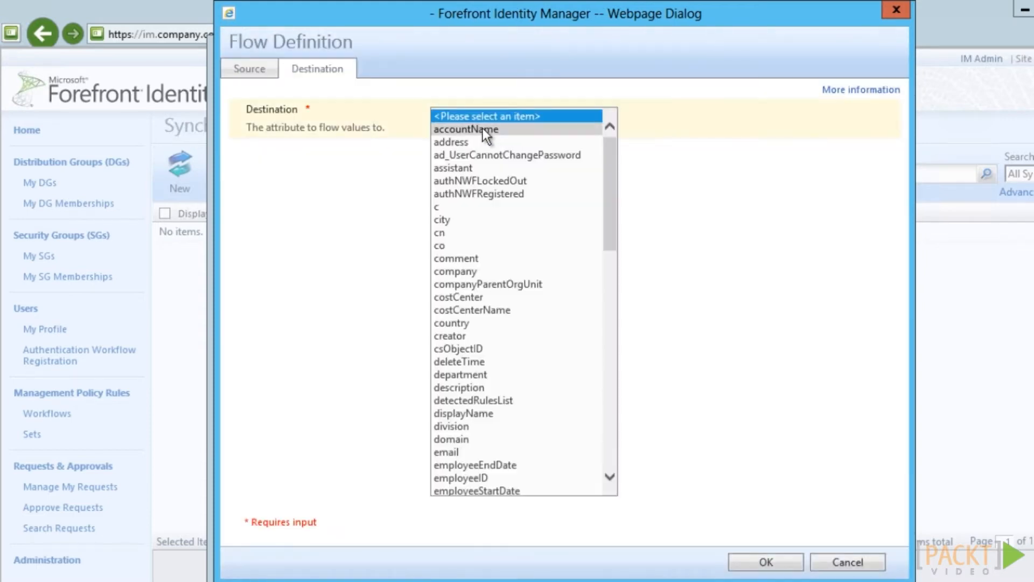
pyautogui.click(482, 129)
pyautogui.press('Return')
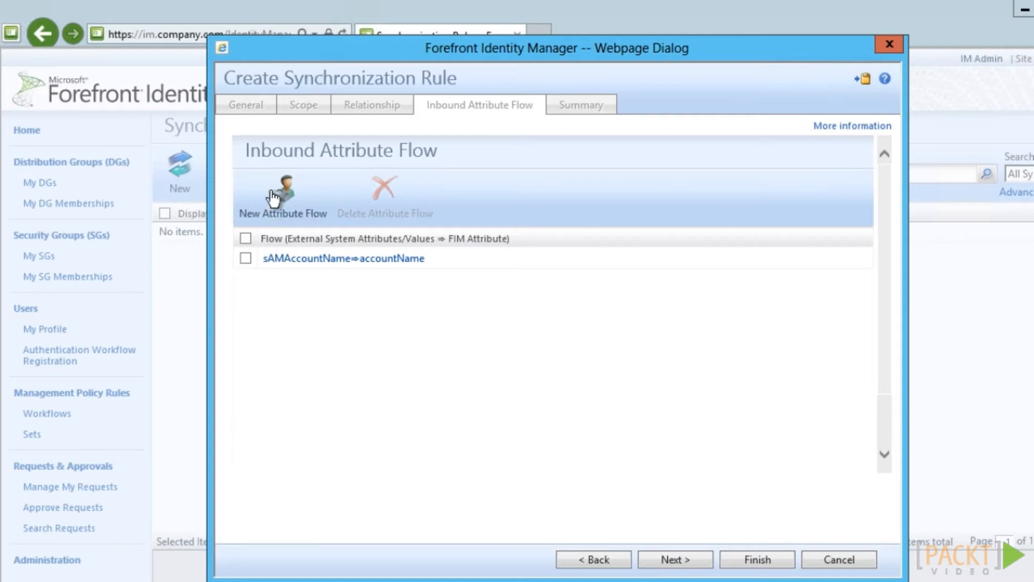
# Add the displayName to displayName inbound flow and submit the rule
pyautogui.click(273, 195)
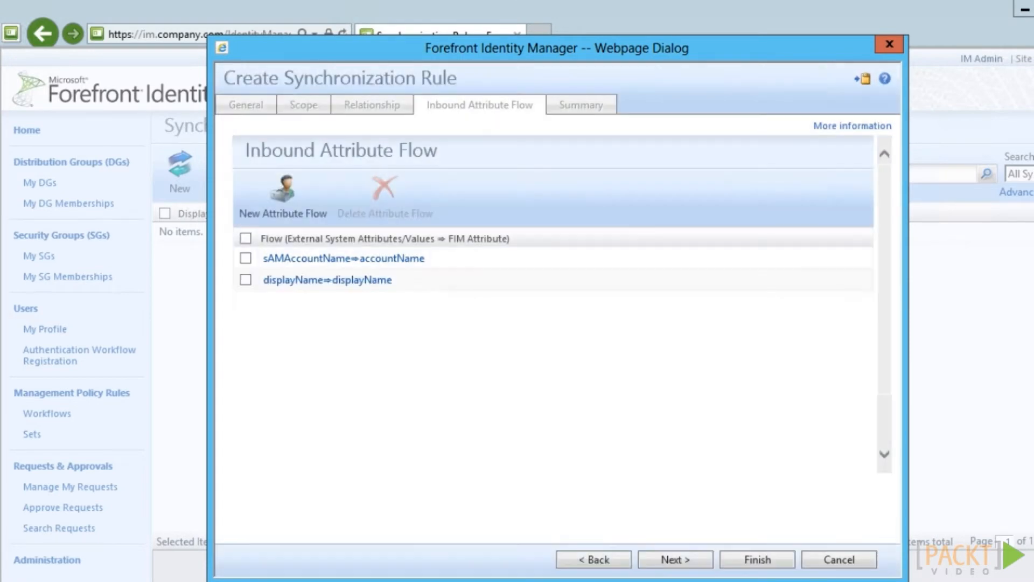
pyautogui.click(675, 559)
pyautogui.click(771, 558)
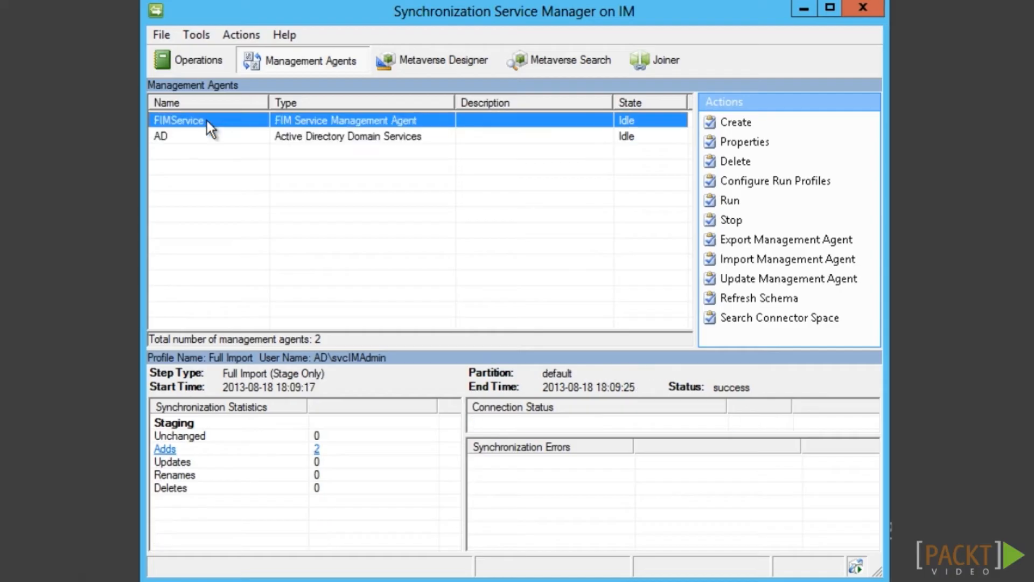
# Run a Full Import on FIMService, then a Delta Sync switched to full synchronization
pyautogui.rightClick(207, 121)
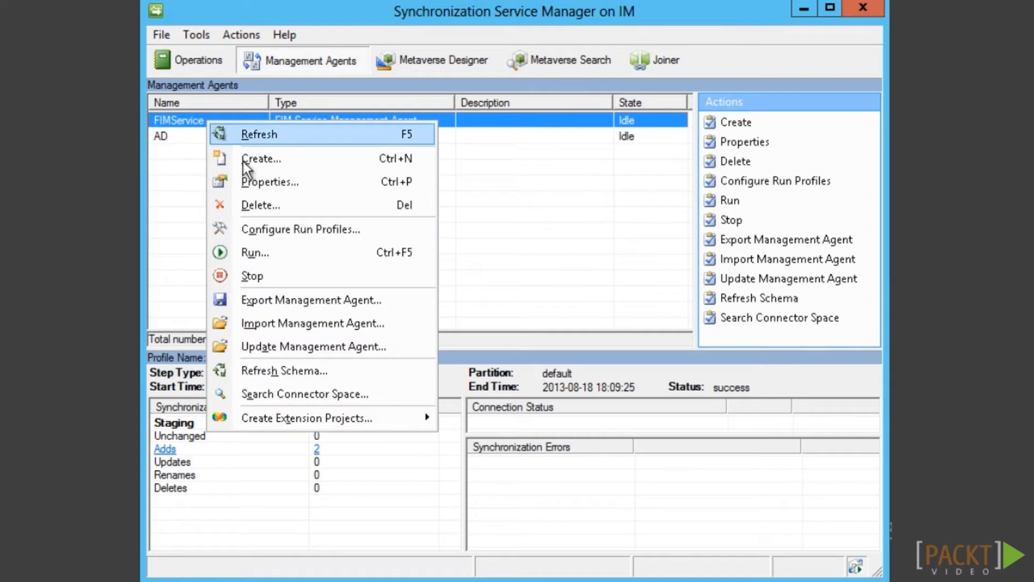
pyautogui.click(251, 247)
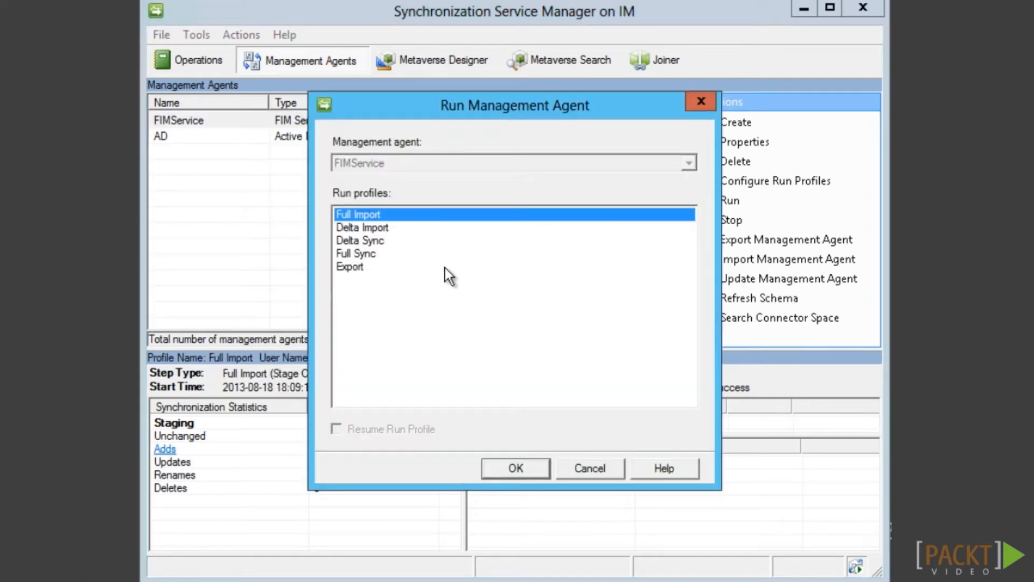
pyautogui.click(489, 464)
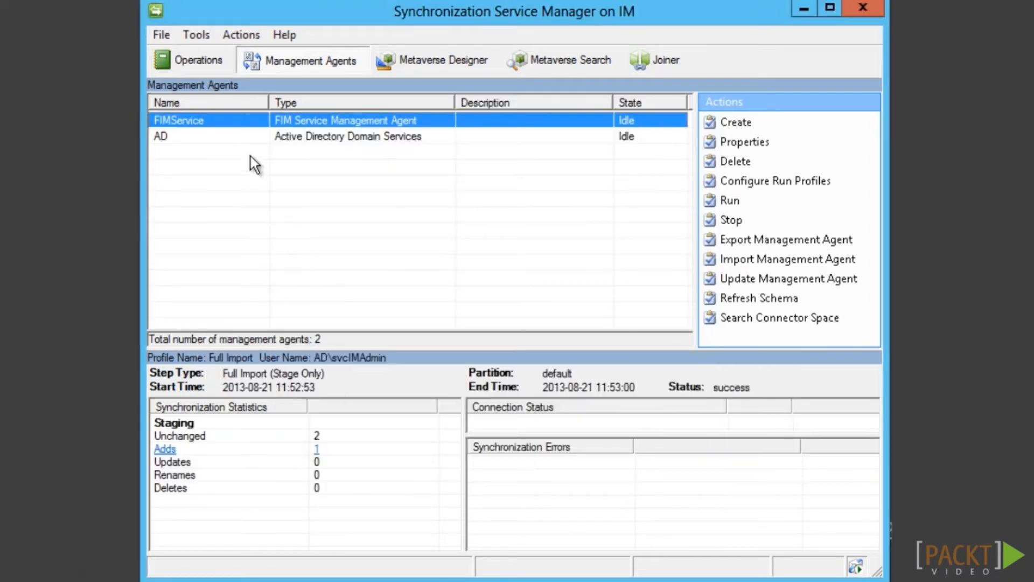
pyautogui.rightClick(247, 128)
pyautogui.click(283, 256)
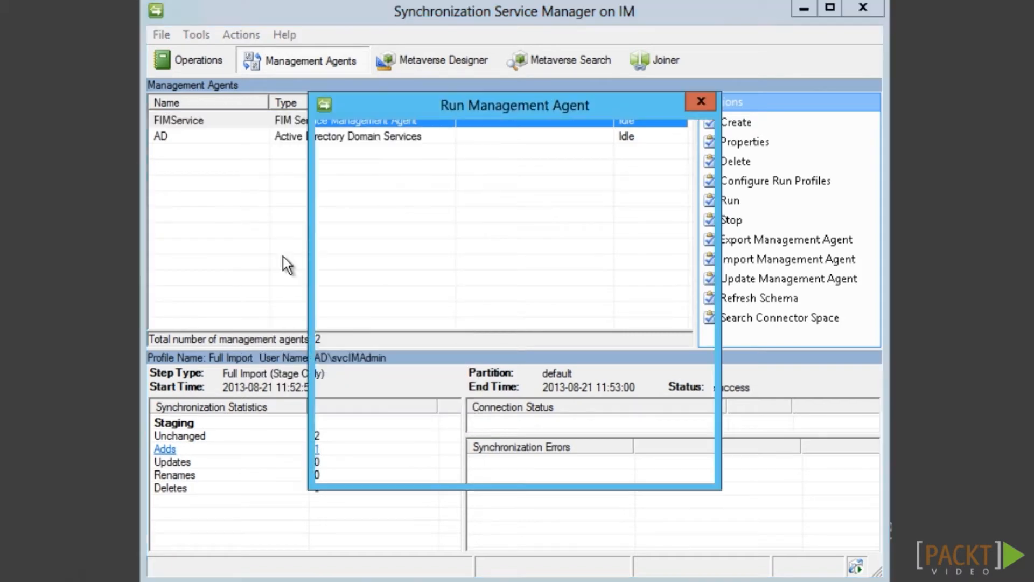
pyautogui.click(360, 240)
pyautogui.click(500, 473)
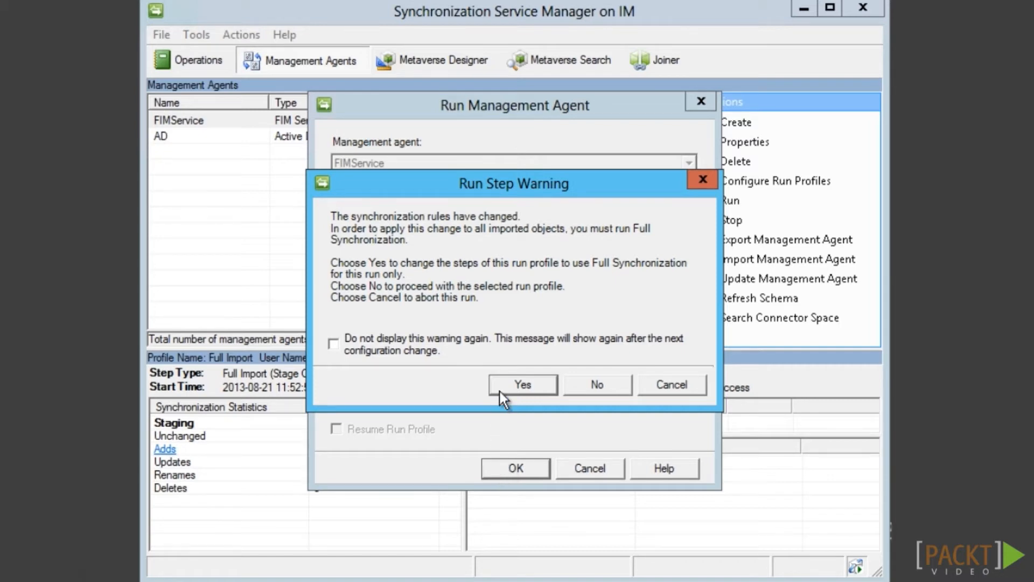
pyautogui.click(523, 384)
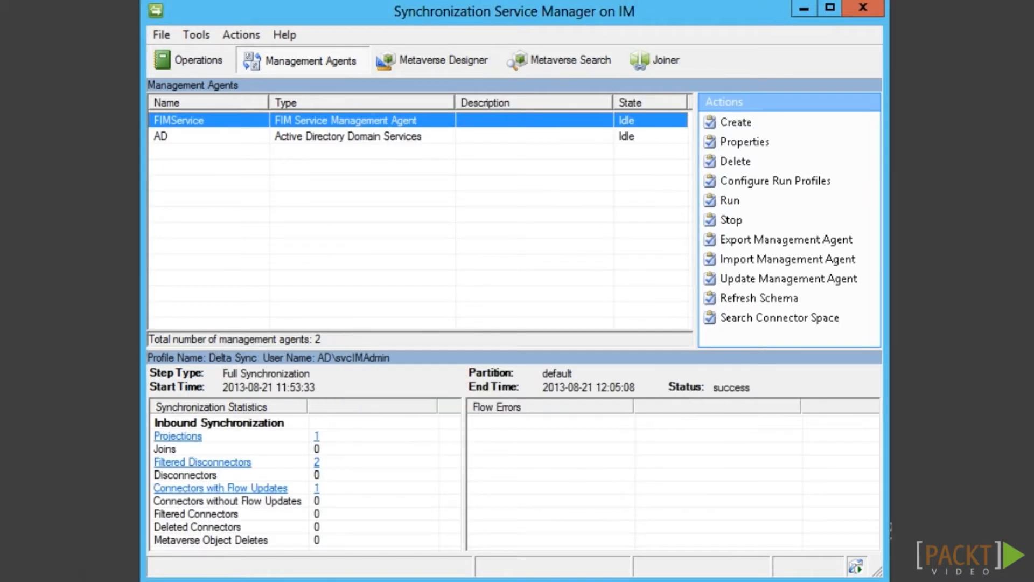
# Run a Full Sync on the AD agent and go to Metaverse Search
pyautogui.click(336, 137)
pyautogui.rightClick(334, 139)
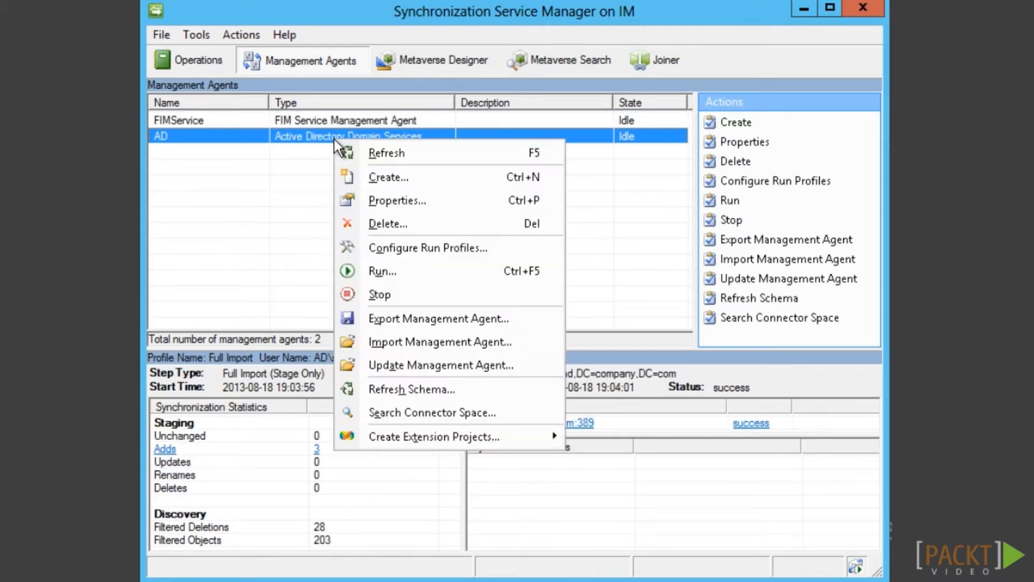
pyautogui.click(378, 271)
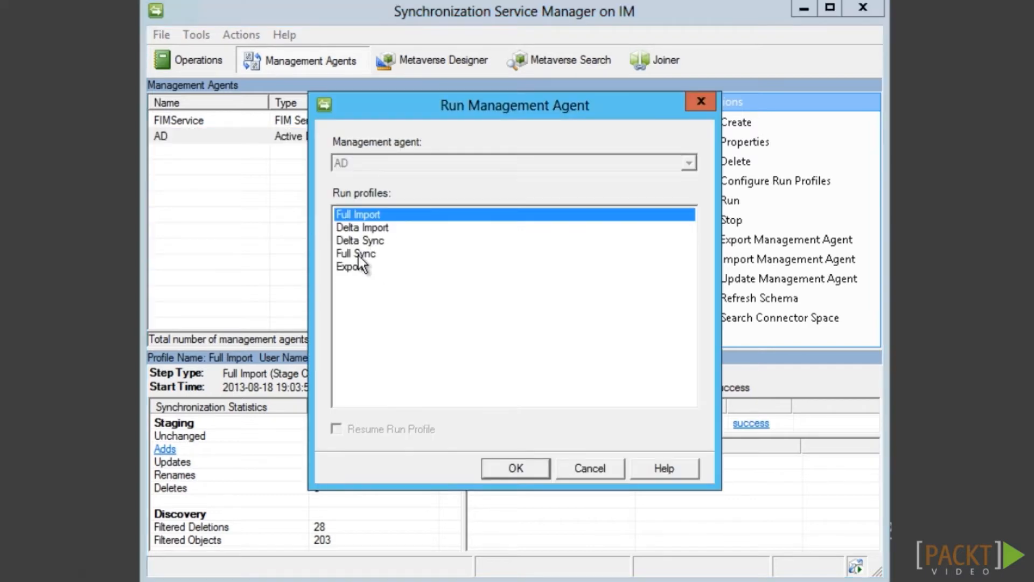
pyautogui.click(358, 254)
pyautogui.click(539, 474)
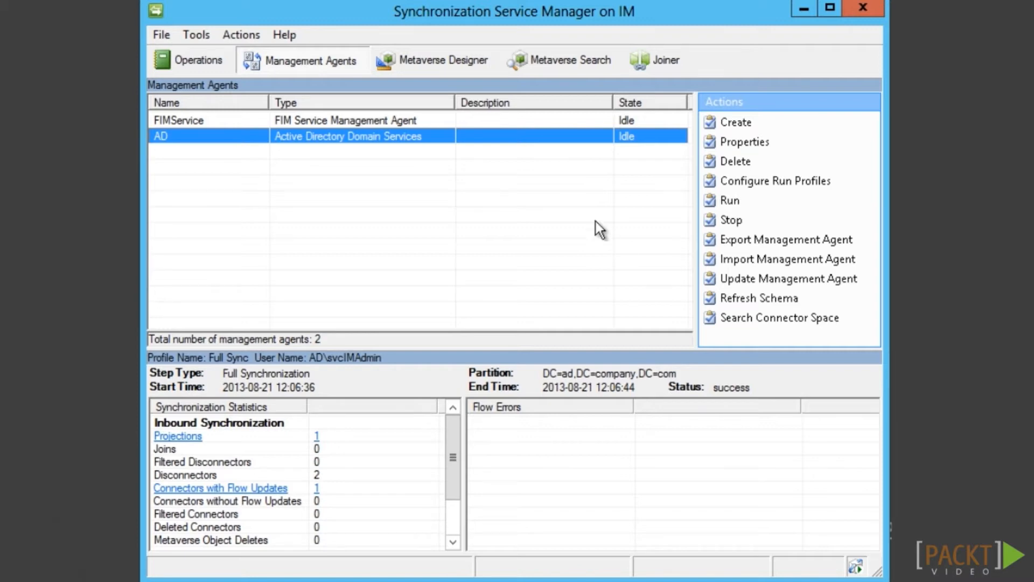
pyautogui.click(547, 64)
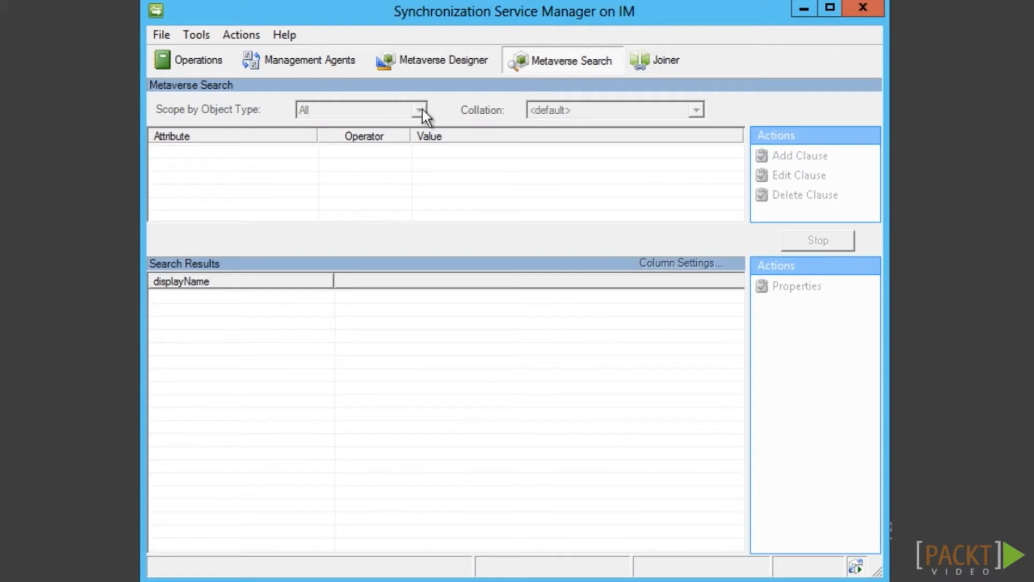
# Search the metaverse for person objects and review the results
pyautogui.click(421, 109)
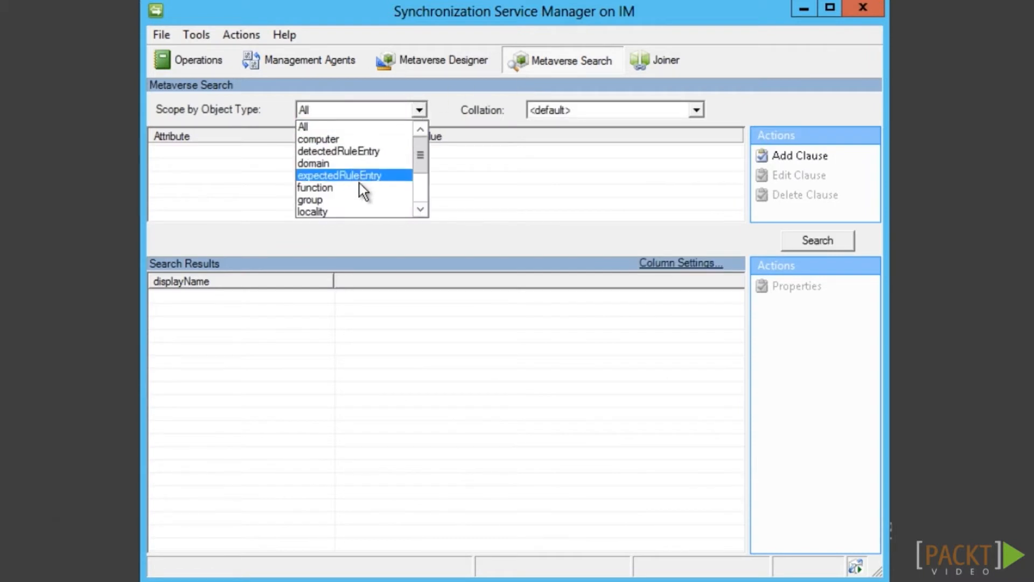
pyautogui.moveTo(420, 156); pyautogui.dragTo(420, 185)
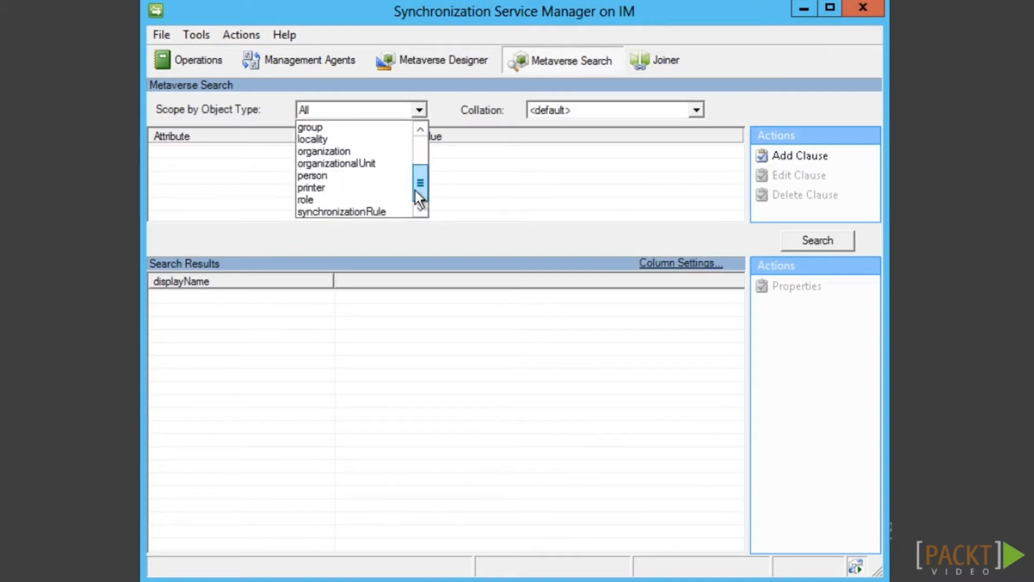
pyautogui.click(341, 176)
pyautogui.click(837, 244)
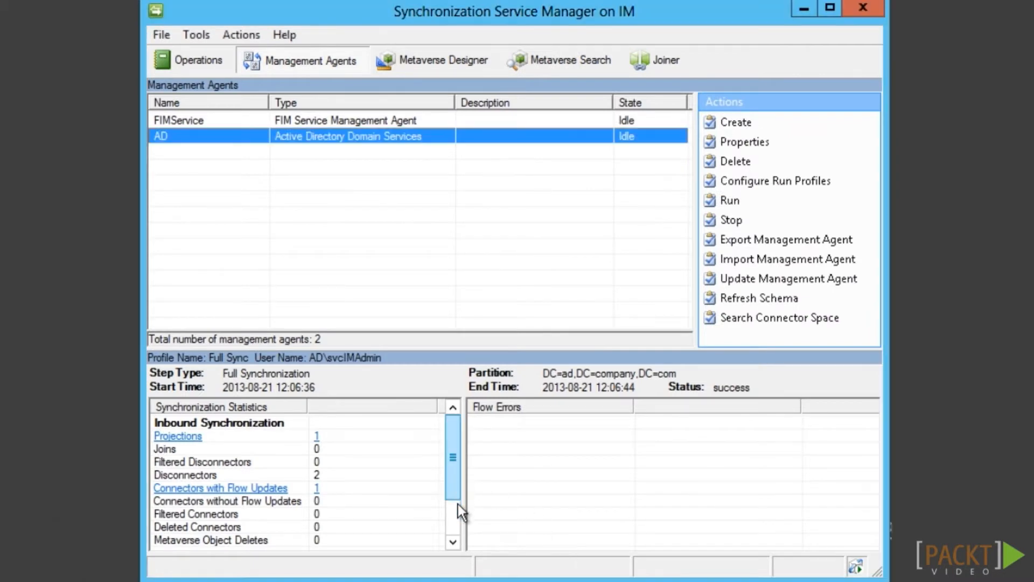
pyautogui.click(452, 543)
pyautogui.click(453, 543)
pyautogui.click(453, 543)
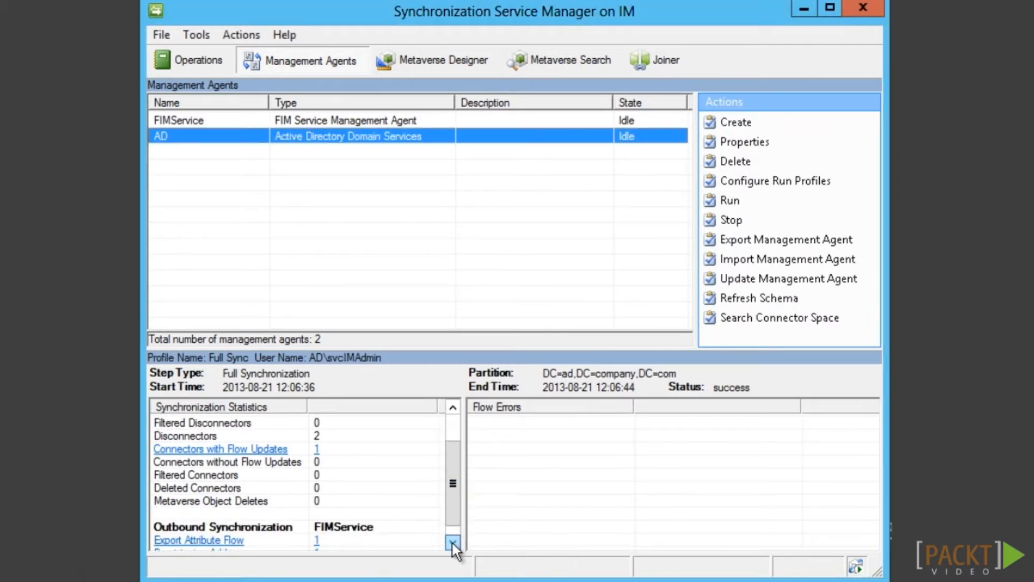
pyautogui.click(453, 543)
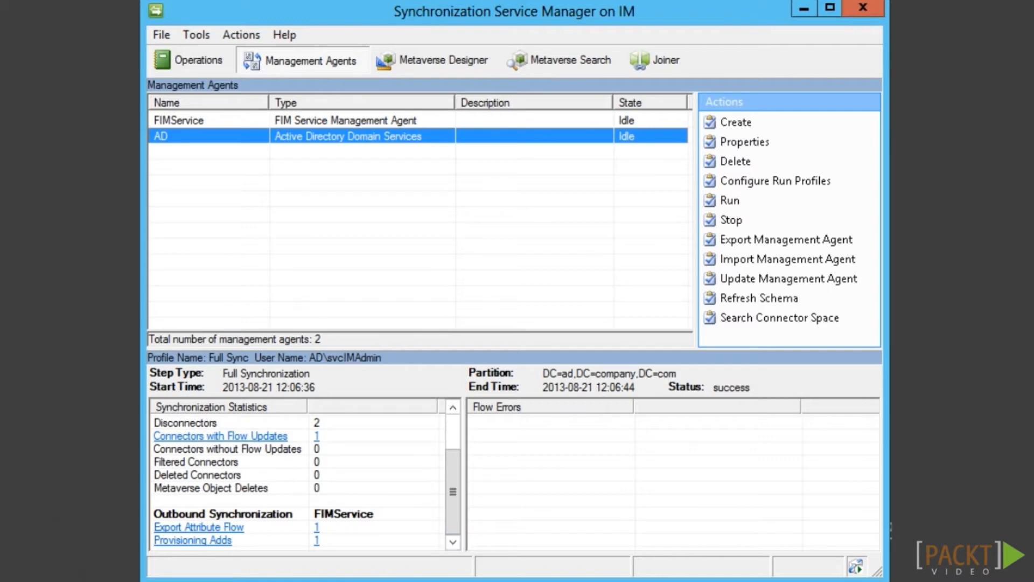
# Run the Export profile on the FIMService agent
pyautogui.click(233, 119)
pyautogui.rightClick(234, 119)
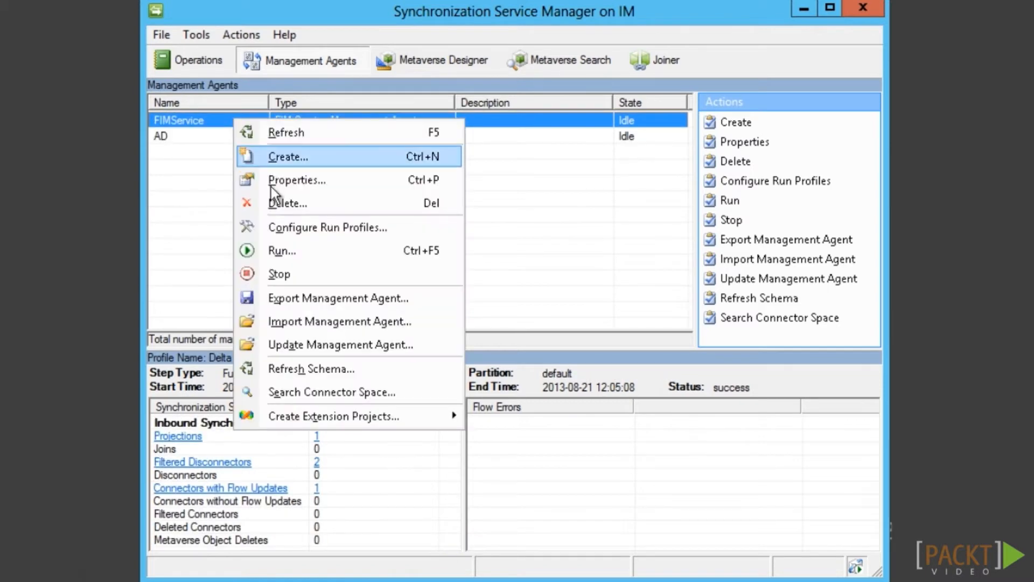
pyautogui.click(276, 250)
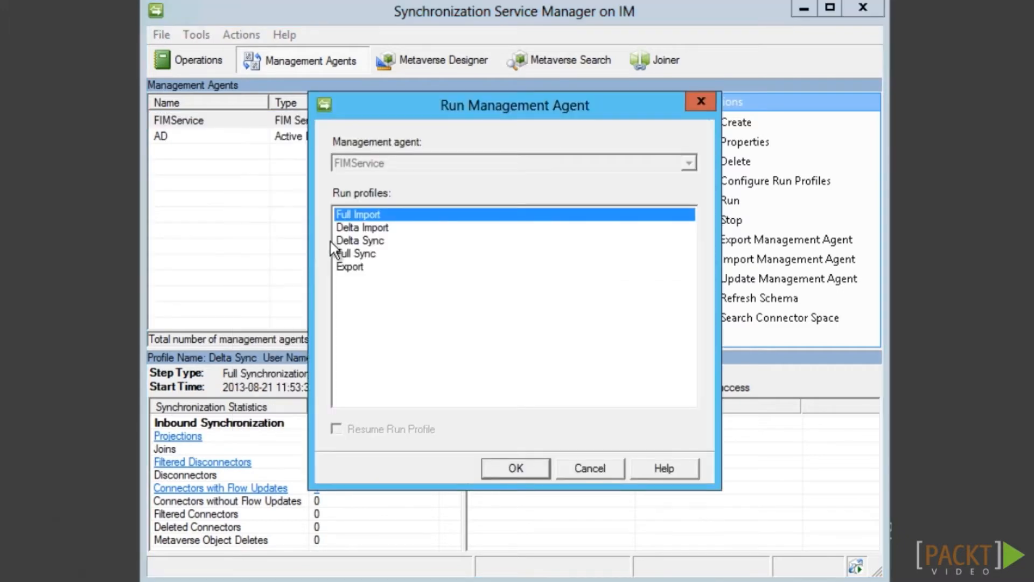
pyautogui.click(357, 268)
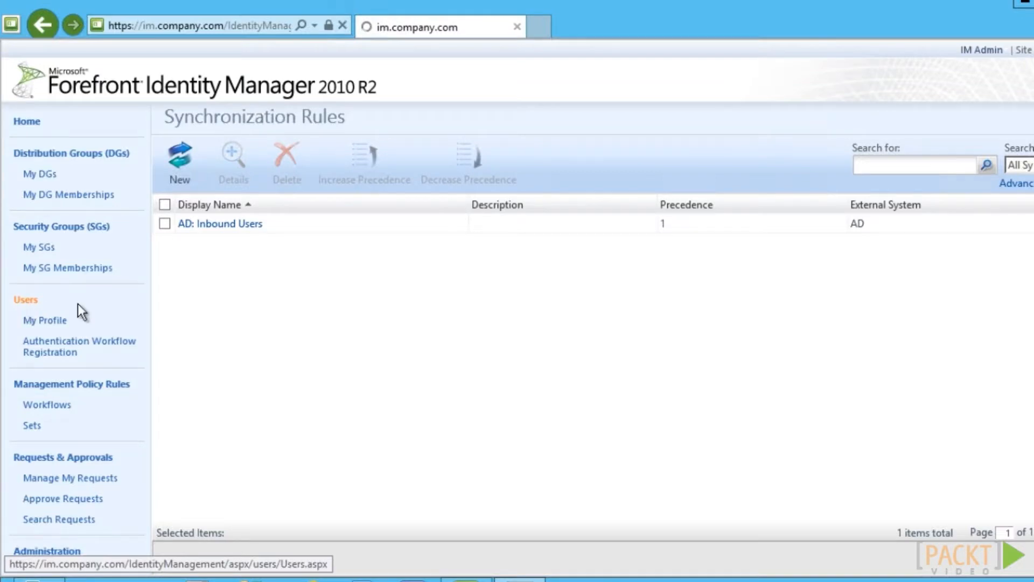
# List the portal's users, showing three accounts including one without a display name
pyautogui.click(1003, 172)
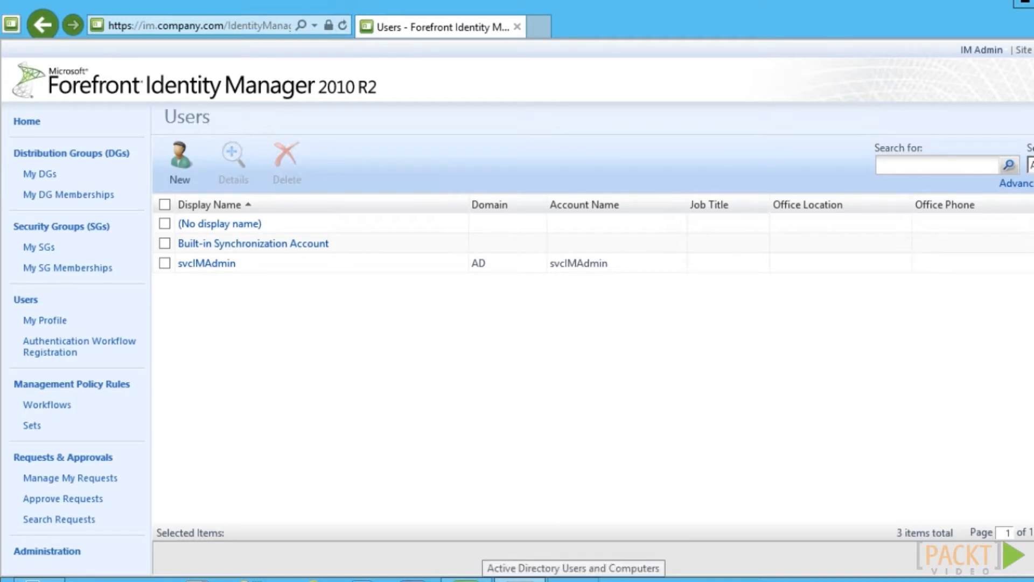
pyautogui.click(467, 580)
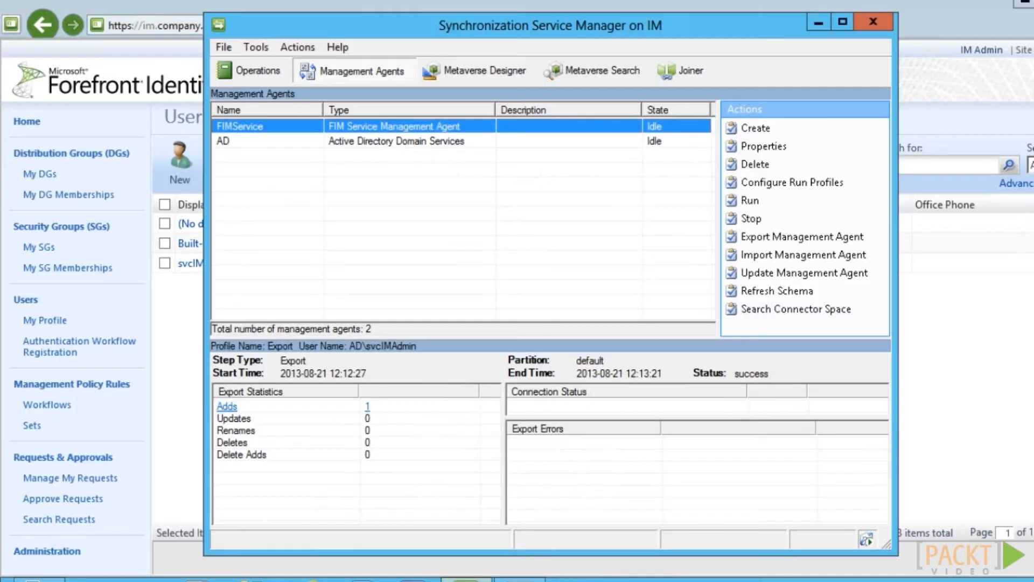
# Add FIMService export flows for AccountName and DisplayName on person objects, allowing nulls
pyautogui.doubleClick(303, 129)
pyautogui.click(366, 222)
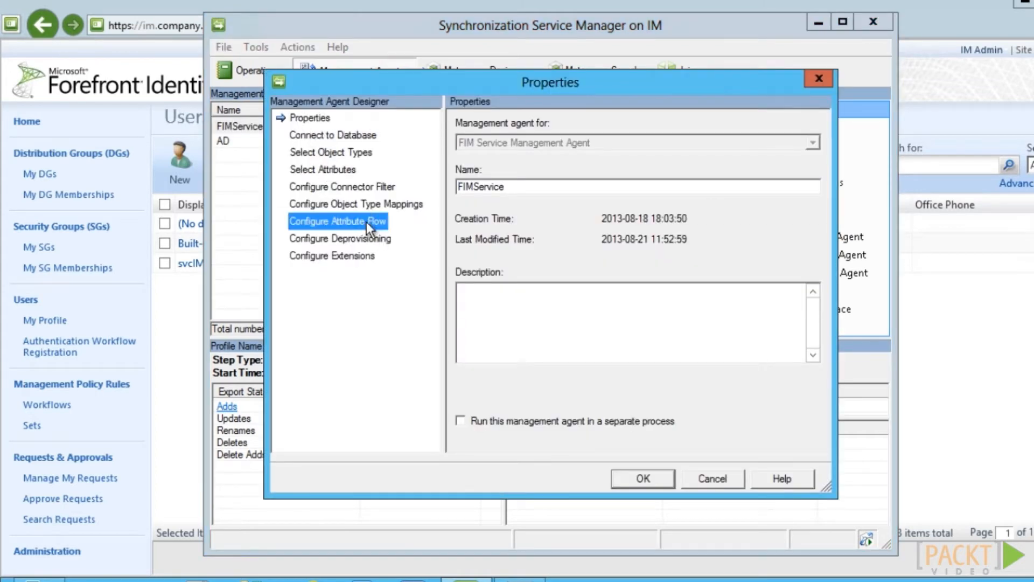
pyautogui.click(522, 179)
pyautogui.click(506, 339)
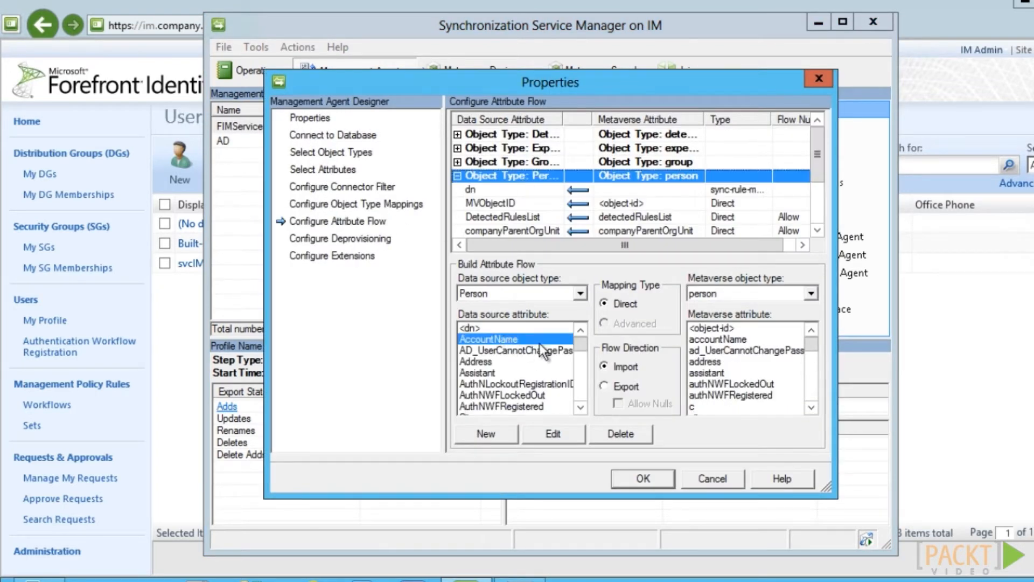
pyautogui.click(701, 340)
pyautogui.click(606, 387)
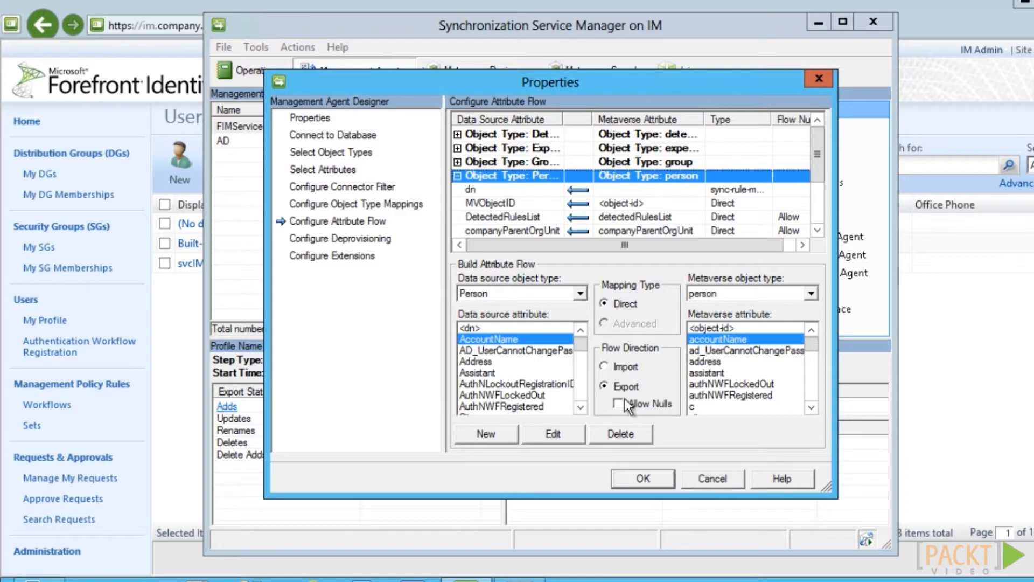
pyautogui.click(620, 408)
pyautogui.click(481, 437)
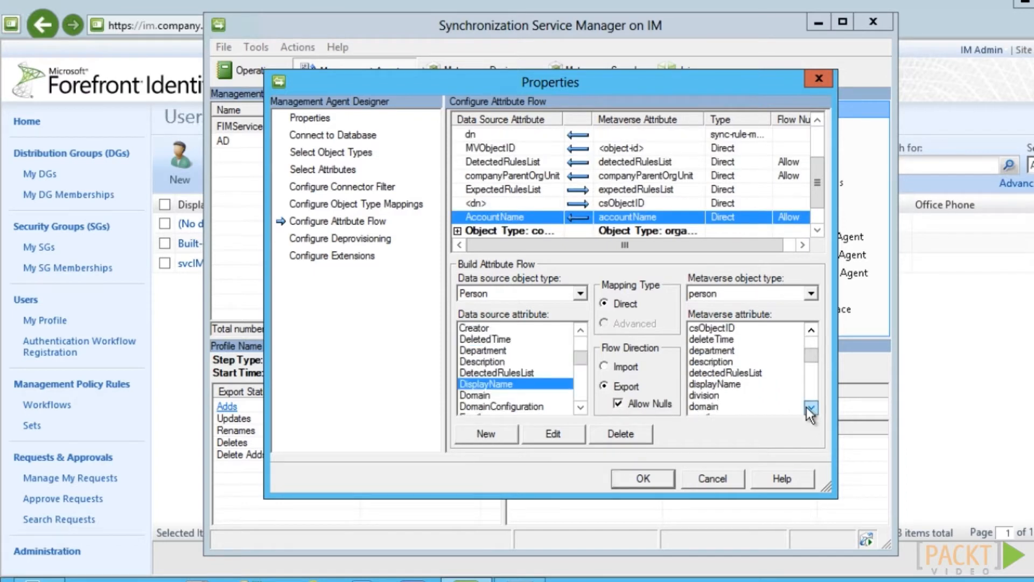
pyautogui.click(734, 385)
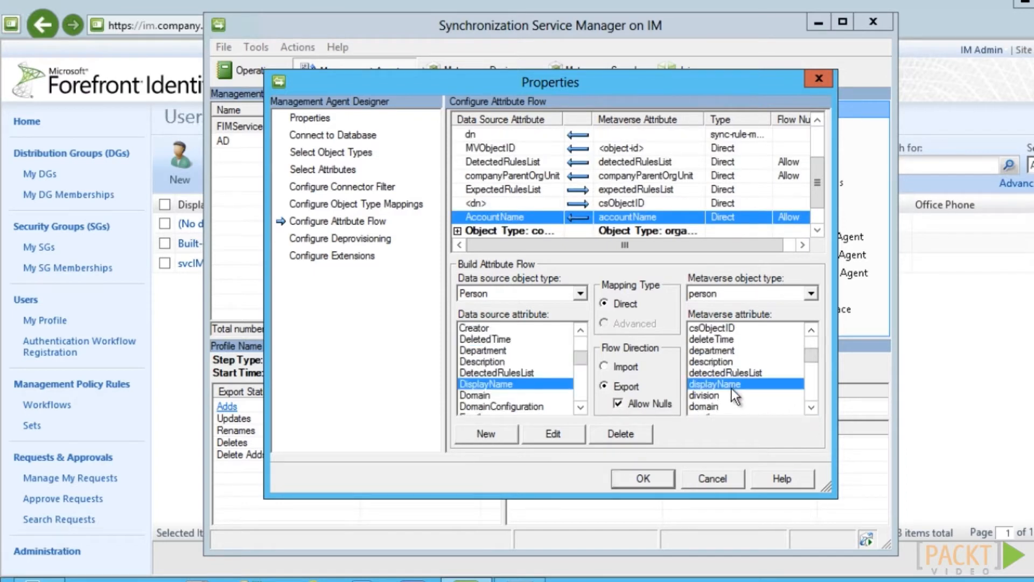
pyautogui.click(503, 438)
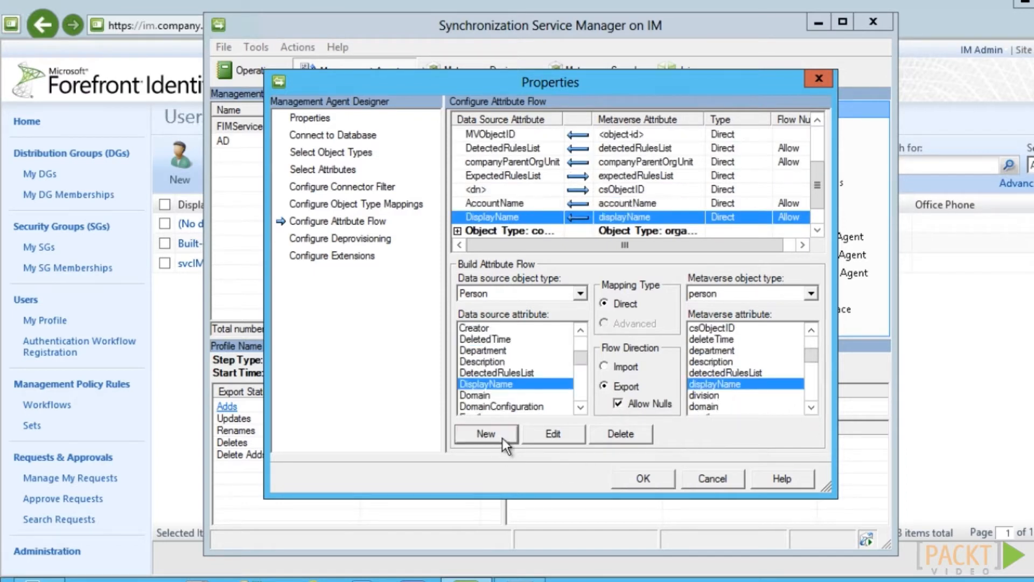
pyautogui.click(647, 467)
# Run a Full Sync and then an Export on the FIMService agent
pyautogui.rightClick(426, 125)
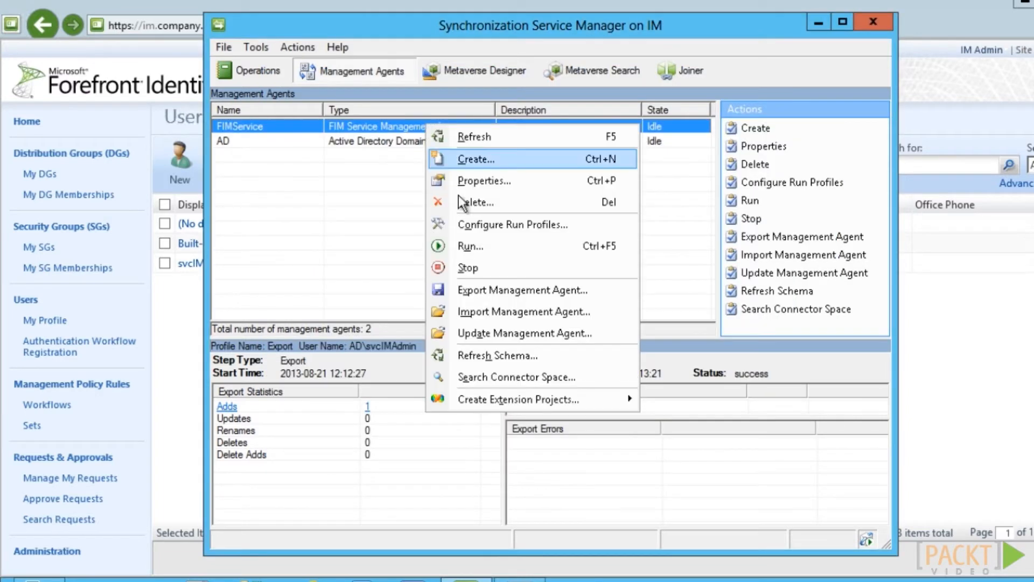
pyautogui.click(462, 247)
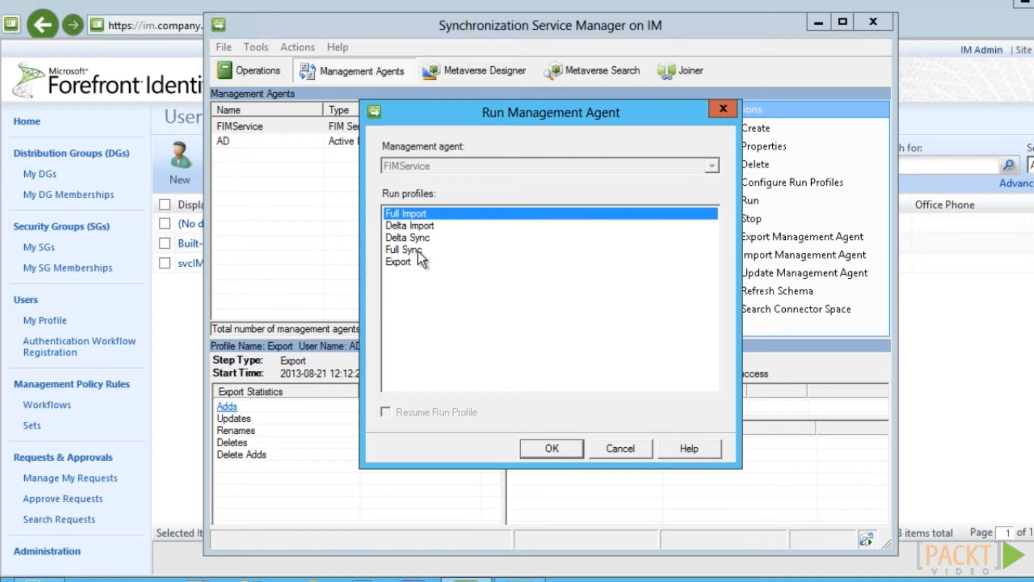
pyautogui.click(410, 250)
pyautogui.click(549, 448)
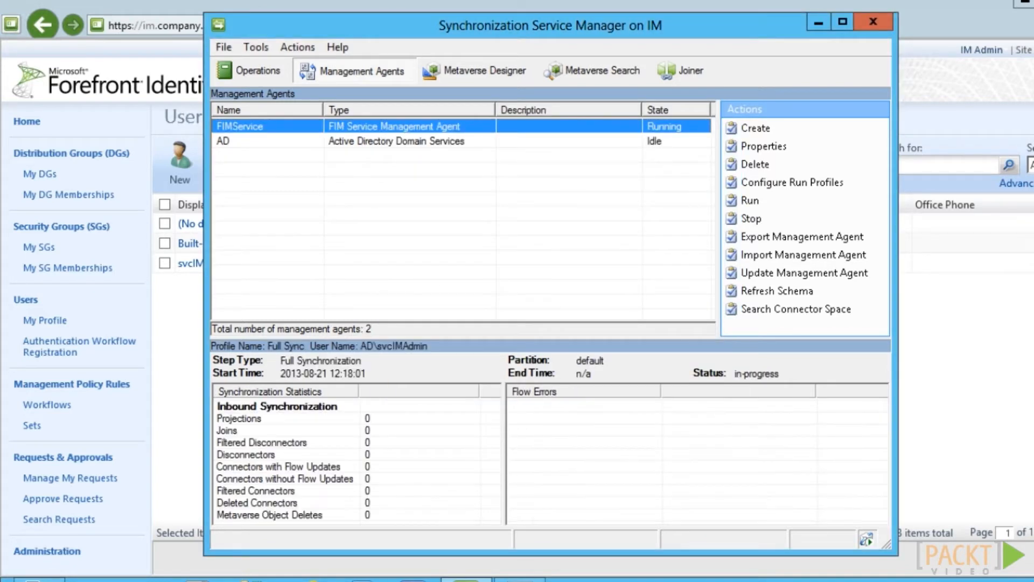
pyautogui.rightClick(379, 125)
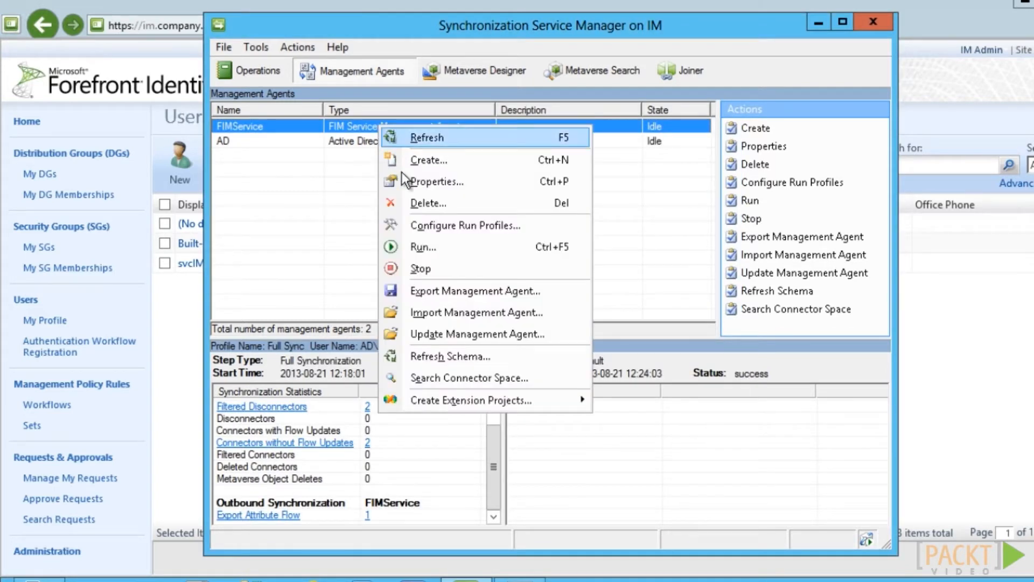
pyautogui.click(407, 245)
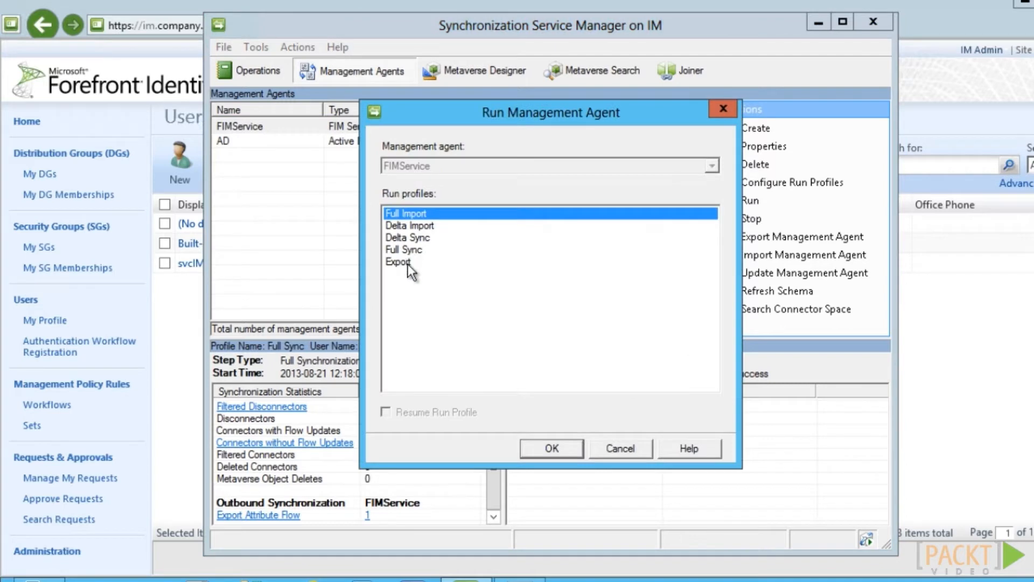
pyautogui.doubleClick(399, 262)
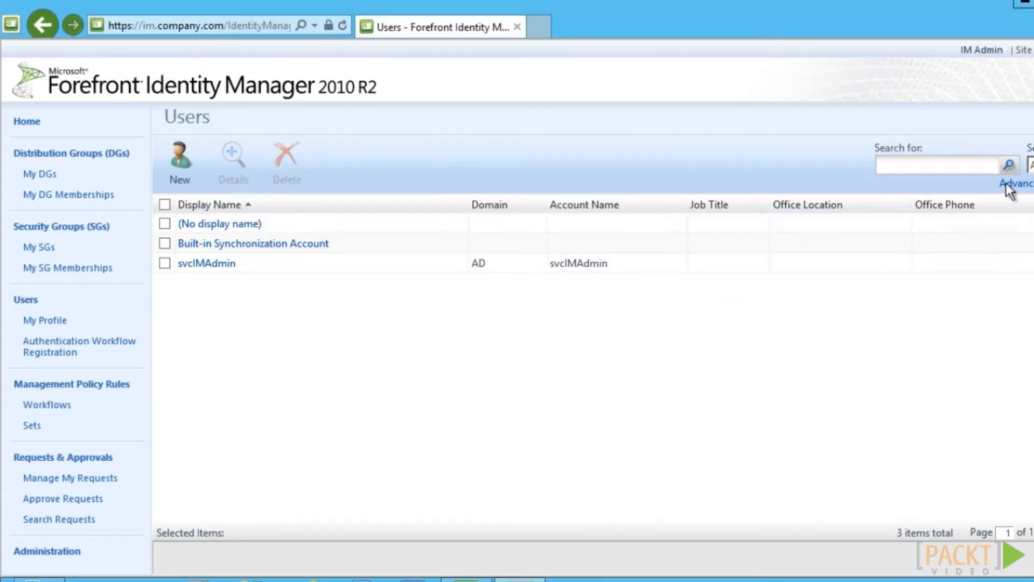
# Refresh the FIM Portal Users search results
pyautogui.click(1007, 168)
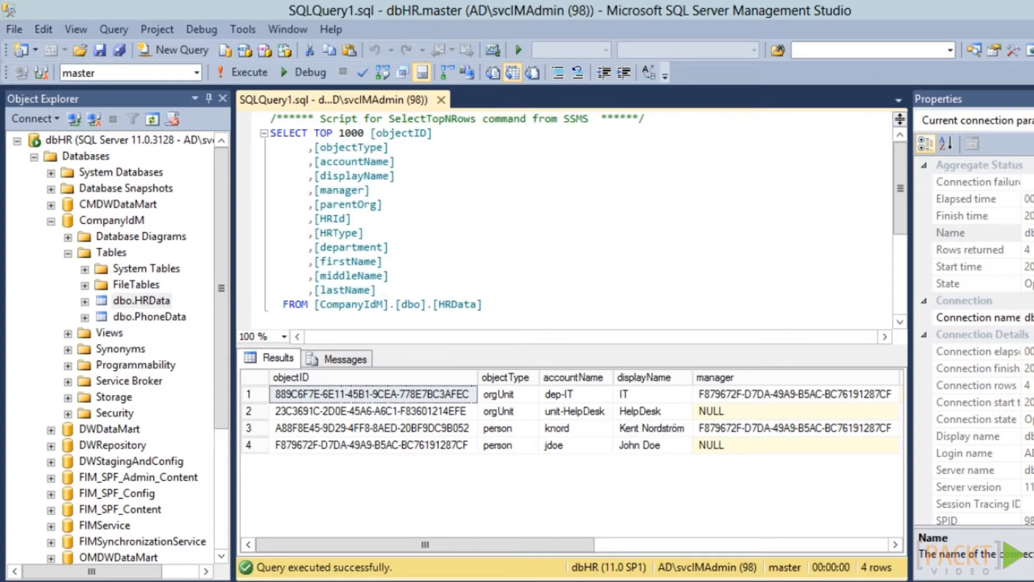
# Query the top 1000 rows of dbo.vwHRMVData, then return to the HRData query results
pyautogui.click(68, 333)
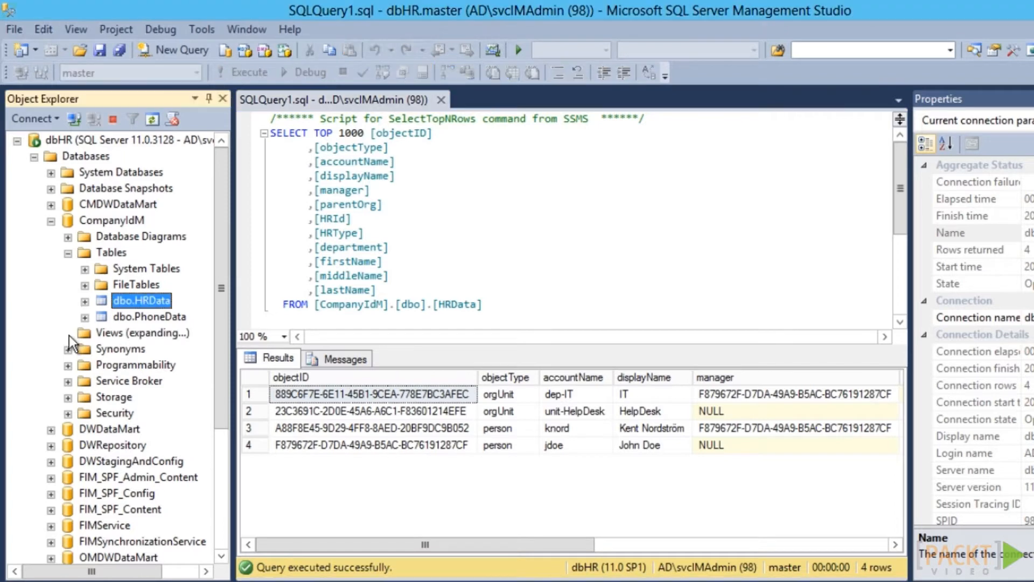
pyautogui.click(133, 366)
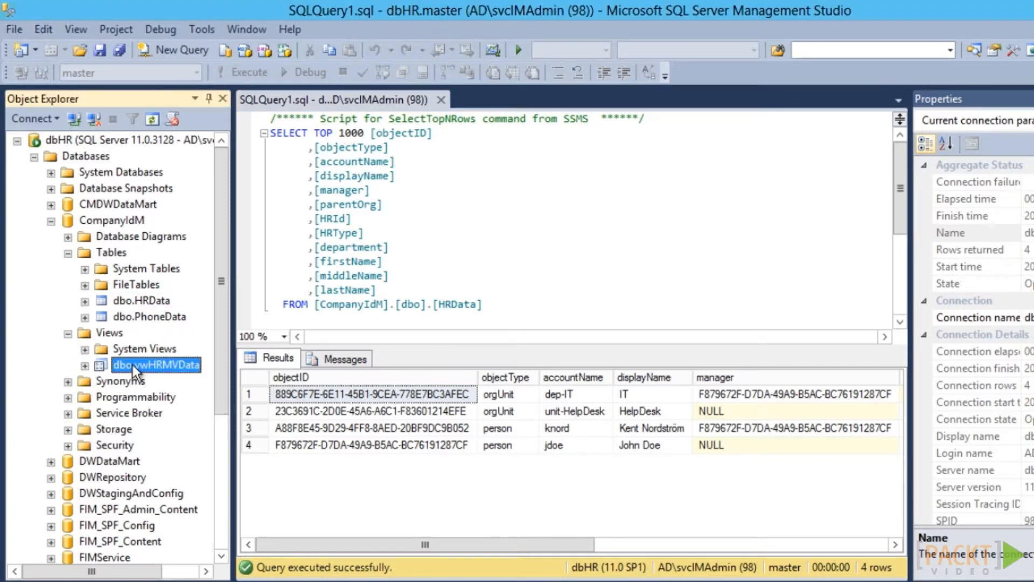
pyautogui.rightClick(133, 368)
pyautogui.click(202, 326)
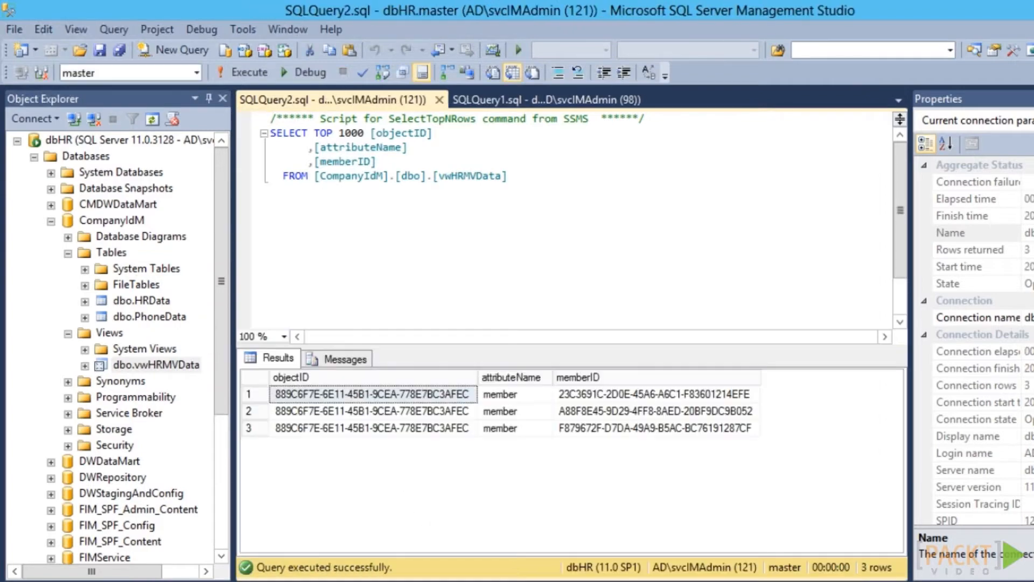
pyautogui.click(141, 300)
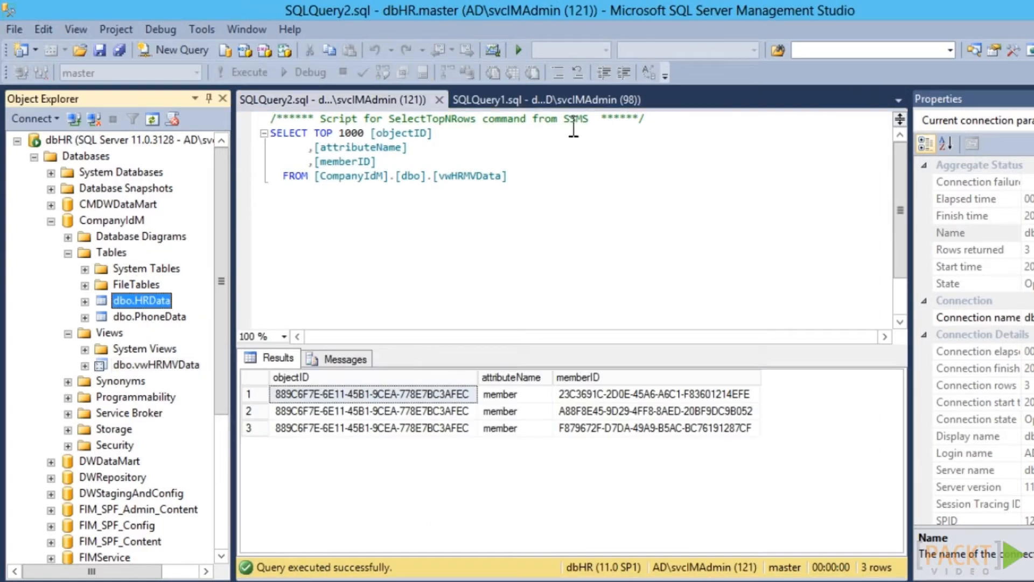
pyautogui.click(513, 99)
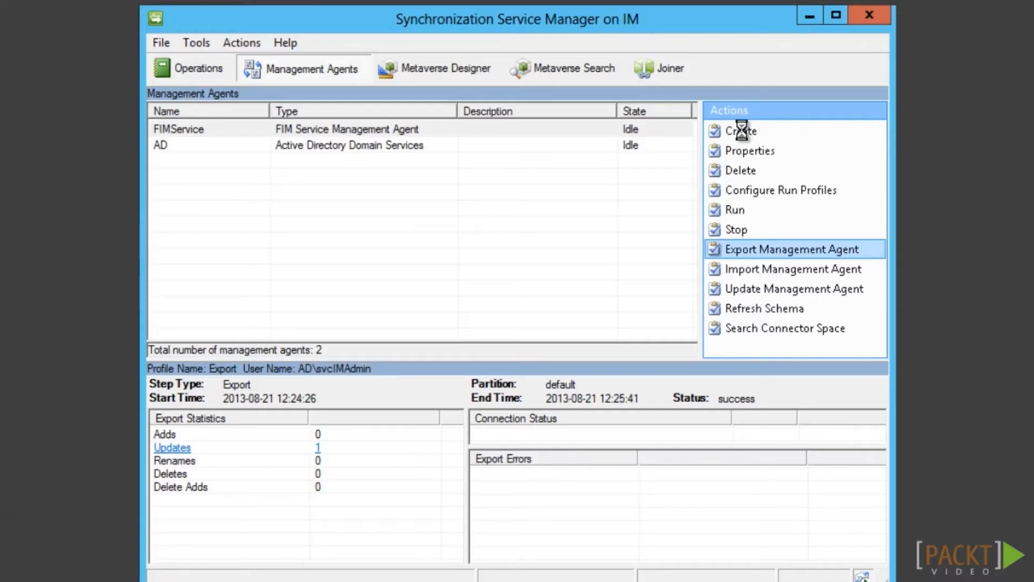
pyautogui.click(737, 132)
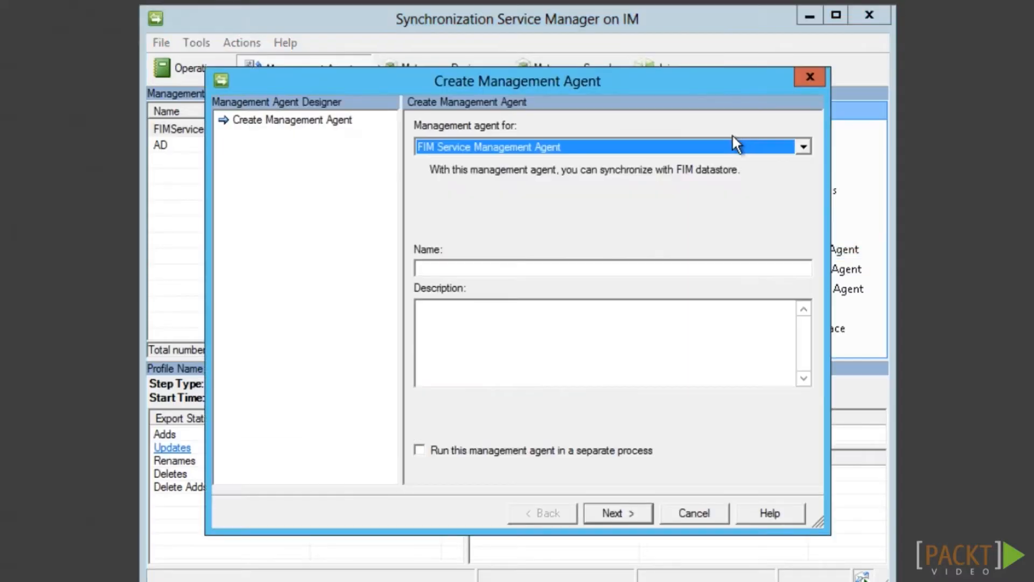
# Create a SQL Server management agent named HR
pyautogui.click(682, 153)
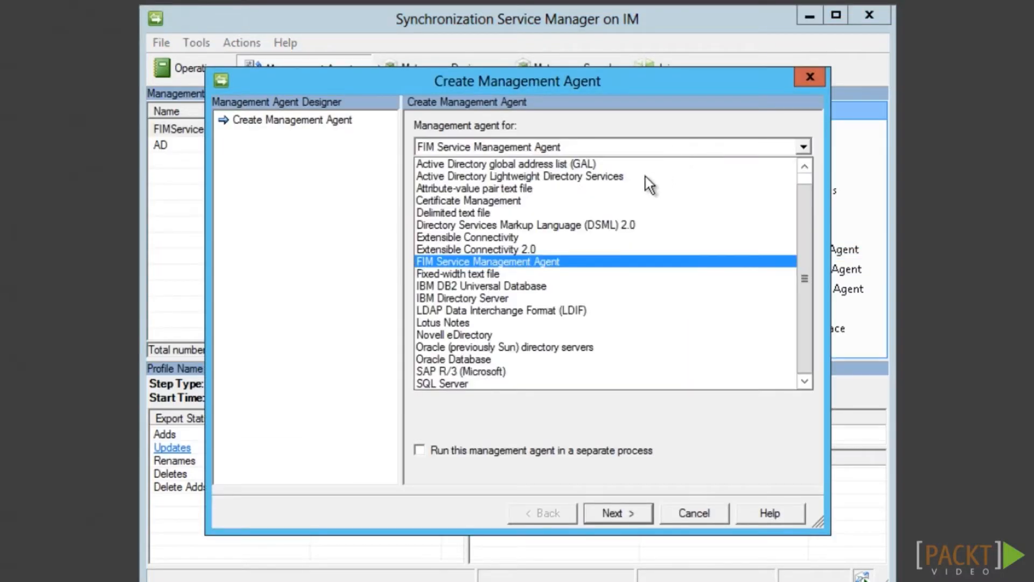
pyautogui.click(455, 379)
pyautogui.click(498, 267)
pyautogui.write('HR')
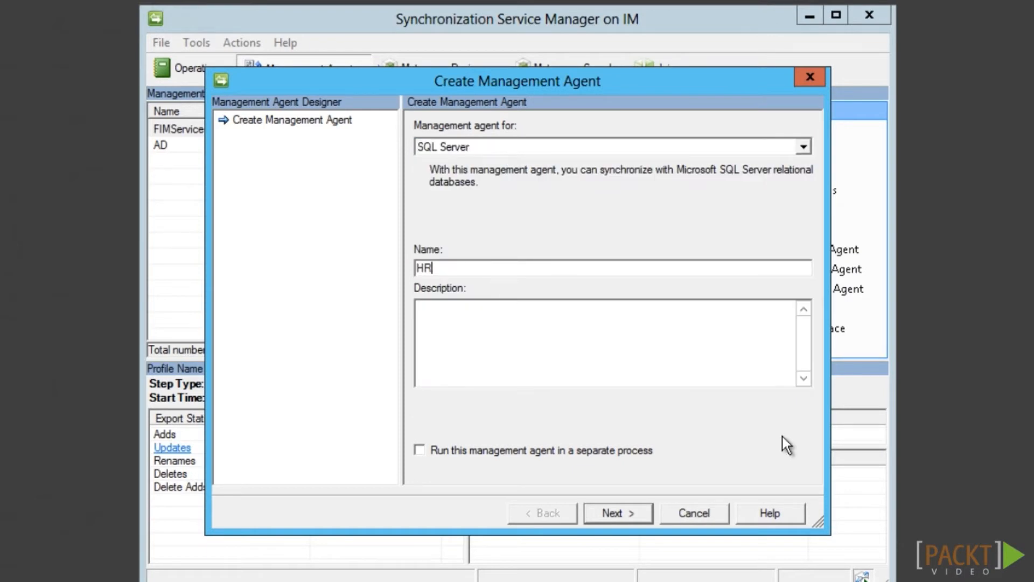
pyautogui.click(637, 519)
# Connect it to server dbHR, database CompanyIdM, table HRData, multivalue table vwHRMVData
pyautogui.write('dbHR')
pyautogui.press('Tab')
pyautogui.write('CompanyIdM')
pyautogui.press('Tab')
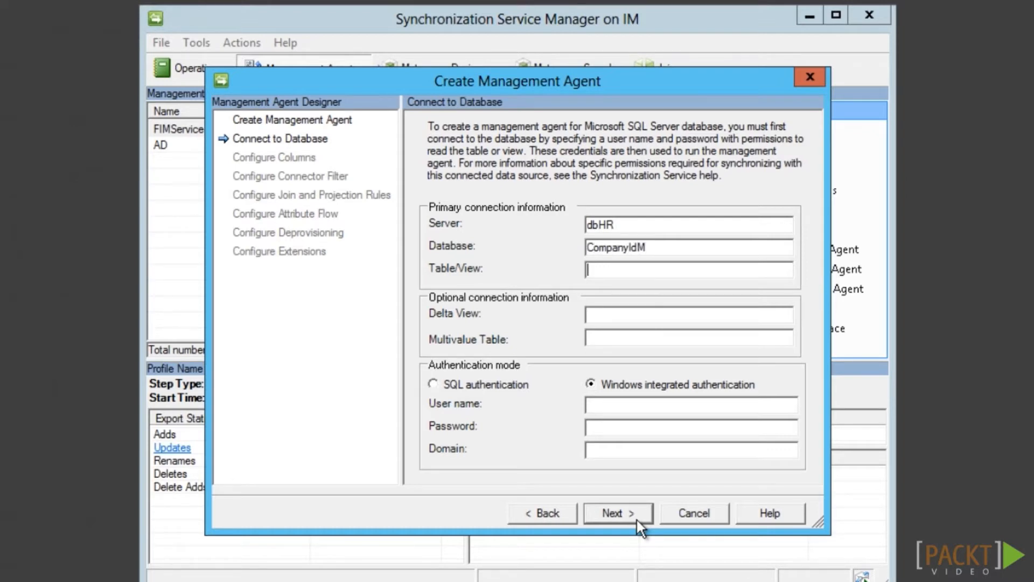
pyautogui.write('HRData')
pyautogui.press('Tab')
pyautogui.press('Tab')
pyautogui.write('vwHRMVData')
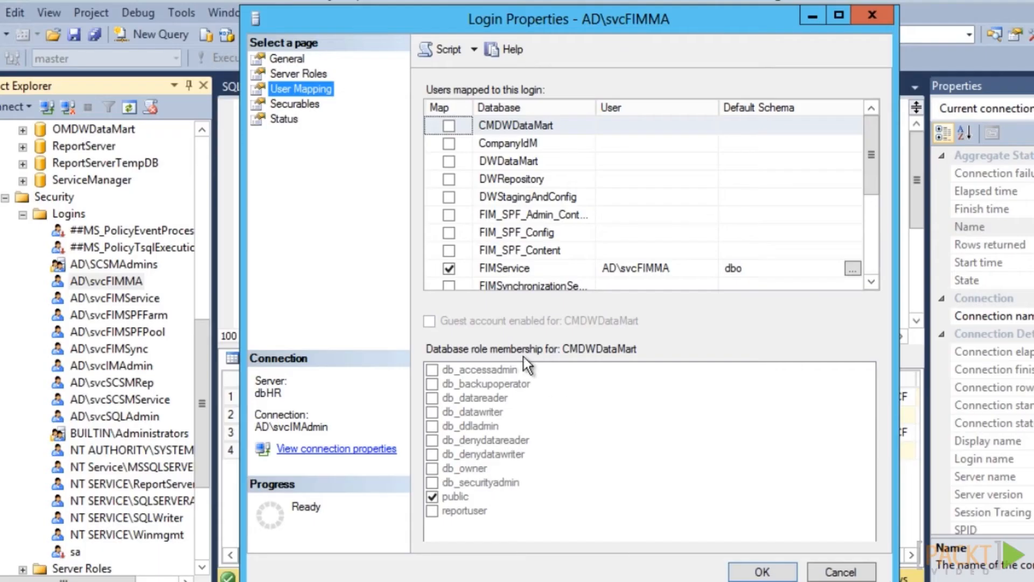
# Give the login db_datareader membership on CompanyIdM and save
pyautogui.click(449, 143)
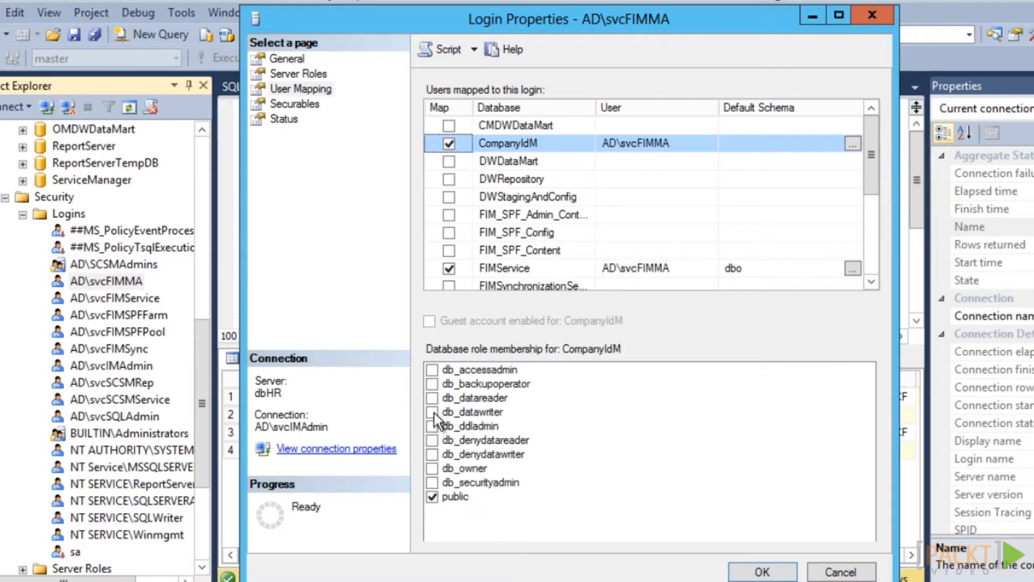
pyautogui.click(433, 399)
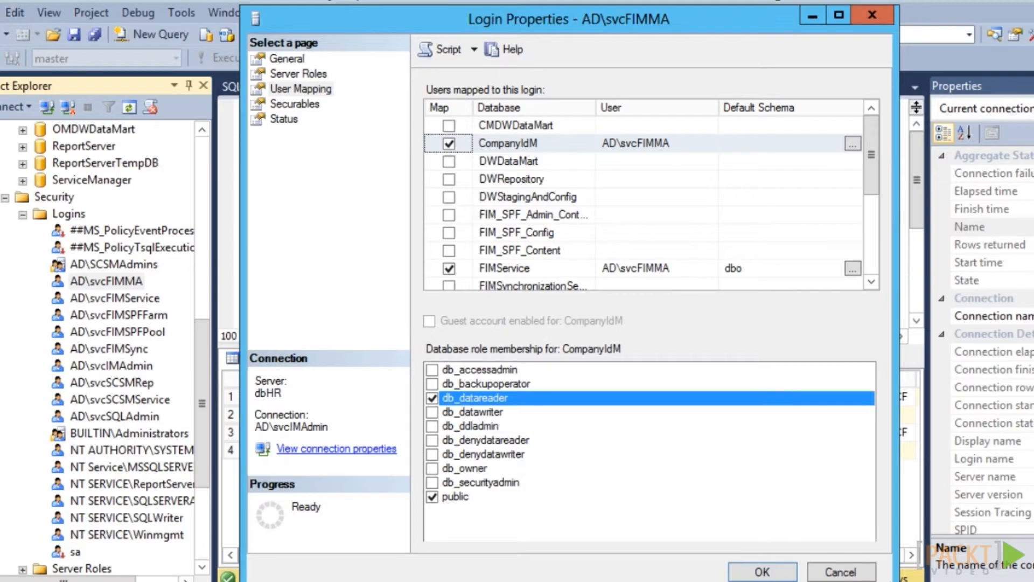
pyautogui.click(754, 571)
# Enter the service account user name, its password, and domain AD for the HR agent
pyautogui.write('svc')
pyautogui.write('FIMMA')
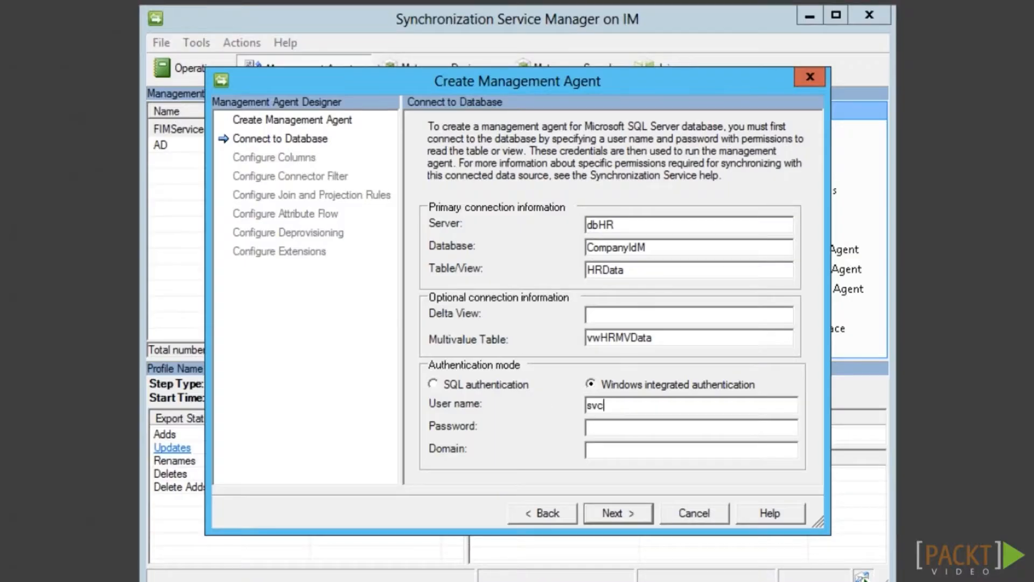
pyautogui.press('Tab')
pyautogui.write('********')
pyautogui.press('Tab')
pyautogui.write('AD')
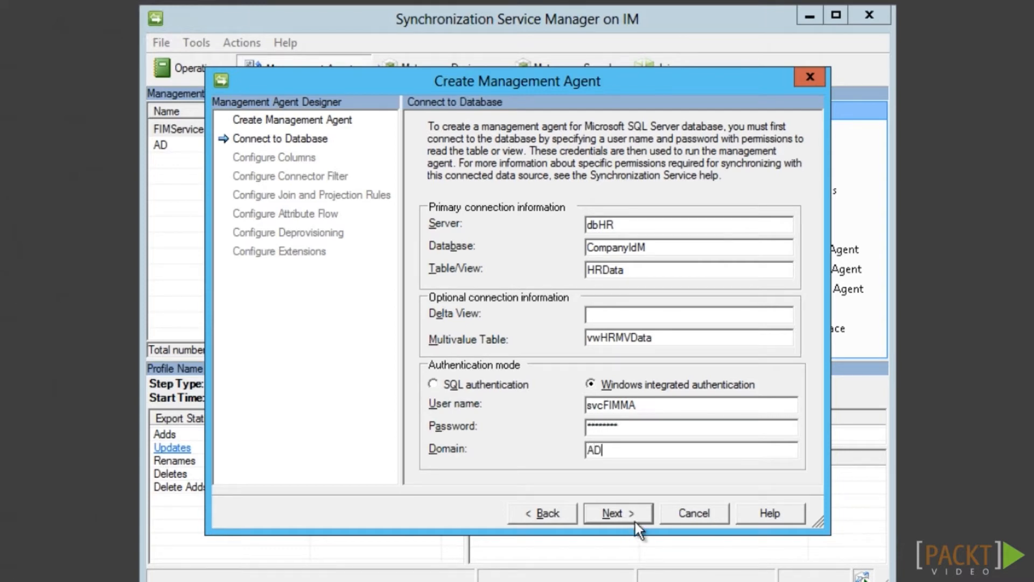
# Set objectID as the HR agent's anchor attribute
pyautogui.click(631, 516)
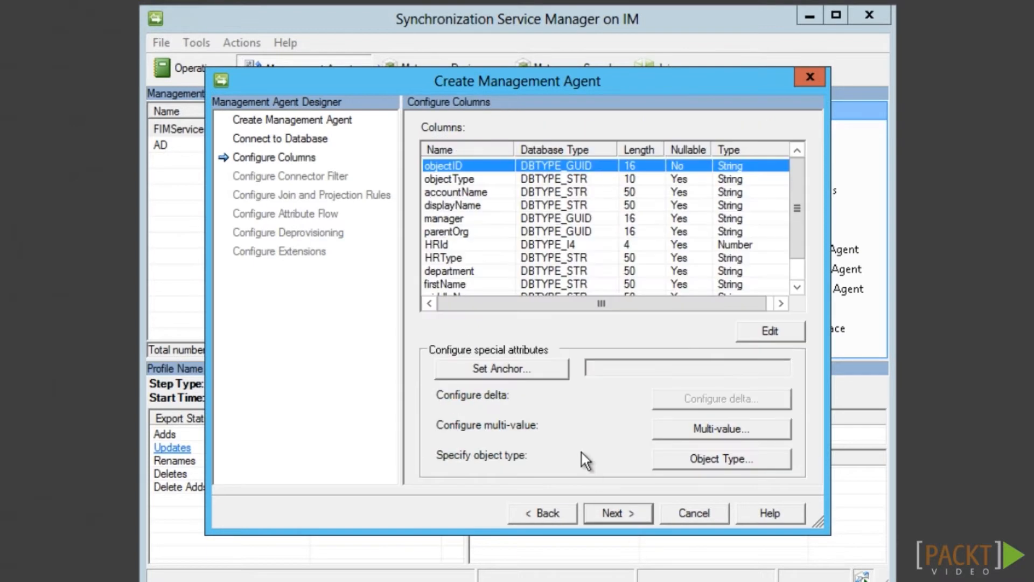
pyautogui.click(548, 377)
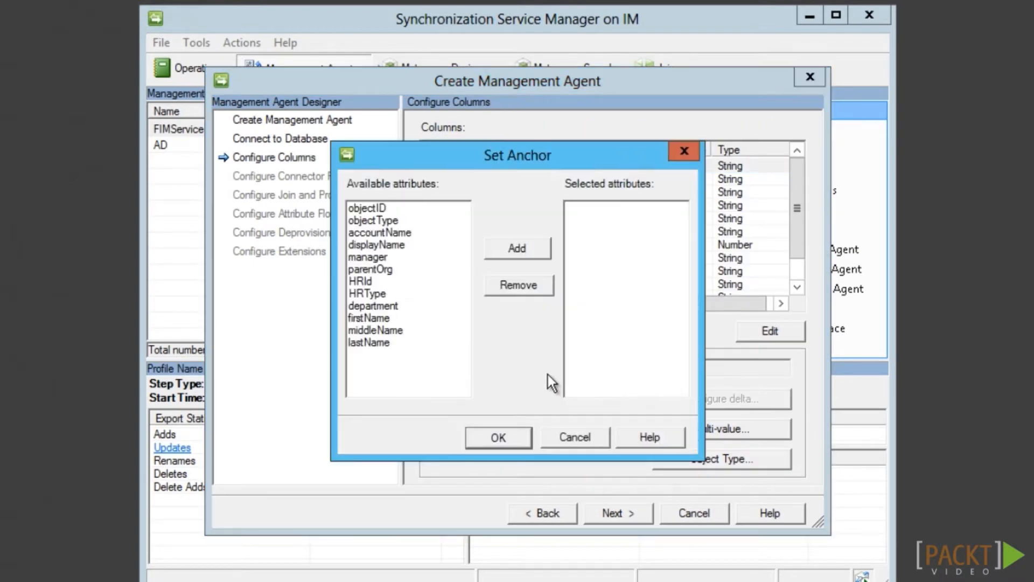
pyautogui.click(386, 209)
pyautogui.click(499, 249)
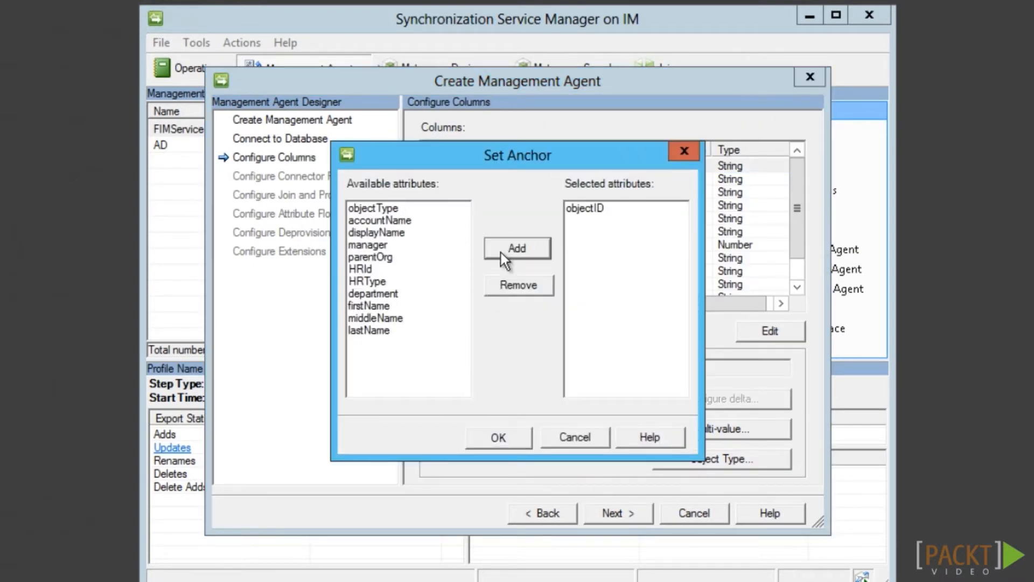
pyautogui.click(514, 442)
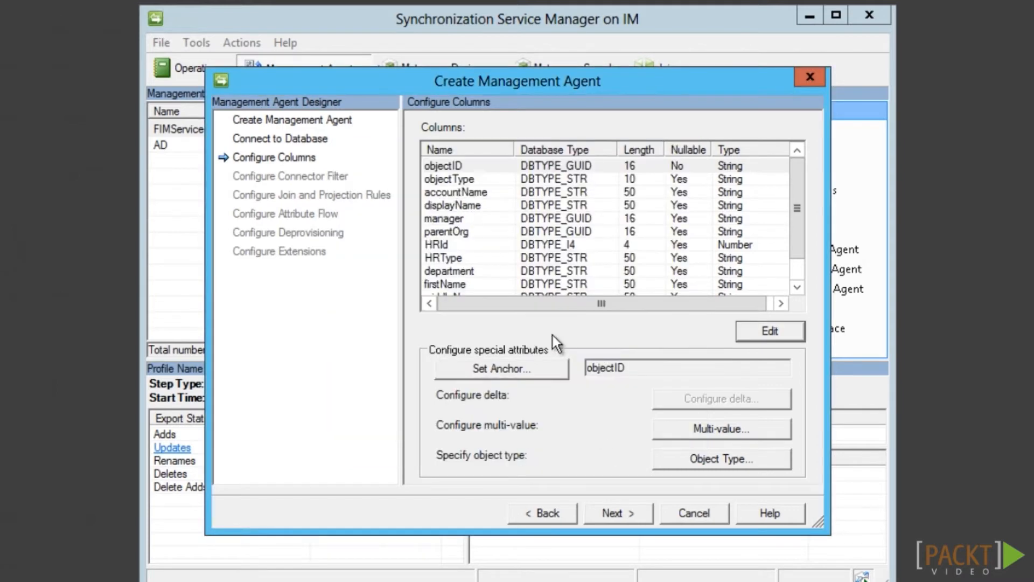
# Mark the manager and parentOrg columns as reference (DN) attributes
pyautogui.click(477, 220)
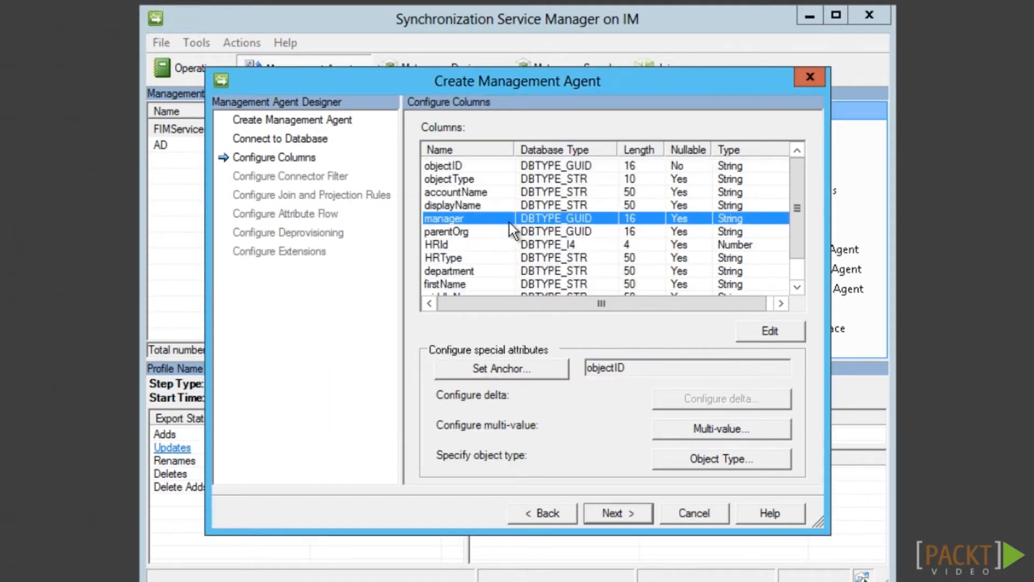
pyautogui.click(771, 338)
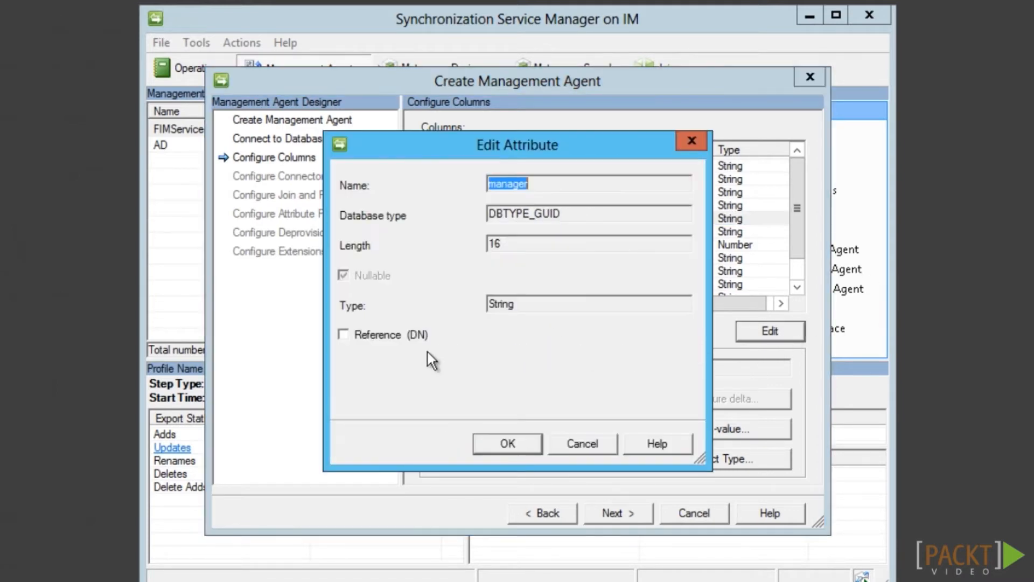
pyautogui.click(343, 339)
pyautogui.click(507, 441)
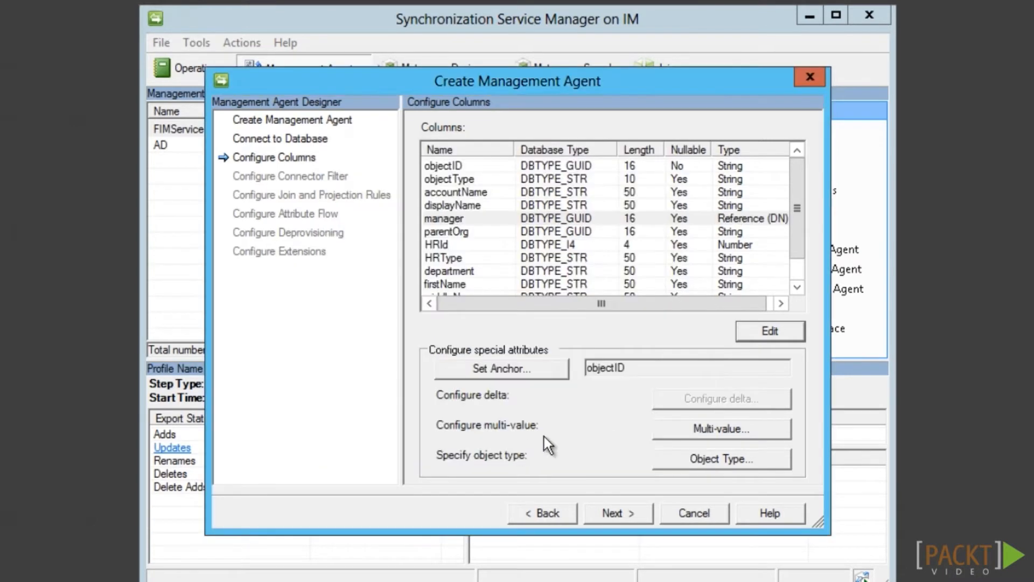
pyautogui.click(598, 235)
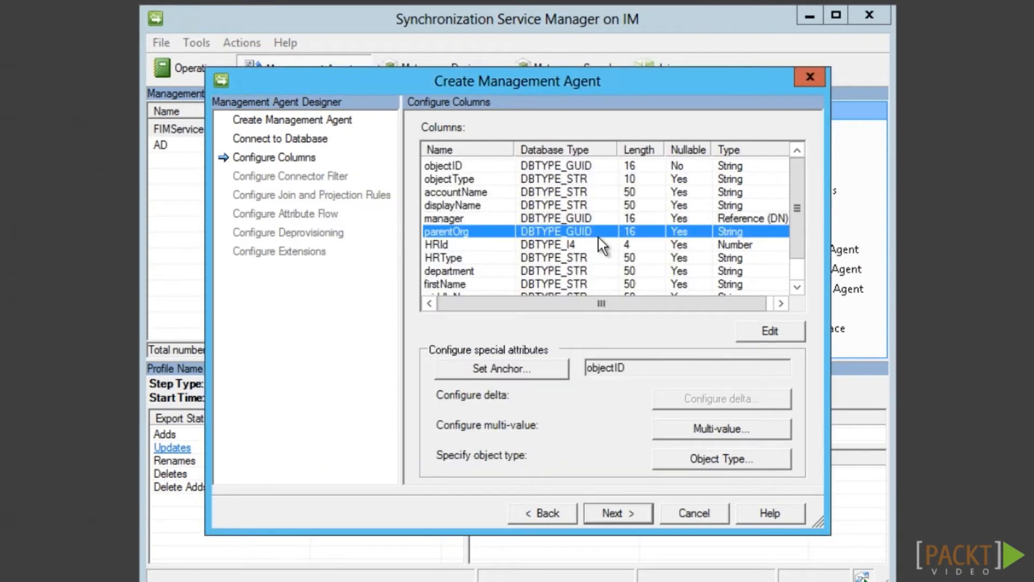
pyautogui.click(788, 332)
pyautogui.click(349, 338)
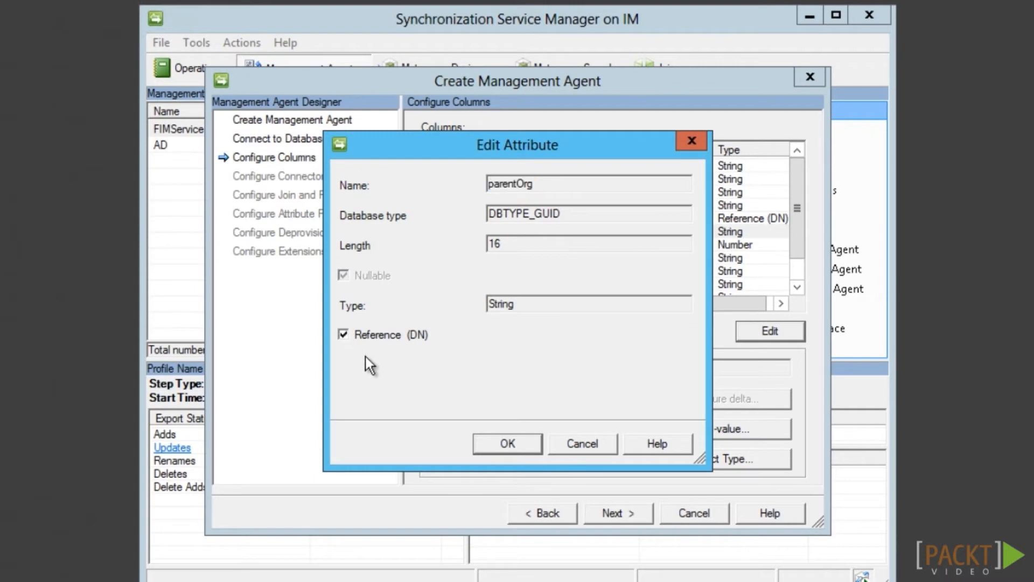
pyautogui.click(502, 445)
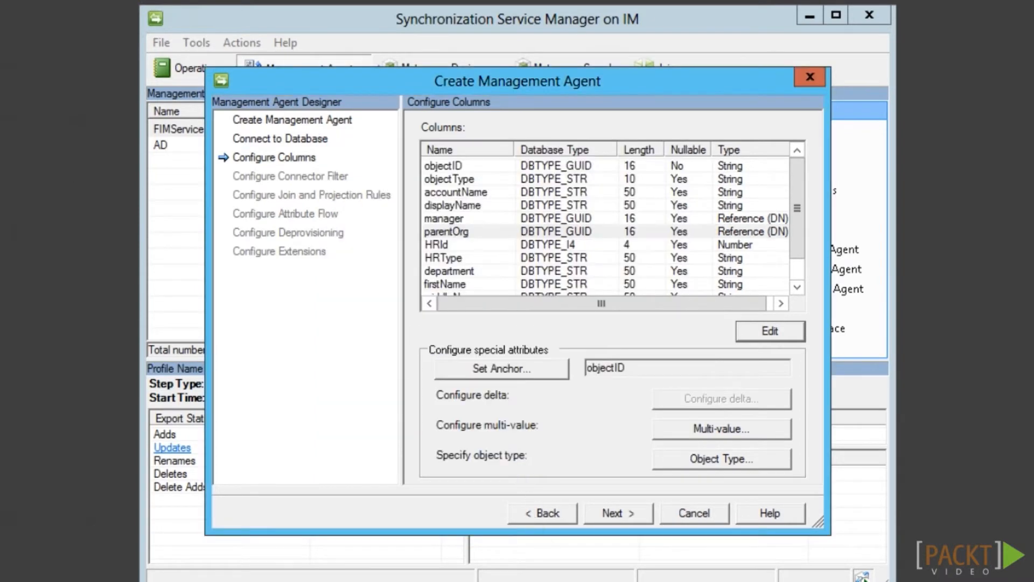
# Configure multi-value settings: attributeName column, memberID string column, and member as a reference (DN) attribute
pyautogui.click(772, 431)
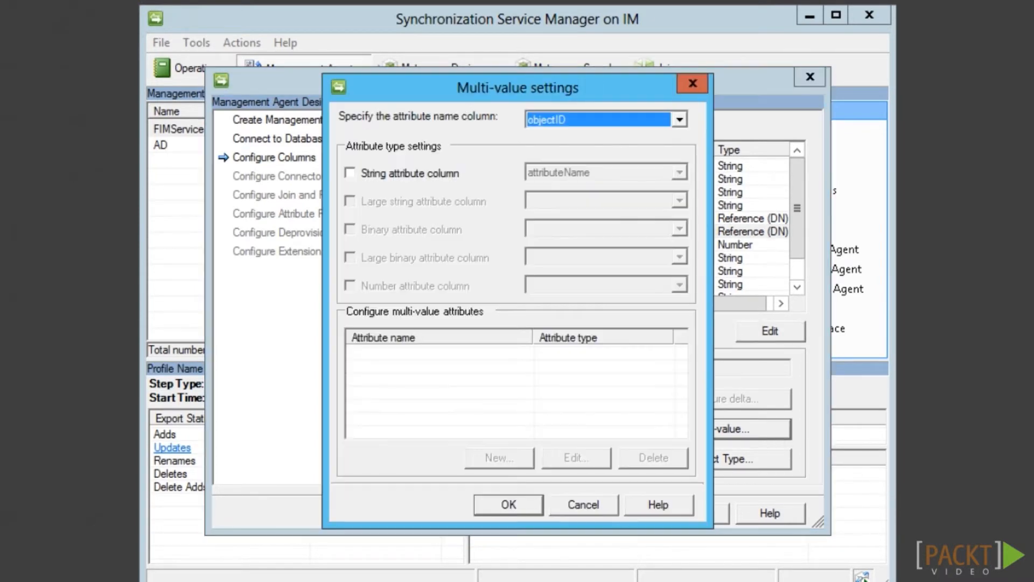
pyautogui.click(676, 120)
pyautogui.click(587, 148)
pyautogui.click(386, 178)
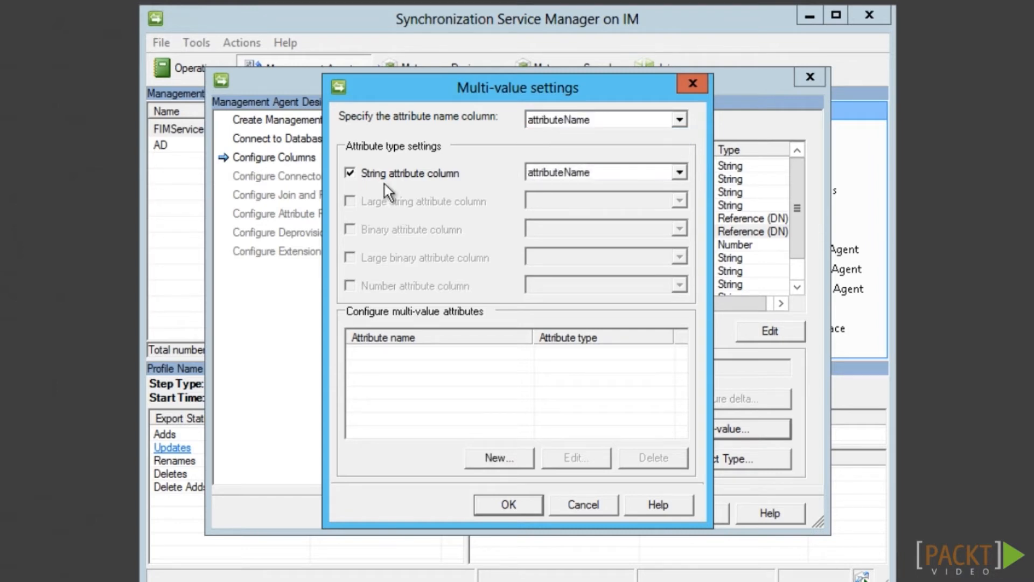
pyautogui.click(680, 173)
pyautogui.click(589, 214)
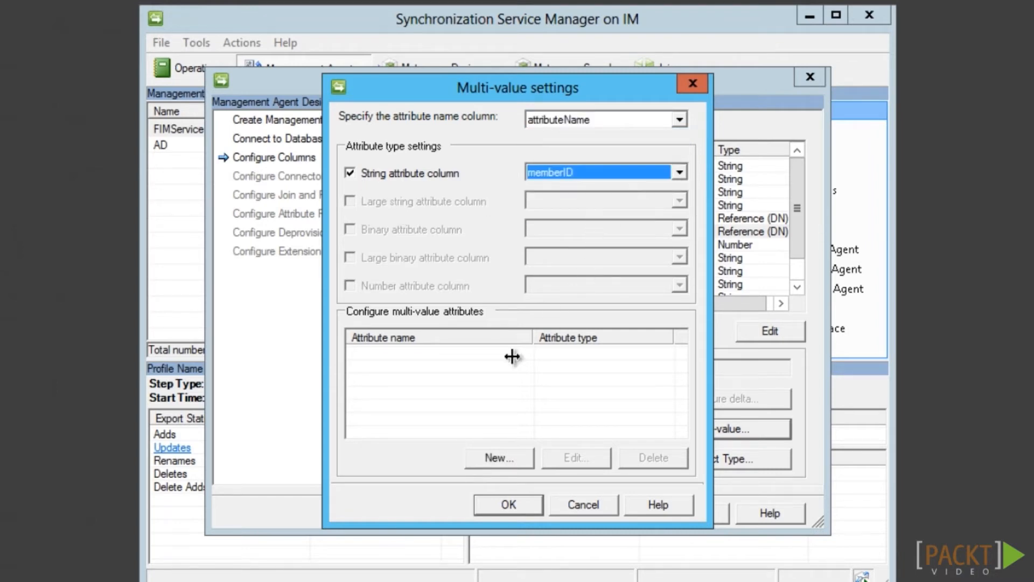
pyautogui.click(497, 458)
pyautogui.write('member')
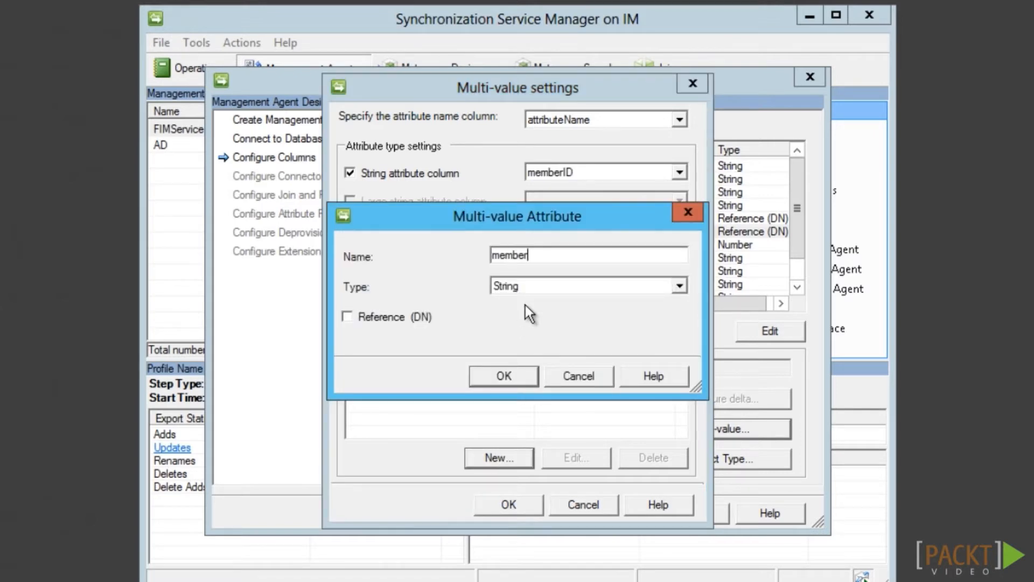
pyautogui.click(348, 317)
pyautogui.click(484, 377)
pyautogui.click(508, 506)
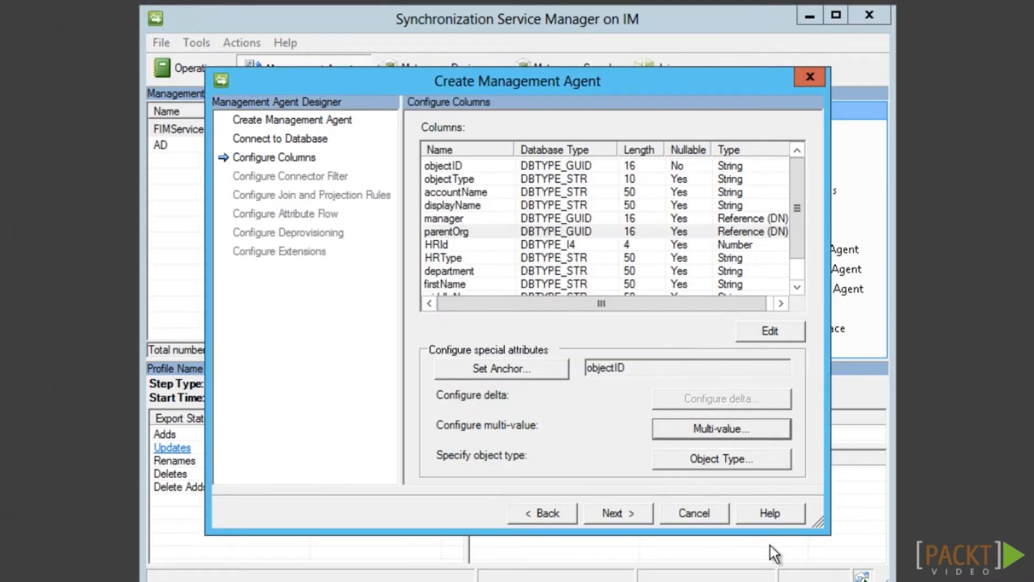
# Take each object's type from the objectType column
pyautogui.click(754, 461)
pyautogui.click(370, 316)
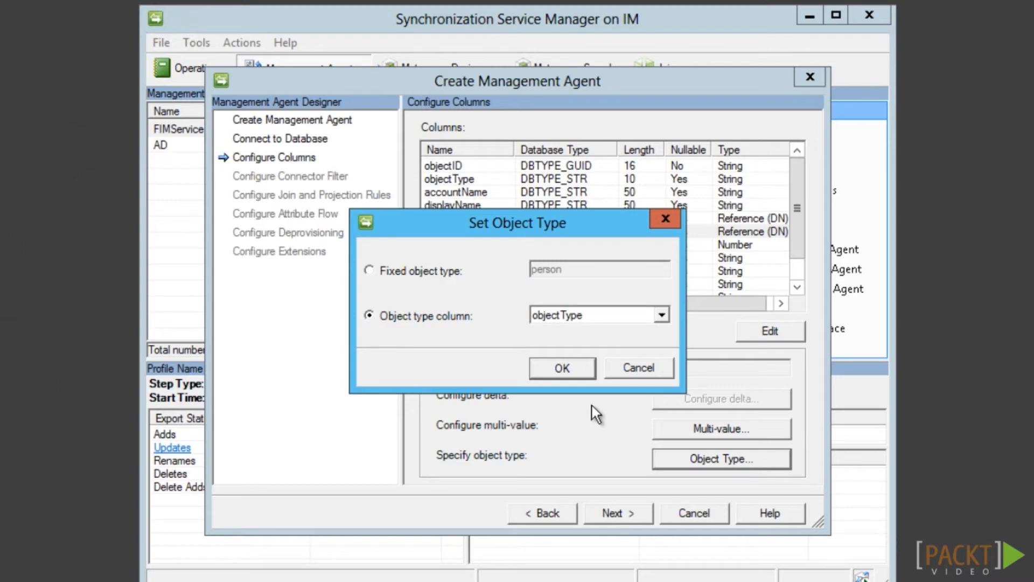
pyautogui.click(587, 368)
# Step through the remaining wizard pages and finish creating the HR management agent
pyautogui.click(636, 522)
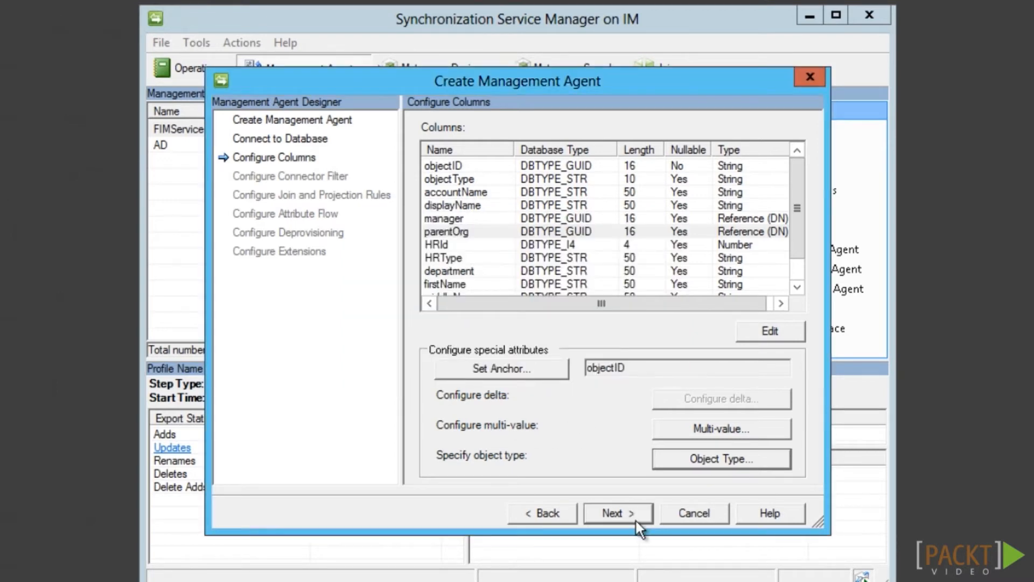
pyautogui.click(636, 522)
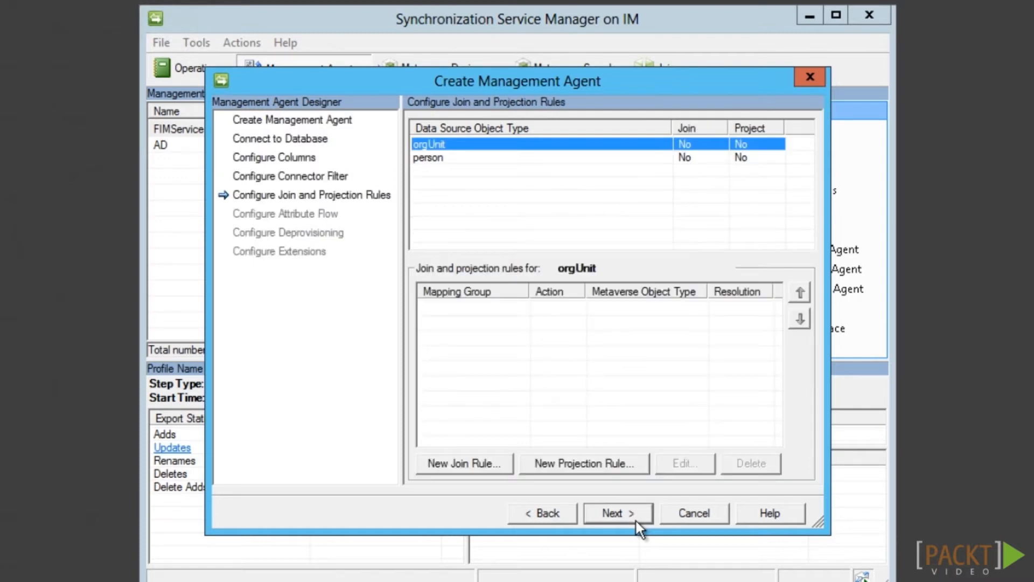
pyautogui.click(636, 522)
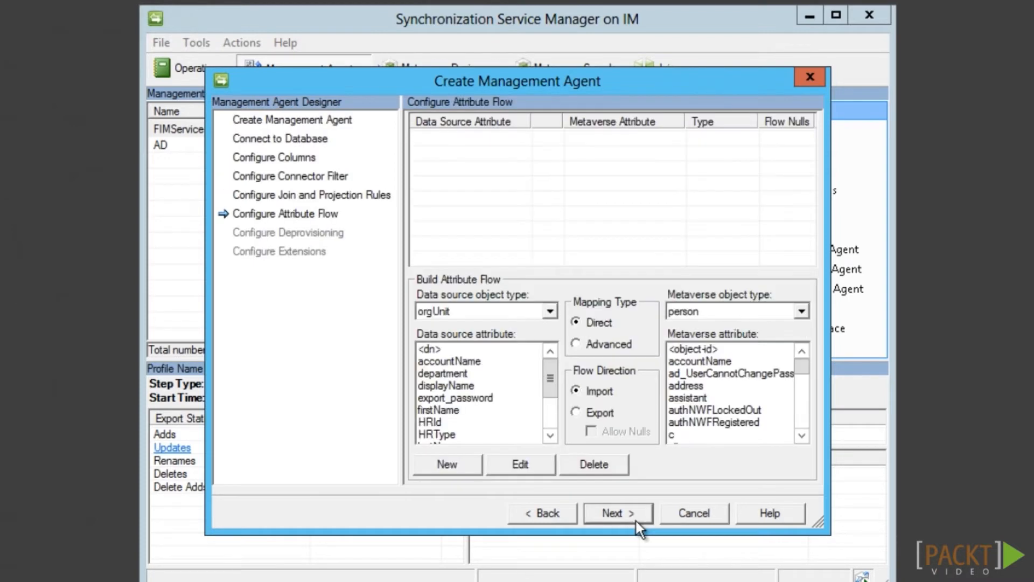
pyautogui.click(636, 522)
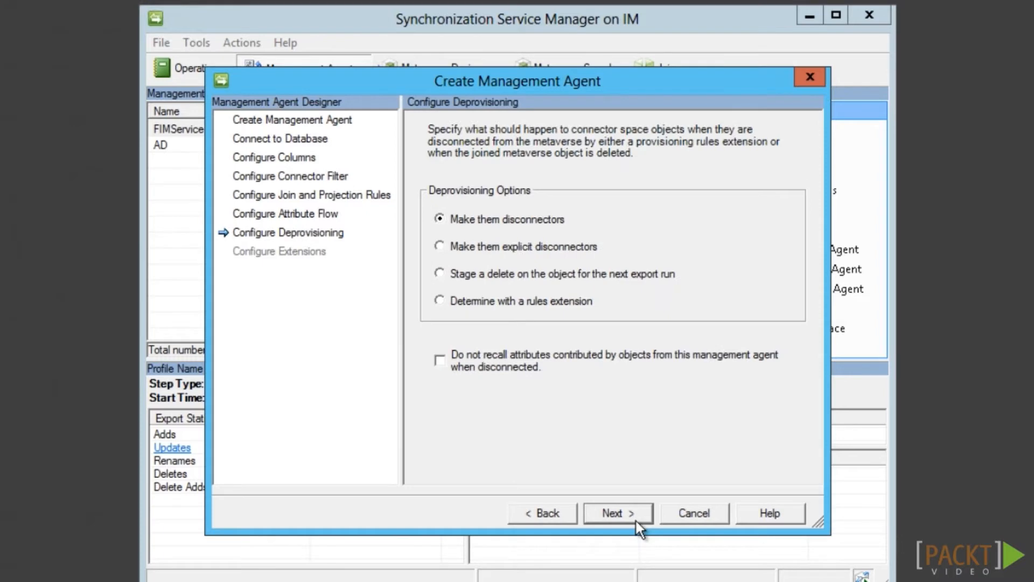
pyautogui.click(636, 521)
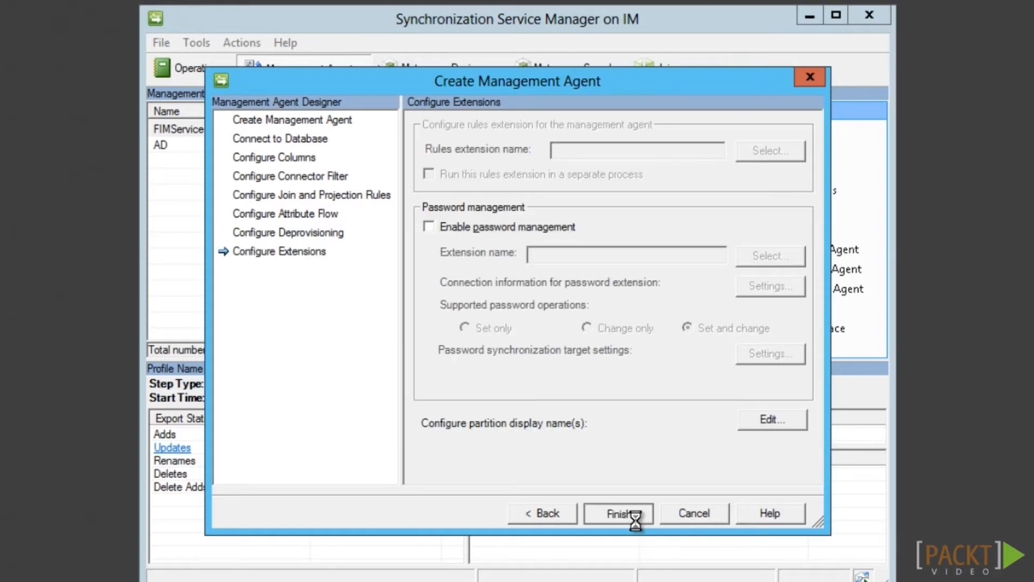
pyautogui.click(636, 522)
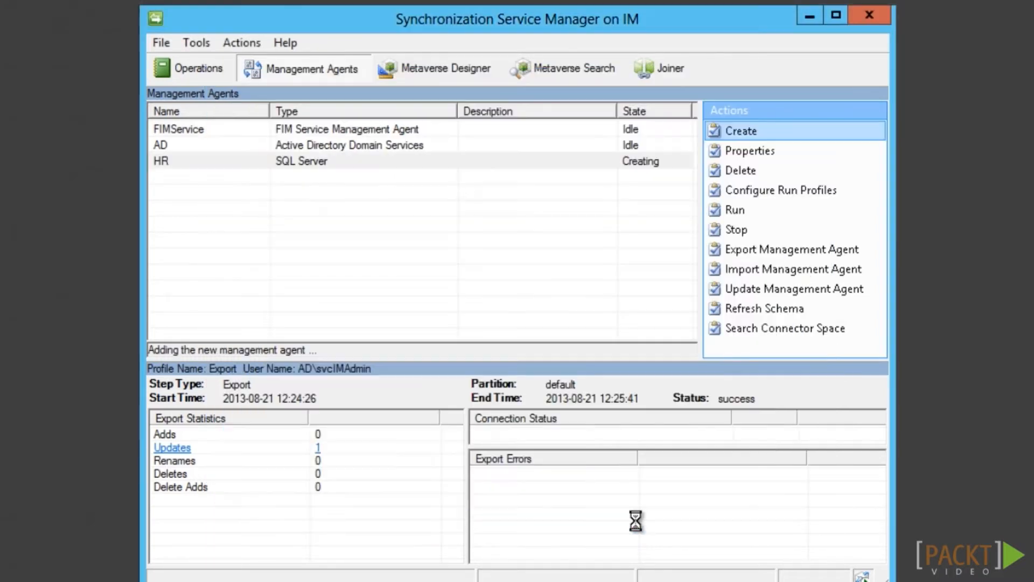
# Create a 'Full Import' run profile for the HR agent
pyautogui.click(746, 189)
pyautogui.click(253, 474)
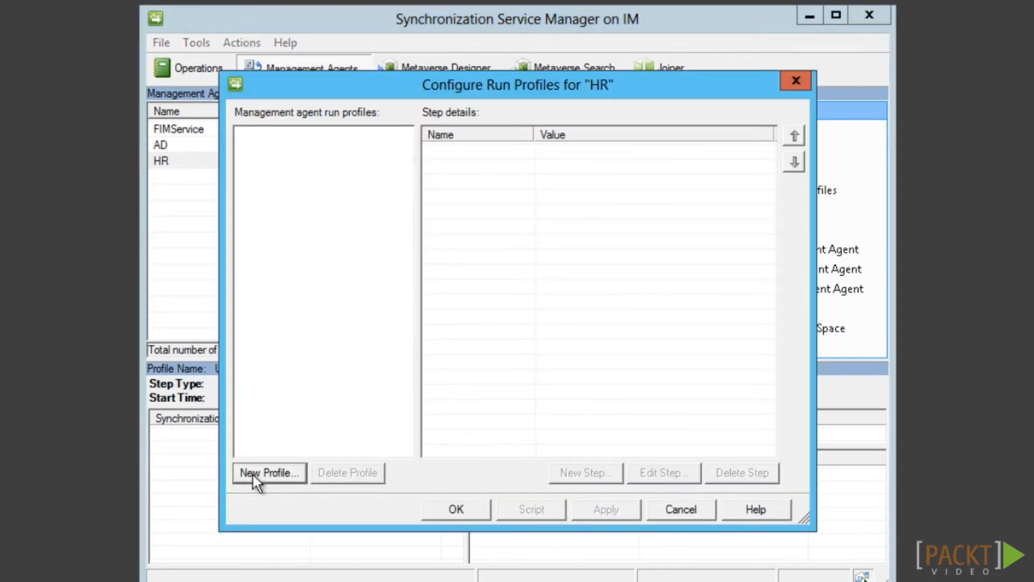
pyautogui.write('Full Import')
pyautogui.click(630, 499)
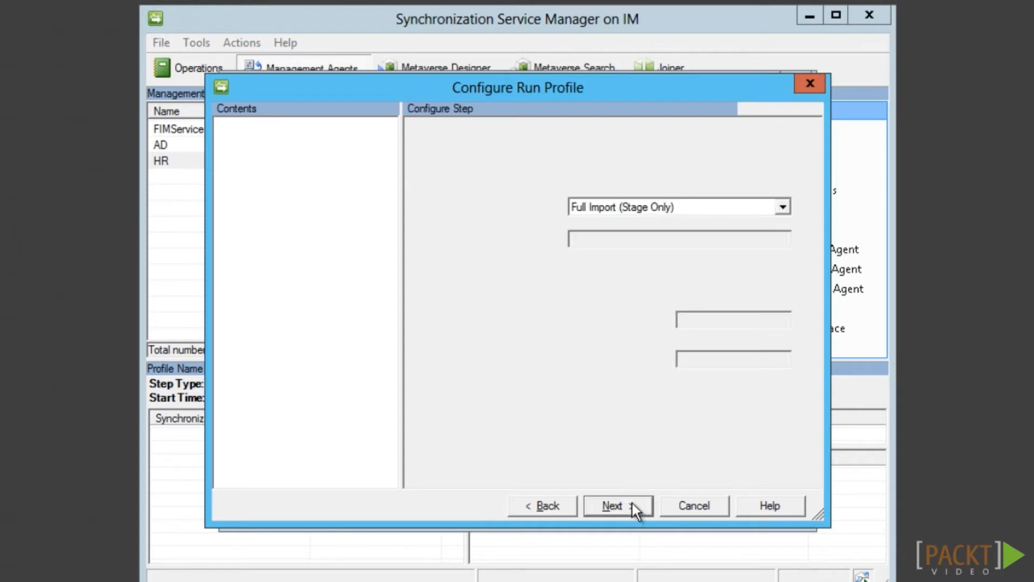
pyautogui.click(637, 513)
pyautogui.click(636, 512)
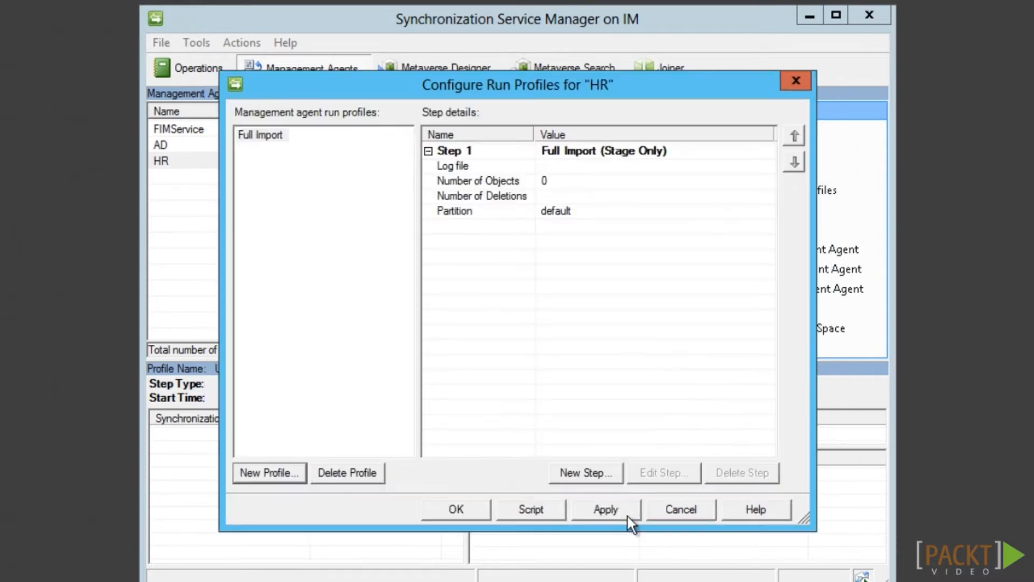
# Add a 'Delta Sync' run profile with a Delta Synchronization step and close the configuration
pyautogui.click(275, 475)
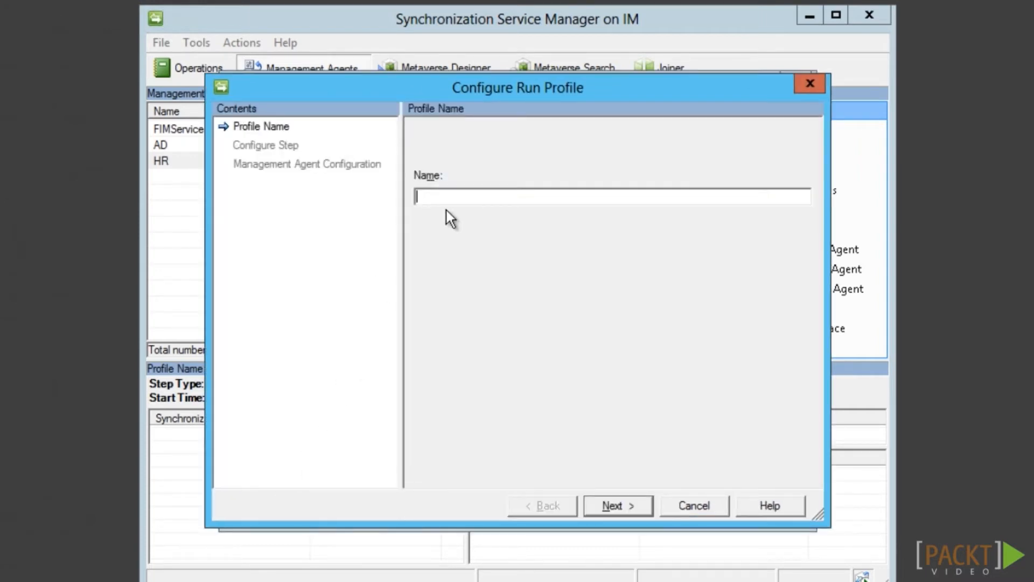
pyautogui.write('Delta Sync')
pyautogui.click(618, 505)
pyautogui.click(672, 211)
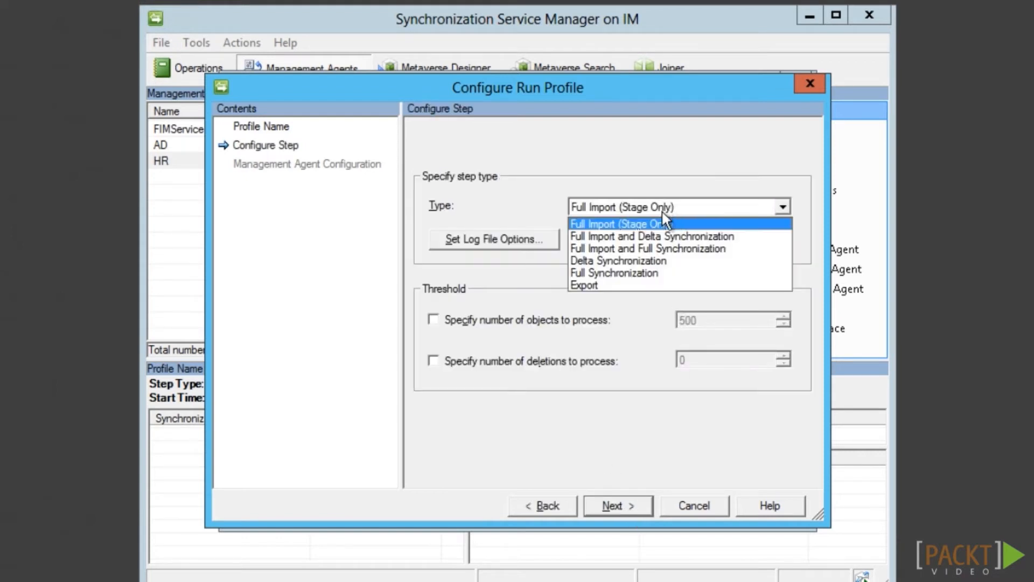
pyautogui.click(658, 261)
pyautogui.click(633, 512)
pyautogui.click(632, 513)
pyautogui.click(446, 511)
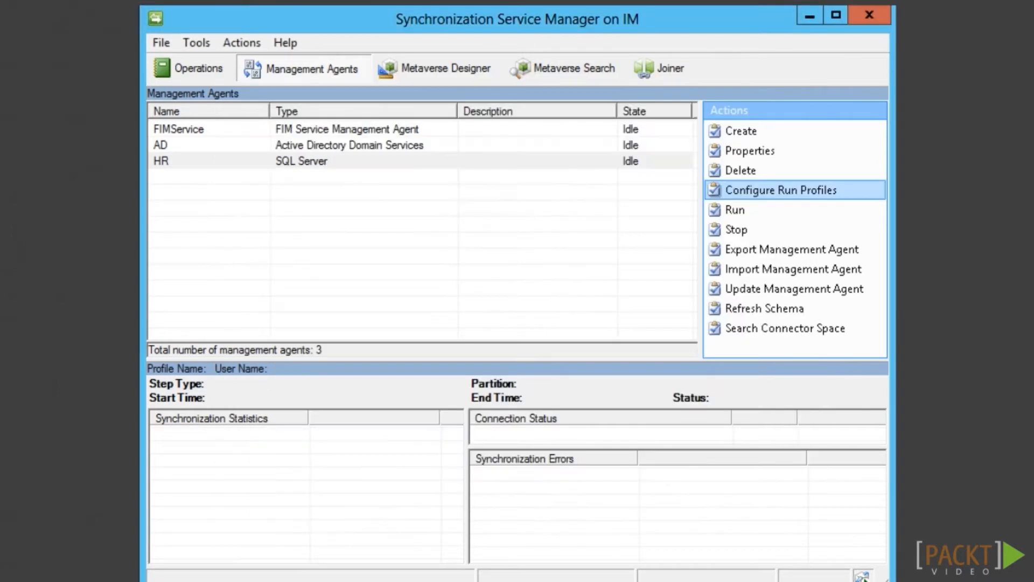
# Run the HR agent's Full Import and list the four added objects
pyautogui.click(719, 216)
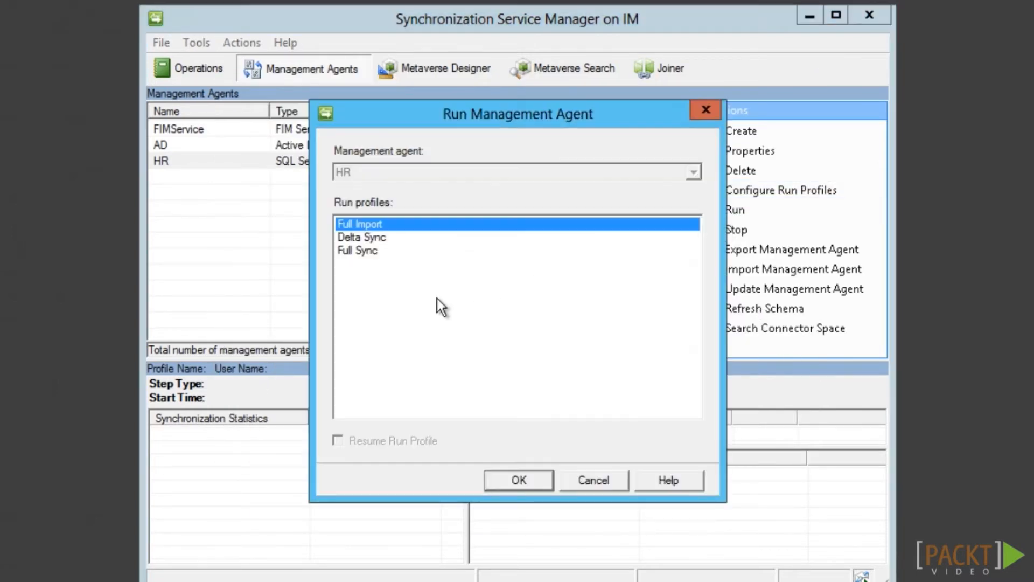
pyautogui.click(537, 486)
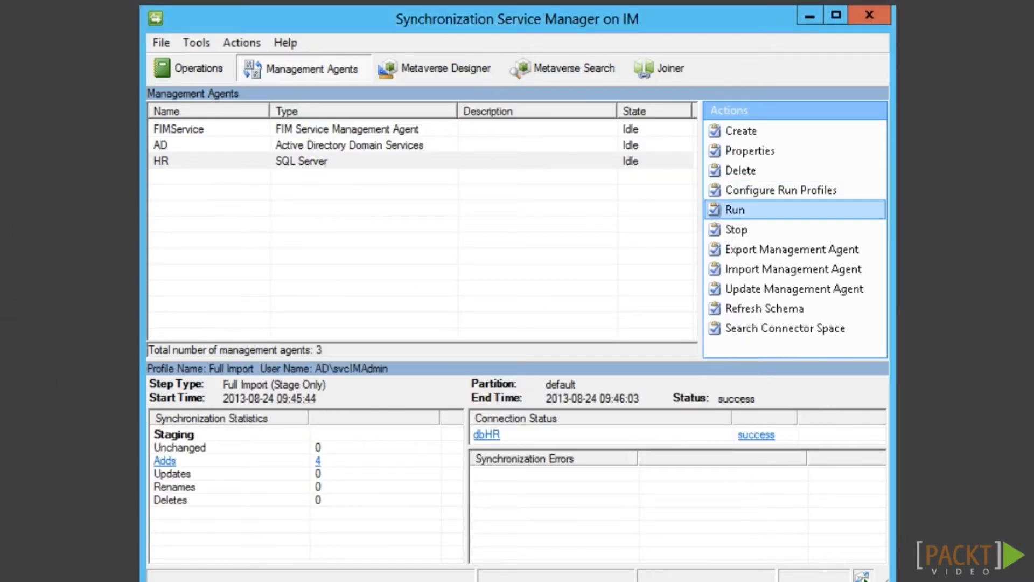
pyautogui.click(165, 462)
pyautogui.click(165, 462)
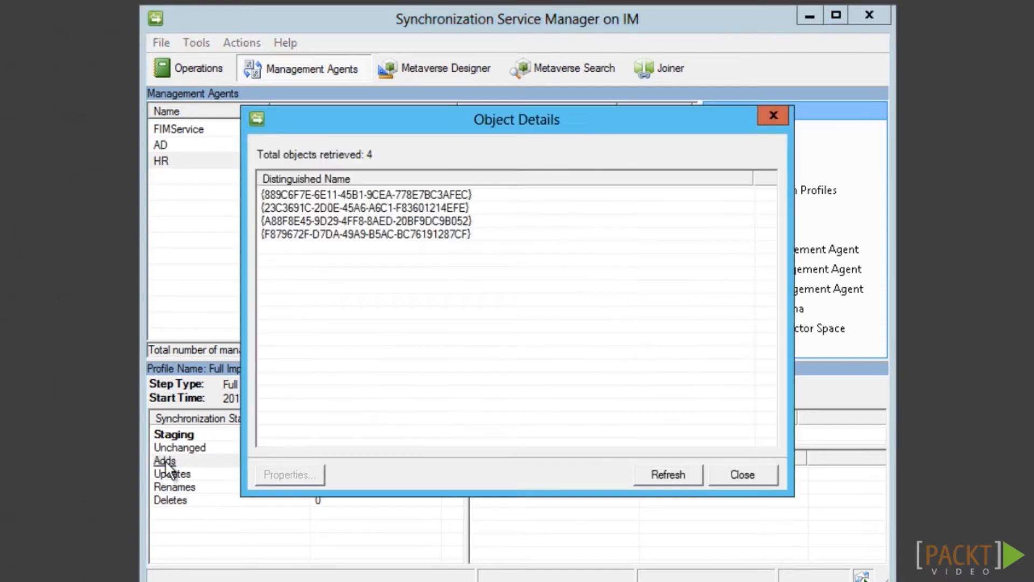
# Inspect the imported objects' properties, including member values, then close all detail windows
pyautogui.doubleClick(342, 194)
pyautogui.click(637, 314)
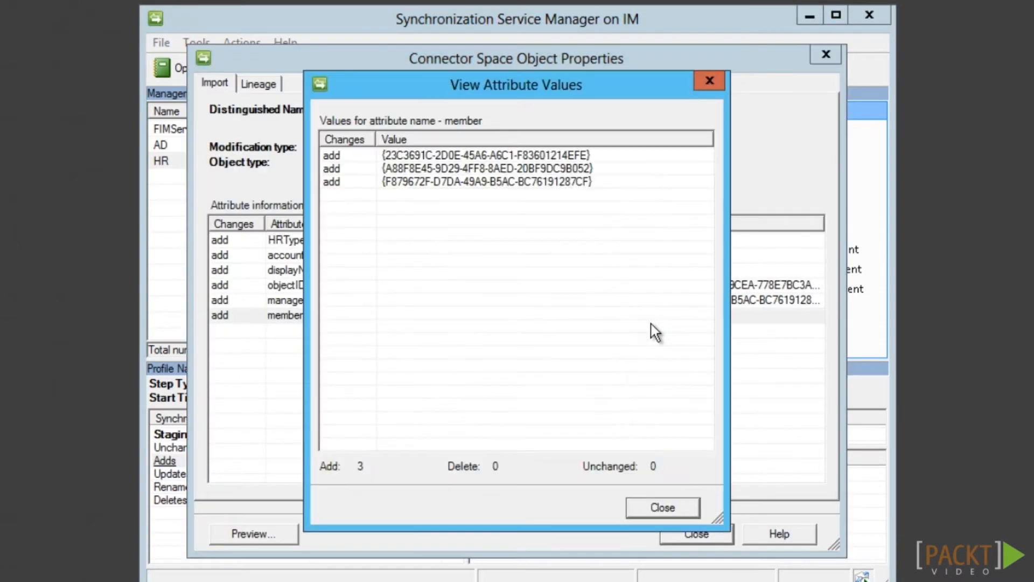
pyautogui.click(668, 507)
pyautogui.click(711, 535)
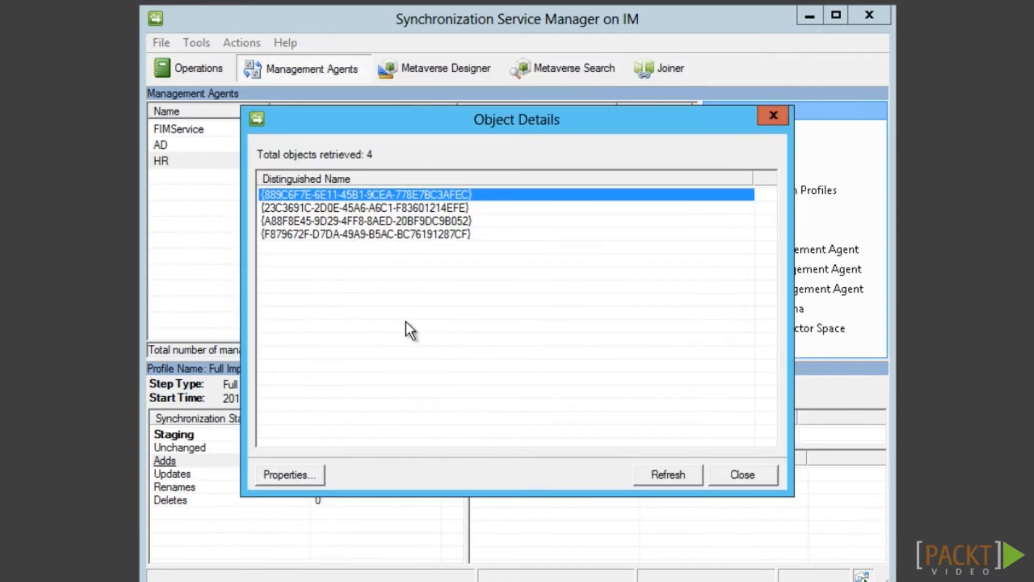
pyautogui.doubleClick(343, 236)
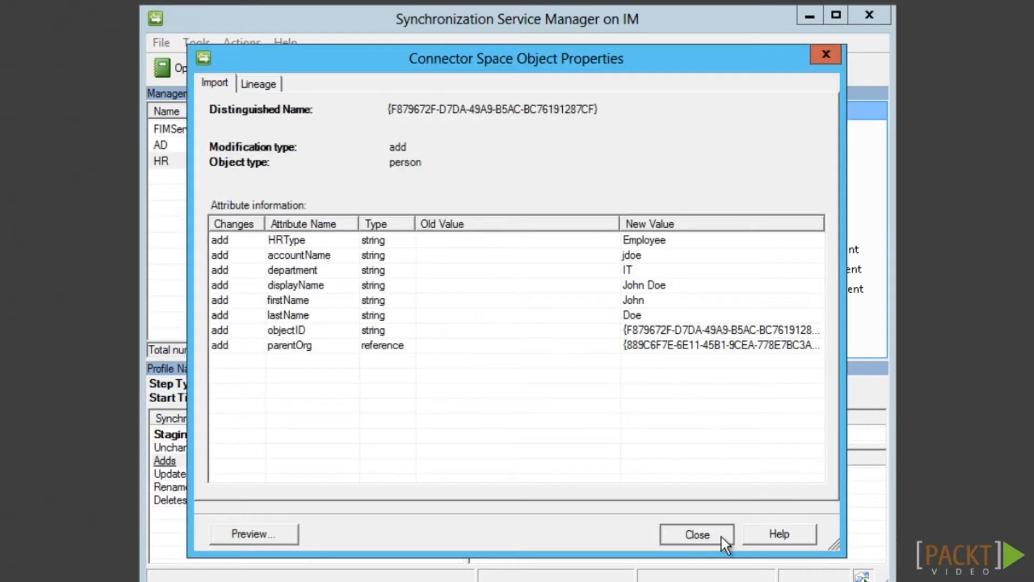
pyautogui.click(721, 535)
pyautogui.doubleClick(418, 221)
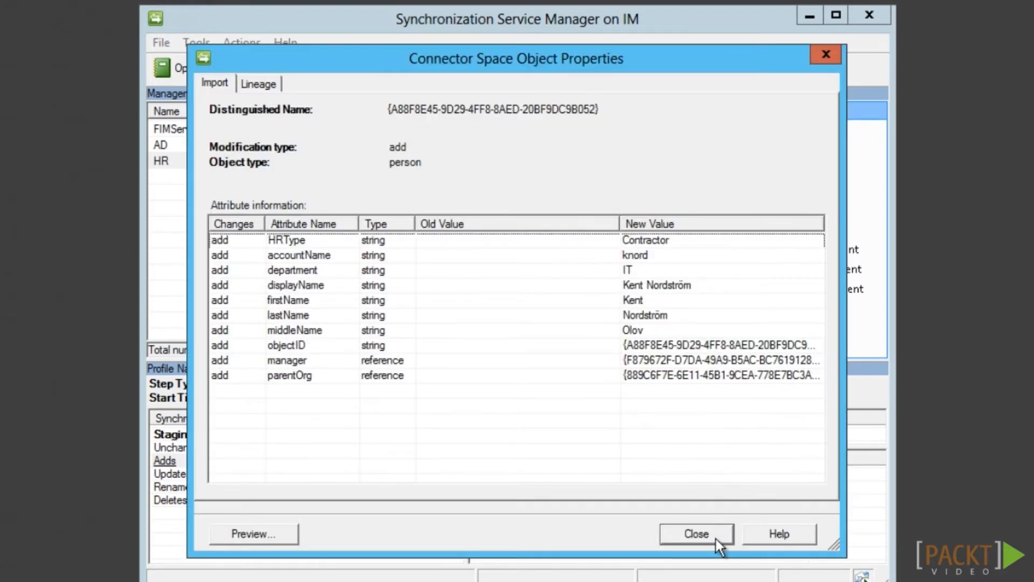
pyautogui.click(718, 542)
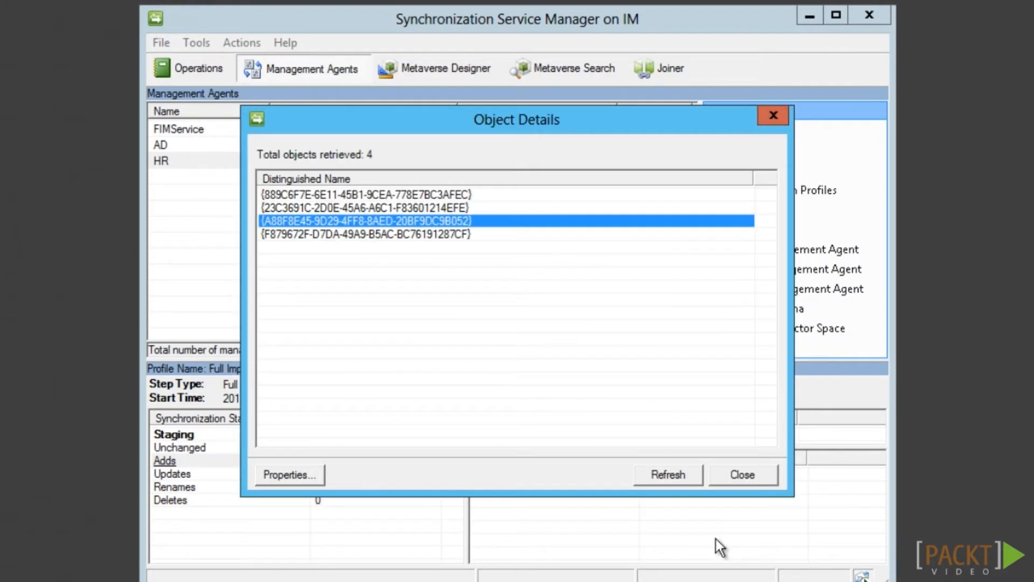
pyautogui.click(761, 477)
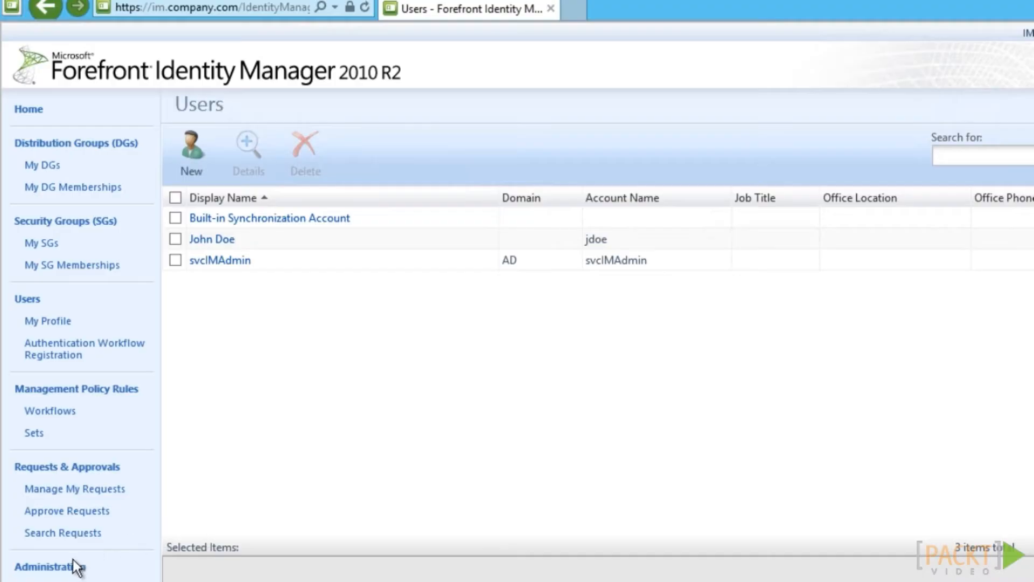
# Start a new synchronization rule named 'HR: Inbound User'
pyautogui.click(50, 566)
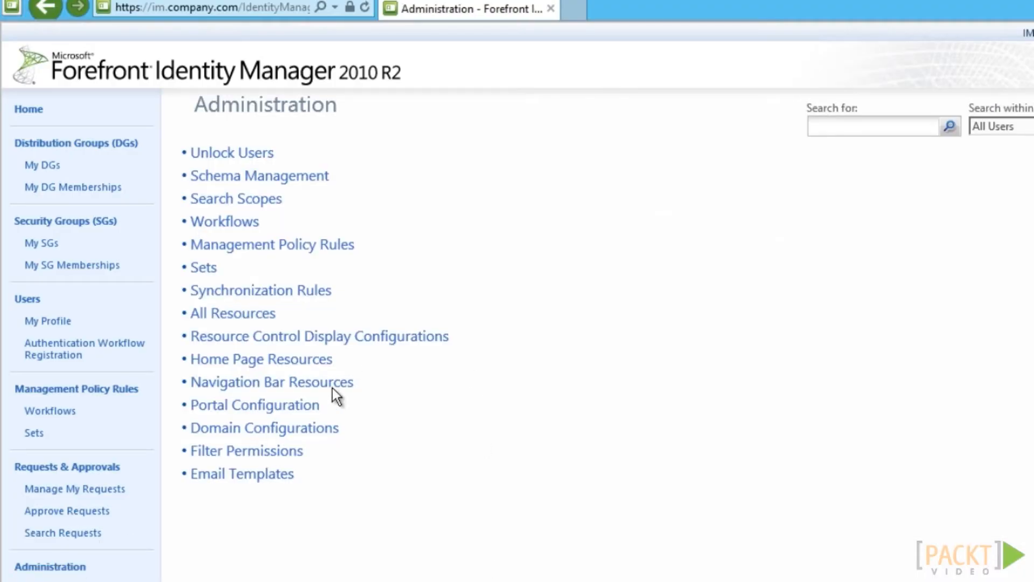
pyautogui.click(235, 291)
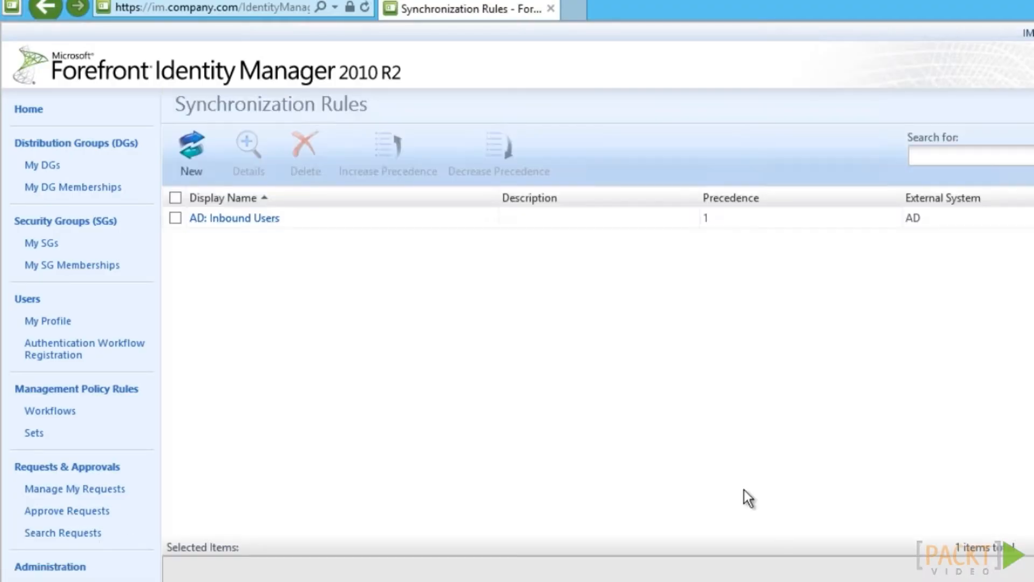
pyautogui.click(192, 156)
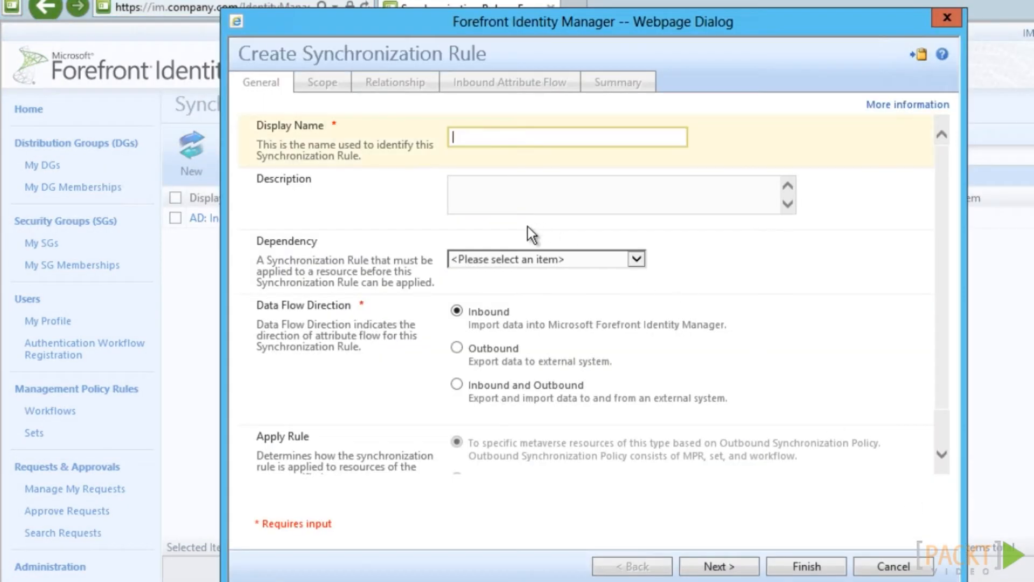
pyautogui.write('HR: Inbound User')
pyautogui.click(721, 567)
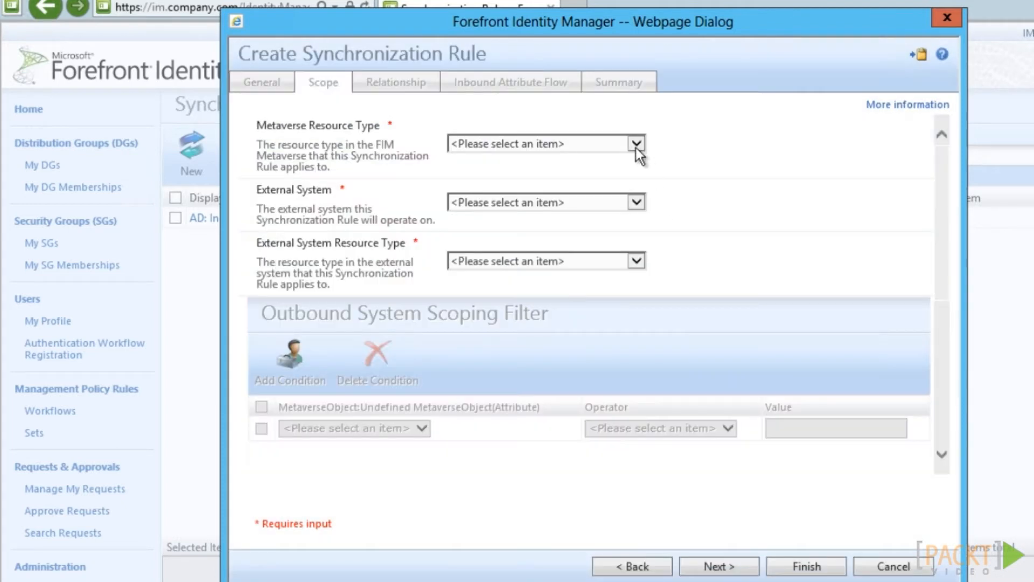
# Scope the rule to metaverse person, external system HR, external resource type person
pyautogui.click(636, 143)
pyautogui.click(494, 235)
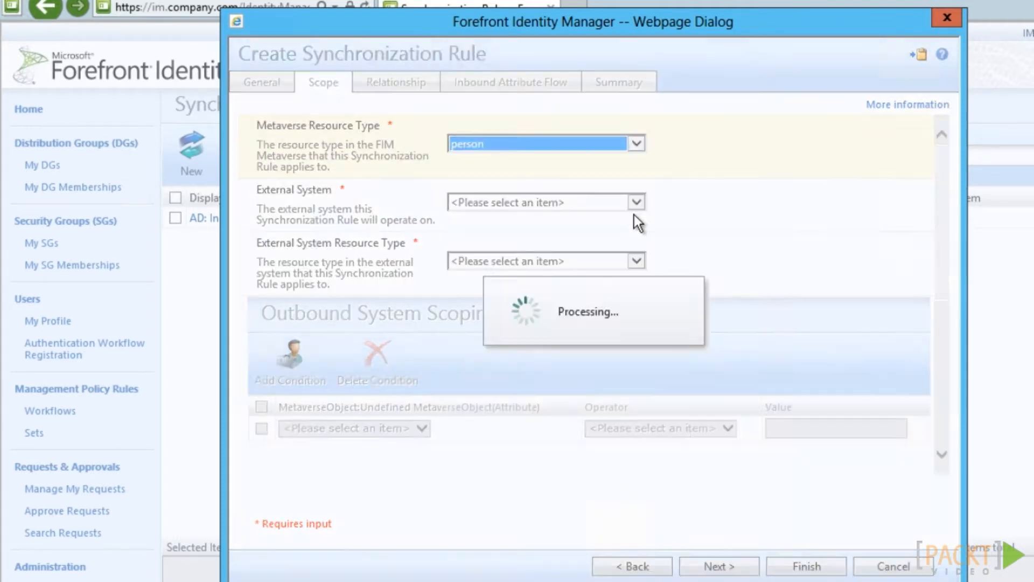
pyautogui.click(635, 202)
pyautogui.click(493, 229)
pyautogui.click(636, 261)
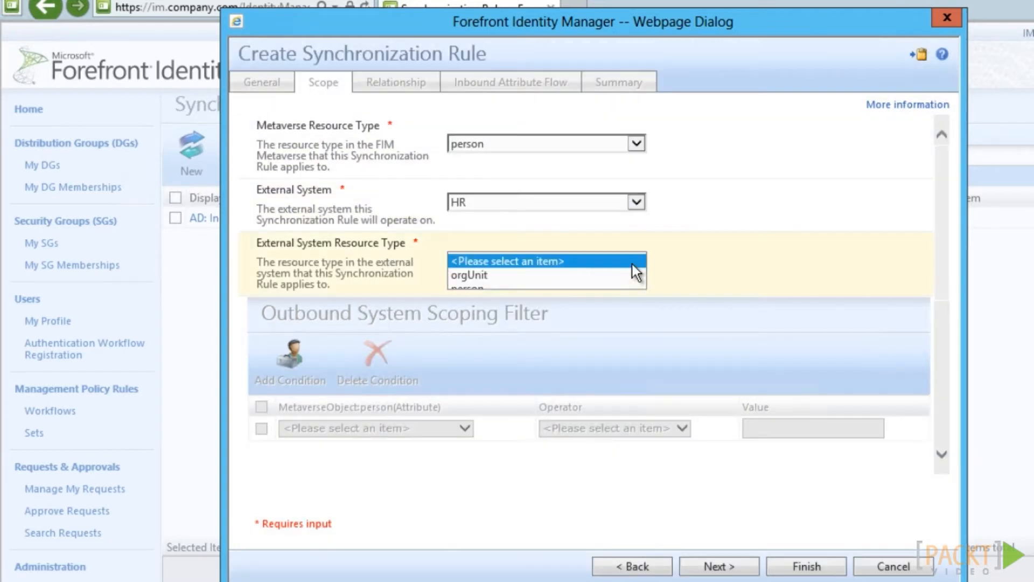
pyautogui.click(505, 289)
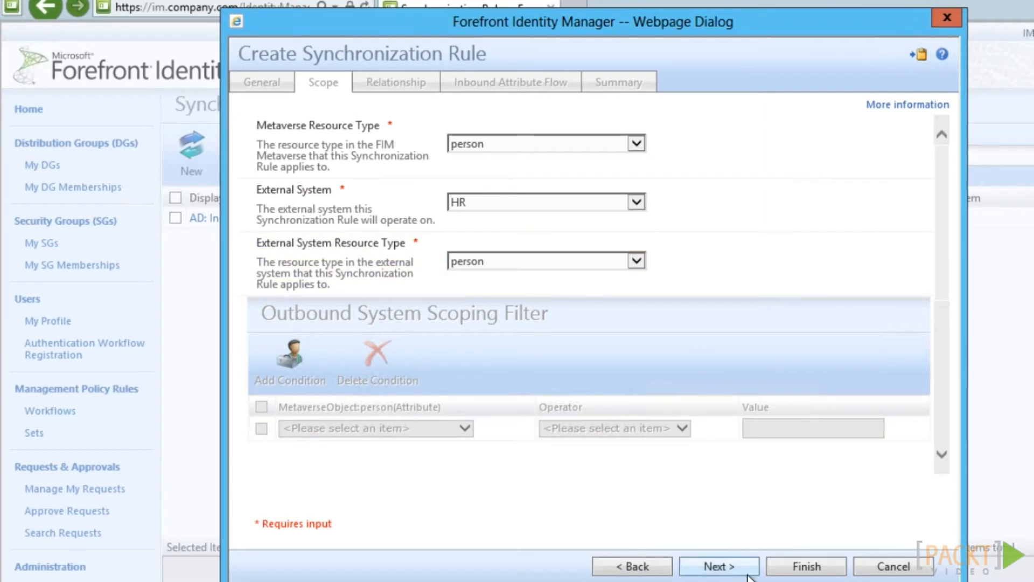
pyautogui.click(718, 566)
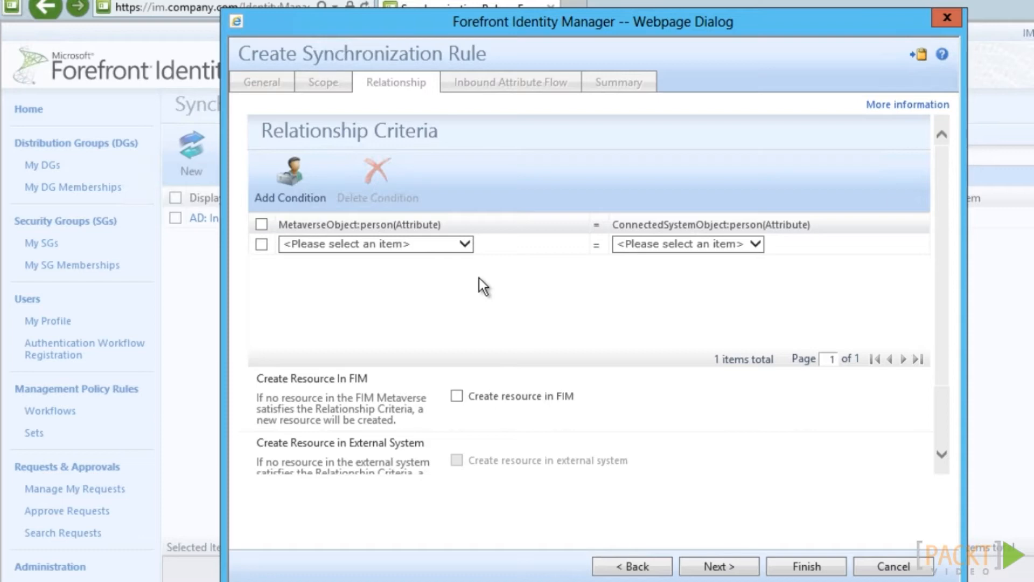
# Join metaverse accountName to HR accountName and enable creating resources in FIM
pyautogui.click(465, 246)
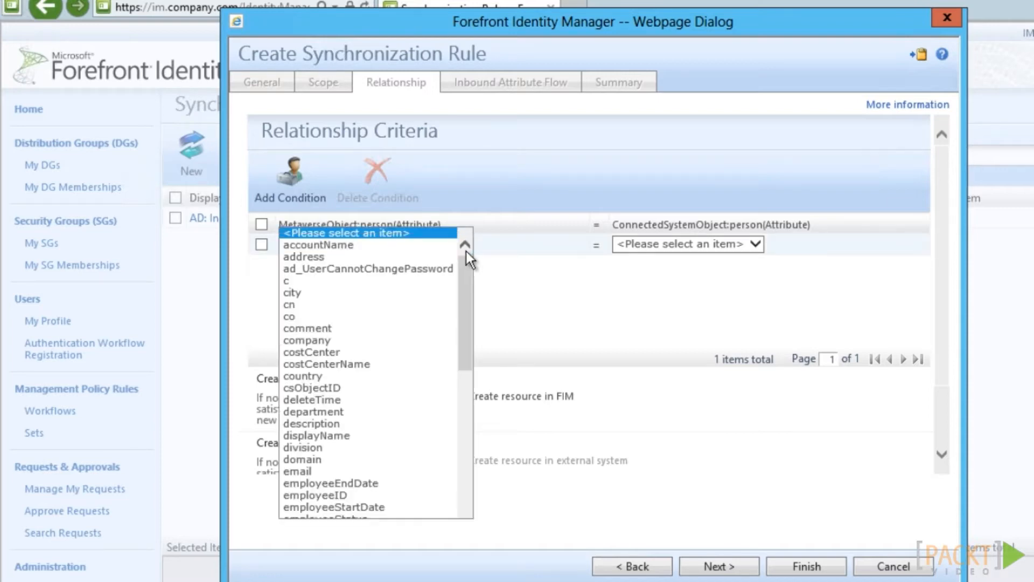
pyautogui.click(403, 246)
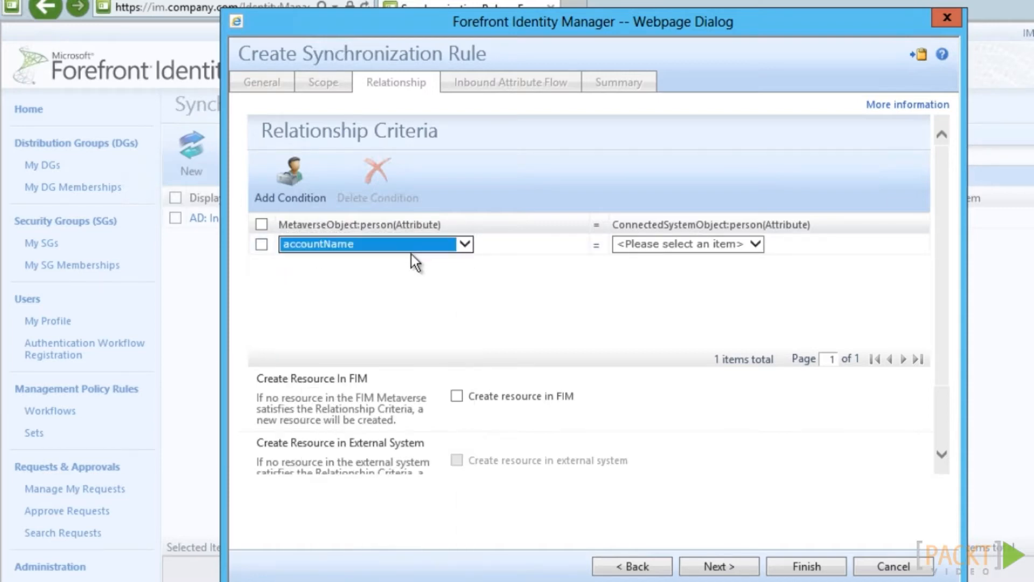
pyautogui.click(756, 244)
pyautogui.click(687, 254)
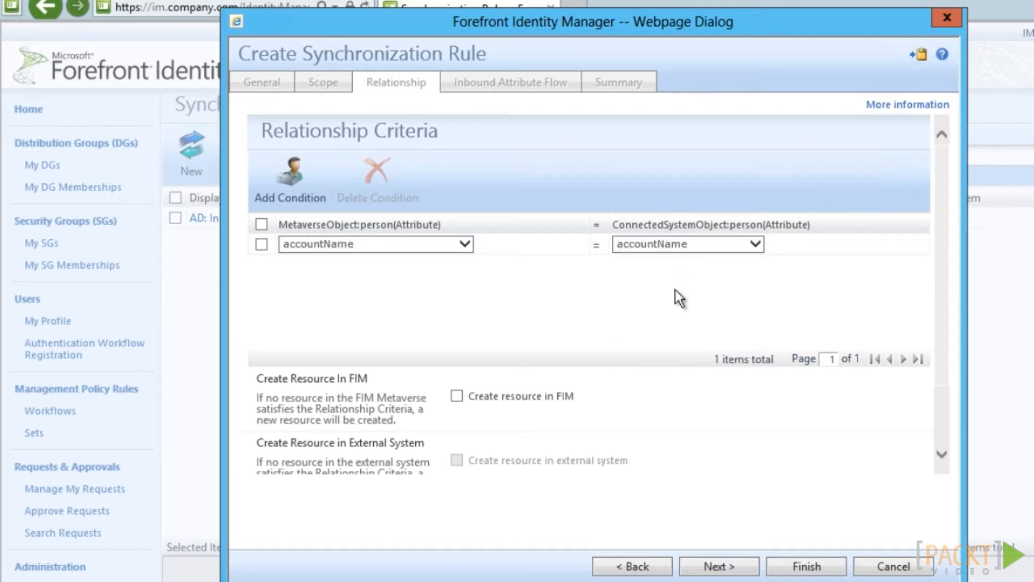
pyautogui.click(457, 399)
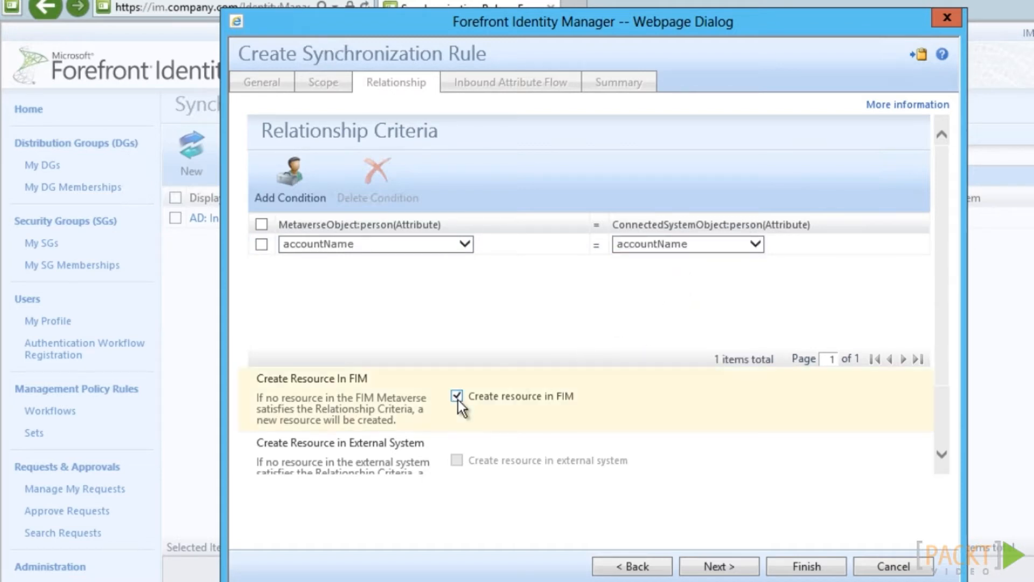
pyautogui.click(746, 572)
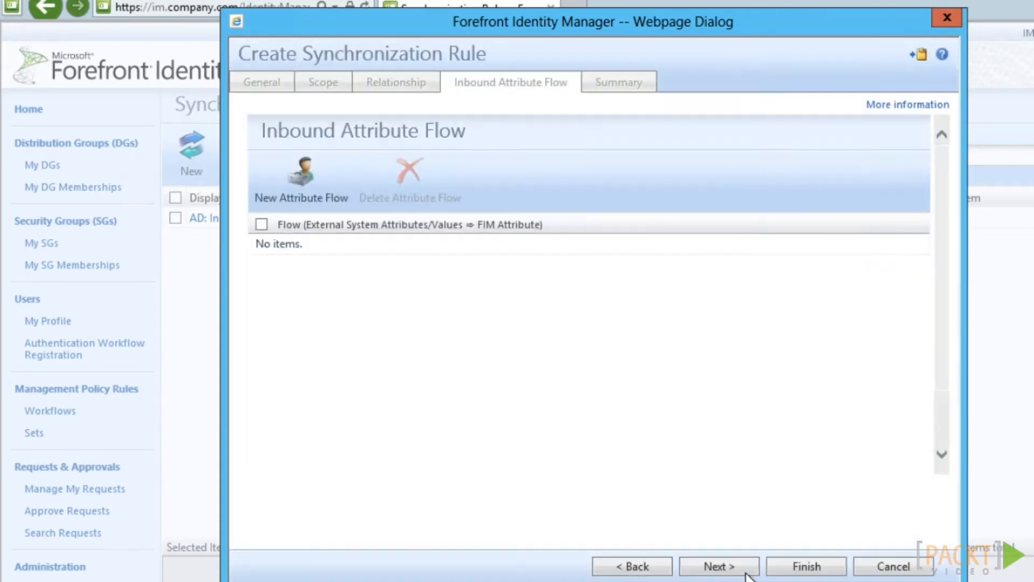
# Add an inbound flow from HR accountName to FIM accountName
pyautogui.click(302, 168)
pyautogui.click(357, 178)
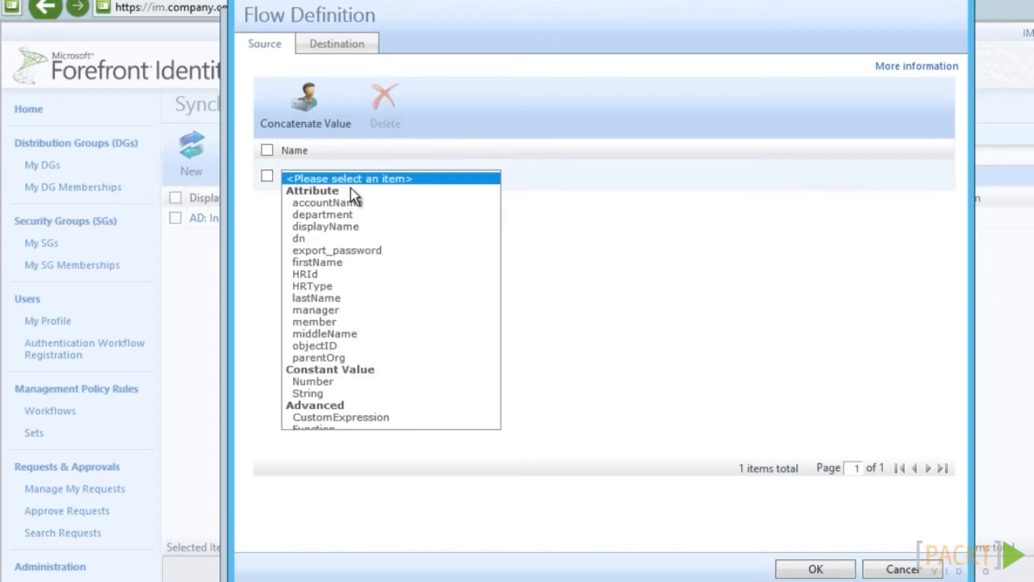
pyautogui.click(333, 202)
pyautogui.click(340, 45)
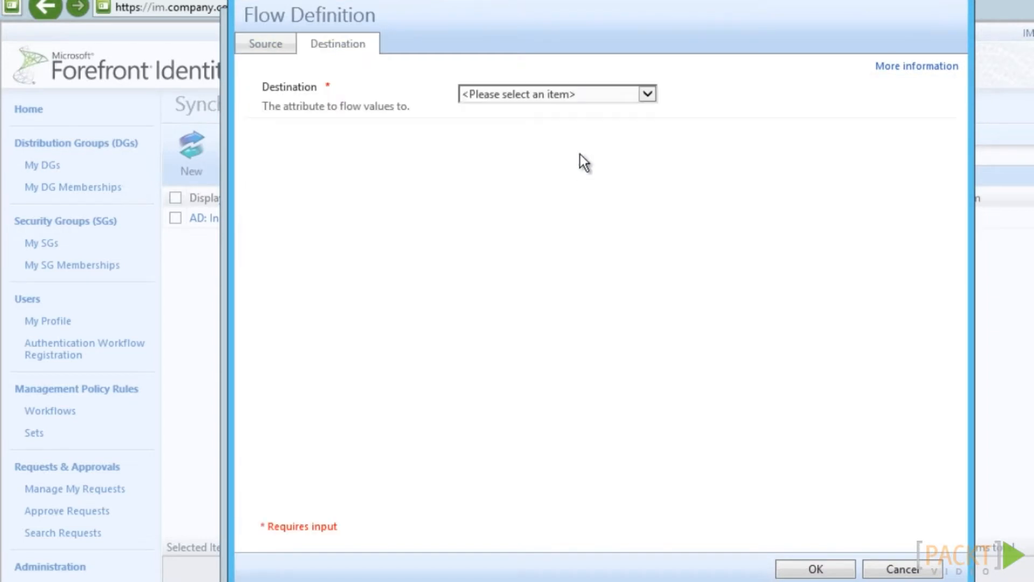
pyautogui.click(576, 94)
pyautogui.click(528, 108)
pyautogui.click(798, 574)
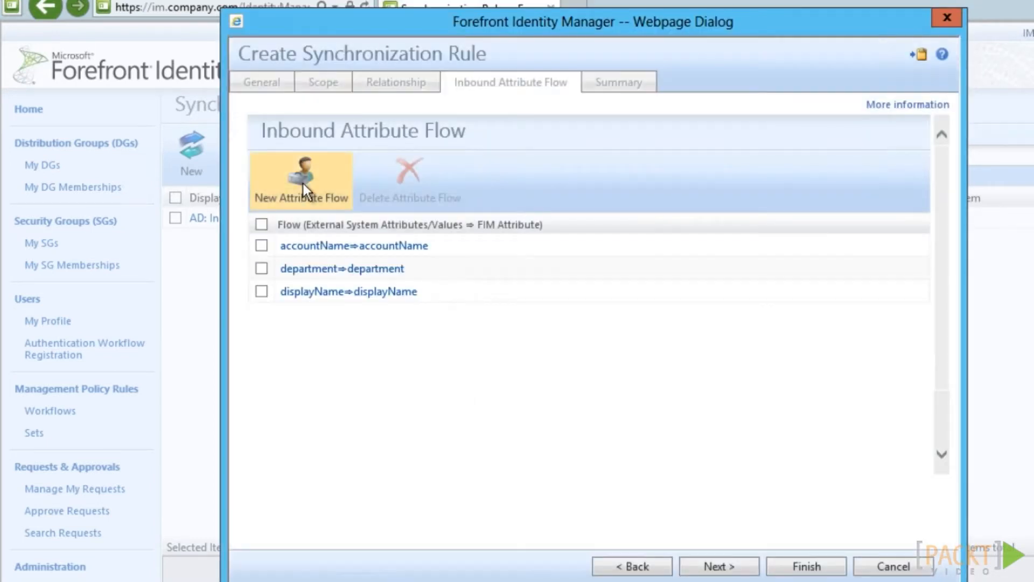
# Add a firstName ⇒ firstName inbound flow and submit the HR: Inbound User rule
pyautogui.click(302, 180)
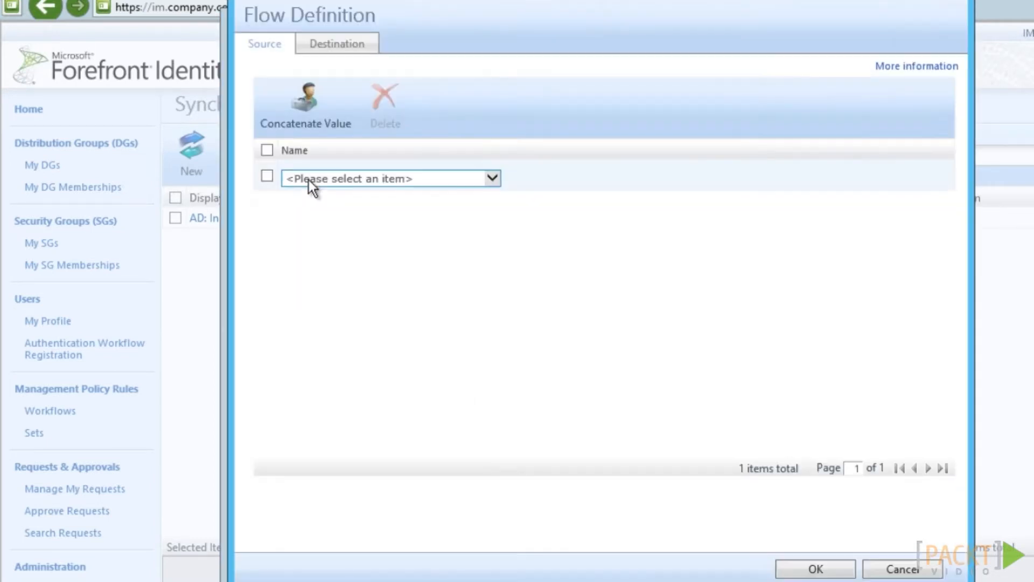
pyautogui.click(309, 180)
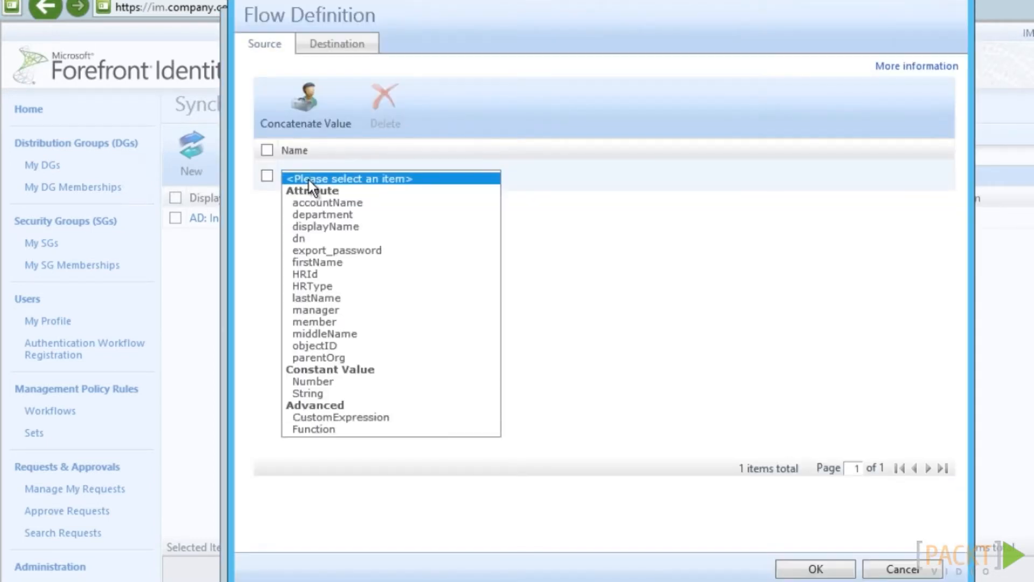
pyautogui.click(329, 262)
pyautogui.click(363, 46)
pyautogui.click(648, 95)
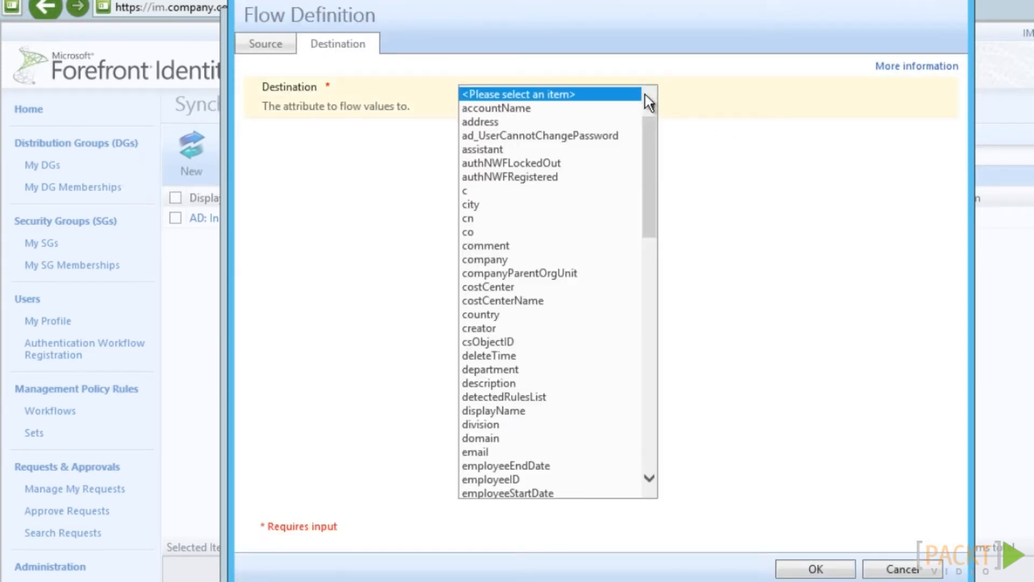
pyautogui.moveTo(648, 147); pyautogui.dragTo(633, 247)
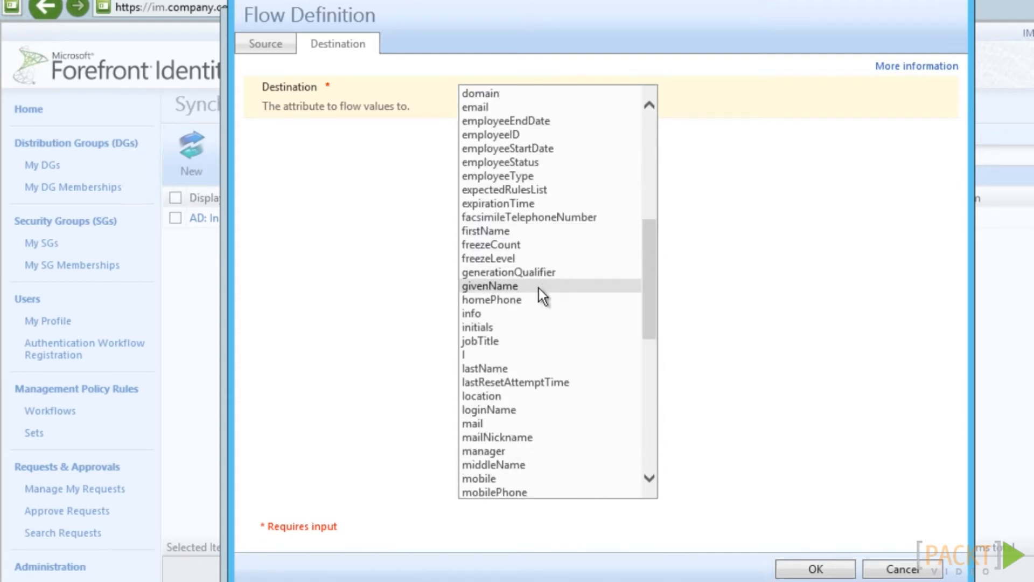
pyautogui.click(559, 235)
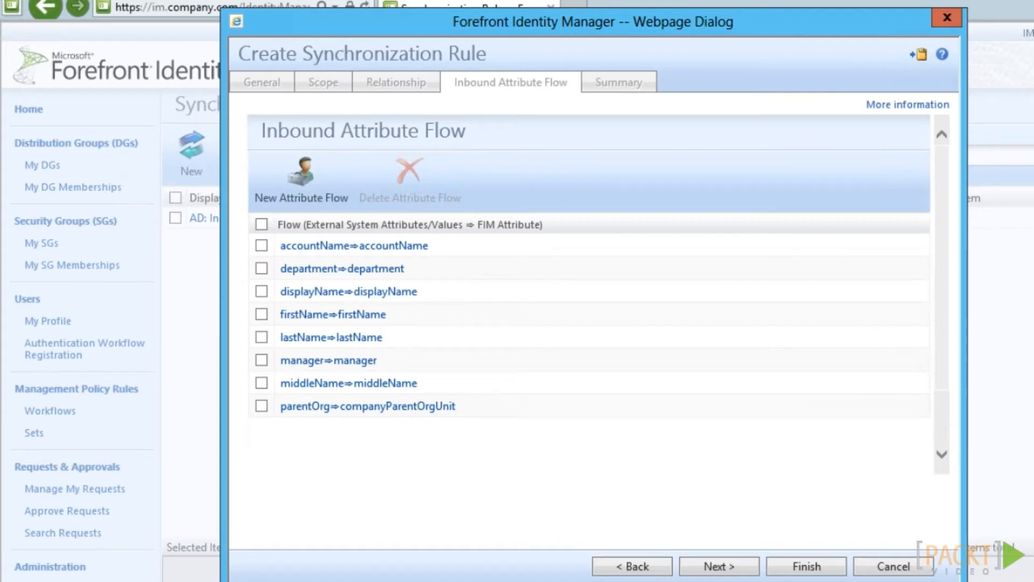
pyautogui.click(750, 570)
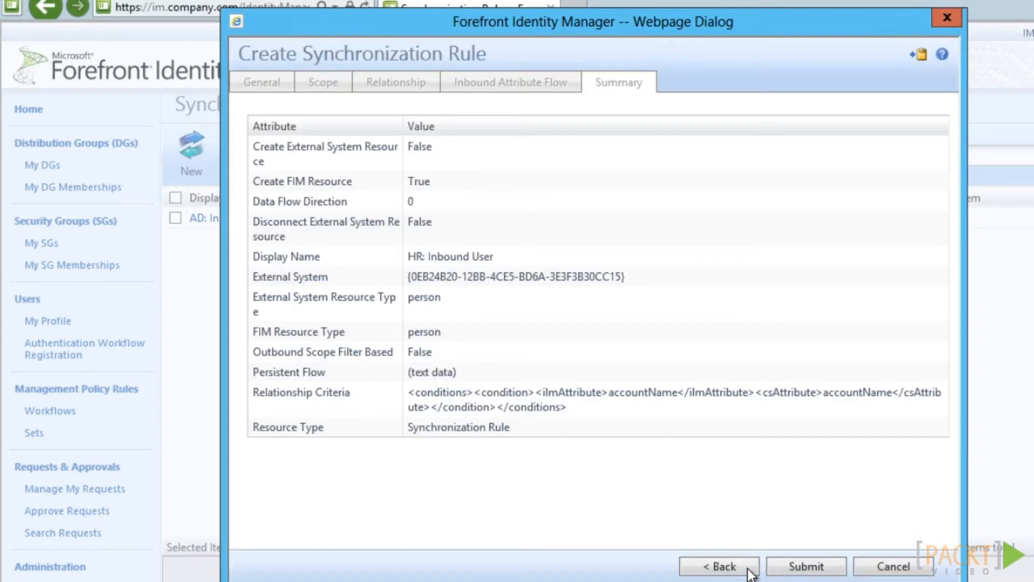
pyautogui.click(797, 569)
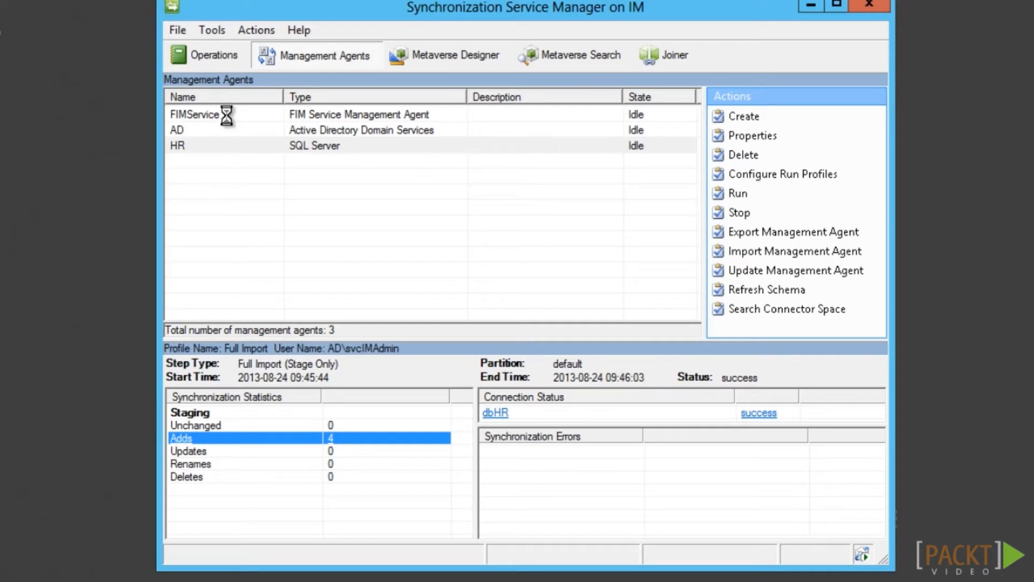
# Run Full Import and then Delta Sync on the FIMService agent
pyautogui.click(227, 115)
pyautogui.rightClick(227, 115)
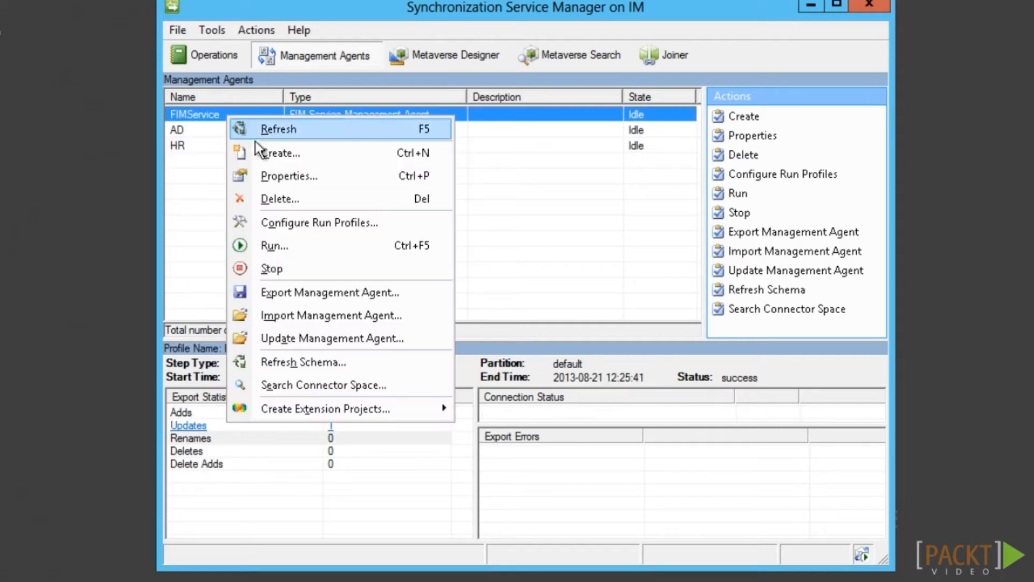
pyautogui.click(267, 247)
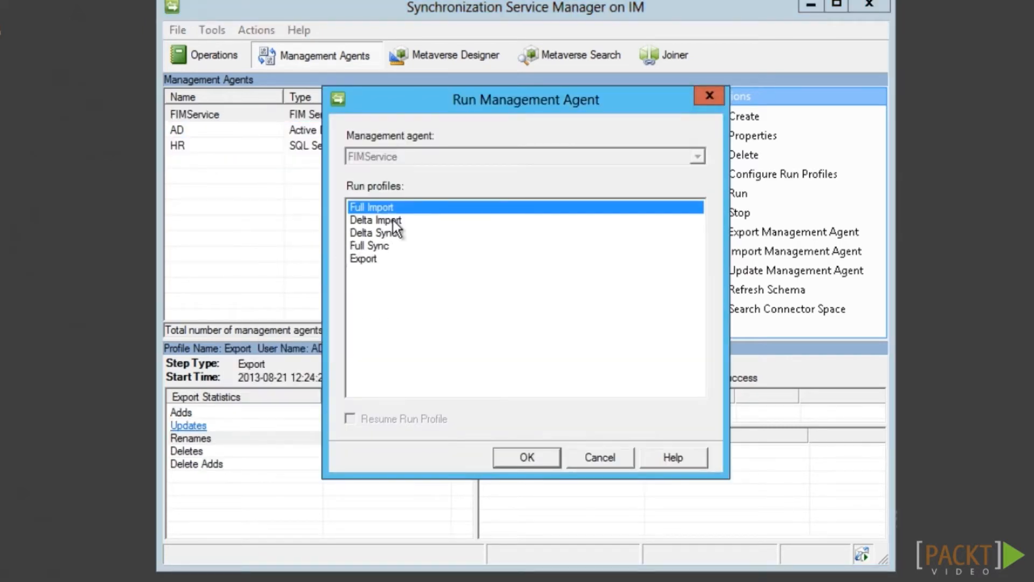
pyautogui.press('Return')
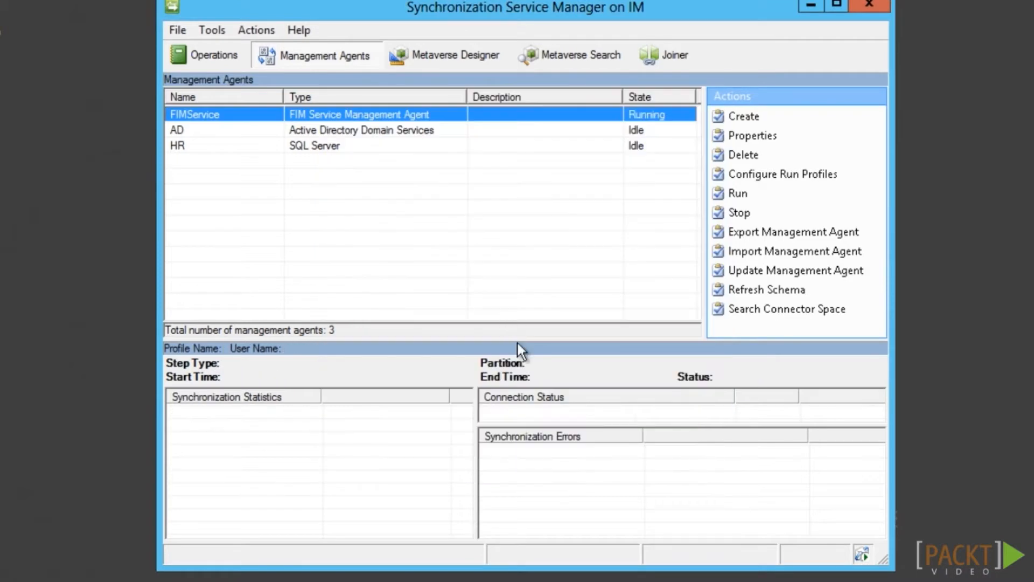
pyautogui.rightClick(245, 108)
pyautogui.click(299, 240)
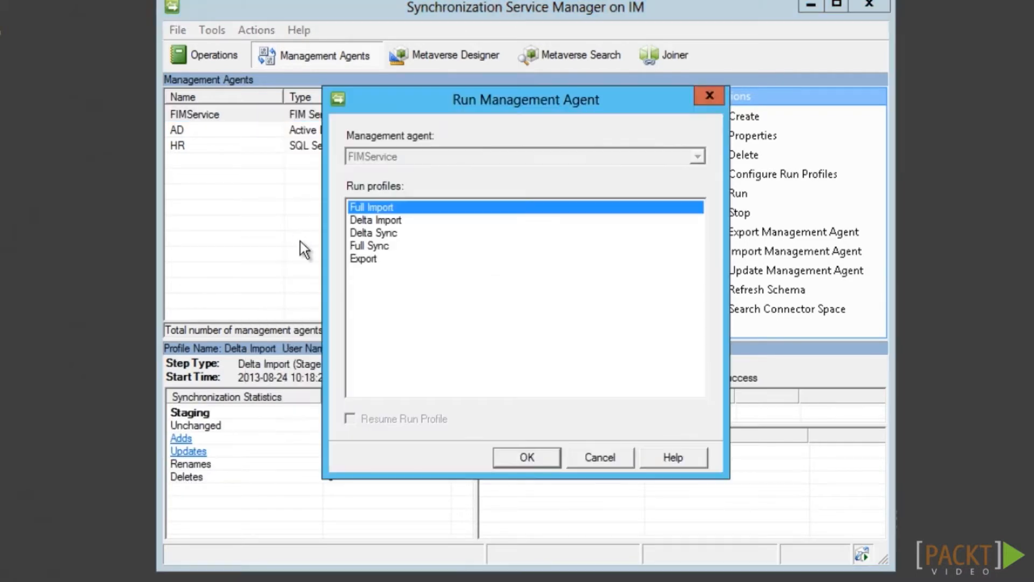
pyautogui.doubleClick(378, 232)
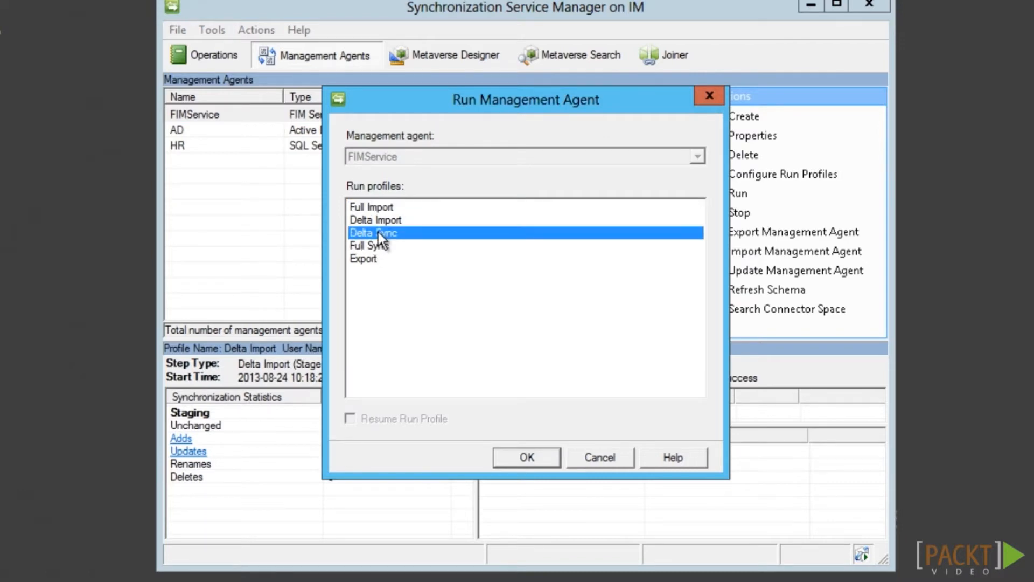
pyautogui.click(542, 379)
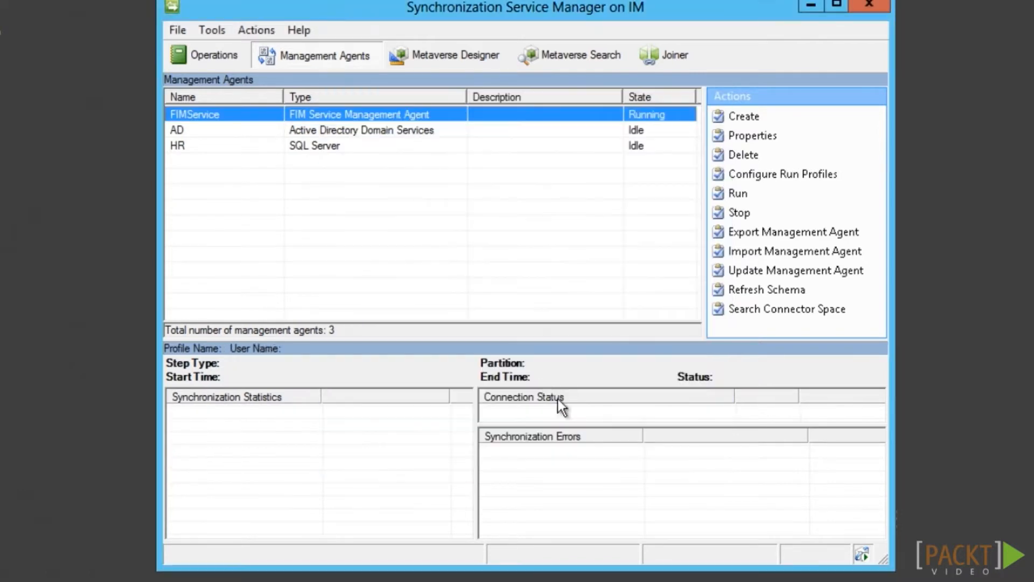
# Run the HR agent's Full Sync profile
pyautogui.click(327, 149)
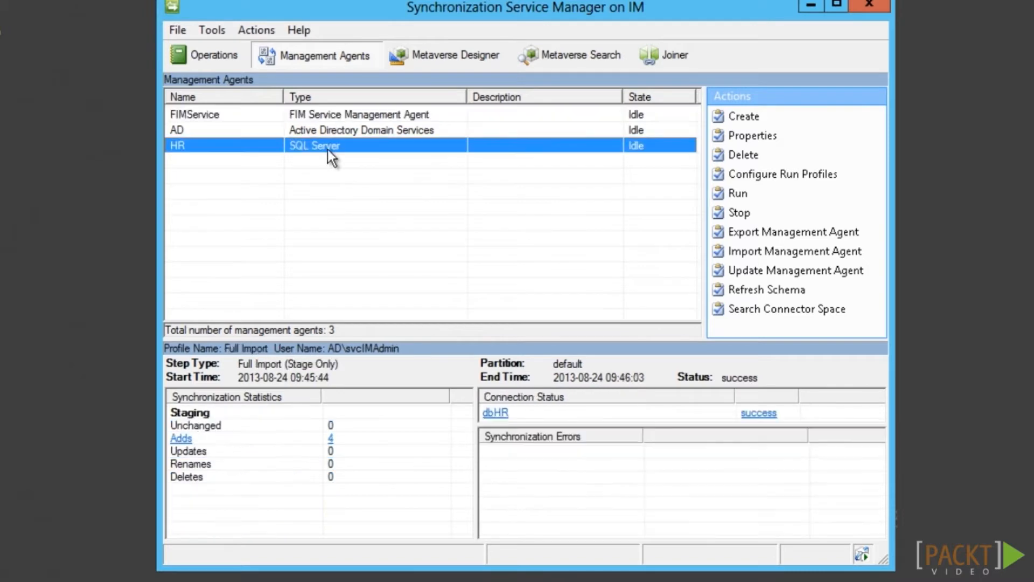
pyautogui.rightClick(328, 149)
pyautogui.click(367, 279)
pyautogui.click(377, 234)
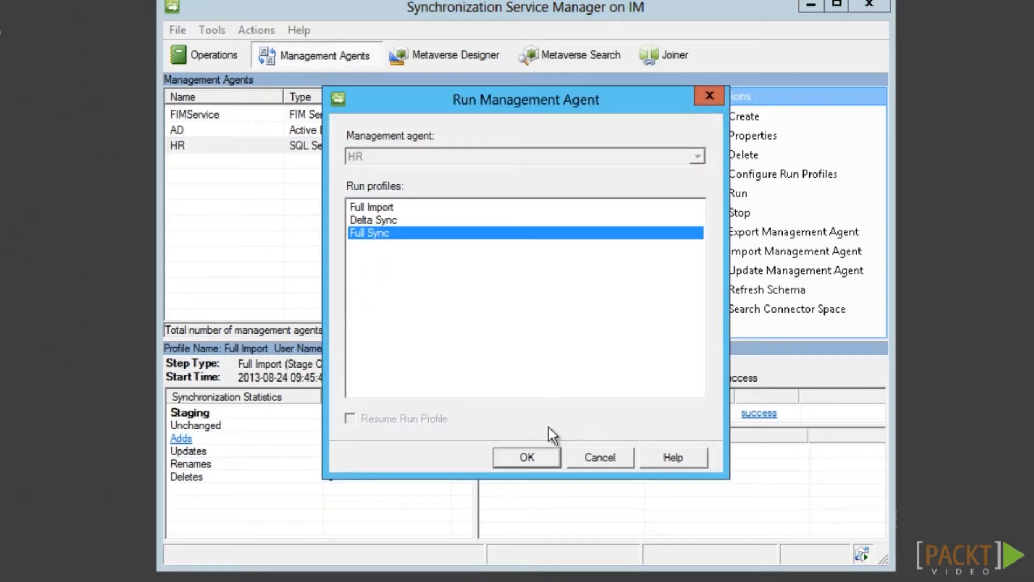
pyautogui.click(532, 457)
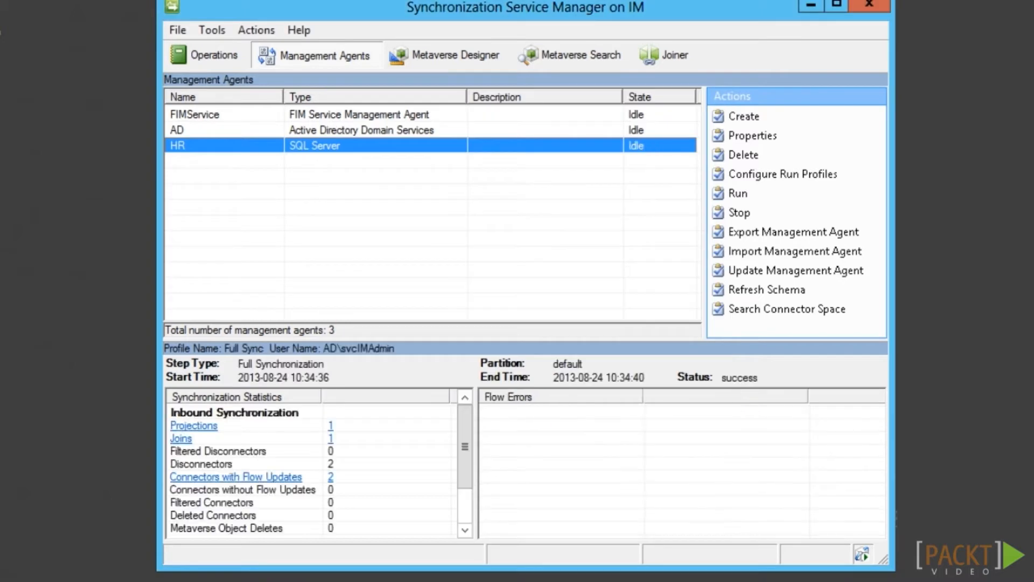
pyautogui.click(464, 530)
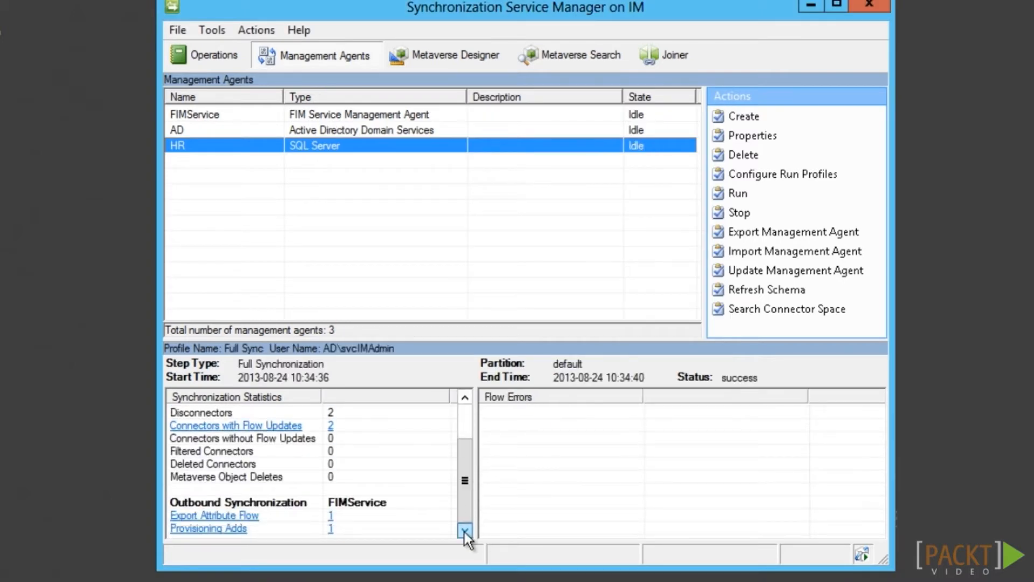
# Search the metaverse for persons, view the new HR person's record, then return to Management Agents
pyautogui.click(558, 54)
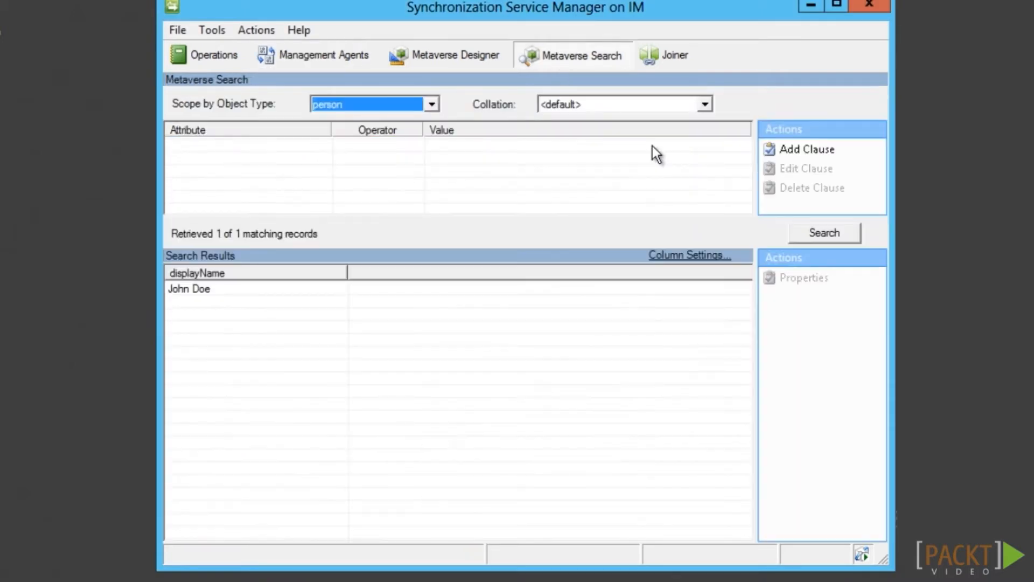
pyautogui.click(831, 238)
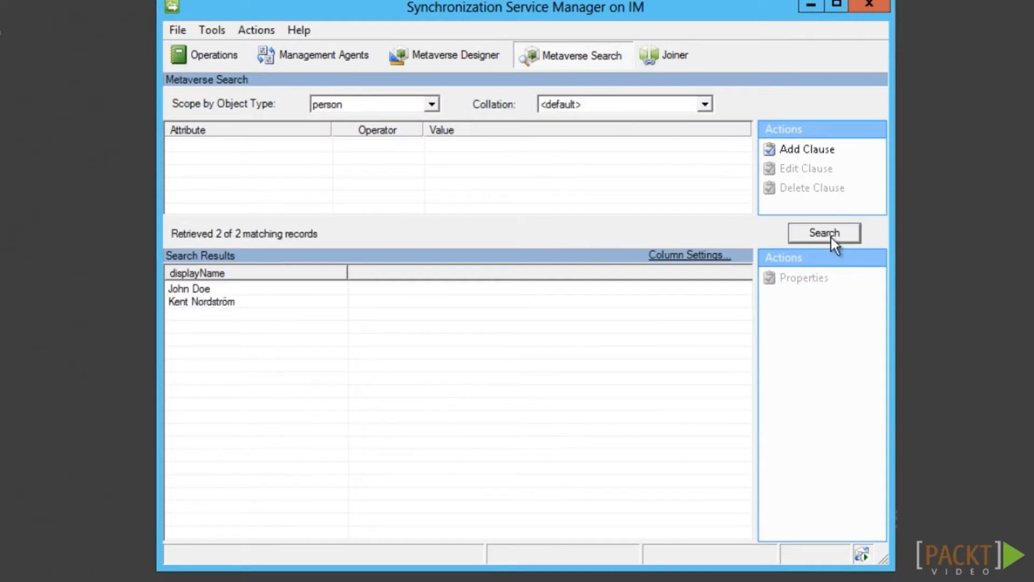
pyautogui.click(214, 302)
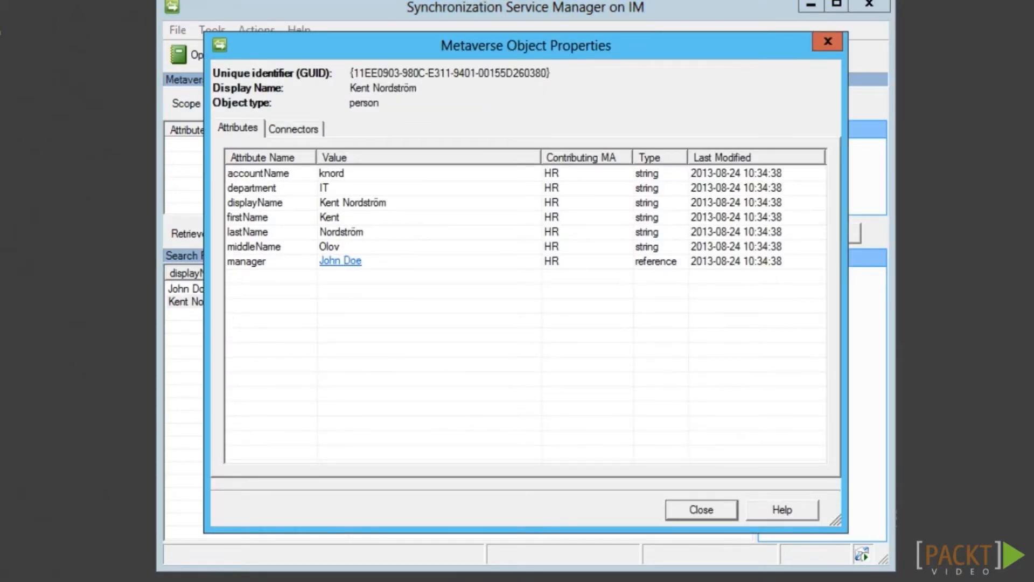
pyautogui.click(701, 510)
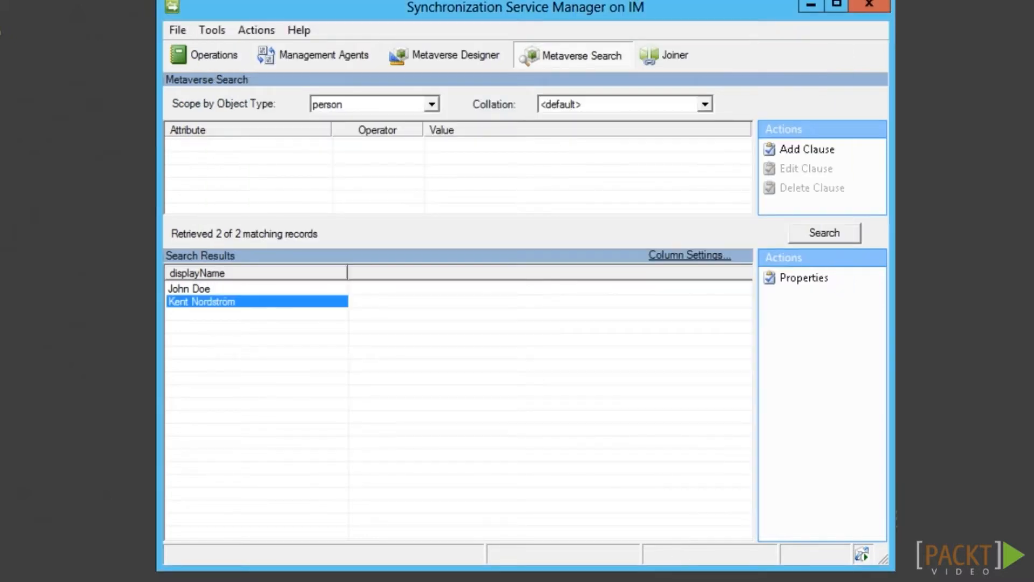
pyautogui.click(326, 65)
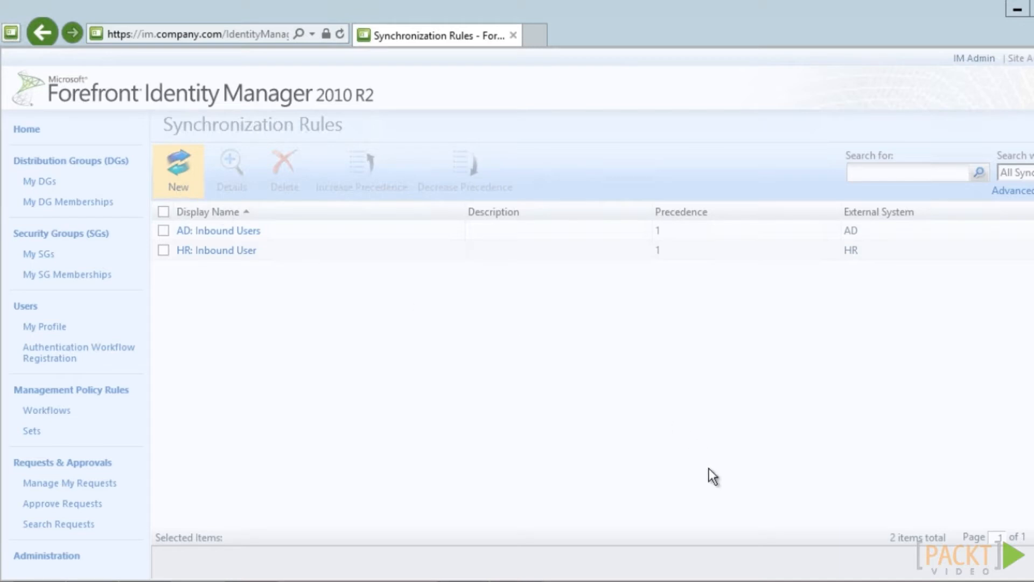
# Name the new rule 'AD: Outbound User', set it Outbound, and apply it via the scoping filter
pyautogui.click(475, 155)
pyautogui.write('AD: Outb')
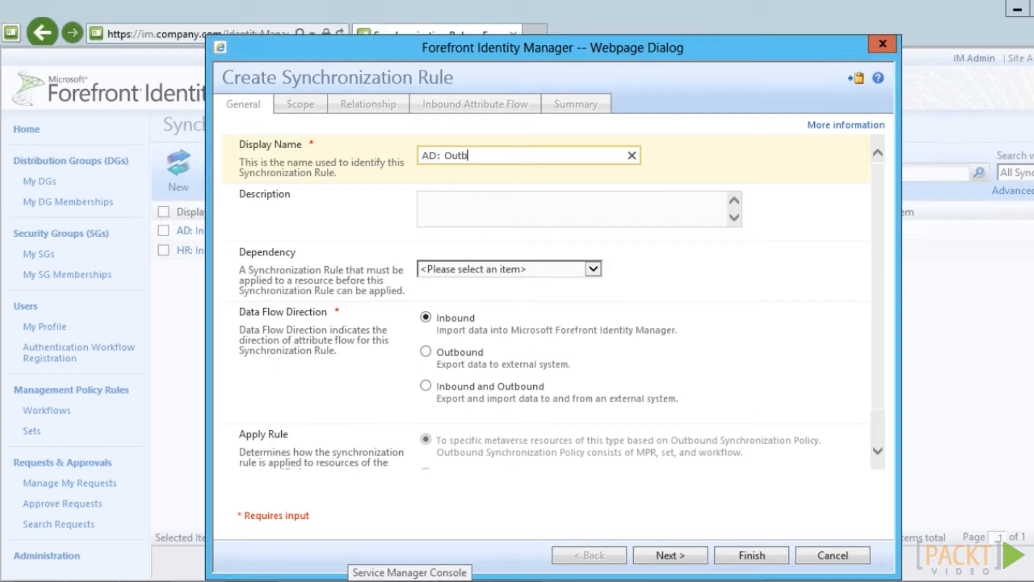
pyautogui.write('ound User')
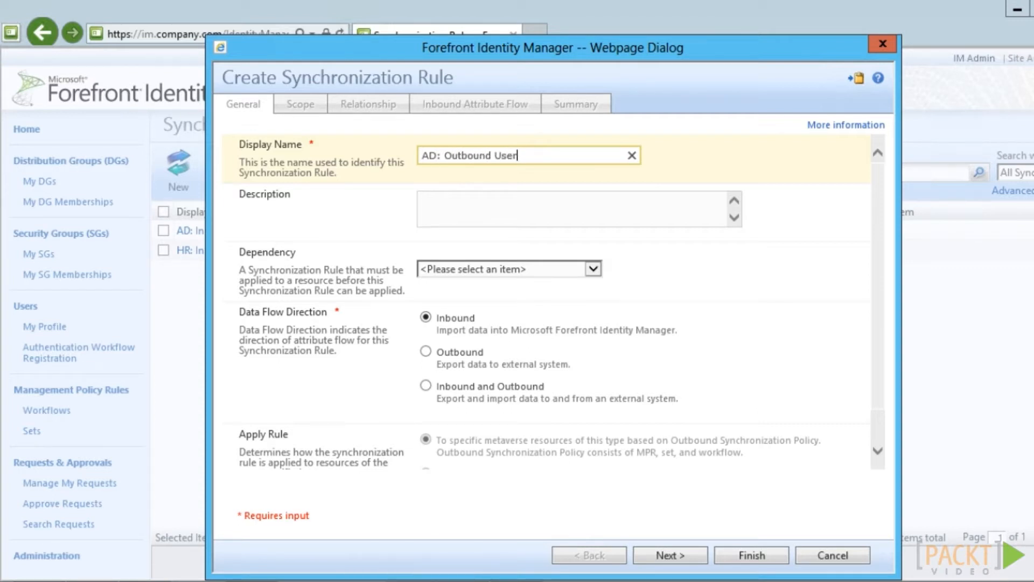
pyautogui.click(426, 354)
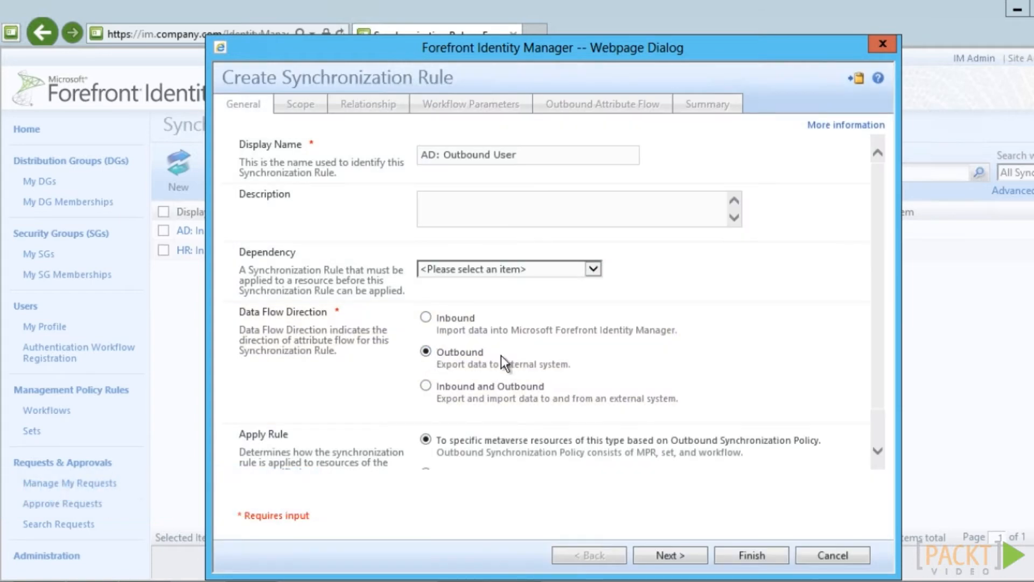
pyautogui.scroll(-2, 878, 447)
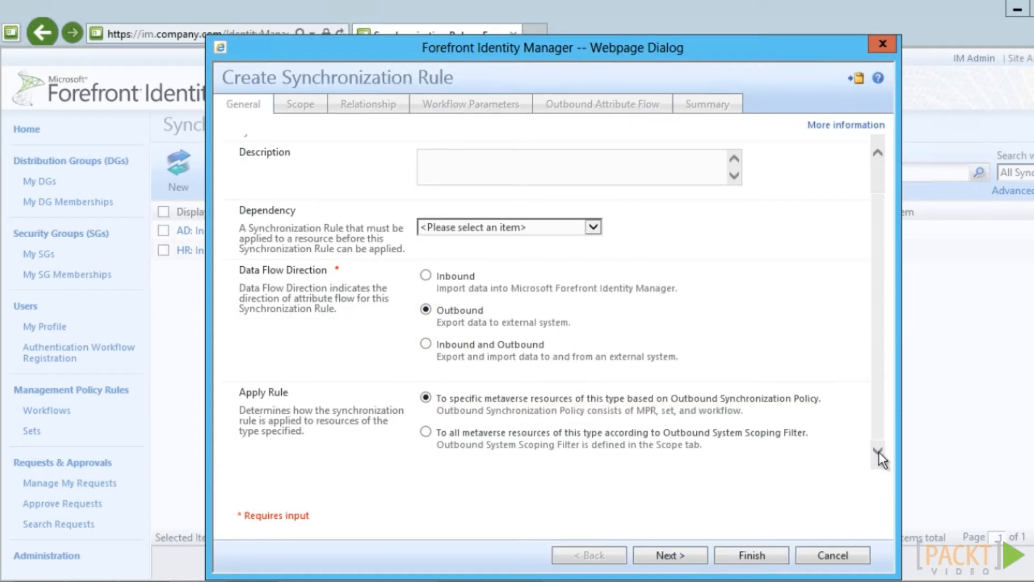
pyautogui.click(425, 431)
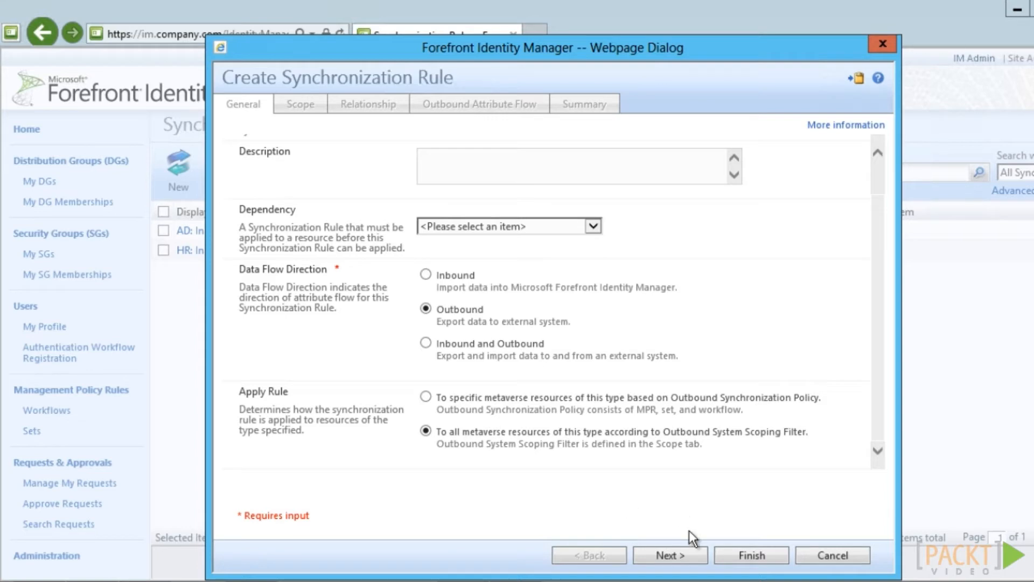
pyautogui.click(694, 555)
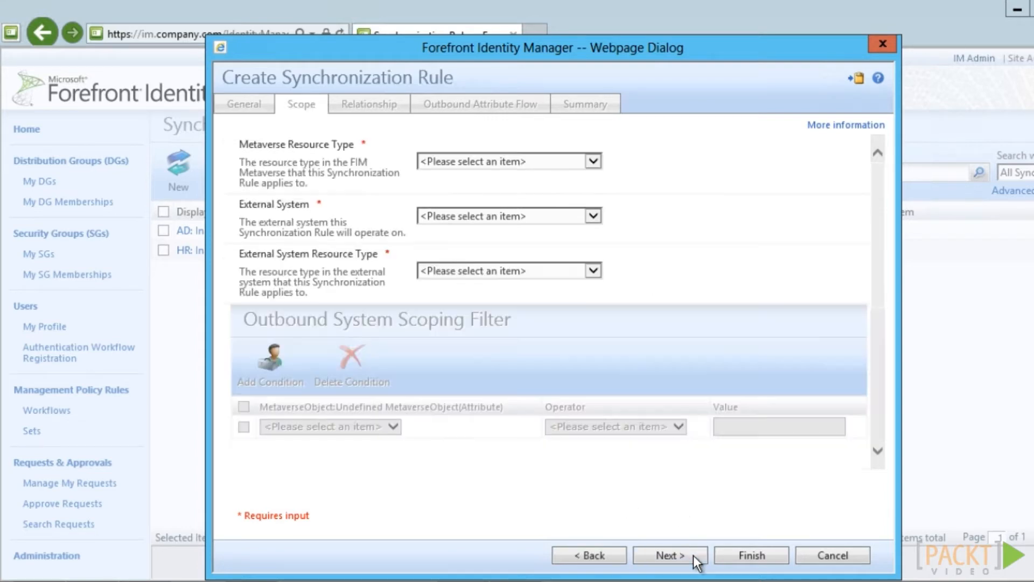
# Scope the outbound rule to metaverse person and AD external system user objects
pyautogui.click(596, 160)
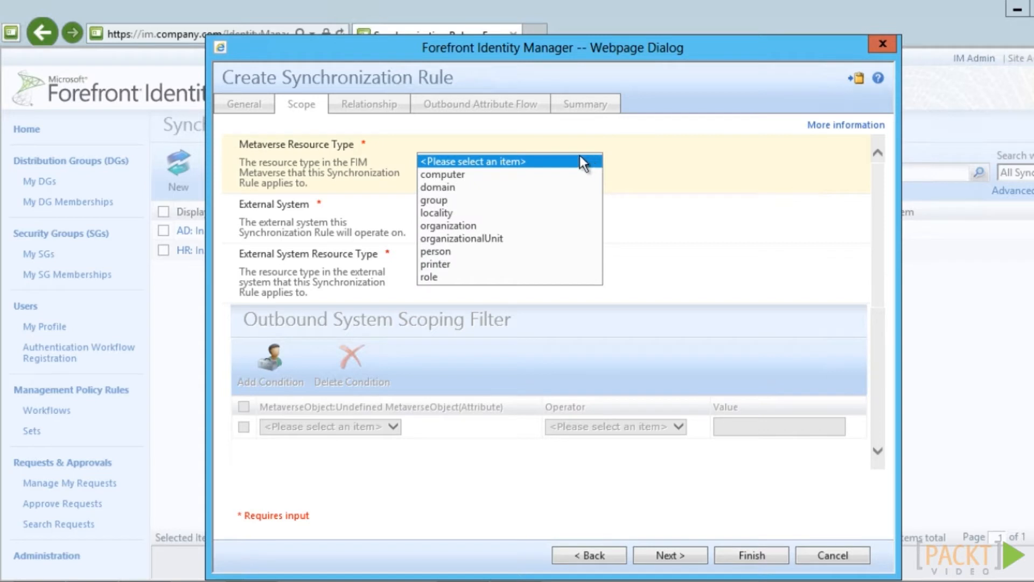
pyautogui.click(437, 249)
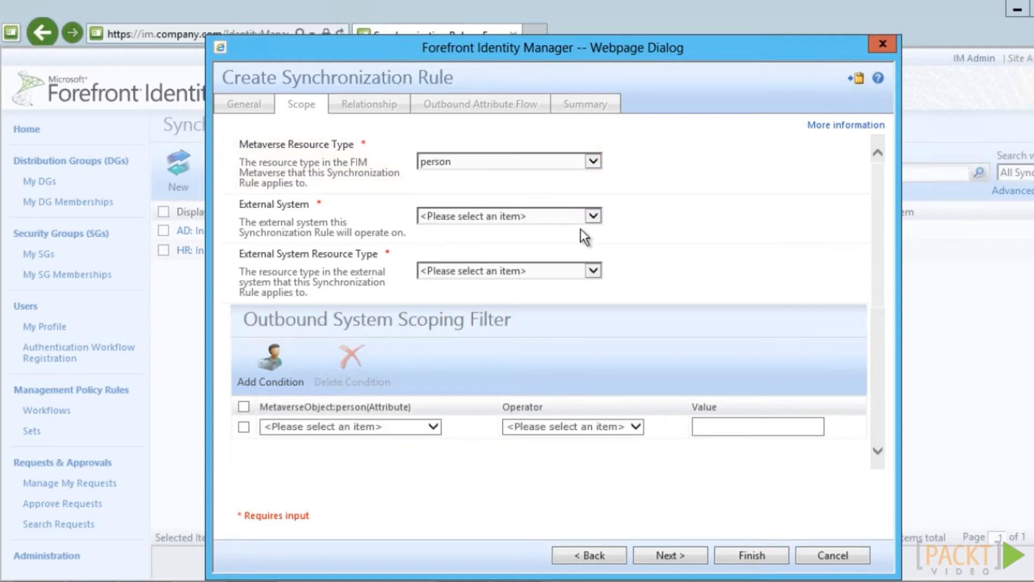
pyautogui.click(592, 216)
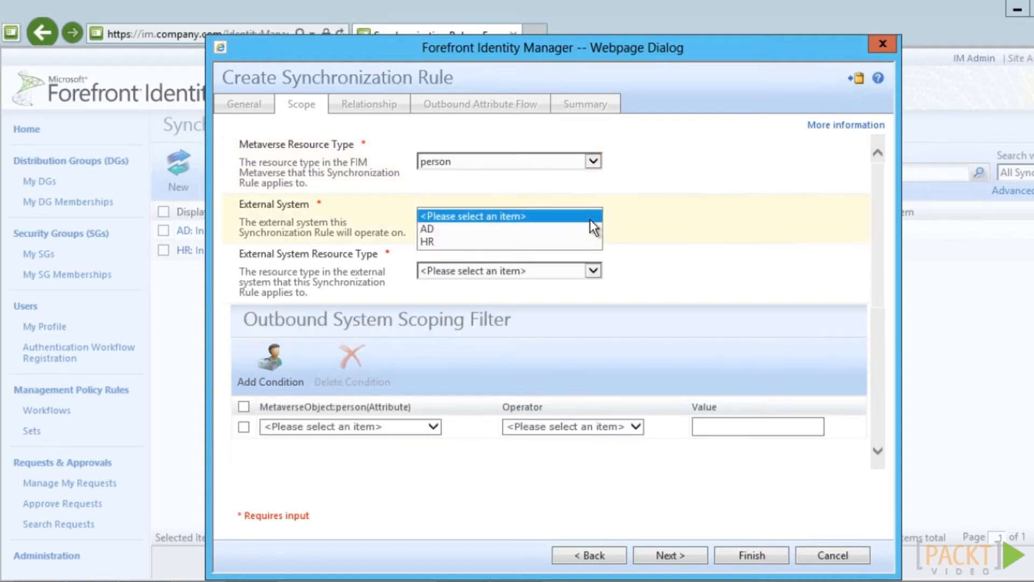
pyautogui.click(446, 229)
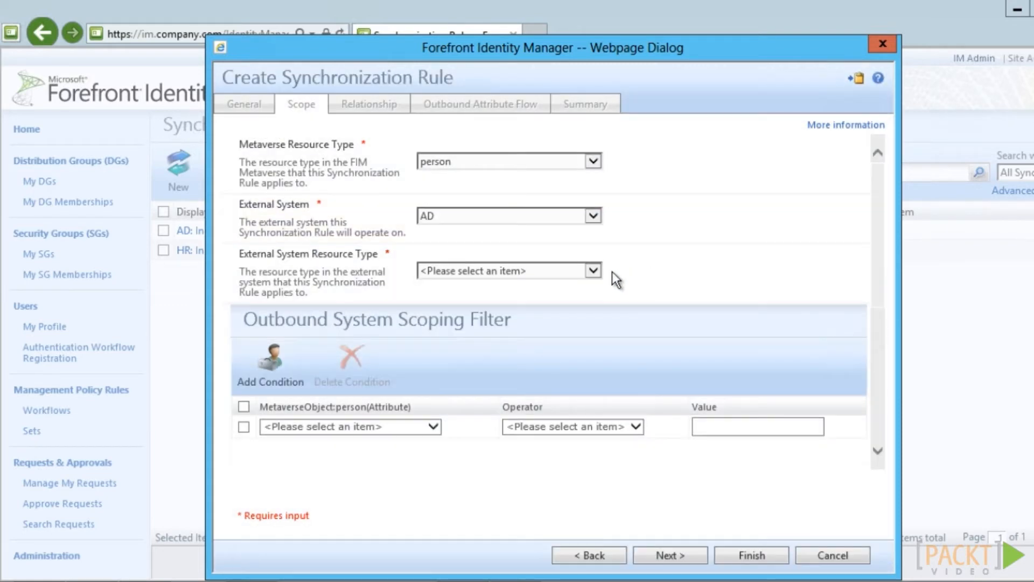
pyautogui.click(593, 271)
pyautogui.click(453, 334)
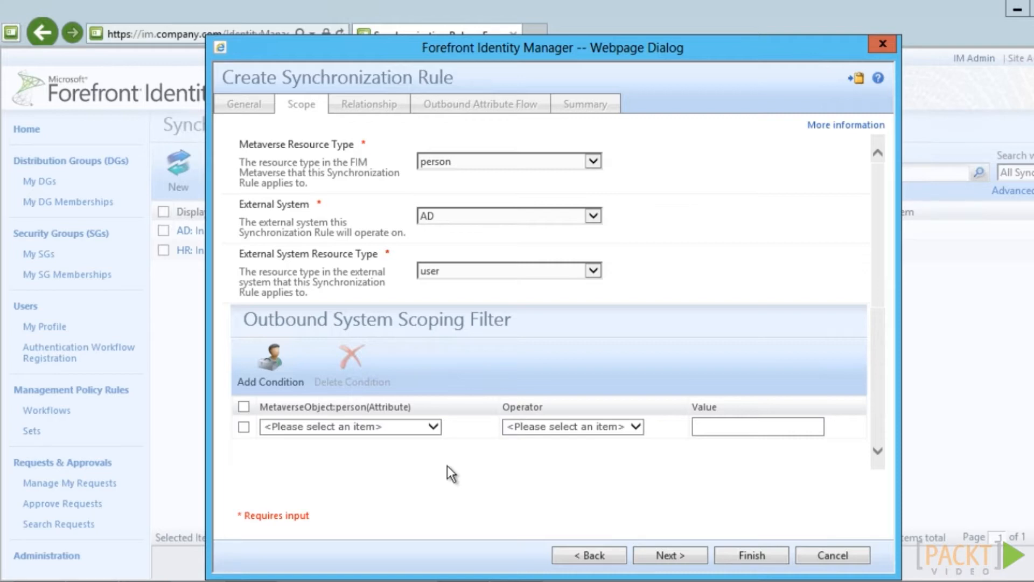
pyautogui.click(670, 555)
# Match accountName to sAMAccountName and allow creating users in the external system
pyautogui.click(377, 255)
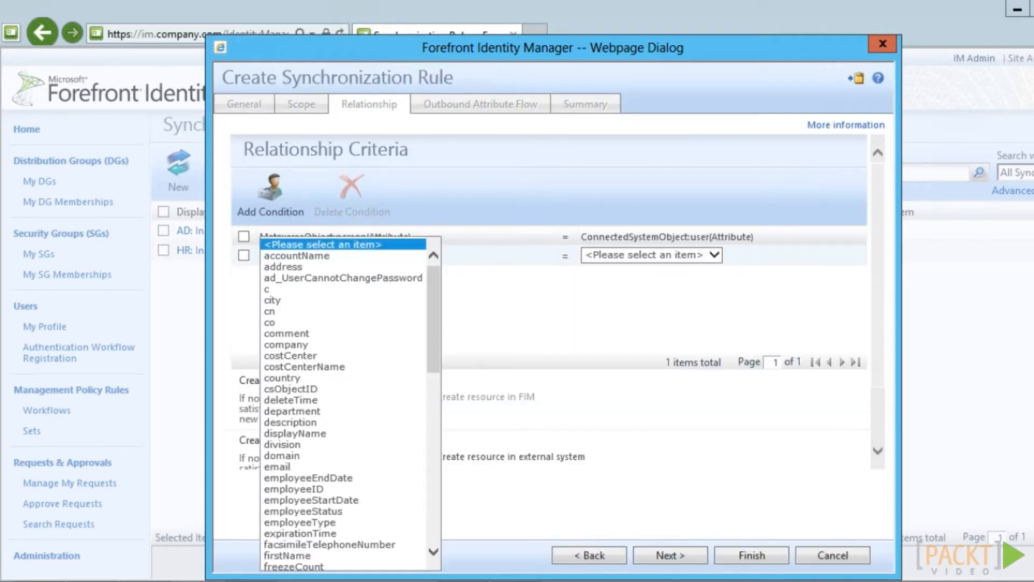
pyautogui.click(296, 256)
pyautogui.click(652, 254)
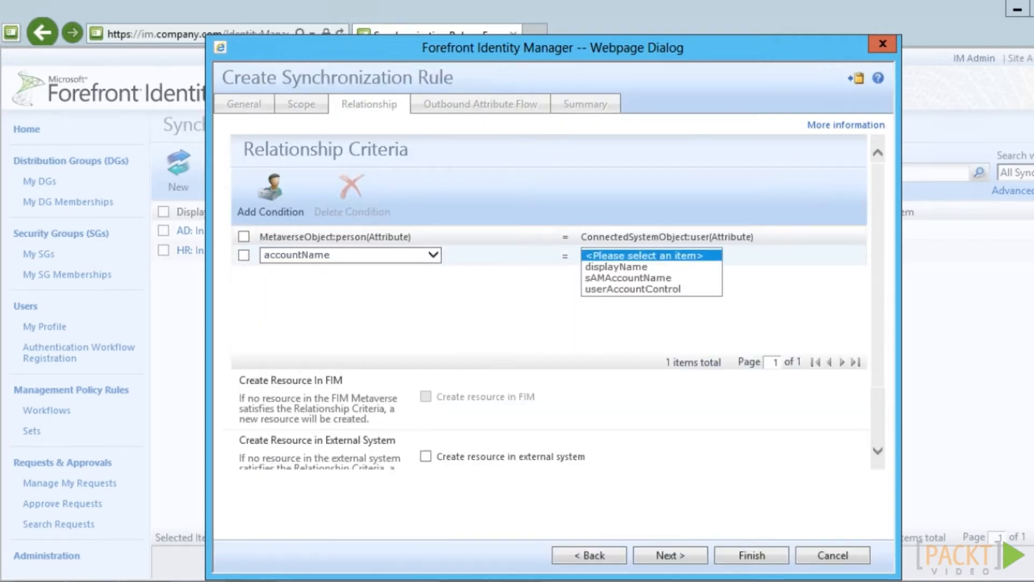
pyautogui.click(627, 278)
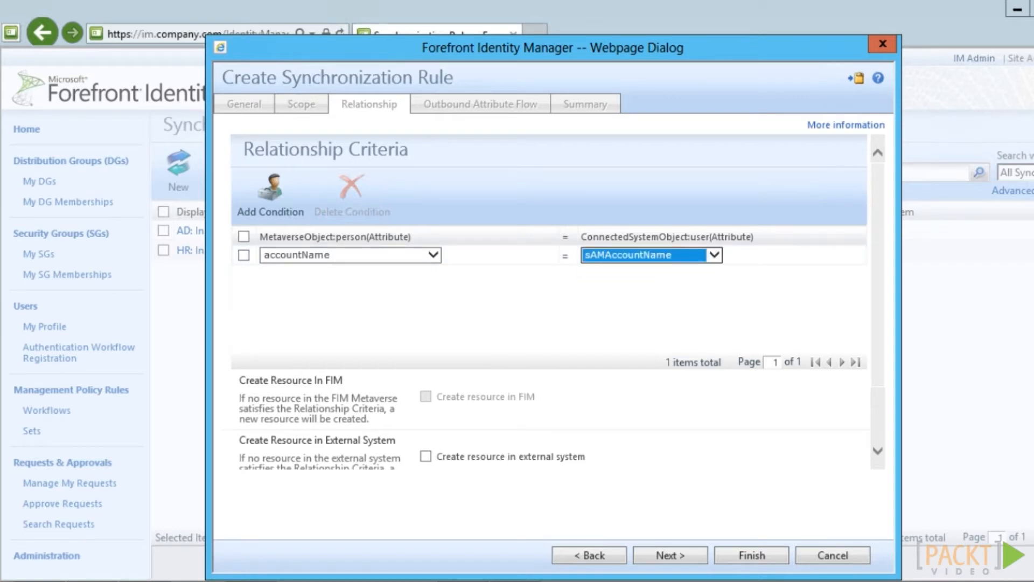
pyautogui.click(646, 313)
pyautogui.scroll(-2, 646, 313)
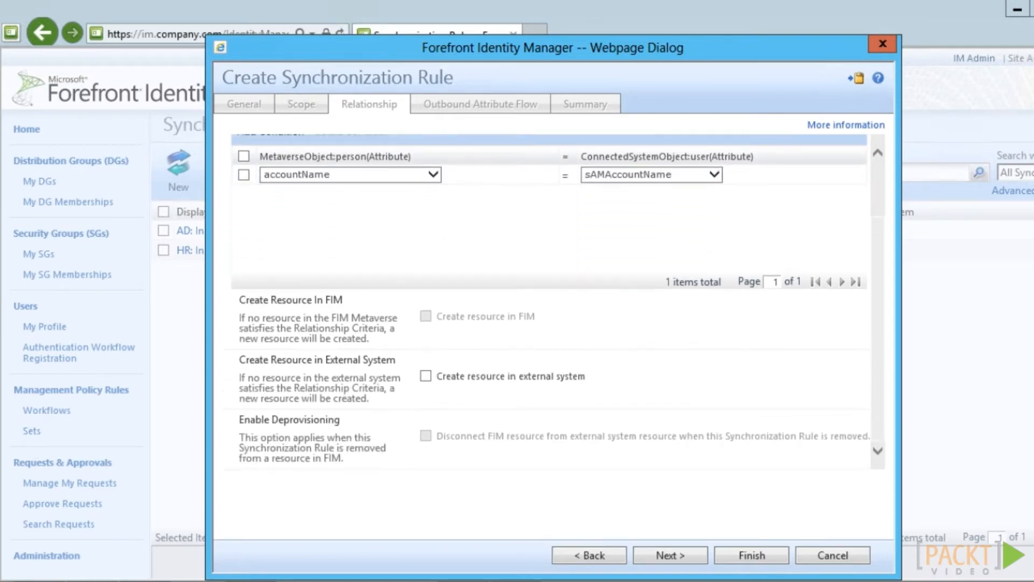
pyautogui.click(426, 376)
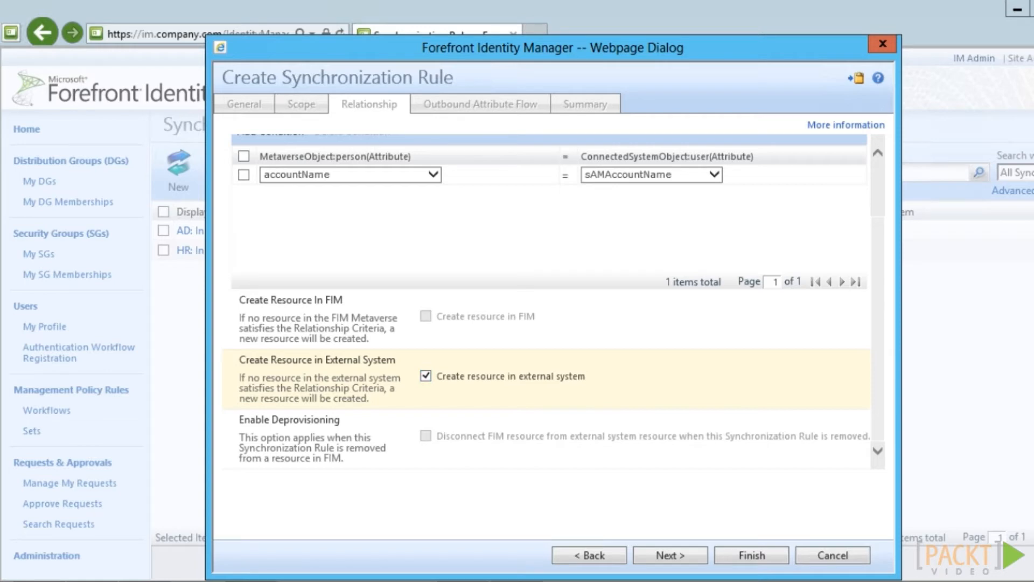
pyautogui.click(671, 555)
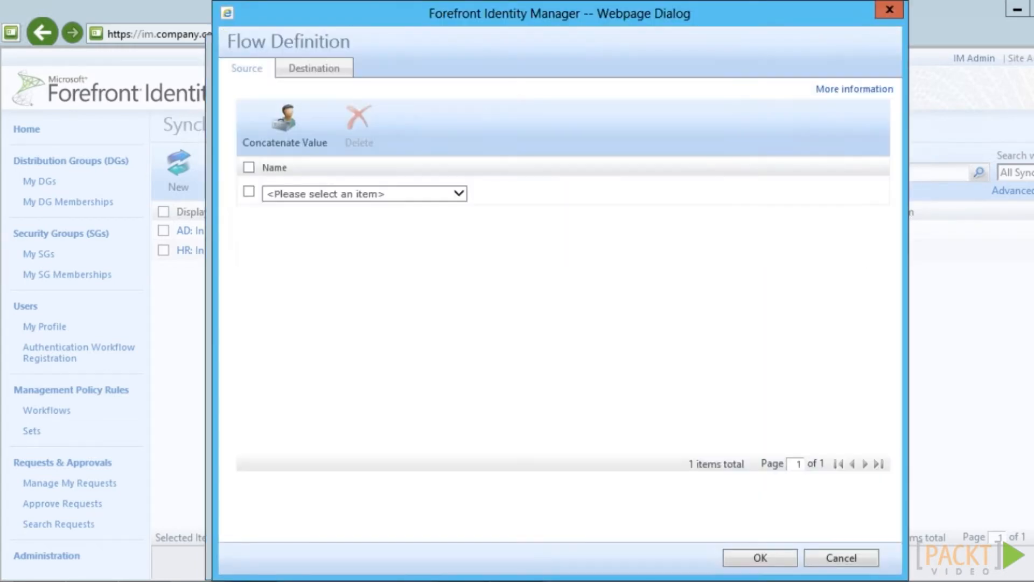
# Map the accountName source attribute to the sAMAccountName destination and confirm the flow
pyautogui.click(365, 194)
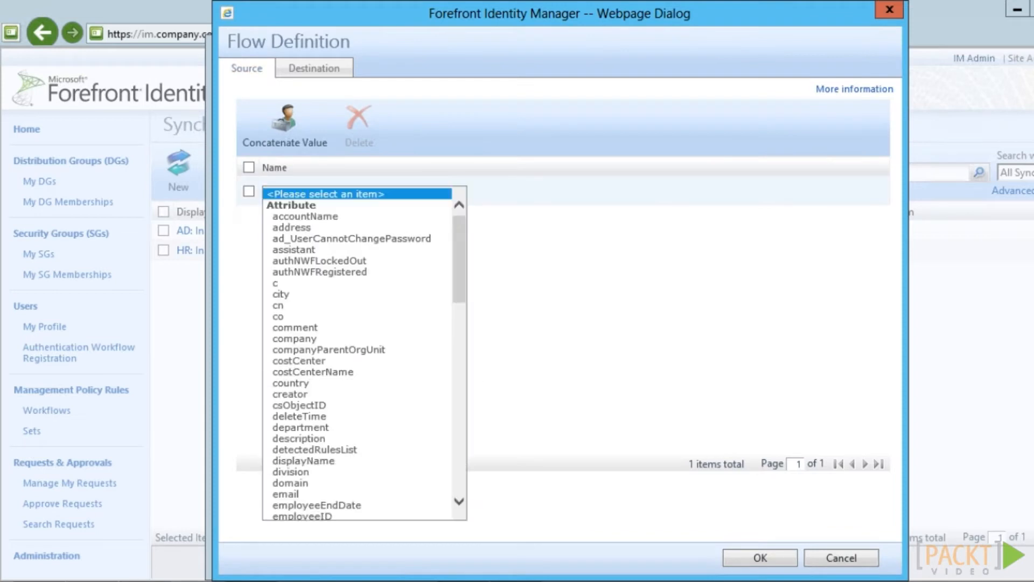
pyautogui.click(304, 216)
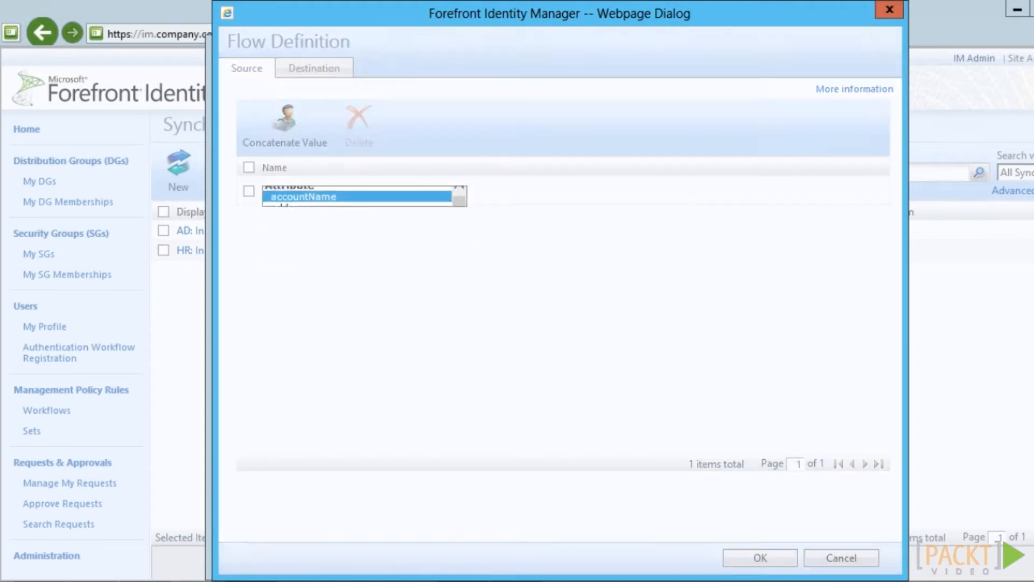
pyautogui.click(314, 67)
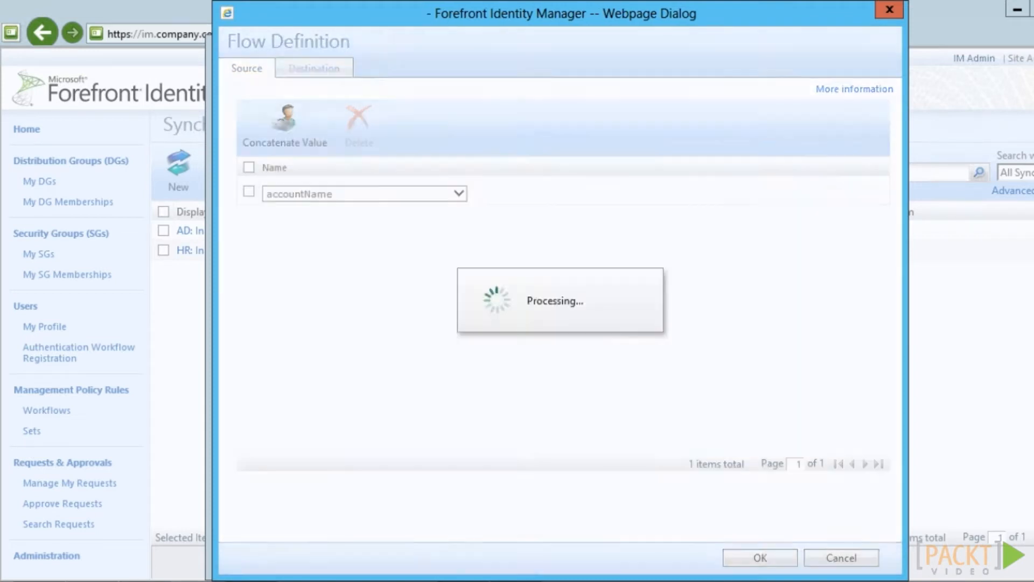
pyautogui.click(519, 115)
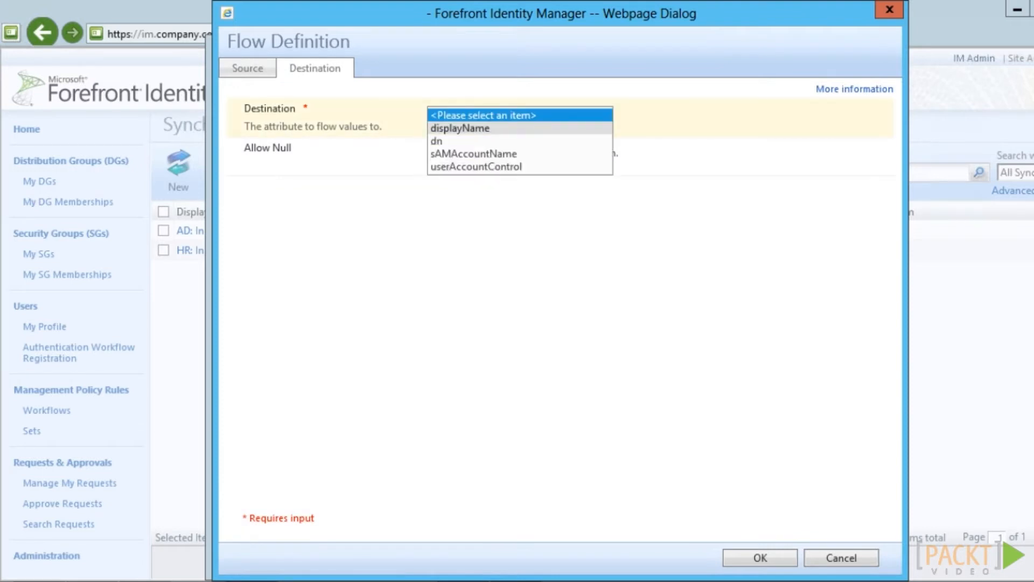
pyautogui.click(485, 155)
pyautogui.click(760, 558)
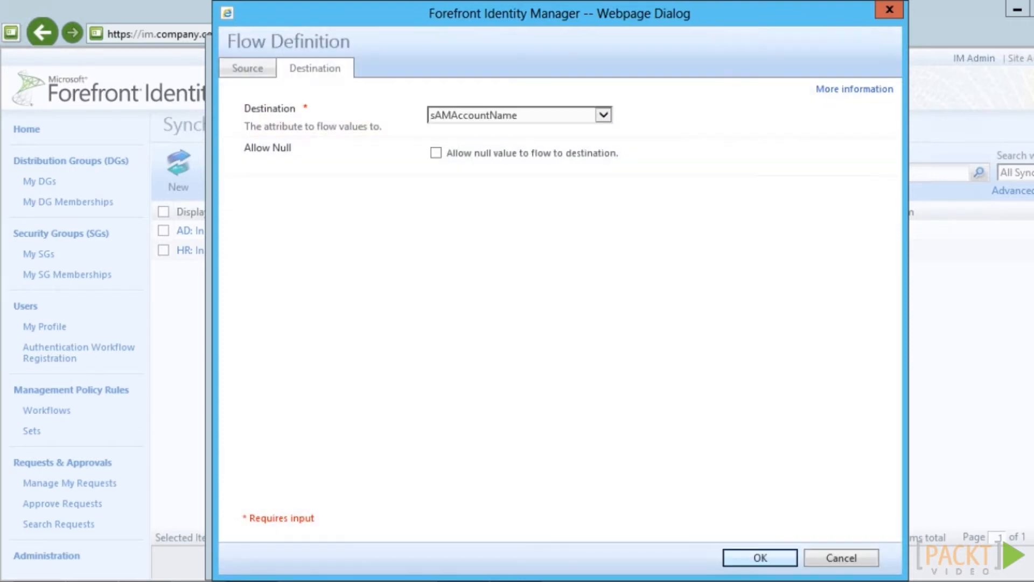
# Start a new outbound flow whose value begins with constant 'CN=' followed by displayName
pyautogui.click(281, 196)
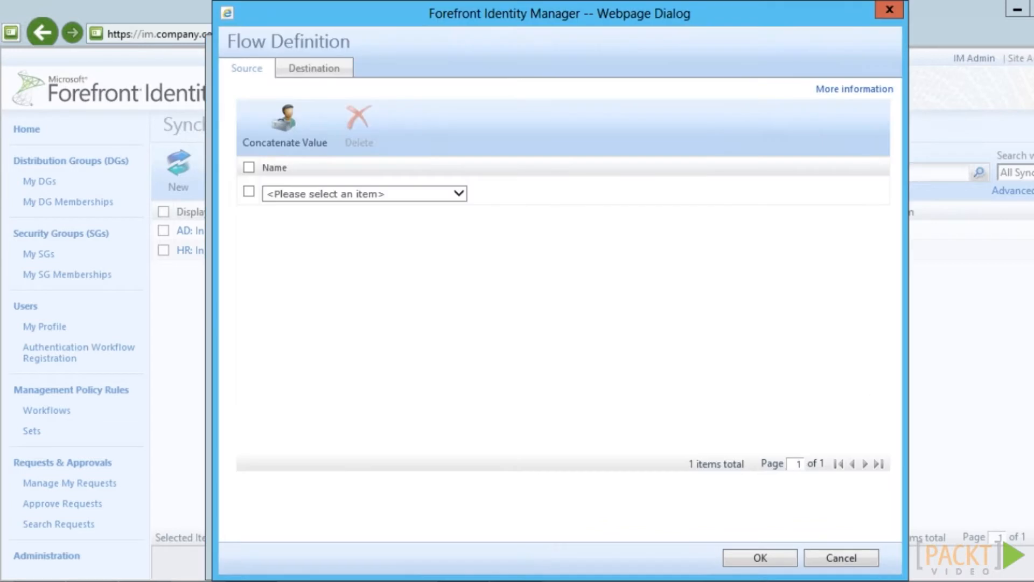
pyautogui.click(357, 194)
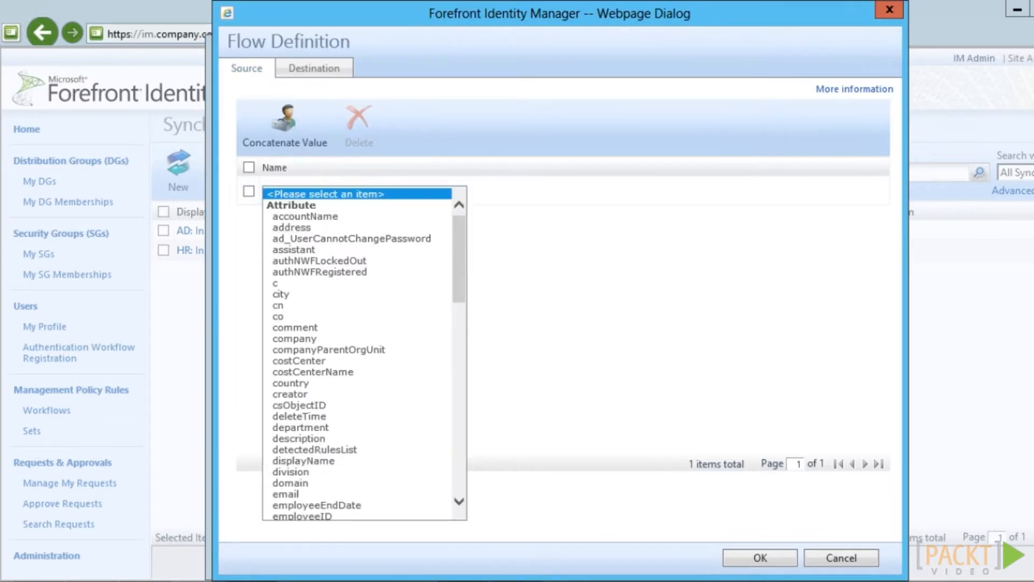
pyautogui.scroll(-20, 356, 353)
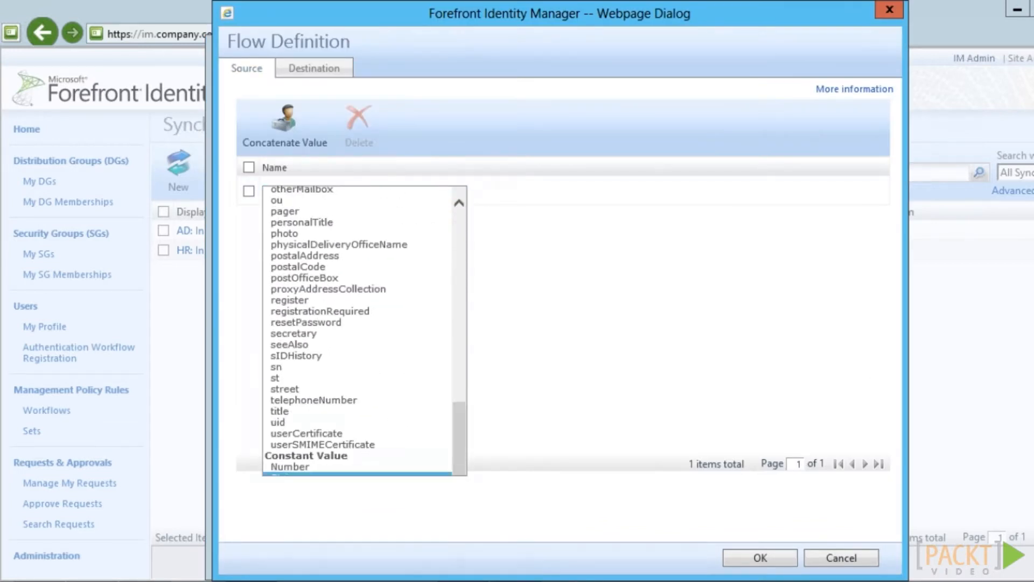
pyautogui.click(287, 479)
pyautogui.write('CN=')
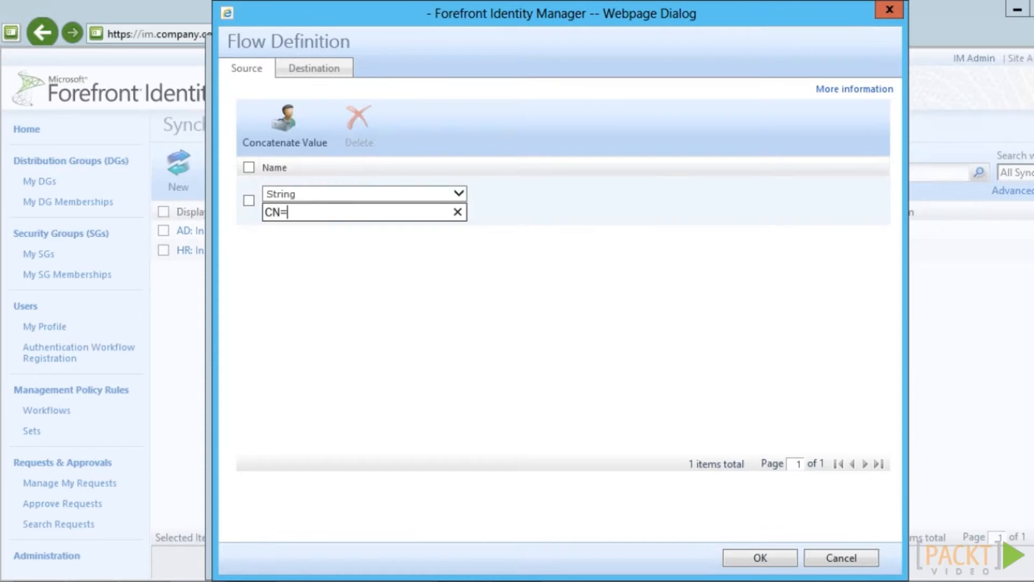
pyautogui.click(284, 126)
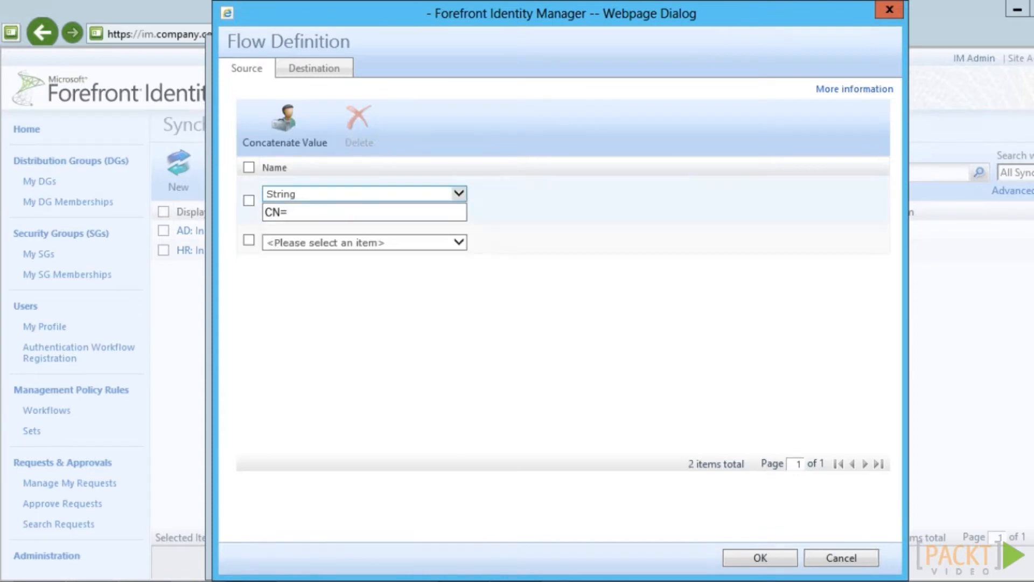
pyautogui.click(365, 242)
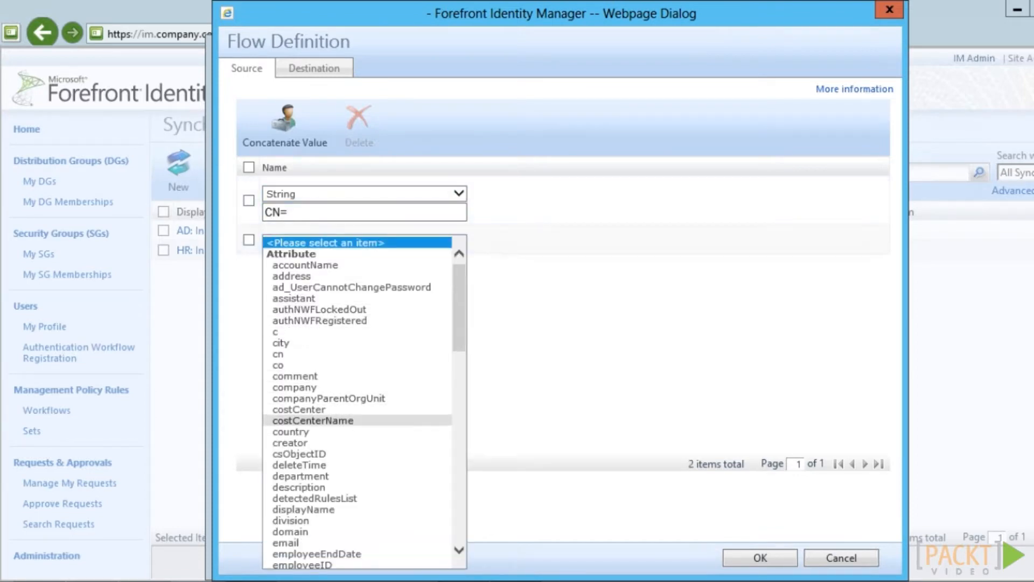
pyautogui.click(302, 509)
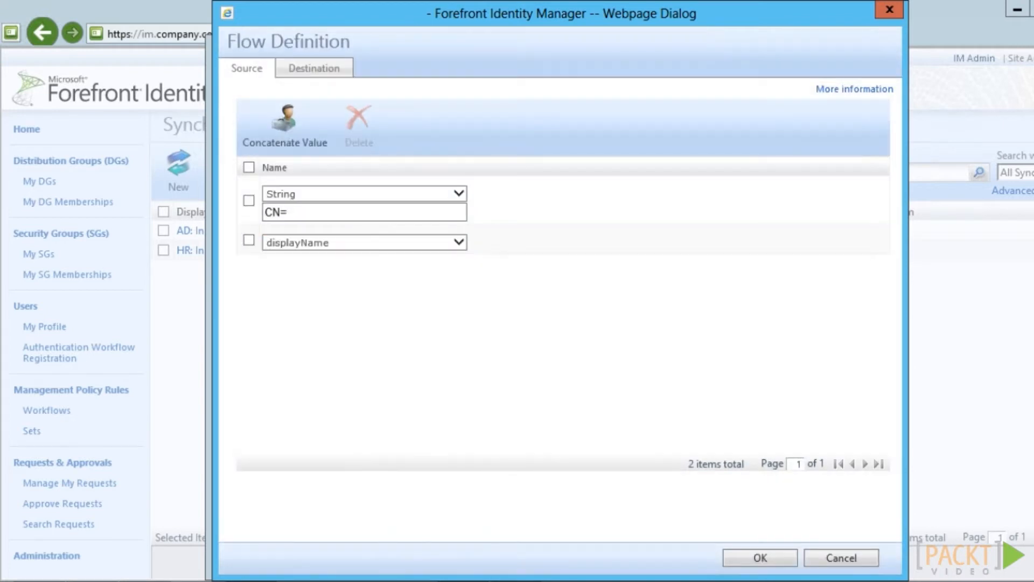
# Append the constant '(' and then accountName to the concatenated value
pyautogui.click(285, 126)
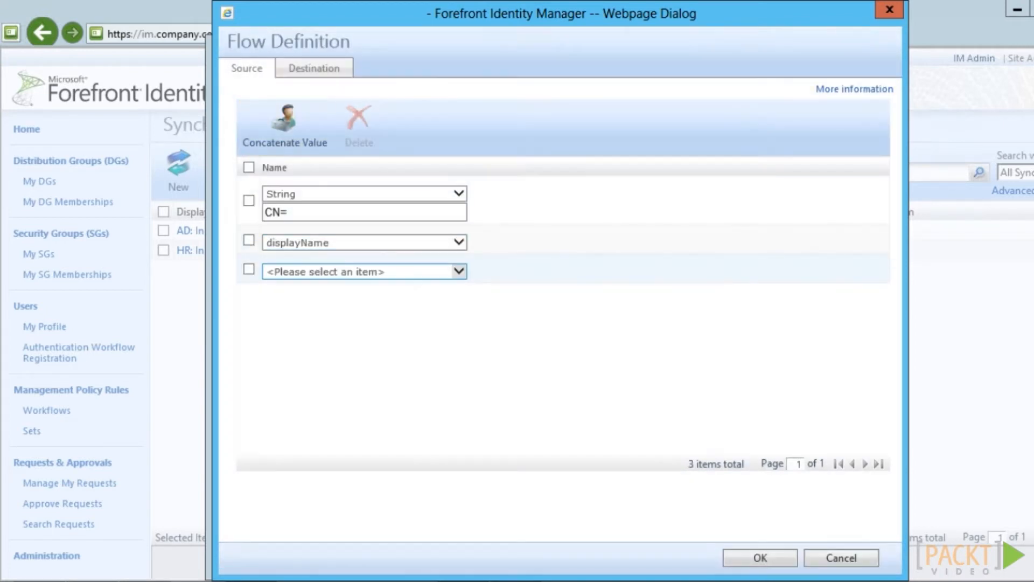
pyautogui.click(459, 268)
pyautogui.moveTo(459, 304); pyautogui.dragTo(459, 493)
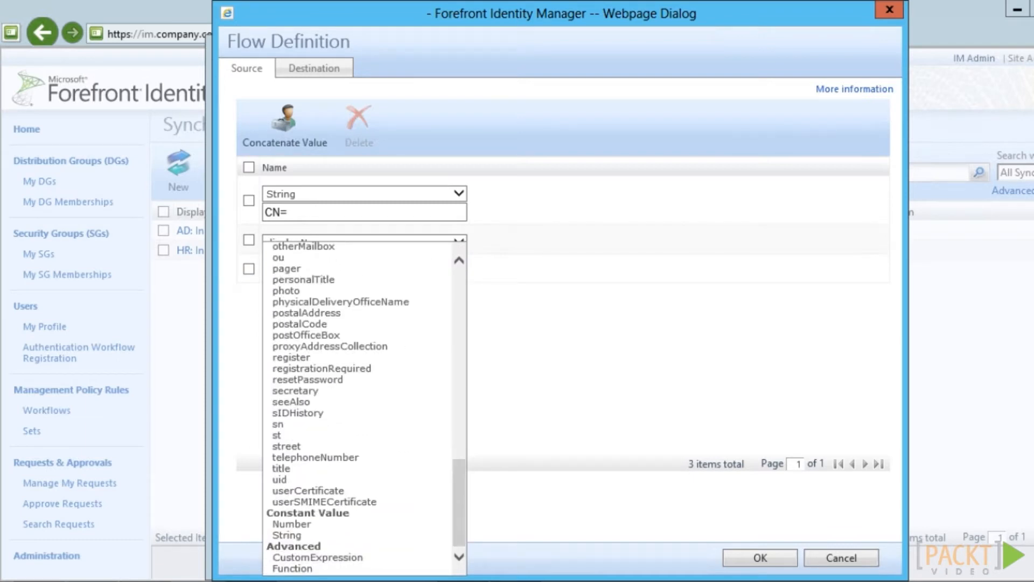
pyautogui.click(287, 534)
pyautogui.write('(')
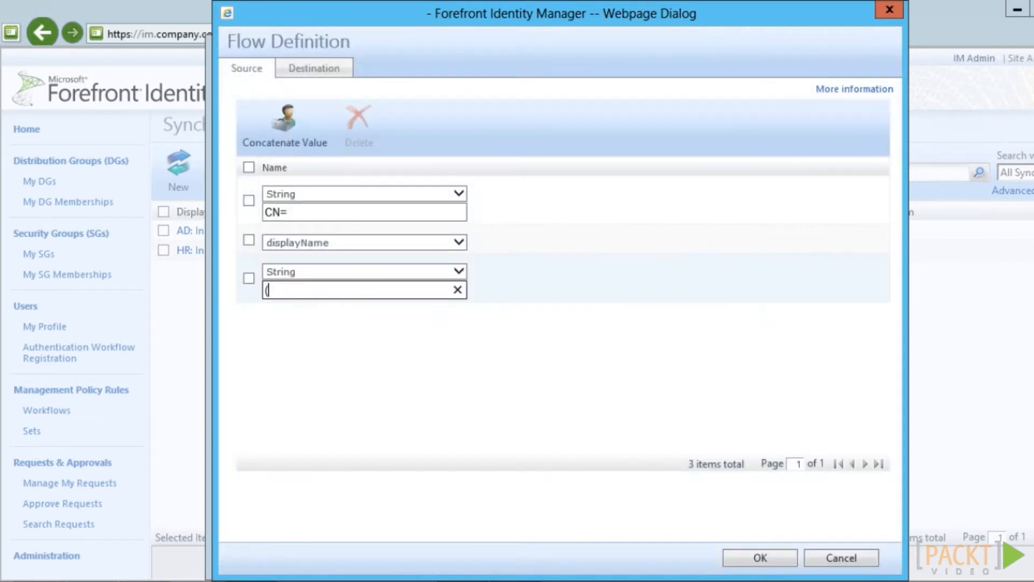
pyautogui.click(284, 127)
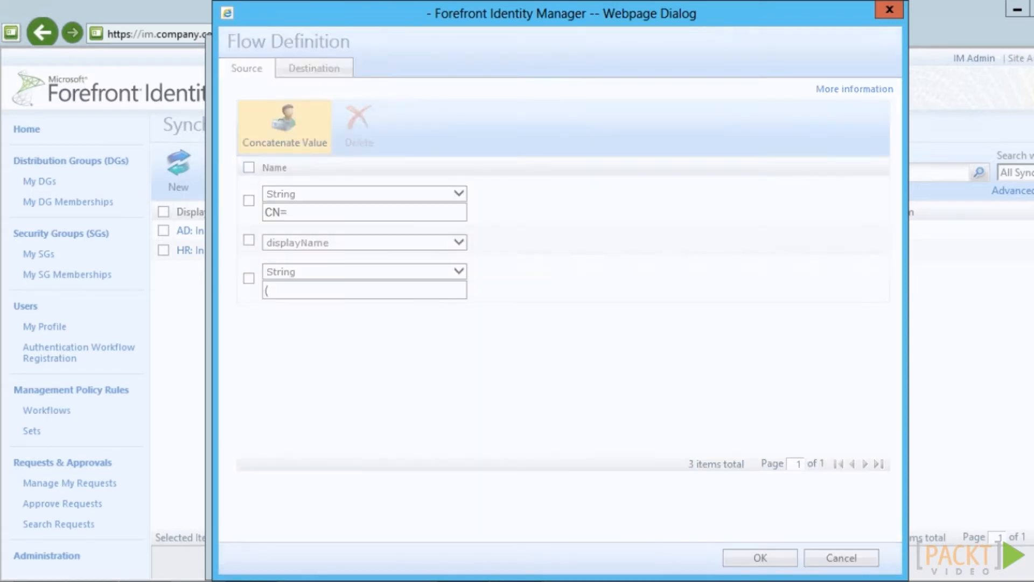
pyautogui.click(365, 320)
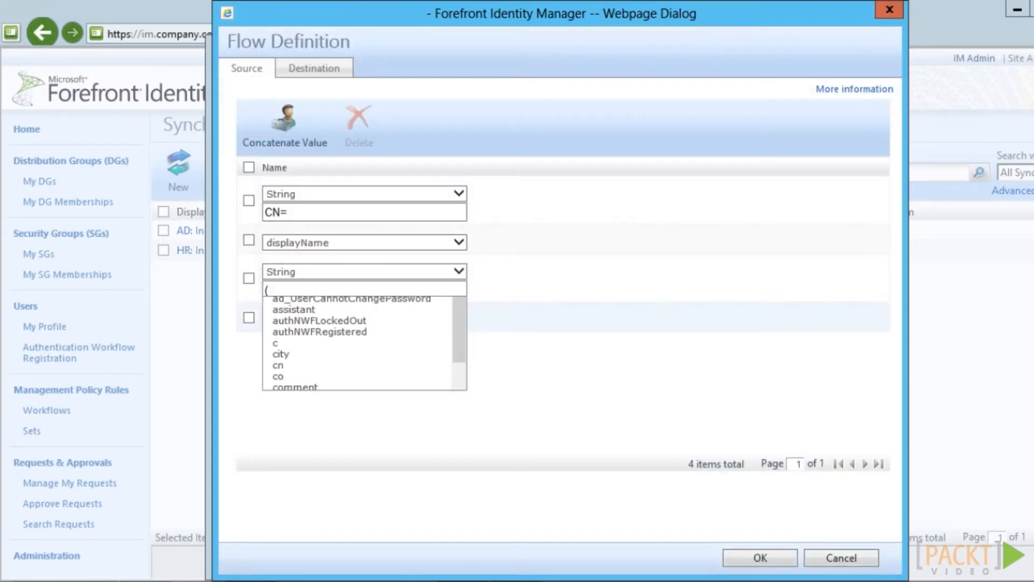
pyautogui.click(304, 276)
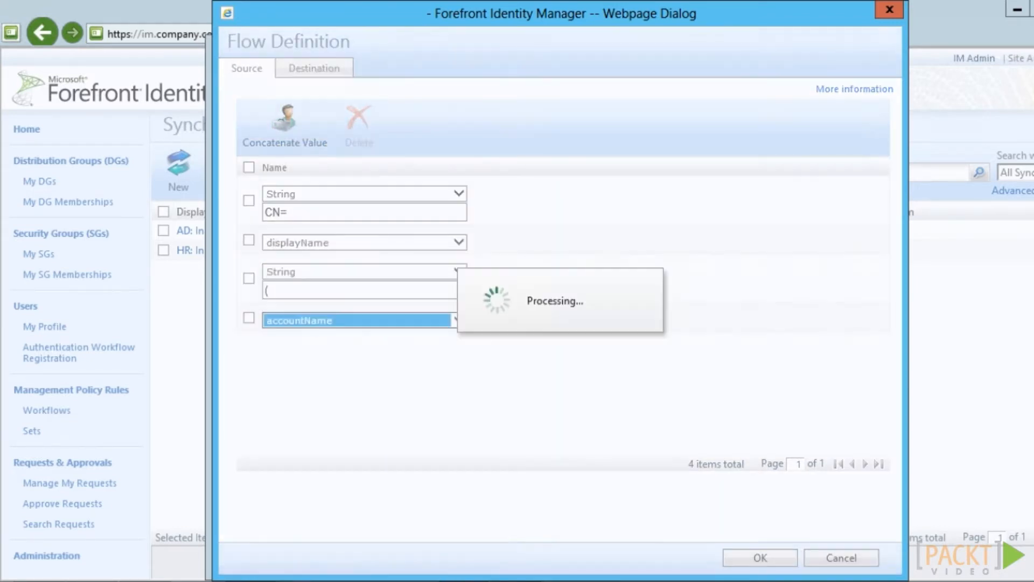
# Finish the value with '),OU=Company,DC=ad,DC=company,DC=com' and send it to dn
pyautogui.click(284, 127)
pyautogui.click(365, 347)
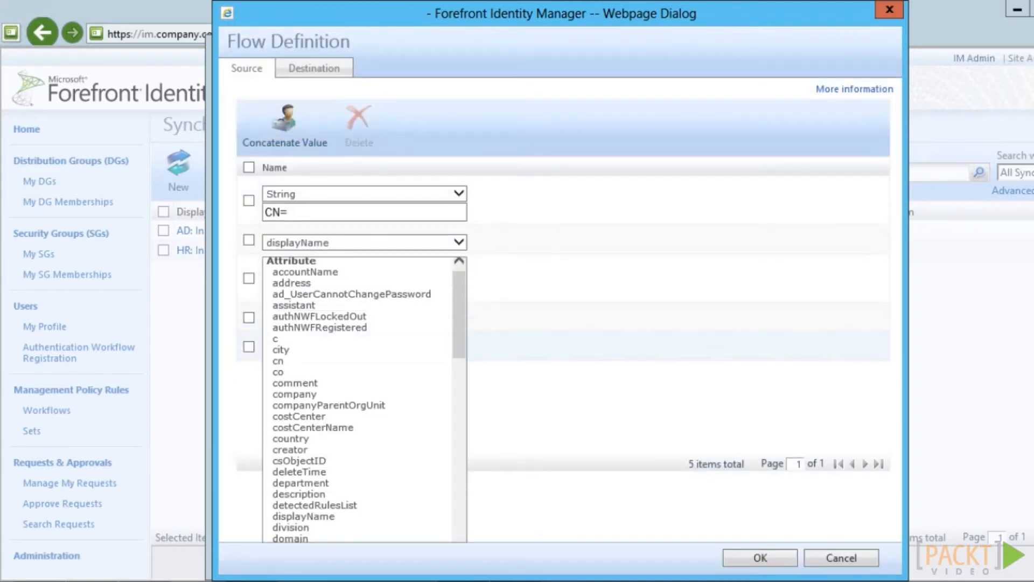
pyautogui.scroll(-3, 364, 404)
pyautogui.moveTo(459, 346); pyautogui.dragTo(459, 504)
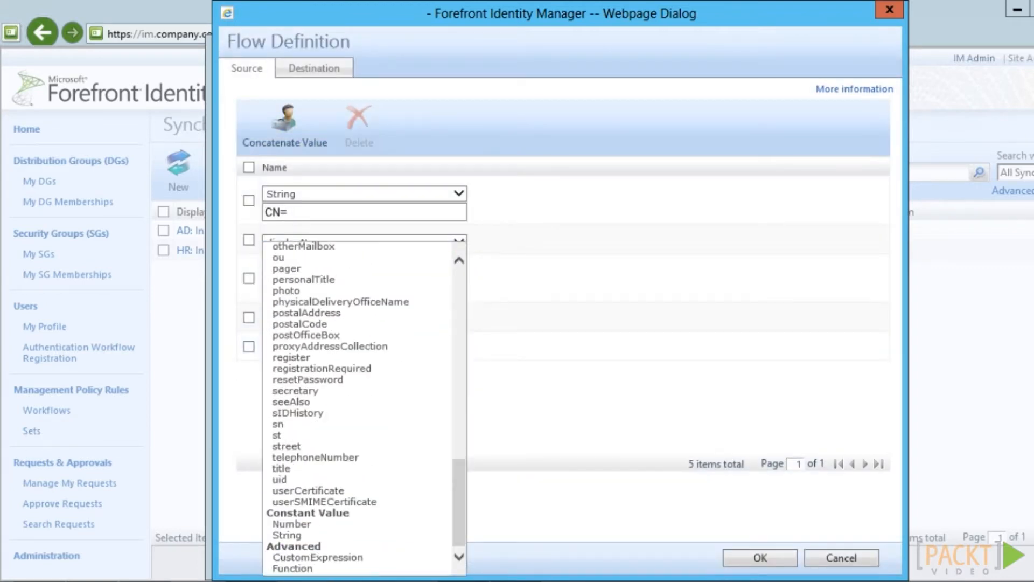
pyautogui.click(302, 535)
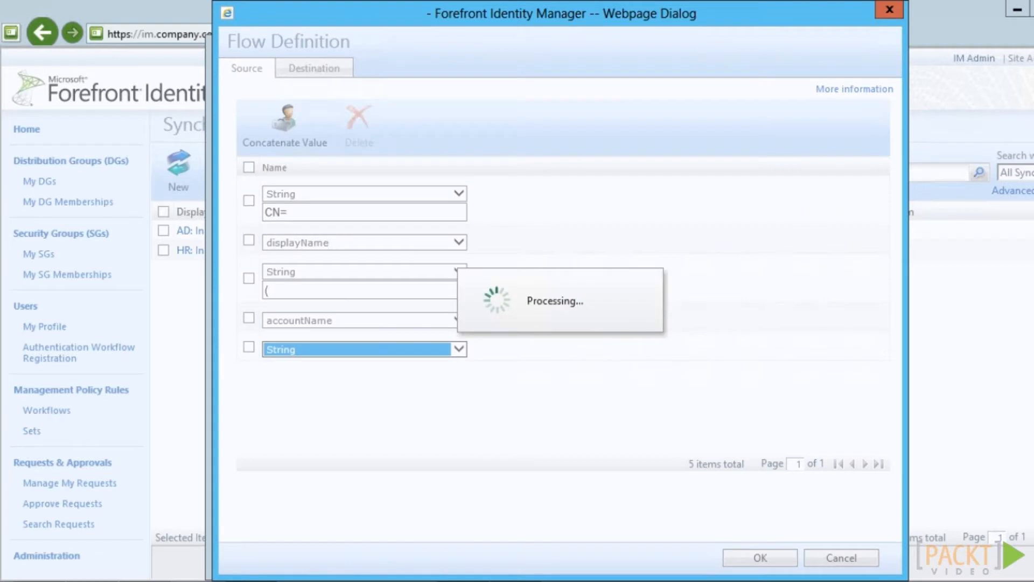
pyautogui.write('),')
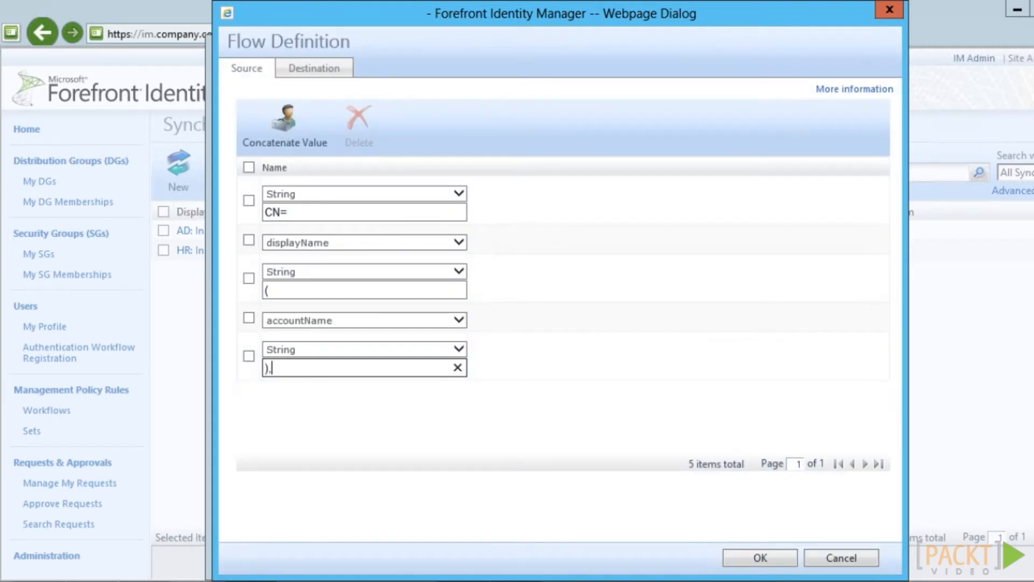
pyautogui.write('OU=Comp')
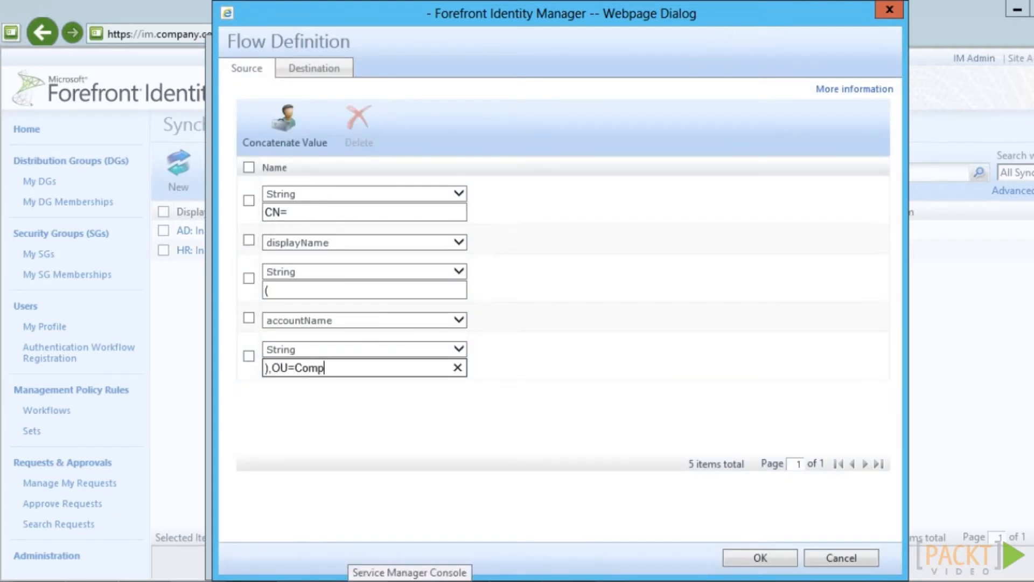
pyautogui.write('any,DC=ad,D')
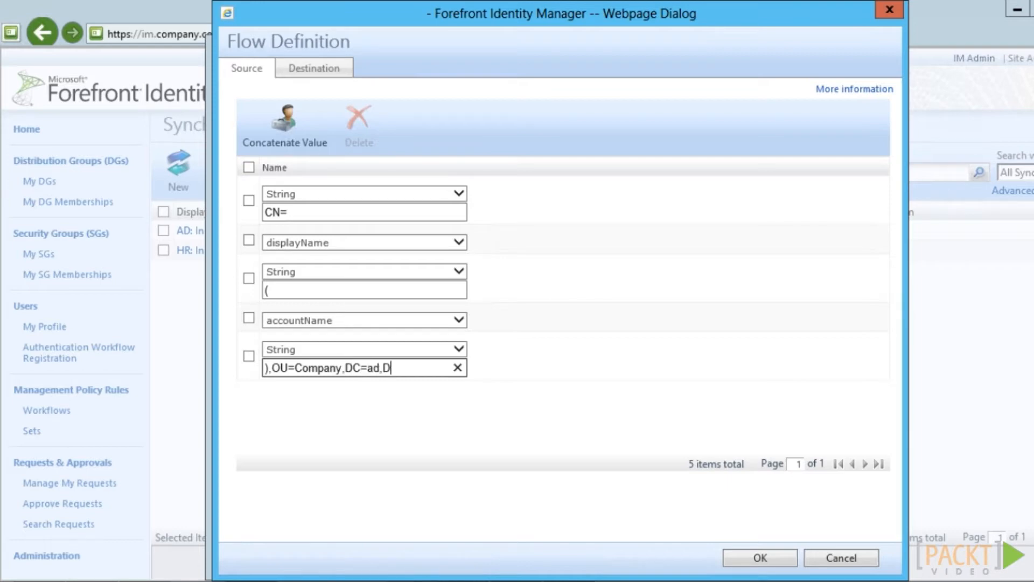
pyautogui.write('C=company,DC=com')
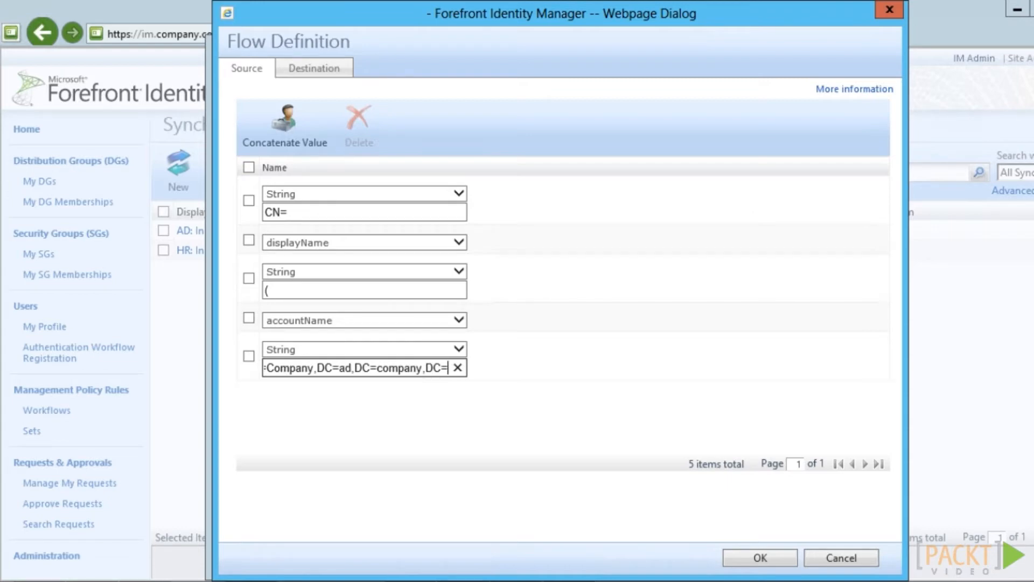
pyautogui.click(314, 69)
pyautogui.click(603, 115)
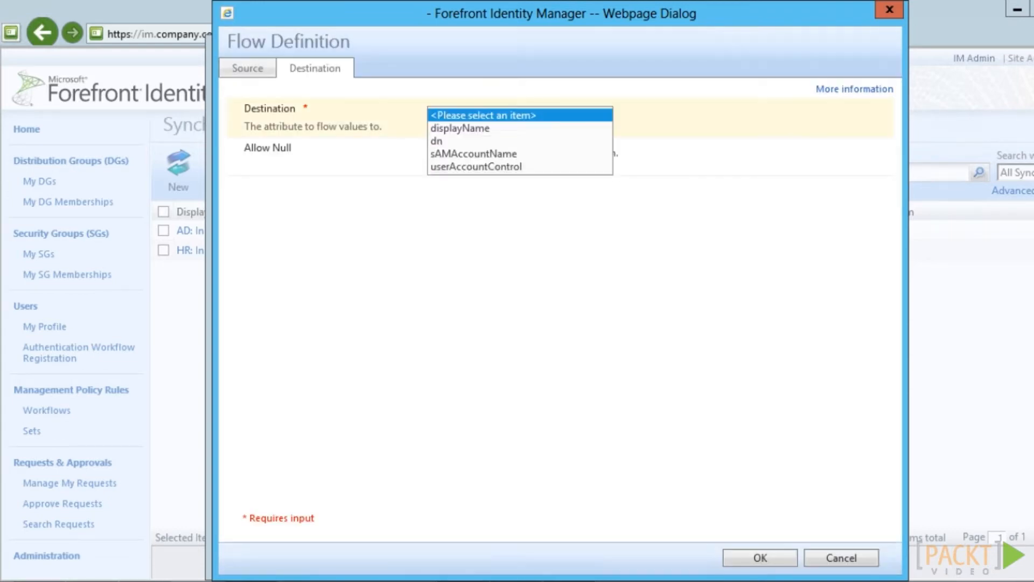
pyautogui.click(520, 141)
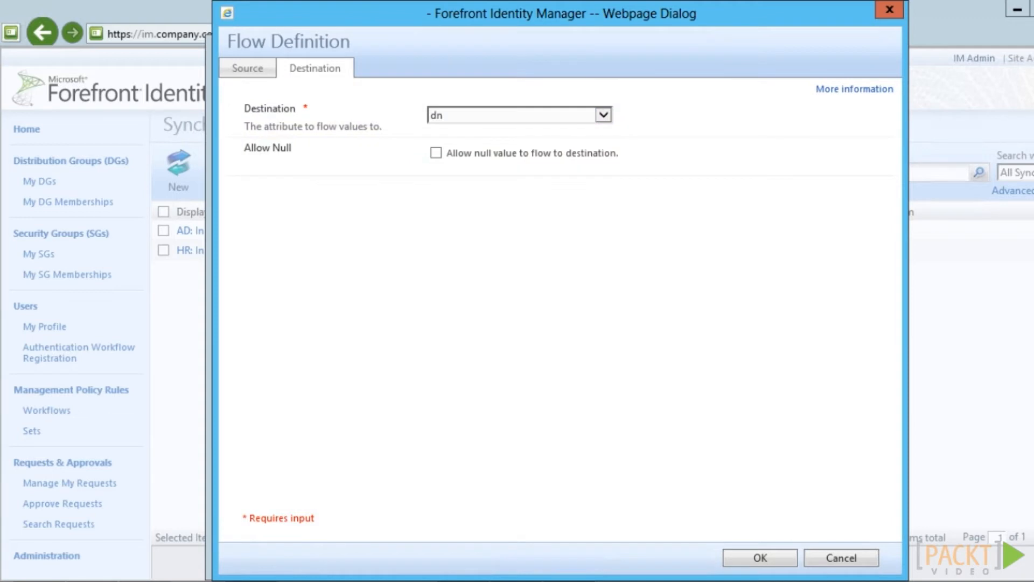
pyautogui.click(760, 558)
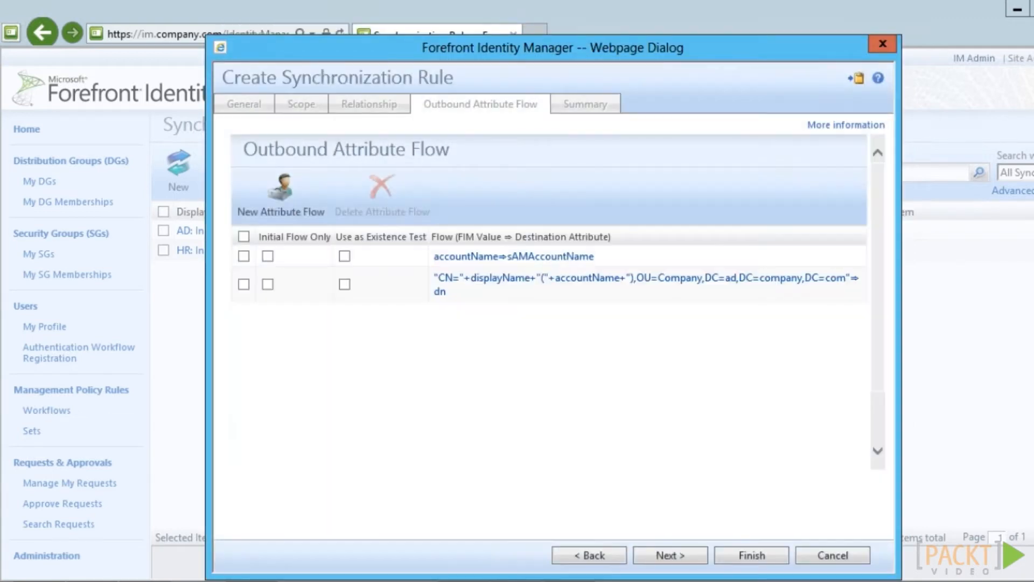
# Mark the dn flow as Initial Flow Only and add a second flow to dn
pyautogui.click(268, 285)
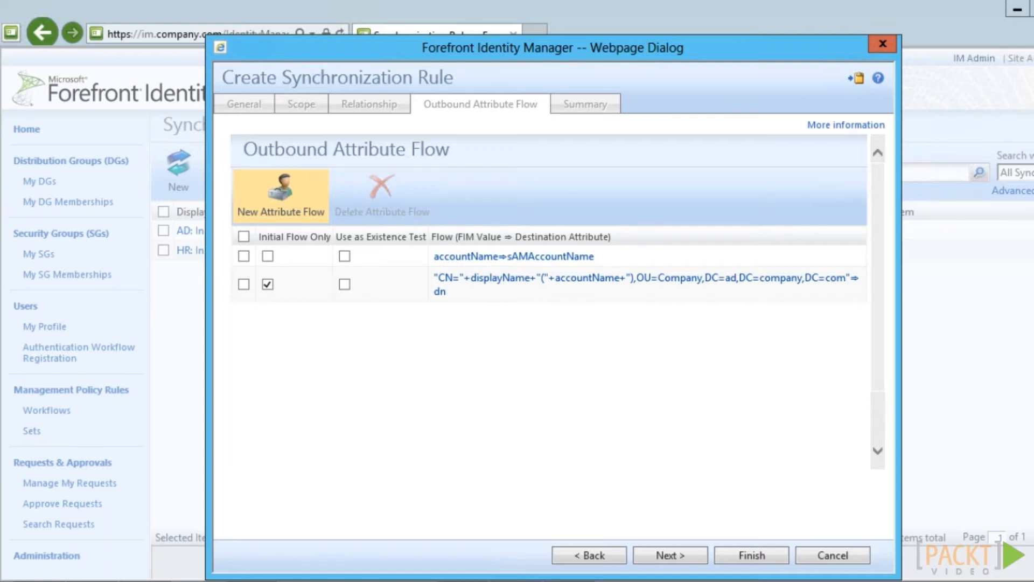
pyautogui.click(281, 194)
pyautogui.click(363, 191)
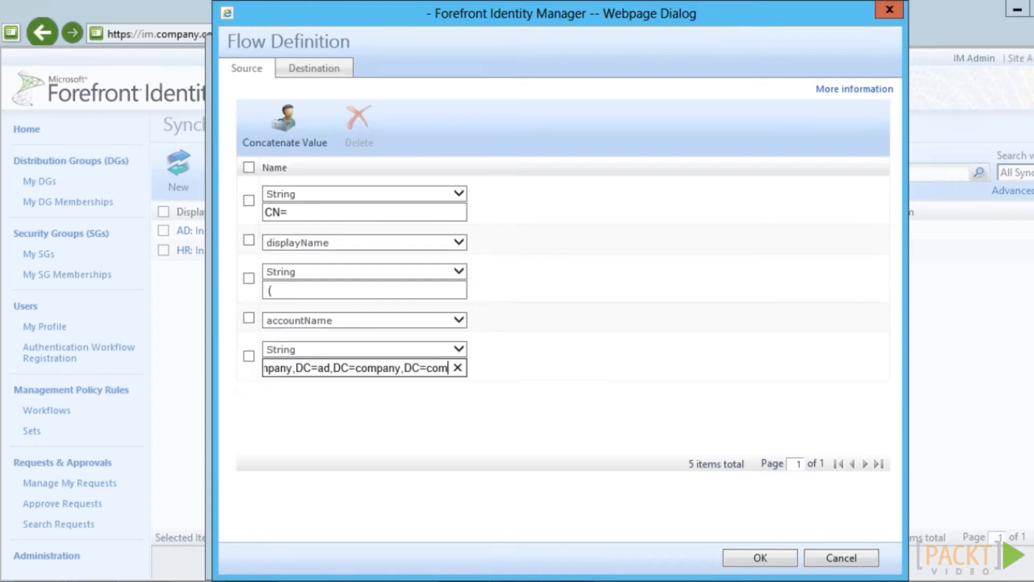
pyautogui.click(314, 69)
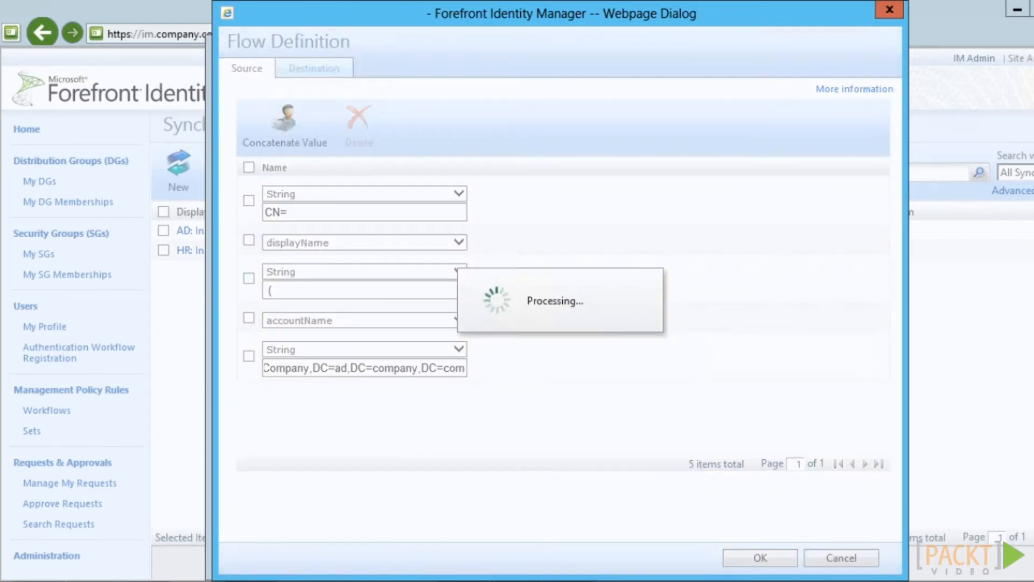
pyautogui.click(603, 115)
pyautogui.click(520, 141)
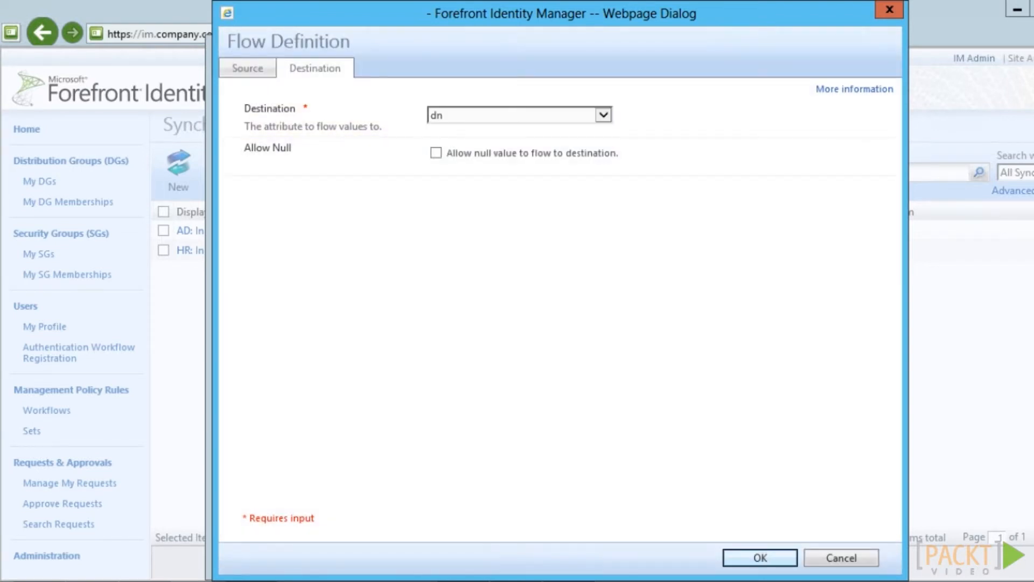
pyautogui.click(760, 558)
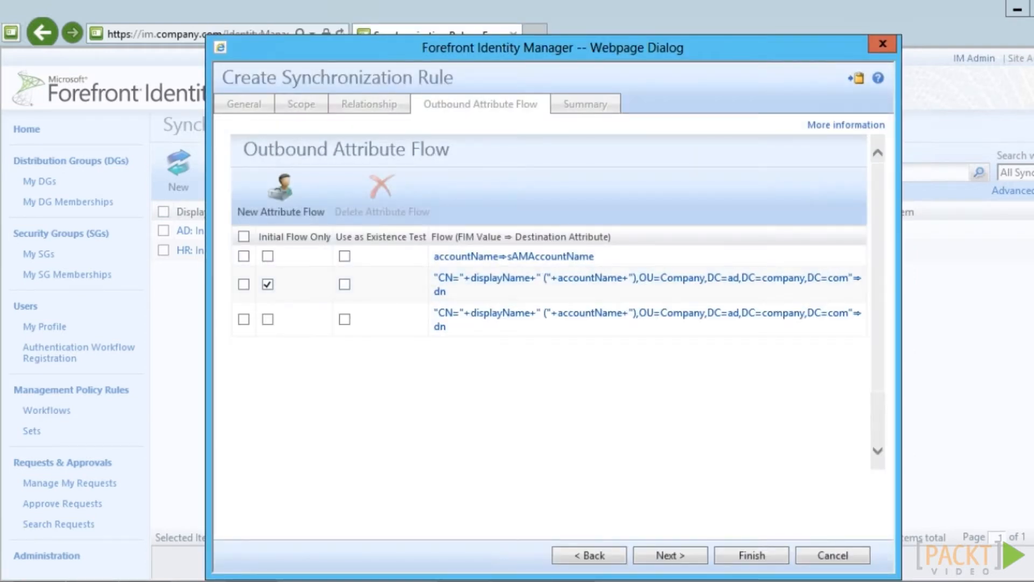
# Add a displayName-to-displayName flow with Allow Null, then finish saving the AD: Outbound User rule
pyautogui.click(281, 194)
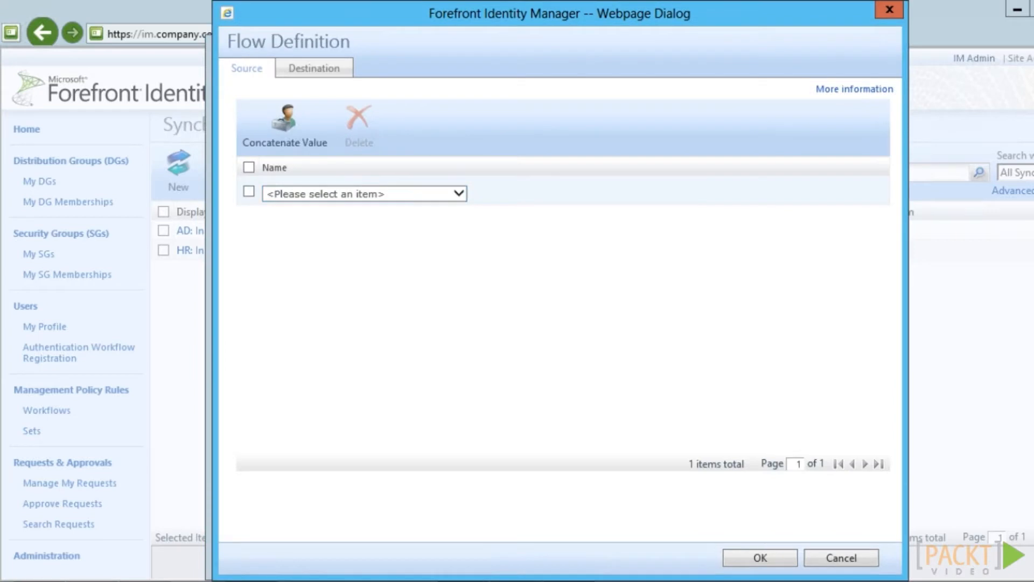
pyautogui.click(365, 194)
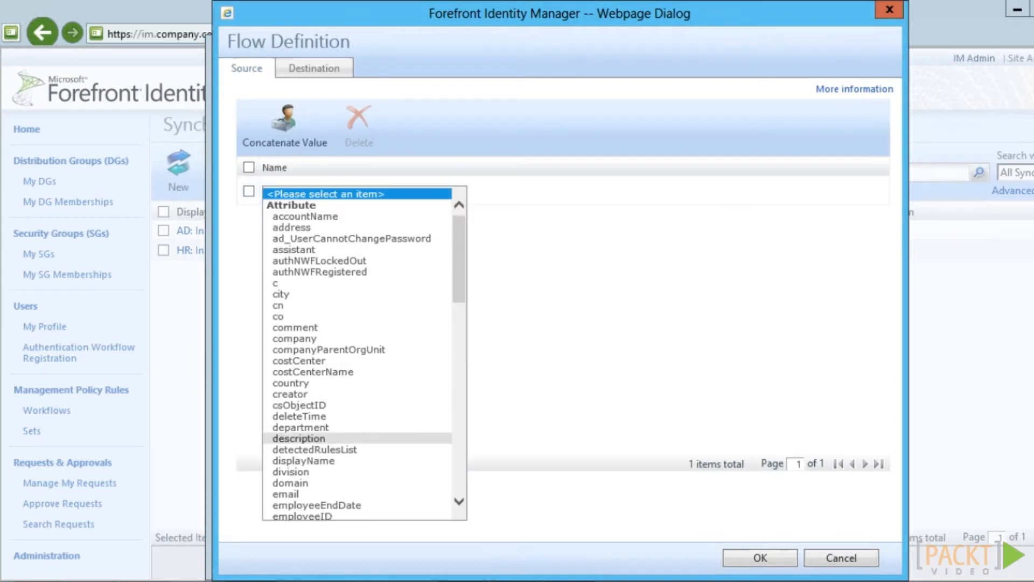
pyautogui.click(303, 461)
pyautogui.click(314, 68)
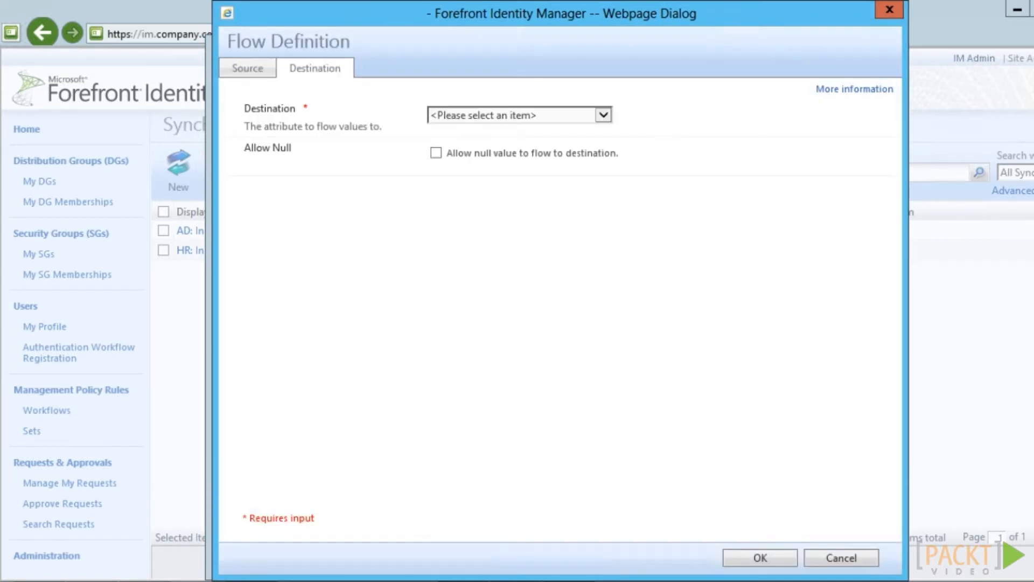
pyautogui.click(603, 115)
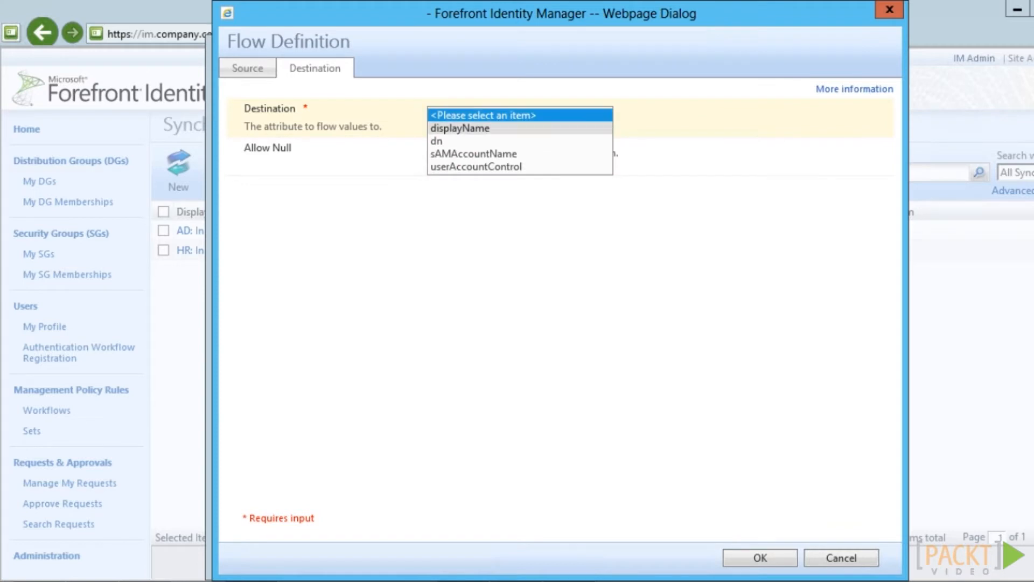
pyautogui.click(461, 128)
pyautogui.click(436, 153)
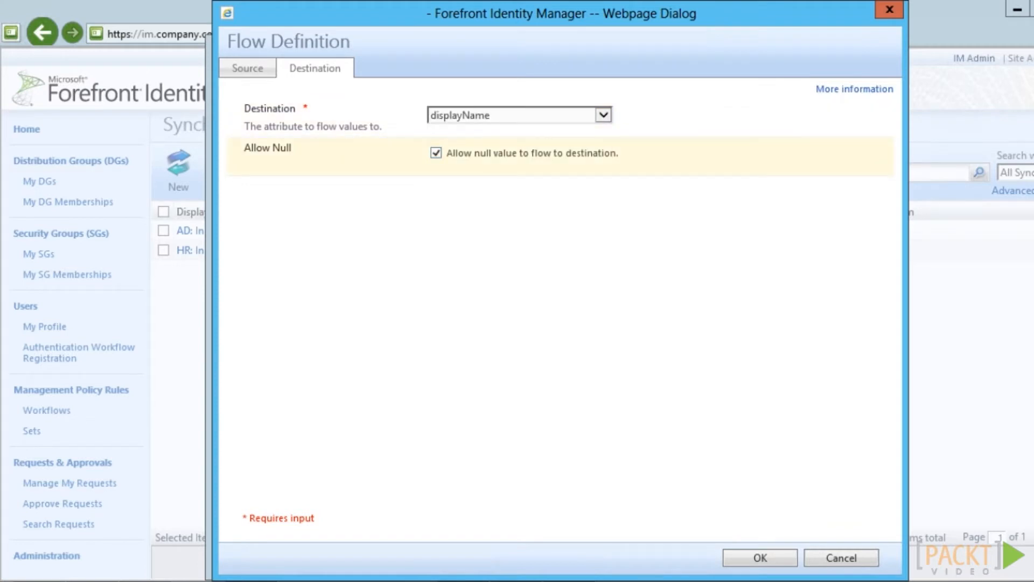
pyautogui.click(760, 557)
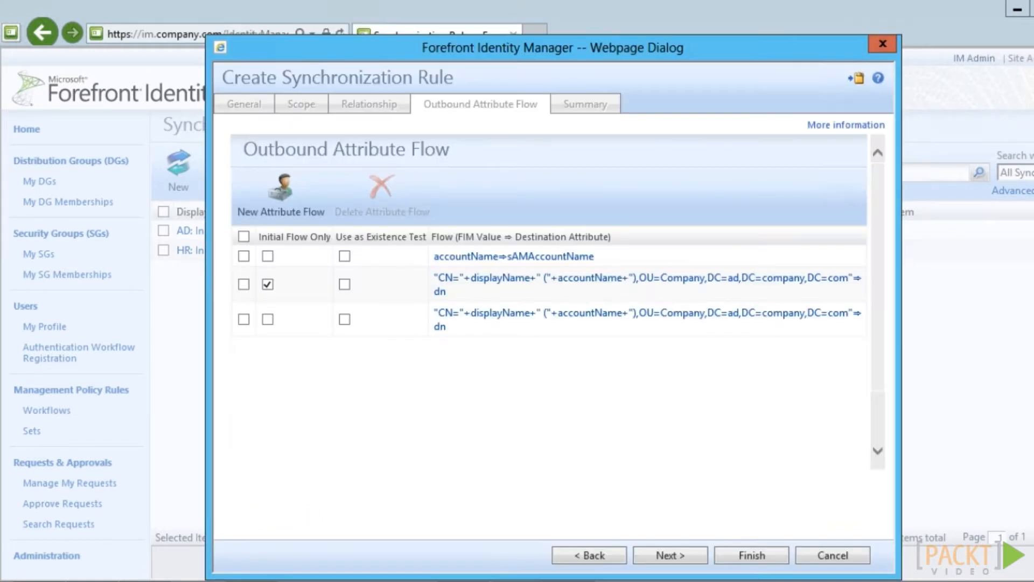
pyautogui.click(752, 555)
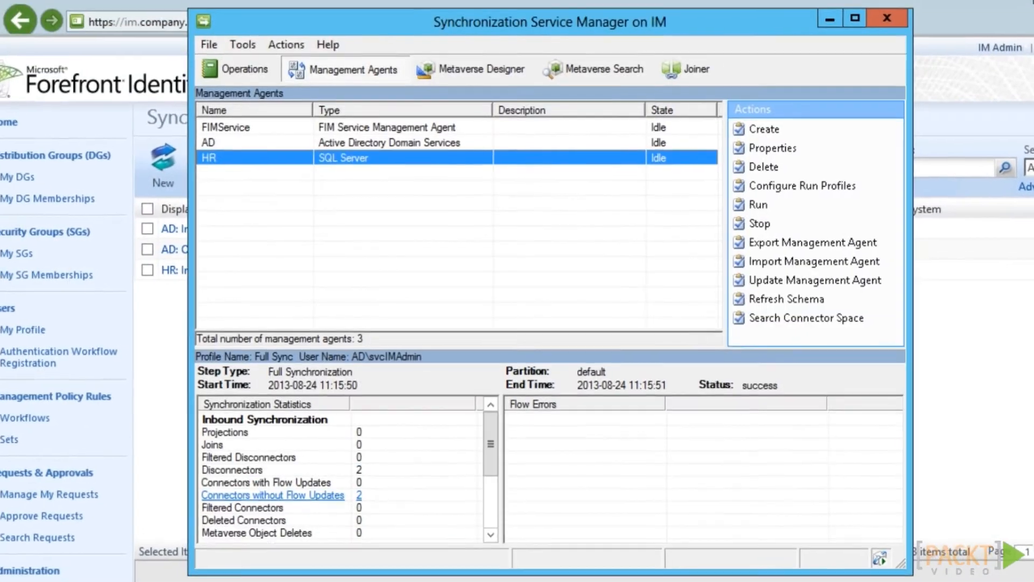
# Enable Synchronization Rule Provisioning in the Tools options
pyautogui.hotkey('alt', 't')
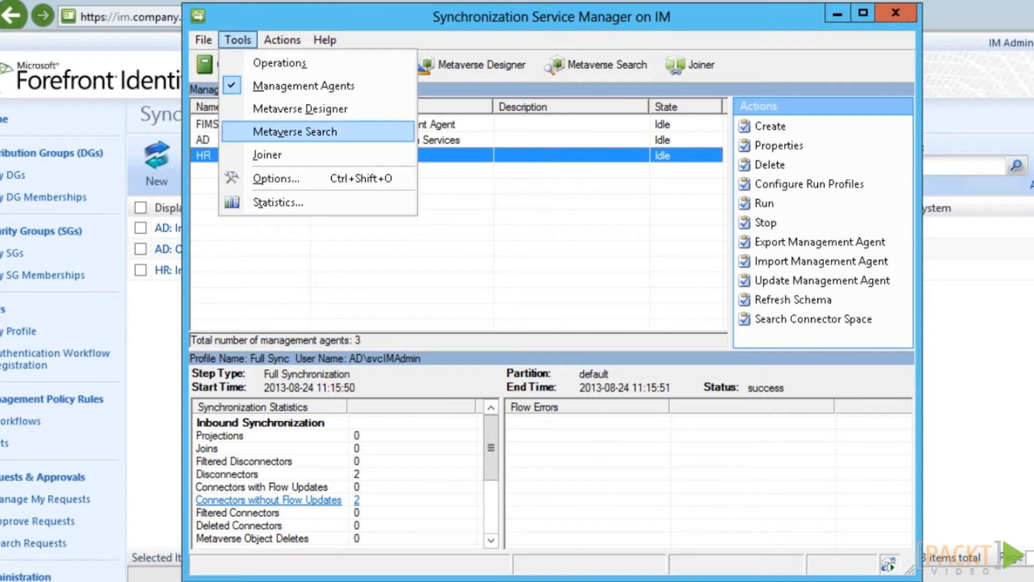
pyautogui.press('Return')
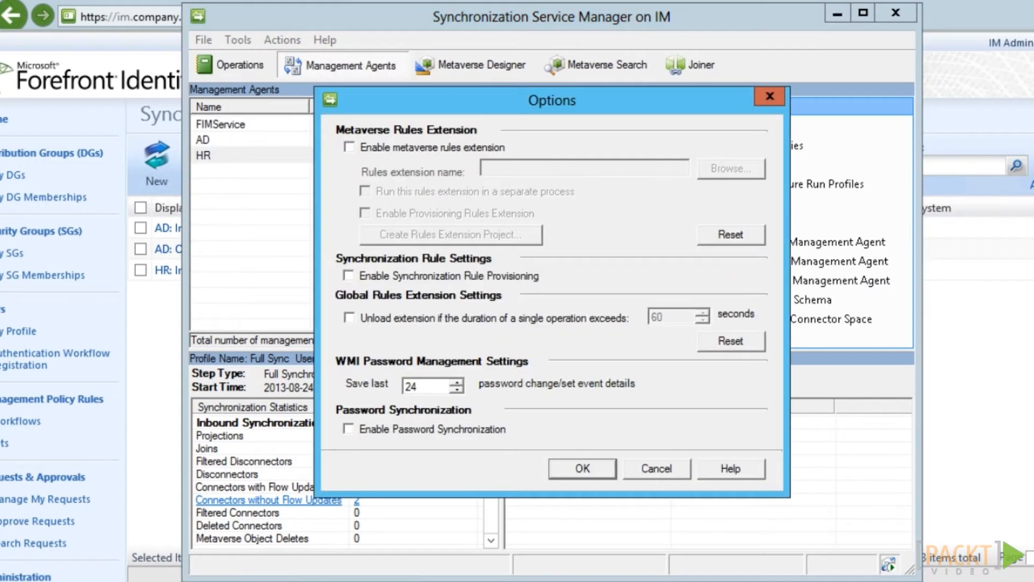
pyautogui.click(349, 276)
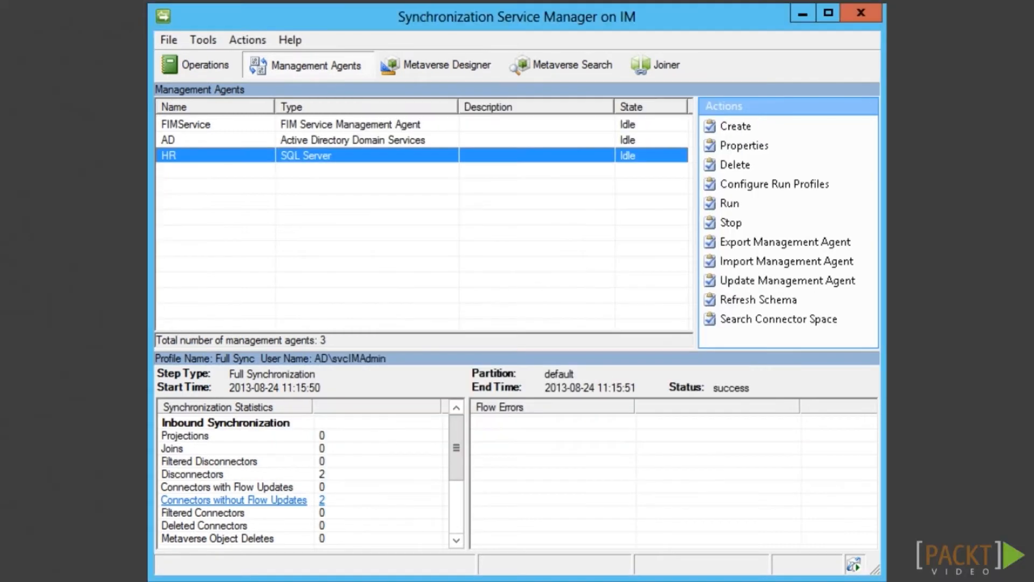
# Run the HR agent's Full Sync profile
pyautogui.rightClick(343, 154)
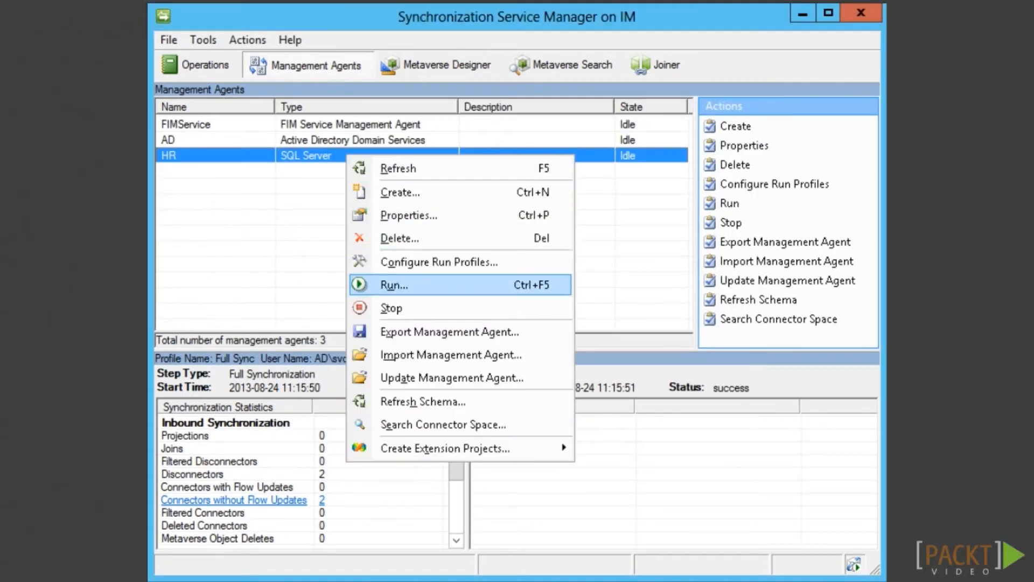
pyautogui.click(417, 348)
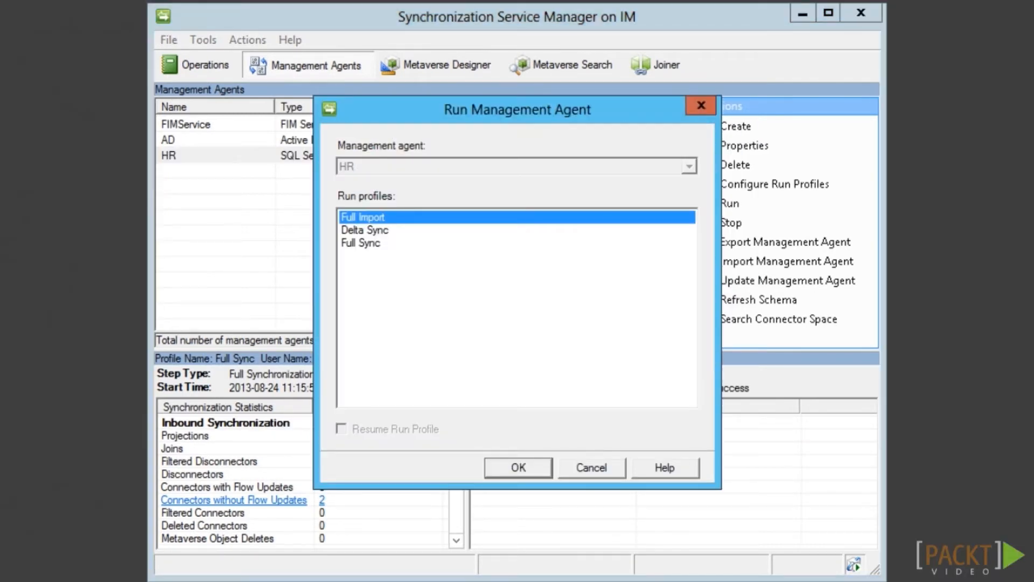
pyautogui.click(361, 242)
pyautogui.press('Return')
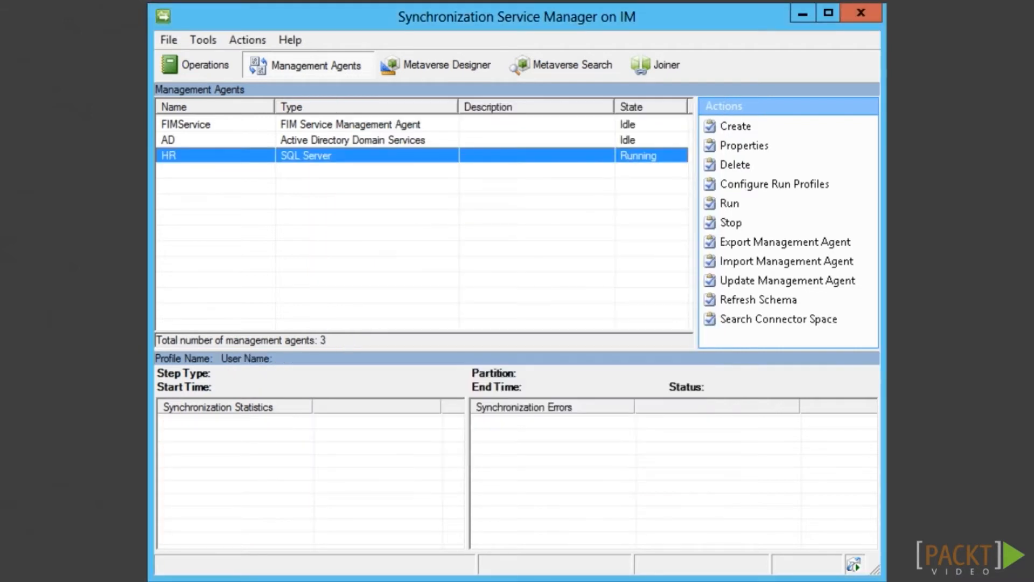
pyautogui.moveTo(456, 446); pyautogui.dragTo(457, 502)
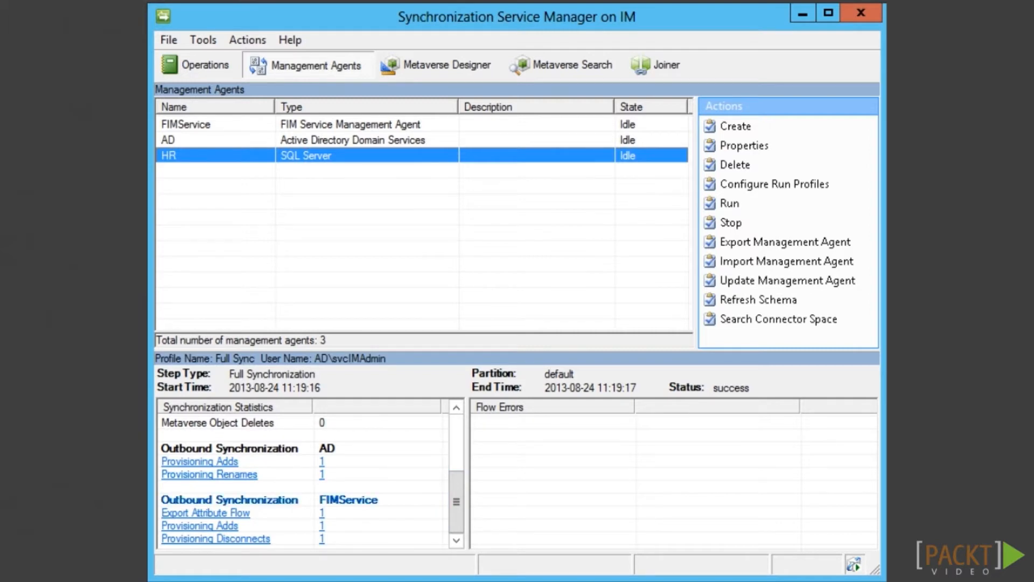
# Search the AD connector space for Pending Export objects including adds, modifies and deletes
pyautogui.click(352, 140)
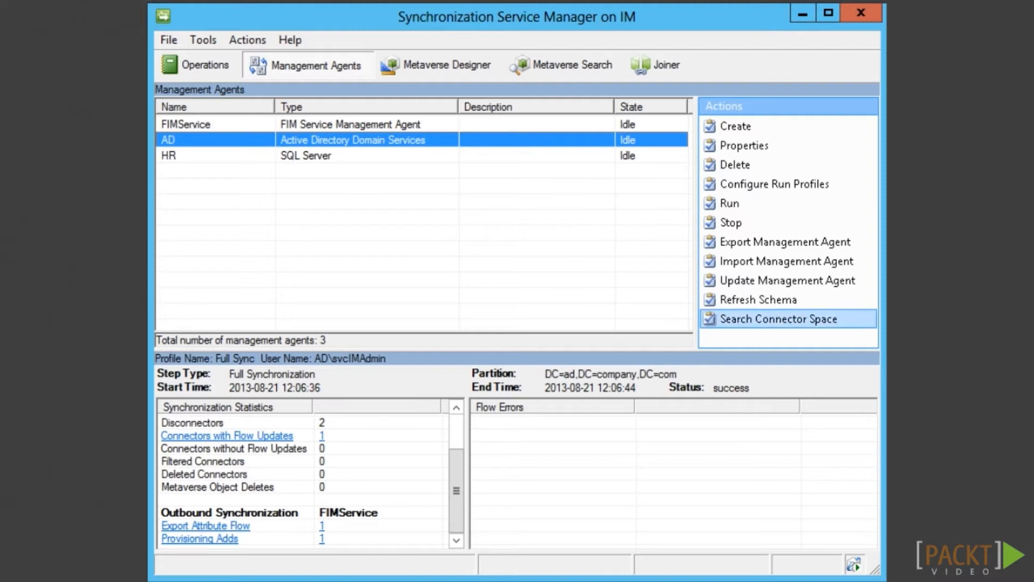
pyautogui.click(779, 319)
pyautogui.click(330, 134)
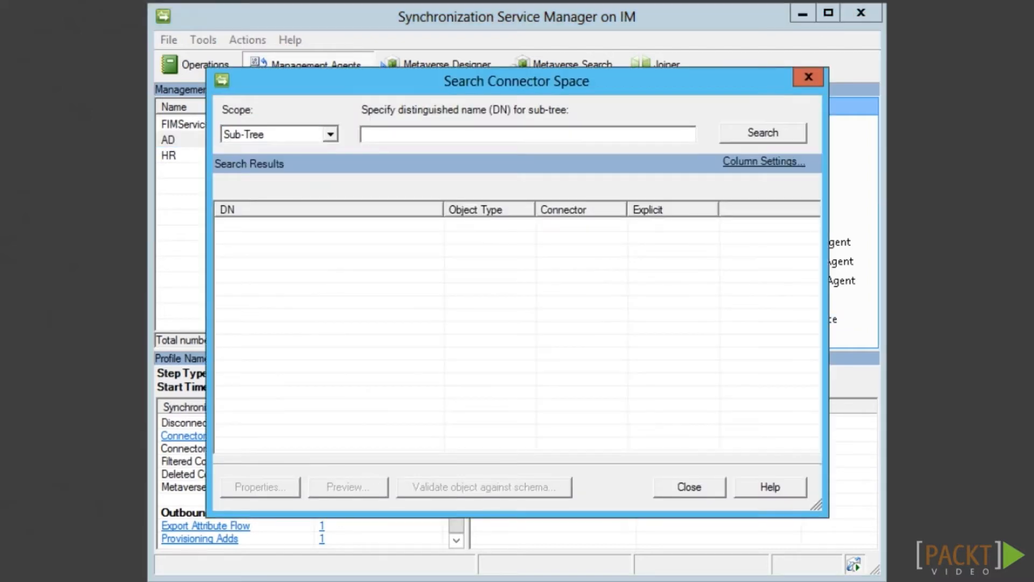
pyautogui.press('Down')
pyautogui.press('Down')
pyautogui.press('Down')
pyautogui.press('Down')
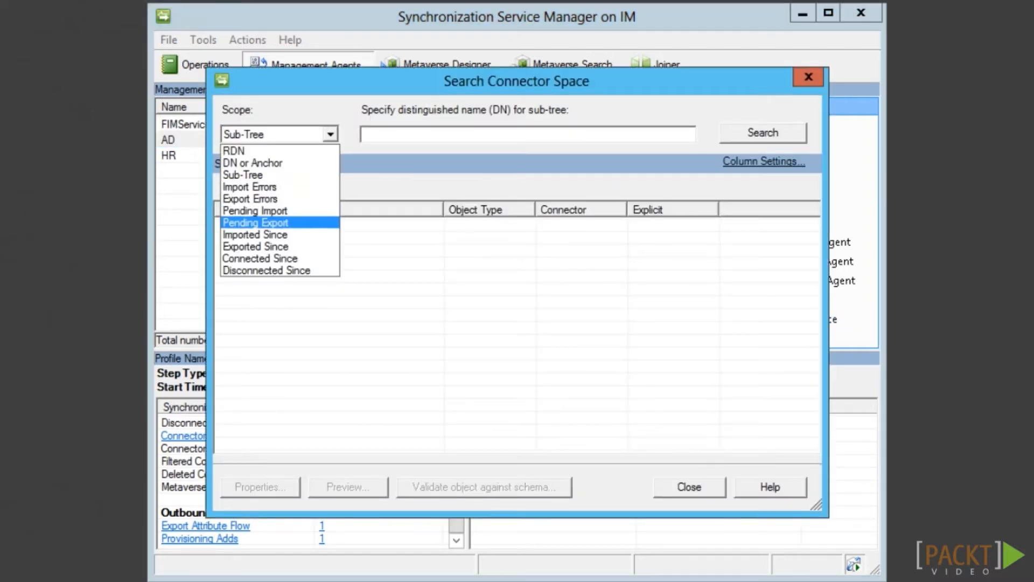
pyautogui.press('Return')
pyautogui.click(373, 135)
pyautogui.click(431, 135)
pyautogui.click(490, 135)
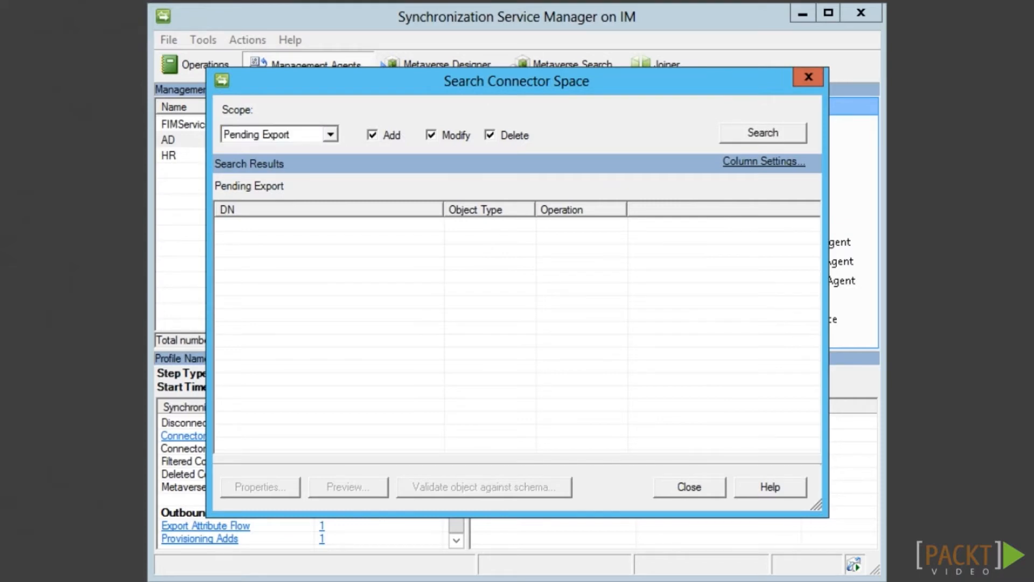
pyautogui.click(763, 133)
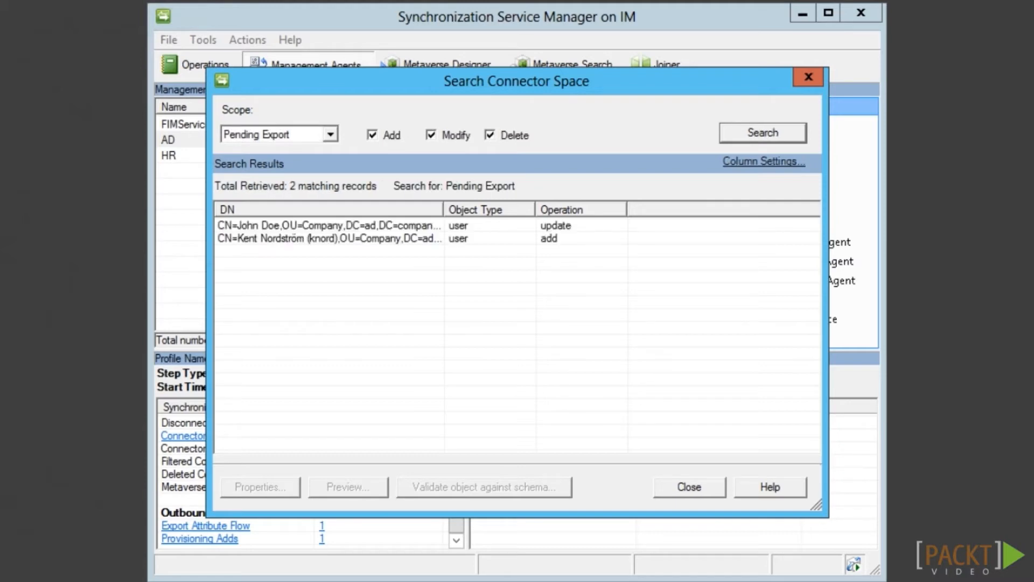
# Review the properties of the pending user update and the pending new-user add
pyautogui.doubleClick(330, 226)
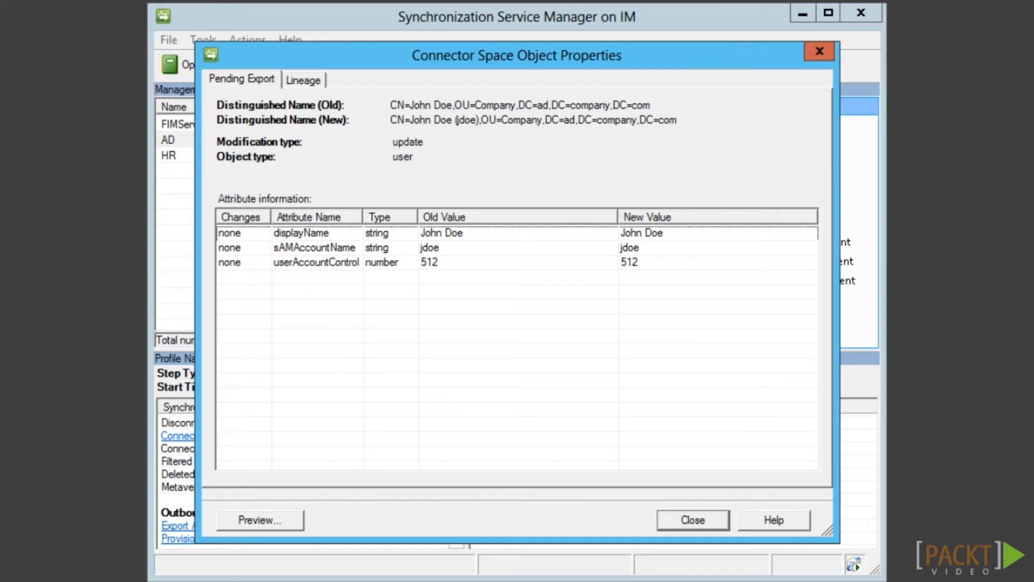
pyautogui.press('Escape')
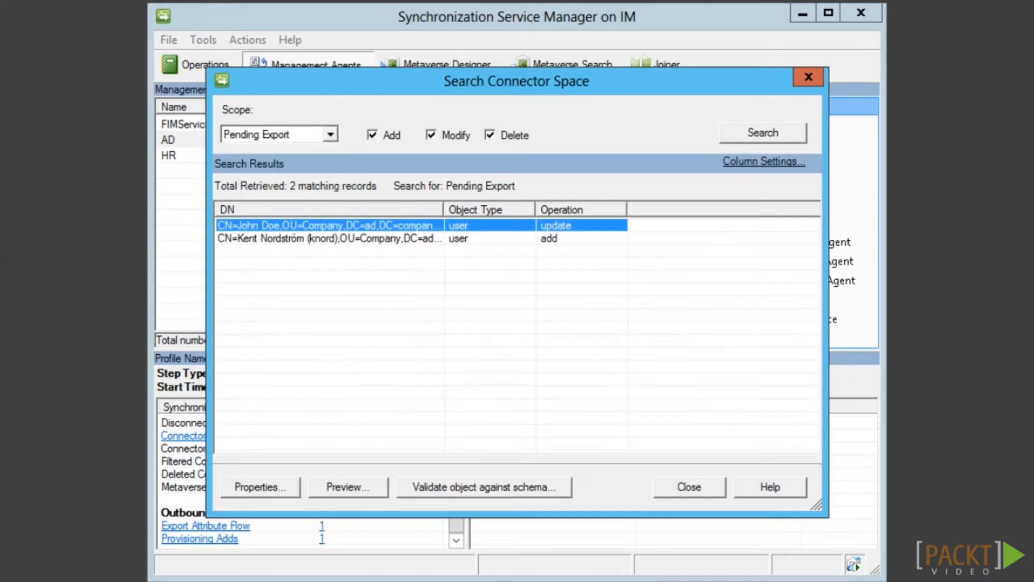
pyautogui.doubleClick(329, 239)
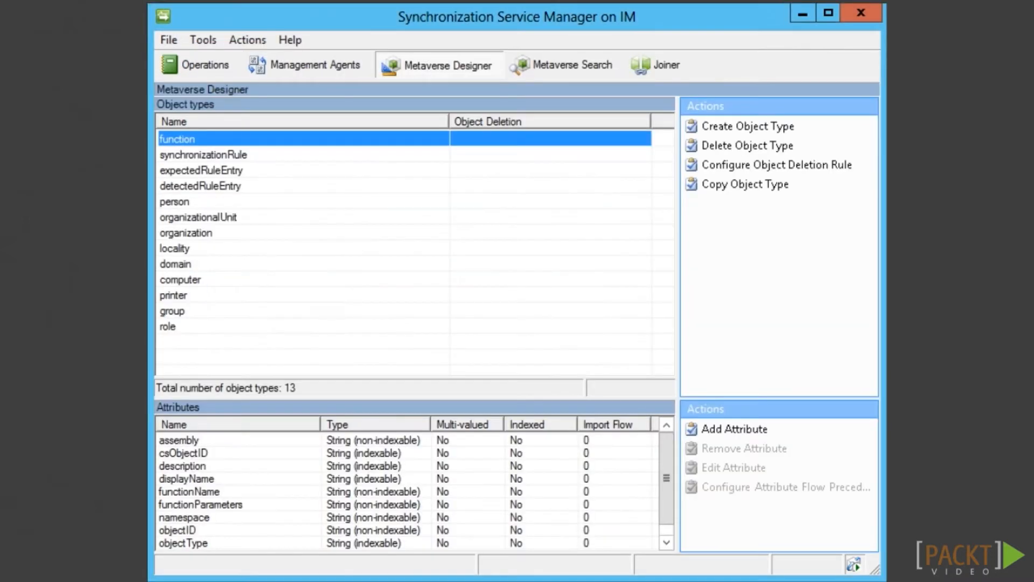
# Sort the person attributes by import flow and give HR precedence over AD for accountName
pyautogui.click(175, 202)
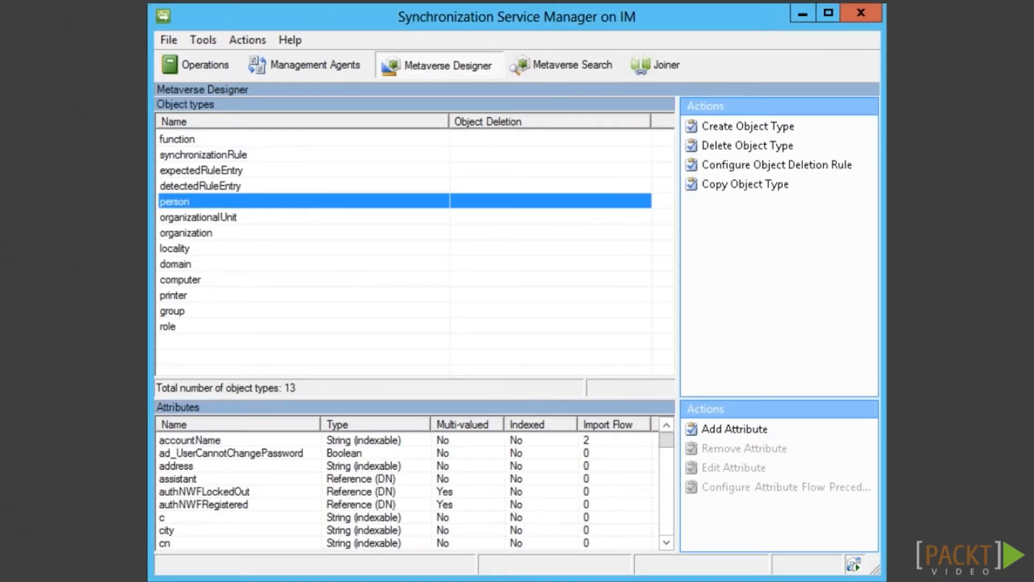
pyautogui.click(608, 424)
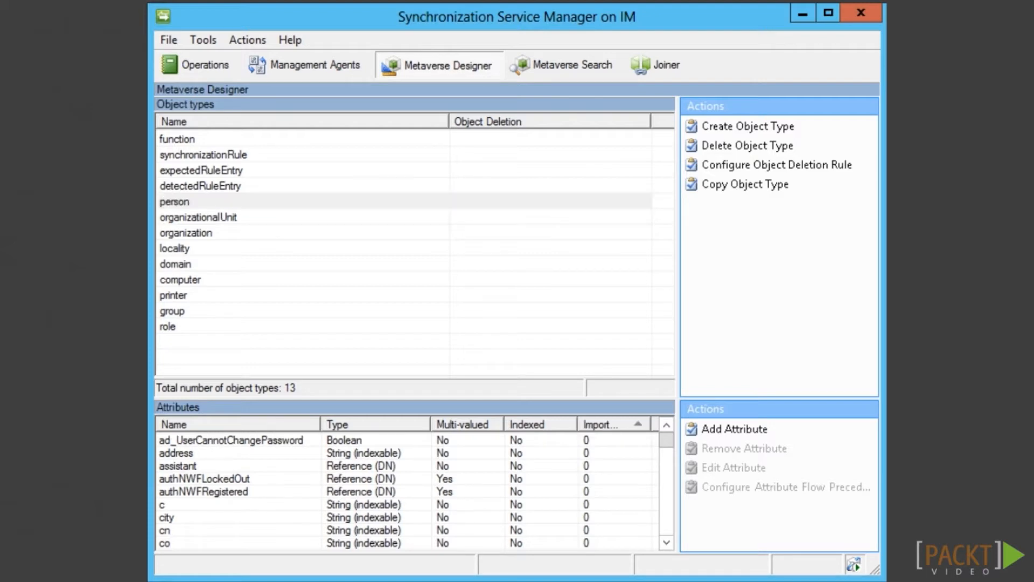
pyautogui.click(609, 425)
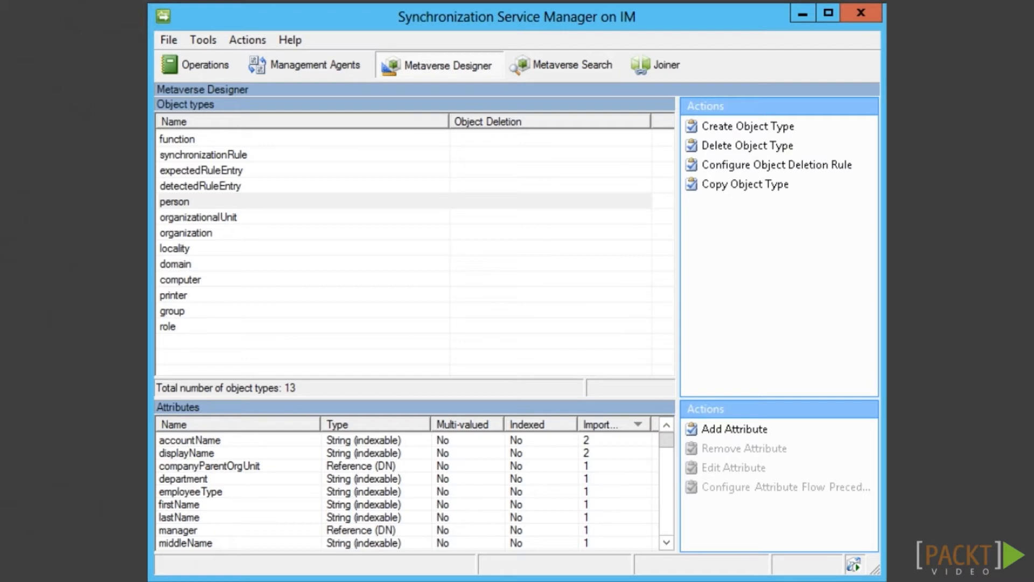
pyautogui.rightClick(205, 440)
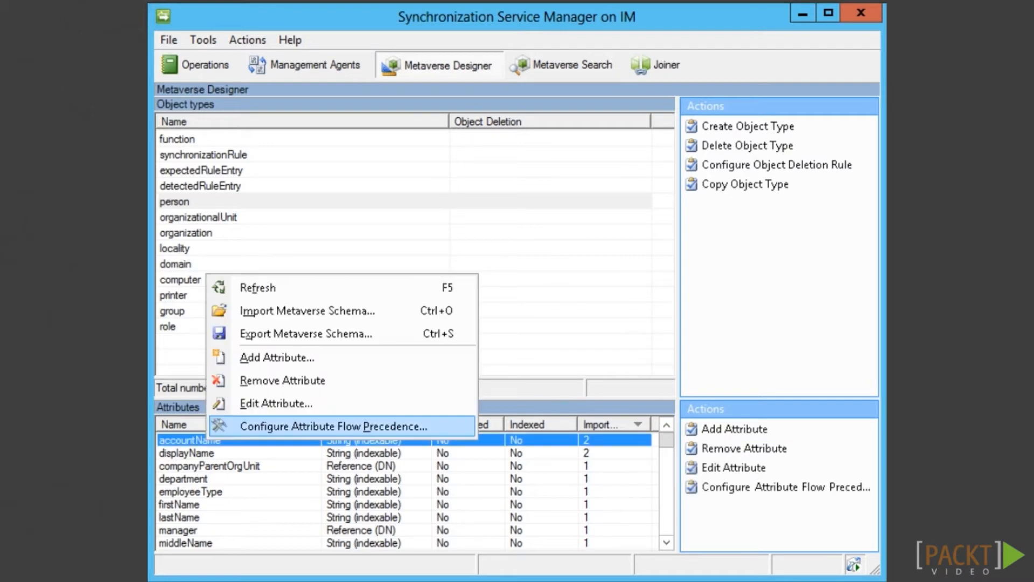
pyautogui.click(334, 426)
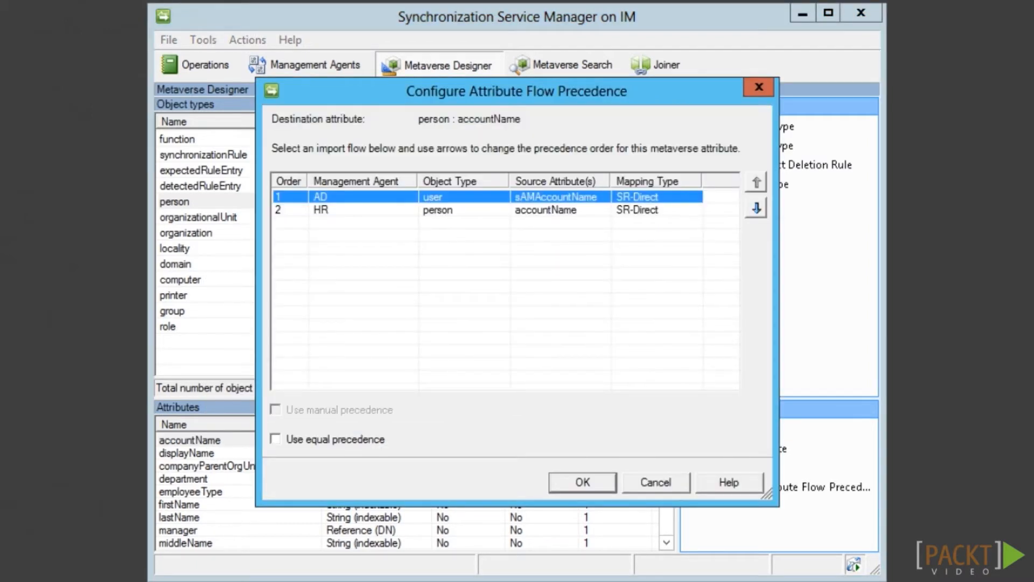
pyautogui.click(756, 208)
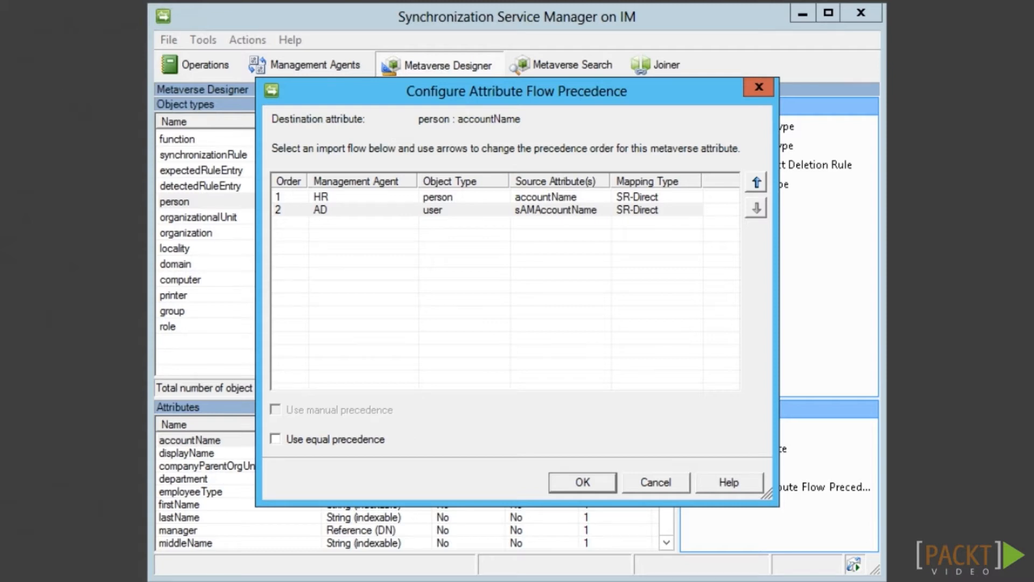
pyautogui.press('Return')
# Give HR precedence over AD for the displayName import flow
pyautogui.rightClick(224, 453)
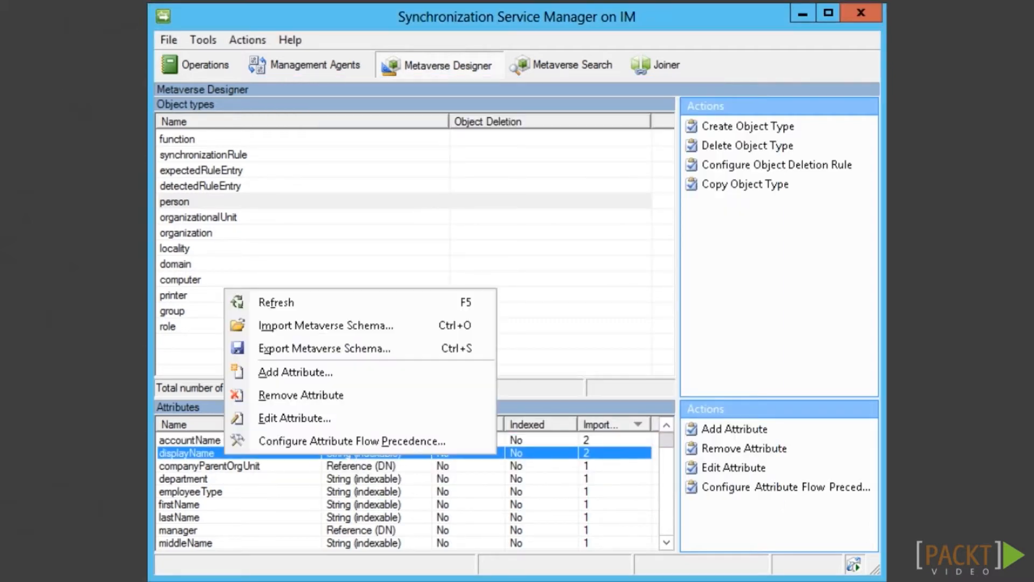
pyautogui.click(352, 440)
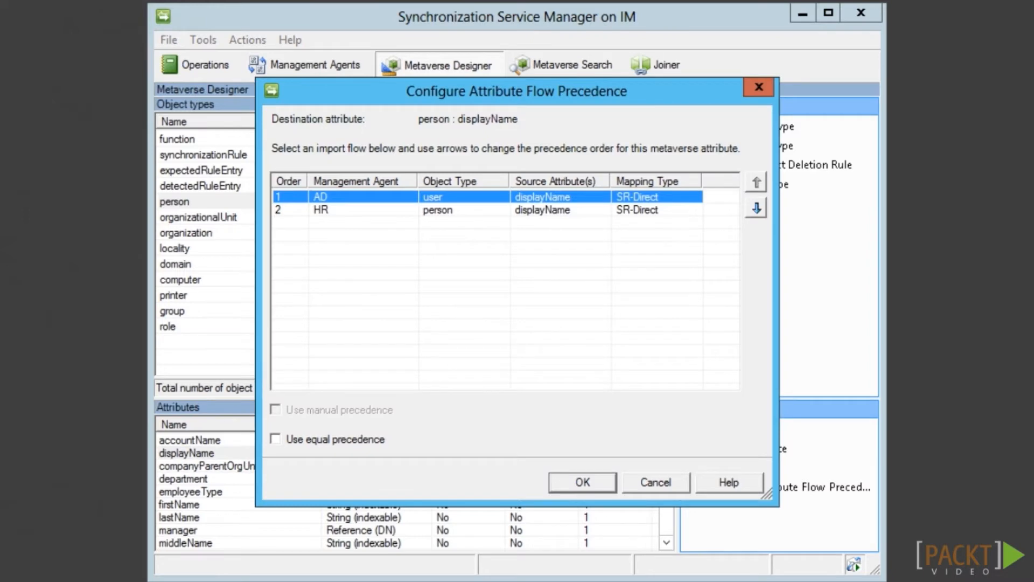
pyautogui.click(757, 208)
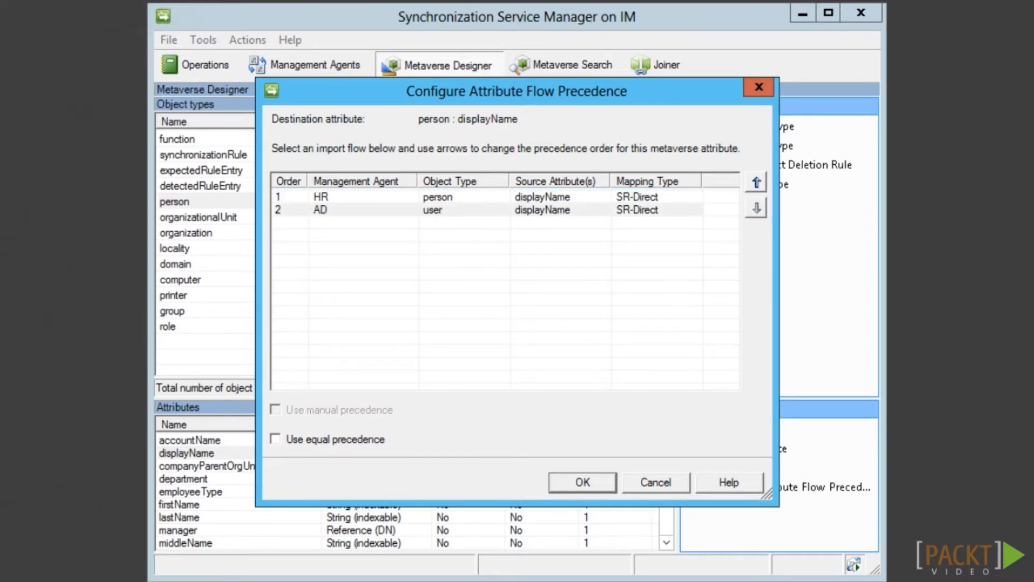
pyautogui.press('Return')
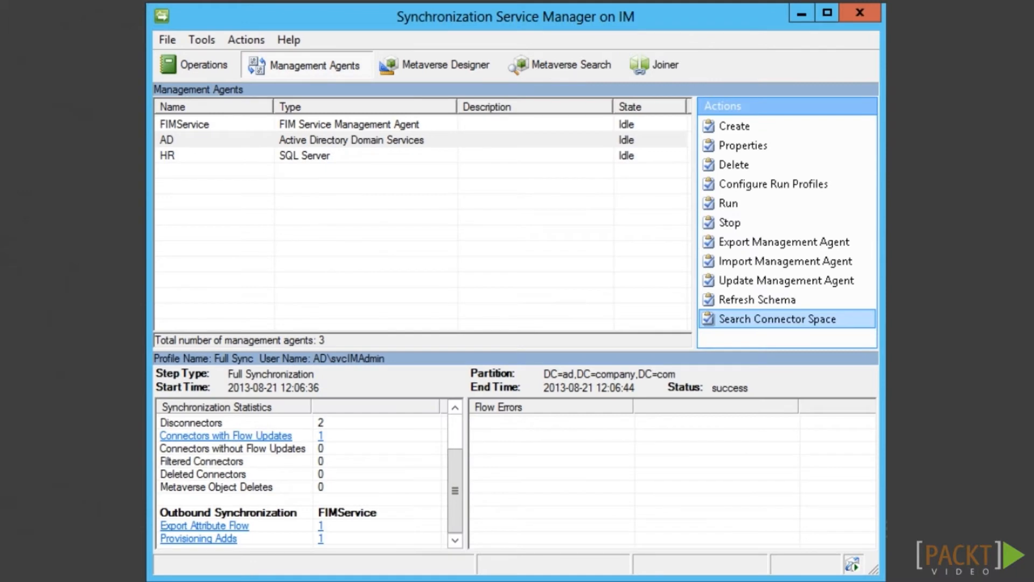
# Add department, employeeType and givenName to the AD agent's selected attributes
pyautogui.click(216, 140)
pyautogui.doubleClick(215, 140)
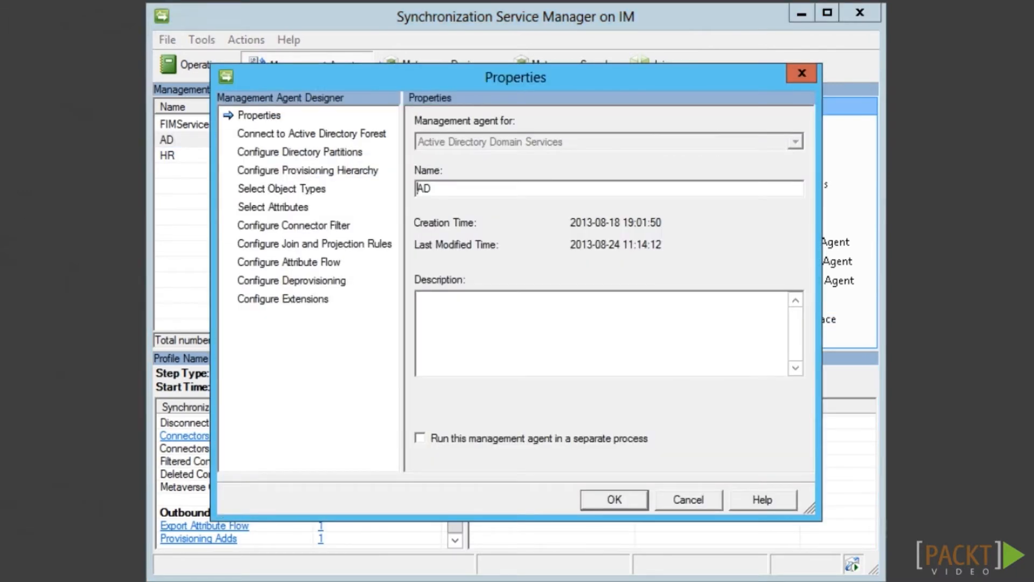
pyautogui.click(273, 207)
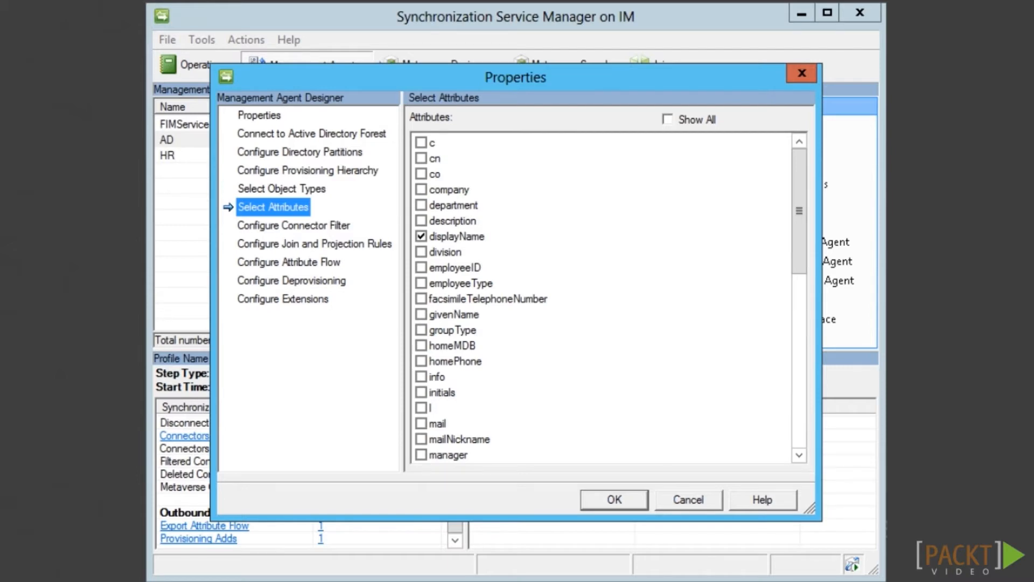
pyautogui.click(421, 206)
pyautogui.click(421, 282)
pyautogui.click(421, 314)
pyautogui.moveTo(799, 211); pyautogui.dragTo(799, 385)
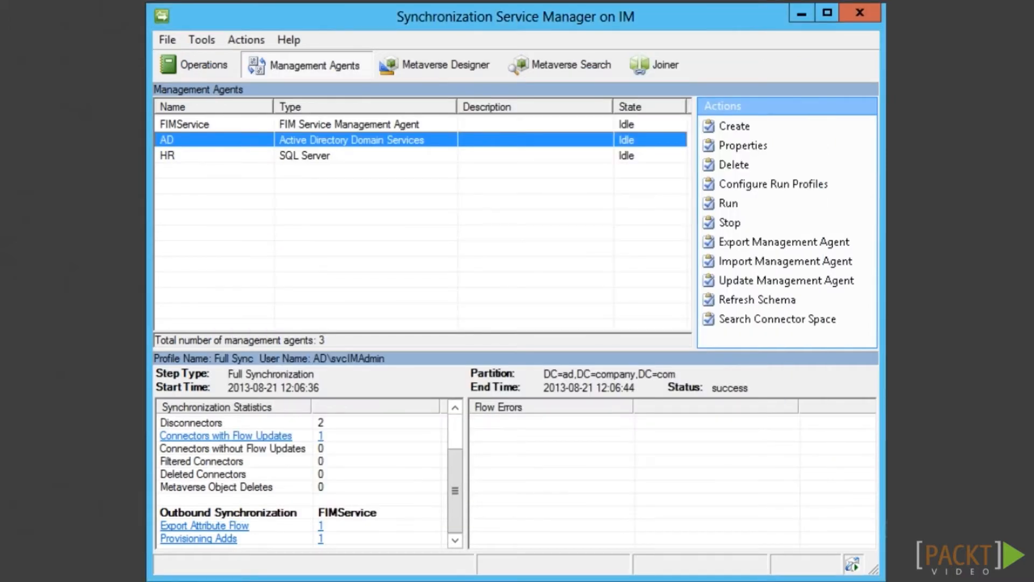
# Run a Full Import on AD, check the AD: Outbound User rule, then run HR Full Sync
pyautogui.rightClick(243, 141)
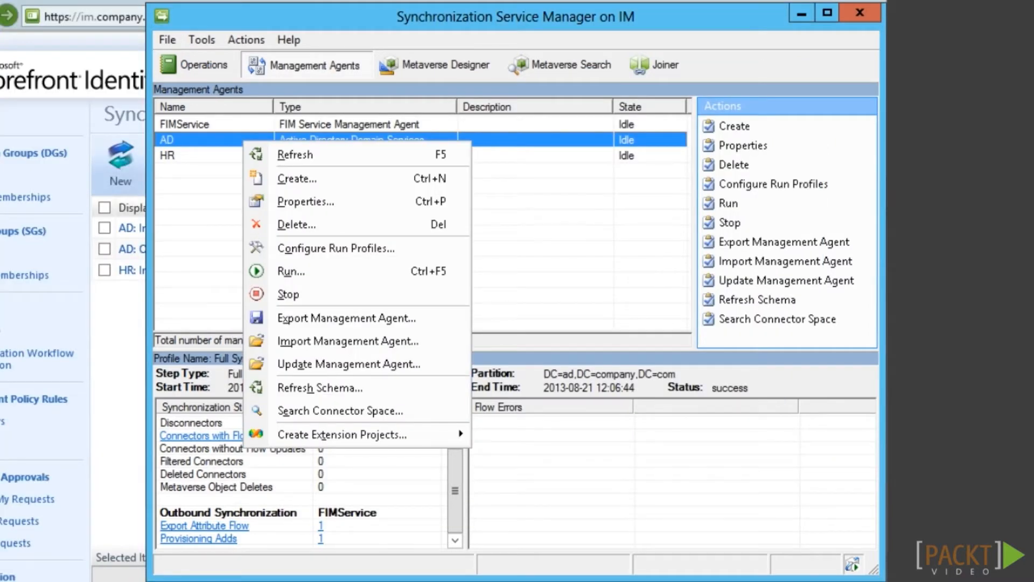
pyautogui.click(291, 271)
pyautogui.press('Return')
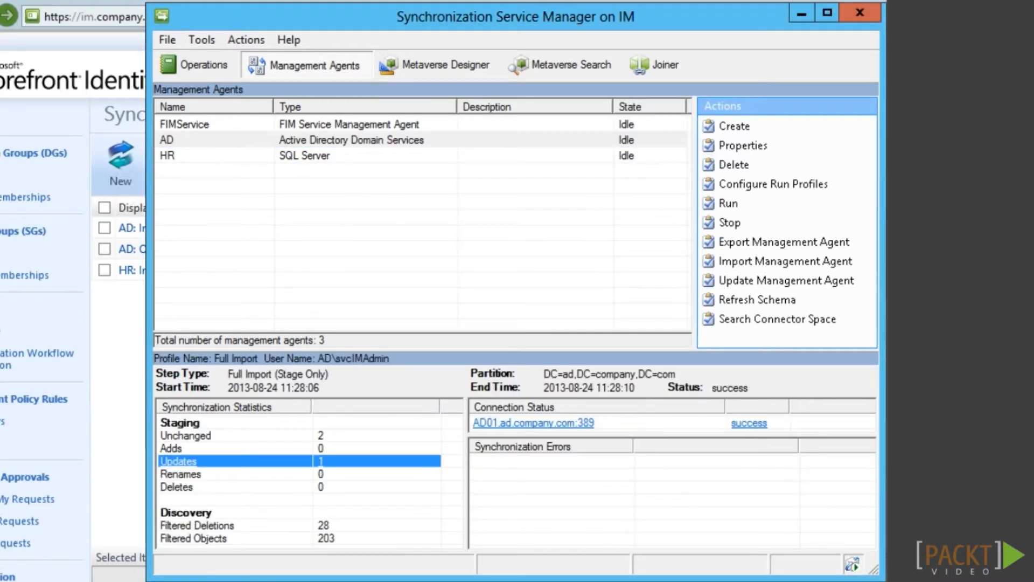
pyautogui.hotkey('alt', 'Tab')
pyautogui.click(161, 249)
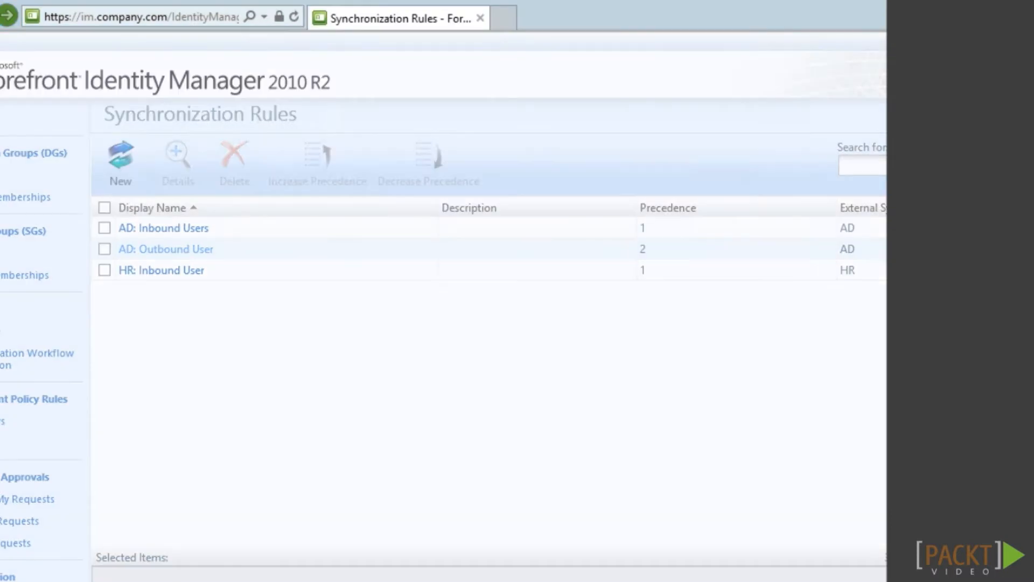
pyautogui.rightClick(300, 154)
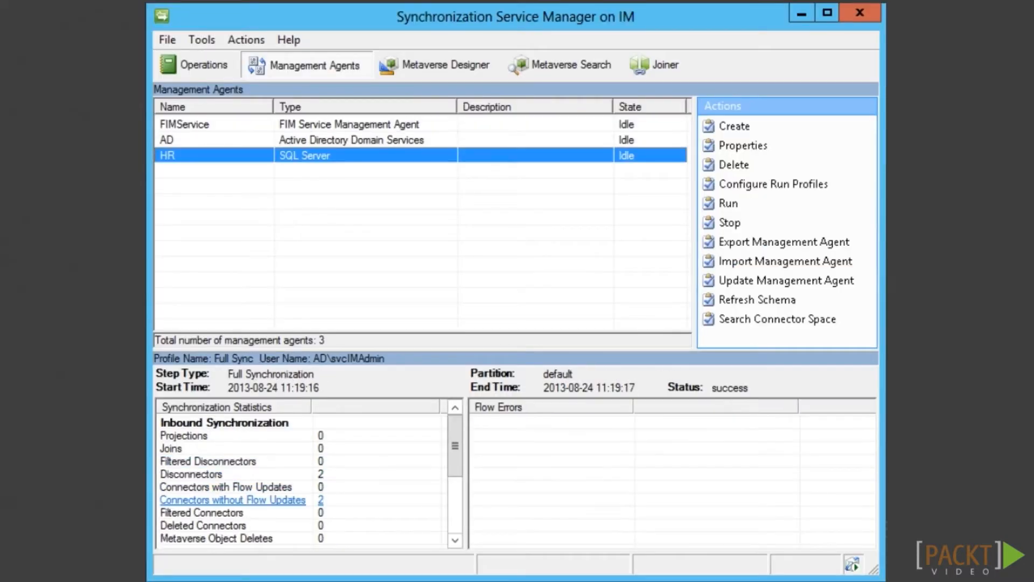
pyautogui.click(344, 282)
pyautogui.click(360, 243)
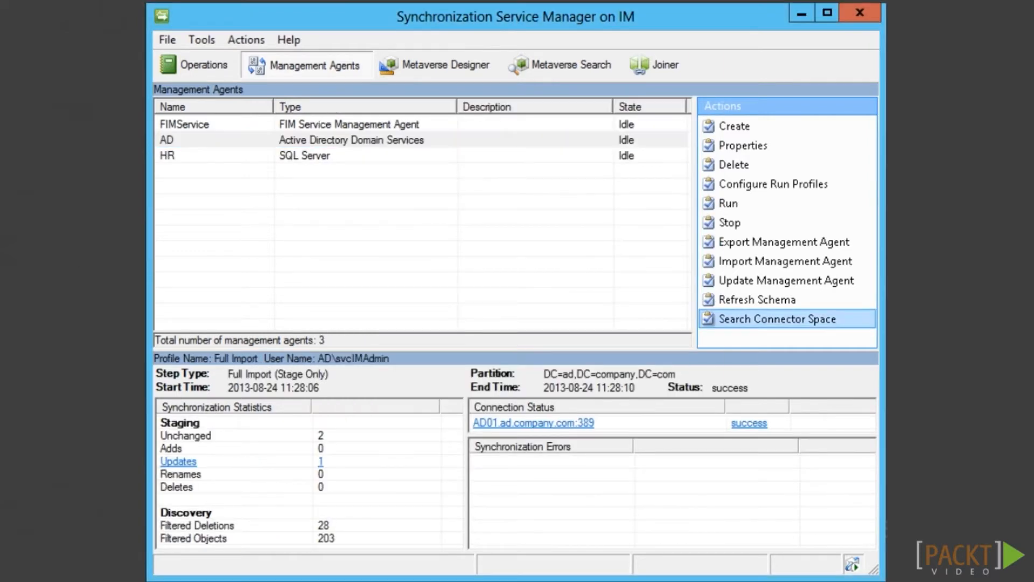
# Search AD's connector space for pending adds and modifications and inspect the new user's export
pyautogui.click(777, 319)
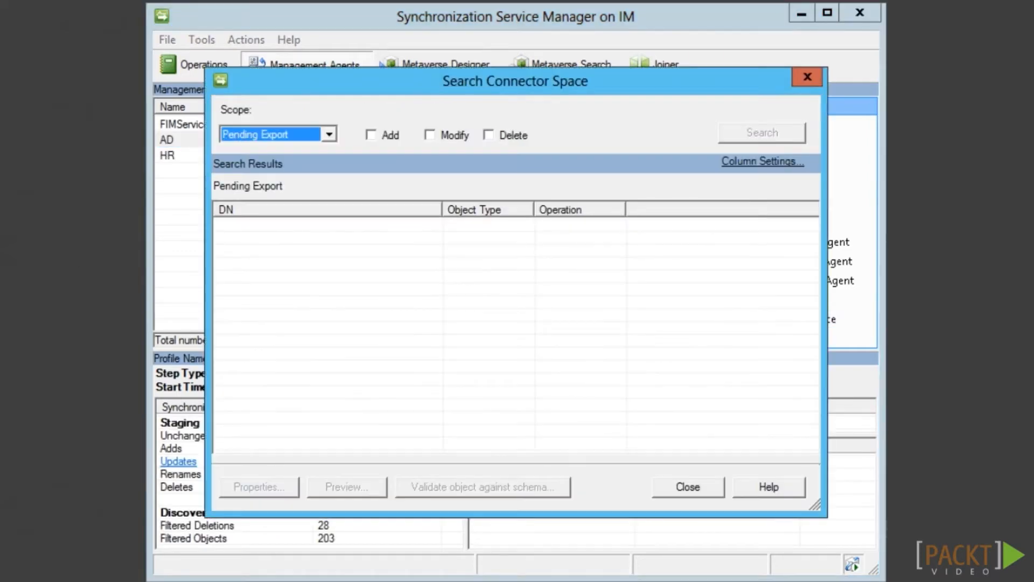
pyautogui.click(371, 134)
pyautogui.click(430, 135)
pyautogui.click(489, 134)
pyautogui.click(761, 133)
pyautogui.doubleClick(328, 239)
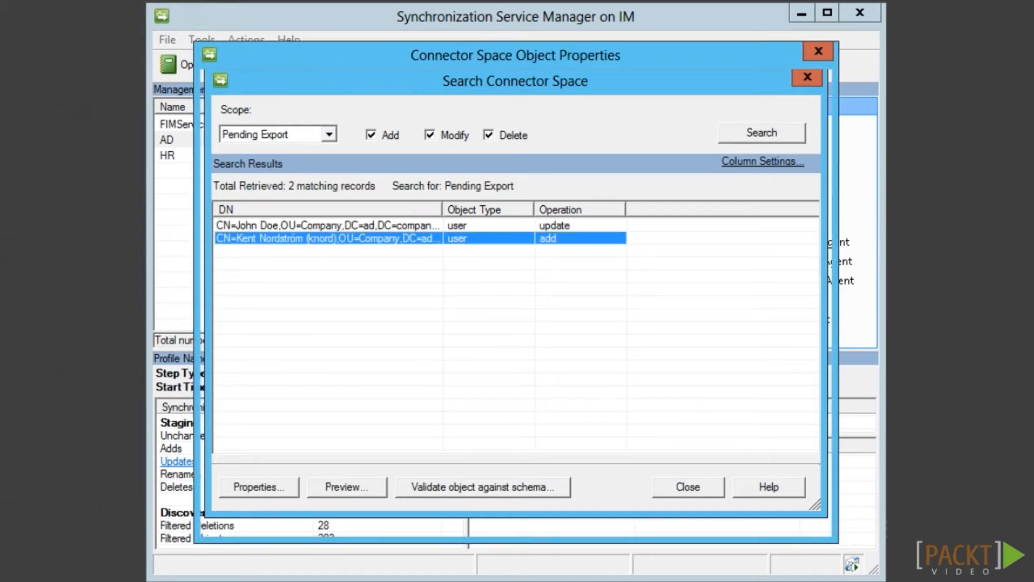
pyautogui.click(692, 519)
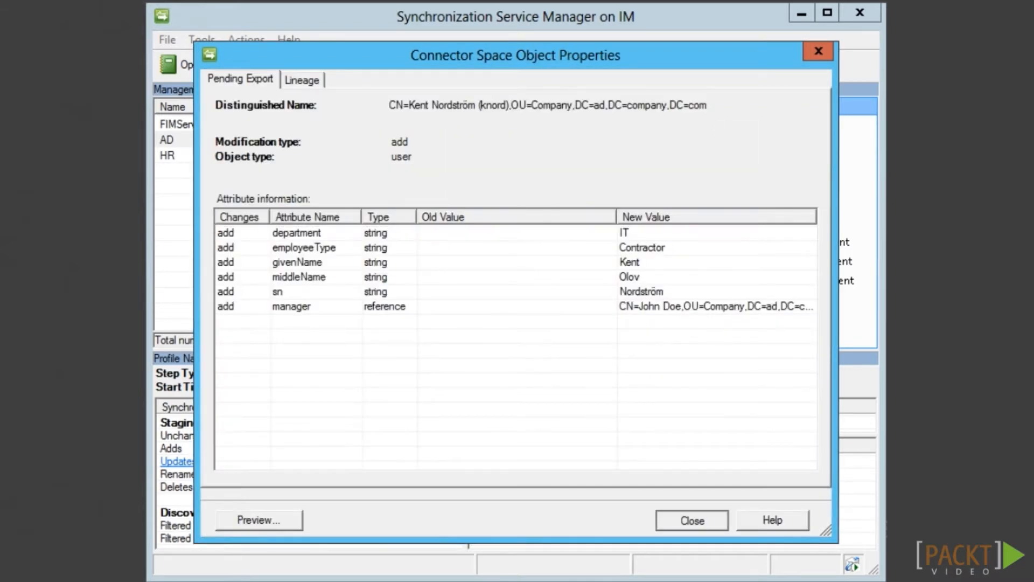
pyautogui.click(674, 487)
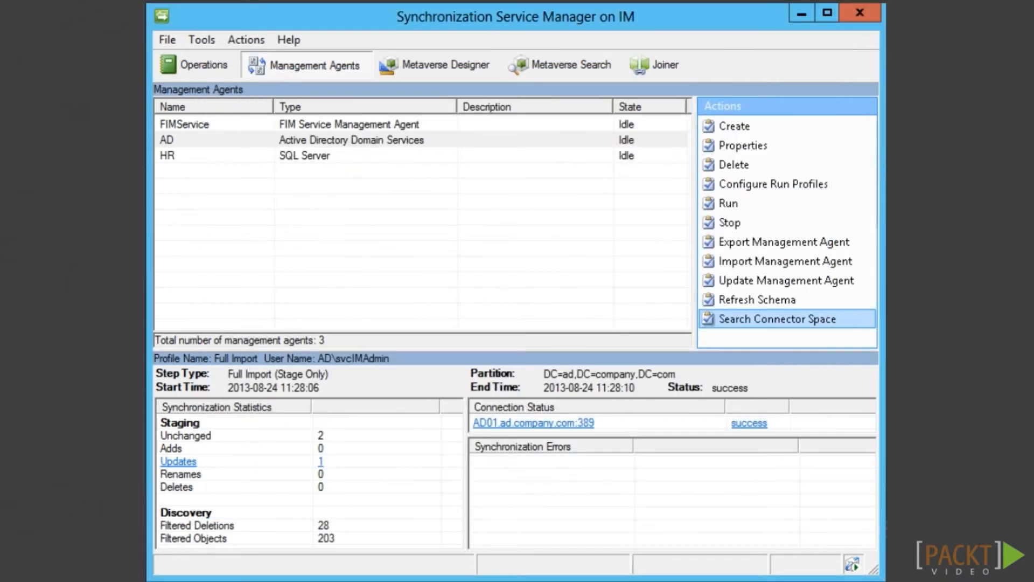
# Run the AD agent's Export profile to push the new user to Active Directory
pyautogui.rightClick(359, 140)
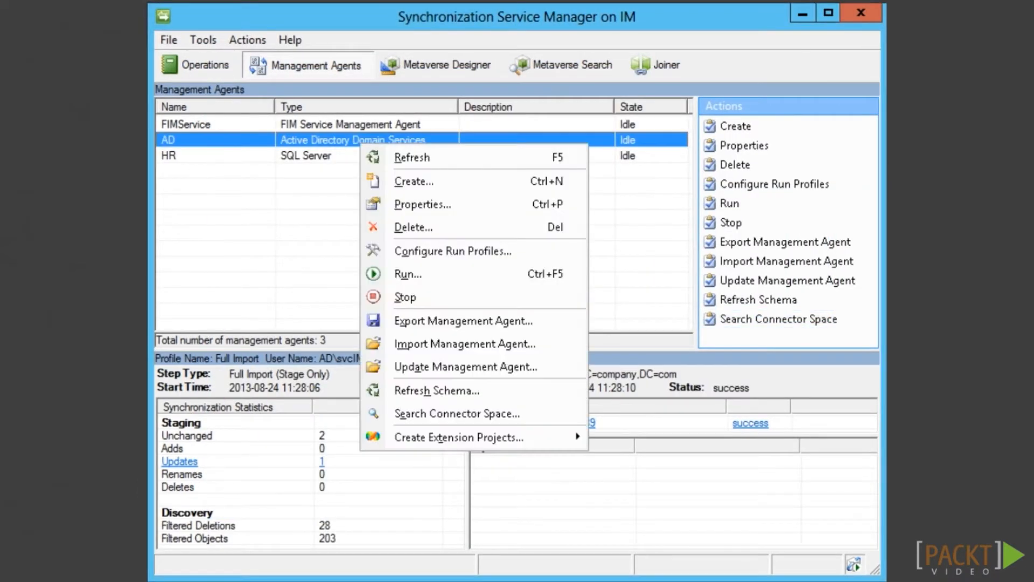
pyautogui.click(408, 274)
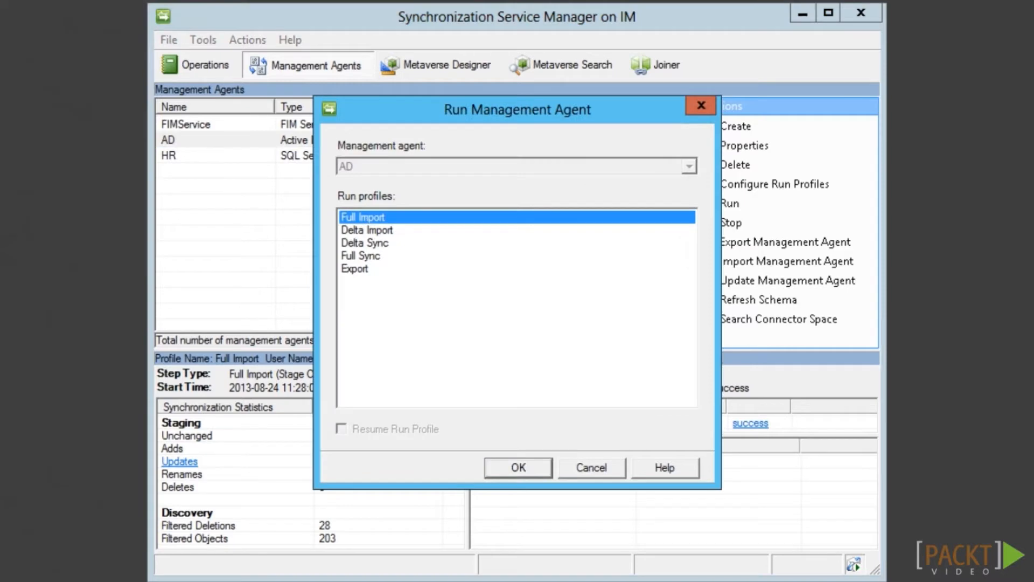
pyautogui.click(355, 269)
pyautogui.click(518, 468)
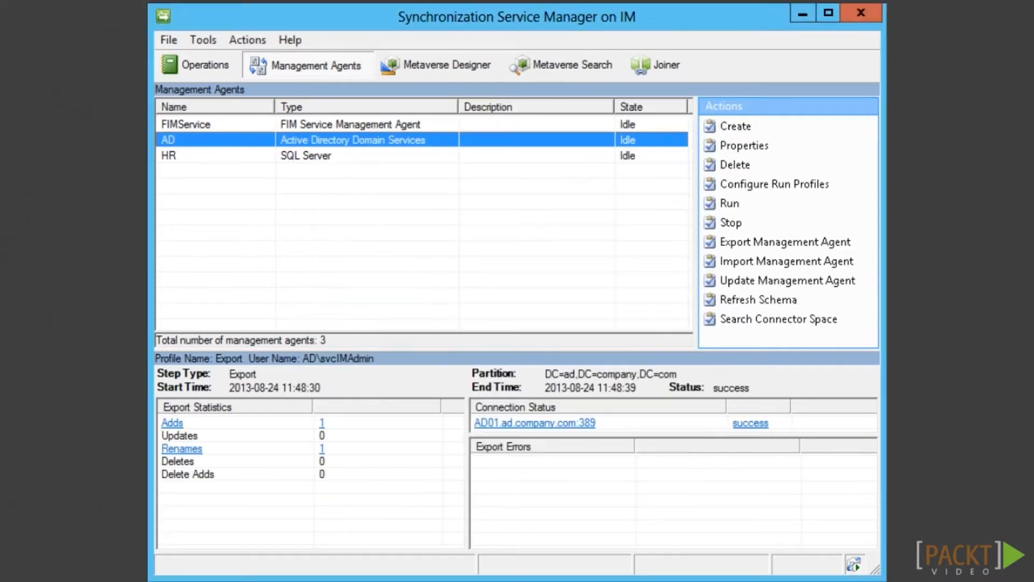
pyautogui.hotkey('alt', 'Tab')
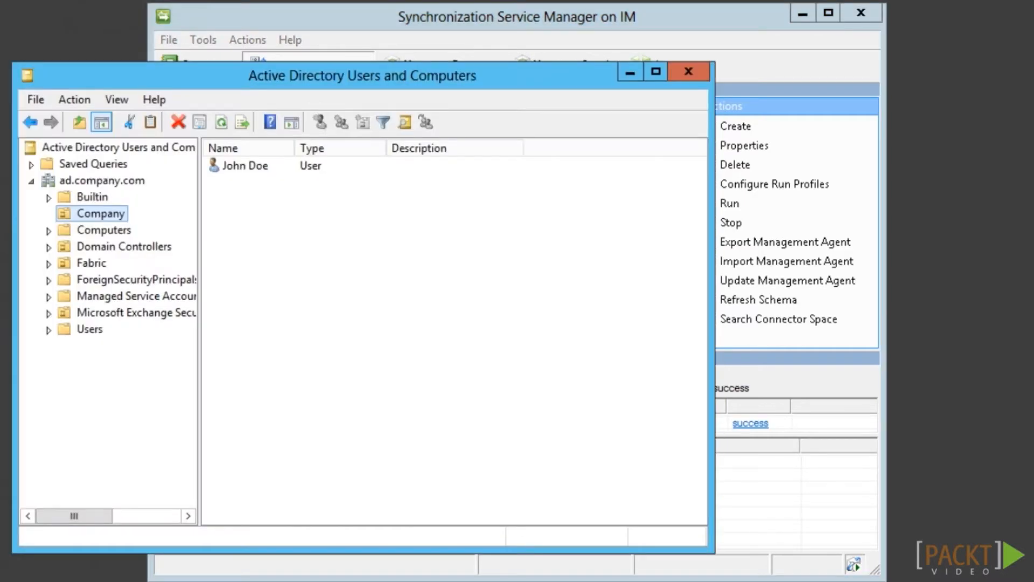
# Refresh the Company OU and widen the Name column to show both users' full names
pyautogui.click(222, 122)
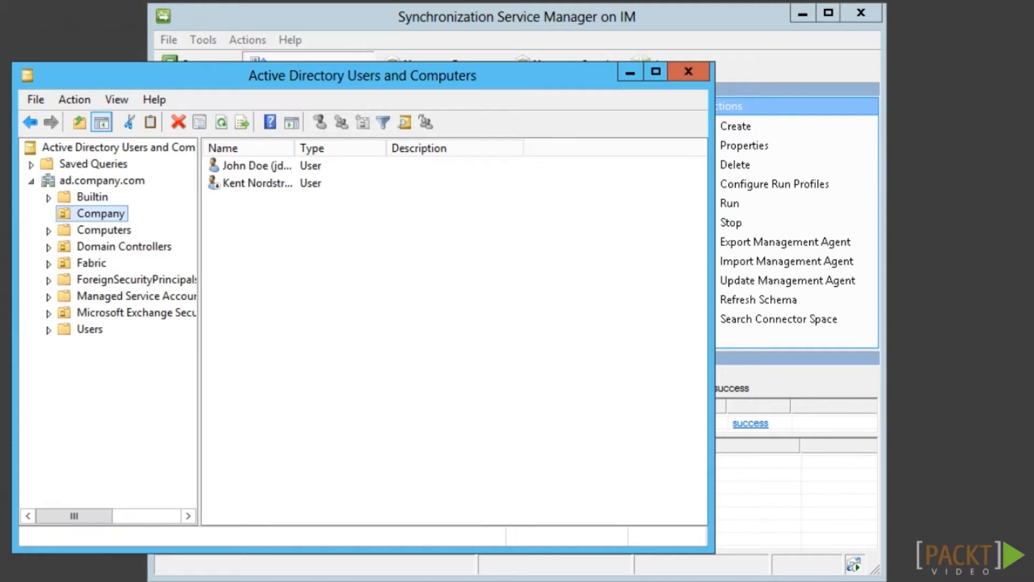
pyautogui.moveTo(294, 148); pyautogui.dragTo(345, 149)
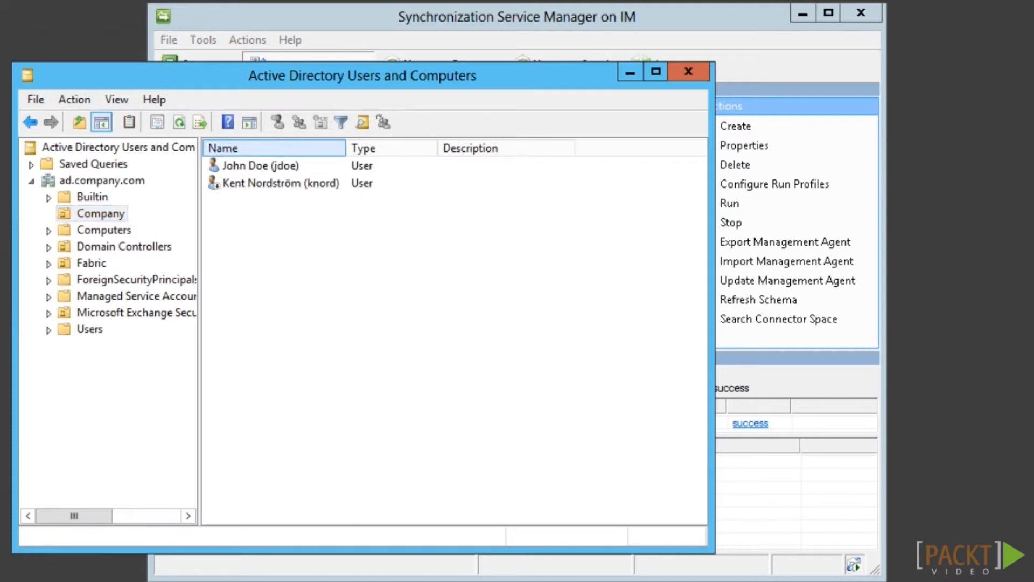
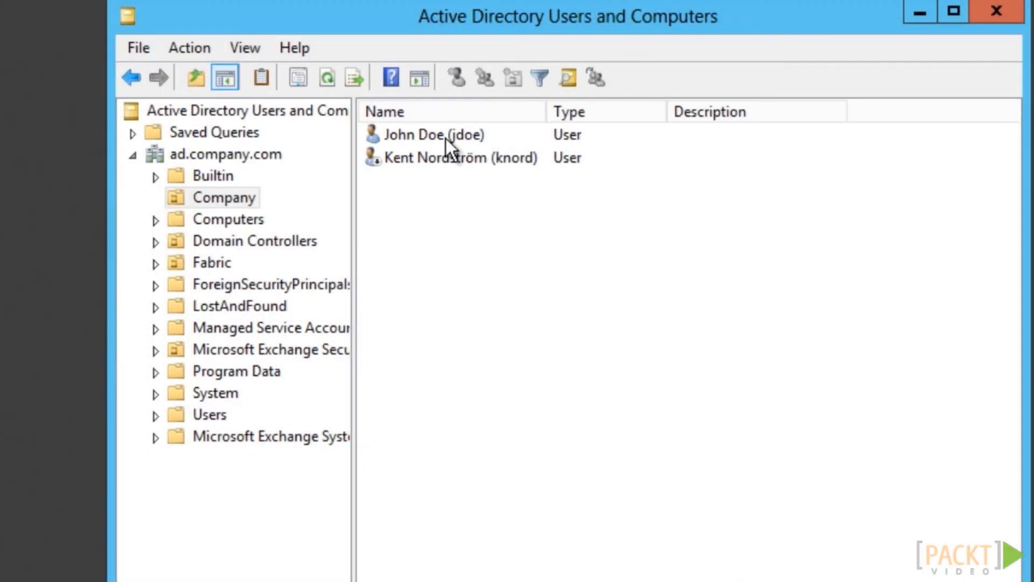
# Inspect the first Company user's userAccountControl attribute, which shows 512
pyautogui.click(446, 138)
pyautogui.hotkey('shift', 'F10')
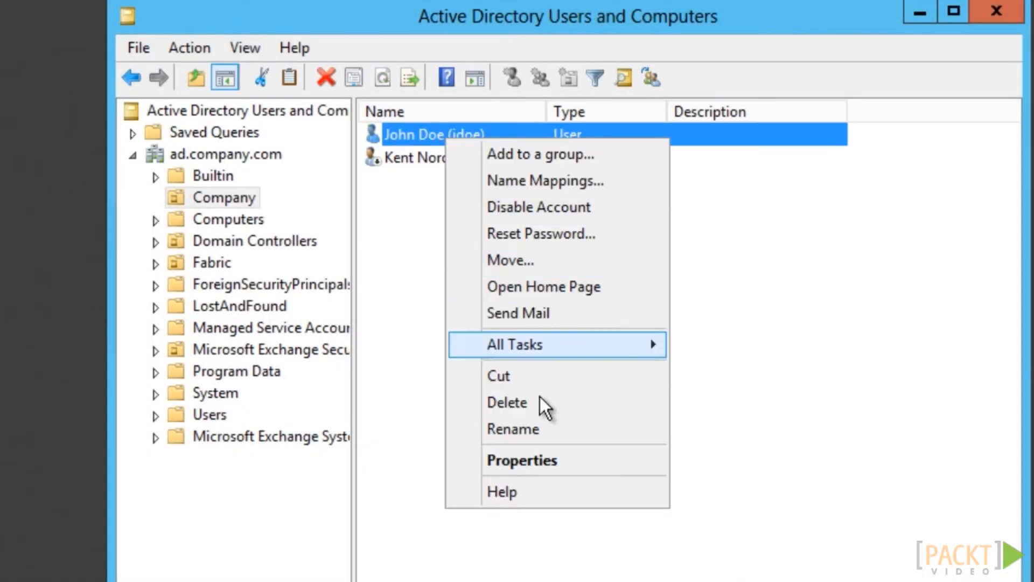
pyautogui.click(550, 462)
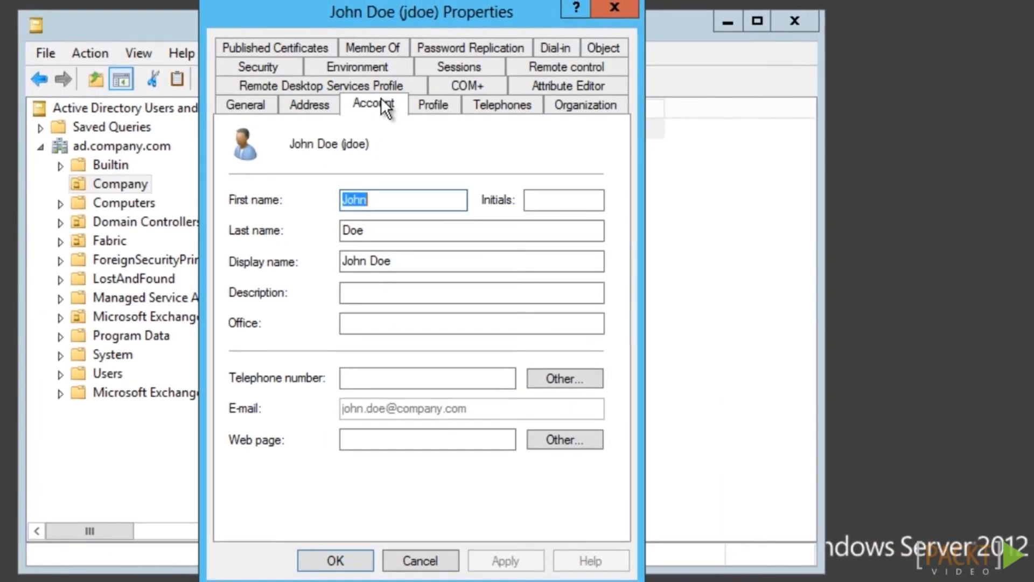
pyautogui.click(410, 106)
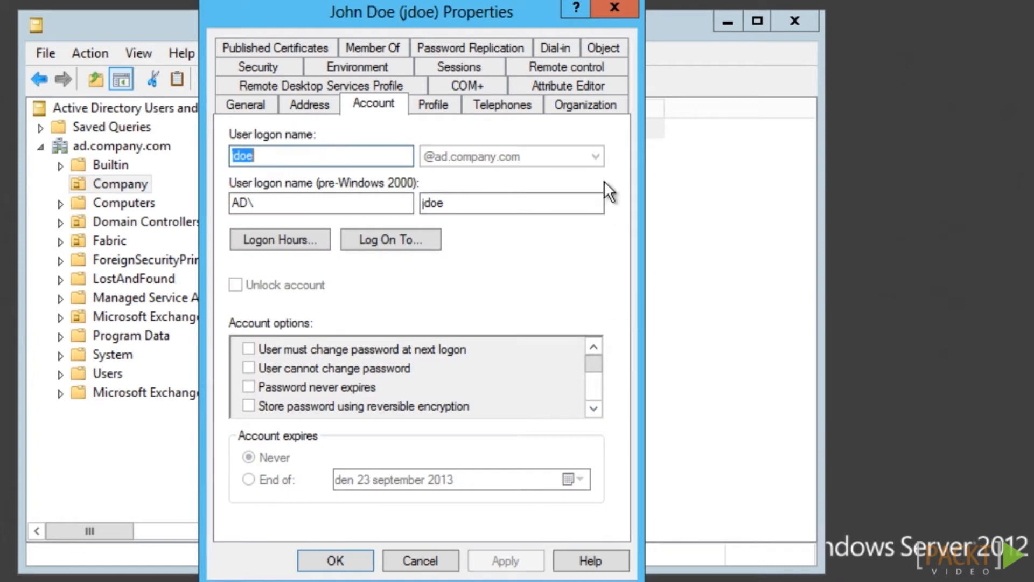
pyautogui.click(584, 84)
pyautogui.moveTo(593, 215); pyautogui.dragTo(551, 390)
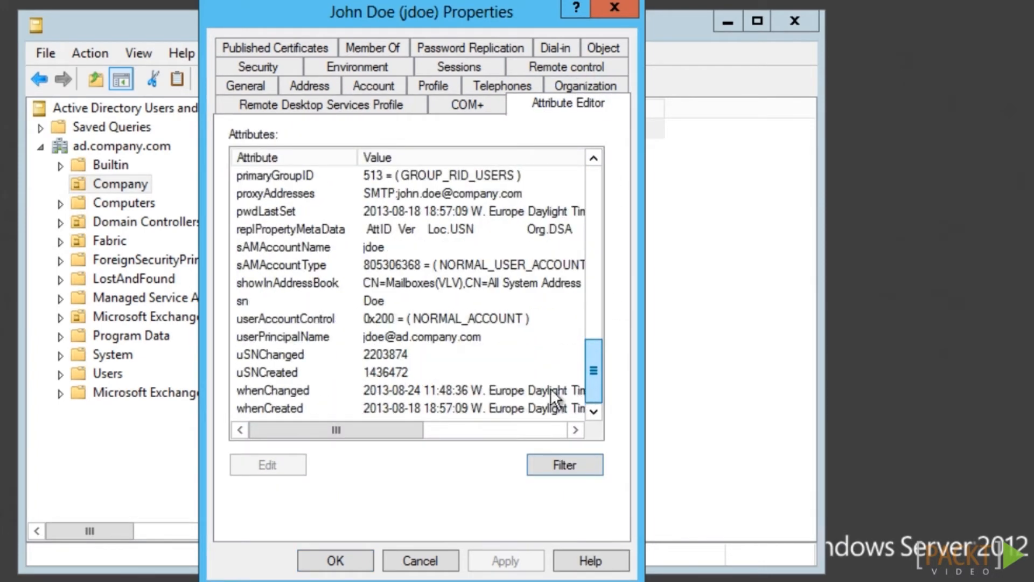
pyautogui.click(312, 318)
pyautogui.doubleClick(327, 318)
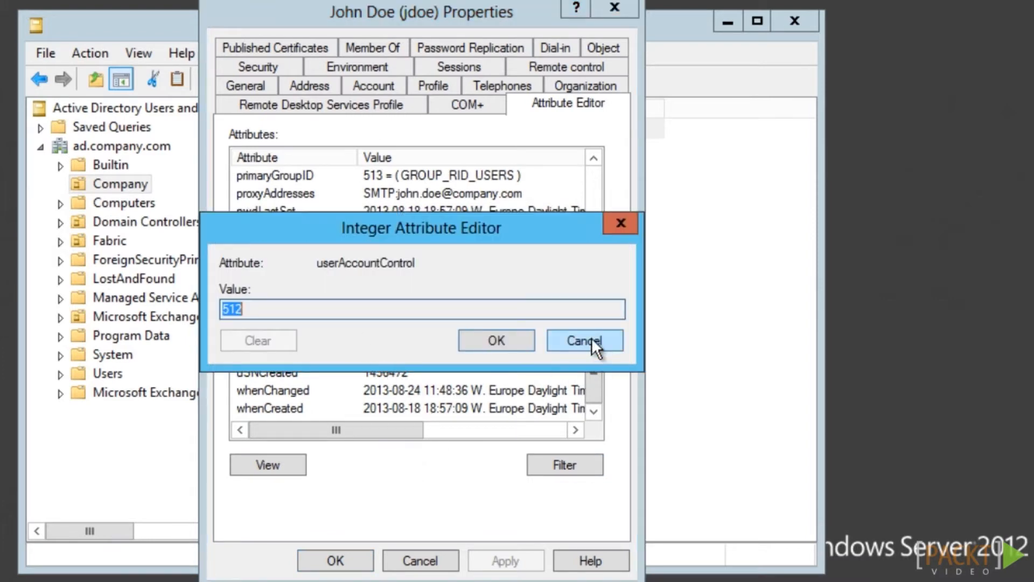
pyautogui.click(591, 337)
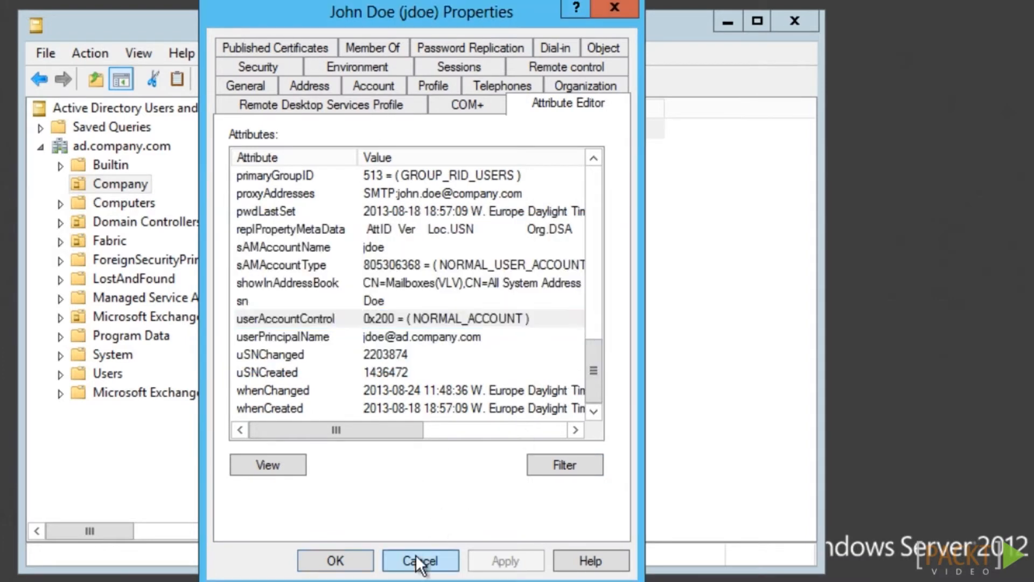
pyautogui.click(417, 556)
# Check the second user's userAccountControl value, which shows 546 (disabled)
pyautogui.doubleClick(338, 152)
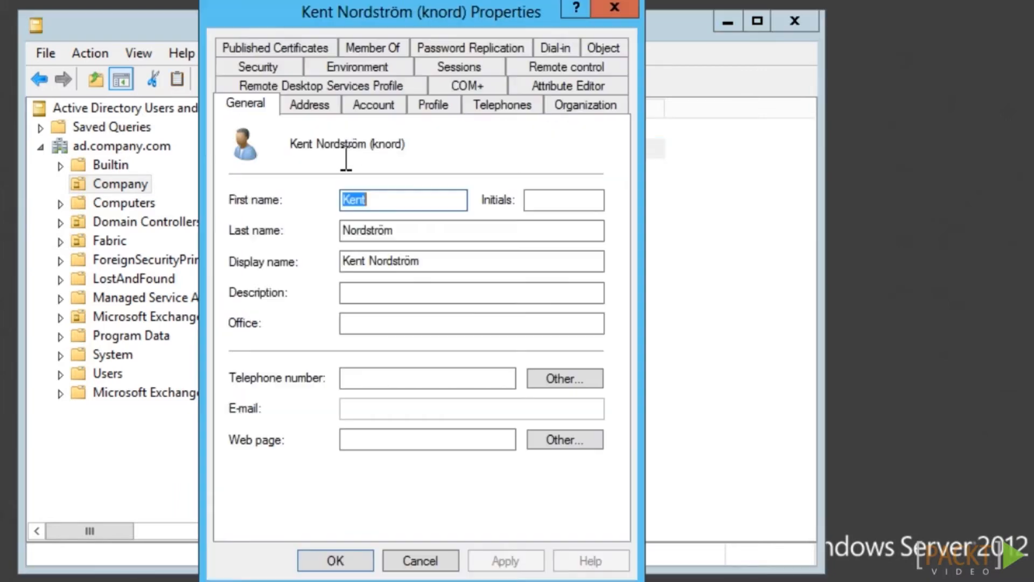
pyautogui.click(567, 82)
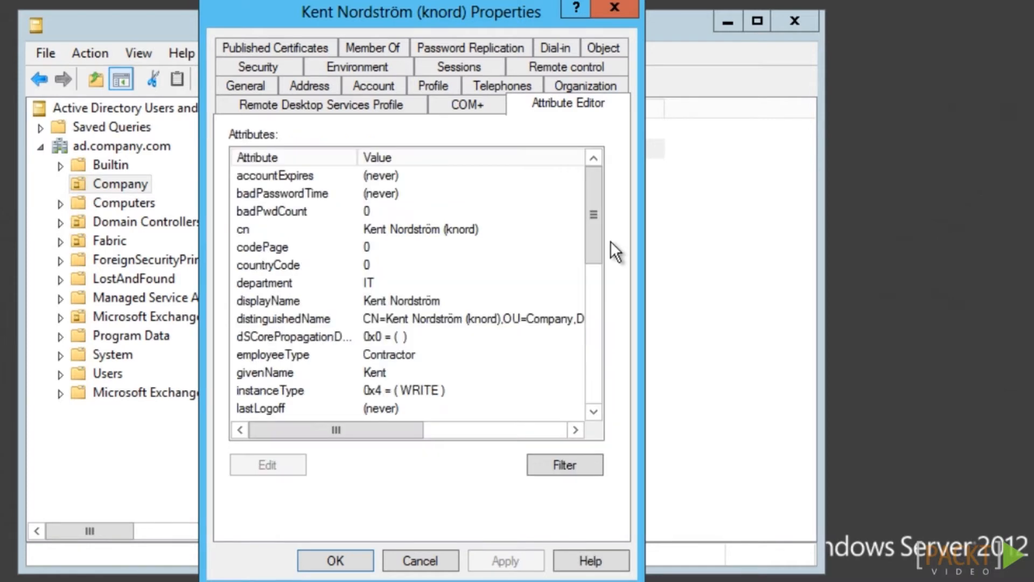
pyautogui.click(346, 366)
pyautogui.moveTo(591, 247); pyautogui.dragTo(596, 407)
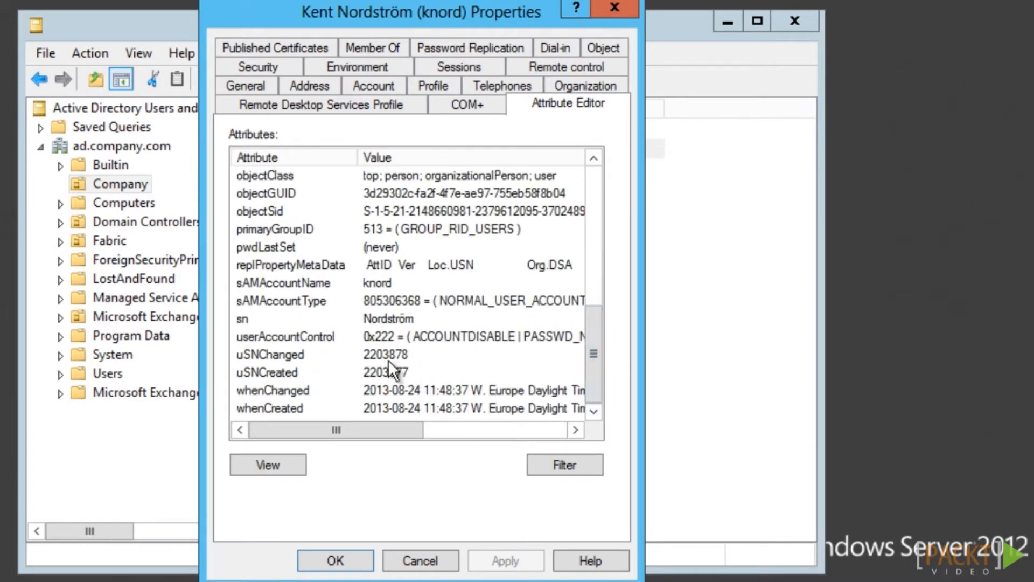
pyautogui.click(331, 334)
pyautogui.moveTo(371, 432); pyautogui.dragTo(318, 415)
pyautogui.doubleClick(276, 335)
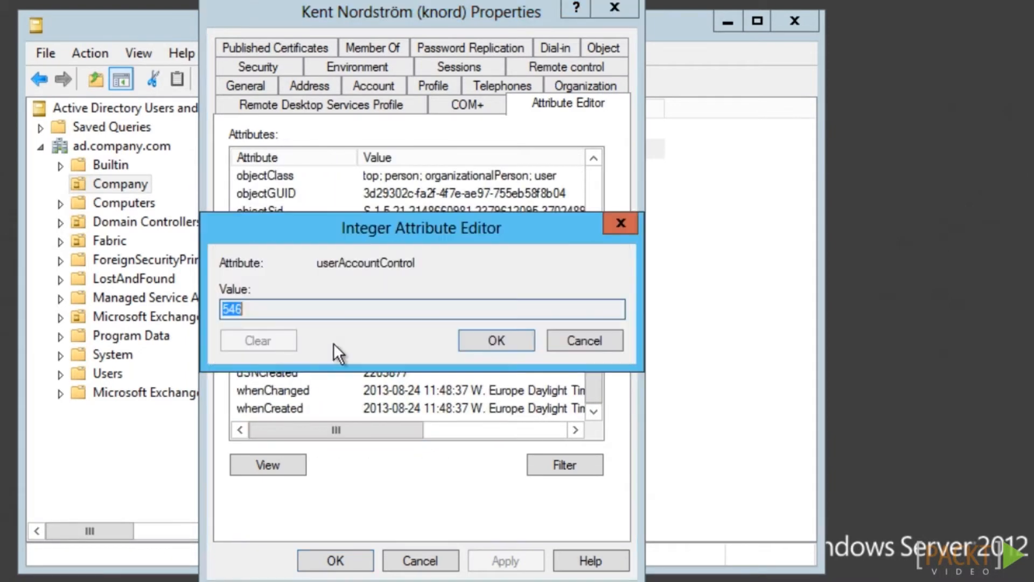
pyautogui.click(563, 342)
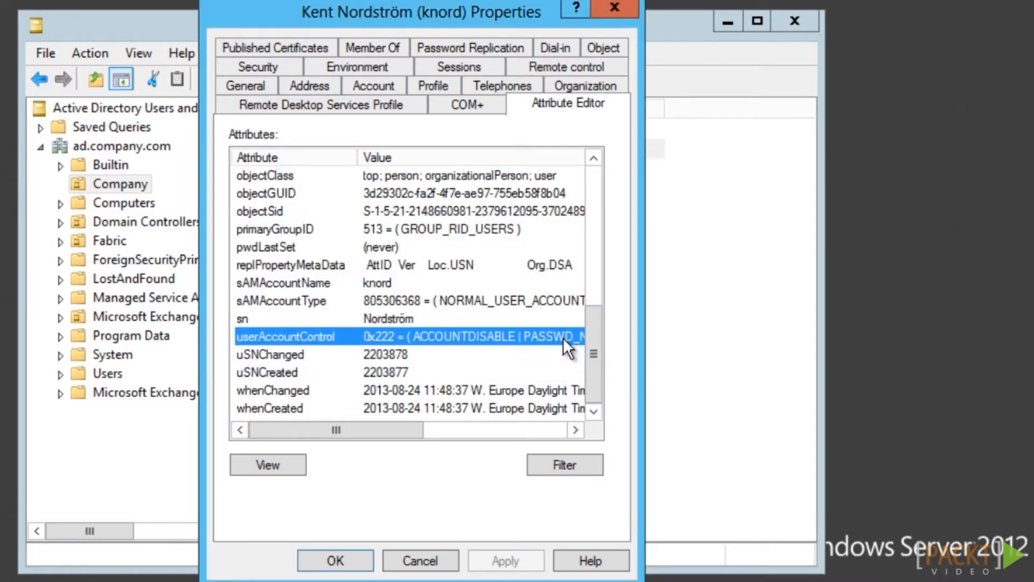
pyautogui.click(439, 561)
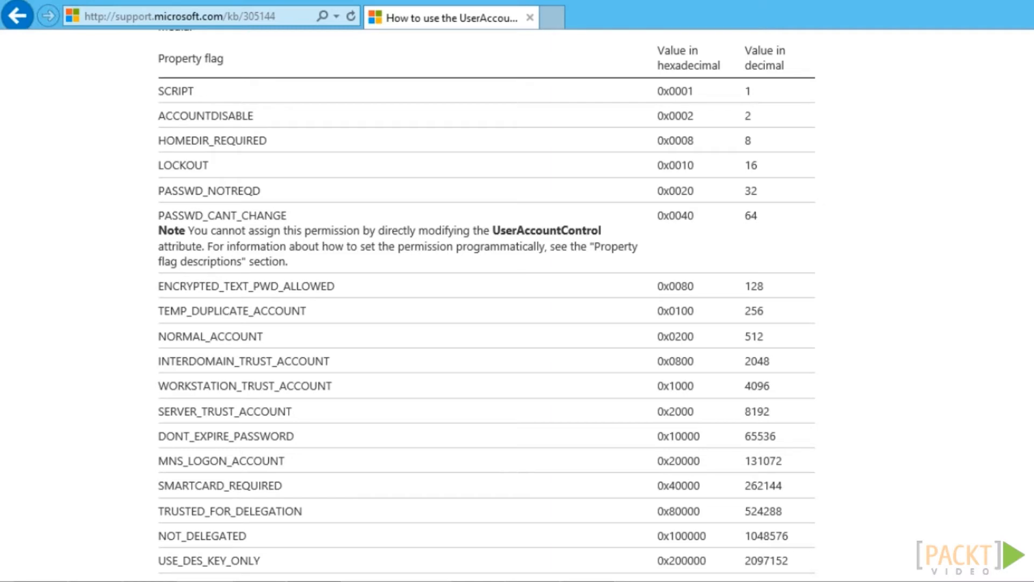
# Read through the KB 305144 userAccountControl flag table, then bring up the Metaverse Designer
pyautogui.scroll(-1, 486, 303)
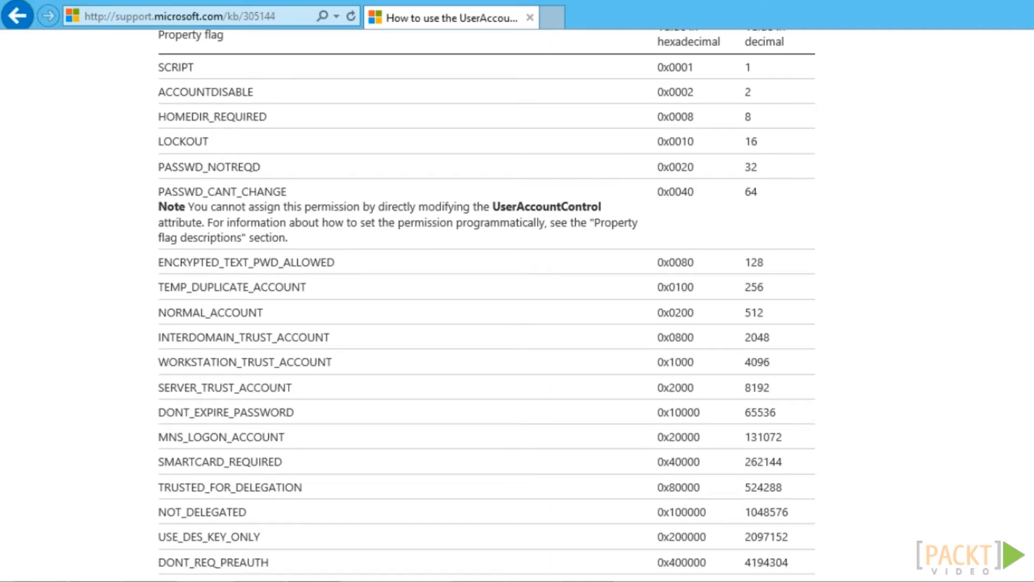
pyautogui.scroll(-5, 487, 305)
pyautogui.scroll(4, 487, 305)
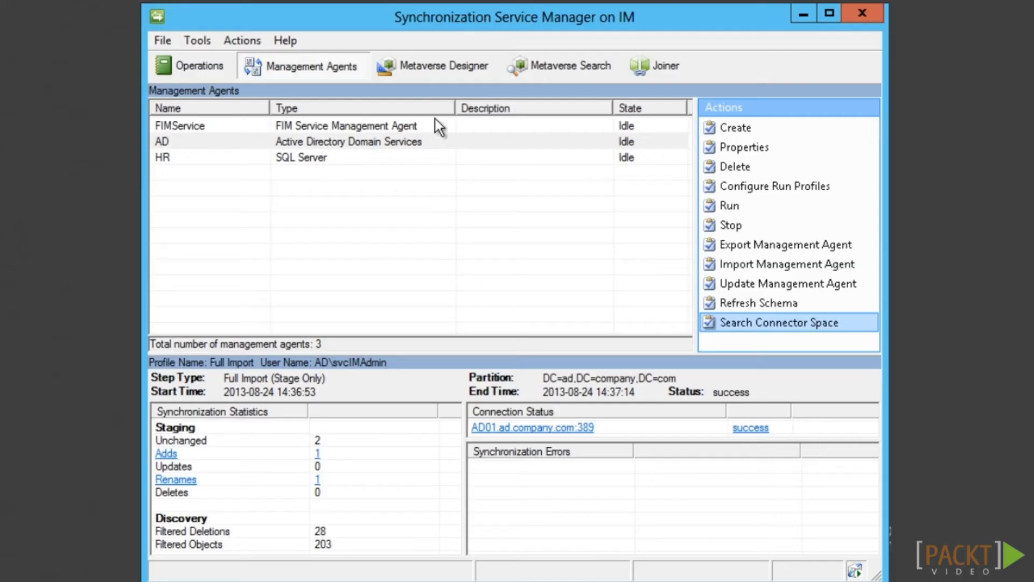
pyautogui.click(436, 72)
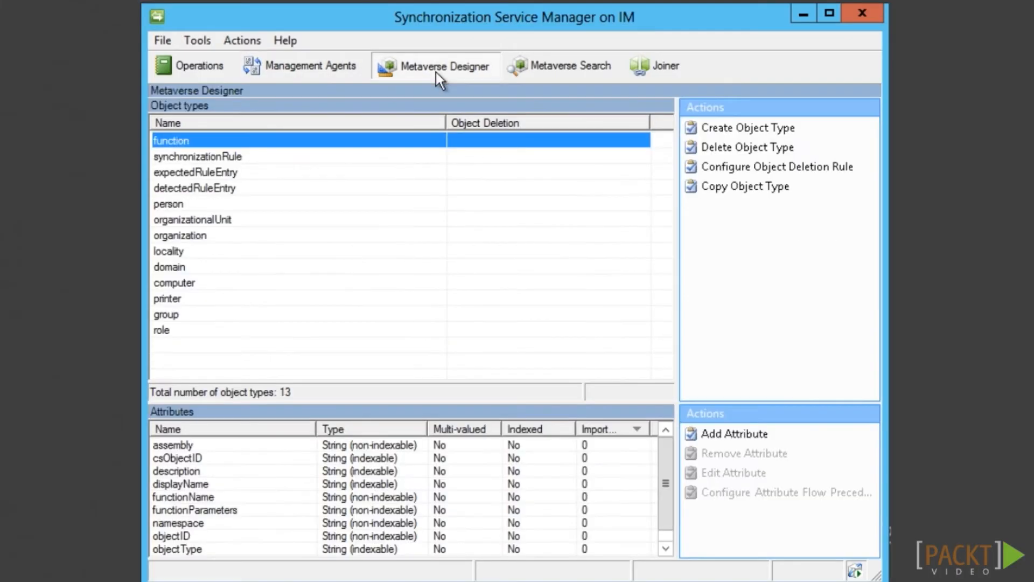
# Create the Number metaverse attribute companyUAC and add it to the person object type
pyautogui.click(297, 204)
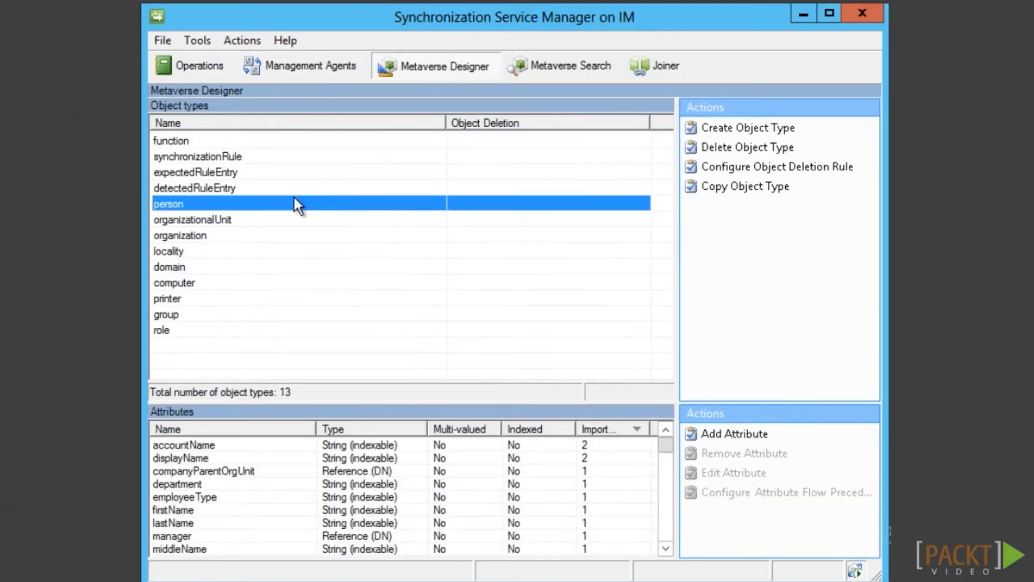
pyautogui.click(719, 436)
pyautogui.click(616, 420)
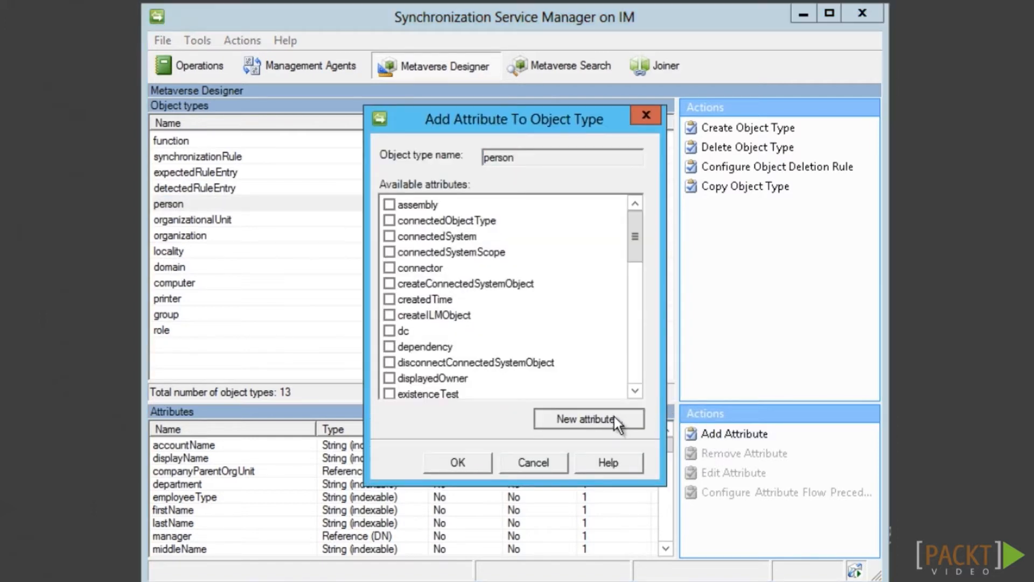
pyautogui.write('compa')
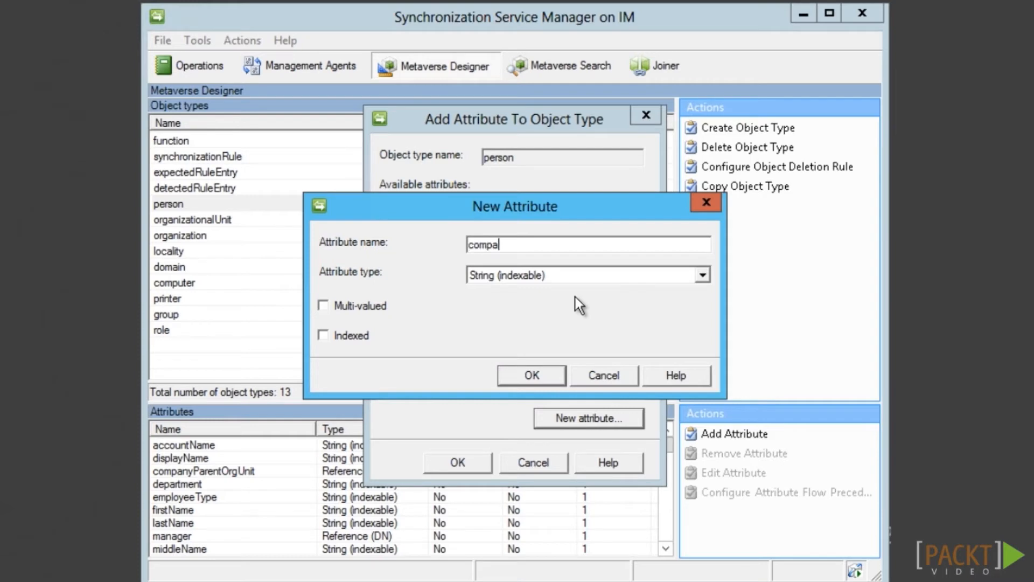
pyautogui.write('nyUAC')
pyautogui.click(575, 279)
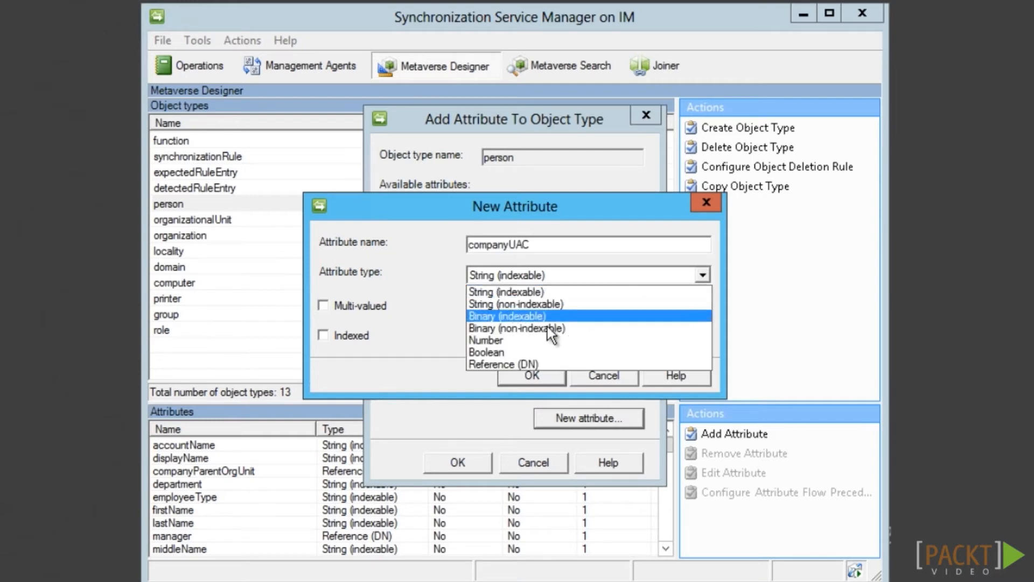
pyautogui.click(521, 341)
pyautogui.click(515, 379)
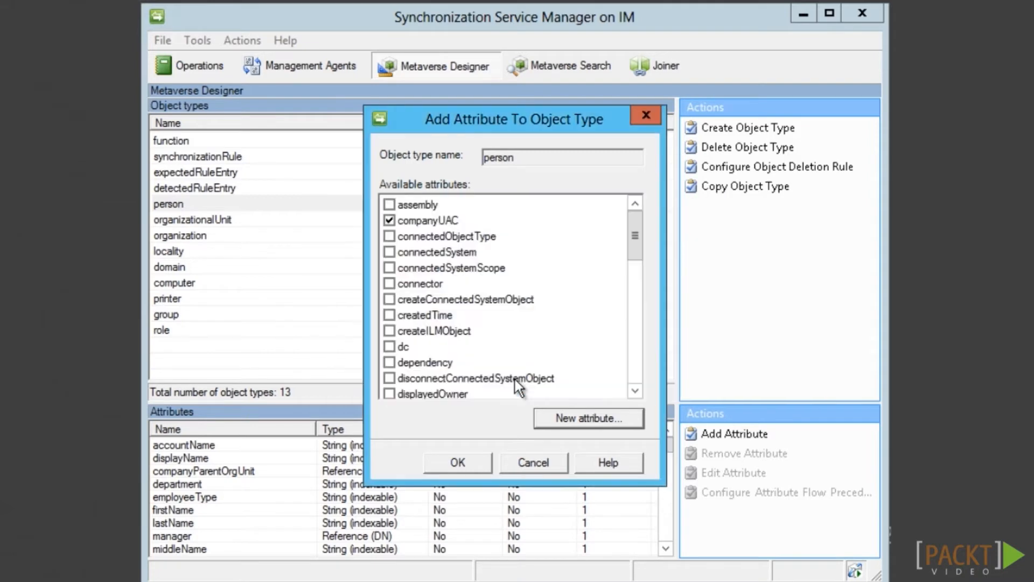
pyautogui.click(470, 459)
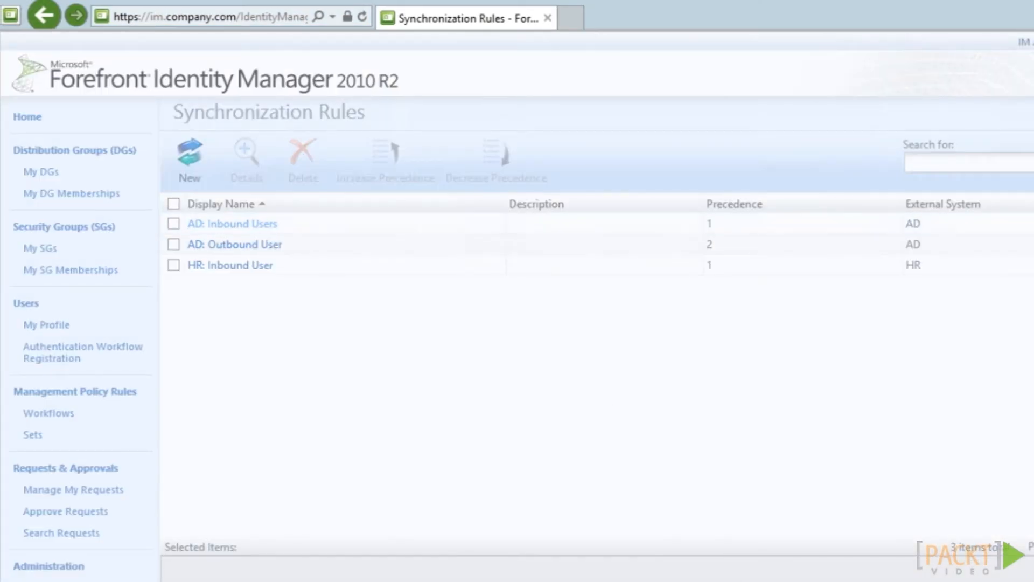
# Add an inbound flow from userAccountControl to companyUAC on AD: Inbound Users and submit it
pyautogui.click(232, 225)
pyautogui.click(505, 94)
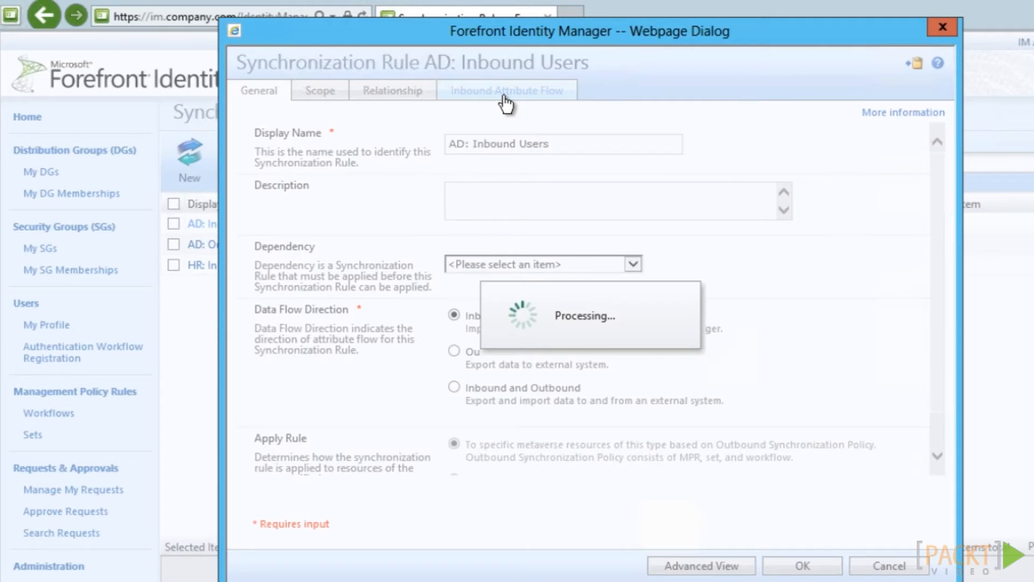
pyautogui.click(291, 199)
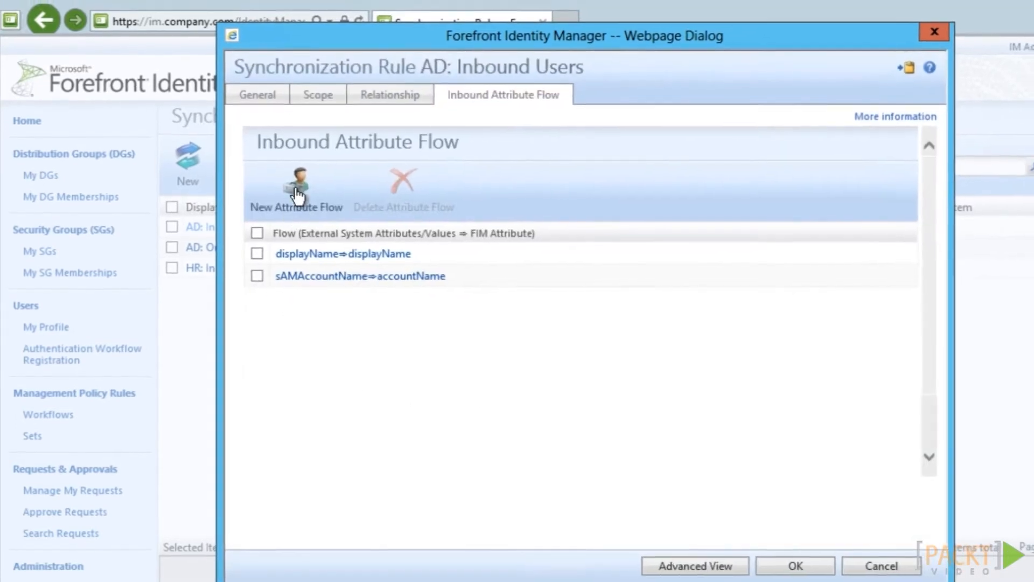
pyautogui.click(438, 196)
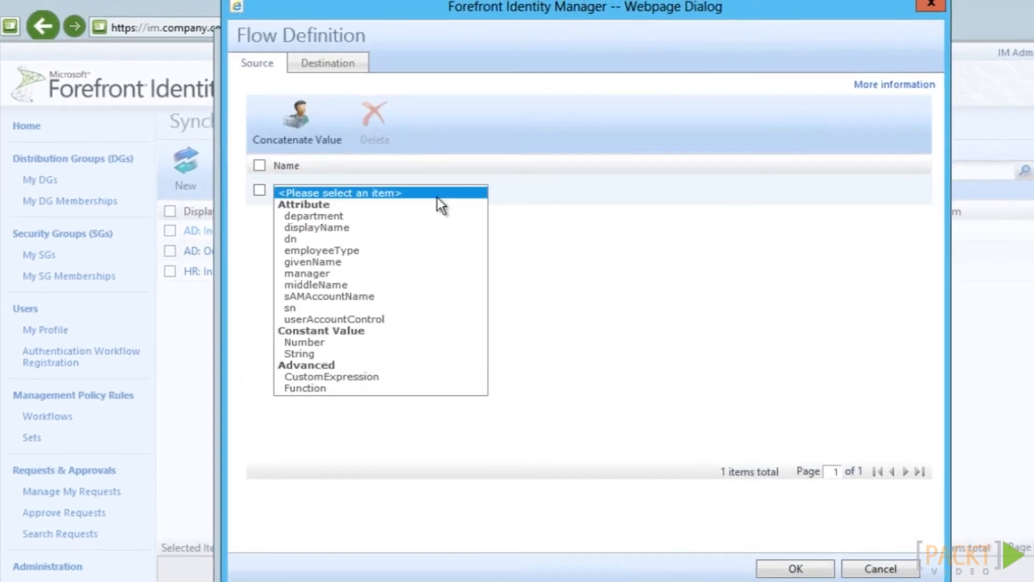
pyautogui.click(386, 317)
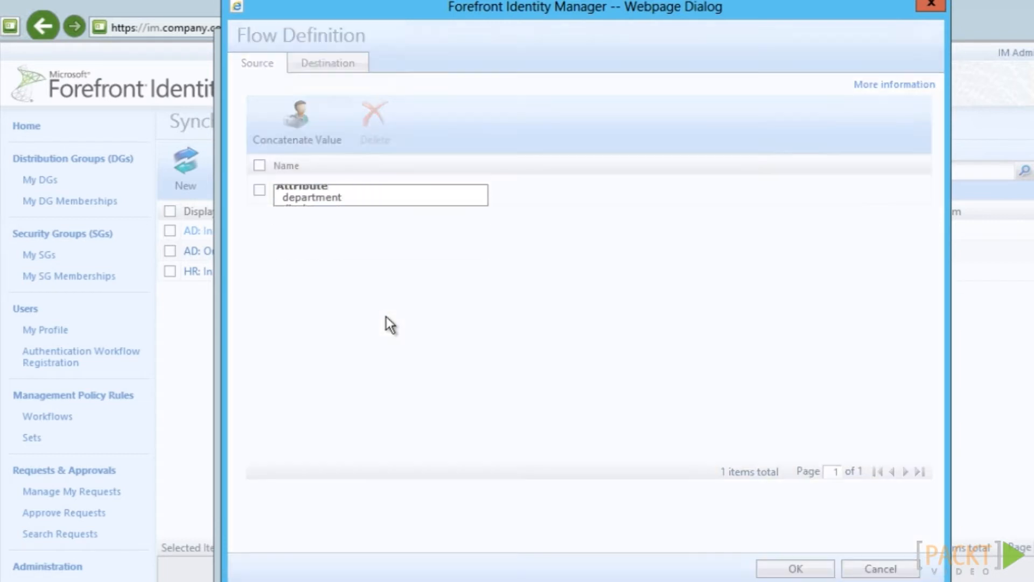
pyautogui.click(335, 66)
pyautogui.click(591, 122)
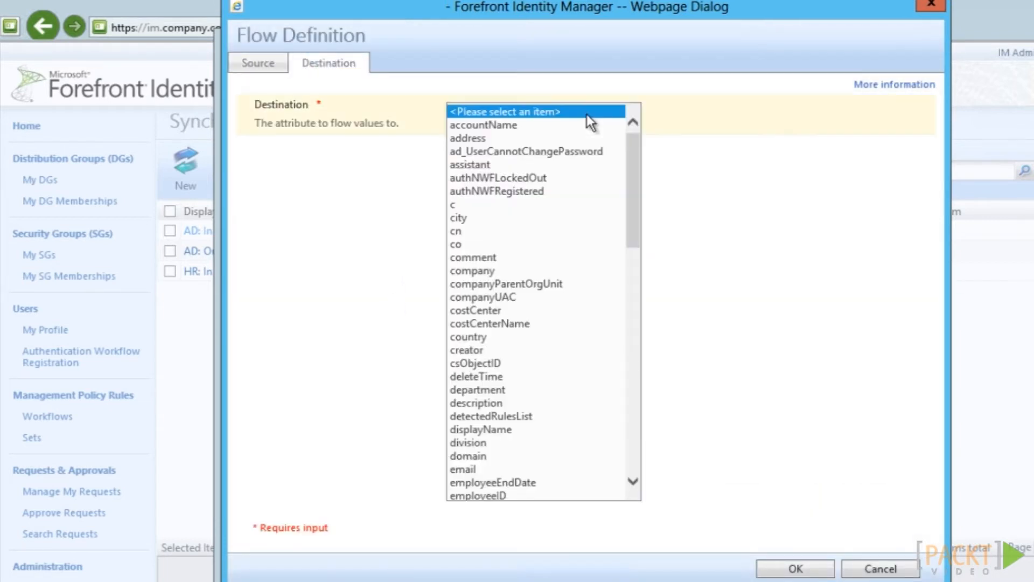
pyautogui.click(513, 301)
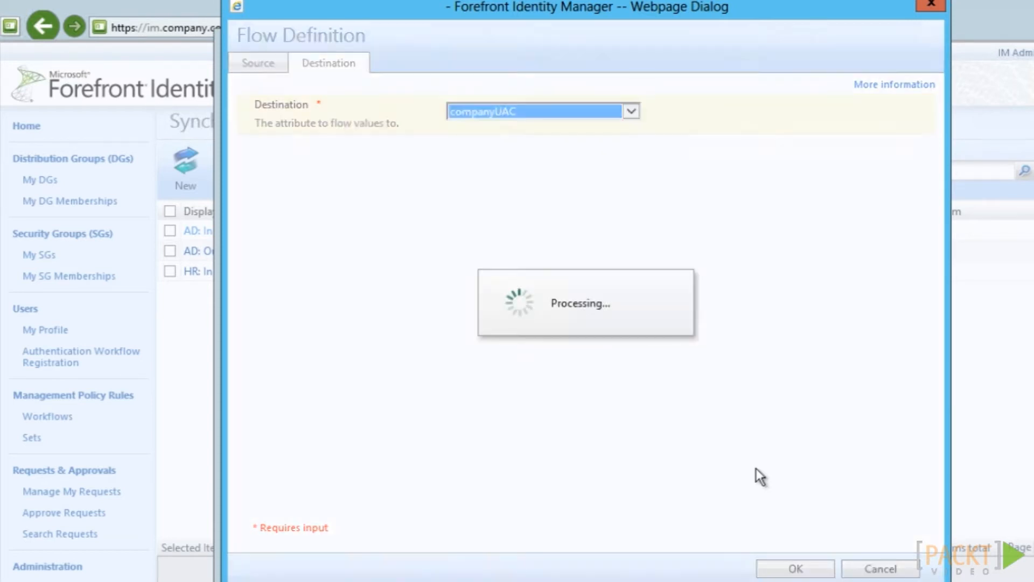
pyautogui.click(782, 569)
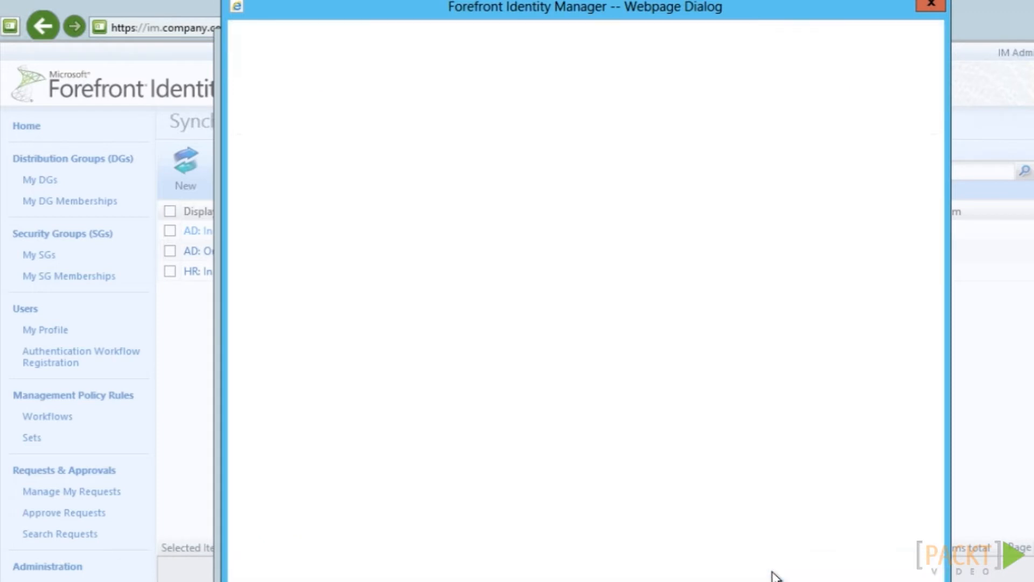
pyautogui.click(782, 569)
pyautogui.click(785, 566)
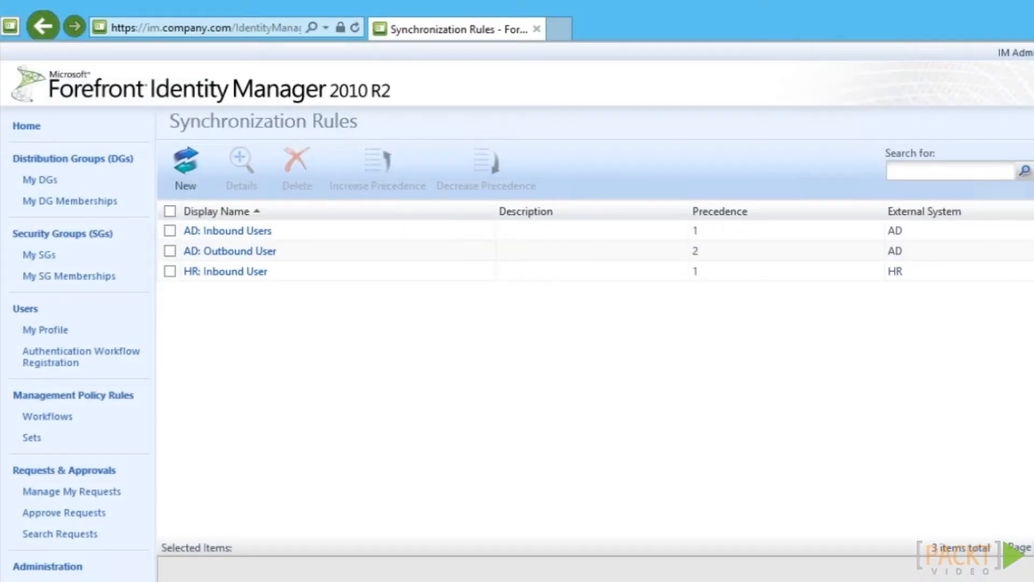
# Create the Boolean metaverse attribute companyActive and add it to the person object type
pyautogui.hotkey('alt', 'Tab')
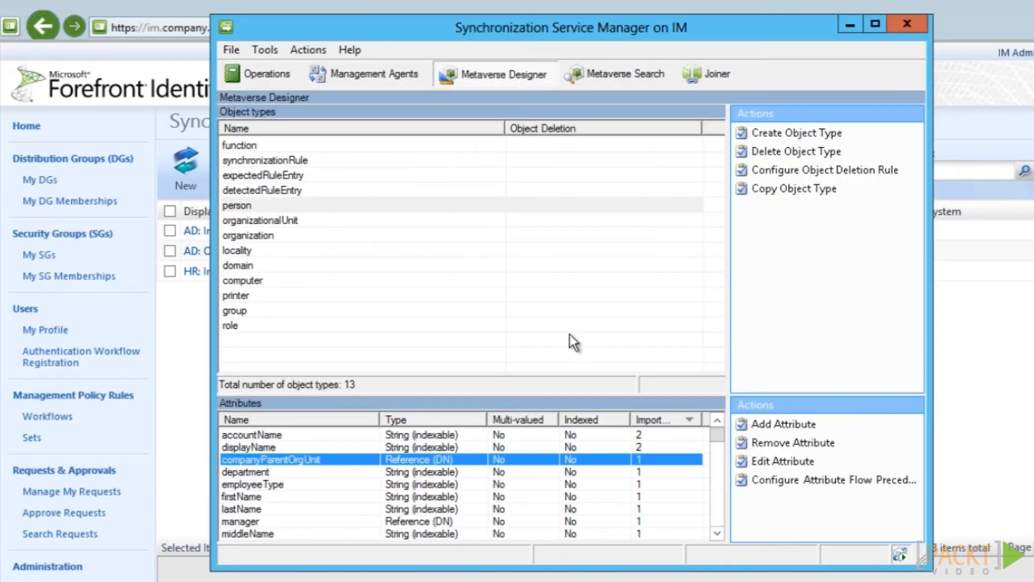
pyautogui.click(777, 424)
pyautogui.click(622, 409)
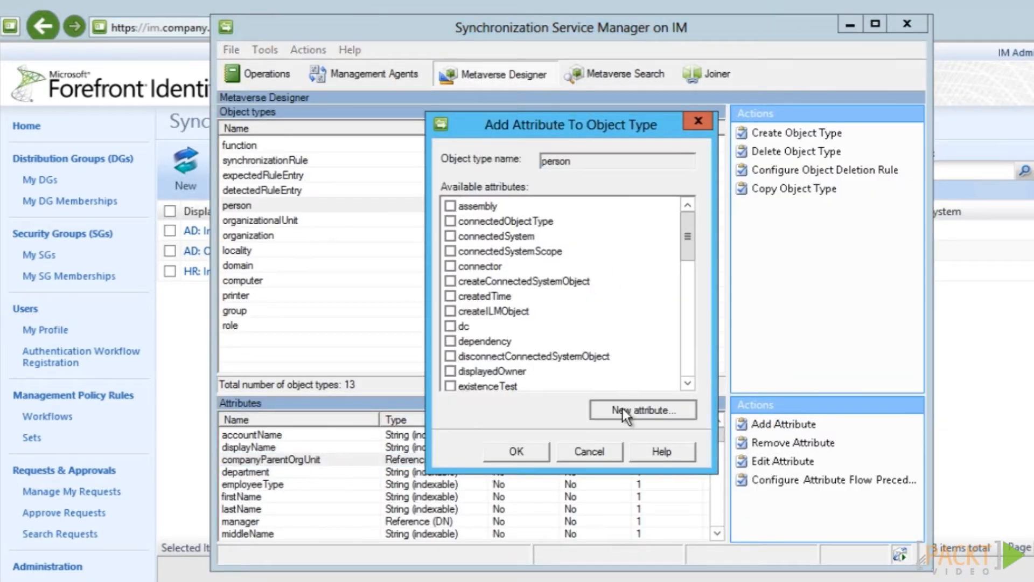
pyautogui.write('comp')
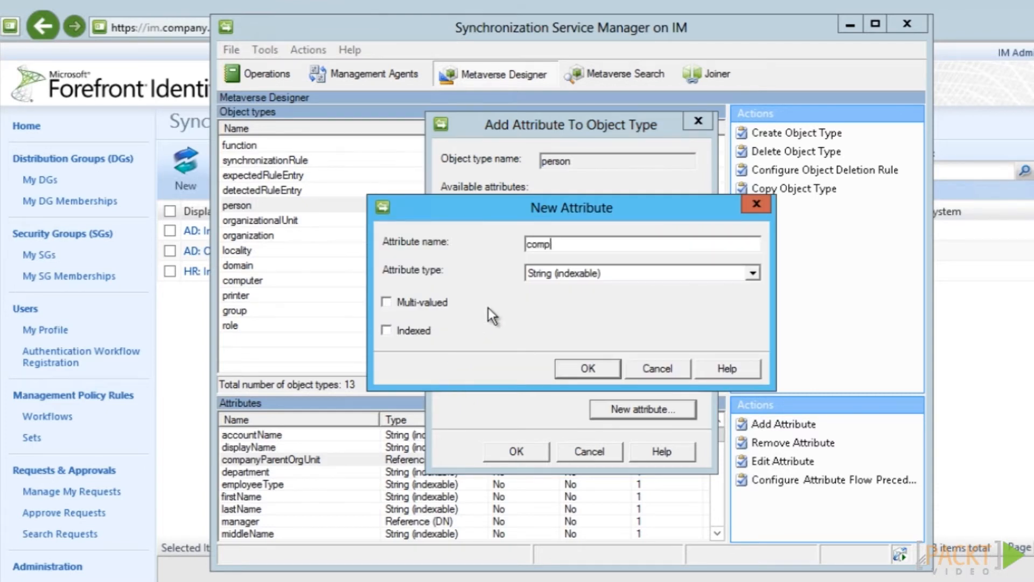
pyautogui.write('anyActive')
pyautogui.click(589, 277)
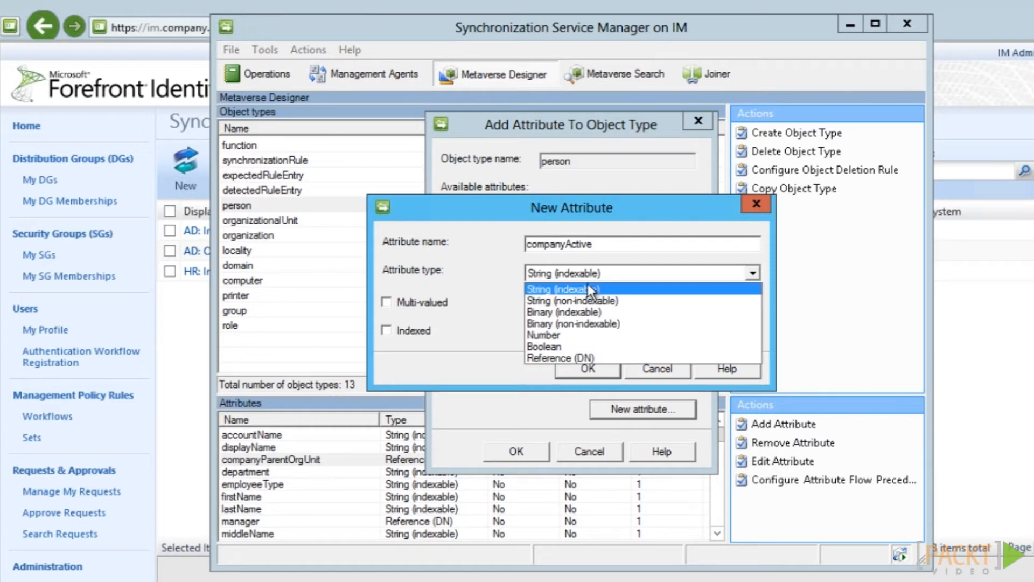
pyautogui.click(557, 348)
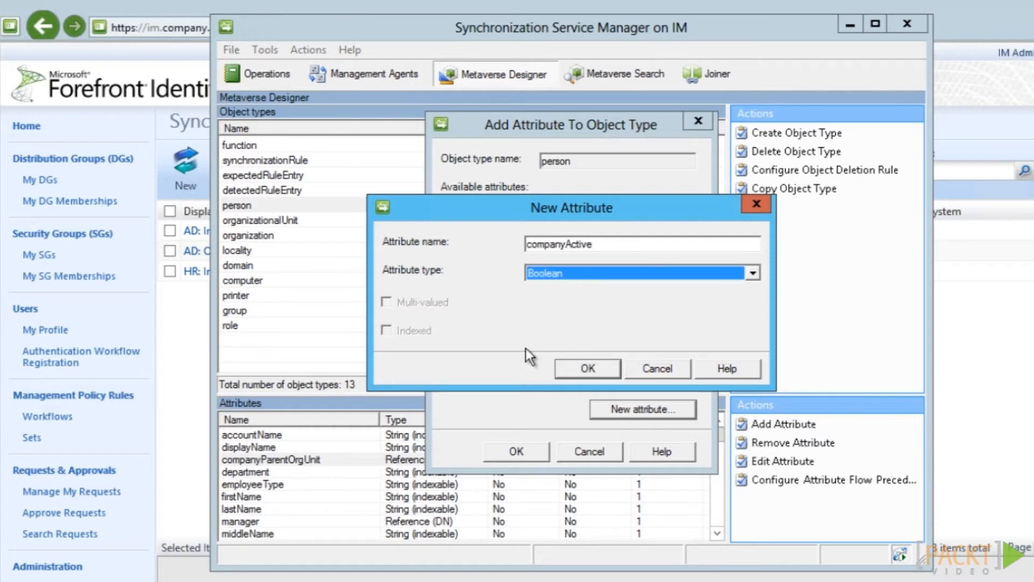
pyautogui.click(561, 374)
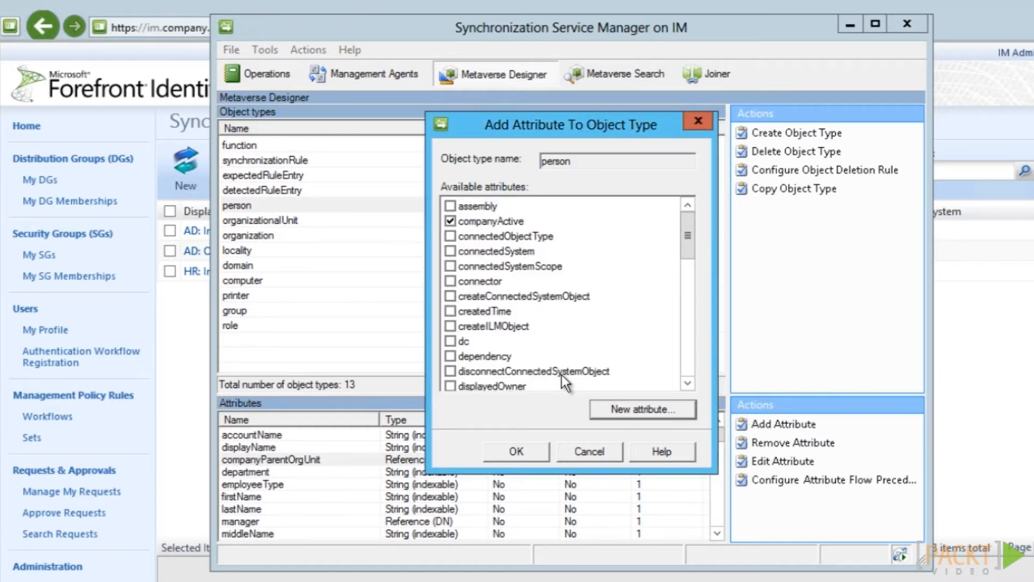
pyautogui.click(527, 451)
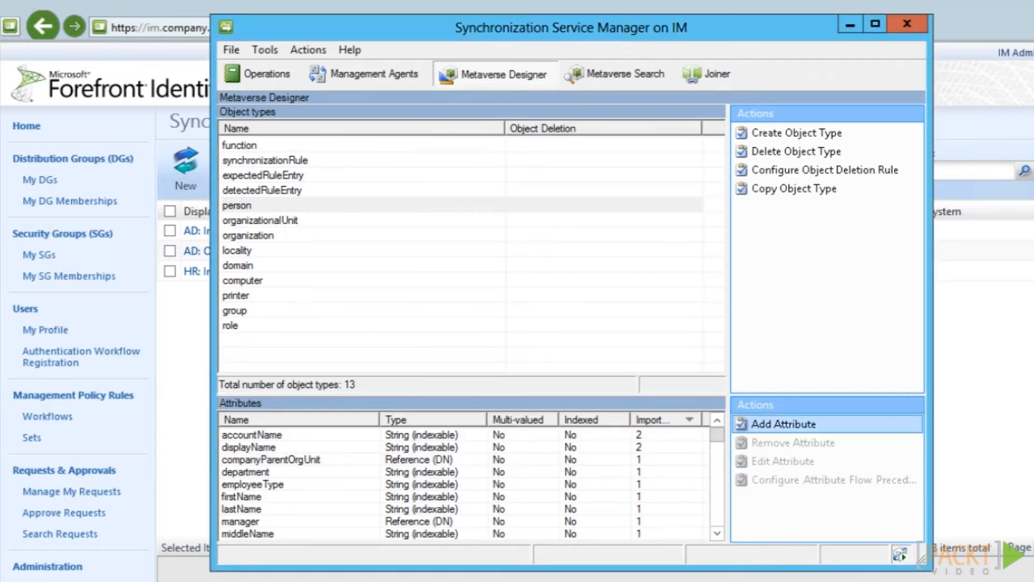
pyautogui.click(477, 581)
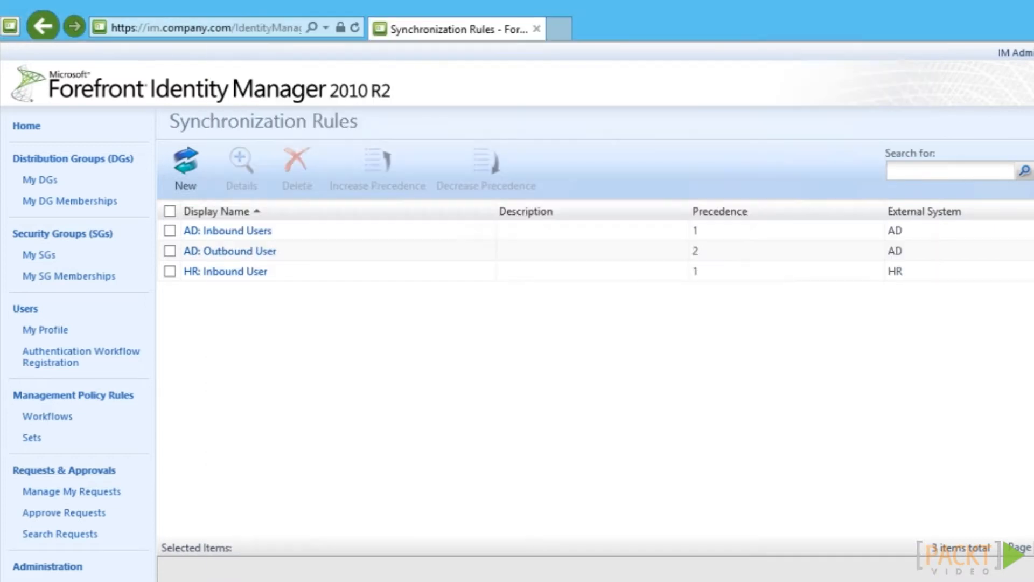
# On AD: Inbound Users, flow the pasted userAccountControl IIF expression into companyActive and submit
pyautogui.click(234, 232)
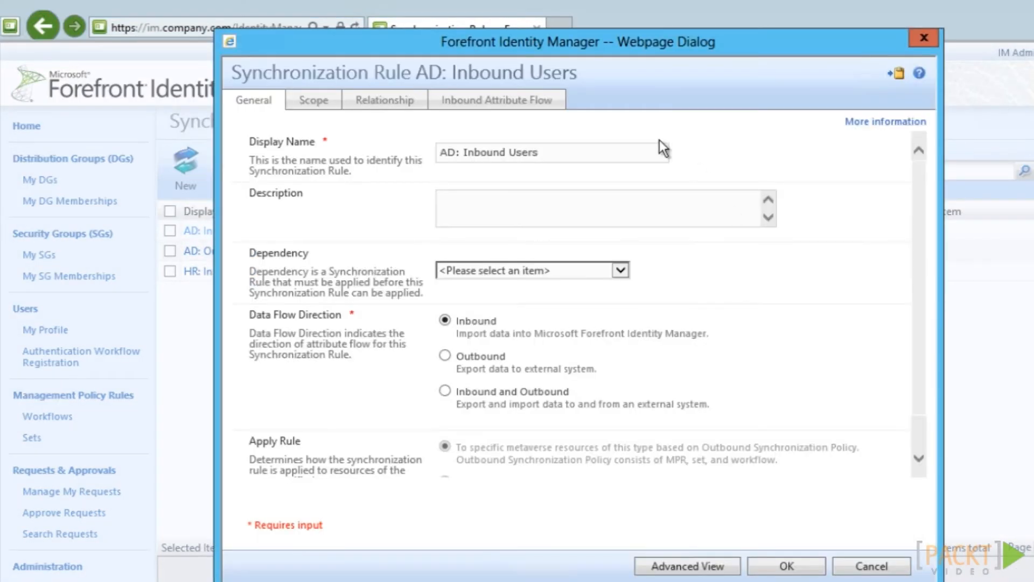
pyautogui.click(485, 108)
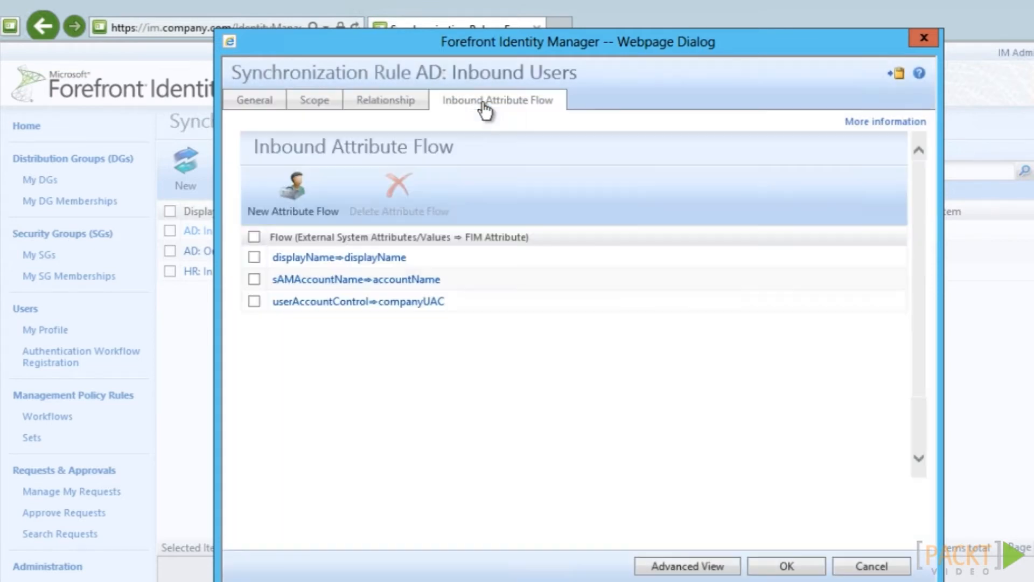
pyautogui.click(293, 191)
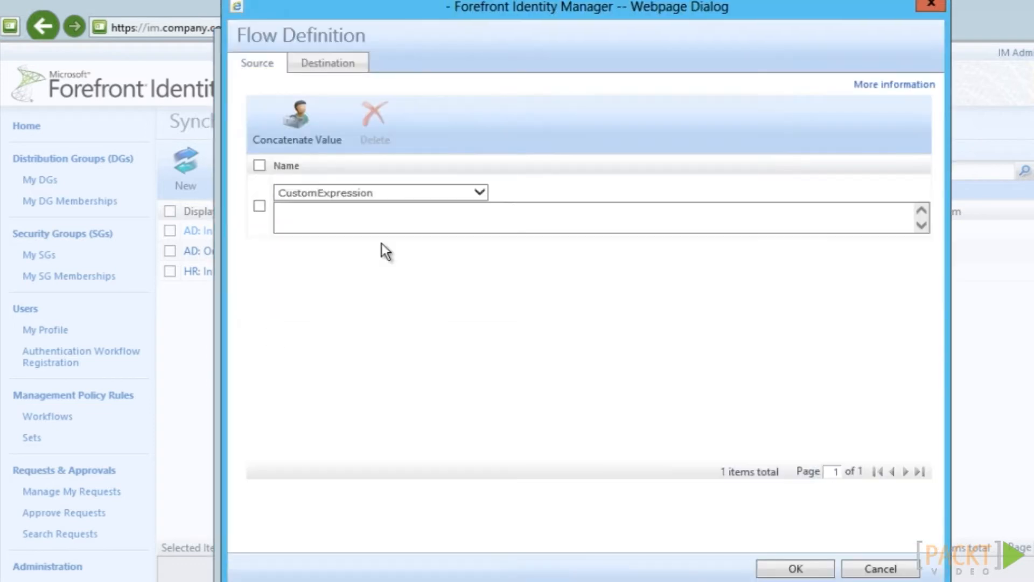
pyautogui.click(328, 221)
pyautogui.rightClick(328, 221)
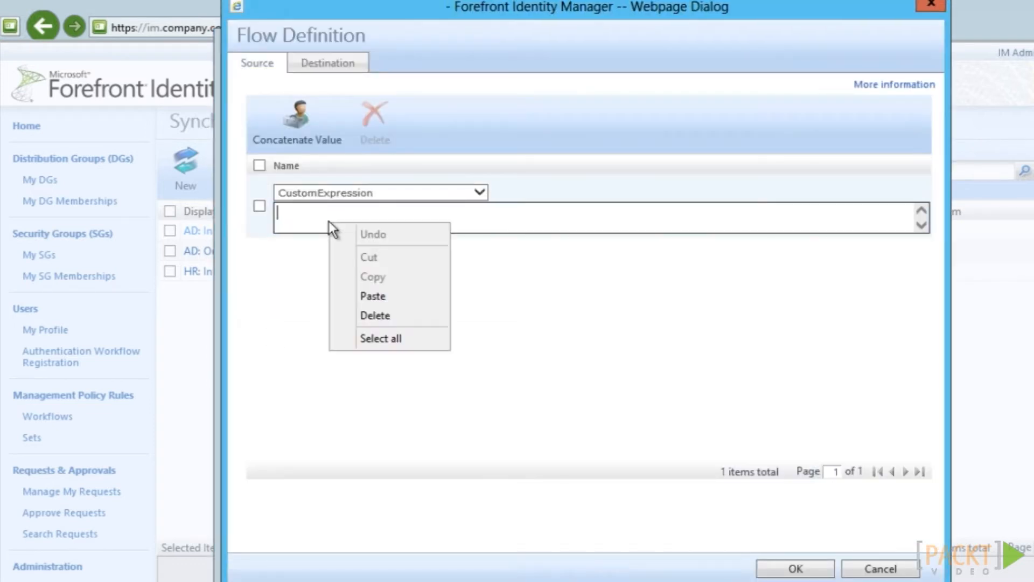
pyautogui.click(382, 296)
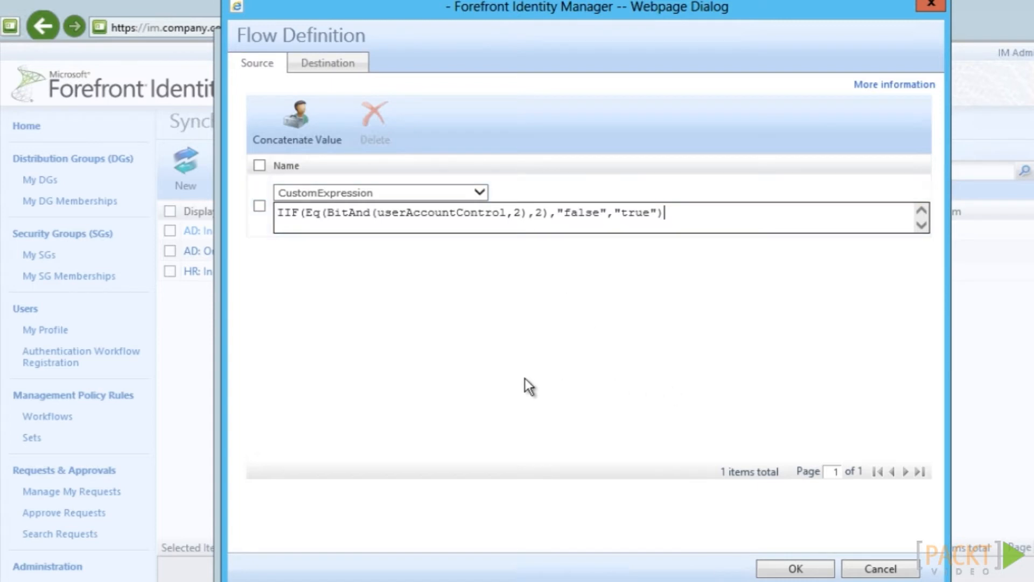
pyautogui.click(324, 63)
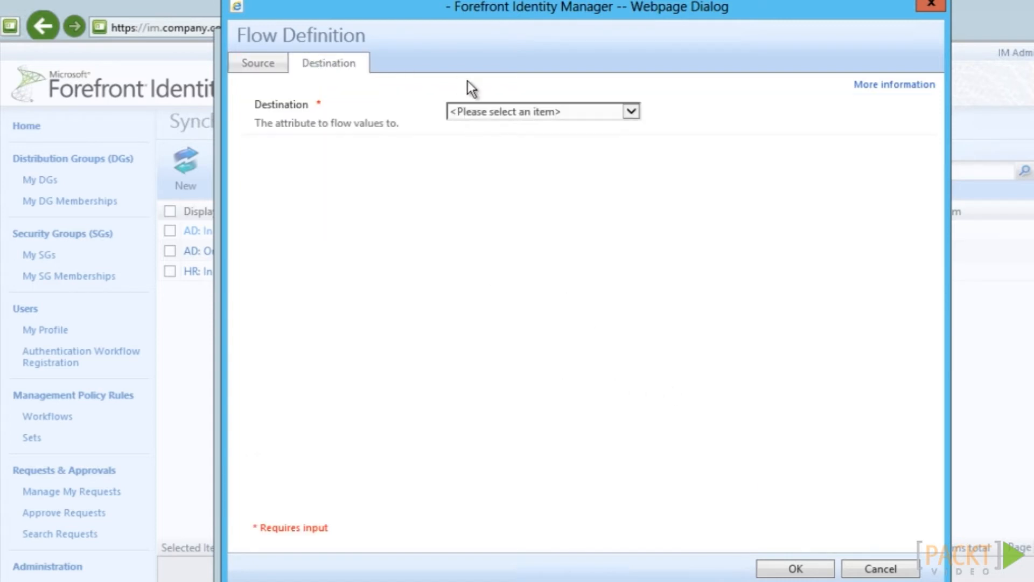
pyautogui.click(493, 110)
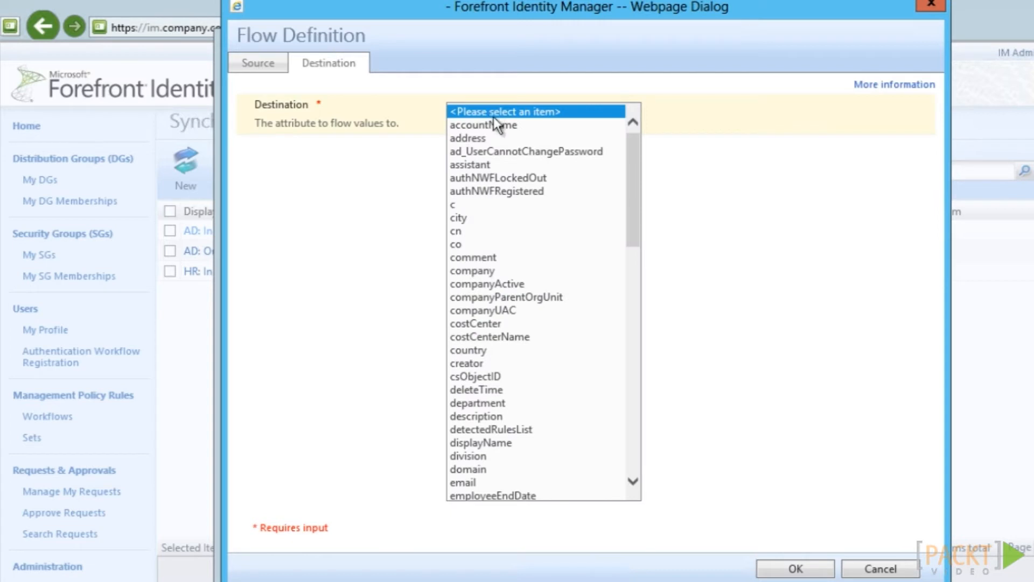
pyautogui.click(512, 284)
pyautogui.click(512, 283)
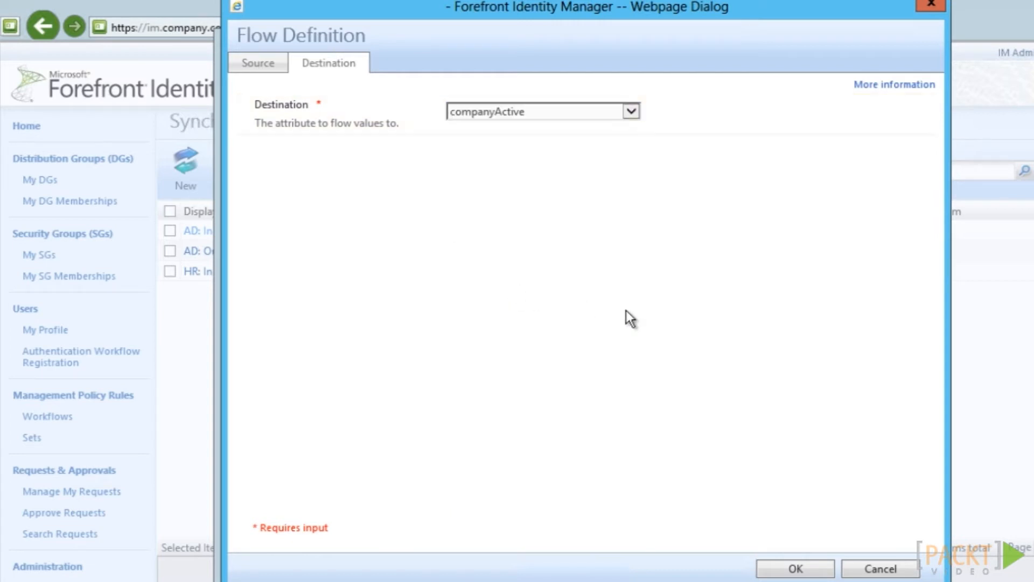
pyautogui.click(795, 567)
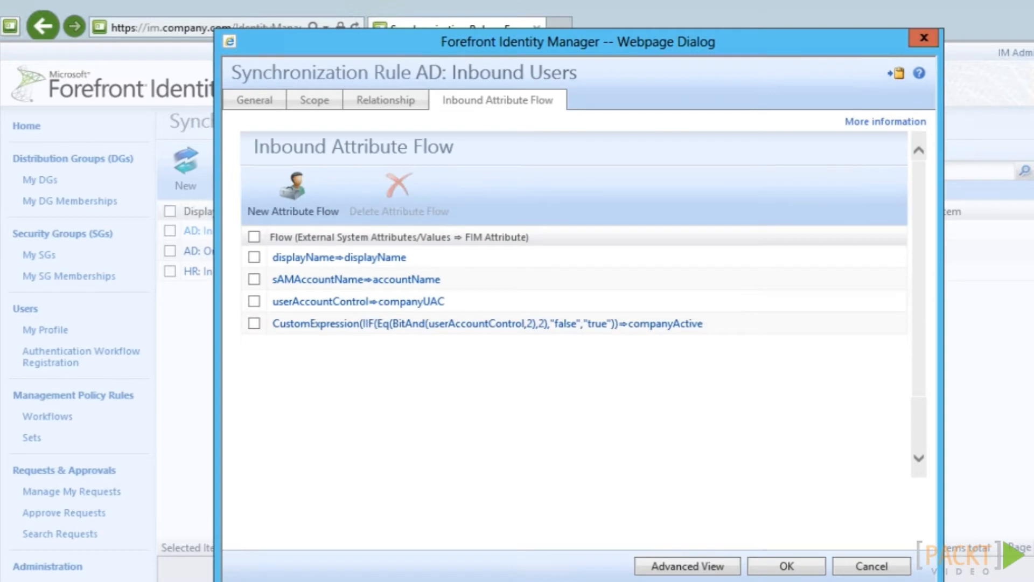
pyautogui.click(813, 567)
pyautogui.click(814, 566)
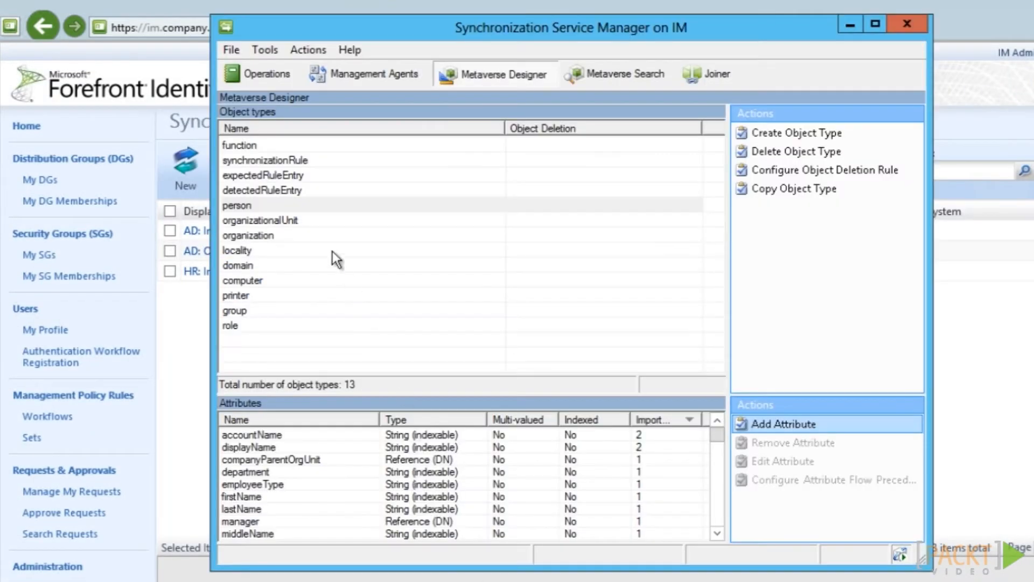
# Run Delta Import and then Delta Sync on the FIMService management agent
pyautogui.click(351, 70)
pyautogui.rightClick(298, 131)
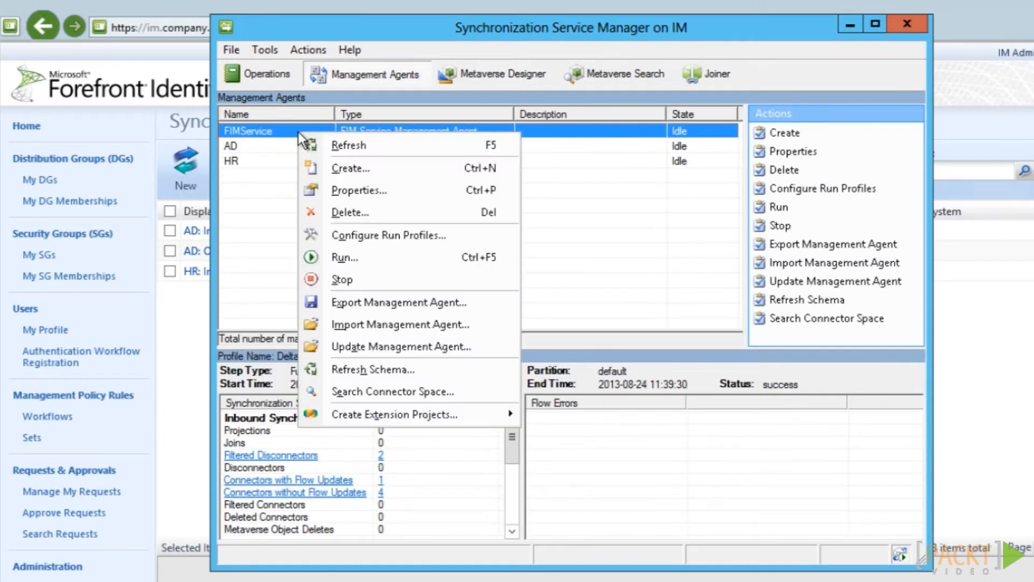
pyautogui.click(344, 254)
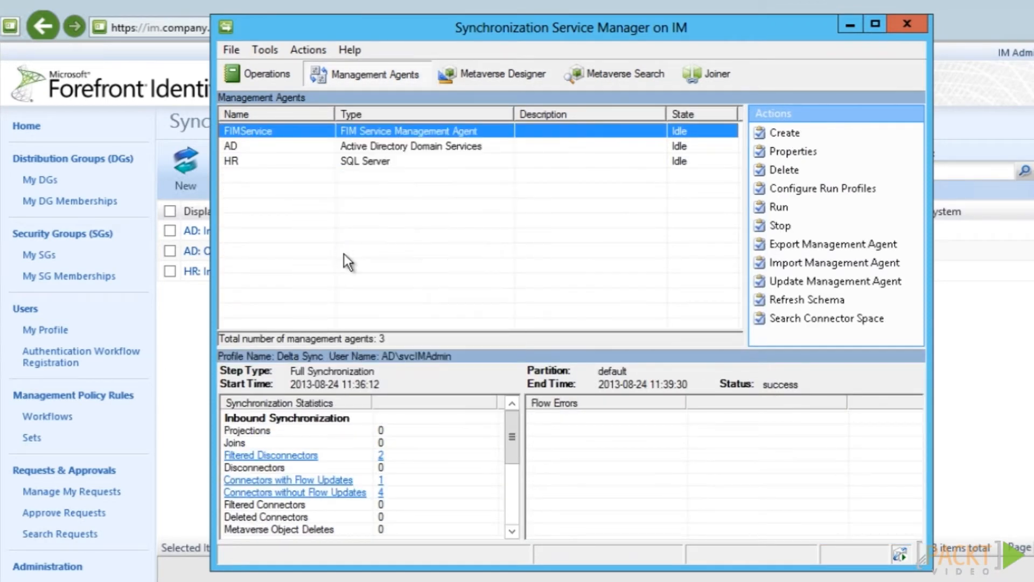
pyautogui.click(426, 234)
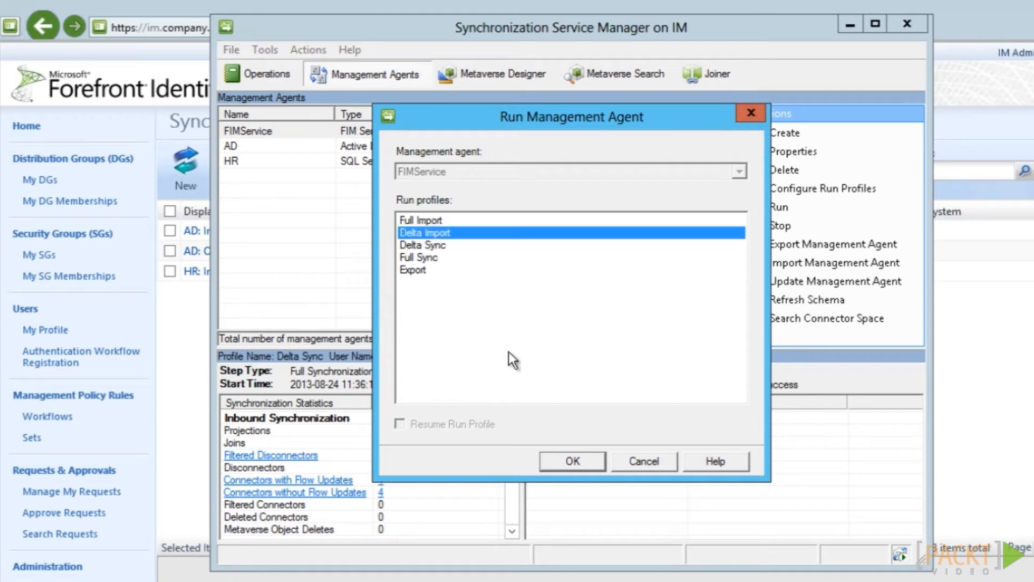
pyautogui.click(550, 458)
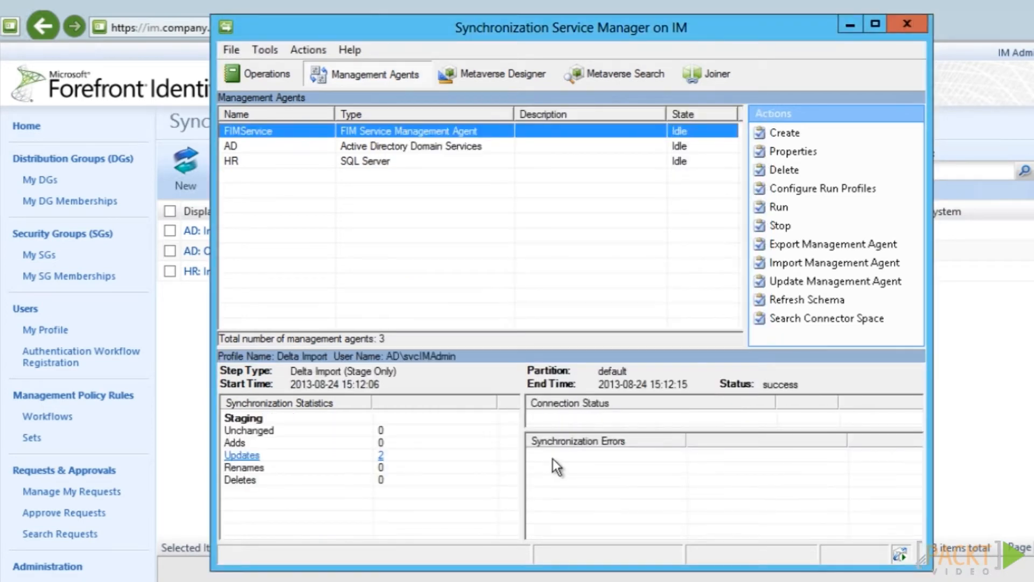
pyautogui.rightClick(345, 136)
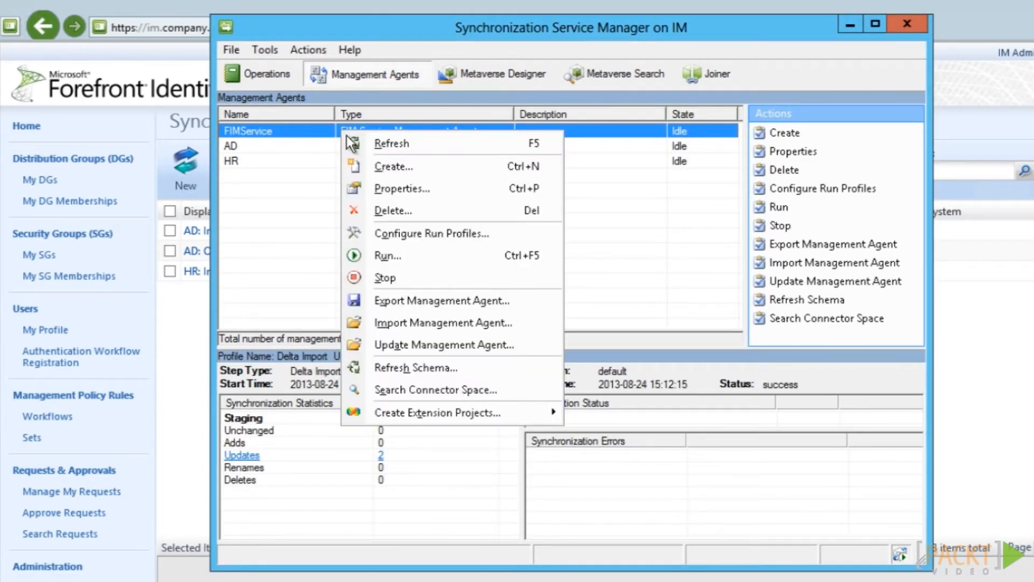
pyautogui.click(364, 255)
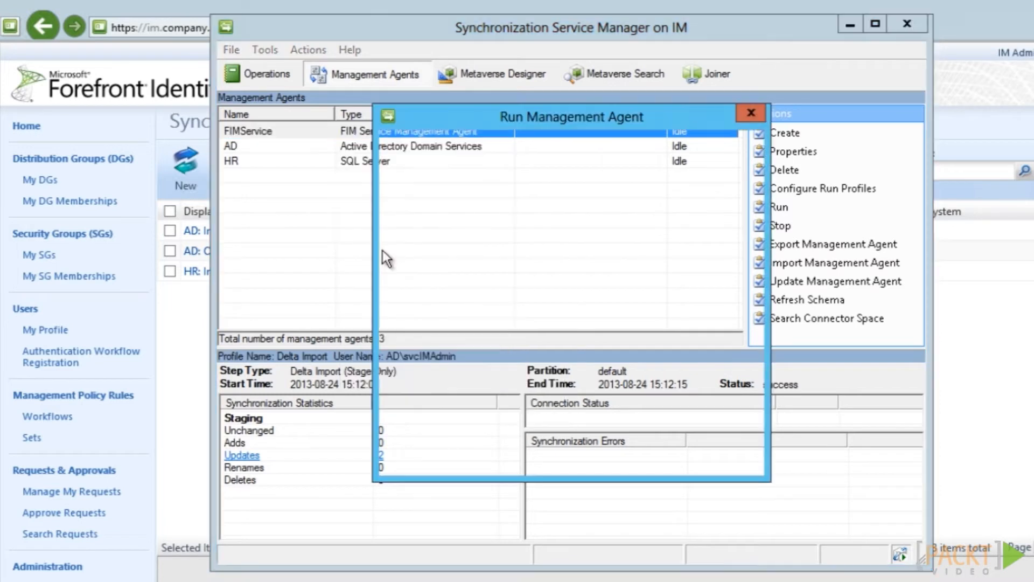
pyautogui.click(426, 245)
pyautogui.click(571, 460)
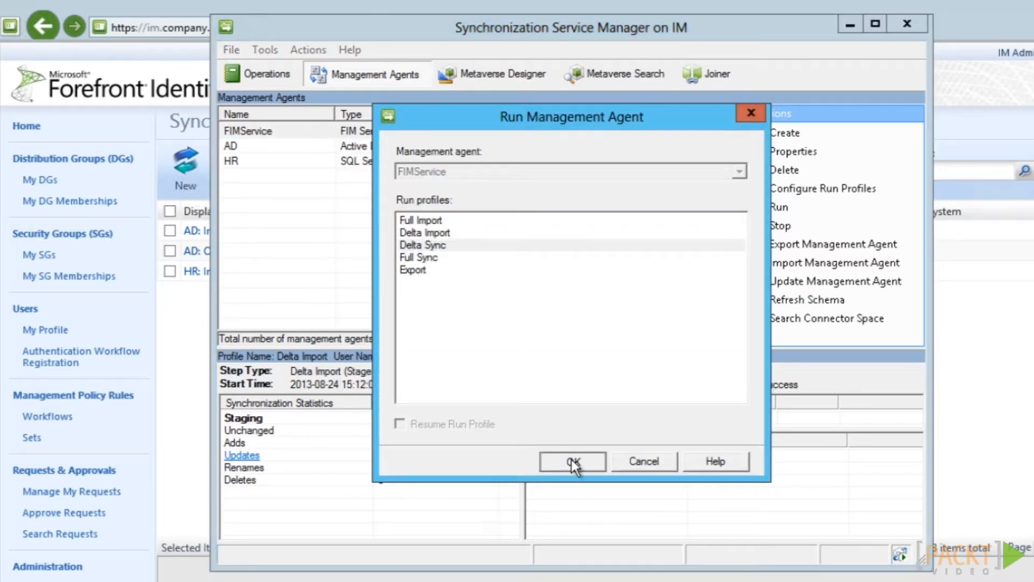
pyautogui.click(561, 386)
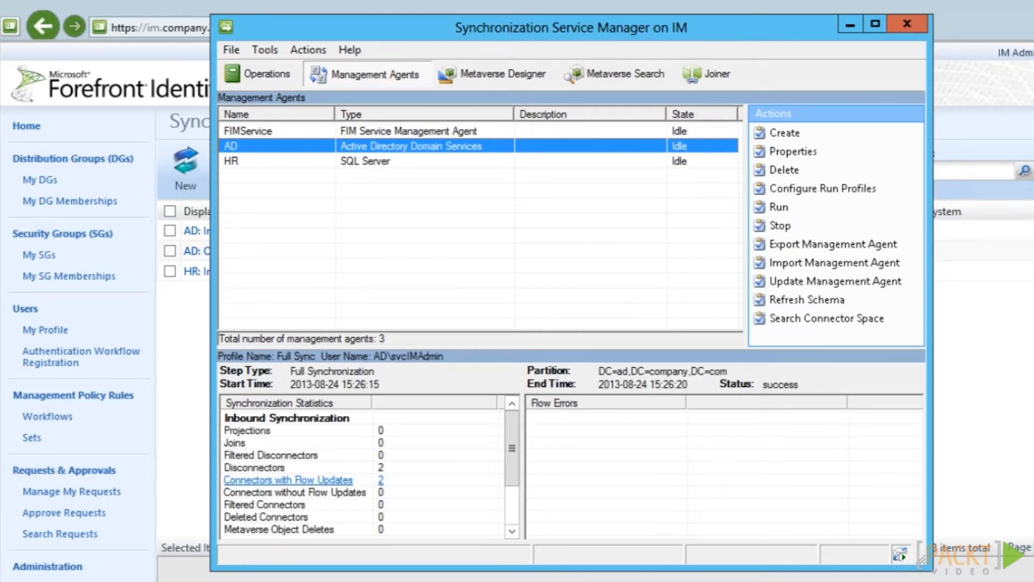
# Search the metaverse persons and check both users' companyUAC (512/546) and companyActive (true/false)
pyautogui.click(606, 78)
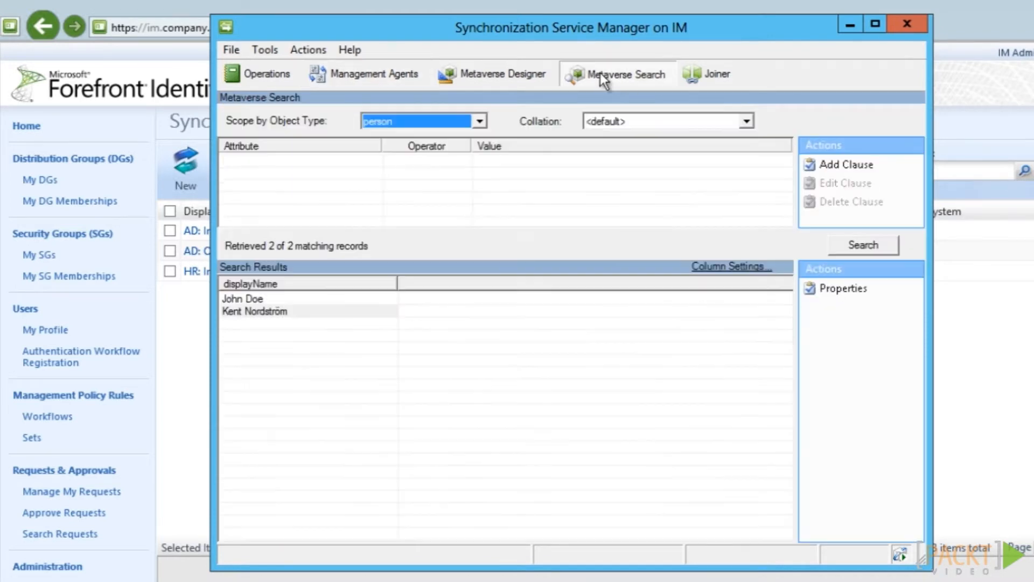
pyautogui.click(884, 245)
pyautogui.doubleClick(272, 300)
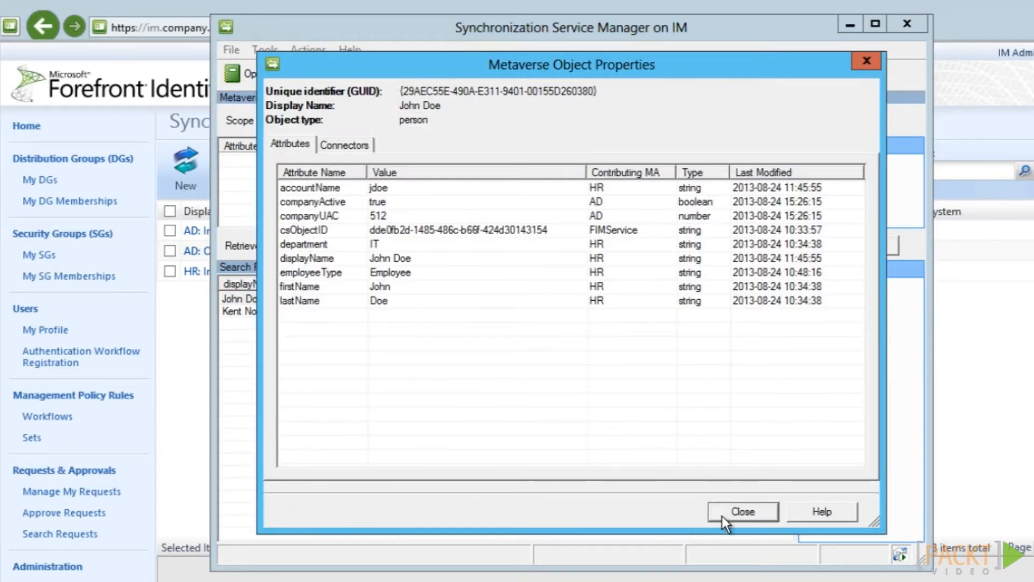
pyautogui.click(743, 511)
pyautogui.doubleClick(291, 312)
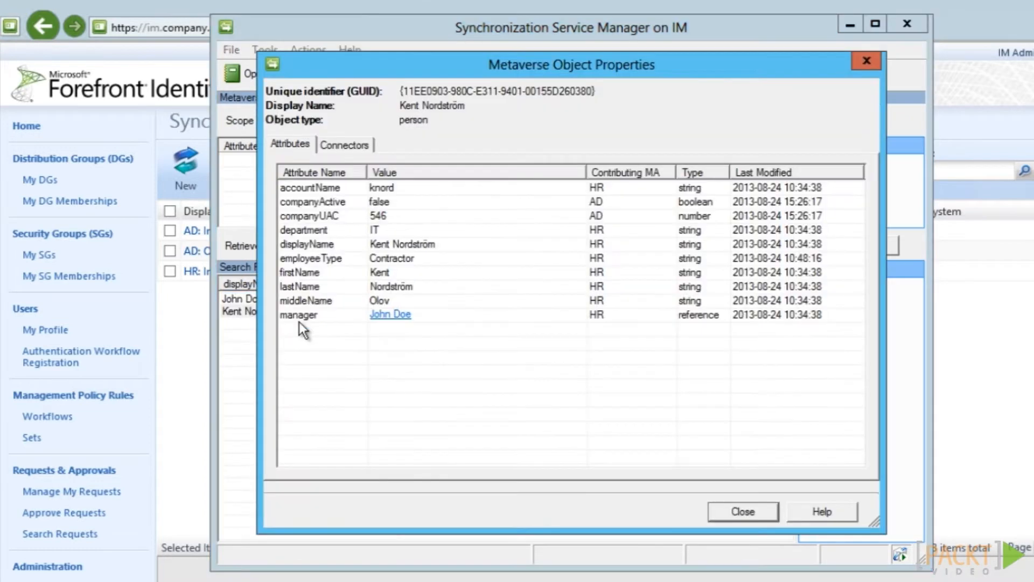
pyautogui.click(741, 512)
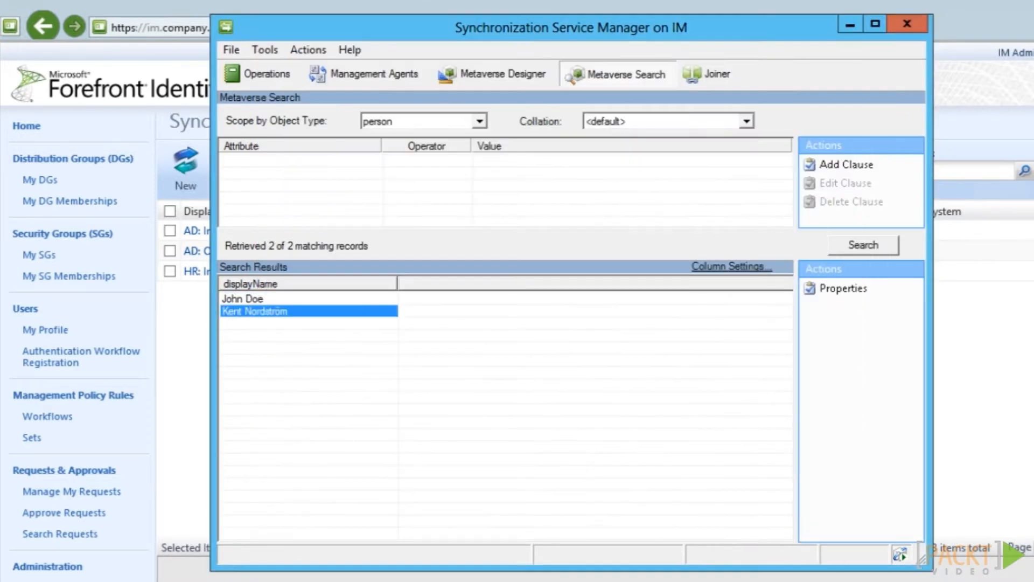
# Go to the portal's Schema Management and list all attributes
pyautogui.click(476, 580)
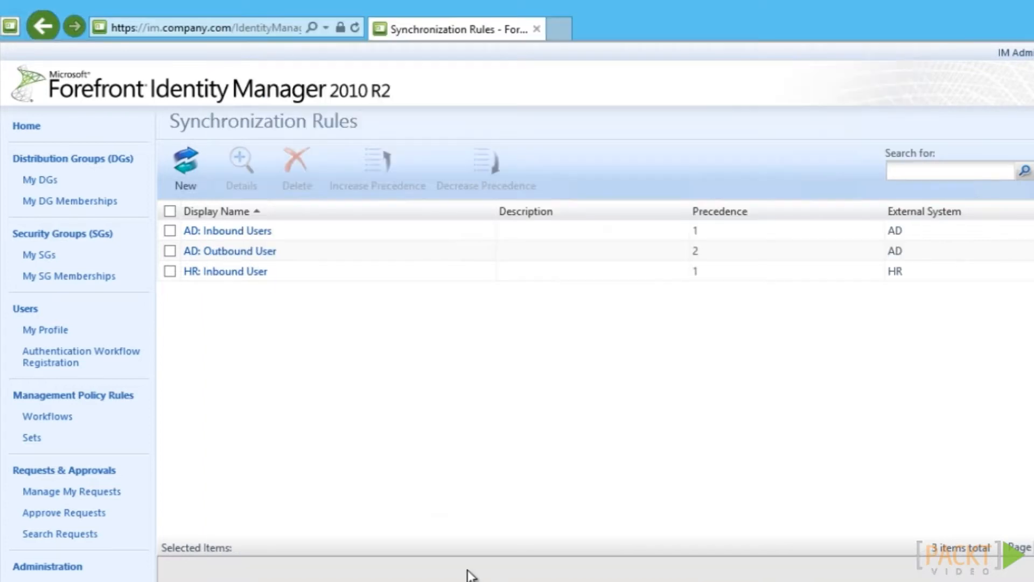
pyautogui.click(63, 571)
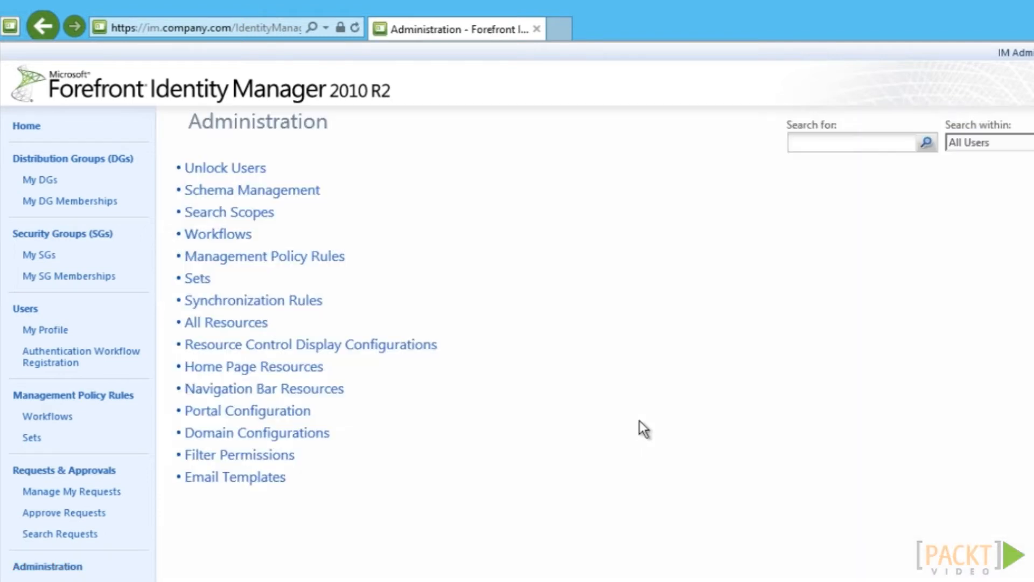
pyautogui.click(307, 190)
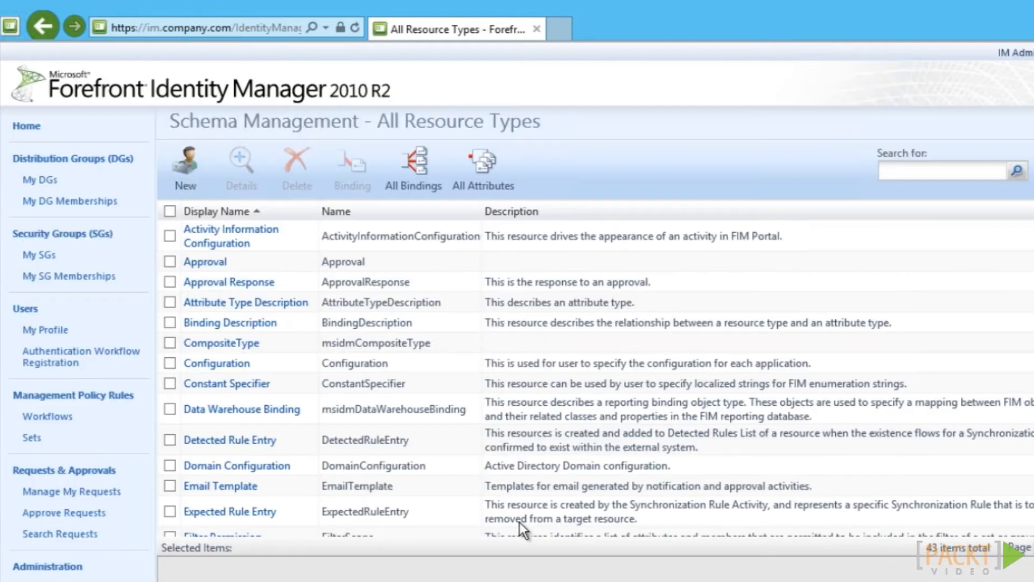
pyautogui.click(487, 178)
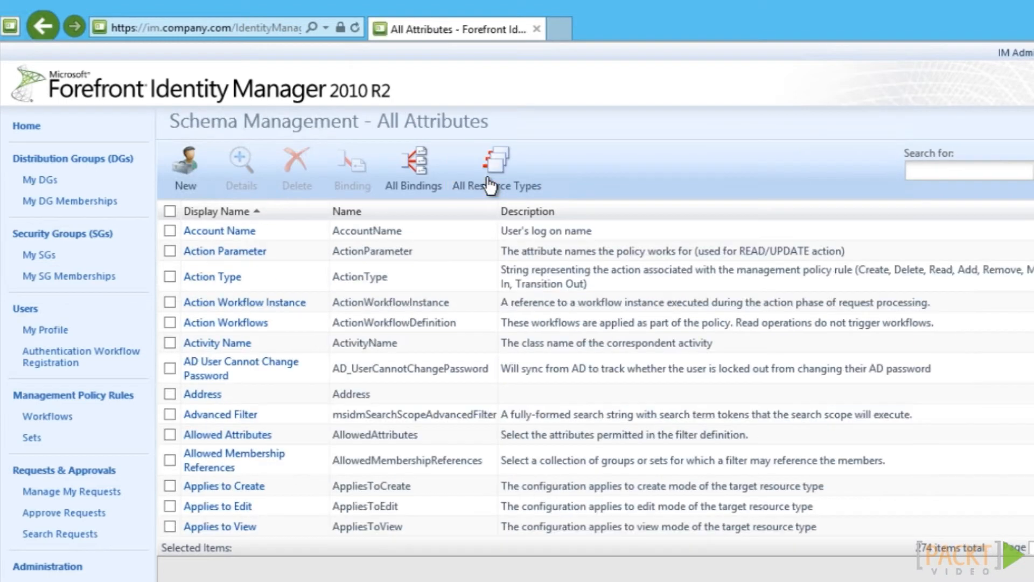
# Create a Boolean attribute with system name companyActive and display name 'Active', and submit it
pyautogui.click(183, 183)
pyautogui.click(490, 160)
pyautogui.write('companyActive')
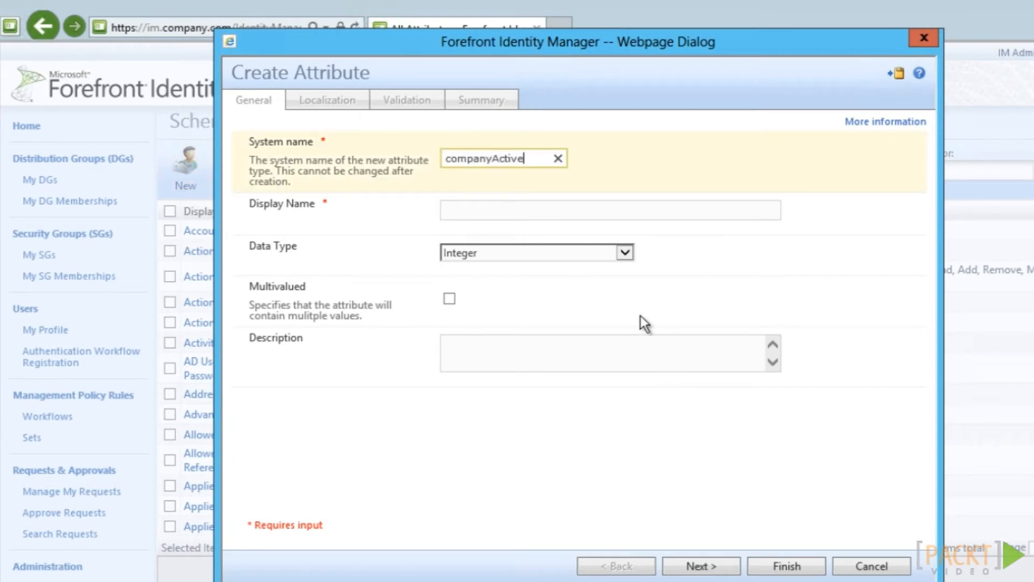
pyautogui.press('Tab')
pyautogui.write('A')
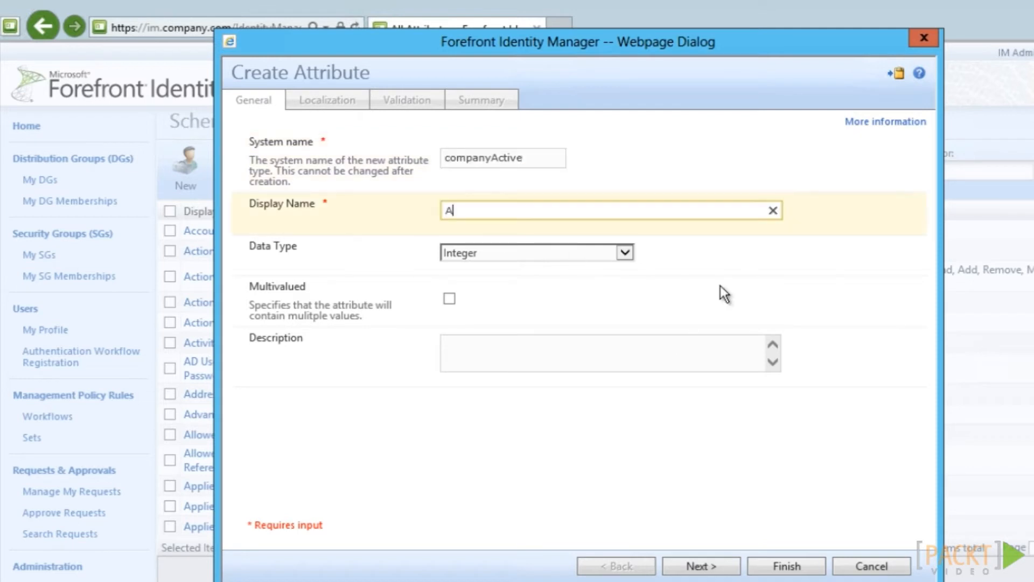
pyautogui.write('ctive')
pyautogui.click(625, 255)
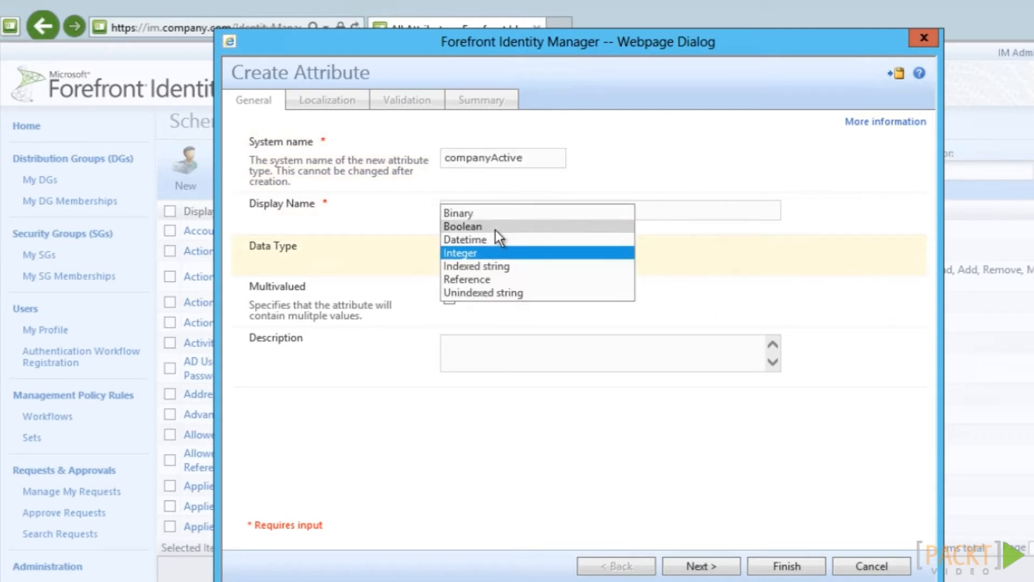
pyautogui.click(496, 226)
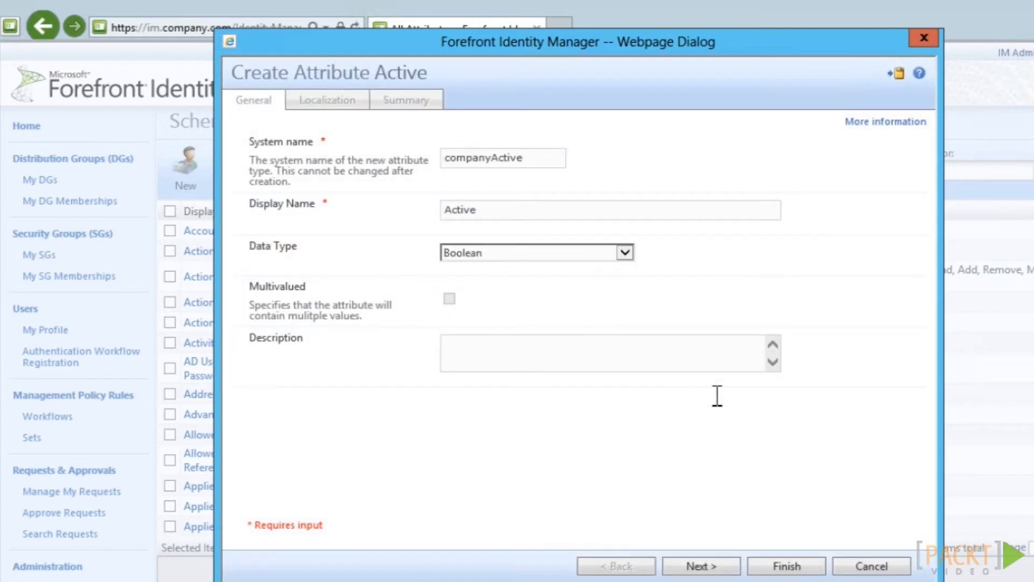
pyautogui.click(786, 567)
pyautogui.click(786, 567)
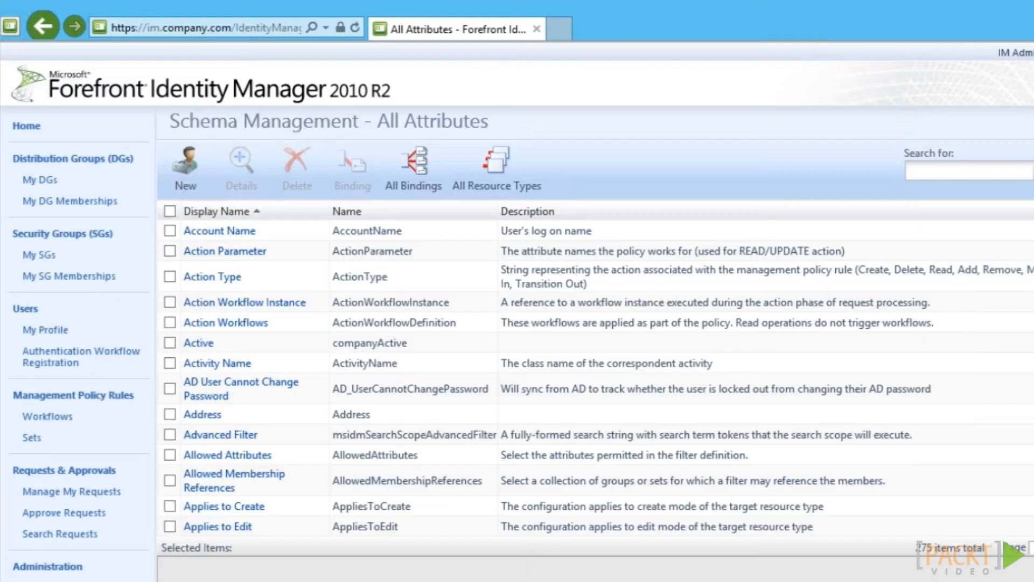
# Create and submit a binding of the Active attribute to the user resource type
pyautogui.click(418, 165)
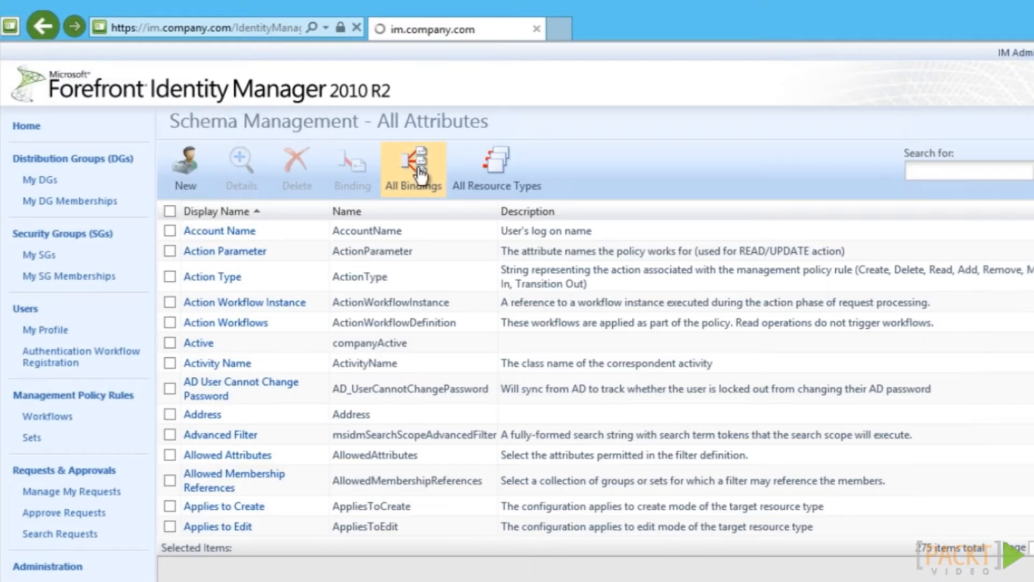
pyautogui.click(188, 162)
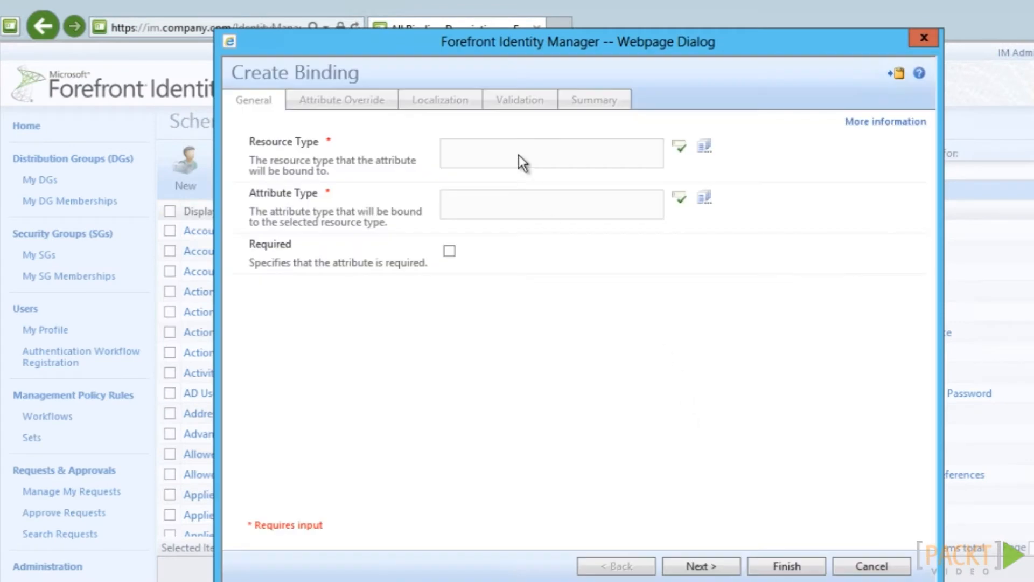
pyautogui.click(519, 154)
pyautogui.write('user')
pyautogui.click(684, 149)
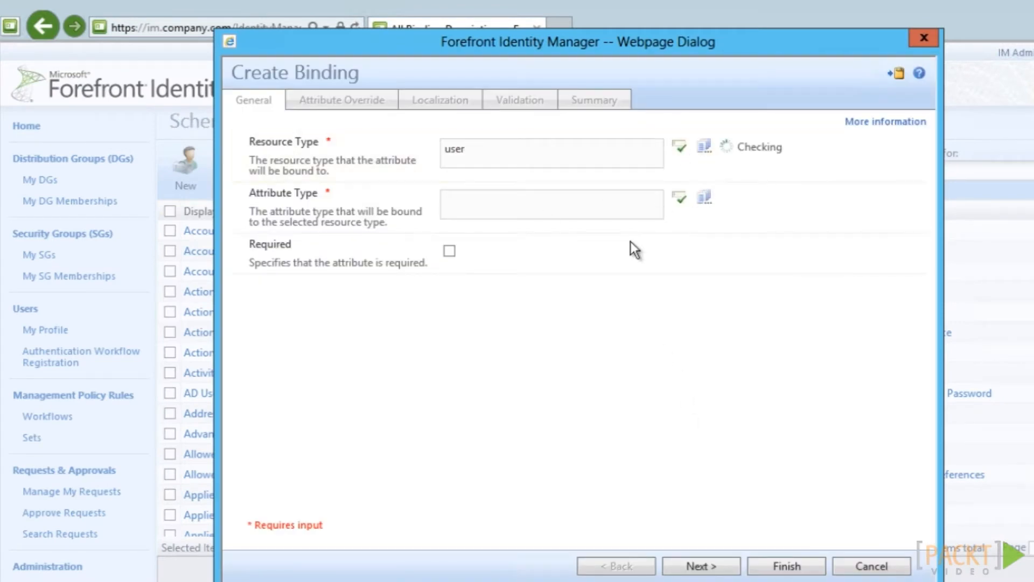
pyautogui.click(506, 215)
pyautogui.write('A')
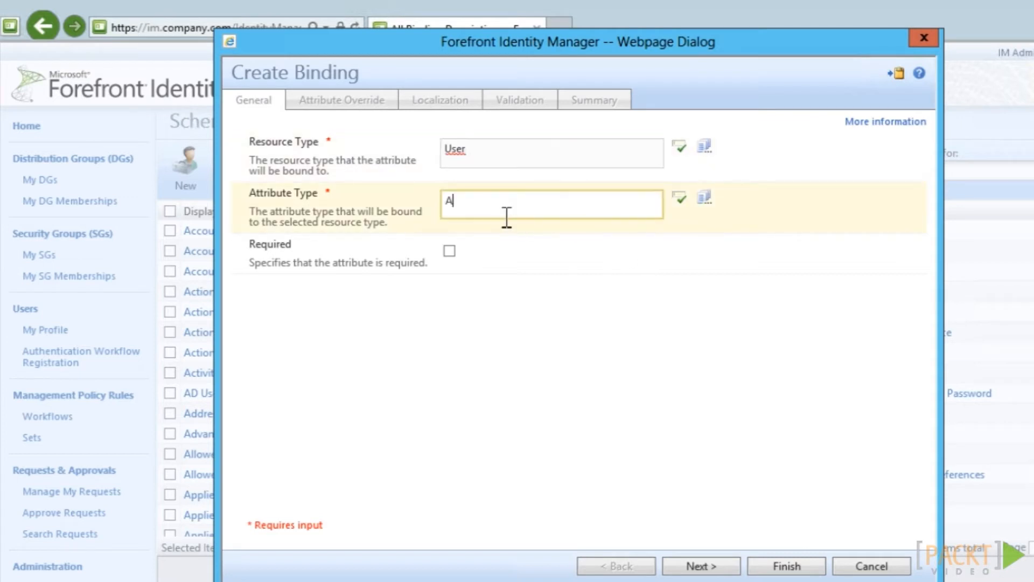
pyautogui.write('ctive')
pyautogui.click(679, 199)
pyautogui.click(785, 565)
pyautogui.click(787, 566)
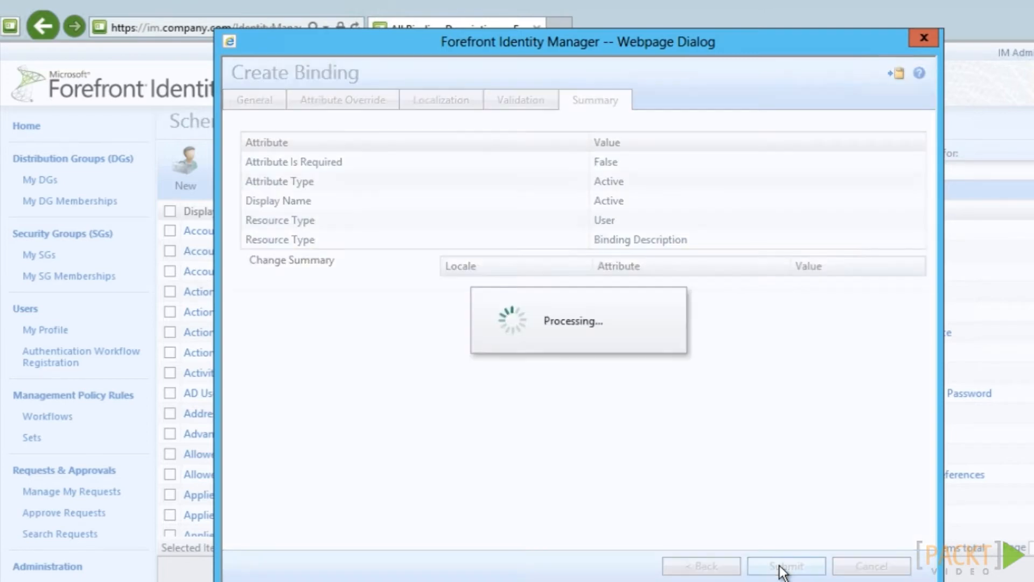
pyautogui.click(69, 396)
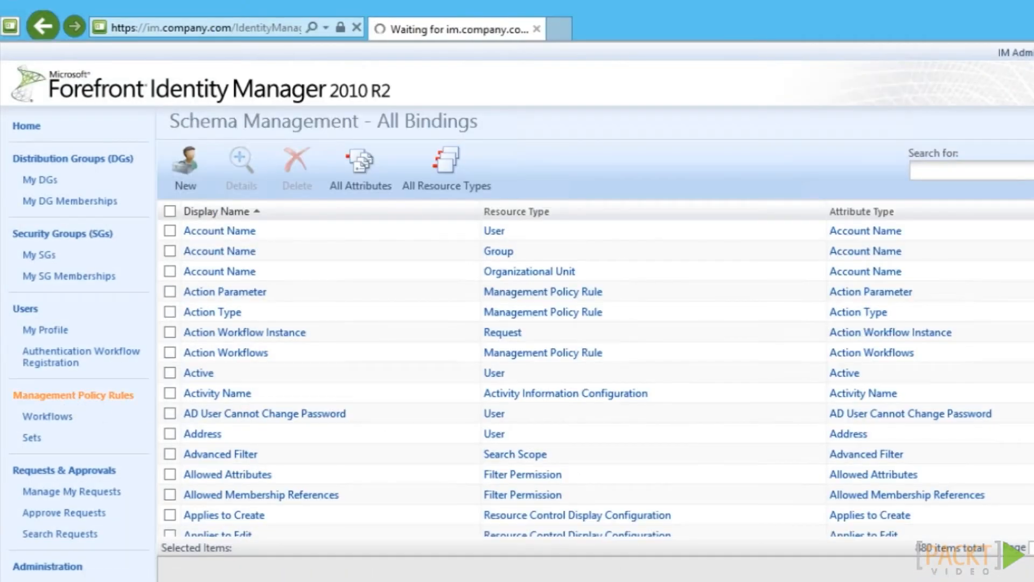
# Add 'active' to the target resource attributes of the sync account's user-control policy rule
pyautogui.click(839, 171)
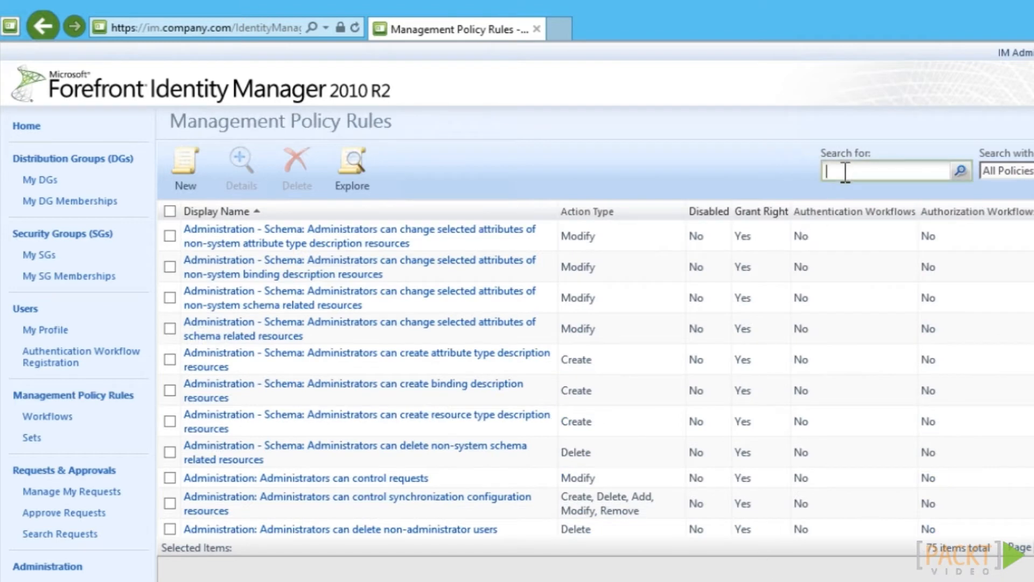
pyautogui.write('sync')
pyautogui.click(960, 171)
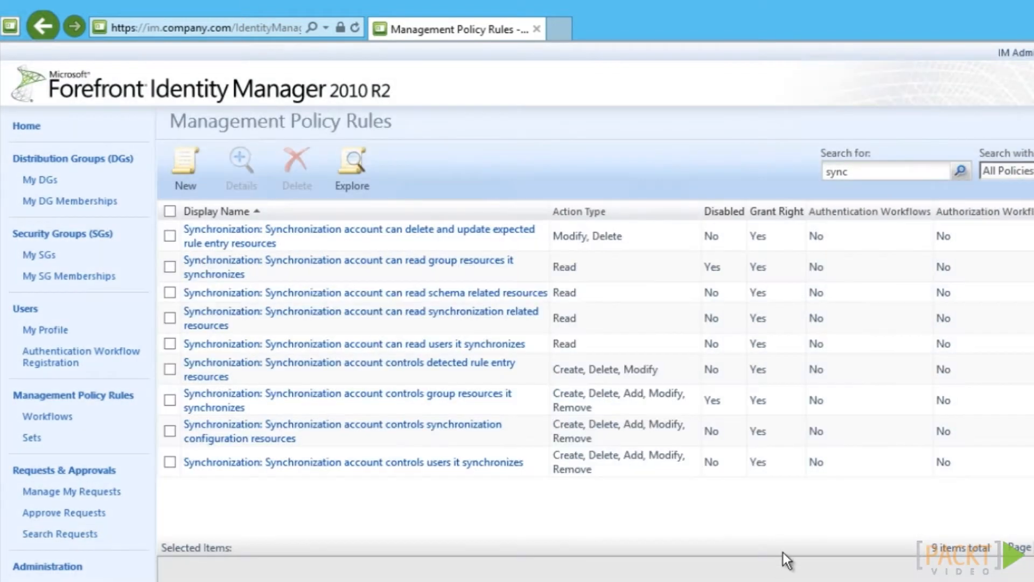
pyautogui.click(285, 463)
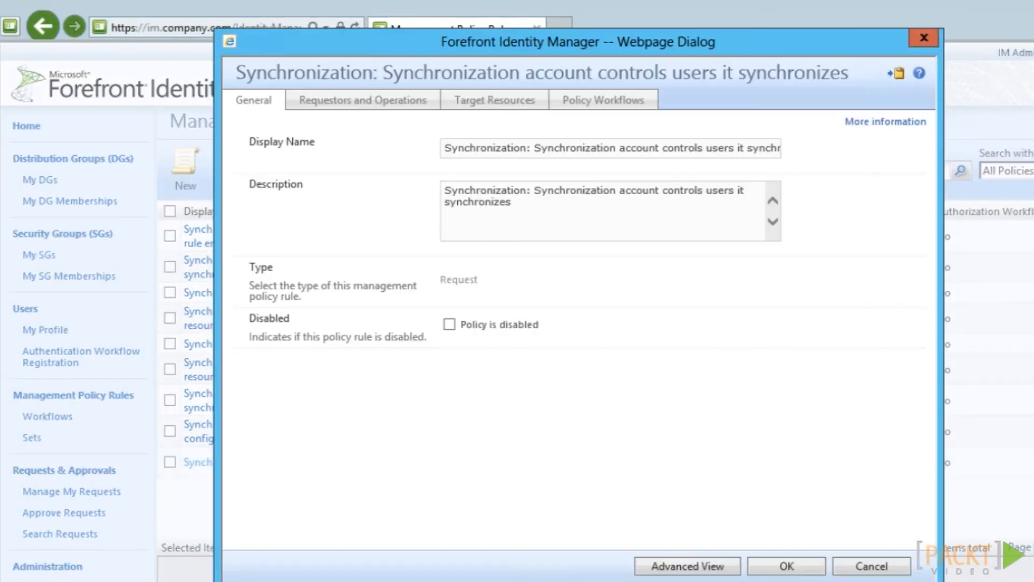
pyautogui.click(495, 101)
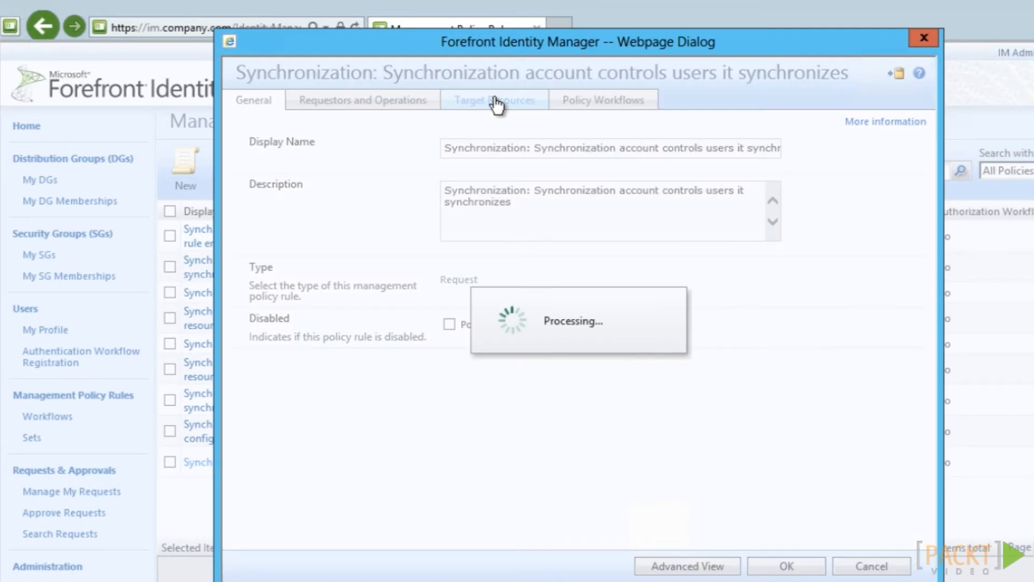
pyautogui.click(705, 389)
pyautogui.click(675, 390)
pyautogui.write('active')
pyautogui.click(730, 374)
pyautogui.click(785, 566)
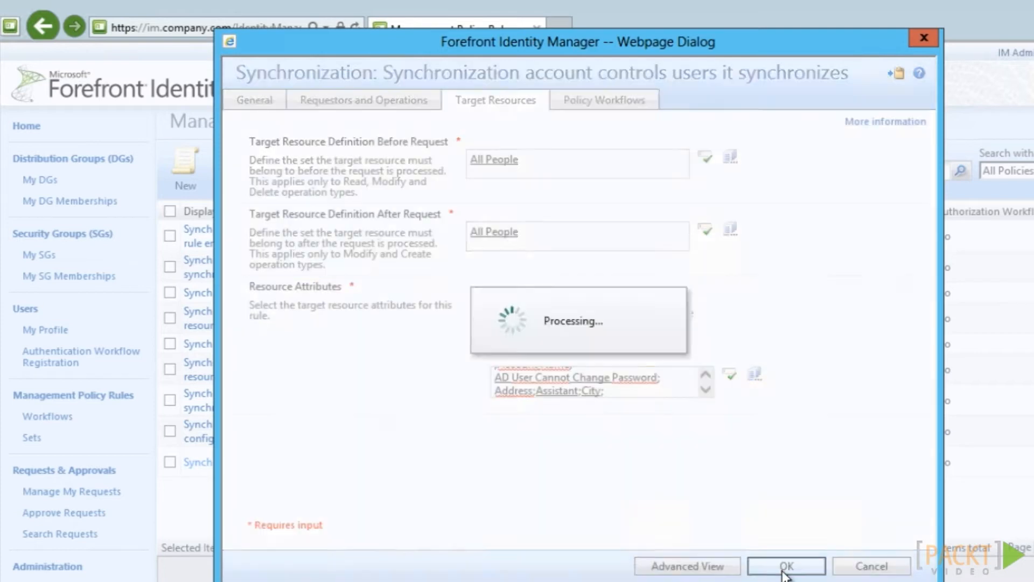
pyautogui.click(787, 566)
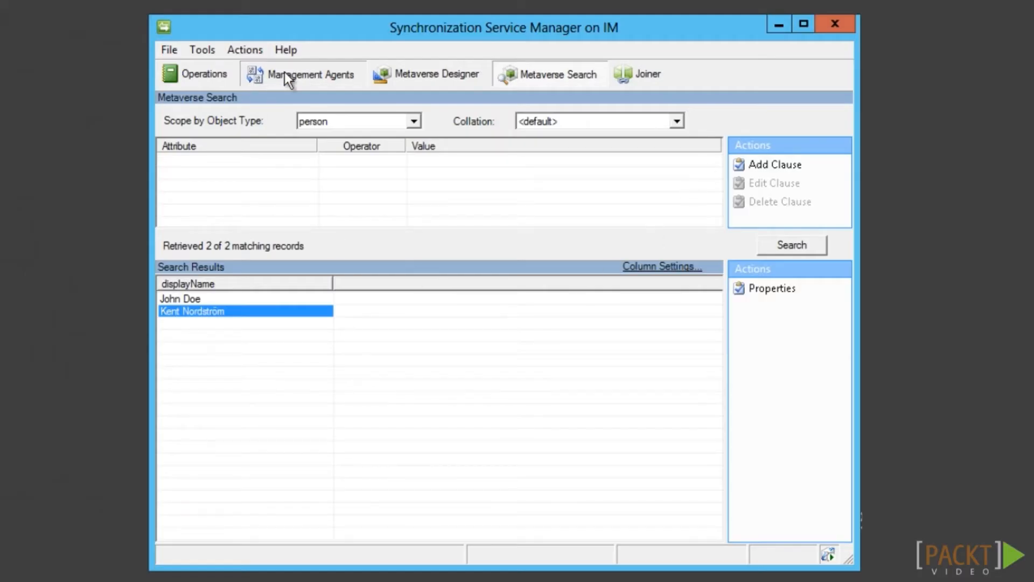
# Include companyActive in the FIMService agent's selected attributes
pyautogui.click(284, 72)
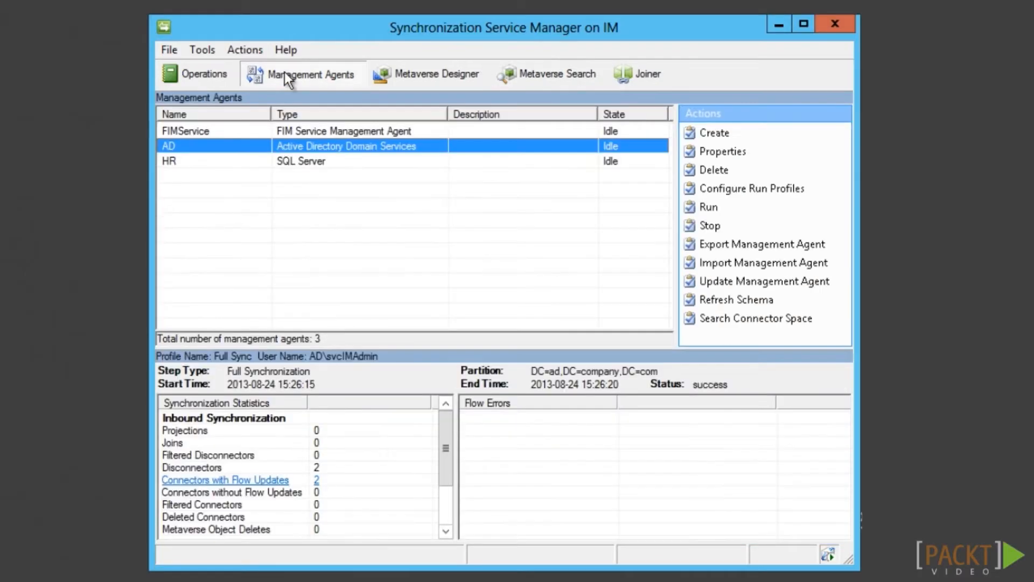
pyautogui.doubleClick(228, 130)
pyautogui.click(273, 171)
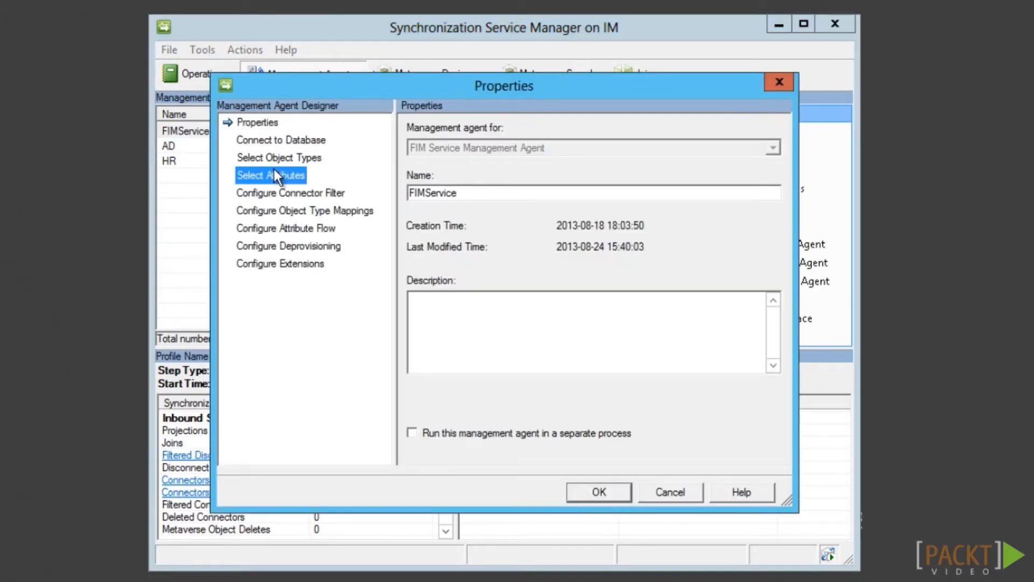
pyautogui.click(649, 127)
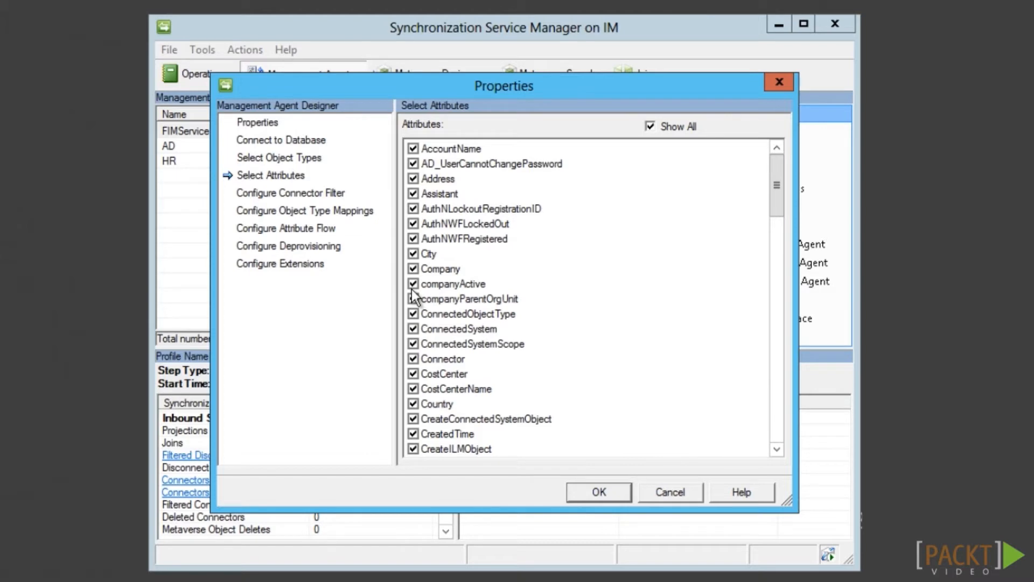
# Add a Direct export flow from metaverse companyActive to Person companyActive, allowing nulls
pyautogui.click(308, 229)
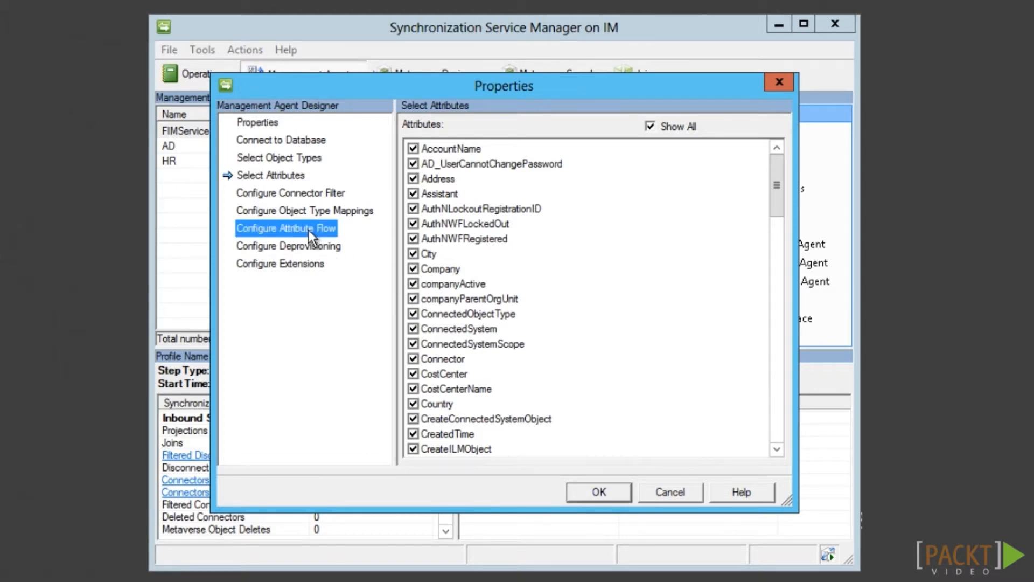
pyautogui.doubleClick(486, 181)
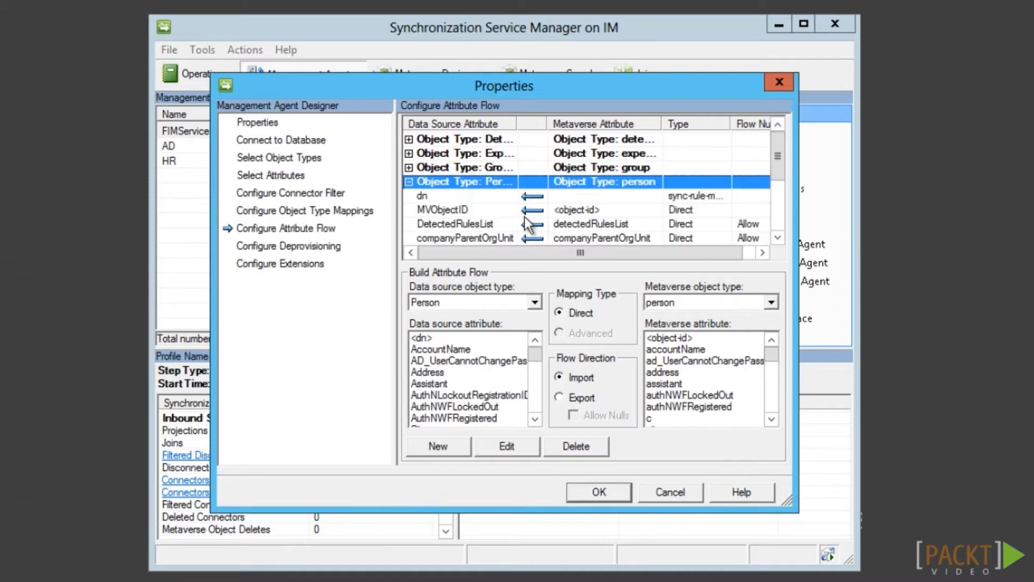
pyautogui.click(531, 423)
pyautogui.click(531, 423)
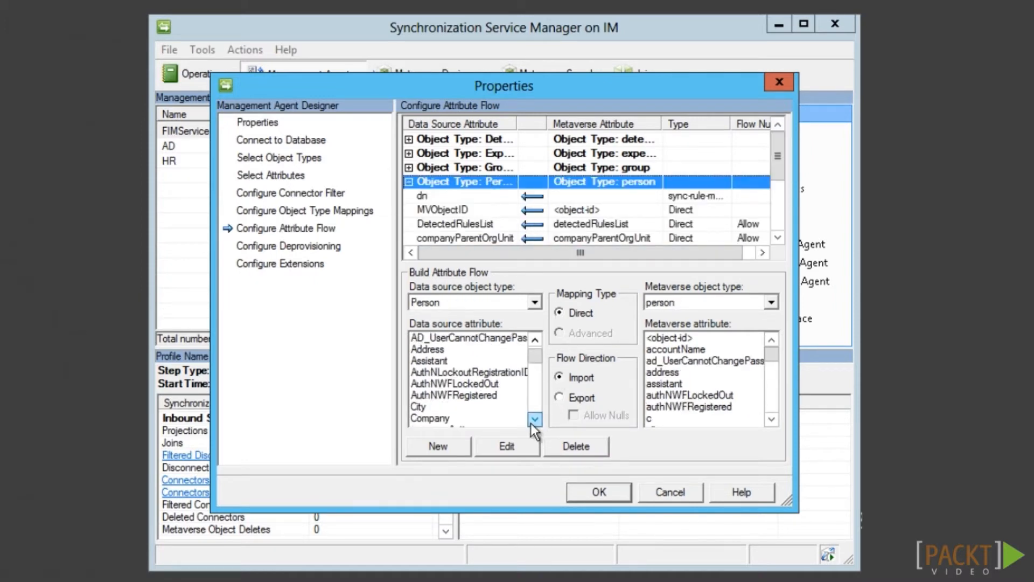
pyautogui.click(531, 422)
pyautogui.click(531, 423)
pyautogui.click(466, 407)
pyautogui.click(689, 406)
pyautogui.click(771, 419)
pyautogui.click(771, 420)
pyautogui.click(772, 419)
pyautogui.click(771, 419)
pyautogui.click(771, 419)
pyautogui.click(770, 419)
pyautogui.click(771, 419)
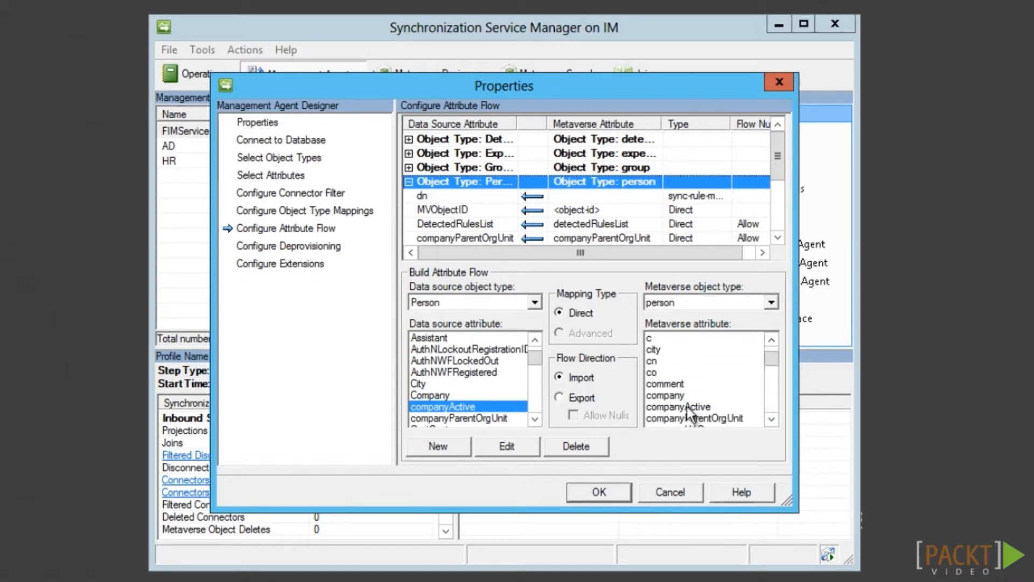
pyautogui.click(688, 406)
pyautogui.click(559, 398)
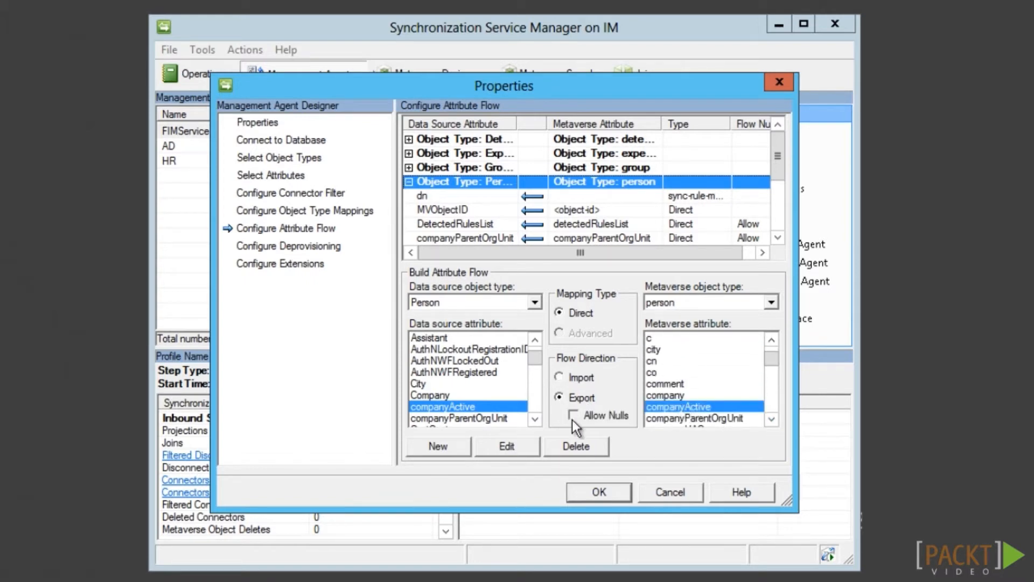
pyautogui.click(438, 446)
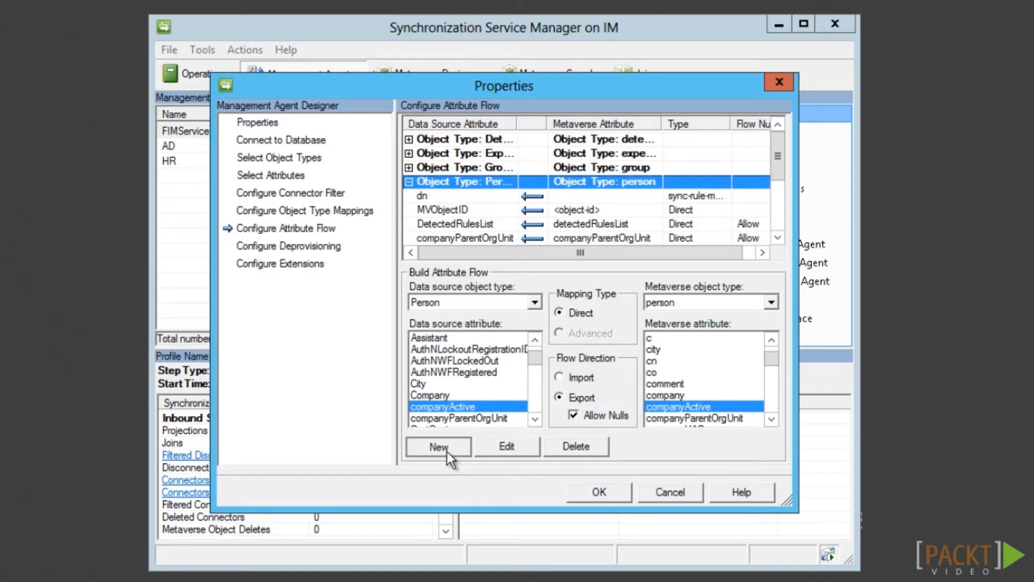
pyautogui.click(596, 212)
# Add the matching Direct import flow for companyActive and save the agent
pyautogui.click(575, 378)
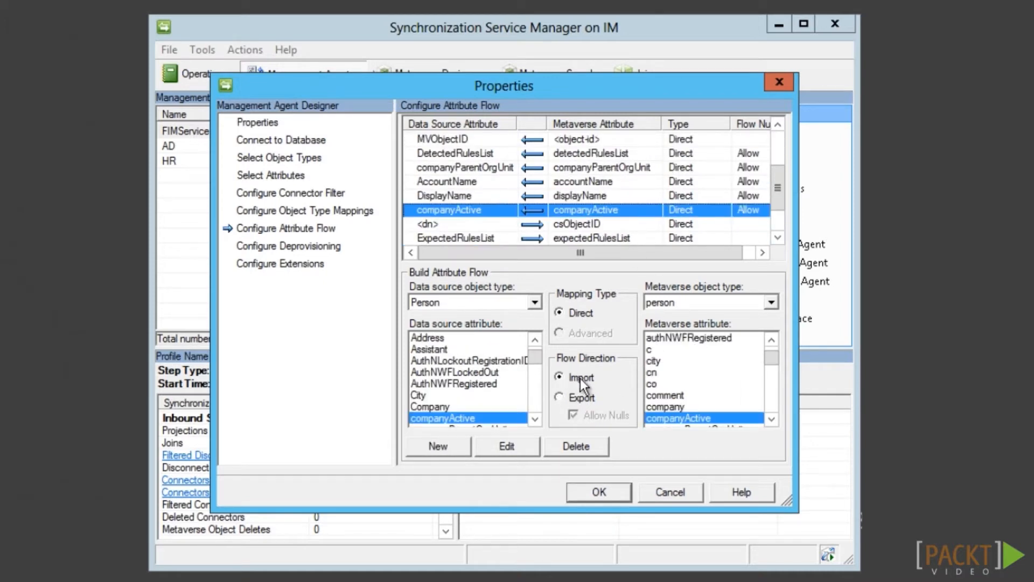
pyautogui.click(455, 447)
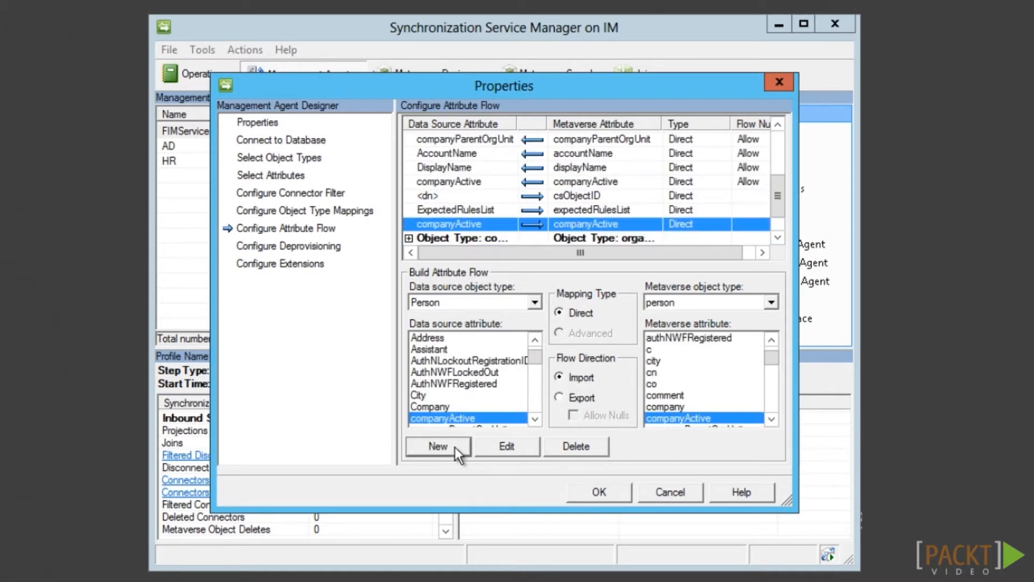
pyautogui.click(583, 493)
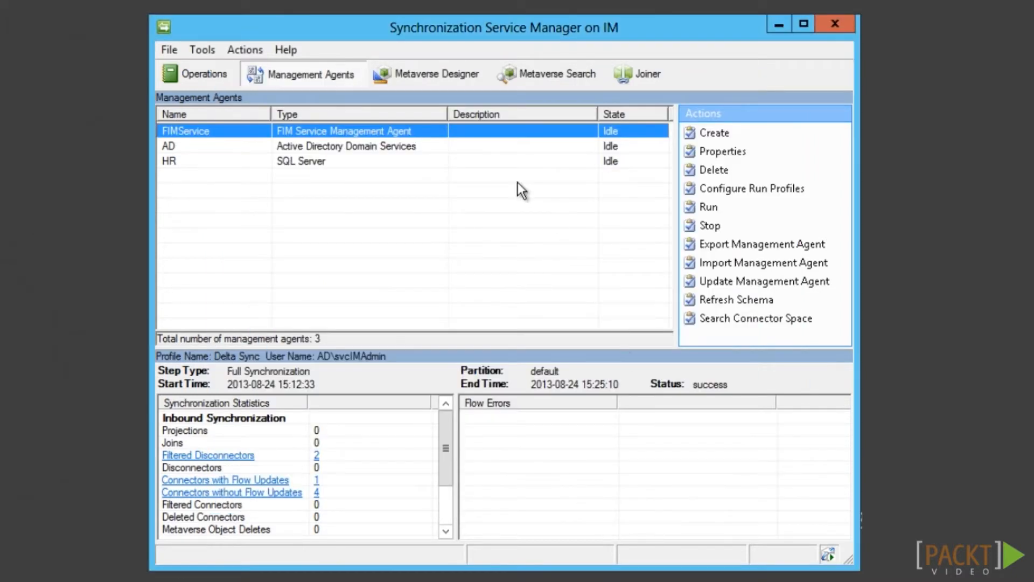
# Keep AD ahead of FIMService in companyActive's attribute flow precedence in the metaverse designer
pyautogui.click(463, 72)
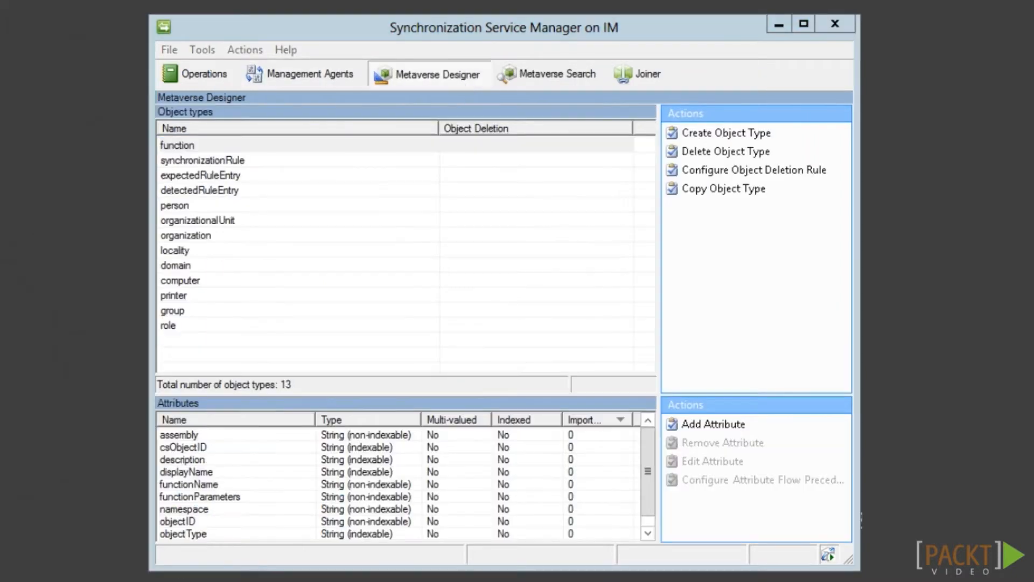
pyautogui.click(190, 208)
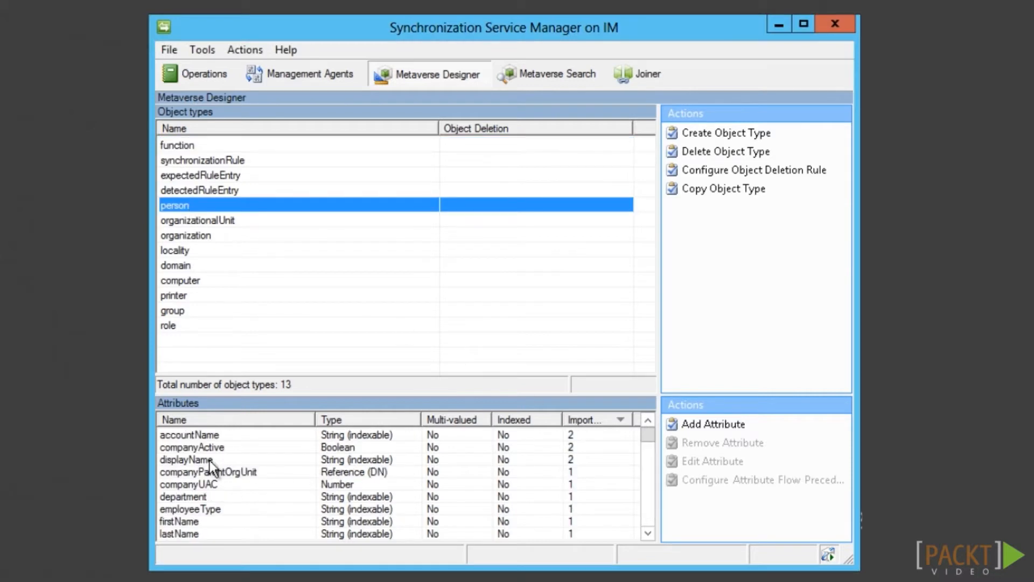
pyautogui.rightClick(218, 449)
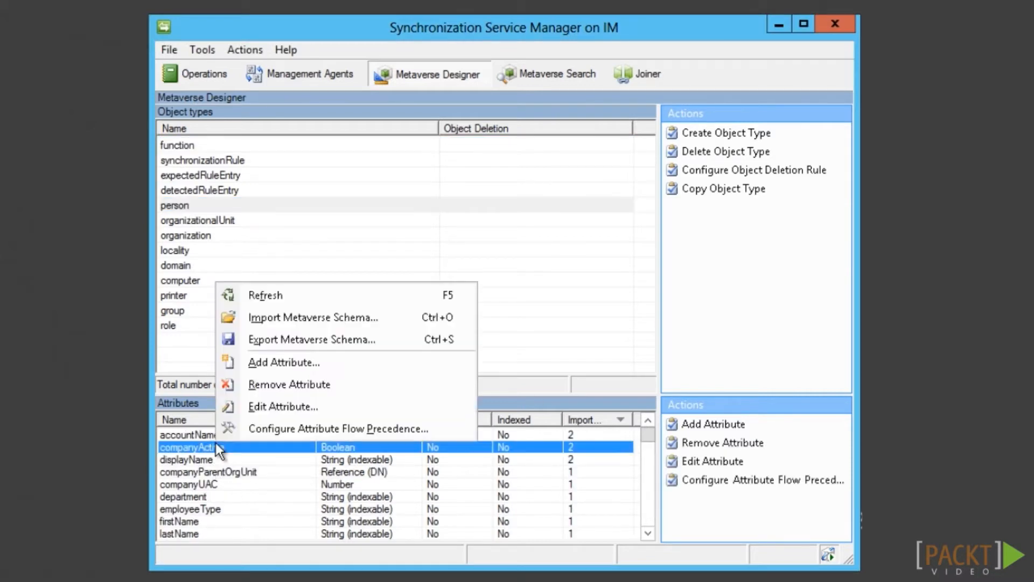
pyautogui.click(275, 430)
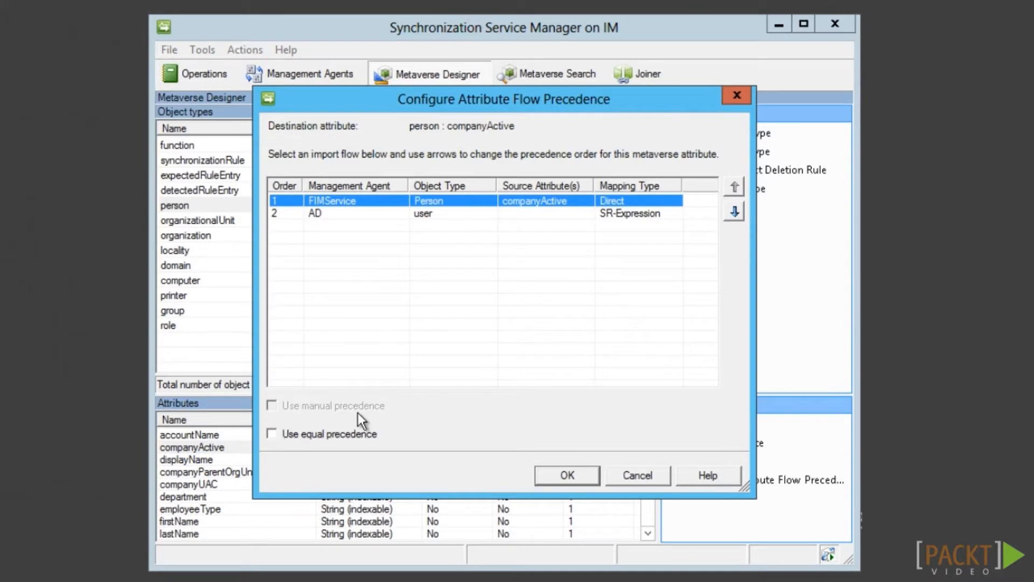
pyautogui.click(728, 214)
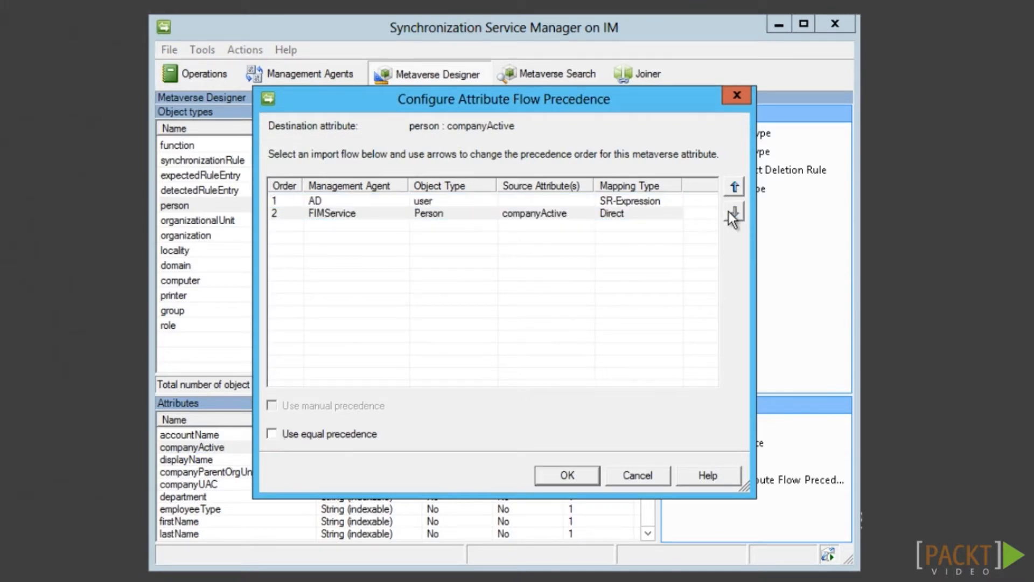
pyautogui.click(584, 477)
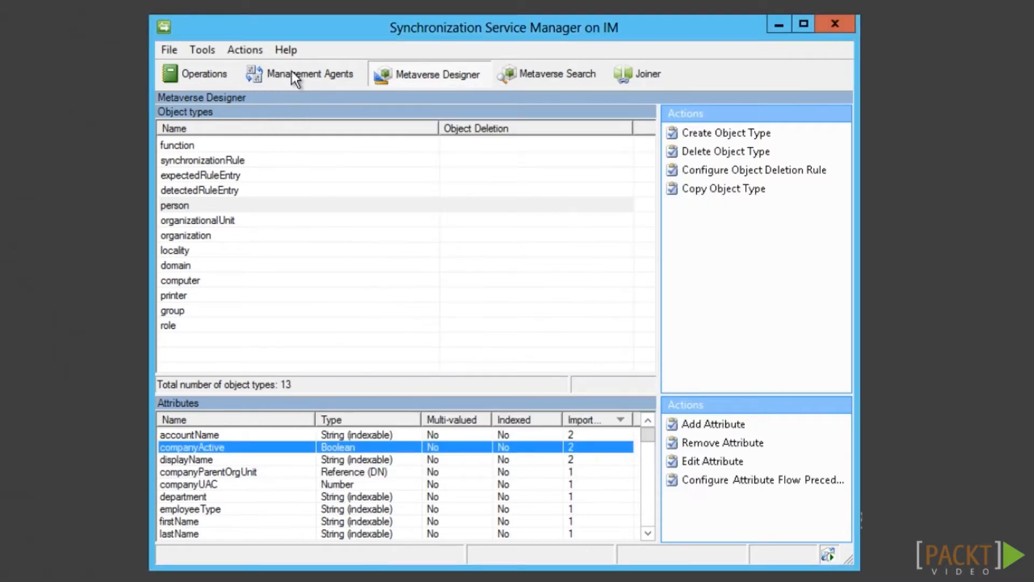
# Run the AD management agent with the Full Sync profile
pyautogui.click(292, 72)
pyautogui.click(231, 144)
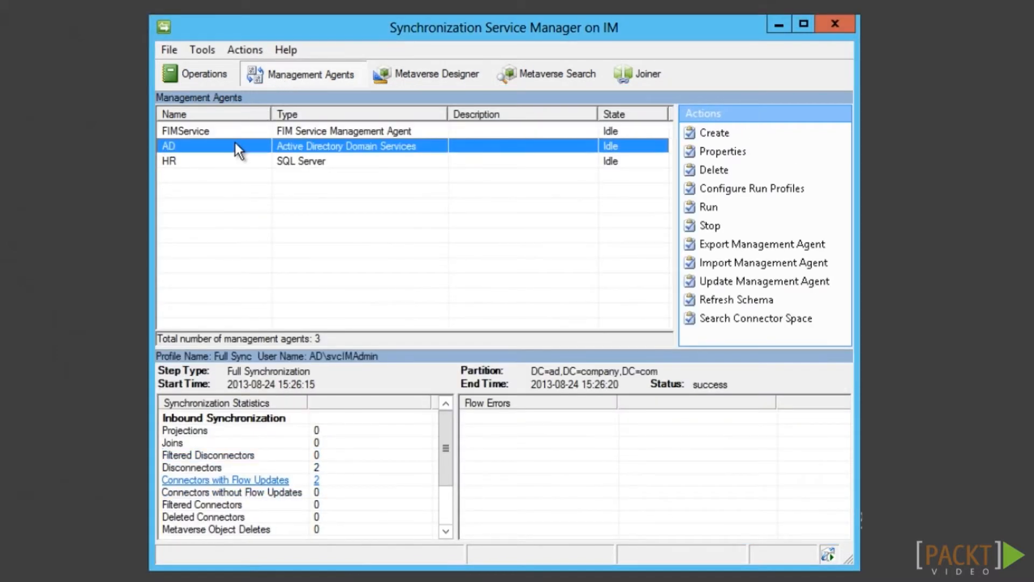
pyautogui.rightClick(251, 145)
pyautogui.click(276, 271)
pyautogui.doubleClick(369, 262)
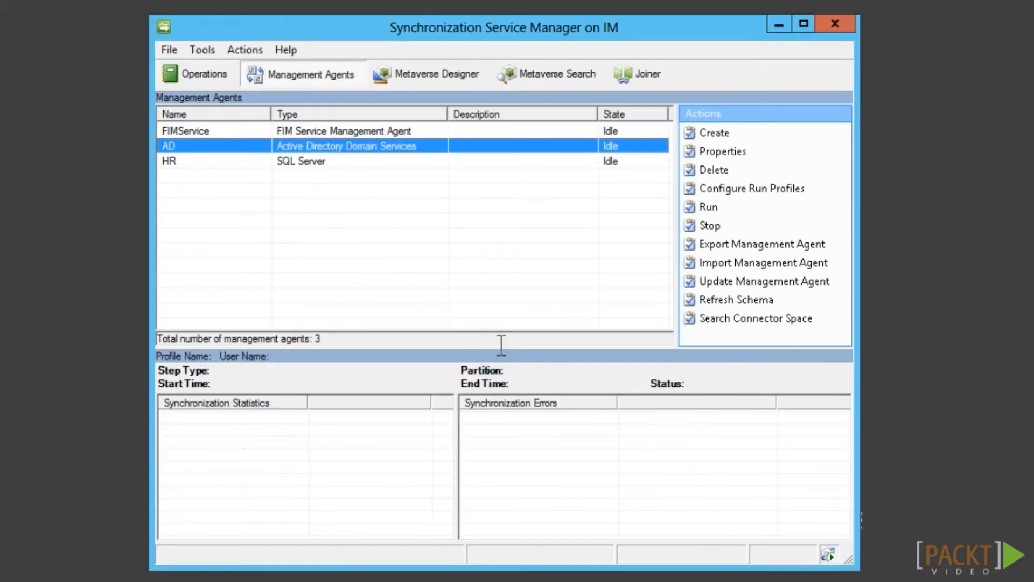
# Run the FIMService management agent with the Export profile
pyautogui.click(367, 132)
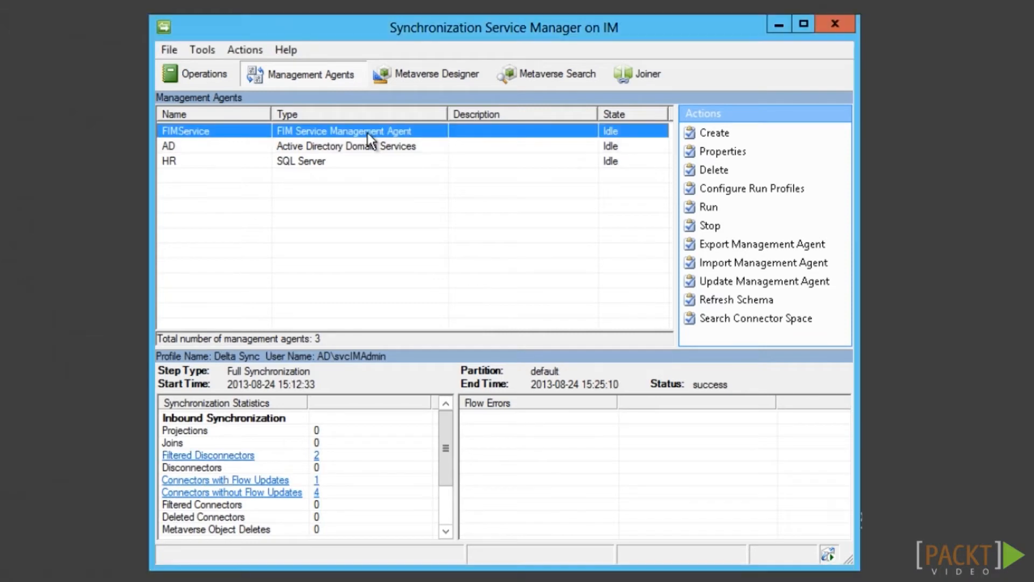
pyautogui.rightClick(368, 133)
pyautogui.click(421, 259)
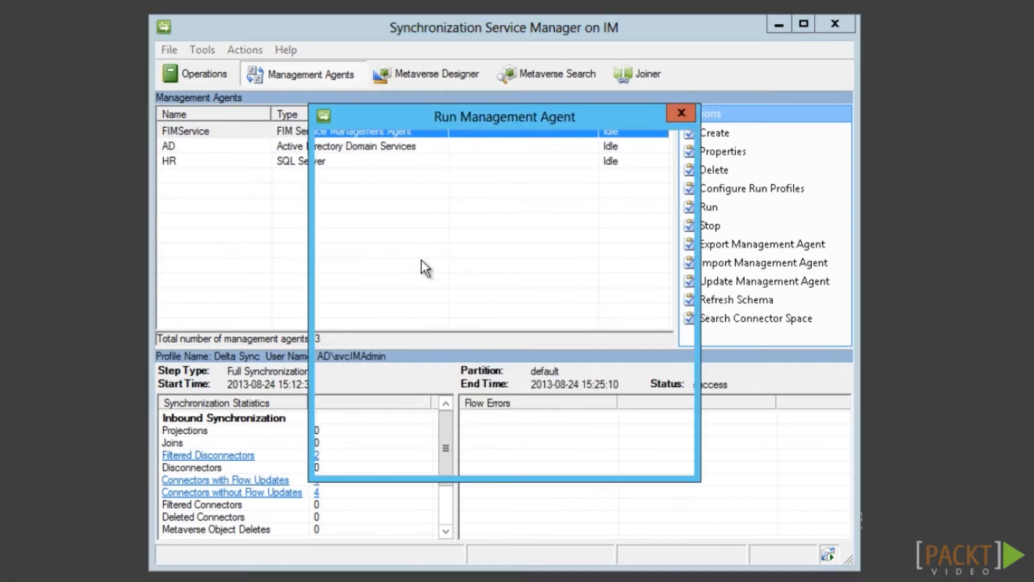
pyautogui.click(357, 270)
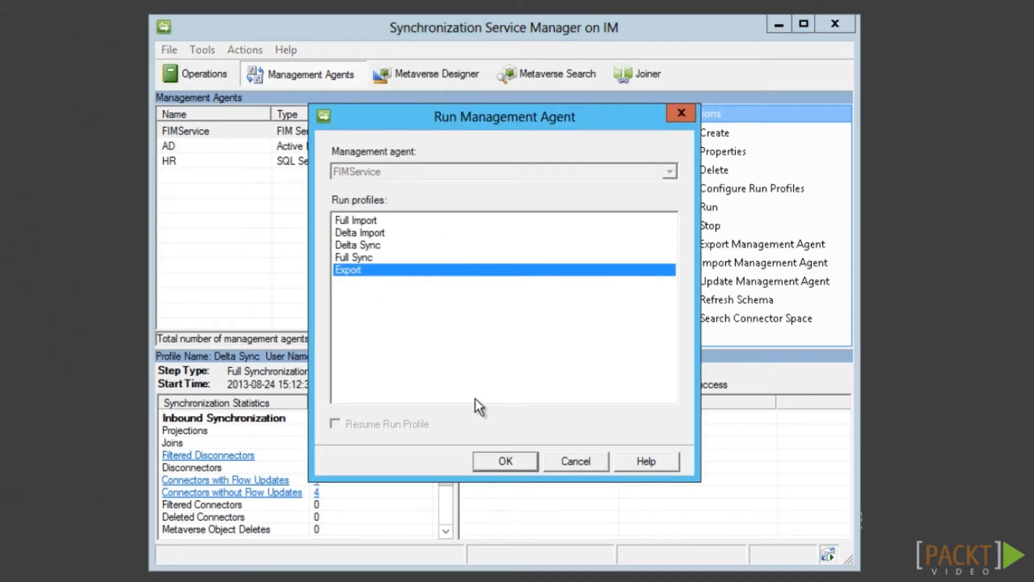
pyautogui.click(483, 463)
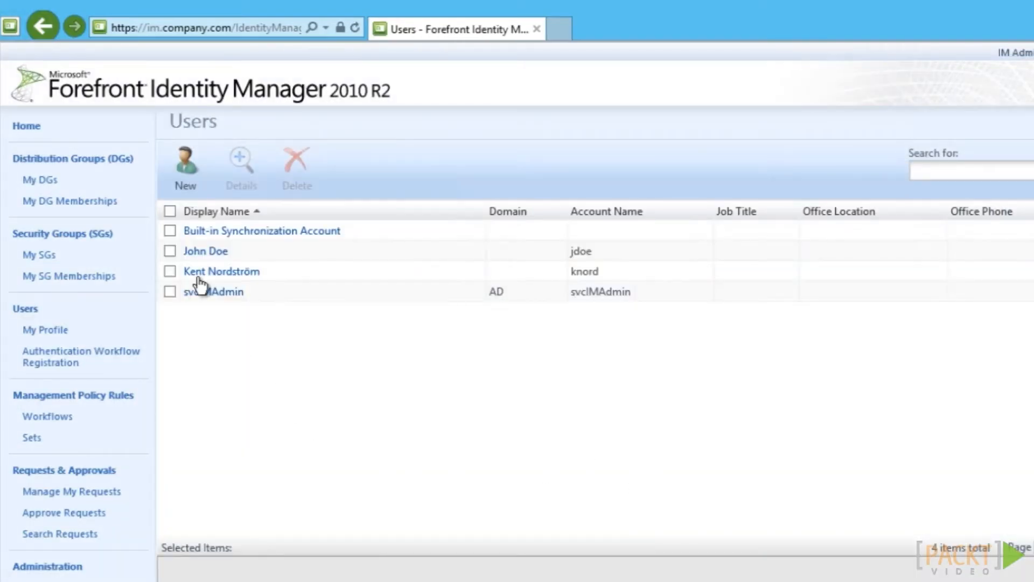
# Open the sample user's details in Advanced View to see its extended attributes
pyautogui.click(199, 251)
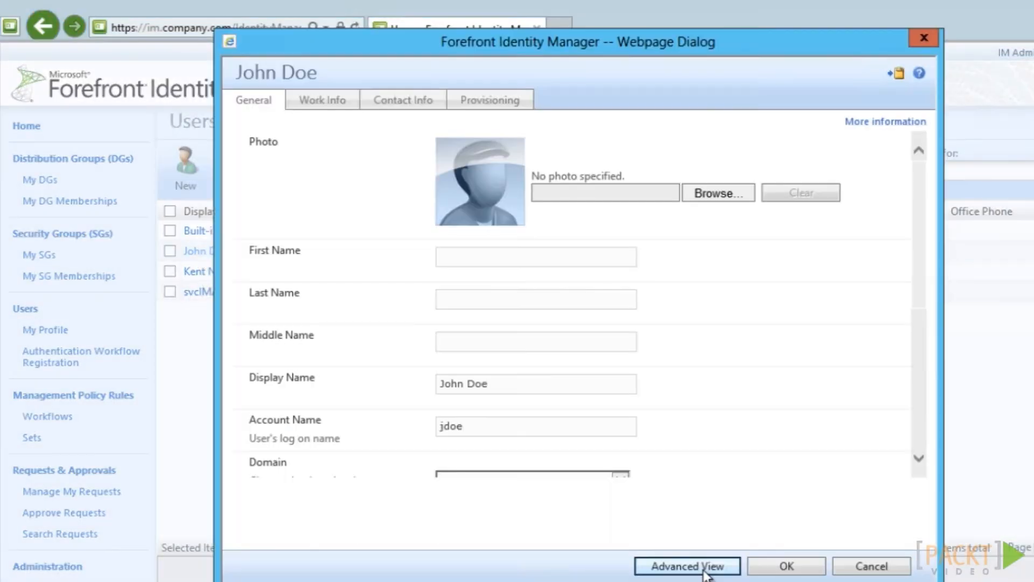
pyautogui.click(703, 568)
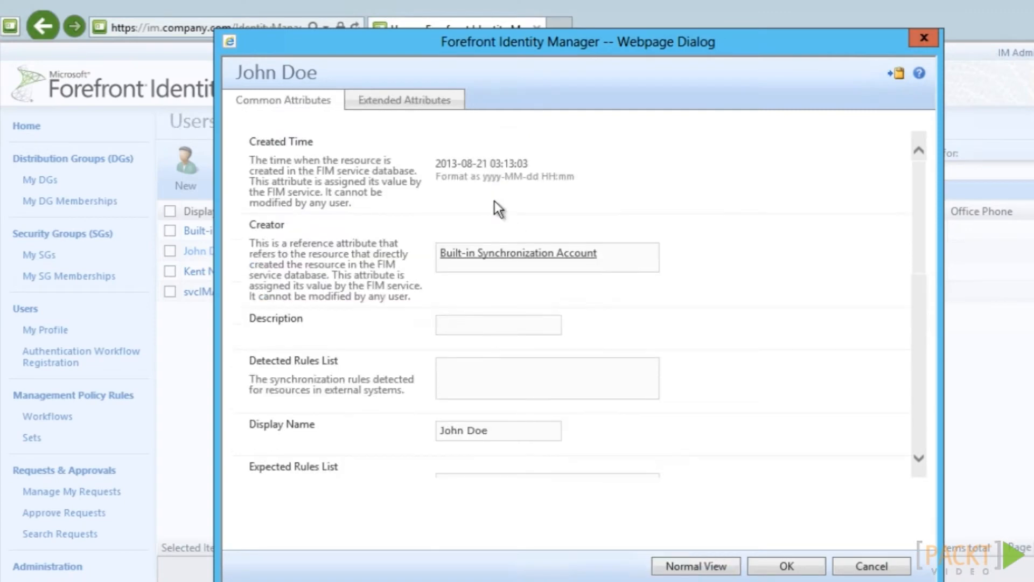
pyautogui.click(409, 101)
# Move FIMService above AD in the person companyActive attribute flow precedence
pyautogui.click(259, 204)
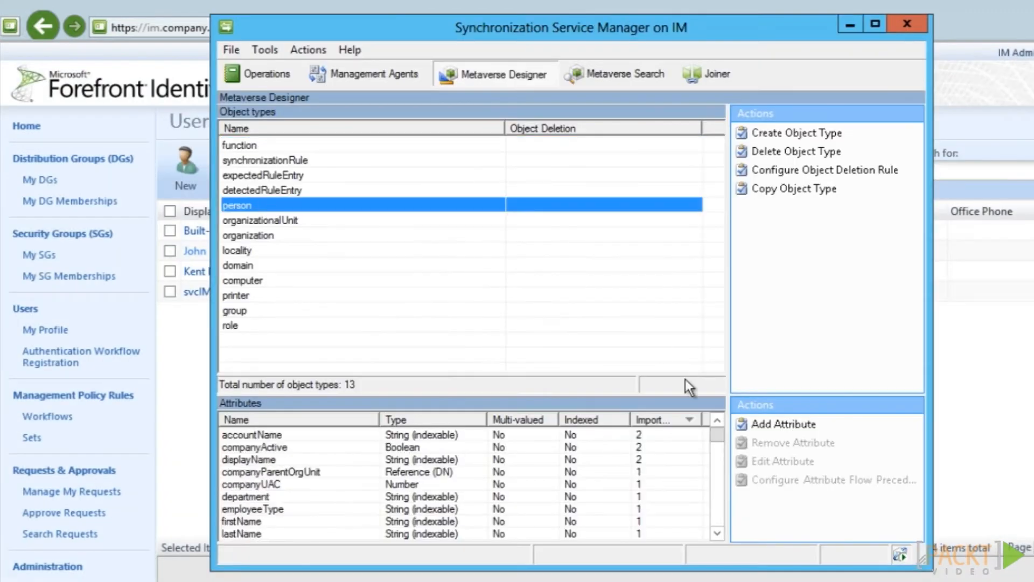
pyautogui.click(394, 447)
pyautogui.rightClick(394, 447)
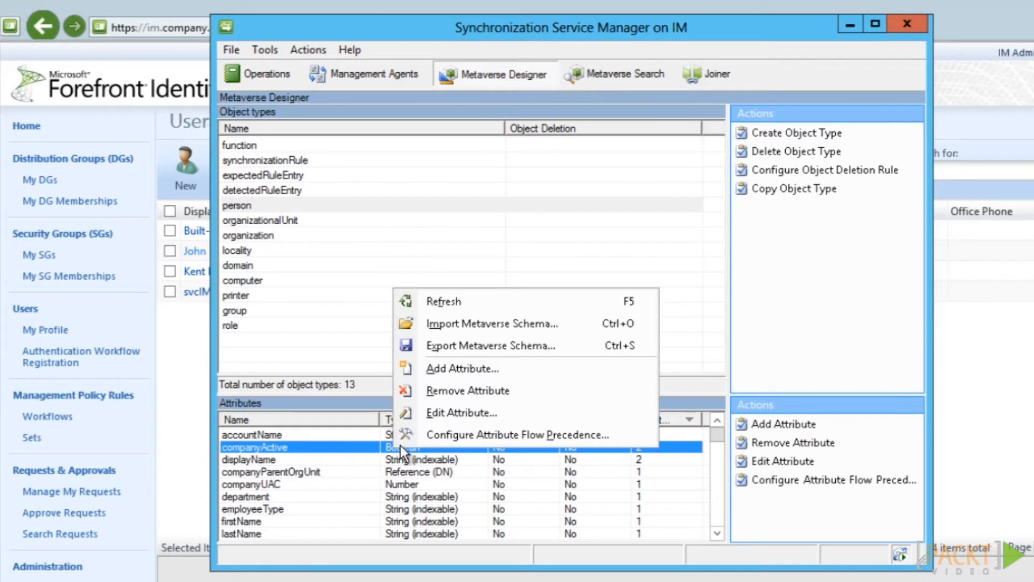
pyautogui.click(440, 434)
pyautogui.click(590, 214)
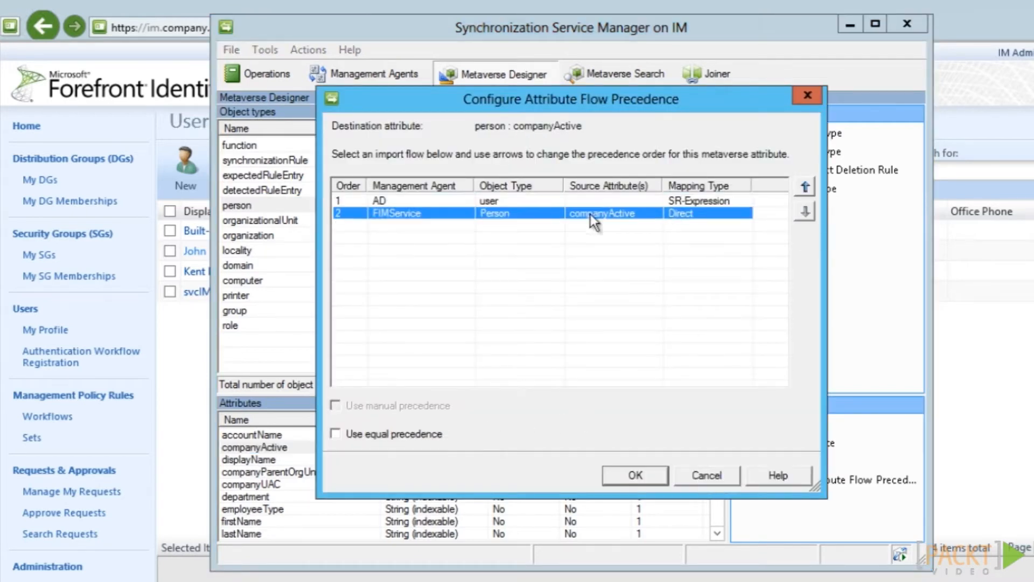
pyautogui.click(805, 186)
pyautogui.click(642, 475)
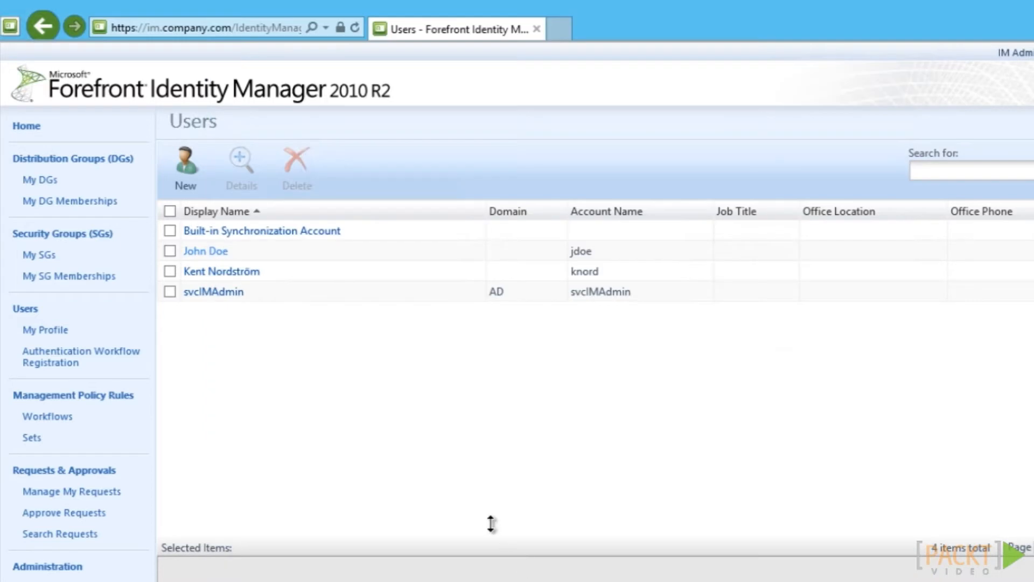
pyautogui.click(43, 566)
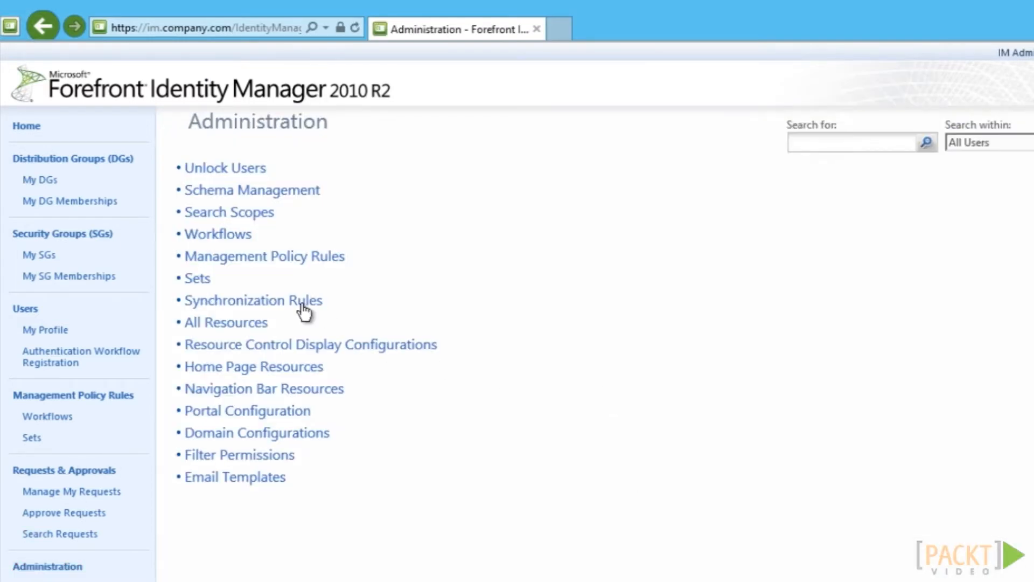
# Start a new outbound flow on AD: Outbound User with the pasted IIF custom expression as source
pyautogui.click(305, 304)
pyautogui.click(240, 251)
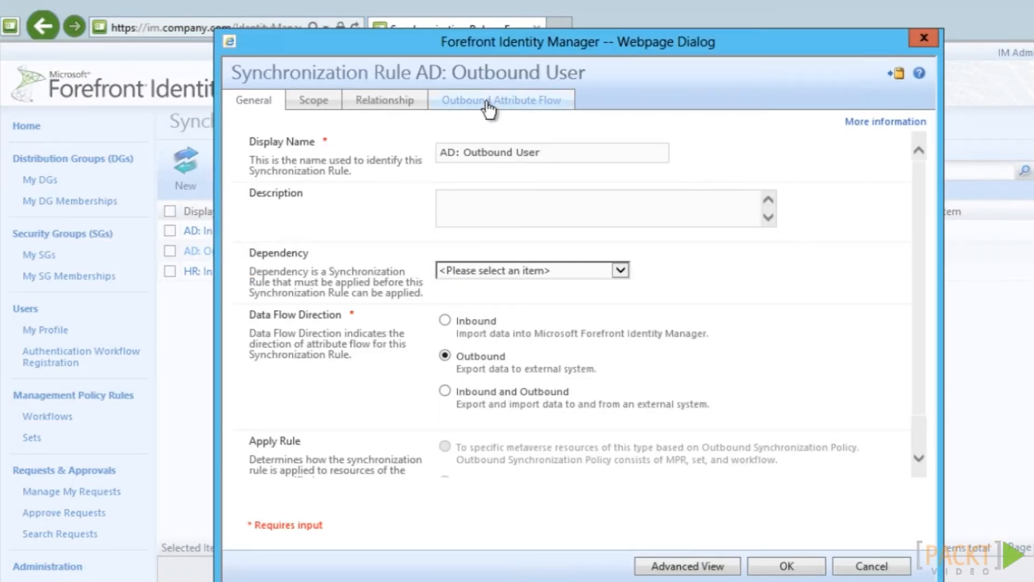
pyautogui.click(489, 106)
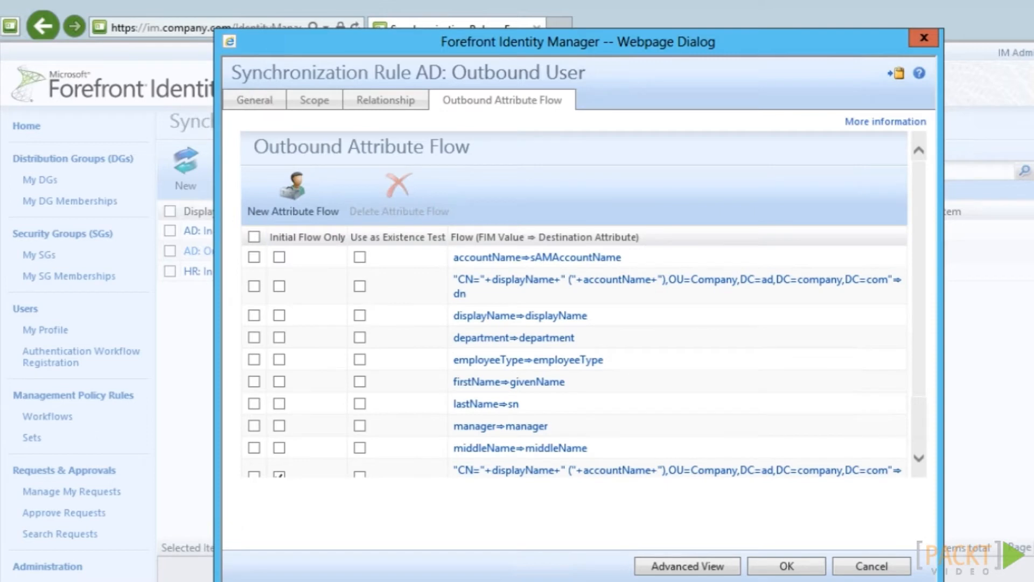
pyautogui.click(294, 204)
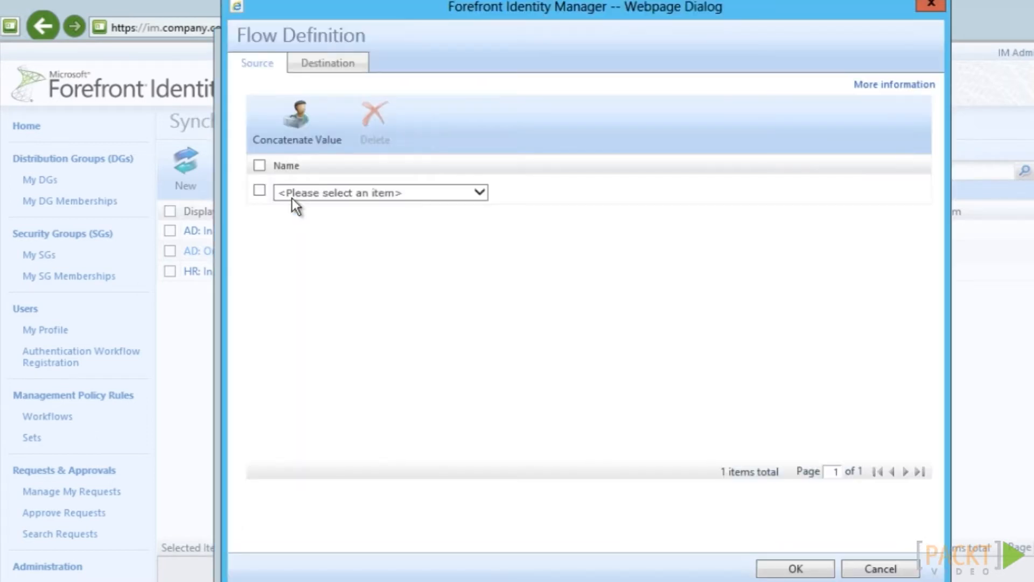
pyautogui.click(292, 198)
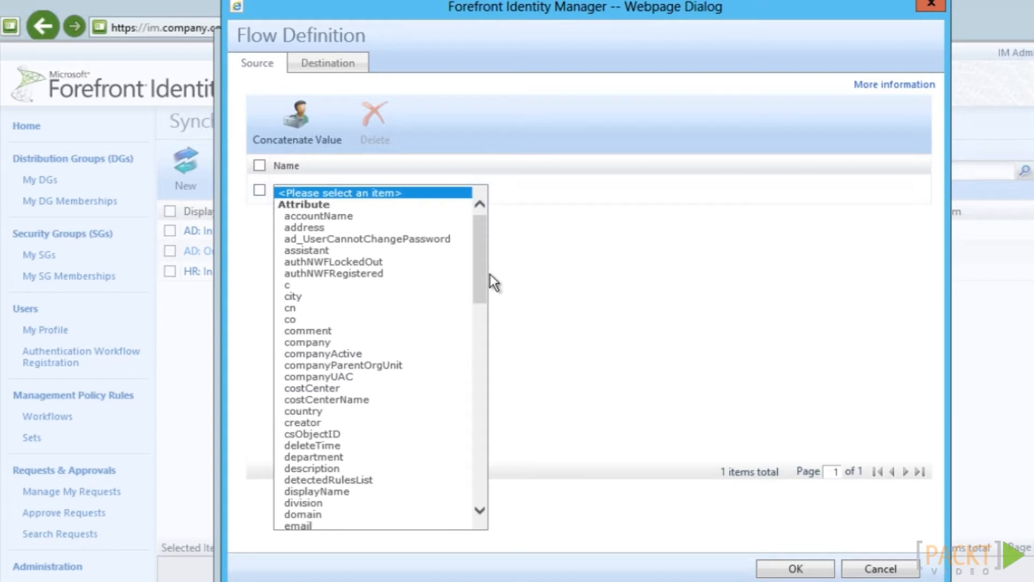
pyautogui.scroll(-2, 485, 392)
pyautogui.scroll(-5, 485, 392)
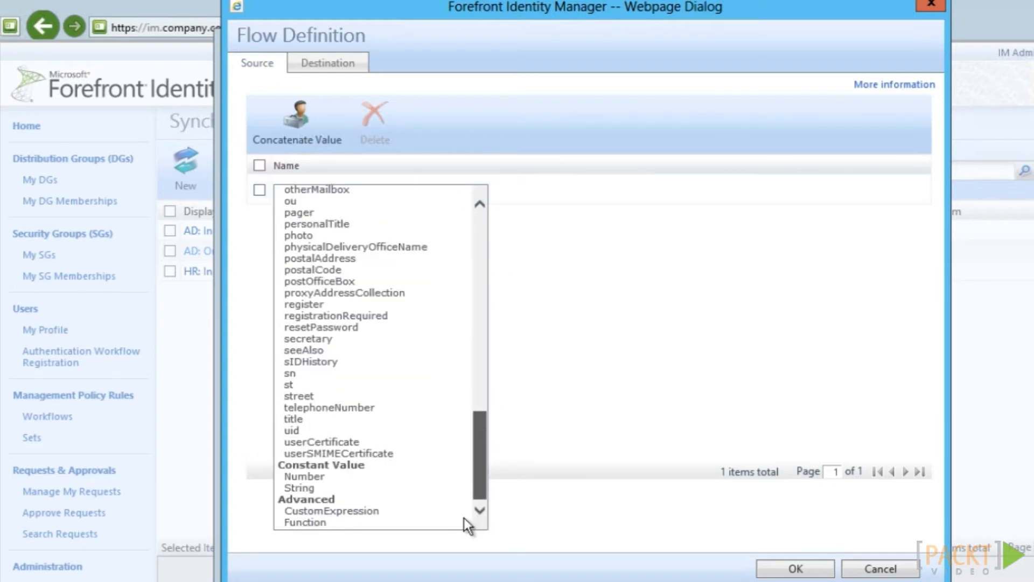
pyautogui.click(364, 512)
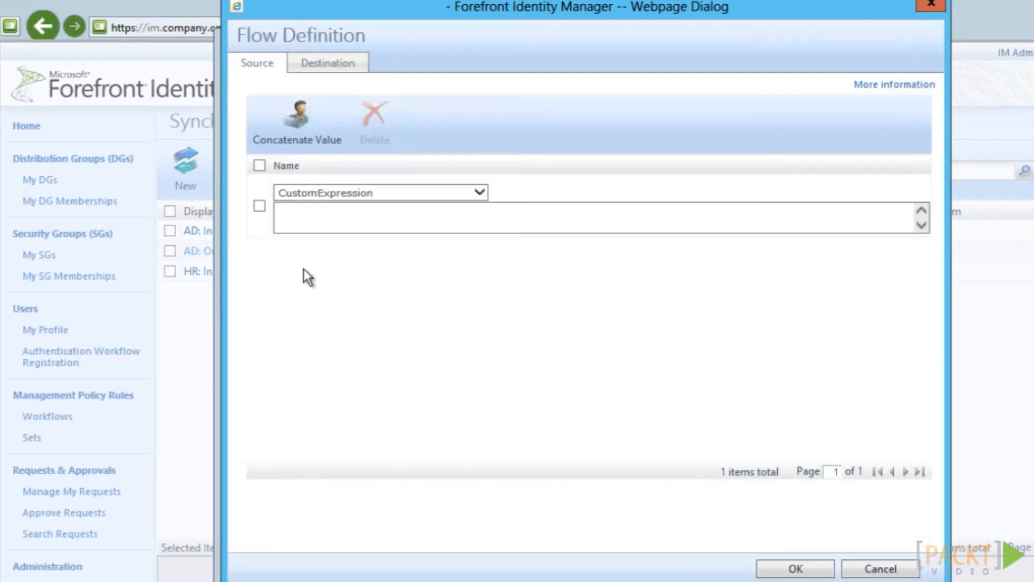
pyautogui.click(294, 218)
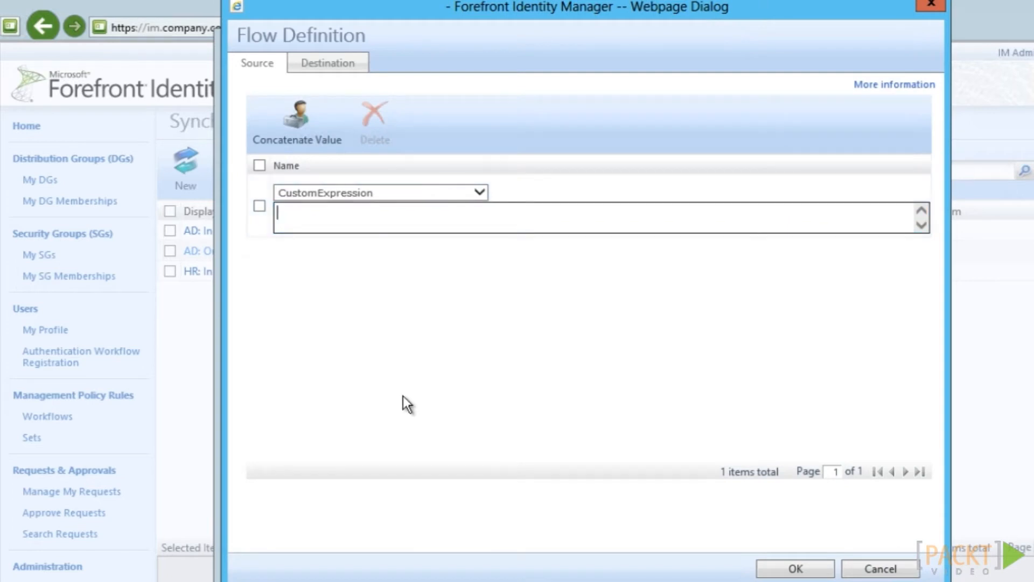
pyautogui.hotkey('ctrl', 'v')
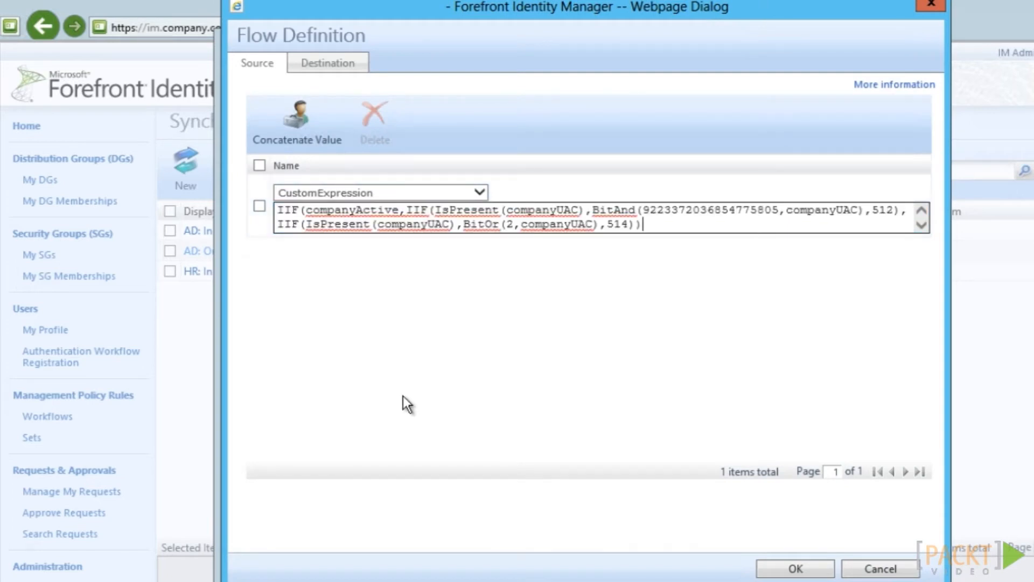
# Target the flow at userAccountControl, save it, and check the second page of flows
pyautogui.click(327, 64)
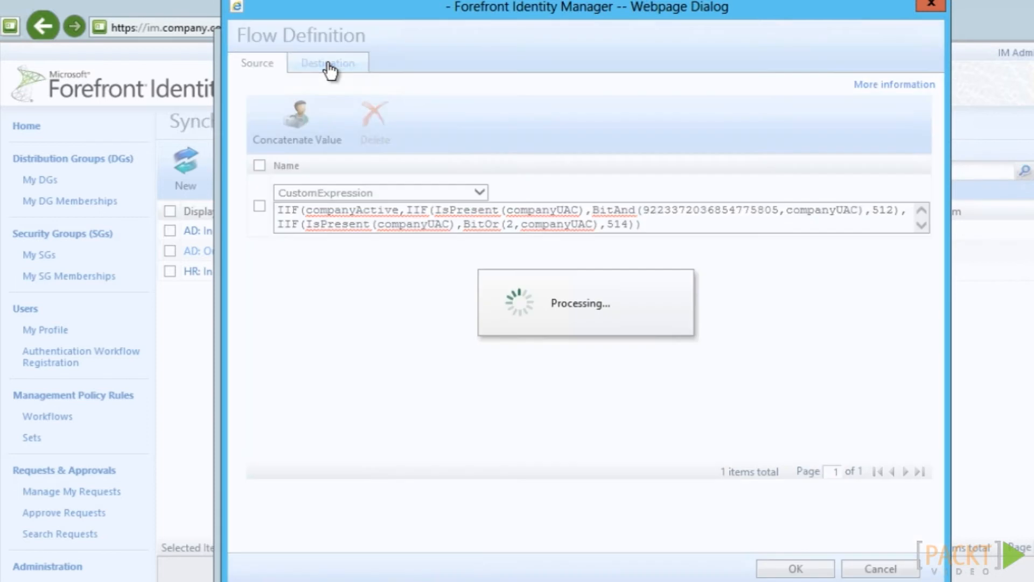
pyautogui.click(502, 112)
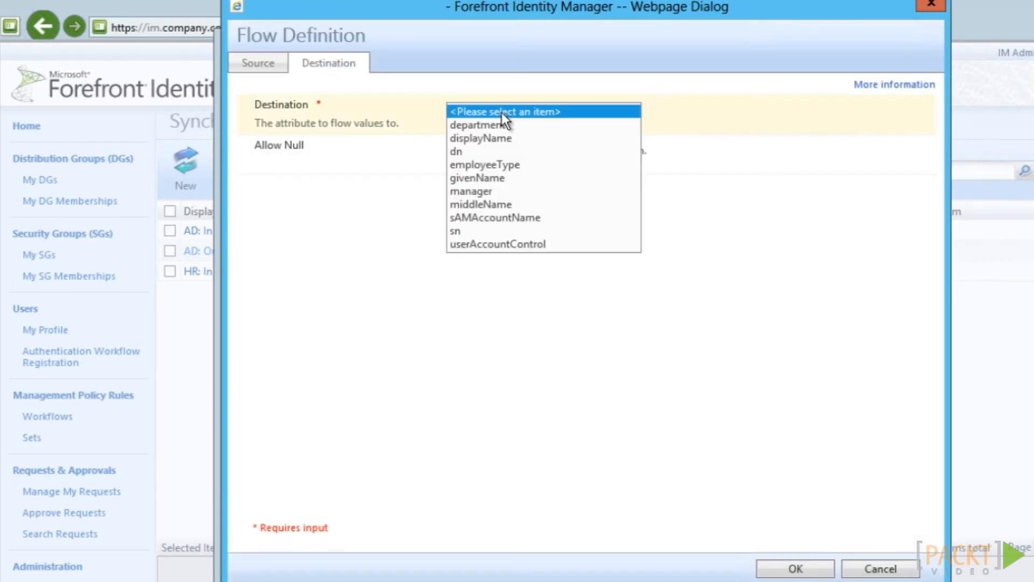
pyautogui.click(512, 244)
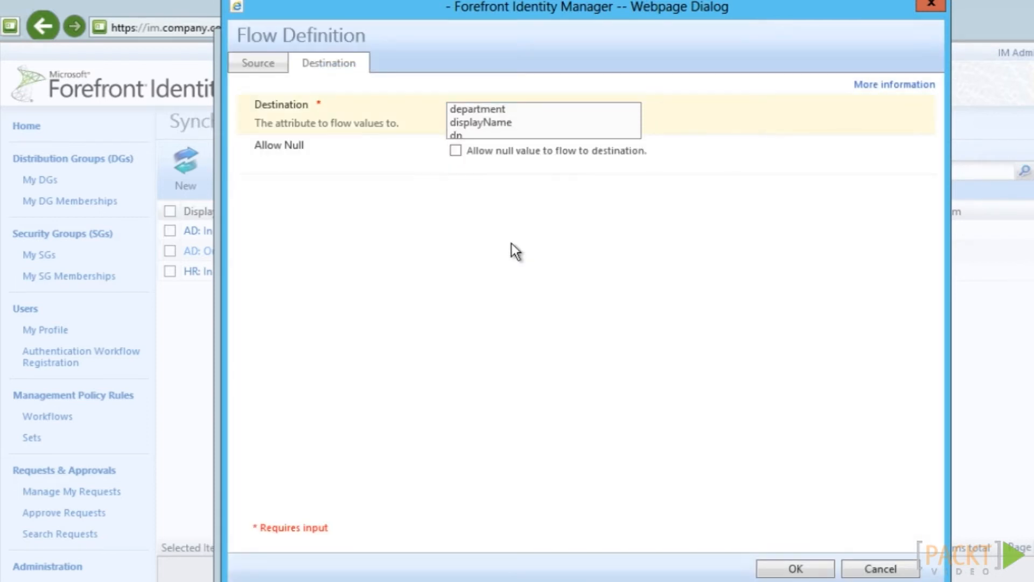
pyautogui.click(772, 569)
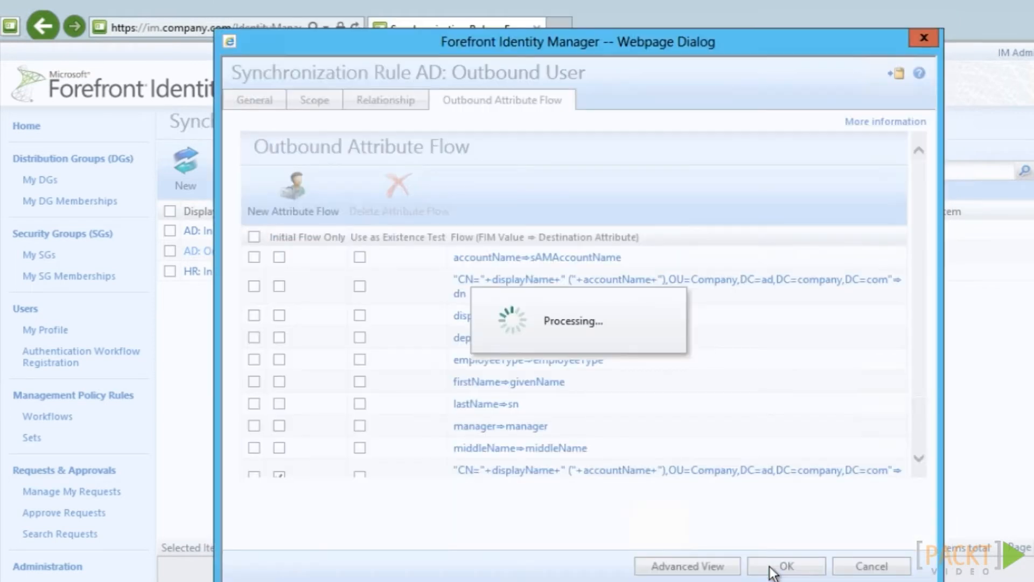
pyautogui.moveTo(923, 207); pyautogui.dragTo(921, 425)
pyautogui.click(884, 469)
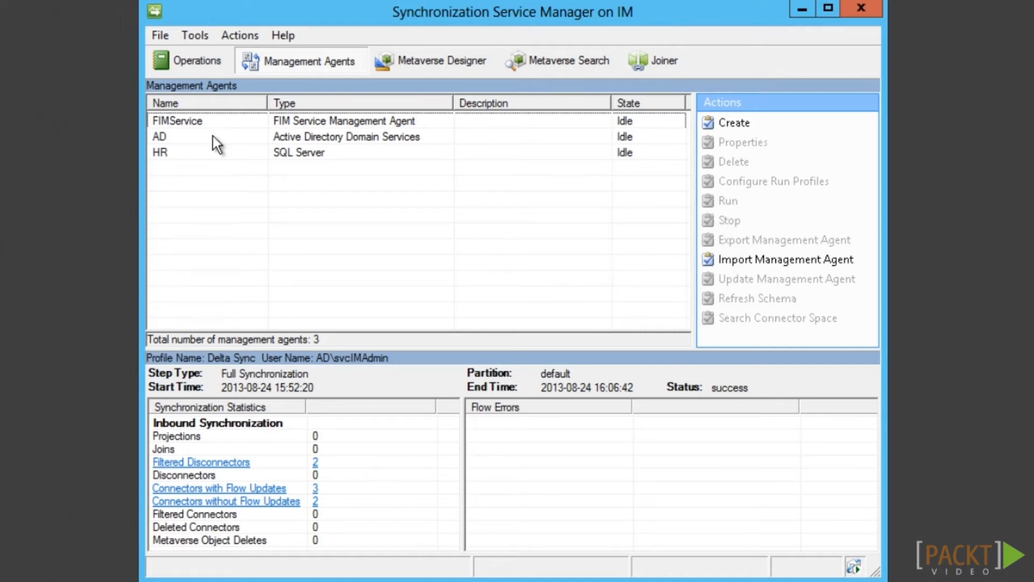
pyautogui.click(213, 136)
pyautogui.doubleClick(212, 136)
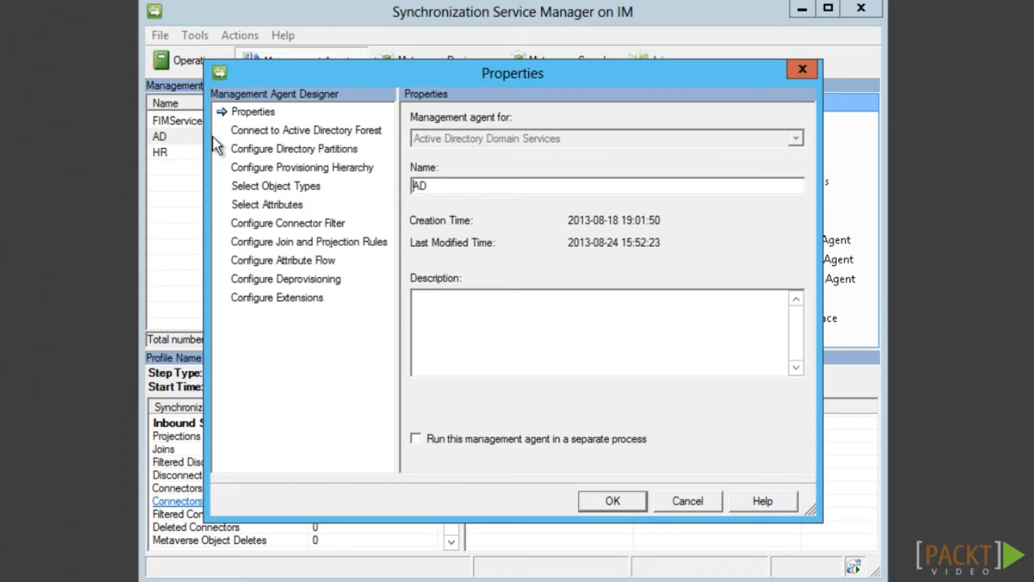
pyautogui.click(311, 300)
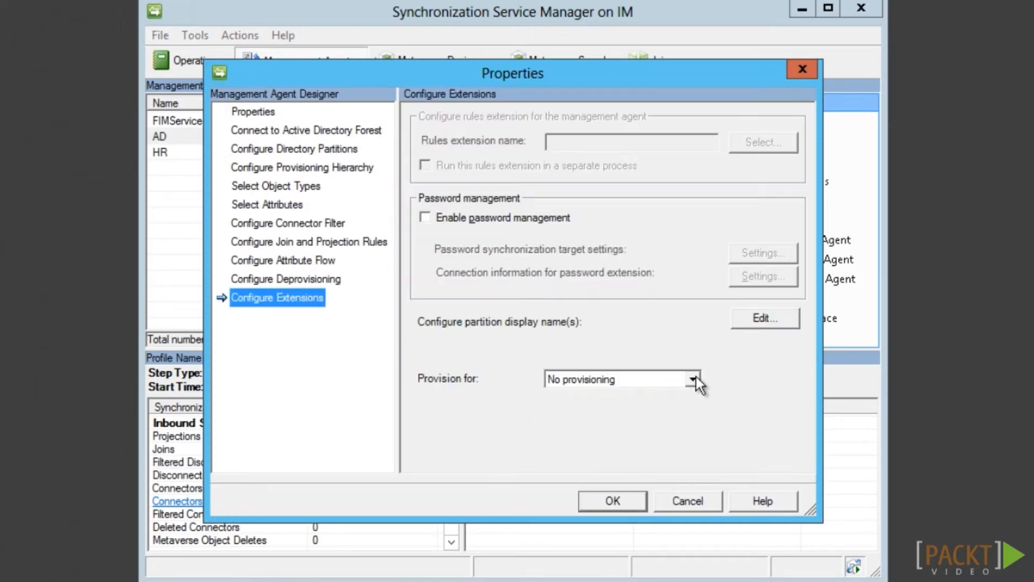
pyautogui.click(693, 379)
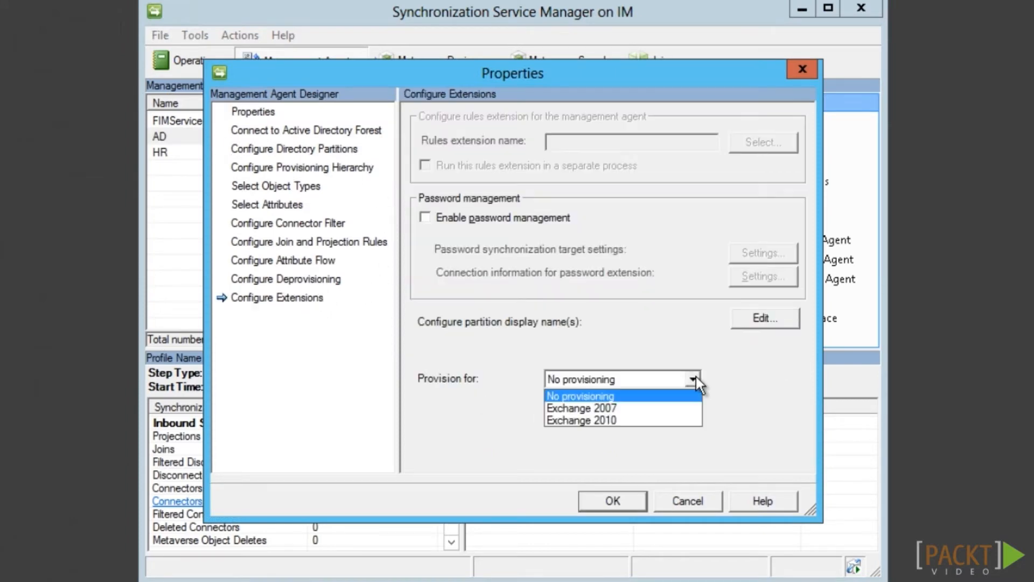
pyautogui.click(625, 419)
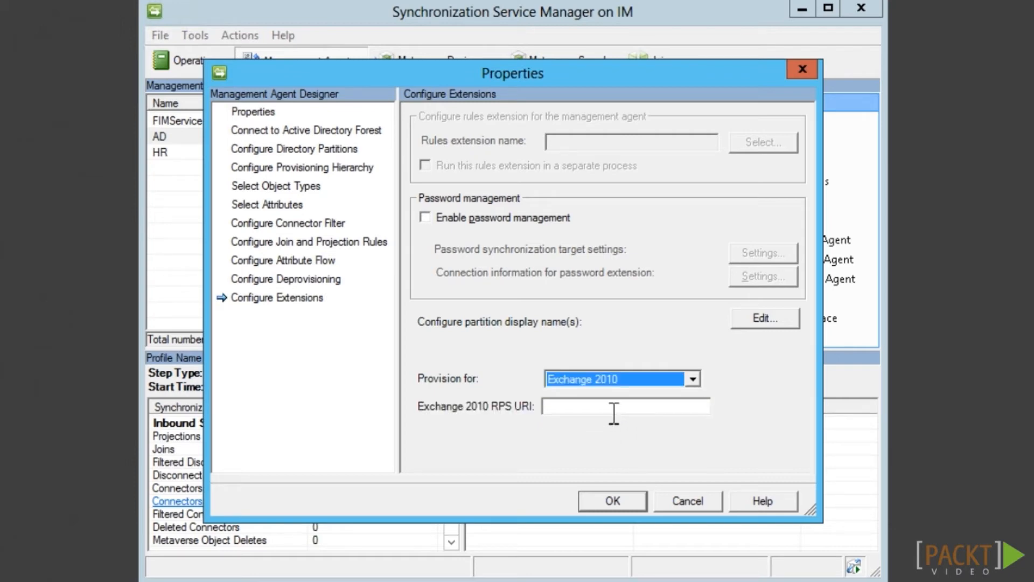
pyautogui.click(614, 415)
pyautogui.write('http://Exch/PowerShell')
pyautogui.click(629, 504)
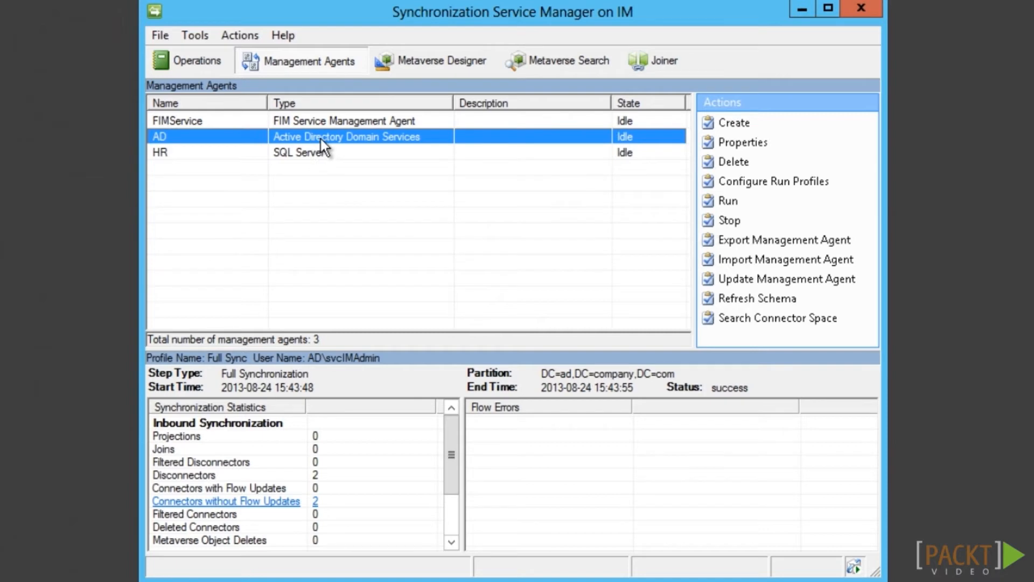
# Add homeMDB and mailNickname to the AD agent's selected attributes, showing all attributes
pyautogui.doubleClick(321, 138)
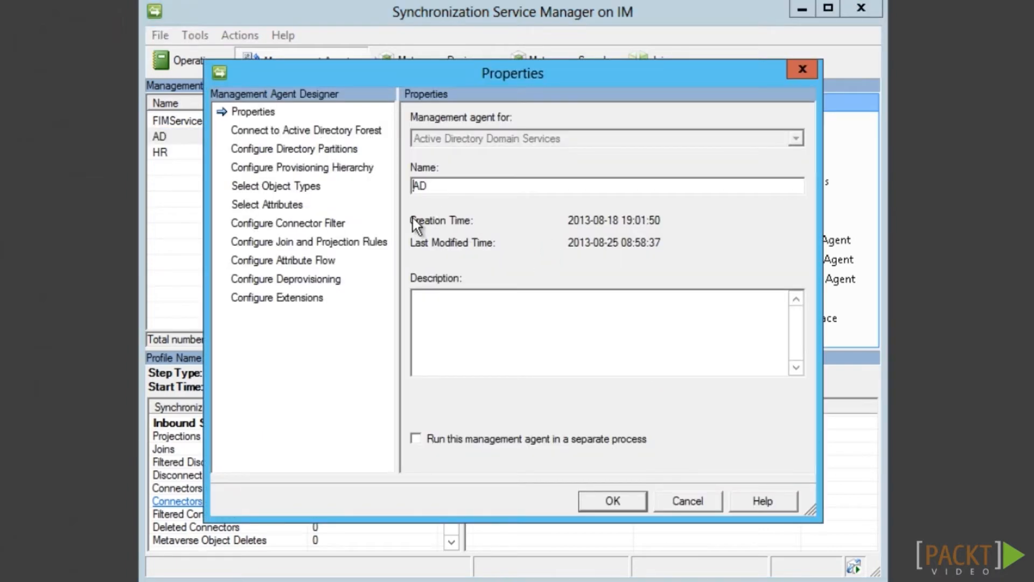
pyautogui.click(291, 205)
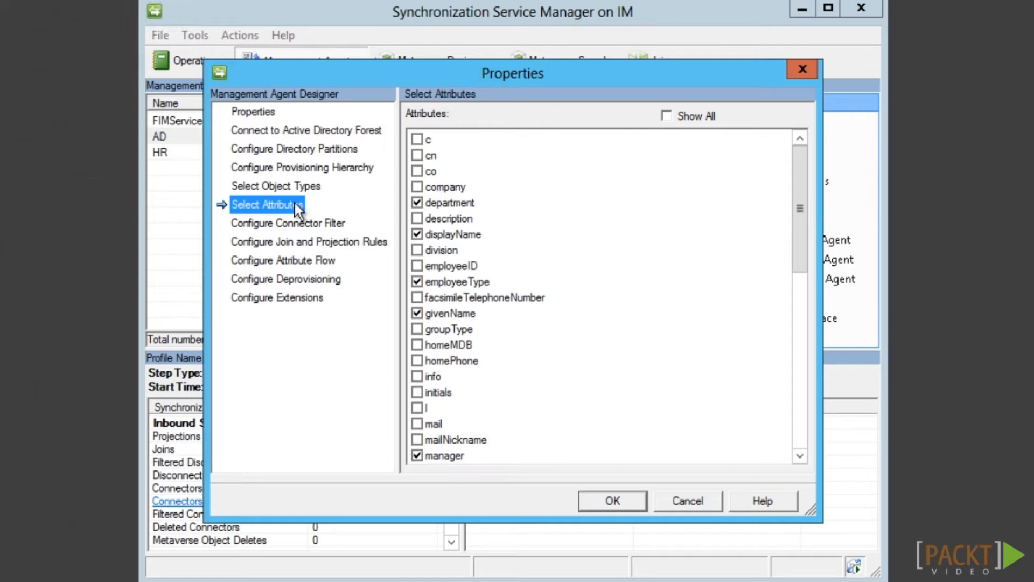
pyautogui.click(418, 346)
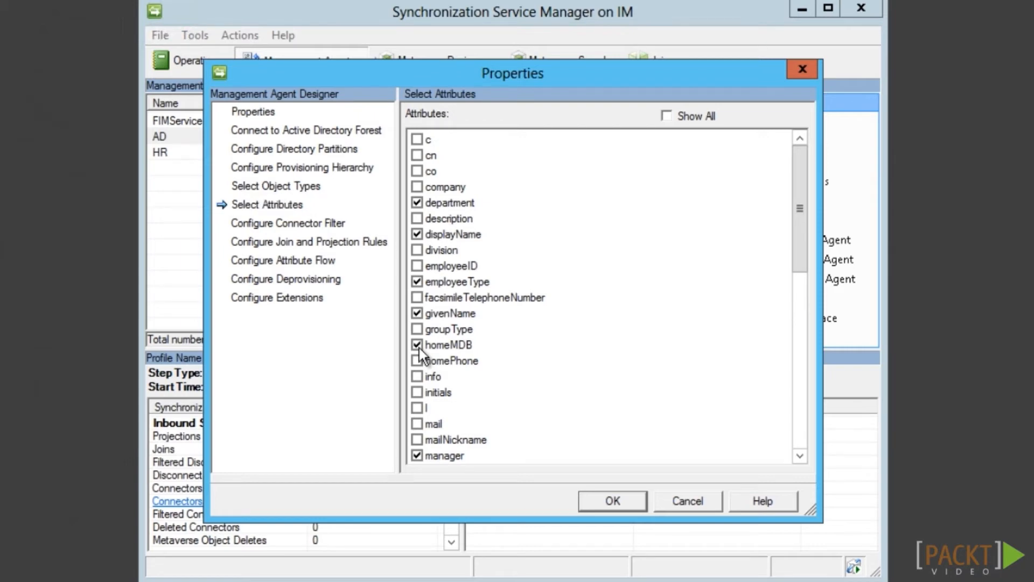
pyautogui.click(418, 441)
pyautogui.moveTo(800, 255); pyautogui.dragTo(797, 331)
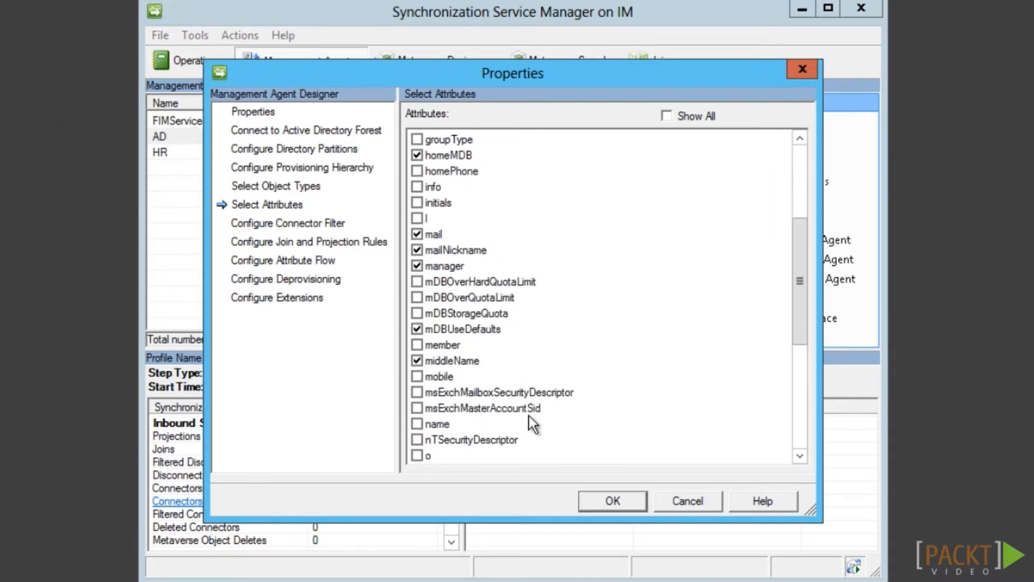
pyautogui.scroll(-6, 536, 423)
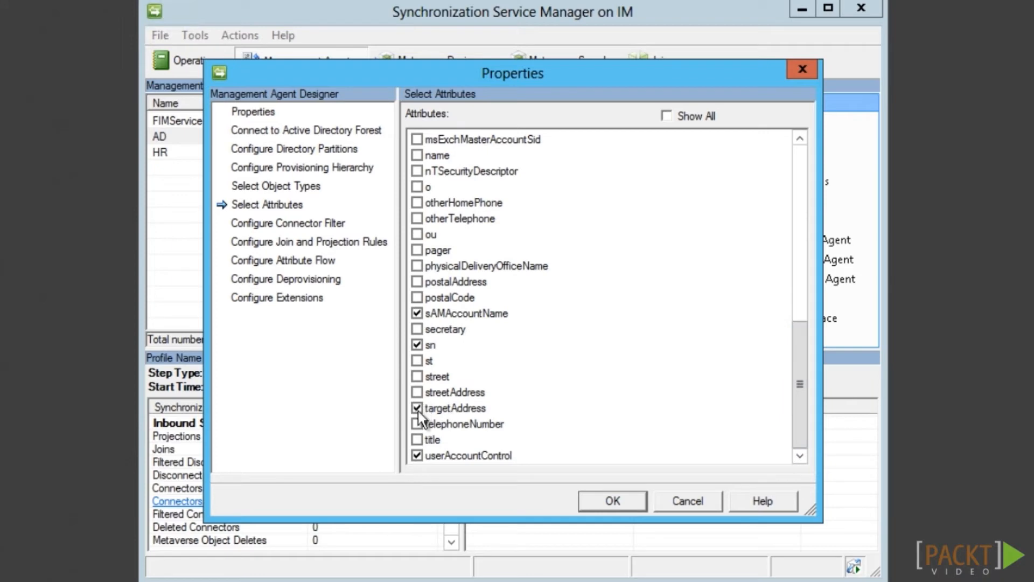
pyautogui.click(667, 119)
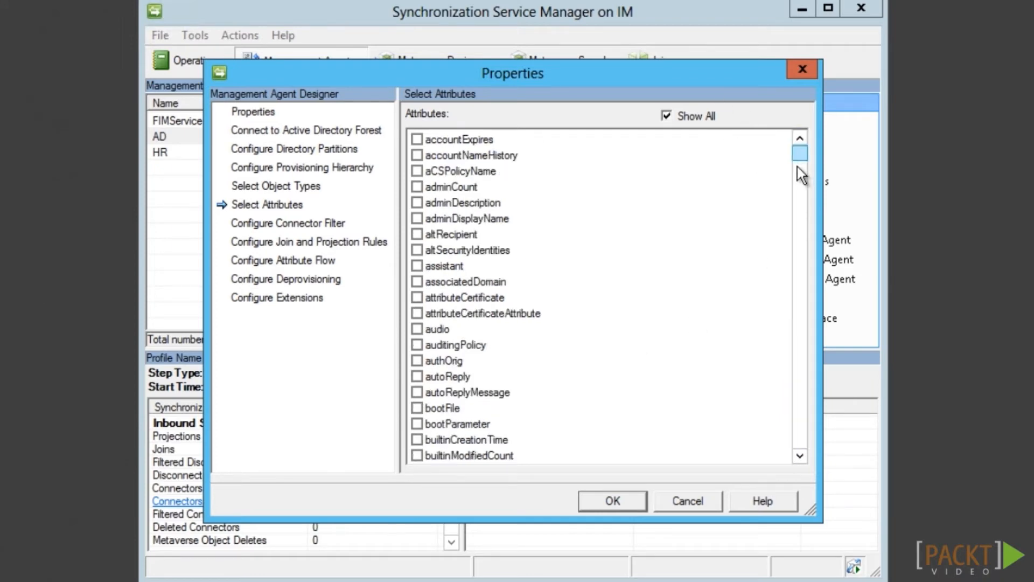
pyautogui.moveTo(799, 163); pyautogui.dragTo(797, 285)
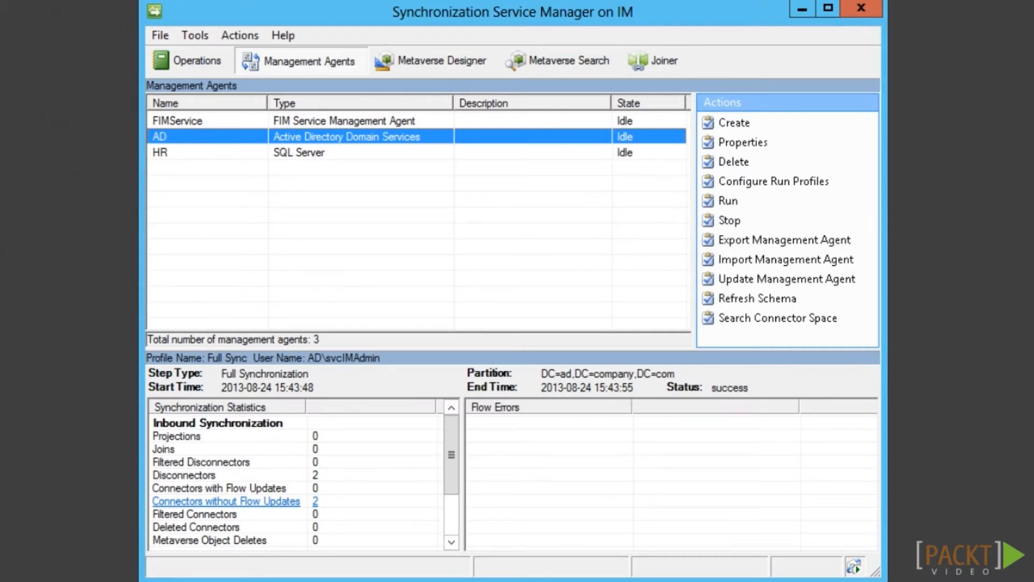
# Start a Full Import run on the AD management agent
pyautogui.rightClick(438, 143)
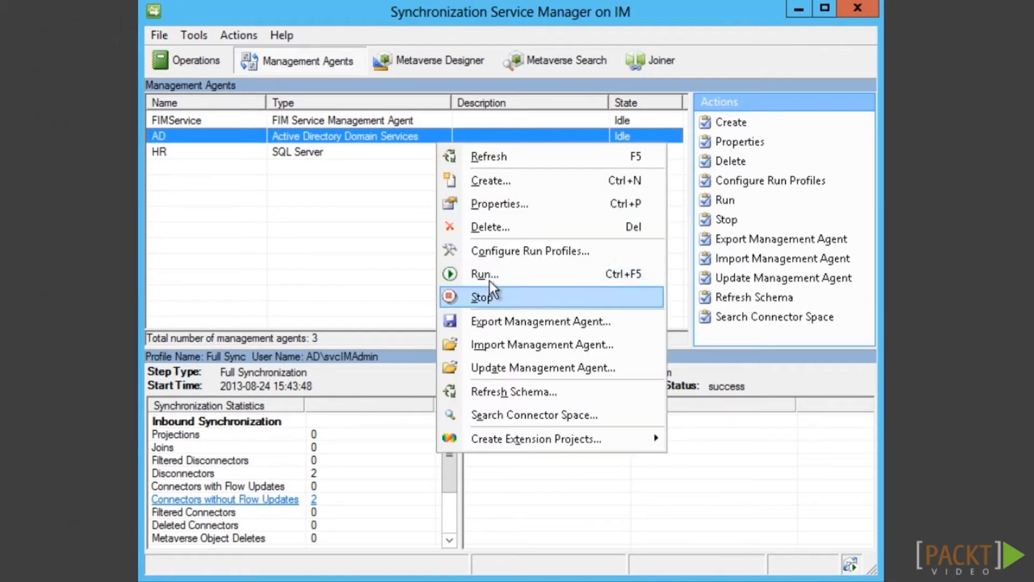
pyautogui.click(481, 296)
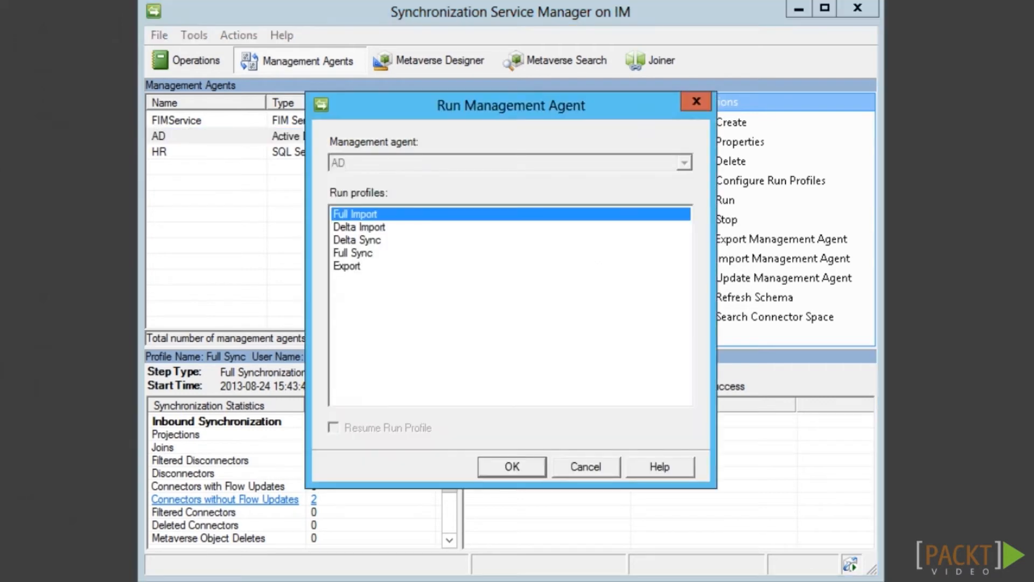
pyautogui.click(488, 465)
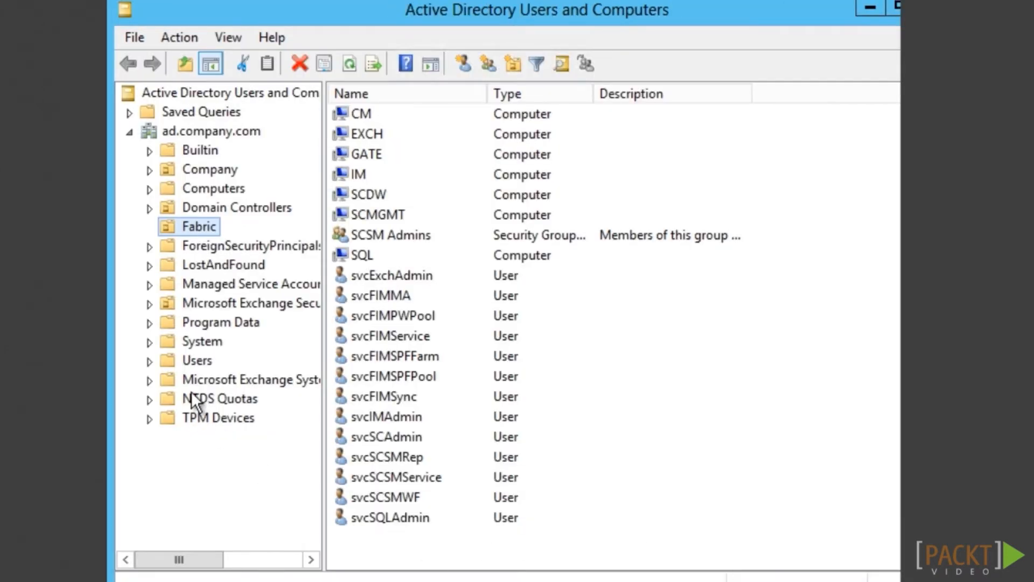
# Add the svcFIMMA account as a member of Exchange's Recipient Management group
pyautogui.click(196, 307)
pyautogui.doubleClick(392, 356)
pyautogui.click(467, 120)
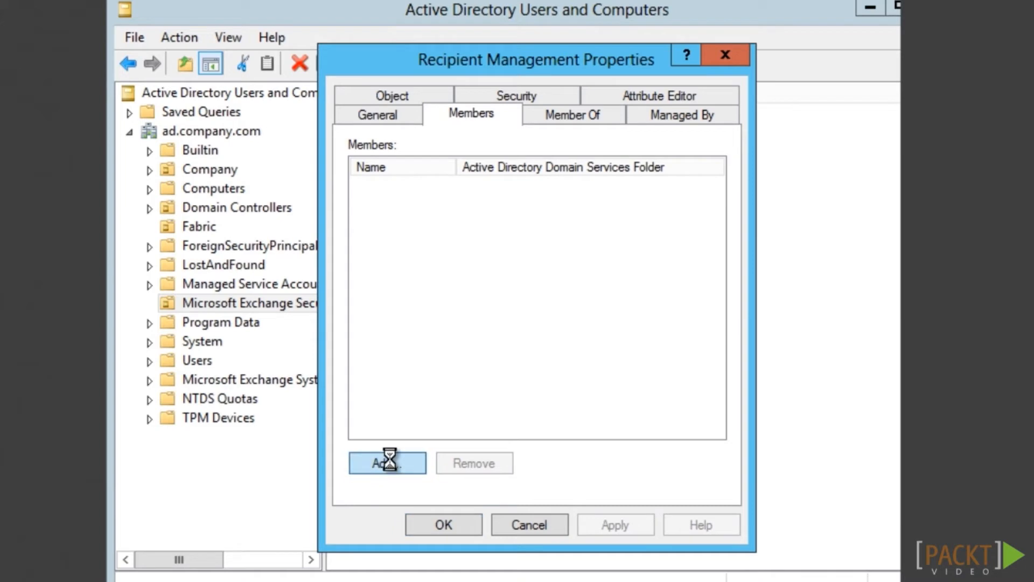
pyautogui.write('s')
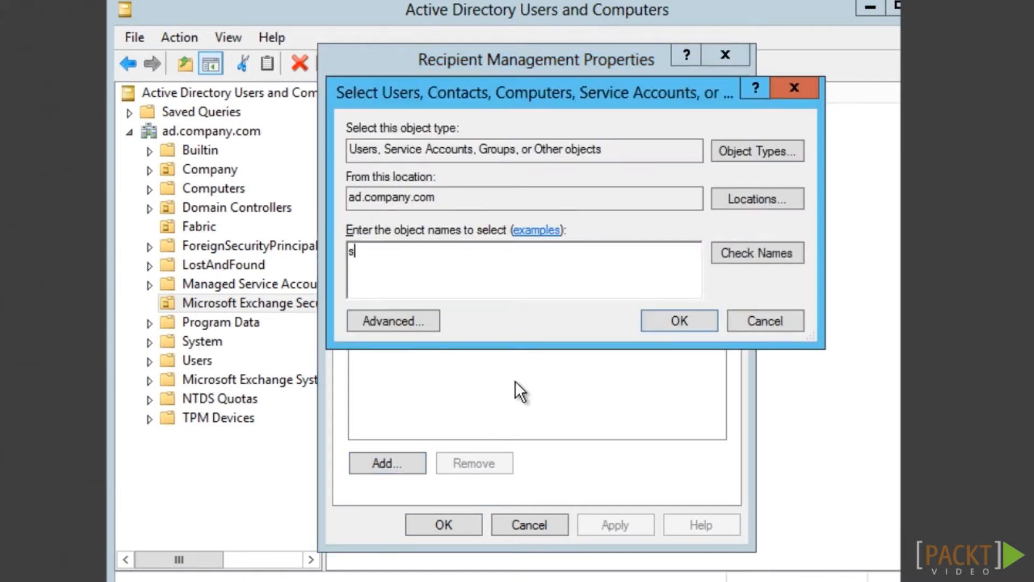
pyautogui.write('vcFIMMA')
pyautogui.click(781, 249)
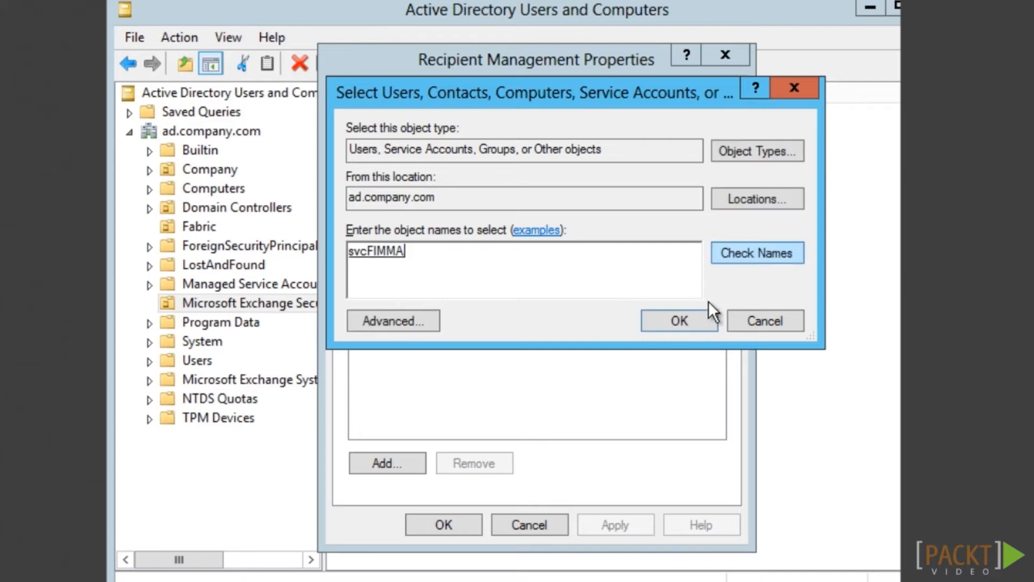
pyautogui.click(668, 321)
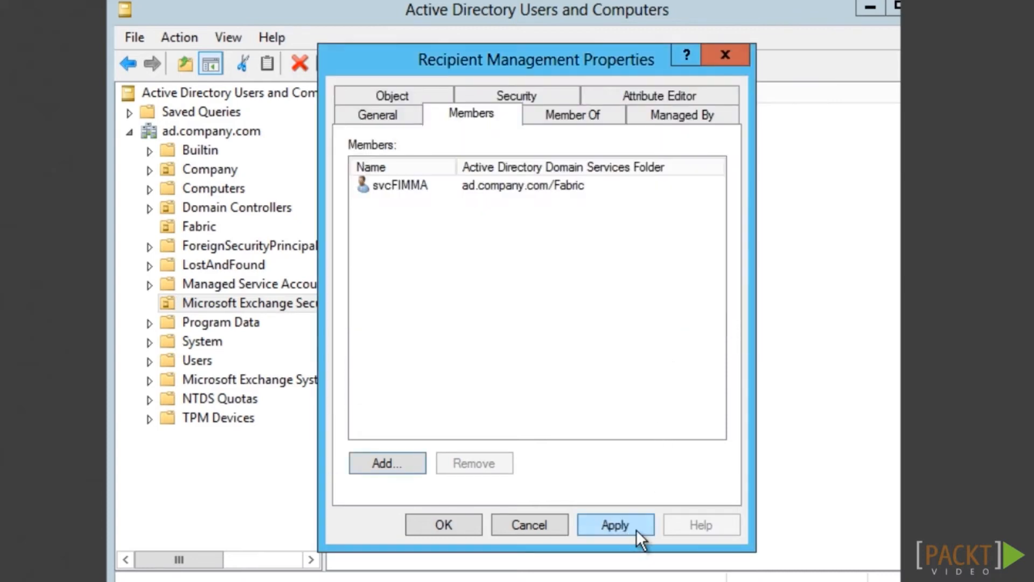
pyautogui.click(456, 533)
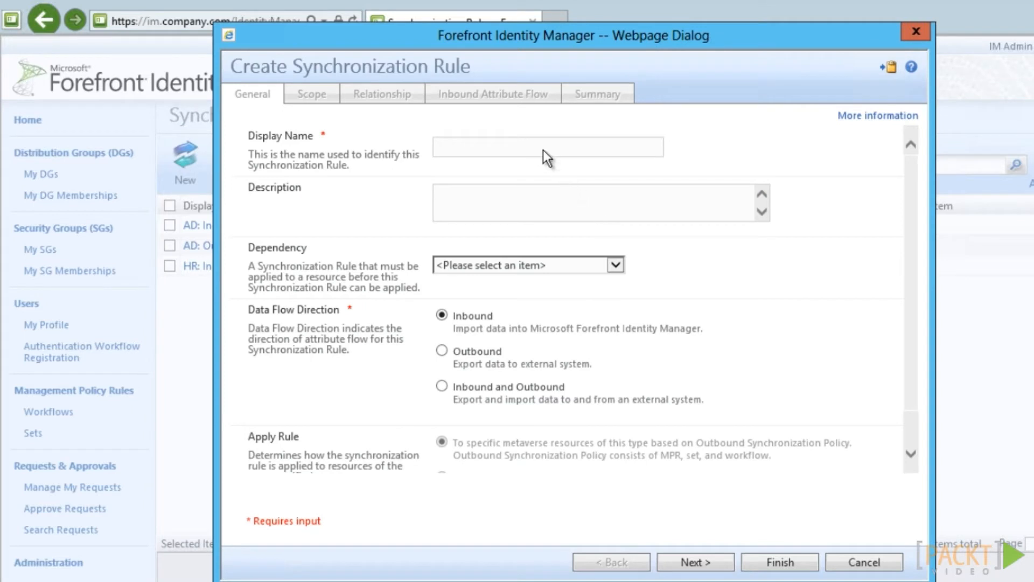
# Name the rule 'Exchange Mailbox', make it Outbound, and apply it via scoping filter
pyautogui.click(549, 155)
pyautogui.write('Ex')
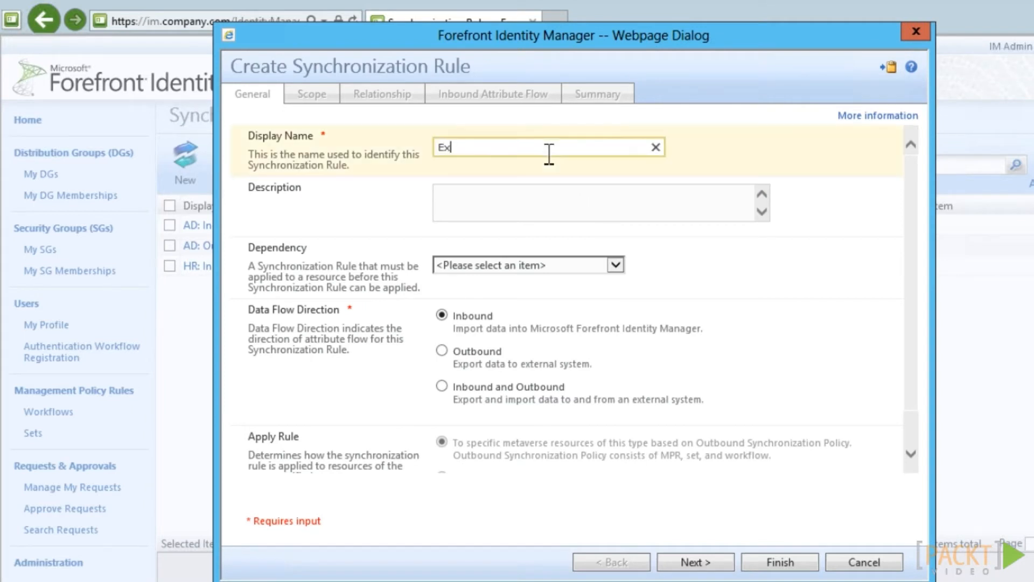
pyautogui.write('change Mailbox')
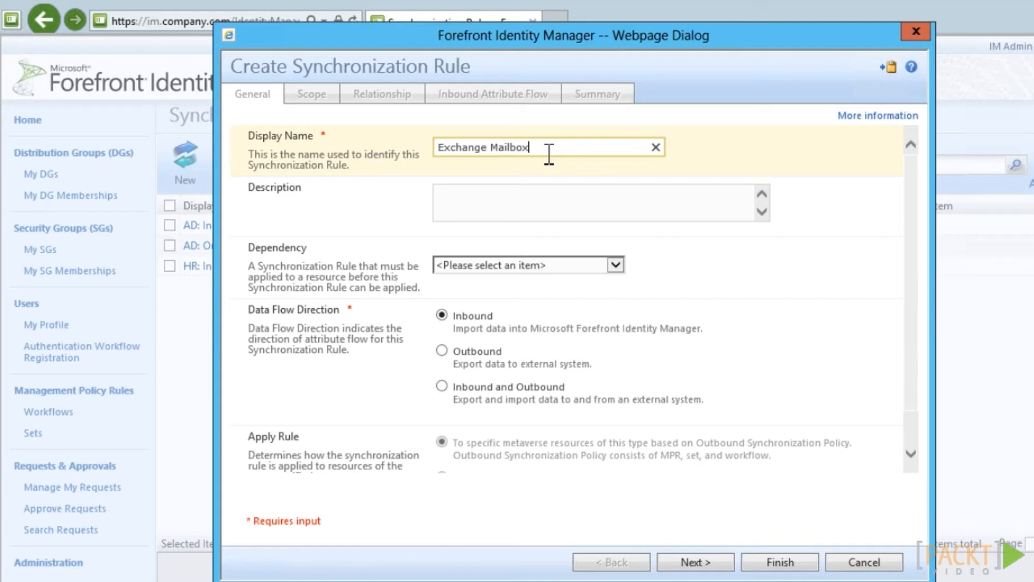
pyautogui.click(441, 351)
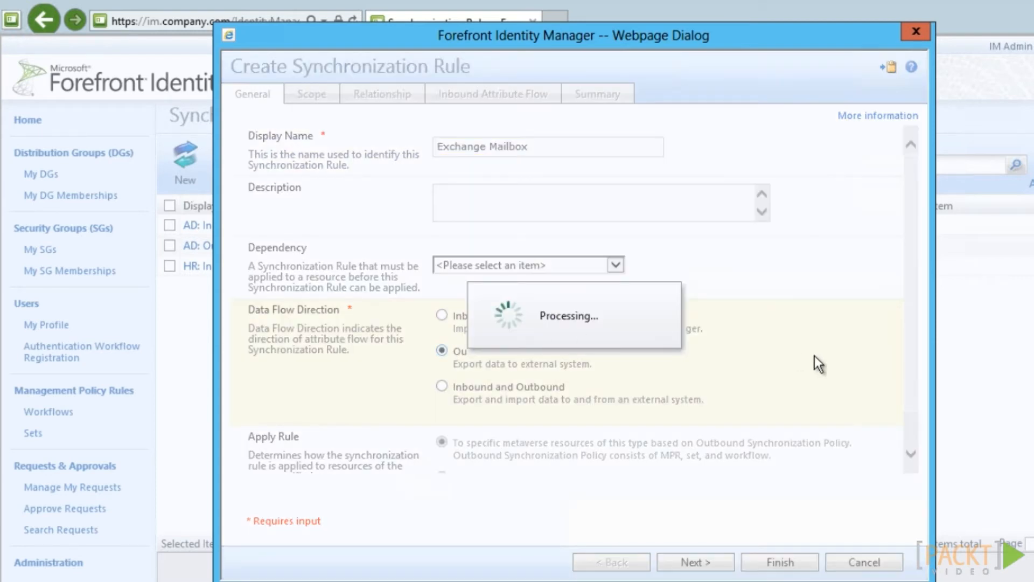
pyautogui.moveTo(915, 313); pyautogui.dragTo(915, 414)
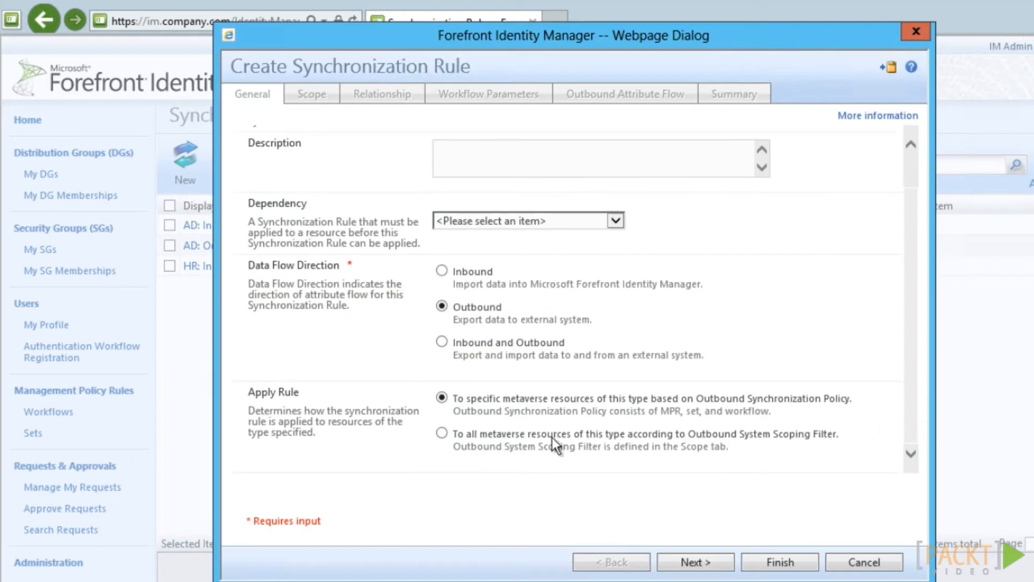
pyautogui.click(442, 434)
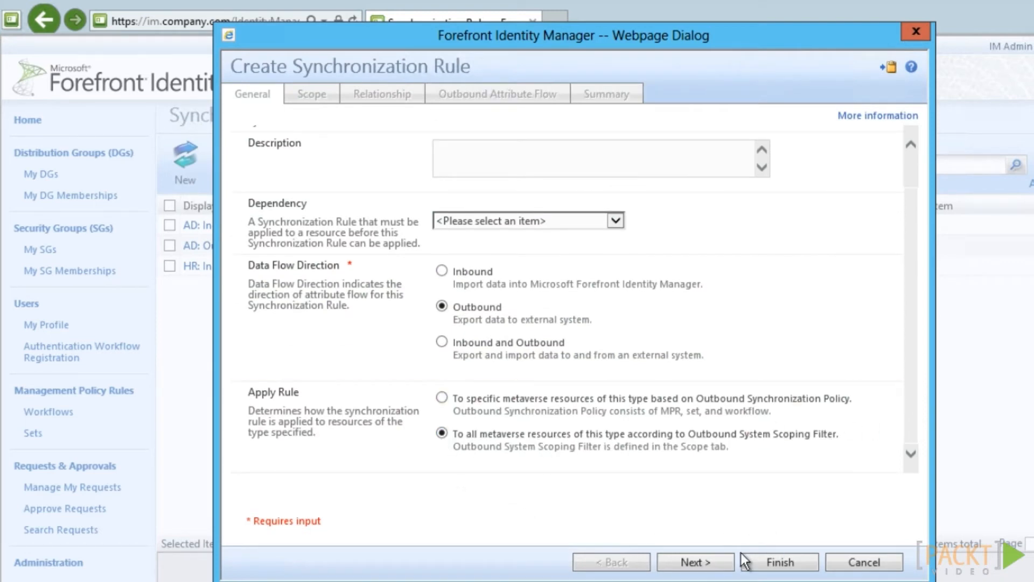
pyautogui.click(723, 563)
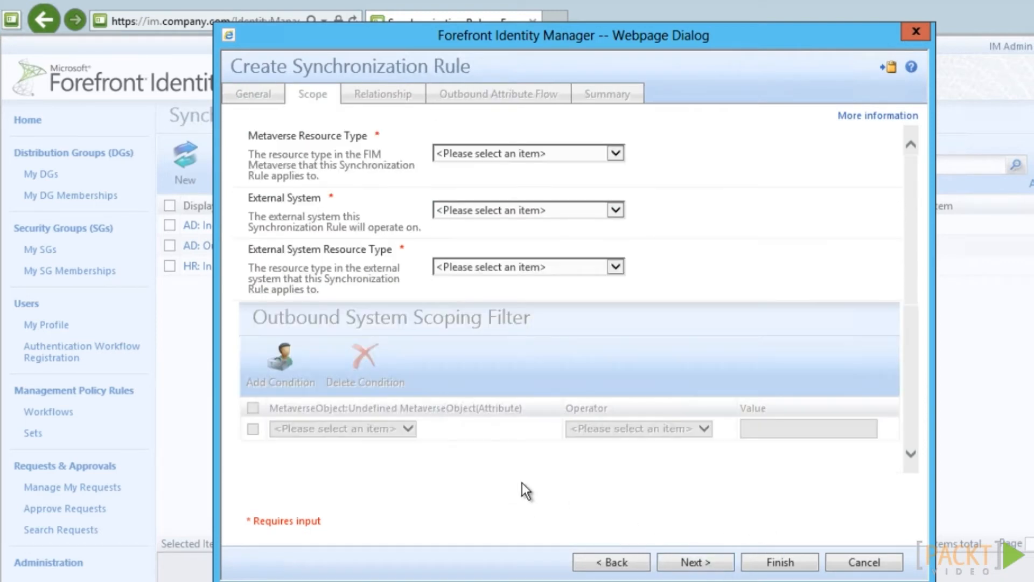
# Scope the rule to metaverse person and AD user, filtered on employeeType equal Employee
pyautogui.click(614, 156)
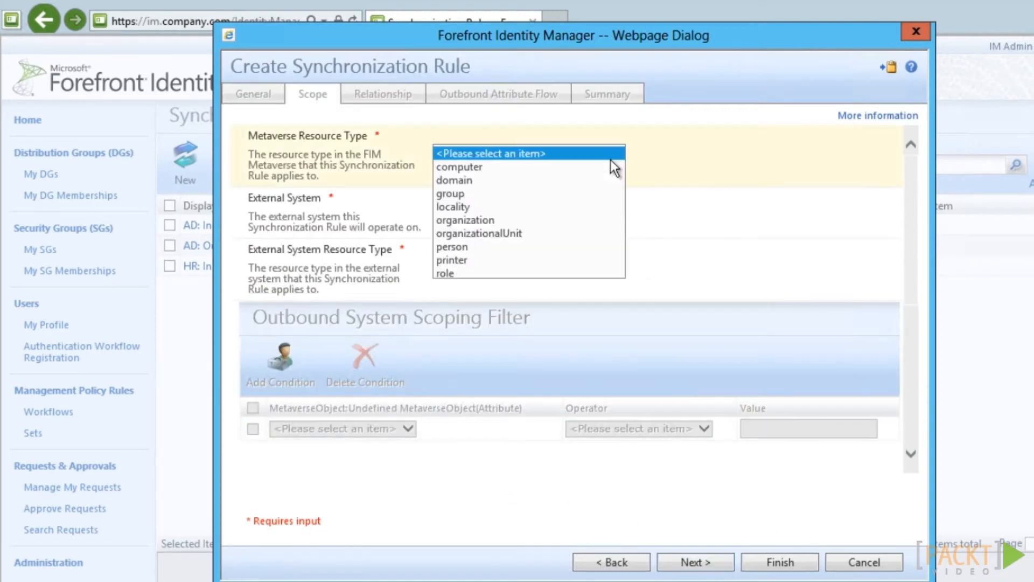
pyautogui.click(479, 246)
pyautogui.click(484, 213)
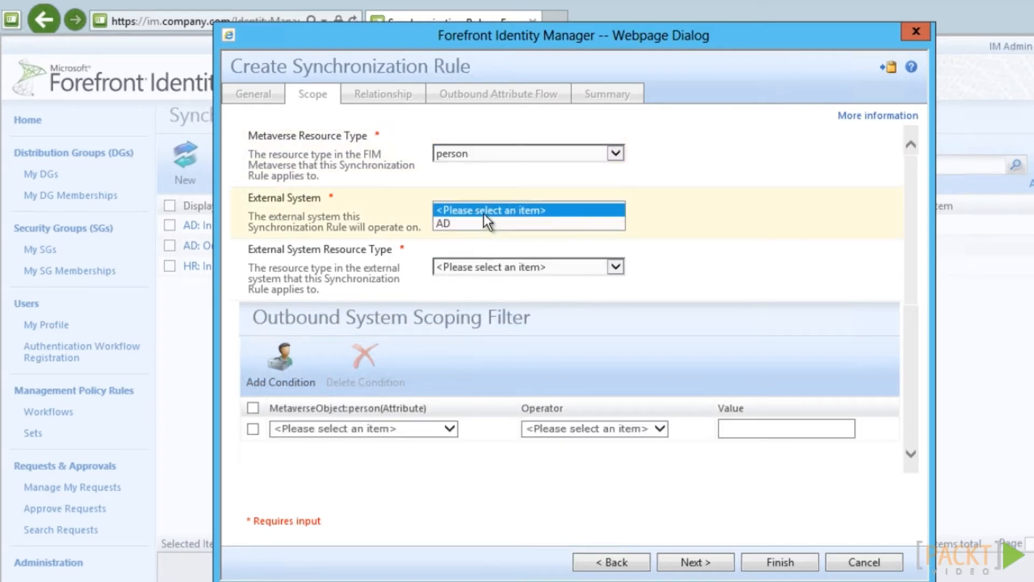
pyautogui.click(473, 222)
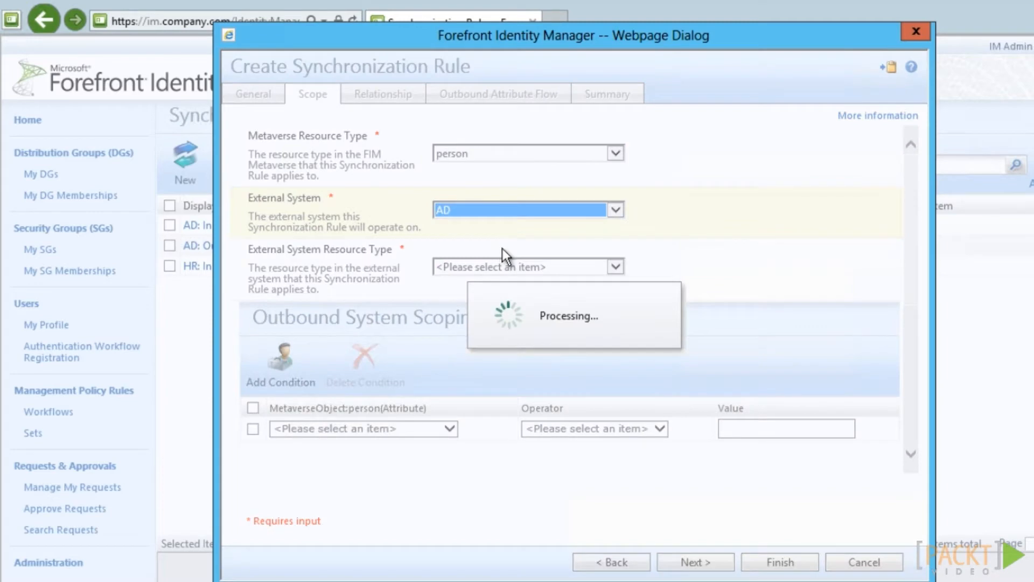
pyautogui.click(597, 271)
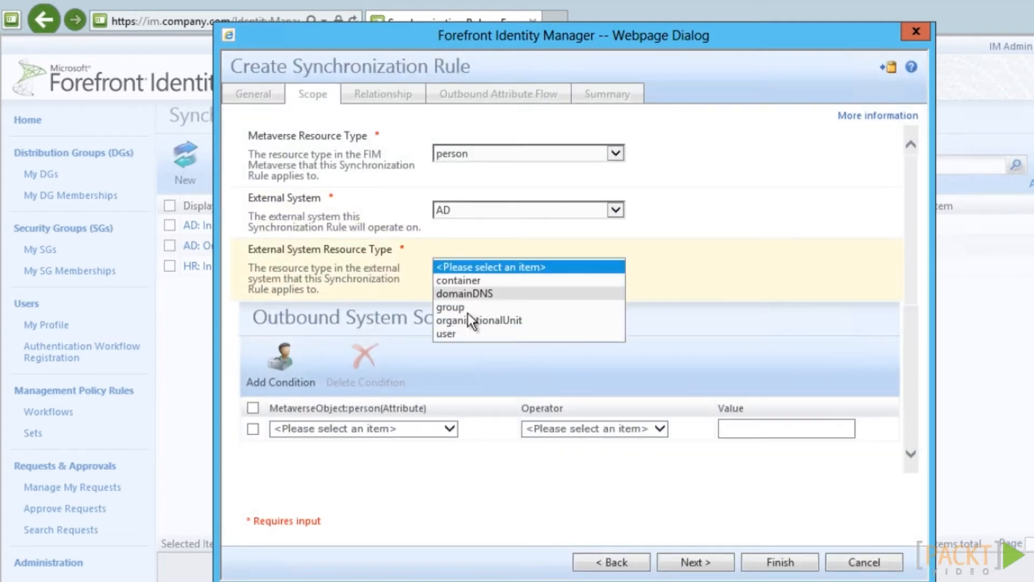
pyautogui.click(463, 334)
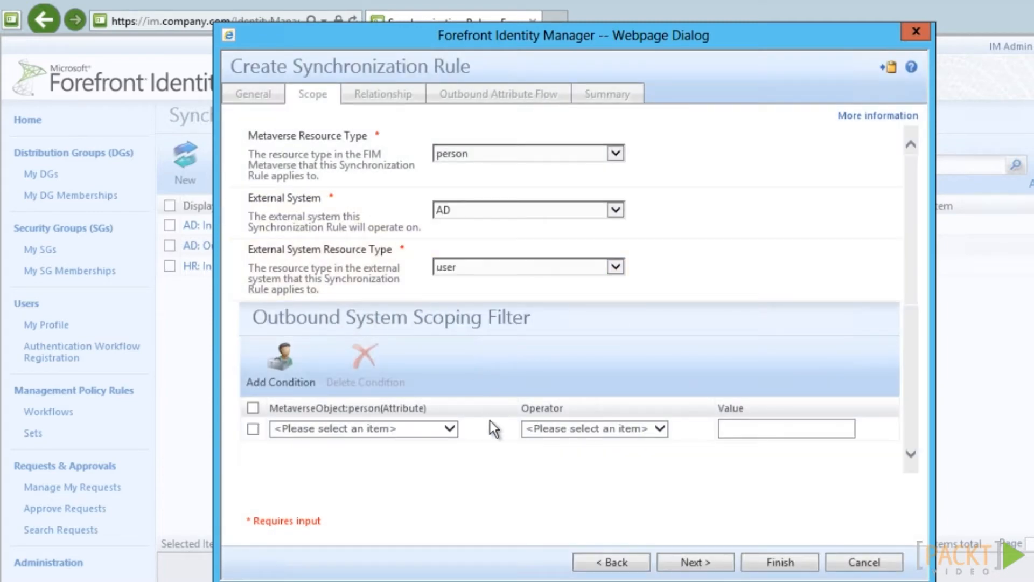
pyautogui.click(362, 432)
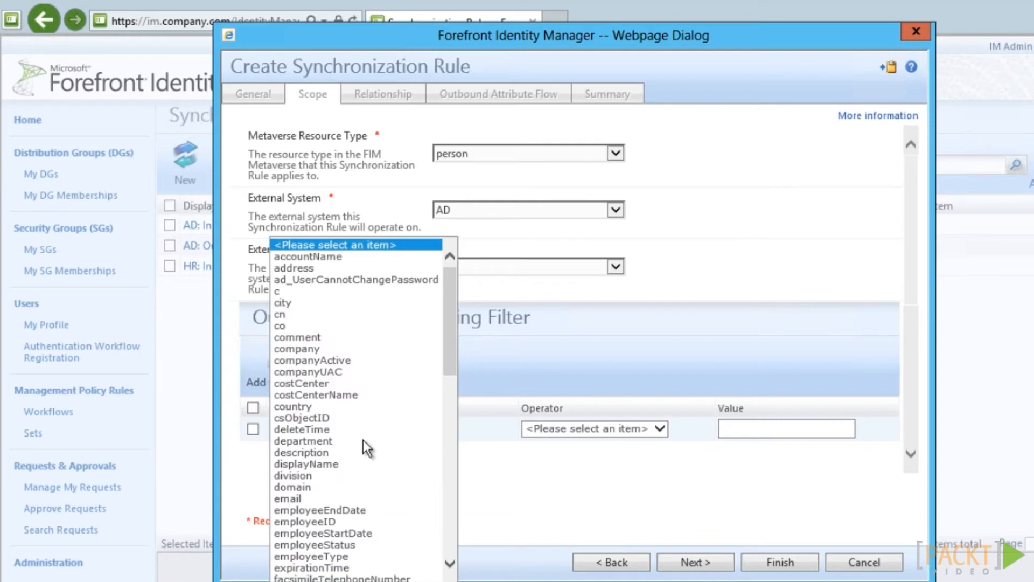
pyautogui.click(353, 557)
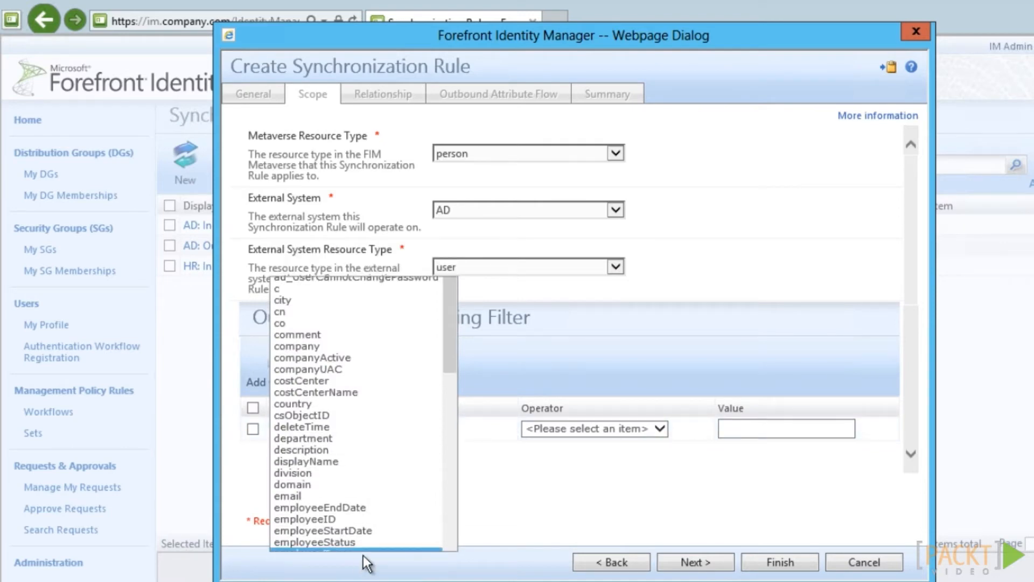
pyautogui.click(549, 430)
pyautogui.click(551, 439)
pyautogui.click(802, 439)
pyautogui.write('E')
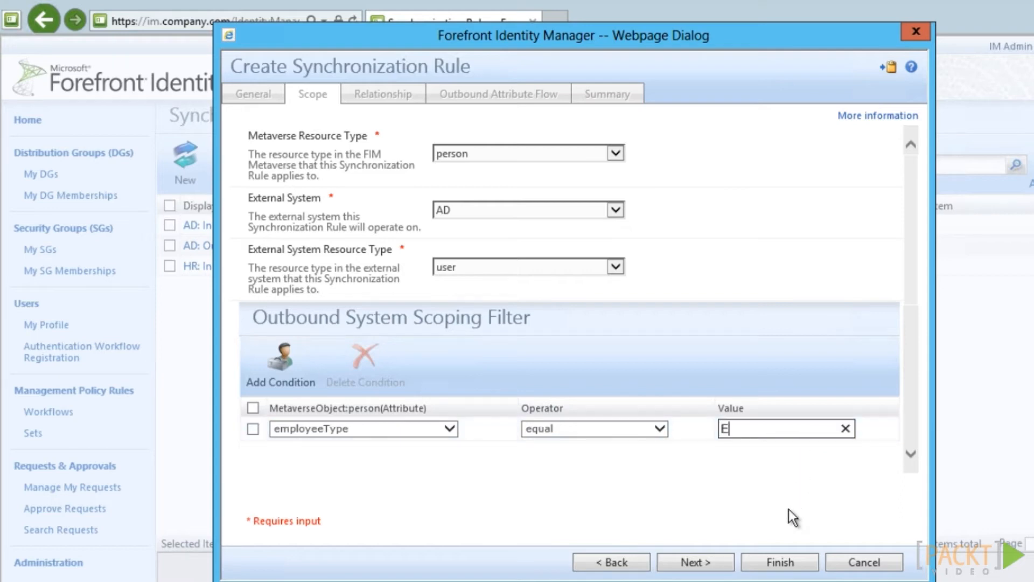
pyautogui.write('mployee')
pyautogui.click(728, 564)
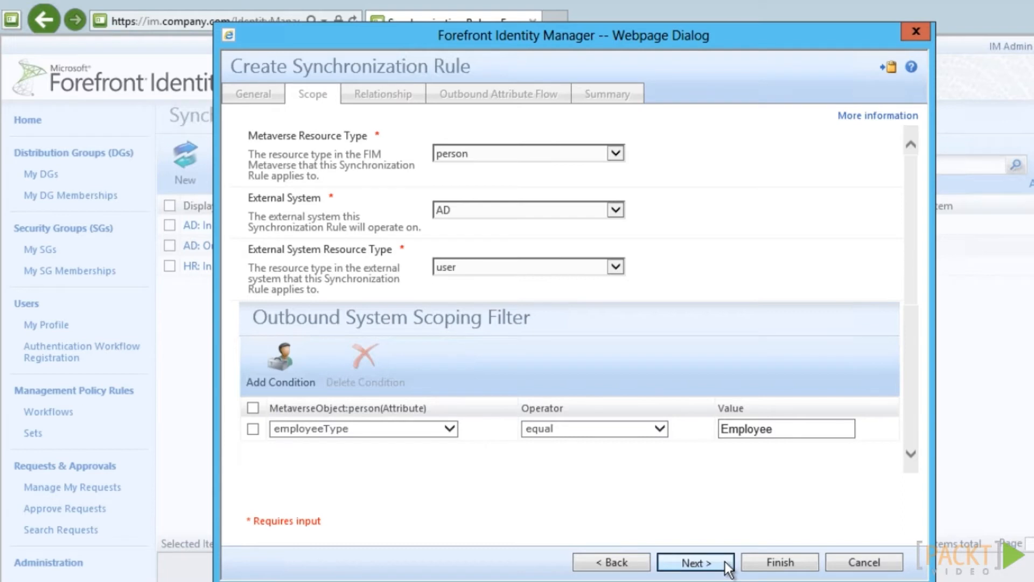
# Set the relationship criteria to match accountName with sAMAccountName
pyautogui.click(420, 251)
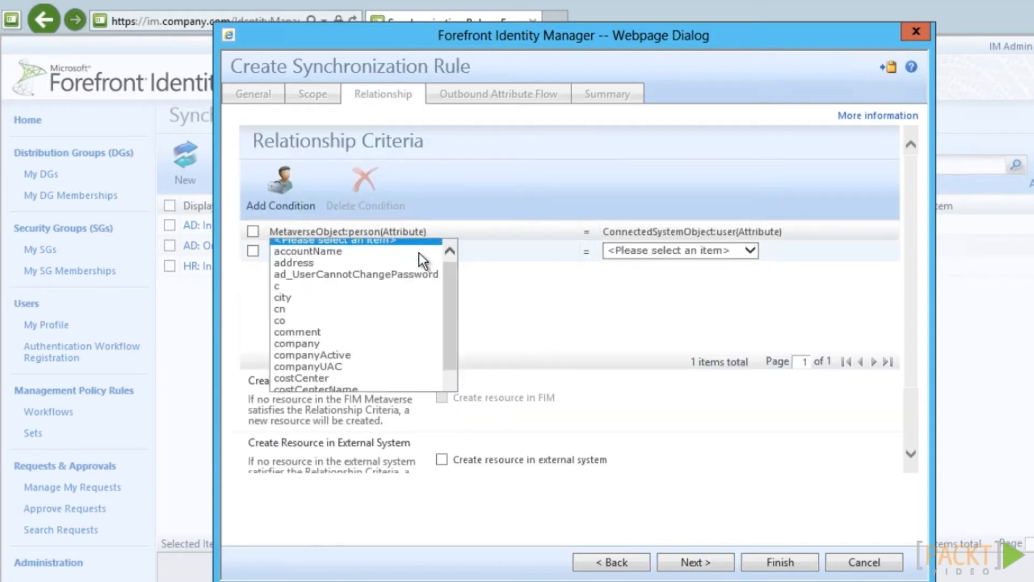
pyautogui.click(379, 251)
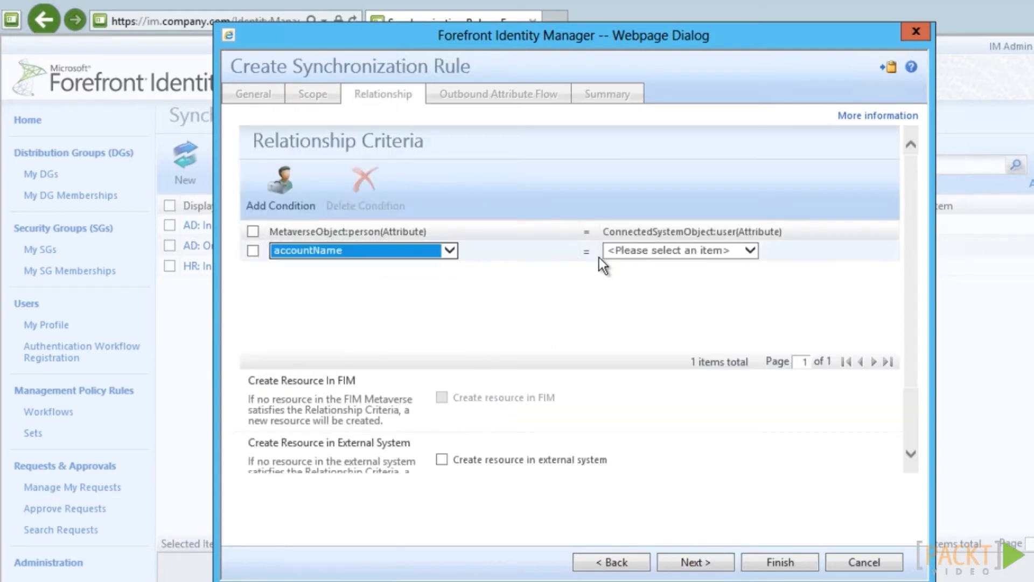
pyautogui.click(614, 251)
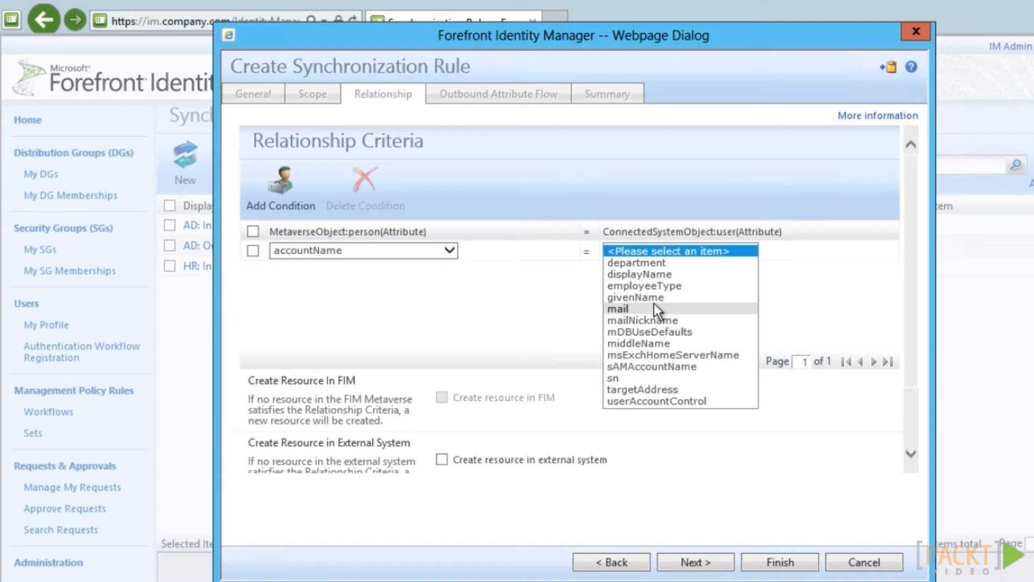
pyautogui.click(655, 365)
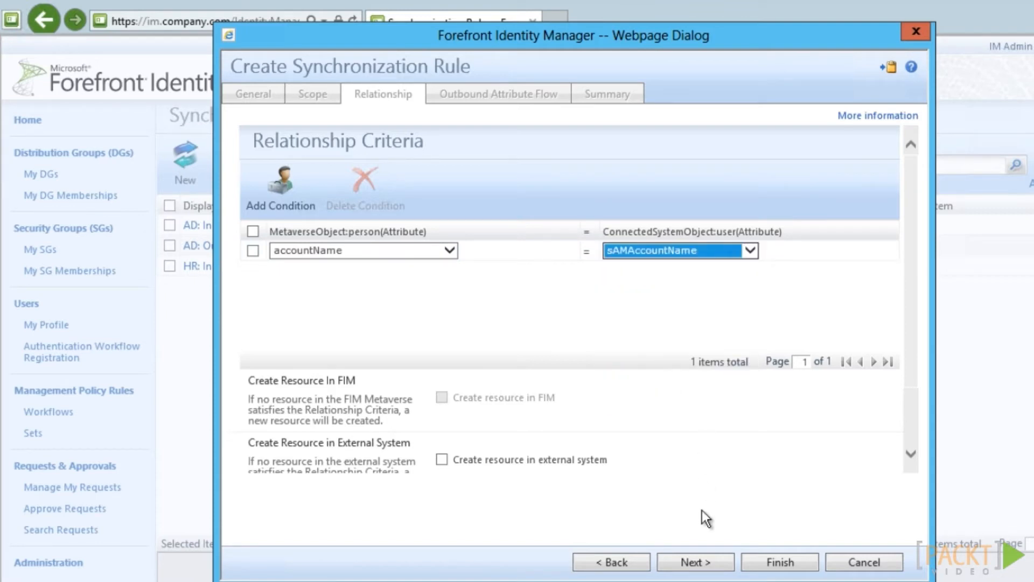
pyautogui.click(718, 566)
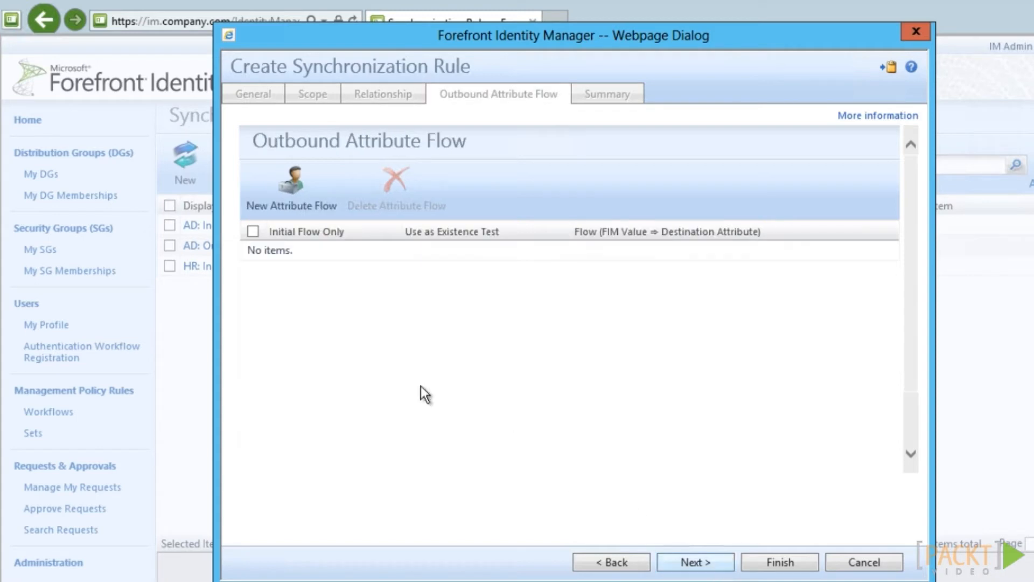
# Add a new attribute flow whose source is a String constant value
pyautogui.click(291, 200)
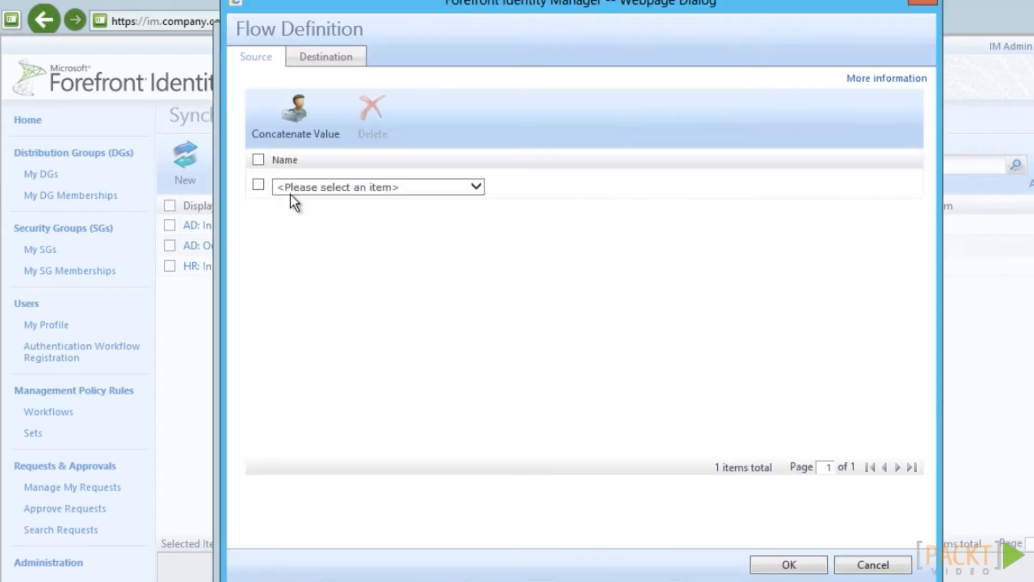
pyautogui.click(294, 189)
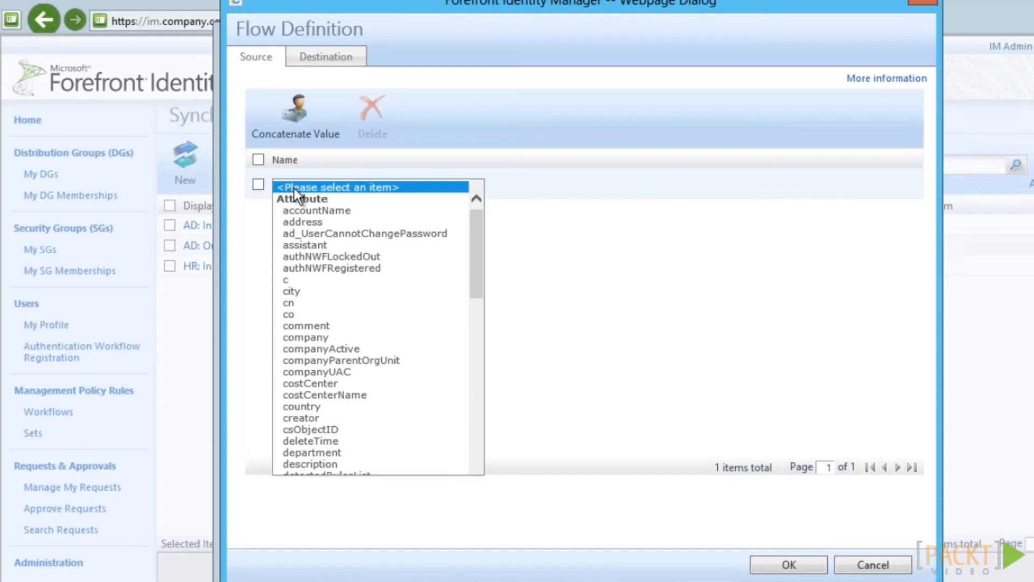
pyautogui.moveTo(476, 259); pyautogui.dragTo(480, 480)
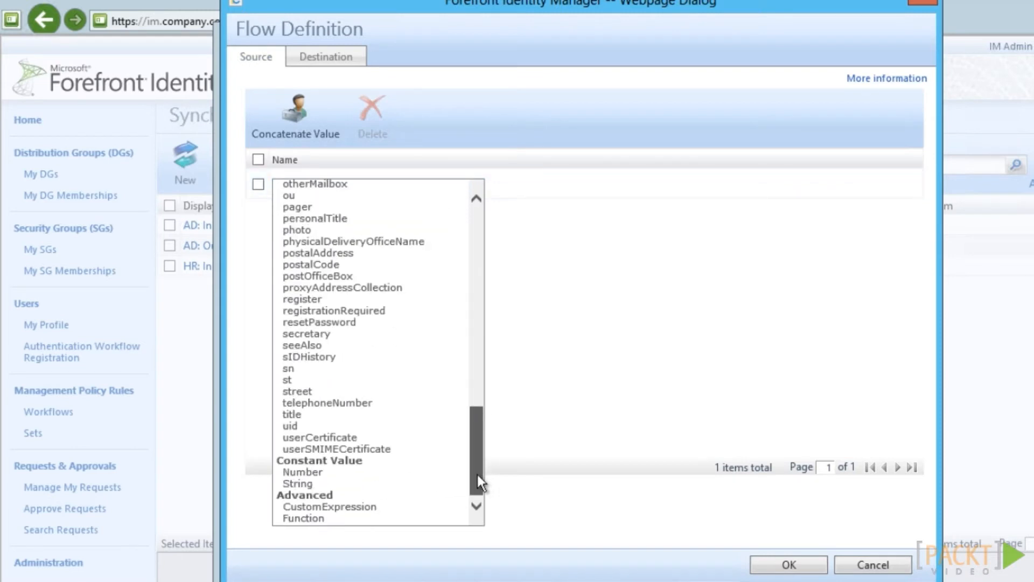
pyautogui.click(353, 483)
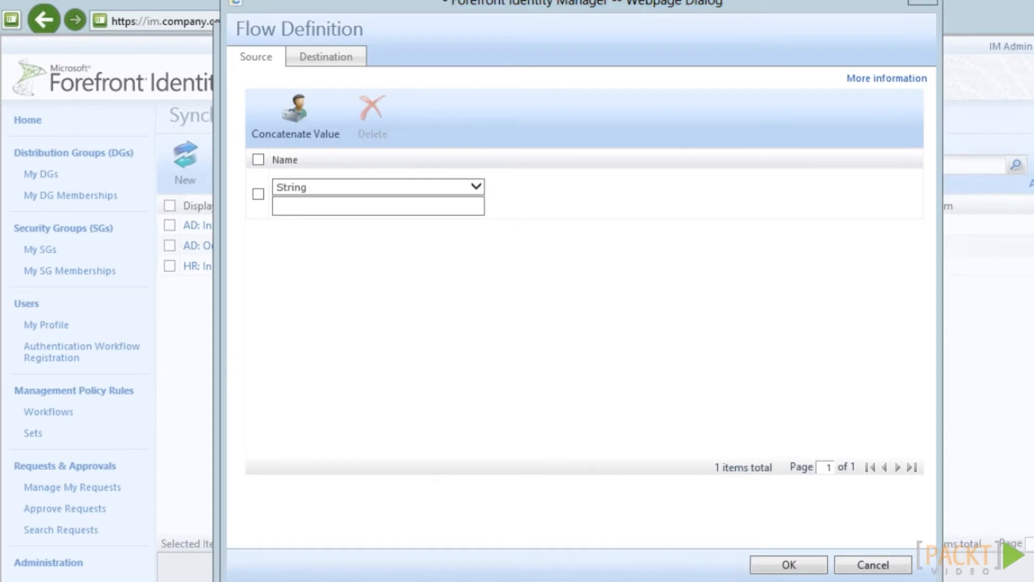
pyautogui.click(641, 581)
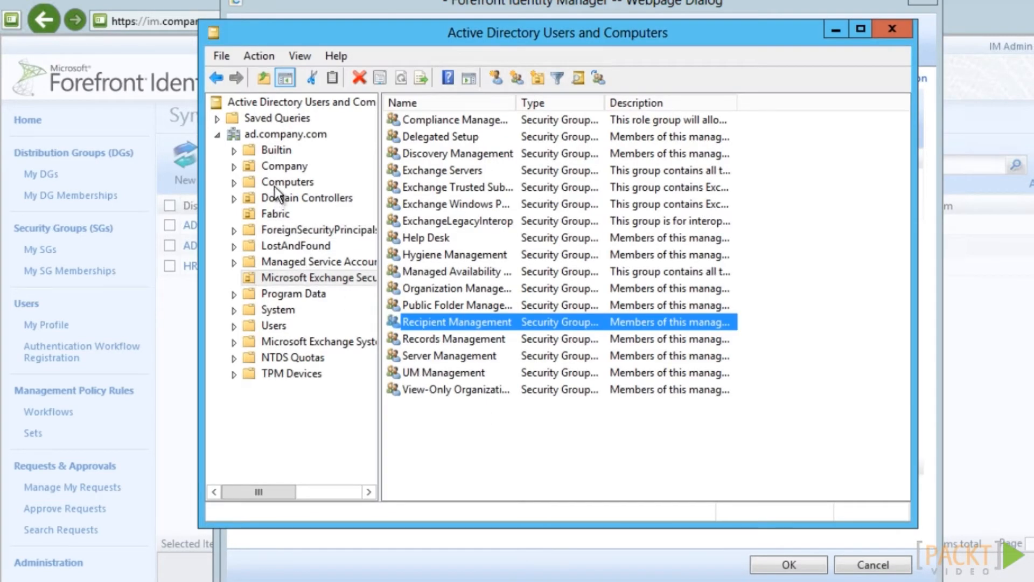
# Copy a Company OU user's homeMDB value from the Attribute Editor, cancelling the dialogs unchanged
pyautogui.click(281, 166)
pyautogui.doubleClick(428, 120)
pyautogui.click(690, 140)
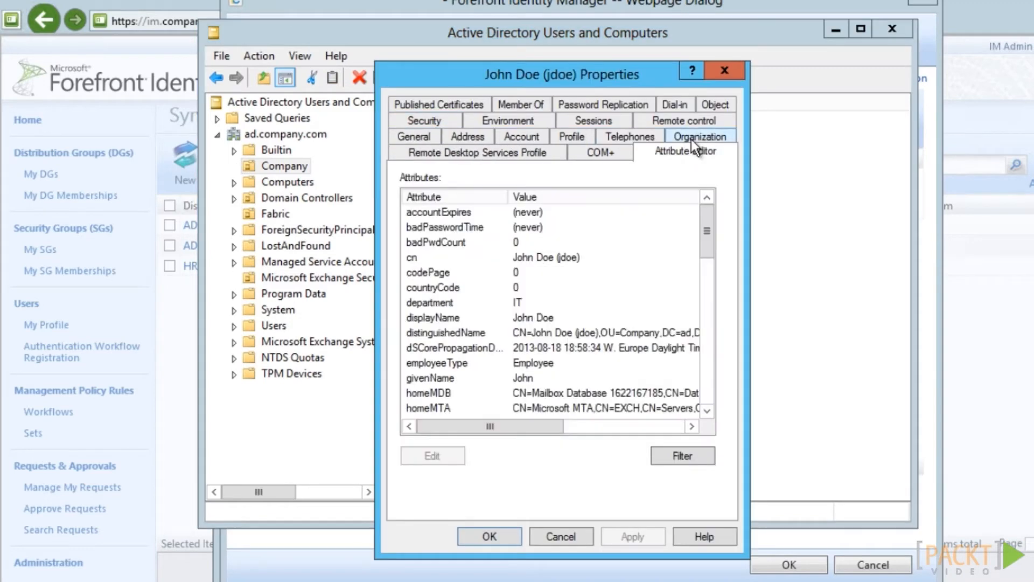
pyautogui.moveTo(706, 231); pyautogui.dragTo(690, 248)
pyautogui.doubleClick(423, 332)
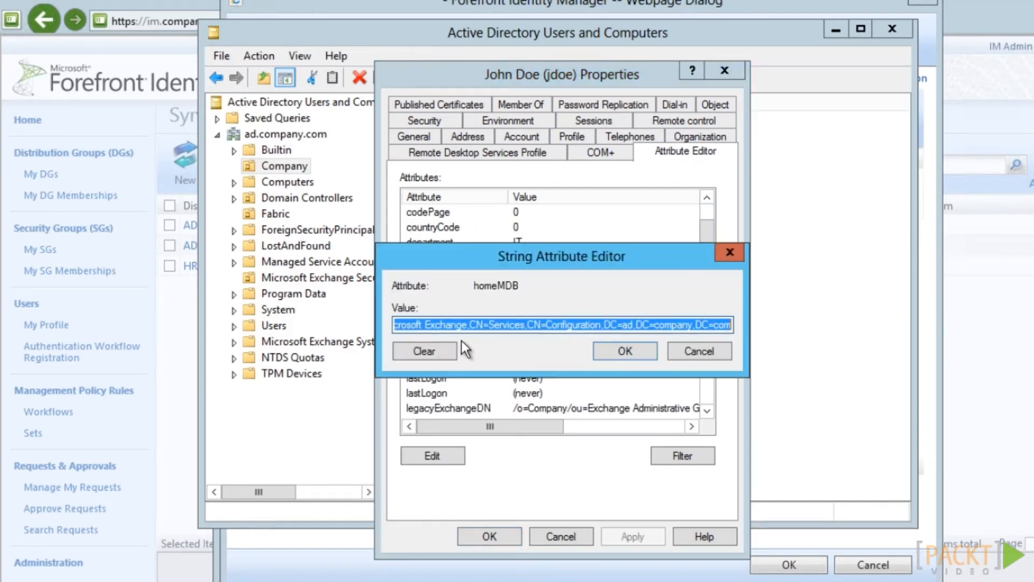
pyautogui.rightClick(470, 328)
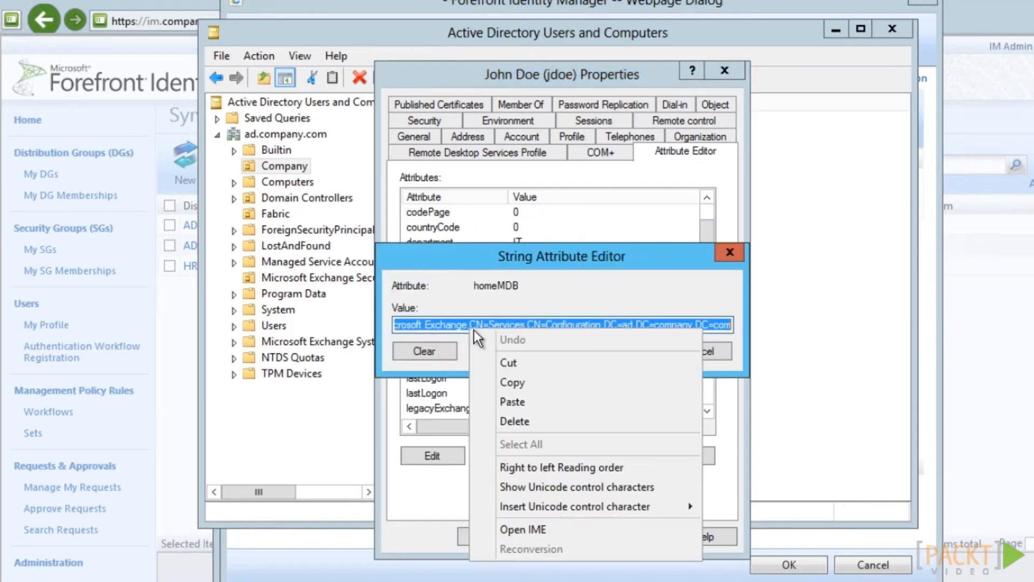
pyautogui.click(499, 386)
pyautogui.click(710, 351)
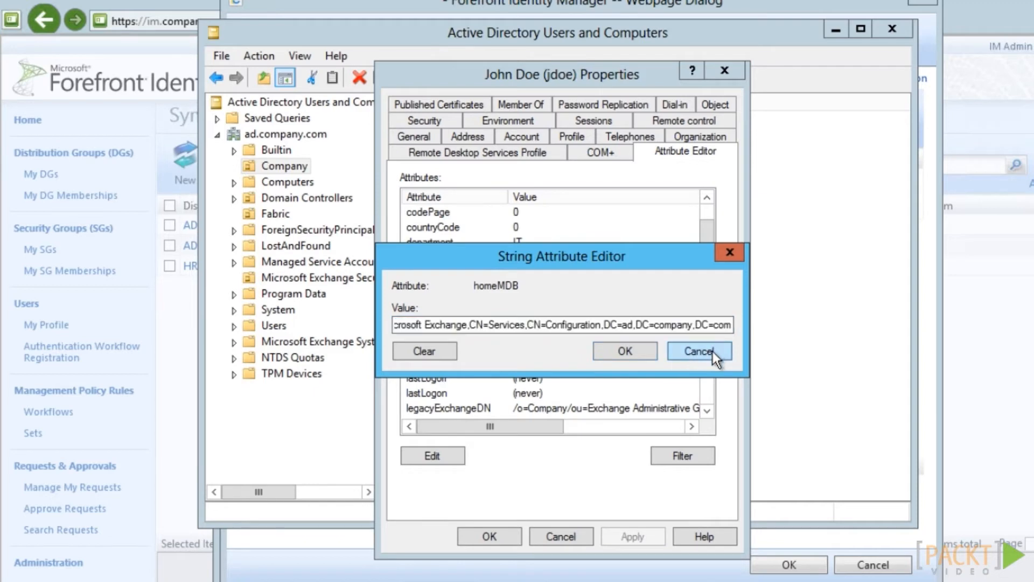
pyautogui.click(561, 536)
pyautogui.click(530, 555)
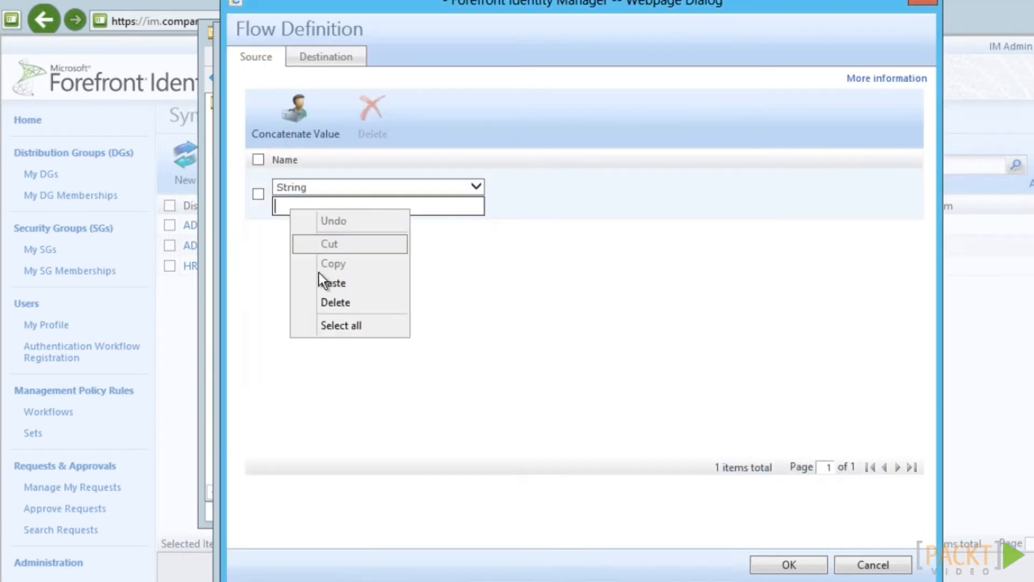
# Flow the pasted mailbox database DN as a constant into homeMDB, allowing null, scoped to container
pyautogui.click(326, 284)
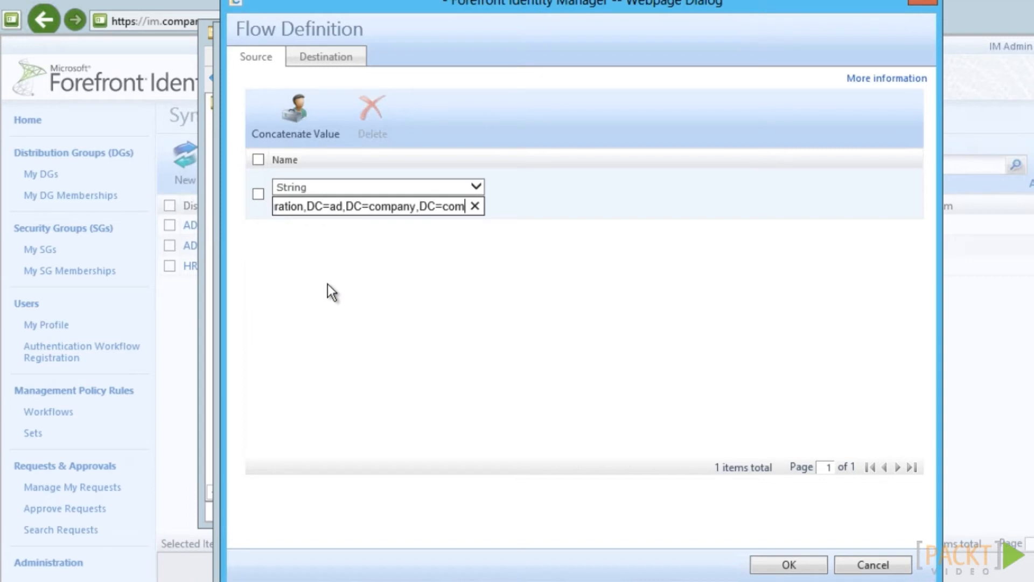
pyautogui.click(328, 59)
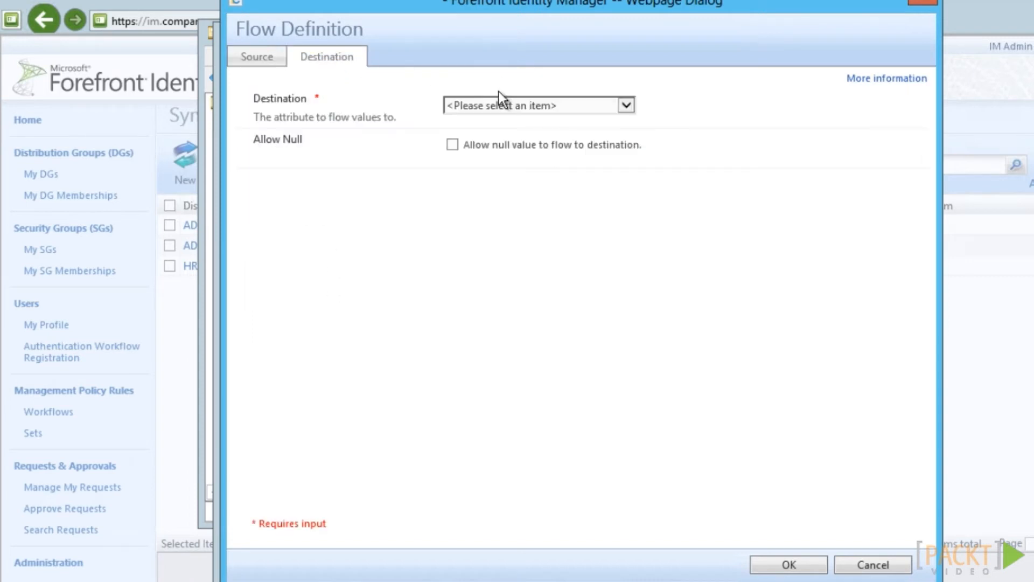
pyautogui.click(496, 105)
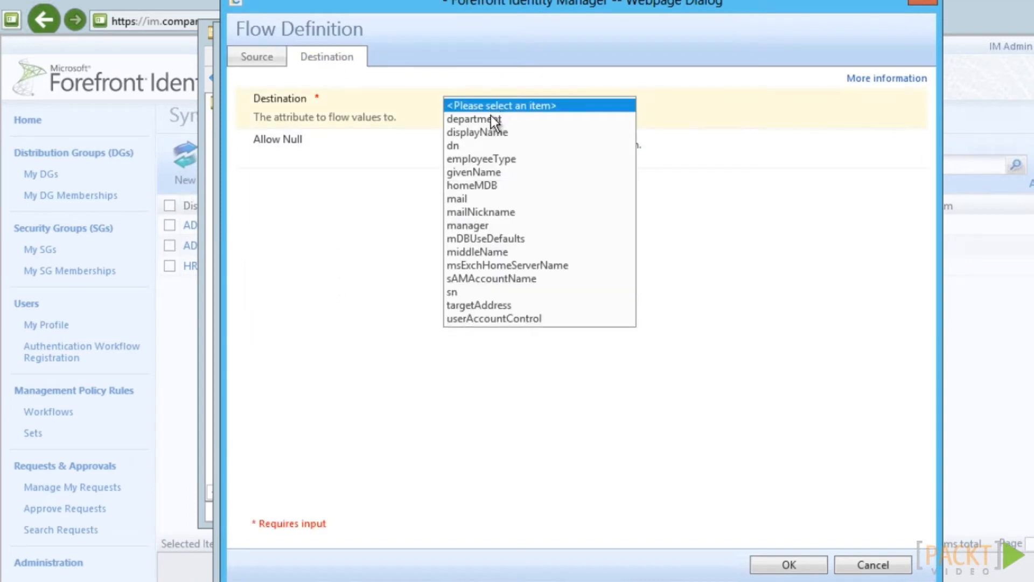
pyautogui.click(481, 185)
pyautogui.click(453, 145)
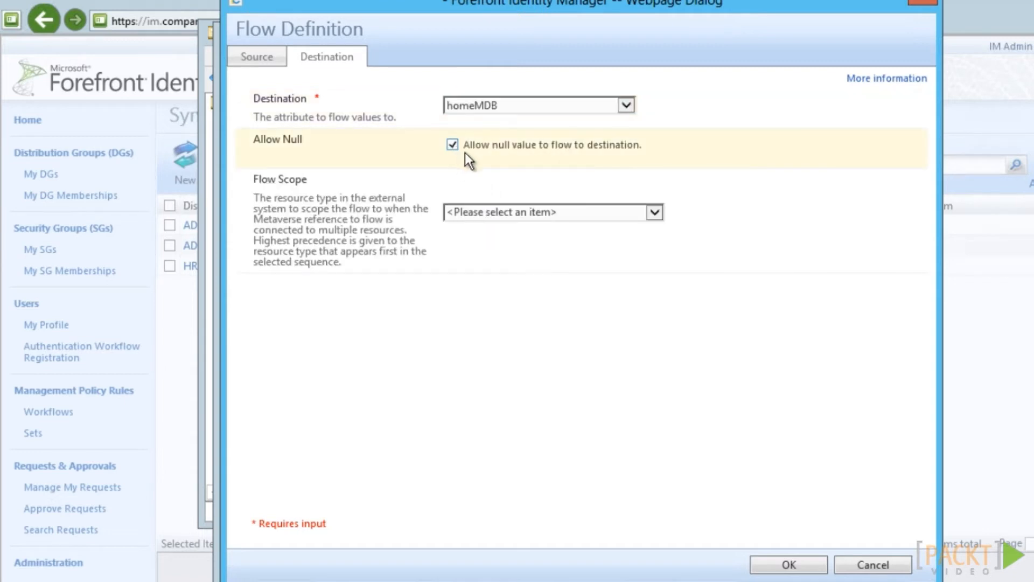
pyautogui.click(529, 218)
pyautogui.click(486, 225)
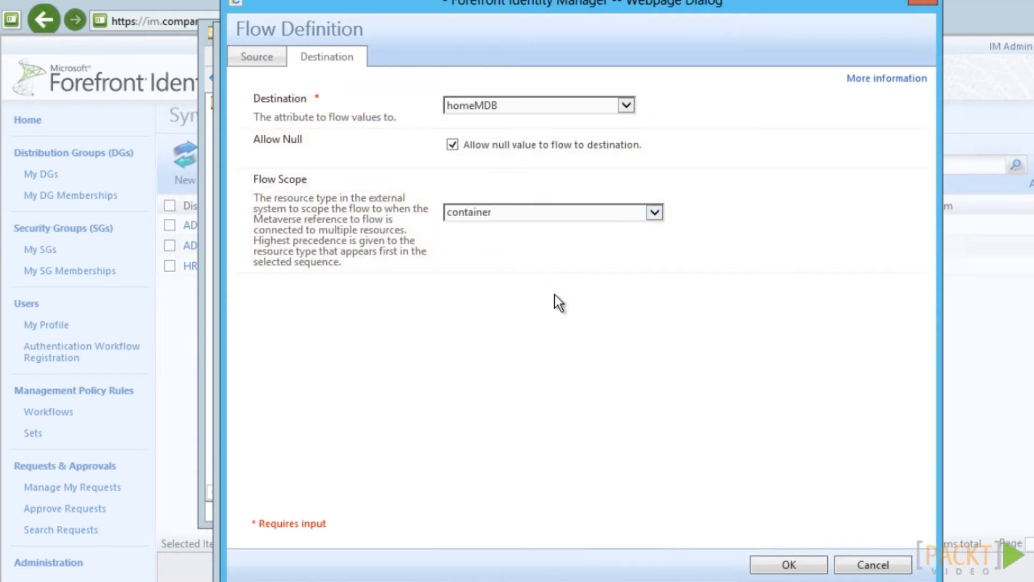
# Save the homeMDB flow, then finish and submit the Exchange Mailbox rule
pyautogui.click(790, 566)
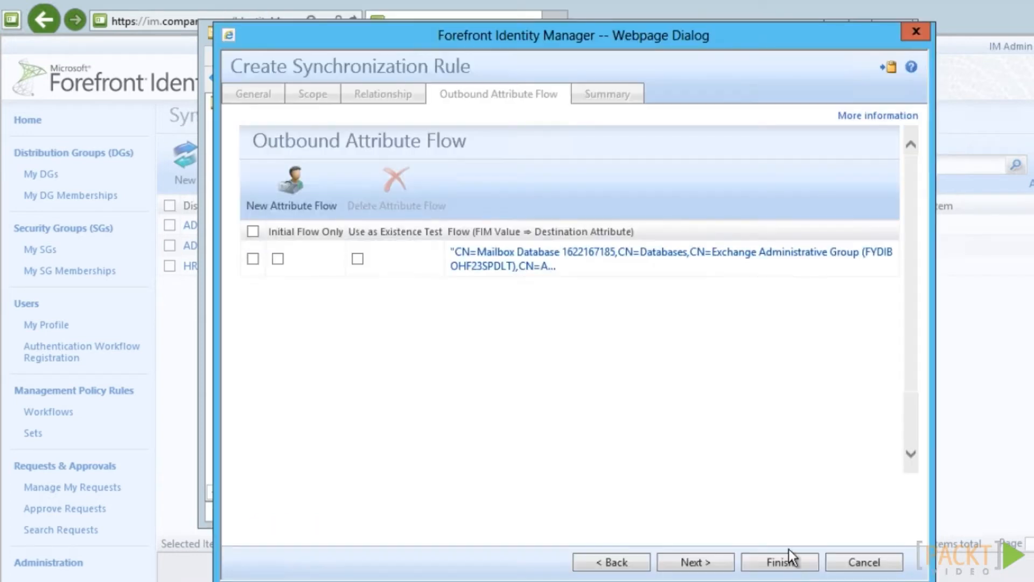
pyautogui.click(765, 564)
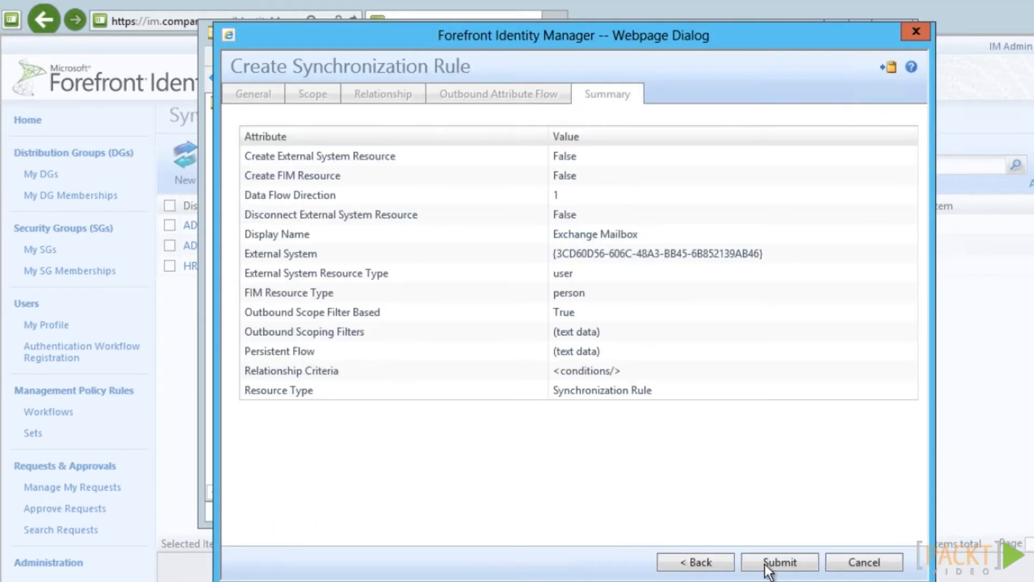
pyautogui.click(765, 564)
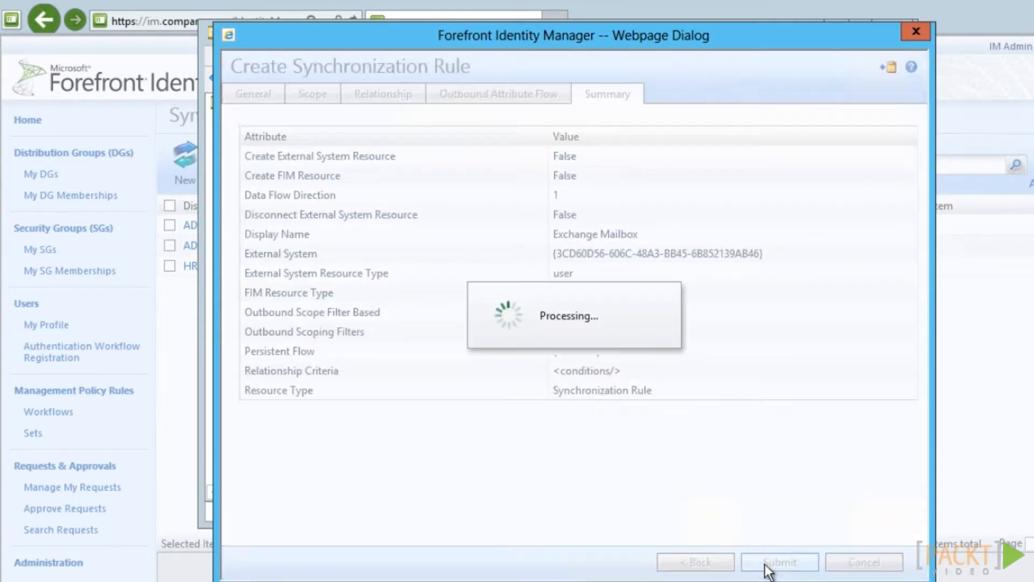
# Start a new outbound Exchange Mail User rule applying to all resources via scoping filter
pyautogui.click(188, 167)
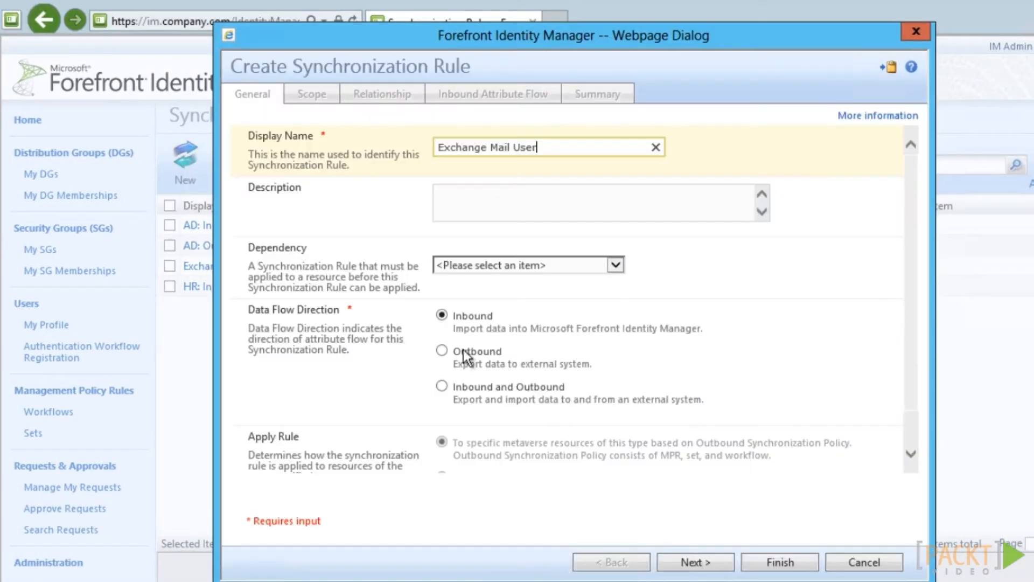
pyautogui.click(442, 352)
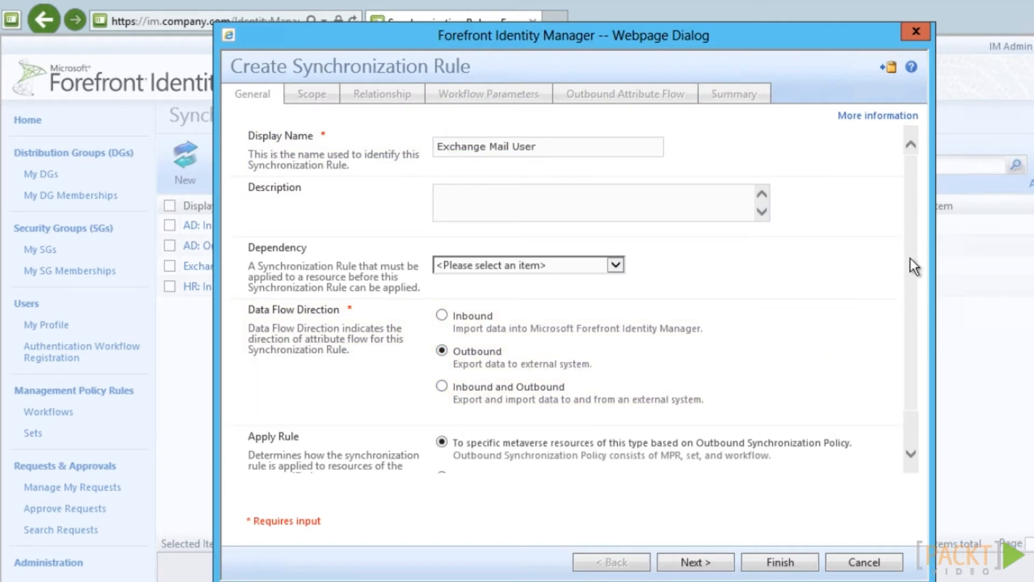
pyautogui.scroll(-1, 910, 258)
pyautogui.click(442, 433)
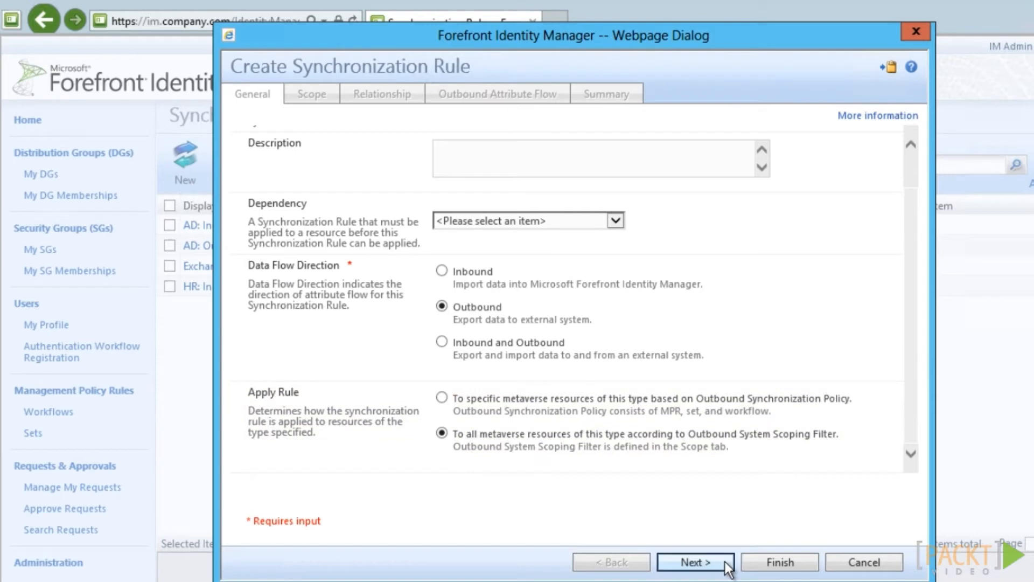
pyautogui.click(695, 562)
# Add an employeeType equal 'Contractor' scoping filter and finish the rule
pyautogui.click(452, 431)
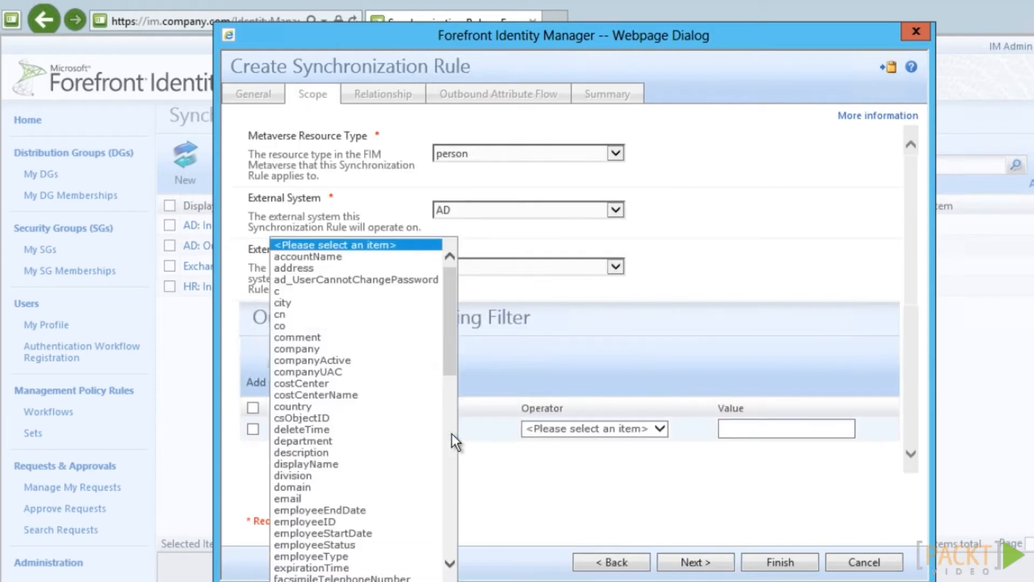
pyautogui.click(345, 557)
pyautogui.click(543, 431)
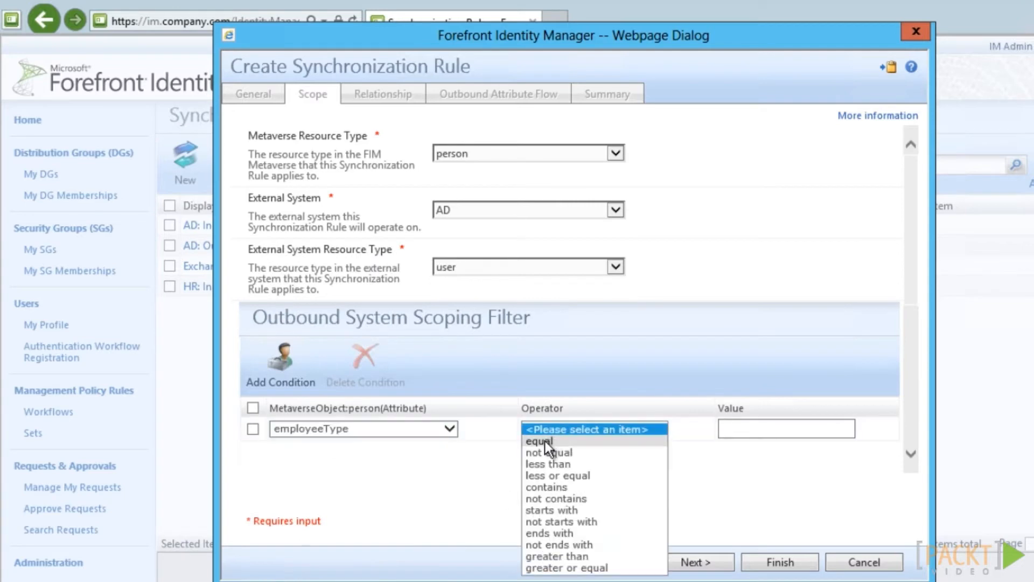
pyautogui.click(544, 441)
pyautogui.click(770, 431)
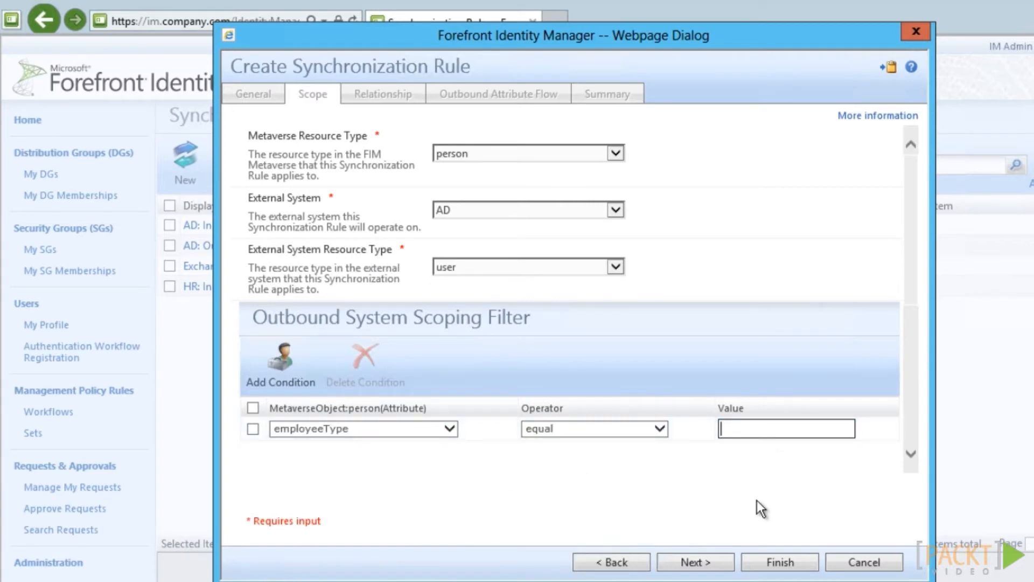
pyautogui.write('Contractor')
pyautogui.click(695, 562)
pyautogui.click(748, 563)
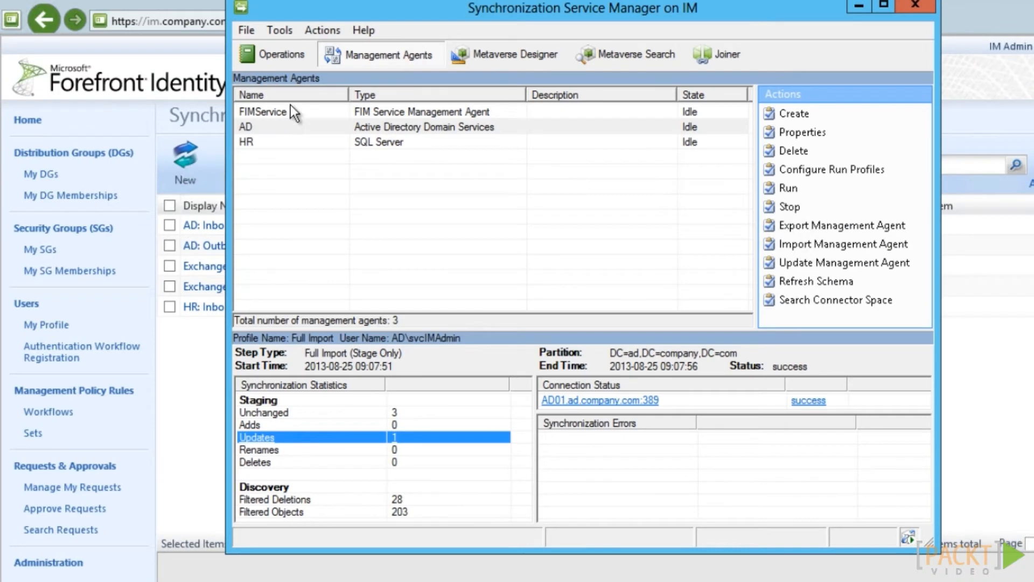
pyautogui.click(291, 112)
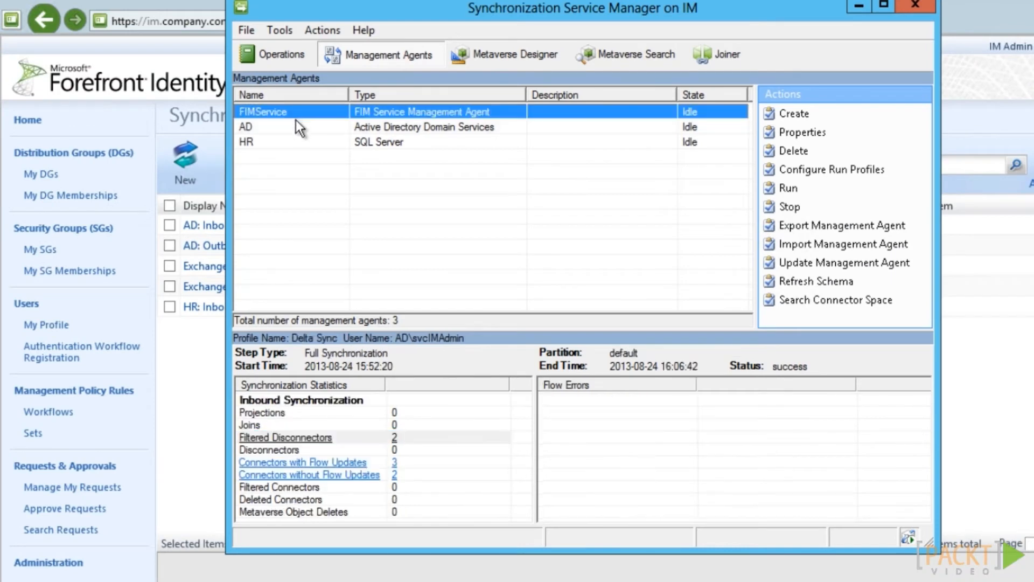
# Run a Full Import and then a Full Sync on the FIMService management agent
pyautogui.rightClick(296, 111)
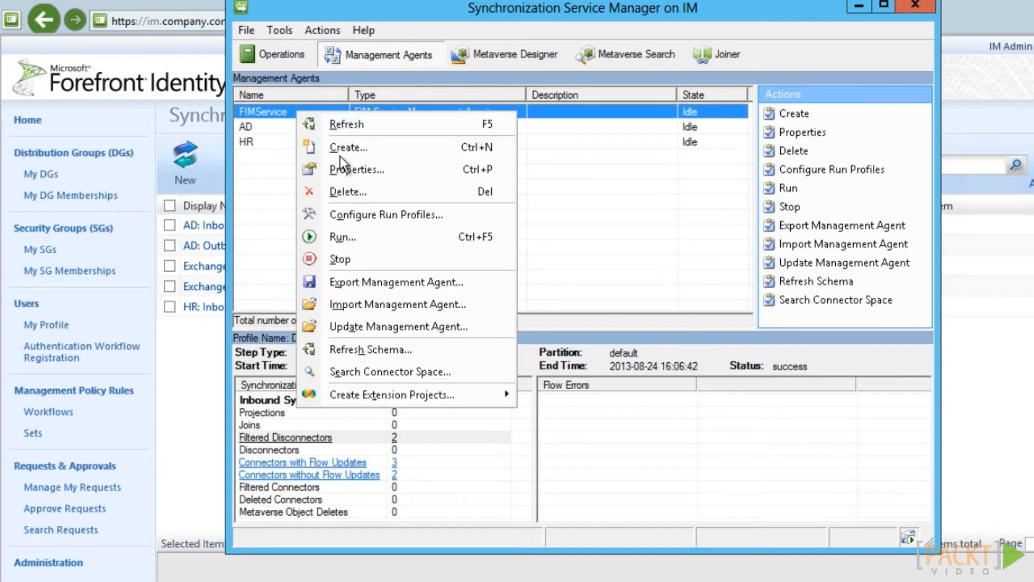
pyautogui.click(342, 236)
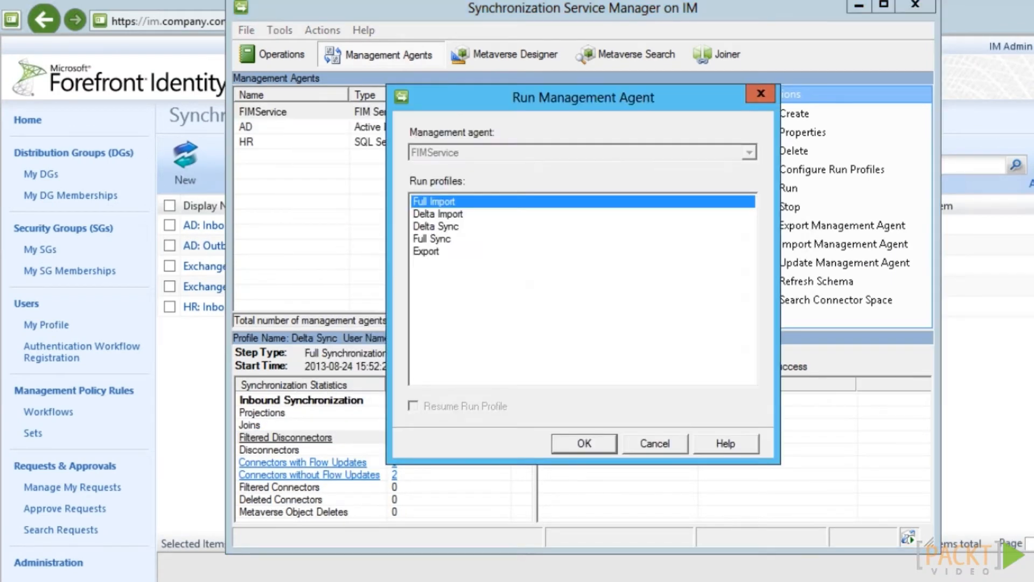
pyautogui.click(580, 441)
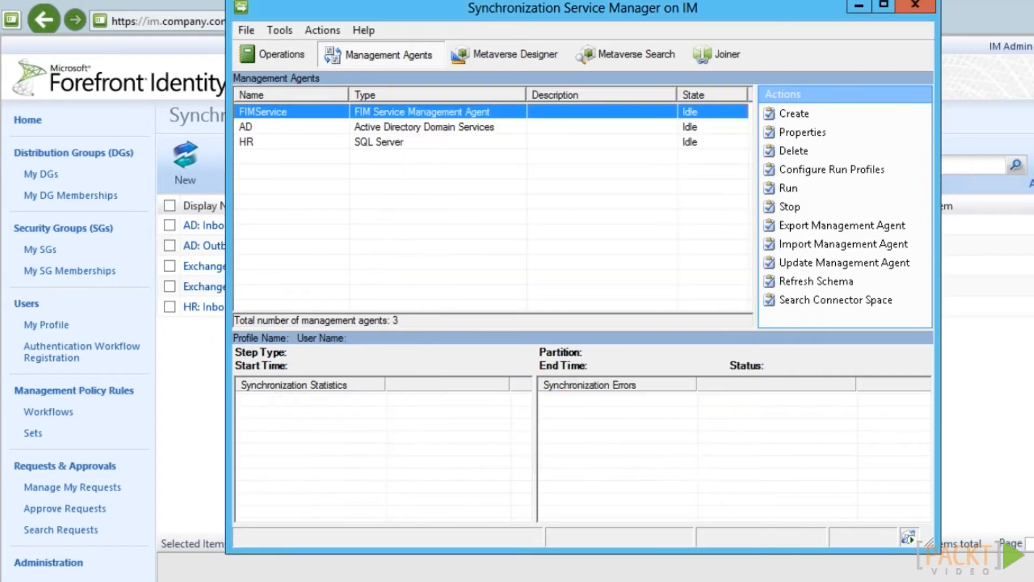
pyautogui.rightClick(470, 109)
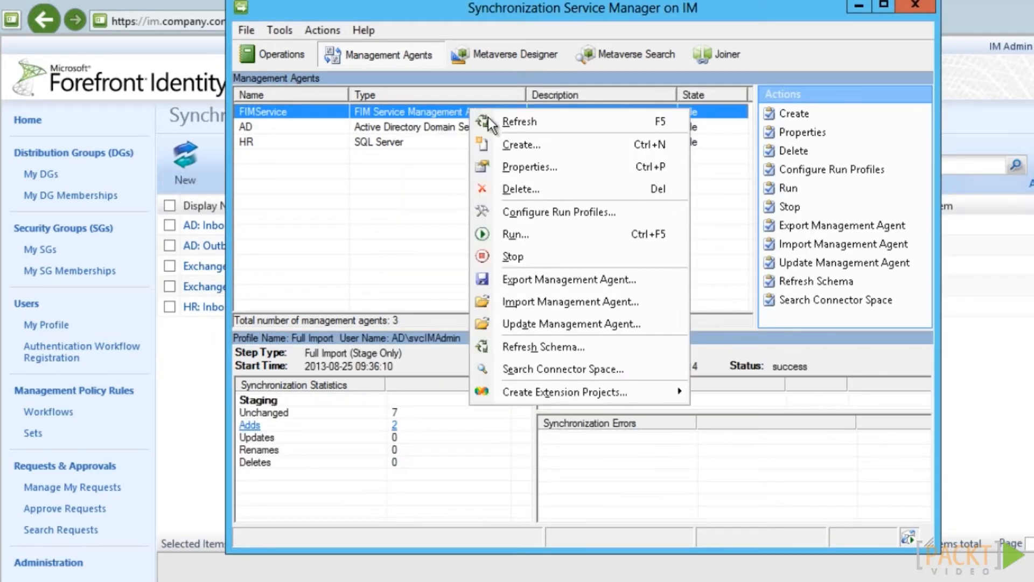
pyautogui.click(518, 231)
pyautogui.click(447, 241)
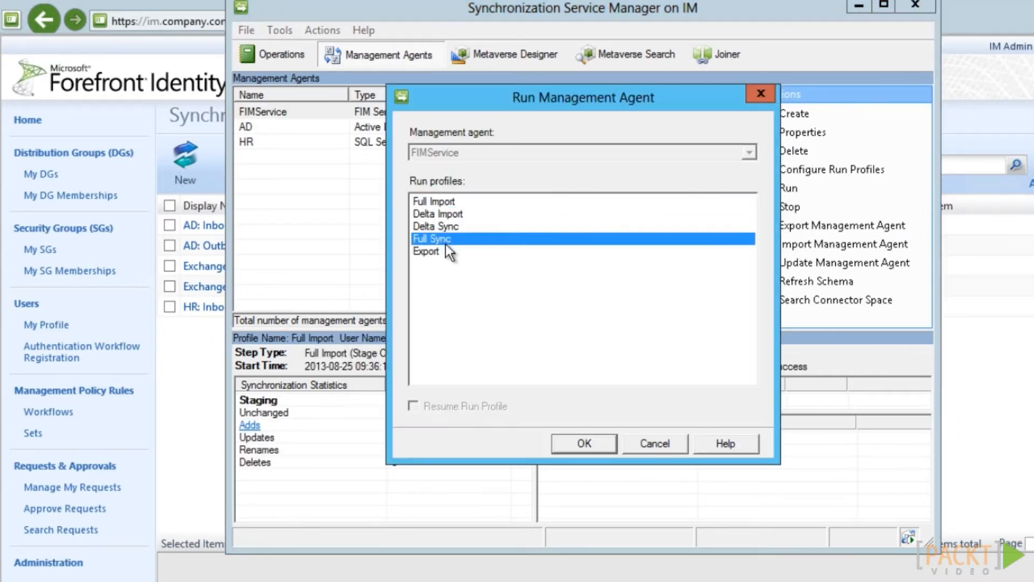
pyautogui.click(599, 442)
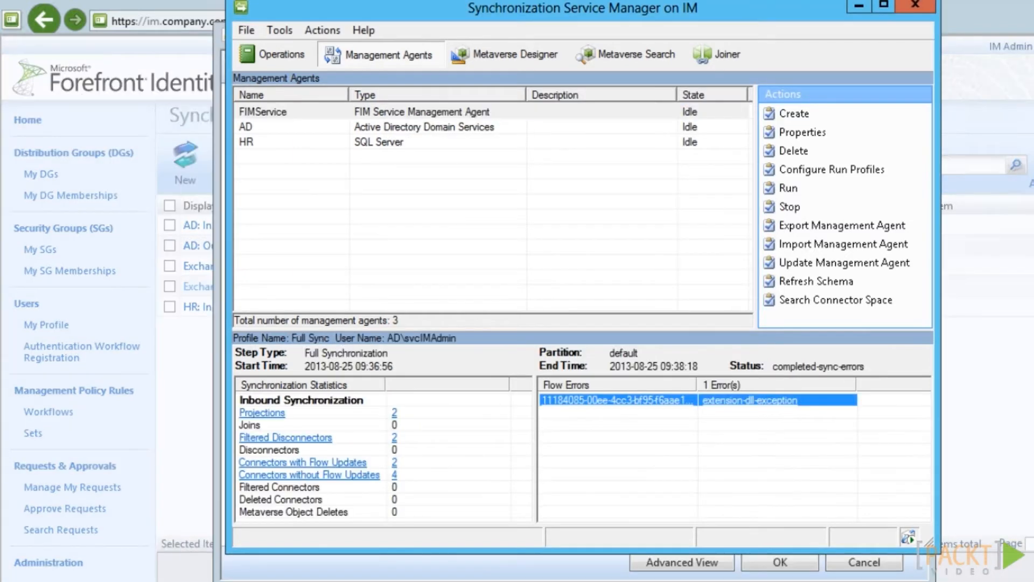
# Inspect the extension-dll-exception error's stack trace and switch the flow source to a custom expression
pyautogui.doubleClick(748, 399)
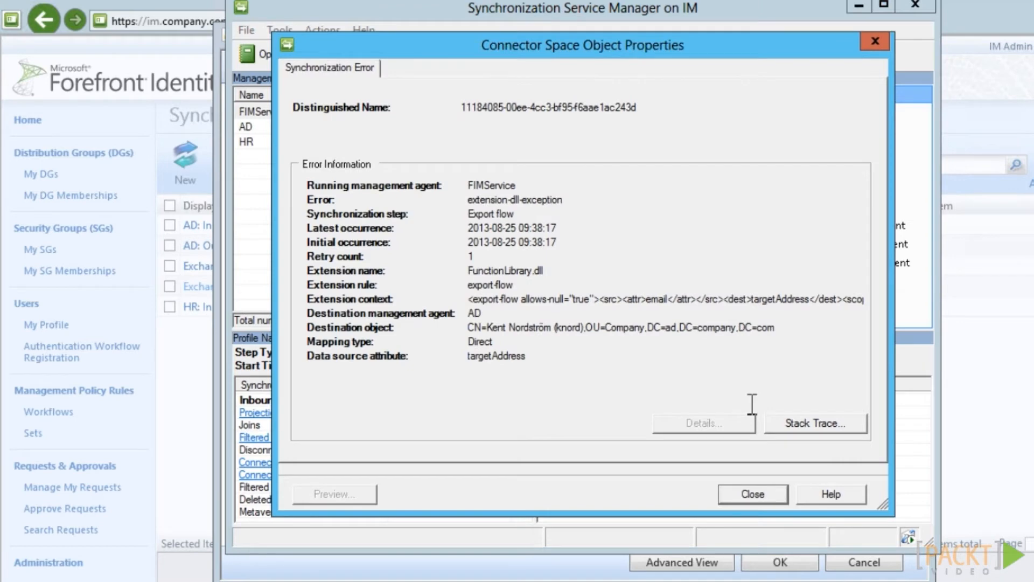
pyautogui.click(818, 426)
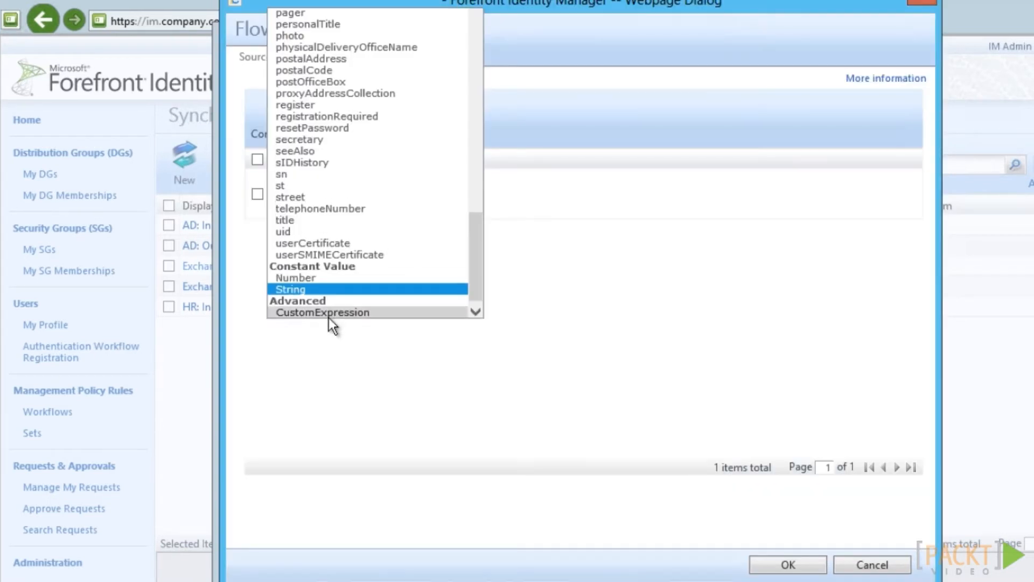
pyautogui.click(329, 309)
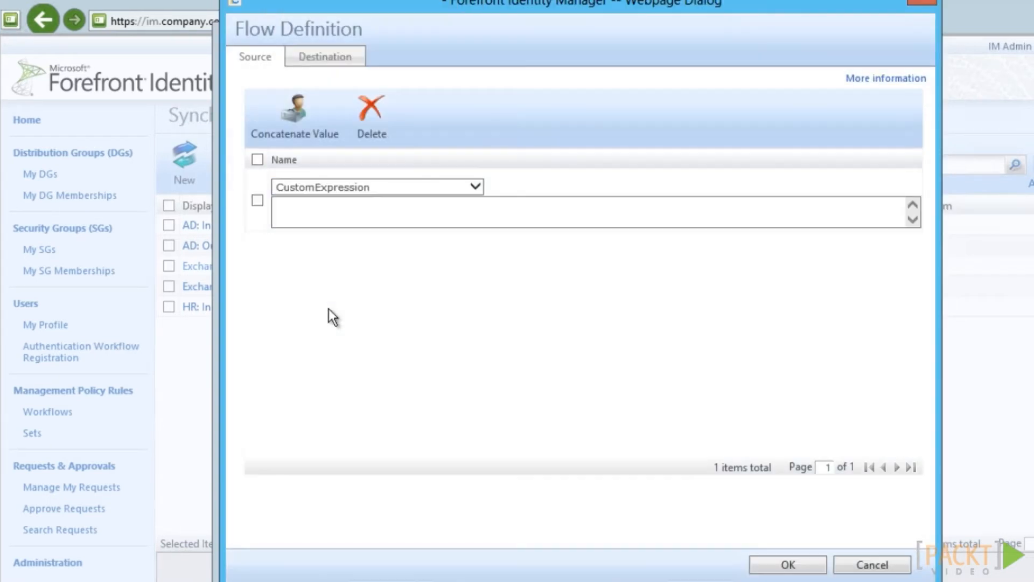
# Set targetAddress to the expression IIF(IsPresent(email),"SMTP:"+email,Null()) and save the flow
pyautogui.click(333, 225)
pyautogui.write('IIF(IsPresent(email)')
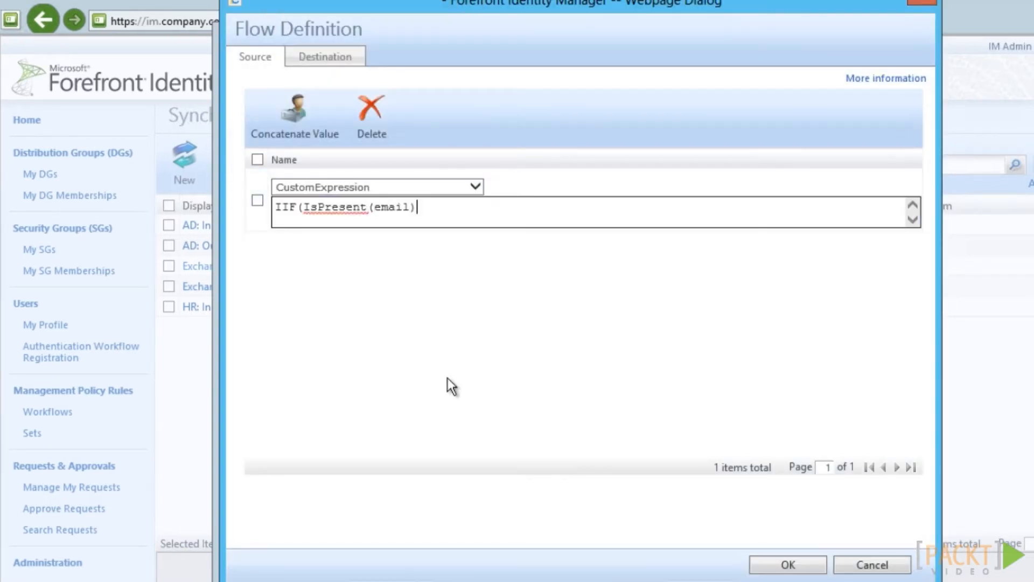
pyautogui.write(',"SMTP:"+email')
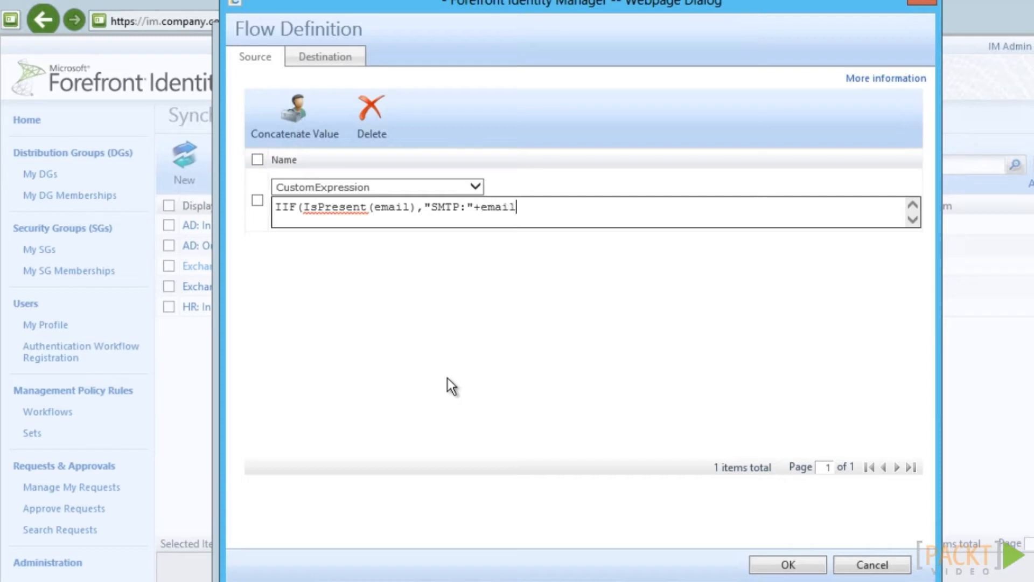
pyautogui.write(',Null')
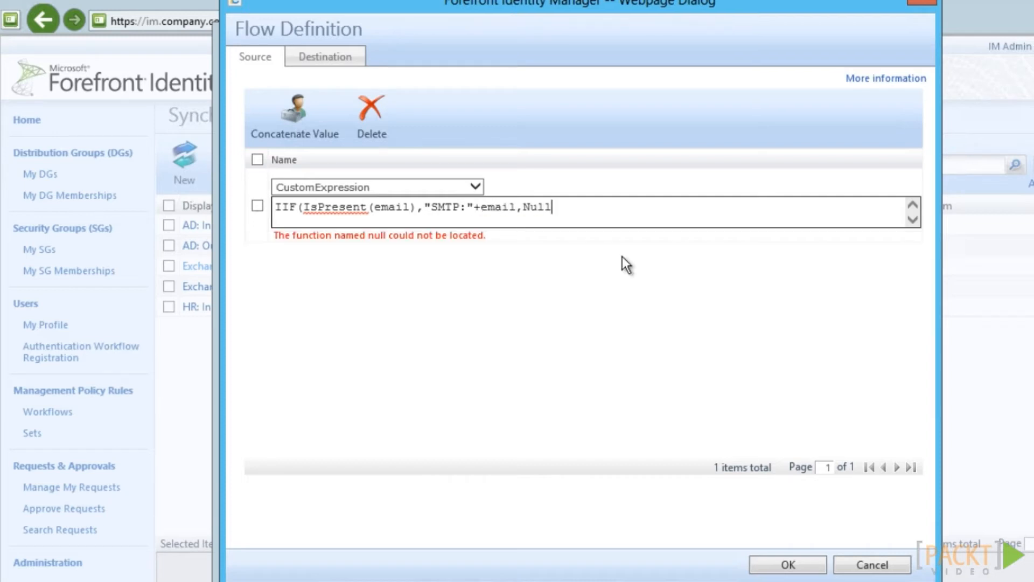
pyautogui.write('())')
pyautogui.press('Return')
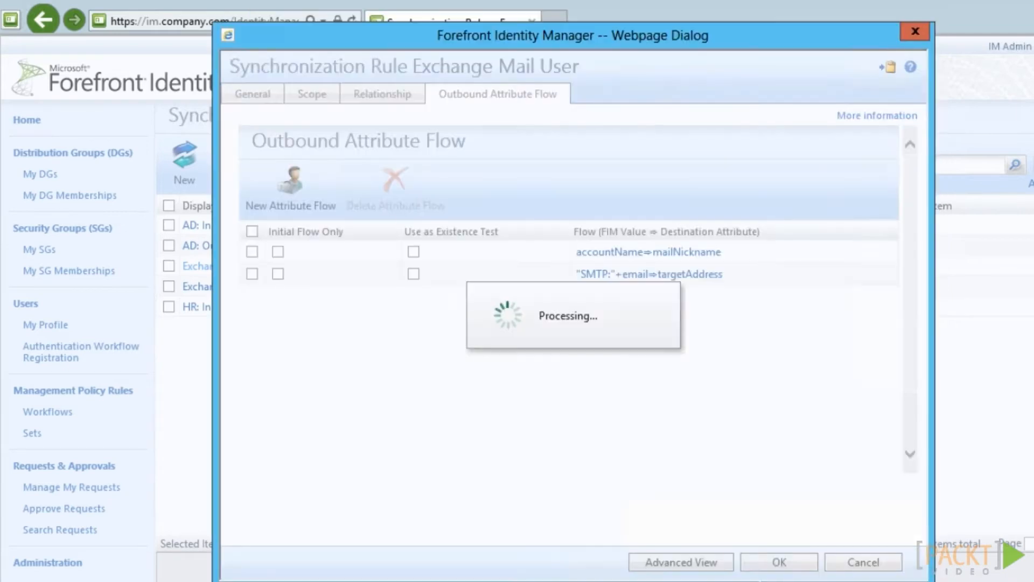
pyautogui.click(784, 564)
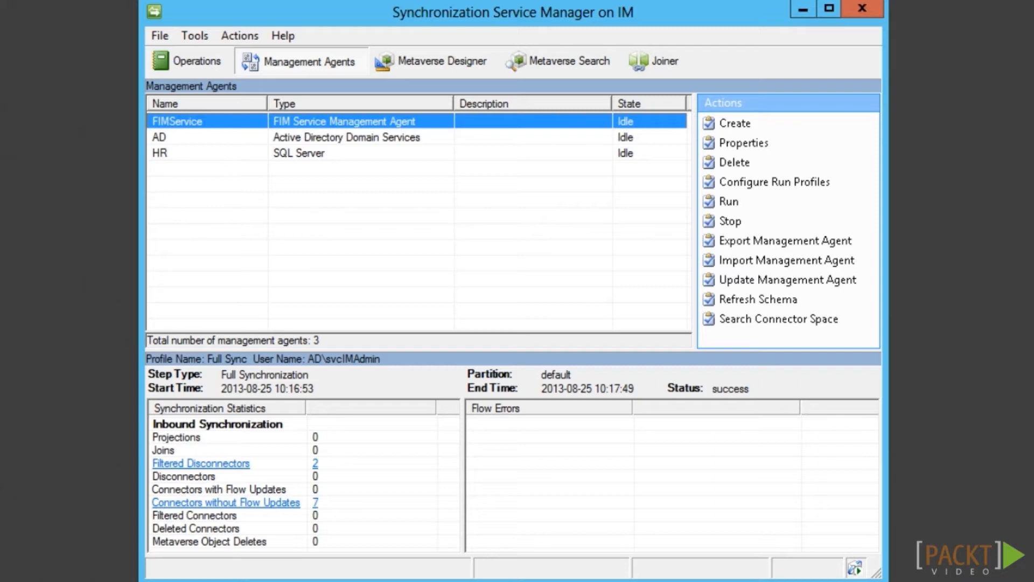
# Review the person object's deletion rule options in Metaverse Designer and cancel without changes
pyautogui.click(443, 60)
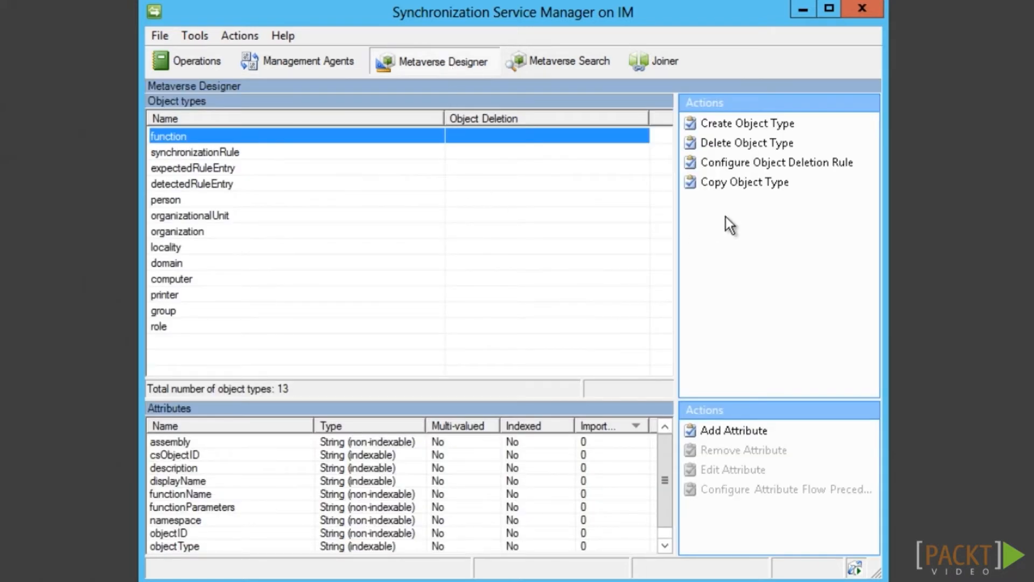
pyautogui.click(278, 201)
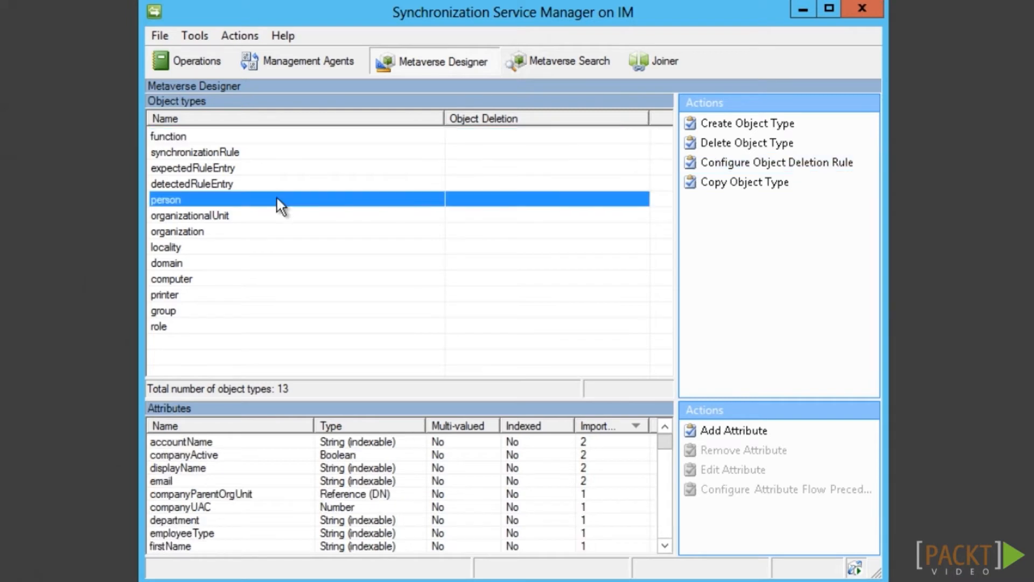
pyautogui.click(813, 163)
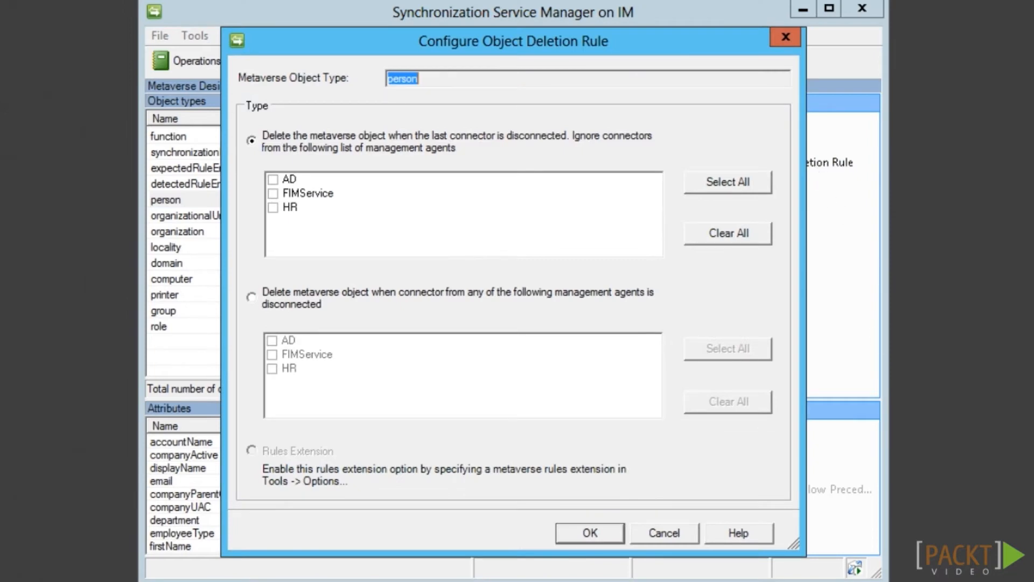
pyautogui.click(251, 296)
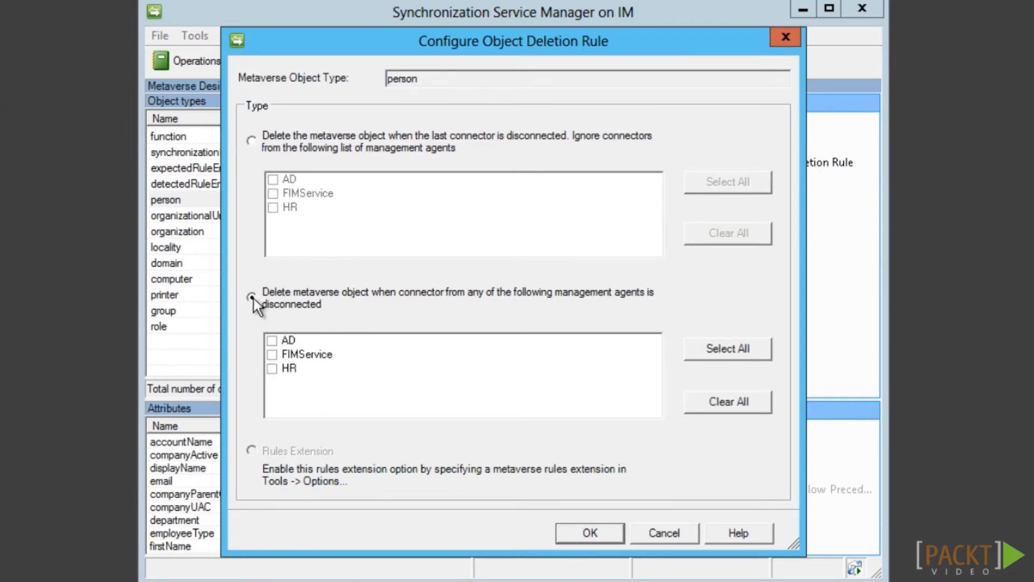
pyautogui.click(272, 368)
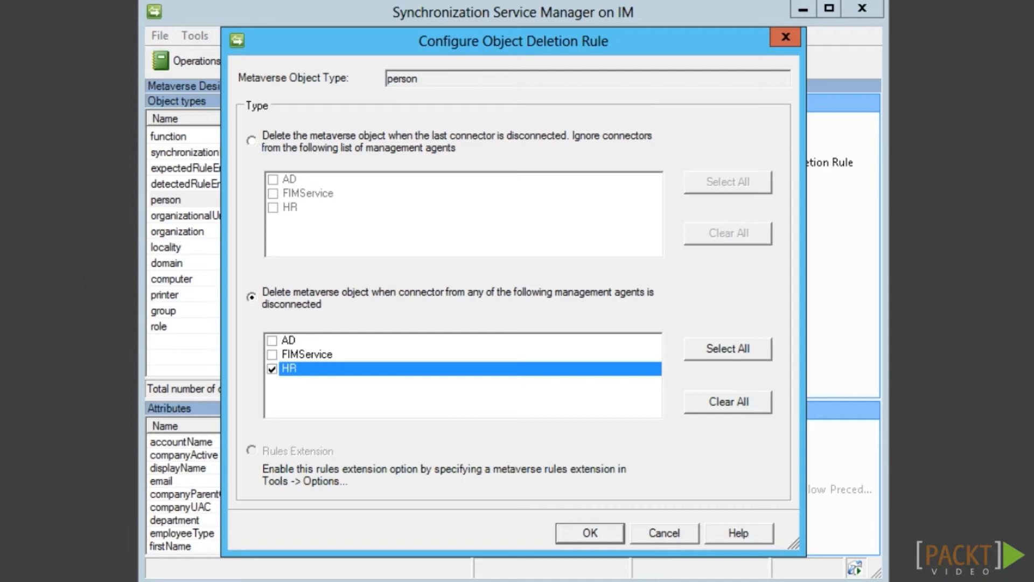
pyautogui.click(251, 141)
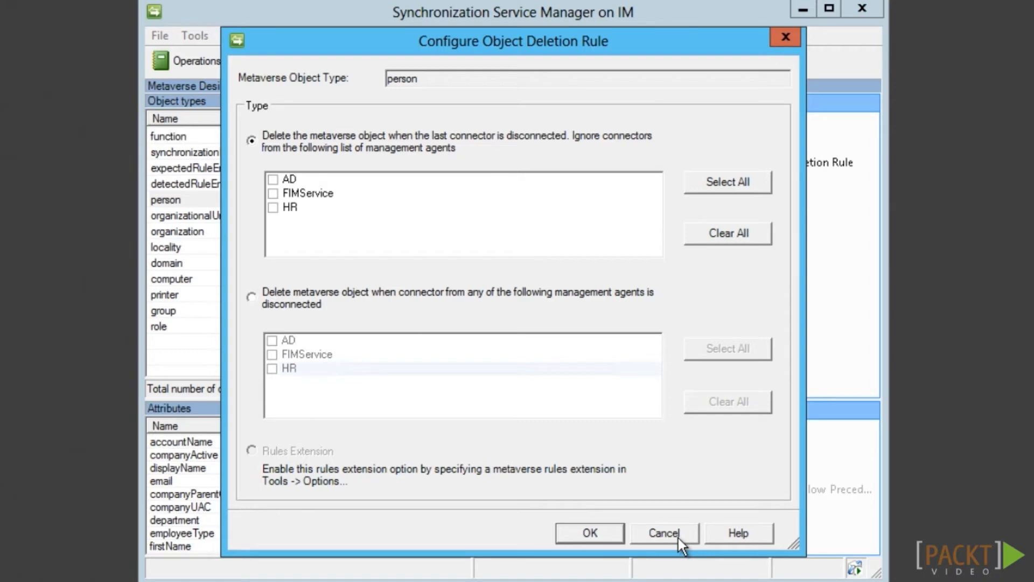
pyautogui.click(678, 537)
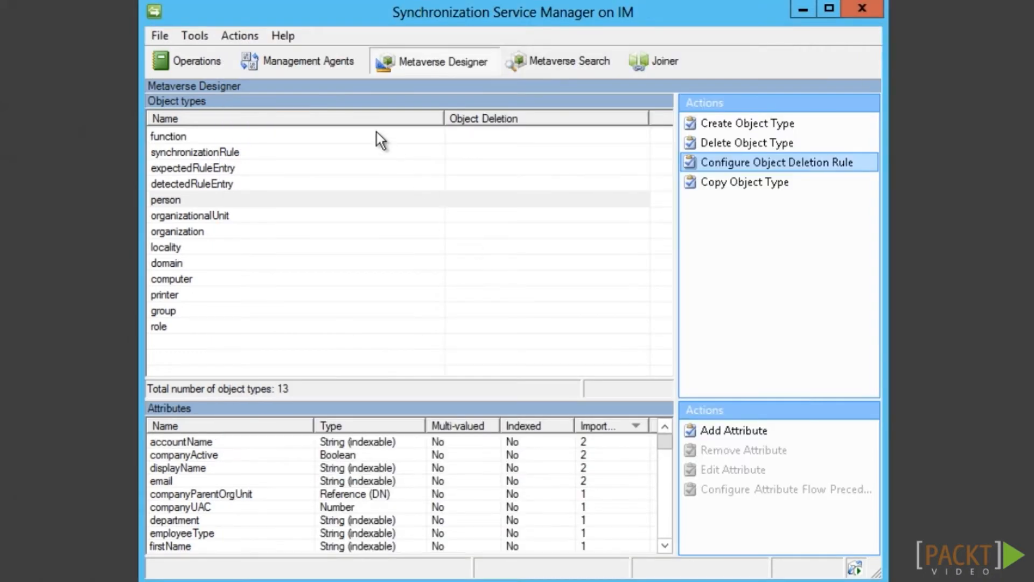
# Review FIMService's deprovisioning options and cancel, leaving them unchanged
pyautogui.click(305, 59)
pyautogui.doubleClick(239, 120)
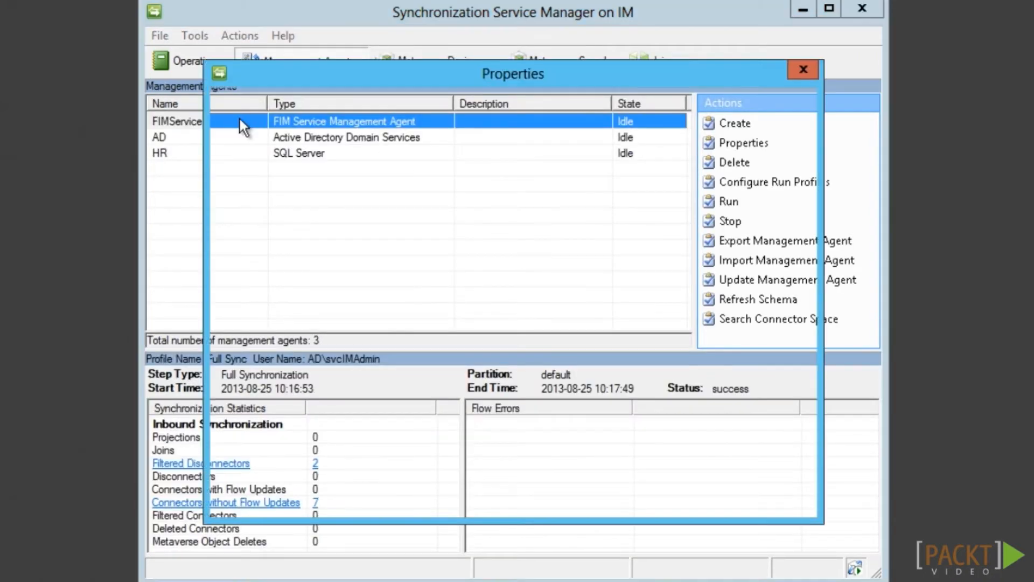
pyautogui.click(312, 244)
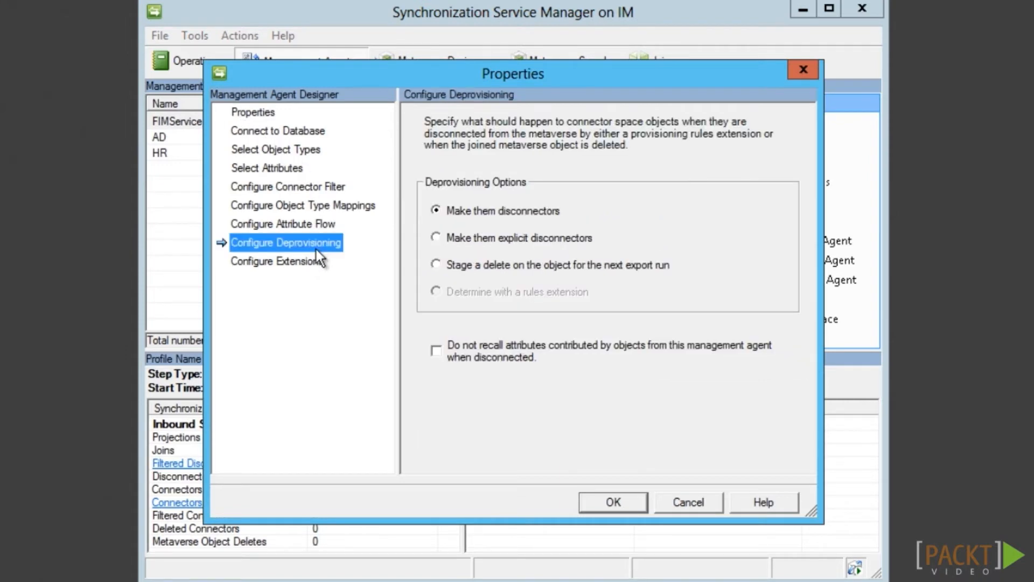
pyautogui.click(436, 264)
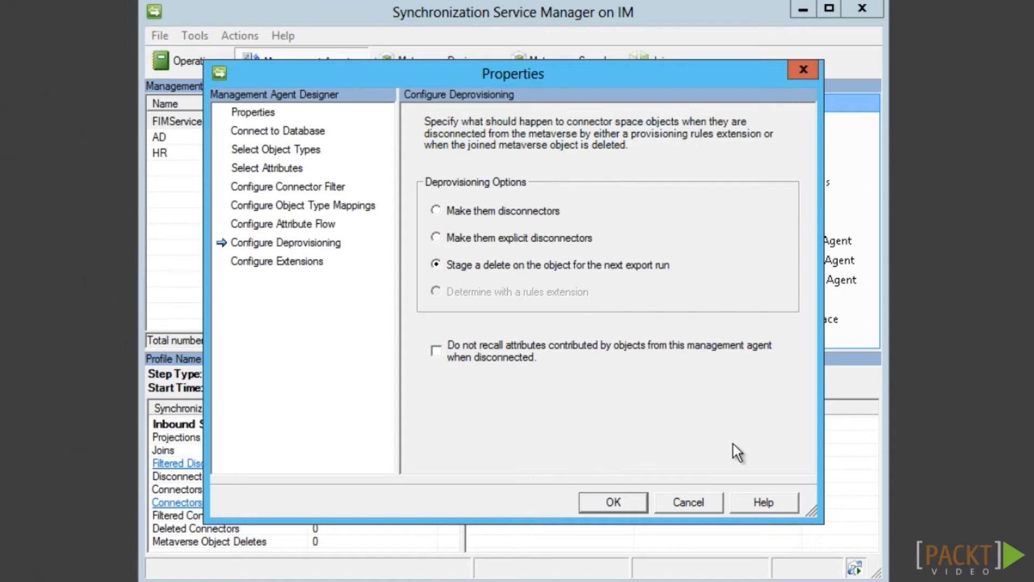
pyautogui.click(708, 509)
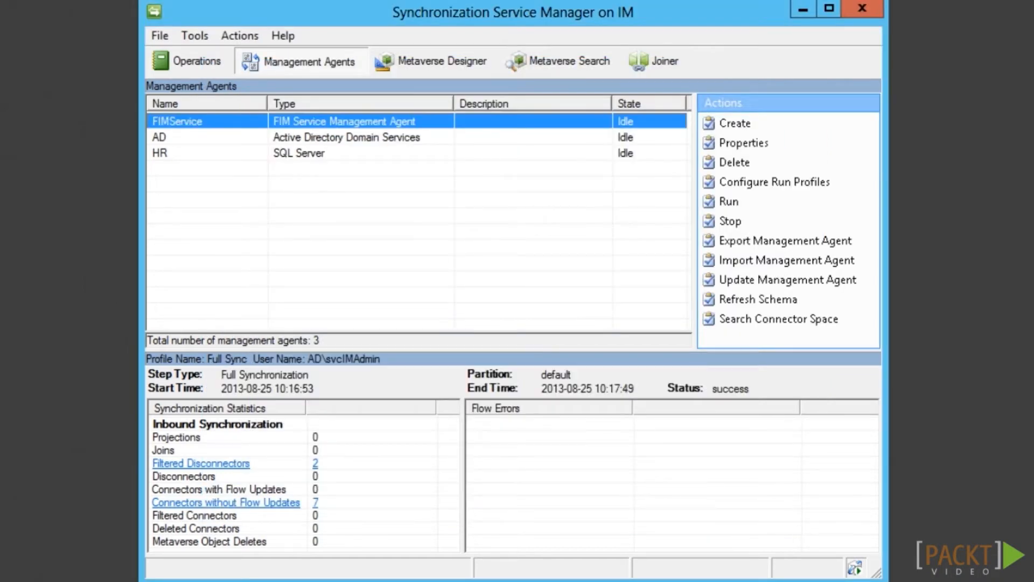
# Set the AD agent's deprovisioning to Determine with a rules extension
pyautogui.click(244, 138)
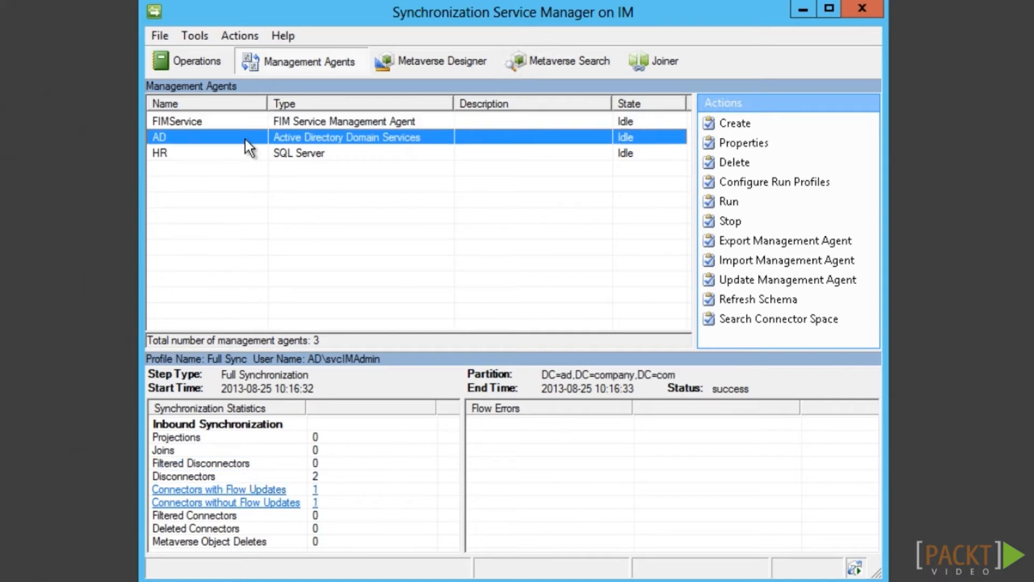
pyautogui.doubleClick(245, 139)
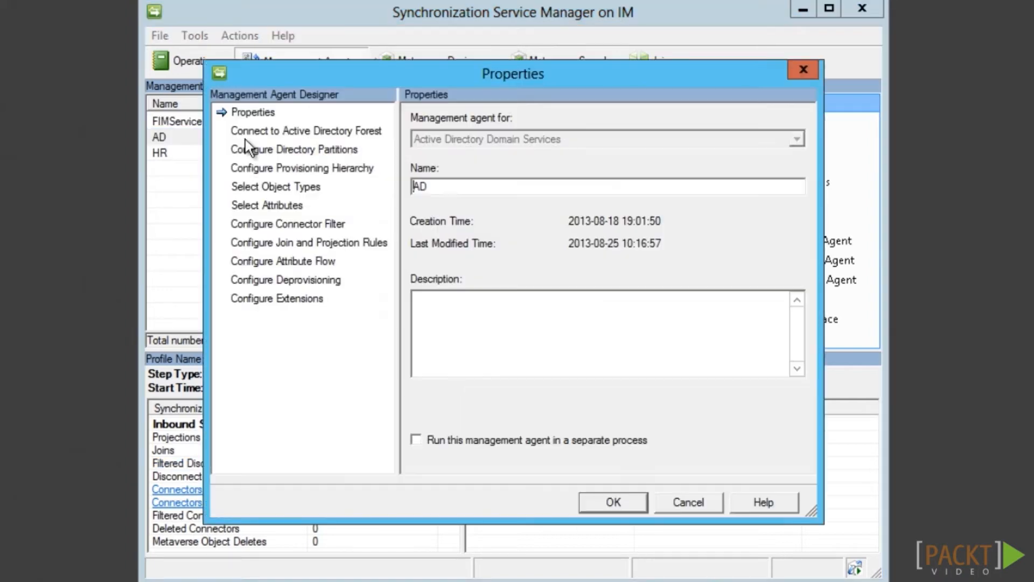
pyautogui.click(320, 280)
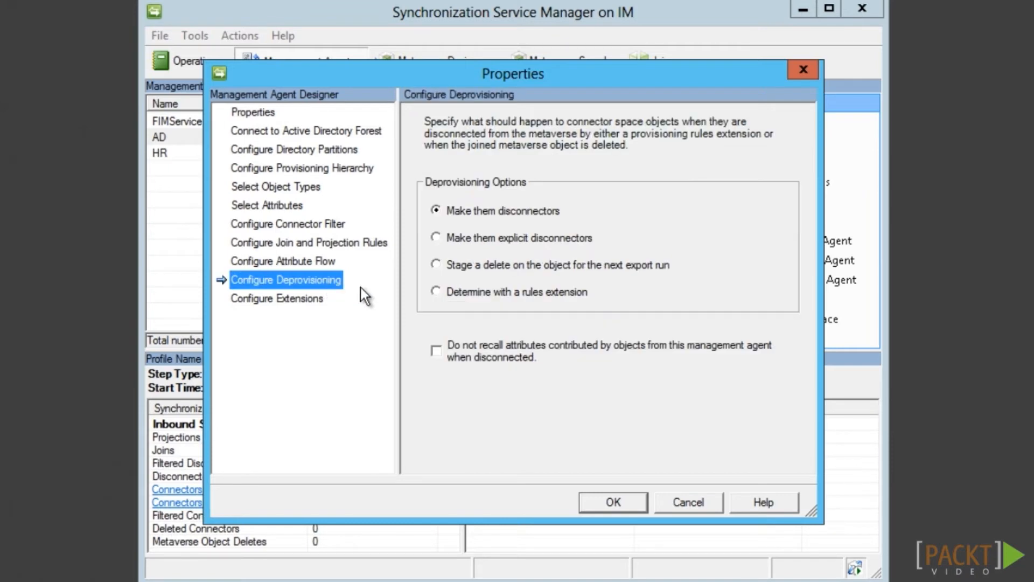
pyautogui.click(436, 291)
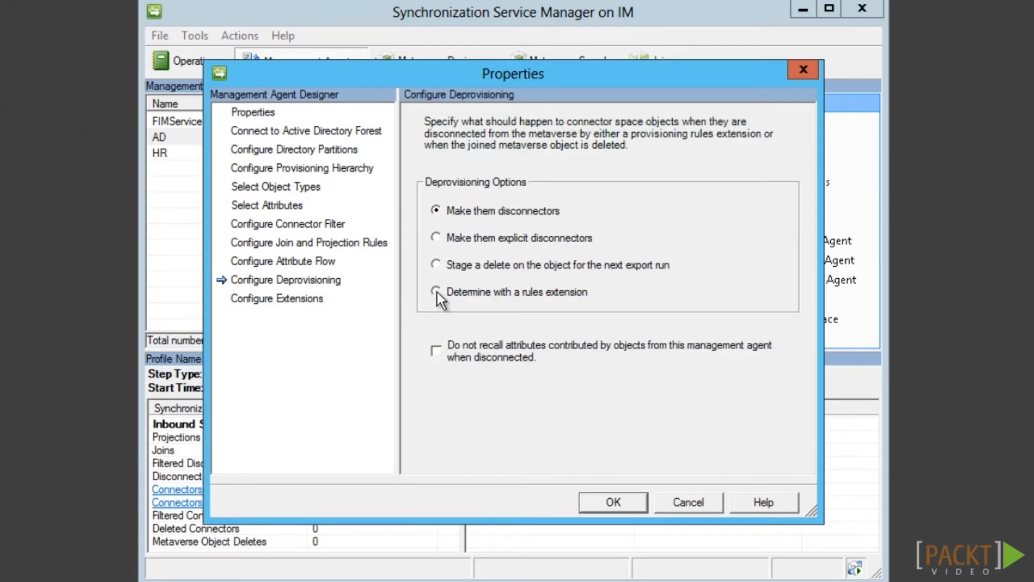
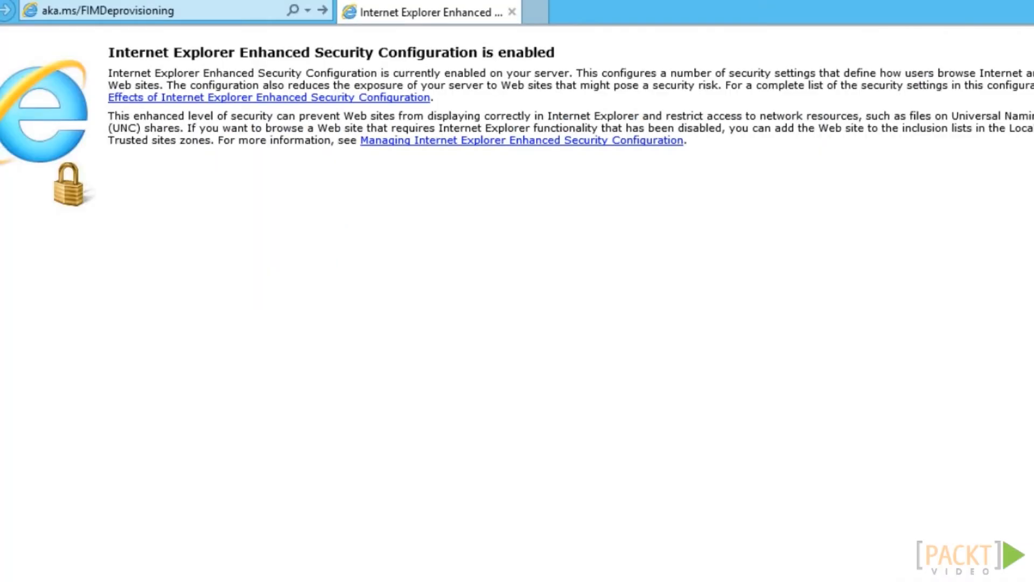
# Open aka.ms/FIMDeprovisioning and jump to the article's MA Deprovision Sub section
pyautogui.click(215, 18)
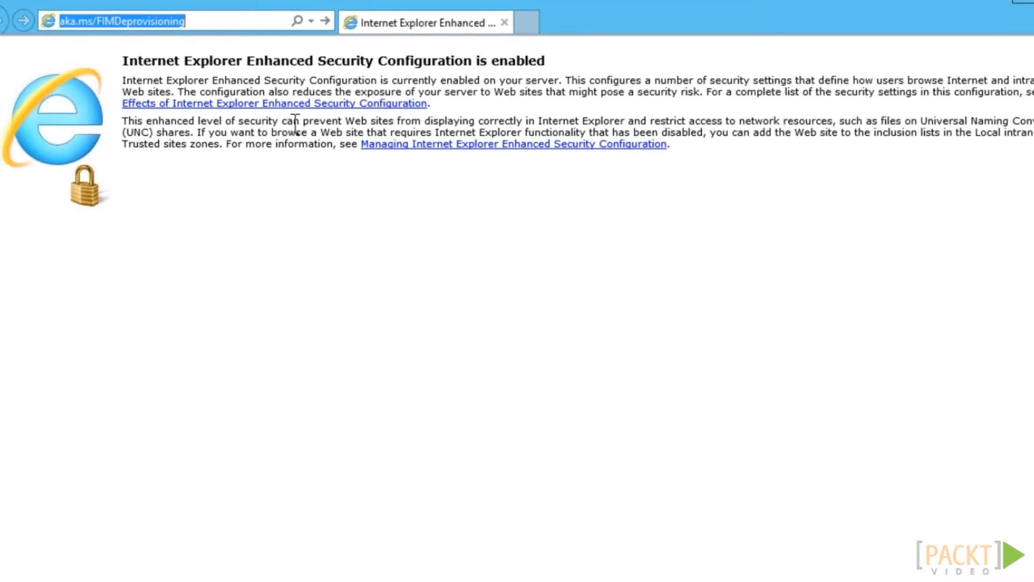
pyautogui.press('Return')
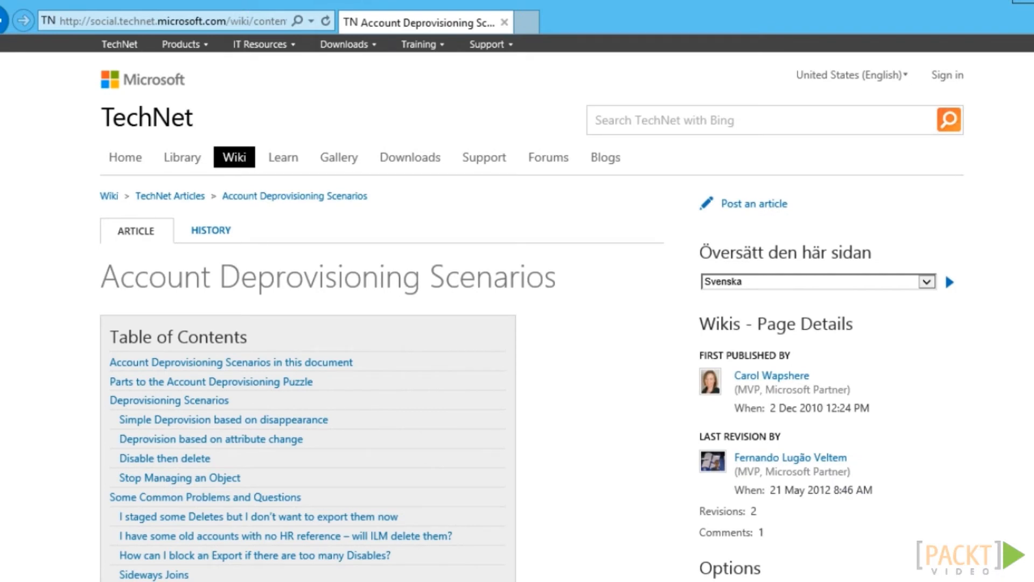
pyautogui.scroll(-4, 517, 307)
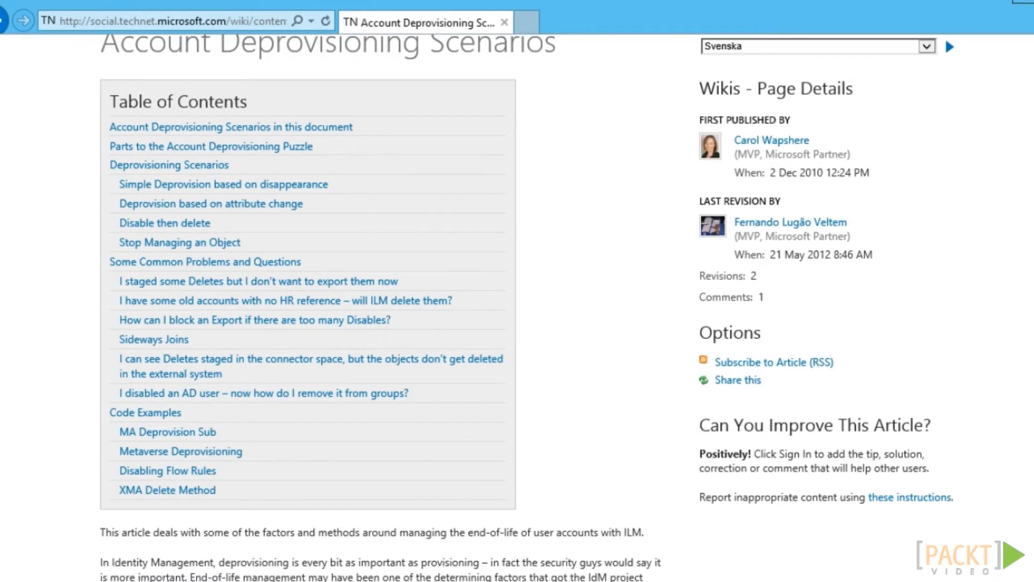
pyautogui.click(196, 435)
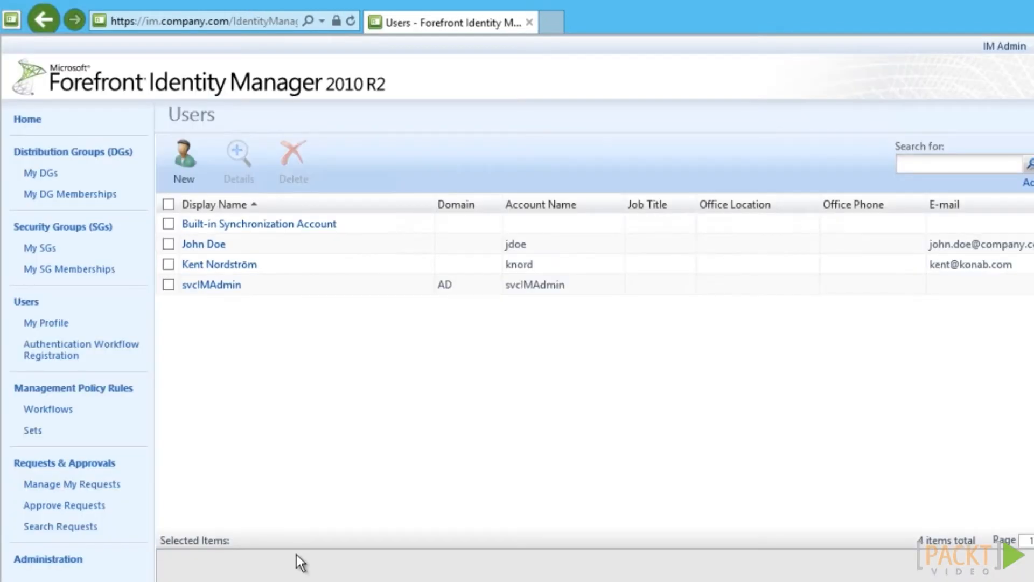
# Start a new Outbound synchronization rule named 'AD: Deprovision User' and advance to relationship settings
pyautogui.click(73, 561)
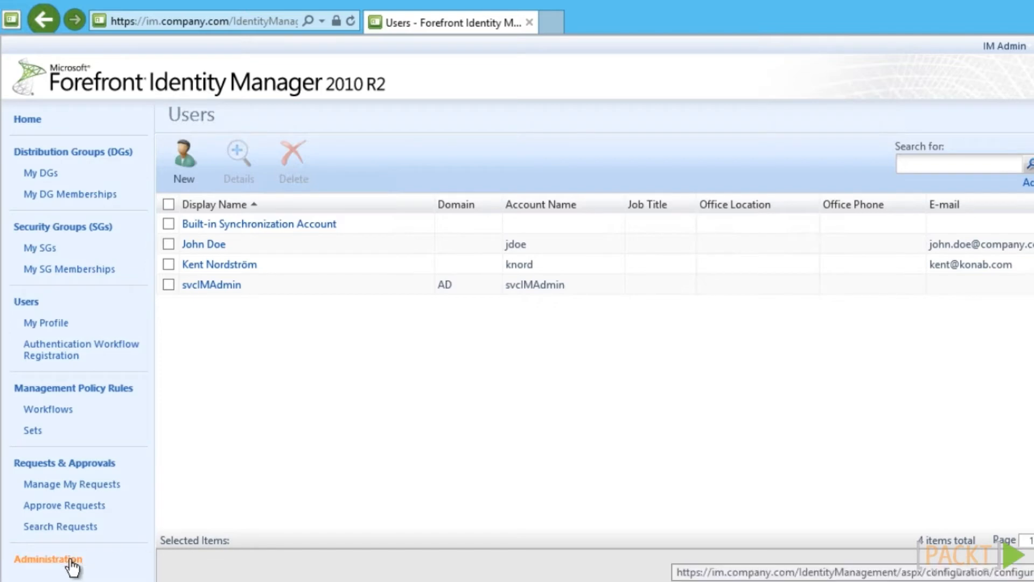
pyautogui.click(298, 295)
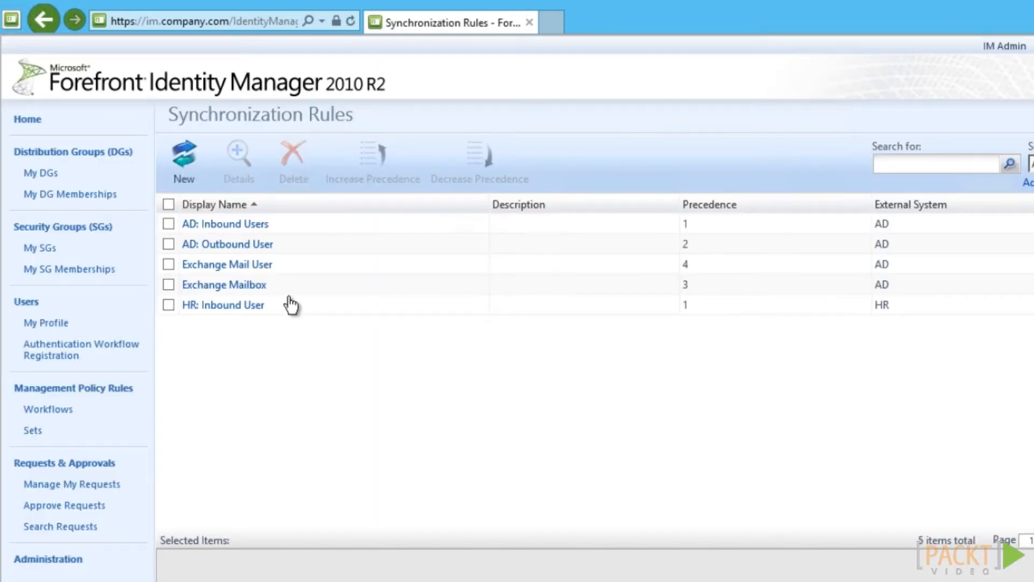
pyautogui.click(183, 160)
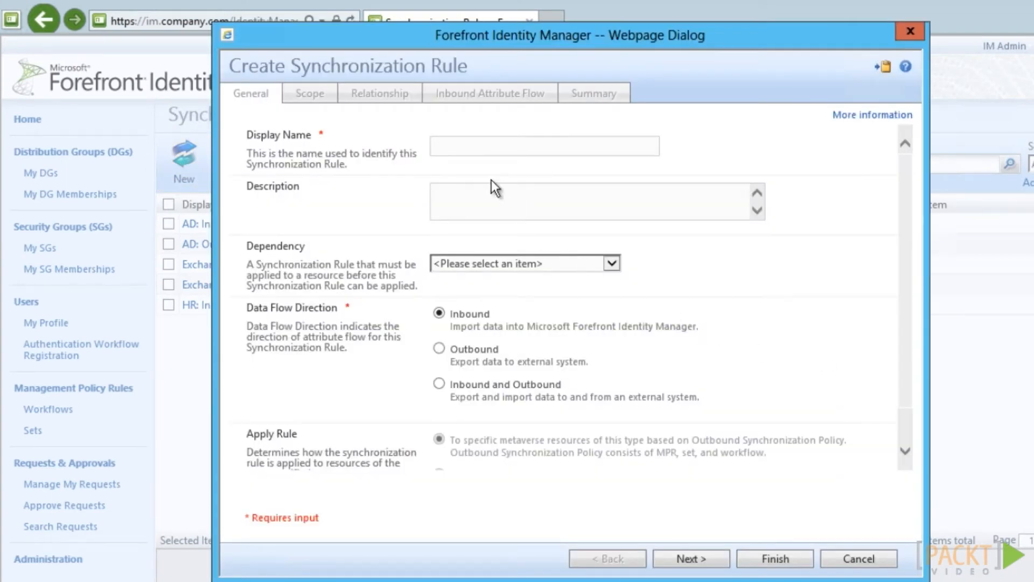
pyautogui.click(481, 150)
pyautogui.write('AD: Depro')
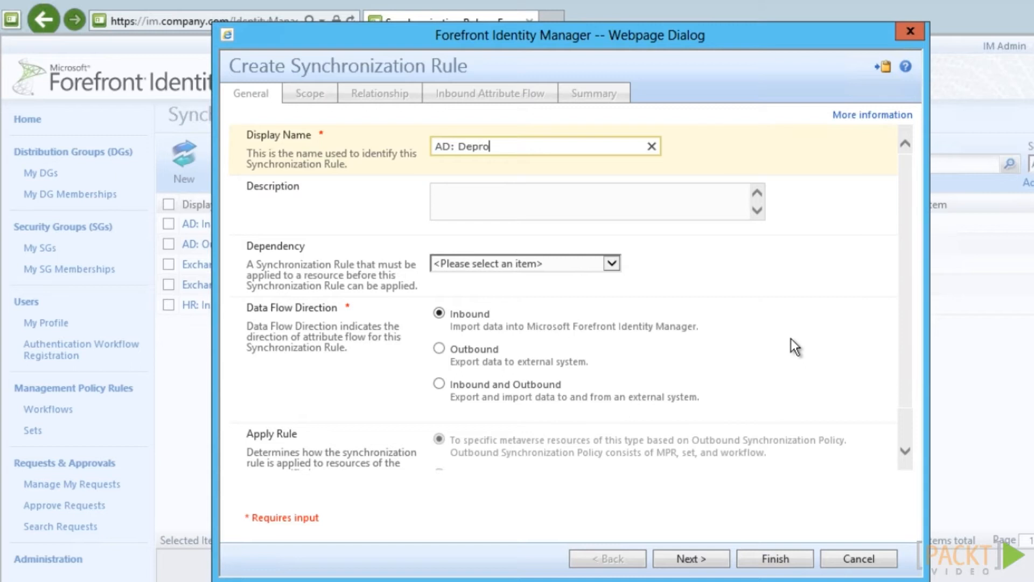
pyautogui.write('vision Users')
pyautogui.press('BackSpace')
pyautogui.click(439, 349)
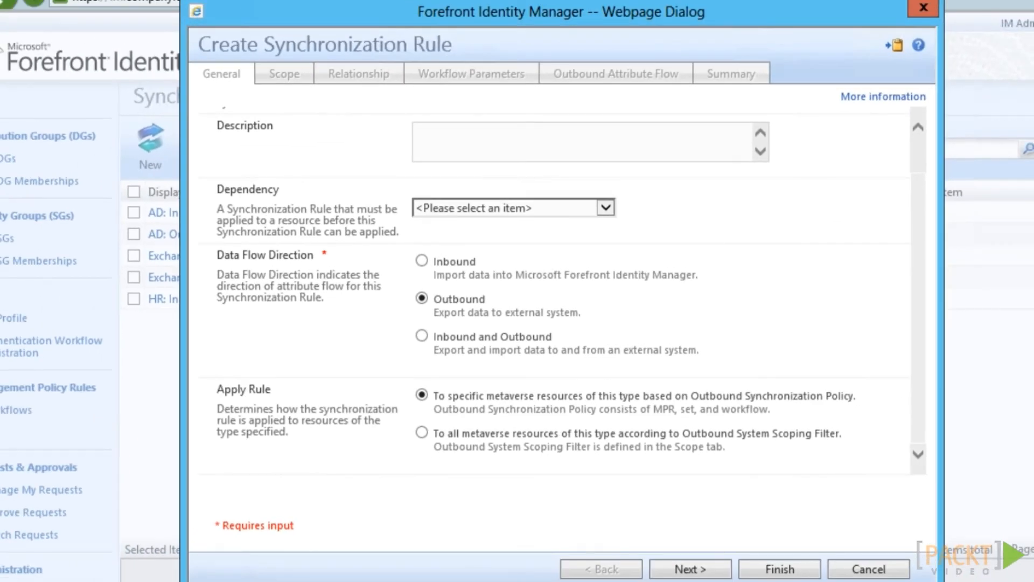
pyautogui.click(726, 574)
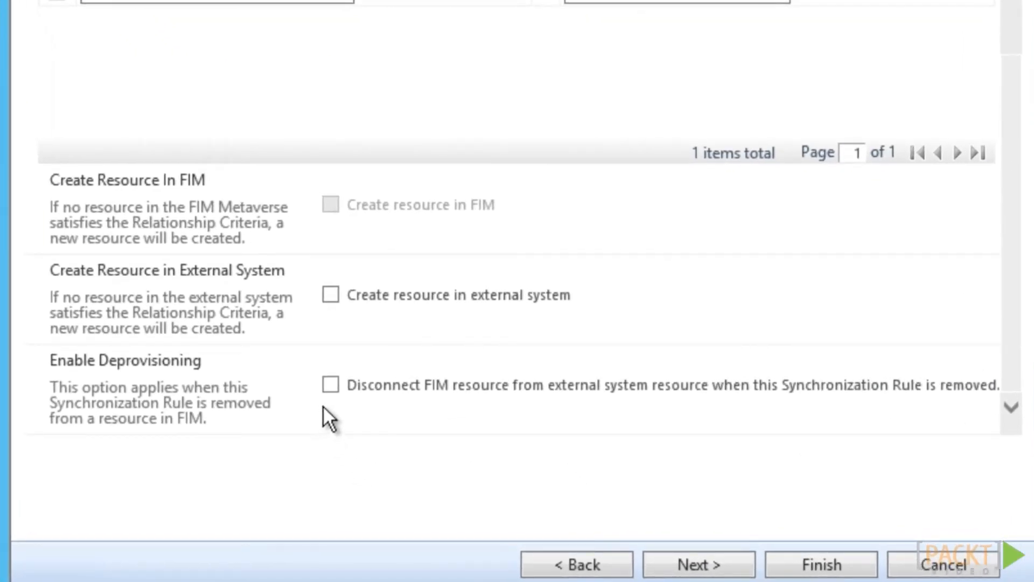
# Try the 'Disconnect FIM resource from external system resource' option, then cancel the rule and minimize the browser
pyautogui.click(332, 391)
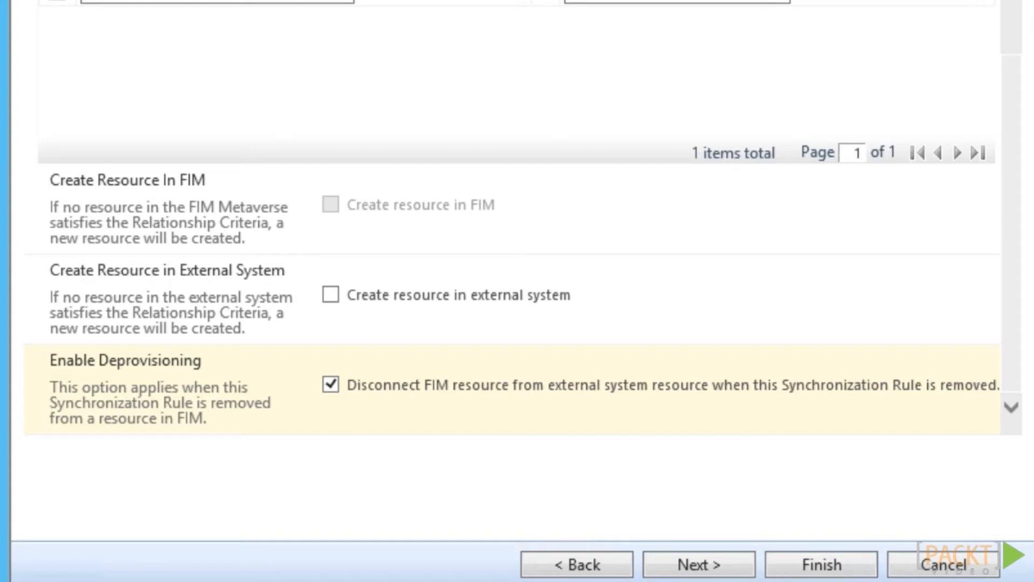
pyautogui.click(937, 566)
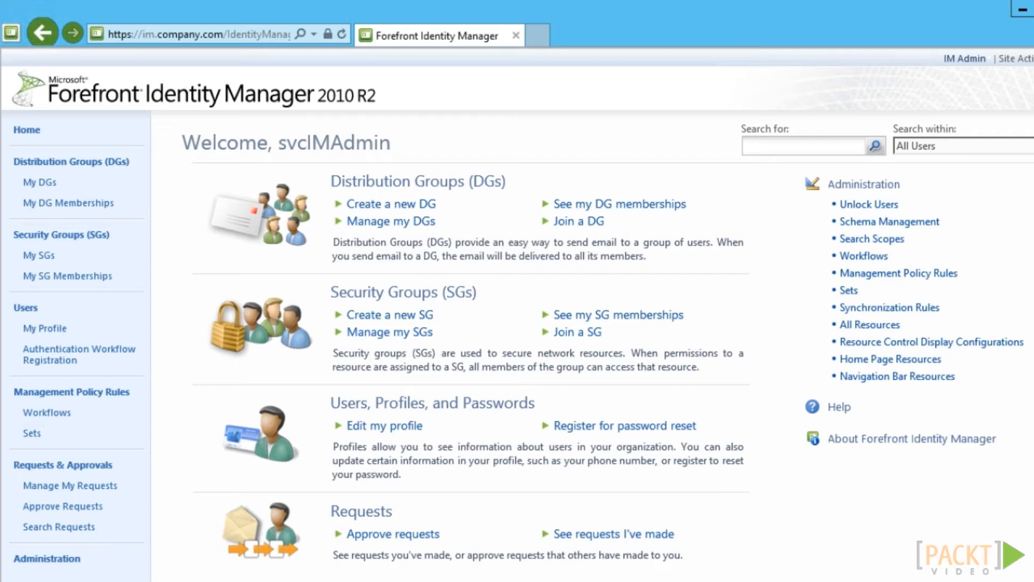
pyautogui.click(1023, 12)
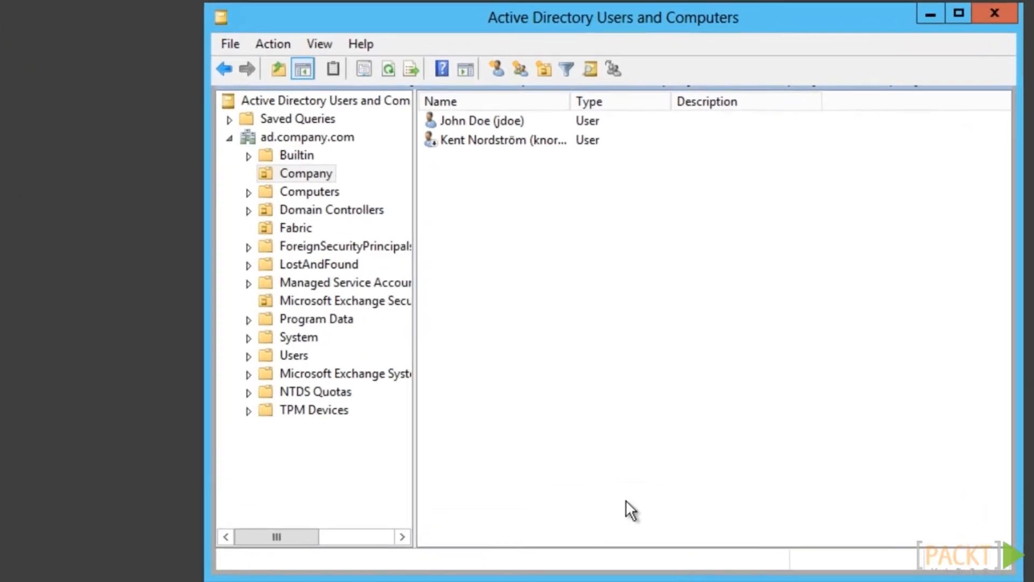
# Create a Universal group named DummyExample in the Company OU and open its properties
pyautogui.rightClick(504, 249)
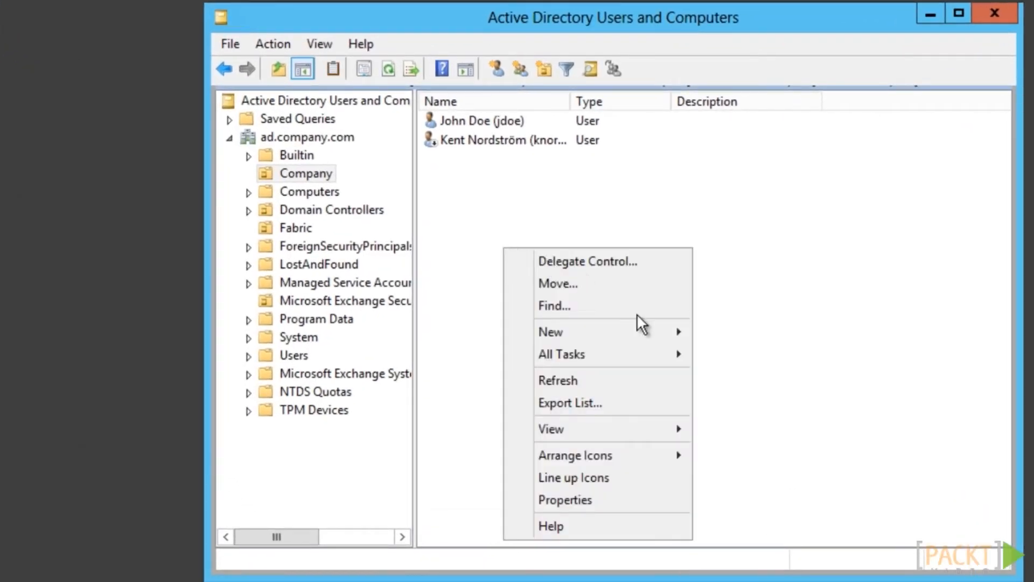
pyautogui.moveTo(669, 327)
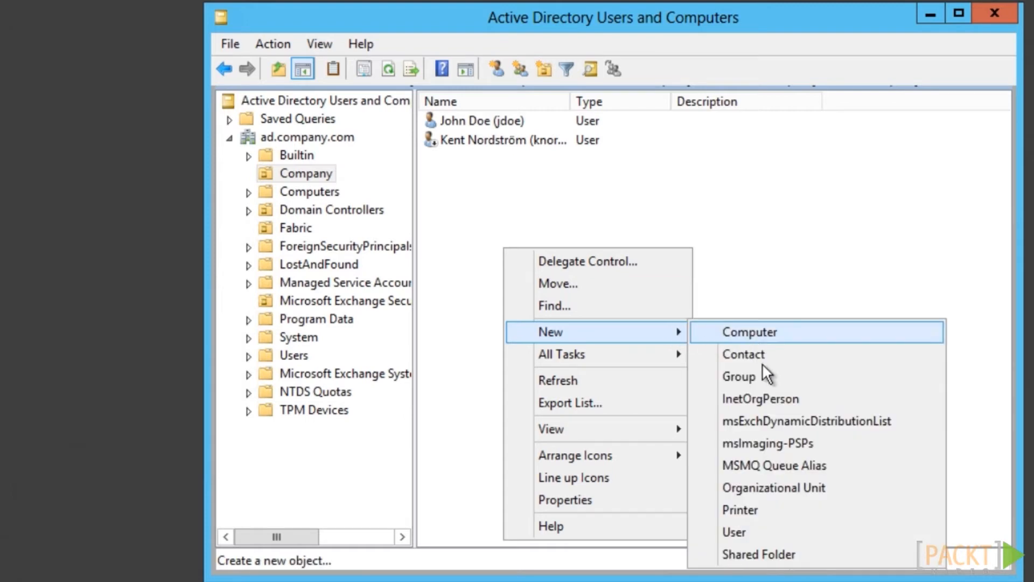
pyautogui.click(753, 378)
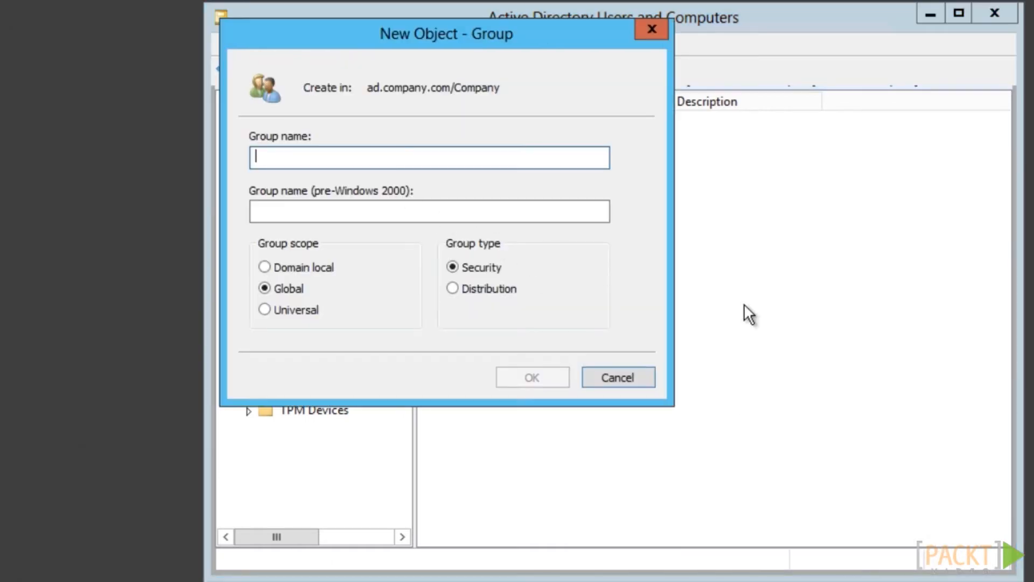
pyautogui.write('DummyEx')
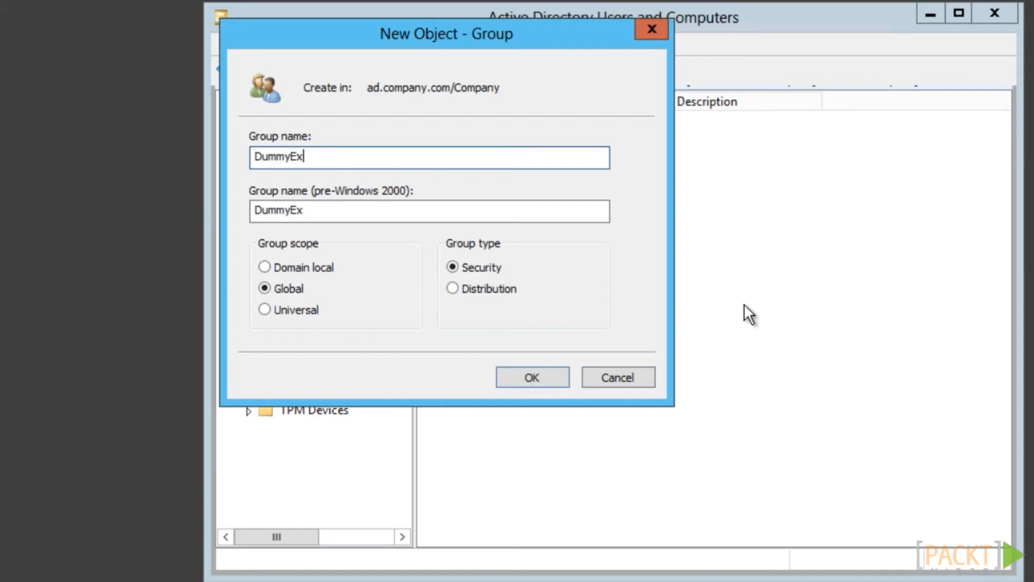
pyautogui.write('ample')
pyautogui.click(262, 308)
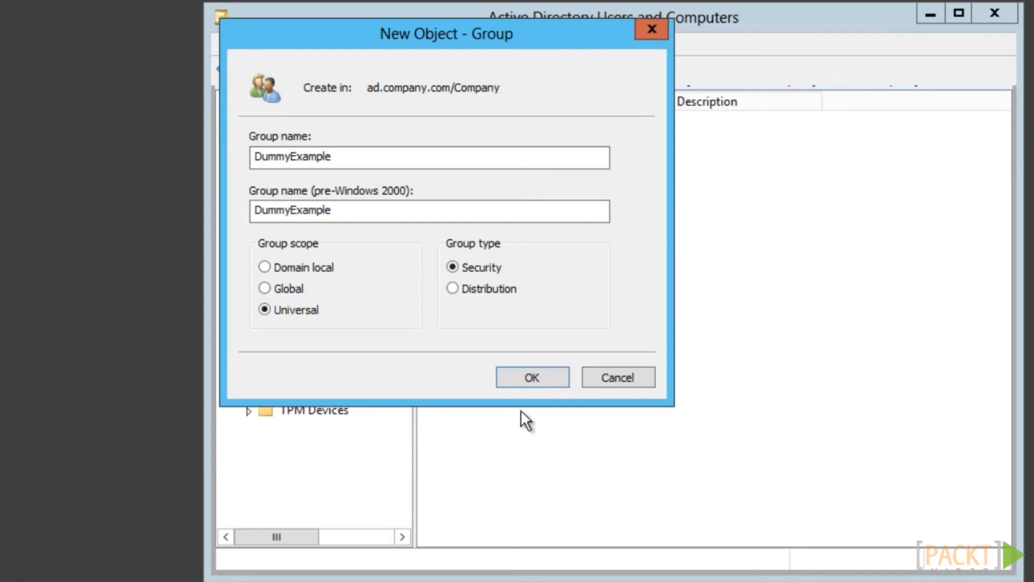
pyautogui.click(531, 377)
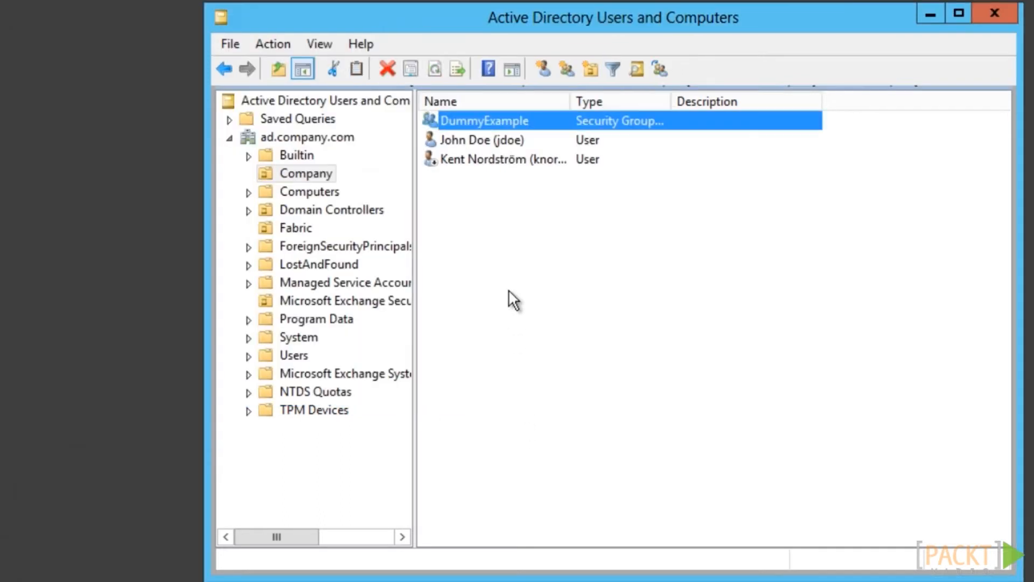
pyautogui.rightClick(513, 122)
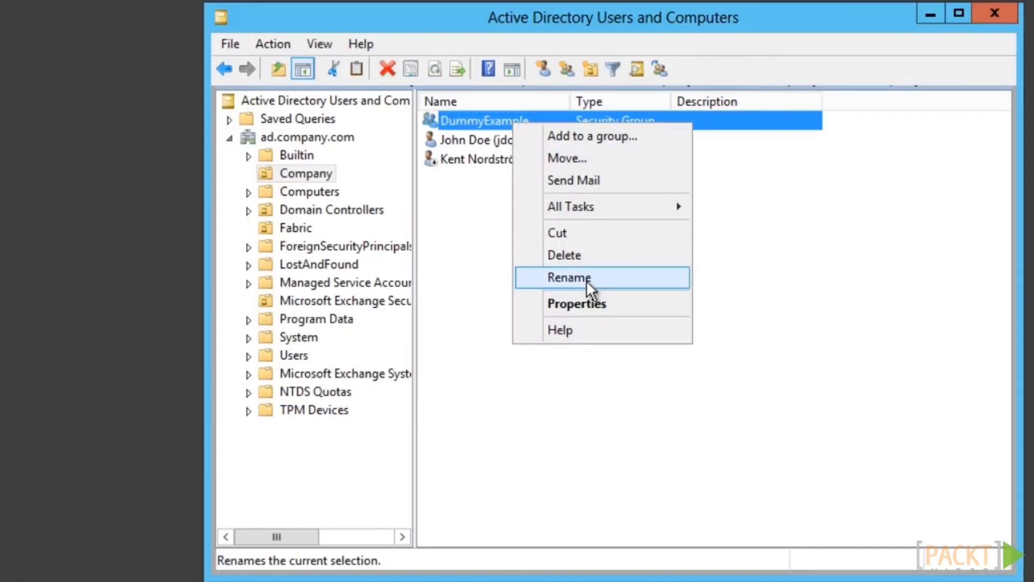
pyautogui.click(588, 305)
pyautogui.click(589, 305)
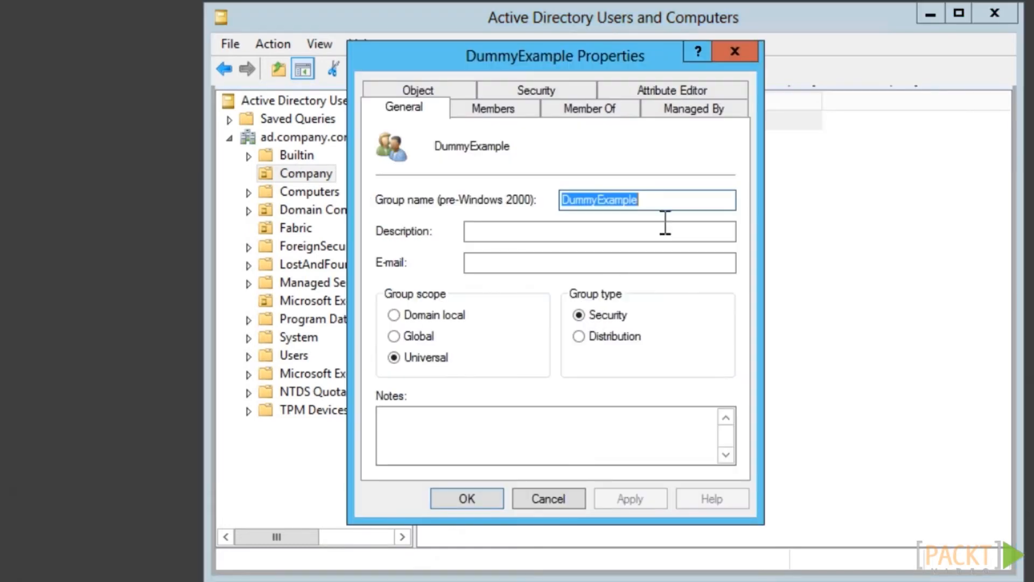
pyautogui.click(699, 88)
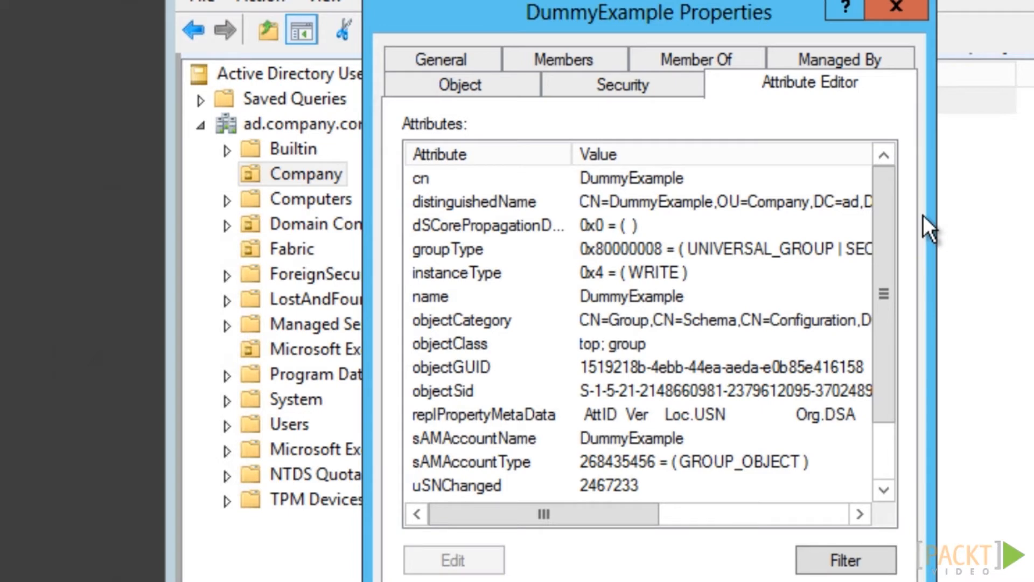
pyautogui.click(431, 250)
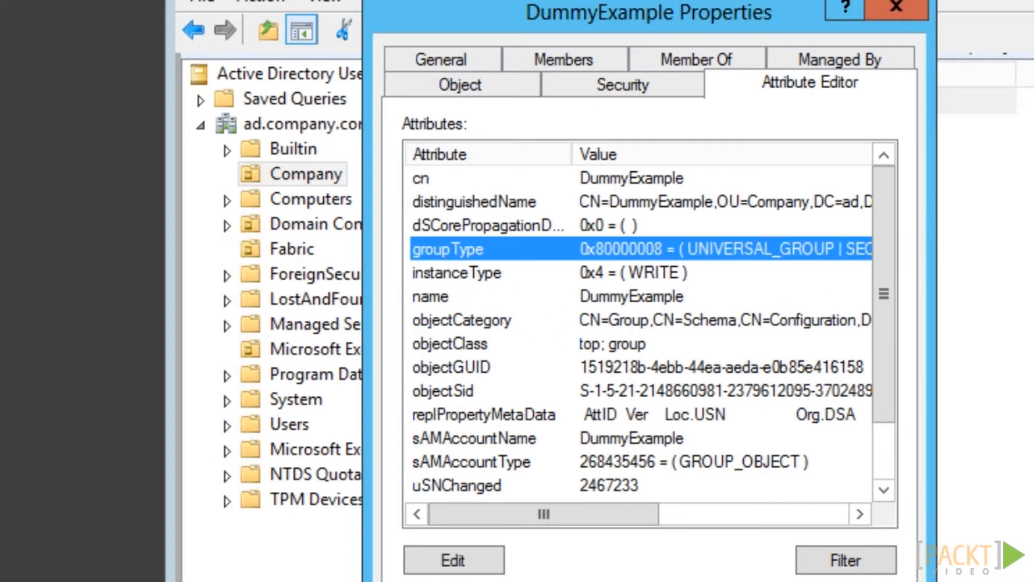
pyautogui.doubleClick(497, 257)
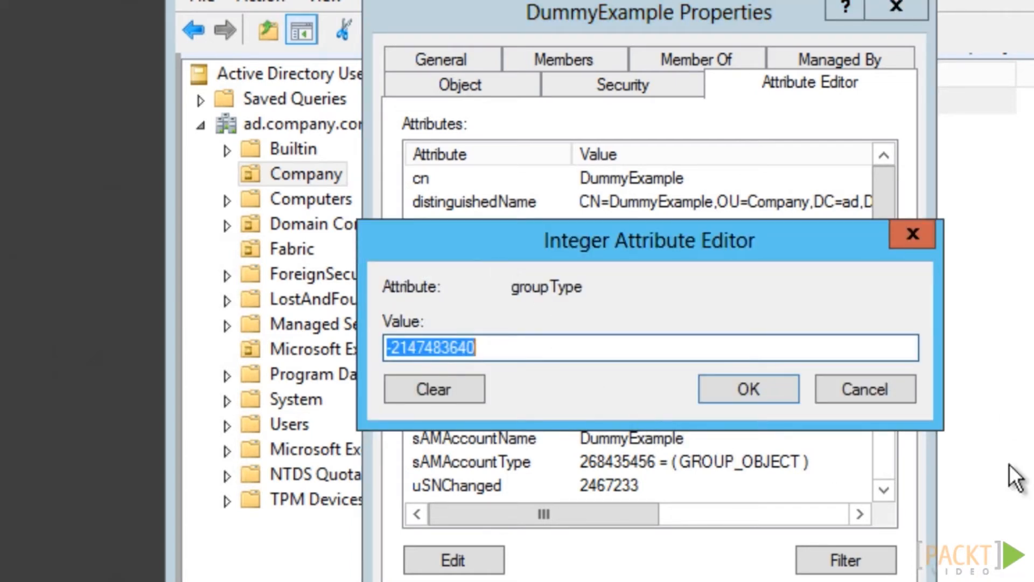
pyautogui.click(878, 393)
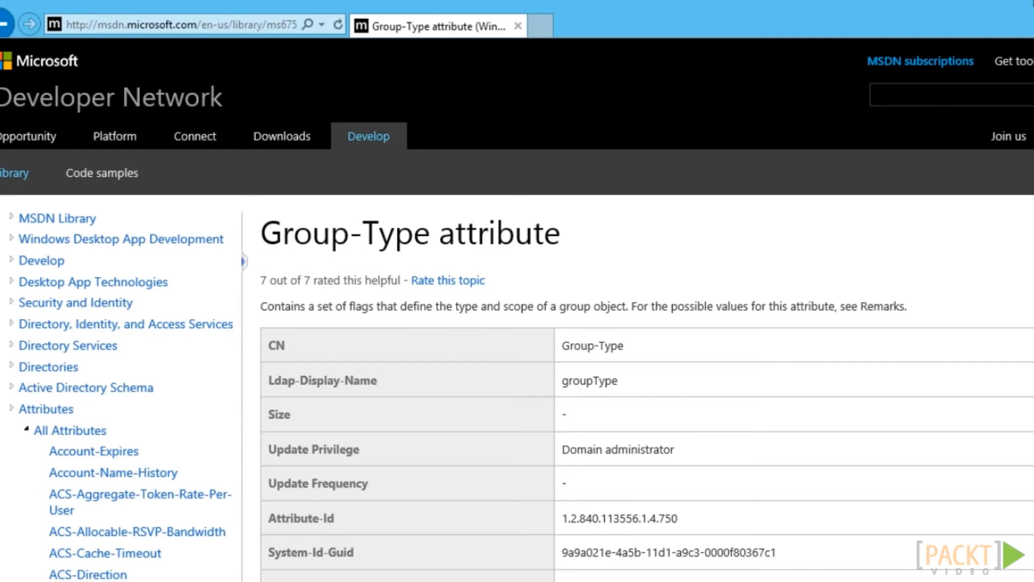
pyautogui.scroll(-15, 517, 310)
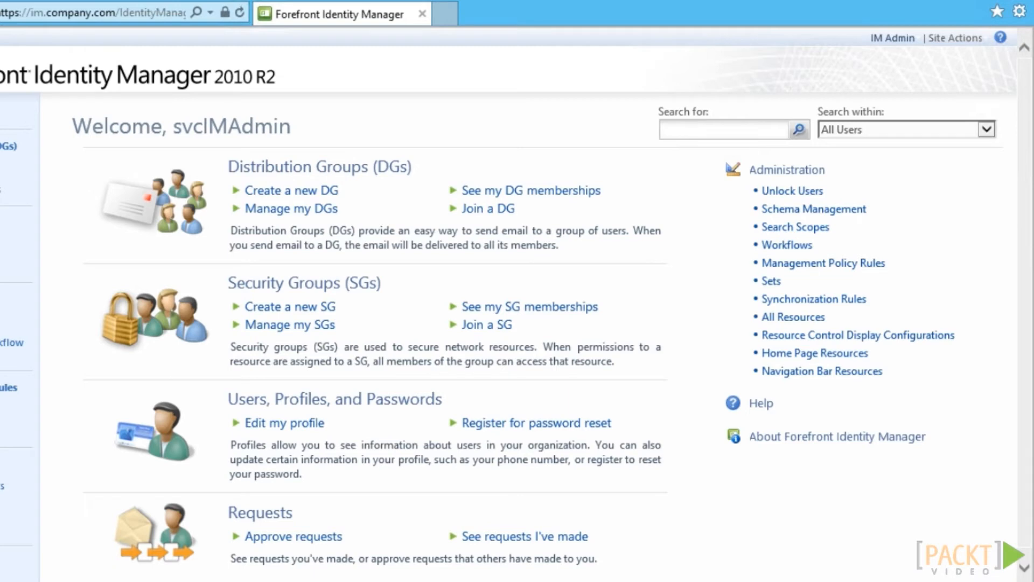
# List the Group resource type's attribute bindings in Schema Management and page forward
pyautogui.click(797, 210)
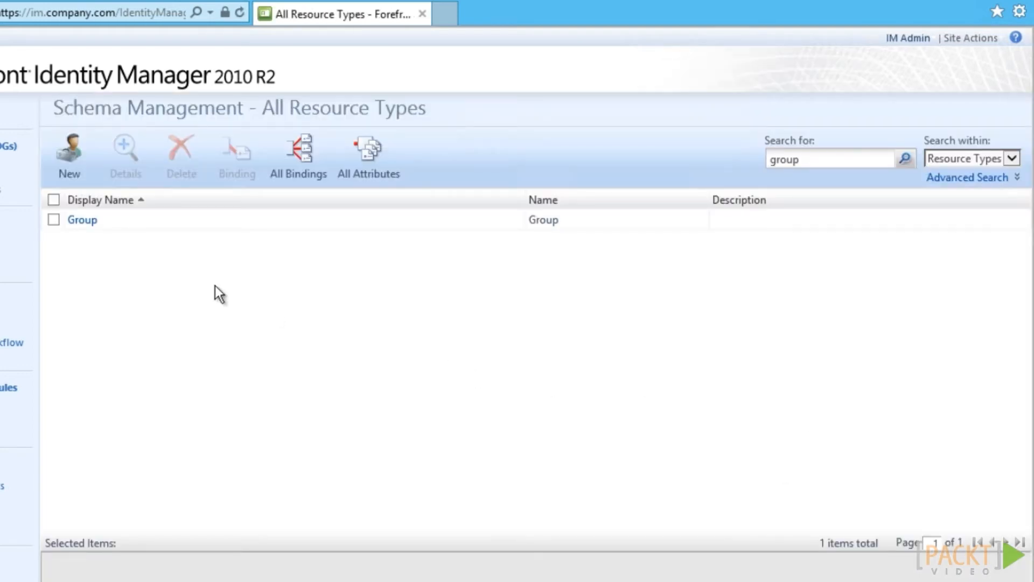
pyautogui.click(54, 220)
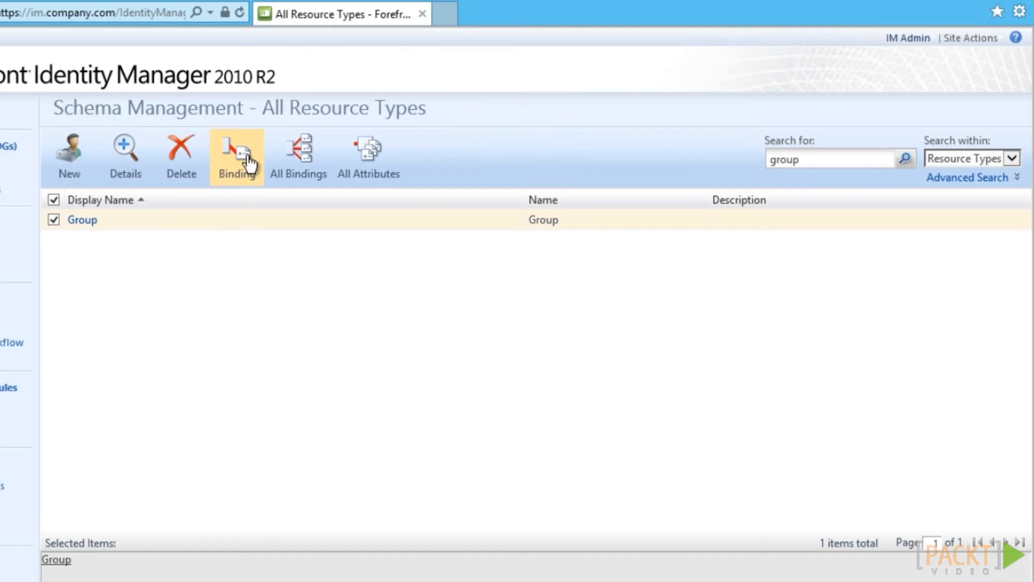
pyautogui.click(248, 163)
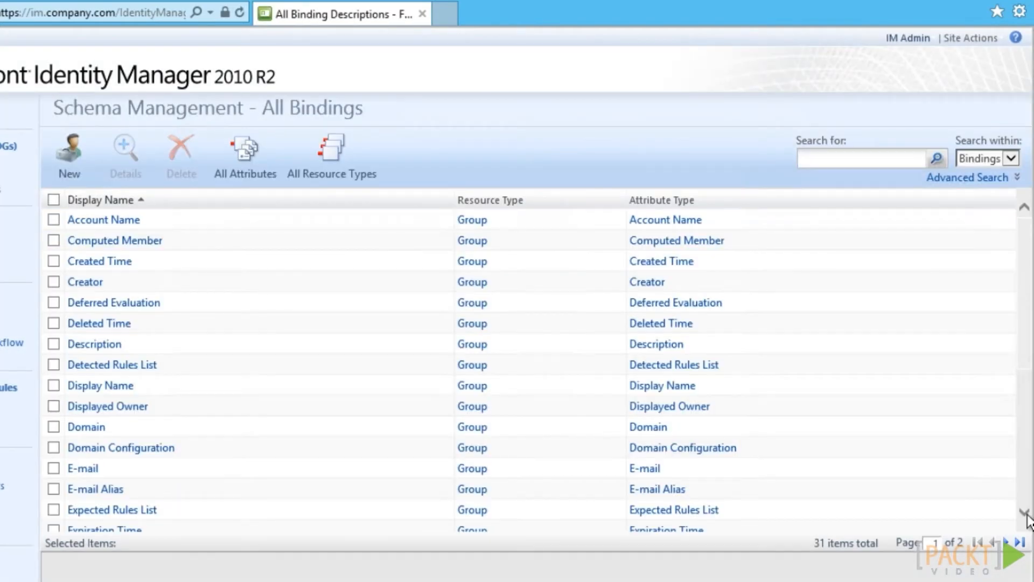
pyautogui.scroll(-5, 1024, 515)
pyautogui.click(1011, 543)
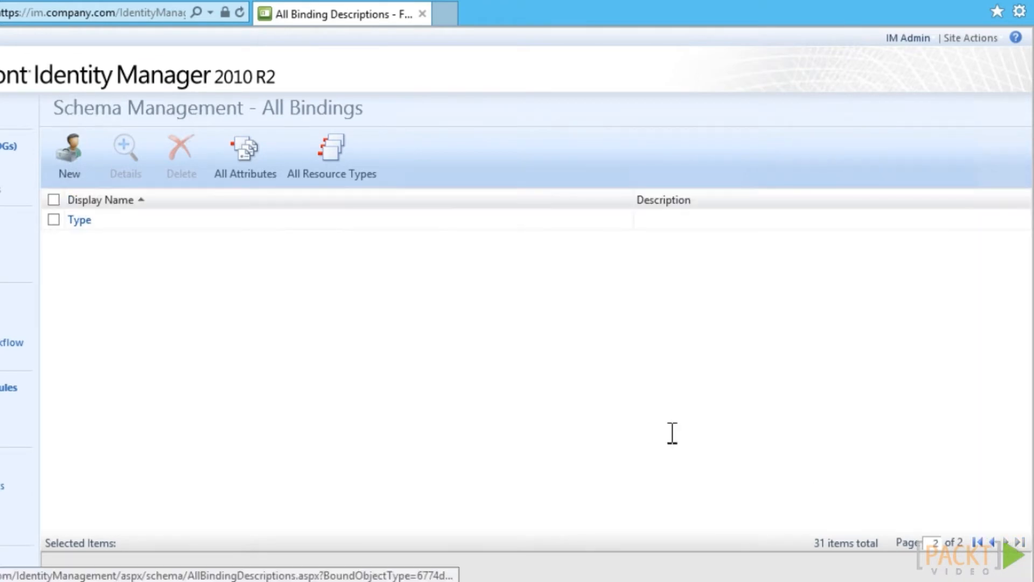
# Open the Type and Scope bindings and check the Scope binding's validation settings
pyautogui.click(79, 221)
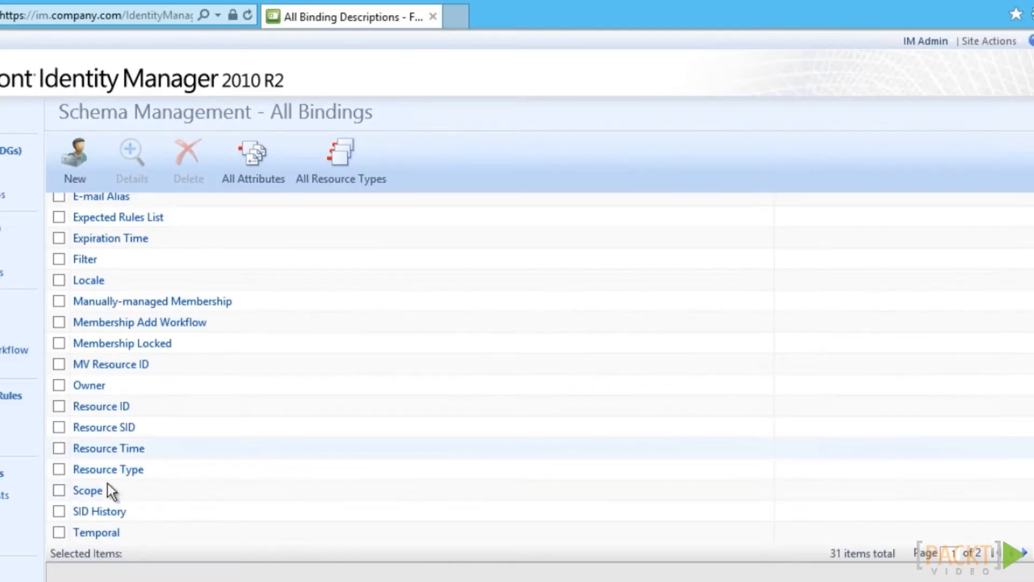
pyautogui.click(105, 488)
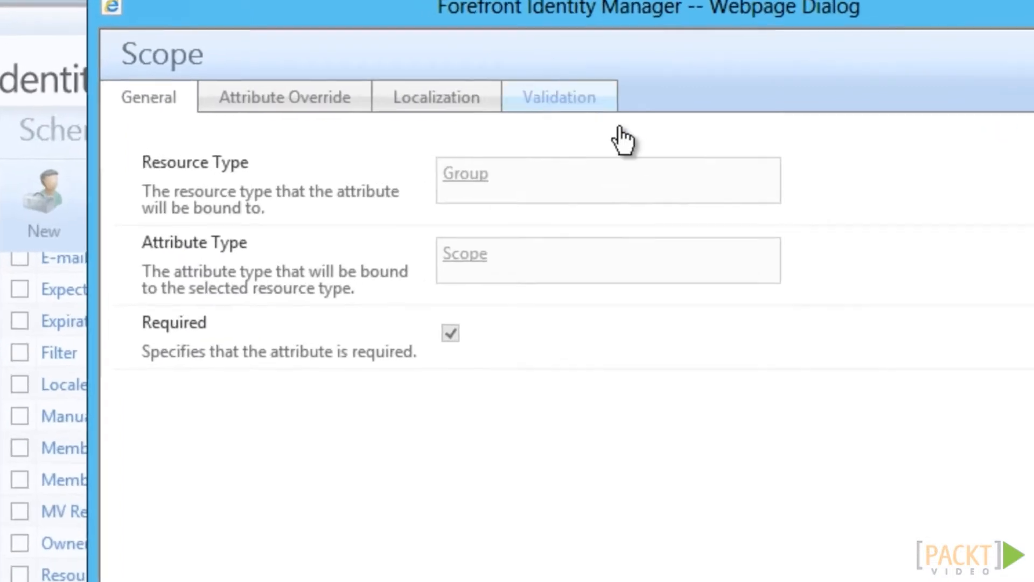
pyautogui.click(561, 104)
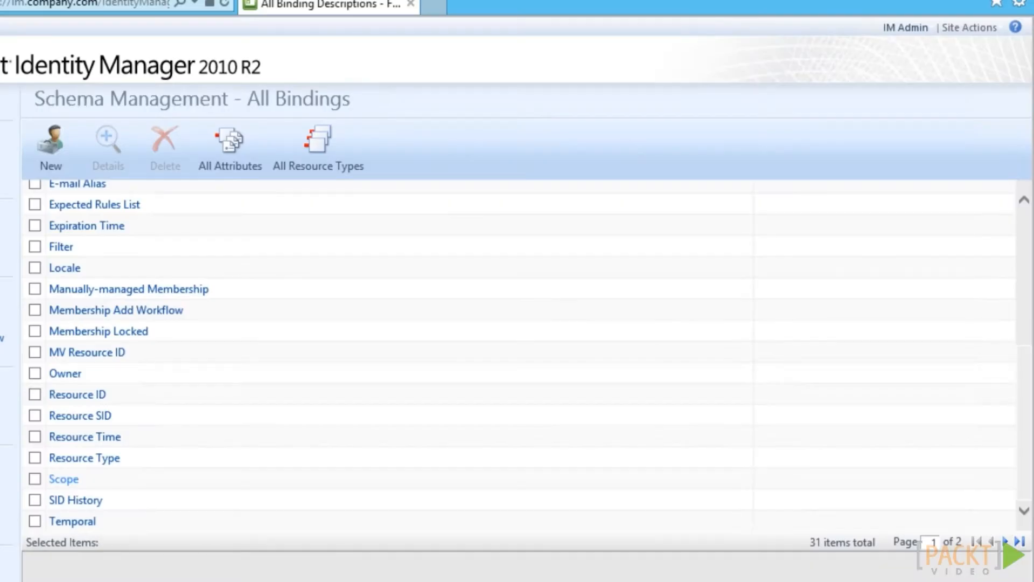
pyautogui.click(83, 332)
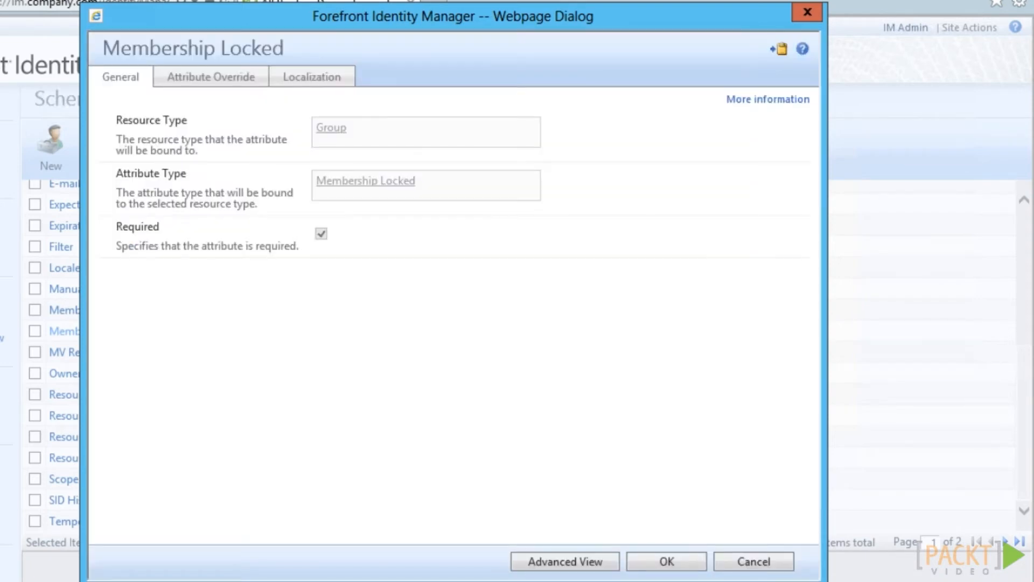
pyautogui.click(753, 563)
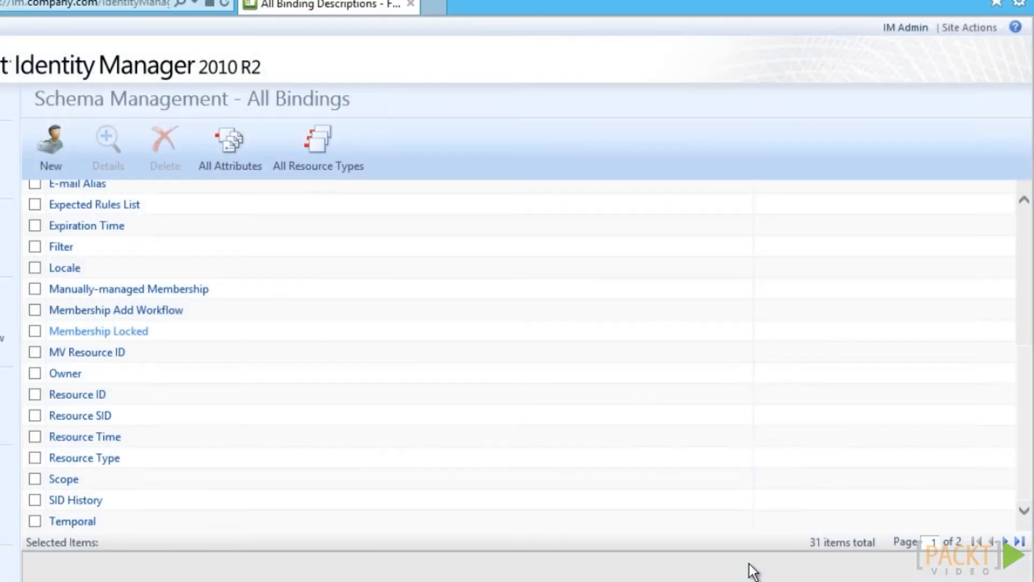
pyautogui.click(146, 312)
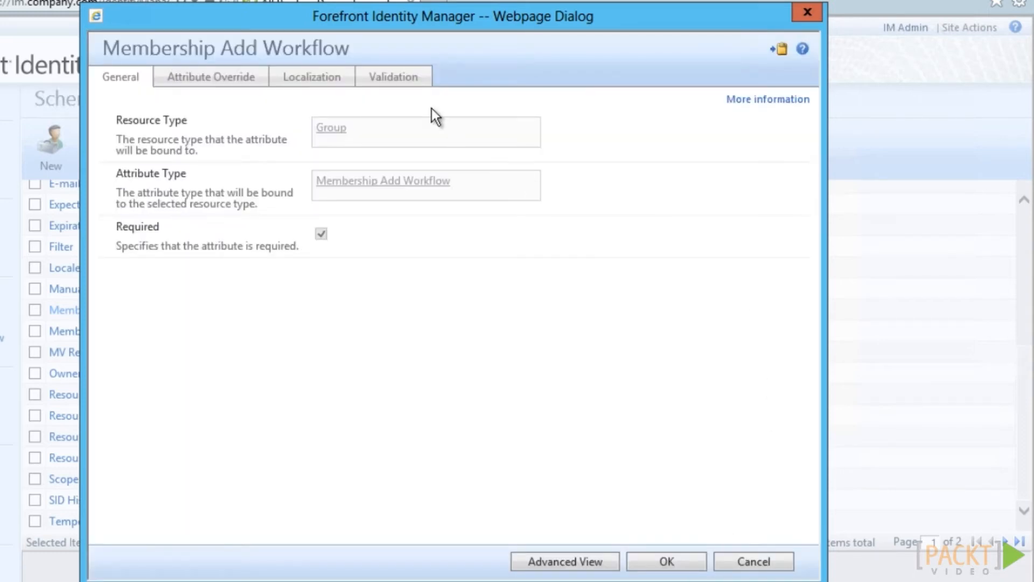
pyautogui.click(544, 86)
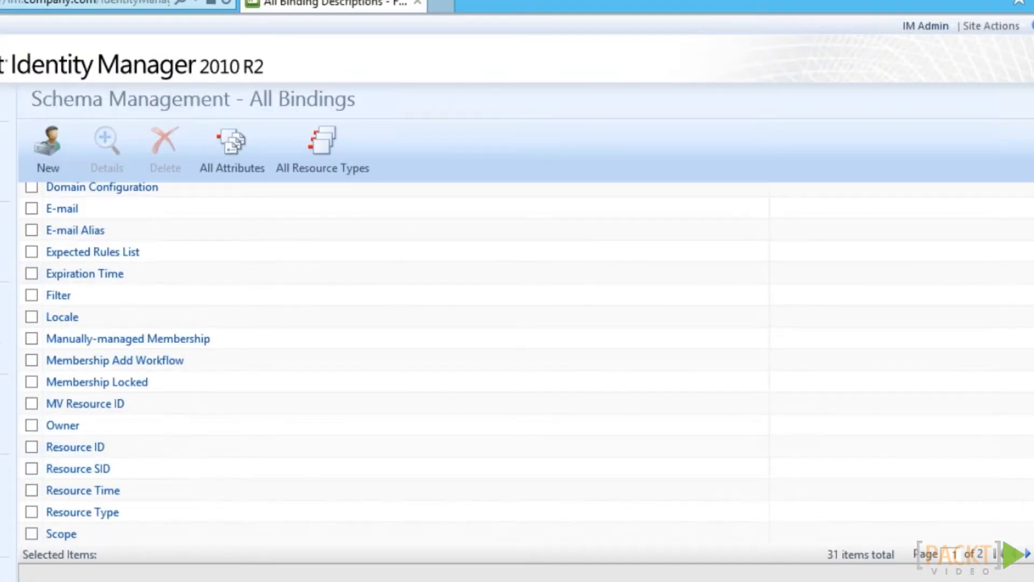
pyautogui.scroll(1, 393, 361)
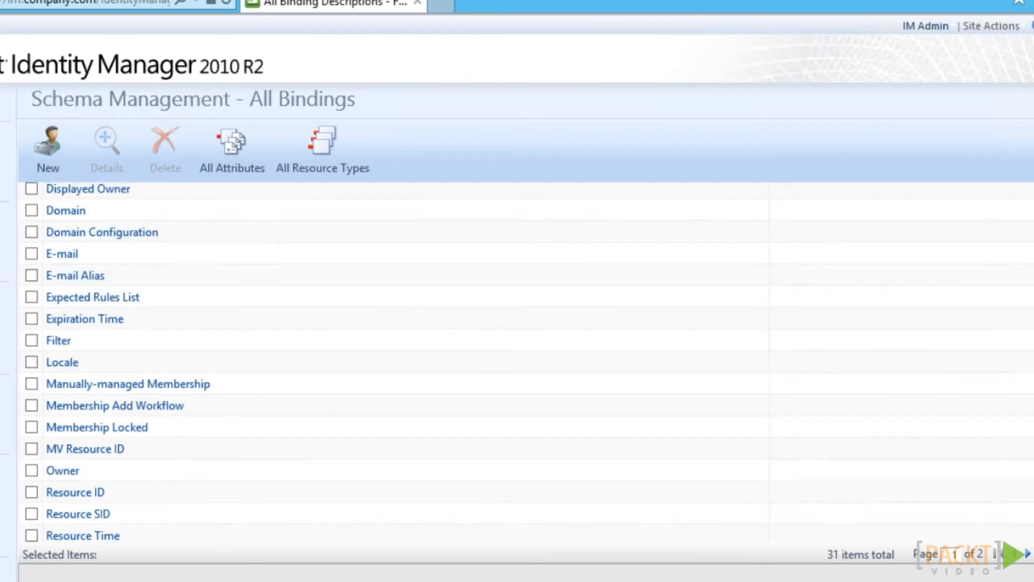
pyautogui.scroll(1, 66, 525)
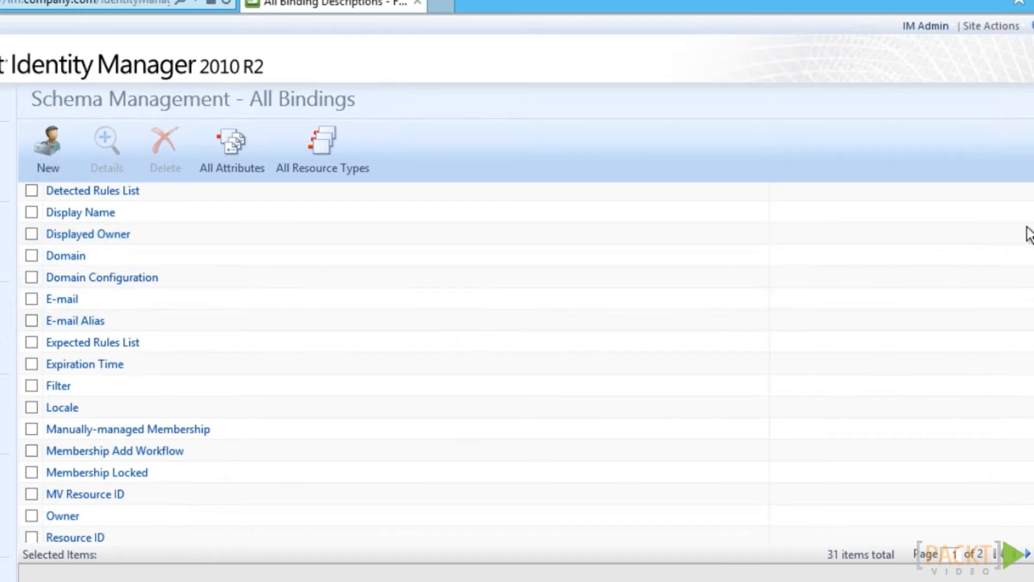
pyautogui.click(63, 517)
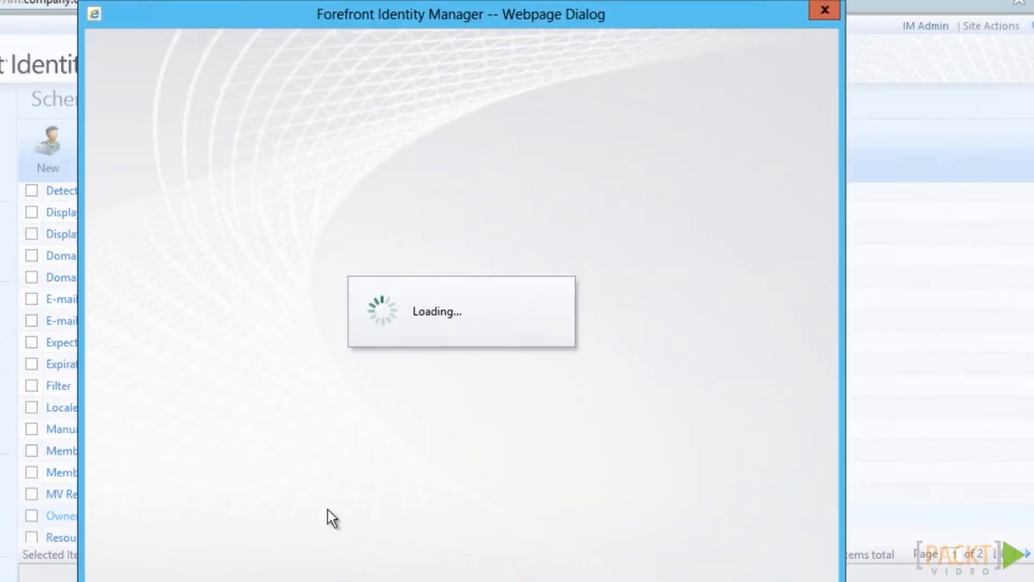
pyautogui.click(342, 186)
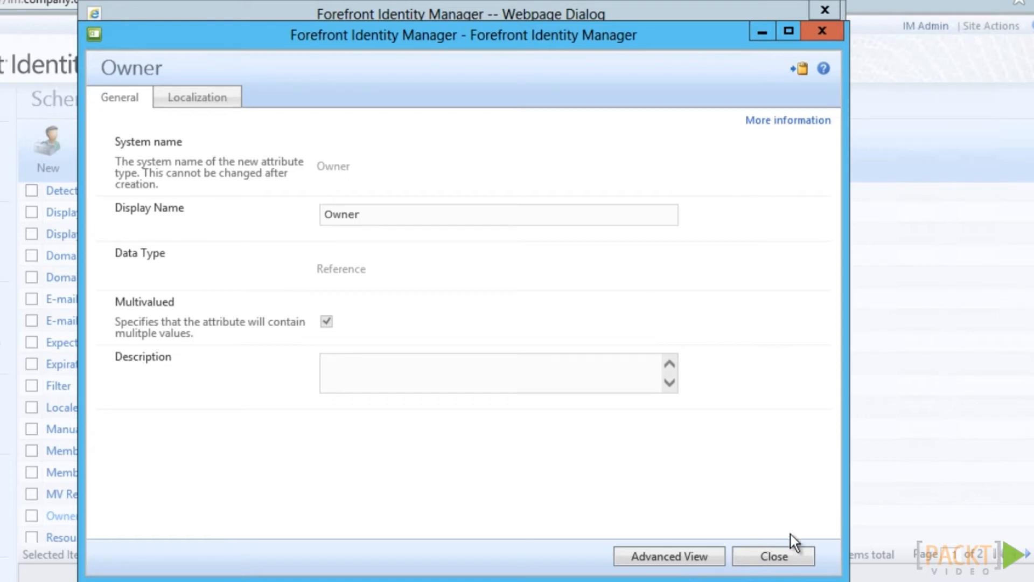
pyautogui.click(790, 555)
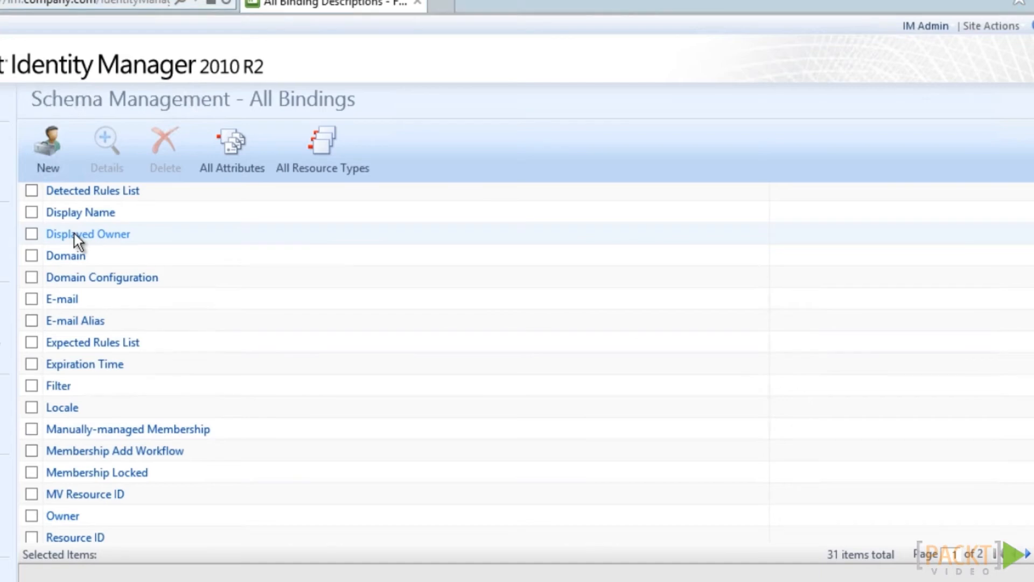
pyautogui.click(74, 234)
pyautogui.click(386, 189)
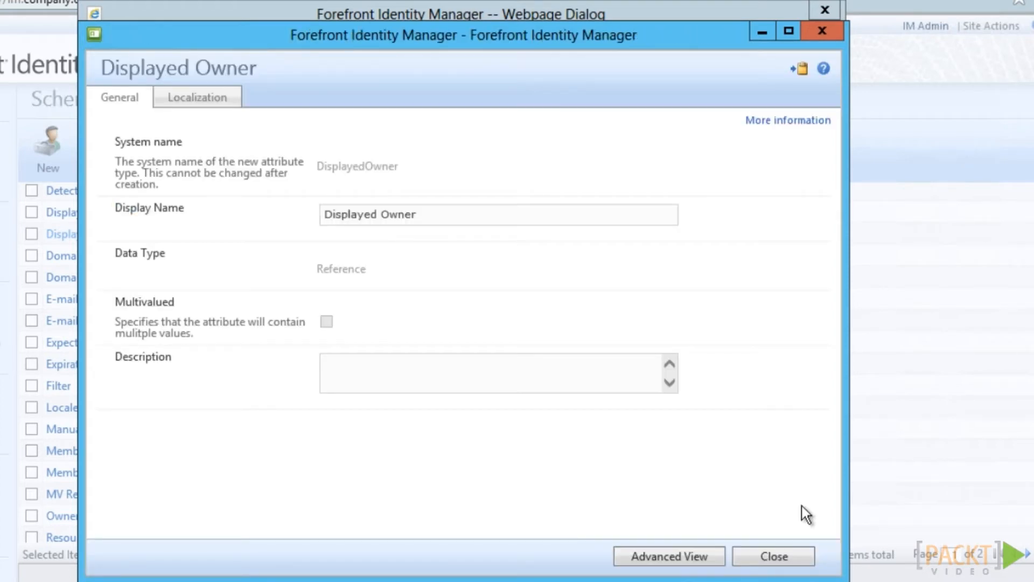
pyautogui.click(800, 561)
pyautogui.click(790, 573)
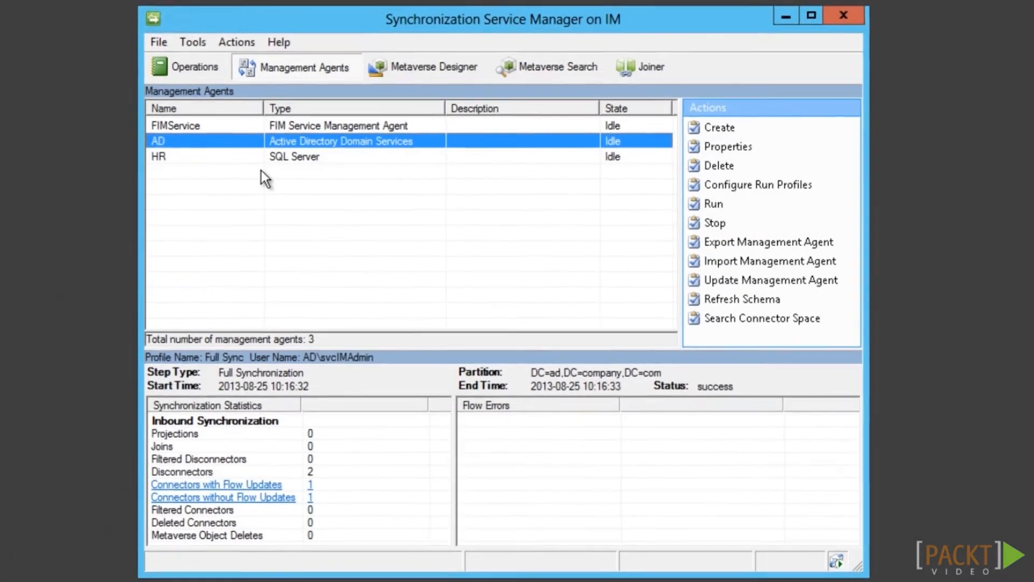
pyautogui.click(323, 158)
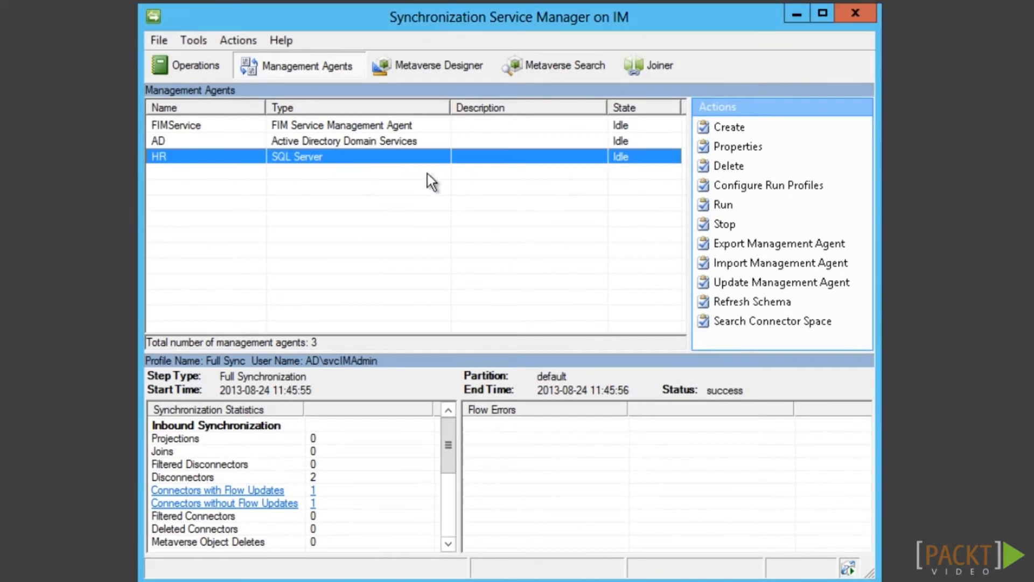
pyautogui.click(744, 323)
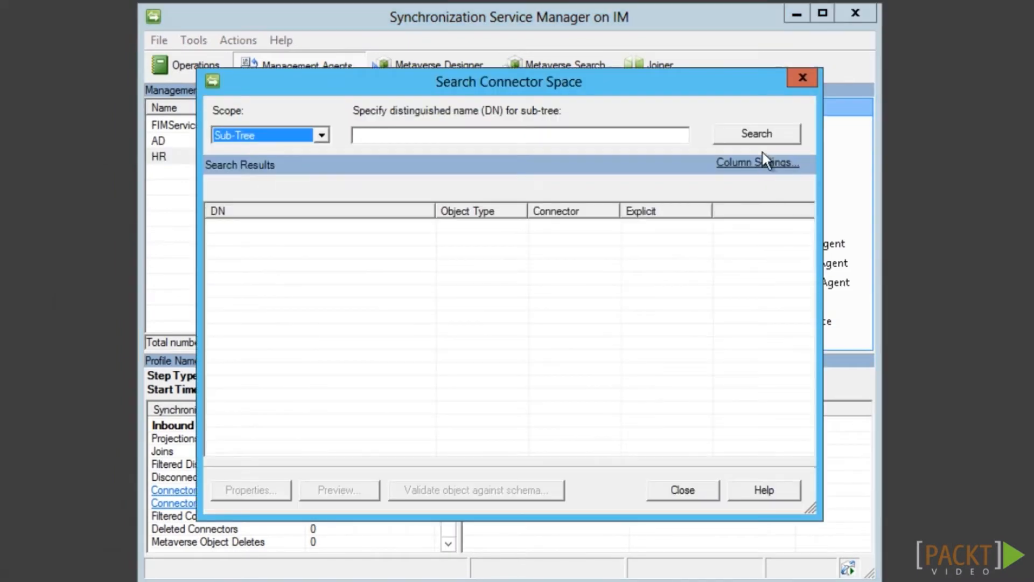
pyautogui.click(761, 134)
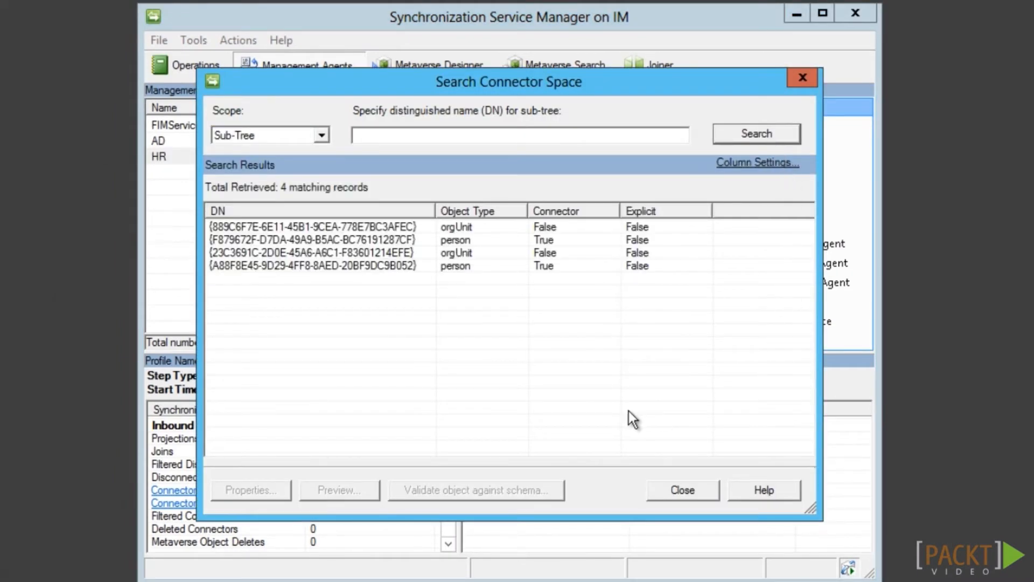
pyautogui.click(295, 227)
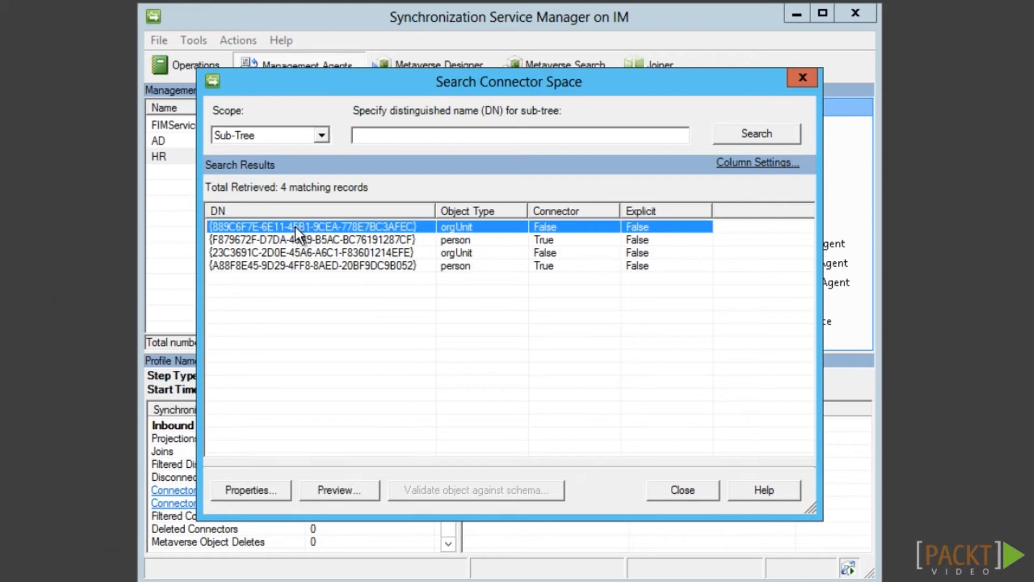
pyautogui.doubleClick(295, 228)
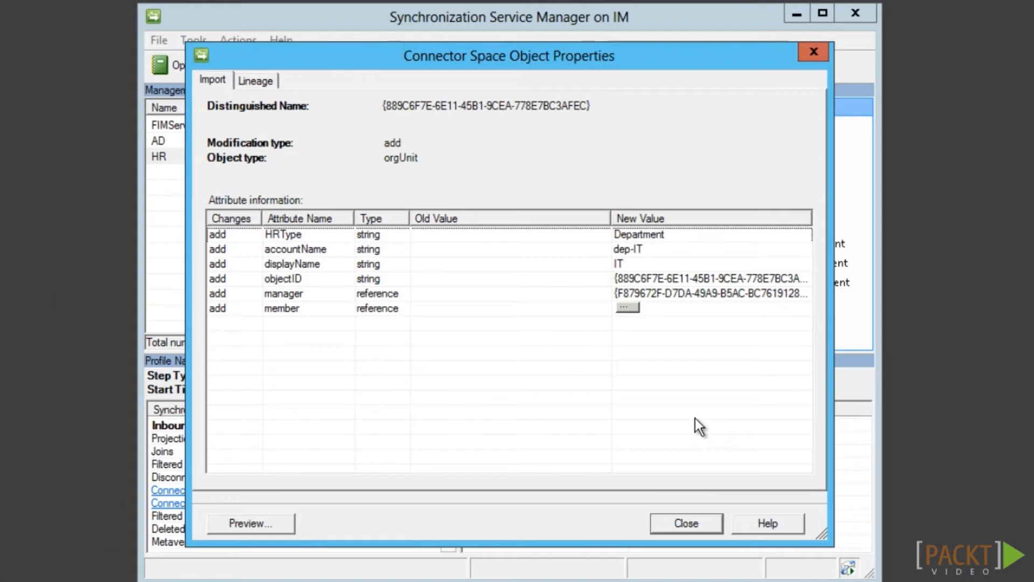
pyautogui.click(626, 308)
pyautogui.click(637, 499)
pyautogui.click(710, 530)
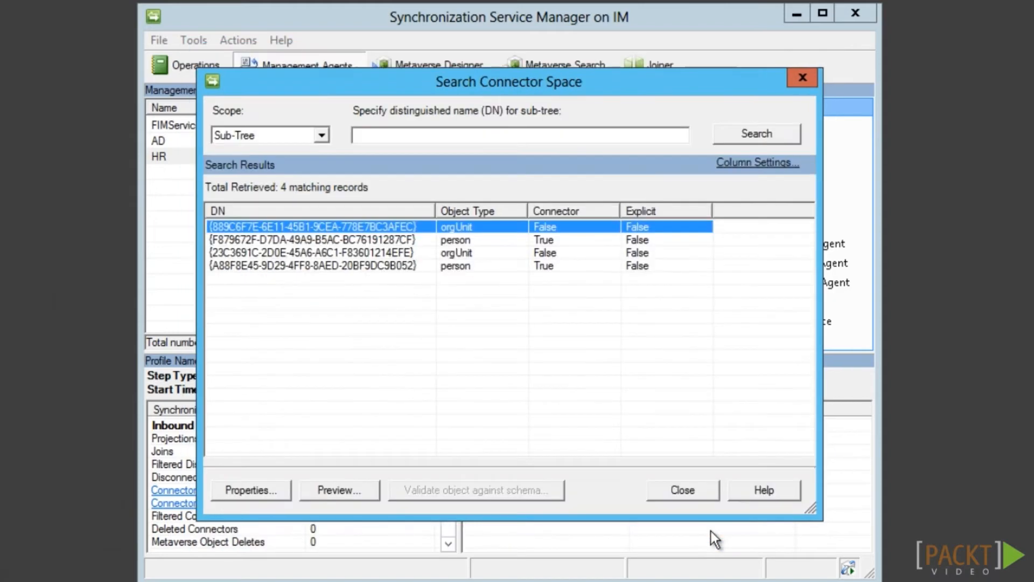
pyautogui.click(706, 492)
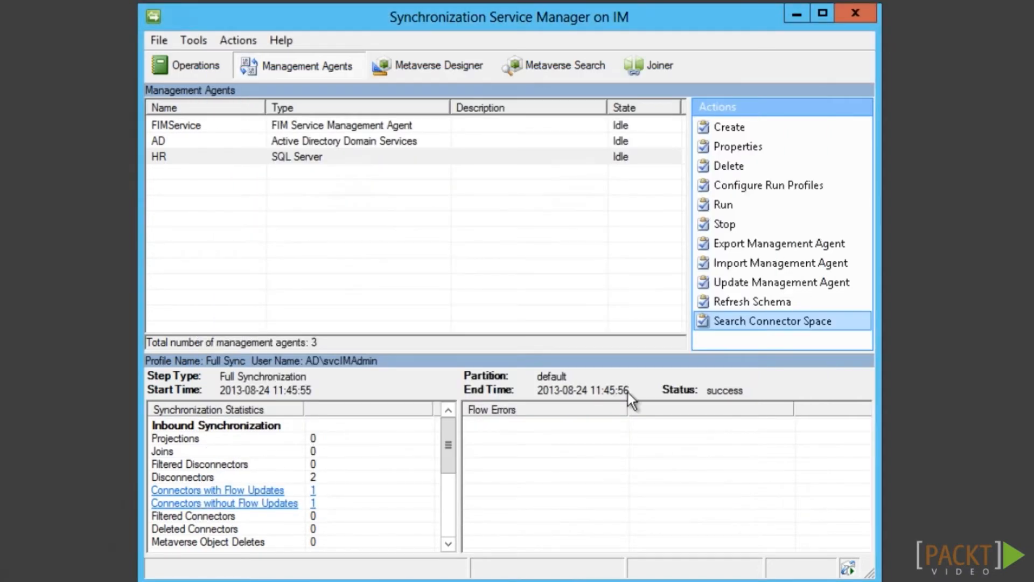
# Add the member attribute to the metaverse organizationalUnit object type
pyautogui.click(440, 68)
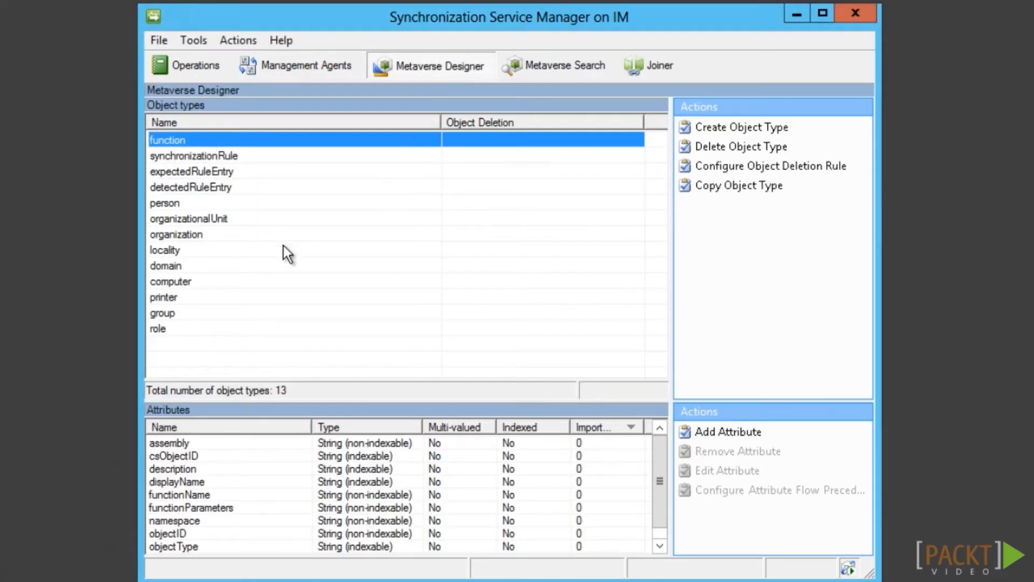
pyautogui.click(209, 220)
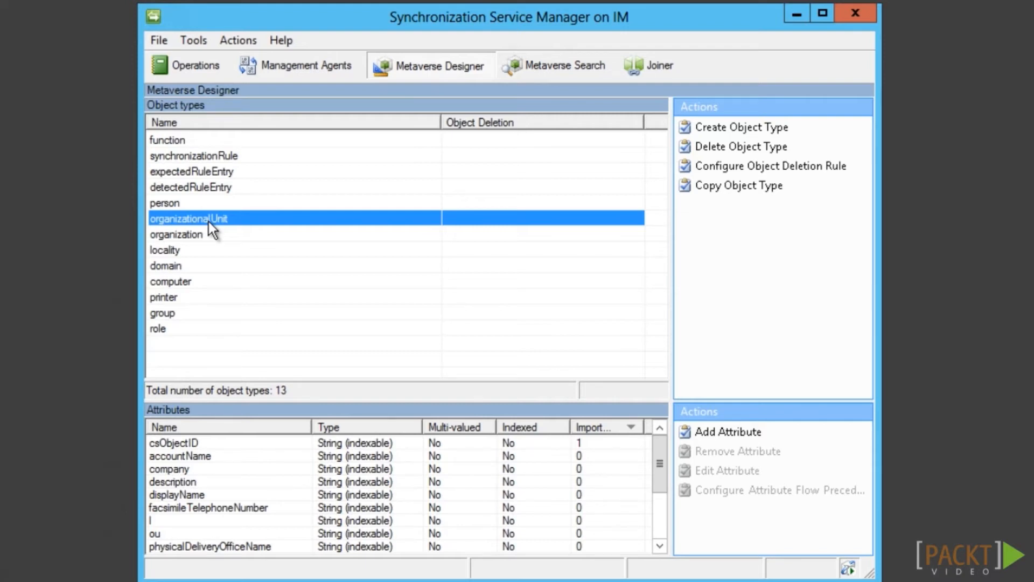
pyautogui.click(732, 433)
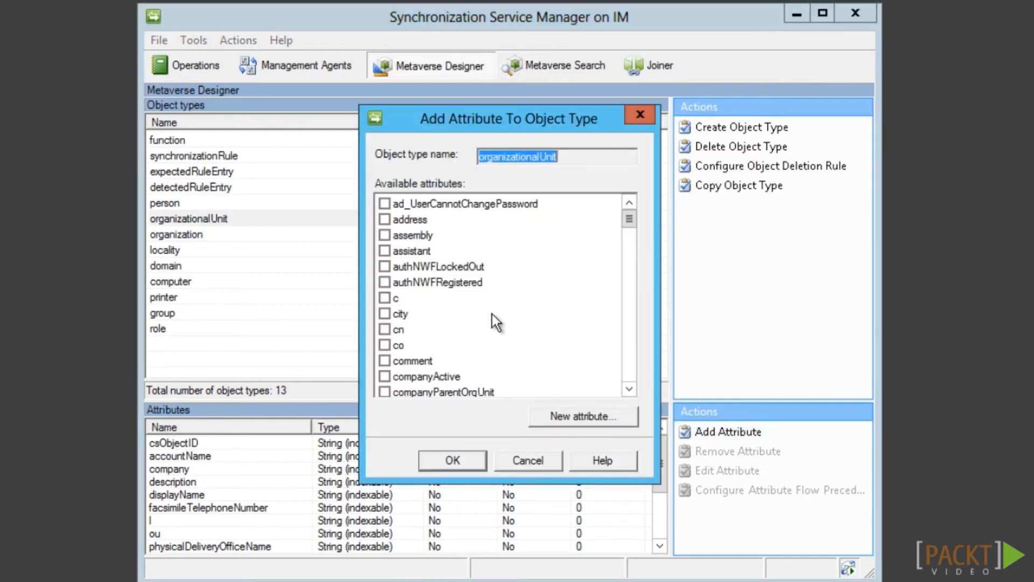
pyautogui.moveTo(631, 219); pyautogui.dragTo(629, 314)
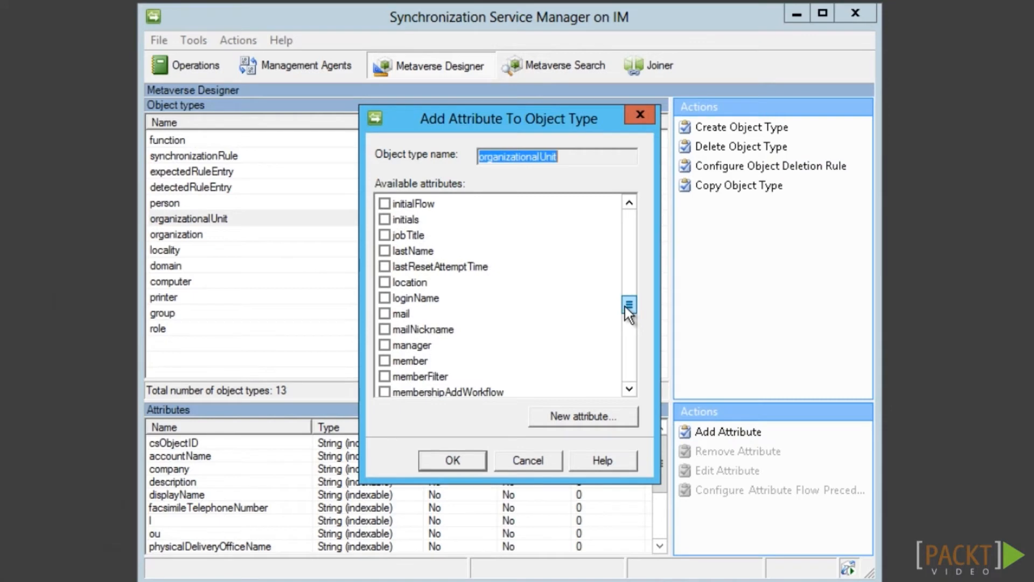
pyautogui.click(385, 361)
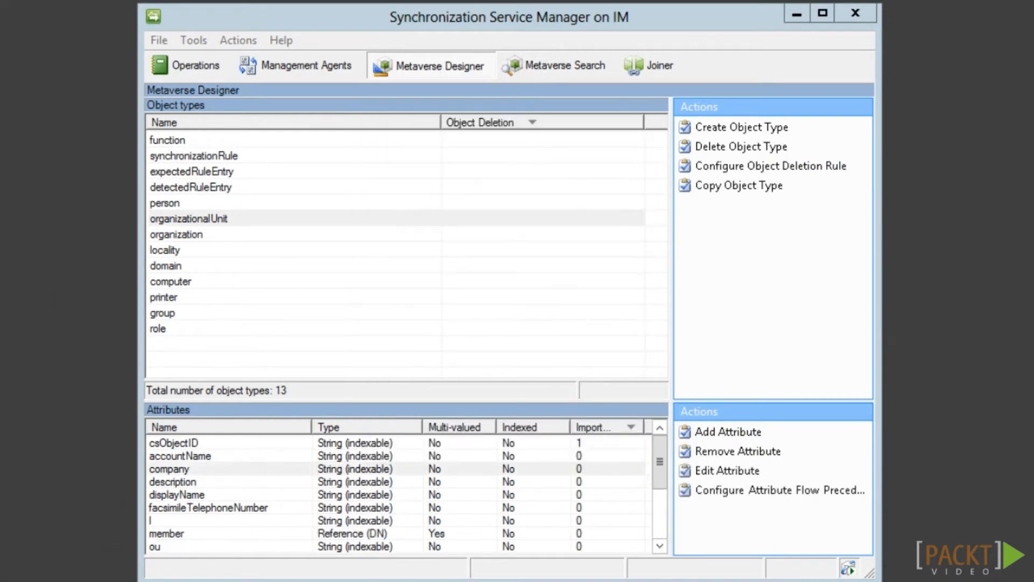
# Add the manager attribute to organizationalUnit as well
pyautogui.click(230, 221)
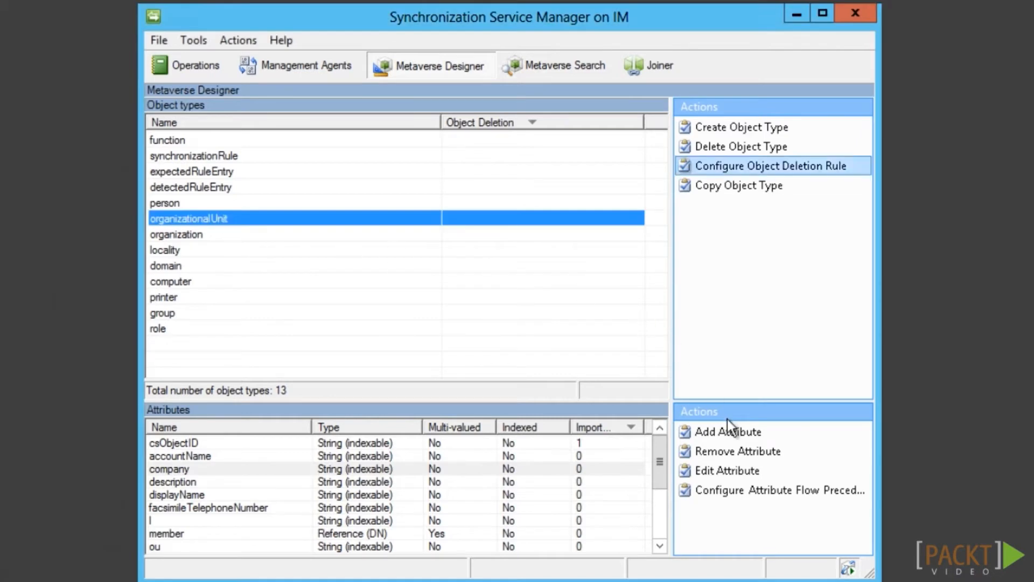
pyautogui.click(728, 431)
pyautogui.scroll(-20, 629, 389)
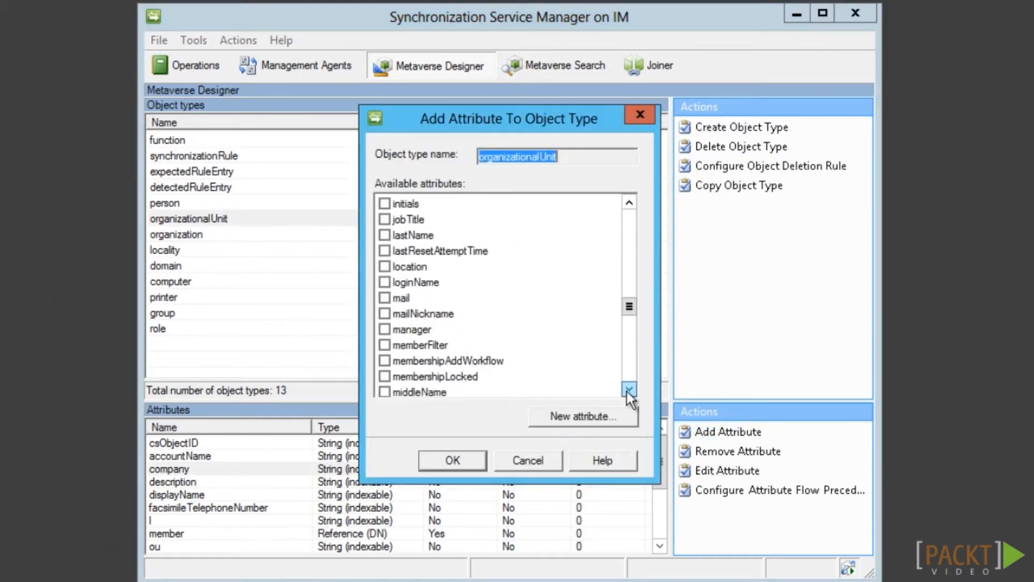
pyautogui.click(385, 314)
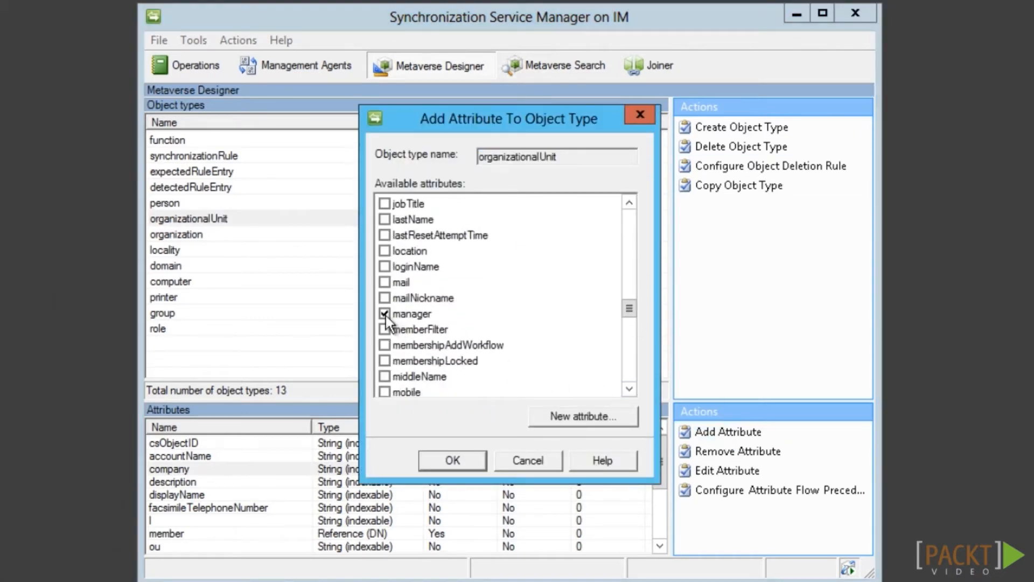
pyautogui.click(466, 464)
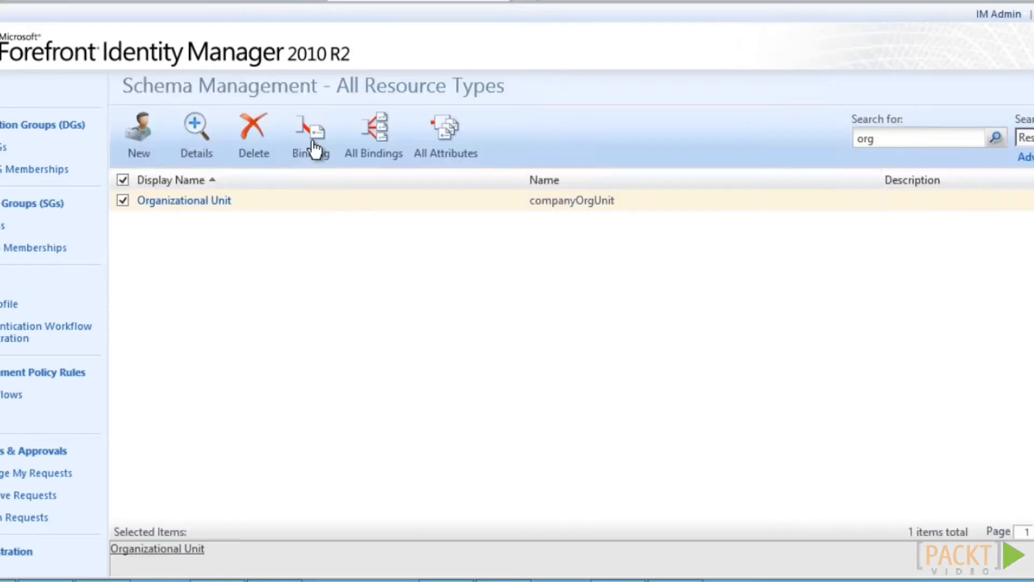
# Close the schema refresh results and open the FIMService agent's properties
pyautogui.click(315, 148)
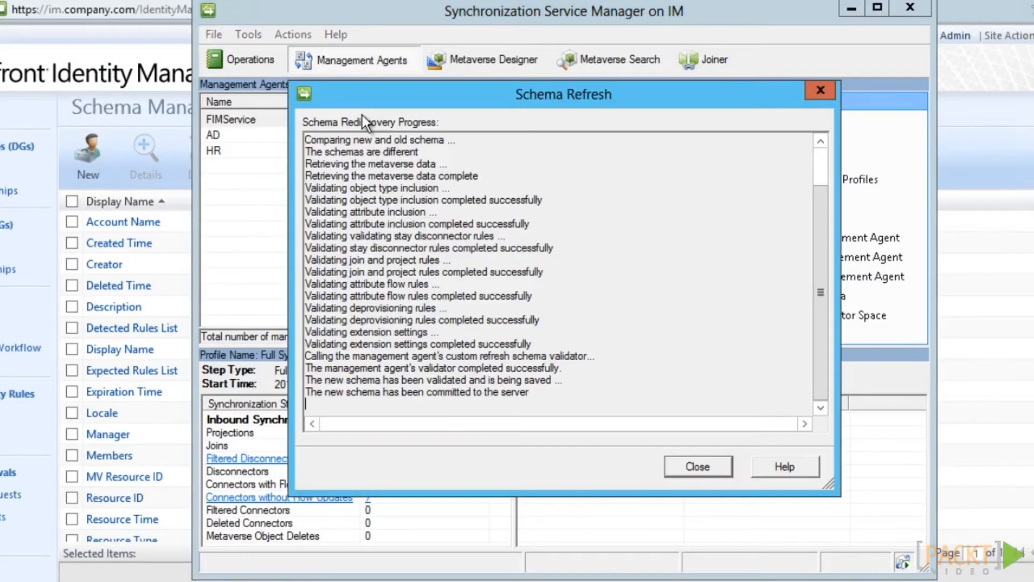
pyautogui.click(698, 466)
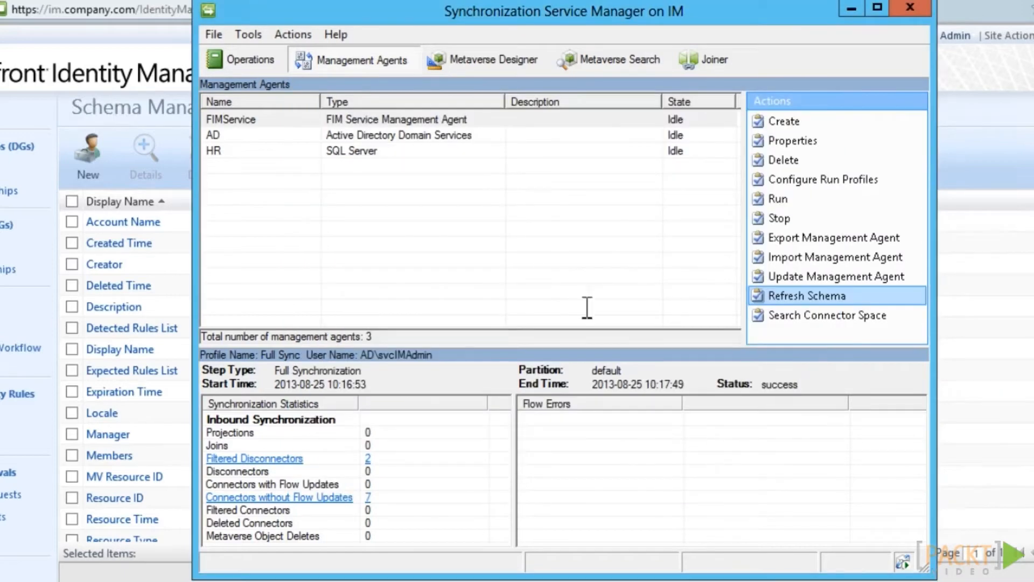
pyautogui.click(379, 125)
pyautogui.rightClick(379, 125)
pyautogui.click(416, 186)
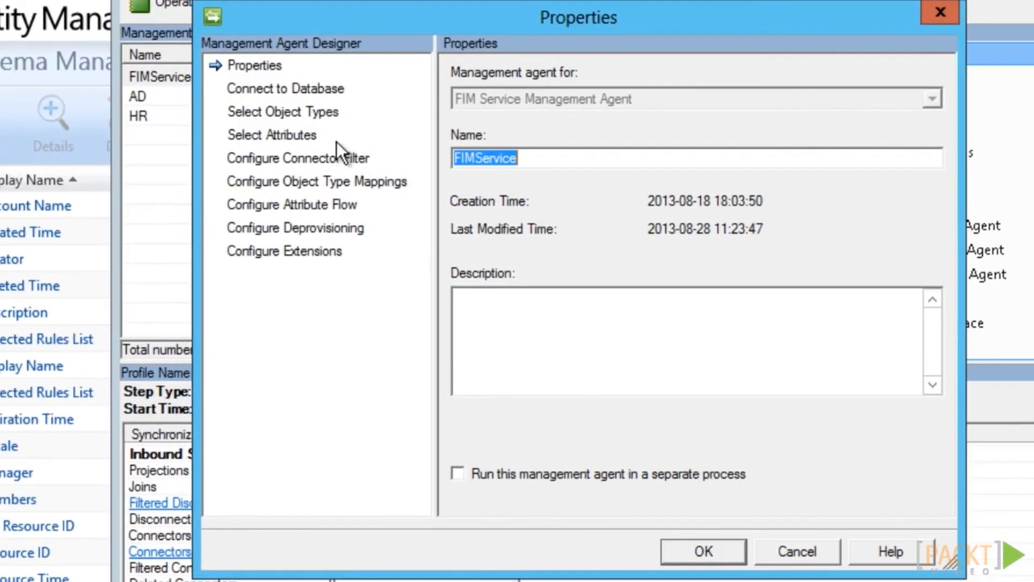
# Show all FIMService attributes, review the full list, and accept the selection
pyautogui.click(285, 135)
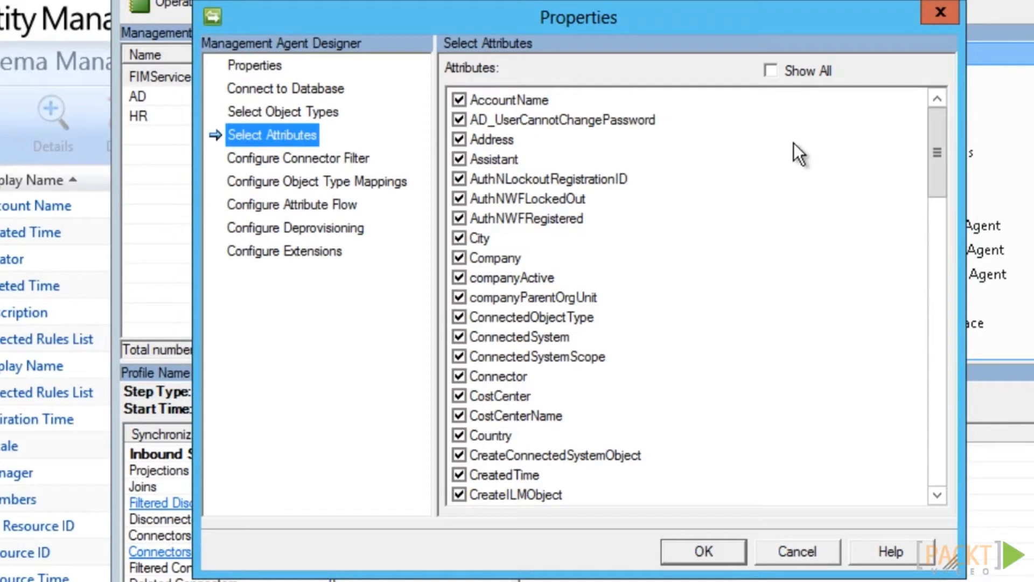
pyautogui.click(772, 73)
pyautogui.moveTo(945, 168); pyautogui.dragTo(941, 226)
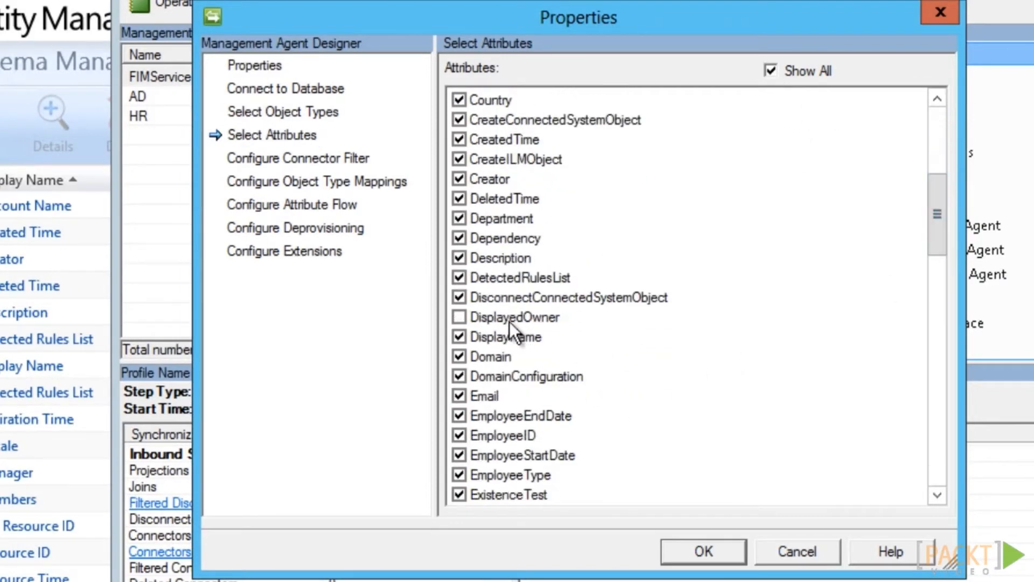
pyautogui.moveTo(934, 228); pyautogui.dragTo(929, 352)
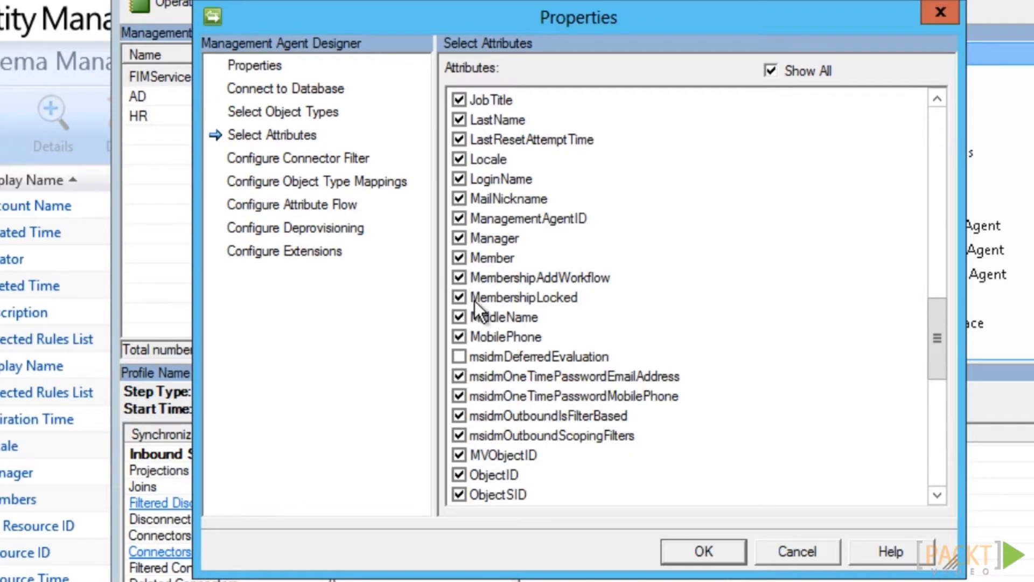
pyautogui.moveTo(936, 340); pyautogui.dragTo(940, 396)
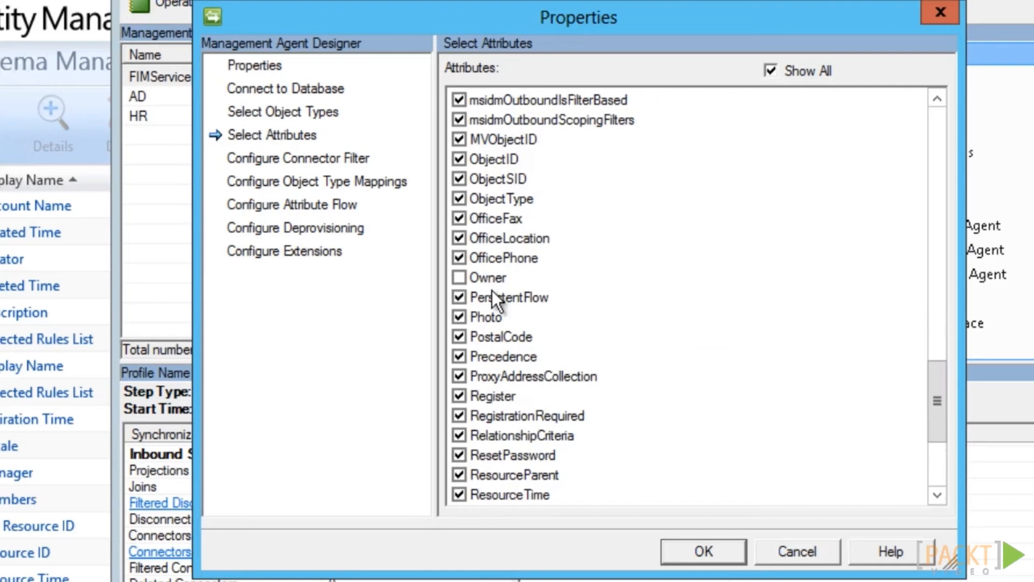
pyautogui.moveTo(935, 397); pyautogui.dragTo(933, 452)
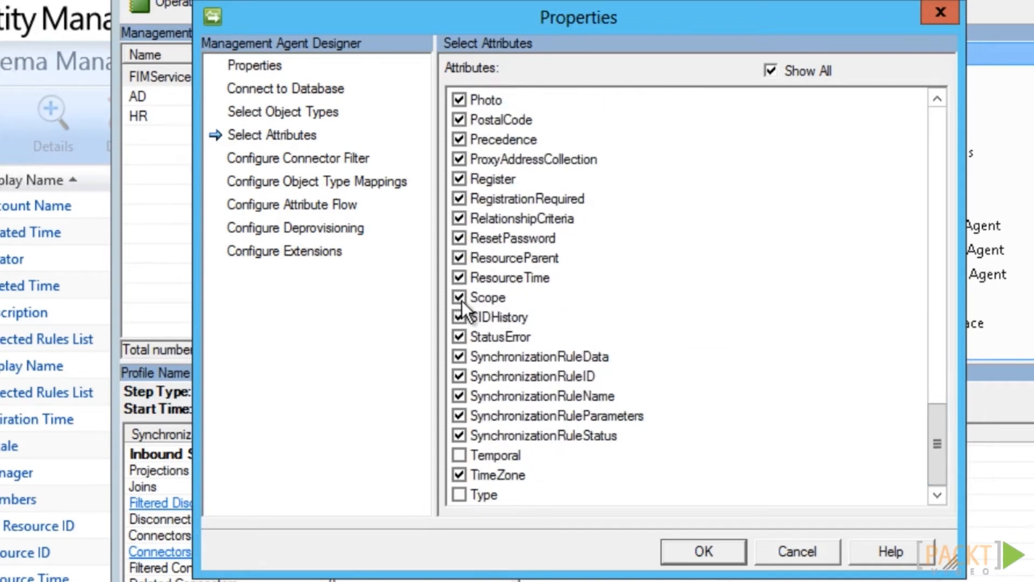
pyautogui.click(680, 550)
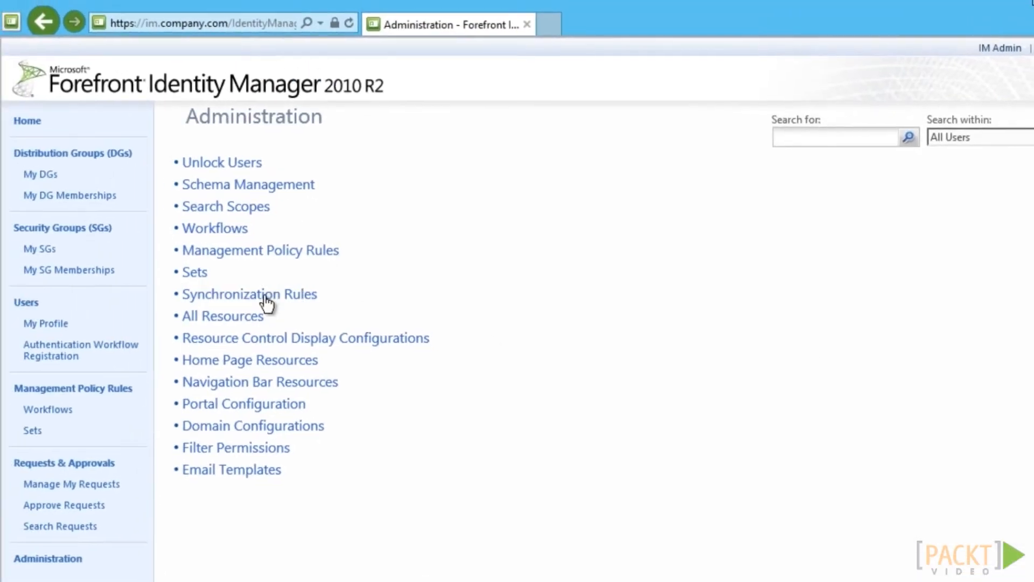
# Create a synchronization rule named 'HR: Inbound OrgUnit' and select the HR management agent
pyautogui.click(266, 296)
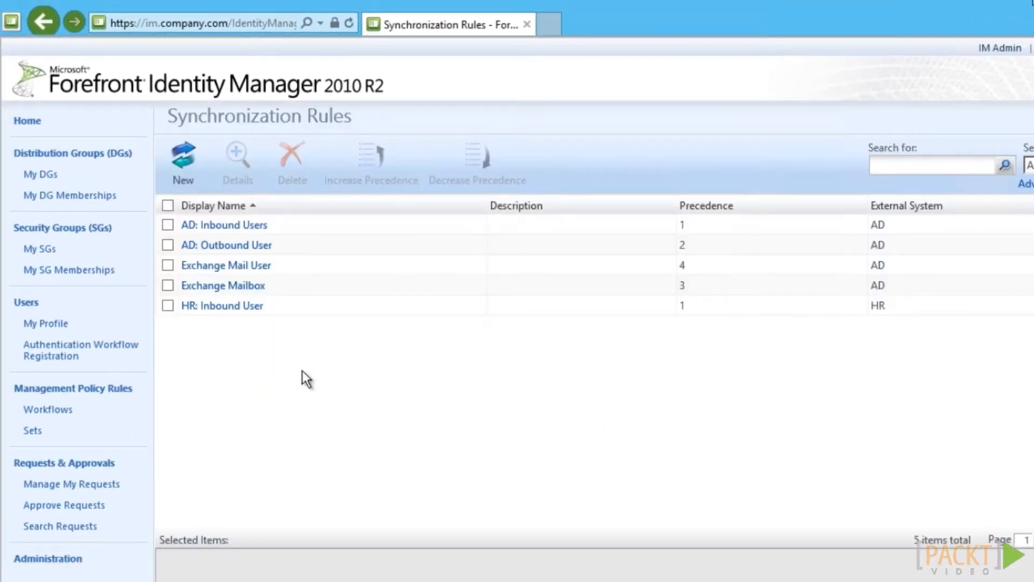
pyautogui.click(184, 162)
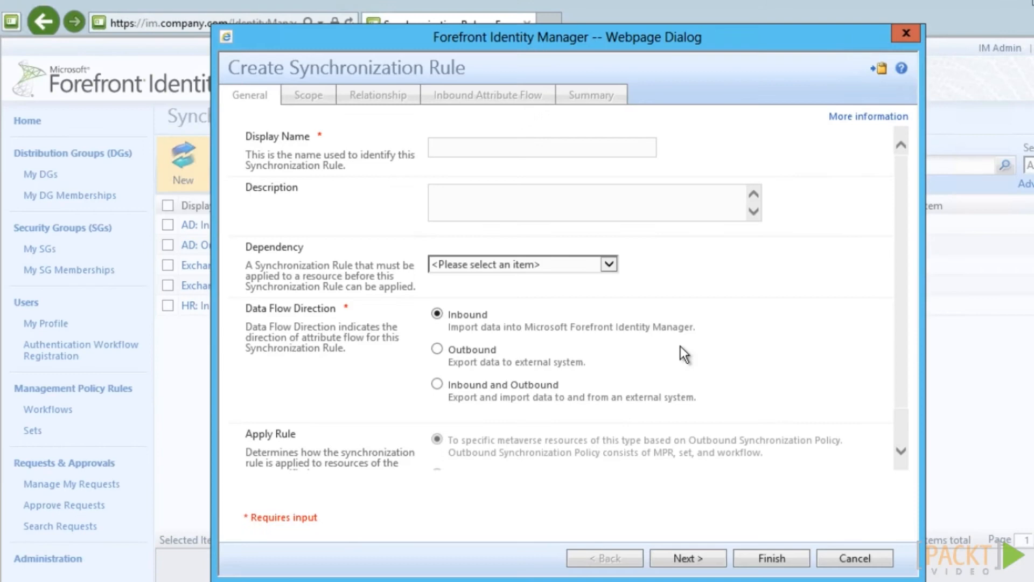
pyautogui.click(541, 148)
pyautogui.write('HR: Inbound OrgUnit')
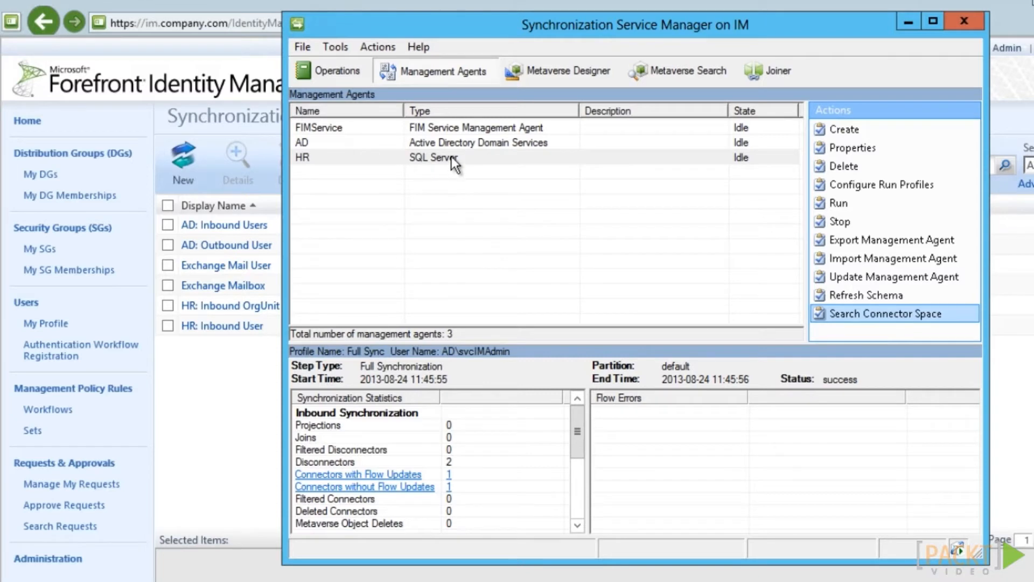
pyautogui.click(451, 156)
pyautogui.click(832, 317)
pyautogui.click(837, 313)
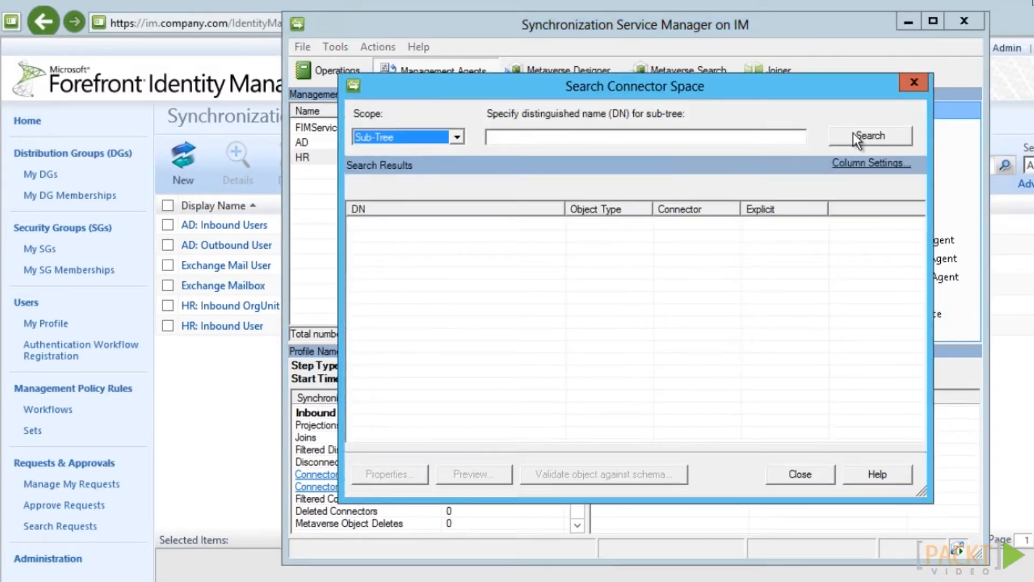
pyautogui.click(854, 135)
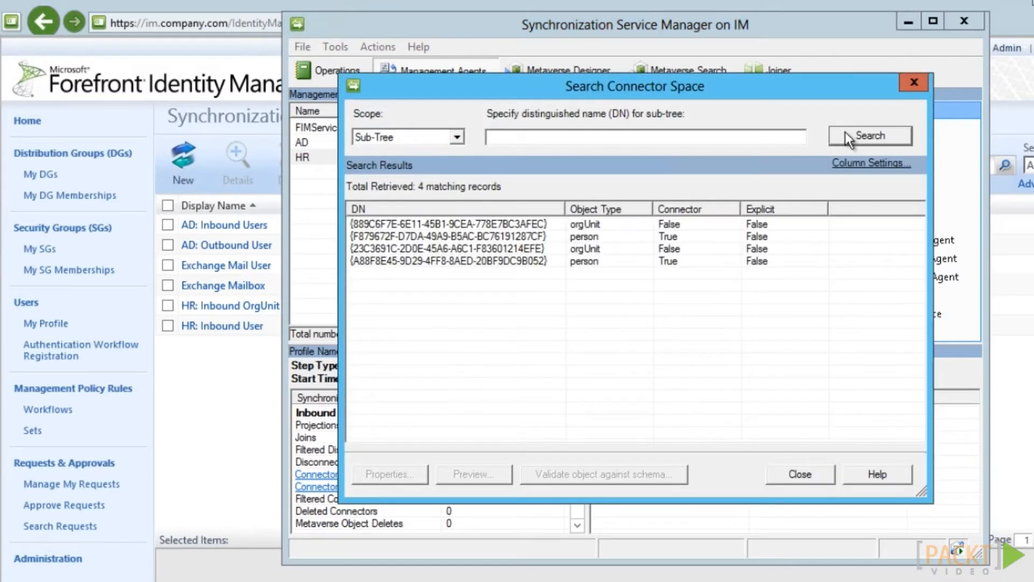
pyautogui.doubleClick(474, 247)
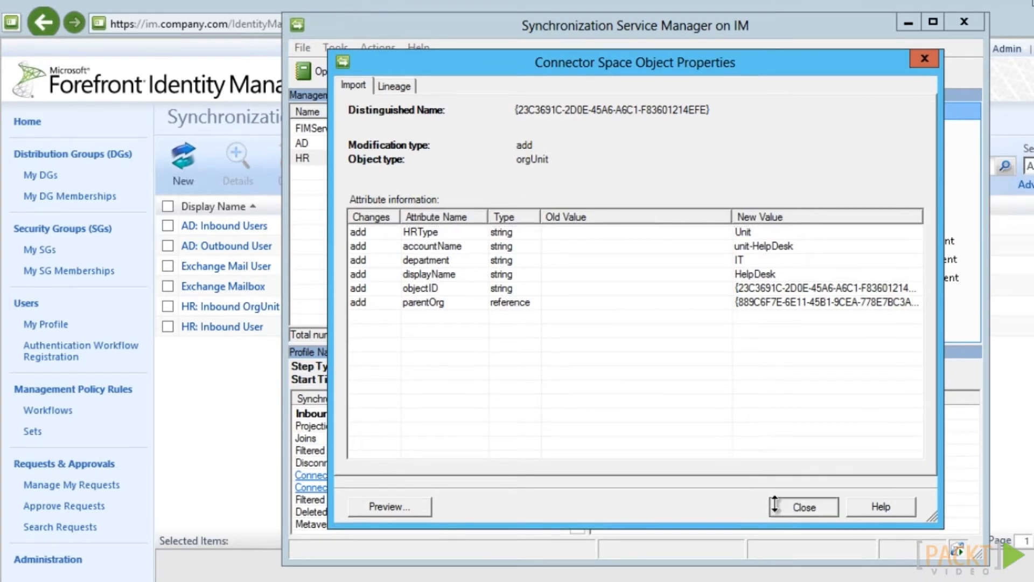
pyautogui.click(776, 504)
pyautogui.click(799, 481)
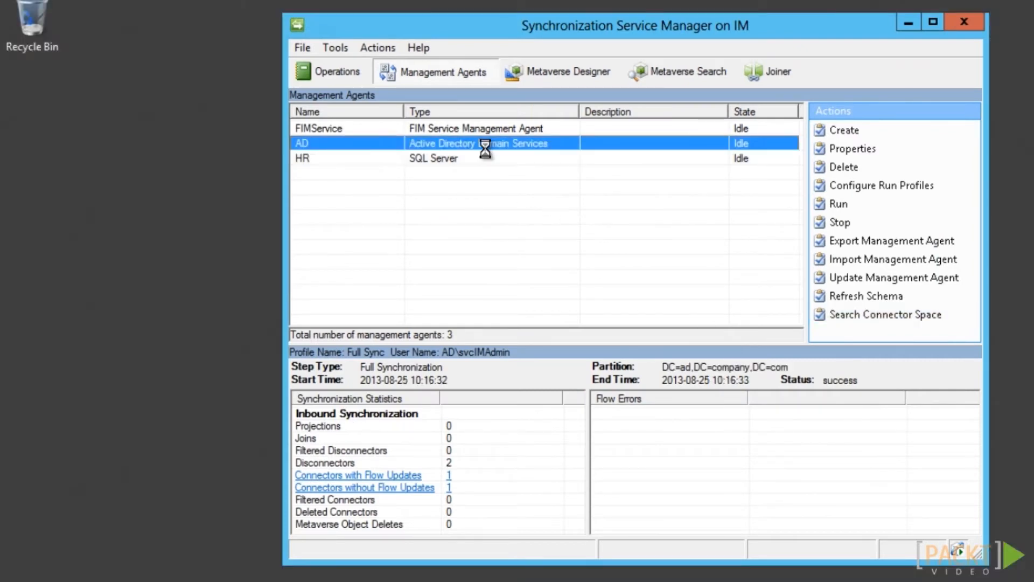
# Select the member attribute in the AD agent's attribute list and save
pyautogui.doubleClick(486, 147)
pyautogui.click(412, 207)
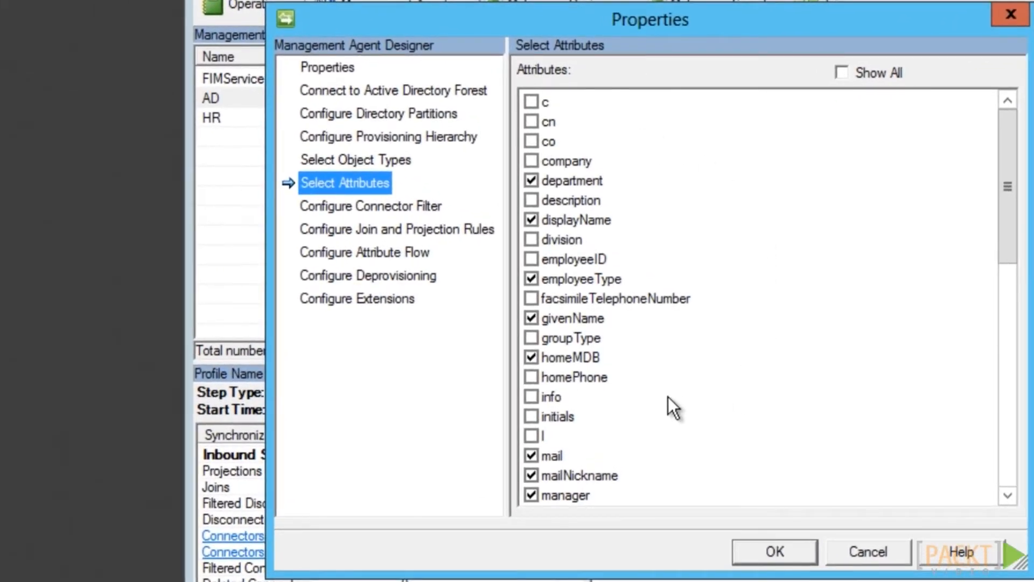
pyautogui.moveTo(1007, 256); pyautogui.dragTo(1006, 336)
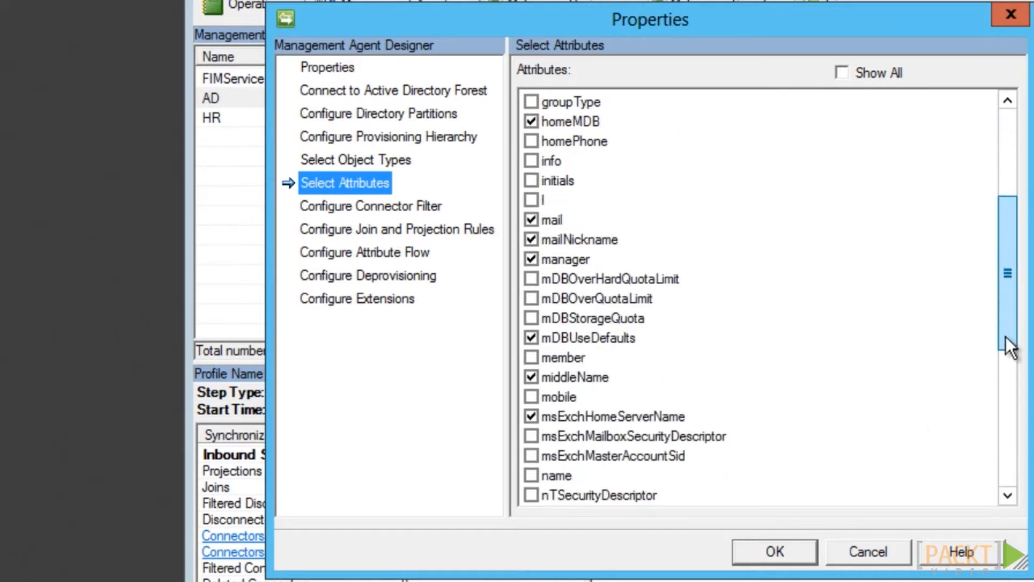
pyautogui.click(531, 358)
pyautogui.moveTo(1012, 311); pyautogui.dragTo(1012, 232)
pyautogui.click(842, 72)
pyautogui.scroll(-20, 659, 422)
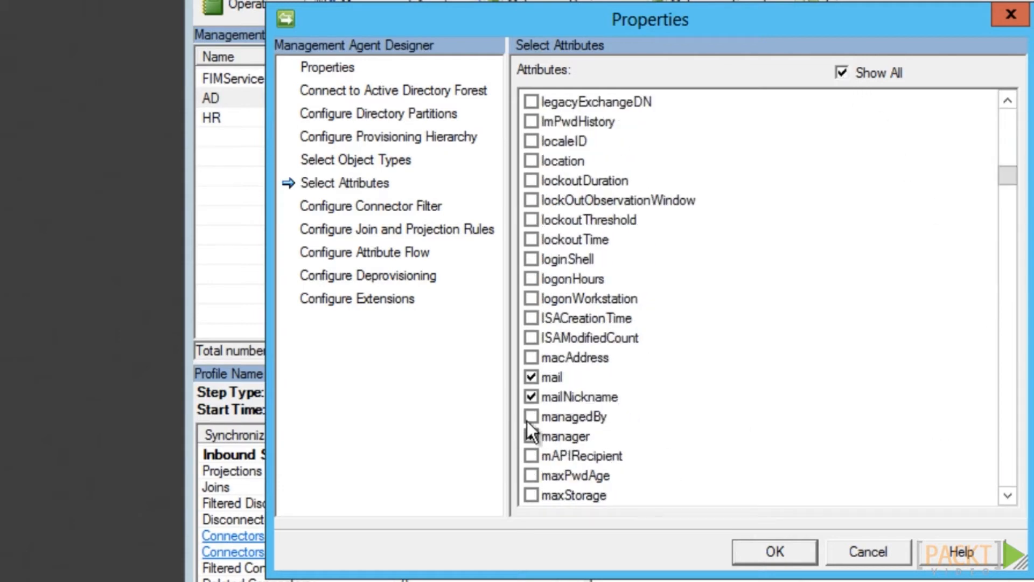
pyautogui.click(751, 561)
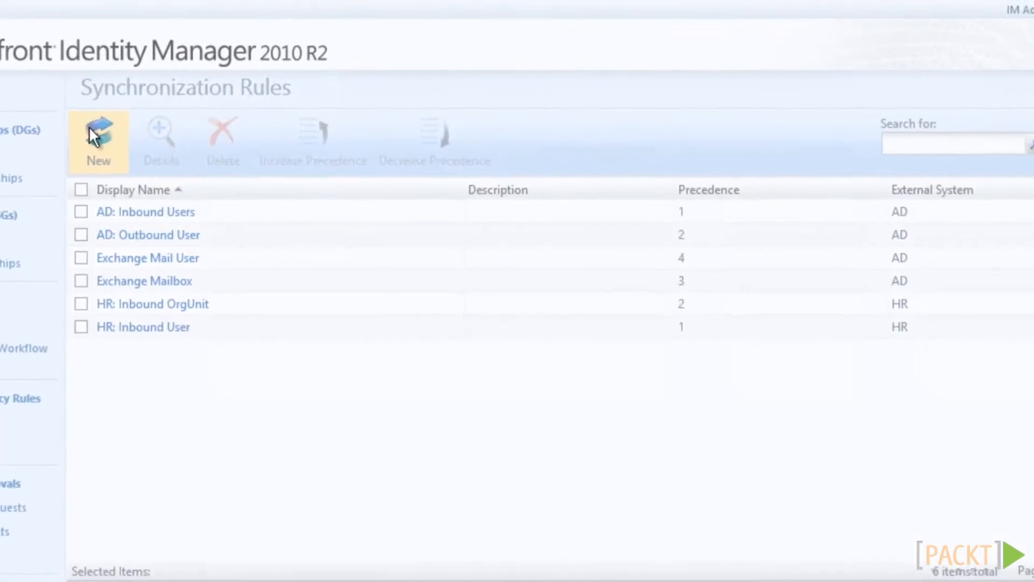
# Create an outbound sync rule 'AD: Outbound OrgUnit' applied to all resources via scoping filter
pyautogui.click(91, 130)
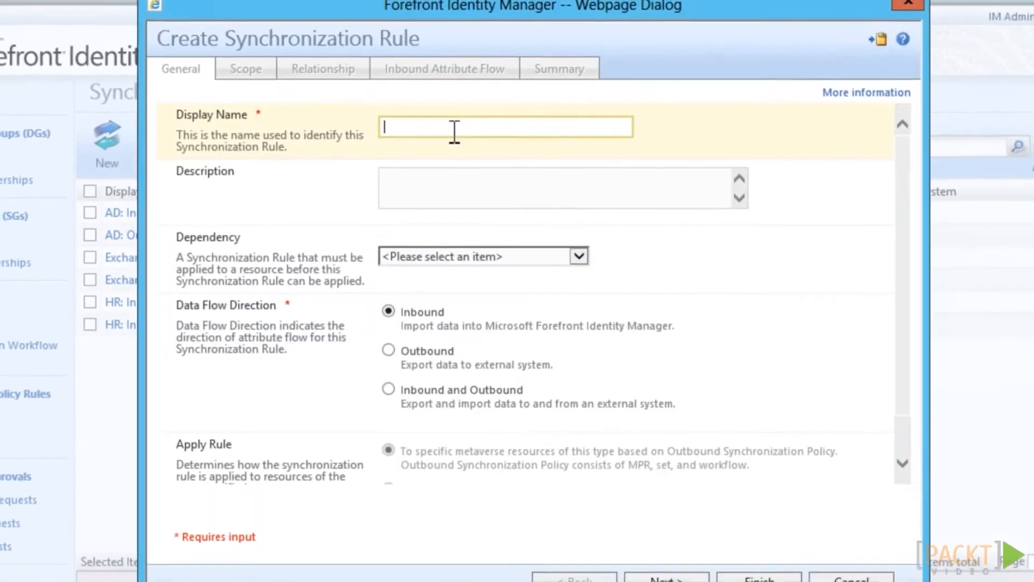
pyautogui.write('AD: Outbound OrgUnit')
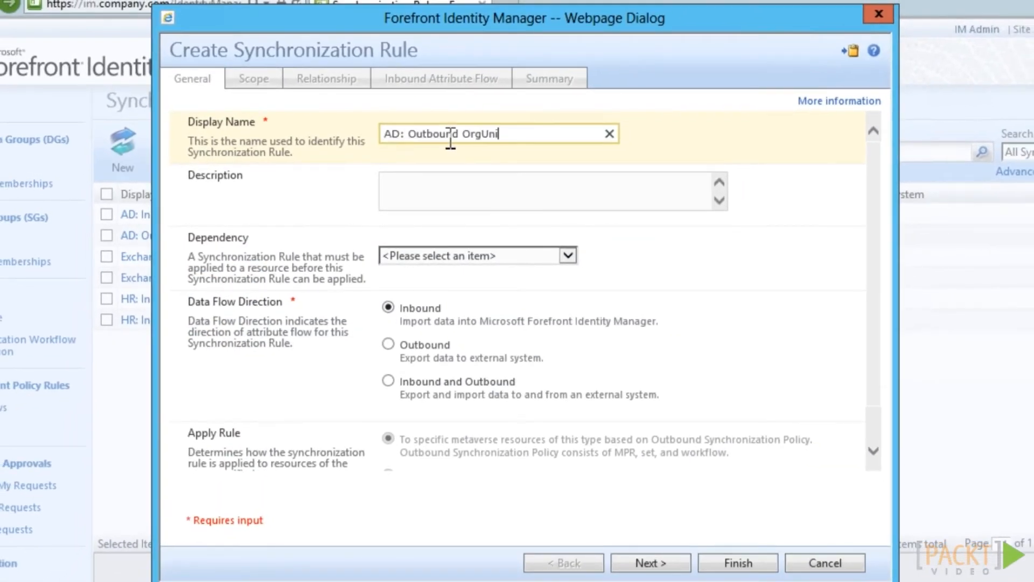
pyautogui.click(388, 344)
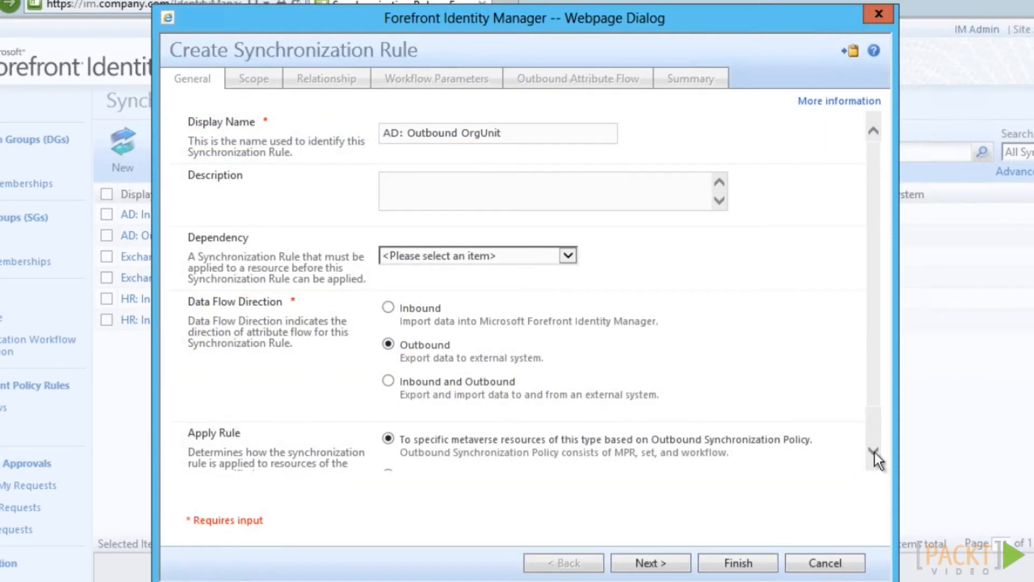
pyautogui.click(874, 451)
pyautogui.click(390, 430)
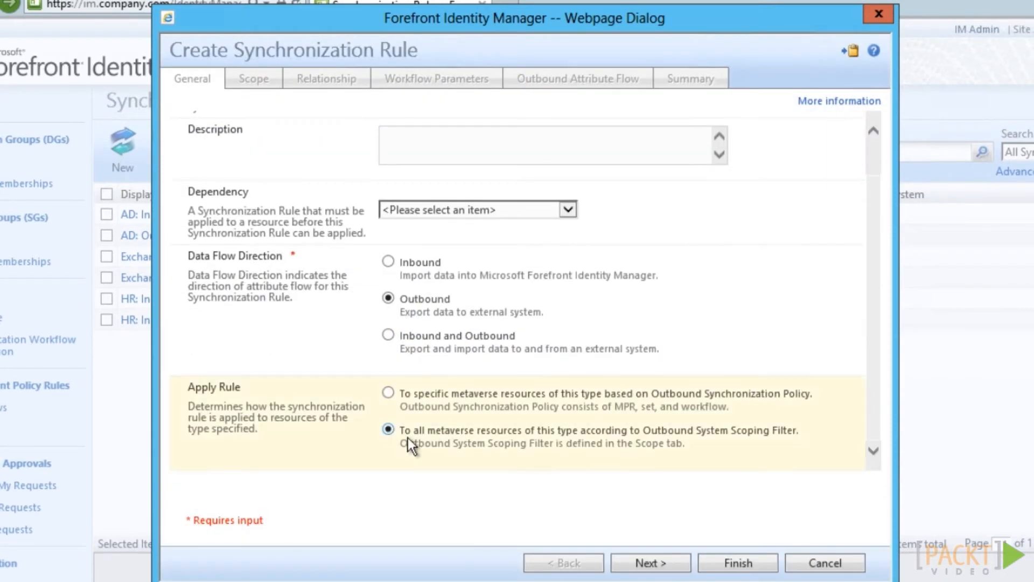
pyautogui.click(675, 573)
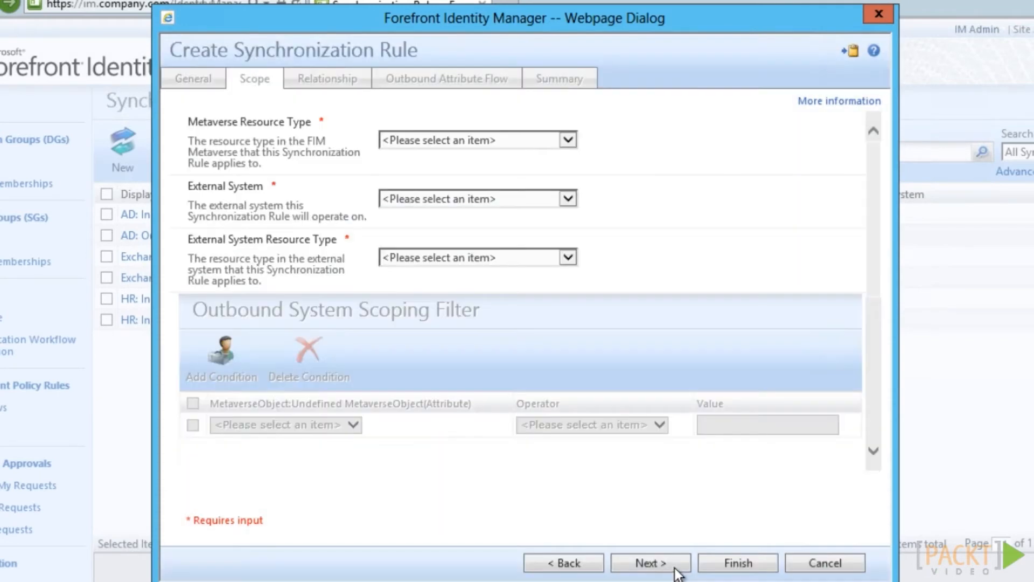
# Scope the rule from metaverse organizationalUnit to AD group objects
pyautogui.click(571, 141)
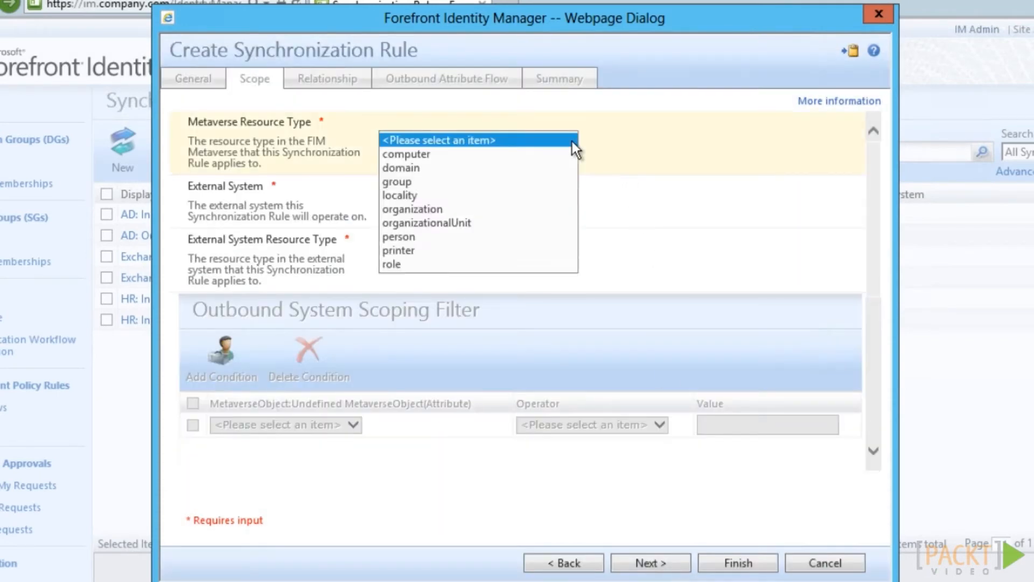
pyautogui.click(451, 224)
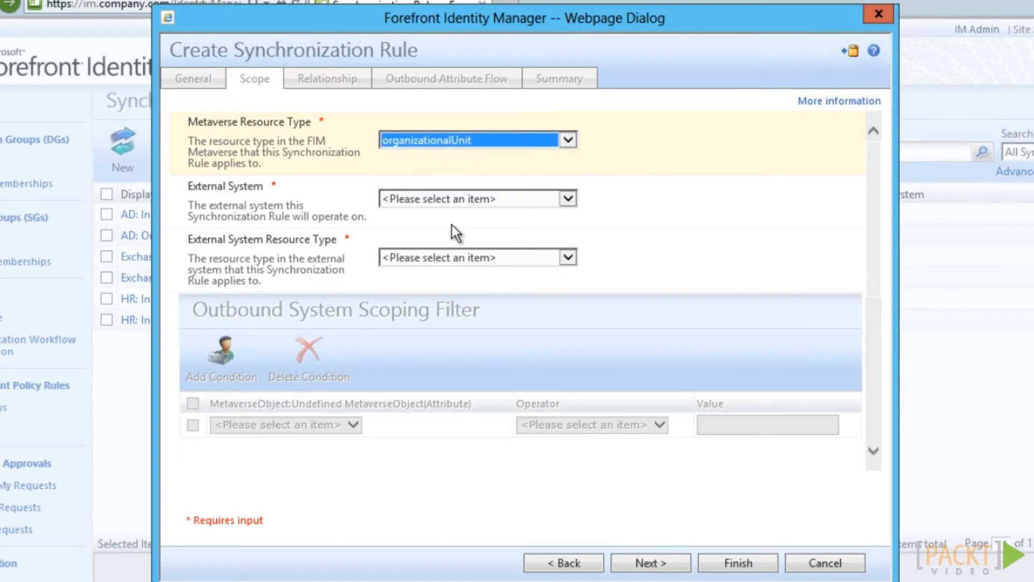
pyautogui.click(567, 199)
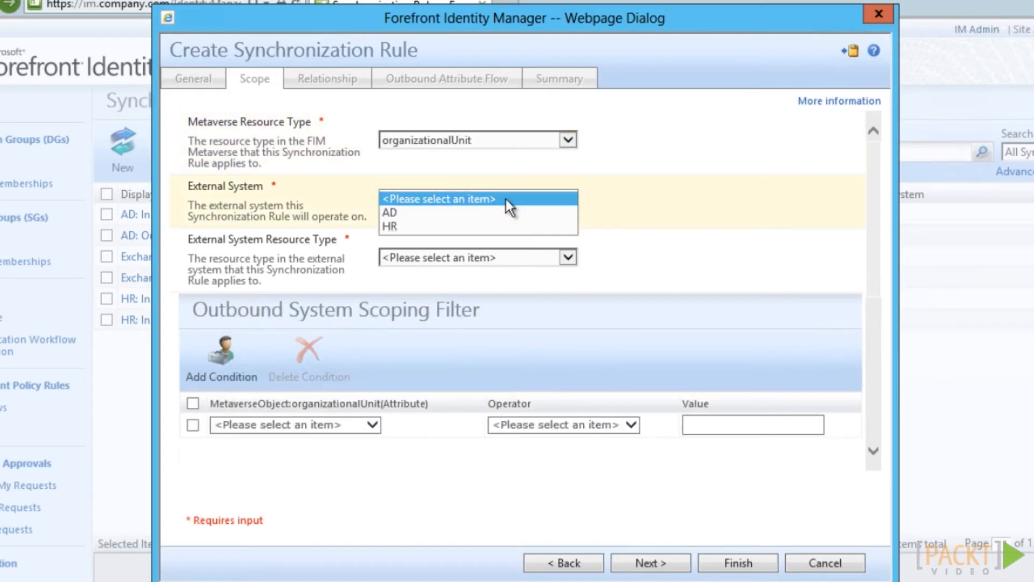
pyautogui.click(396, 212)
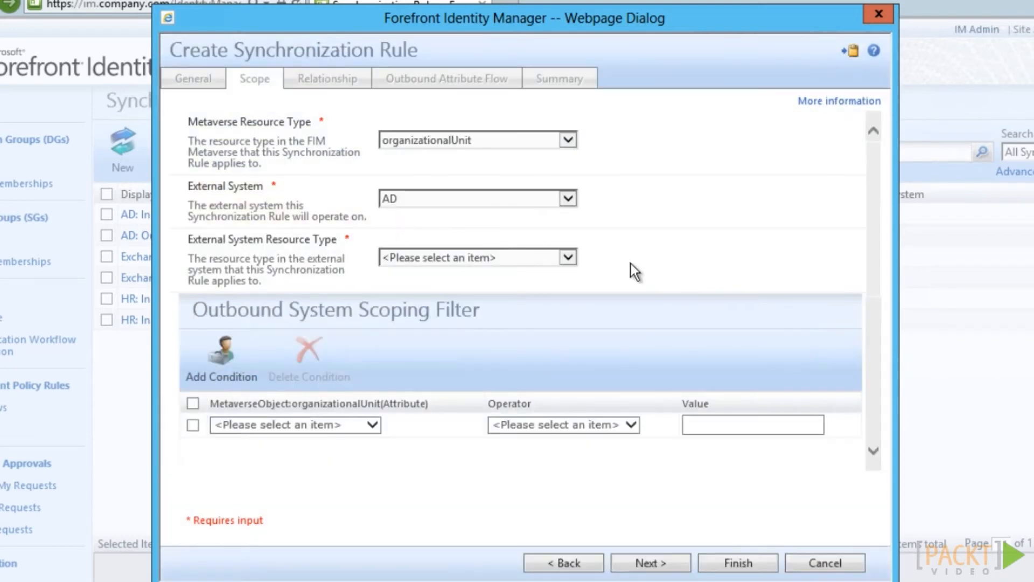
pyautogui.click(575, 260)
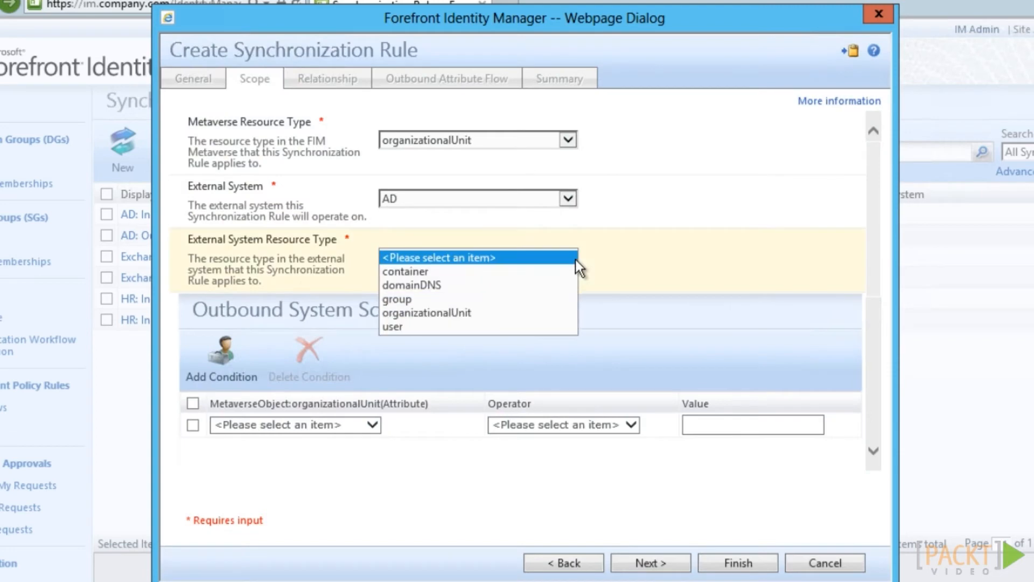
pyautogui.click(419, 299)
pyautogui.click(662, 563)
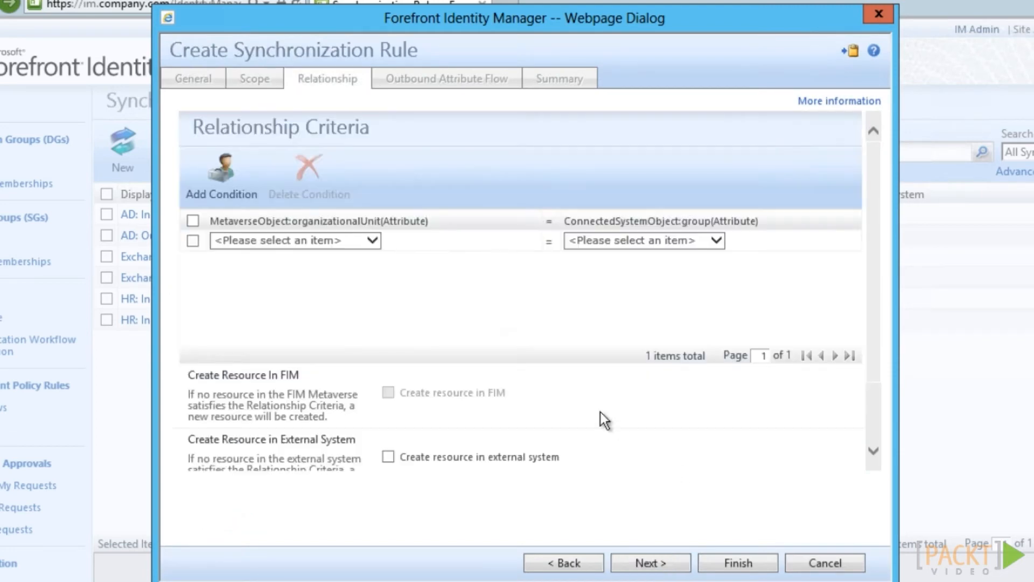
# Set the relationship condition metaverse accountName = AD sAMAccountName
pyautogui.click(374, 247)
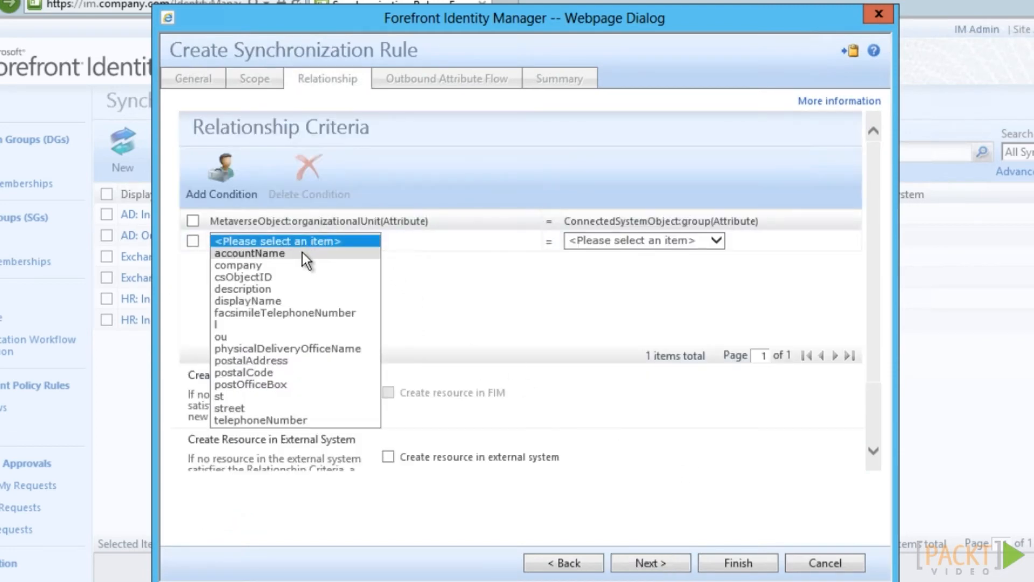
pyautogui.click(302, 252)
pyautogui.click(648, 240)
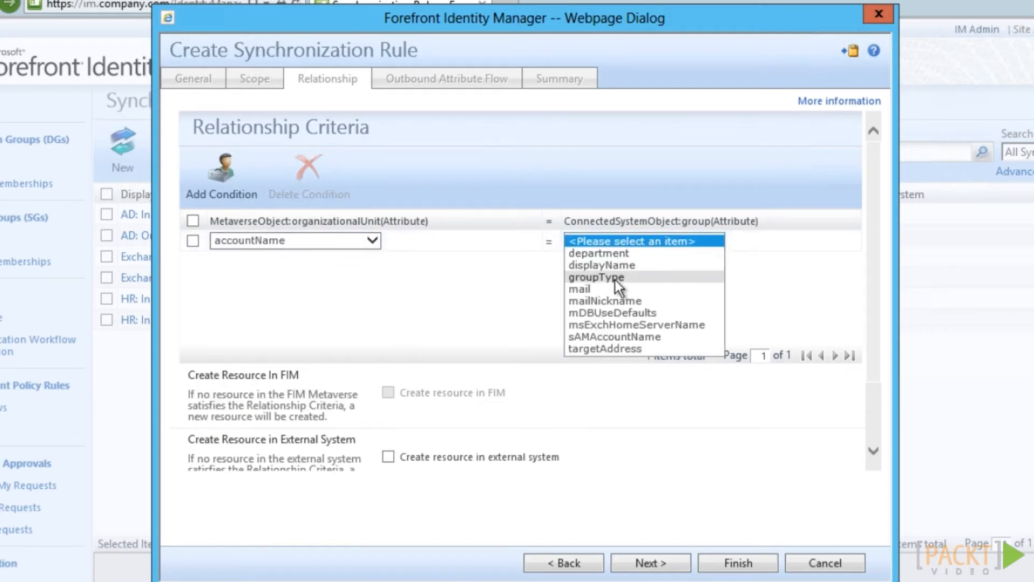
pyautogui.click(612, 336)
pyautogui.click(651, 563)
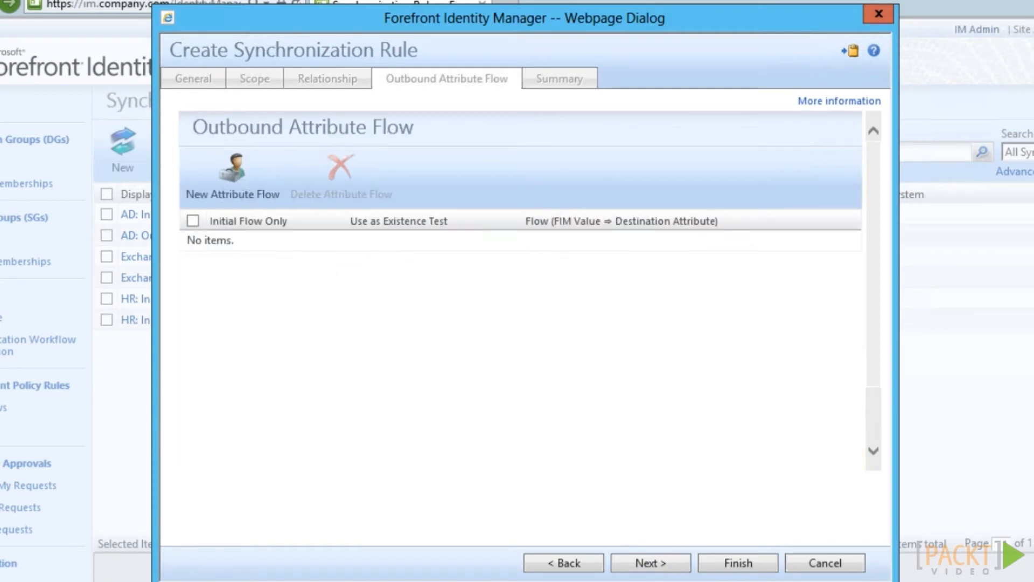
pyautogui.click(739, 564)
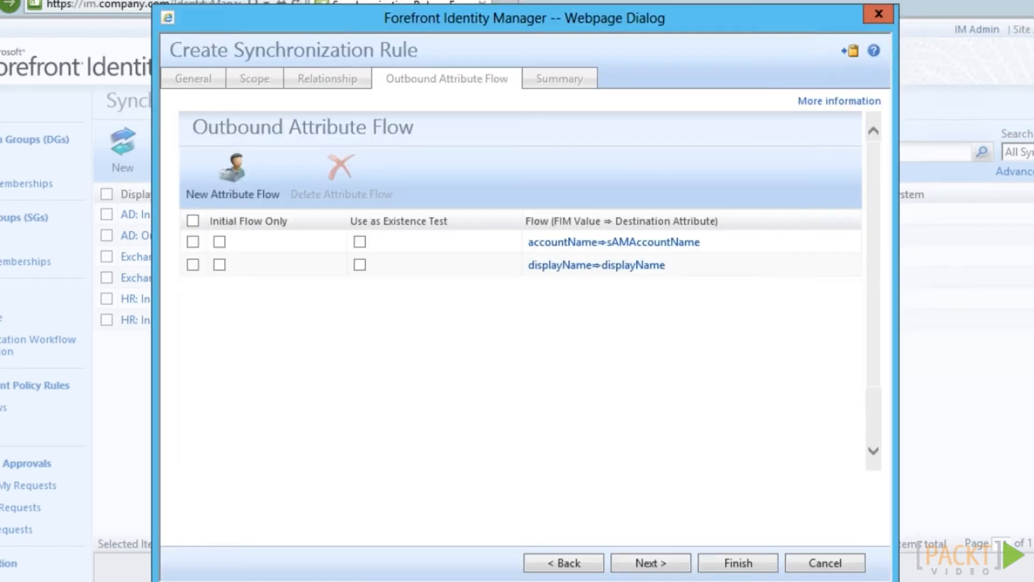
pyautogui.hotkey('alt', 'Tab')
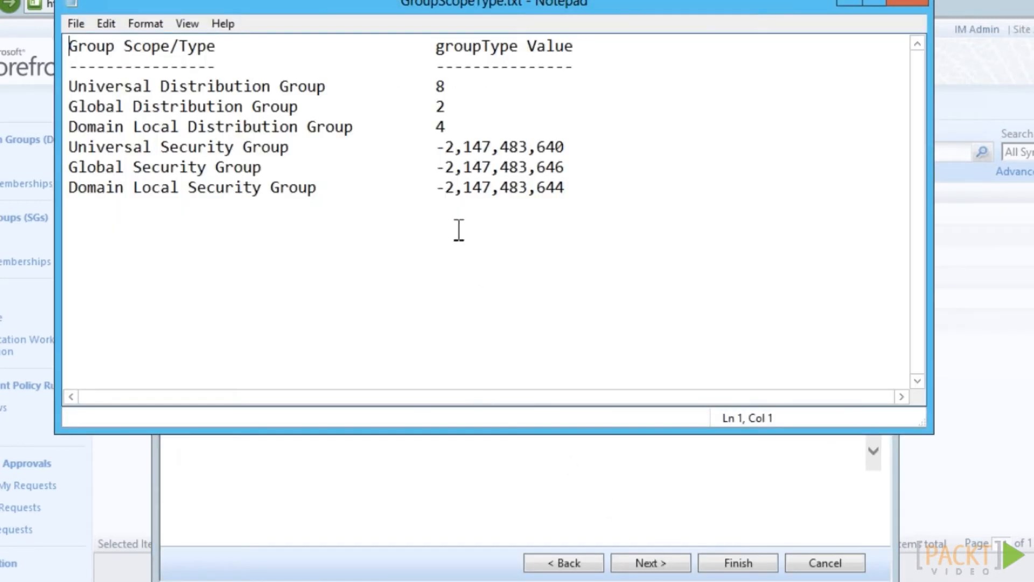
pyautogui.moveTo(439, 147); pyautogui.dragTo(558, 147)
pyautogui.rightClick(558, 147)
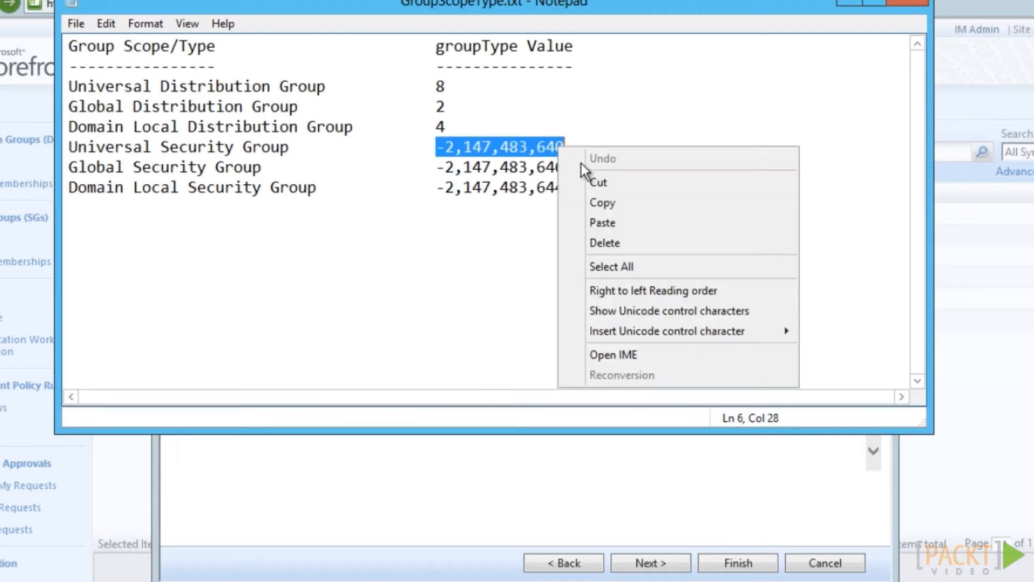
pyautogui.click(594, 203)
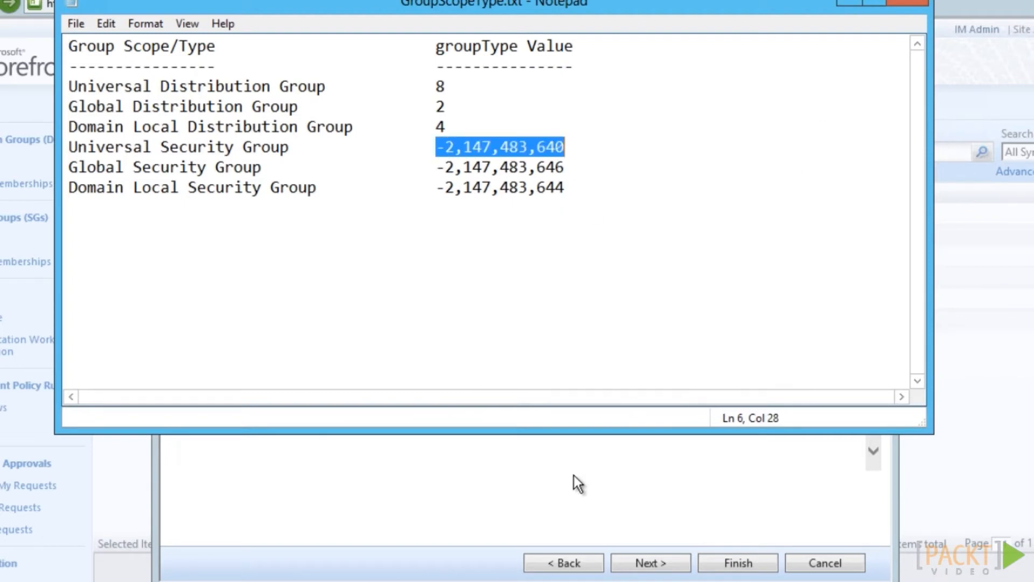
pyautogui.hotkey('alt', 'Tab')
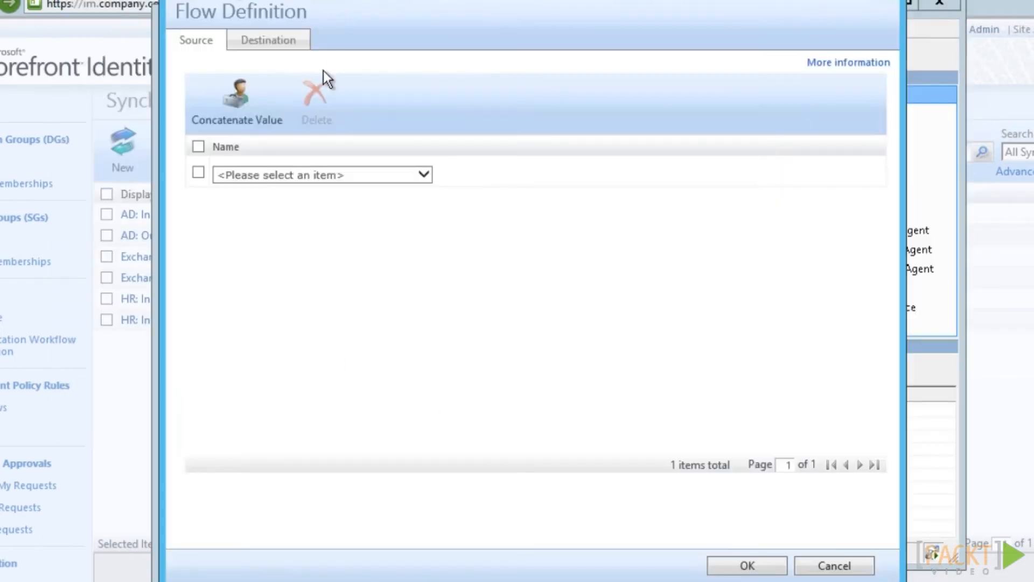
pyautogui.click(260, 171)
pyautogui.click(257, 425)
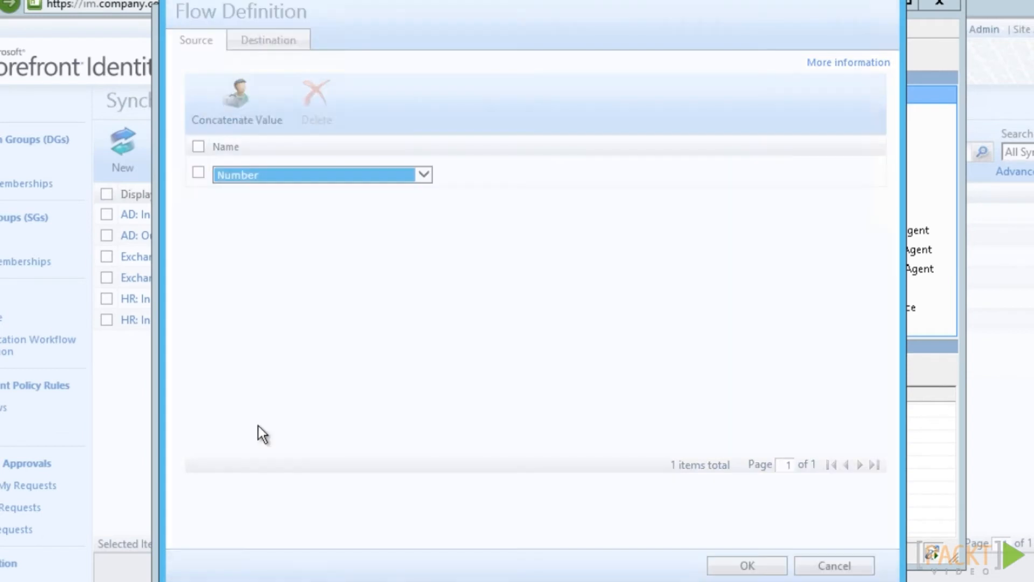
pyautogui.rightClick(233, 199)
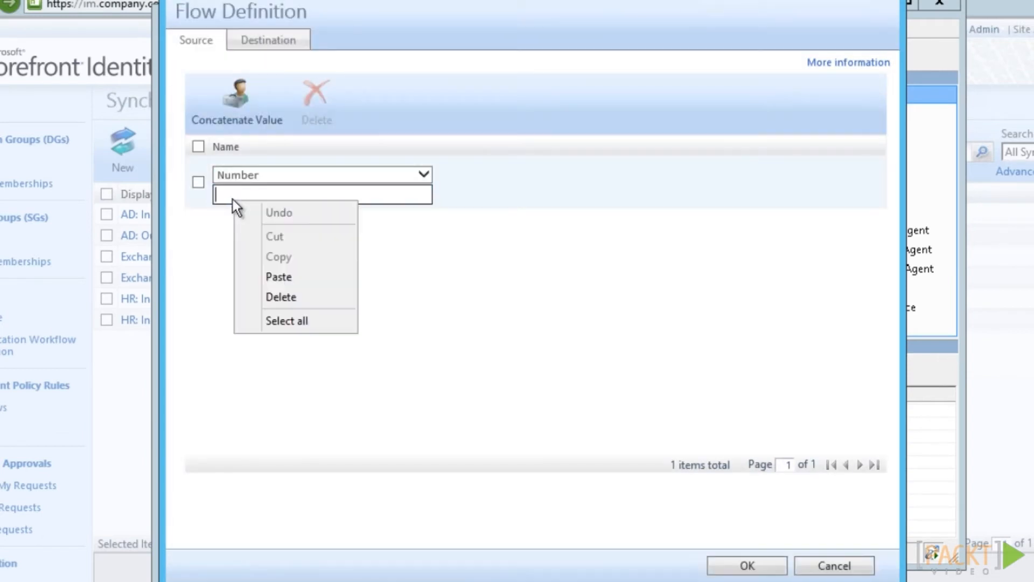
pyautogui.click(257, 280)
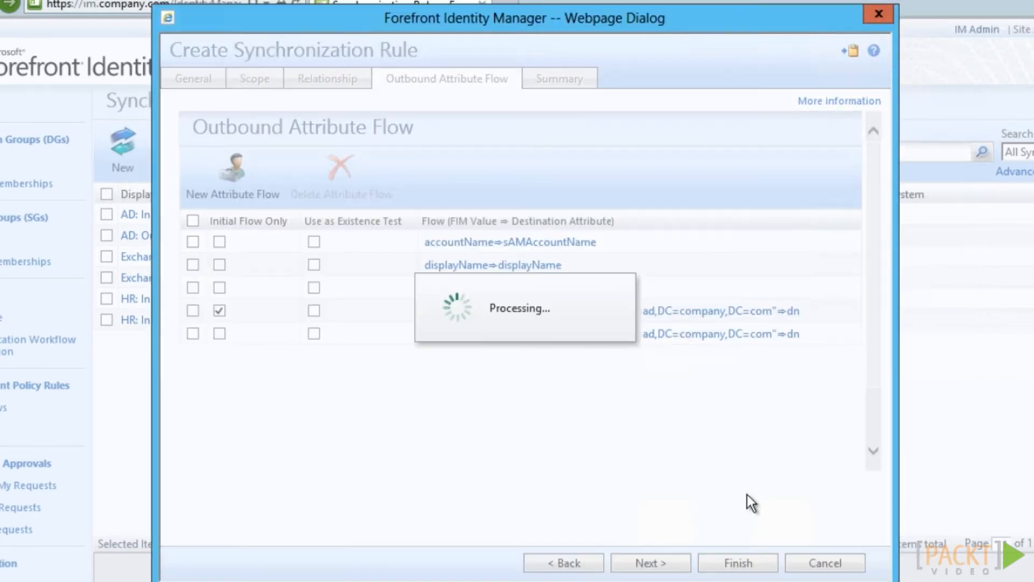
pyautogui.click(749, 566)
pyautogui.click(748, 565)
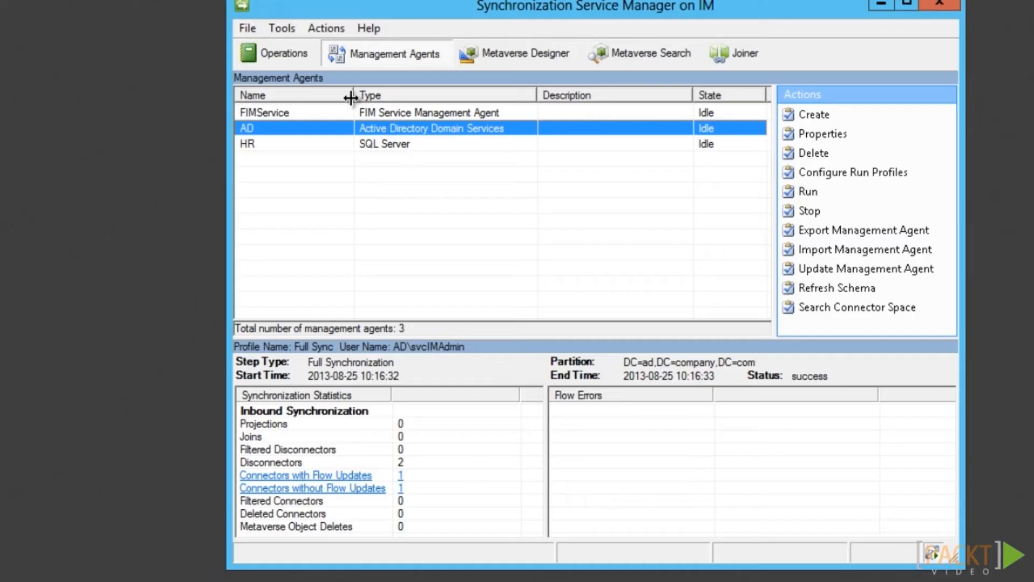
# Run the FIMService agent and a Full Sync on the HR agent
pyautogui.click(351, 115)
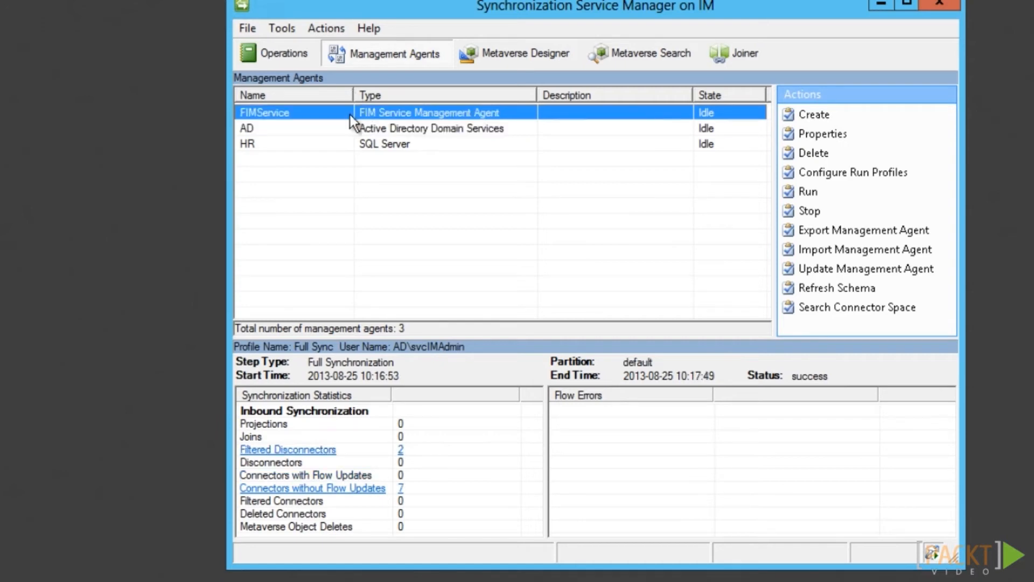
pyautogui.rightClick(350, 115)
pyautogui.click(392, 245)
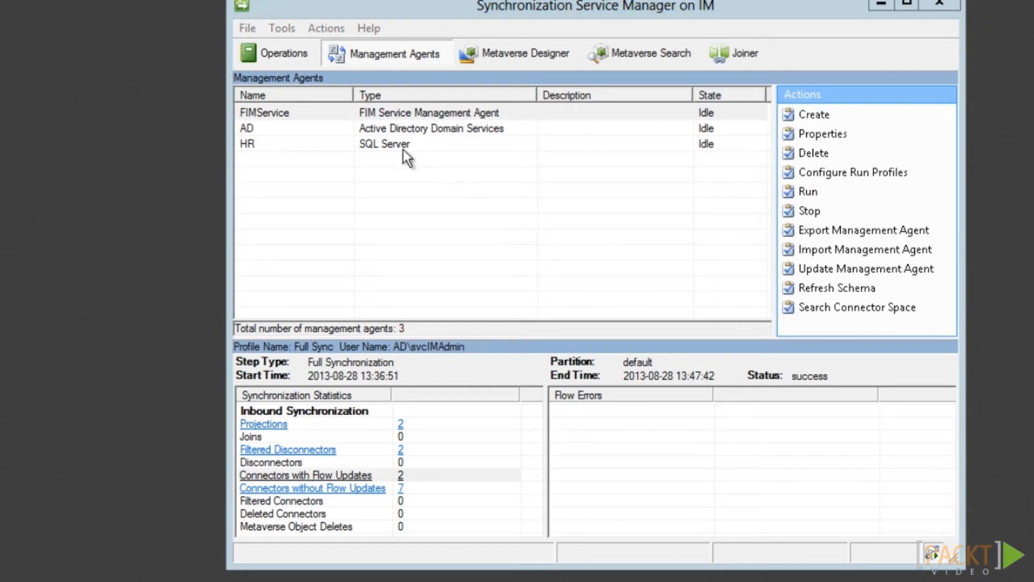
pyautogui.click(392, 142)
pyautogui.rightClick(392, 141)
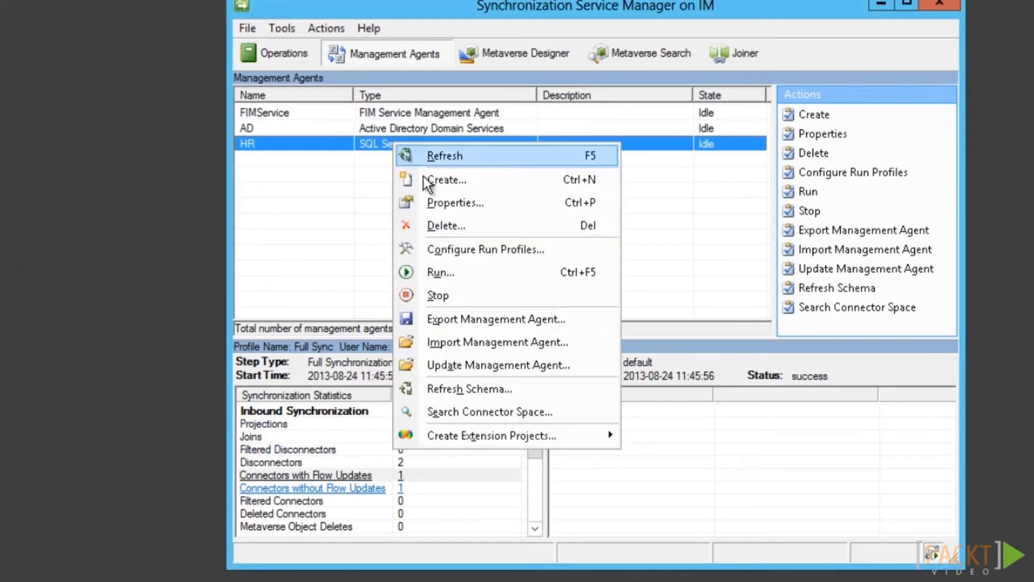
pyautogui.click(422, 269)
pyautogui.click(598, 455)
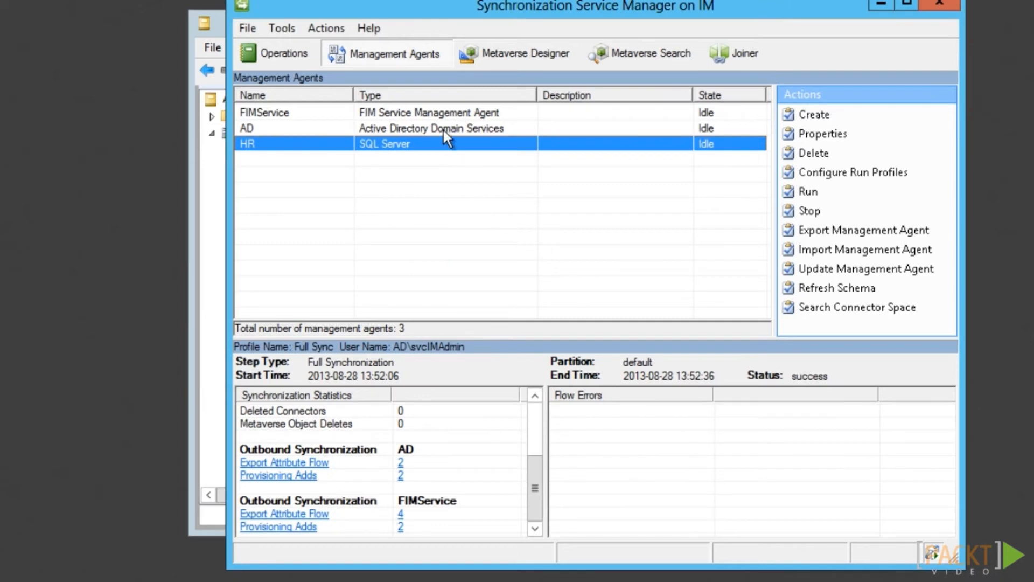
# Search the AD connector space for pending exports, showing two group adds
pyautogui.click(443, 130)
pyautogui.click(838, 310)
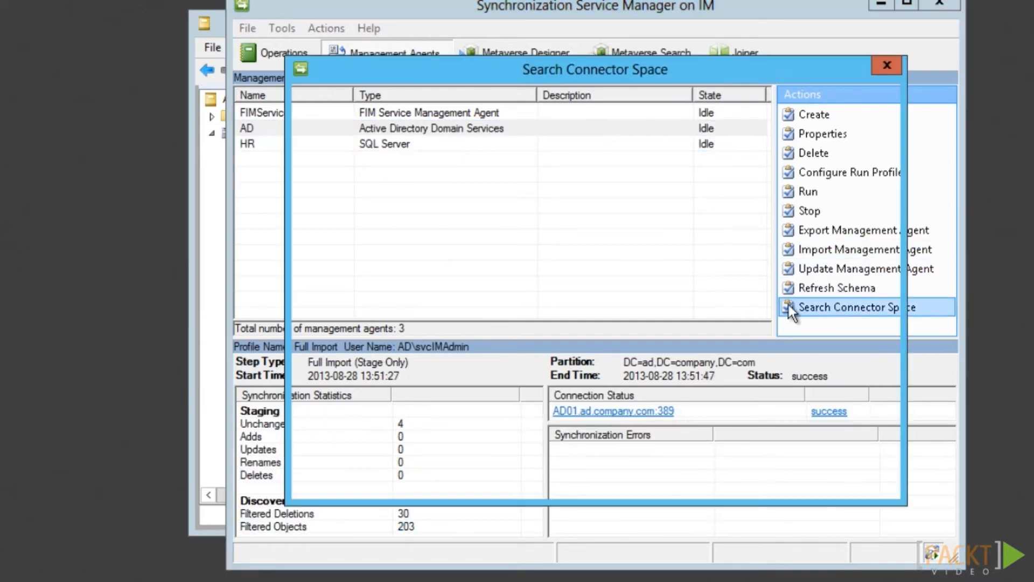
pyautogui.click(345, 122)
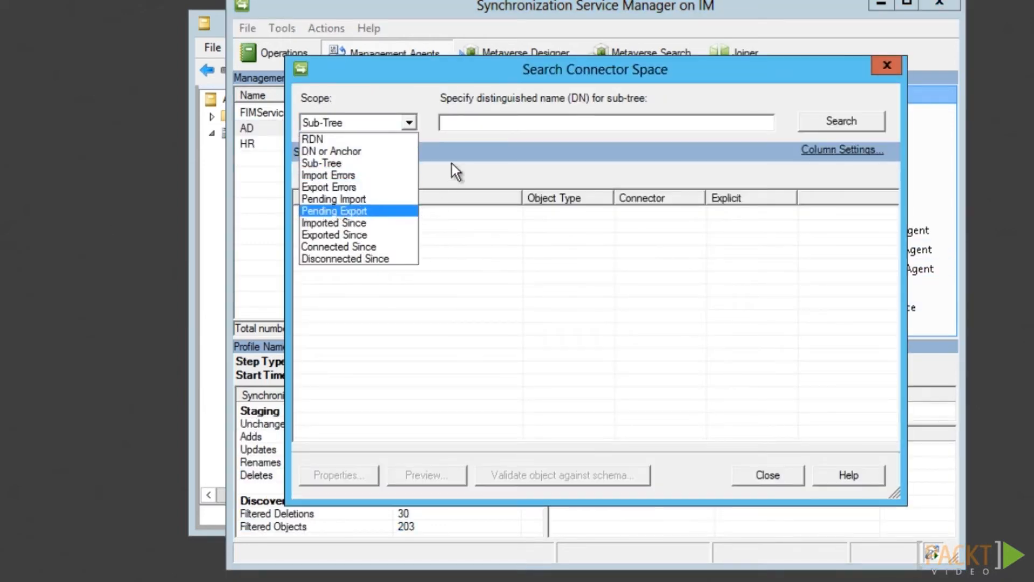
pyautogui.click(388, 212)
pyautogui.click(457, 130)
pyautogui.click(569, 123)
pyautogui.click(847, 125)
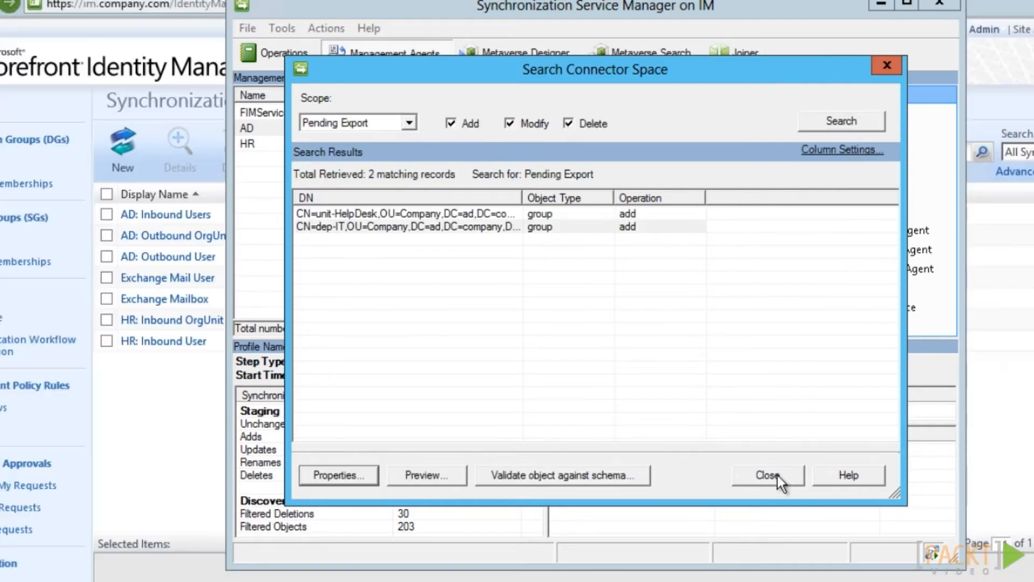
pyautogui.click(768, 474)
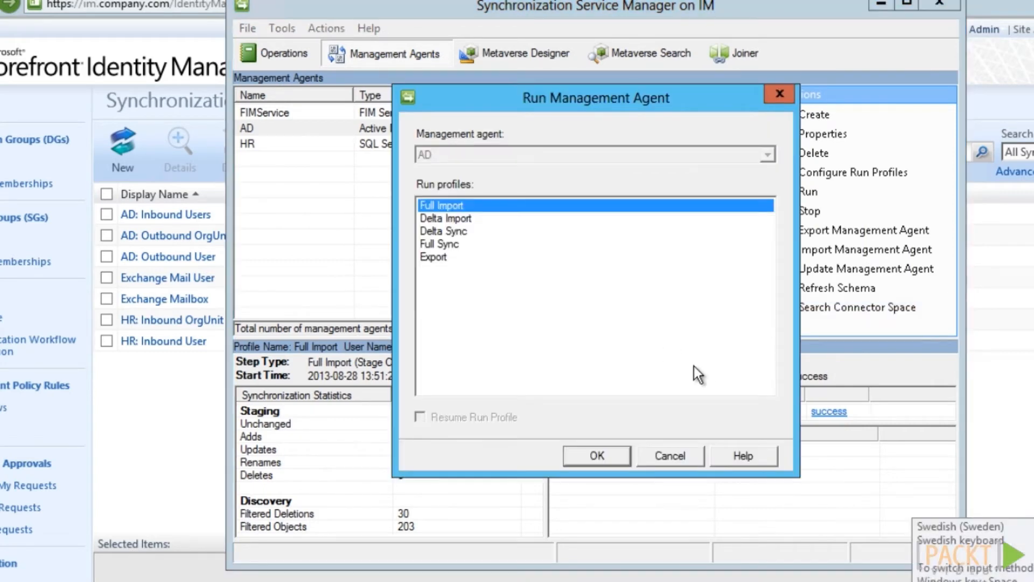
# Run the Export profile on the AD management agent
pyautogui.click(695, 371)
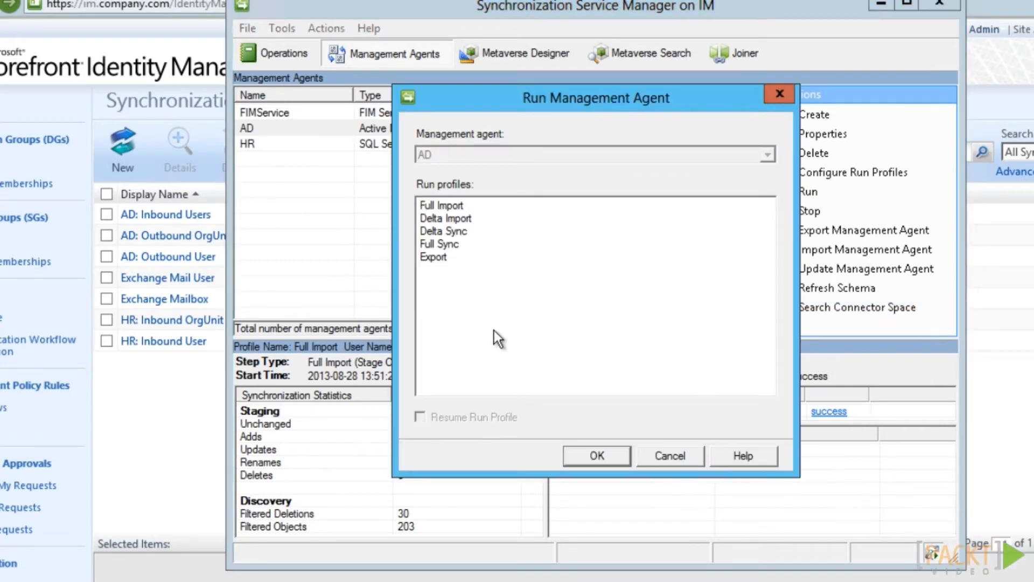
pyautogui.click(439, 257)
pyautogui.click(596, 455)
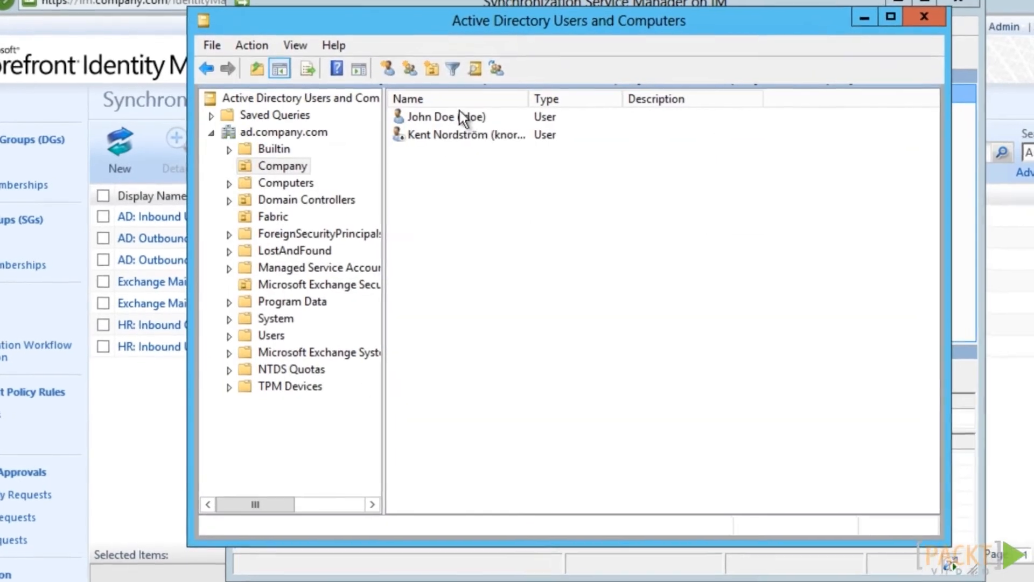
# Refresh the Company OU in Active Directory Users and Computers to check the exported groups
pyautogui.click(283, 166)
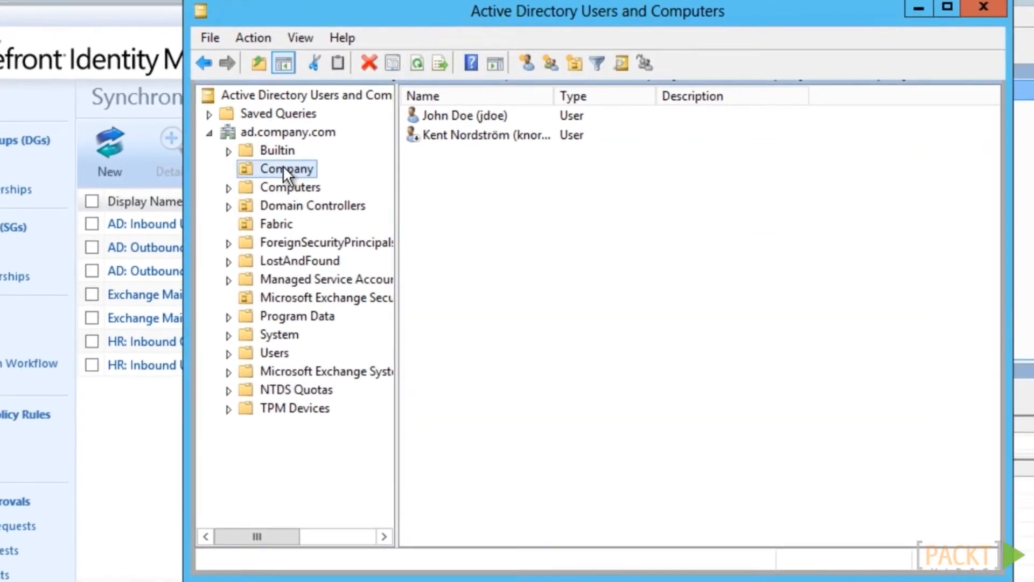
pyautogui.click(408, 63)
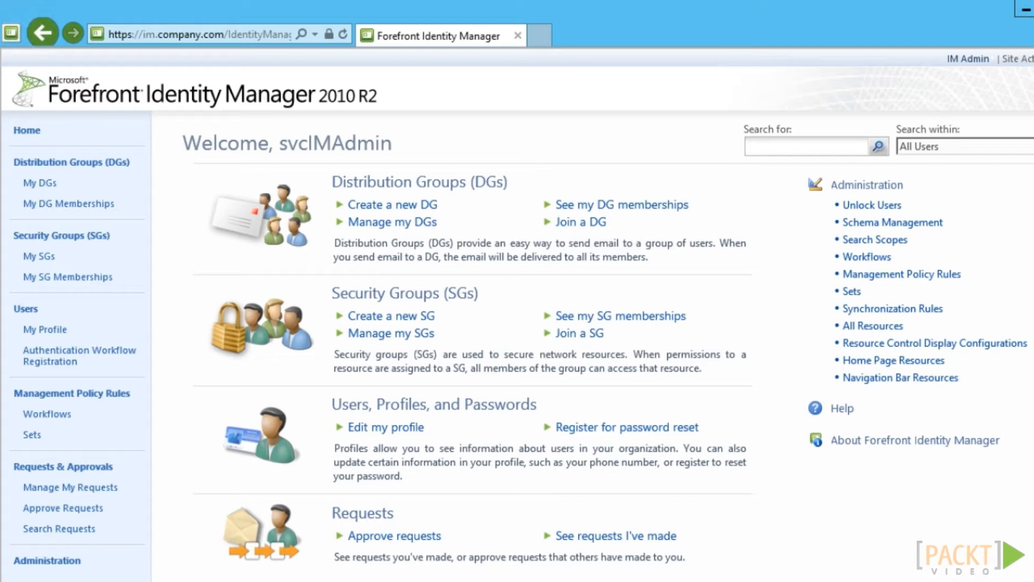
# Start security group 'IT Contractors' with account name ITContractors and criteria-based membership
pyautogui.click(394, 315)
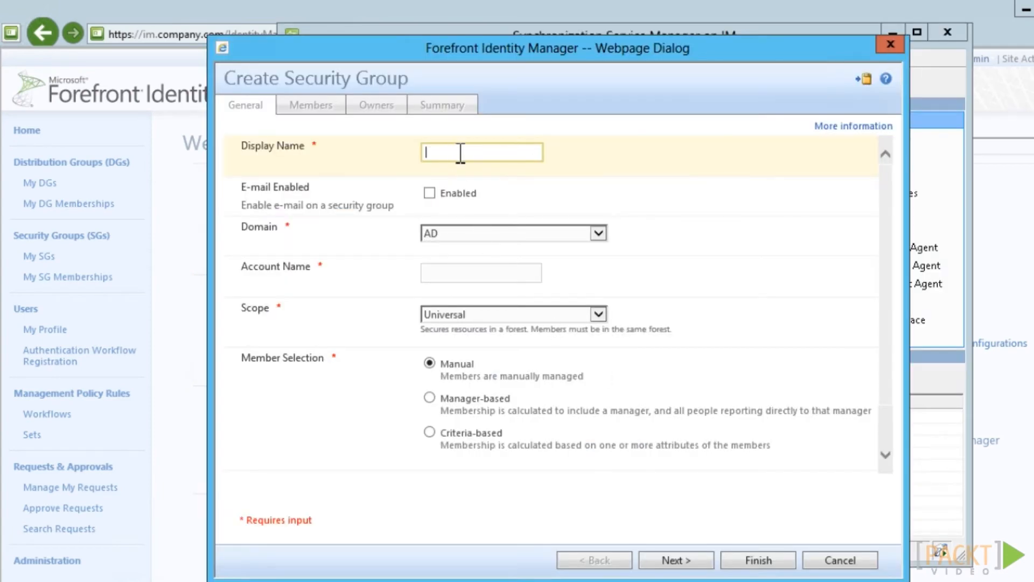
pyautogui.write('IT Contractors')
pyautogui.click(486, 279)
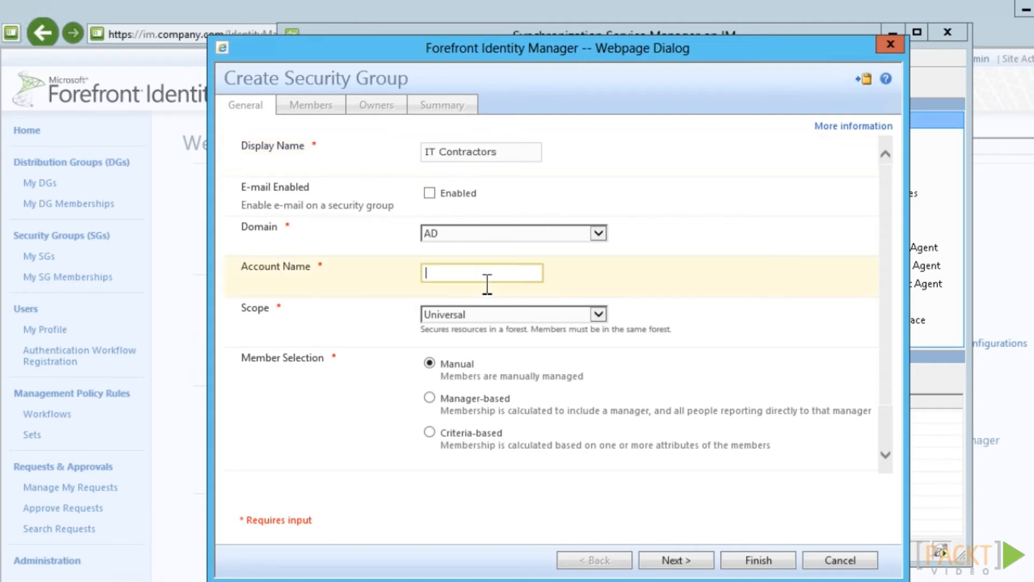
pyautogui.write('ITContractors')
pyautogui.click(427, 433)
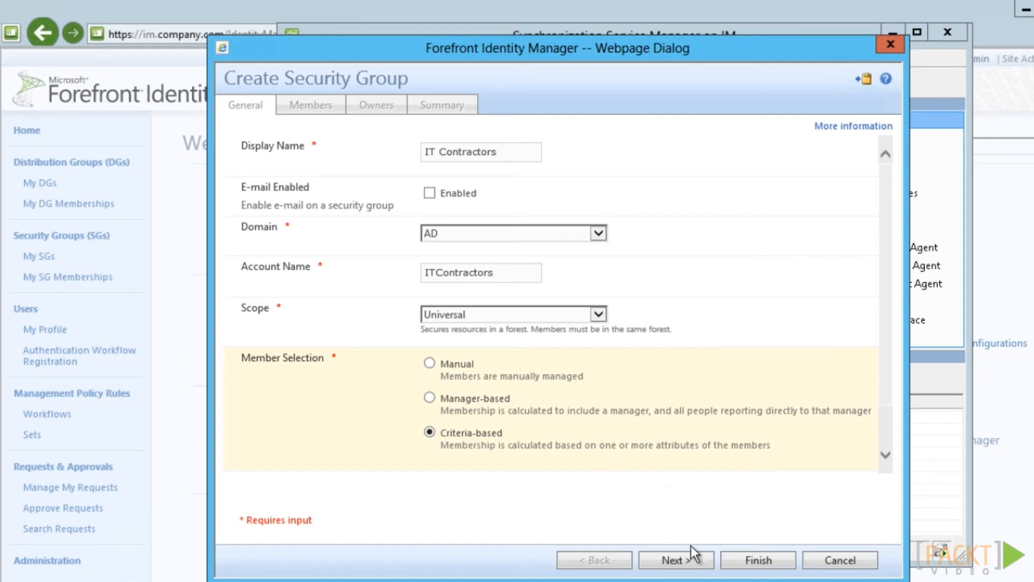
pyautogui.click(691, 562)
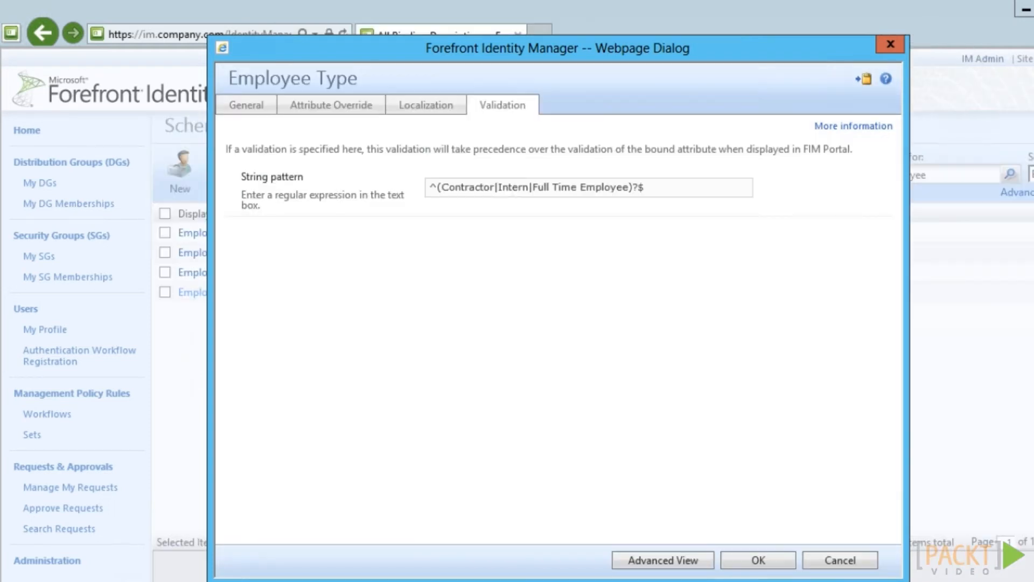
# Trim the Employee Type string pattern to ^(Contractor|Employee)?$
pyautogui.click(582, 189)
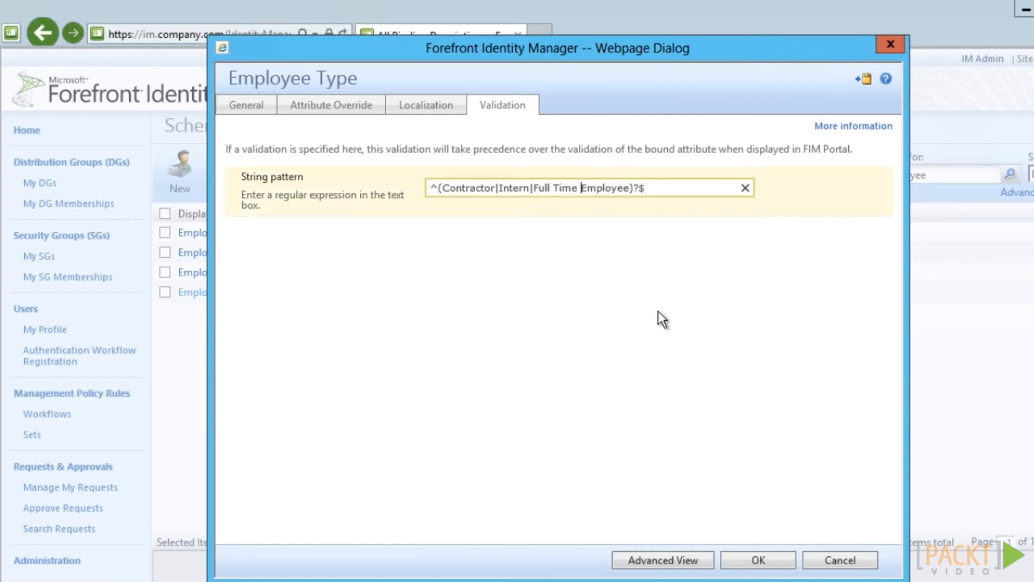
pyautogui.press('BackSpace')
pyautogui.press('BackSpace')
pyautogui.press('BackSpace')
pyautogui.press('BackSpace')
pyautogui.press('BackSpace')
pyautogui.press('BackSpace')
pyautogui.press('BackSpace')
pyautogui.press('BackSpace')
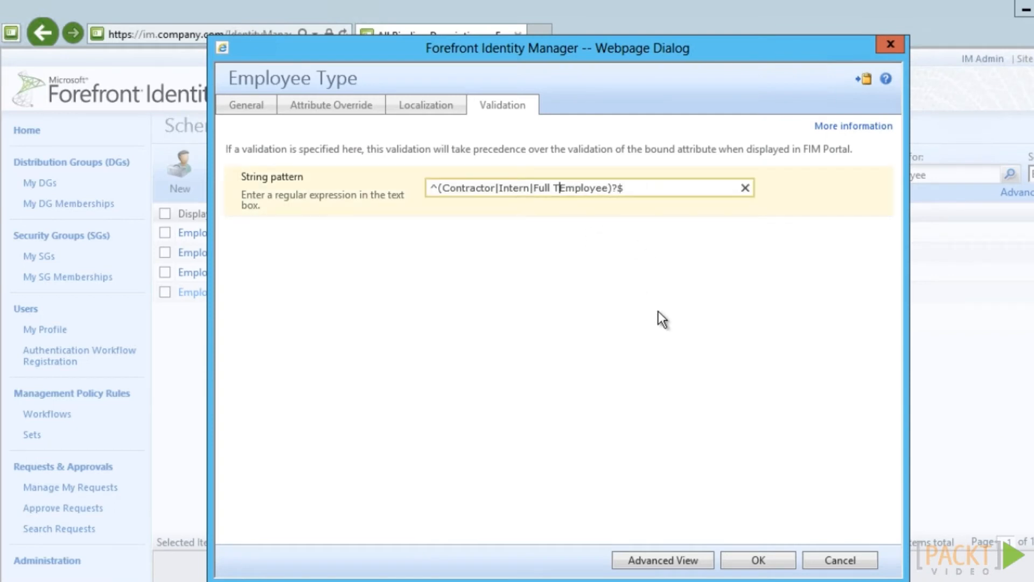
pyautogui.press('BackSpace')
pyautogui.press('BackSpace')
pyautogui.press('BackSpace')
pyautogui.press('BackSpace')
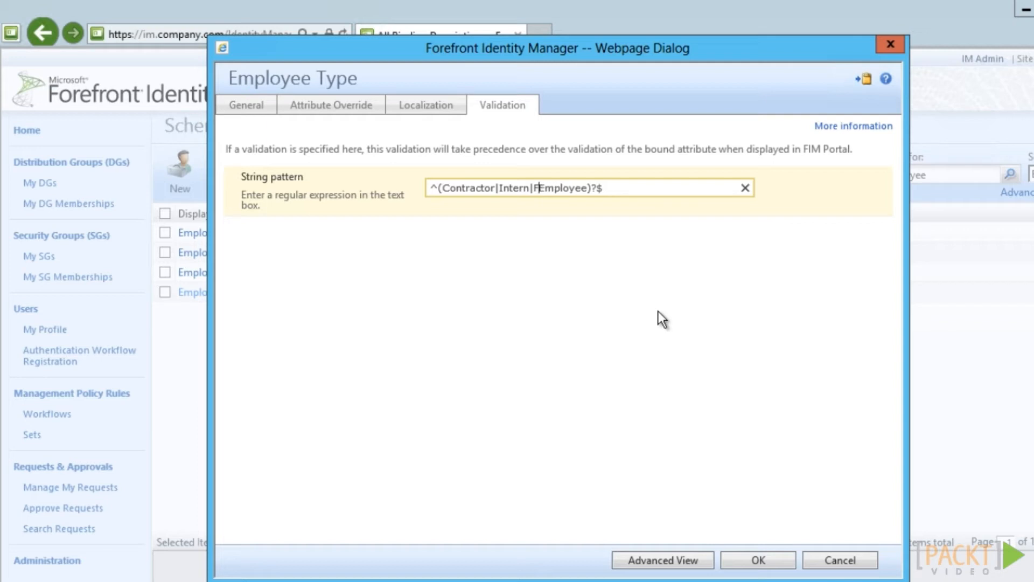
pyautogui.press('BackSpace')
pyautogui.press('BackSpace')
pyautogui.press('BackSpace')
pyautogui.press('BackSpace')
pyautogui.press('BackSpace')
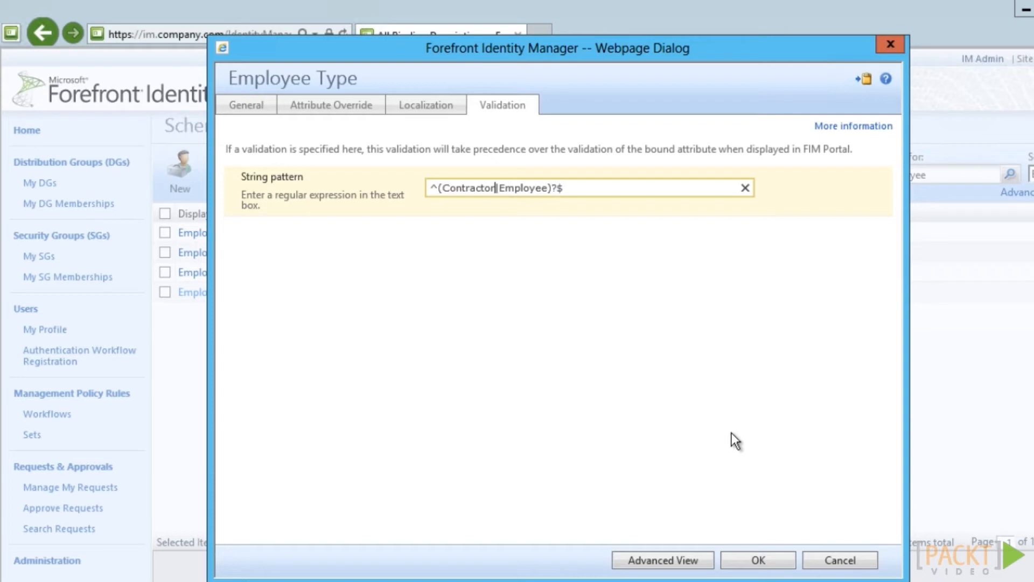
# Add the membership condition Organizational Unit is IT and preview matching users
pyautogui.click(593, 187)
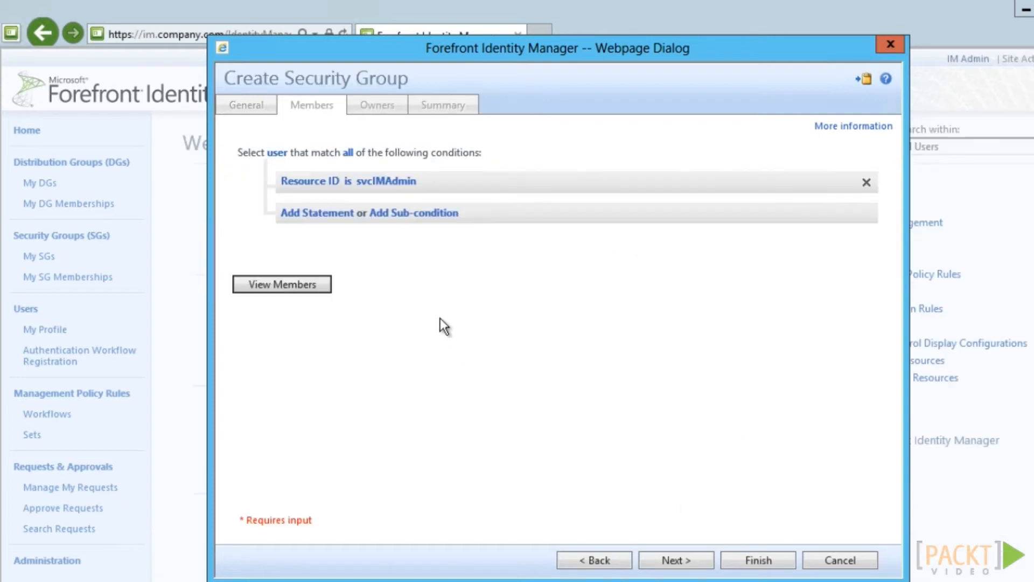
pyautogui.click(313, 181)
pyautogui.click(312, 184)
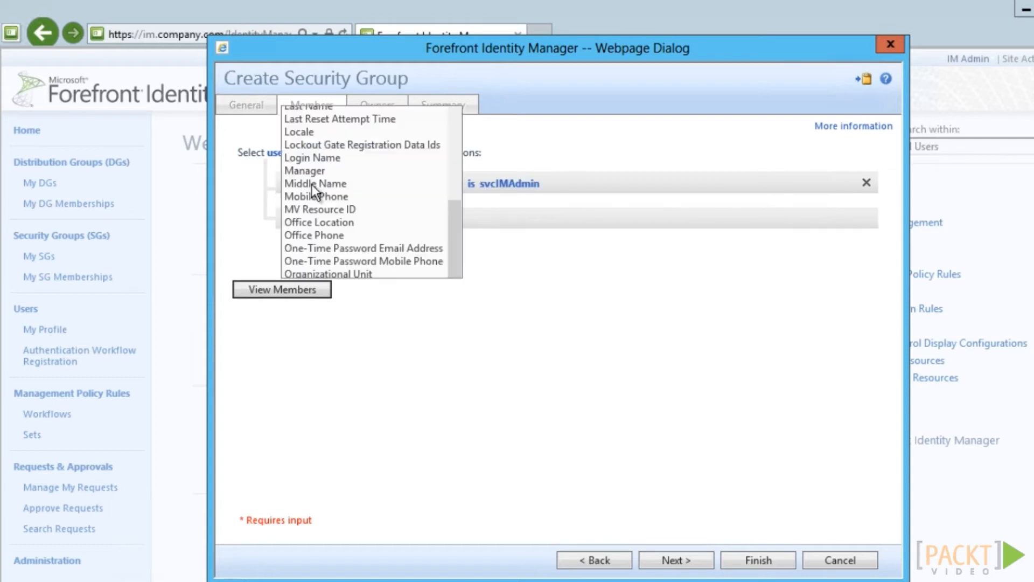
pyautogui.click(318, 273)
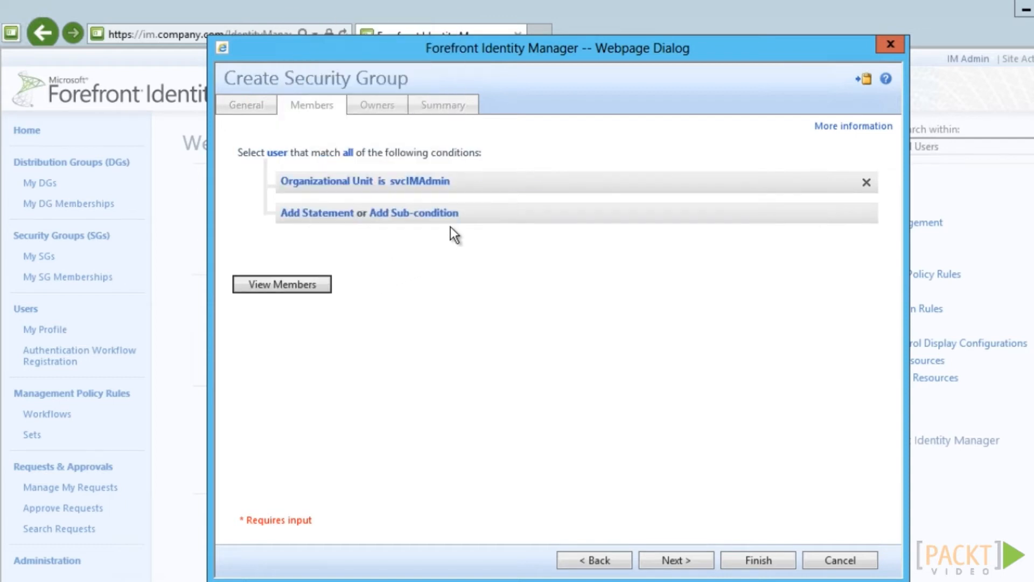
pyautogui.click(447, 186)
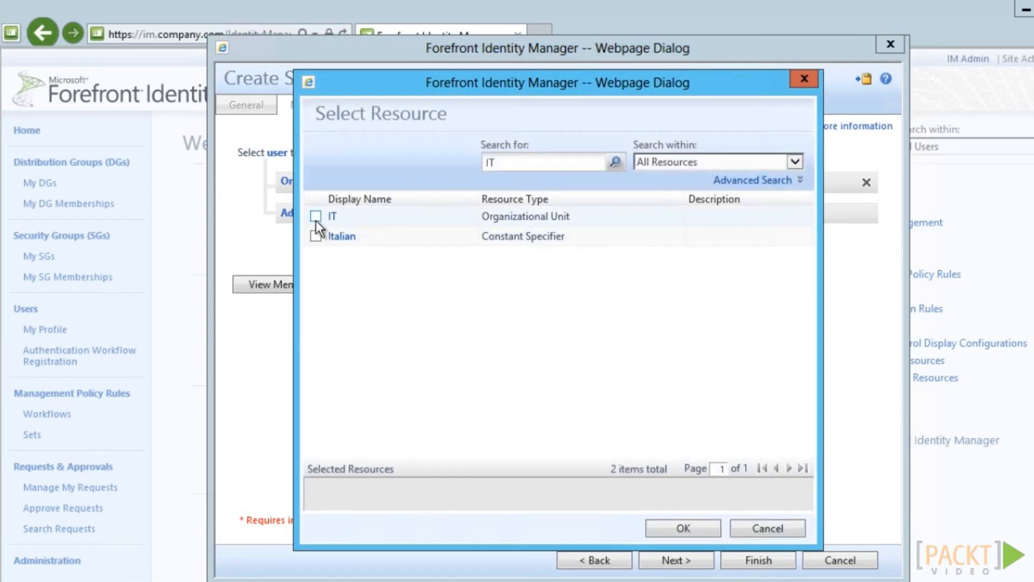
pyautogui.click(316, 221)
pyautogui.click(702, 529)
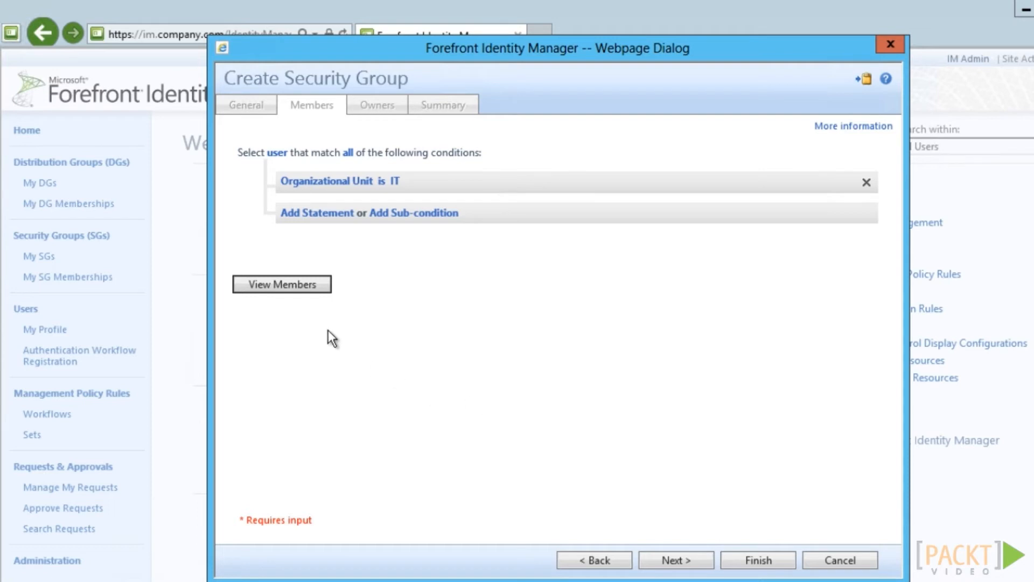
pyautogui.click(307, 286)
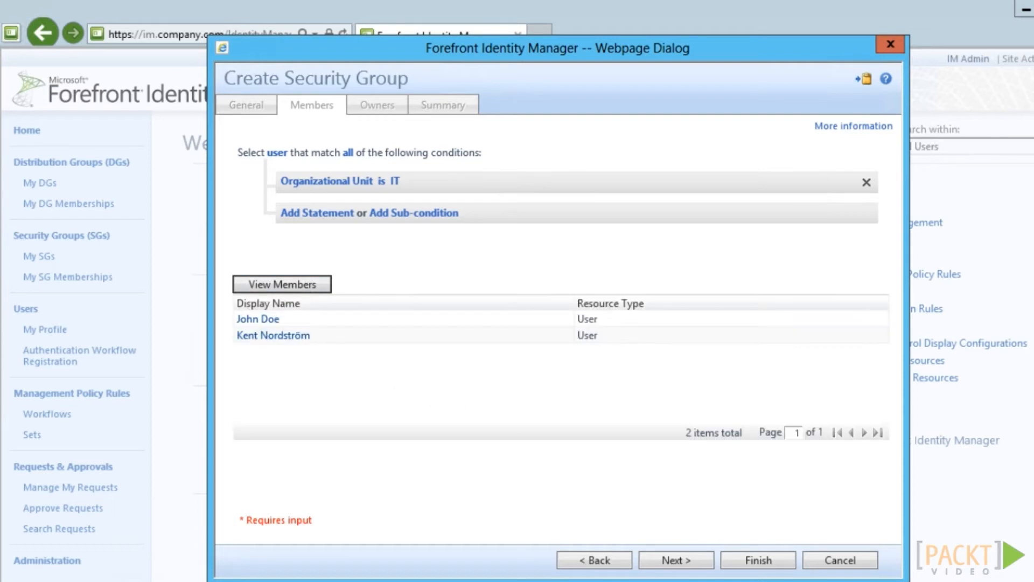
# Add a second condition Employee Type is Contractor and preview matching members
pyautogui.click(336, 211)
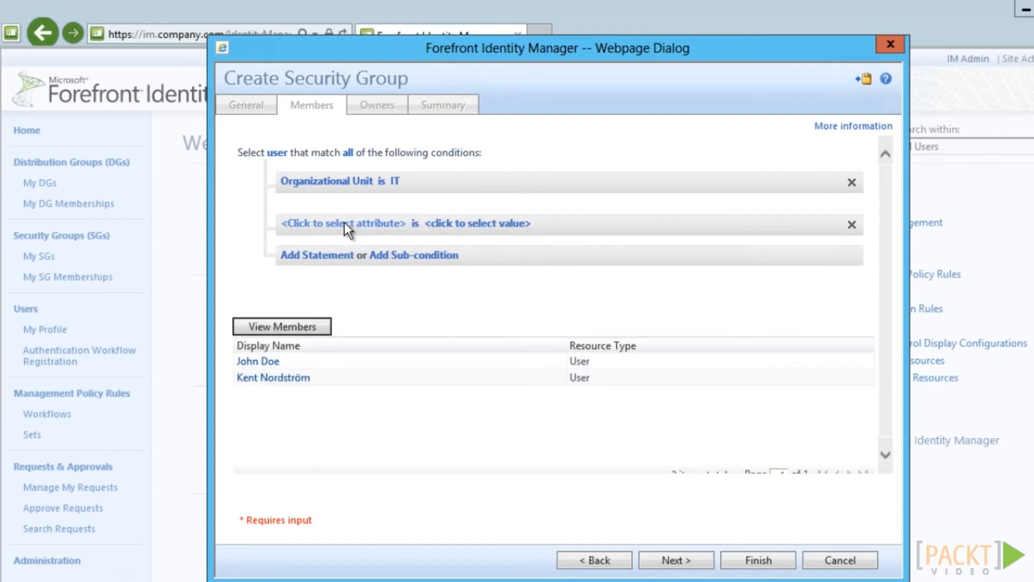
pyautogui.click(344, 222)
pyautogui.click(346, 224)
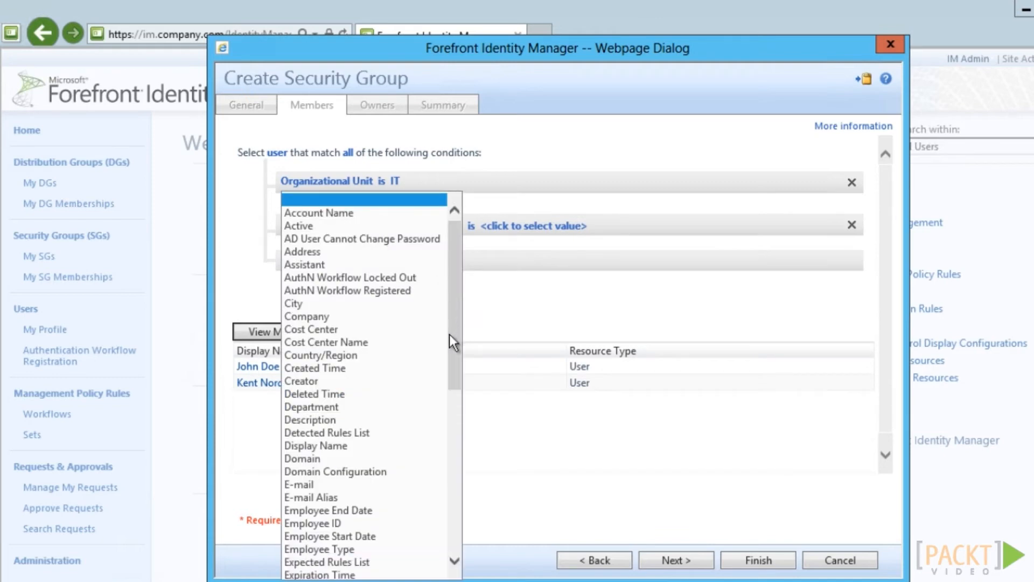
pyautogui.click(339, 548)
pyautogui.click(451, 226)
pyautogui.write('Contractor')
pyautogui.click(463, 302)
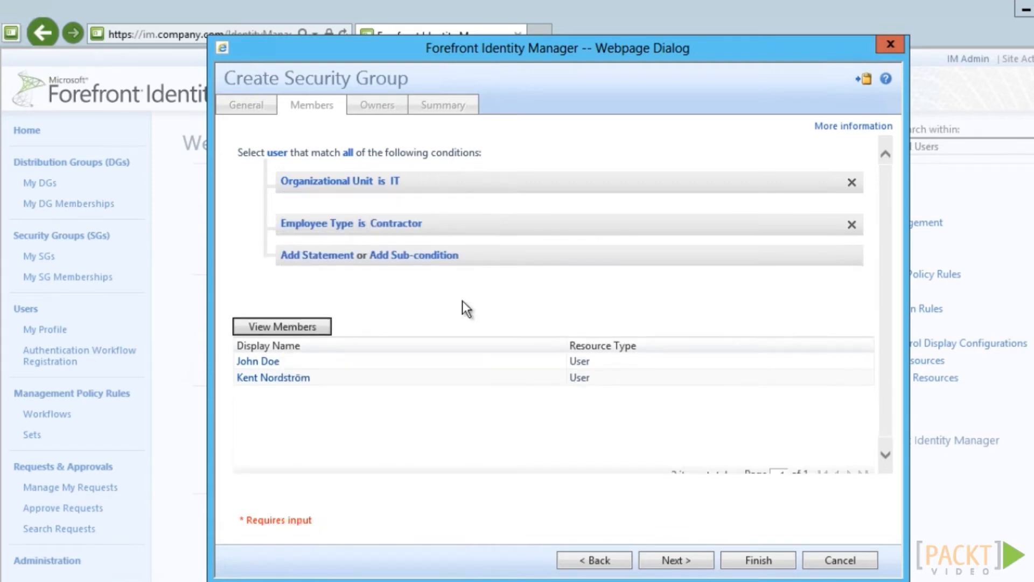
pyautogui.click(313, 330)
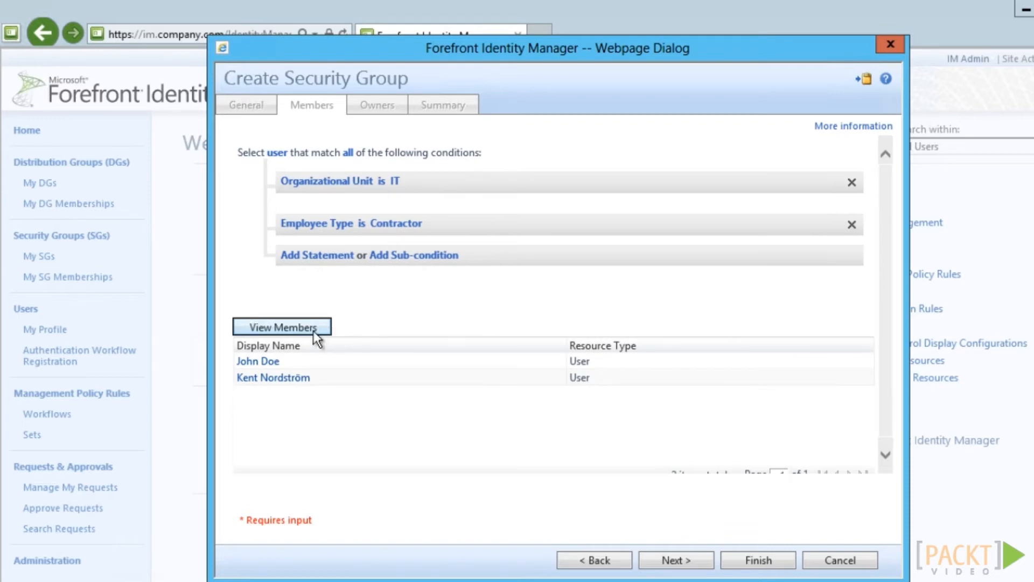
# Replace the group's owner and displayed owner with a different user
pyautogui.click(699, 565)
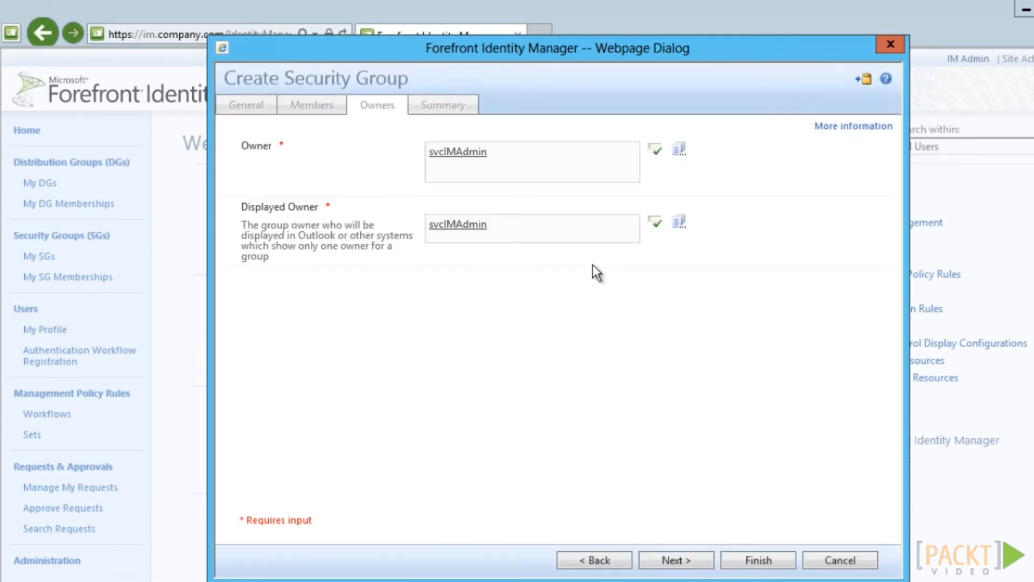
pyautogui.click(513, 164)
pyautogui.moveTo(512, 164); pyautogui.dragTo(438, 164)
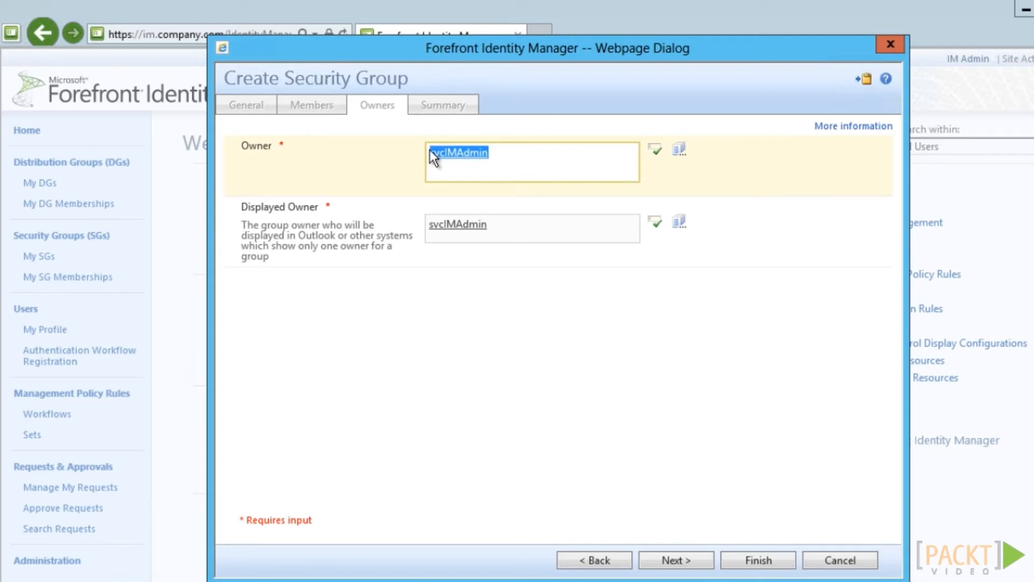
pyautogui.press('BackSpace')
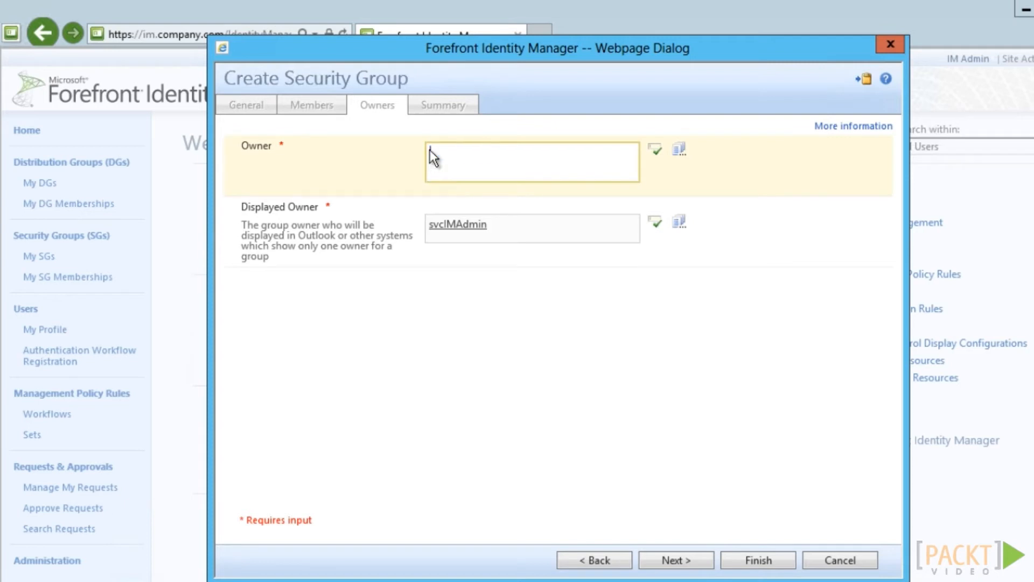
pyautogui.click(655, 149)
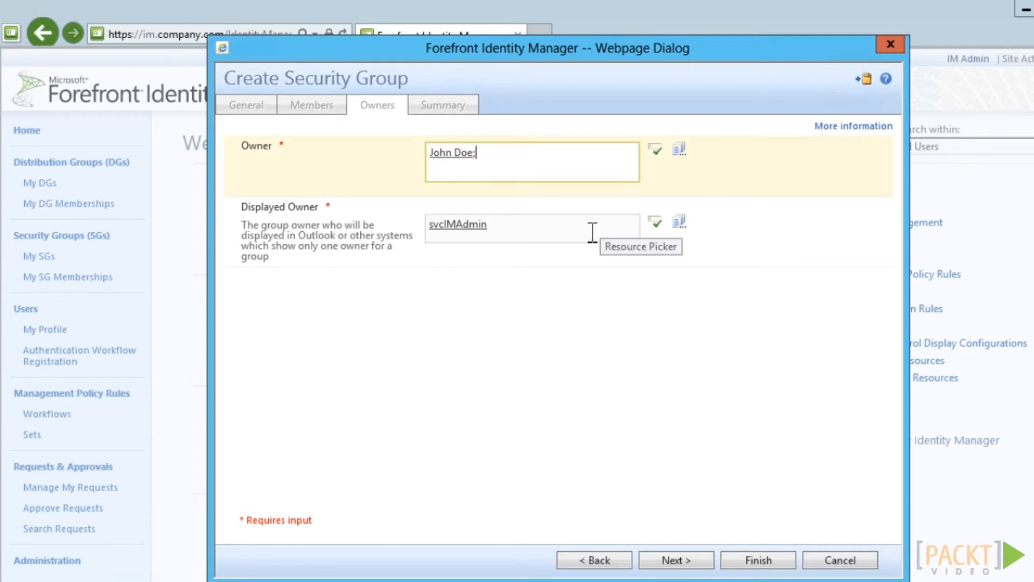
pyautogui.moveTo(591, 230); pyautogui.dragTo(394, 217)
pyautogui.write('John Doe')
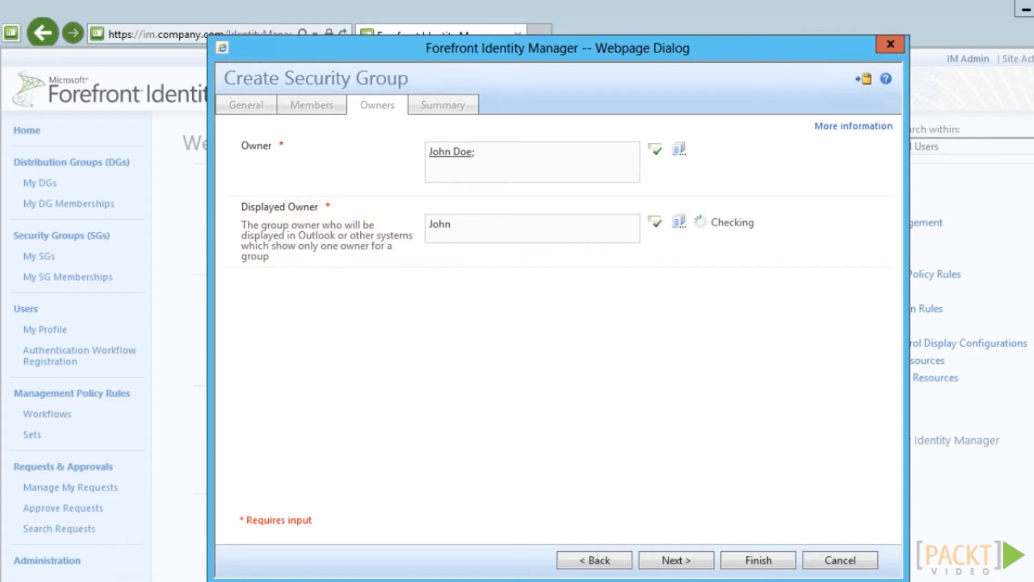
pyautogui.click(706, 563)
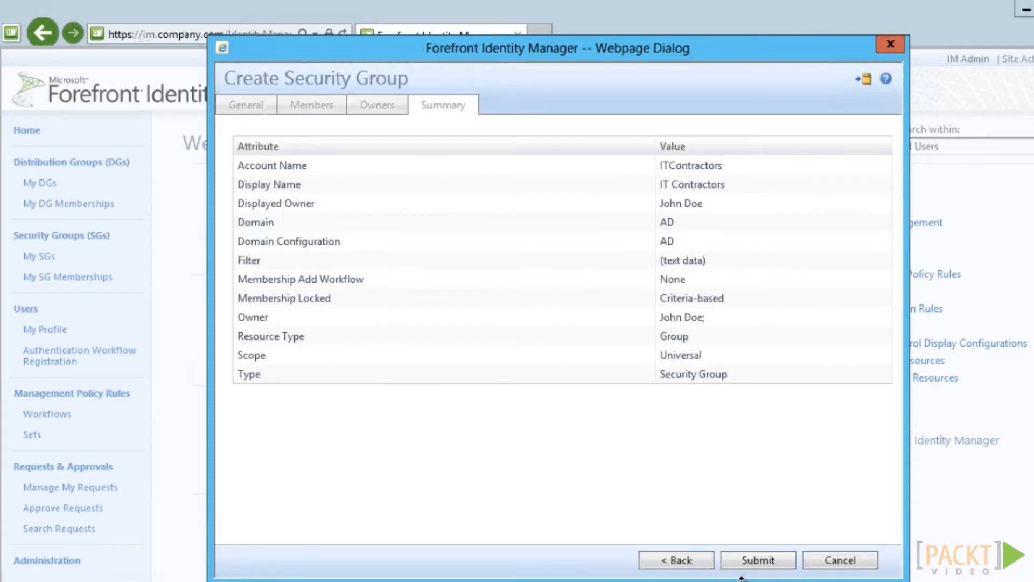
# Submit the group and review the Access denied error: filter definition not permitted
pyautogui.click(757, 561)
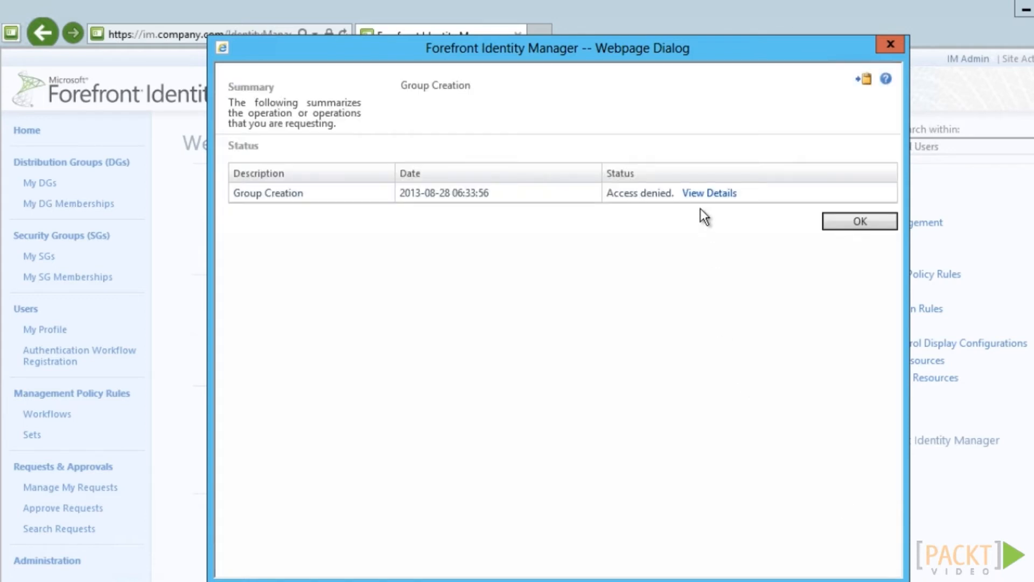
pyautogui.click(714, 194)
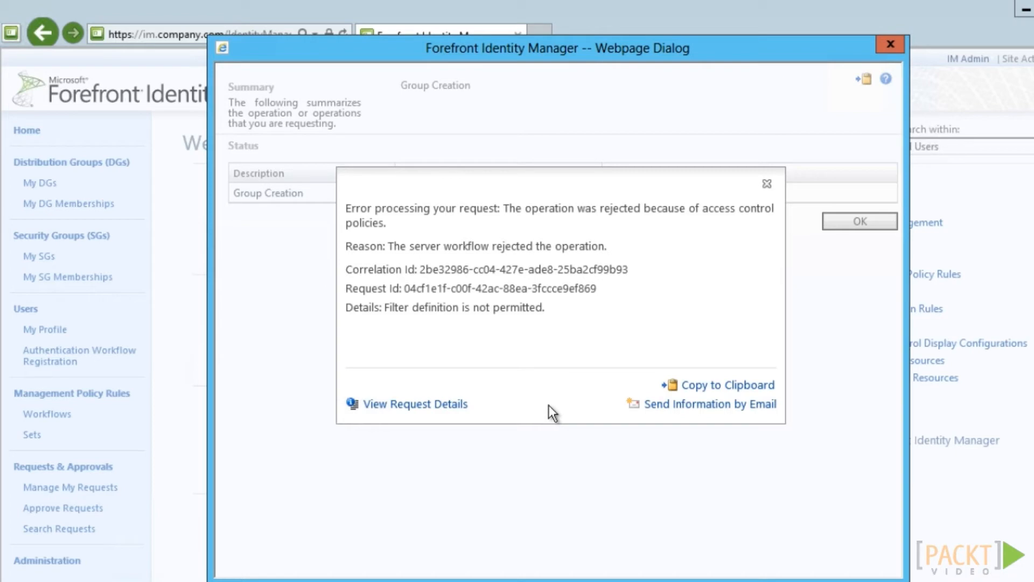
pyautogui.click(767, 184)
pyautogui.click(857, 221)
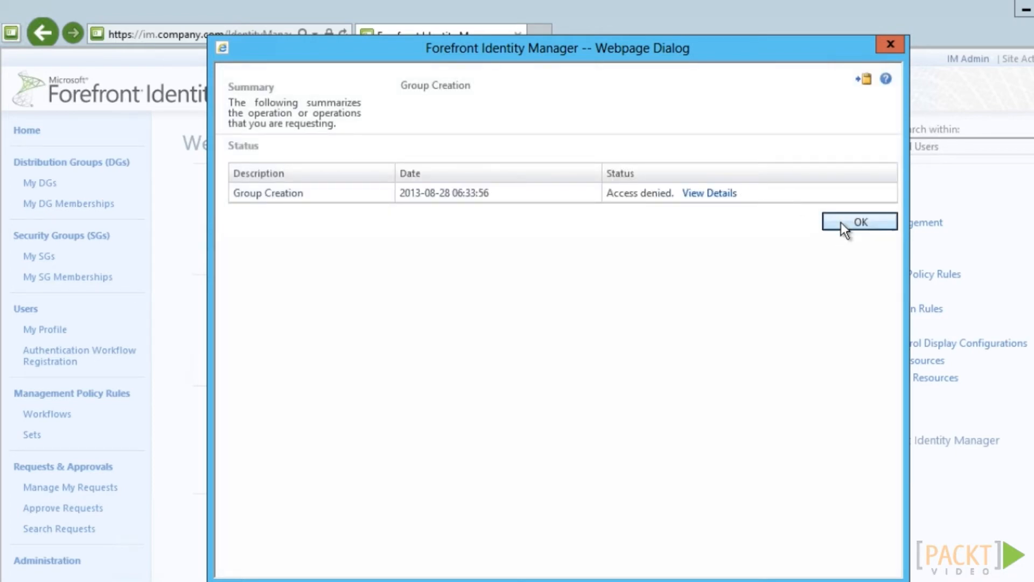
pyautogui.click(54, 561)
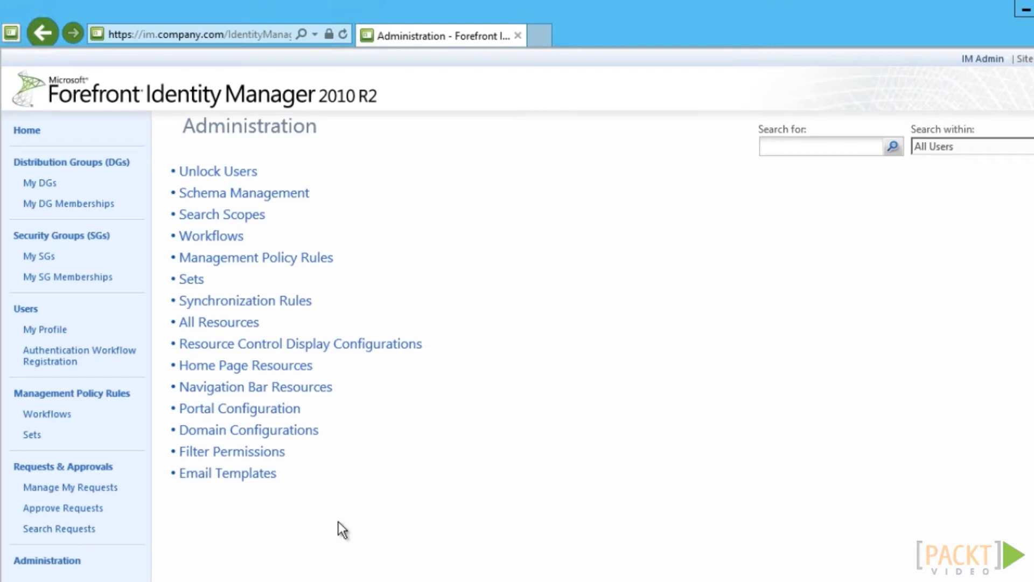
# Add Organizational Unit to the Administrator Filter Permission's allowed attributes
pyautogui.click(245, 457)
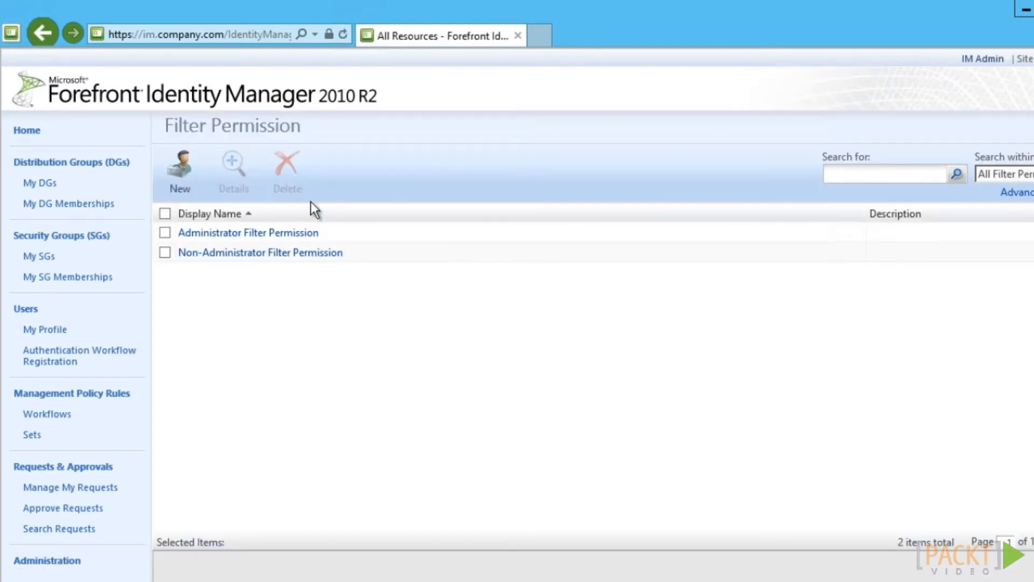
pyautogui.click(264, 237)
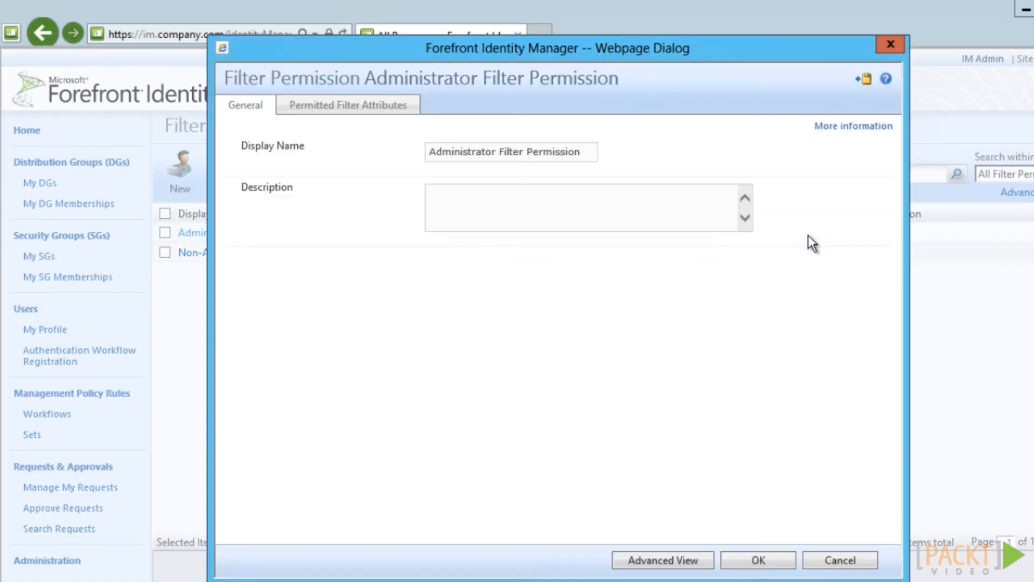
pyautogui.click(355, 108)
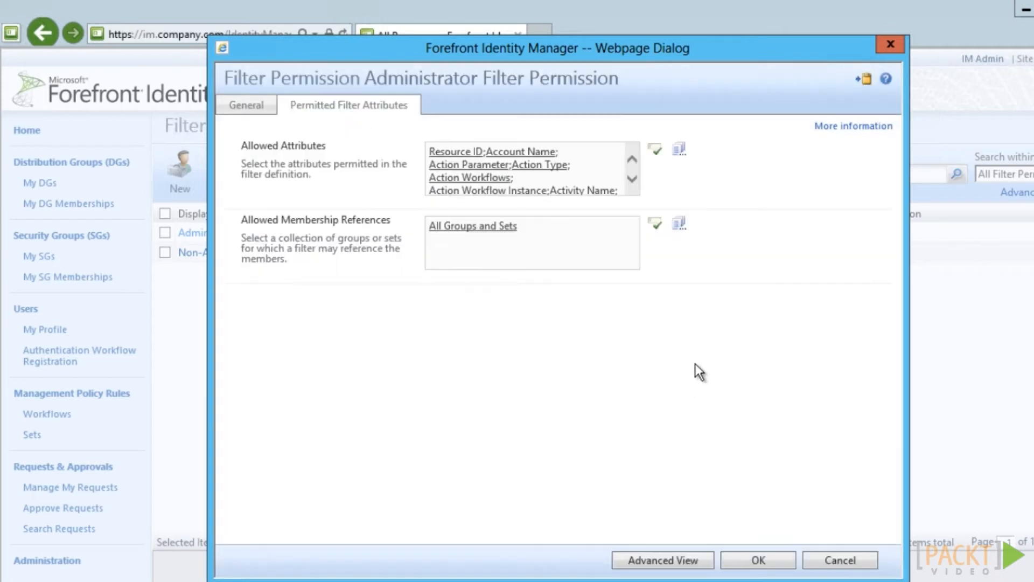
pyautogui.click(678, 153)
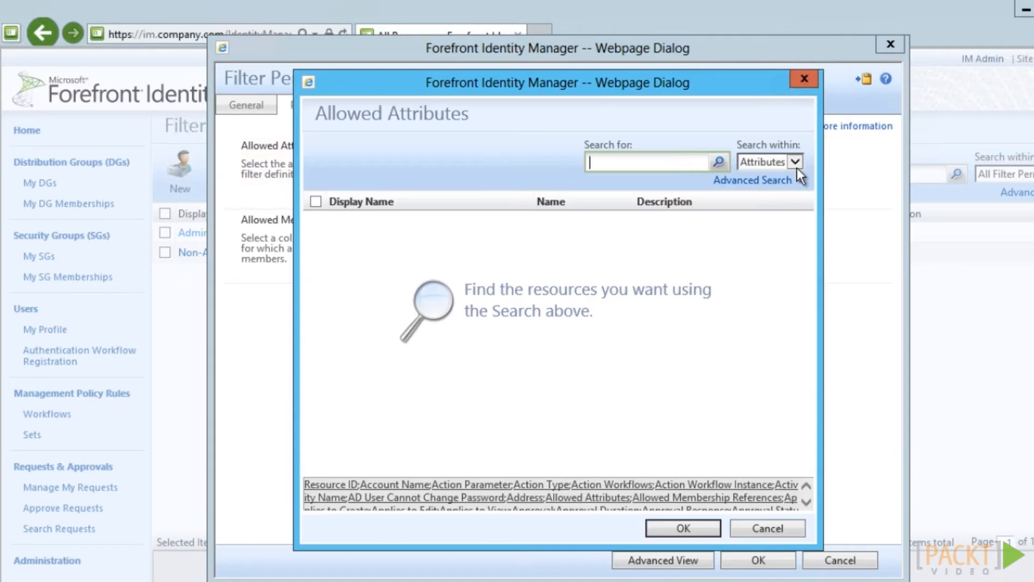
pyautogui.click(671, 163)
pyautogui.write('organi')
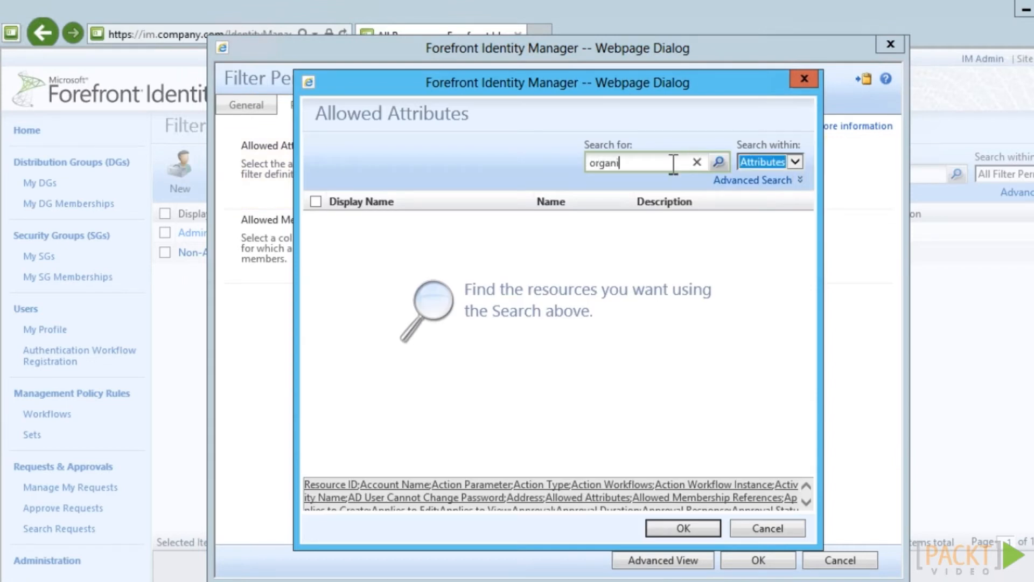
pyautogui.click(718, 162)
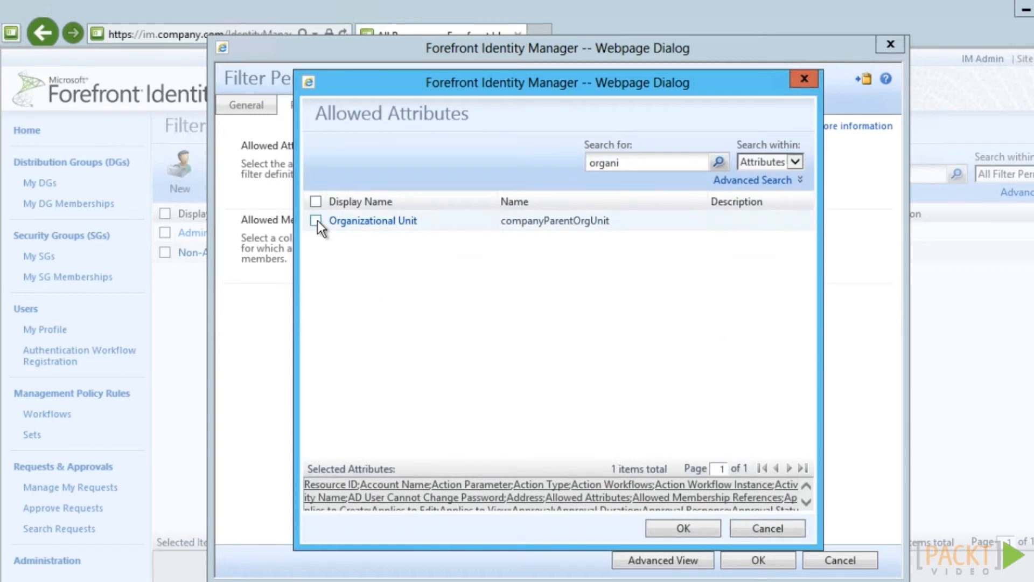
pyautogui.click(682, 529)
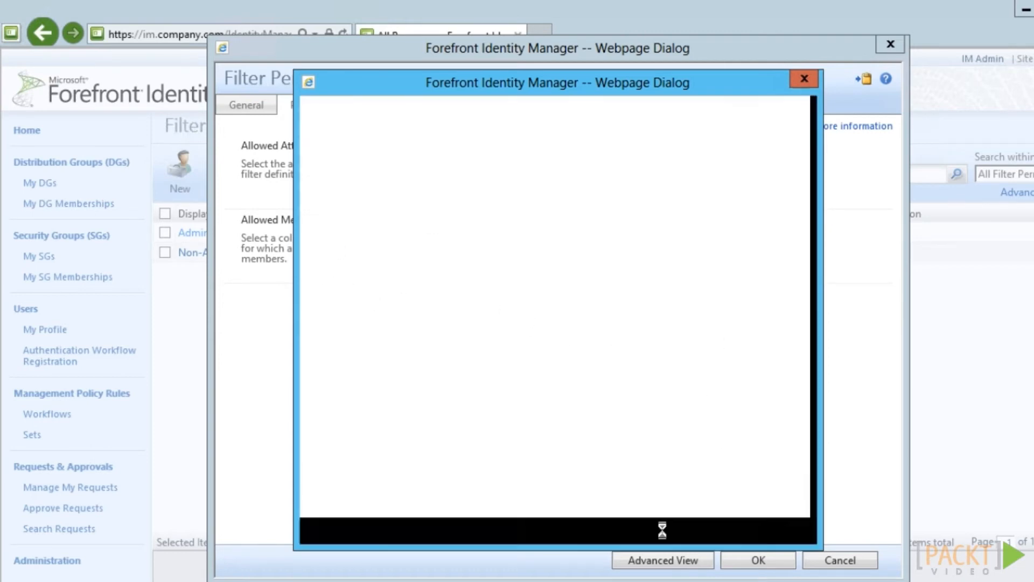
# Submit the filter permission update and resubmit the IT Contractors group
pyautogui.click(750, 561)
pyautogui.click(750, 561)
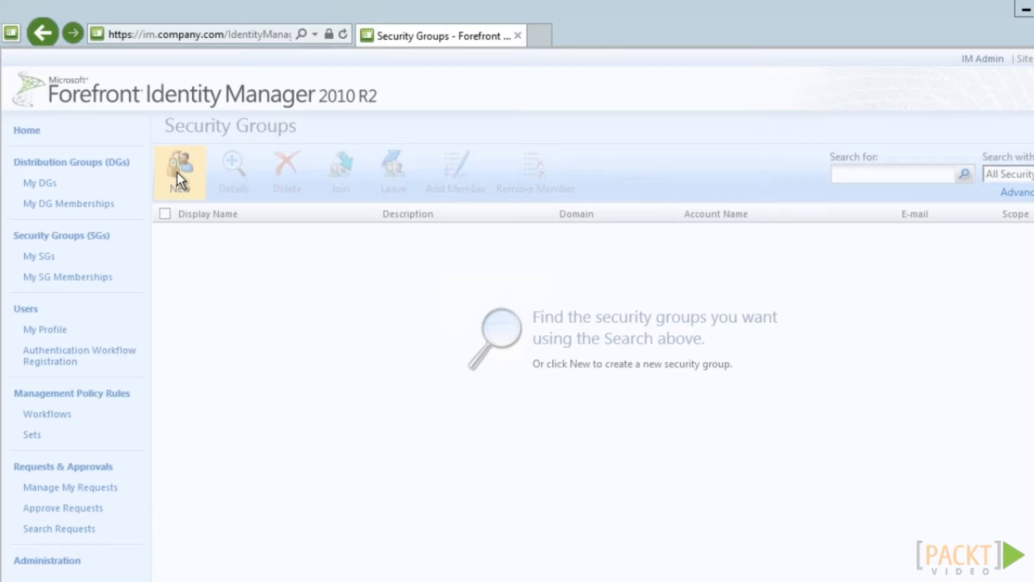
pyautogui.click(177, 173)
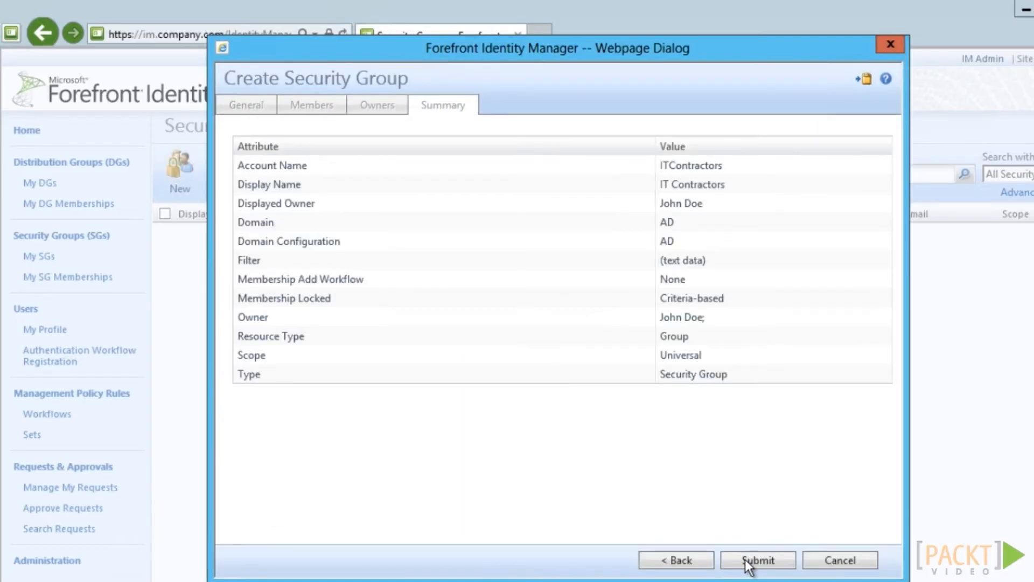
pyautogui.click(747, 561)
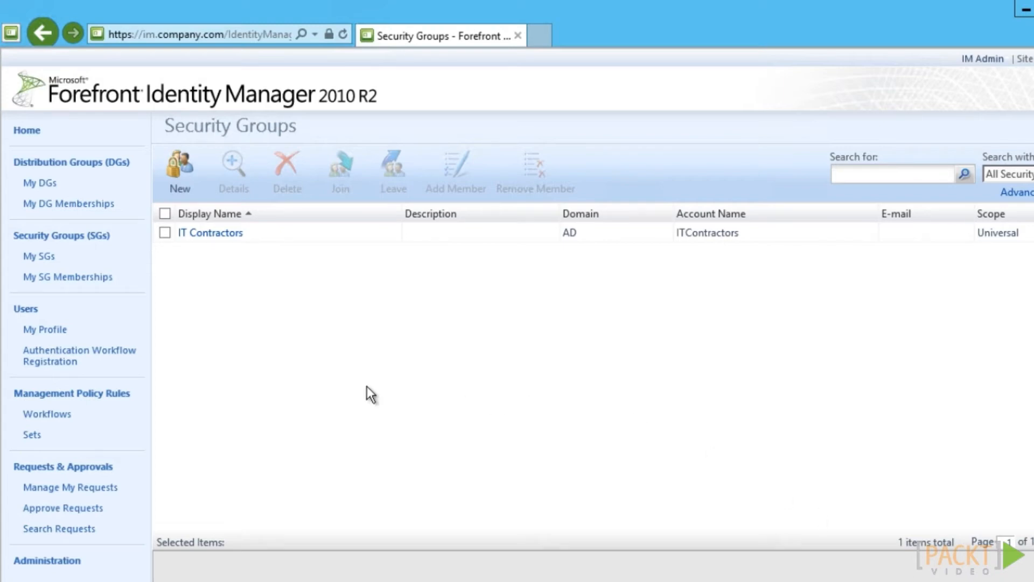
# Find the 'sync' policy rules and enable the read synchronized groups policy
pyautogui.click(103, 394)
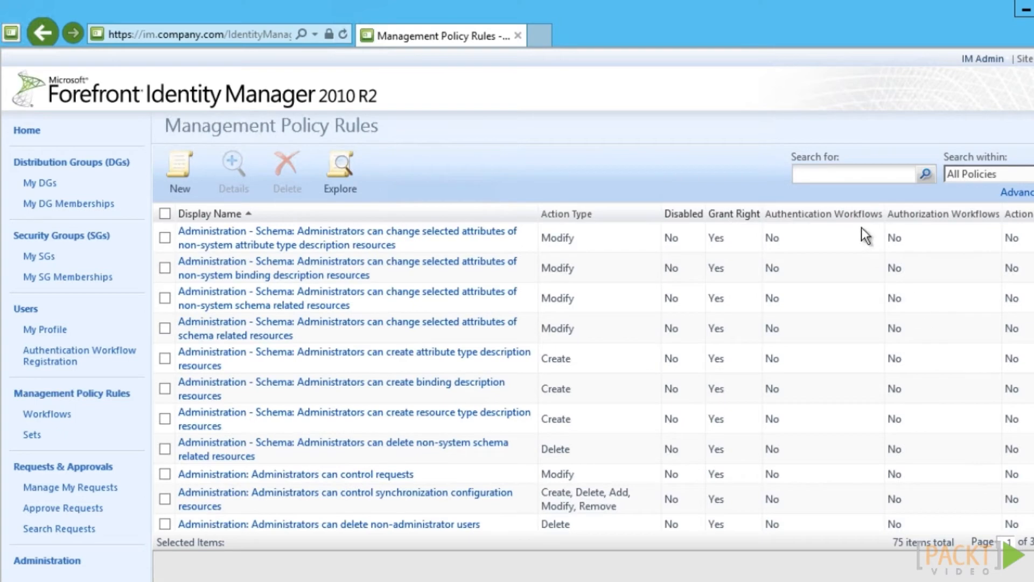
pyautogui.click(850, 176)
pyautogui.write('sync')
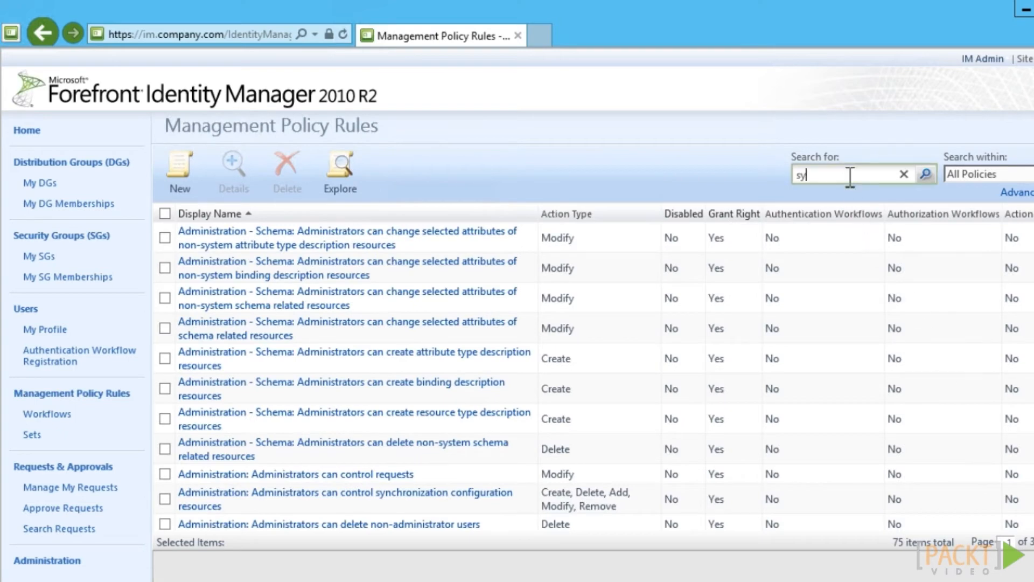
pyautogui.click(926, 175)
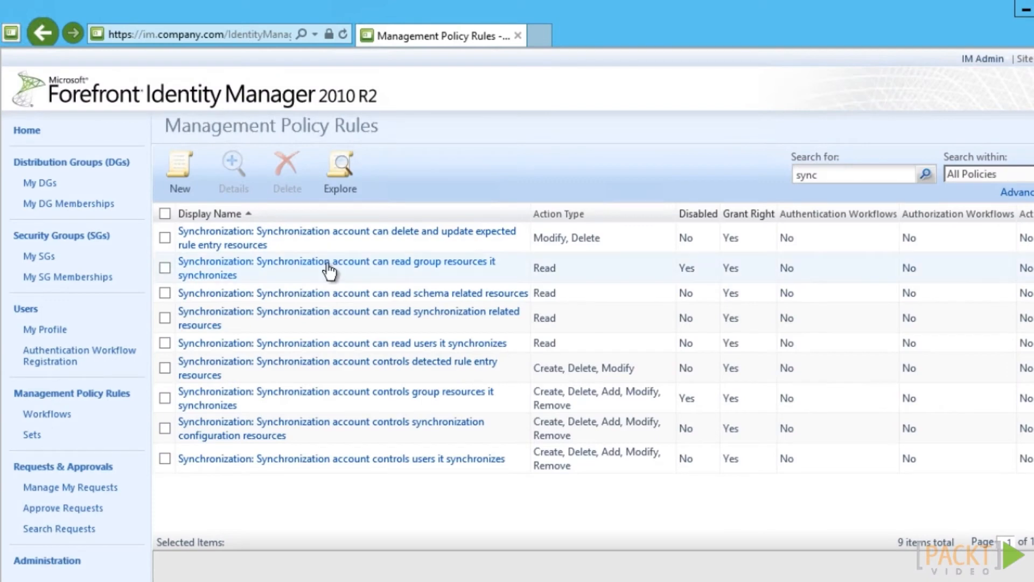
pyautogui.click(329, 267)
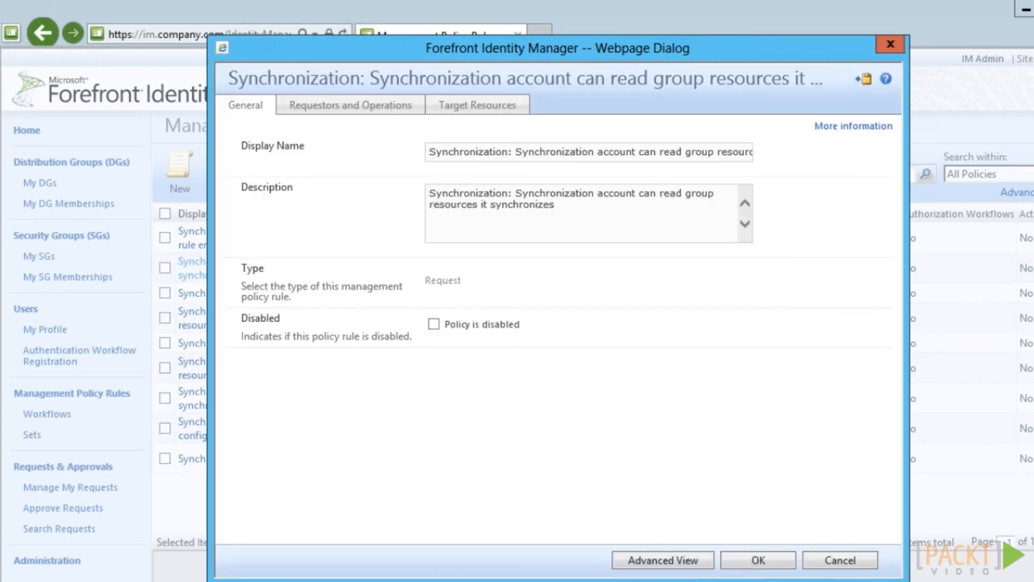
pyautogui.click(765, 562)
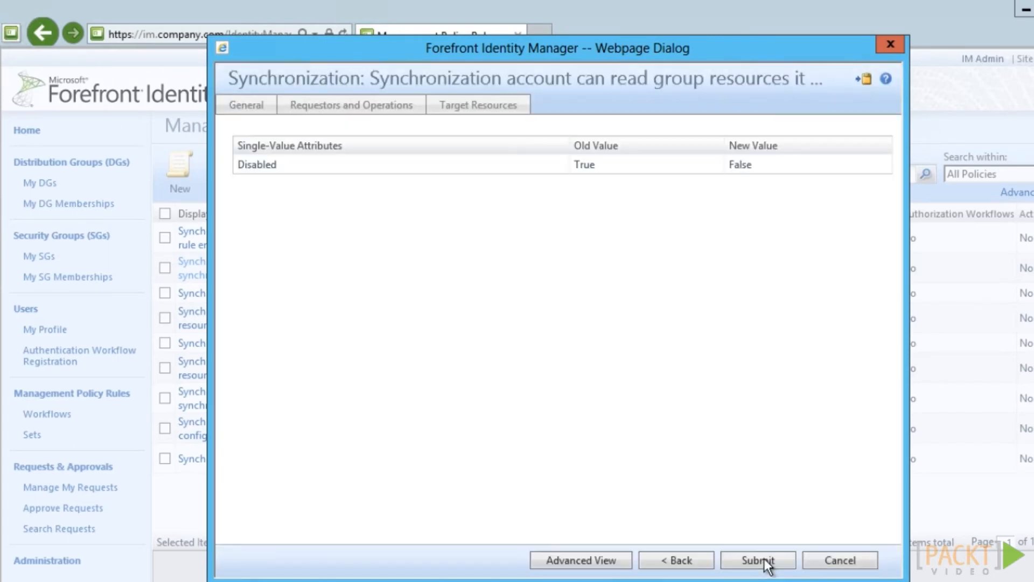
pyautogui.click(758, 560)
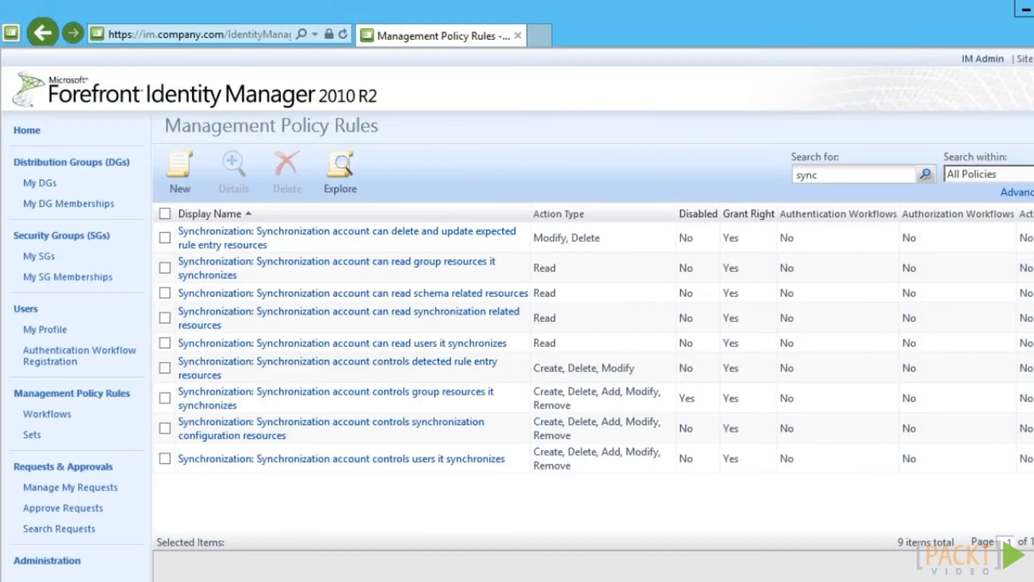
# Enable the control synchronized groups policy by clearing its disabled flag
pyautogui.click(347, 392)
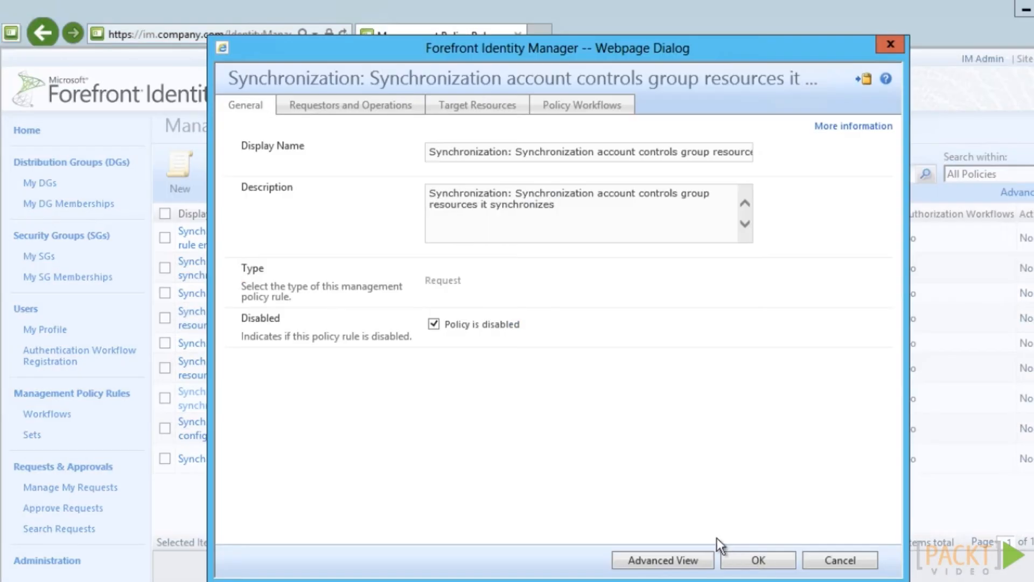
pyautogui.click(437, 328)
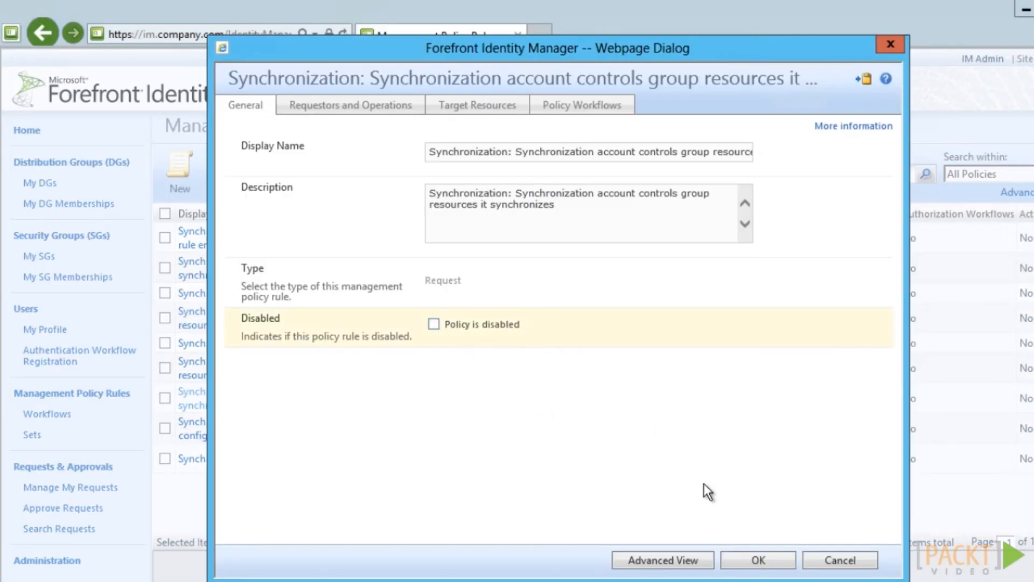
pyautogui.click(755, 560)
pyautogui.click(744, 566)
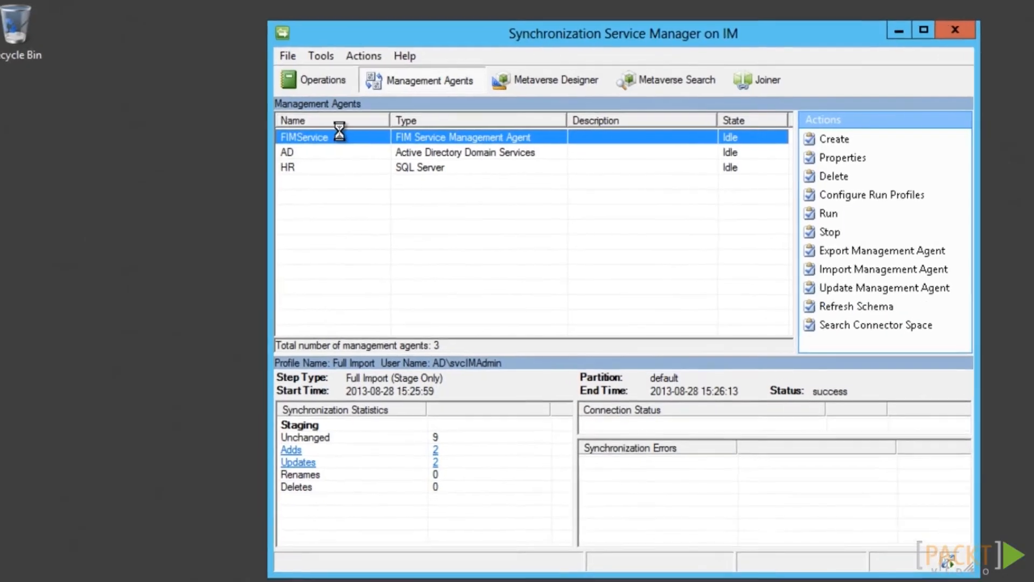
# Add a Group import flow from FIMService Type to metaverse type in the FIMService agent
pyautogui.doubleClick(341, 131)
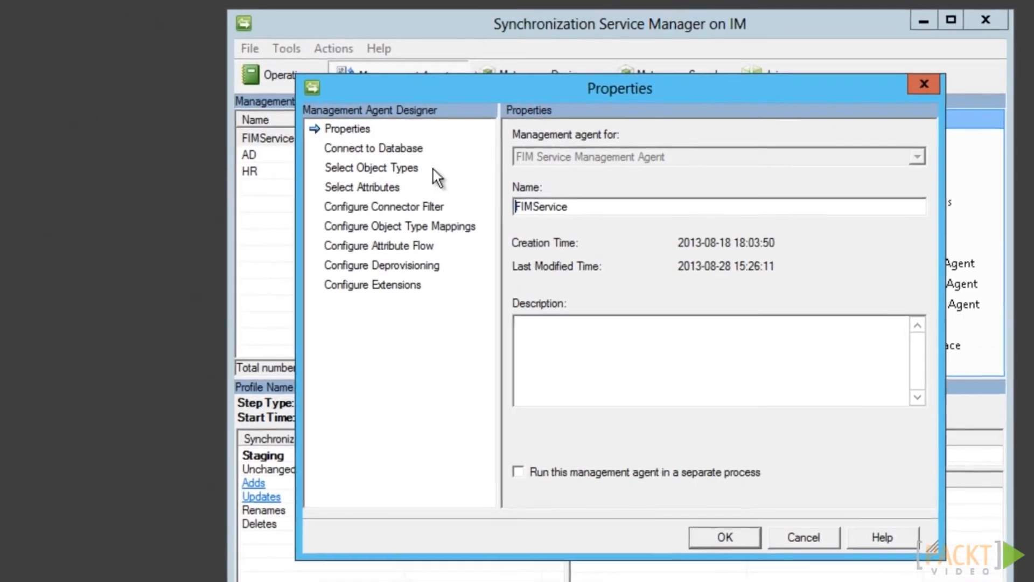
pyautogui.click(377, 246)
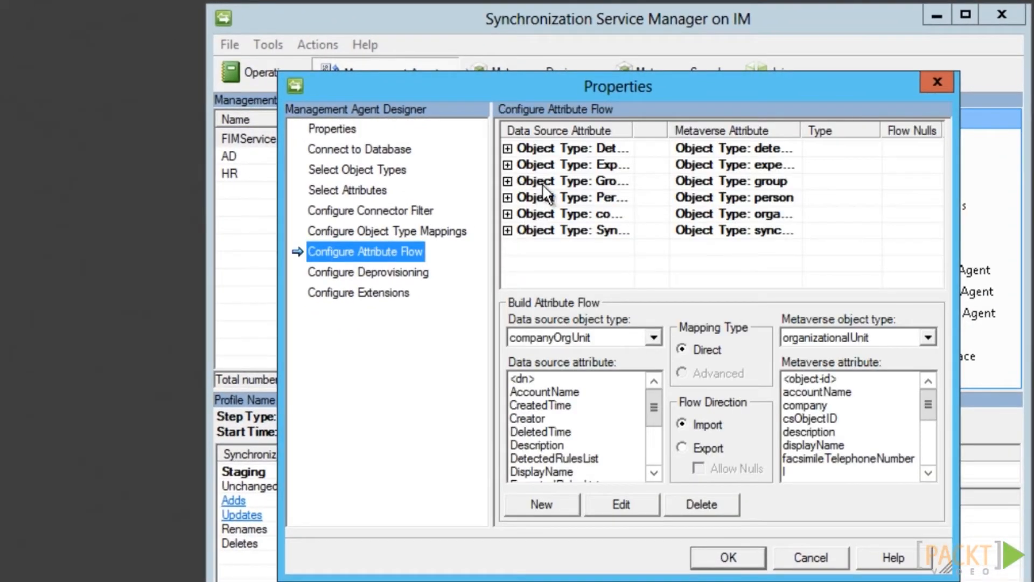
pyautogui.doubleClick(545, 181)
pyautogui.moveTo(539, 72); pyautogui.dragTo(502, 3)
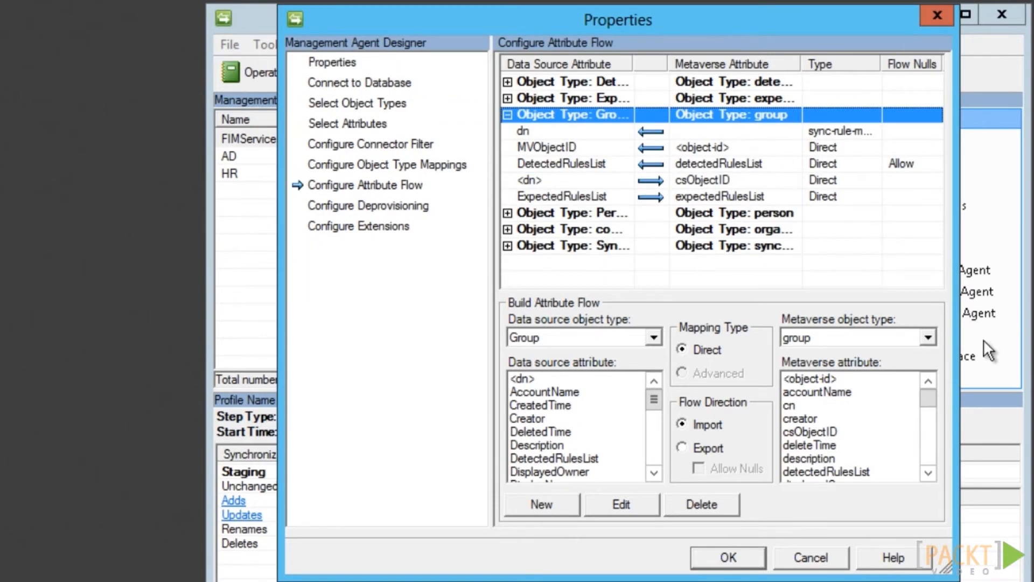
pyautogui.click(558, 392)
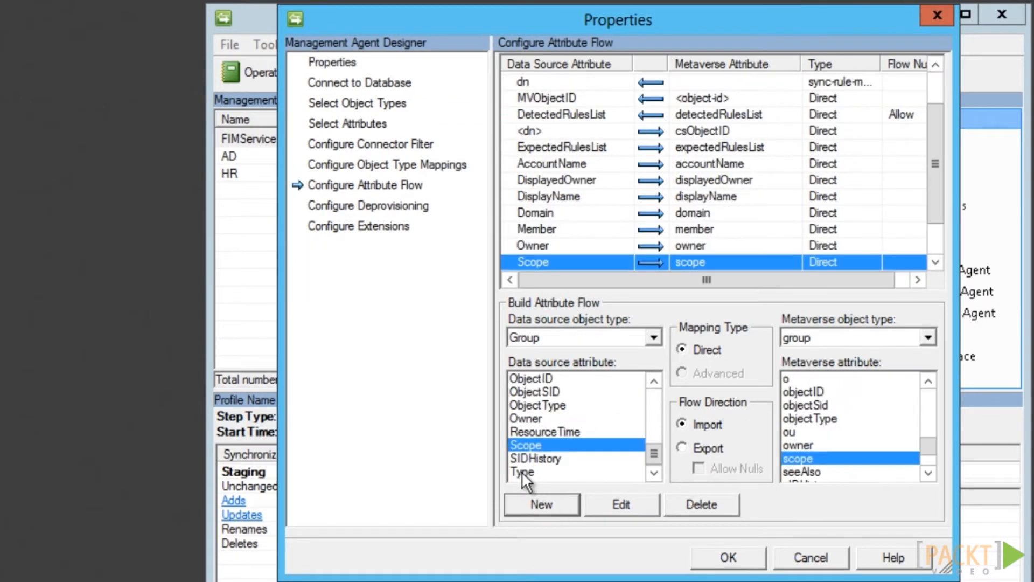
pyautogui.click(522, 472)
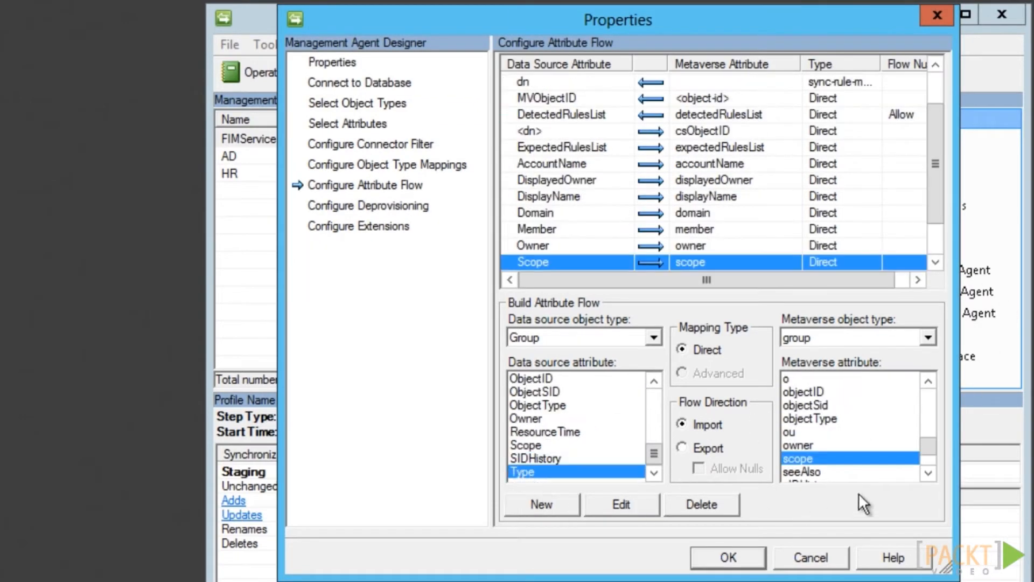
pyautogui.click(929, 474)
pyautogui.click(929, 476)
pyautogui.click(928, 475)
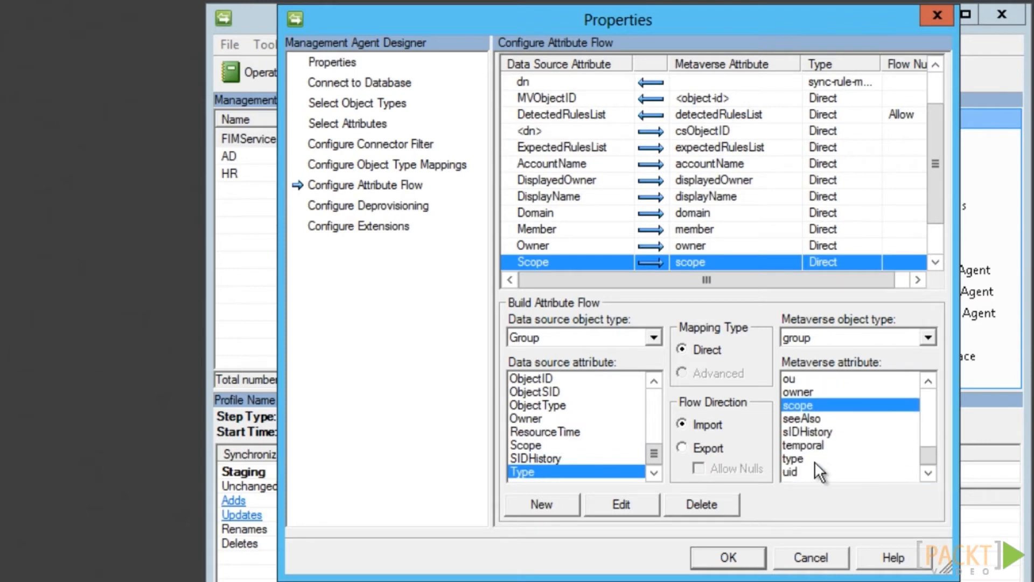
pyautogui.click(805, 458)
pyautogui.click(542, 506)
pyautogui.click(727, 558)
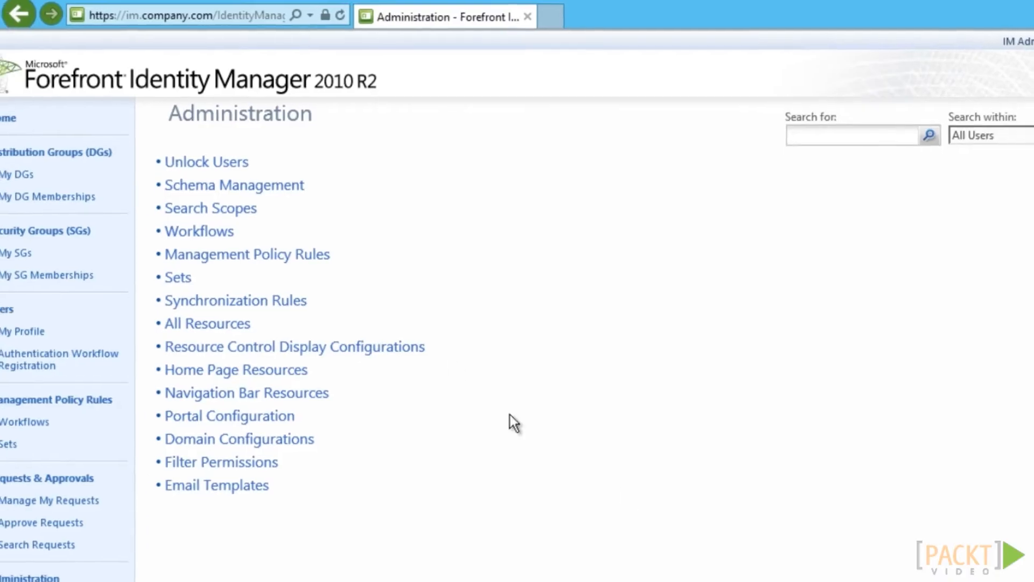
# Create an outbound sync rule 'AD: Outbound Security Groups' applying to all metaverse resources
pyautogui.click(282, 301)
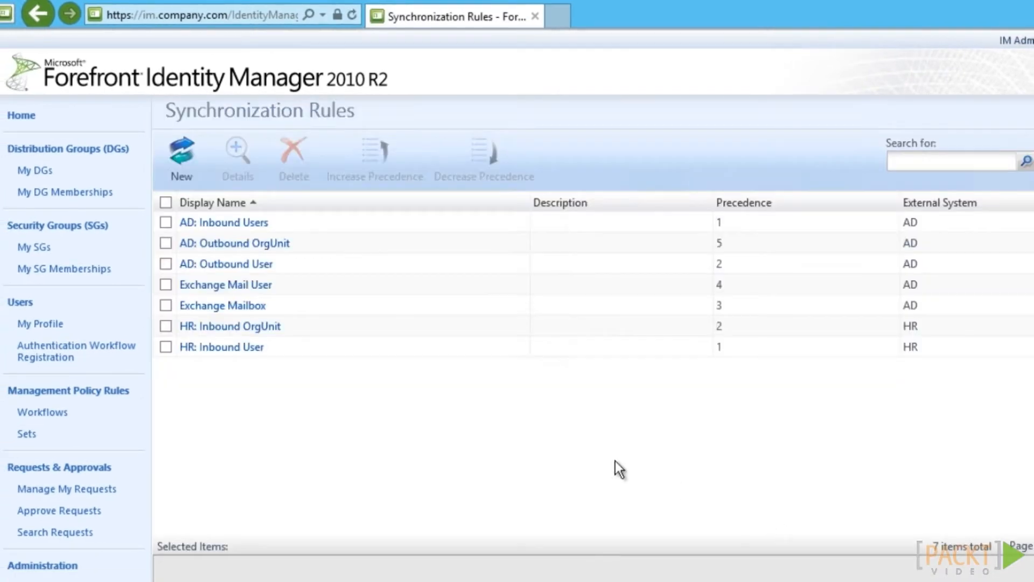
pyautogui.click(176, 159)
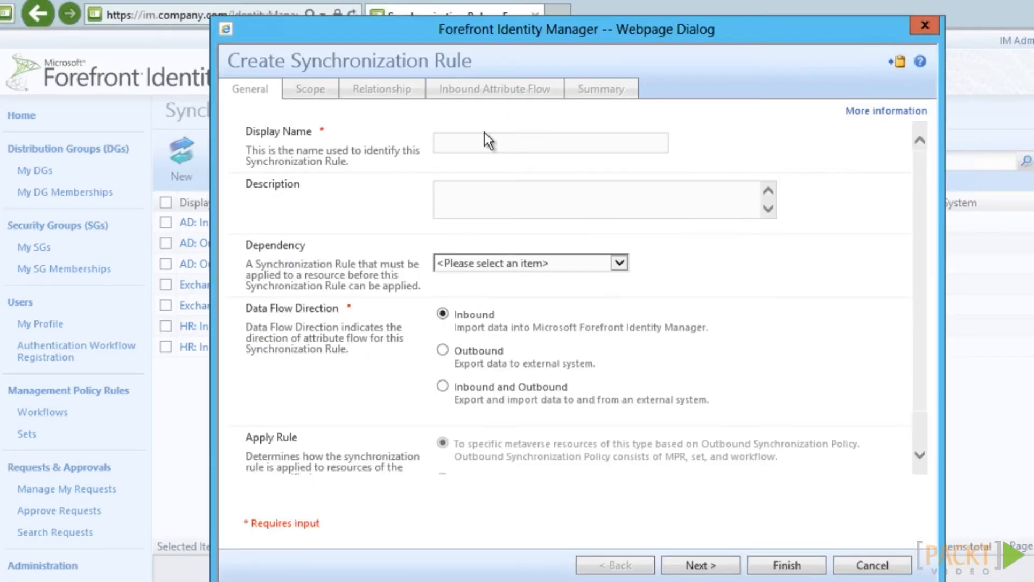
pyautogui.click(490, 144)
pyautogui.write('AD: Outbound Security Groups')
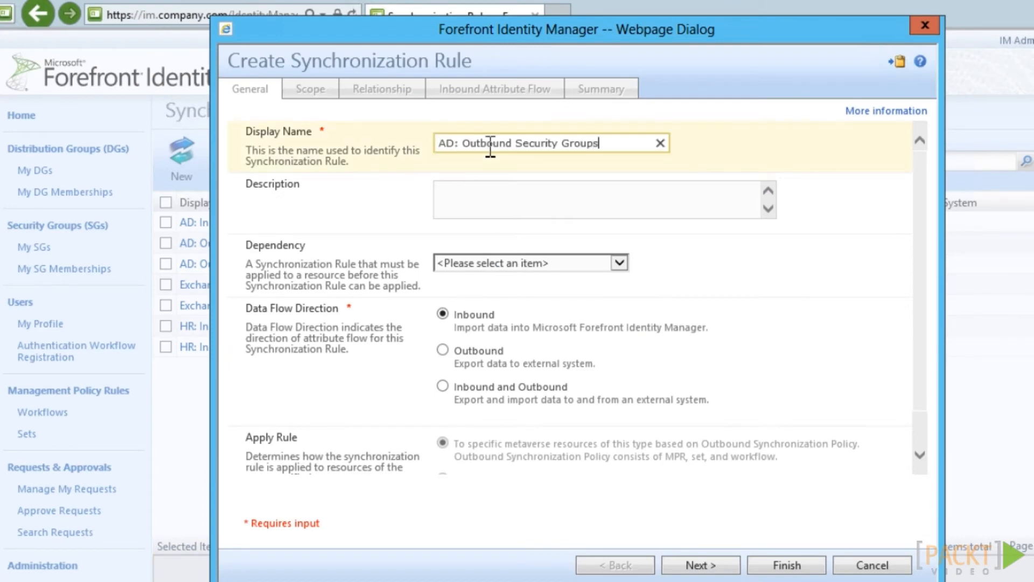
pyautogui.click(456, 351)
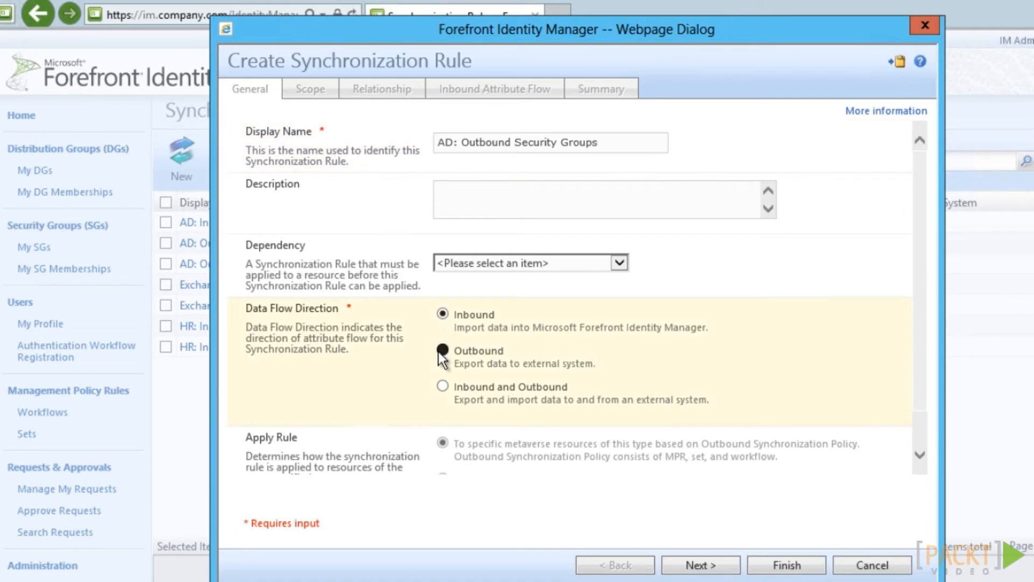
pyautogui.click(919, 454)
pyautogui.click(442, 433)
pyautogui.click(701, 565)
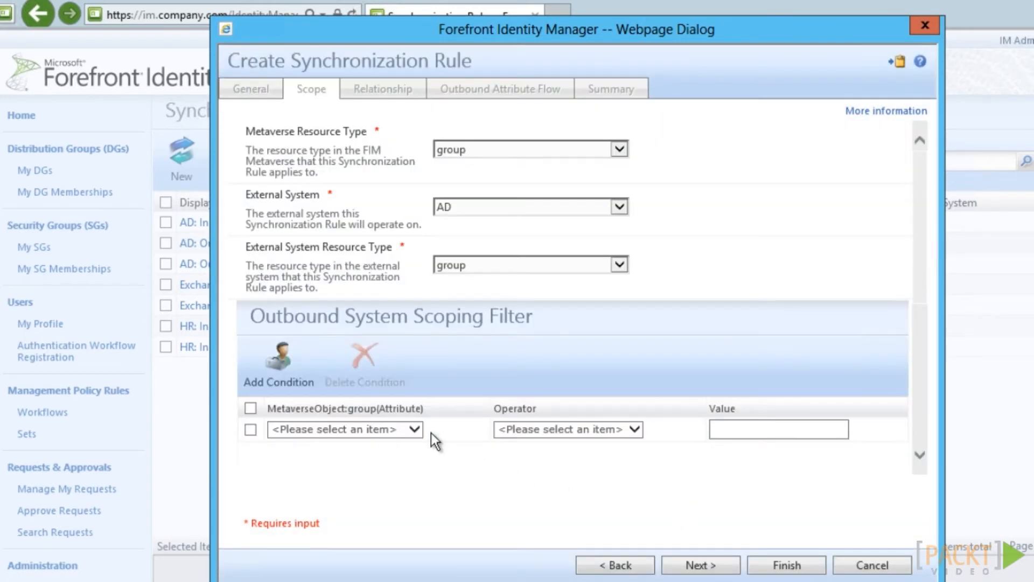
# Scope the rule to groups whose type contains 'Security' and allow creating them externally
pyautogui.click(416, 431)
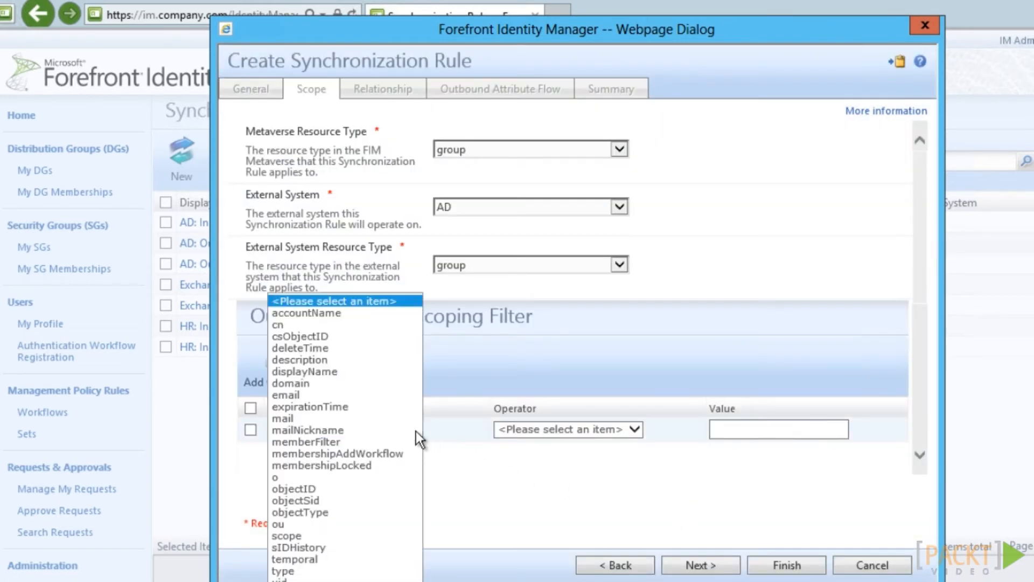
pyautogui.click(296, 571)
pyautogui.click(562, 434)
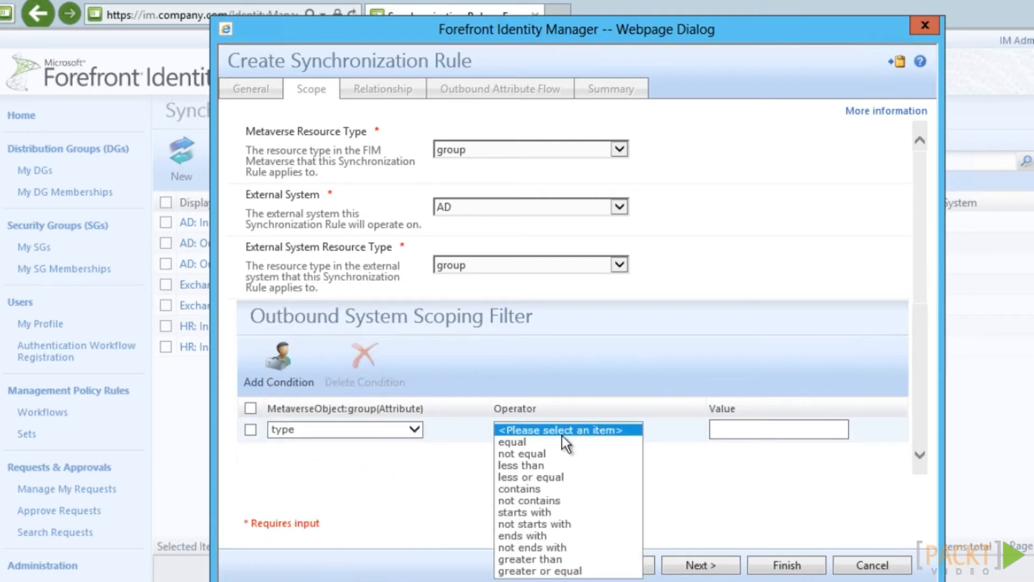
pyautogui.click(530, 488)
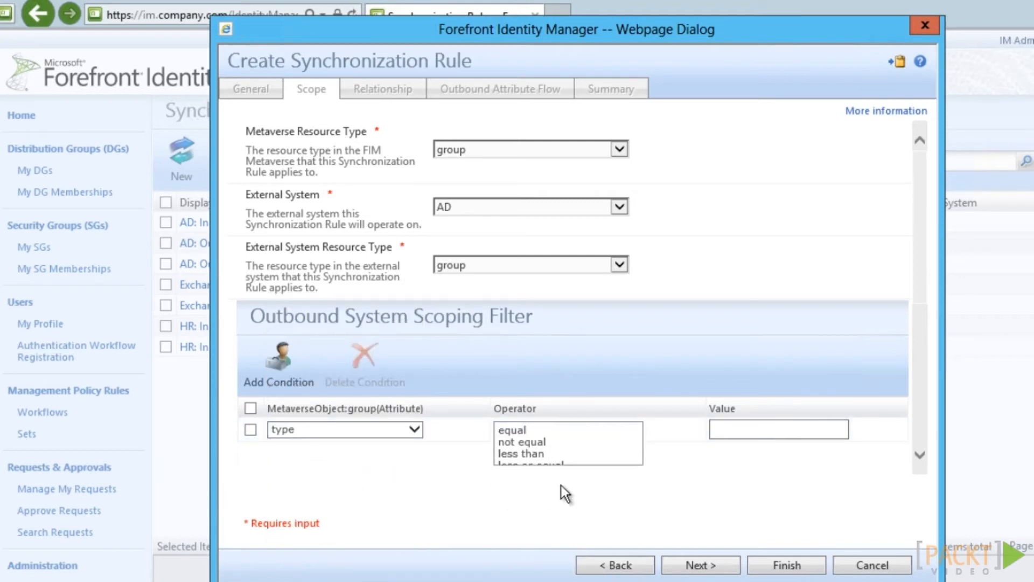
pyautogui.click(776, 430)
pyautogui.write('Security')
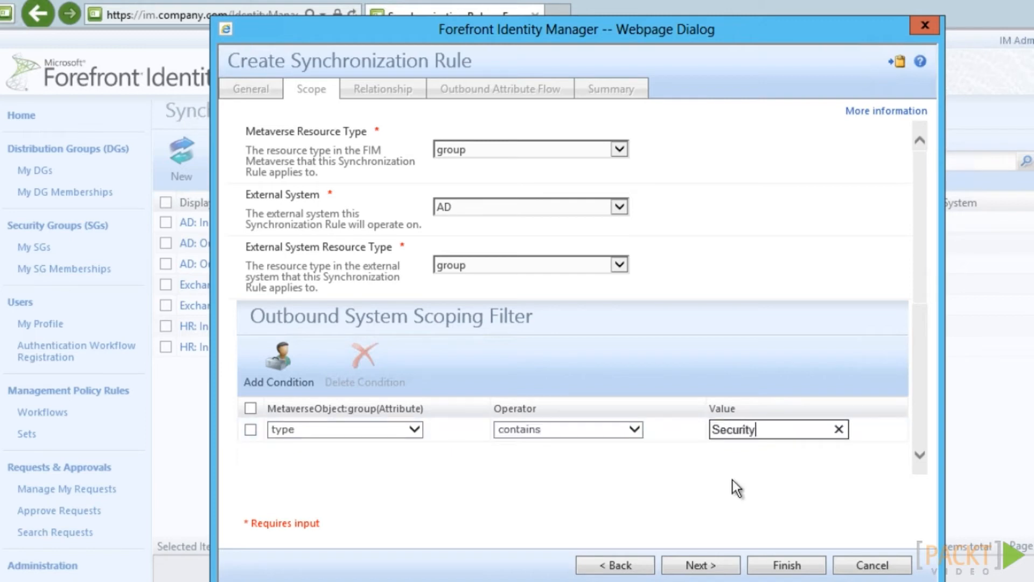
pyautogui.click(717, 557)
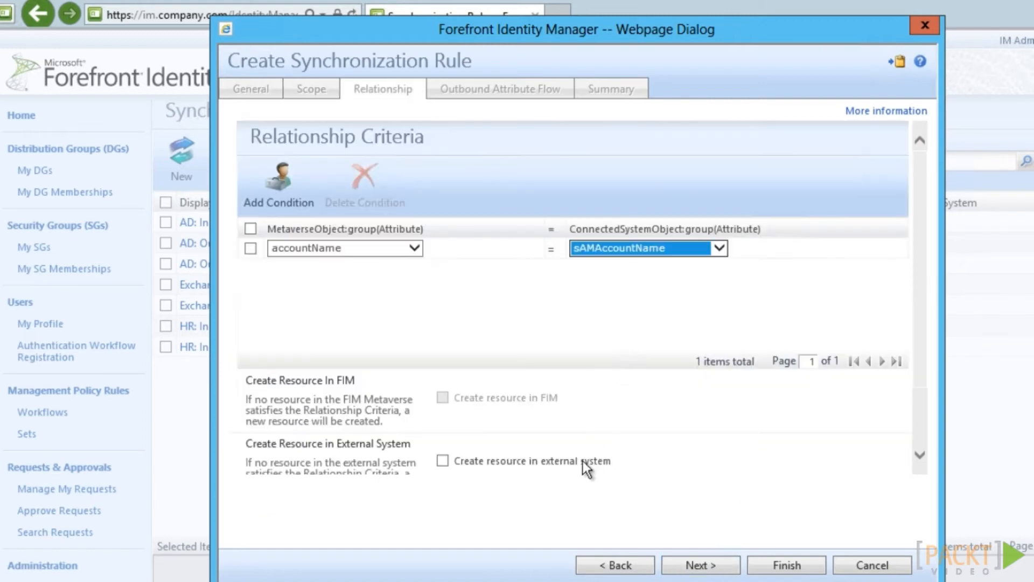
pyautogui.click(443, 461)
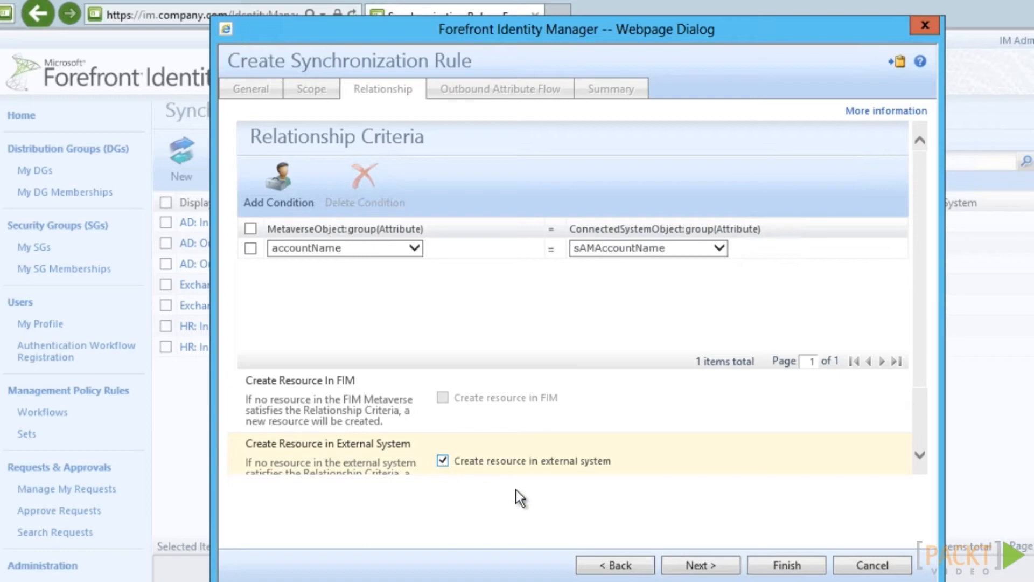
pyautogui.click(715, 567)
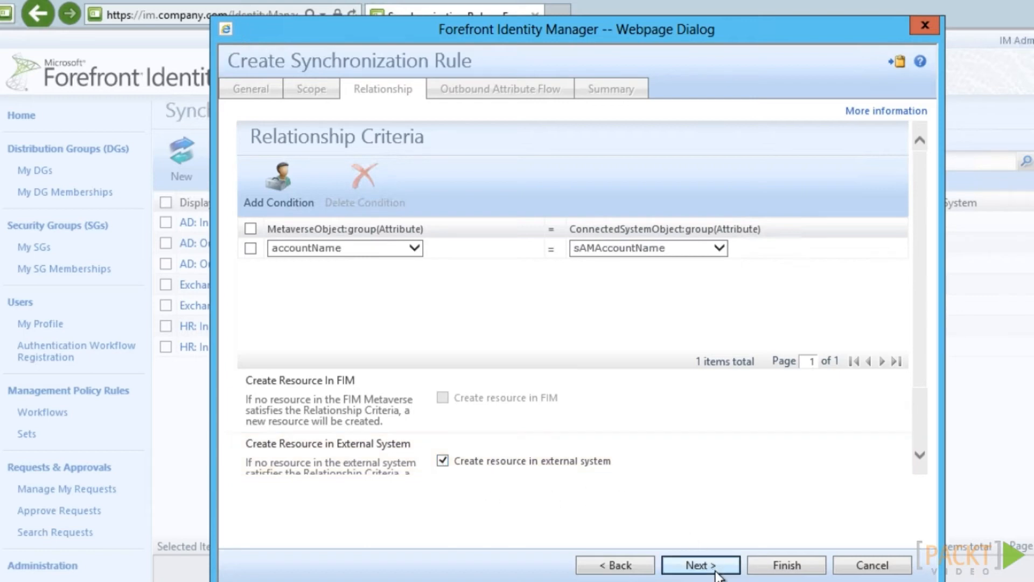
# Add an outbound flow with a pasted CustomExpression of nested IIF scope checks, and save
pyautogui.click(274, 191)
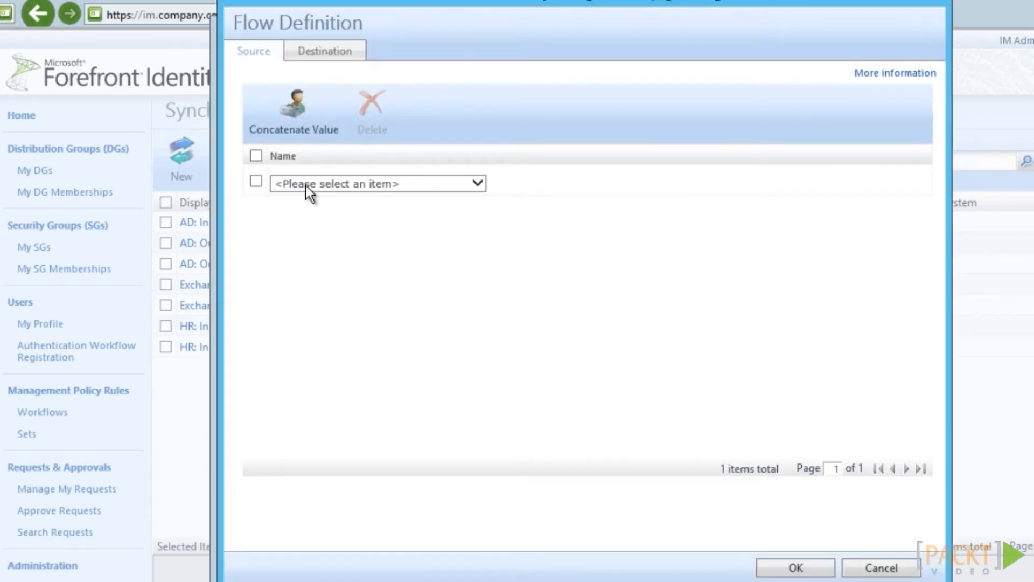
pyautogui.click(305, 185)
pyautogui.moveTo(477, 381); pyautogui.dragTo(474, 506)
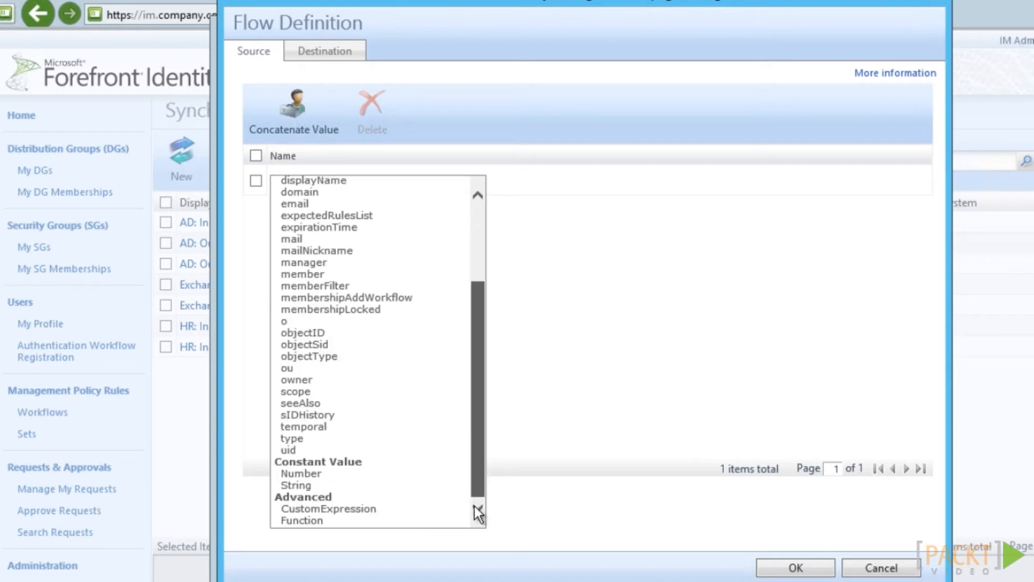
pyautogui.click(403, 509)
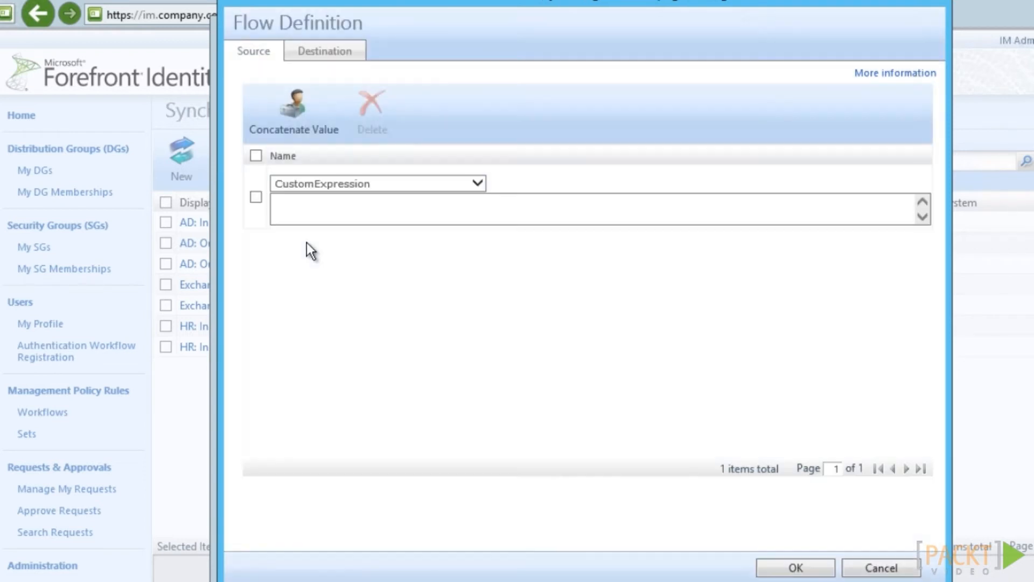
pyautogui.click(305, 210)
pyautogui.rightClick(303, 210)
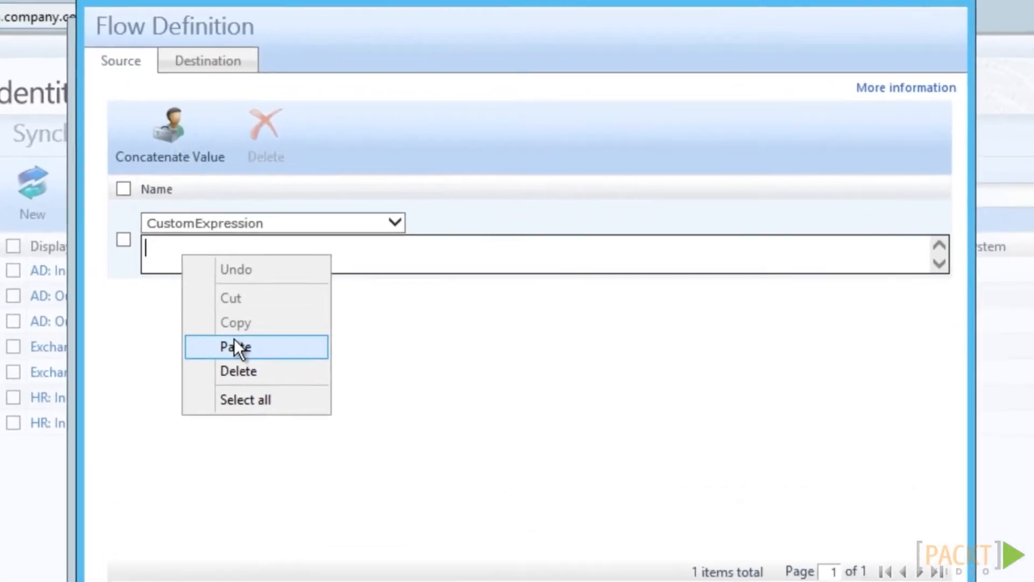
pyautogui.click(300, 311)
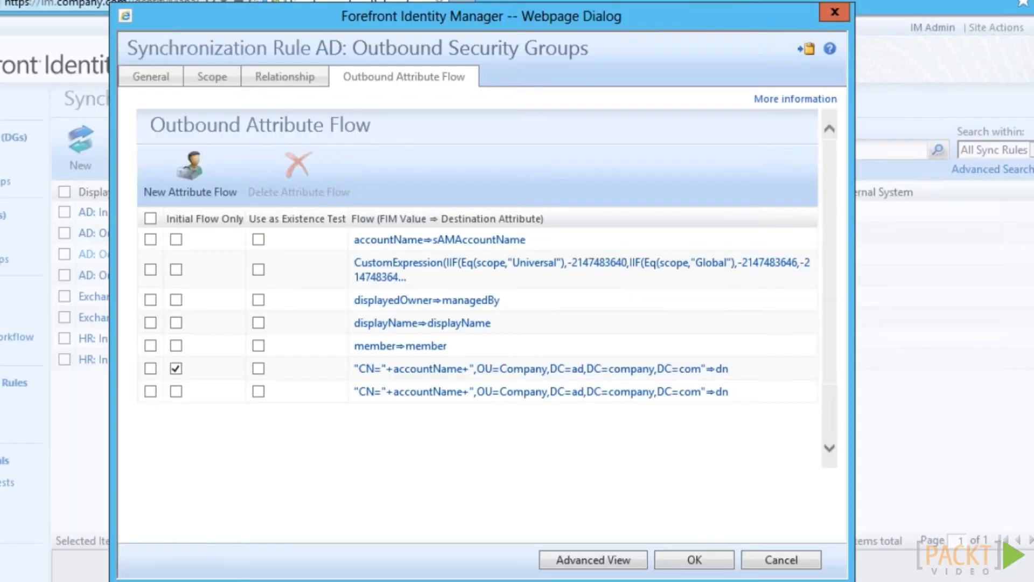
pyautogui.click(695, 559)
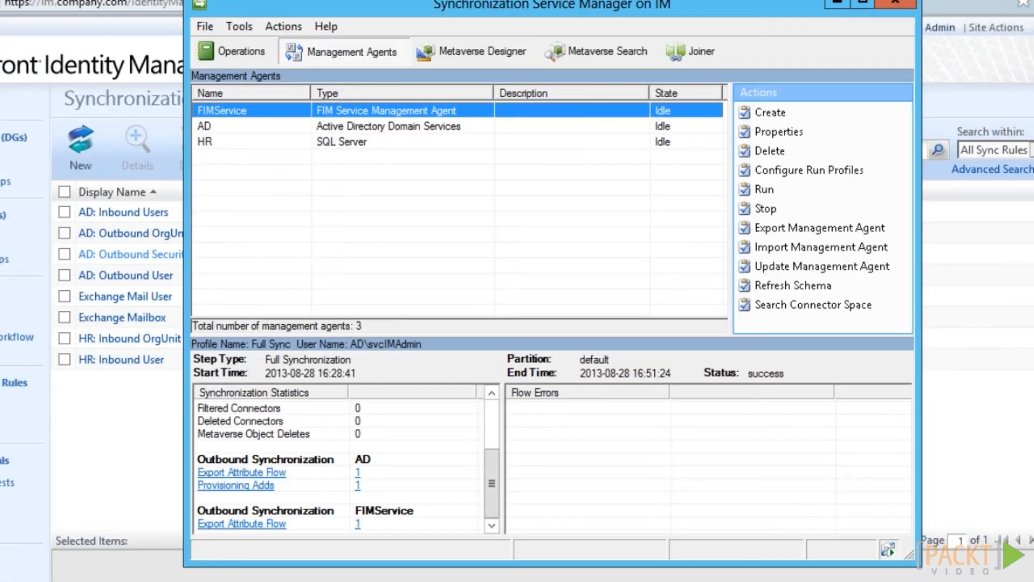
# Search the AD connector space for pending adds and deletes and inspect the ITContractors add
pyautogui.click(236, 124)
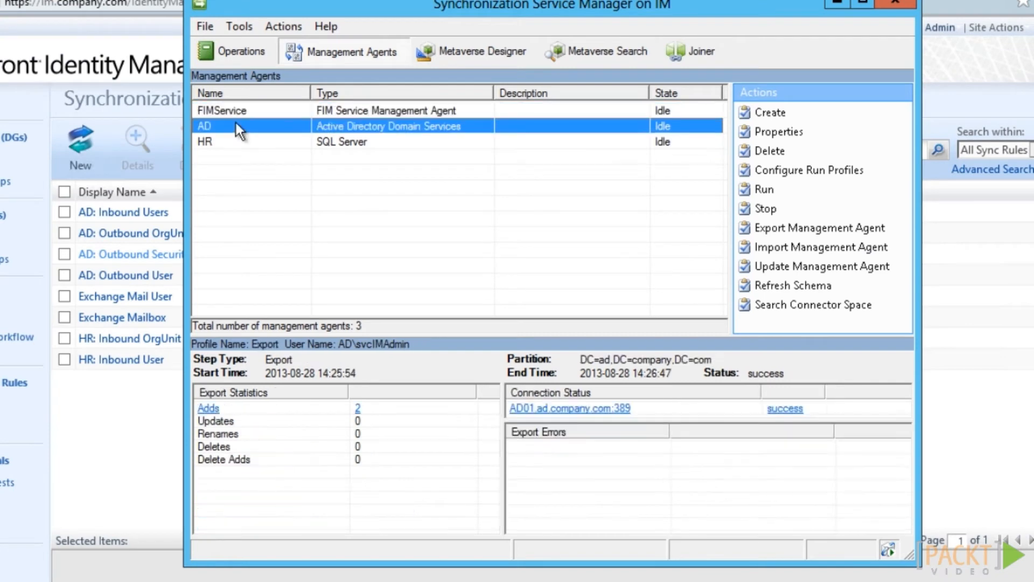
pyautogui.click(763, 304)
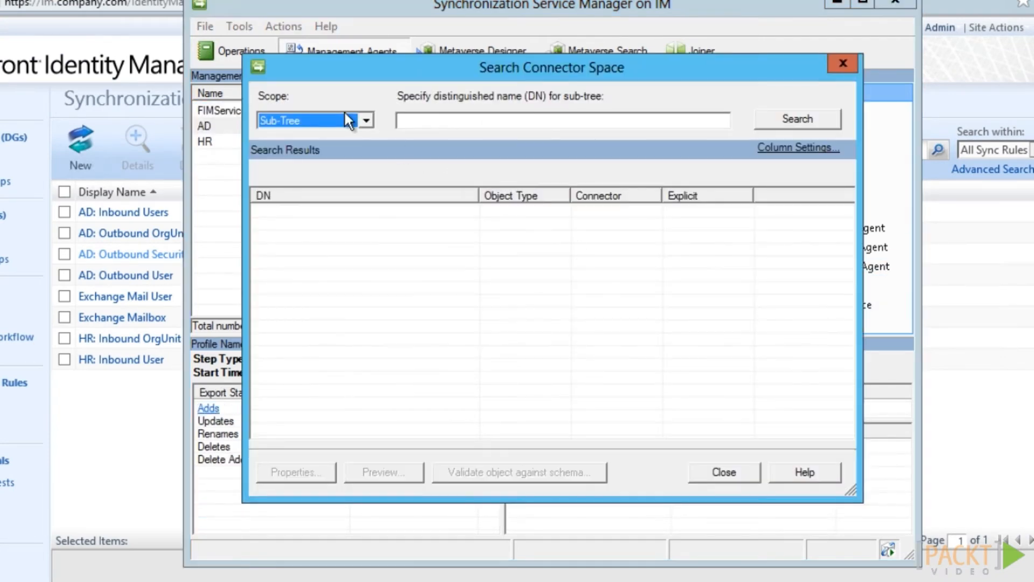
pyautogui.click(352, 119)
pyautogui.click(328, 208)
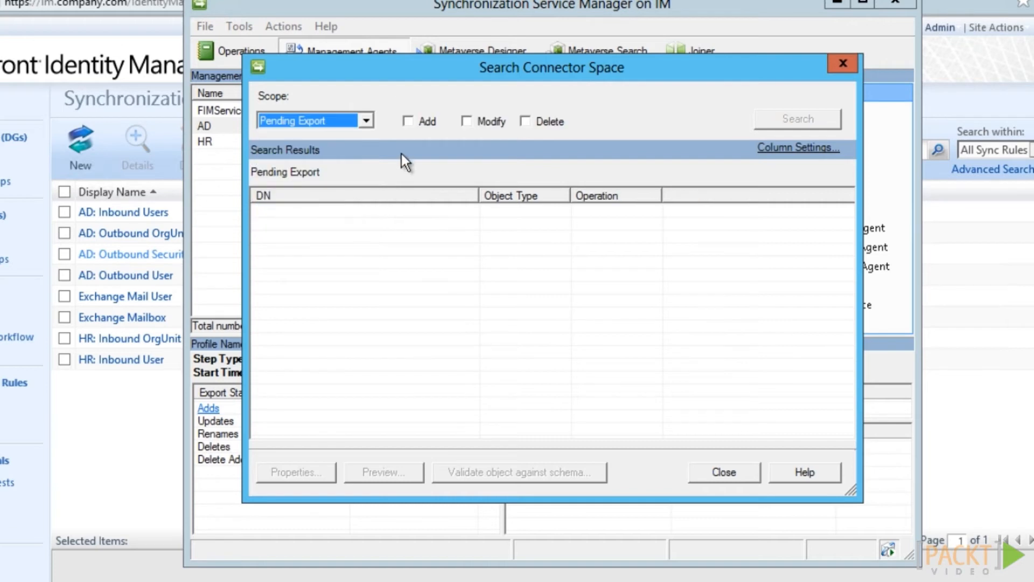
pyautogui.click(407, 122)
pyautogui.click(525, 121)
pyautogui.click(808, 123)
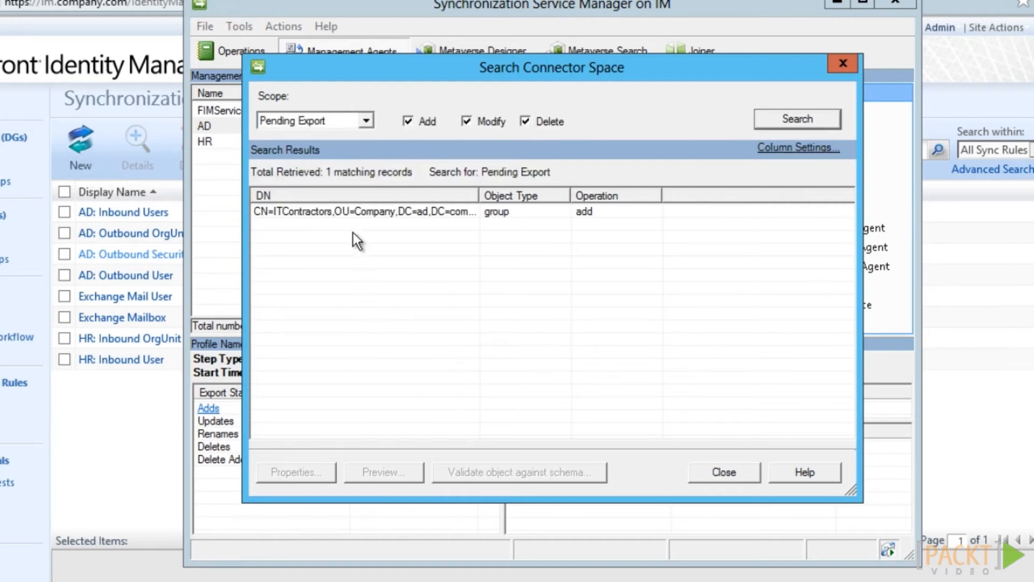
pyautogui.doubleClick(353, 211)
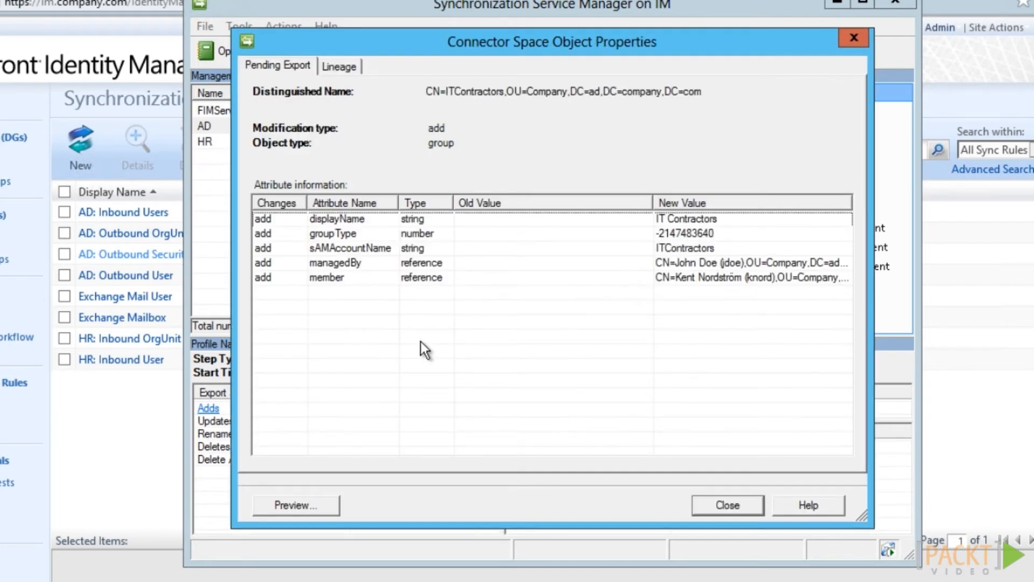
pyautogui.click(727, 505)
pyautogui.click(735, 477)
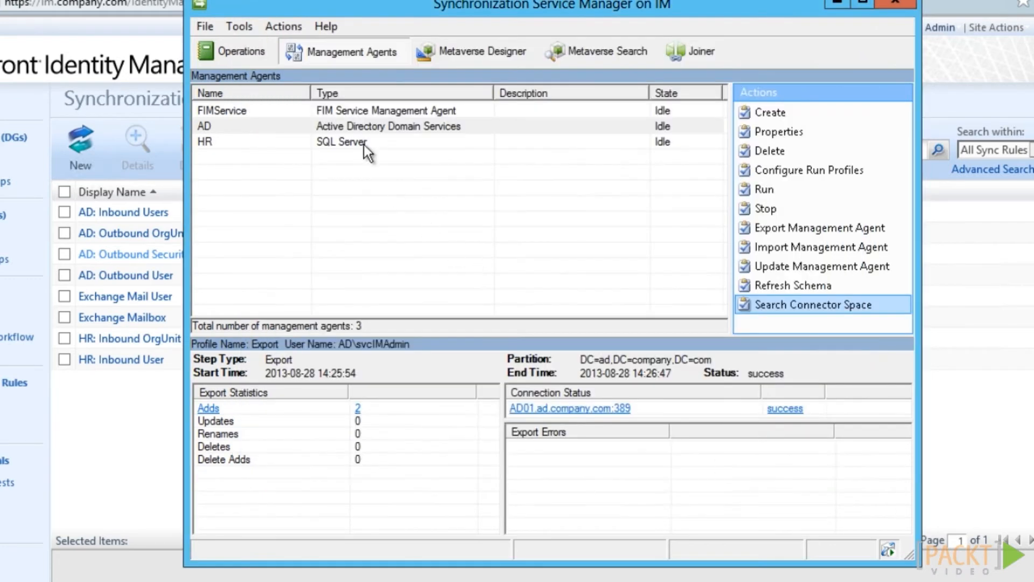
# Run the AD management agent's Export profile
pyautogui.rightClick(368, 129)
pyautogui.click(398, 253)
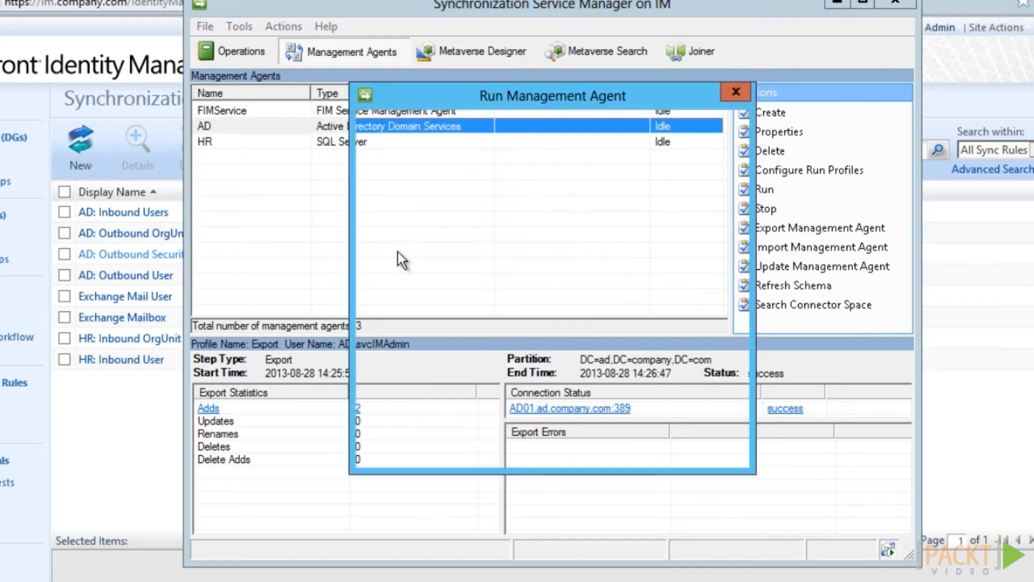
pyautogui.doubleClick(401, 258)
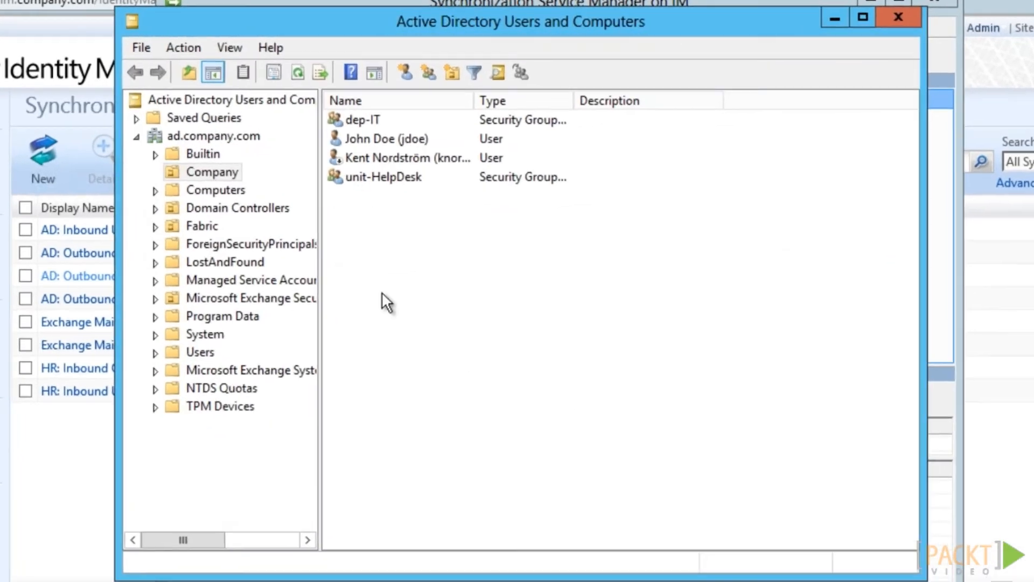
# Refresh the Company OU to show the exported ITContractors group
pyautogui.click(298, 73)
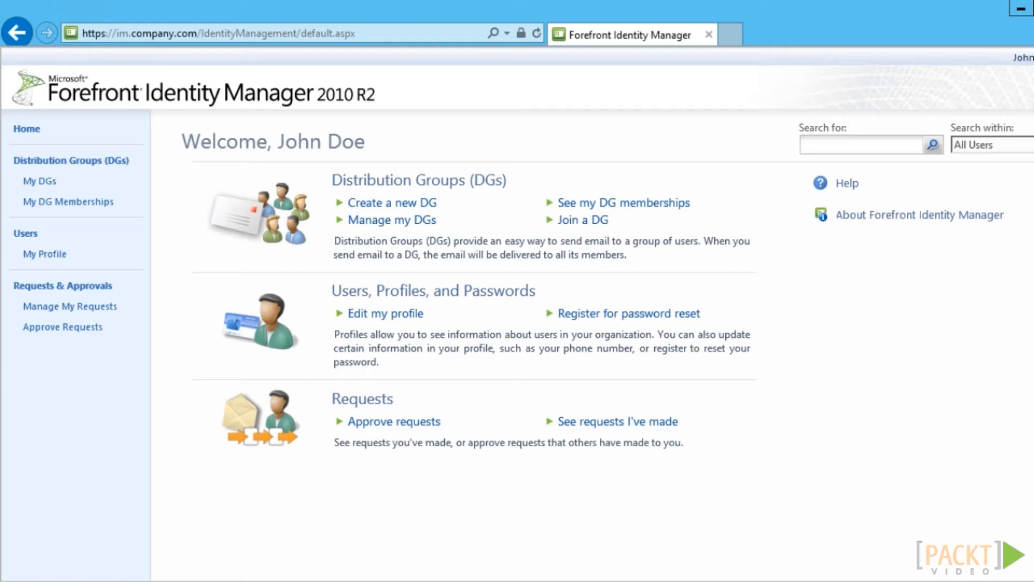
# Check the end user's empty My Distribution Groups list, then open the administrator's Sets list
pyautogui.click(39, 182)
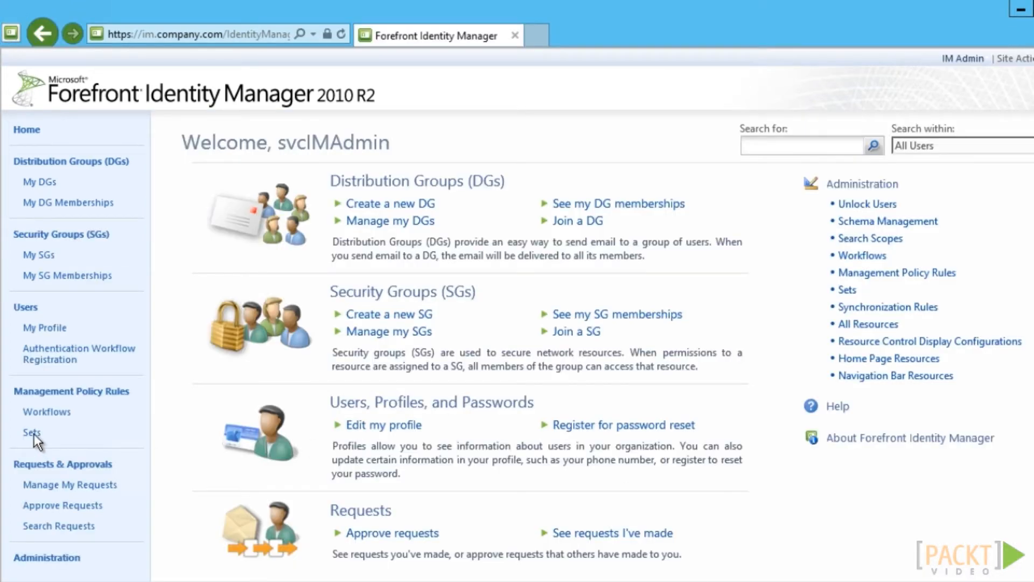
pyautogui.click(33, 433)
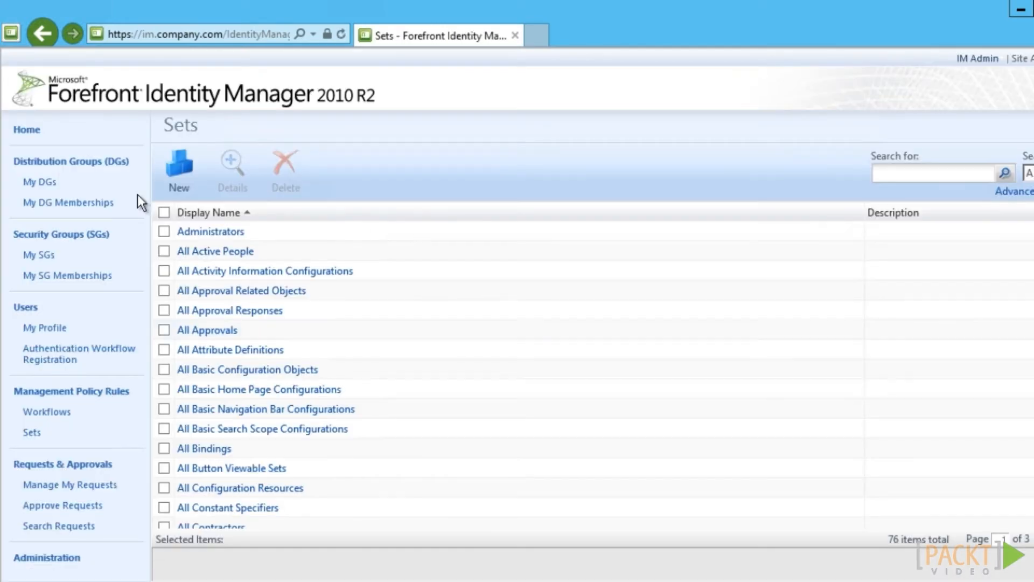
# Start a new set named 'Company: Managers'
pyautogui.click(177, 172)
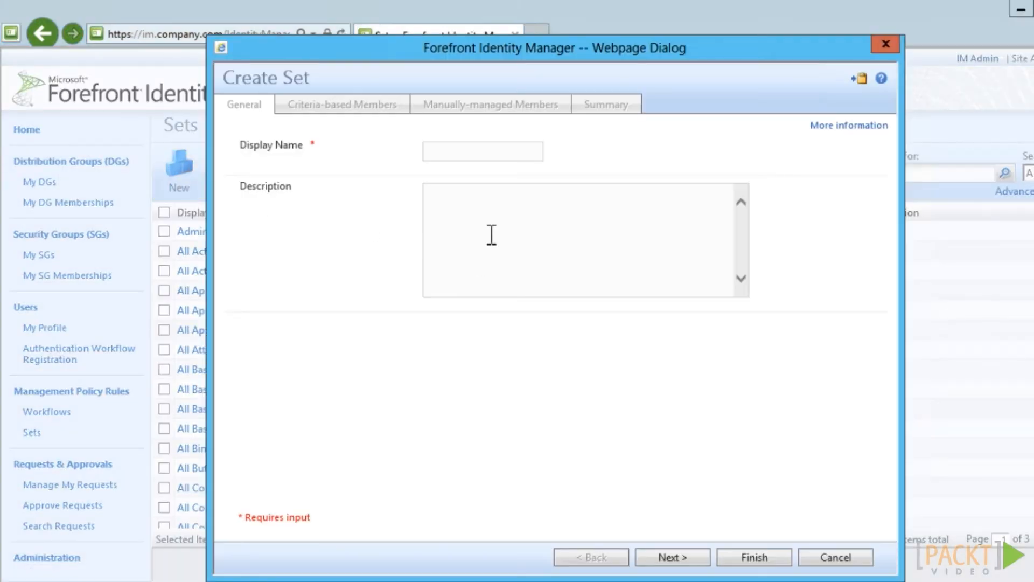
pyautogui.click(487, 159)
pyautogui.write('Com')
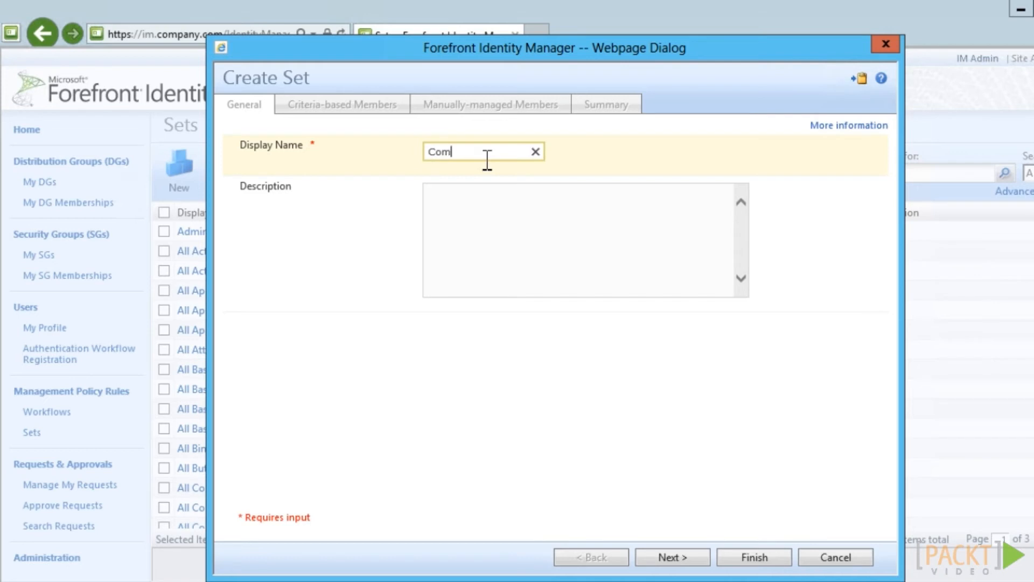
pyautogui.write('pany: Managers')
pyautogui.click(682, 554)
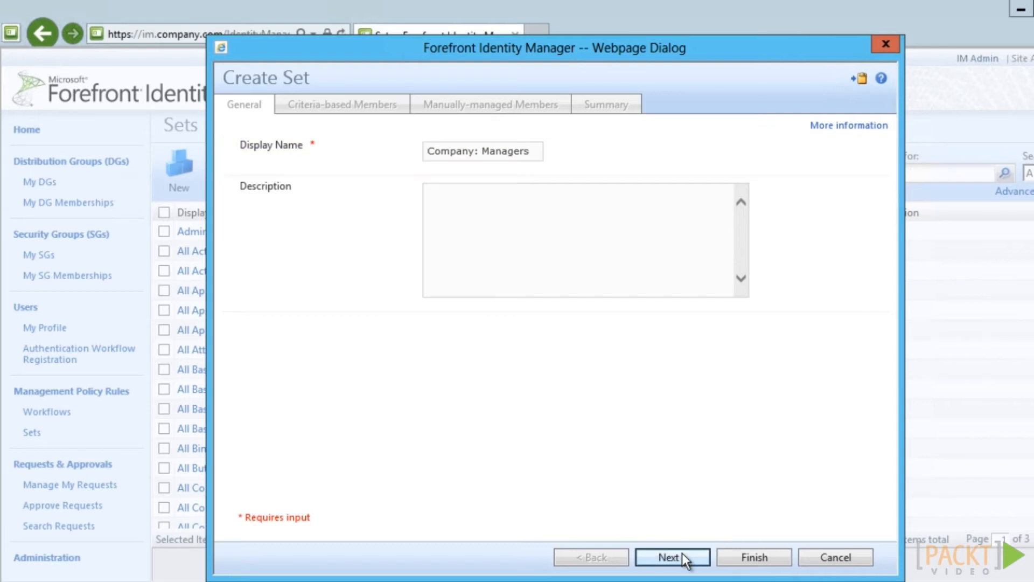
# Define membership as users matching any condition: Resource ID equals a specific user found by name
pyautogui.click(303, 170)
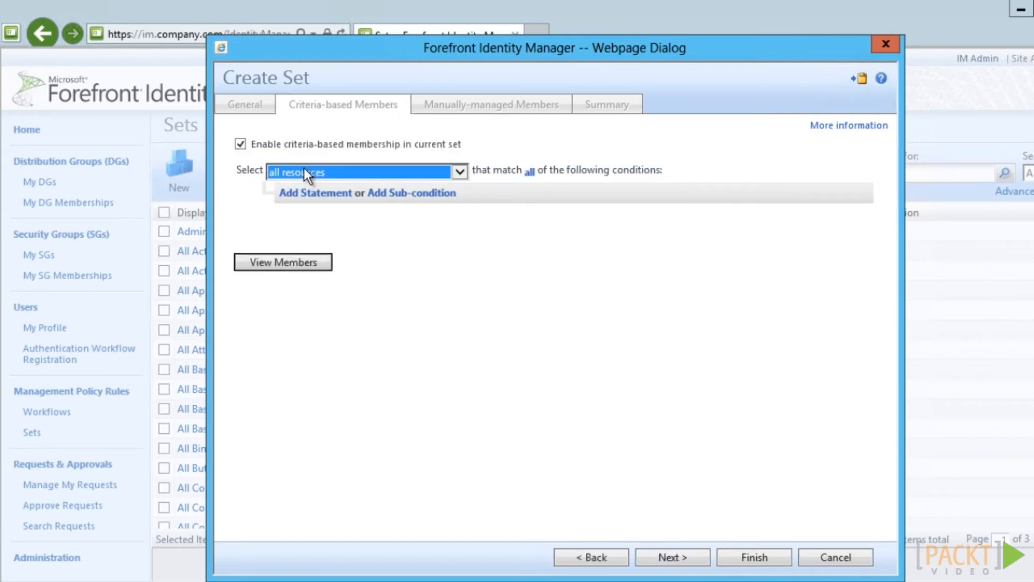
pyautogui.click(304, 169)
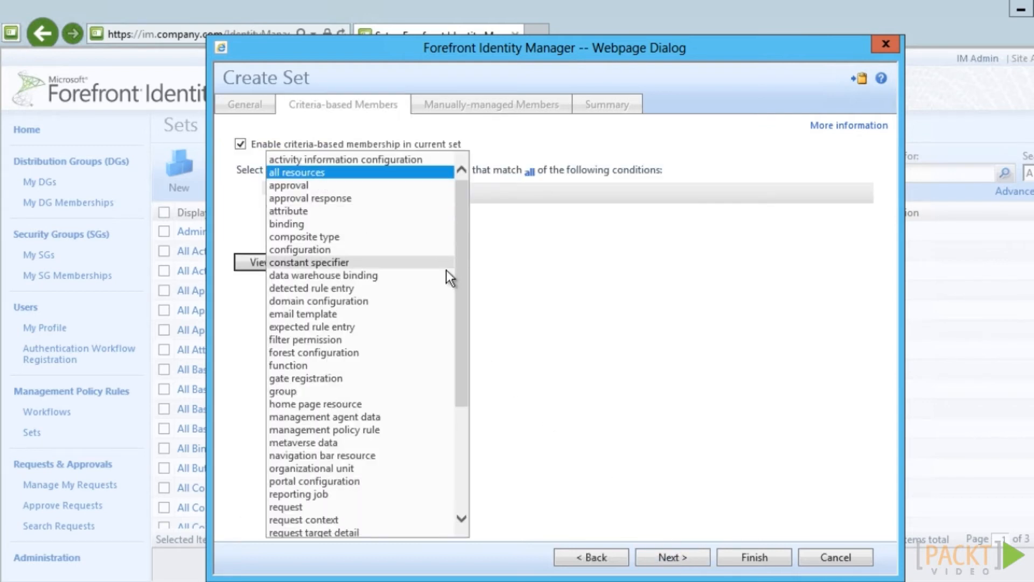
pyautogui.moveTo(457, 315); pyautogui.dragTo(458, 478)
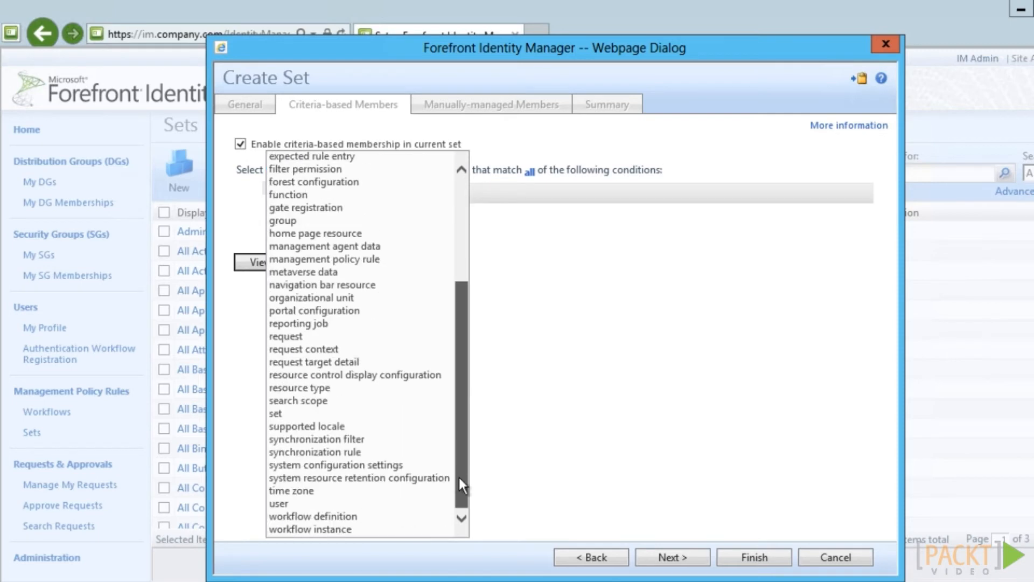
pyautogui.click(315, 503)
pyautogui.click(310, 188)
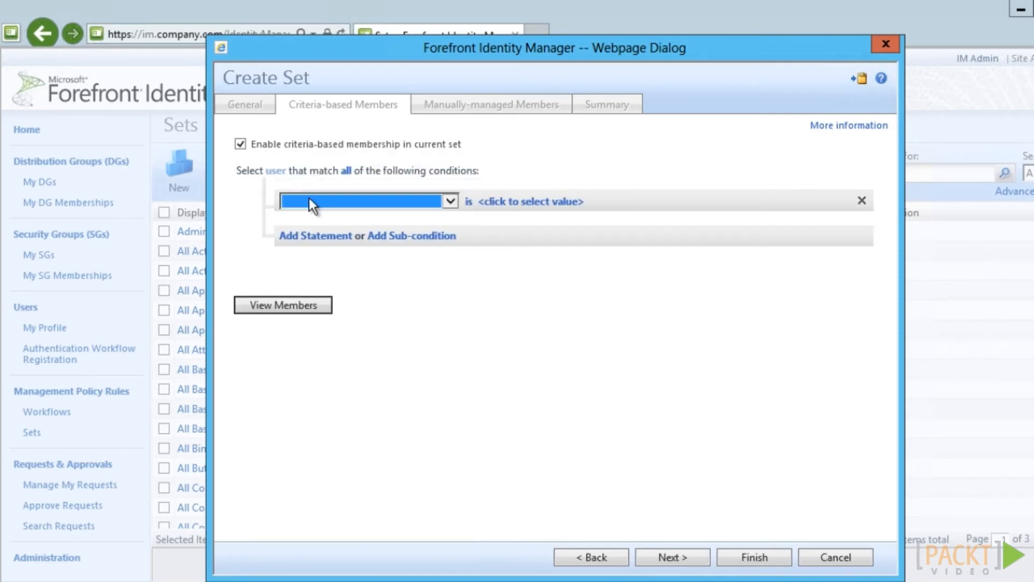
pyautogui.click(350, 172)
pyautogui.click(358, 184)
pyautogui.click(355, 200)
pyautogui.click(353, 202)
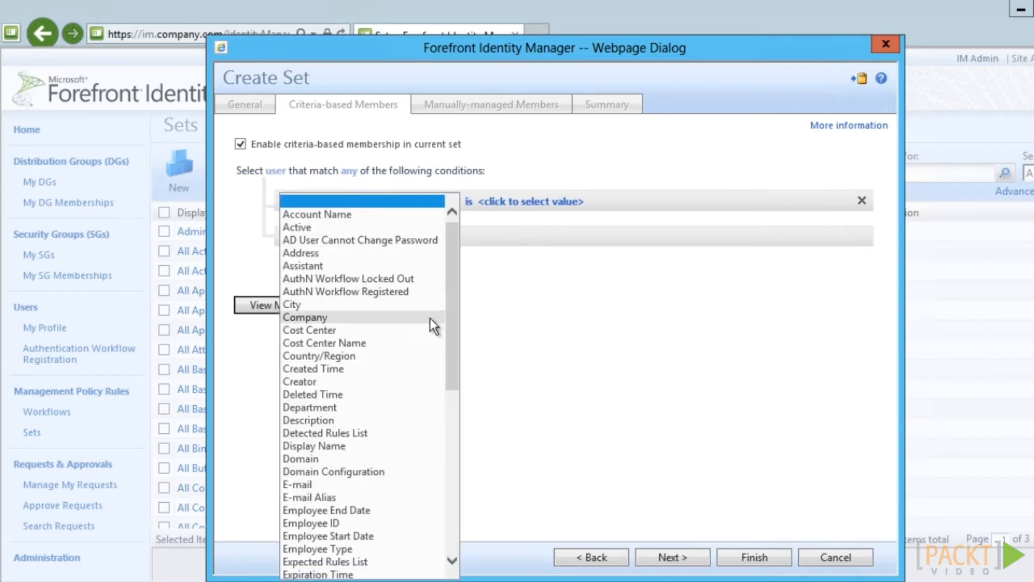
pyautogui.moveTo(452, 356); pyautogui.dragTo(455, 531)
pyautogui.click(377, 545)
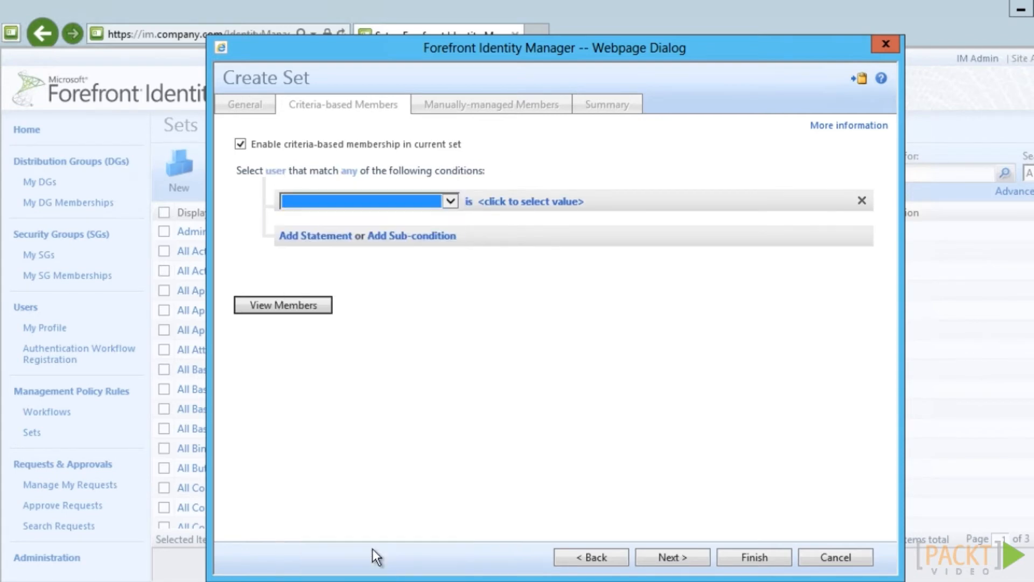
pyautogui.click(401, 200)
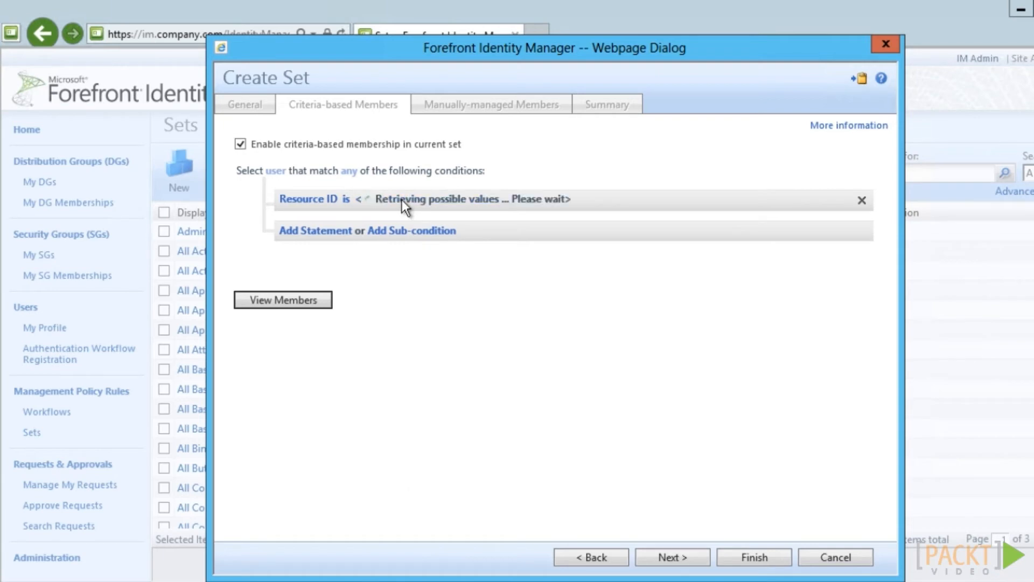
pyautogui.write('john')
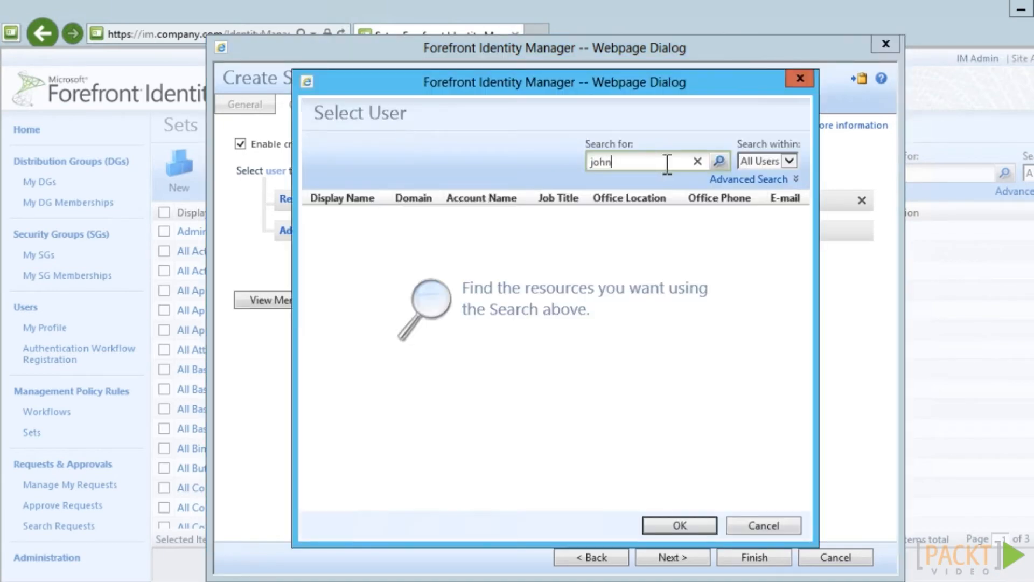
pyautogui.click(718, 161)
pyautogui.click(313, 215)
pyautogui.click(654, 526)
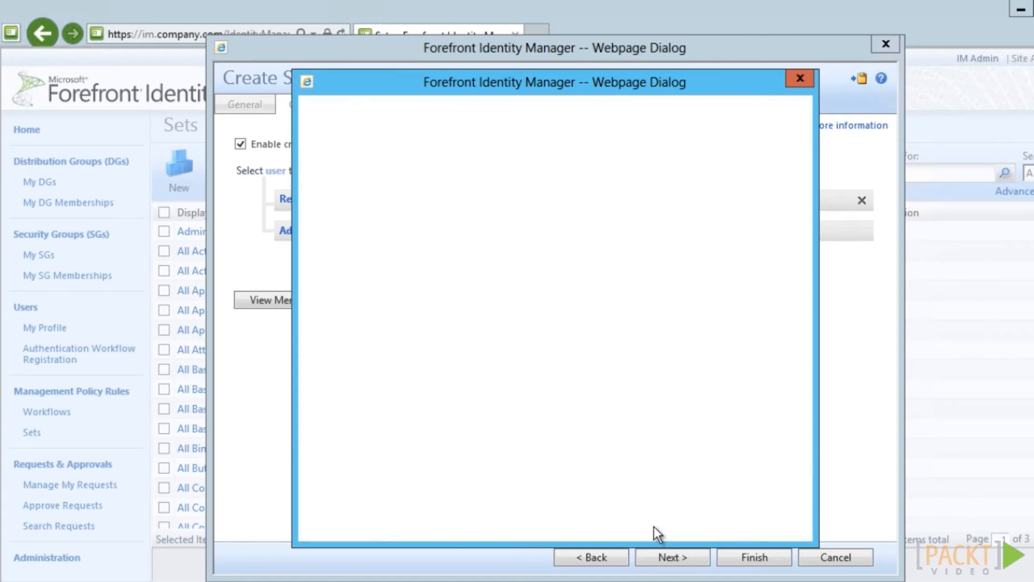
# Preview the set's members and submit the Company: Managers set
pyautogui.click(293, 300)
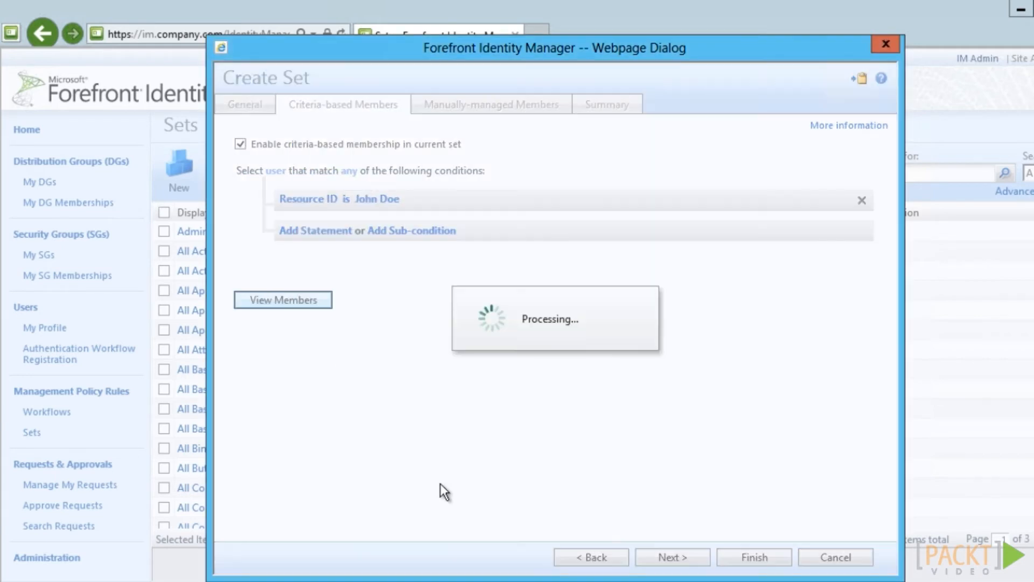
pyautogui.click(649, 555)
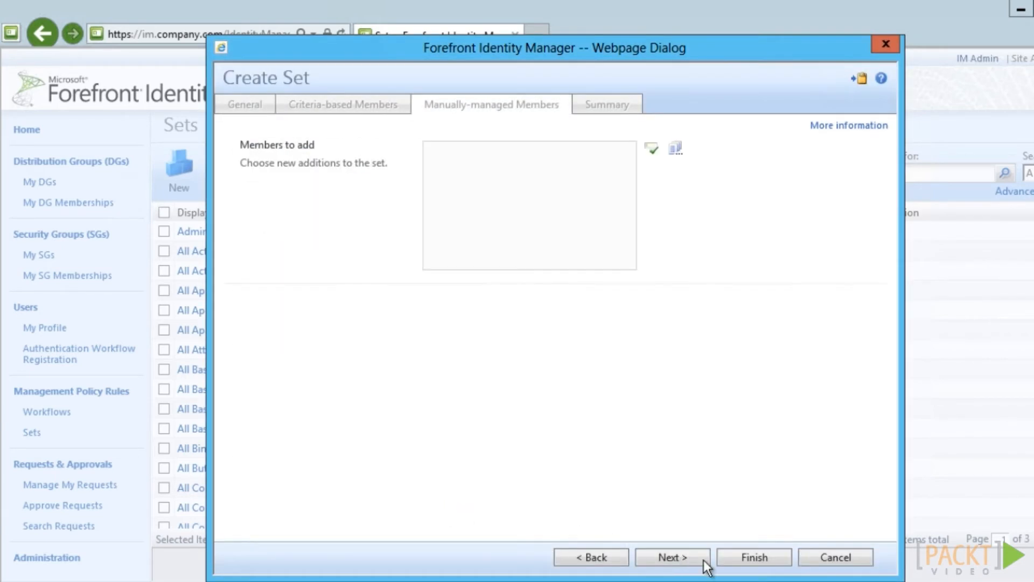
pyautogui.click(739, 560)
pyautogui.click(753, 557)
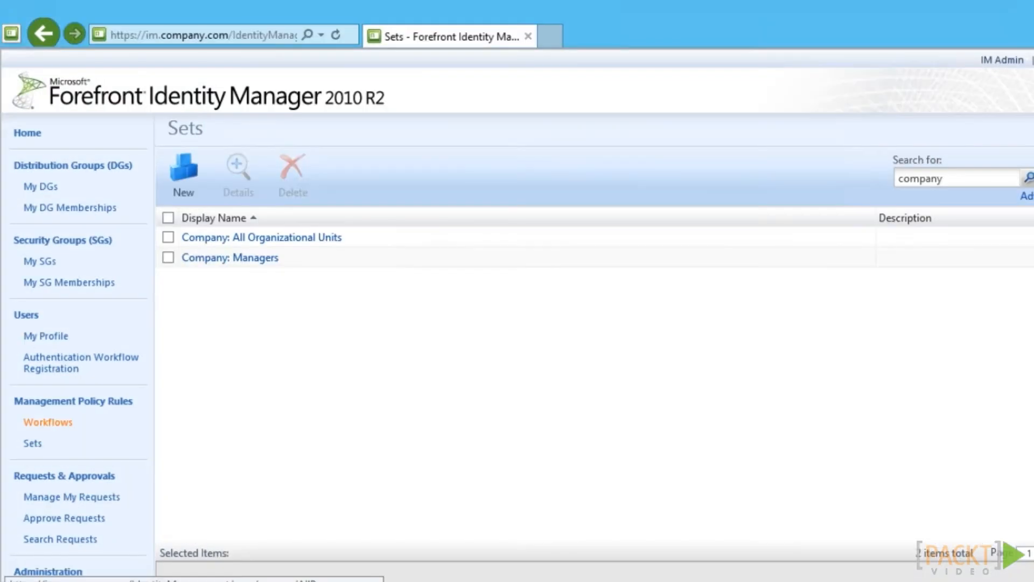
# Search the policy rules for 'distri' and open the static distribution group creation rule
pyautogui.click(122, 406)
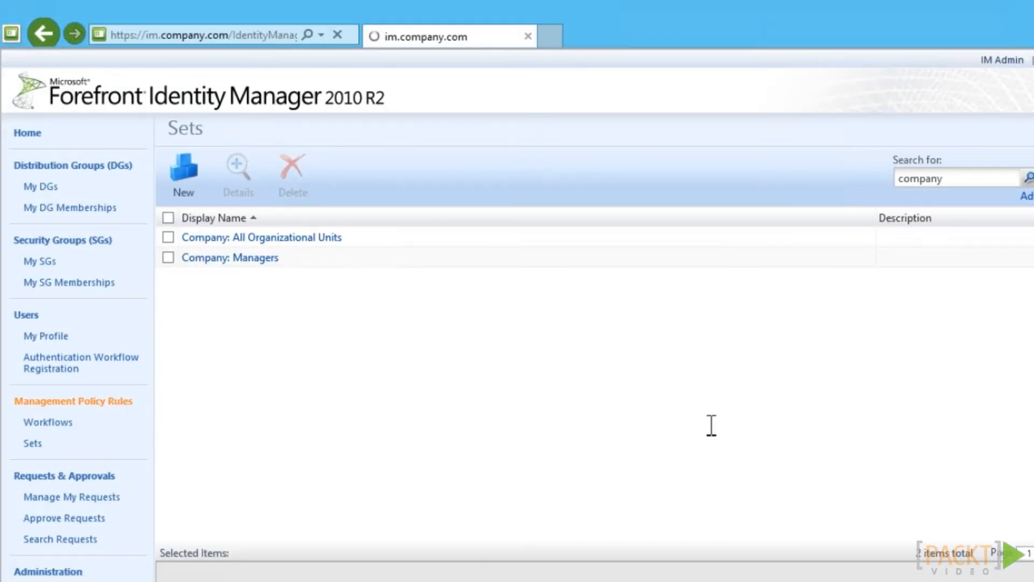
pyautogui.write('di')
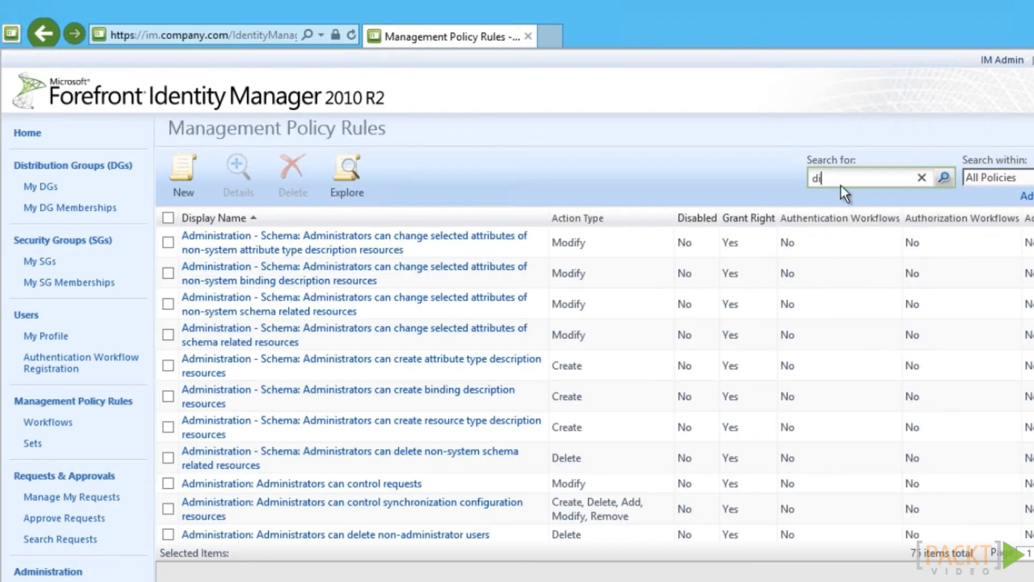
pyautogui.write('stri')
pyautogui.click(943, 178)
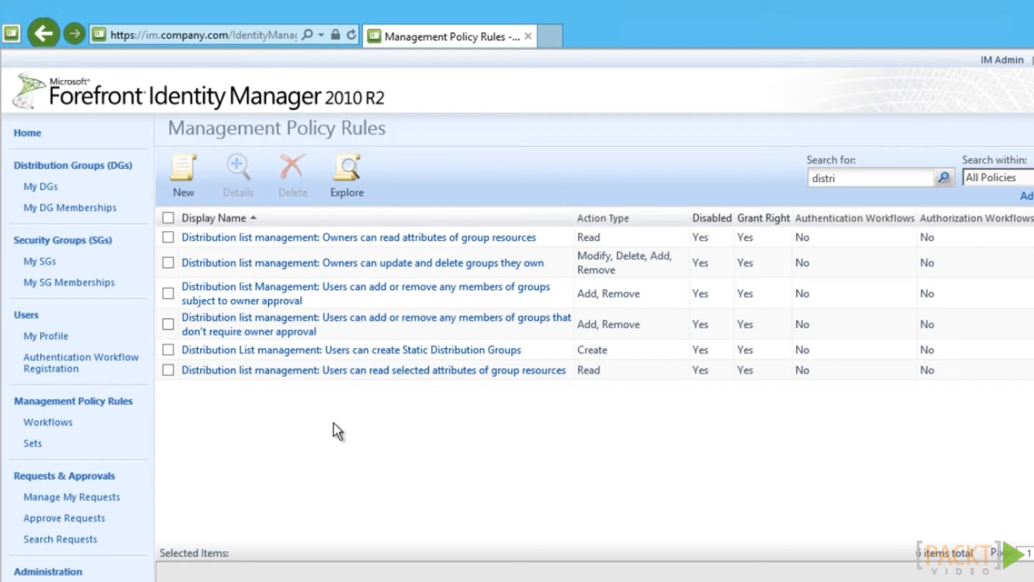
pyautogui.click(329, 350)
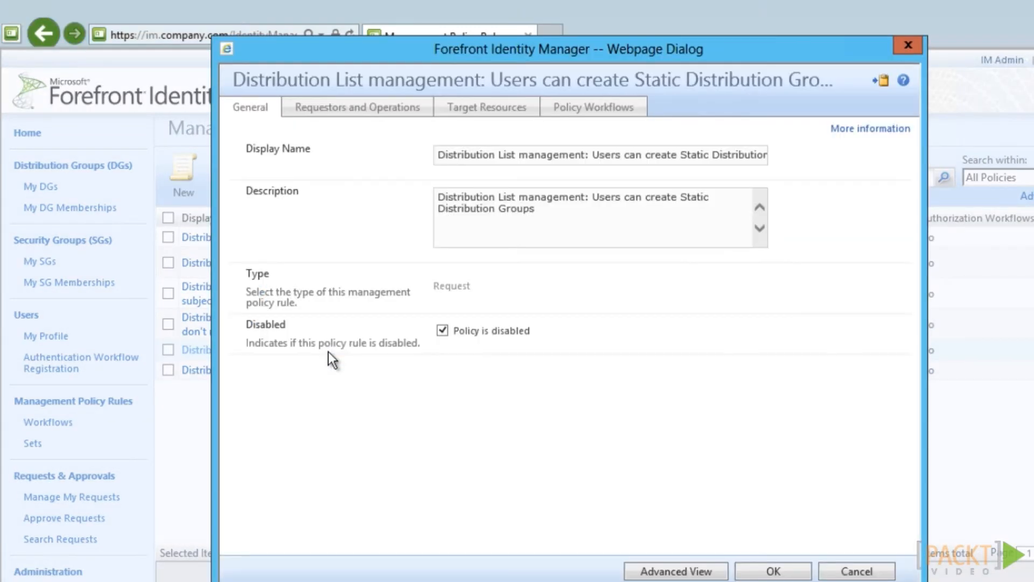
# Enable the rule, replace requestors All Active People with Company: Managers, and submit
pyautogui.click(442, 331)
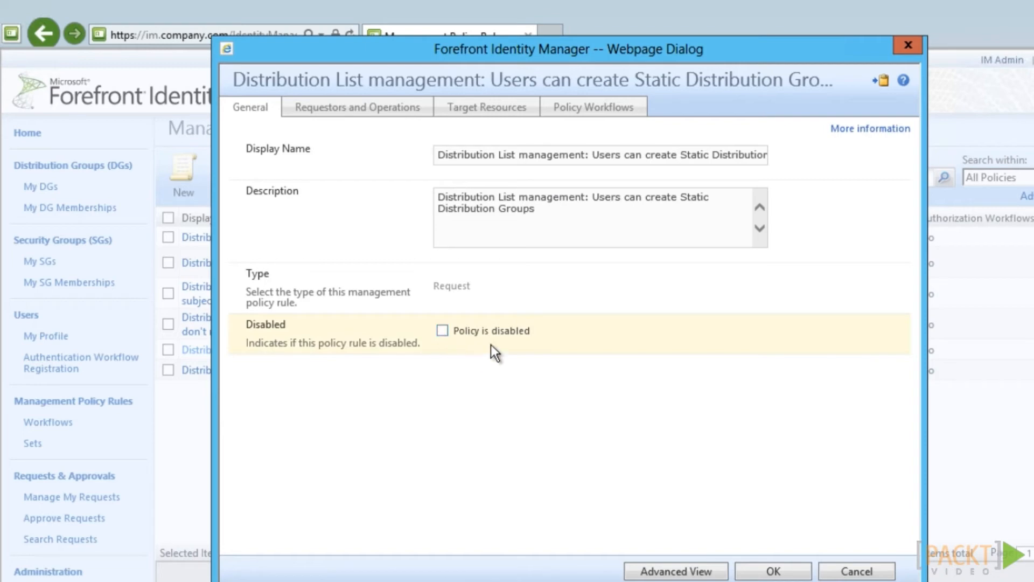
pyautogui.click(395, 112)
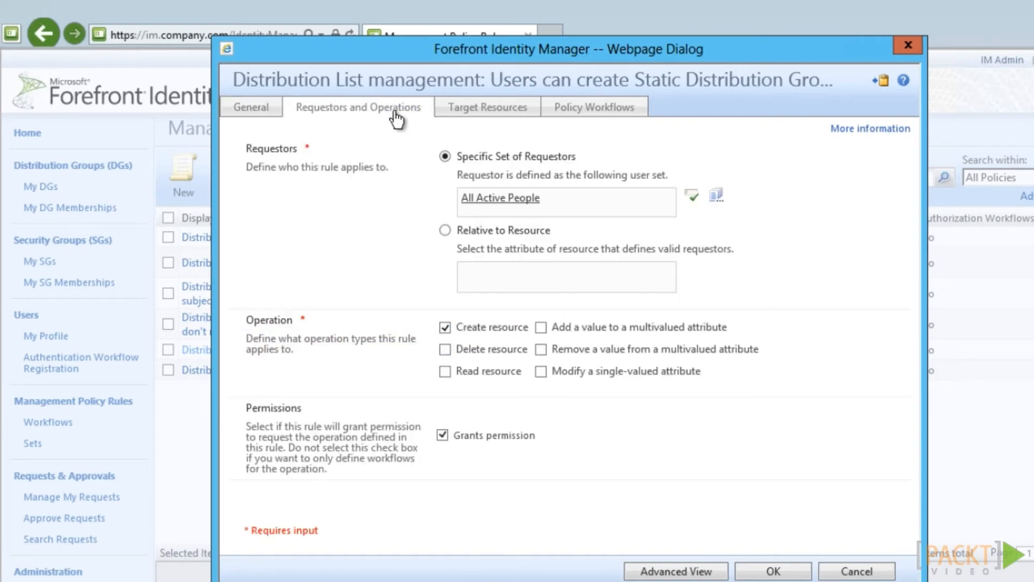
pyautogui.click(562, 200)
pyautogui.press('BackSpace')
pyautogui.write('Company: Managers')
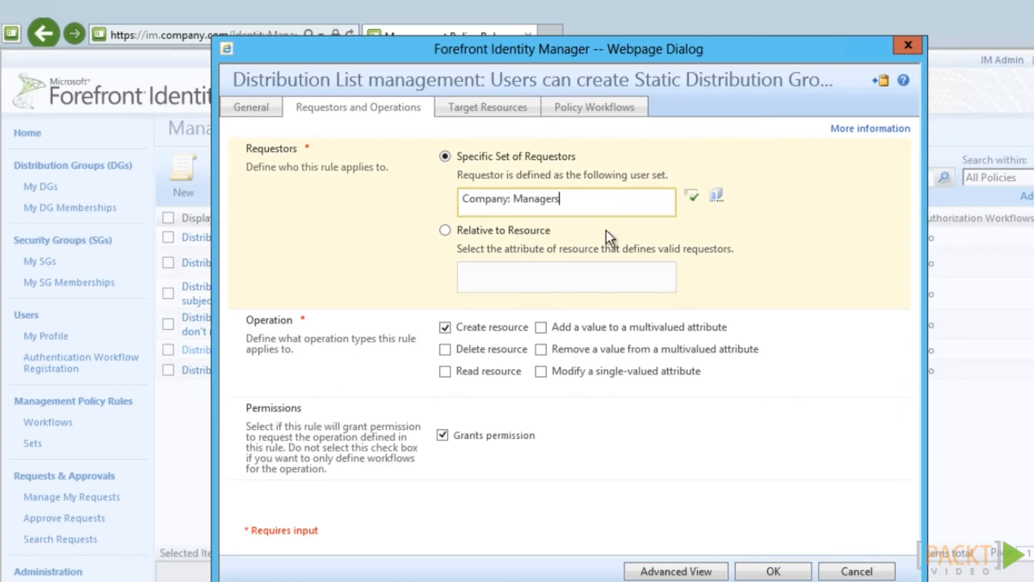
pyautogui.click(692, 196)
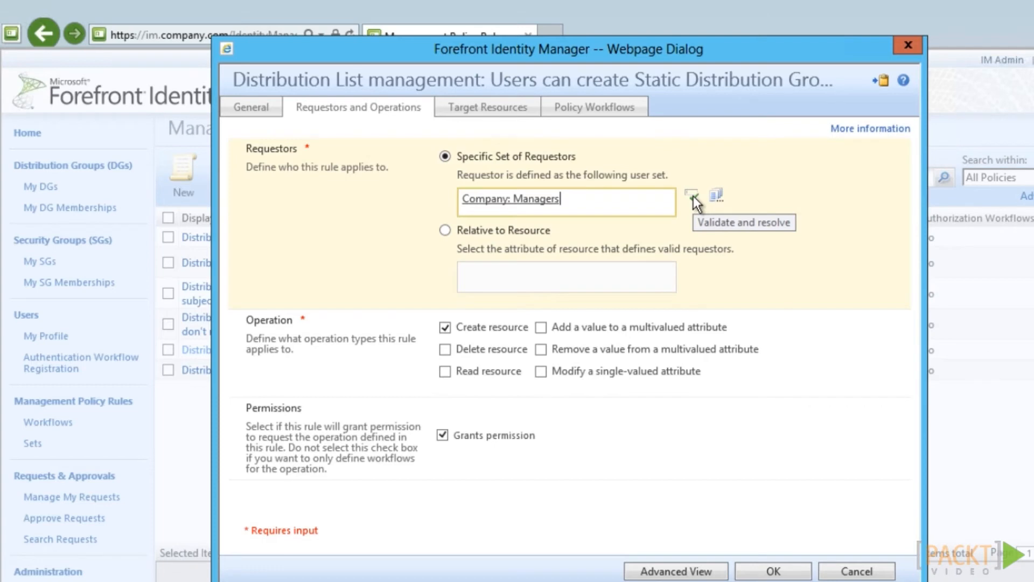
pyautogui.click(792, 571)
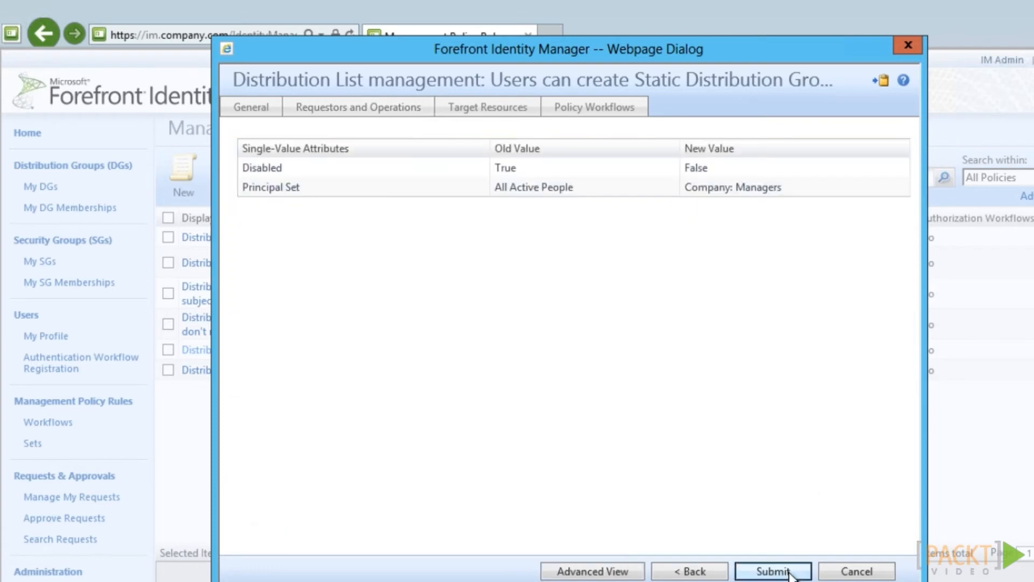
pyautogui.click(791, 573)
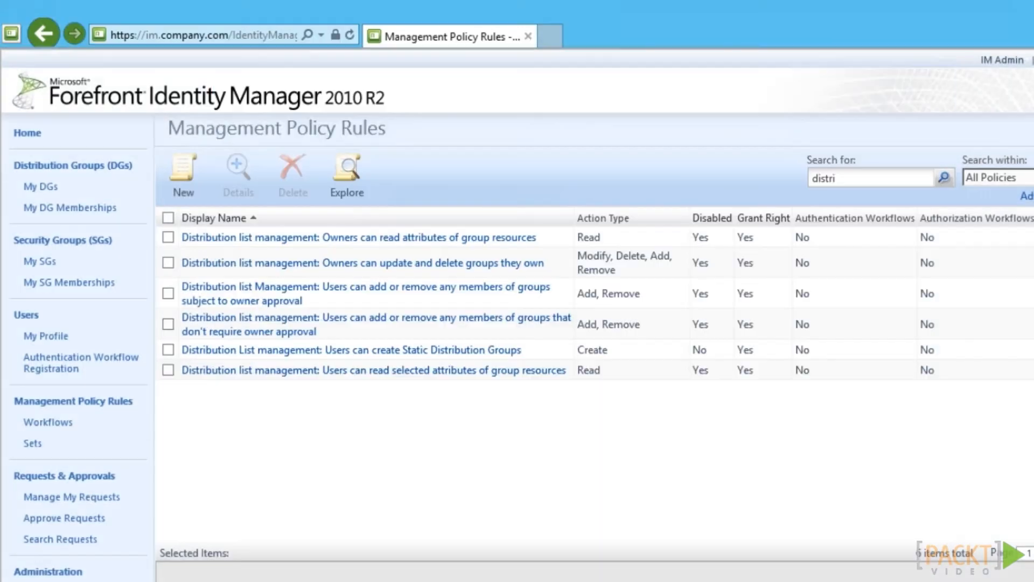
# Enable the owners-can-read-attributes and owners-update-and-delete distribution group policy rules
pyautogui.click(346, 237)
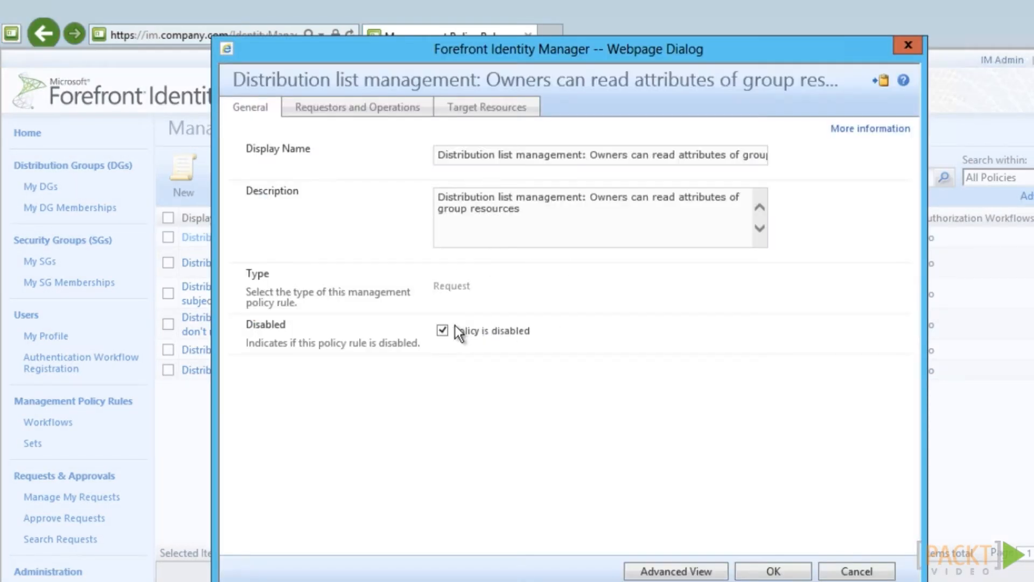
pyautogui.click(455, 329)
pyautogui.click(768, 571)
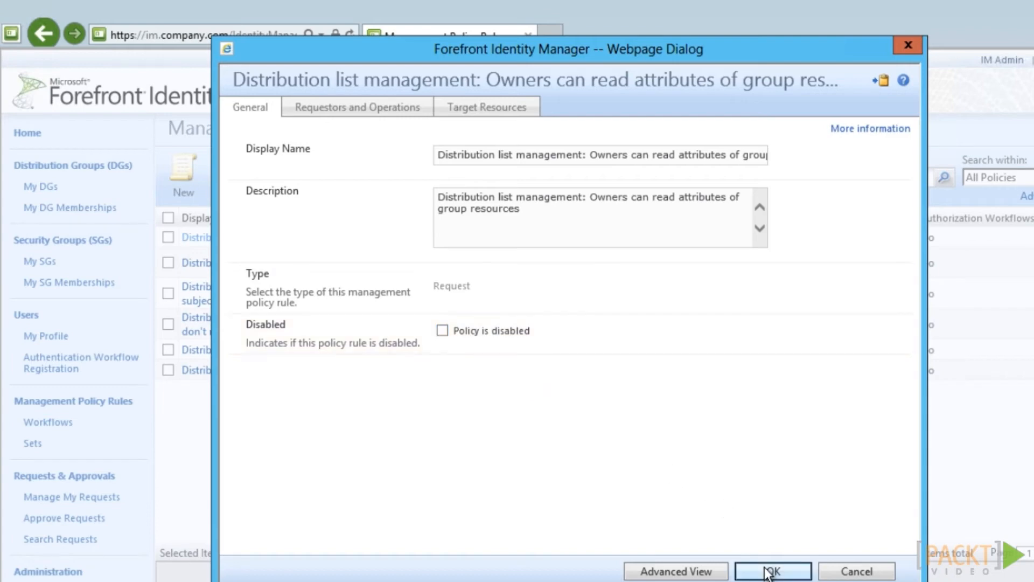
pyautogui.click(767, 571)
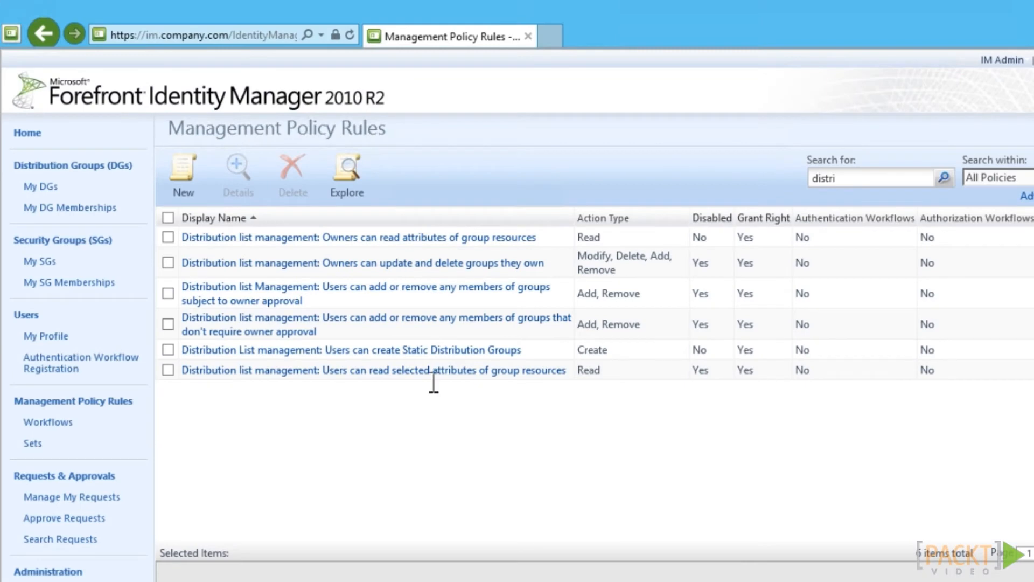
pyautogui.click(338, 263)
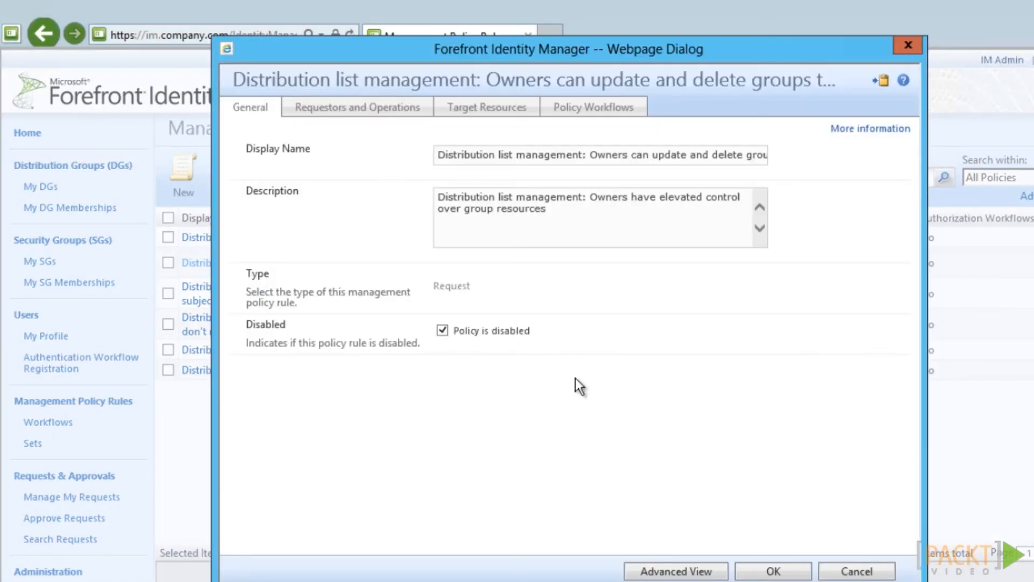
pyautogui.click(773, 571)
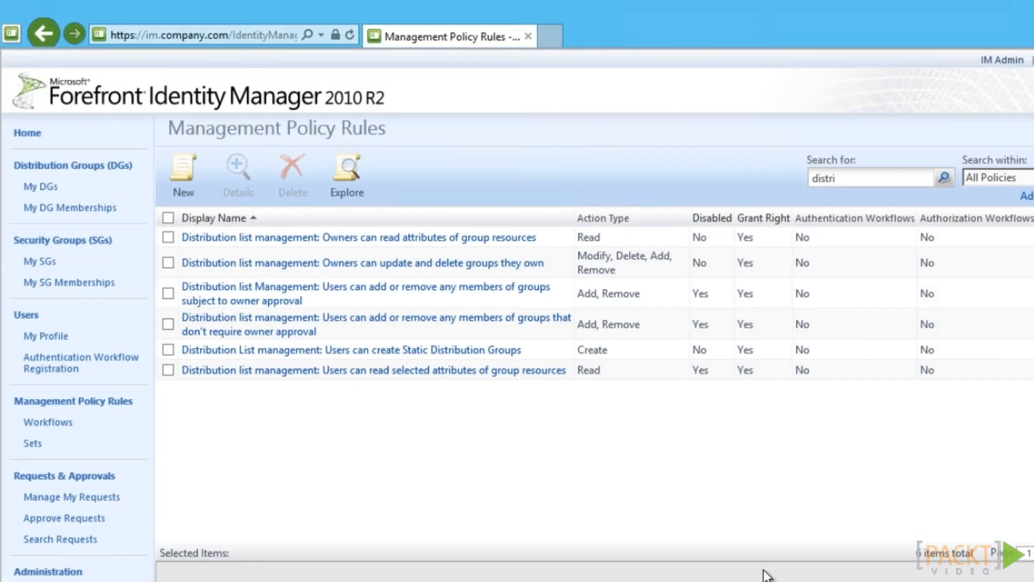
# Enable the owner-approval member management and read-selected-attributes policy rules
pyautogui.click(296, 299)
pyautogui.click(448, 335)
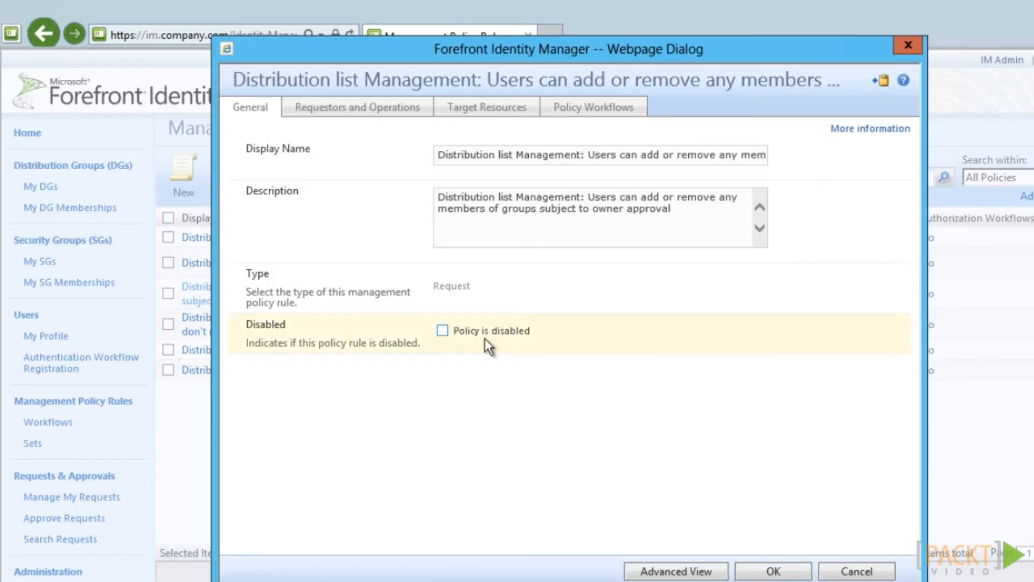
pyautogui.click(773, 571)
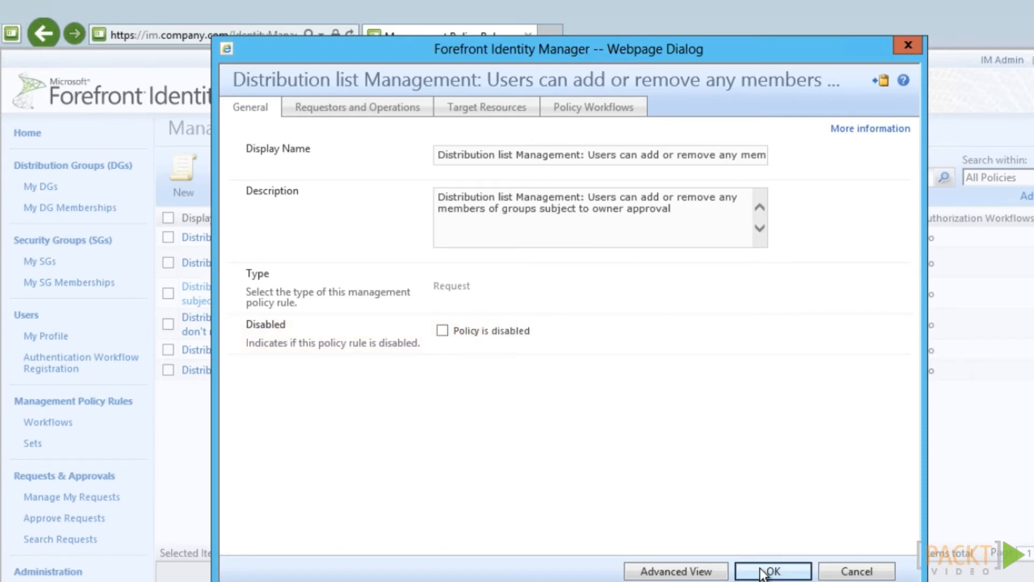
pyautogui.click(773, 571)
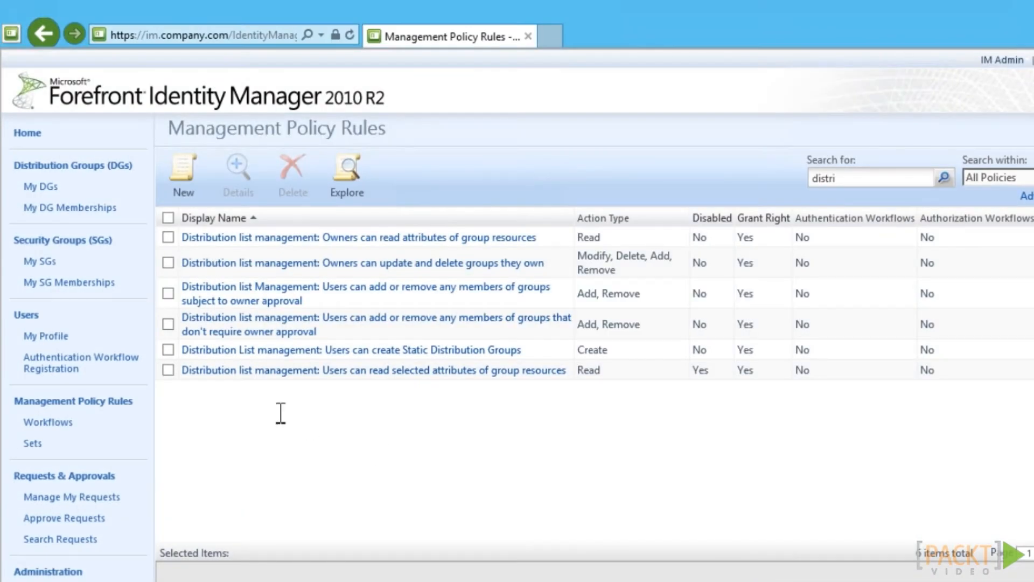
pyautogui.click(228, 370)
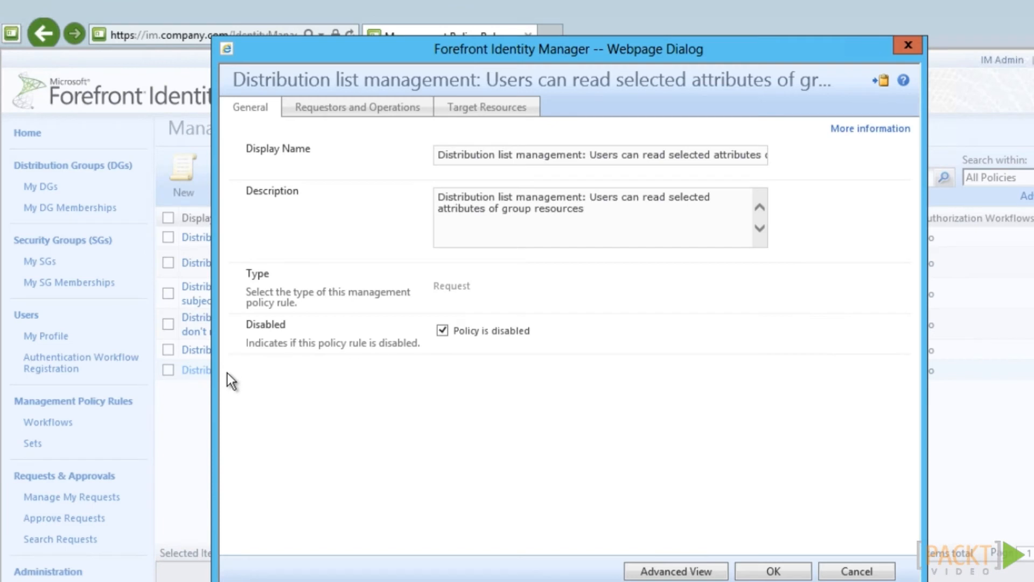
pyautogui.click(442, 331)
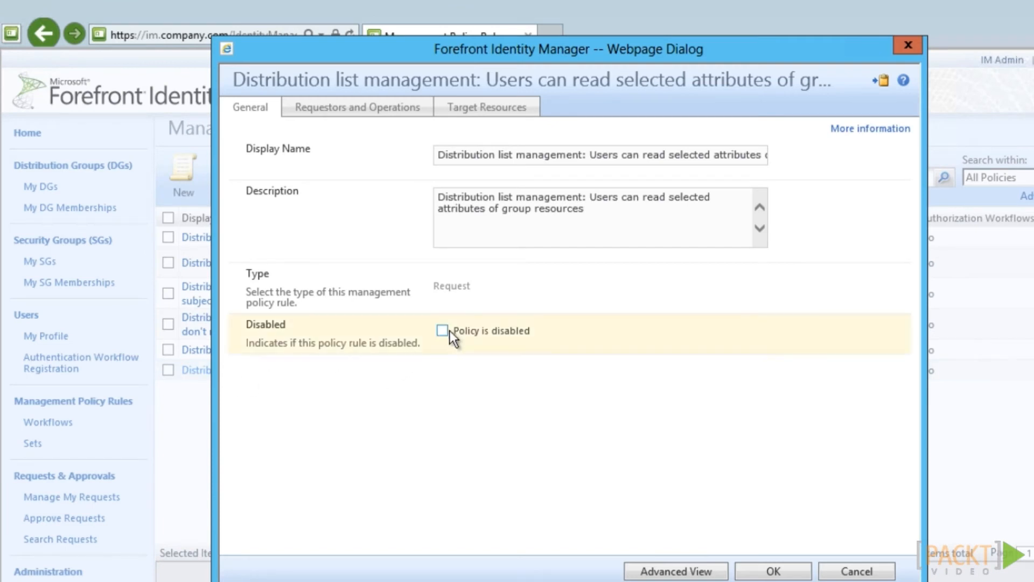
pyautogui.click(773, 572)
pyautogui.click(773, 572)
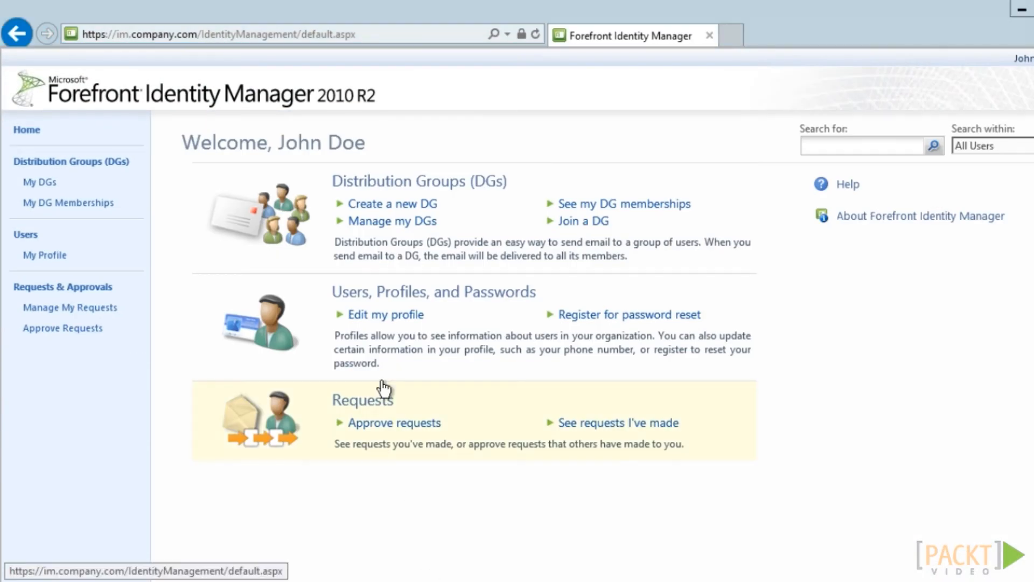
# Enter a new distribution group 'Company Golfers' with alias golfers and a golf-interest description
pyautogui.click(396, 204)
pyautogui.write('Compa')
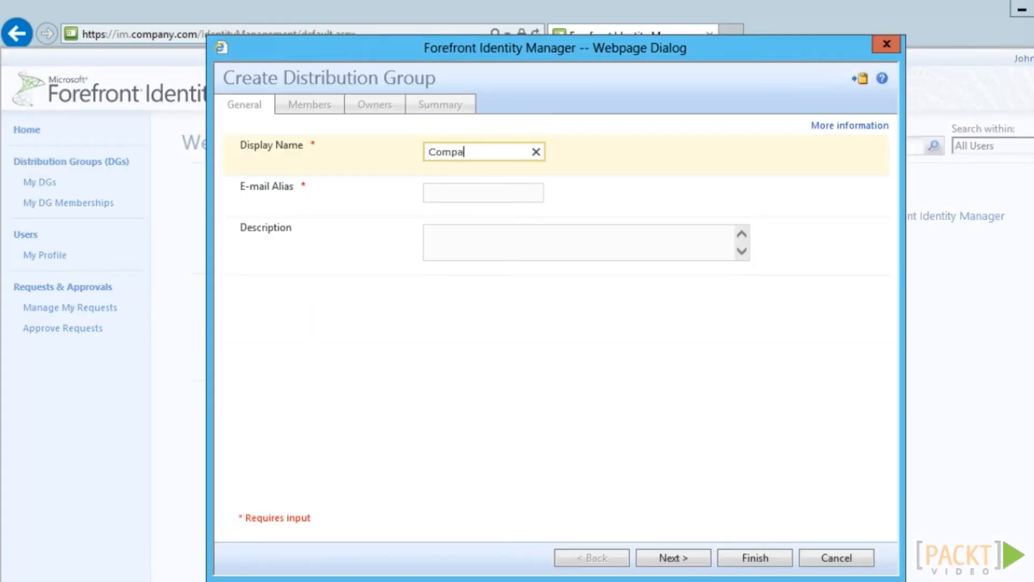
pyautogui.write('ny Golfers')
pyautogui.press('Tab')
pyautogui.write('g')
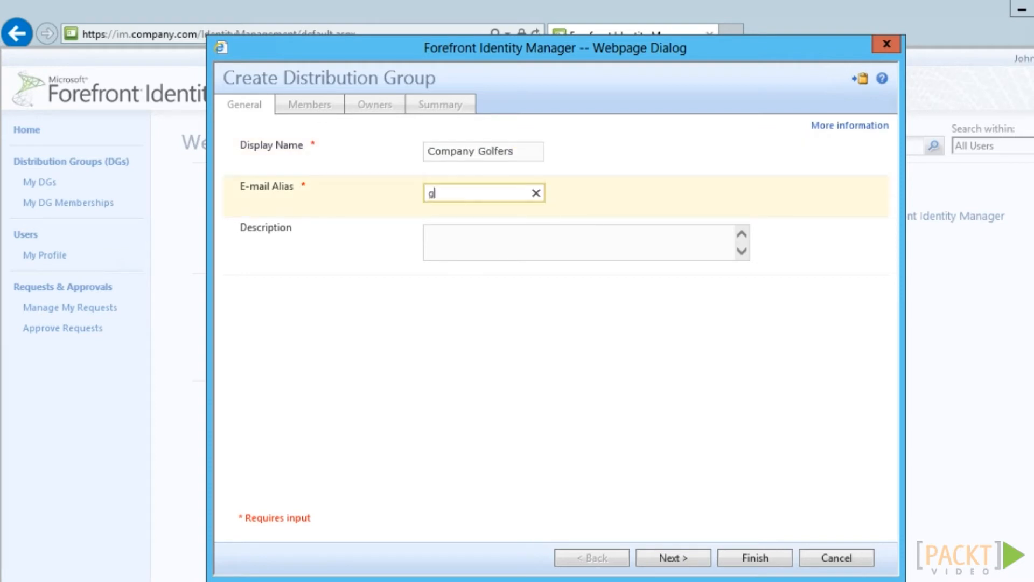
pyautogui.write('olfers')
pyautogui.press('Tab')
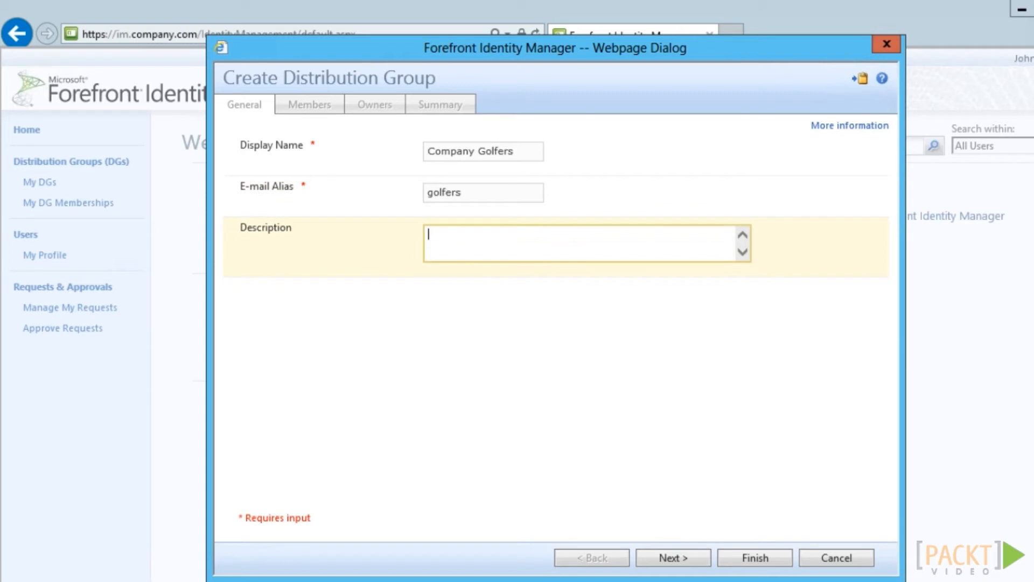
pyautogui.write('Distribution list for anyone interested in golf at The Company.')
# Step through members and owners, submit the group, and view My Distribution Groups
pyautogui.click(706, 558)
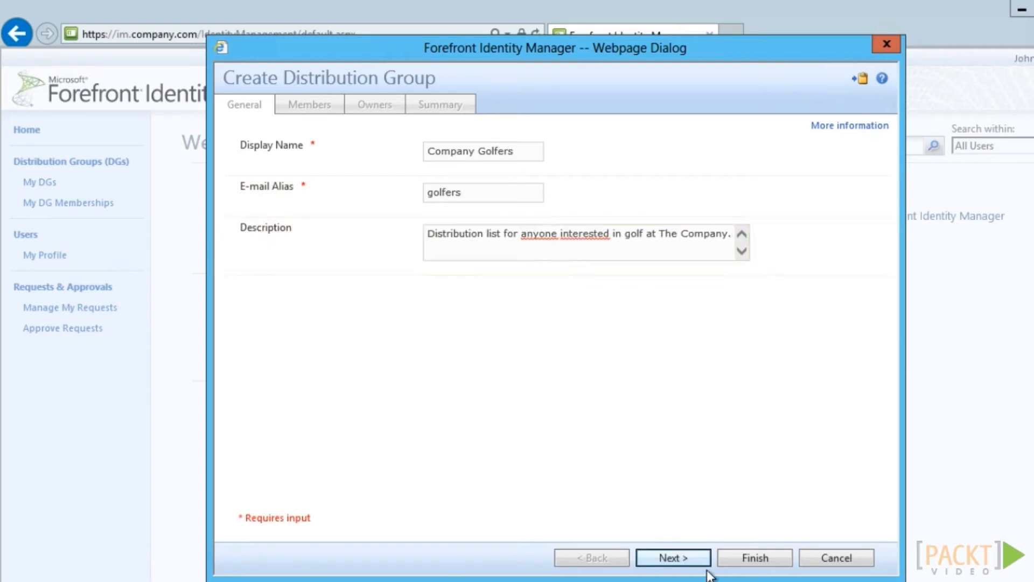
pyautogui.click(708, 566)
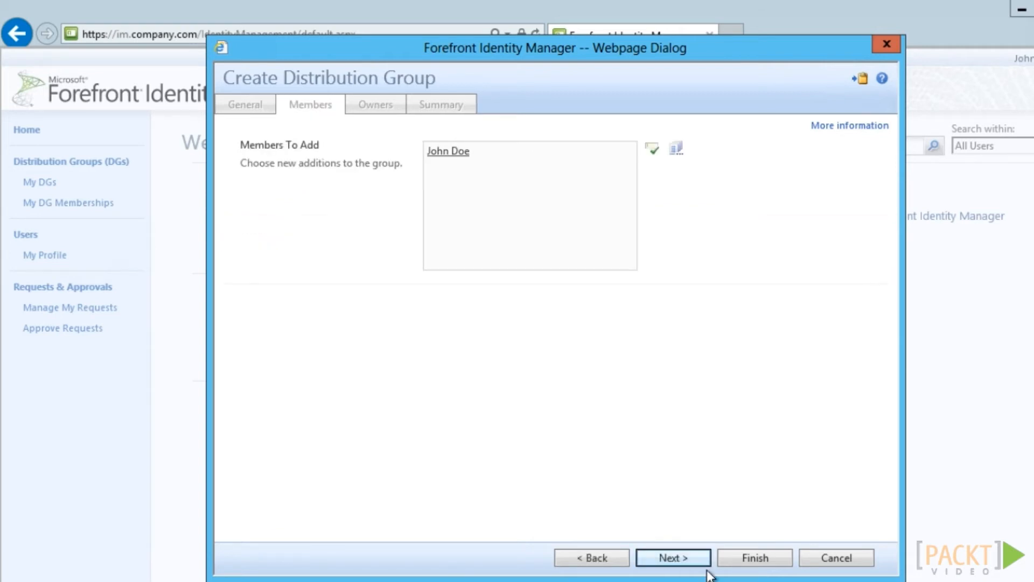
pyautogui.click(707, 566)
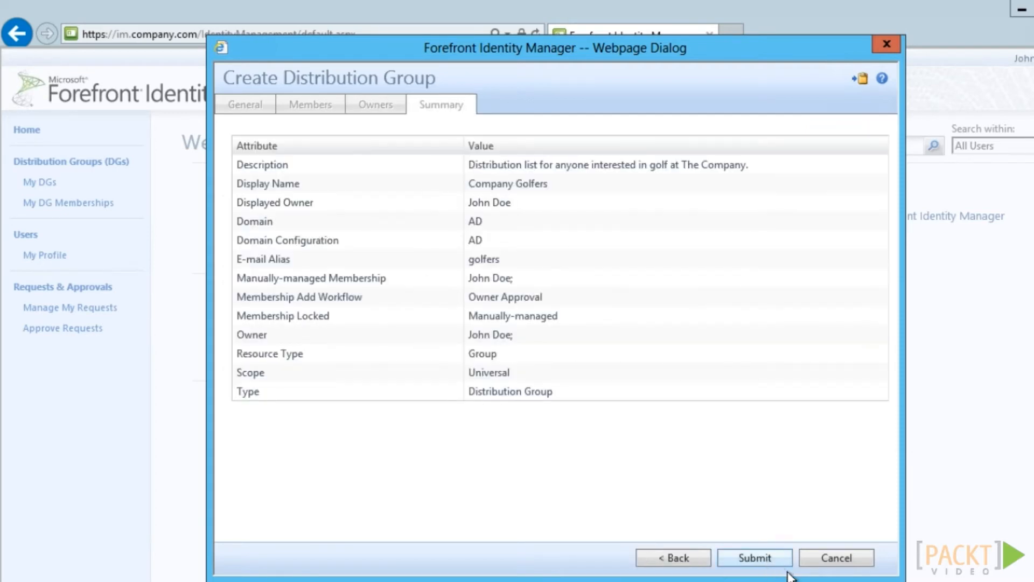
pyautogui.click(782, 563)
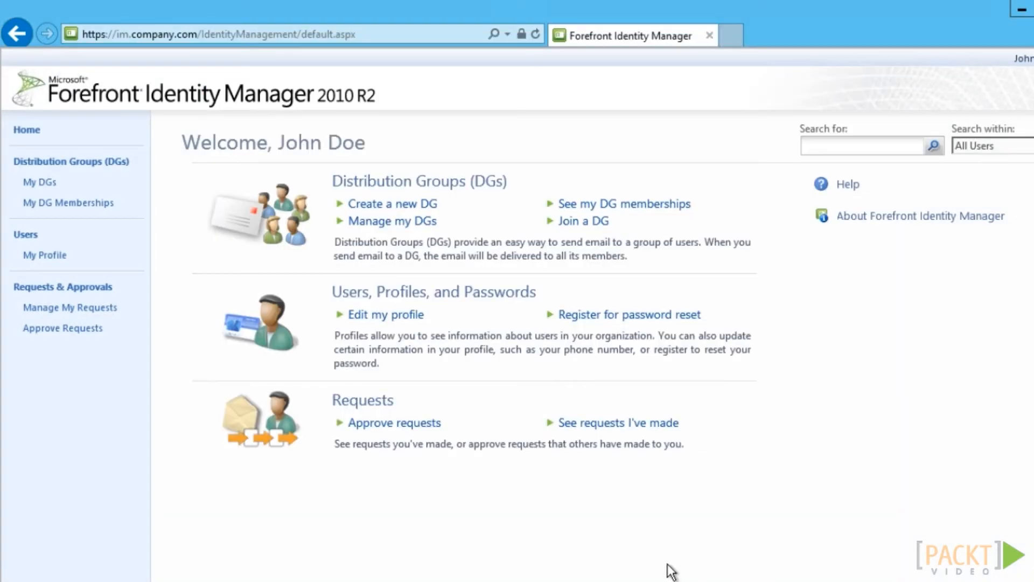
pyautogui.click(58, 194)
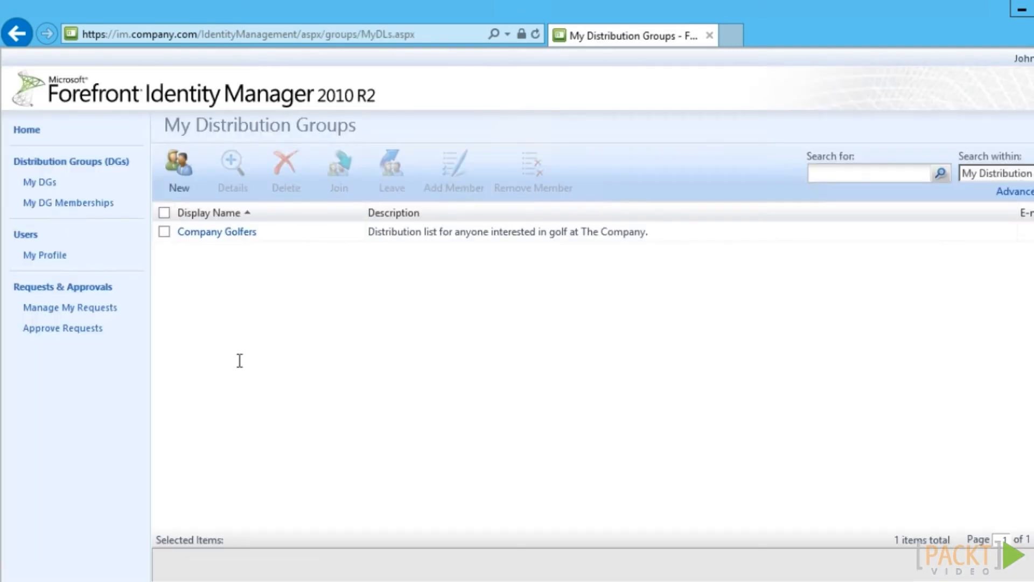
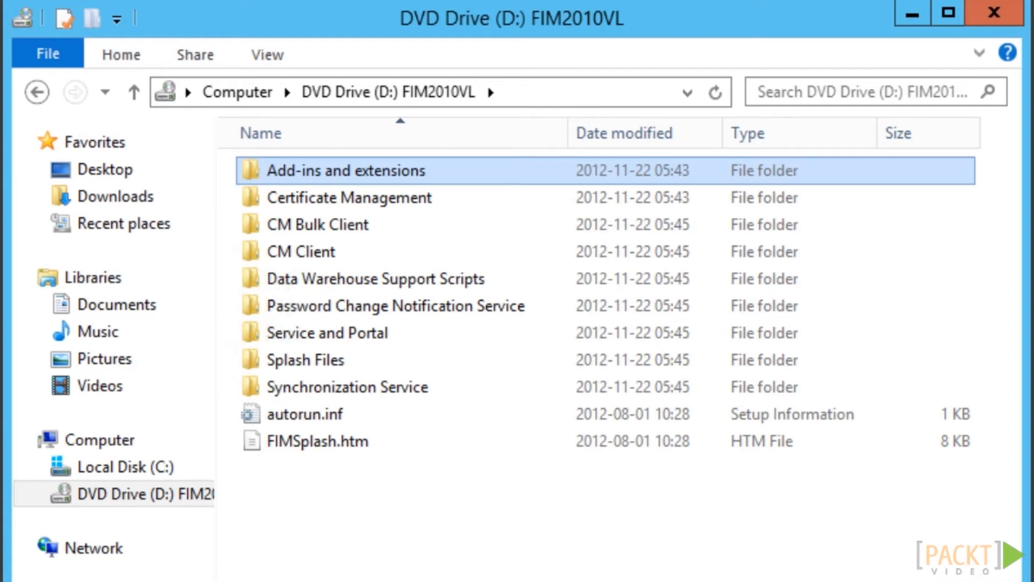
# Run setup.exe from Add-ins and extensions\x64 as administrator, approving the UAC prompt
pyautogui.doubleClick(370, 173)
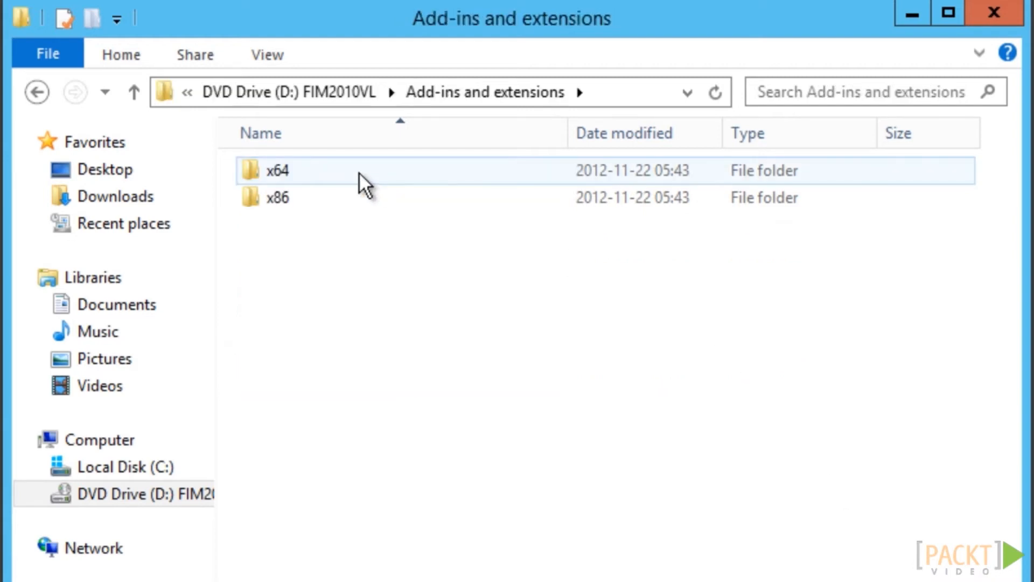
pyautogui.doubleClick(270, 169)
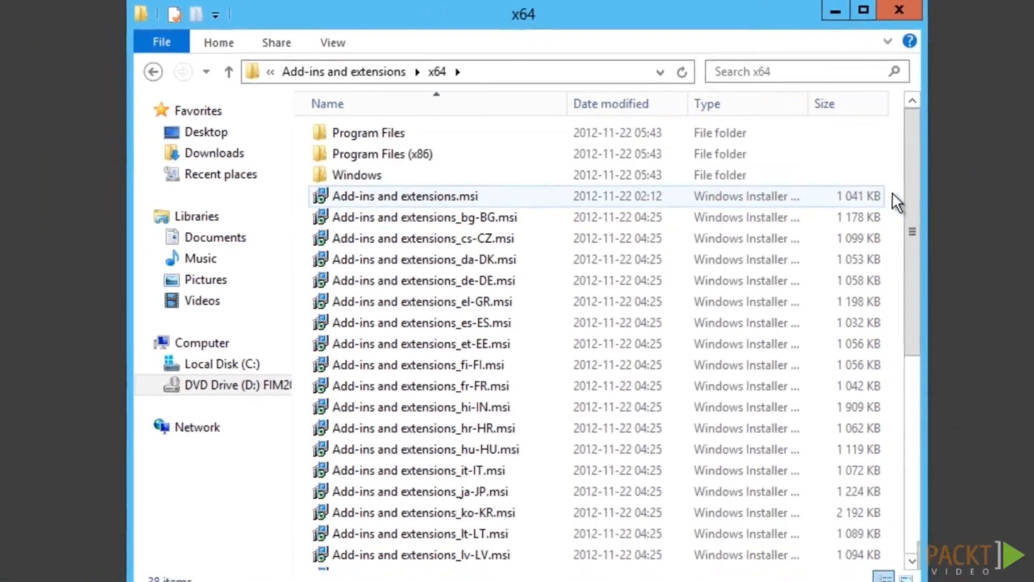
pyautogui.moveTo(907, 204); pyautogui.dragTo(894, 536)
pyautogui.click(376, 549)
pyautogui.rightClick(376, 549)
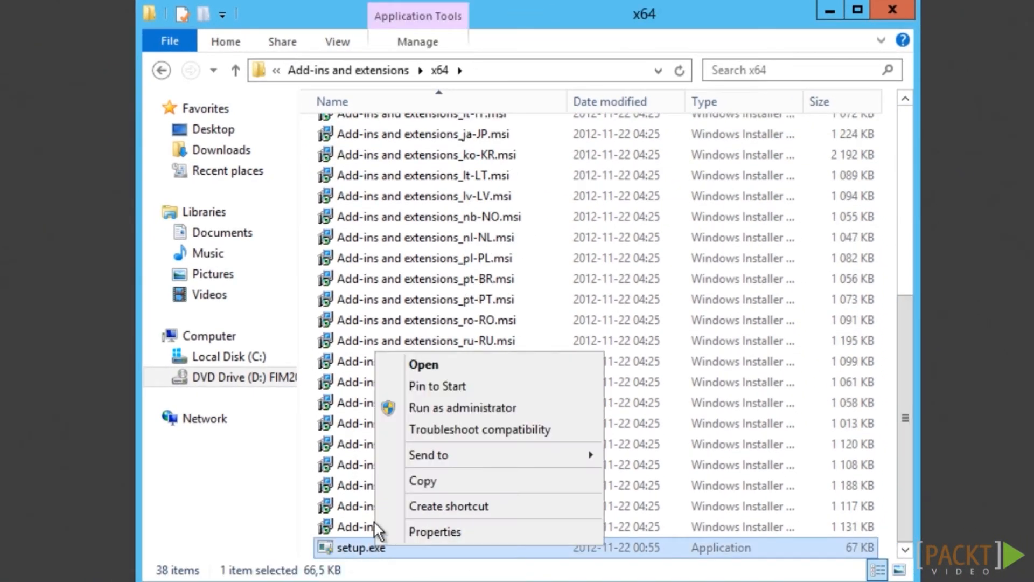
pyautogui.click(431, 407)
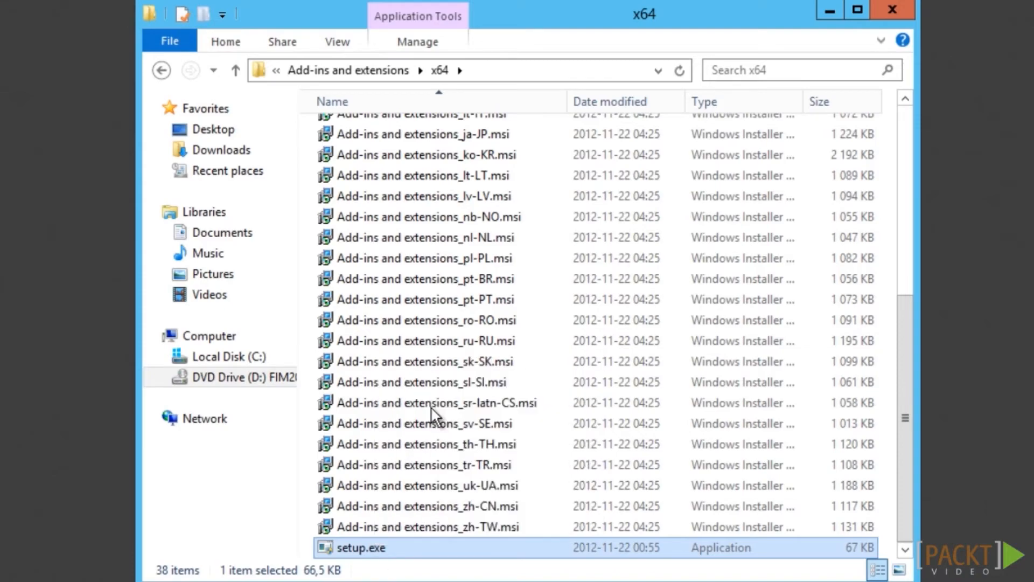
pyautogui.click(577, 341)
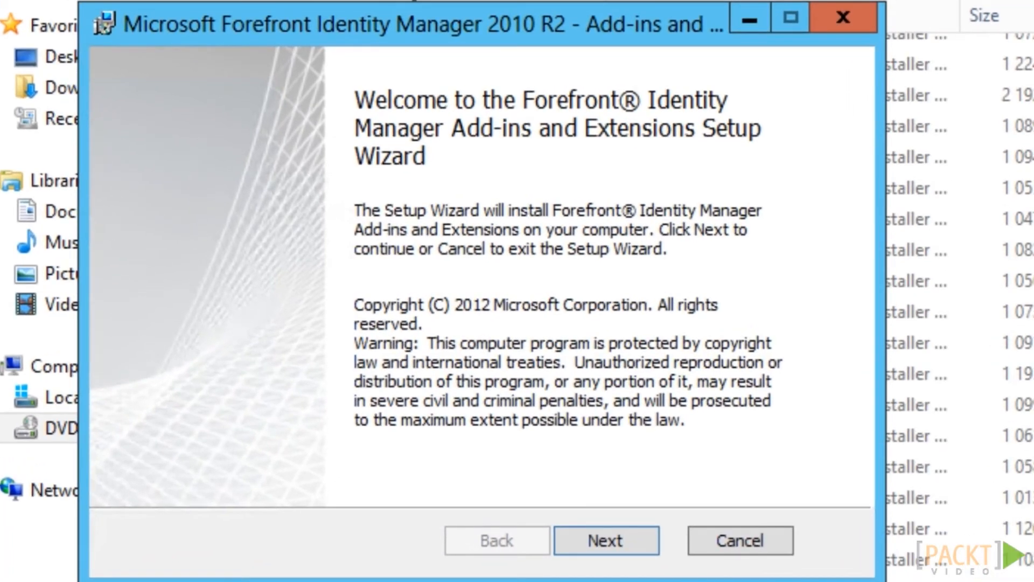
# Accept the license terms and keep both add-in features selected in Custom Setup
pyautogui.click(604, 542)
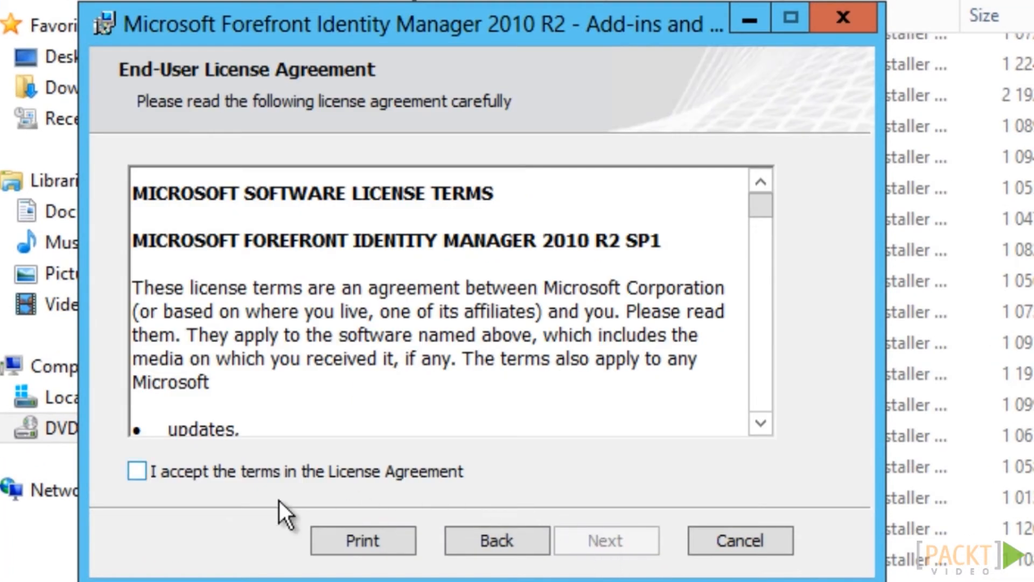
pyautogui.click(139, 471)
pyautogui.click(615, 546)
pyautogui.click(615, 545)
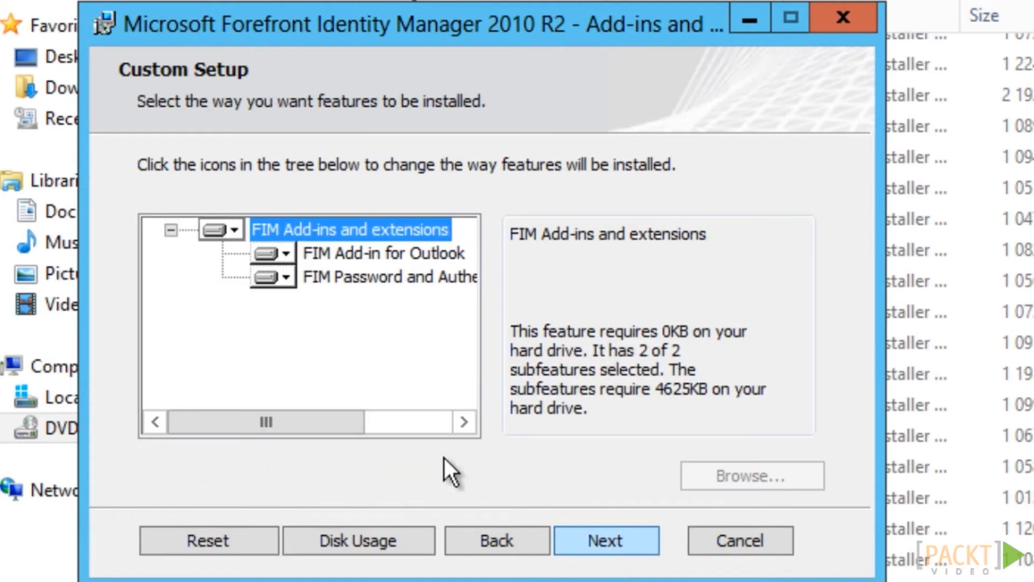
pyautogui.moveTo(358, 427); pyautogui.dragTo(399, 428)
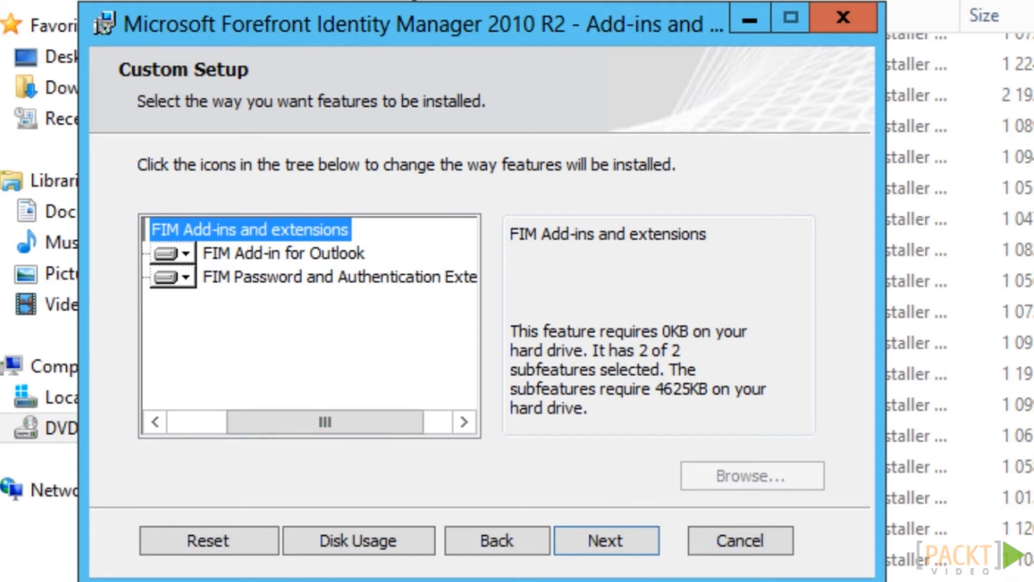
pyautogui.click(626, 538)
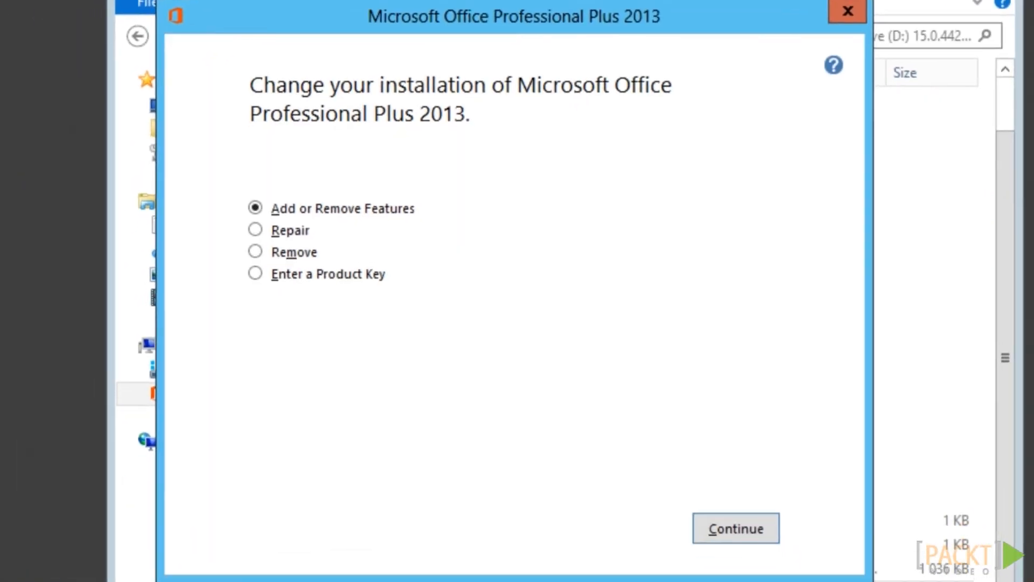
# Set Forms 2.0 .NET, Actions .NET Programmability Support and Actions Plugins to Run from My Computer
pyautogui.click(735, 528)
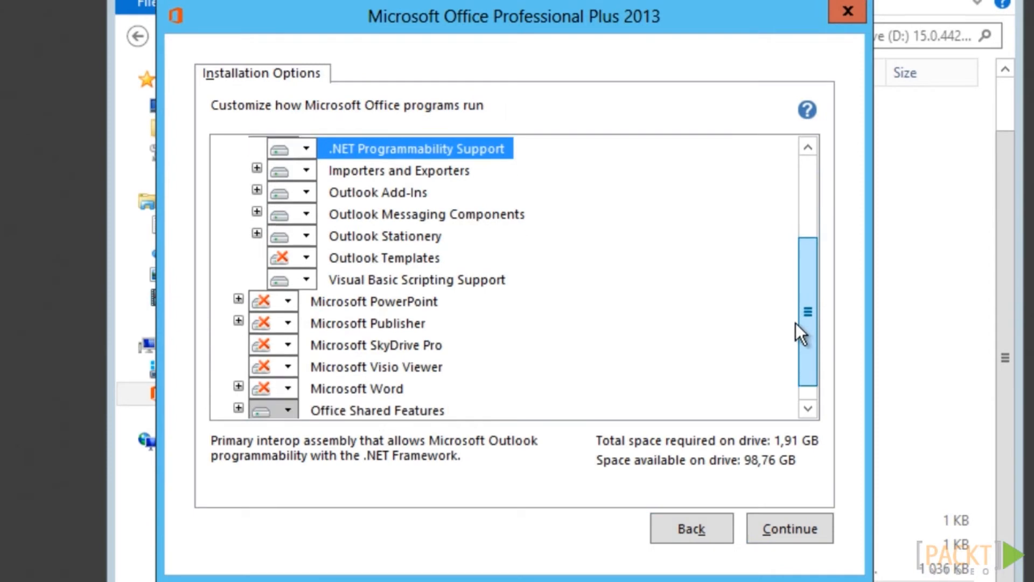
pyautogui.moveTo(796, 322); pyautogui.dragTo(791, 347)
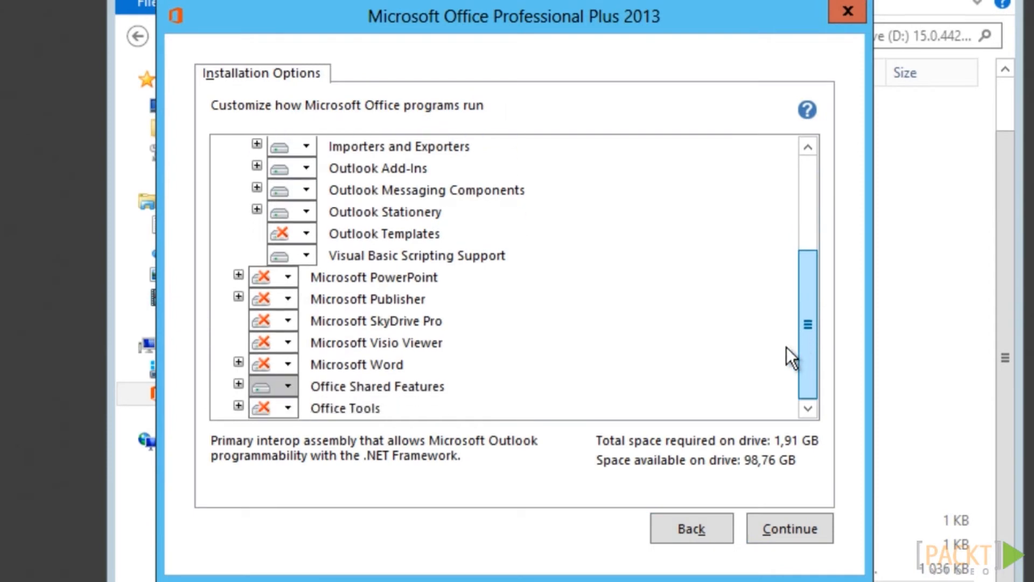
pyautogui.click(238, 405)
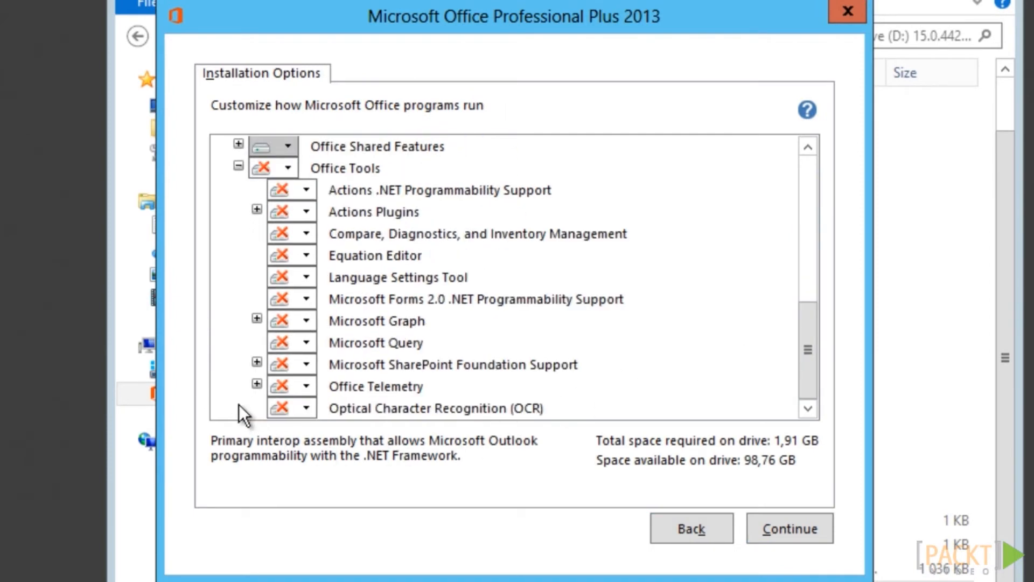
pyautogui.click(305, 299)
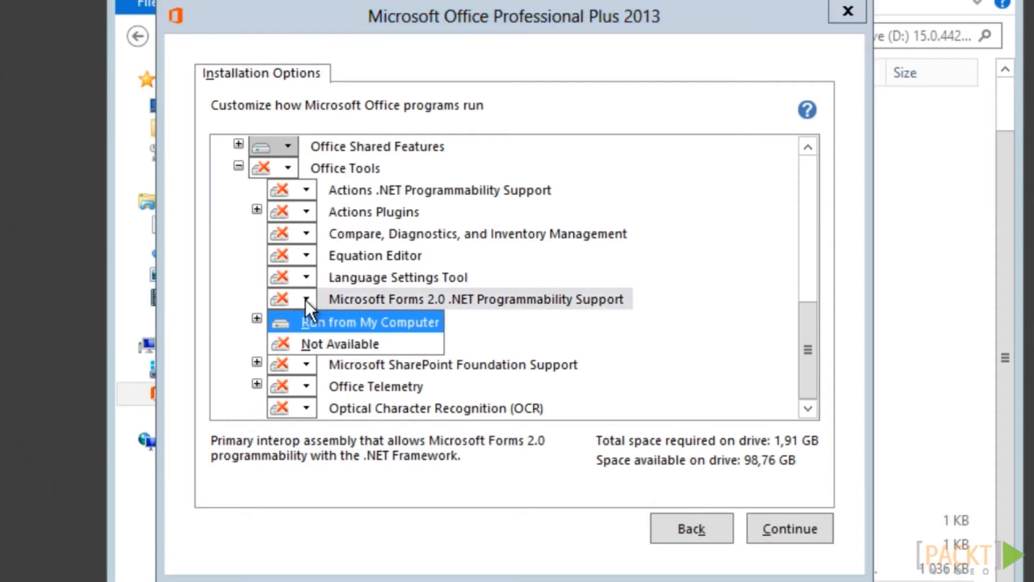
pyautogui.click(306, 322)
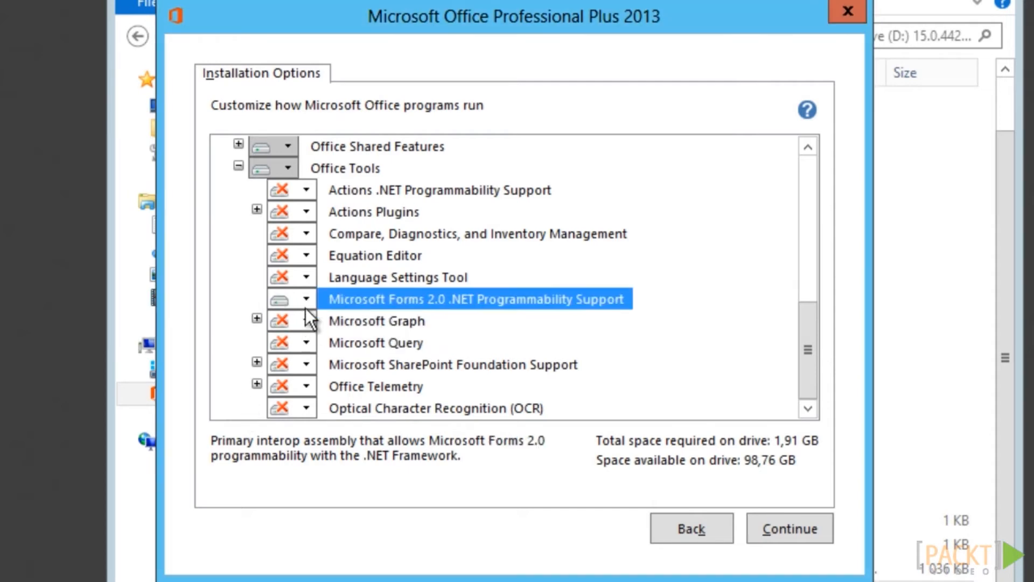
pyautogui.click(306, 188)
pyautogui.click(309, 207)
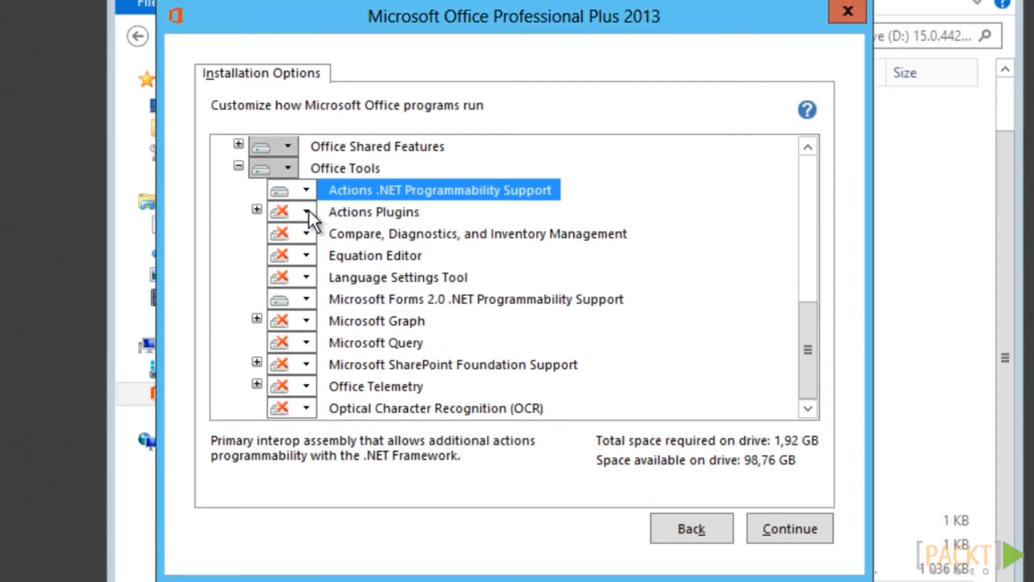
pyautogui.click(308, 210)
pyautogui.click(309, 232)
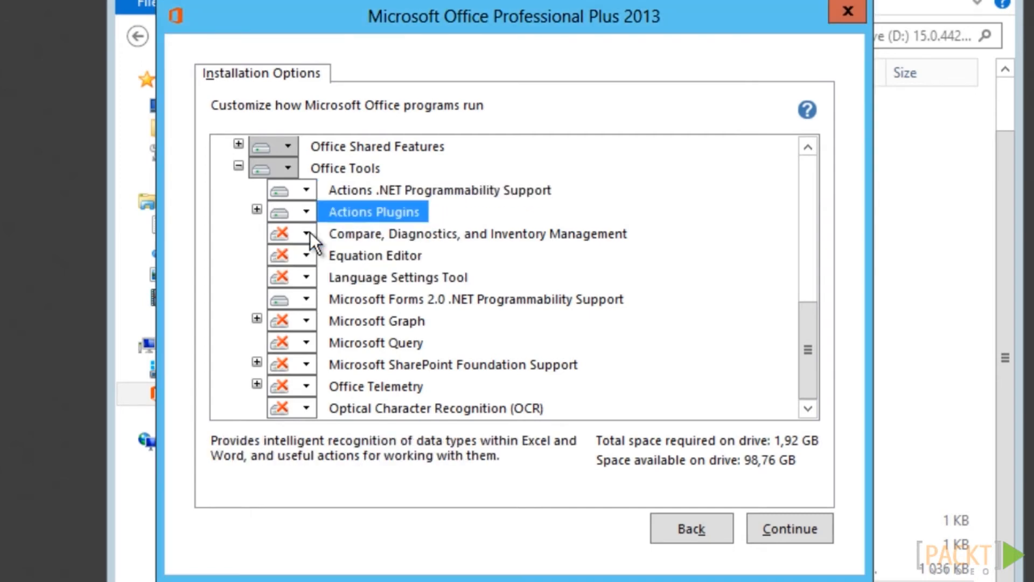
pyautogui.click(798, 531)
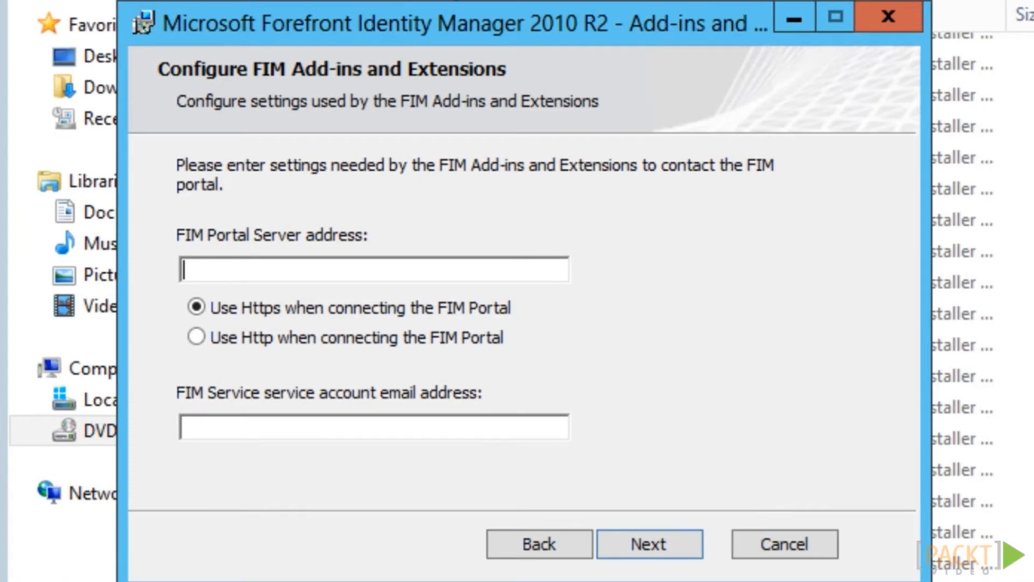
# Enter portal address im.company.com and the FIM service account's e-mail address
pyautogui.write('im.company.com')
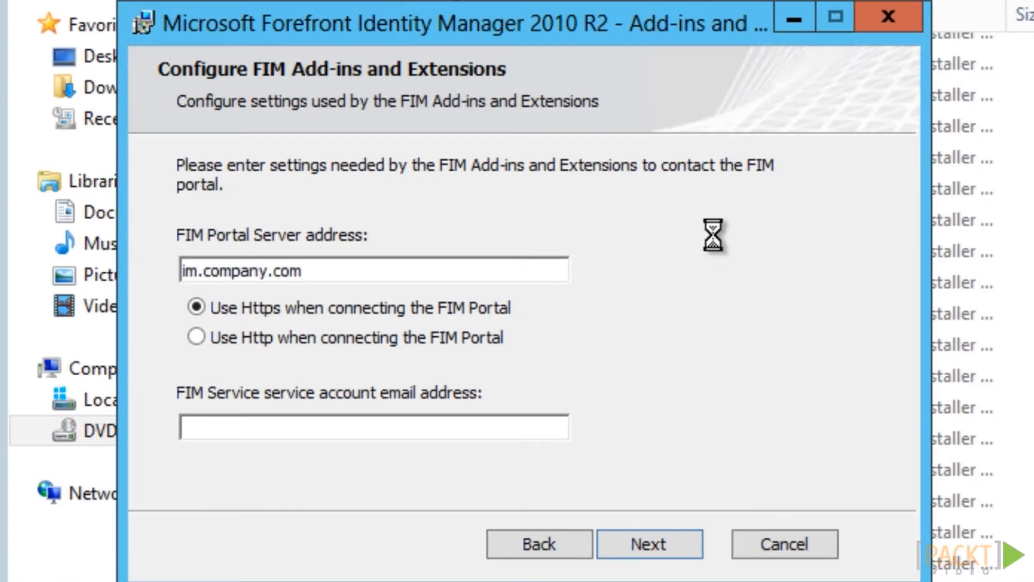
pyautogui.press('Tab')
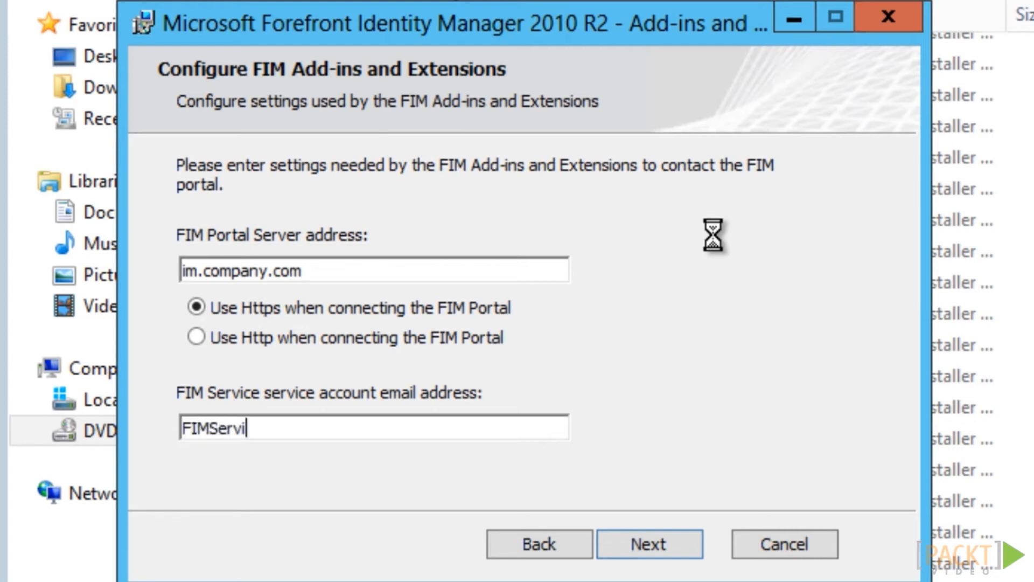
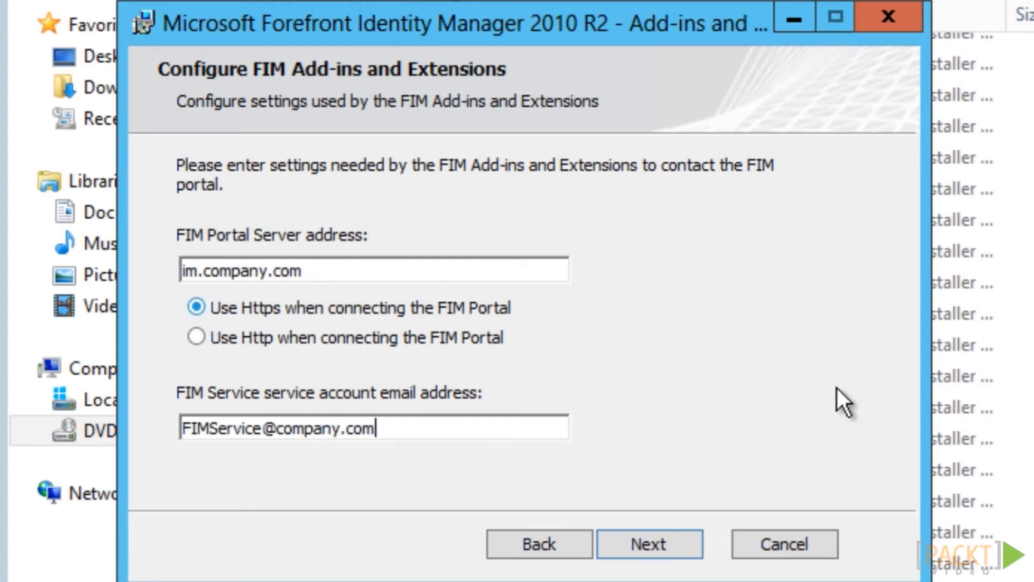
pyautogui.click(679, 551)
pyautogui.write('fimservice.company.com')
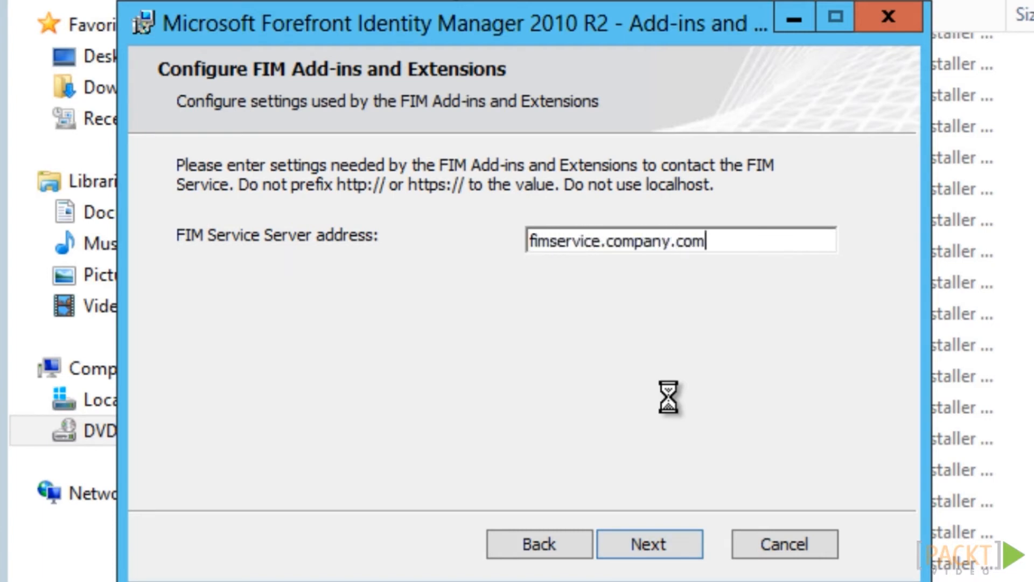
pyautogui.click(681, 550)
pyautogui.write('ht')
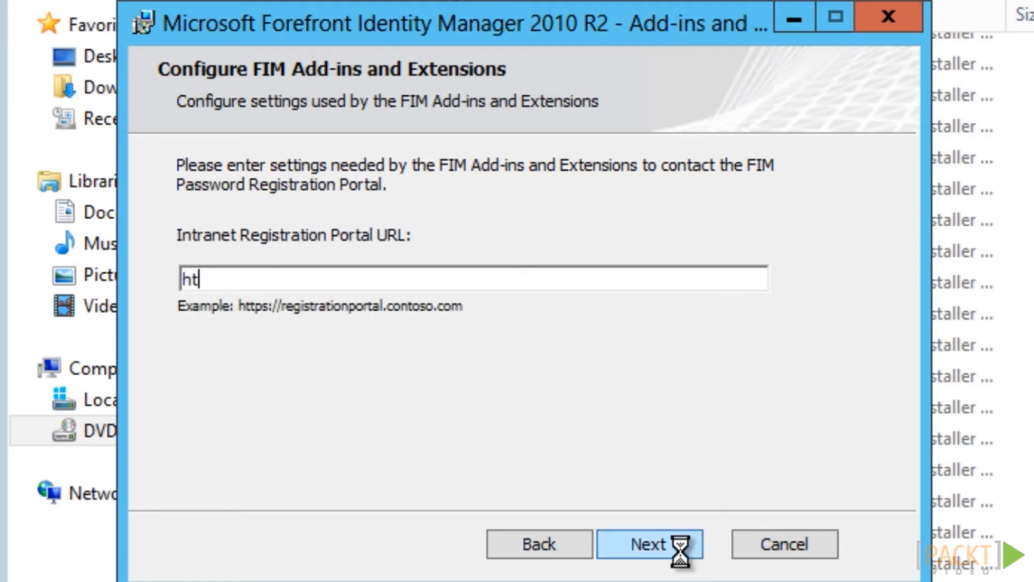
pyautogui.write('tps://pwreg.')
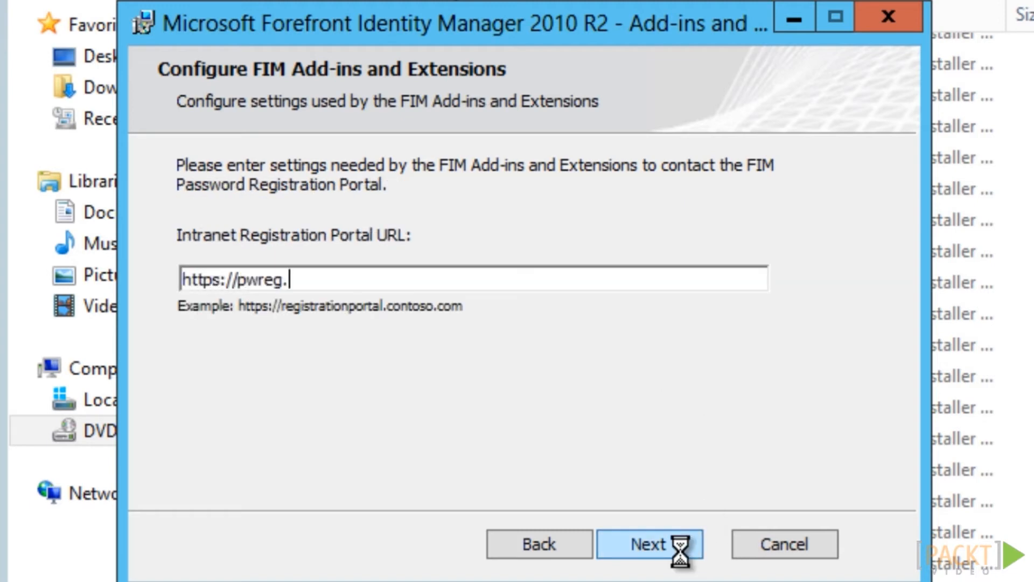
pyautogui.write('company.com')
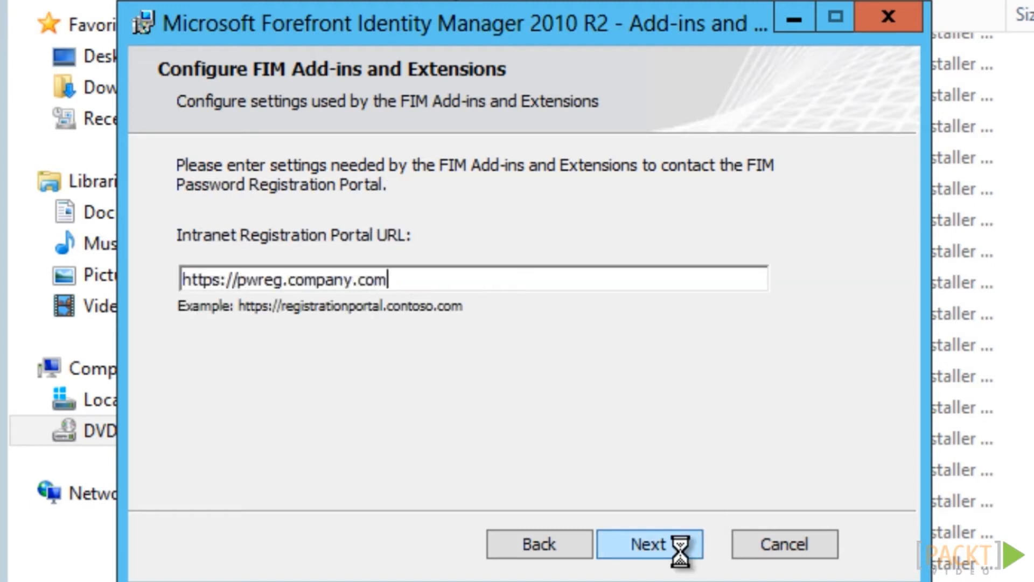
pyautogui.click(681, 551)
pyautogui.click(673, 551)
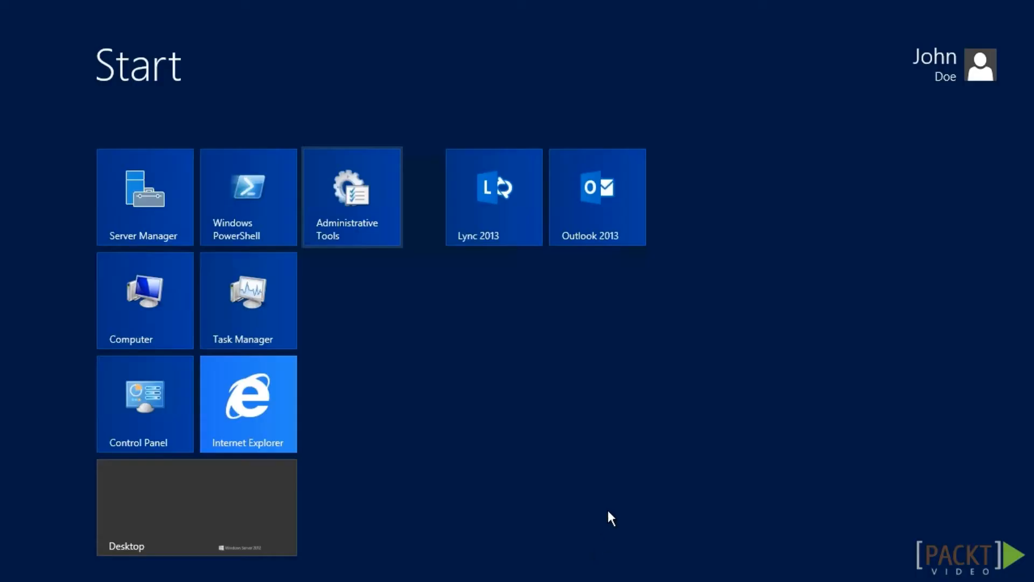
# Launch Outlook 2013 and show the FIM group commands on the GROUPS ribbon tab
pyautogui.click(628, 216)
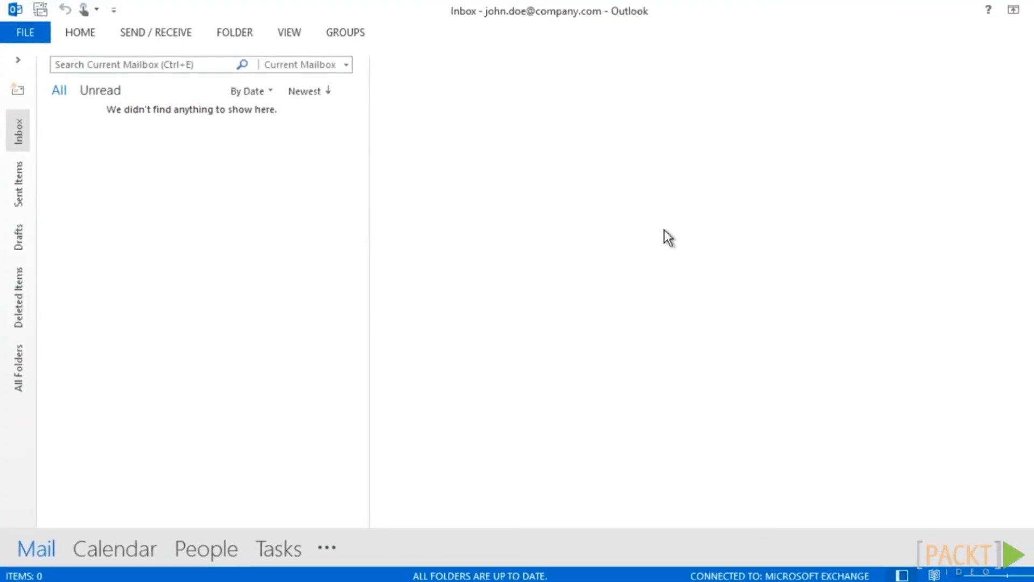
pyautogui.click(363, 43)
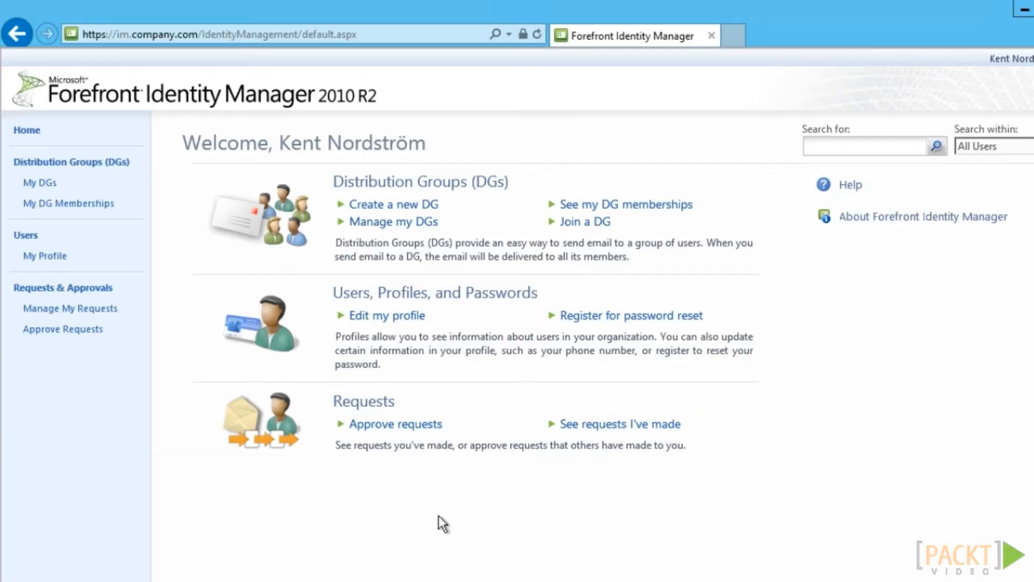
# Submit a request to join the Company Golfers distribution group
pyautogui.click(424, 189)
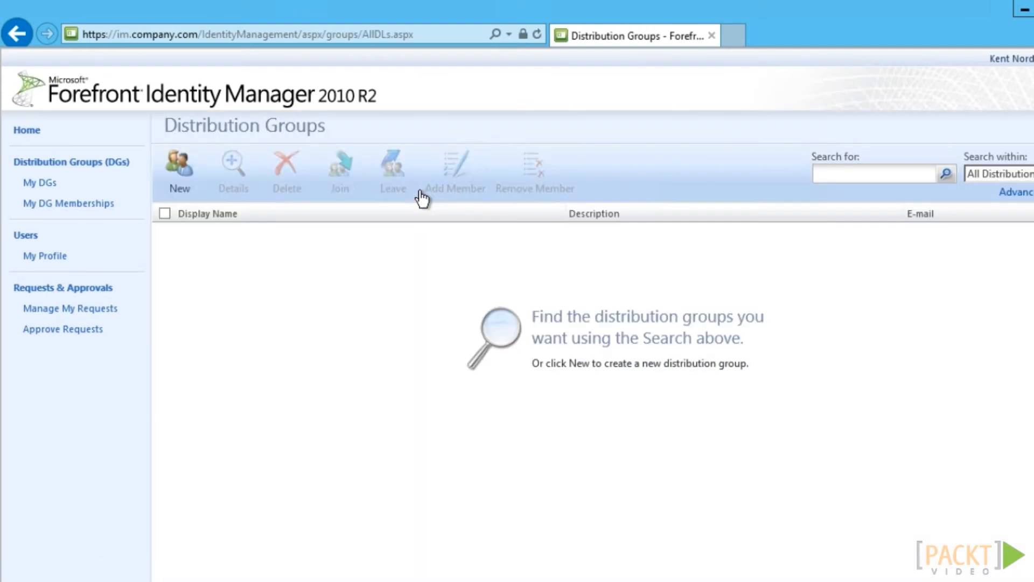
pyautogui.click(946, 173)
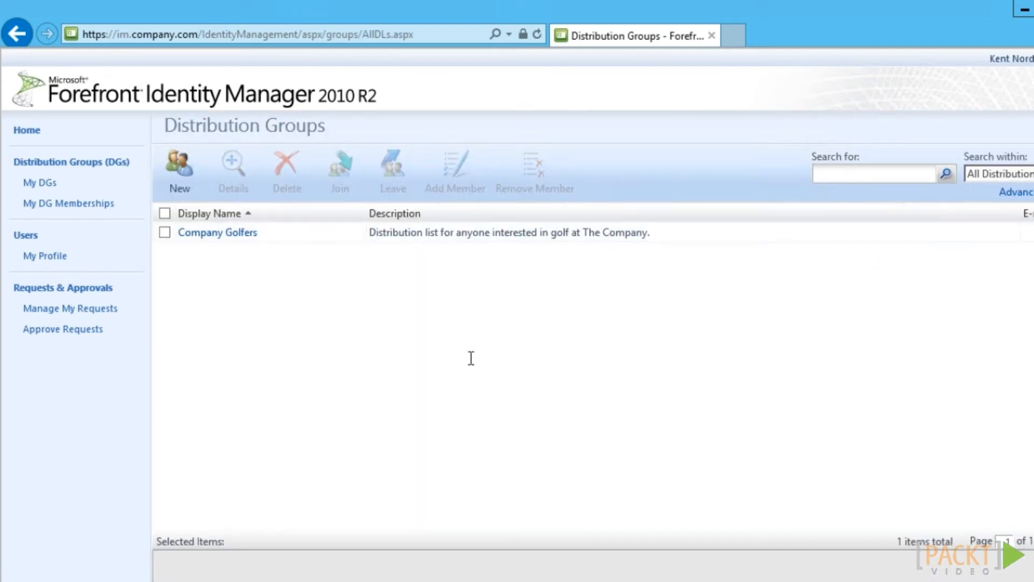
pyautogui.click(177, 242)
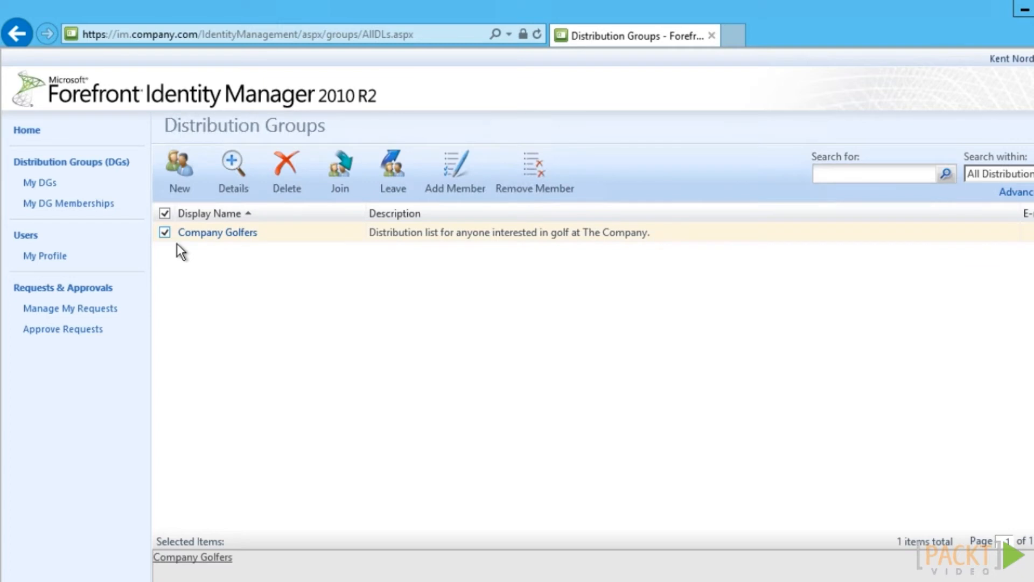
pyautogui.click(353, 192)
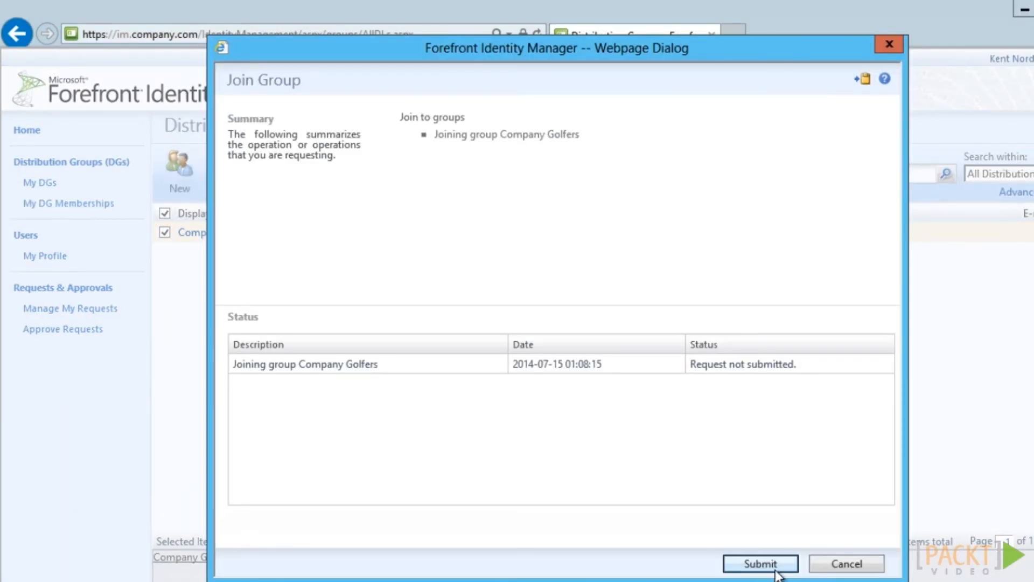
pyautogui.click(760, 563)
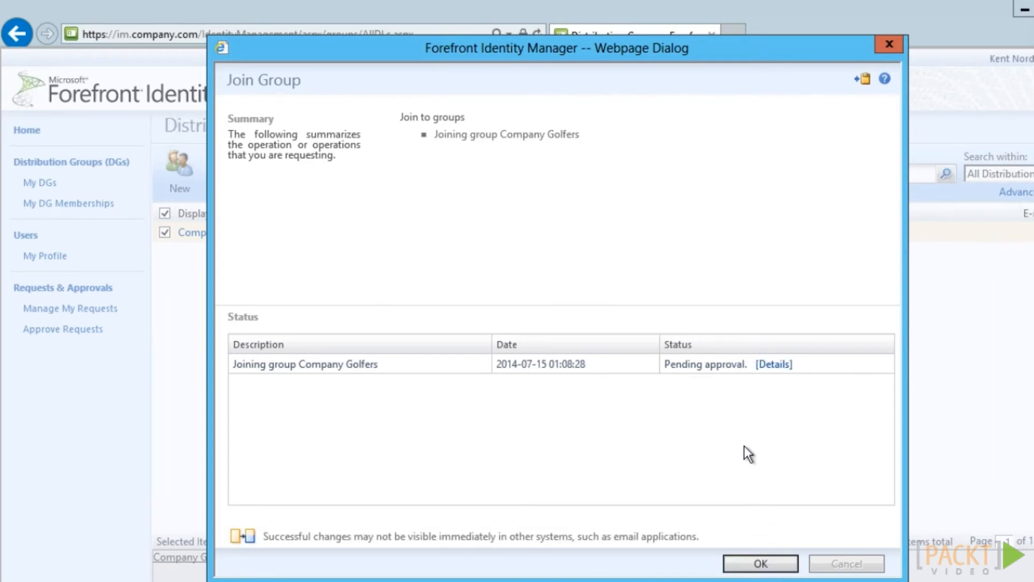
# Review the pending join request's details, then open the Approve Requests list
pyautogui.click(782, 365)
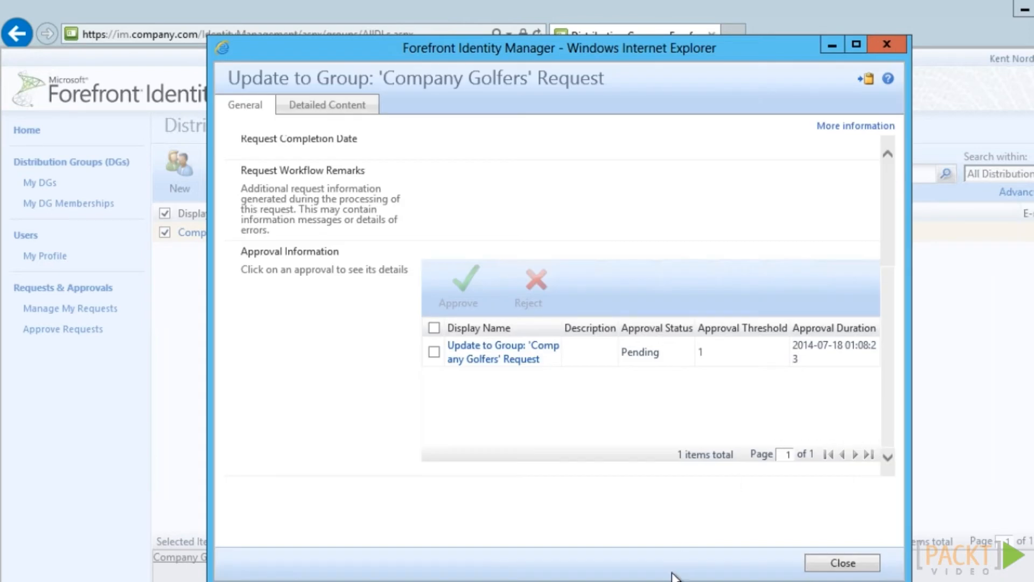
pyautogui.click(873, 565)
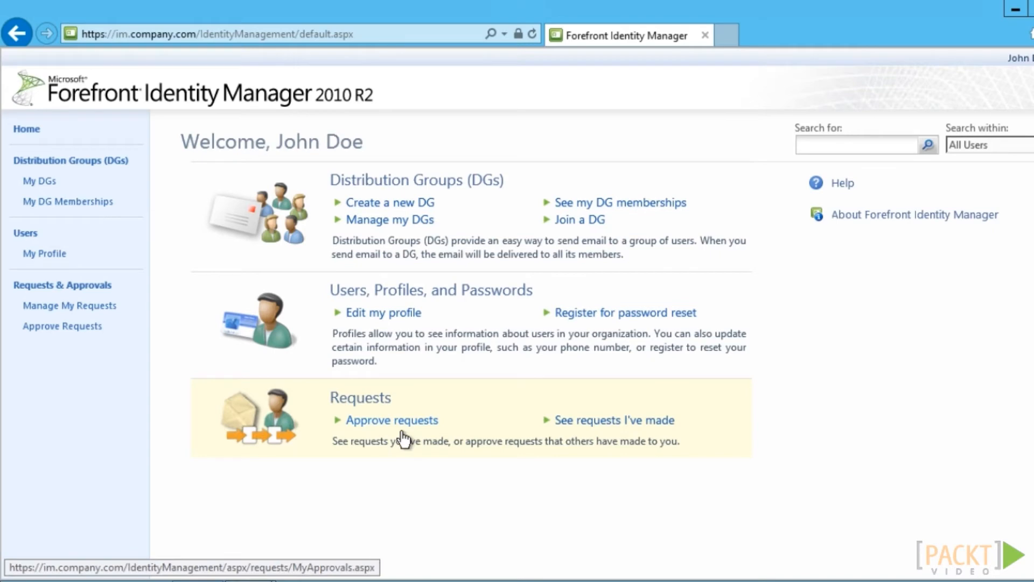
pyautogui.click(401, 431)
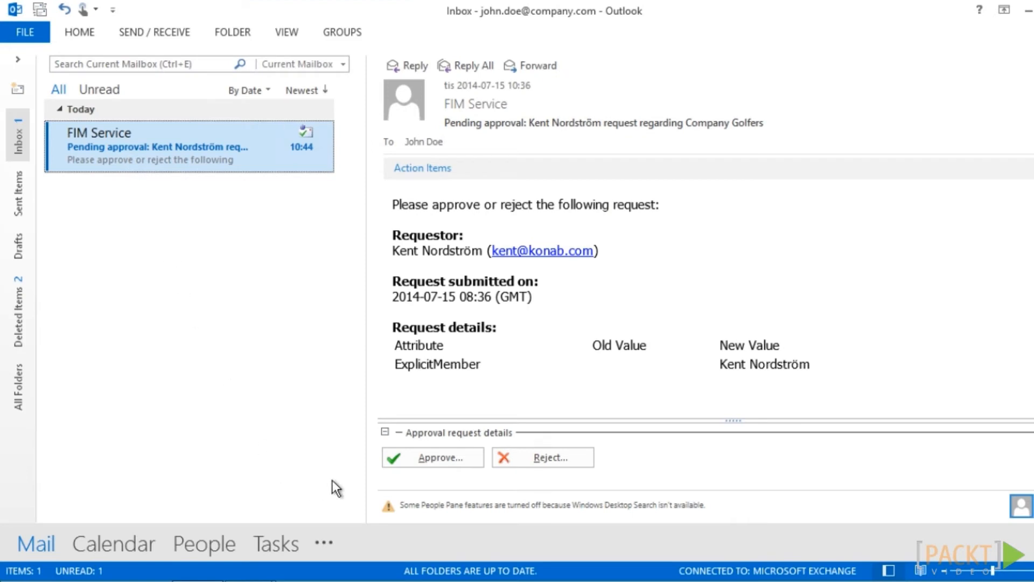
# Approve the Company Golfers join request with the reason 'He is a great golfer.'
pyautogui.click(445, 467)
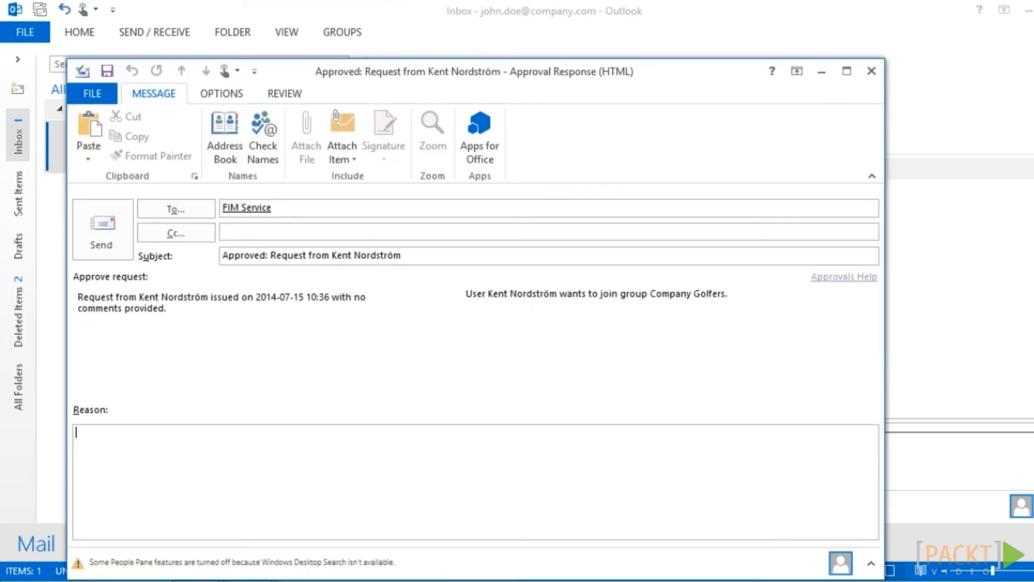
pyautogui.write('He is a great golfer')
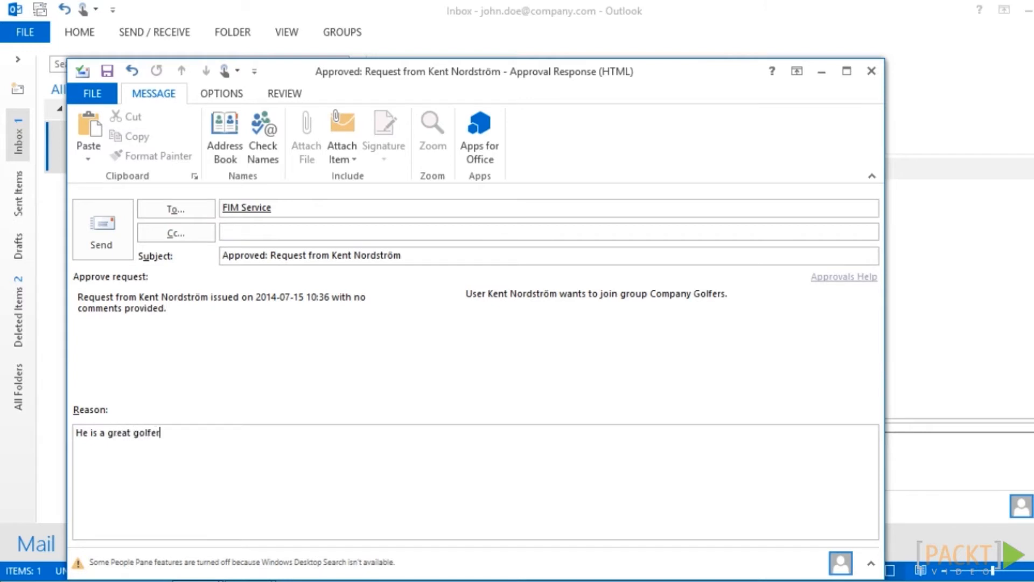
pyautogui.write('.')
pyautogui.click(116, 230)
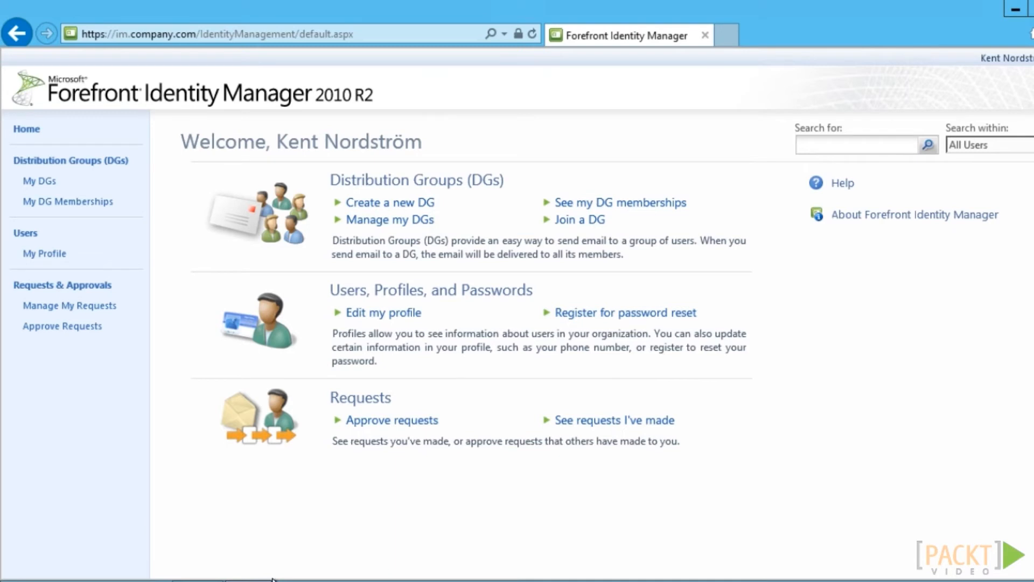
# Open My DG Memberships to view the user's distribution group memberships
pyautogui.click(68, 201)
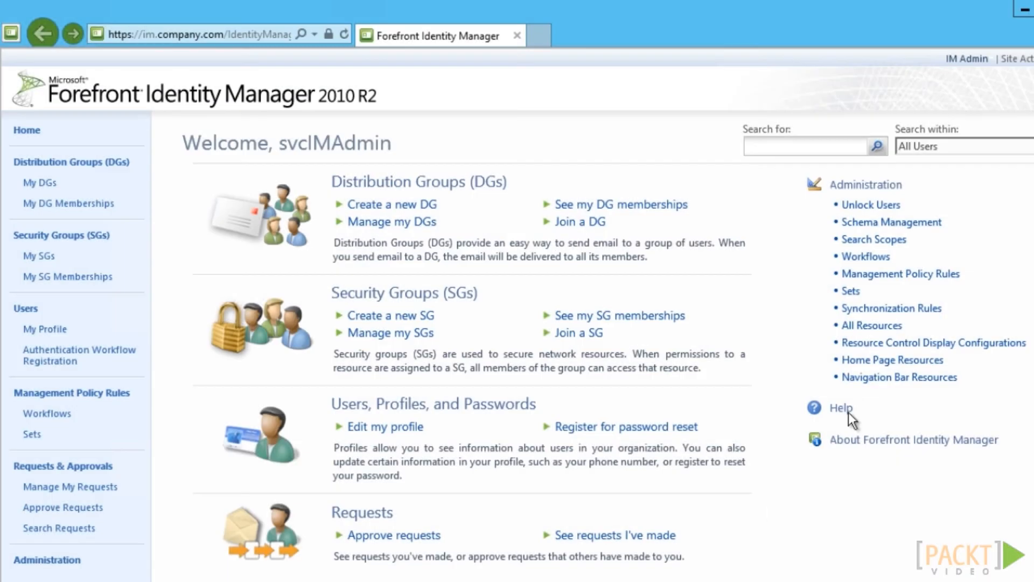
# Open the Synchronization Rules list, then select the AD agent in Synchronization Service Manager
pyautogui.click(861, 310)
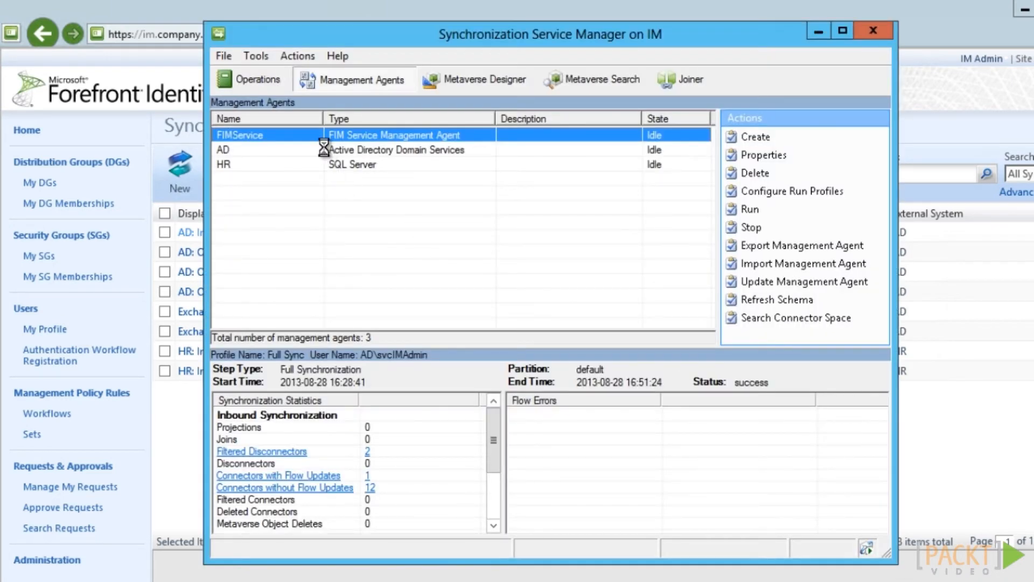
pyautogui.click(324, 150)
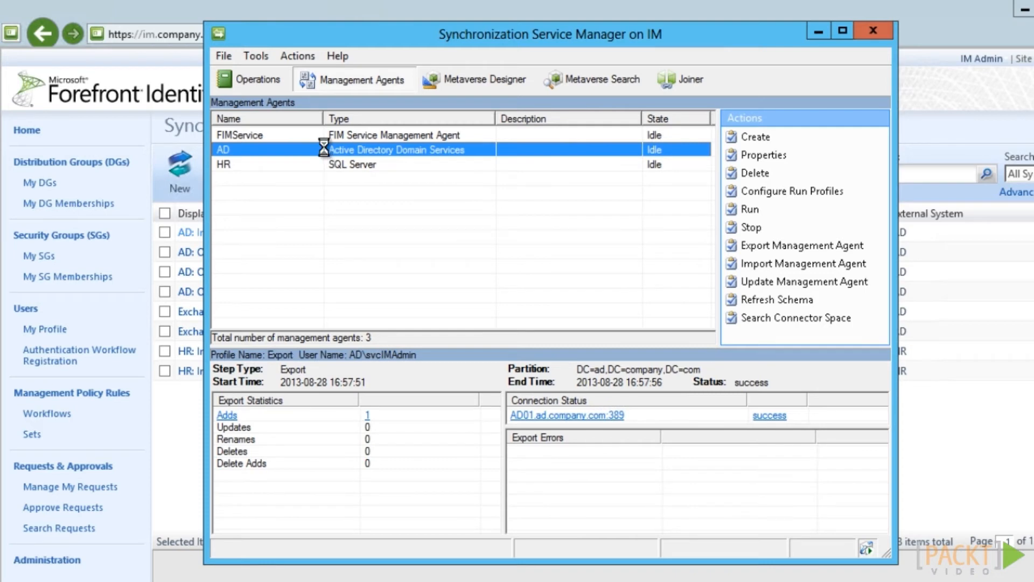
# Add objectSid to the AD management agent's selected attributes with Show All enabled
pyautogui.doubleClick(325, 148)
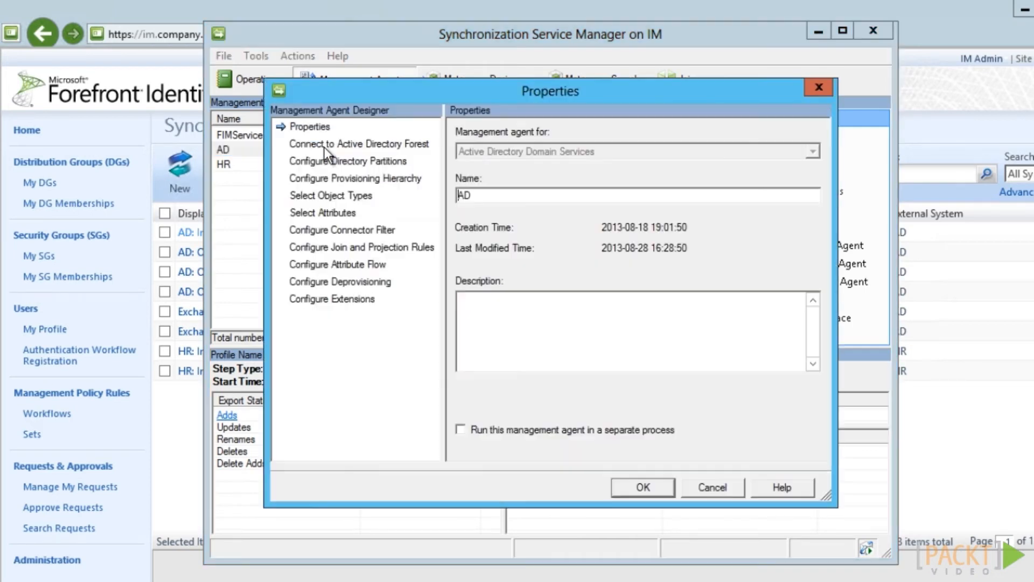
pyautogui.click(325, 214)
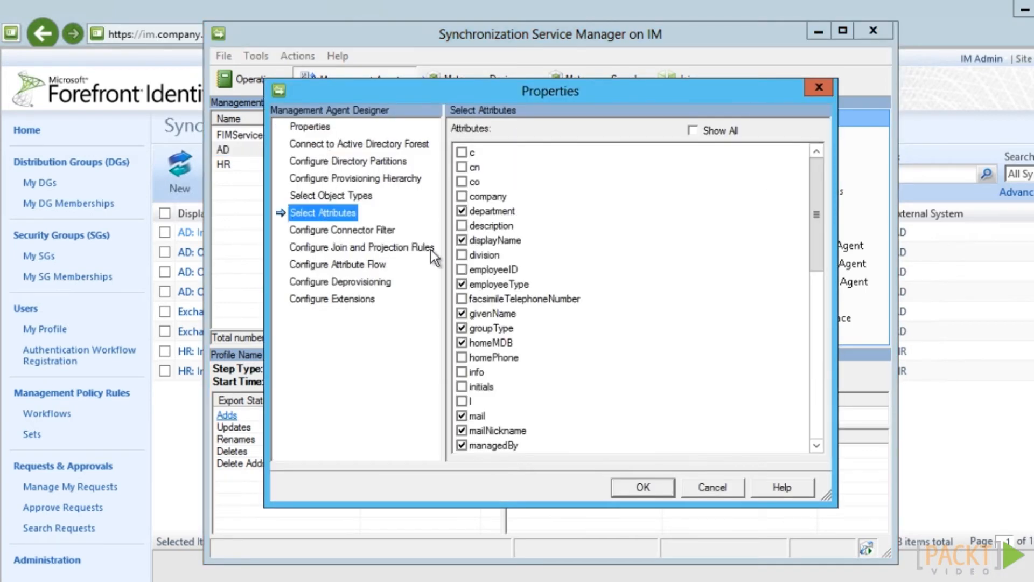
pyautogui.moveTo(809, 238); pyautogui.dragTo(806, 383)
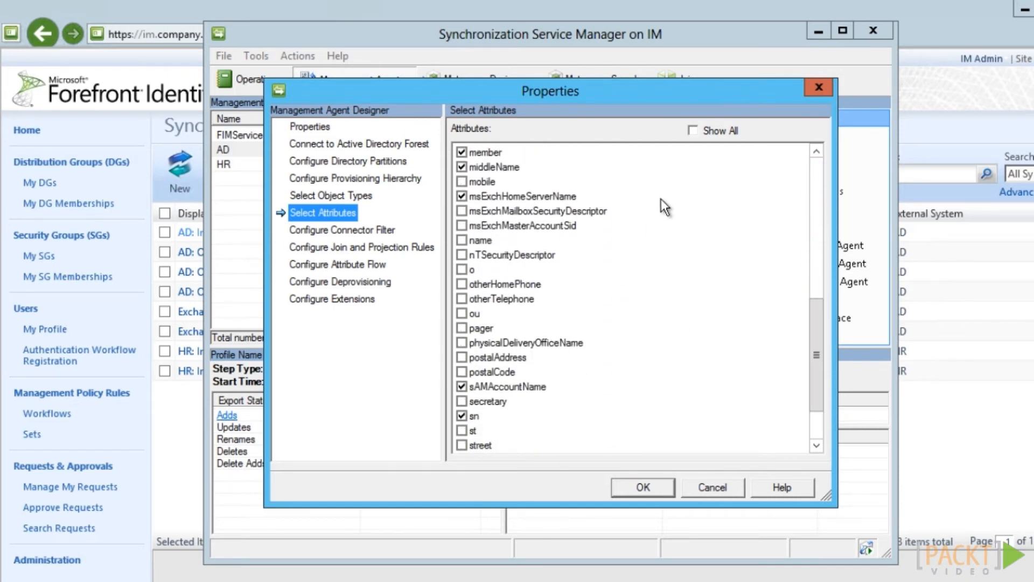
pyautogui.click(699, 133)
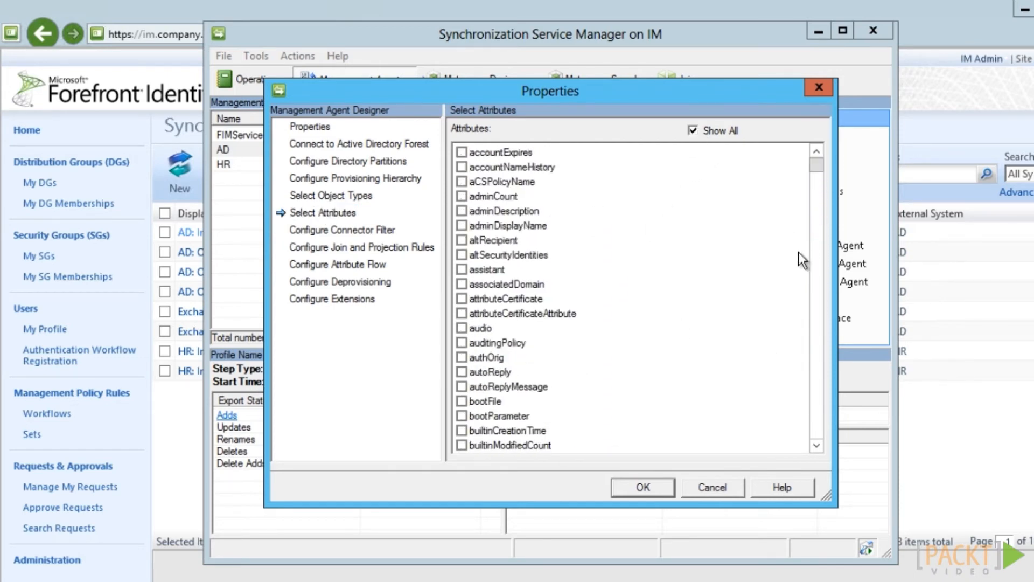
pyautogui.click(530, 314)
pyautogui.write('ob')
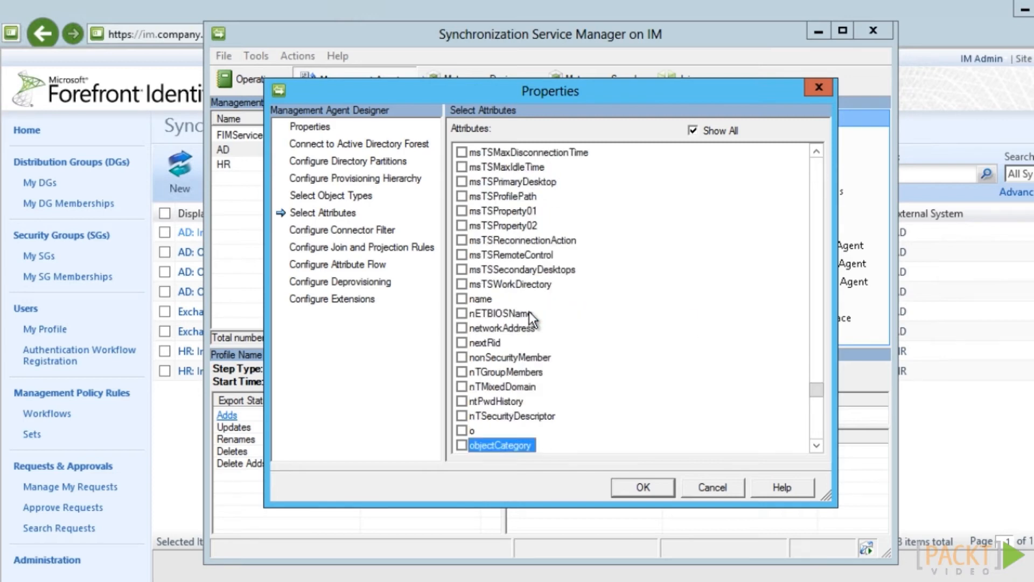
pyautogui.press('Down')
pyautogui.press('Down')
pyautogui.press('Down')
pyautogui.press('Down')
pyautogui.press('Up')
pyautogui.press('Up')
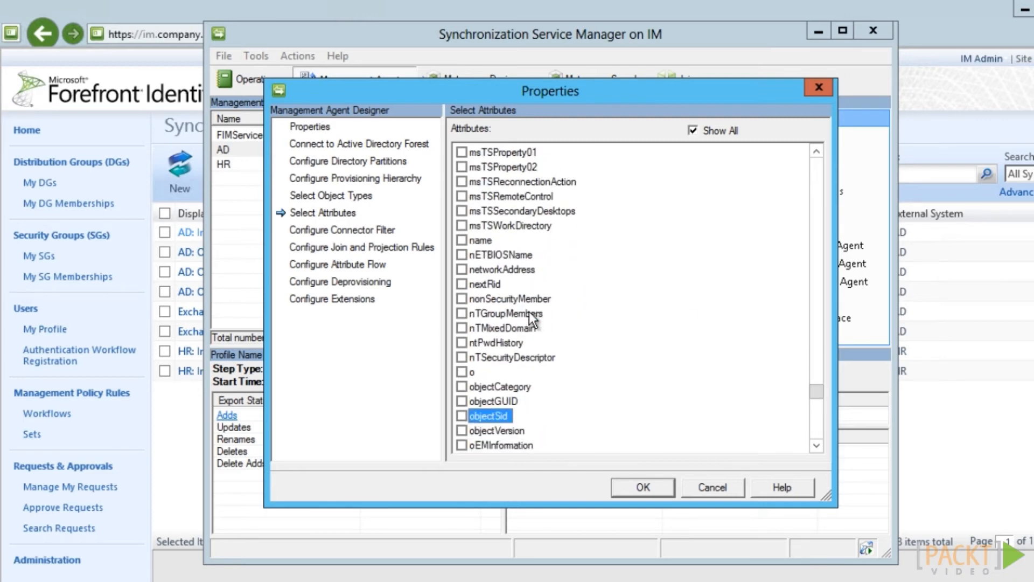
pyautogui.press('space')
pyautogui.click(645, 488)
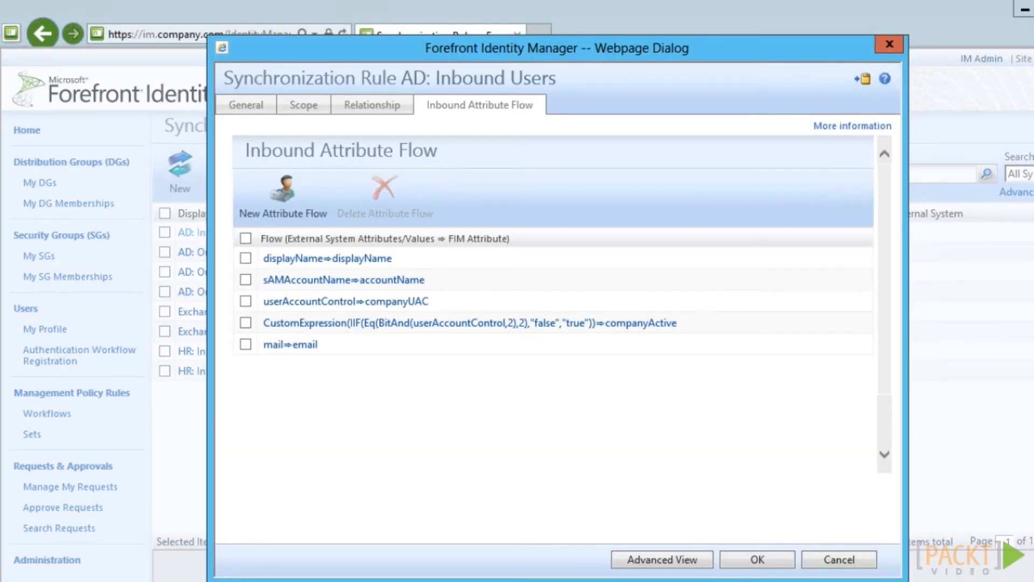
# Add an inbound attribute flow mapping objectSid to objectSid
pyautogui.click(272, 209)
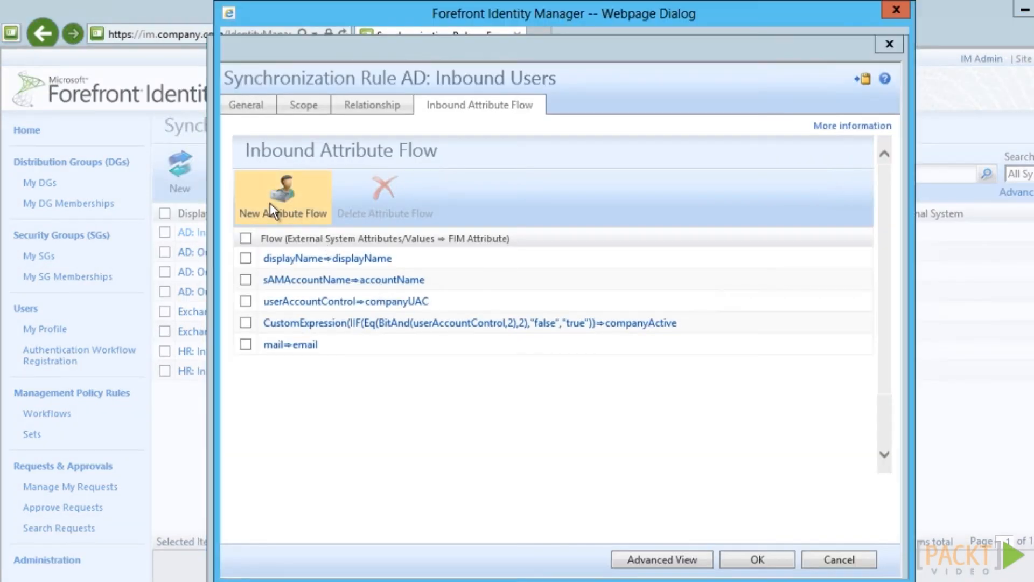
pyautogui.click(292, 194)
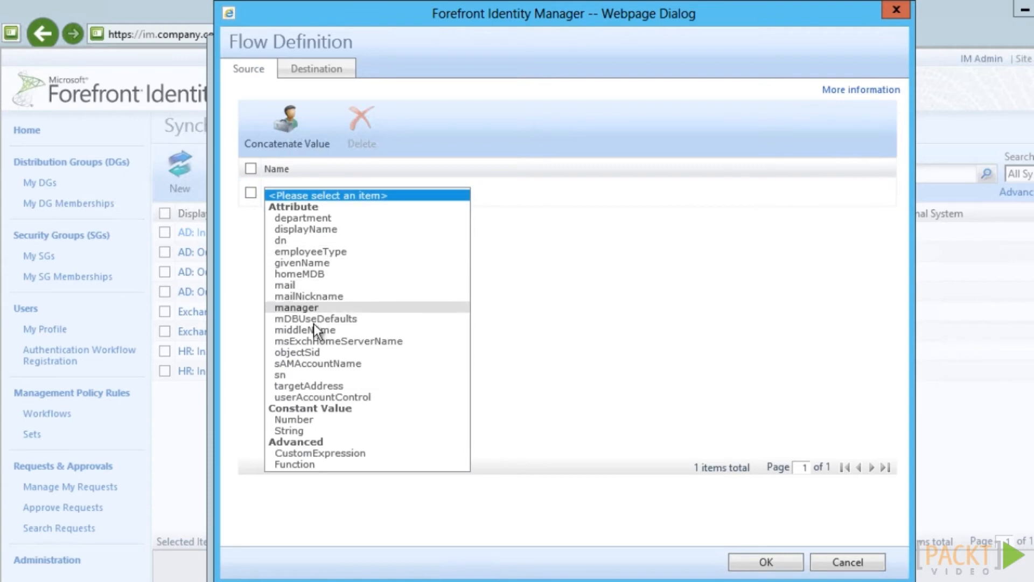
pyautogui.click(312, 351)
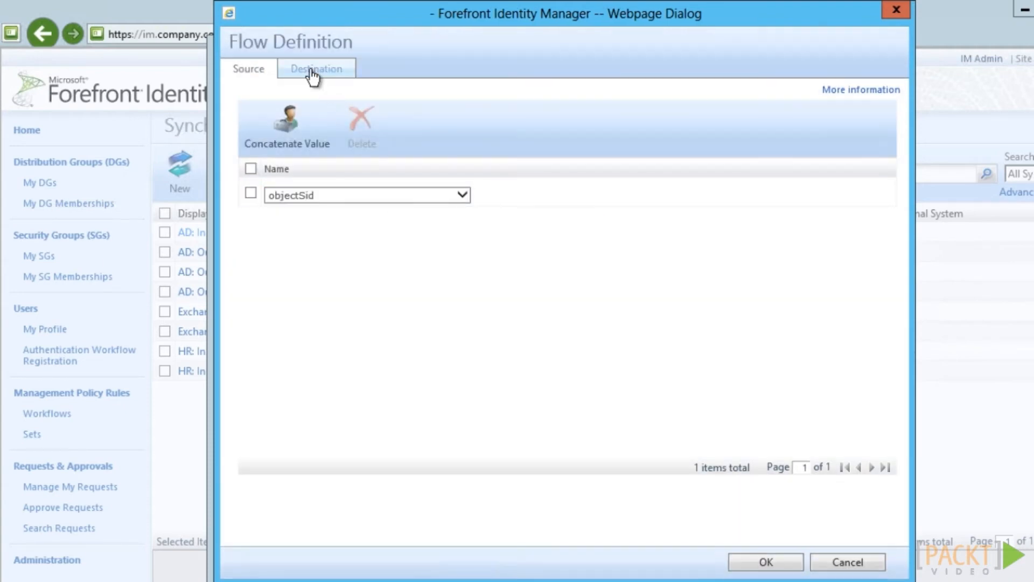
pyautogui.click(313, 70)
pyautogui.click(509, 117)
pyautogui.click(509, 120)
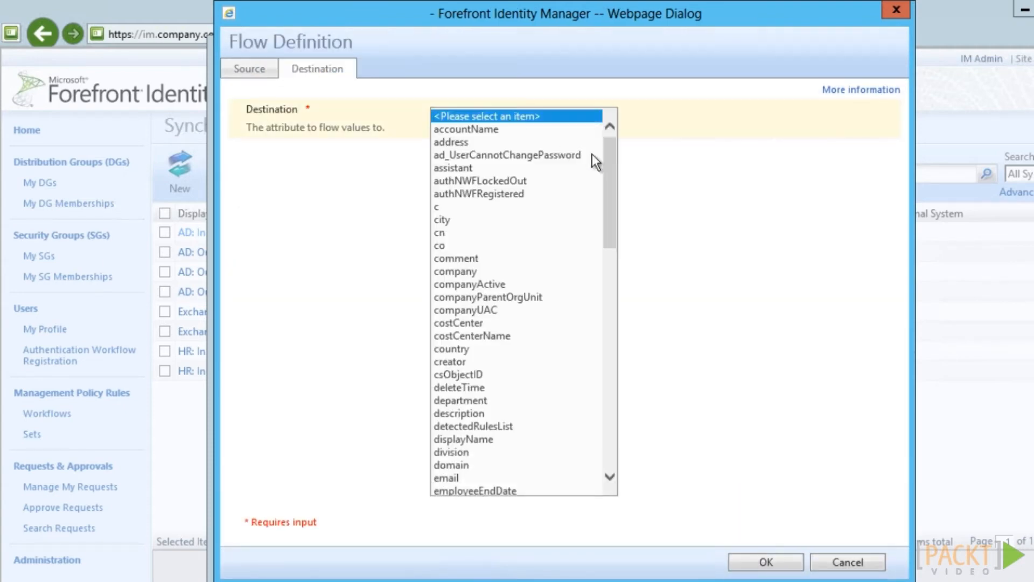
pyautogui.moveTo(616, 196); pyautogui.dragTo(611, 372)
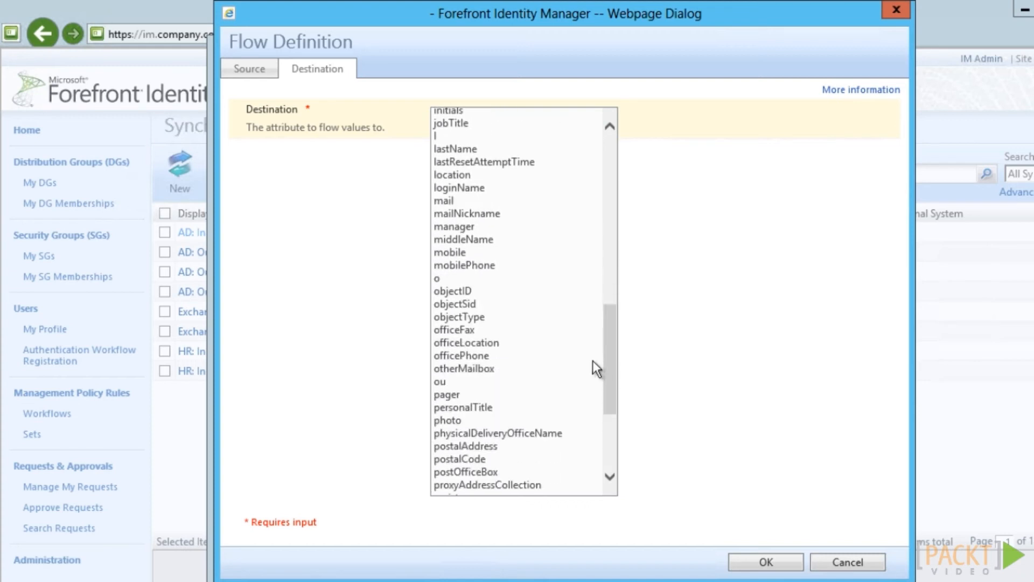
pyautogui.click(463, 305)
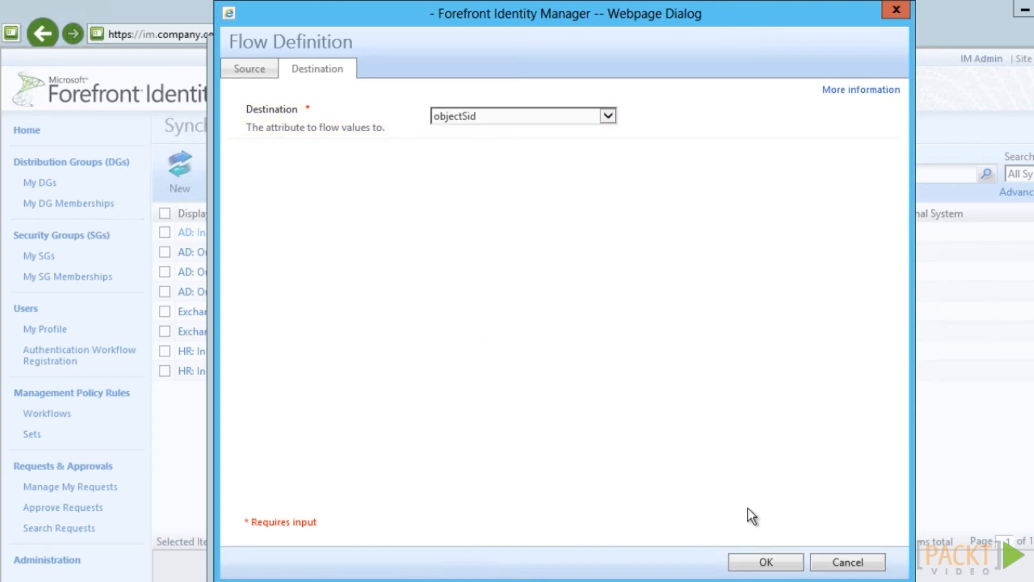
pyautogui.click(758, 565)
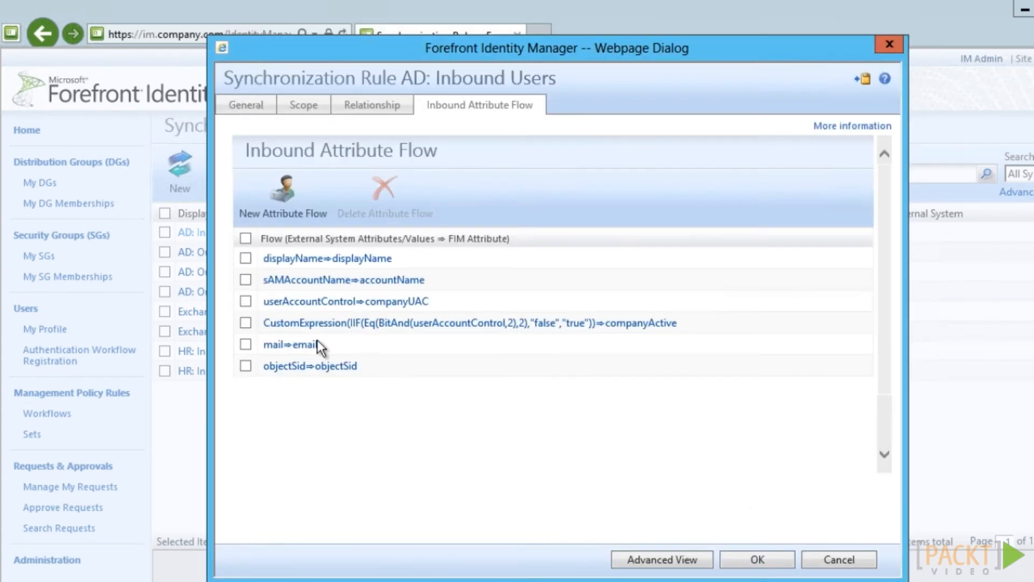
# Add a constant String 'AD' flow to domain and save the AD: Inbound Users rule
pyautogui.click(279, 196)
pyautogui.click(287, 195)
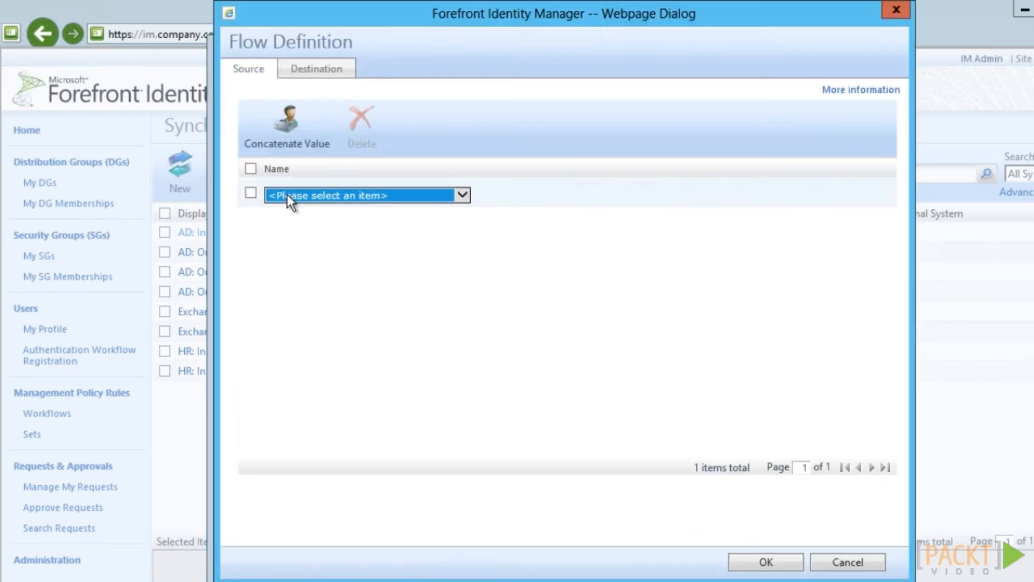
pyautogui.click(292, 434)
pyautogui.click(300, 215)
pyautogui.write('AD')
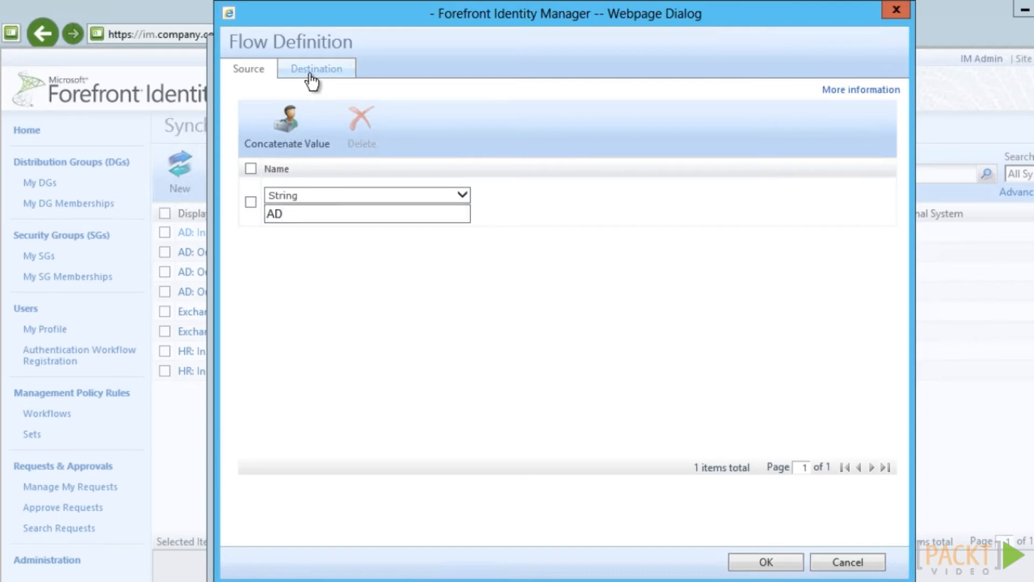
pyautogui.click(311, 76)
pyautogui.click(482, 116)
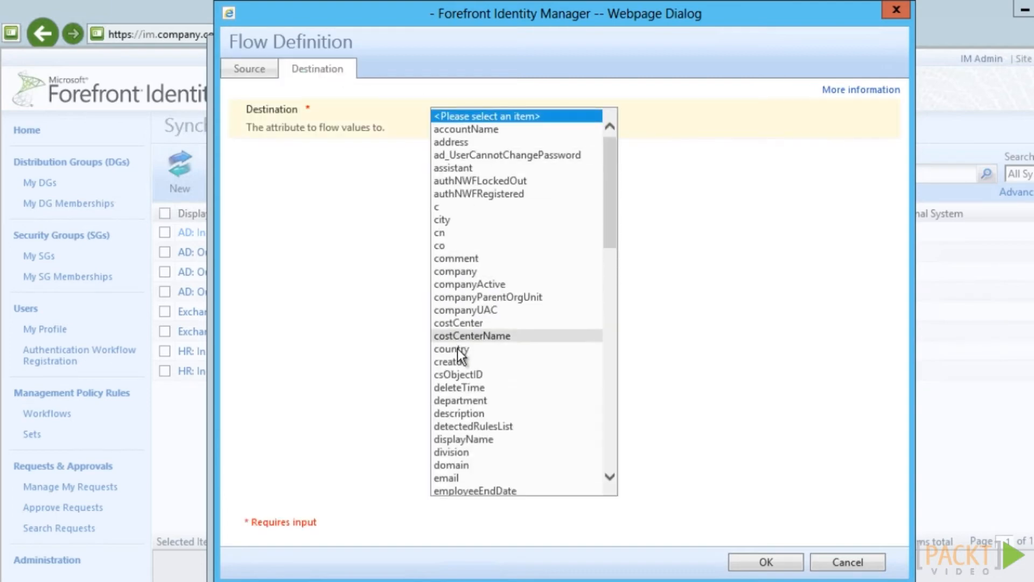
pyautogui.click(455, 466)
pyautogui.click(767, 567)
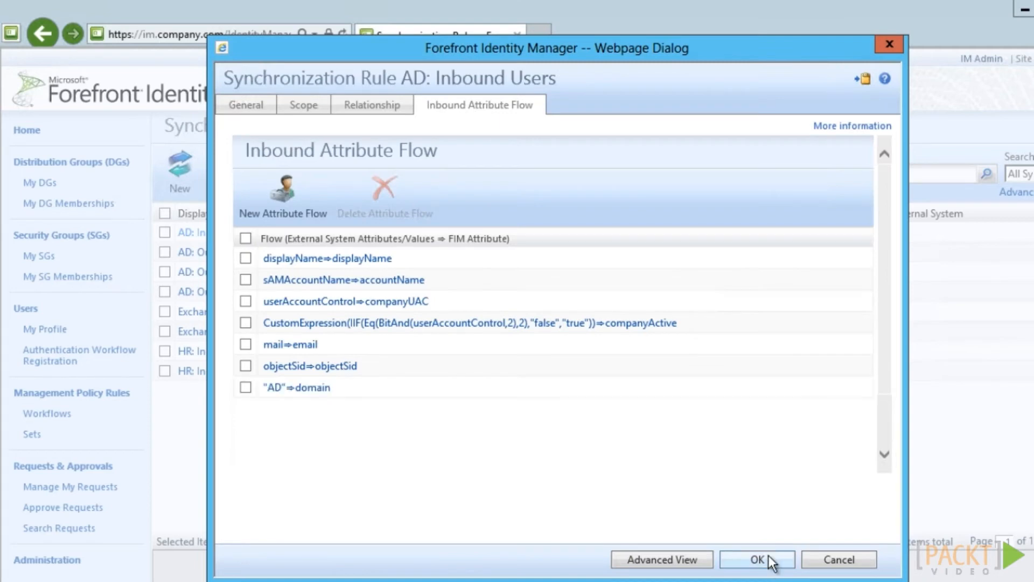
pyautogui.click(757, 560)
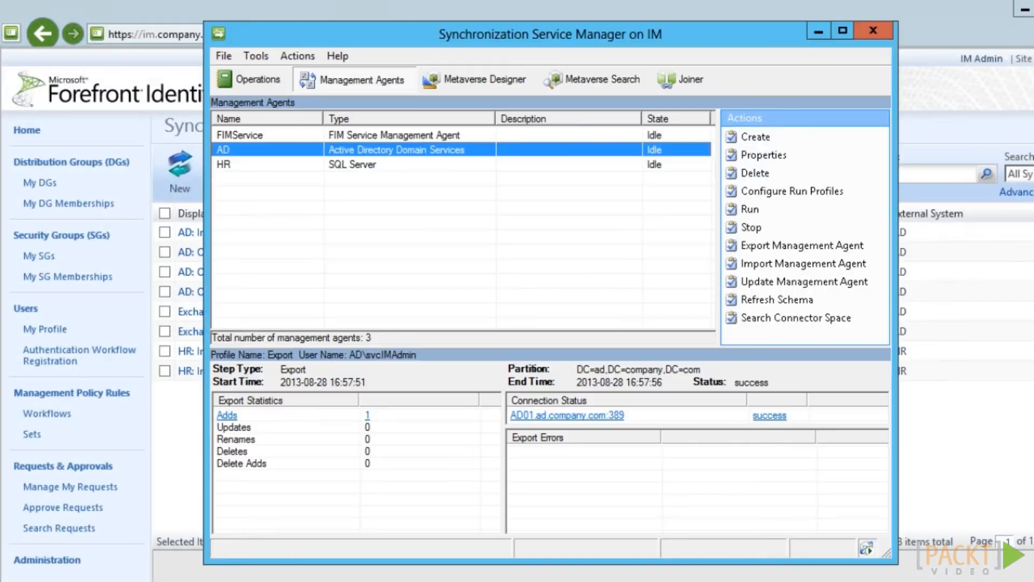
# In the FIMService agent, add a Person export flow from metaverse domain to Domain
pyautogui.doubleClick(299, 134)
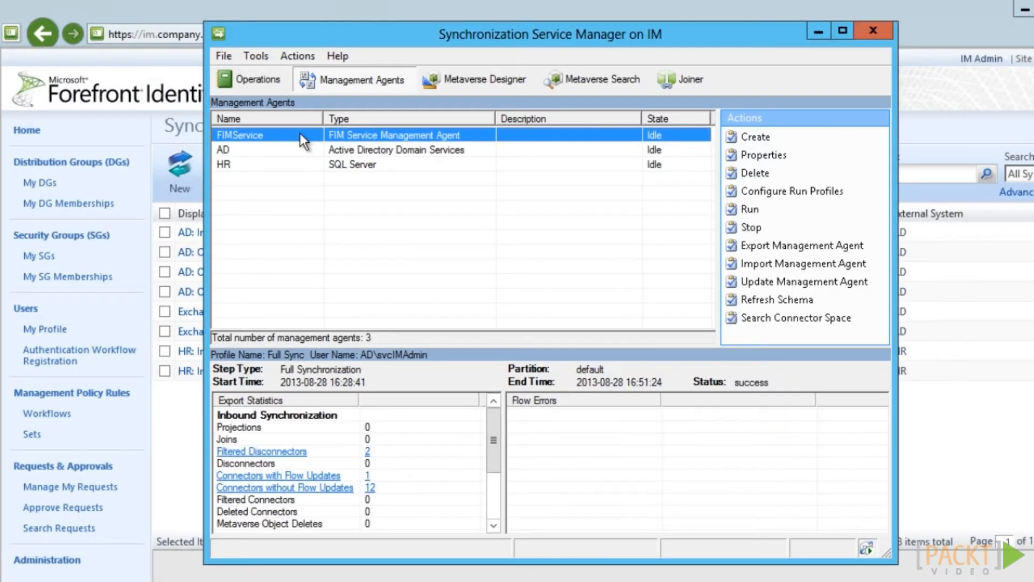
pyautogui.click(341, 229)
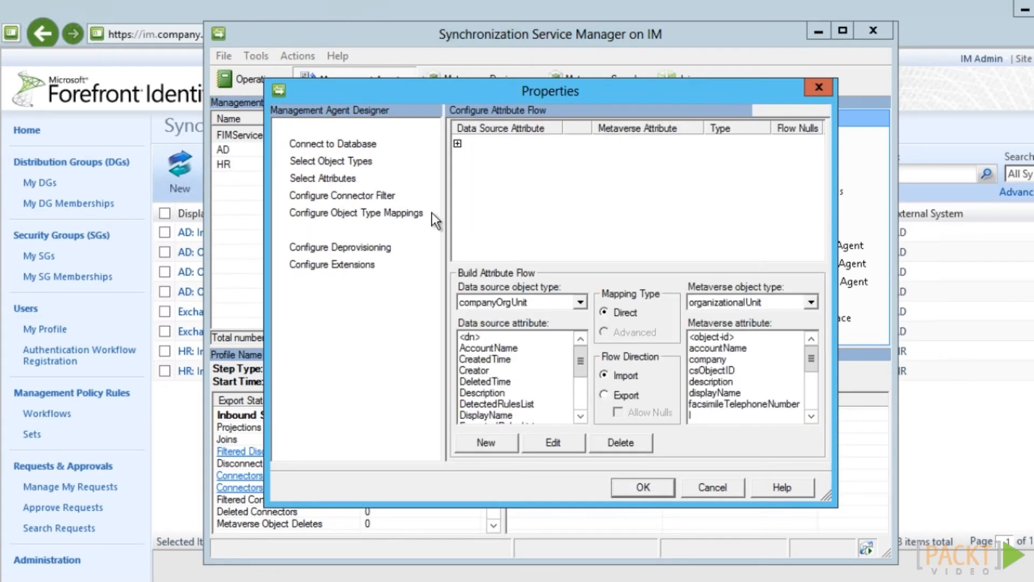
pyautogui.doubleClick(521, 181)
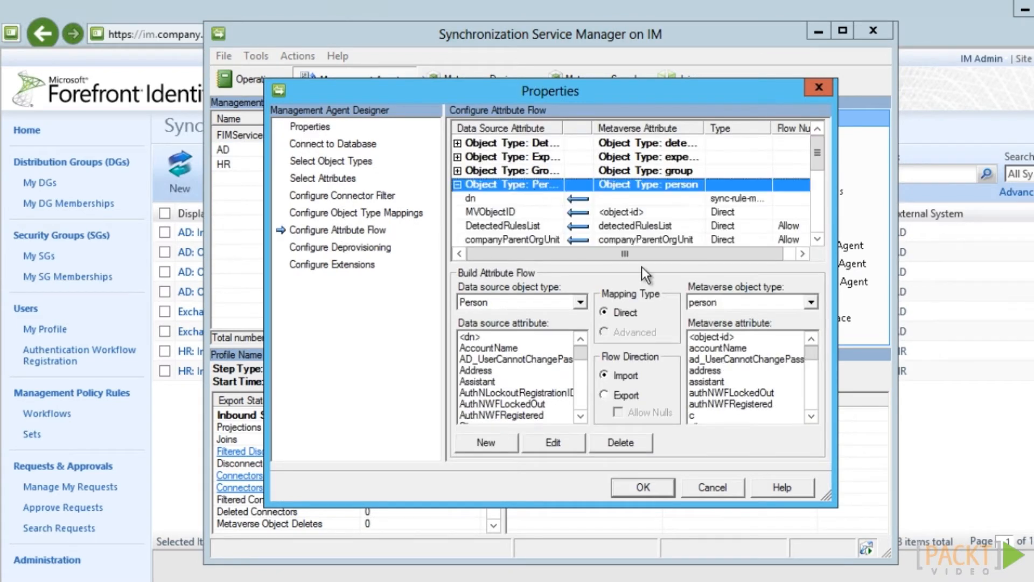
pyautogui.scroll(-4, 489, 396)
pyautogui.click(493, 404)
pyautogui.scroll(-5, 747, 408)
pyautogui.click(713, 404)
pyautogui.click(619, 412)
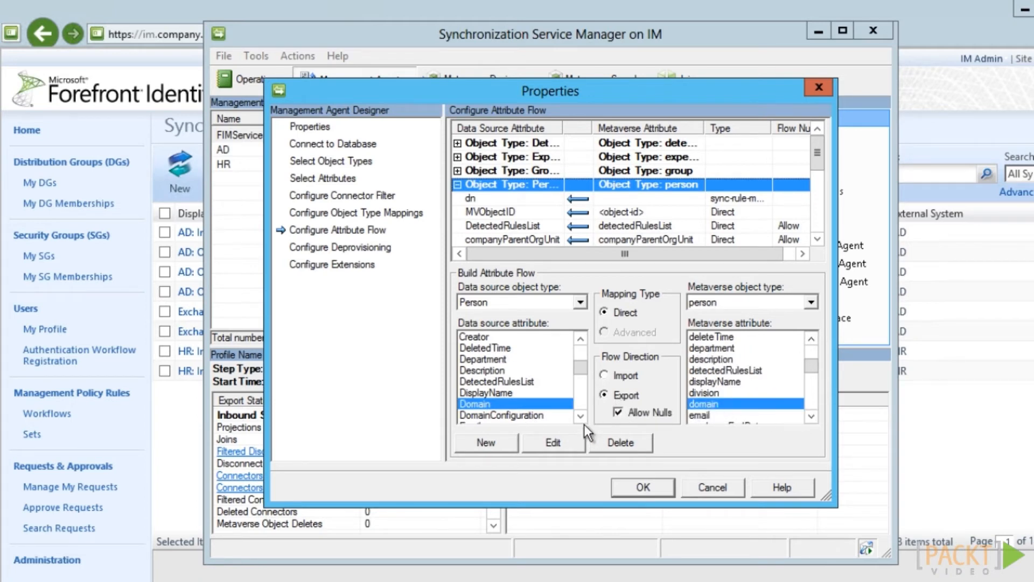
pyautogui.click(486, 443)
# Add an ObjectSID↔objectSid export flow and save the agent properties
pyautogui.scroll(-8, 511, 409)
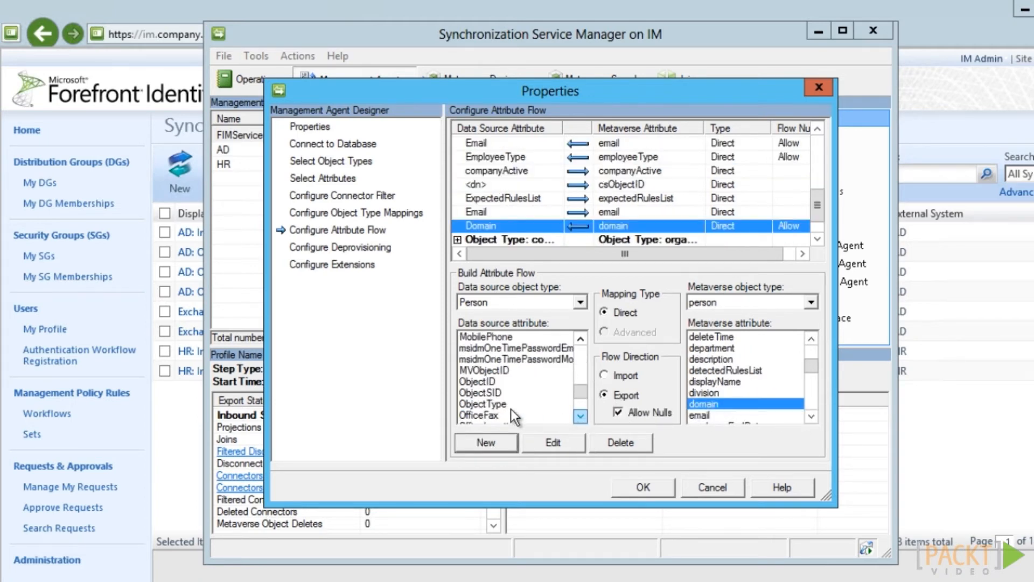
pyautogui.click(487, 393)
pyautogui.scroll(-6, 787, 413)
pyautogui.click(720, 393)
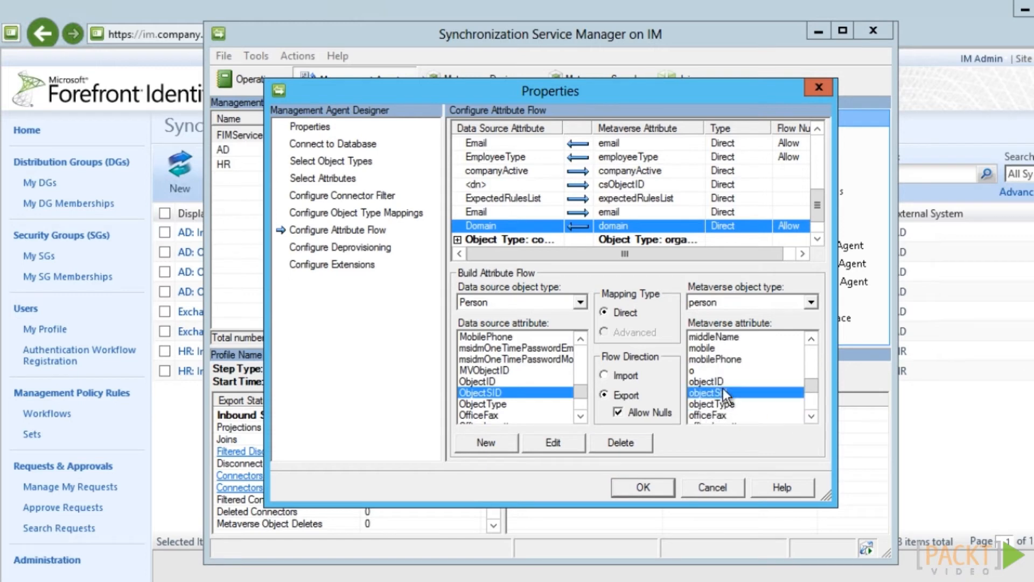
pyautogui.click(496, 441)
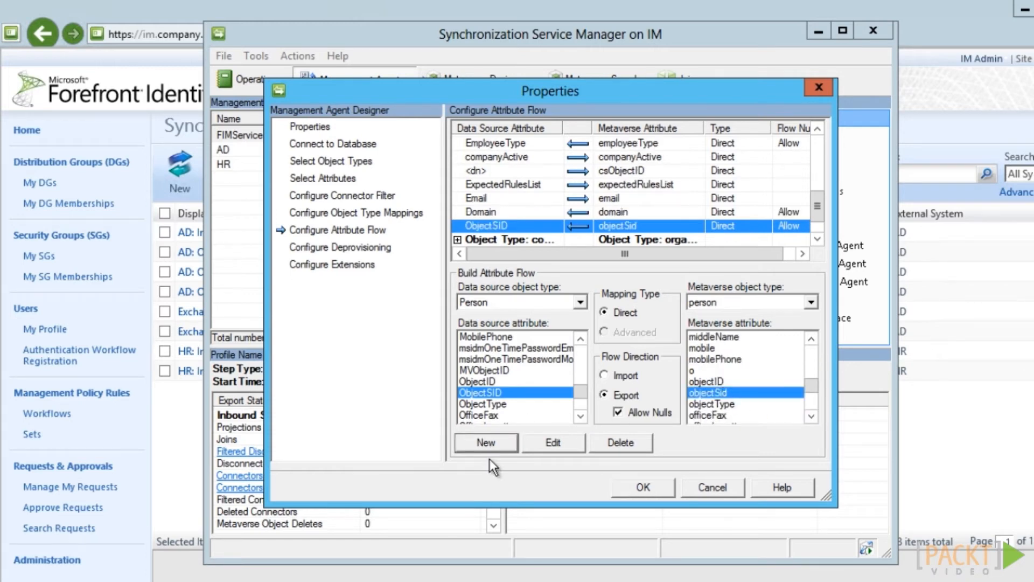
pyautogui.click(643, 487)
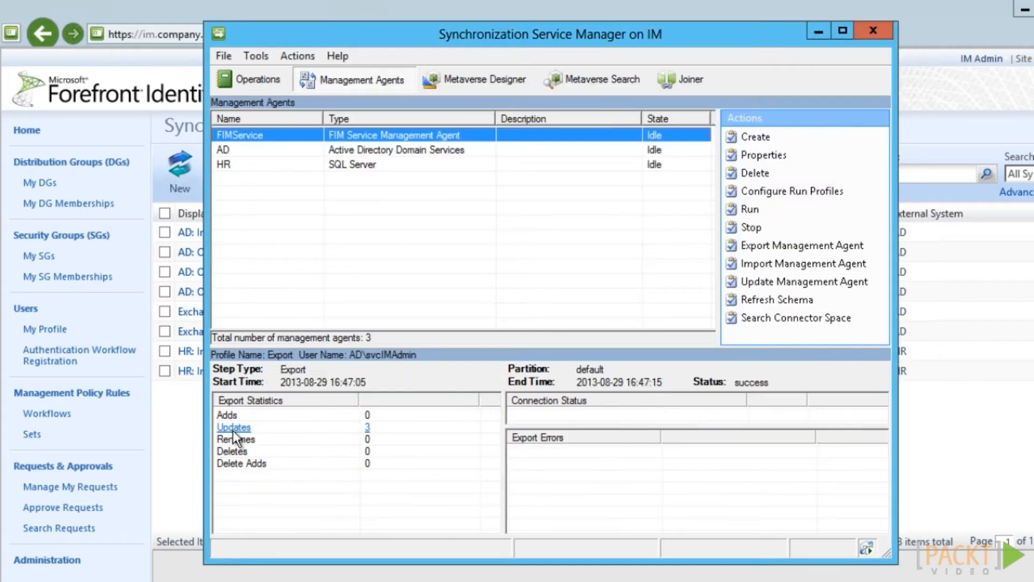
# Inspect the export run's 3 updates, showing Domain 'AD' and ObjectSID added
pyautogui.click(234, 429)
pyautogui.doubleClick(402, 196)
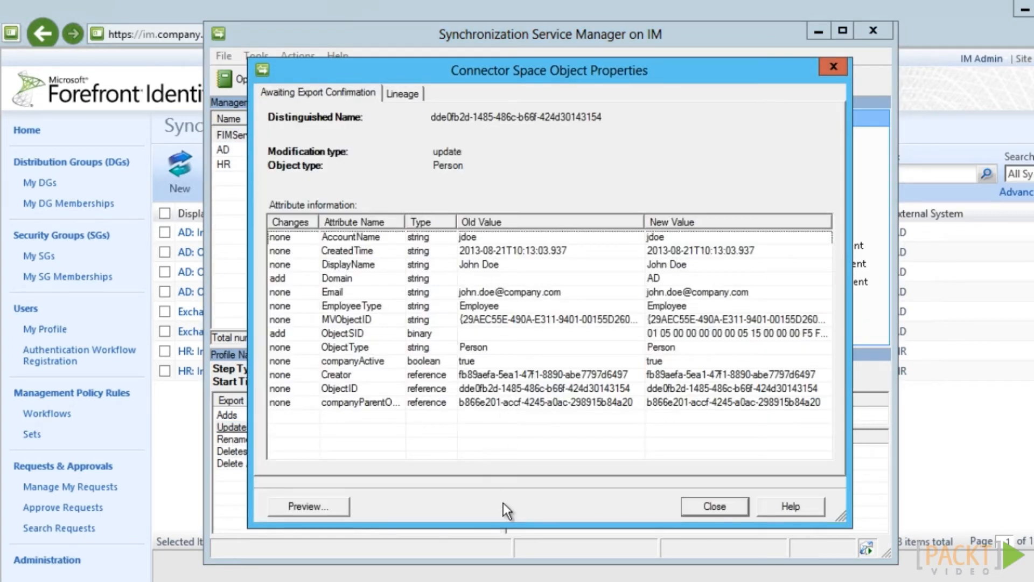
pyautogui.click(708, 509)
pyautogui.click(755, 451)
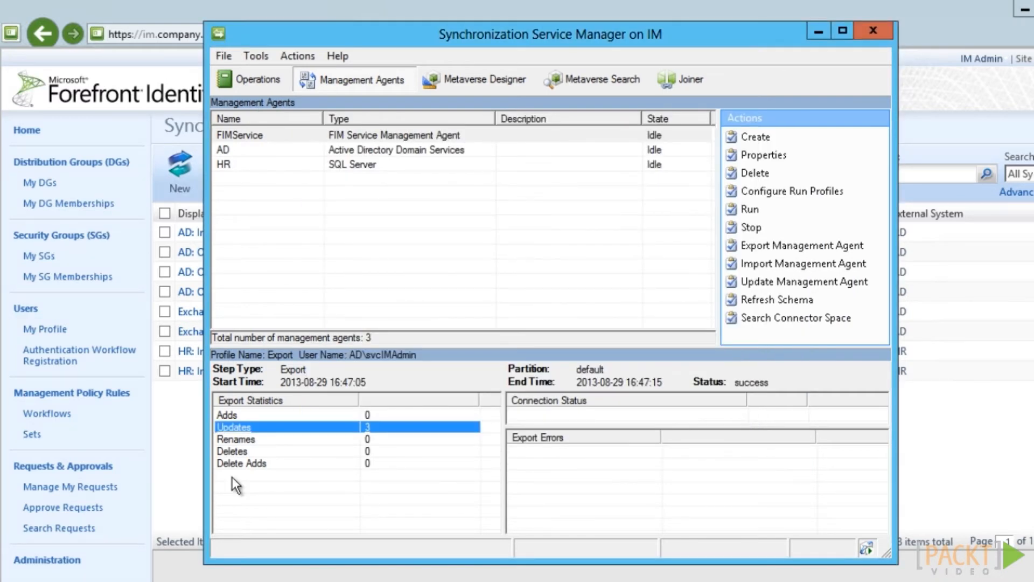
# Search the Management Policy Rules for 'general'
pyautogui.click(122, 397)
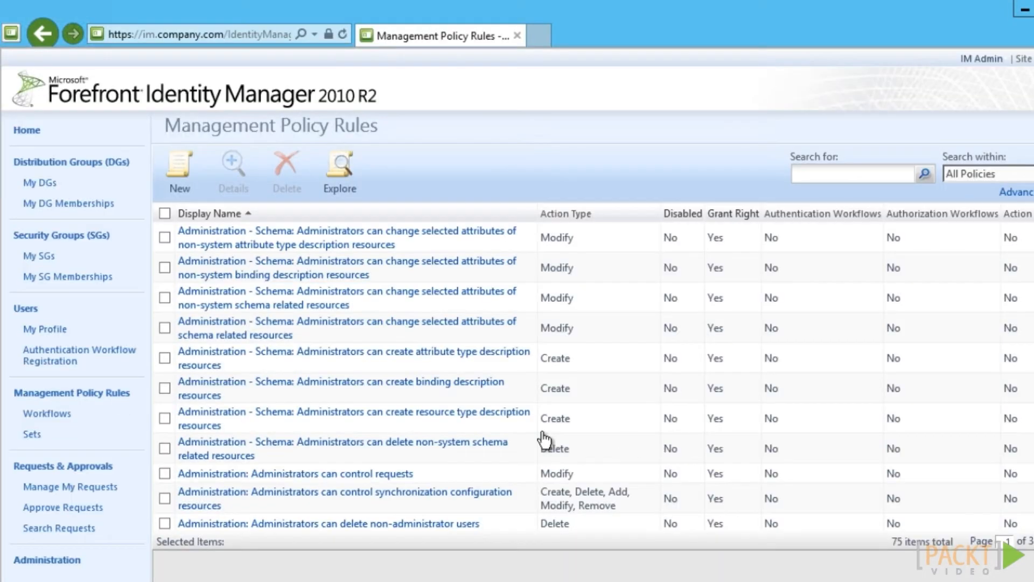
pyautogui.click(856, 176)
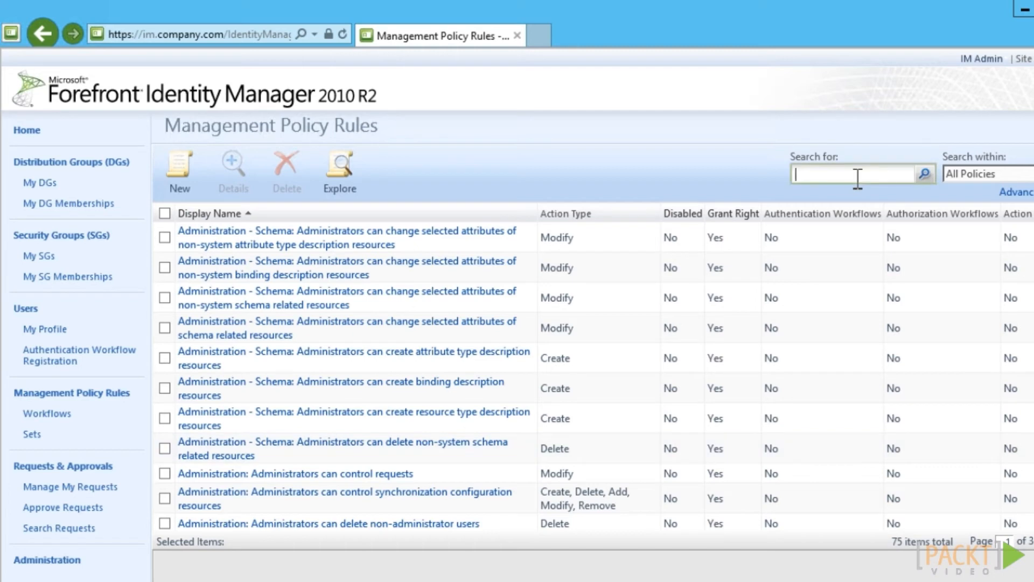
pyautogui.write('general')
pyautogui.click(926, 176)
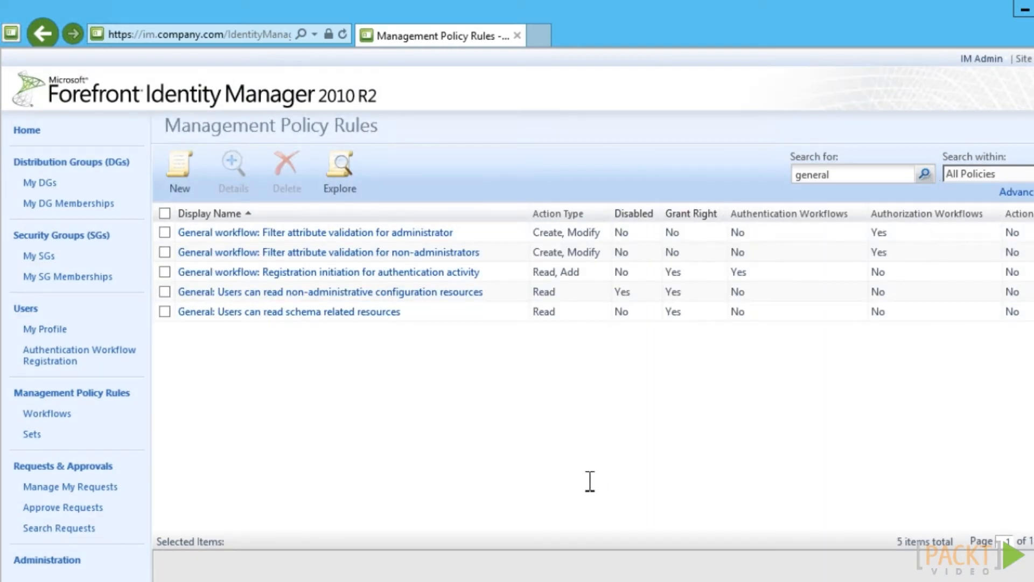
# Enable 'General: Users can read non-administrative configuration resources' and submit the change
pyautogui.click(415, 294)
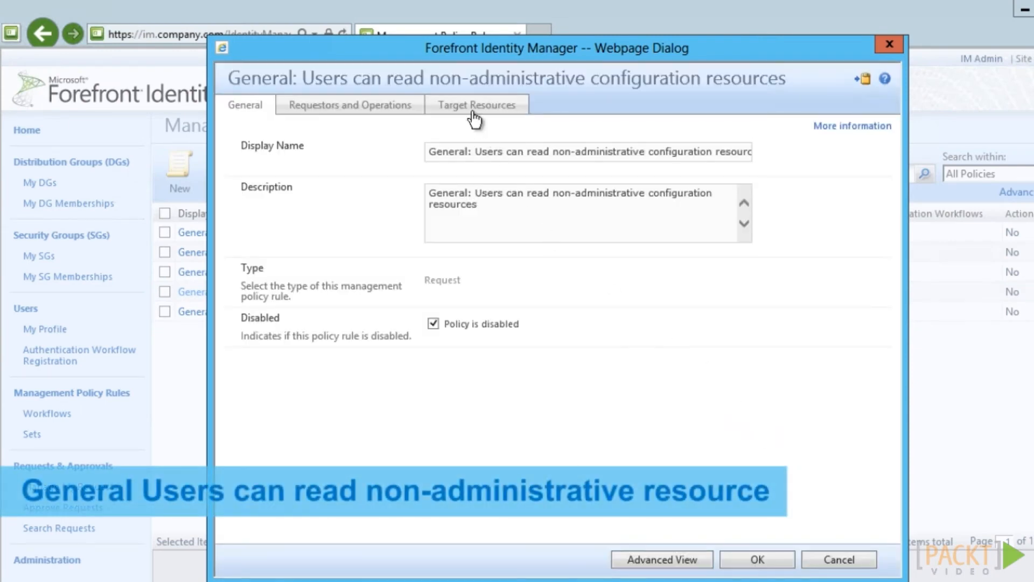
pyautogui.click(474, 106)
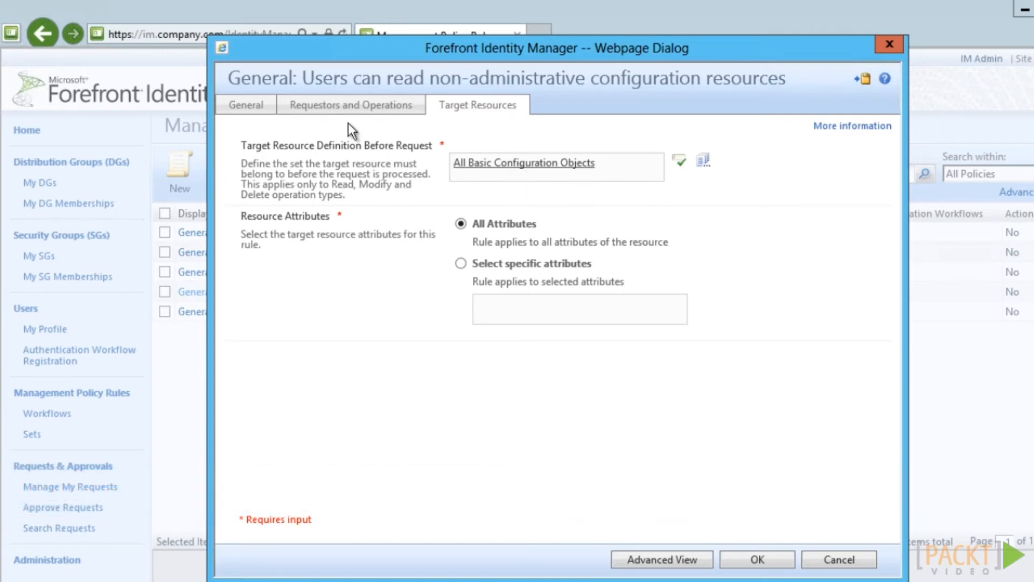
pyautogui.click(241, 108)
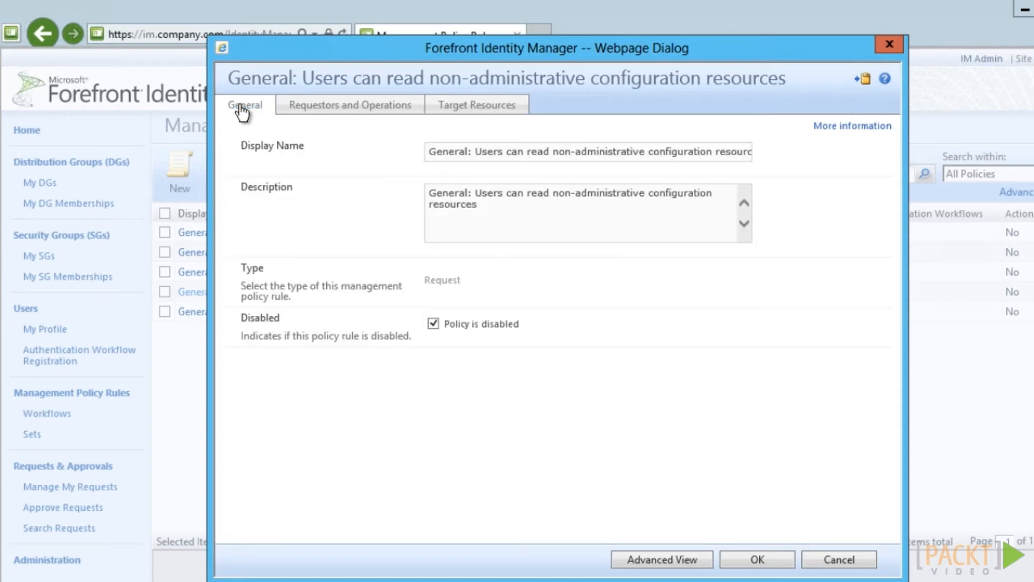
pyautogui.click(433, 323)
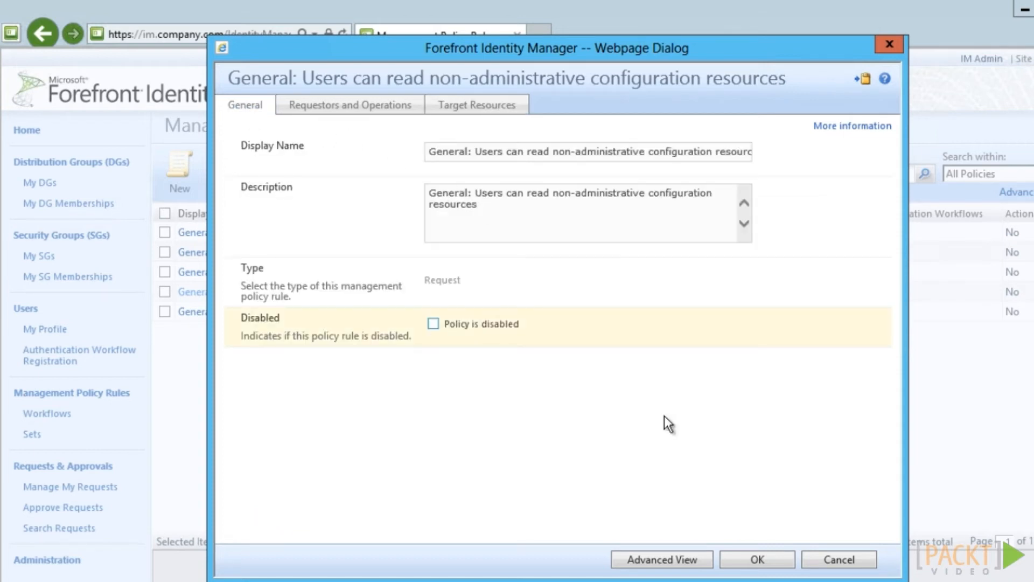
pyautogui.click(774, 560)
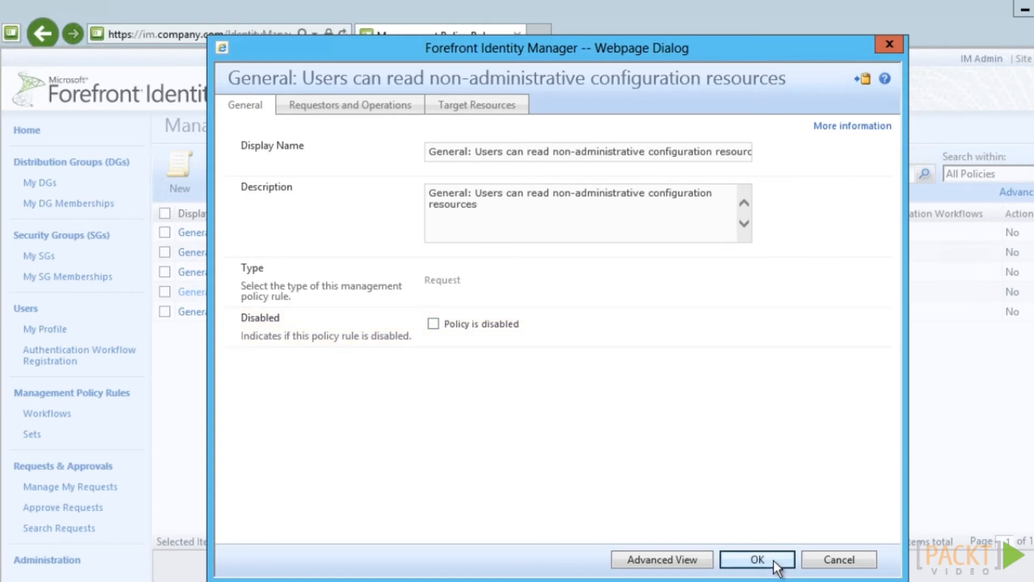
pyautogui.click(774, 560)
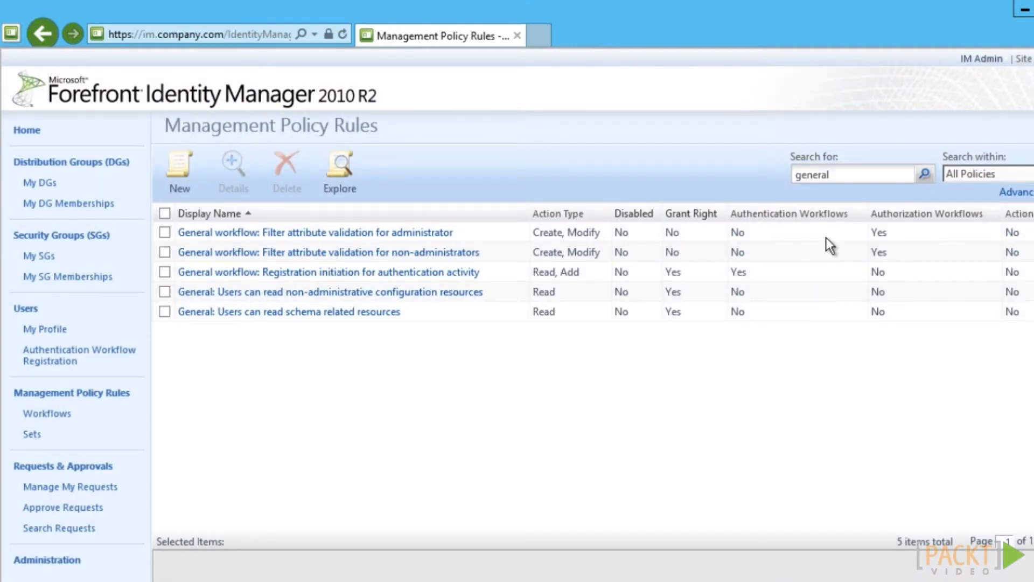
# Search rules for 'user' and open 'User management: Users can read attributes of their own'
pyautogui.click(825, 176)
pyautogui.write('user')
pyautogui.click(924, 174)
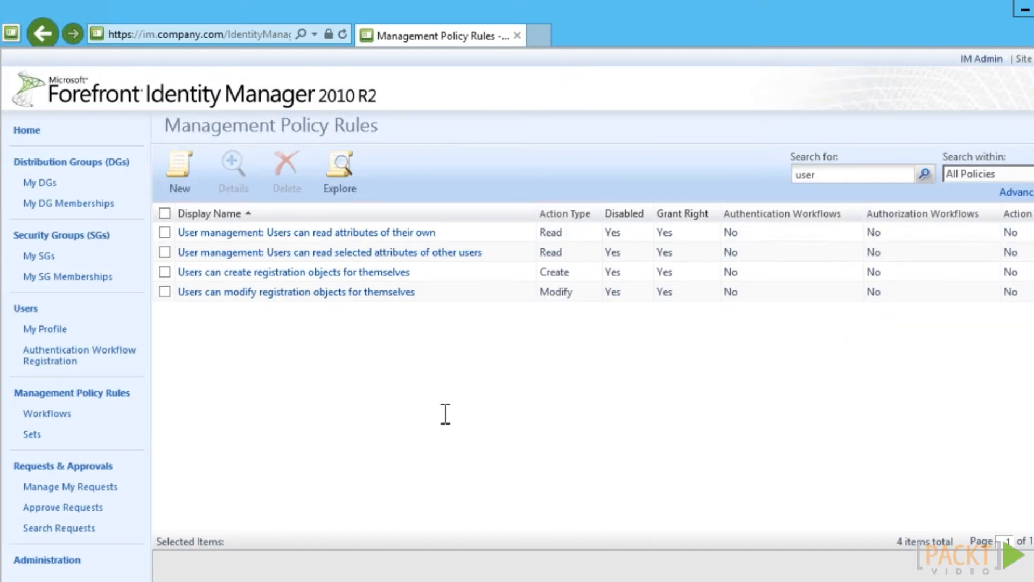
pyautogui.click(360, 237)
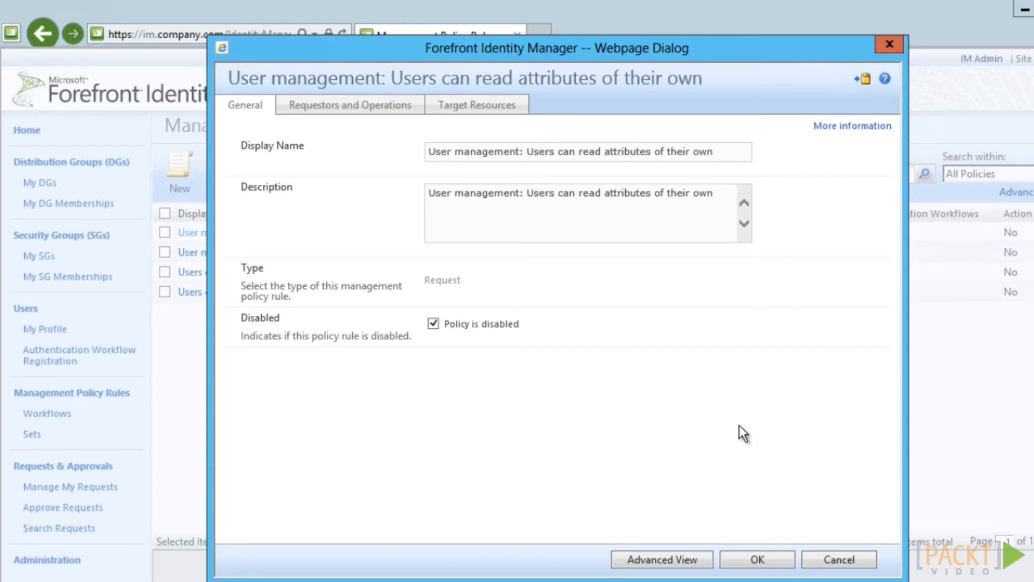
# Review the rule's target resources and attributes
pyautogui.click(477, 106)
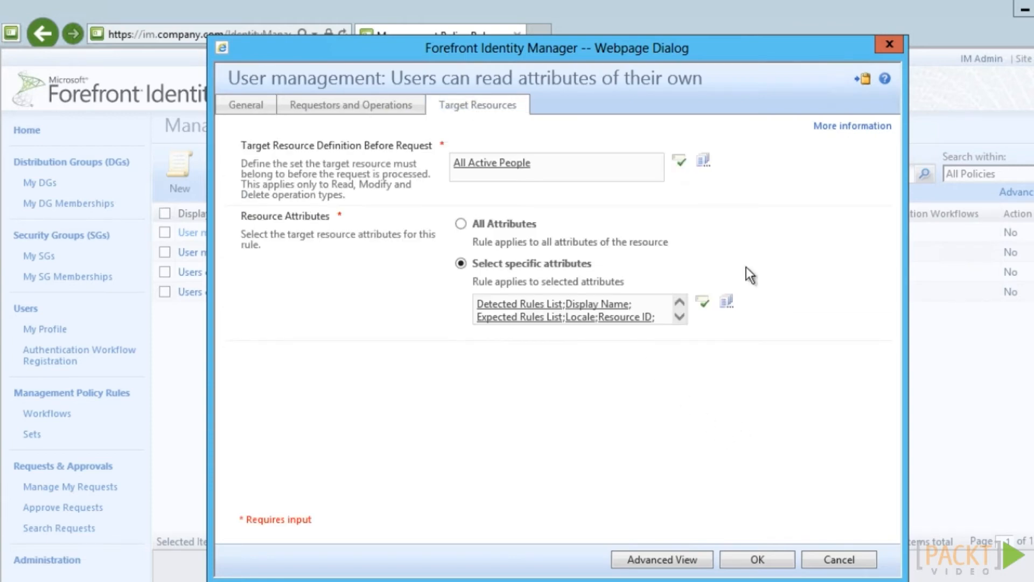
pyautogui.click(677, 320)
pyautogui.click(677, 320)
pyautogui.click(677, 320)
pyautogui.click(677, 320)
pyautogui.click(677, 320)
pyautogui.click(677, 320)
pyautogui.click(677, 320)
pyautogui.click(677, 320)
pyautogui.click(677, 320)
pyautogui.click(677, 320)
pyautogui.click(677, 320)
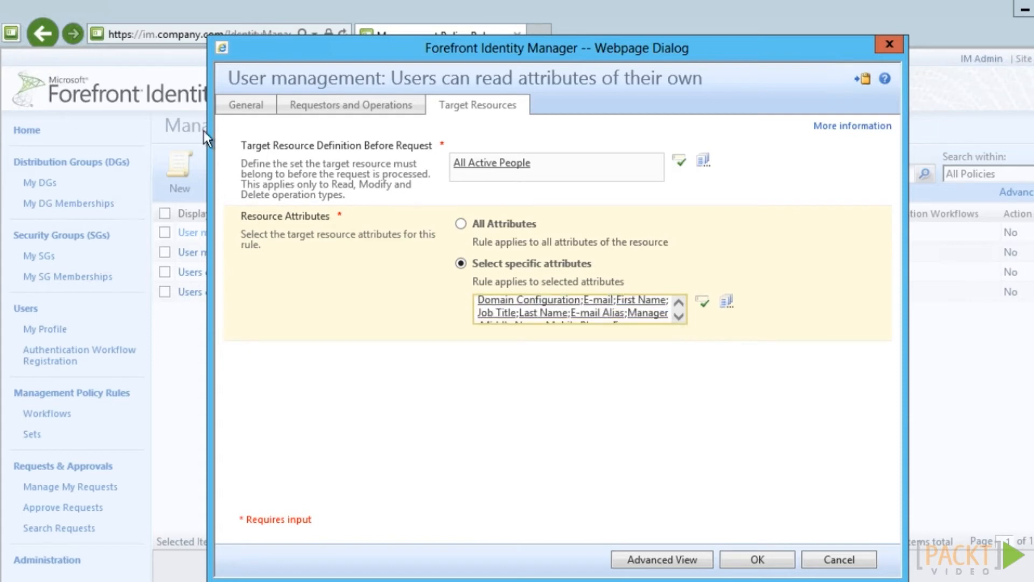
# Clear 'Policy is disabled' and submit, changing Disabled from True to False
pyautogui.click(255, 113)
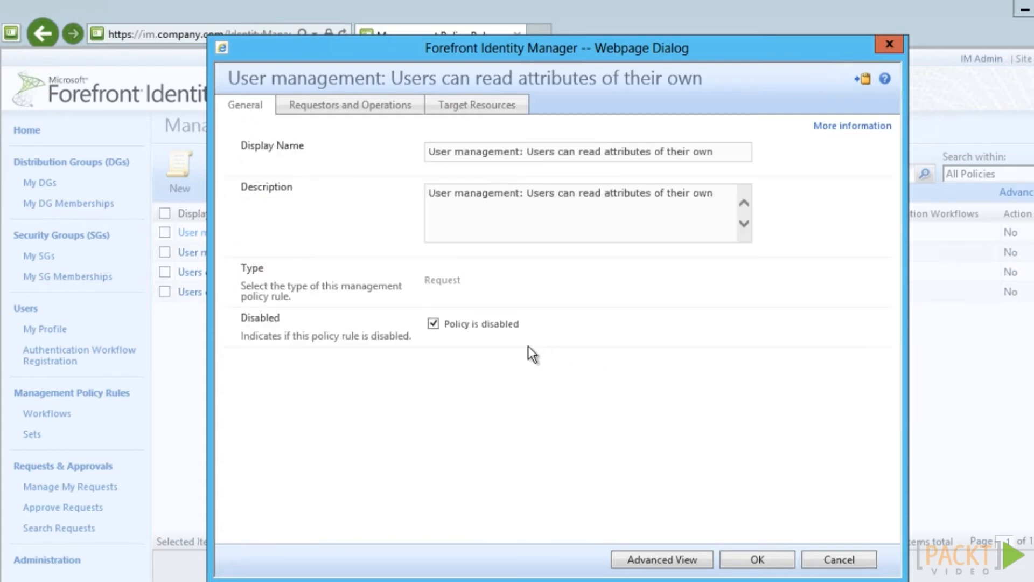
pyautogui.click(433, 323)
pyautogui.click(754, 558)
pyautogui.click(754, 558)
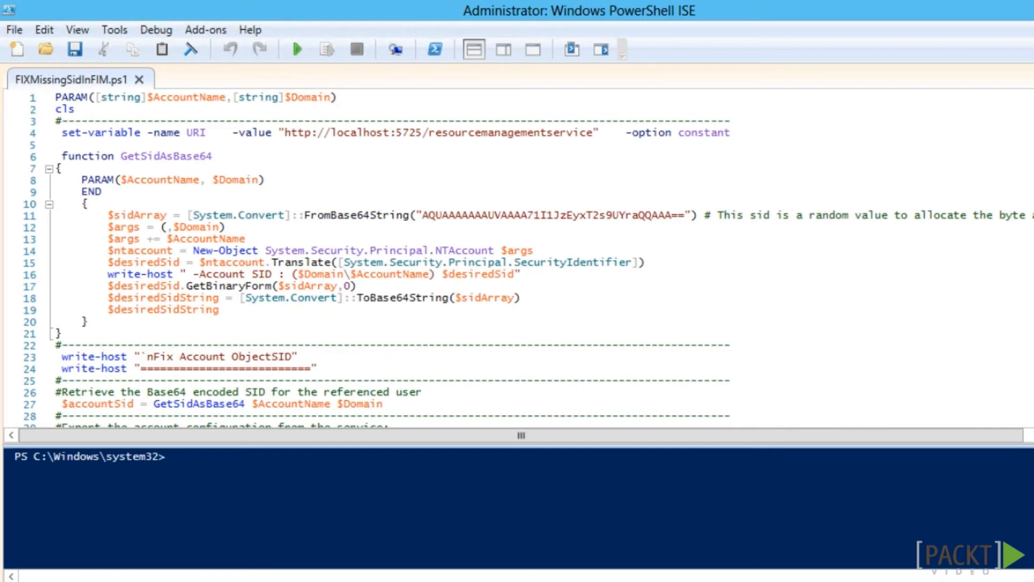
# Scroll through the FIXMissingSidInFIM.ps1 script to review it to the end
pyautogui.scroll(-3, 517, 258)
pyautogui.scroll(-14, 517, 259)
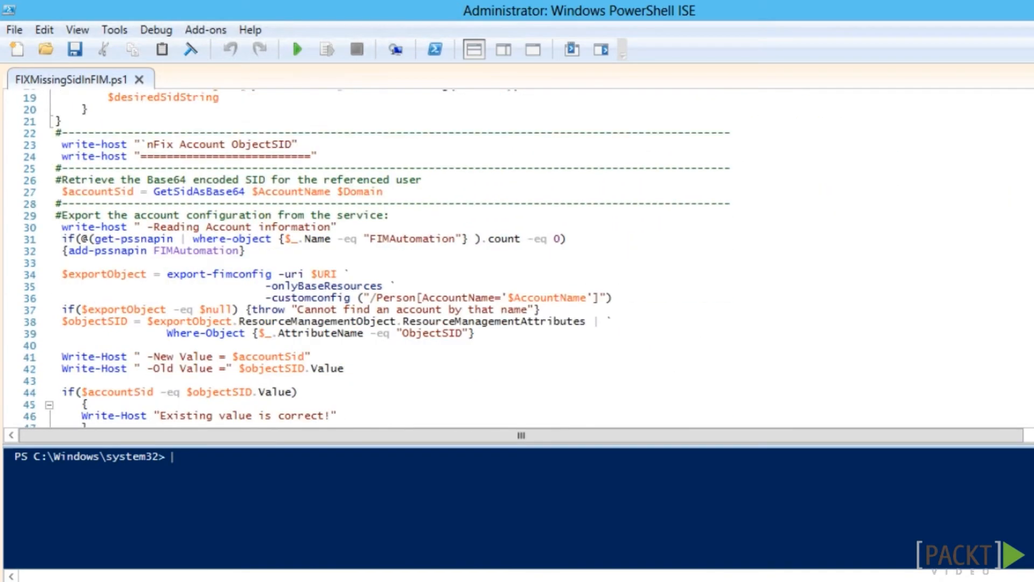
pyautogui.scroll(-3, 517, 259)
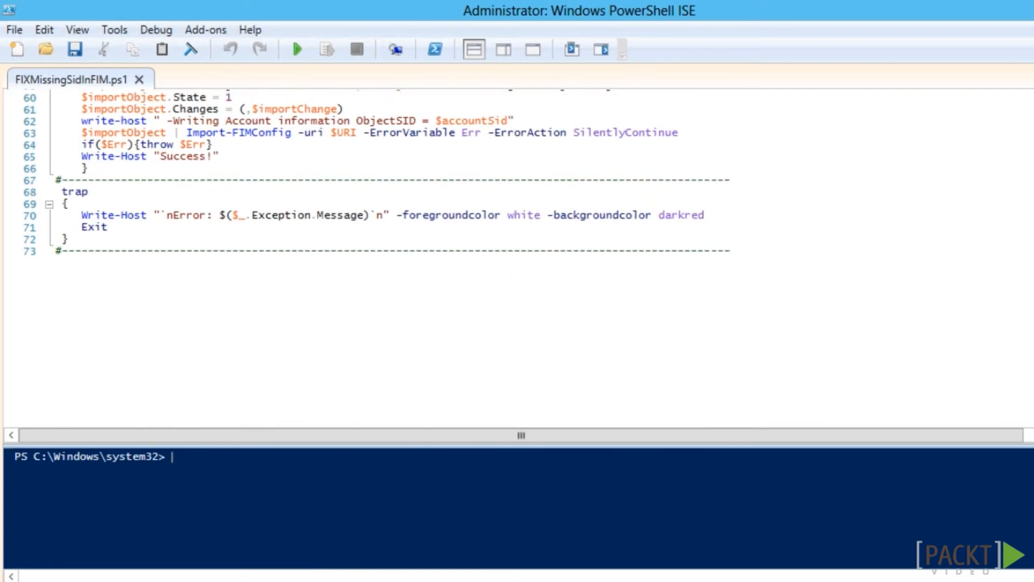
pyautogui.scroll(20, 518, 259)
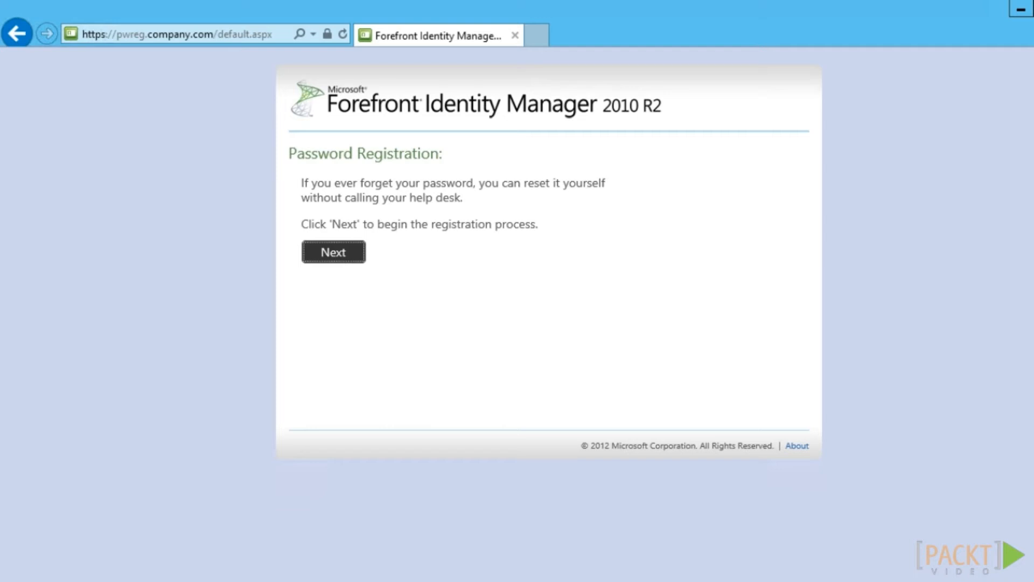
# Load the pwreset password reset site in the browser
pyautogui.click(156, 36)
pyautogui.write('pwreset')
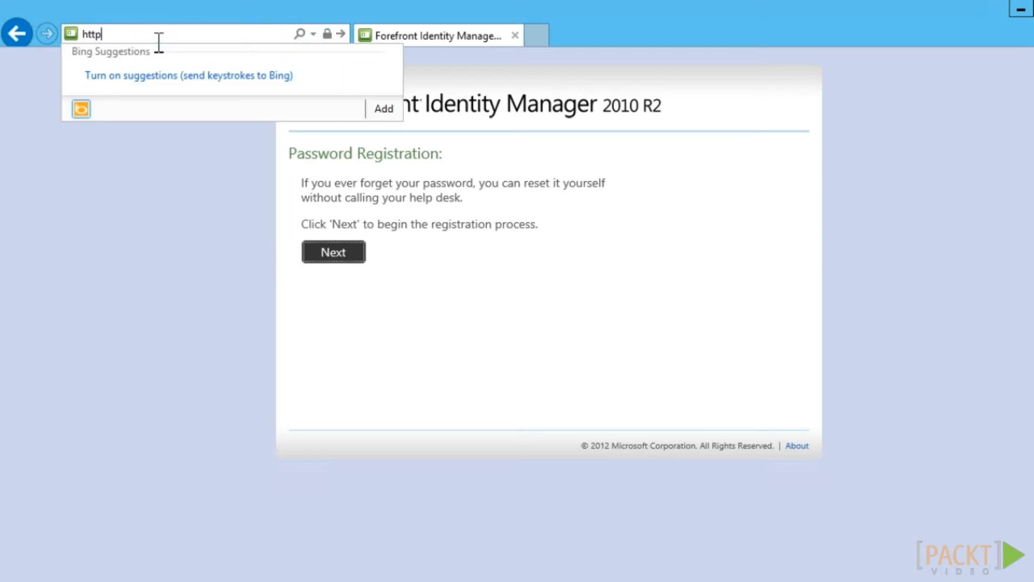
pyautogui.press('Return')
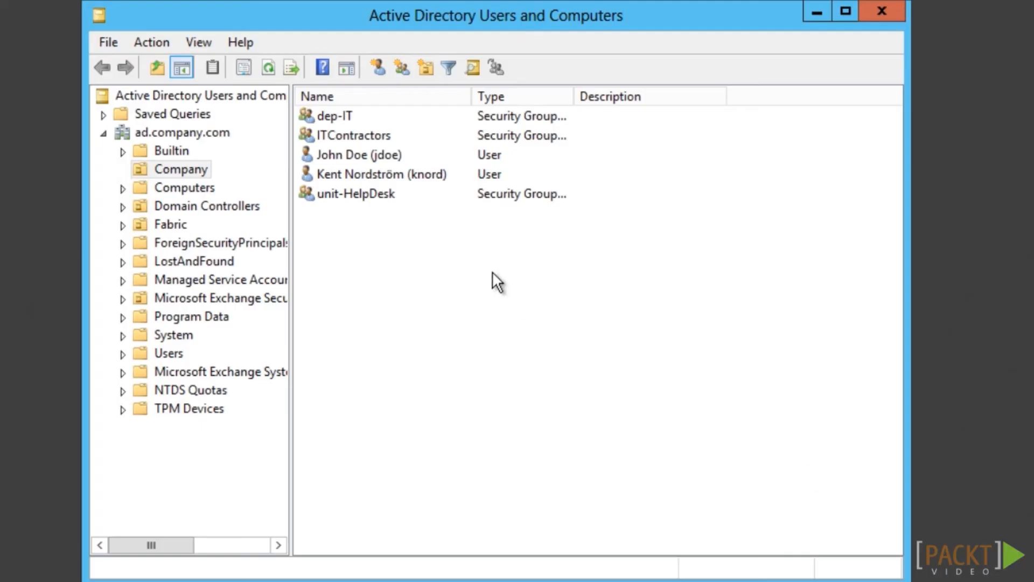
# Confirm FIM MA is allowed Reset password on the user account, then cancel the properties
pyautogui.rightClick(367, 174)
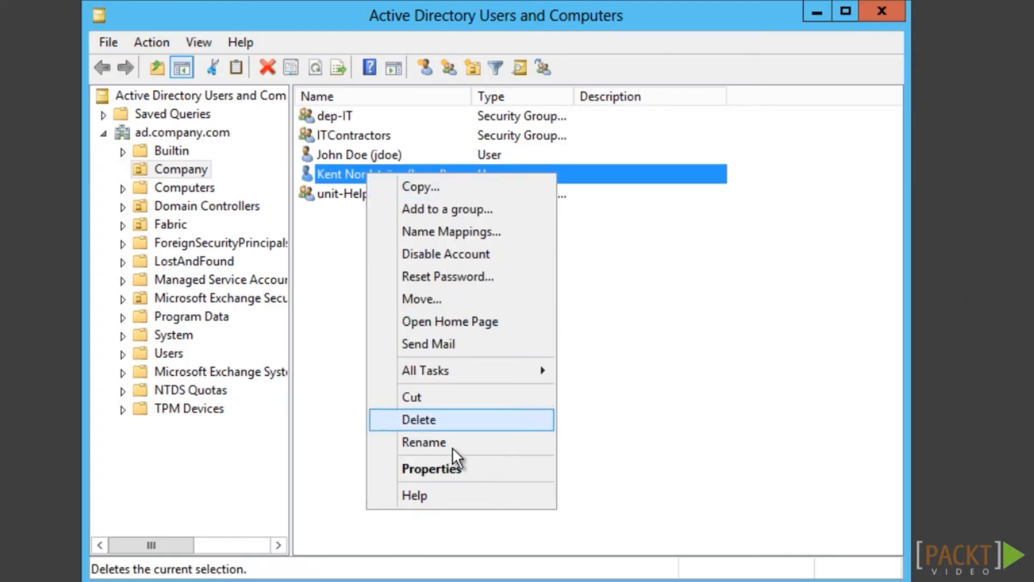
pyautogui.click(438, 468)
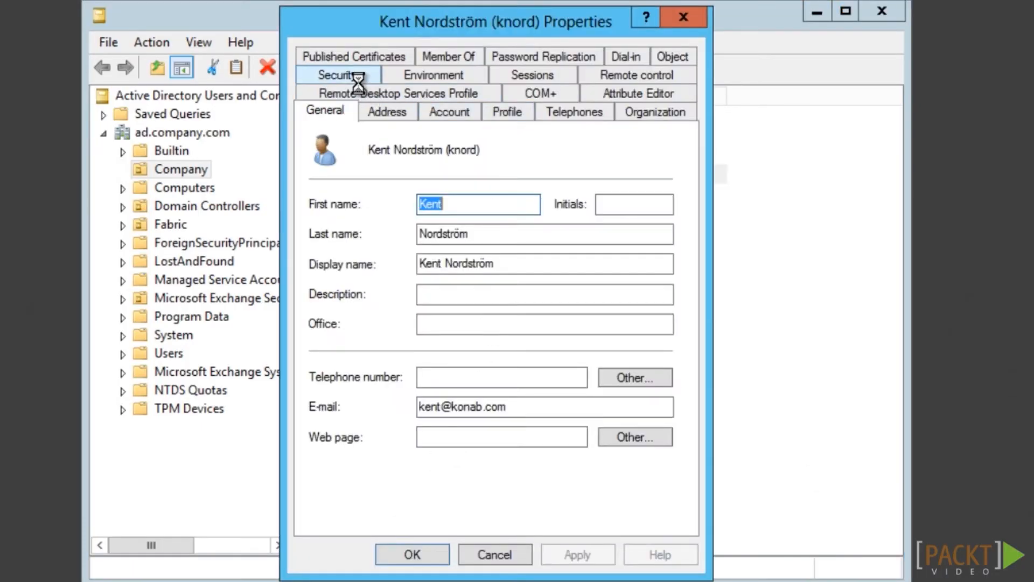
pyautogui.click(334, 75)
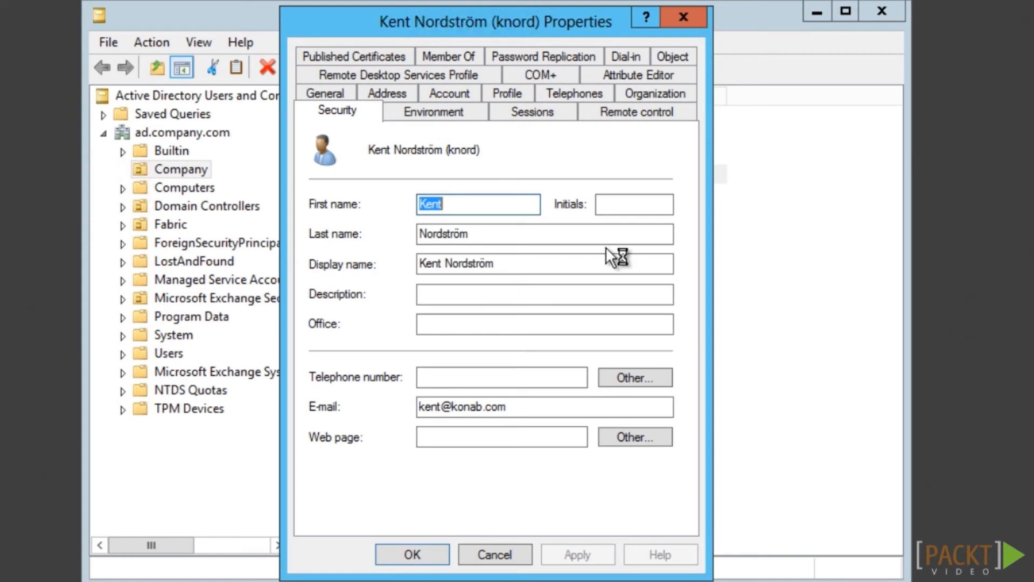
pyautogui.moveTo(674, 178); pyautogui.dragTo(681, 218)
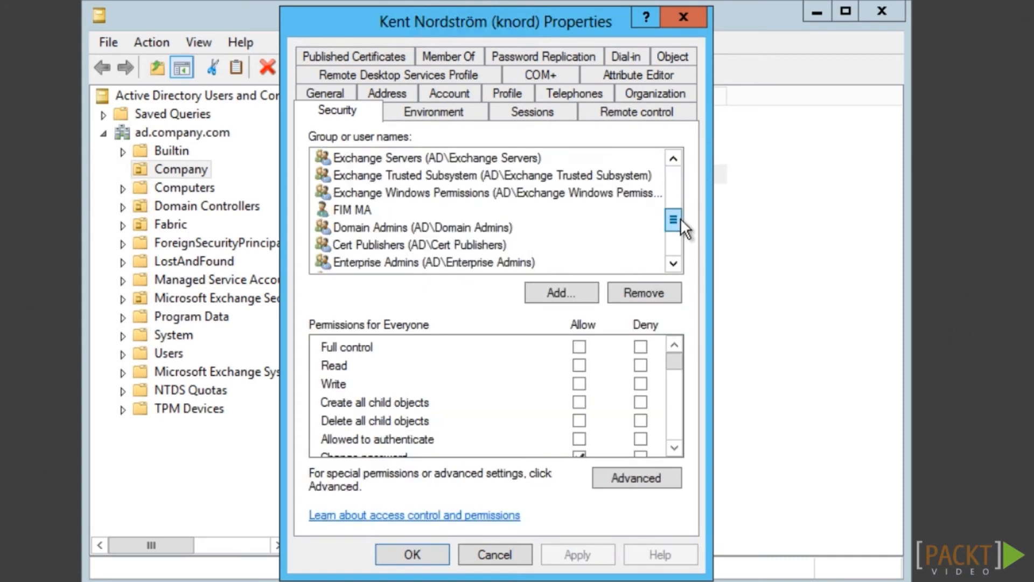
pyautogui.click(351, 209)
pyautogui.click(674, 448)
pyautogui.click(675, 448)
pyautogui.click(674, 448)
pyautogui.click(675, 448)
pyautogui.click(675, 449)
pyautogui.click(675, 448)
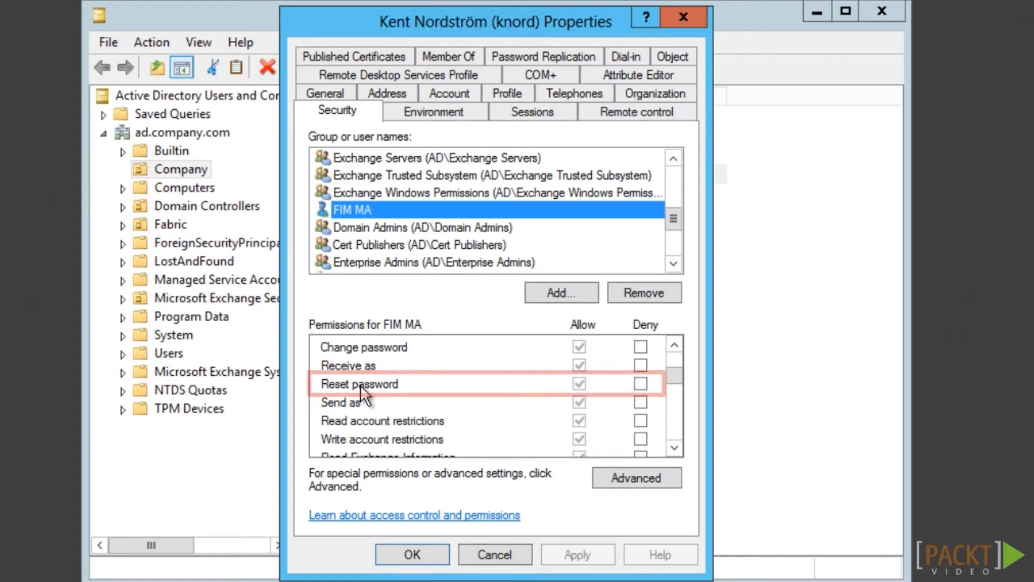
pyautogui.click(493, 554)
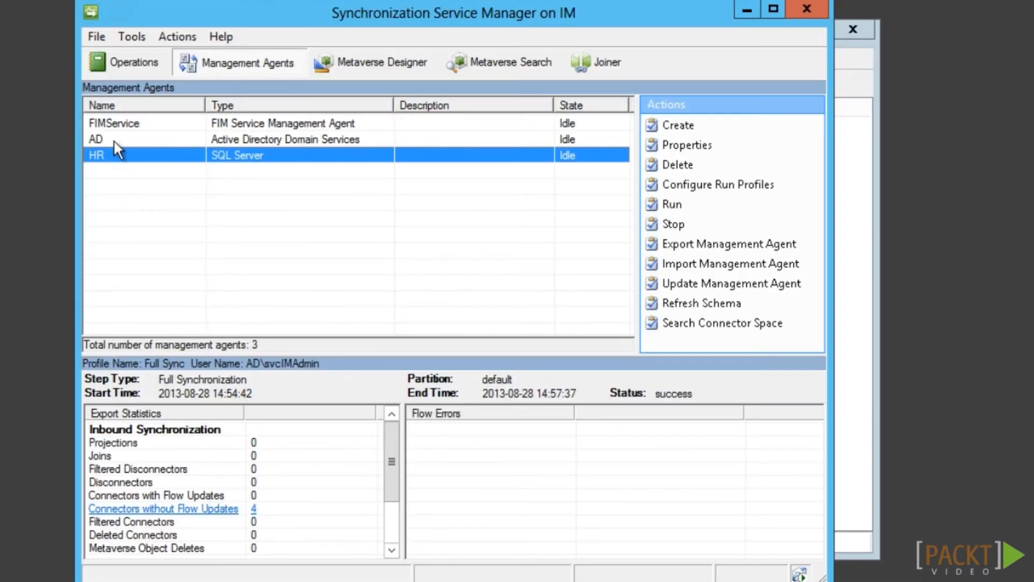
# Enable password management on the AD agent, unlocking locked accounts on password reset
pyautogui.click(154, 140)
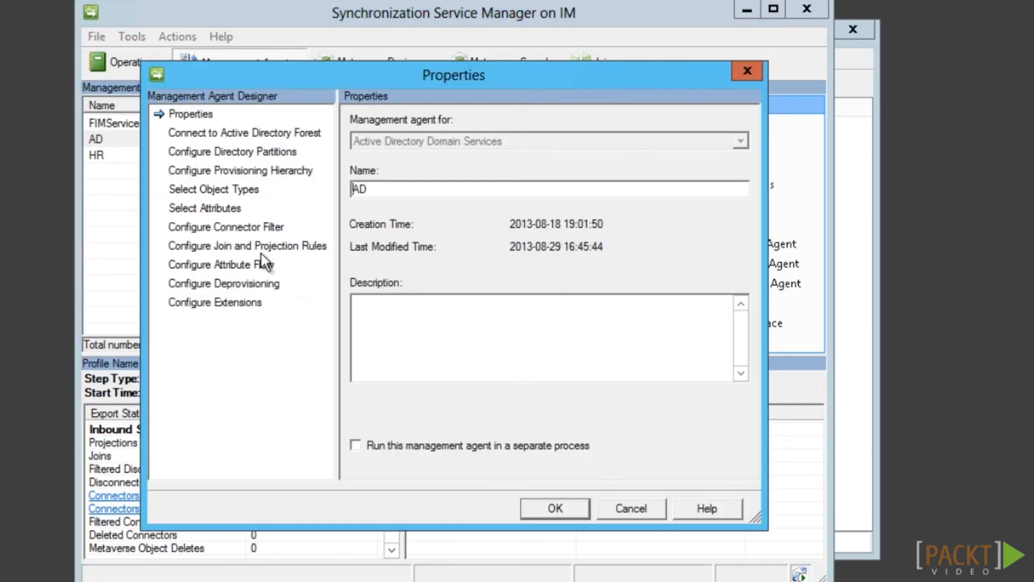
pyautogui.click(227, 303)
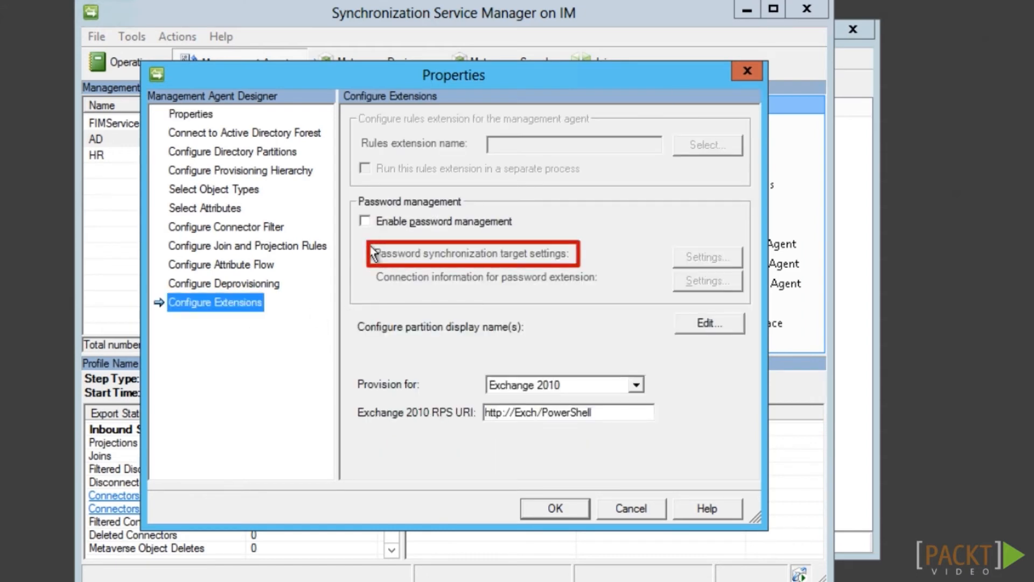
pyautogui.click(370, 223)
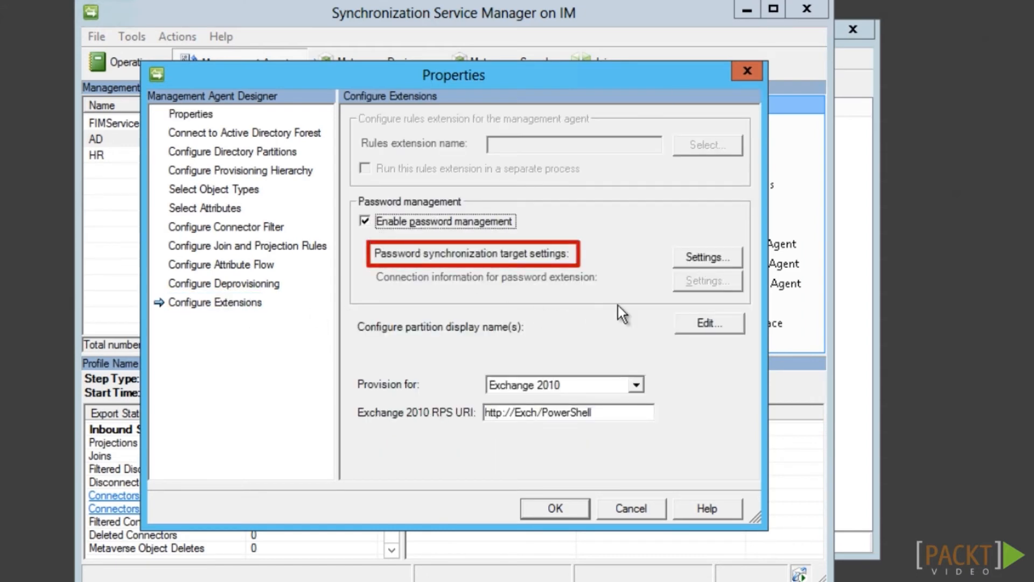
pyautogui.click(728, 261)
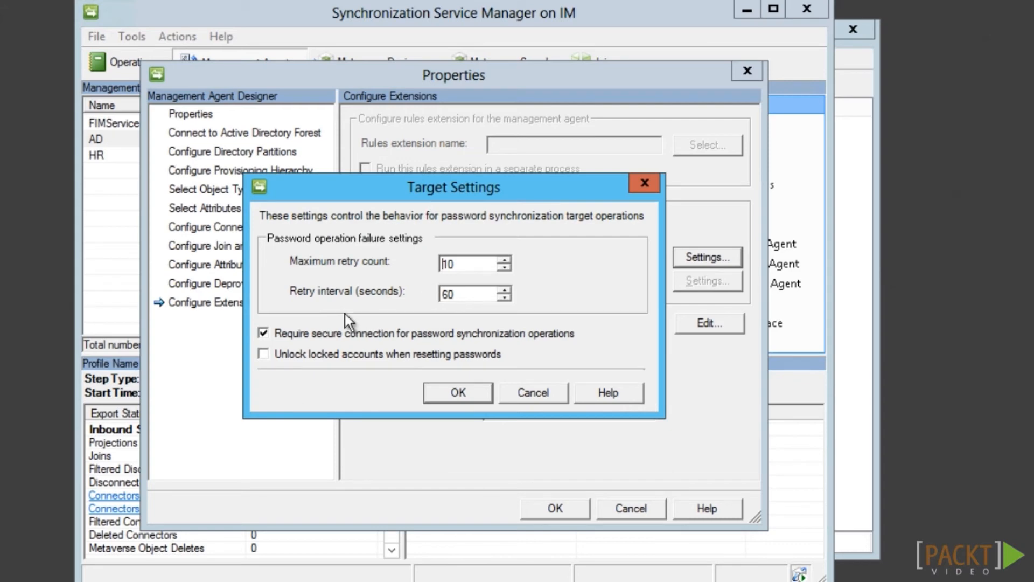
pyautogui.click(268, 356)
pyautogui.click(457, 393)
pyautogui.click(574, 512)
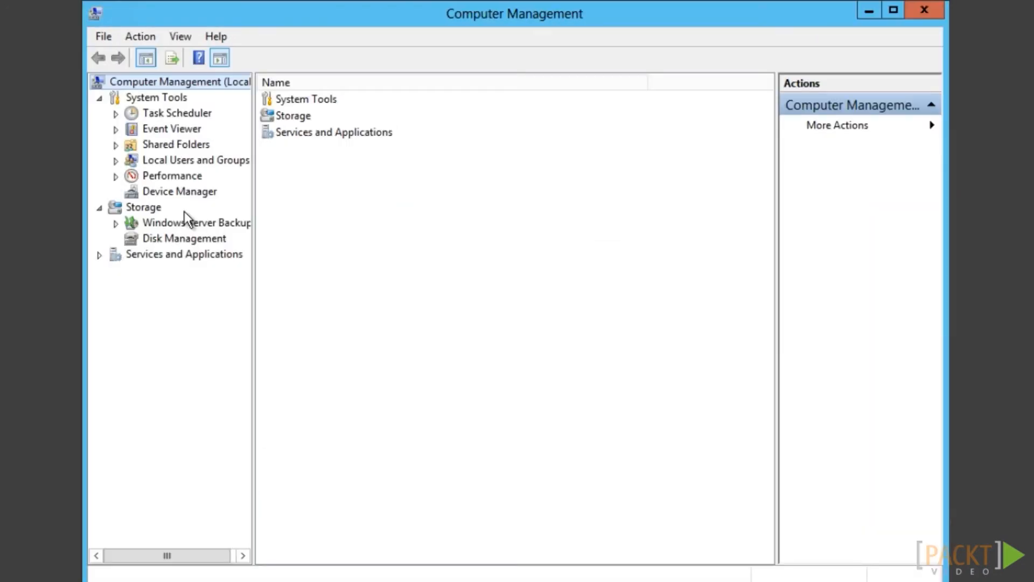
# Add svcFIMService as a member of the FIMSyncBrowse local group
pyautogui.click(115, 161)
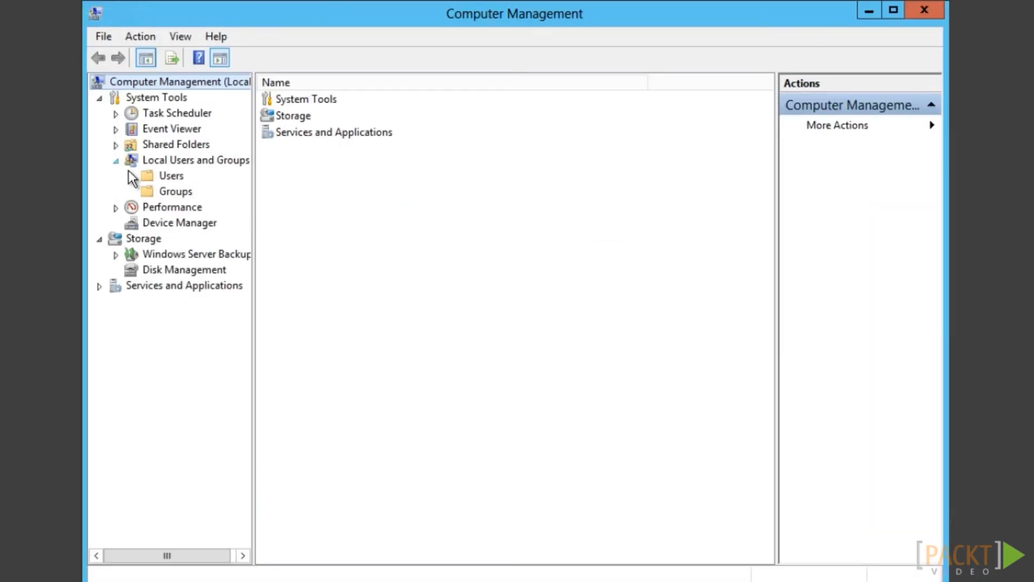
pyautogui.click(174, 193)
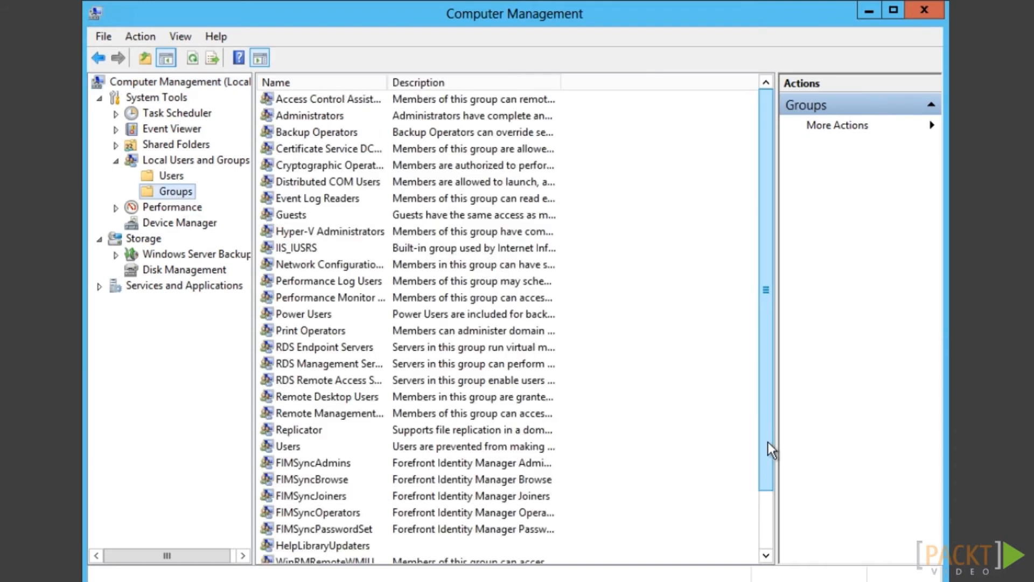
pyautogui.moveTo(768, 442); pyautogui.dragTo(767, 527)
pyautogui.doubleClick(300, 413)
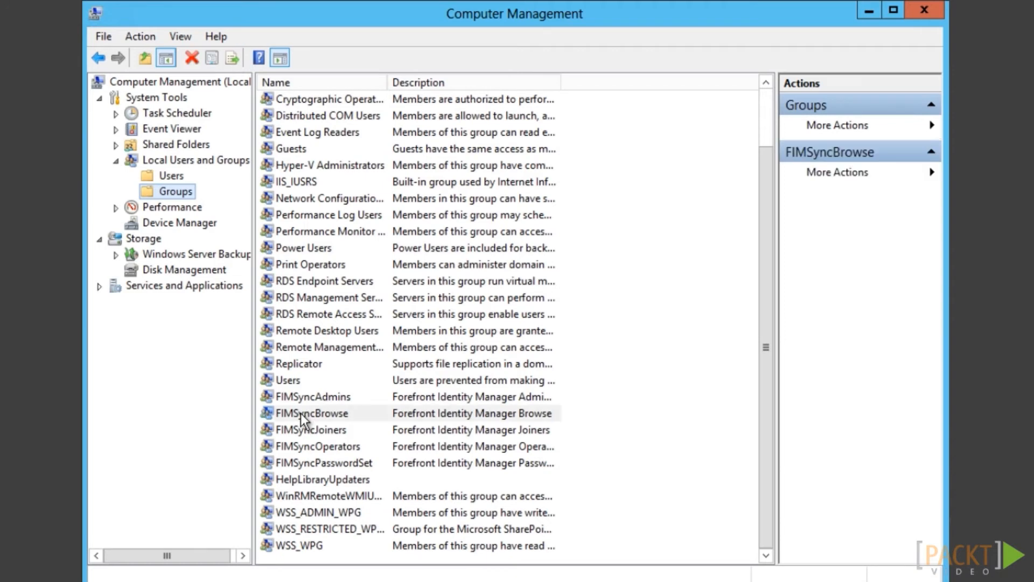
pyautogui.click(392, 435)
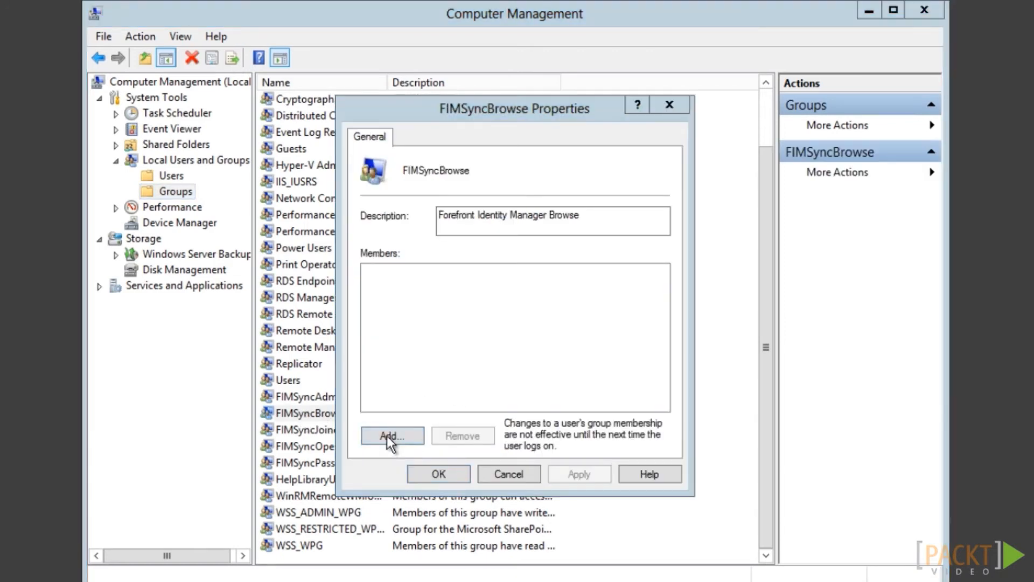
pyautogui.write('svcF')
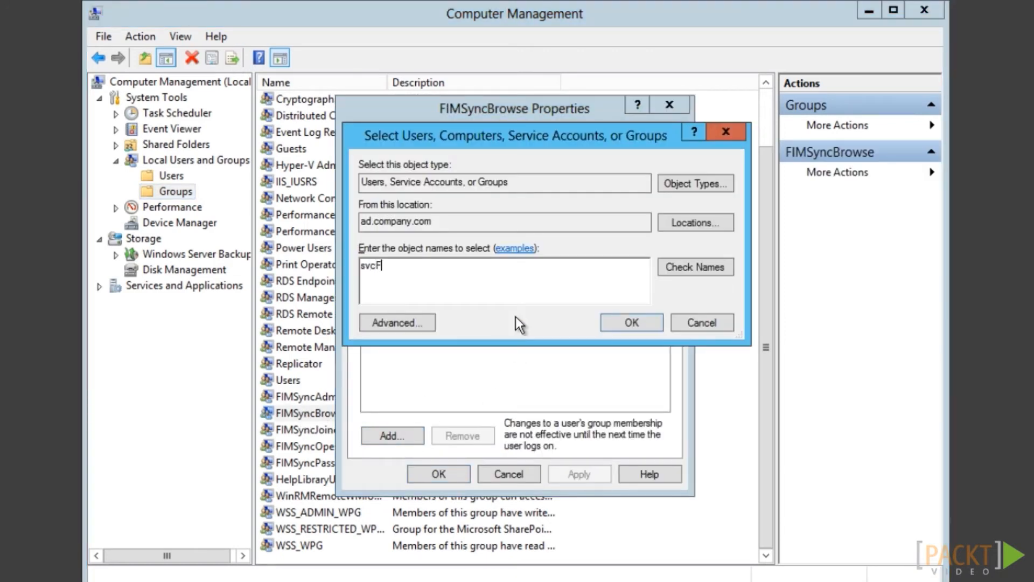
pyautogui.write('IMService')
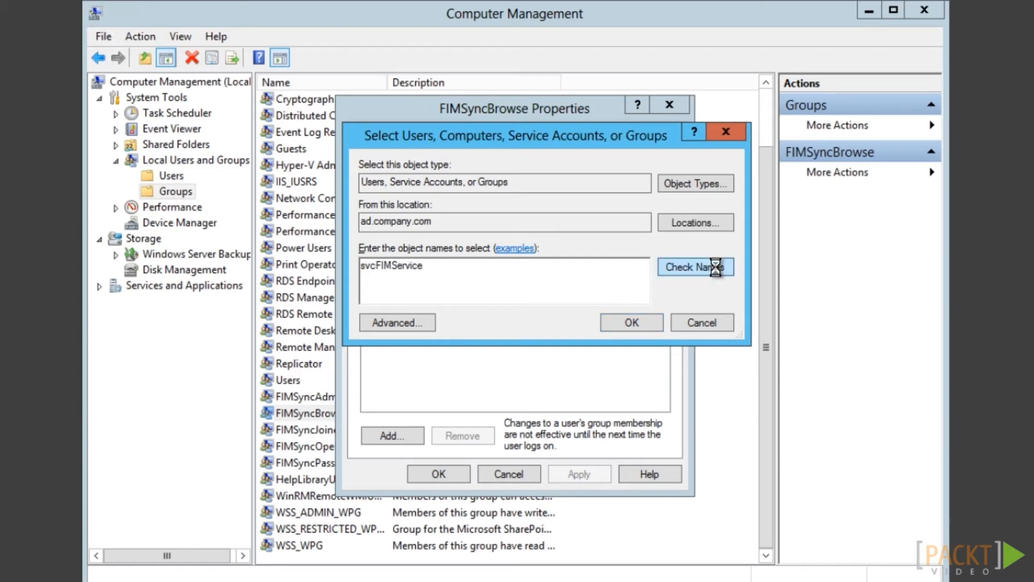
pyautogui.click(704, 268)
pyautogui.click(641, 321)
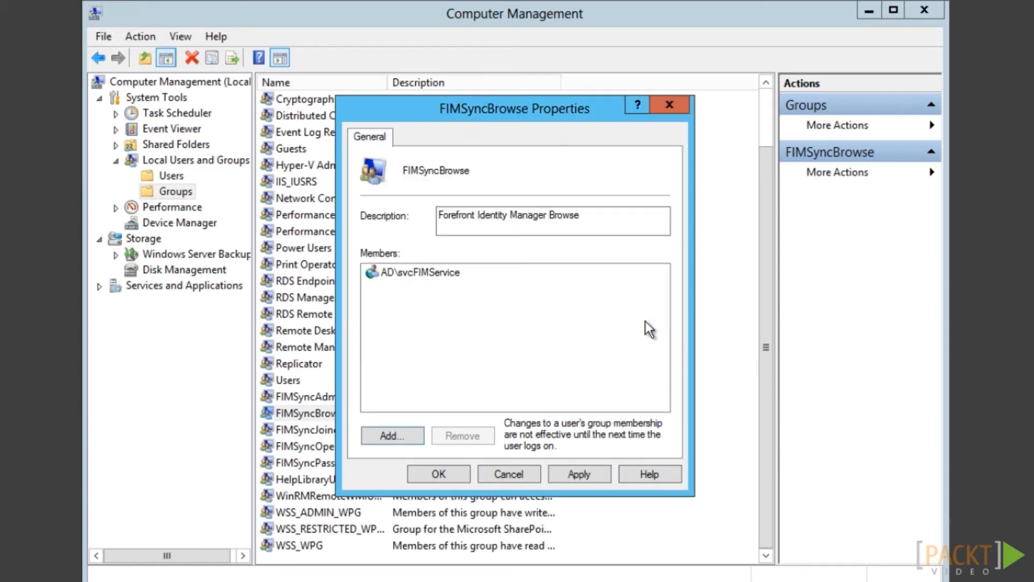
pyautogui.click(440, 474)
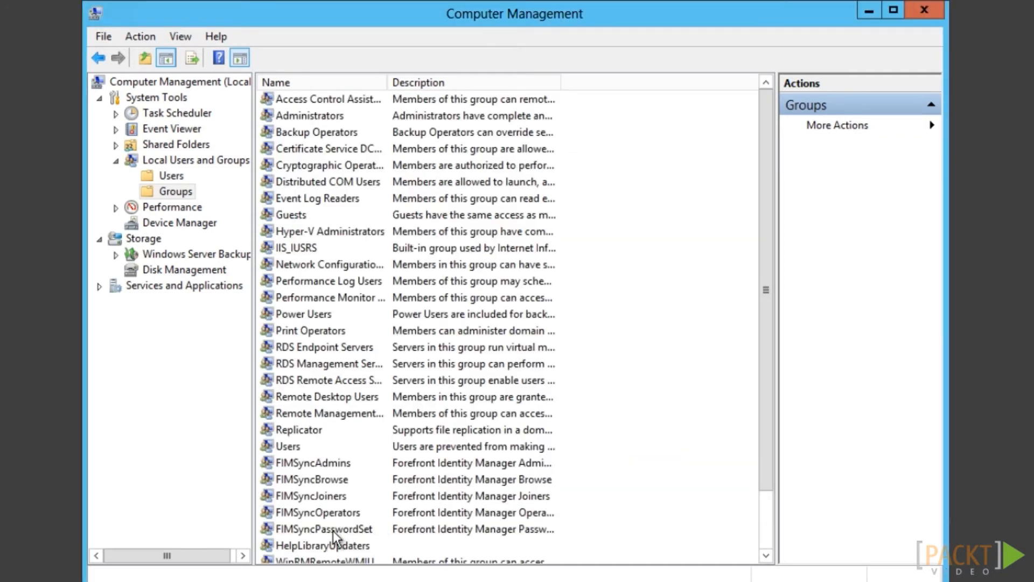
# Add svcFIMService as a member of the FIMSyncPasswordSet local group
pyautogui.doubleClick(333, 530)
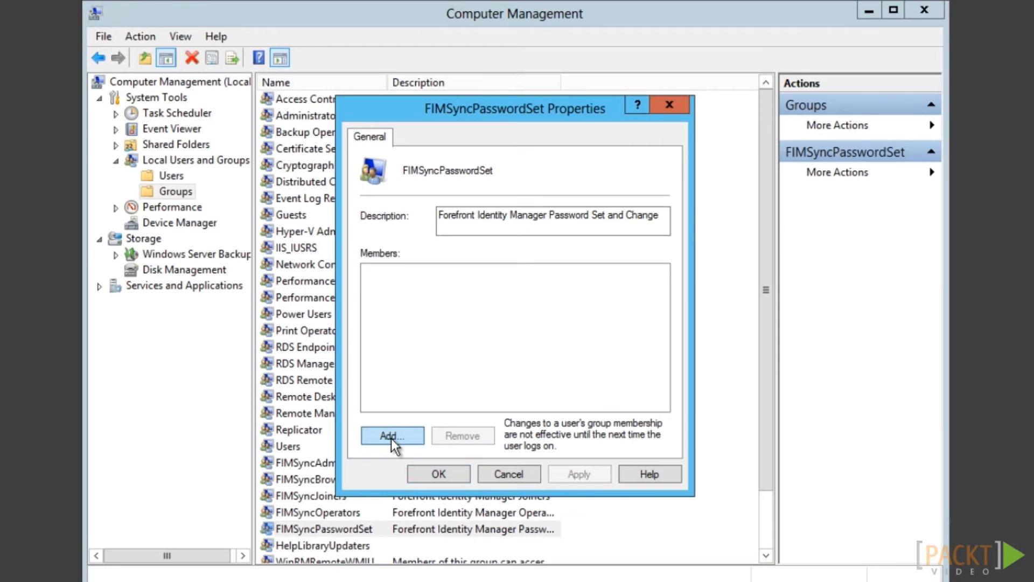
pyautogui.click(391, 437)
pyautogui.write('svc')
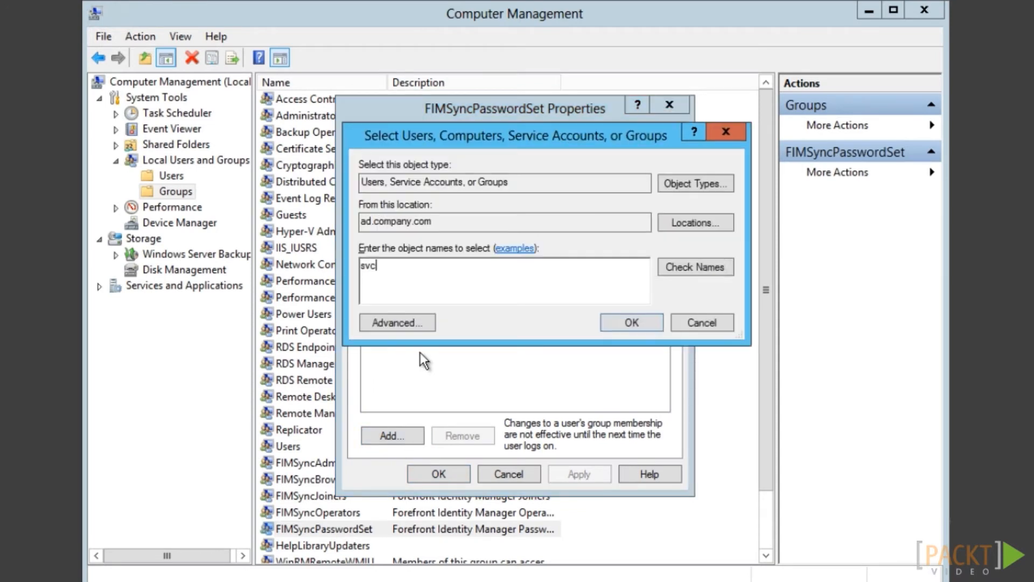
pyautogui.write('FIMService')
pyautogui.click(695, 268)
pyautogui.click(631, 323)
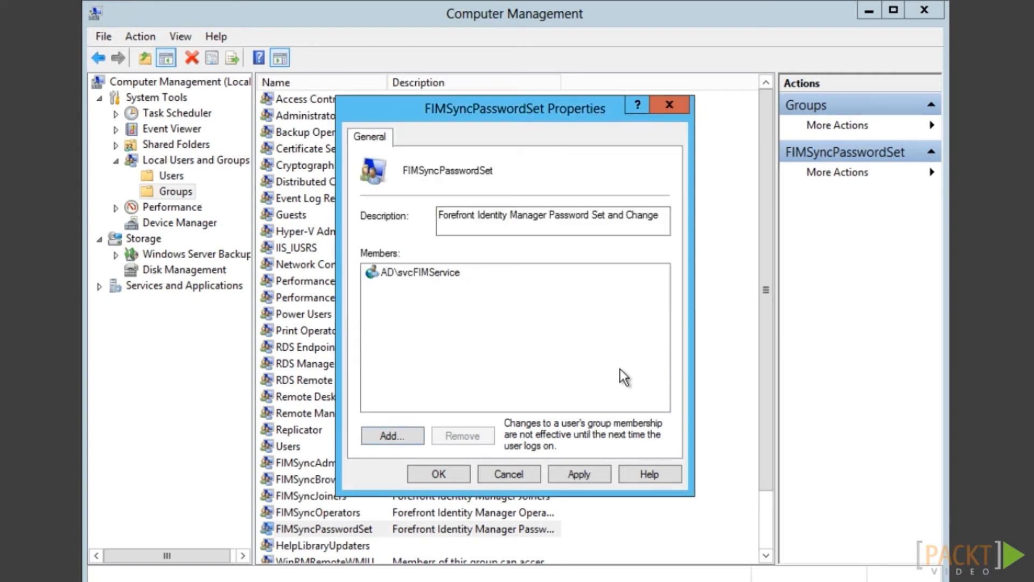
pyautogui.click(418, 474)
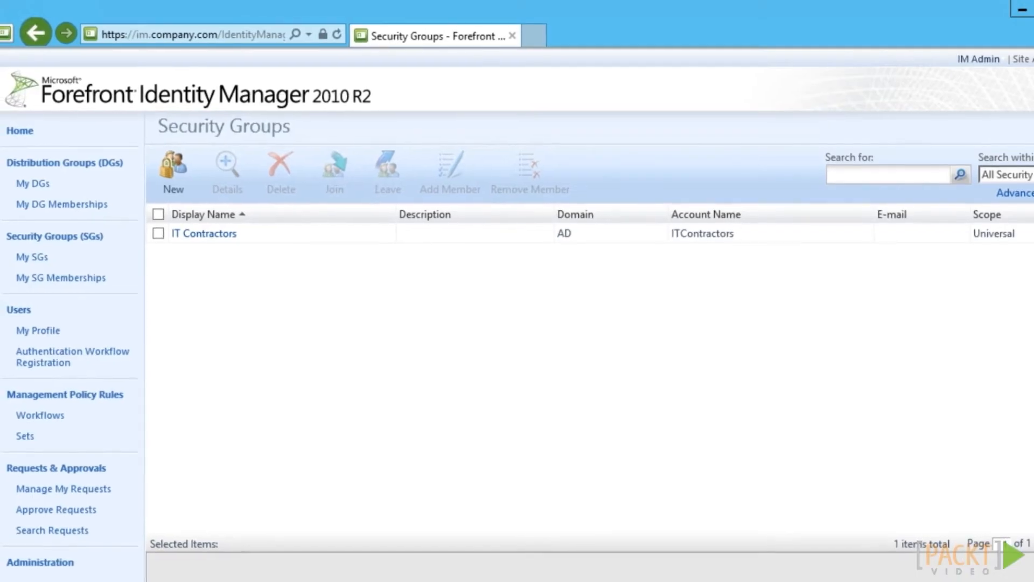
# Find the Password Reset Users Set via a 'password' search and review its criteria and members
pyautogui.click(20, 132)
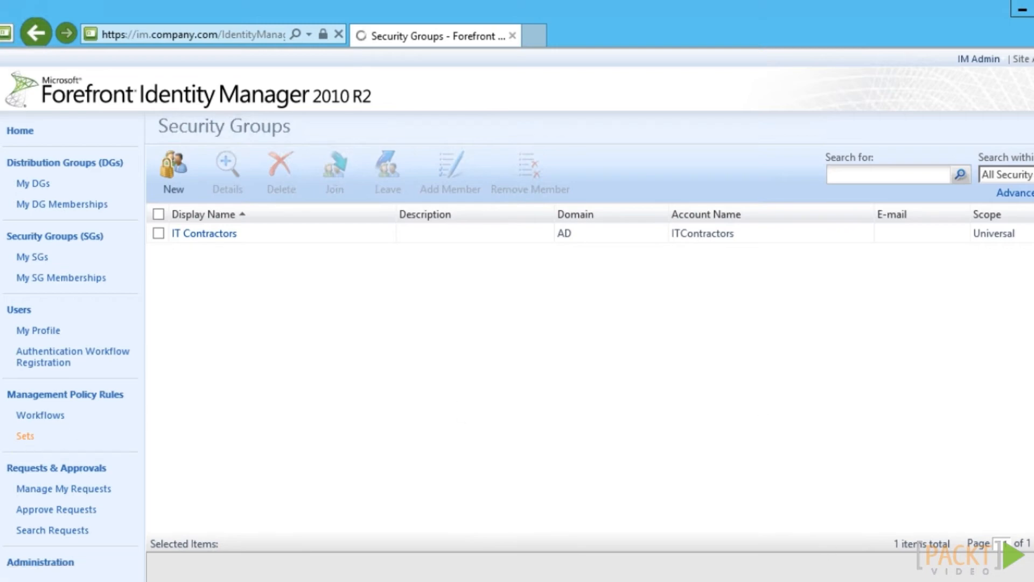
pyautogui.click(894, 173)
pyautogui.write('password')
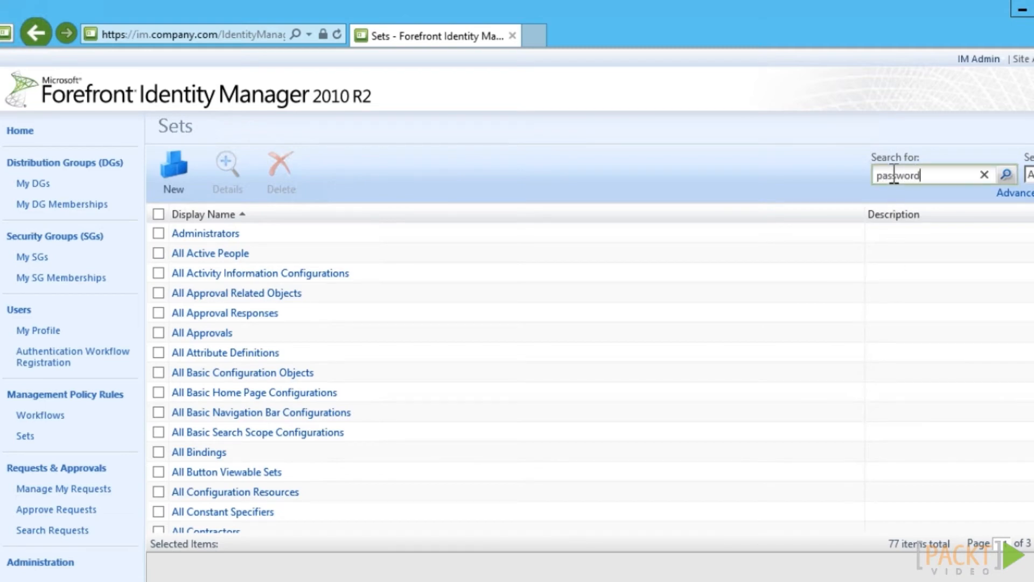
pyautogui.click(1007, 181)
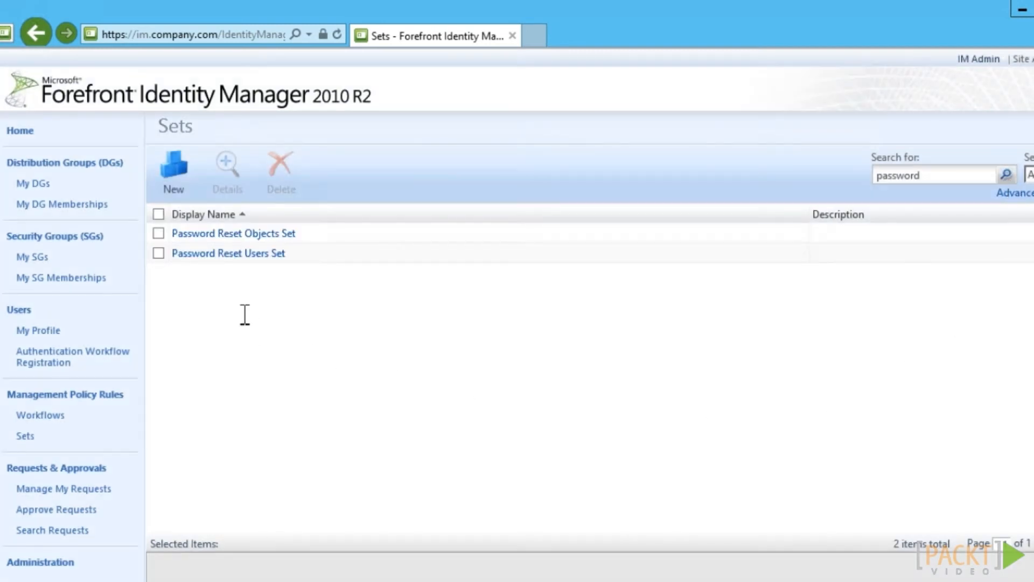
pyautogui.click(205, 256)
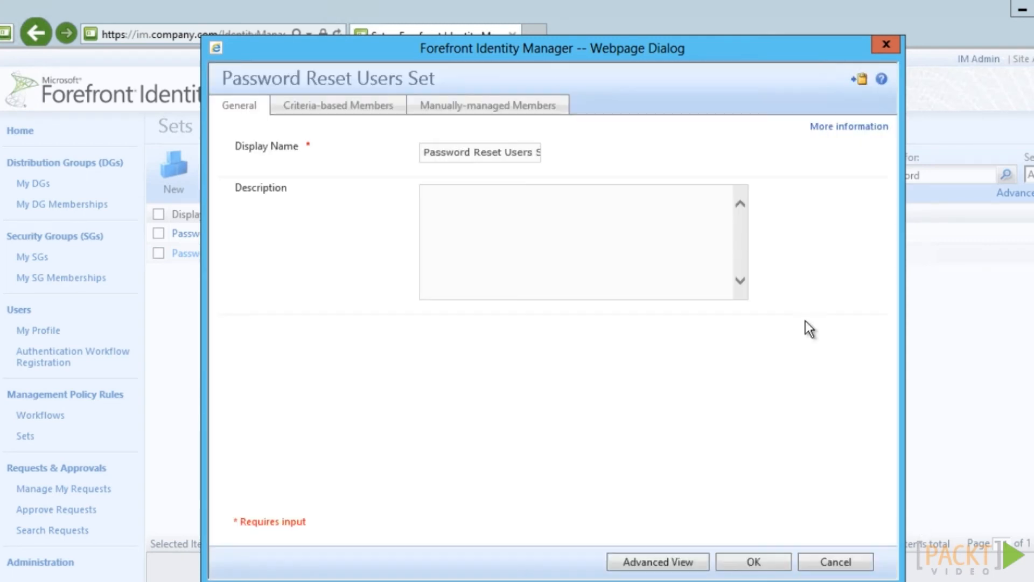
pyautogui.click(323, 108)
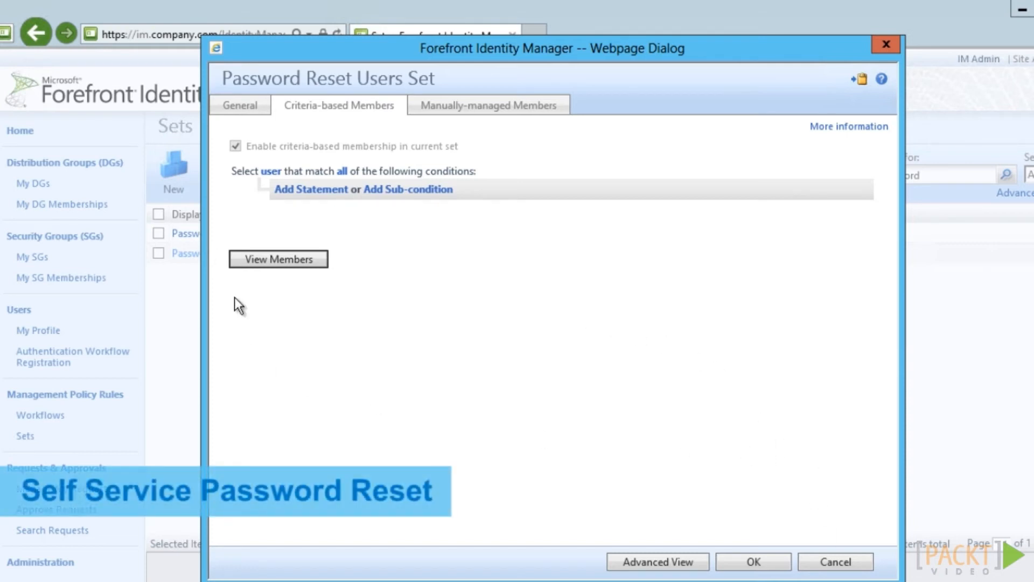
pyautogui.click(266, 268)
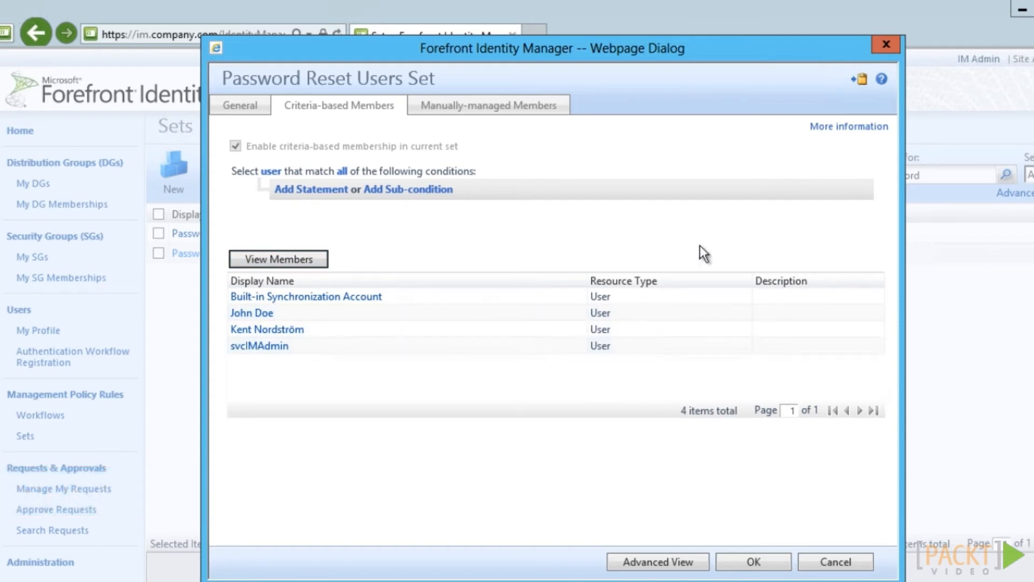
# Add the condition Employee Type is Employee, refresh members, and submit the set
pyautogui.click(295, 189)
pyautogui.click(315, 199)
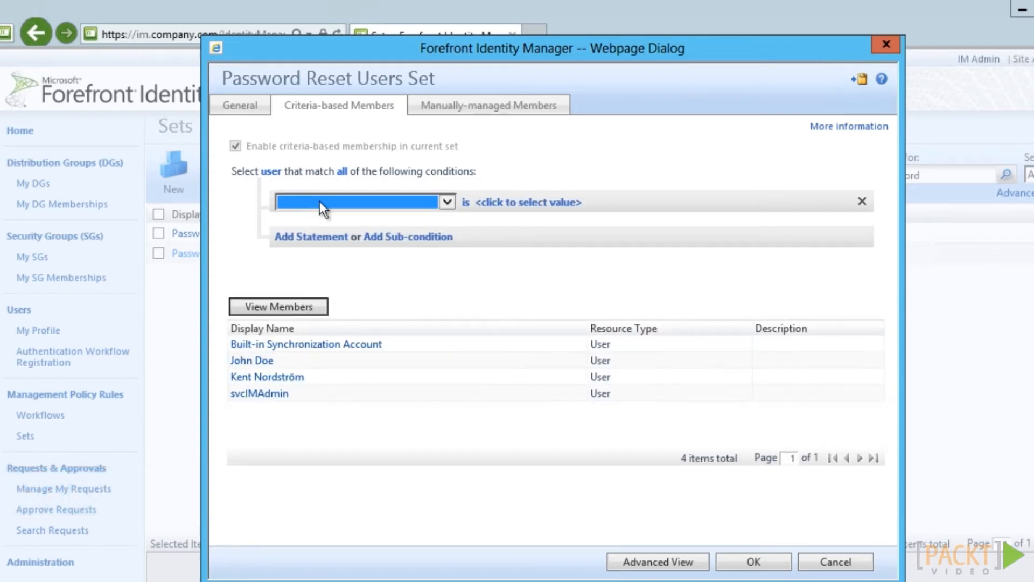
pyautogui.click(321, 202)
pyautogui.moveTo(453, 292); pyautogui.dragTo(438, 367)
pyautogui.click(345, 402)
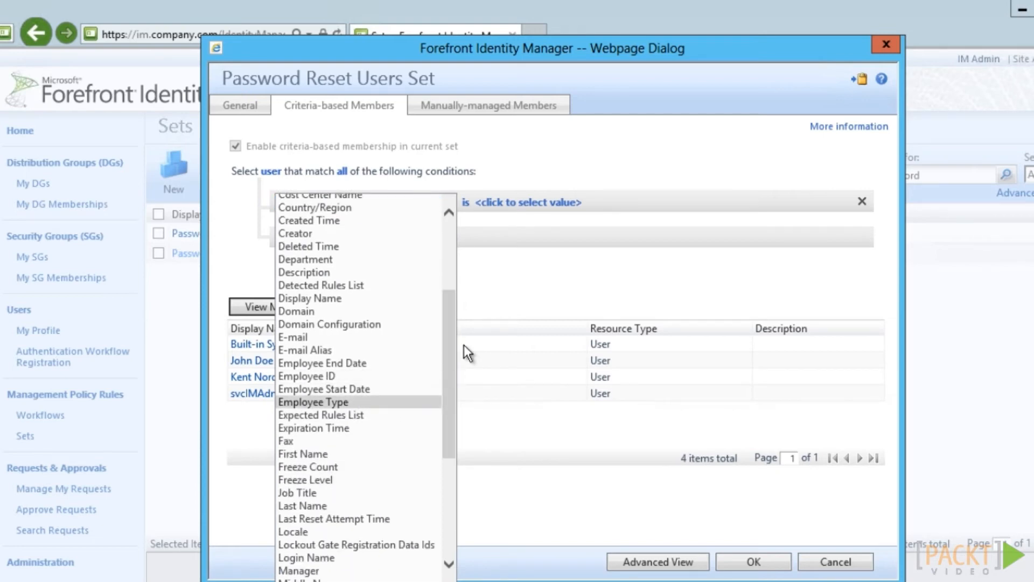
pyautogui.click(470, 201)
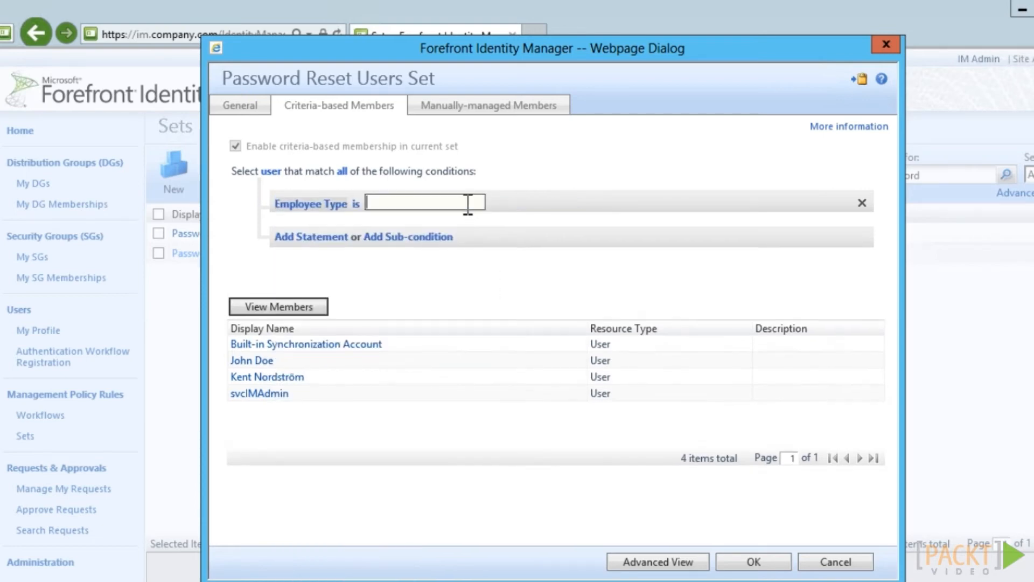
pyautogui.write('Employee')
pyautogui.click(468, 255)
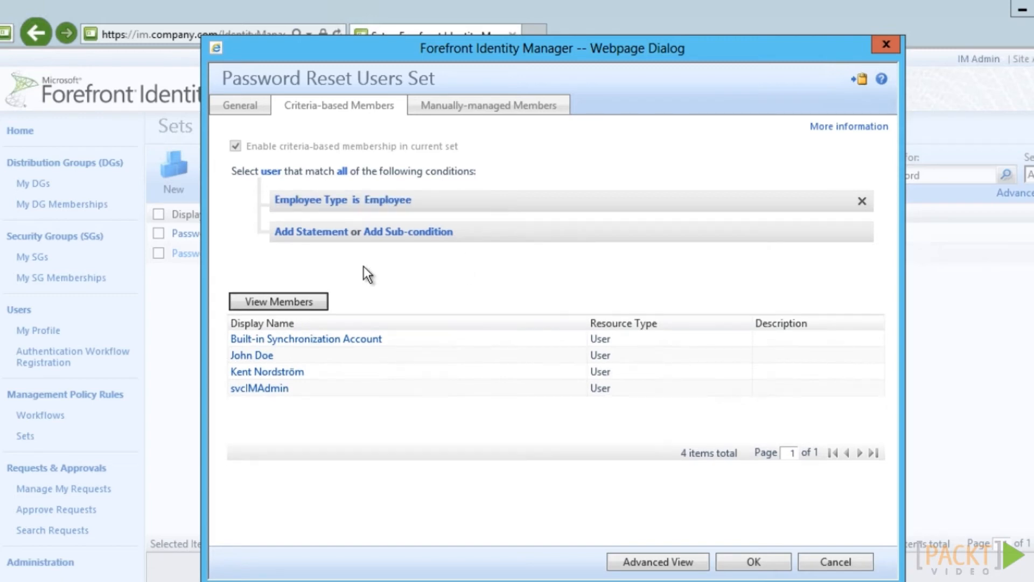
pyautogui.click(318, 301)
pyautogui.click(754, 563)
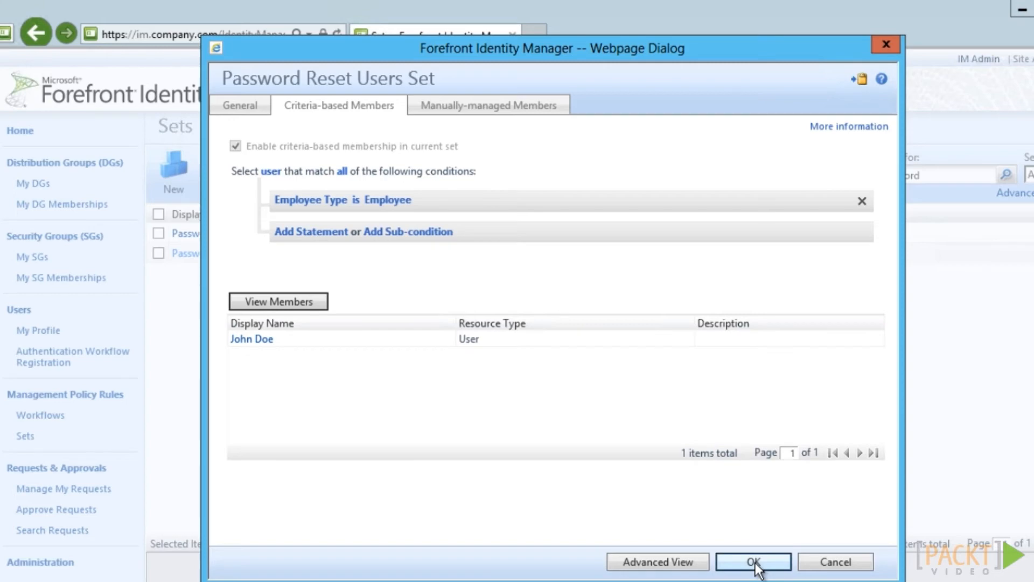
pyautogui.click(754, 561)
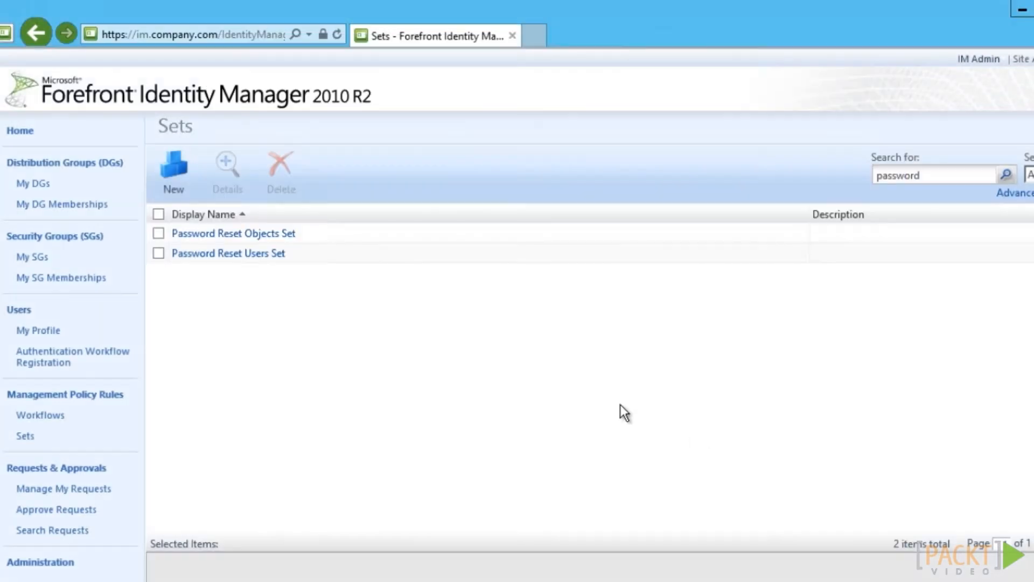
pyautogui.click(50, 423)
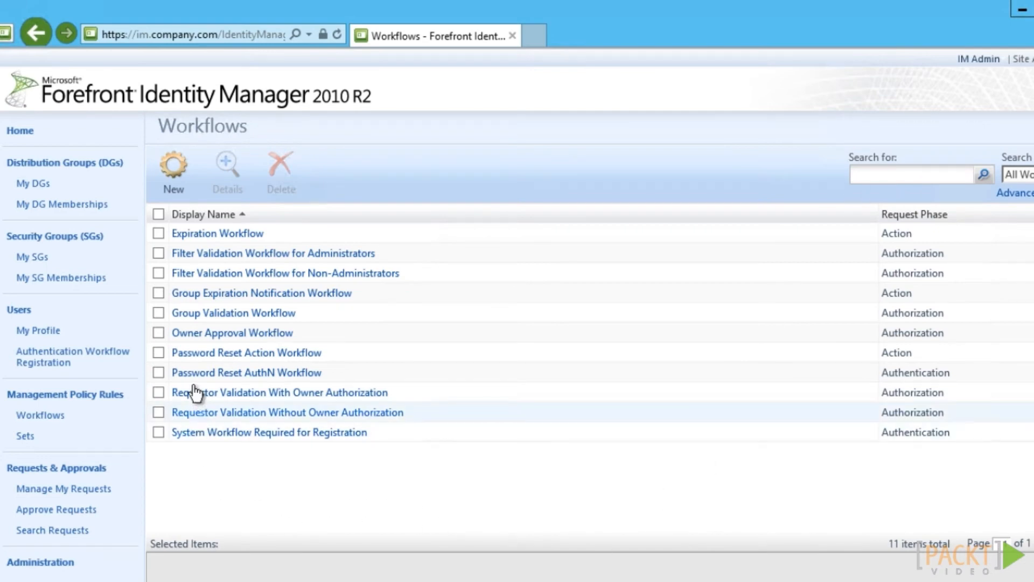
# Save the QA Gate activity in the Password Reset AuthN Workflow and submit the workflow
pyautogui.click(192, 374)
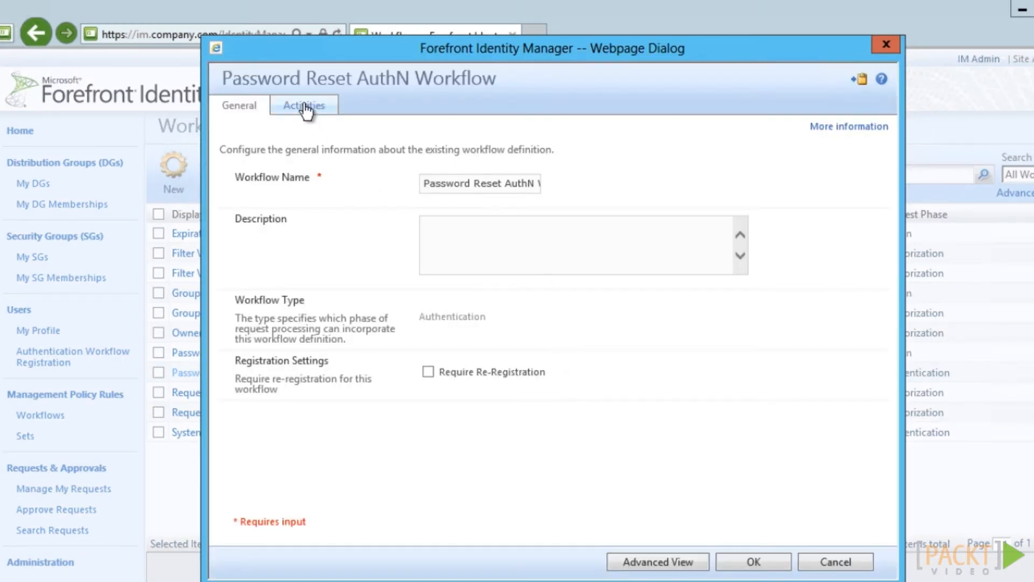
pyautogui.click(305, 106)
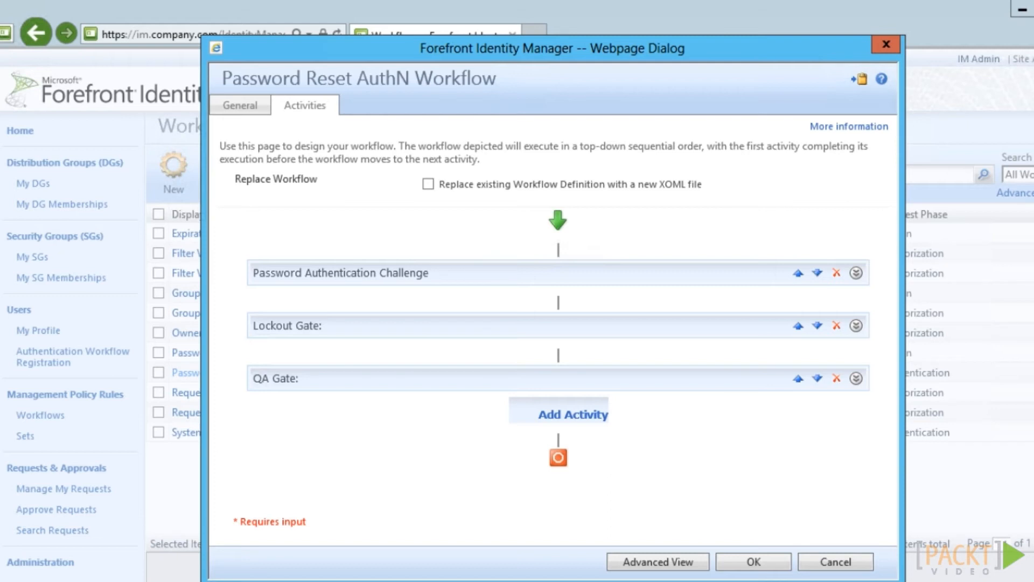
pyautogui.click(587, 421)
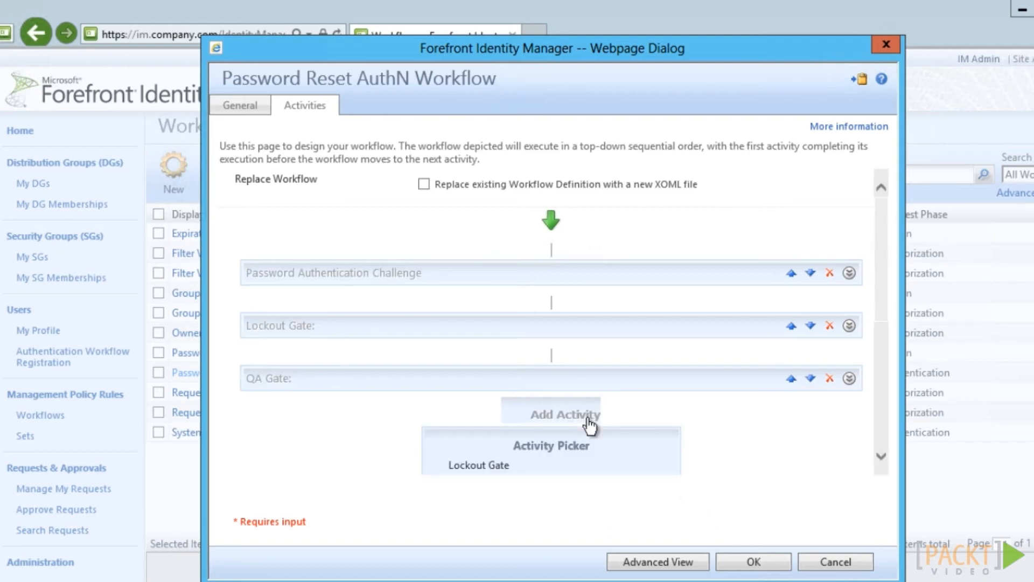
pyautogui.moveTo(880, 277); pyautogui.dragTo(889, 389)
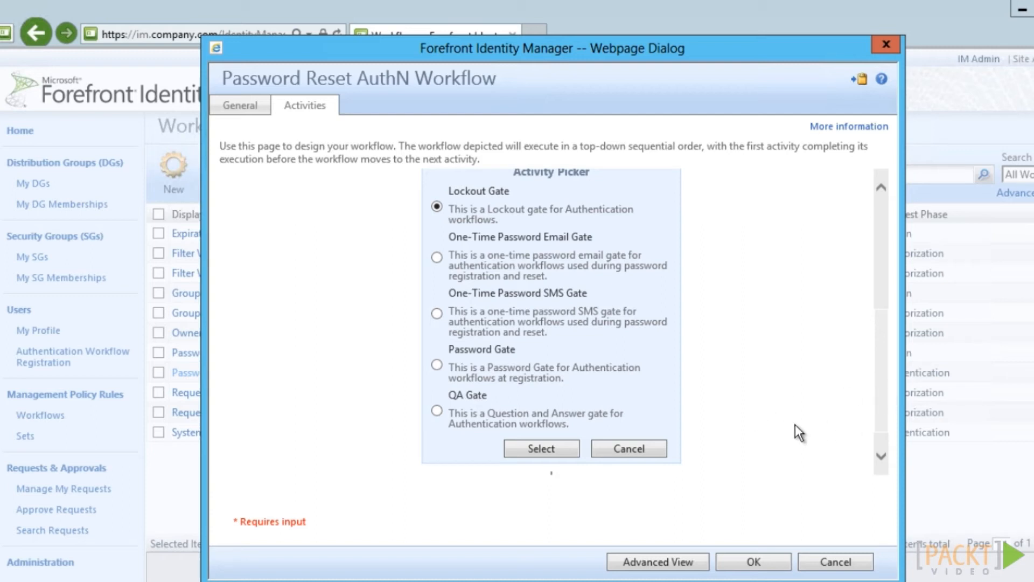
pyautogui.click(647, 450)
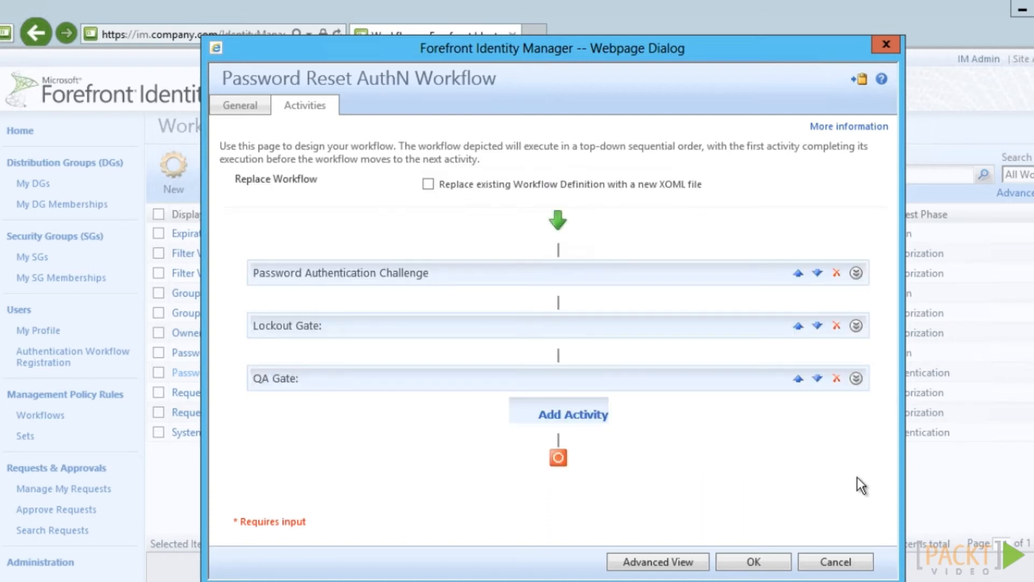
pyautogui.click(856, 379)
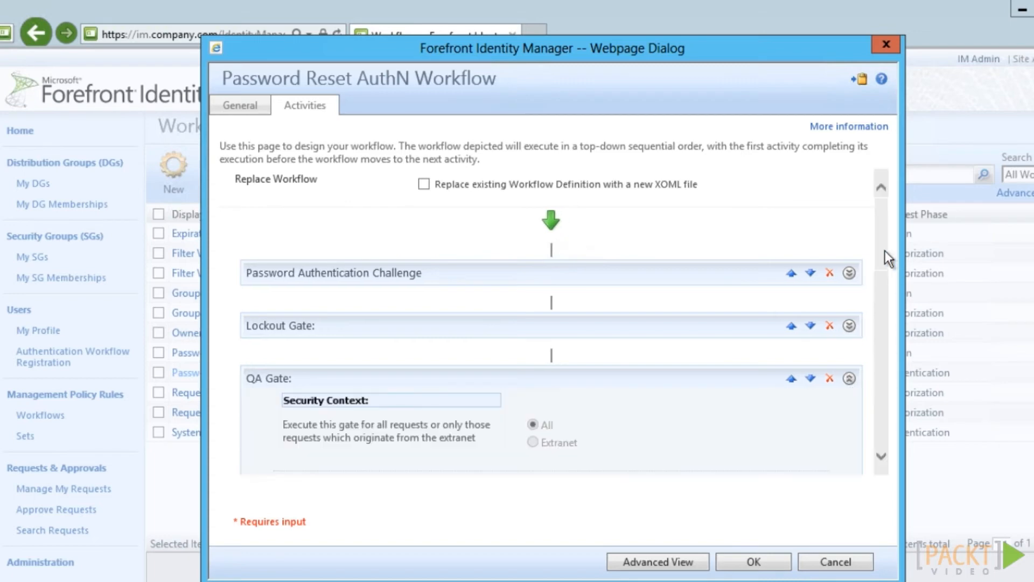
pyautogui.scroll(-3, 887, 318)
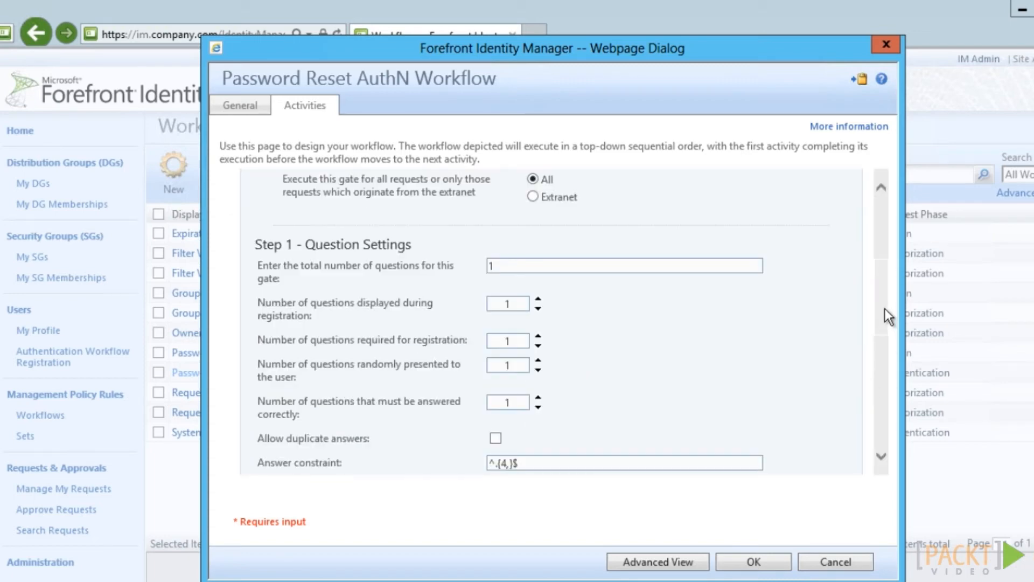
pyautogui.scroll(-4, 883, 307)
pyautogui.scroll(-3, 883, 351)
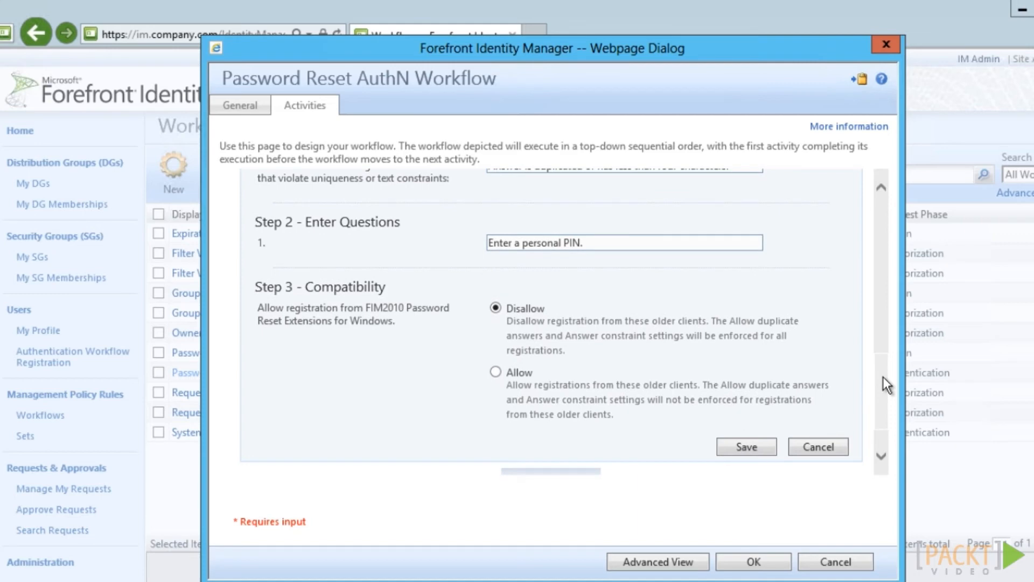
pyautogui.click(738, 447)
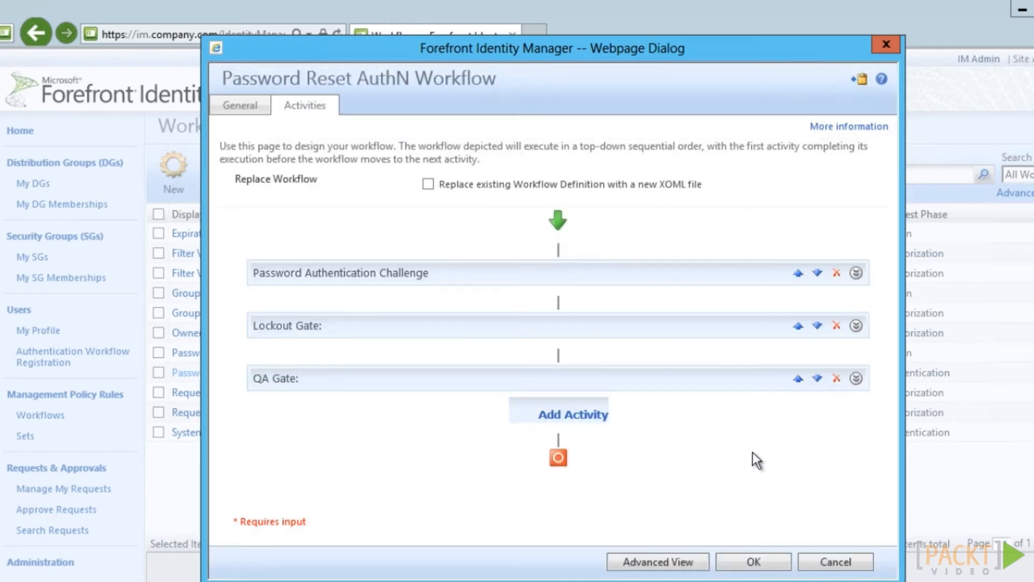
pyautogui.click(757, 562)
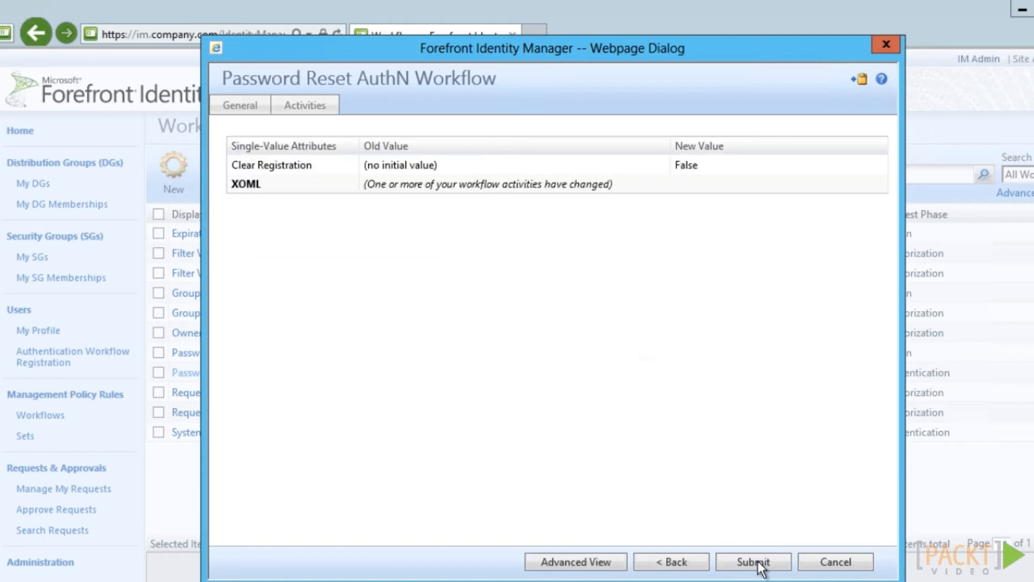
pyautogui.click(758, 562)
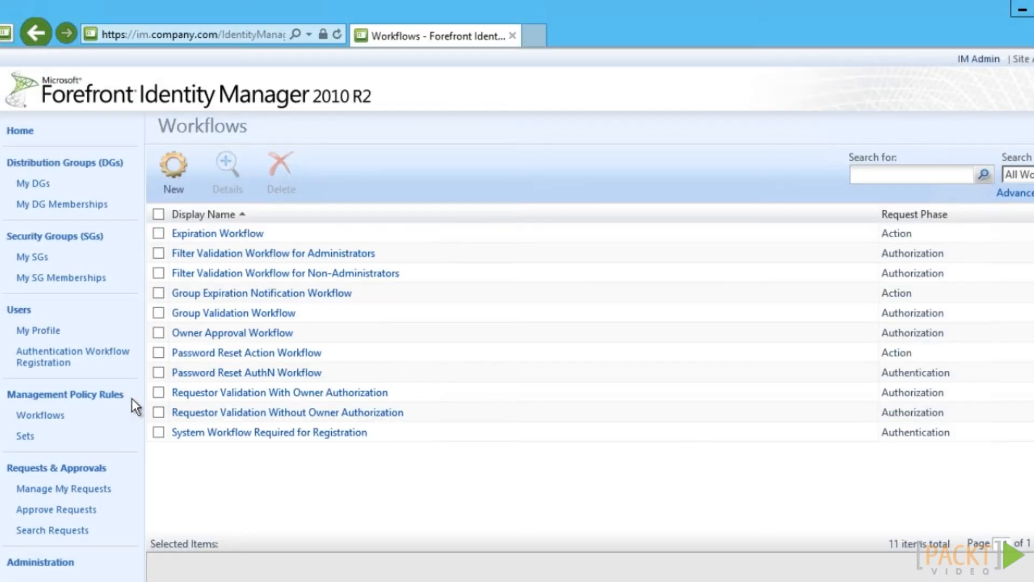
# Search the Management Policy Rules for '*password'
pyautogui.click(76, 400)
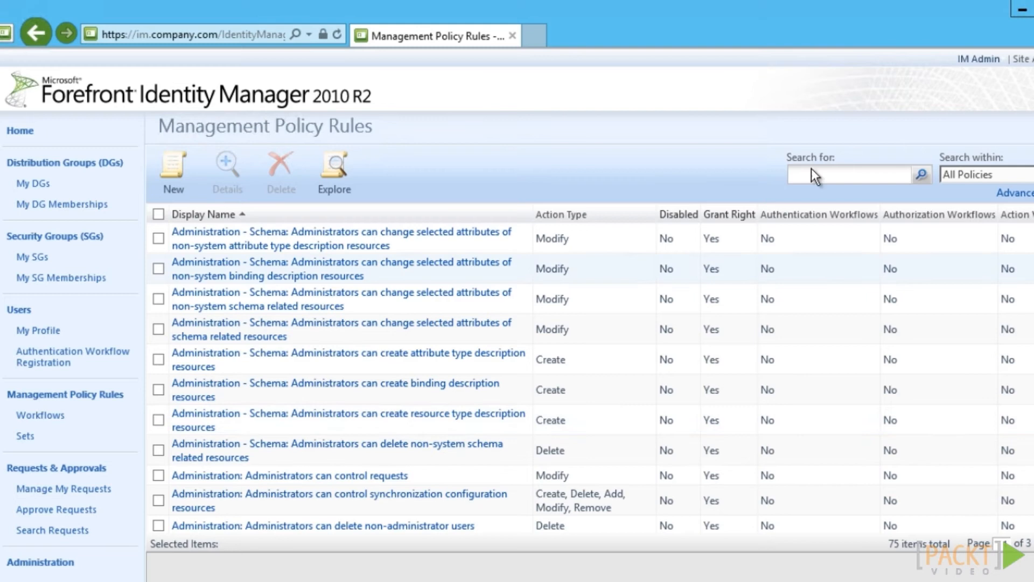
pyautogui.click(830, 175)
pyautogui.write('*password')
pyautogui.click(922, 175)
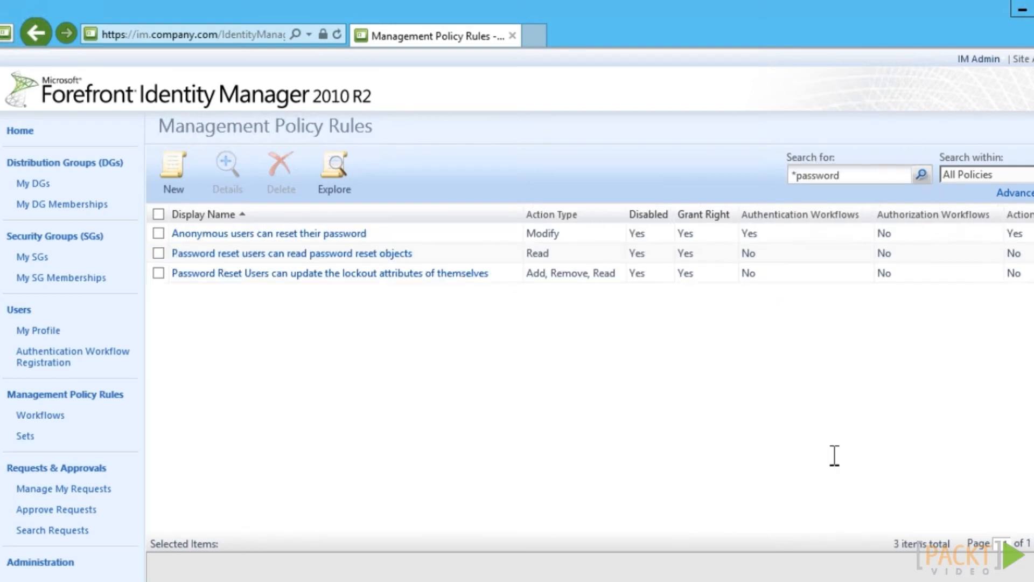
# Enable the 'Anonymous users can reset their password' rule and submit the change
pyautogui.click(297, 233)
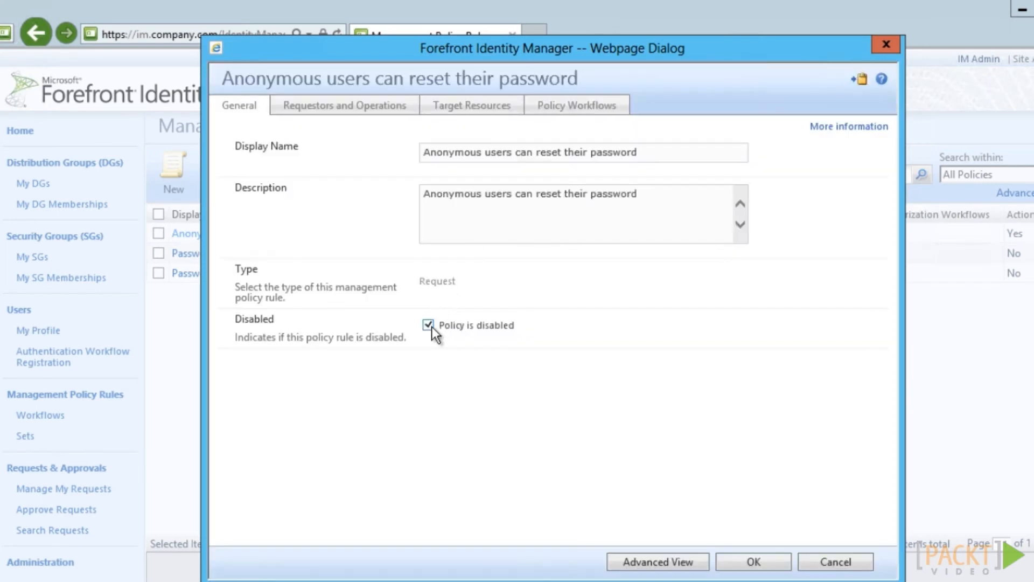
pyautogui.click(428, 325)
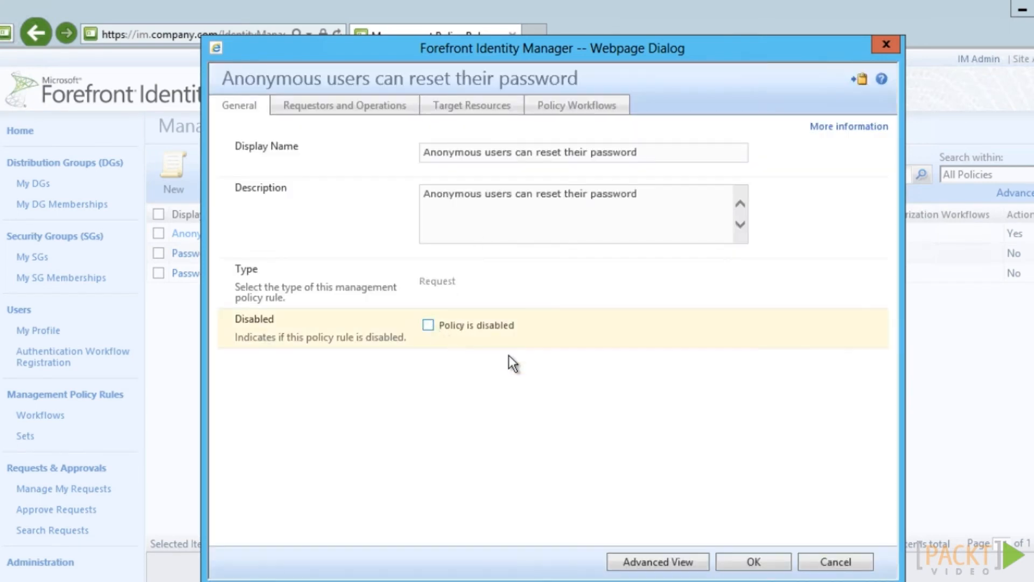
pyautogui.click(478, 110)
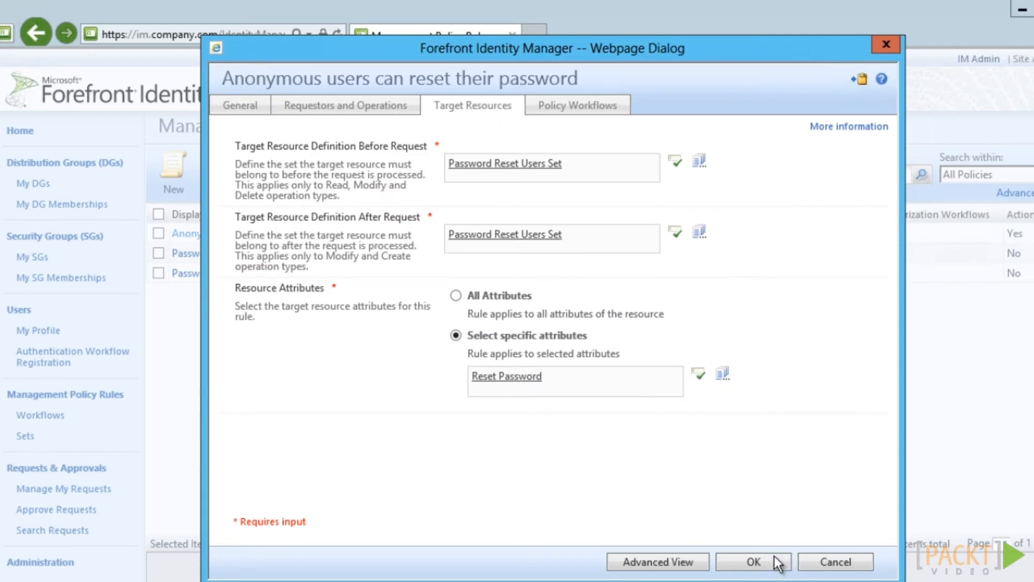
pyautogui.click(773, 558)
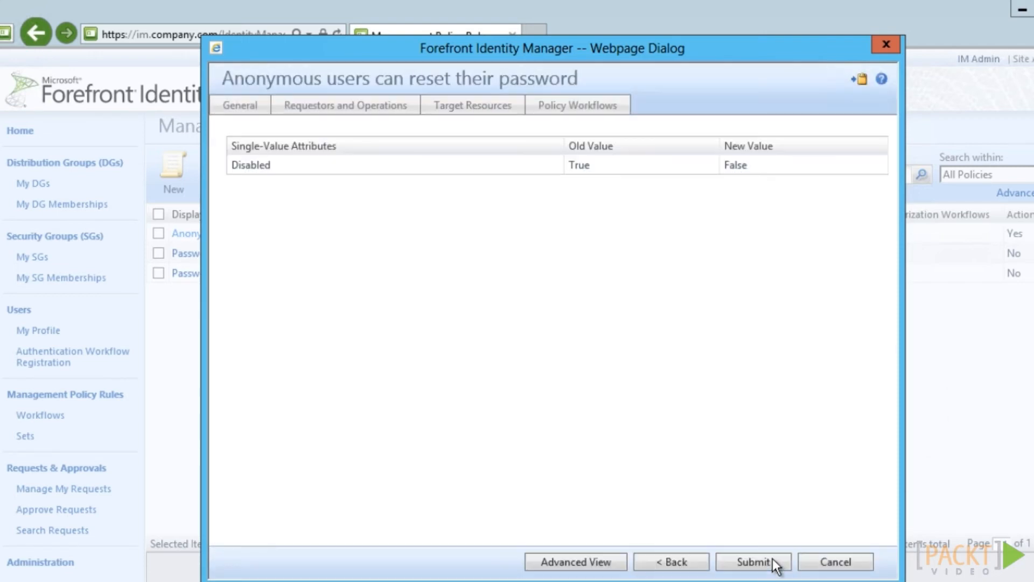
pyautogui.click(773, 558)
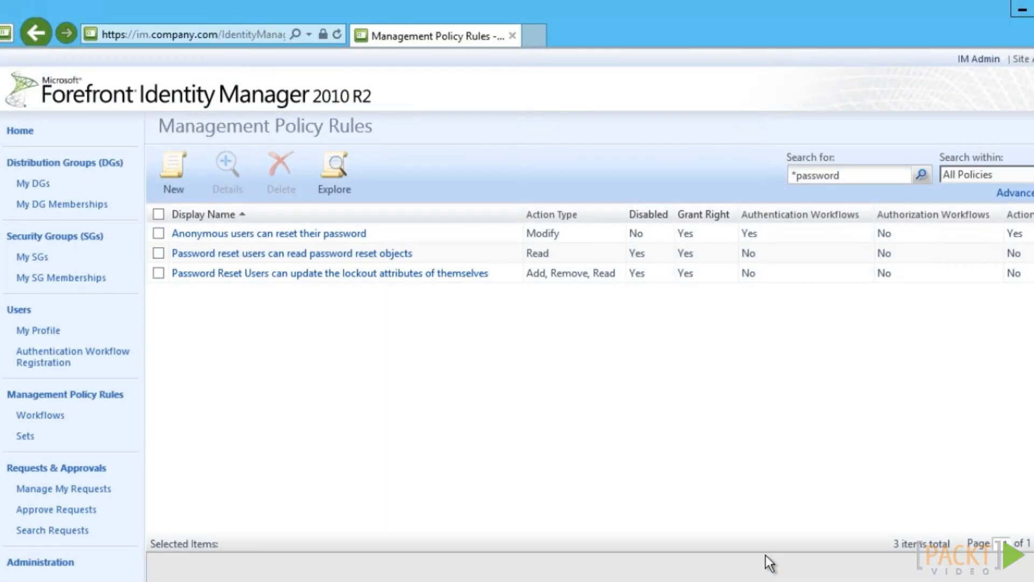
# Enable the rule for reading password reset objects and submit it
pyautogui.click(321, 255)
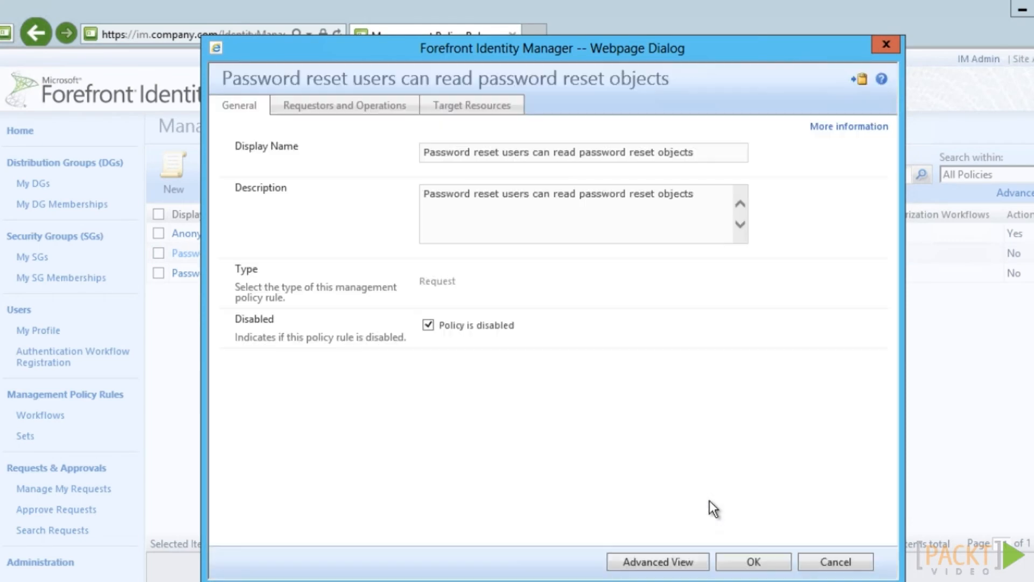
pyautogui.click(428, 325)
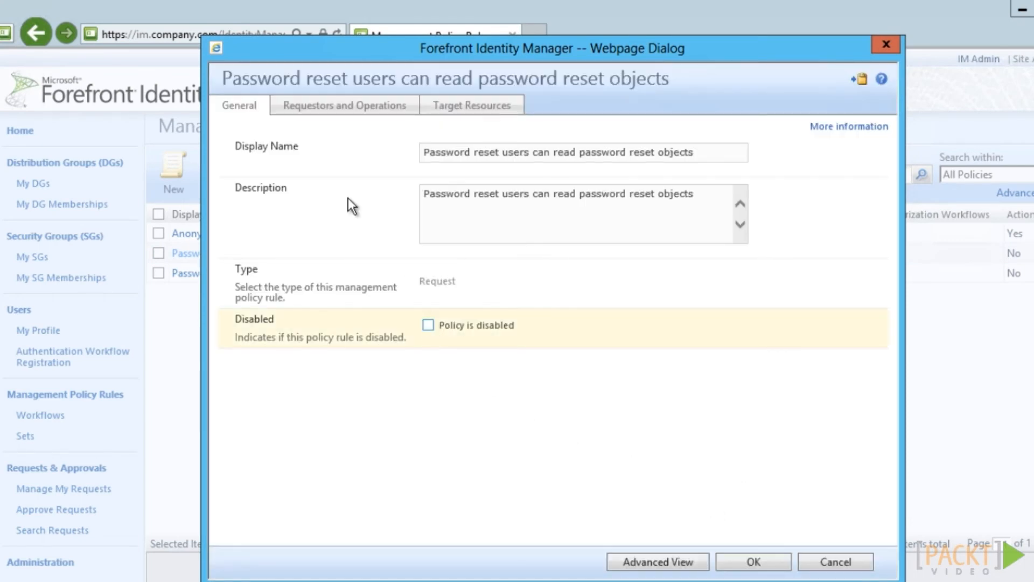
pyautogui.click(329, 111)
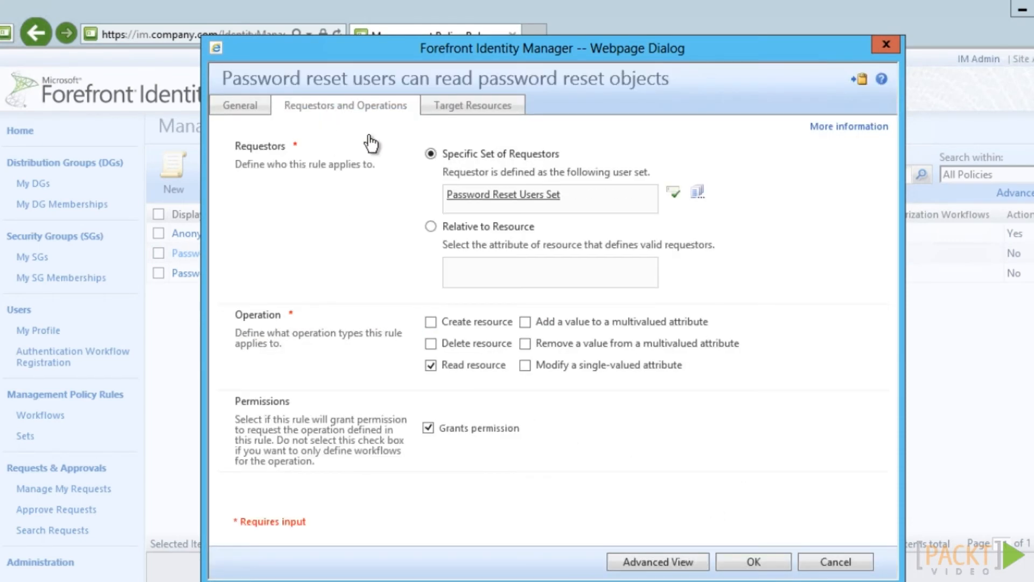
pyautogui.click(760, 562)
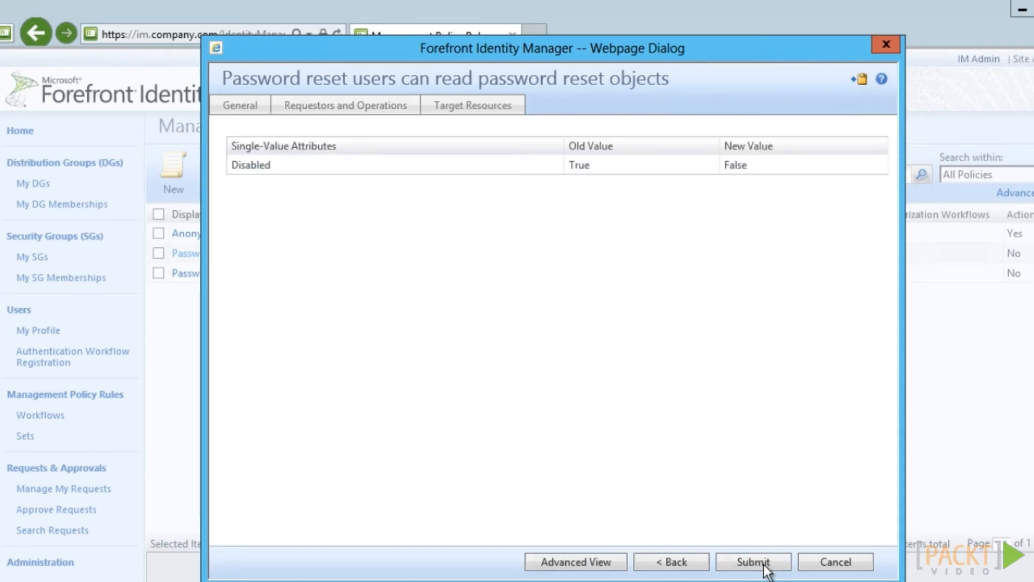
pyautogui.click(764, 564)
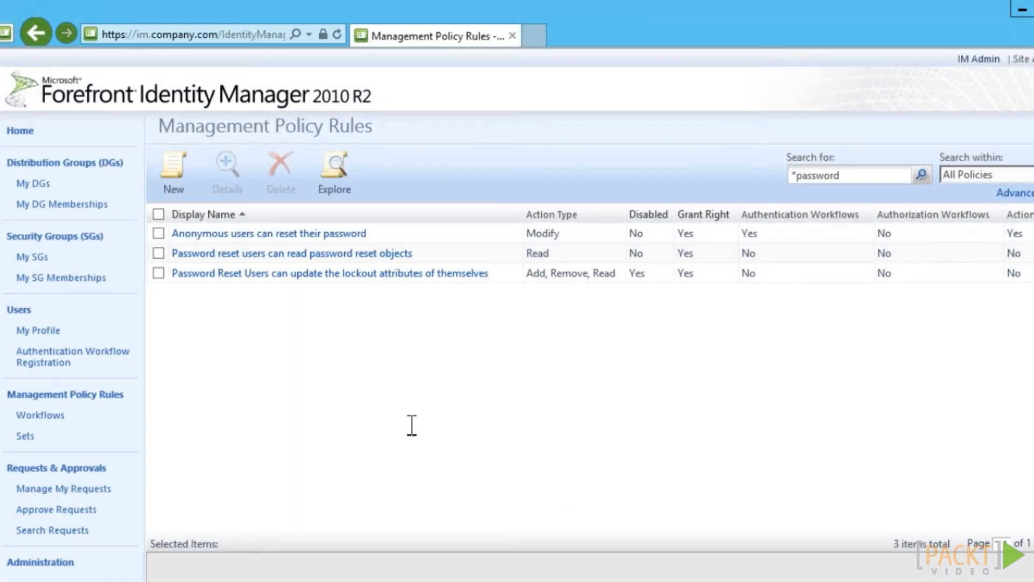
# Enable the lockout attributes rule and submit it
pyautogui.click(312, 275)
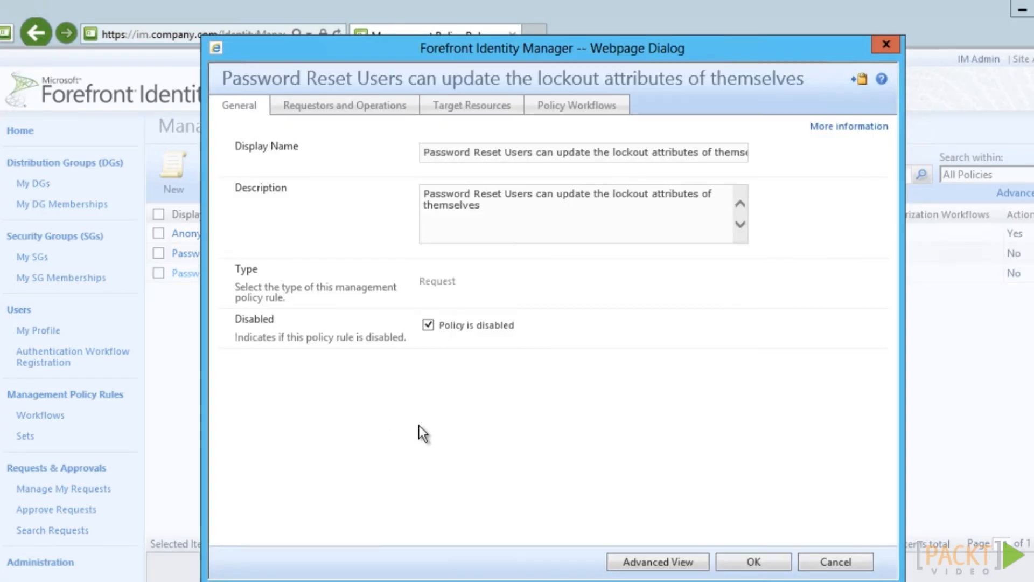
pyautogui.click(500, 113)
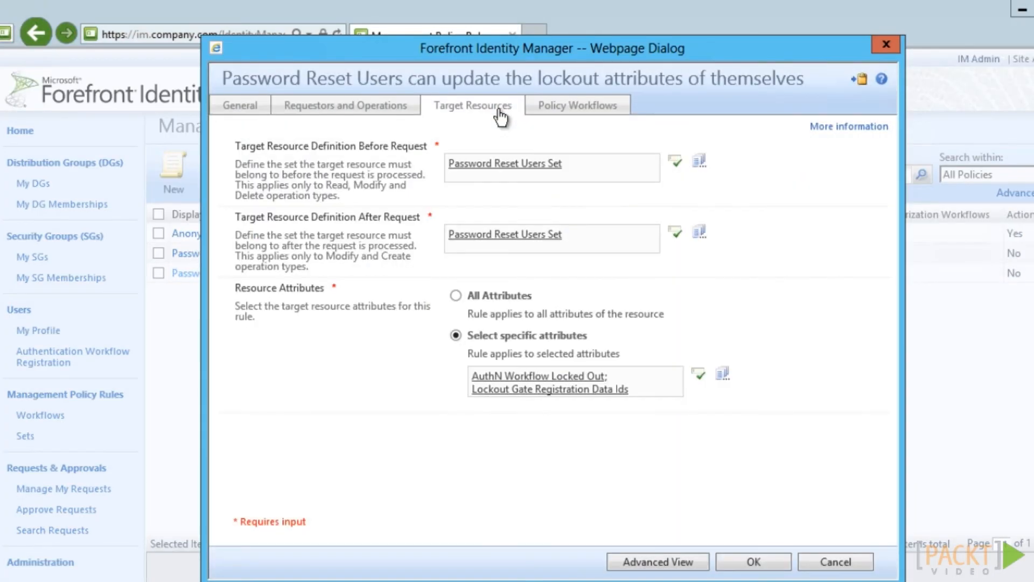
pyautogui.click(774, 564)
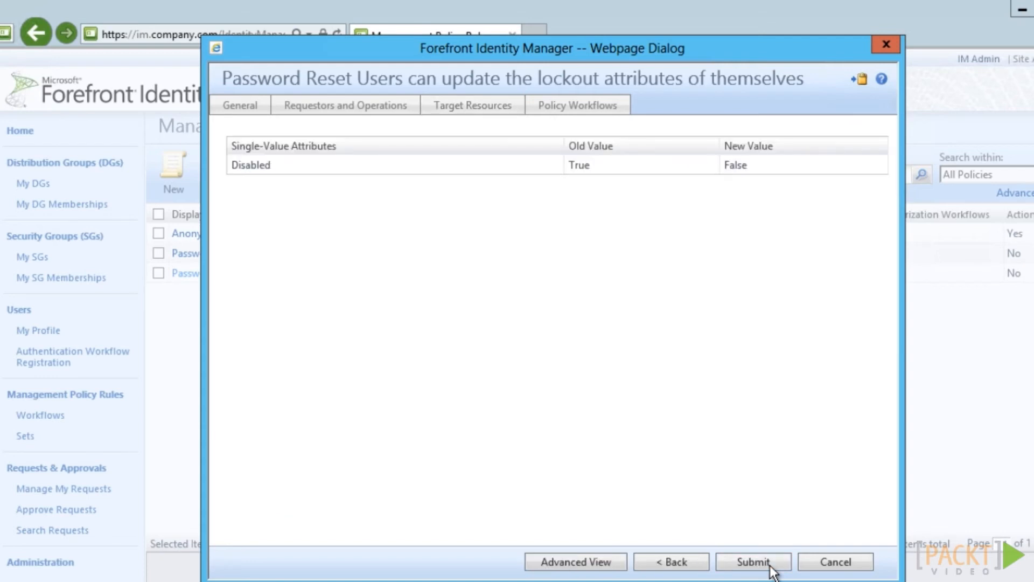
pyautogui.click(771, 564)
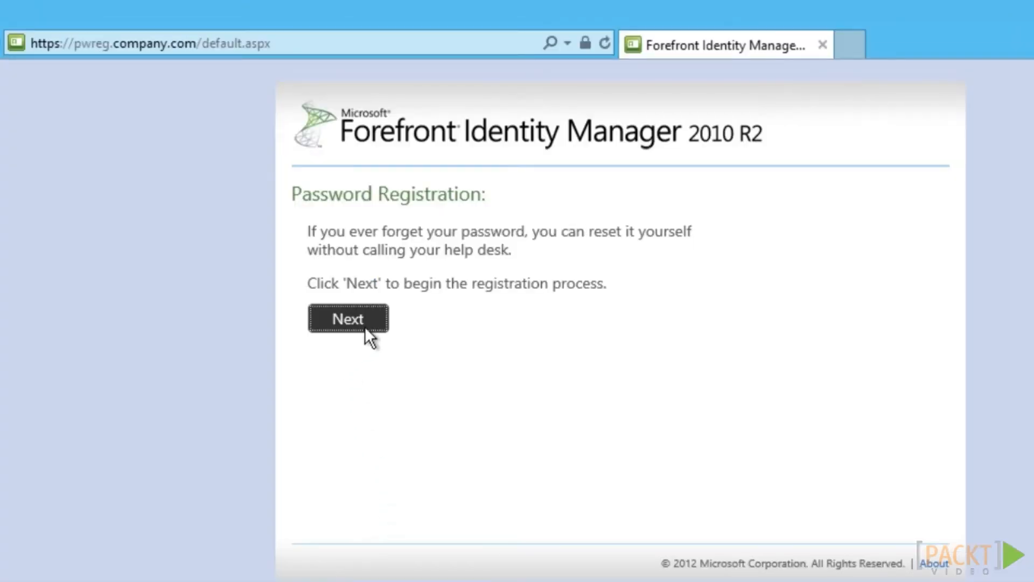
# Register the account for password reset by confirming the current password and setting a personal PIN
pyautogui.click(364, 328)
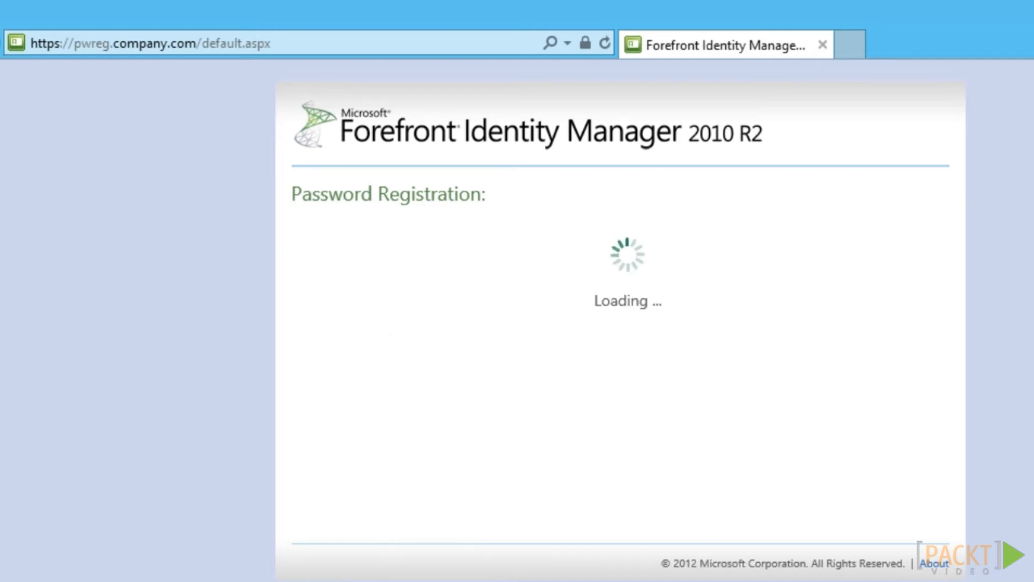
pyautogui.write('•')
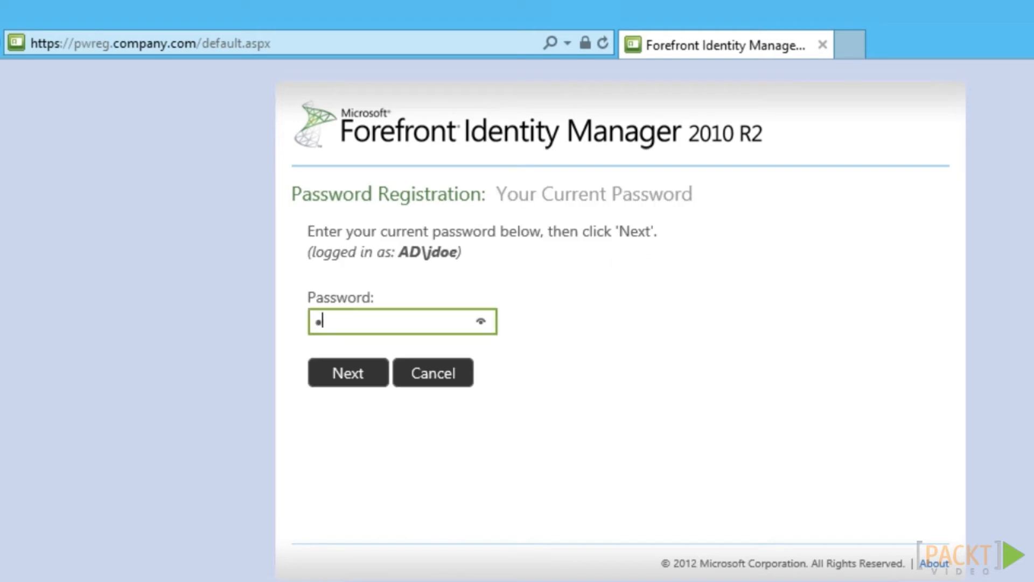
pyautogui.write('•••••••')
pyautogui.press('Return')
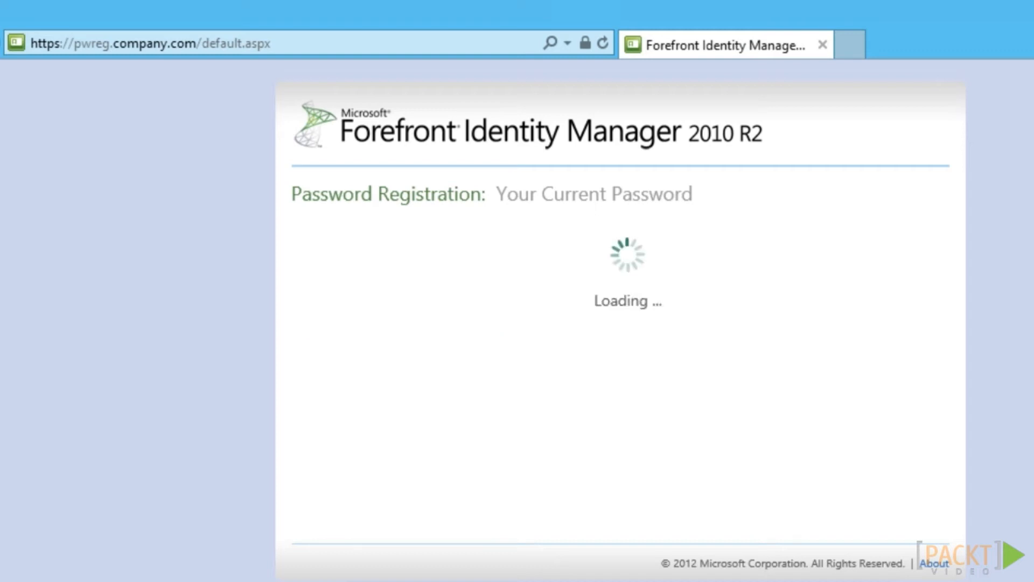
pyautogui.write('1234')
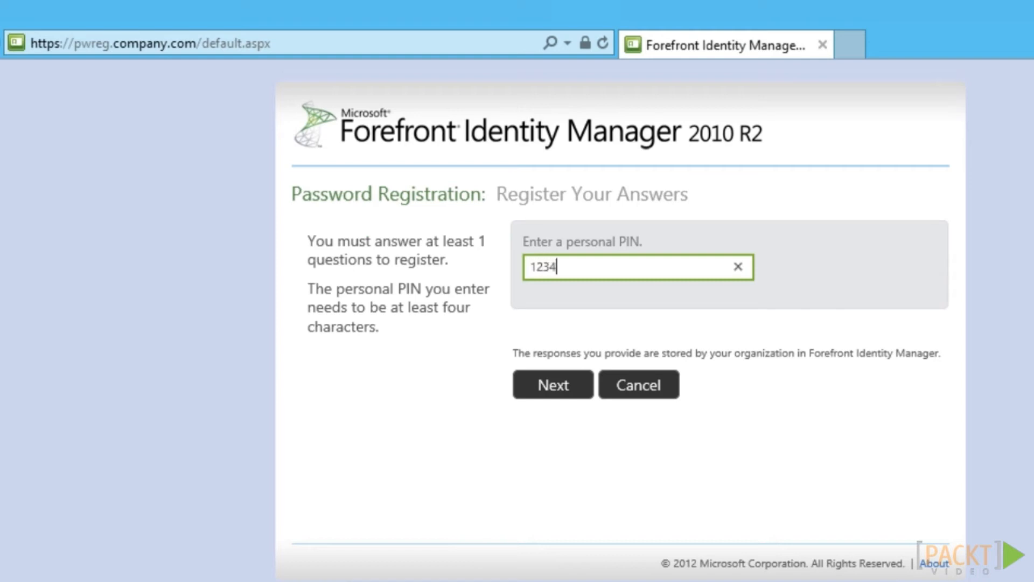
pyautogui.press('Return')
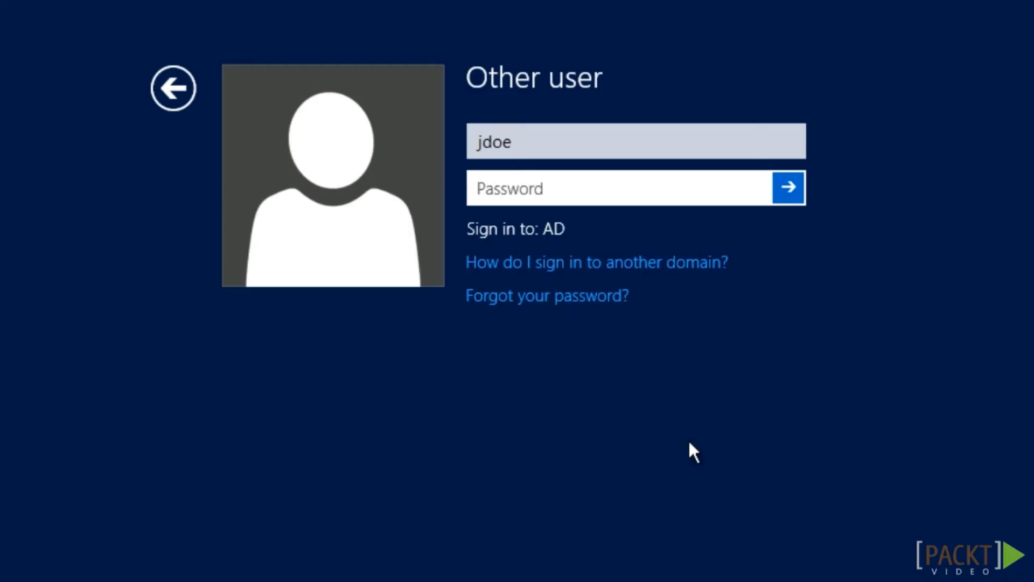
# Use 'Forgot your password?' to answer the PIN challenge and set a new, confirmed password
pyautogui.click(539, 293)
pyautogui.write('1234')
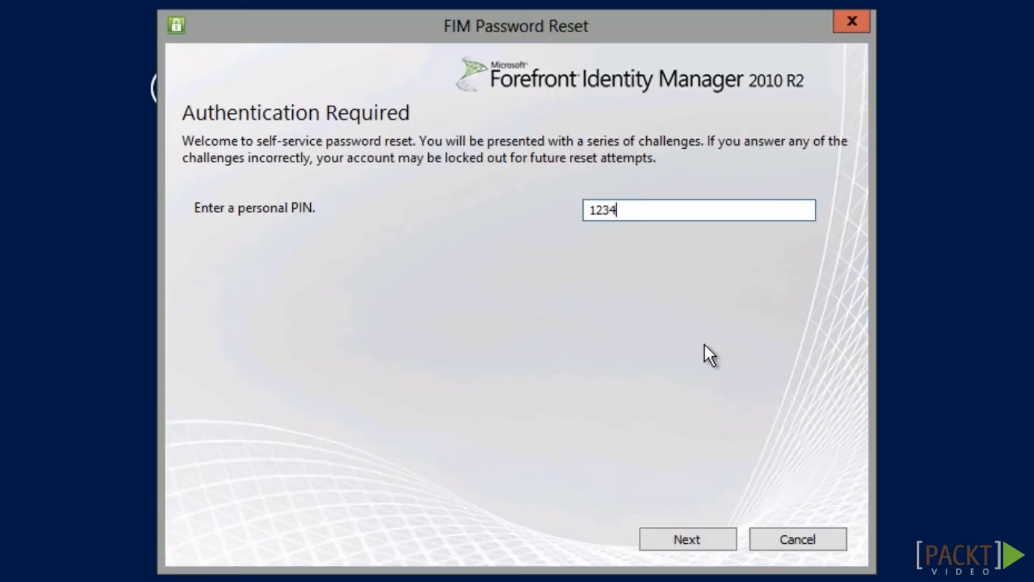
pyautogui.click(705, 538)
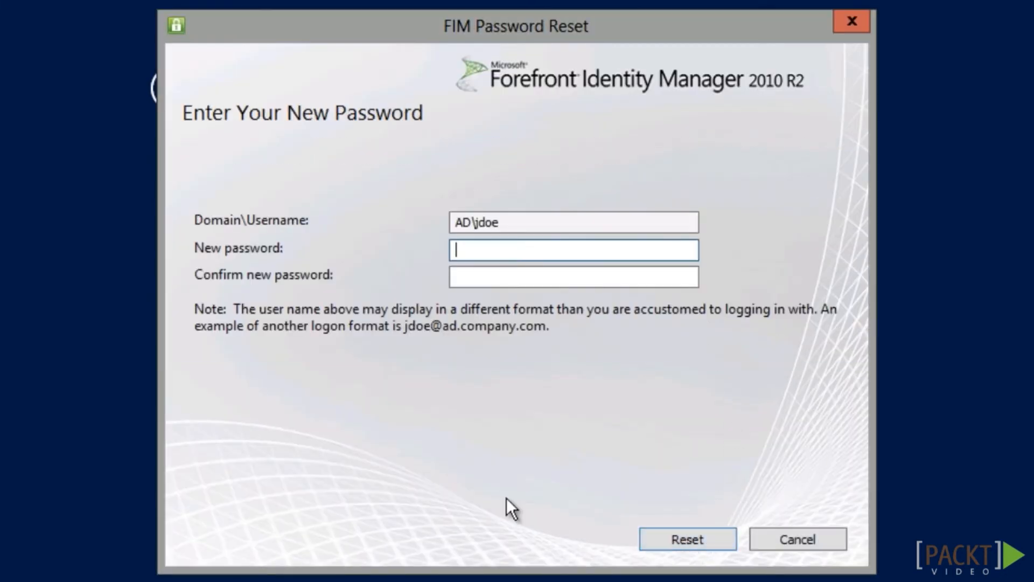
pyautogui.write('********')
pyautogui.press('Tab')
pyautogui.write('*********')
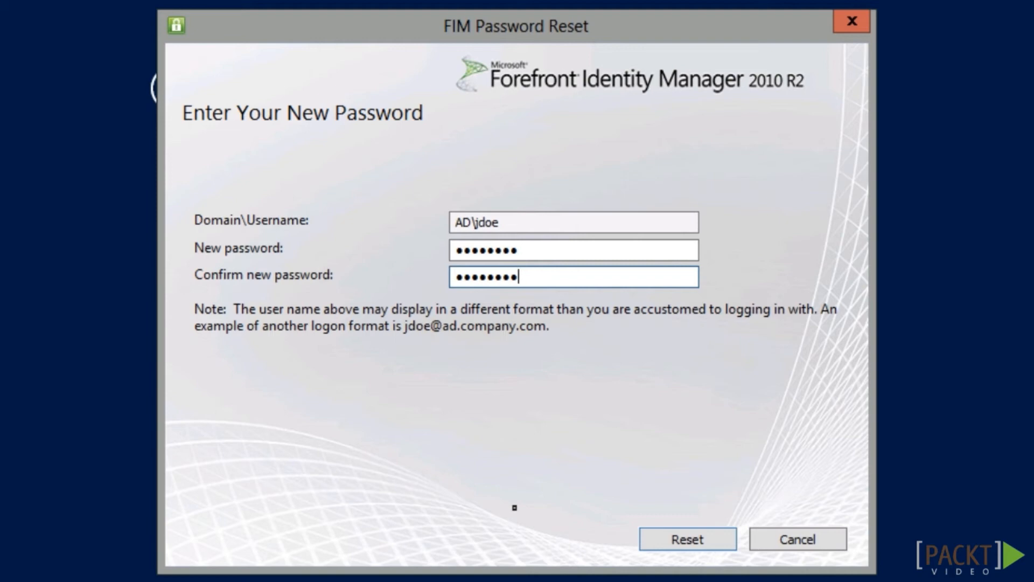
pyautogui.click(688, 540)
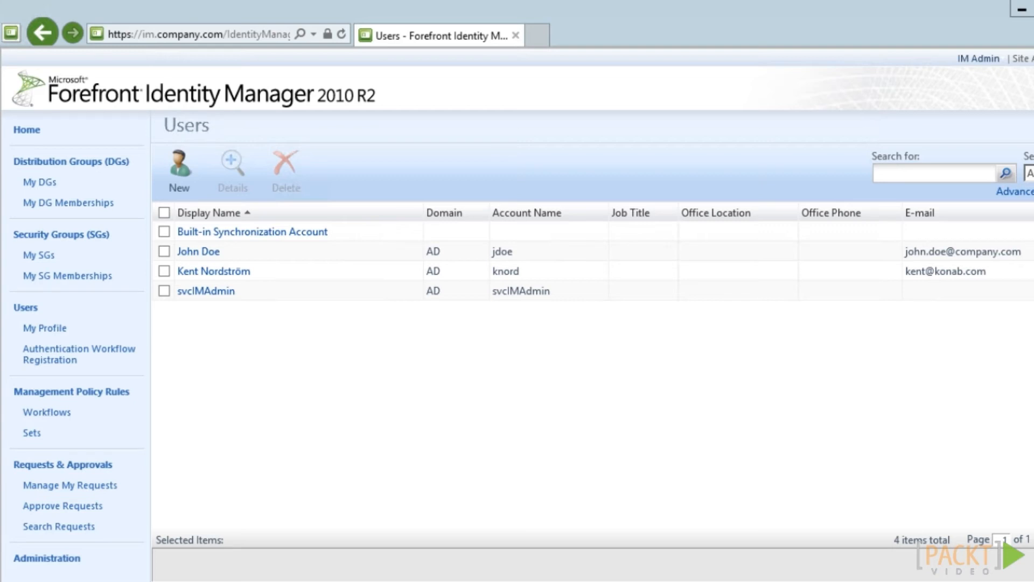
# Search Sets for 'all people', then review the All People criteria and its four members unchanged
pyautogui.click(31, 433)
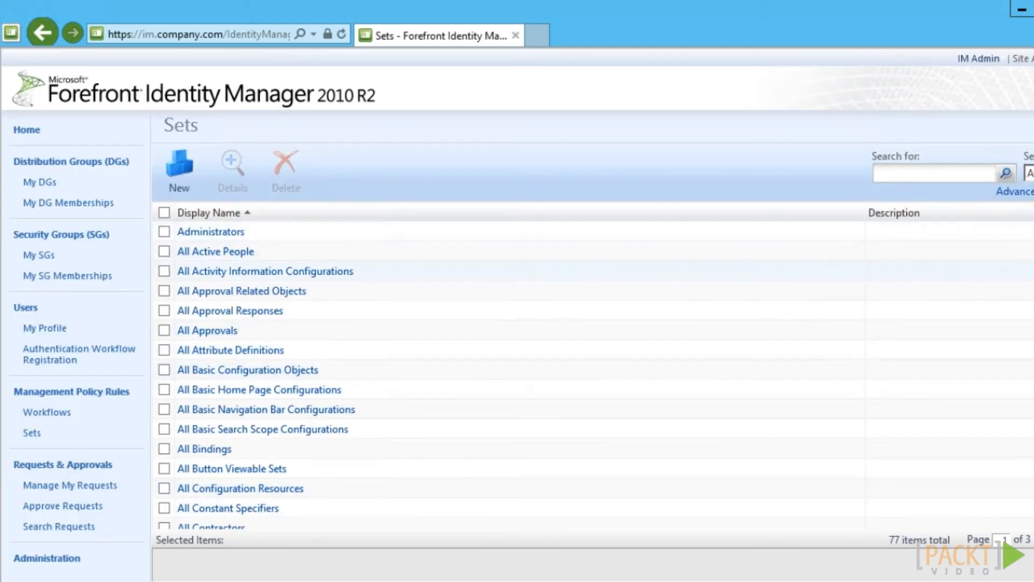
pyautogui.scroll(-5, 539, 351)
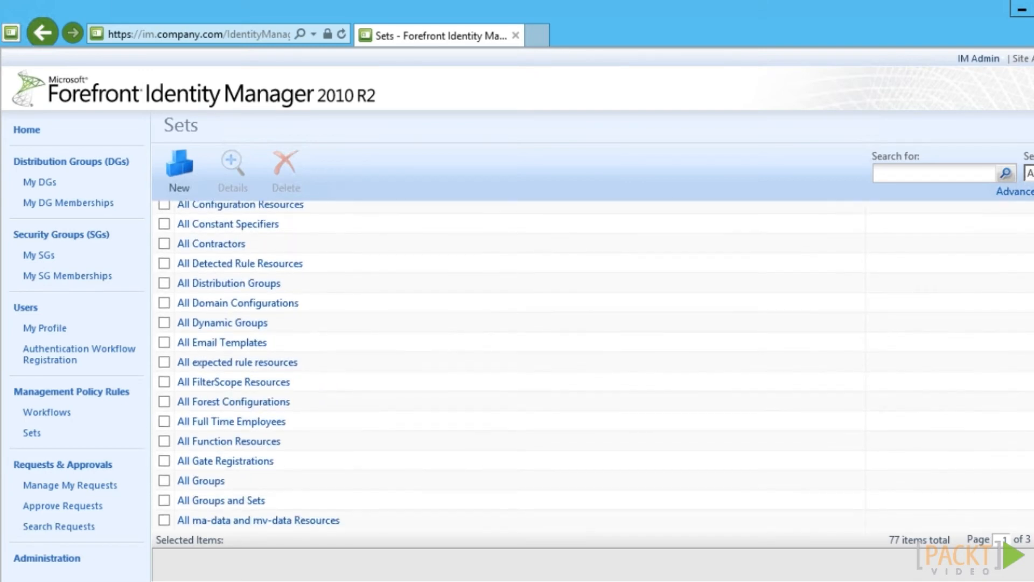
pyautogui.scroll(5, 539, 350)
pyautogui.click(914, 182)
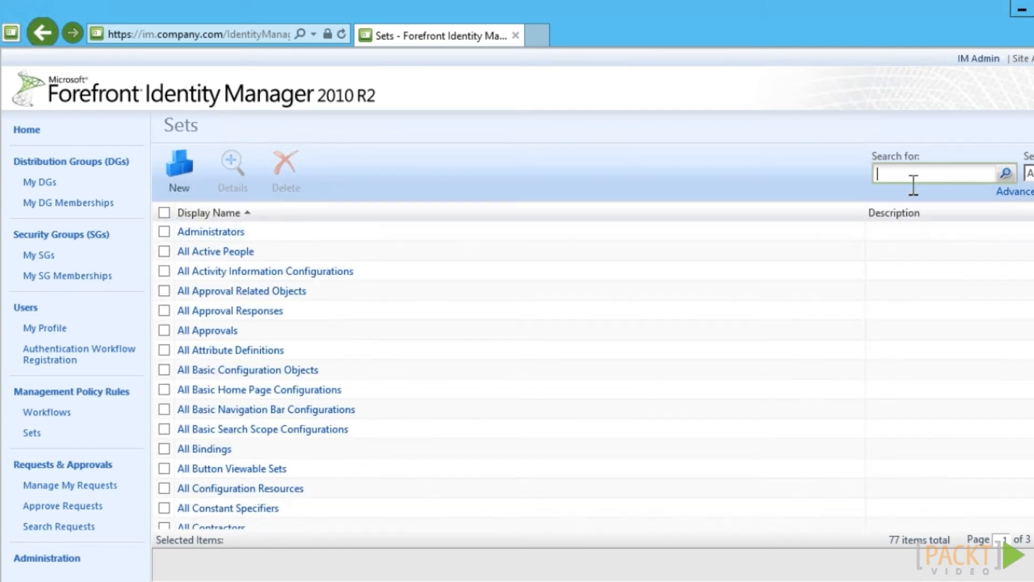
pyautogui.write('all people')
pyautogui.click(1005, 174)
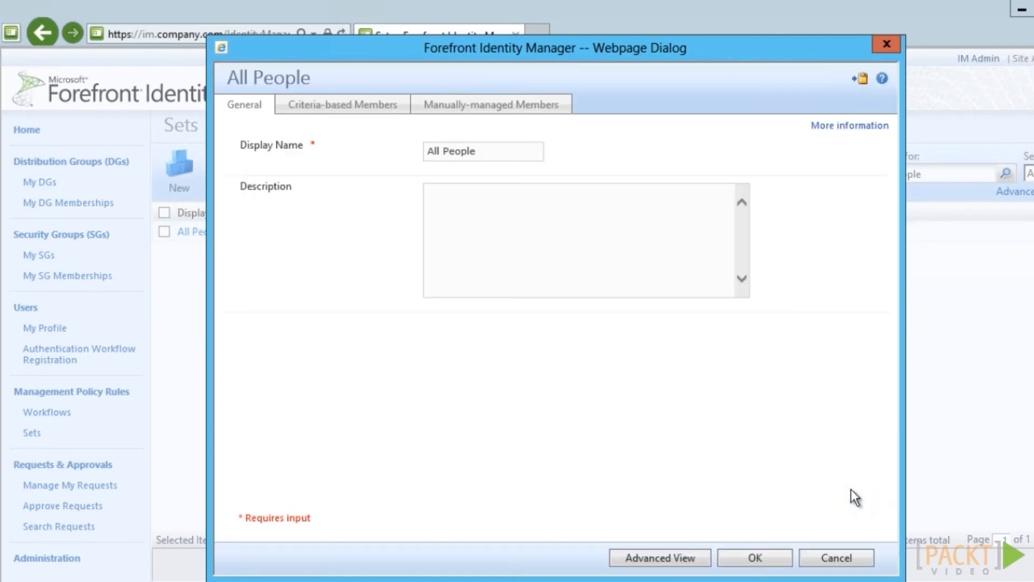
pyautogui.click(333, 106)
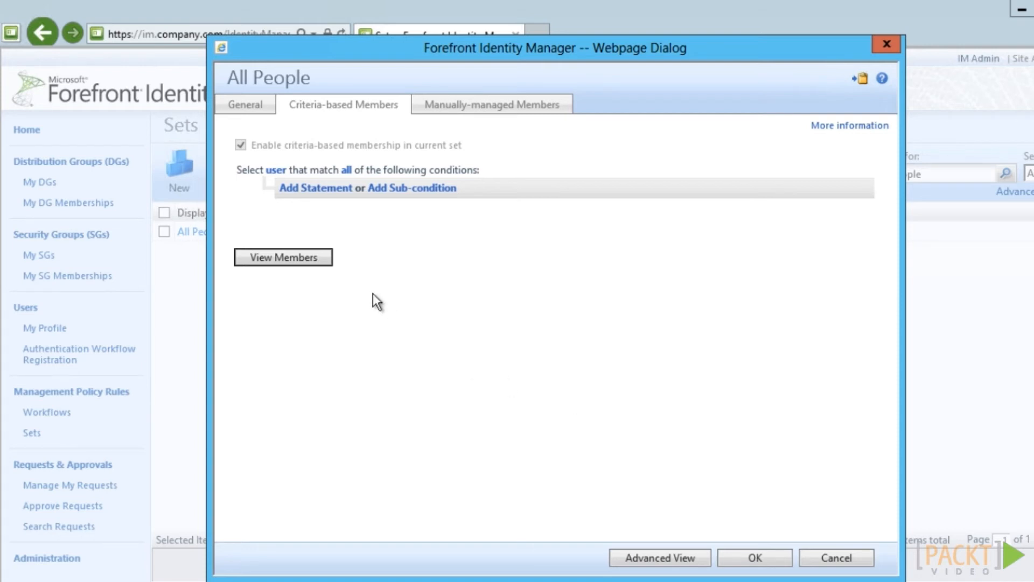
pyautogui.click(299, 257)
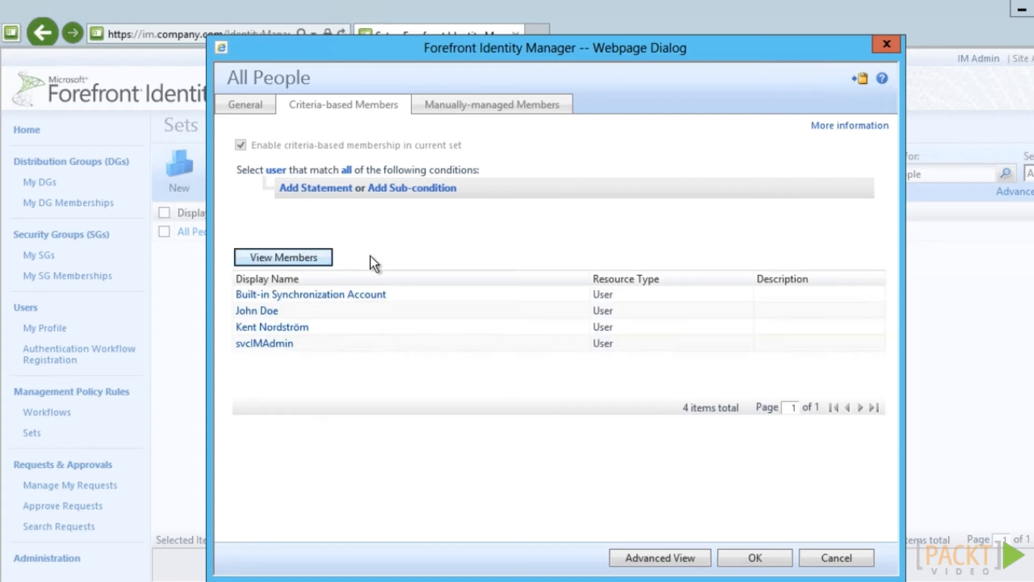
pyautogui.click(840, 559)
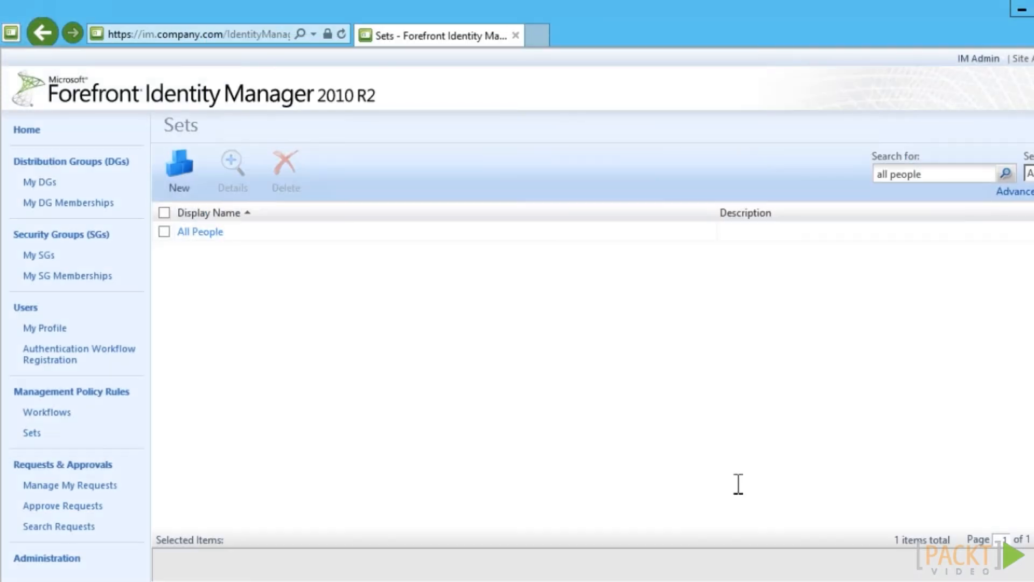
# Start a new set named 'Company: All Users'
pyautogui.click(168, 167)
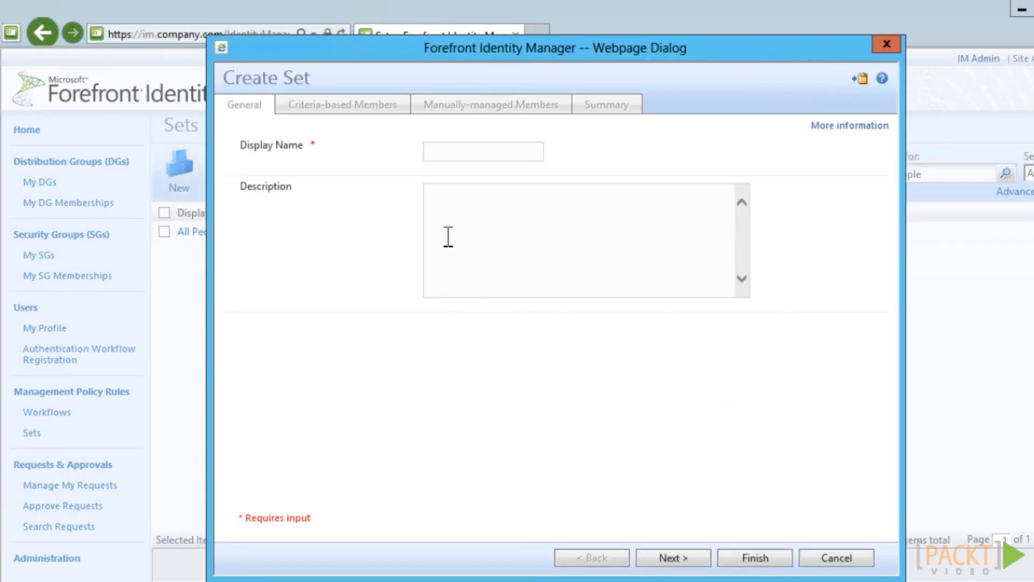
pyautogui.click(448, 153)
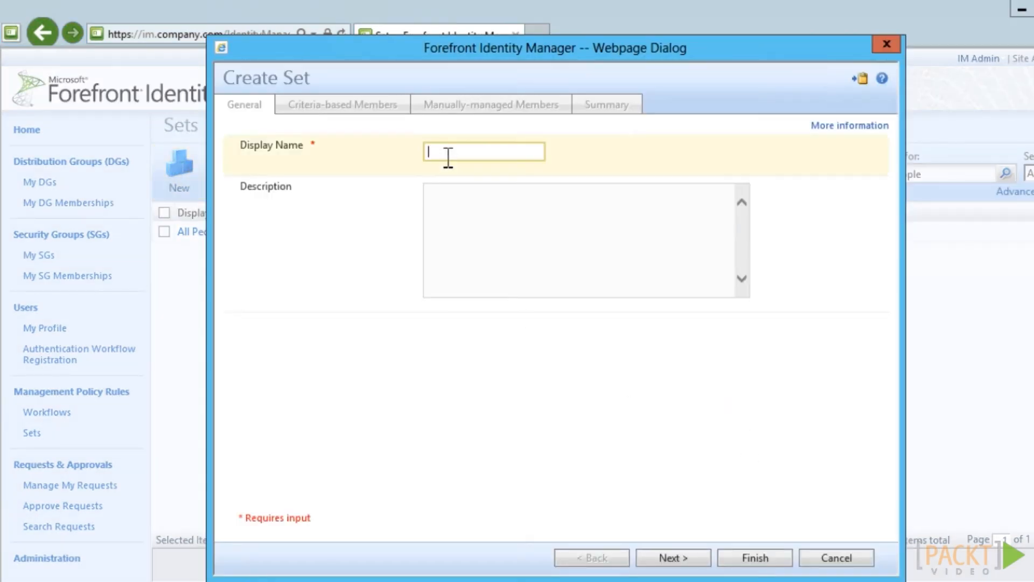
pyautogui.write('Company: All Users')
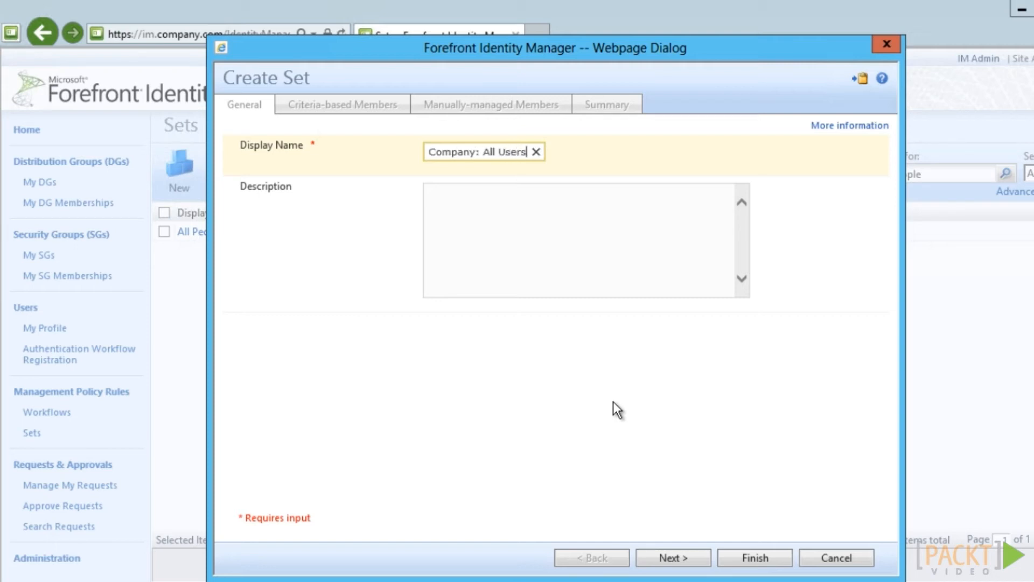
pyautogui.click(691, 558)
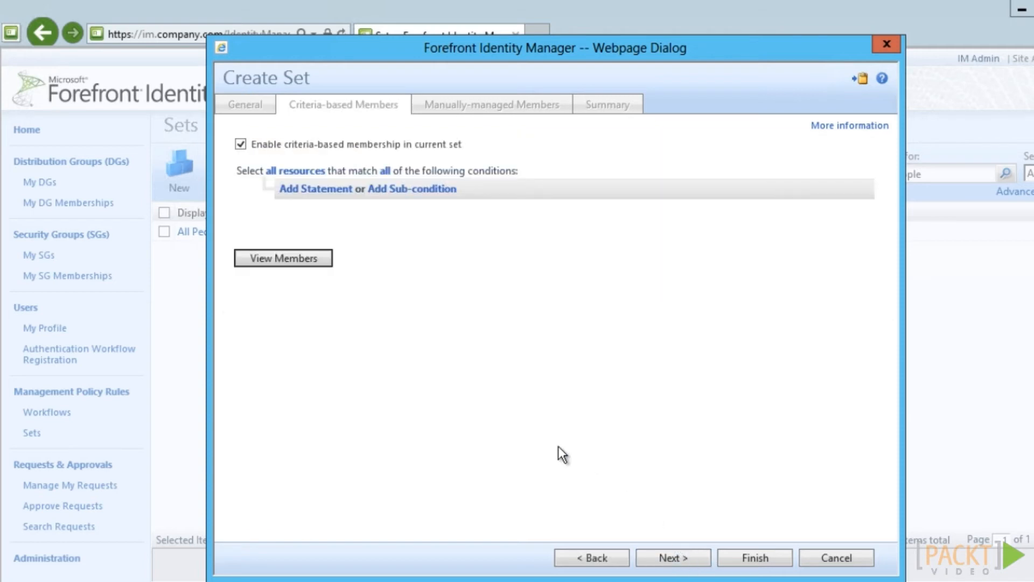
# Make the set's criteria select users matching any of the conditions
pyautogui.click(305, 171)
pyautogui.click(305, 171)
pyautogui.scroll(-5, 303, 503)
pyautogui.click(304, 503)
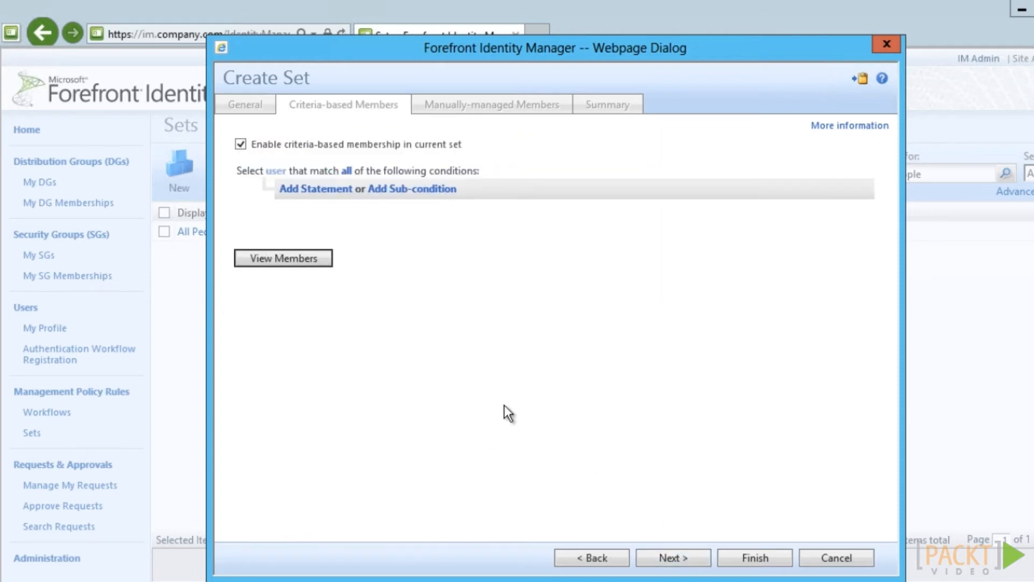
pyautogui.click(317, 189)
pyautogui.click(347, 170)
pyautogui.click(353, 172)
pyautogui.click(353, 187)
# Add the conditions Employee Type is Employee and Employee Type is Contractor
pyautogui.click(345, 204)
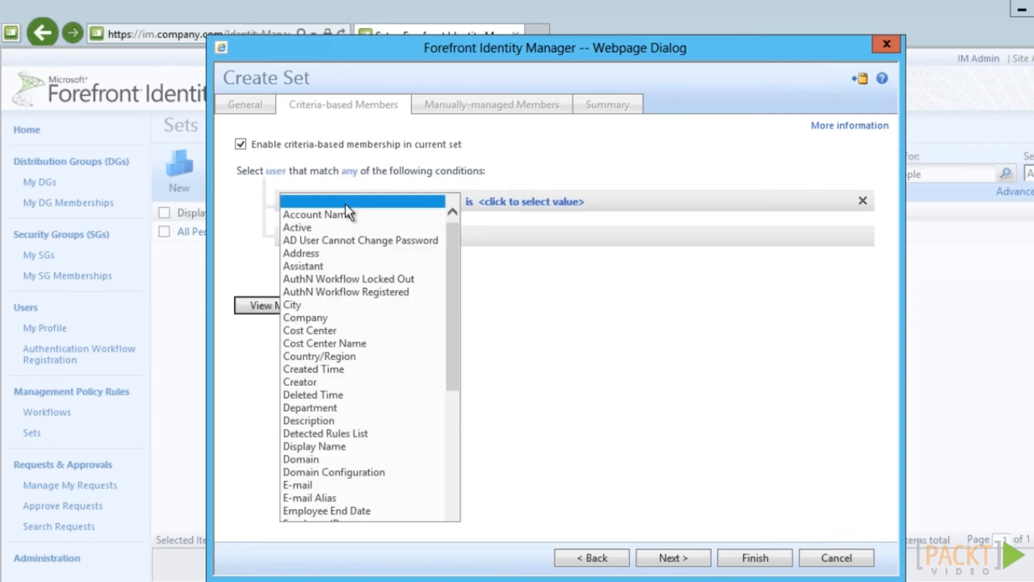
pyautogui.moveTo(456, 312); pyautogui.dragTo(441, 366)
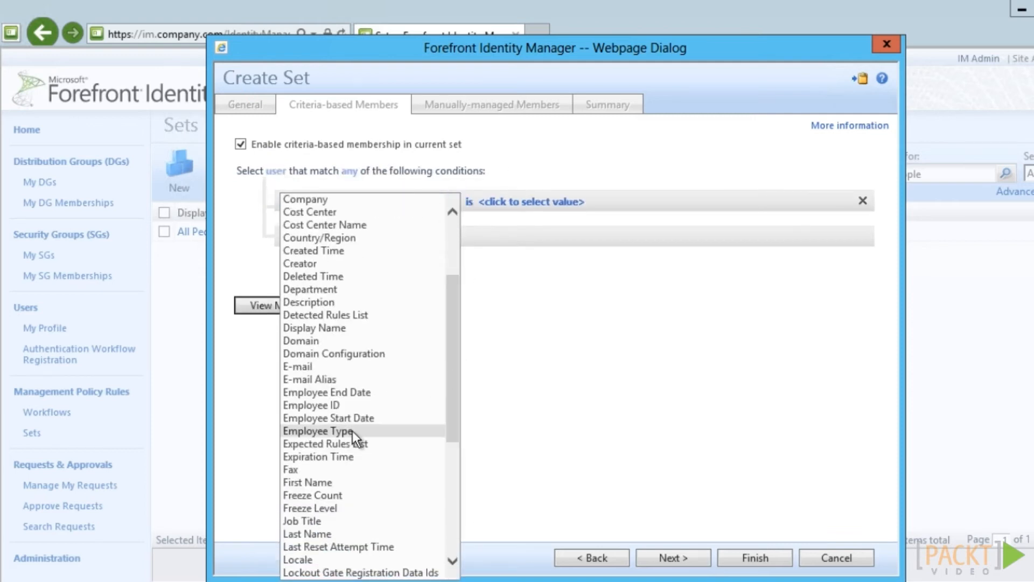
pyautogui.click(350, 354)
pyautogui.click(446, 200)
pyautogui.write('Employee')
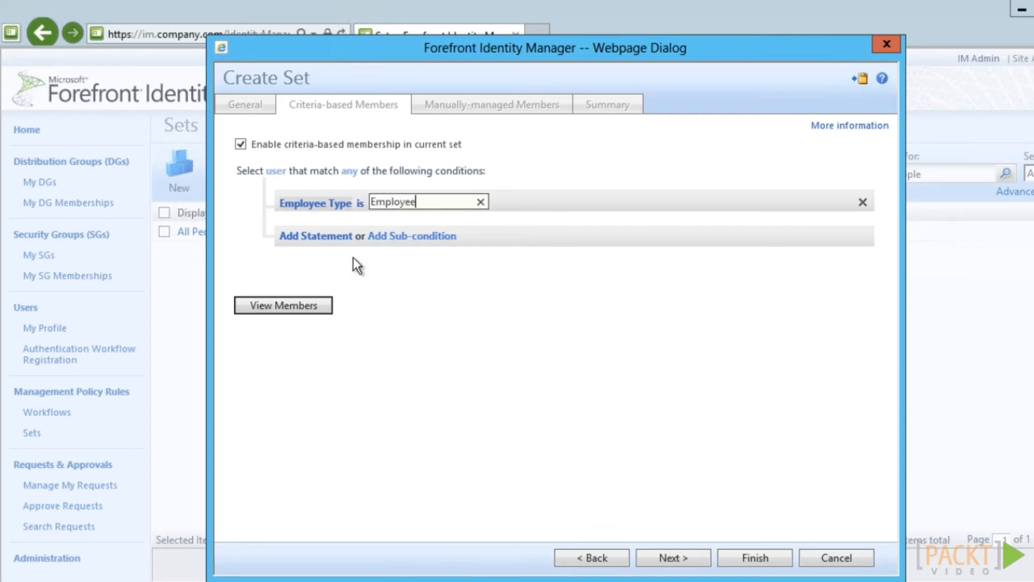
pyautogui.click(325, 234)
pyautogui.click(318, 239)
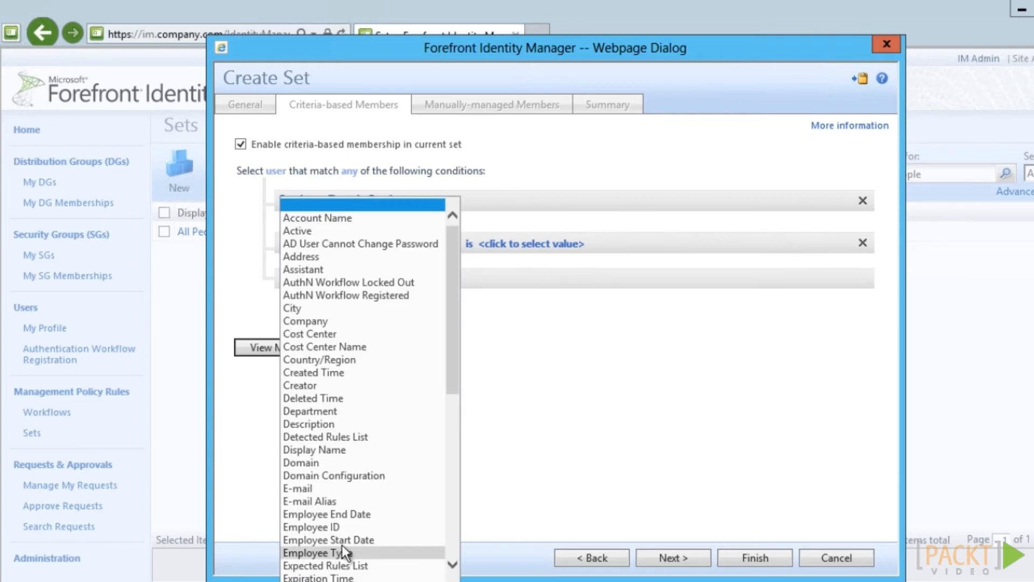
pyautogui.click(340, 554)
pyautogui.click(435, 243)
pyautogui.write('Contractor')
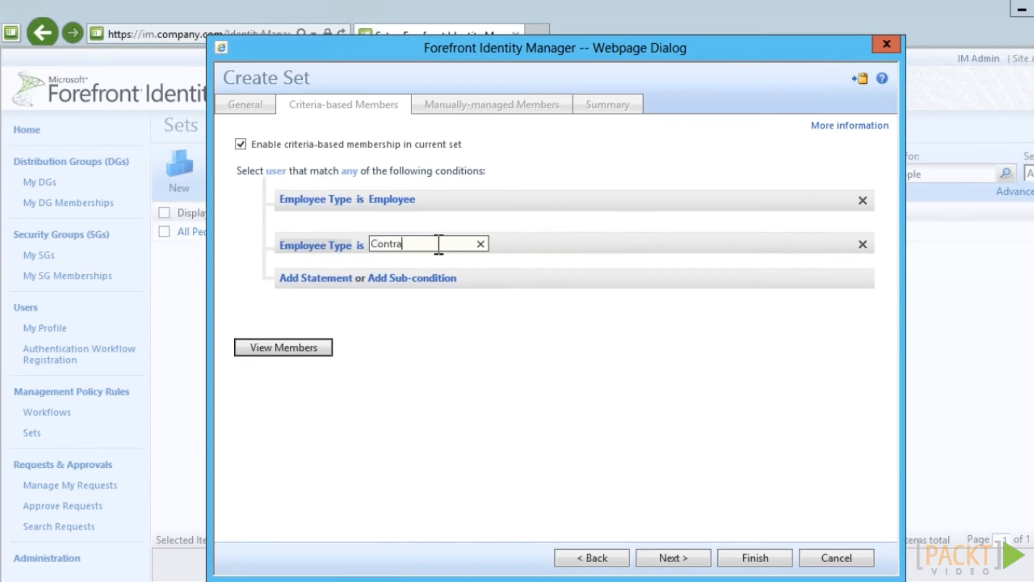
pyautogui.click(474, 323)
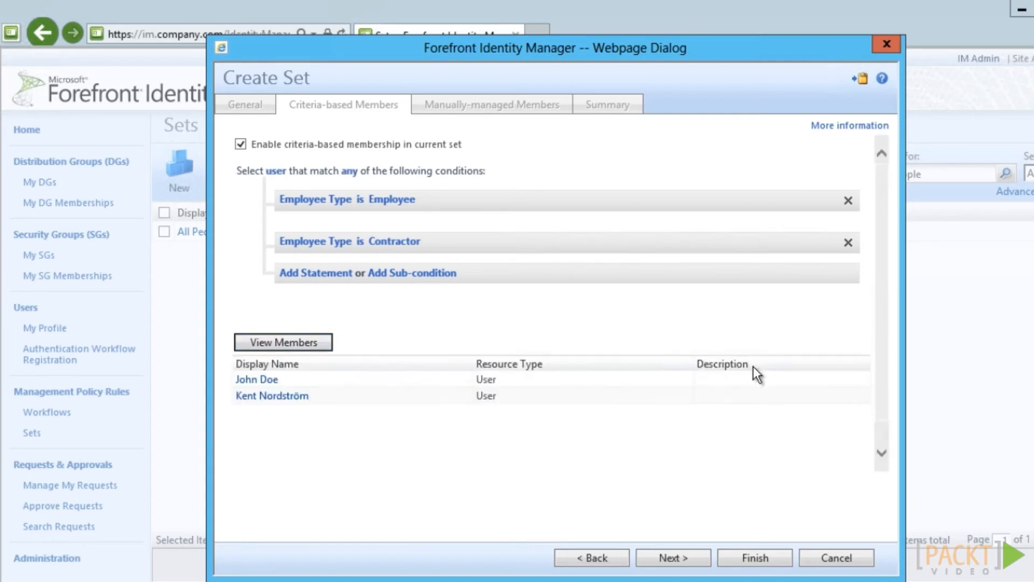
# Finish and submit the Company: All Users set
pyautogui.click(763, 558)
pyautogui.click(760, 559)
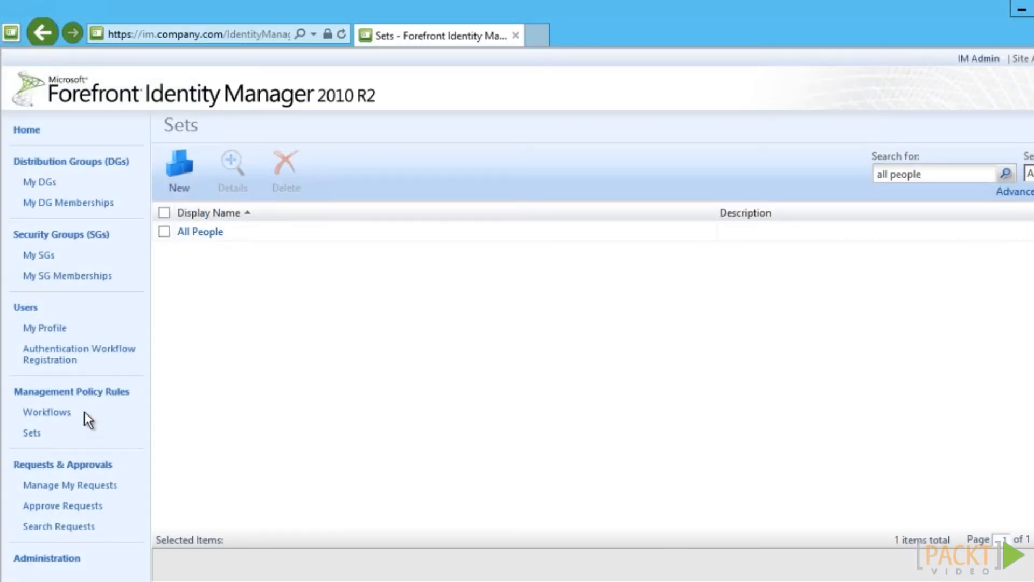
pyautogui.click(81, 396)
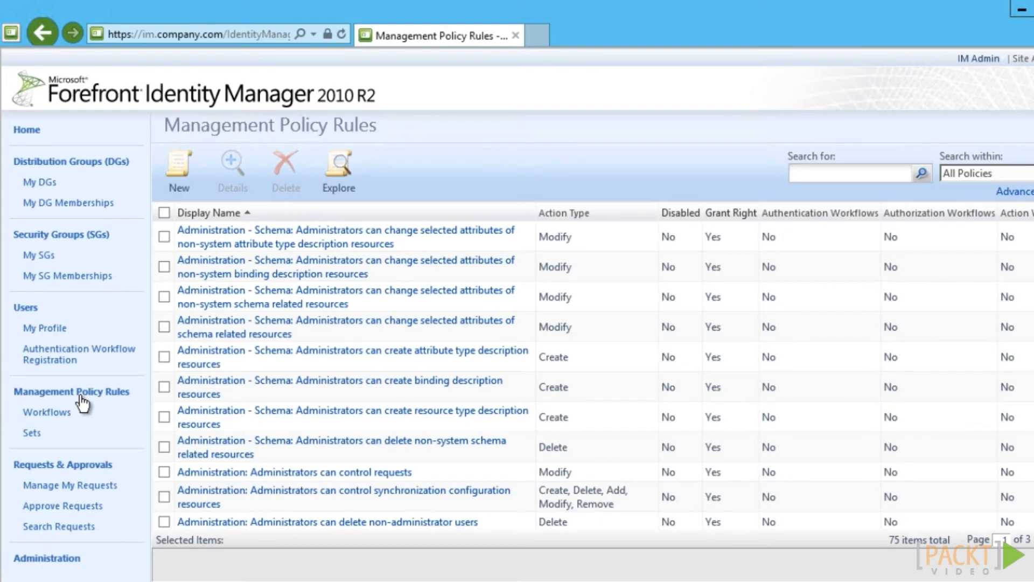
# Start a new policy rule named 'Company: Users can update selected attributes of themselves.'
pyautogui.click(179, 169)
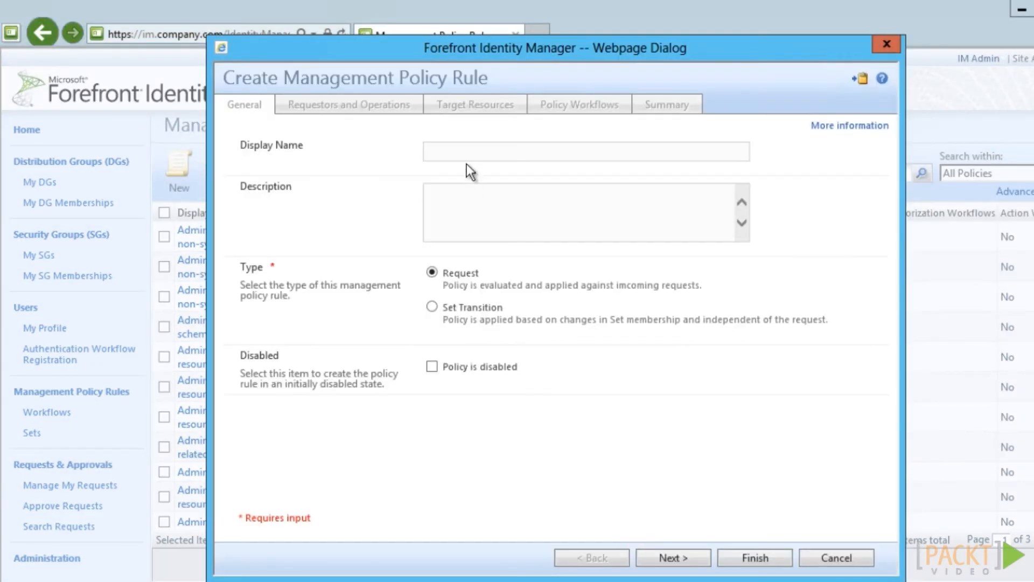
pyautogui.click(471, 154)
pyautogui.write('Co')
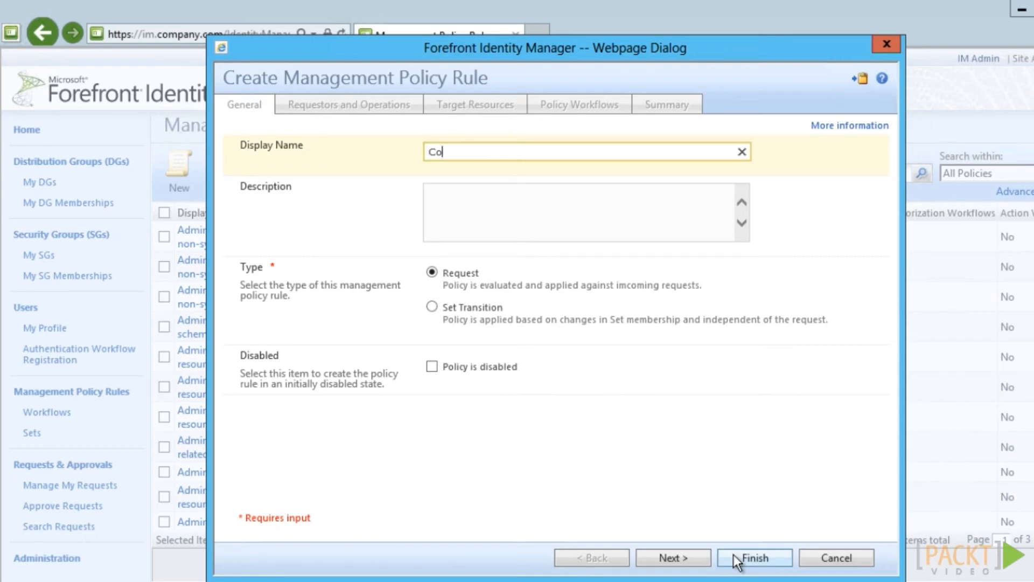
pyautogui.write('mpany: Users can update selected attributes of them')
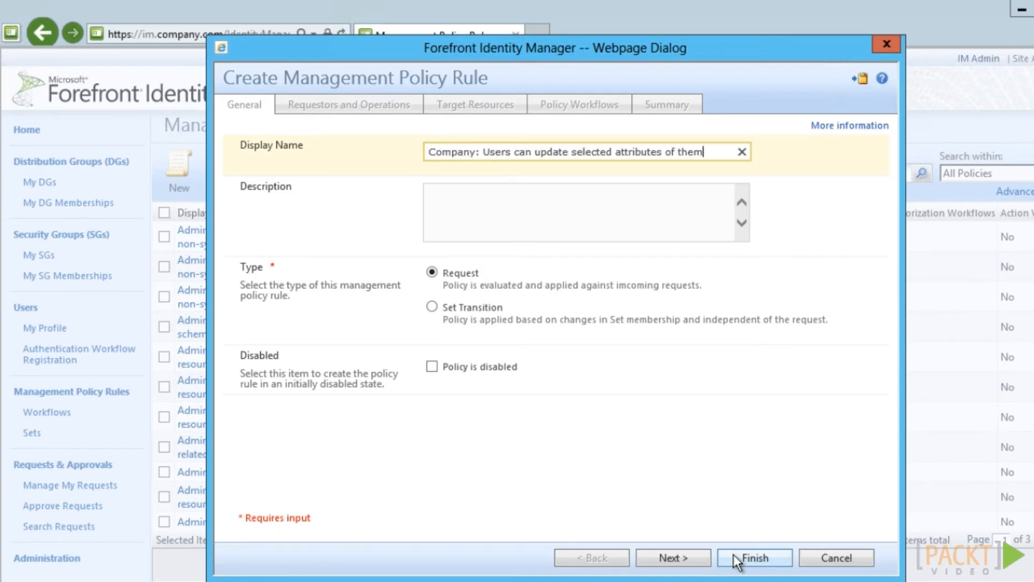
pyautogui.write('selves.')
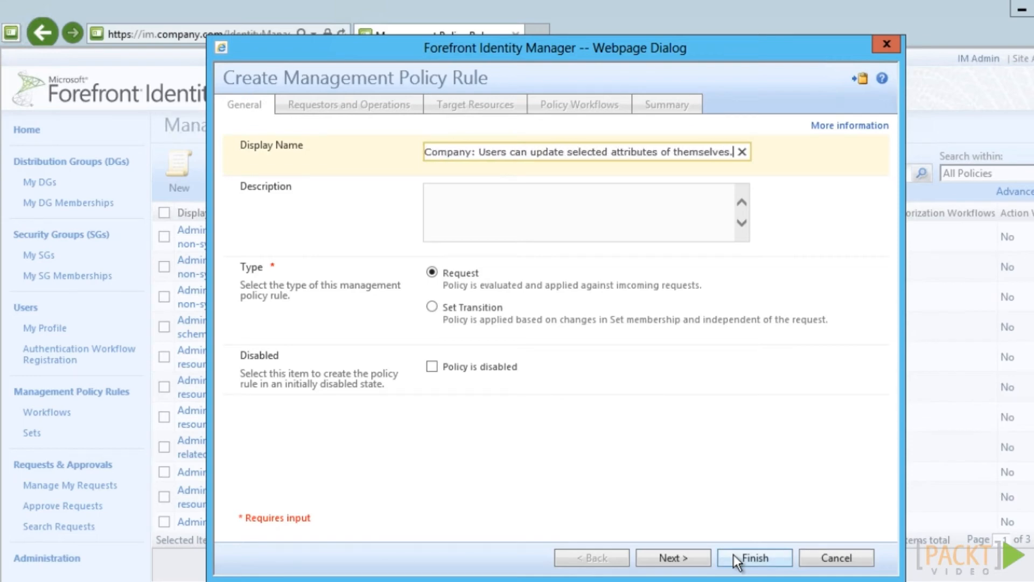
pyautogui.click(696, 556)
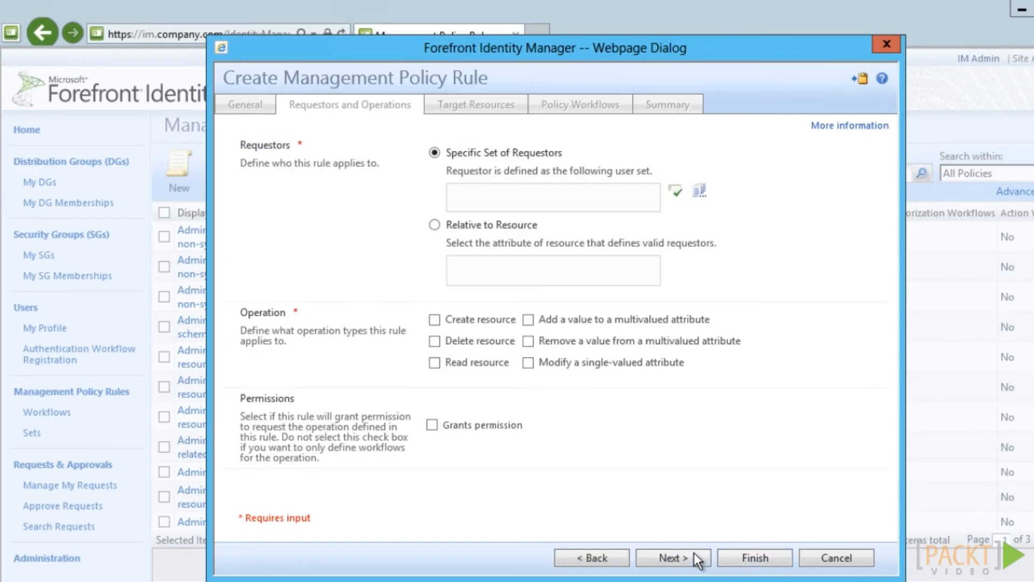
# Set requestors relative to the resource via Resource ID, allow Modify, and grant permission
pyautogui.click(434, 225)
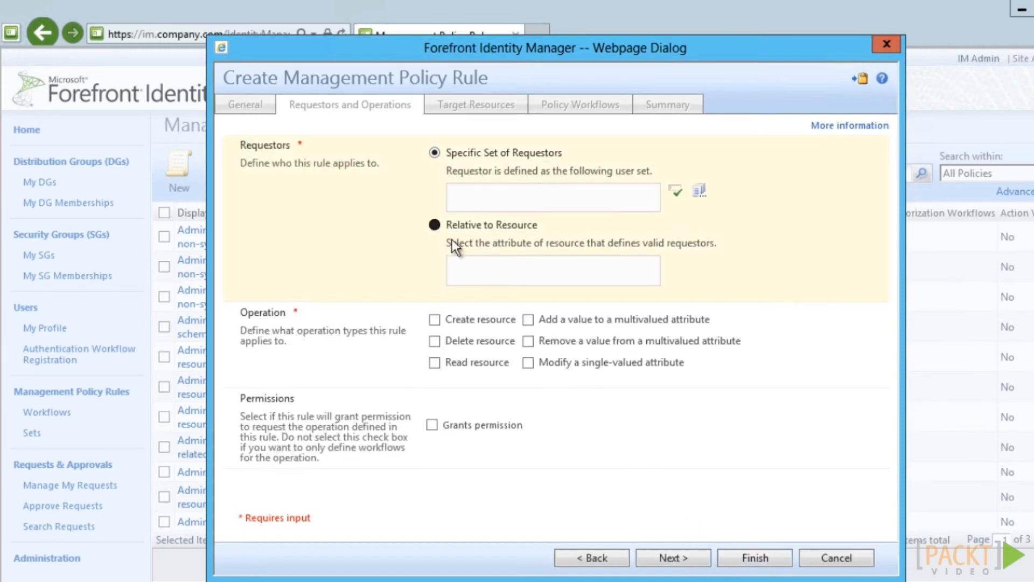
pyautogui.click(495, 269)
pyautogui.write('resource')
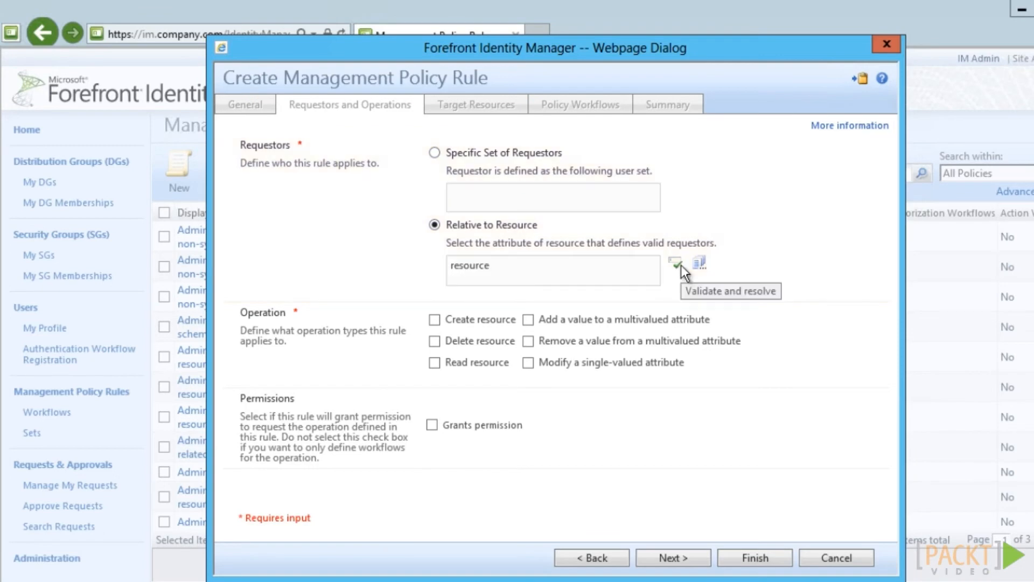
pyautogui.click(677, 264)
pyautogui.click(314, 274)
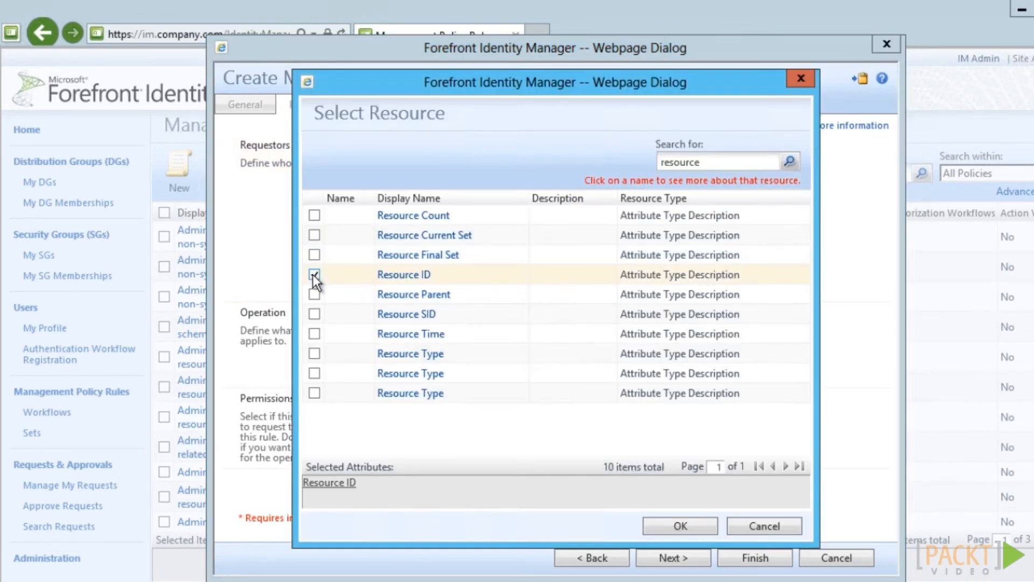
pyautogui.click(682, 528)
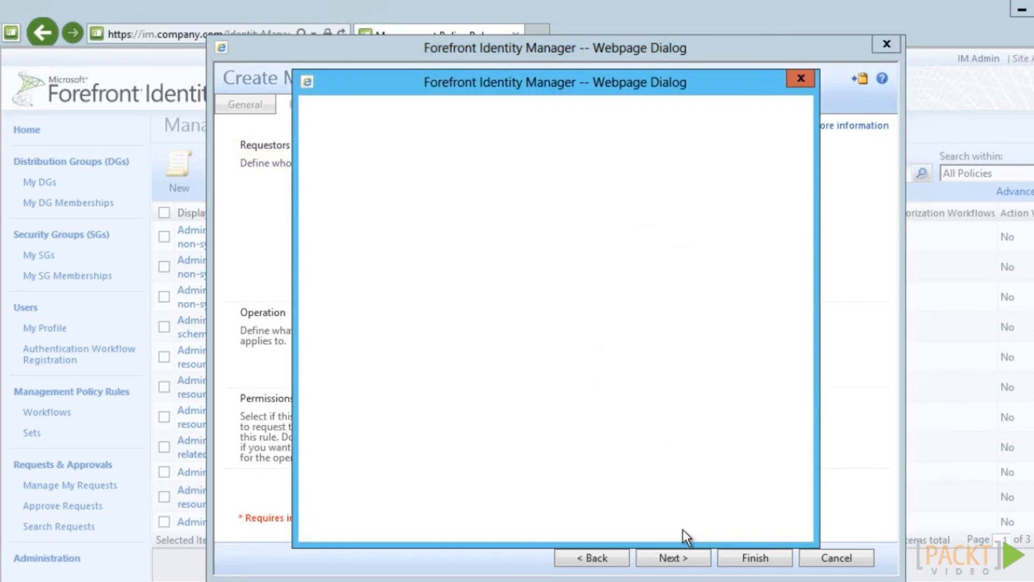
pyautogui.click(530, 364)
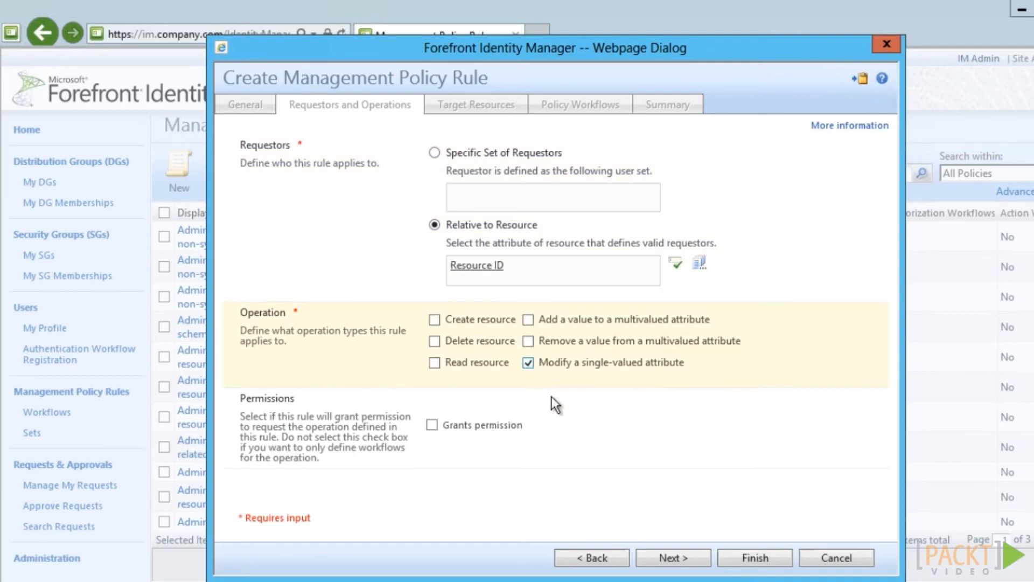
pyautogui.click(432, 427)
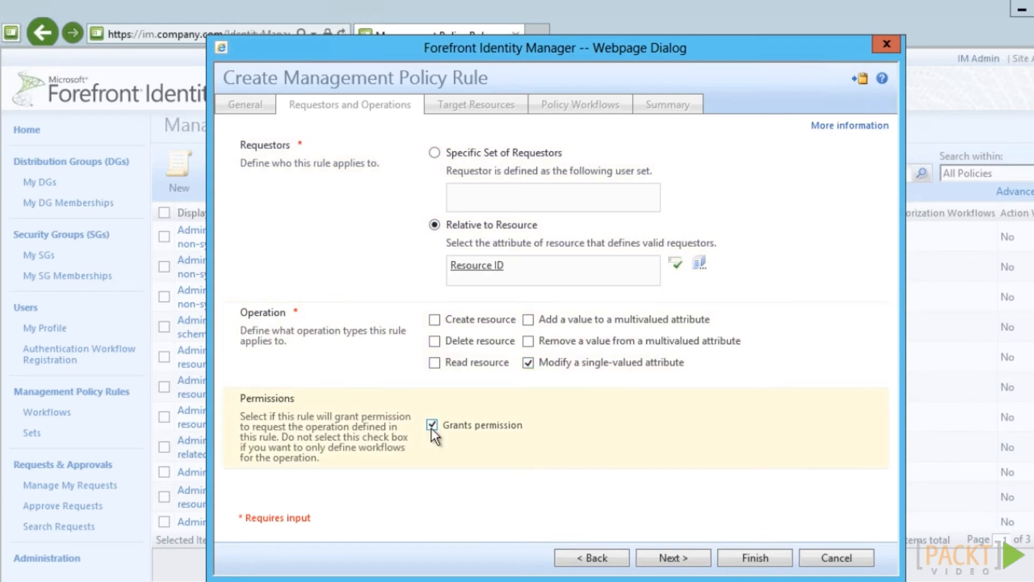
pyautogui.click(673, 558)
# Target Company: All Users before and after the request, limit it to Mobile Phone, and submit
pyautogui.click(525, 162)
pyautogui.write('company')
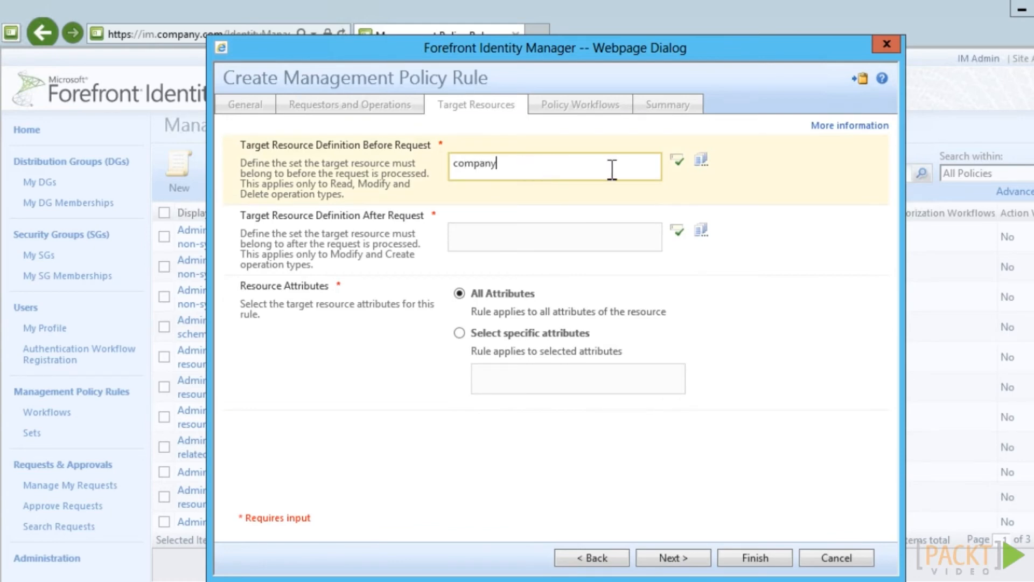
pyautogui.click(680, 161)
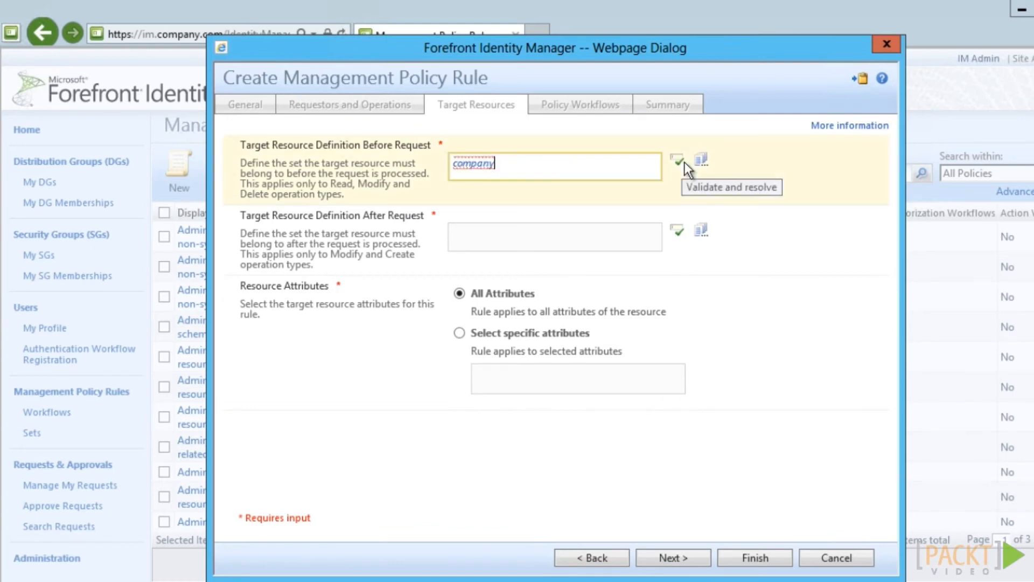
pyautogui.click(314, 235)
pyautogui.click(680, 526)
pyautogui.click(677, 231)
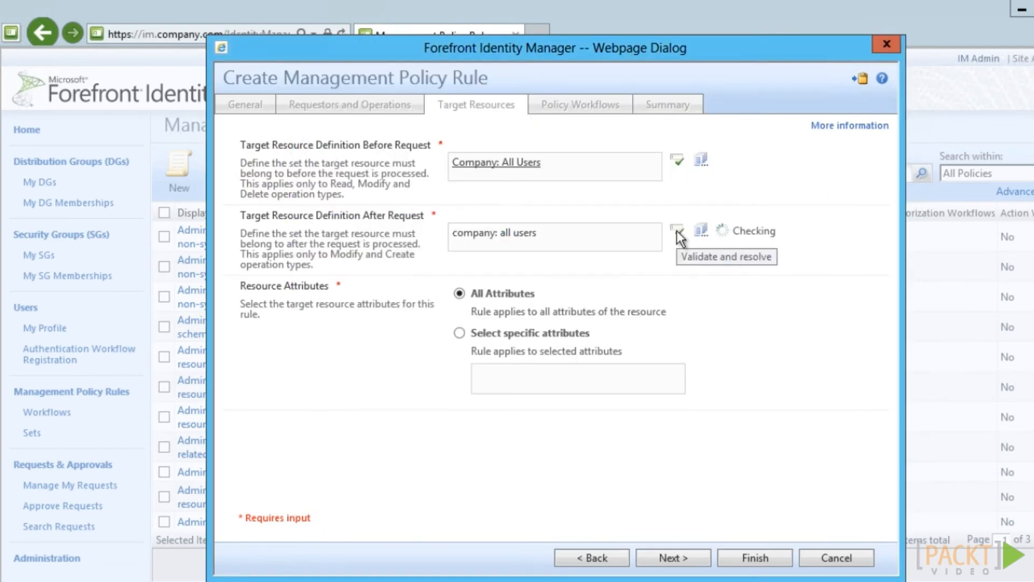
pyautogui.click(459, 333)
pyautogui.write('Mobile Phone;')
pyautogui.click(680, 560)
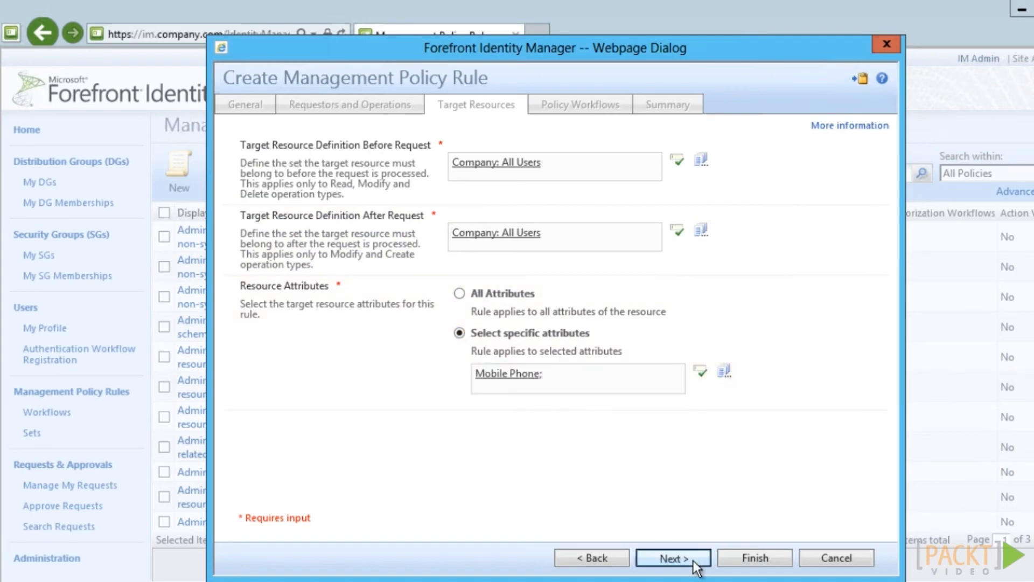
pyautogui.click(757, 563)
pyautogui.click(757, 560)
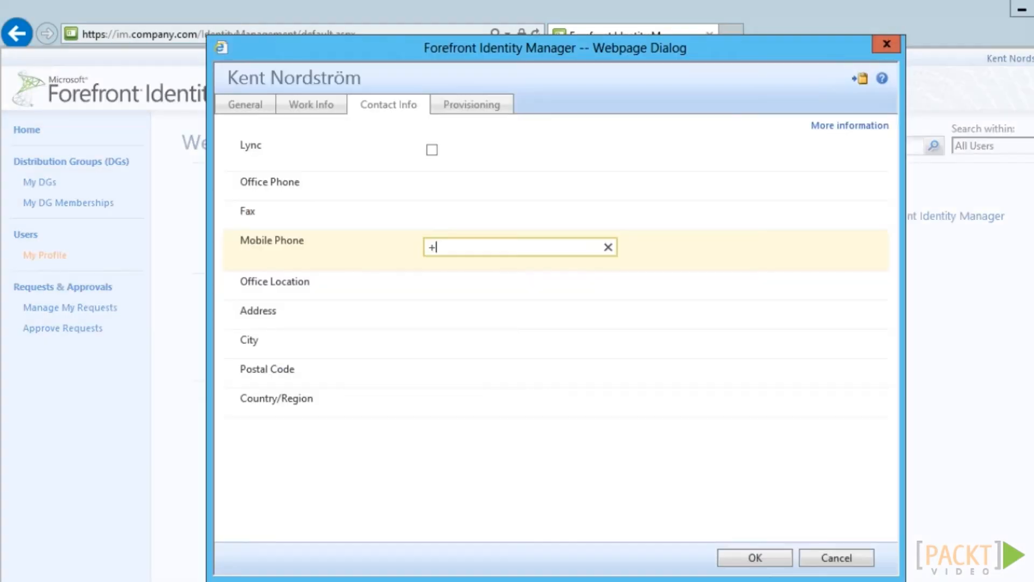
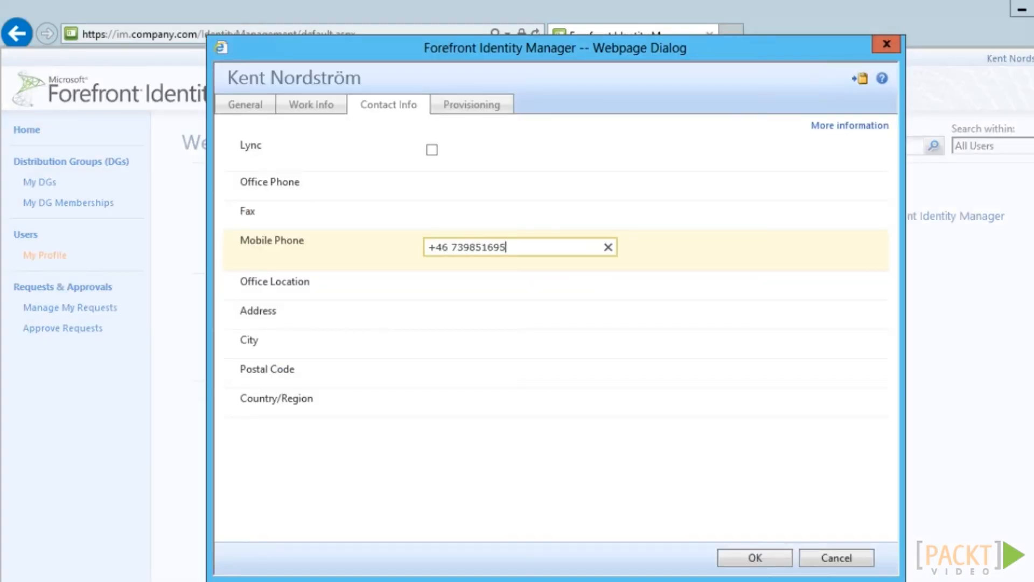
# Enter a new Mobile Phone number on the user's own profile and submit the update
pyautogui.click(756, 558)
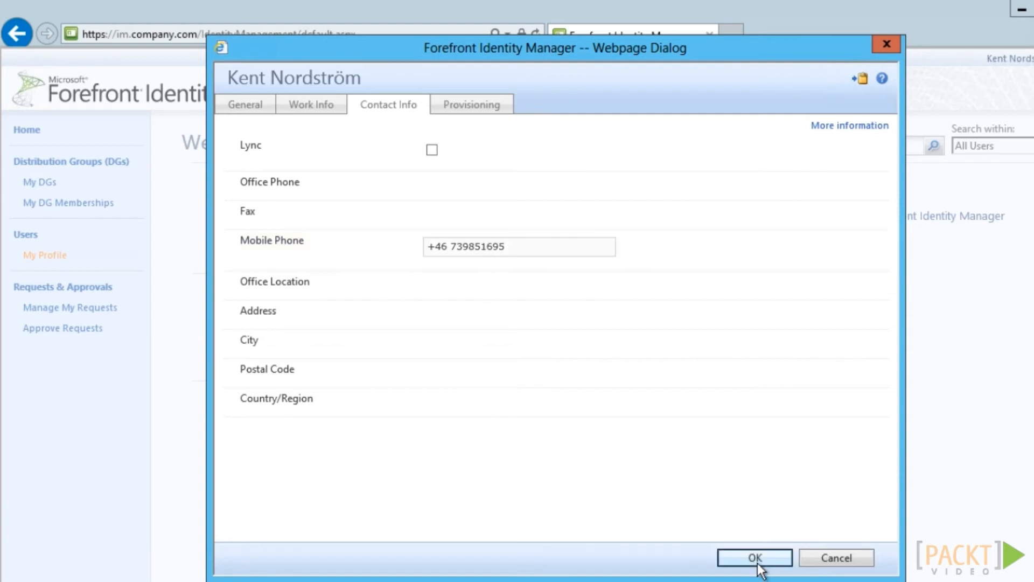
pyautogui.click(757, 560)
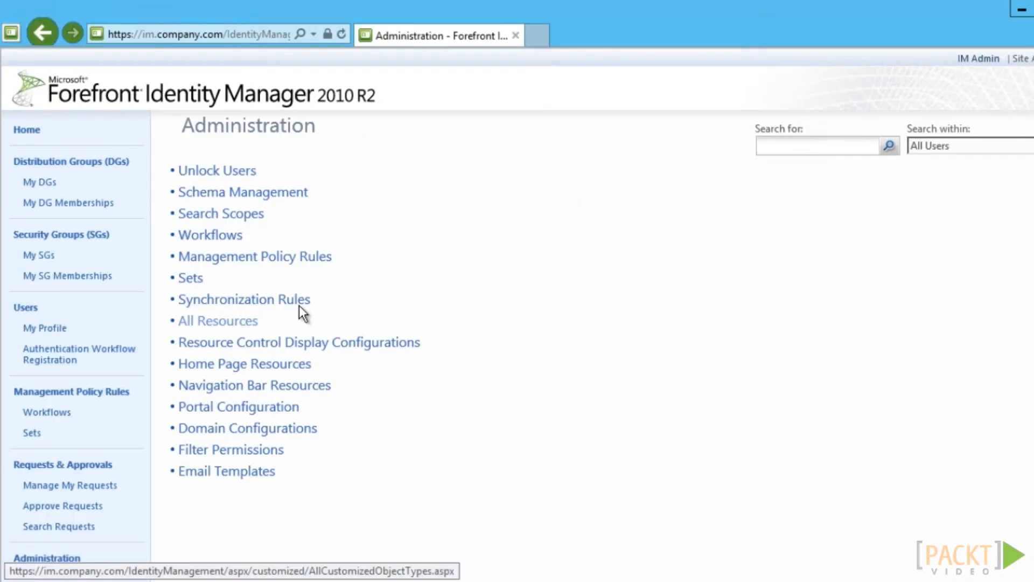
# In AD: Outbound User, add an attribute flow mobilePhone to mobile with Allow Null checked
pyautogui.click(299, 304)
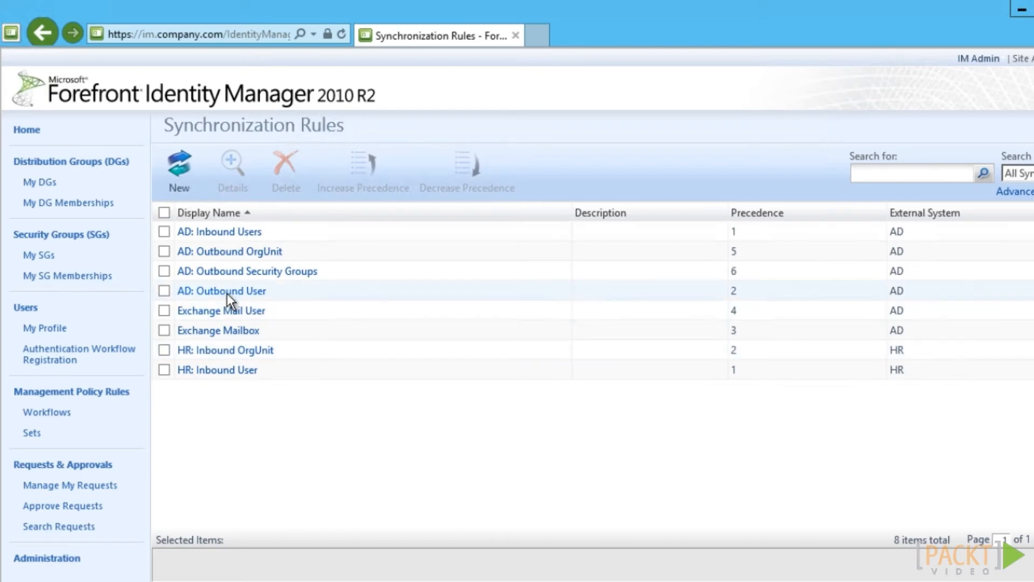
pyautogui.click(227, 293)
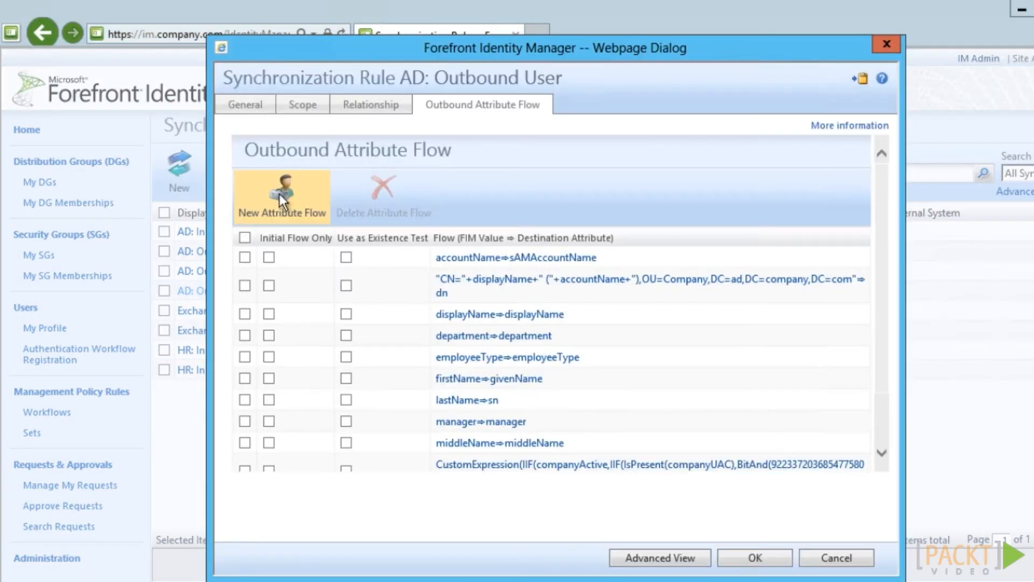
pyautogui.click(280, 194)
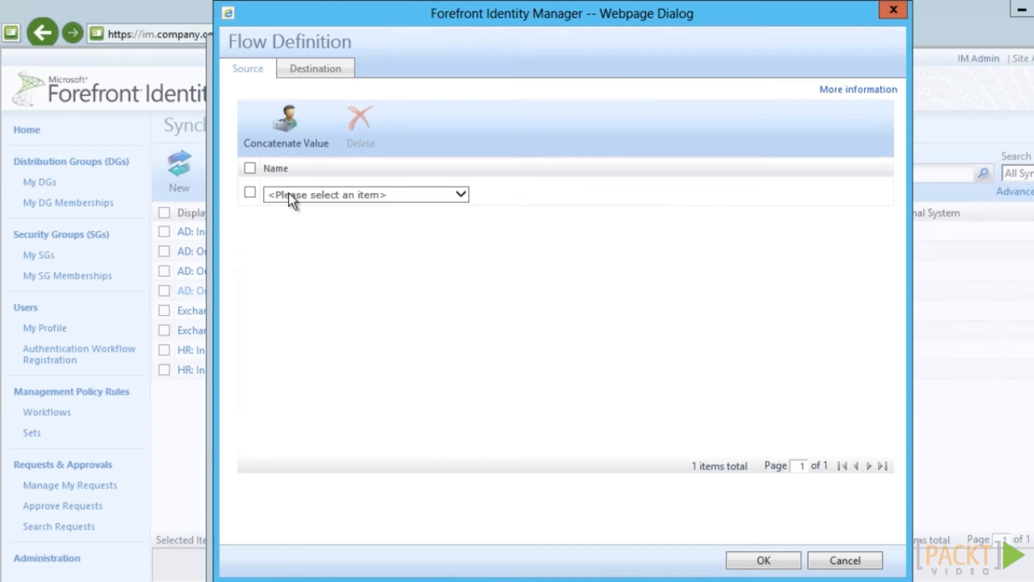
pyautogui.click(289, 193)
pyautogui.moveTo(460, 263); pyautogui.dragTo(463, 366)
pyautogui.click(335, 452)
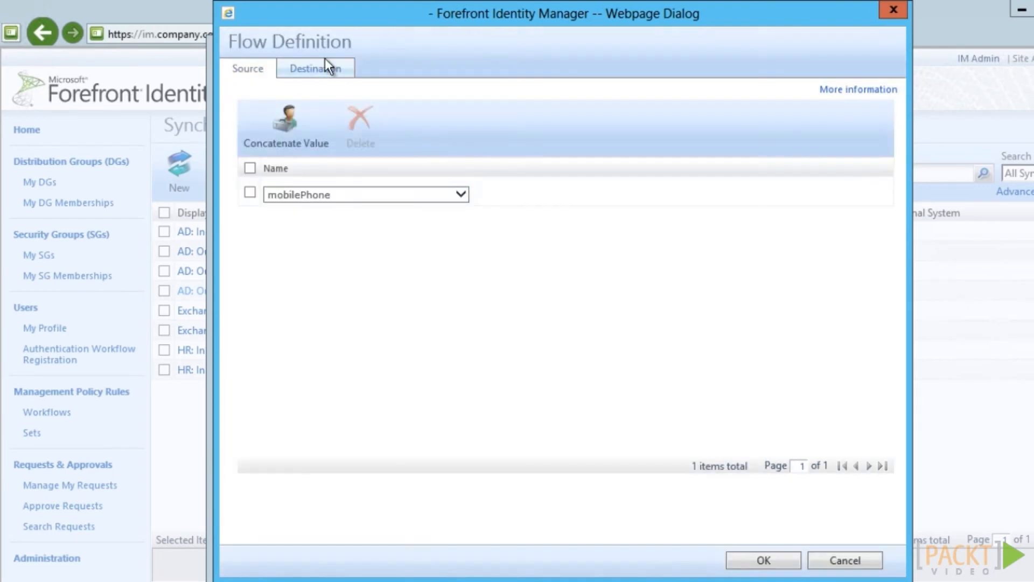
pyautogui.click(333, 67)
pyautogui.click(523, 117)
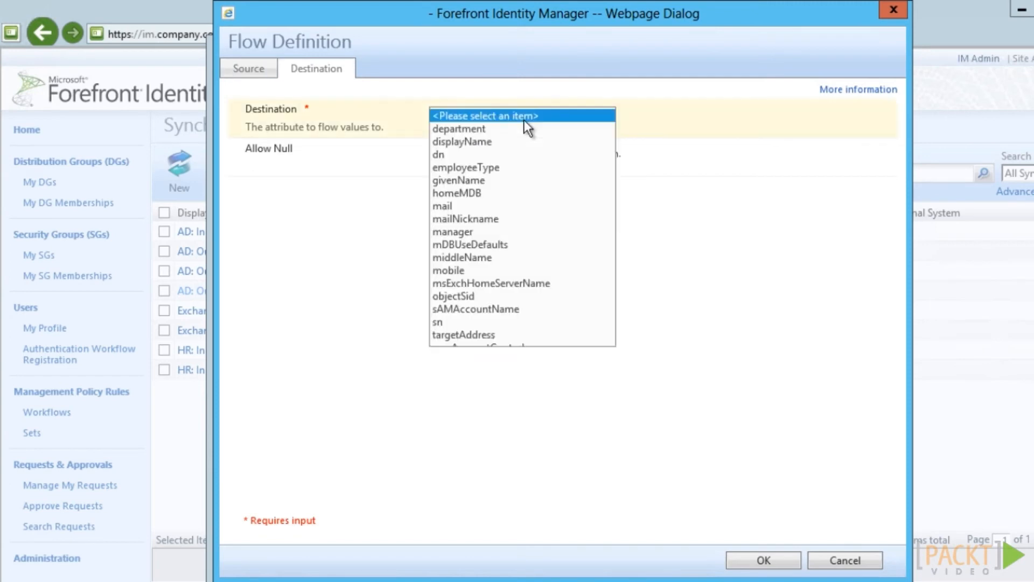
pyautogui.click(477, 271)
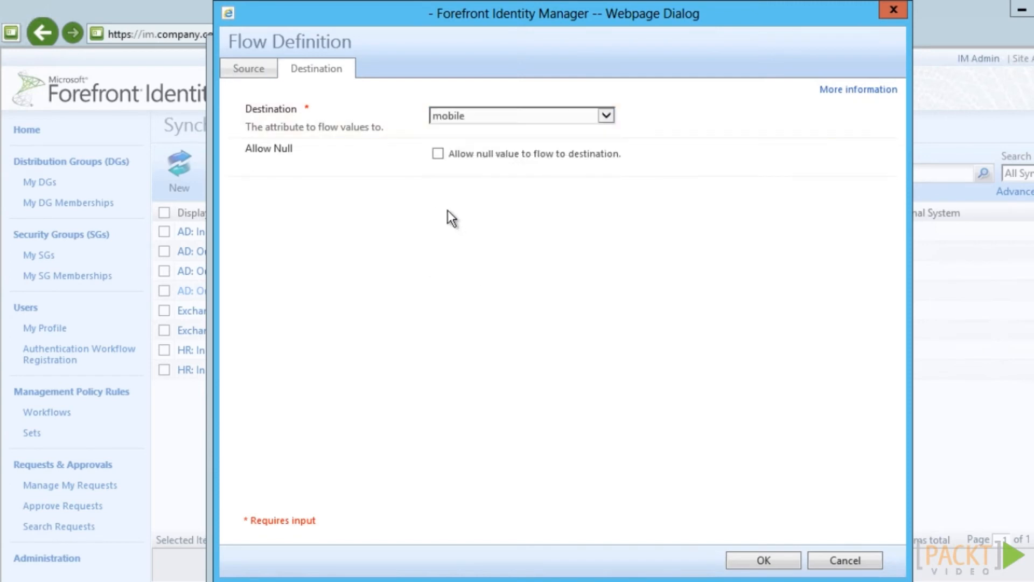
pyautogui.click(438, 154)
pyautogui.click(739, 556)
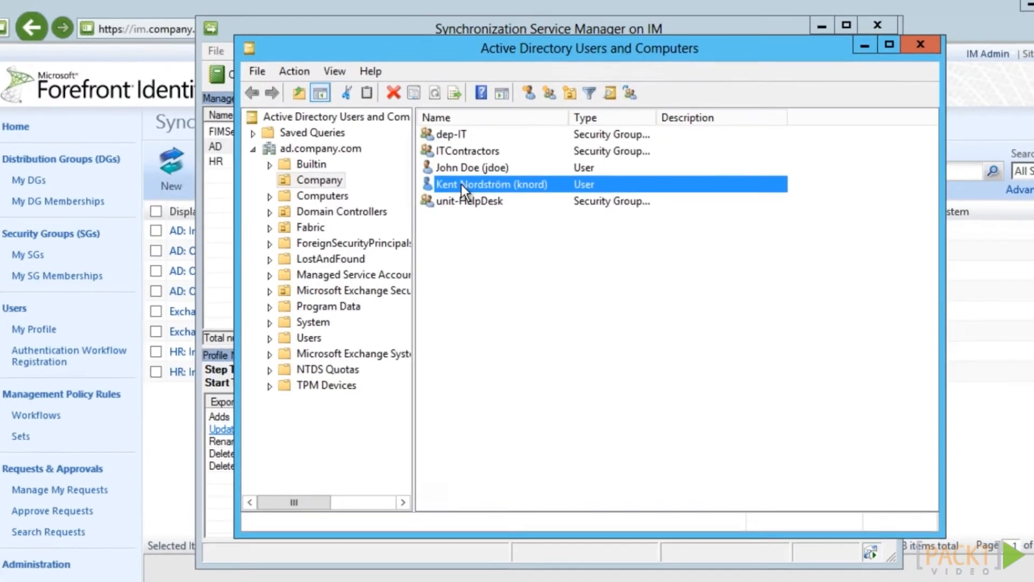
# Check the user's mobile number on the Telephones tab of their Active Directory account properties
pyautogui.doubleClick(462, 185)
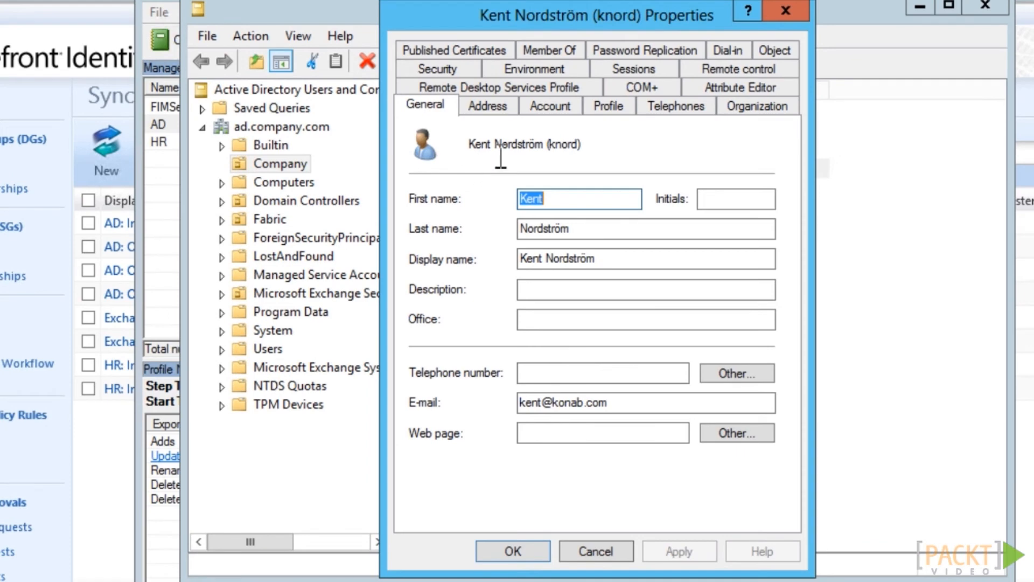
pyautogui.click(674, 105)
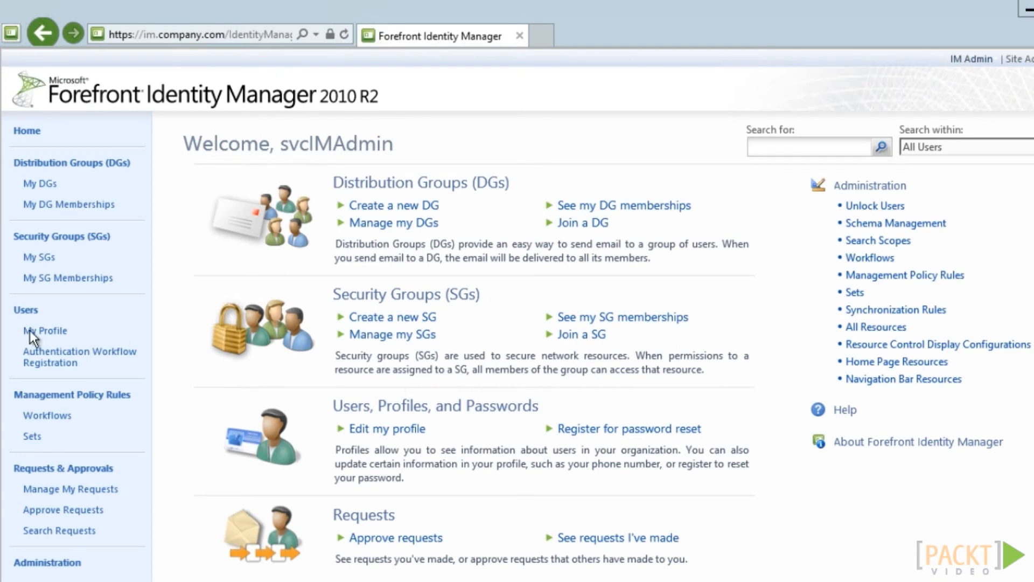
# Start a new set named 'Company: HelpDesk Users'
pyautogui.click(33, 436)
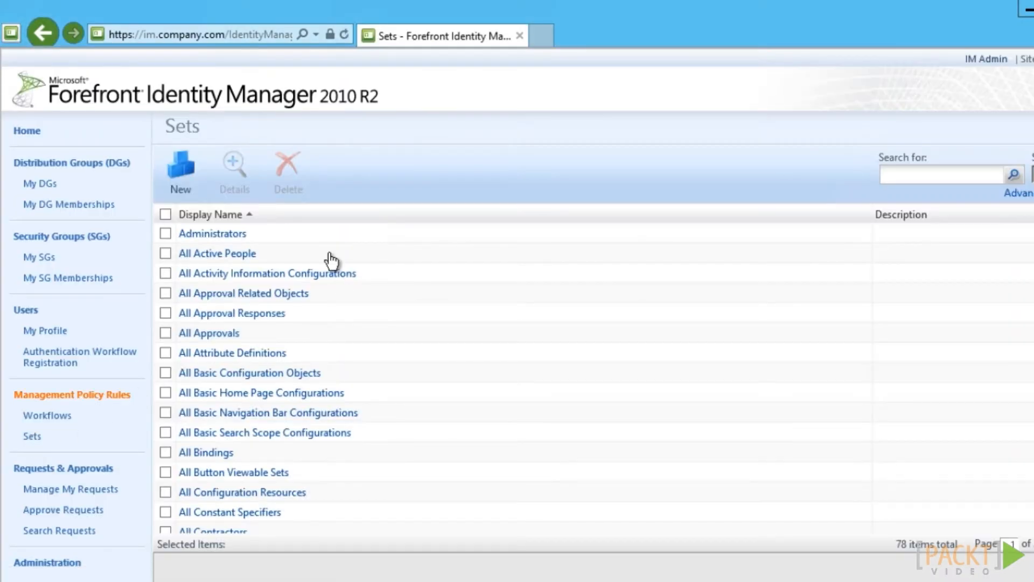
pyautogui.click(182, 170)
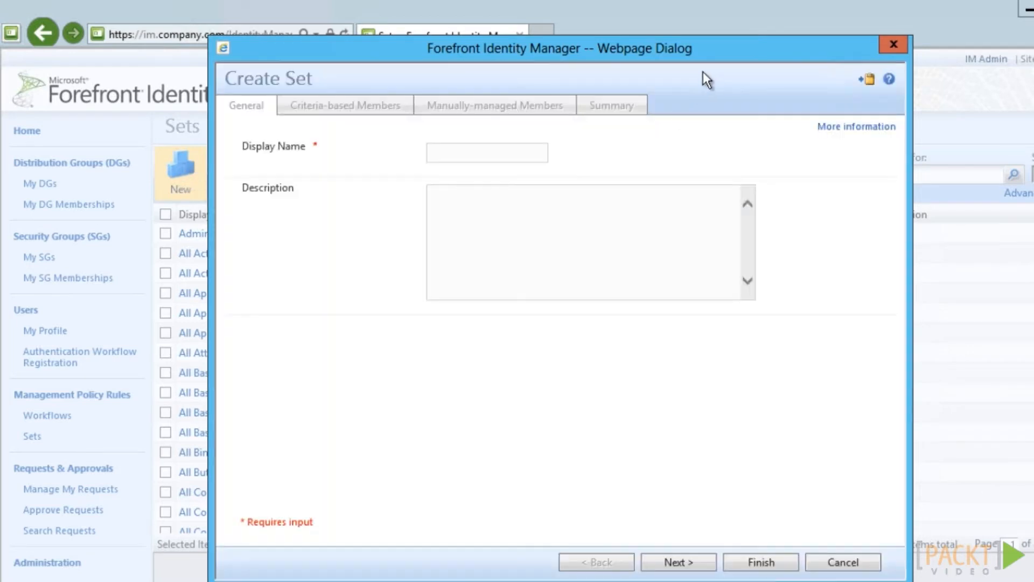
pyautogui.click(493, 152)
pyautogui.write('Company: Help')
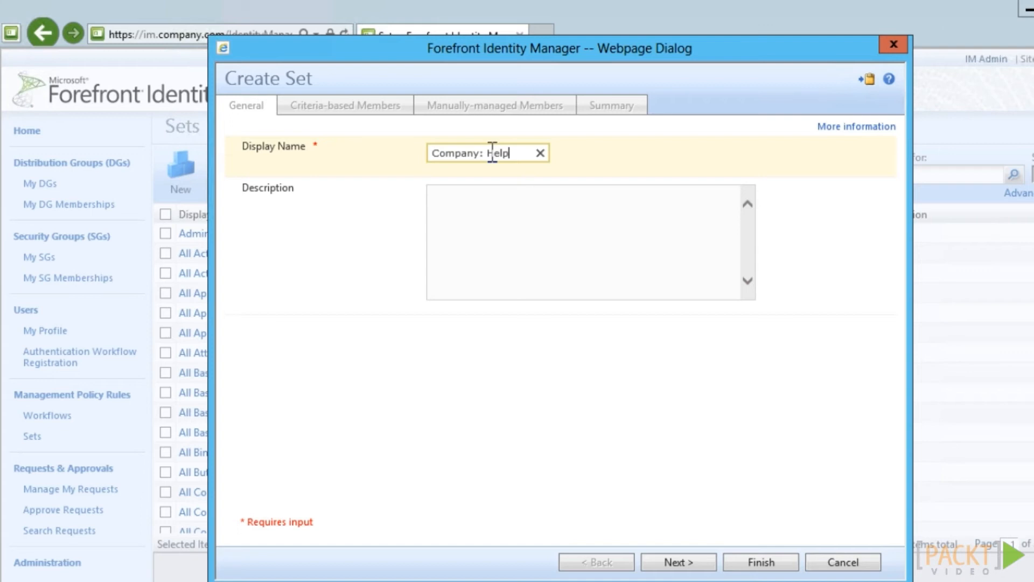
pyautogui.write('Desk Users')
pyautogui.click(693, 570)
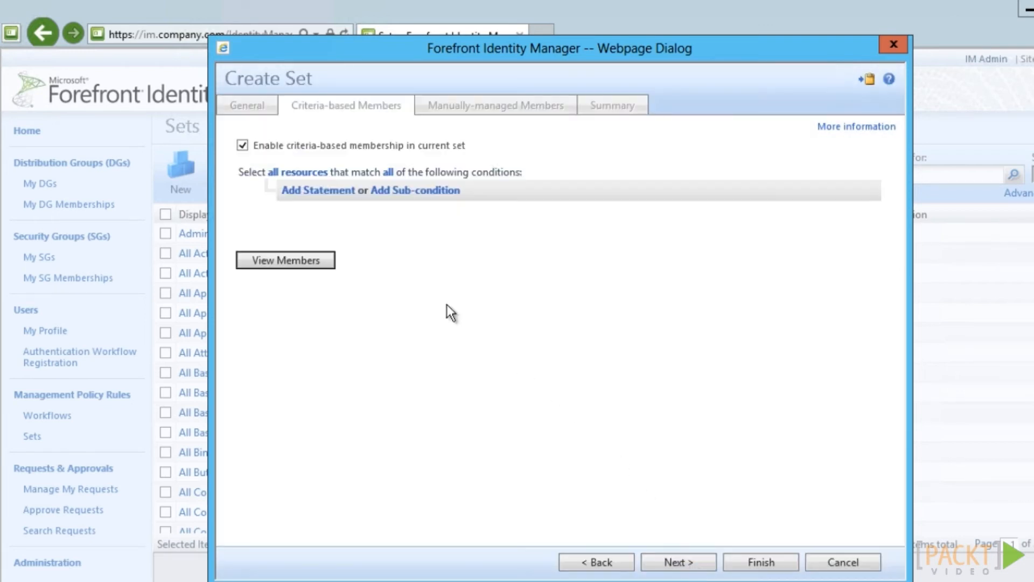
# Restrict the set to Users with a condition on the Organizational Unit attribute
pyautogui.click(312, 174)
pyautogui.click(312, 175)
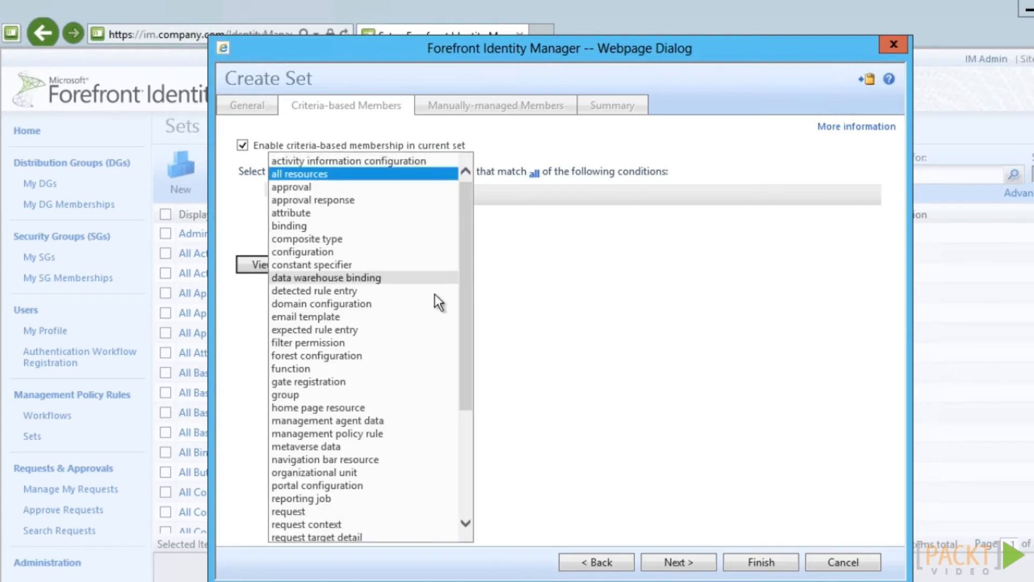
pyautogui.moveTo(461, 318); pyautogui.dragTo(467, 488)
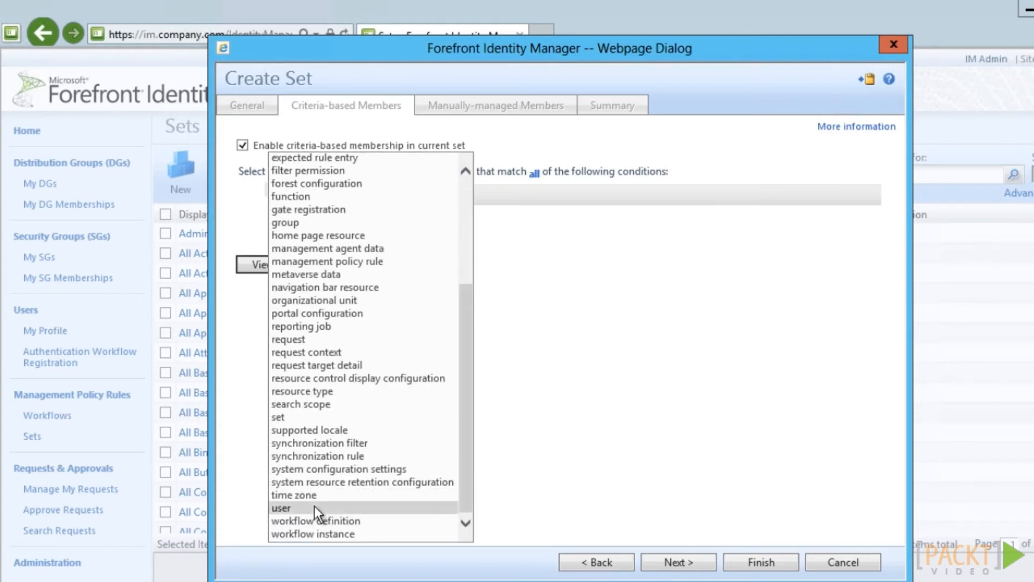
pyautogui.click(314, 506)
pyautogui.click(324, 190)
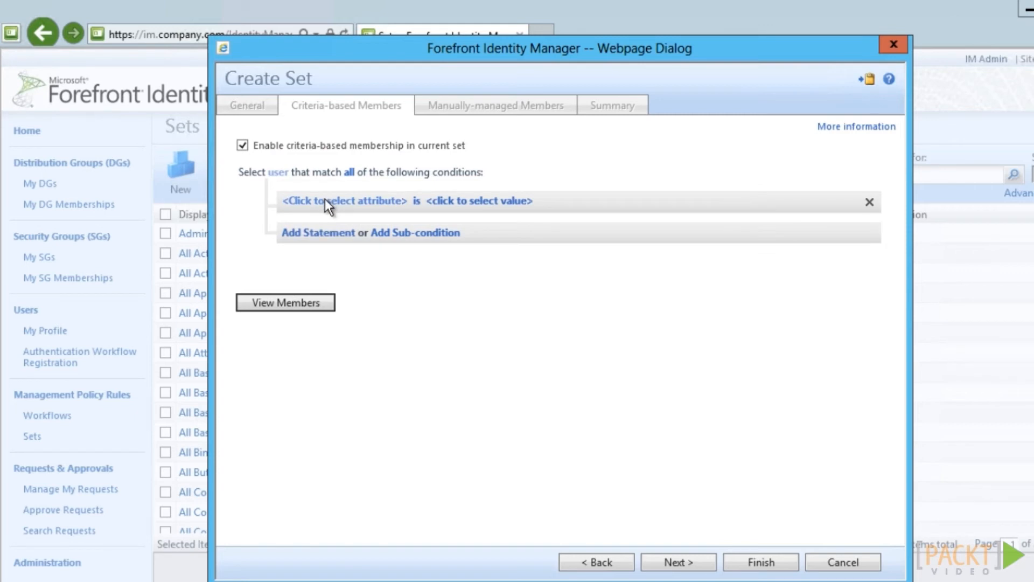
pyautogui.click(339, 200)
pyautogui.click(434, 203)
pyautogui.scroll(-5, 359, 464)
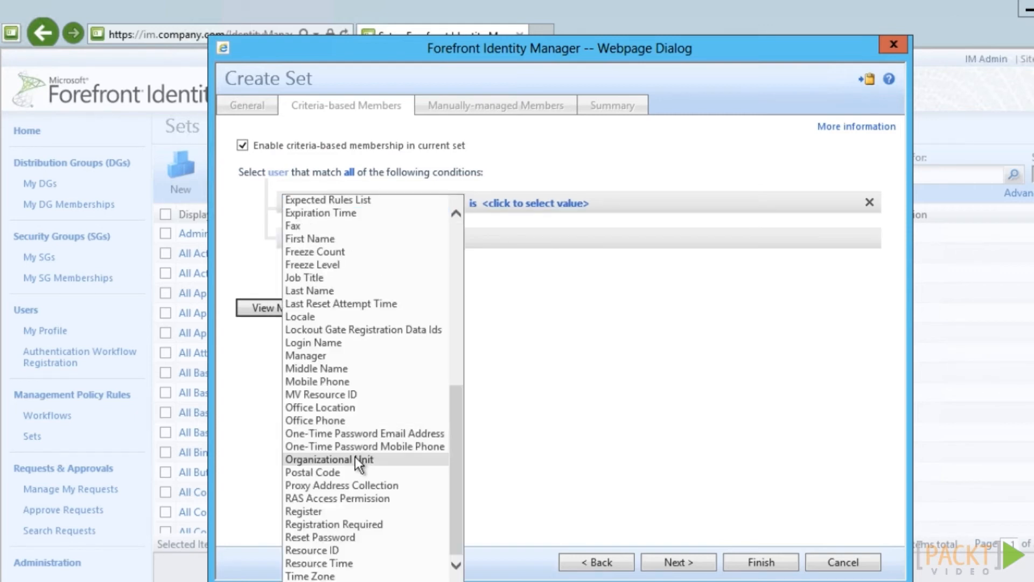
pyautogui.click(353, 460)
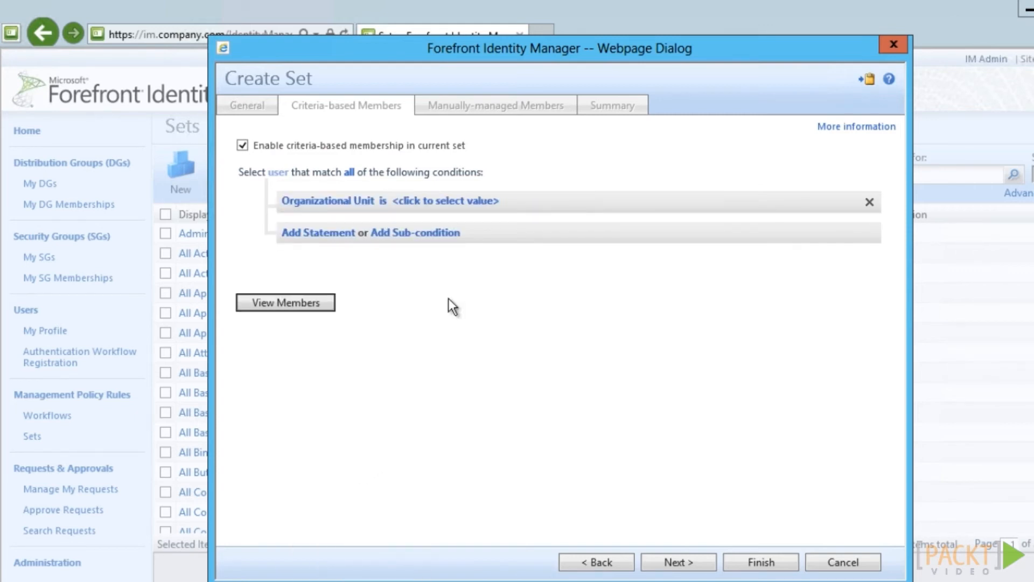
# Set the condition value to HelpDesk, preview its single member, and submit the set
pyautogui.click(449, 200)
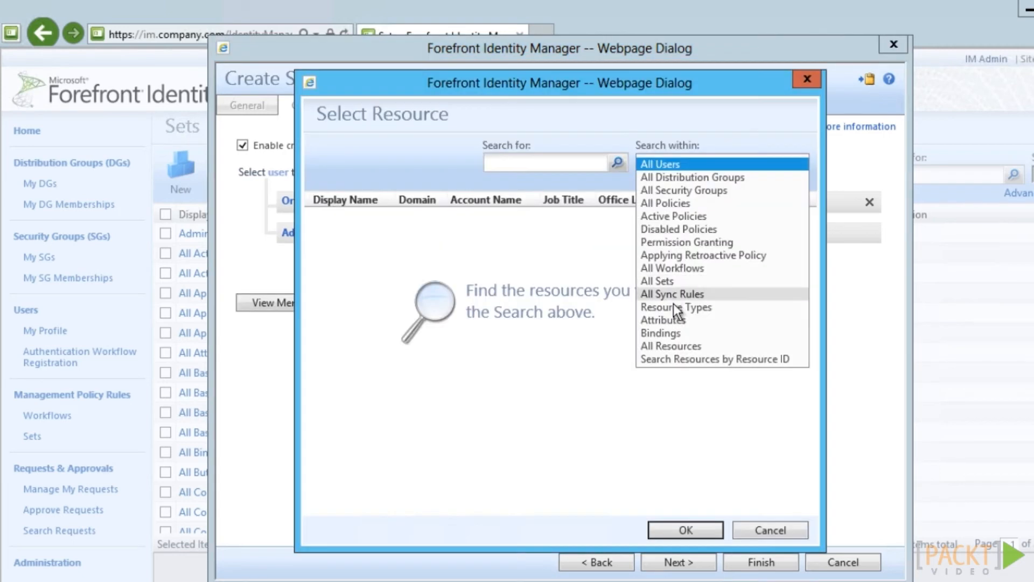
pyautogui.click(677, 346)
pyautogui.click(562, 164)
pyautogui.write('helpdesk')
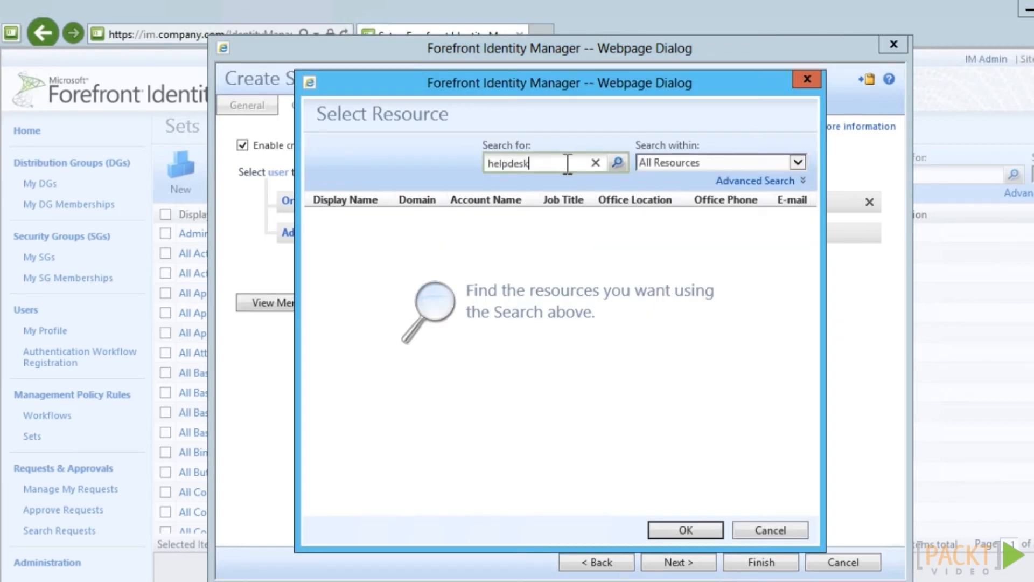
pyautogui.click(616, 163)
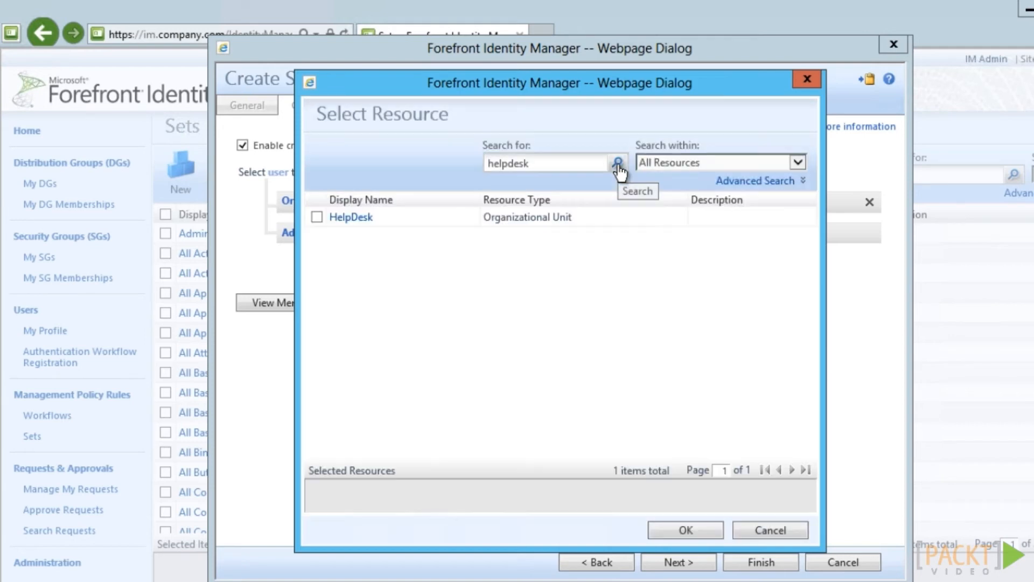
pyautogui.click(317, 217)
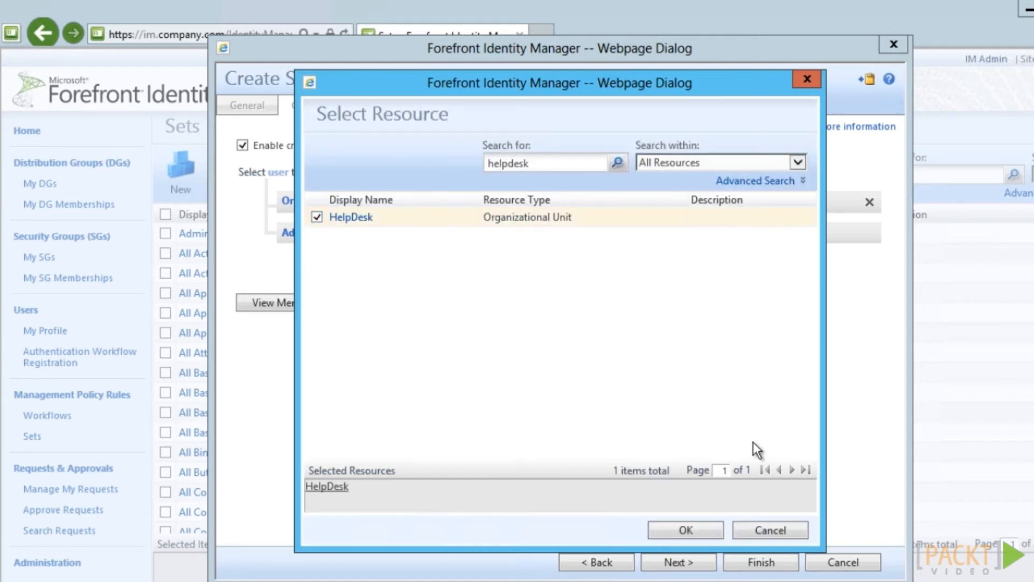
pyautogui.click(693, 529)
pyautogui.click(303, 302)
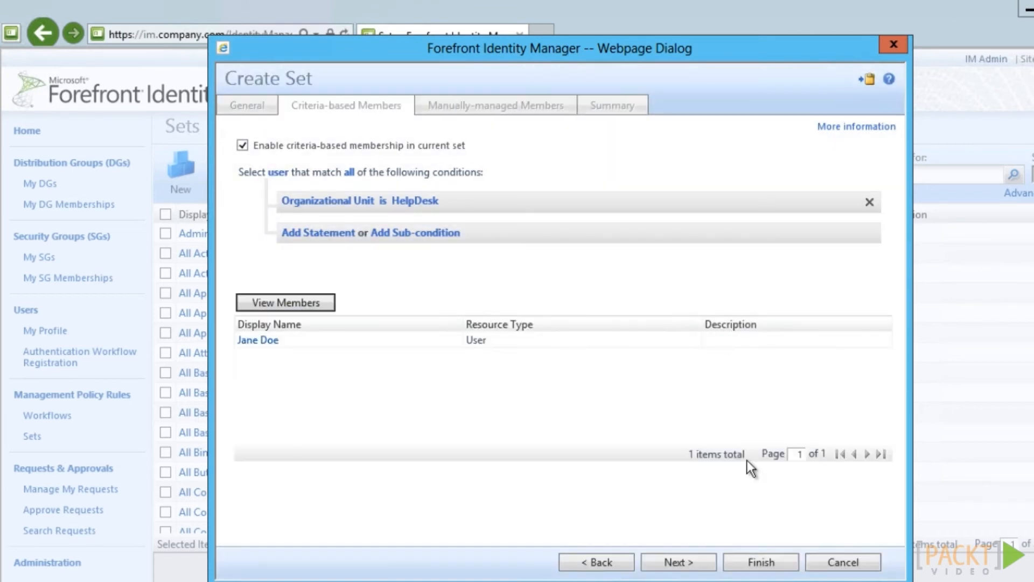
pyautogui.click(761, 562)
pyautogui.click(759, 561)
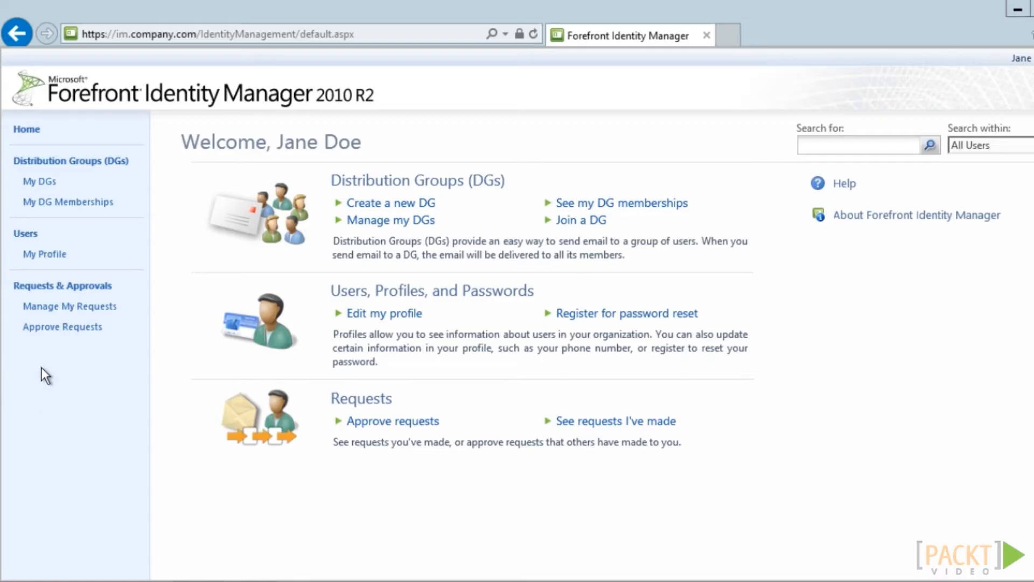
# As the helpdesk user, run a blank Users search, which returns only their own account
pyautogui.click(36, 247)
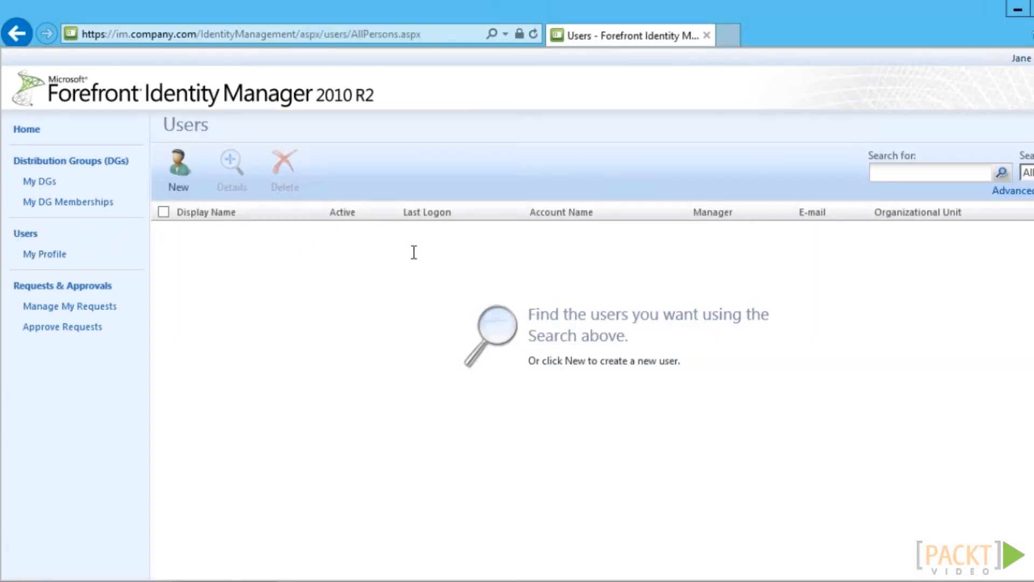
pyautogui.click(1001, 173)
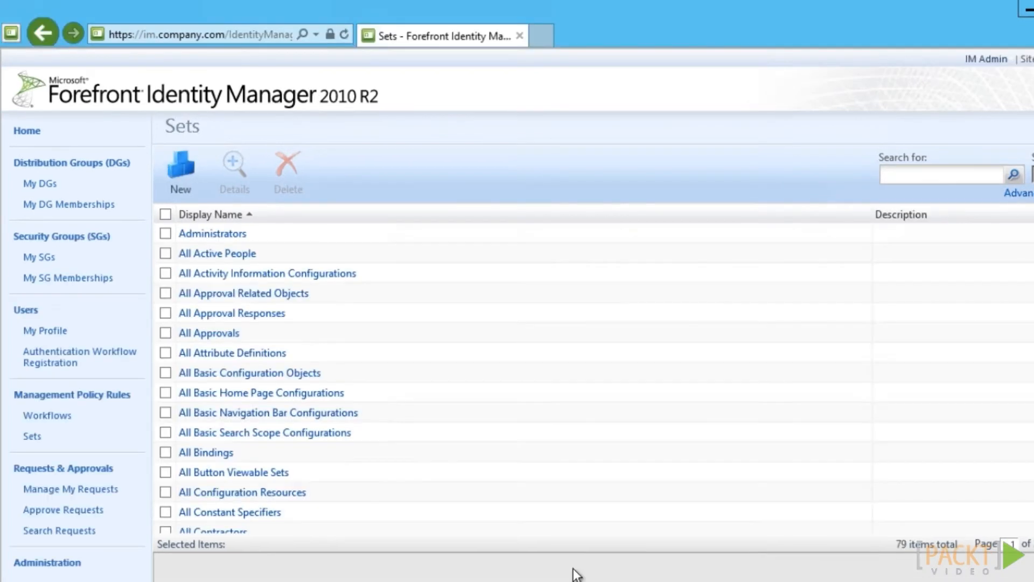
# Review the AD: Outbound User rule's userAccountControl CustomExpression flow and close it unchanged
pyautogui.click(60, 565)
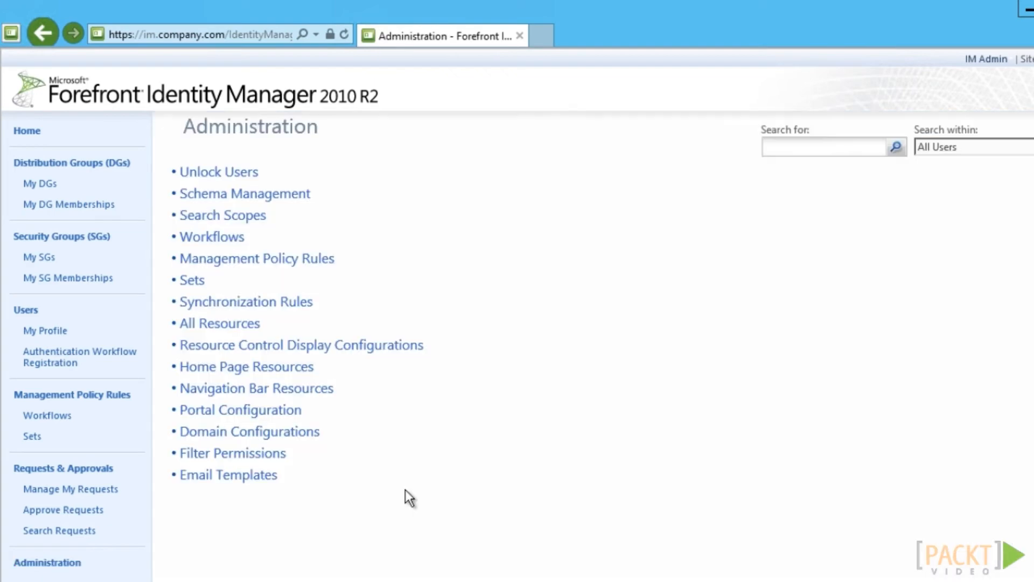
pyautogui.click(289, 307)
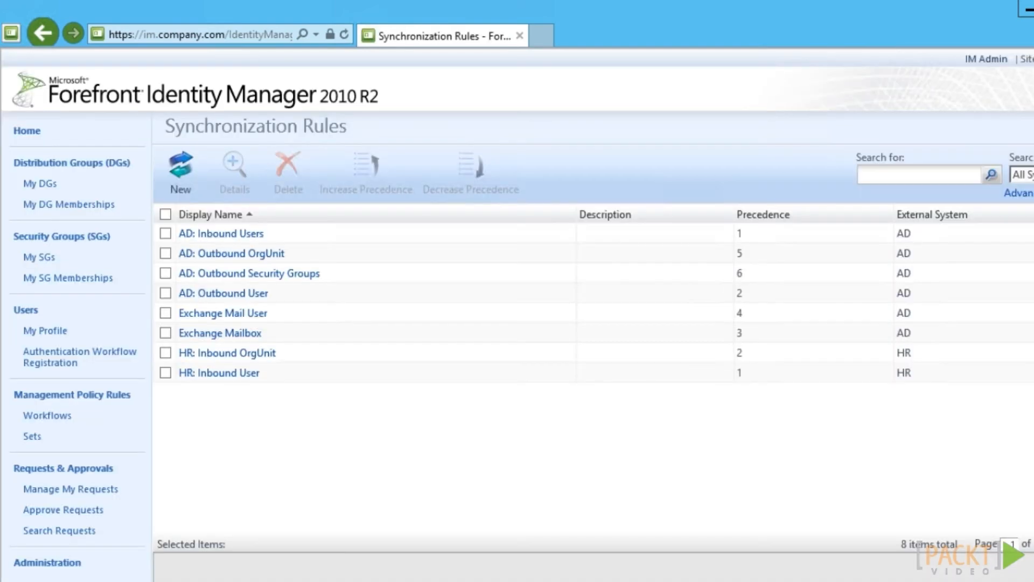
pyautogui.click(221, 294)
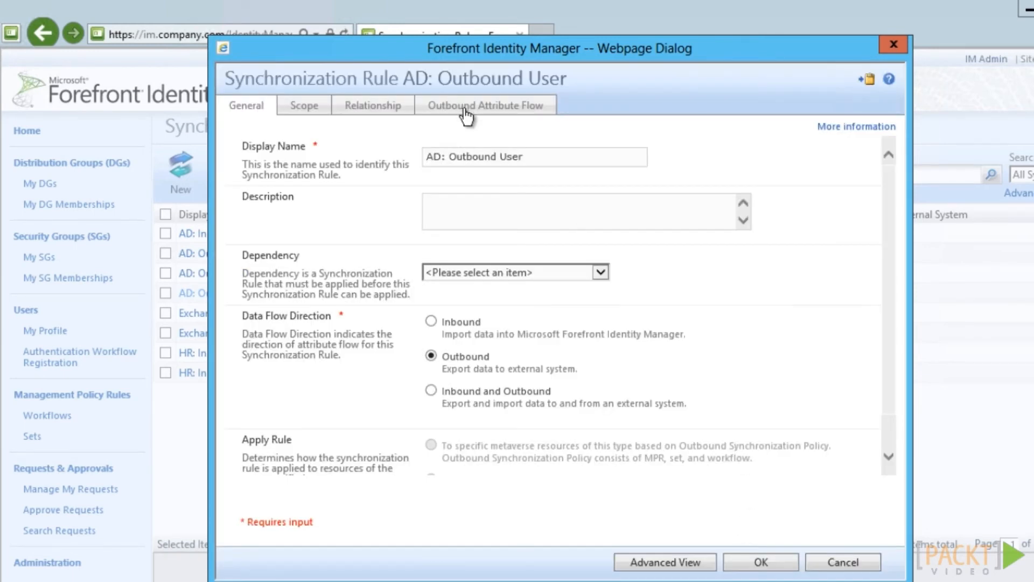
pyautogui.click(464, 106)
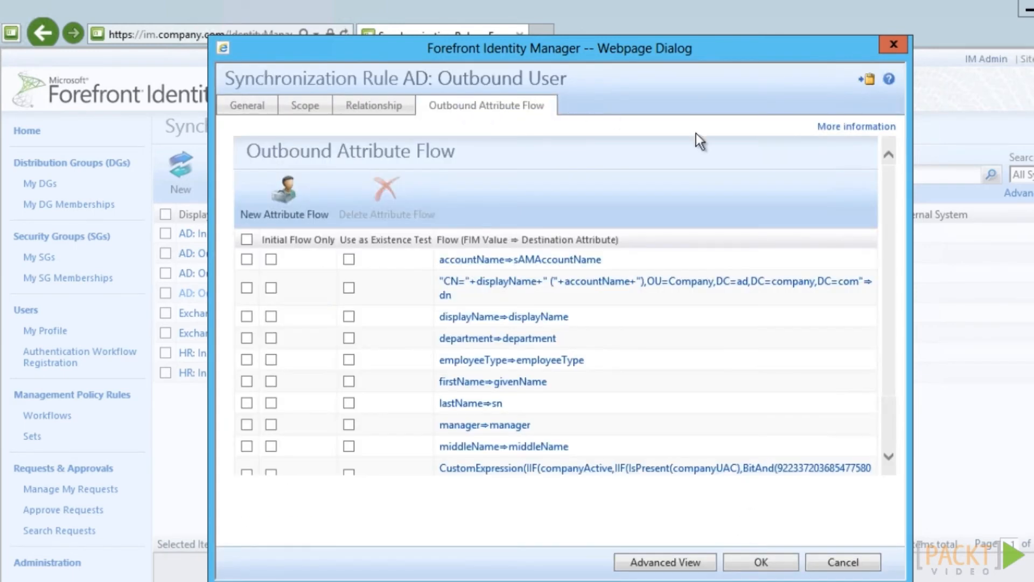
pyautogui.click(706, 468)
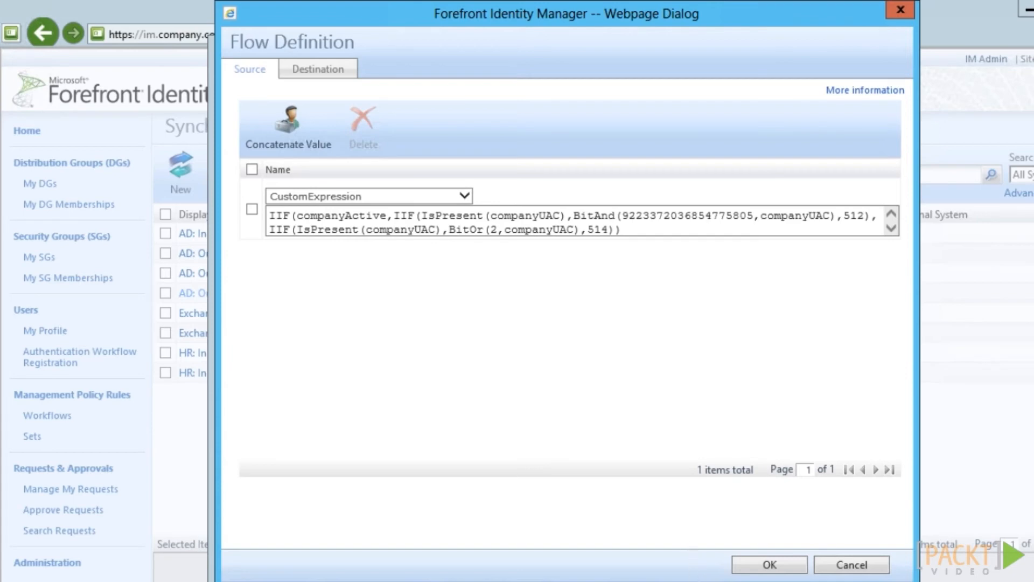
pyautogui.click(860, 566)
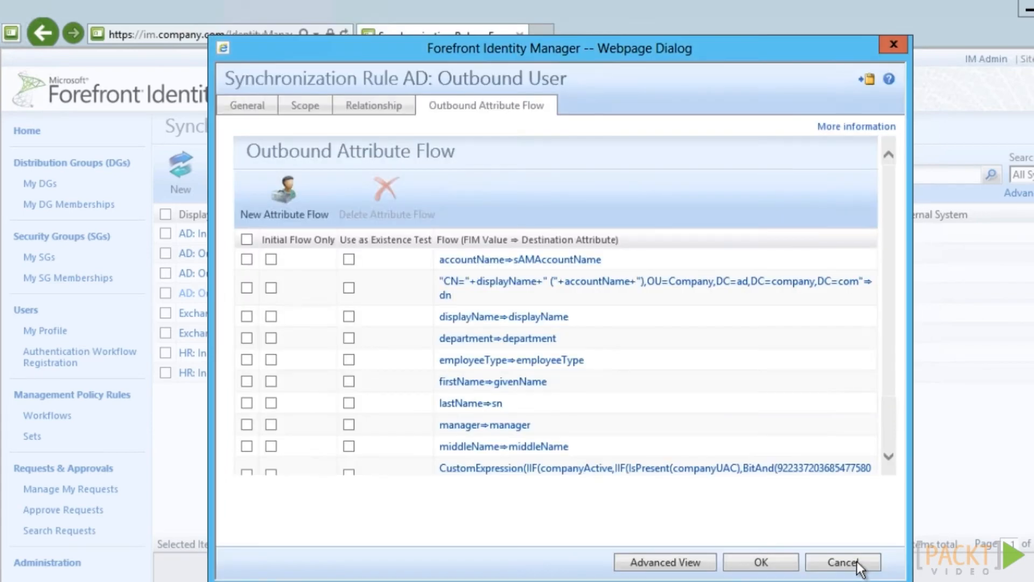
pyautogui.click(857, 565)
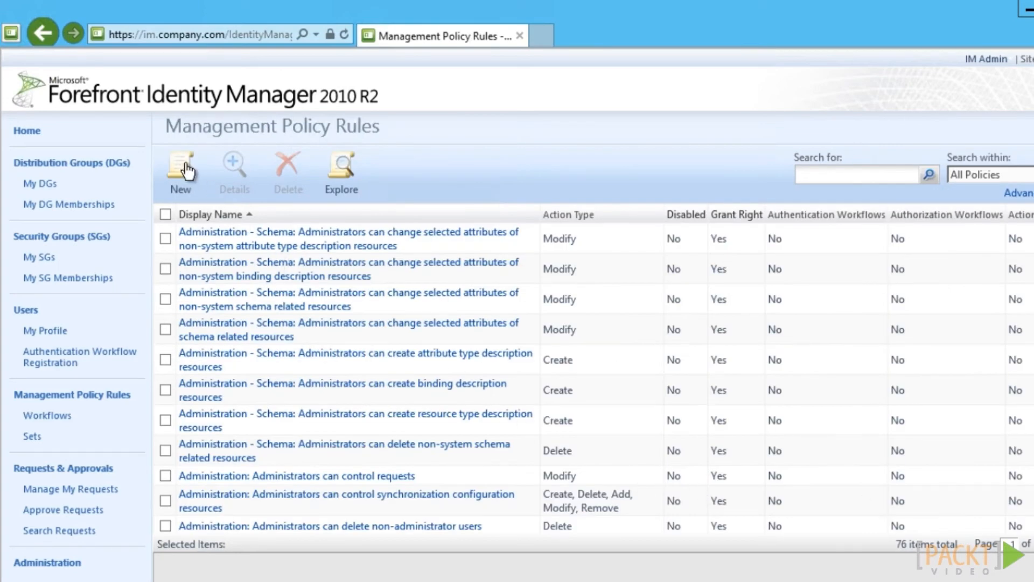
# Create a new MPR named 'Company: HelpDesk can read attributes of other users'
pyautogui.click(186, 171)
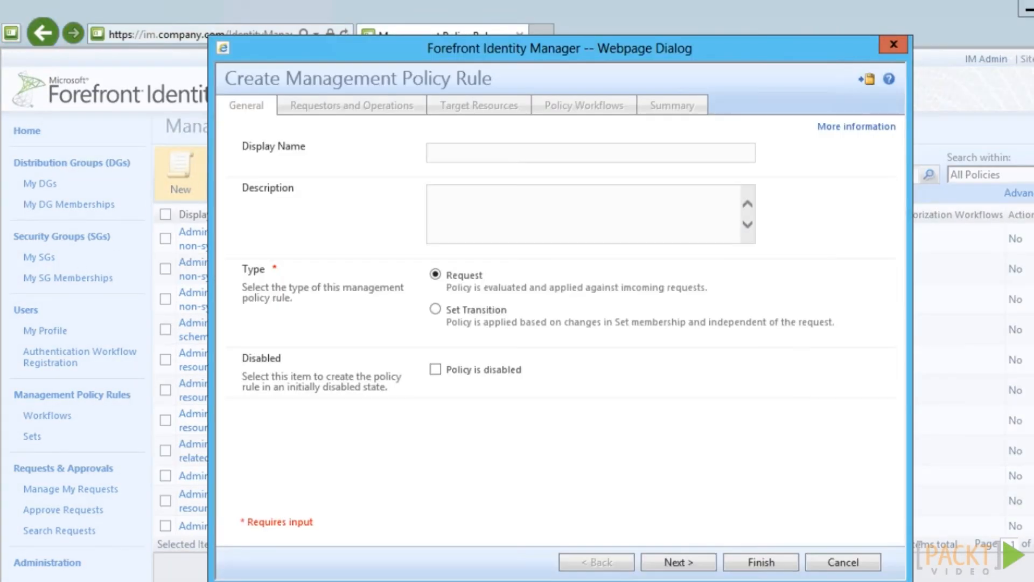
pyautogui.click(477, 152)
pyautogui.rightClick(478, 152)
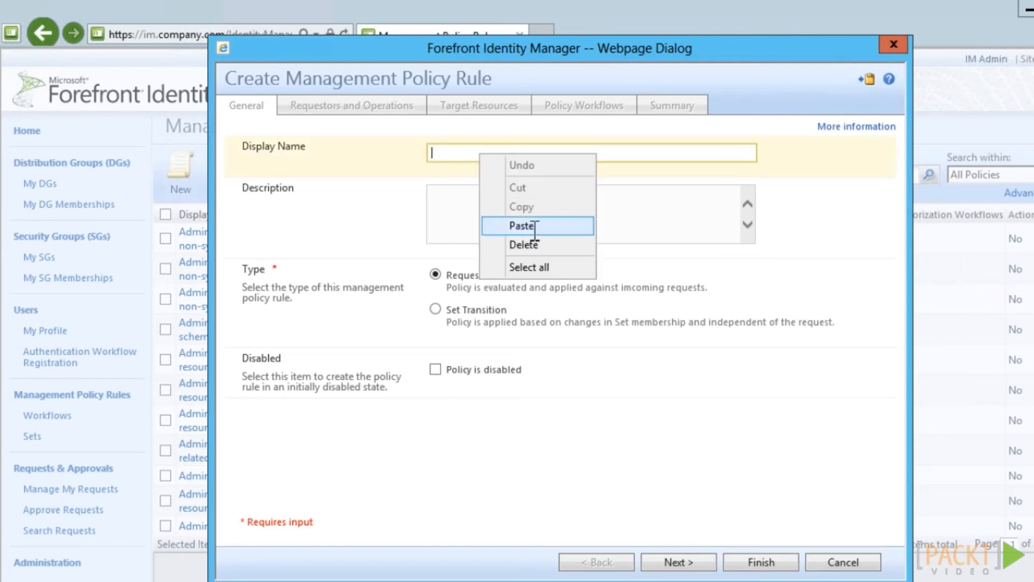
pyautogui.click(522, 226)
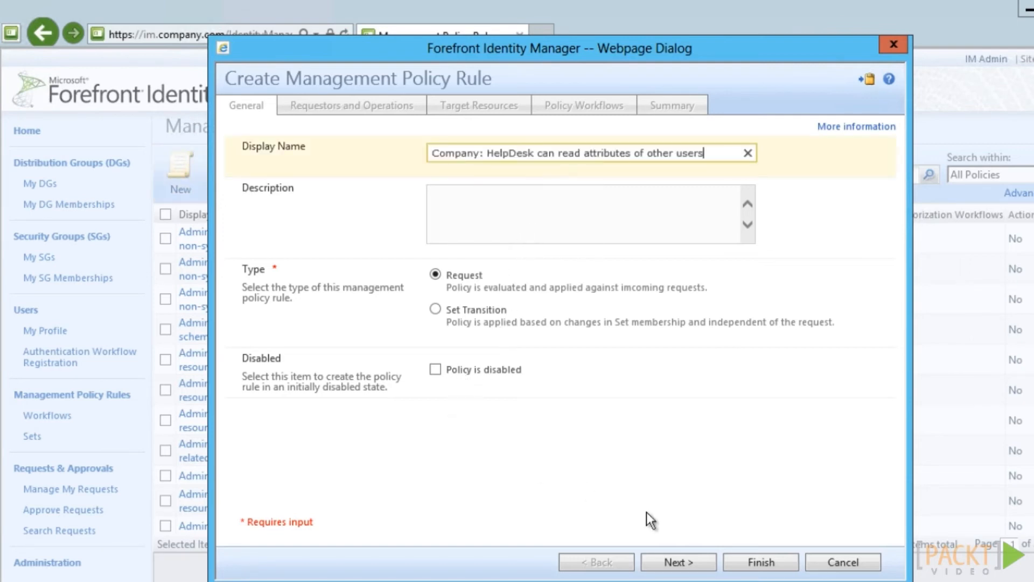
pyautogui.click(676, 562)
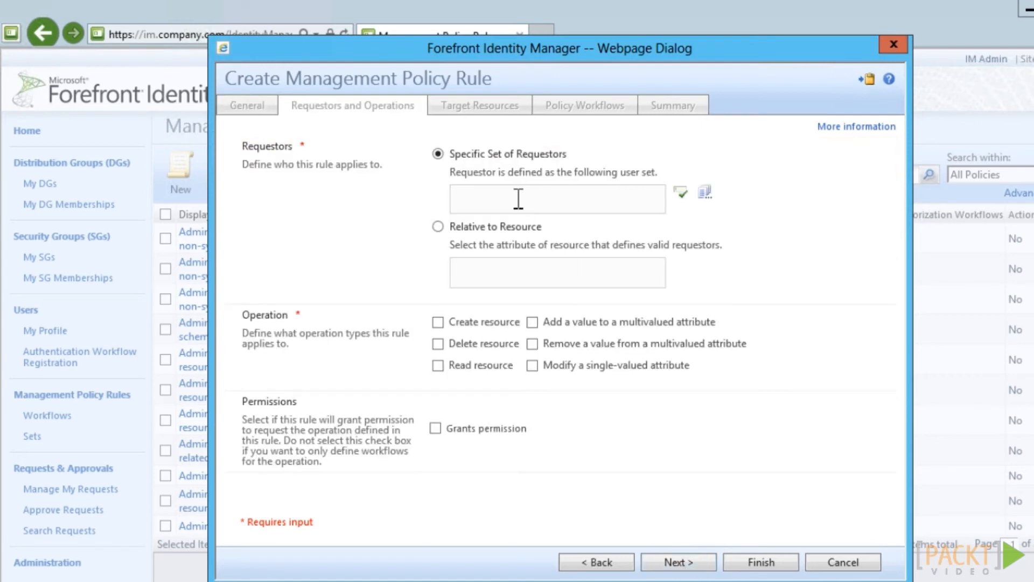
# Set requestors to Company: HelpDesk Users with Read resource permission granted
pyautogui.click(518, 199)
pyautogui.write('com')
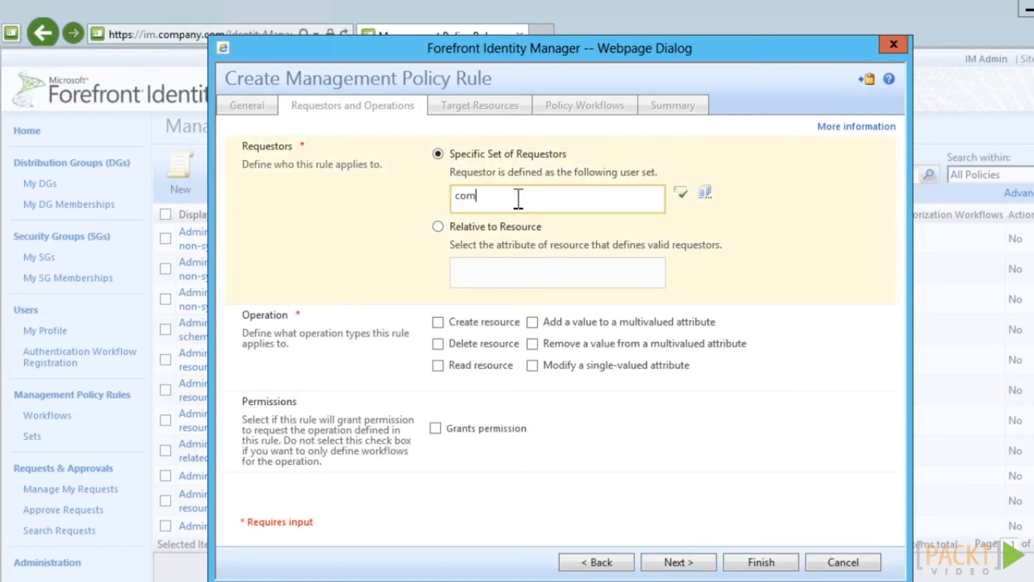
pyautogui.write('pany: help')
pyautogui.click(681, 191)
pyautogui.click(437, 366)
pyautogui.click(435, 430)
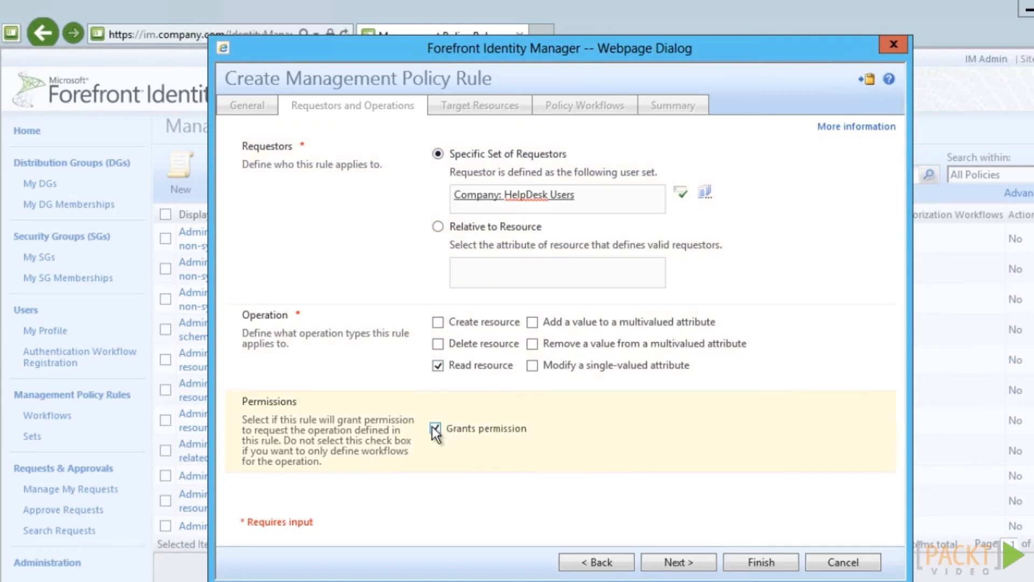
pyautogui.click(680, 562)
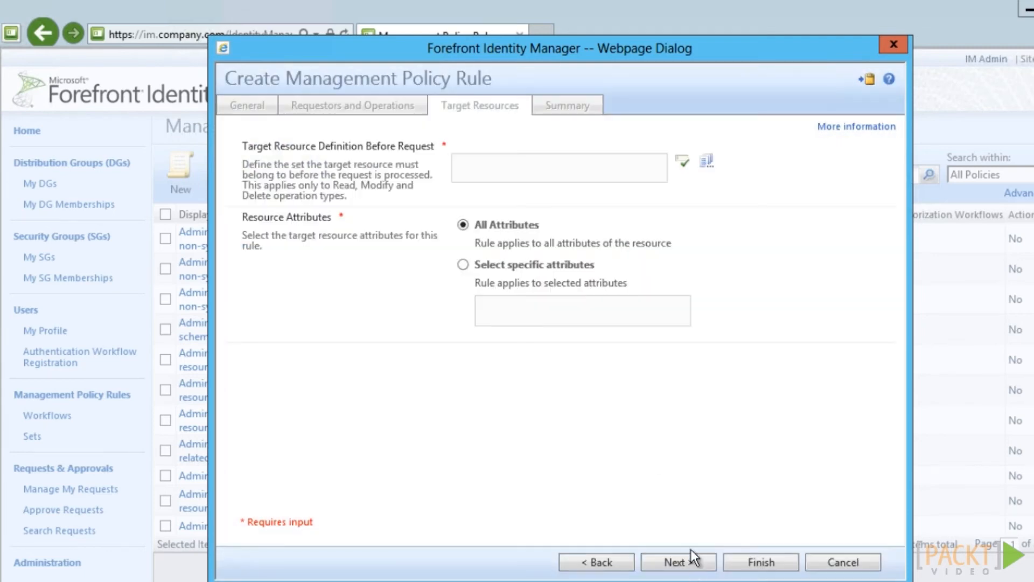
# Target Company: All Users, submit the rule, and rerun the helpdesk Users search
pyautogui.click(542, 182)
pyautogui.write('Company: All Users')
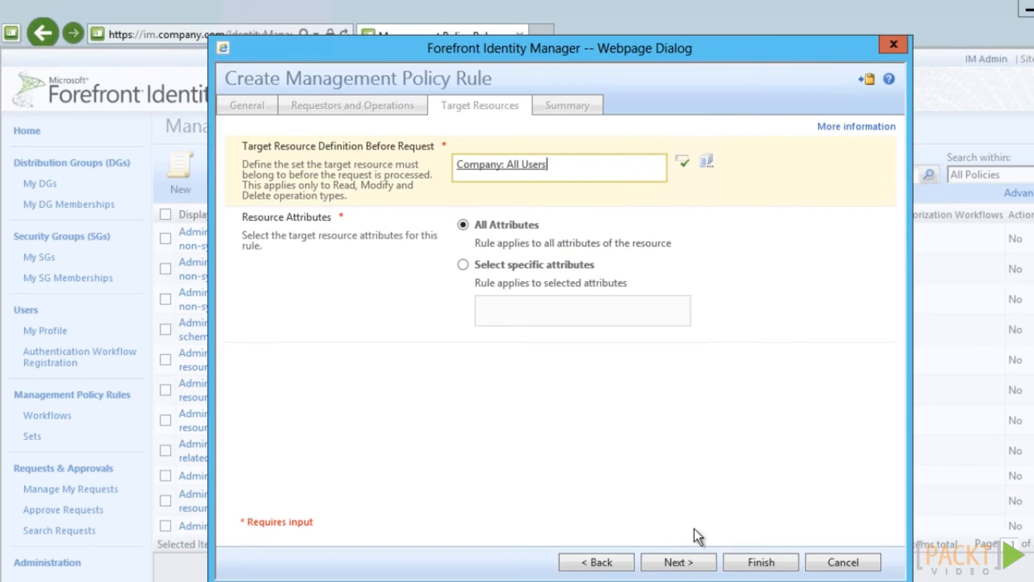
pyautogui.click(761, 562)
pyautogui.click(760, 562)
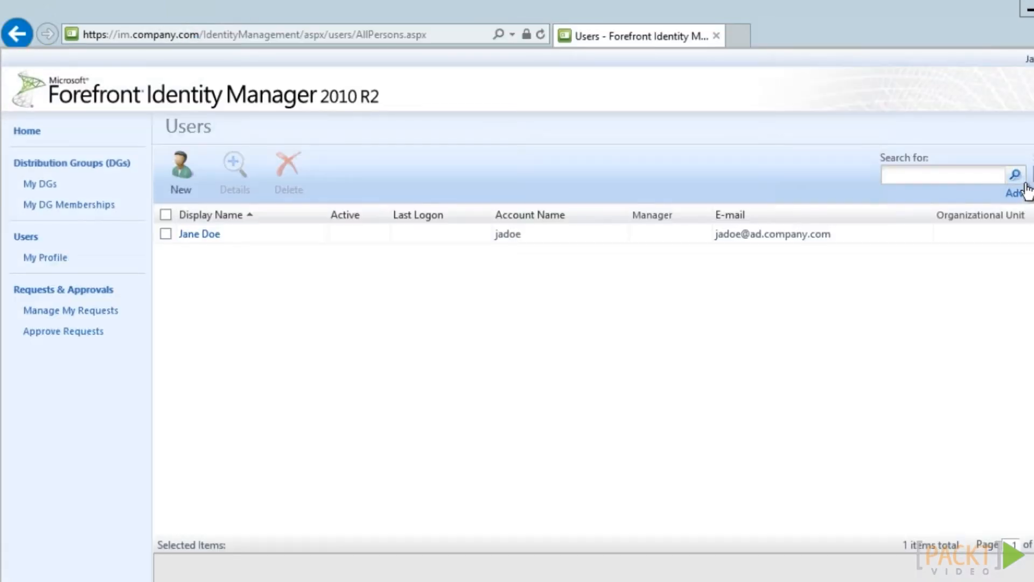
pyautogui.click(1026, 190)
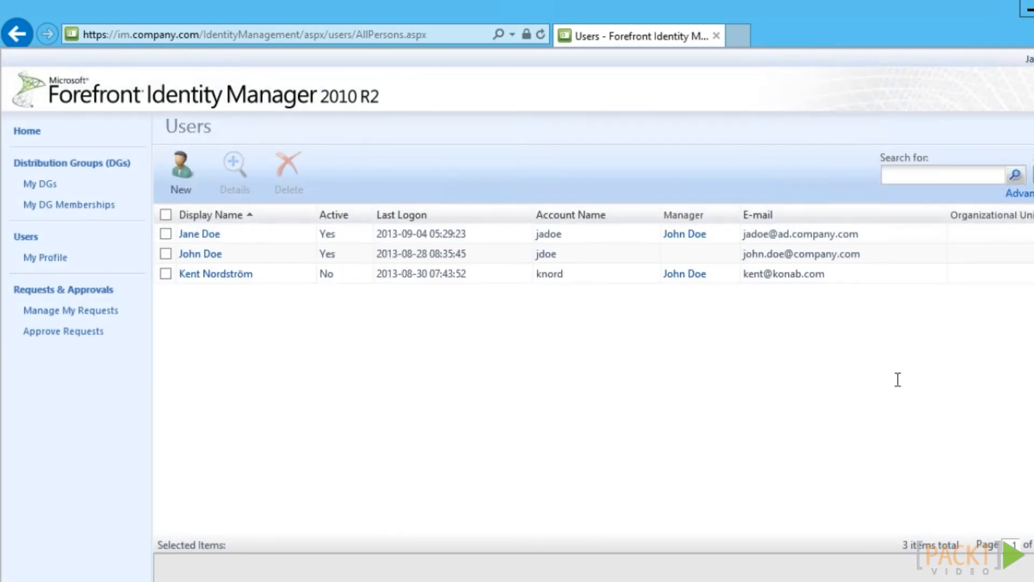
# As the helpdesk user, open and close the inactive user's details twice
pyautogui.click(212, 281)
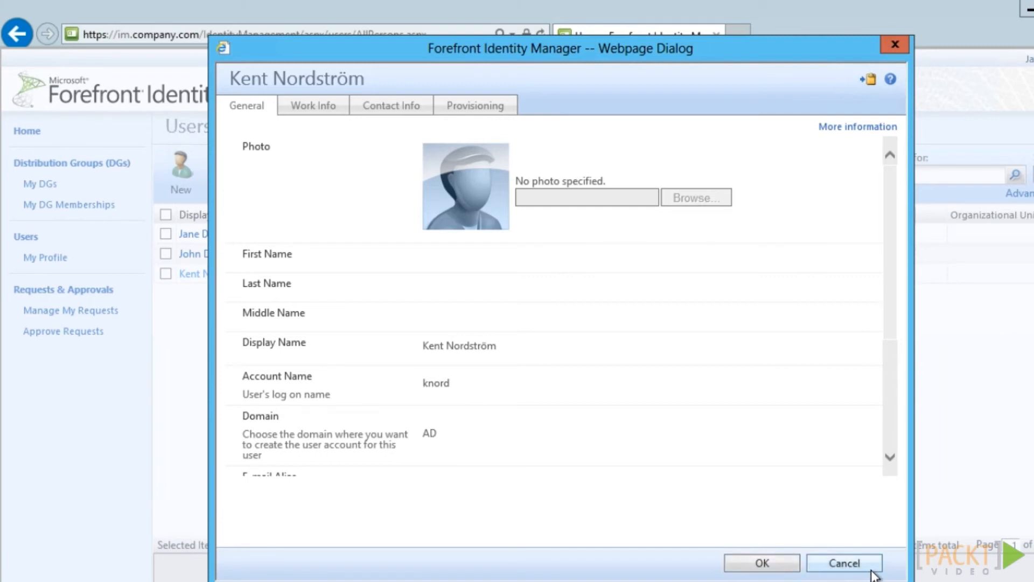
pyautogui.click(844, 563)
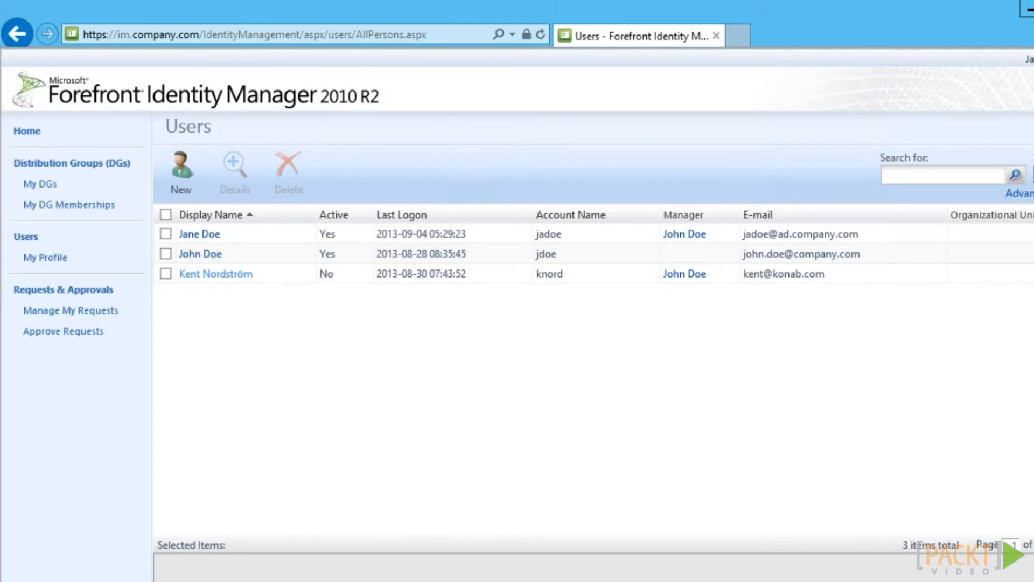
pyautogui.click(240, 283)
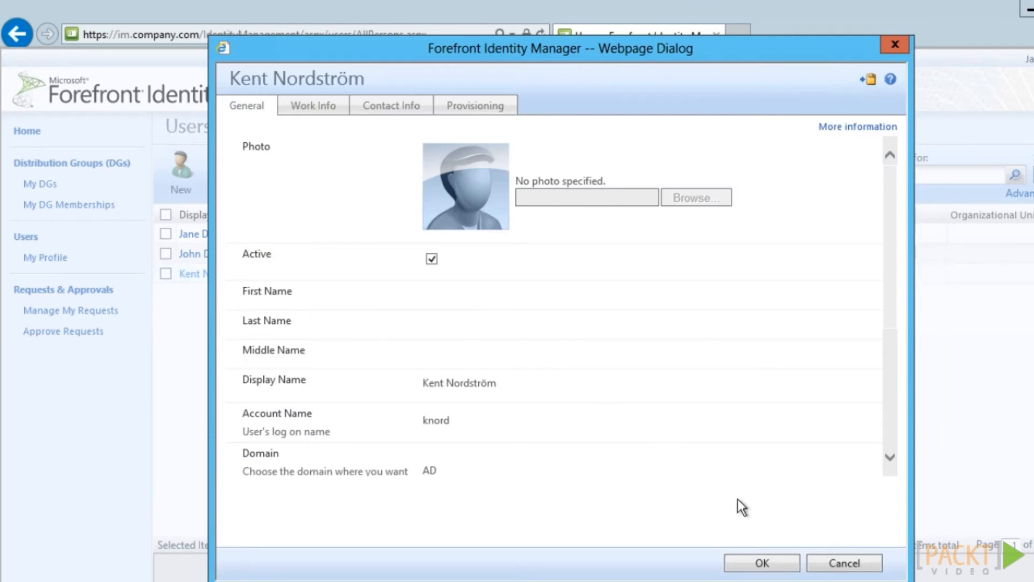
pyautogui.click(837, 560)
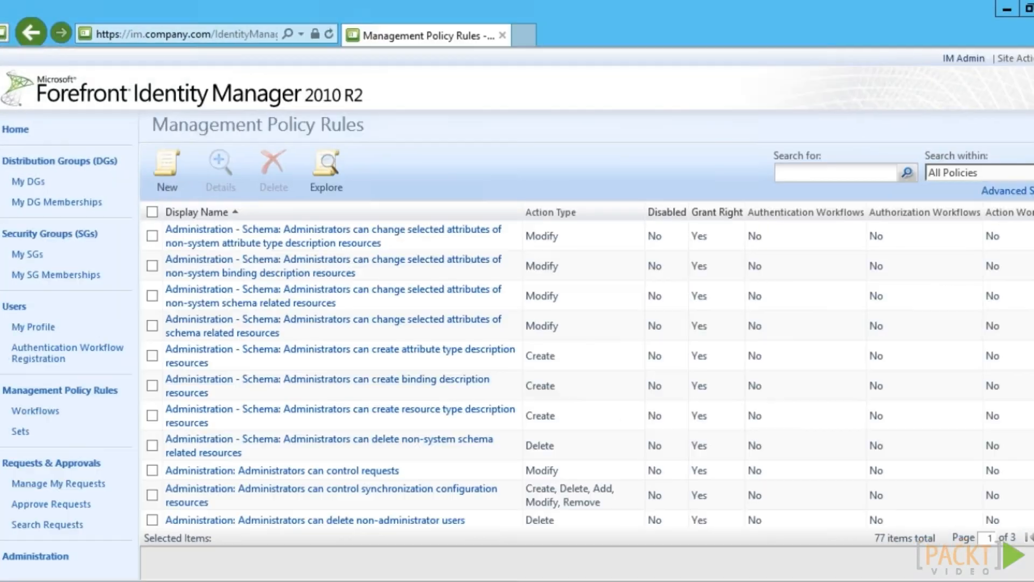
# Submit an MPR granting Company: HelpDesk Users modify rights on companyActive for Company: All Users
pyautogui.click(171, 186)
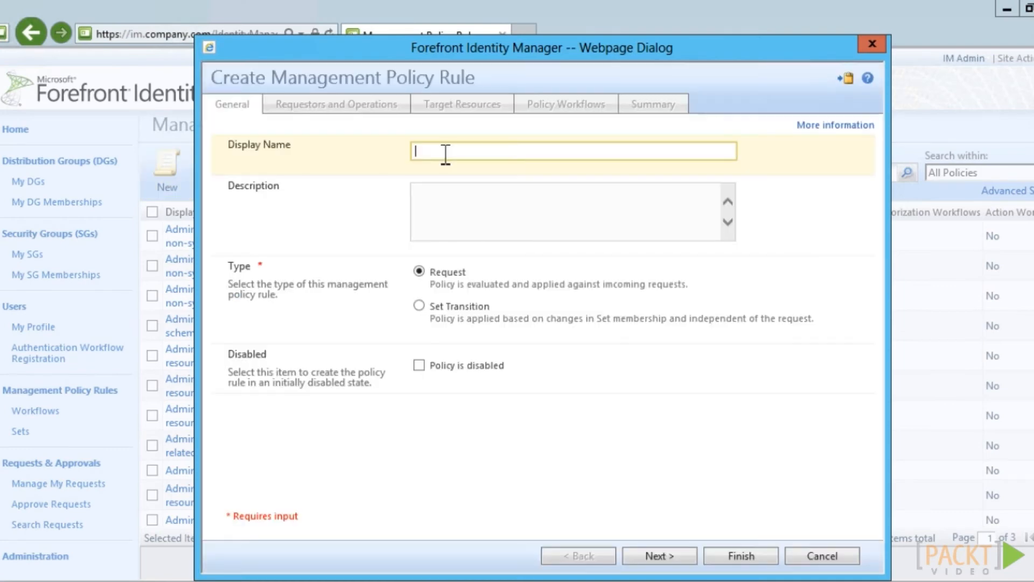
pyautogui.write('Company: HelpDesk can modify selected attributes of users')
pyautogui.click(680, 554)
pyautogui.write('Company: HelpDesk Users')
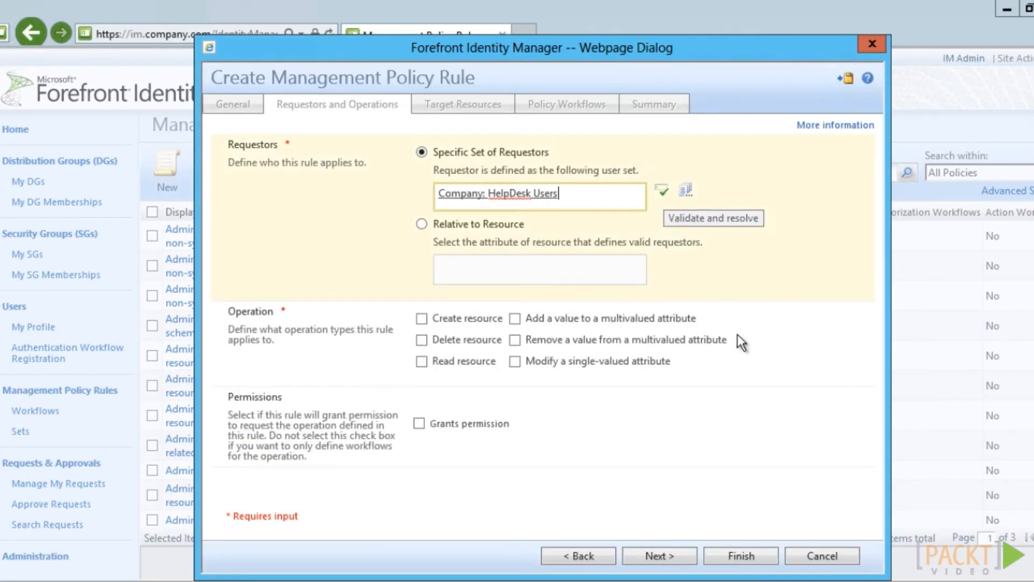
pyautogui.click(420, 423)
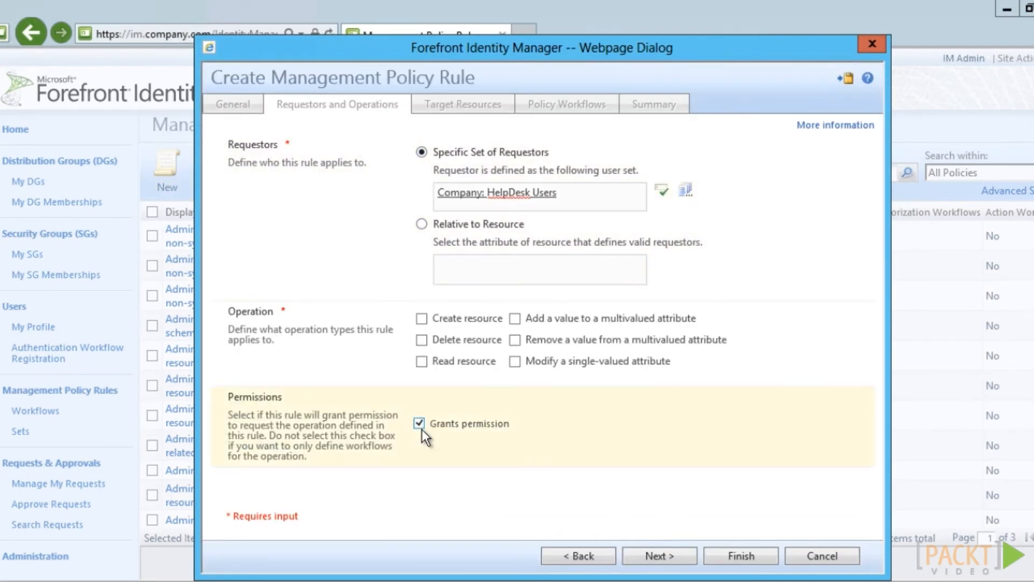
pyautogui.click(516, 366)
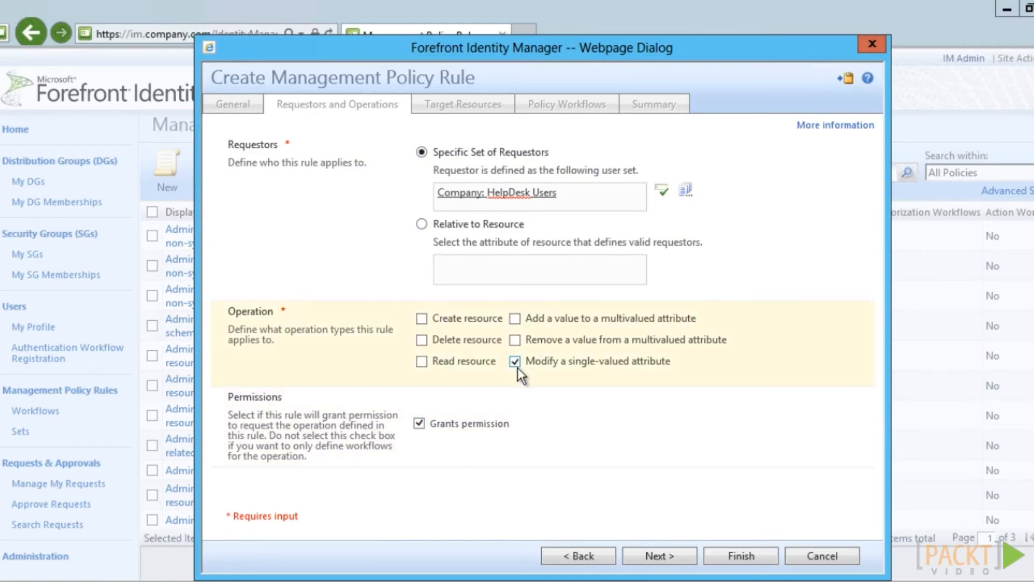
pyautogui.click(666, 549)
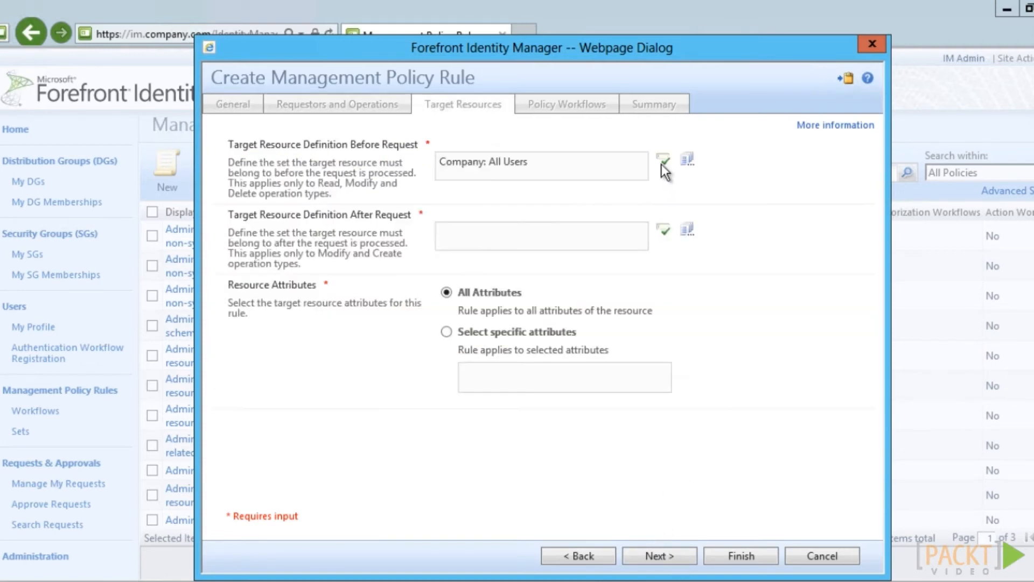
pyautogui.click(662, 163)
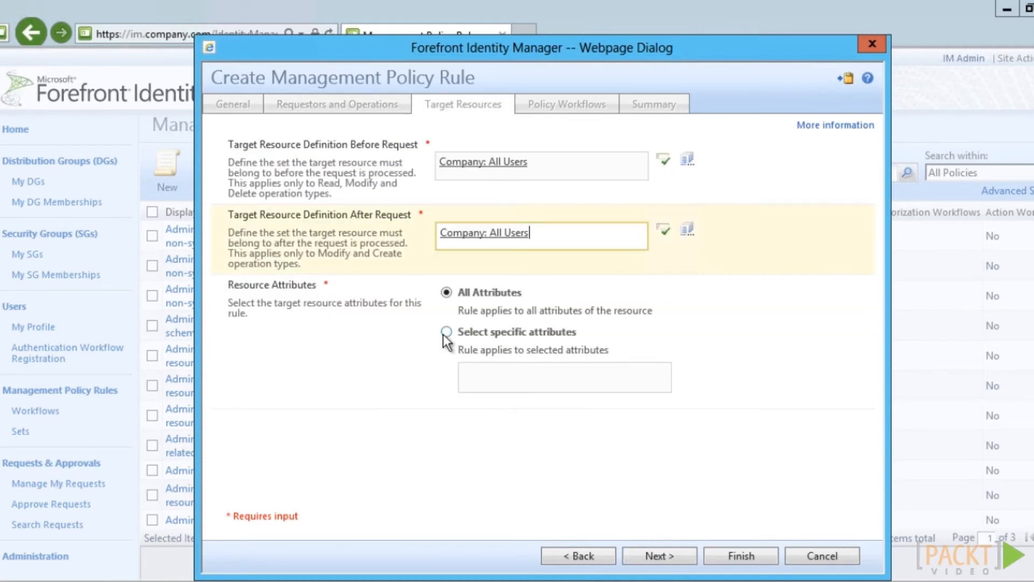
pyautogui.click(444, 333)
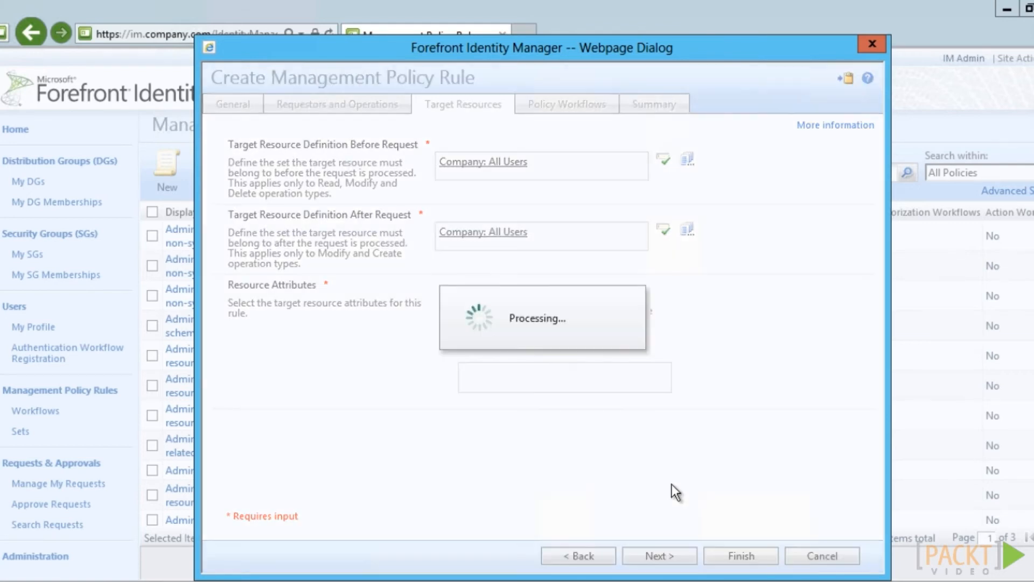
pyautogui.click(672, 557)
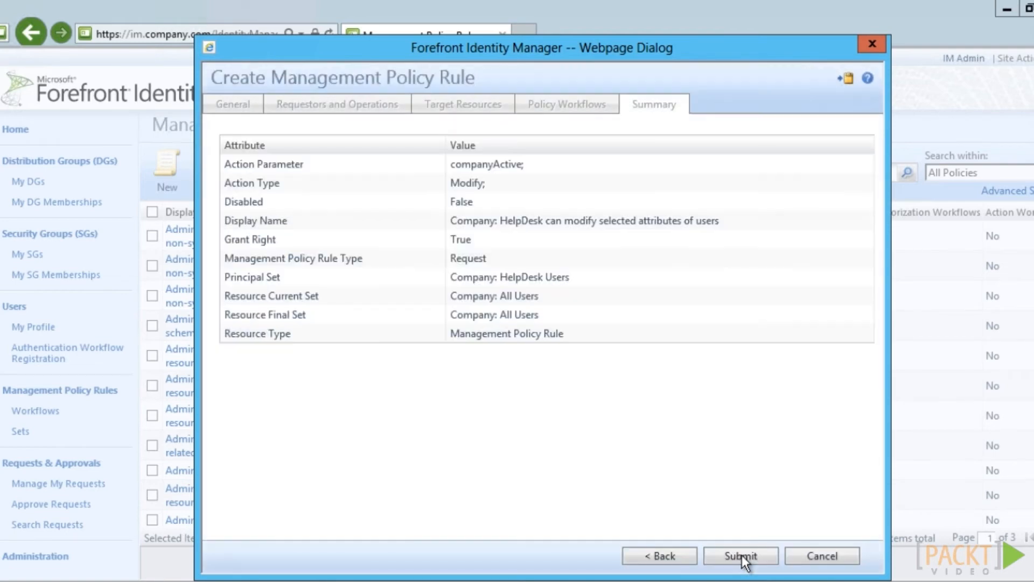
pyautogui.click(742, 555)
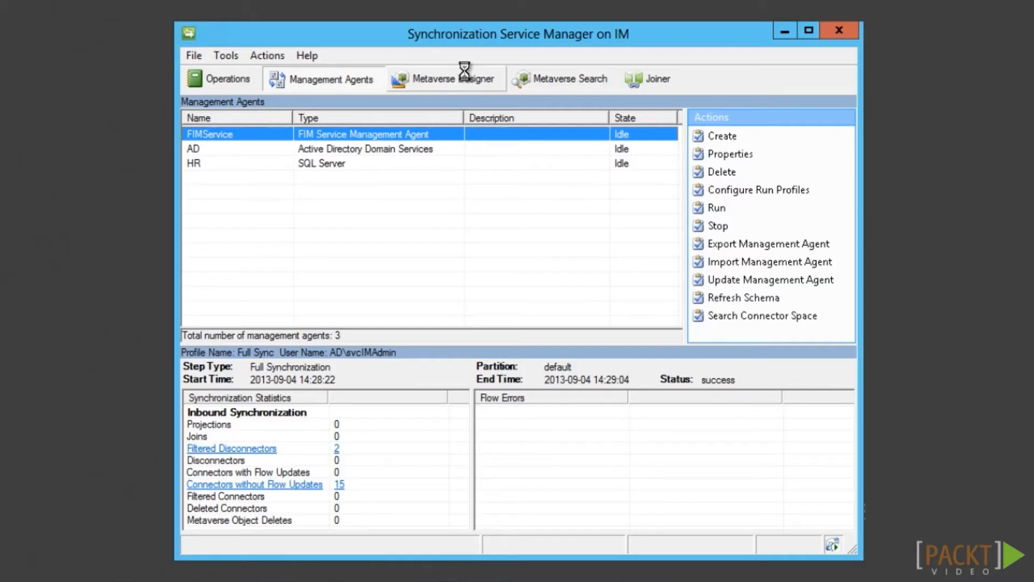
# Give FIMService precedence over AD for the person companyActive attribute
pyautogui.click(465, 76)
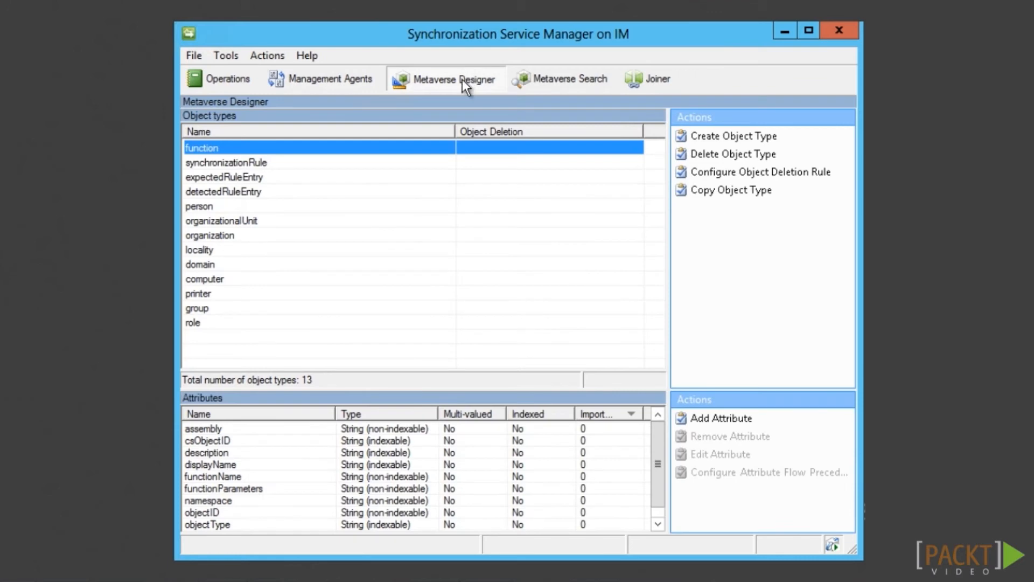
pyautogui.click(211, 207)
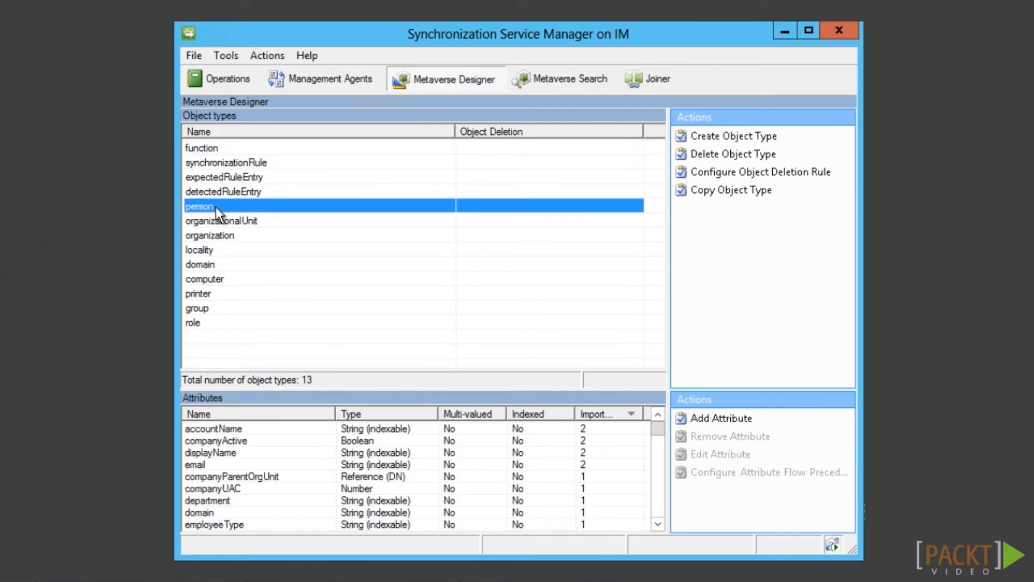
pyautogui.rightClick(248, 443)
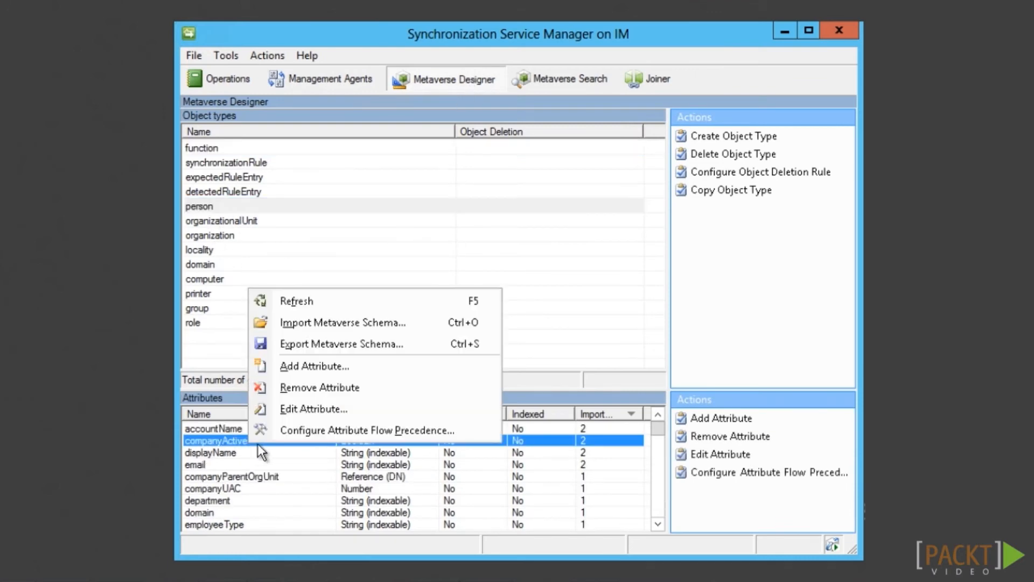
pyautogui.click(308, 434)
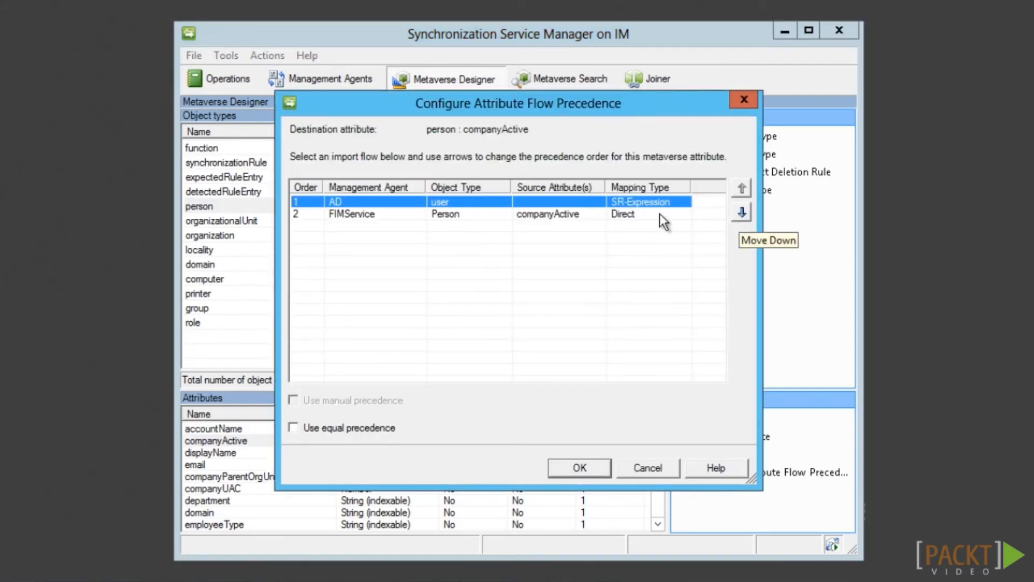
pyautogui.click(619, 214)
pyautogui.click(741, 187)
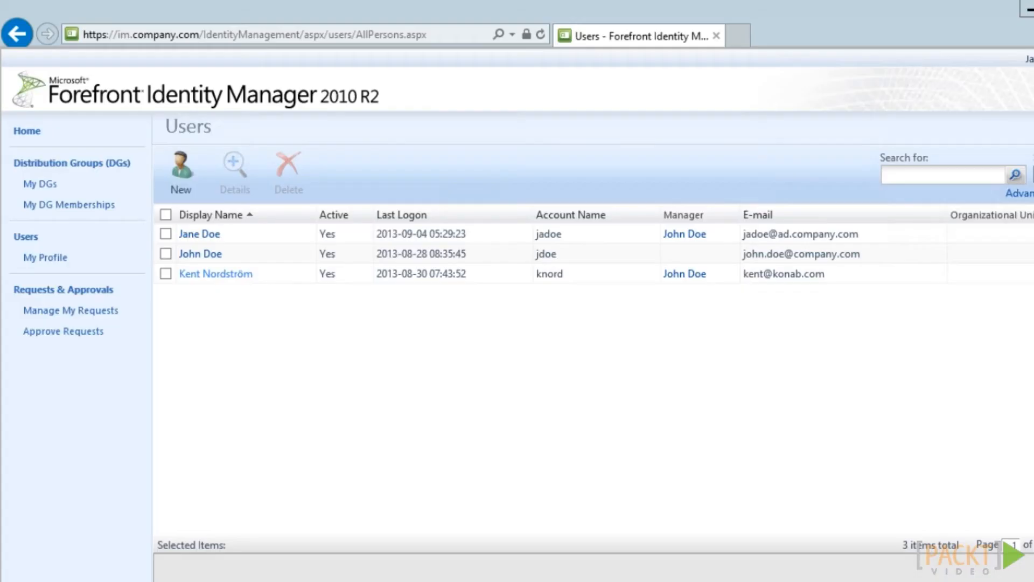
# Set the third user's Active to False and submit the change
pyautogui.click(233, 276)
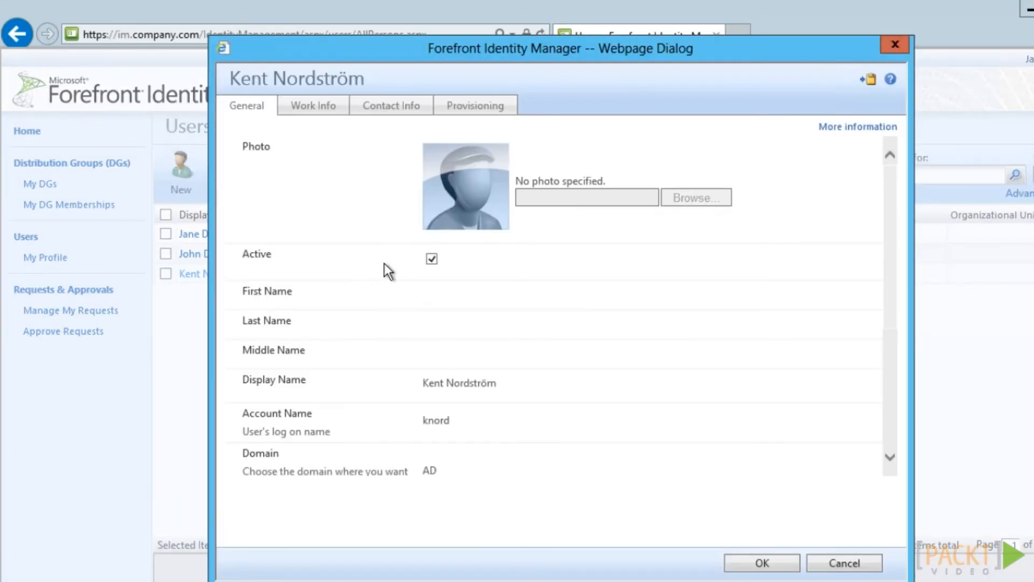
pyautogui.click(770, 563)
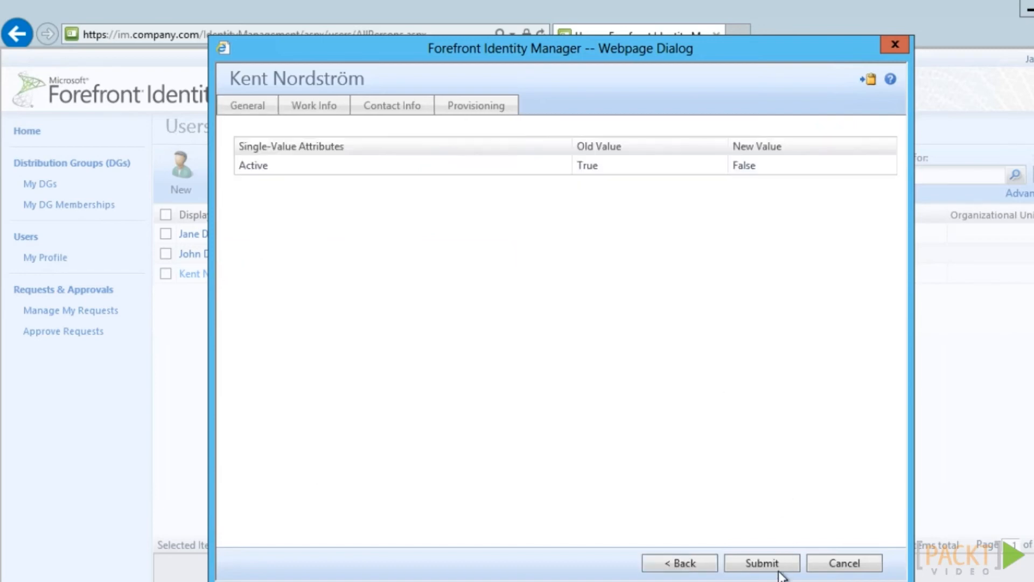
pyautogui.click(770, 563)
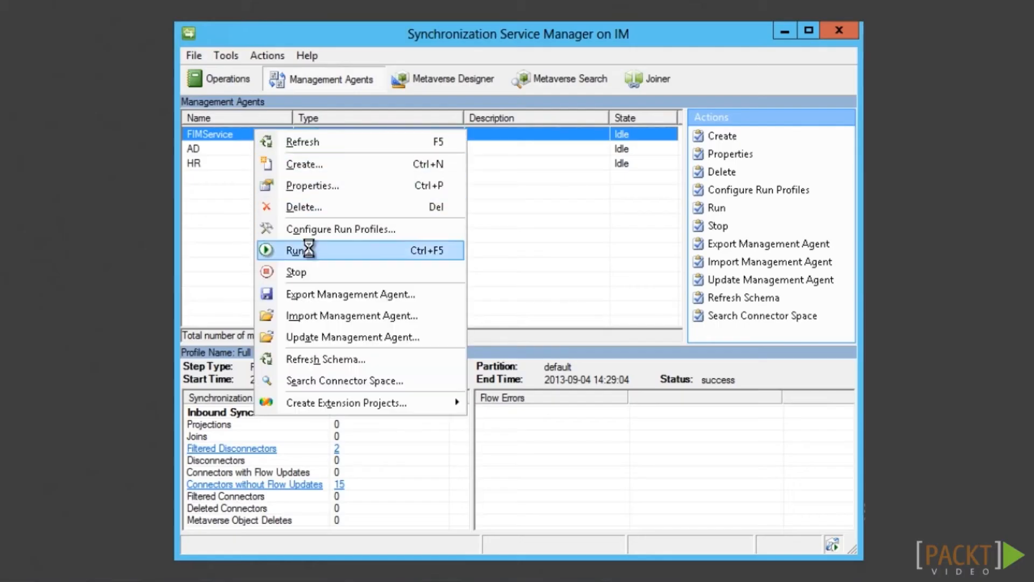
# Run the FIMService Delta Import and Delta Sync profiles
pyautogui.click(309, 247)
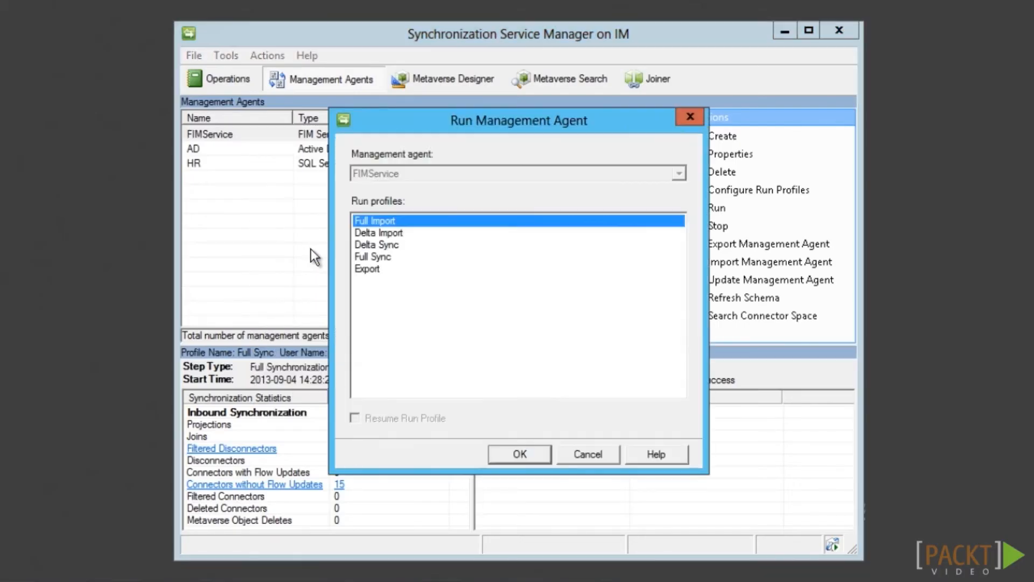
pyautogui.doubleClick(396, 234)
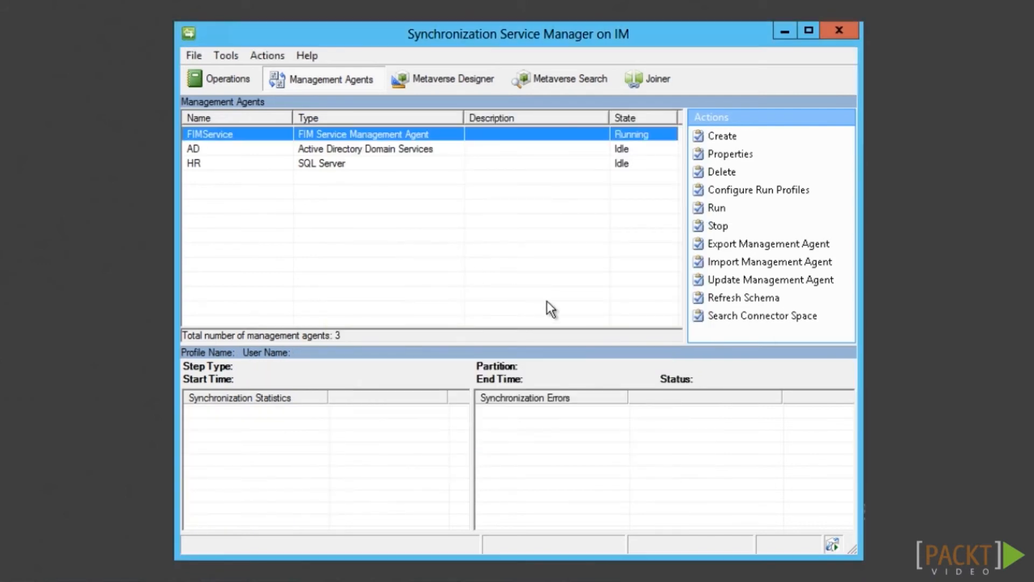
pyautogui.rightClick(234, 134)
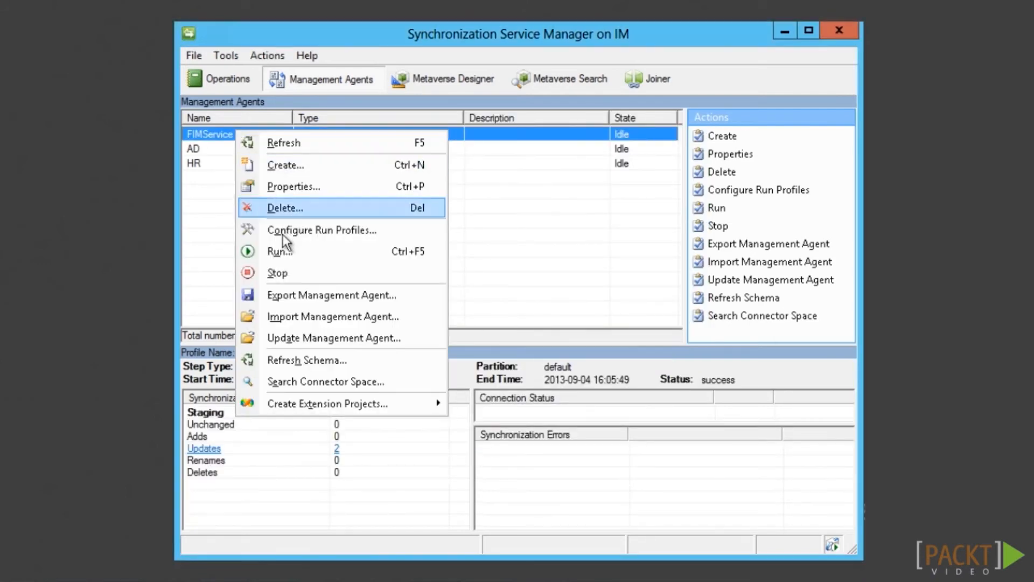
pyautogui.click(300, 251)
pyautogui.doubleClick(373, 243)
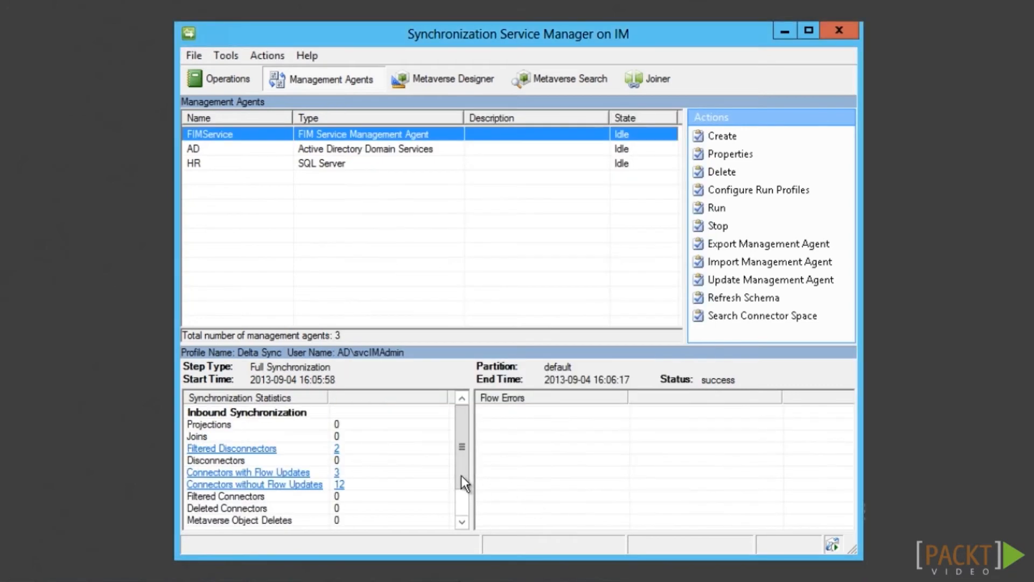
# Inspect the user's pending userAccountControl export to AD
pyautogui.moveTo(462, 475); pyautogui.dragTo(462, 521)
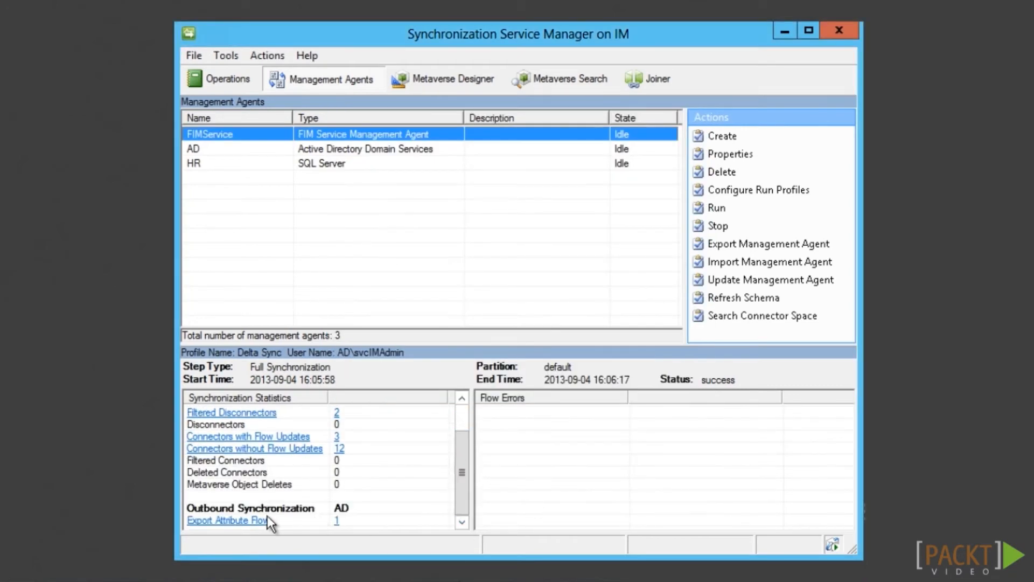
pyautogui.click(214, 519)
pyautogui.doubleClick(433, 198)
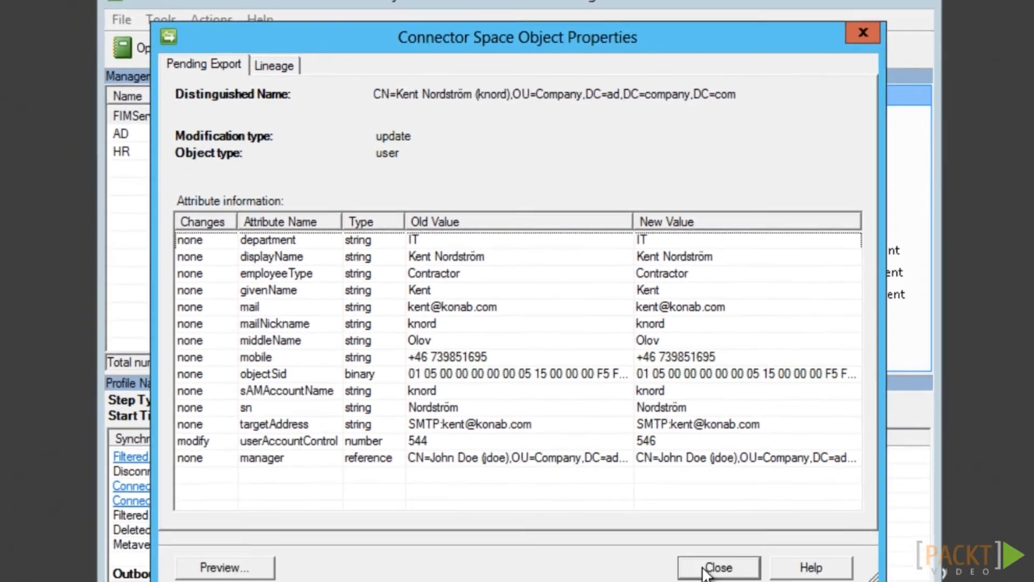
pyautogui.click(718, 566)
# Run the AD Export profile and refresh ADUC to confirm the account is disabled
pyautogui.rightClick(244, 138)
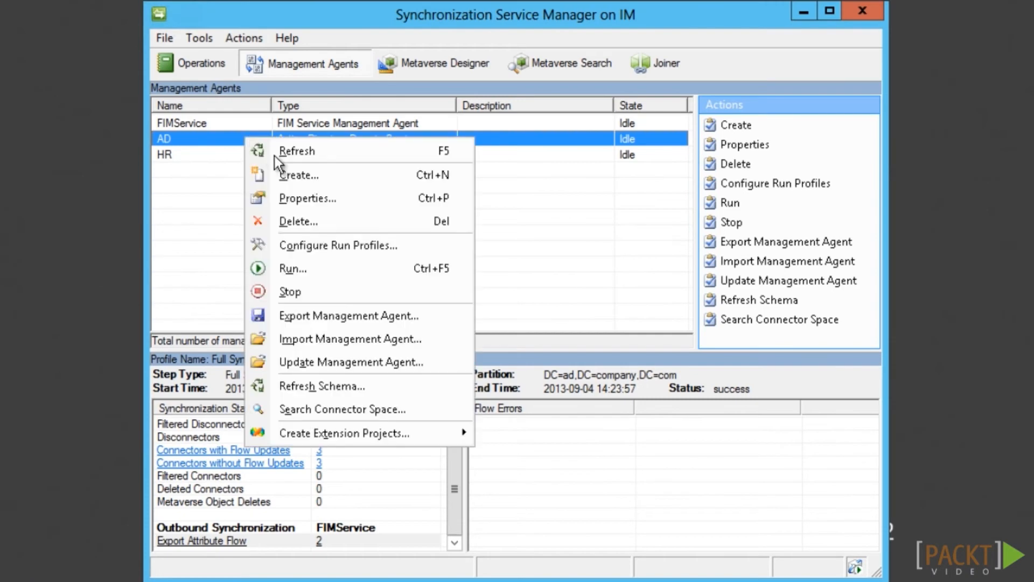
pyautogui.click(293, 268)
pyautogui.doubleClick(359, 272)
pyautogui.click(635, 580)
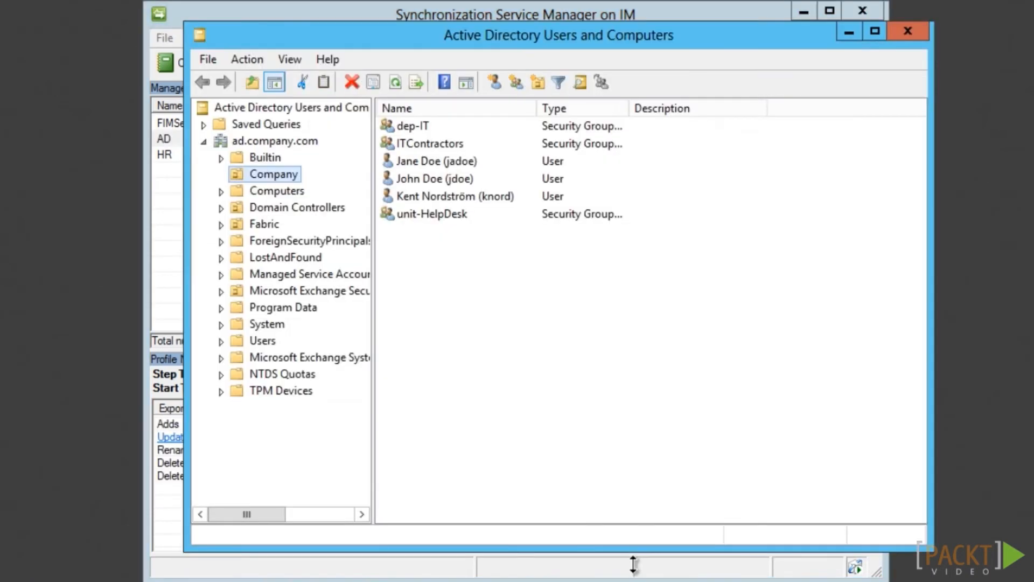
pyautogui.click(395, 83)
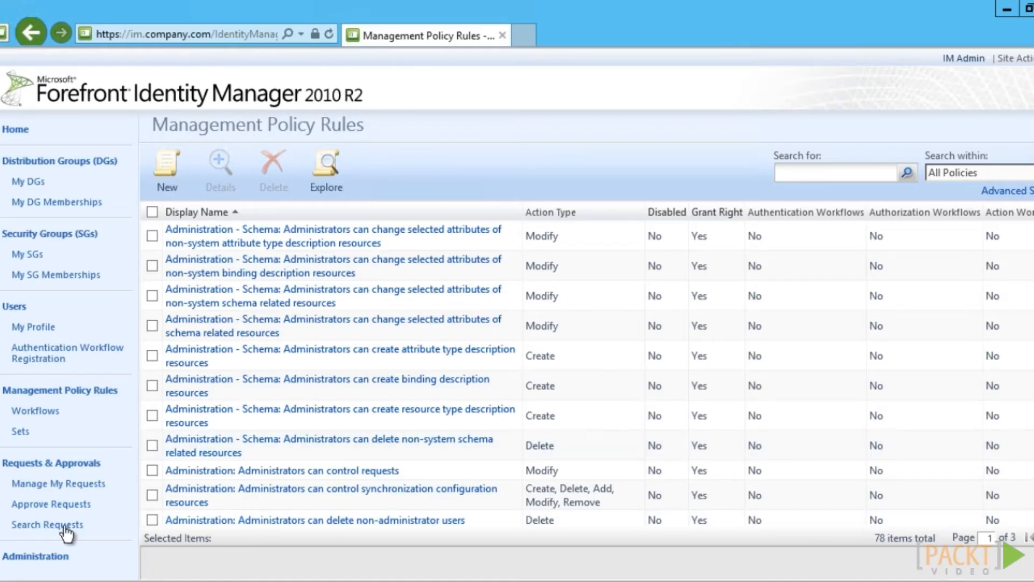
# Open the user's Update to Person request and review its Detailed Content and Applied Policy
pyautogui.click(59, 529)
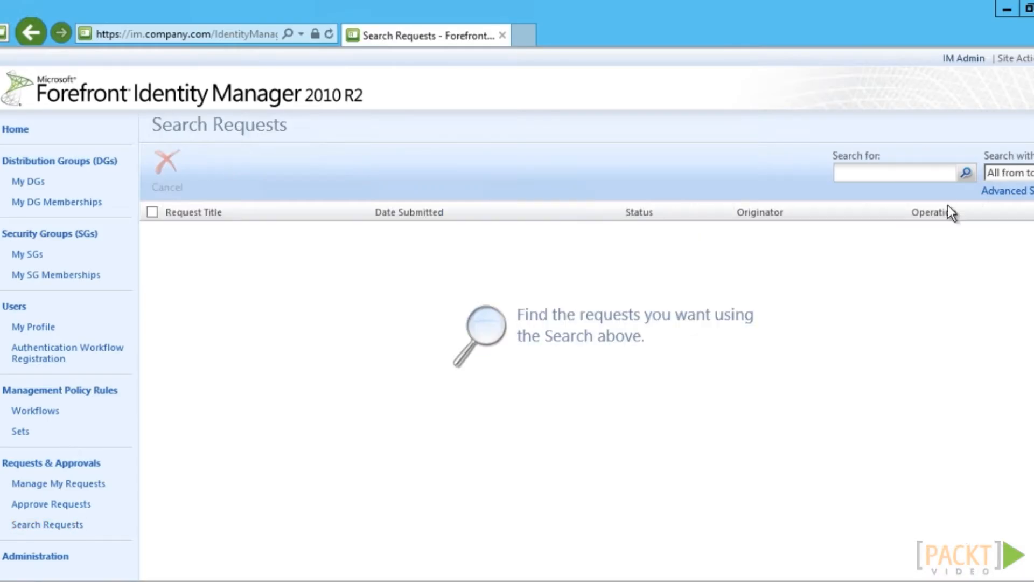
pyautogui.click(967, 174)
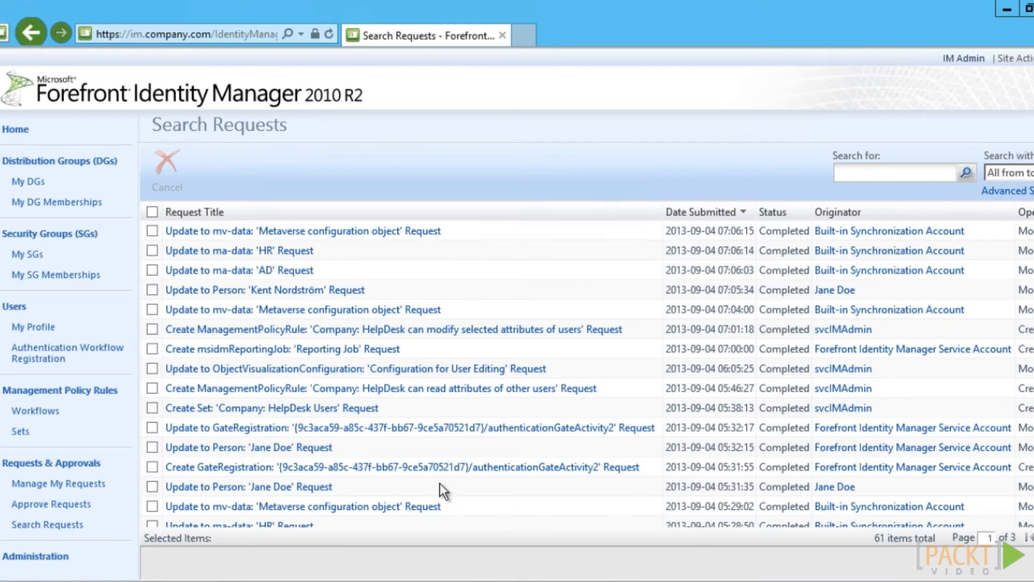
pyautogui.click(210, 290)
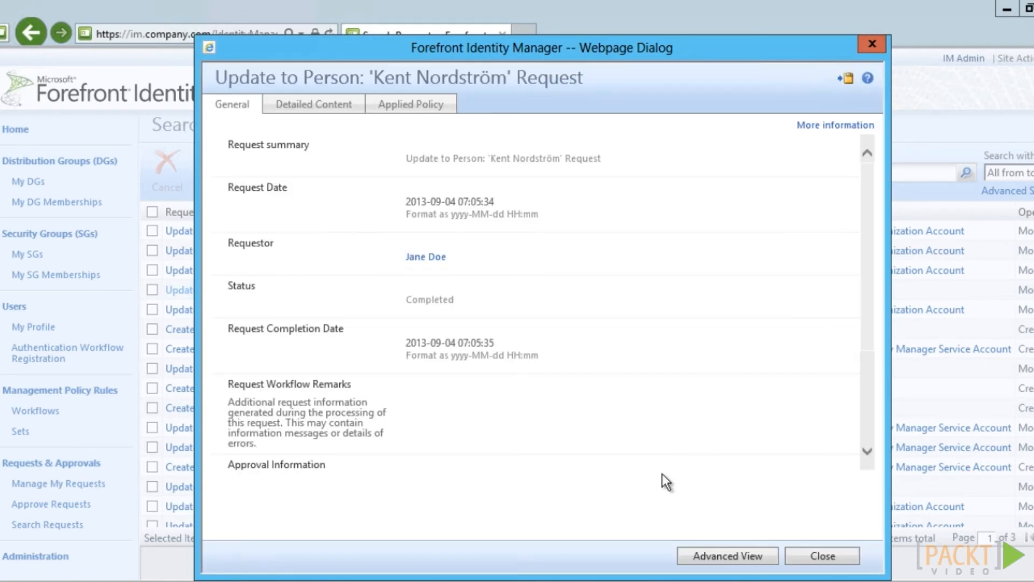
pyautogui.click(324, 110)
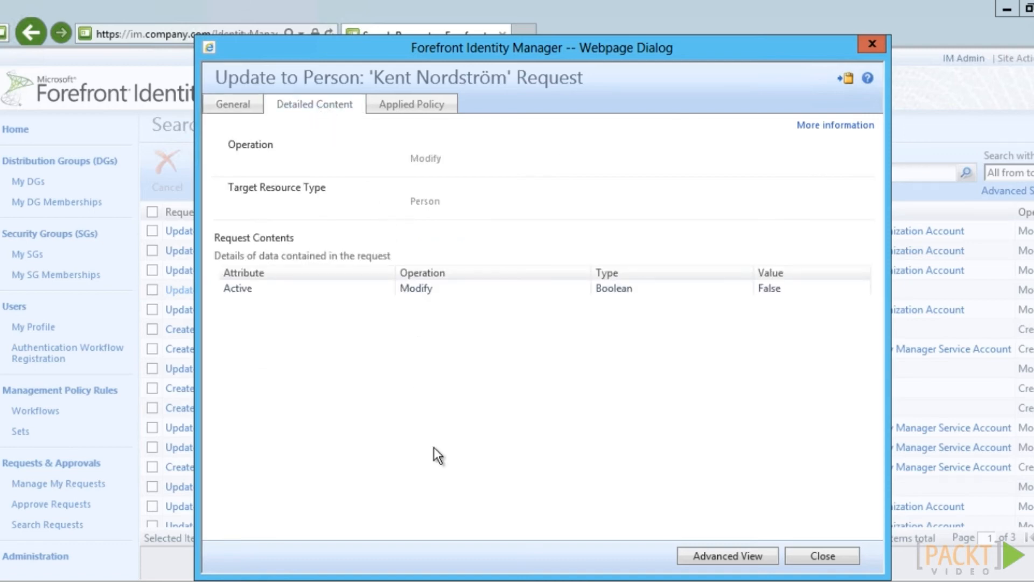
pyautogui.click(451, 110)
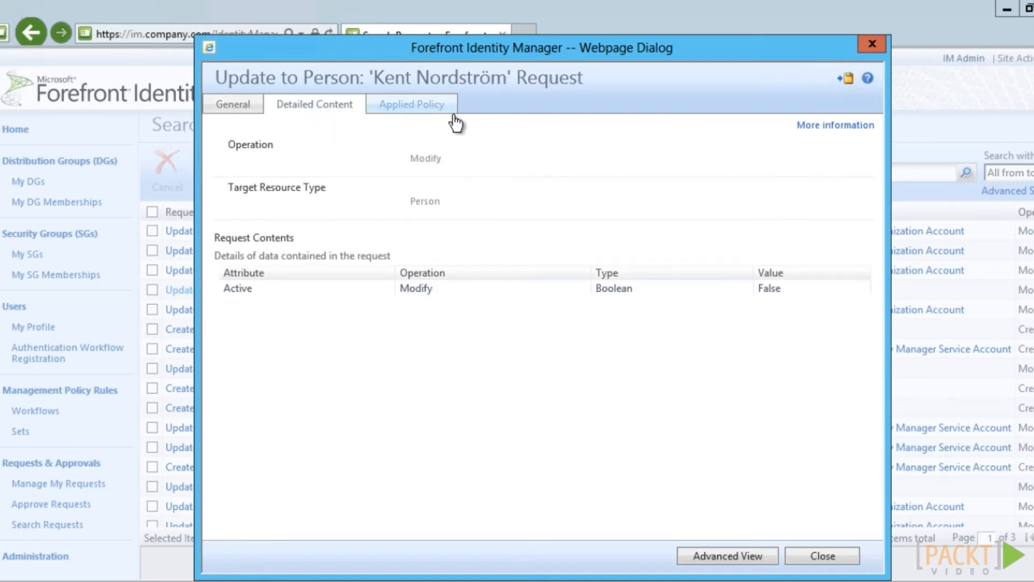
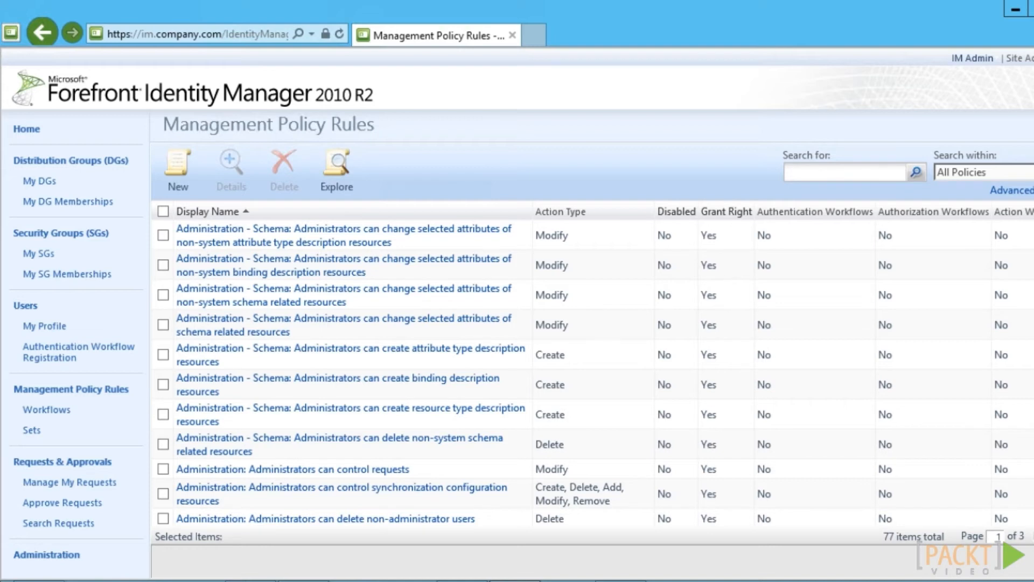
# Search the Resource Control Display Configurations for *user and open Configuration for User Editing
pyautogui.click(33, 556)
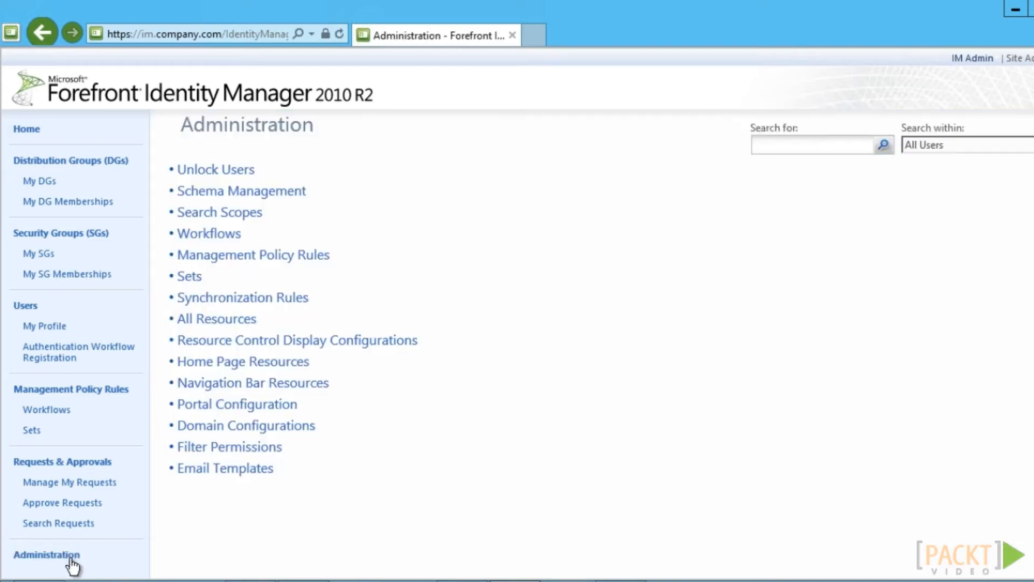
pyautogui.click(388, 342)
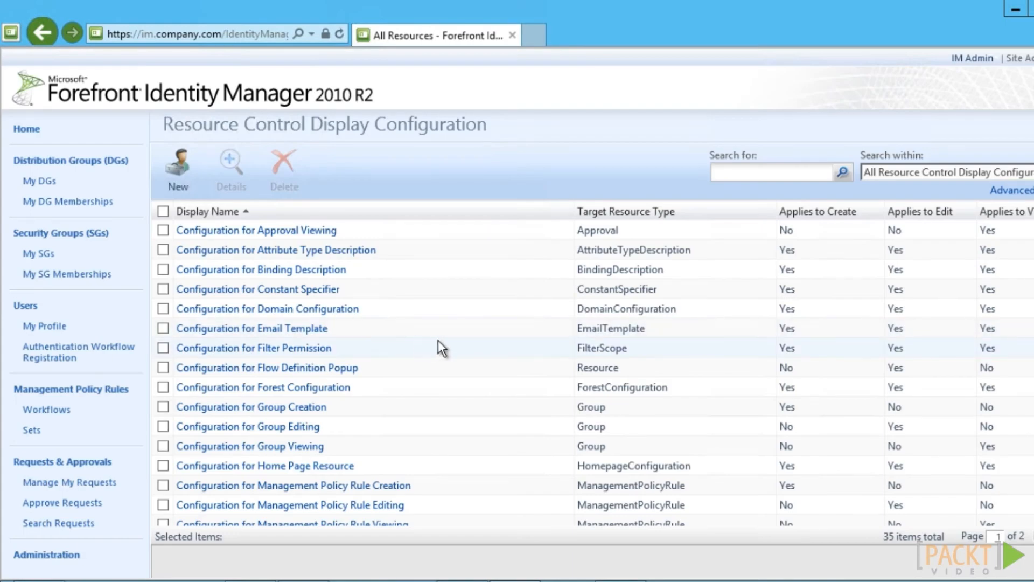
pyautogui.click(772, 176)
pyautogui.write('*user')
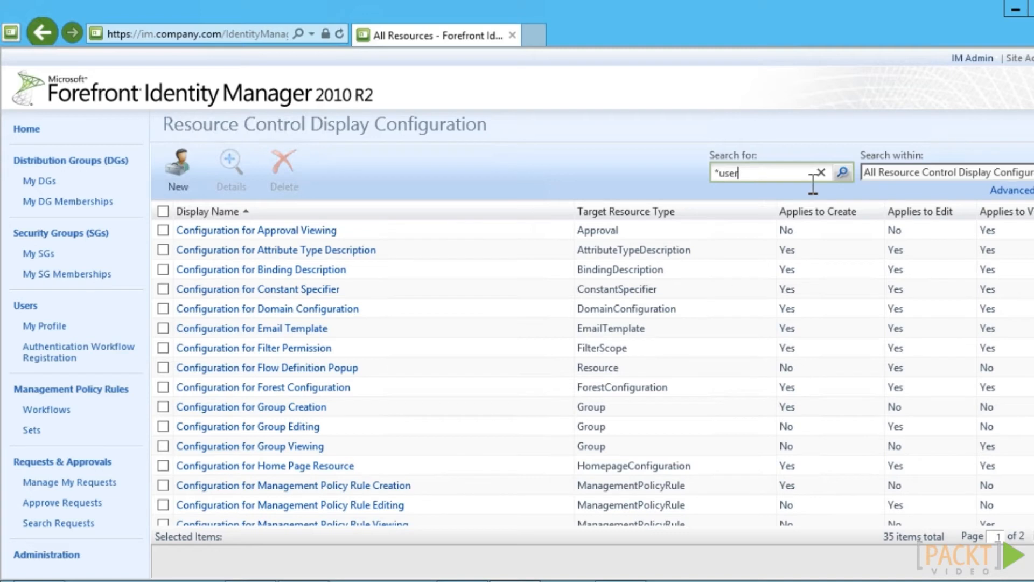
pyautogui.click(844, 173)
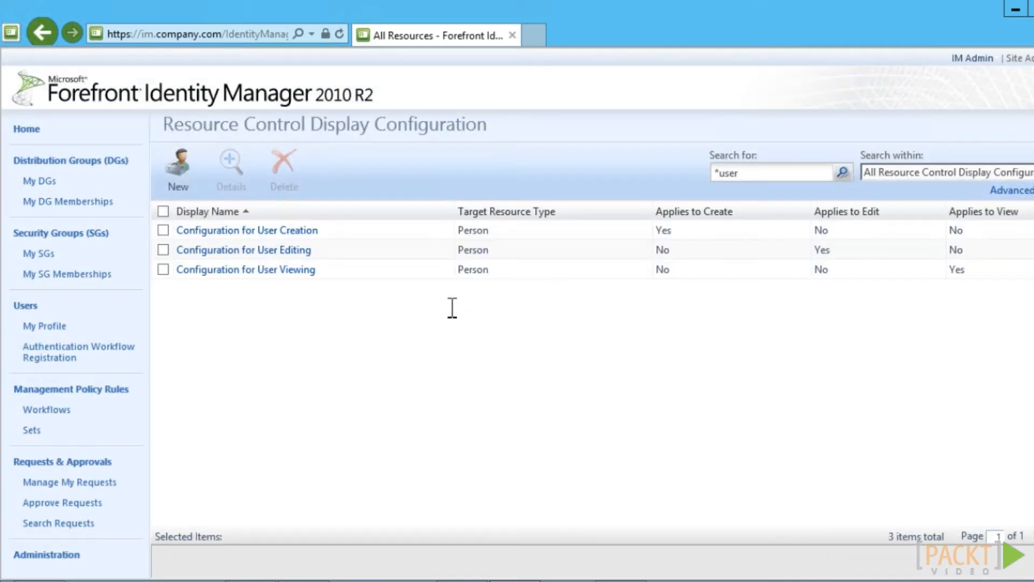
pyautogui.click(253, 250)
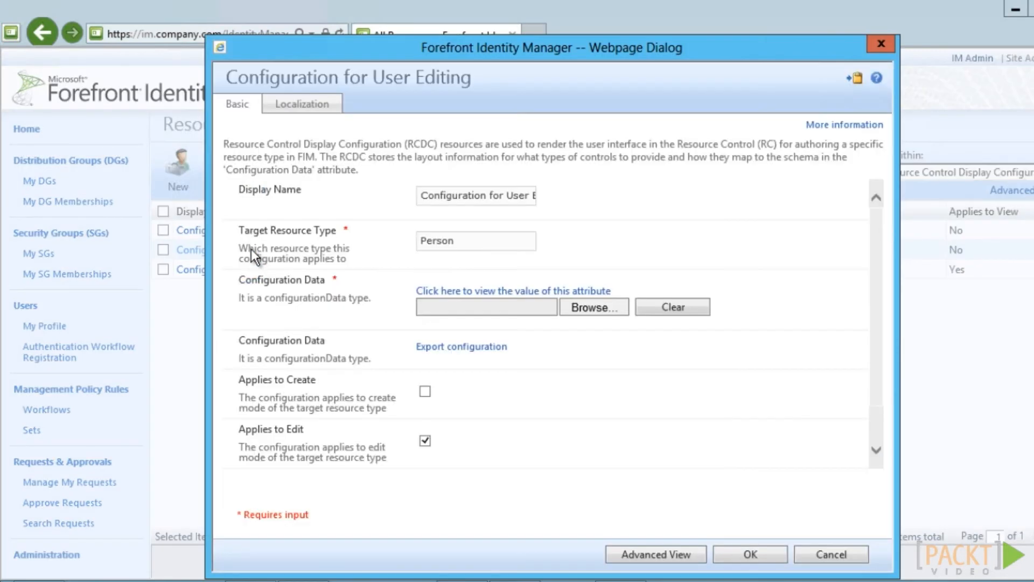
# Export its configuration data and create a new RCDC folder under FIMData
pyautogui.click(446, 346)
pyautogui.click(728, 171)
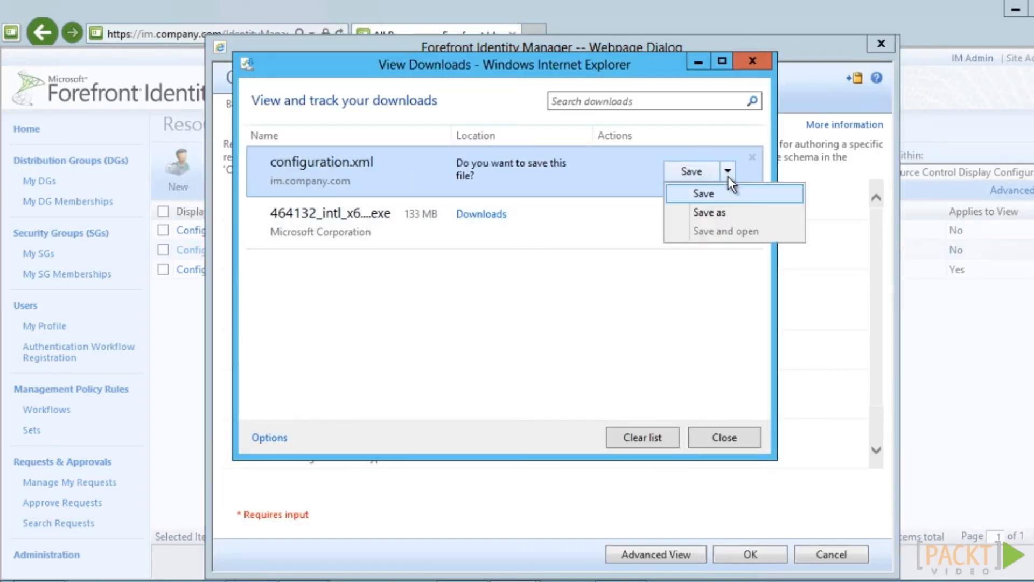
pyautogui.click(741, 213)
pyautogui.rightClick(434, 260)
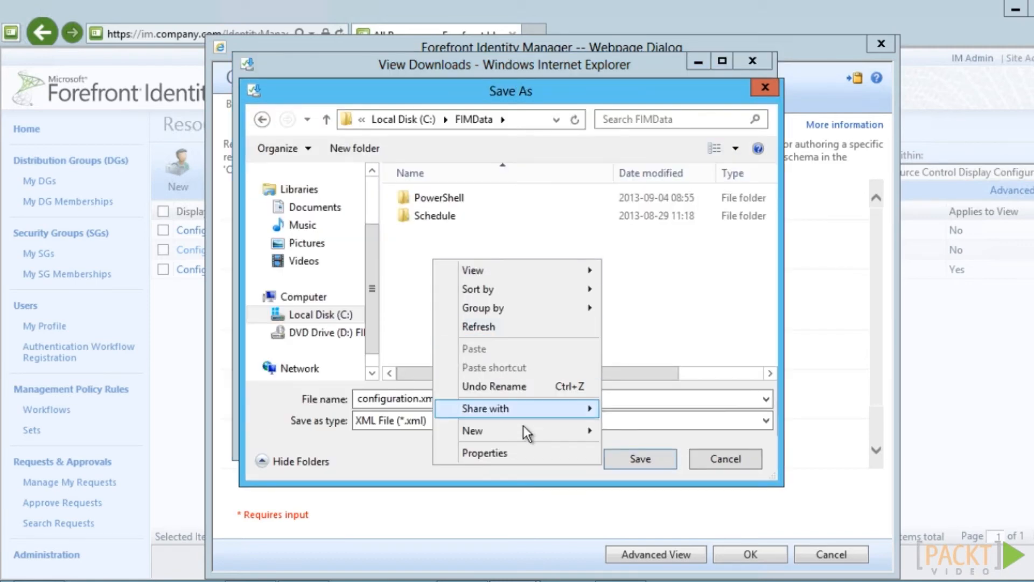
pyautogui.moveTo(525, 432)
pyautogui.click(638, 429)
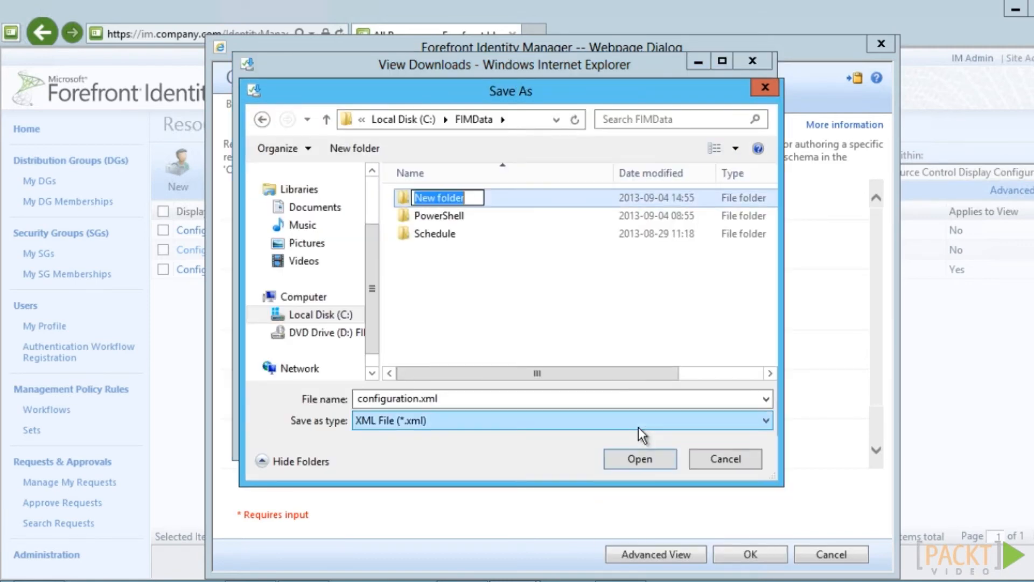
pyautogui.write('RCDC')
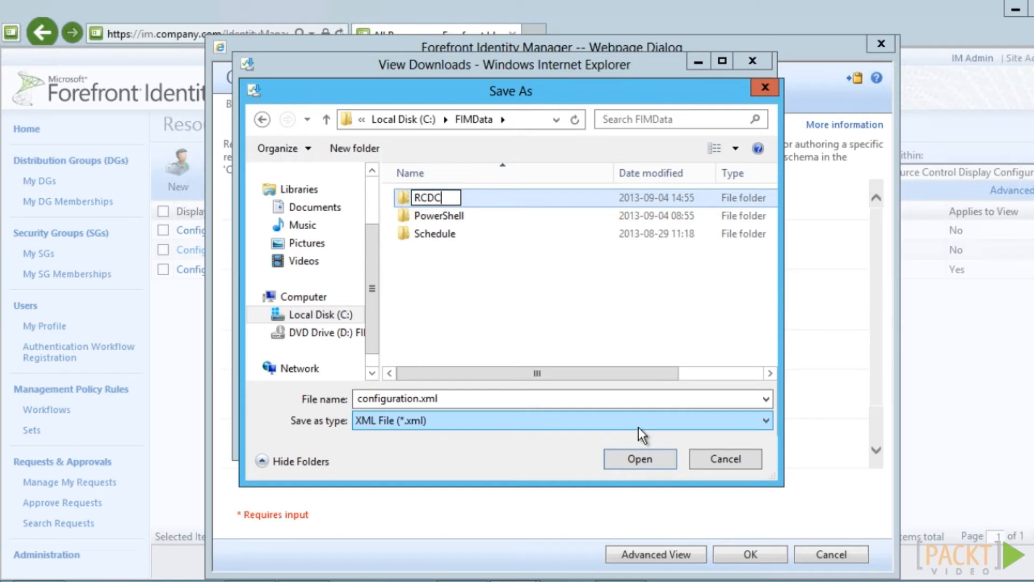
pyautogui.click(582, 349)
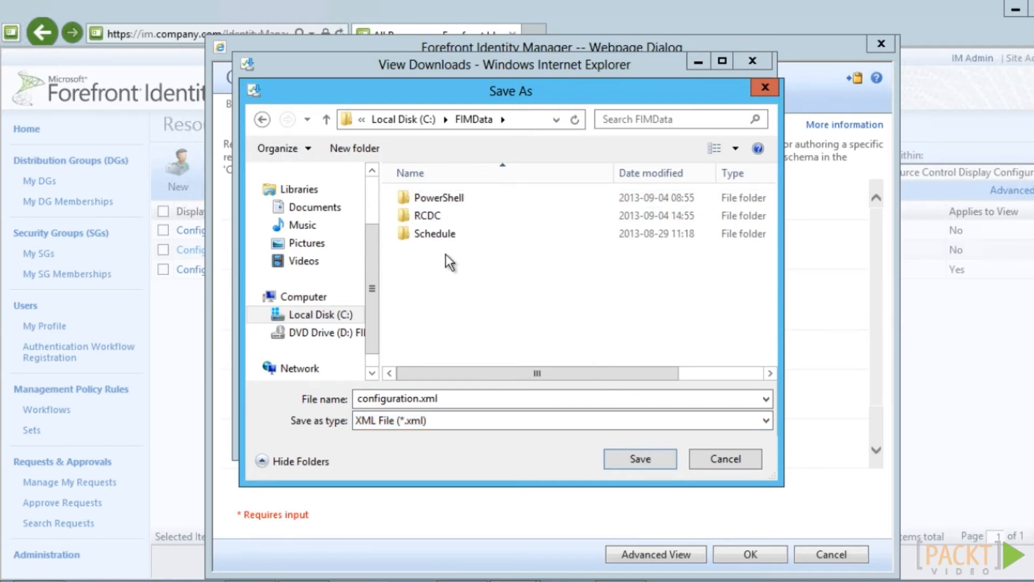
# Save the export as UserEditing.xml inside the RCDC folder
pyautogui.click(430, 216)
pyautogui.doubleClick(430, 215)
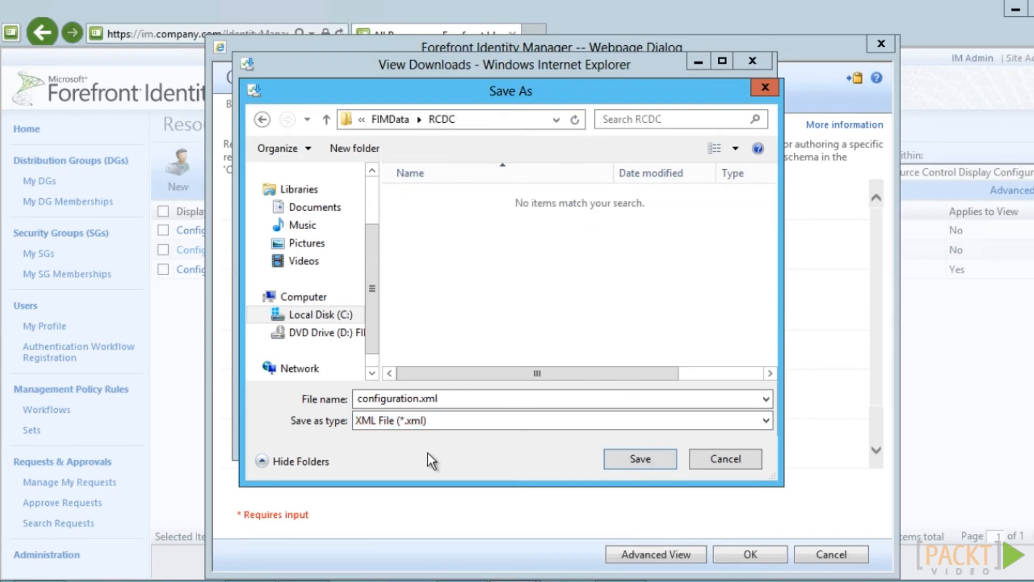
pyautogui.write('UserEditing.xml')
pyautogui.click(628, 458)
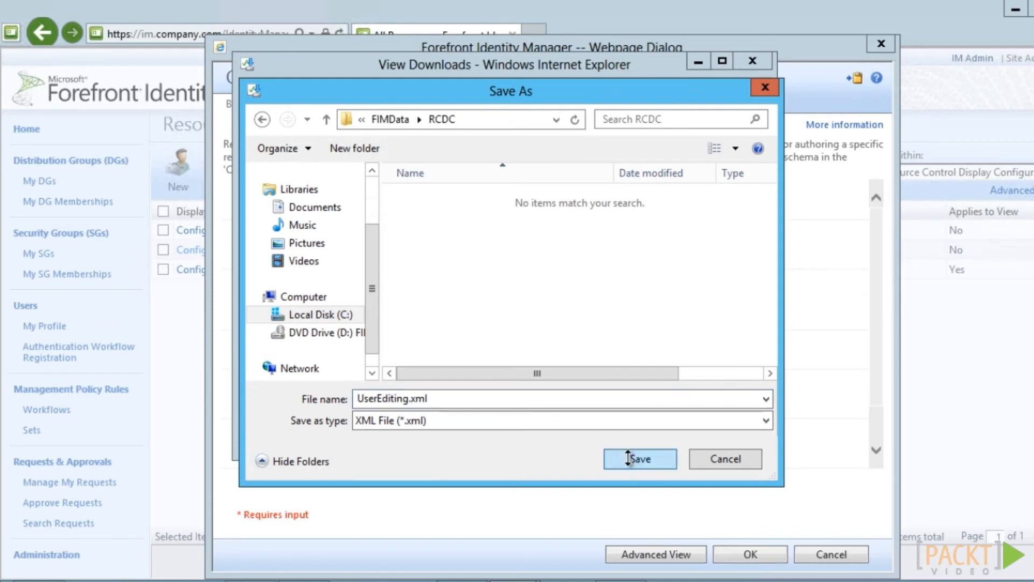
pyautogui.click(732, 441)
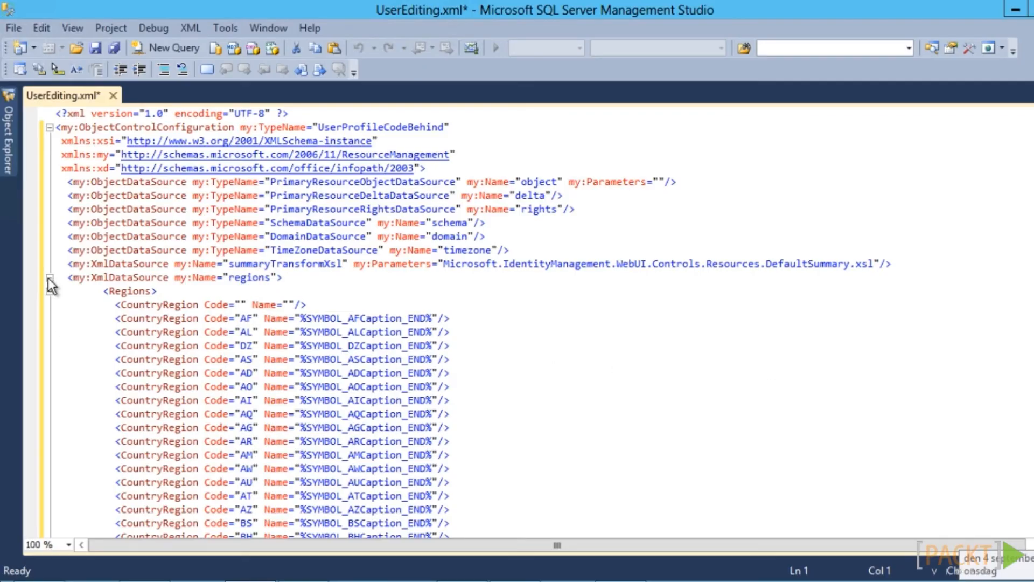
# Paste the companyActive UocCheckBox control ahead of the FirstName control in UserEditing.xml and save it
pyautogui.click(50, 278)
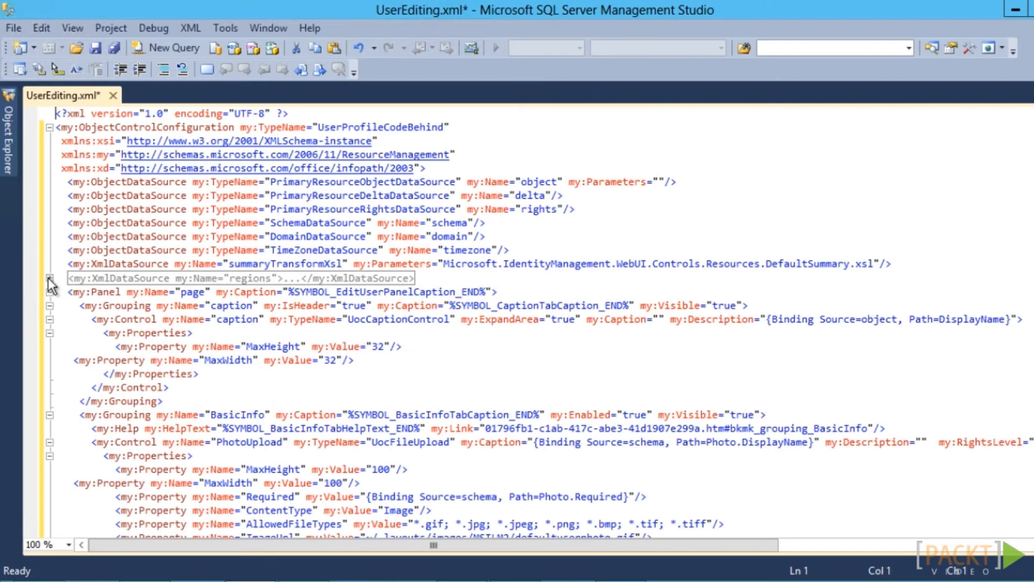
pyautogui.scroll(-4, 112, 350)
pyautogui.click(112, 347)
pyautogui.rightClick(108, 347)
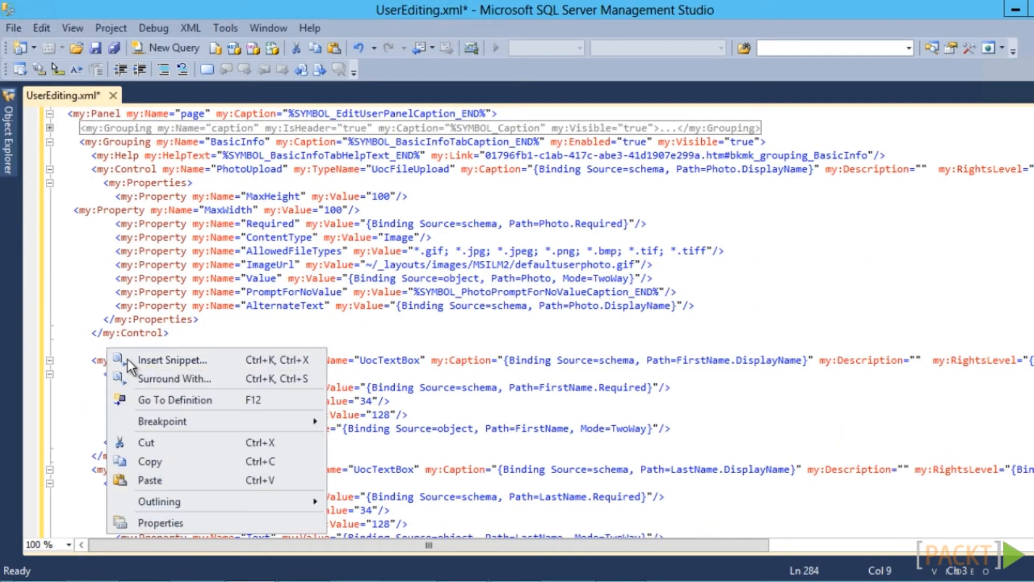
pyautogui.click(150, 480)
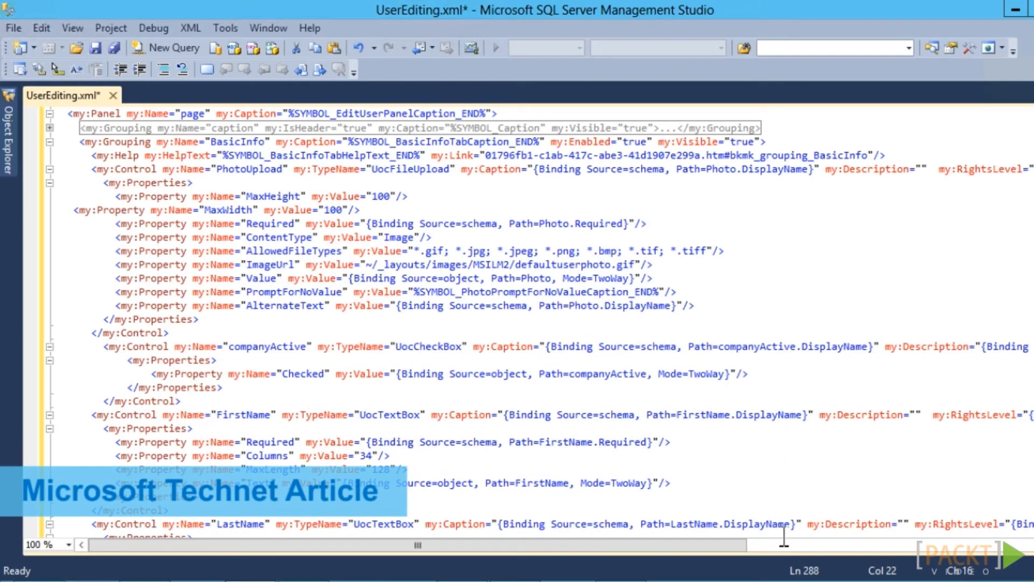
pyautogui.moveTo(733, 543); pyautogui.dragTo(754, 544)
pyautogui.moveTo(619, 543); pyautogui.dragTo(608, 543)
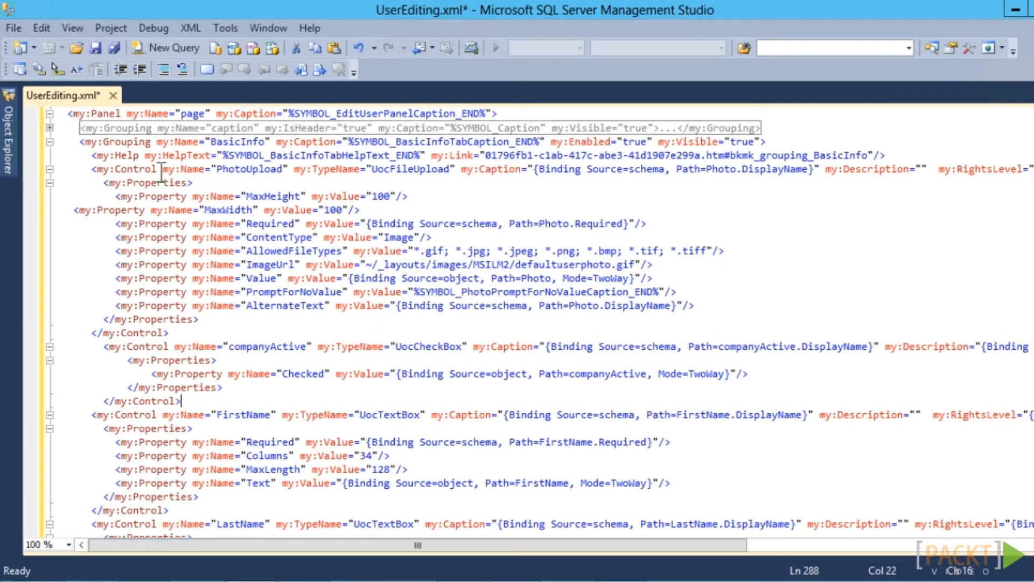
pyautogui.click(96, 49)
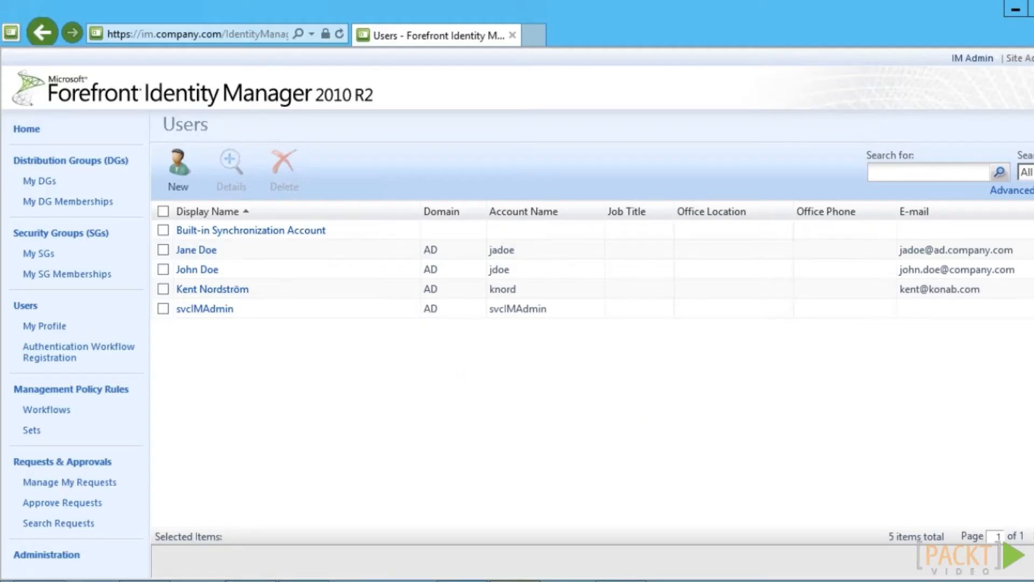
# Search the display configurations for *user and open Configuration for User Editing again
pyautogui.click(64, 556)
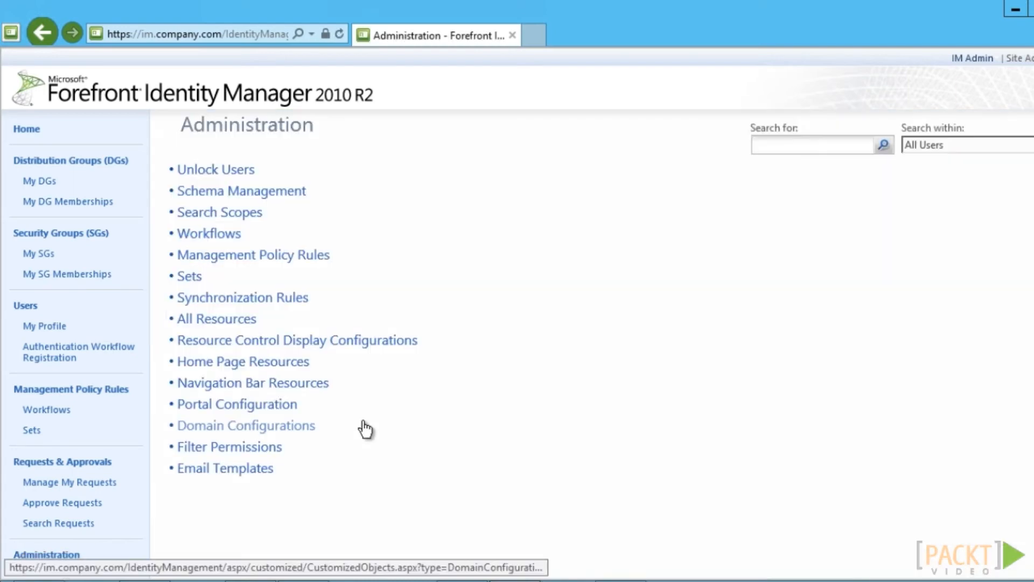
pyautogui.click(356, 351)
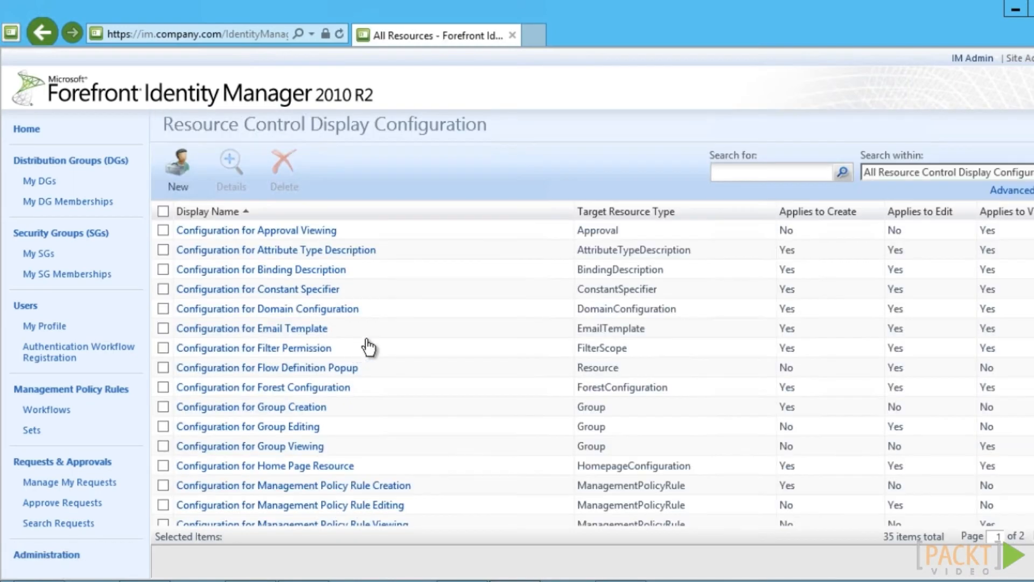
pyautogui.click(727, 173)
pyautogui.write('*user')
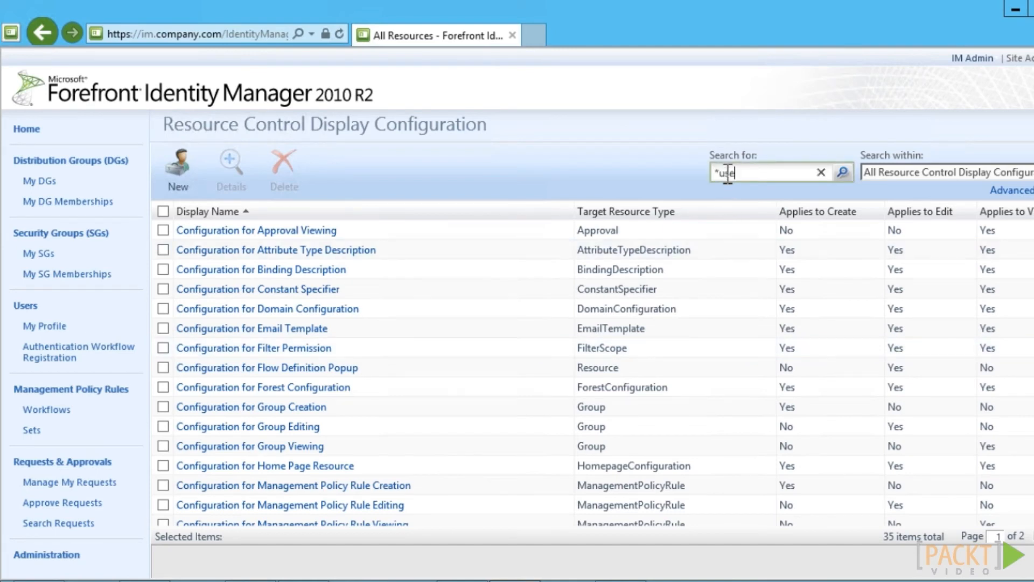
pyautogui.click(842, 174)
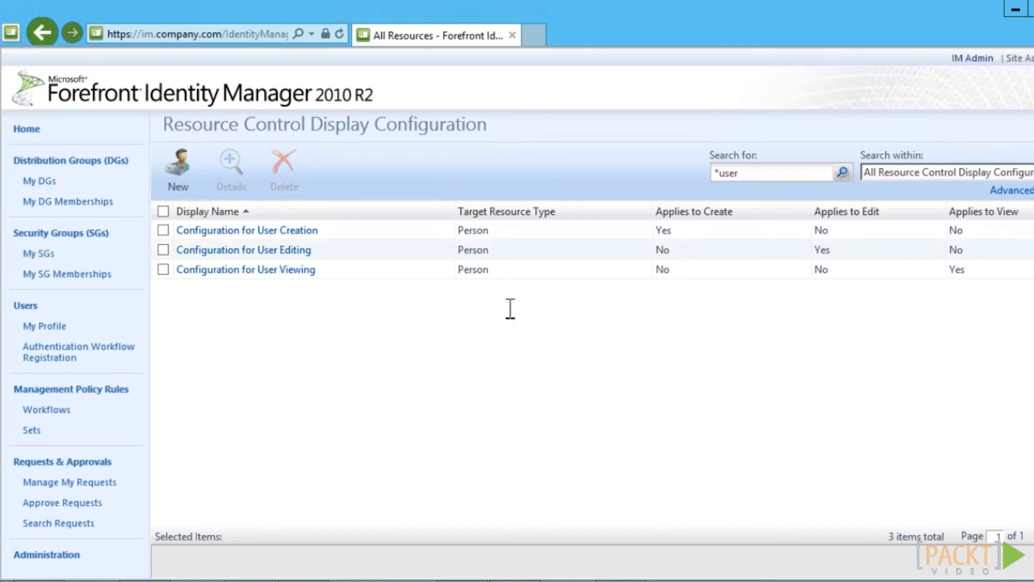
pyautogui.click(253, 250)
# Upload RCDC\UserEditing.xml as its Configuration Data and review the change summary
pyautogui.click(610, 309)
pyautogui.doubleClick(408, 200)
pyautogui.click(410, 199)
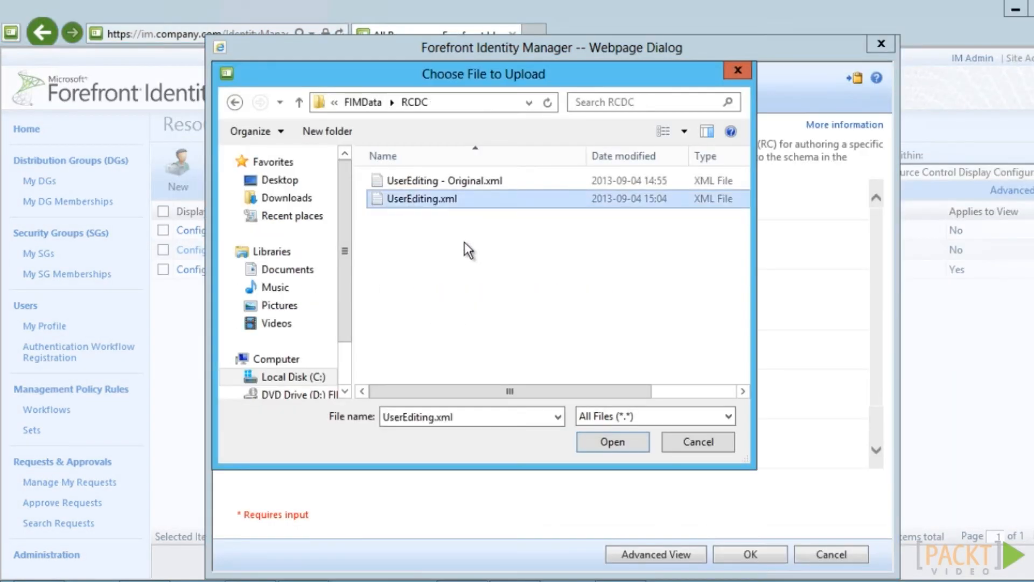
pyautogui.click(614, 441)
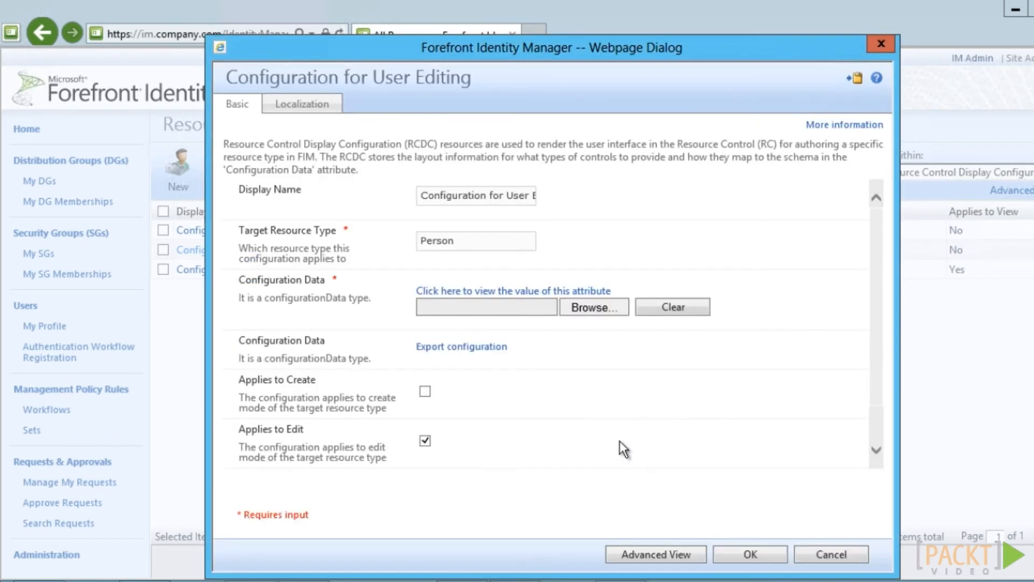
pyautogui.click(752, 554)
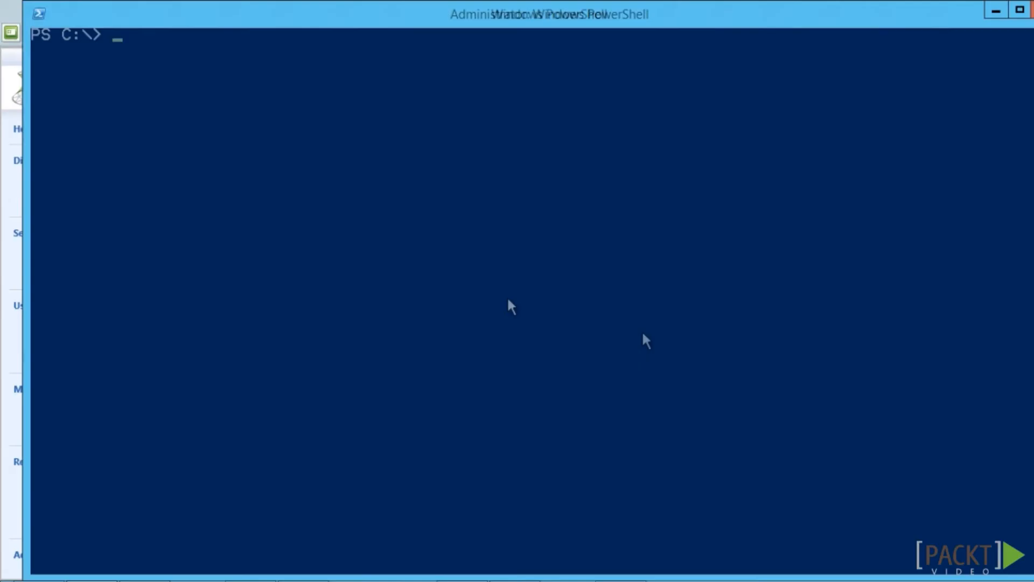
# Restart IIS with iisreset, then open a user in the portal to check the new Active checkbox
pyautogui.write('iisreset')
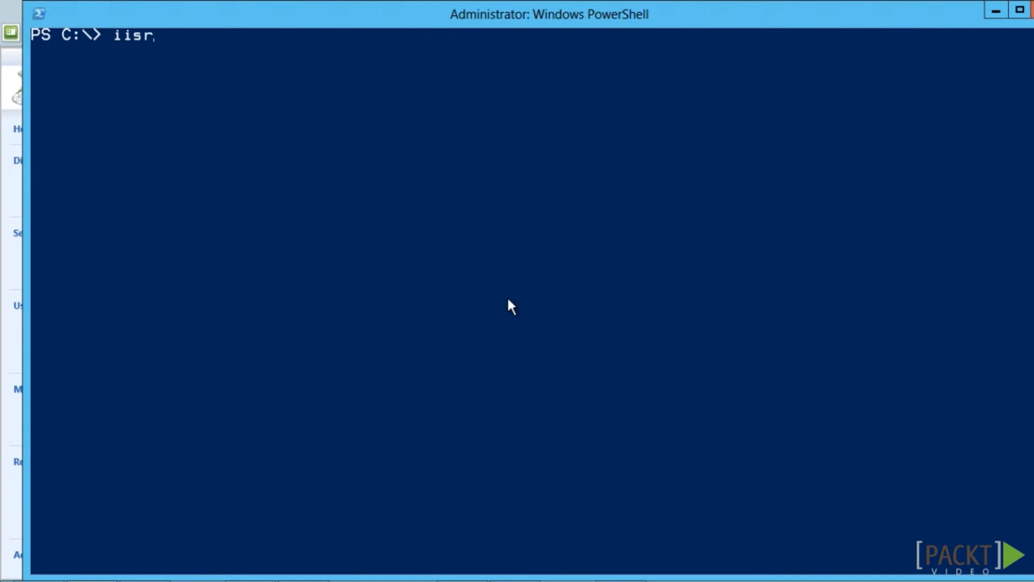
pyautogui.press('Return')
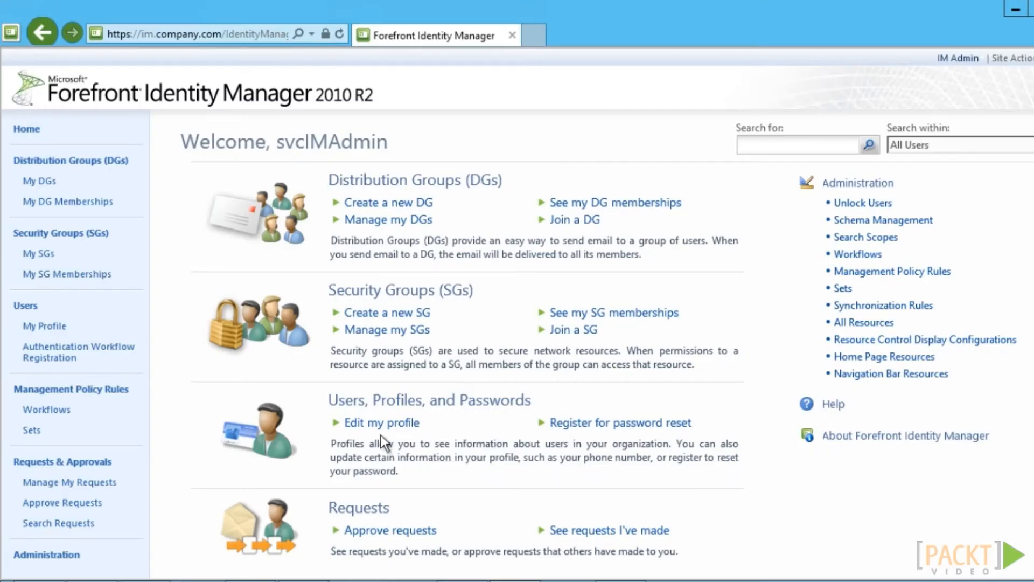
pyautogui.click(16, 306)
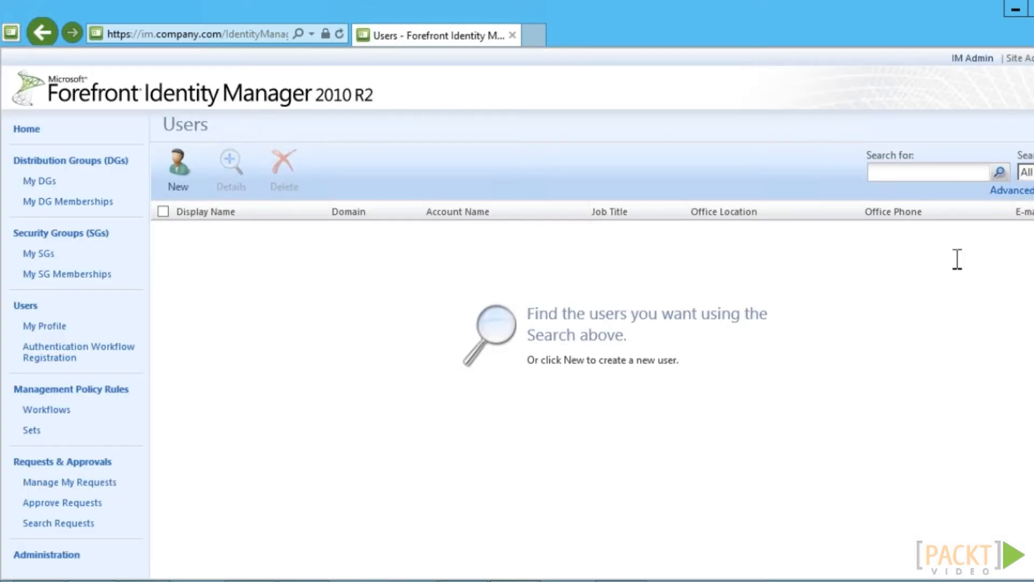
pyautogui.click(1002, 173)
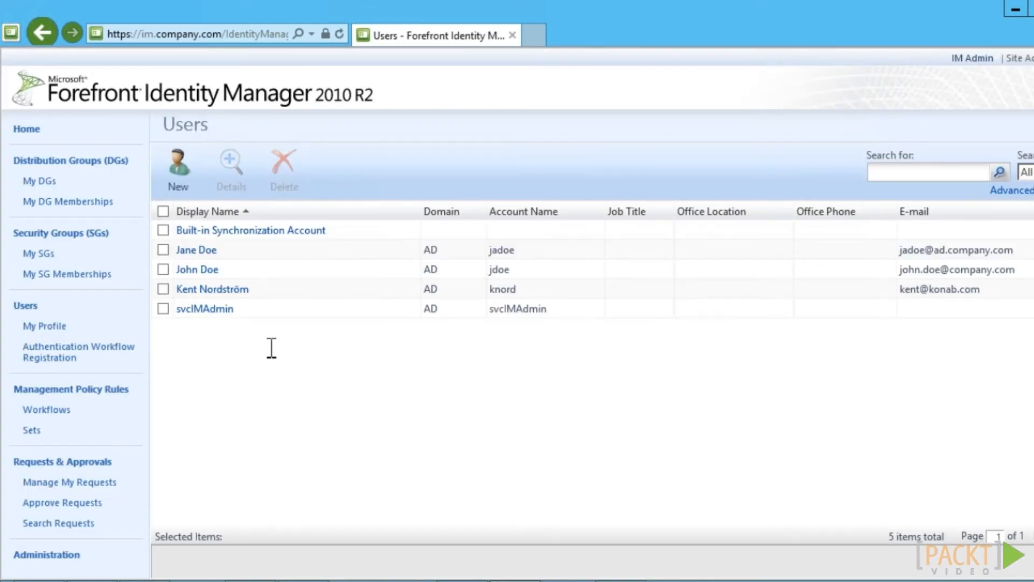
pyautogui.click(228, 290)
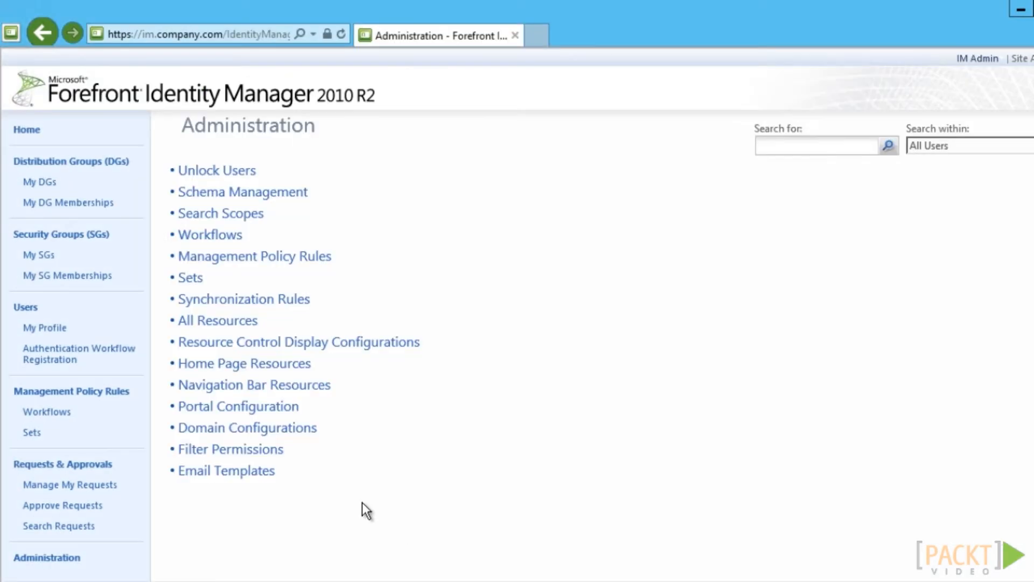
# Append /logo.png to the Portal Configuration's Branding Left Image path, then close the dialog
pyautogui.click(245, 372)
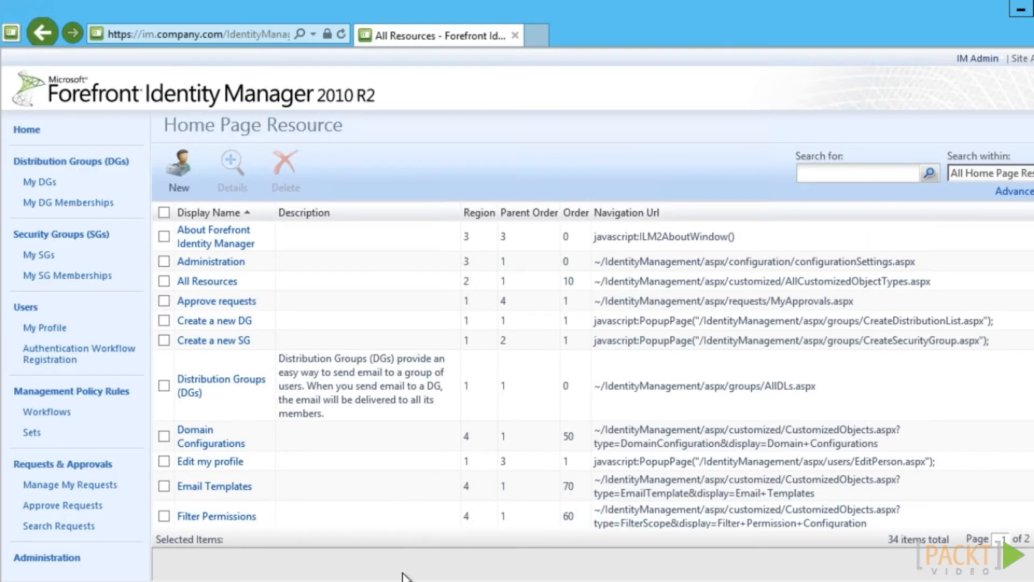
pyautogui.click(32, 559)
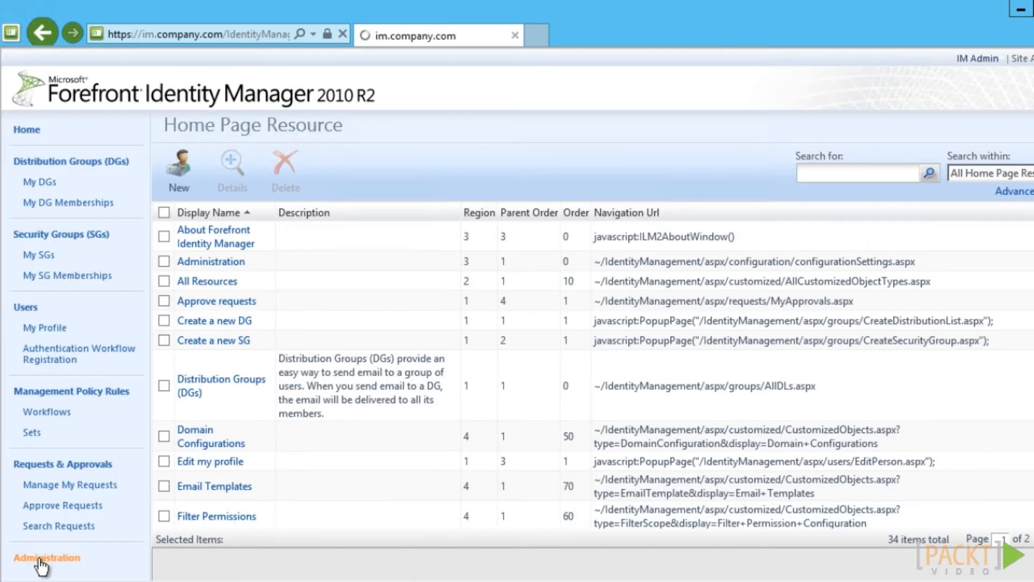
pyautogui.click(265, 408)
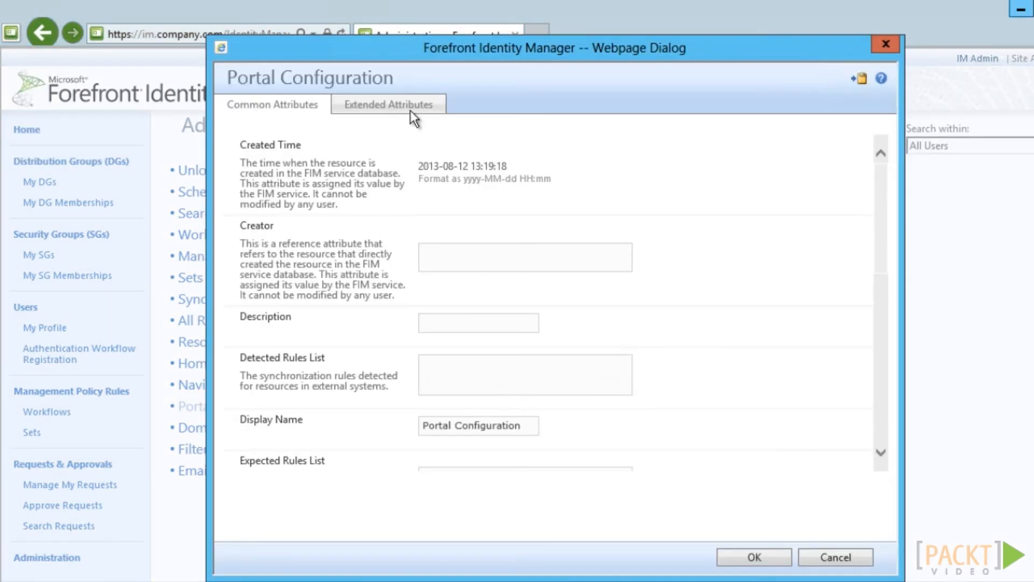
pyautogui.click(378, 106)
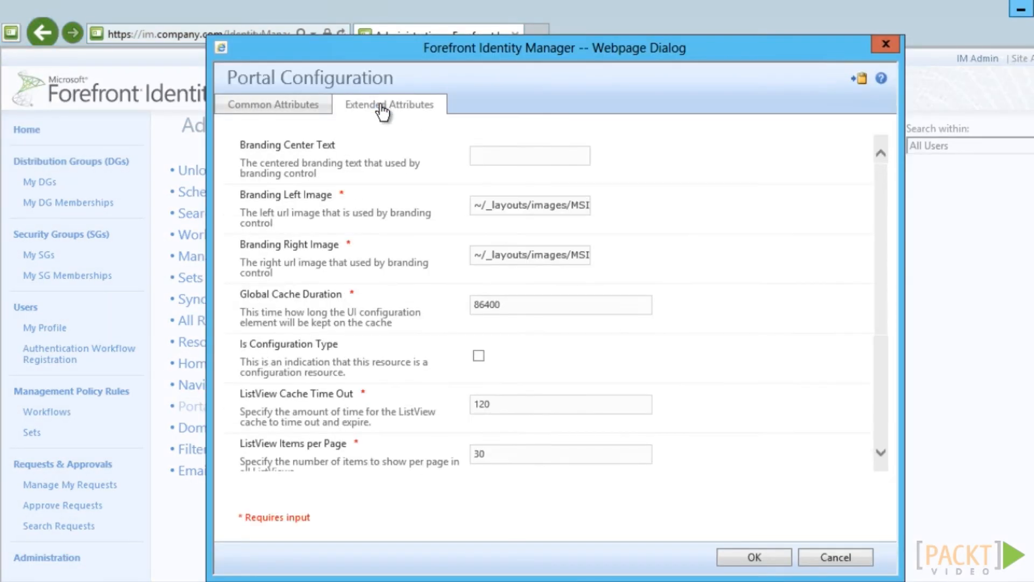
pyautogui.click(583, 209)
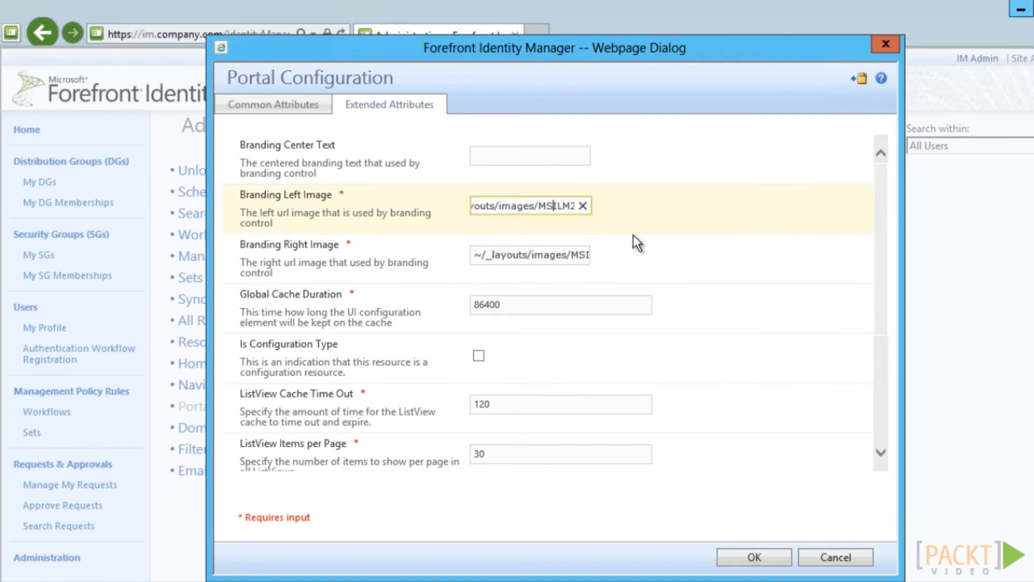
pyautogui.press('Right')
pyautogui.press('Right')
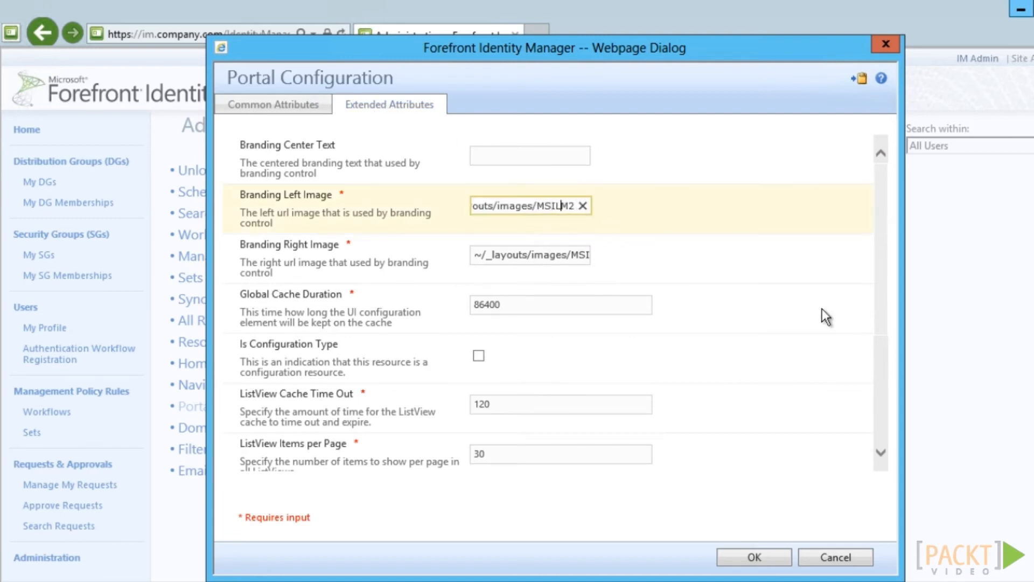
pyautogui.press('Right')
pyautogui.press('Right')
pyautogui.write('/logo.png')
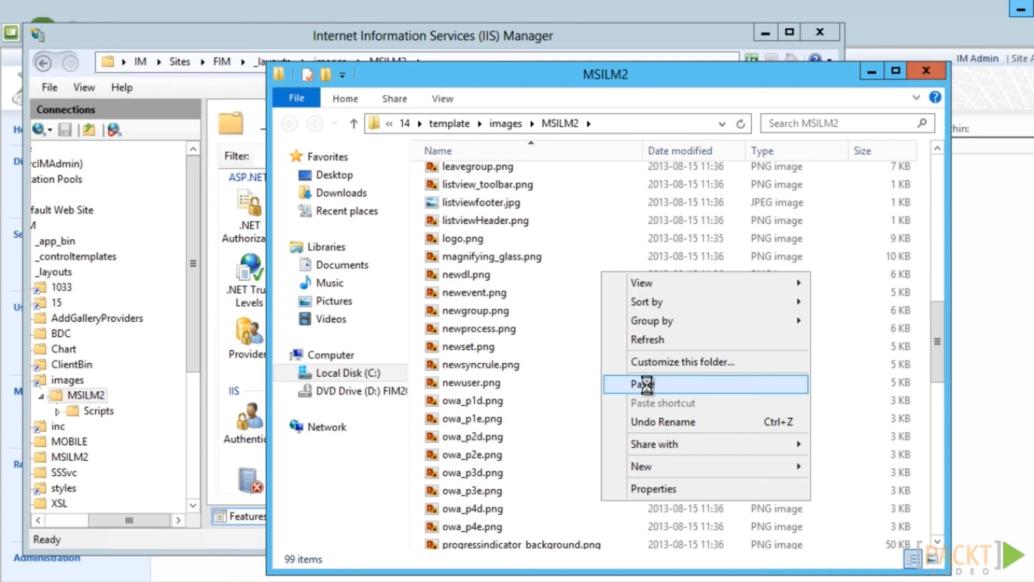
pyautogui.click(650, 388)
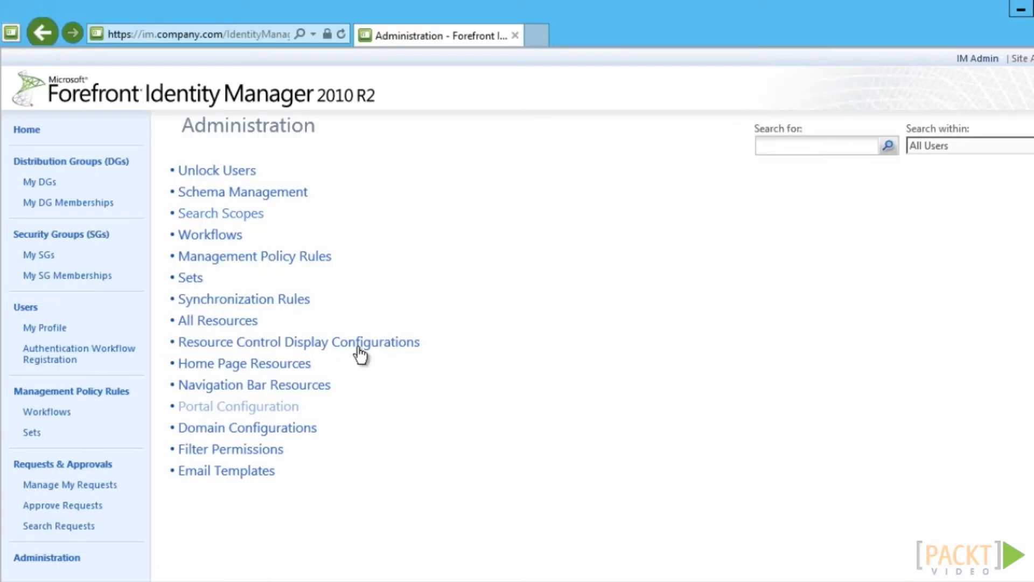
# Point Branding Left Image to TheCompany-Logo.png, save, and open Navigation Bar Resources
pyautogui.click(282, 405)
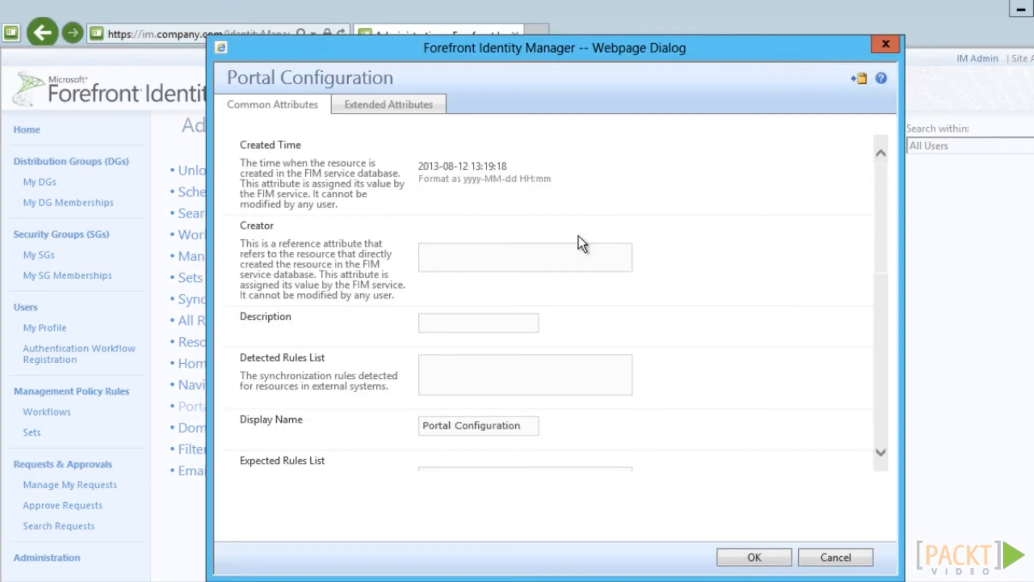
pyautogui.click(391, 108)
pyautogui.click(560, 206)
pyautogui.doubleClick(568, 208)
pyautogui.write('TheCompany-Logo.png')
pyautogui.click(752, 558)
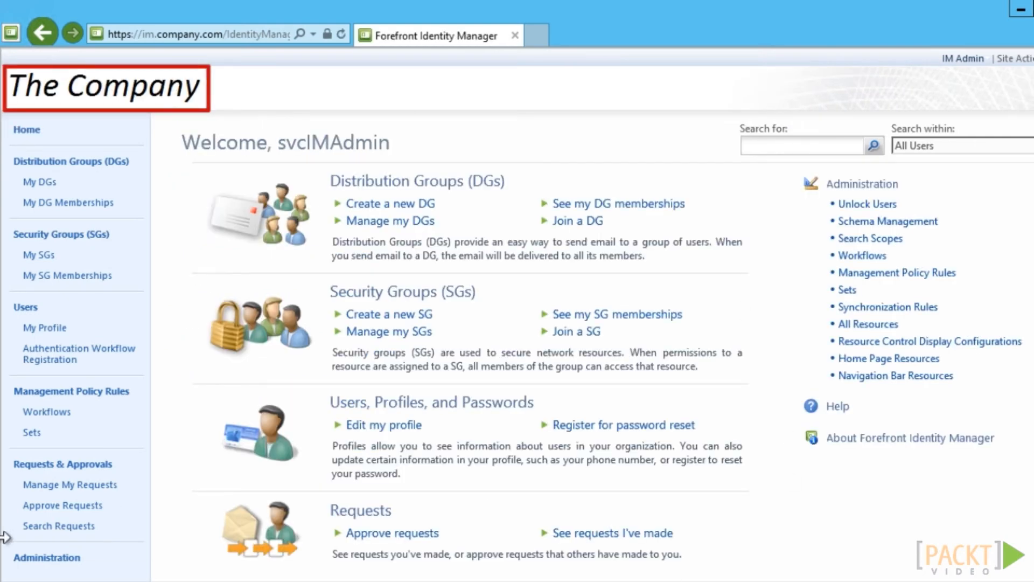
pyautogui.click(46, 559)
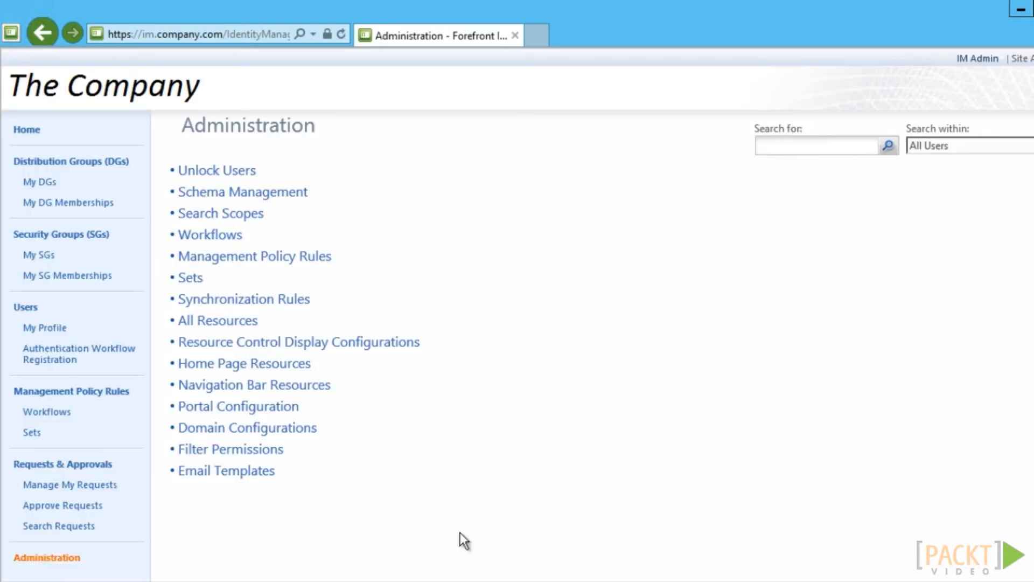
pyautogui.click(319, 388)
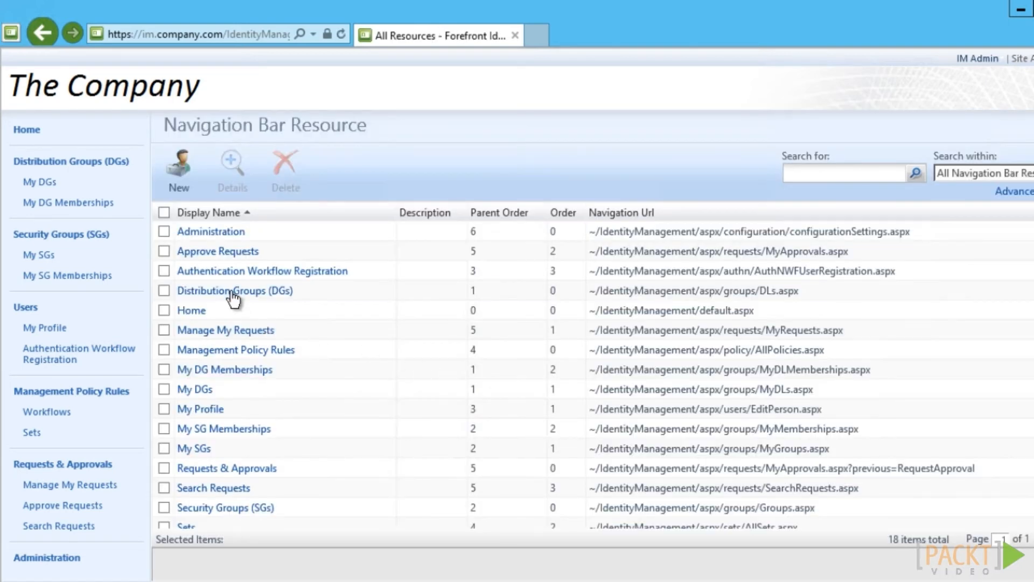
# Review the Distribution Groups (DGs) entry's UI Position and Behavior settings, then cancel without changes
pyautogui.click(232, 292)
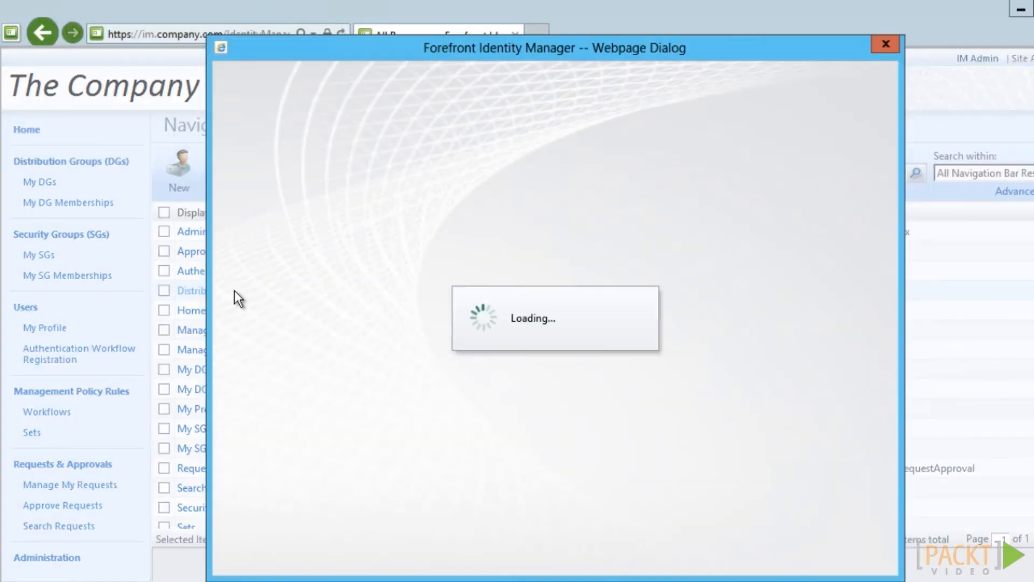
pyautogui.click(312, 105)
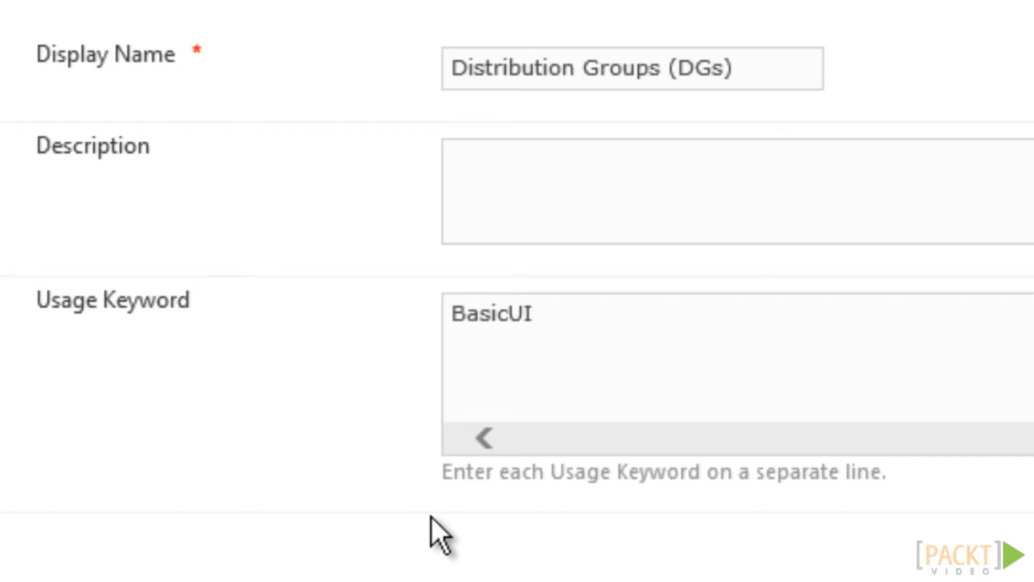
pyautogui.click(392, 79)
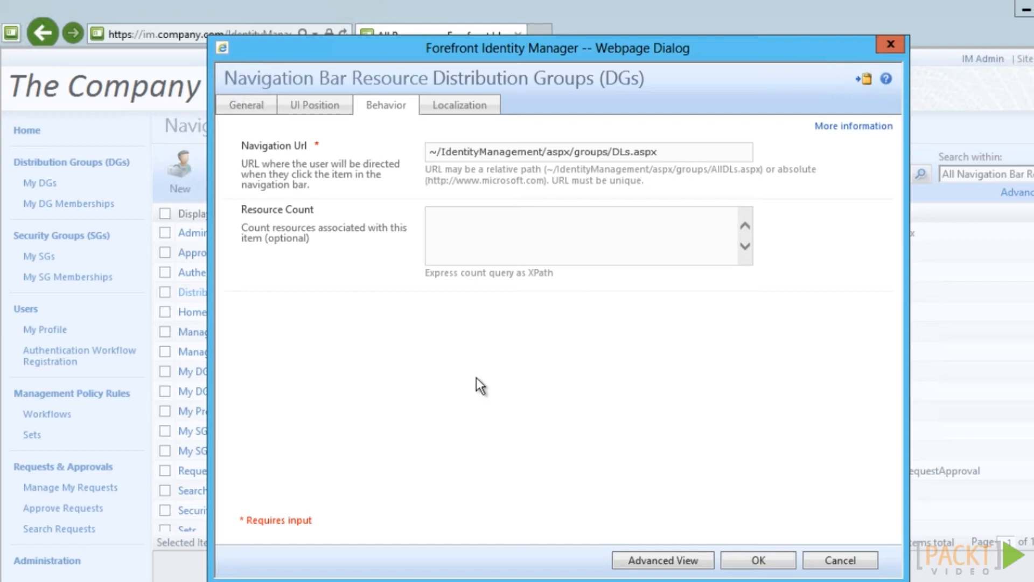
pyautogui.click(858, 558)
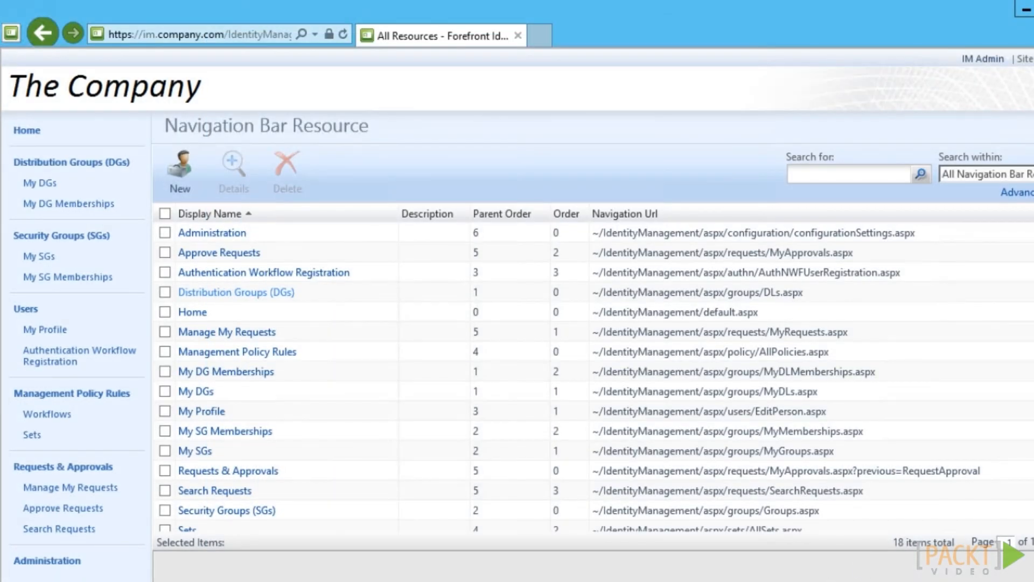
# List all users, then find and open the All Users search scope
pyautogui.click(33, 309)
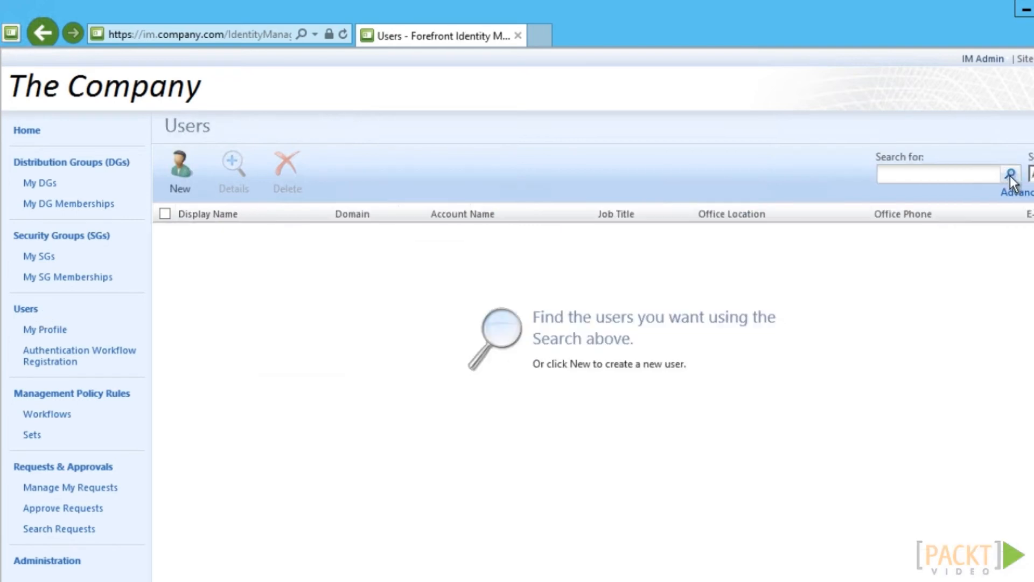
pyautogui.click(1010, 175)
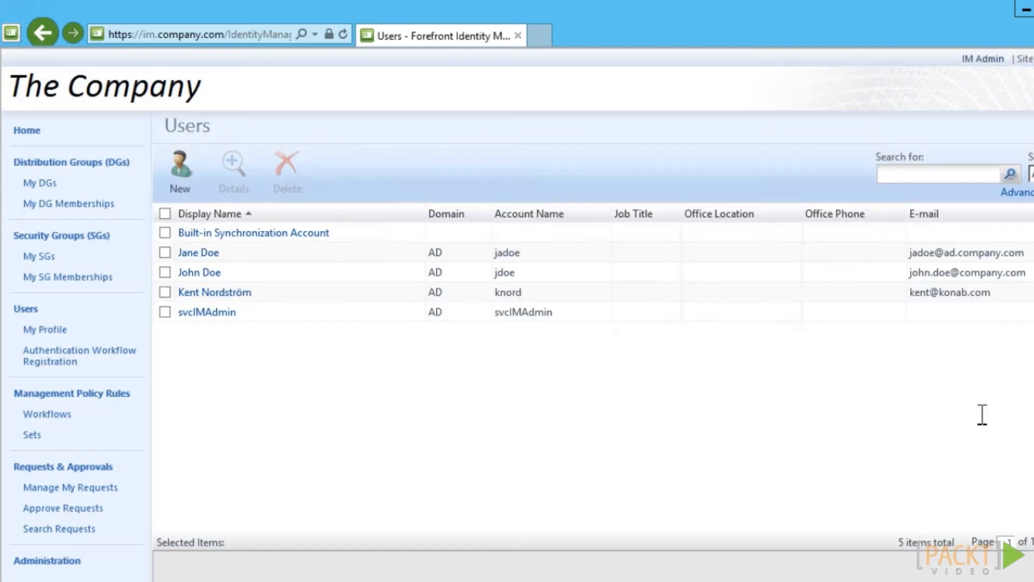
pyautogui.click(79, 562)
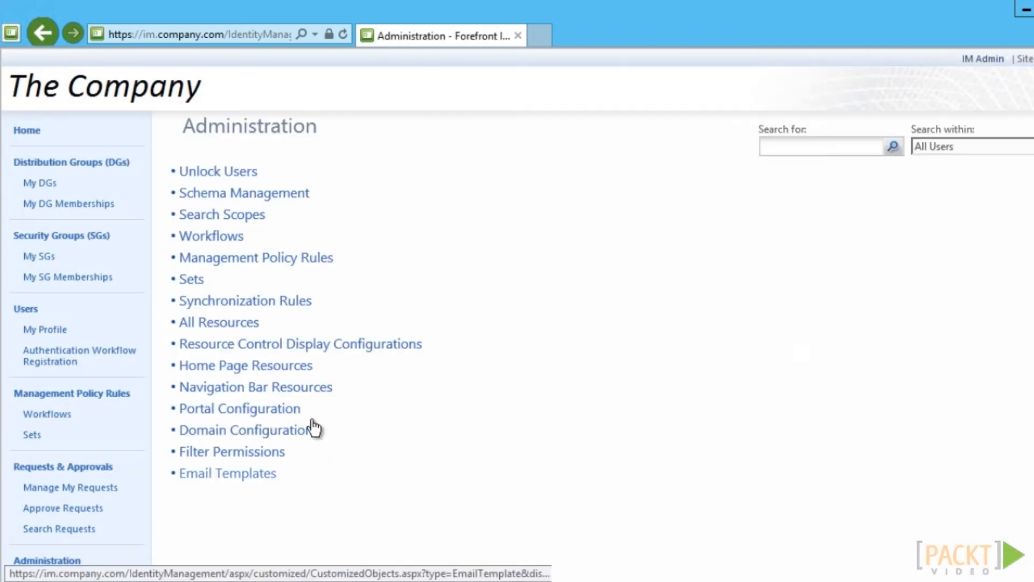
pyautogui.click(217, 215)
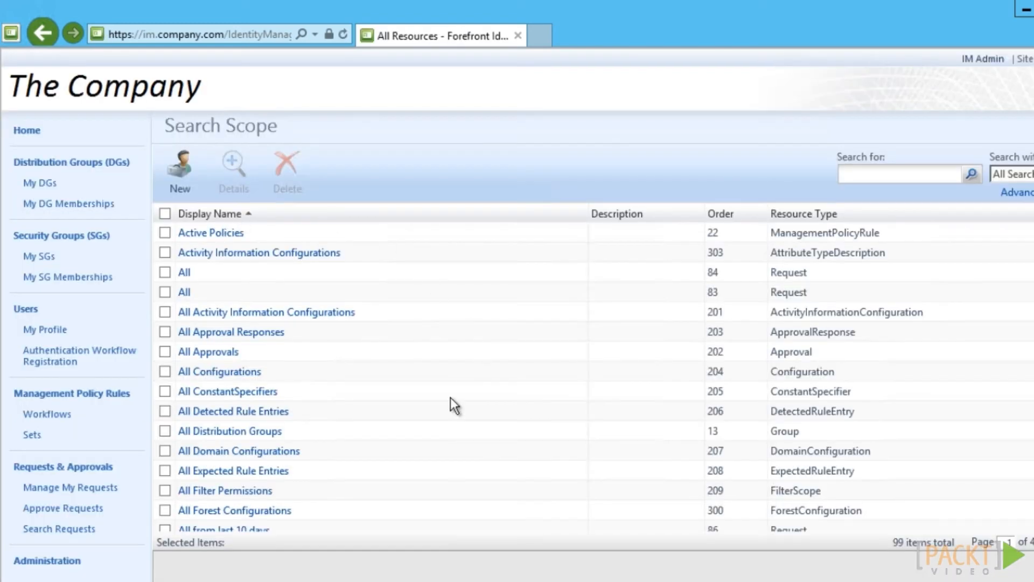
pyautogui.click(867, 176)
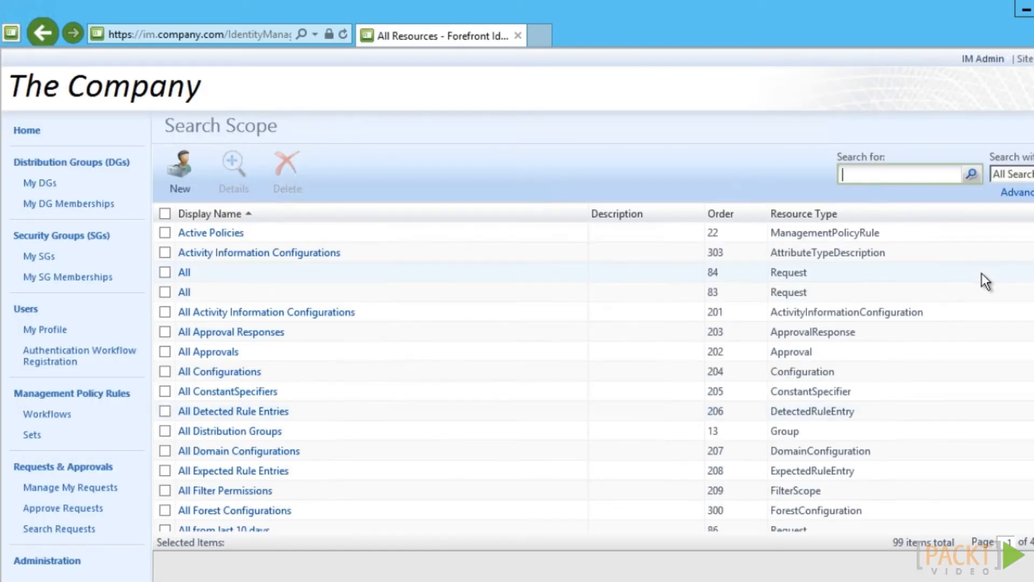
pyautogui.write('all users')
pyautogui.click(972, 174)
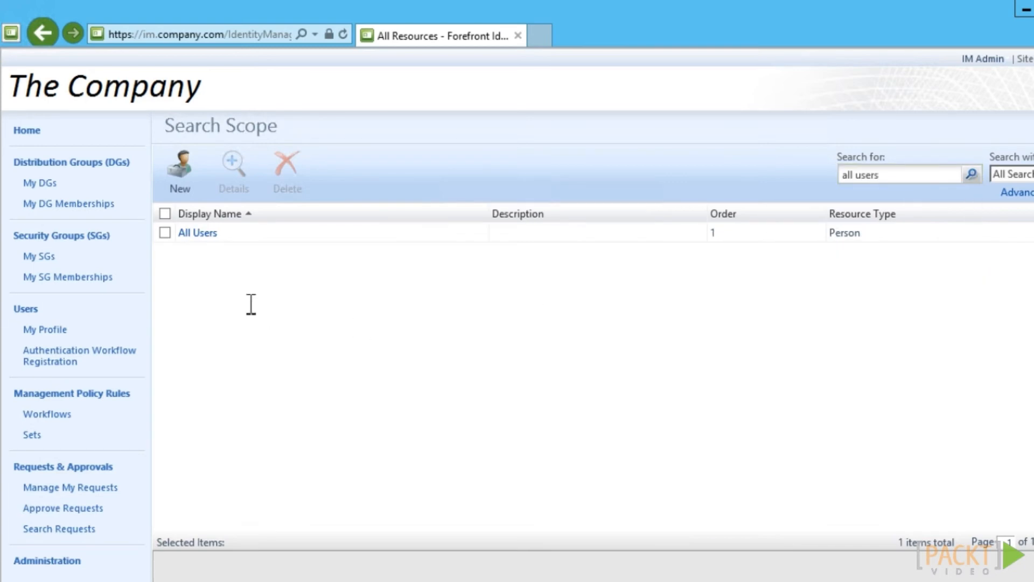
pyautogui.click(192, 234)
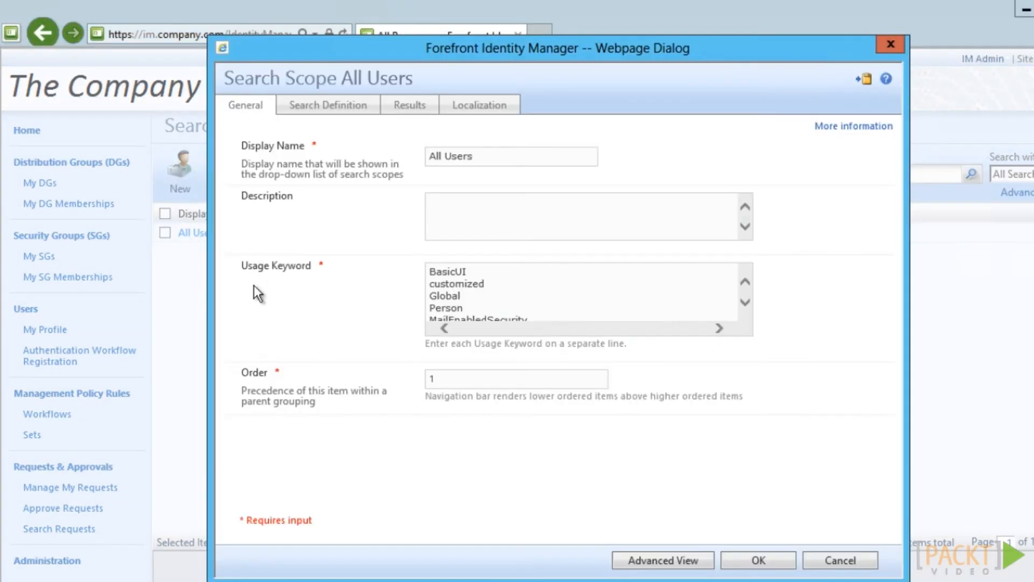
# Replace Domain with companyActive and append Manager;Email;companyParentOrgUnit to the results, submit, and run iisreset
pyautogui.click(404, 108)
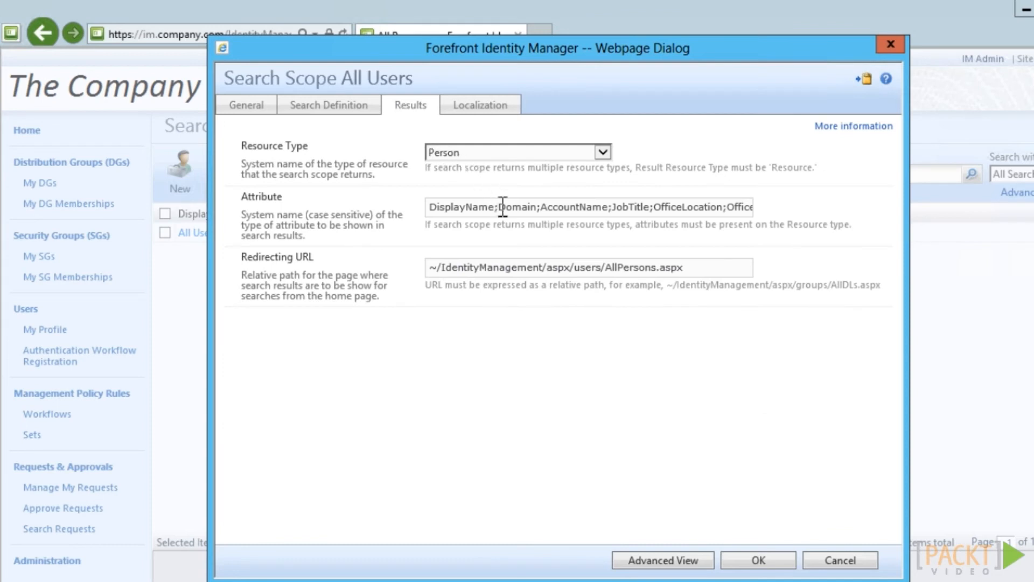
pyautogui.moveTo(498, 208); pyautogui.dragTo(538, 211)
pyautogui.write('companyActive')
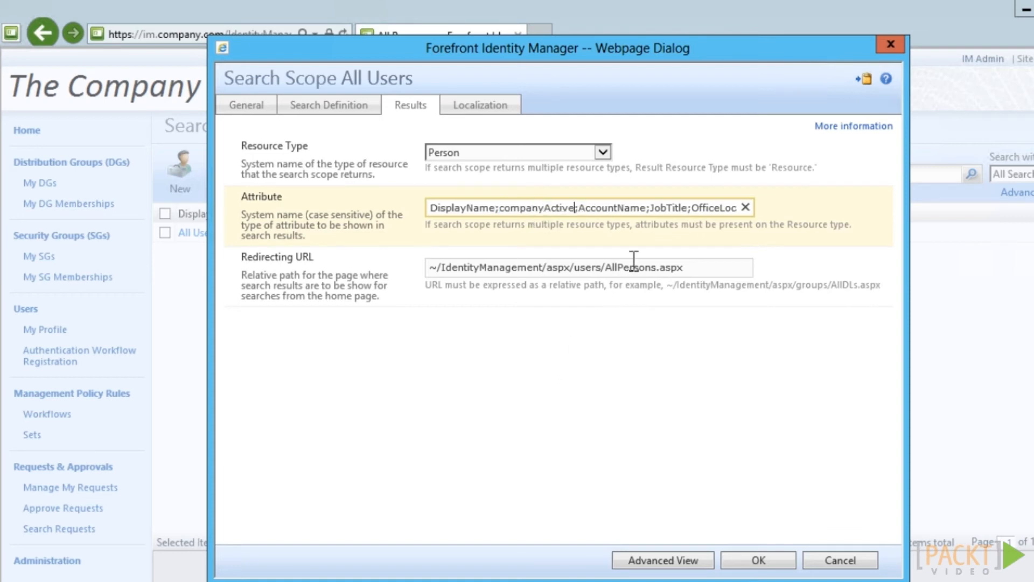
pyautogui.moveTo(650, 213); pyautogui.dragTo(674, 218)
pyautogui.moveTo(674, 217); pyautogui.dragTo(691, 219)
pyautogui.write('Manager;')
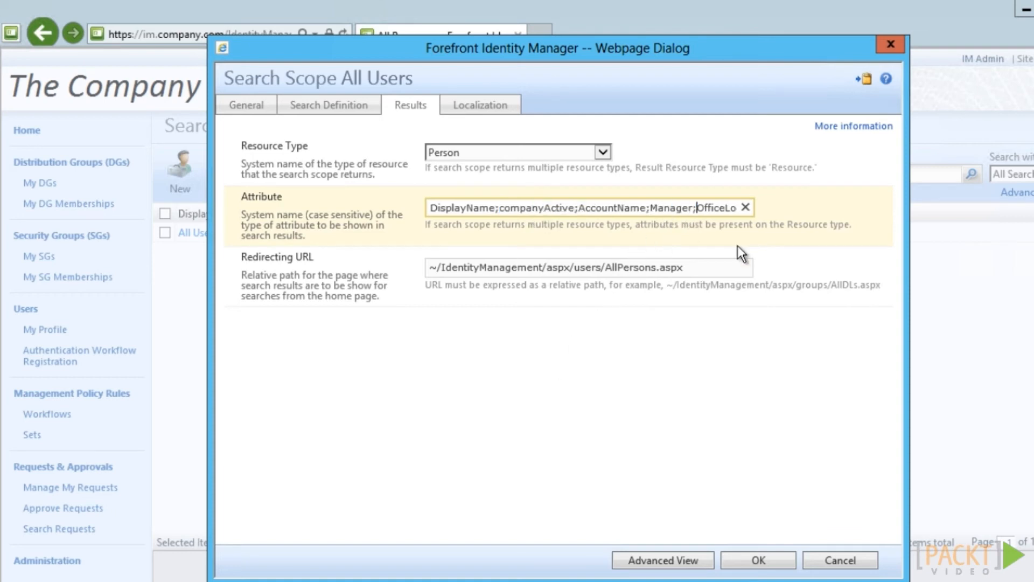
pyautogui.write('Email;companyParentOrgUnit')
pyautogui.click(758, 560)
pyautogui.click(751, 560)
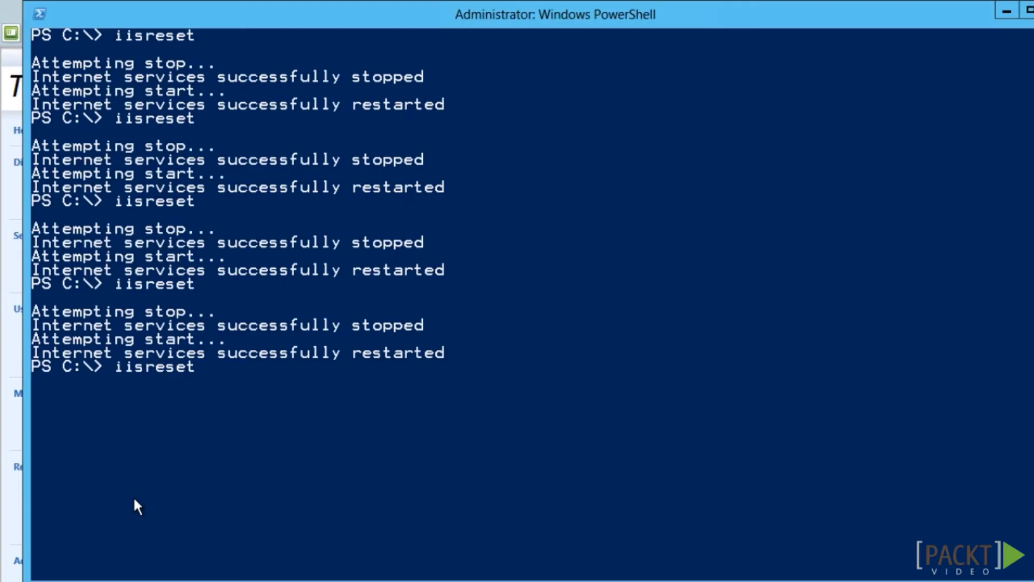
pyautogui.press('Return')
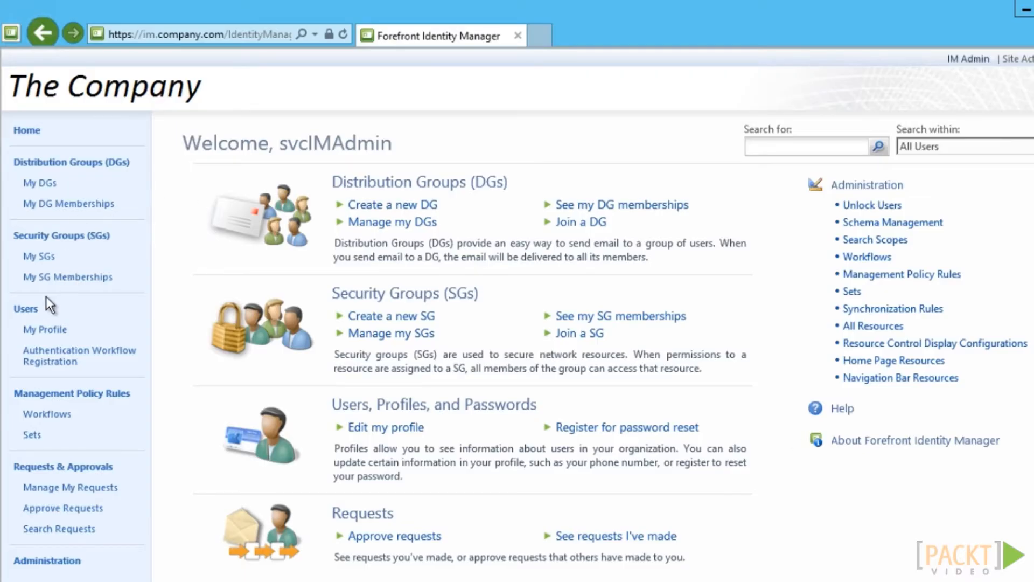
# List all users to show the new Active, Manager, E-mail and Organizational Unit columns
pyautogui.click(28, 312)
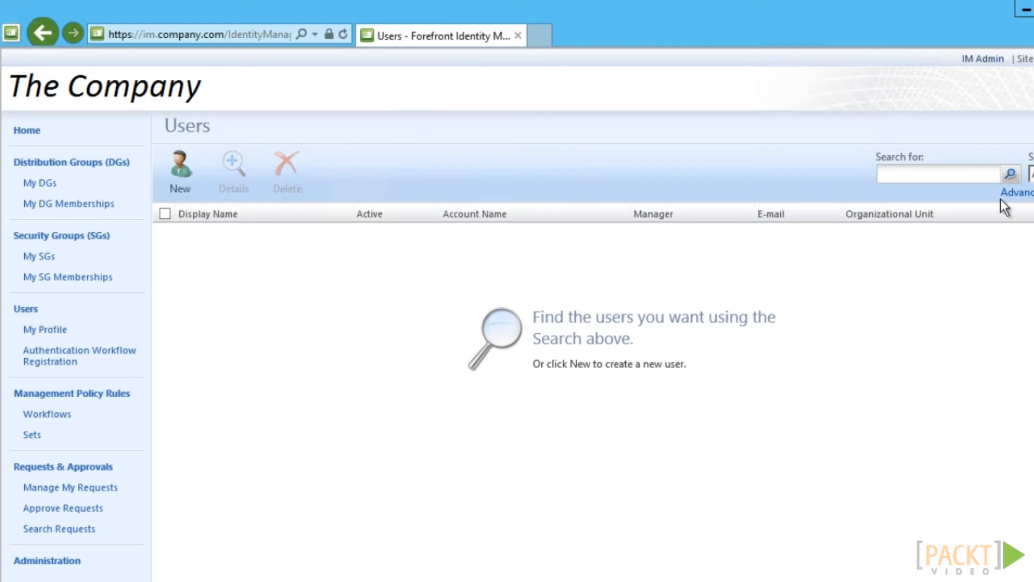
pyautogui.click(1011, 173)
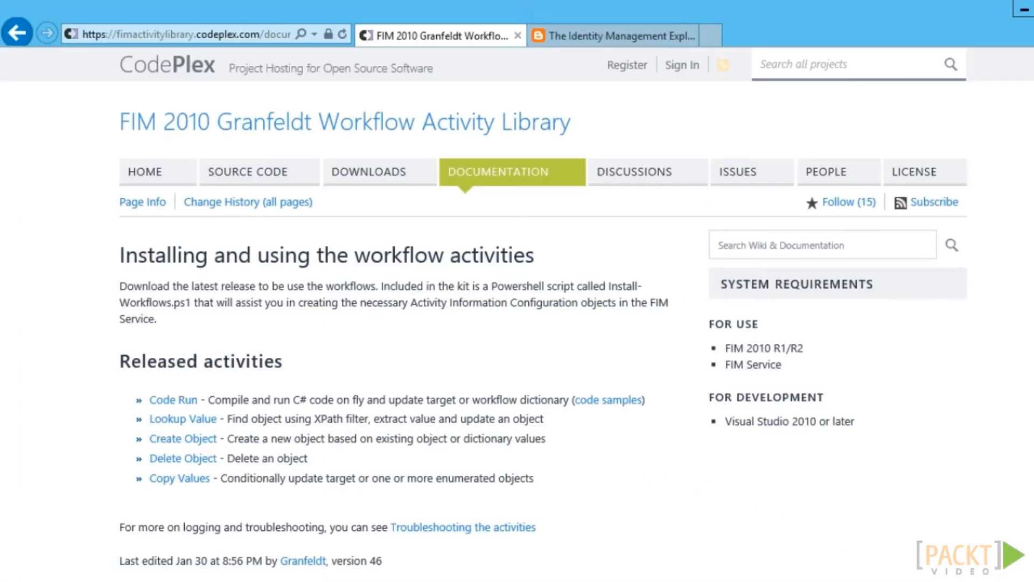
# Download and save FIMGranfeldtActivityWorkflowLibrary.1.5.0.0.zip from the CodePlex downloads page
pyautogui.click(358, 168)
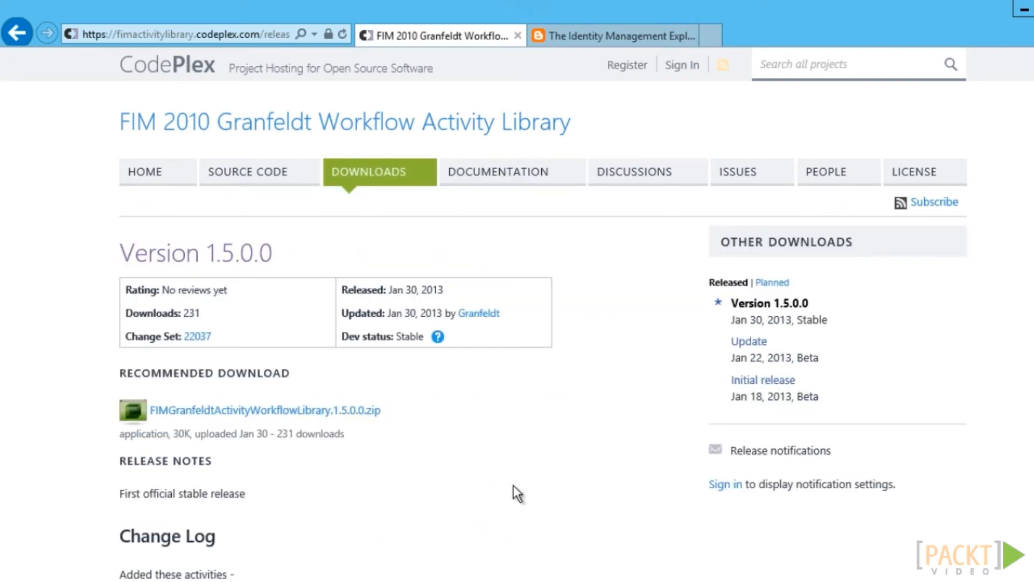
pyautogui.click(234, 417)
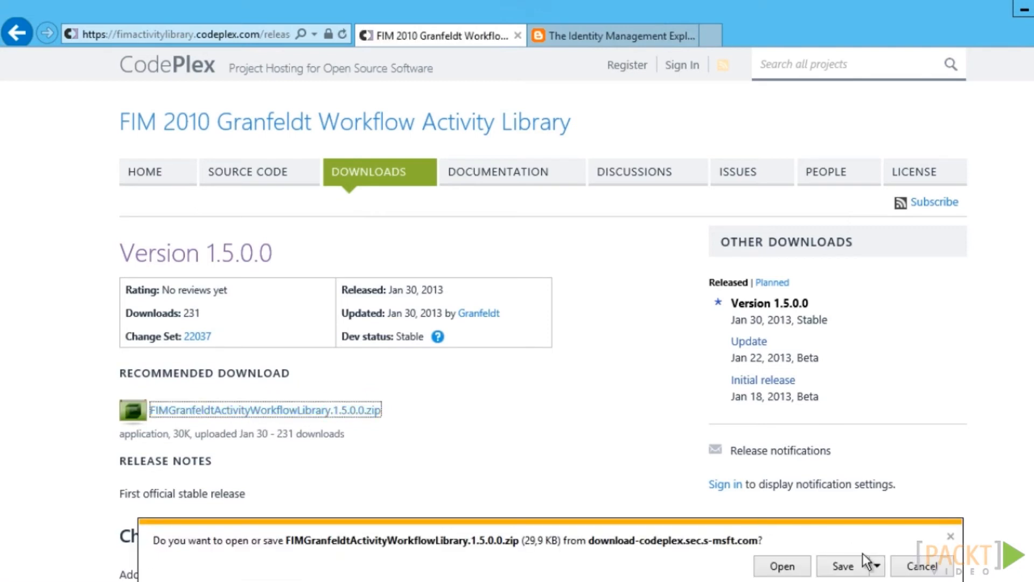
pyautogui.click(843, 566)
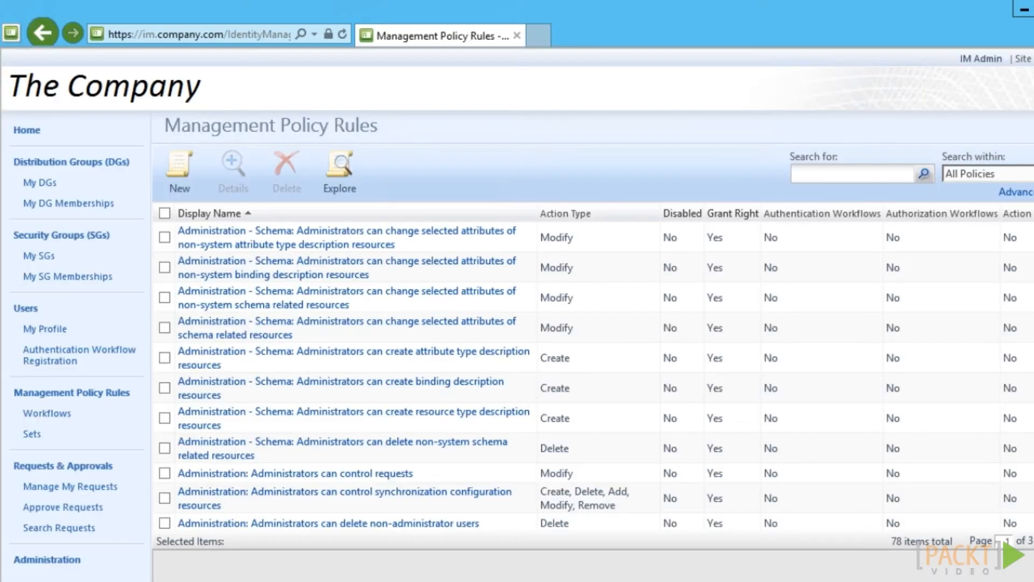
pyautogui.scroll(-7, 592, 366)
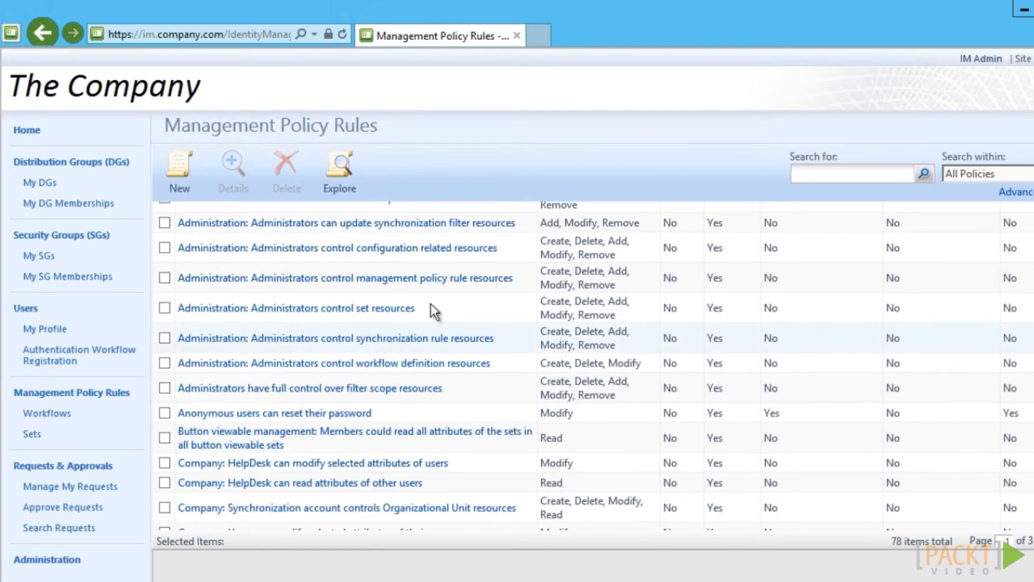
# Add Is Authorization Activity to the configuration related resources policy rule's target attributes
pyautogui.click(270, 249)
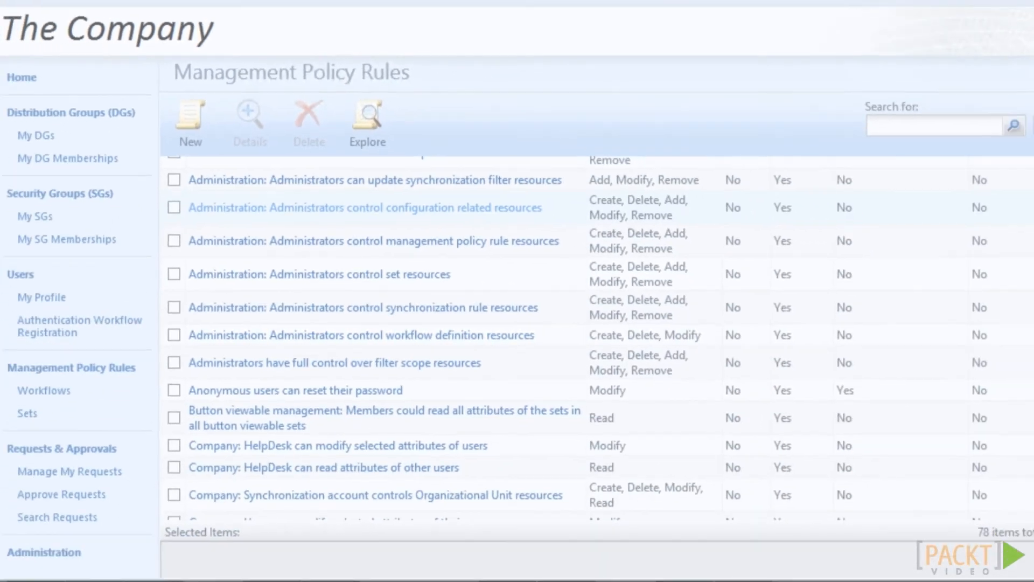
pyautogui.click(365, 207)
pyautogui.click(536, 49)
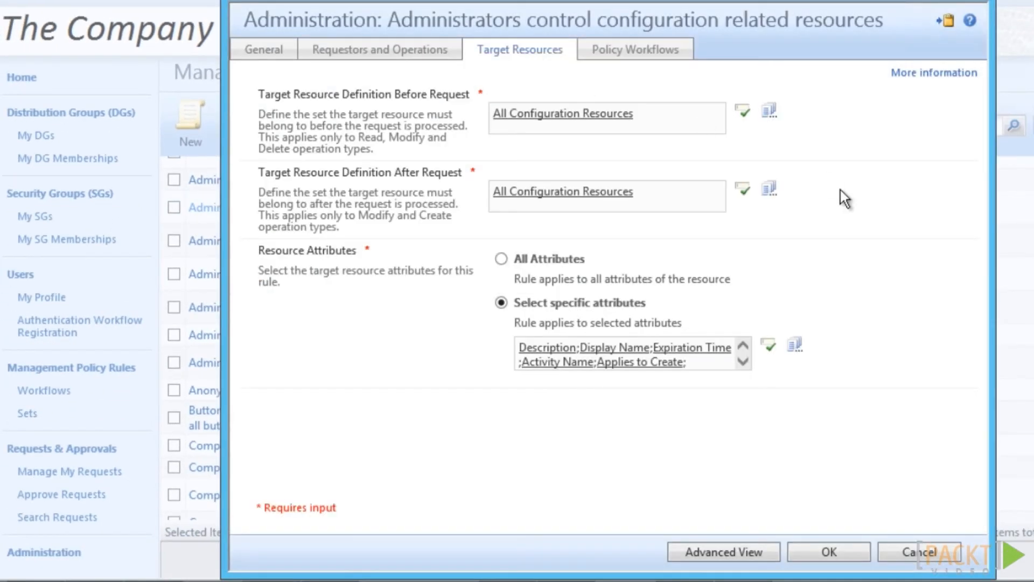
pyautogui.click(797, 344)
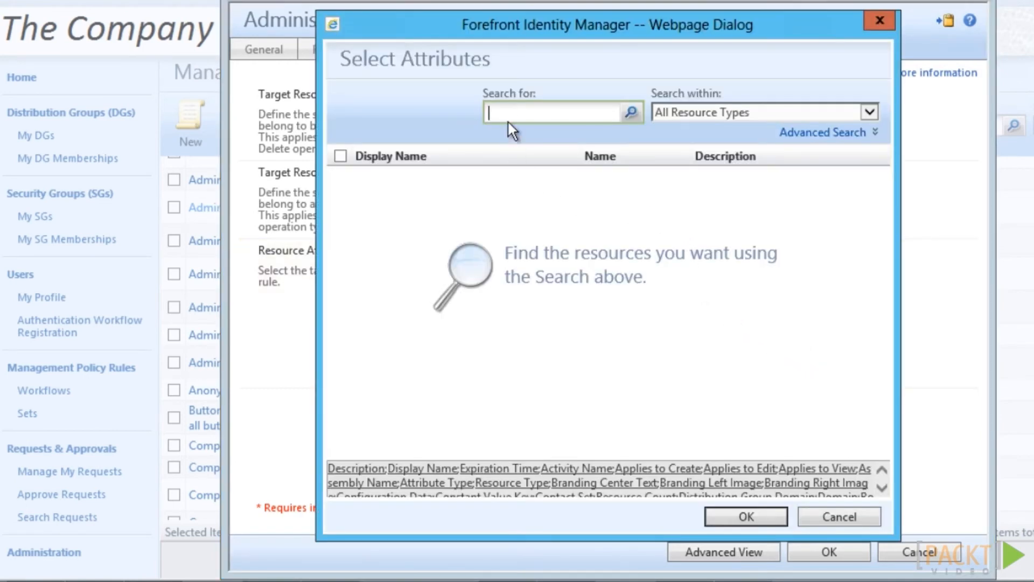
pyautogui.write('Is Authorization')
pyautogui.click(630, 112)
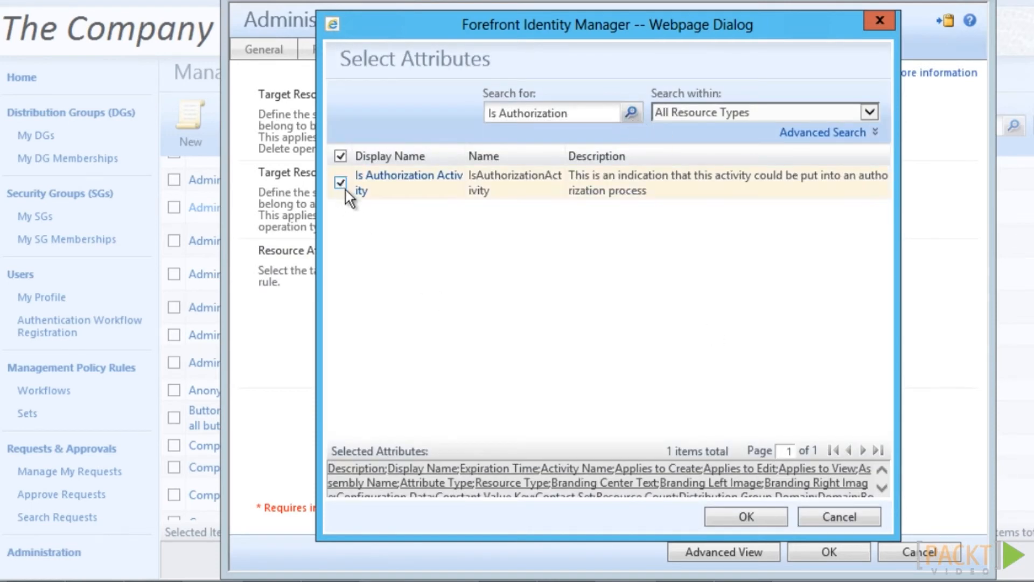
pyautogui.click(745, 516)
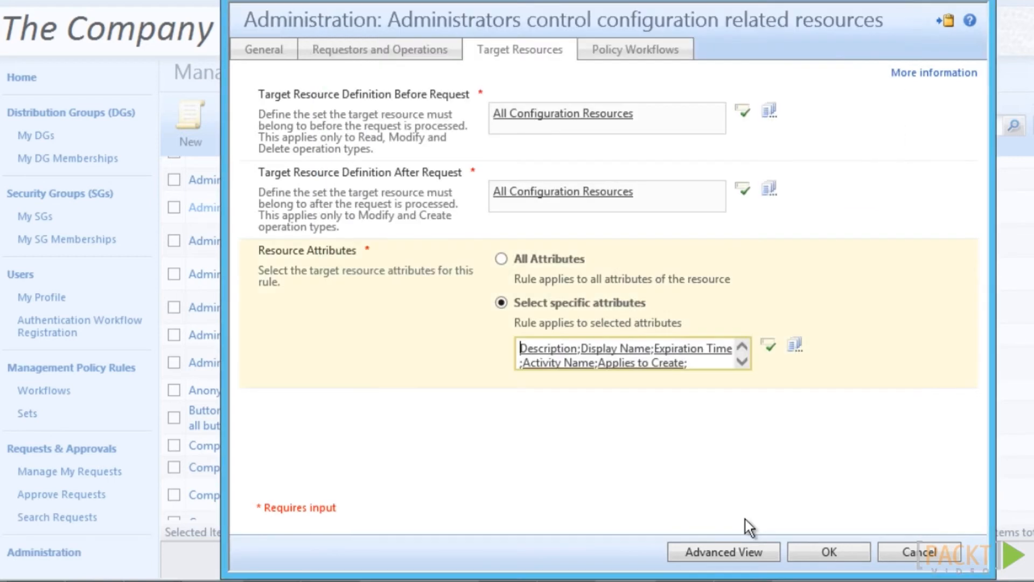
pyautogui.click(809, 551)
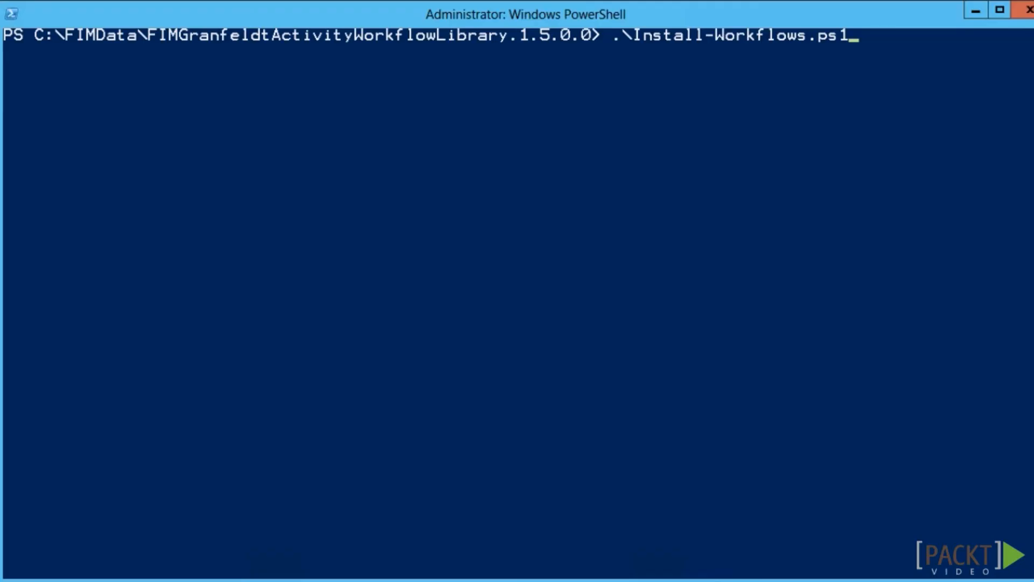
# Run .\Install-Workflows.ps1 -CreateLookupValueActivity, then run iisreset
pyautogui.write('-CreateLookupValueActivity')
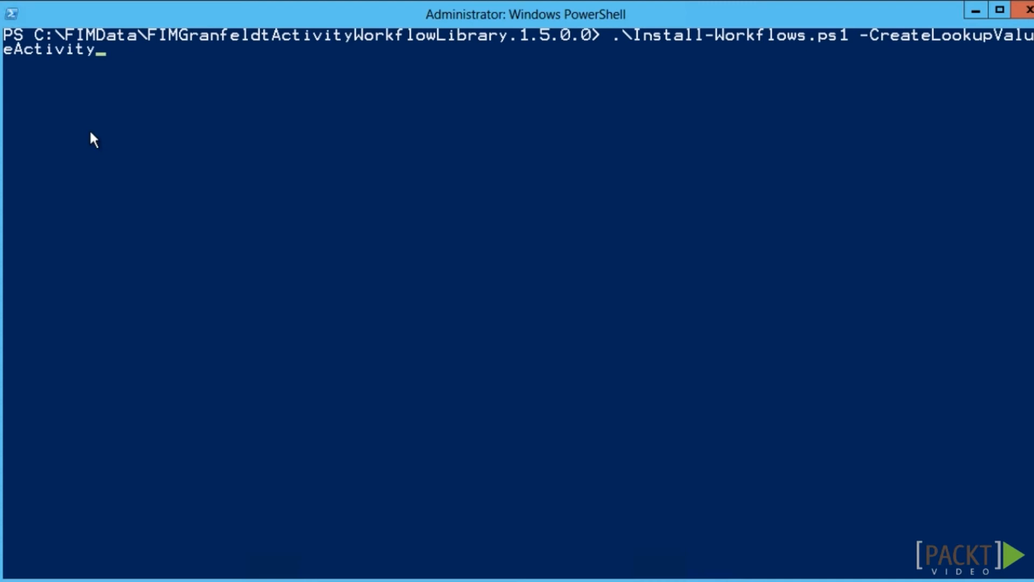
pyautogui.press('Return')
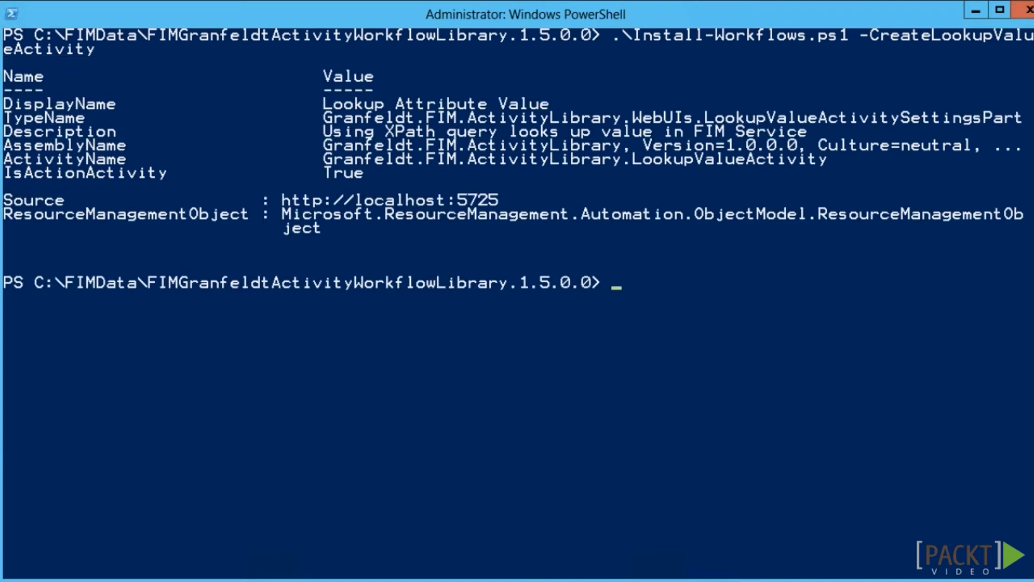
pyautogui.write('iisreset')
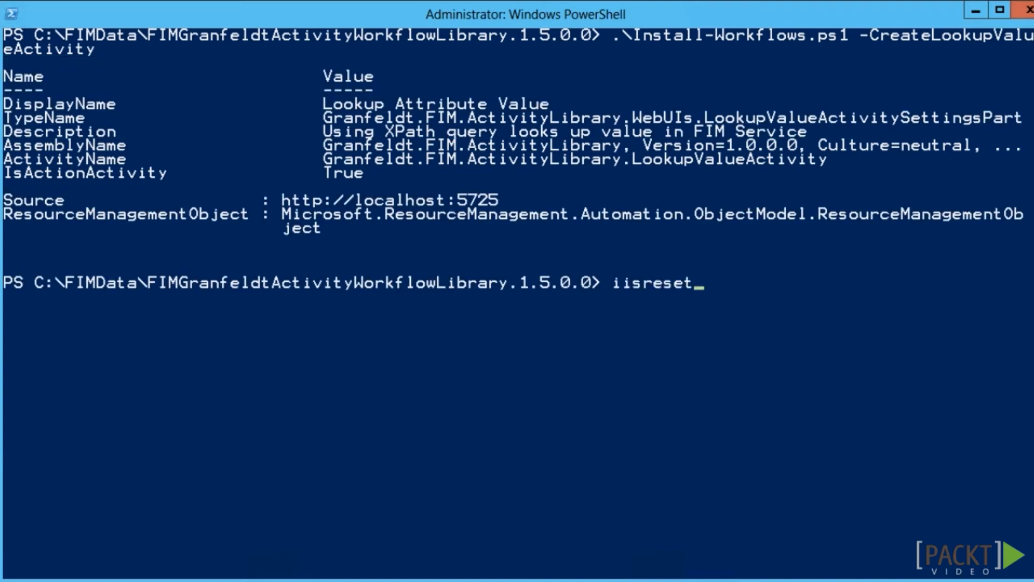
pyautogui.press('Return')
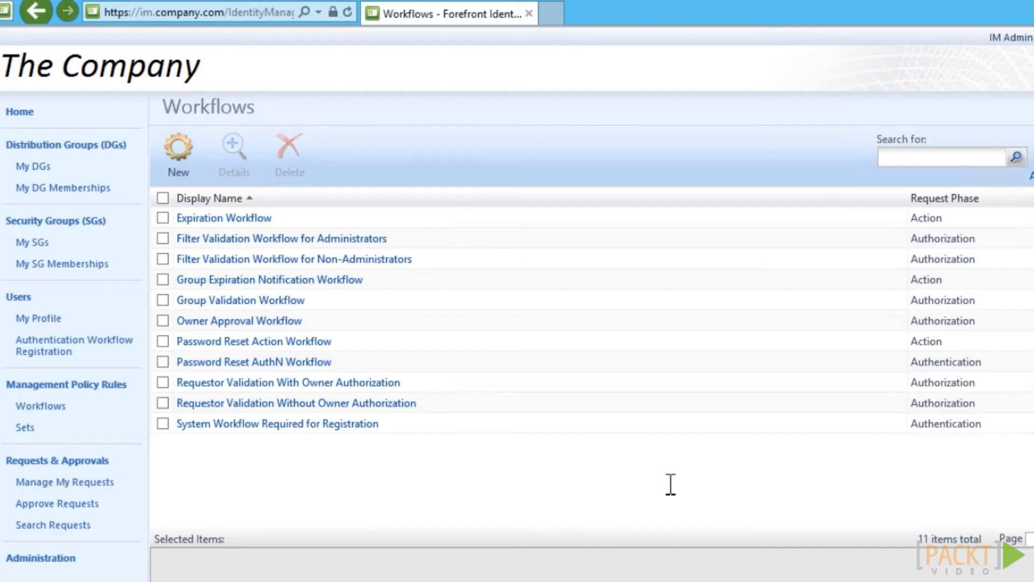
# Start a new Action workflow named 'Copmany: Update Department' that runs on policy update
pyautogui.click(185, 155)
pyautogui.click(470, 172)
pyautogui.write('Copmany: Update De')
pyautogui.write('partment')
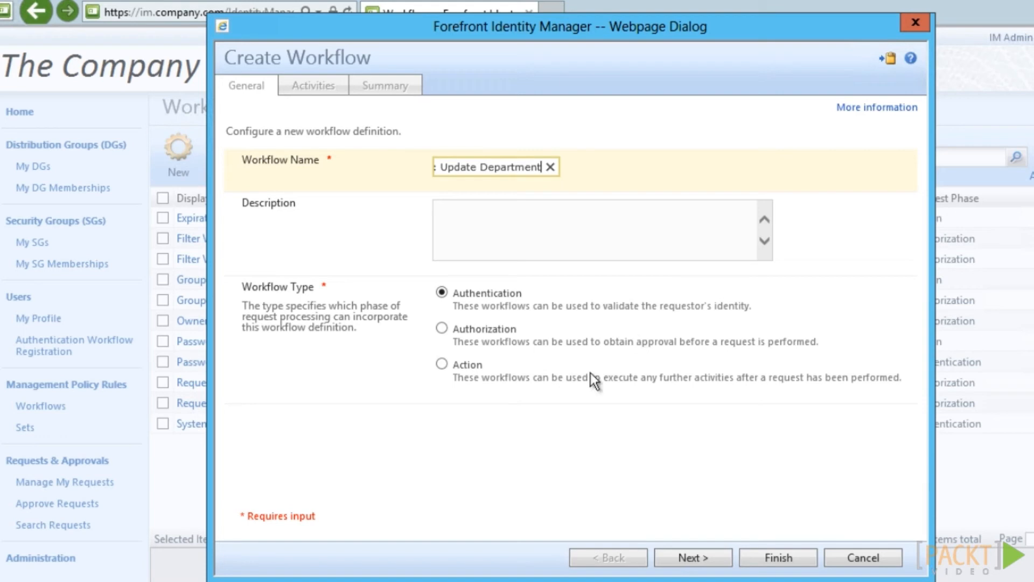
pyautogui.click(440, 365)
pyautogui.click(534, 455)
pyautogui.click(717, 552)
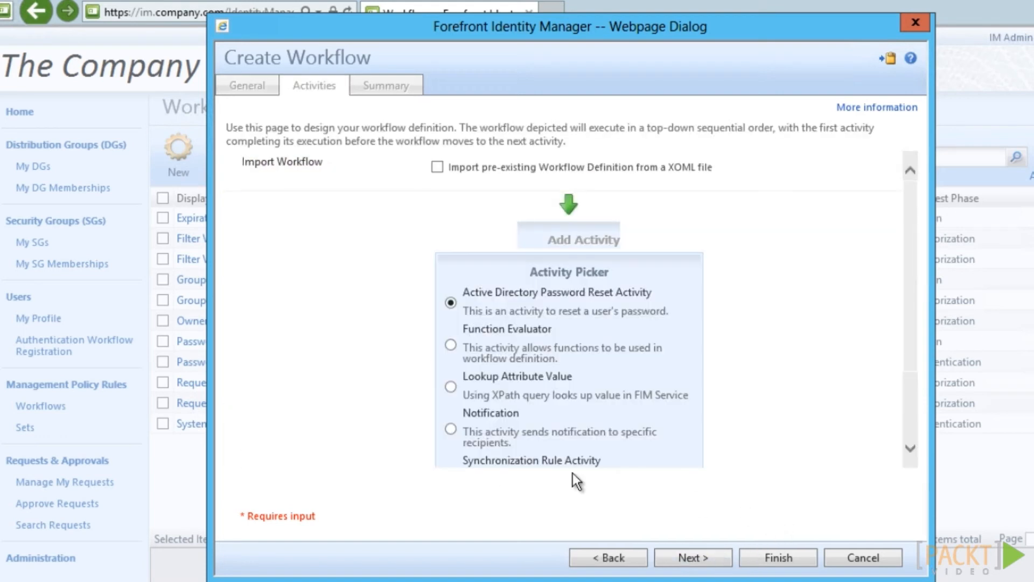
# Add a Lookup Attribute Value activity to the workflow and submit it
pyautogui.click(453, 388)
pyautogui.scroll(-2, 913, 337)
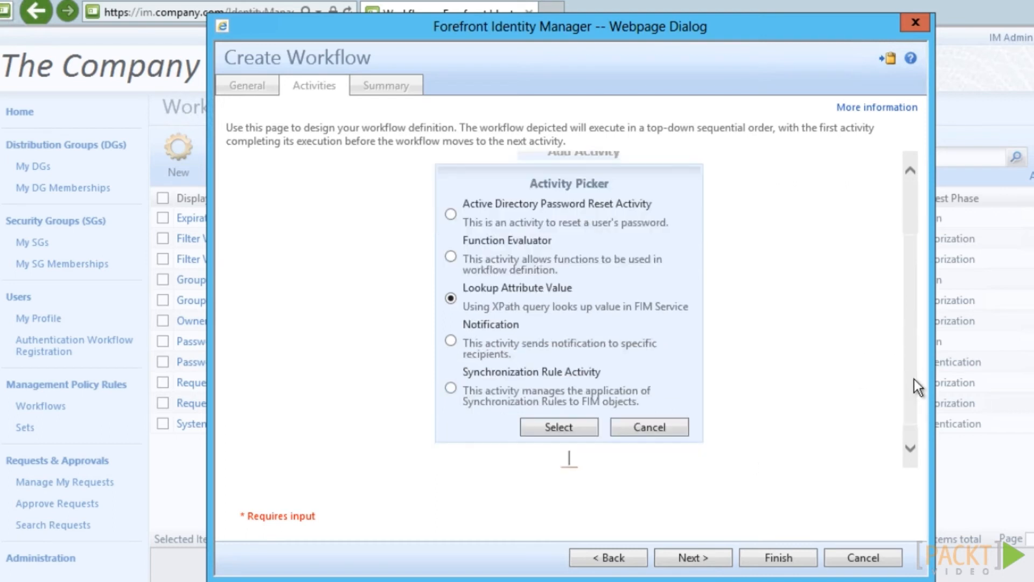
pyautogui.click(573, 408)
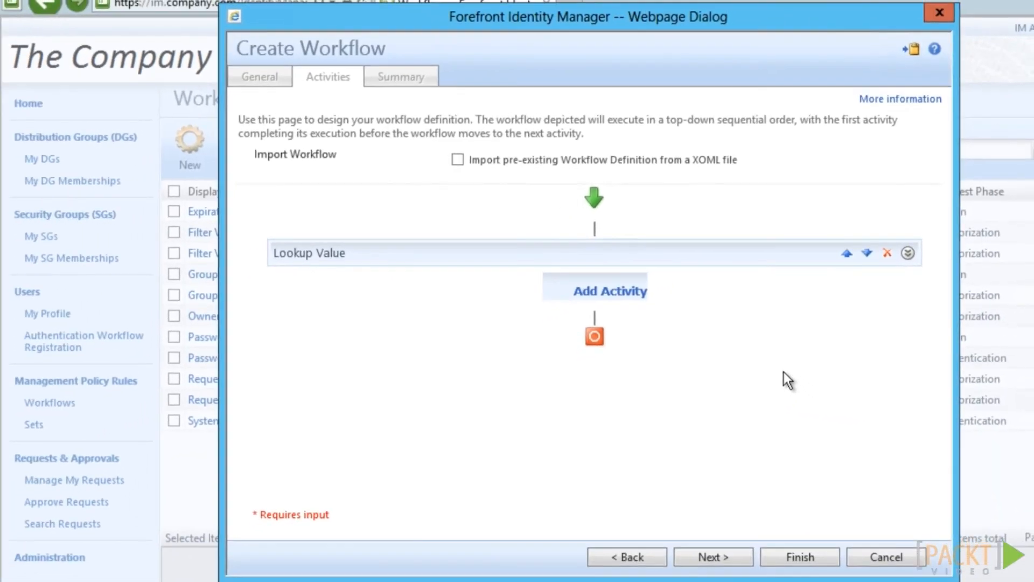
pyautogui.click(746, 557)
pyautogui.click(800, 557)
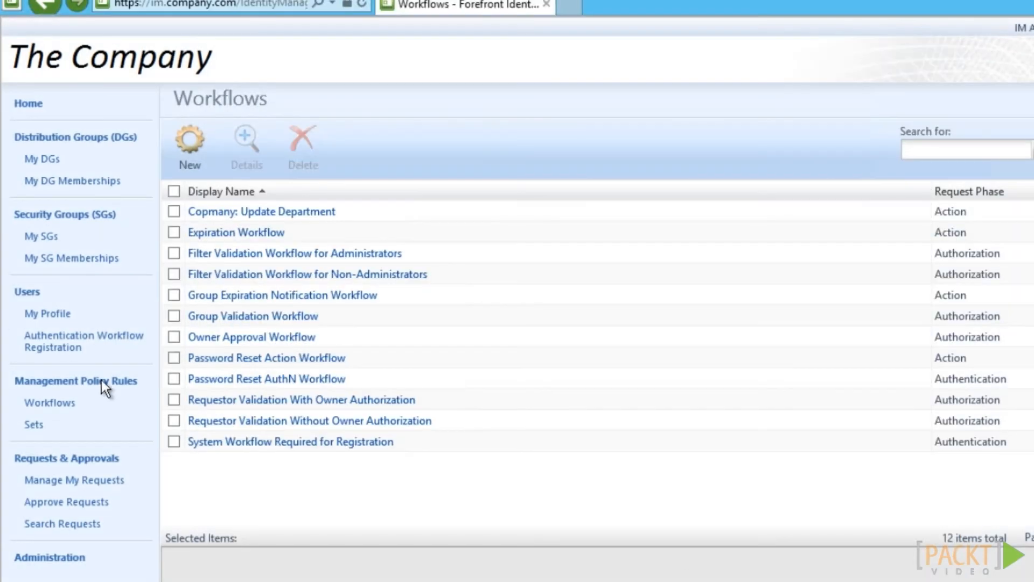
pyautogui.click(93, 382)
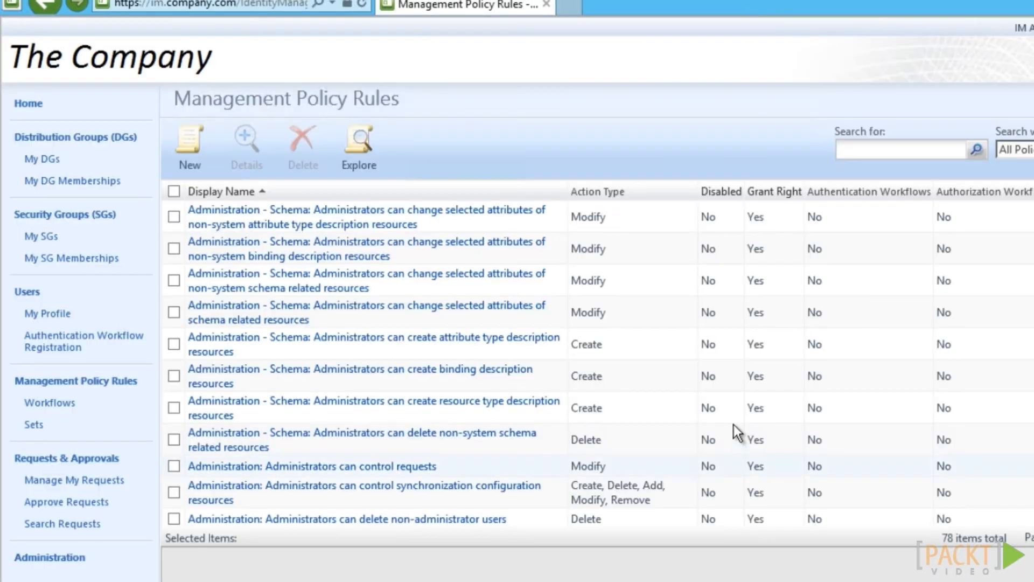
# Create the MPR 'Company: Update Department when Organizational Unit is changed' for All People modifying single-valued attributes
pyautogui.click(189, 145)
pyautogui.write('Company: Update Department when Organizational Unit is c')
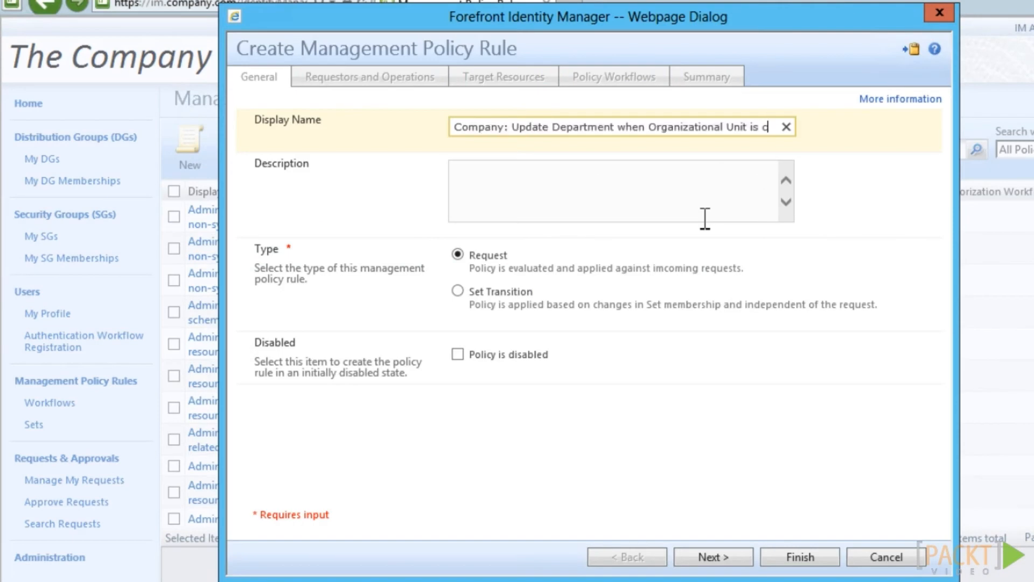
pyautogui.write('hanged')
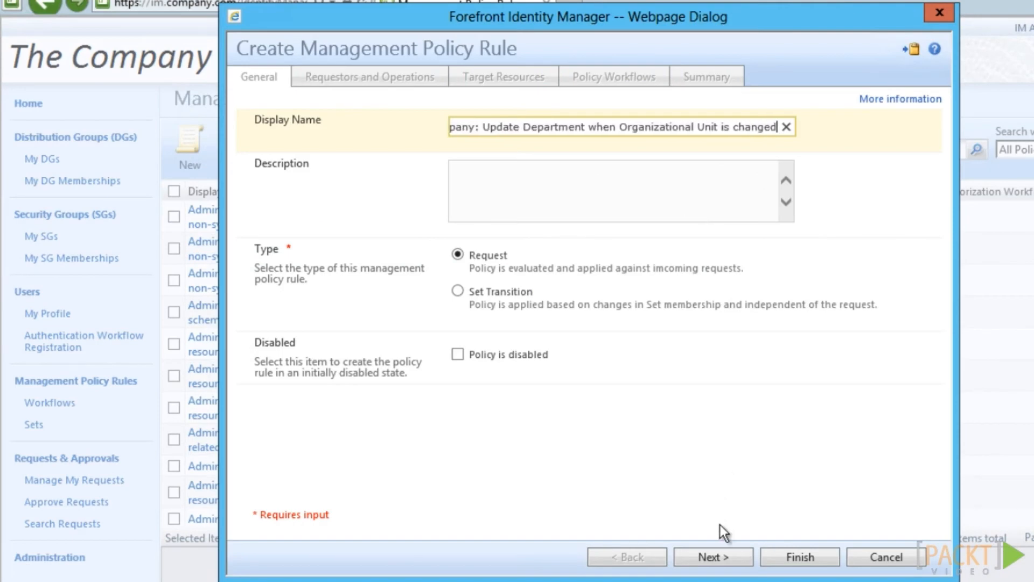
pyautogui.click(717, 557)
pyautogui.write('all people')
pyautogui.click(562, 350)
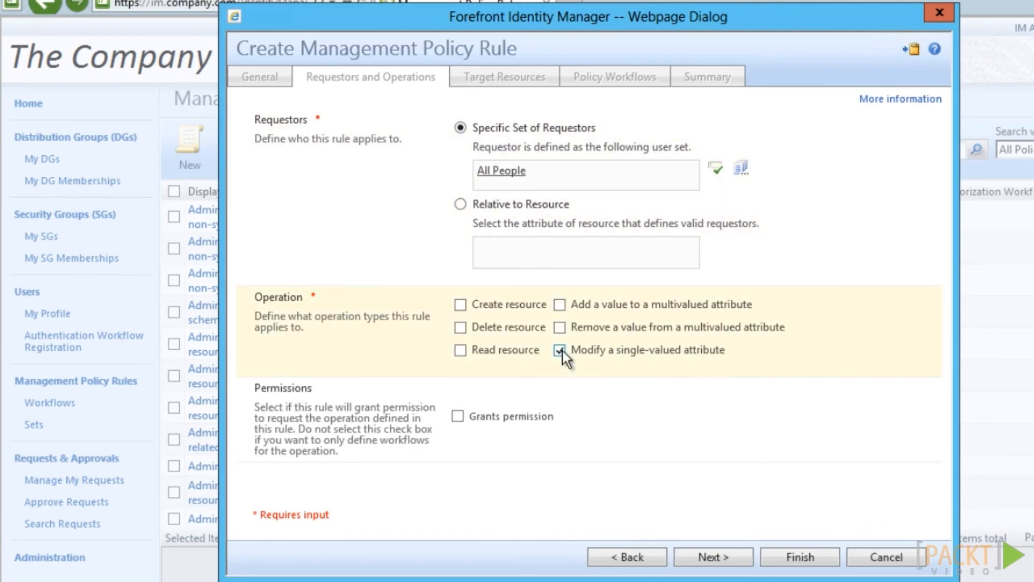
pyautogui.click(712, 558)
# Target the Organizational Unit attribute, attach the Copmany: Update Department workflow, and submit the rule
pyautogui.write('organizational')
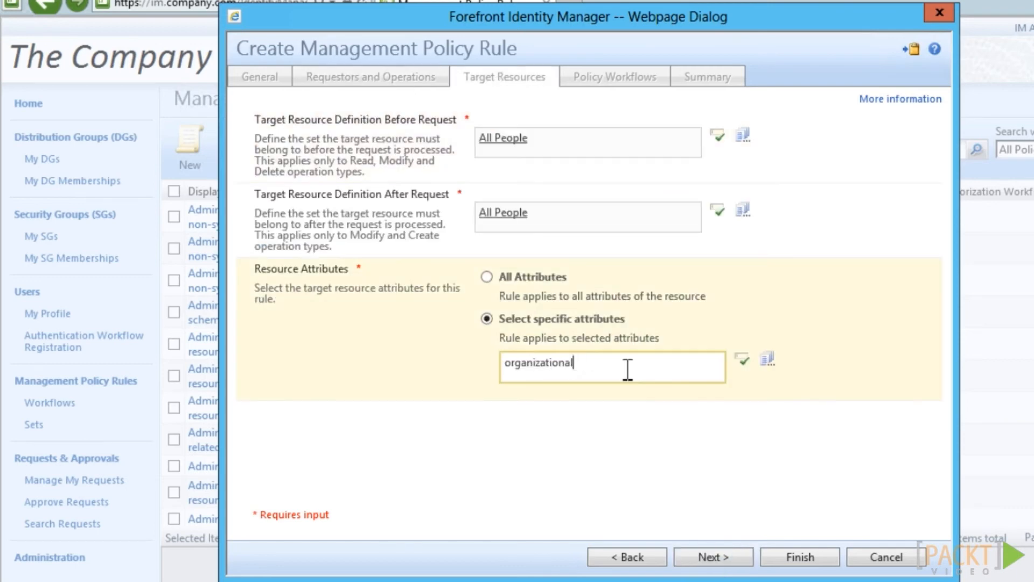
pyautogui.click(744, 359)
pyautogui.click(714, 557)
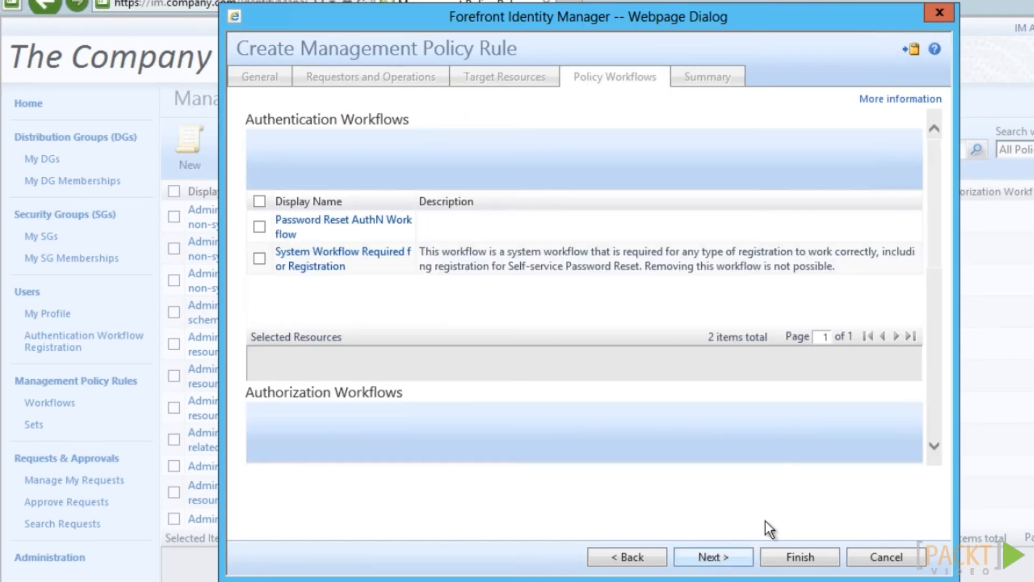
pyautogui.moveTo(936, 220); pyautogui.dragTo(942, 393)
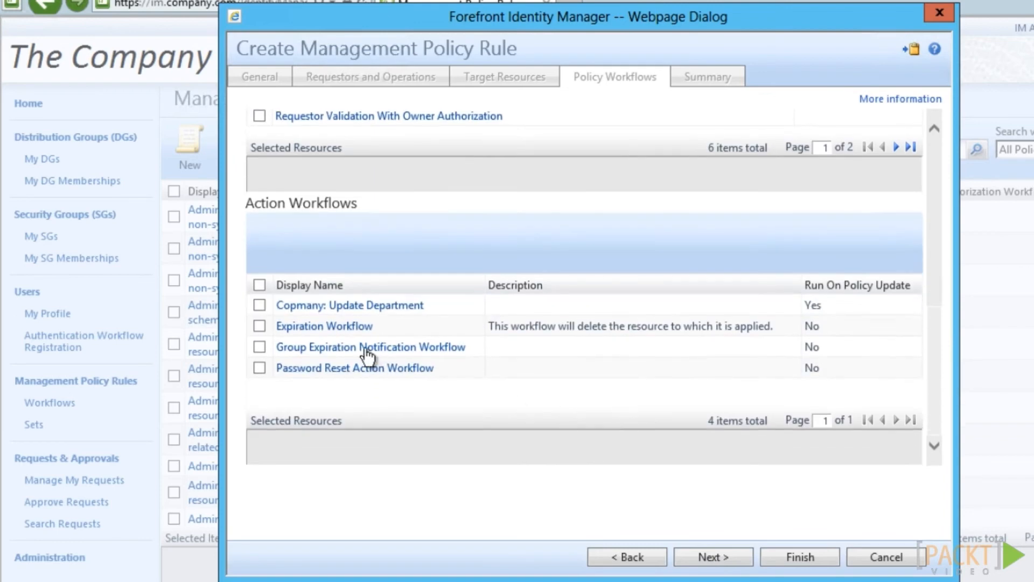
pyautogui.click(260, 306)
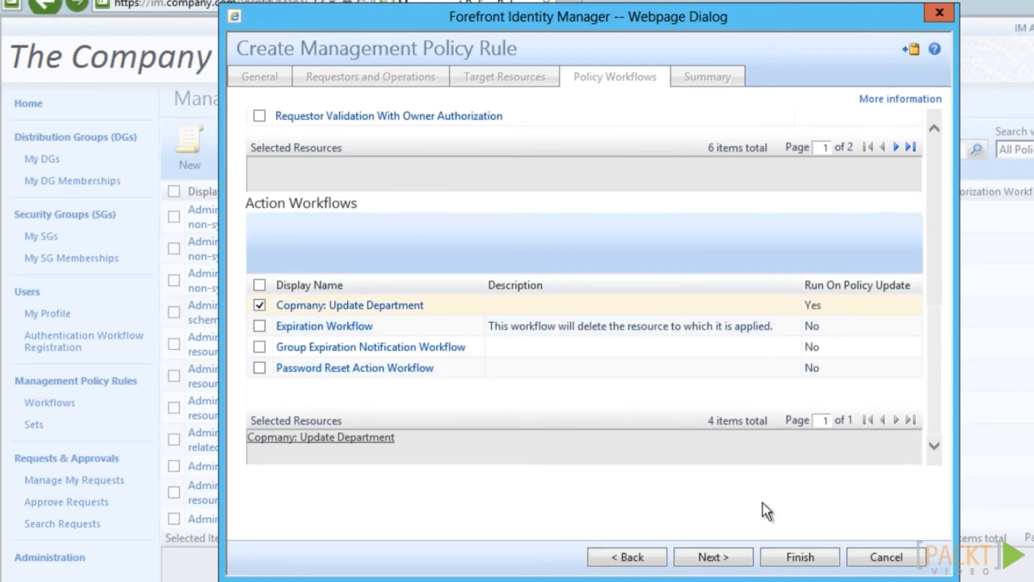
pyautogui.click(724, 557)
pyautogui.click(820, 560)
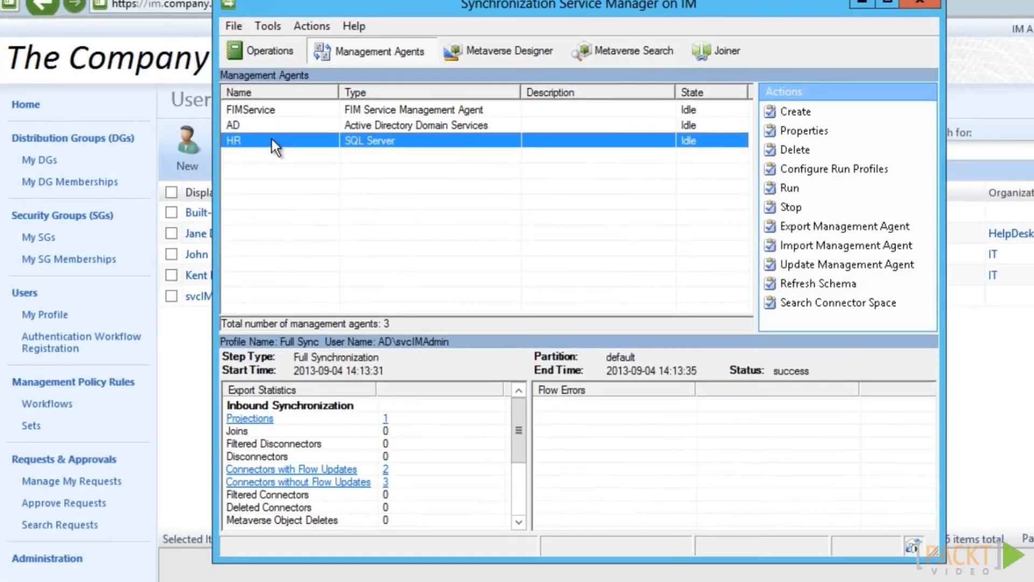
# Run Full Import and then Delta Sync on the HR management agent
pyautogui.rightClick(272, 139)
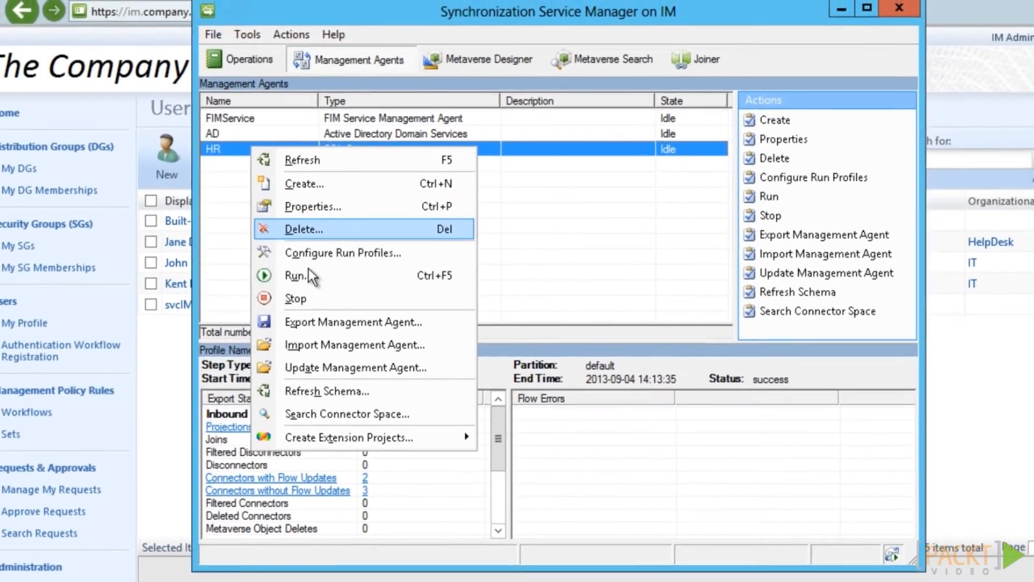
pyautogui.click(299, 275)
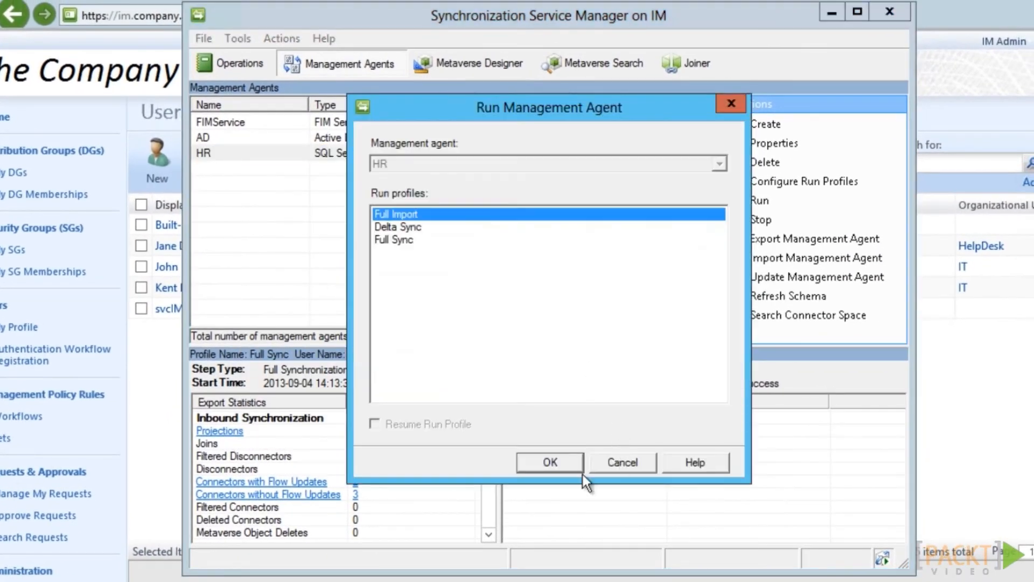
pyautogui.click(560, 456)
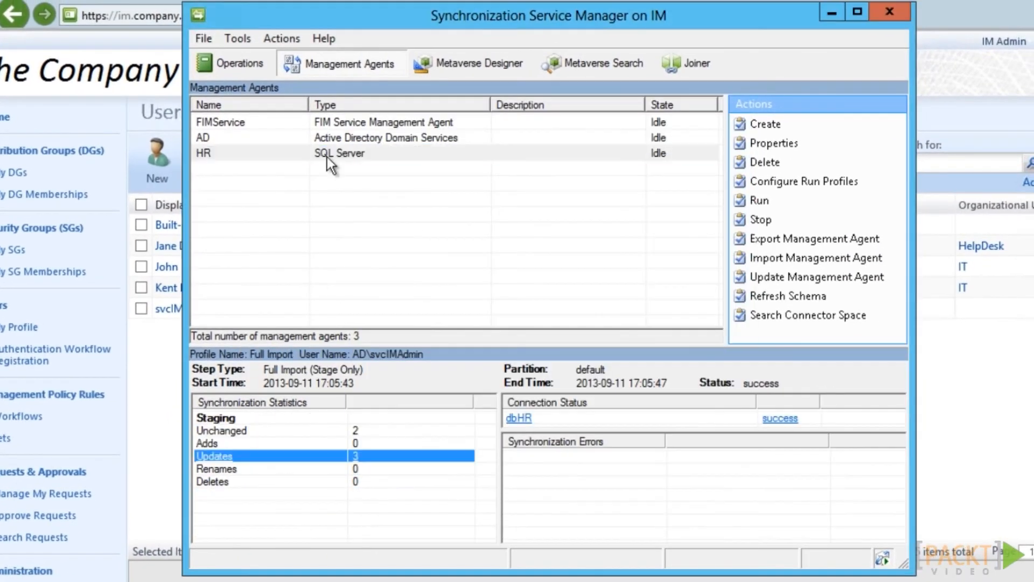
pyautogui.rightClick(327, 156)
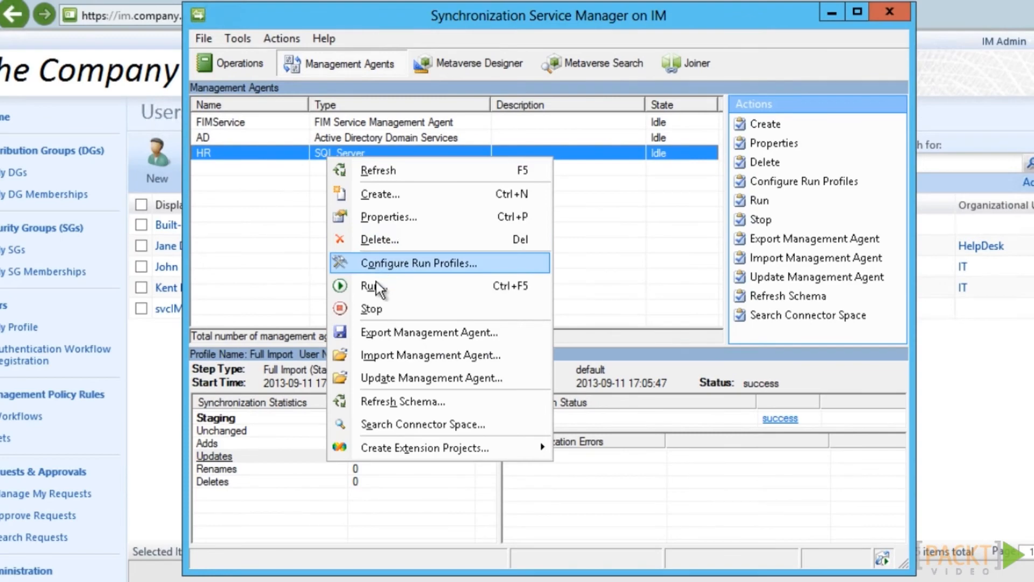
pyautogui.click(376, 281)
pyautogui.click(394, 227)
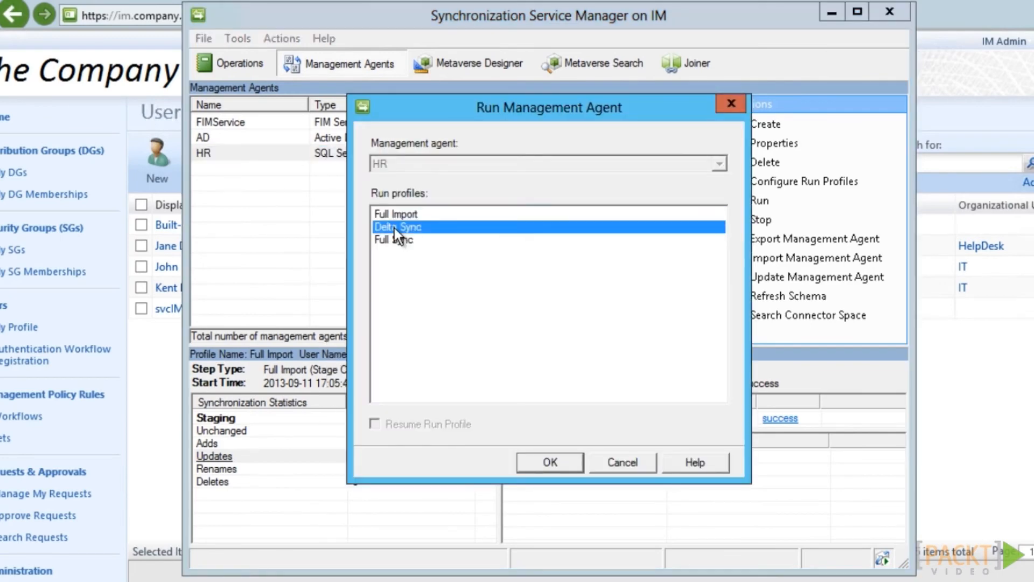
pyautogui.press('Return')
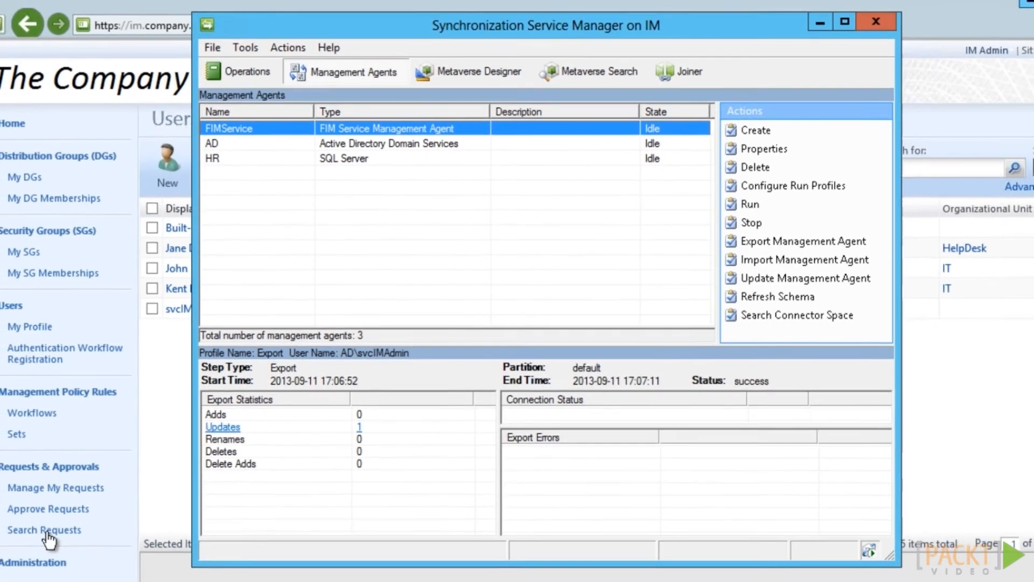
pyautogui.click(69, 529)
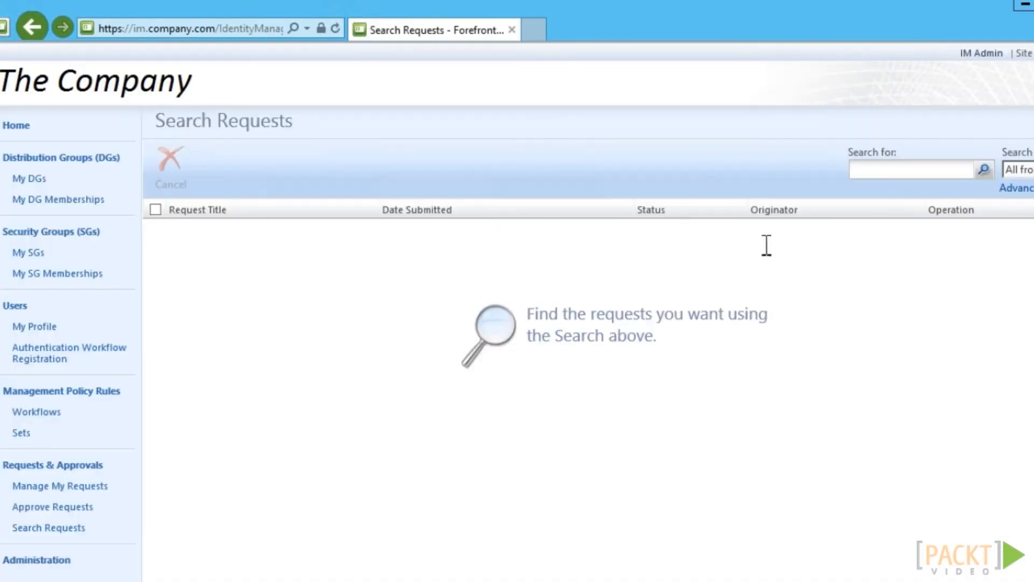
# Search all requests and review a person-update request's Detailed Content and Applied Policy, then close it
pyautogui.click(984, 170)
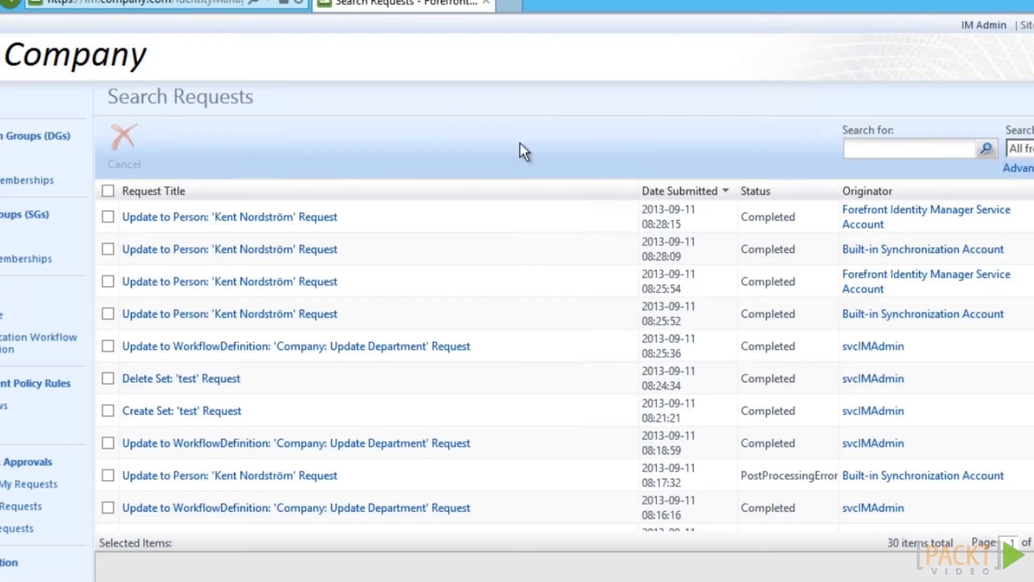
pyautogui.click(155, 249)
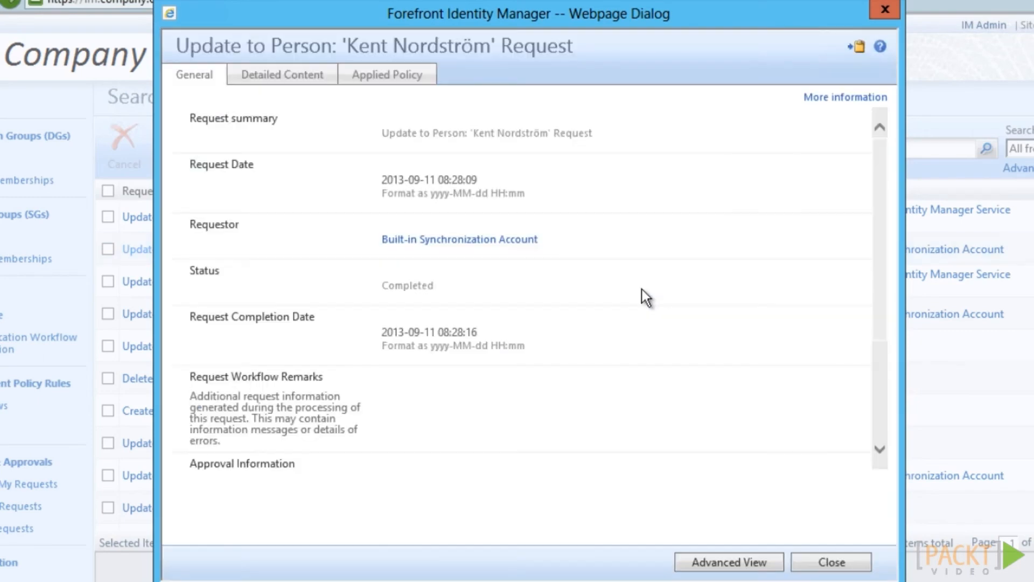
pyautogui.click(283, 75)
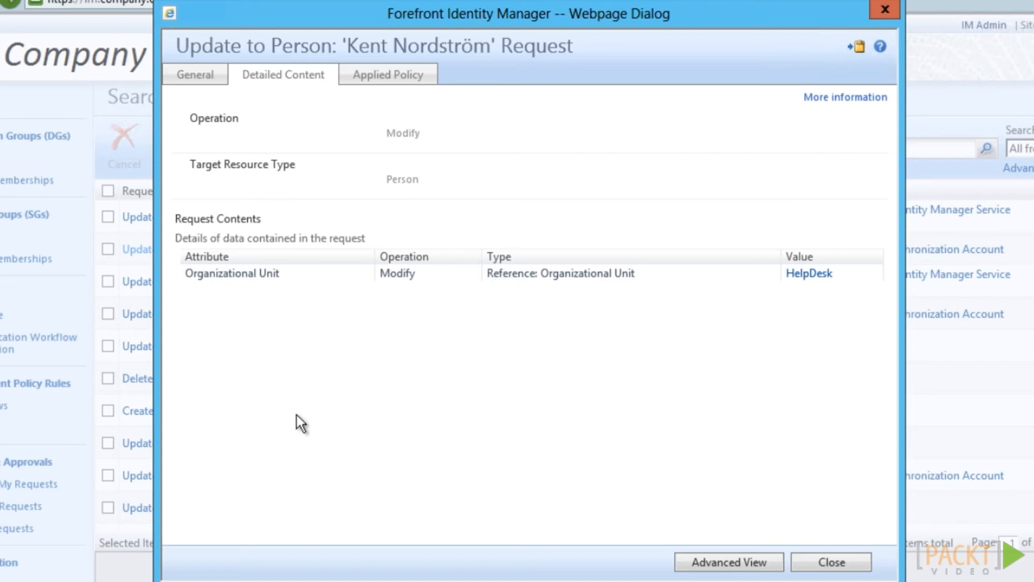
pyautogui.click(405, 80)
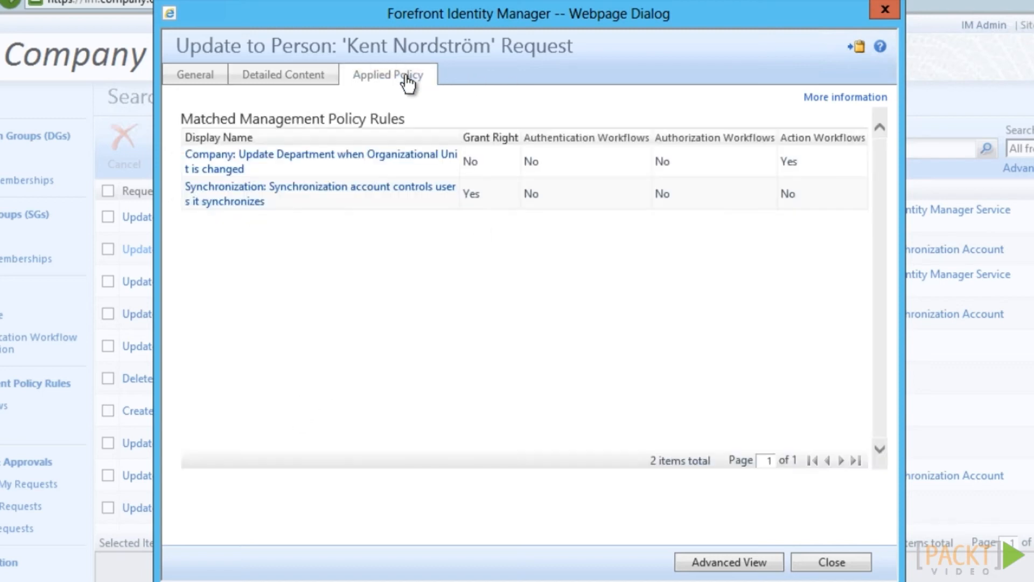
pyautogui.click(831, 562)
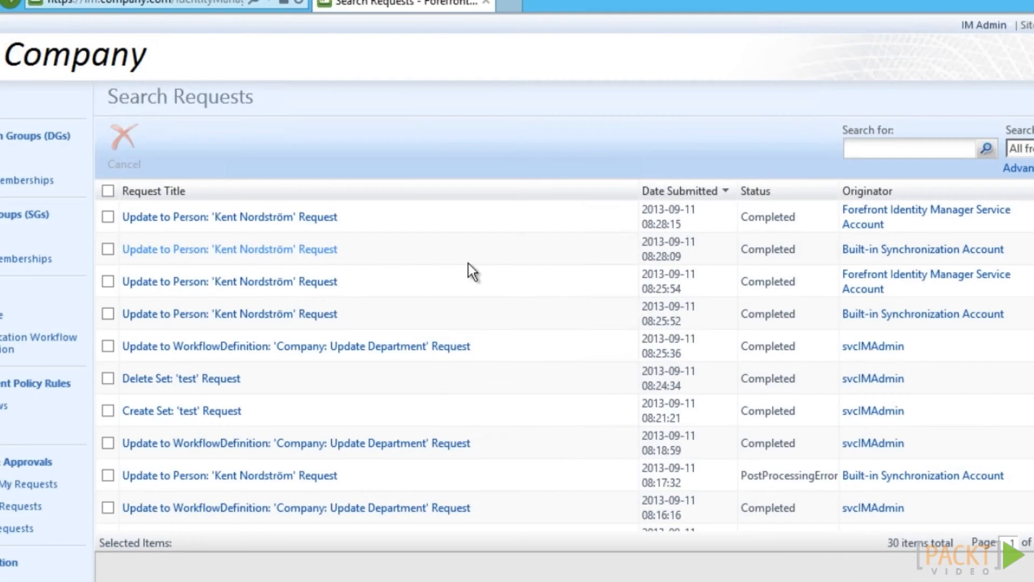
# Open the newest Update to Person request's Detailed Content showing department set to HelpDesk
pyautogui.click(291, 221)
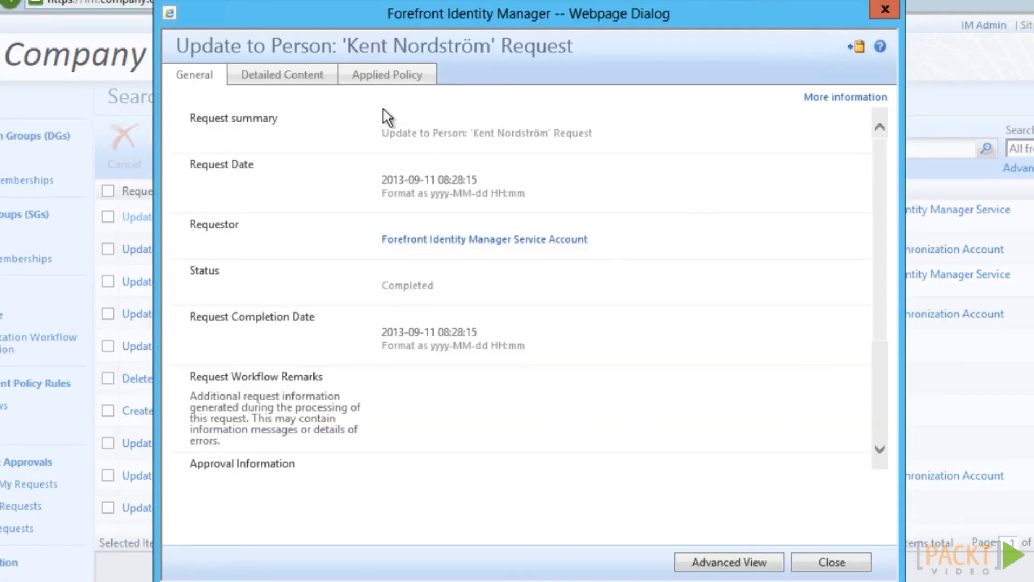
pyautogui.click(291, 88)
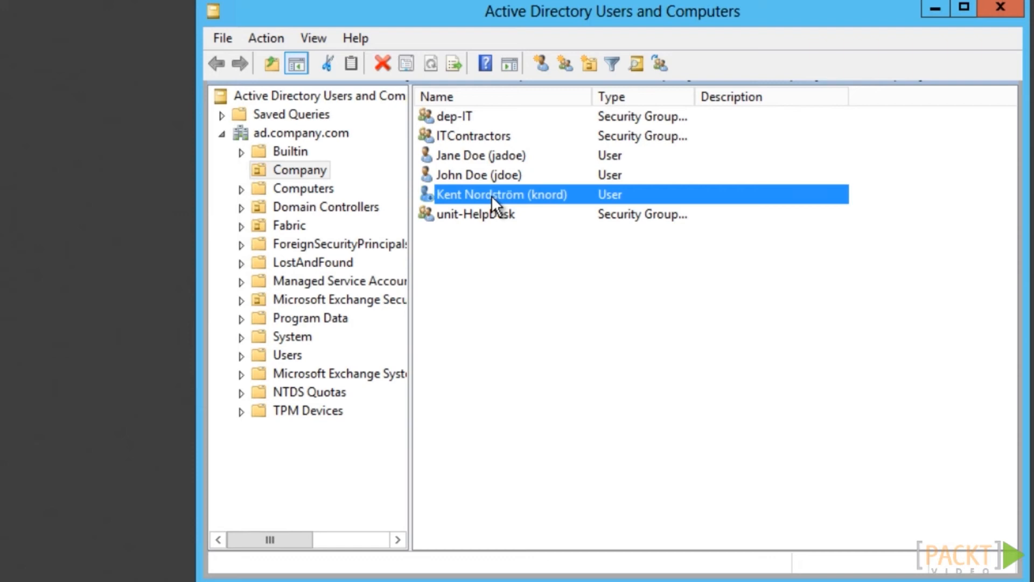
# Inspect the test user's lastLogonTimestamp value in the Attribute Editor without changing it
pyautogui.doubleClick(491, 195)
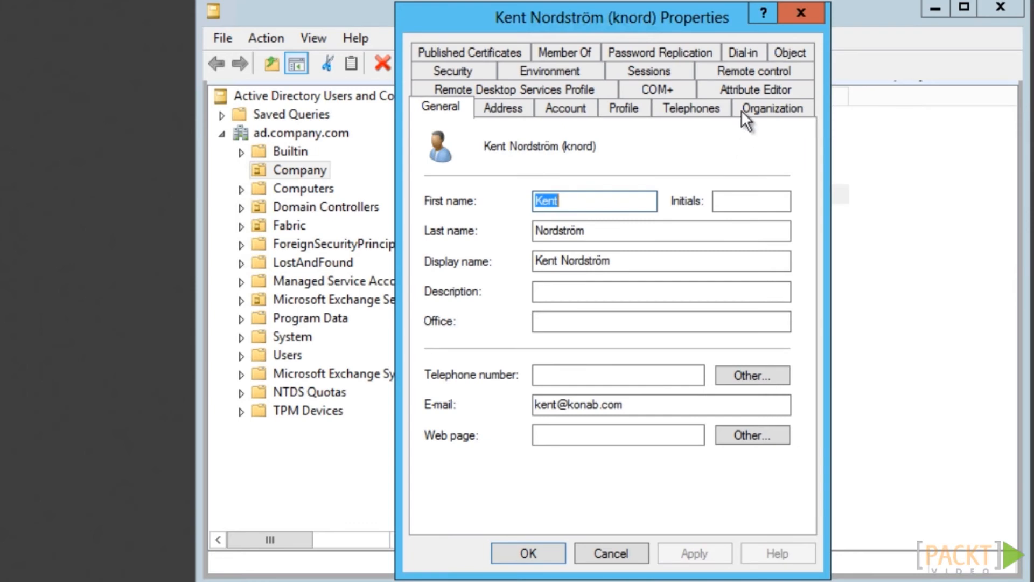
pyautogui.click(754, 88)
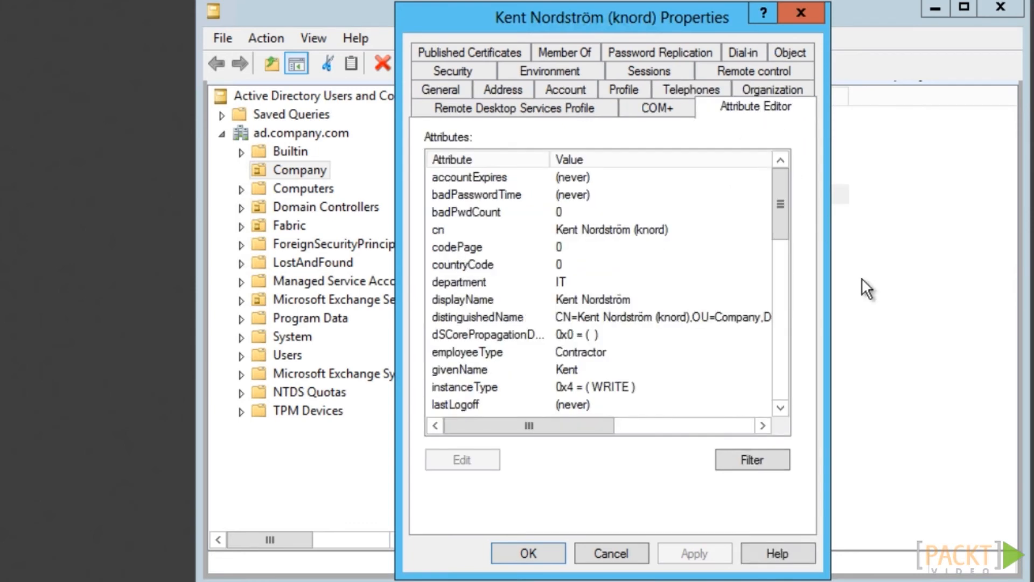
pyautogui.moveTo(780, 203); pyautogui.dragTo(782, 263)
pyautogui.click(522, 283)
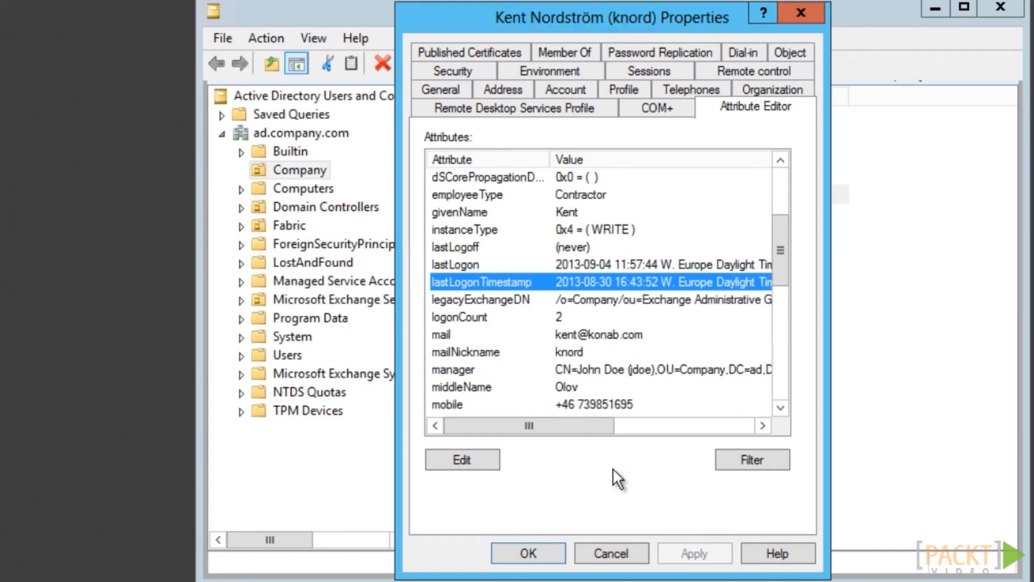
pyautogui.doubleClick(508, 281)
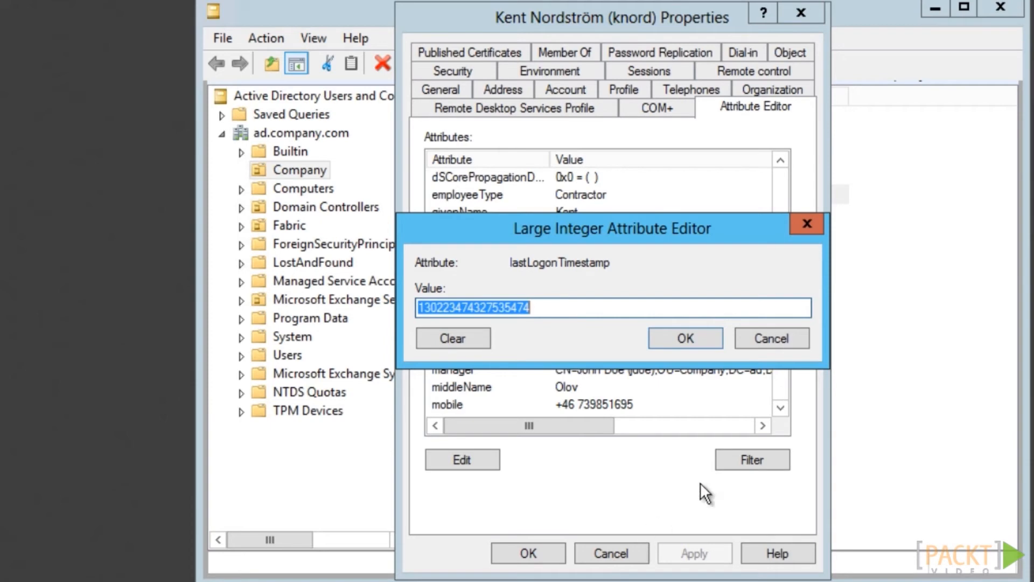
pyautogui.click(769, 339)
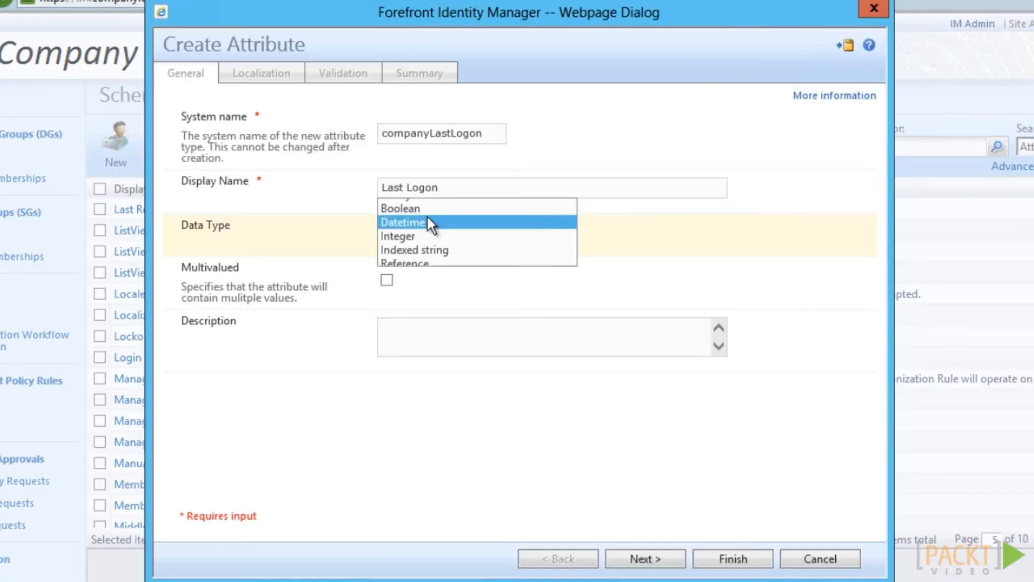
# Create the Datetime attribute Last Logon (companyLastLogon) and bind it to the User resource type
pyautogui.click(428, 223)
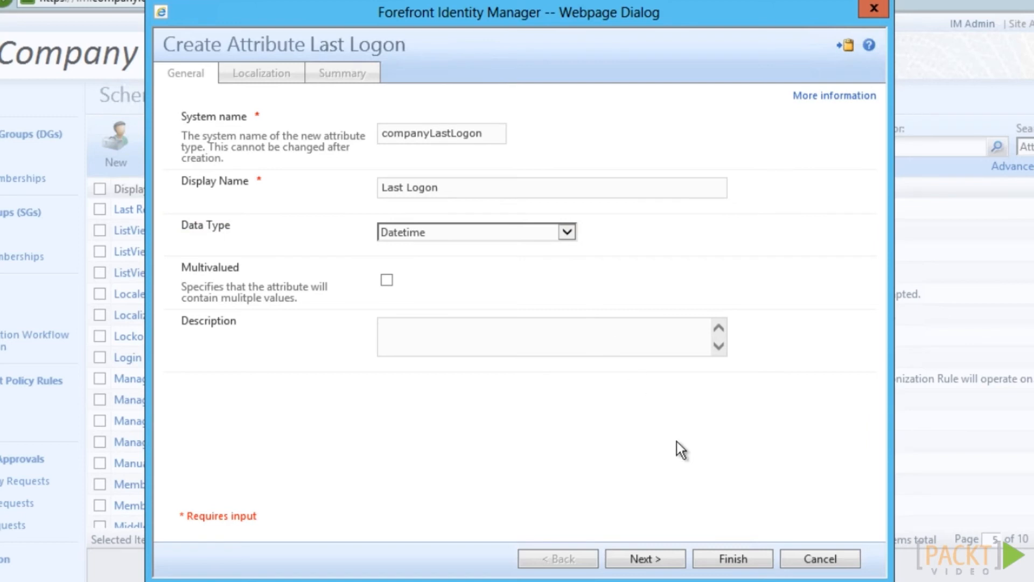
pyautogui.click(731, 559)
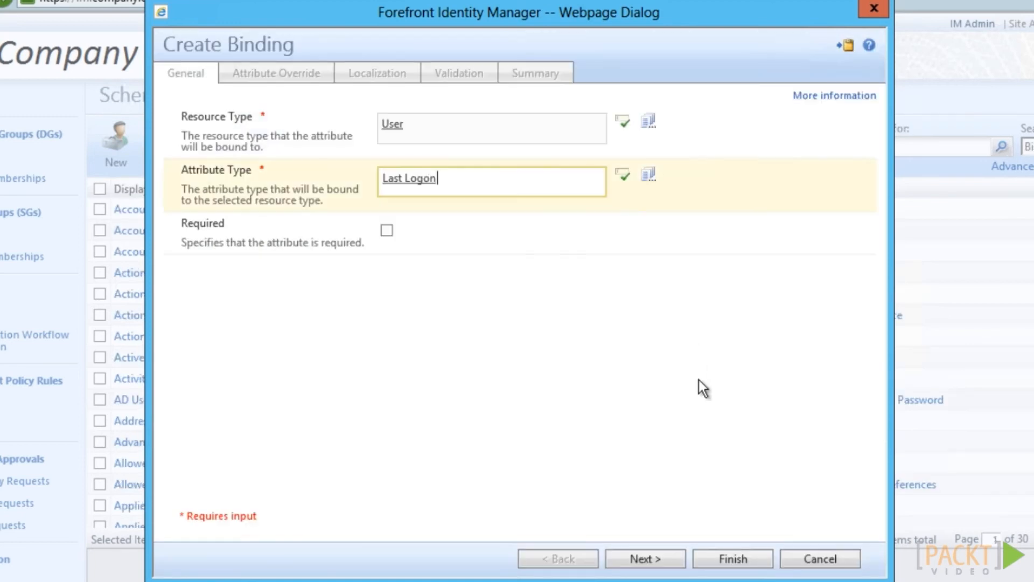
pyautogui.click(730, 558)
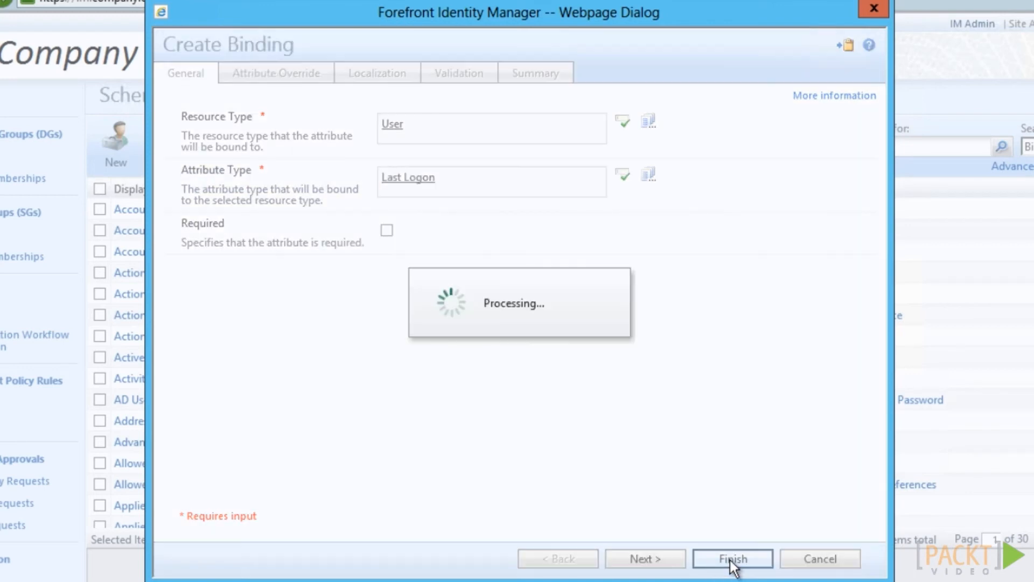
pyautogui.click(731, 558)
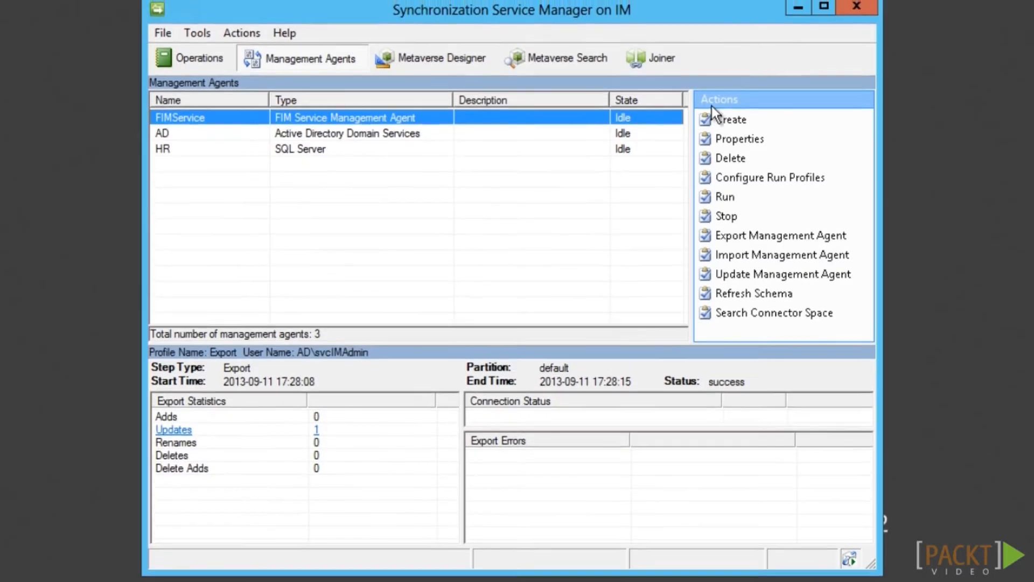
# Add a new companyLastLogon attribute to the metaverse person object type
pyautogui.click(479, 60)
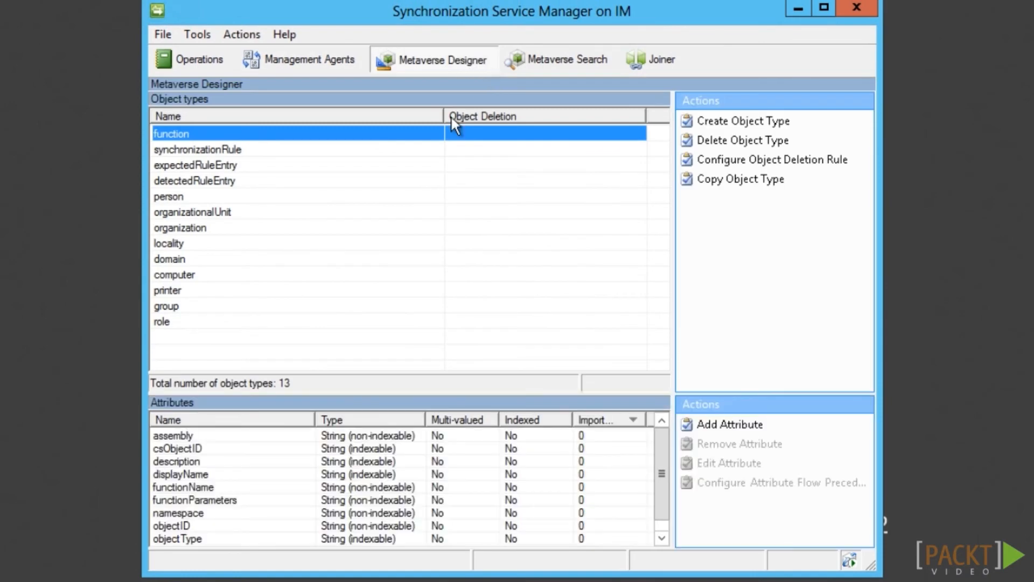
pyautogui.click(204, 197)
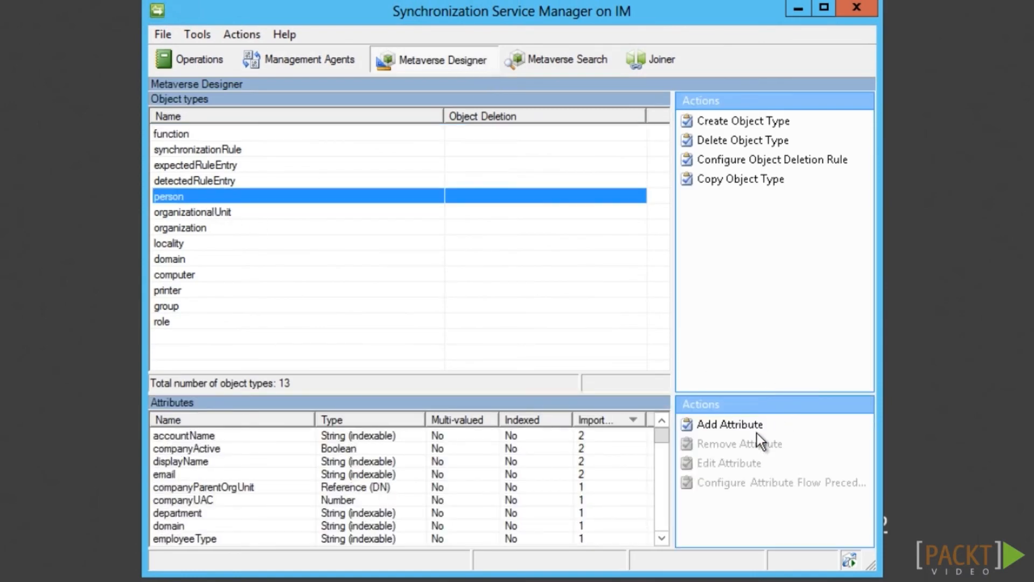
pyautogui.click(748, 425)
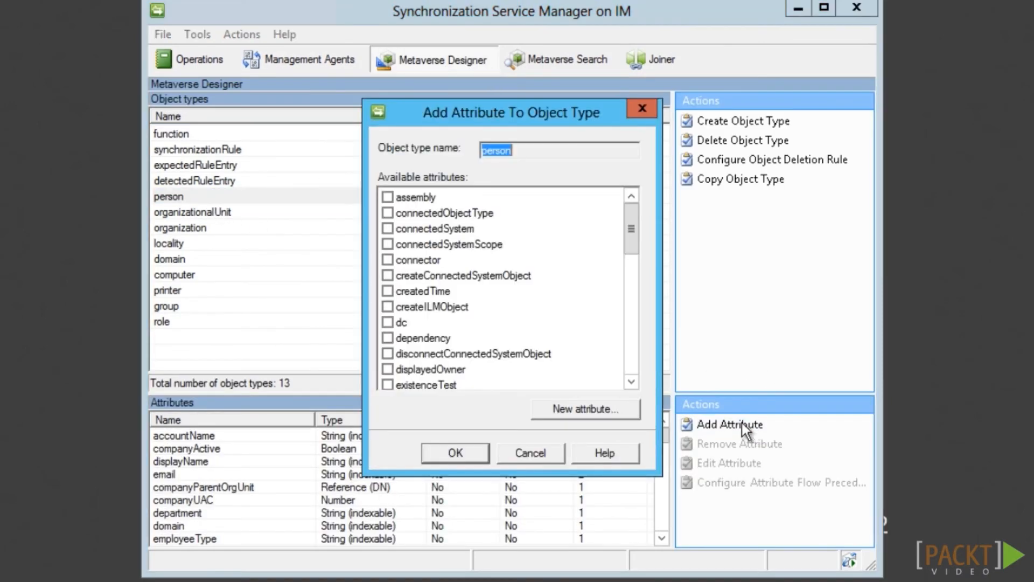
pyautogui.click(620, 413)
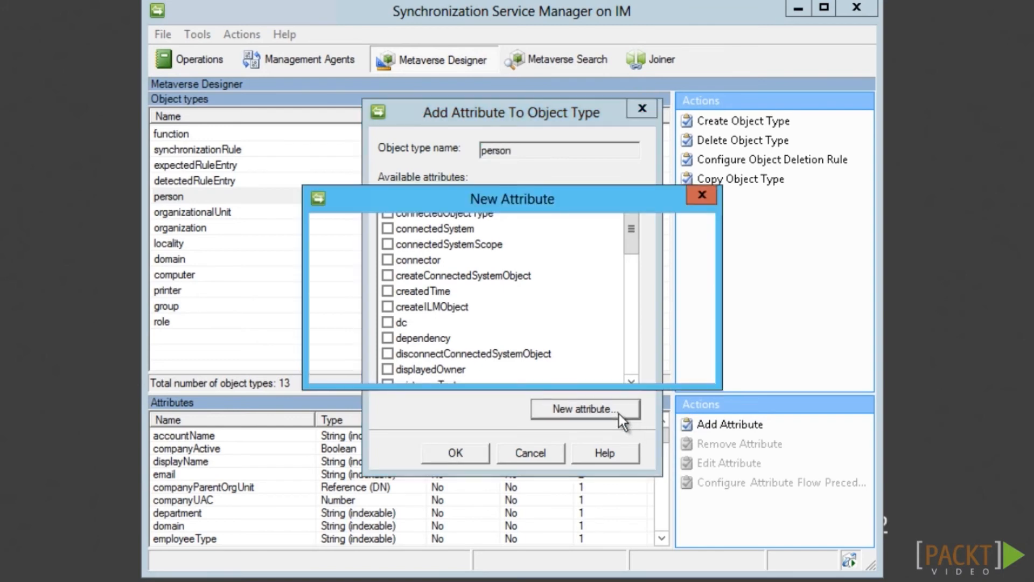
pyautogui.write('companyLastLogon')
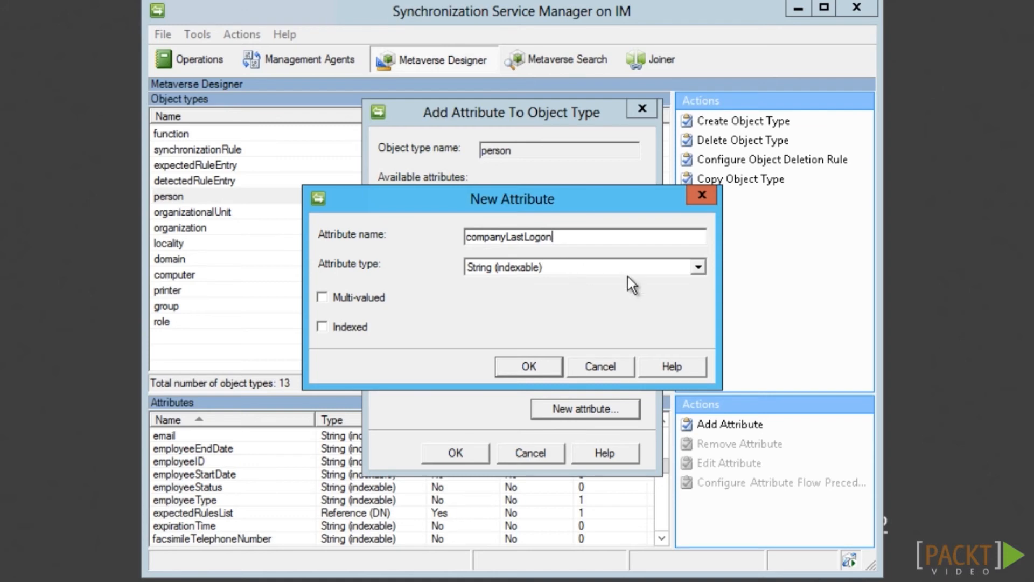
pyautogui.click(534, 366)
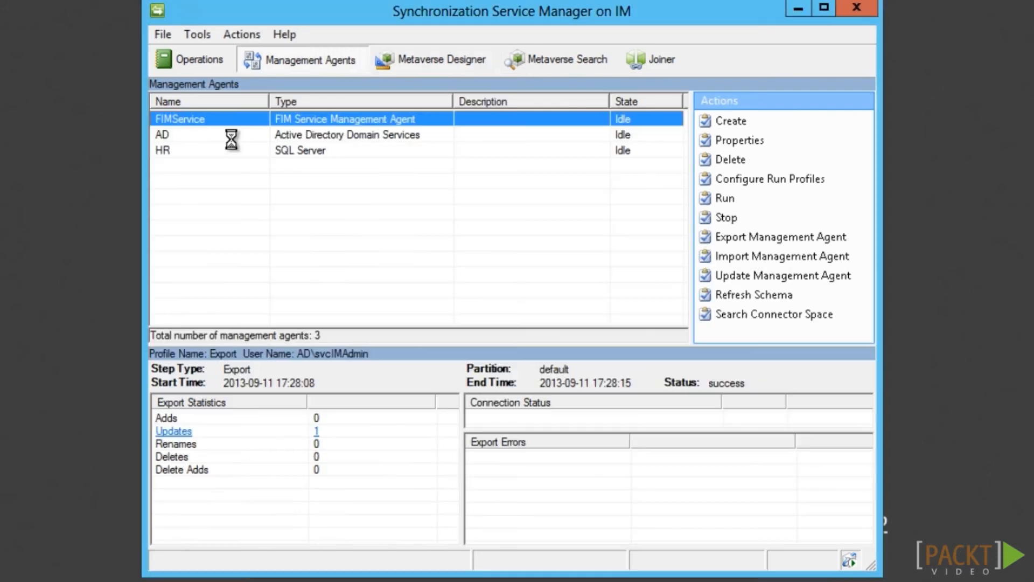
# Include lastLogonTimestamp in the AD management agent's selected attributes
pyautogui.click(231, 135)
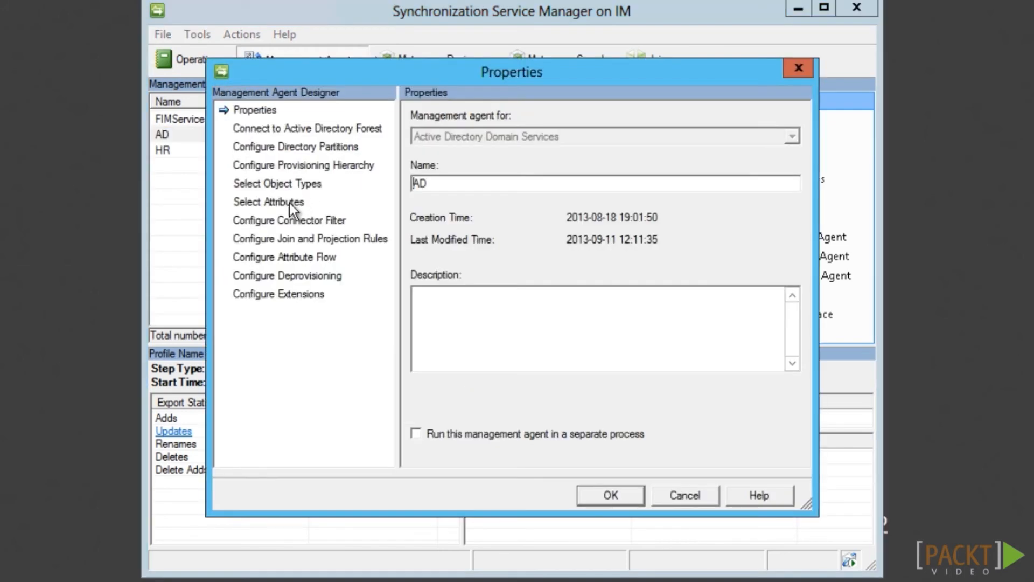
pyautogui.click(290, 204)
pyautogui.click(419, 390)
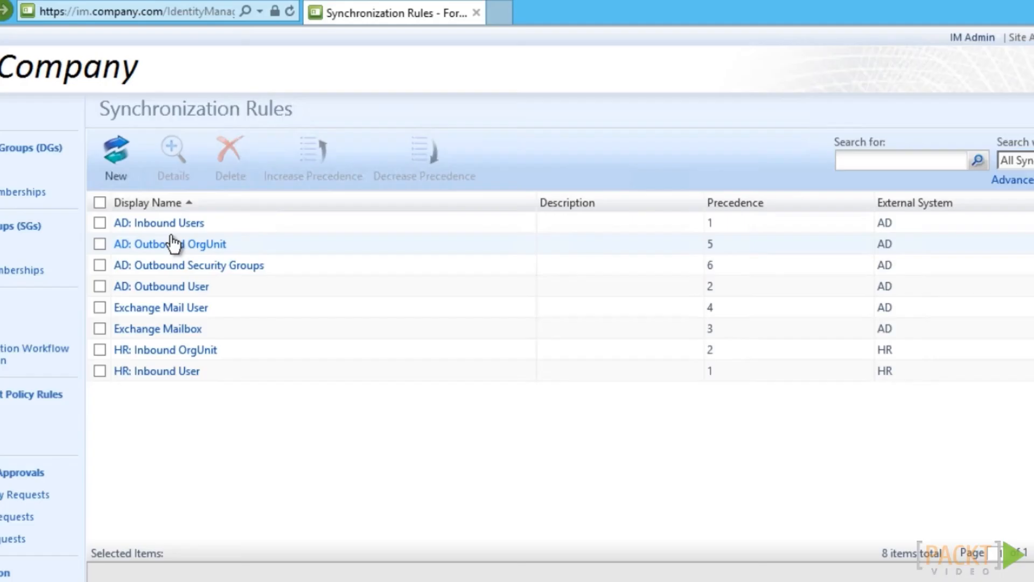
# Try to map lastLogonTimestamp to companyLastLogon in the AD sync rule; it is rejected as type-incompatible
pyautogui.click(167, 226)
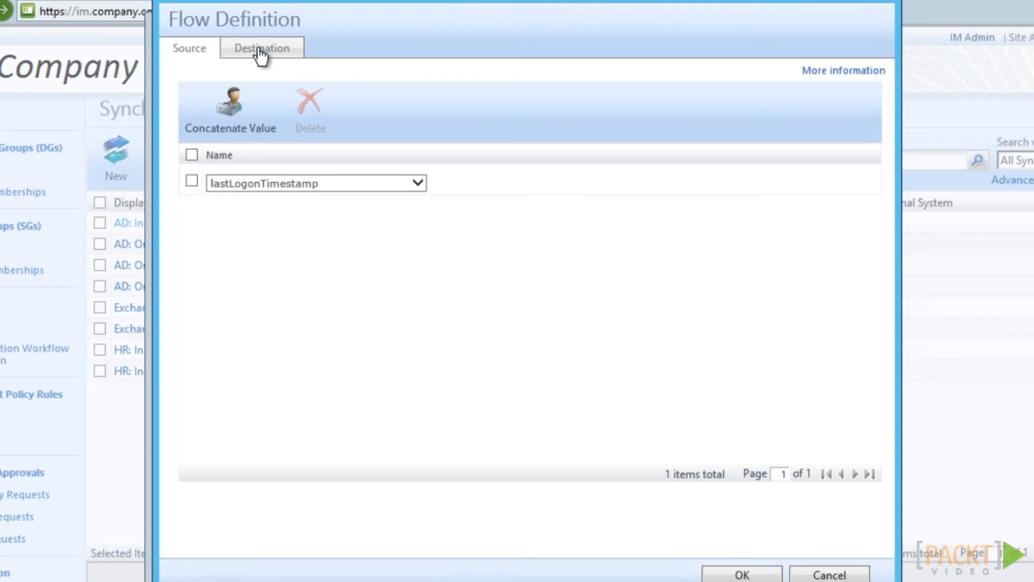
pyautogui.click(261, 51)
pyautogui.click(754, 575)
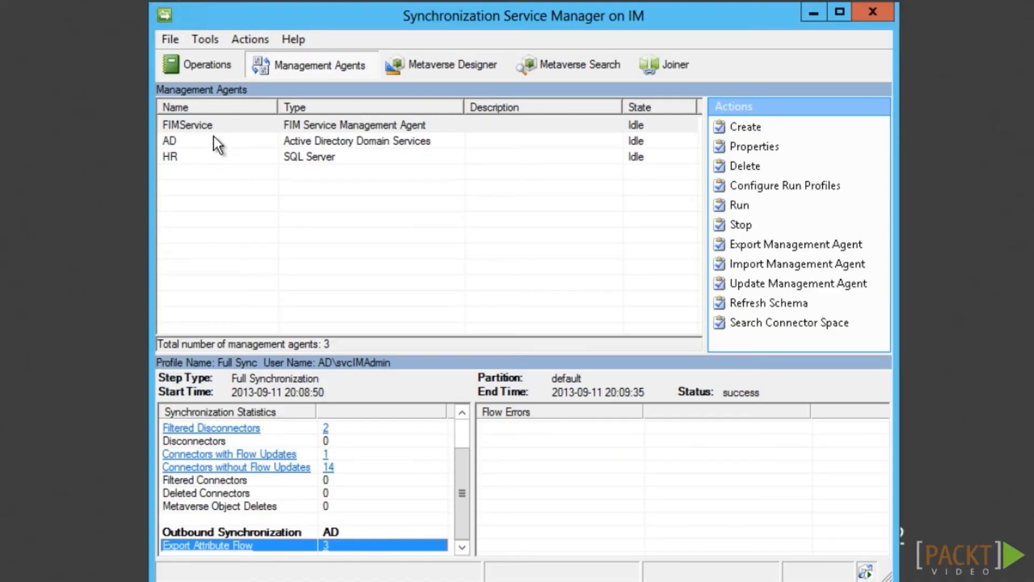
# Add an advanced import flow named mv.person:companyLastLogon from lastLogonTimestamp in the AD agent
pyautogui.doubleClick(213, 146)
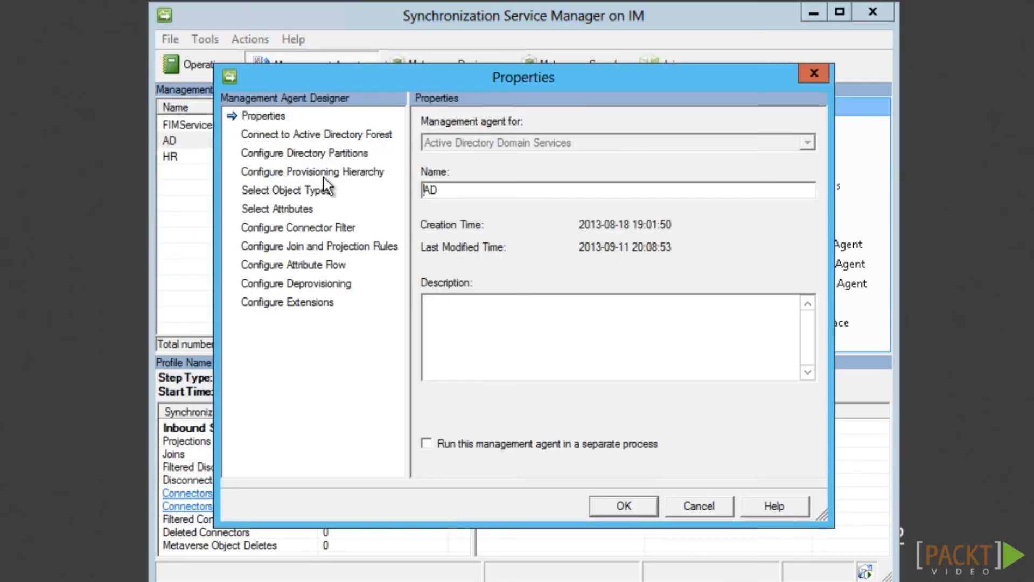
pyautogui.click(316, 264)
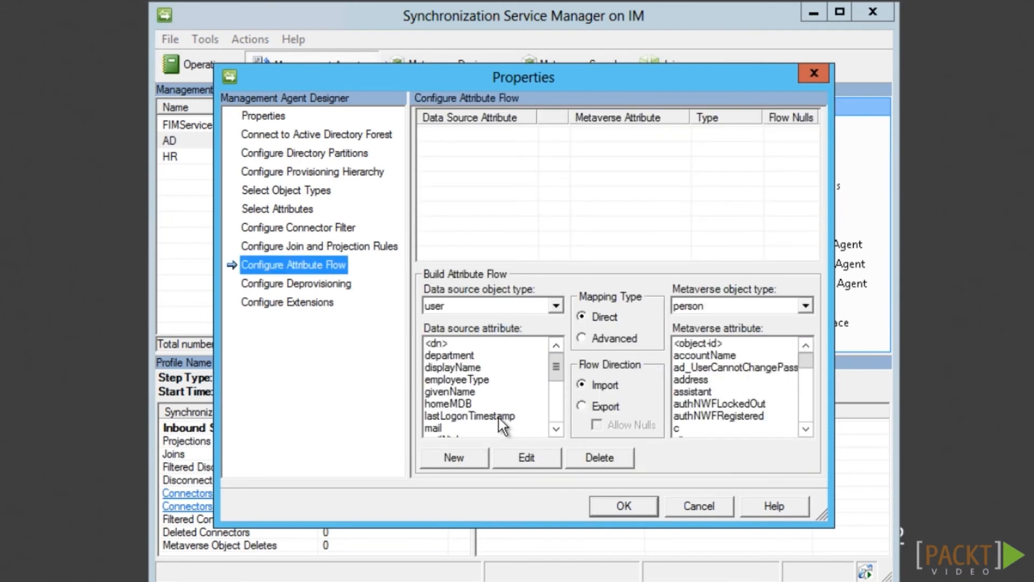
pyautogui.click(500, 415)
pyautogui.scroll(-3, 754, 387)
pyautogui.click(732, 404)
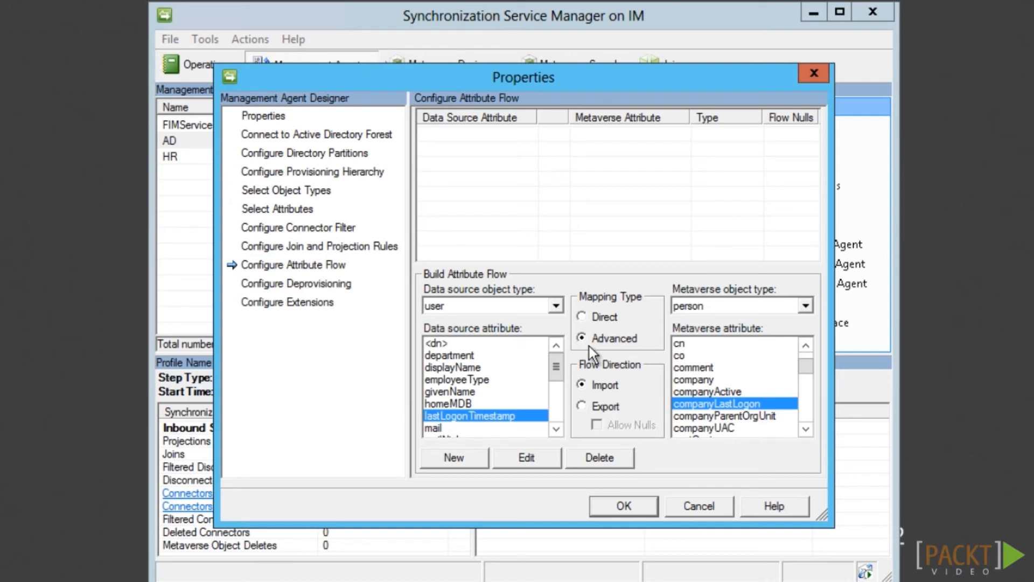
pyautogui.click(468, 455)
pyautogui.moveTo(467, 254); pyautogui.dragTo(616, 261)
pyautogui.press('Delete')
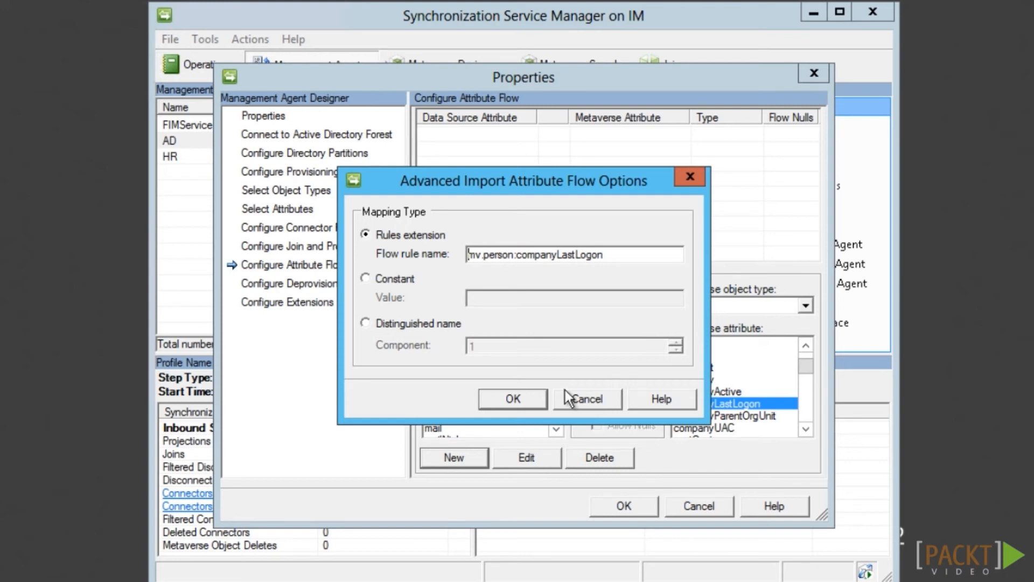
pyautogui.click(513, 399)
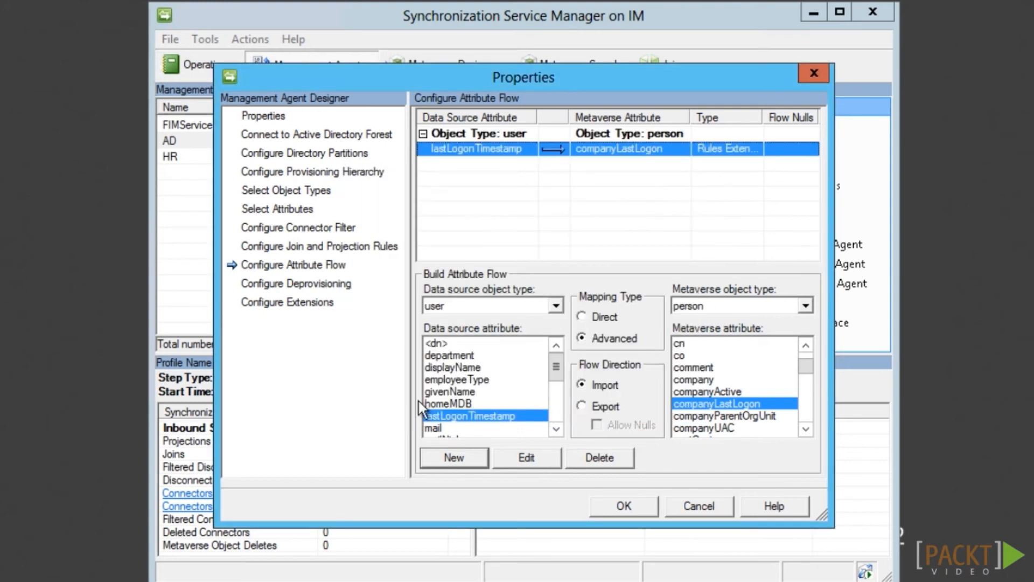
# Confirm ADExtension.dll as the AD agent's rules extension and save its properties
pyautogui.click(269, 302)
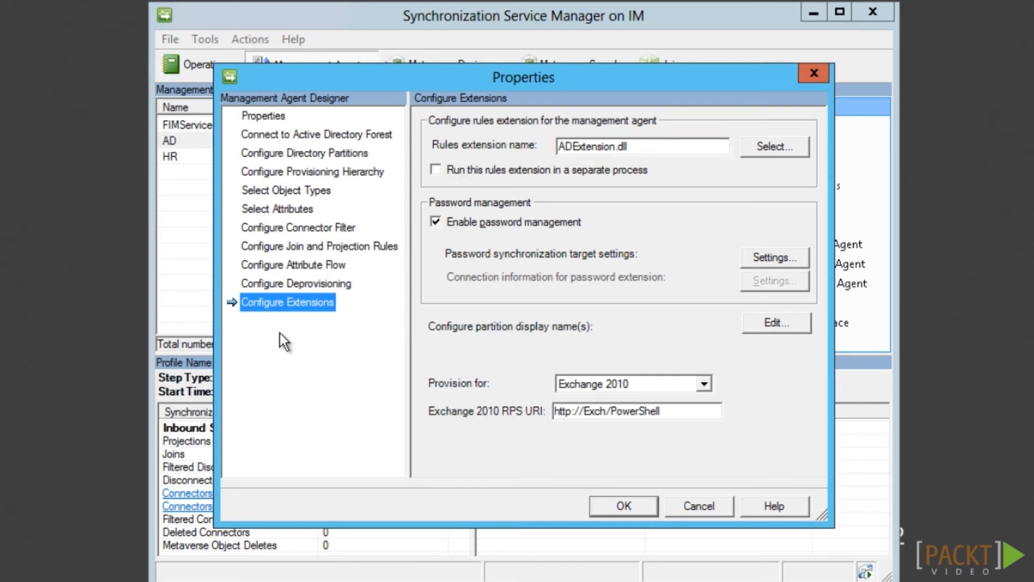
pyautogui.click(618, 510)
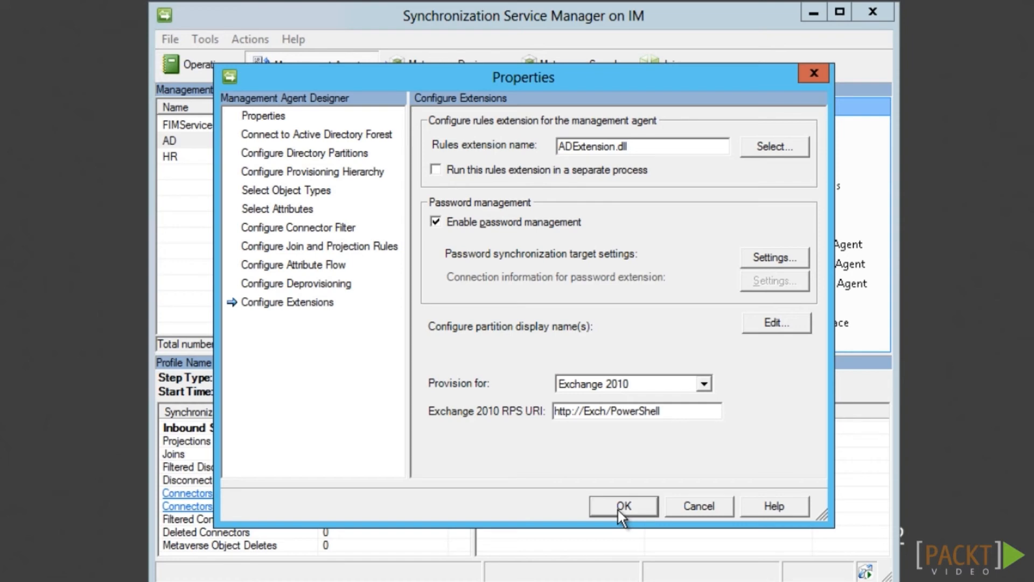
pyautogui.click(620, 506)
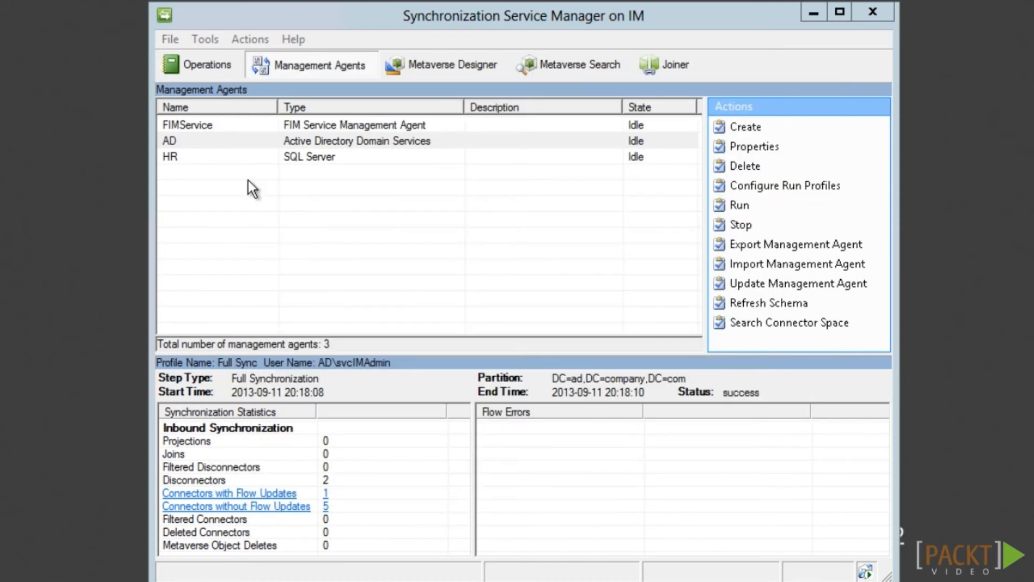
# Create a Visual C# ADExtension rules extension project for Visual Studio 2012 without launching the IDE
pyautogui.rightClick(332, 143)
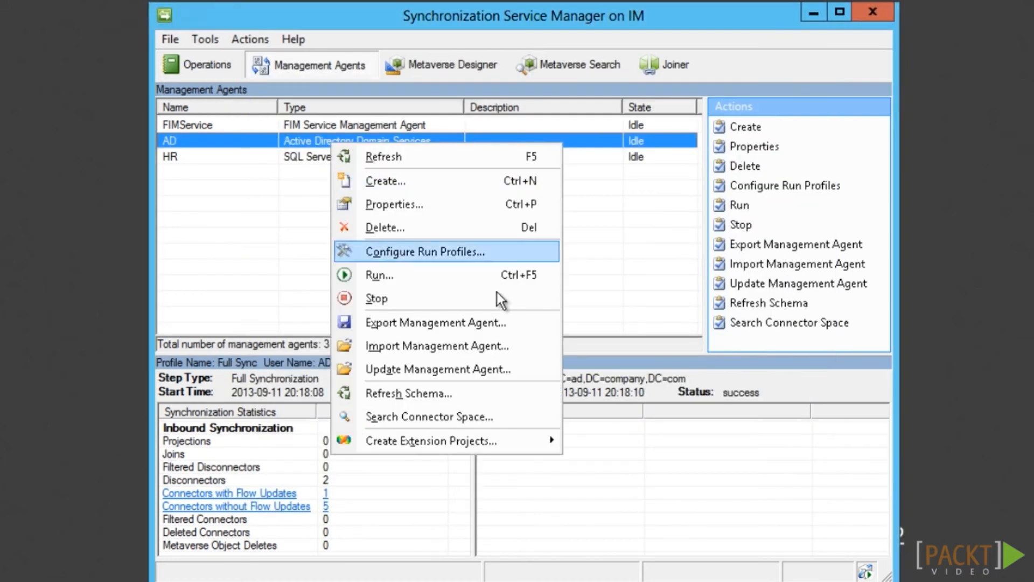
pyautogui.moveTo(503, 448)
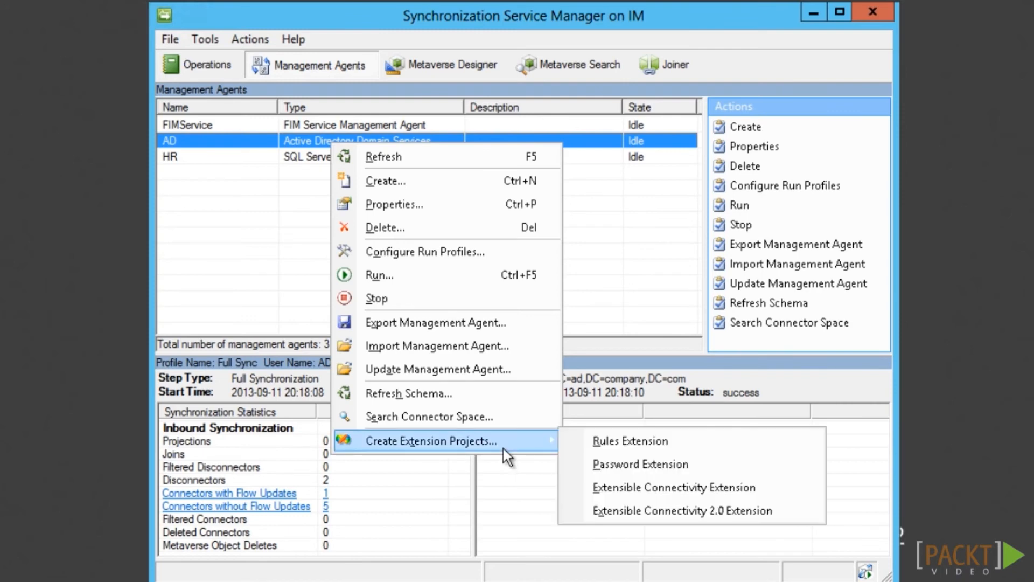
pyautogui.click(671, 446)
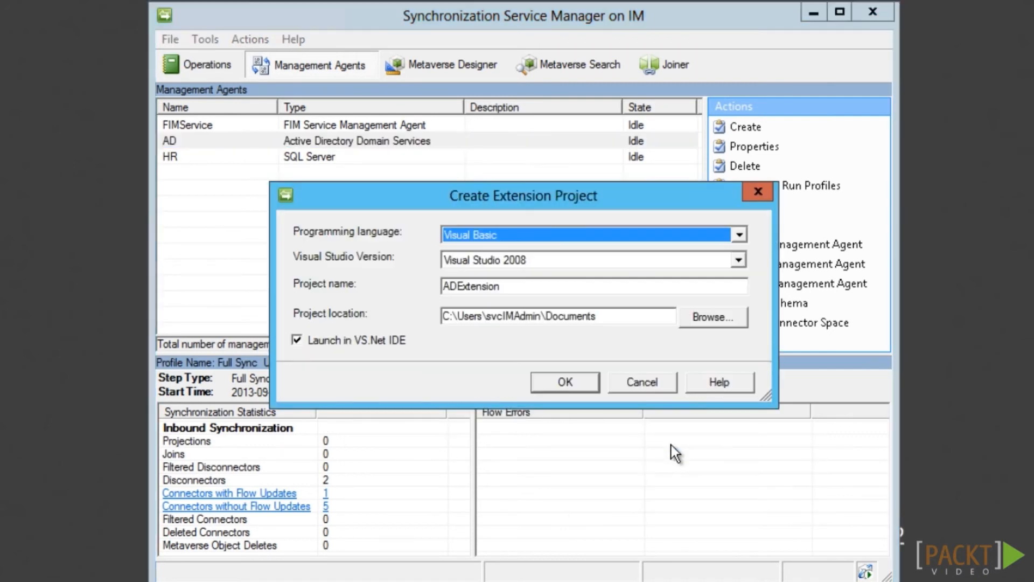
pyautogui.click(575, 232)
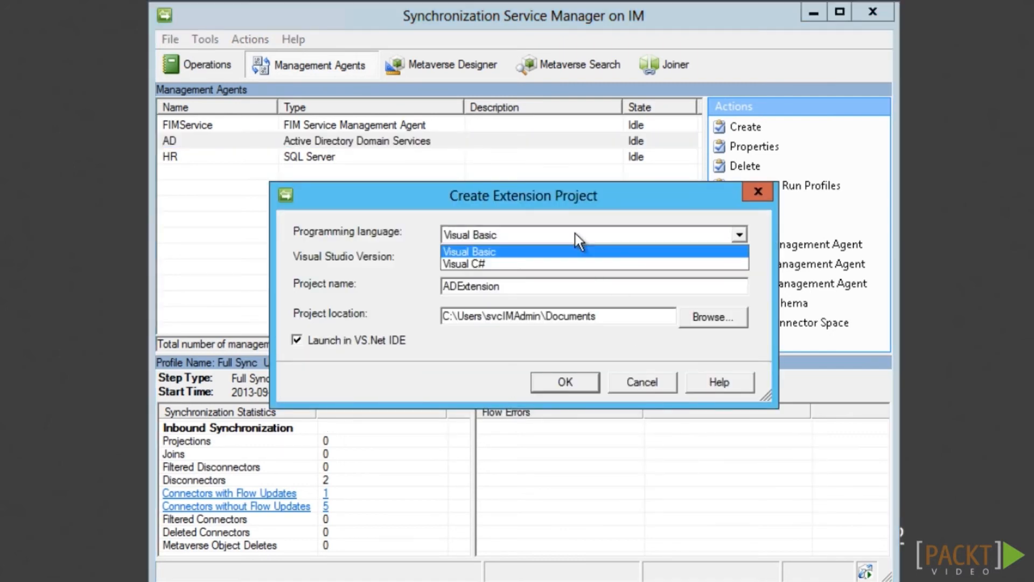
pyautogui.click(559, 264)
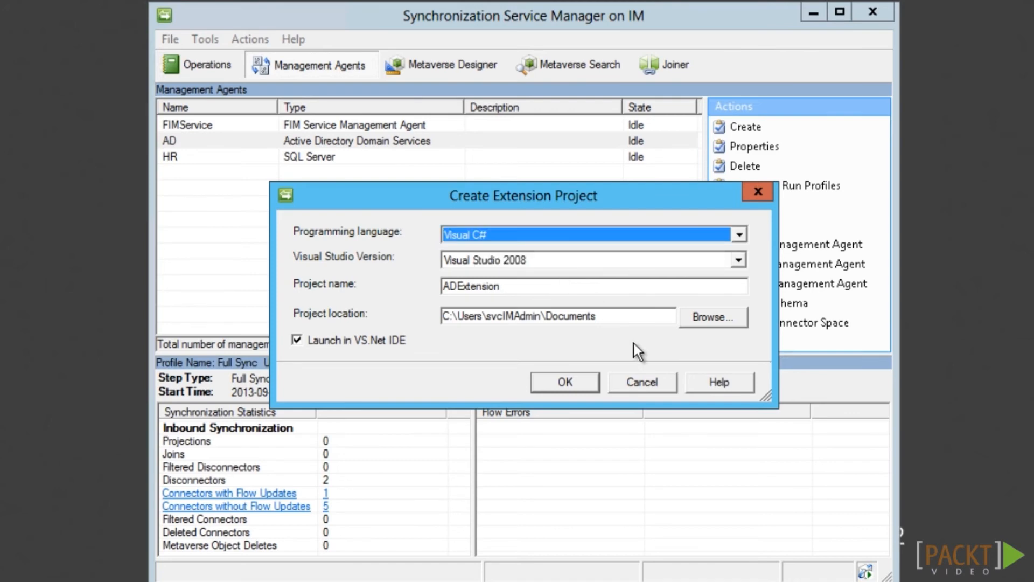
pyautogui.click(297, 340)
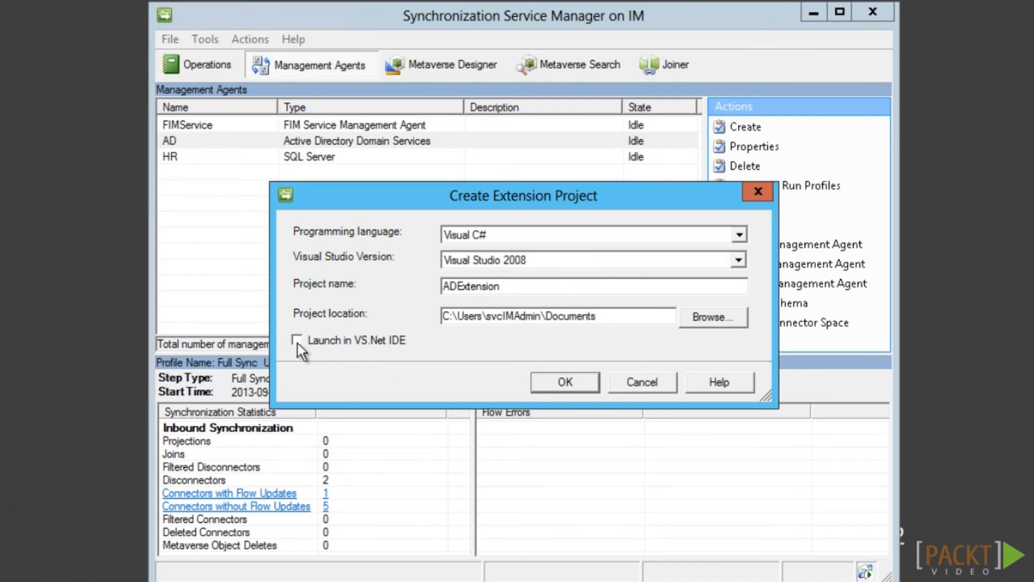
pyautogui.click(517, 259)
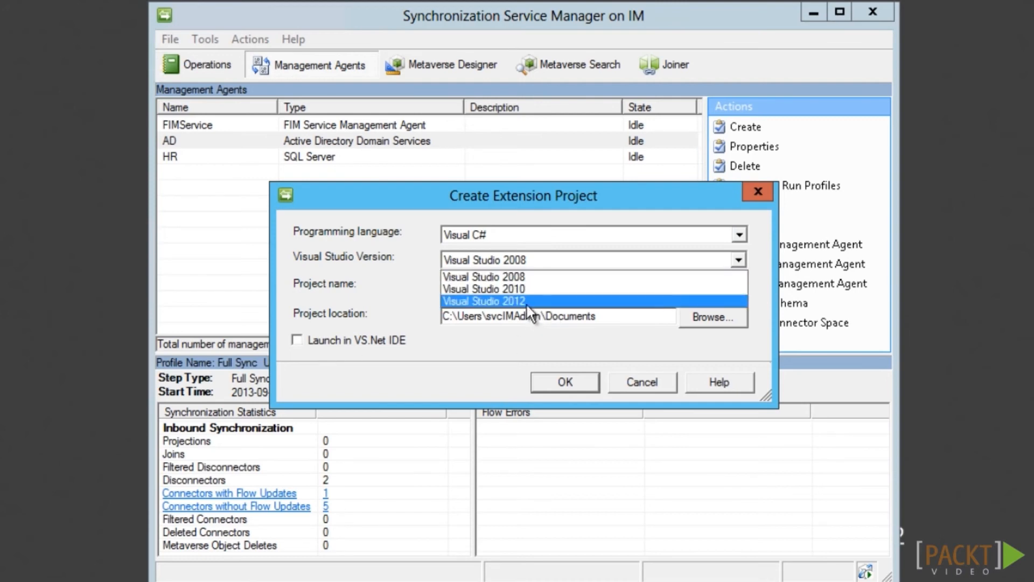
pyautogui.click(527, 300)
pyautogui.click(565, 382)
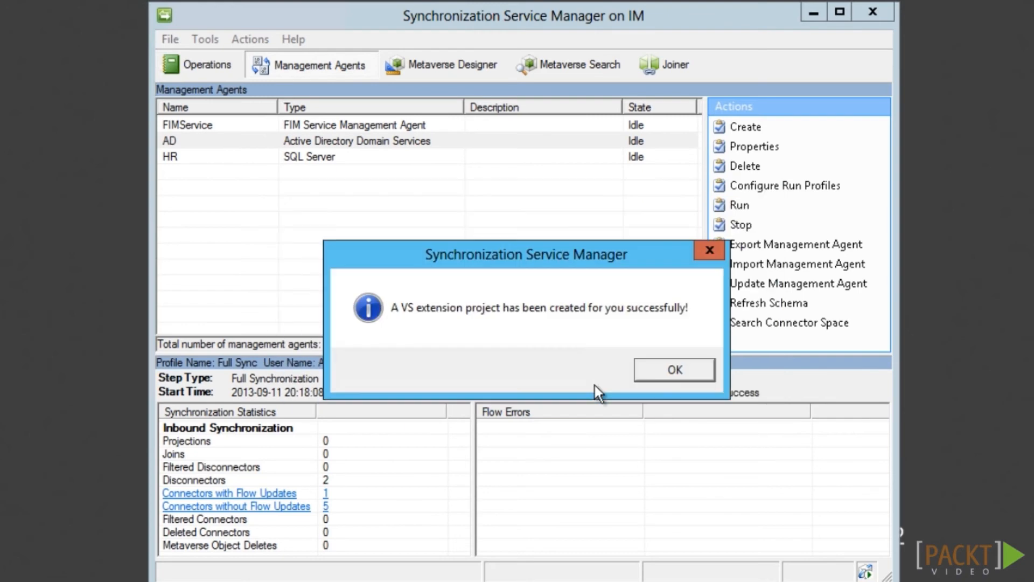
pyautogui.click(668, 376)
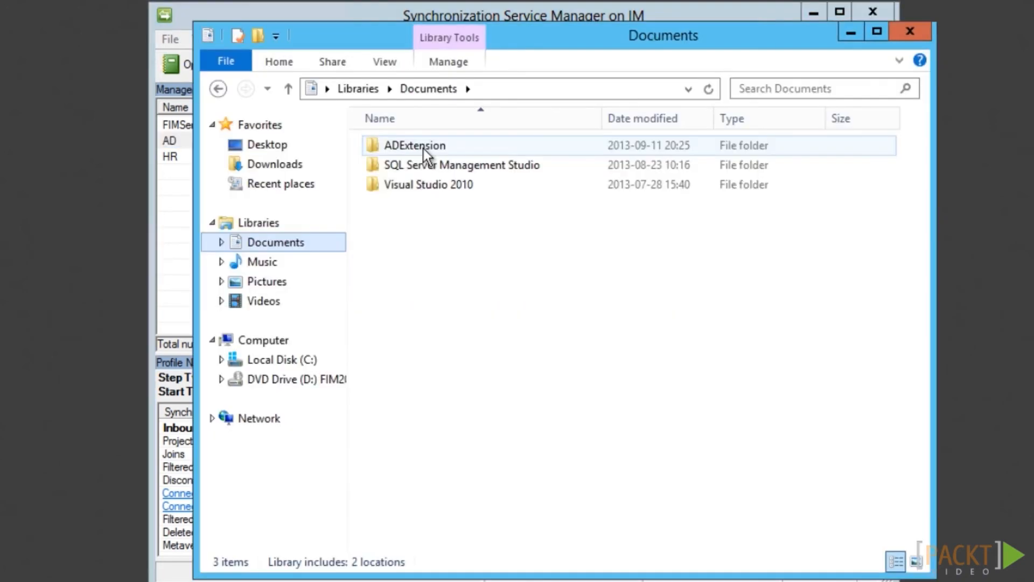
# Replace the companyLastLogon placeholder with lastLogonTimestamp-to-UTC date conversion code and build ADExtension
pyautogui.doubleClick(423, 149)
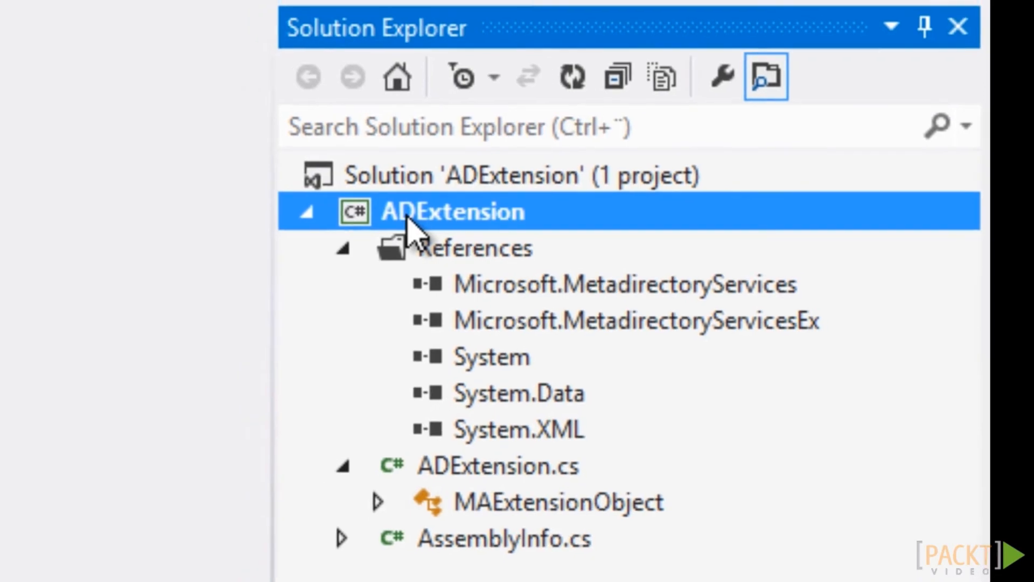
pyautogui.rightClick(372, 218)
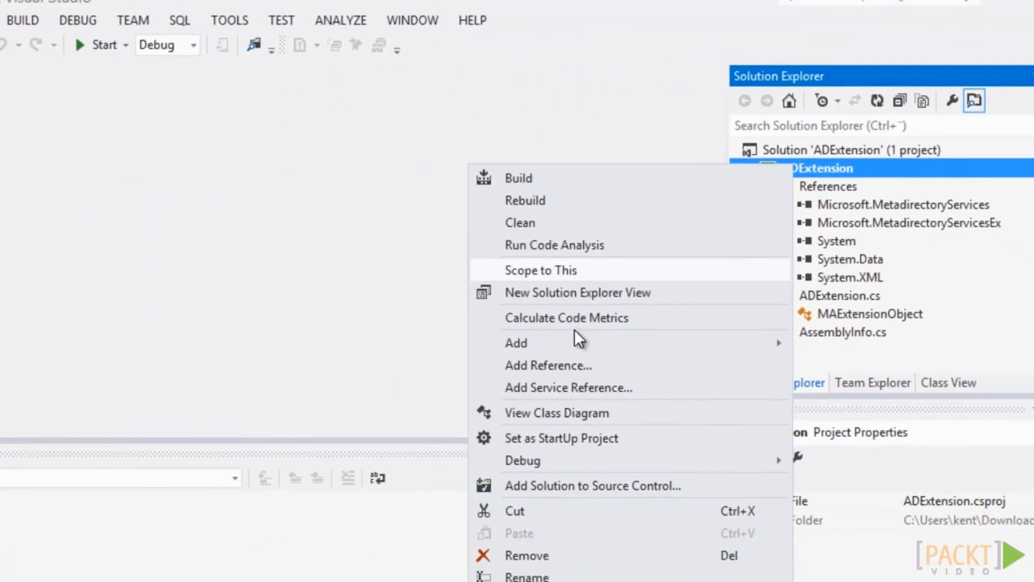
pyautogui.click(640, 575)
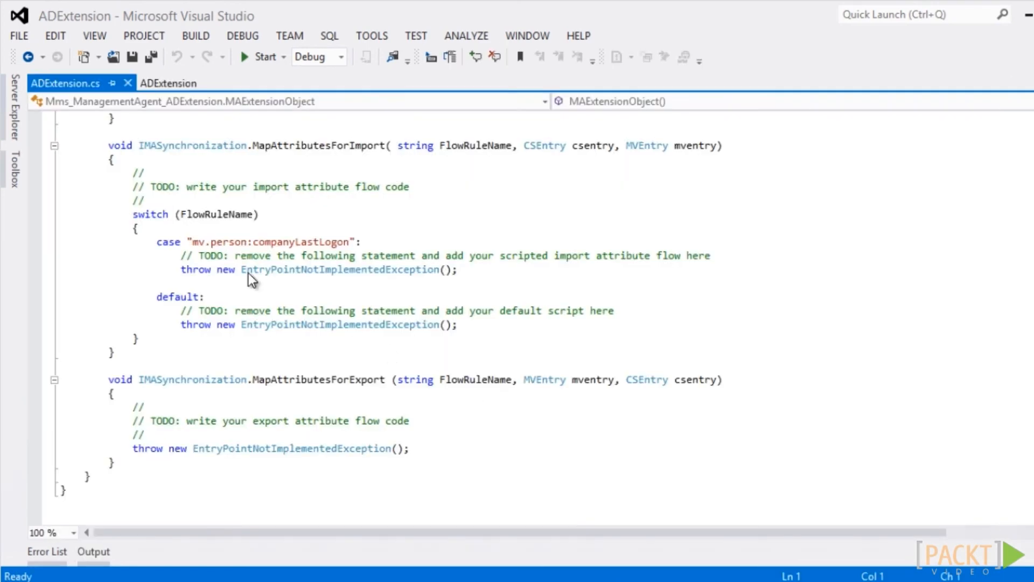
pyautogui.moveTo(181, 255); pyautogui.dragTo(483, 276)
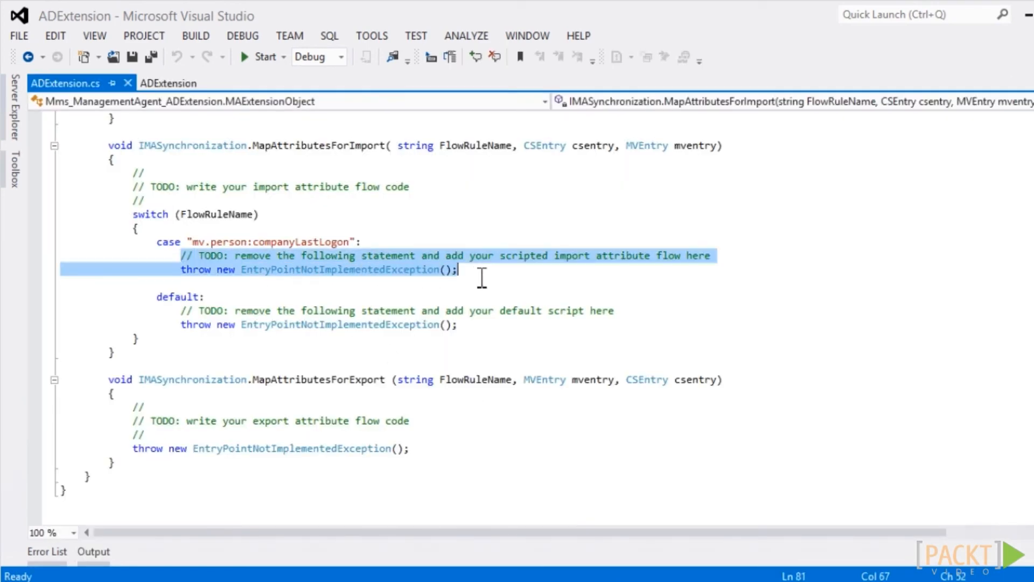
pyautogui.press('Delete')
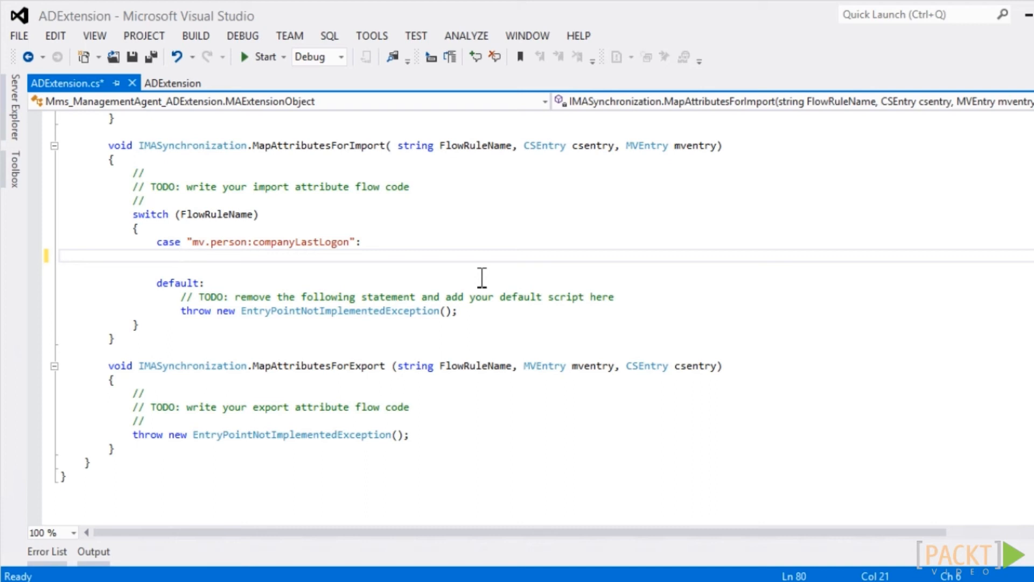
pyautogui.write('DateTime dtFileTime = DateTime.FromFileTime(csentry["lastLogonTimestamp"].IntegerValue); mventry["companyLastLogon"].Value = dtFileTime.ToUniversalTime().ToString("yyyy\'-\'MM\'-\'dd\'T\'HH\':\'mm\':\'ss\'.000\'");')
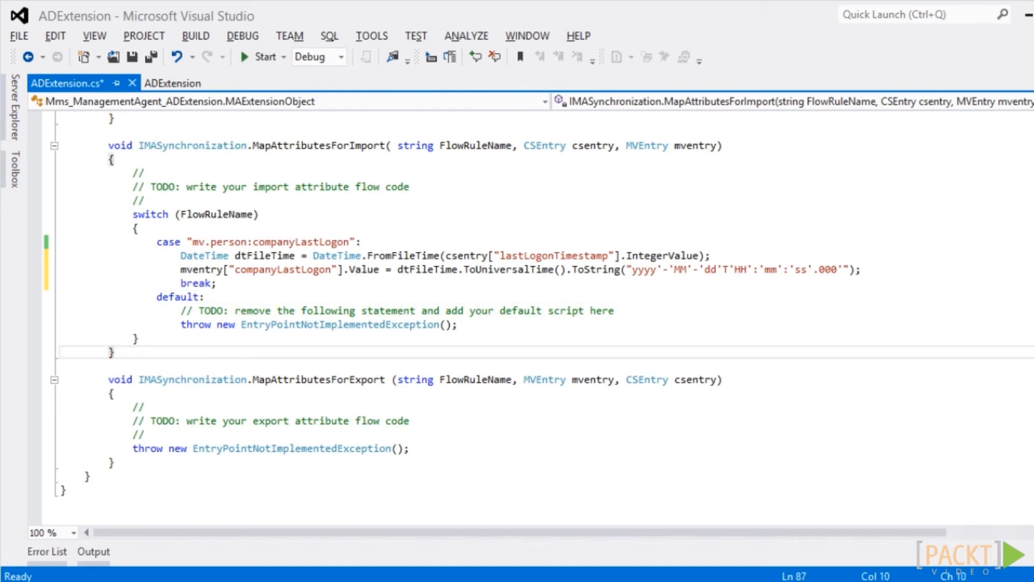
pyautogui.hotkey('ctrl', 'shift', 'b')
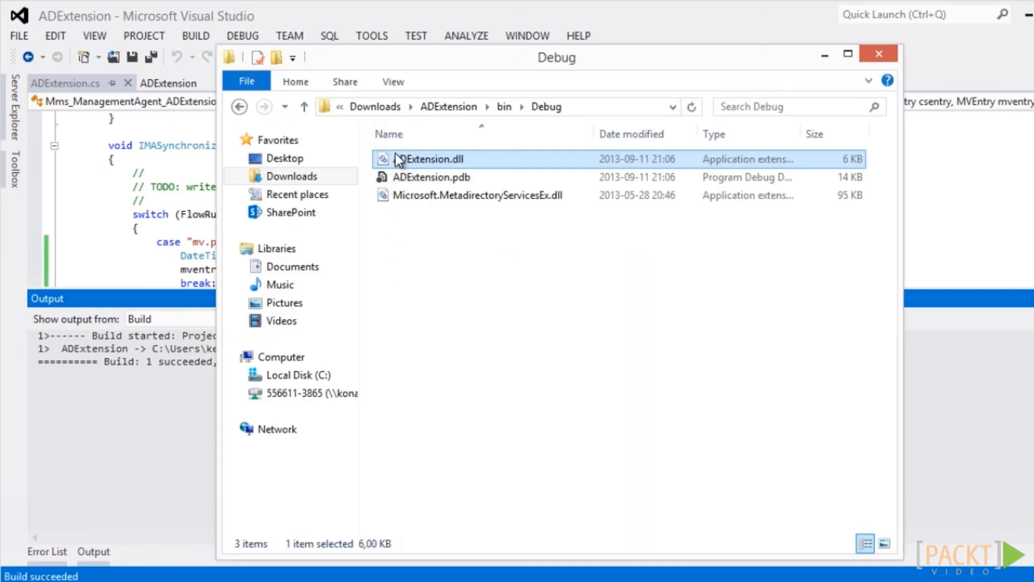
# Copy ADExtension.dll from bin\Debug into the Synchronization Service Extensions folder
pyautogui.rightClick(420, 160)
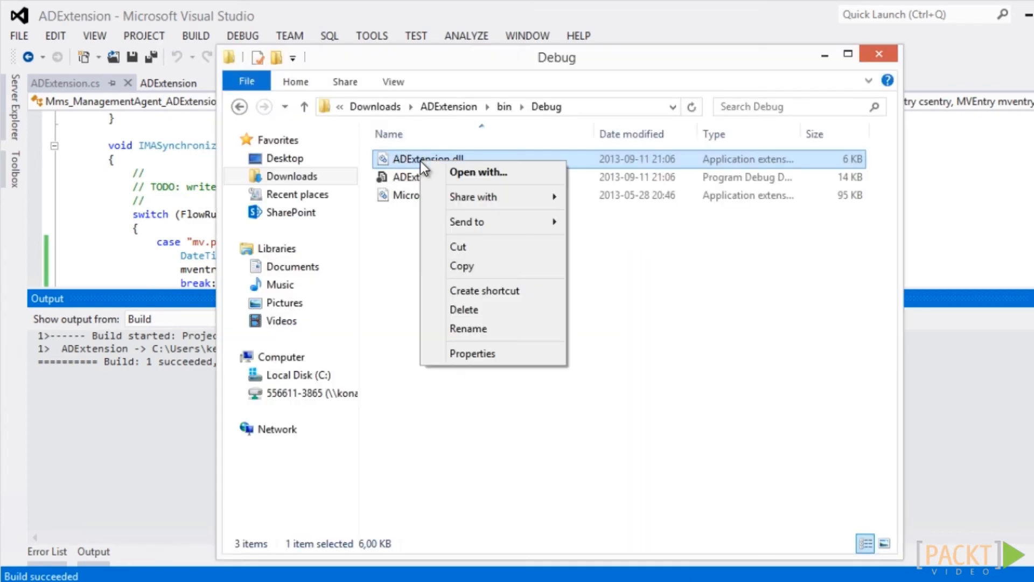
pyautogui.click(458, 270)
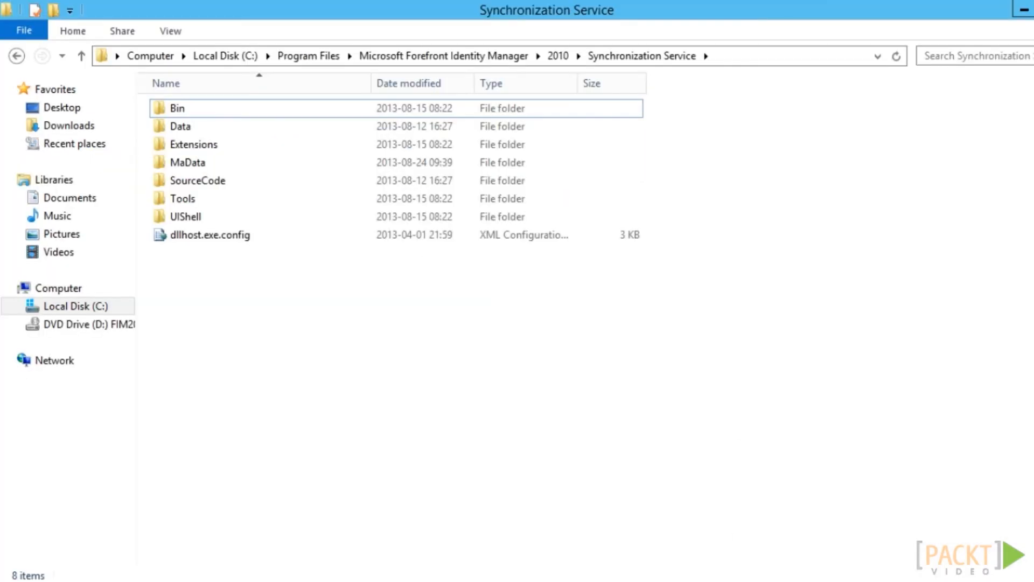
pyautogui.doubleClick(215, 148)
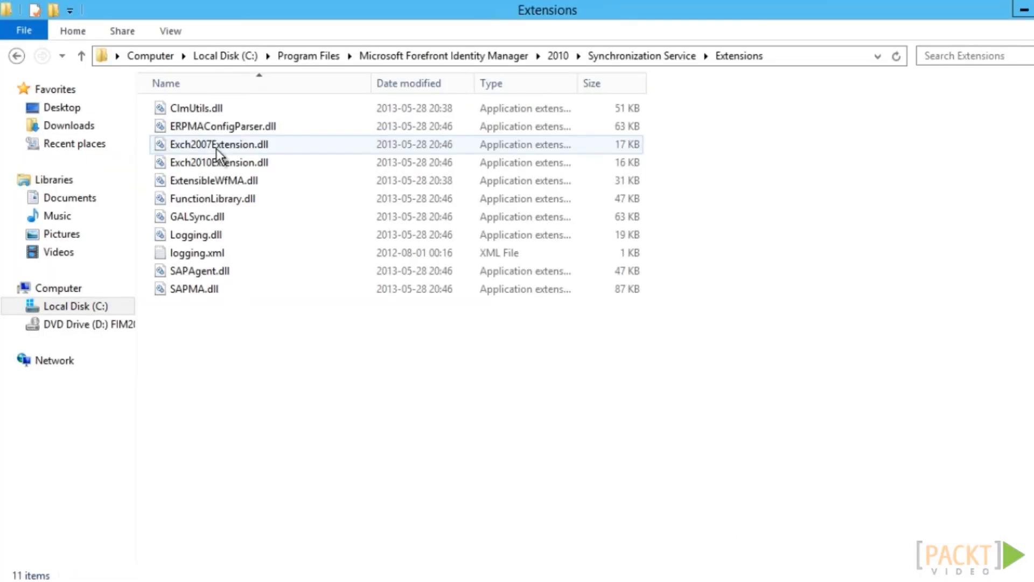
pyautogui.rightClick(203, 373)
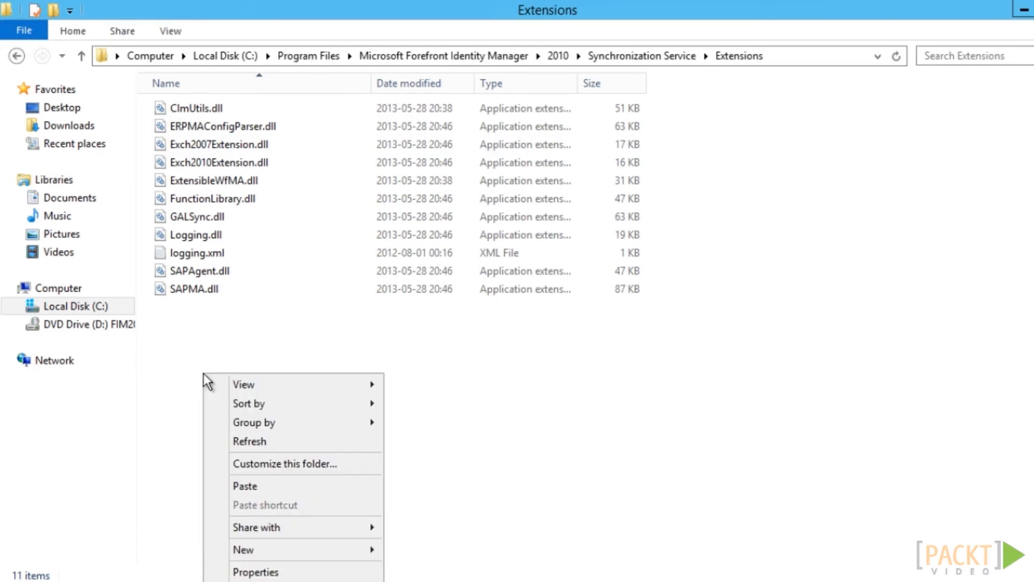
pyautogui.click(263, 490)
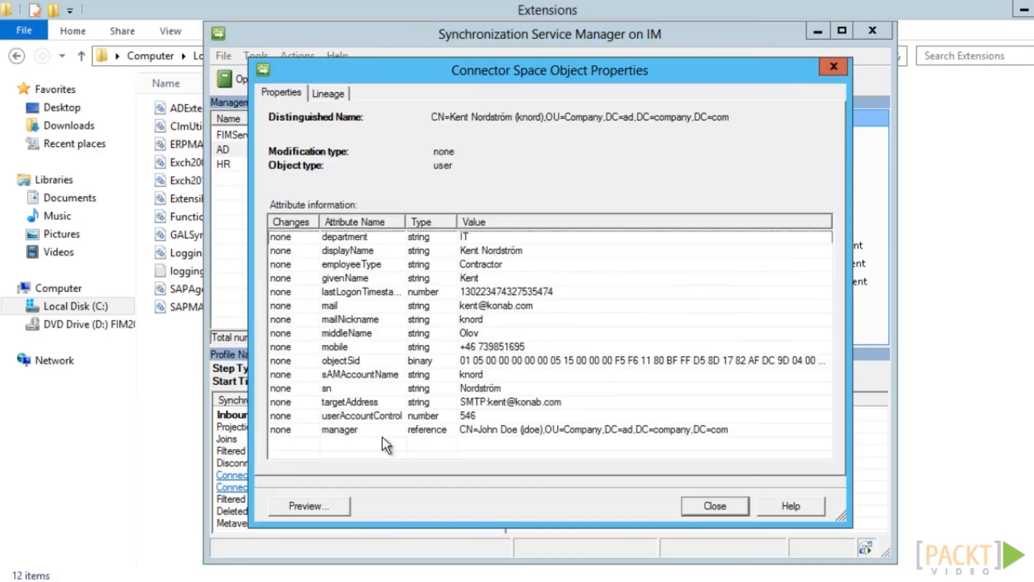
# Generate a full sync preview and check companyLastLogon's final value 2013-08-30T14:43:52.000
pyautogui.click(337, 509)
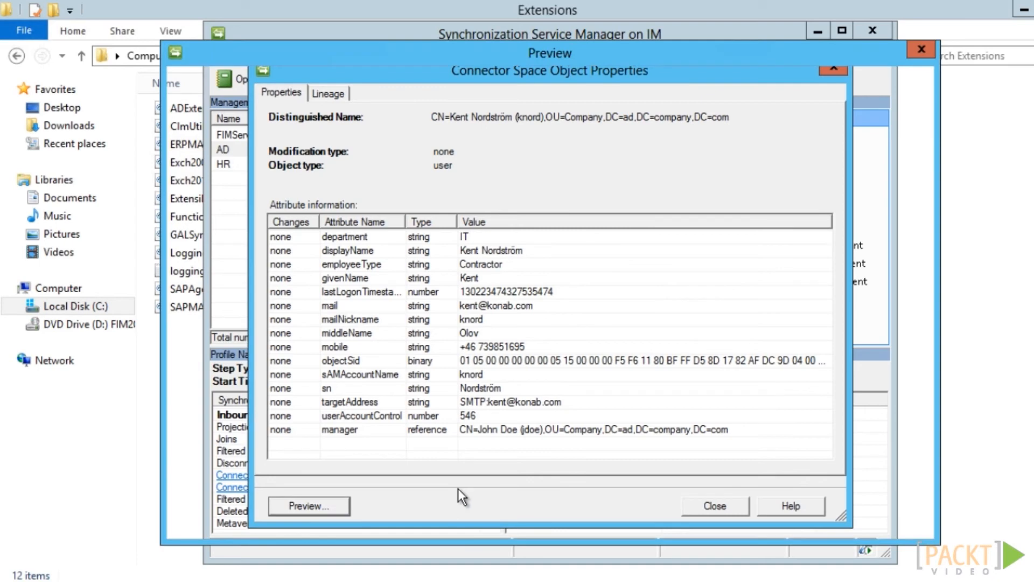
pyautogui.click(441, 293)
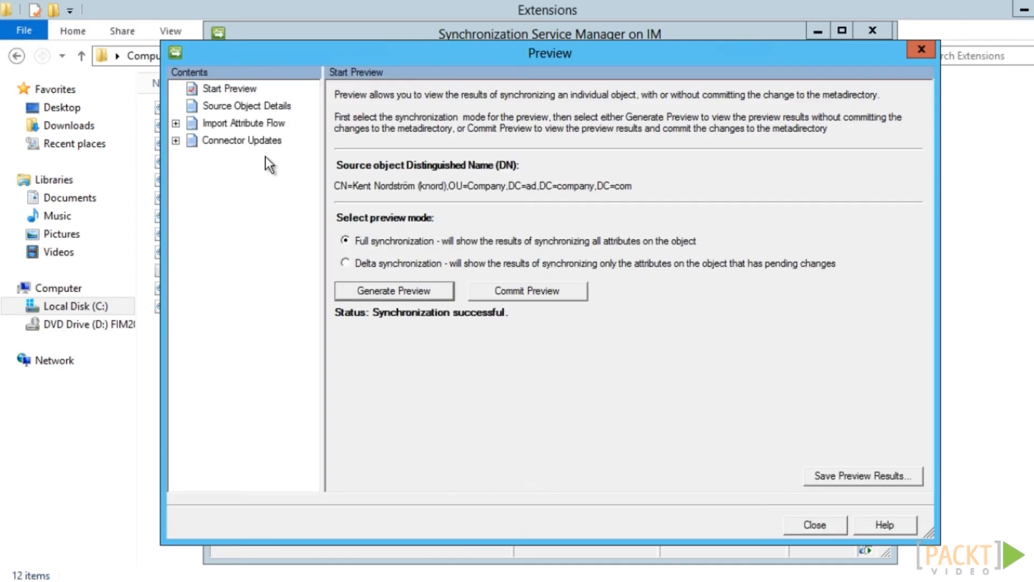
pyautogui.click(257, 123)
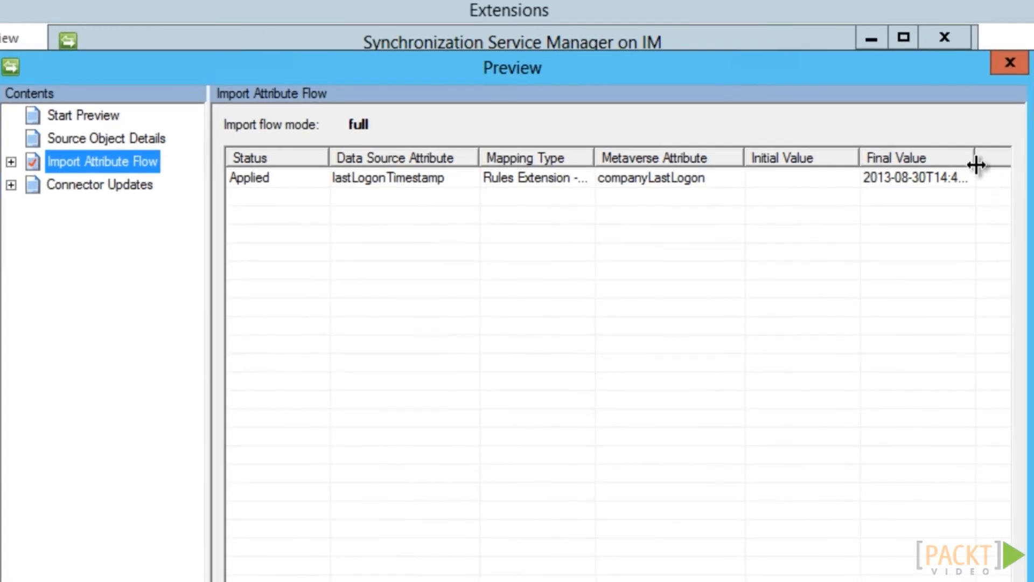
pyautogui.doubleClick(976, 165)
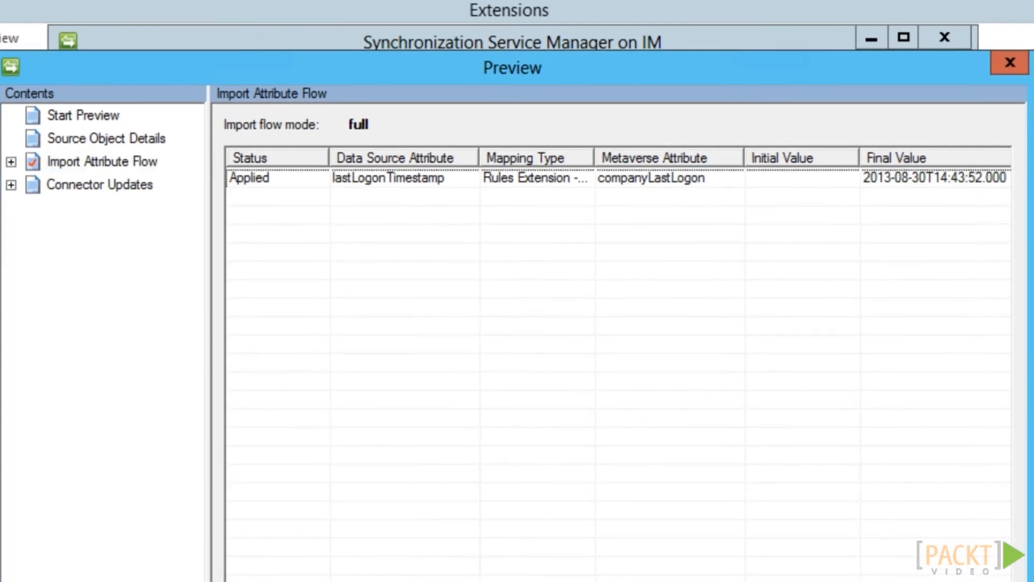
pyautogui.hscroll(1, 618, 345)
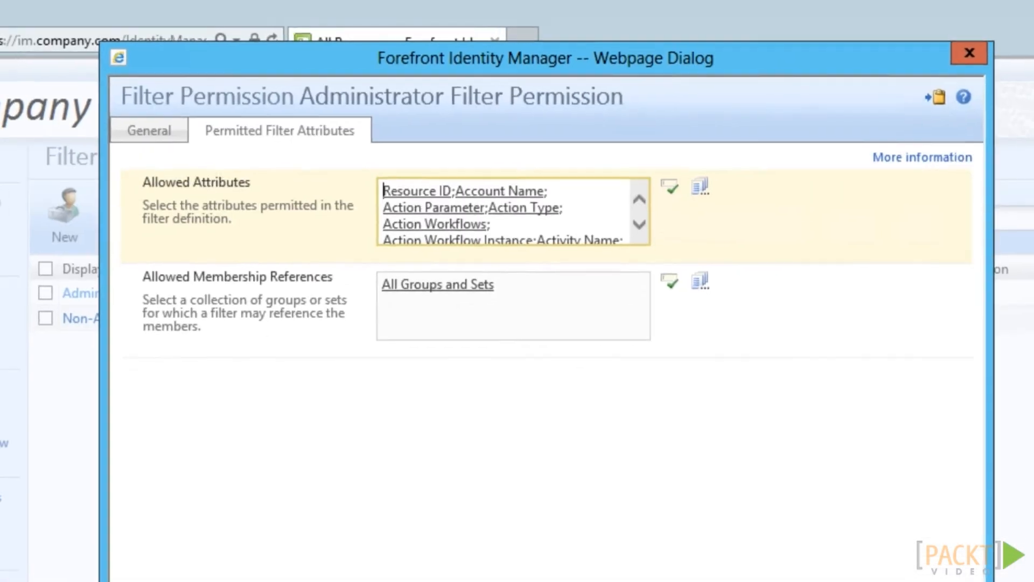
# Review and submit the filter permission change adding Last Logon to allowed attributes
pyautogui.press('Return')
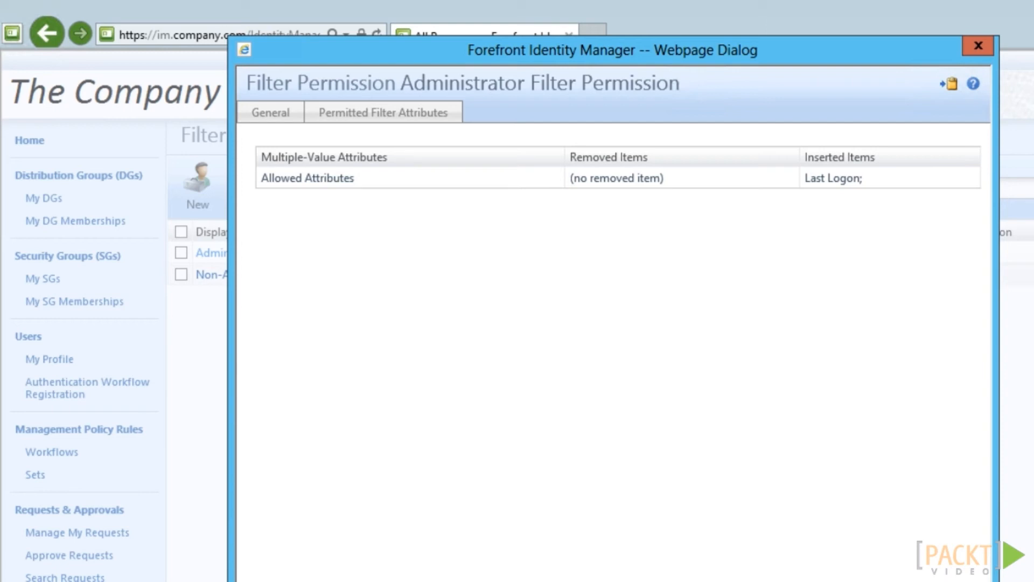
pyautogui.press('Return')
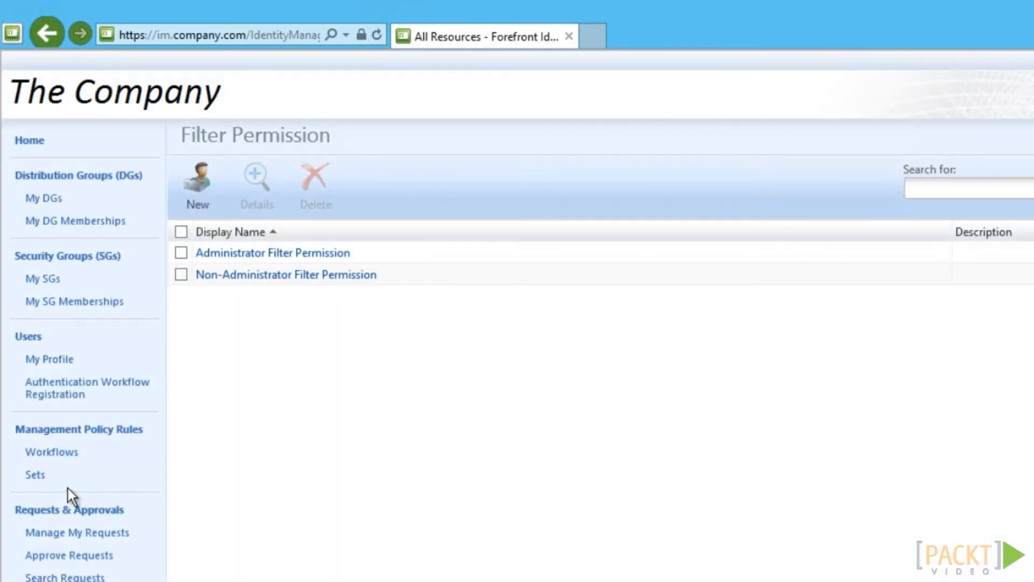
# Start a new set named 'Company: Unused Accounts'
pyautogui.click(36, 474)
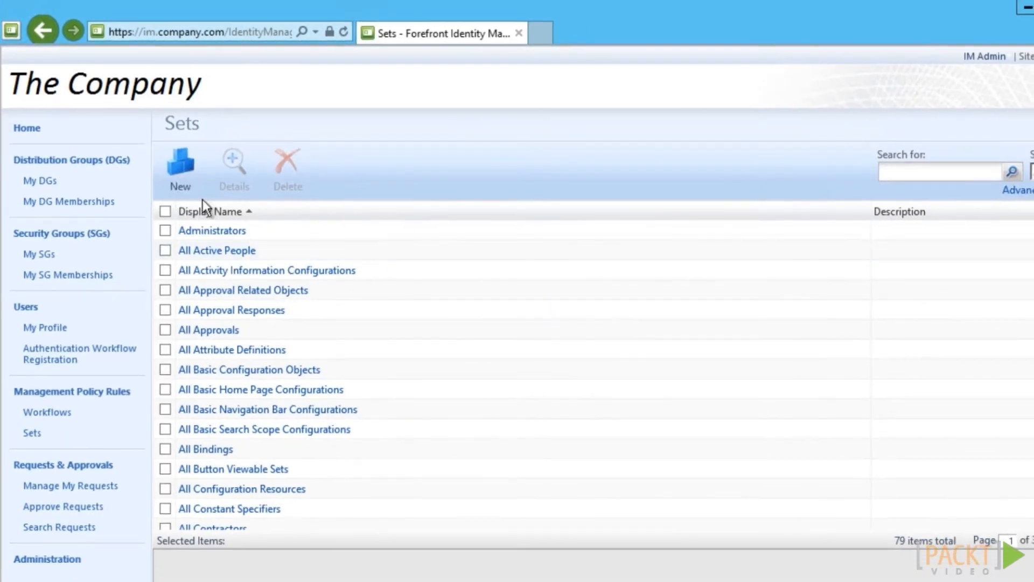
pyautogui.click(183, 171)
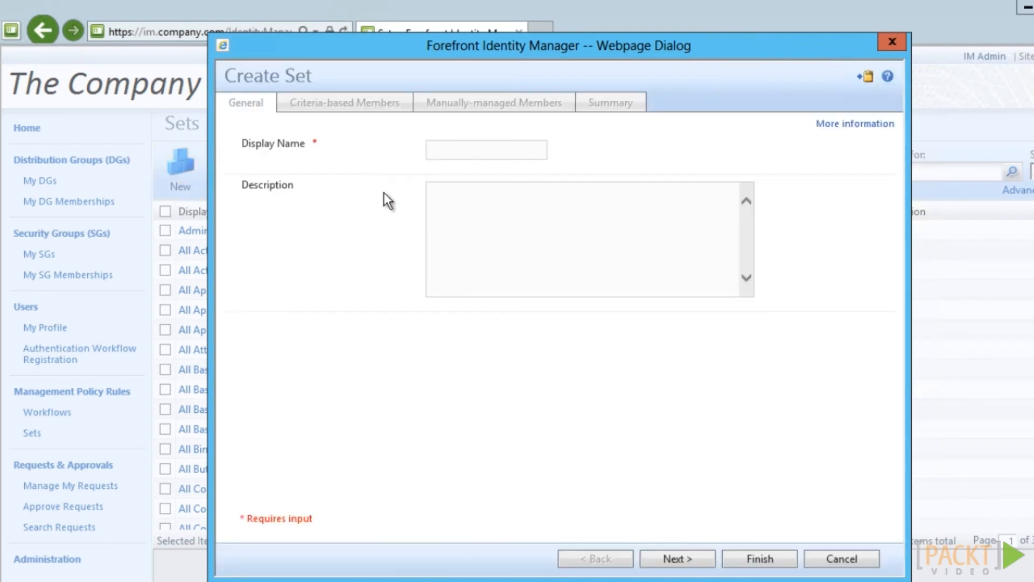
pyautogui.click(464, 154)
pyautogui.write('Company: Unused Accounts')
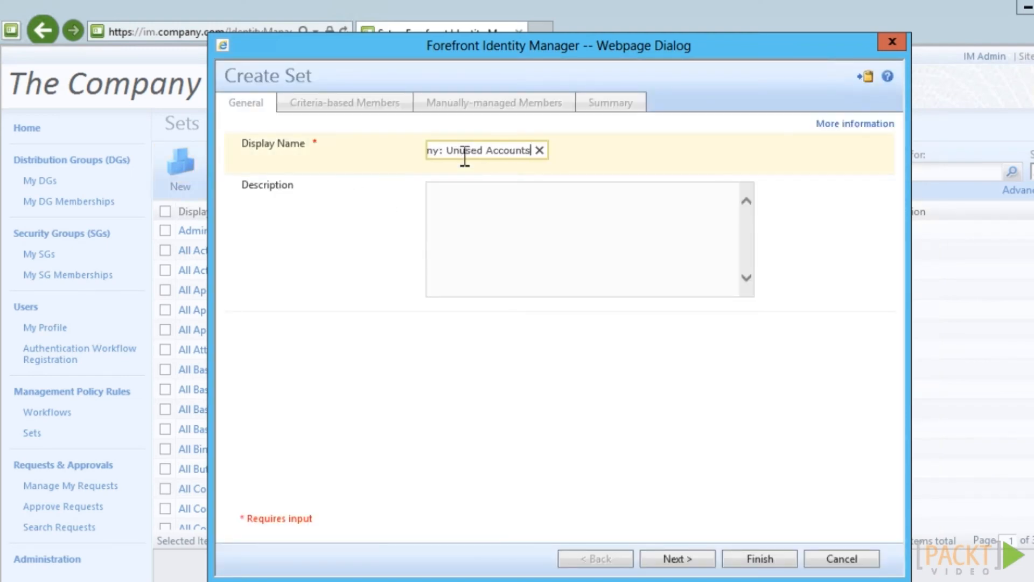
pyautogui.click(678, 559)
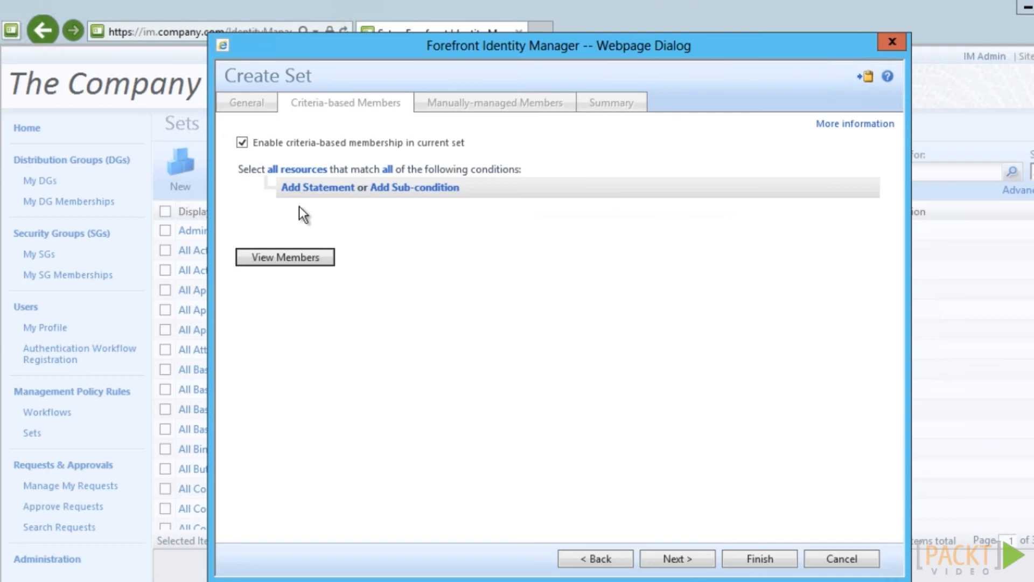
# Define membership as users whose Last Logon is prior to 60 days ago, then finish and submit
pyautogui.click(300, 169)
pyautogui.click(368, 502)
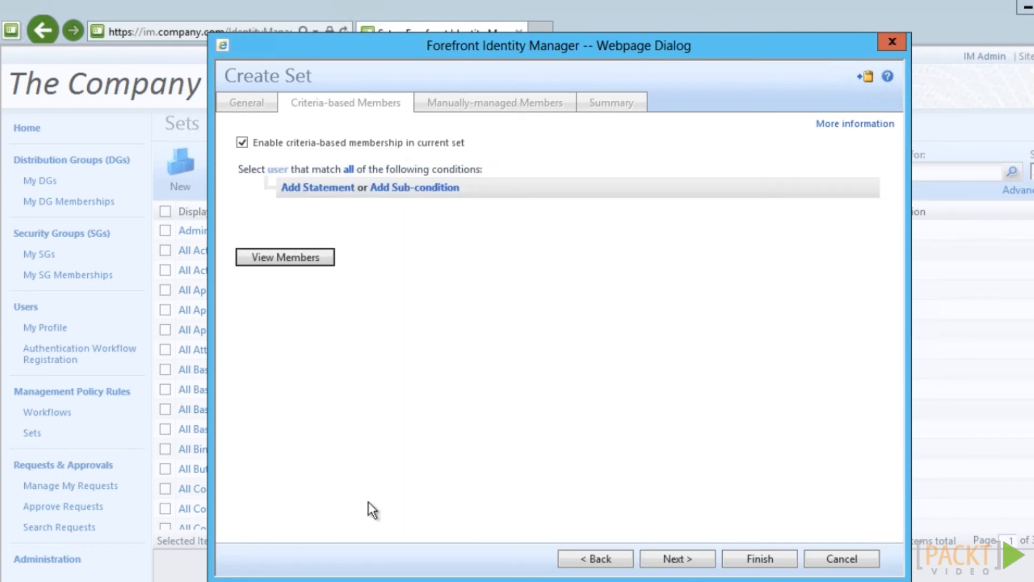
pyautogui.click(334, 195)
pyautogui.click(333, 373)
pyautogui.click(351, 199)
pyautogui.click(351, 199)
pyautogui.click(352, 212)
pyautogui.click(400, 198)
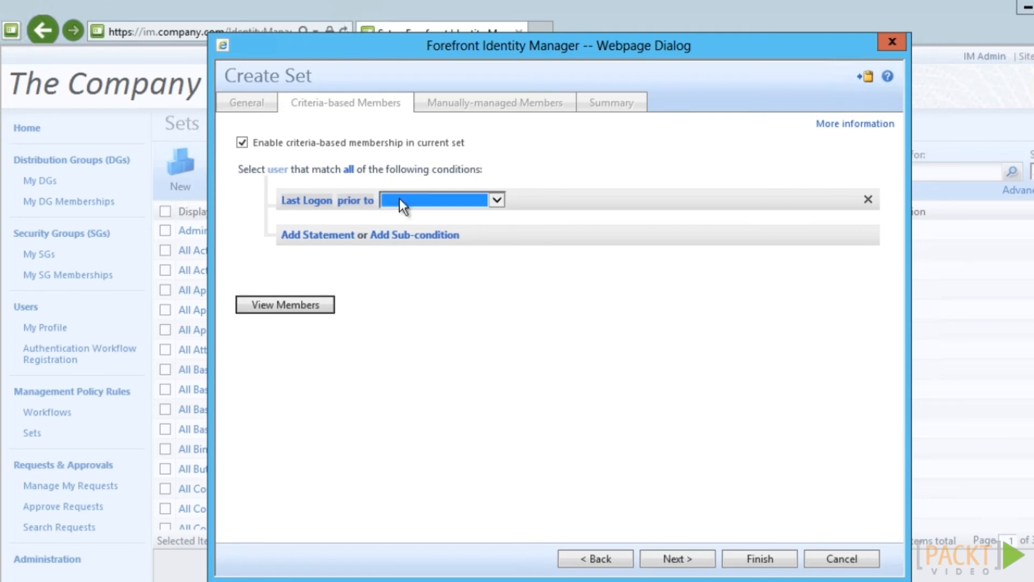
pyautogui.click(411, 198)
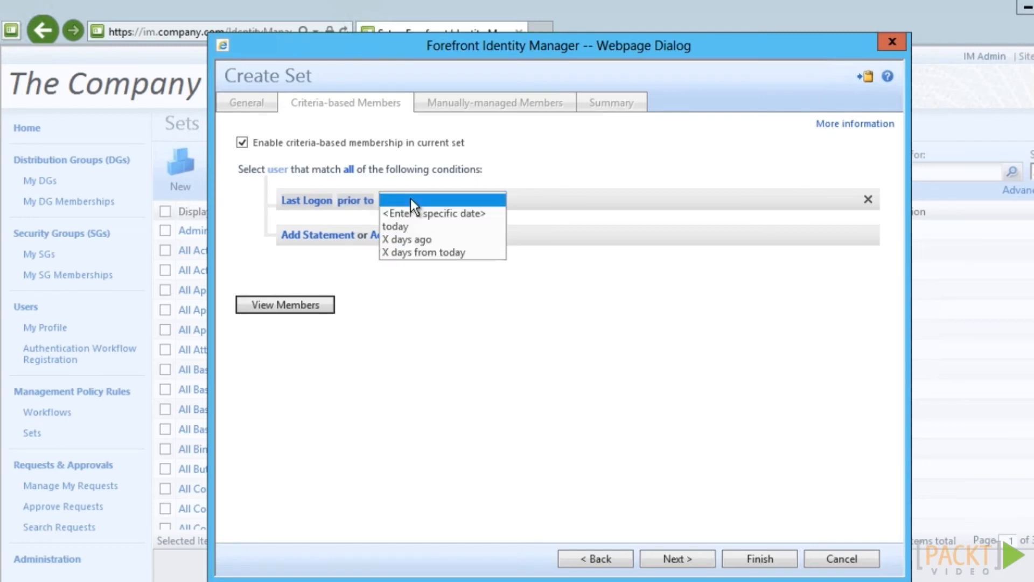
pyautogui.click(411, 241)
pyautogui.click(382, 200)
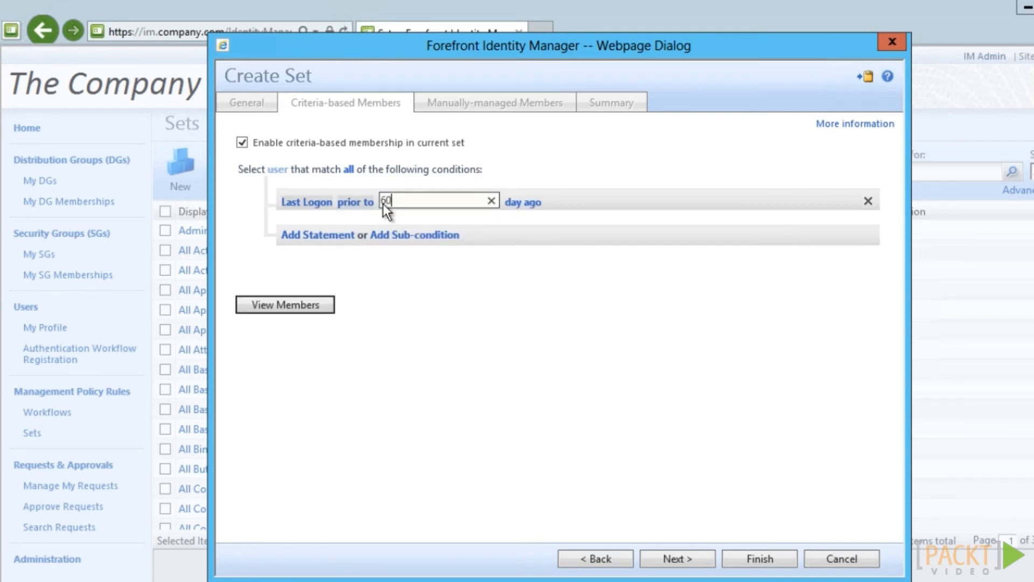
pyautogui.press('Return')
pyautogui.click(771, 560)
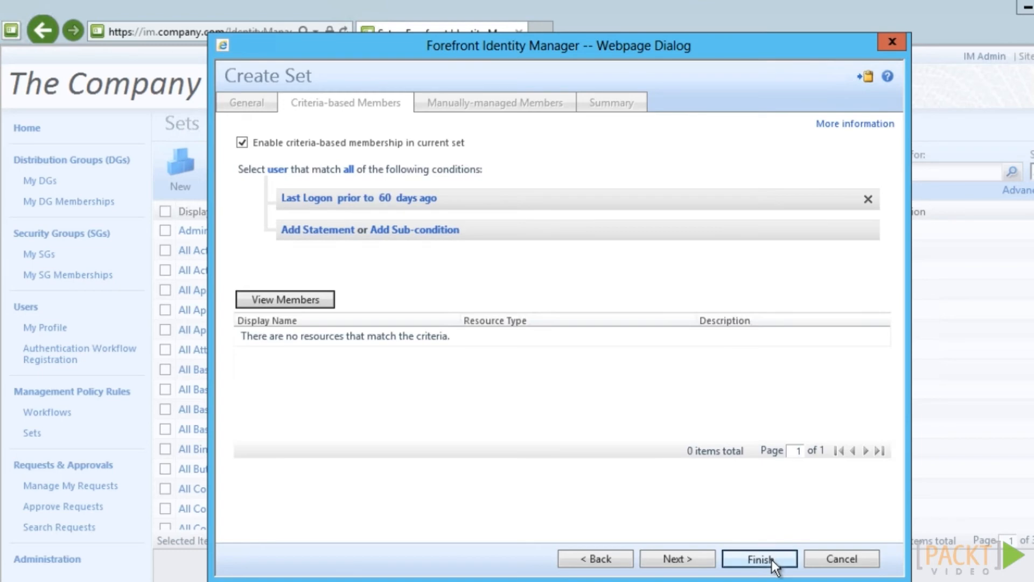
pyautogui.click(100, 395)
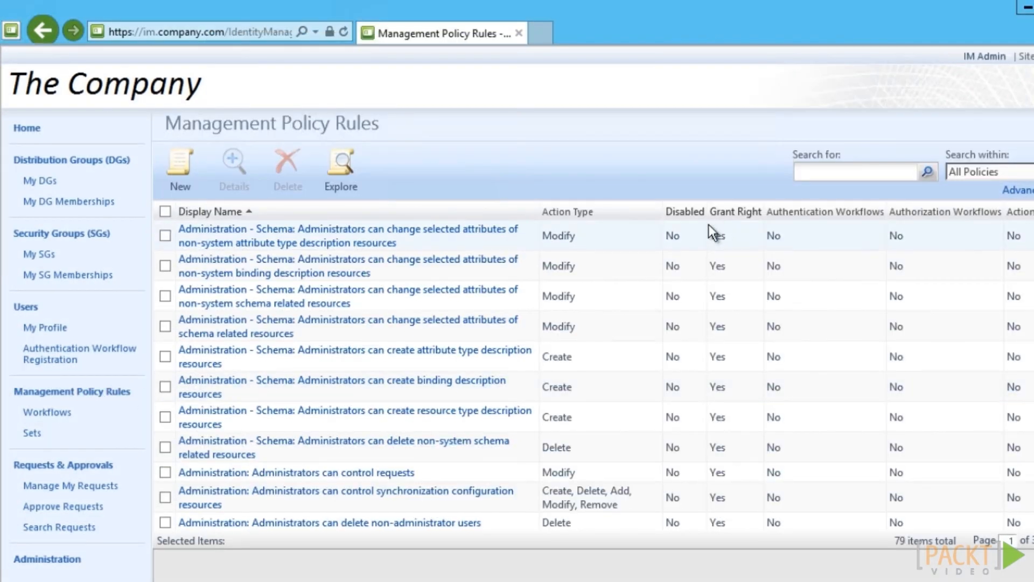
# Start a set transition policy rule named 'Company: Notify HelpDesk about unused accounts'
pyautogui.click(183, 174)
pyautogui.write('Company: Notify HelpDesk about unused accounts')
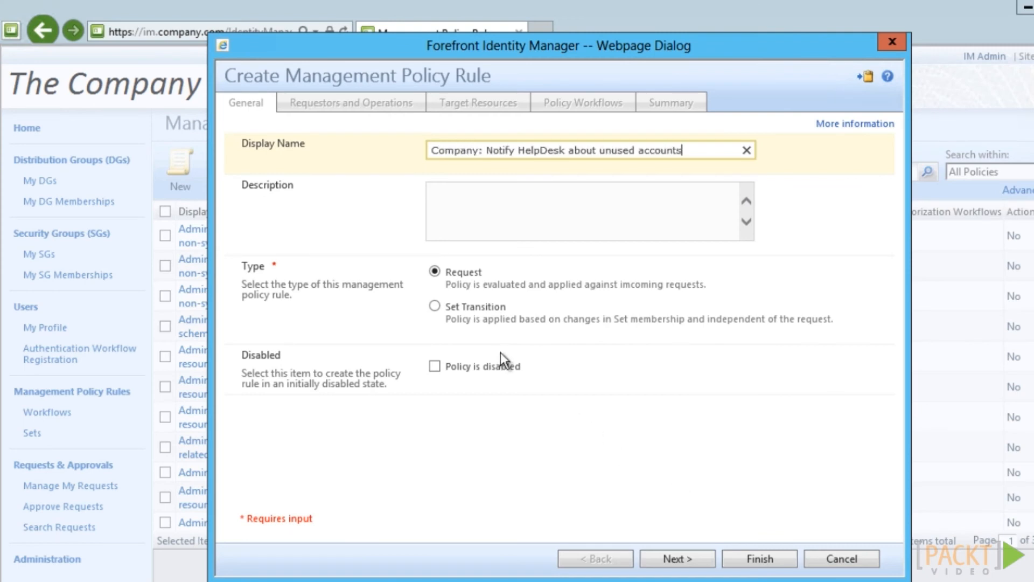
pyautogui.click(435, 306)
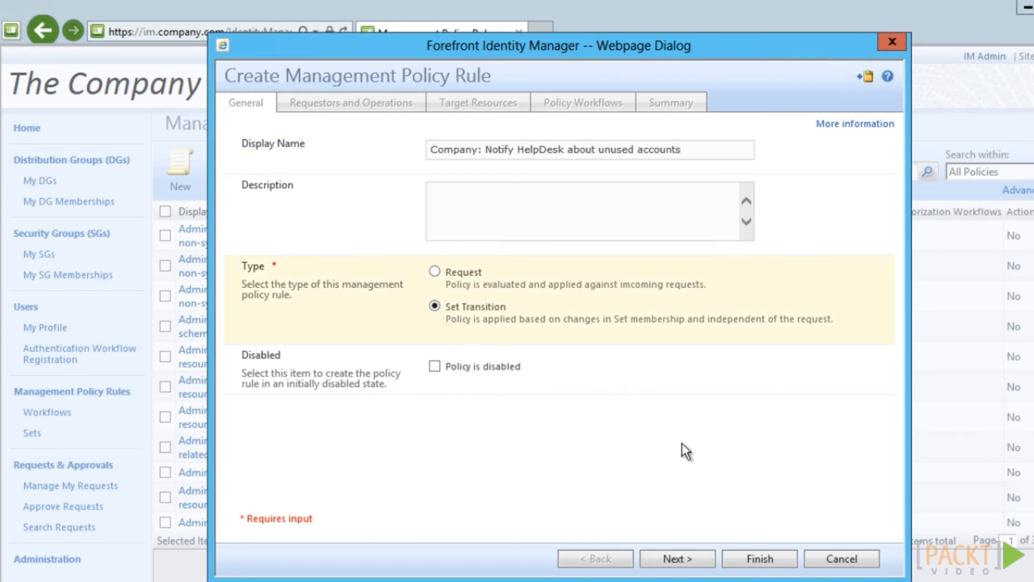
pyautogui.click(678, 559)
# Use Company: Unused Accounts as the transition set, attach the Company: Notify HelpDesk workflow, and submit
pyautogui.click(492, 155)
pyautogui.write('company: unused')
pyautogui.click(655, 145)
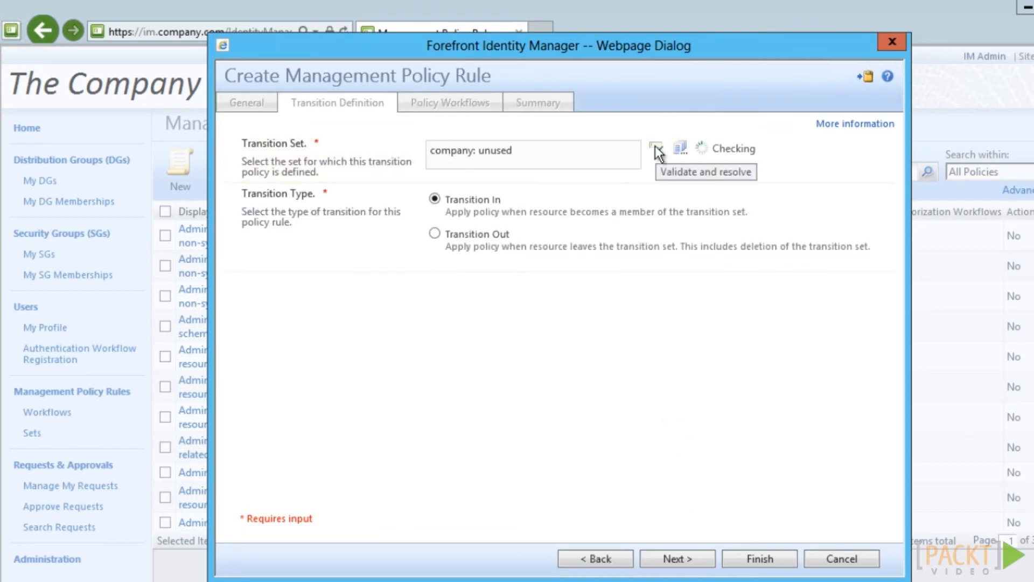
pyautogui.click(704, 557)
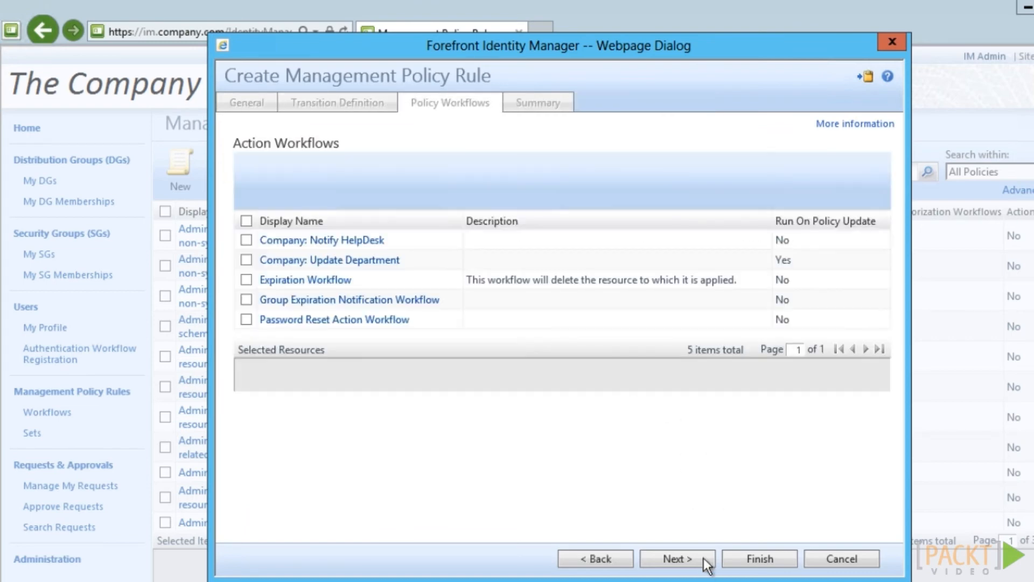
pyautogui.click(247, 239)
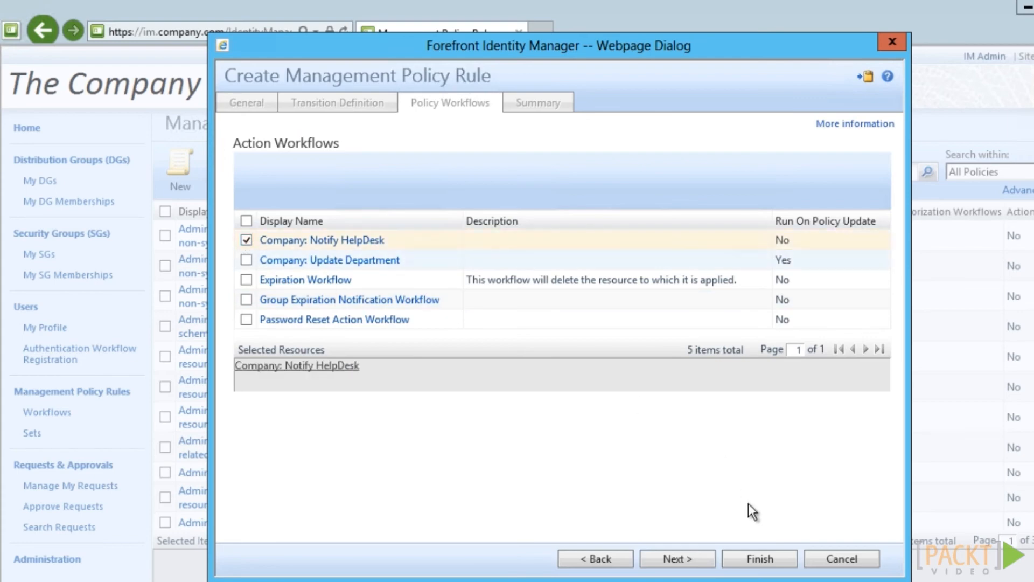
pyautogui.click(749, 557)
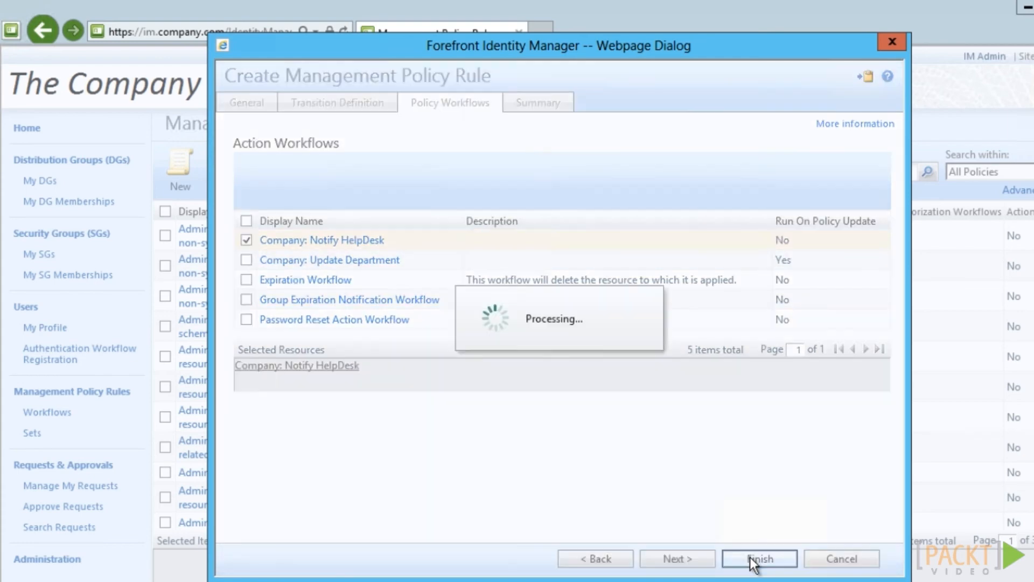
pyautogui.click(750, 557)
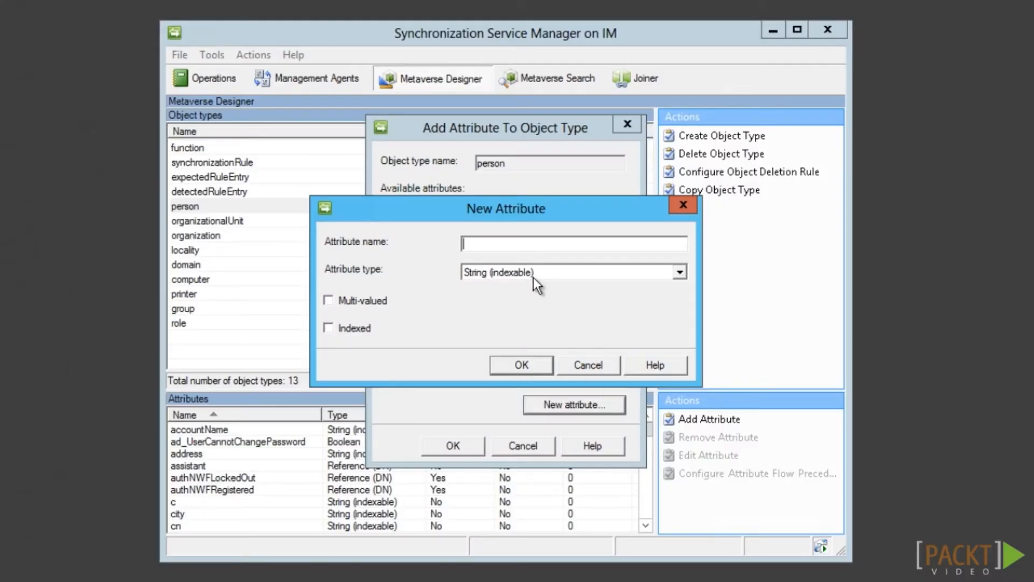
# Create the Boolean attribute companyLync and add it to the person object type
pyautogui.click(534, 277)
pyautogui.click(517, 340)
pyautogui.click(515, 246)
pyautogui.write('companyLync')
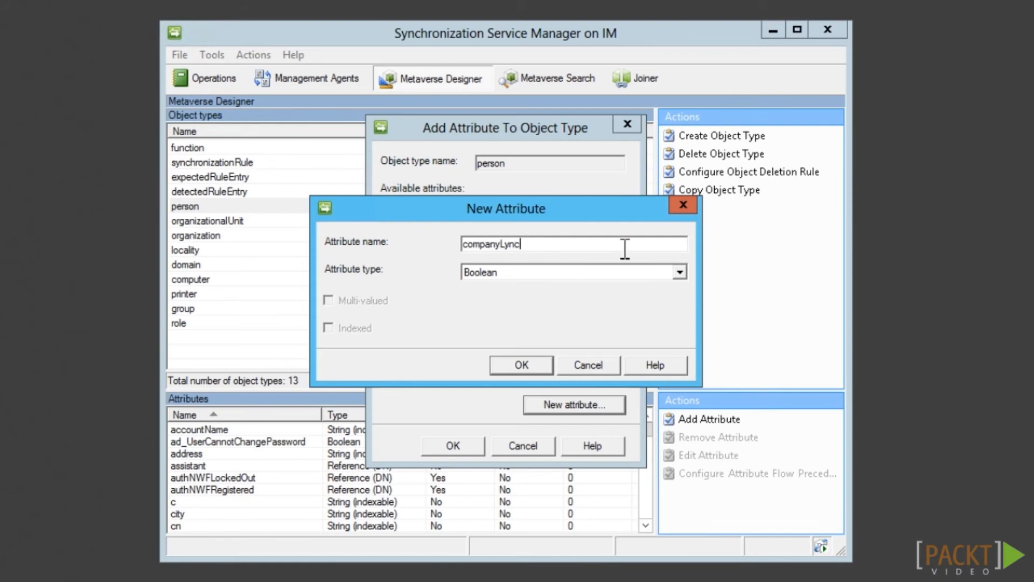
pyautogui.click(509, 360)
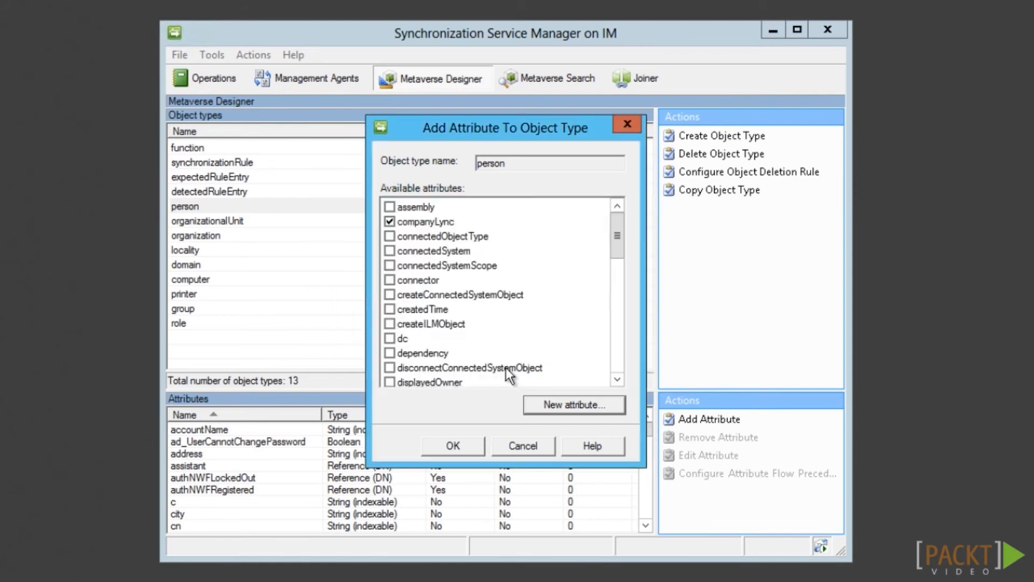
pyautogui.click(456, 445)
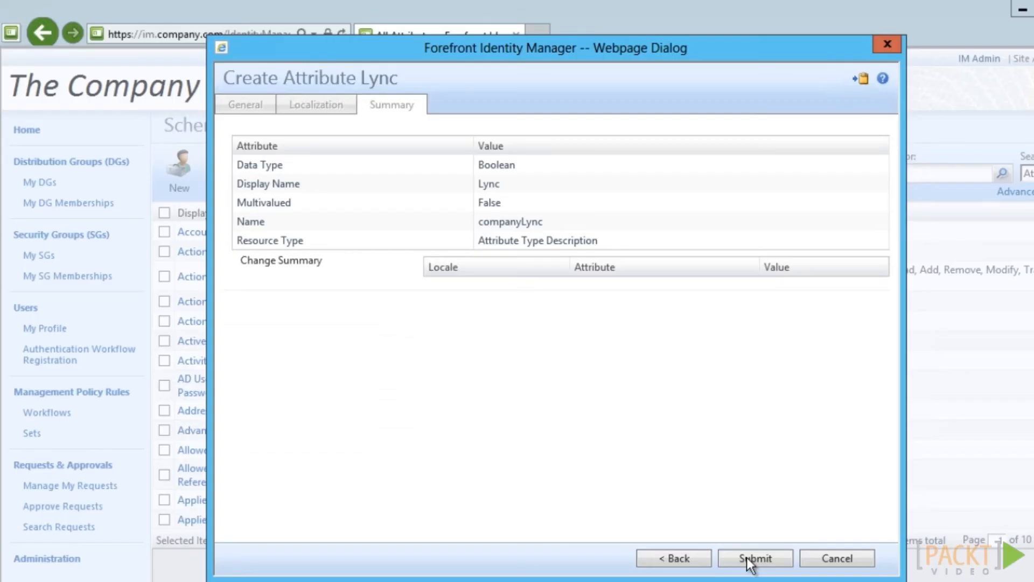
pyautogui.click(748, 557)
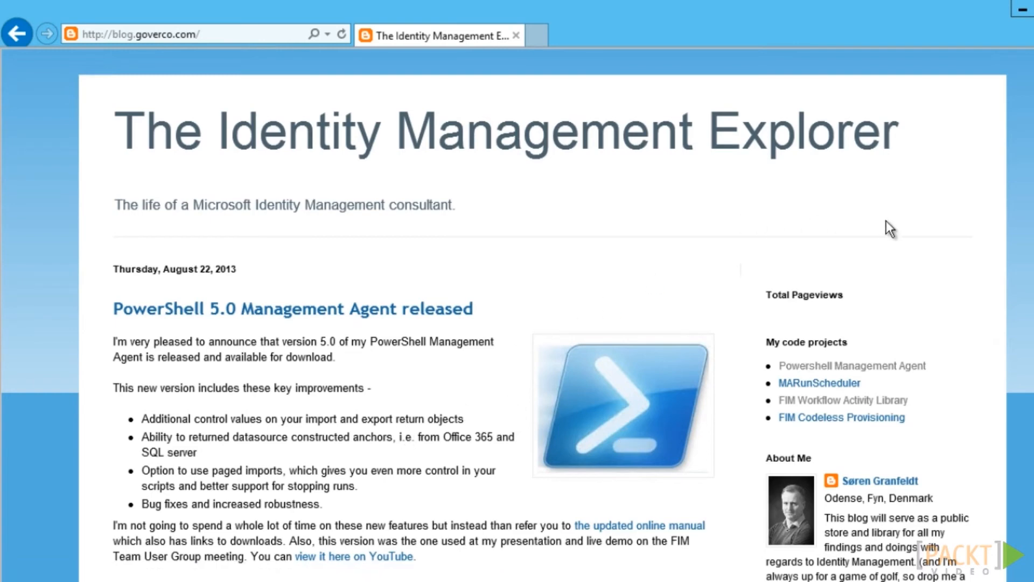
pyautogui.scroll(-3, 935, 236)
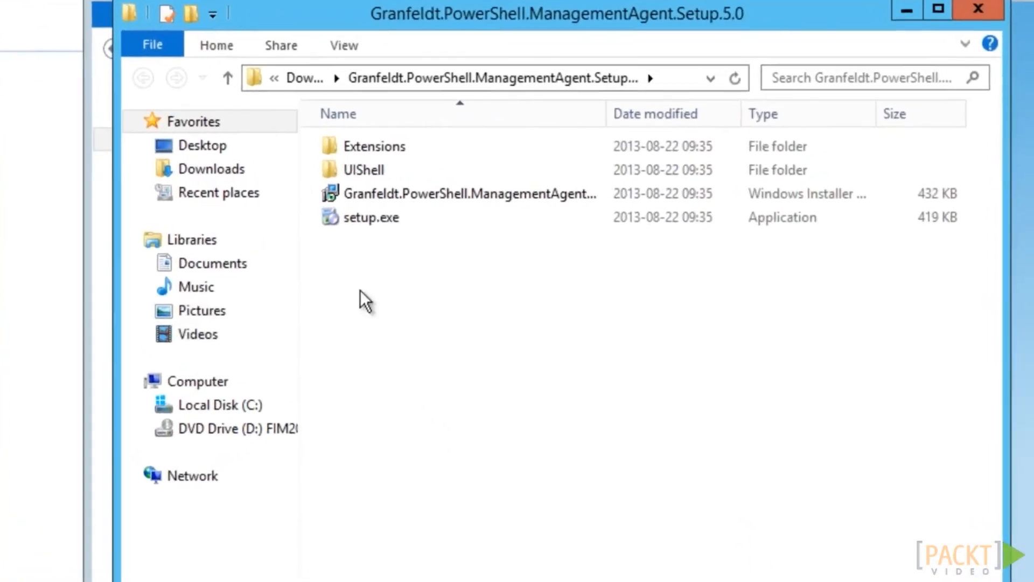
# Install the PowerShell Management Agent 5.0 from its setup.exe, then begin creating a new management agent
pyautogui.rightClick(367, 224)
pyautogui.click(425, 286)
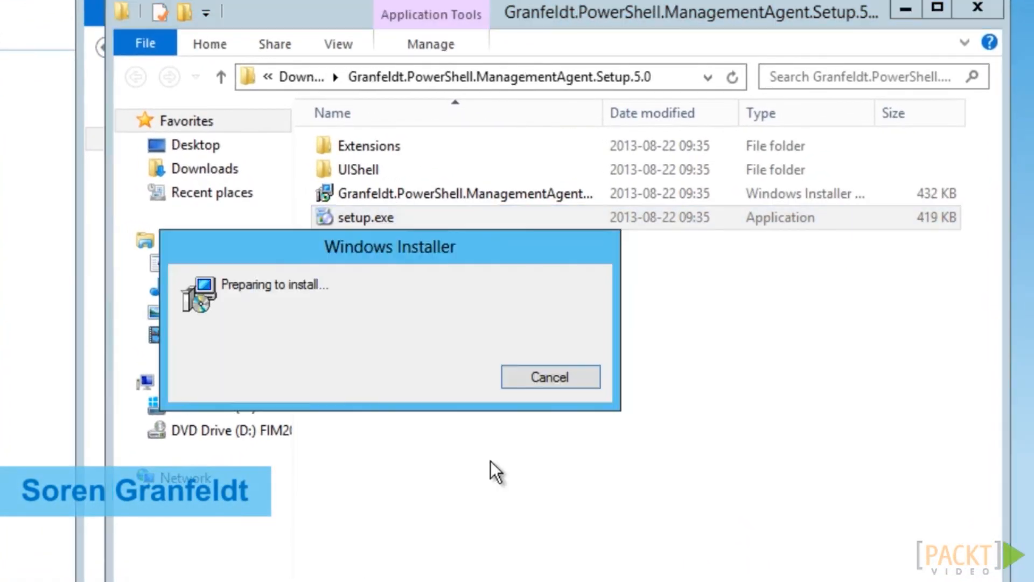
pyautogui.click(609, 523)
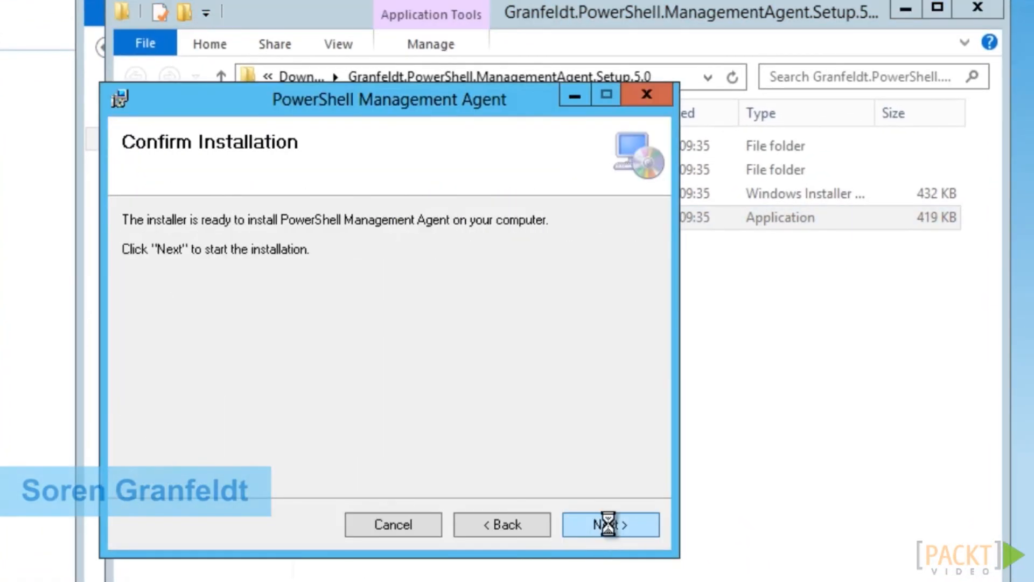
pyautogui.click(610, 524)
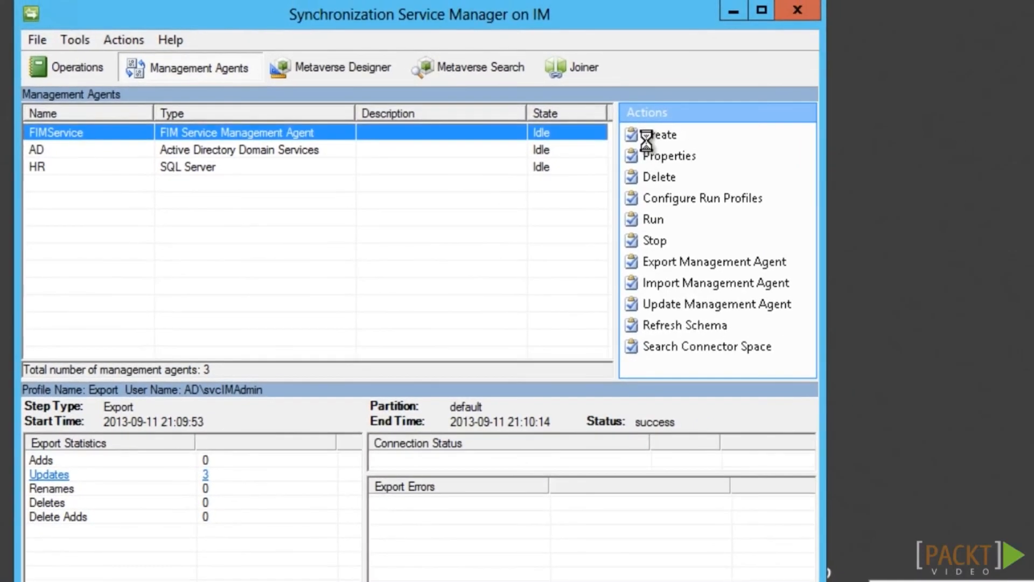
pyautogui.click(646, 135)
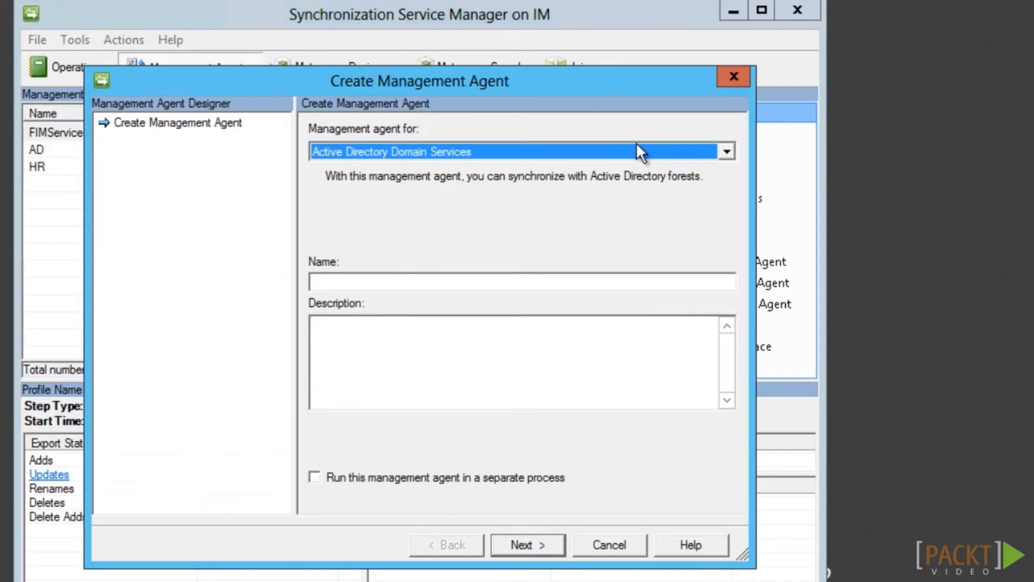
# Choose the PowerShell management agent type and name the agent 'Lync'
pyautogui.click(636, 144)
pyautogui.scroll(-1, 464, 375)
pyautogui.click(462, 373)
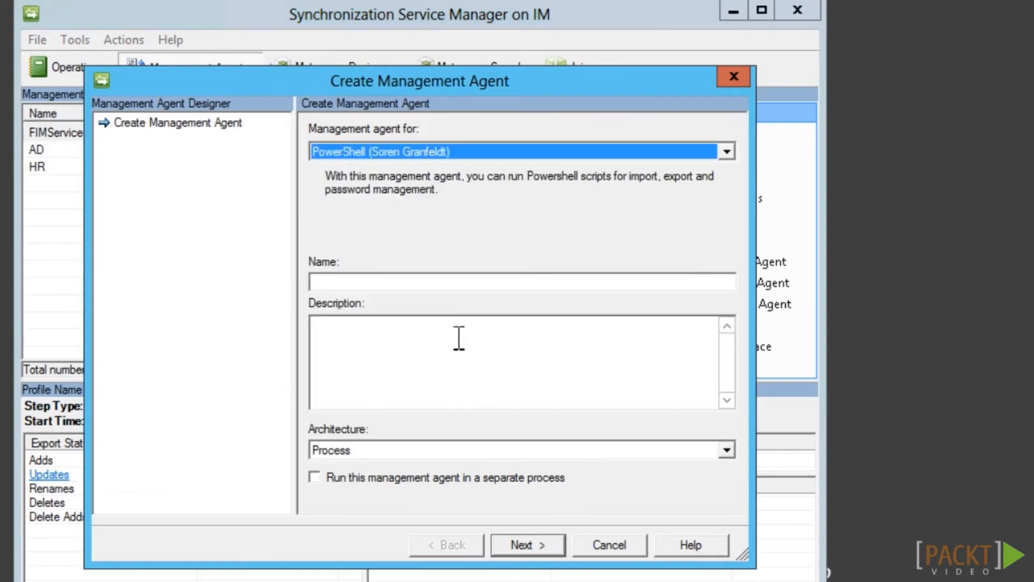
pyautogui.click(452, 280)
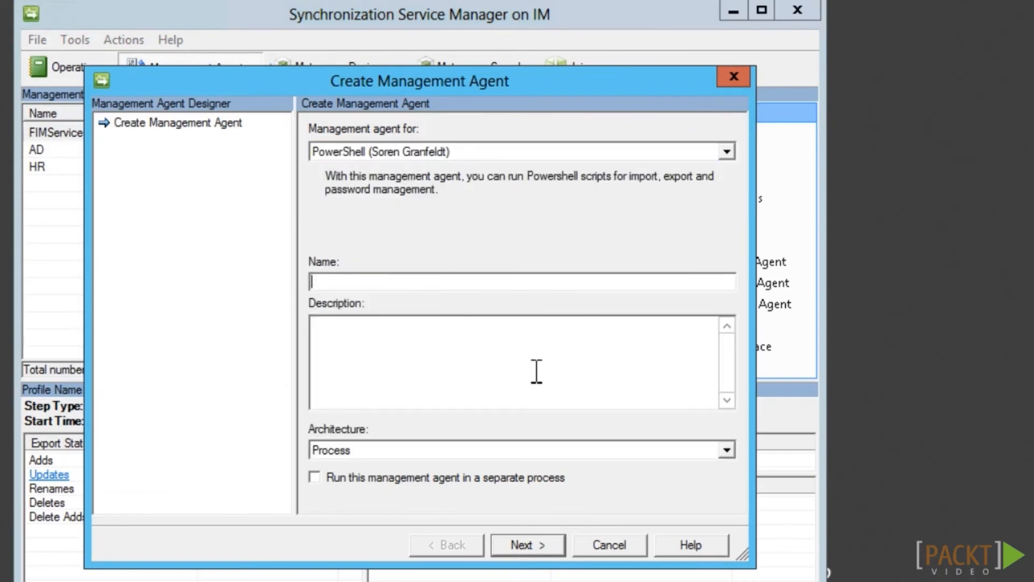
pyautogui.write('Lync')
pyautogui.click(528, 547)
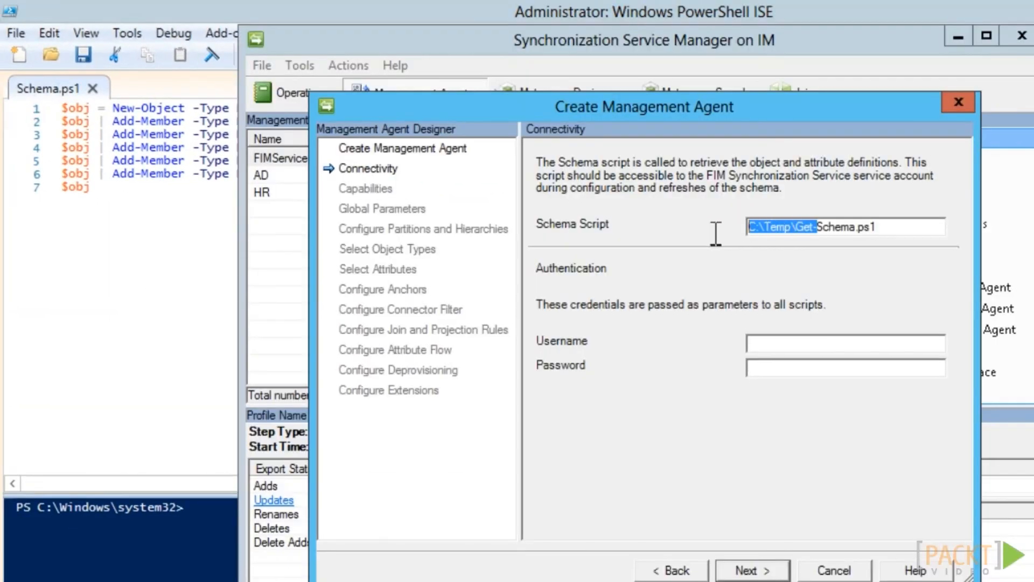
# Point the schema script to the Lync Schema.ps1 and enter the agent's service account username and password
pyautogui.write('C:\\FIMData\\PowerShell\\Lync\\Schema.ps1')
pyautogui.press('Tab')
pyautogui.write('svcFIMMA')
pyautogui.press('Tab')
pyautogui.write('********')
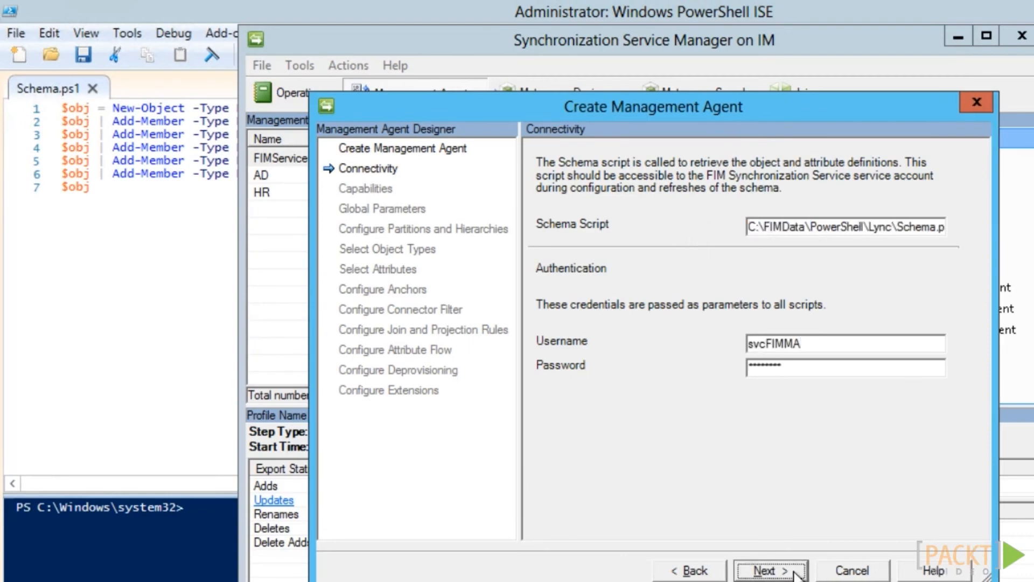
pyautogui.click(794, 572)
# Change the script path to C:\FIMData\PowerShell\Lync, disable Export simple objects, and finish the agent
pyautogui.moveTo(792, 263); pyautogui.dragTo(732, 260)
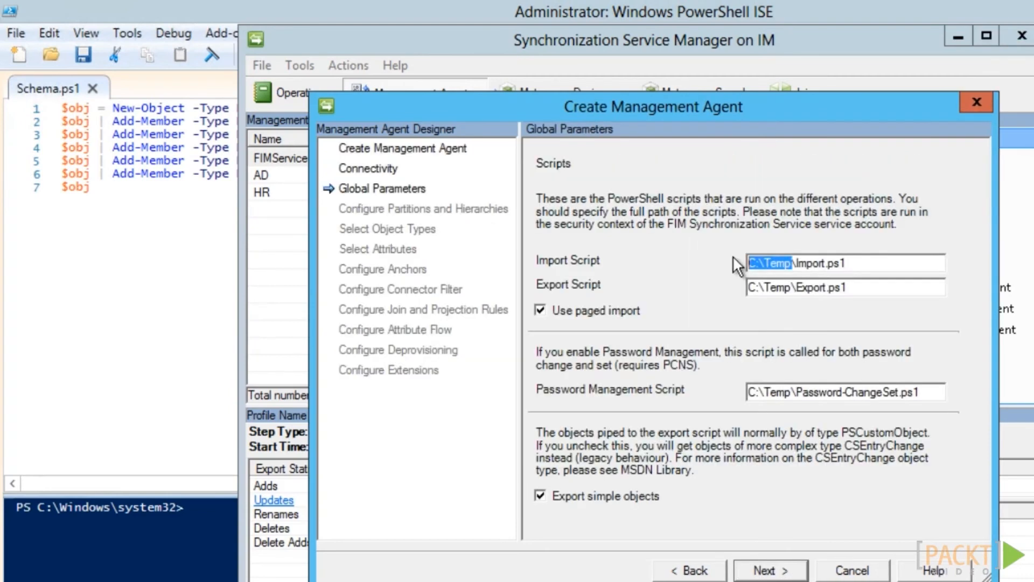
pyautogui.write('C:\\FIMData\\PowerShell\\Lync')
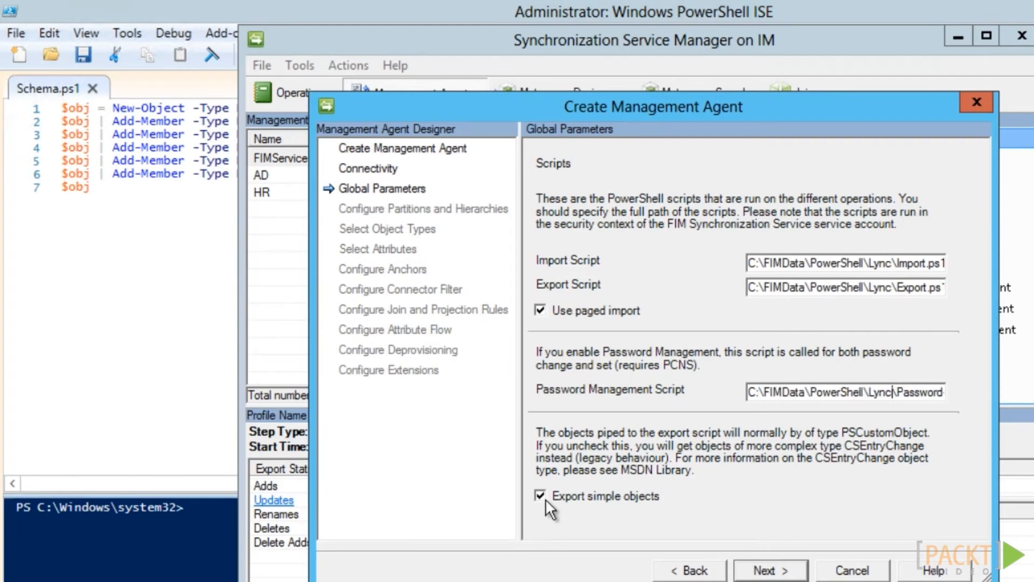
pyautogui.click(542, 496)
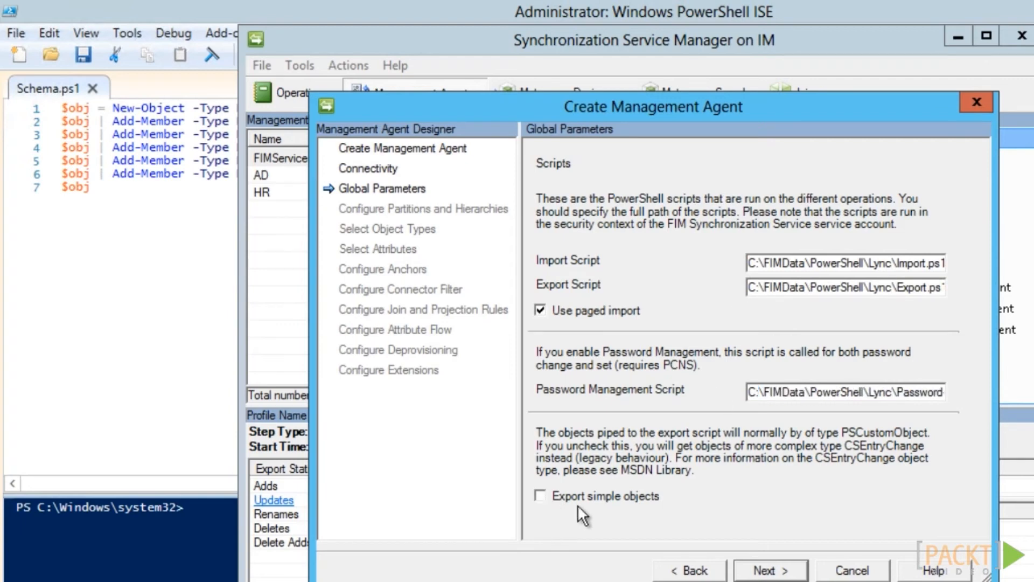
pyautogui.click(772, 571)
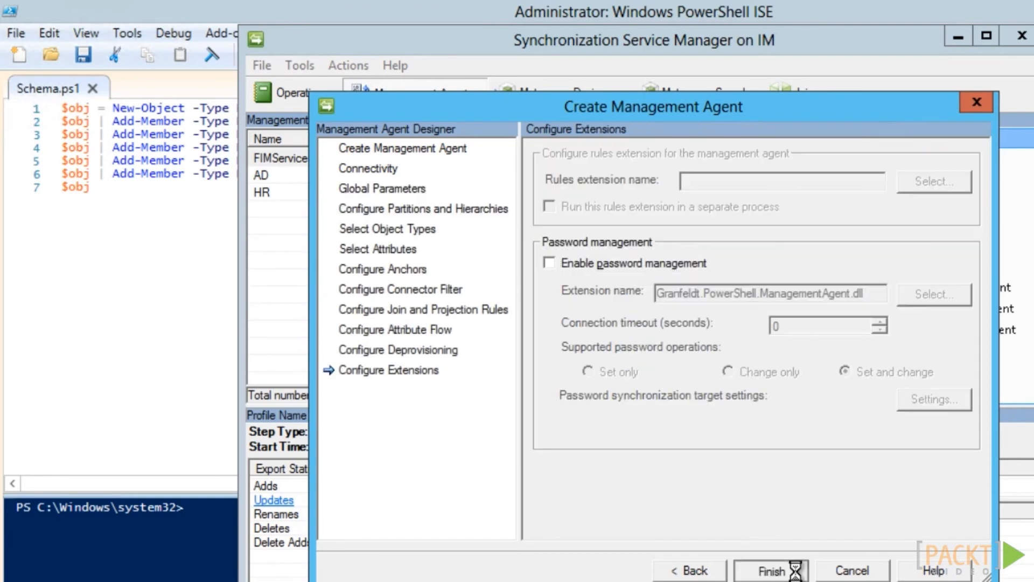
pyautogui.click(772, 571)
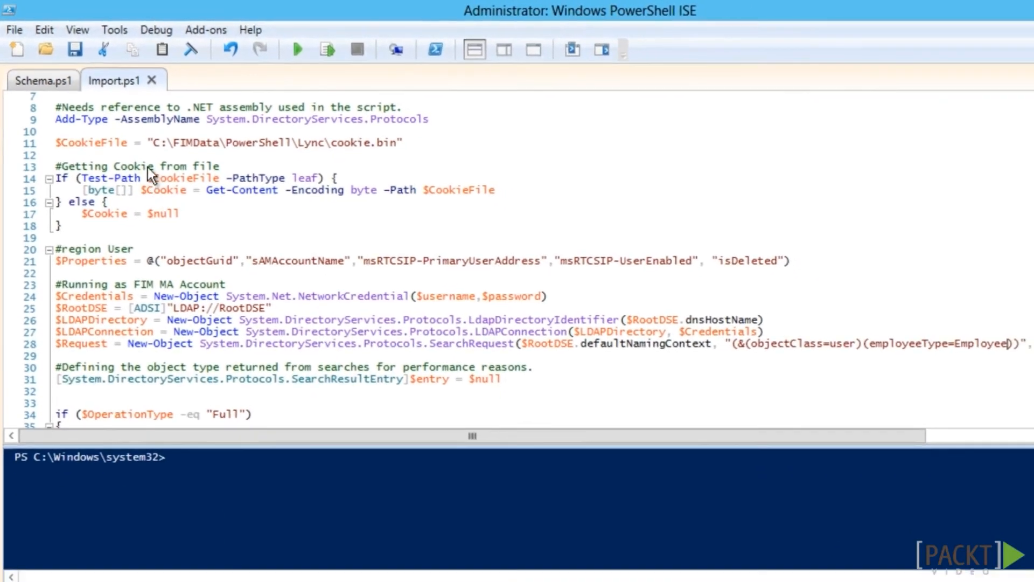
# Review the Lync Import.ps1 script in PowerShell ISE, then start a Full Import run of the Lync agent
pyautogui.click(229, 227)
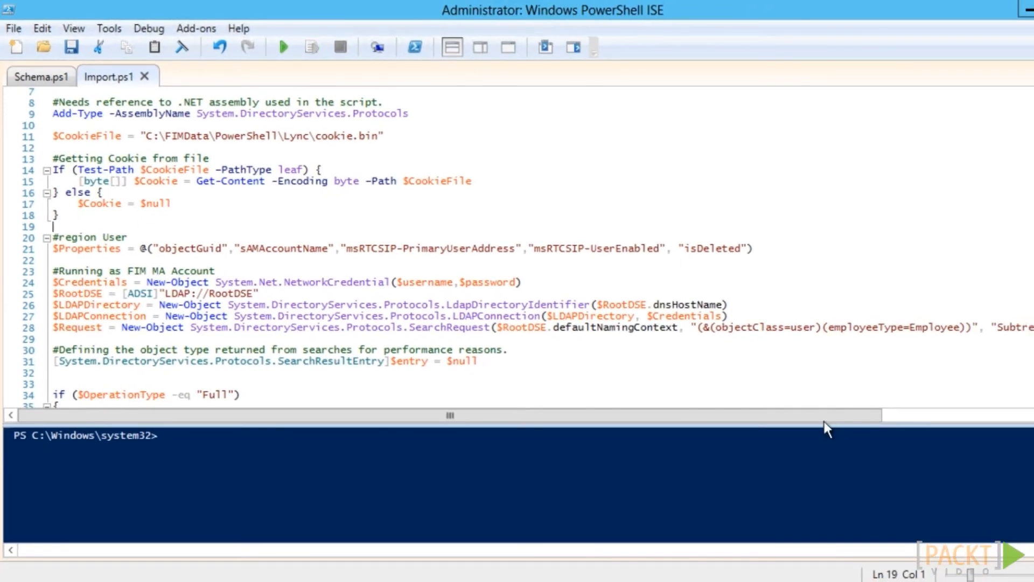
pyautogui.moveTo(858, 422); pyautogui.dragTo(891, 424)
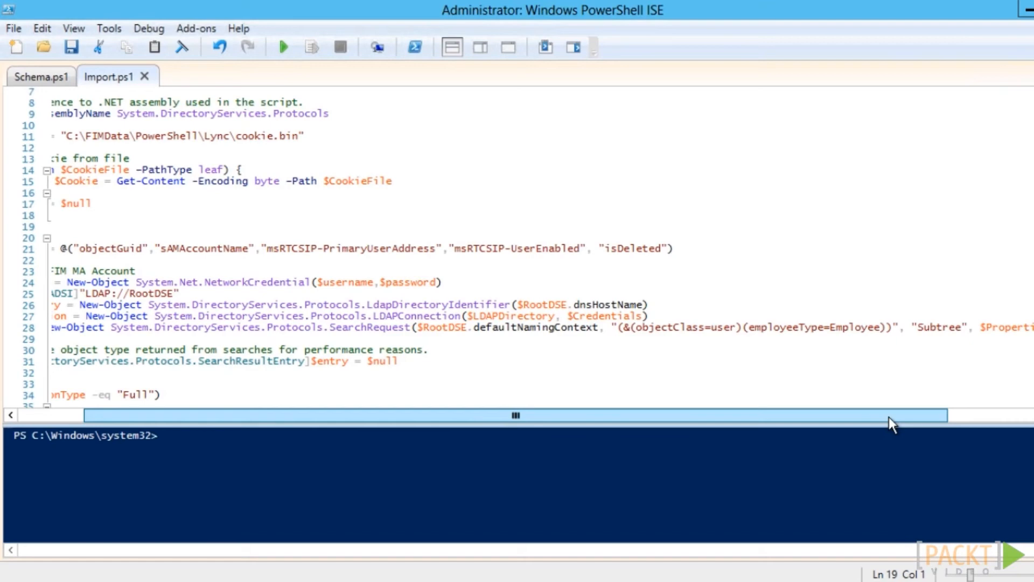
pyautogui.moveTo(892, 424); pyautogui.dragTo(637, 425)
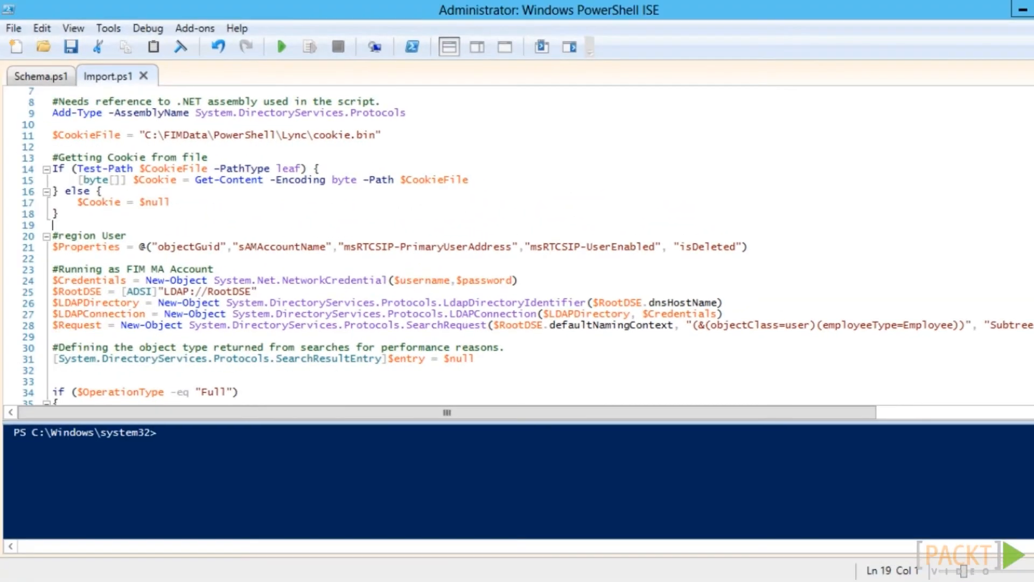
pyautogui.scroll(-13, 517, 242)
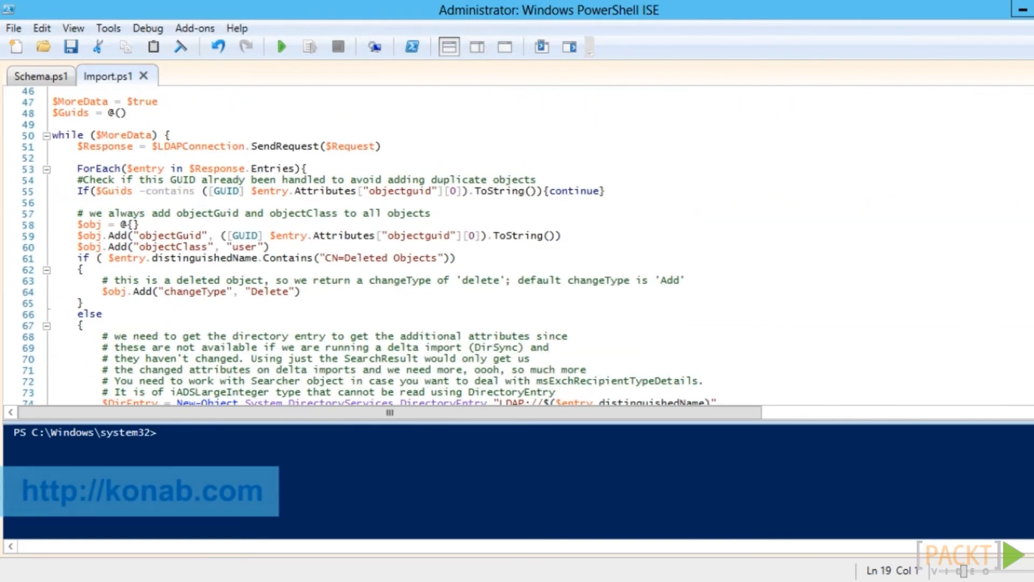
pyautogui.scroll(-6, 369, 246)
pyautogui.scroll(-3, 369, 245)
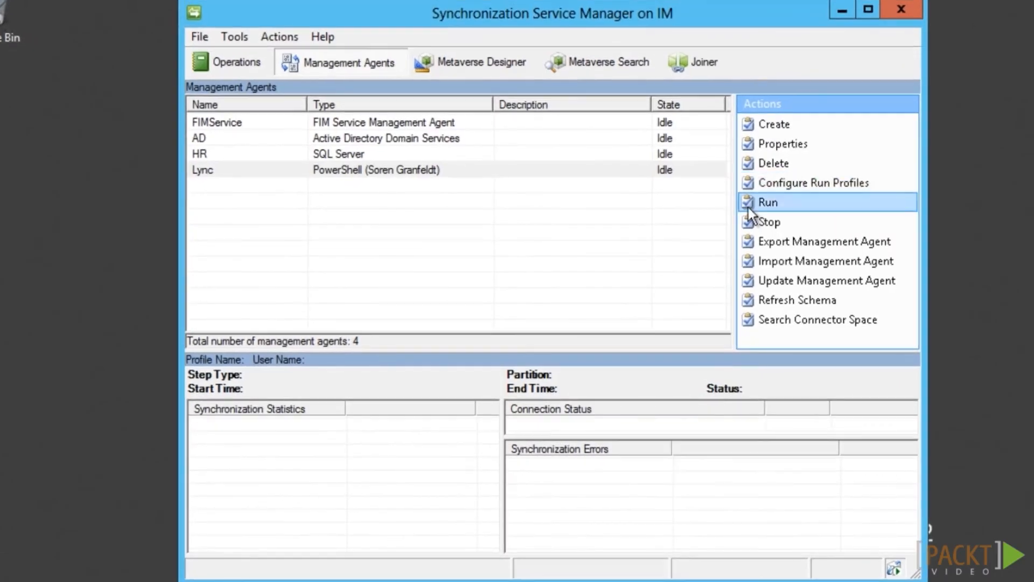
pyautogui.click(755, 203)
pyautogui.click(554, 471)
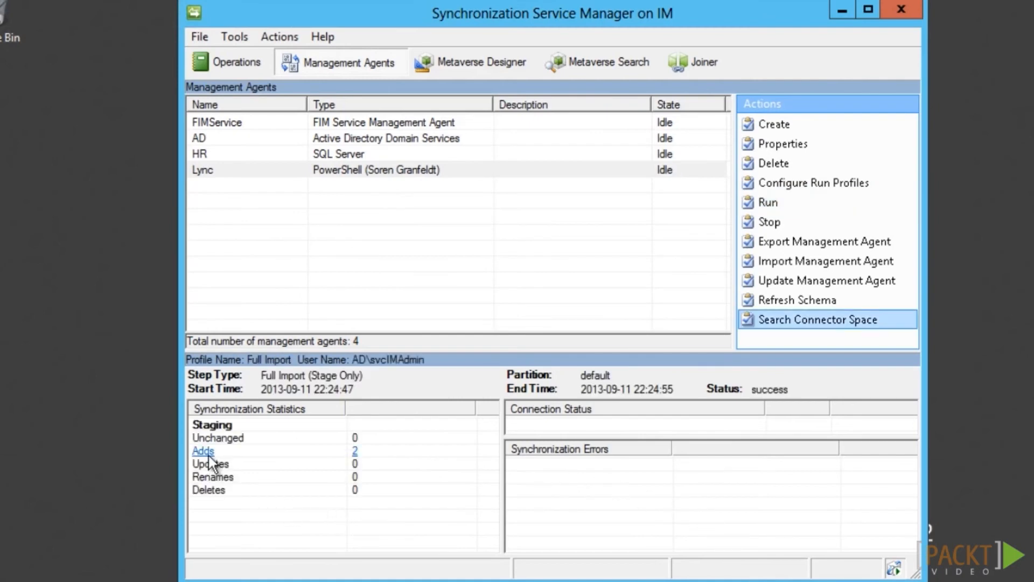
# Inspect the 2 user objects added by the Lync import
pyautogui.click(208, 455)
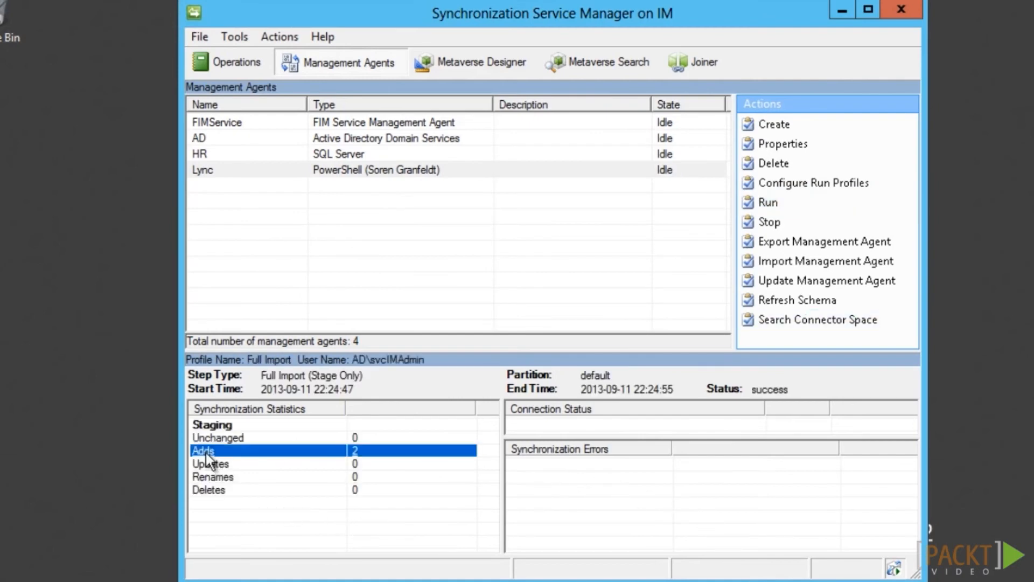
pyautogui.click(370, 188)
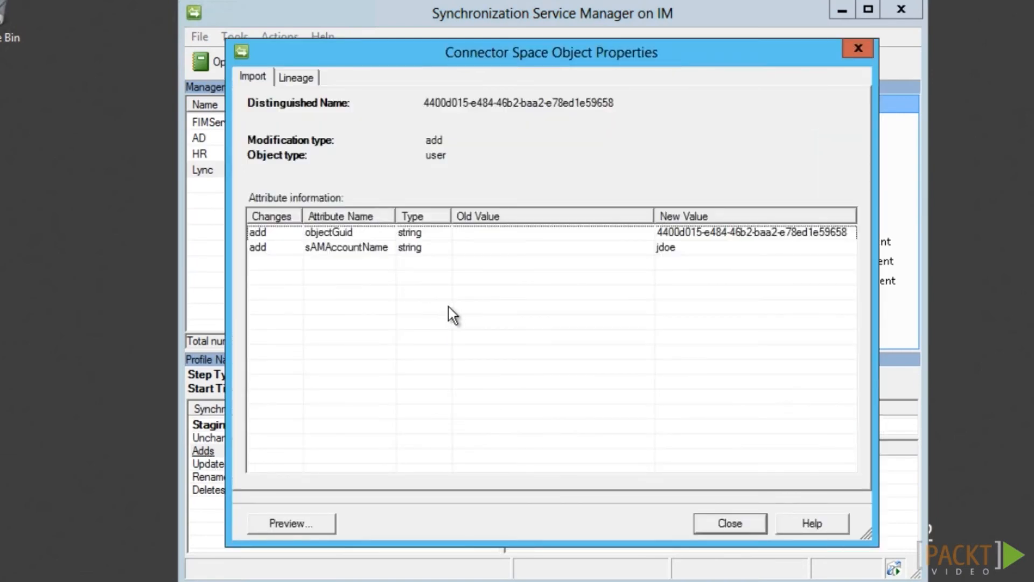
pyautogui.click(725, 521)
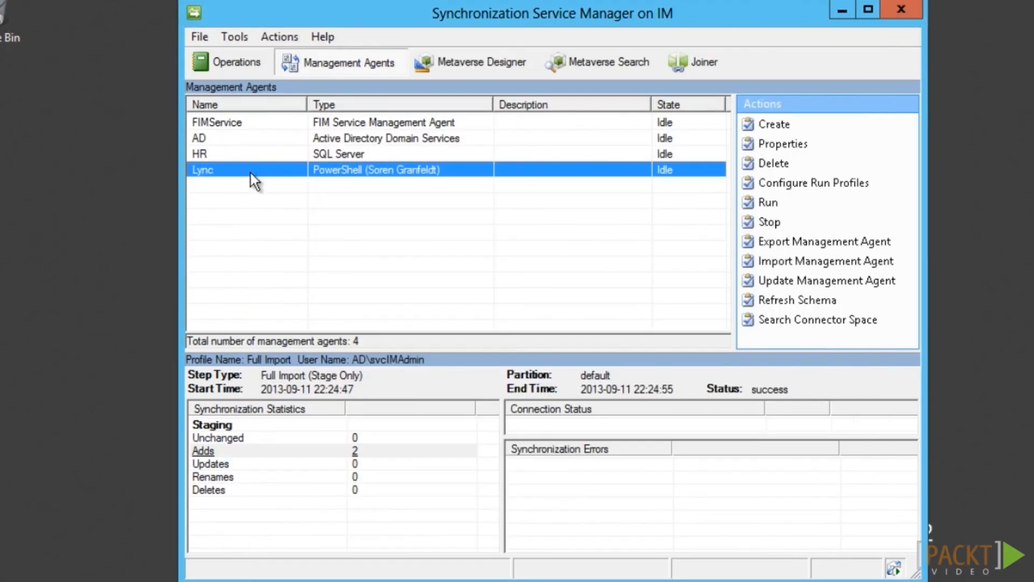
# Add a Lync join rule matching sAMAccountName to person accountName and apply it
pyautogui.doubleClick(250, 173)
pyautogui.click(347, 262)
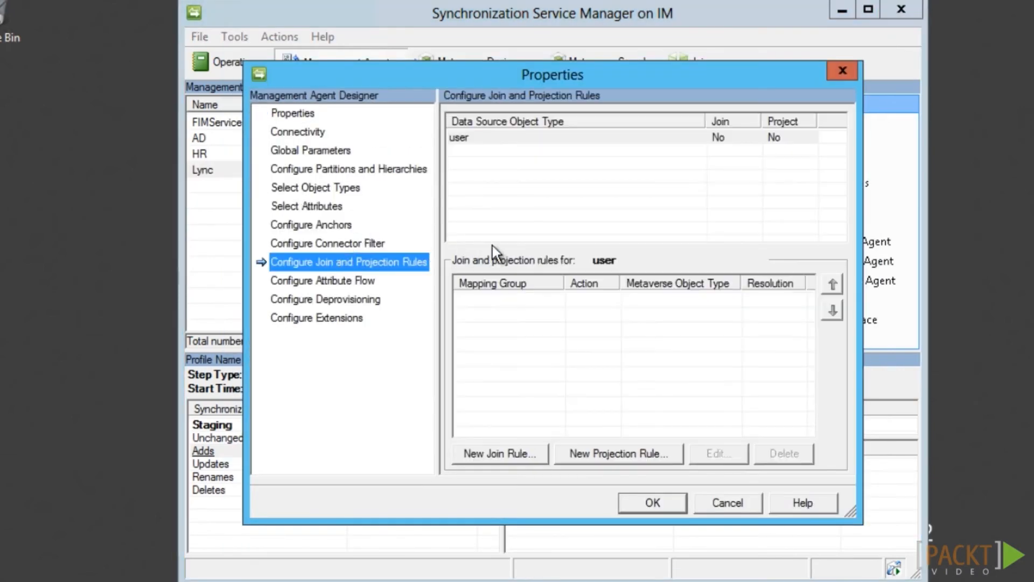
pyautogui.click(507, 456)
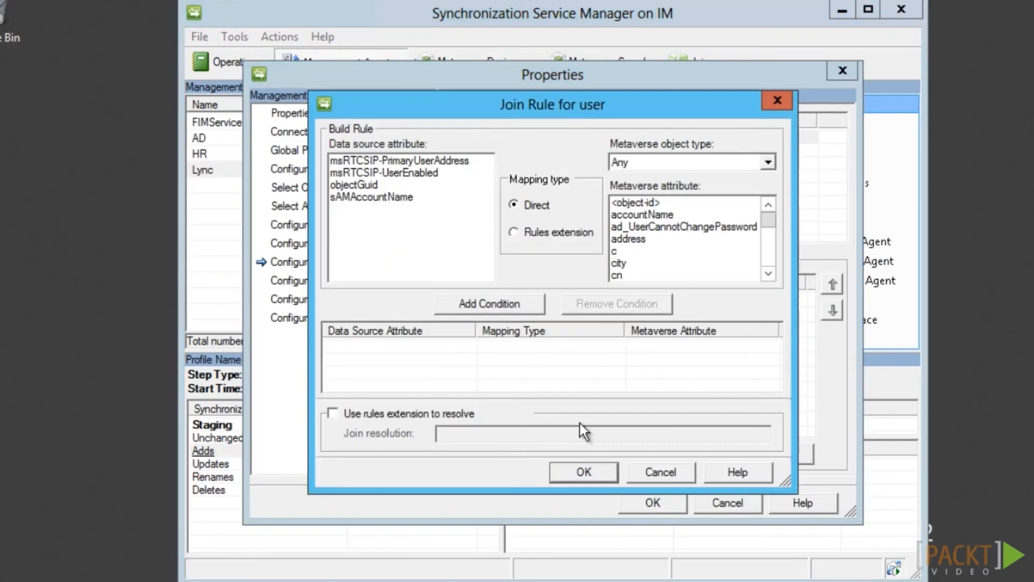
pyautogui.click(399, 197)
pyautogui.click(642, 214)
pyautogui.click(517, 303)
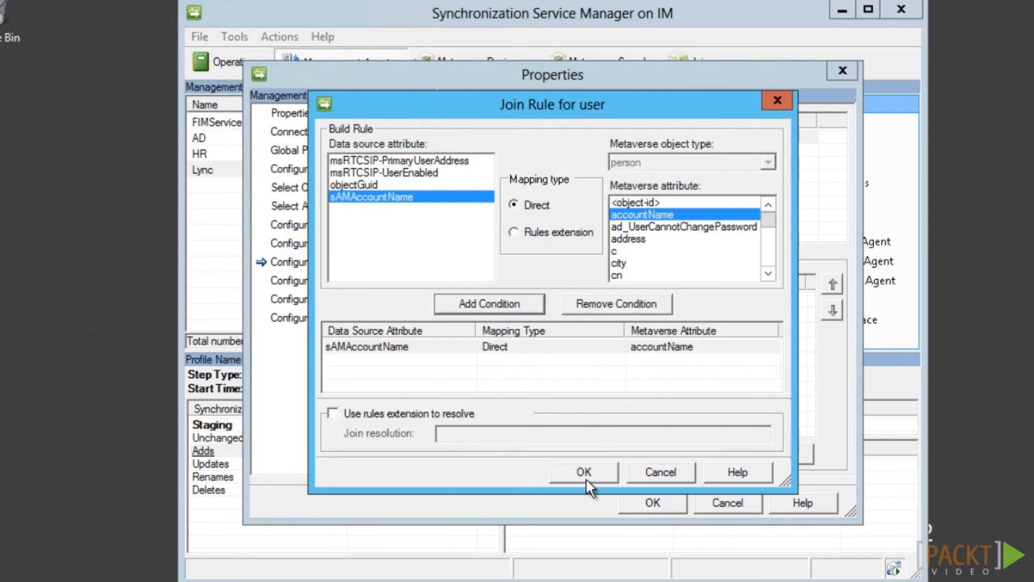
pyautogui.click(587, 481)
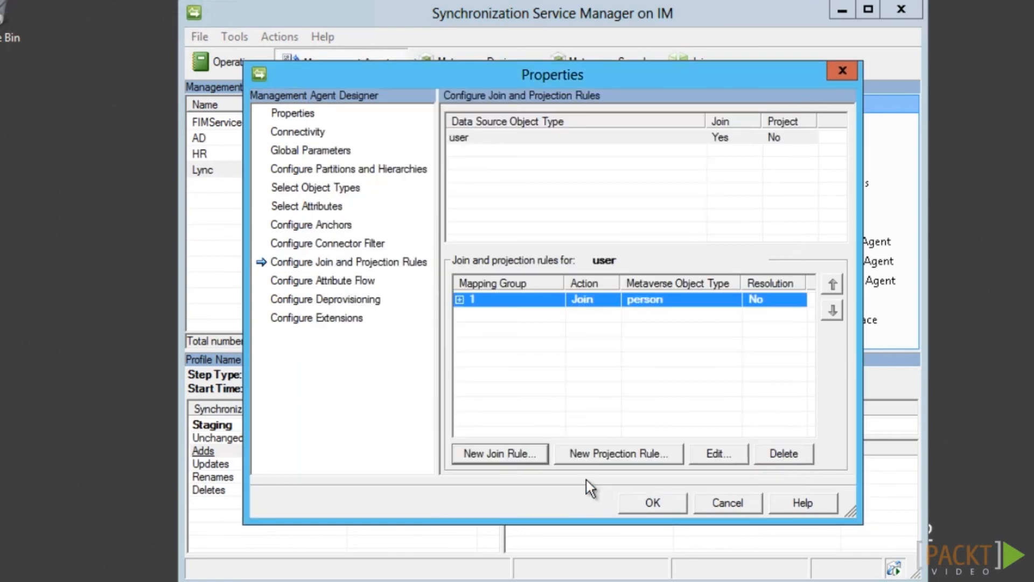
pyautogui.click(648, 503)
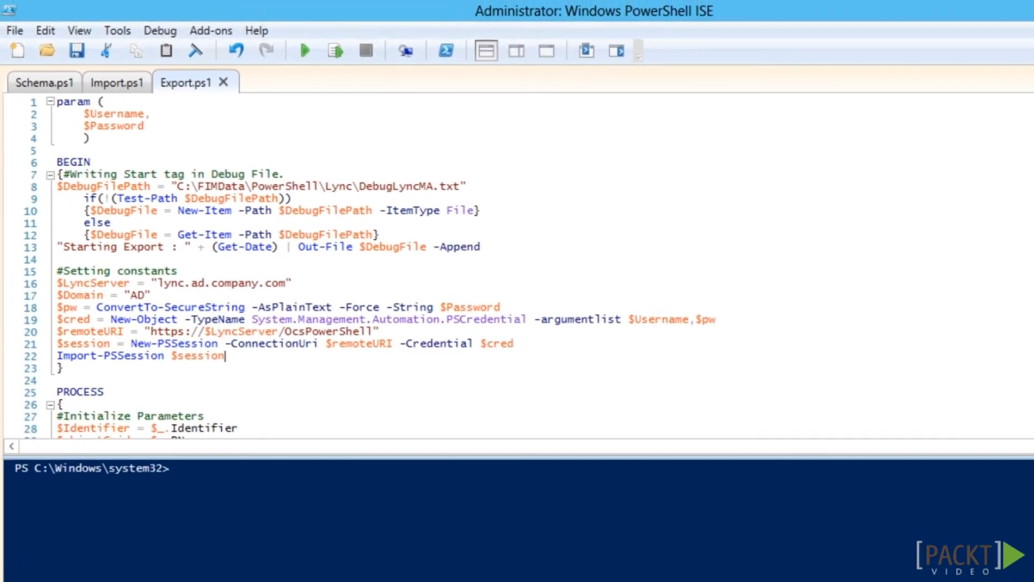
# Scroll through the Lync Export.ps1 script in PowerShell ISE to review it
pyautogui.scroll(-4, 300, 37)
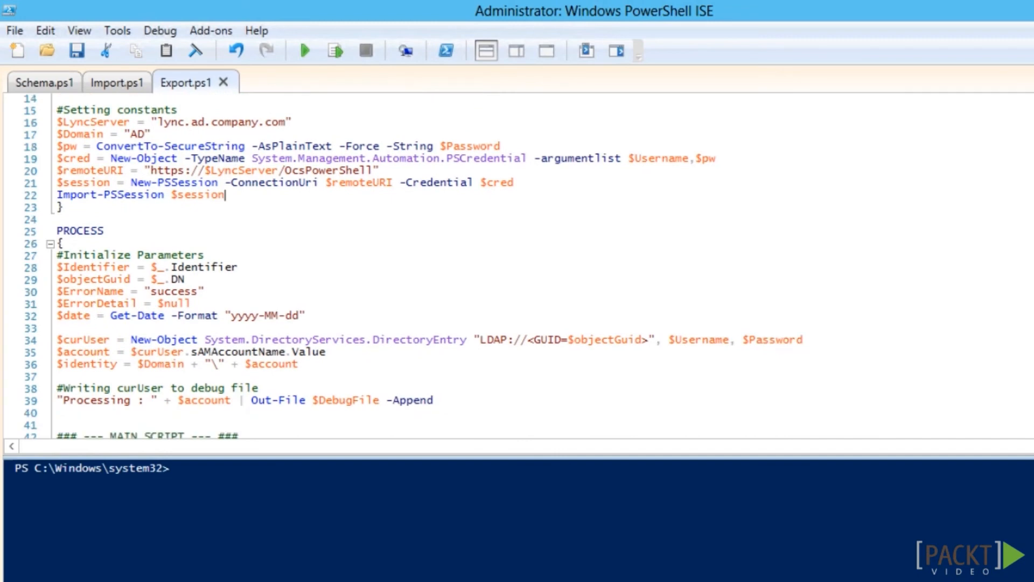
pyautogui.scroll(-8, 300, 36)
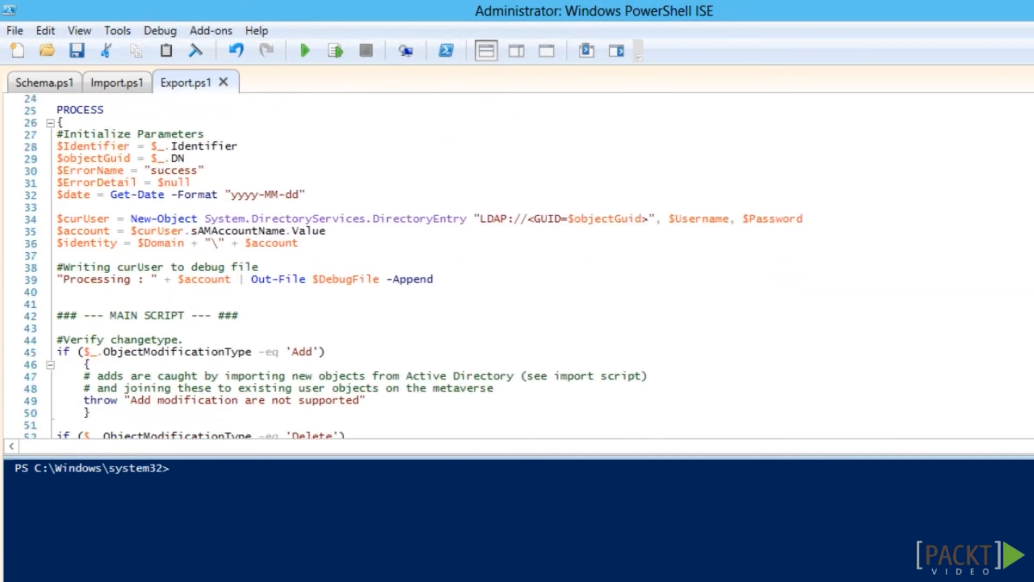
pyautogui.scroll(-4, 485, 264)
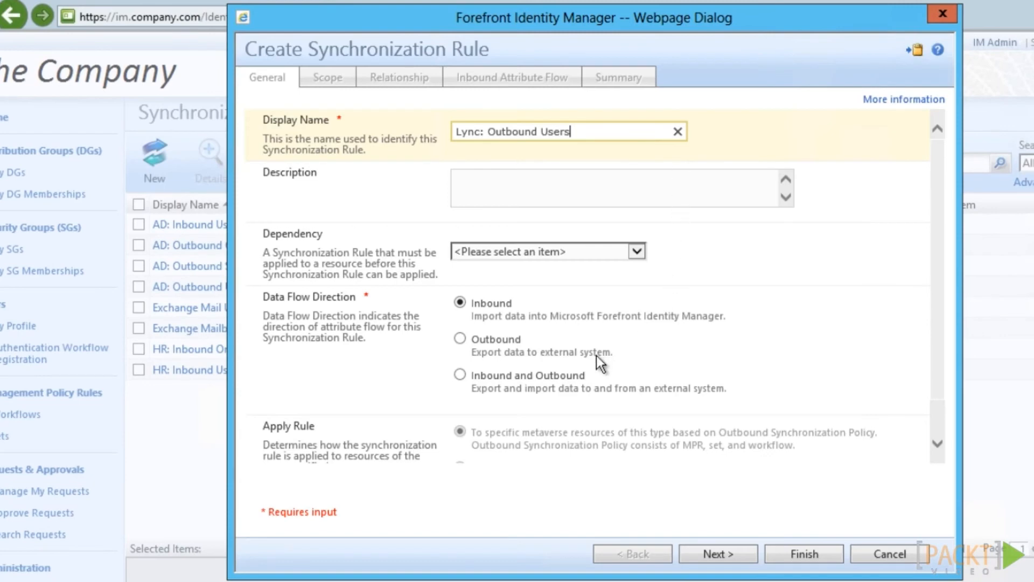
# Set the Lync: Outbound Users rule to Outbound, applied through the scoping filter
pyautogui.click(459, 338)
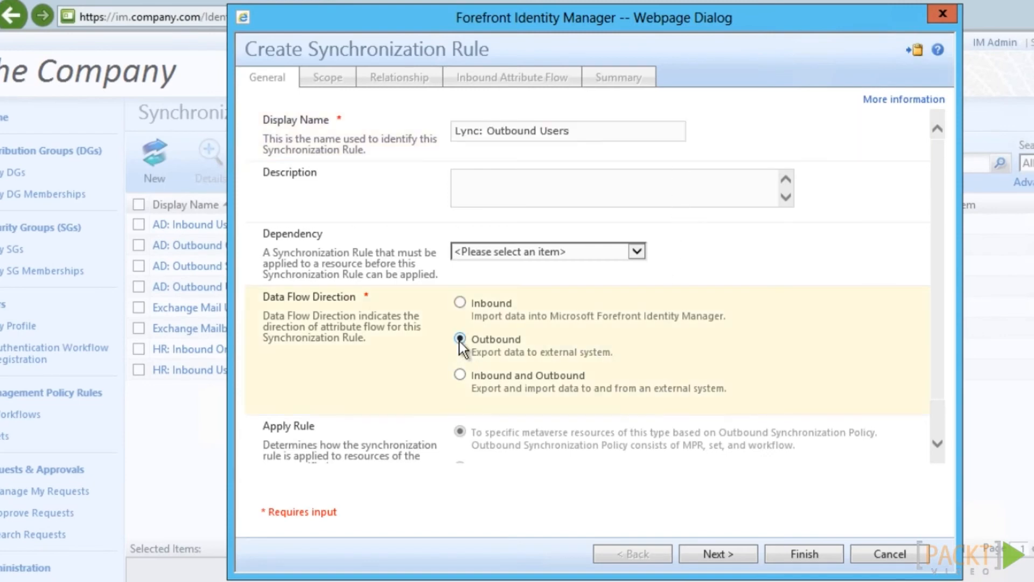
pyautogui.scroll(-1, 673, 388)
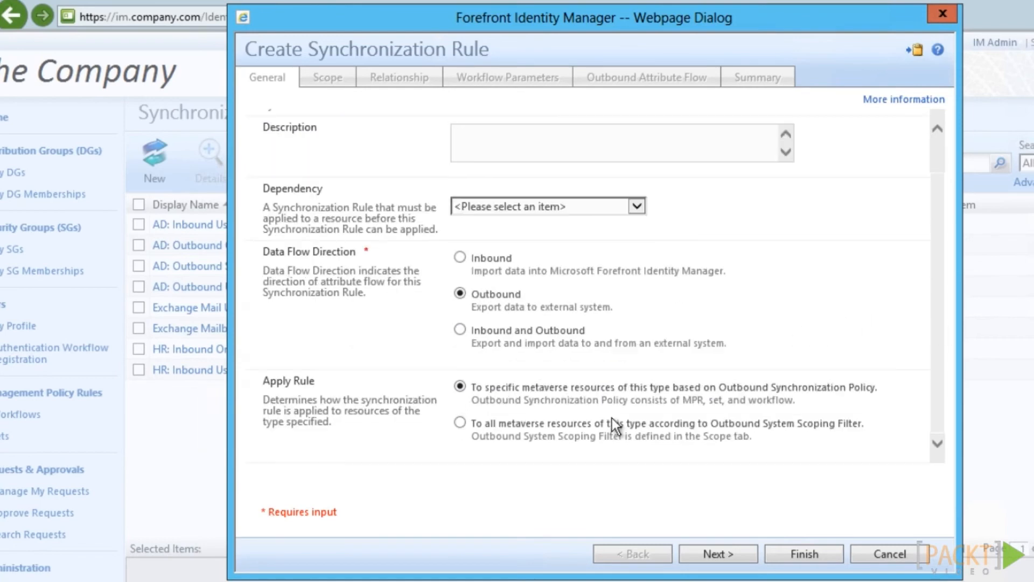
pyautogui.click(461, 422)
pyautogui.click(738, 558)
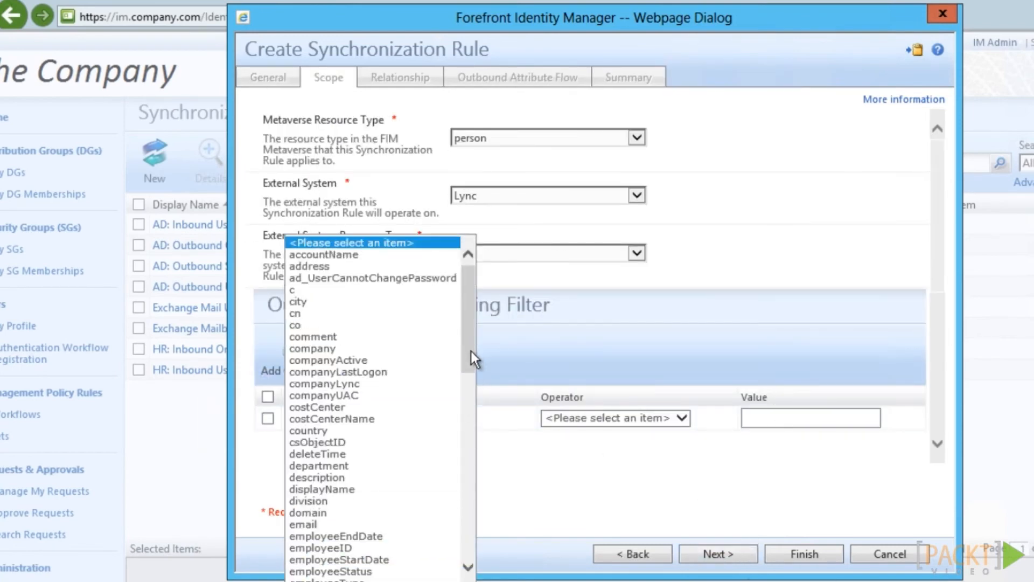
# Scope the rule to person resources and Lync users where employeeType equals Employee, and submit it
pyautogui.moveTo(471, 351); pyautogui.dragTo(471, 383)
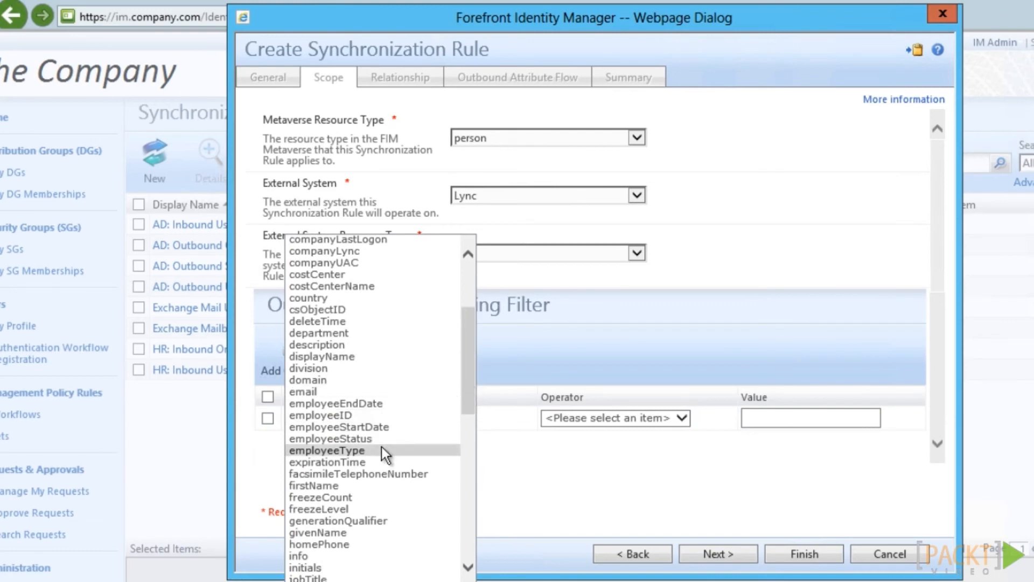
pyautogui.click(378, 451)
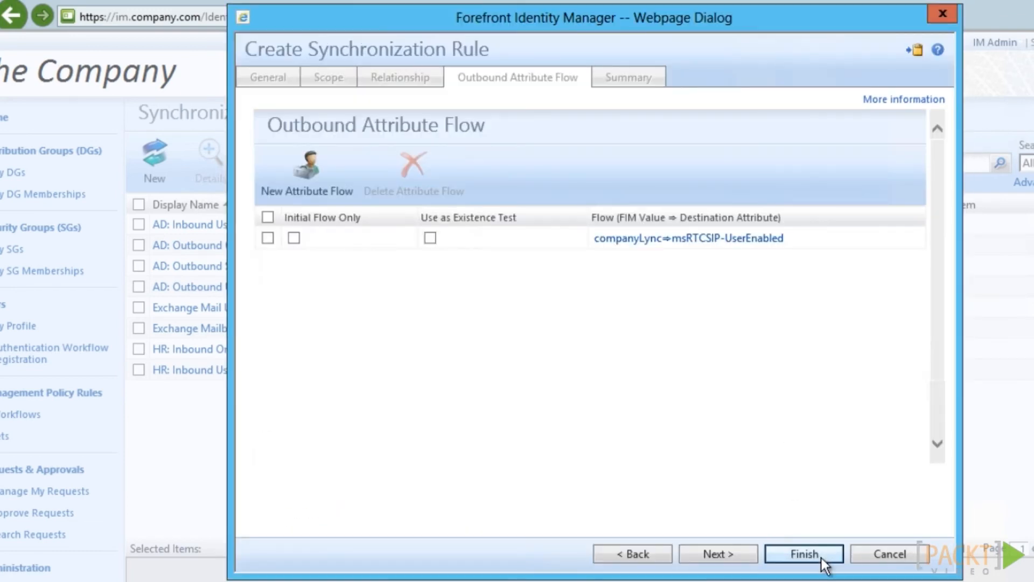
pyautogui.click(821, 557)
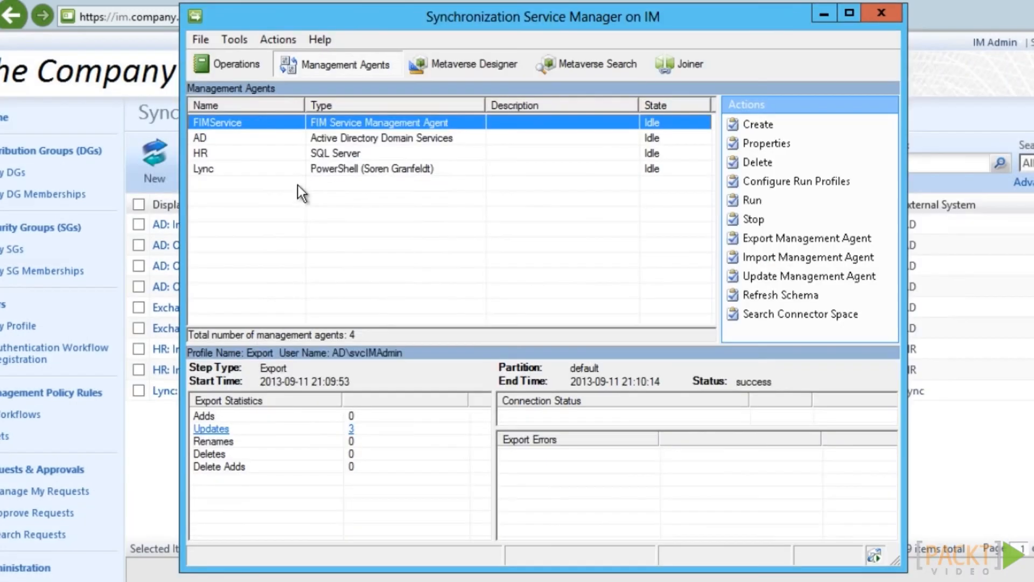
pyautogui.rightClick(258, 122)
# Run the FIMService agent and enable Lync on the user's Contact Info tab
pyautogui.click(297, 251)
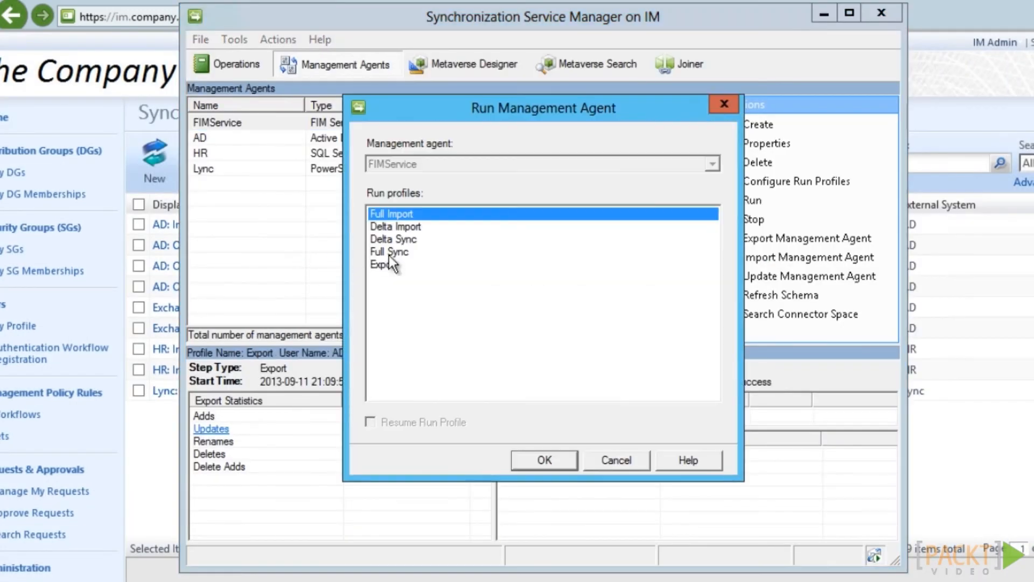
pyautogui.click(531, 458)
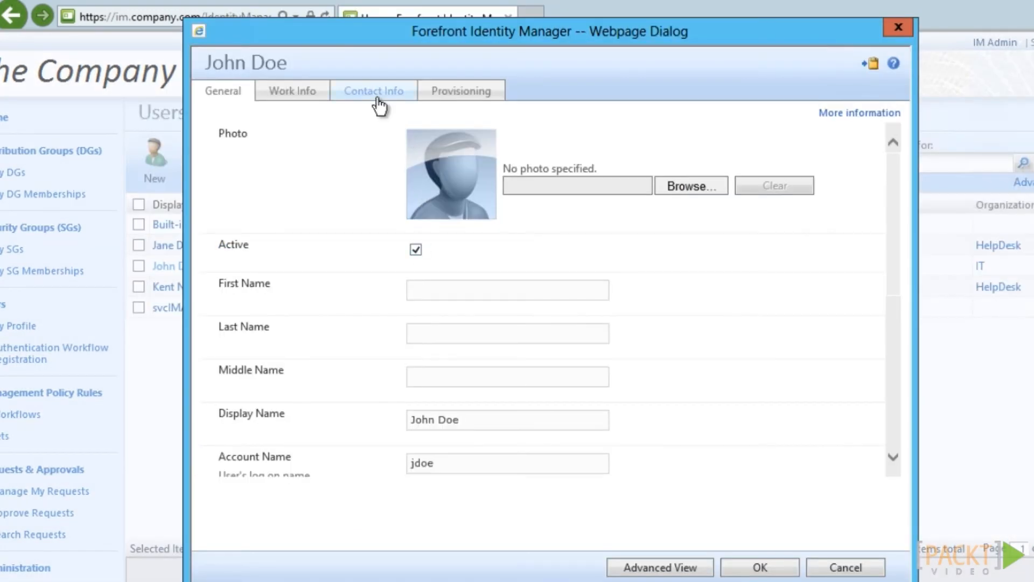
pyautogui.click(414, 140)
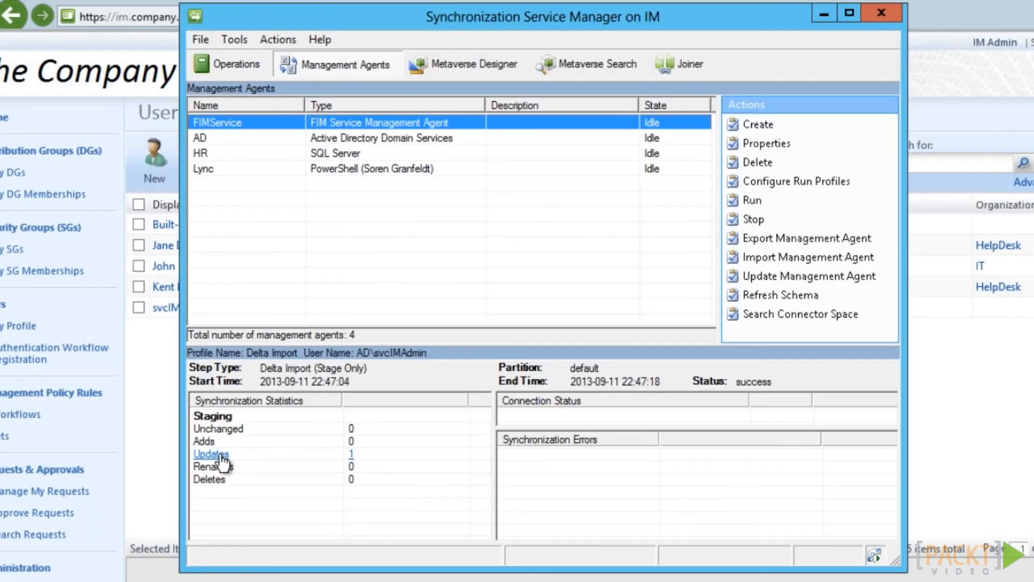
# Open the one object updated by the delta import and generate its synchronization preview
pyautogui.click(220, 455)
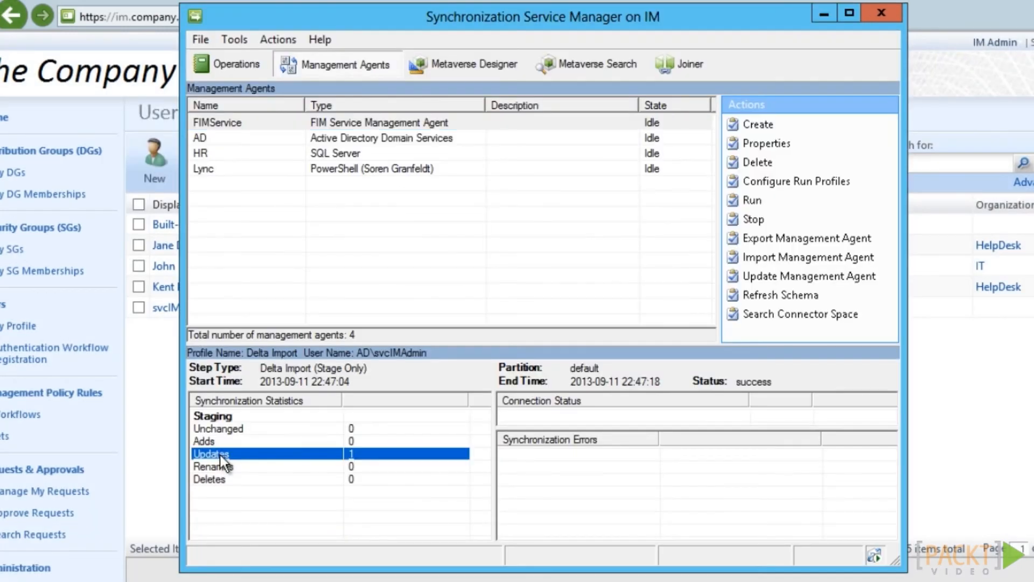
pyautogui.doubleClick(334, 182)
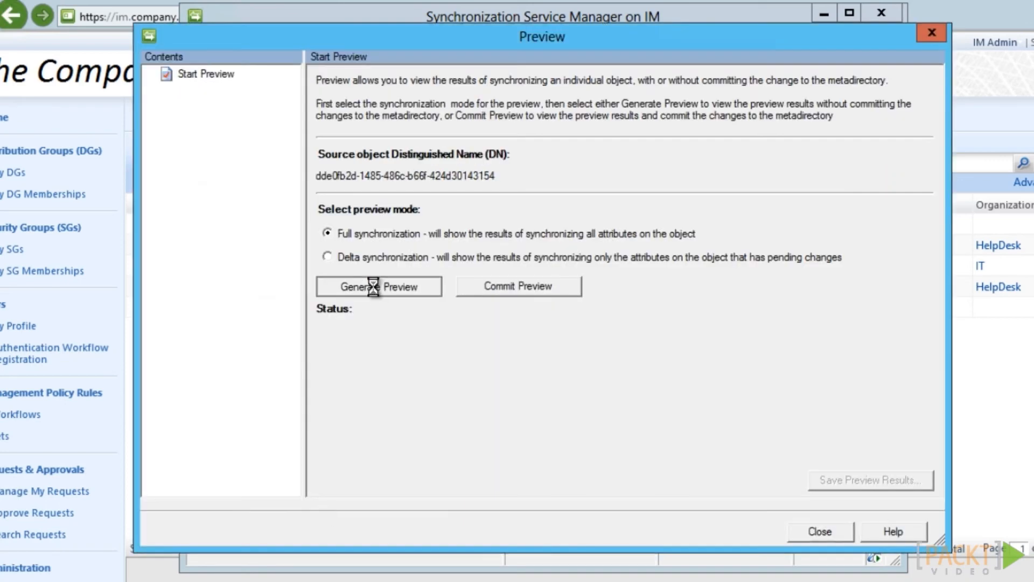
pyautogui.click(419, 286)
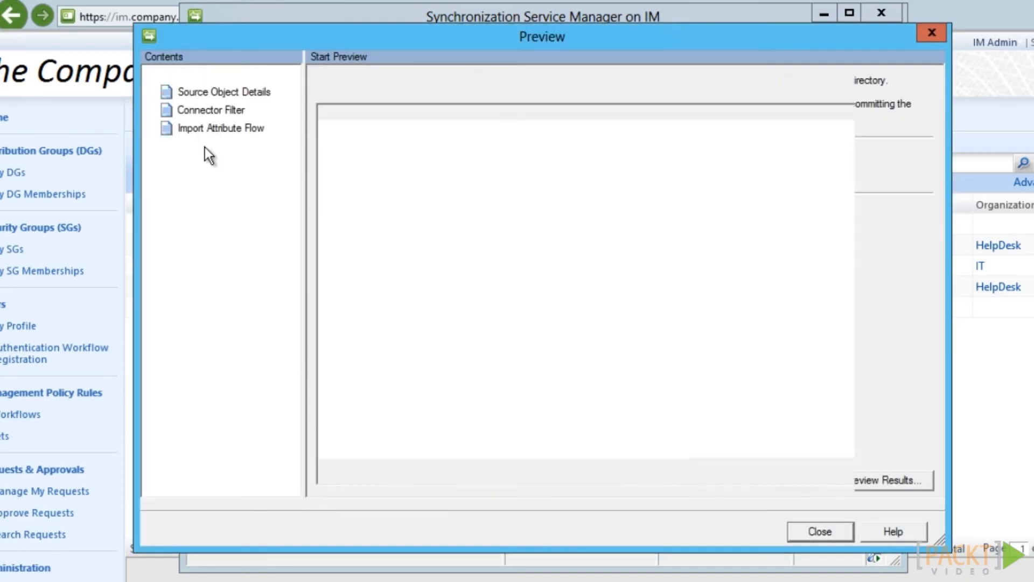
pyautogui.click(232, 256)
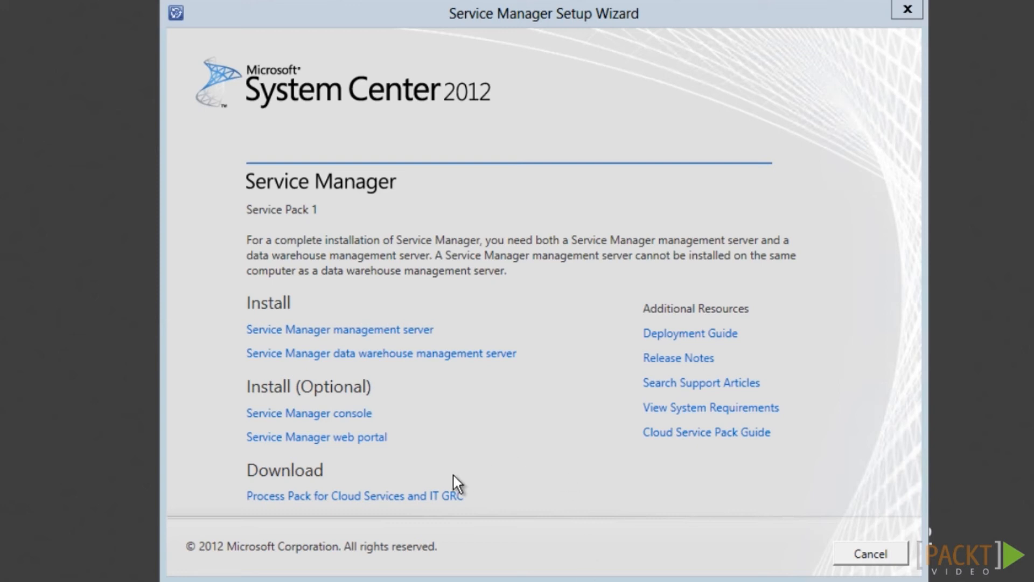
# Install the Service Manager console, accepting the license and passing the prerequisite check
pyautogui.click(289, 421)
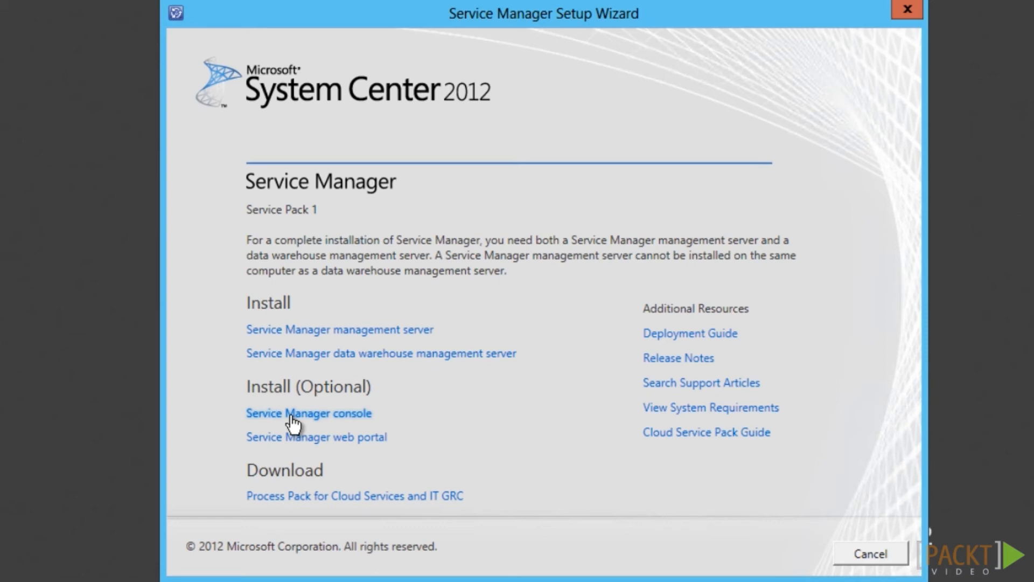
pyautogui.click(291, 417)
pyautogui.click(241, 499)
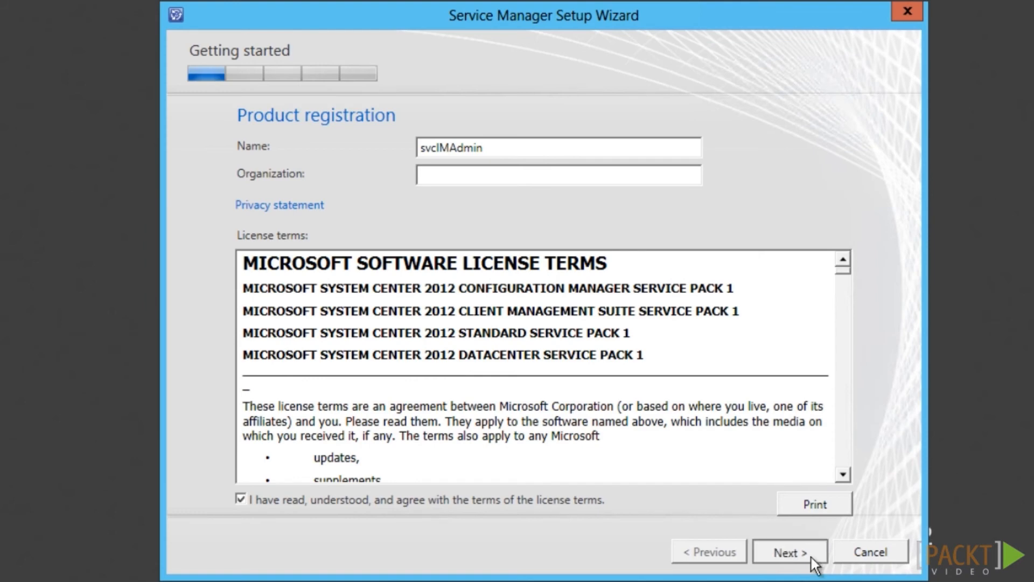
pyautogui.click(812, 558)
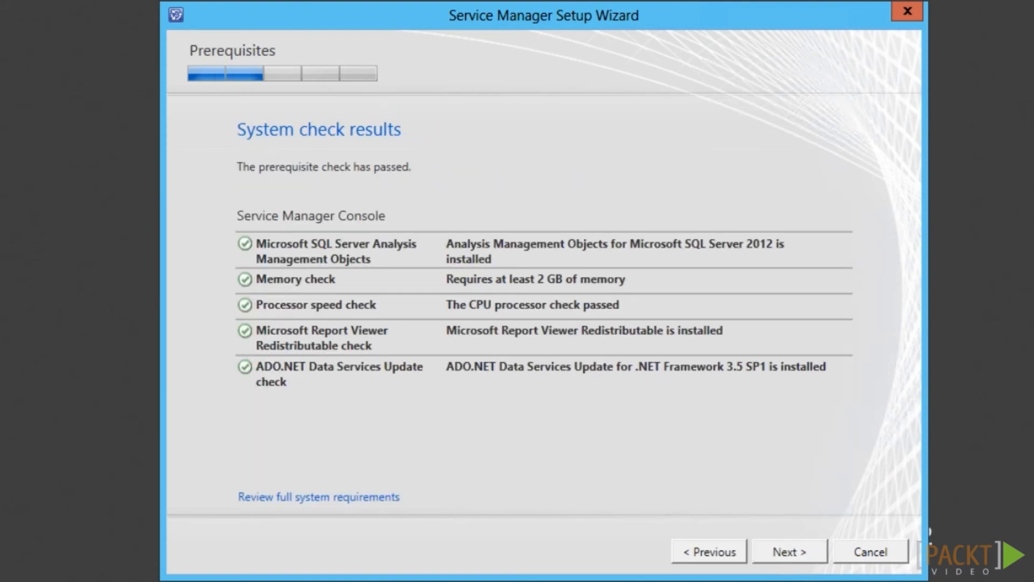
pyautogui.click(804, 558)
pyautogui.click(792, 555)
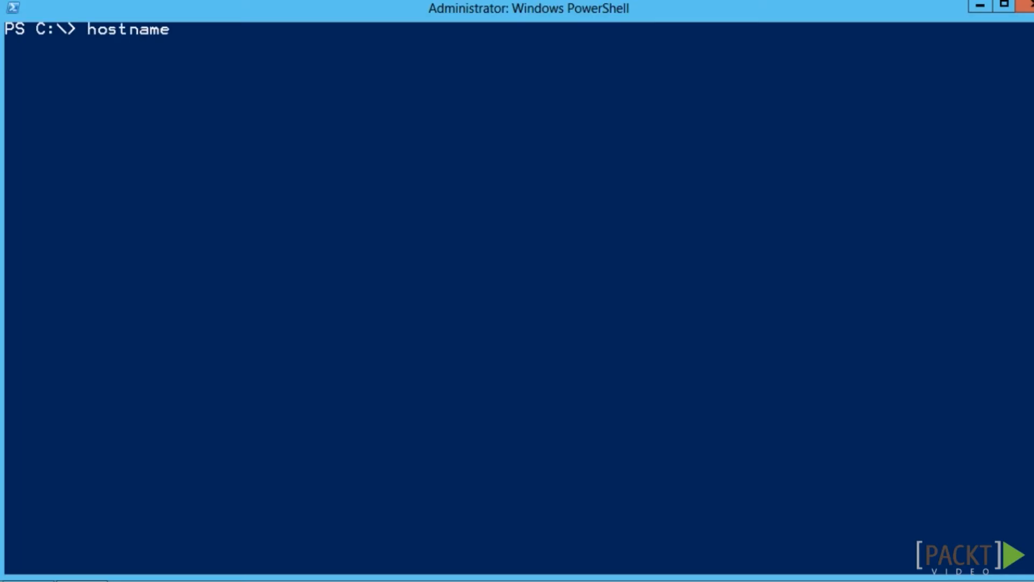
# At the command prompt, run whoami and launch 'D:\Service and Portal\setup.exe'
pyautogui.press('Return')
pyautogui.write('whoami')
pyautogui.press('Return')
pyautogui.write("& 'D:\\Service and Portal\\setup.exe'")
pyautogui.press('Return')
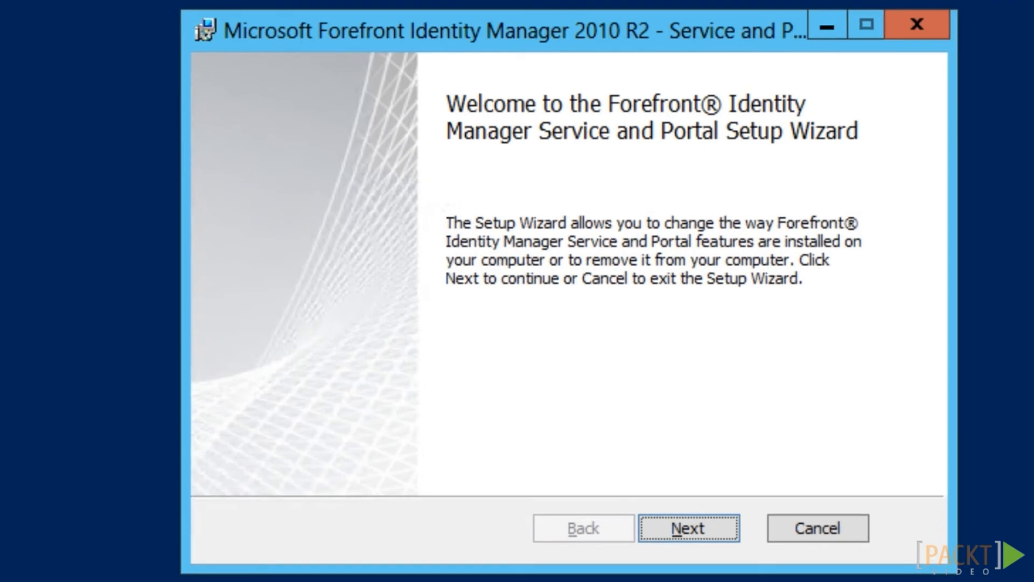
# Change the FIM installation to add FIM Reporting locally with management server SCMGMT
pyautogui.click(690, 527)
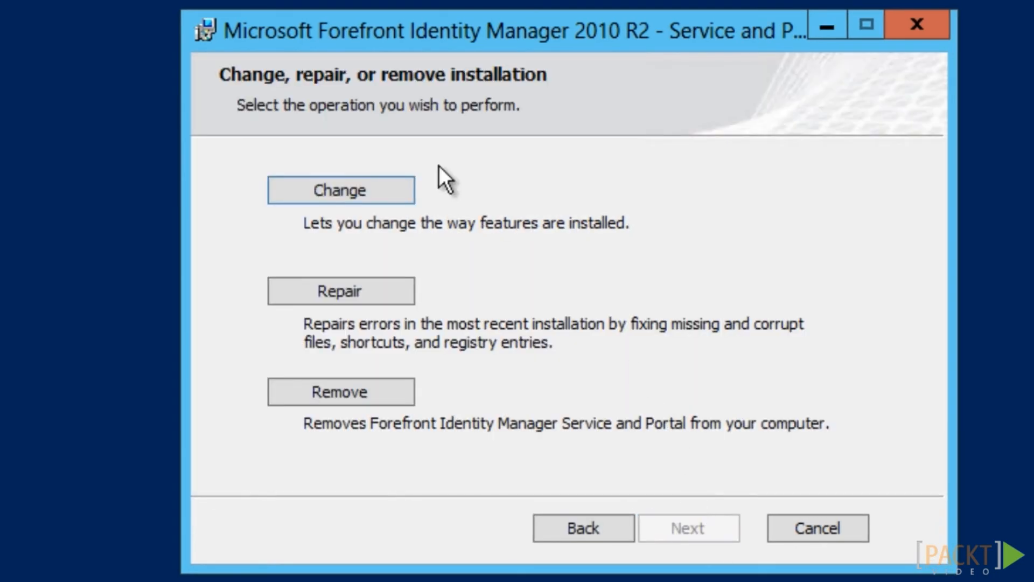
pyautogui.click(392, 197)
pyautogui.click(700, 536)
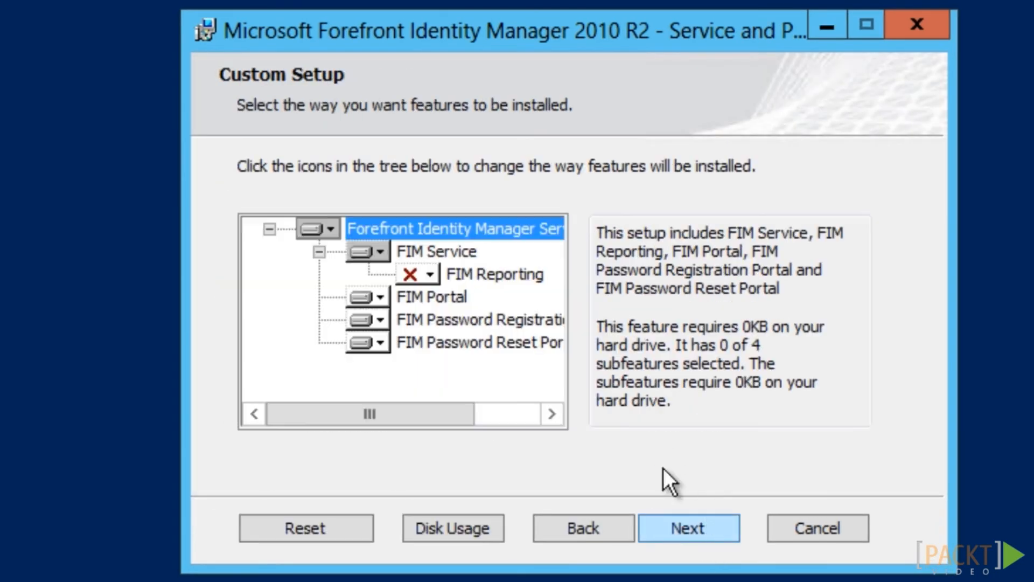
pyautogui.click(425, 275)
pyautogui.click(438, 306)
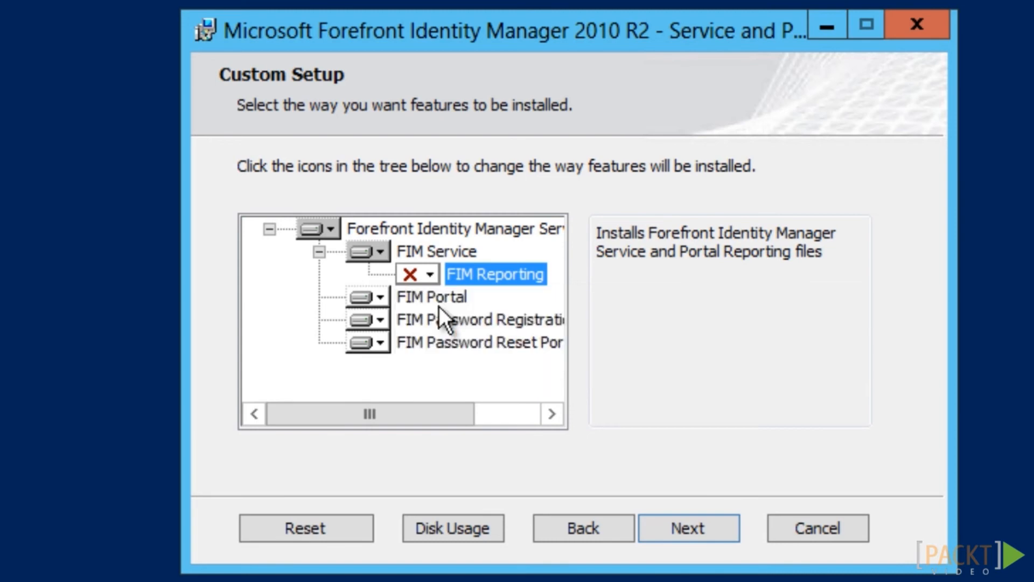
pyautogui.click(727, 531)
pyautogui.click(727, 531)
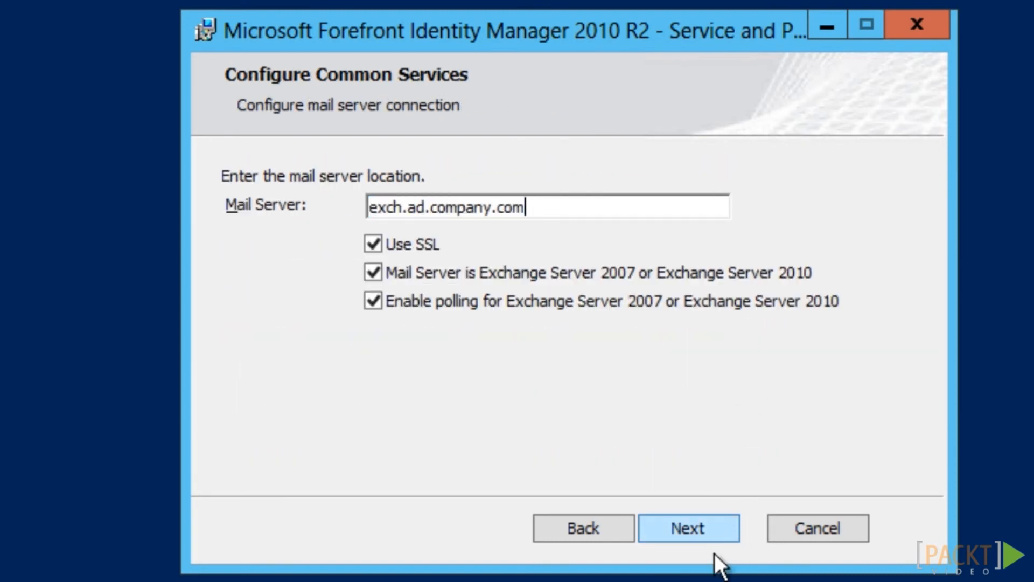
pyautogui.click(722, 535)
pyautogui.write('SCM')
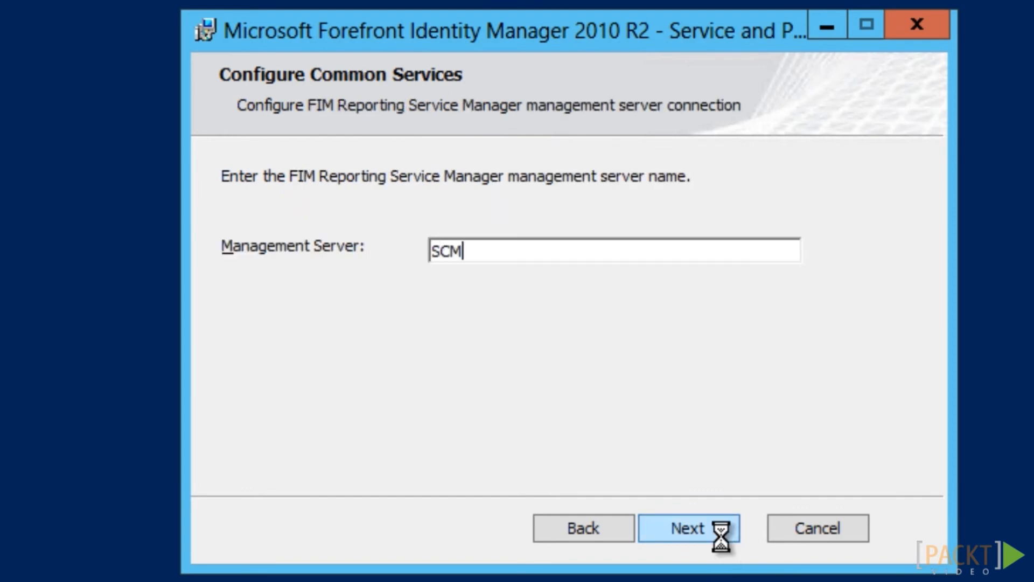
pyautogui.write('GMT')
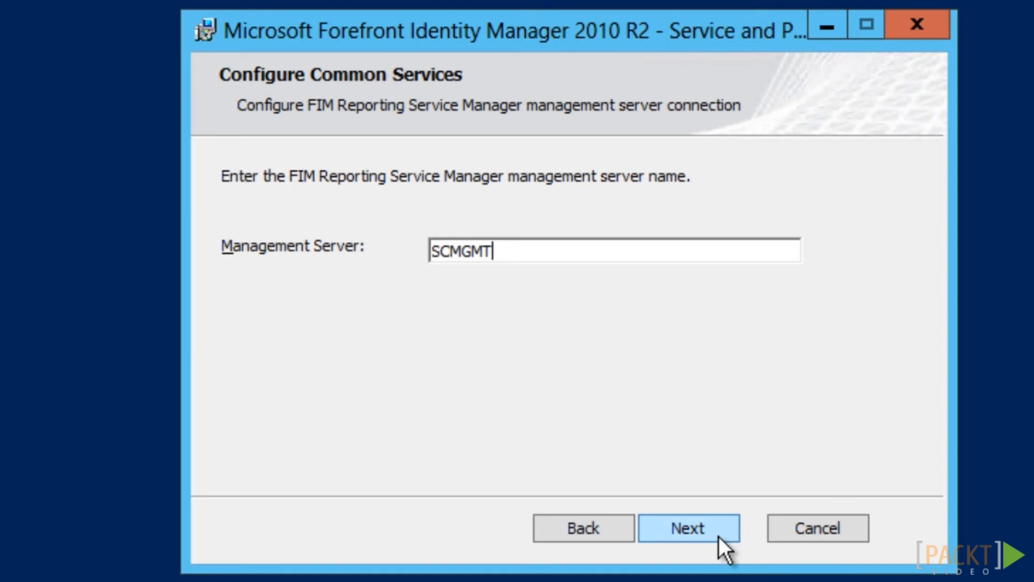
pyautogui.click(719, 535)
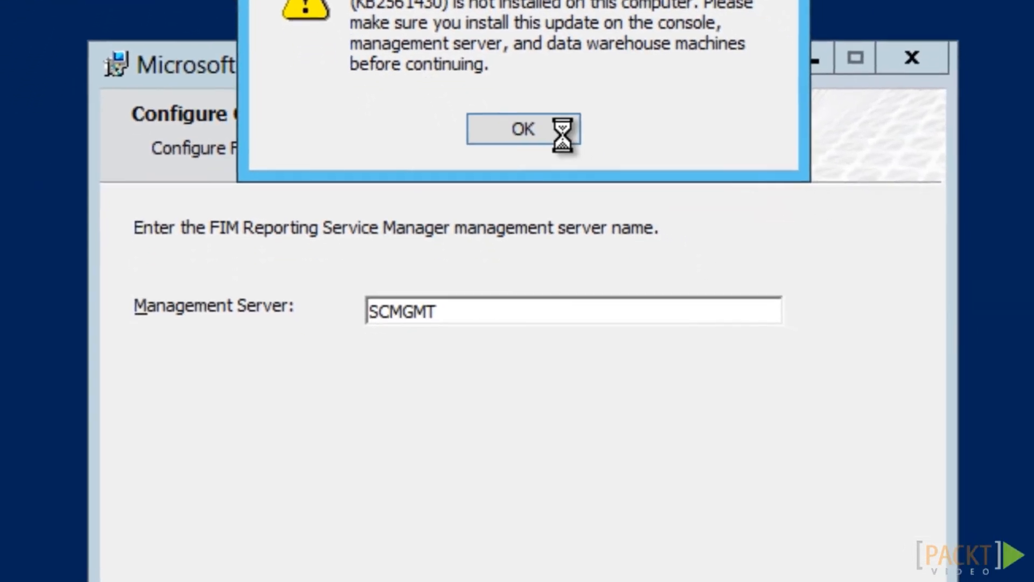
# After the missing-update warning, rerun the change adding FIM Reporting against SCMGMT and apply it
pyautogui.click(619, 307)
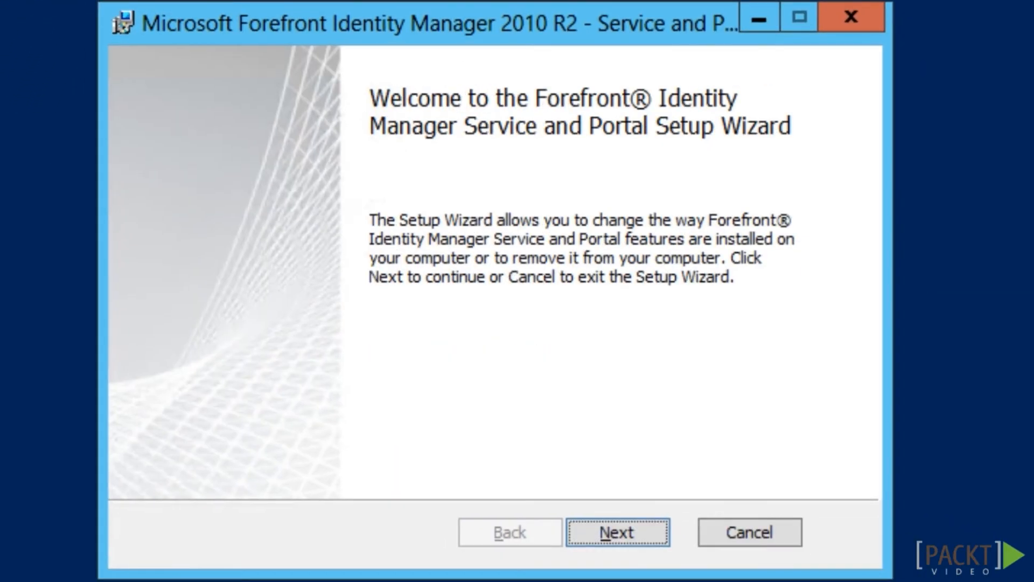
pyautogui.click(649, 531)
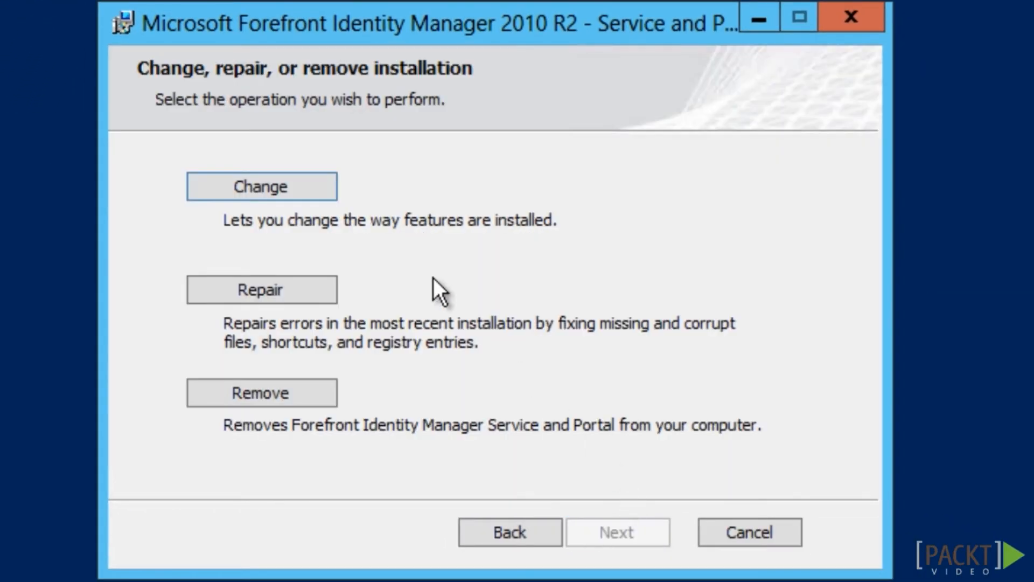
pyautogui.click(308, 188)
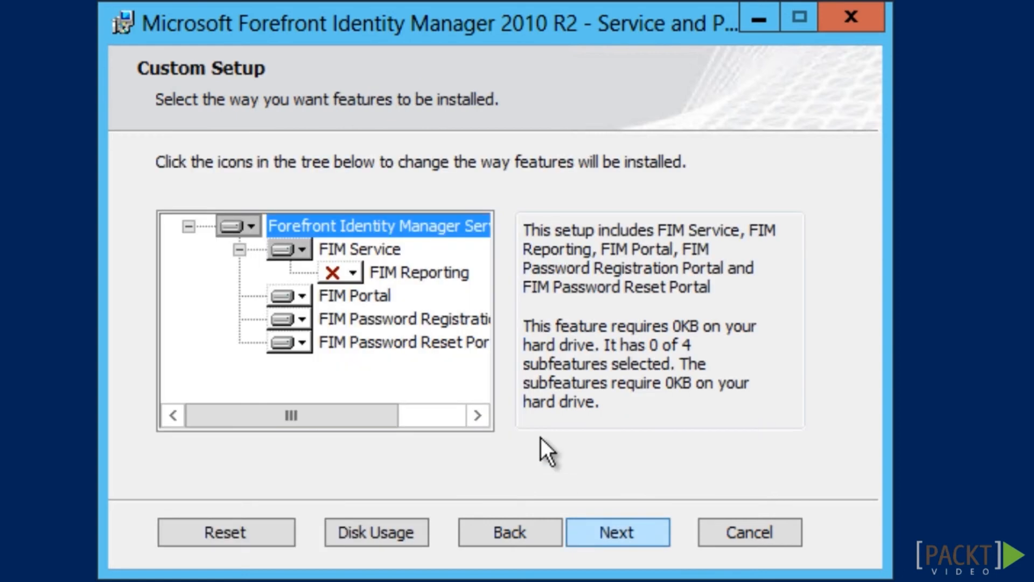
pyautogui.click(358, 269)
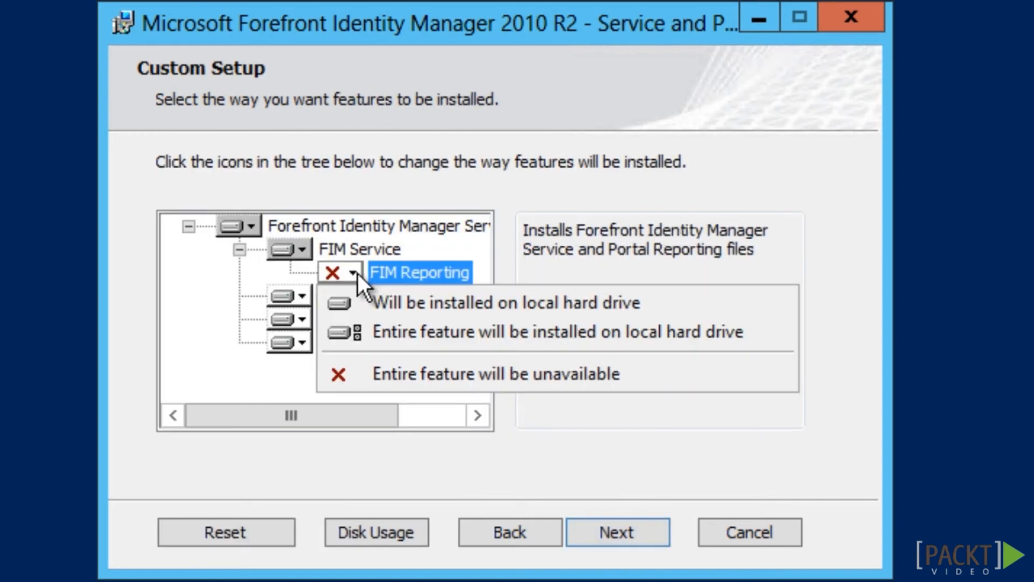
pyautogui.click(357, 302)
pyautogui.click(648, 535)
pyautogui.write('sCMGMT')
pyautogui.click(648, 539)
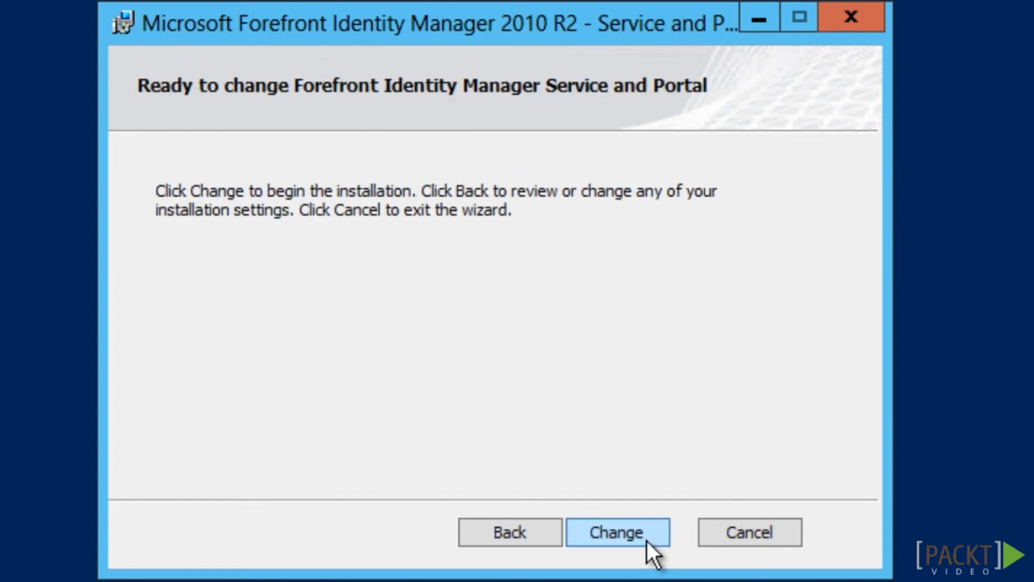
pyautogui.click(648, 538)
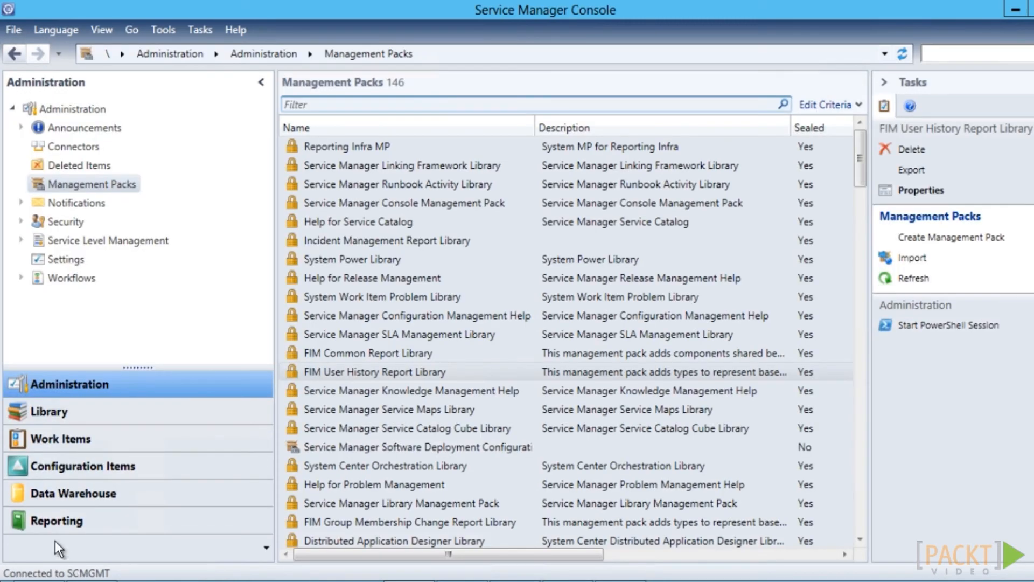
# Open the MPSyncJob properties under Data Warehouse Jobs to check its status, then type hostname in PowerShell
pyautogui.click(63, 494)
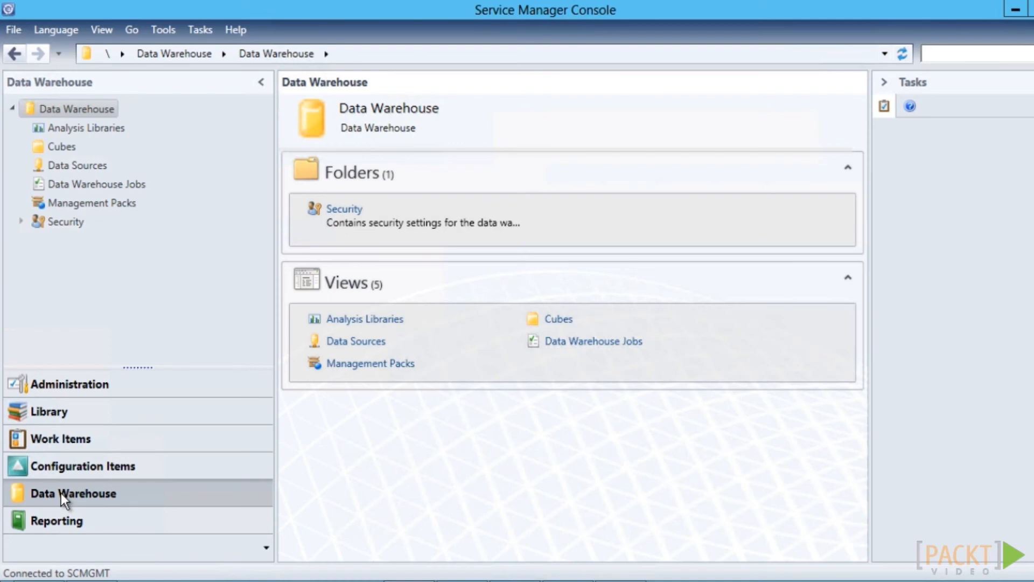
pyautogui.click(66, 184)
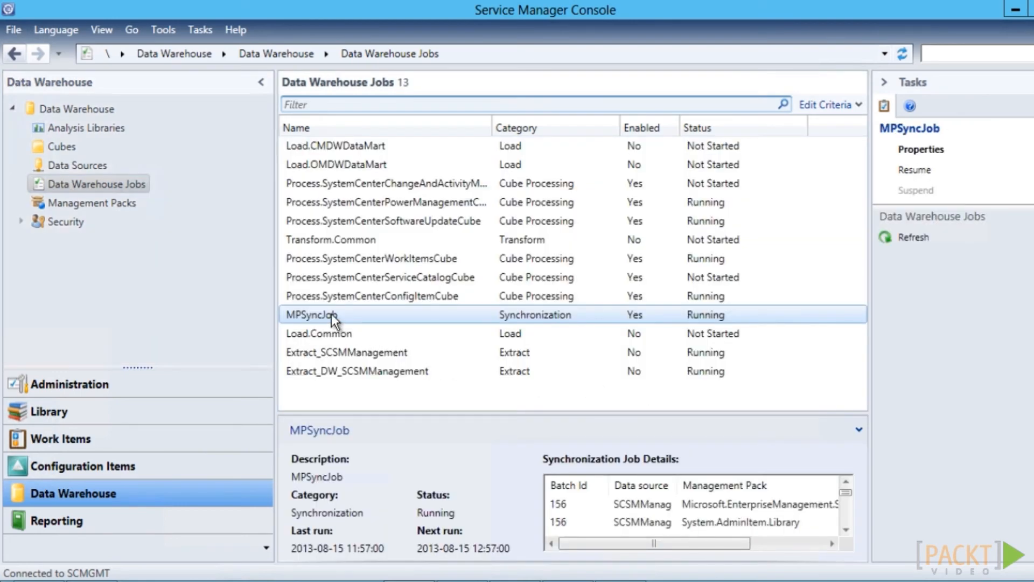
pyautogui.rightClick(331, 313)
pyautogui.click(348, 322)
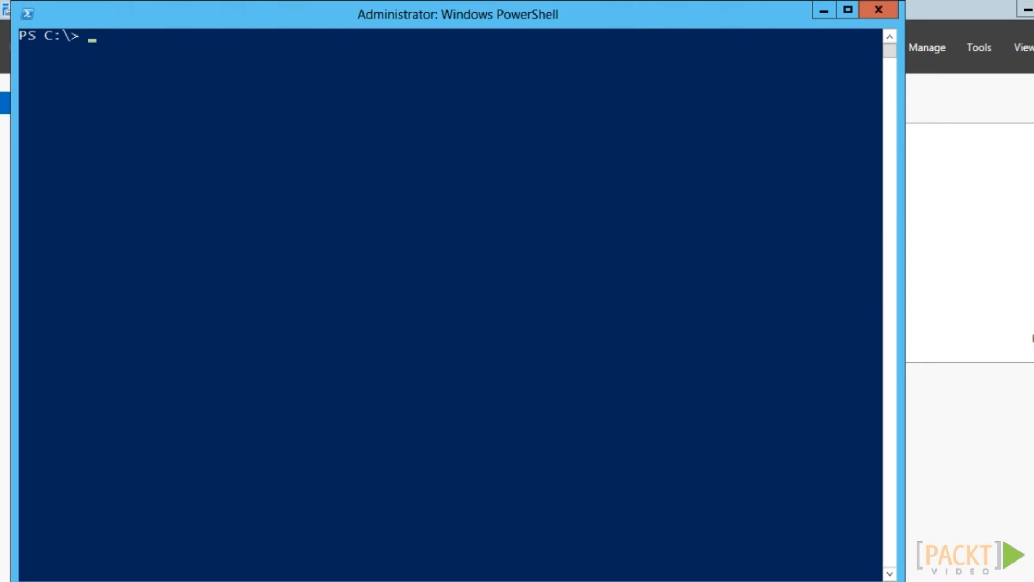
pyautogui.write('hostname')
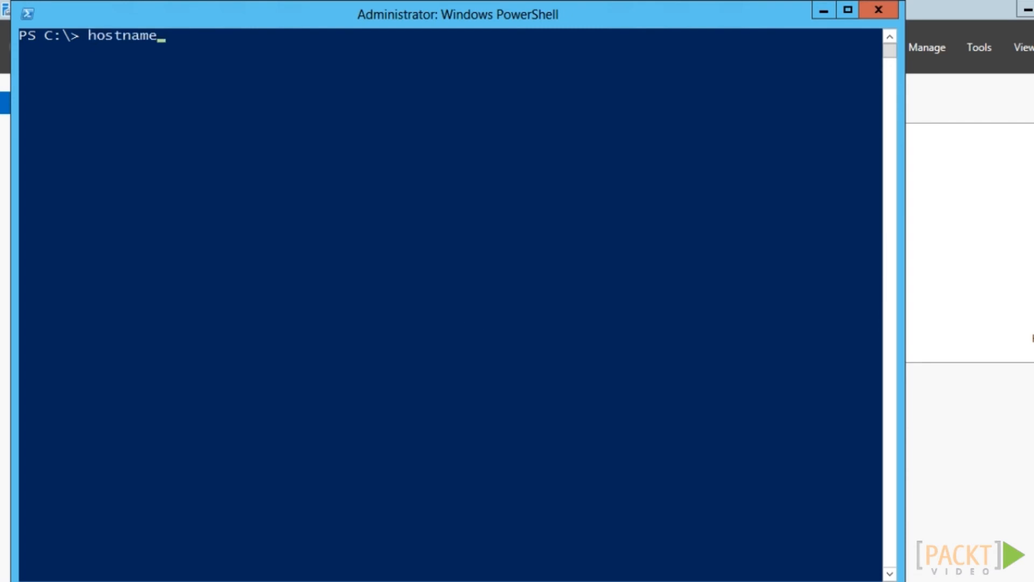
# Check the computer name and current user, then copy the Data Warehouse Support Scripts folder to C:
pyautogui.press('Return')
pyautogui.write('whoami')
pyautogui.press('Return')
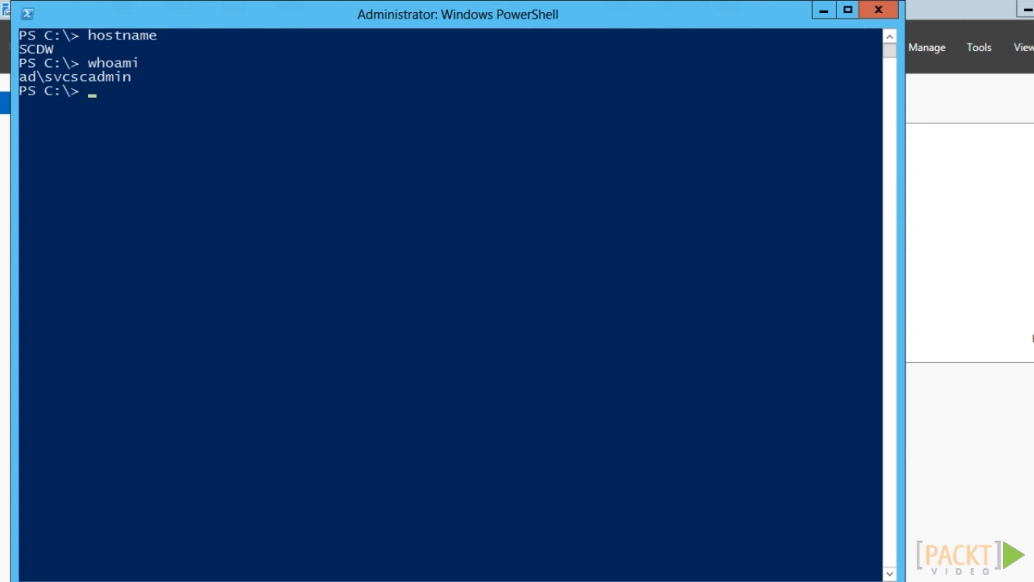
pyautogui.rightClick(92, 90)
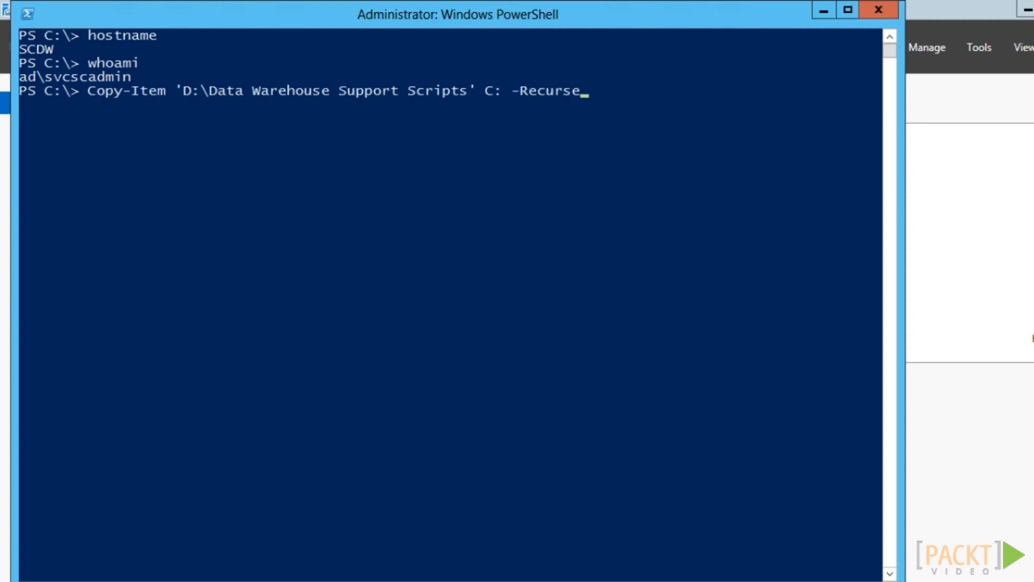
pyautogui.press('Return')
# Switch into the Data Warehouse Support Scripts folder and launch FIMPostInstallScriptsForDataWarehouse.ps1
pyautogui.write("CD '.\\Data Warehouse Support Scripts'")
pyautogui.press('Return')
pyautogui.write('FIM')
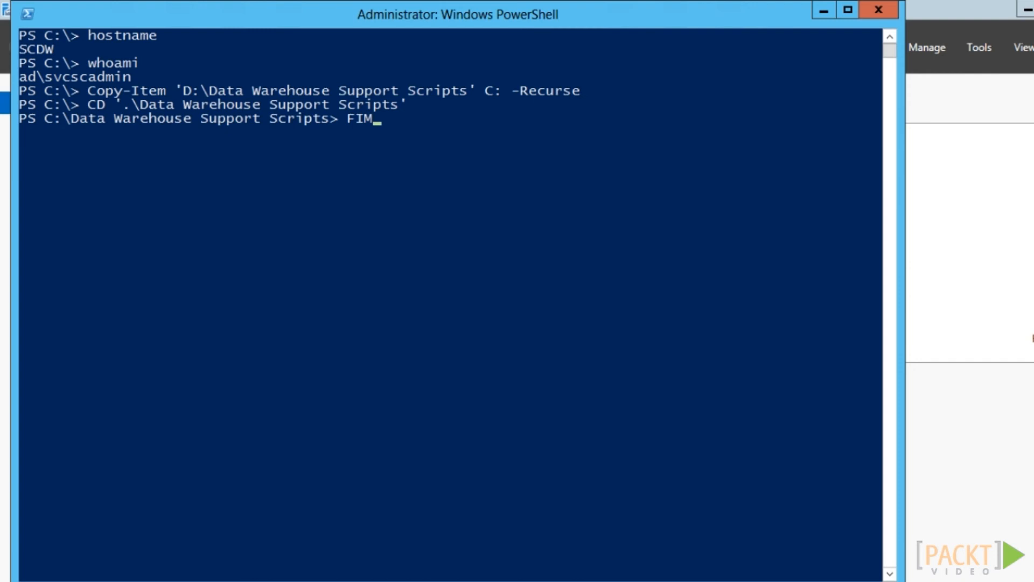
pyautogui.press('Tab')
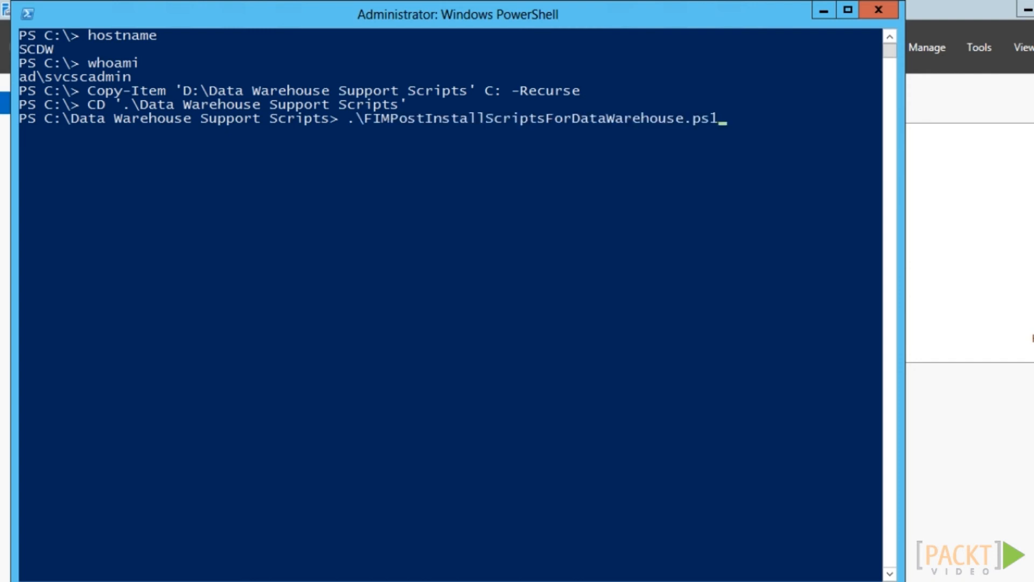
pyautogui.press('Return')
# Answer the script prompts with localhost, sql.ad.company.com, the FIM service account, and Y
pyautogui.write('localhost')
pyautogui.press('Return')
pyautogui.write('sql.ad.company.com')
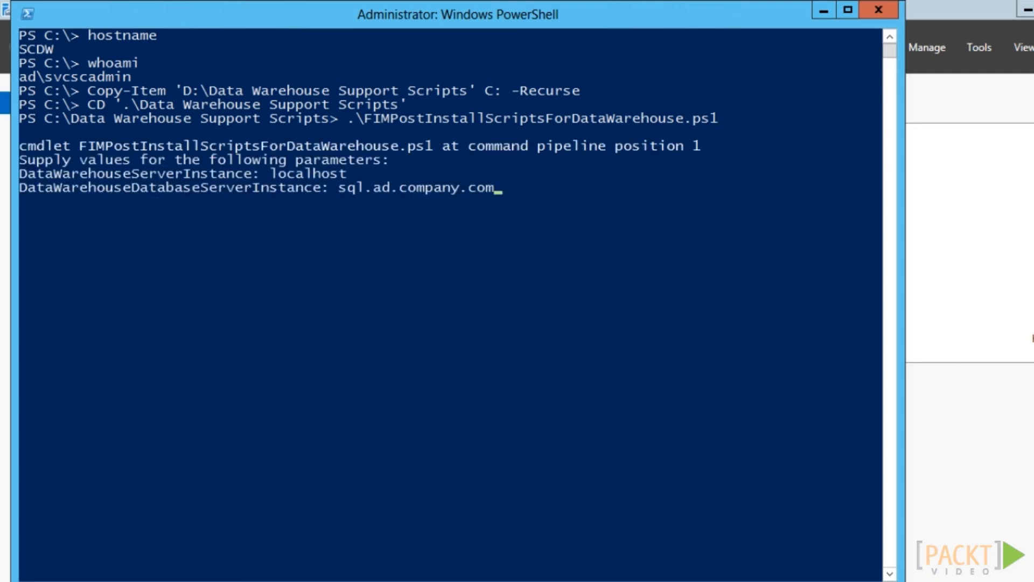
pyautogui.press('Return')
pyautogui.write('AD\\svcFIMService')
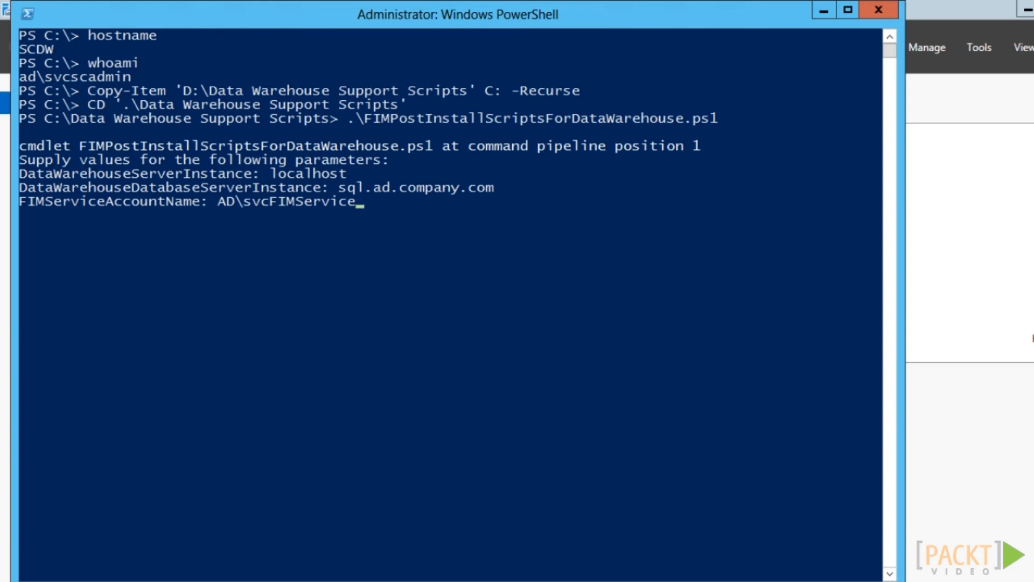
pyautogui.press('Return')
pyautogui.write('Y')
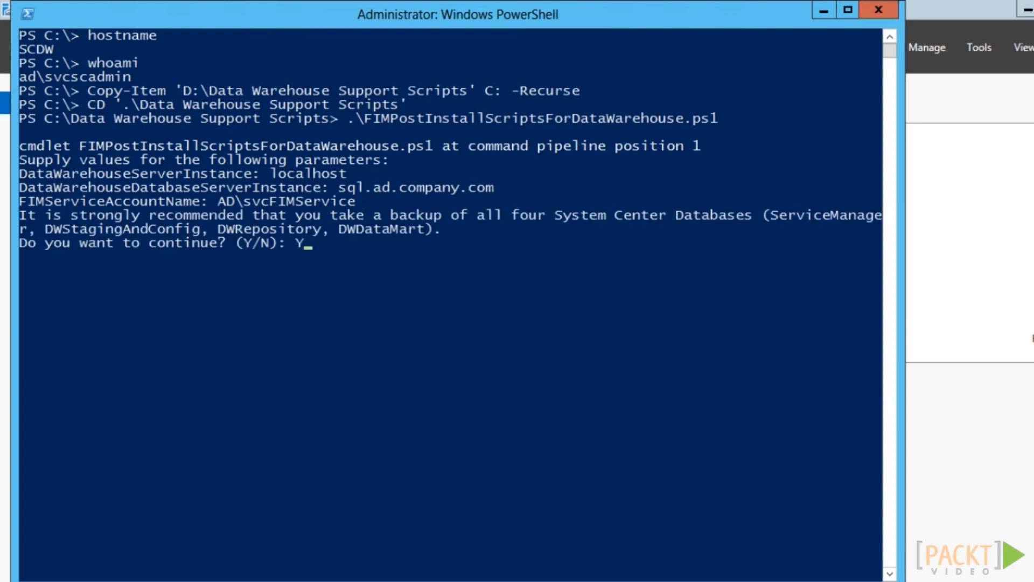
pyautogui.press('Return')
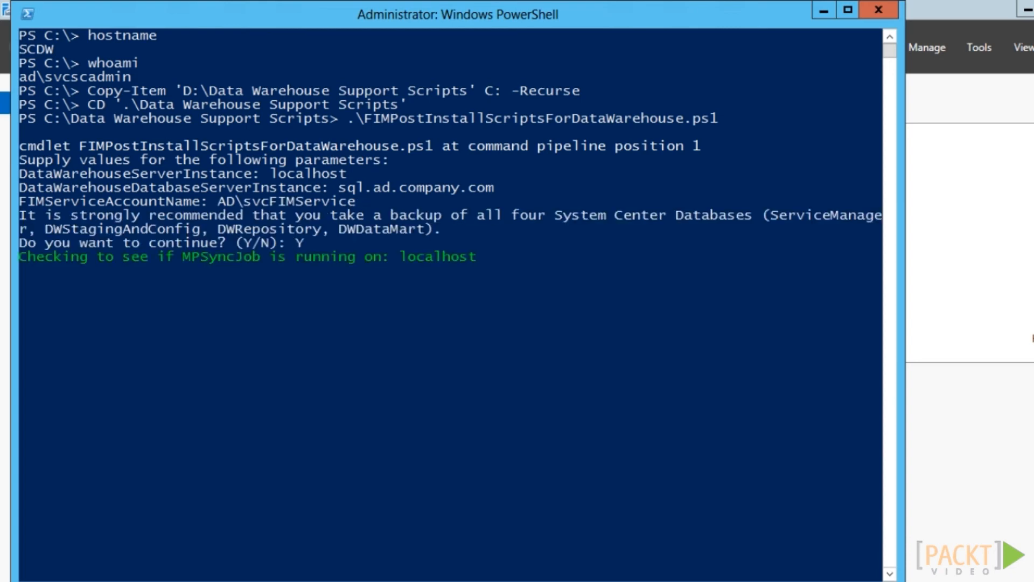
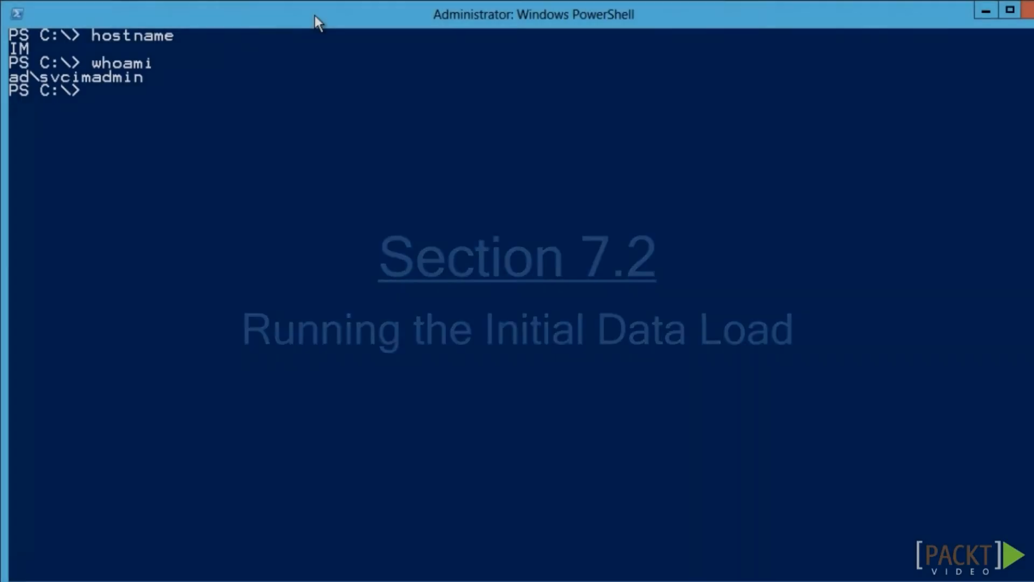
# Run Start-FIMReportingInitialSync.ps1 from the FIM 2010 Reporting PowerShell folder
pyautogui.write("& '.\\Program Files\\Microsoft Forefront Identity Manager\\2010\\Reporting'\\Po")
pyautogui.press('Tab')
pyautogui.write('\\')
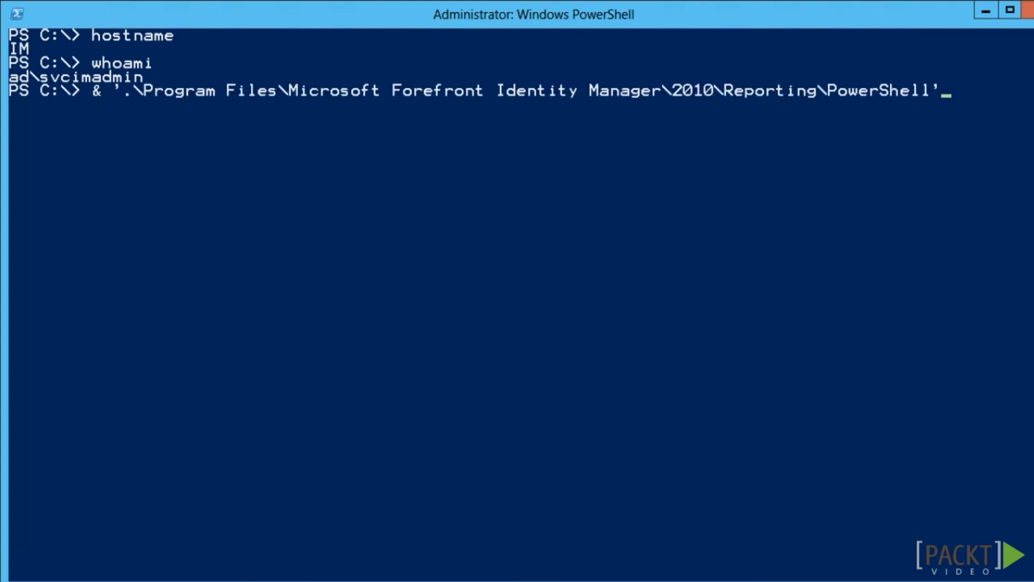
pyautogui.press('Tab')
pyautogui.press('Return')
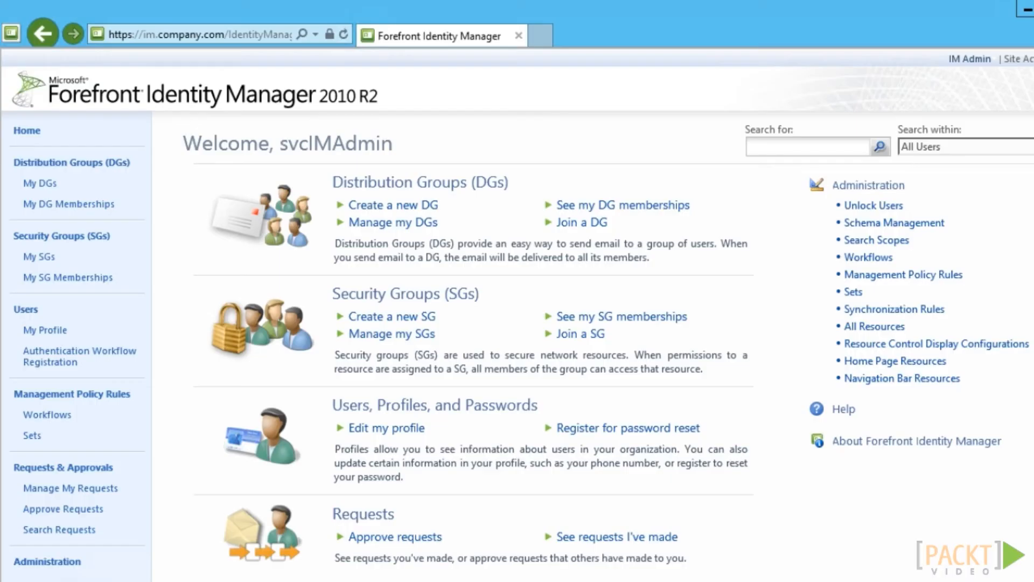
# Open the Initial job under Administration > All Resources > Reporting Job and view its extended attributes
pyautogui.click(70, 563)
pyautogui.click(243, 326)
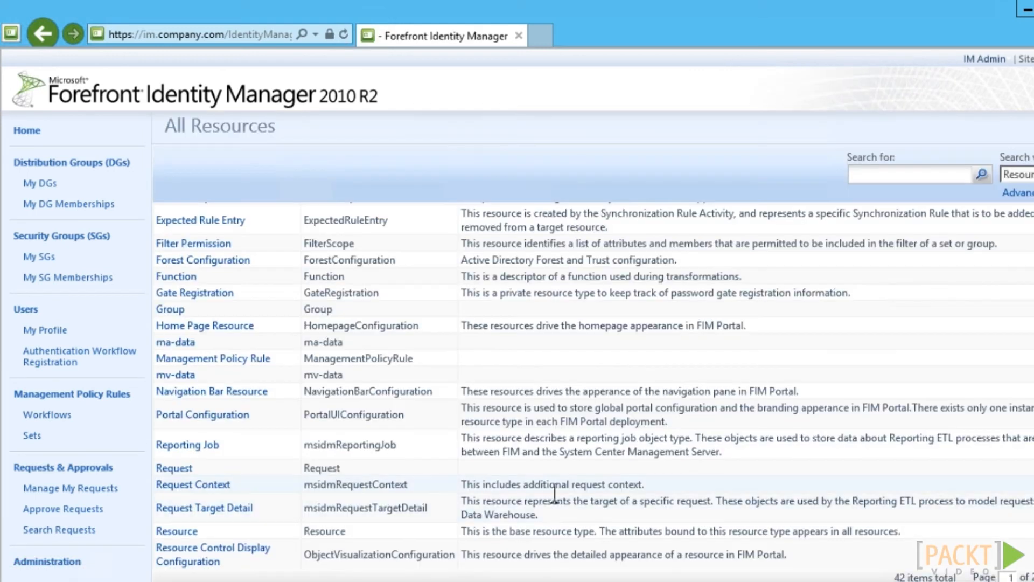
pyautogui.click(205, 469)
pyautogui.click(201, 277)
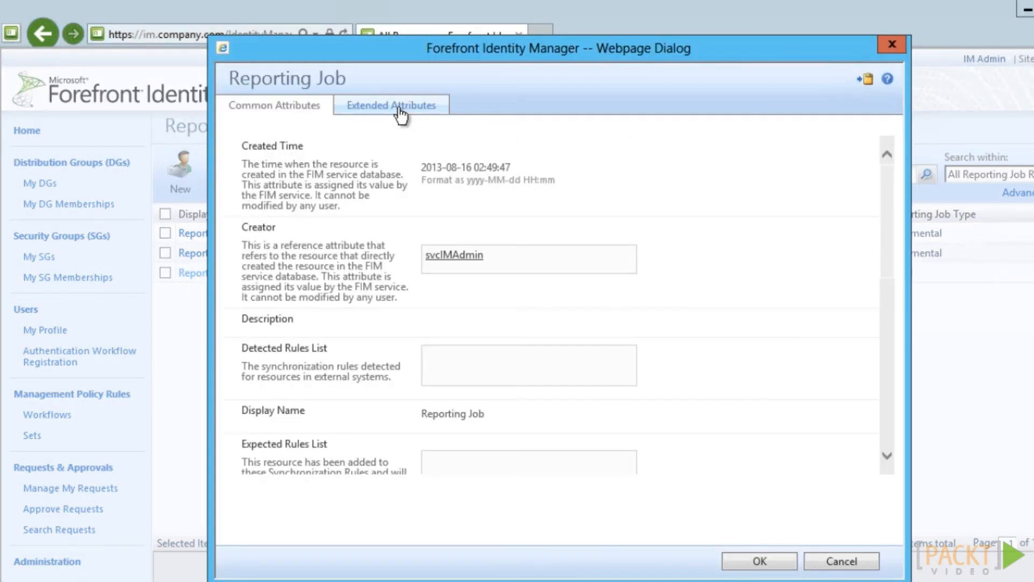
pyautogui.click(400, 107)
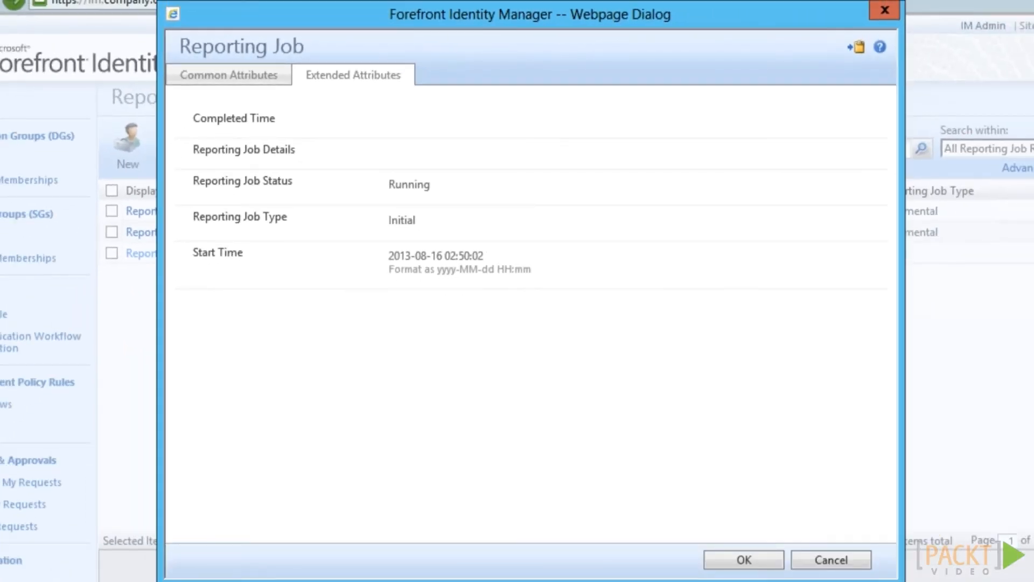
# Reopen the Initial reporting job to confirm it shows Completed at 02:51:46
pyautogui.press('Escape')
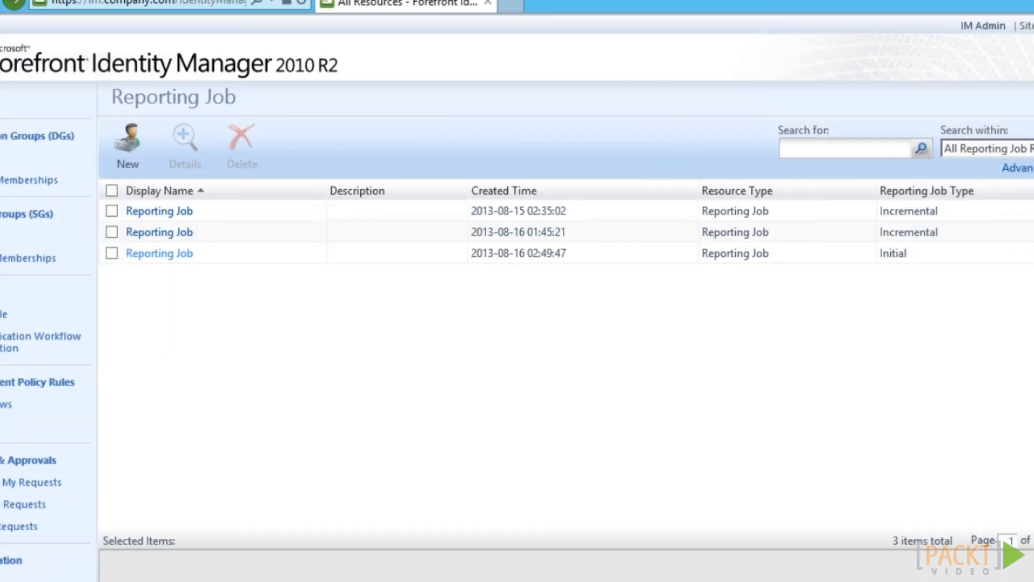
pyautogui.click(169, 255)
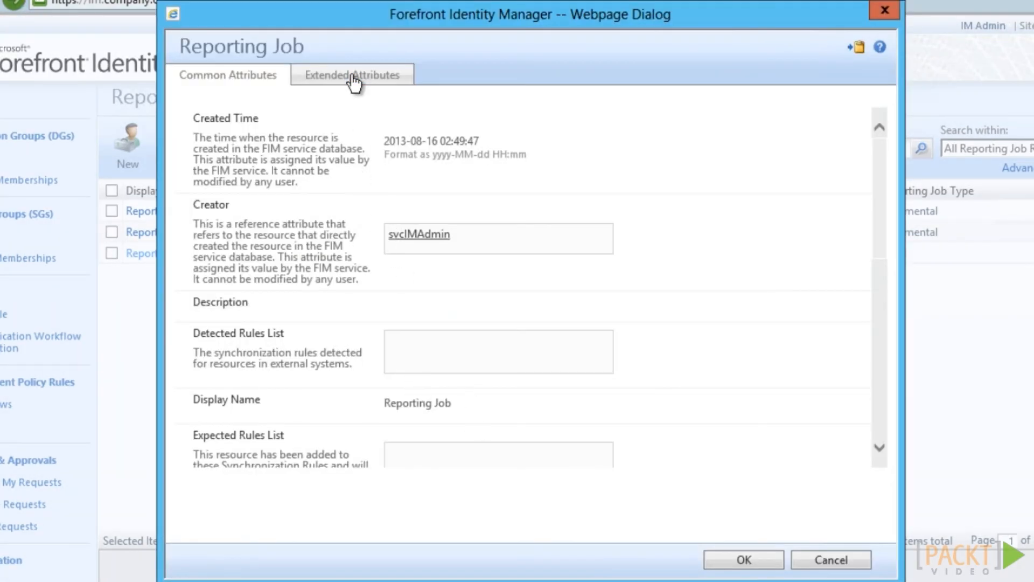
pyautogui.click(353, 80)
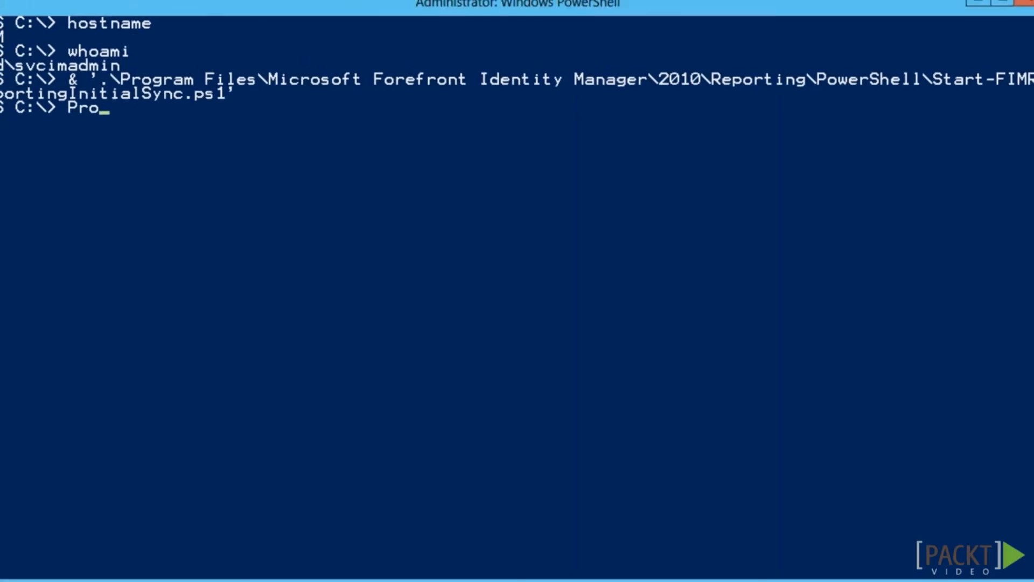
# Run Start-FIMReportingIncrementalSync.ps1 from the FIM 2010 Reporting PowerShell folder
pyautogui.write('g')
pyautogui.press('Tab')
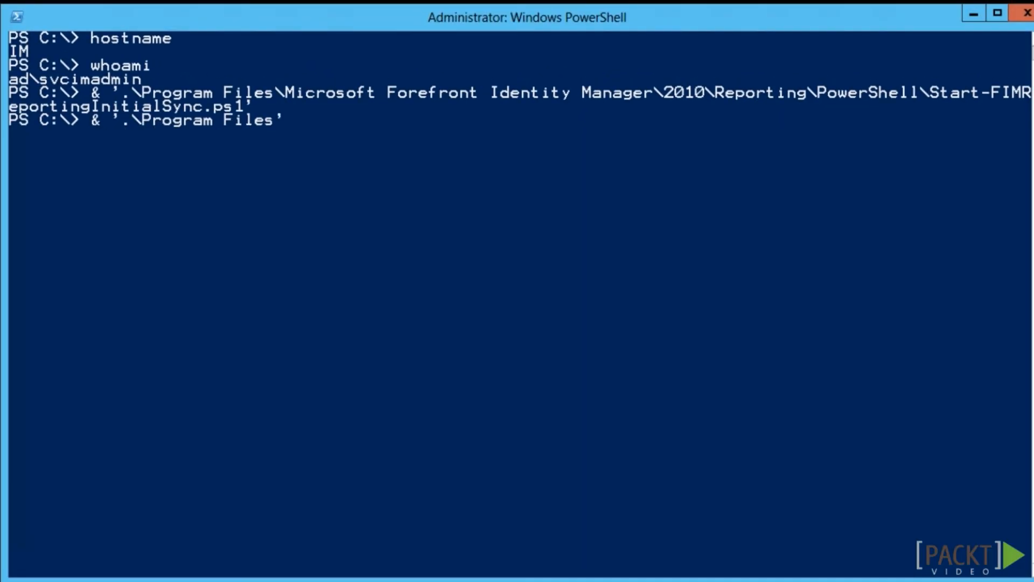
pyautogui.press('BackSpace')
pyautogui.write('\\Microsoft Forefront Identity Manager\\2010\\Reporting\\PowerShell\\Start-')
pyautogui.press('Tab')
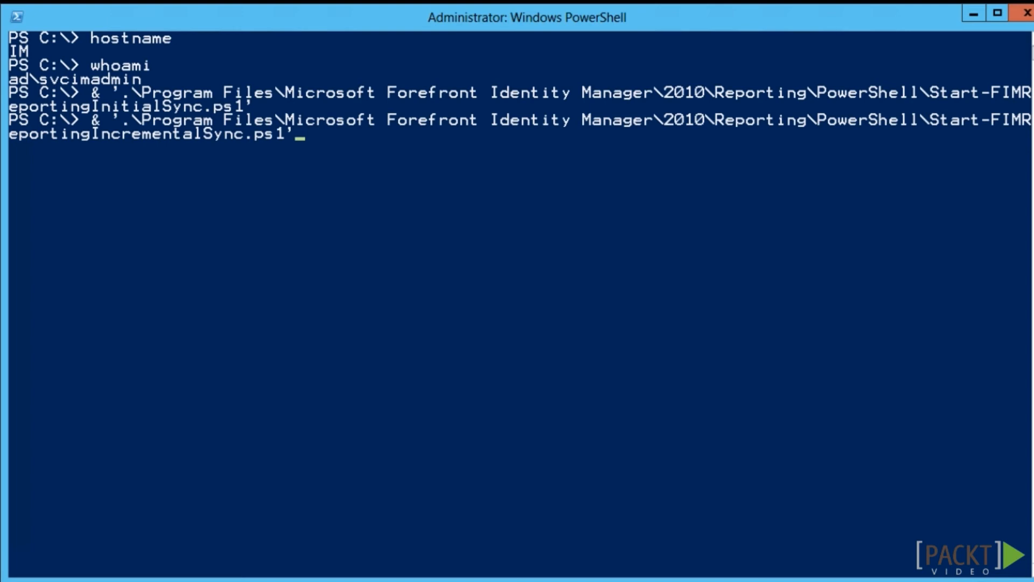
pyautogui.press('Return')
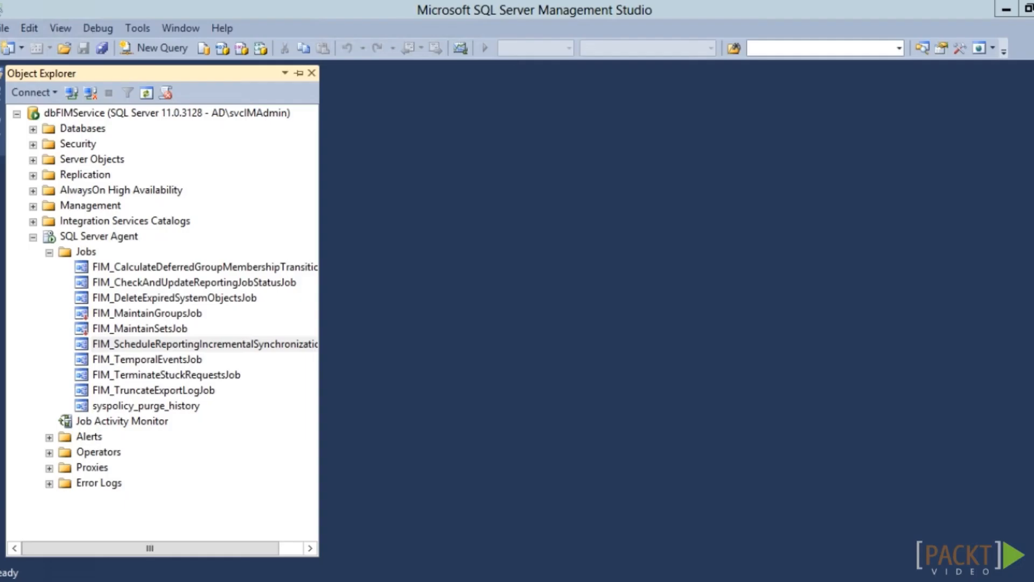
# Open FIM_ScheduleReportingIncrementalSynchronizationJob's properties and edit its 8-hourly schedule 28
pyautogui.rightClick(50, 342)
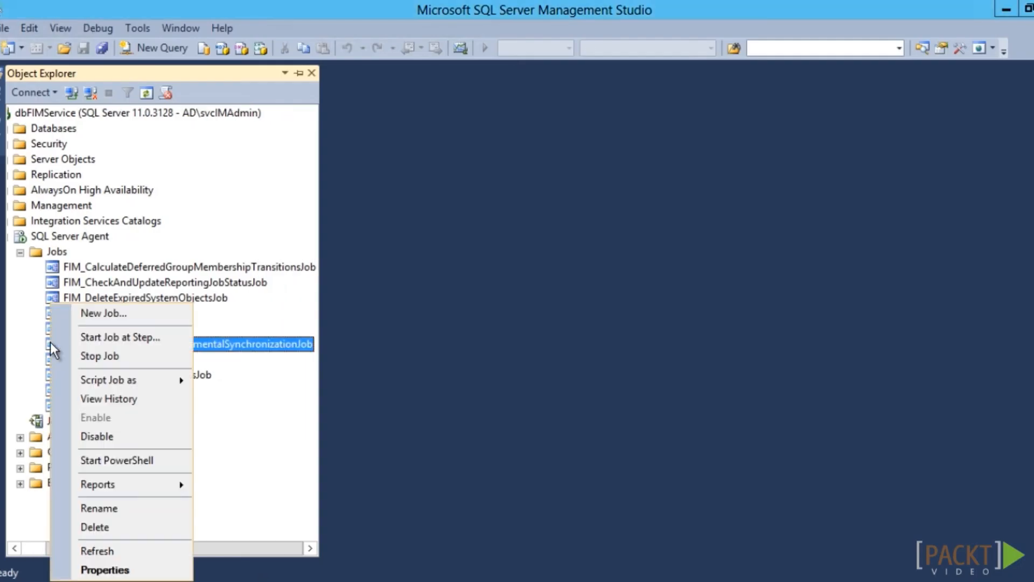
pyautogui.click(129, 570)
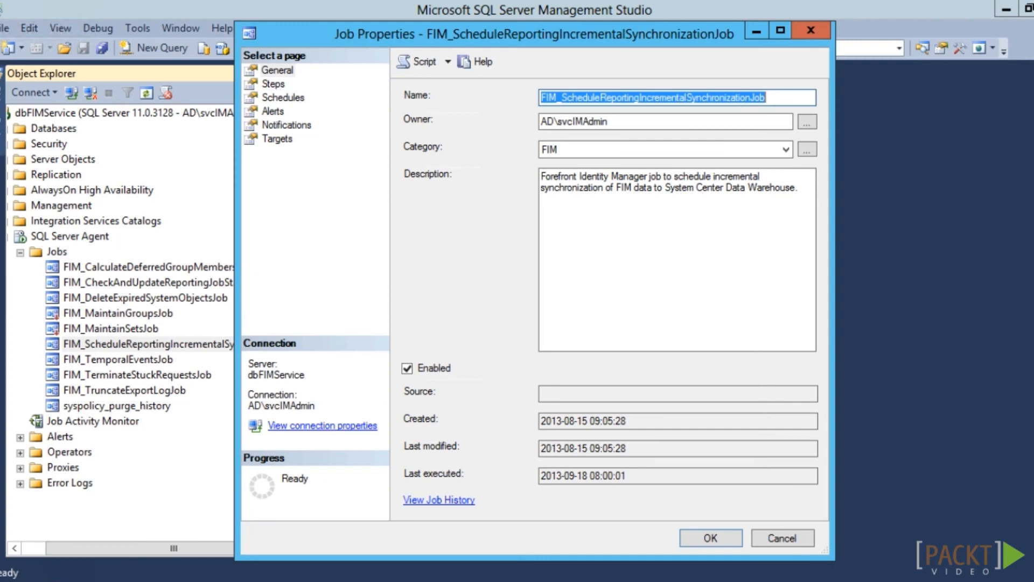
pyautogui.click(142, 581)
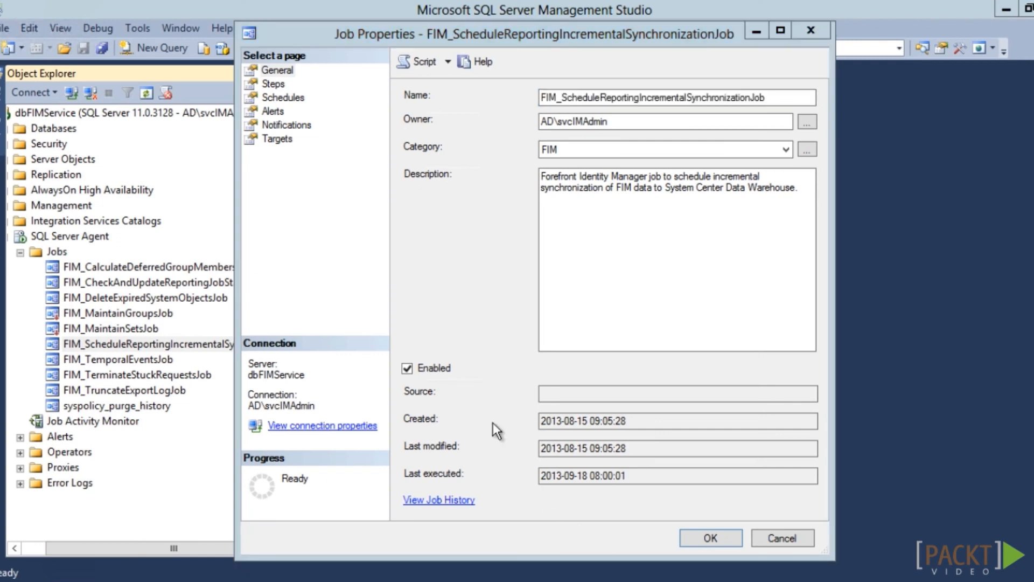
pyautogui.click(278, 97)
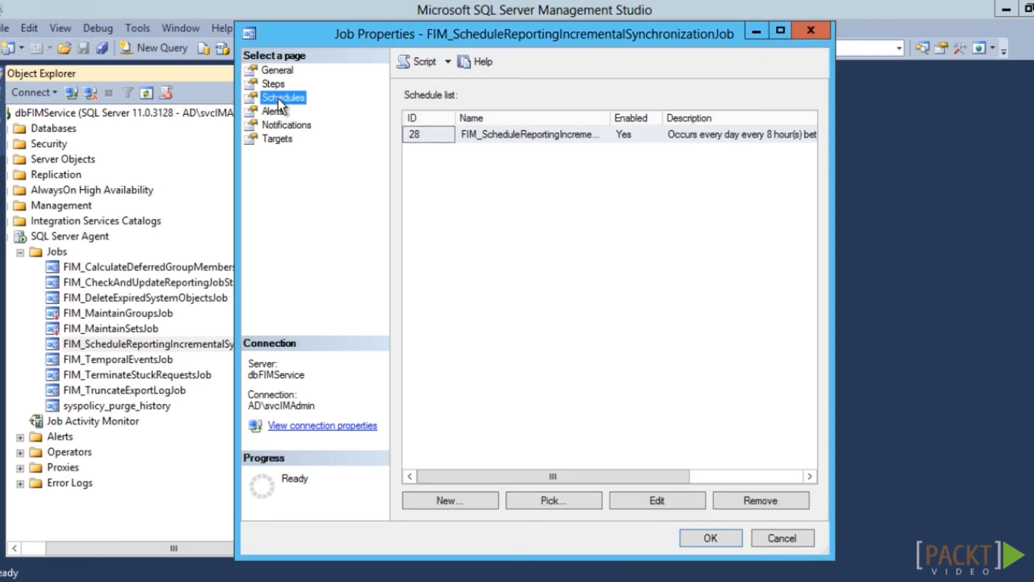
pyautogui.click(573, 135)
pyautogui.click(671, 502)
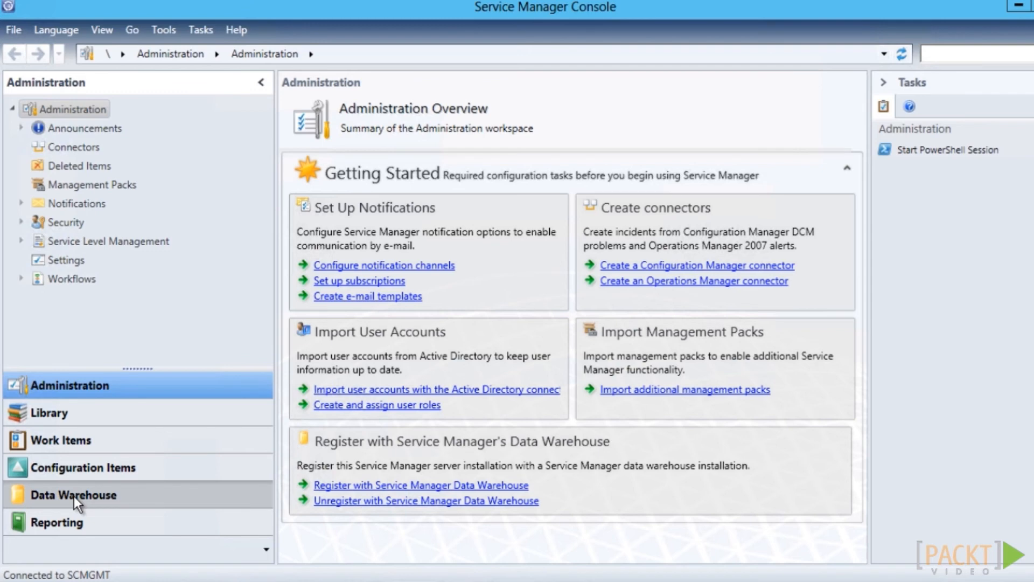
# Inspect the Extract_DW_SCSMManagement data warehouse job's properties, then move to the Reporting workspace
pyautogui.click(73, 496)
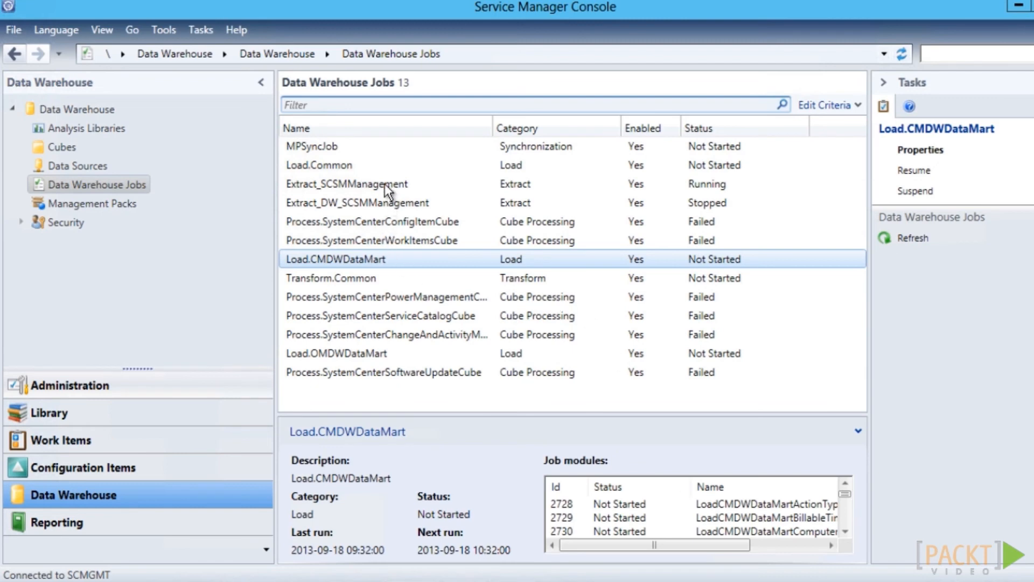
pyautogui.click(384, 199)
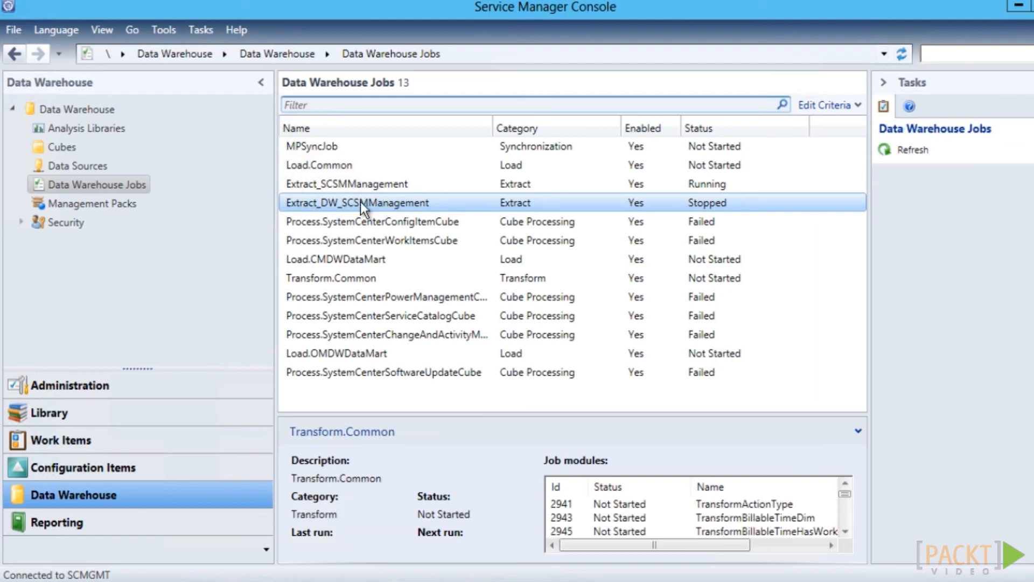
pyautogui.rightClick(360, 202)
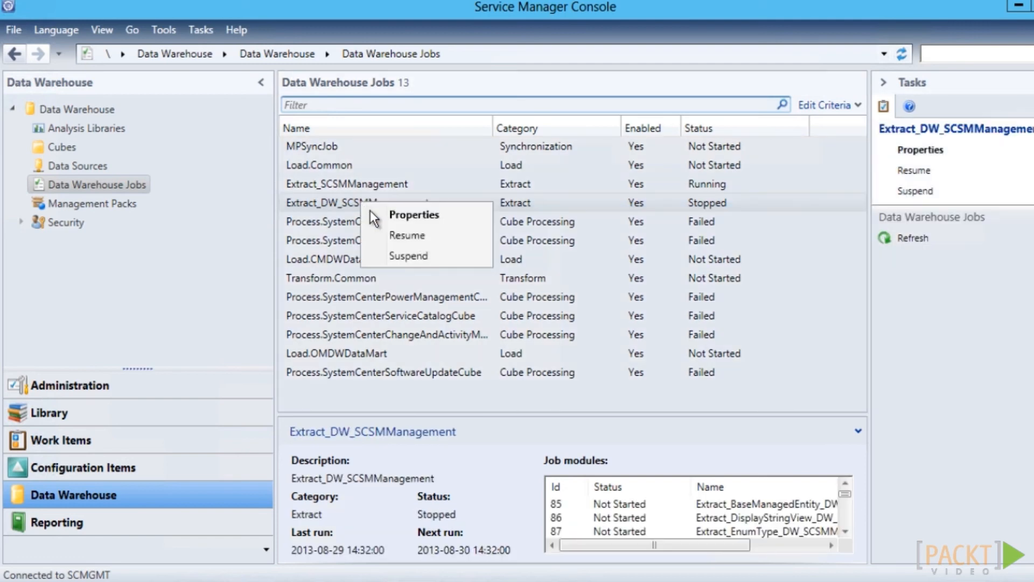
pyautogui.click(377, 211)
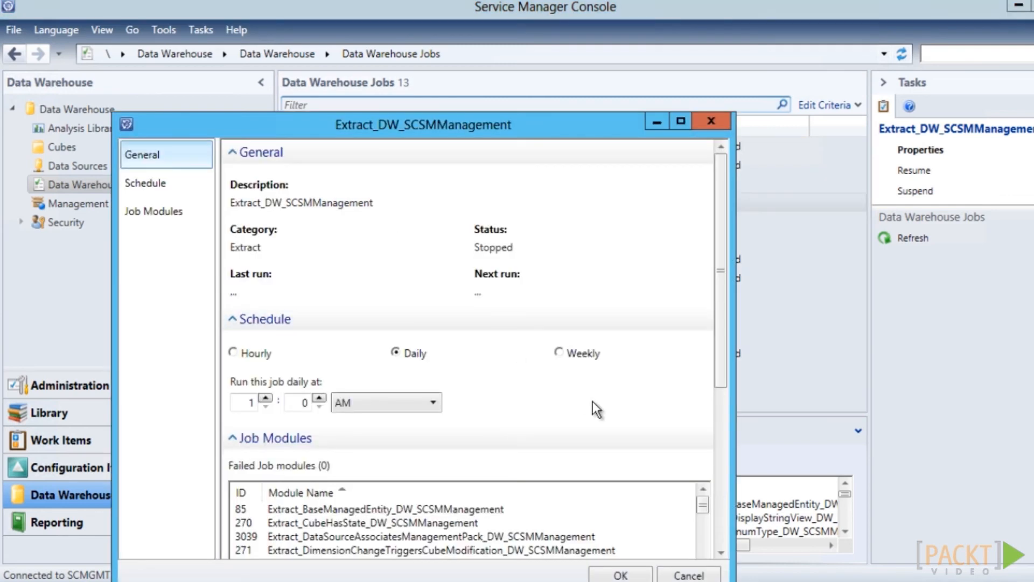
pyautogui.click(698, 577)
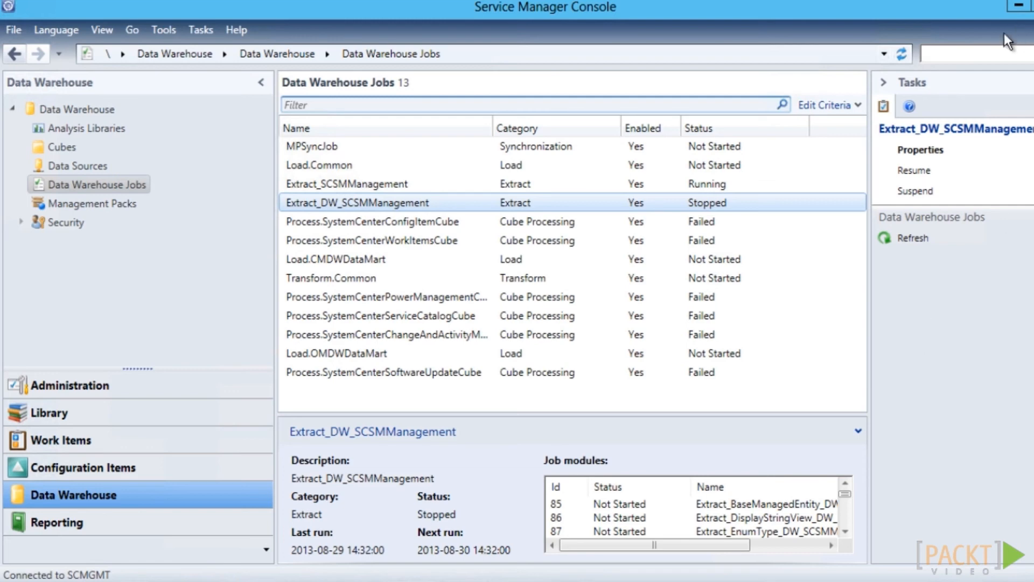
pyautogui.click(64, 524)
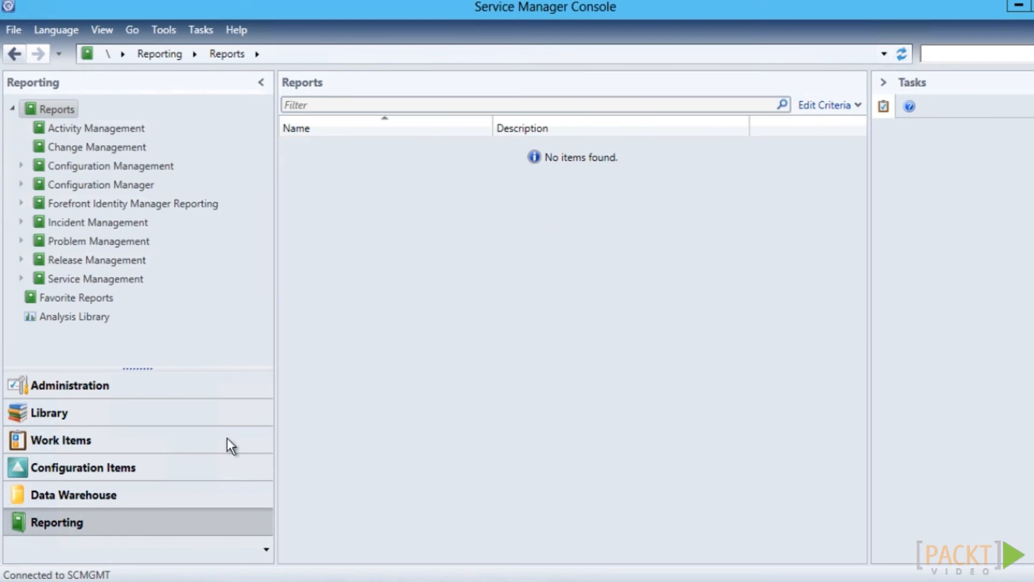
# Run the Forefront Identity Manager User History Report and view it at 100% zoom
pyautogui.click(134, 205)
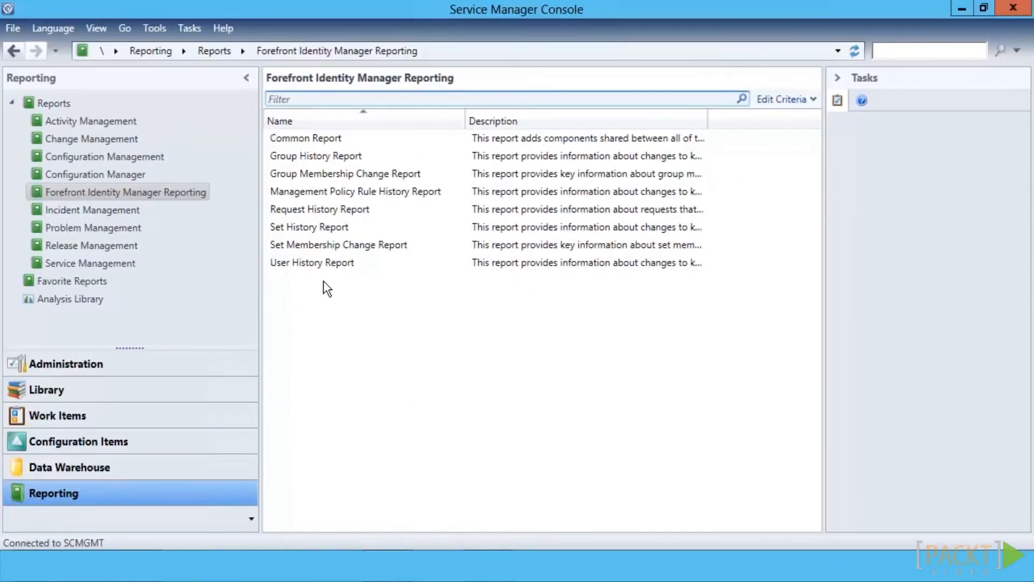
pyautogui.click(326, 267)
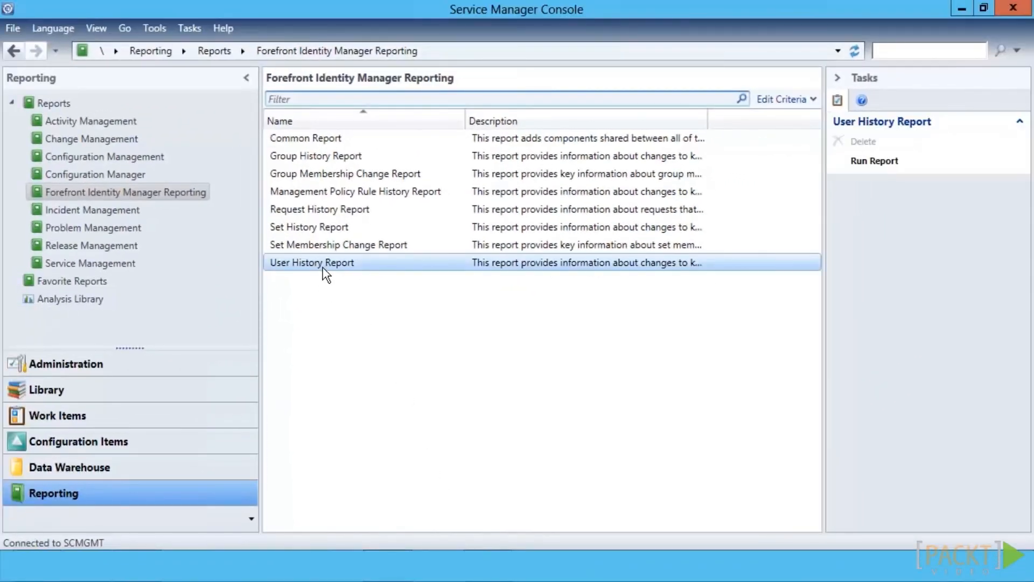
pyautogui.doubleClick(324, 267)
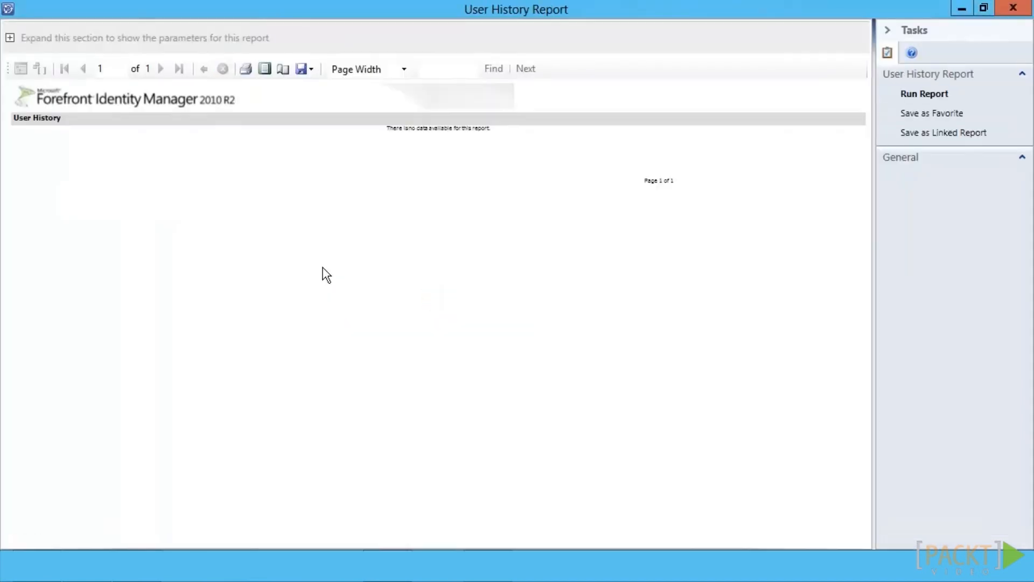
pyautogui.click(405, 70)
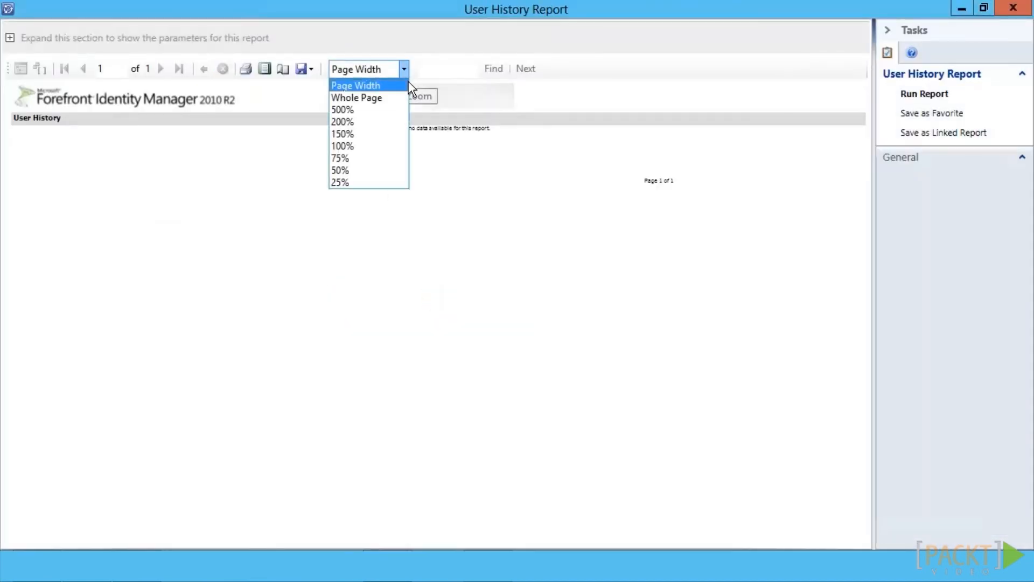
pyautogui.click(374, 149)
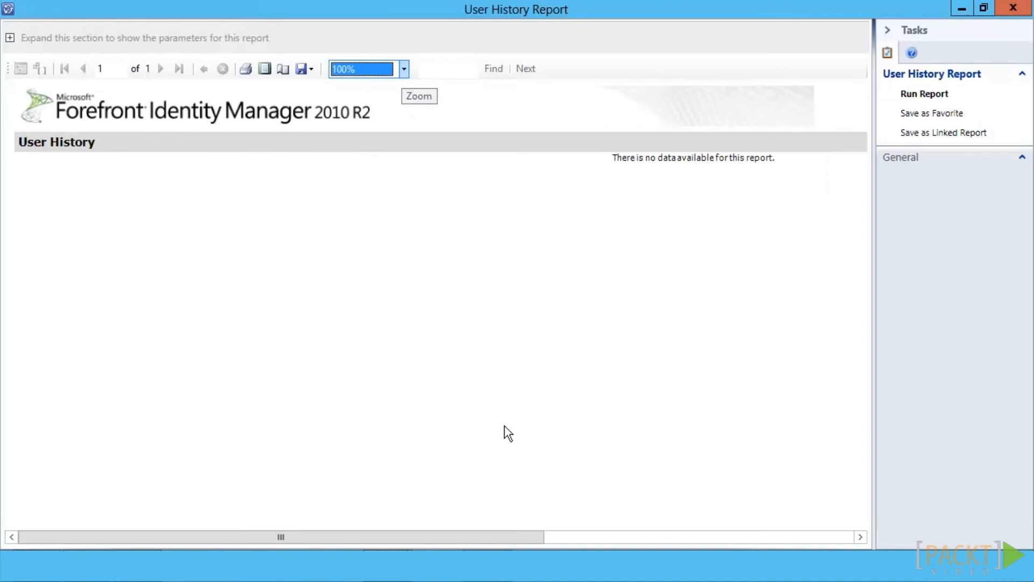
pyautogui.click(941, 357)
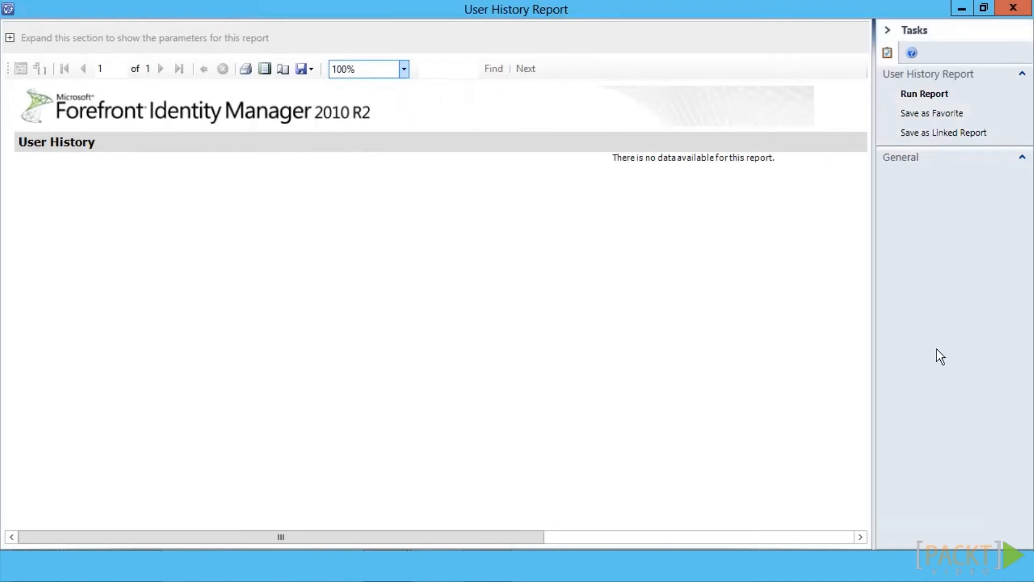
# Change the Committed Date Start parameter to 2013-09-15
pyautogui.click(11, 38)
pyautogui.click(532, 182)
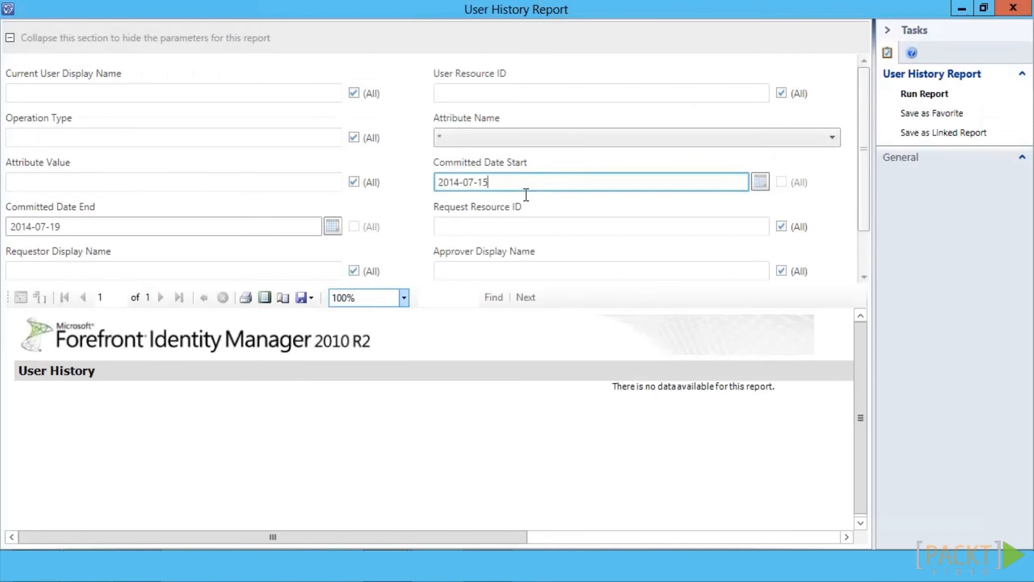
pyautogui.press('Left')
pyautogui.press('Left')
pyautogui.press('Left')
pyautogui.press('Left')
pyautogui.press('Left')
pyautogui.press('Left')
pyautogui.press('BackSpace')
pyautogui.write('3')
pyautogui.press('Right')
pyautogui.press('Right')
pyautogui.press('Right')
pyautogui.press('BackSpace')
pyautogui.write('9')
pyautogui.press('Right')
pyautogui.press('Right')
pyautogui.press('Right')
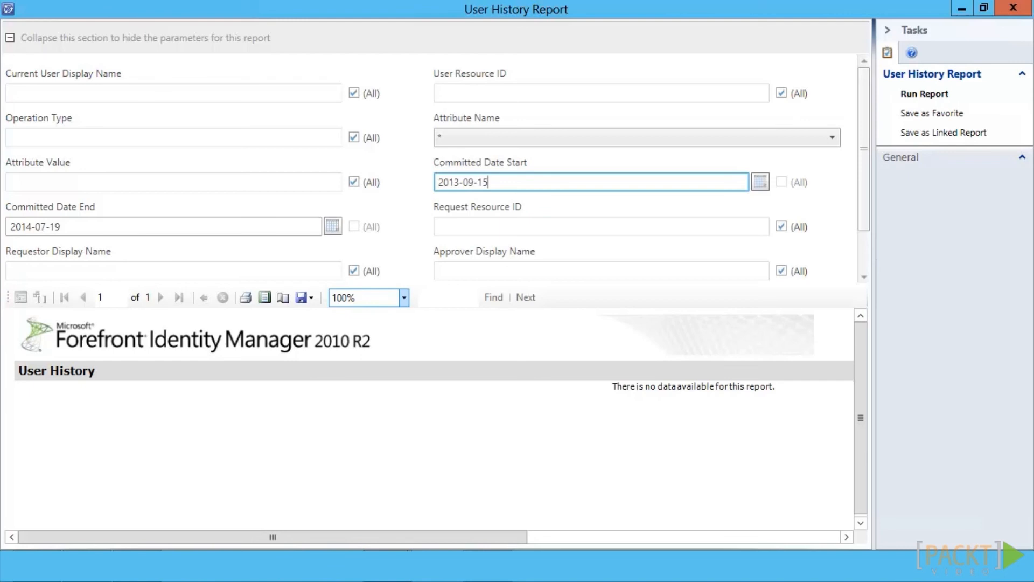
# Change the Committed Date End to 2013-09-19 and rerun the report
pyautogui.click(73, 230)
pyautogui.press('Left')
pyautogui.press('Left')
pyautogui.press('Left')
pyautogui.press('Left')
pyautogui.press('Left')
pyautogui.press('Left')
pyautogui.press('Left')
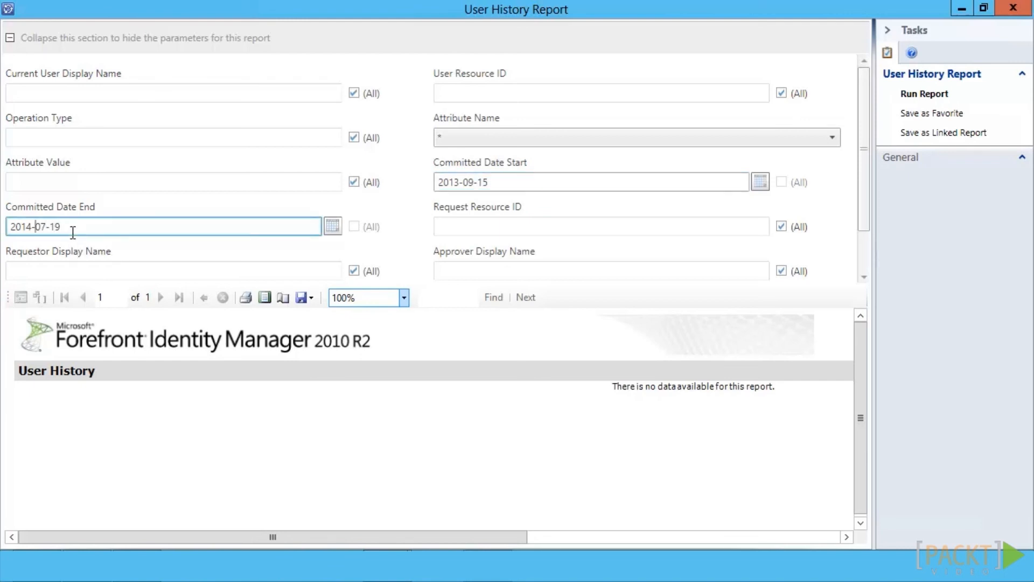
pyautogui.press('Delete')
pyautogui.write('3')
pyautogui.press('Right')
pyautogui.press('Right')
pyautogui.press('Right')
pyautogui.press('BackSpace')
pyautogui.write('9')
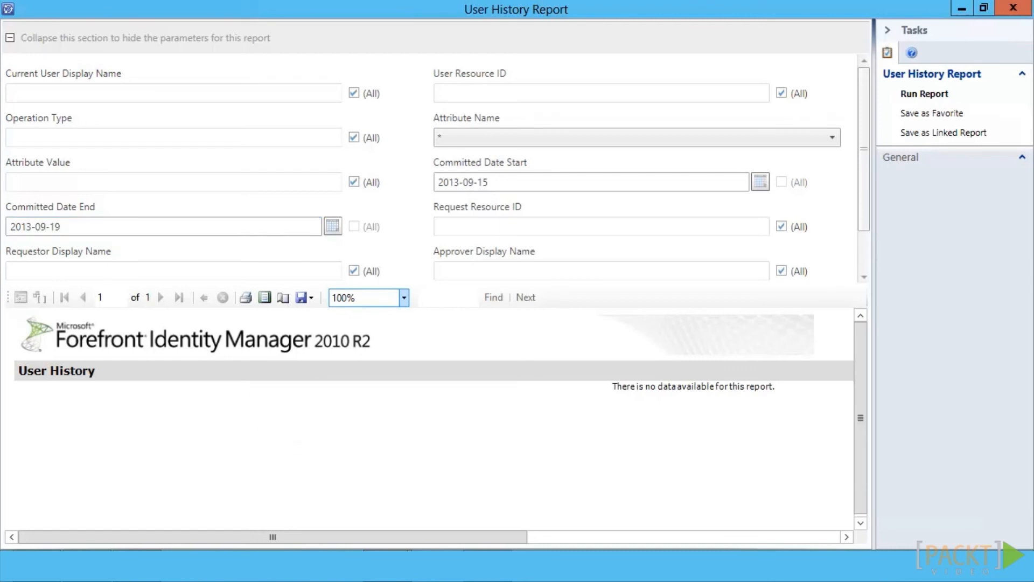
pyautogui.click(938, 101)
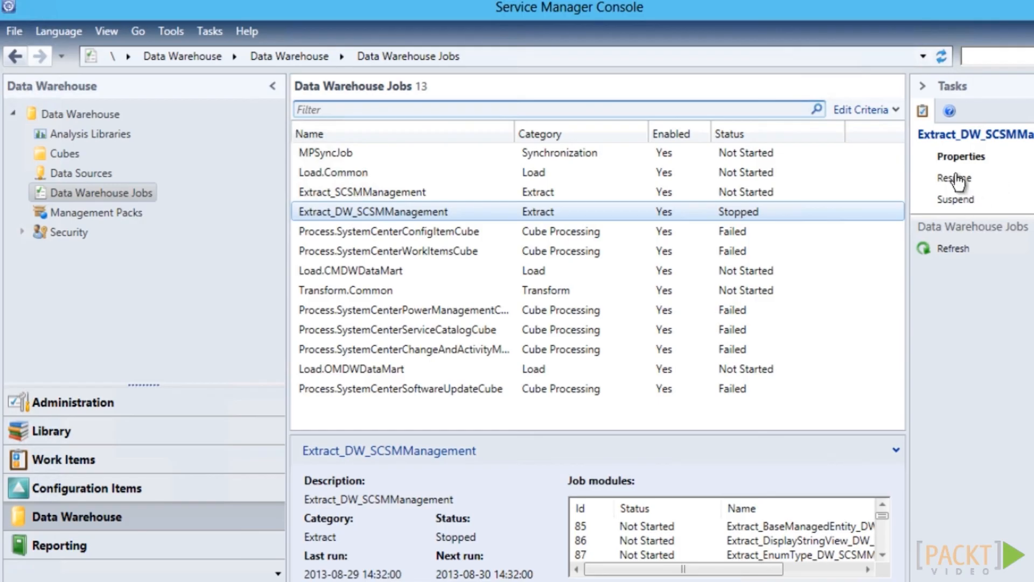
# Resume the stopped Extract_DW_SCSMManagement, Transform.Common and Load.CMDWDataMart warehouse jobs
pyautogui.click(955, 179)
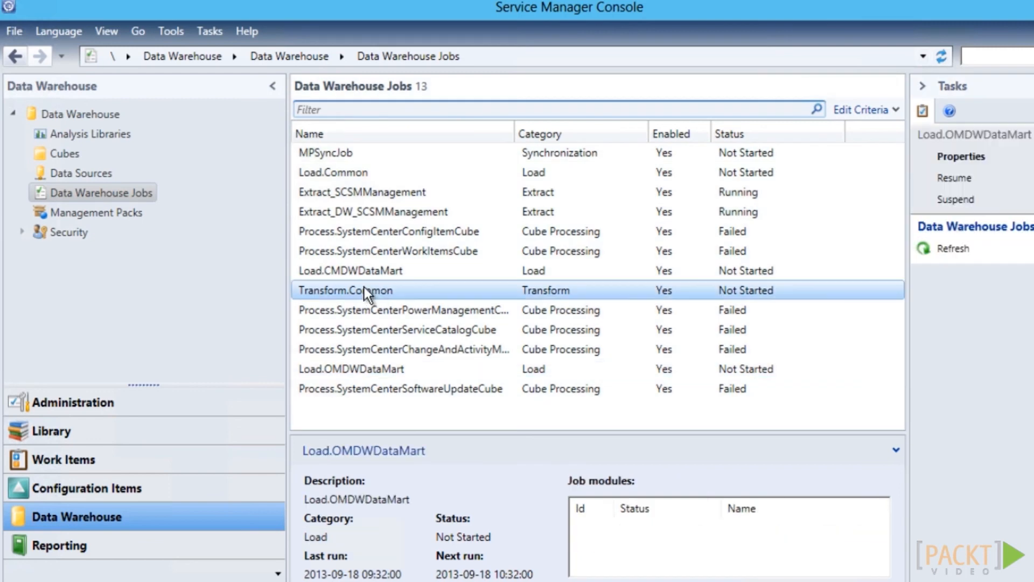
pyautogui.click(363, 286)
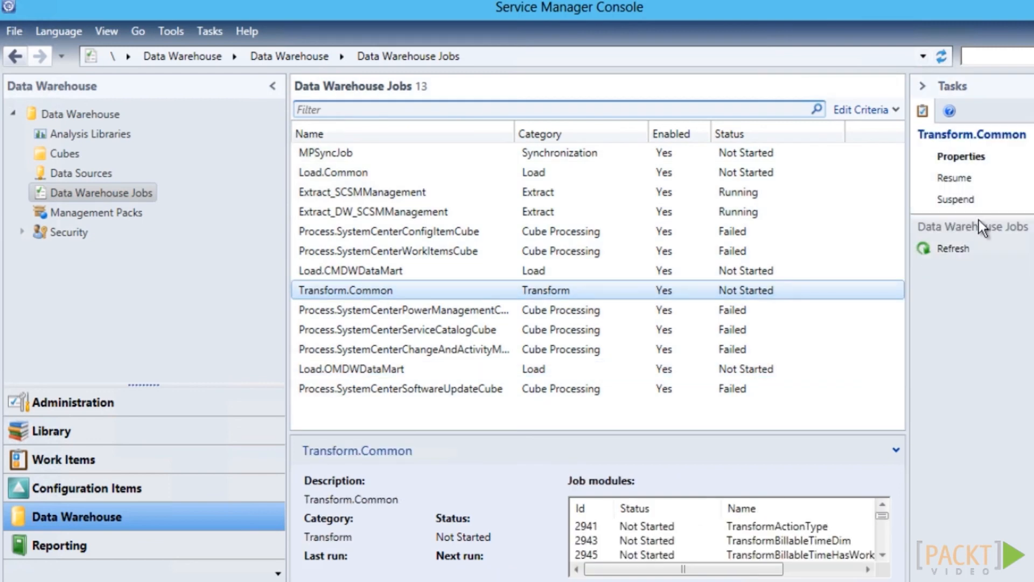
pyautogui.click(964, 184)
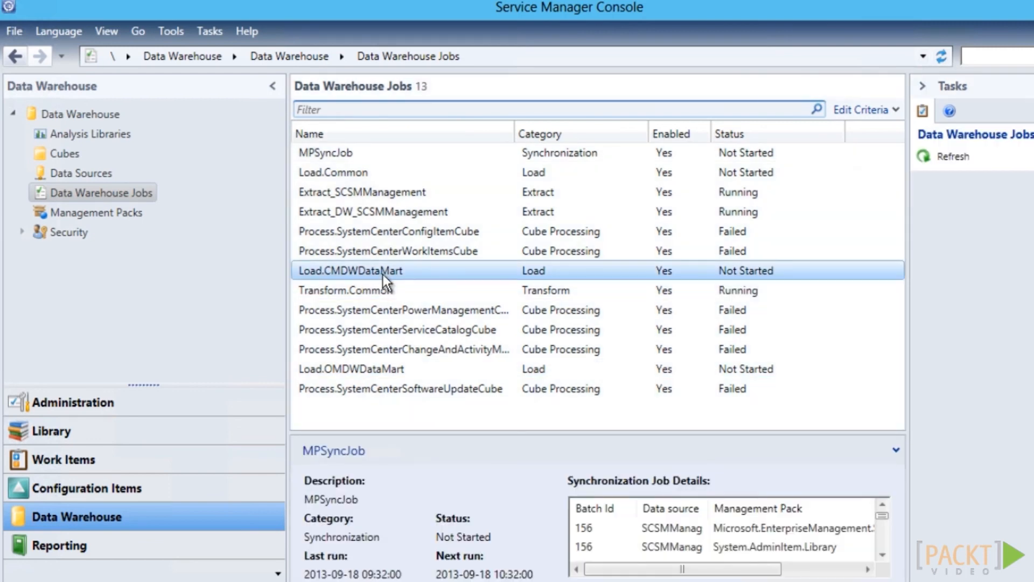
pyautogui.click(891, 260)
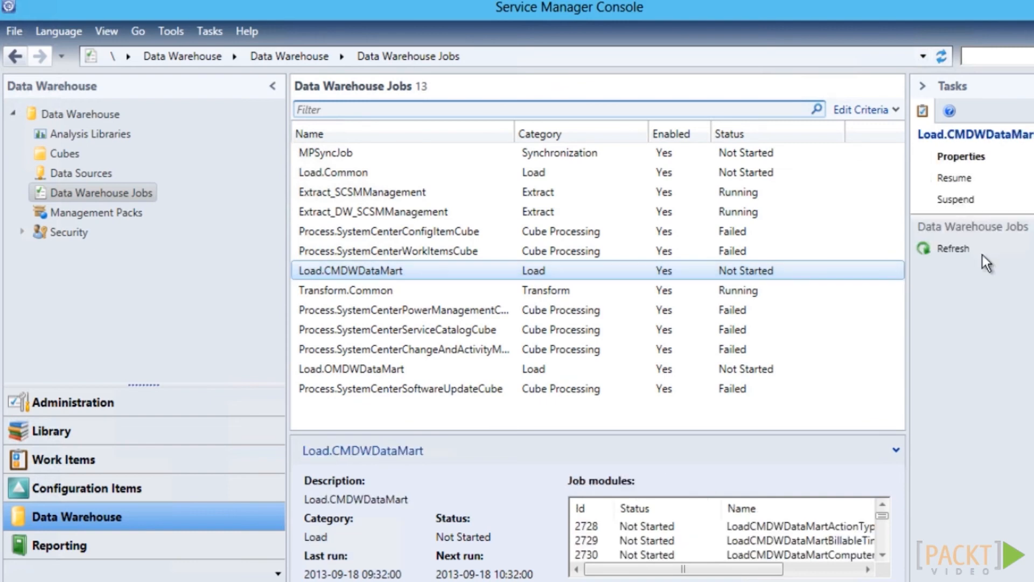
pyautogui.click(957, 179)
pyautogui.click(957, 179)
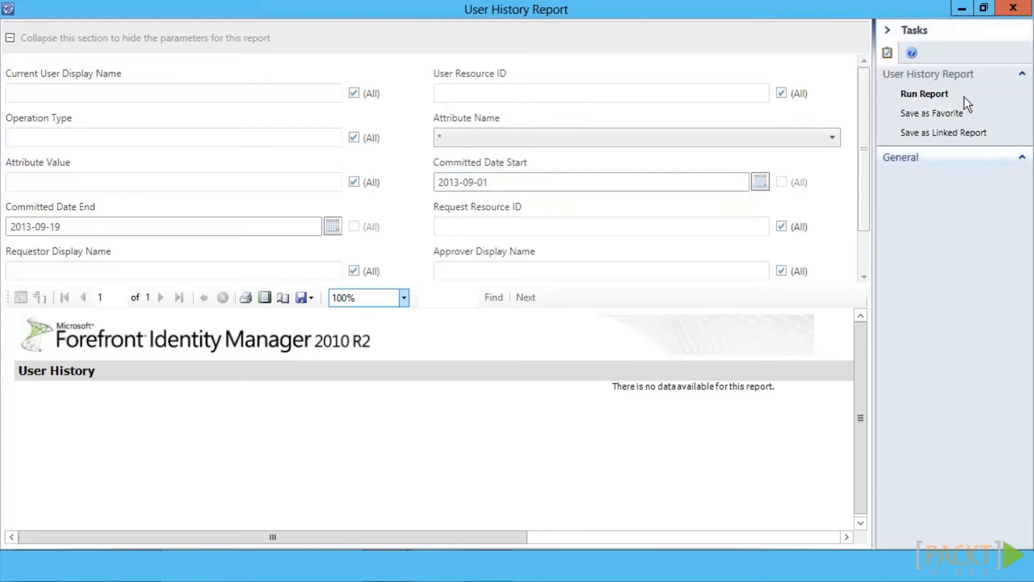
# Rerun the User History Report for 2013-09-01 to 2013-09-19, hide parameters, and zoom to 150%
pyautogui.click(936, 95)
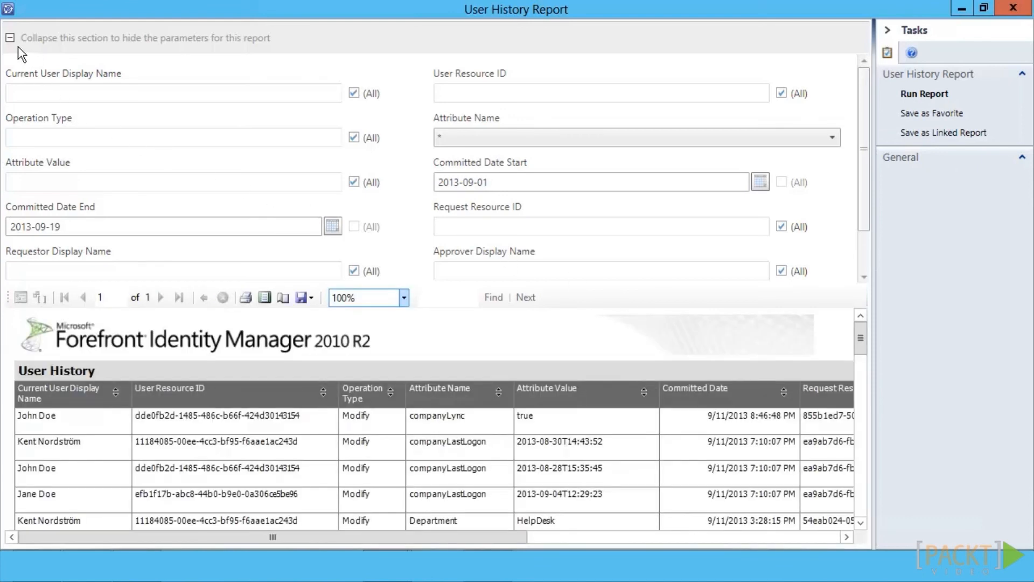
pyautogui.click(19, 48)
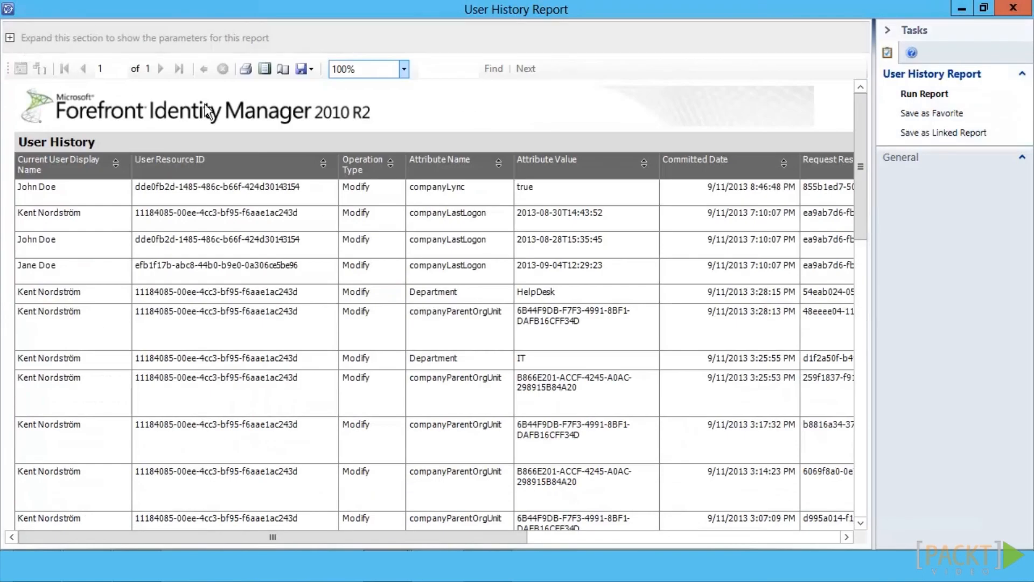
pyautogui.click(404, 69)
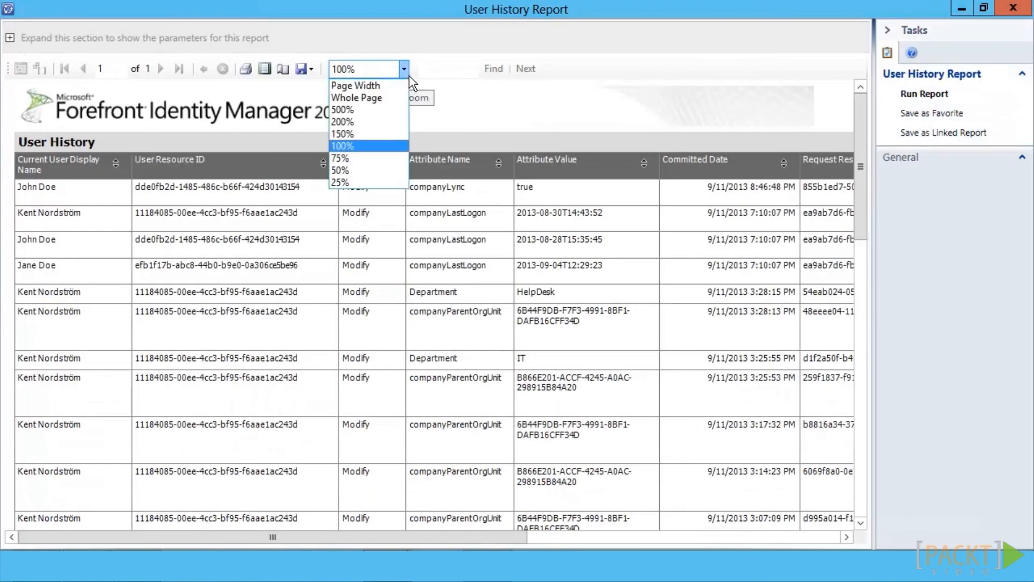
pyautogui.click(391, 141)
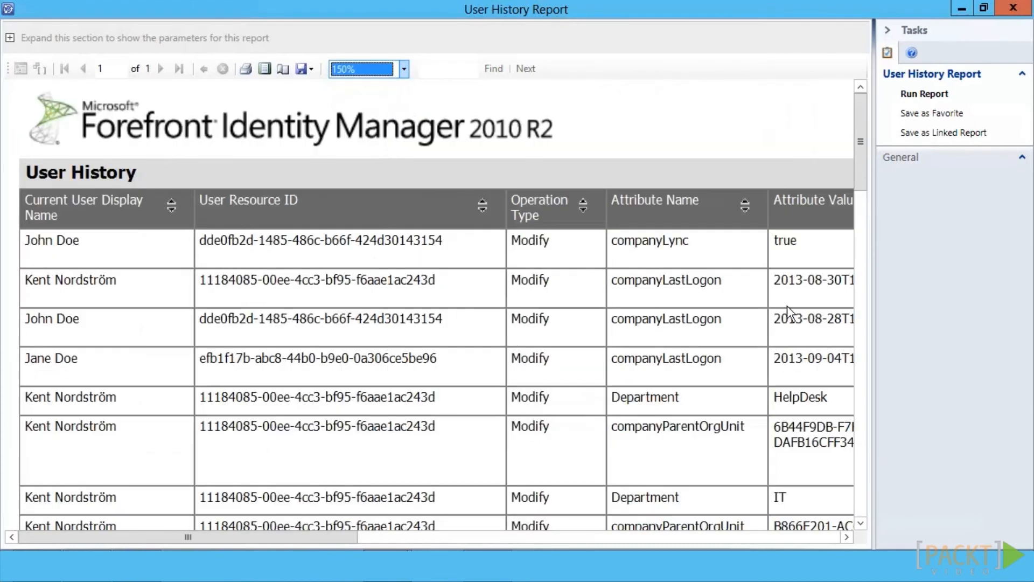
# Scroll through the report's 9/4/2013 attribute changes, operations and policy rule columns
pyautogui.moveTo(869, 181); pyautogui.dragTo(871, 326)
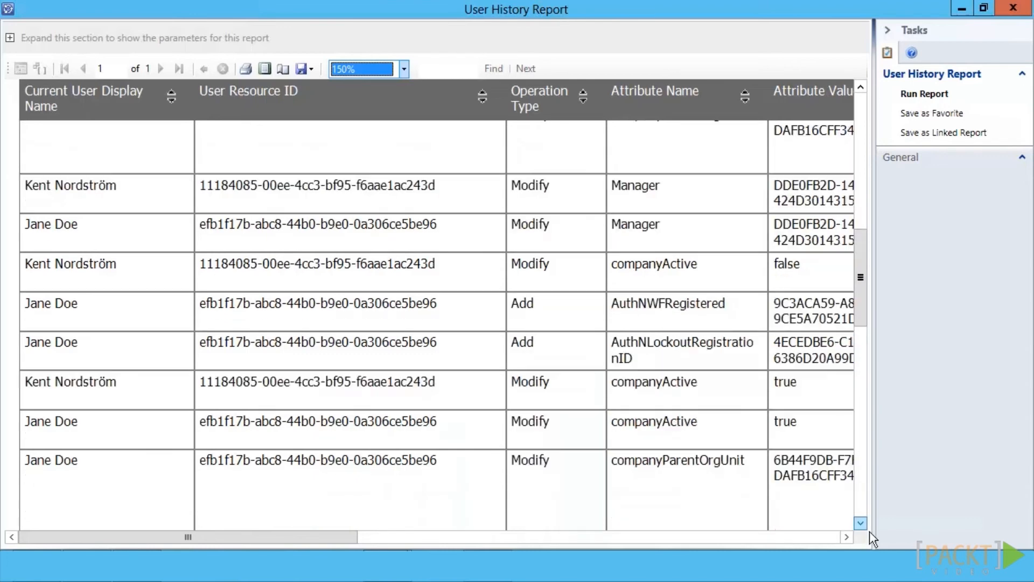
pyautogui.click(866, 527)
pyautogui.click(865, 528)
pyautogui.click(865, 528)
pyautogui.click(865, 527)
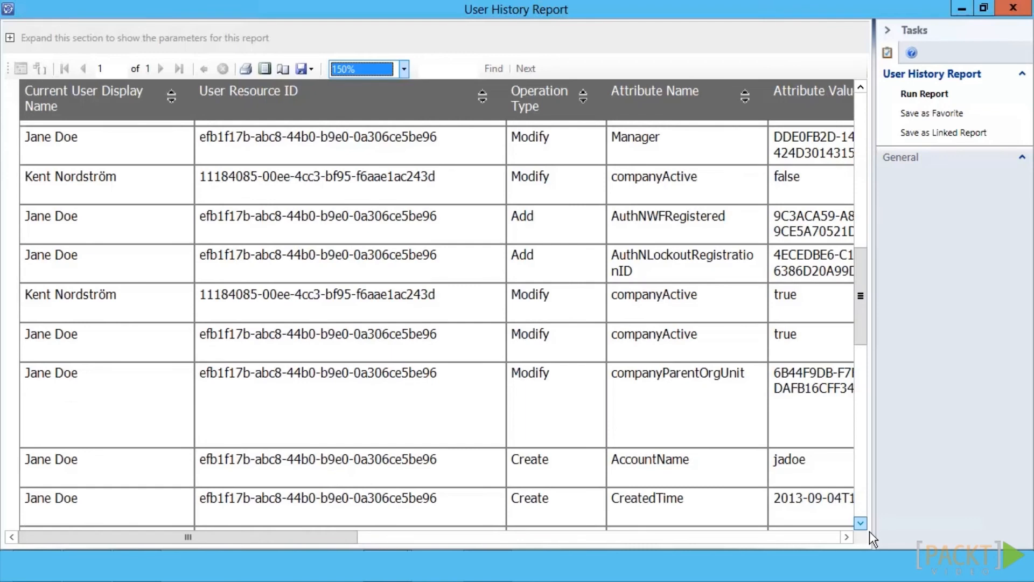
pyautogui.click(865, 528)
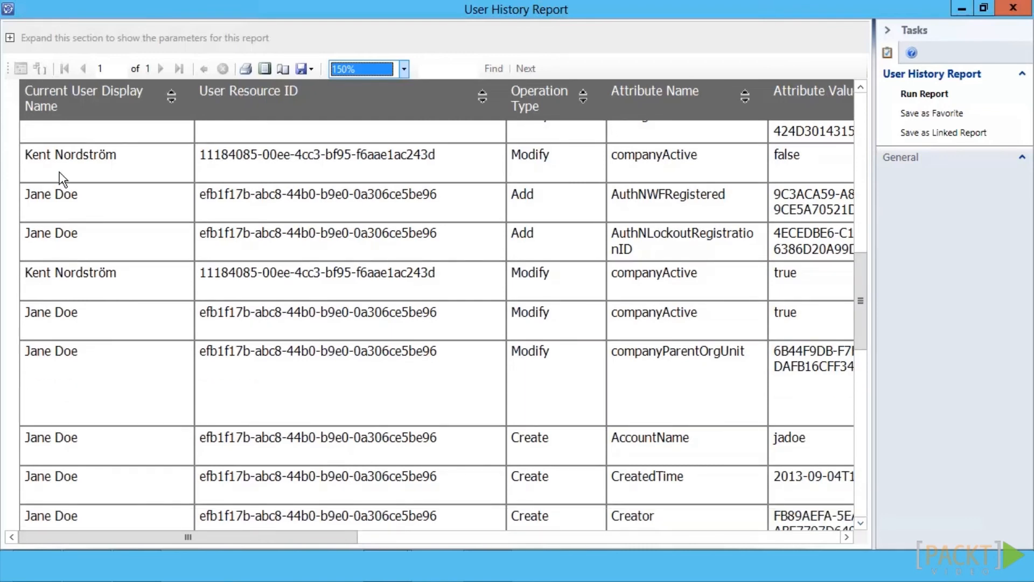
pyautogui.click(852, 541)
pyautogui.click(853, 541)
pyautogui.click(852, 541)
pyautogui.click(852, 541)
pyautogui.click(852, 541)
pyautogui.click(853, 541)
pyautogui.click(852, 540)
pyautogui.click(852, 541)
pyautogui.click(852, 541)
pyautogui.click(852, 541)
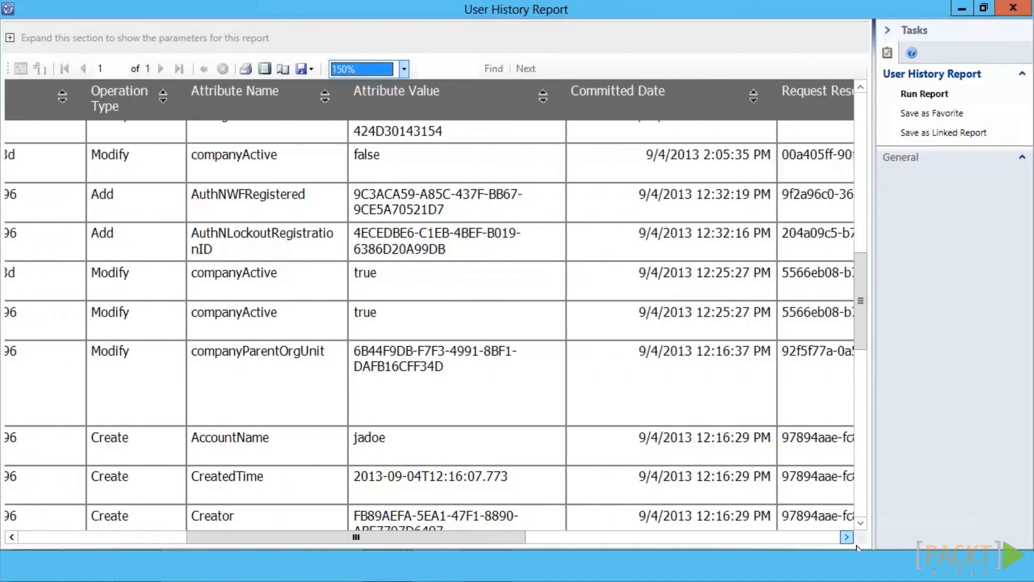
pyautogui.click(852, 541)
pyautogui.click(852, 541)
pyautogui.click(852, 541)
pyautogui.click(852, 540)
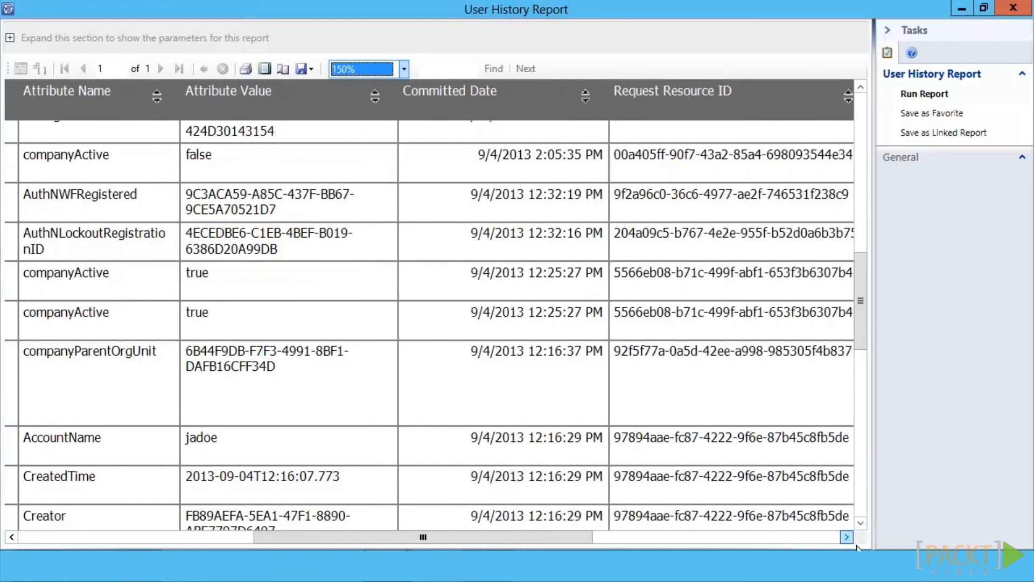
pyautogui.click(853, 541)
pyautogui.click(852, 541)
pyautogui.click(852, 541)
pyautogui.click(853, 541)
pyautogui.click(852, 541)
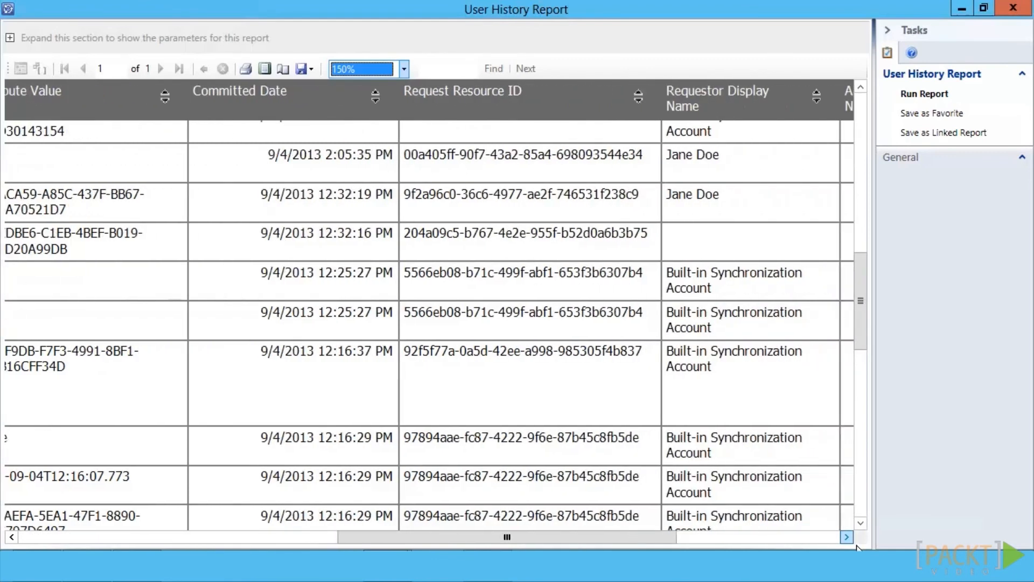
pyautogui.click(852, 540)
pyautogui.click(853, 541)
pyautogui.click(852, 541)
pyautogui.click(852, 541)
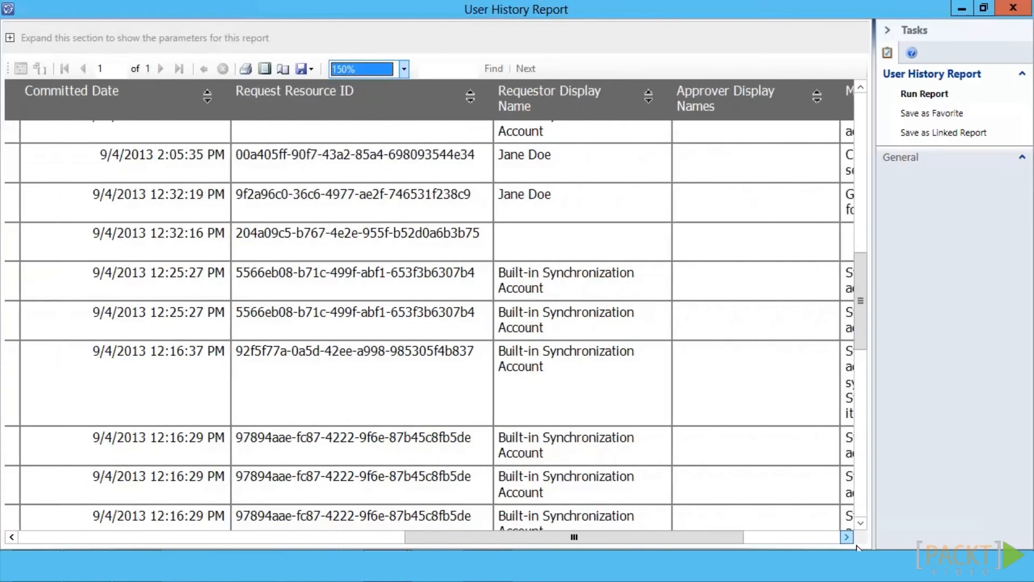
pyautogui.click(852, 541)
pyautogui.click(853, 542)
pyautogui.click(853, 542)
pyautogui.click(853, 542)
pyautogui.click(854, 542)
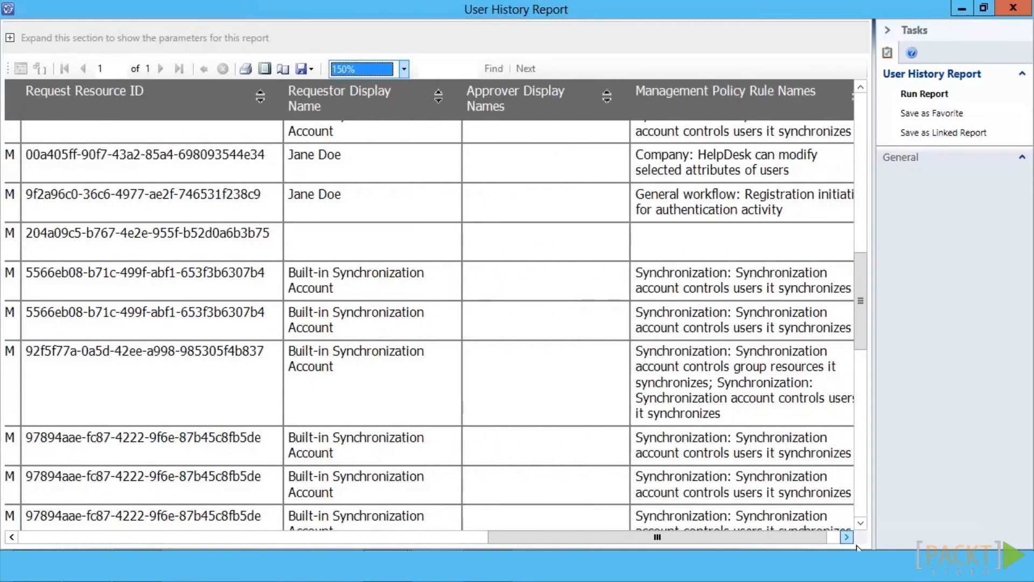
pyautogui.click(853, 542)
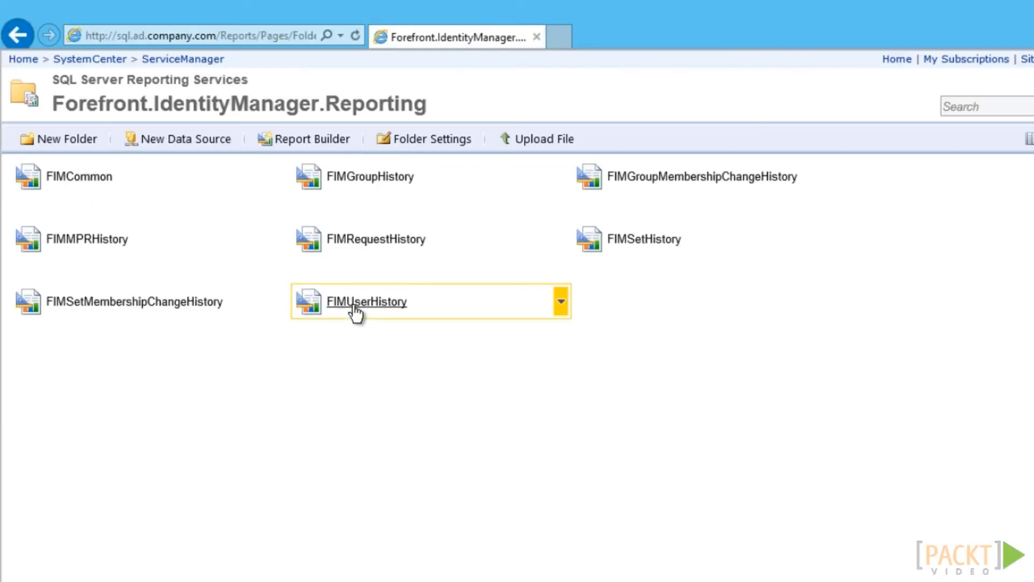
# Run FIMUserHistory filtered to one user's display name, which ends in a permissions error
pyautogui.click(356, 306)
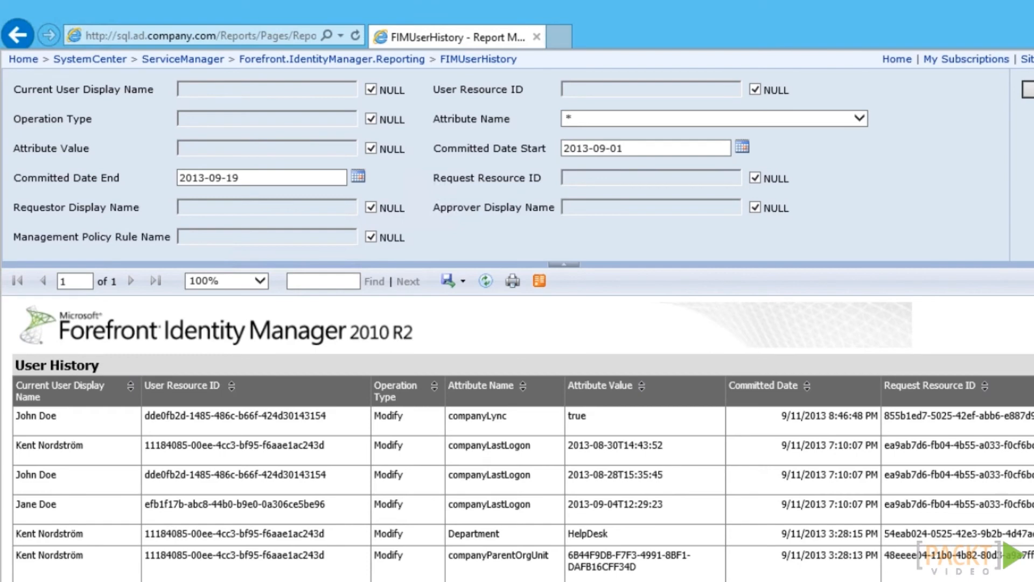
pyautogui.click(370, 90)
pyautogui.click(313, 95)
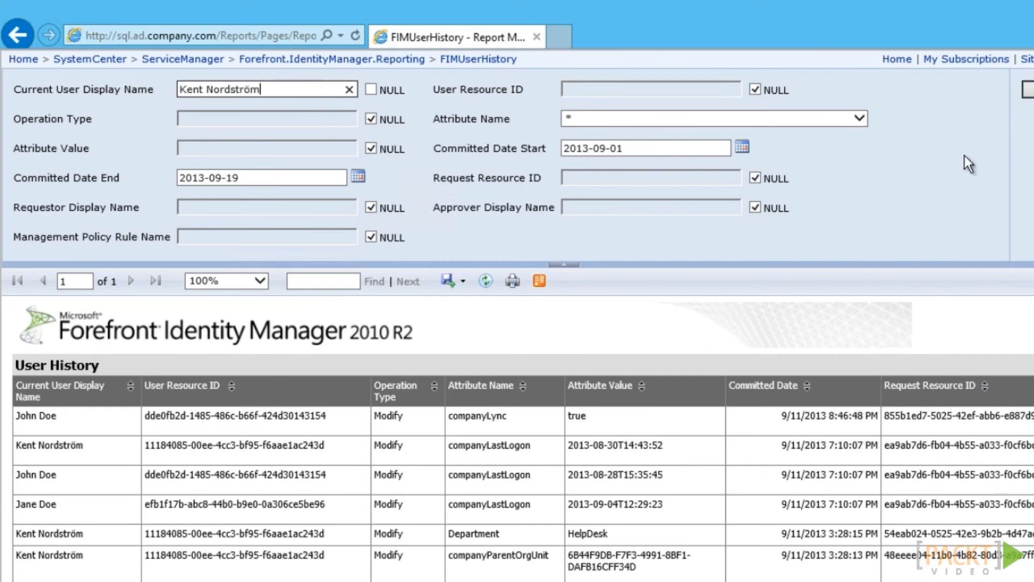
pyautogui.click(1028, 89)
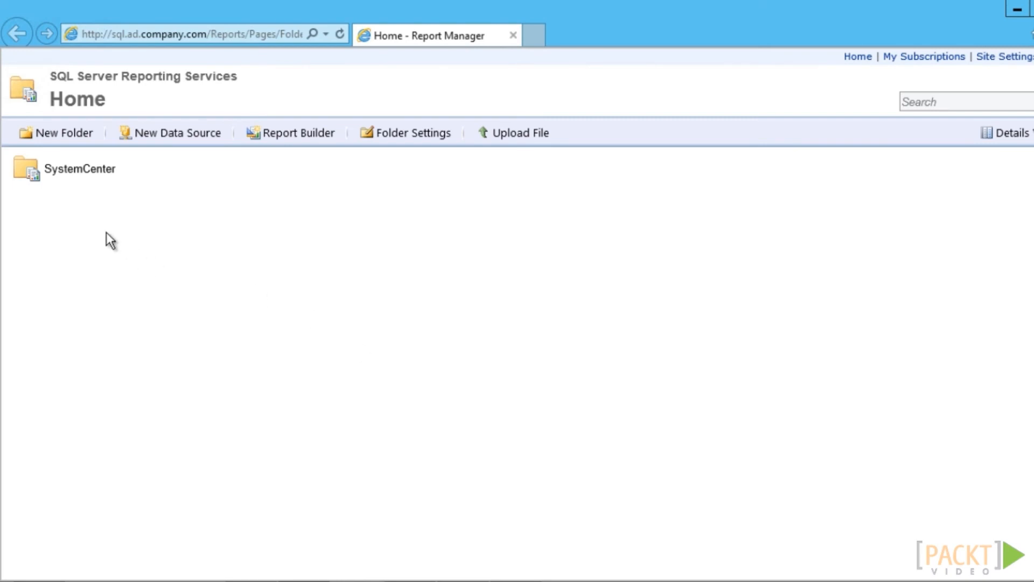
# Browse SystemCenter > ServiceManager > Forefront.IdentityManager.Reporting to FIMUserHistory's security settings
pyautogui.click(81, 170)
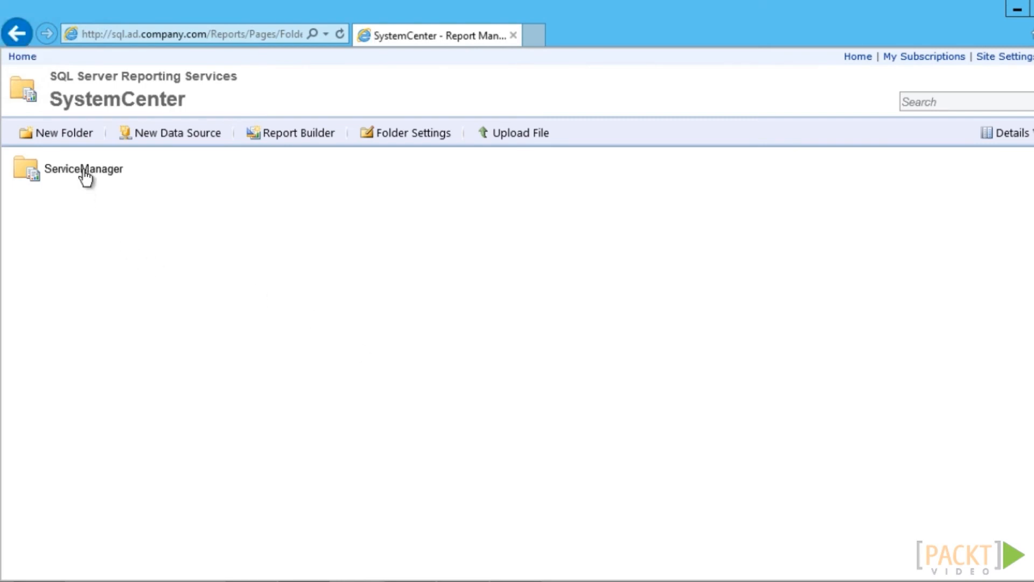
pyautogui.click(83, 171)
pyautogui.click(85, 172)
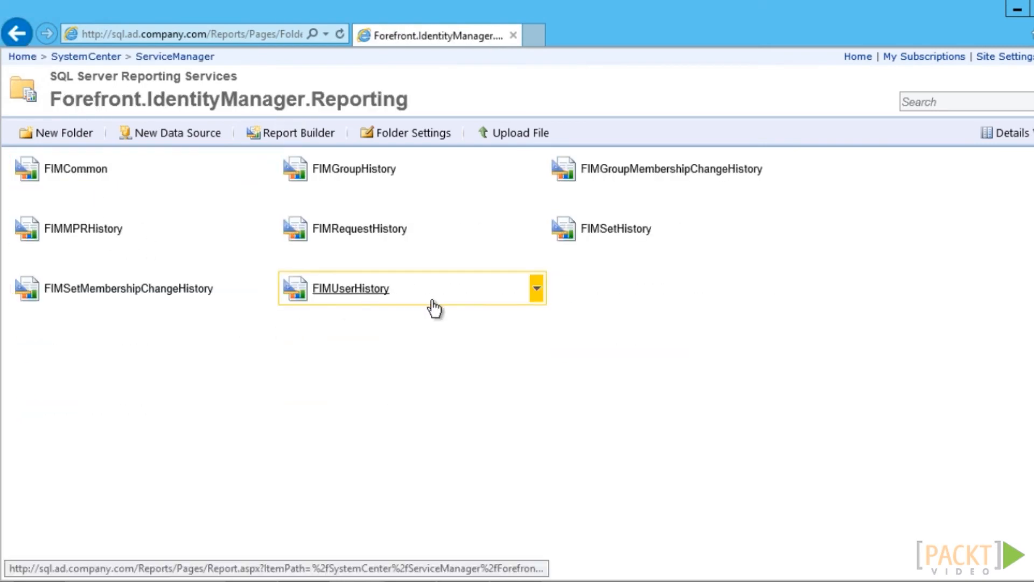
pyautogui.click(537, 296)
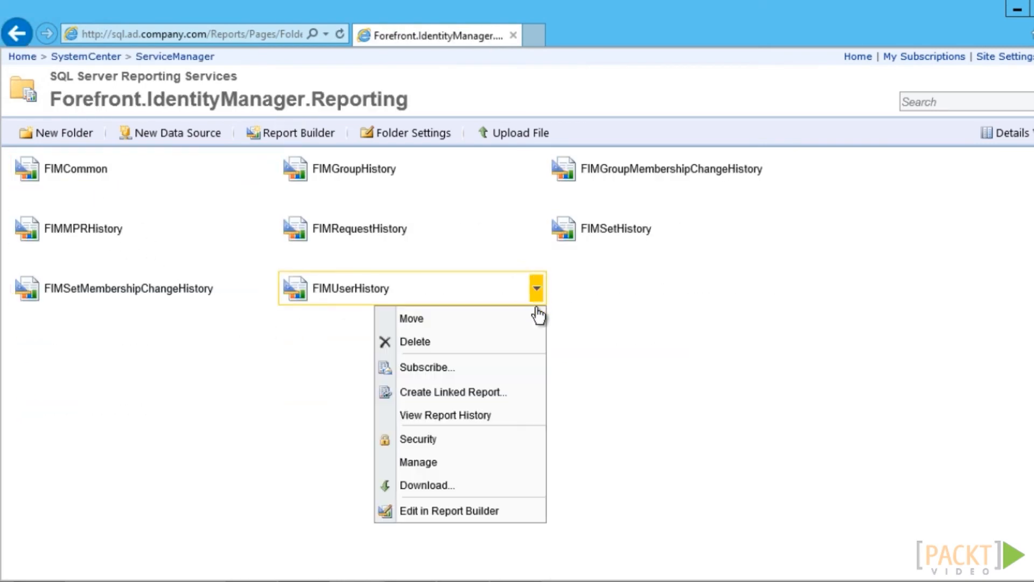
pyautogui.click(444, 435)
# Give the test user's account the Browser role on FIMUserHistory and reload the report
pyautogui.click(245, 134)
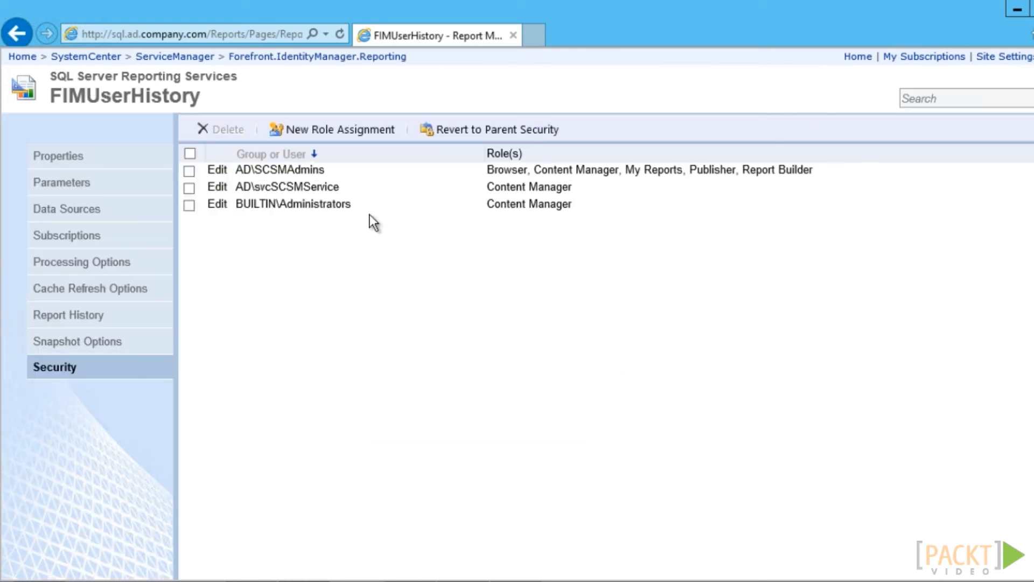
pyautogui.click(351, 130)
pyautogui.click(217, 192)
pyautogui.write('AD\\')
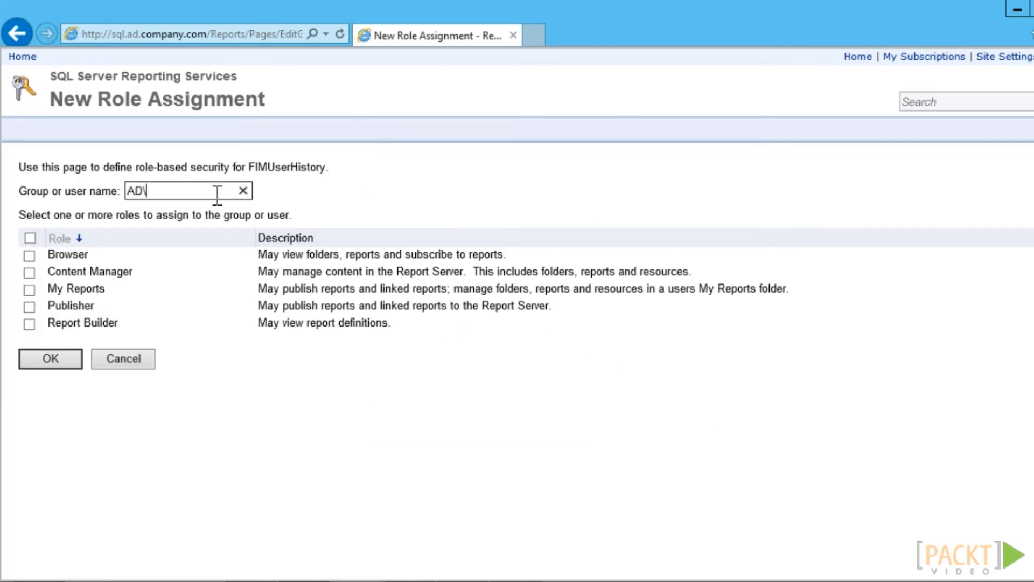
pyautogui.write('jdoe')
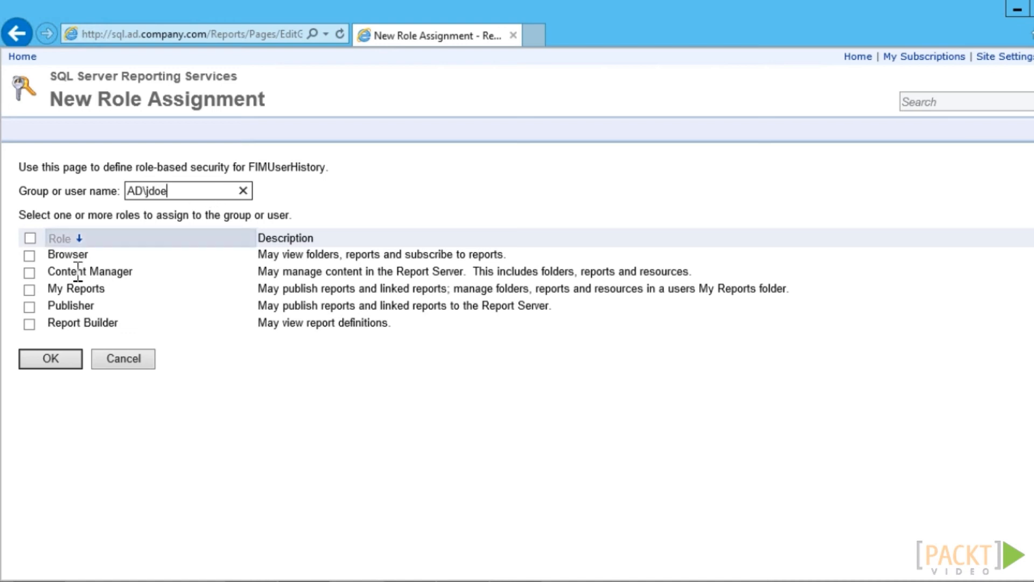
pyautogui.click(29, 254)
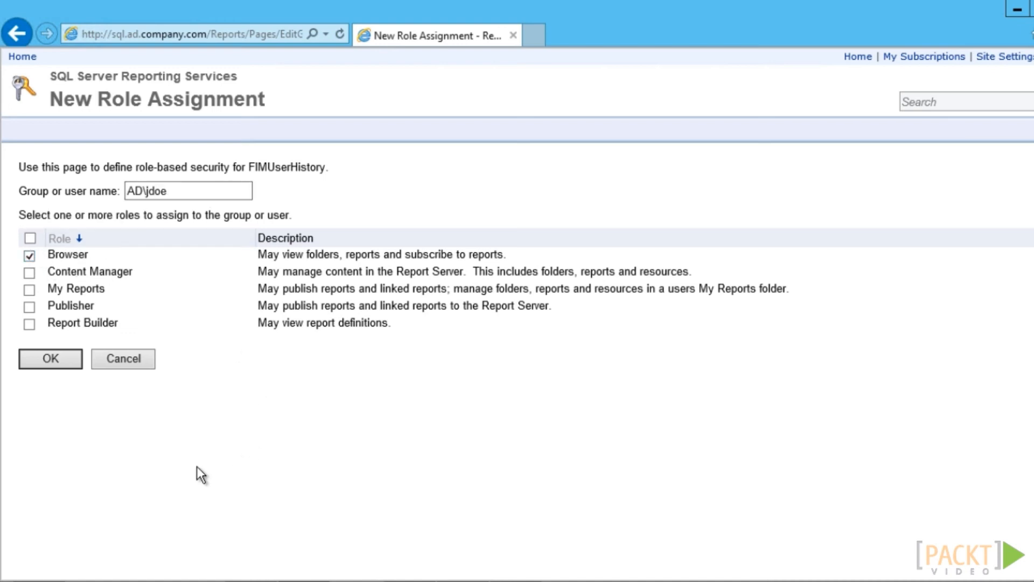
pyautogui.click(40, 364)
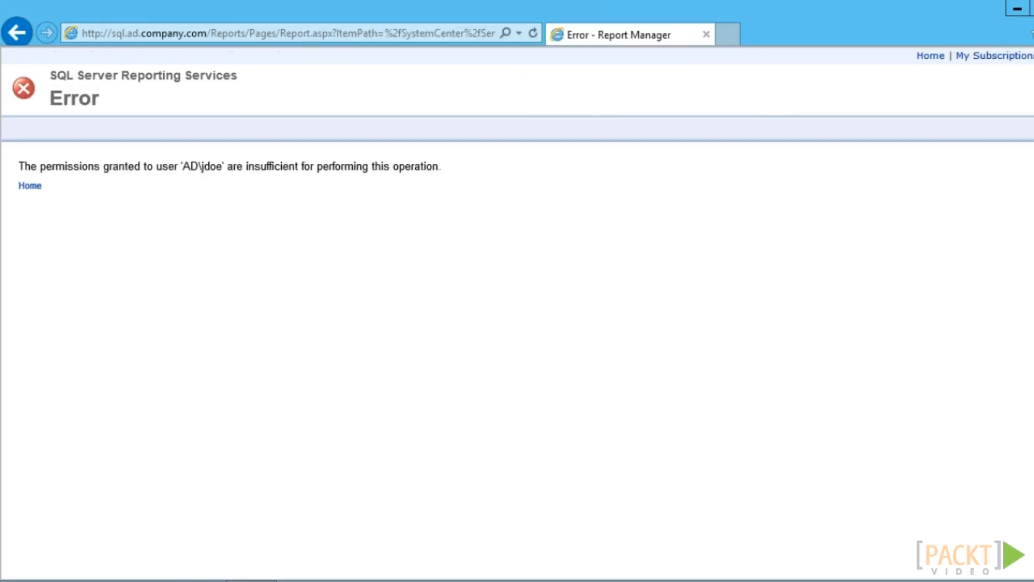
pyautogui.press('F5')
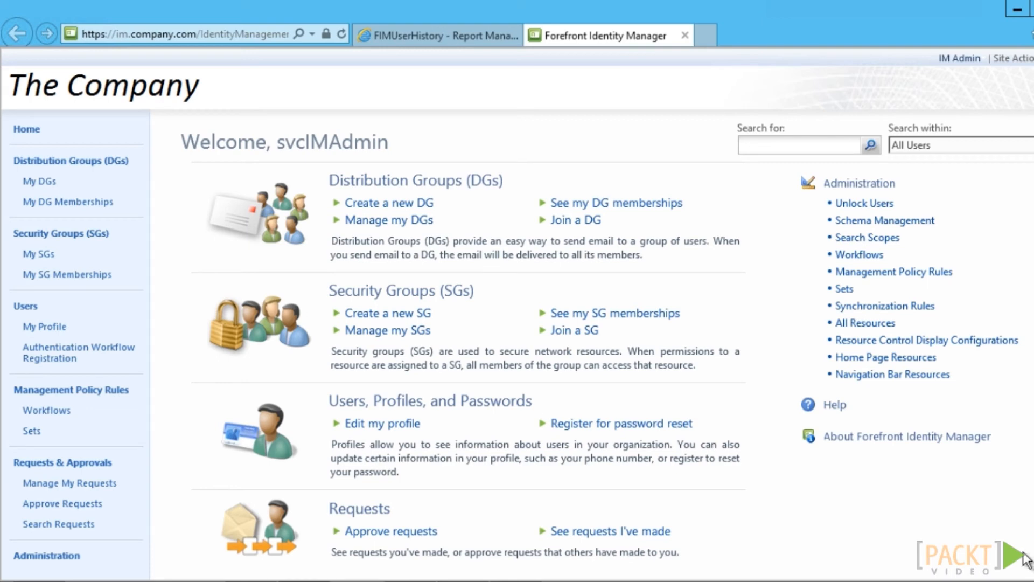
# Create a new navigation bar resource named 'User History Report' with usage keyword ManagerUI
pyautogui.click(890, 375)
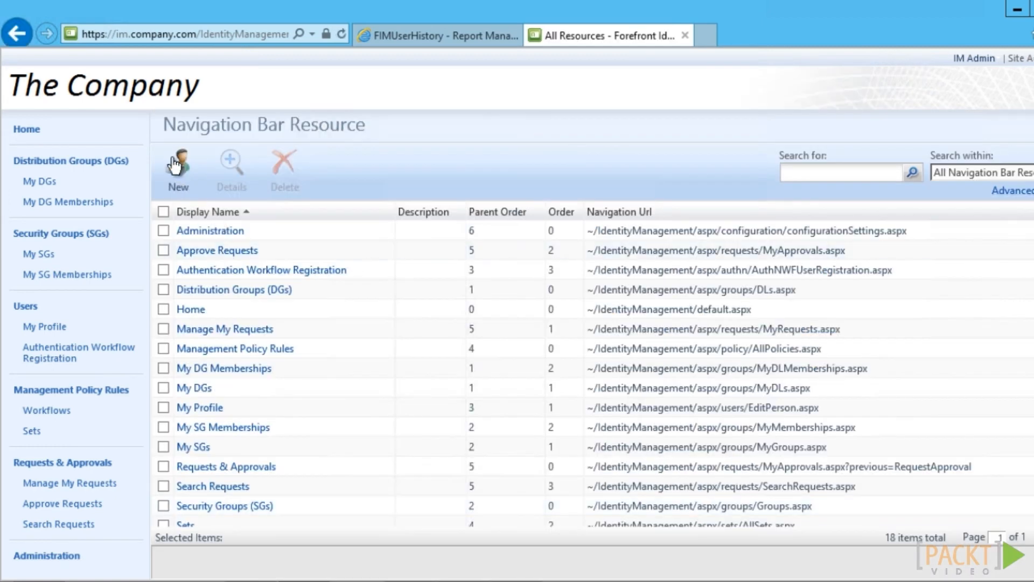
pyautogui.click(173, 165)
pyautogui.write('User History Report')
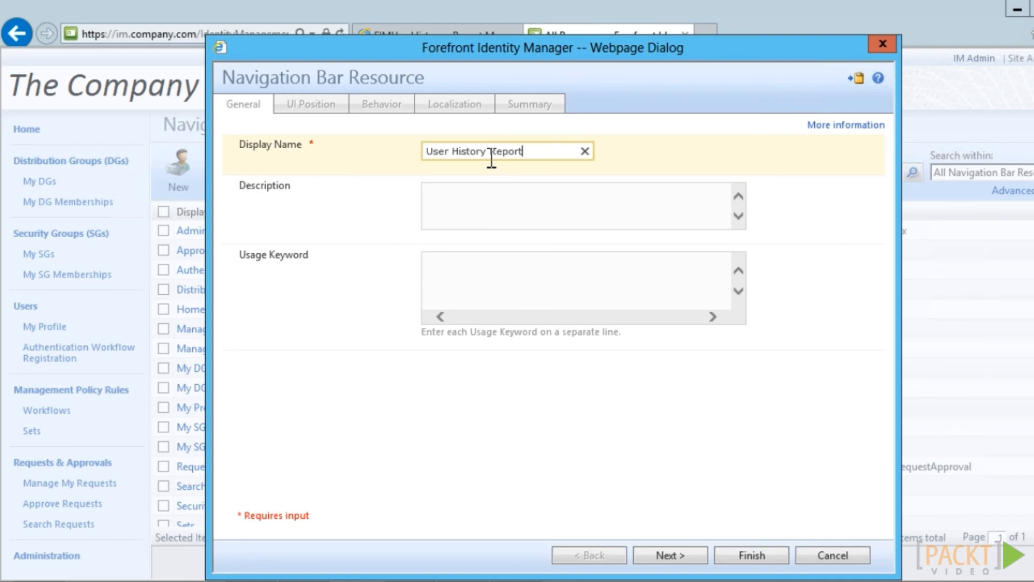
pyautogui.click(528, 277)
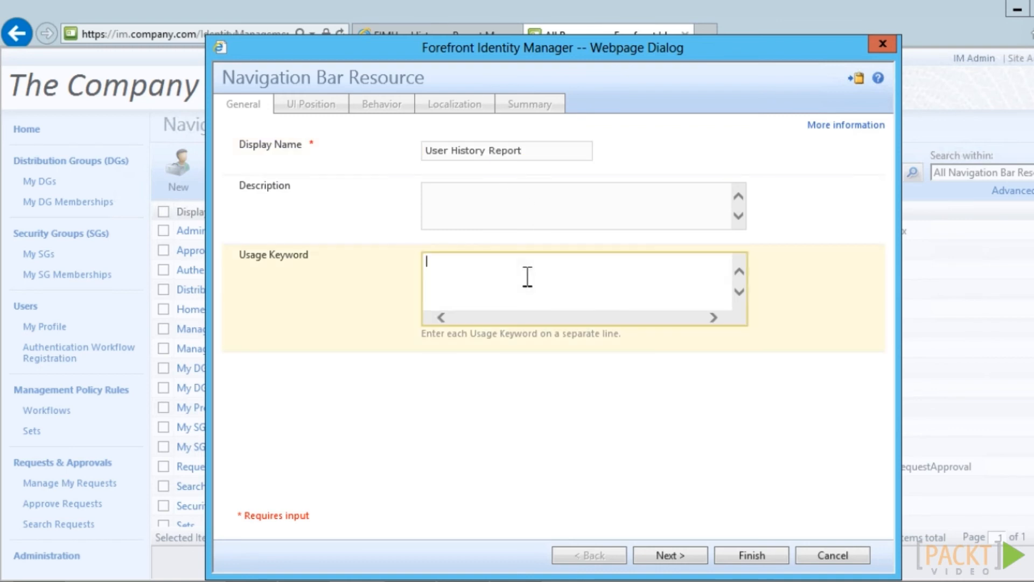
pyautogui.write('ManagerUI')
# Set the resource's parent order to 3 and order to 2
pyautogui.click(679, 557)
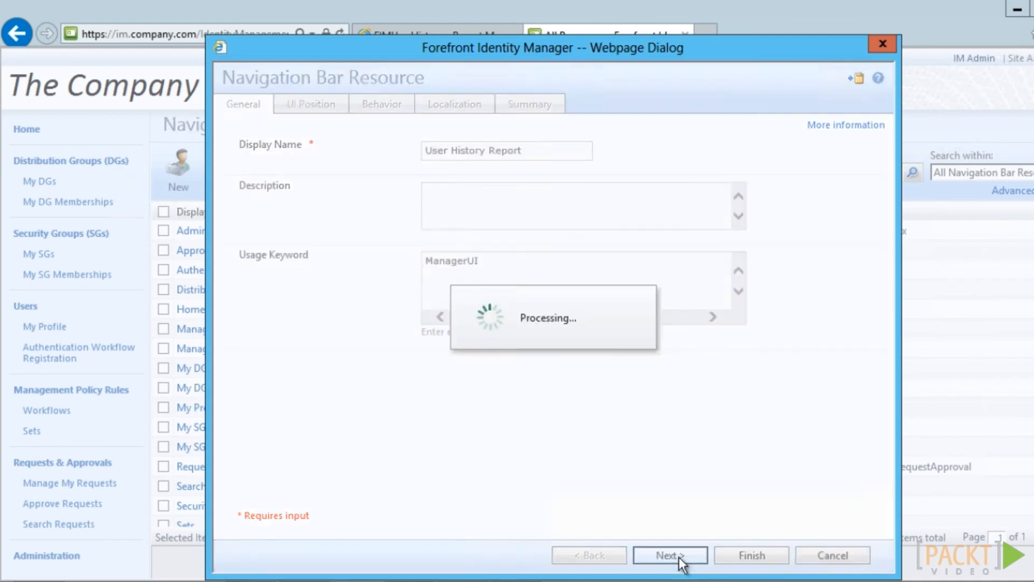
pyautogui.click(471, 152)
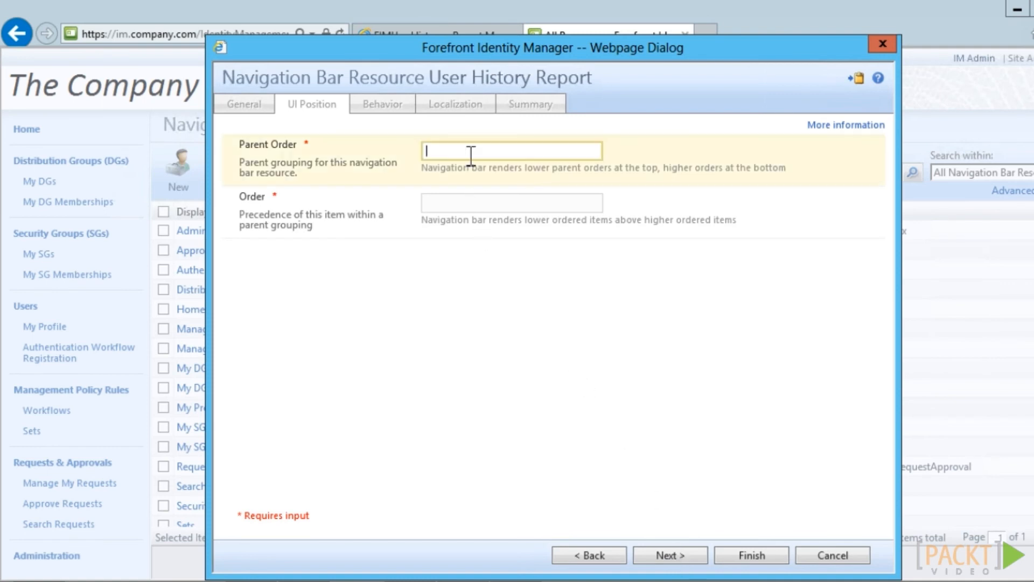
pyautogui.write('3')
pyautogui.click(466, 204)
pyautogui.write('2')
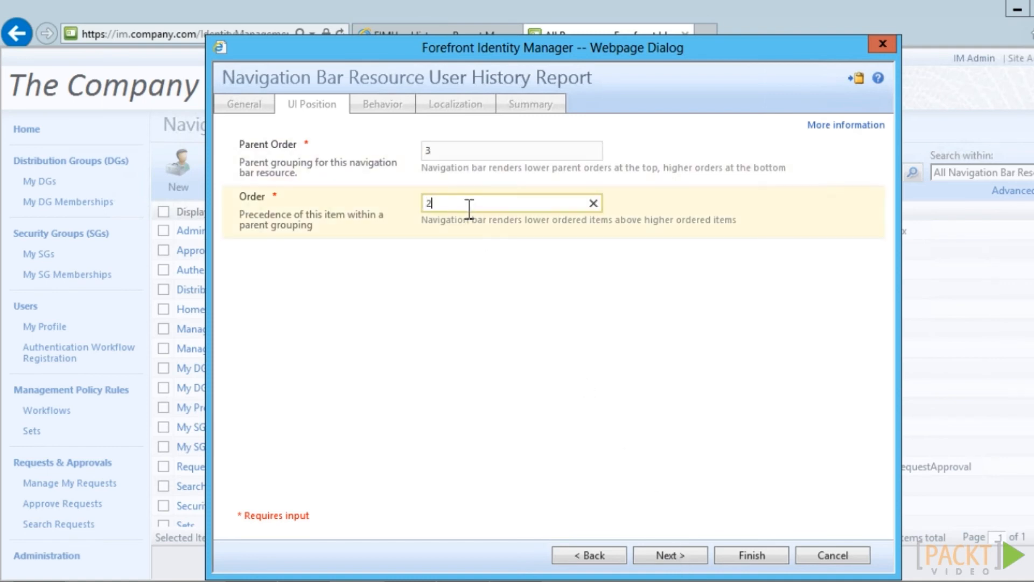
pyautogui.click(615, 309)
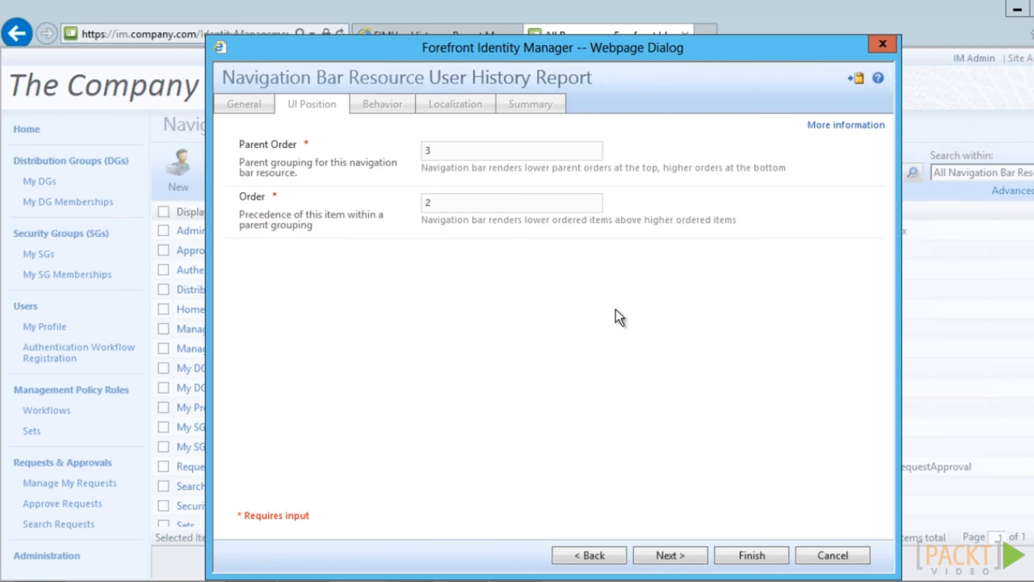
# Paste the FIMUserHistory report URL as the navigation link and submit the resource
pyautogui.click(683, 555)
pyautogui.click(466, 154)
pyautogui.hotkey('ctrl', 'v')
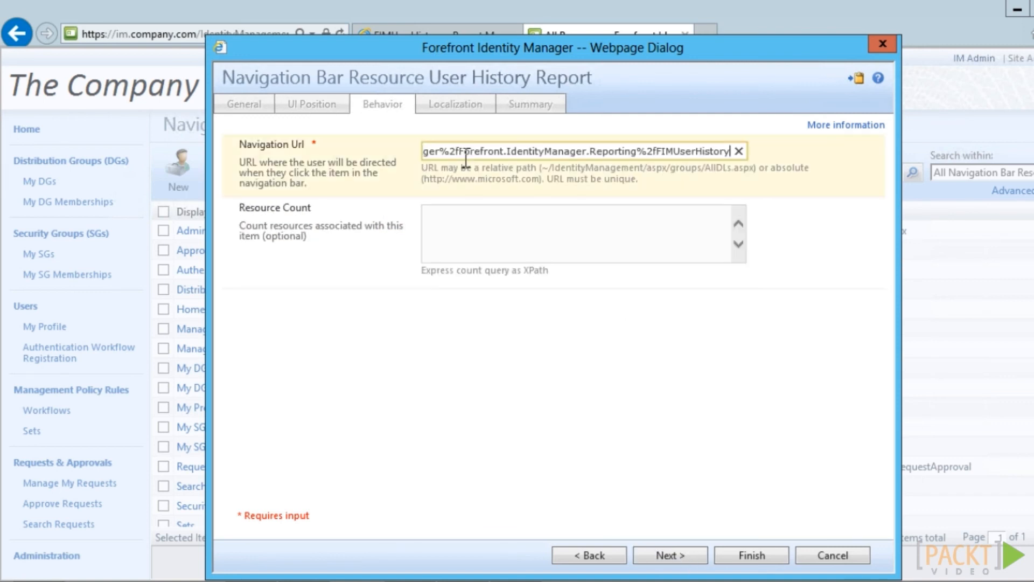
pyautogui.press('Tab')
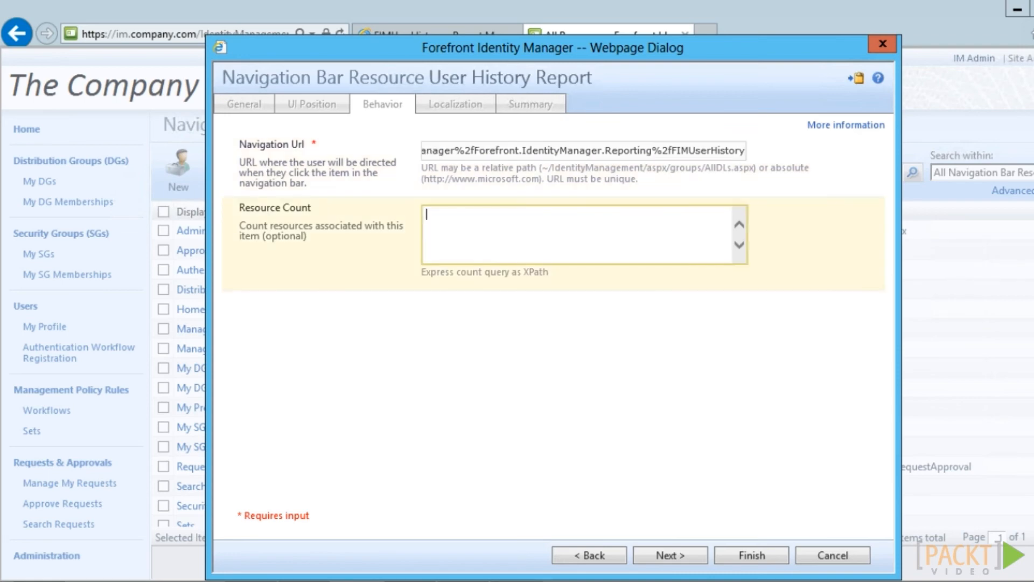
pyautogui.click(669, 555)
pyautogui.click(744, 554)
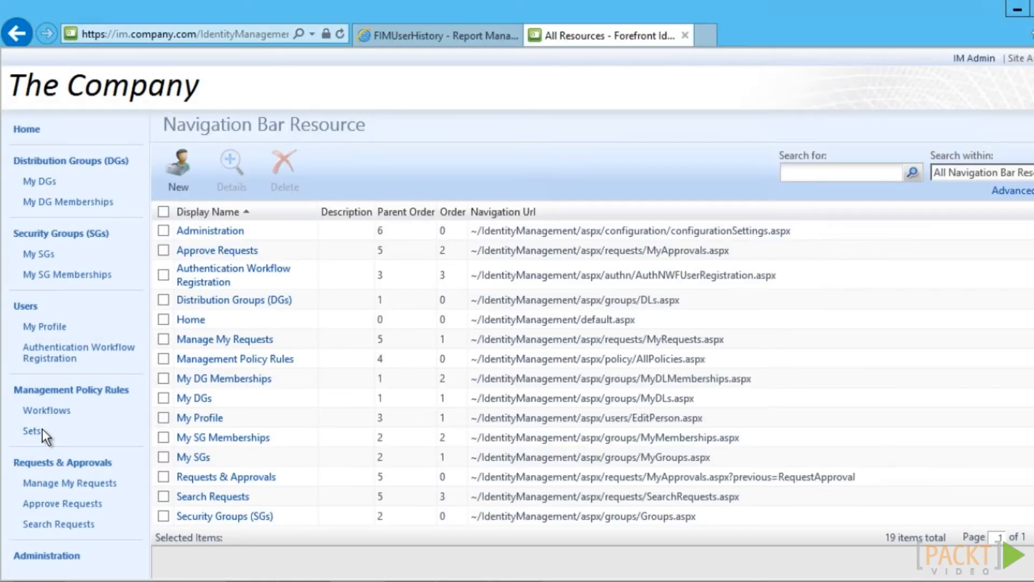
# Create a new set named 'Company: Management Resources'
pyautogui.click(31, 431)
pyautogui.click(184, 159)
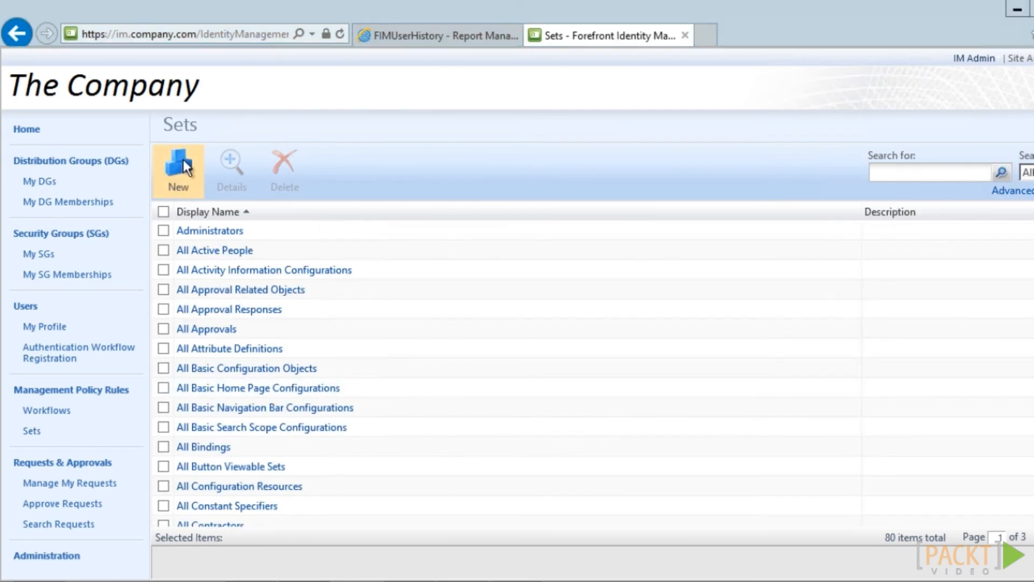
pyautogui.click(474, 155)
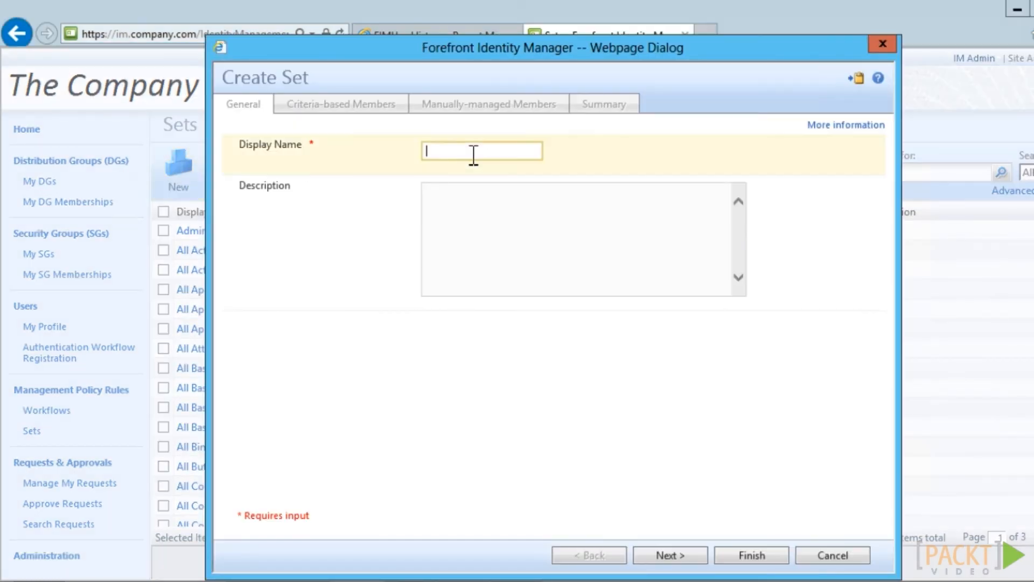
pyautogui.write('Company: Management Resources')
# Limit set membership to navigation bar resources whose Usage Keyword contains ManagerUI
pyautogui.click(680, 555)
pyautogui.click(291, 170)
pyautogui.click(372, 450)
pyautogui.click(334, 188)
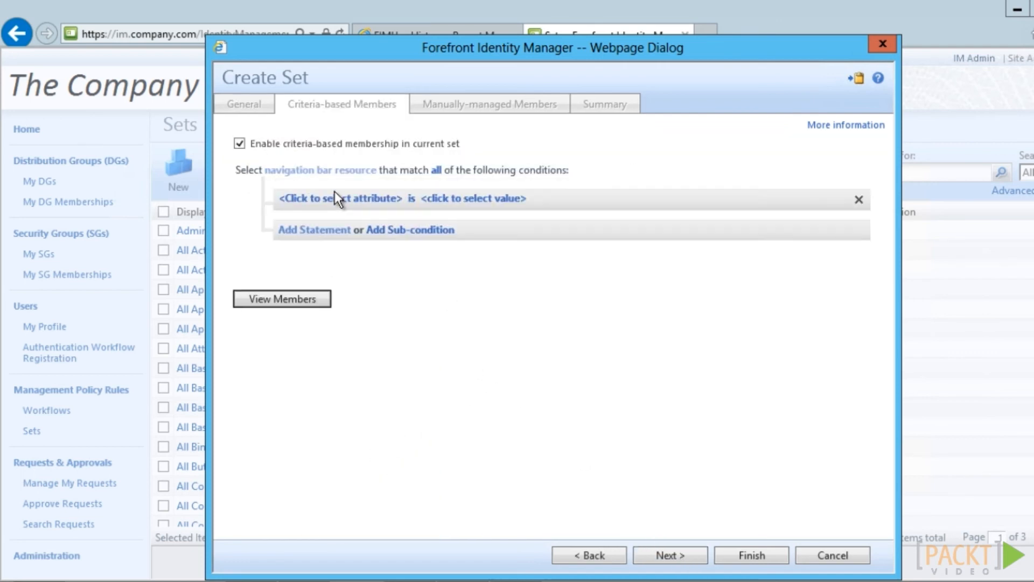
pyautogui.click(335, 200)
pyautogui.click(330, 428)
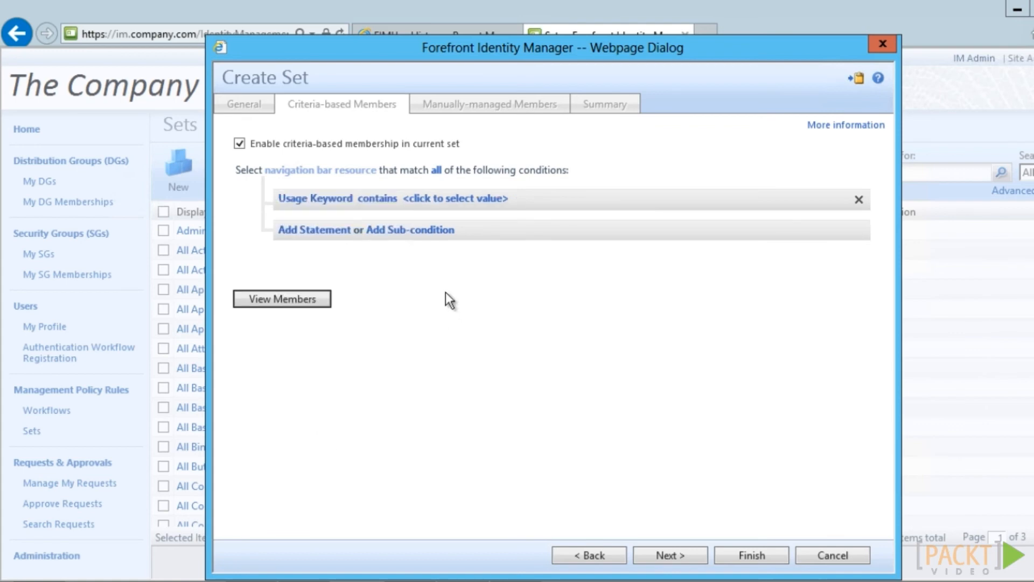
pyautogui.click(437, 200)
pyautogui.write('ManagerUI')
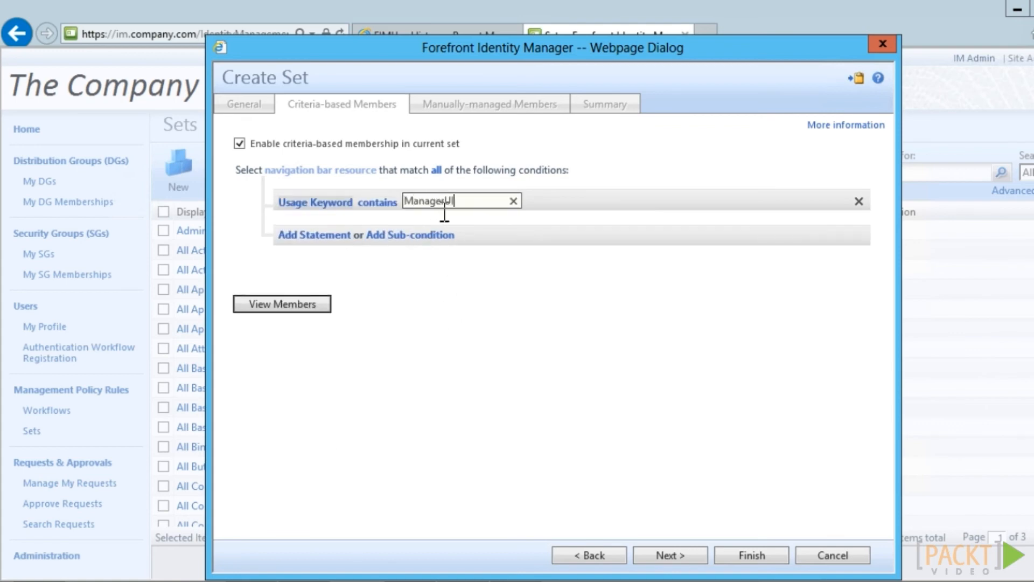
# Preview the matching members, then finish and submit the new set
pyautogui.click(301, 301)
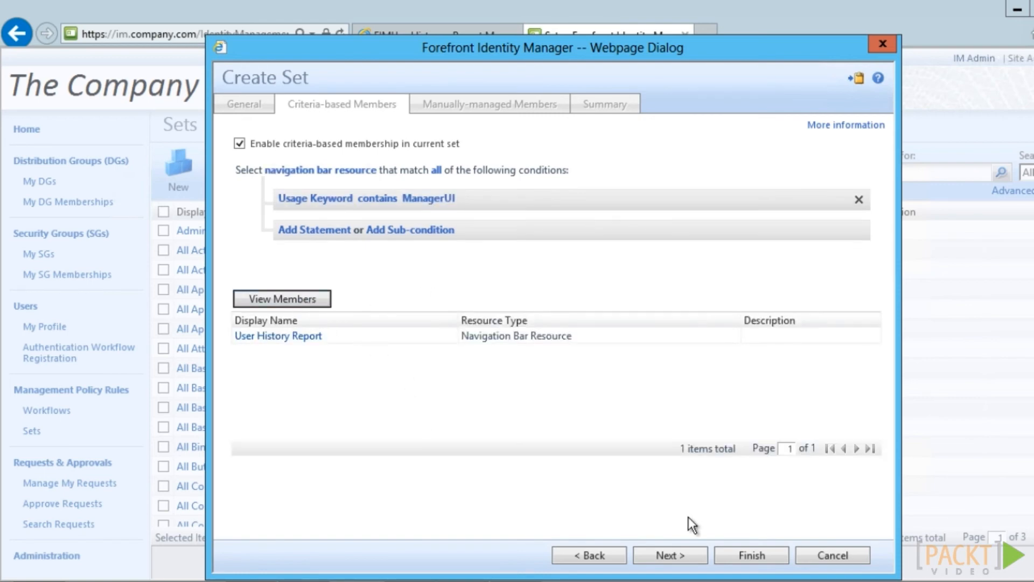
pyautogui.click(750, 556)
pyautogui.click(750, 556)
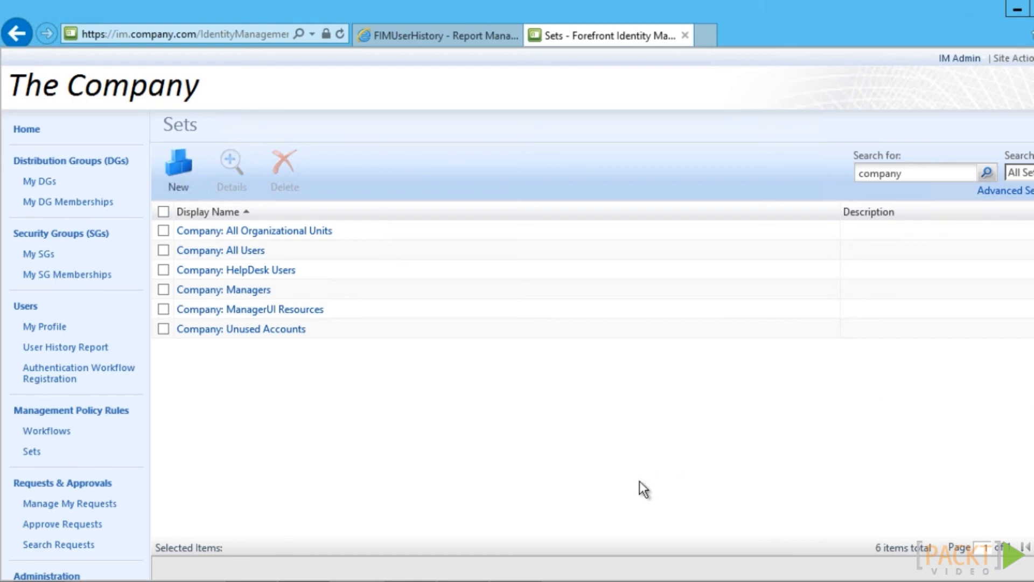
# Inspect the Company: Managers set's criteria and members, then cancel without changes
pyautogui.click(220, 289)
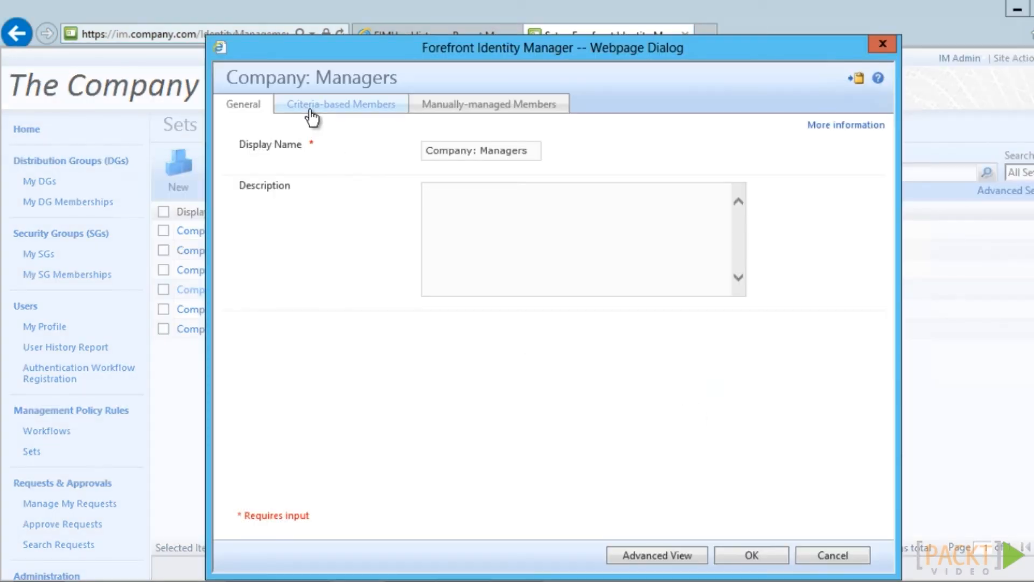
pyautogui.click(311, 110)
pyautogui.click(318, 305)
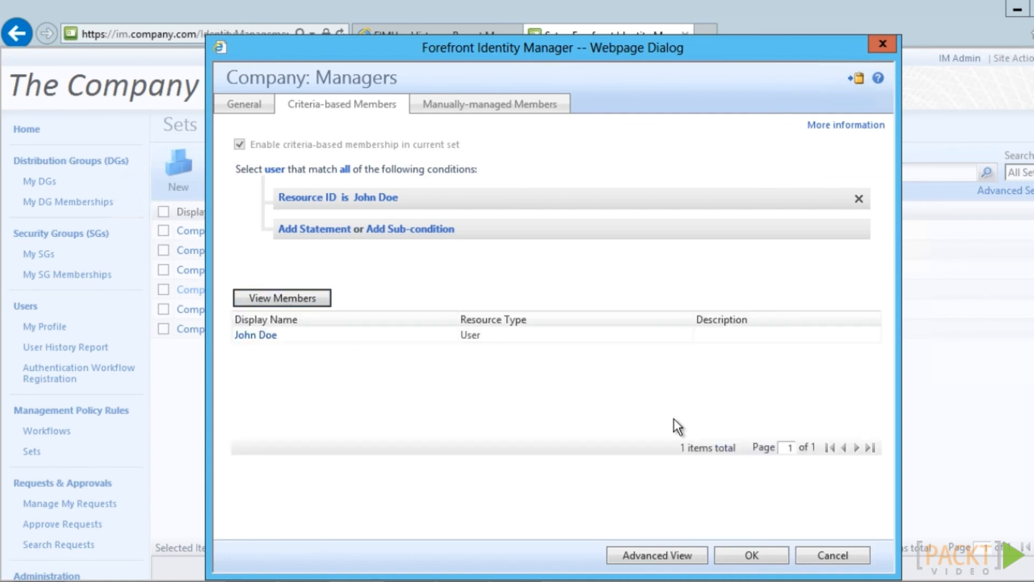
pyautogui.click(853, 561)
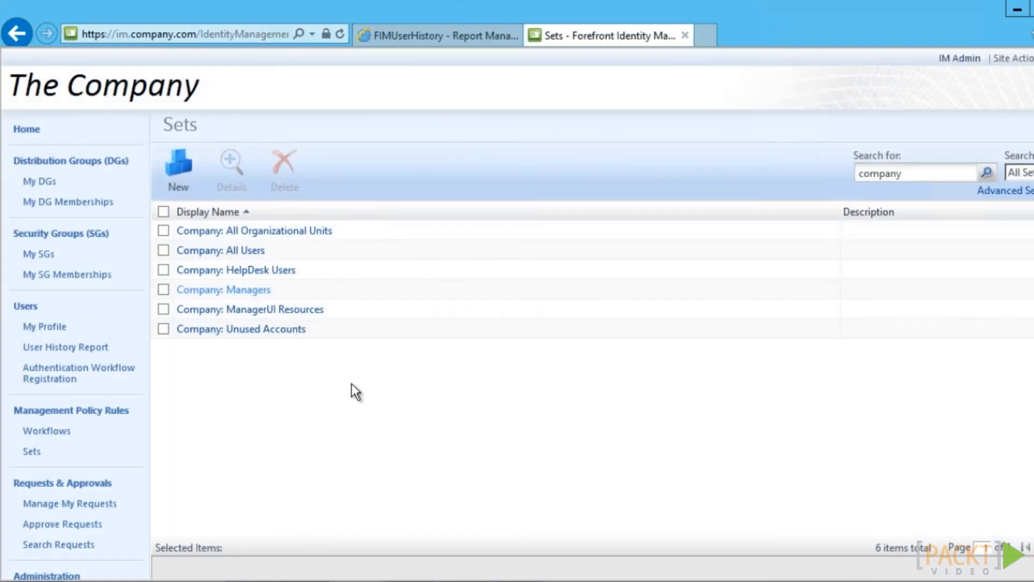
# Create and submit a management policy rule granting read access to Company: ManagerUI Resources, all attributes
pyautogui.click(97, 415)
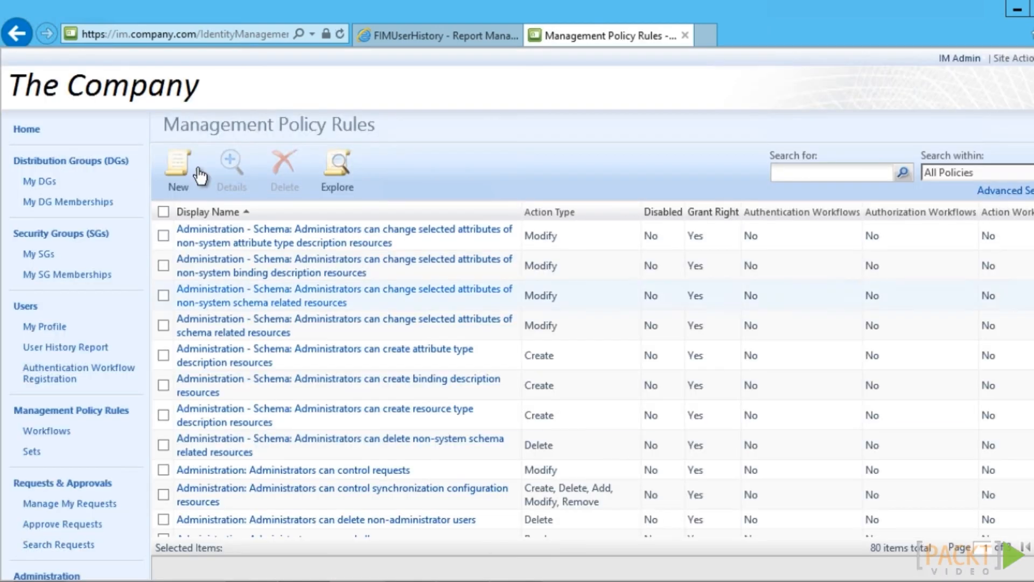
pyautogui.click(177, 161)
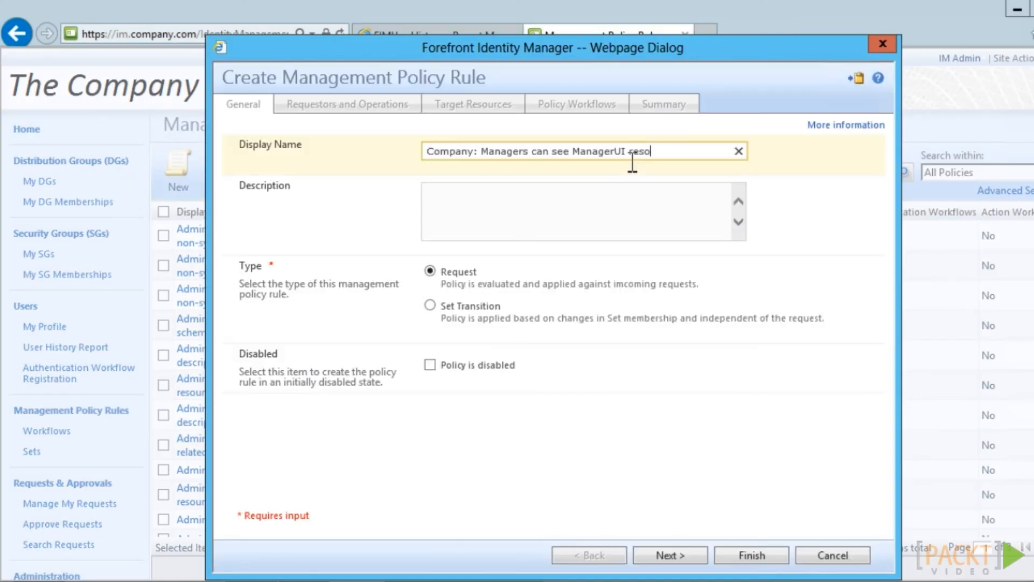
pyautogui.write('urces')
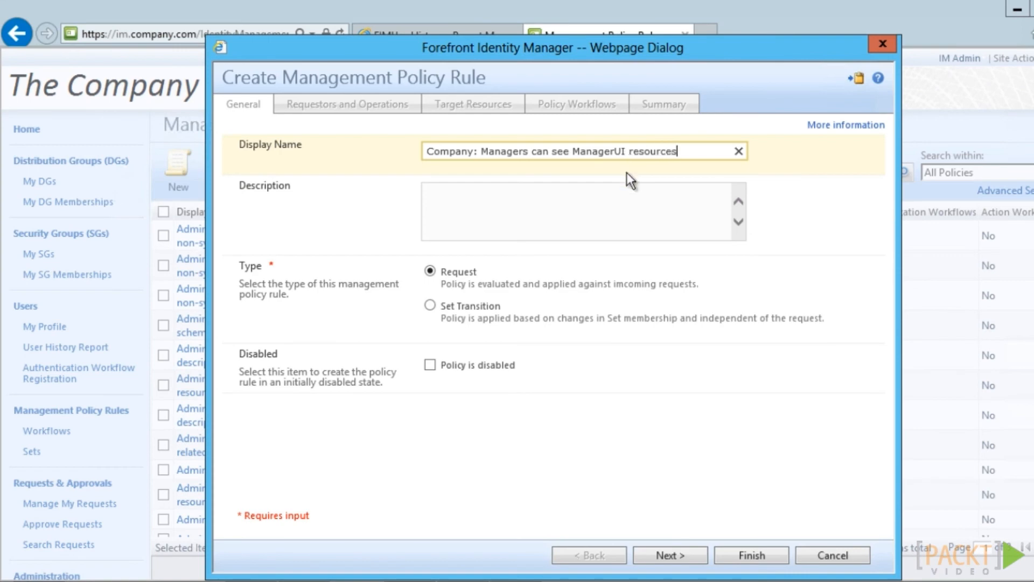
pyautogui.press('Return')
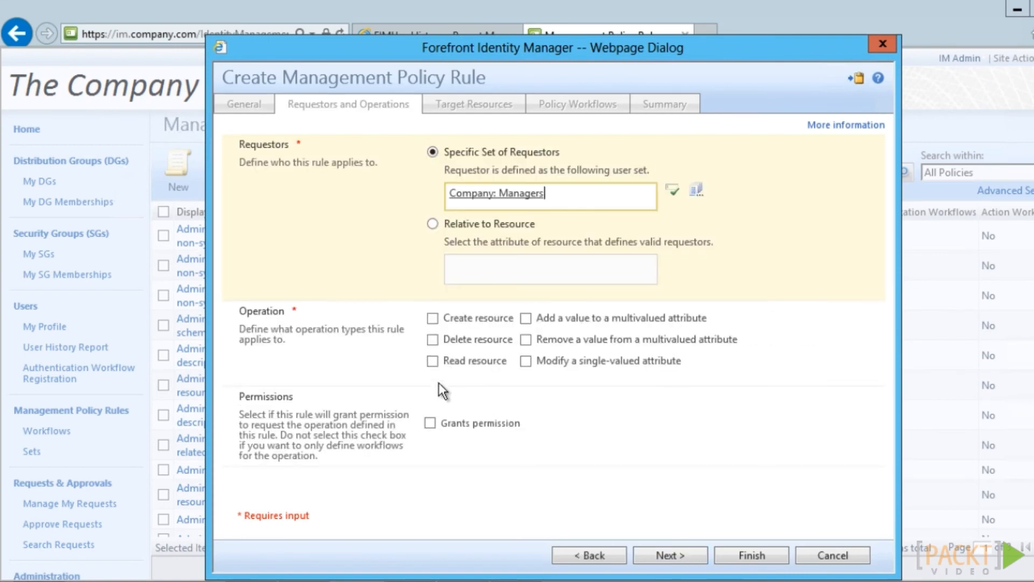
pyautogui.click(433, 361)
pyautogui.click(430, 423)
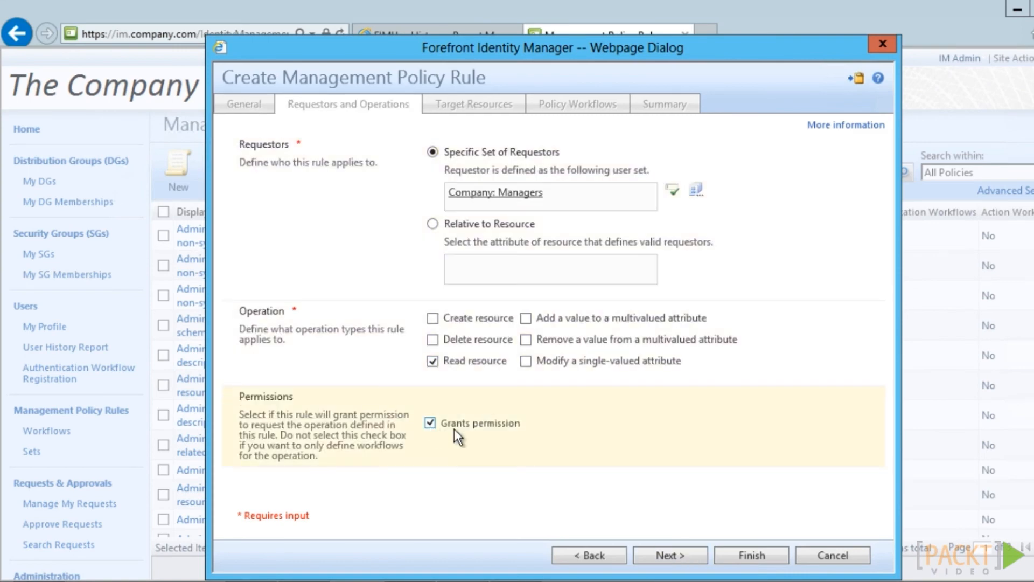
pyautogui.click(671, 555)
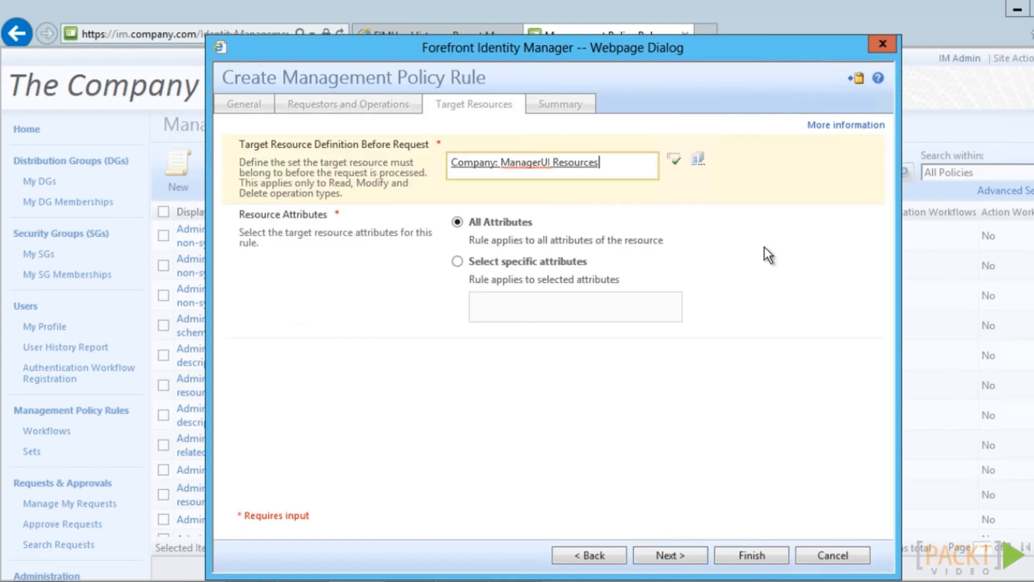
pyautogui.click(683, 558)
pyautogui.click(744, 555)
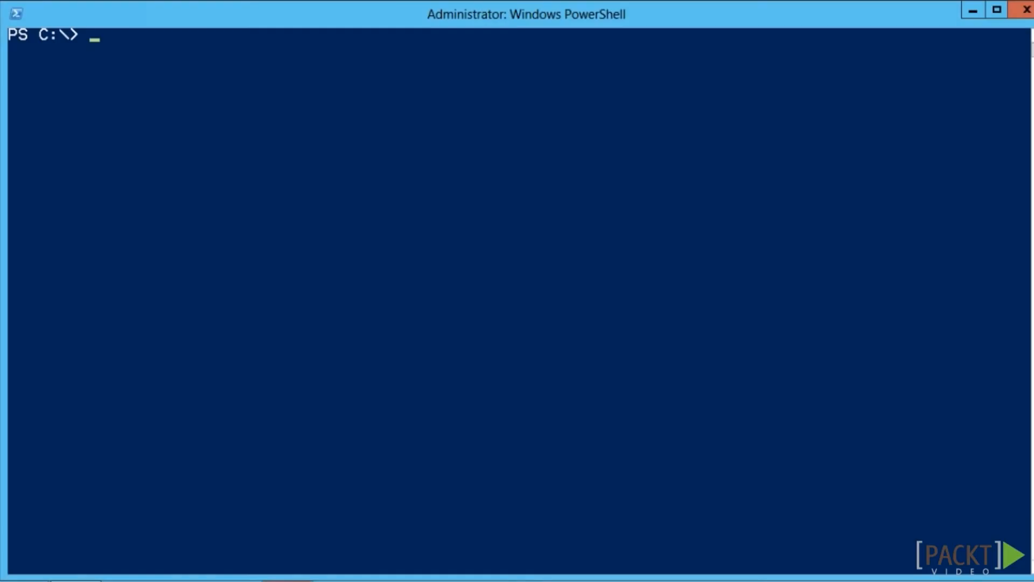
# Confirm the host name and signed-in account with hostname and whoami
pyautogui.write('hostname')
pyautogui.press('Return')
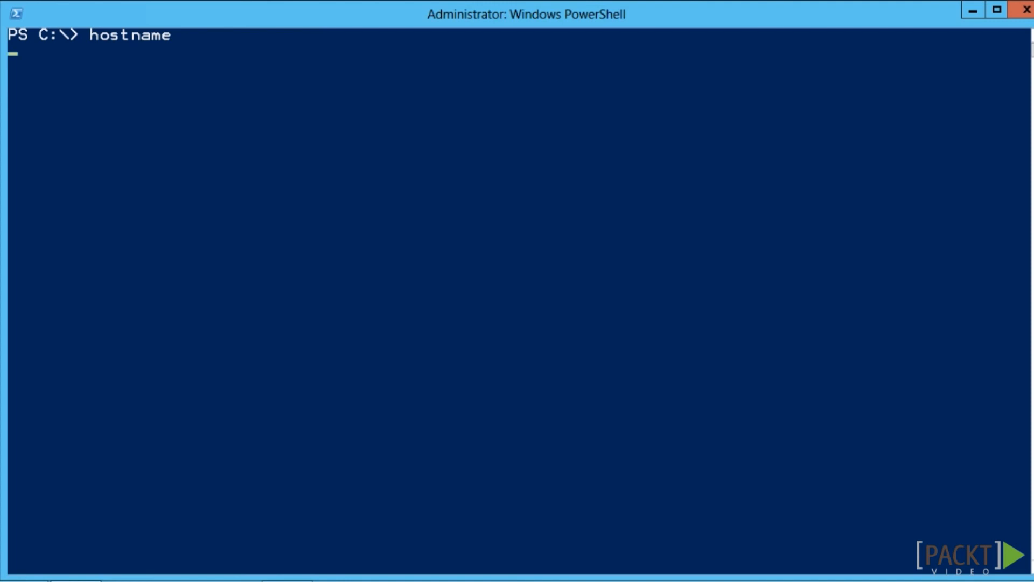
pyautogui.write('whoa')
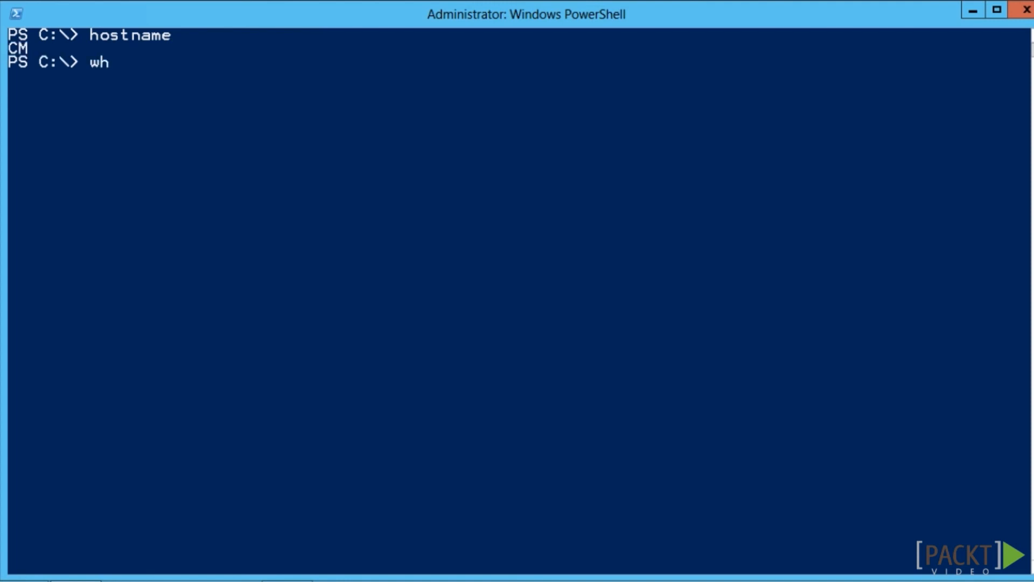
pyautogui.write('mi')
pyautogui.press('Return')
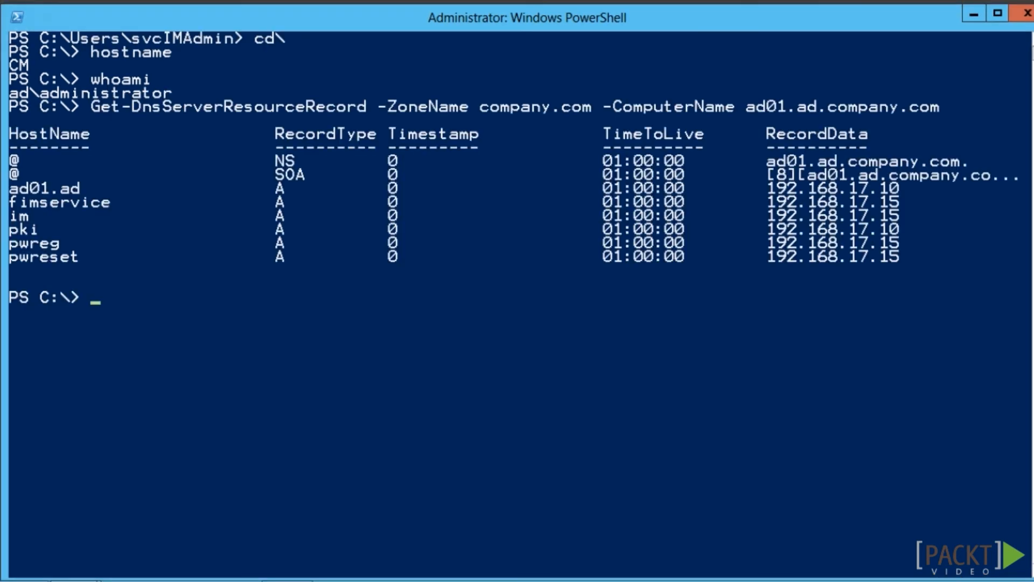
# List the company.com DNS records and request a CompanyWebServer certificate for cm.company.com
pyautogui.write('Add-DnsServerResourceRecordA -ZoneName company.com -Name cm -IPv4Address 192.168.17.16 -ComputerName ad01.ad.company.com')
pyautogui.press('Return')
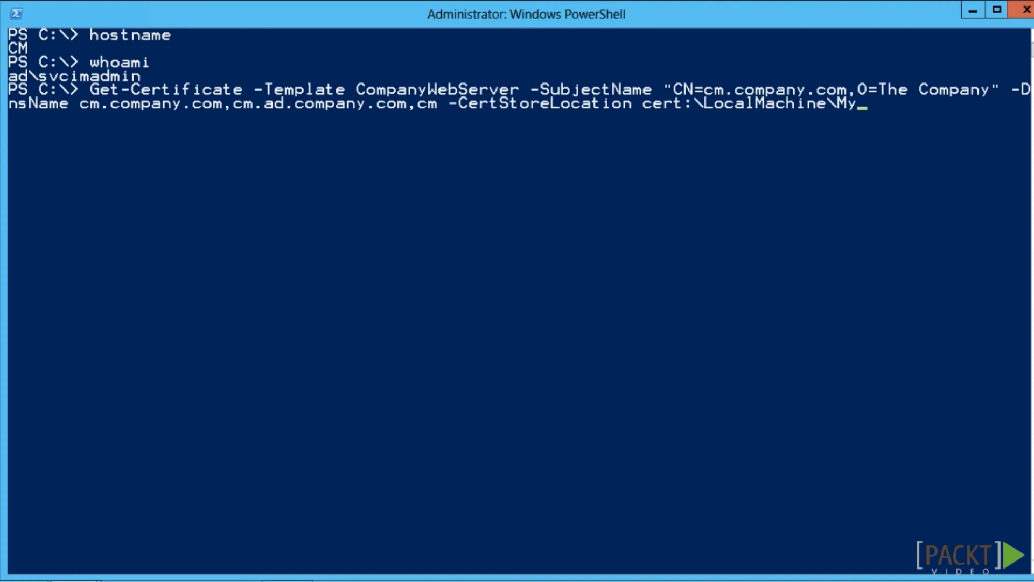
pyautogui.press('Return')
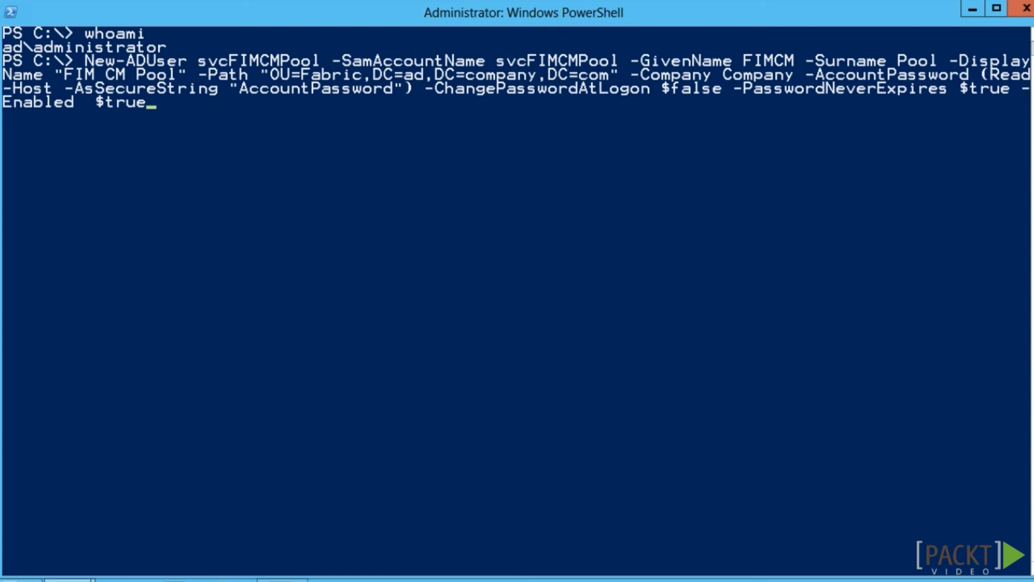
# Create the svcFIMCMPool account with its password and register SPN http/cm.company.com on it
pyautogui.press('Return')
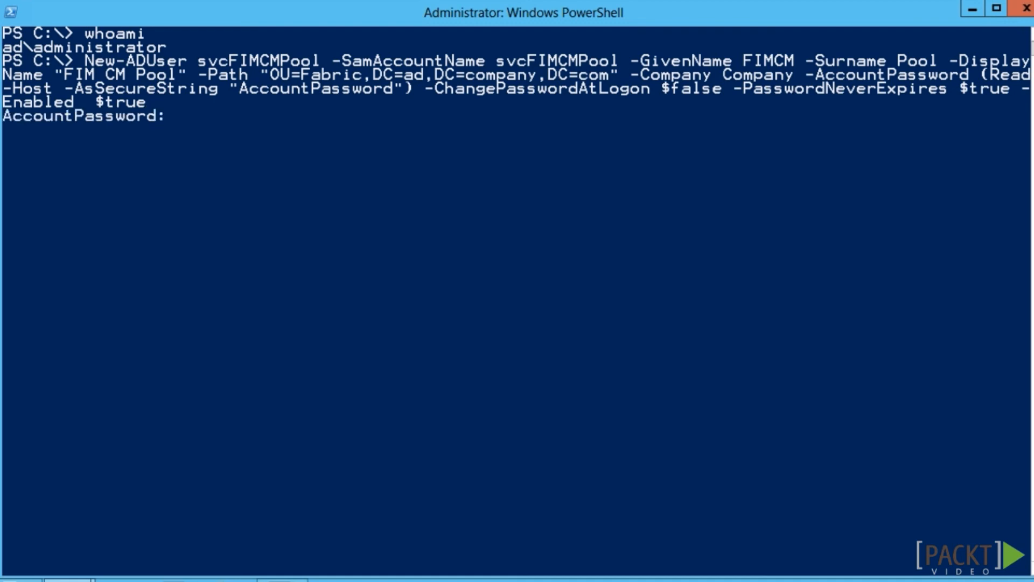
pyautogui.write('********')
pyautogui.press('Return')
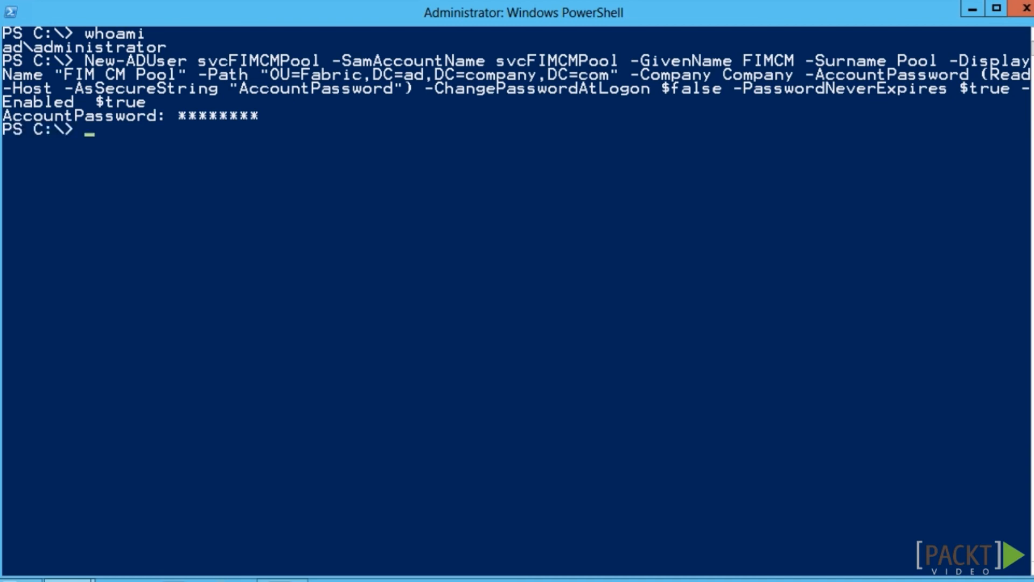
pyautogui.press('Down')
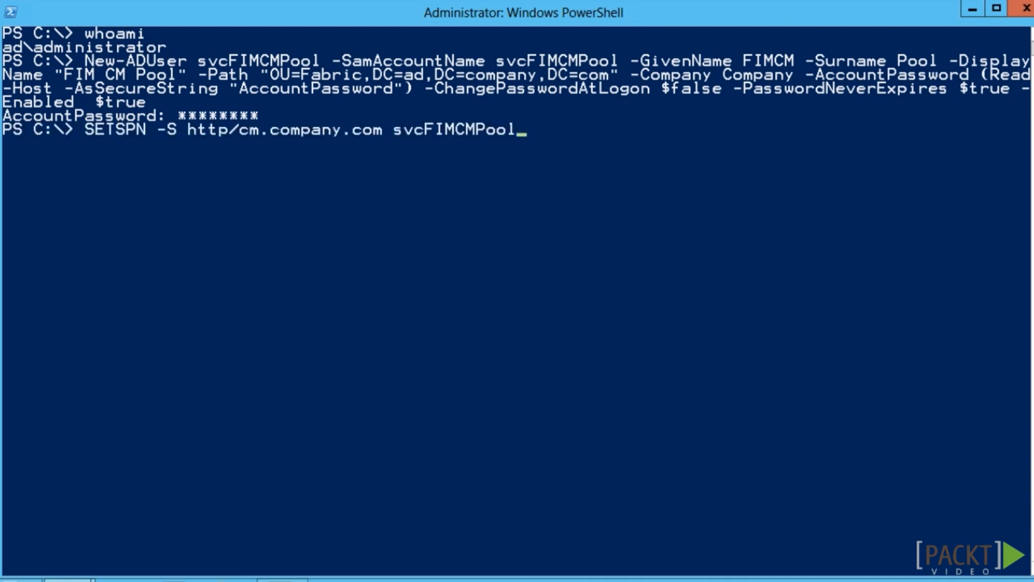
pyautogui.press('Return')
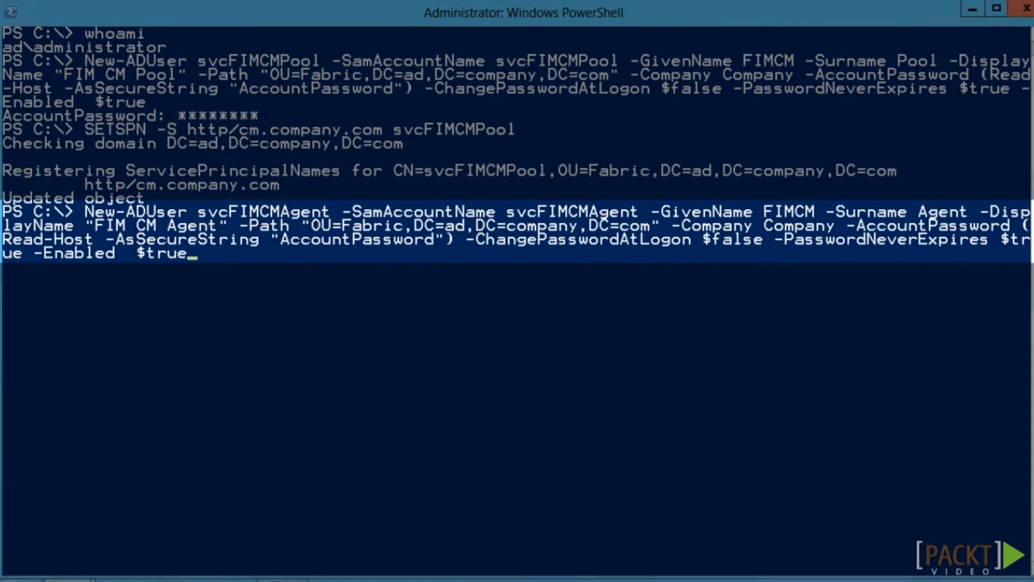
# Create the svcFIMCMAgent, svcFIMCMEnrollAgent and svcFIMCMKRAgent accounts, entering each account's password
pyautogui.press('Return')
pyautogui.write('*****')
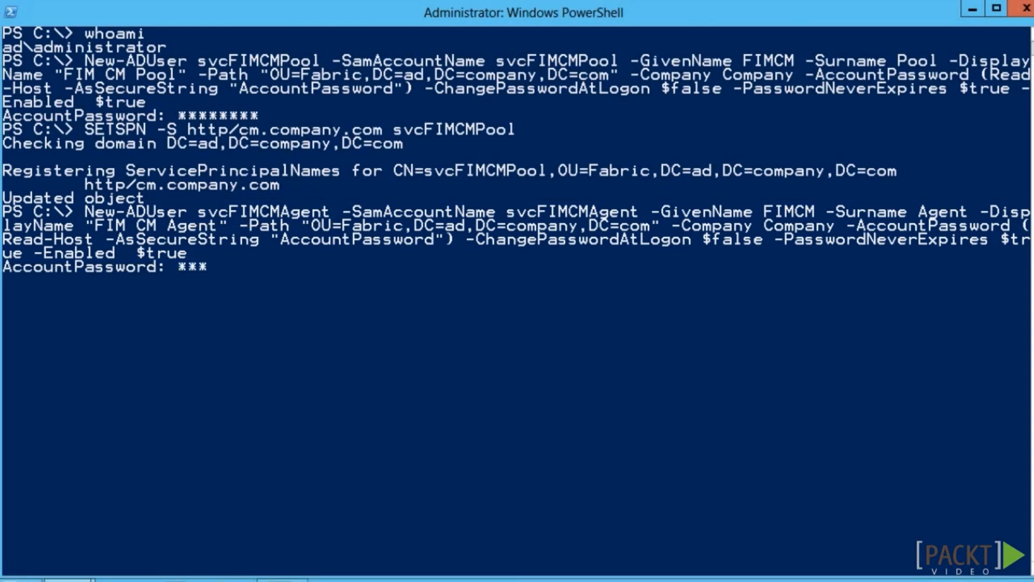
pyautogui.write('***')
pyautogui.press('Return')
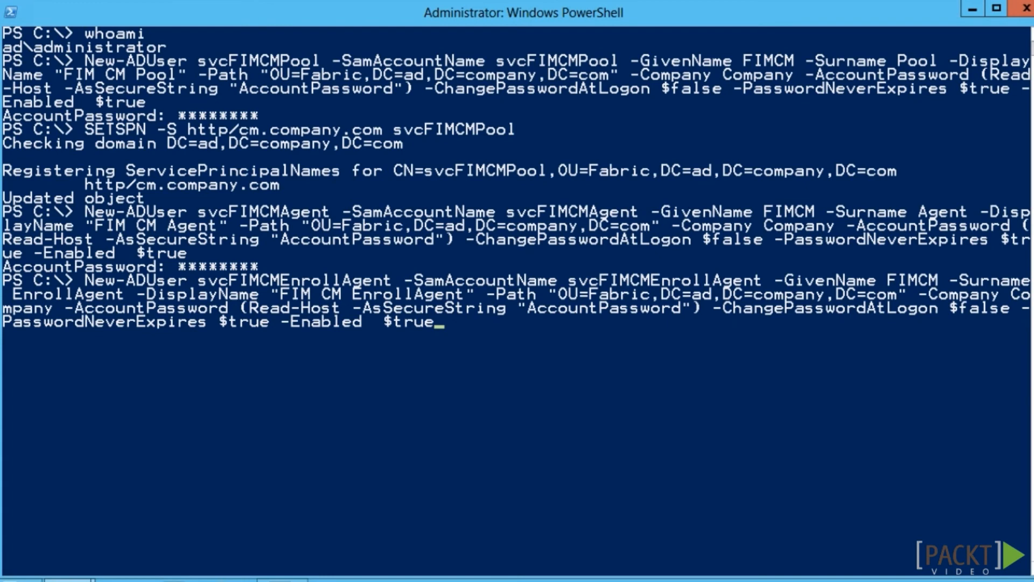
pyautogui.press('Return')
pyautogui.write('*****')
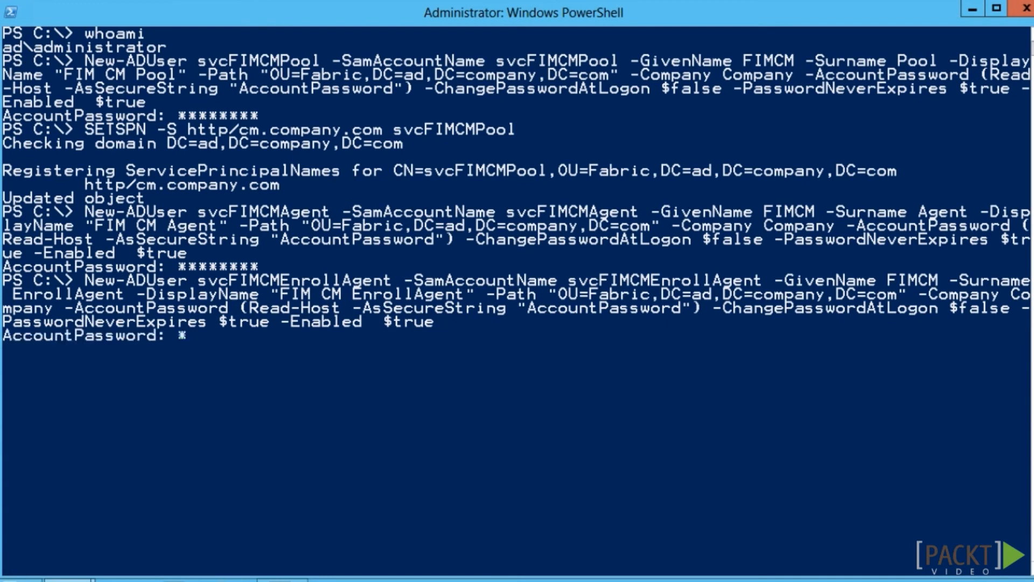
pyautogui.write('***')
pyautogui.press('Return')
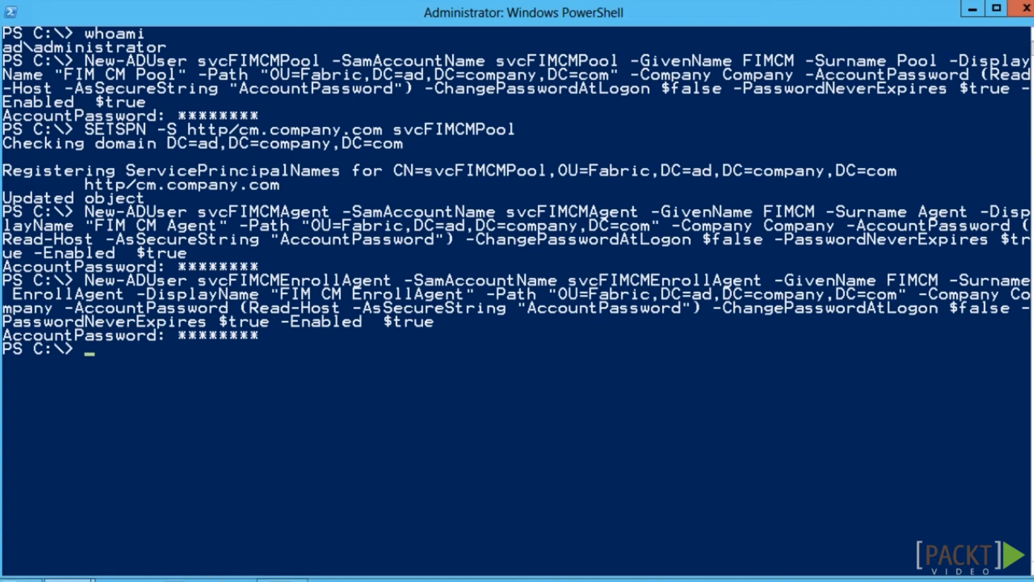
pyautogui.hotkey('ctrl', 'v')
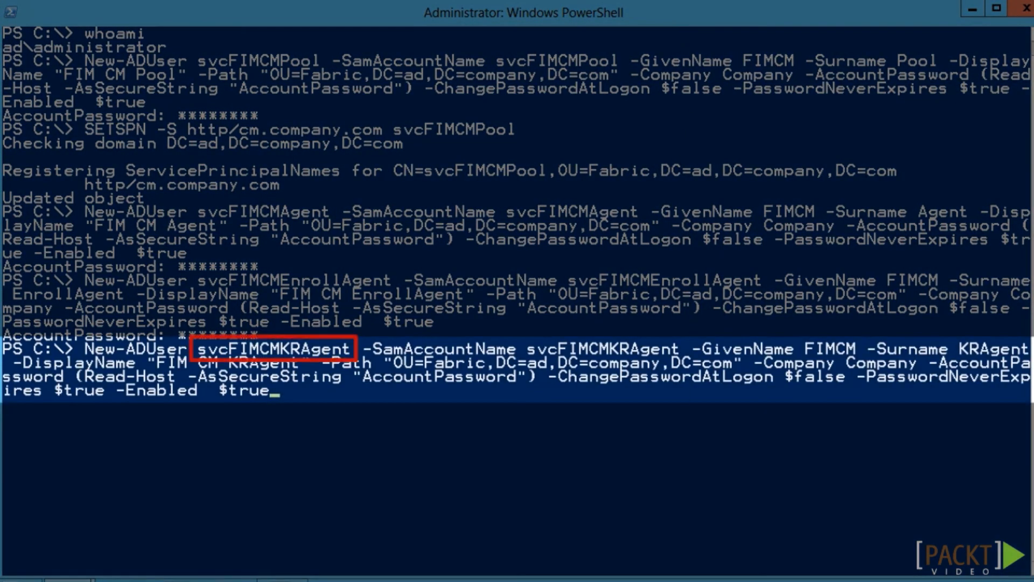
pyautogui.press('Return')
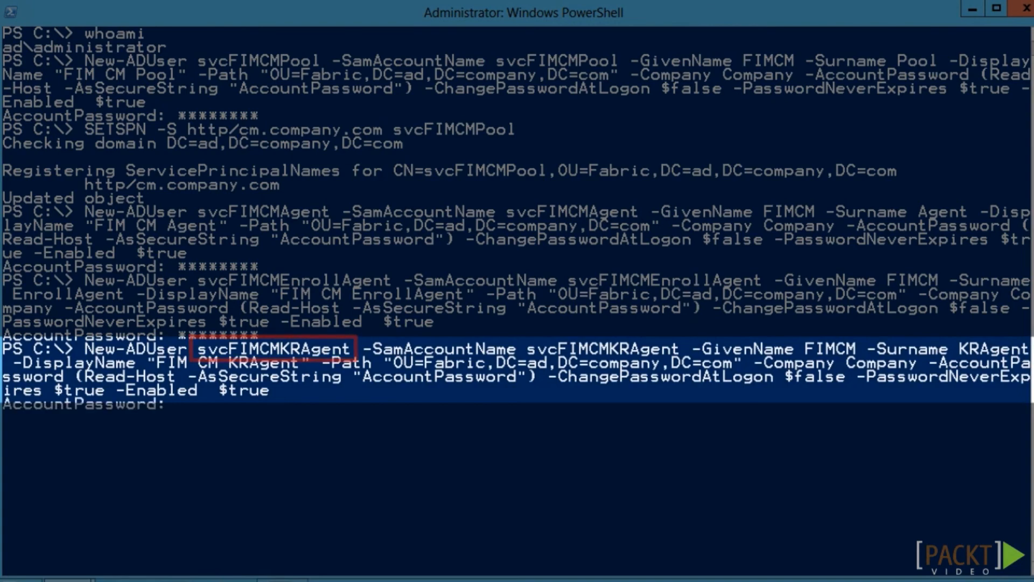
pyautogui.write('********')
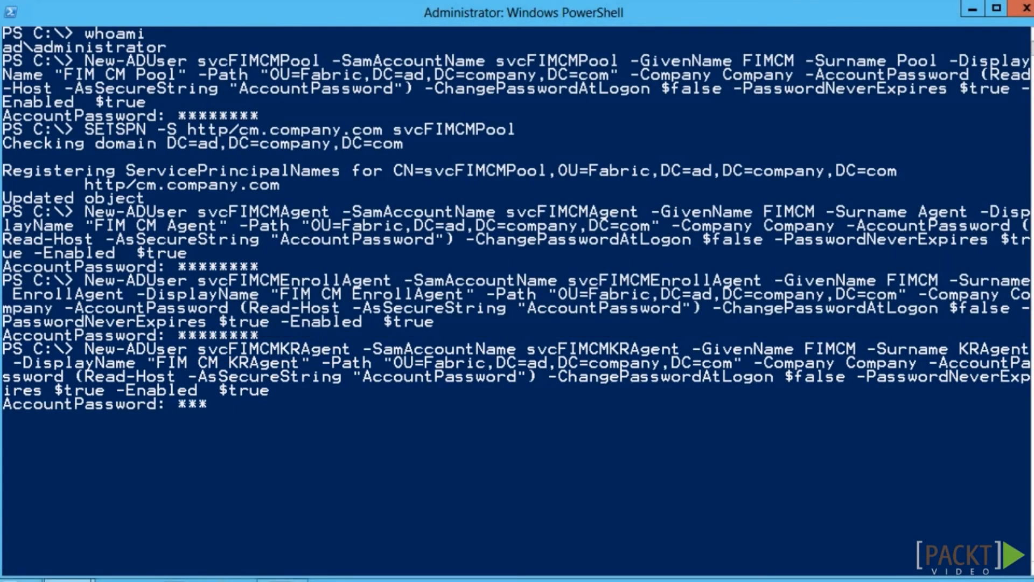
pyautogui.press('Return')
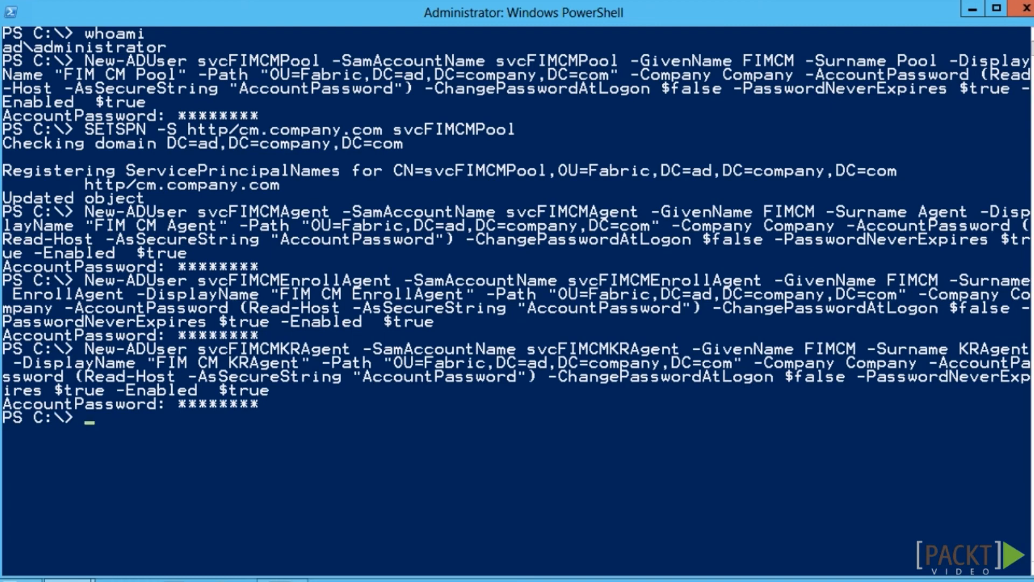
pyautogui.rightClick(571, 479)
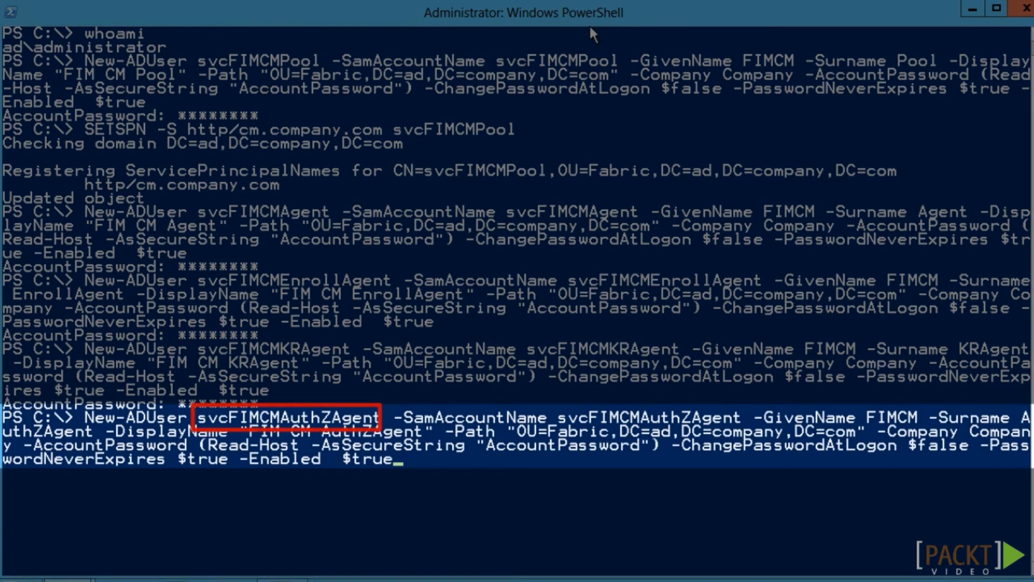
# Create the FIM CM AuthZAgent, CAMngr and Service accounts, entering each account's password
pyautogui.press('Return')
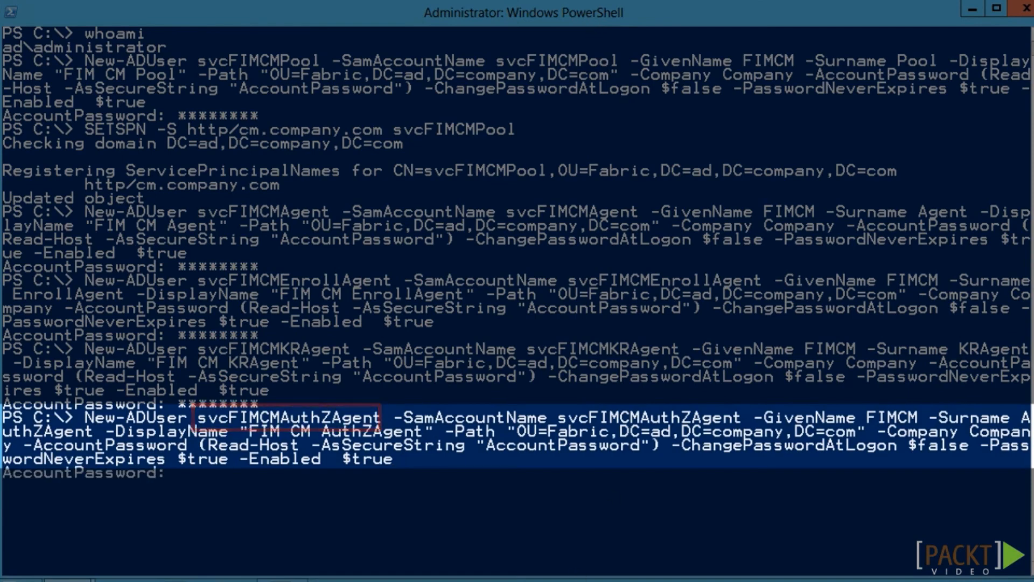
pyautogui.write('*****')
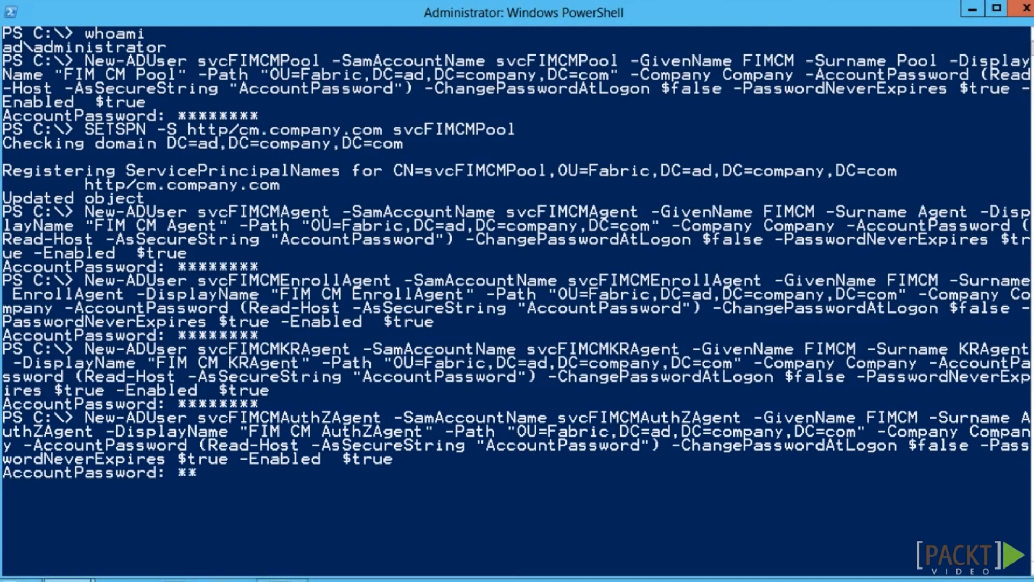
pyautogui.write('***')
pyautogui.press('Return')
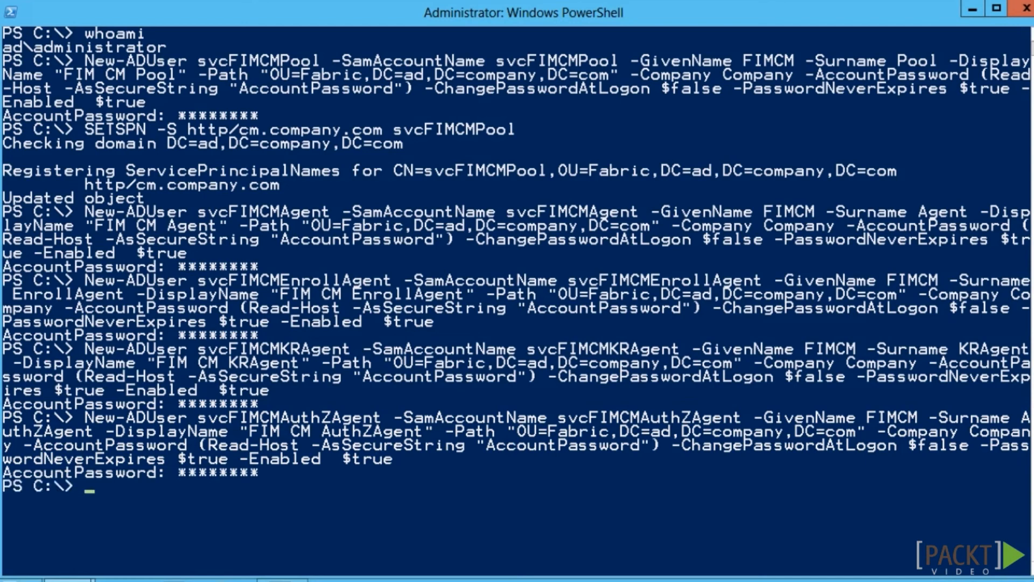
pyautogui.rightClick(490, 380)
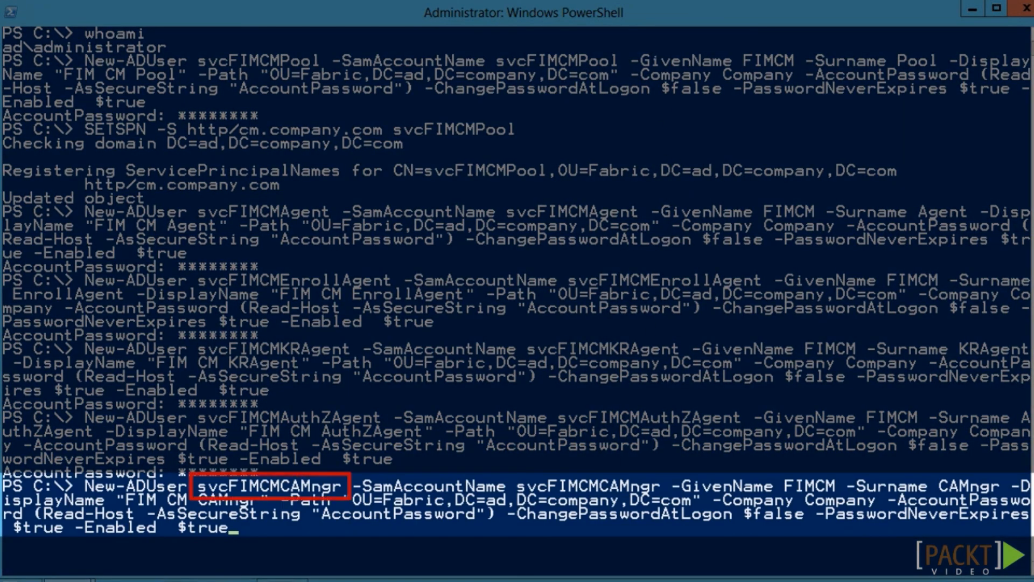
pyautogui.press('Return')
pyautogui.write('********')
pyautogui.press('Return')
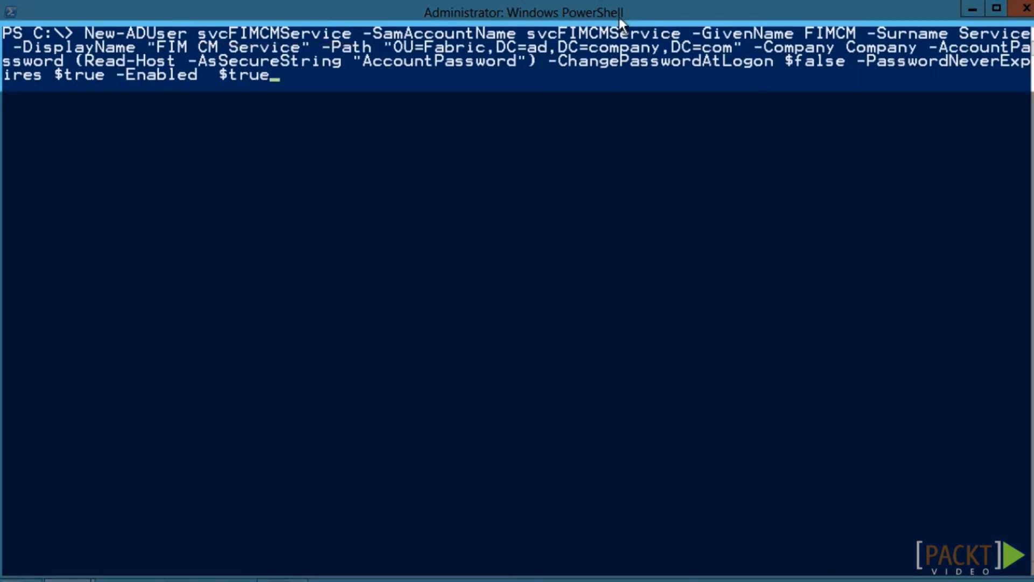
pyautogui.press('Return')
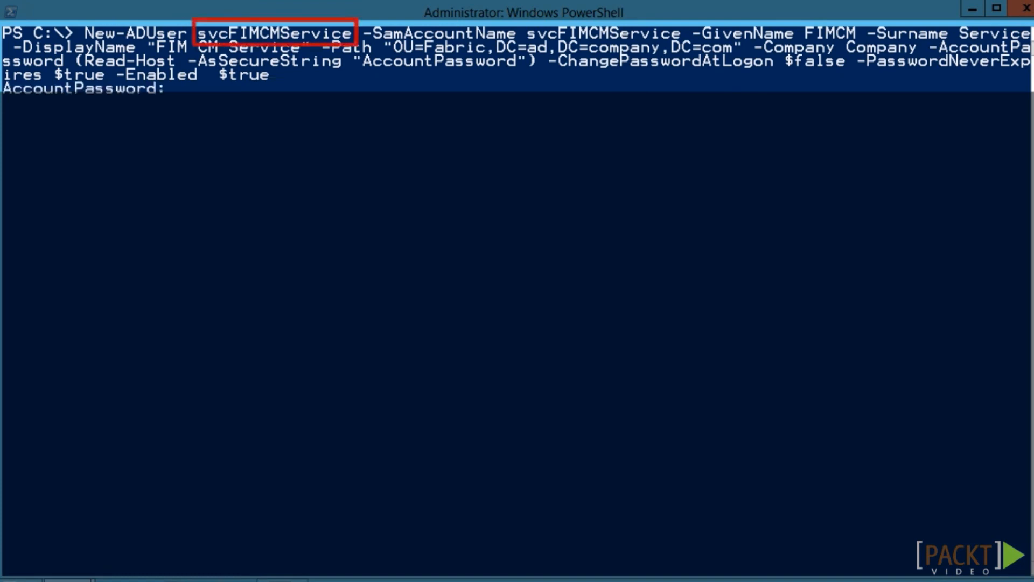
pyautogui.write('**')
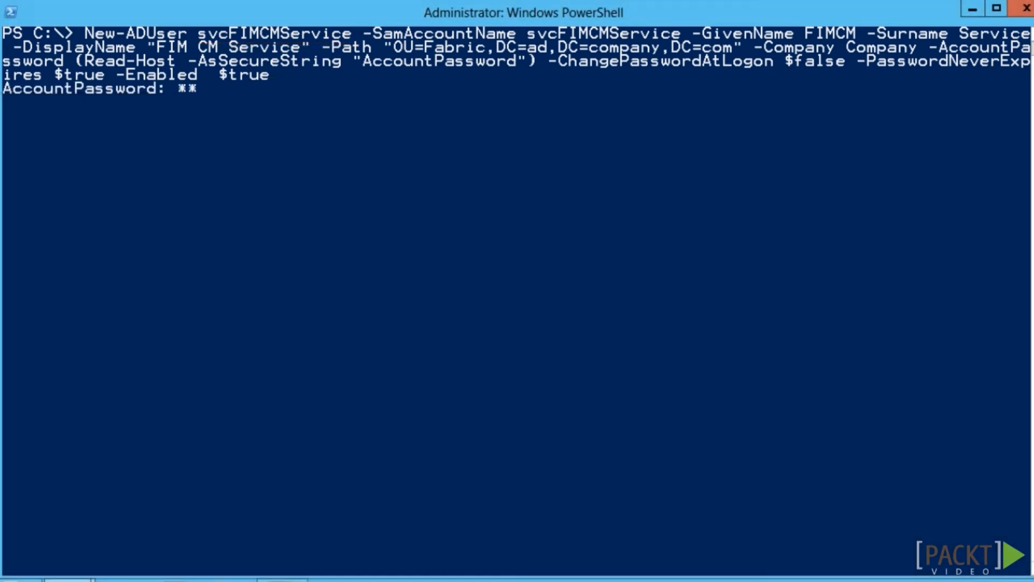
pyautogui.write('******')
pyautogui.press('Return')
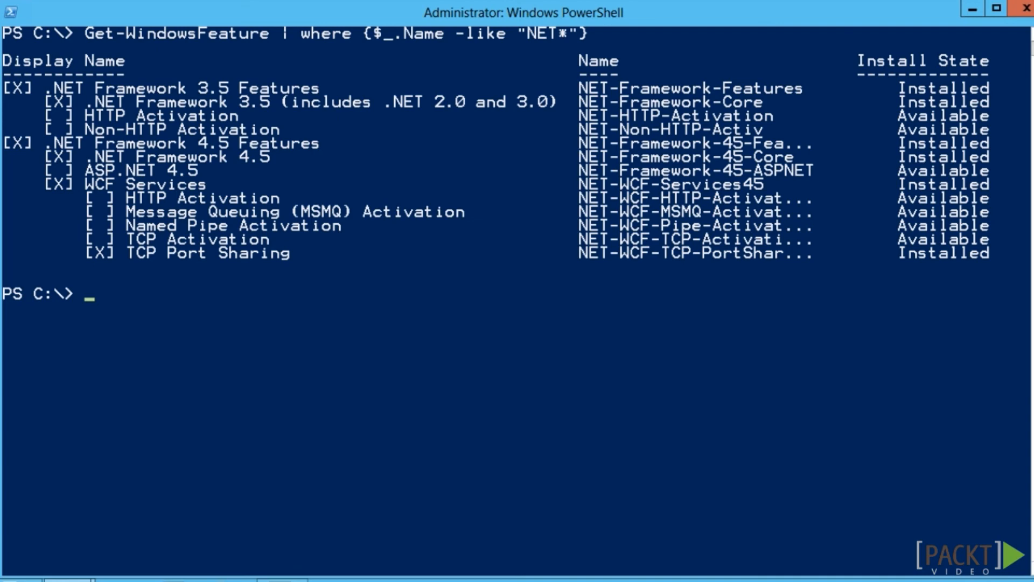
pyautogui.write('Get-WindowsFeature | where {$_.Name -like "Web*"}')
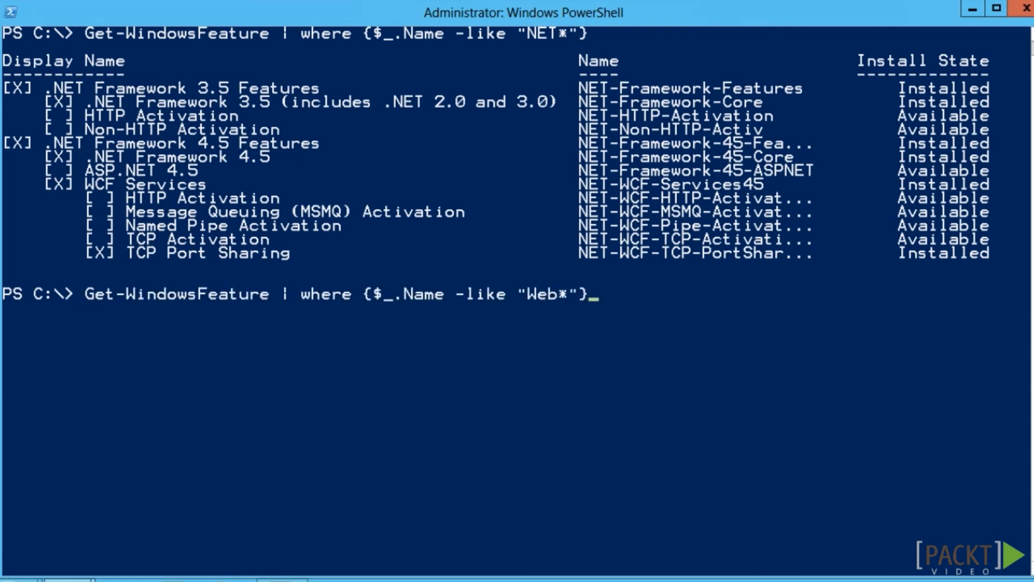
pyautogui.press('Return')
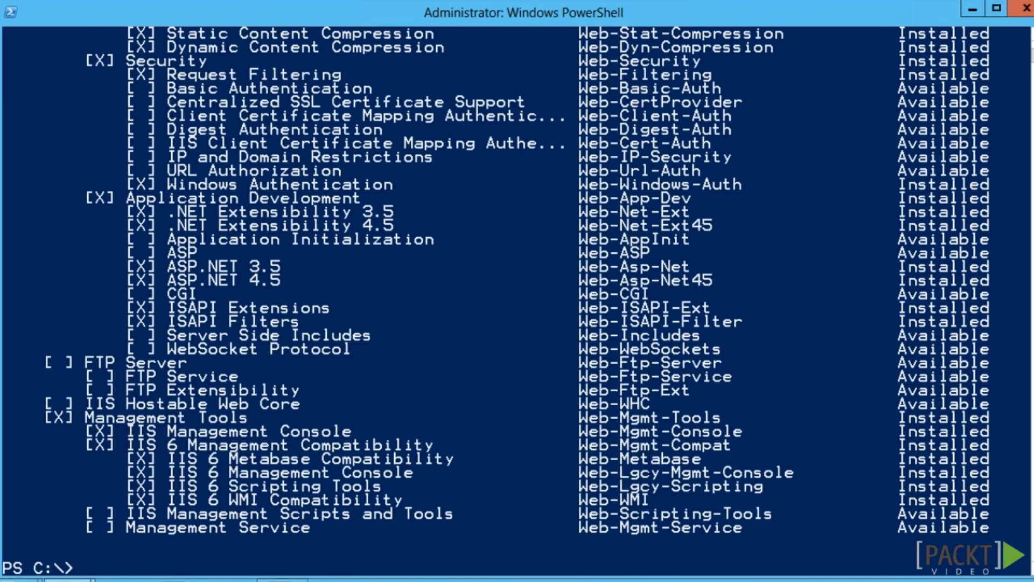
pyautogui.scroll(8, 517, 300)
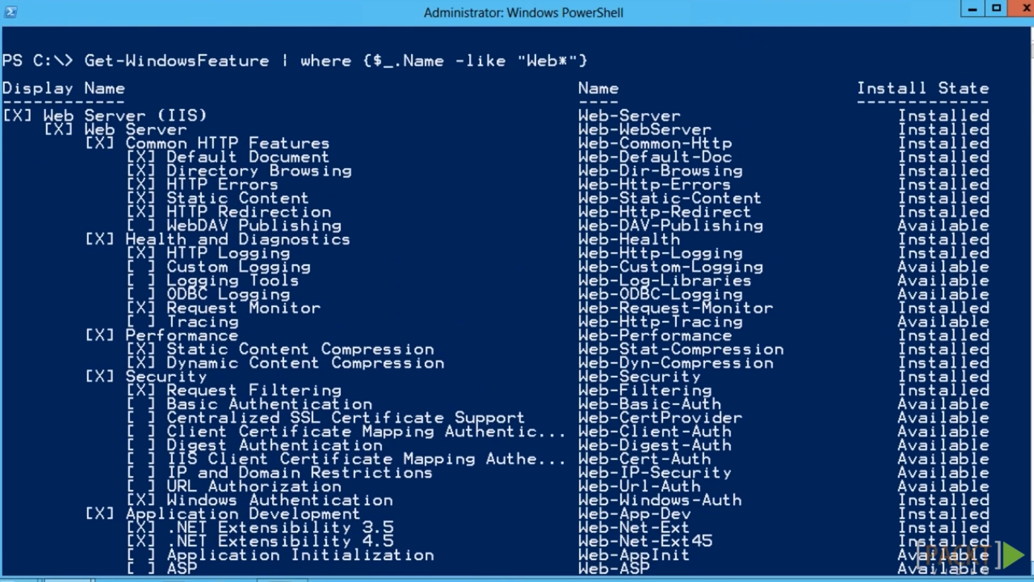
pyautogui.scroll(-3, 517, 301)
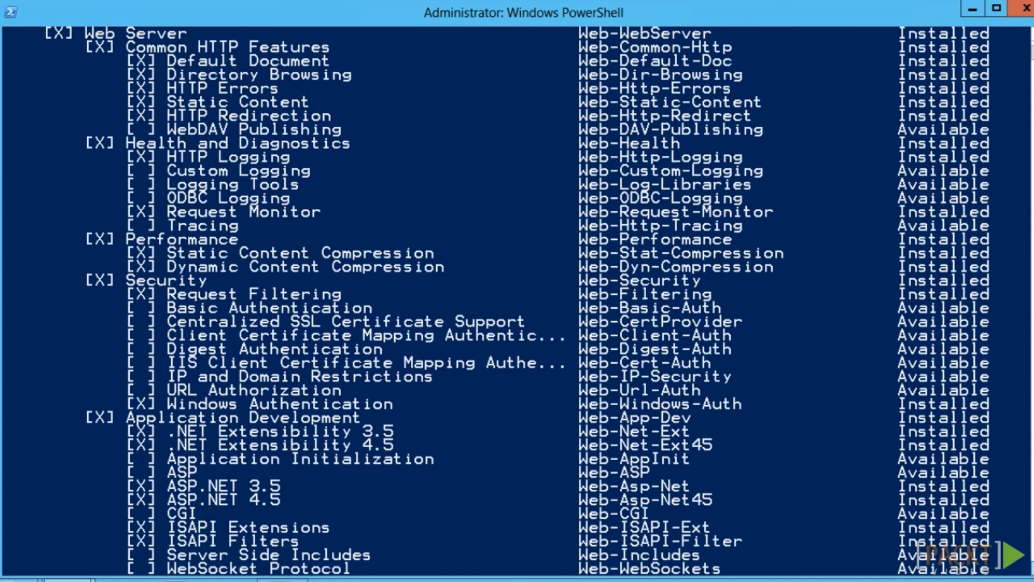
pyautogui.scroll(-4, 517, 301)
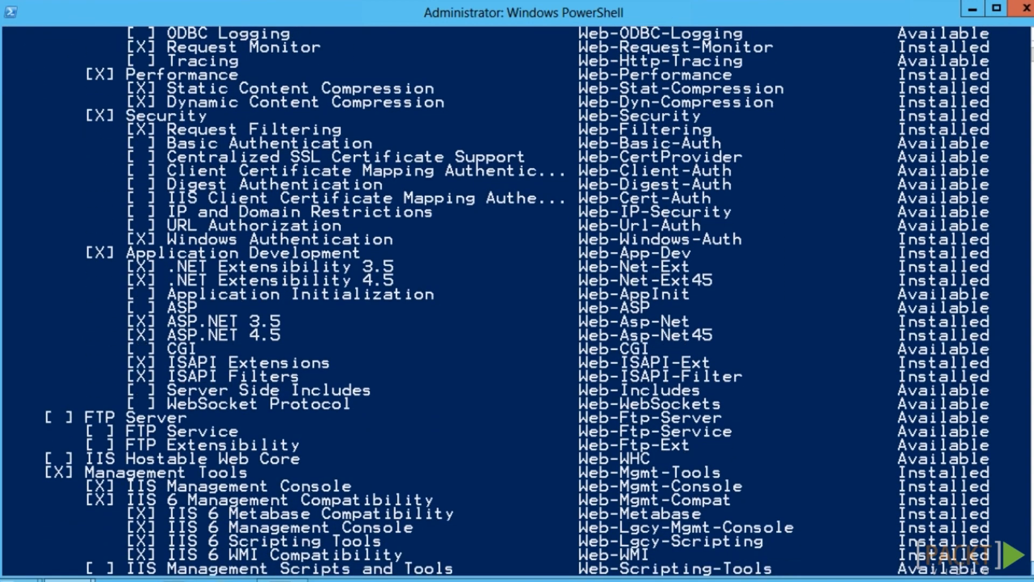
pyautogui.scroll(-1, 517, 301)
pyautogui.write('cls')
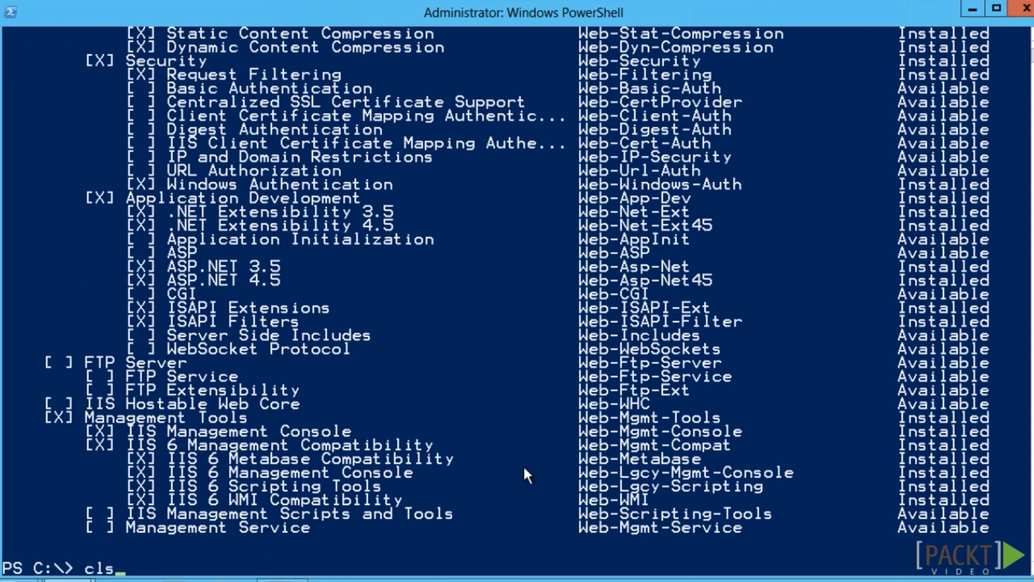
# Clear the console and move to D:\Certificate Management\x64 to start the FIM CM installer
pyautogui.press('Return')
pyautogui.write('d:')
pyautogui.press('Return')
pyautogui.write('dir')
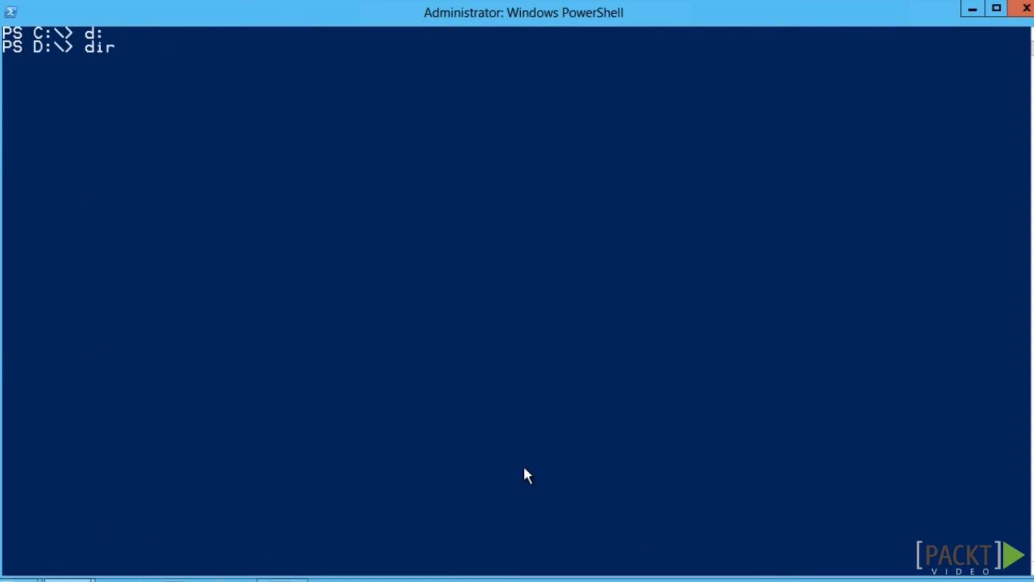
pyautogui.press('Return')
pyautogui.write('cd certif')
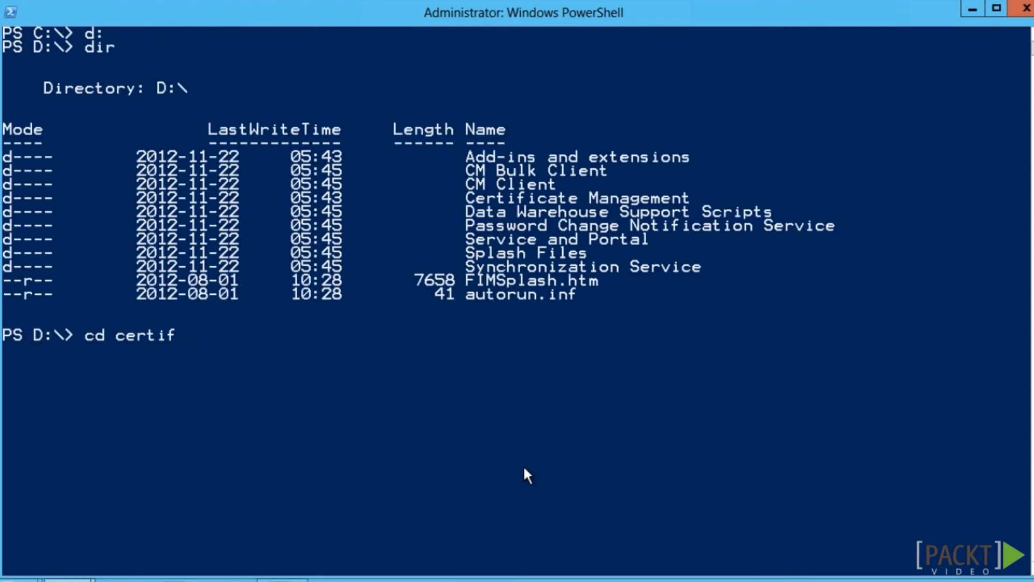
pyautogui.press('Tab')
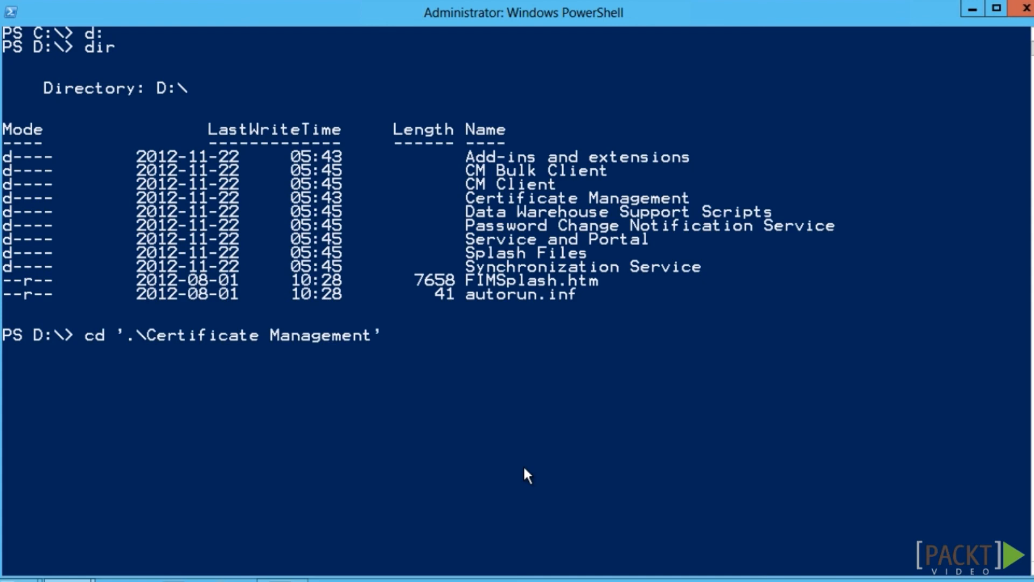
pyautogui.press('Return')
pyautogui.write('dir')
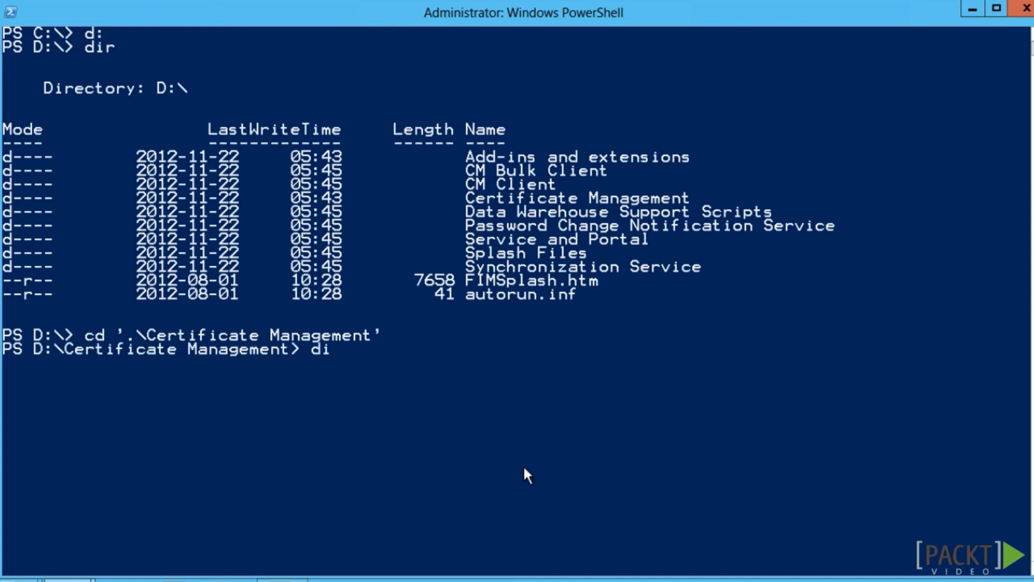
pyautogui.press('Return')
pyautogui.write('cd .\\x64')
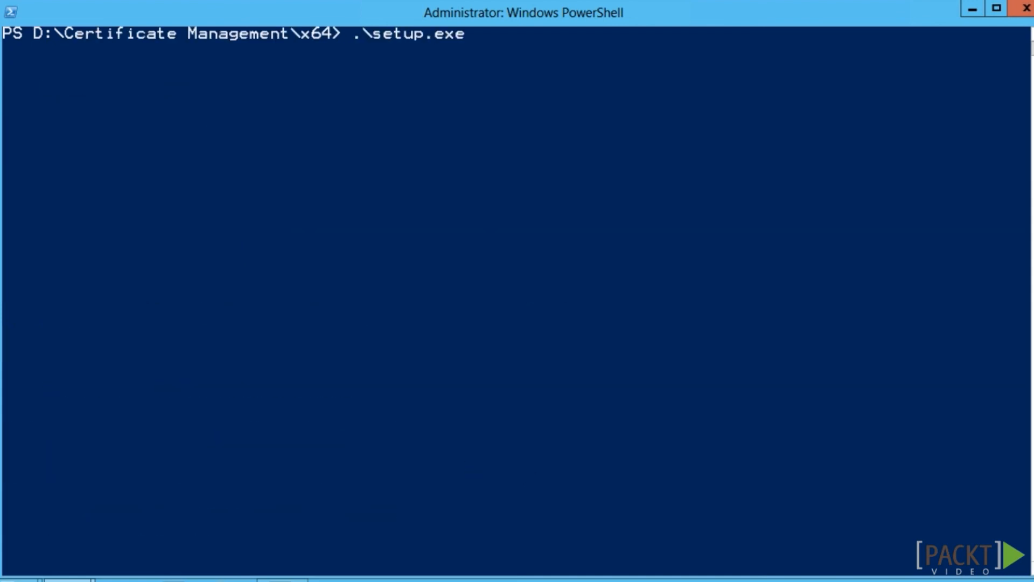
pyautogui.press('Return')
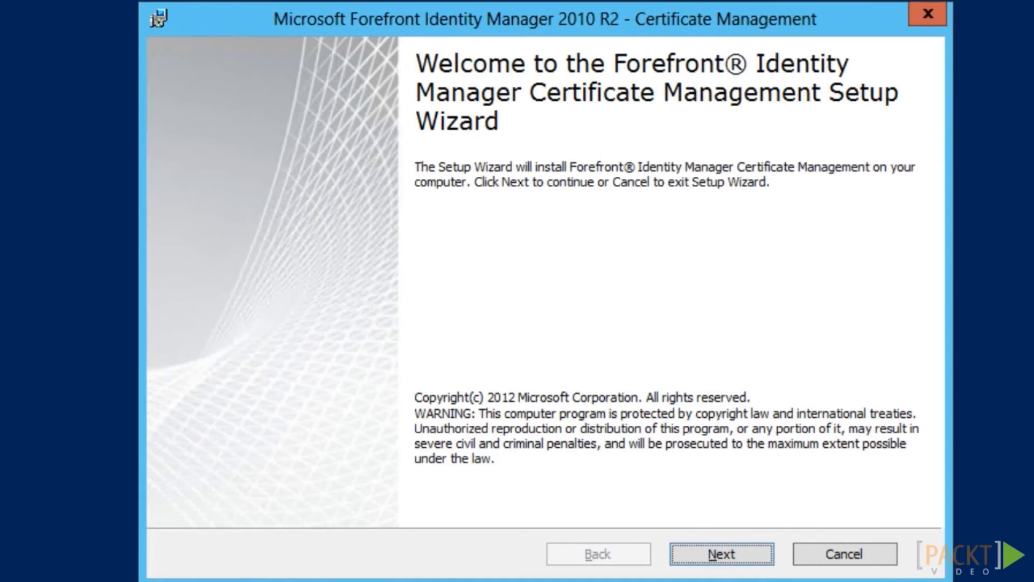
# Install FIM CM with default features and CertificateManagement virtual folder, then copy Schema to C:\Temp
pyautogui.click(739, 555)
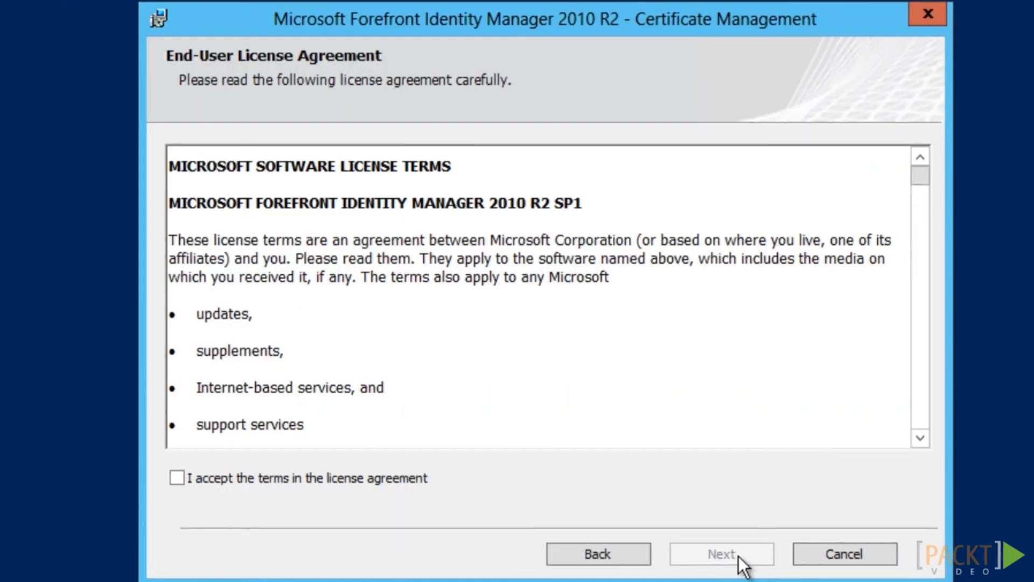
pyautogui.click(175, 478)
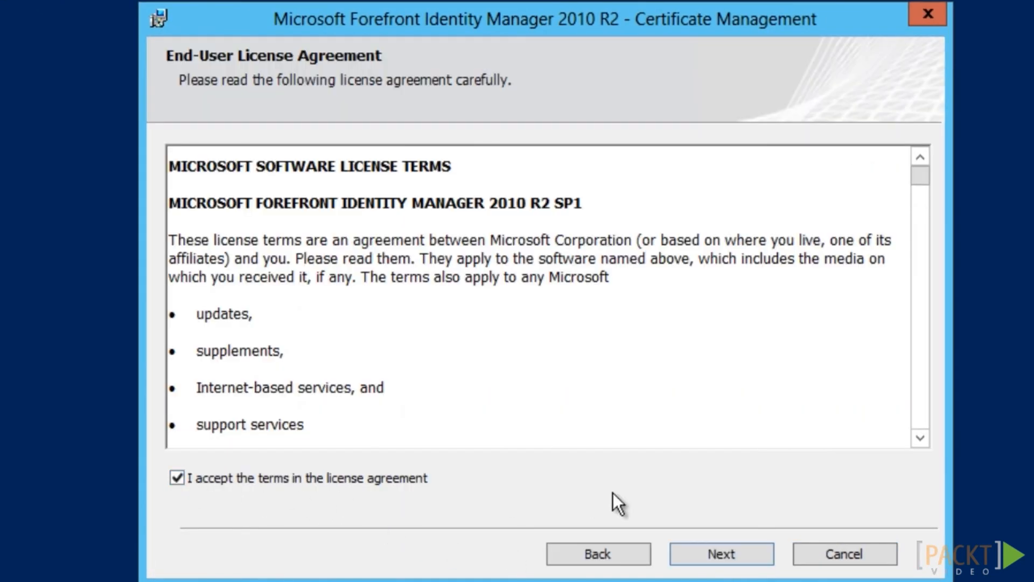
pyautogui.click(736, 556)
pyautogui.click(740, 555)
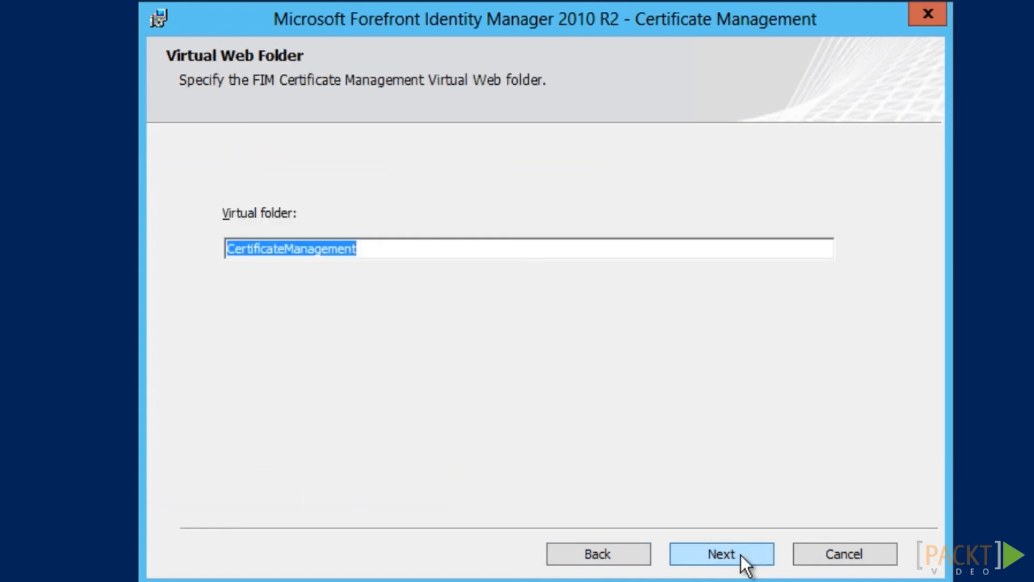
pyautogui.click(741, 554)
pyautogui.click(742, 554)
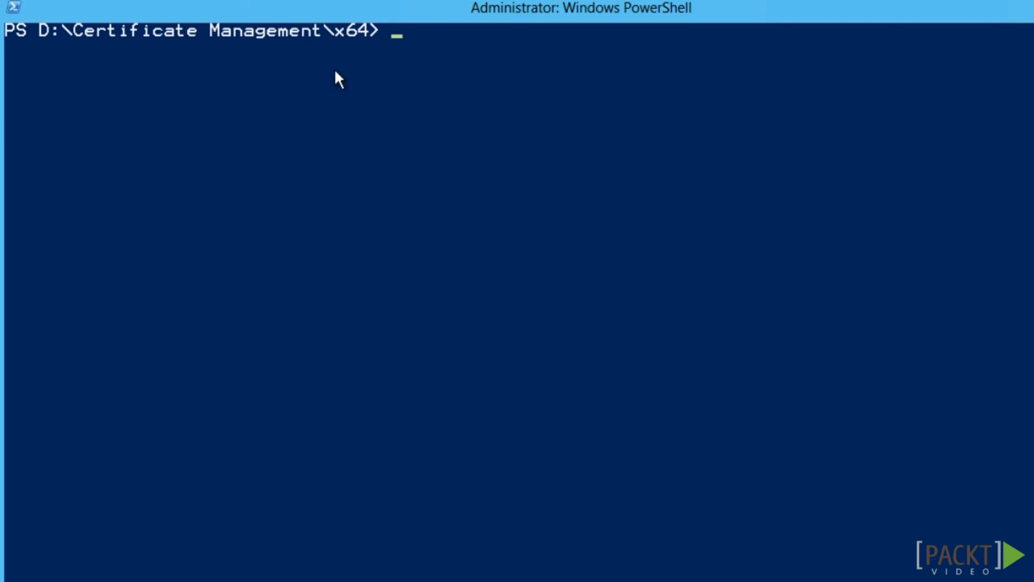
pyautogui.rightClick(396, 32)
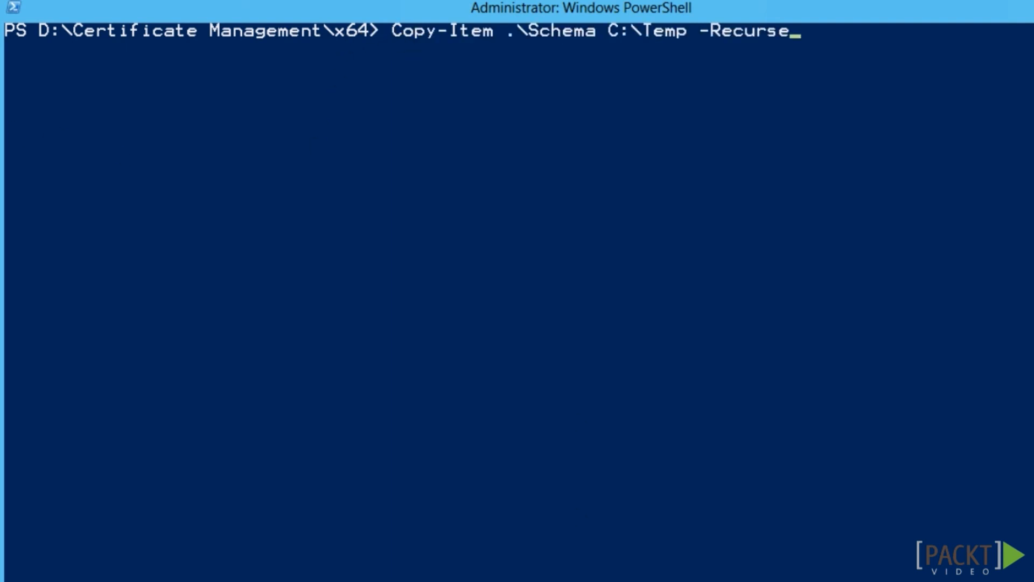
pyautogui.press('Return')
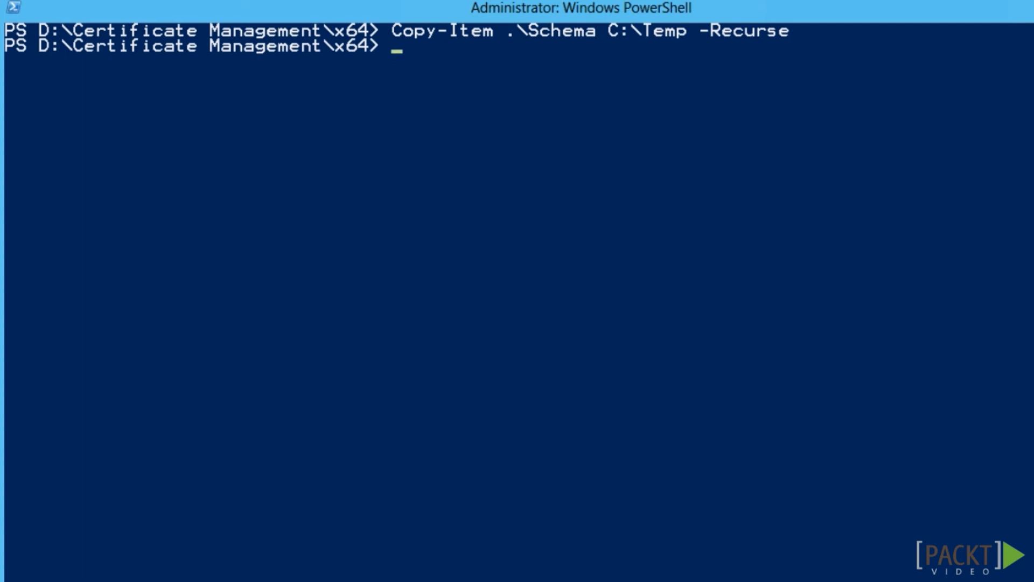
# Clear the Schema files' attributes and add 'DC=ad,' to the domain path in ModifySchema.vbs
pyautogui.rightClick(399, 50)
pyautogui.press('Return')
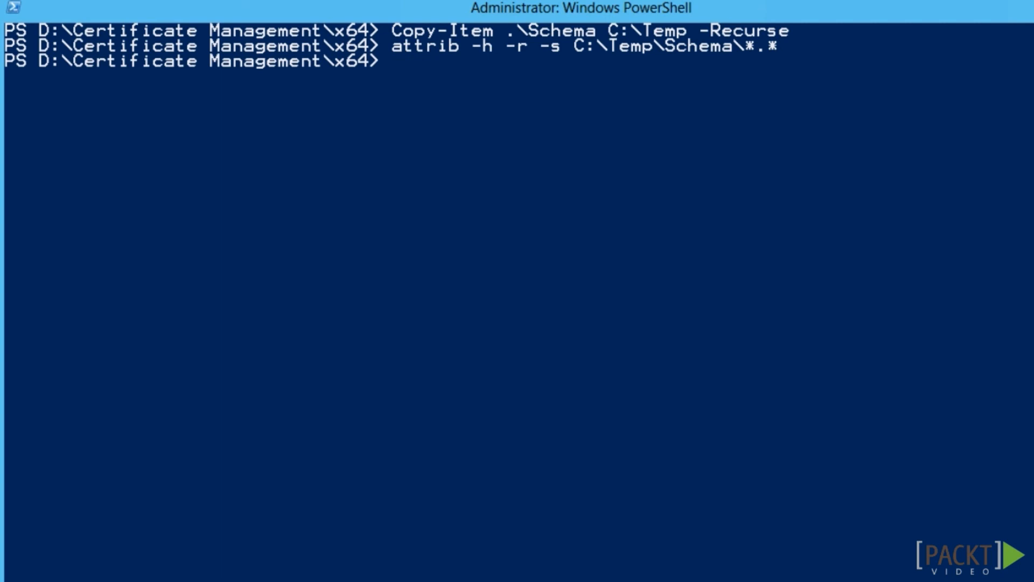
pyautogui.write('notepad')
pyautogui.write('C:\\Temp\\Schema\\ModifySchema.vbs')
pyautogui.press('Return')
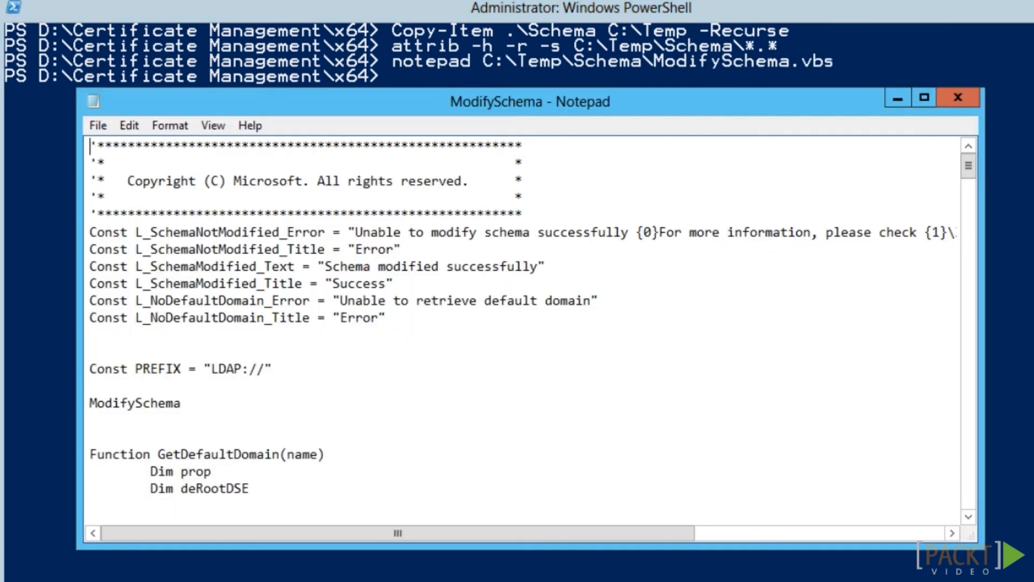
pyautogui.click(968, 515)
pyautogui.moveTo(967, 515); pyautogui.dragTo(967, 515)
pyautogui.click(653, 335)
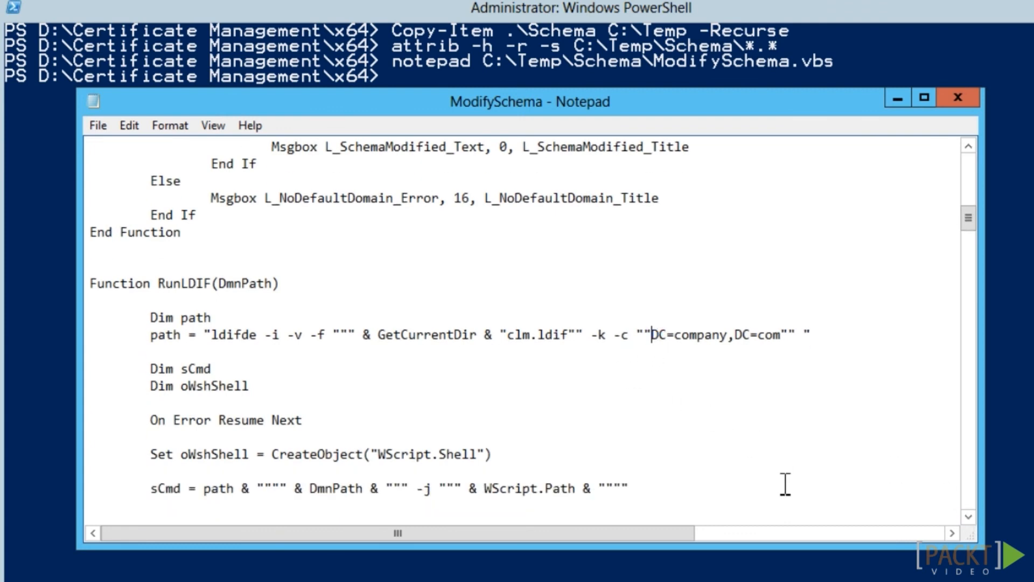
pyautogui.write('DC')
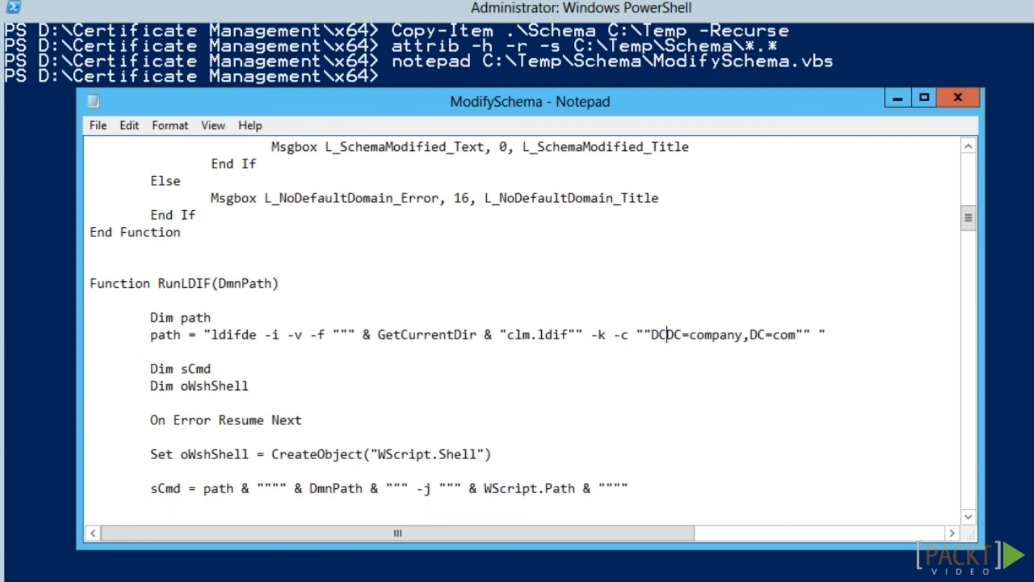
pyautogui.write('=ad,')
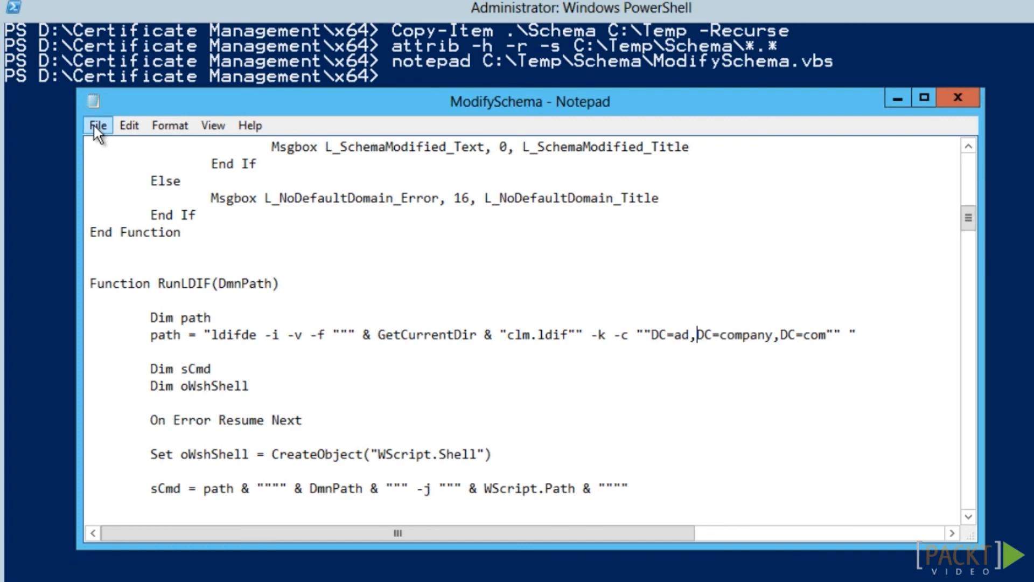
pyautogui.click(93, 124)
pyautogui.click(127, 190)
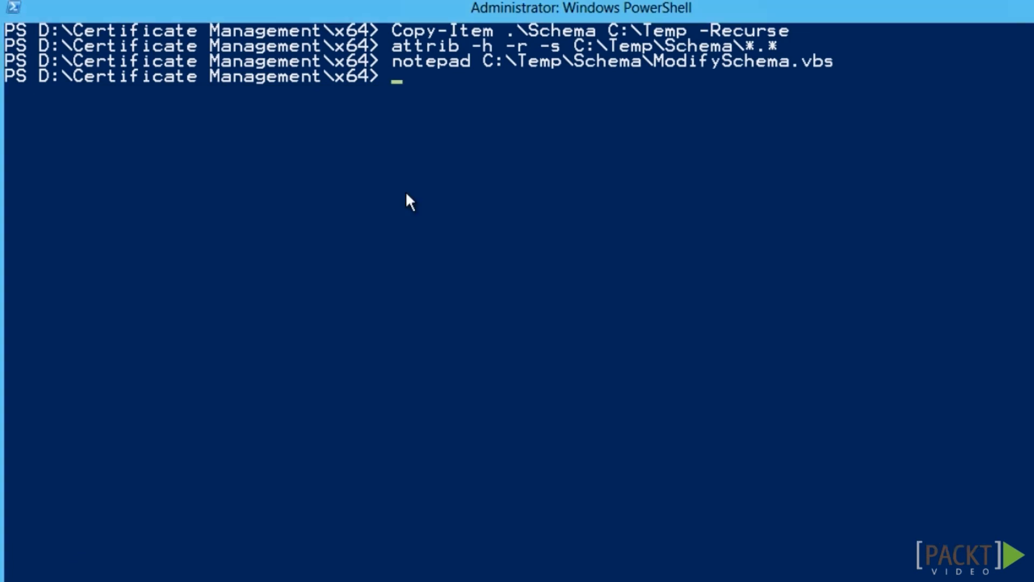
# Replace DC=company,DC=com with DC=ad,DC=company,DC=com in clm.ldif, then run ModifySchema.vbs
pyautogui.write('notepad C:\\Temp\\Schema\\clm.ldif')
pyautogui.press('Return')
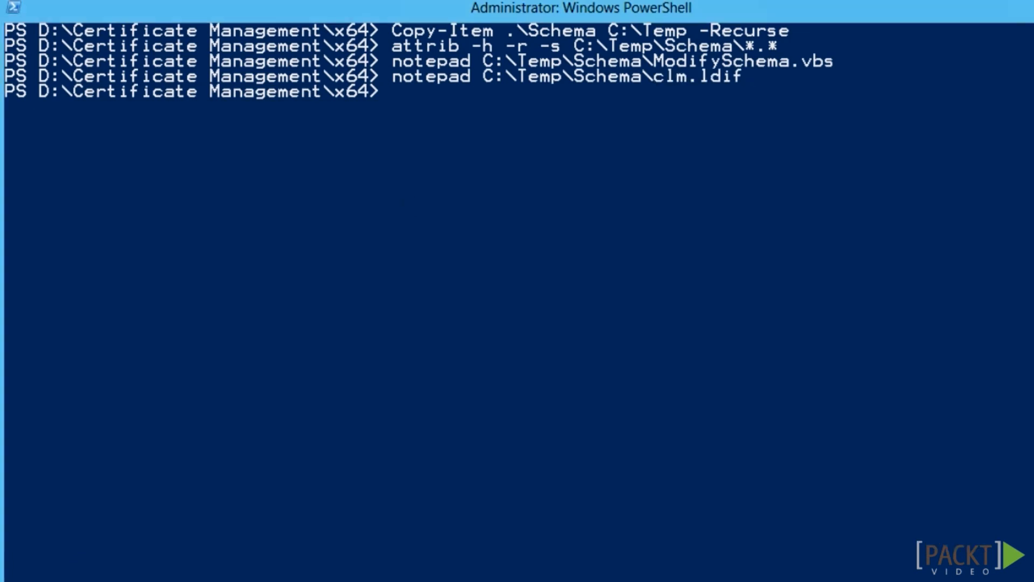
pyautogui.click(128, 124)
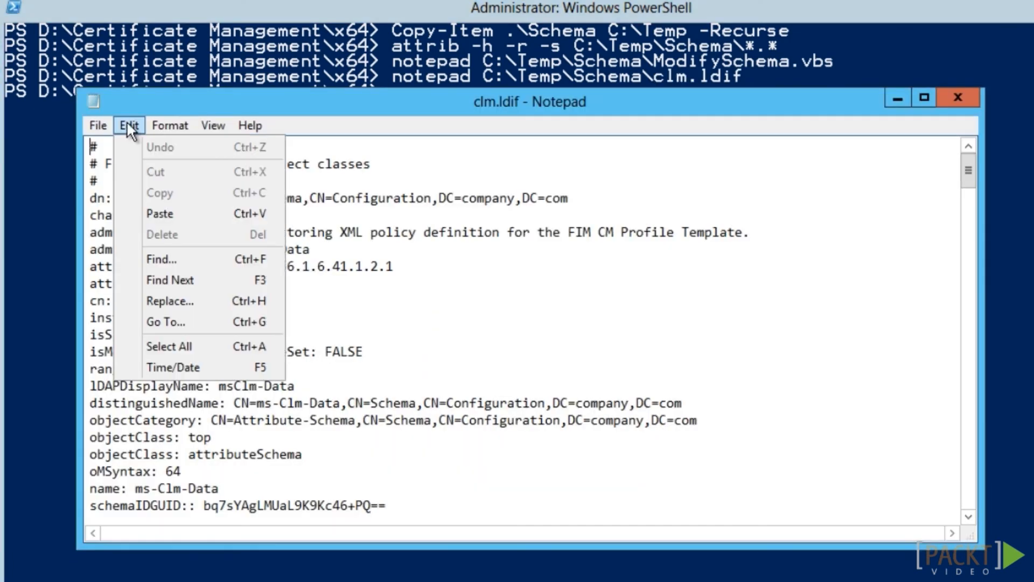
pyautogui.click(167, 297)
pyautogui.write('DC=company,DC=com')
pyautogui.press('Tab')
pyautogui.write('DC=ad,DC=company,DC=com')
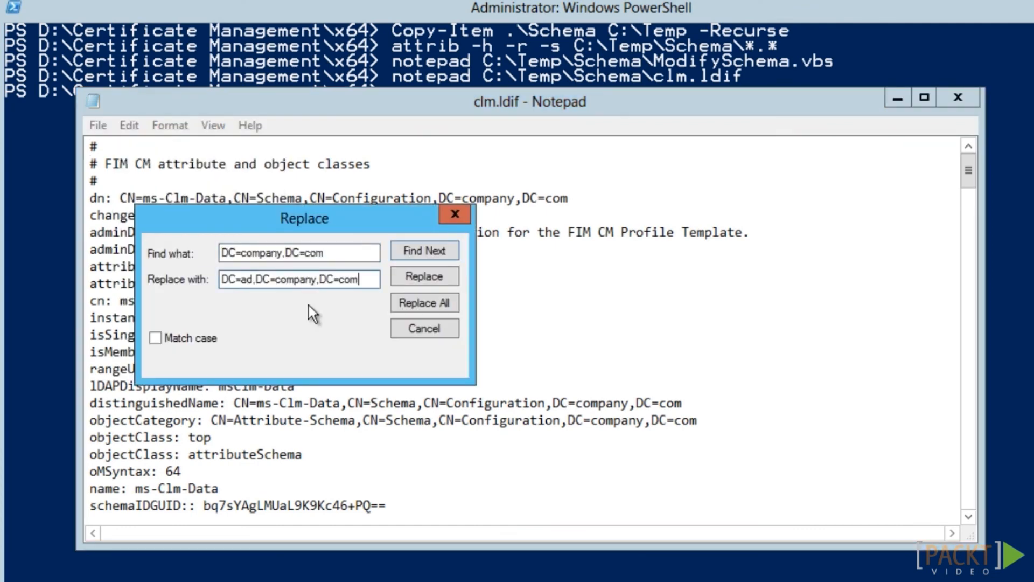
pyautogui.click(441, 301)
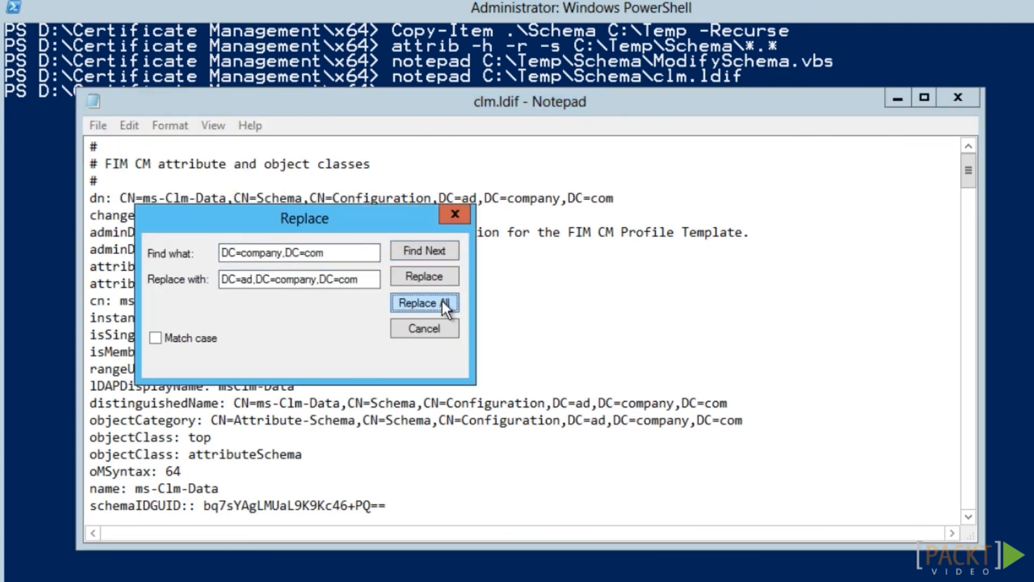
pyautogui.click(440, 328)
pyautogui.click(93, 127)
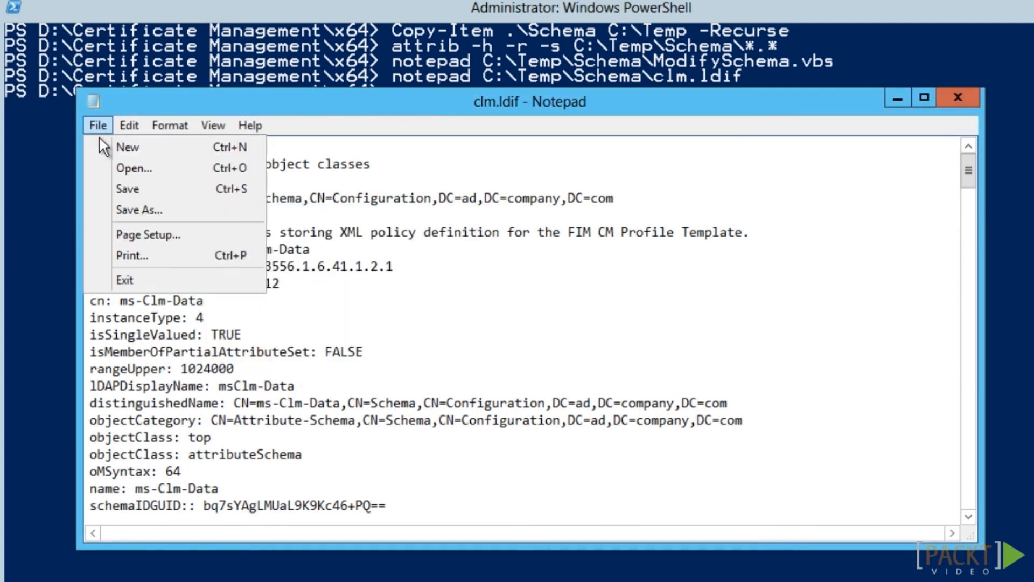
pyautogui.click(116, 189)
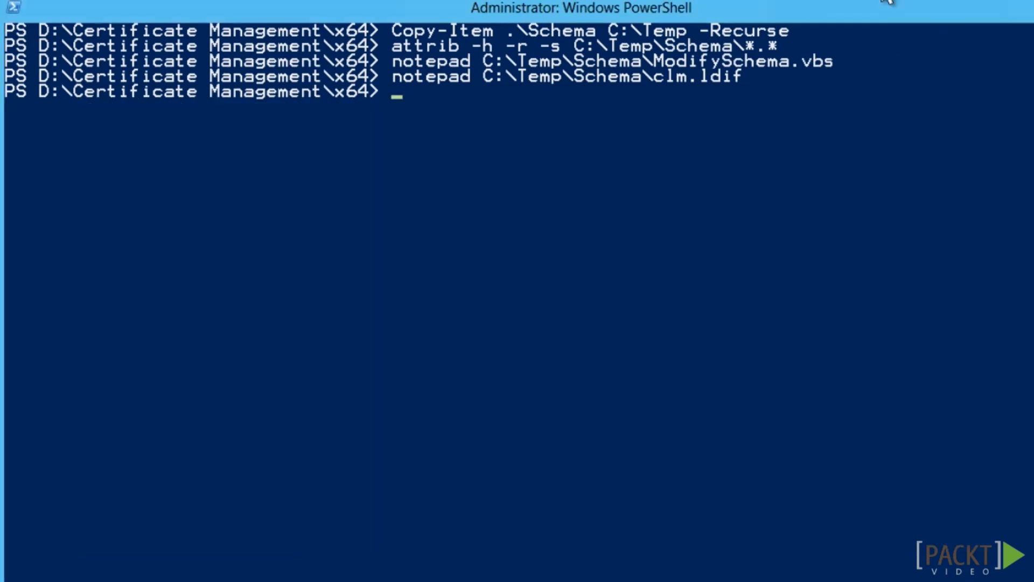
pyautogui.write('C:\\Temp\\Schema\\ModifySchema.vbs')
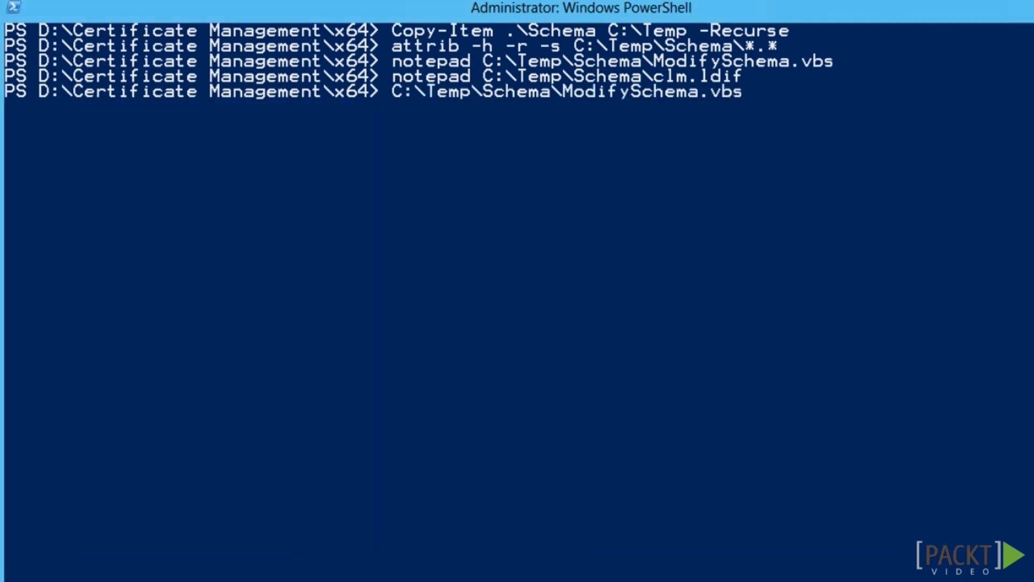
pyautogui.press('Return')
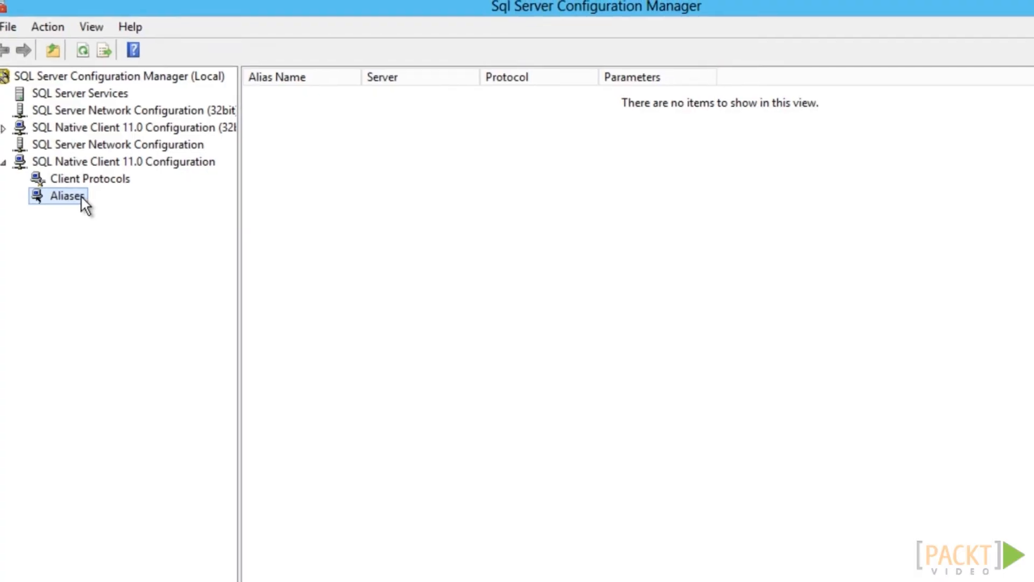
# Add a new client alias named dbFIMCM for server sql.ad.company.com on port 1433
pyautogui.rightClick(82, 197)
pyautogui.click(130, 231)
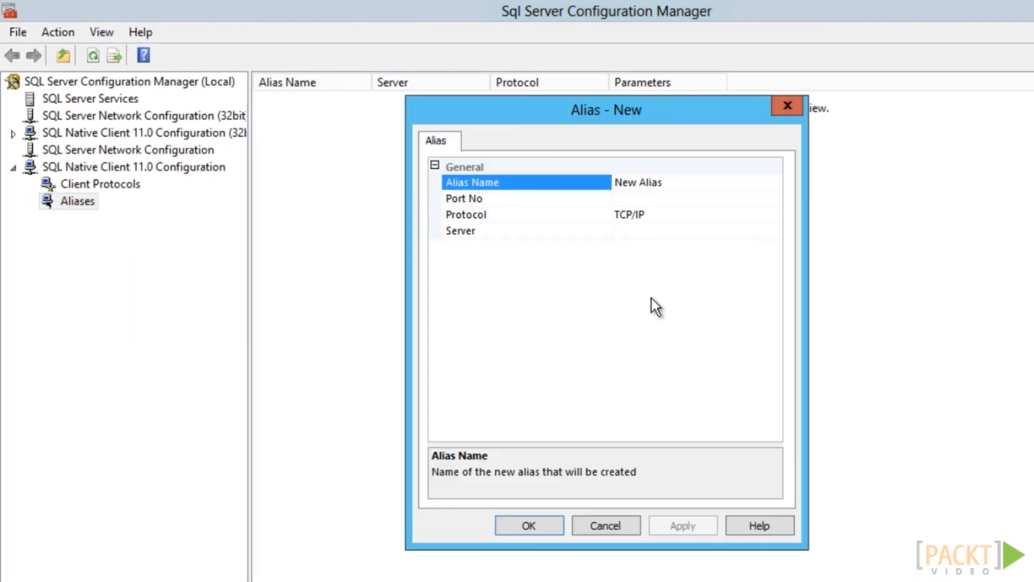
pyautogui.moveTo(671, 183); pyautogui.dragTo(606, 183)
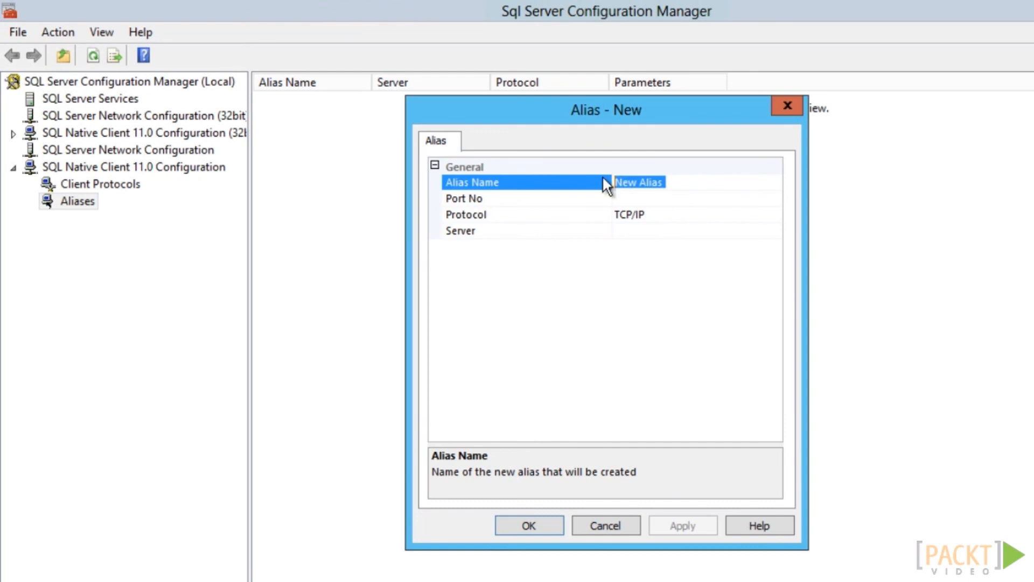
pyautogui.write('dbFIMCM')
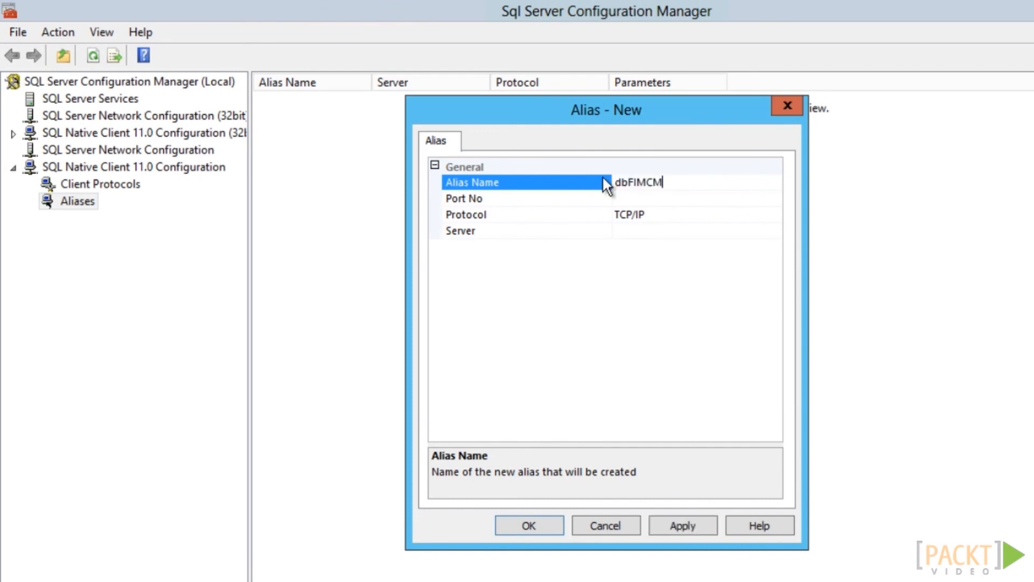
pyautogui.press('Tab')
pyautogui.write('1433')
pyautogui.click(653, 231)
pyautogui.write('sql.ad.company')
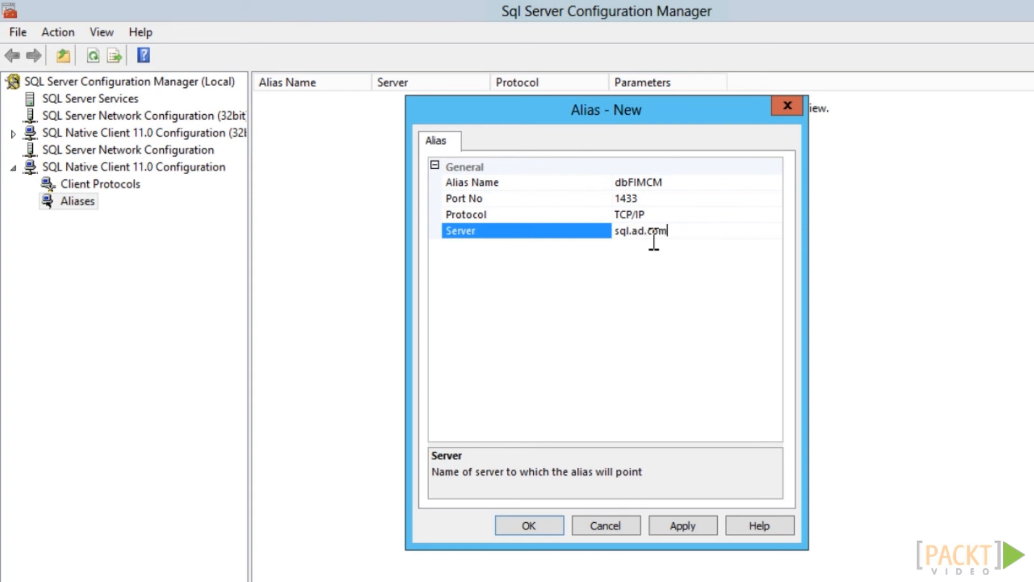
pyautogui.write('.com')
pyautogui.click(515, 525)
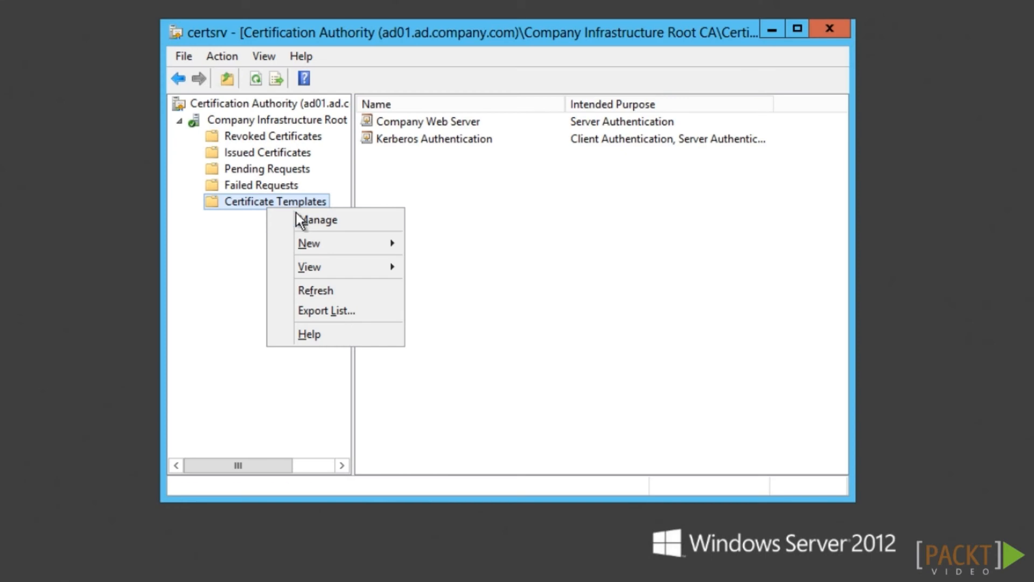
# Duplicate the User template and name the copy 'Company FIM CM User Agent'
pyautogui.click(300, 219)
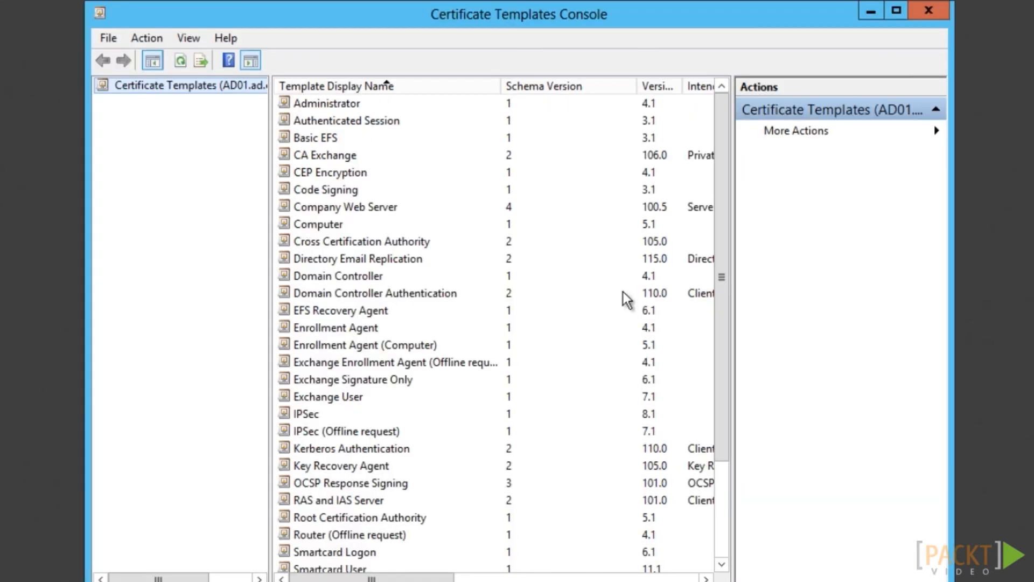
pyautogui.moveTo(722, 318); pyautogui.dragTo(726, 522)
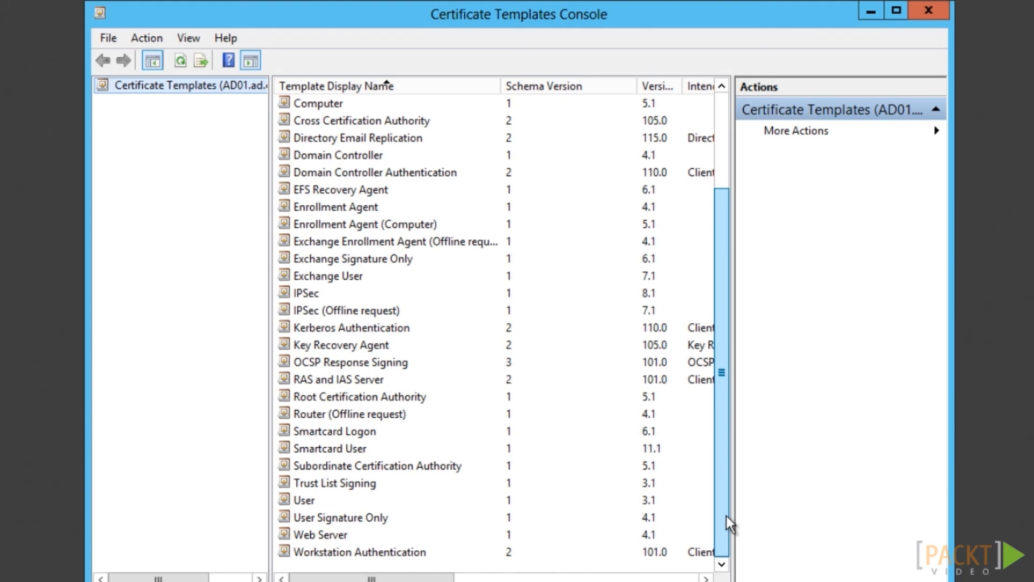
pyautogui.rightClick(295, 501)
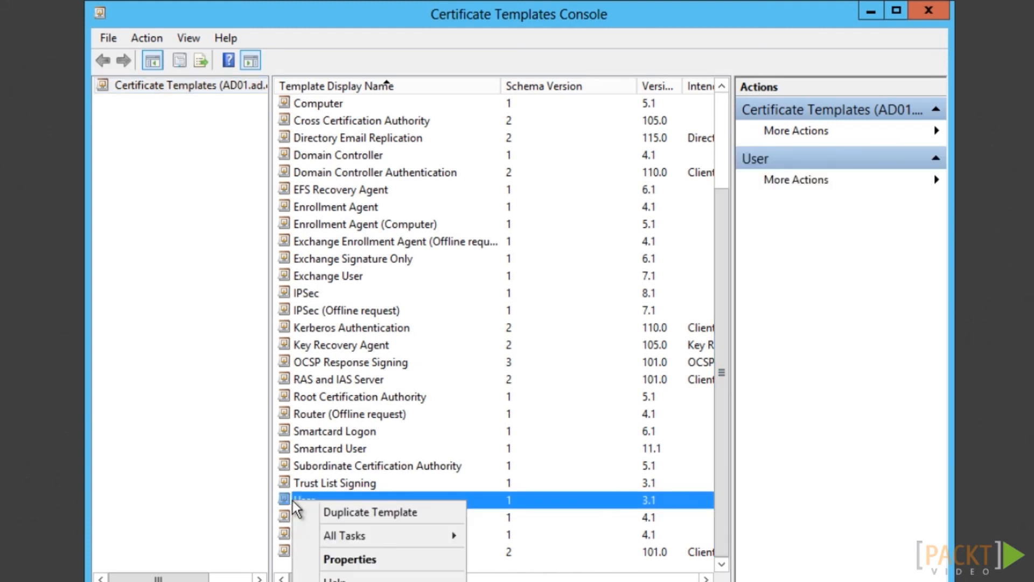
pyautogui.click(327, 514)
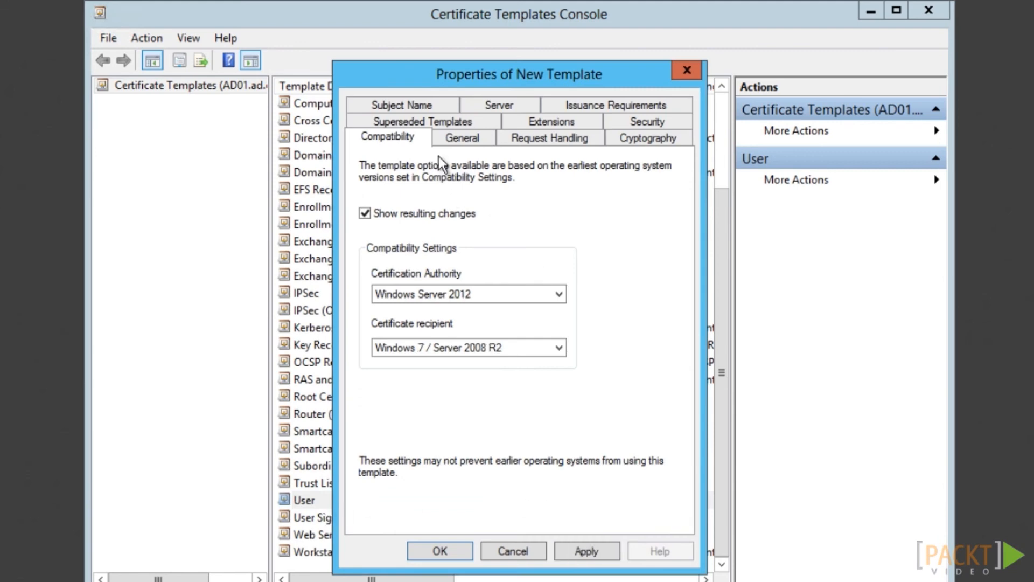
pyautogui.click(455, 139)
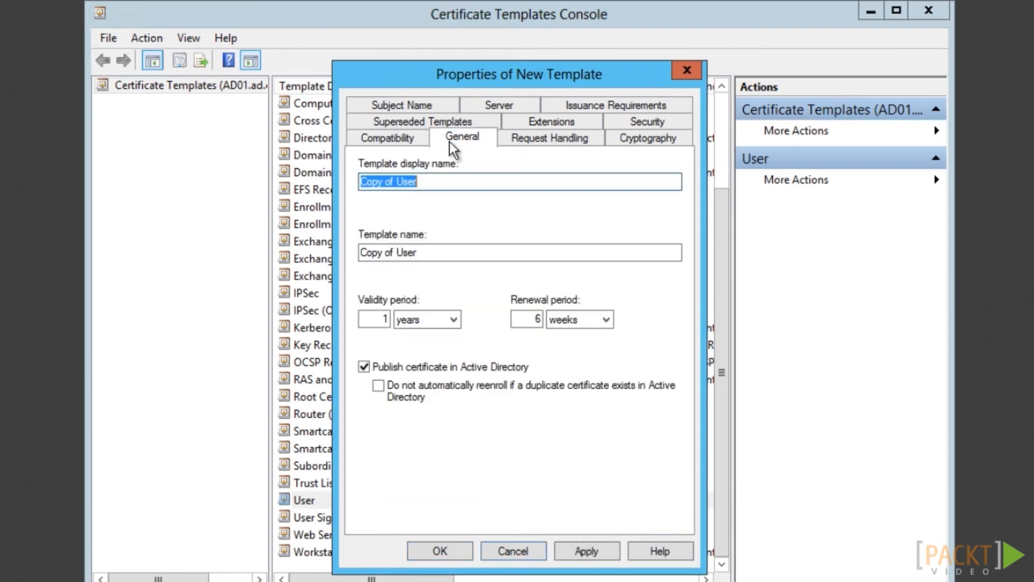
pyautogui.write('Company FIM CM User Agent')
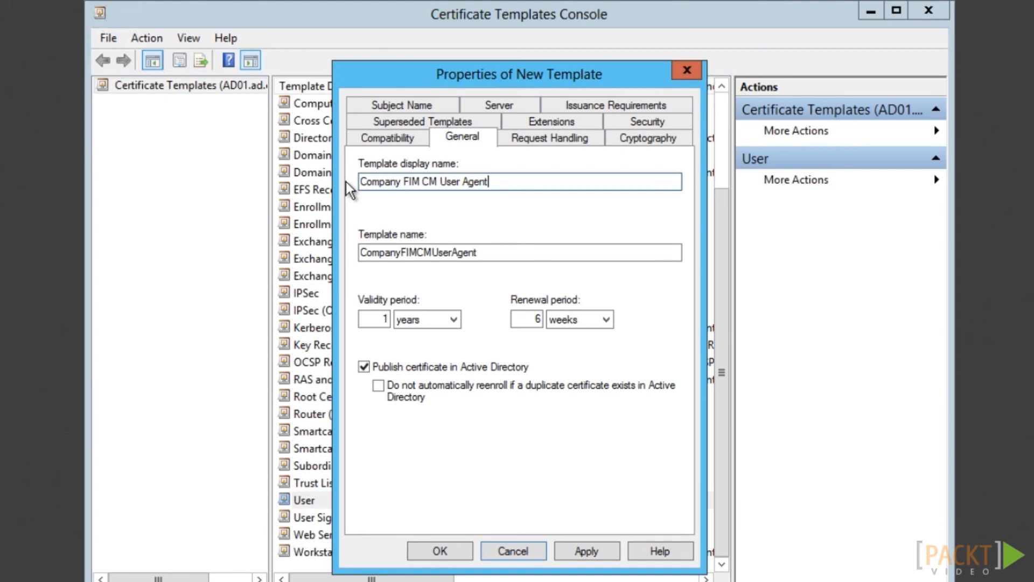
# Drop e-mail names from the subject, remove Domain Users permissions, and save the template
pyautogui.click(405, 106)
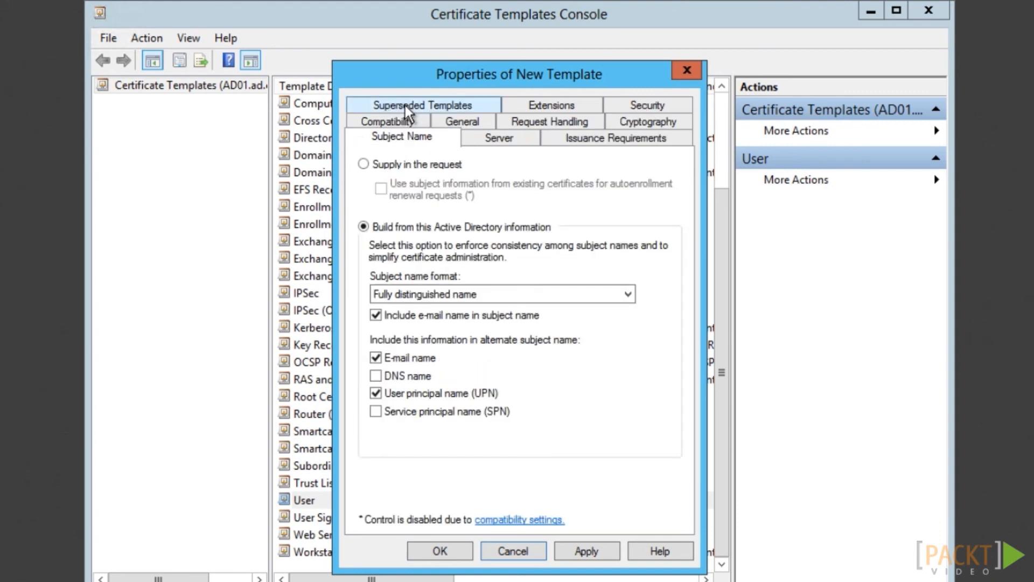
pyautogui.click(383, 316)
pyautogui.click(377, 357)
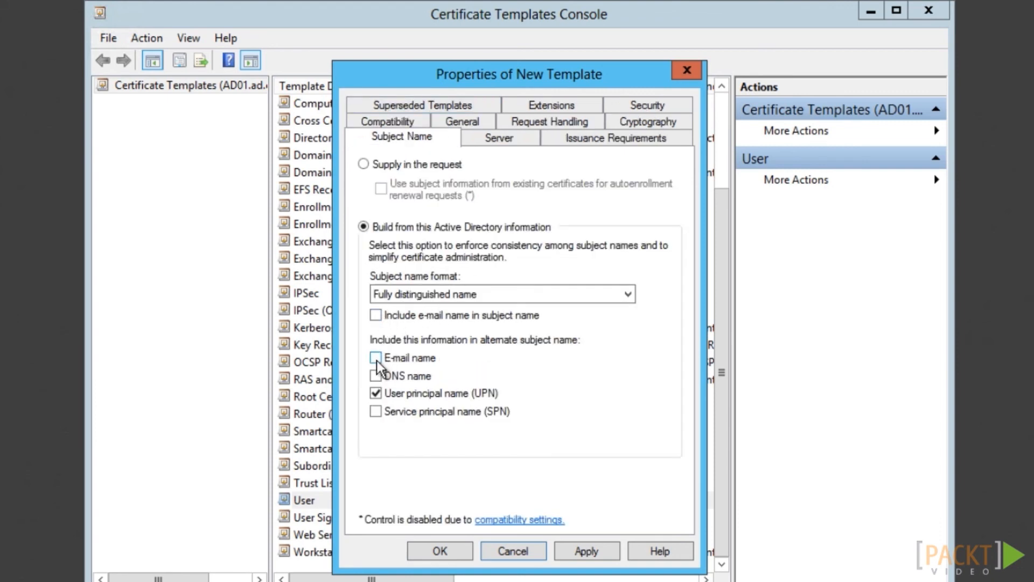
pyautogui.click(646, 106)
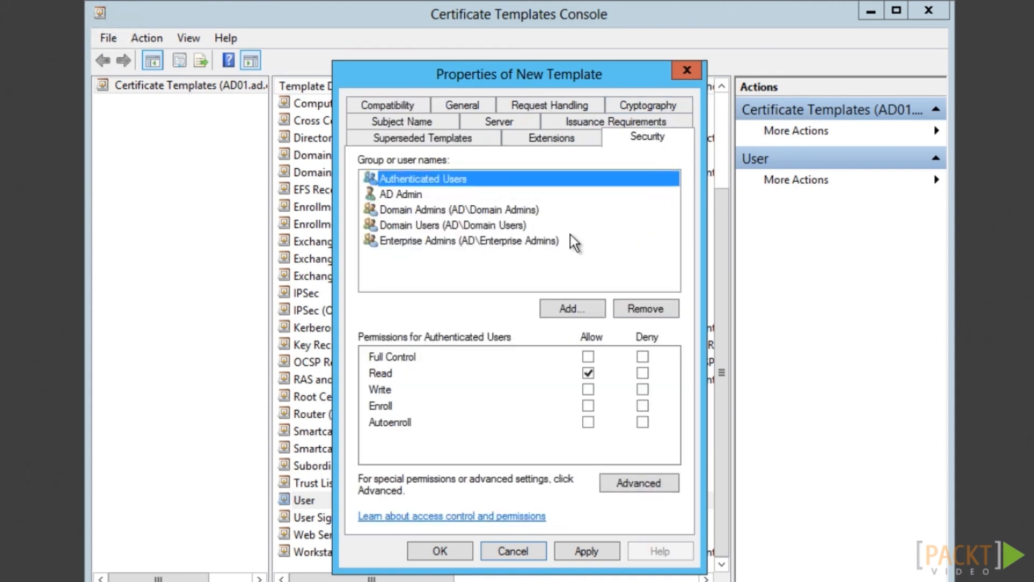
pyautogui.click(466, 229)
pyautogui.click(663, 311)
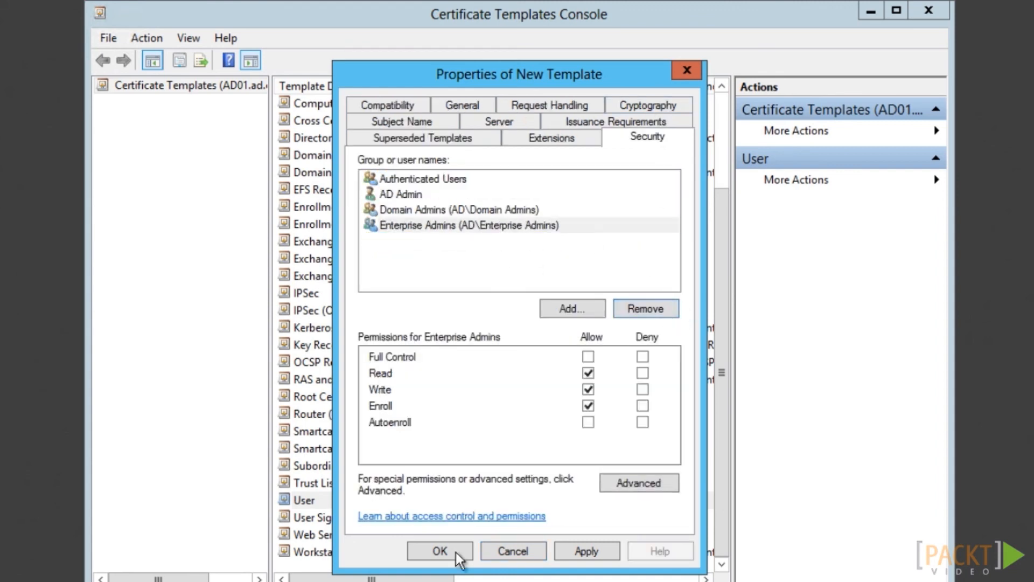
pyautogui.click(443, 551)
pyautogui.rightClick(347, 191)
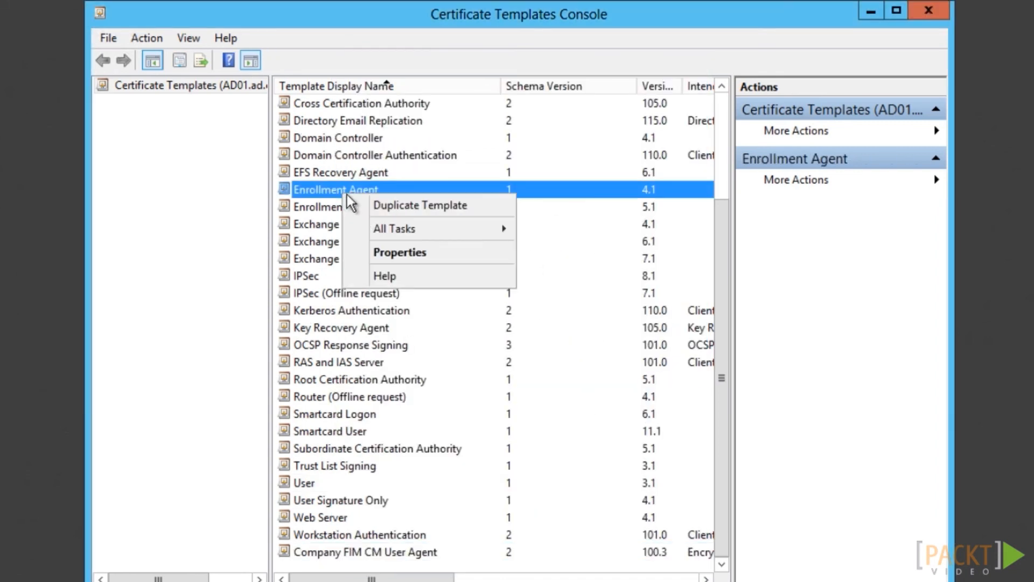
# Duplicate Enrollment Agent as 'Company FIM CM Enrollment Agent' with an exportable private key
pyautogui.click(377, 201)
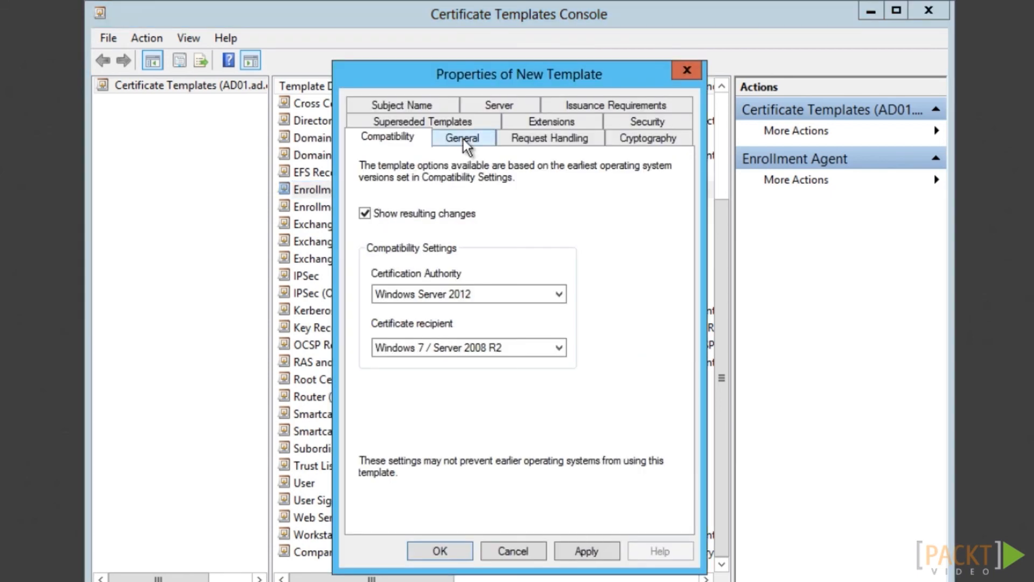
pyautogui.click(462, 142)
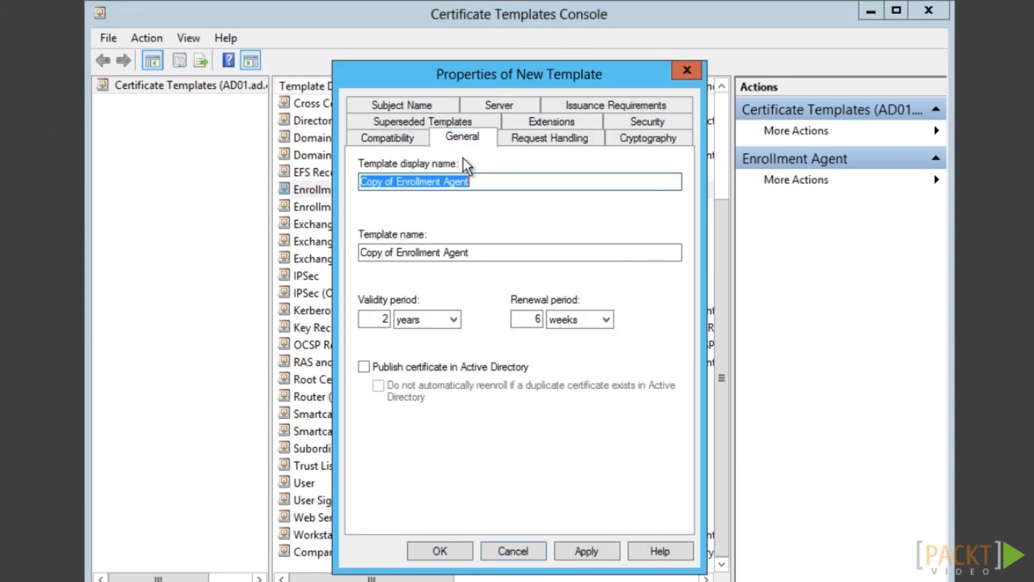
pyautogui.write('Company FIM CM Enrollment Agent')
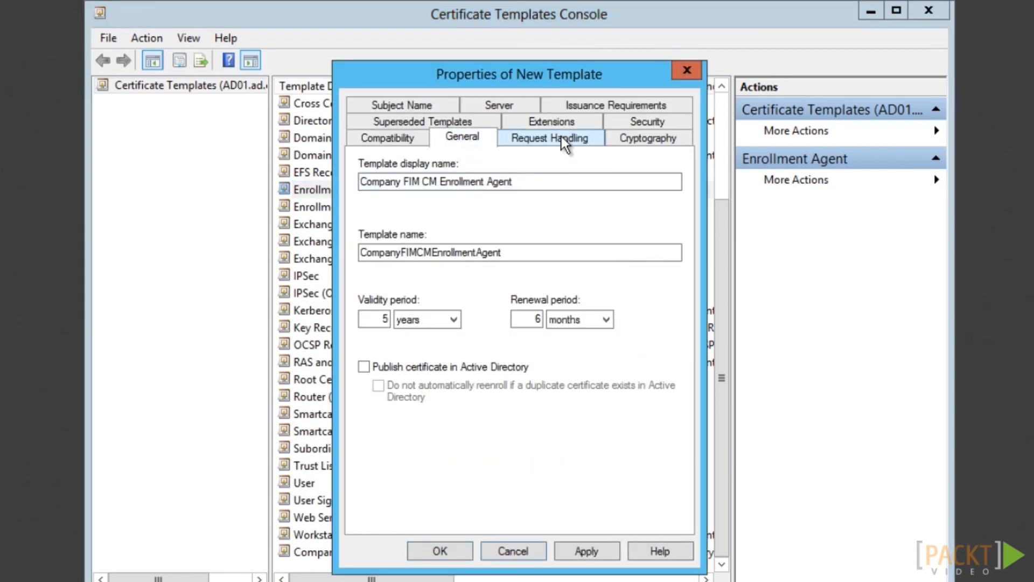
pyautogui.click(563, 139)
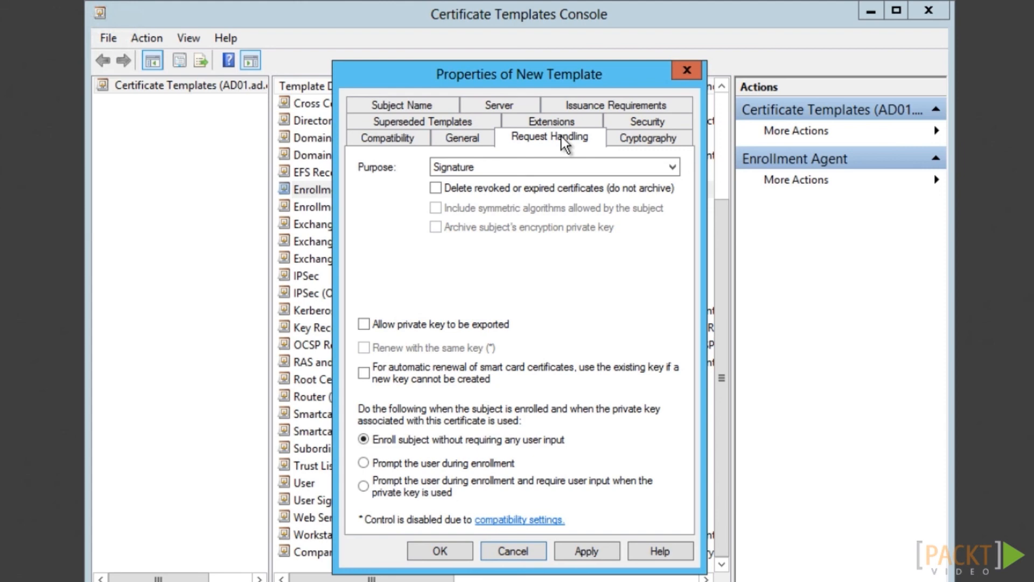
pyautogui.click(364, 325)
pyautogui.click(455, 551)
# Duplicate Key Recovery Agent as 'Company FIM CM Key Recovery Agent' requiring Microsoft Enhanced RSA and AES provider
pyautogui.rightClick(367, 314)
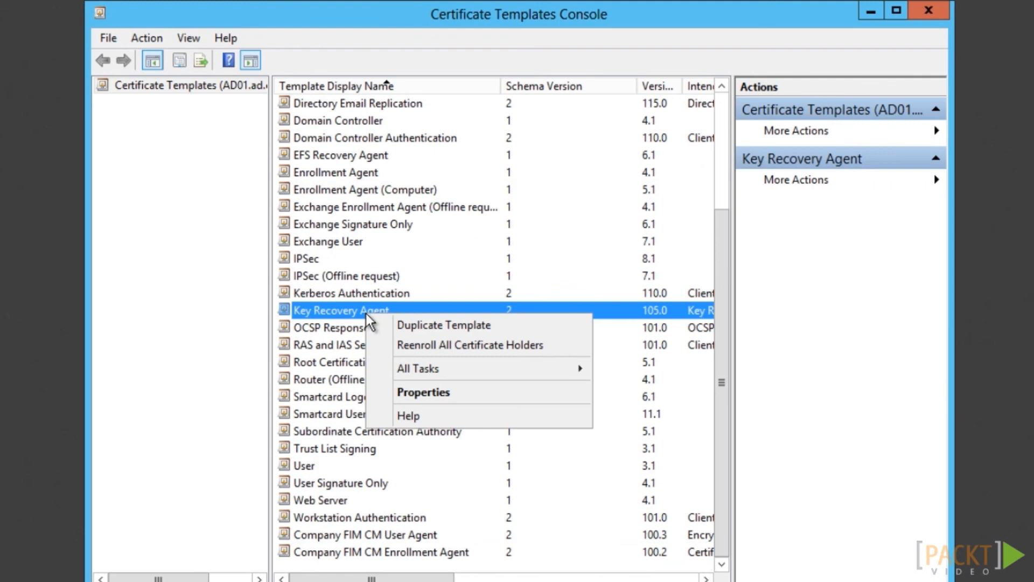
pyautogui.click(409, 325)
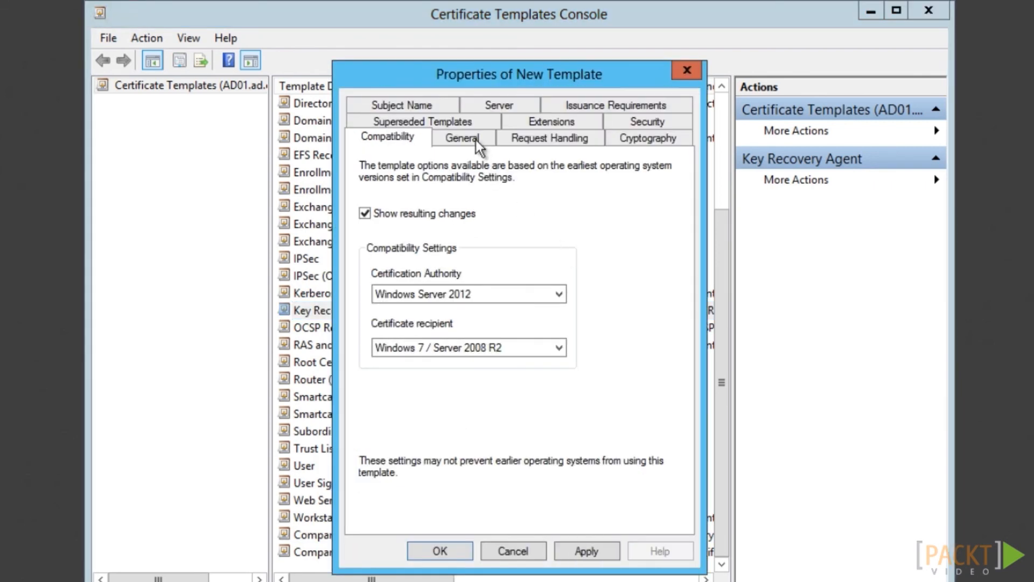
pyautogui.click(462, 138)
pyautogui.write('Company FIM CM Key Recovery Agent')
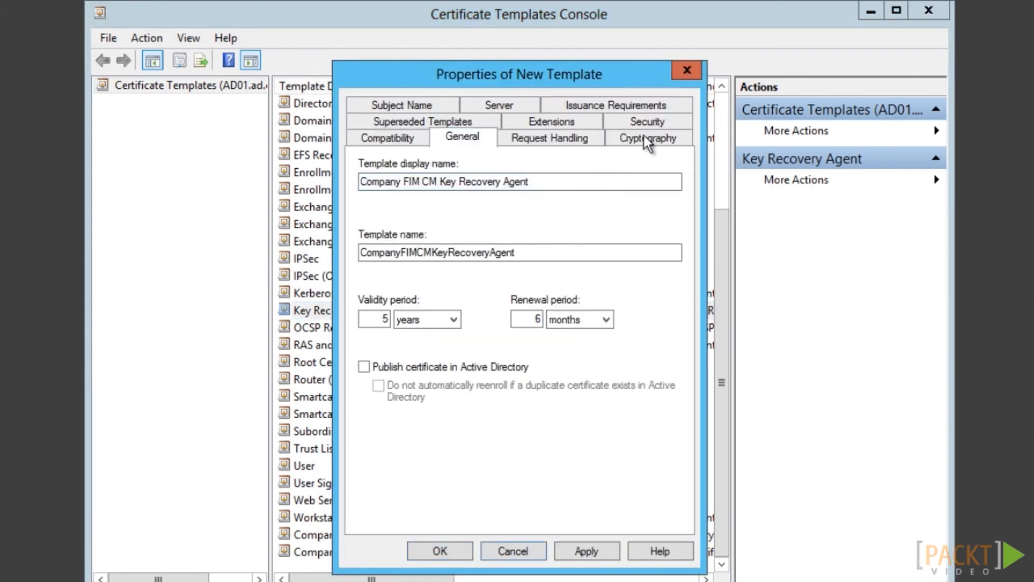
pyautogui.click(647, 139)
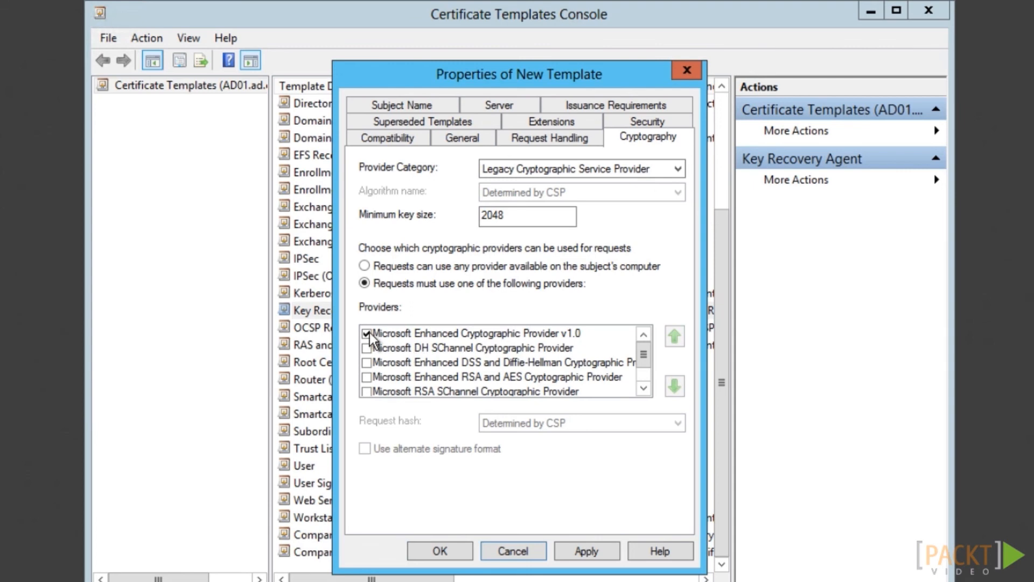
pyautogui.click(367, 334)
pyautogui.click(367, 377)
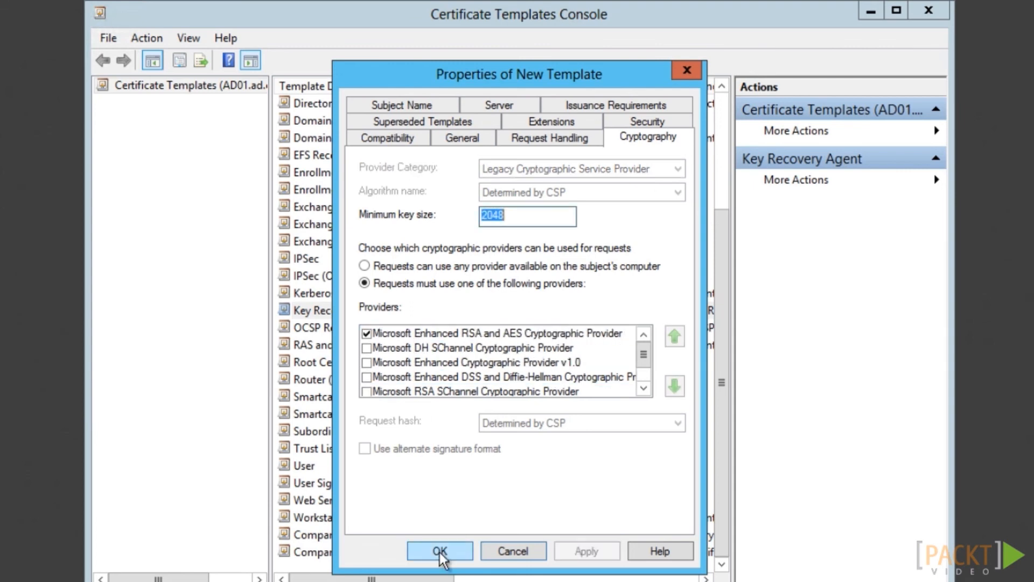
pyautogui.click(441, 551)
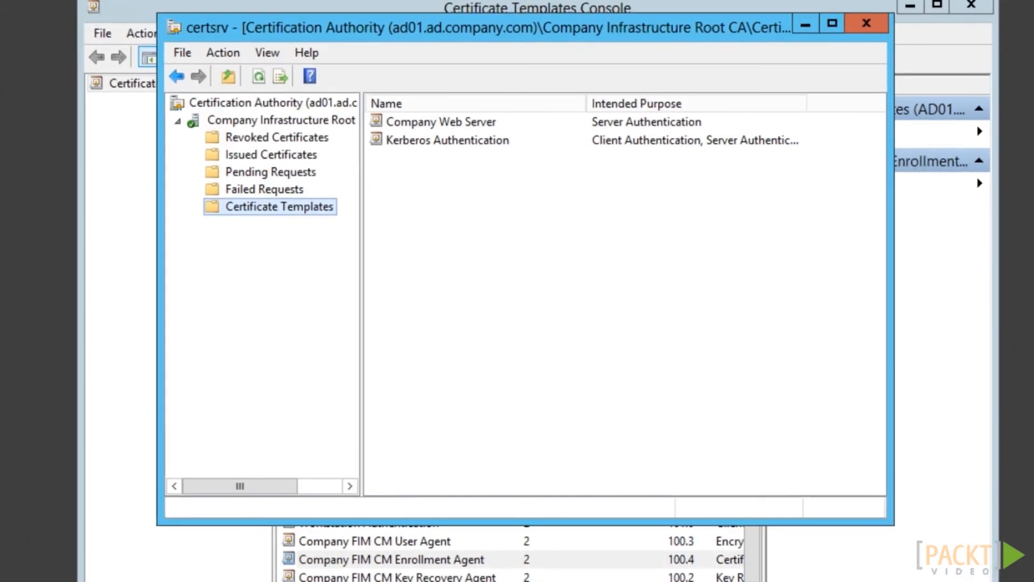
# Issue the Company FIM CM Enrollment Agent template from the CA
pyautogui.rightClick(312, 216)
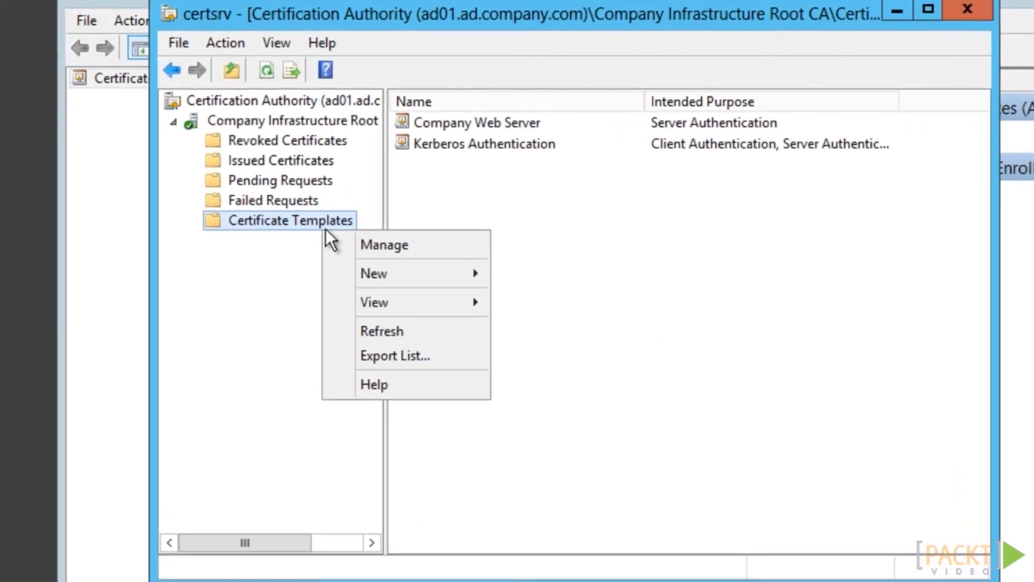
pyautogui.moveTo(432, 268)
pyautogui.click(549, 273)
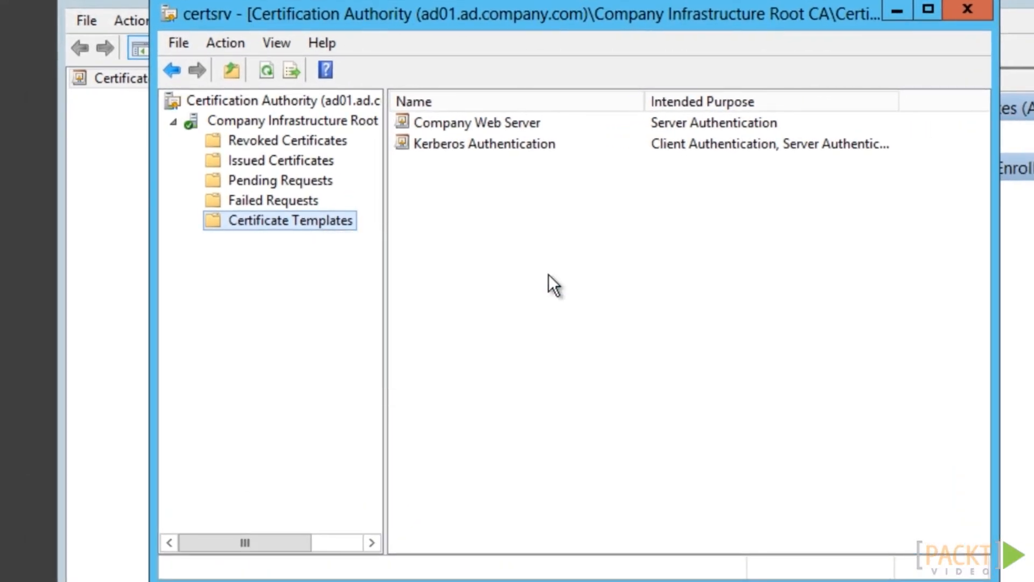
pyautogui.click(630, 358)
pyautogui.click(728, 471)
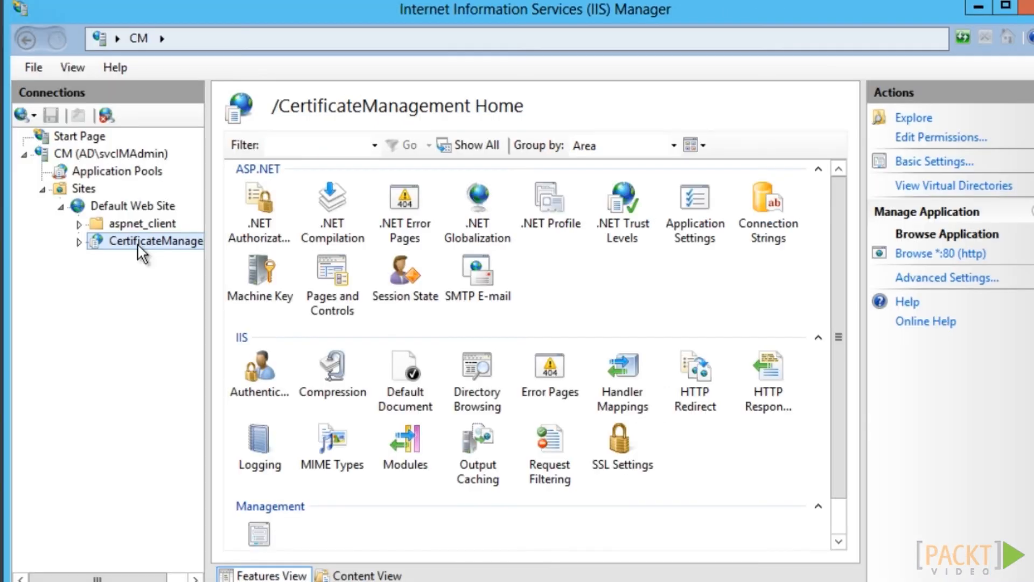
# Add an https binding on port 443 using the cm.company.com certificate to the Default Web Site
pyautogui.rightClick(135, 208)
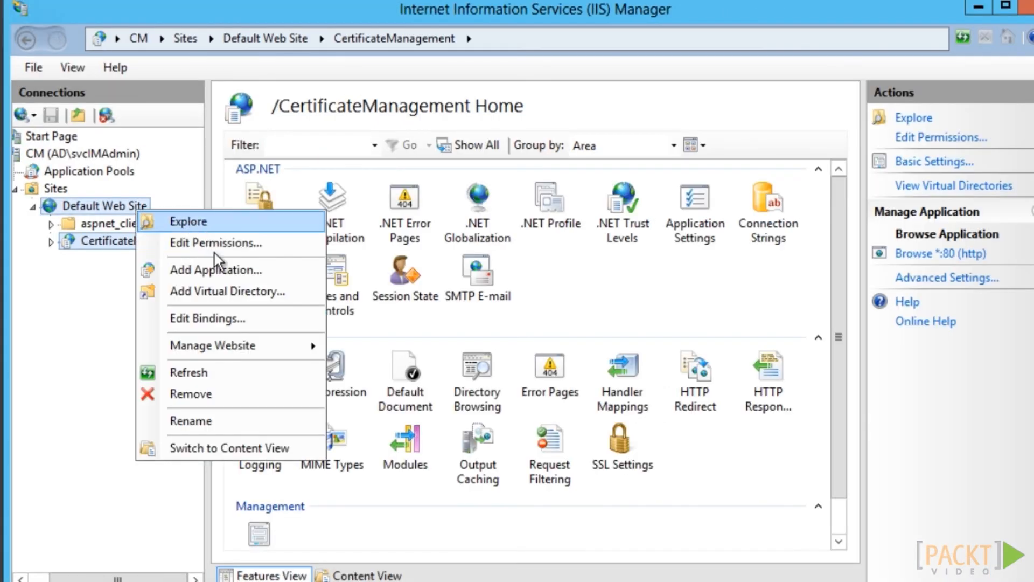
pyautogui.click(218, 318)
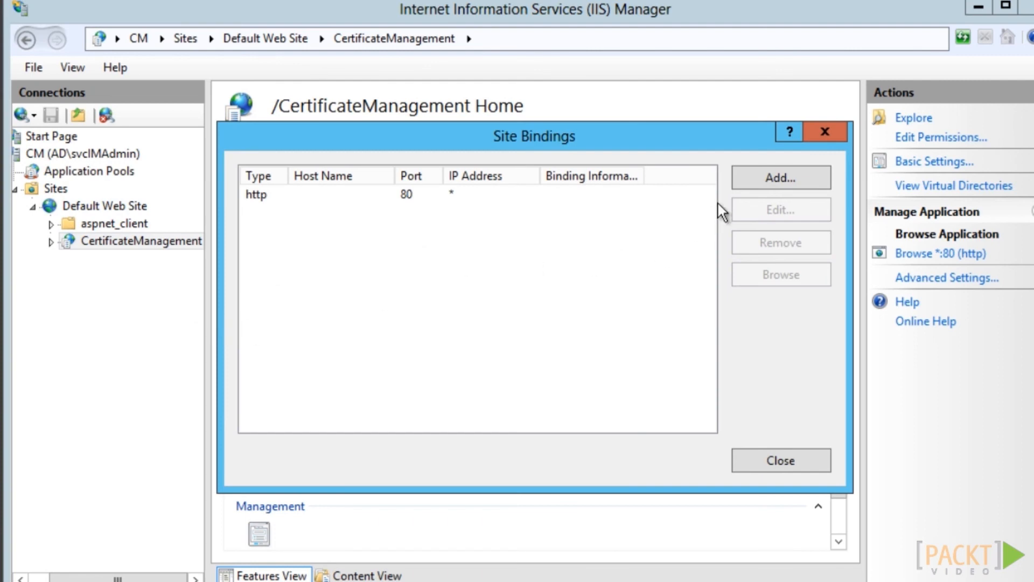
pyautogui.click(357, 223)
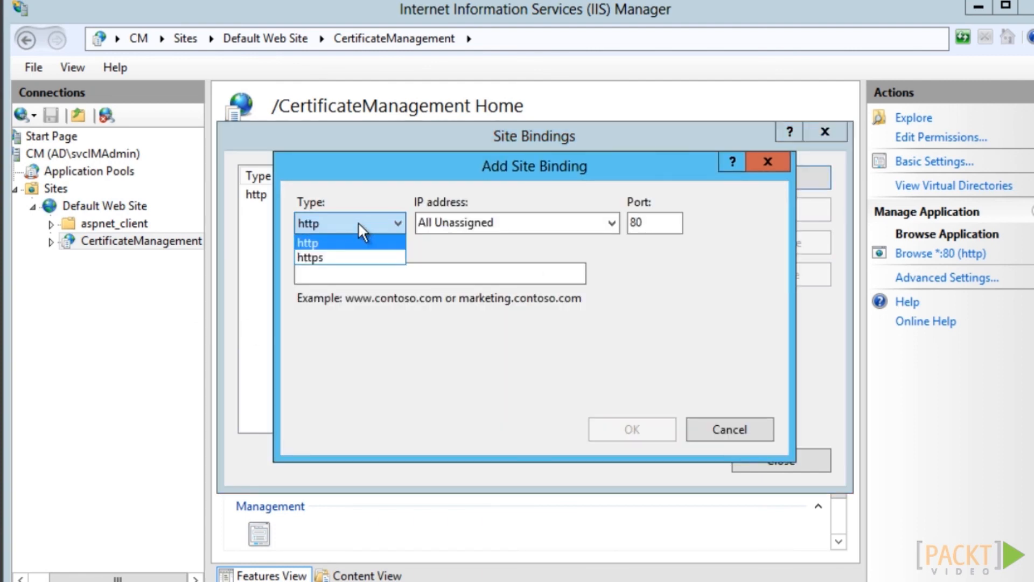
pyautogui.click(348, 250)
pyautogui.click(574, 378)
pyautogui.click(444, 413)
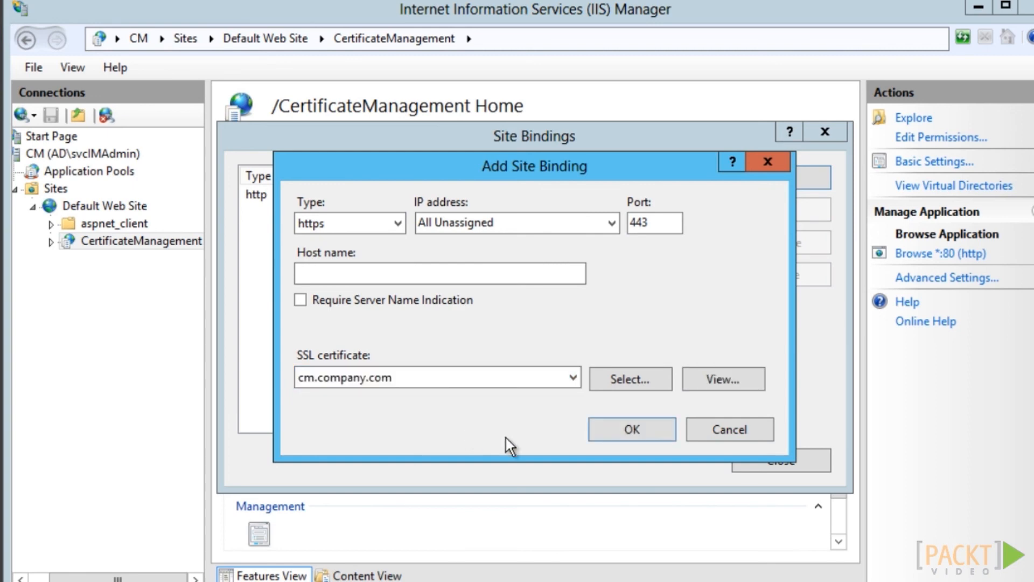
pyautogui.click(628, 426)
pyautogui.click(749, 455)
# Turn on Require SSL for CertificateManagement and apply it
pyautogui.click(619, 435)
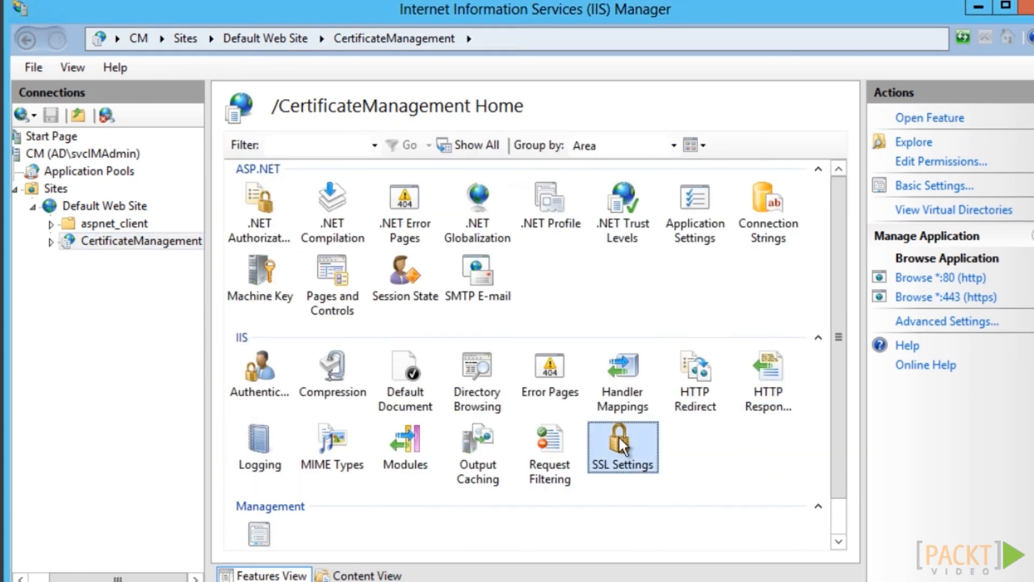
pyautogui.doubleClick(619, 435)
pyautogui.click(230, 166)
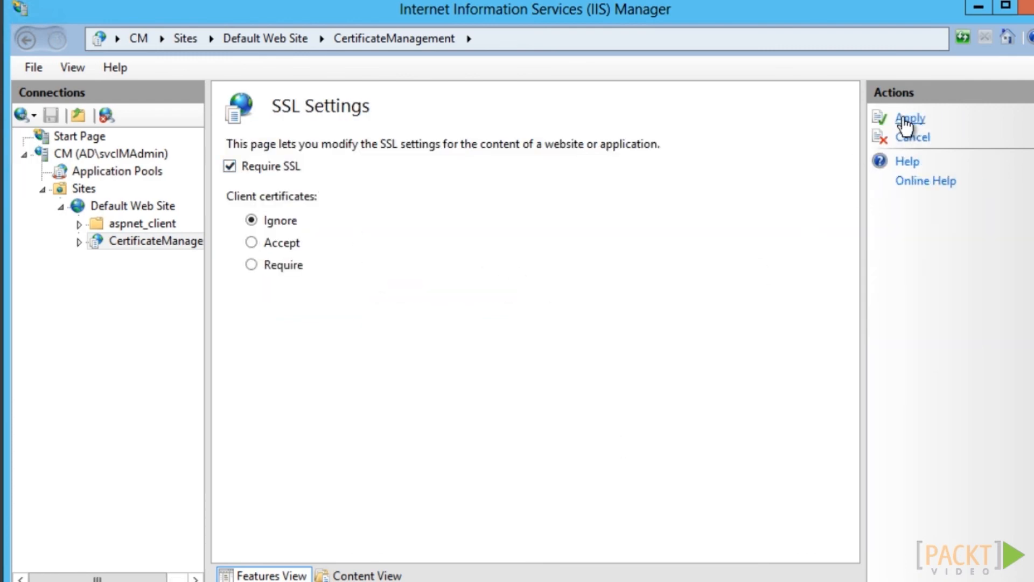
pyautogui.click(906, 120)
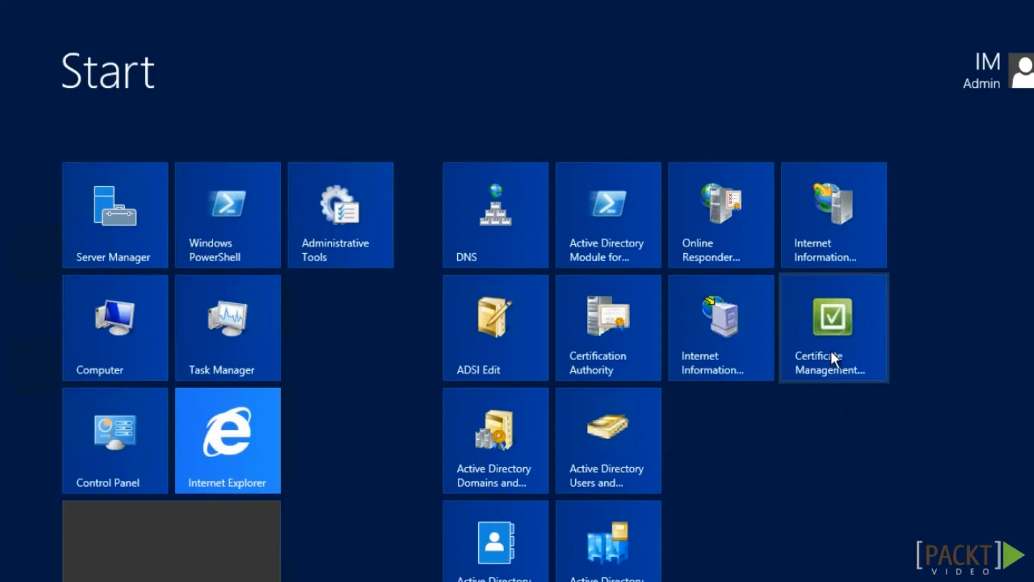
# Start the FIM CM Configuration Wizard and enter dbFIMCM as the SQL server
pyautogui.click(833, 296)
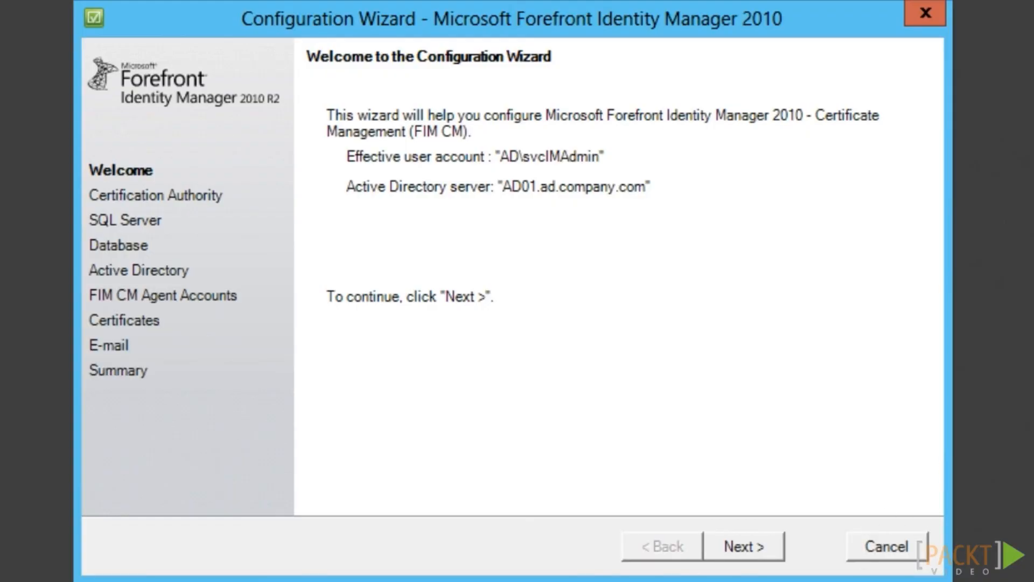
pyautogui.click(770, 545)
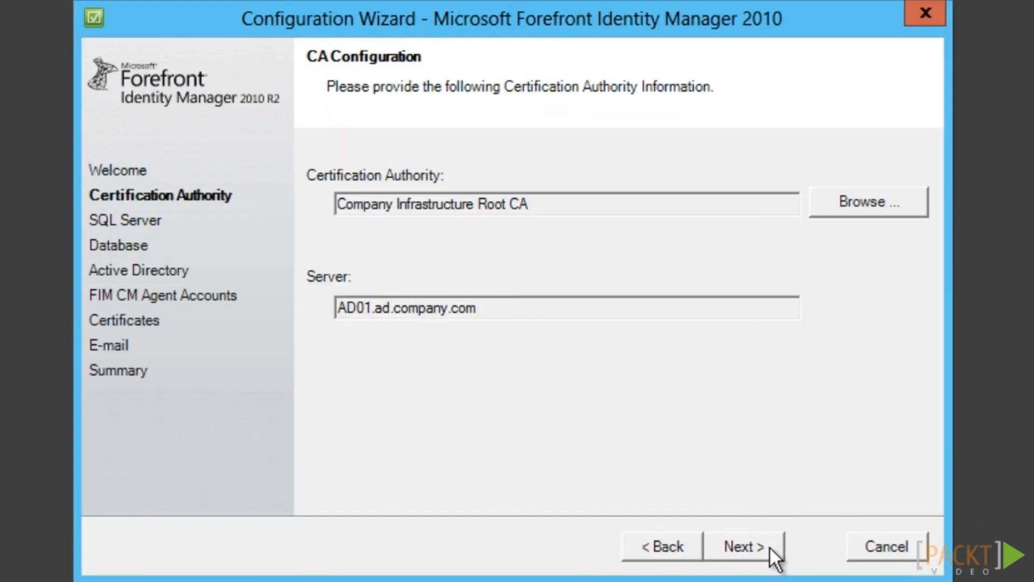
pyautogui.click(770, 545)
pyautogui.click(462, 194)
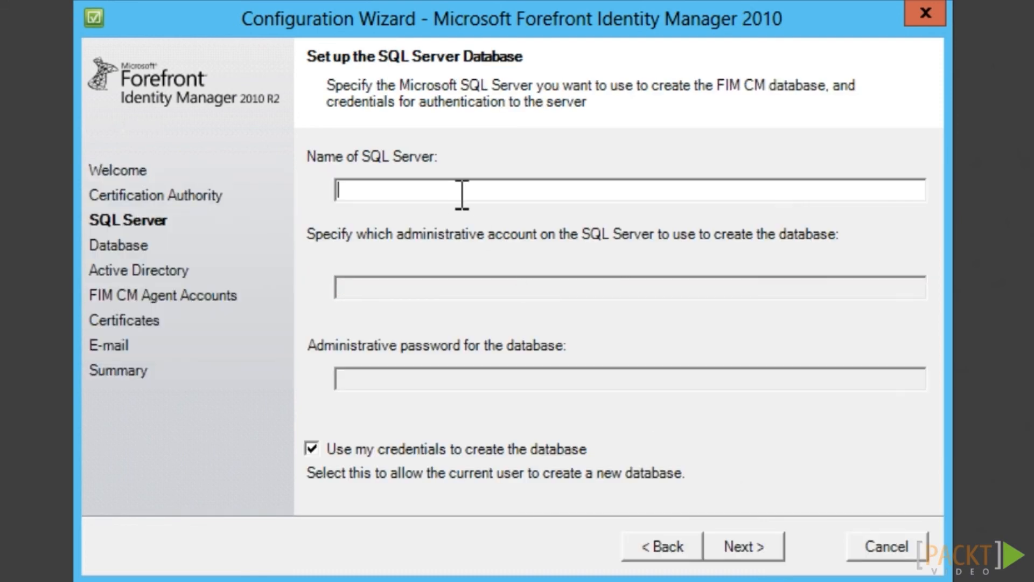
pyautogui.write('dbFIMCM')
# Accept the default database and Active Directory settings, then switch off default agent settings
pyautogui.click(772, 547)
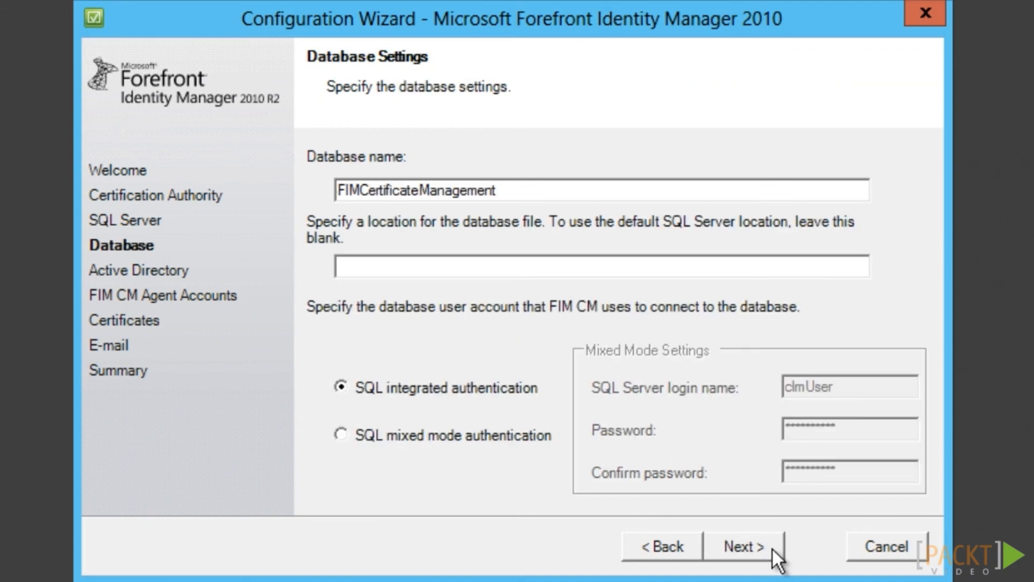
pyautogui.click(771, 548)
pyautogui.click(772, 548)
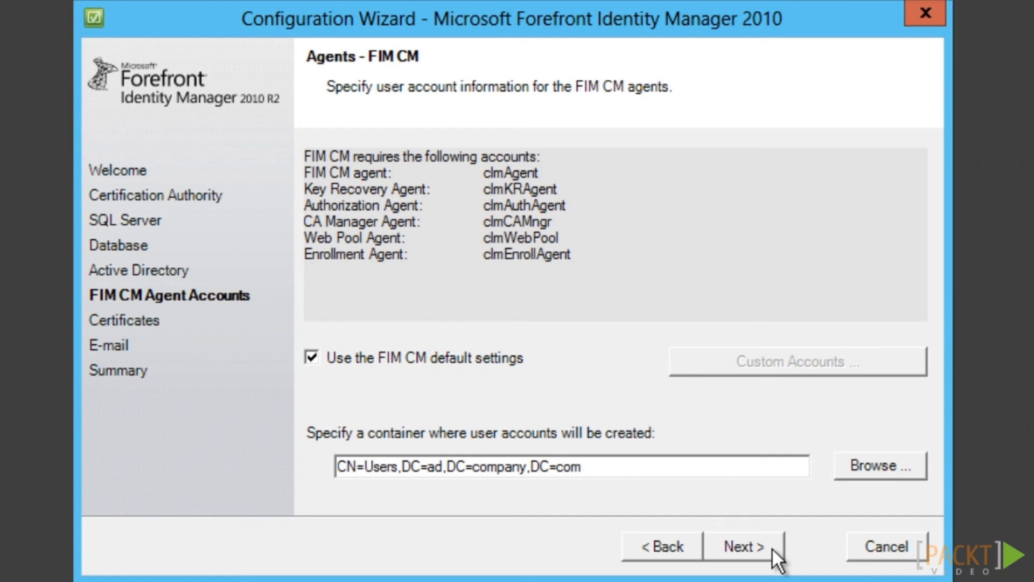
pyautogui.click(347, 357)
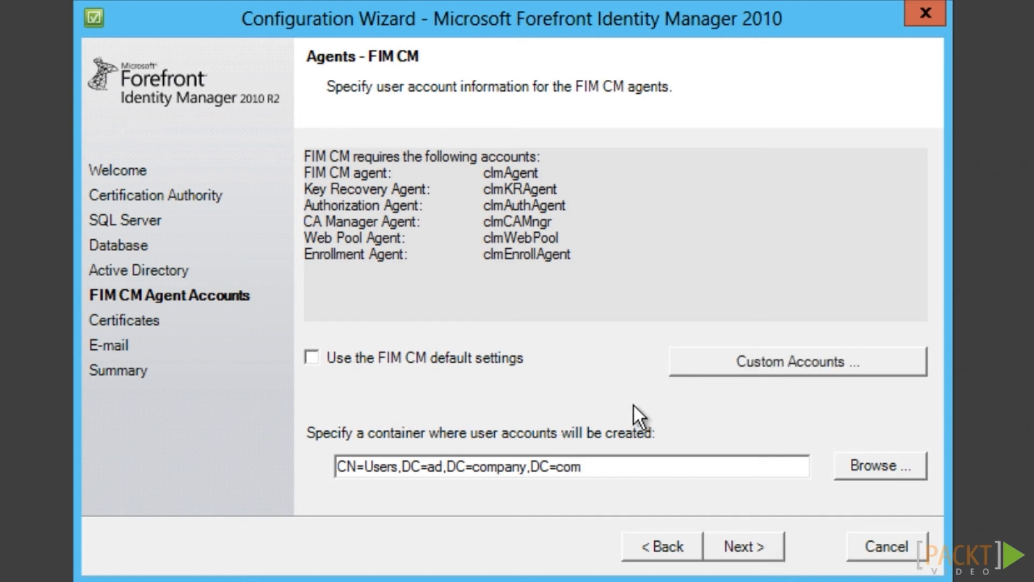
# Set the custom agent account to AD\svcFIMCMAgent with its password, as an existing user
pyautogui.click(768, 367)
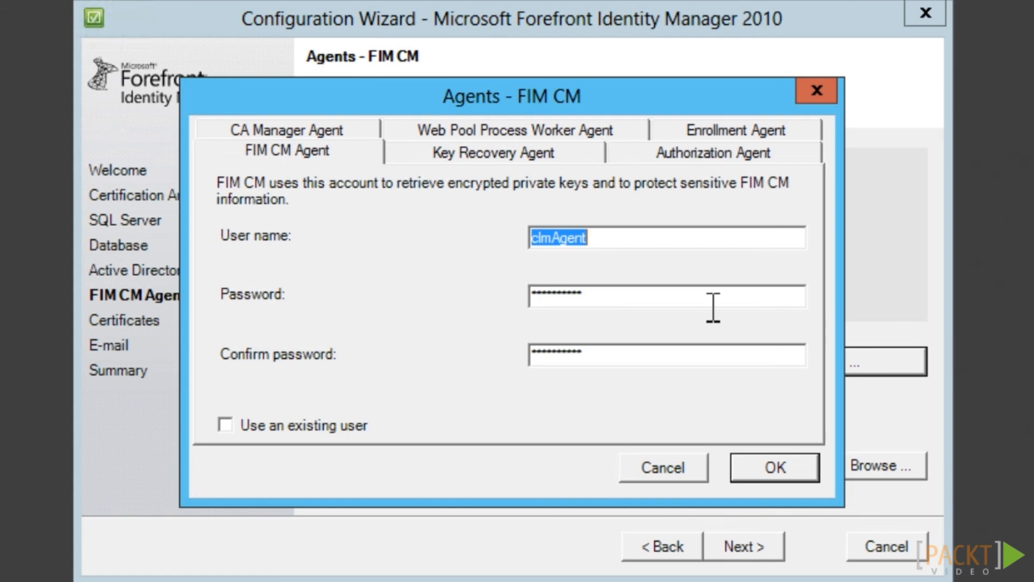
pyautogui.write('AD\\svcFIMCMAgent')
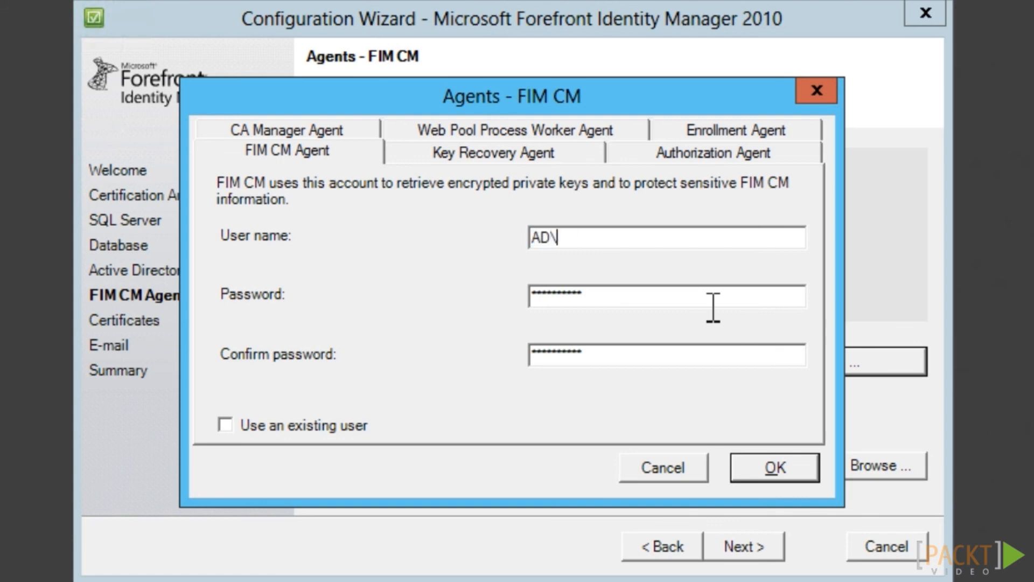
pyautogui.press('Tab')
pyautogui.write('Pa$$w0rd1')
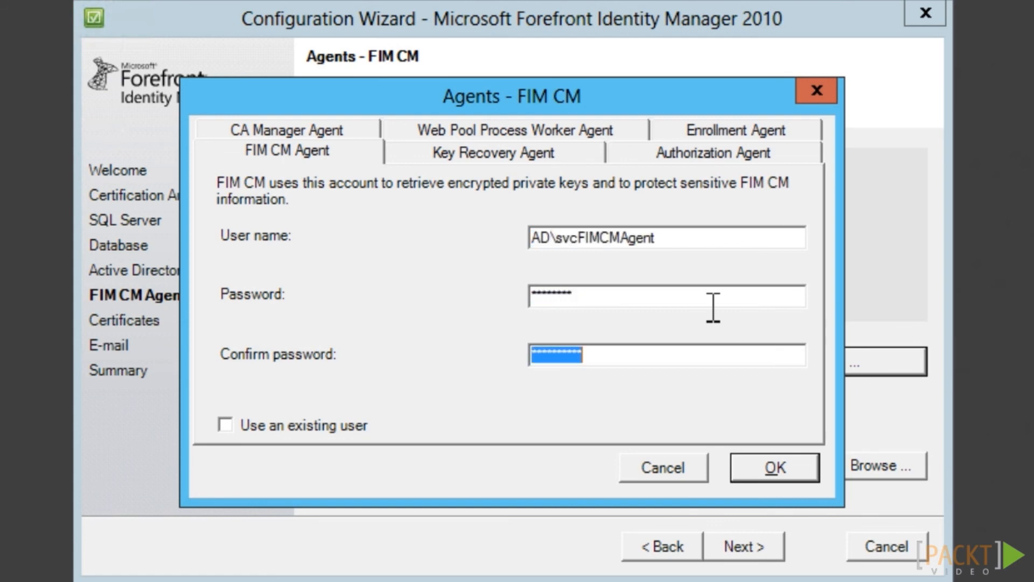
pyautogui.press('BackSpace')
pyautogui.write('*********')
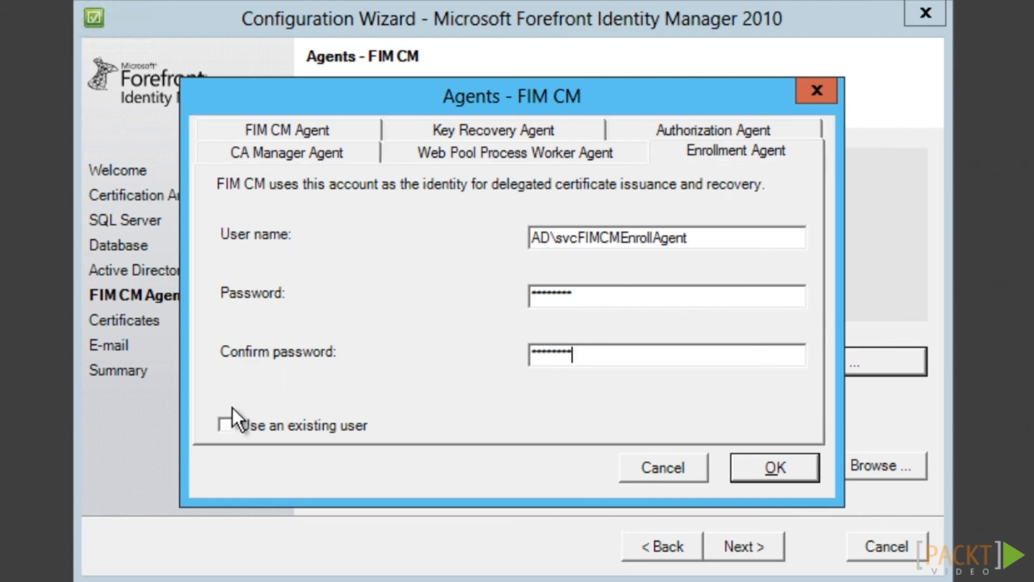
pyautogui.click(226, 424)
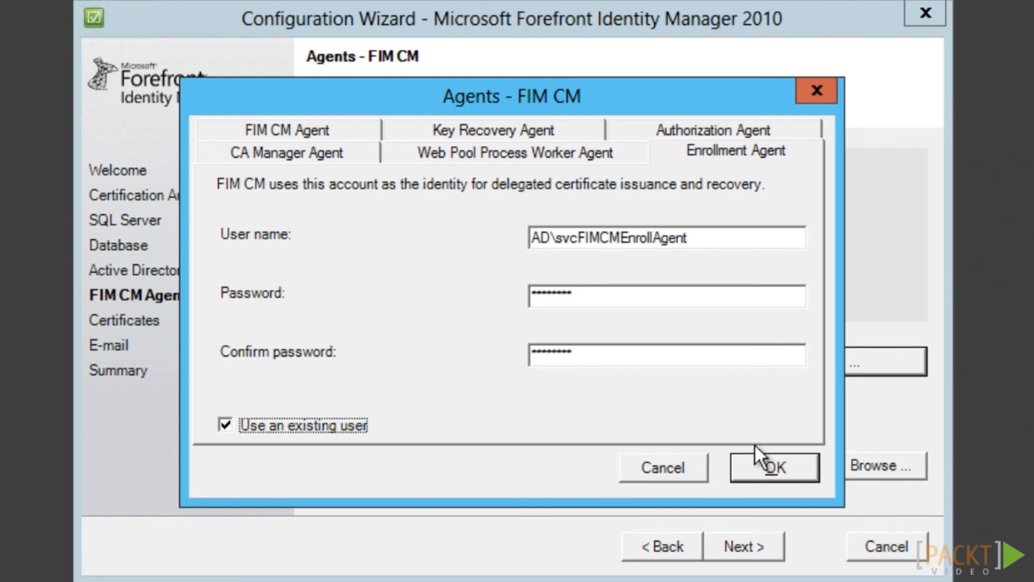
pyautogui.click(778, 467)
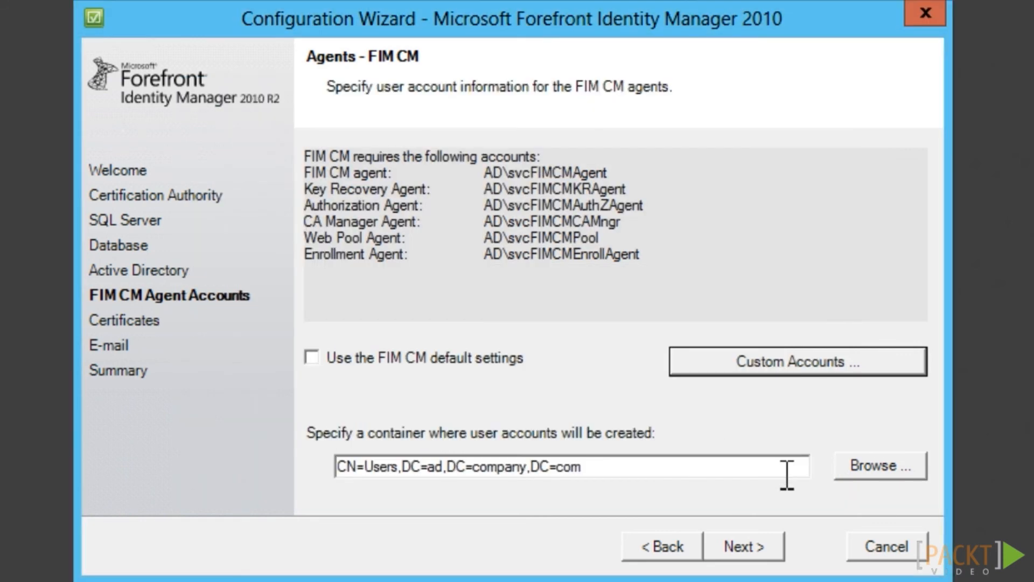
# Assign CompanyFIMCMKeyRecoveryAgent, CompanyFIMCMUserAgent and CompanyFIMCMEnrollmentAgent as the server certificate templates
pyautogui.click(758, 550)
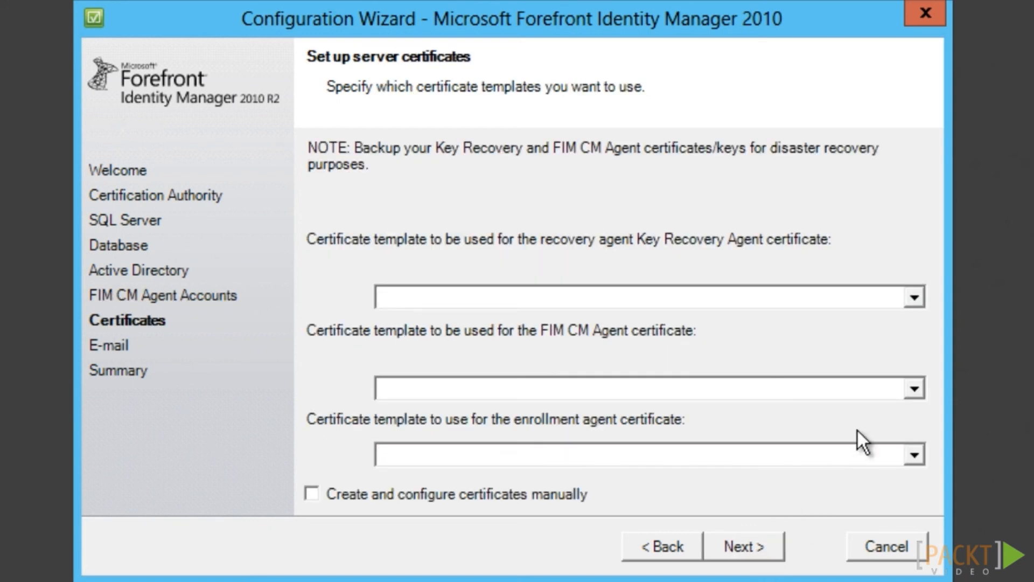
pyautogui.click(914, 297)
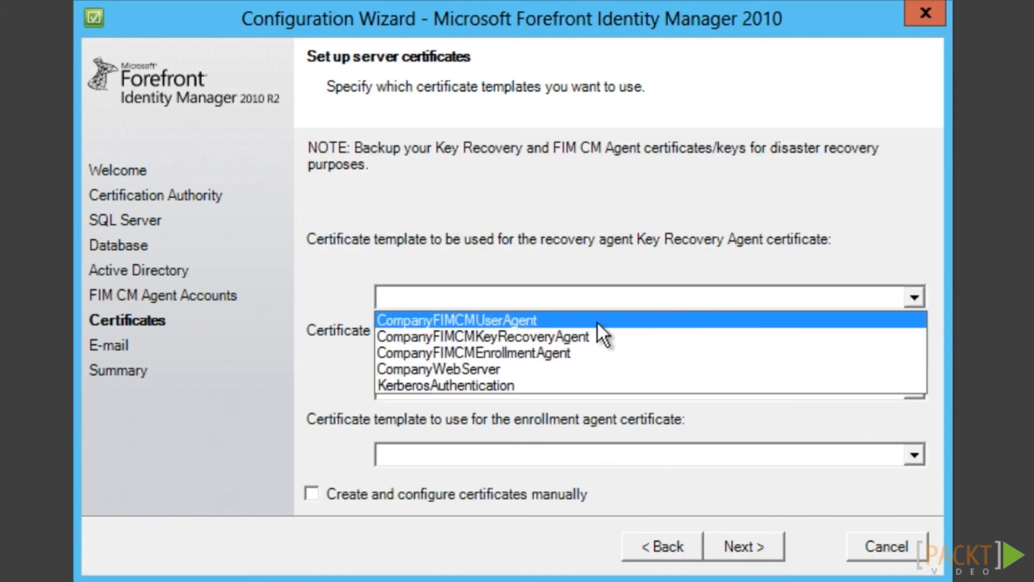
pyautogui.click(571, 335)
pyautogui.click(914, 389)
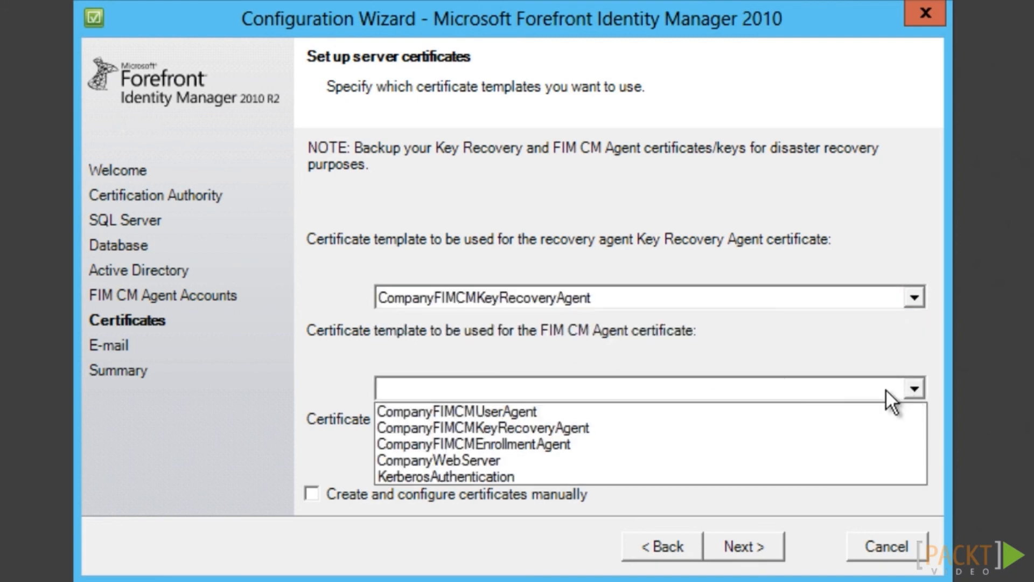
pyautogui.click(548, 411)
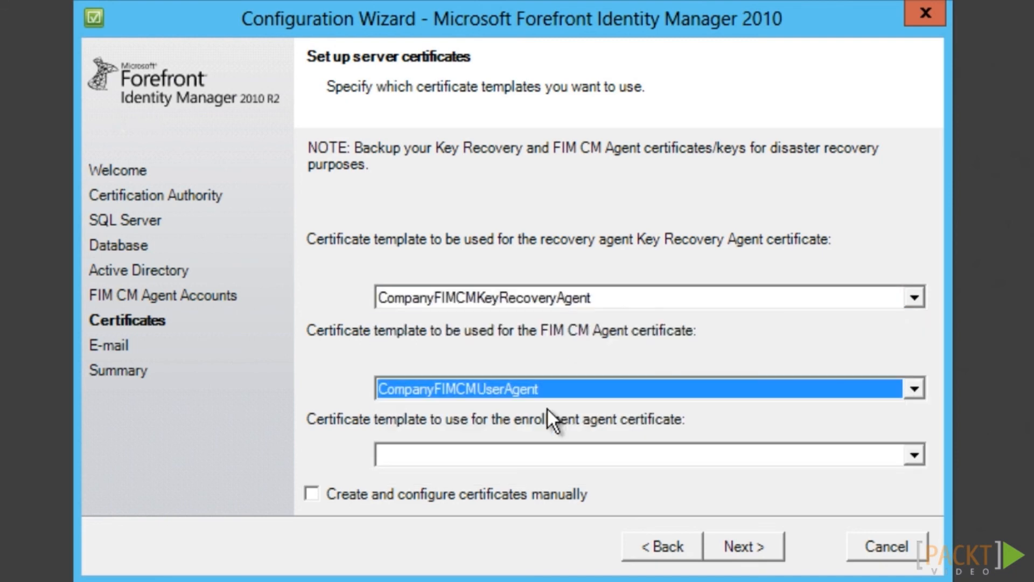
pyautogui.click(914, 455)
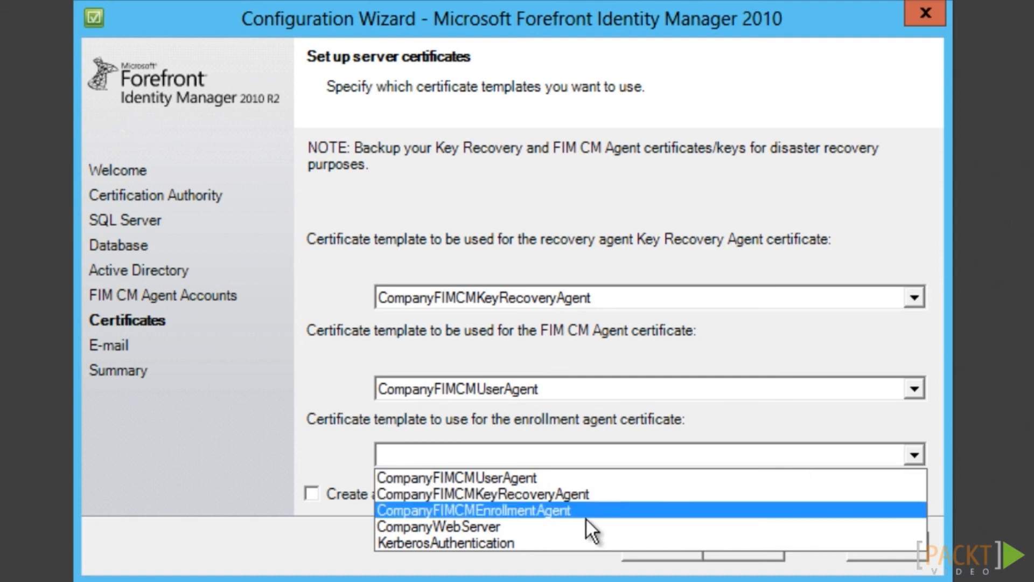
pyautogui.click(564, 509)
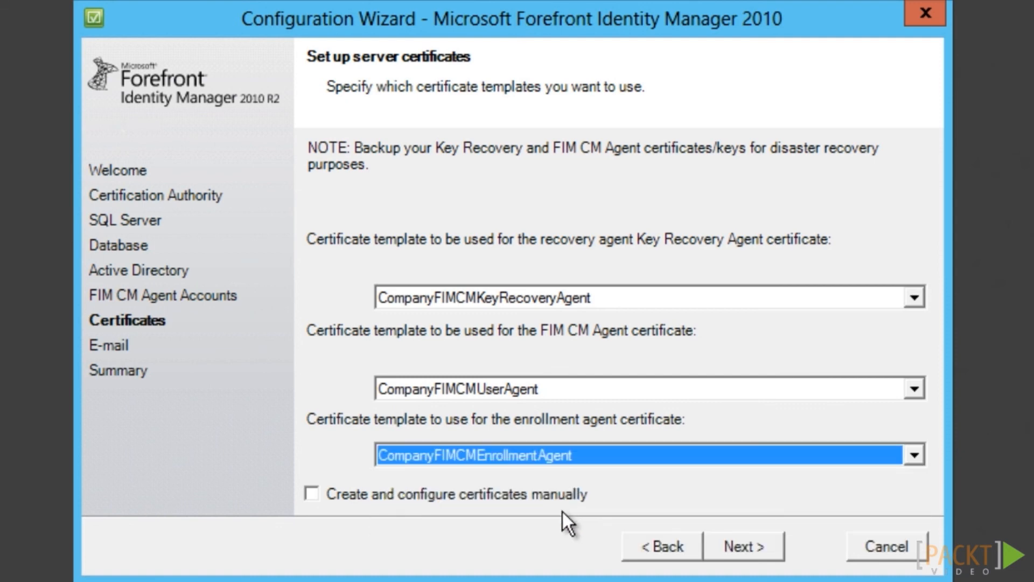
# Set the SMTP server to exch.ad.company.com and run the configuration
pyautogui.click(769, 551)
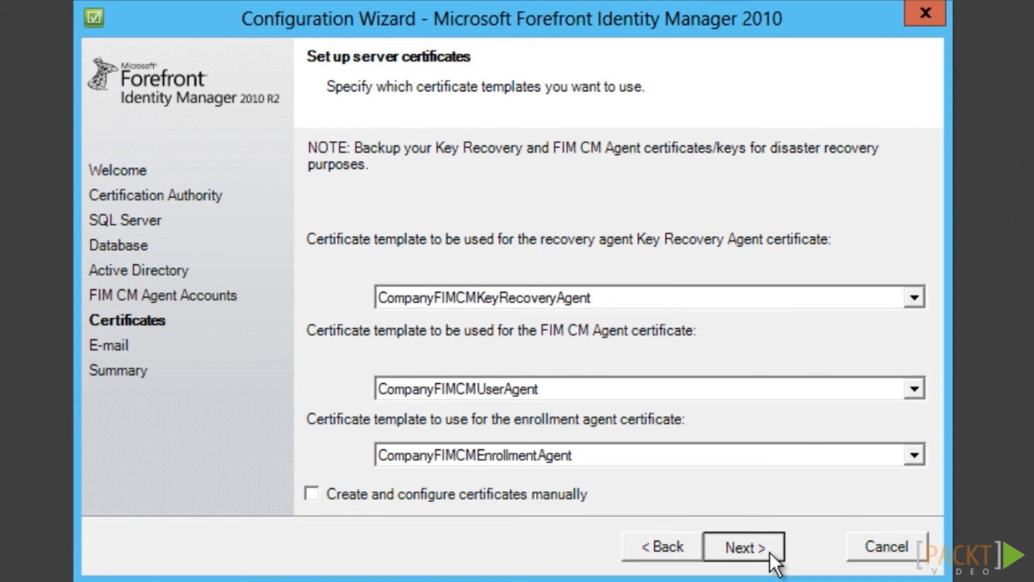
pyautogui.click(769, 551)
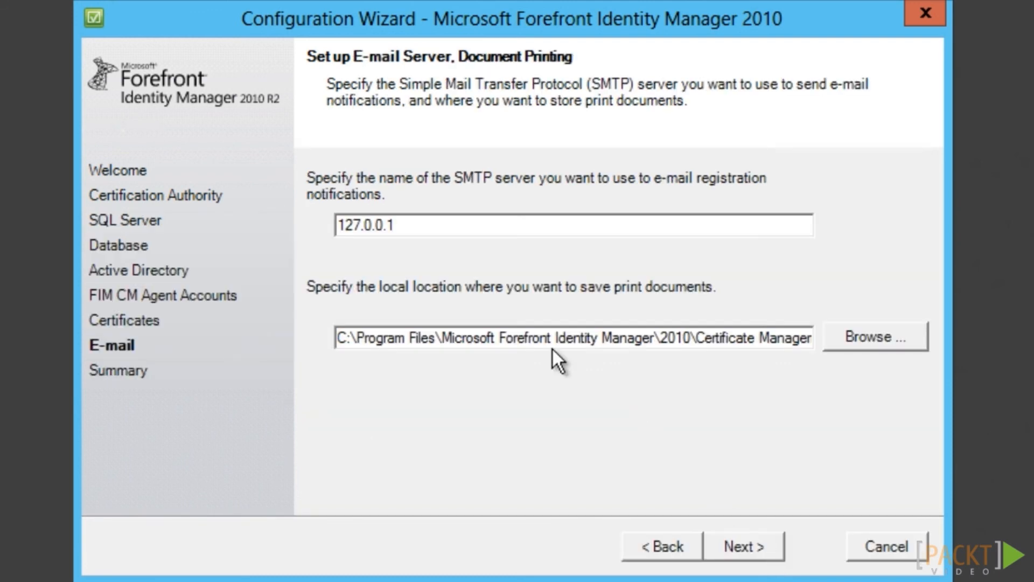
pyautogui.moveTo(417, 222); pyautogui.dragTo(266, 211)
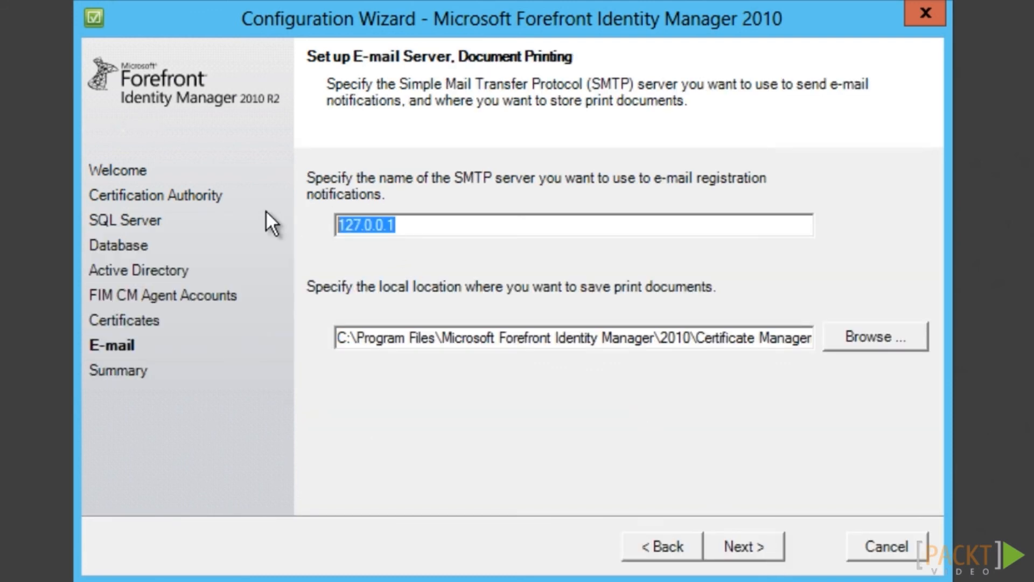
pyautogui.write('exch.ad.c')
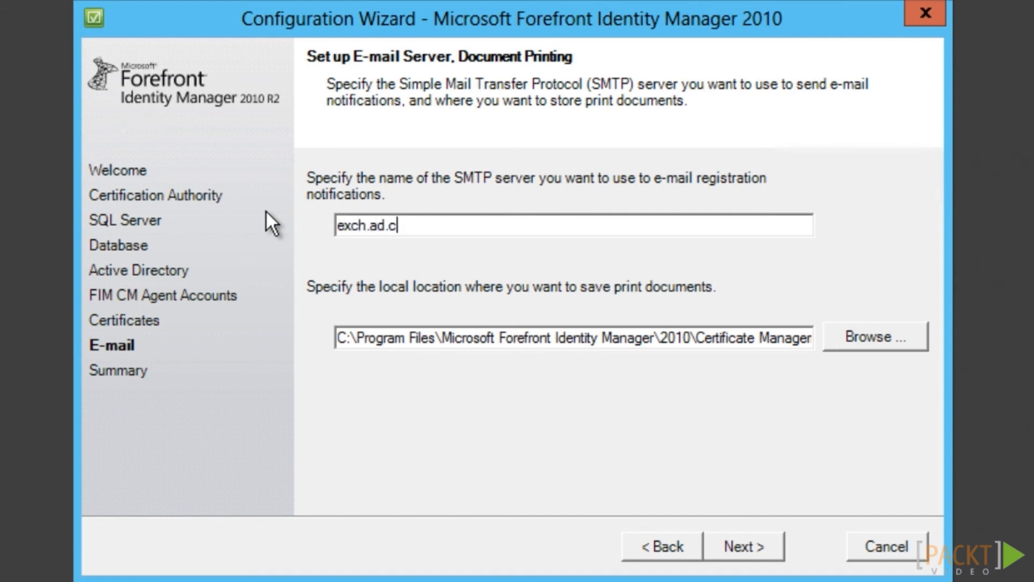
pyautogui.write('ompany.com')
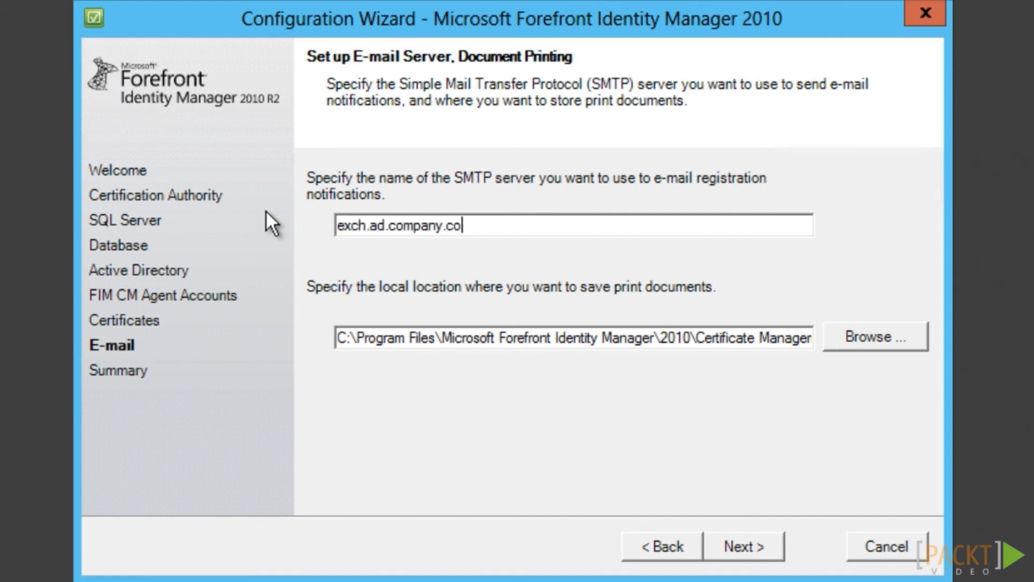
pyautogui.click(753, 551)
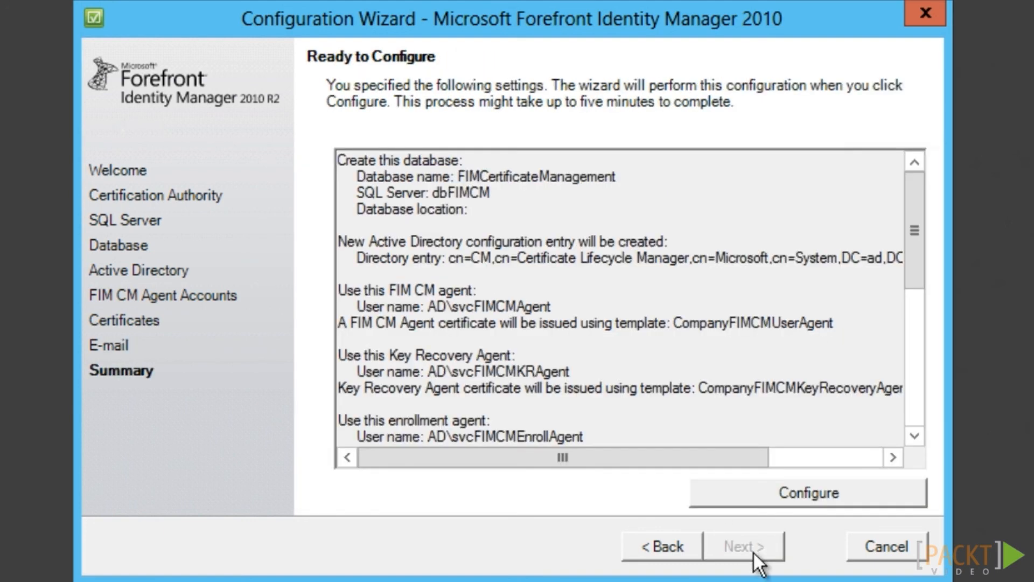
pyautogui.click(799, 495)
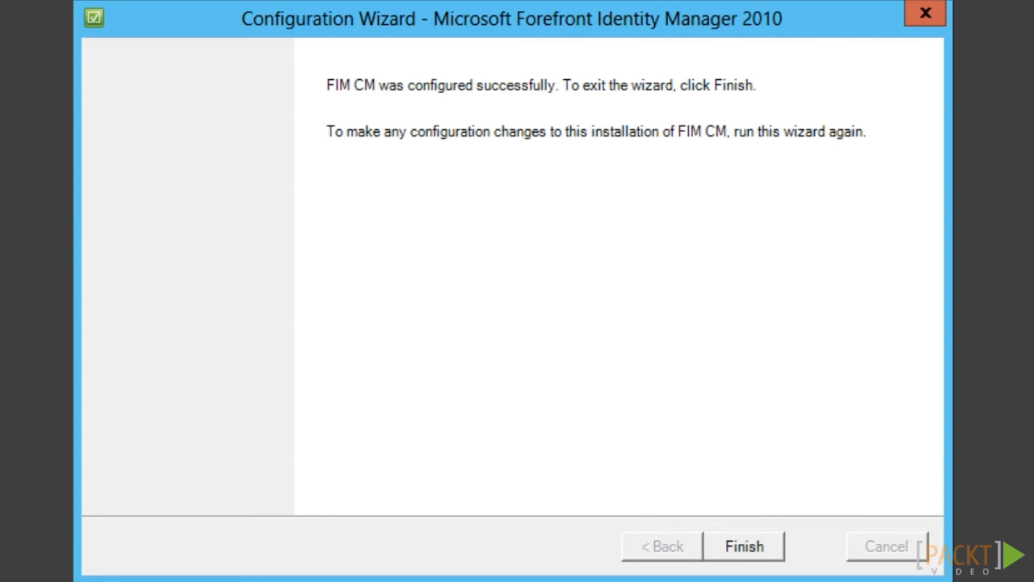
# Close the wizard, open MMC via runas as the agent account, and add the Certificates snap-in
pyautogui.press('Return')
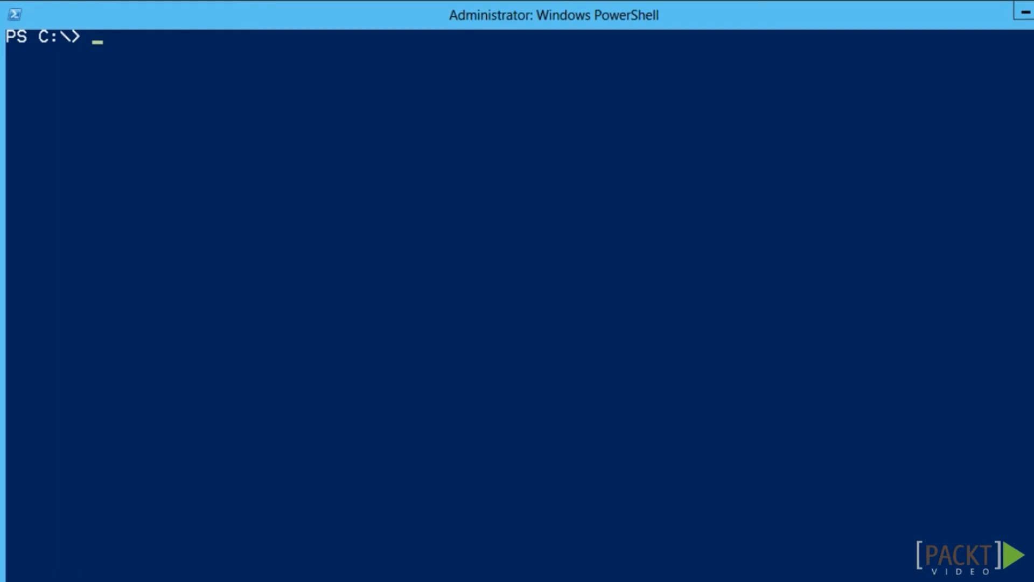
pyautogui.rightClick(92, 44)
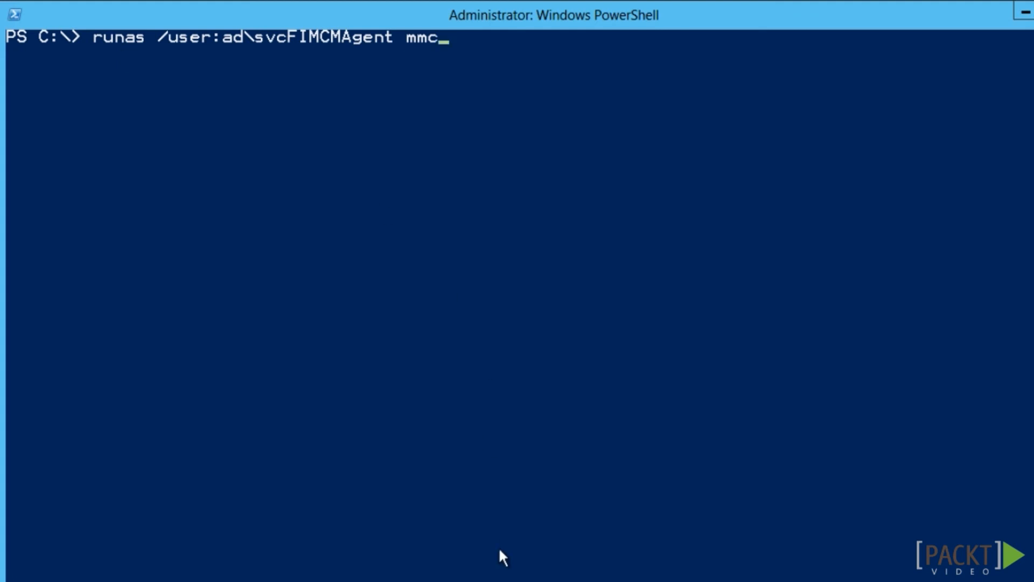
pyautogui.press('Return')
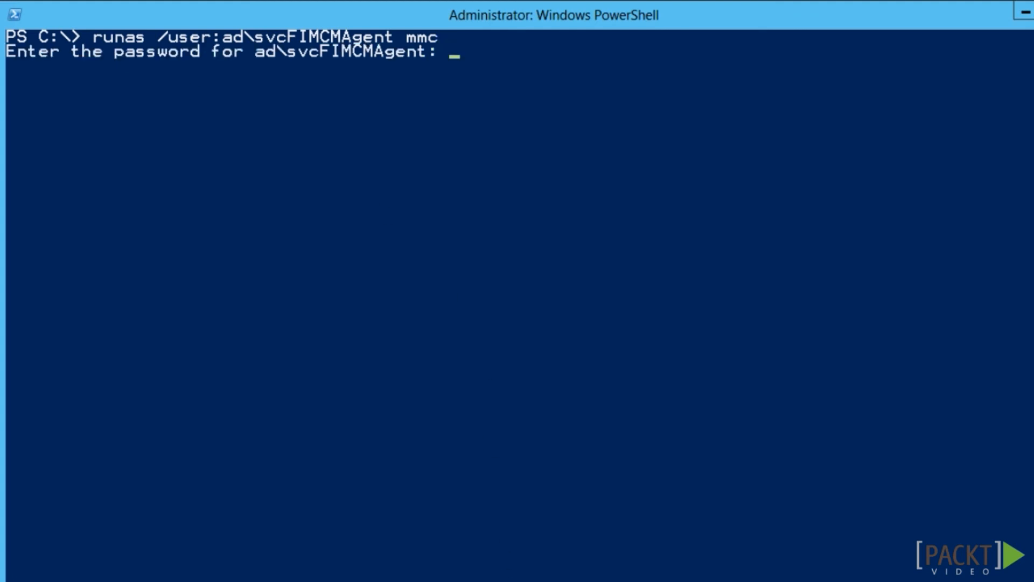
pyautogui.press('Return')
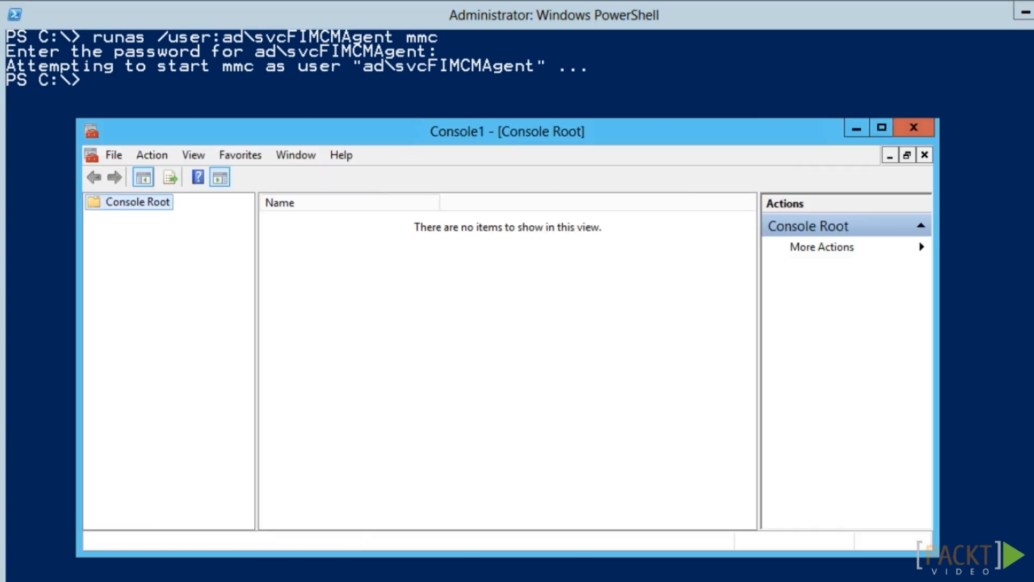
pyautogui.click(115, 156)
pyautogui.click(188, 262)
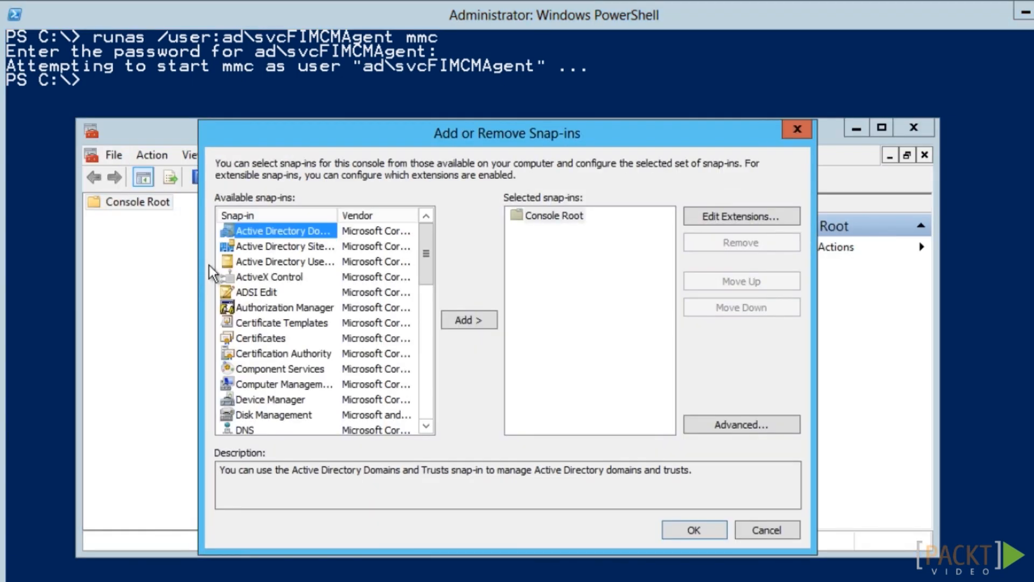
pyautogui.doubleClick(265, 338)
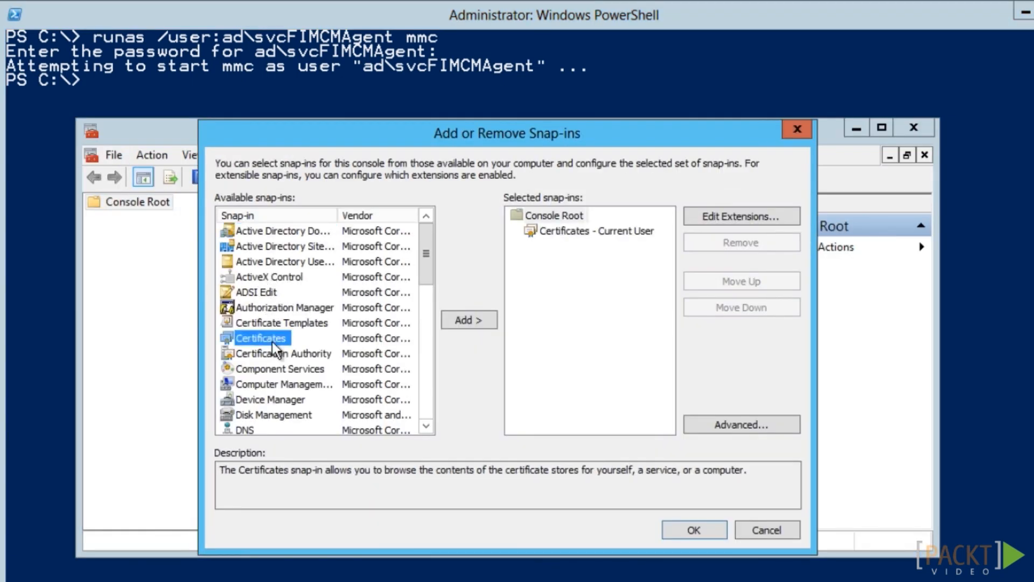
pyautogui.click(675, 530)
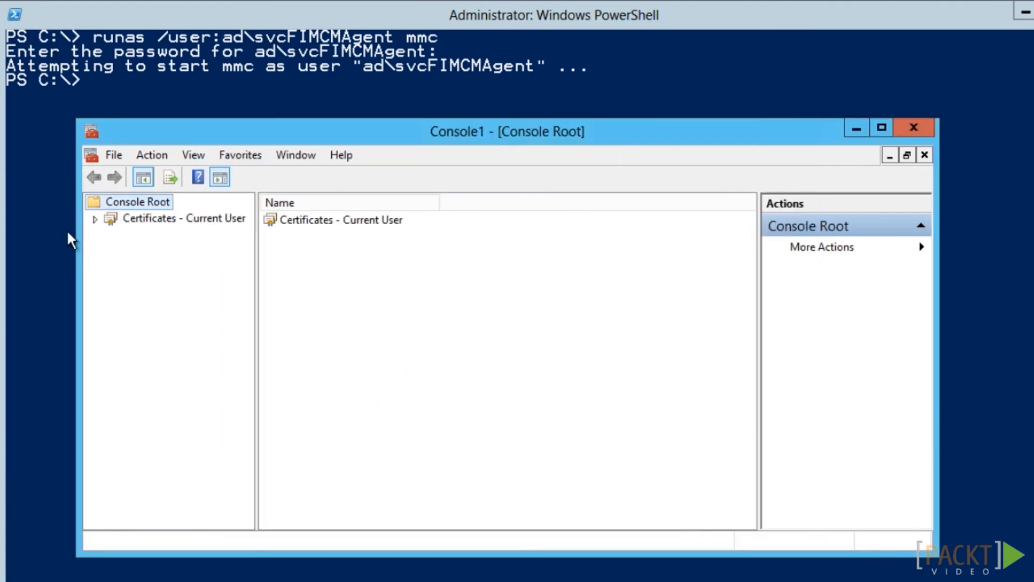
# Locate the agent's certificate in the Personal store and begin exporting it
pyautogui.click(95, 219)
pyautogui.click(142, 235)
pyautogui.doubleClick(307, 221)
pyautogui.click(312, 224)
pyautogui.rightClick(312, 224)
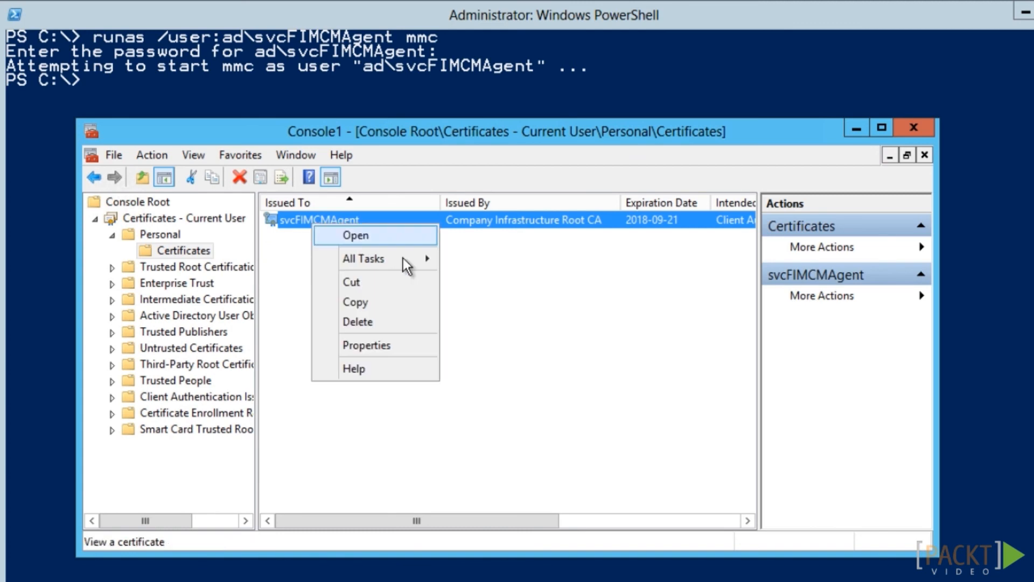
pyautogui.moveTo(410, 264)
pyautogui.click(486, 347)
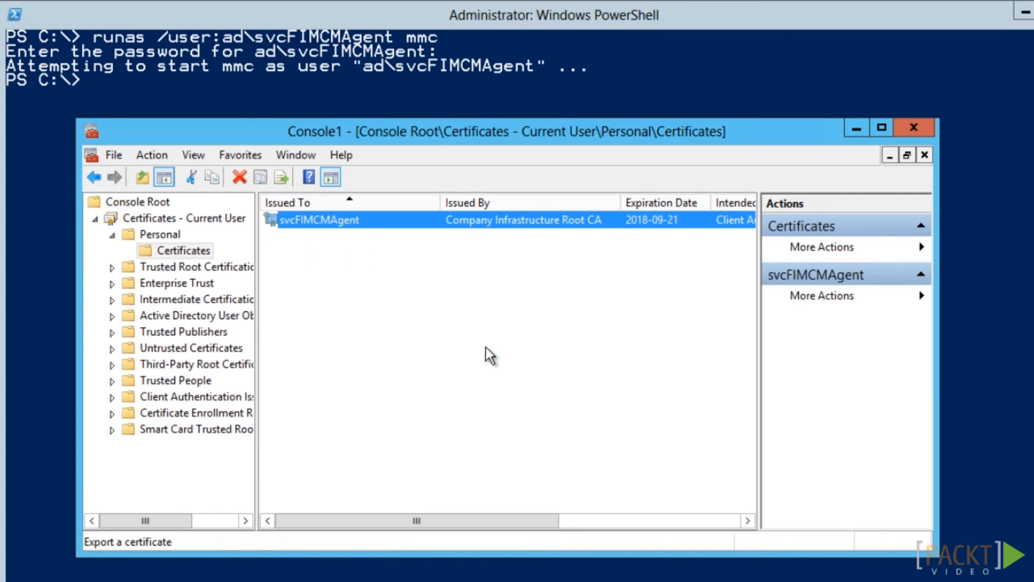
# Export it with private key as password-protected PFX to \\ad01\Install\svcFIMCMAgent.pfx
pyautogui.click(635, 544)
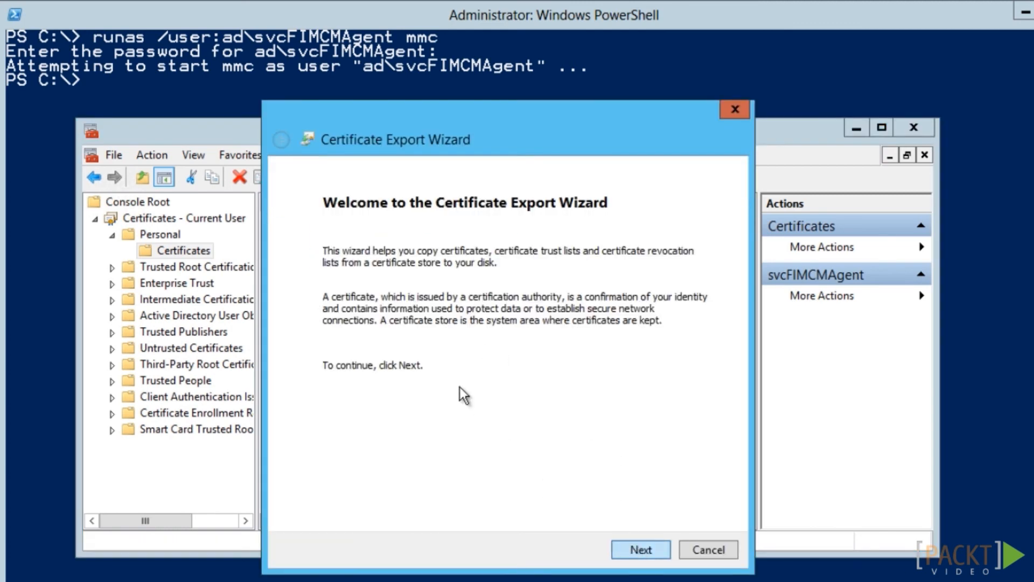
pyautogui.click(358, 317)
pyautogui.click(641, 550)
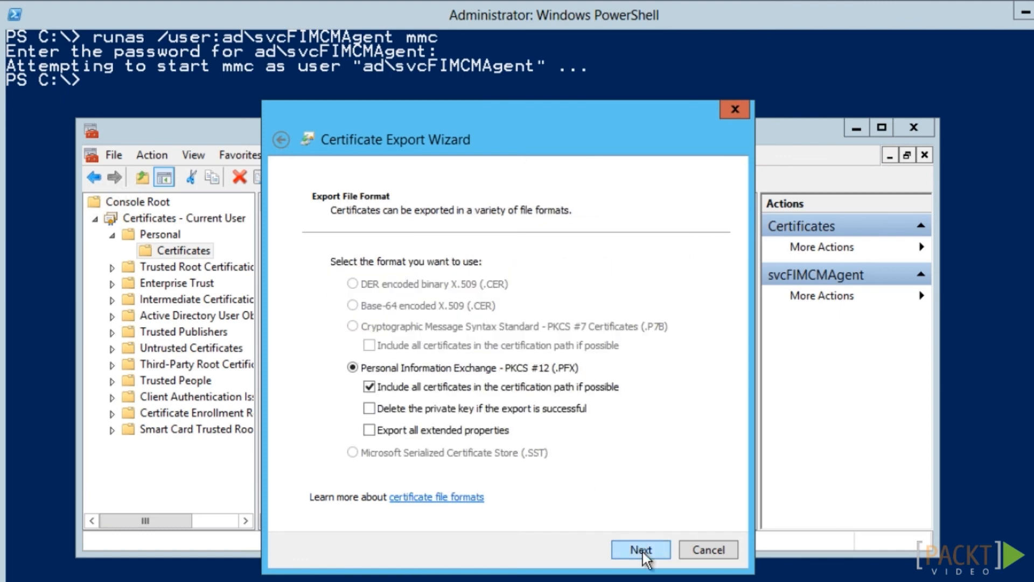
pyautogui.click(642, 551)
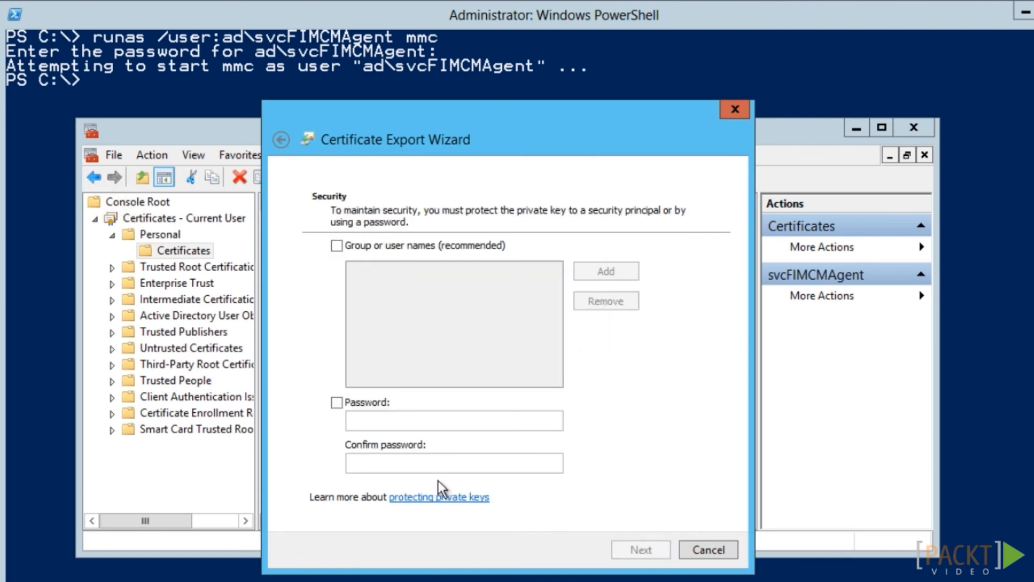
pyautogui.click(337, 402)
pyautogui.write('*********')
pyautogui.press('Tab')
pyautogui.write('*********')
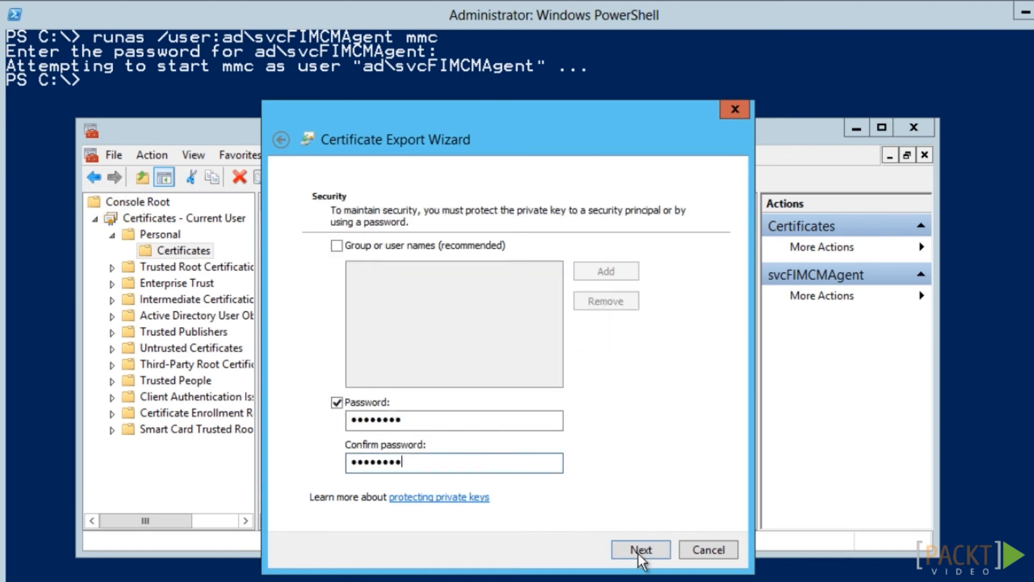
pyautogui.click(635, 550)
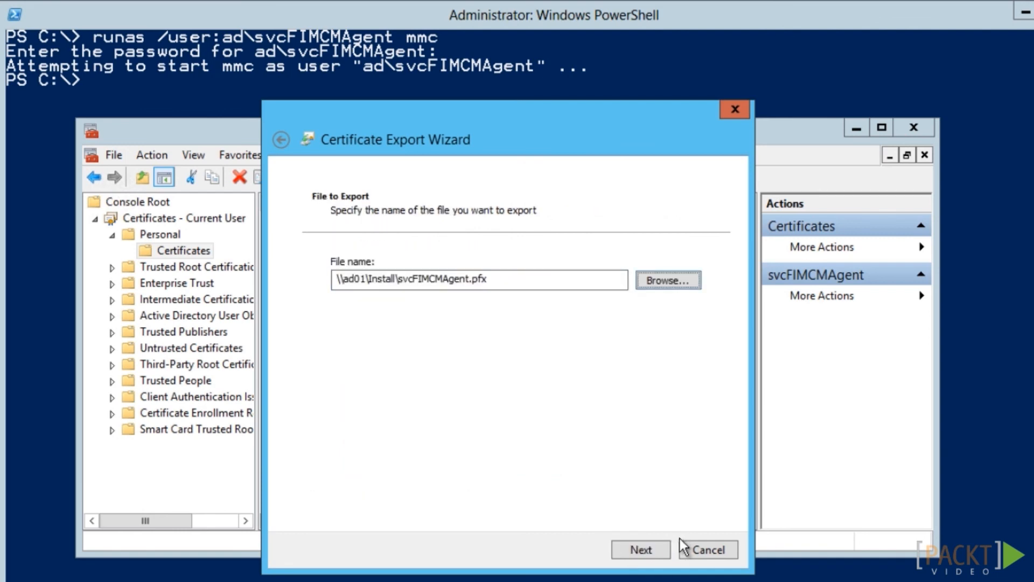
pyautogui.click(661, 552)
pyautogui.click(661, 553)
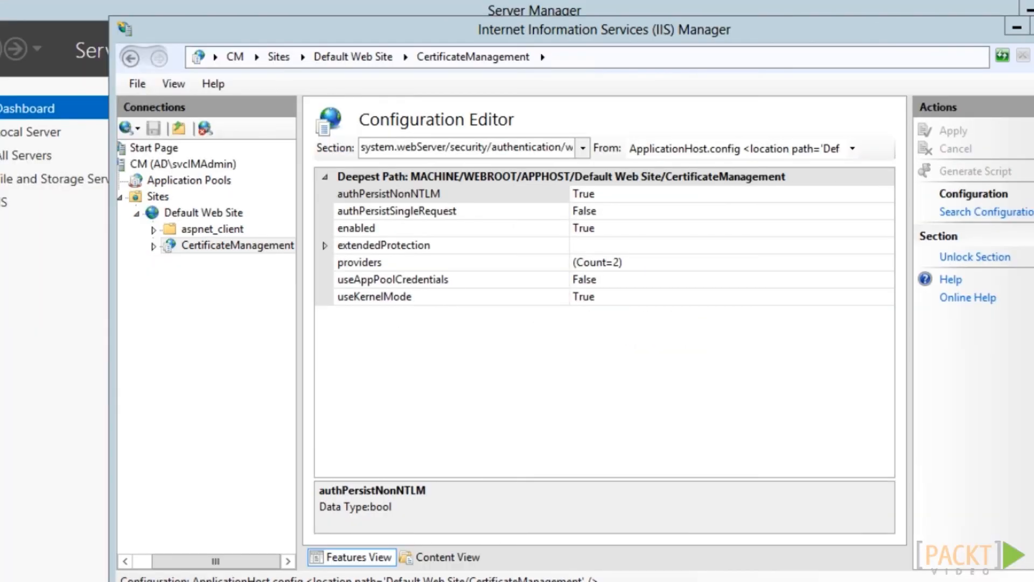
# Change useAppPoolCredentials from False to True in Configuration Editor and apply
pyautogui.click(589, 279)
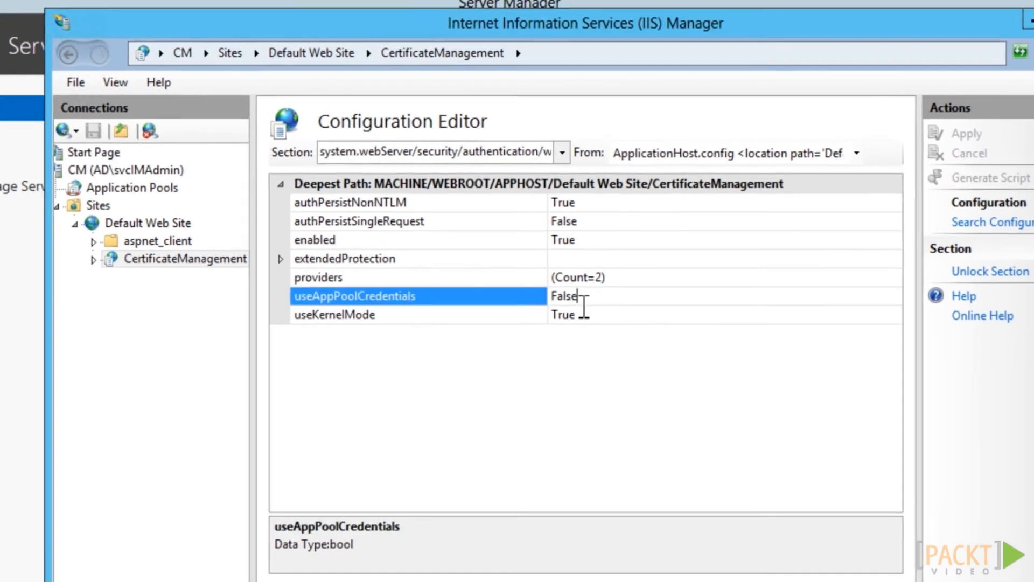
pyautogui.click(897, 302)
pyautogui.click(627, 342)
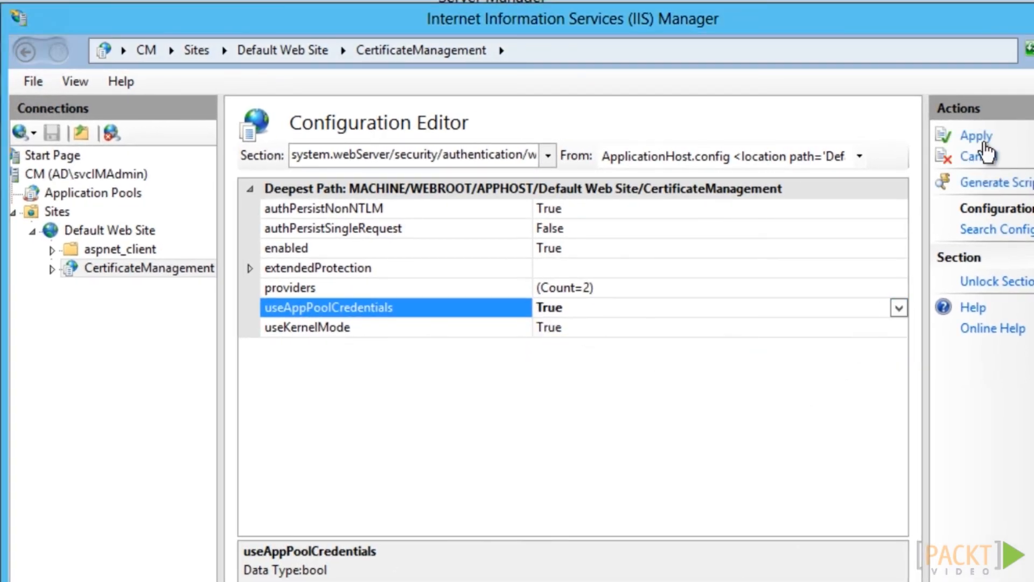
pyautogui.click(984, 142)
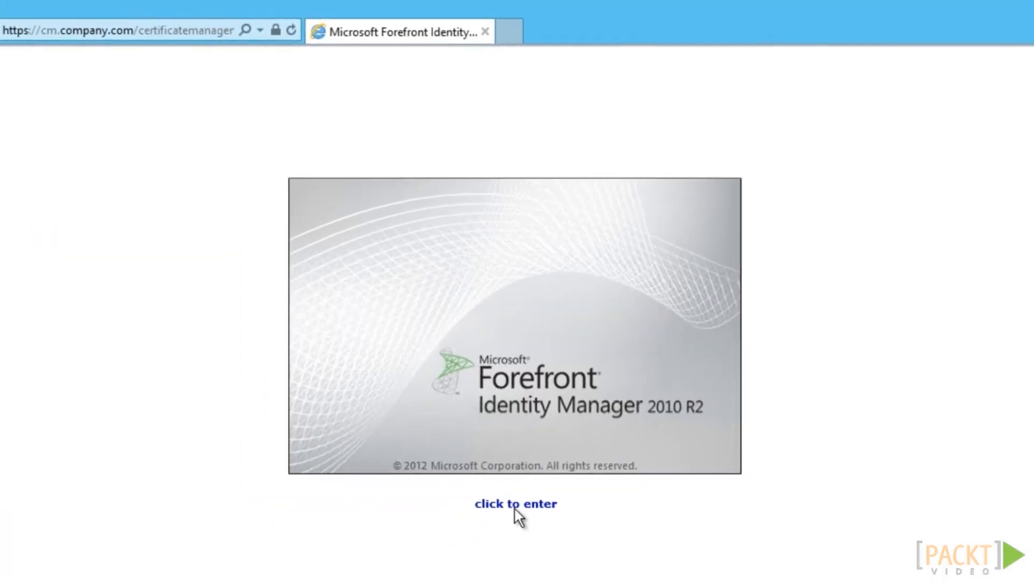
# Enter the FIM CM portal at cm.company.com from its splash page
pyautogui.click(514, 507)
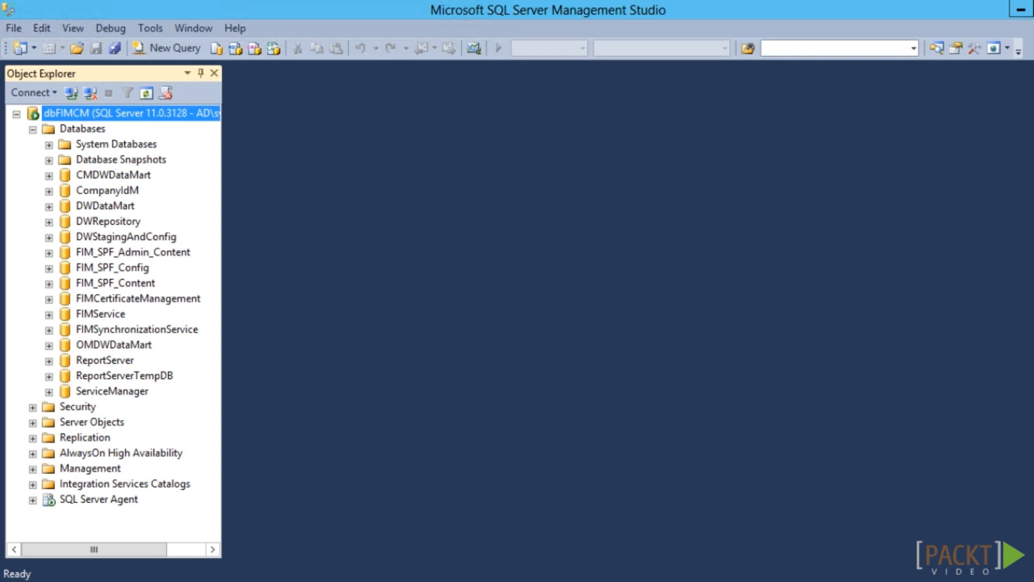
# Create Windows login AD\AD01$ mapped to the FIMCertificateManagement database with the clmApp role
pyautogui.click(33, 407)
pyautogui.click(49, 422)
pyautogui.click(90, 206)
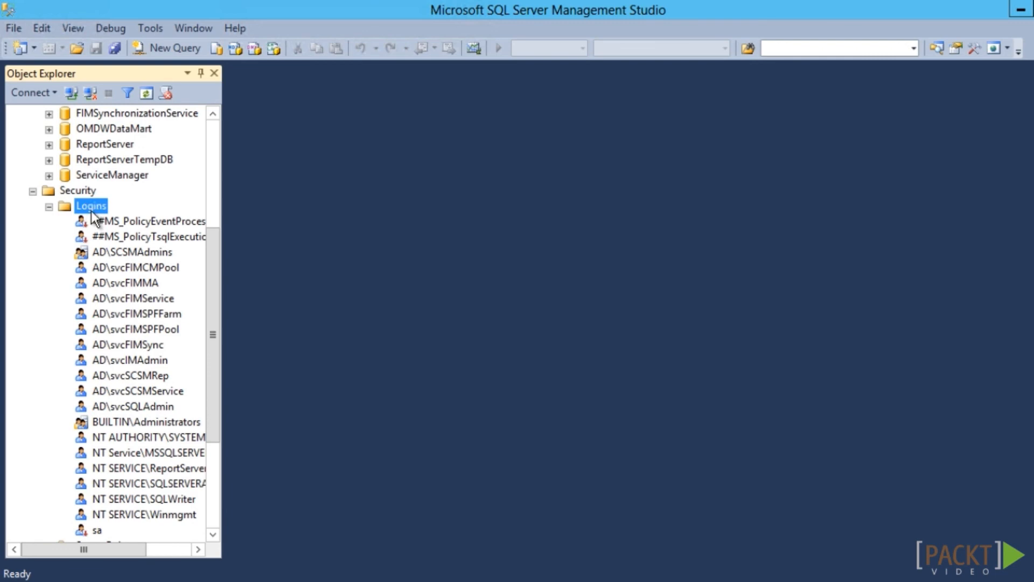
pyautogui.rightClick(90, 207)
pyautogui.click(135, 220)
pyautogui.write('AD\\AD01$')
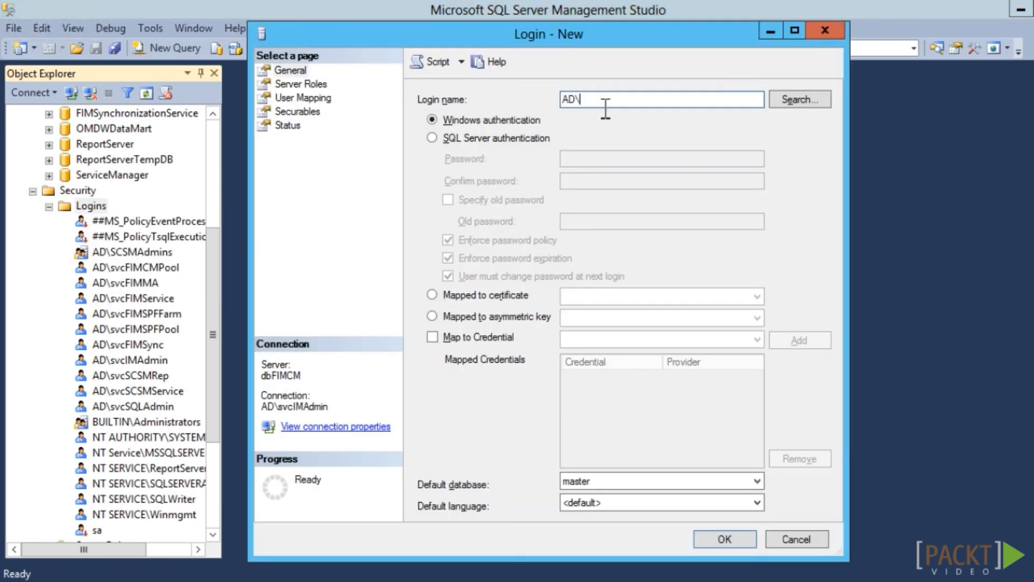
pyautogui.click(309, 98)
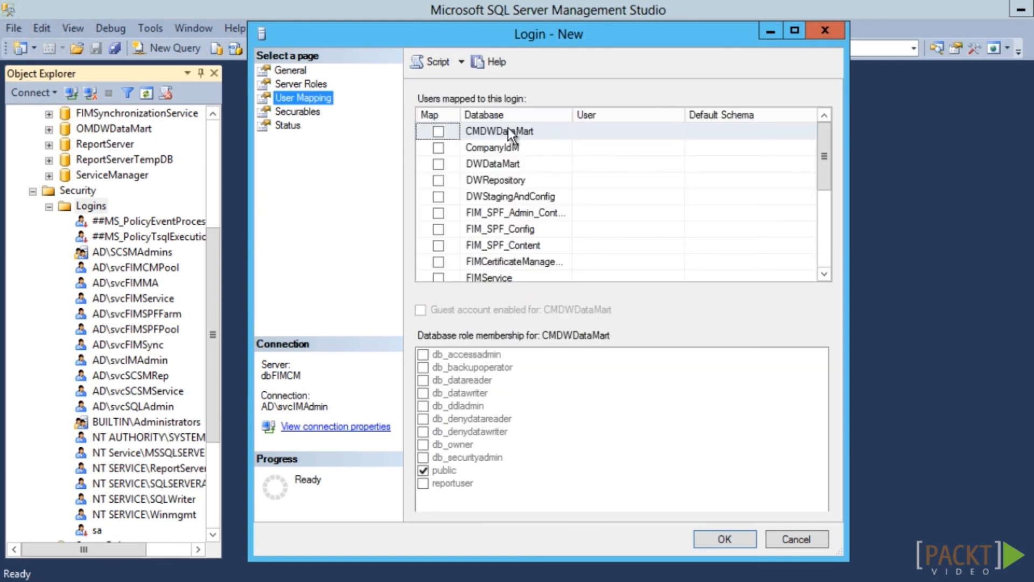
pyautogui.click(438, 262)
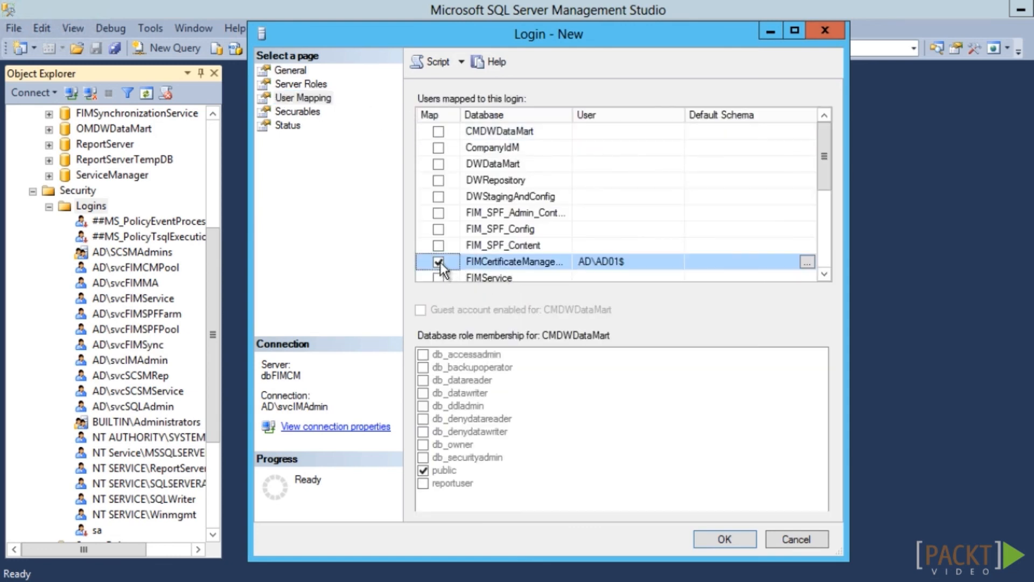
pyautogui.click(509, 260)
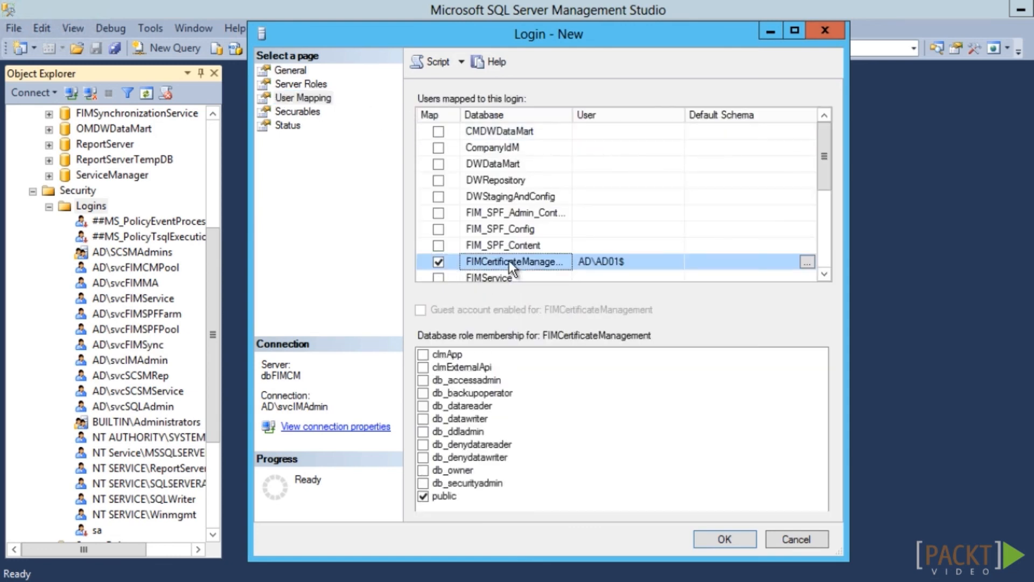
pyautogui.click(424, 354)
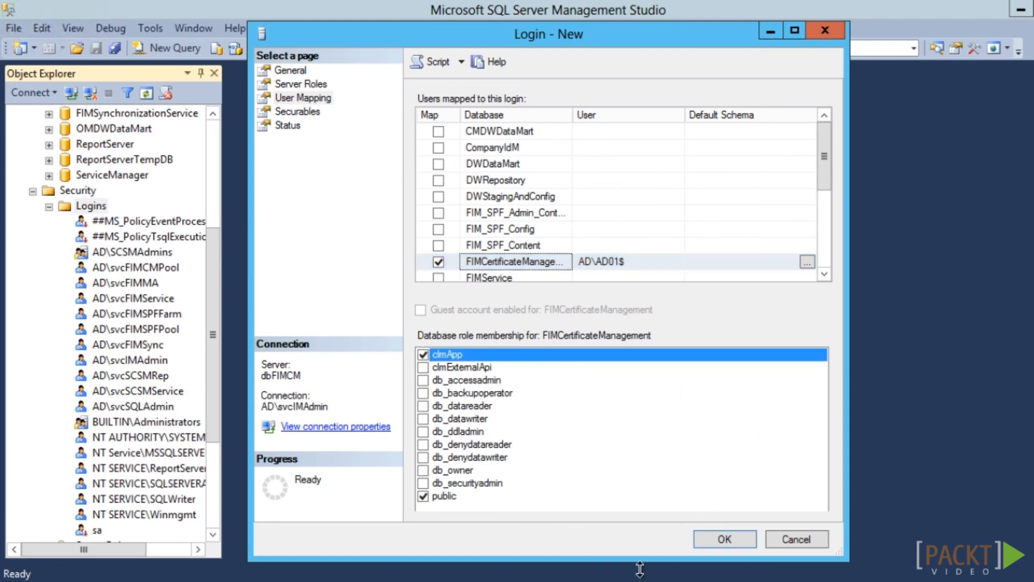
pyautogui.click(724, 539)
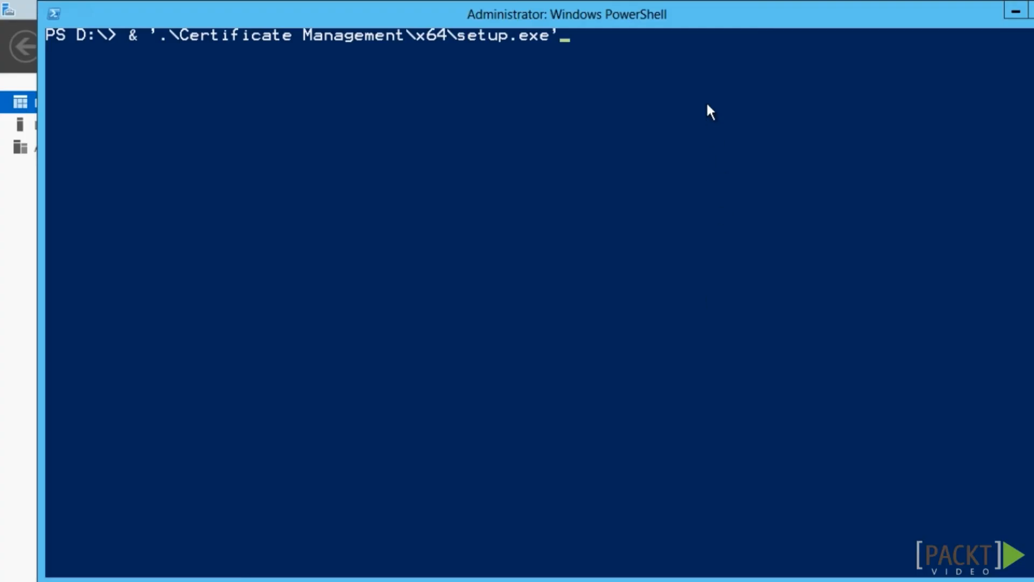
# Run FIM CM setup with FIM CM Portal and FIM CM Update Service excluded, dismissing the Windows edition warning
pyautogui.press('Return')
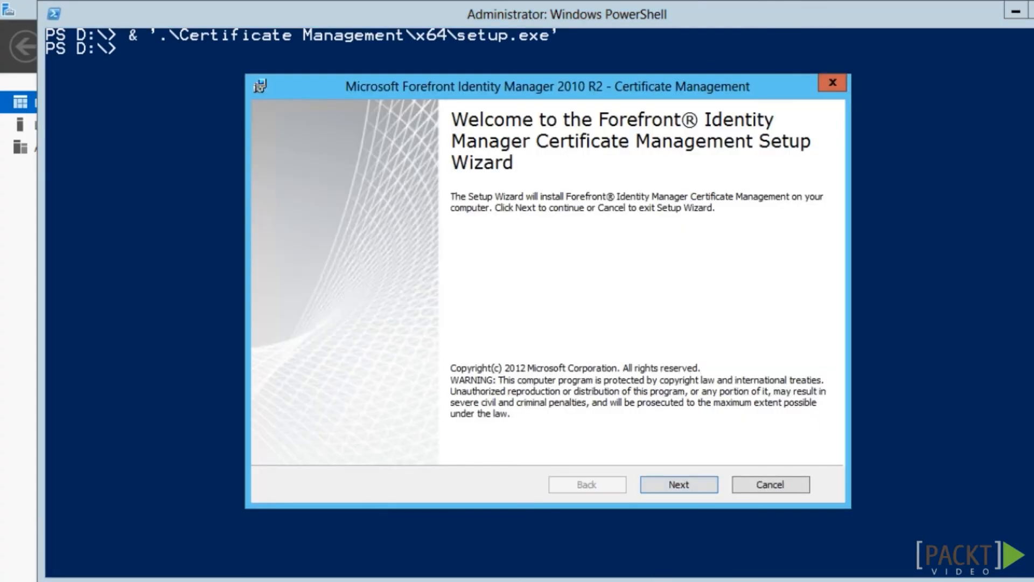
pyautogui.click(677, 481)
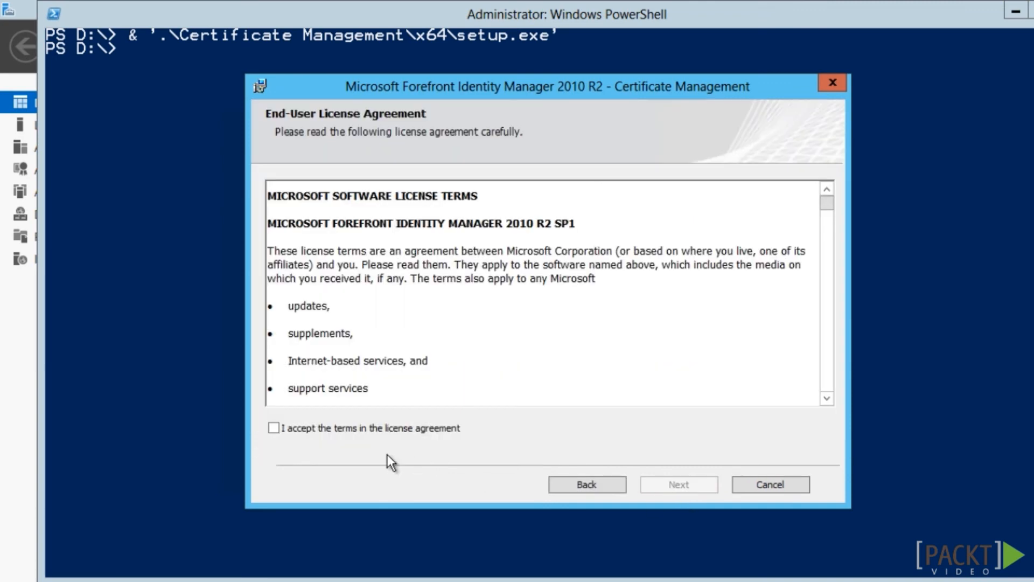
pyautogui.click(344, 429)
pyautogui.click(692, 489)
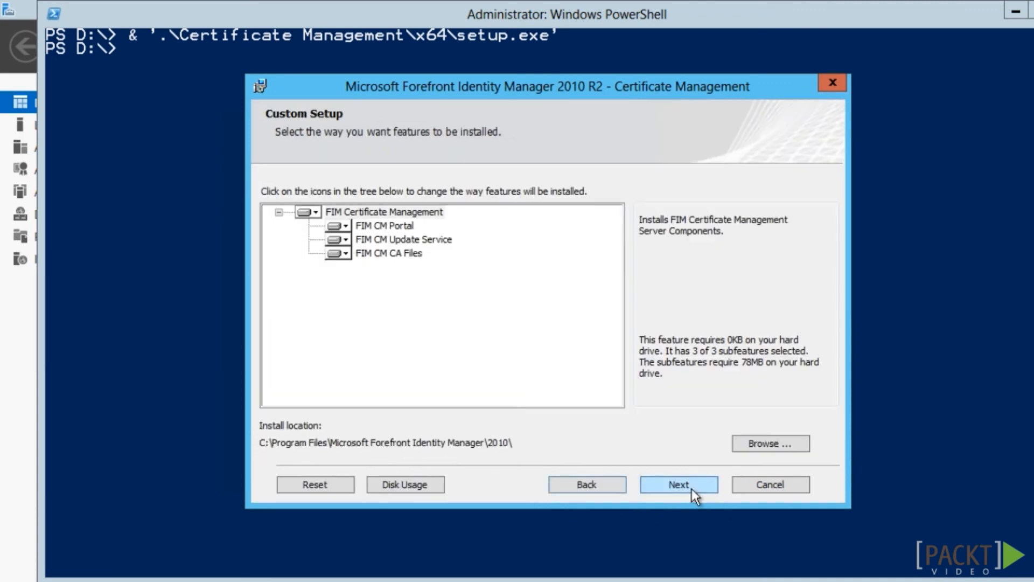
pyautogui.click(345, 228)
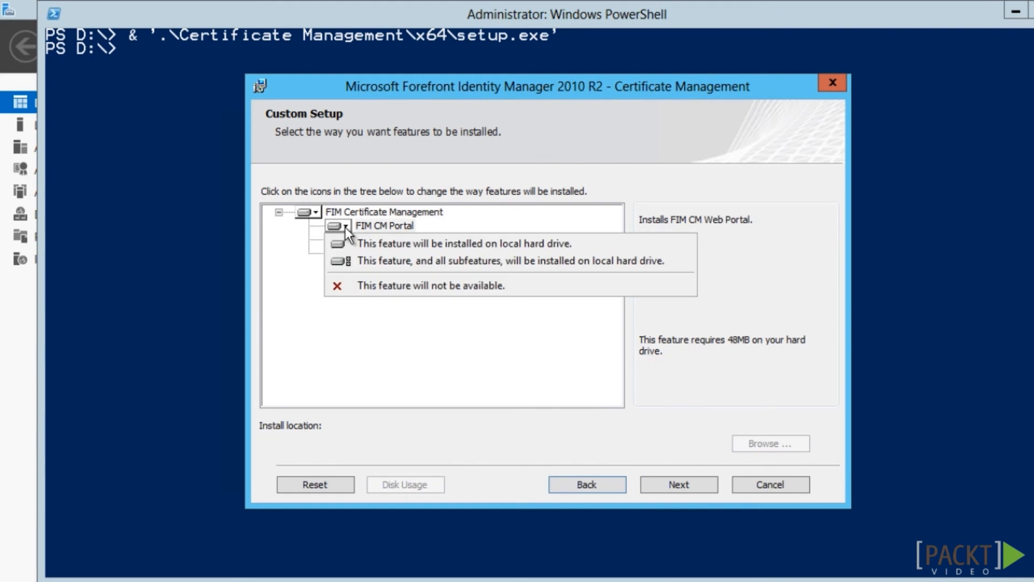
pyautogui.click(348, 286)
pyautogui.click(347, 244)
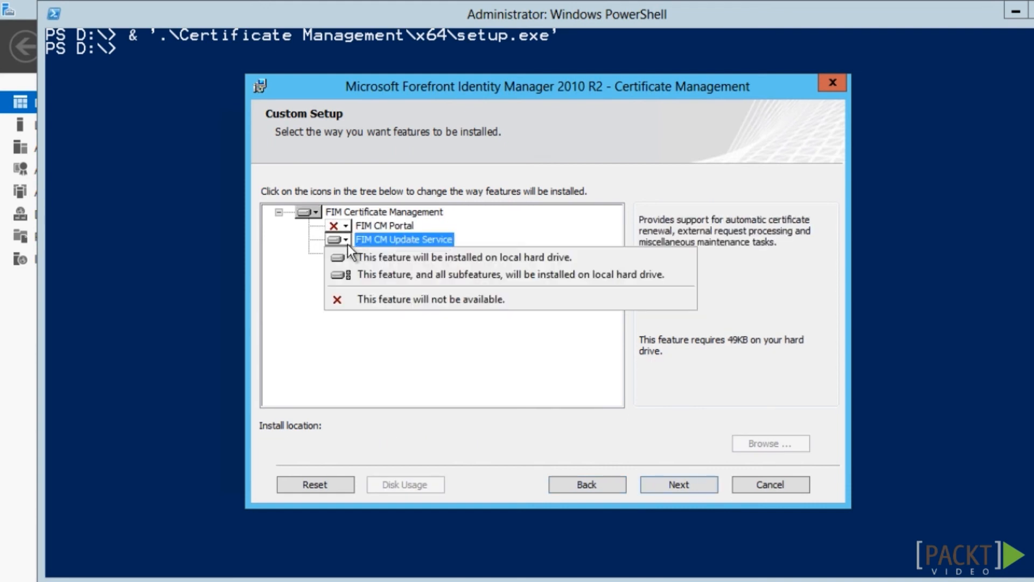
pyautogui.click(366, 298)
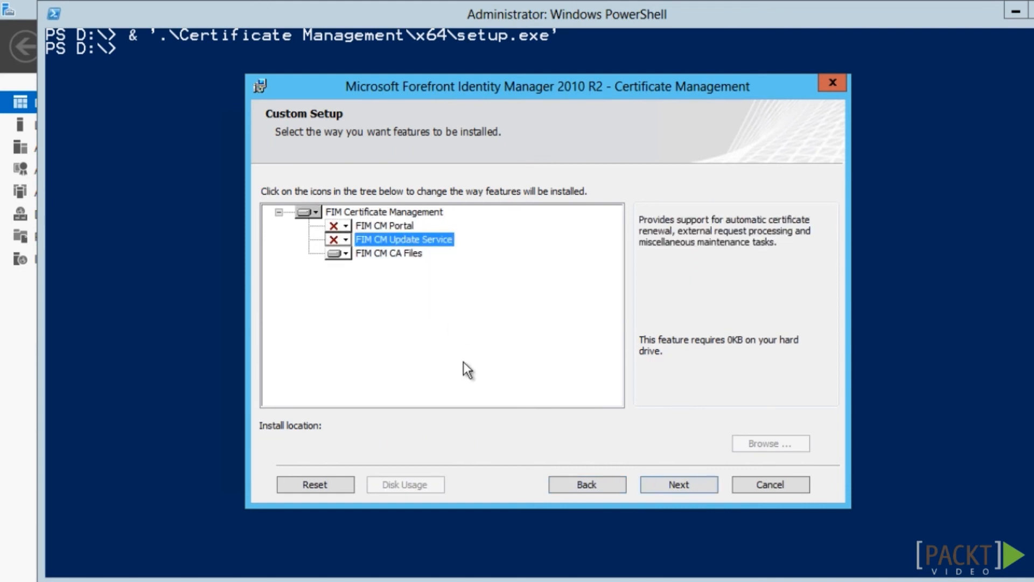
pyautogui.click(694, 488)
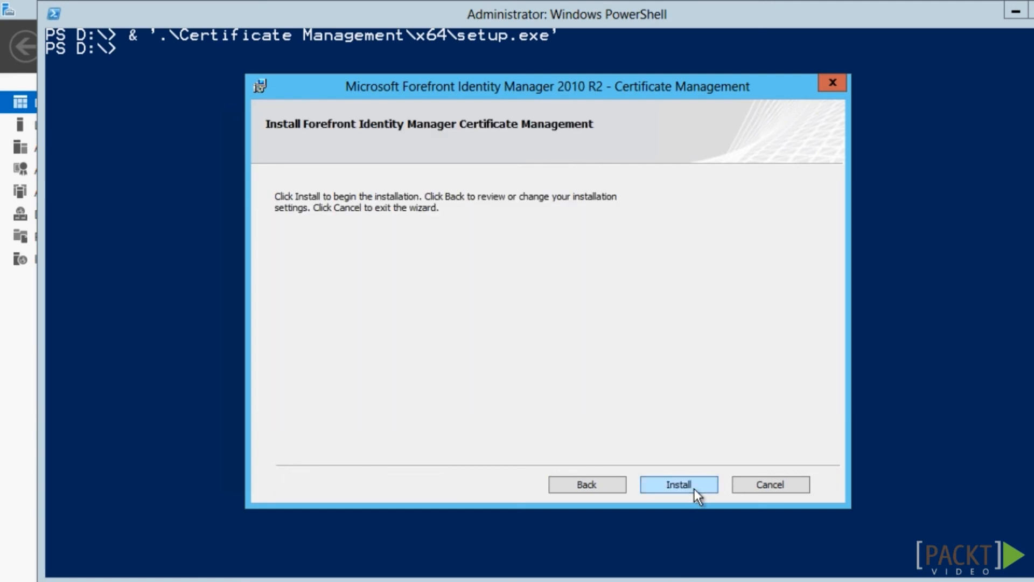
pyautogui.click(694, 489)
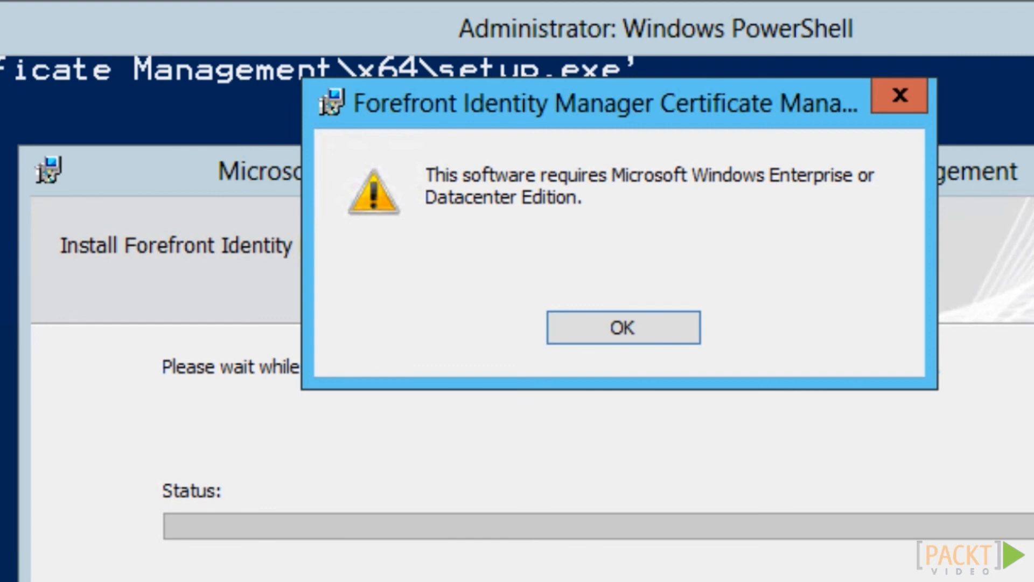
pyautogui.click(624, 331)
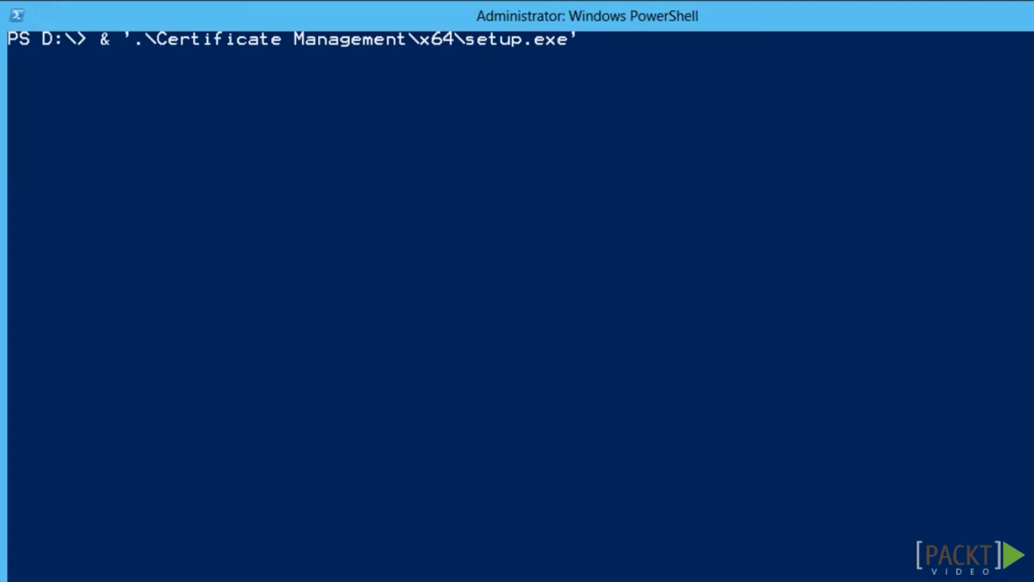
# Rerun setup, again excluding Portal and Update Service, so only FIM CM CA Files installs
pyautogui.press('Return')
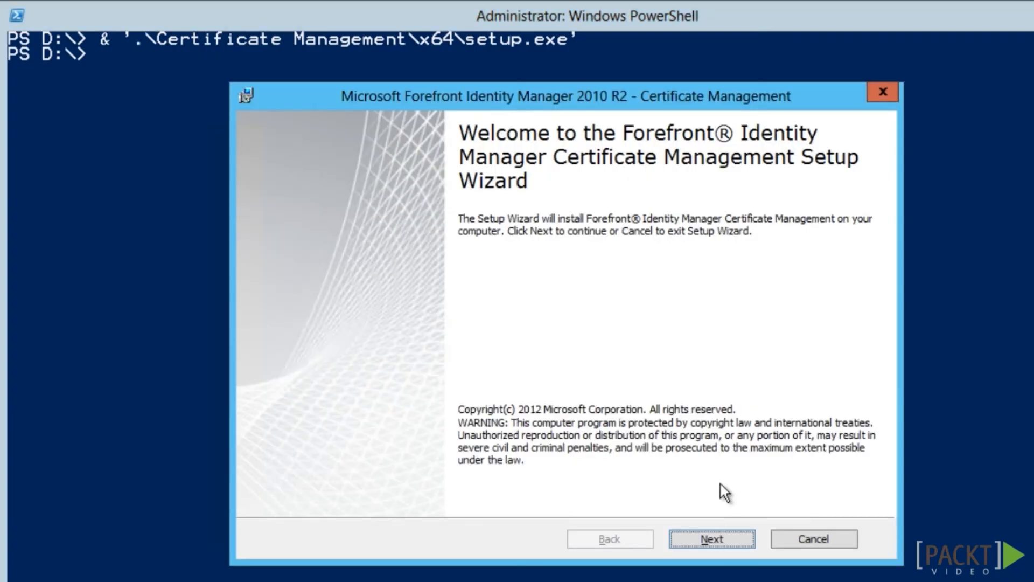
pyautogui.click(713, 539)
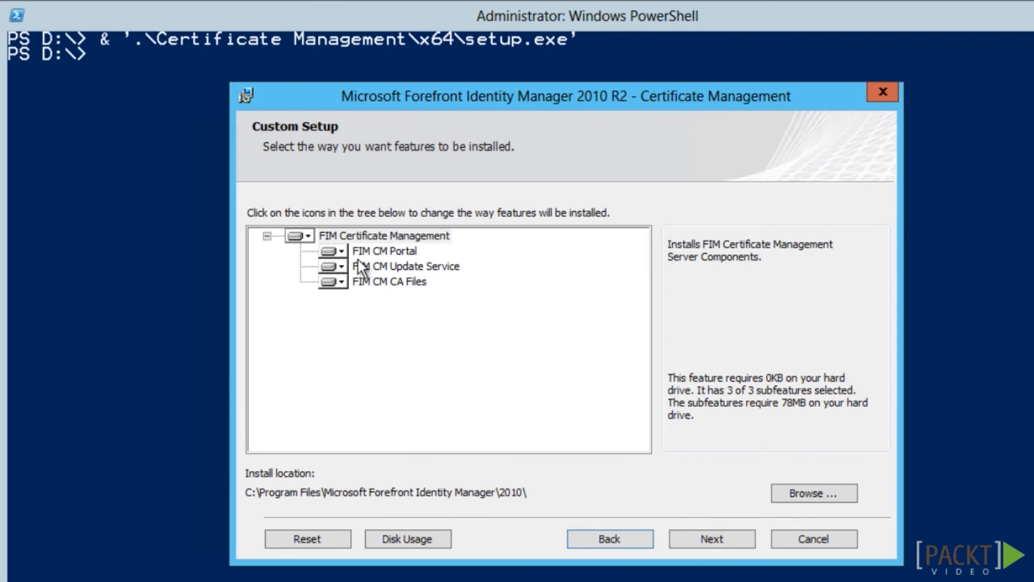
pyautogui.click(343, 252)
pyautogui.click(361, 316)
pyautogui.click(341, 266)
pyautogui.click(360, 332)
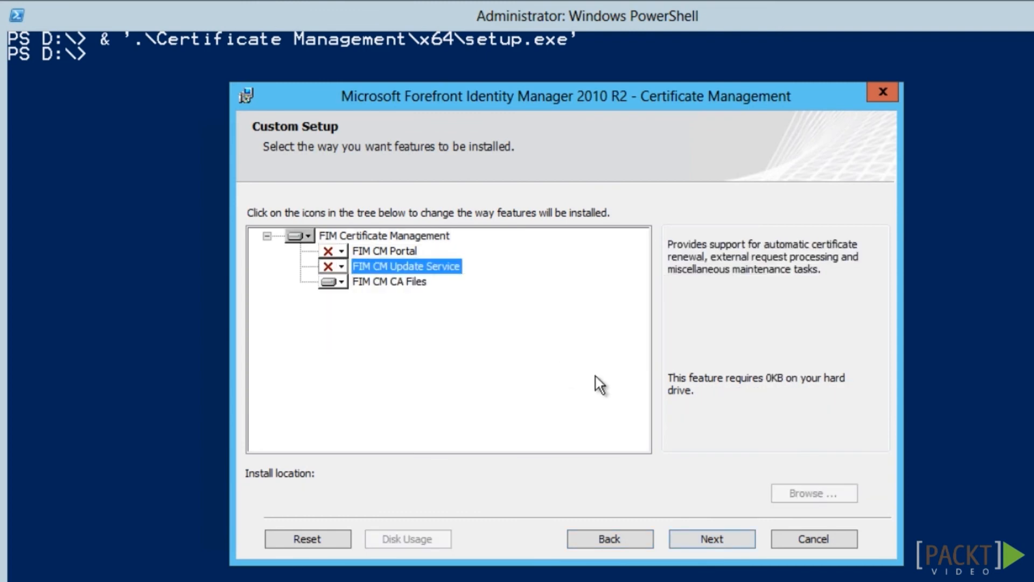
pyautogui.click(711, 538)
pyautogui.click(713, 538)
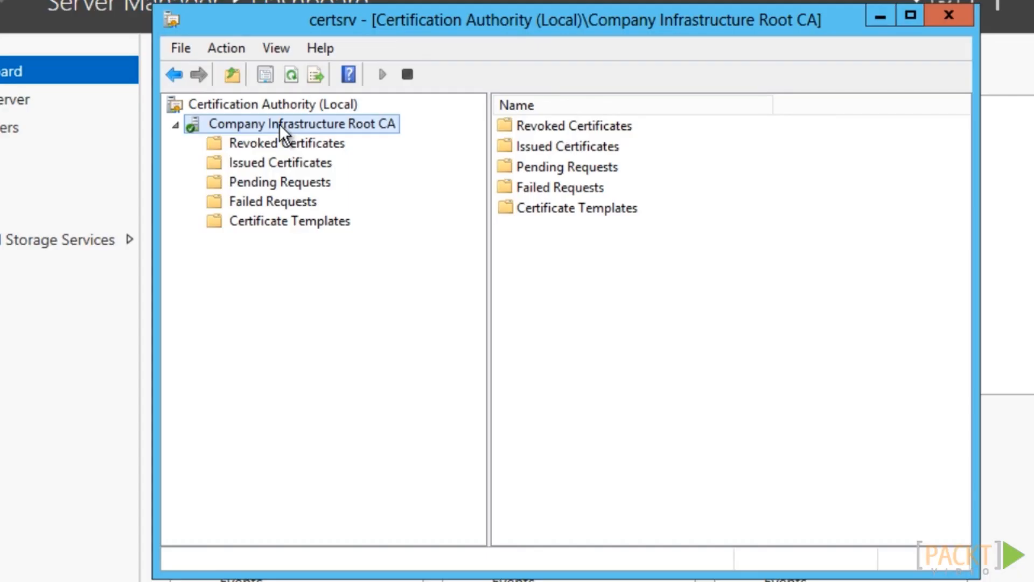
pyautogui.rightClick(280, 124)
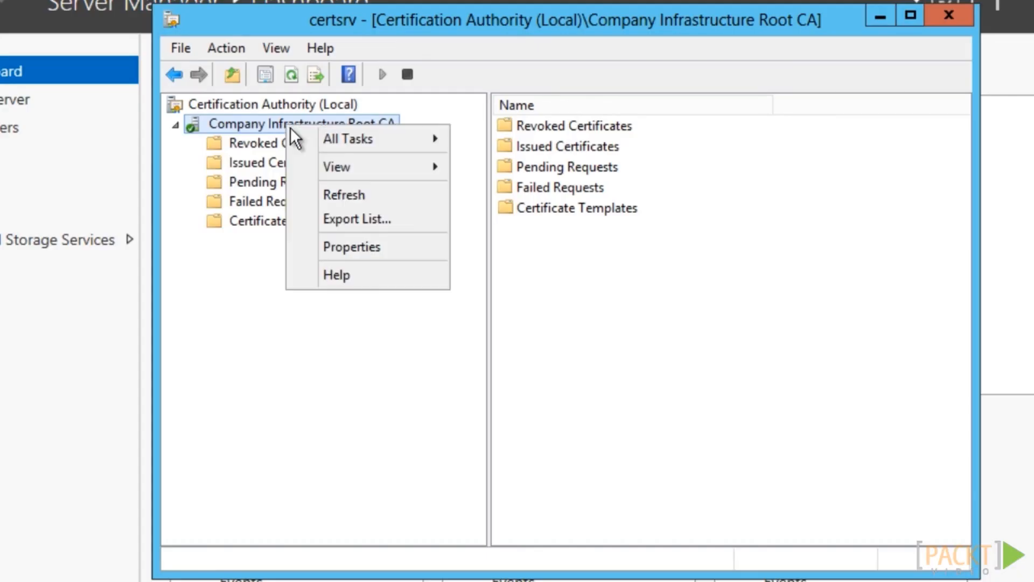
# Open the root CA's FIM CM Policy Module properties on the empty Signing Certificates list
pyautogui.click(364, 250)
pyautogui.click(606, 92)
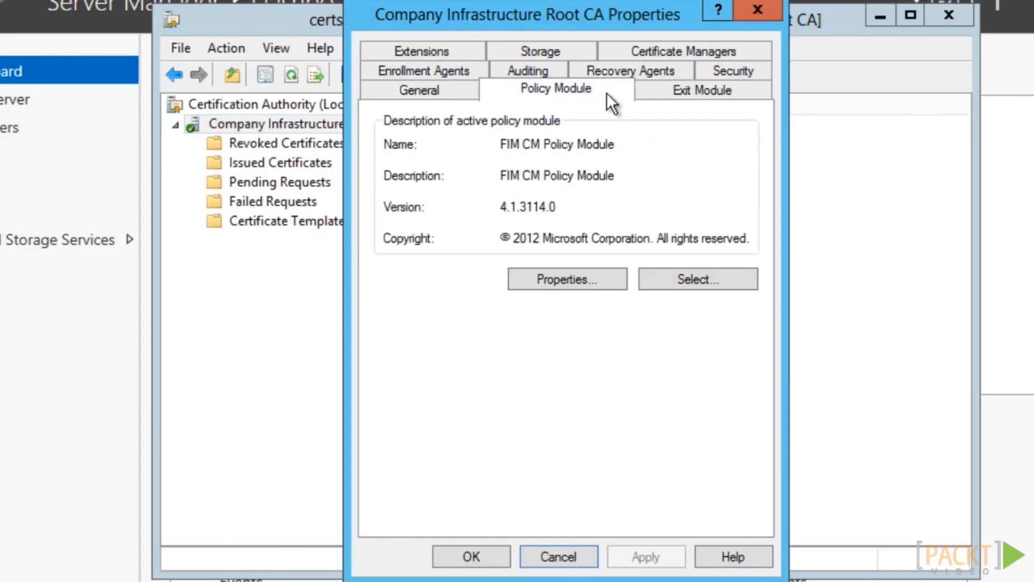
pyautogui.click(572, 277)
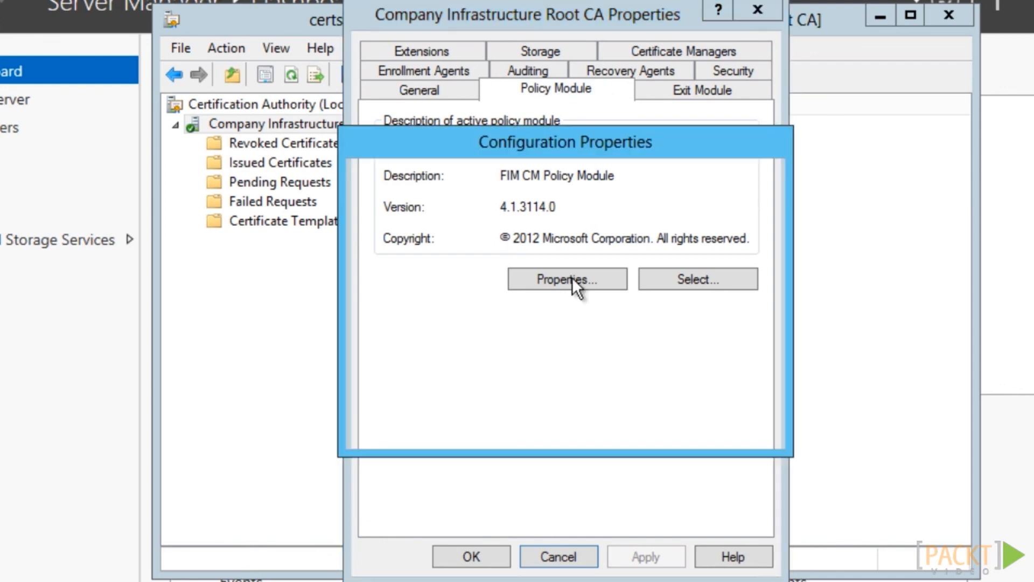
pyautogui.click(698, 177)
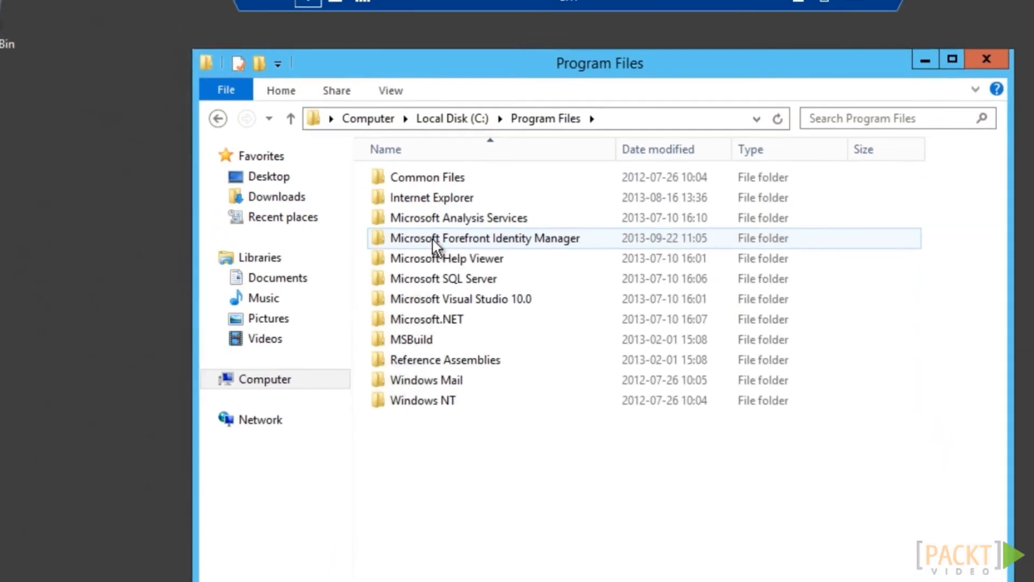
pyautogui.doubleClick(432, 238)
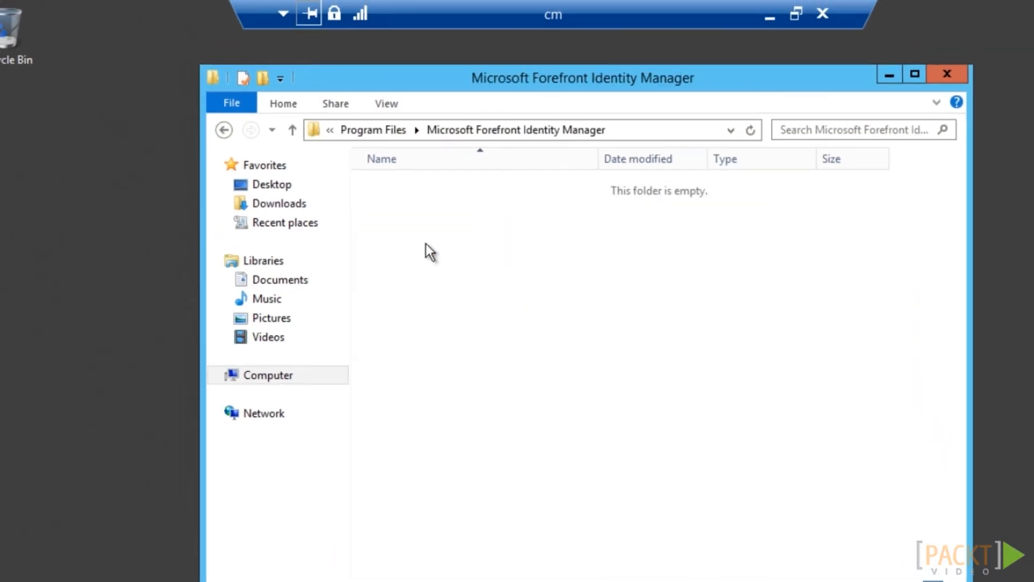
# Copy the Clm.SigningCertificate.Hash value from web.config in 2010\Certificate Management\web
pyautogui.doubleClick(423, 192)
pyautogui.doubleClick(423, 192)
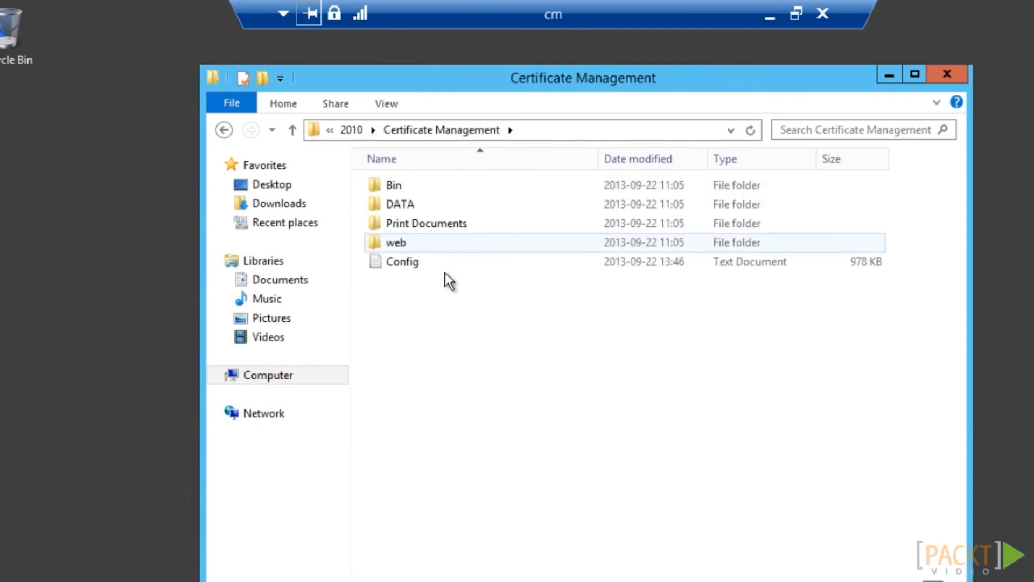
pyautogui.doubleClick(399, 245)
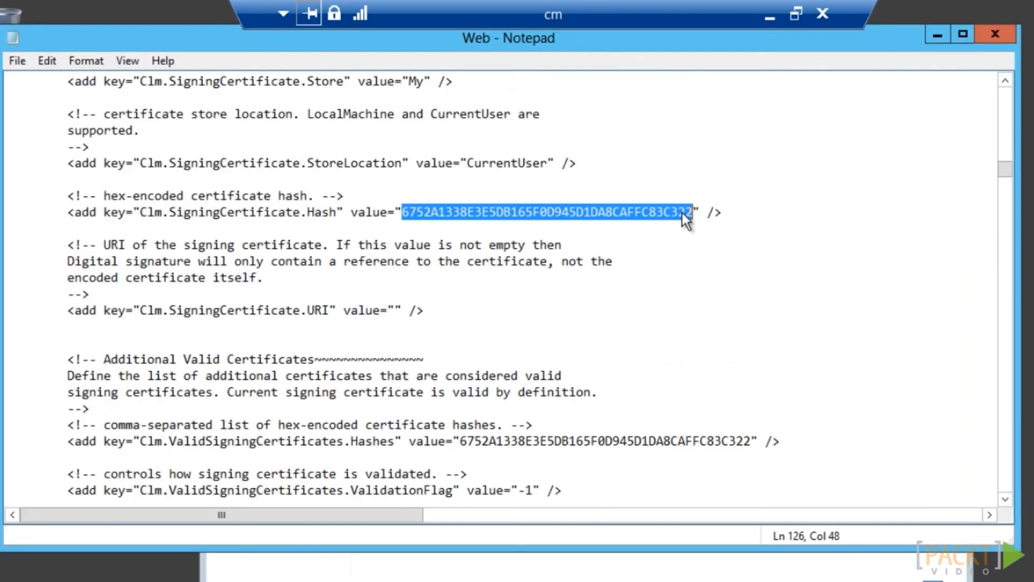
pyautogui.rightClick(682, 213)
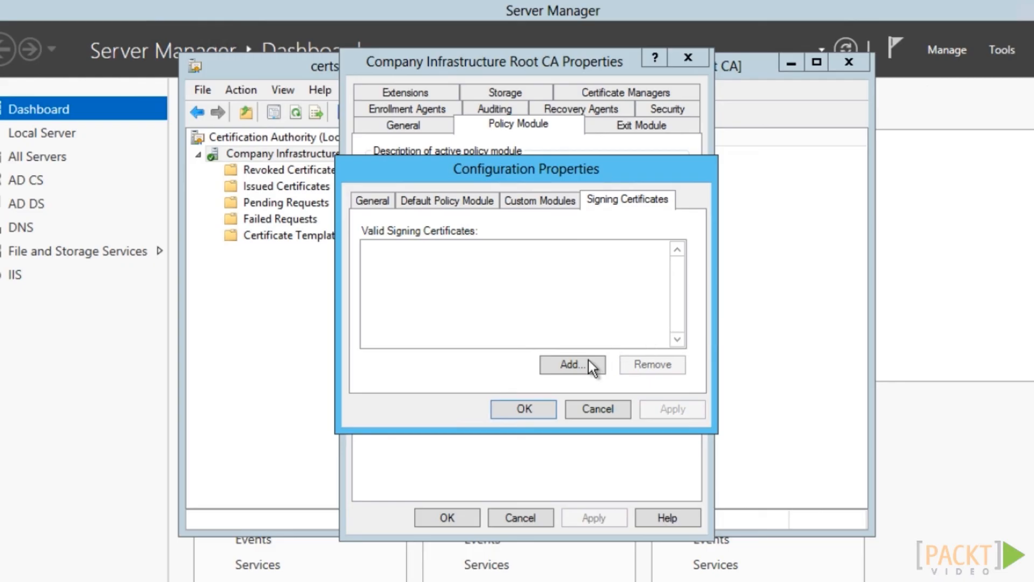
pyautogui.click(584, 367)
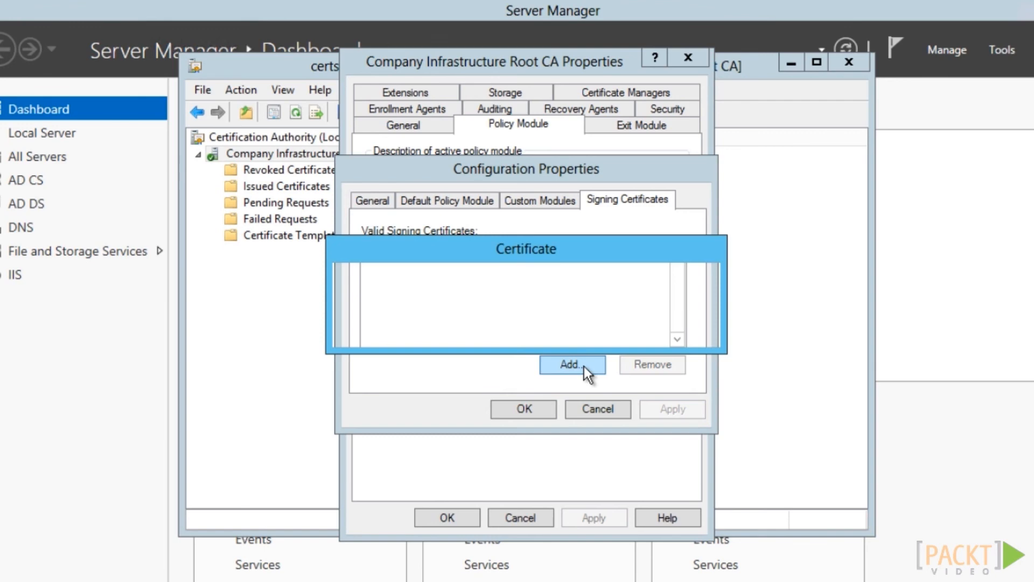
# Add the copied hash as a valid signing certificate and save the policy module configuration
pyautogui.rightClick(416, 301)
pyautogui.click(265, 376)
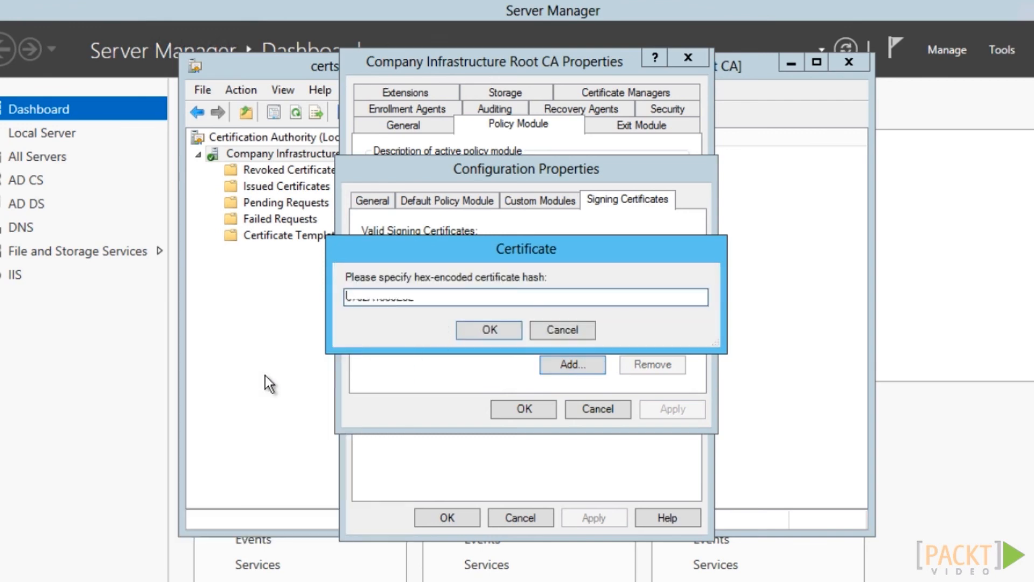
pyautogui.click(483, 333)
pyautogui.click(530, 408)
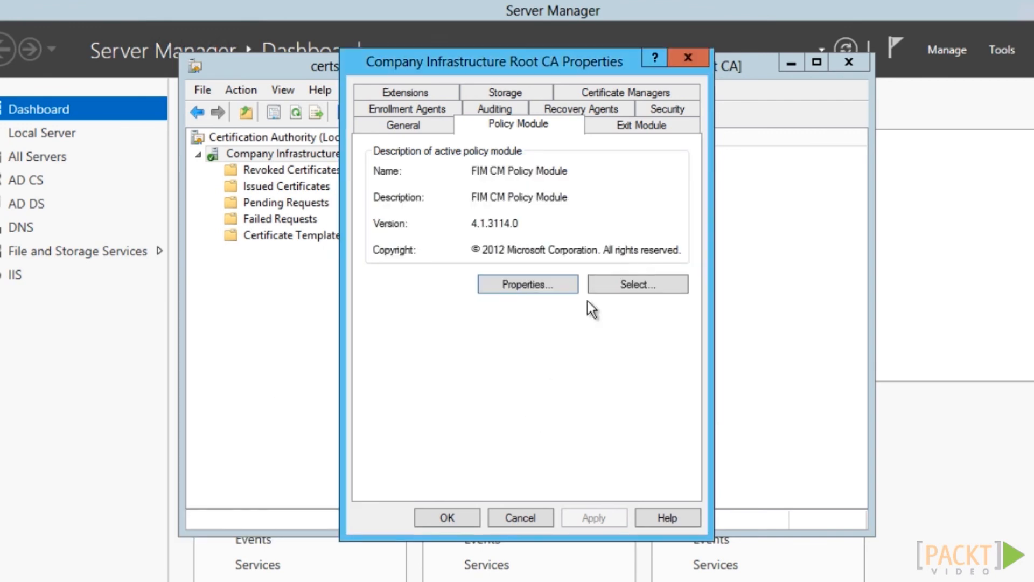
# Paste the database connection string into the FIM CM Exit Module, then stop and start Certificate Services
pyautogui.click(654, 131)
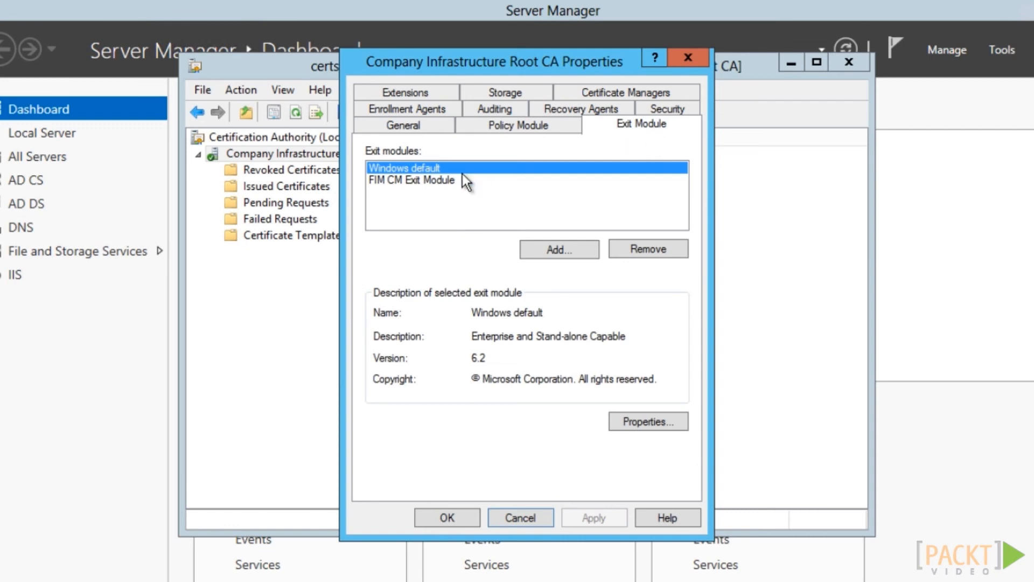
pyautogui.click(419, 180)
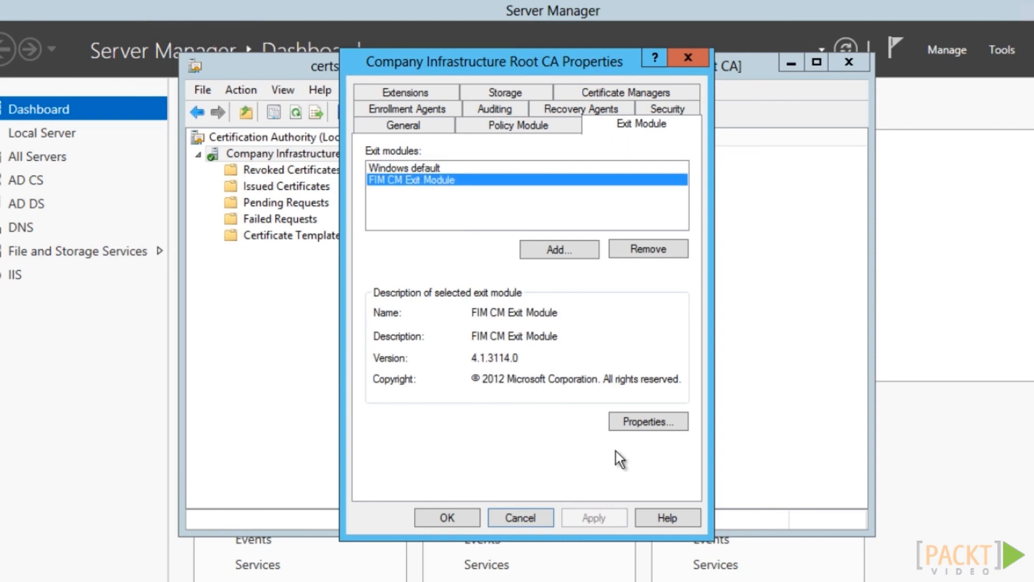
pyautogui.click(663, 423)
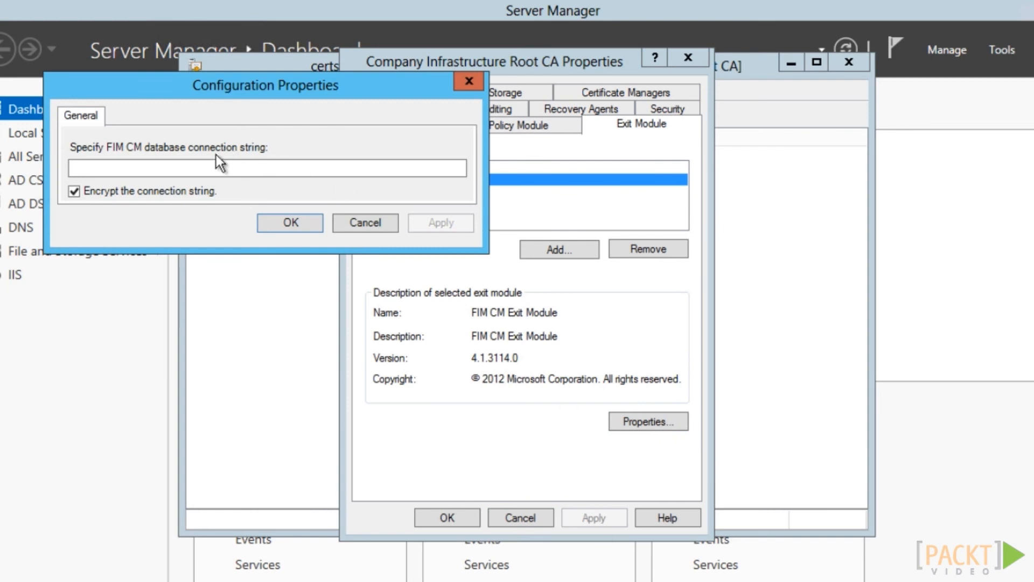
pyautogui.click(210, 169)
pyautogui.rightClick(208, 170)
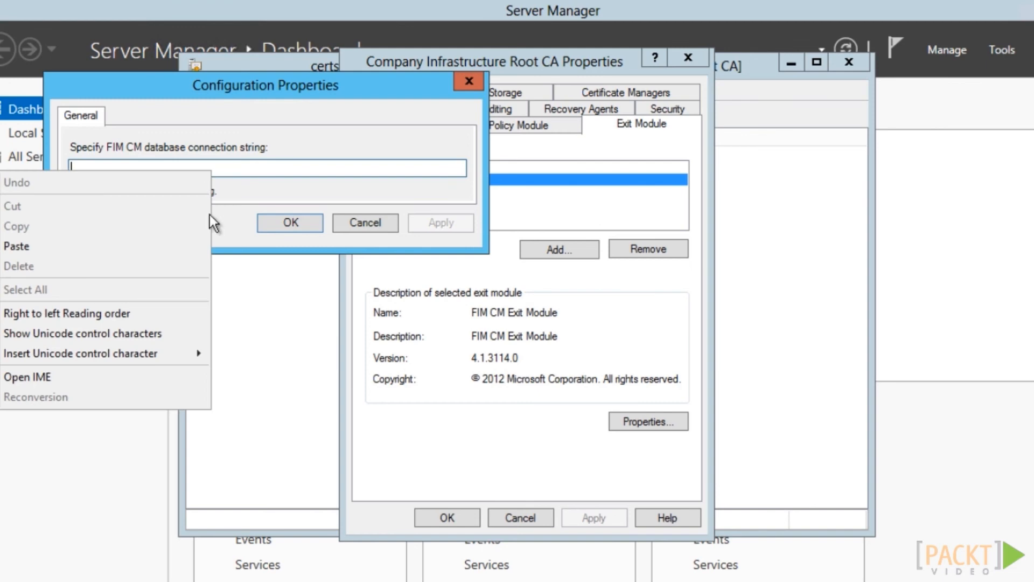
pyautogui.click(73, 251)
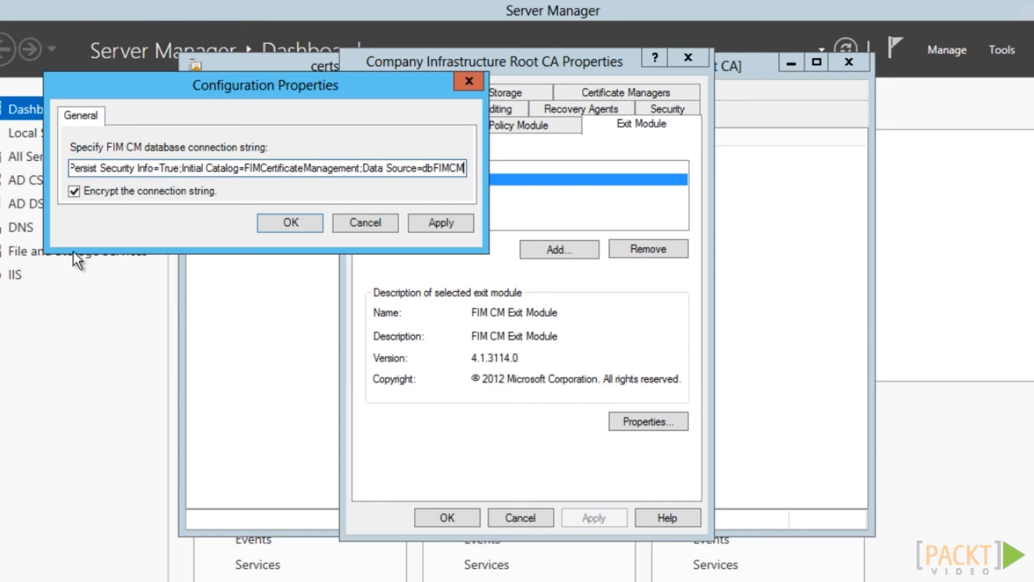
pyautogui.click(290, 223)
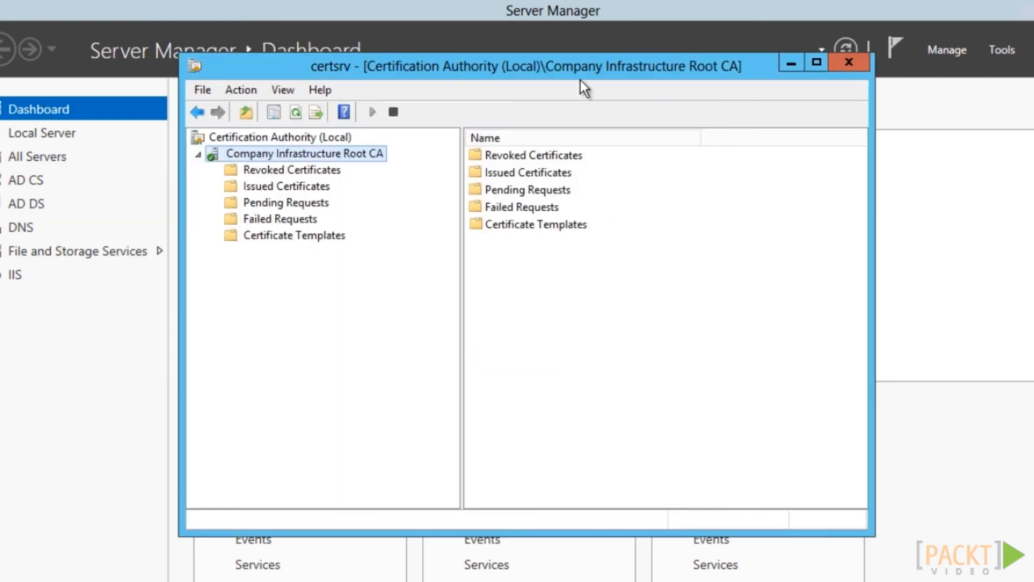
pyautogui.click(393, 114)
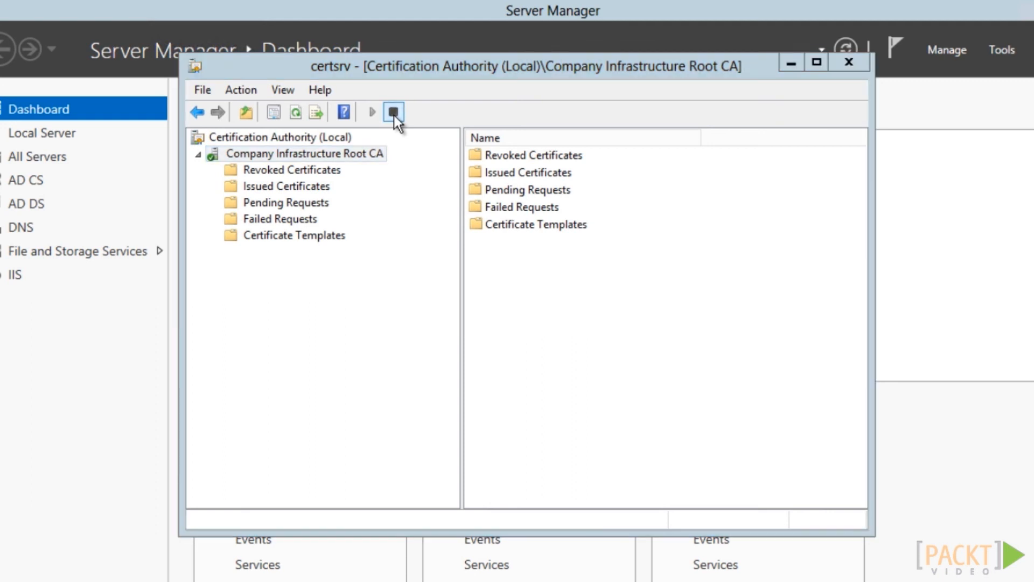
pyautogui.click(373, 113)
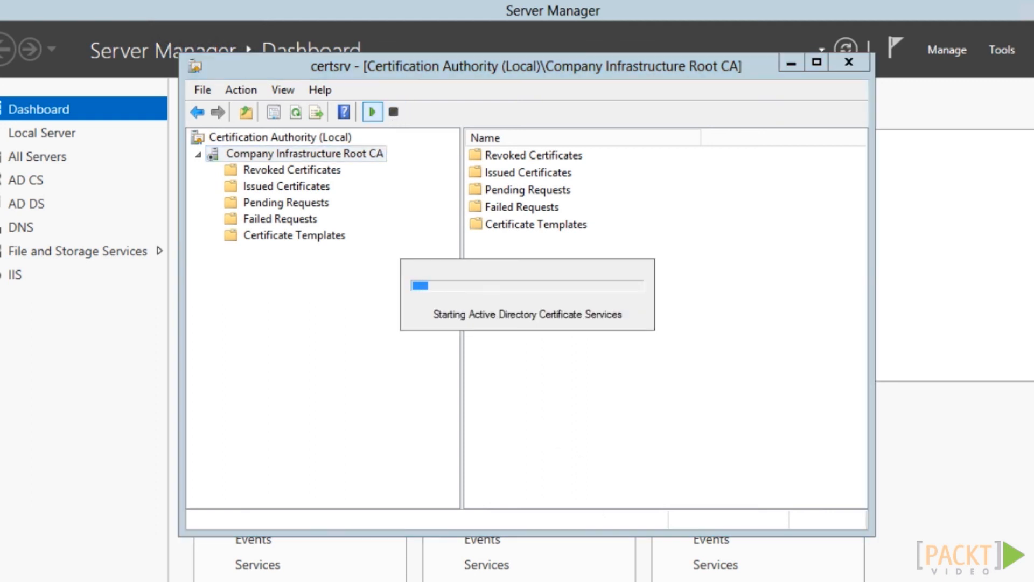
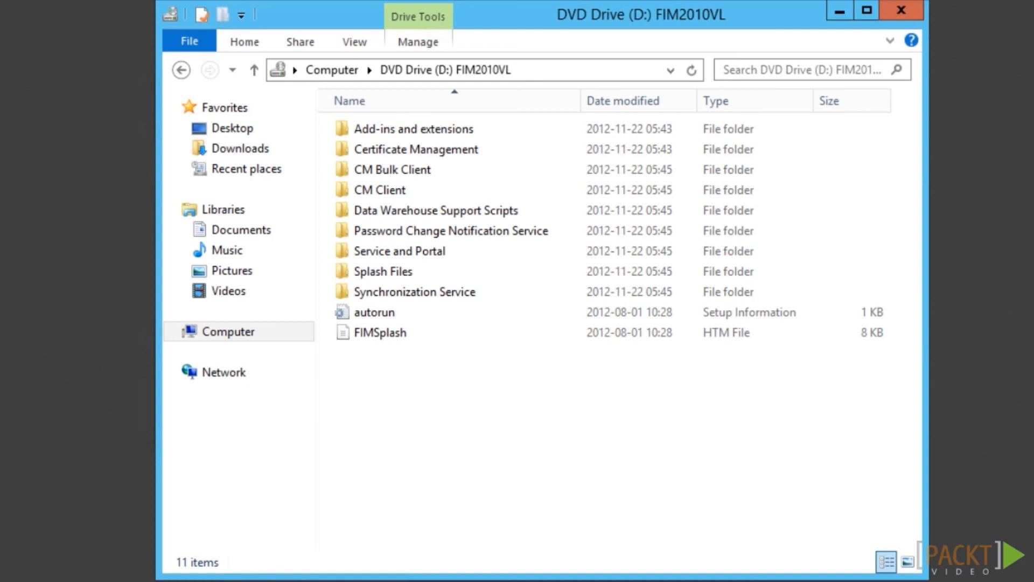
# Open the CM Client folder on the FIM2010VL DVD to reveal its x64 and x86 folders
pyautogui.doubleClick(371, 191)
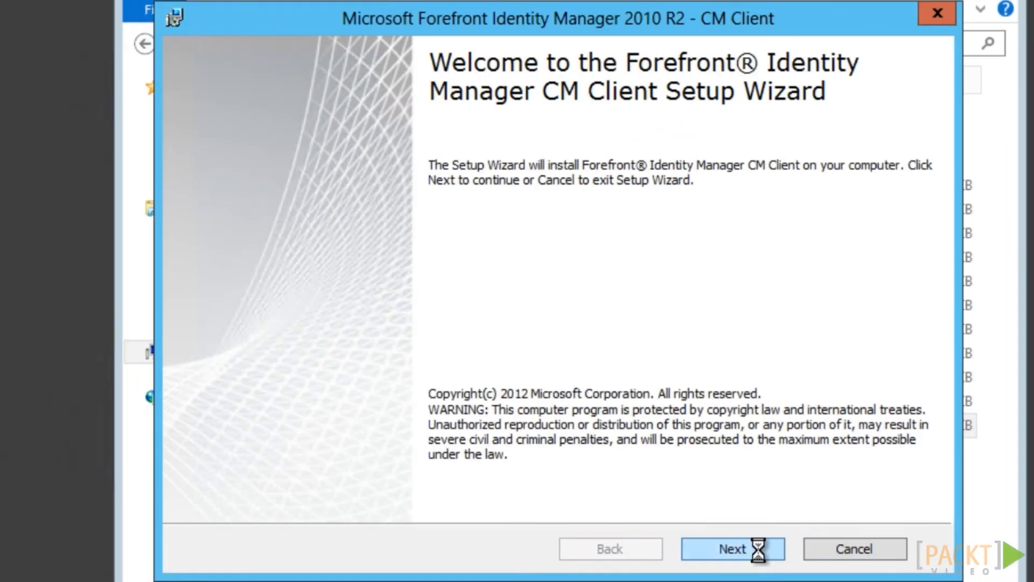
# Install the FIM CM client with default components and cm.company.com as the site, then finish
pyautogui.click(761, 551)
pyautogui.click(762, 552)
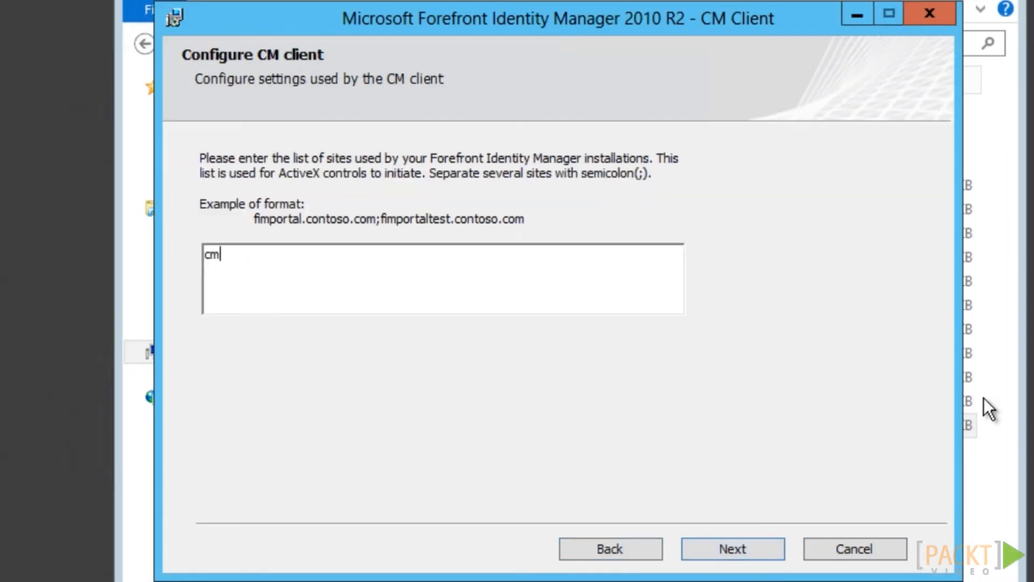
pyautogui.write('.company.com')
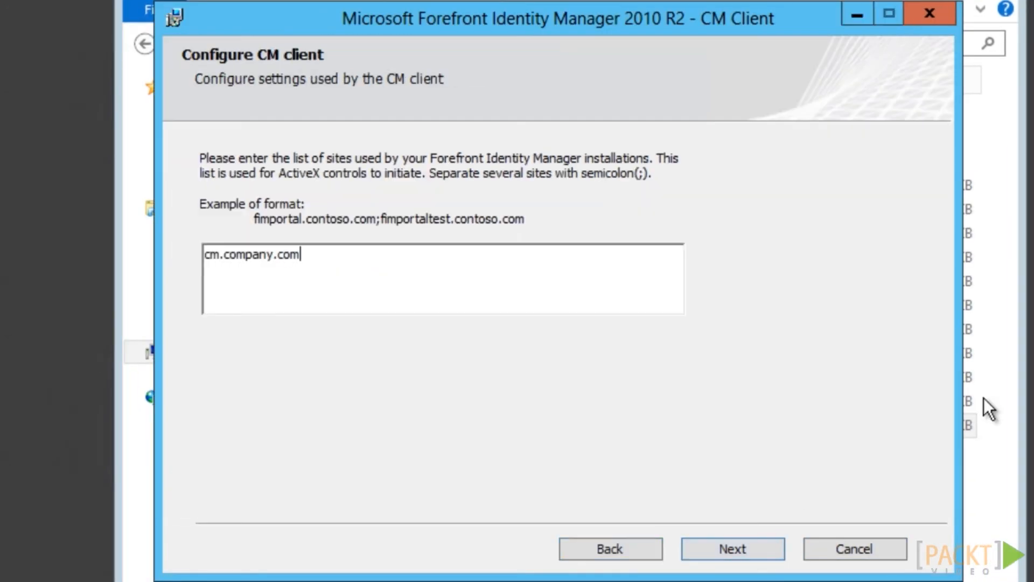
pyautogui.click(762, 551)
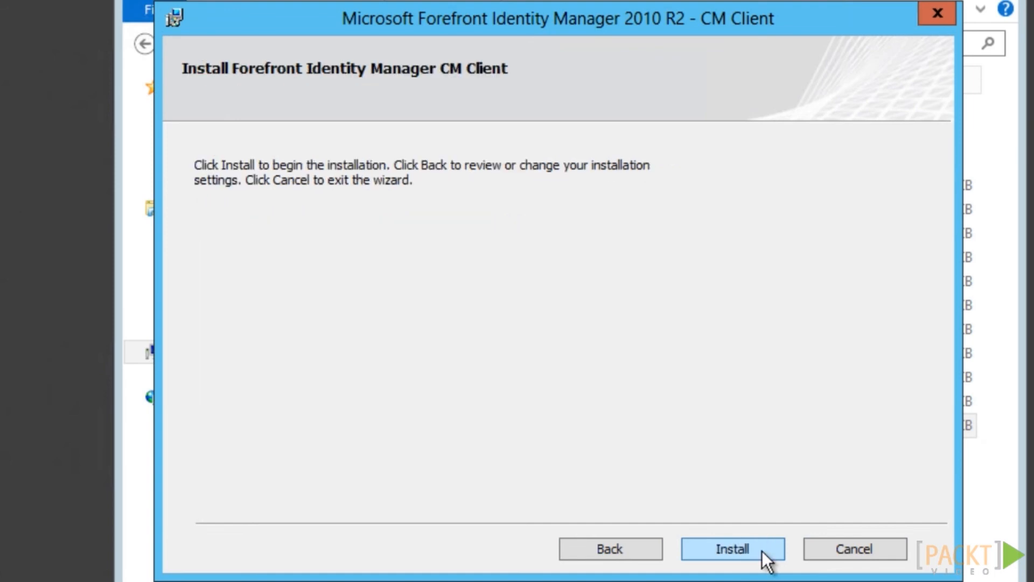
pyautogui.click(761, 550)
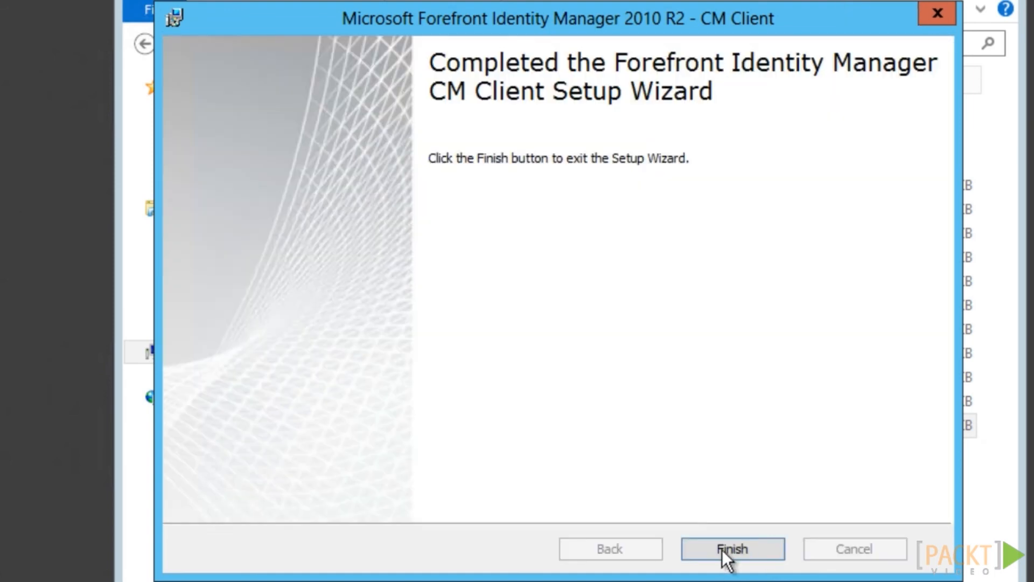
pyautogui.click(722, 548)
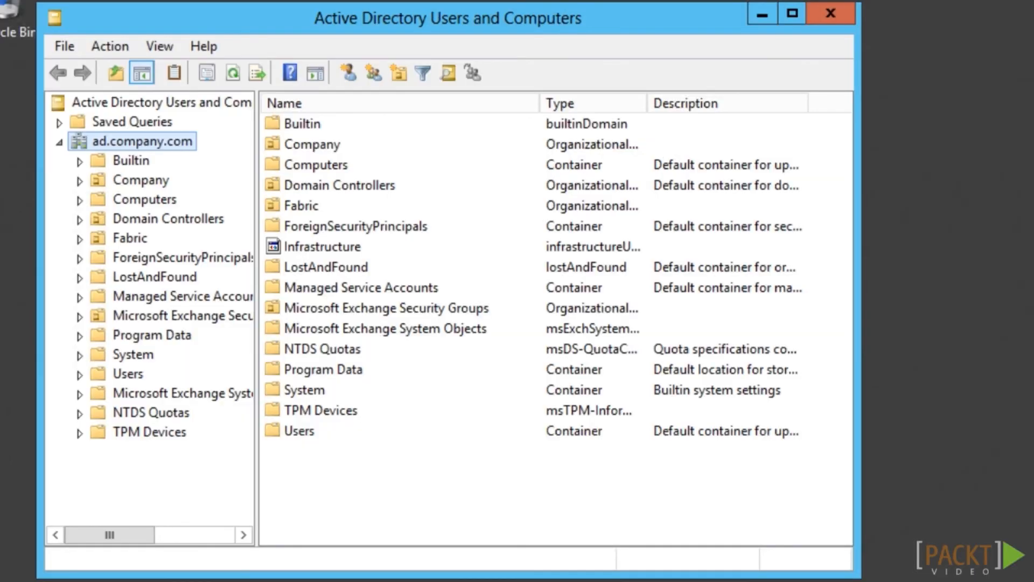
# Expand System > Microsoft and show the Certificate Lifecycle Manager container's CM object
pyautogui.click(80, 355)
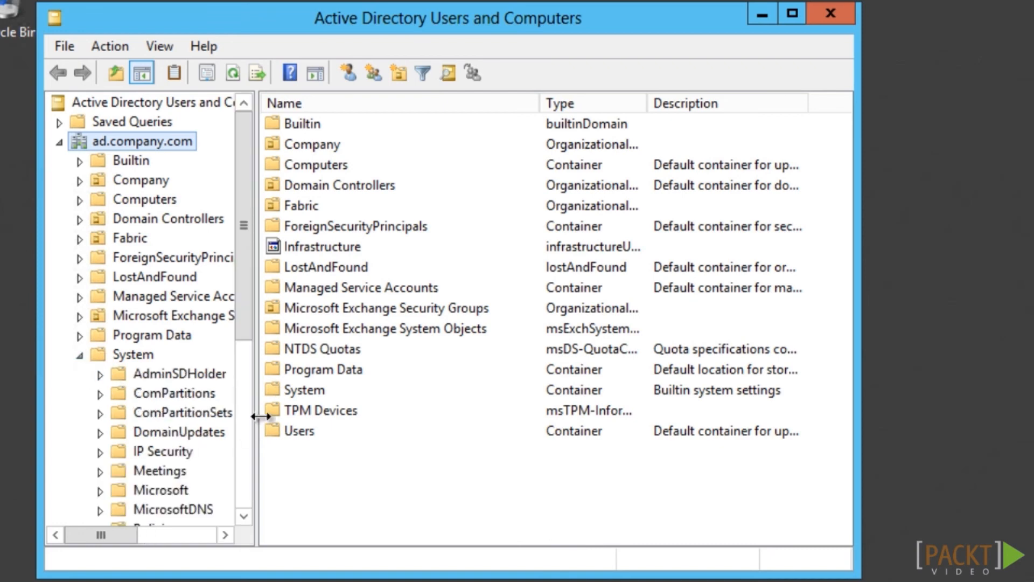
pyautogui.moveTo(250, 332); pyautogui.dragTo(249, 381)
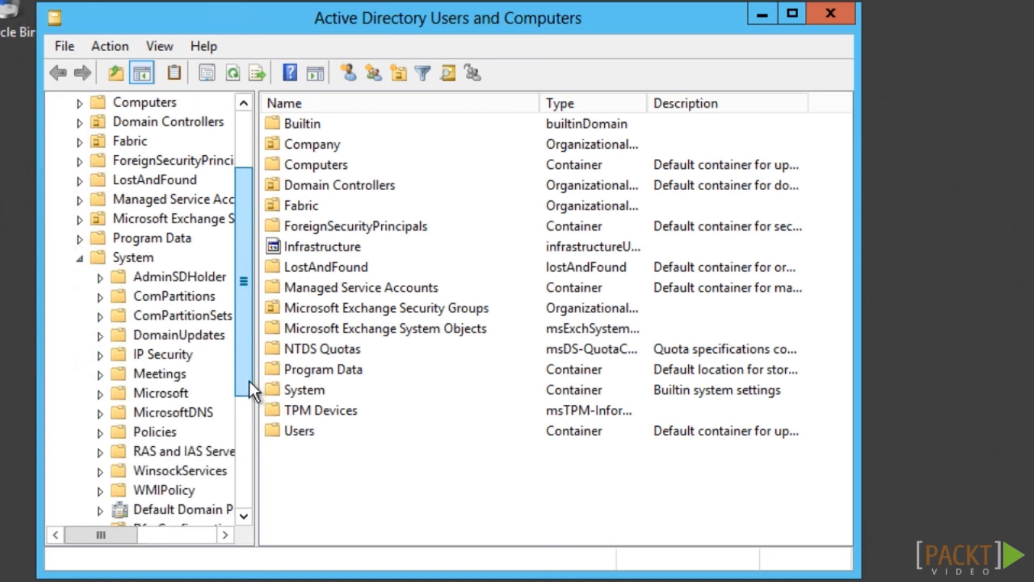
pyautogui.click(100, 395)
pyautogui.click(139, 412)
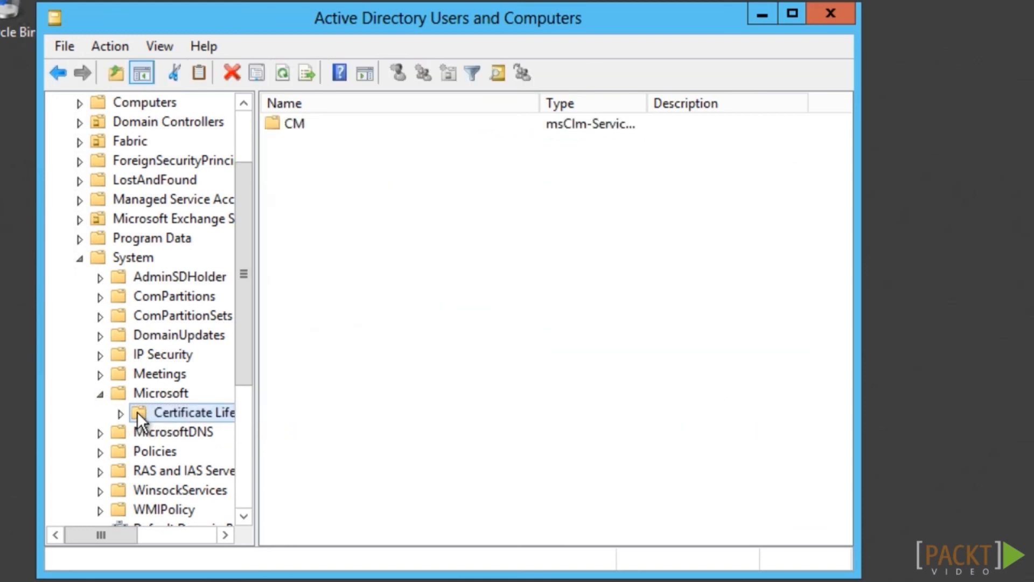
# Add the user account to the CM object's security permissions list
pyautogui.rightClick(301, 124)
pyautogui.click(407, 317)
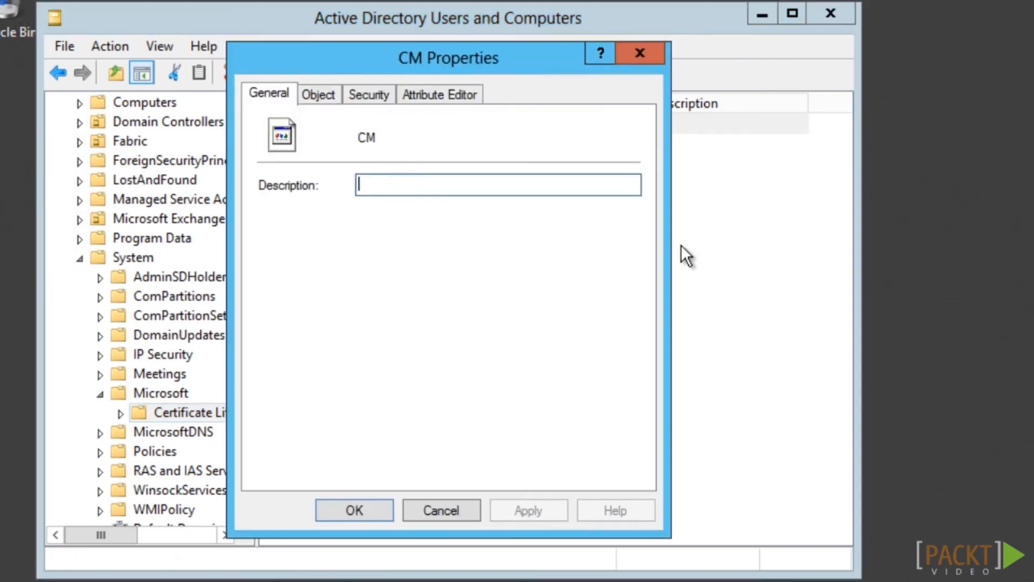
pyautogui.click(382, 95)
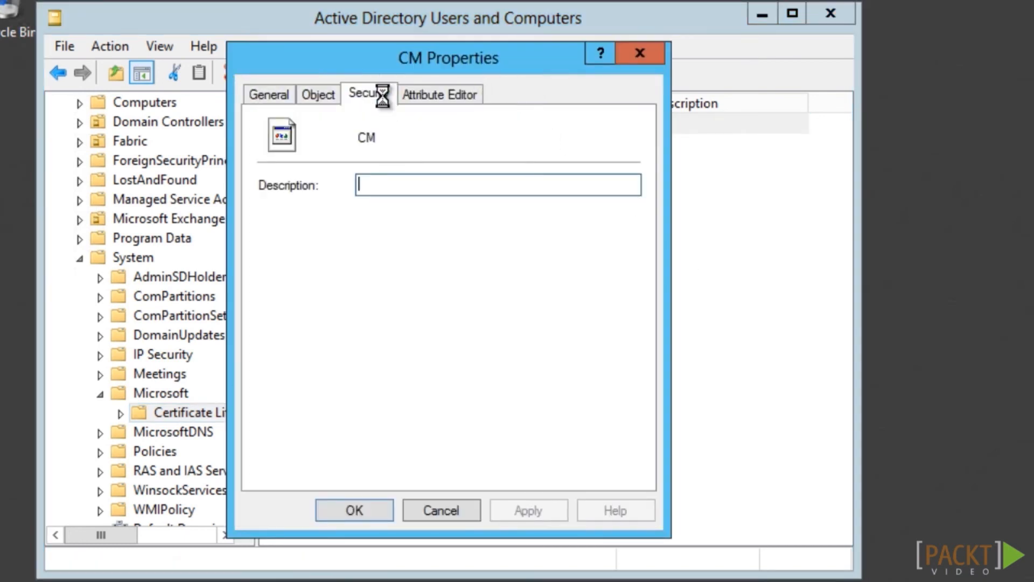
pyautogui.click(673, 264)
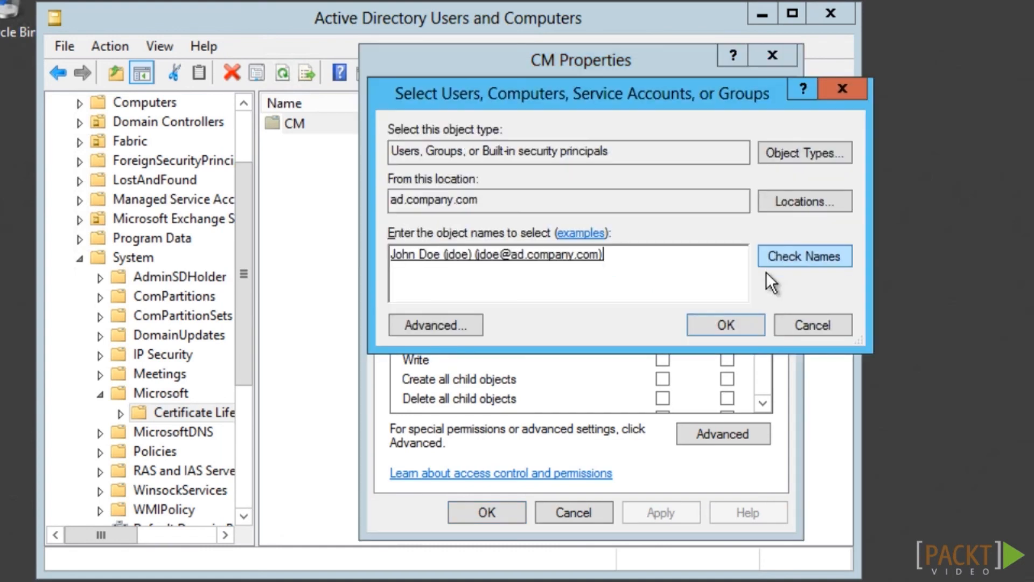
pyautogui.click(730, 324)
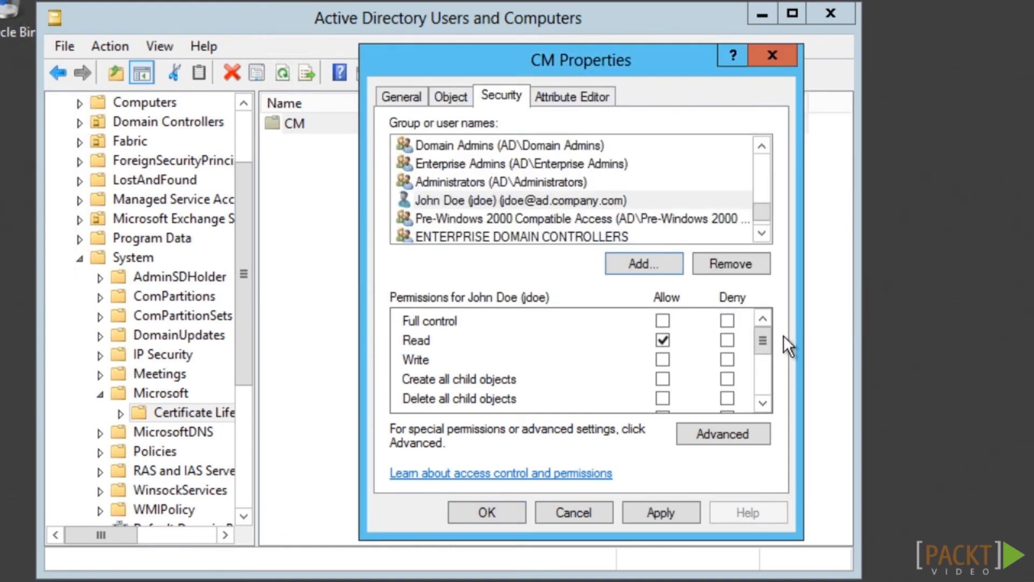
# Allow FIM CM Enrollment Agent, Request Enroll, Recover, Renew and Revoke on CM and save
pyautogui.click(761, 400)
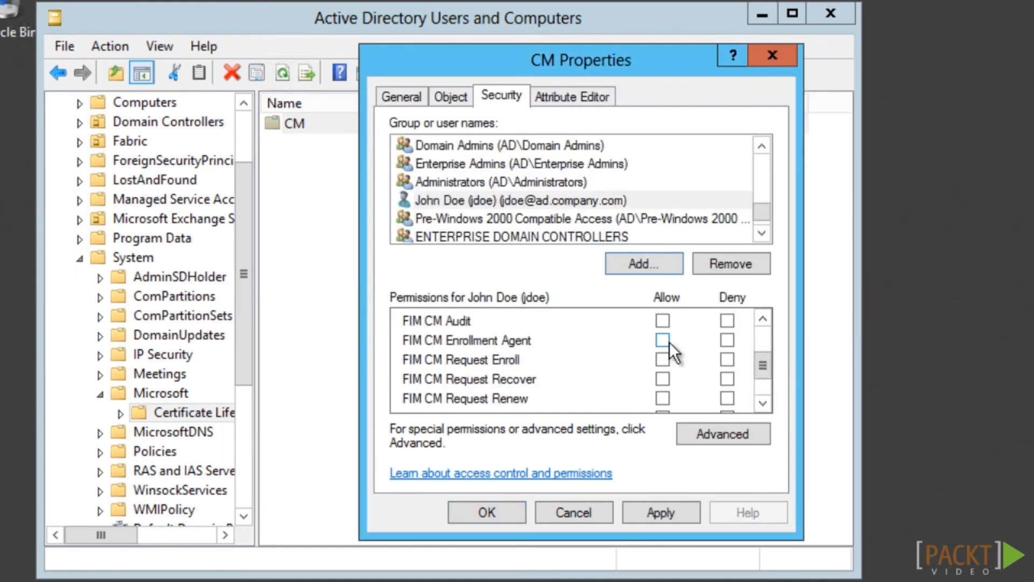
pyautogui.click(767, 404)
pyautogui.click(767, 404)
pyautogui.click(664, 379)
pyautogui.scroll(1, 712, 395)
pyautogui.click(508, 511)
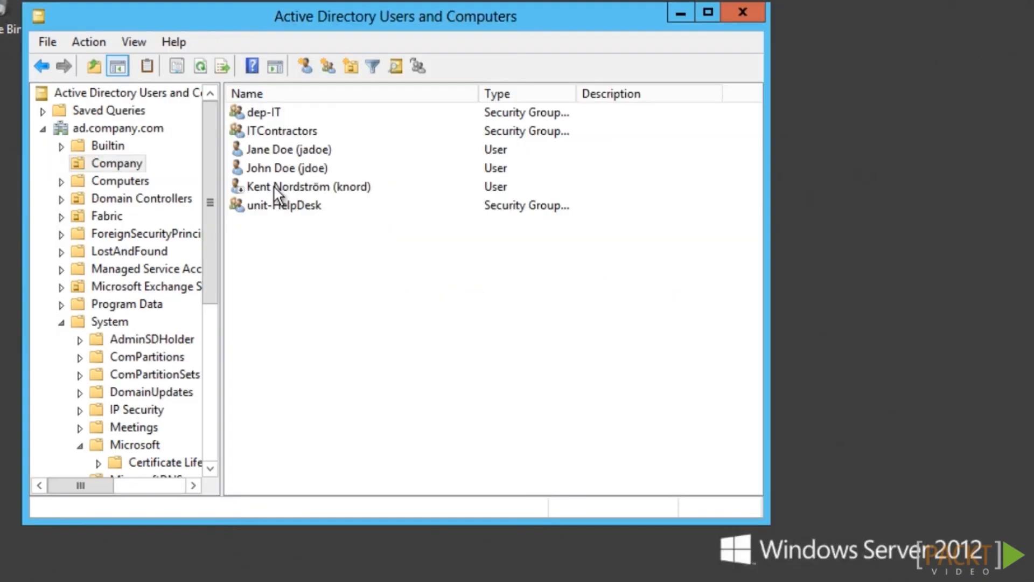
pyautogui.doubleClick(274, 188)
# Add the account to the Company user's security and allow FIM CM rights including Revoke and Unblock Smart Card
pyautogui.click(386, 105)
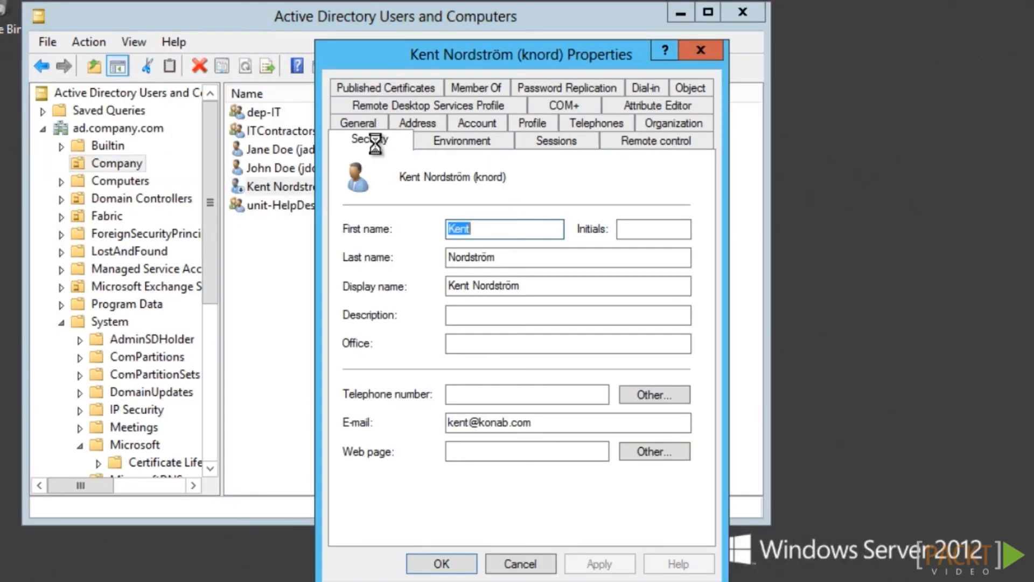
pyautogui.click(588, 309)
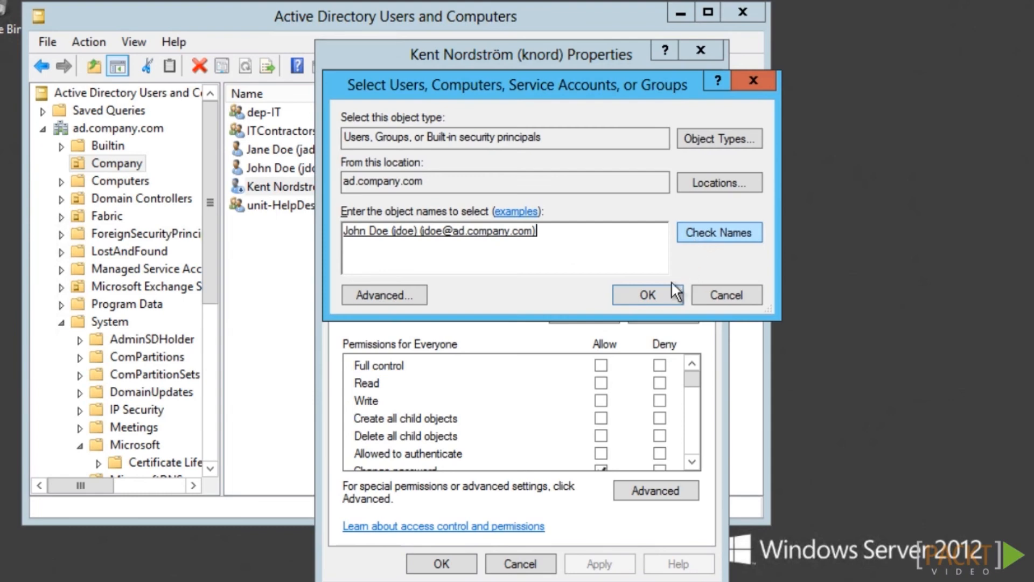
pyautogui.click(665, 294)
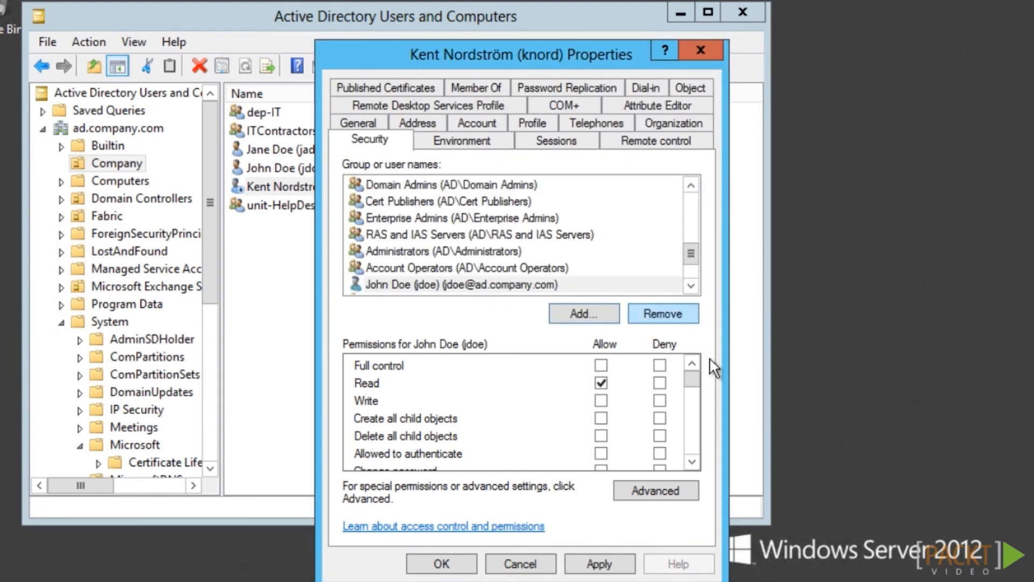
pyautogui.click(693, 461)
pyautogui.click(693, 461)
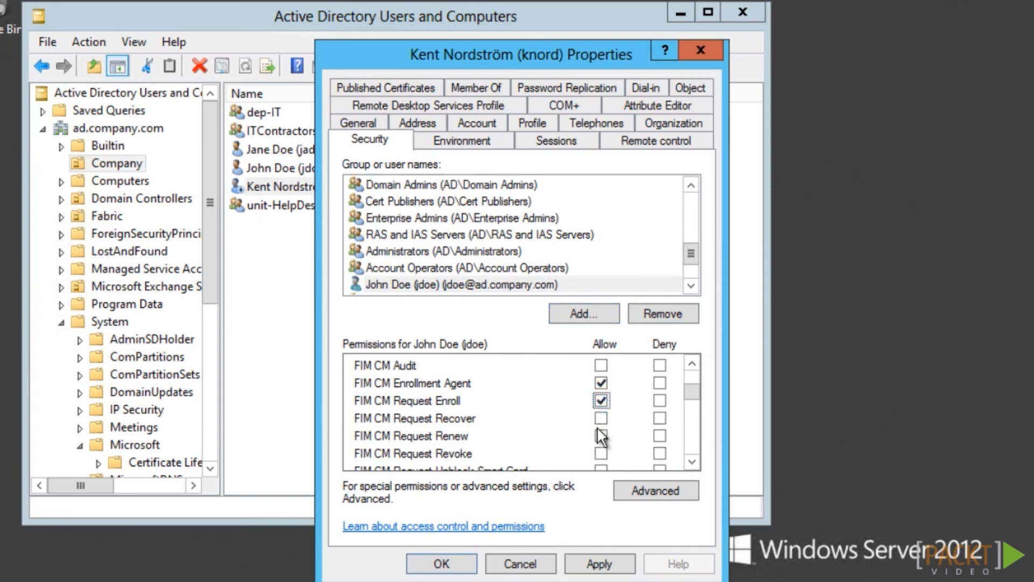
pyautogui.click(601, 453)
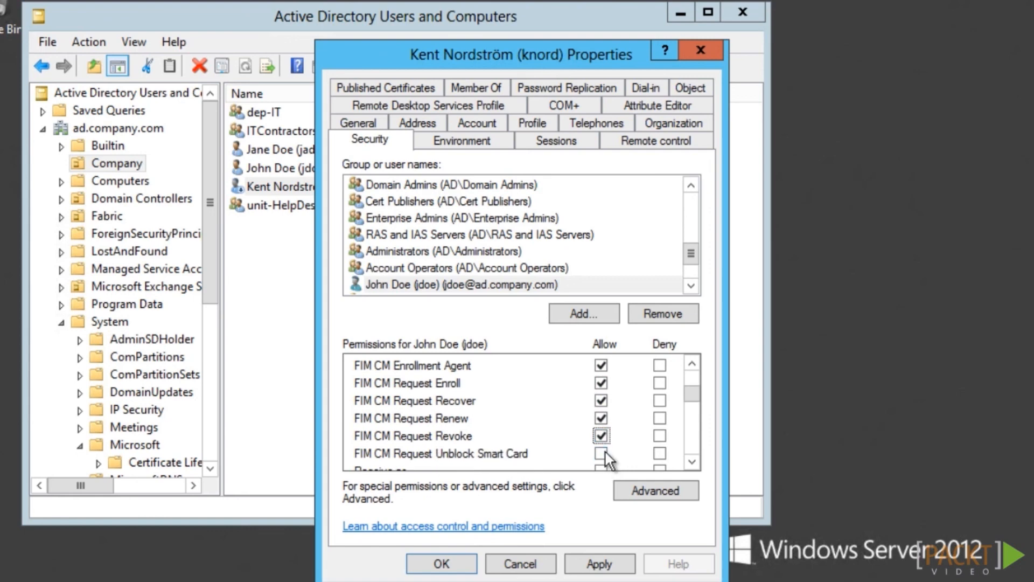
pyautogui.click(601, 453)
pyautogui.click(447, 564)
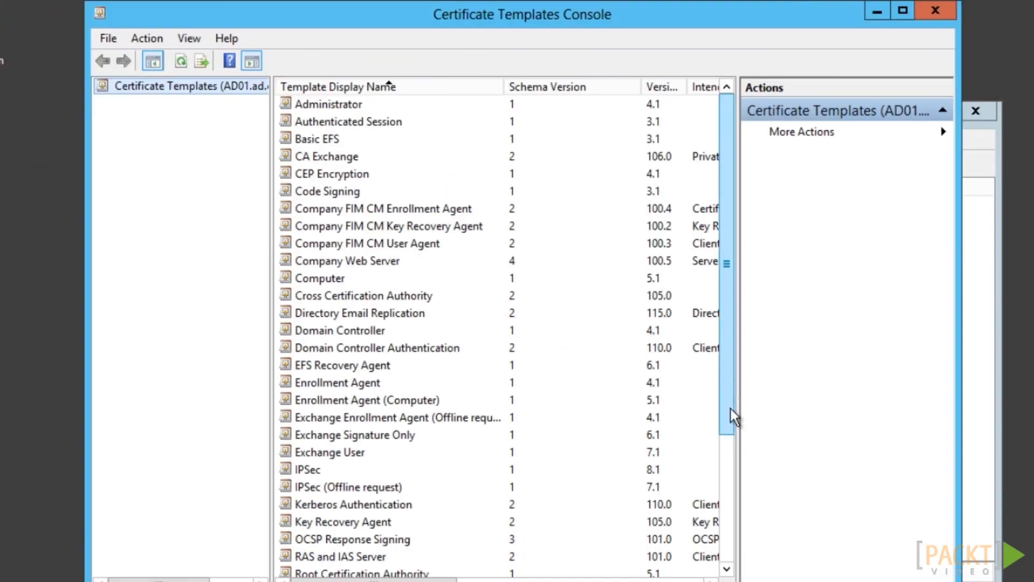
pyautogui.moveTo(731, 408); pyautogui.dragTo(722, 468)
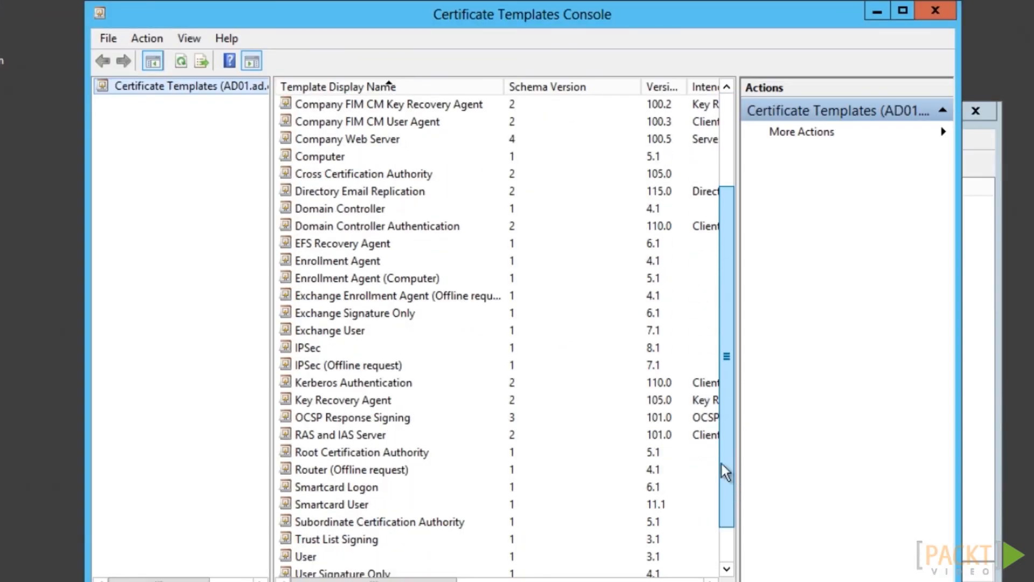
# Duplicate the Smartcard Logon template and name it CompanyContractorSmartCard
pyautogui.rightClick(342, 488)
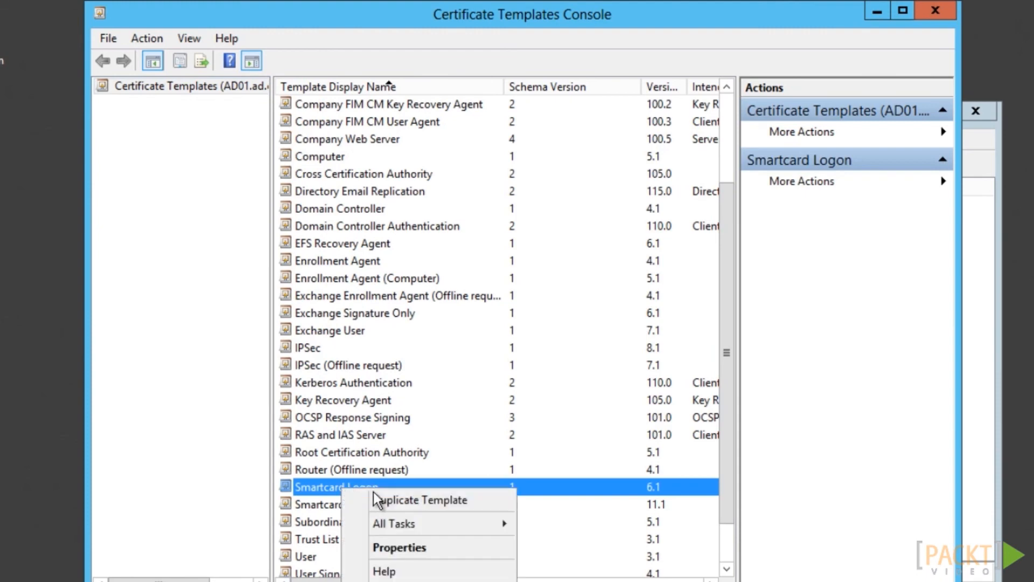
pyautogui.click(411, 500)
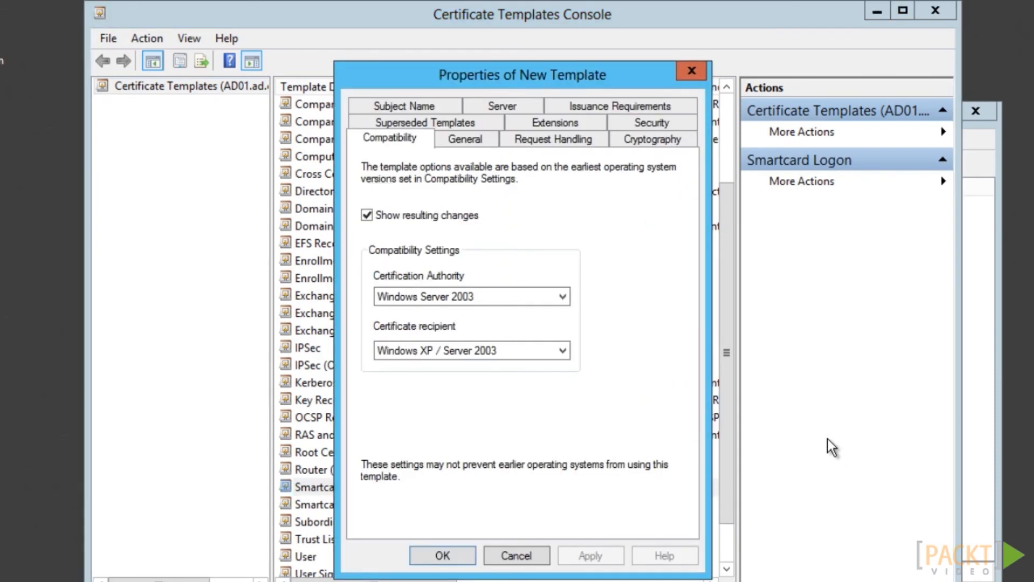
pyautogui.click(465, 139)
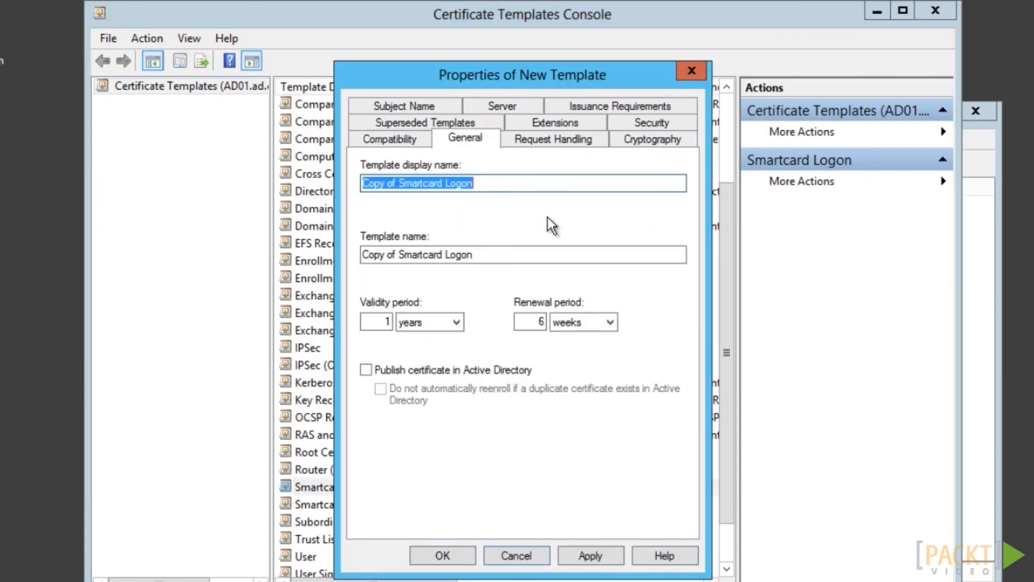
pyautogui.write('Company')
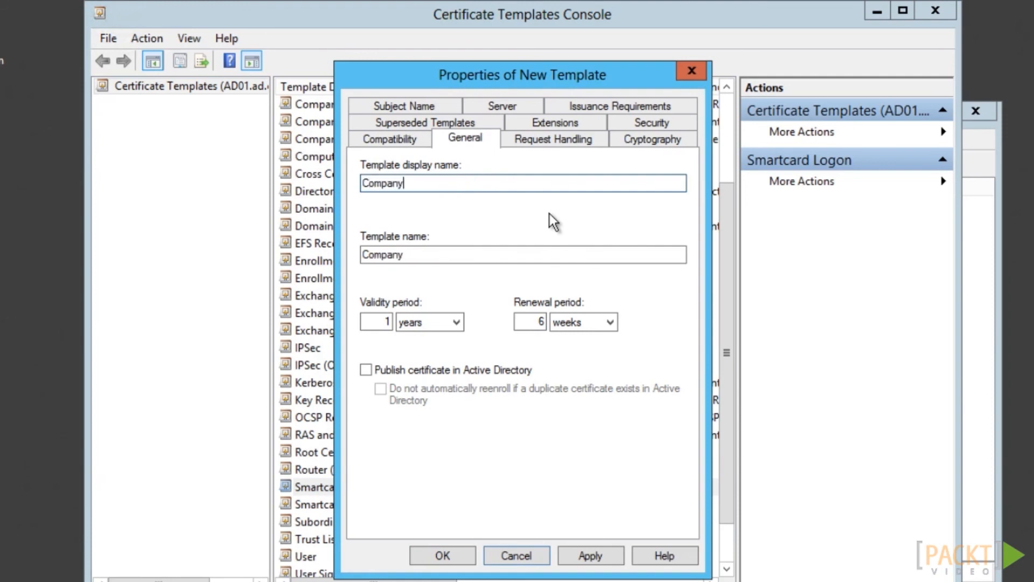
pyautogui.write('Contractor')
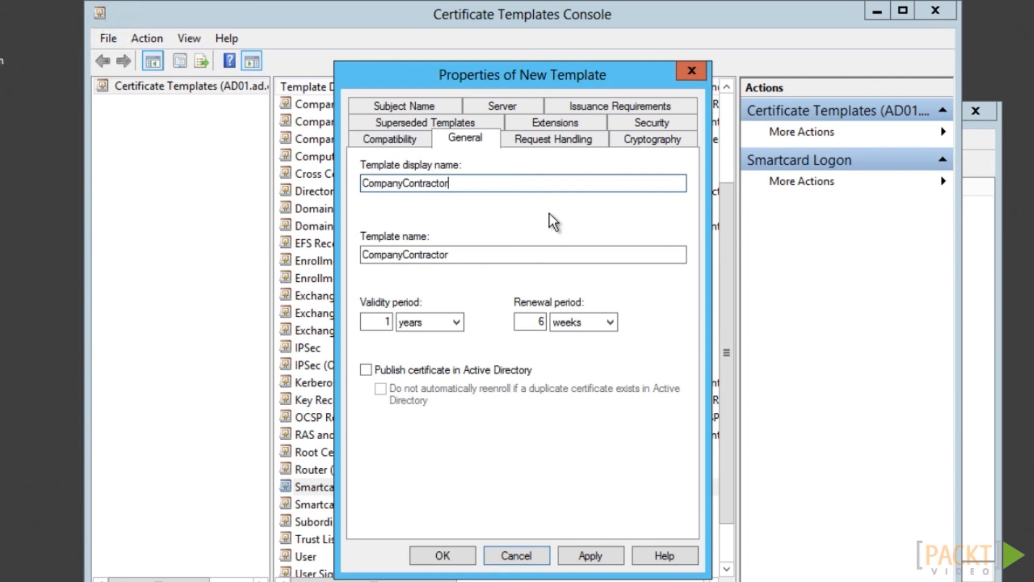
pyautogui.write('SmartCard')
# Set the new template's validity period to 3 months
pyautogui.click(405, 322)
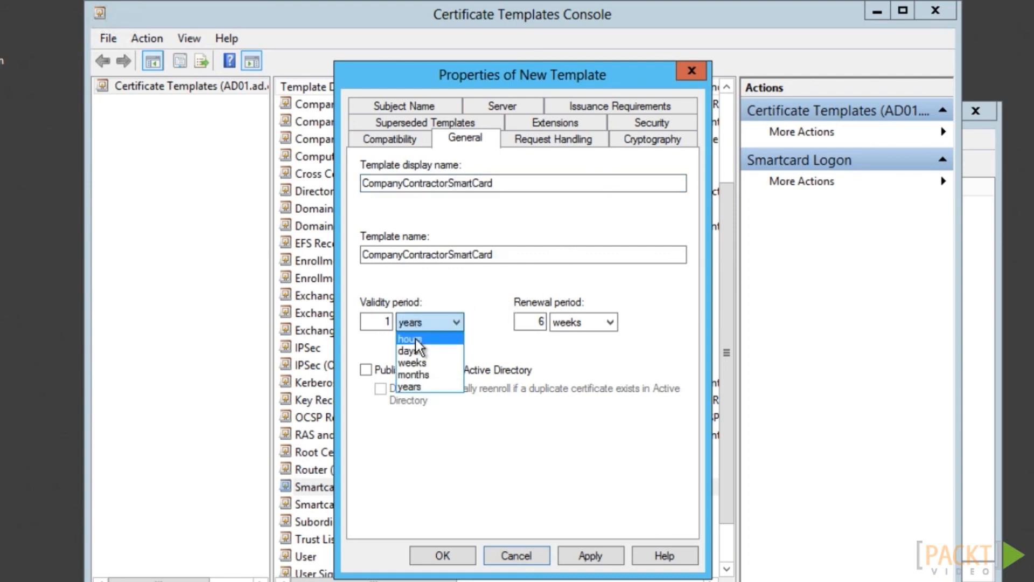
pyautogui.click(412, 375)
pyautogui.doubleClick(391, 321)
pyautogui.write('3')
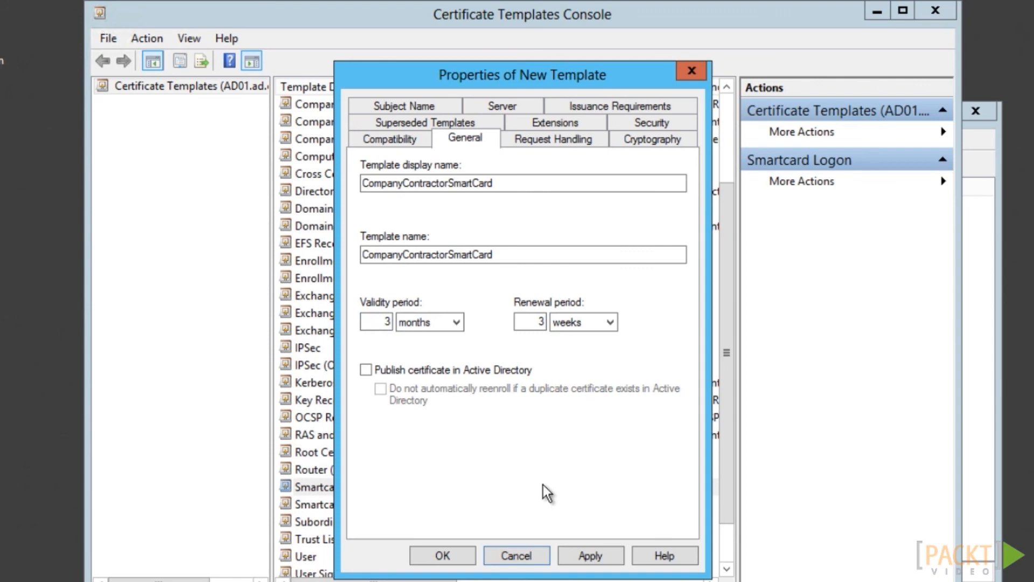
pyautogui.click(641, 140)
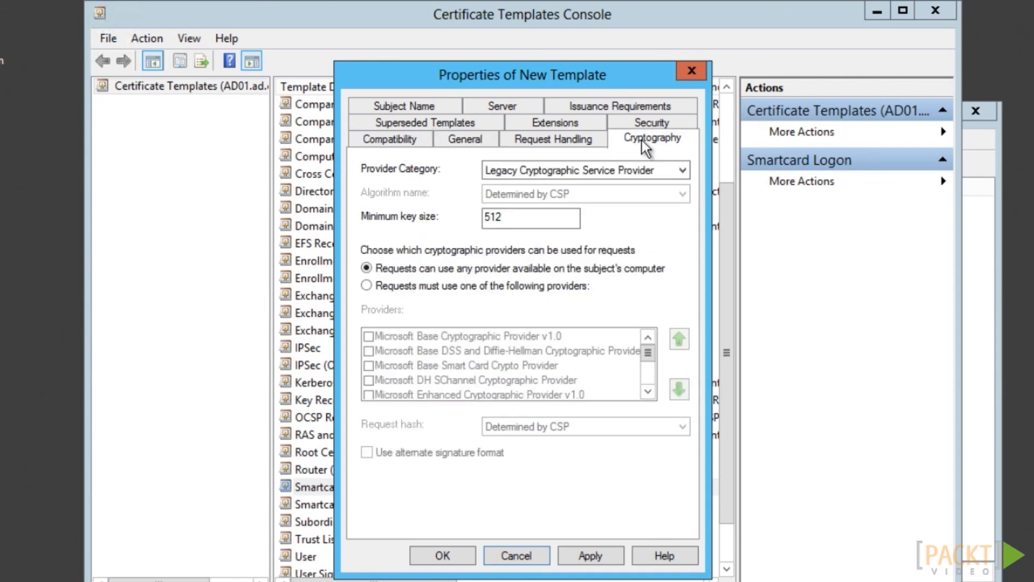
# Restrict the template to the Microsoft Base Smart Card Crypto Provider and allow the added users to Enroll
pyautogui.click(366, 286)
pyautogui.click(369, 336)
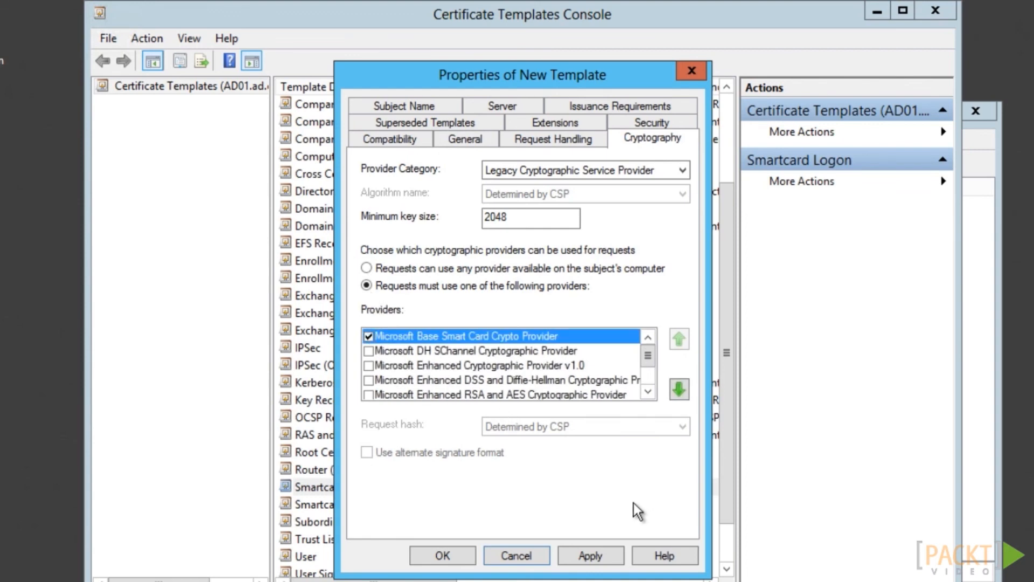
pyautogui.click(651, 122)
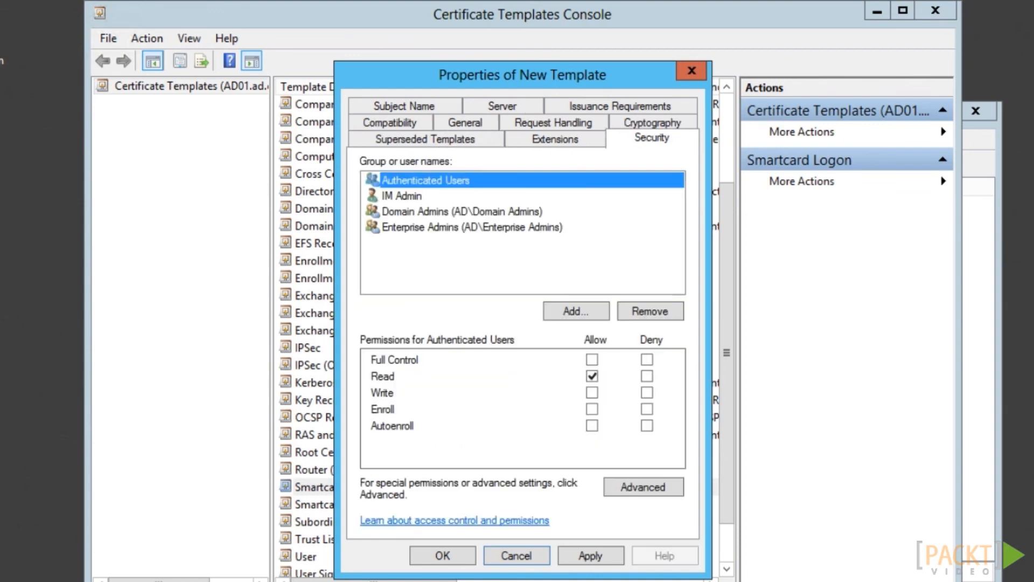
pyautogui.click(570, 307)
pyautogui.click(713, 242)
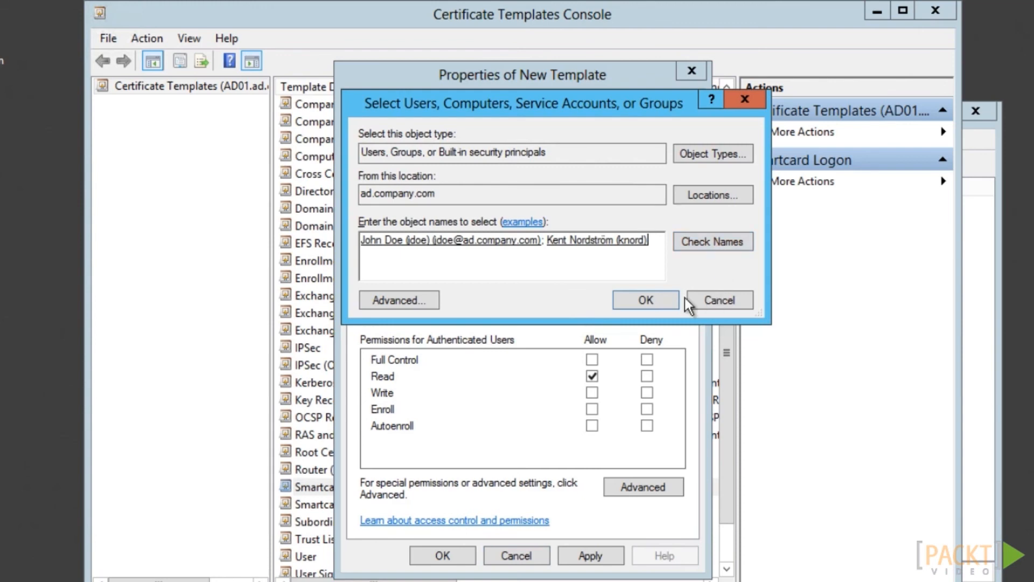
pyautogui.click(668, 300)
pyautogui.click(592, 409)
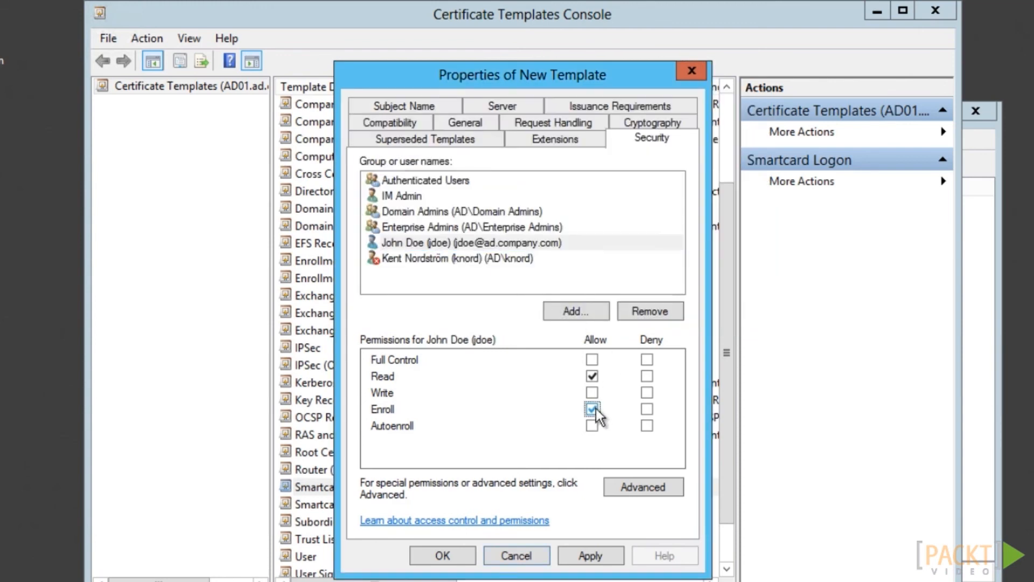
pyautogui.click(593, 104)
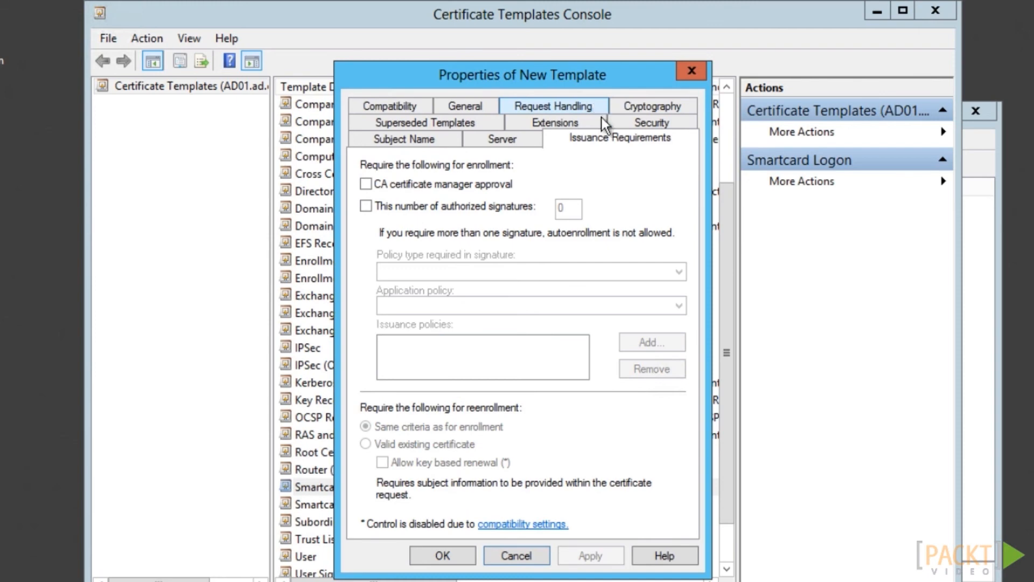
# Require one authorized signature with the Certificate Request Agent application policy
pyautogui.click(365, 206)
pyautogui.click(460, 306)
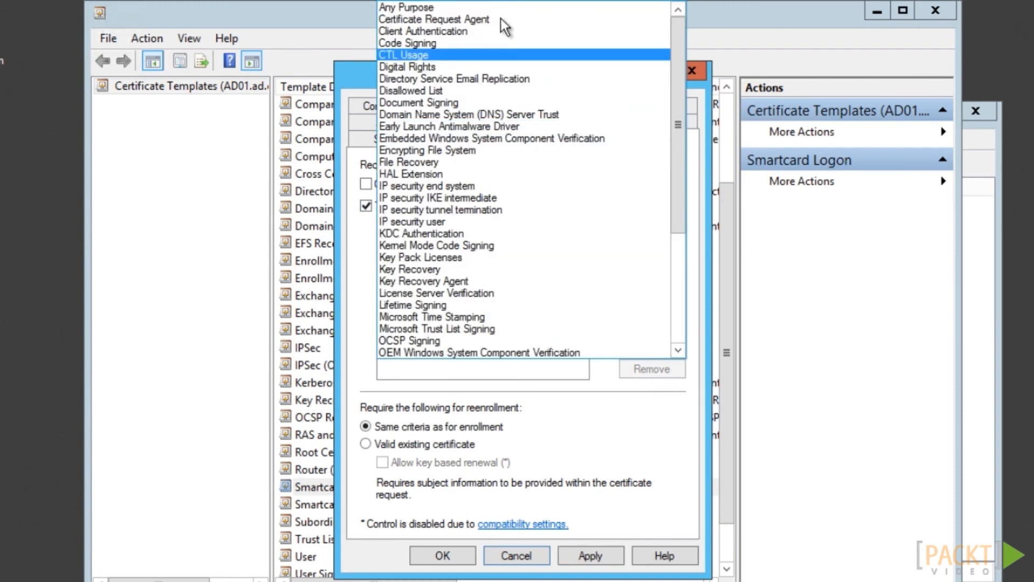
pyautogui.click(473, 23)
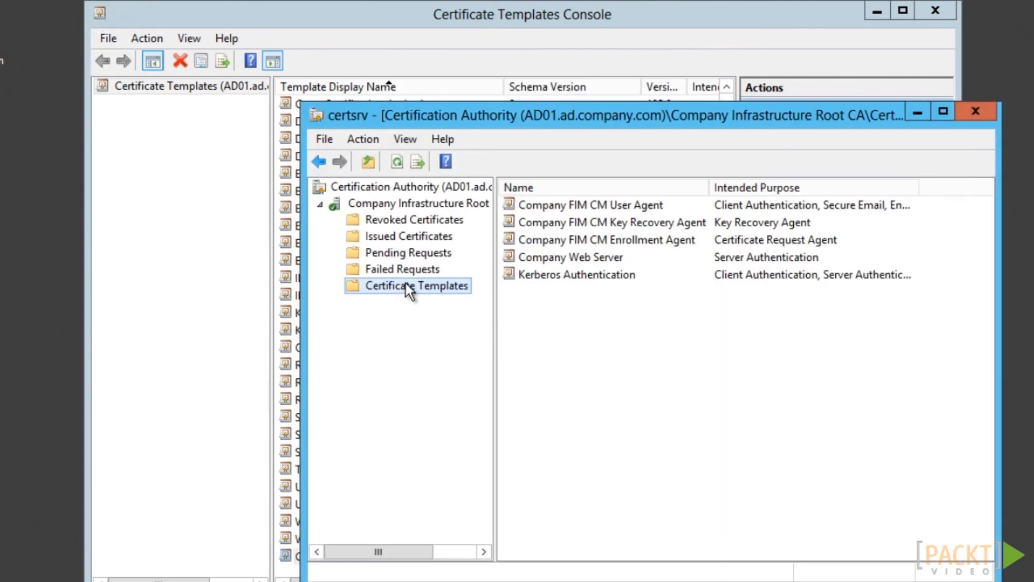
# Issue the CompanyContractorSmartCard certificate template from the CA
pyautogui.rightClick(407, 285)
pyautogui.click(374, 325)
pyautogui.click(793, 489)
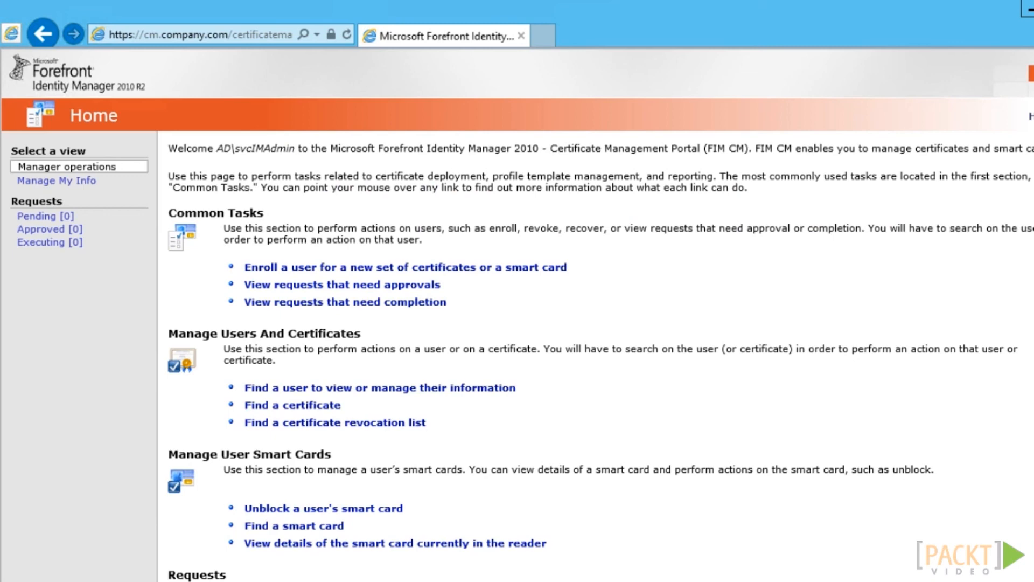
# Copy the Sample Smart Card Logon profile template as 'Company Contractor Smart Card Profile'
pyautogui.scroll(-6, 517, 315)
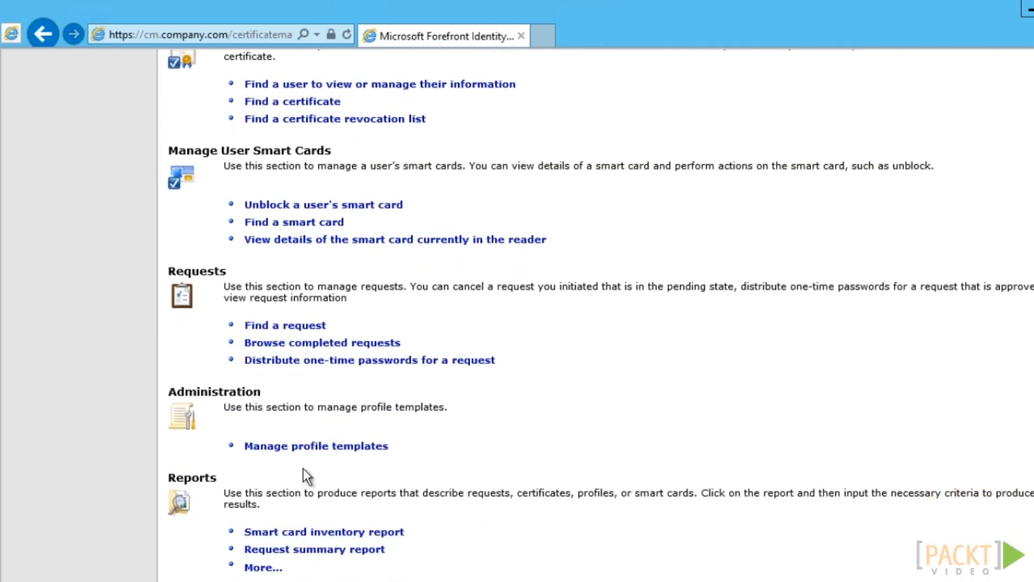
pyautogui.click(304, 447)
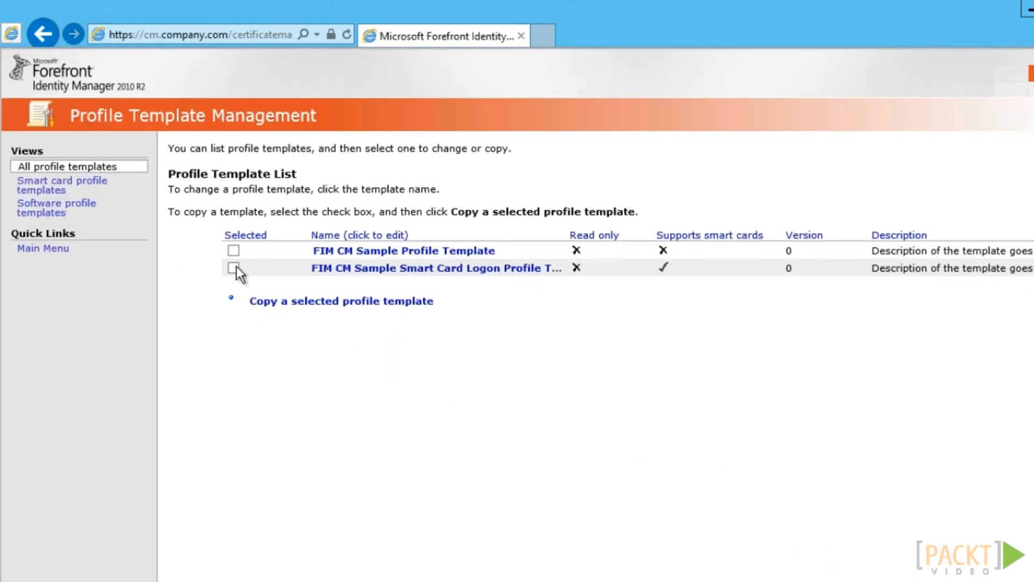
pyautogui.click(234, 272)
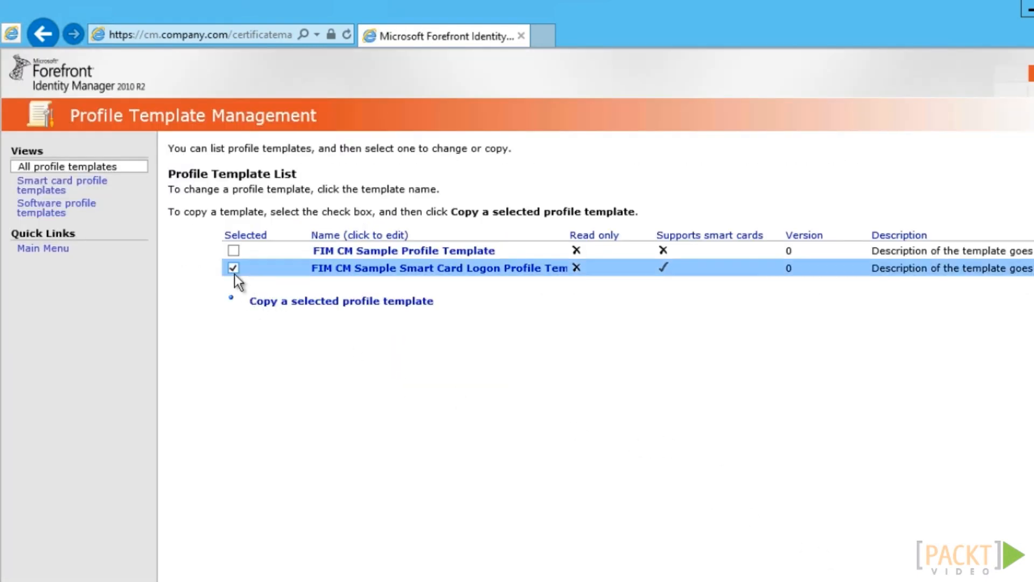
pyautogui.click(288, 303)
pyautogui.write('Company ')
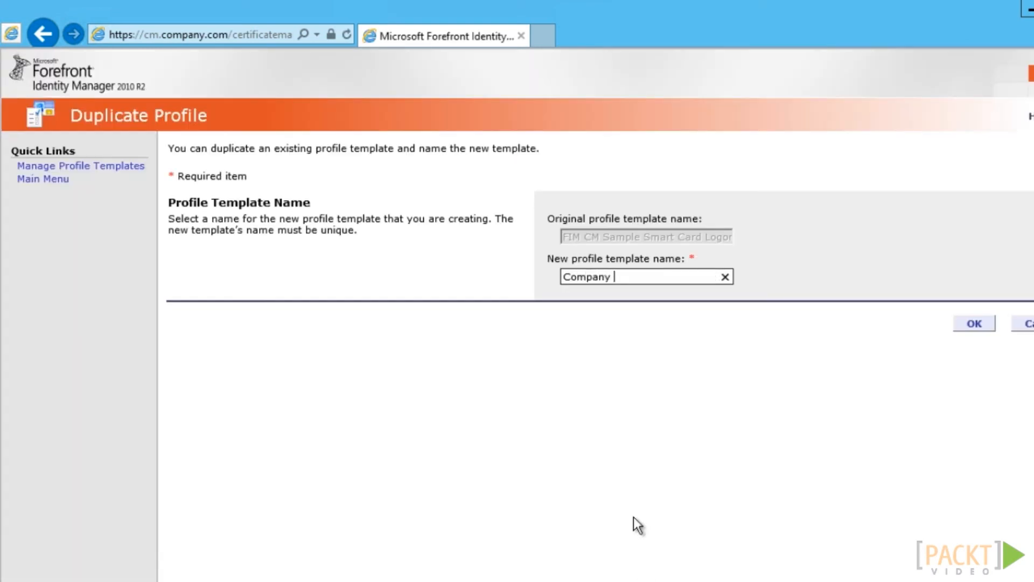
pyautogui.write('Contractor Smart Card Profile')
# Create the profile and add the CompanyContractorSmartCard certificate template from the company CA
pyautogui.click(974, 323)
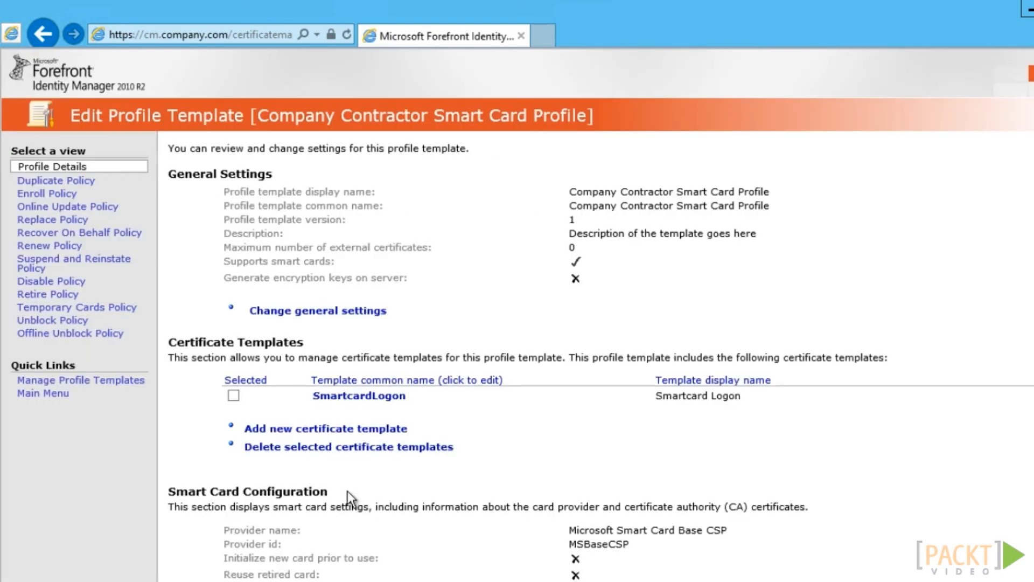
pyautogui.click(300, 429)
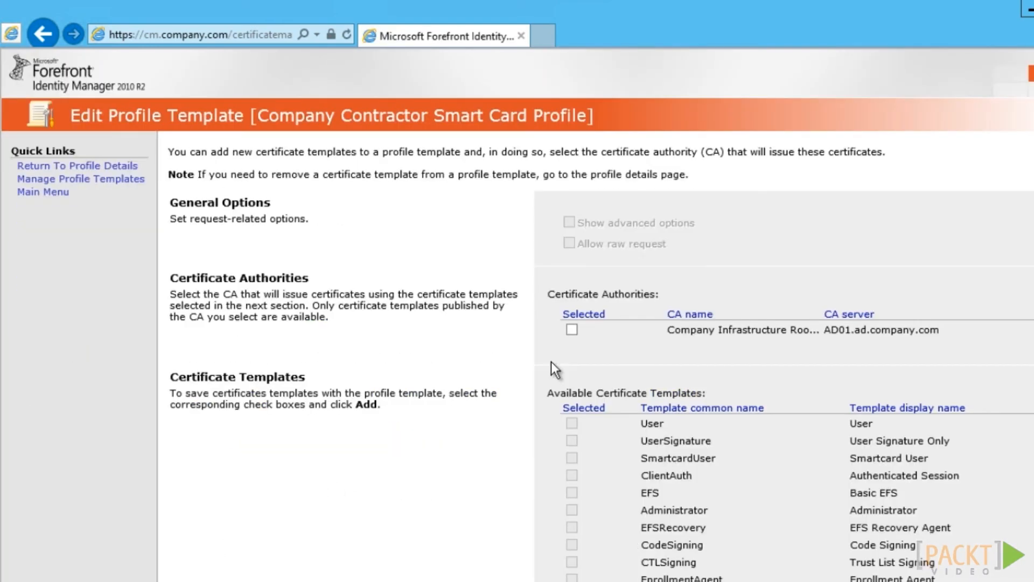
pyautogui.click(572, 330)
pyautogui.scroll(-10, 571, 330)
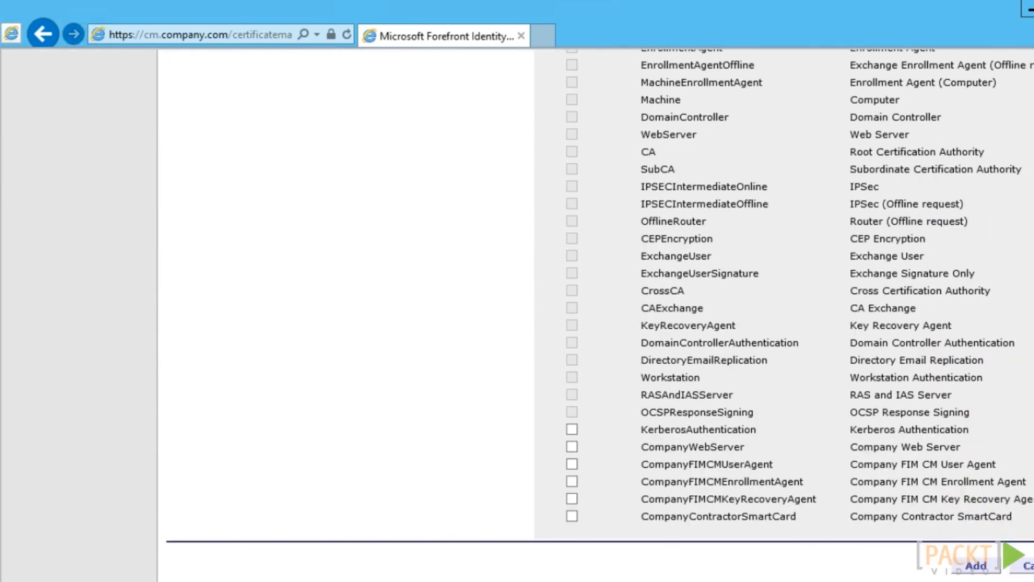
pyautogui.click(572, 516)
pyautogui.click(924, 556)
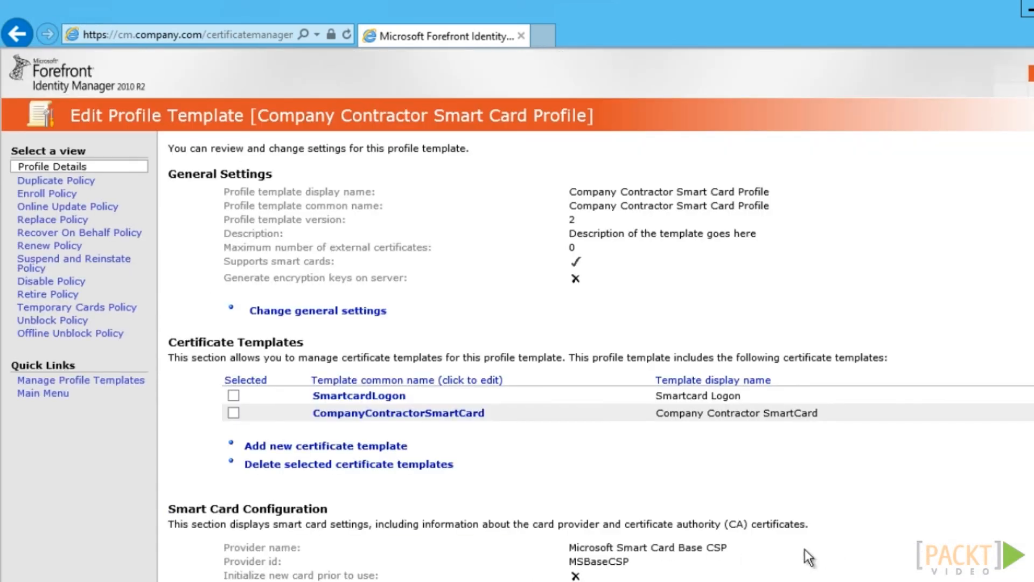
# Remove the SmartcardLogon certificate template from the profile
pyautogui.click(235, 396)
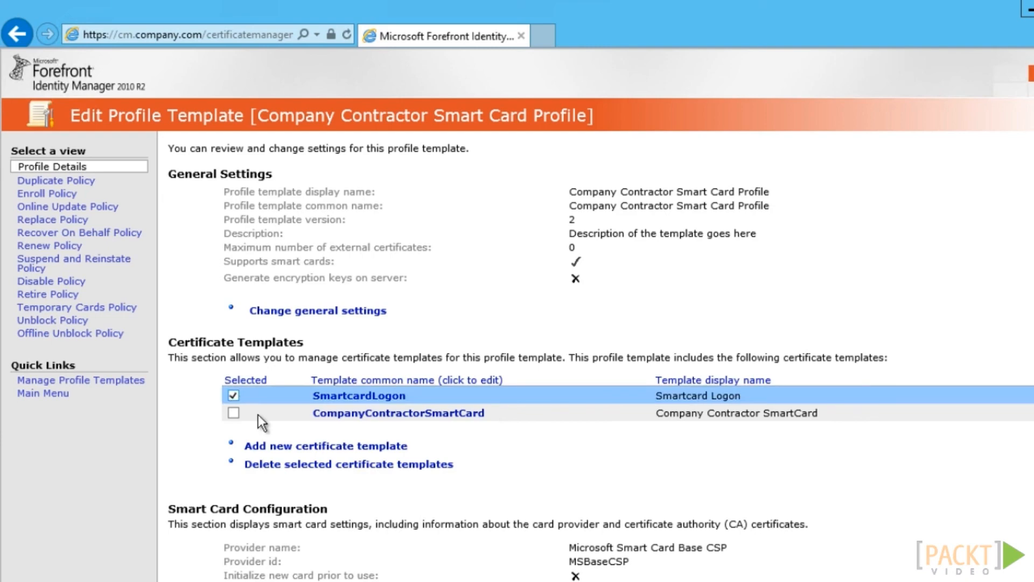
pyautogui.click(323, 464)
pyautogui.click(541, 368)
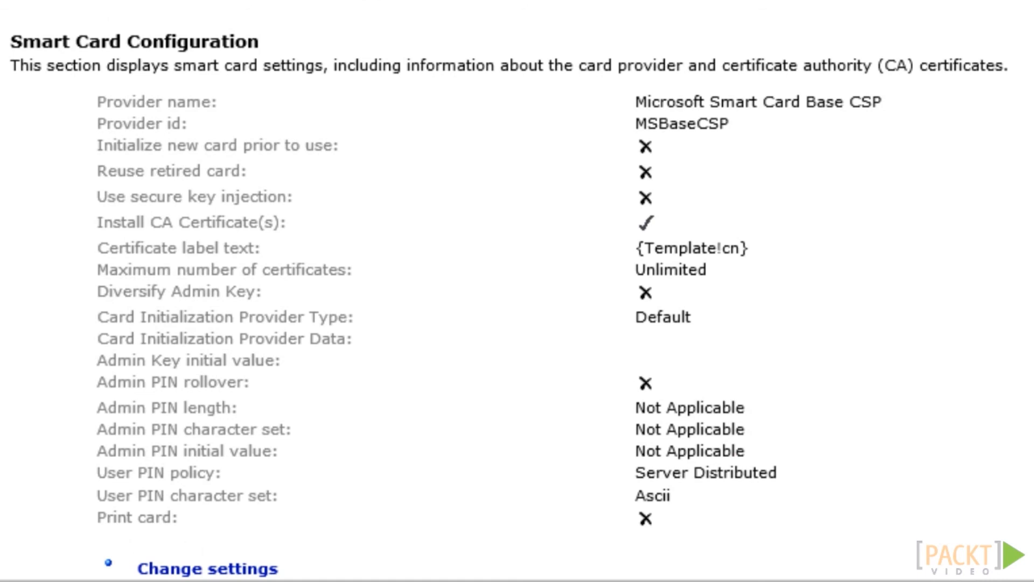
# Set the contractor profile's smart card User PIN policy to User Provided and save the configuration
pyautogui.click(209, 570)
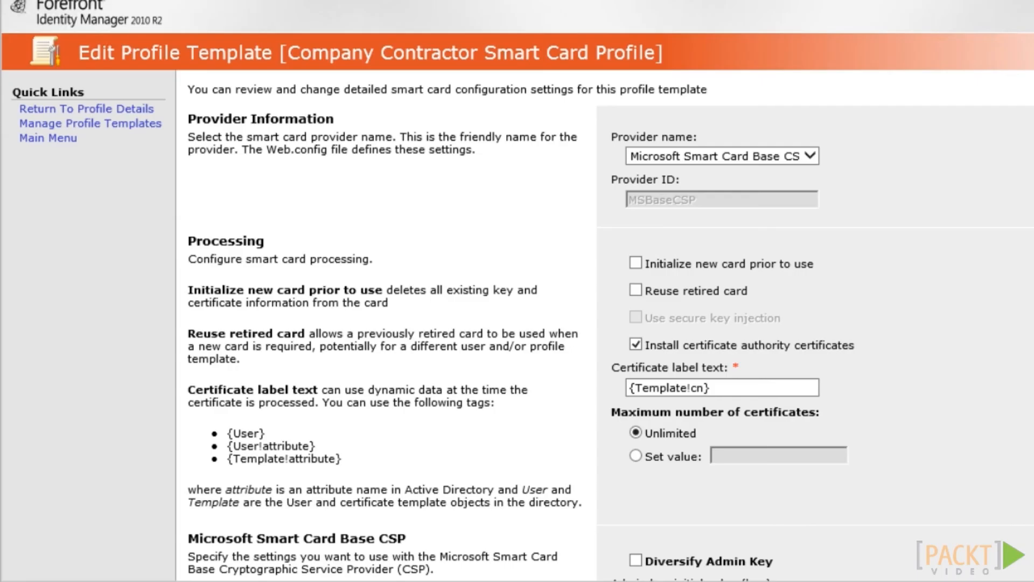
pyautogui.scroll(-2, 768, 225)
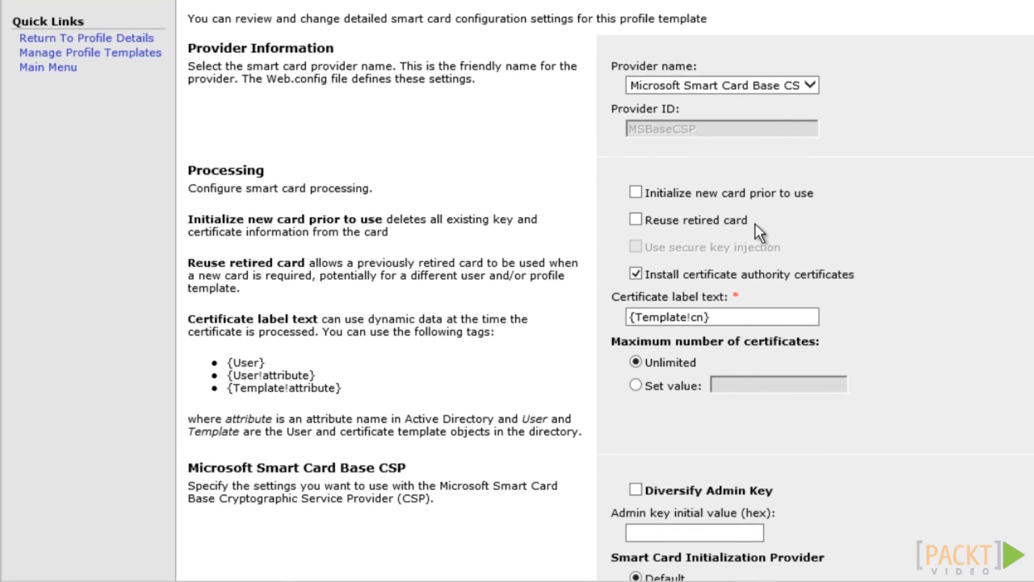
pyautogui.scroll(-8, 638, 192)
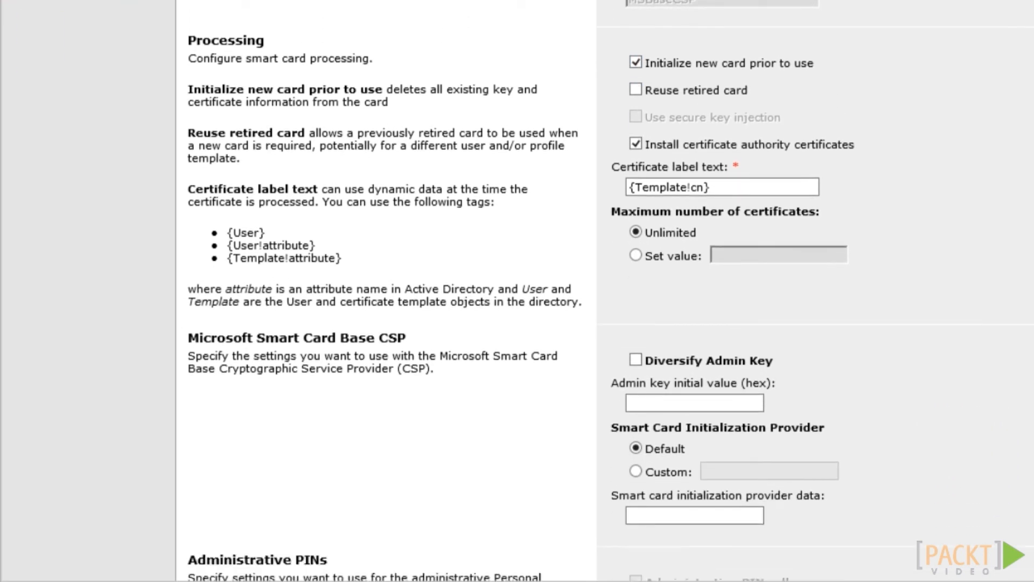
pyautogui.scroll(-2, 808, 345)
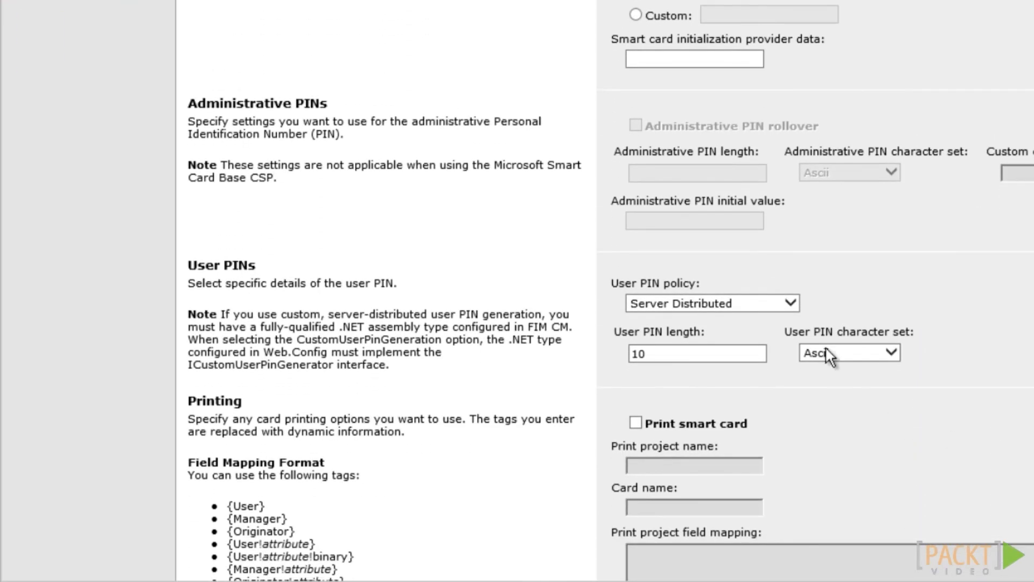
pyautogui.click(778, 302)
pyautogui.click(701, 314)
pyautogui.scroll(-3, 798, 312)
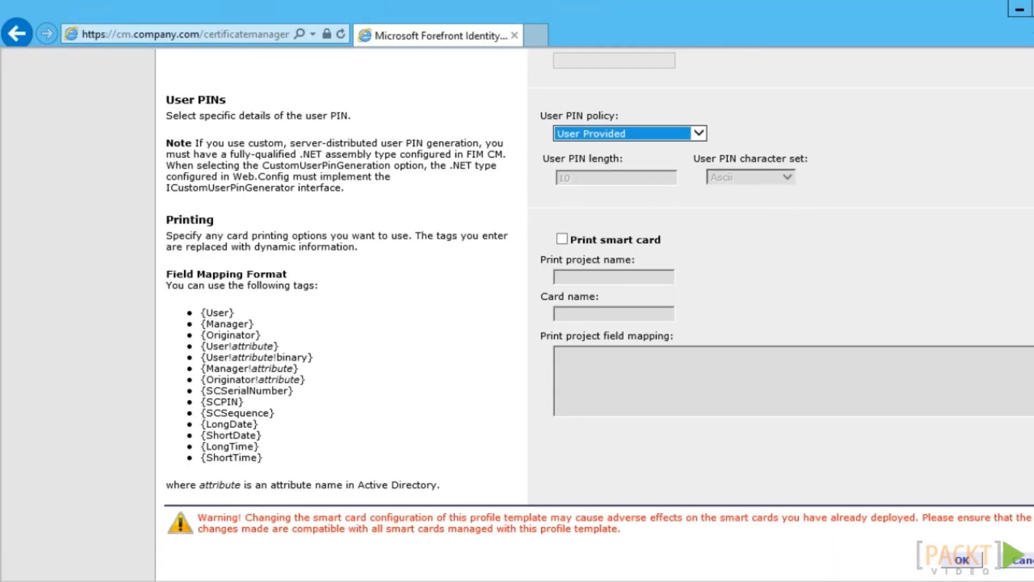
pyautogui.click(957, 563)
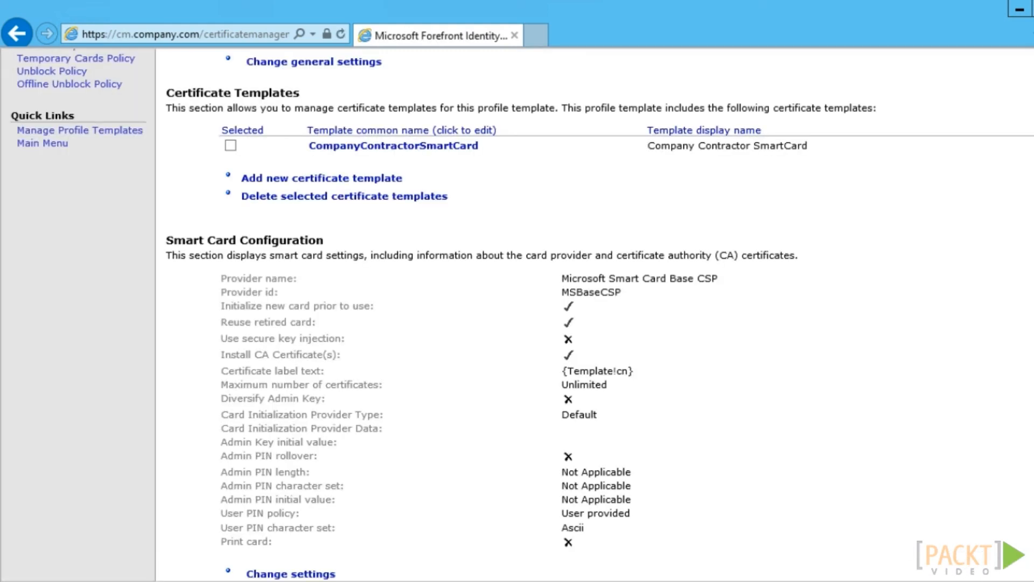
pyautogui.scroll(3, 830, 509)
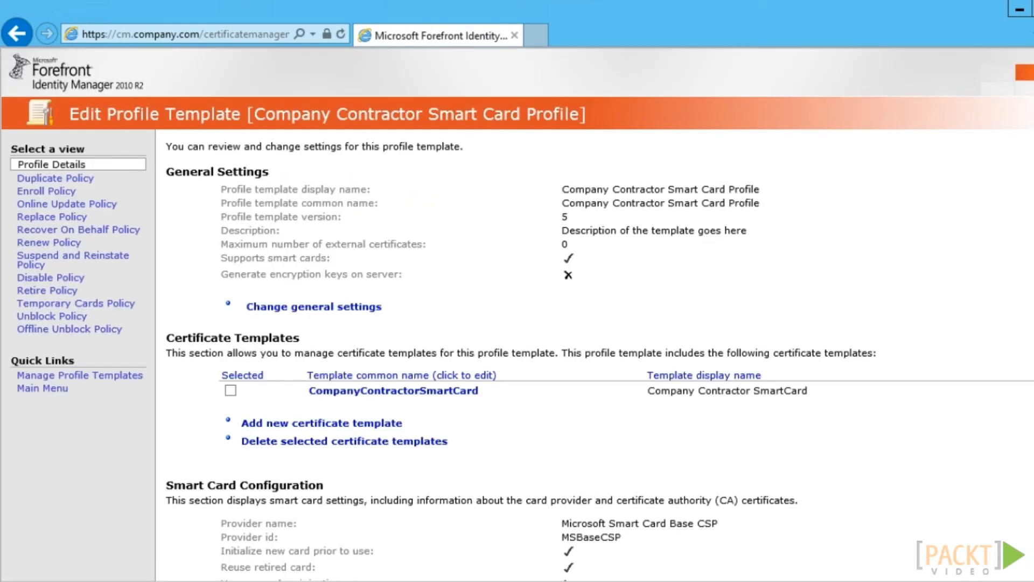
# Make the enroll policy's general settings require an enrollment agent
pyautogui.click(42, 191)
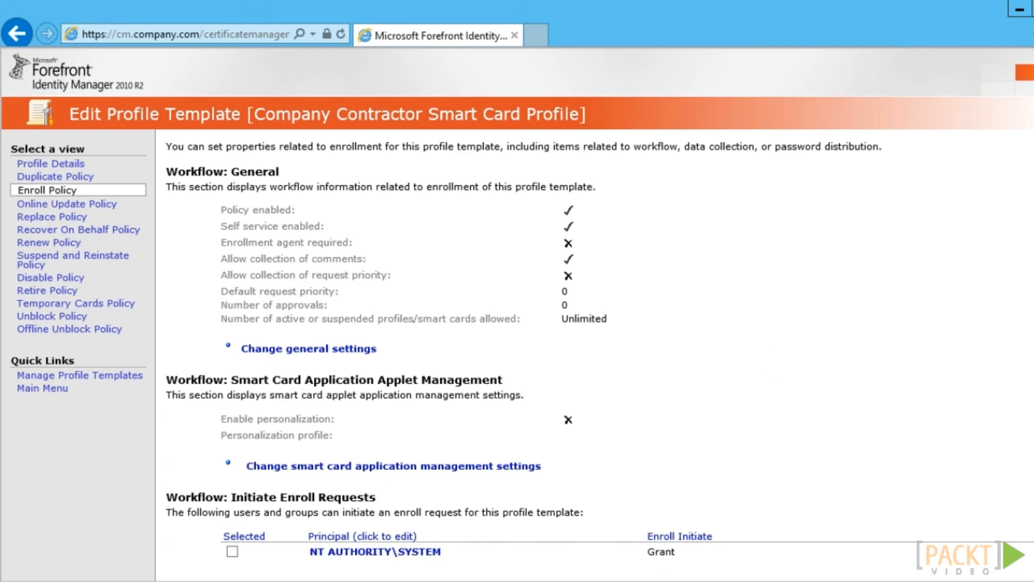
pyautogui.click(364, 349)
pyautogui.click(562, 245)
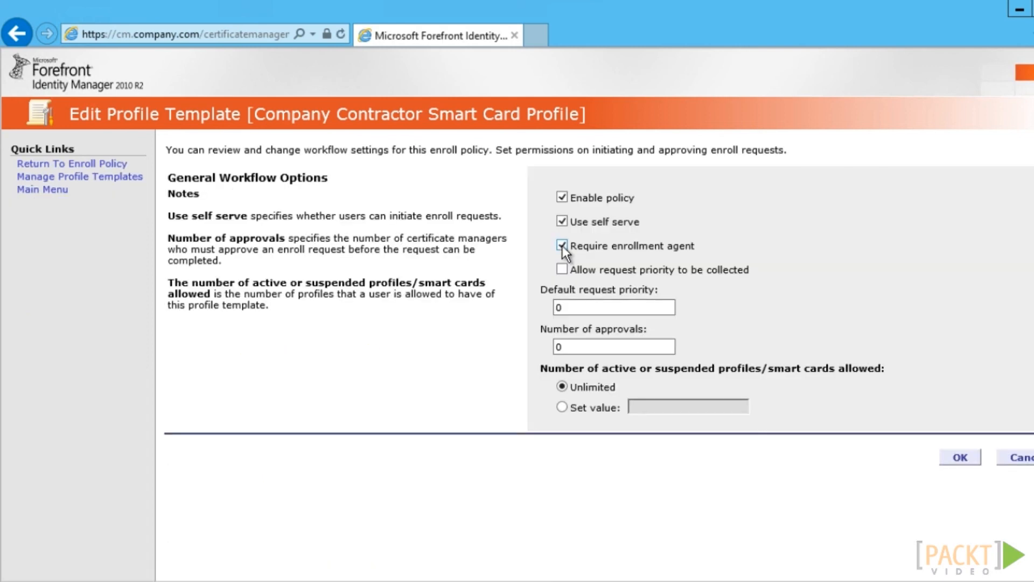
pyautogui.click(958, 459)
pyautogui.scroll(-3, 592, 323)
# Grant the domain user both enroll-initiate and enrollment-agent permissions in the enroll policy
pyautogui.click(307, 414)
pyautogui.click(597, 213)
pyautogui.write('ad\\jdoe')
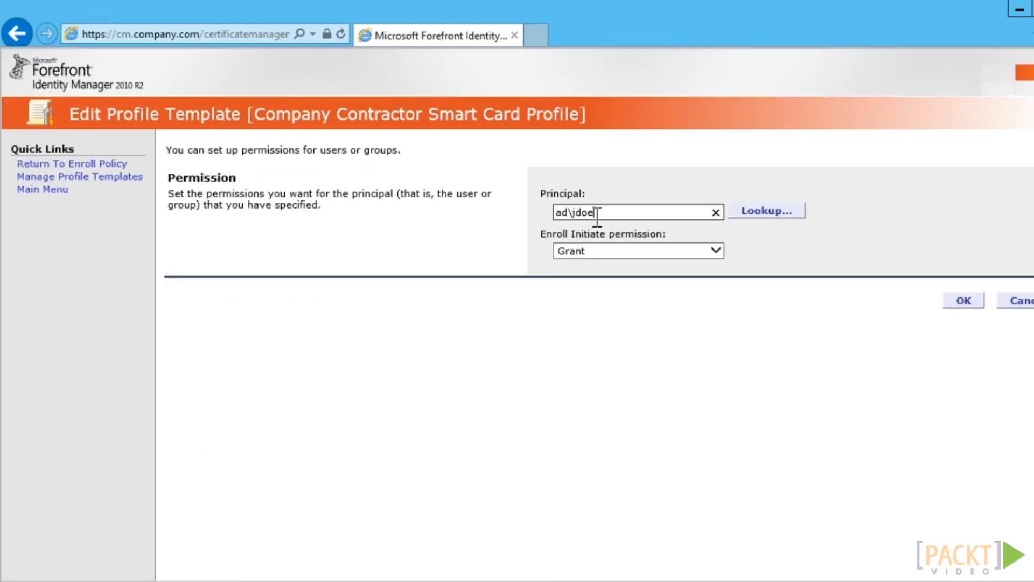
pyautogui.click(963, 300)
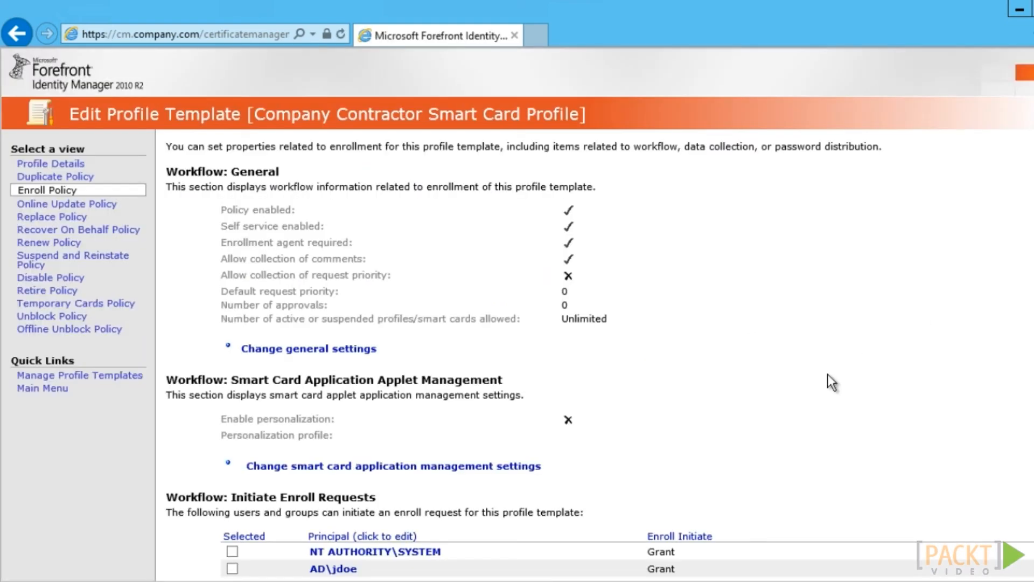
pyautogui.scroll(-5, 813, 399)
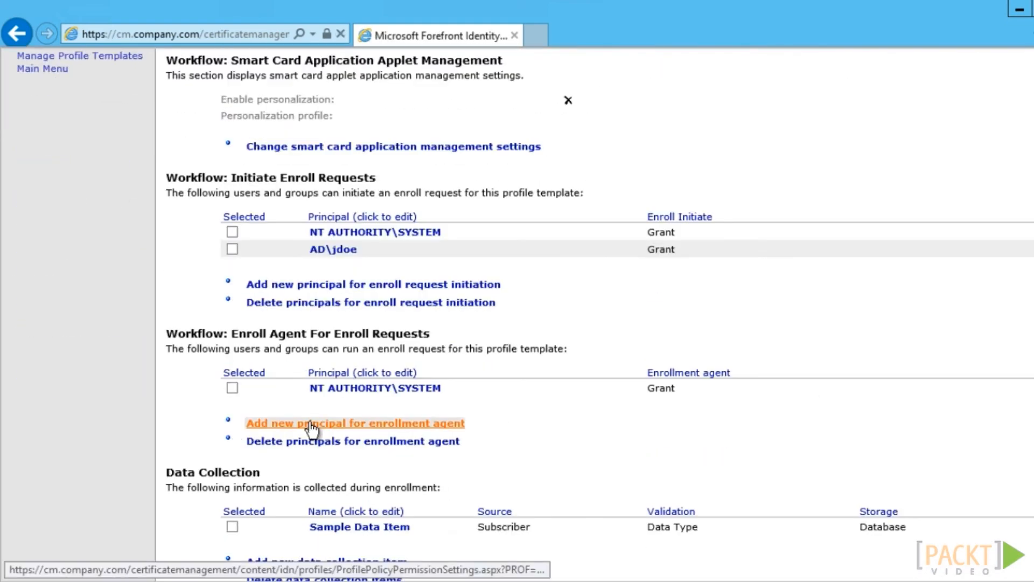
pyautogui.click(313, 424)
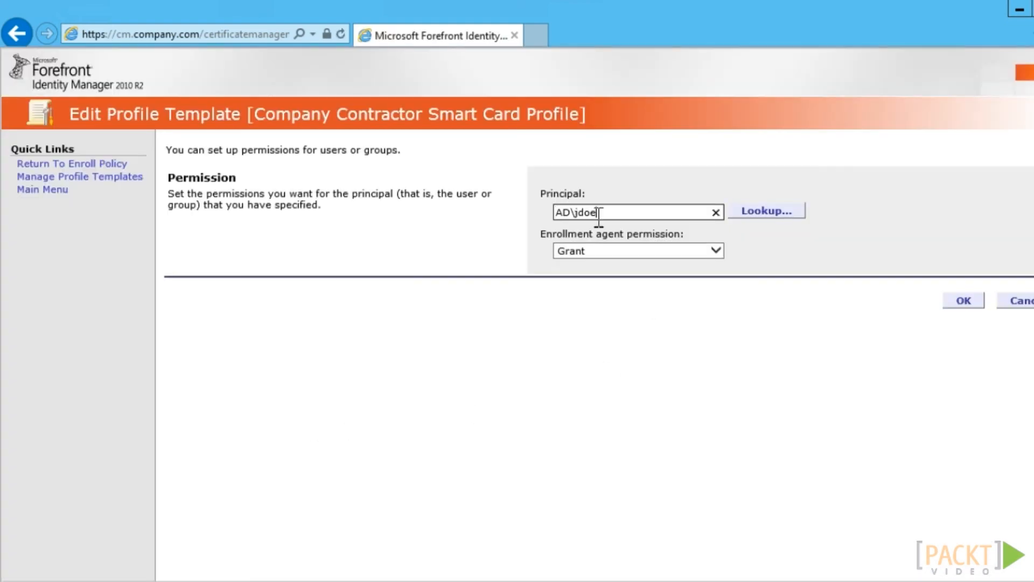
pyautogui.click(964, 300)
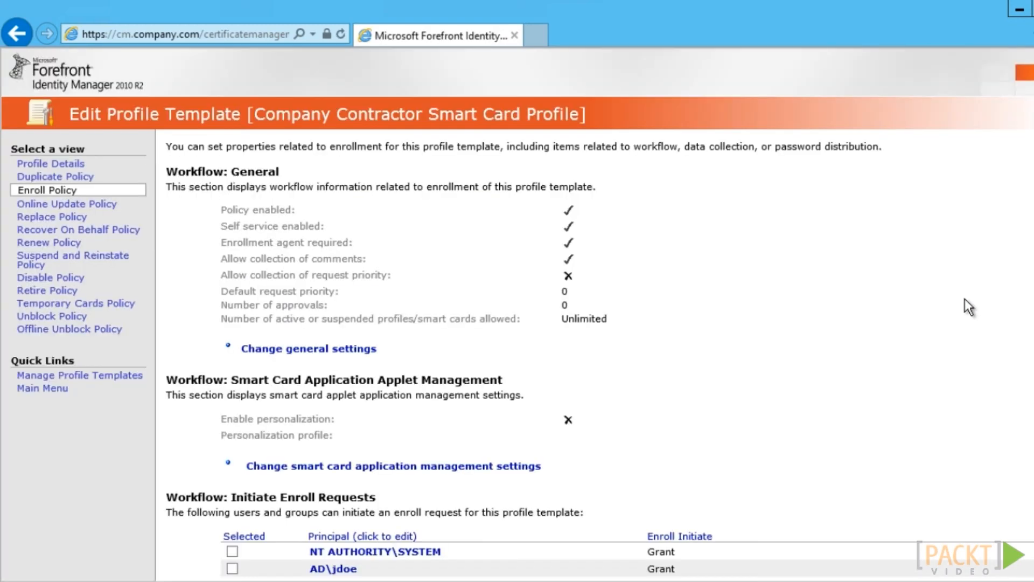
pyautogui.scroll(-4, 592, 323)
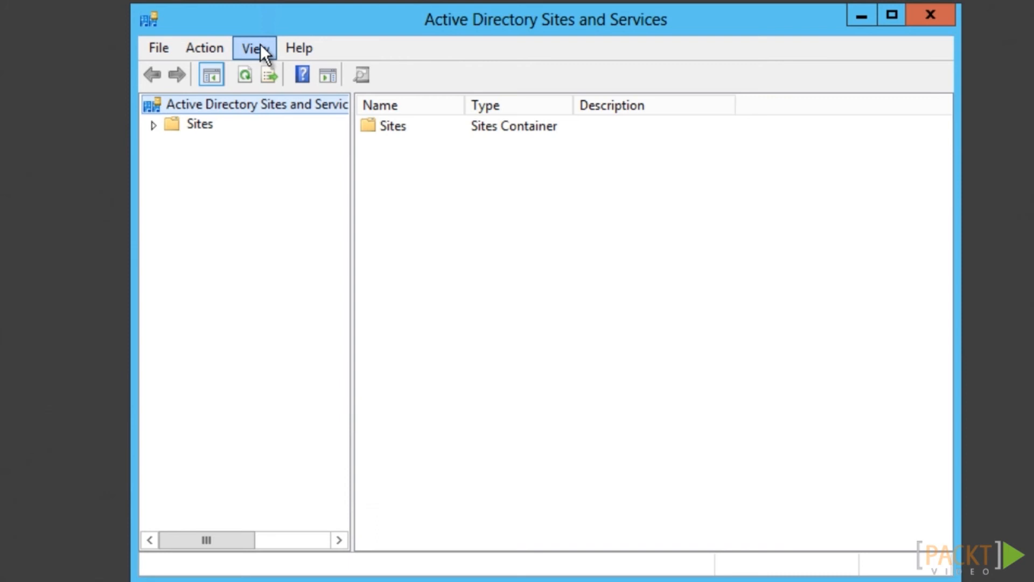
# Show the Services node and open the Company Contractor Smart Card Profile template's properties under Public Key Services > Profile Templates
pyautogui.click(260, 50)
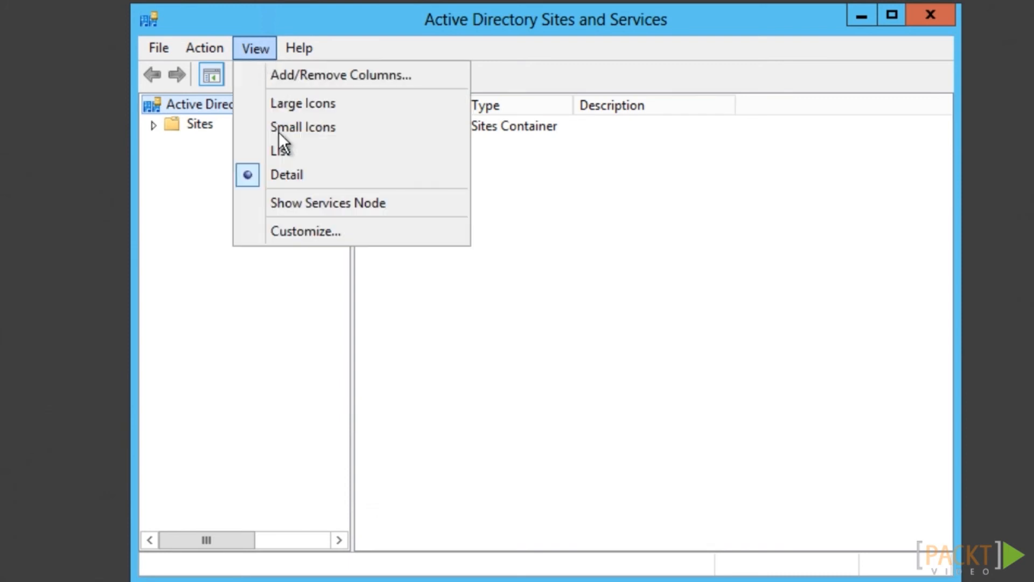
pyautogui.click(280, 203)
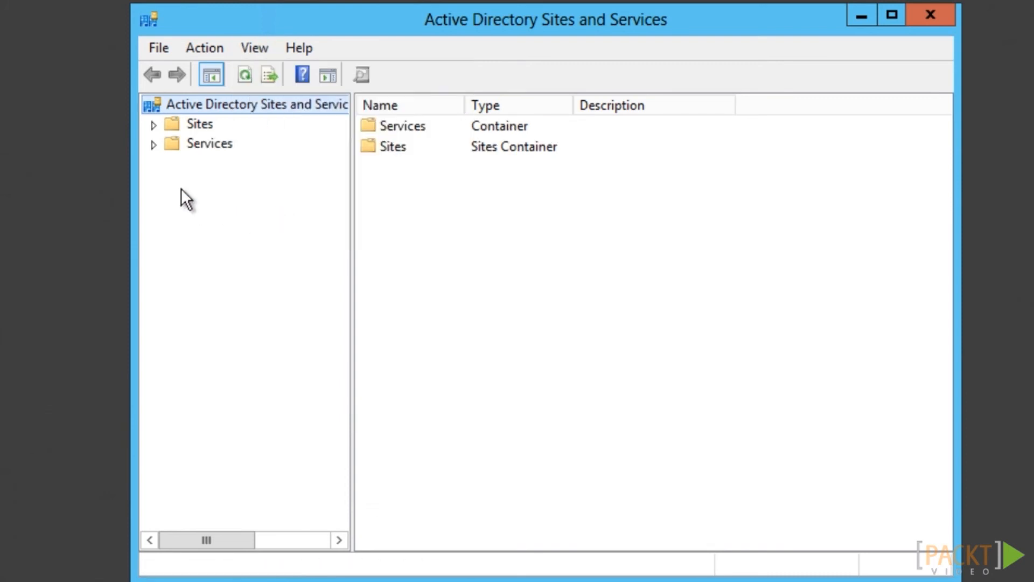
pyautogui.click(152, 145)
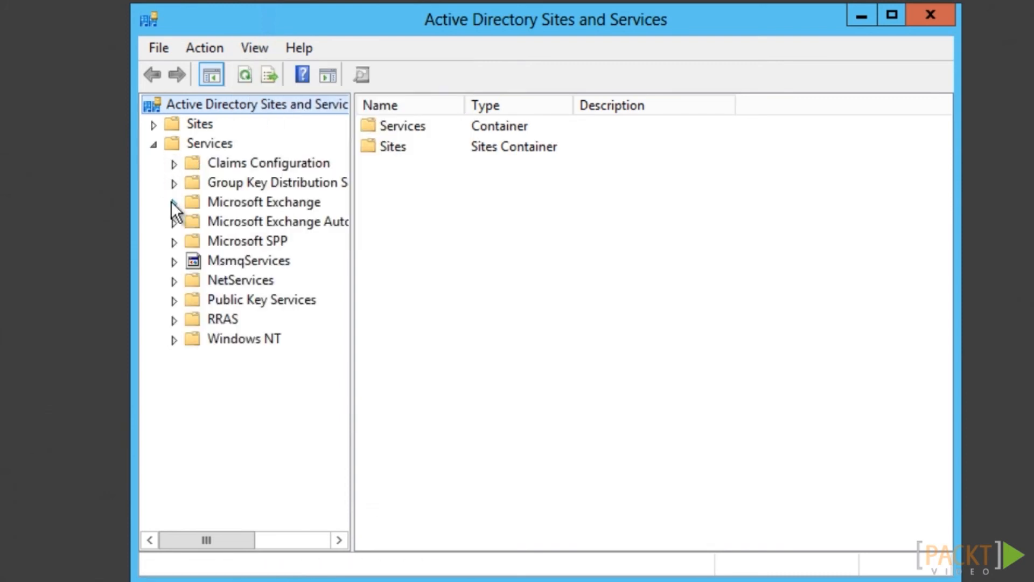
pyautogui.click(173, 301)
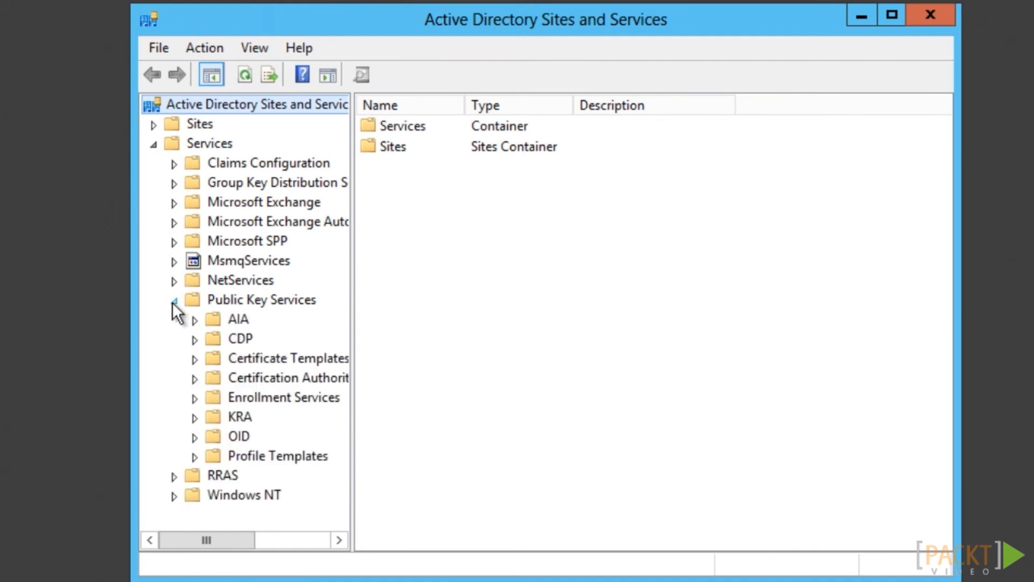
pyautogui.click(231, 461)
pyautogui.rightClick(470, 125)
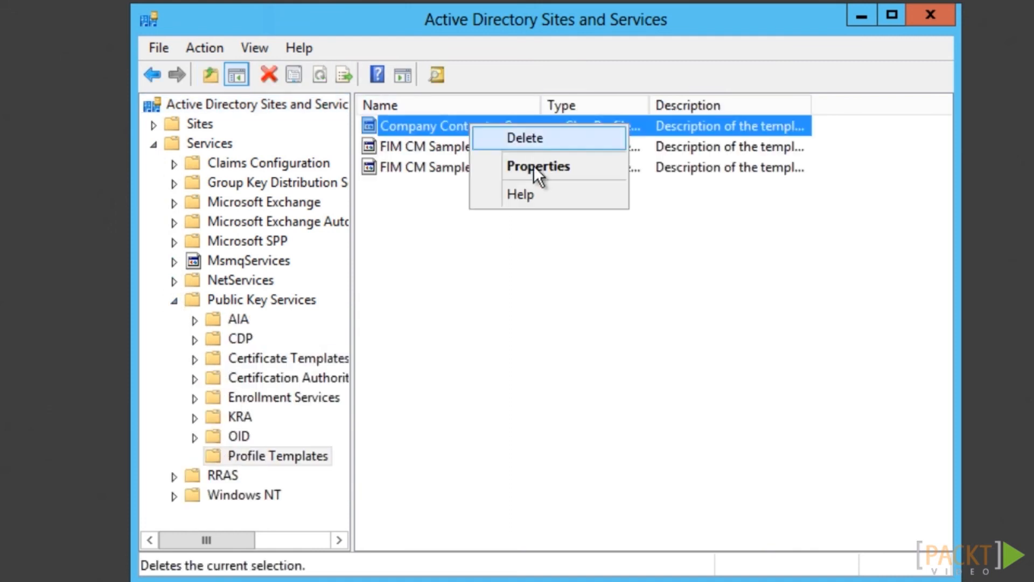
pyautogui.click(534, 168)
# Add both users to the template's security with FIM CM Enroll allowed, then apply
pyautogui.click(467, 97)
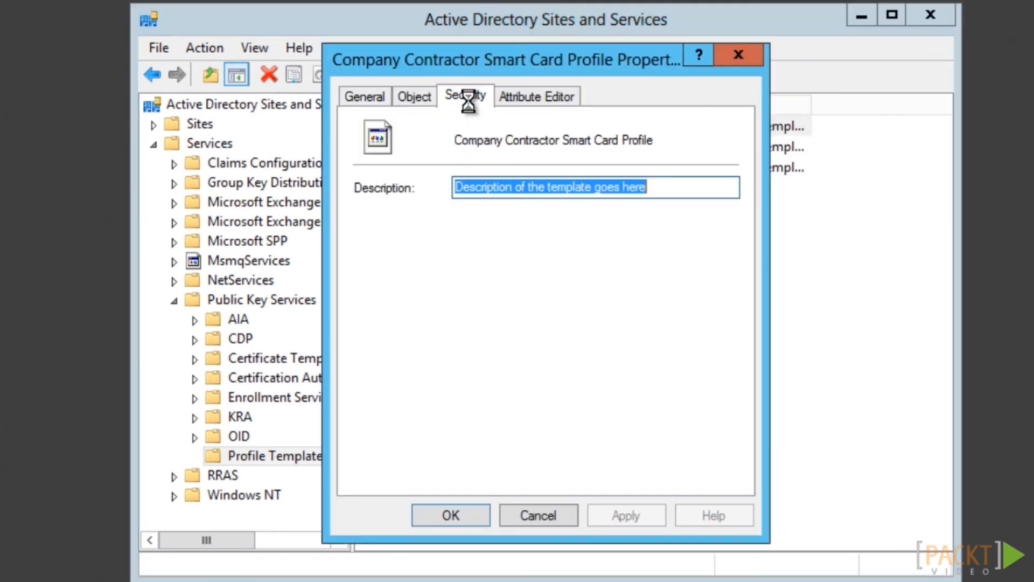
pyautogui.click(635, 264)
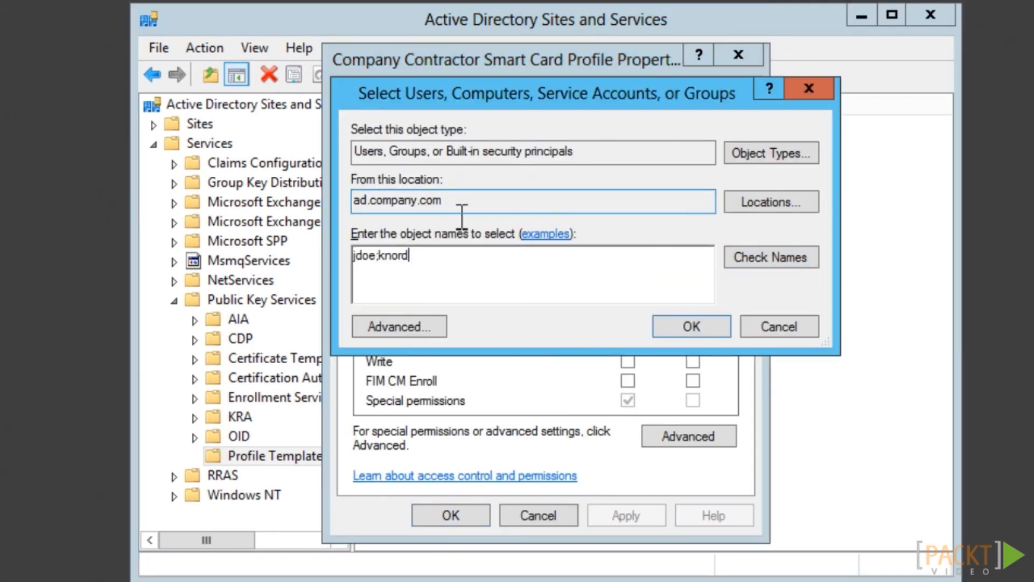
pyautogui.click(783, 269)
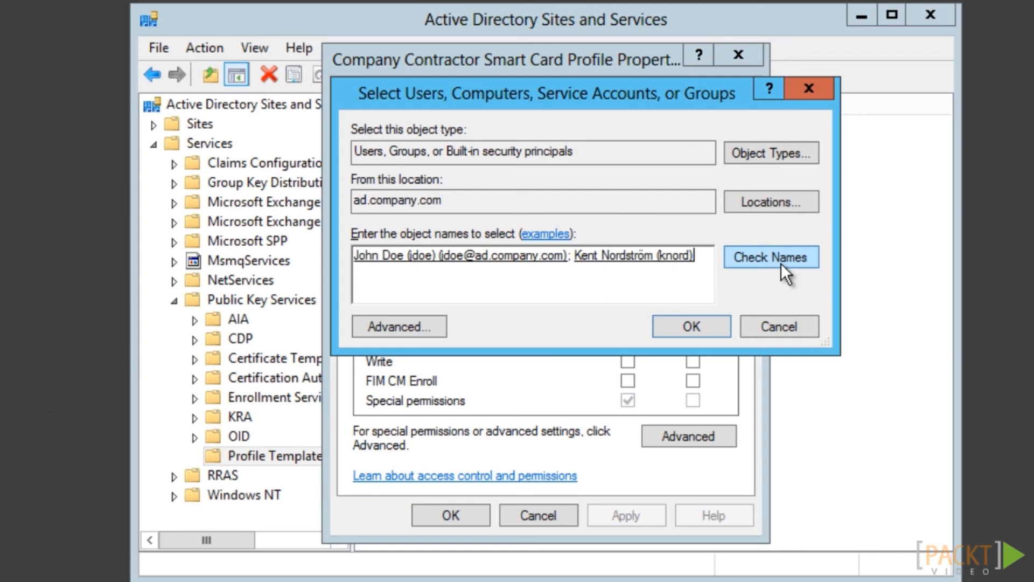
pyautogui.click(700, 324)
pyautogui.click(627, 381)
pyautogui.click(510, 186)
pyautogui.click(629, 383)
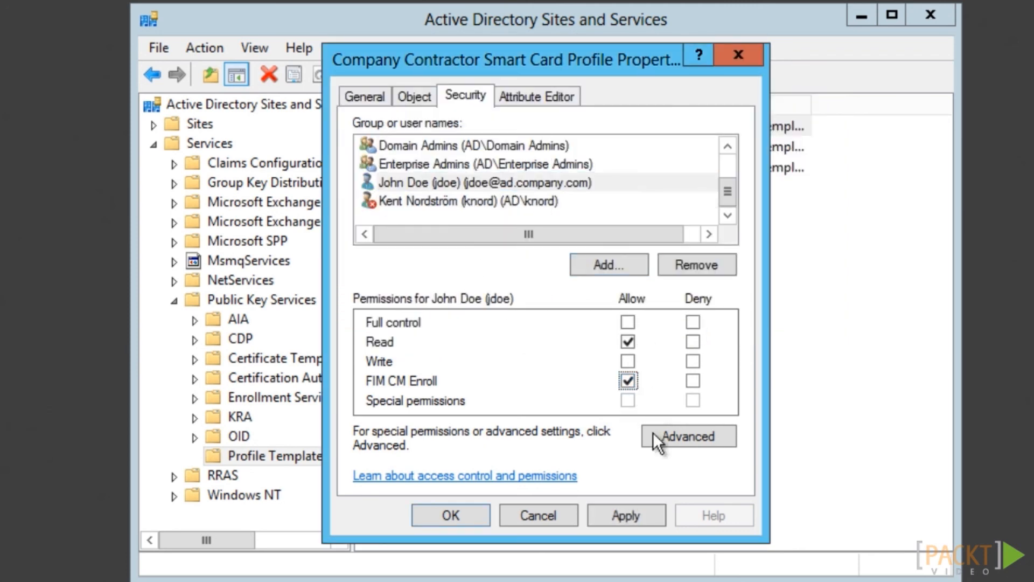
pyautogui.click(472, 519)
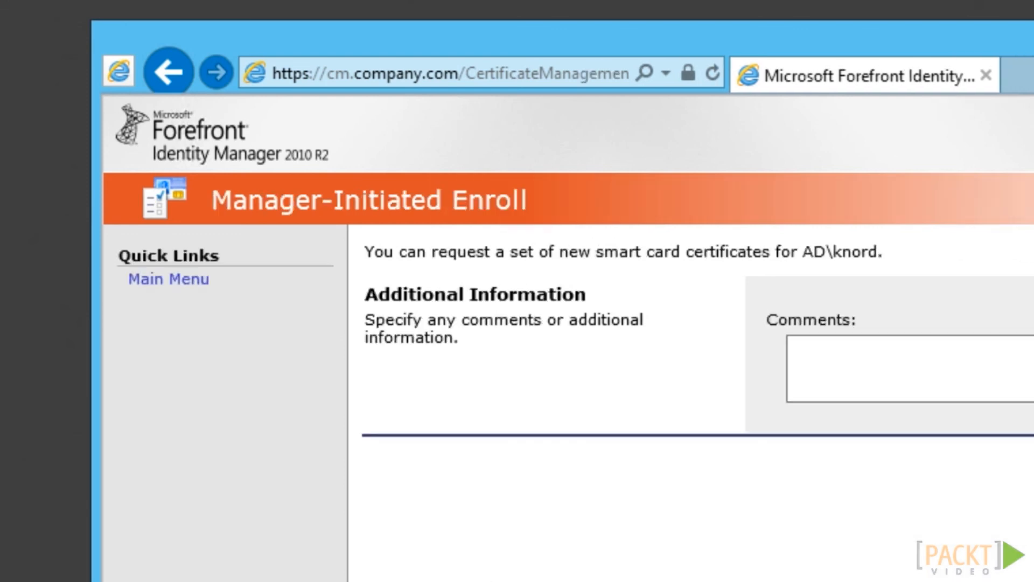
# Submit the manager-initiated smart card enrollment request for the contractor user
pyautogui.click(1011, 429)
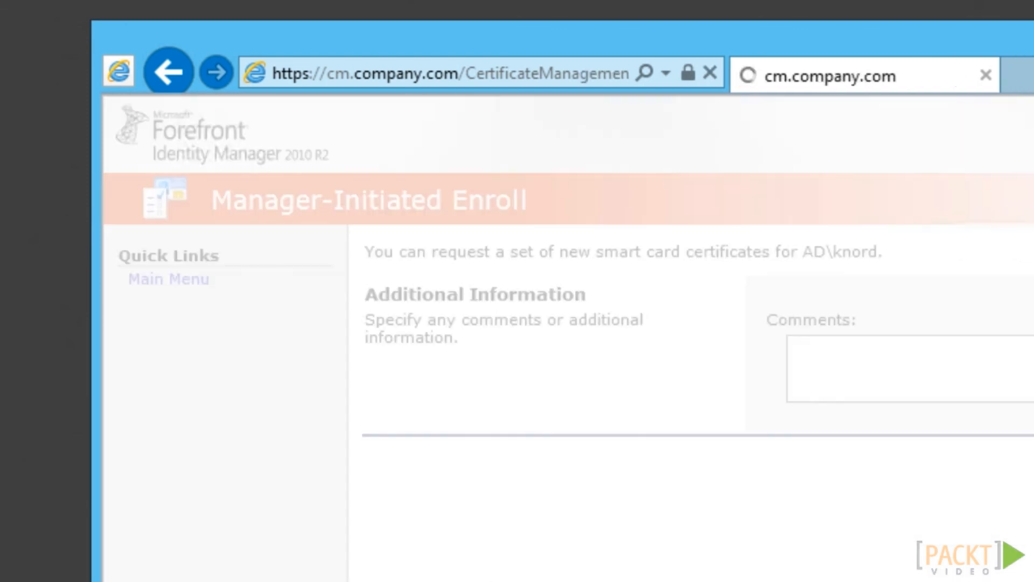